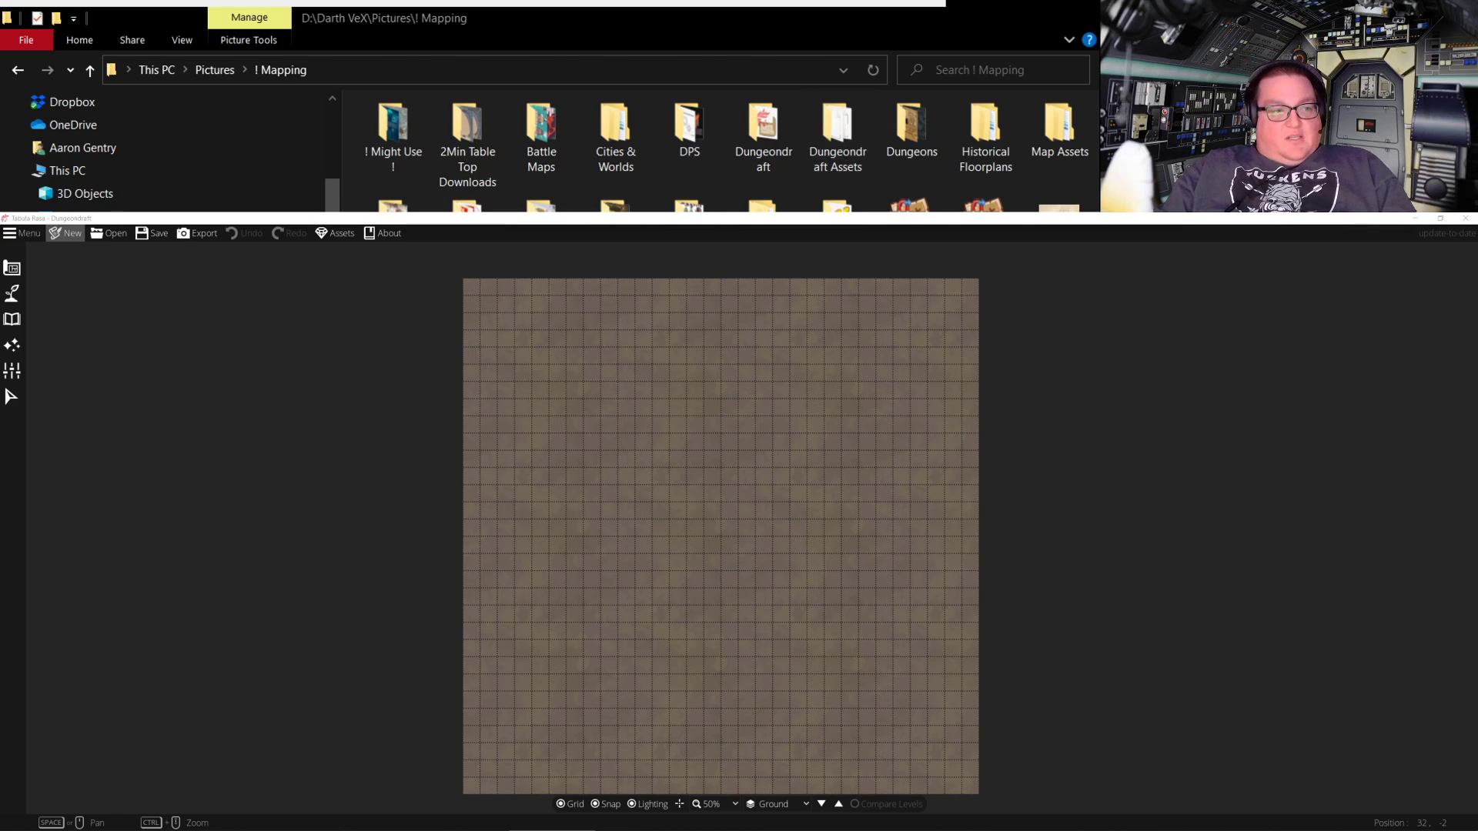
Open the Dungeondraft Assets folder in the ! Mapping folder and display its contents as a compact list
click(843, 123)
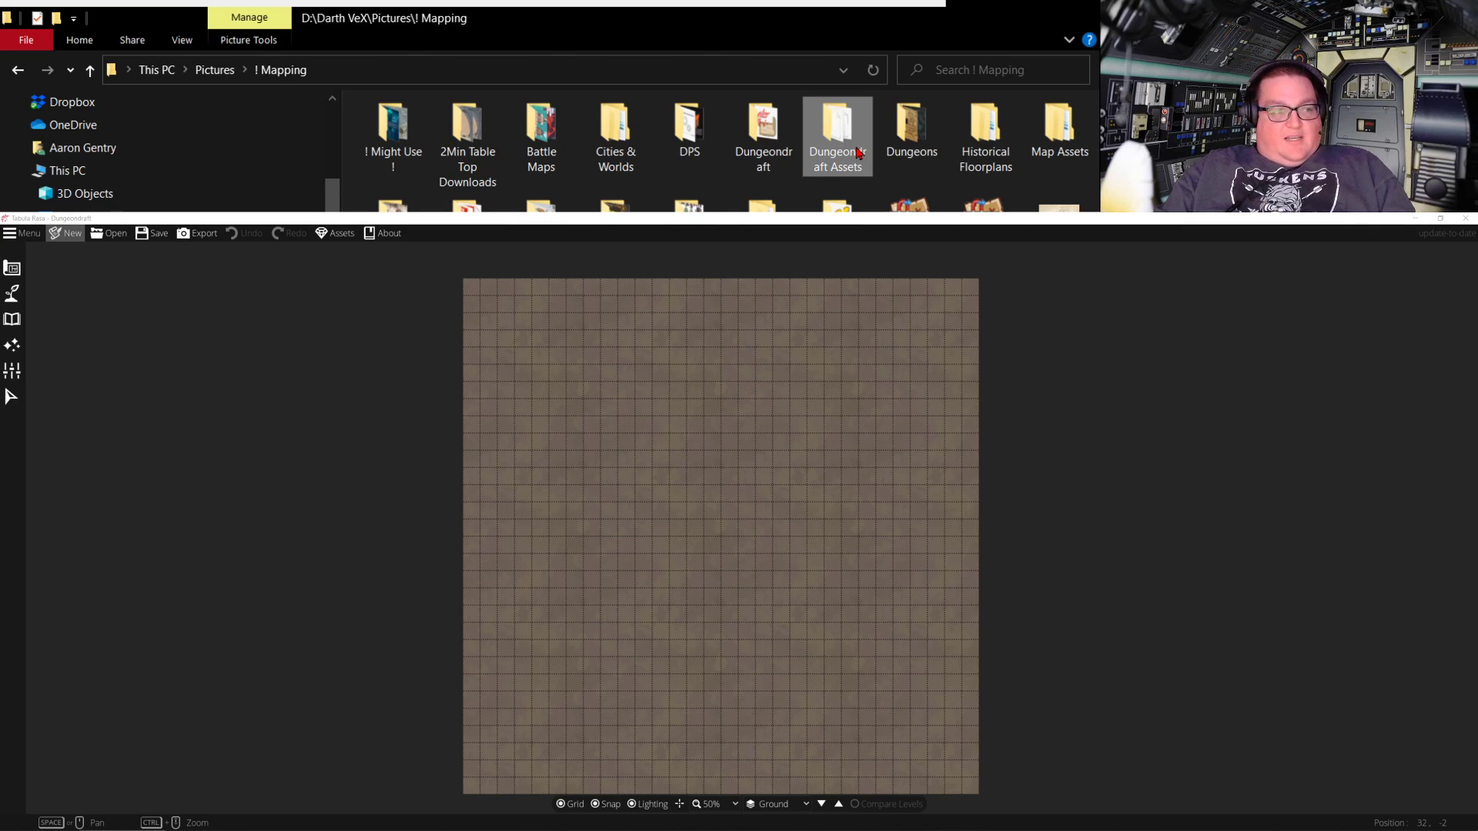
double_click(842, 124)
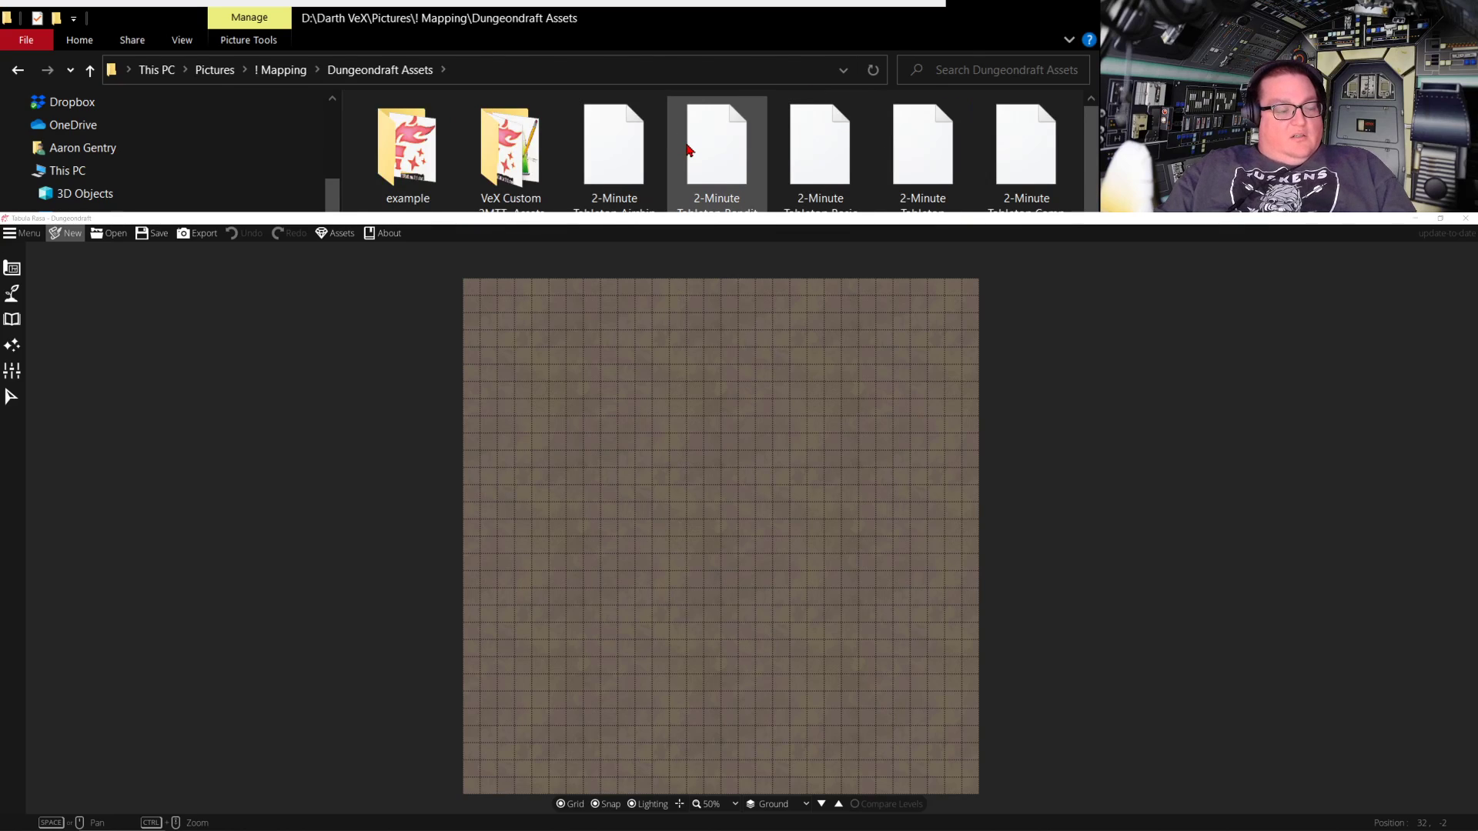
scroll(689, 150, down, 4)
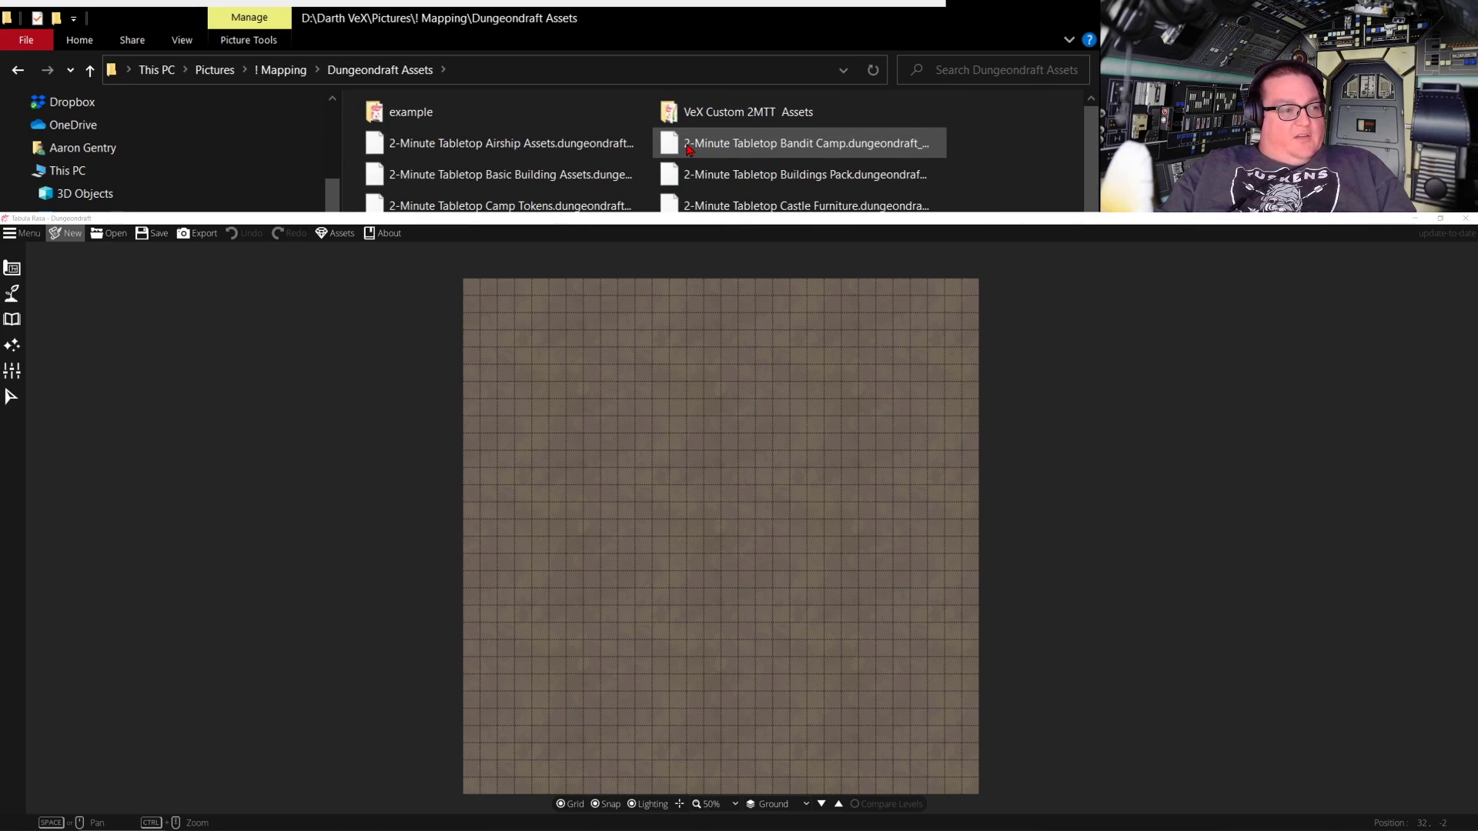
scroll(689, 150, down, 3)
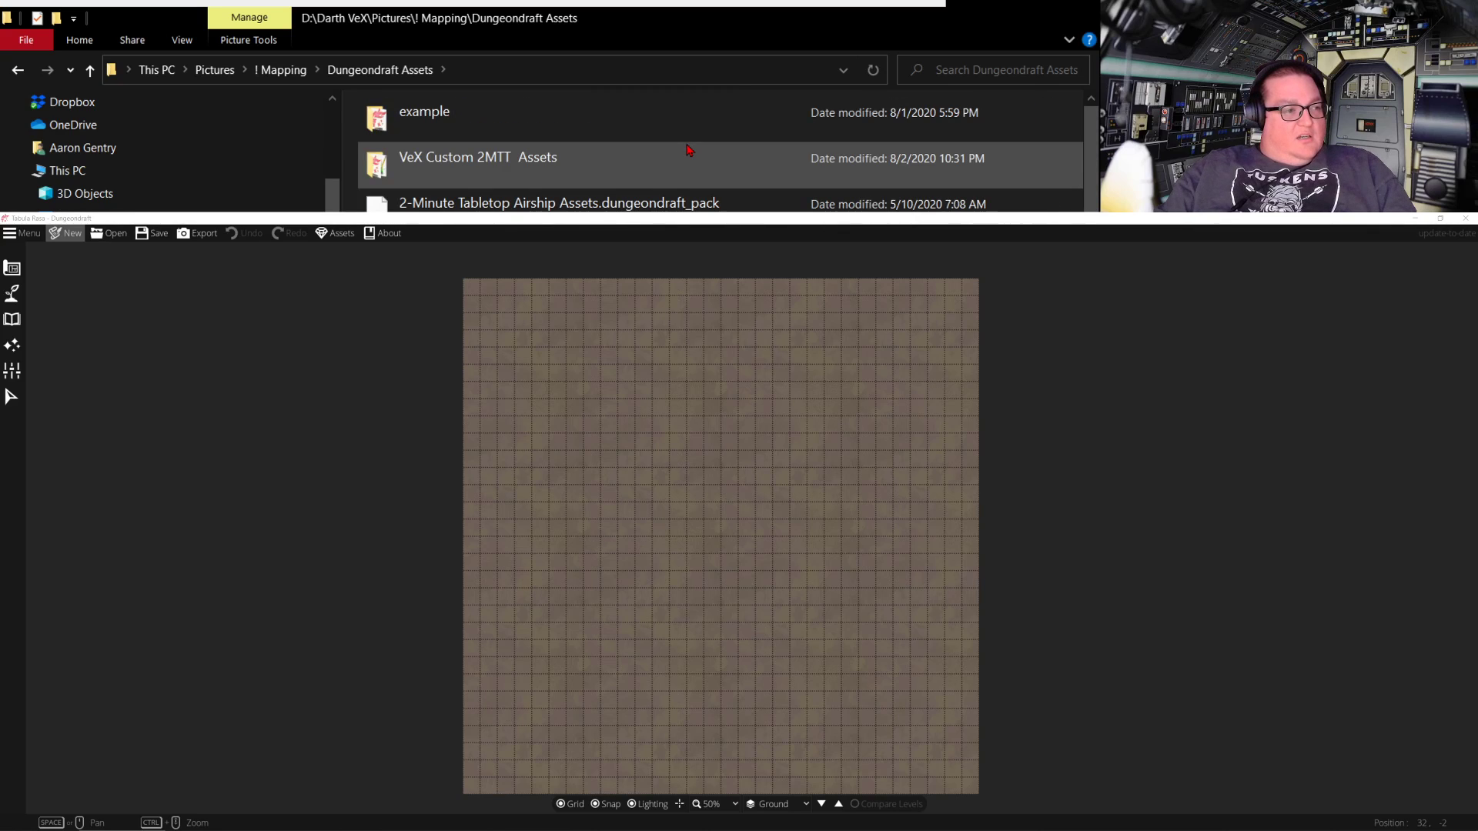
scroll(689, 150, up, 2)
scroll(689, 150, down, 2)
scroll(689, 150, up, 1)
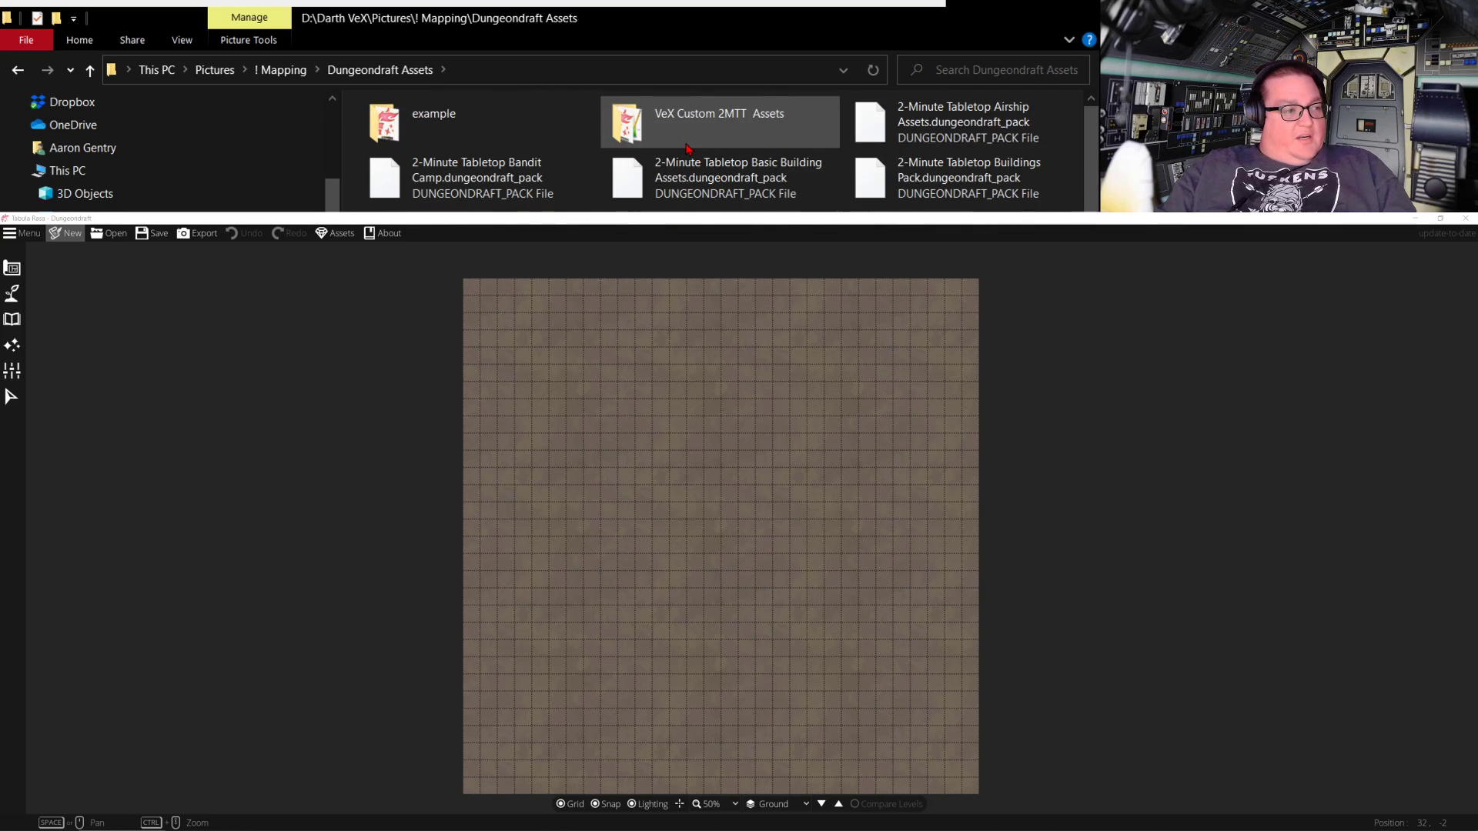
scroll(687, 149, down, 1)
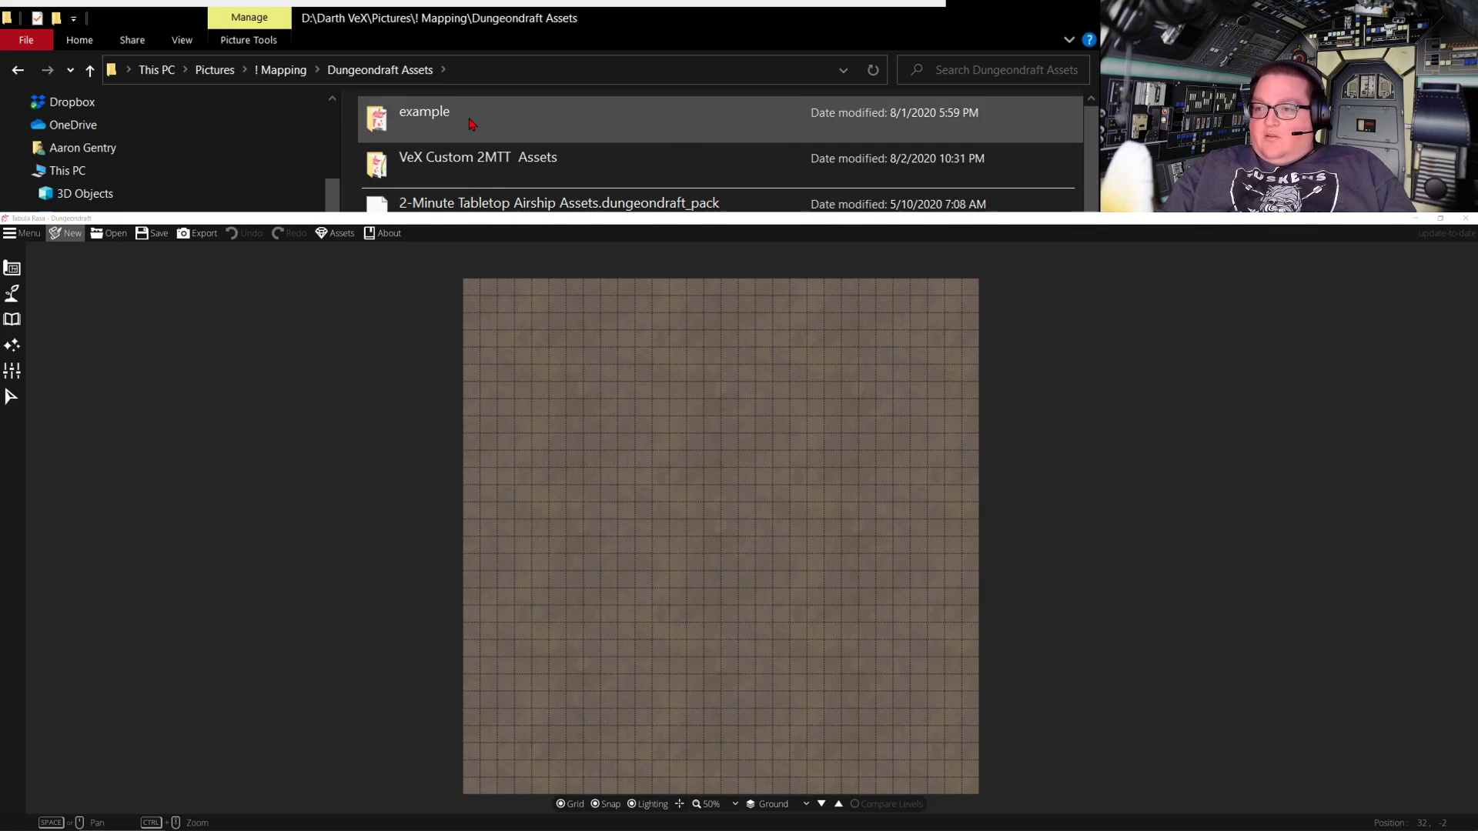
click(181, 39)
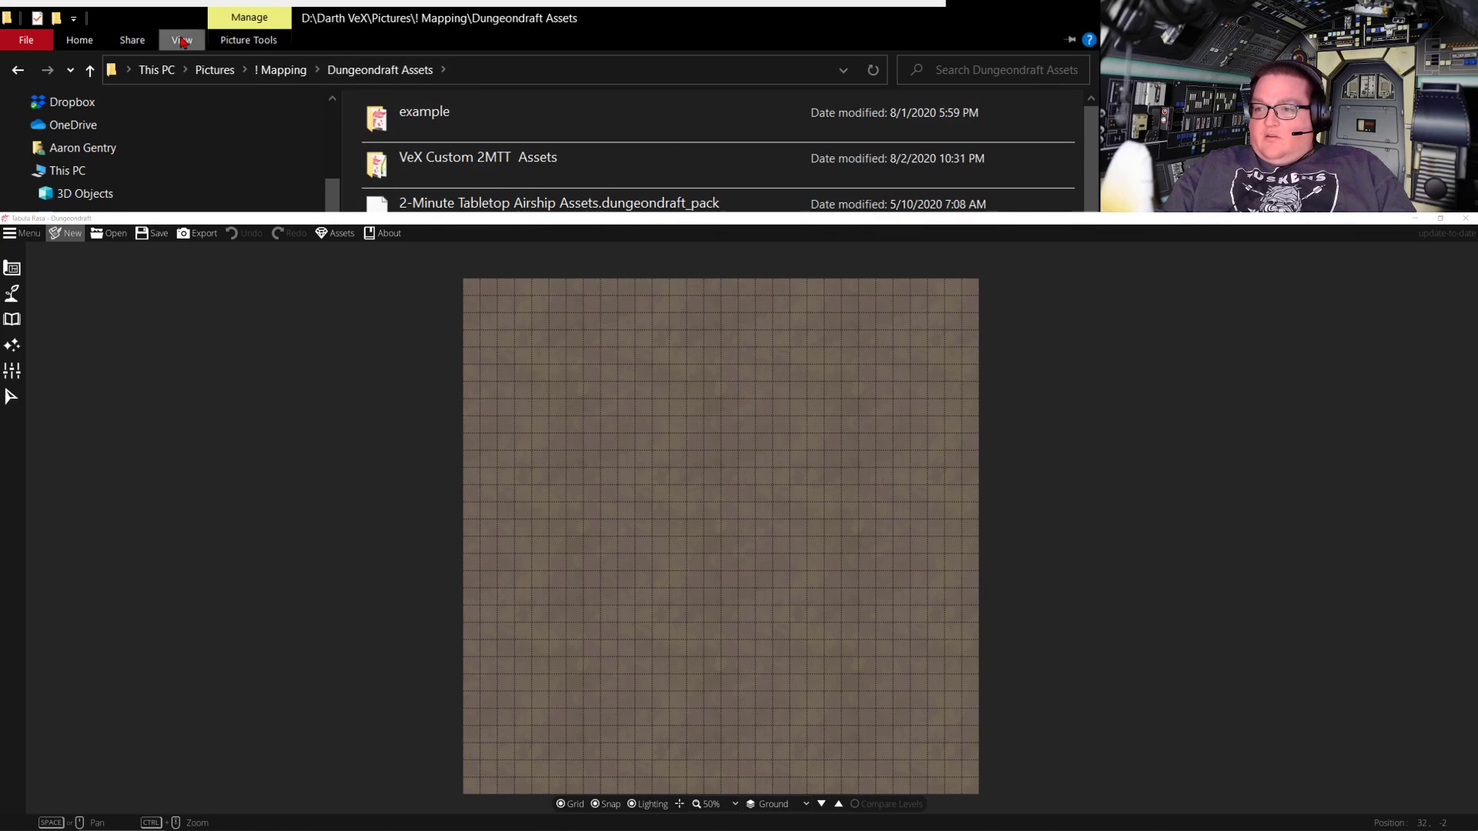
click(270, 83)
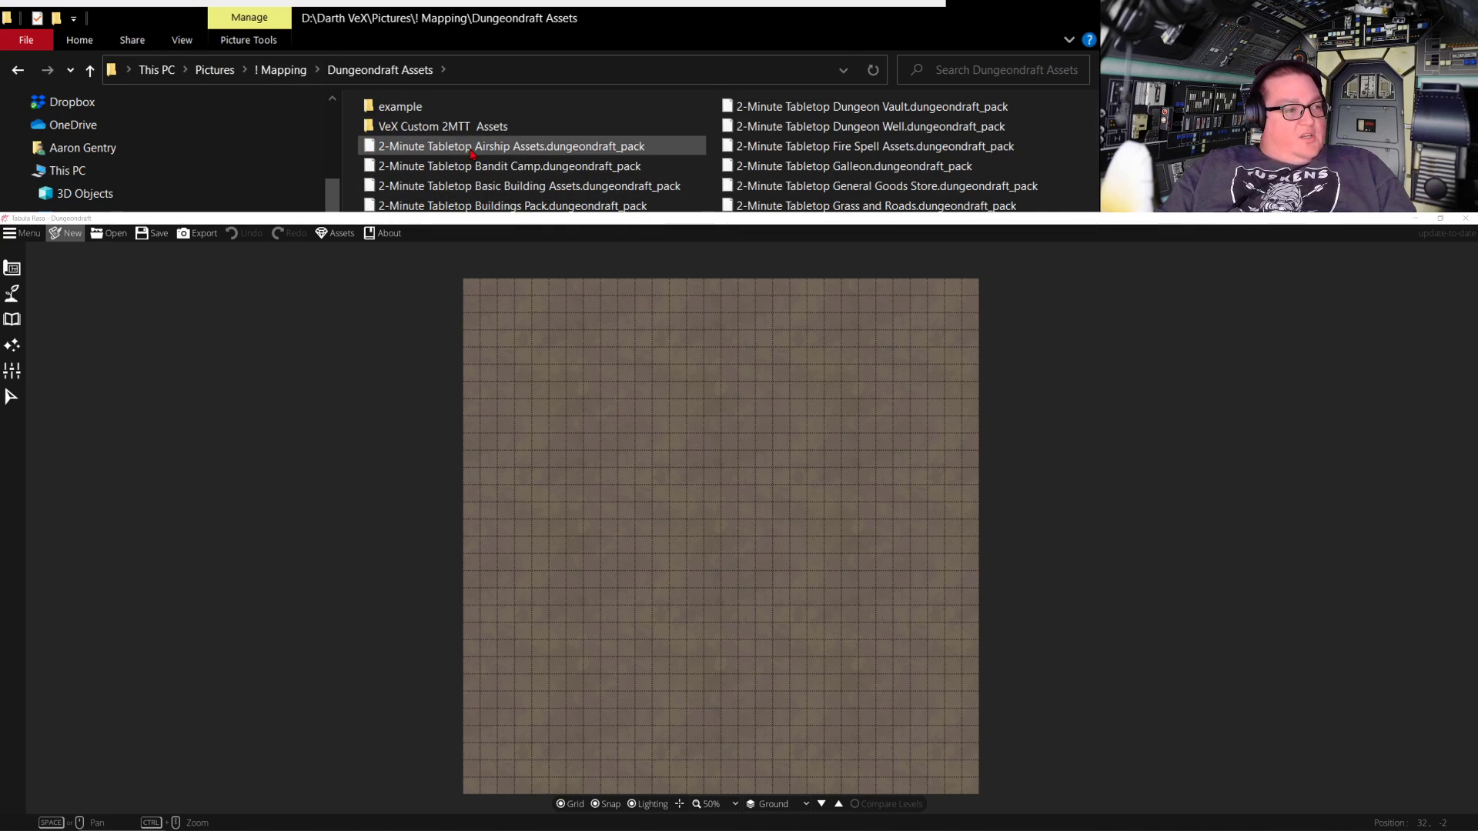
Look through the installed asset packs down to VeX Set.dungeondraft_pack, closing the Norton browser window that interrupts
scroll(797, 145, down, 3)
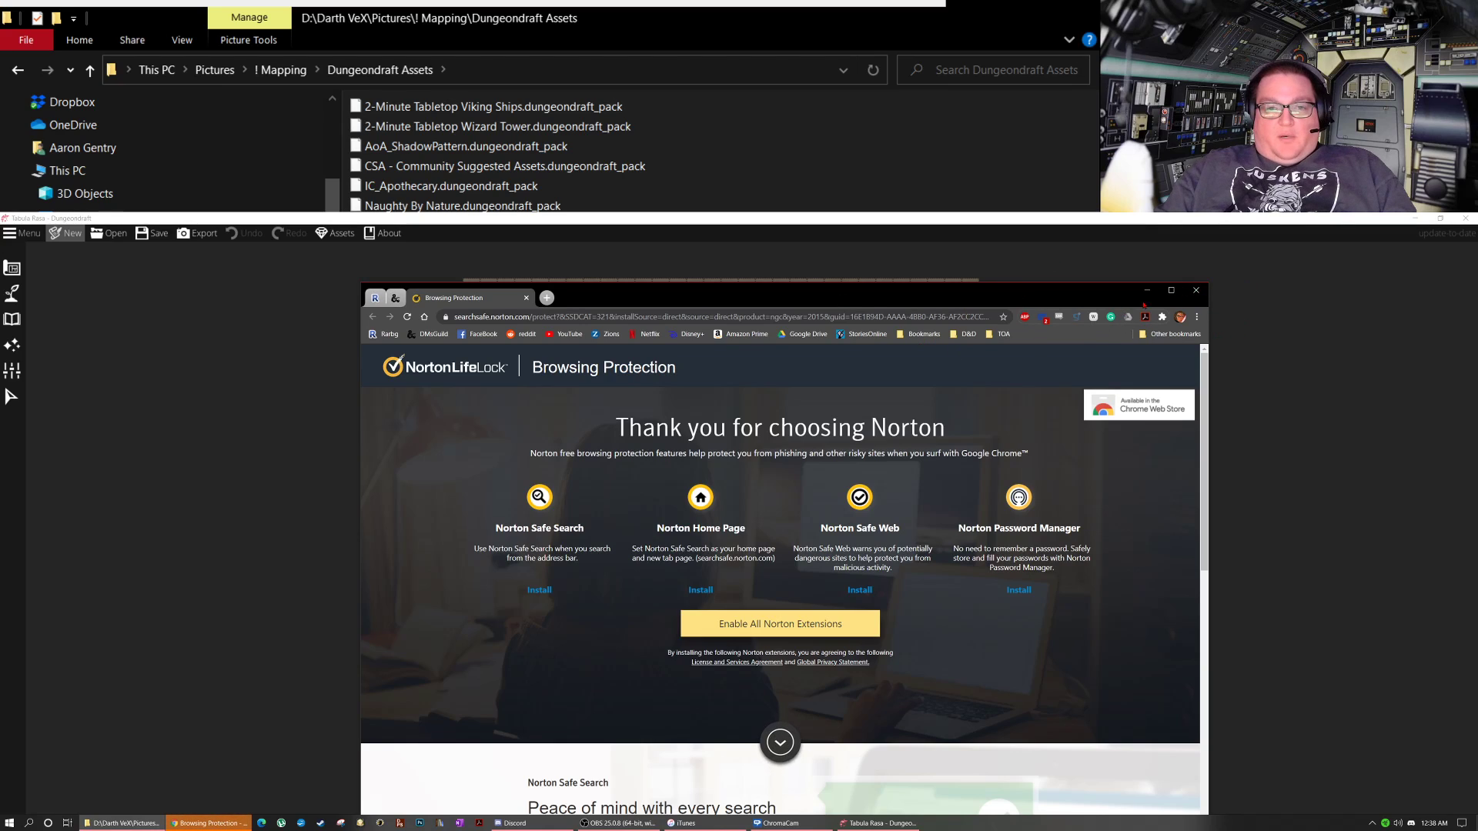
click(1193, 291)
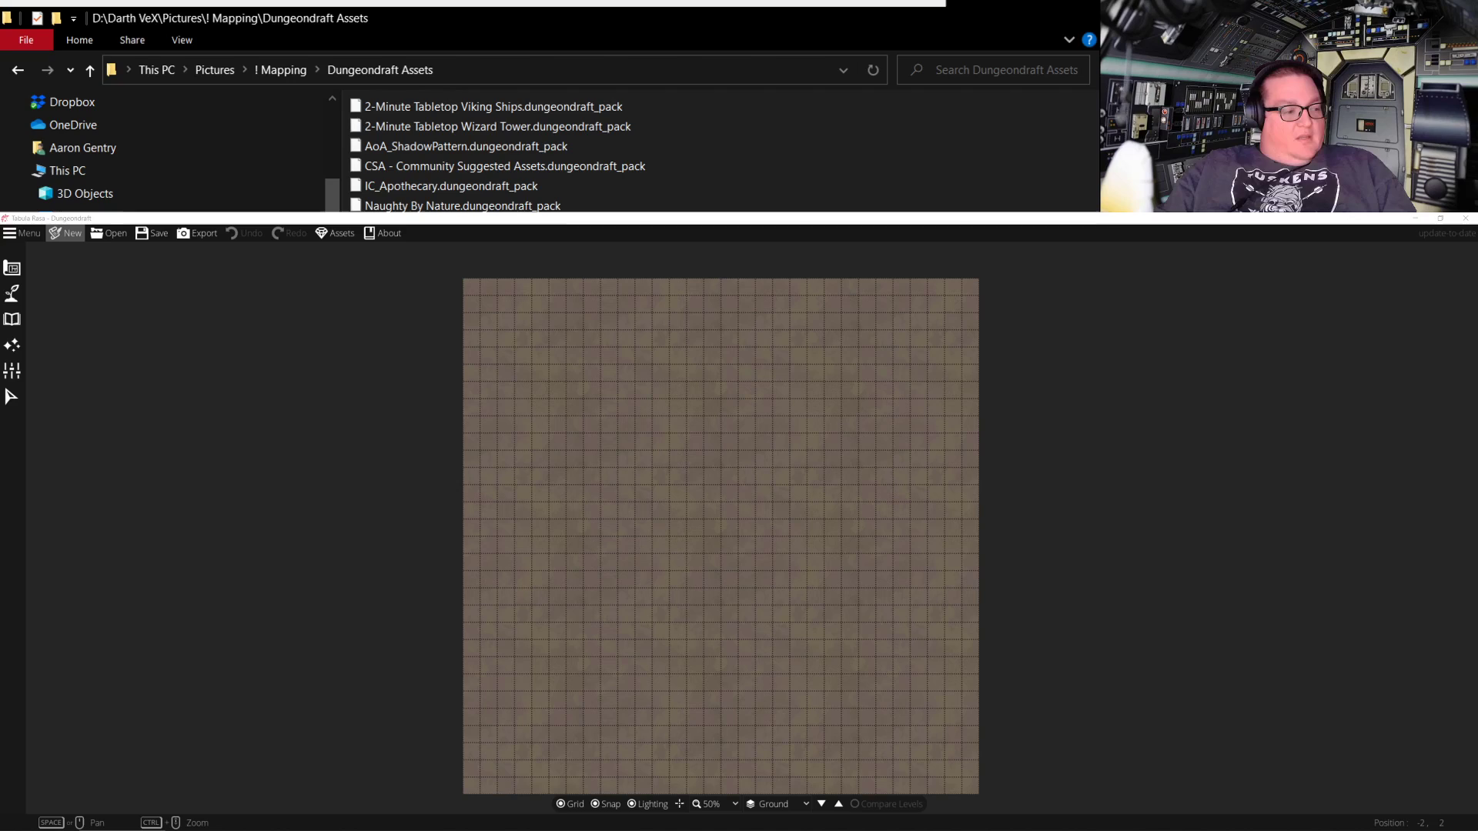
key(alt+Tab)
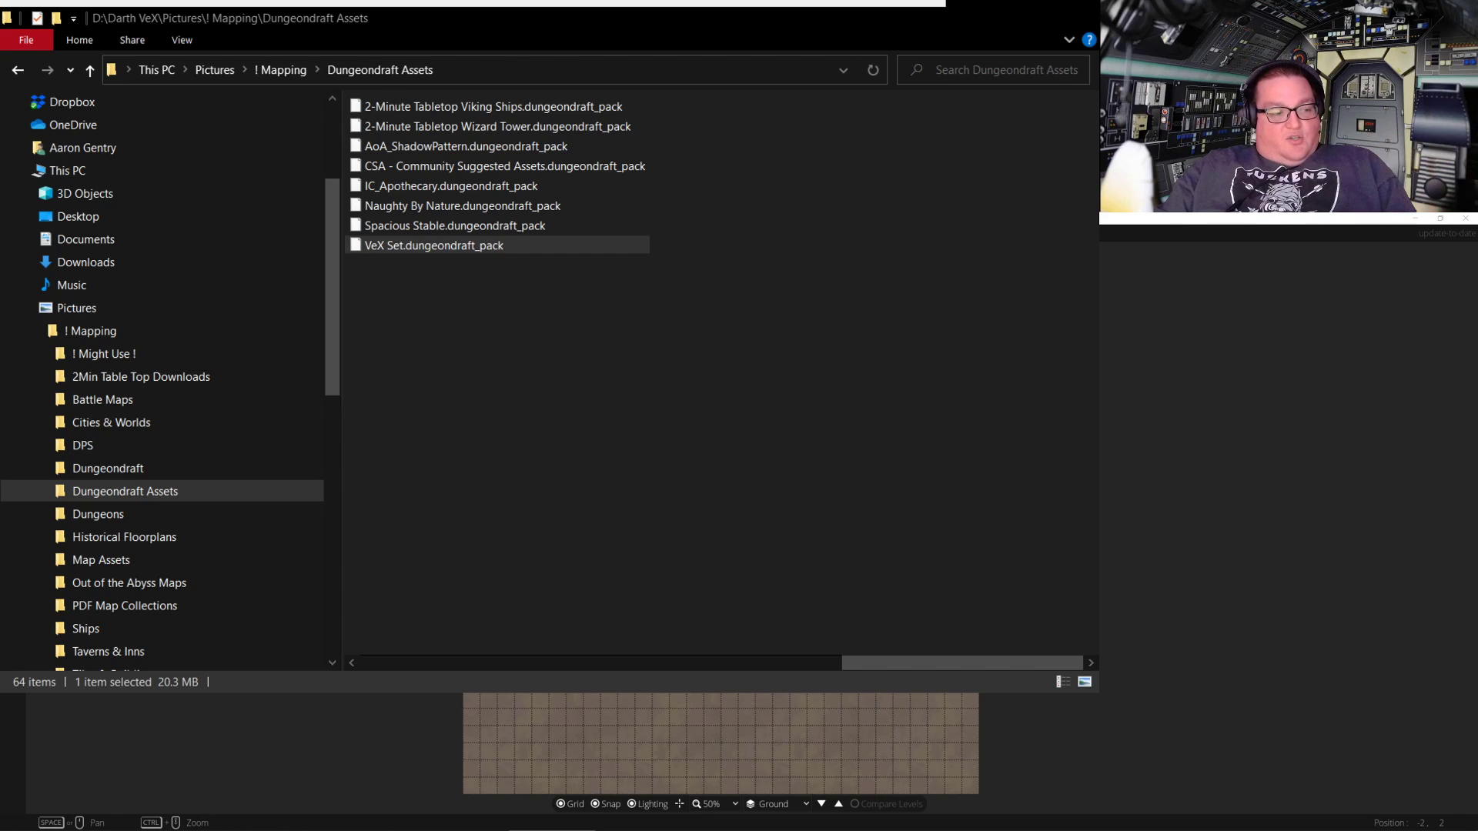
key(alt+Tab)
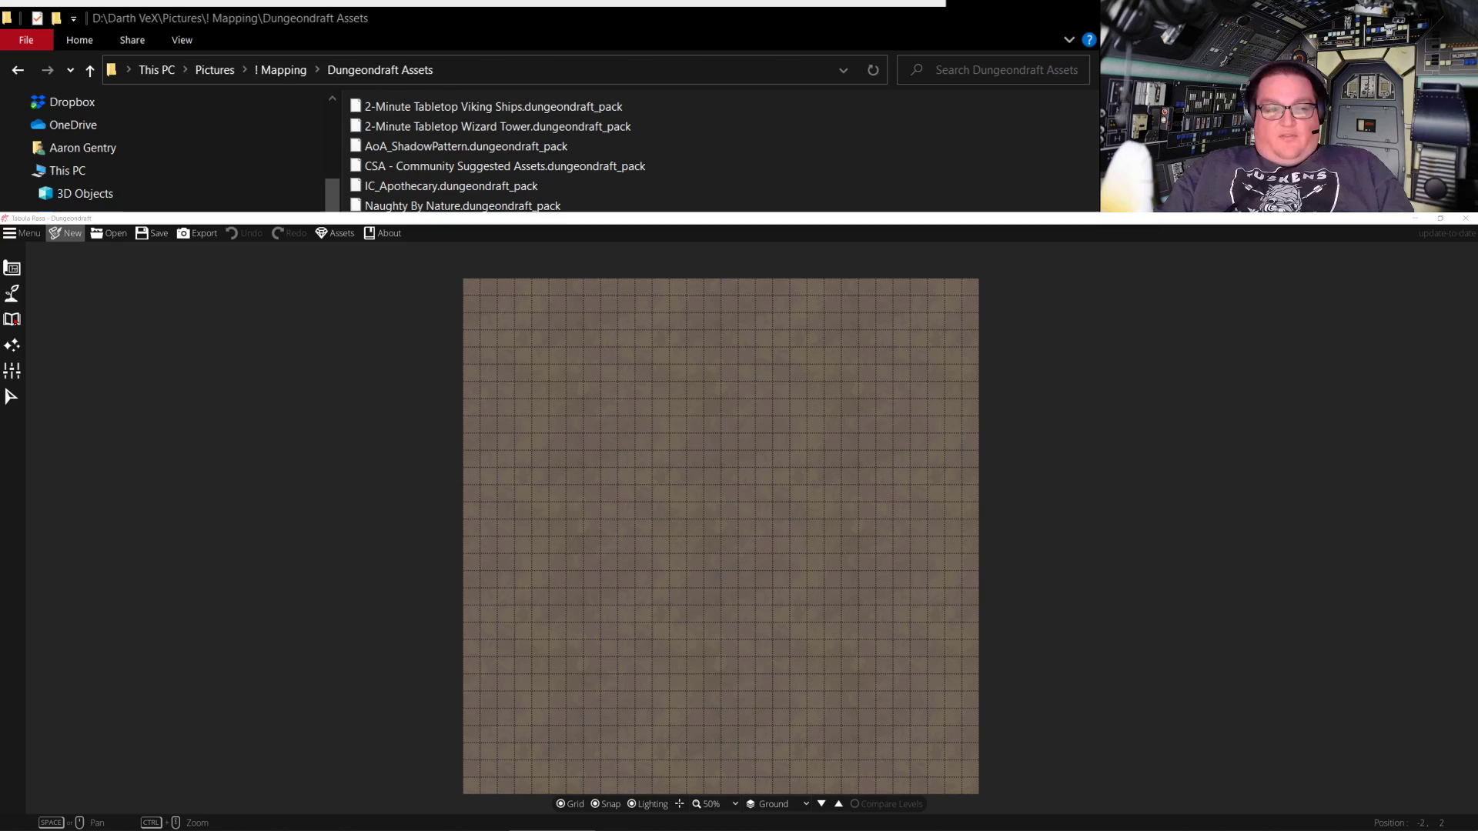
In Dungeondraft, brush a patch of Terrain Gravel near the map's upper-left corner and fill the entire map with it
click(12, 319)
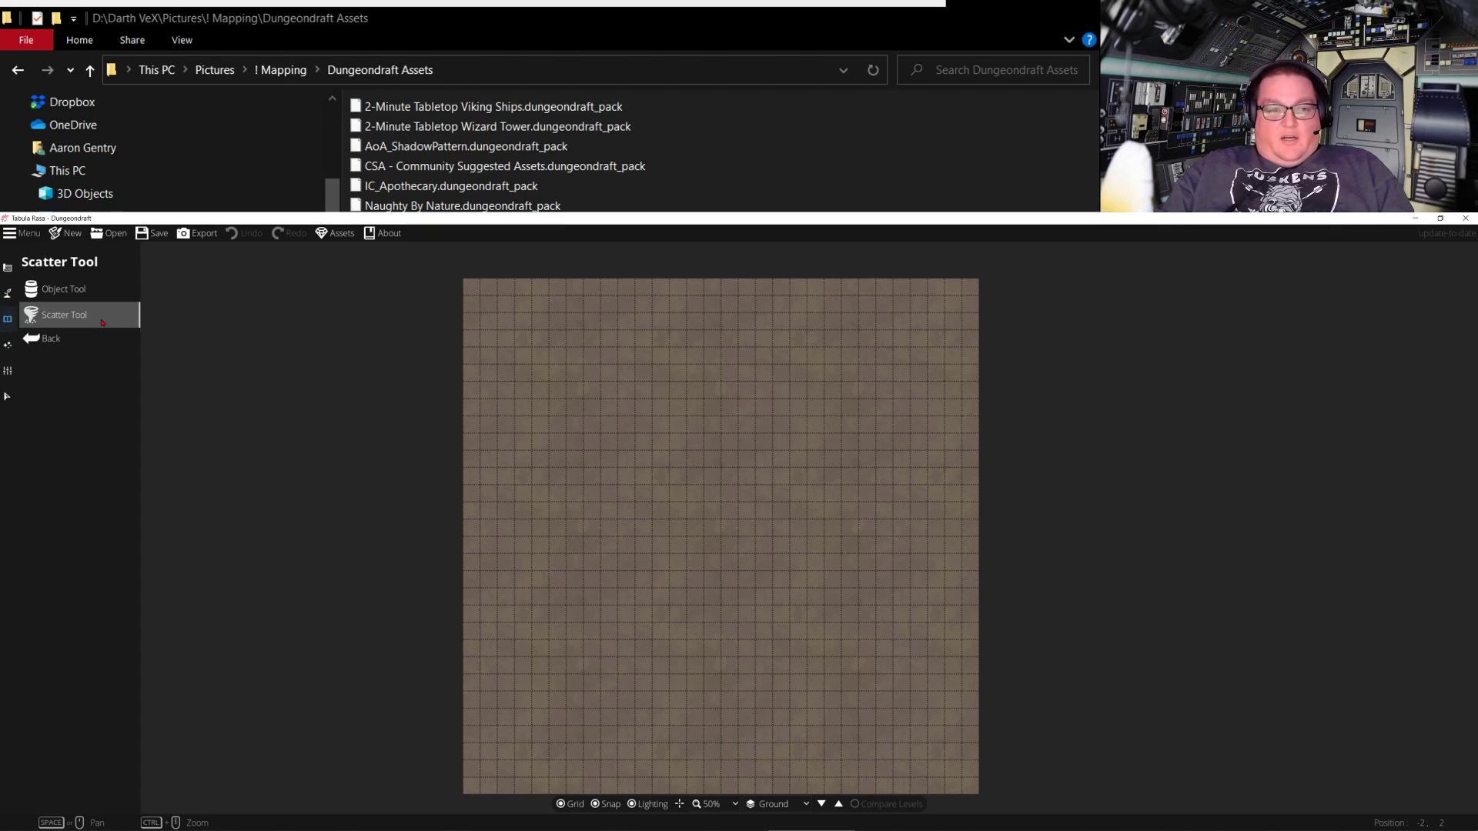
click(8, 268)
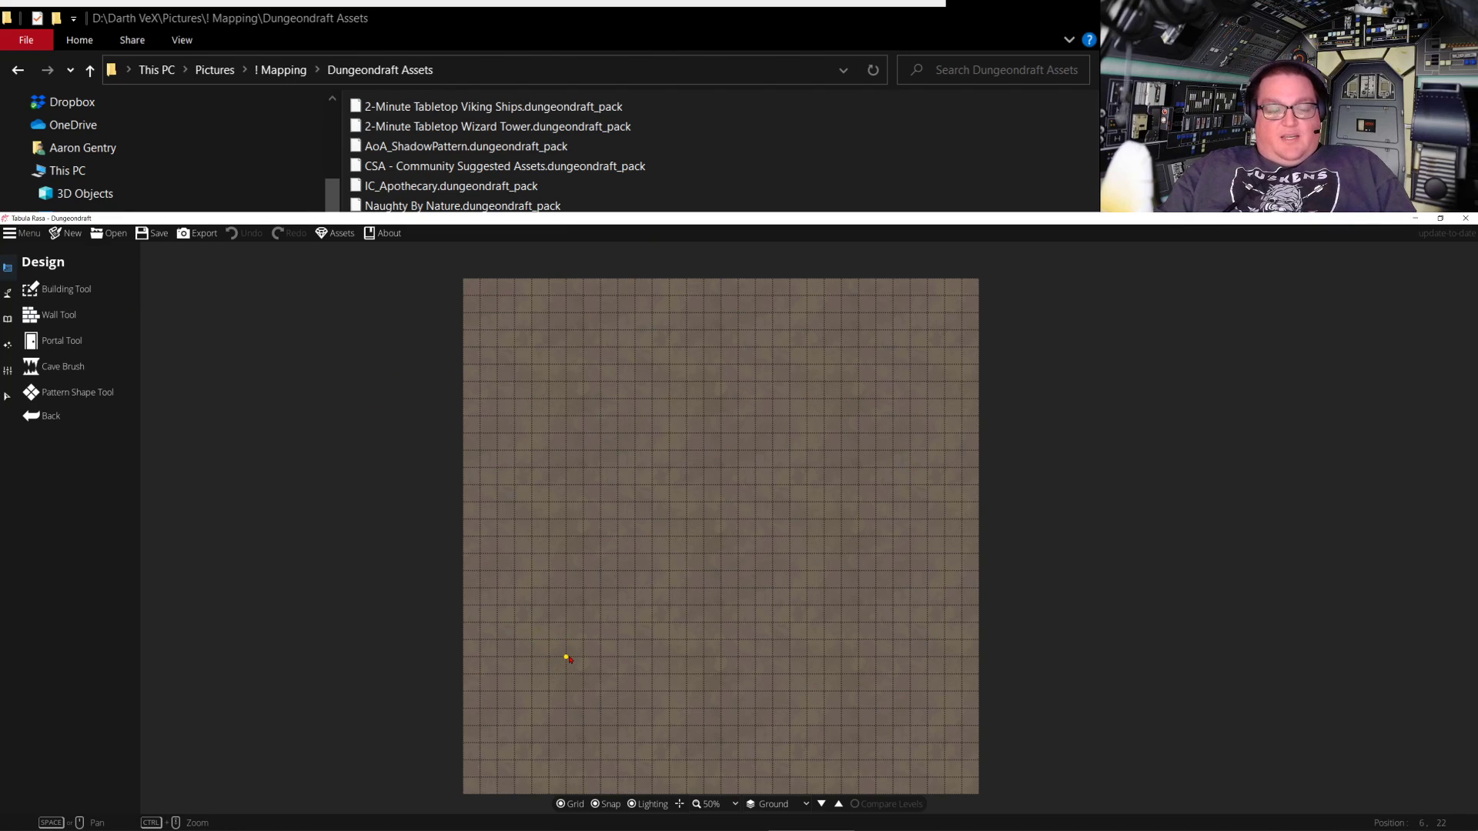
click(59, 317)
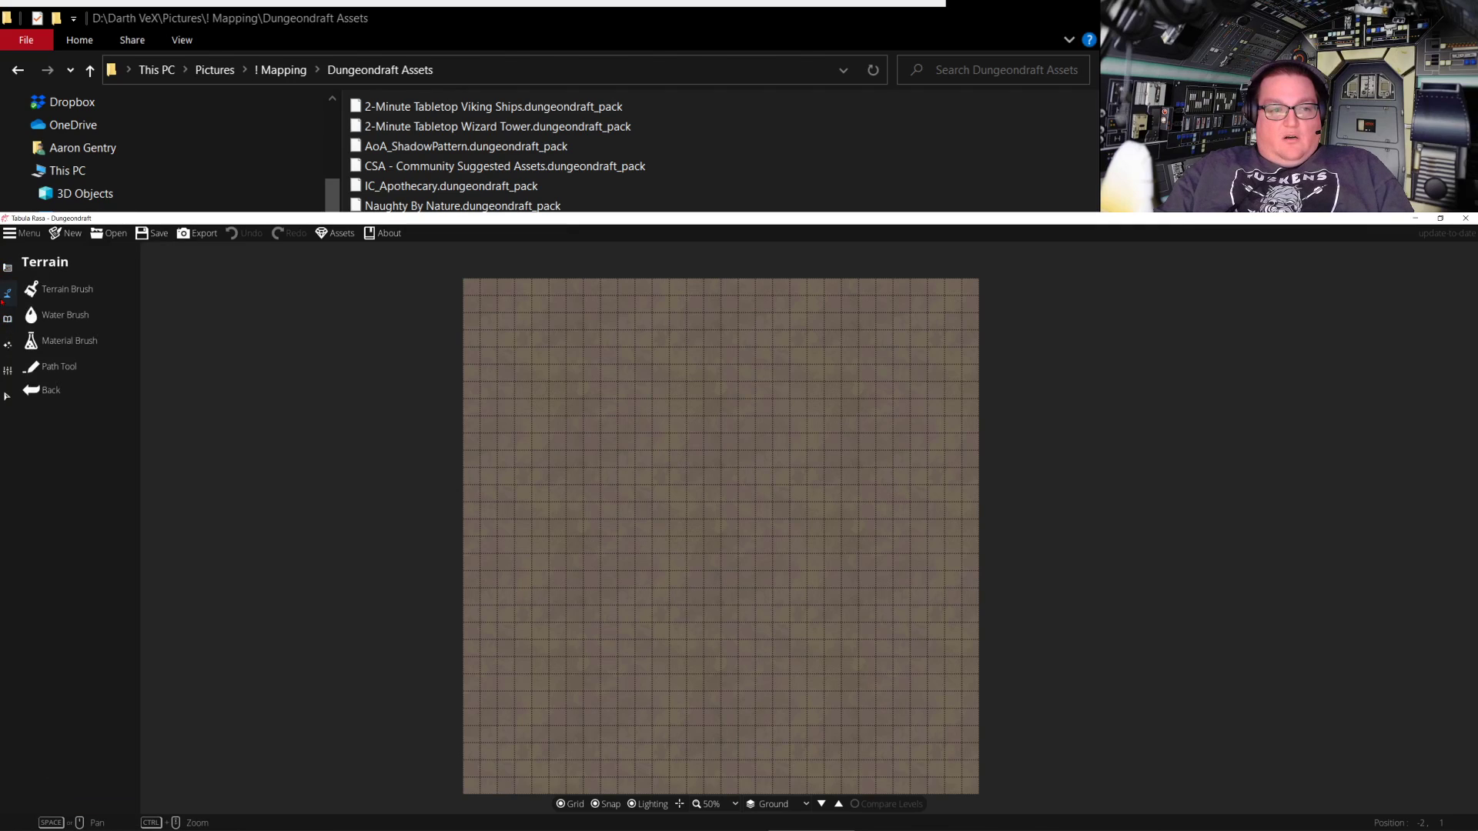
click(67, 289)
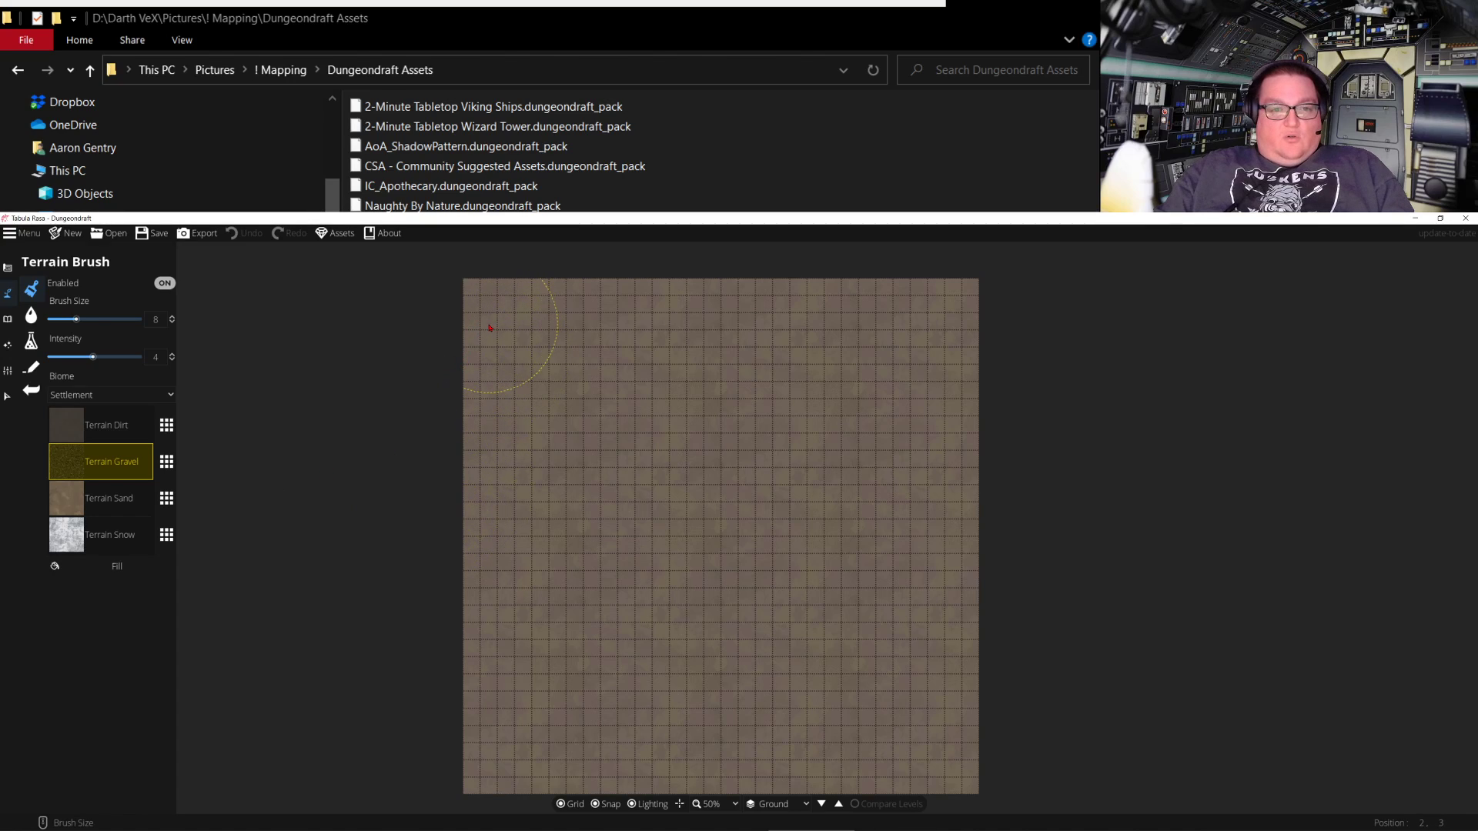
mouse_move(527, 331)
mouse_down()
mouse_move(608, 323)
mouse_move(524, 339)
mouse_up()
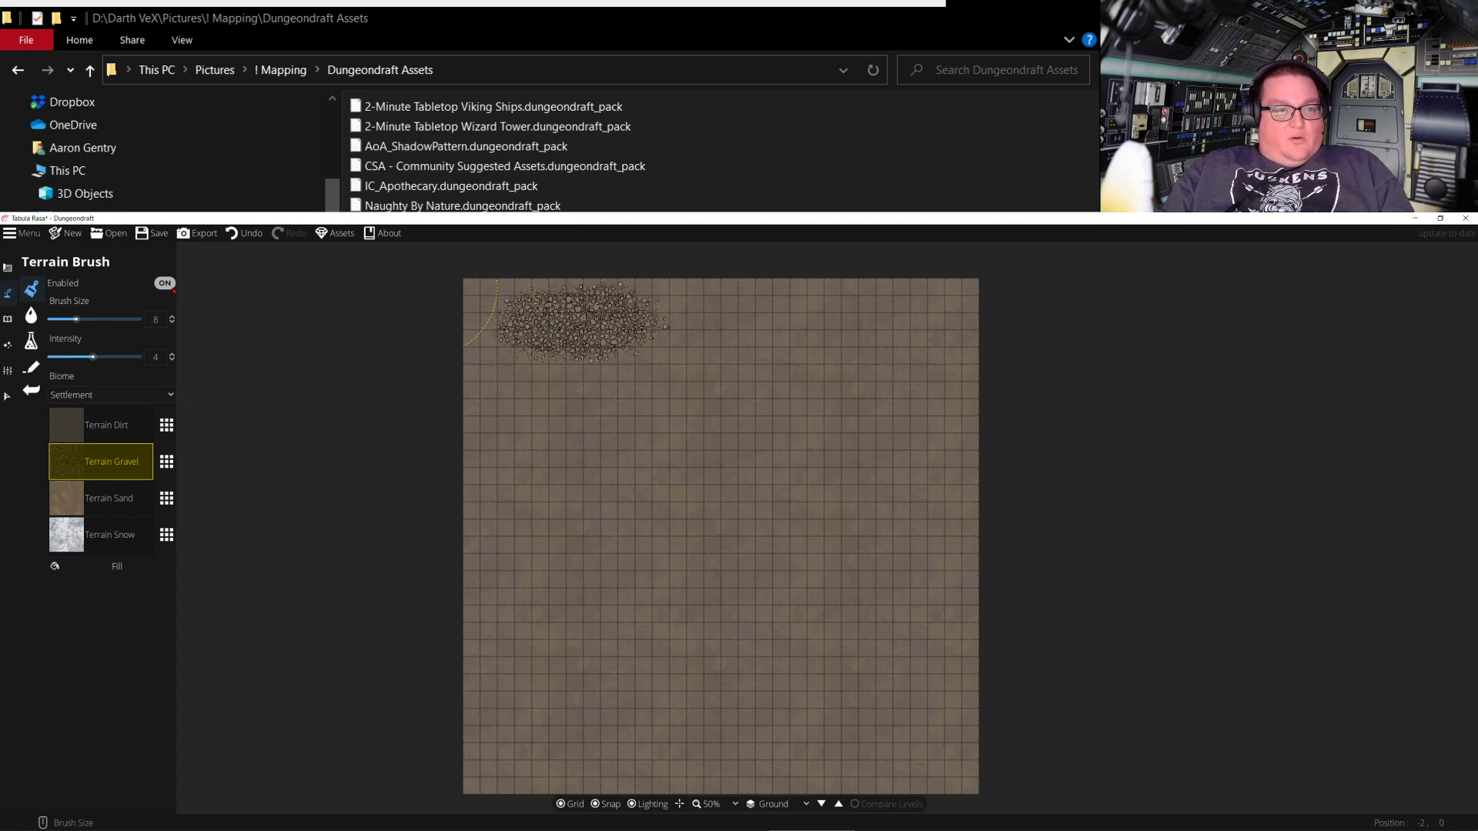
click(131, 573)
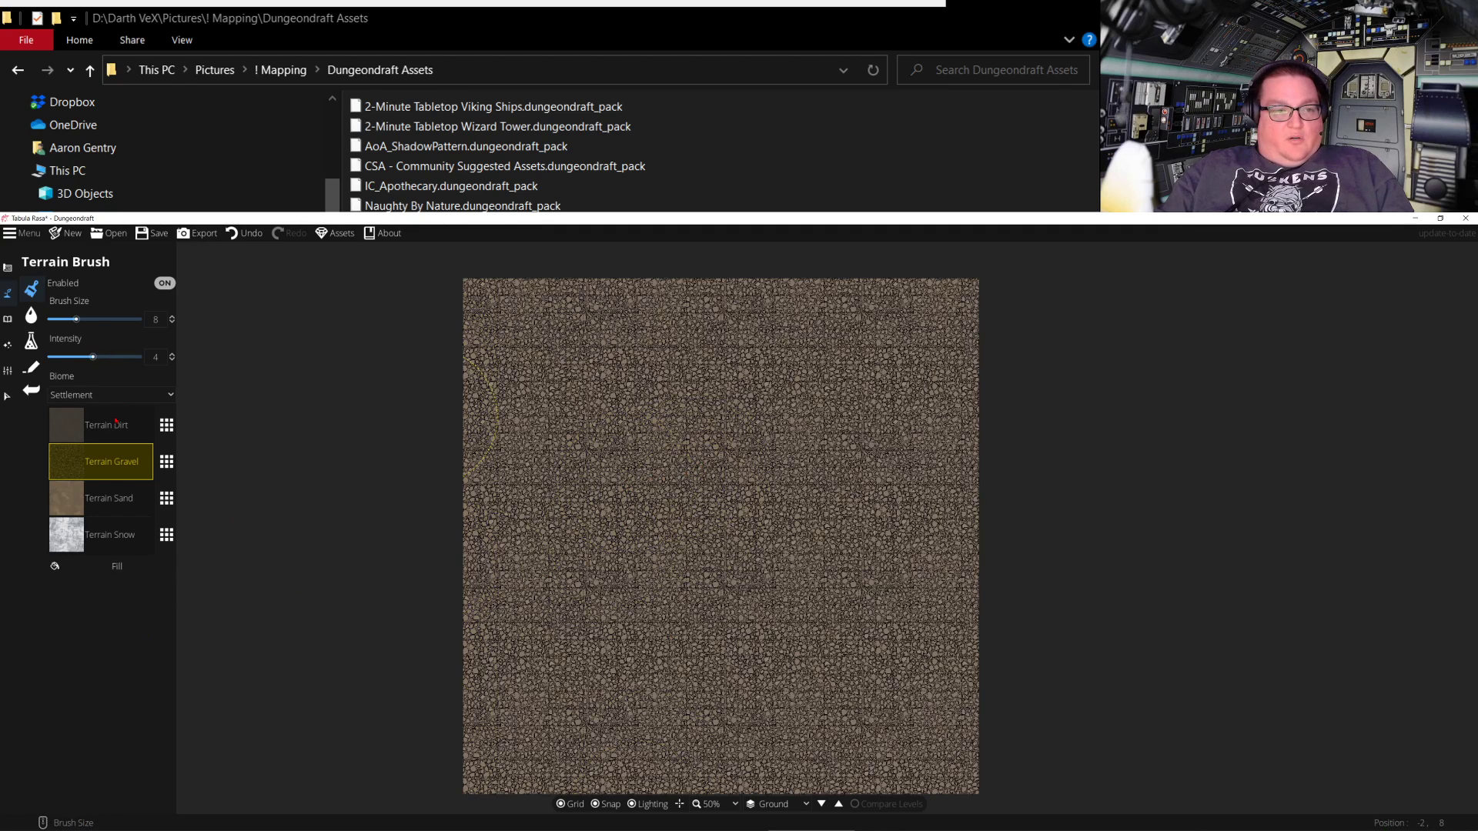
Try a rectangular building of 7 by 10 squares with a wood-plank floor in the map's upper-left corner and undo it
click(8, 319)
click(7, 293)
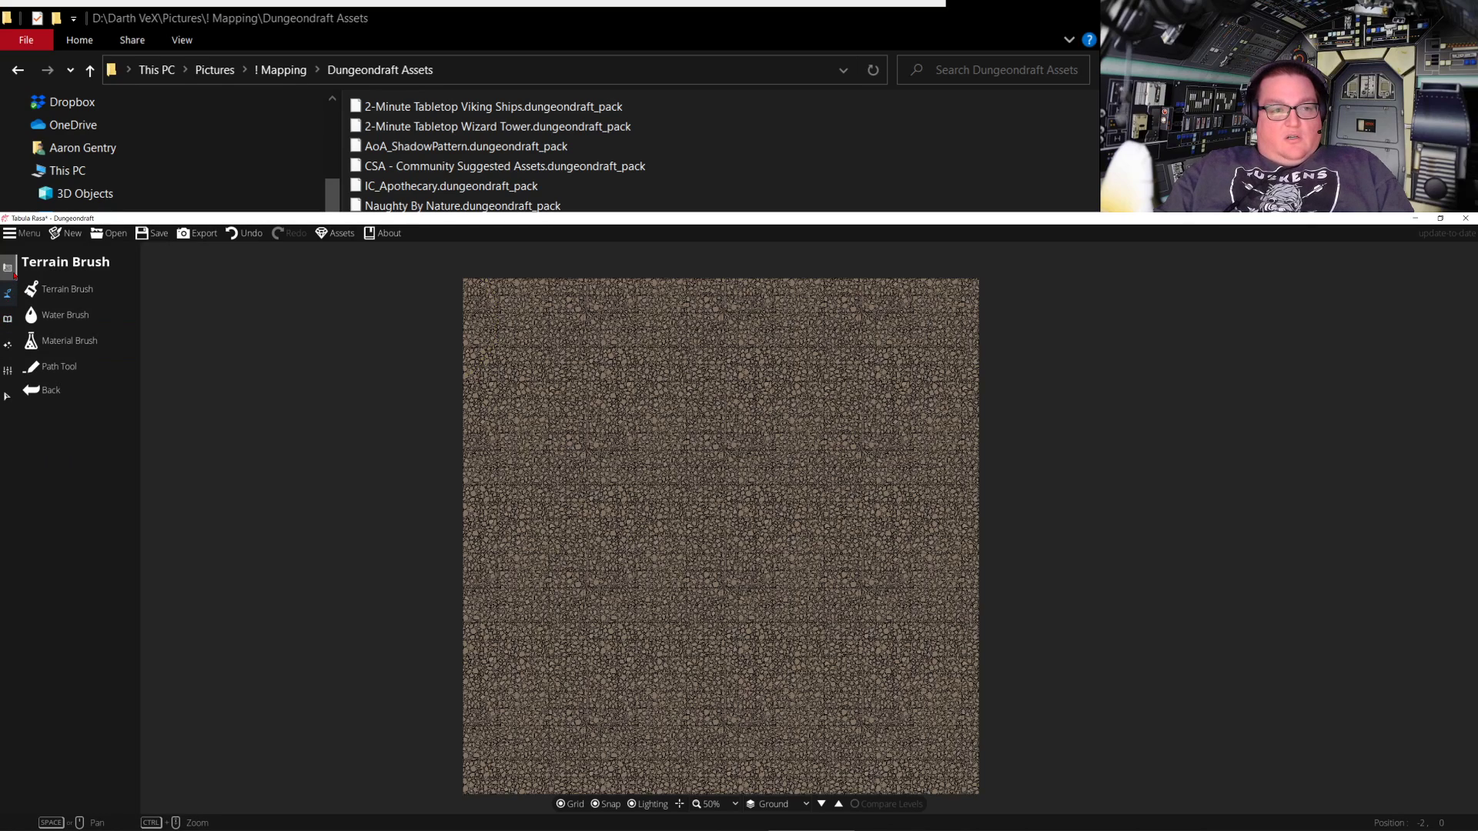
click(8, 267)
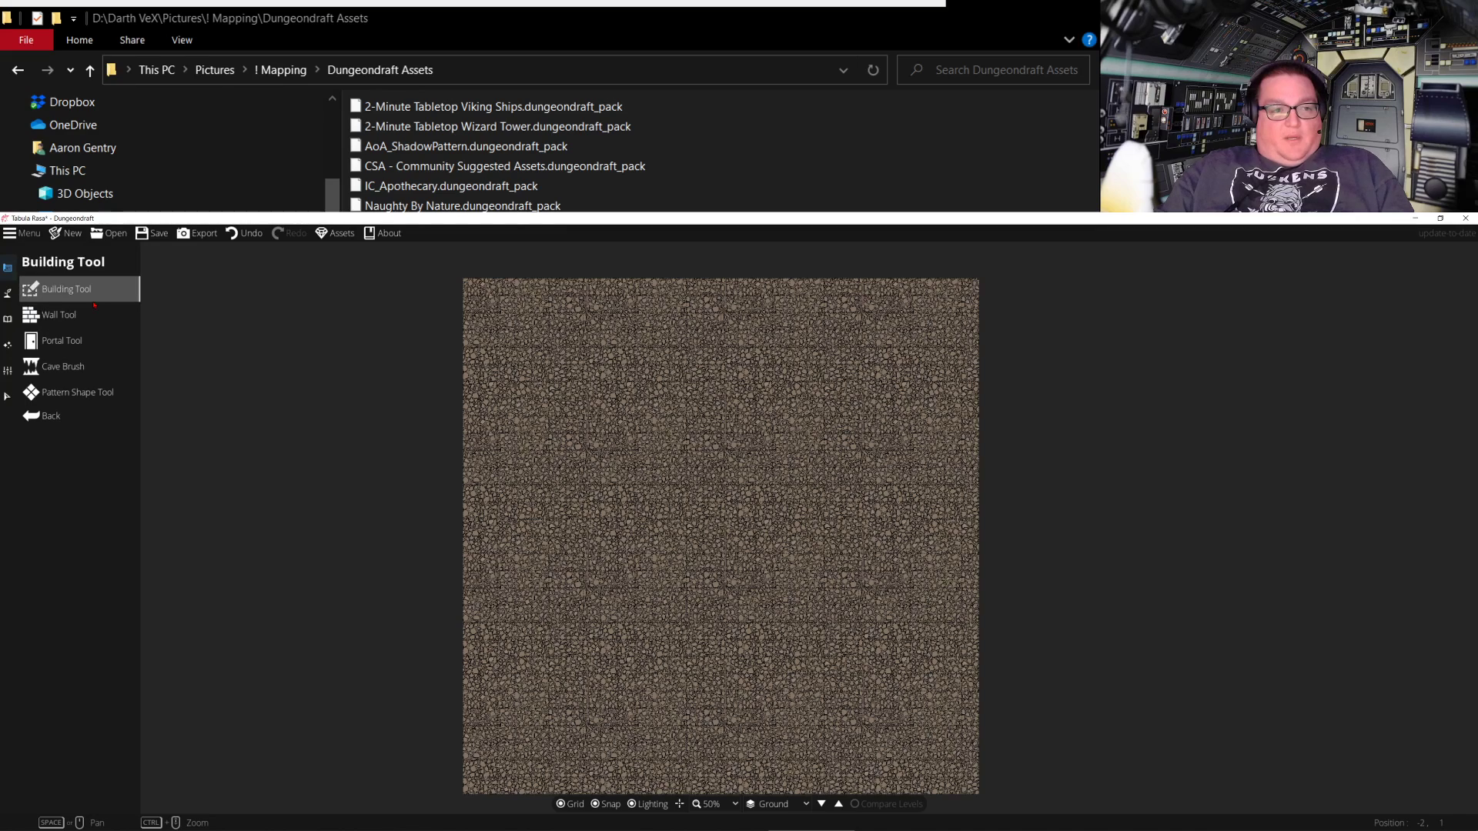
click(57, 288)
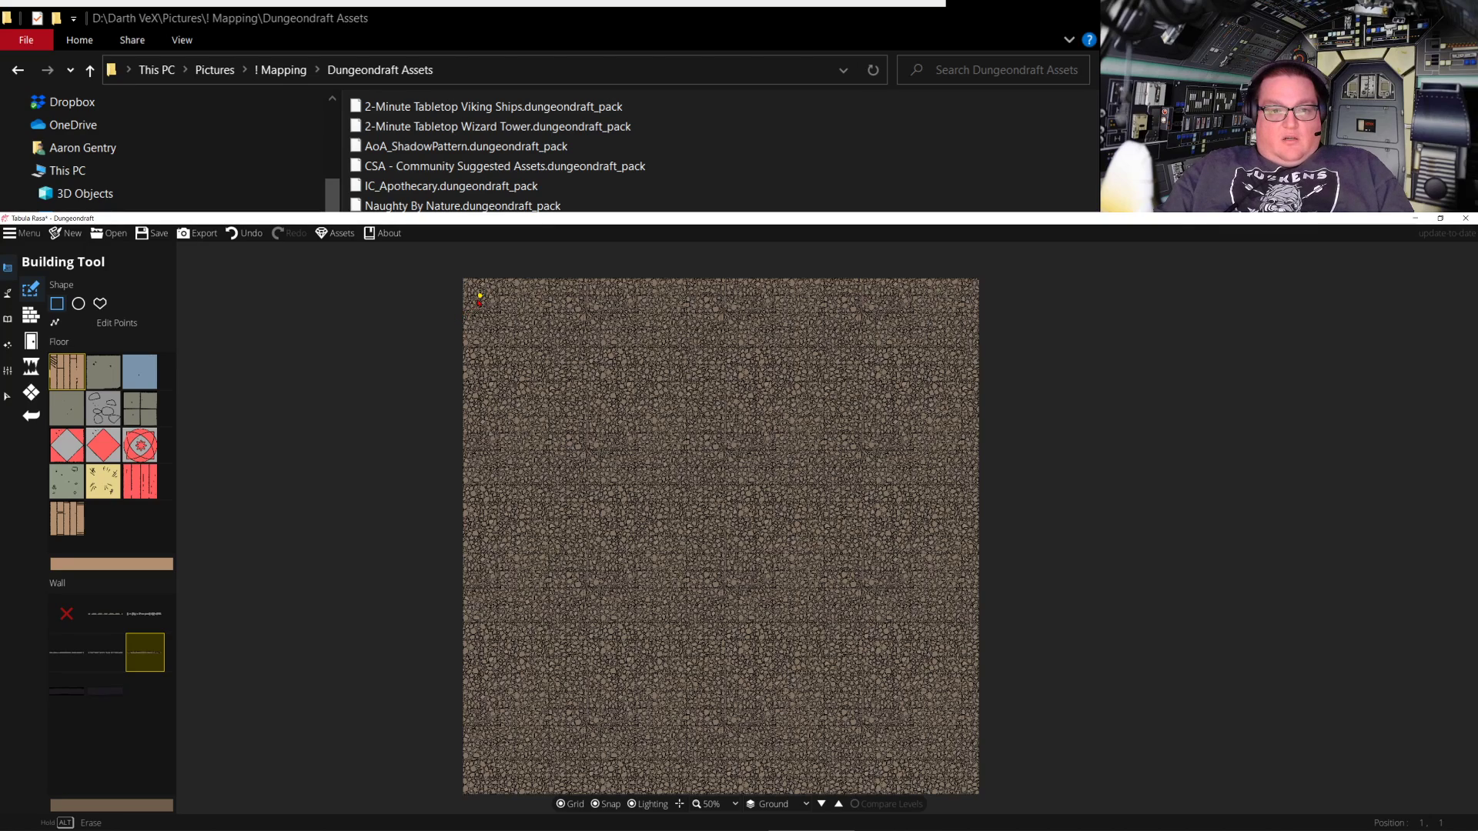
drag(465, 290, 584, 453)
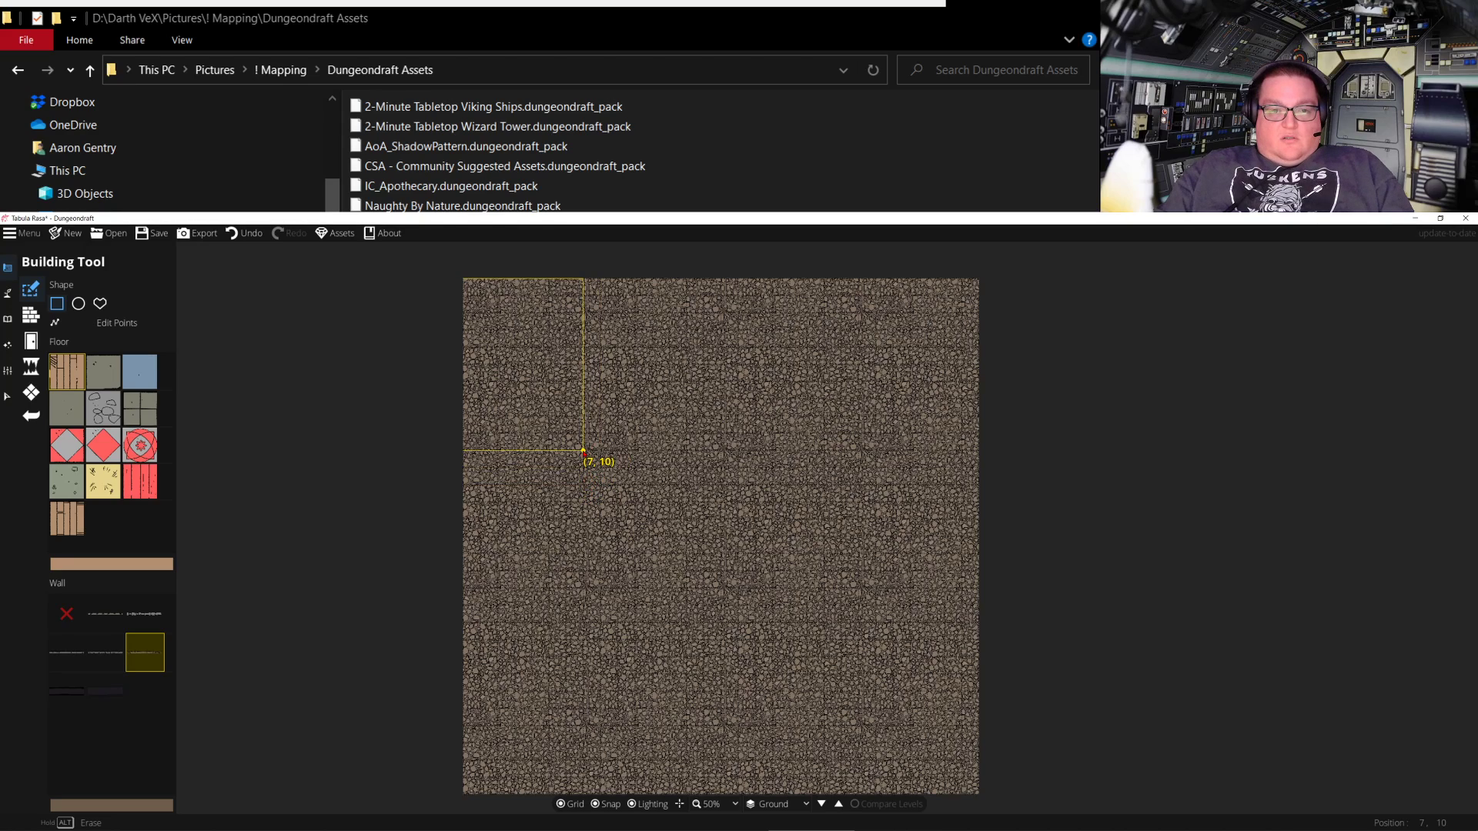
mouse_move(584, 452)
mouse_down()
mouse_move(483, 418)
mouse_move(425, 270)
mouse_move(480, 280)
mouse_move(567, 445)
mouse_move(589, 454)
mouse_up()
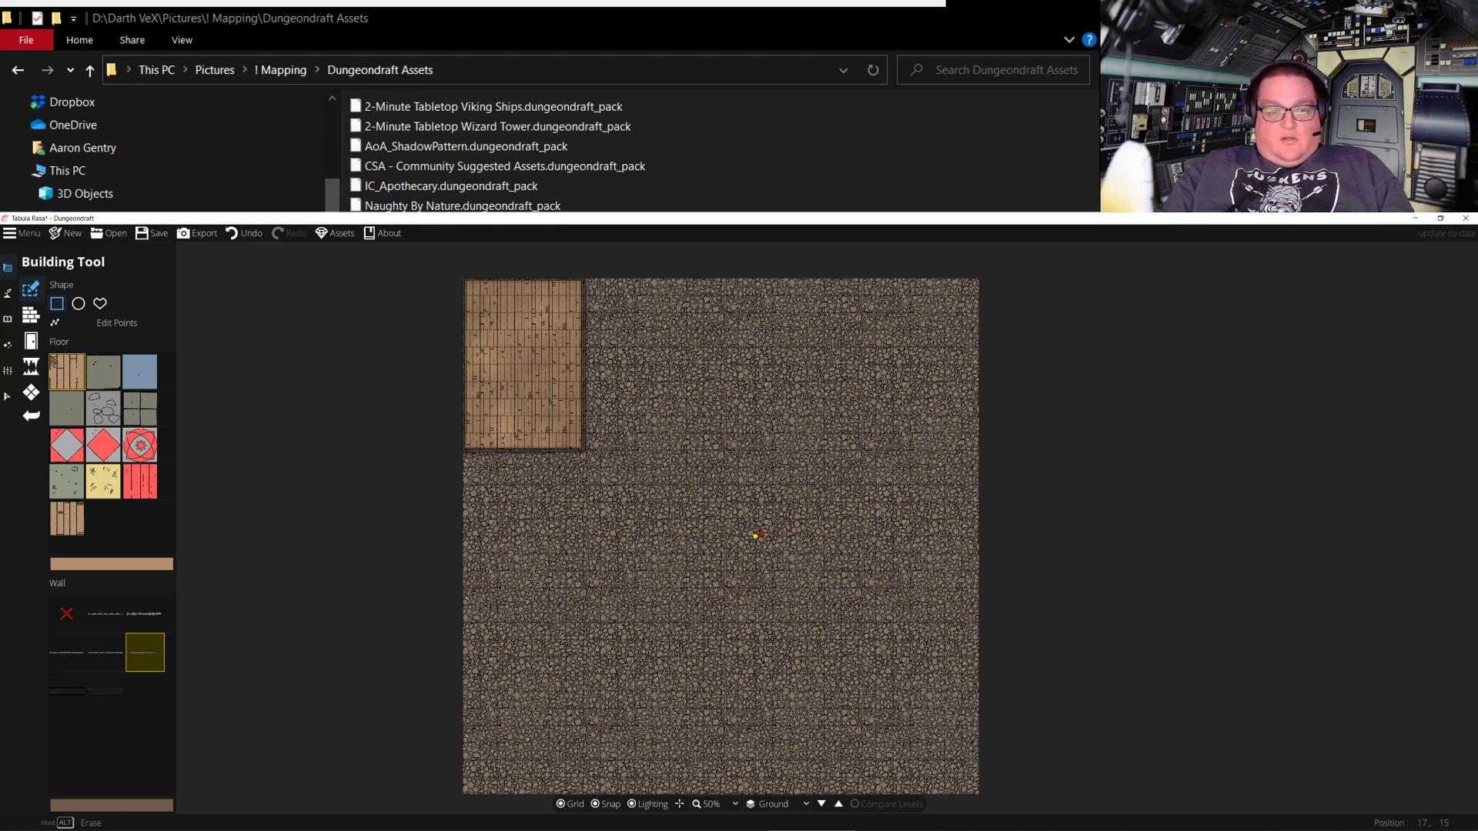
click(239, 233)
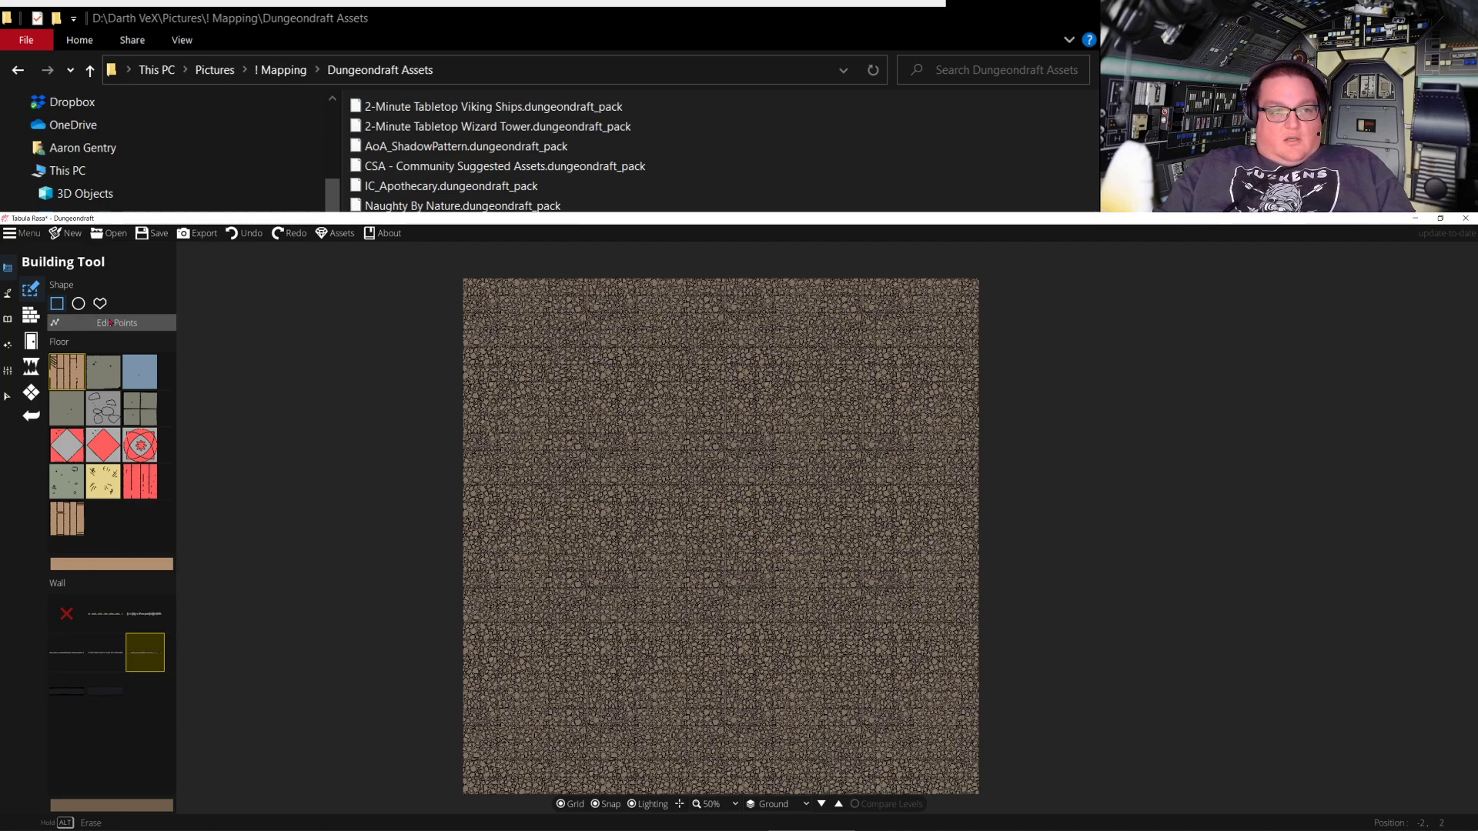
Filter the Object Tool's library by the VeX tag and browse the custom objects as far as Rug 1
click(8, 320)
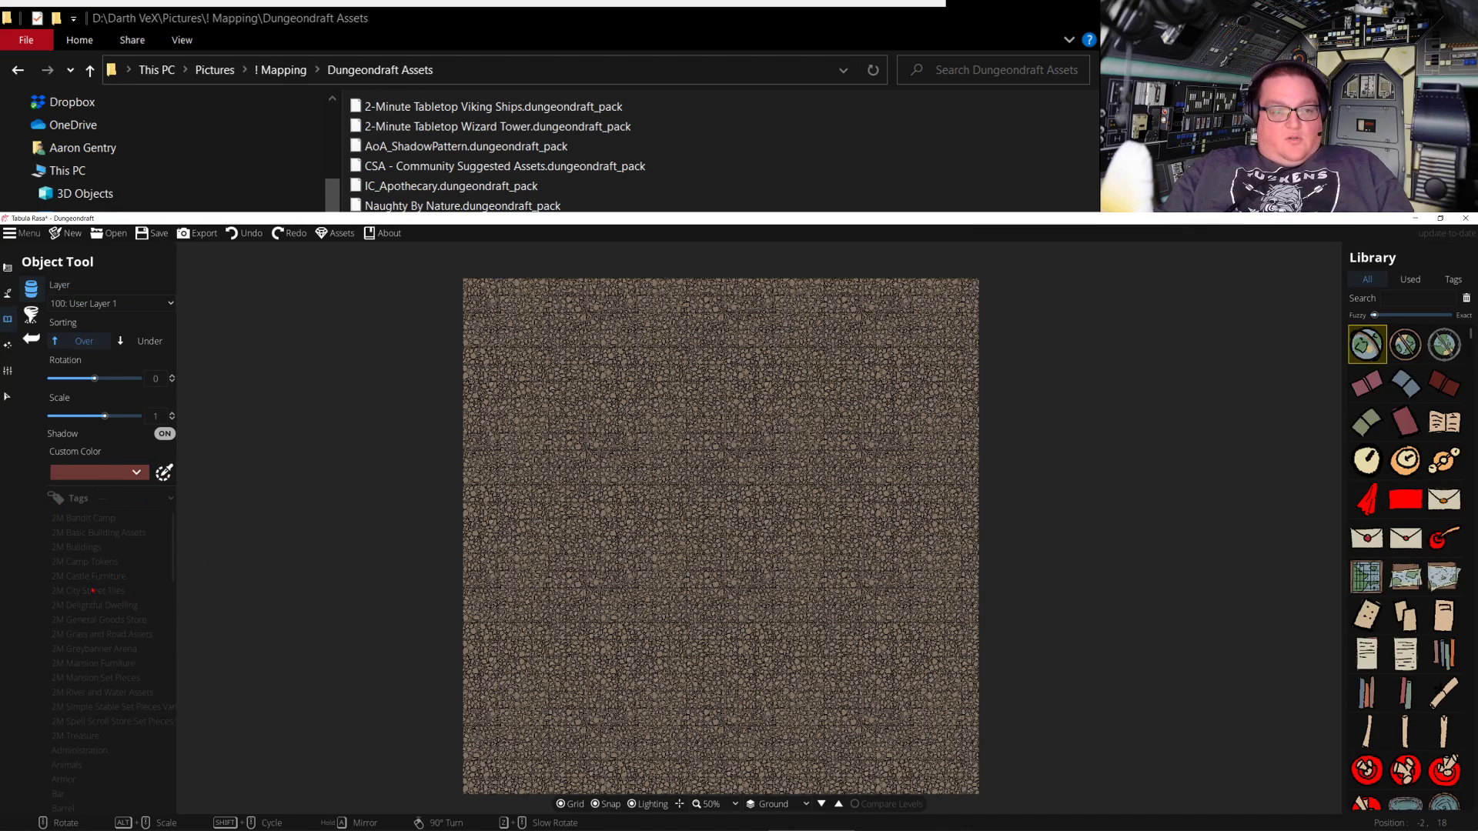
scroll(146, 588, down, 15)
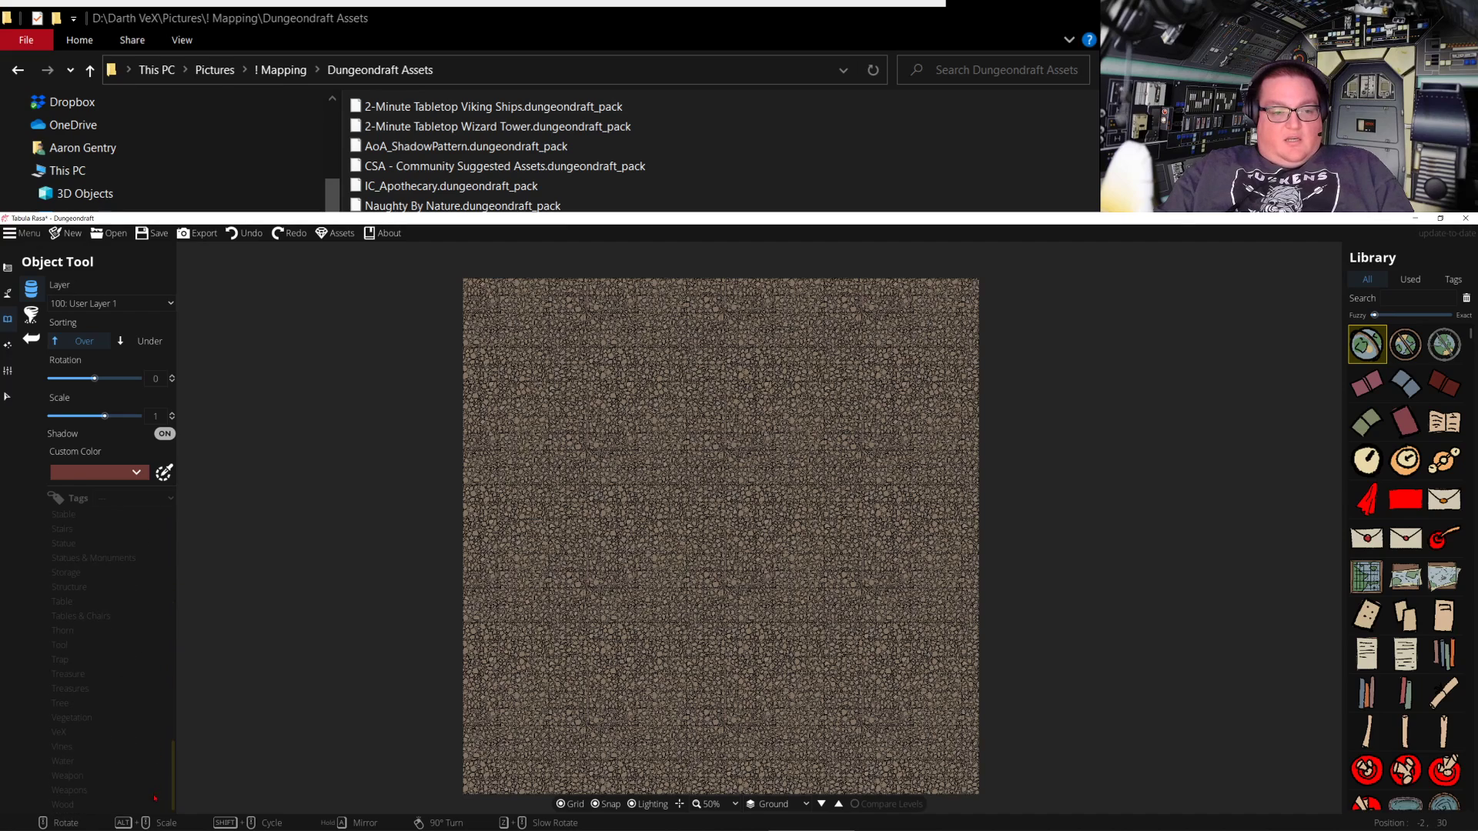
click(59, 733)
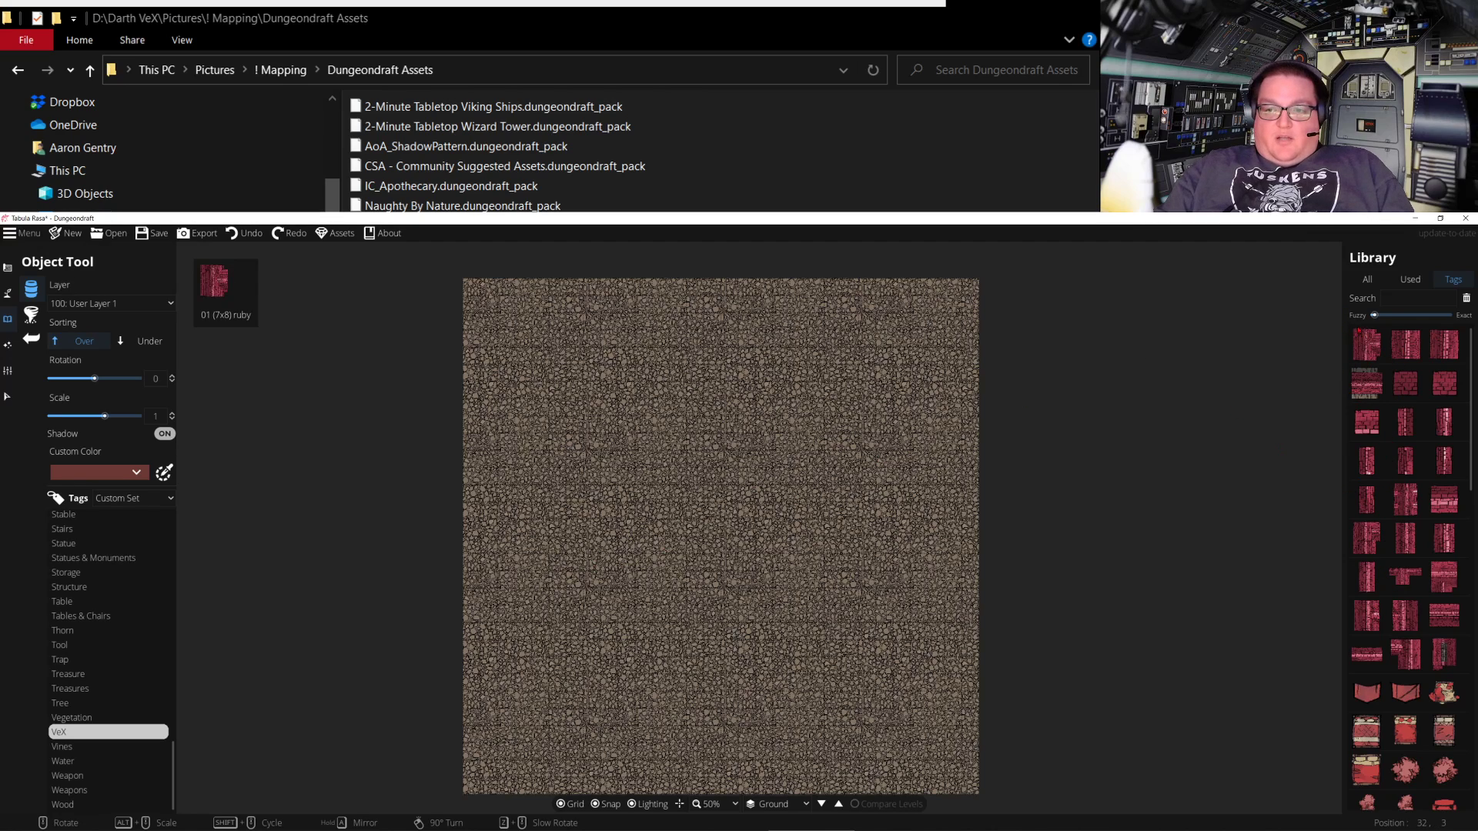
scroll(1406, 569, down, 5)
scroll(1405, 554, down, 5)
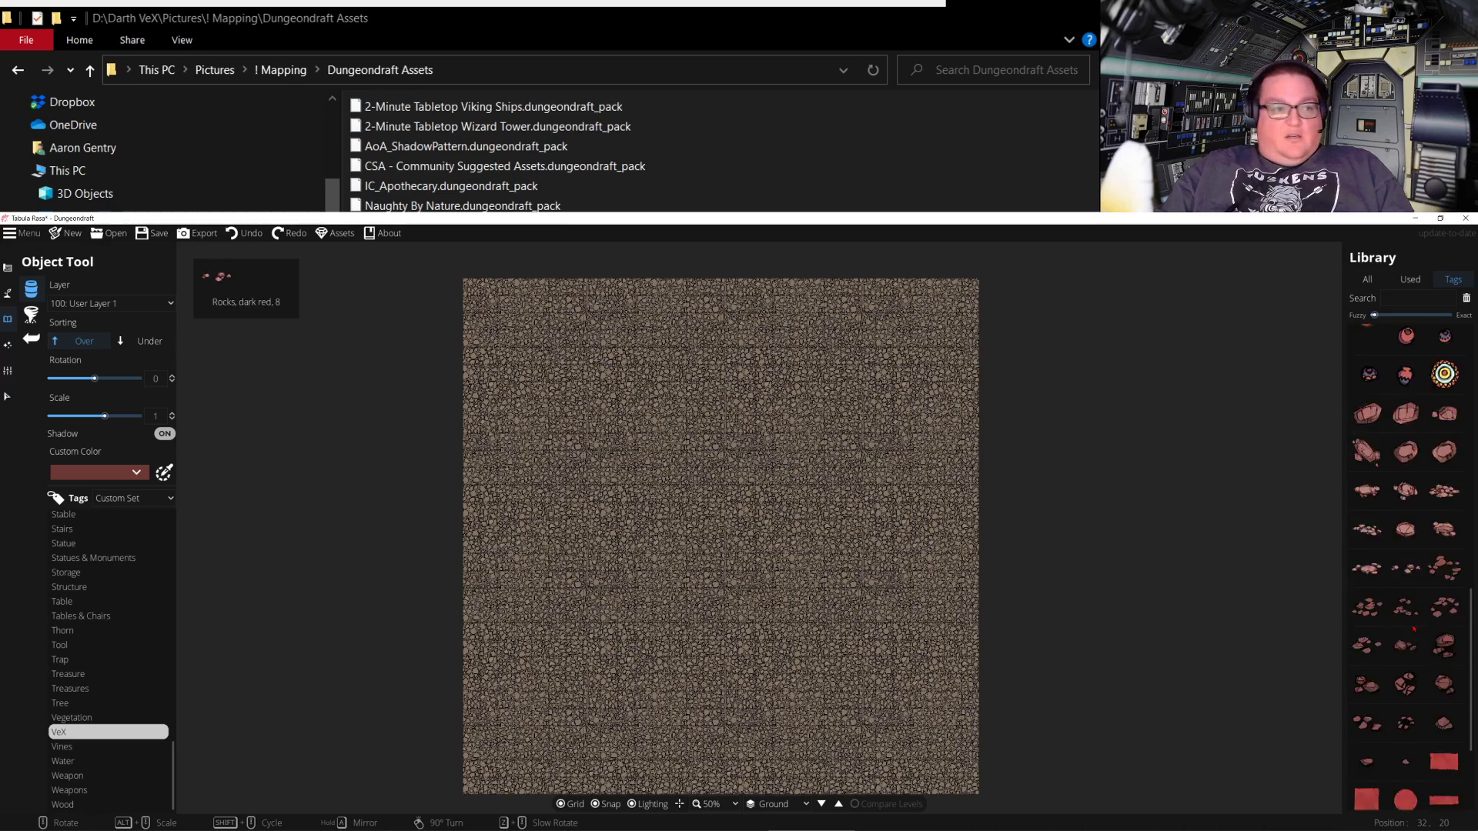
click(1443, 595)
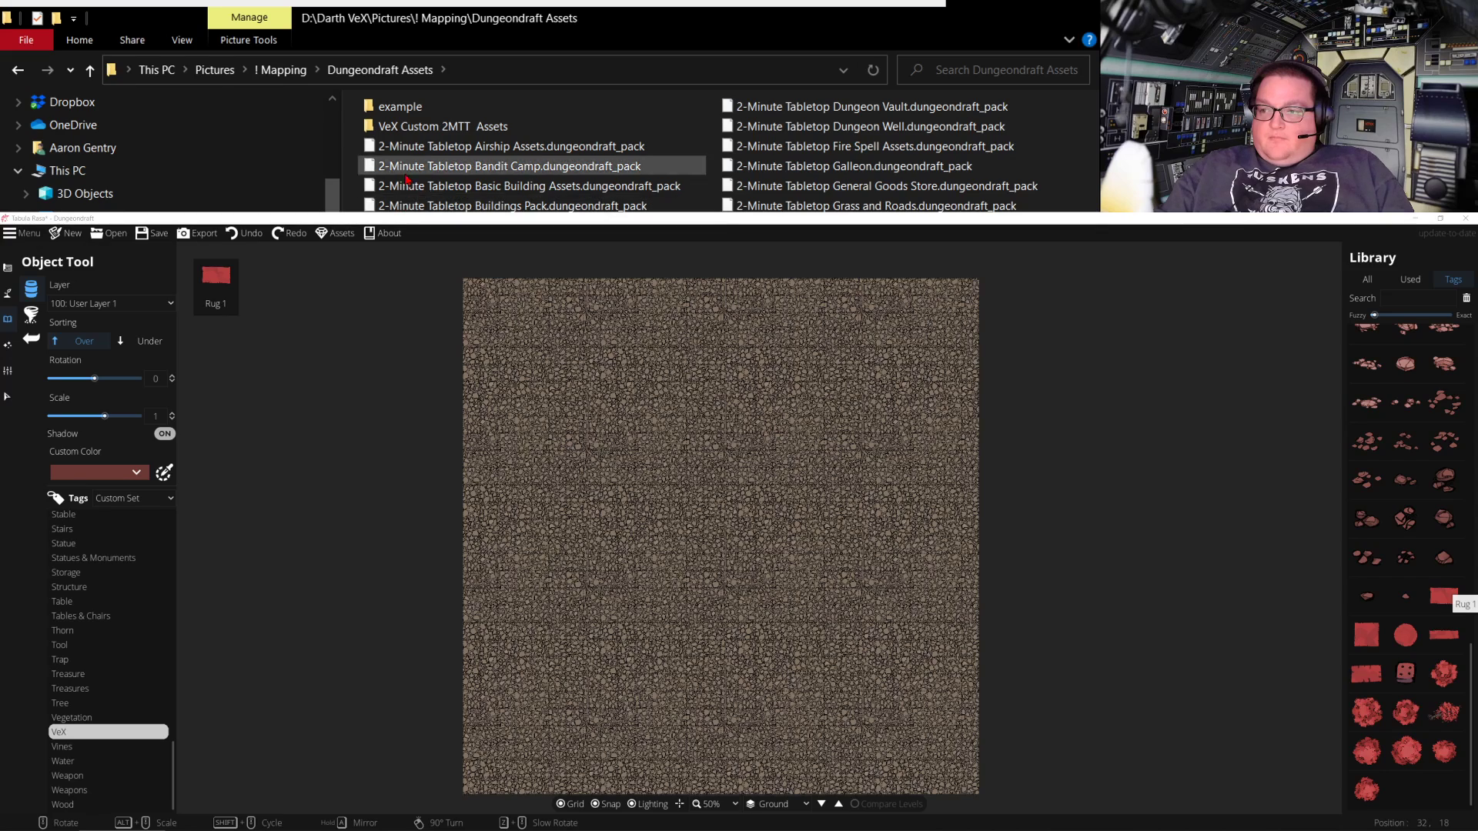
Switch to File Explorer, open the textures\objects folder inside VeX Custom 2MTT Assets, and look through its image files
double_click(408, 137)
double_click(504, 148)
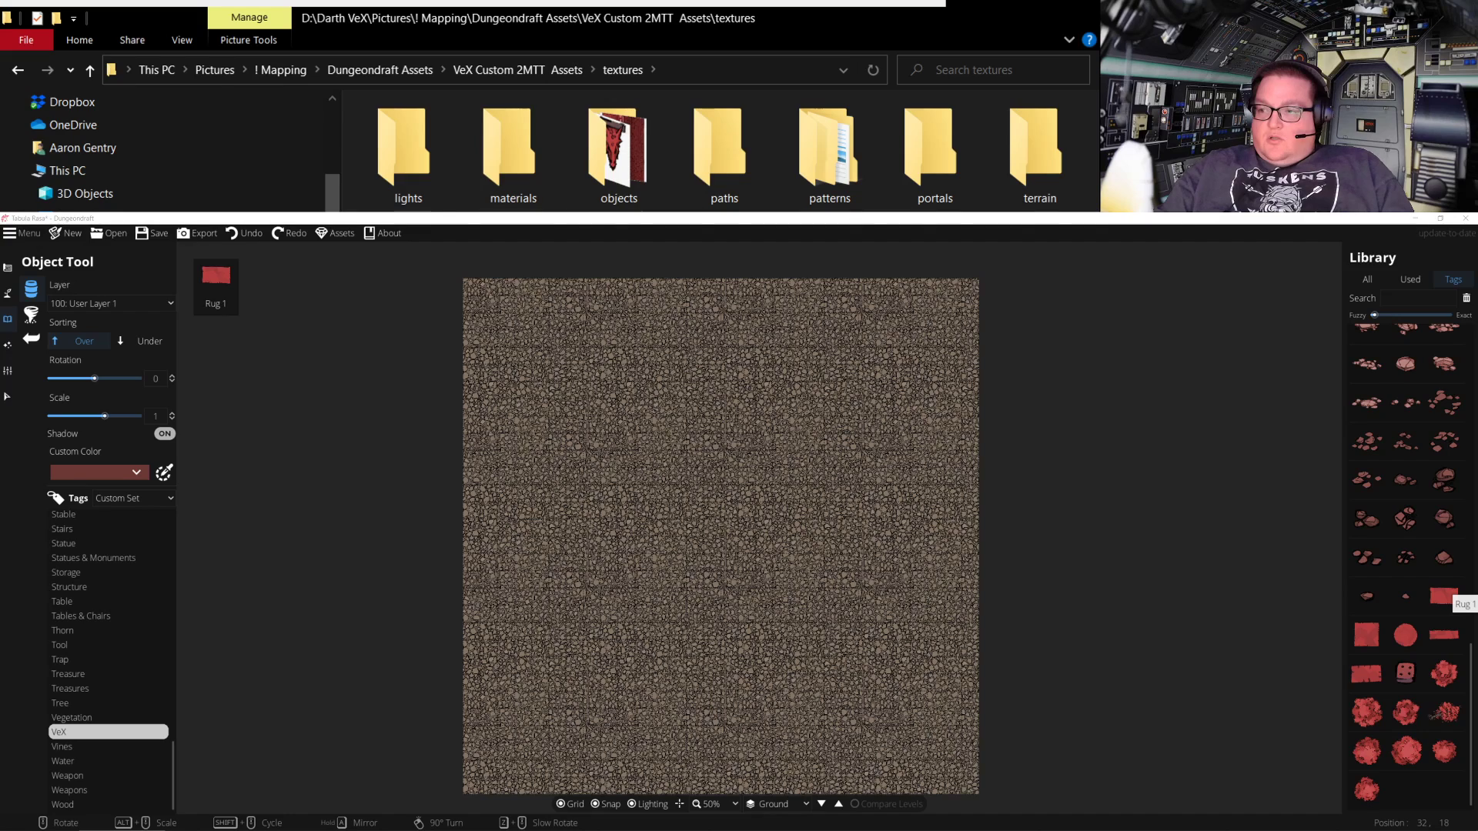
double_click(619, 150)
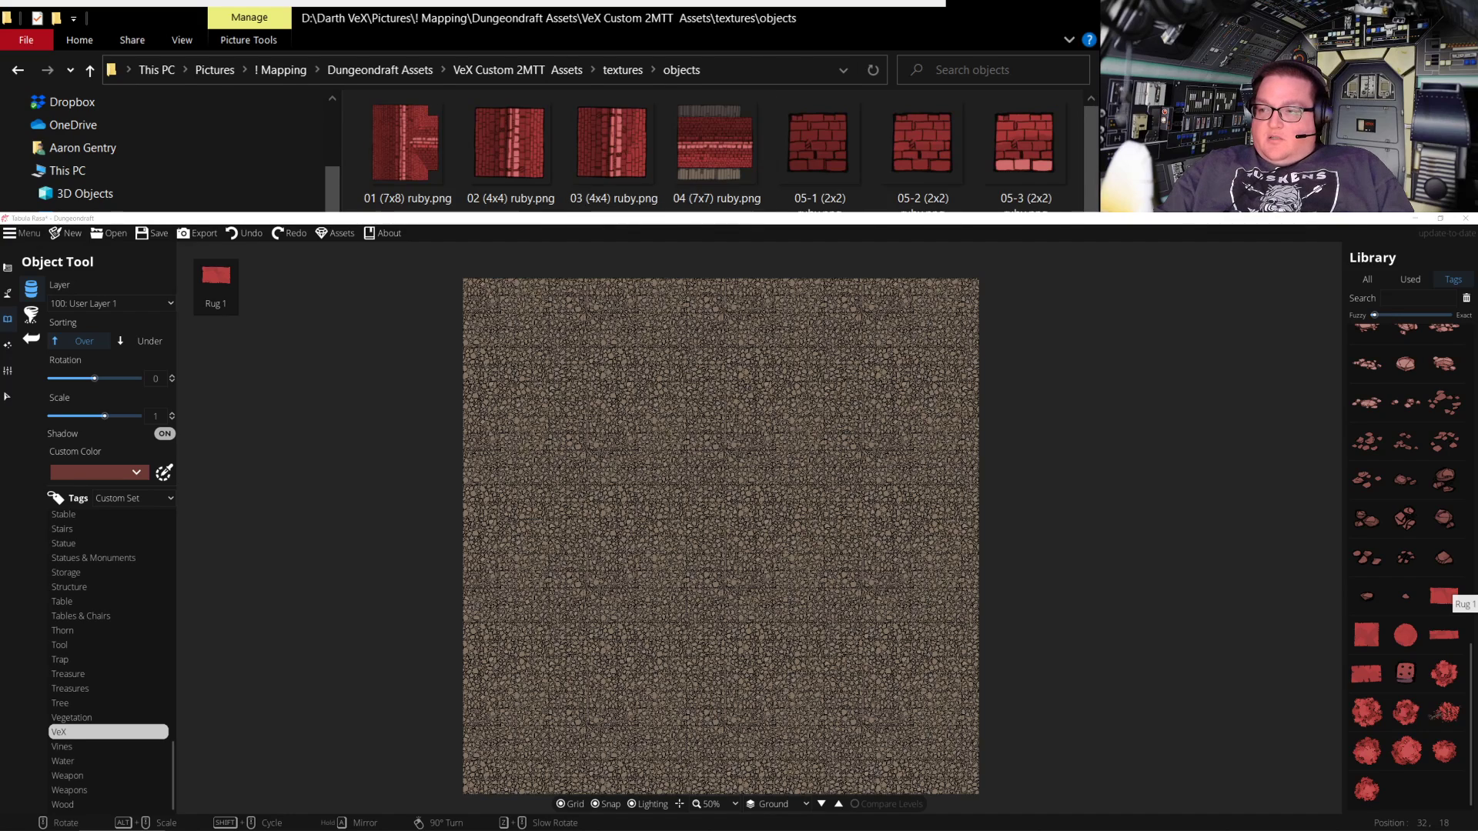
scroll(716, 154, down, 4)
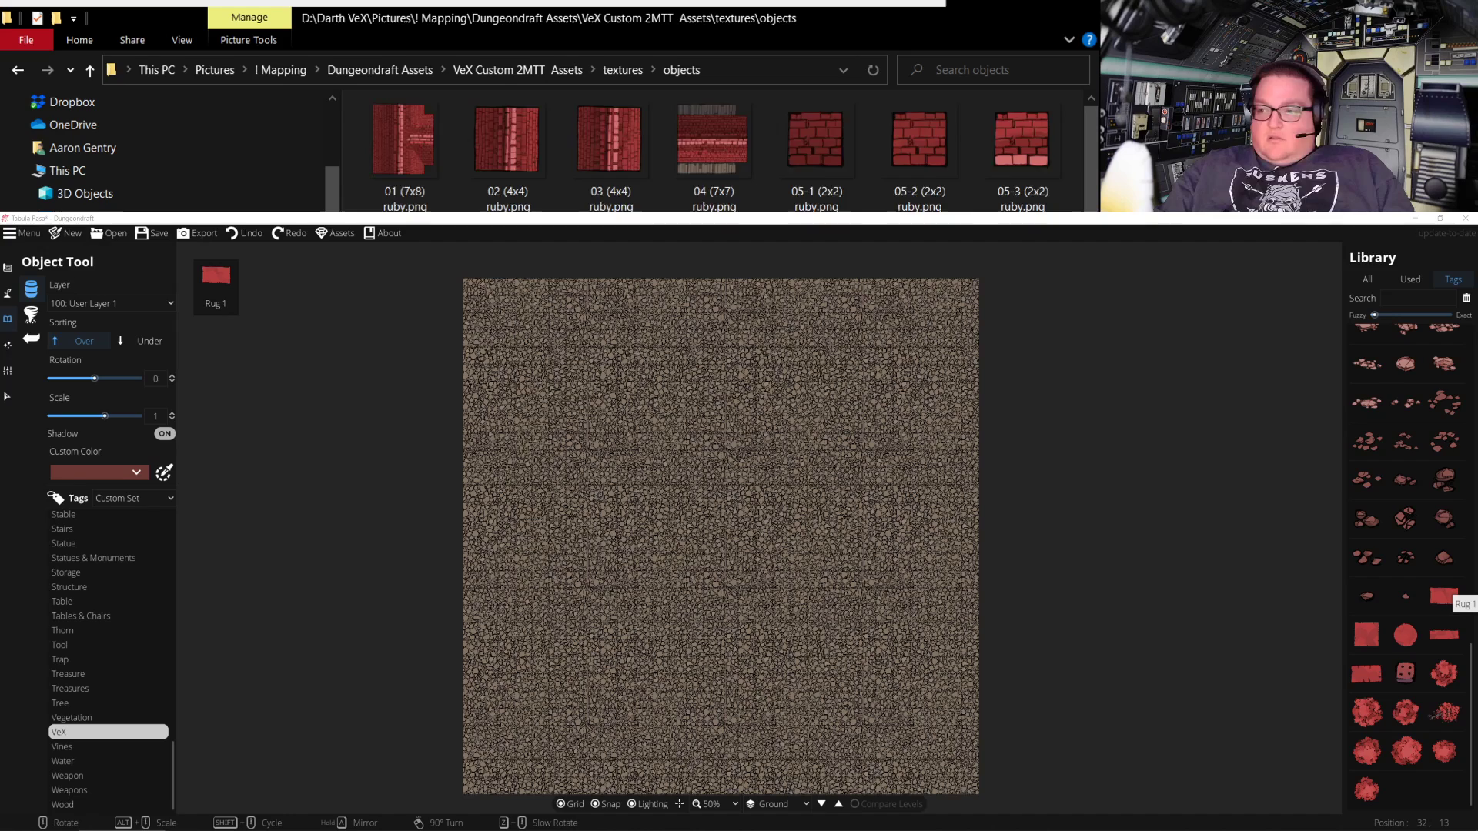
scroll(715, 154, down, 1)
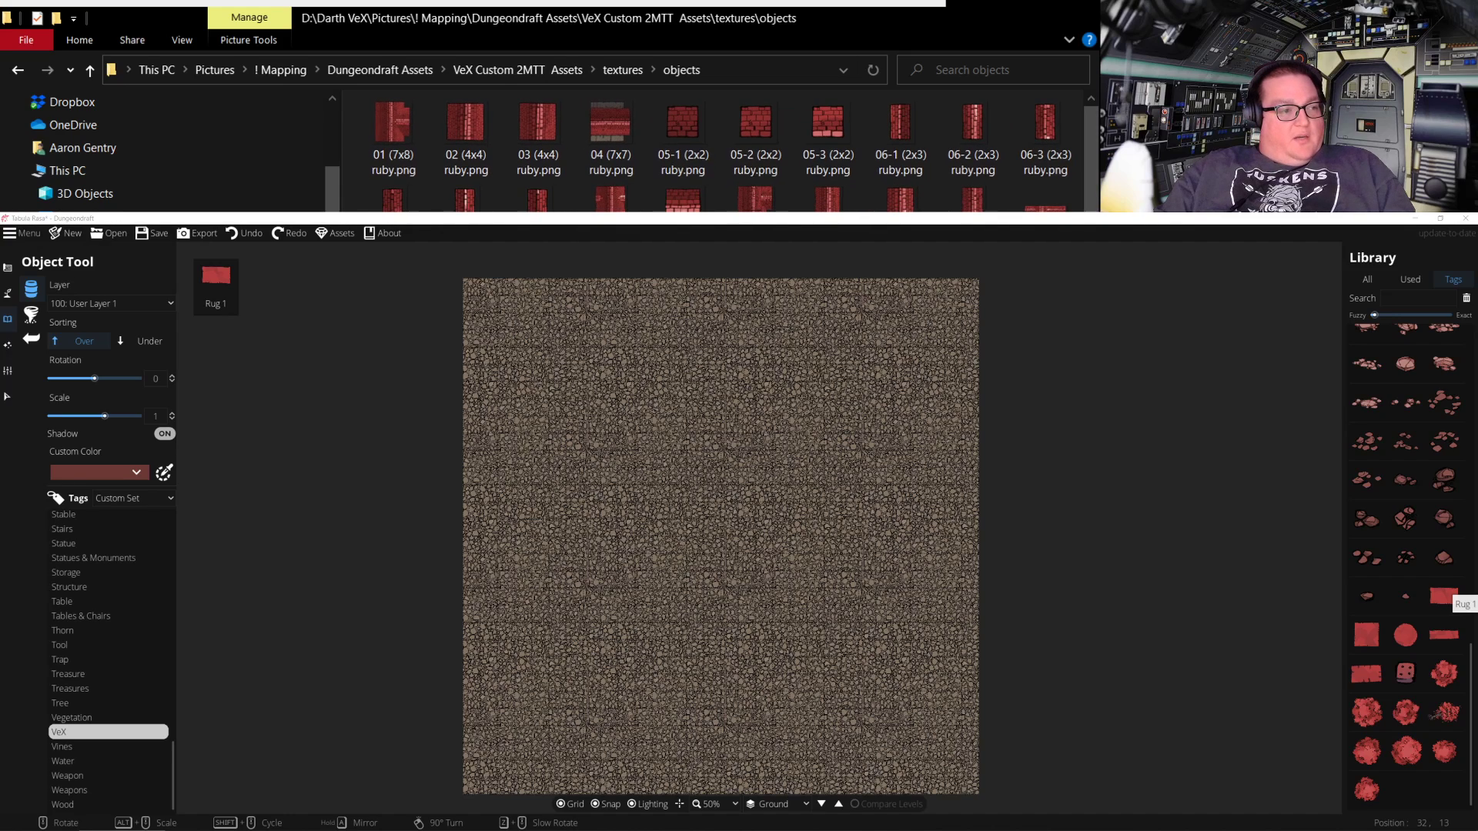
scroll(716, 150, down, 10)
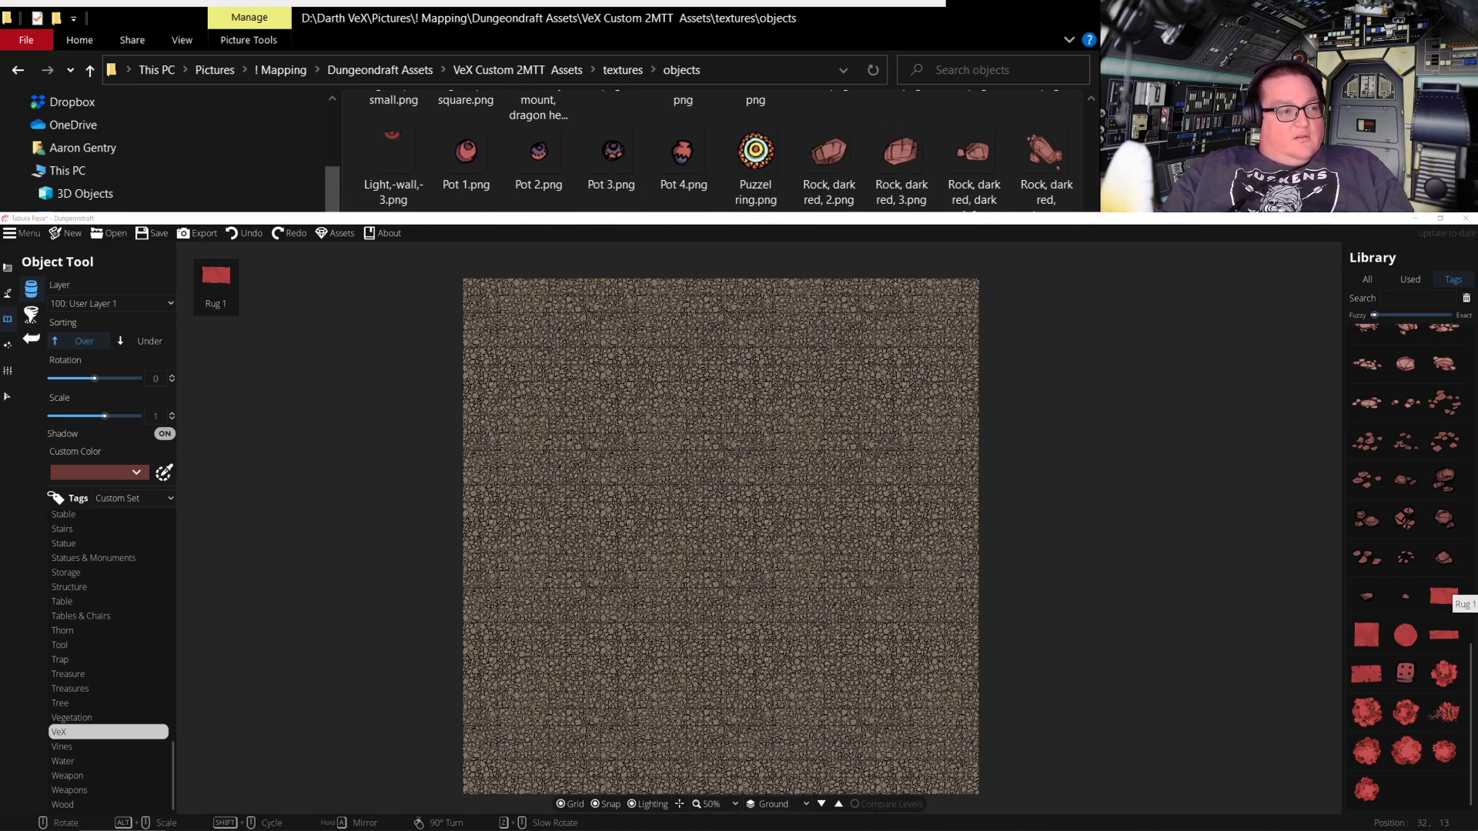
scroll(716, 150, up, 10)
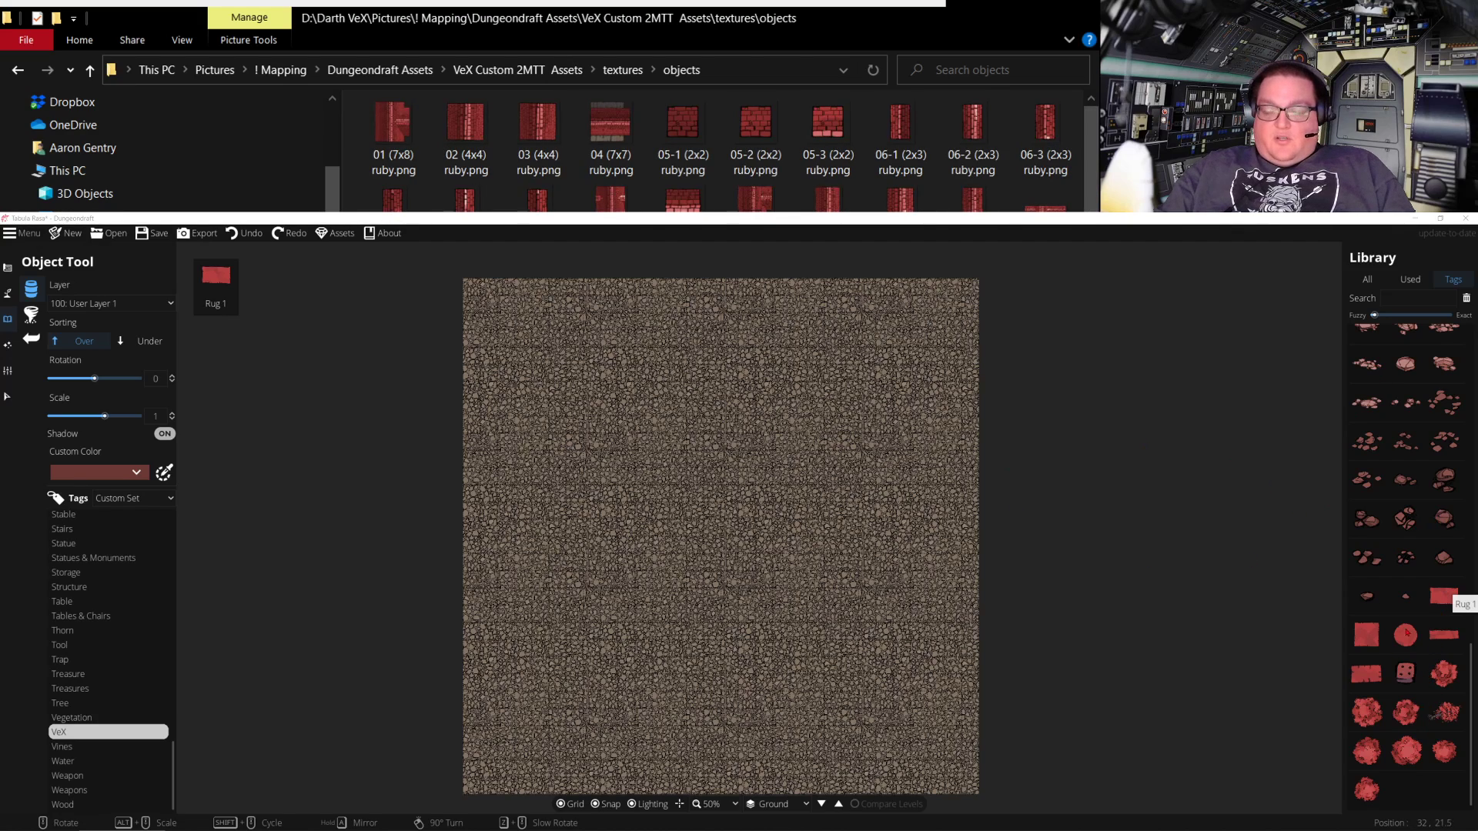
Select the 01 (7x8) ruby roof from the VeX objects and give it the dark blue custom color 192961
click(1405, 441)
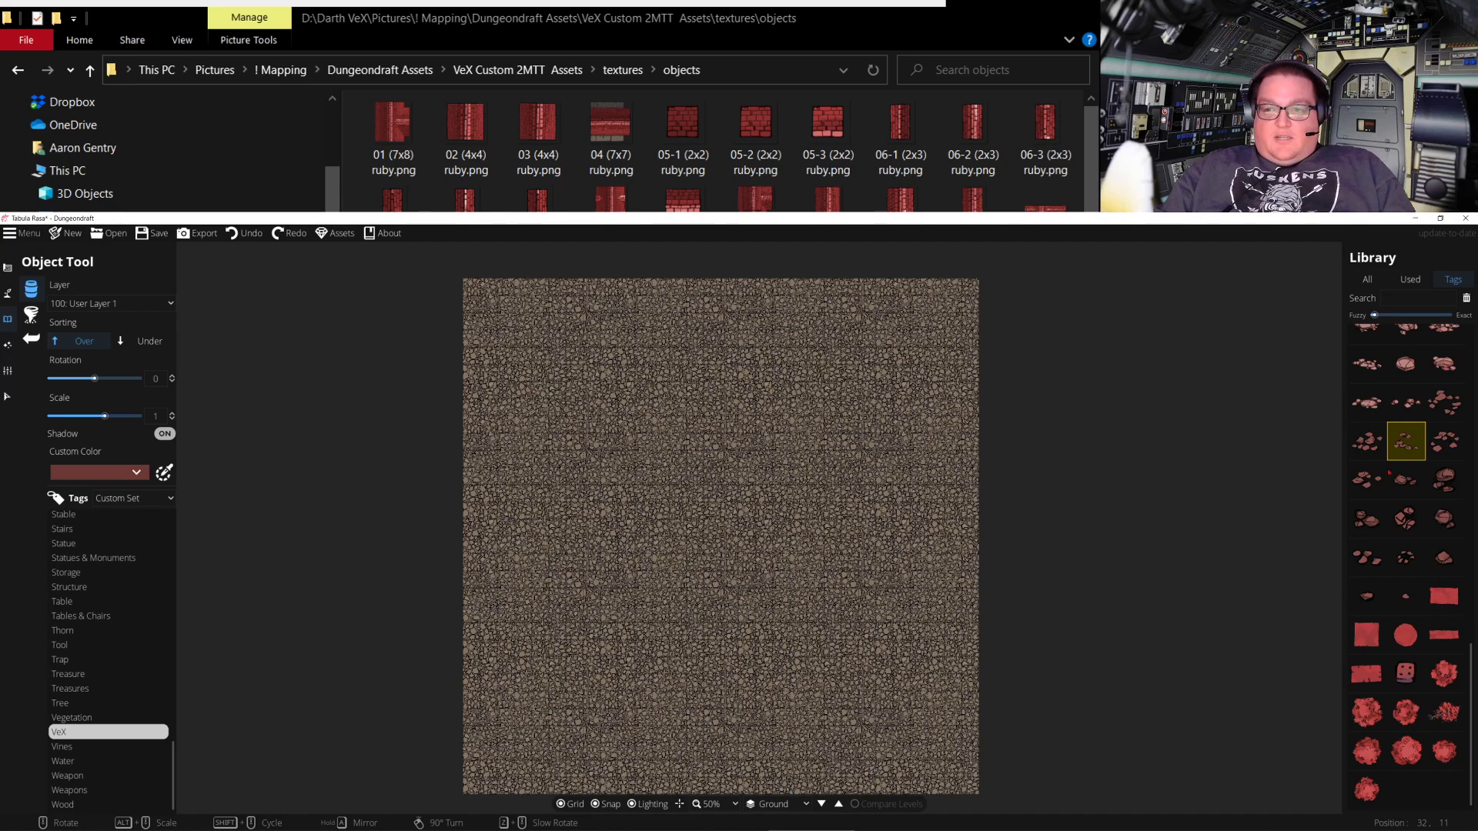
scroll(1405, 539, up, 10)
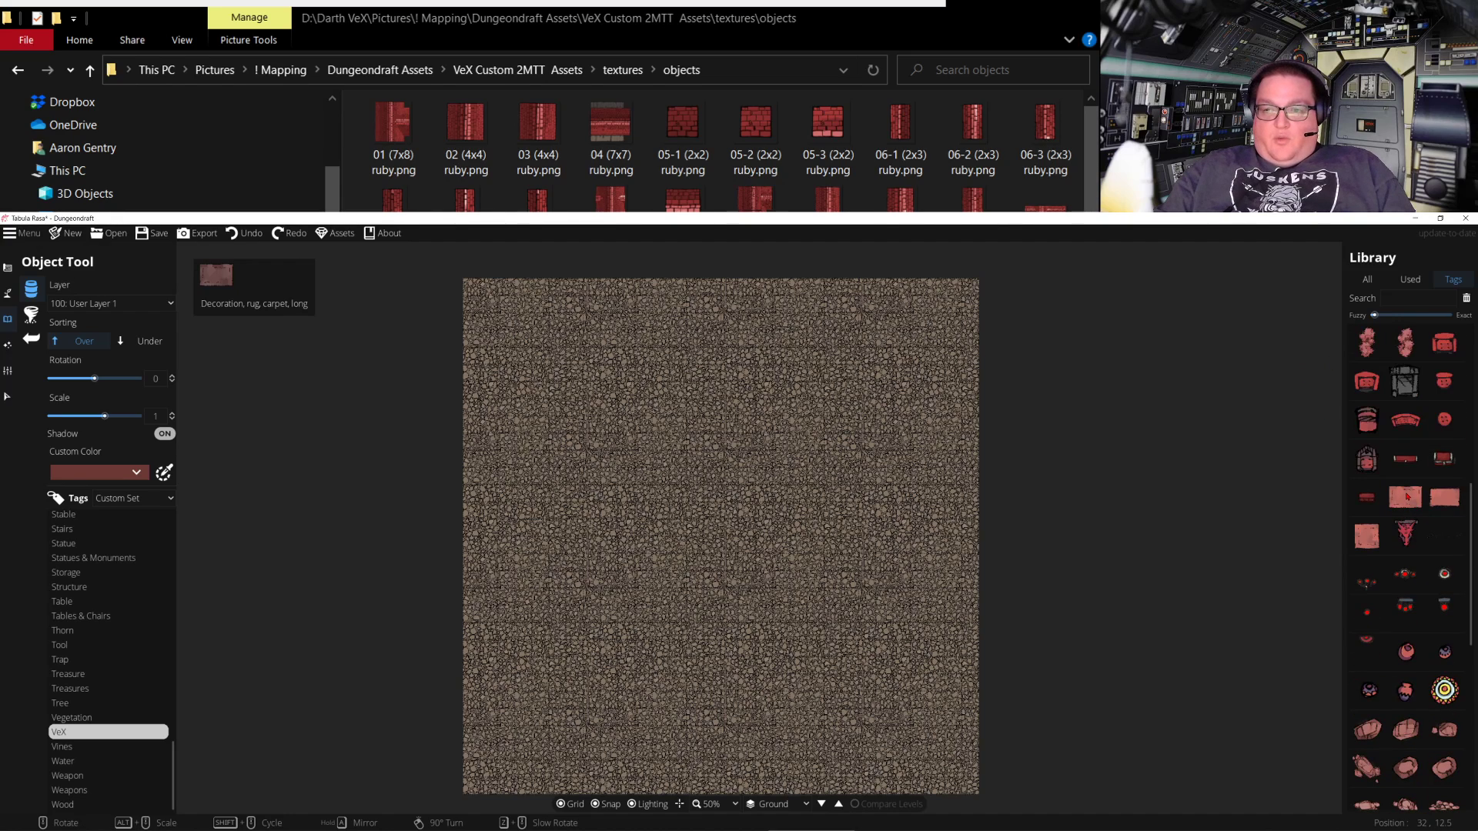
scroll(1390, 542, up, 10)
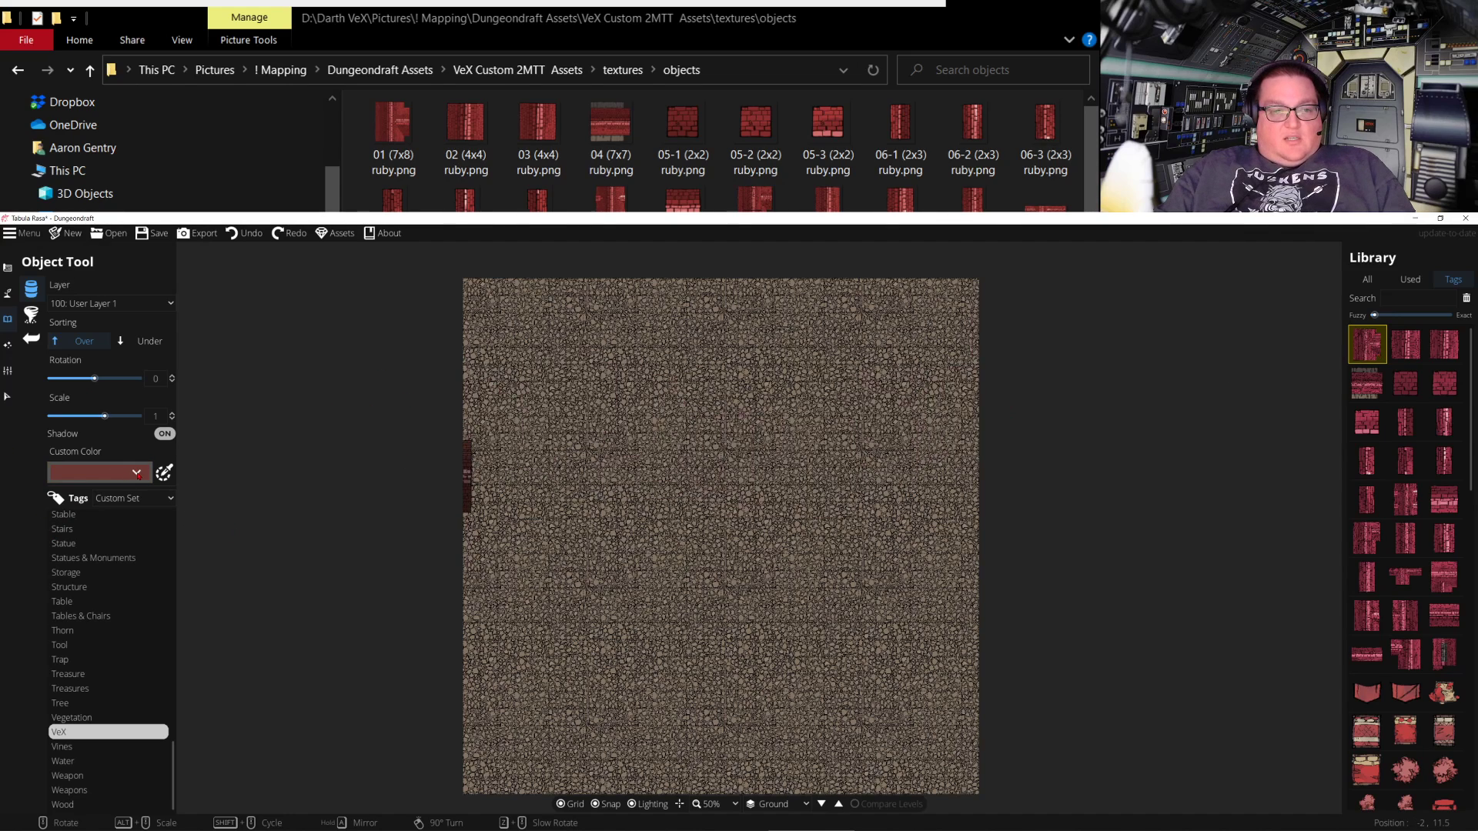
click(137, 473)
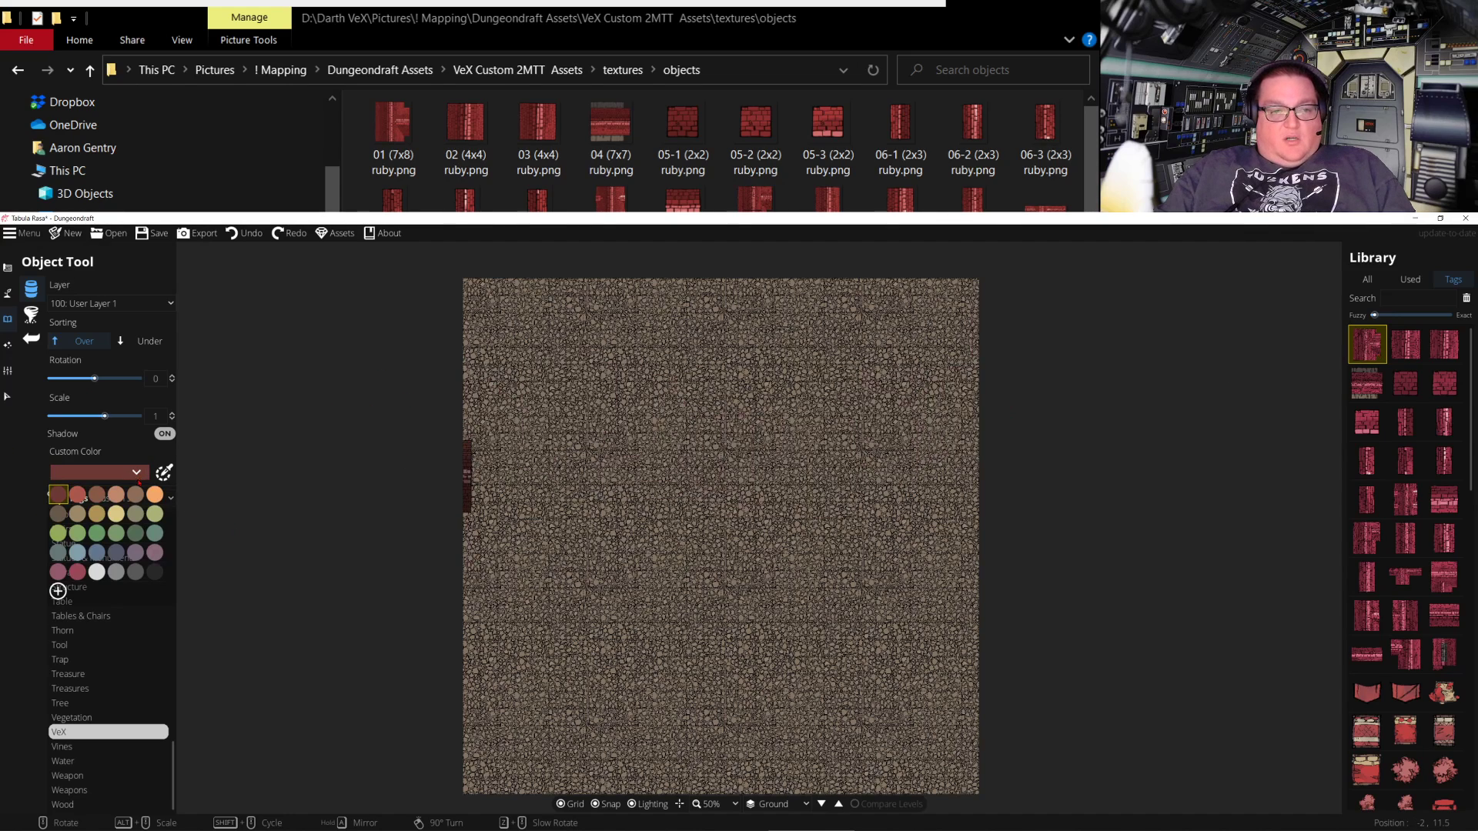
click(115, 553)
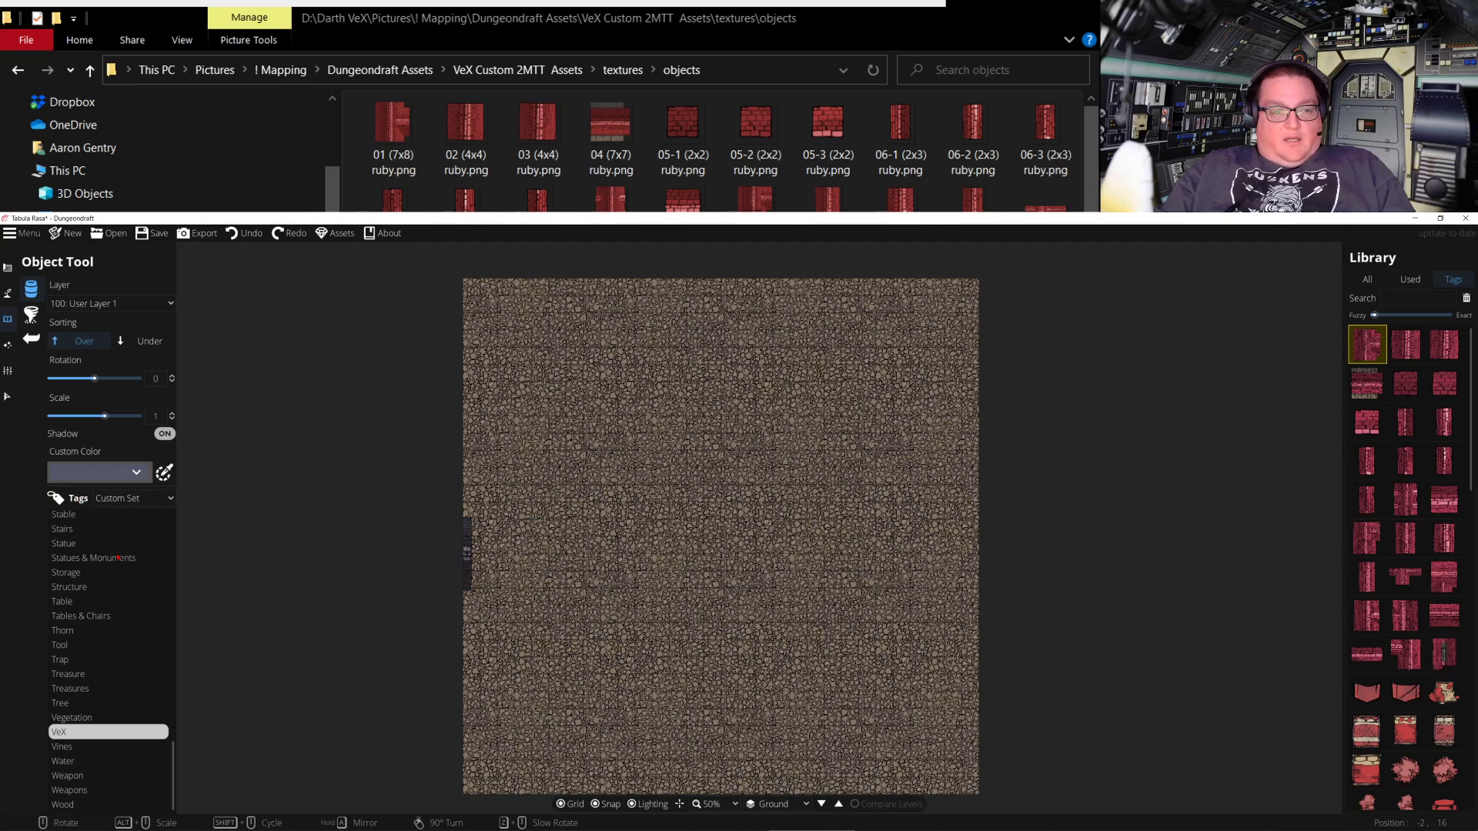
click(165, 474)
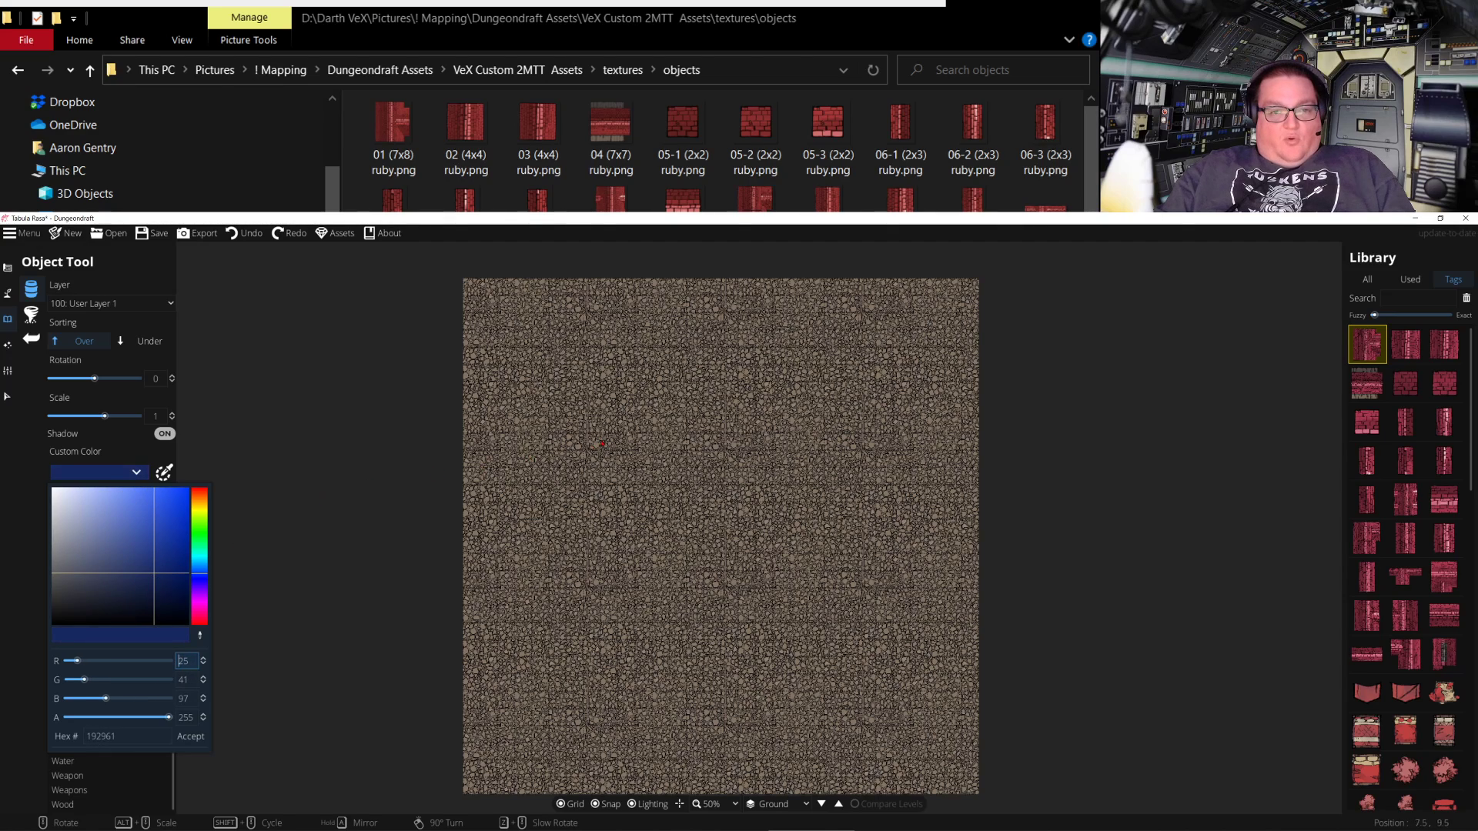
click(1372, 351)
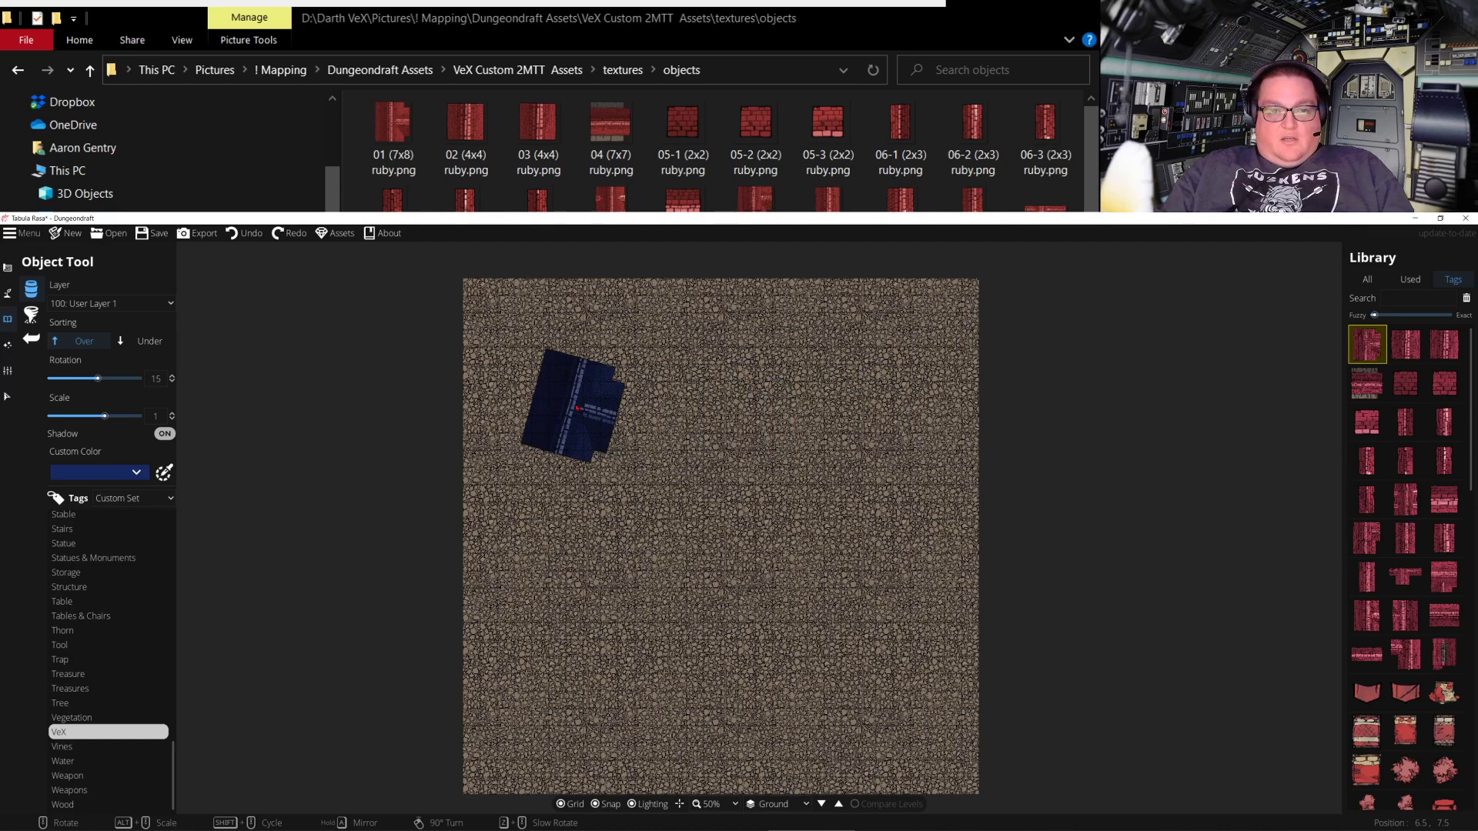
Brighten the roof's custom color to a lighter blue, ending with hex 4a62b5
click(115, 472)
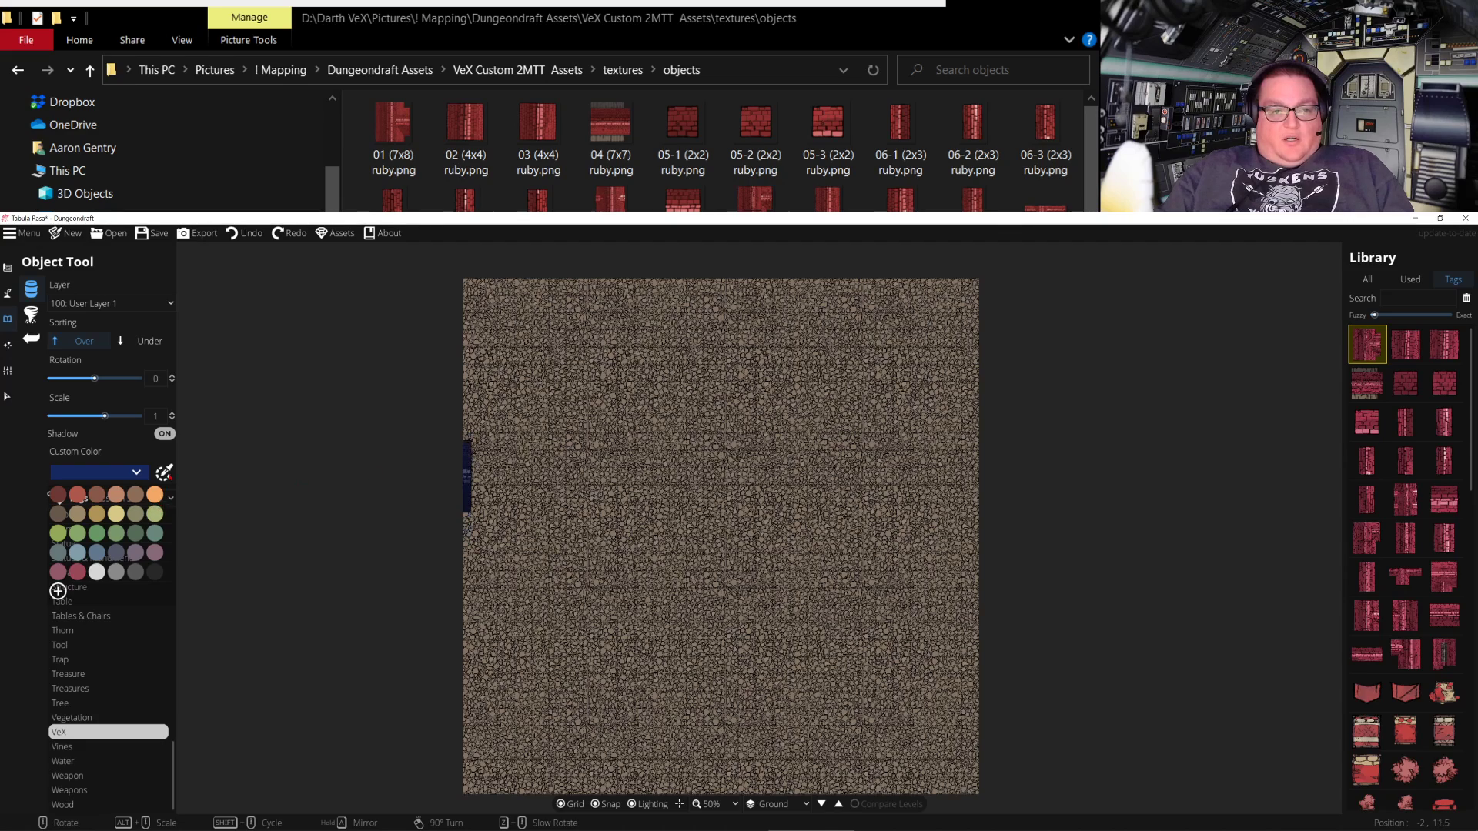
click(58, 590)
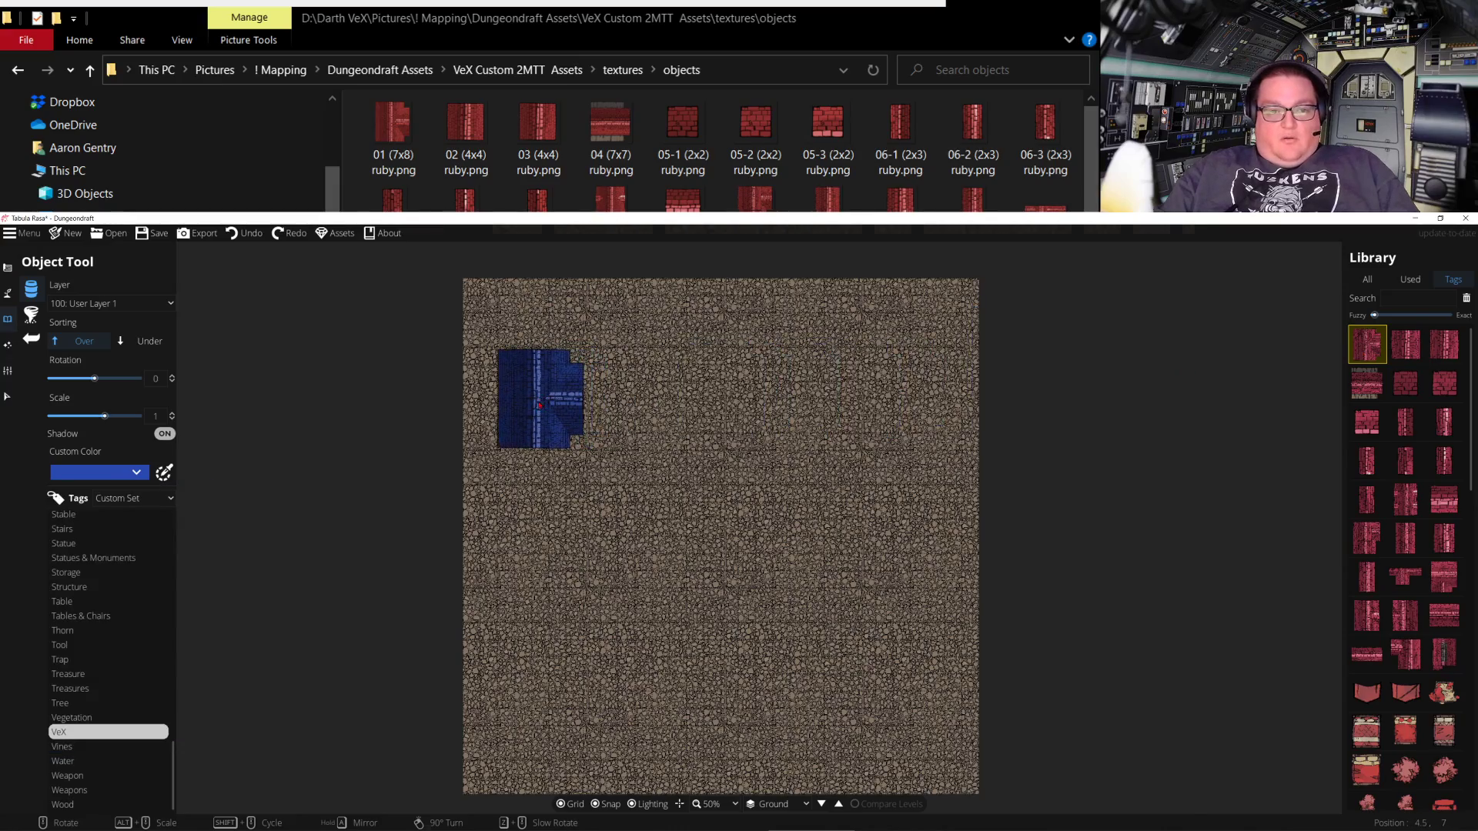
scroll(553, 404, up, 3)
scroll(553, 404, down, 1)
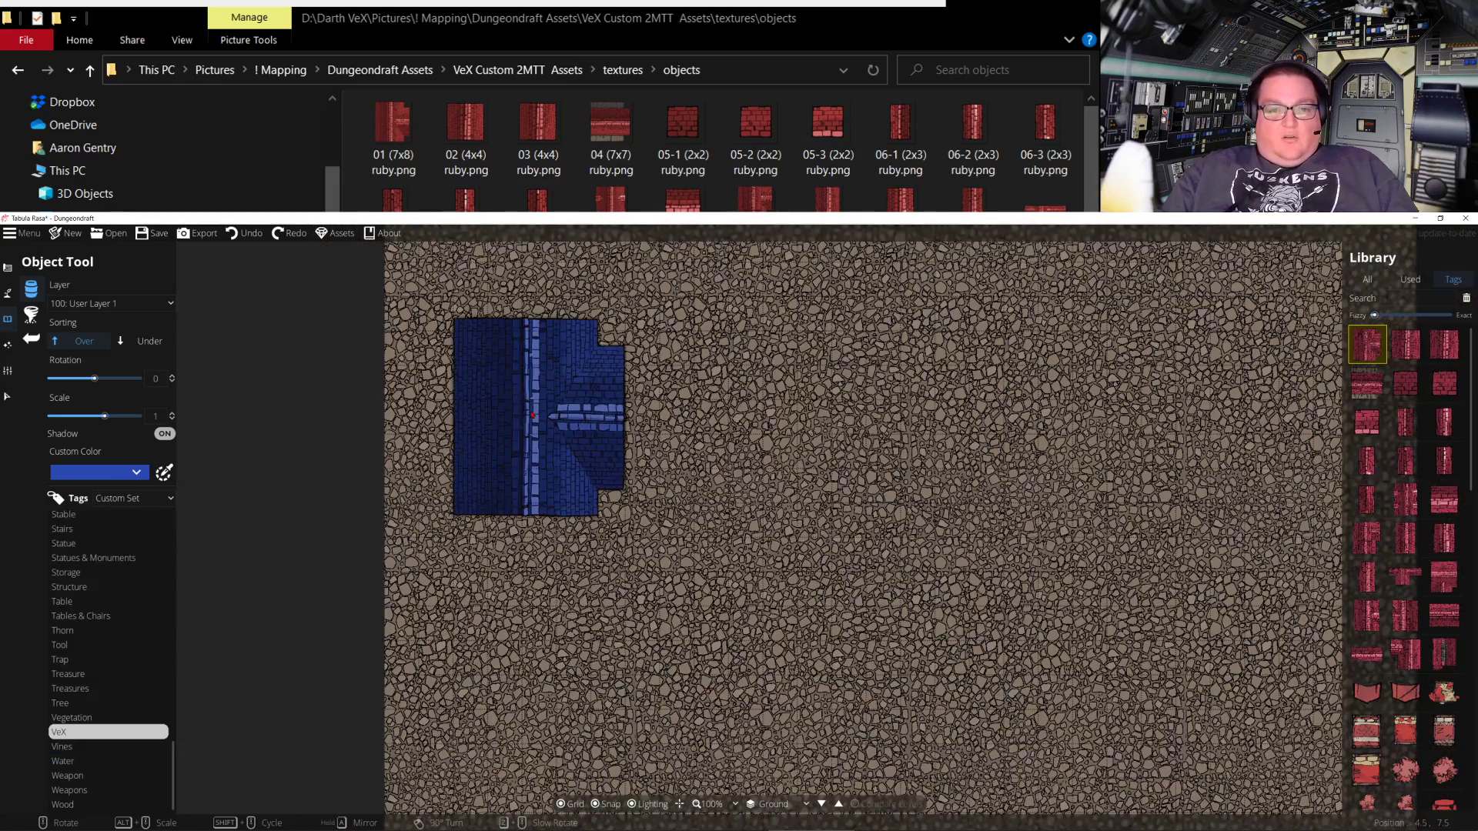
click(144, 481)
click(58, 591)
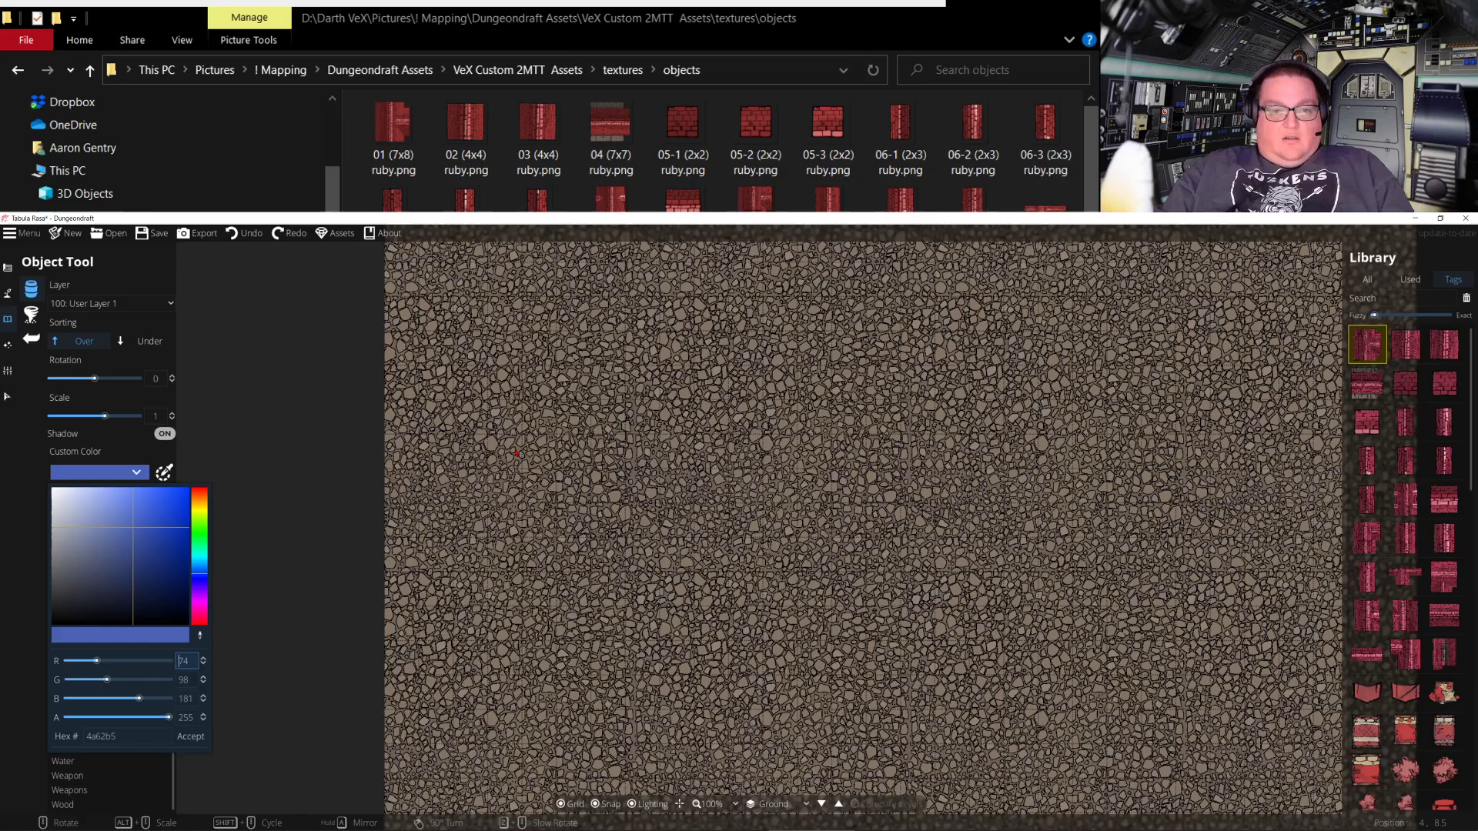
click(1367, 346)
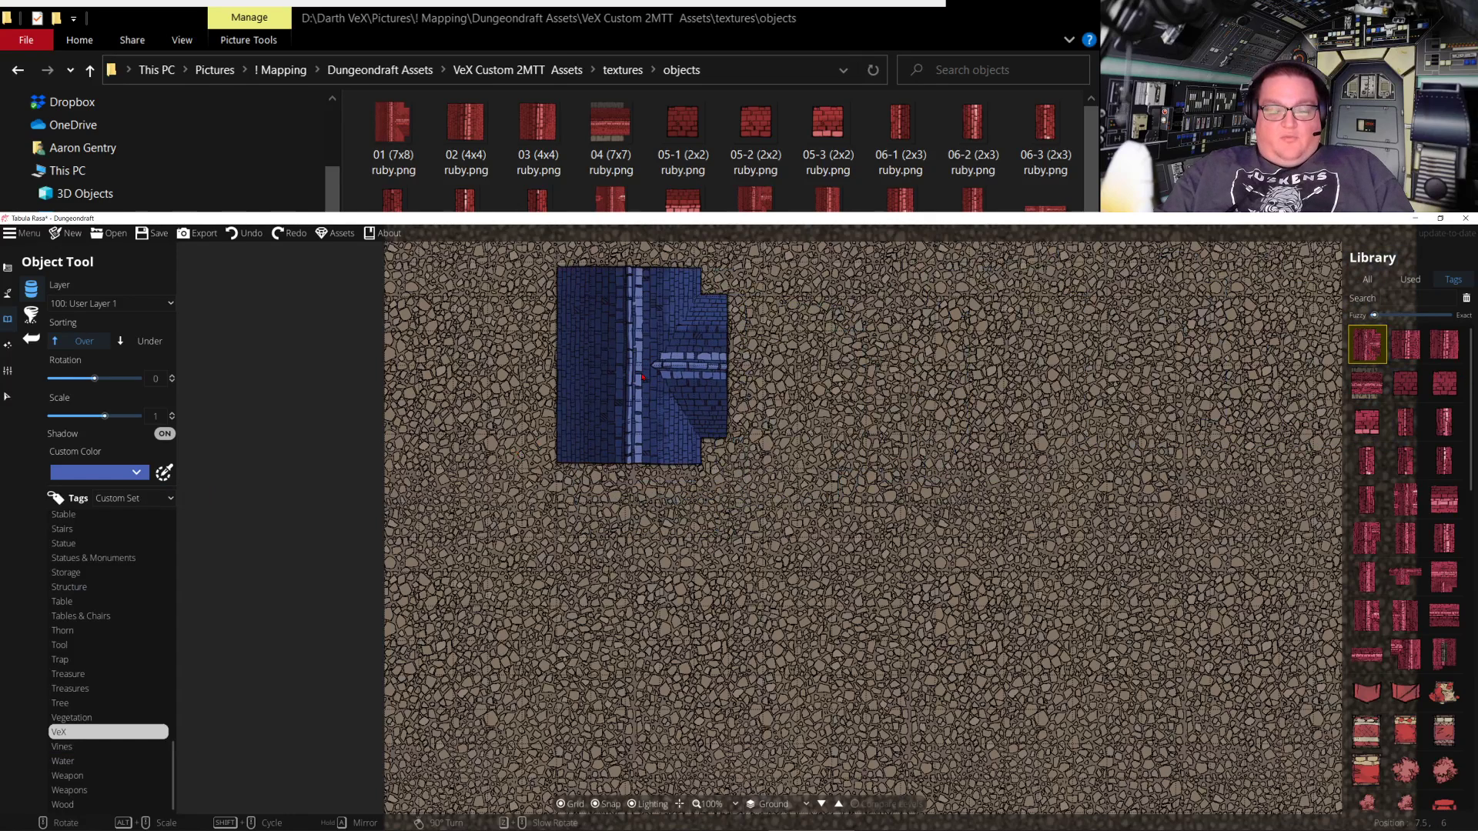
Enlarge the unplaced blue roof over the map, trying scales up to 2 and settling on 1.7
drag(635, 374, 684, 571)
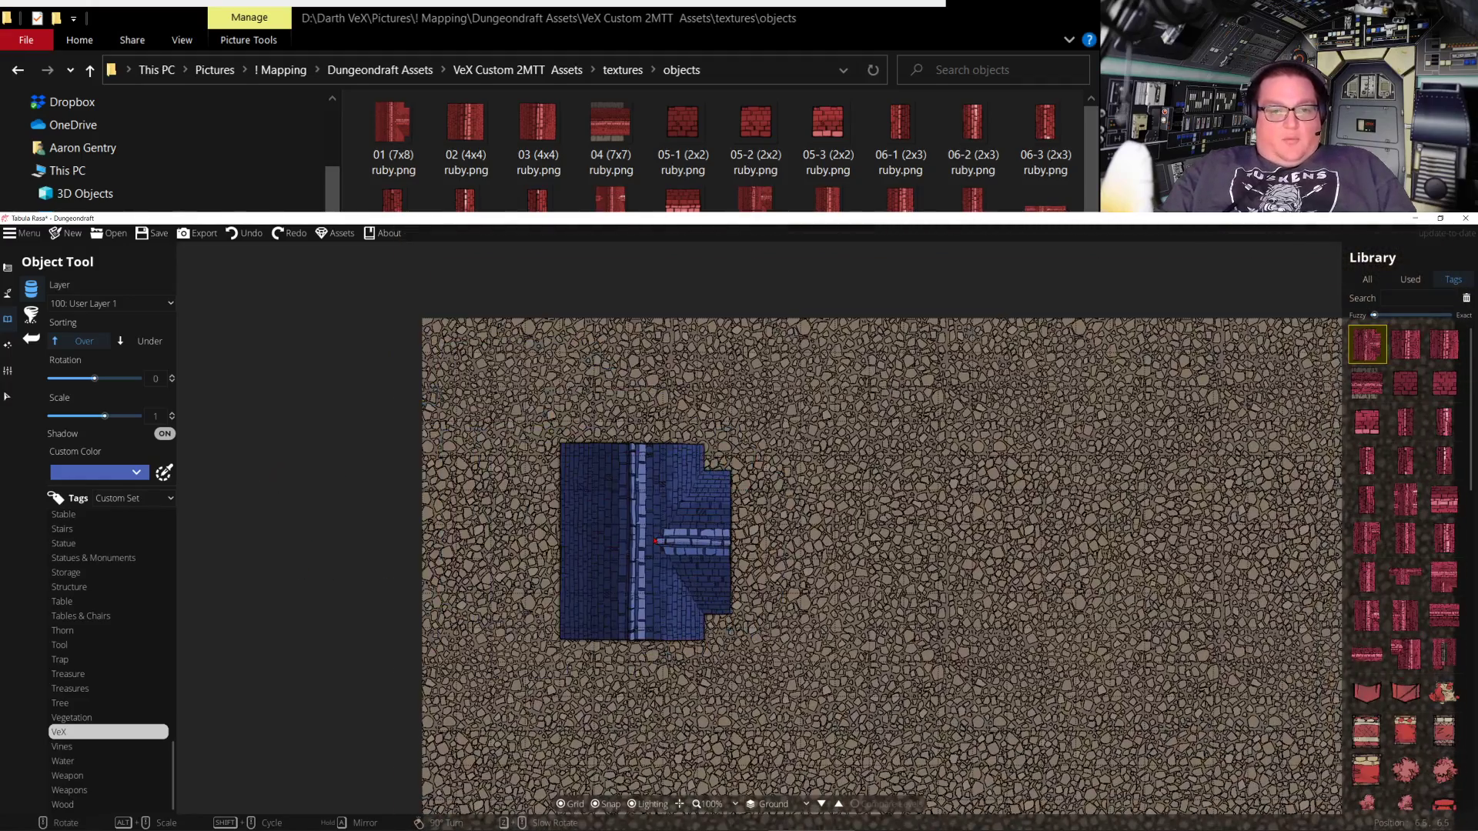
scroll(655, 541, up, 4)
scroll(655, 541, down, 4)
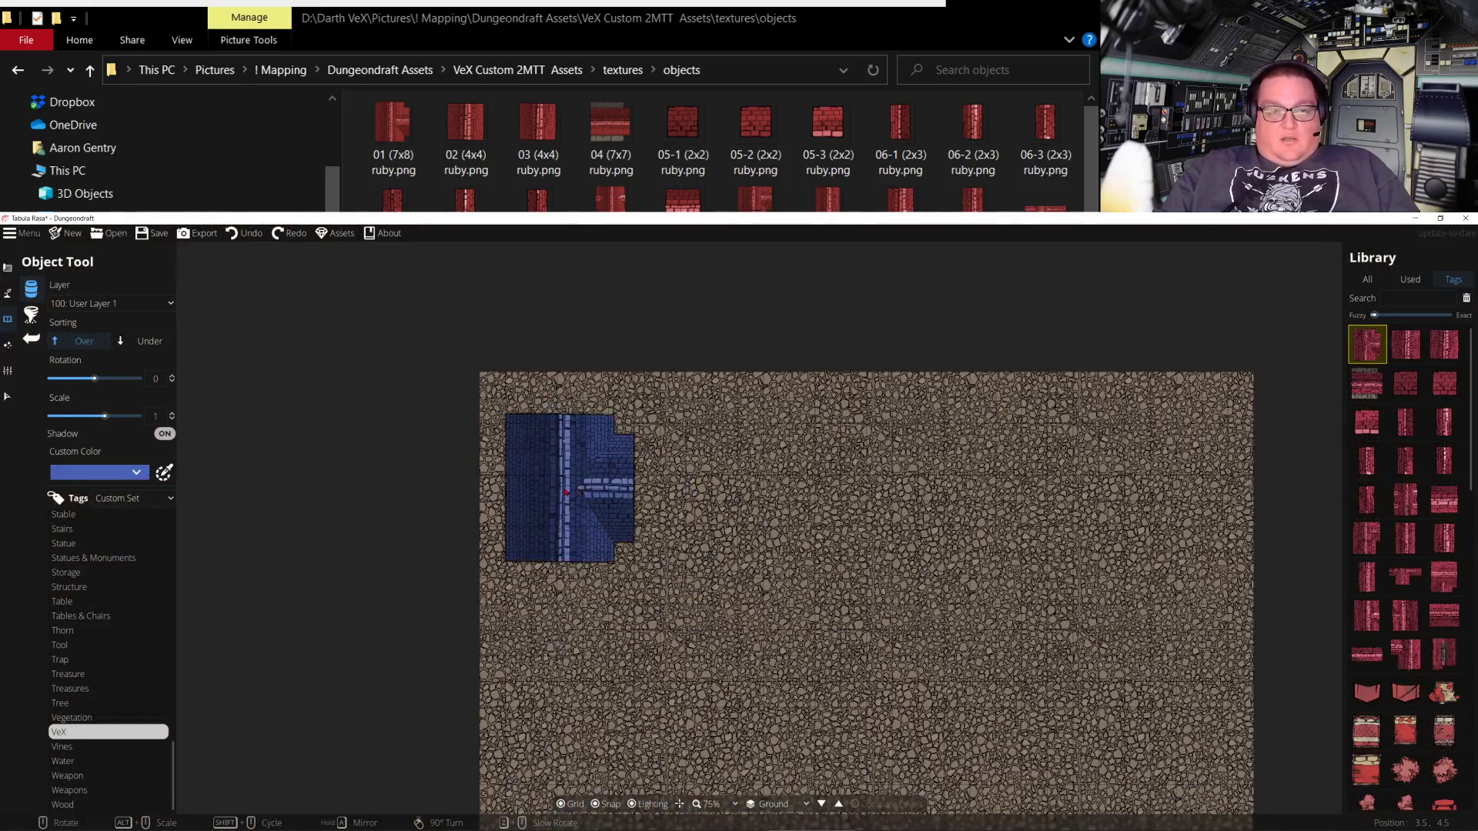
alt+scroll(569, 491, up, 11)
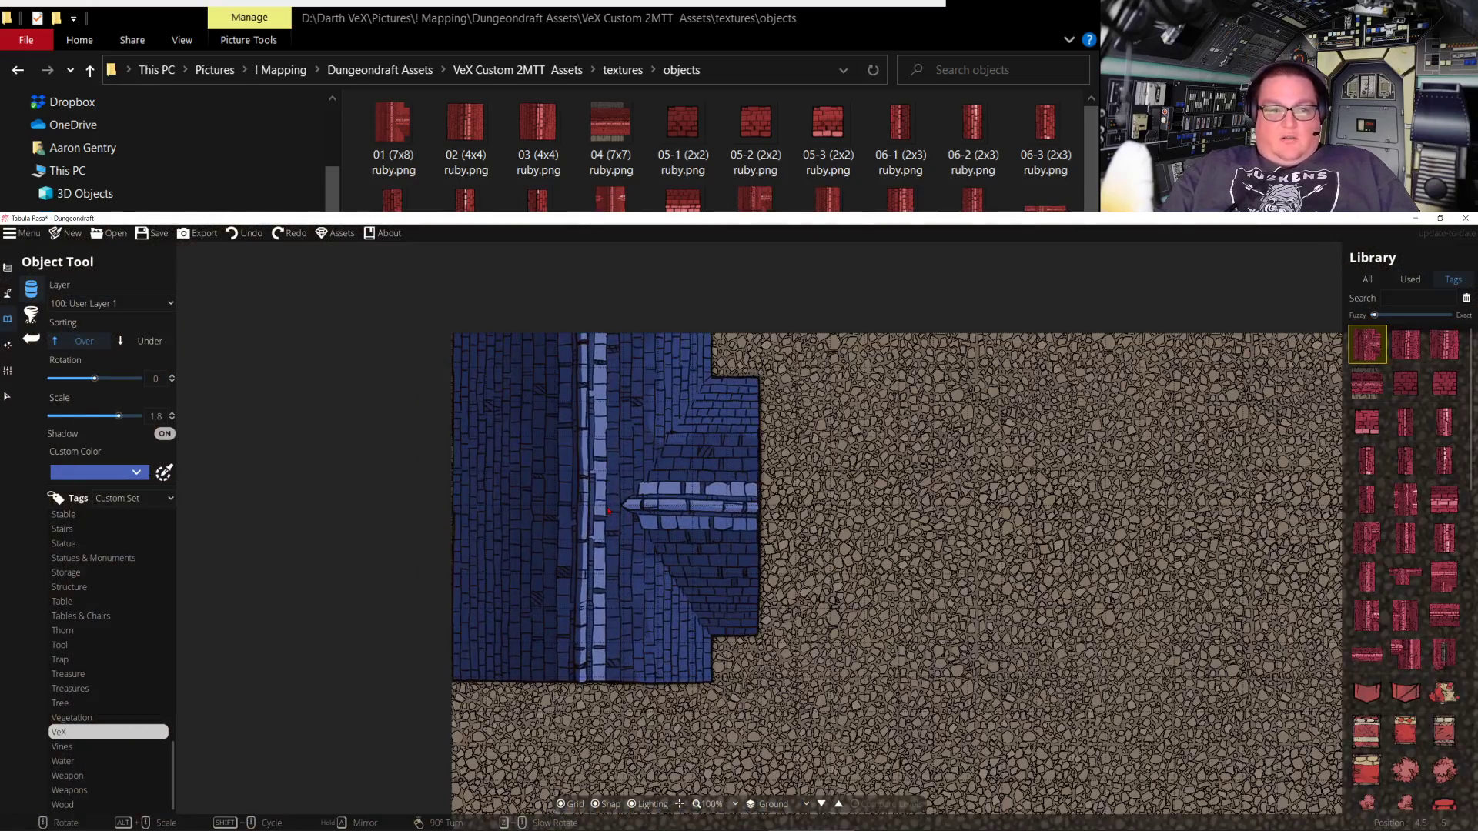
alt+scroll(599, 523, down, 1)
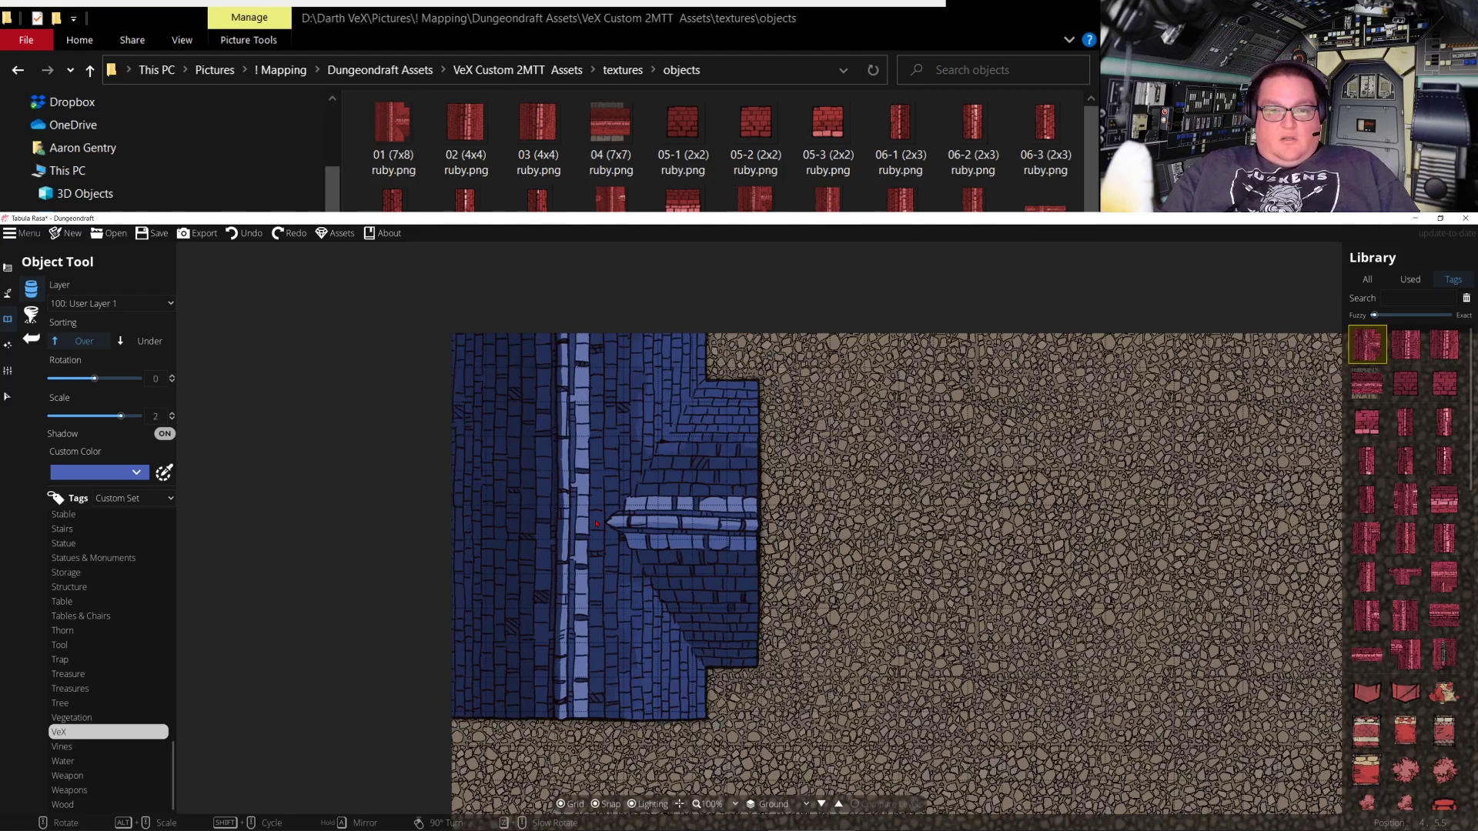
alt+scroll(591, 526, down, 2)
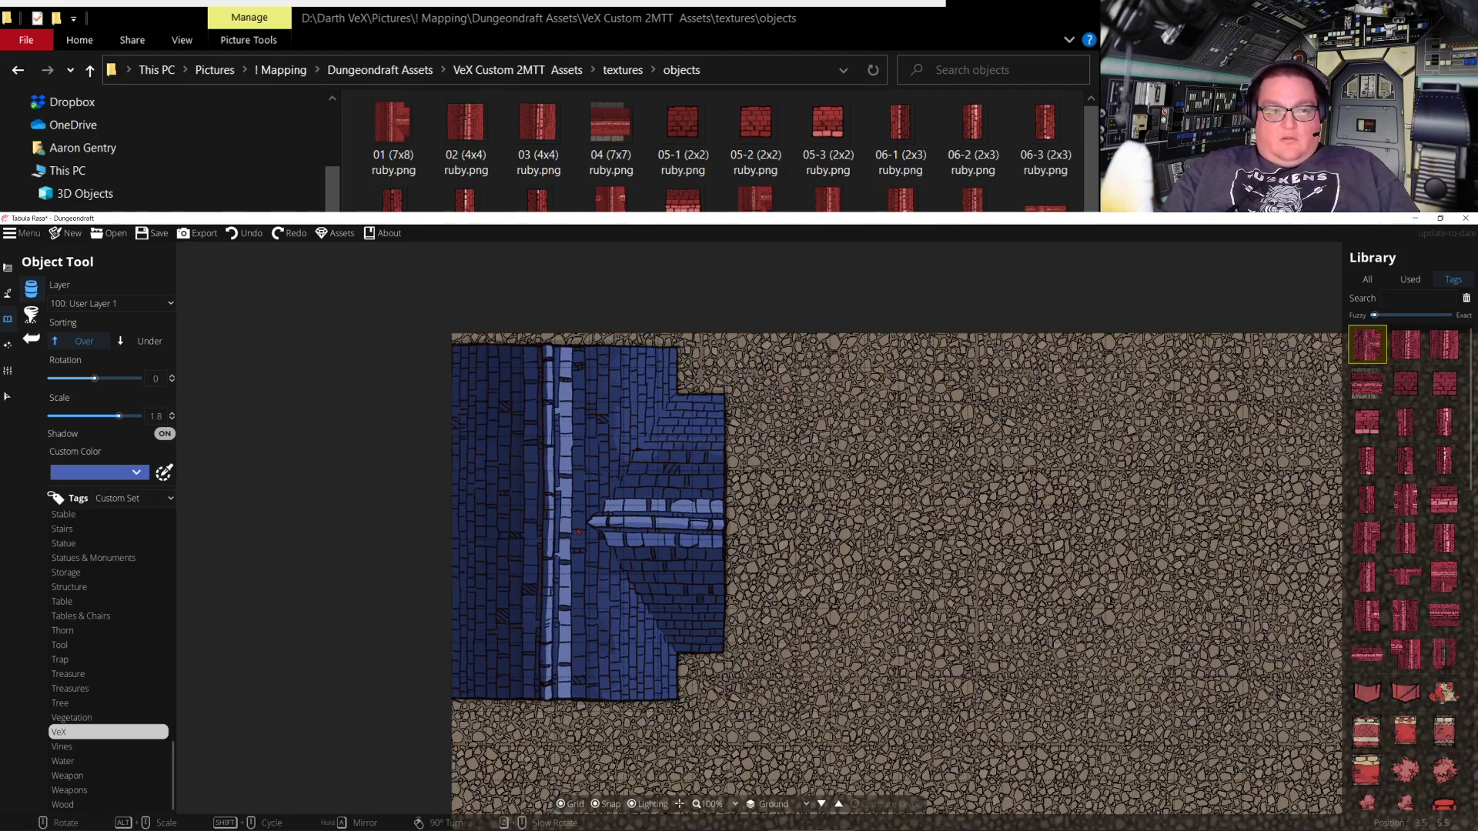
alt+scroll(578, 531, down, 1)
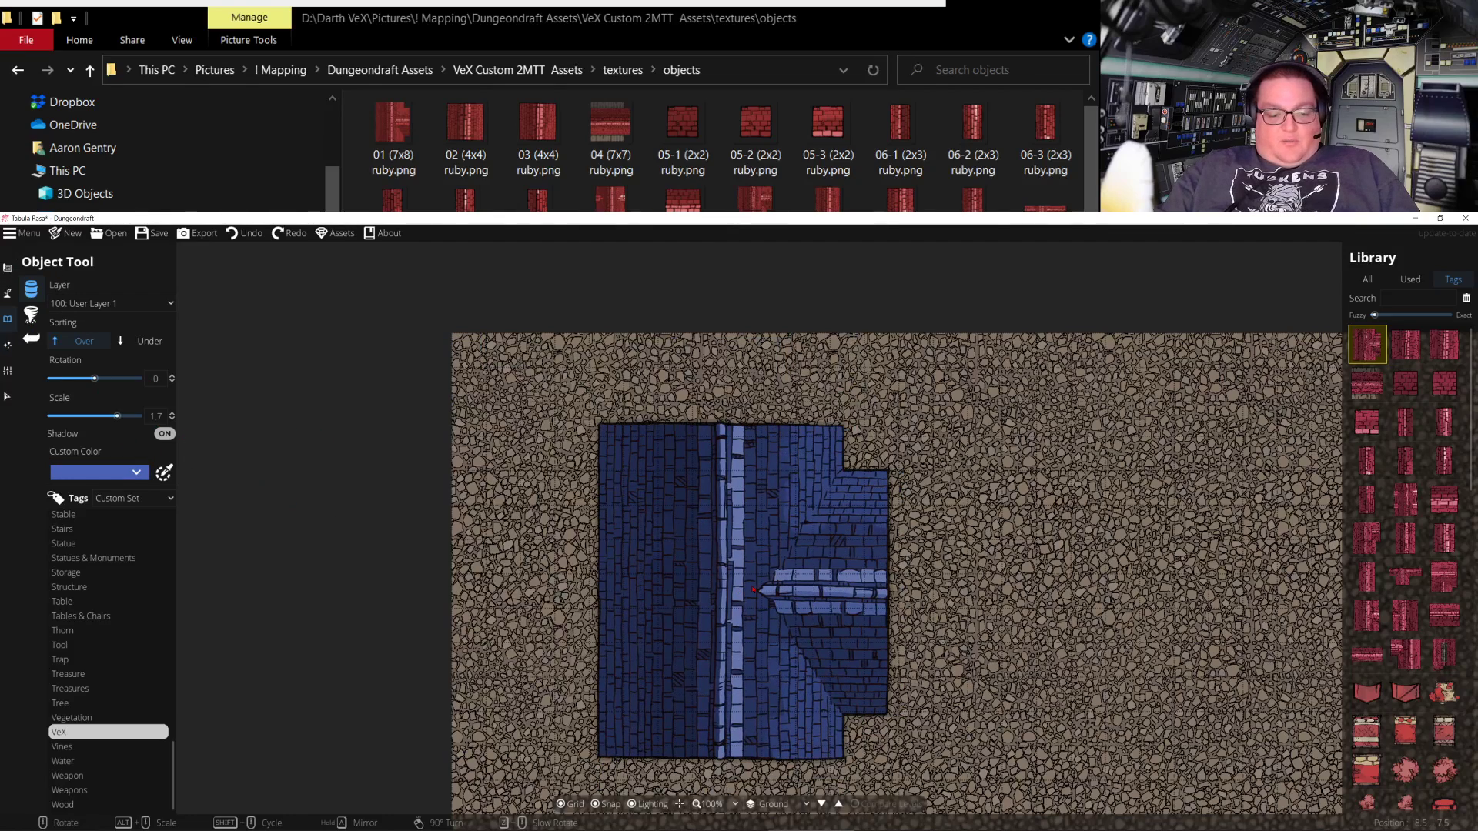
Undo the full-map gravel fill and the gravel patch brushed before it
key(ctrl+z)
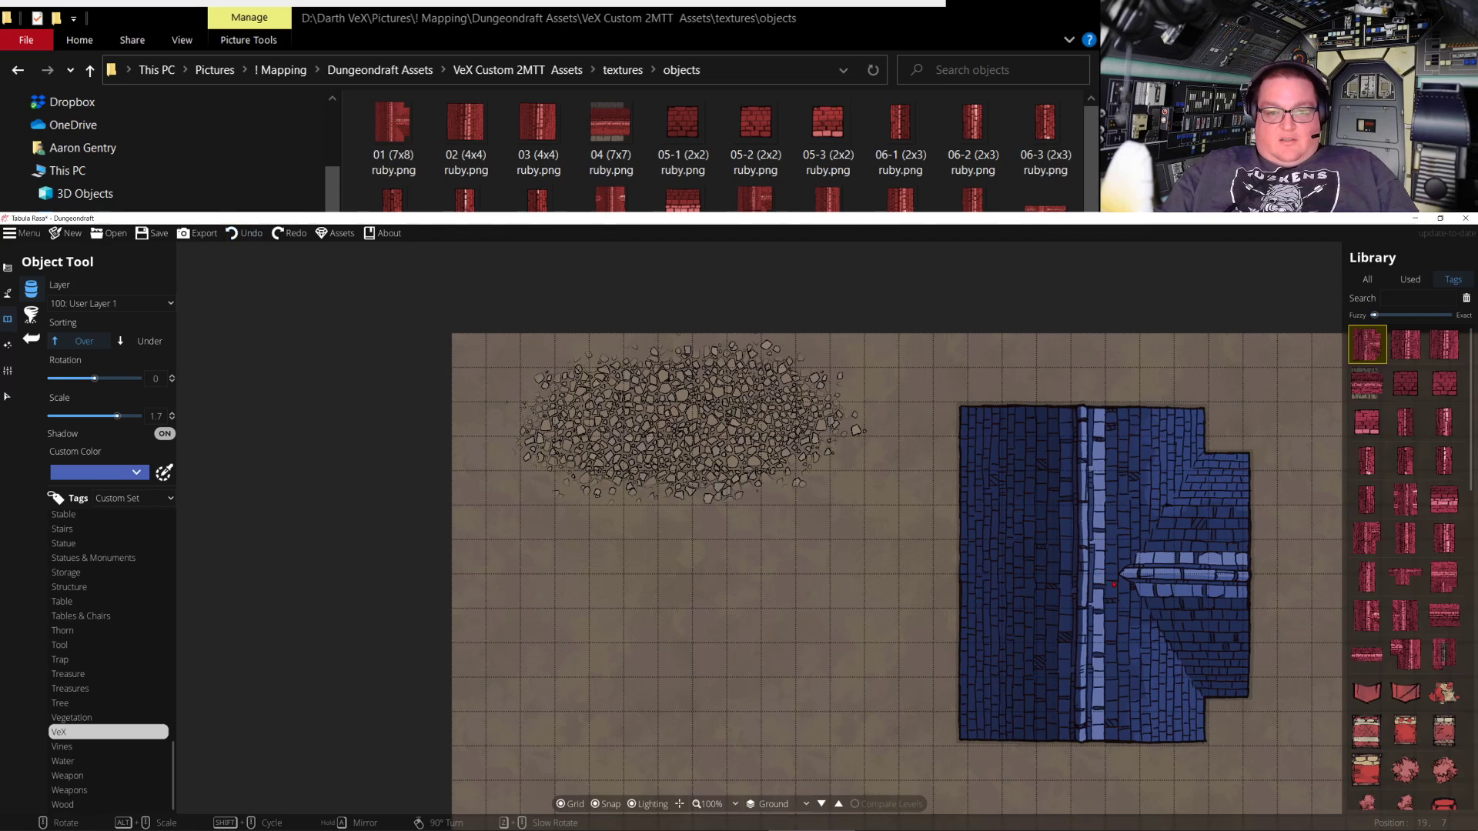
key(ctrl+z)
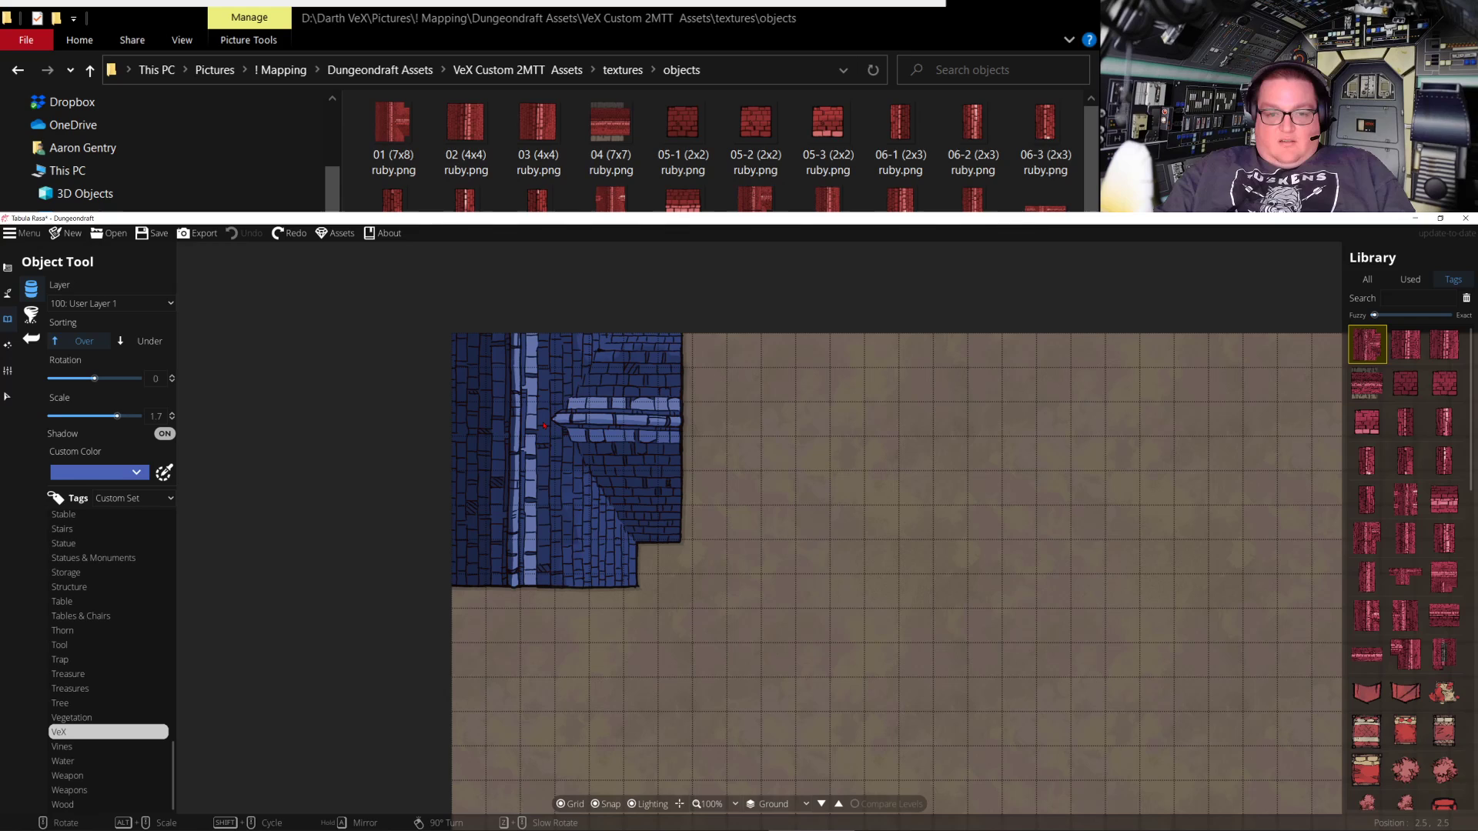
Turn off grid snapping and place the blue roof at scale 2 over the map's upper-left corner
click(605, 803)
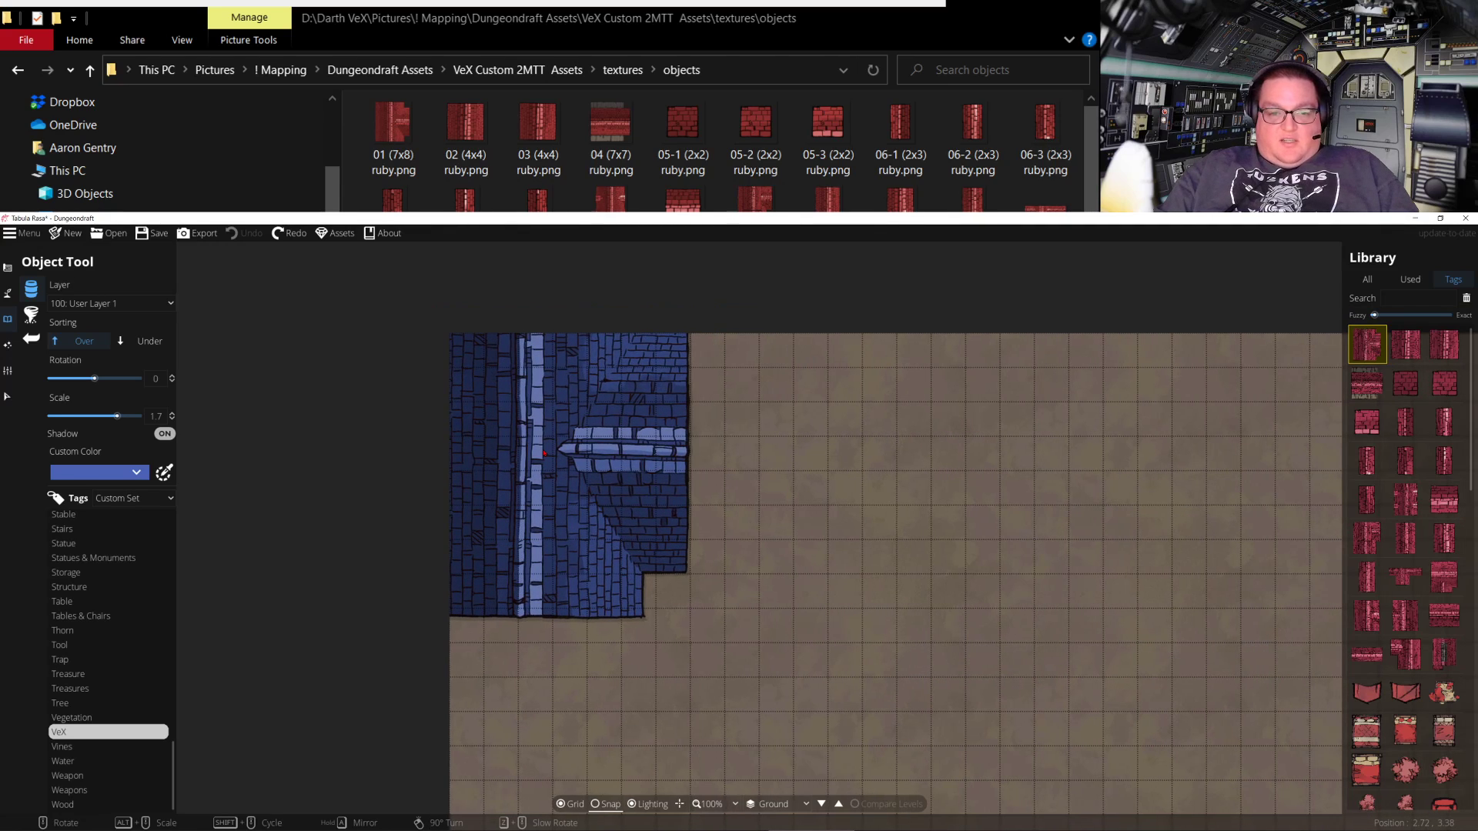
alt+scroll(544, 452, up, 1)
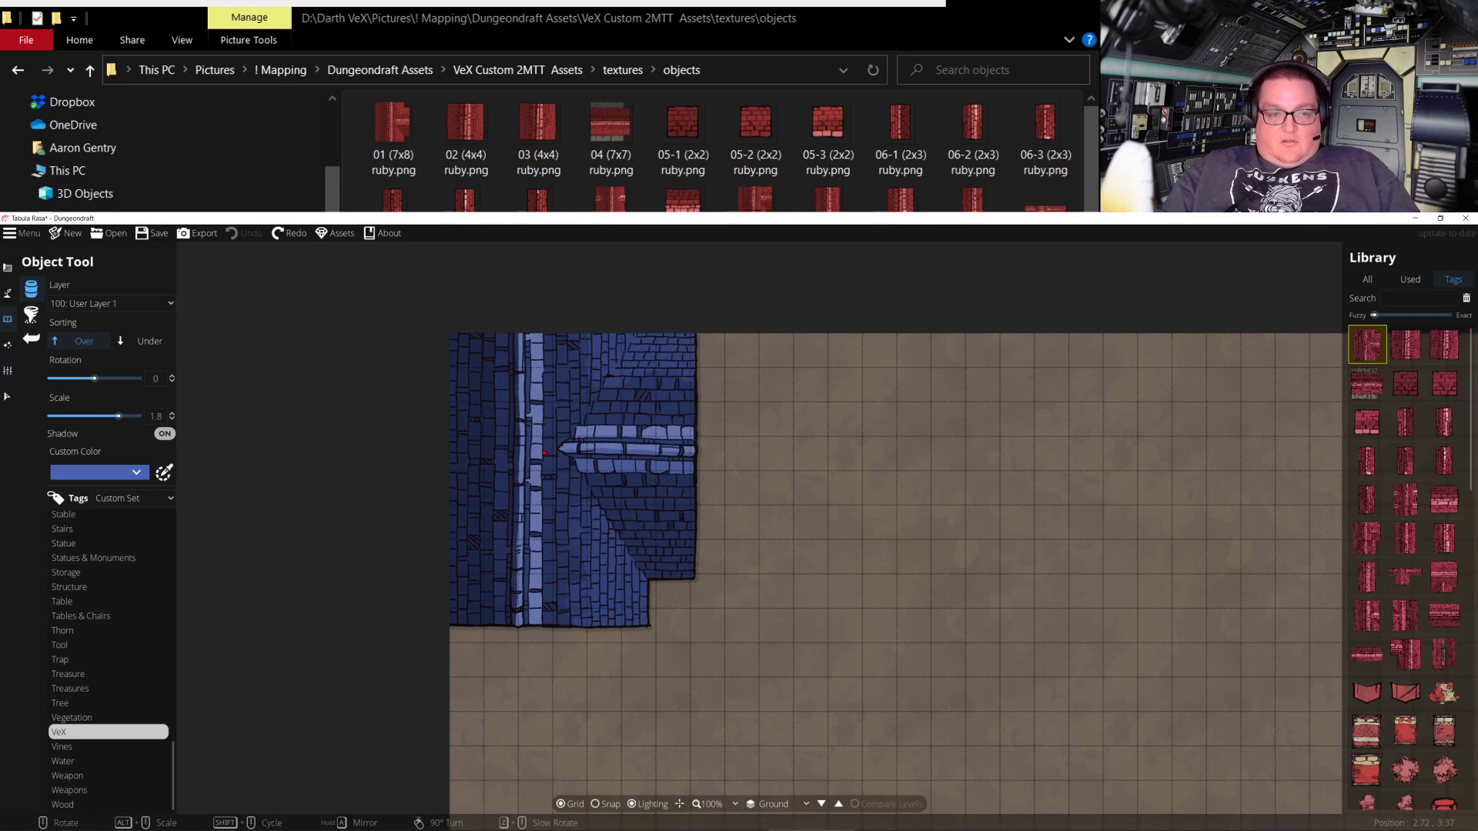
alt+scroll(545, 453, up, 3)
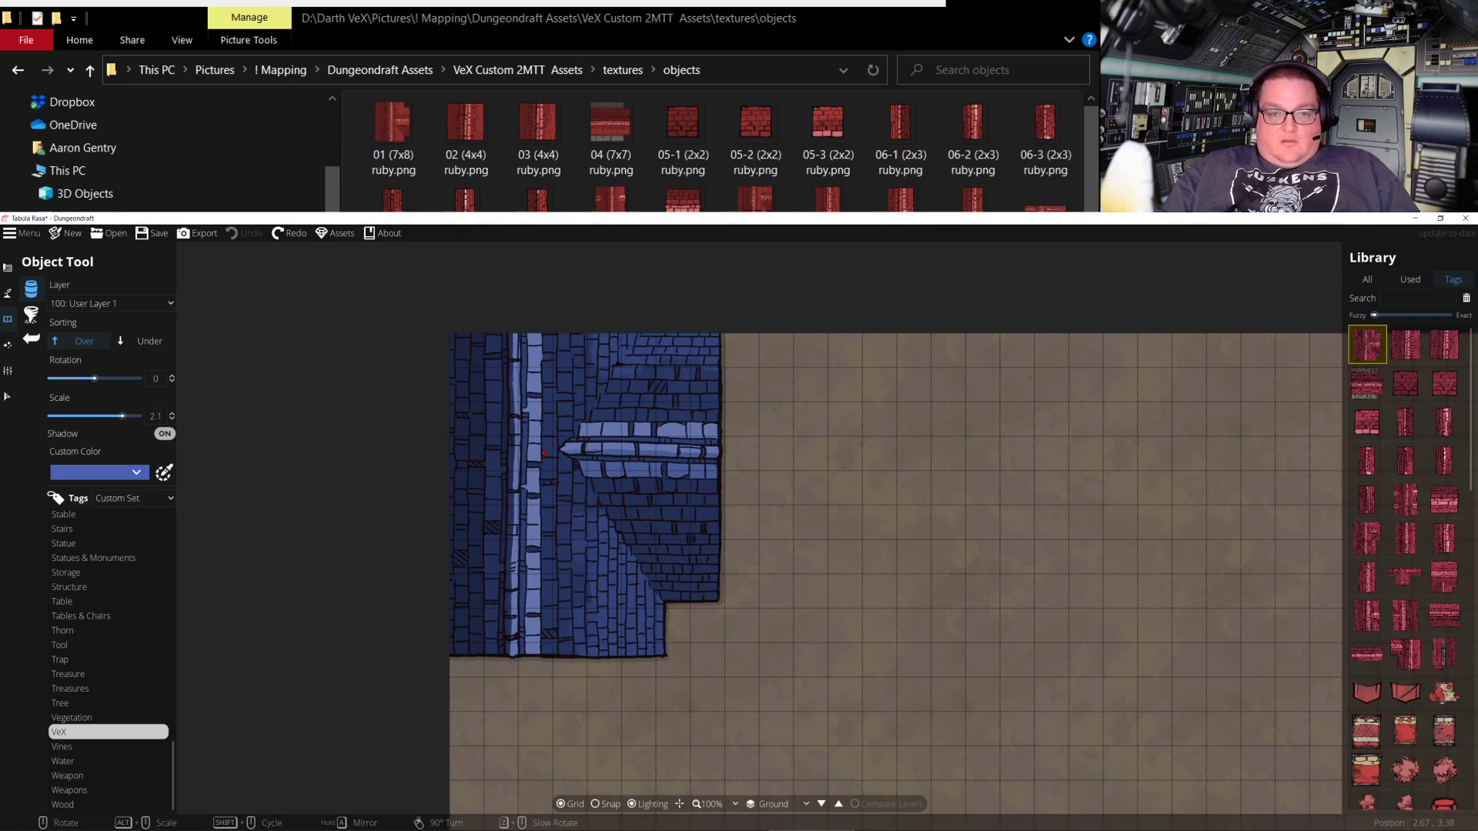
alt+scroll(544, 452, down, 1)
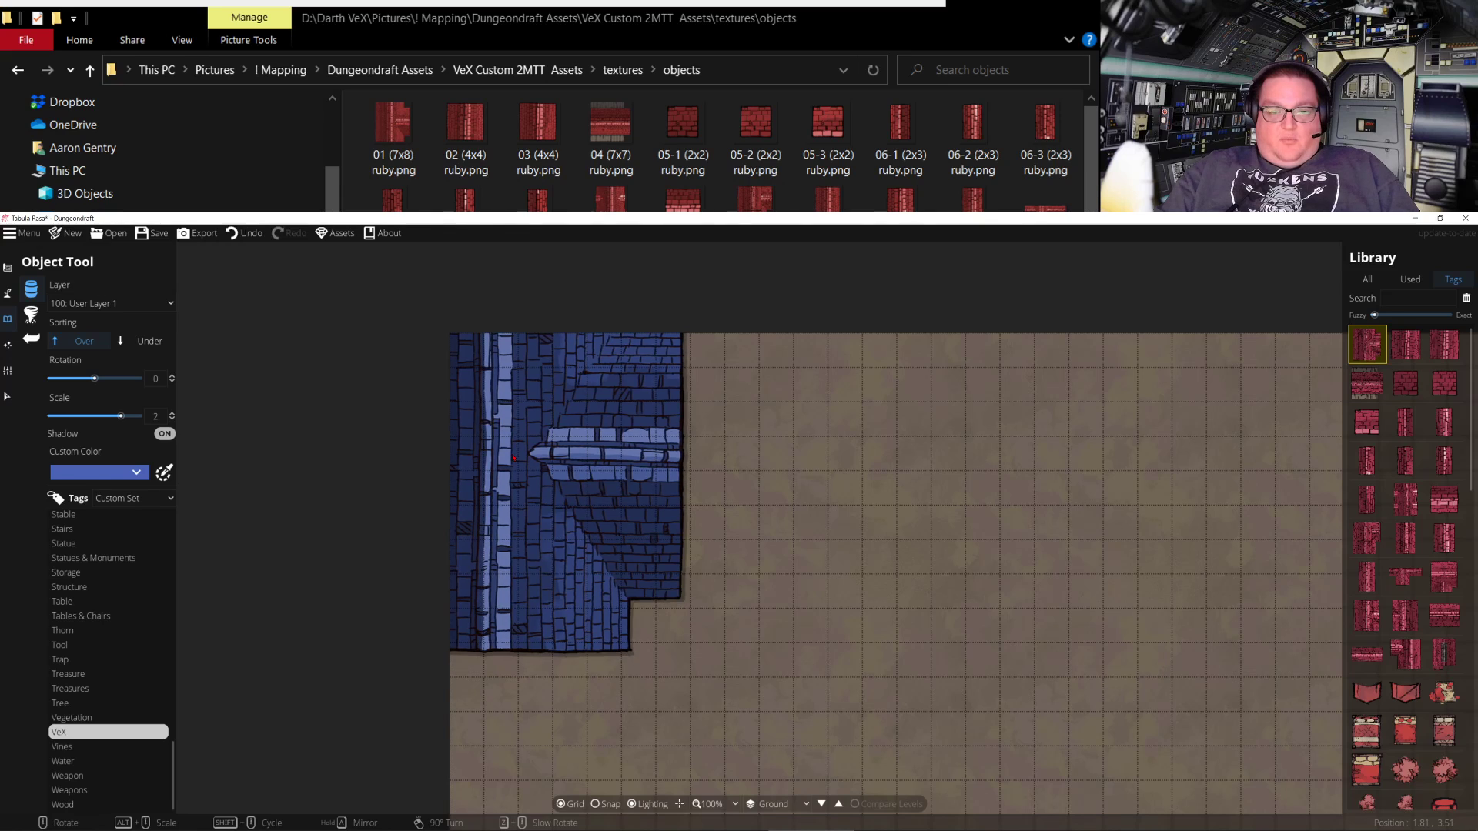
click(513, 457)
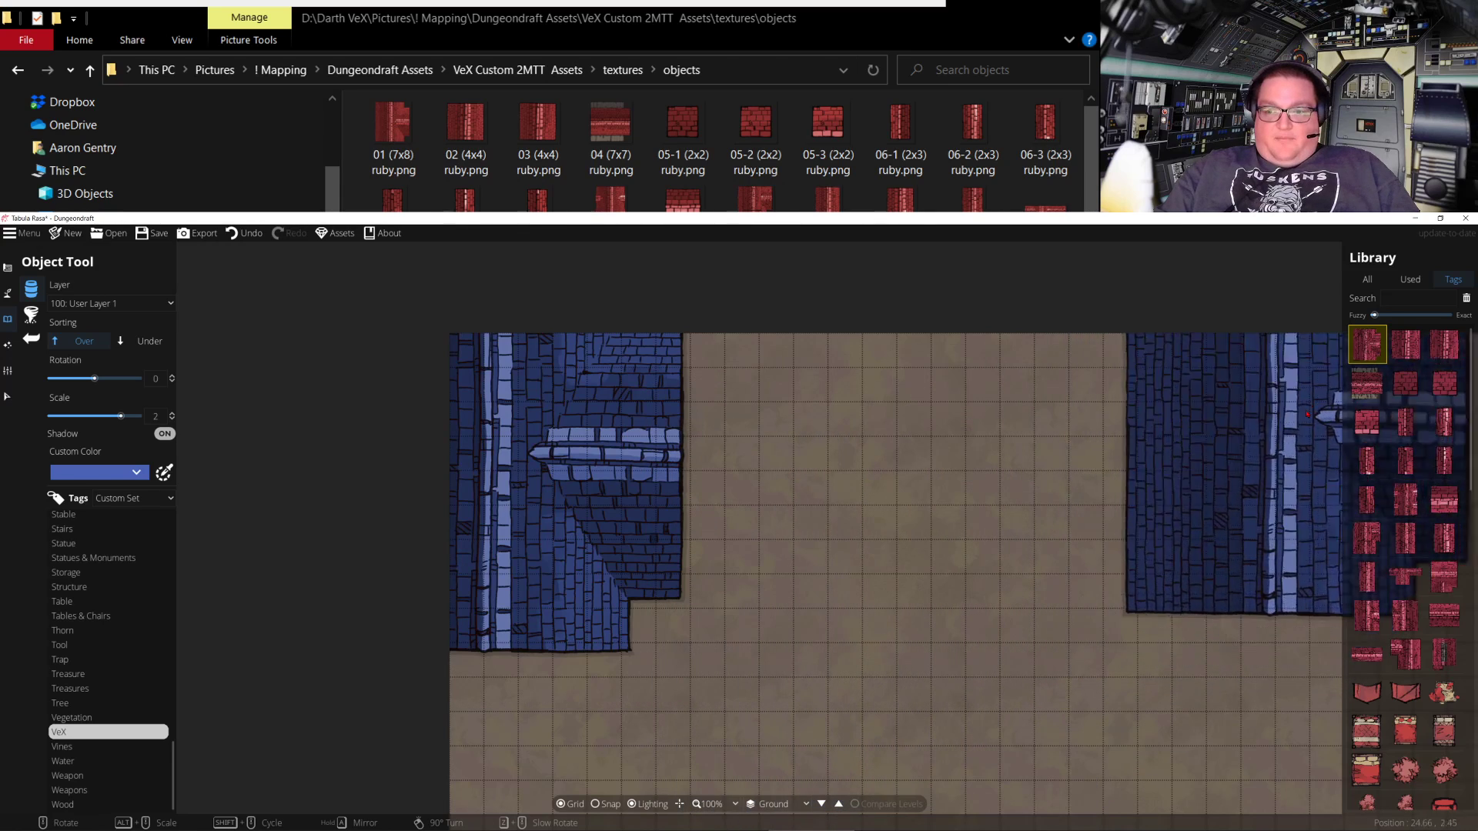
Try a second blue roof at scale 1.7, turning it to -30, 90 and 105 degrees over the map
scroll(993, 539, down, 2)
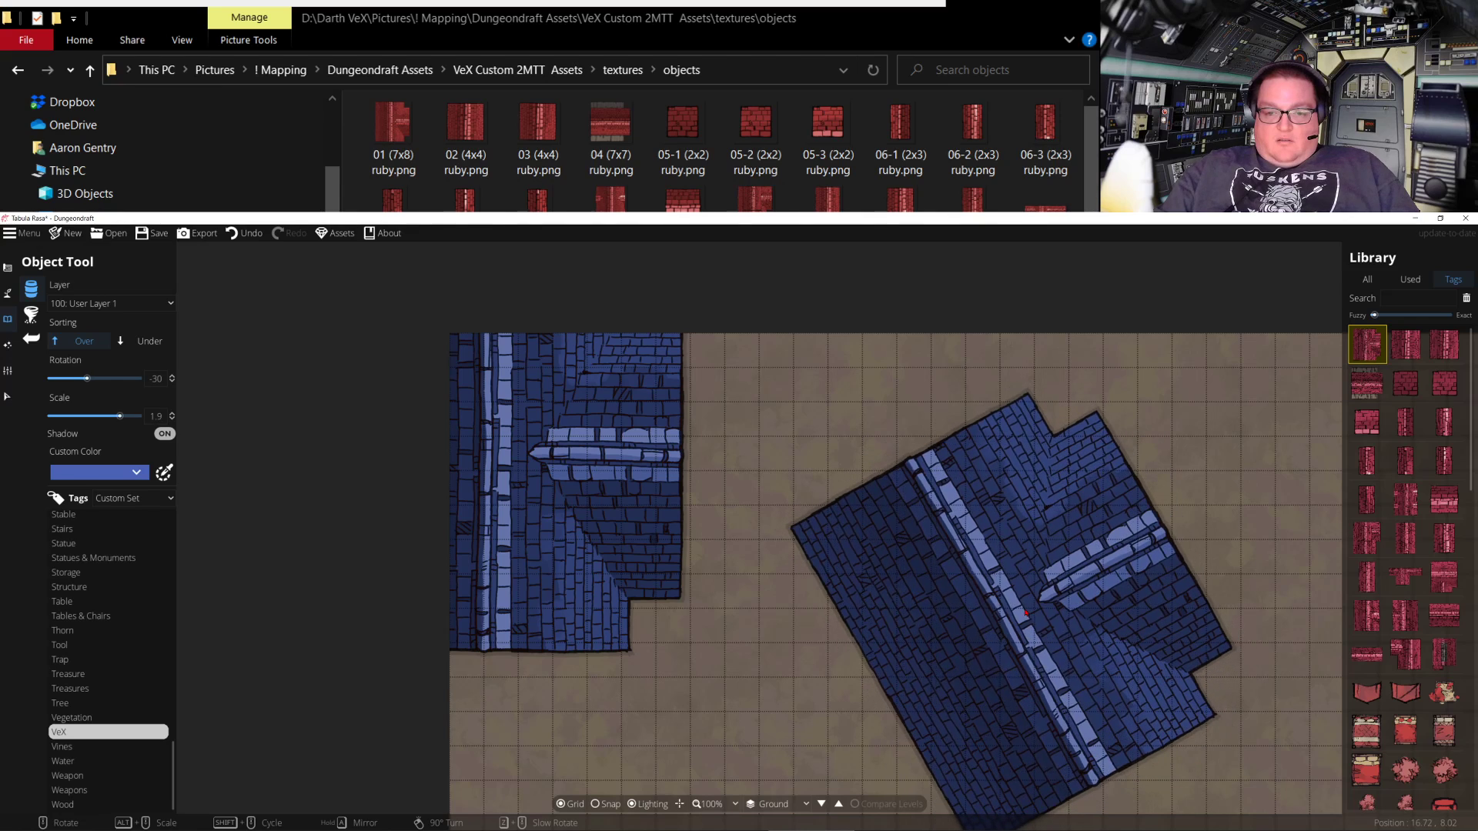
scroll(1026, 613, down, 2)
scroll(962, 631, down, 3)
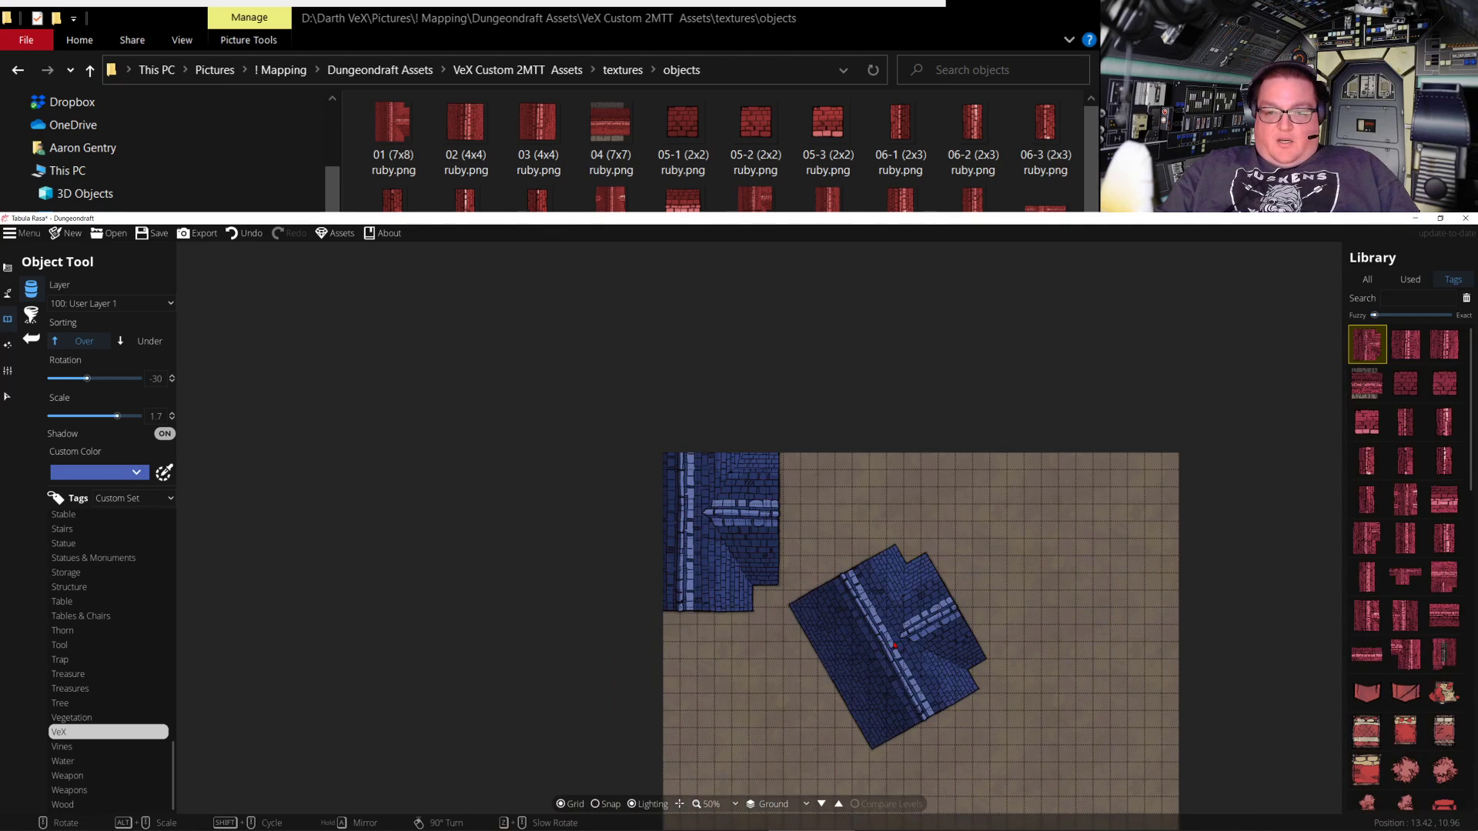
scroll(895, 646, up, 8)
drag(931, 610, 779, 461)
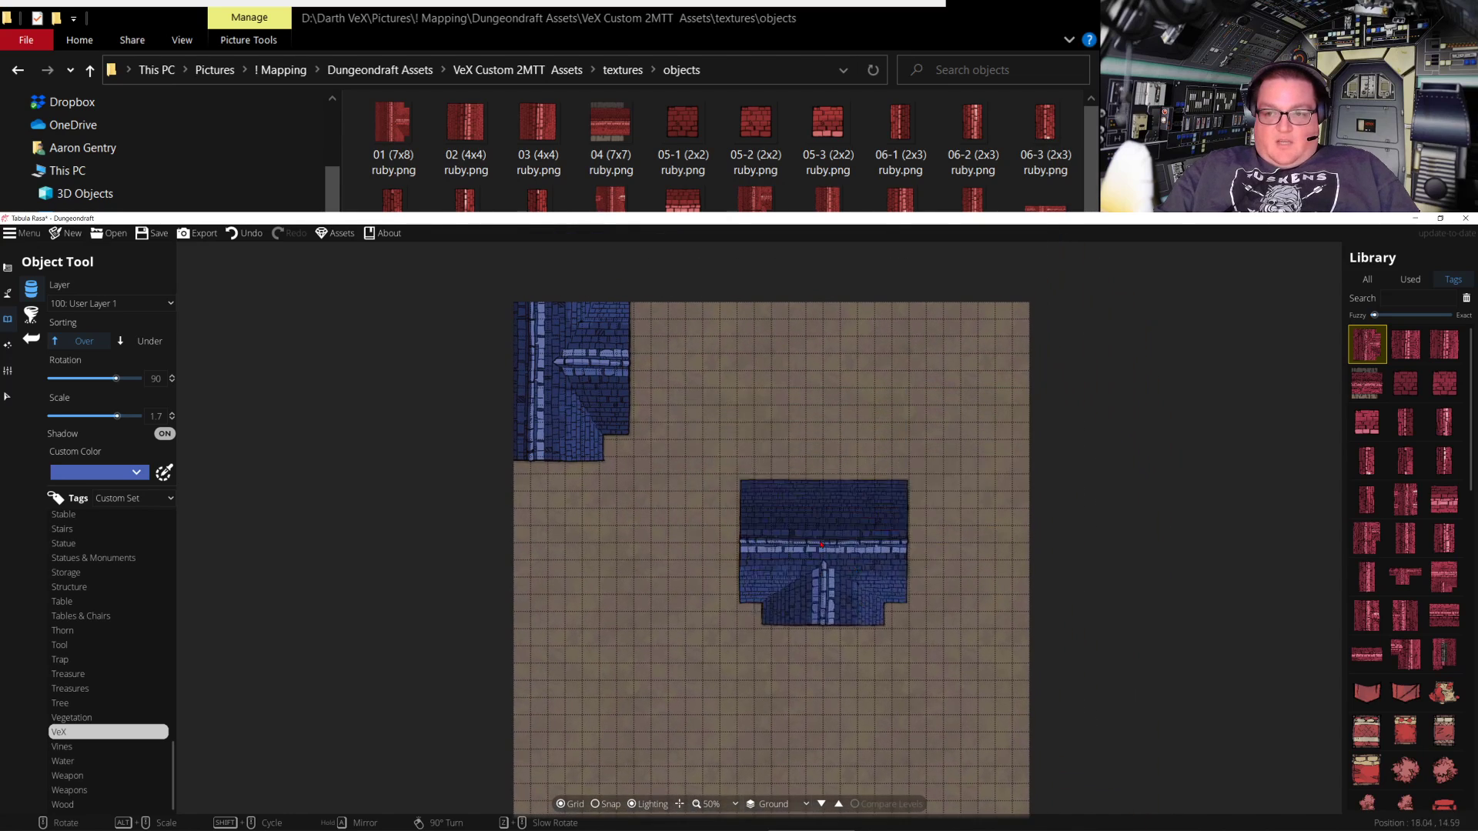
scroll(889, 545, up, 1)
drag(889, 545, 977, 579)
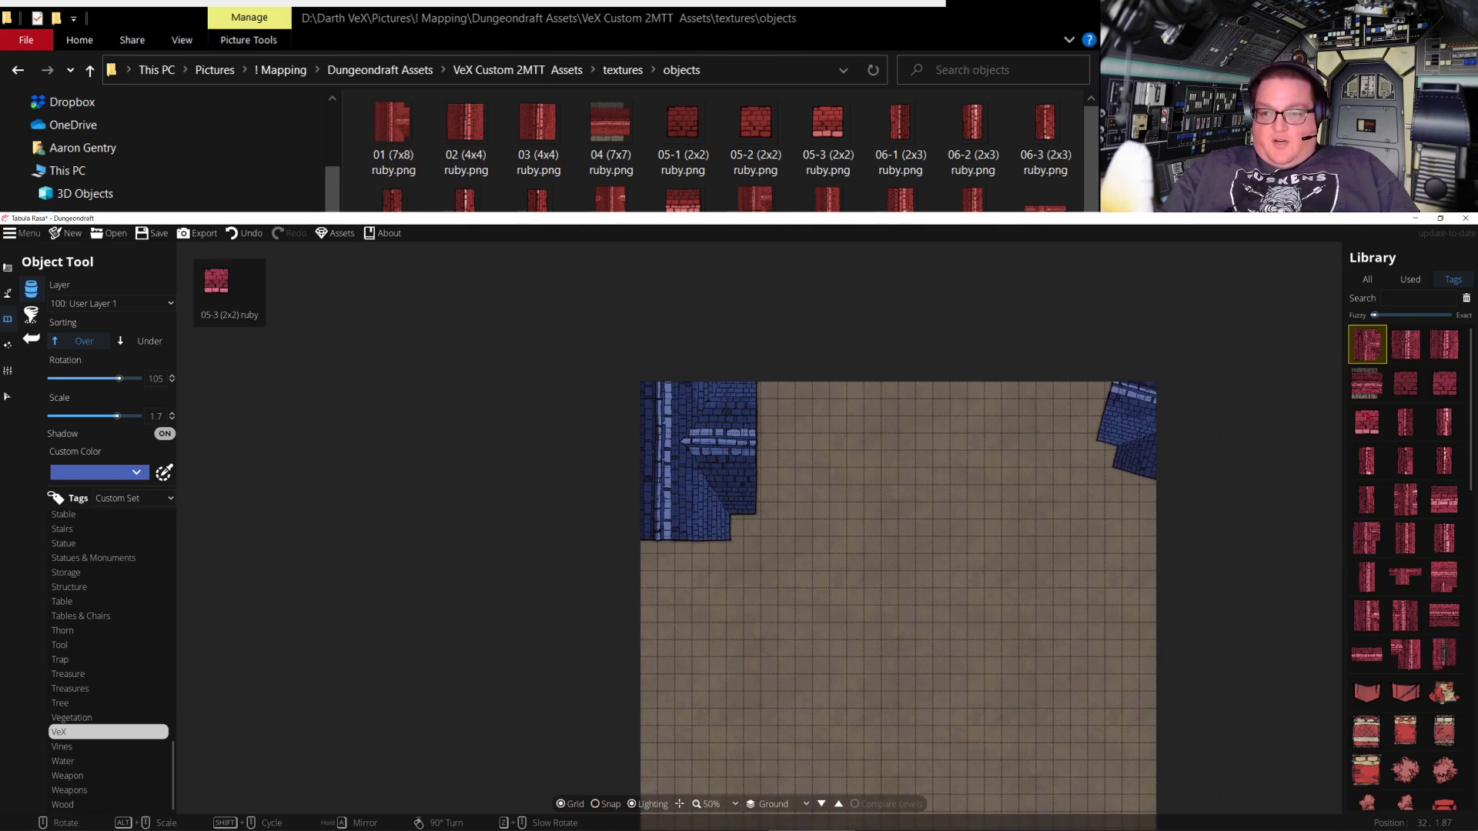
Select the 04 (7x7) ruby roof with the wooden side planks and color it with the green preset
click(1367, 383)
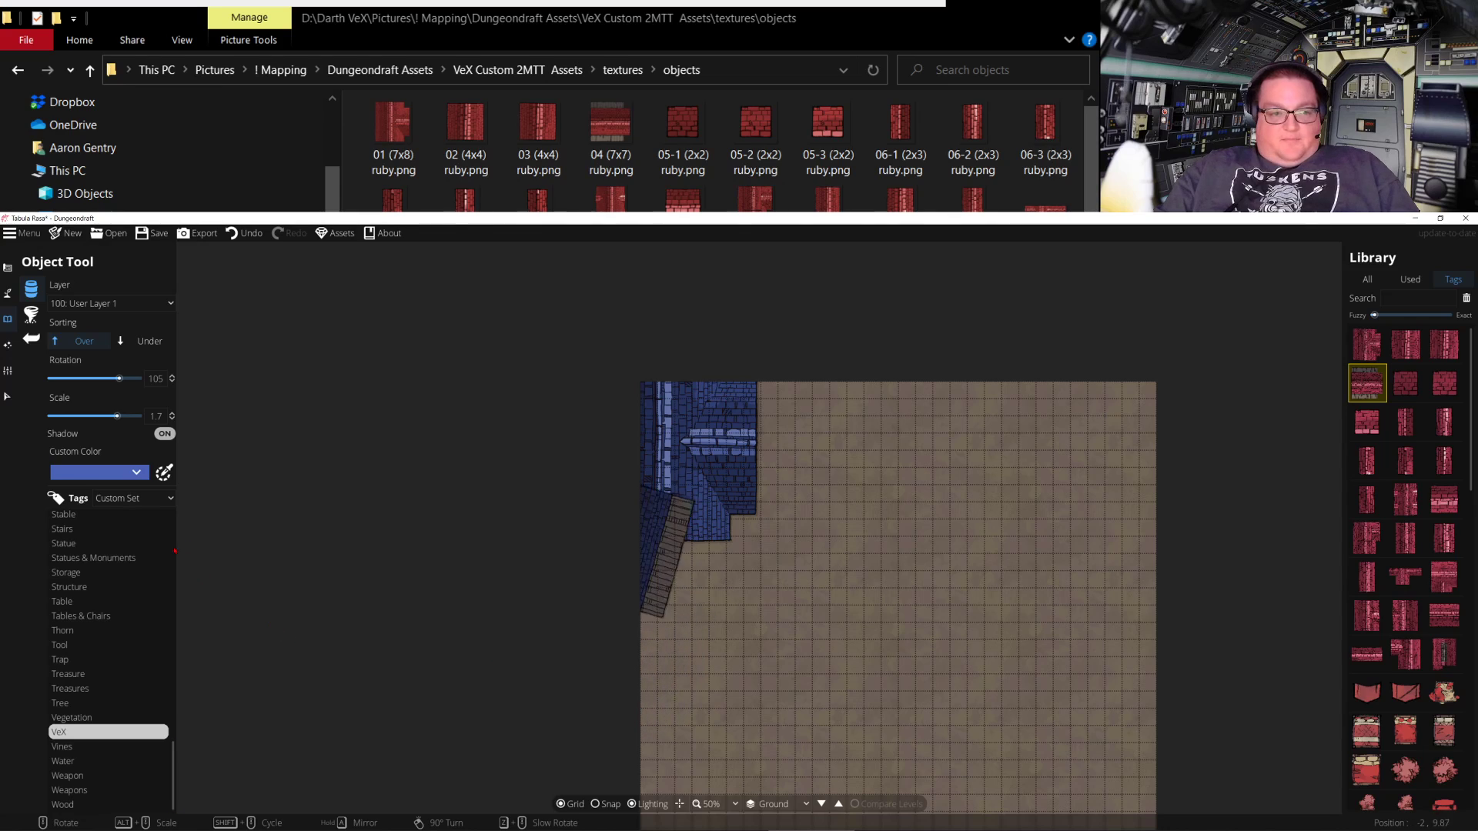
click(113, 467)
click(77, 532)
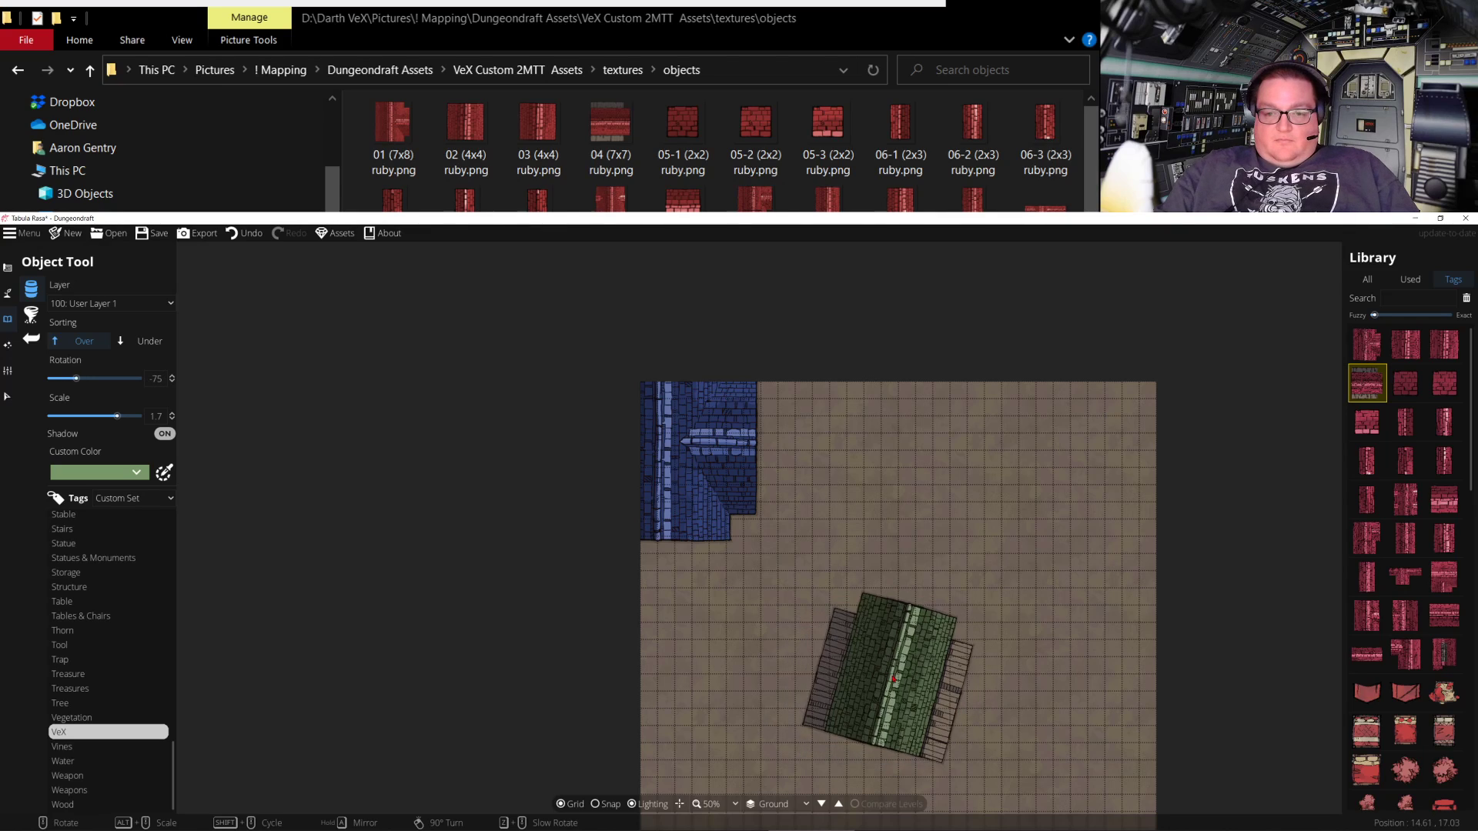
Rotate the green plank-sided roof to -45 degrees, scale it to 2.8 and place it over the map's lower-left corner
drag(916, 705, 955, 502)
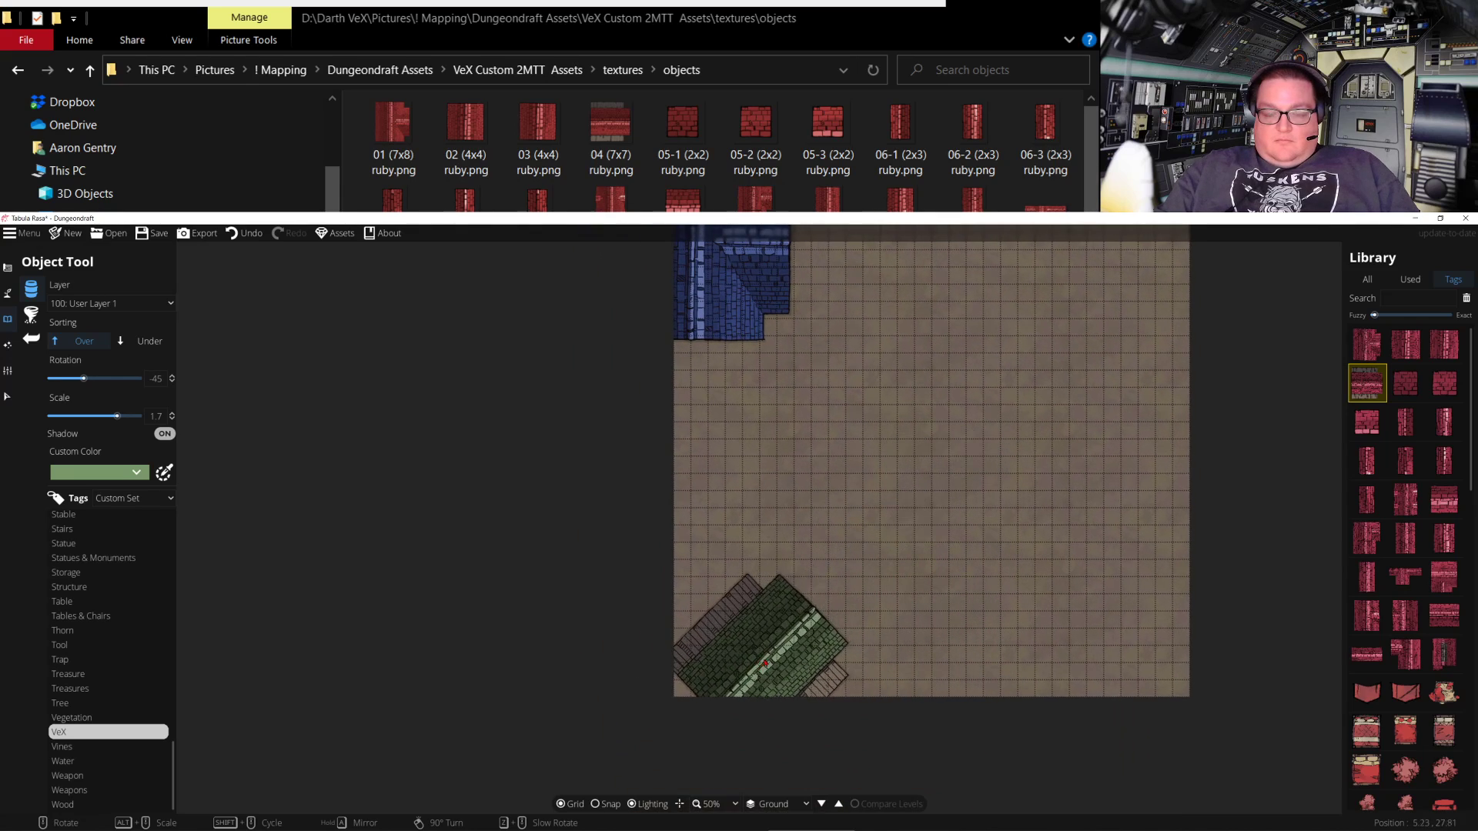
scroll(761, 622, up, 3)
scroll(761, 623, down, 3)
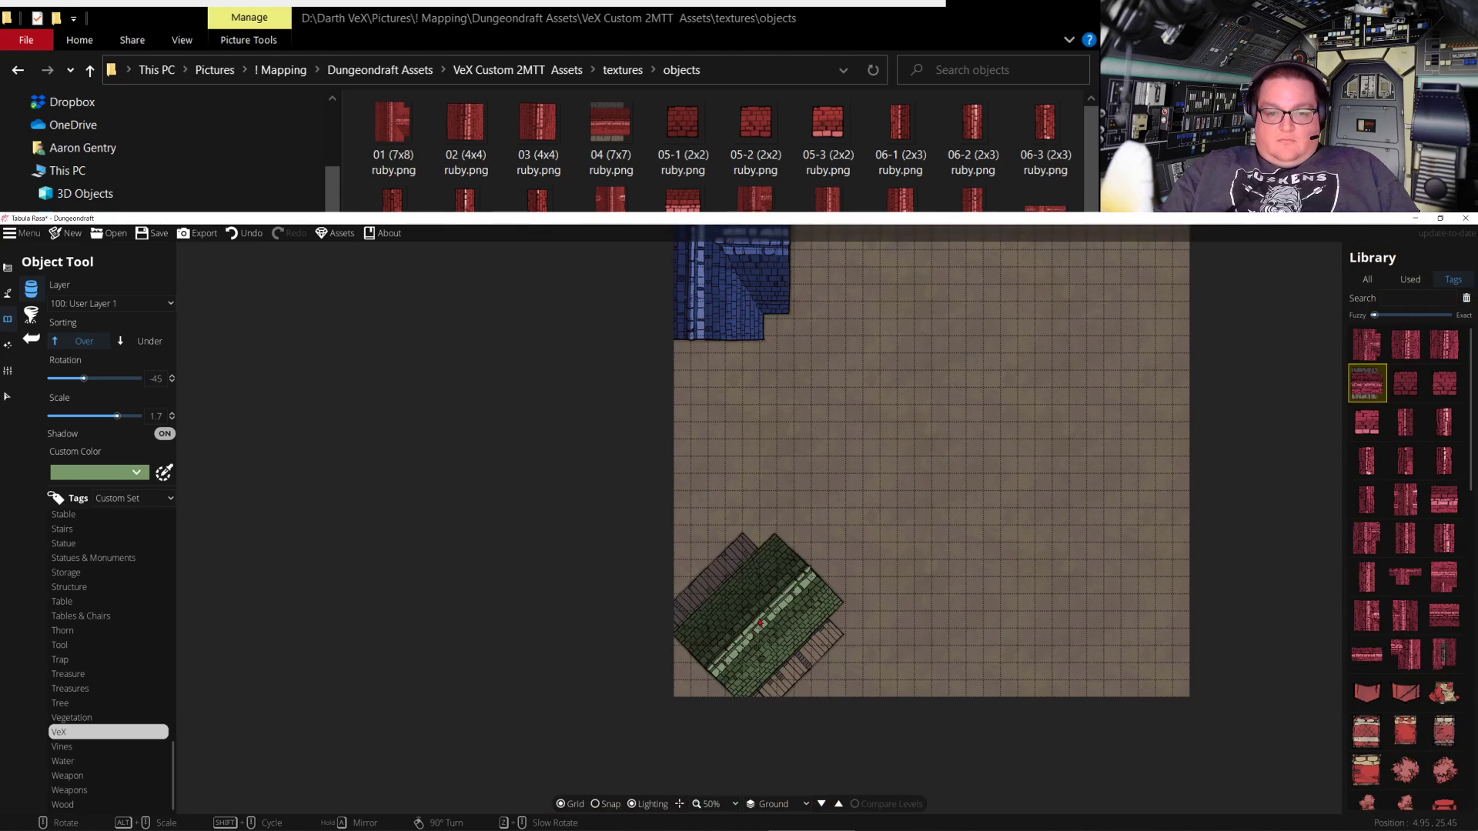
alt+scroll(761, 622, up, 10)
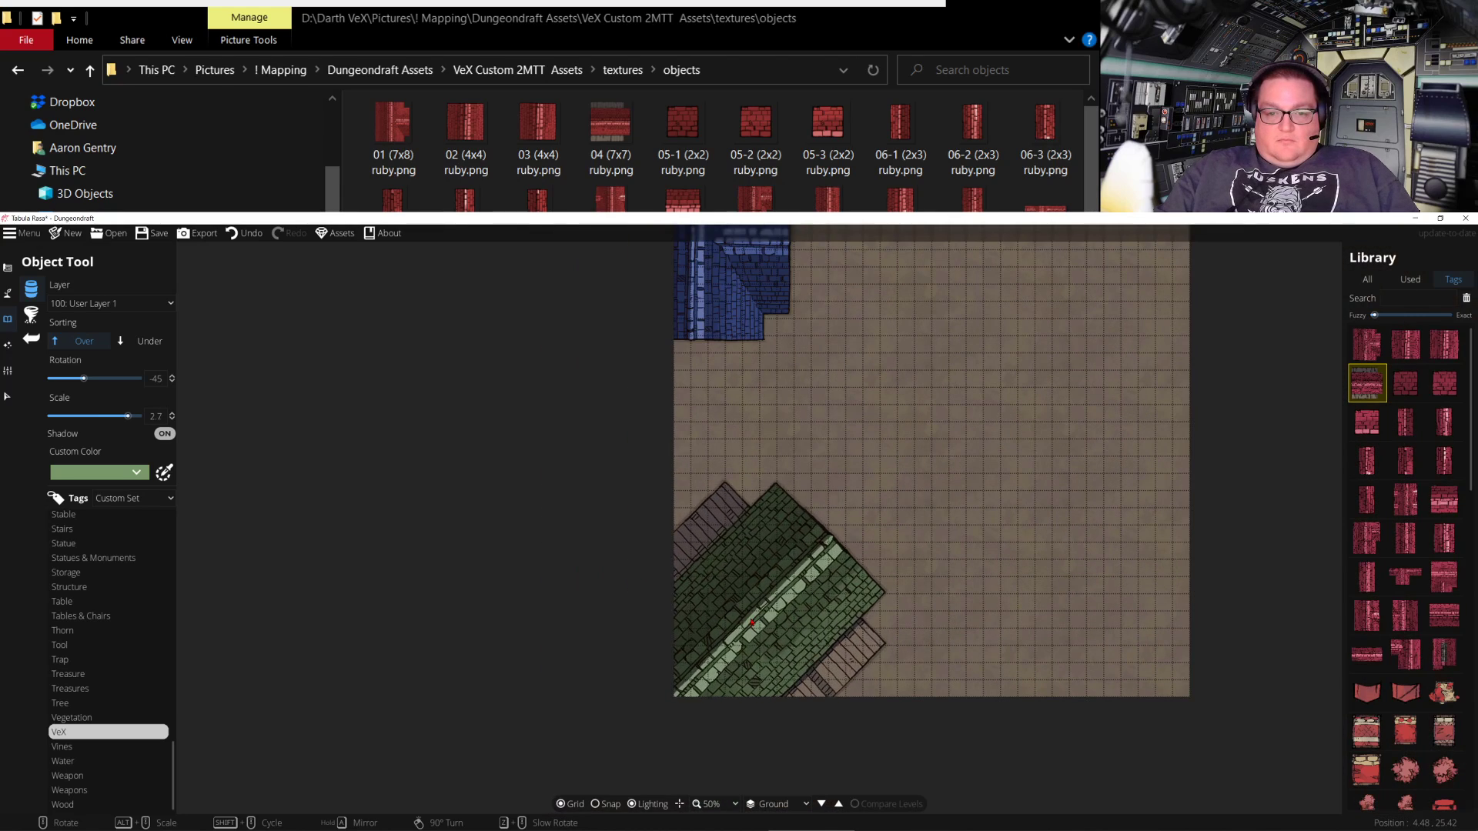
alt+scroll(764, 617, up, 1)
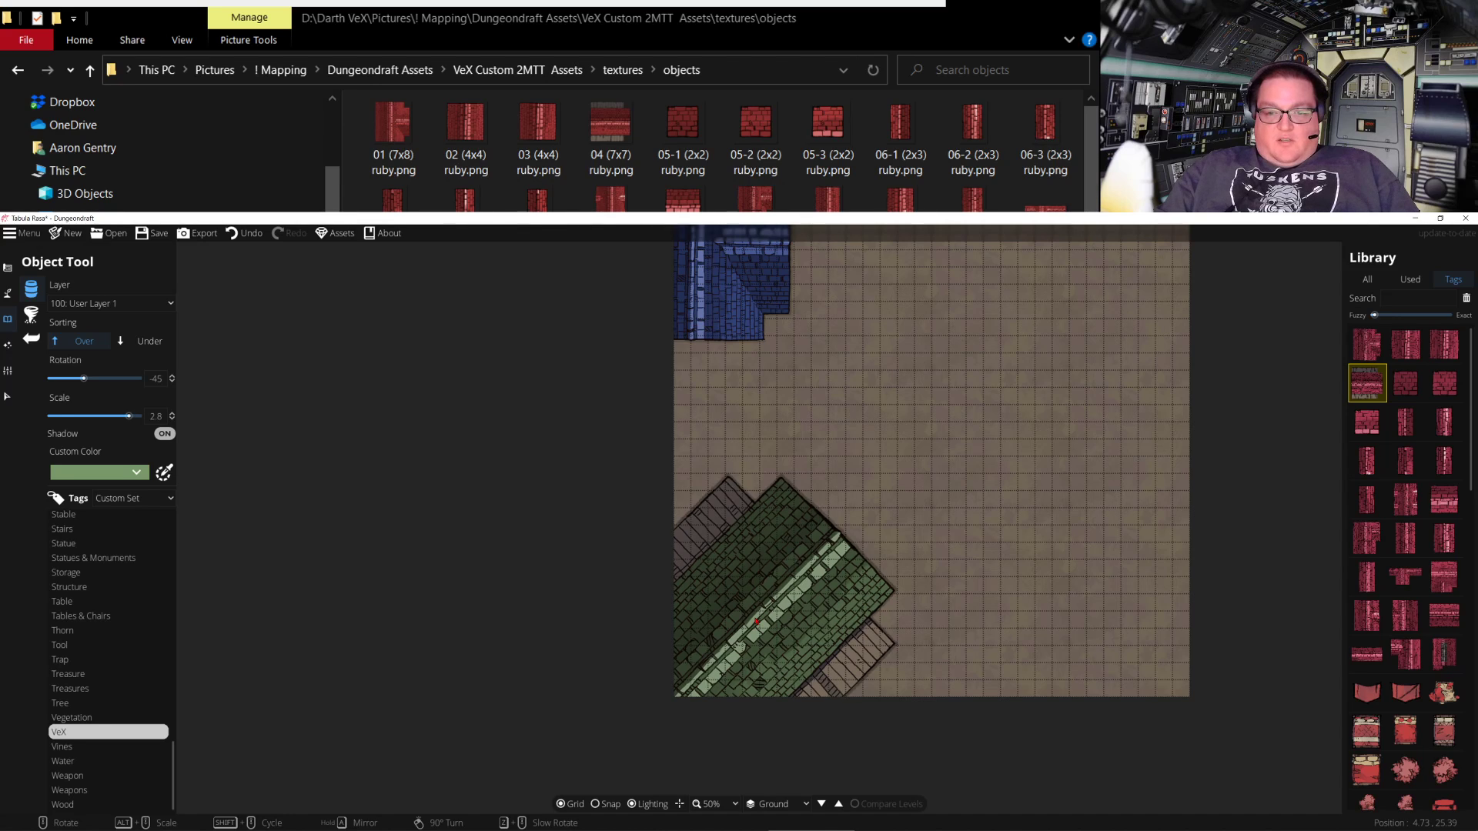
click(756, 622)
Switch to the T-shaped roof with two side gables and color it with the light orange preset
key(Up)
key(Right)
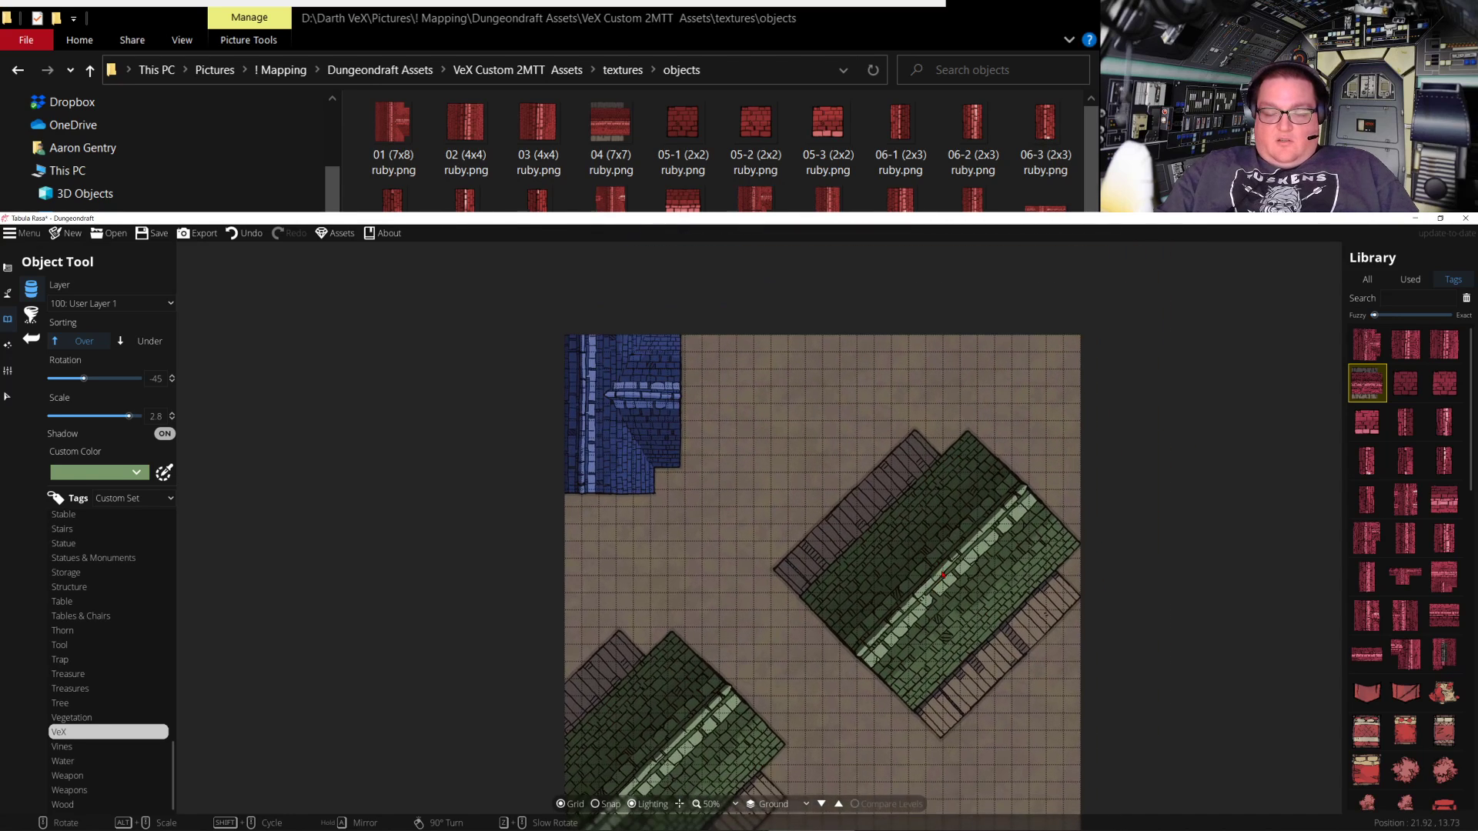
key(Down)
key(Left)
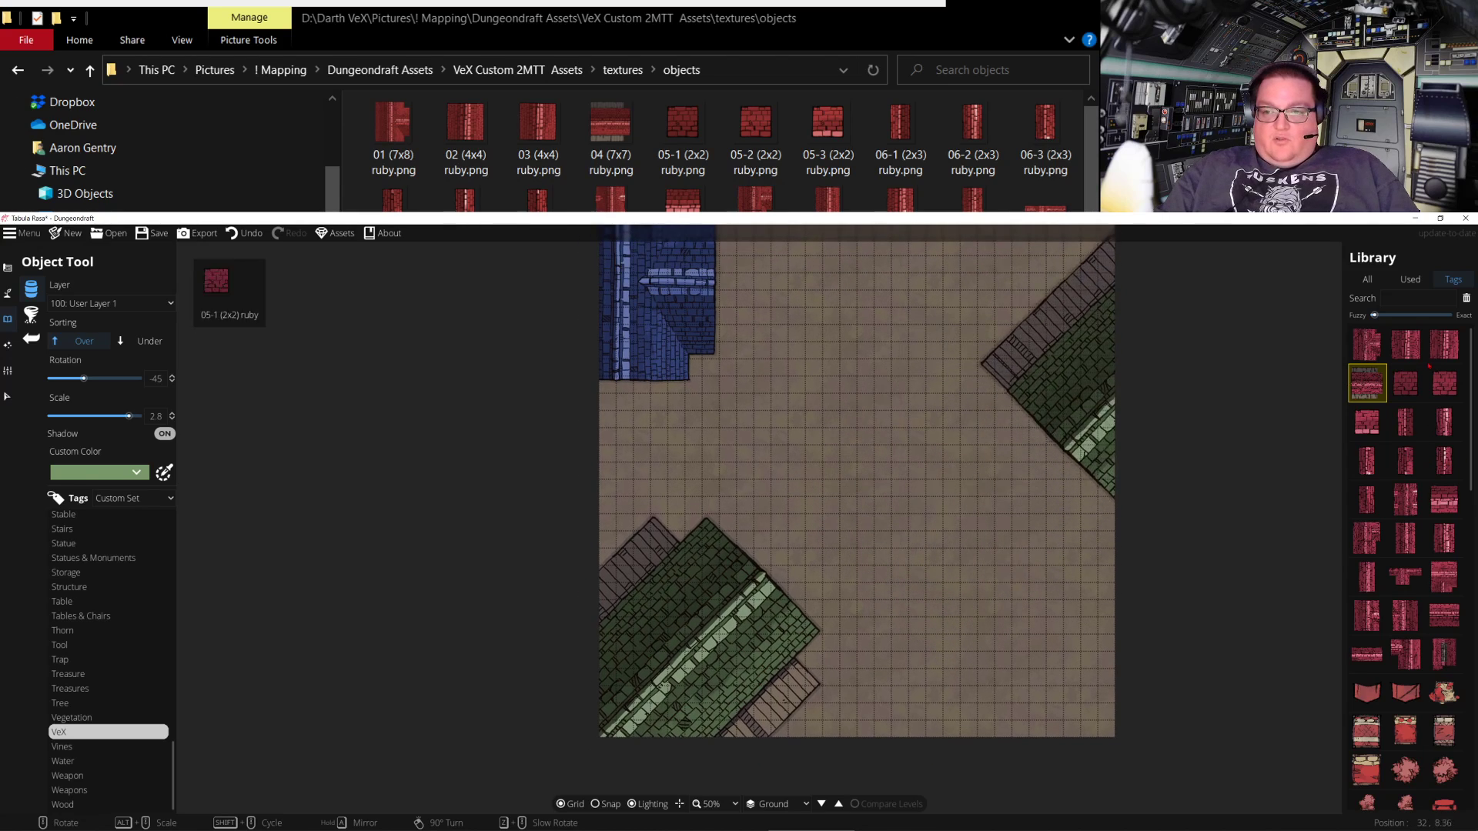
click(1443, 653)
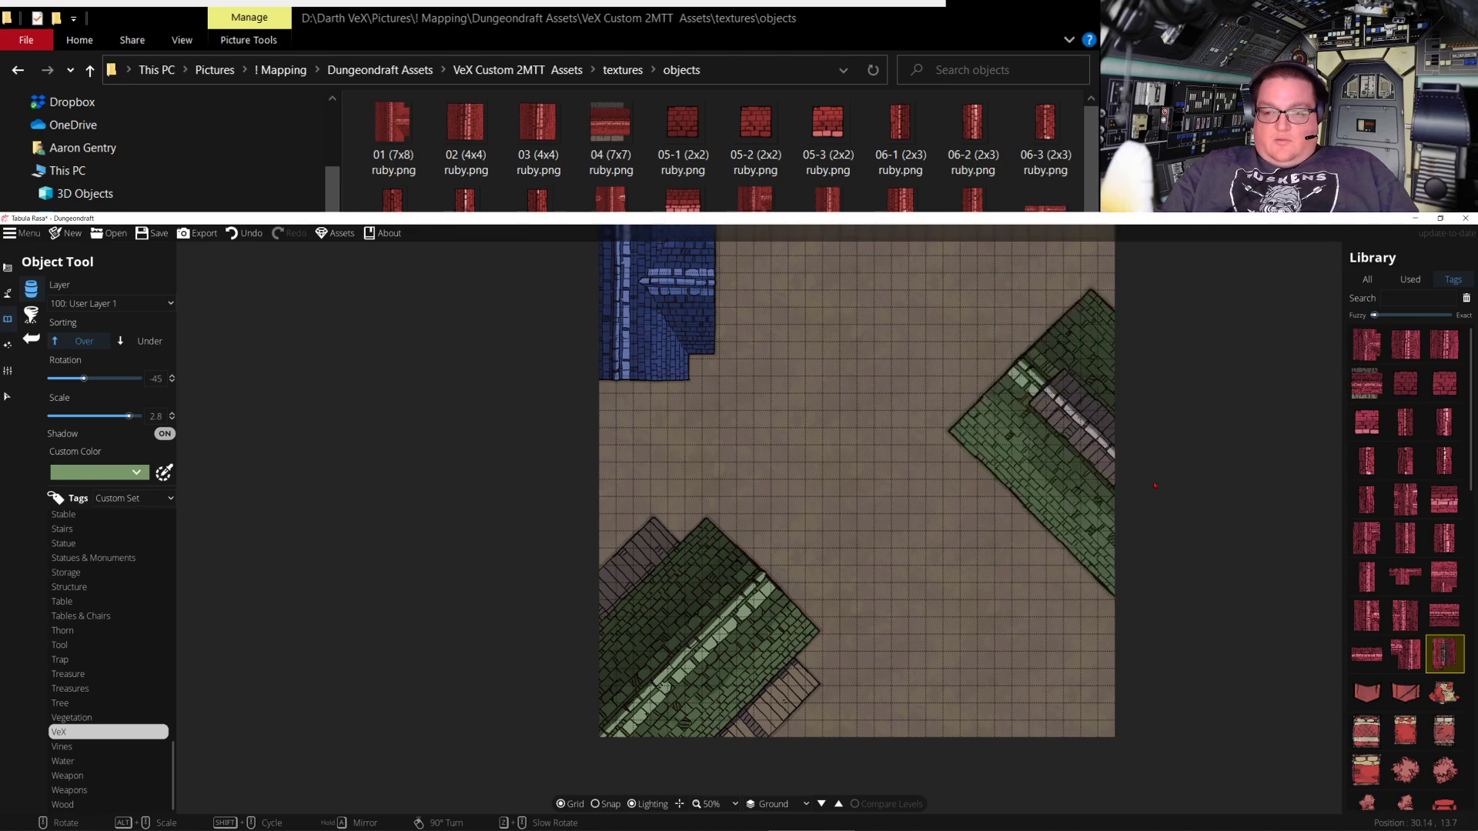
click(1406, 576)
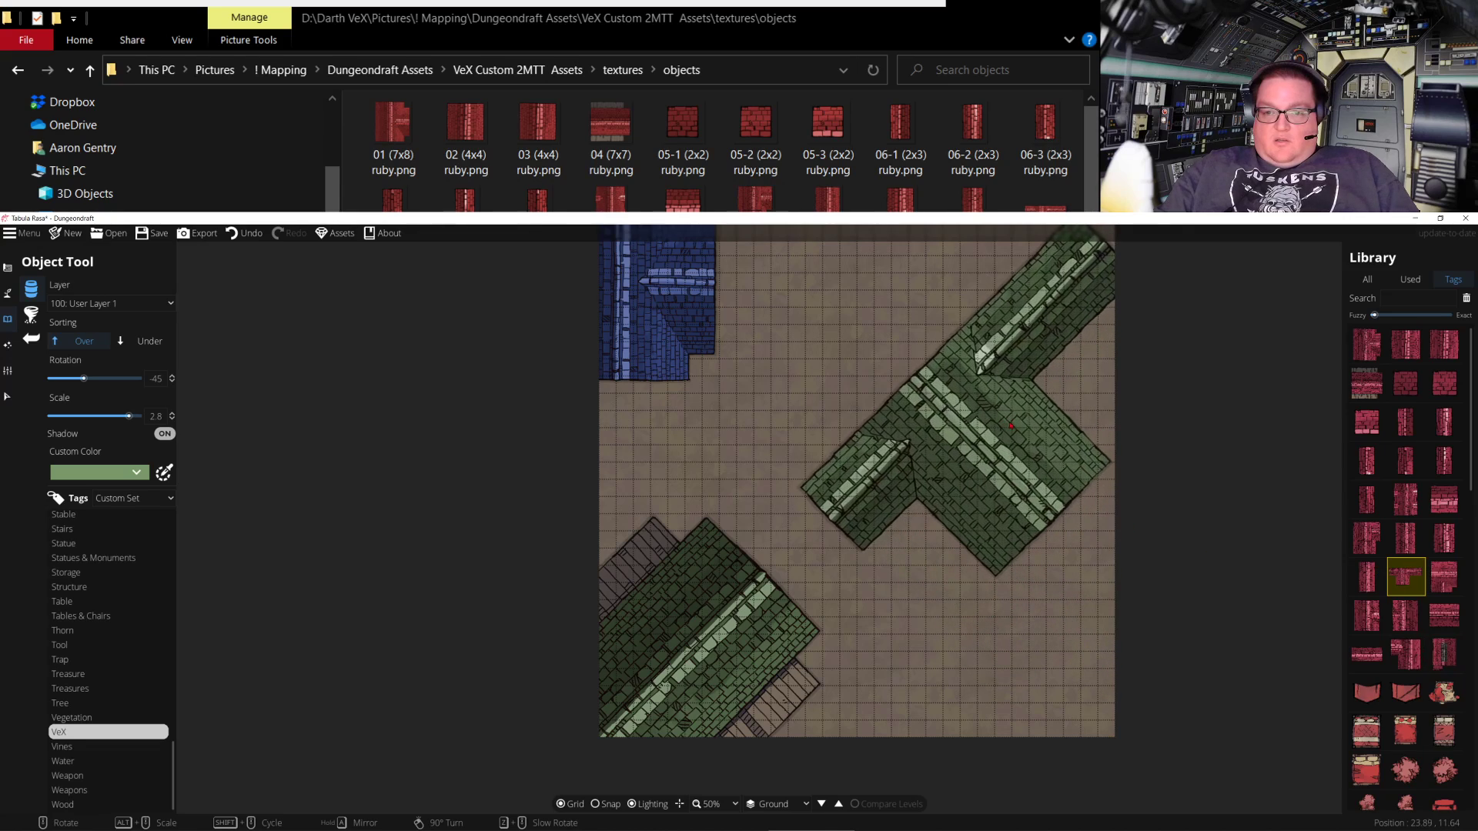
click(138, 471)
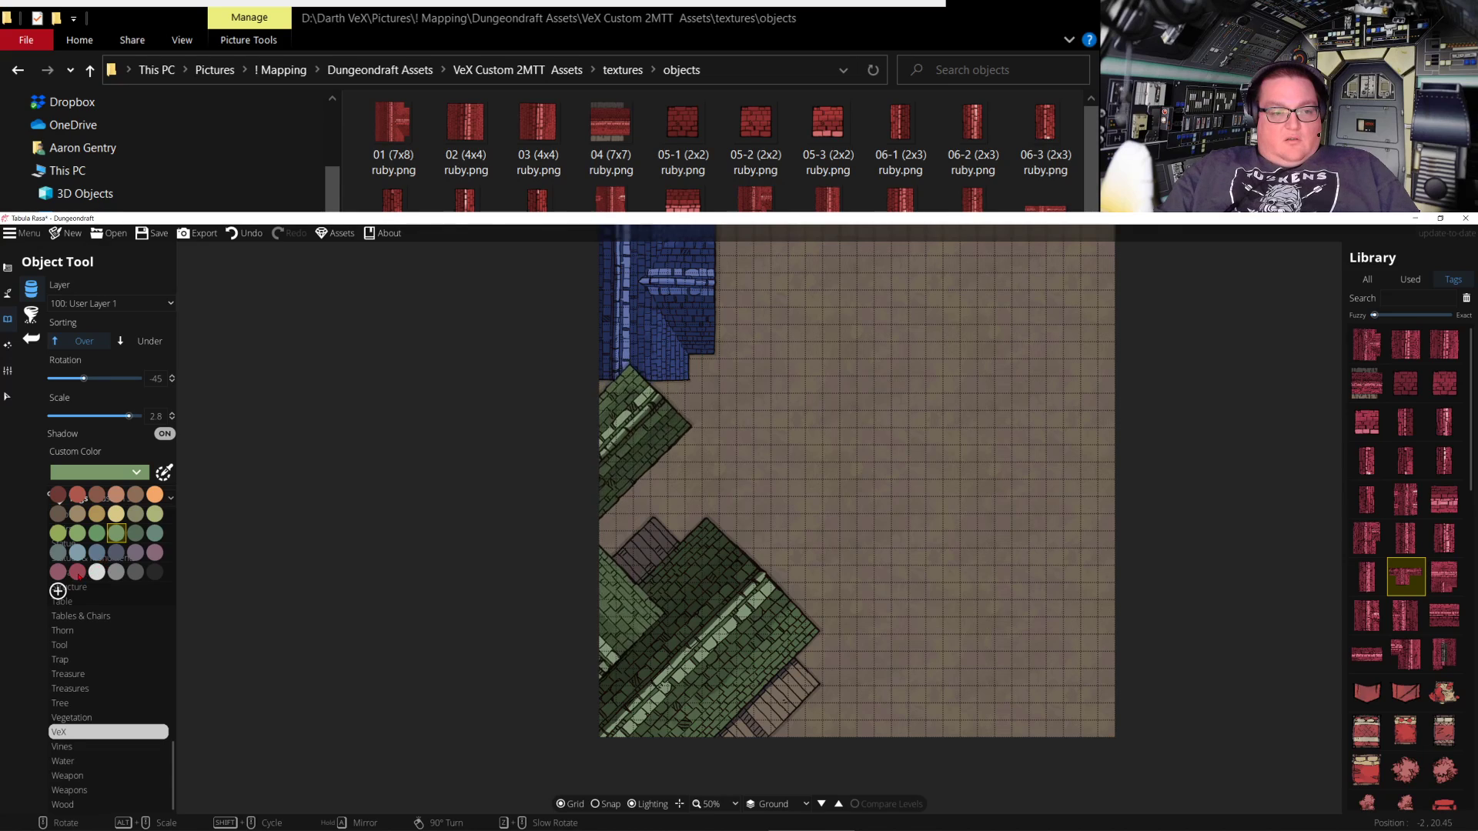
click(77, 571)
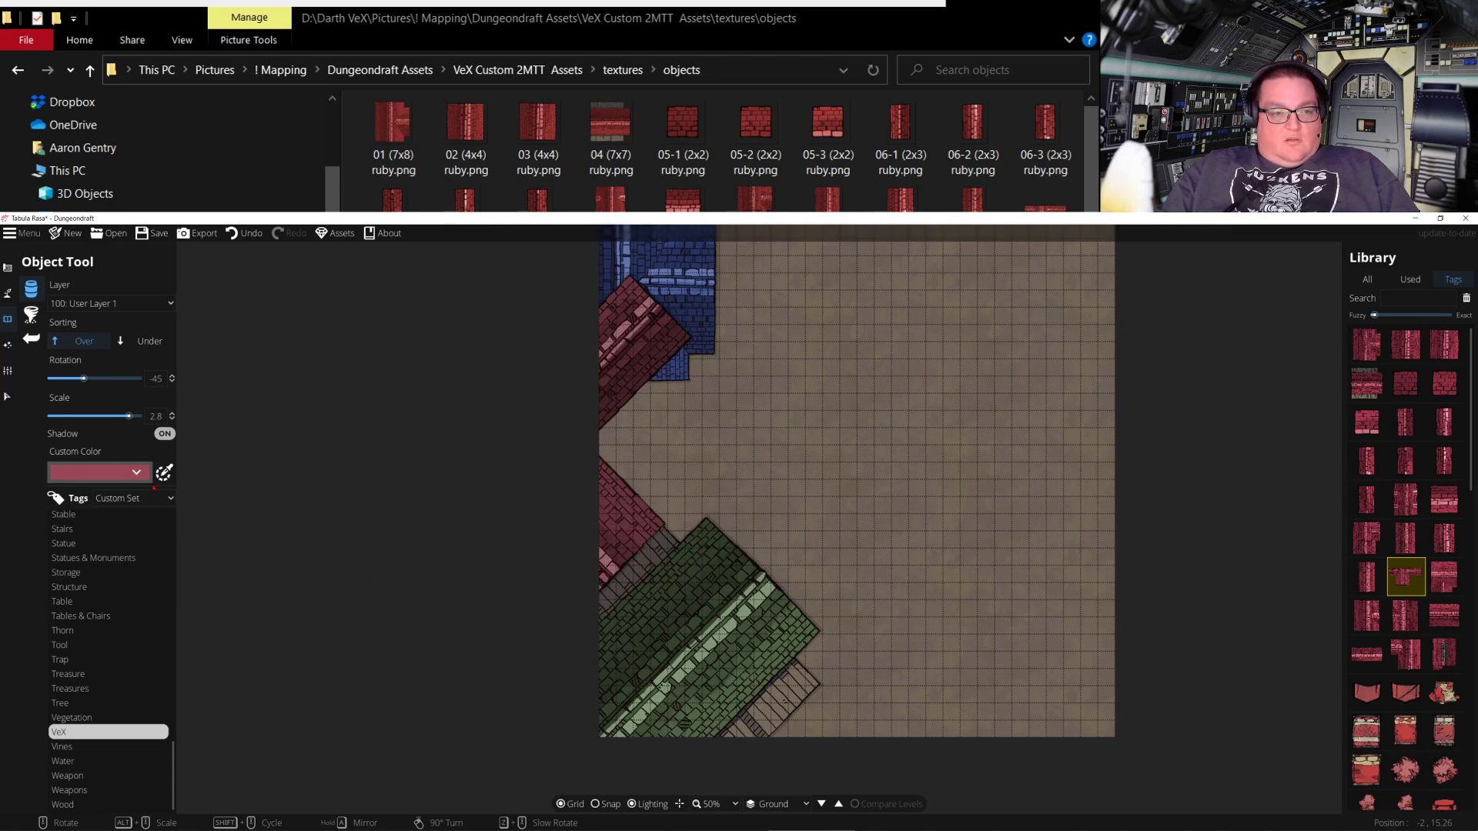
click(136, 472)
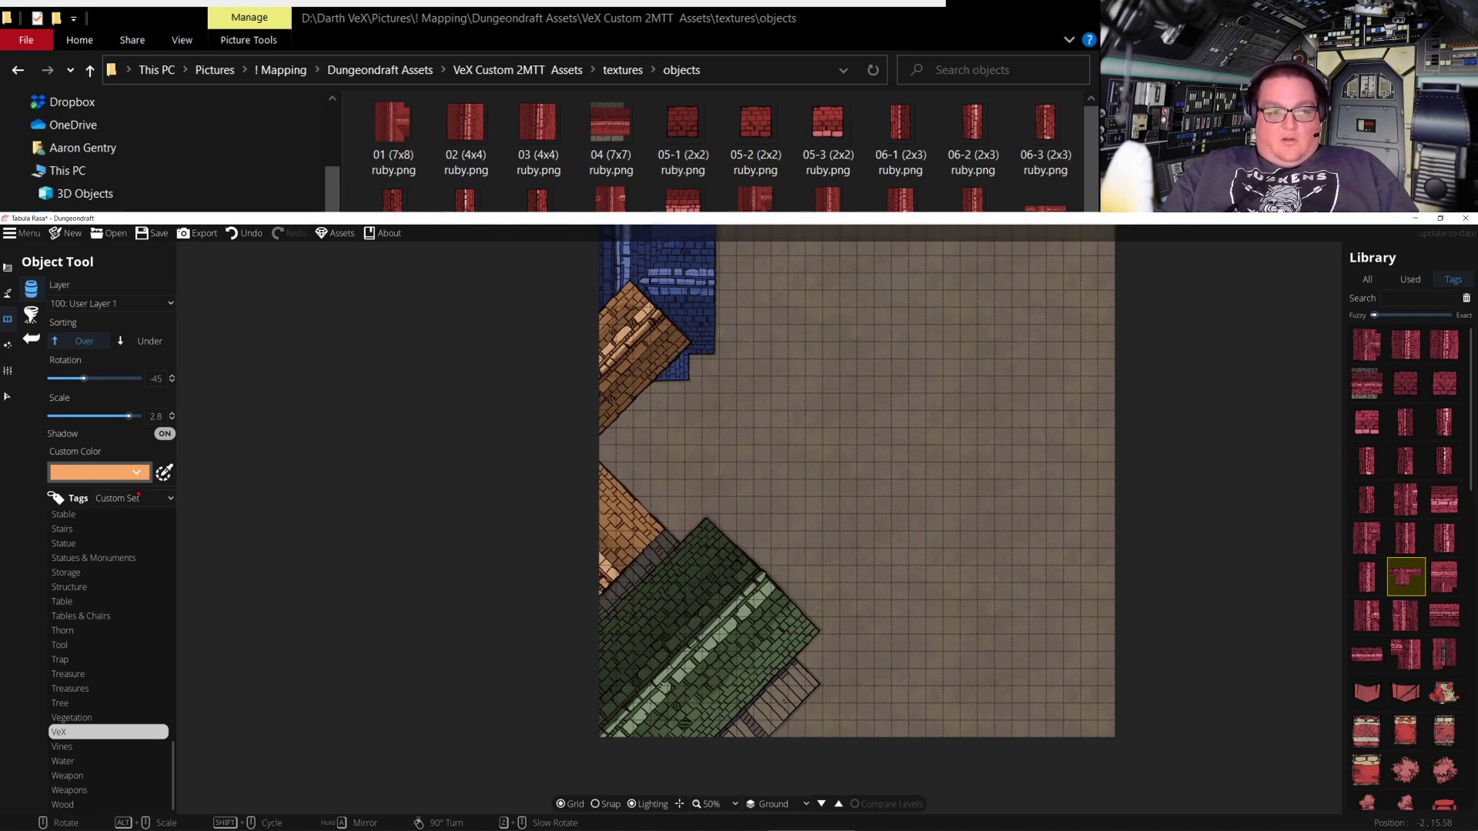
key(w)
key(d)
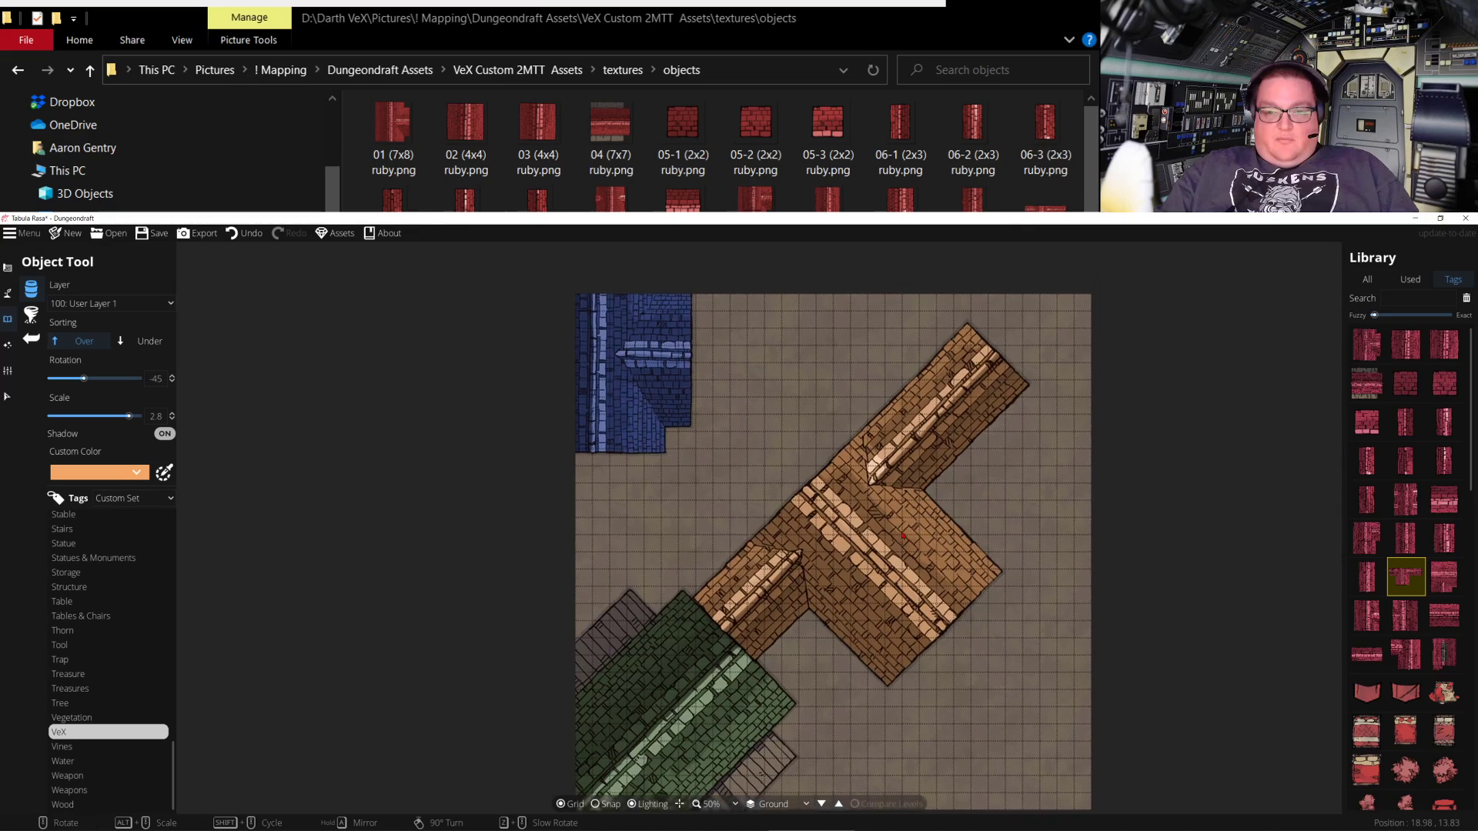
Scale the orange T-shaped roof down to 2 and rotate it to -90 degrees, trying 90 degrees along the way
scroll(957, 501, up, 2)
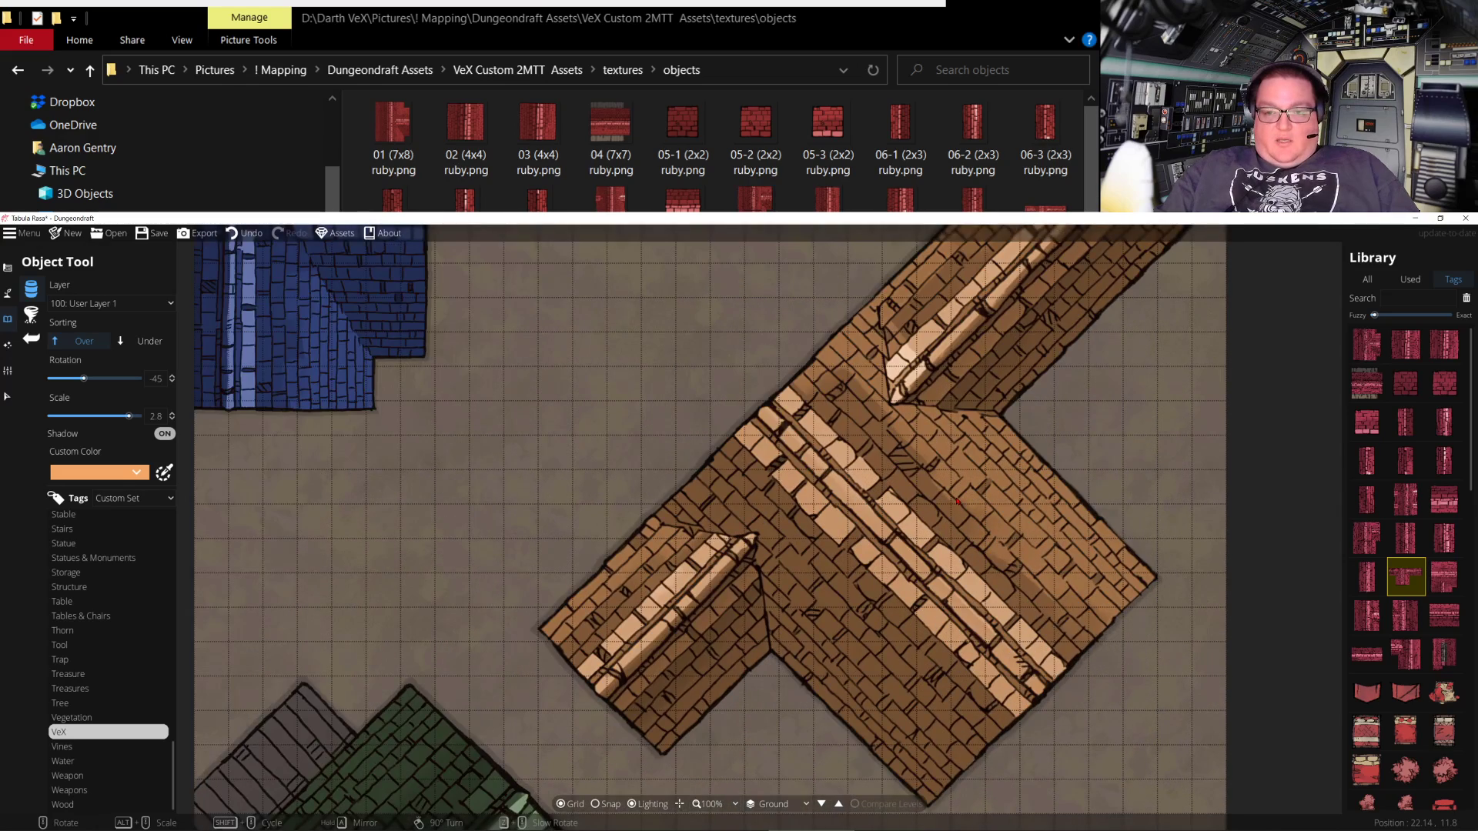
scroll(956, 501, down, 2)
alt+scroll(954, 505, up, 3)
alt+scroll(952, 508, down, 10)
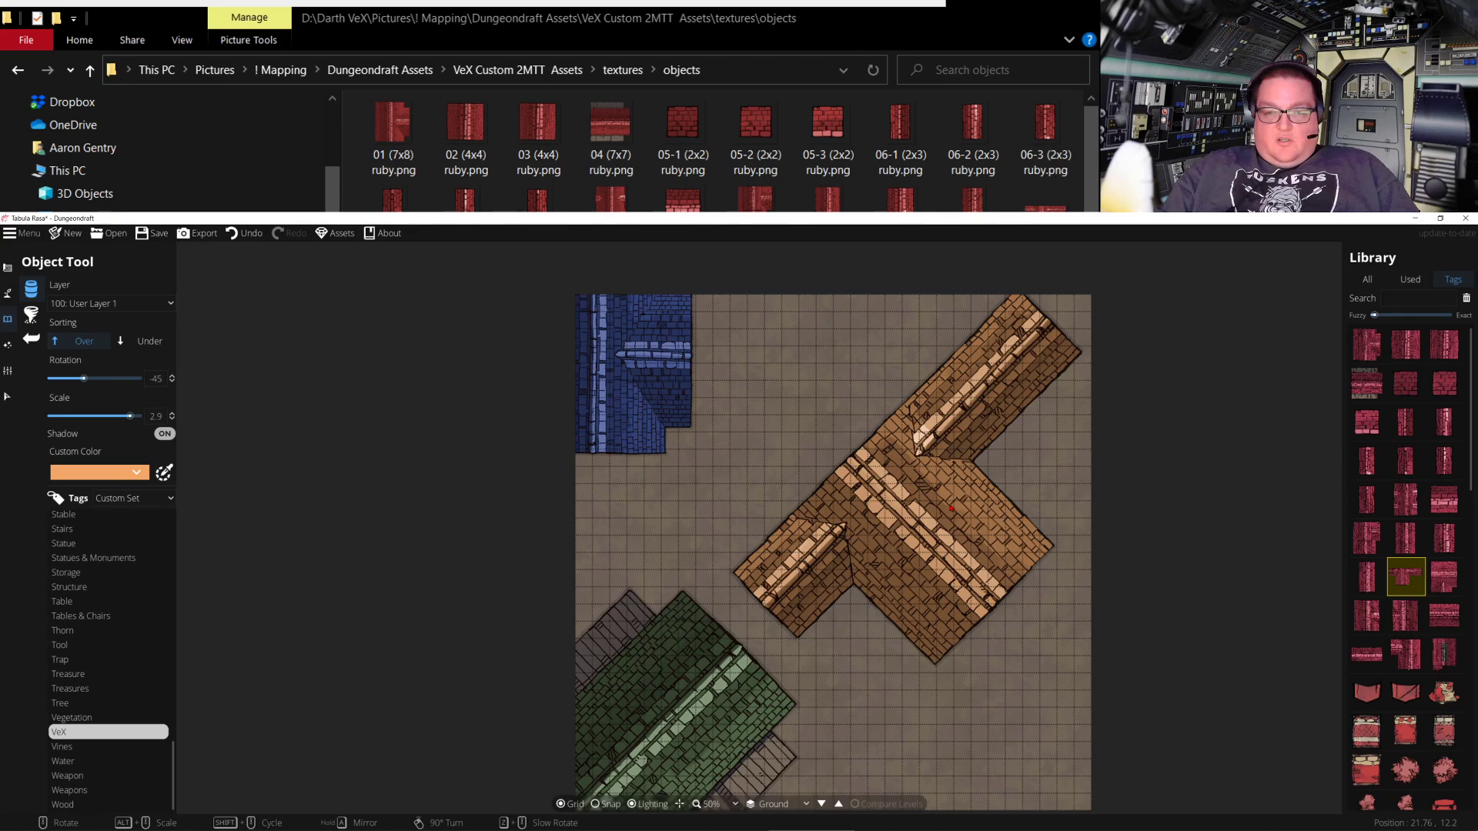
alt+scroll(952, 508, down, 1)
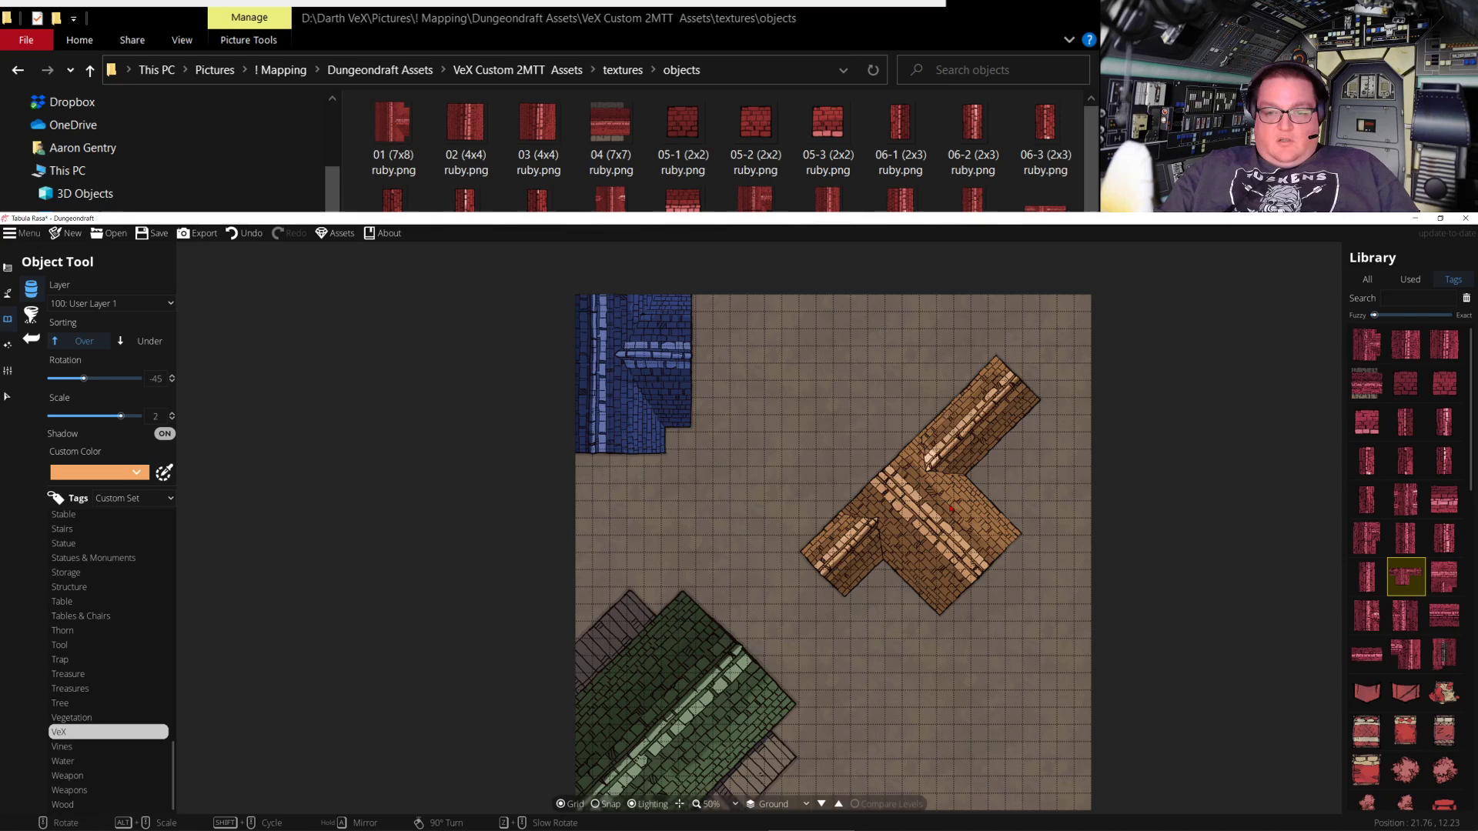
scroll(952, 508, down, 3)
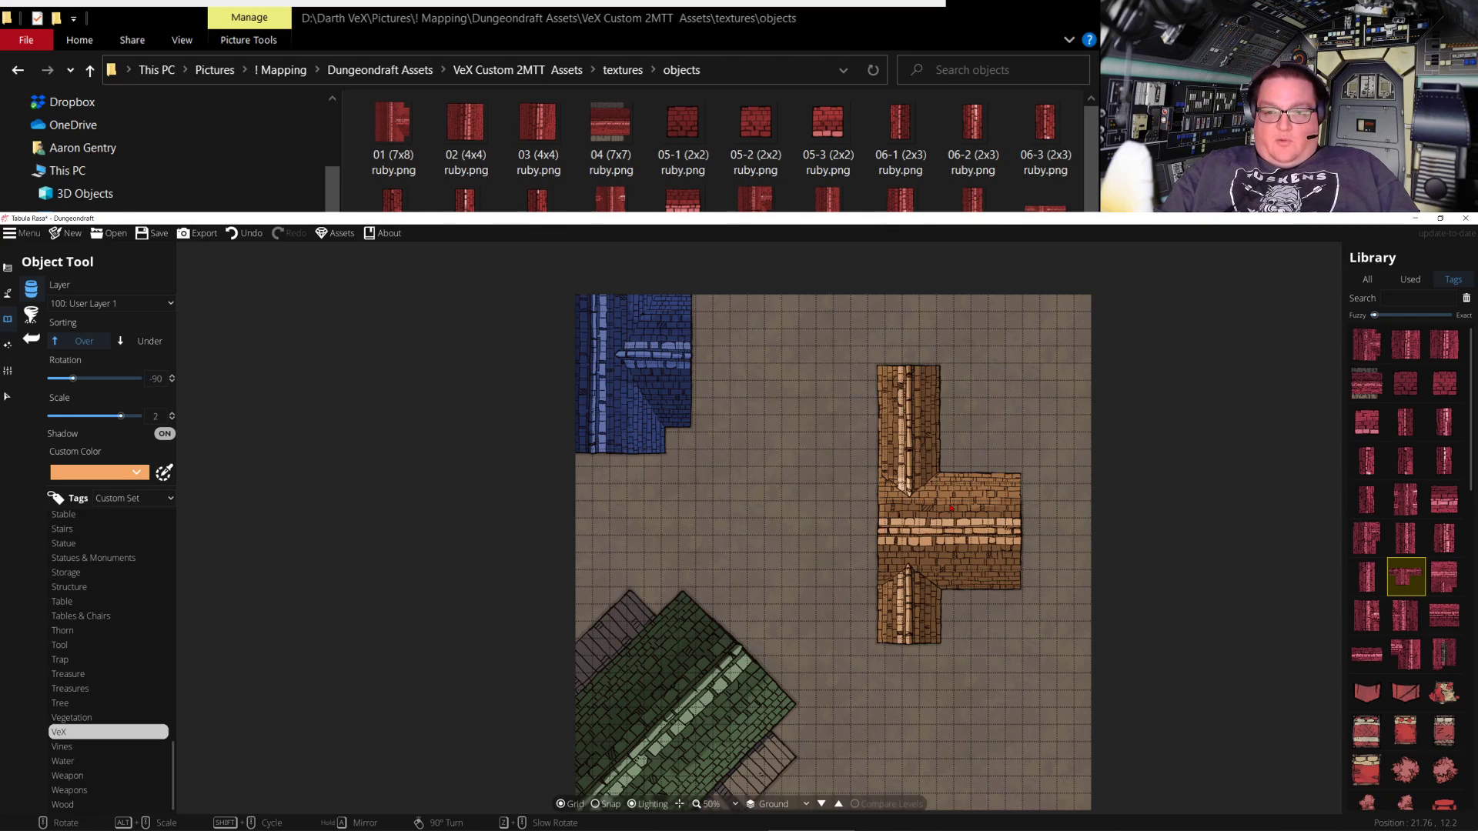
scroll(1044, 473, down, 4)
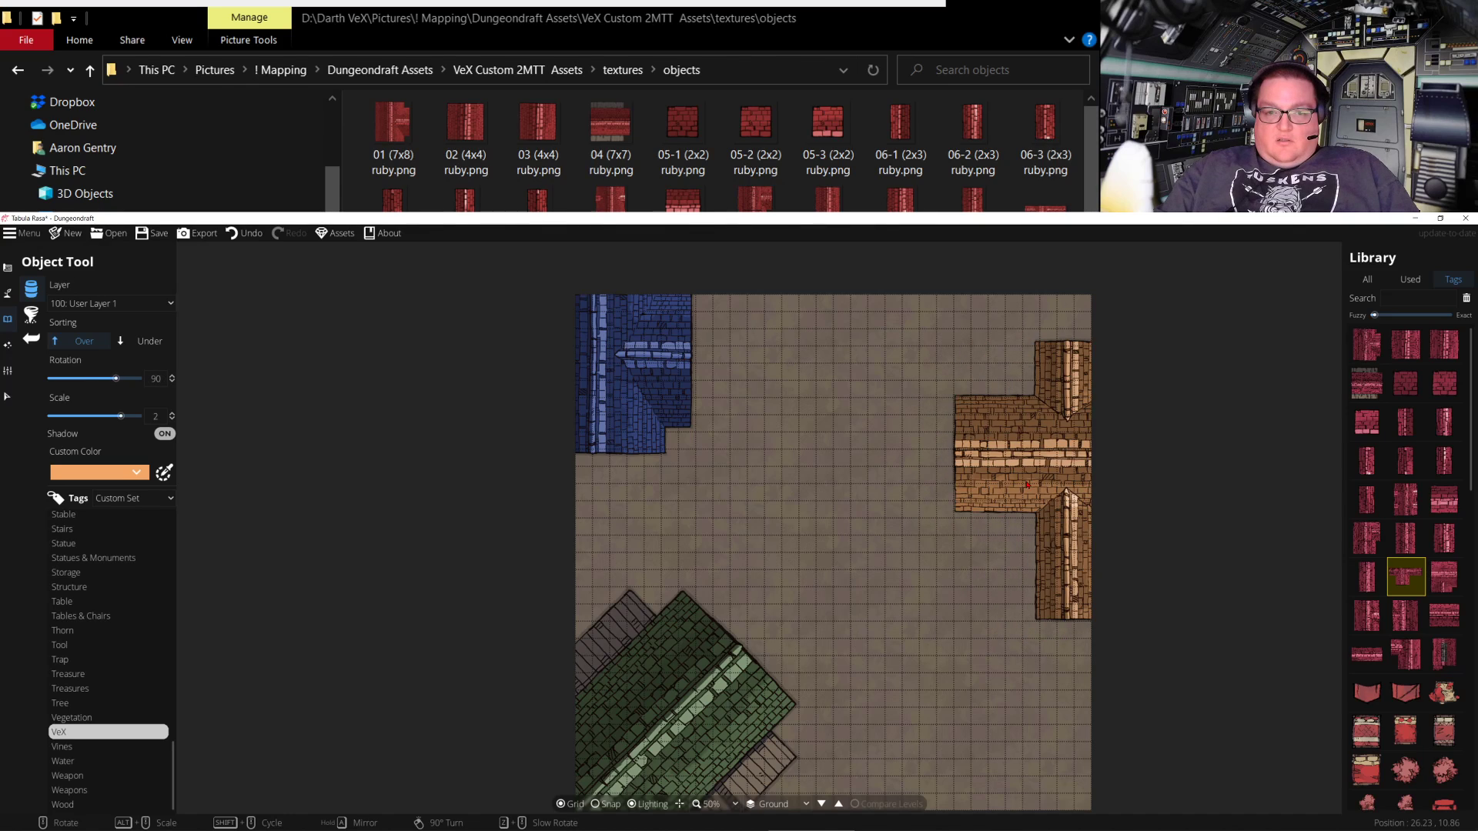
scroll(1028, 484, down, 5)
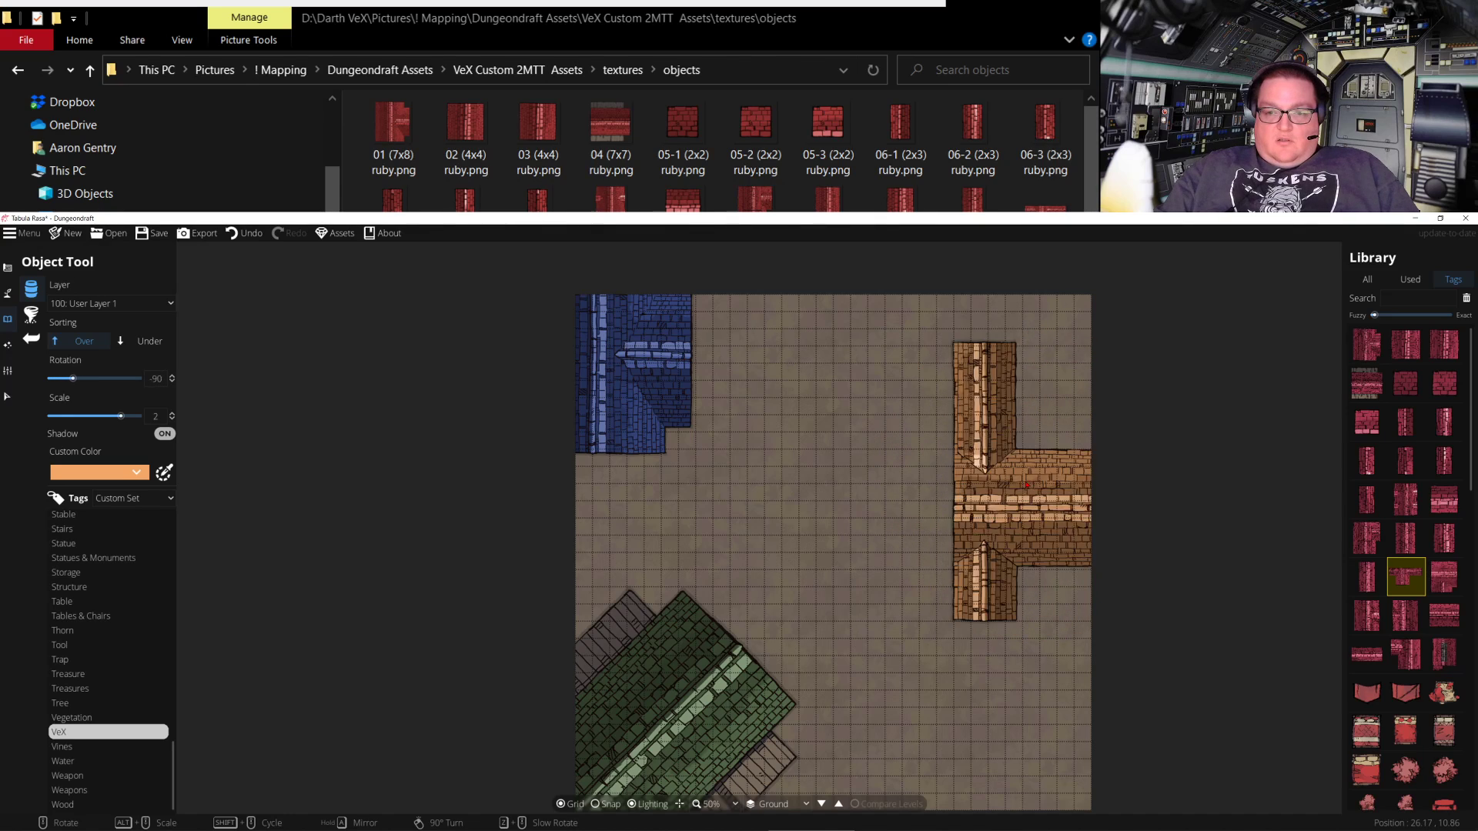
scroll(1027, 485, down, 1)
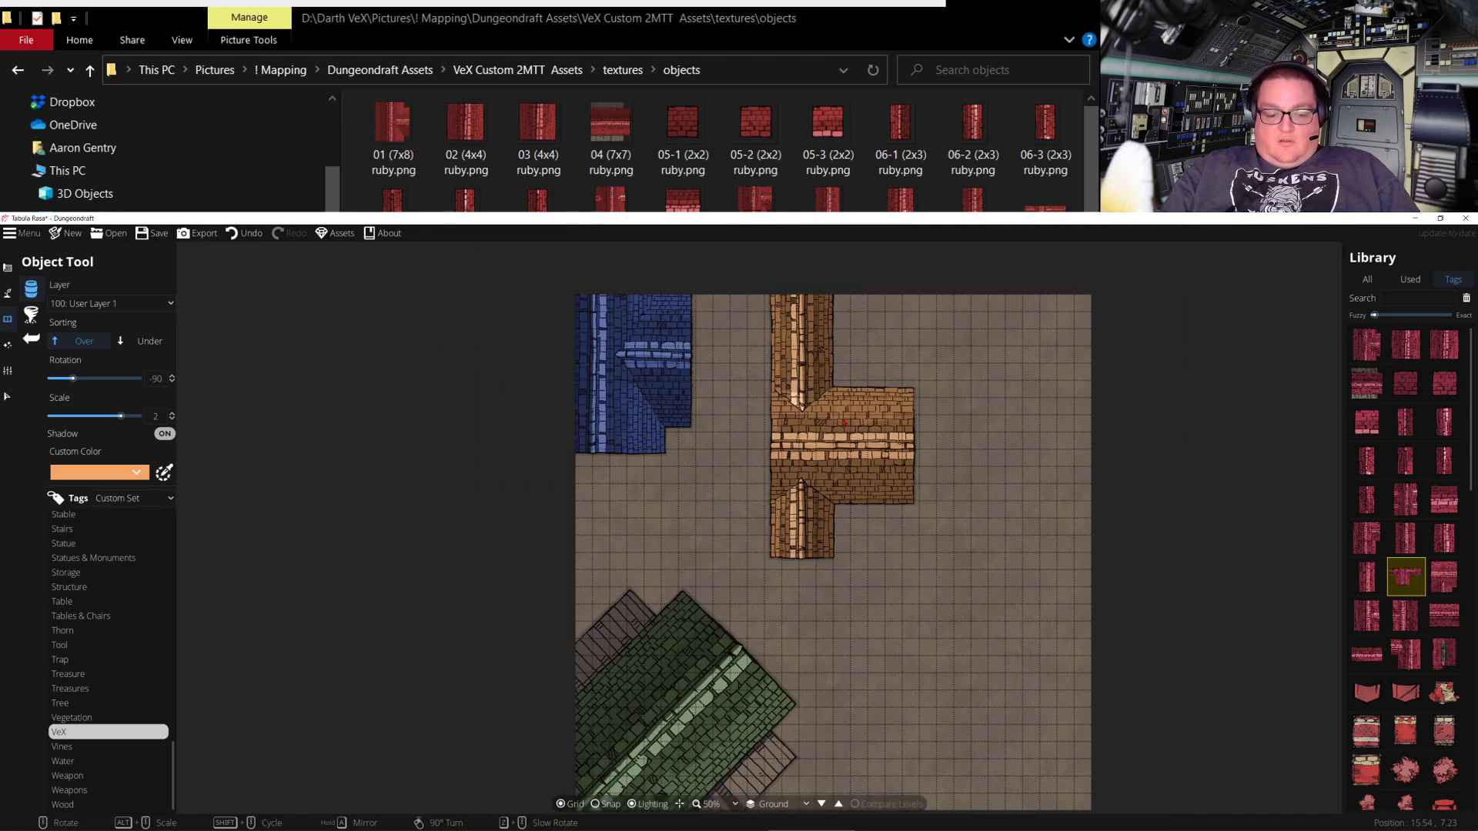
Enlarge the orange roof to scale 3 and place it at the map's upper edge, beside the blue roof
alt+scroll(844, 421, up, 7)
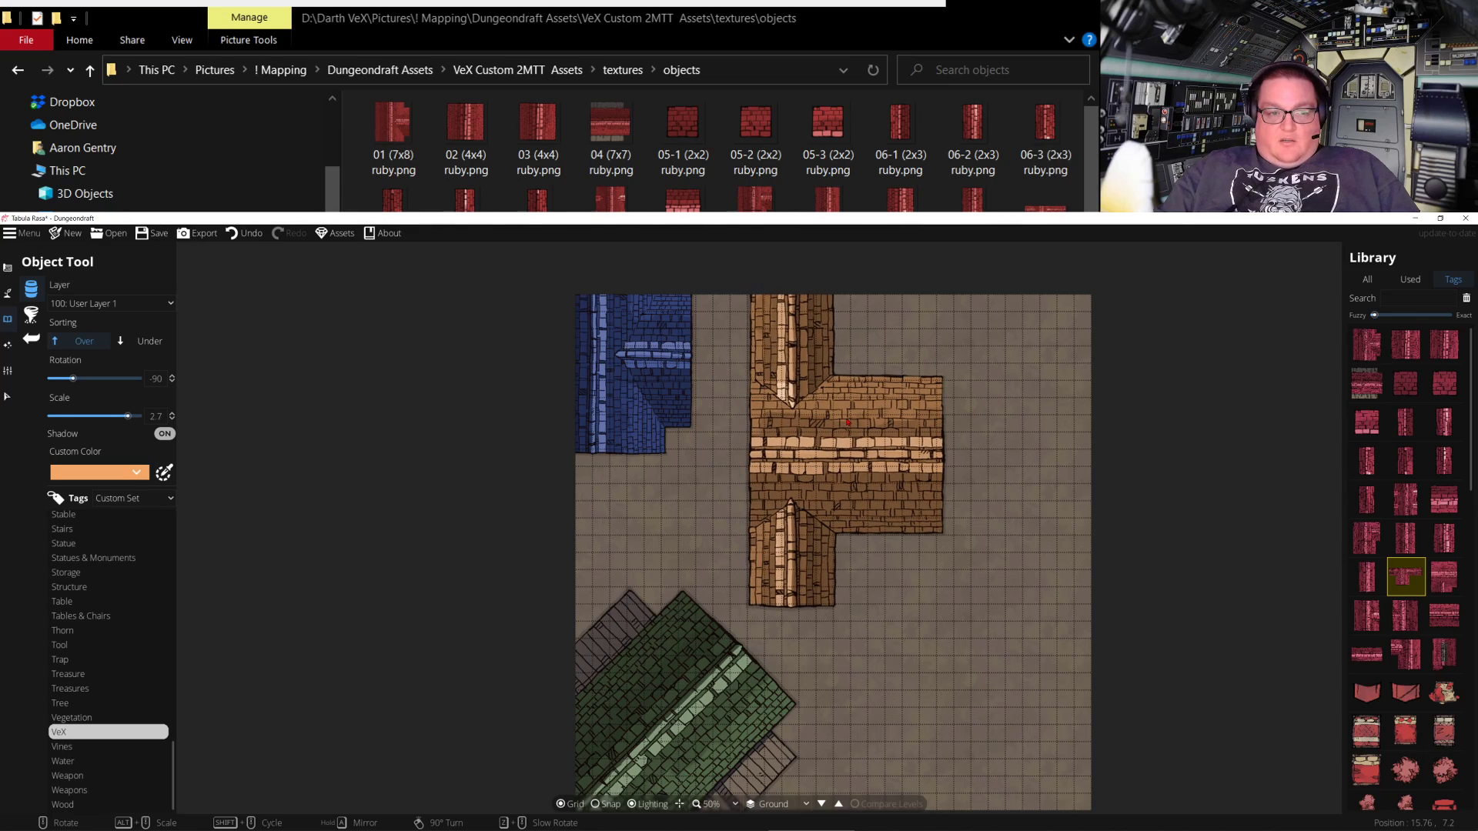
alt+scroll(848, 422, up, 3)
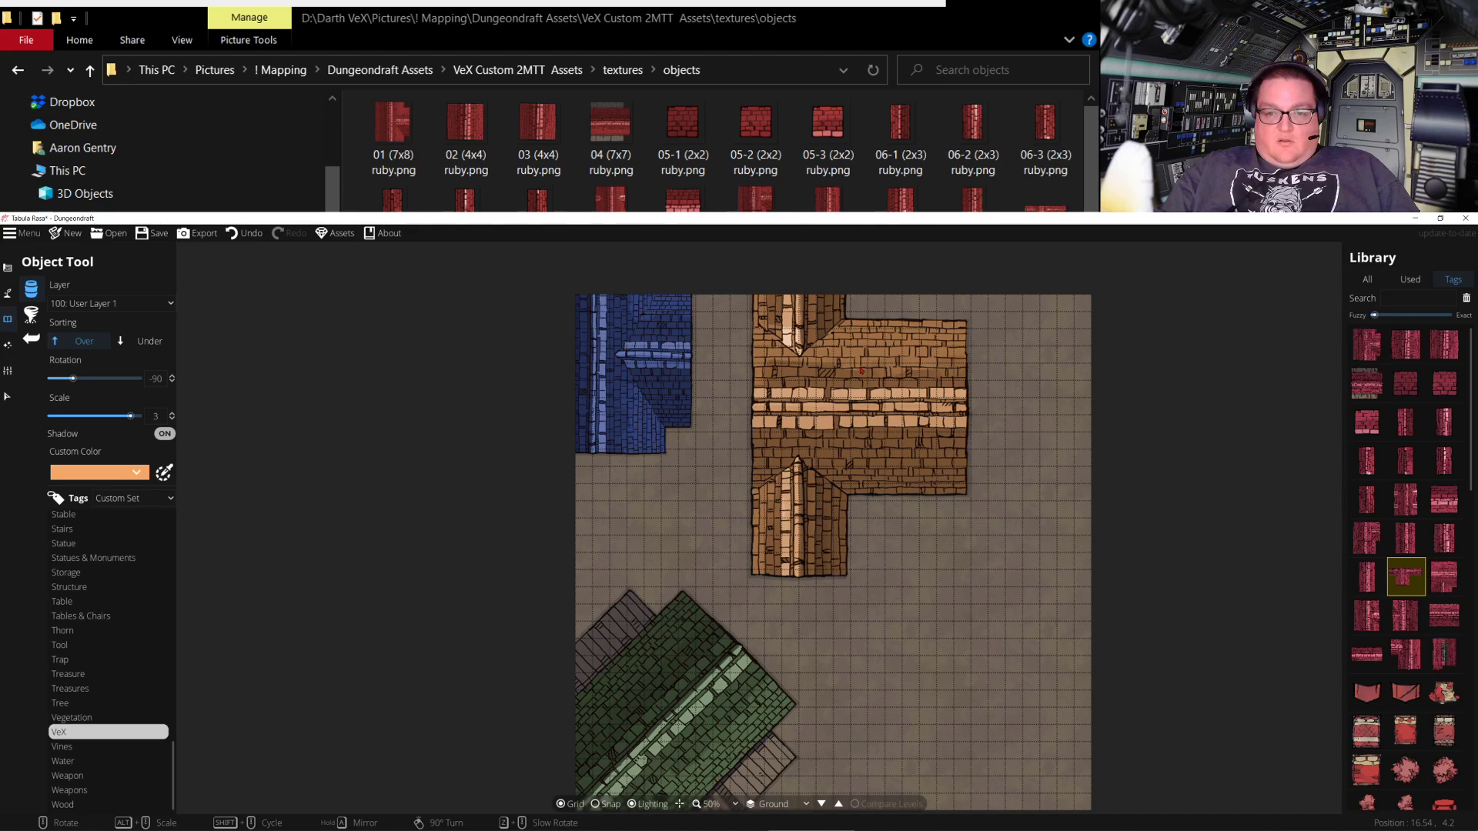
click(860, 371)
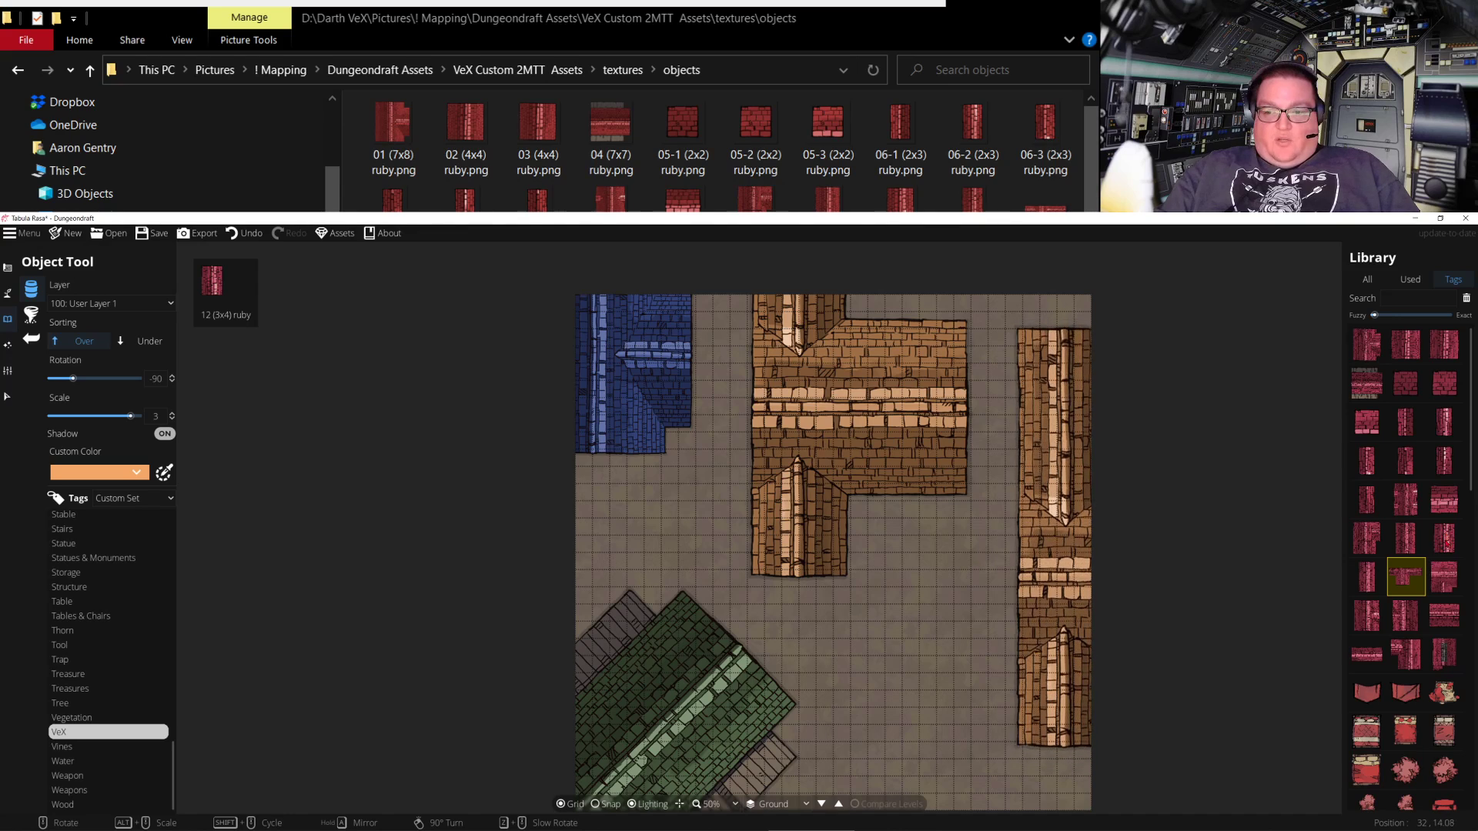
Select the rectangular roof with four small dormers and give it the custom color b6663f
click(1405, 502)
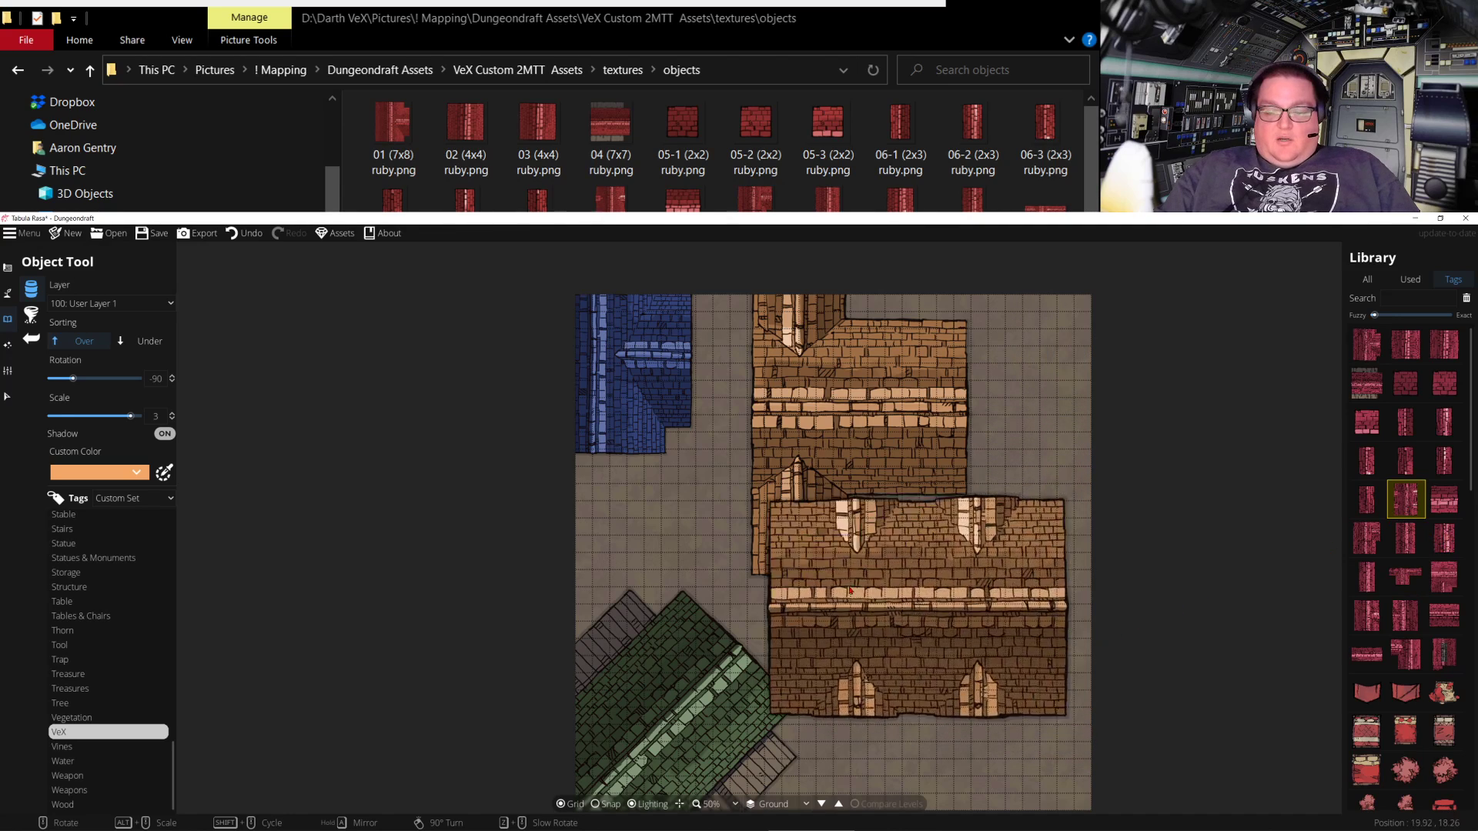
click(131, 472)
click(58, 495)
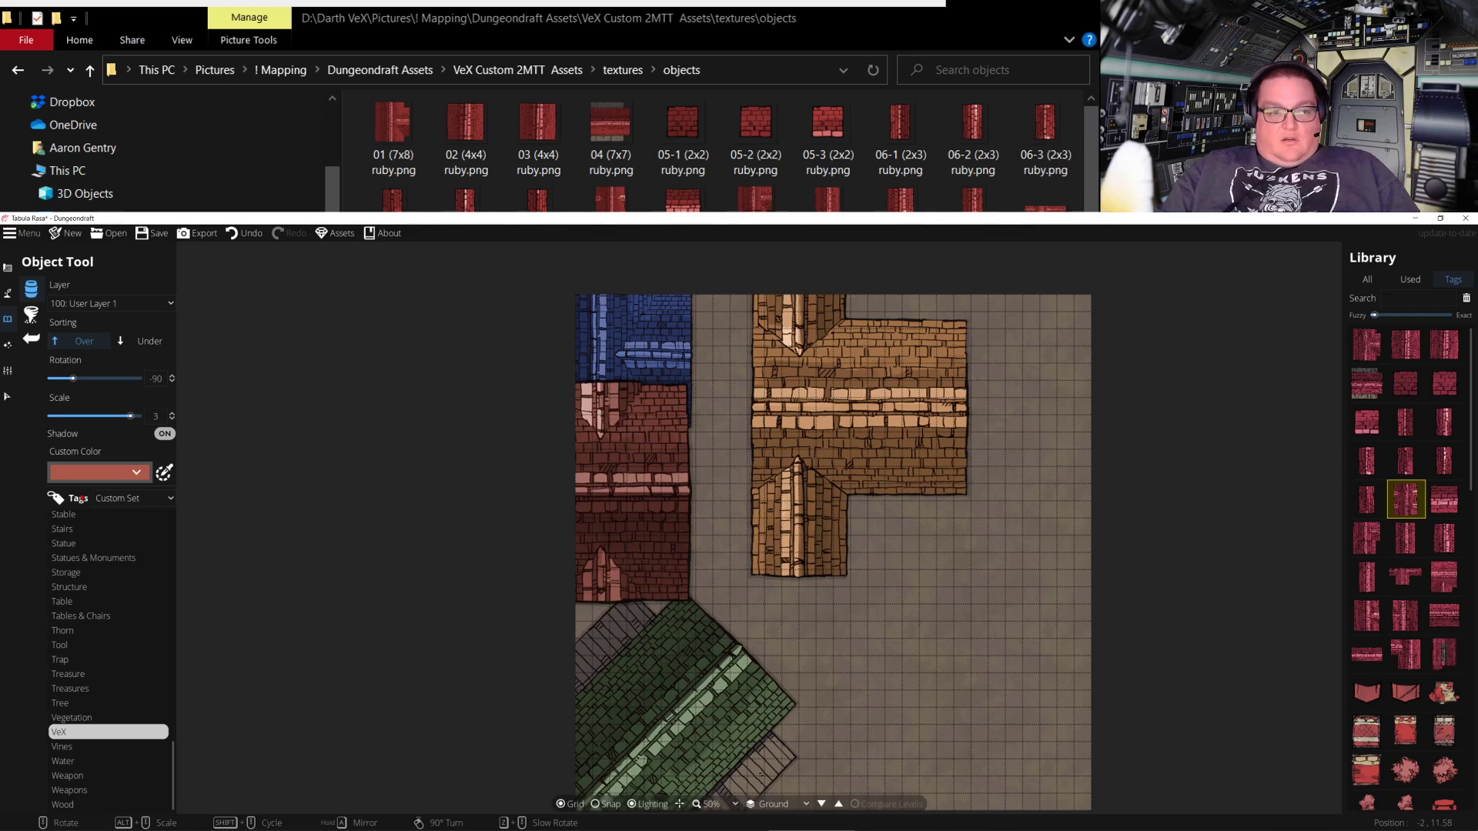
click(131, 472)
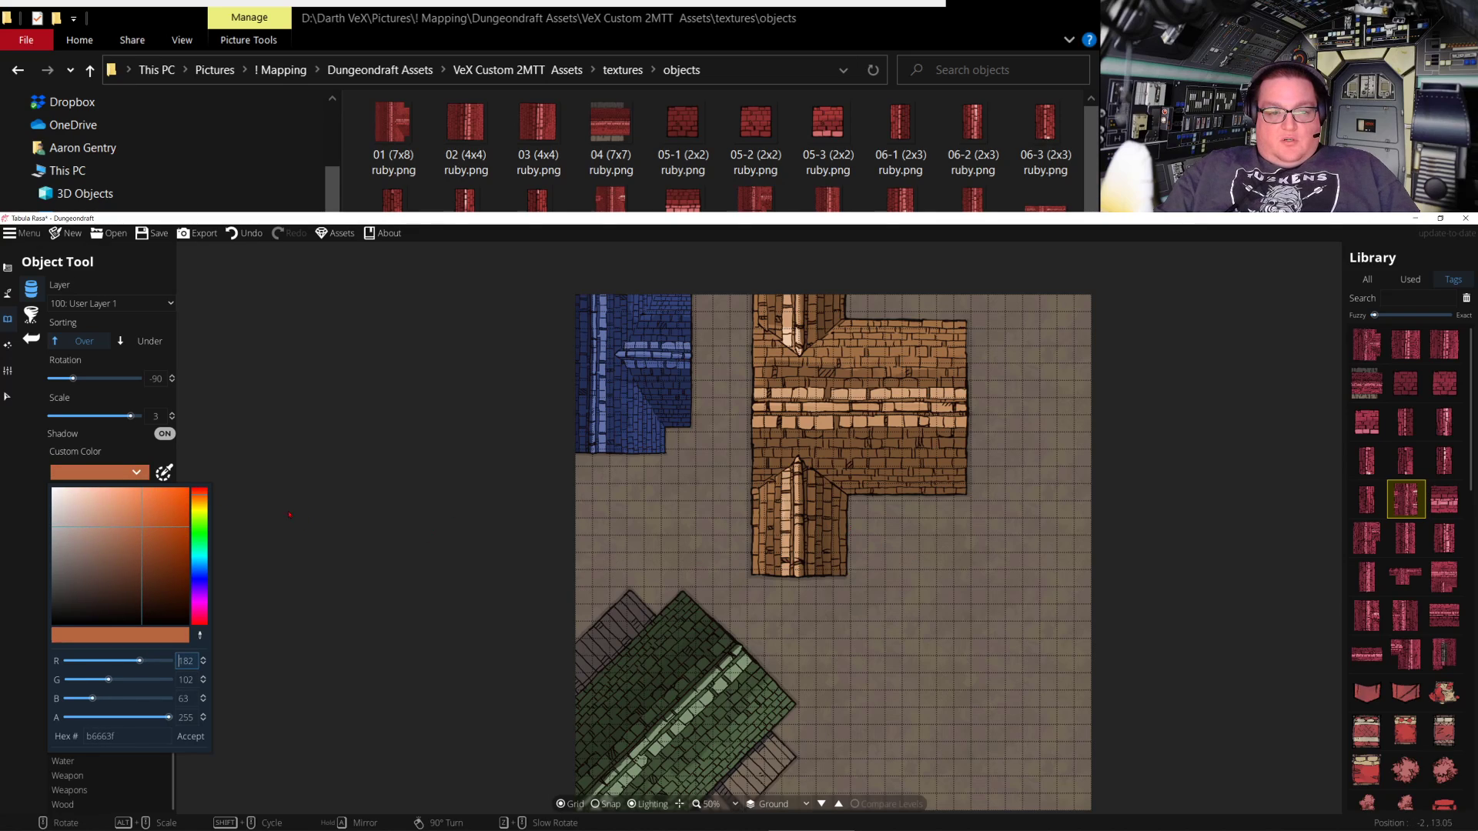
click(1407, 506)
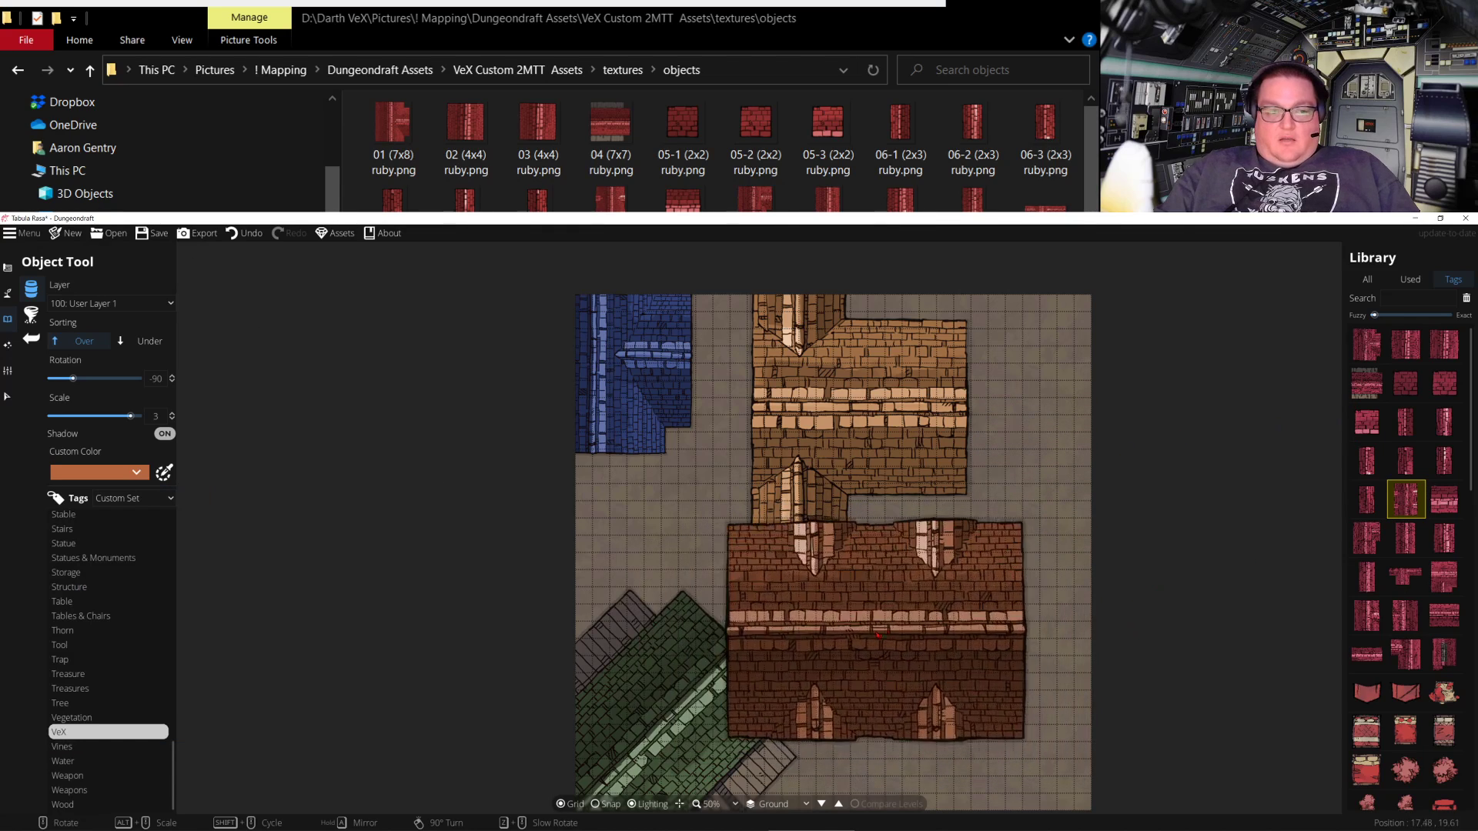
Scale the reddish-brown dormer roof to 1.5, rotate it to 0 degrees and place it over the map's upper right edge
scroll(927, 624, down, 2)
scroll(924, 617, up, 2)
scroll(924, 617, down, 13)
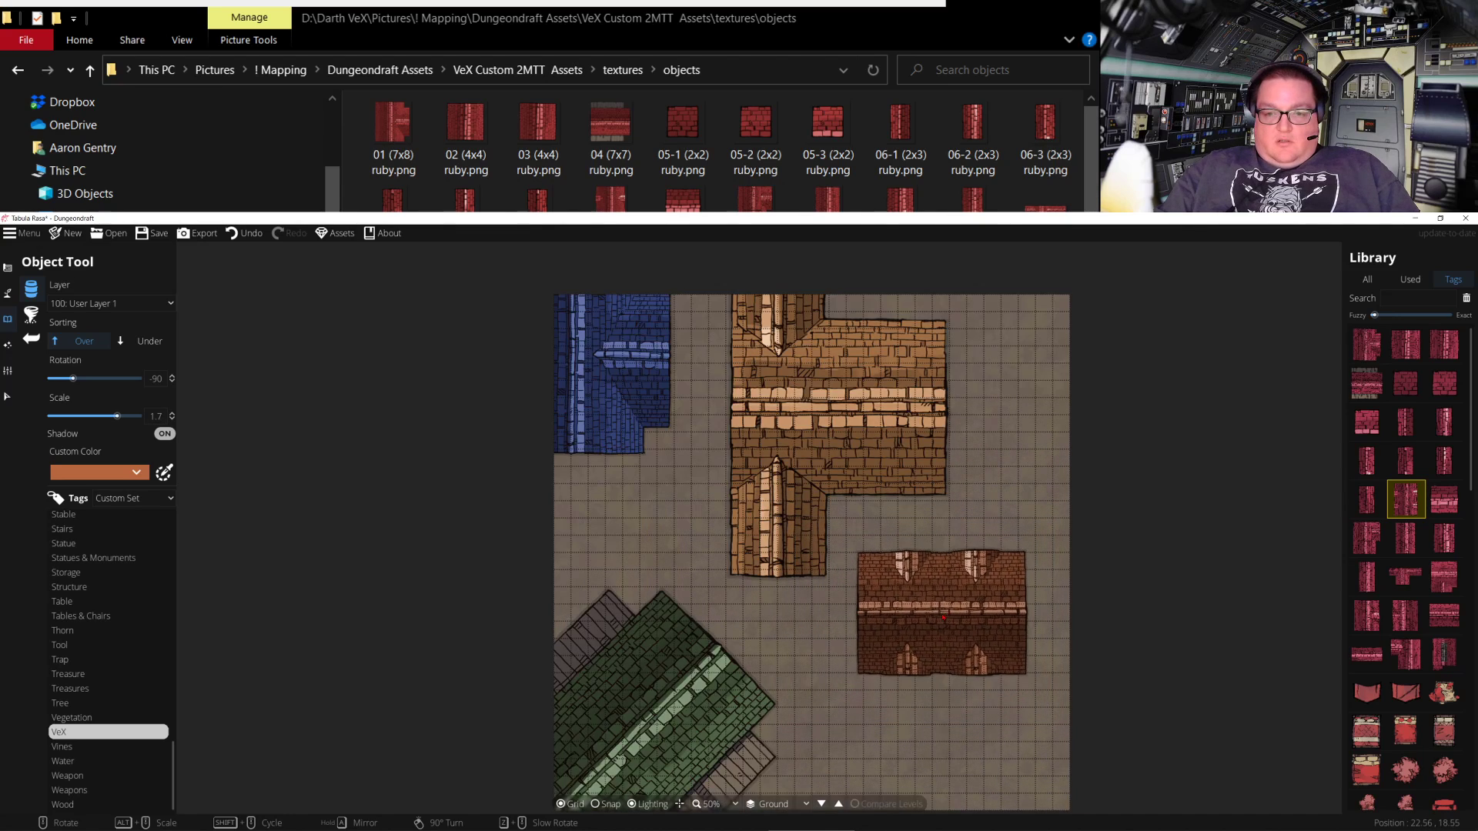
scroll(956, 605, down, 2)
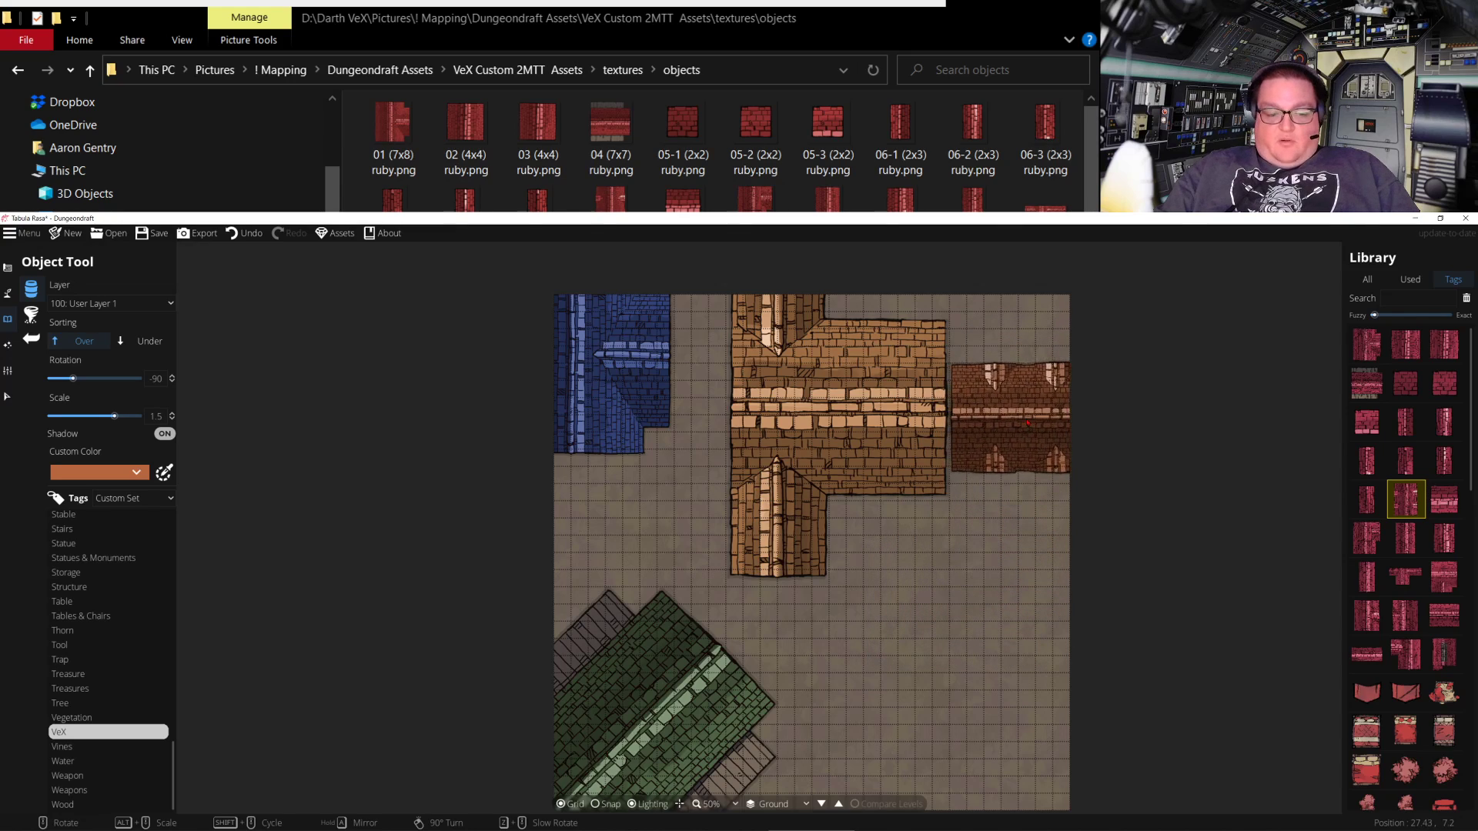
scroll(1030, 447, up, 10)
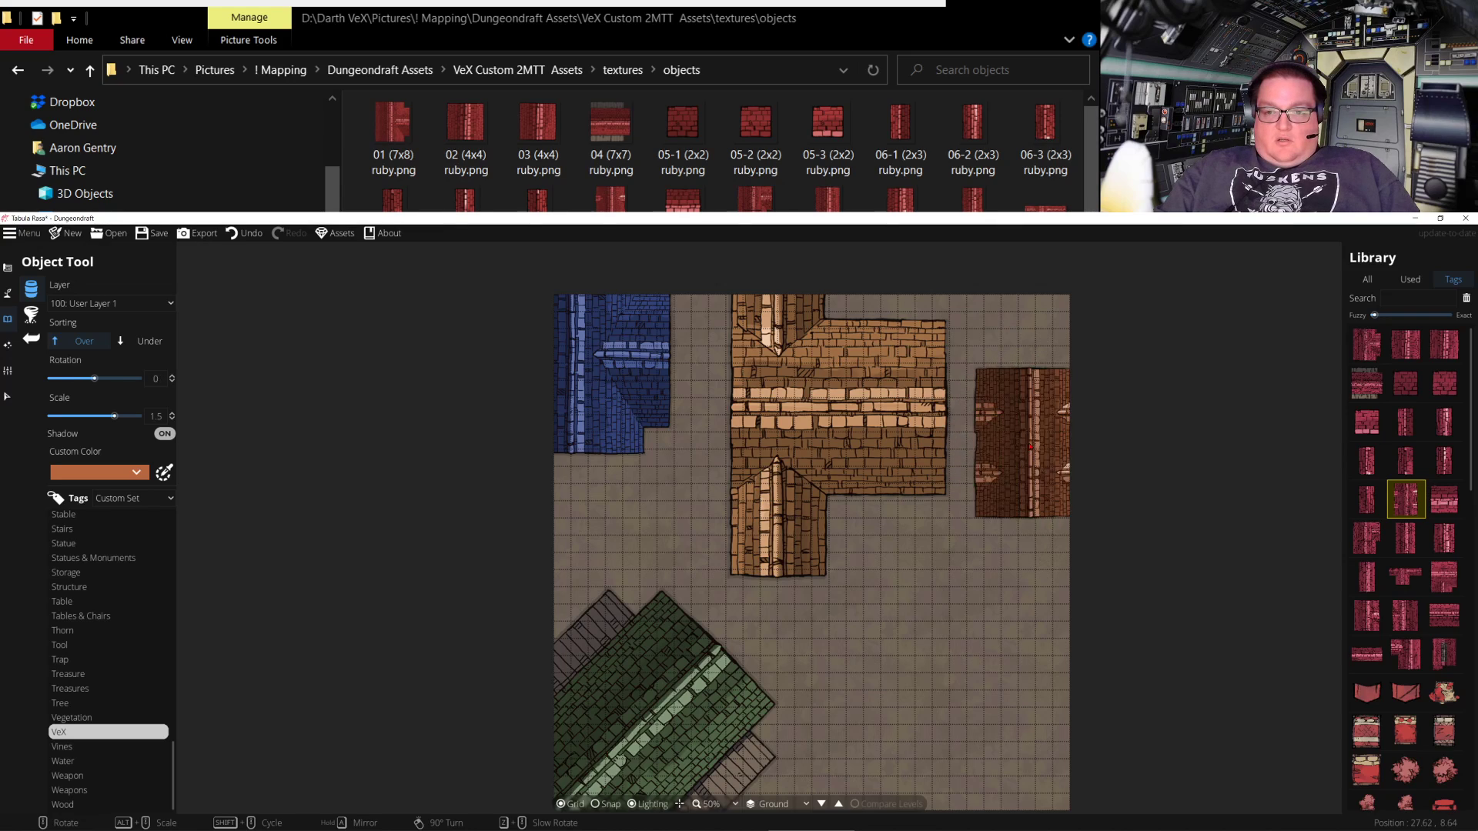
scroll(1027, 451, down, 4)
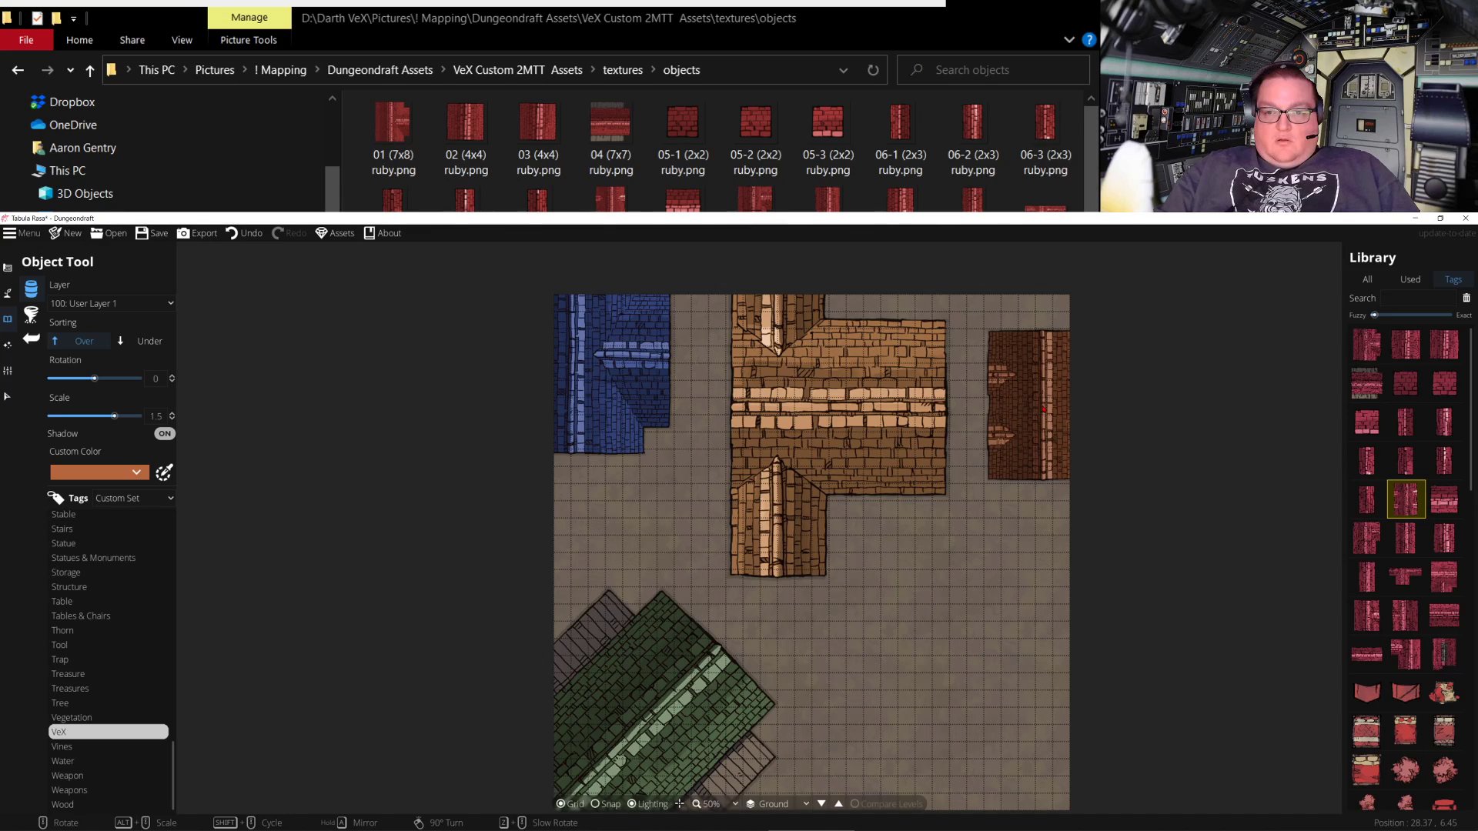
click(1045, 416)
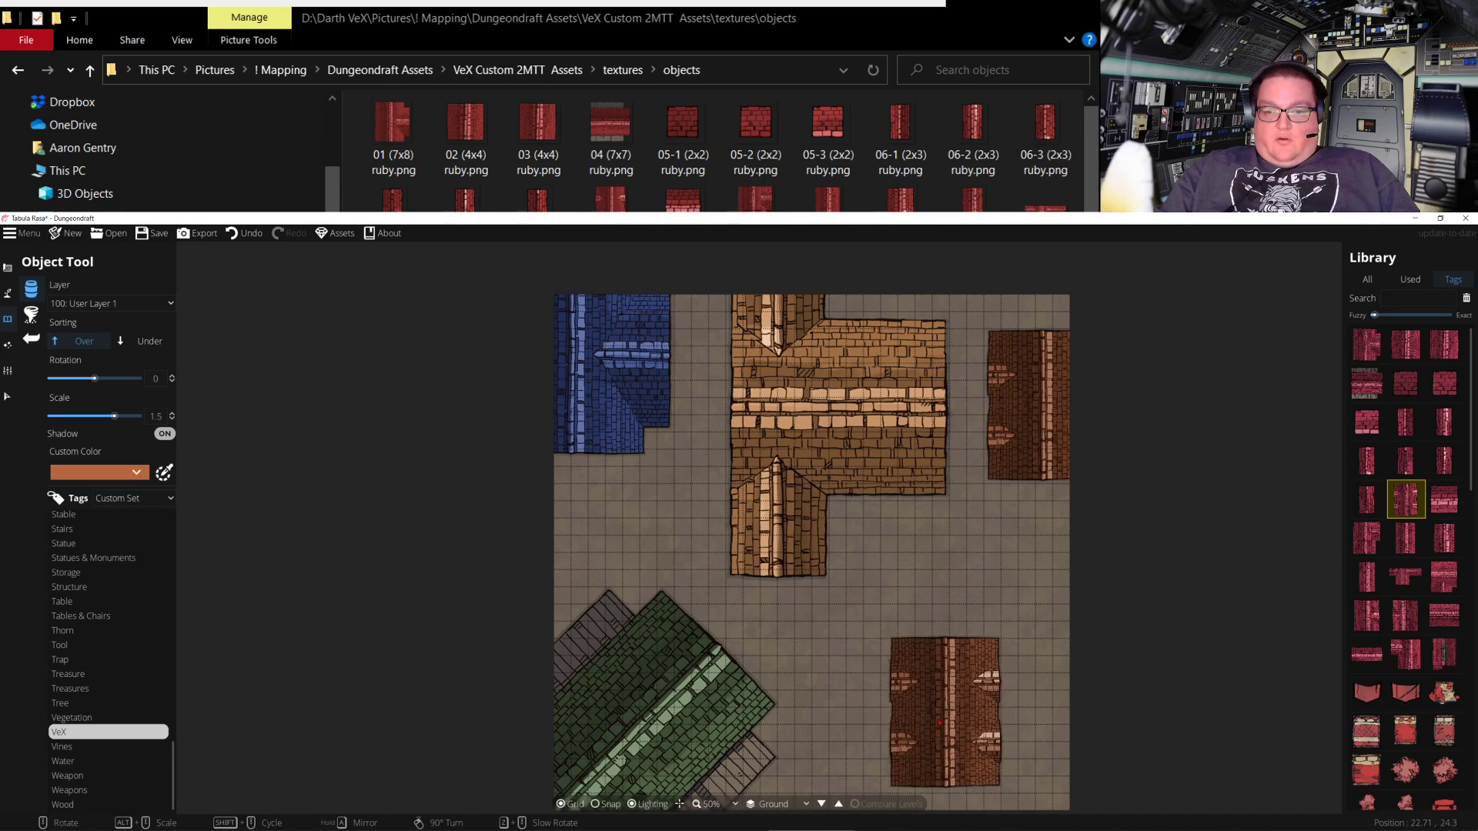
Choose the horizontal-ridge roof with one short gabled wing and recolor it light steel blue
drag(951, 718, 971, 602)
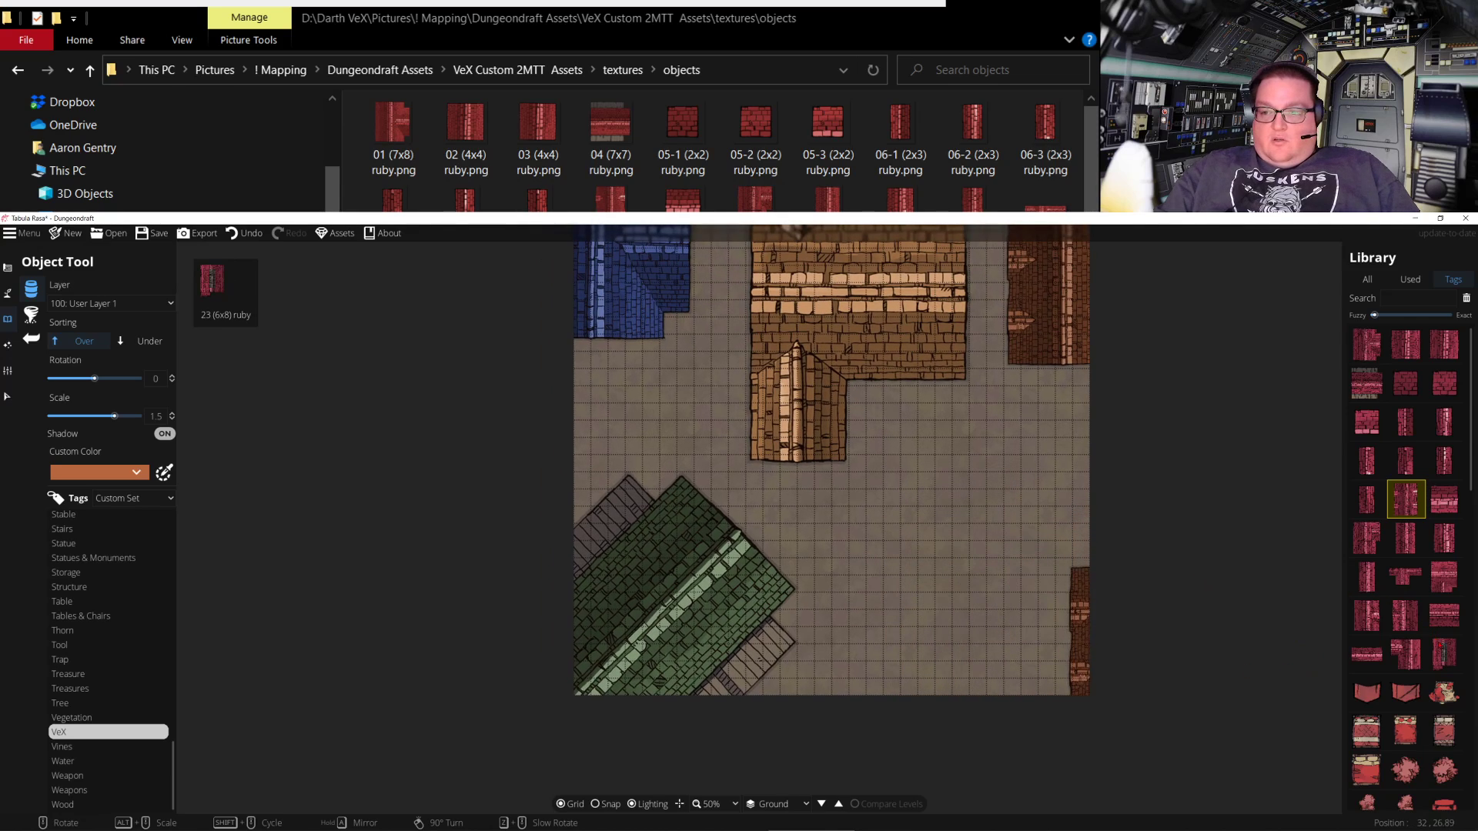
scroll(1079, 615, down, 1)
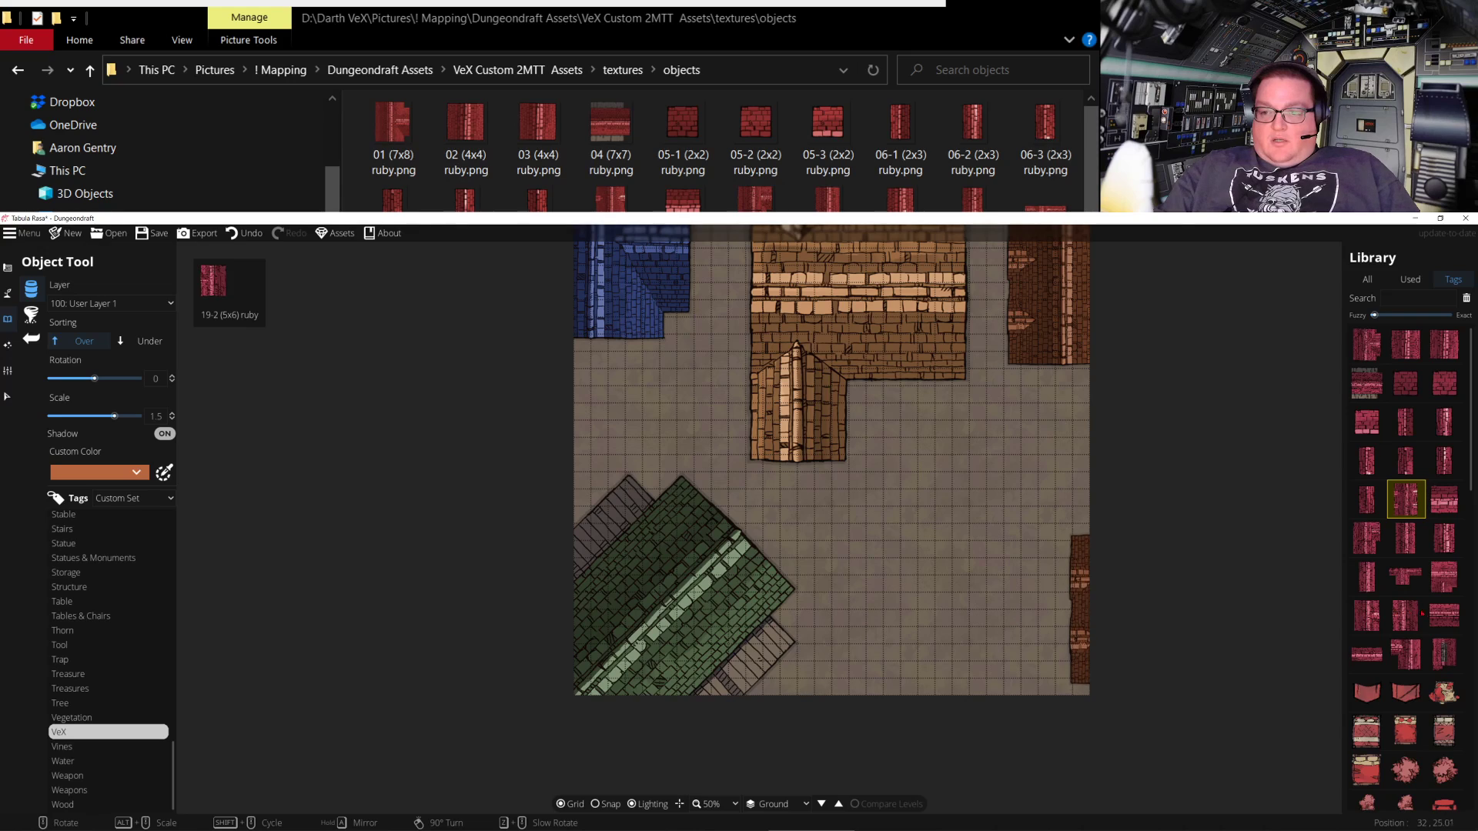
scroll(1085, 612, down, 7)
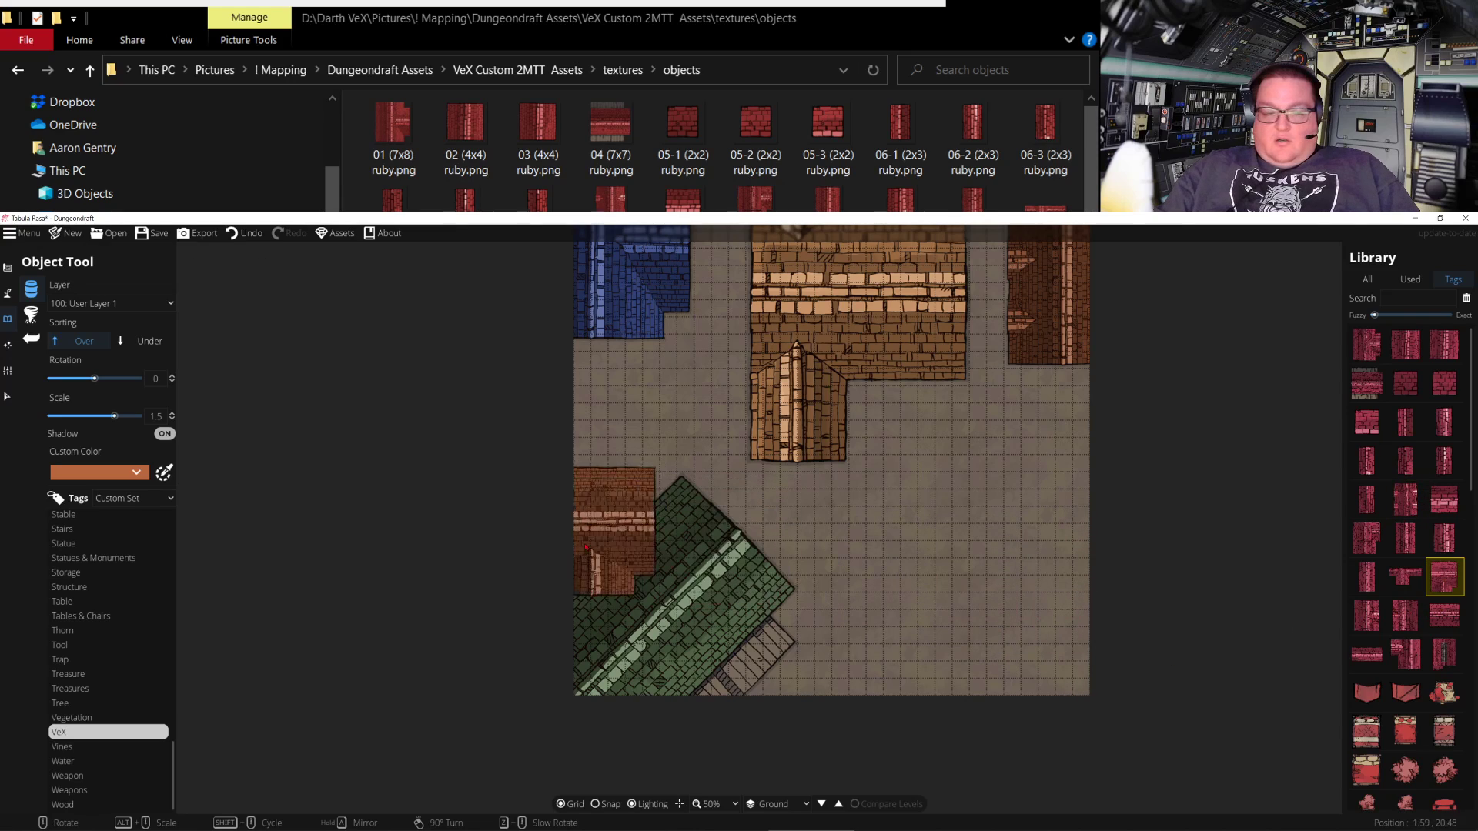
click(126, 475)
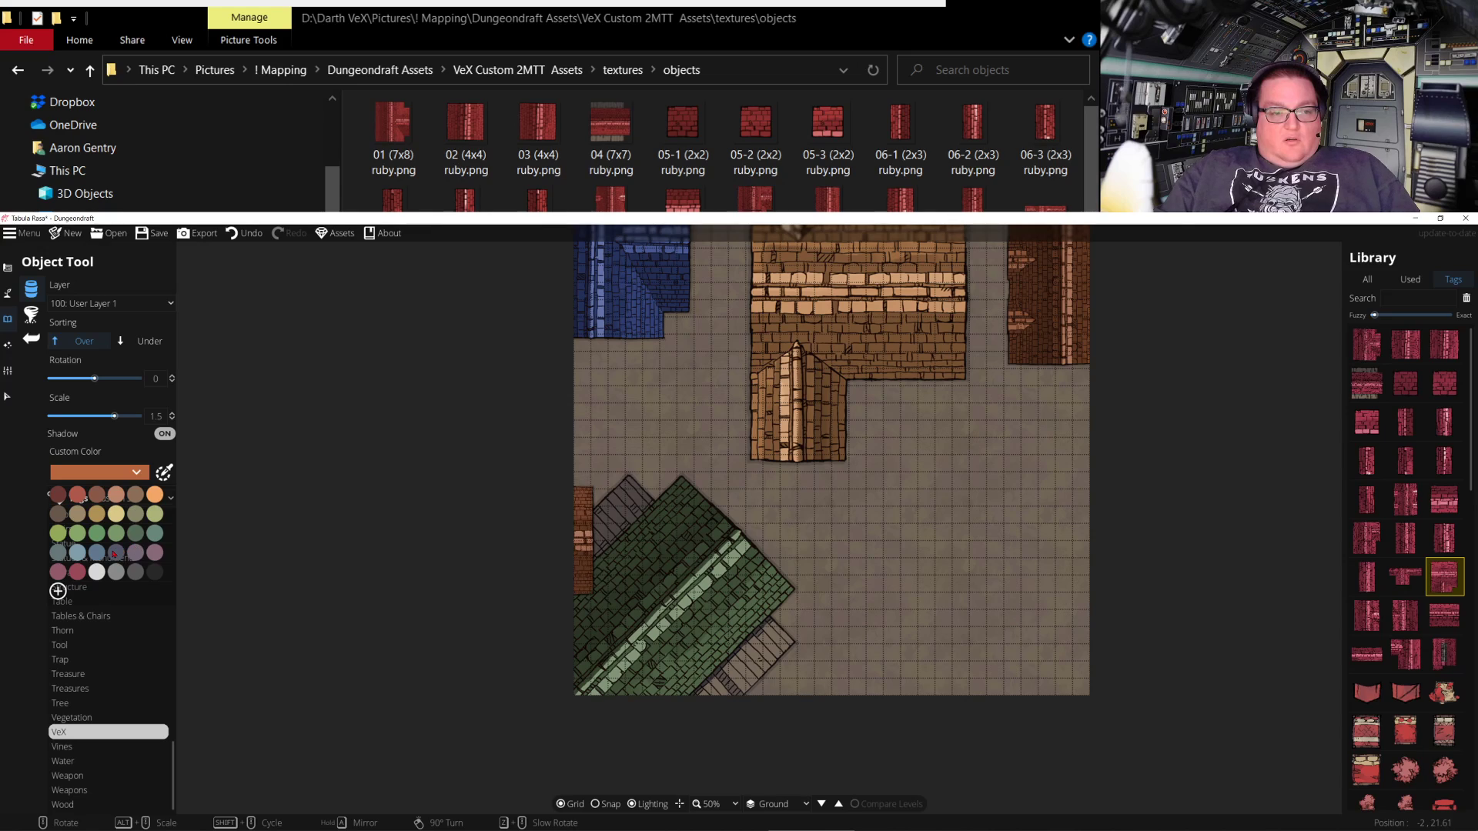
click(85, 553)
click(122, 475)
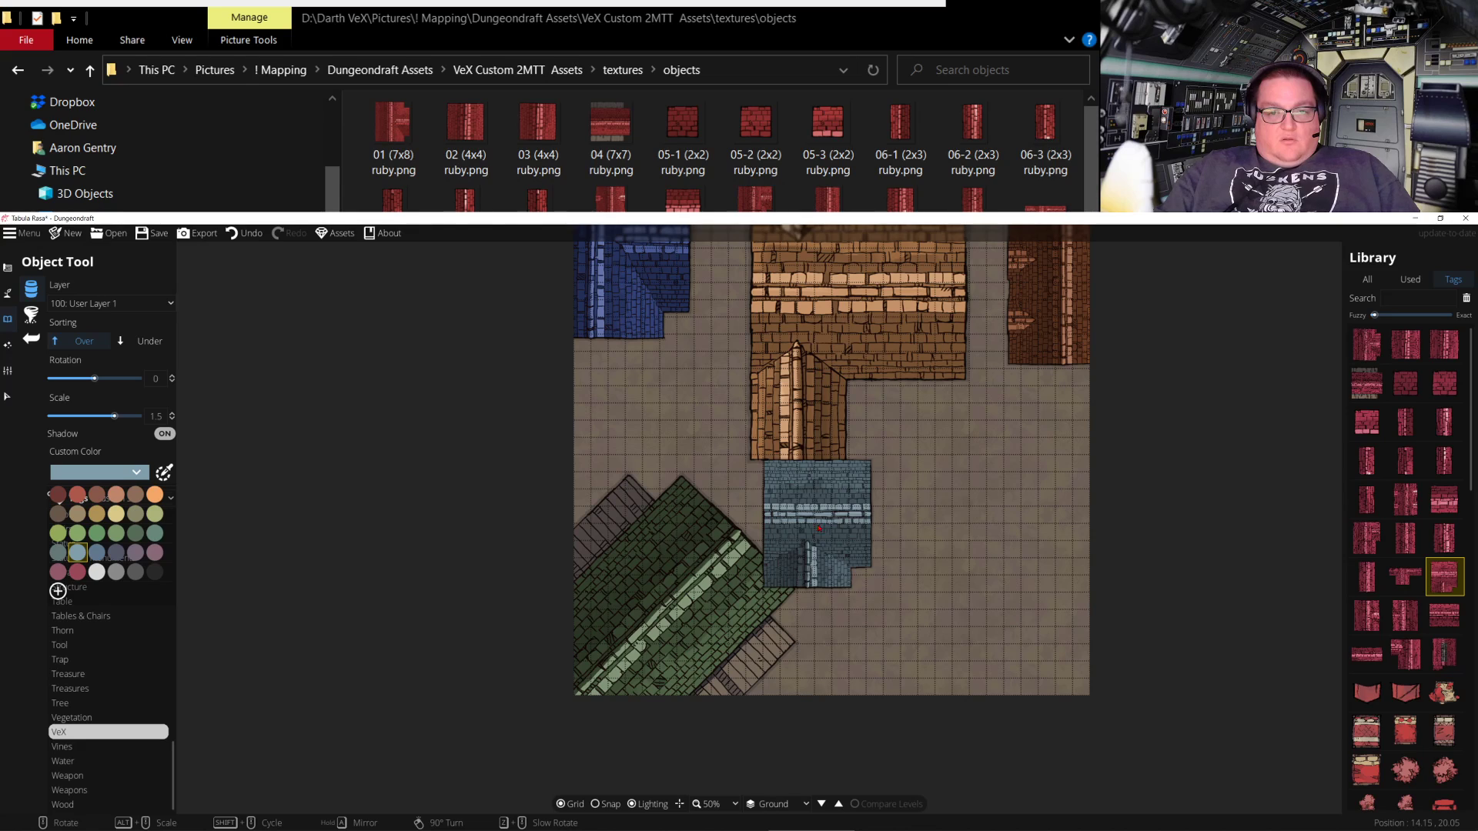
Rotate the light blue roof to -180 degrees and place it over the map's lower right corner
drag(957, 505, 946, 572)
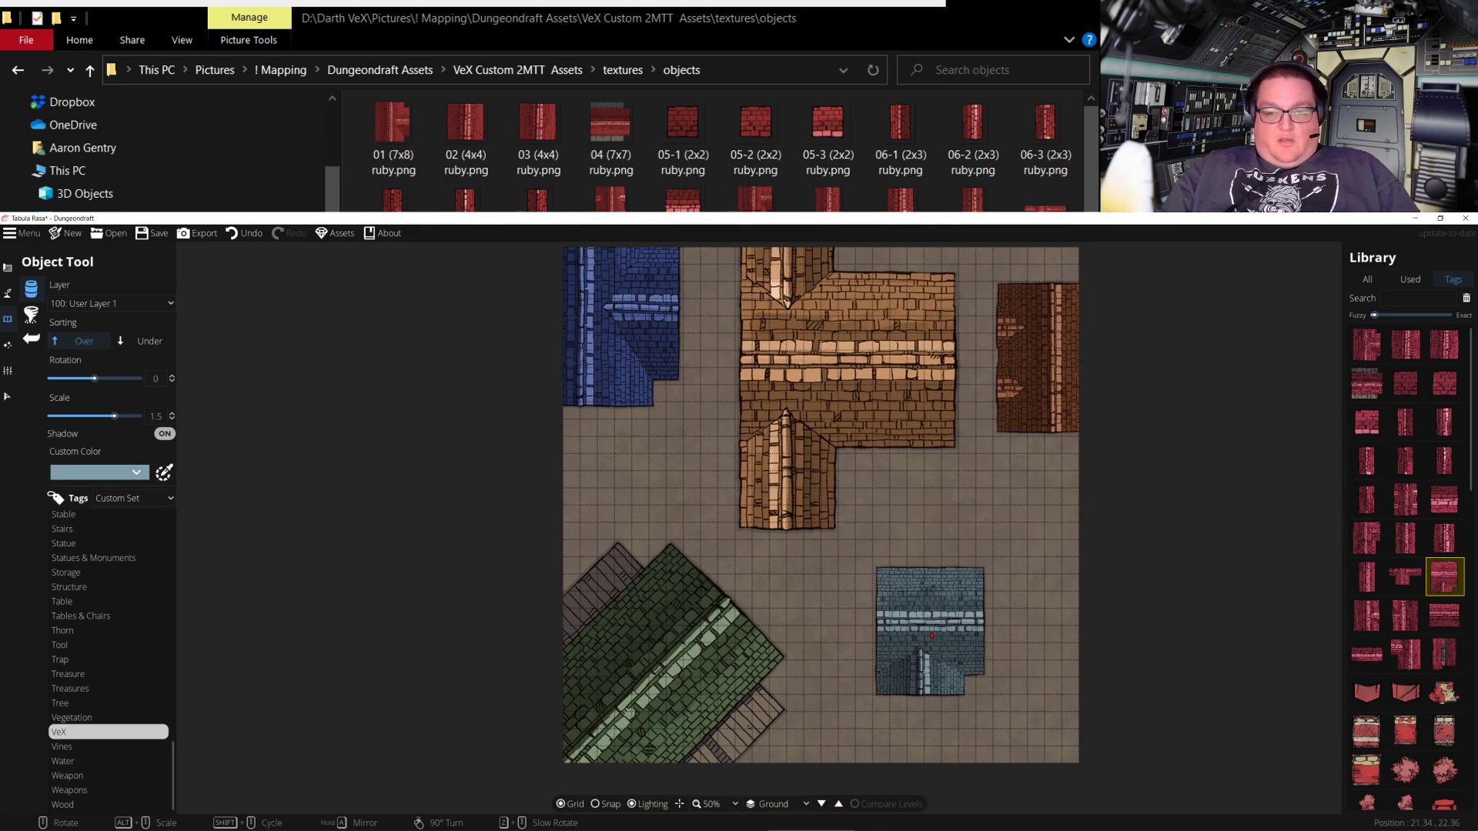
scroll(931, 636, down, 5)
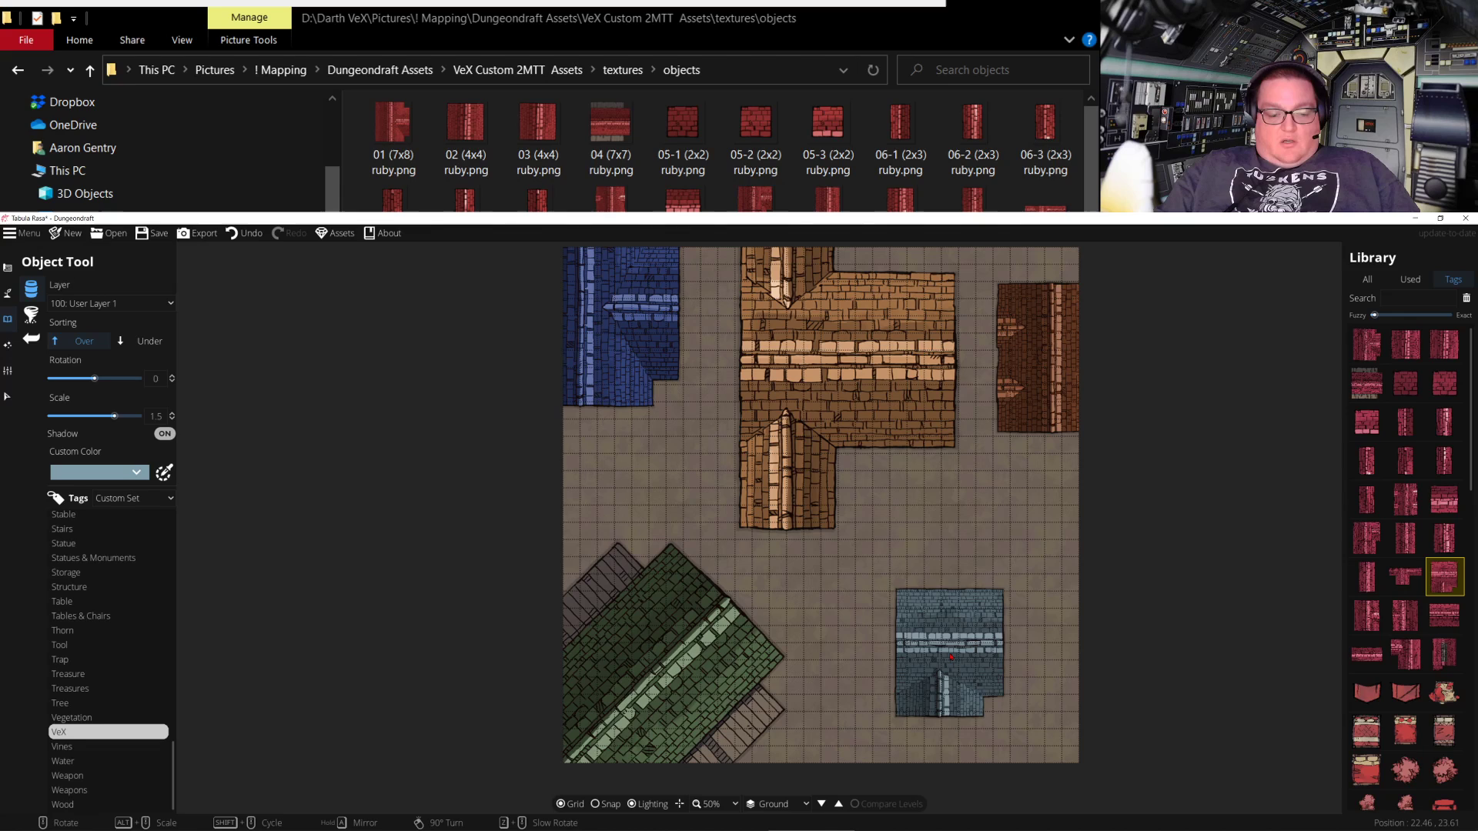
scroll(951, 656, down, 7)
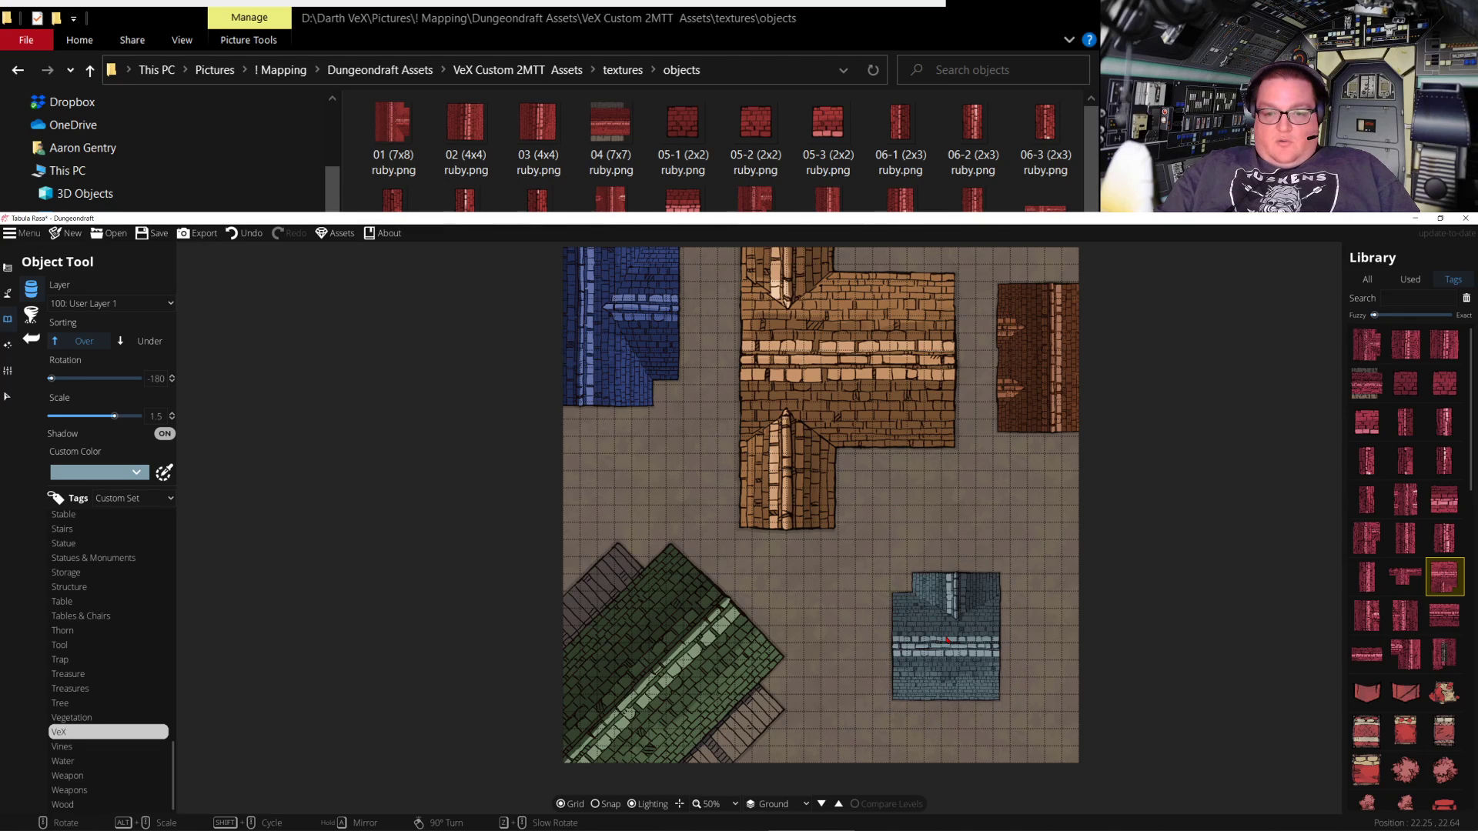
scroll(937, 649, up, 5)
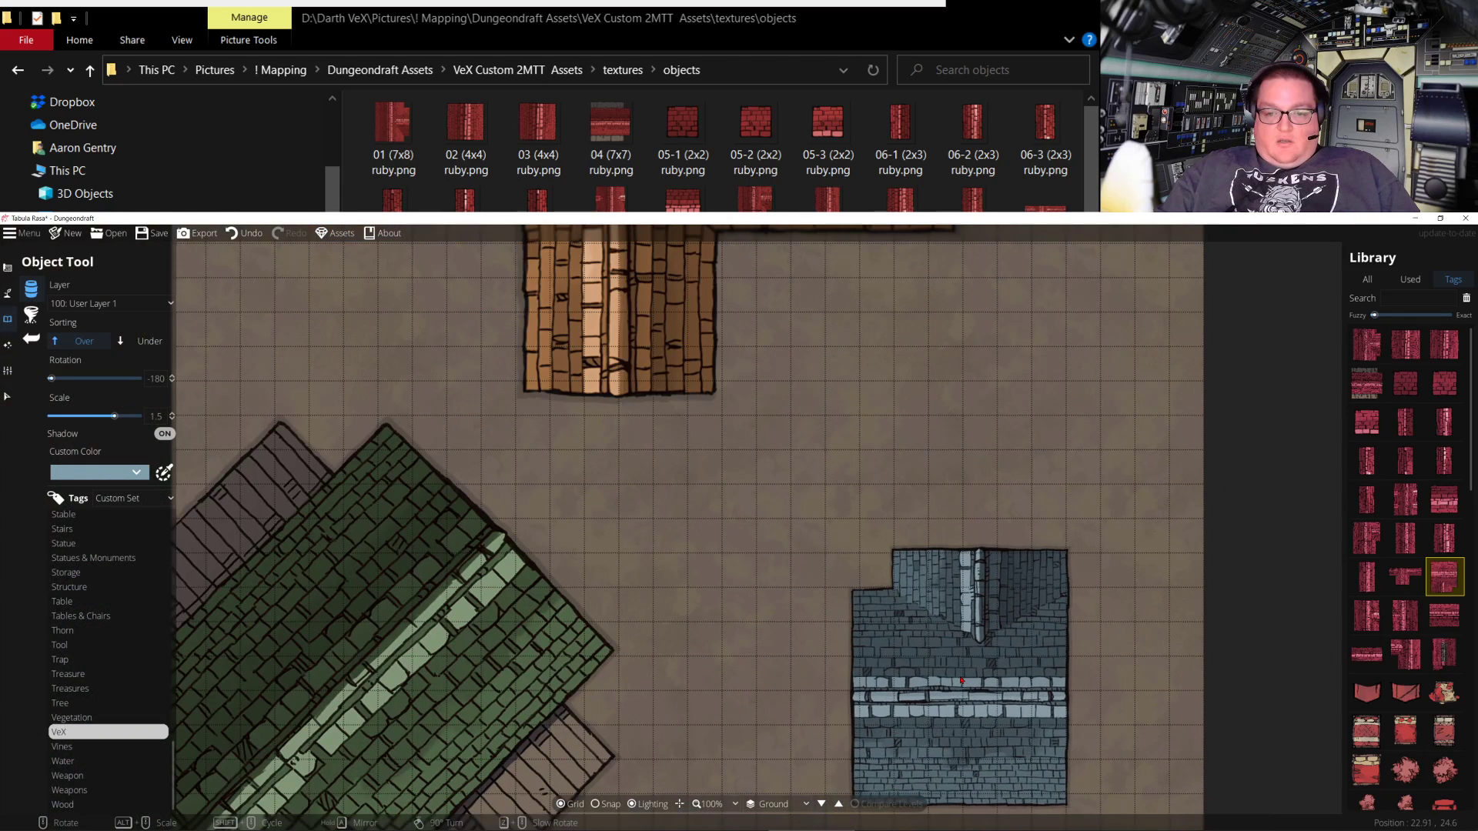
scroll(961, 680, down, 3)
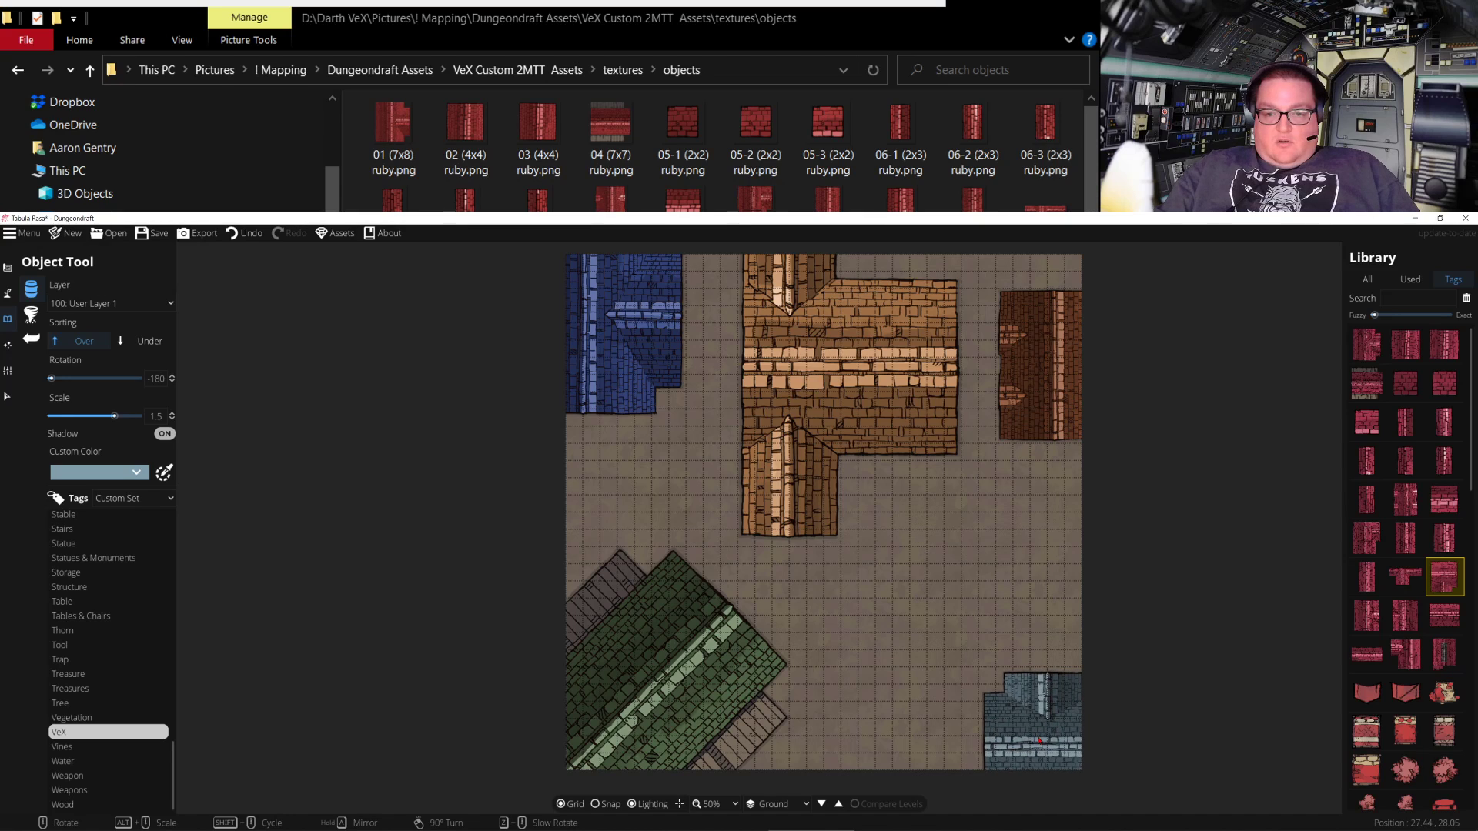
click(1038, 740)
Choose the vertical-ridge roof with a small side wing and try tan and teal green as its custom color
key(Down)
key(Left)
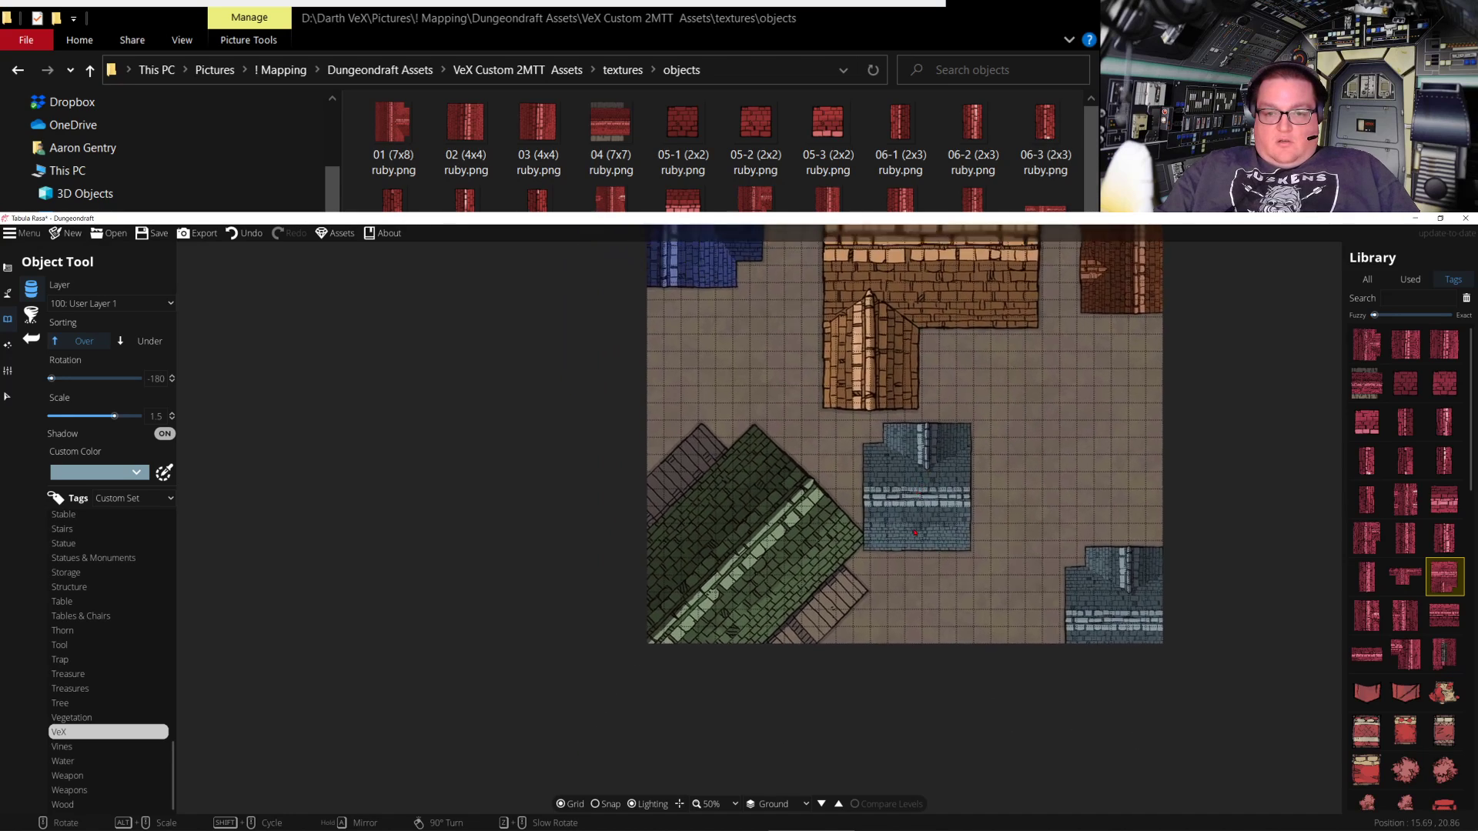
drag(915, 533, 907, 622)
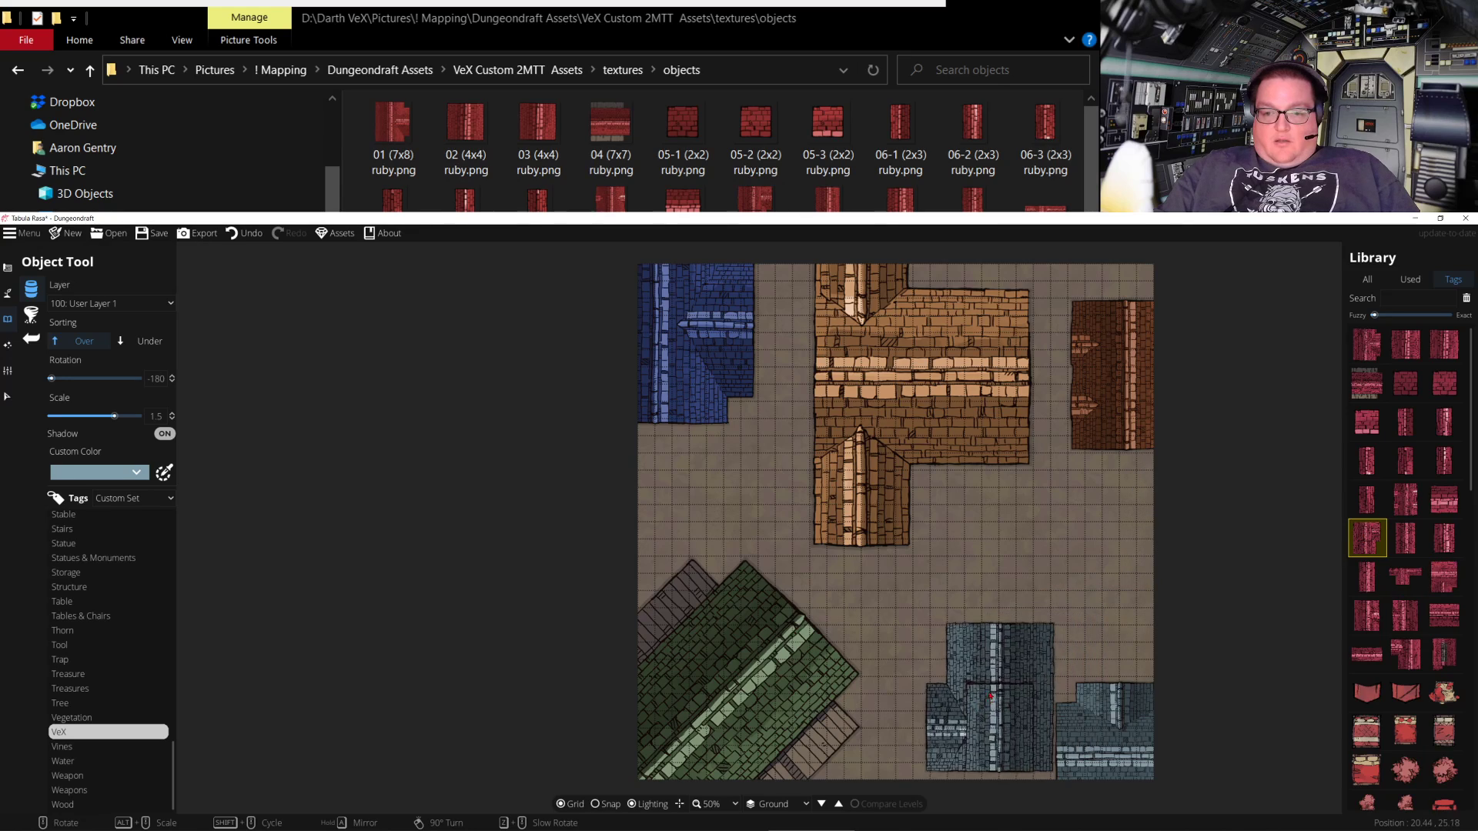
click(139, 474)
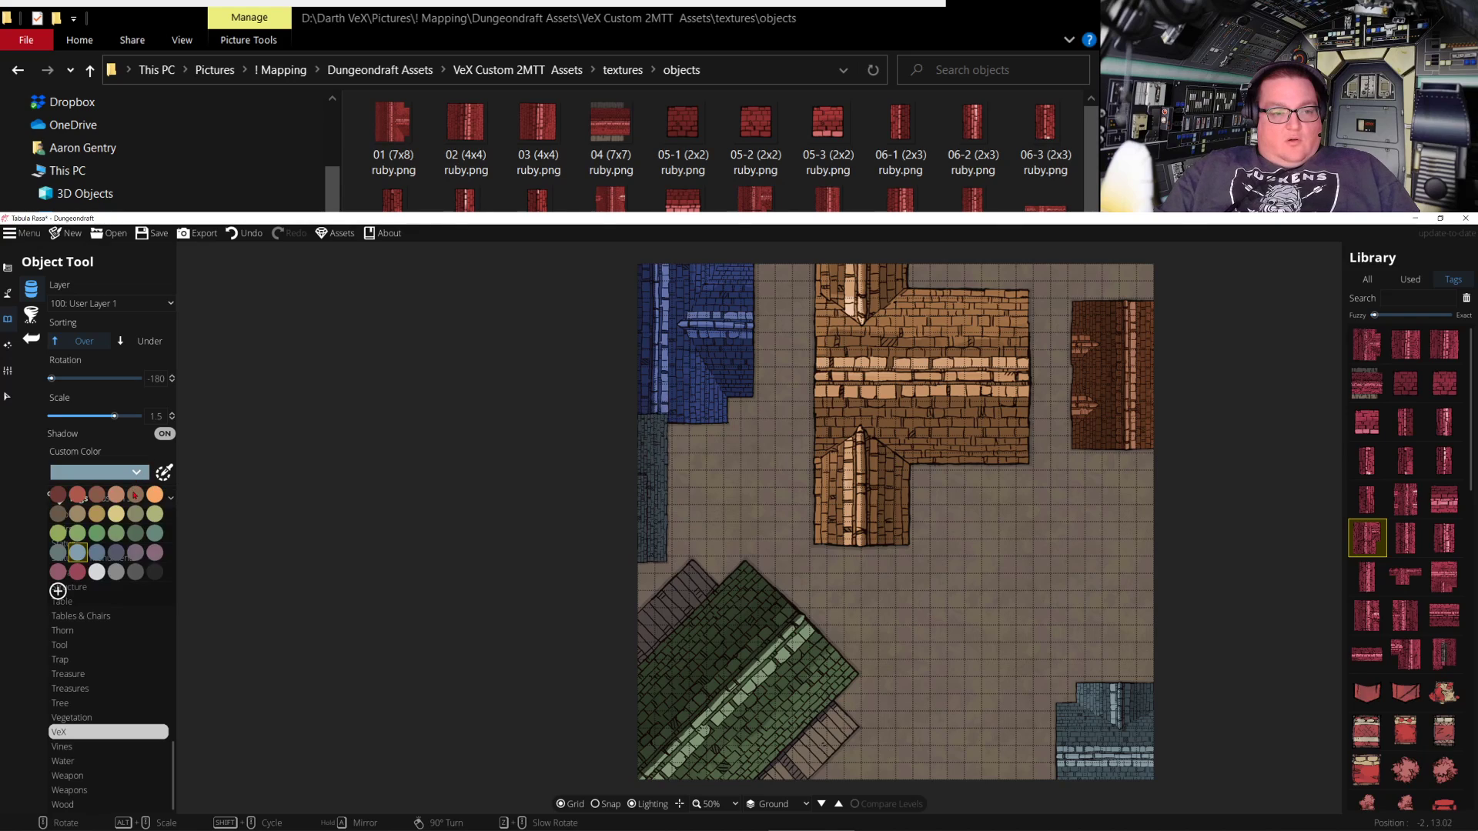
click(96, 515)
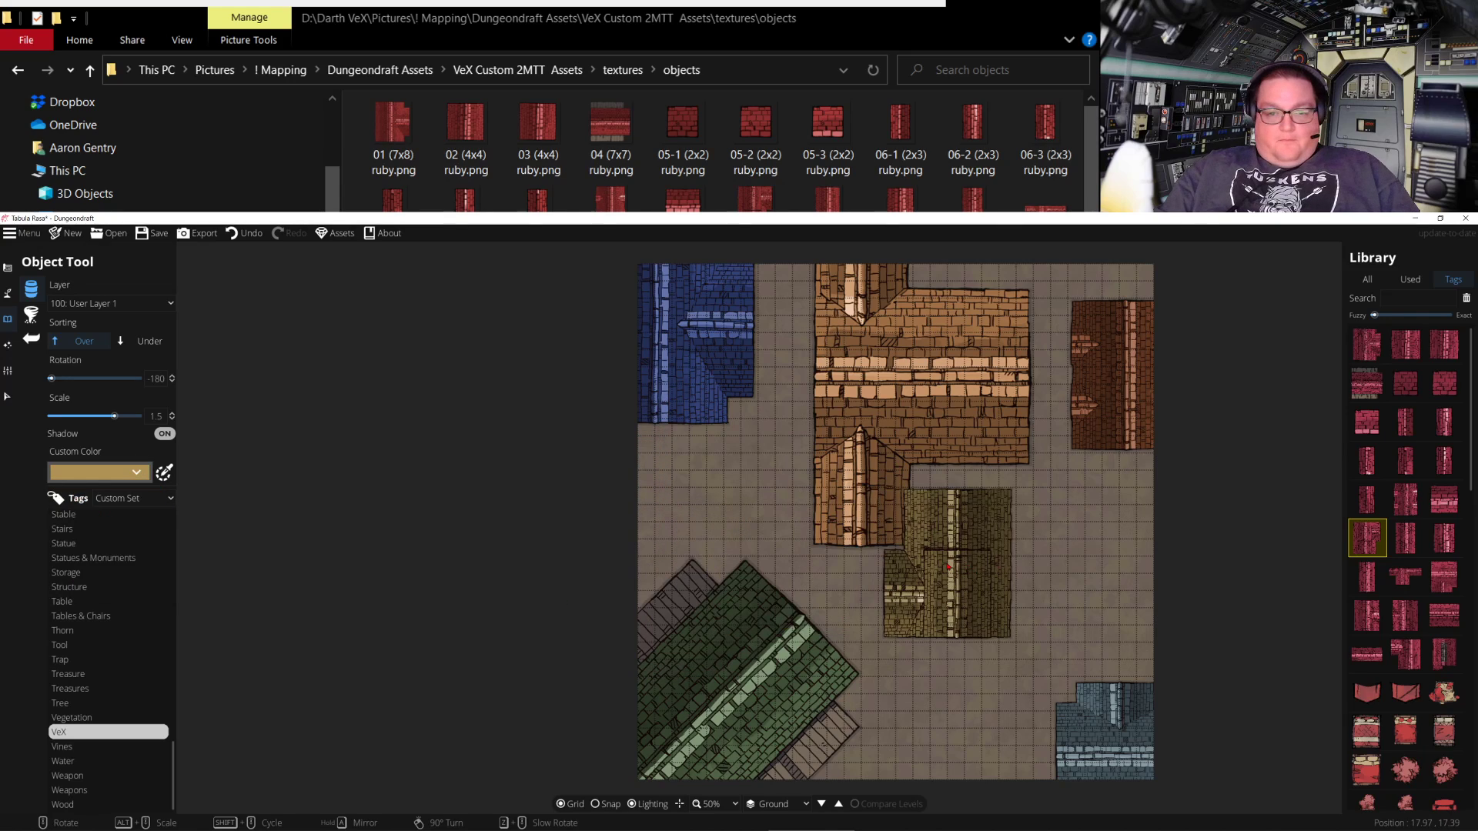
click(132, 472)
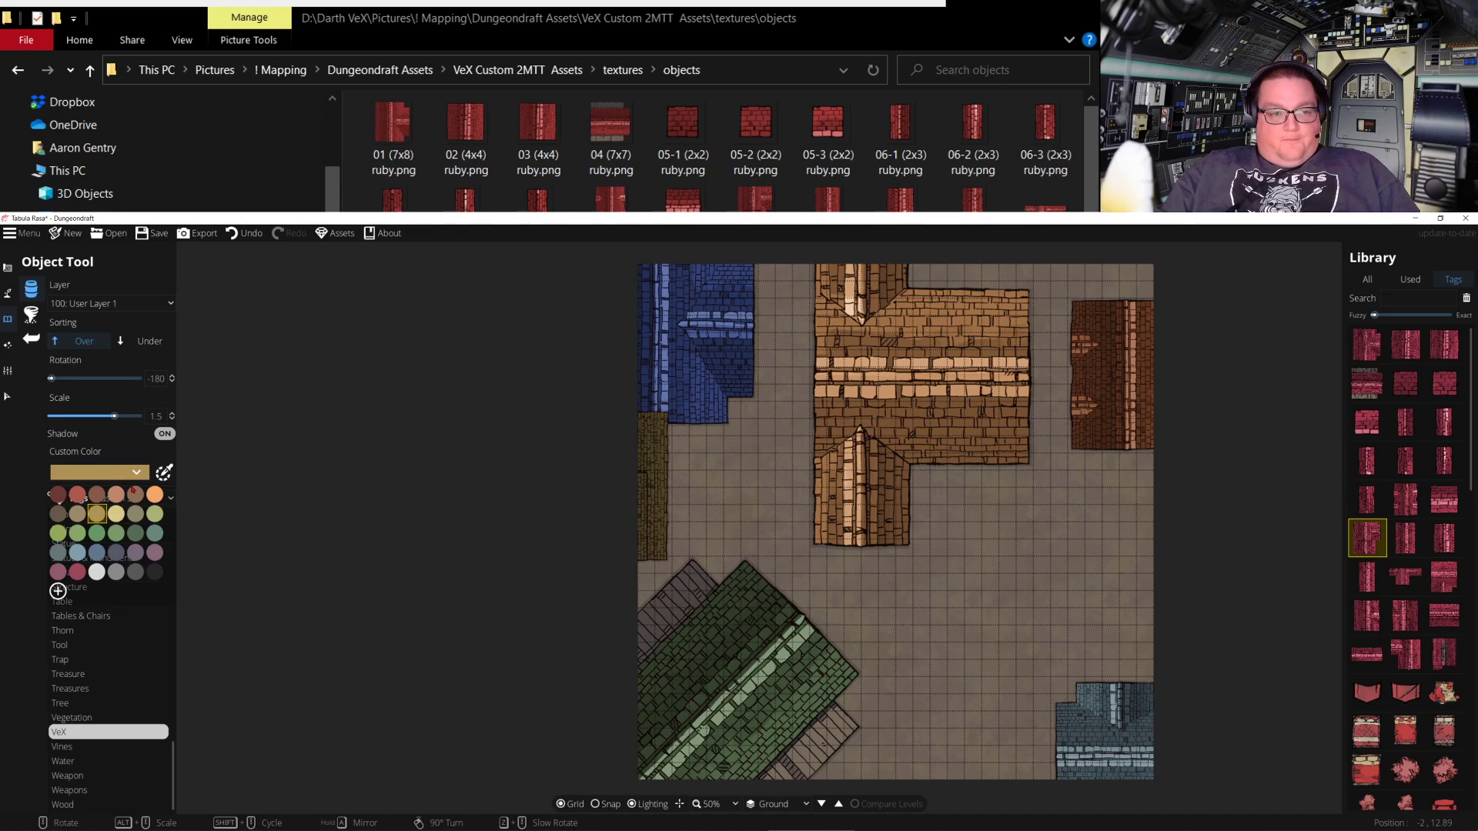
click(154, 534)
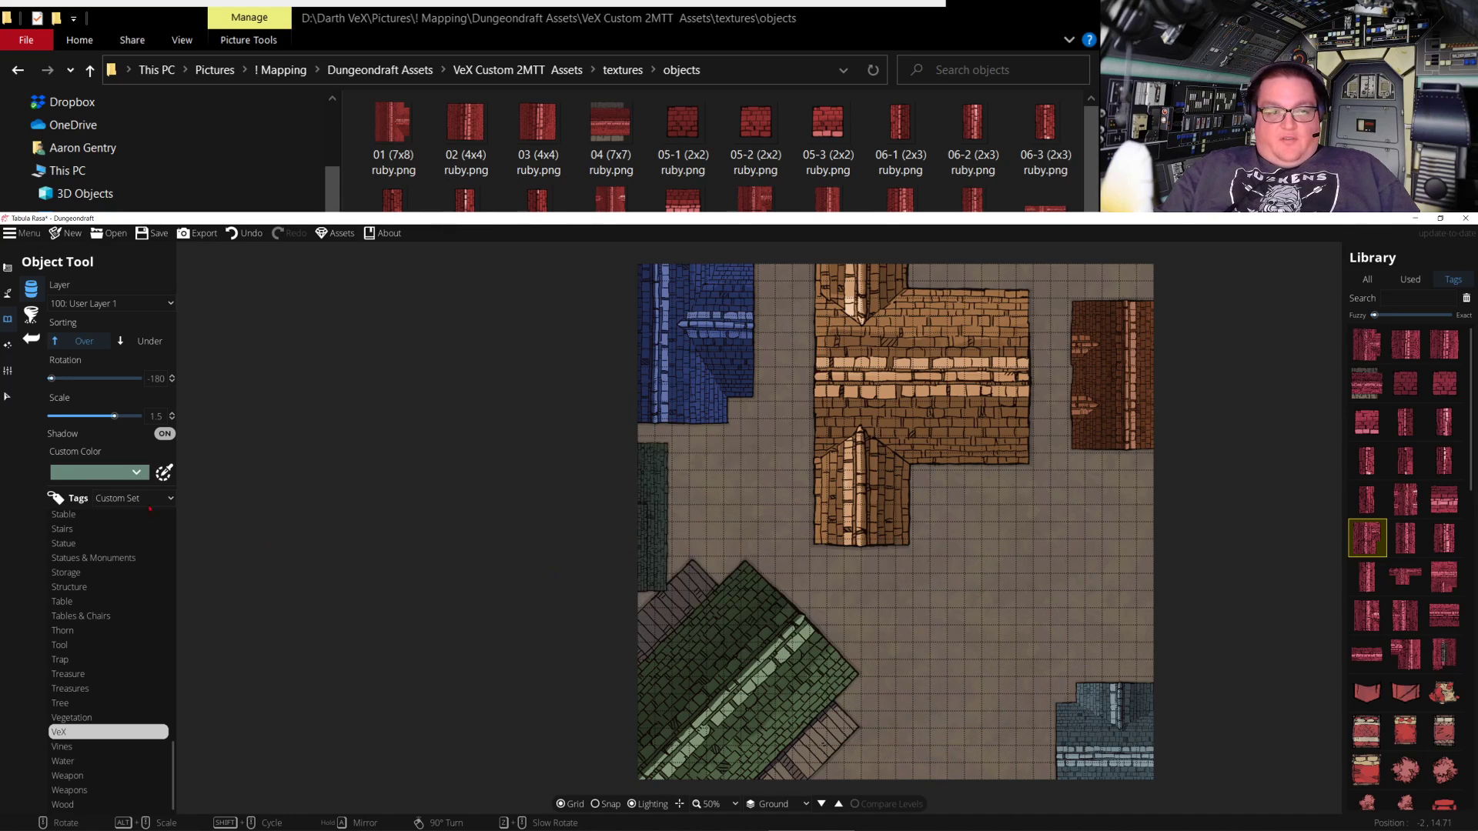
Try a custom purple, 5d398d, as the color of the roof with the side wing
click(142, 478)
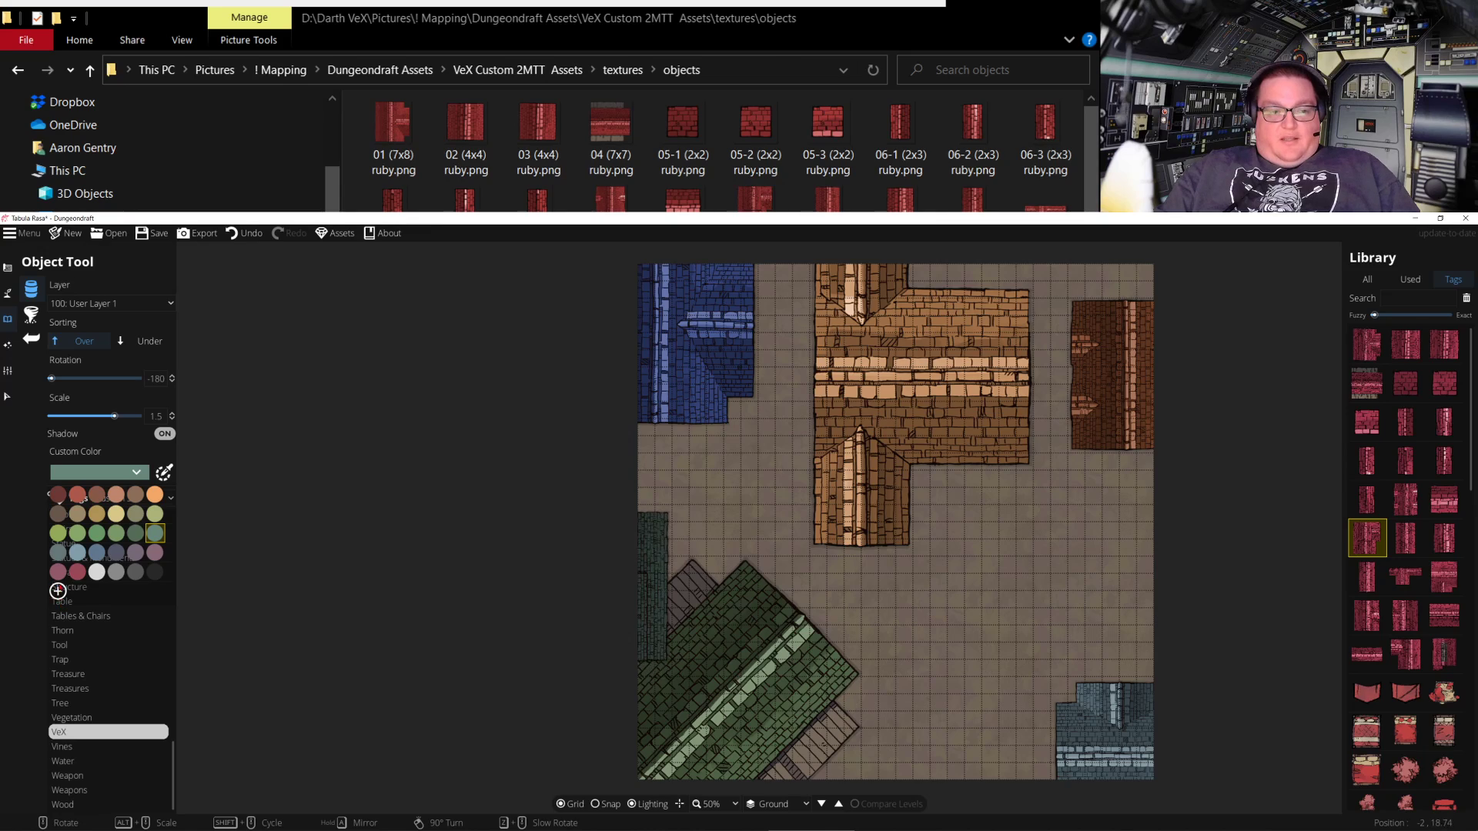
click(58, 590)
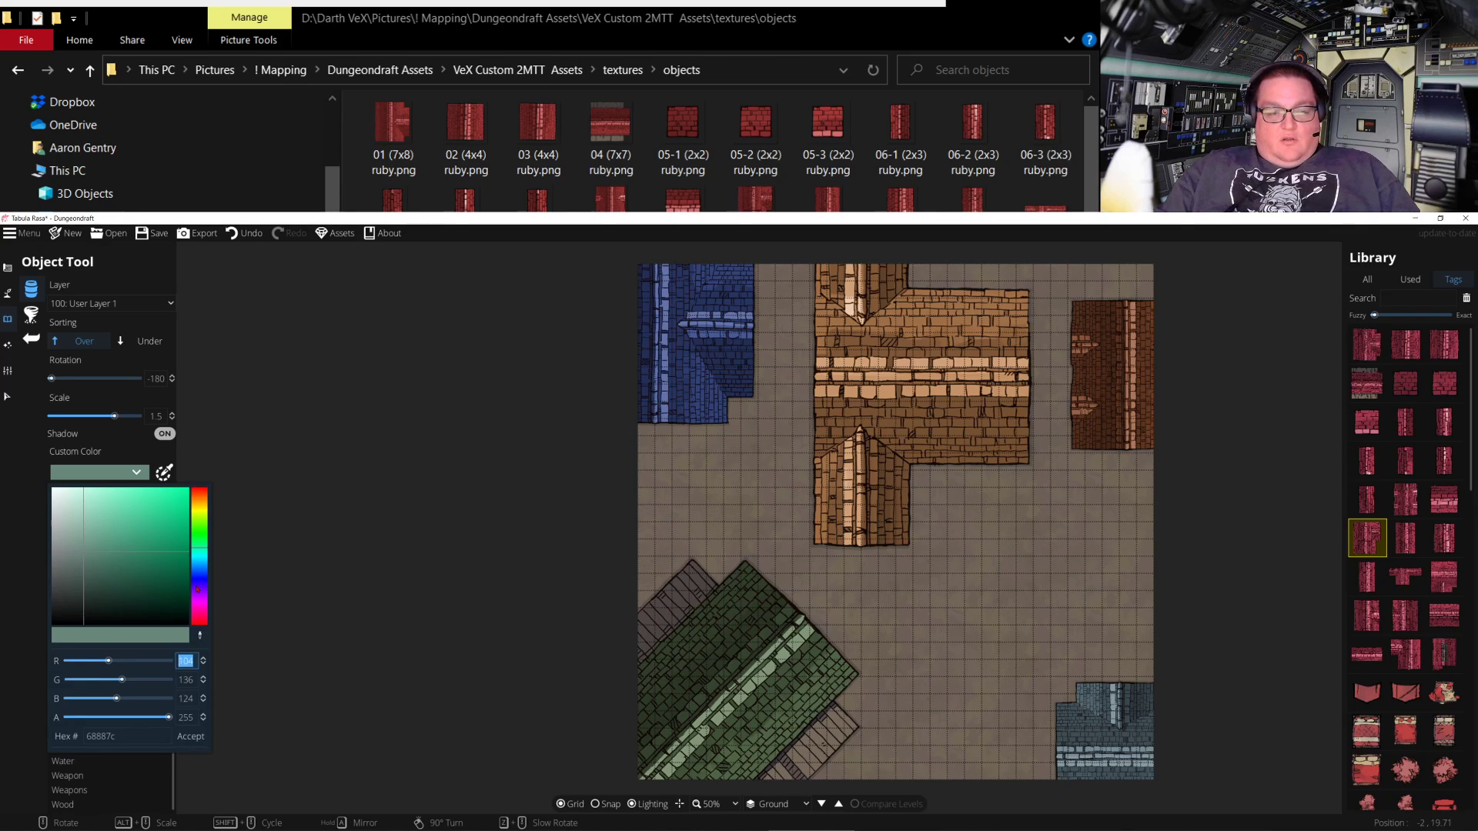
drag(199, 590, 199, 591)
drag(108, 570, 138, 542)
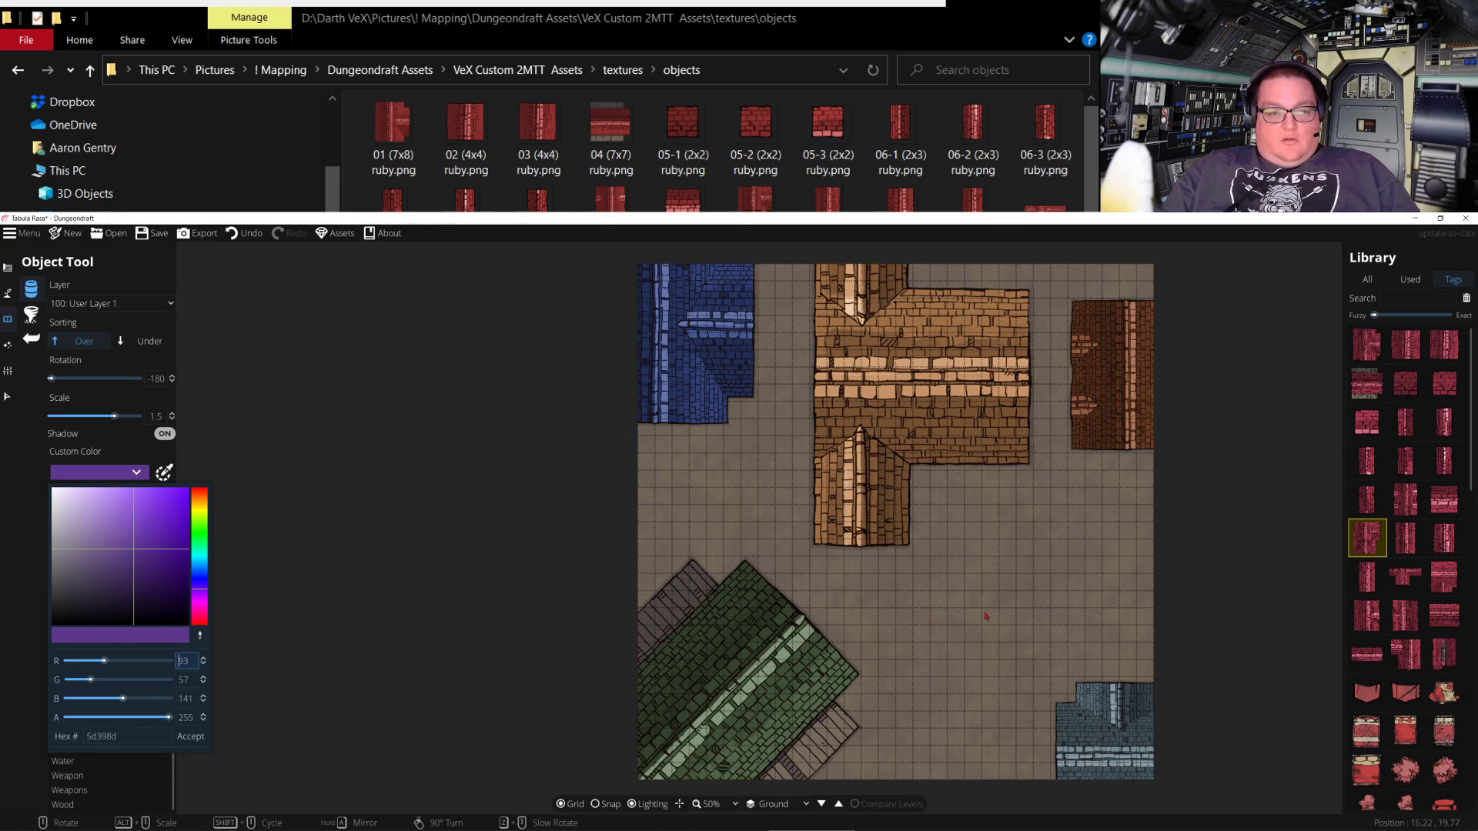
Recolor the side-wing roof dark gray and place it at the map's right edge, just above the light blue roof
click(1369, 544)
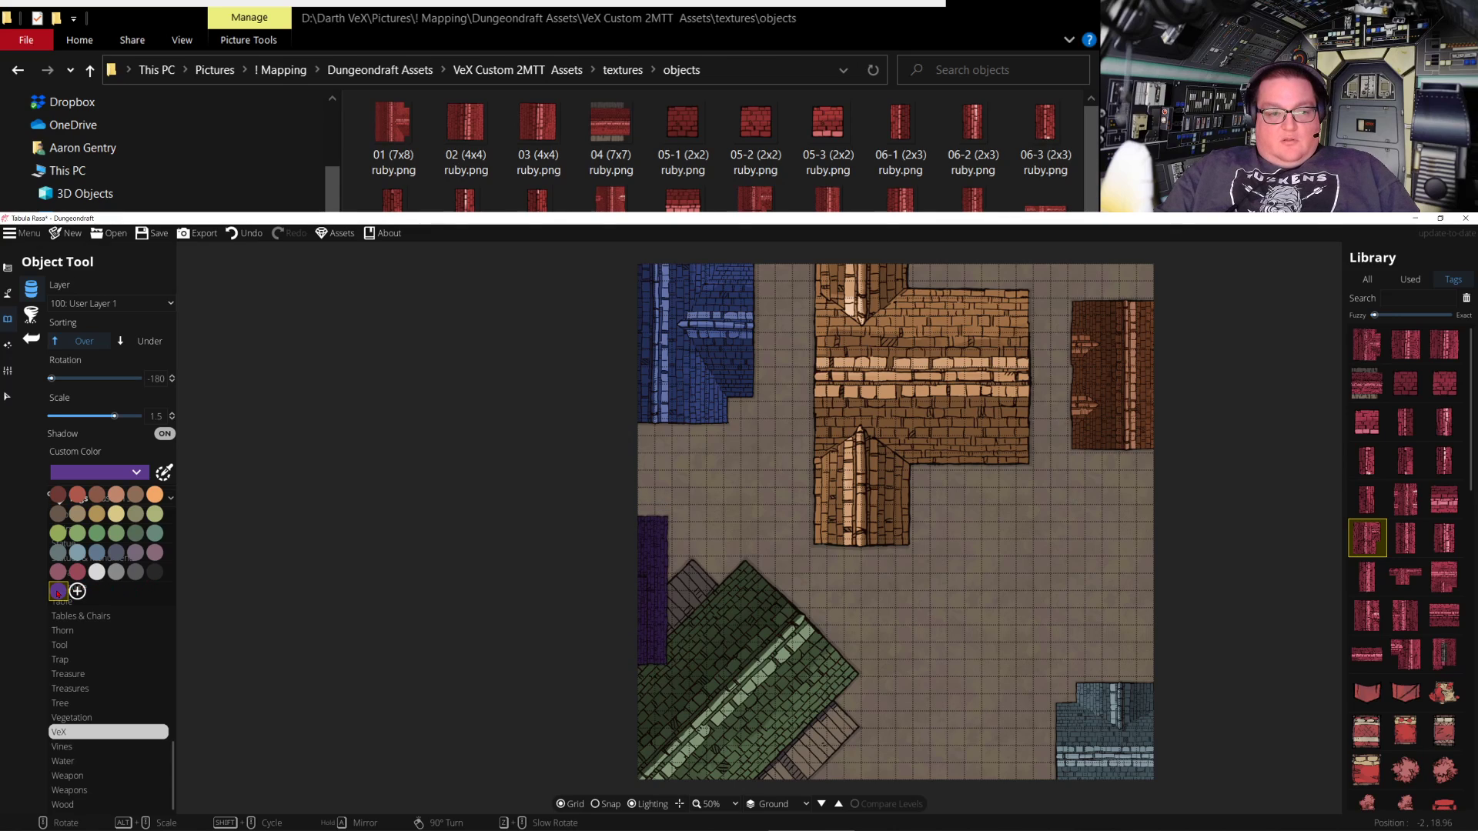
click(155, 577)
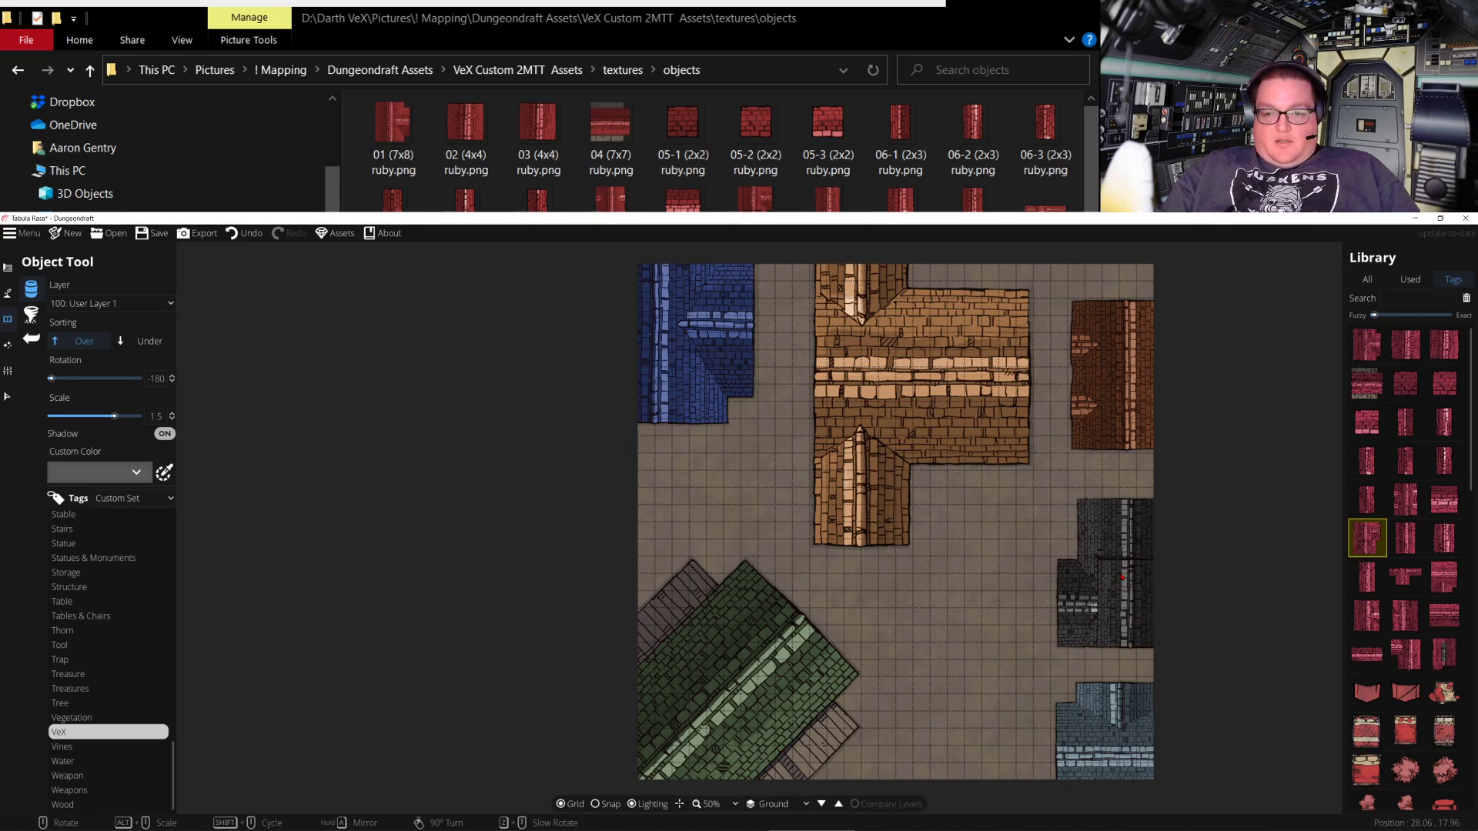
scroll(1093, 579, up, 4)
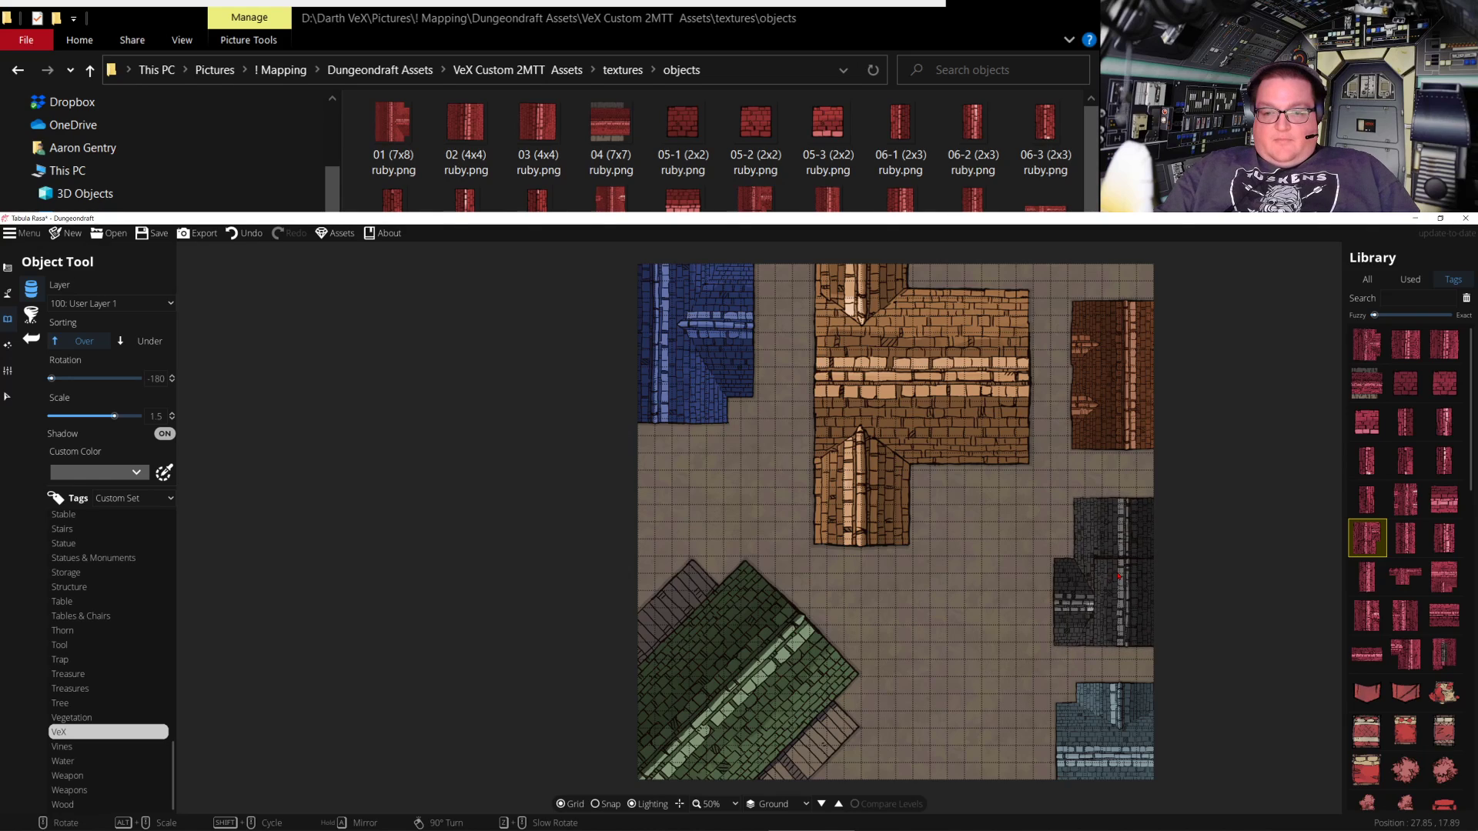
click(1121, 577)
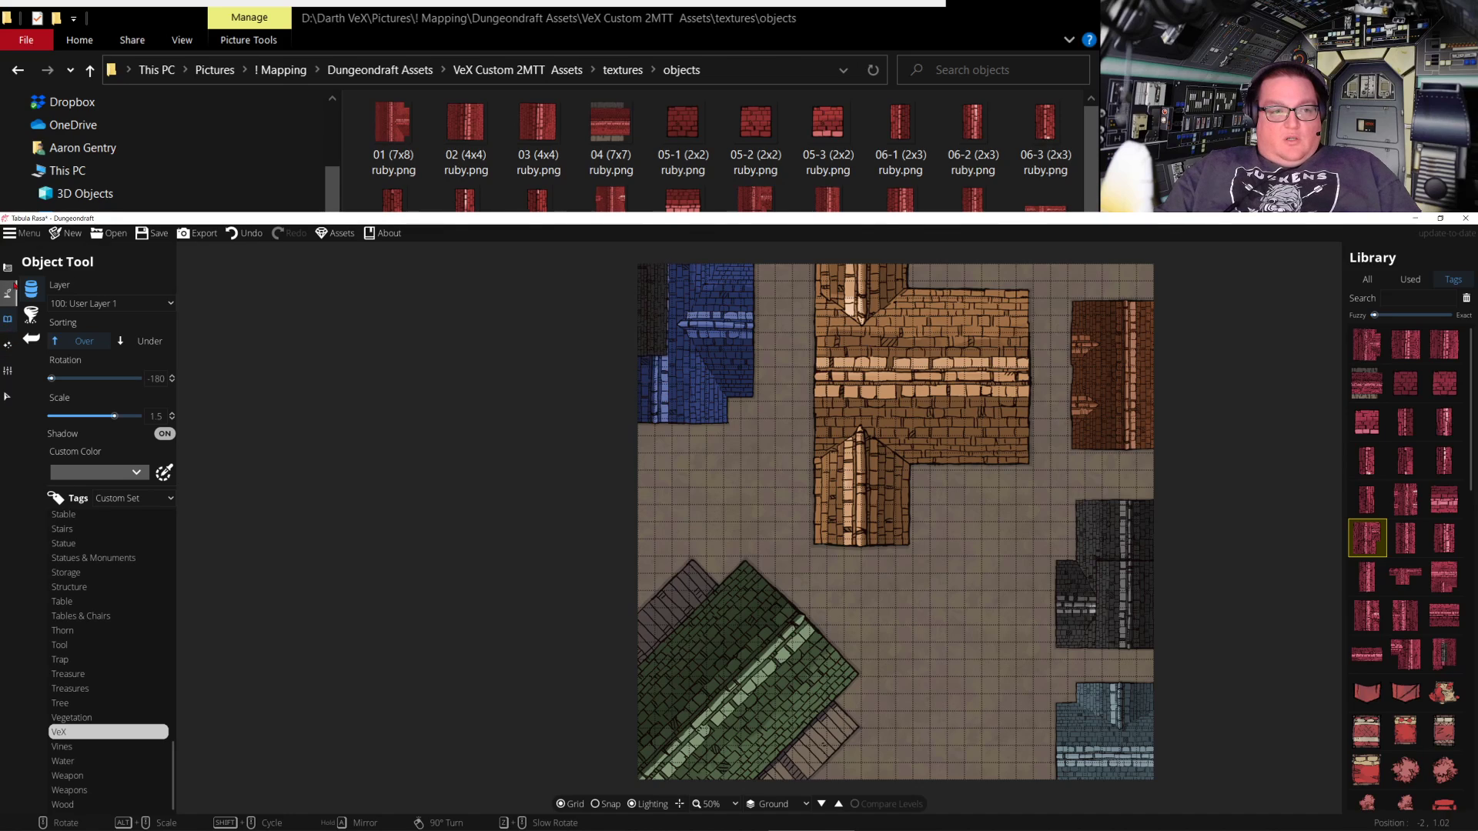
Fill the whole map's ground with the Terrain Gravel texture using the Terrain Brush
click(8, 270)
mouse_move(7, 293)
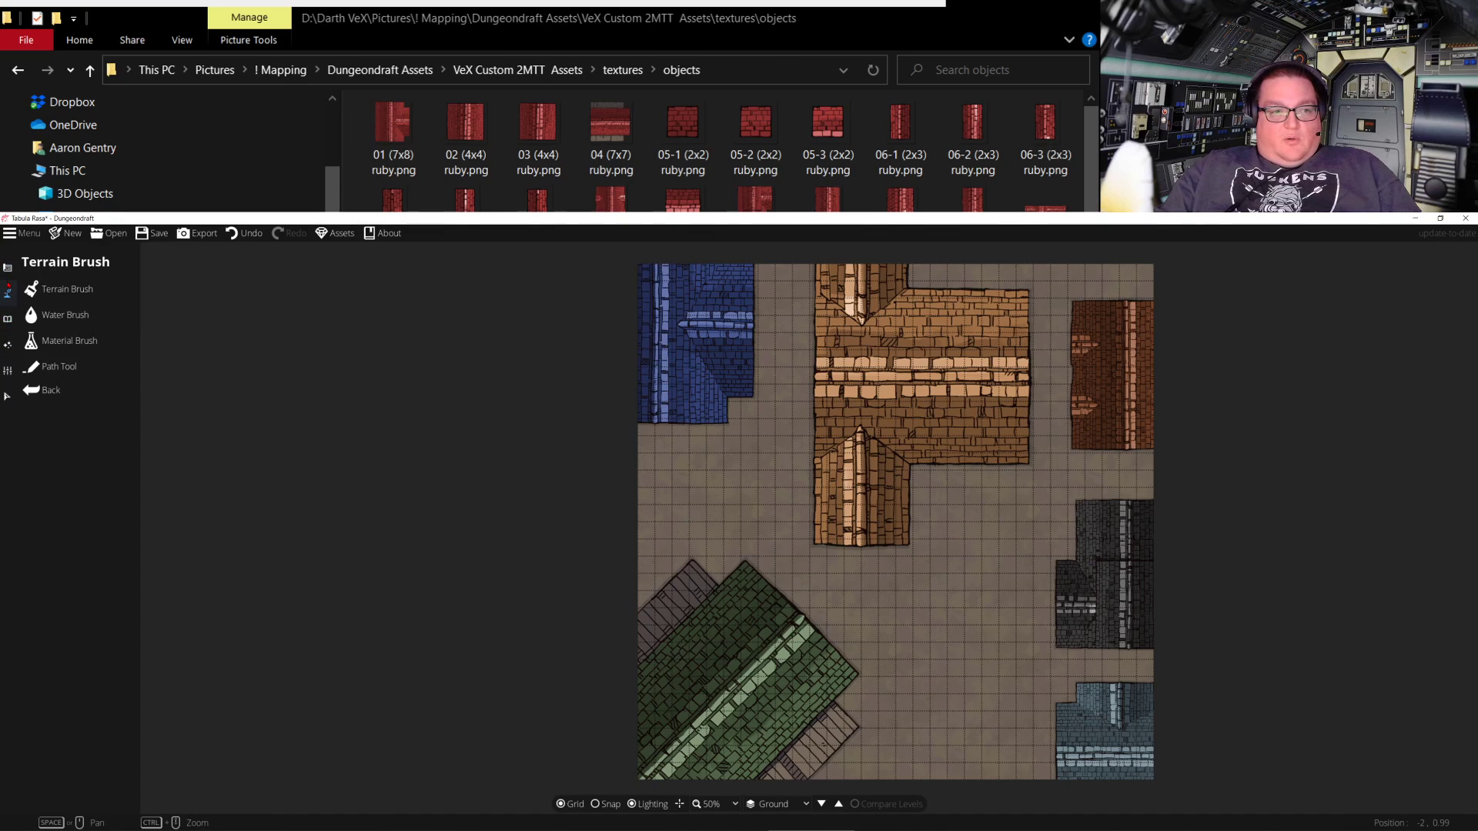
click(65, 289)
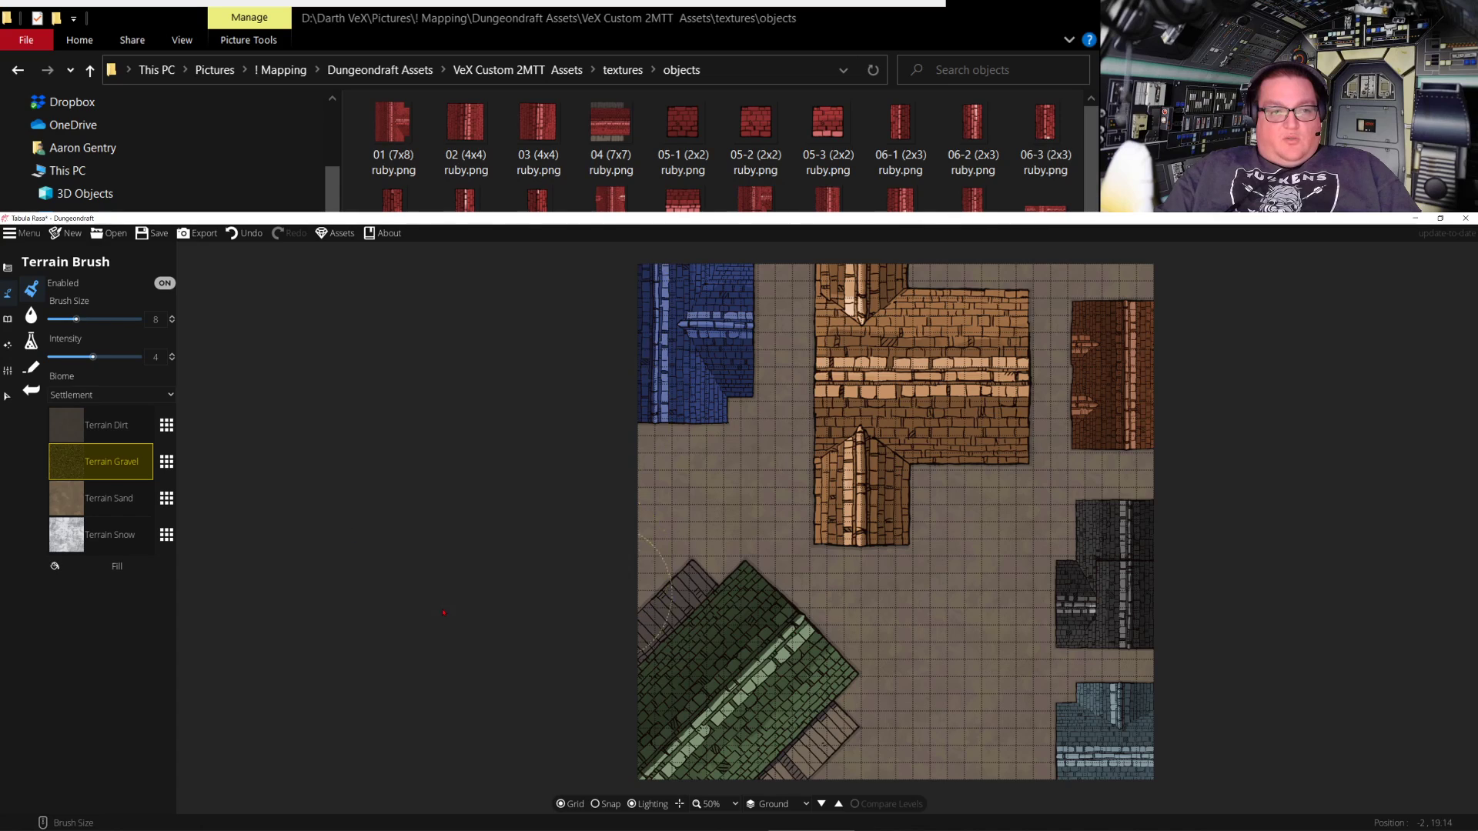
click(117, 566)
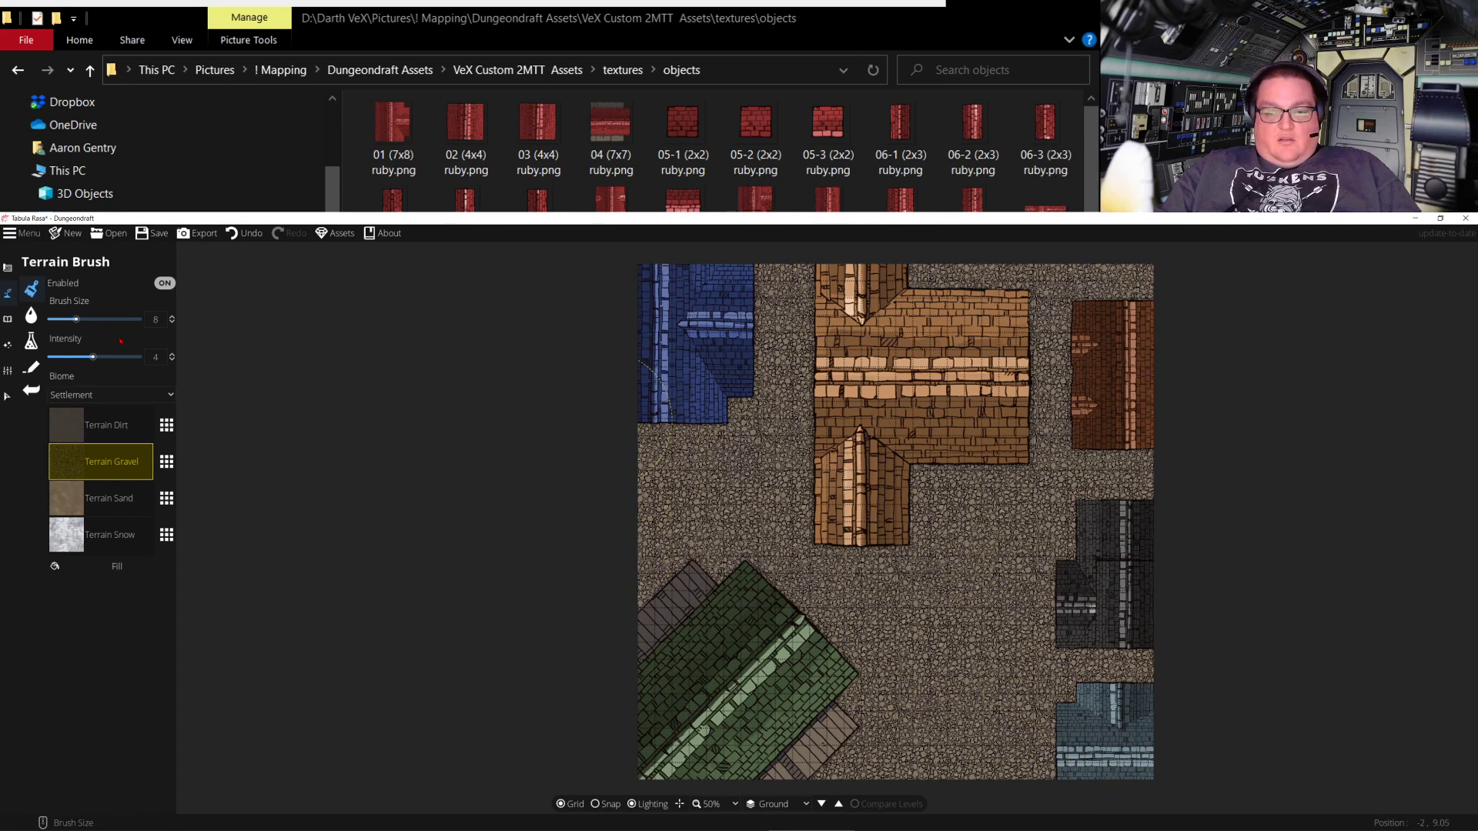
Set up the Building Tool with the gray irregular-stone floor and no wall
click(22, 324)
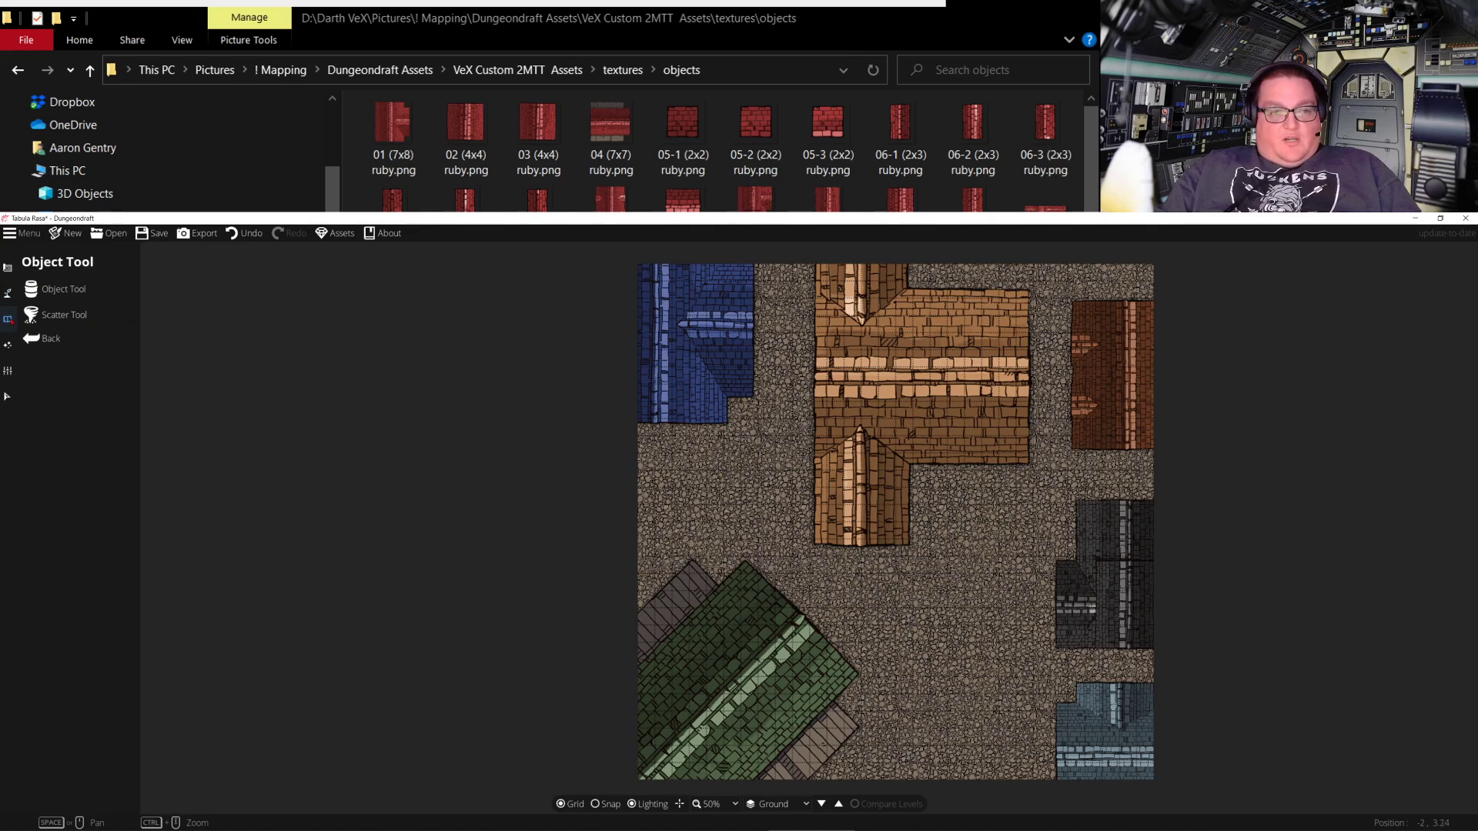
mouse_move(8, 293)
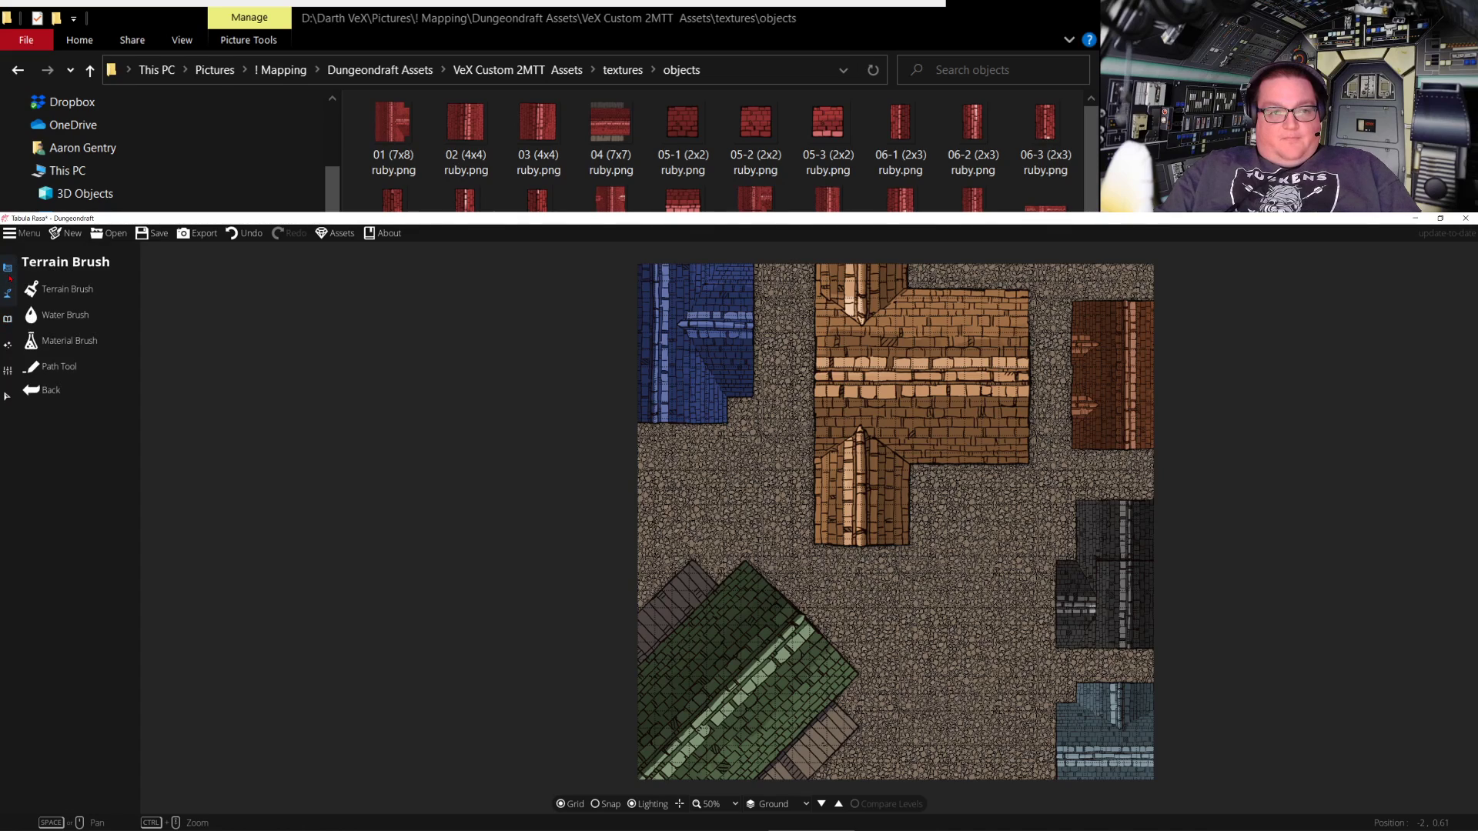
click(72, 314)
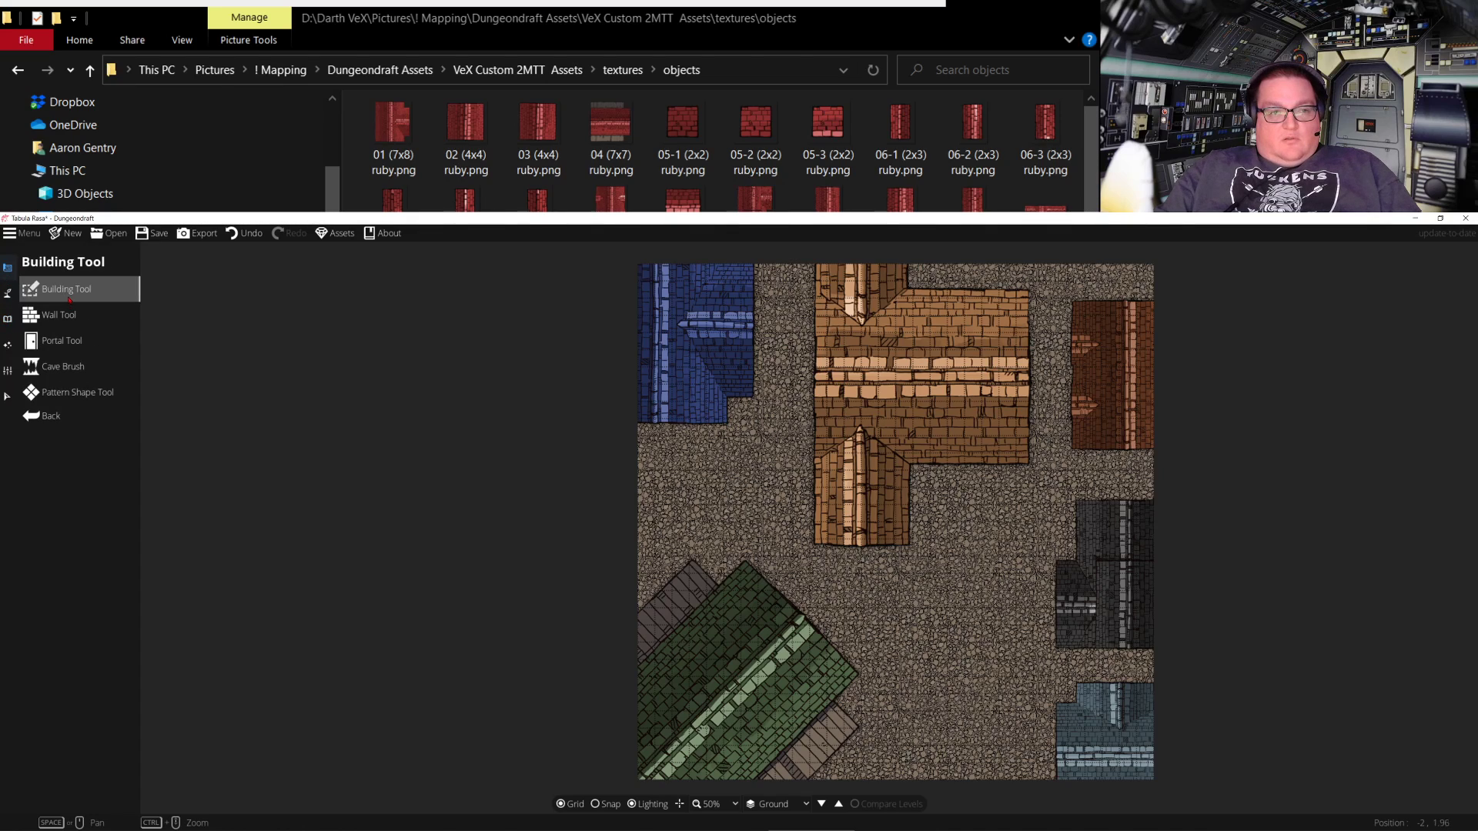
click(65, 289)
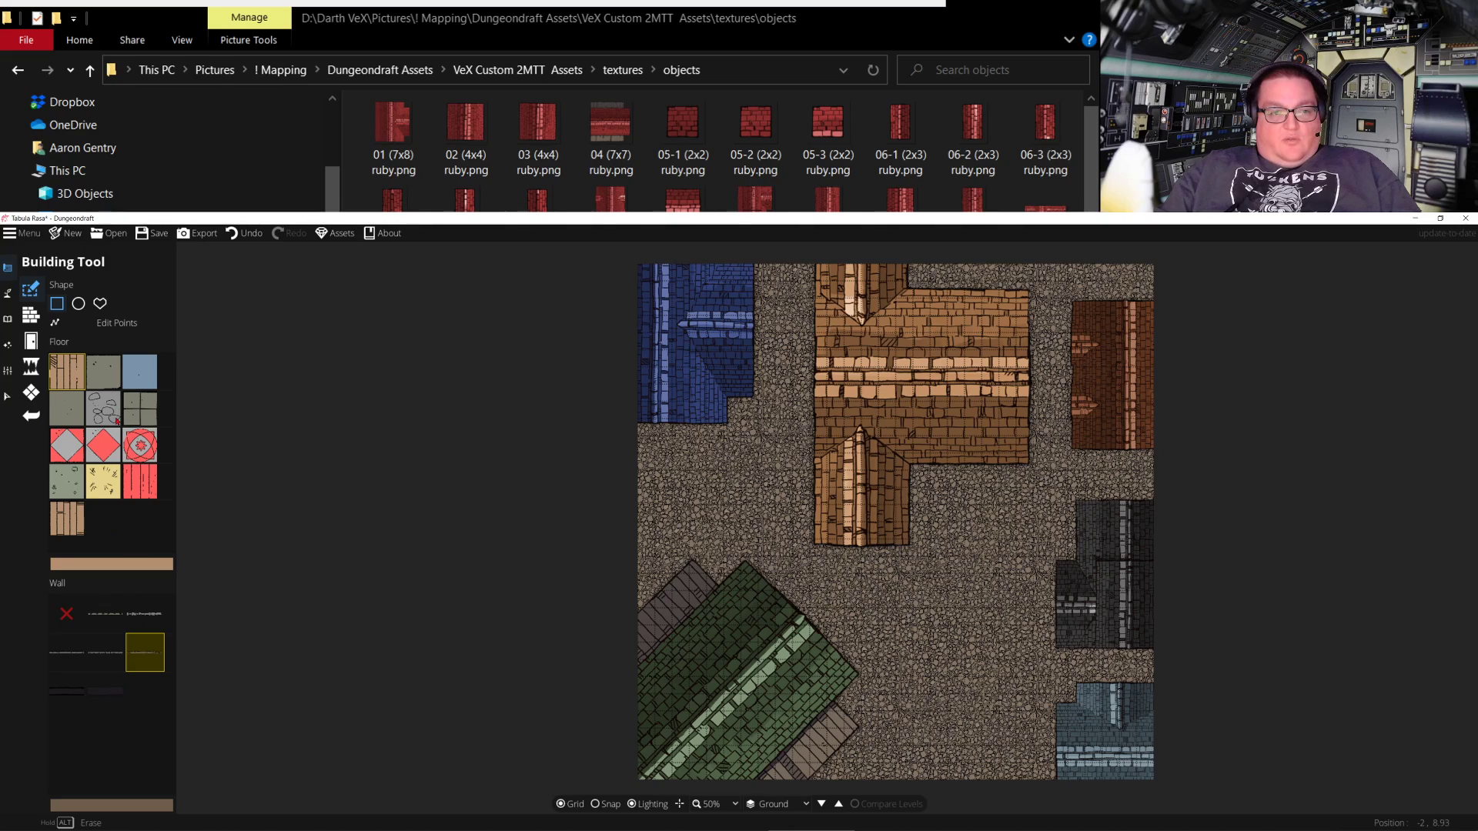
click(67, 613)
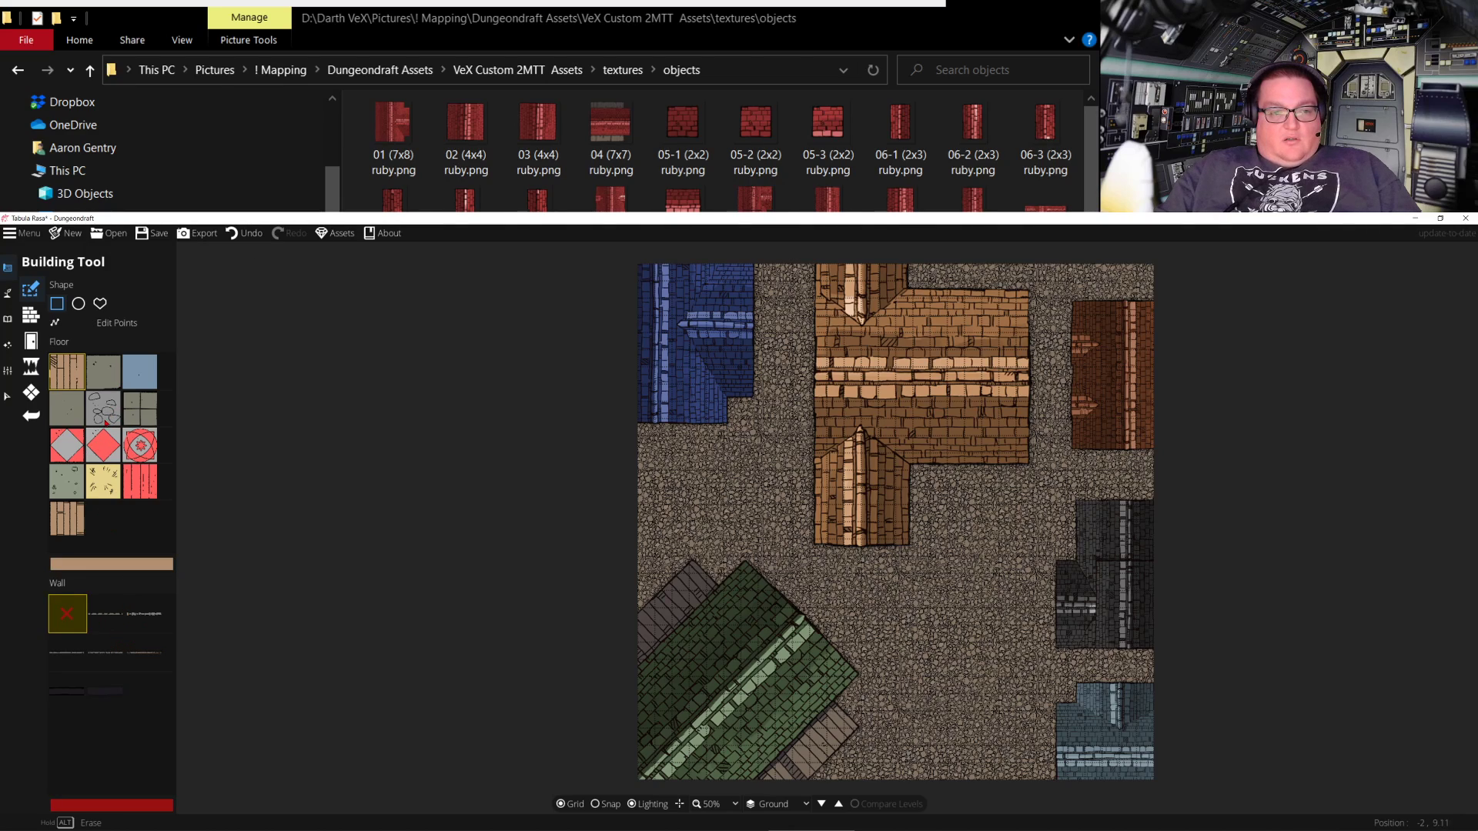
click(108, 416)
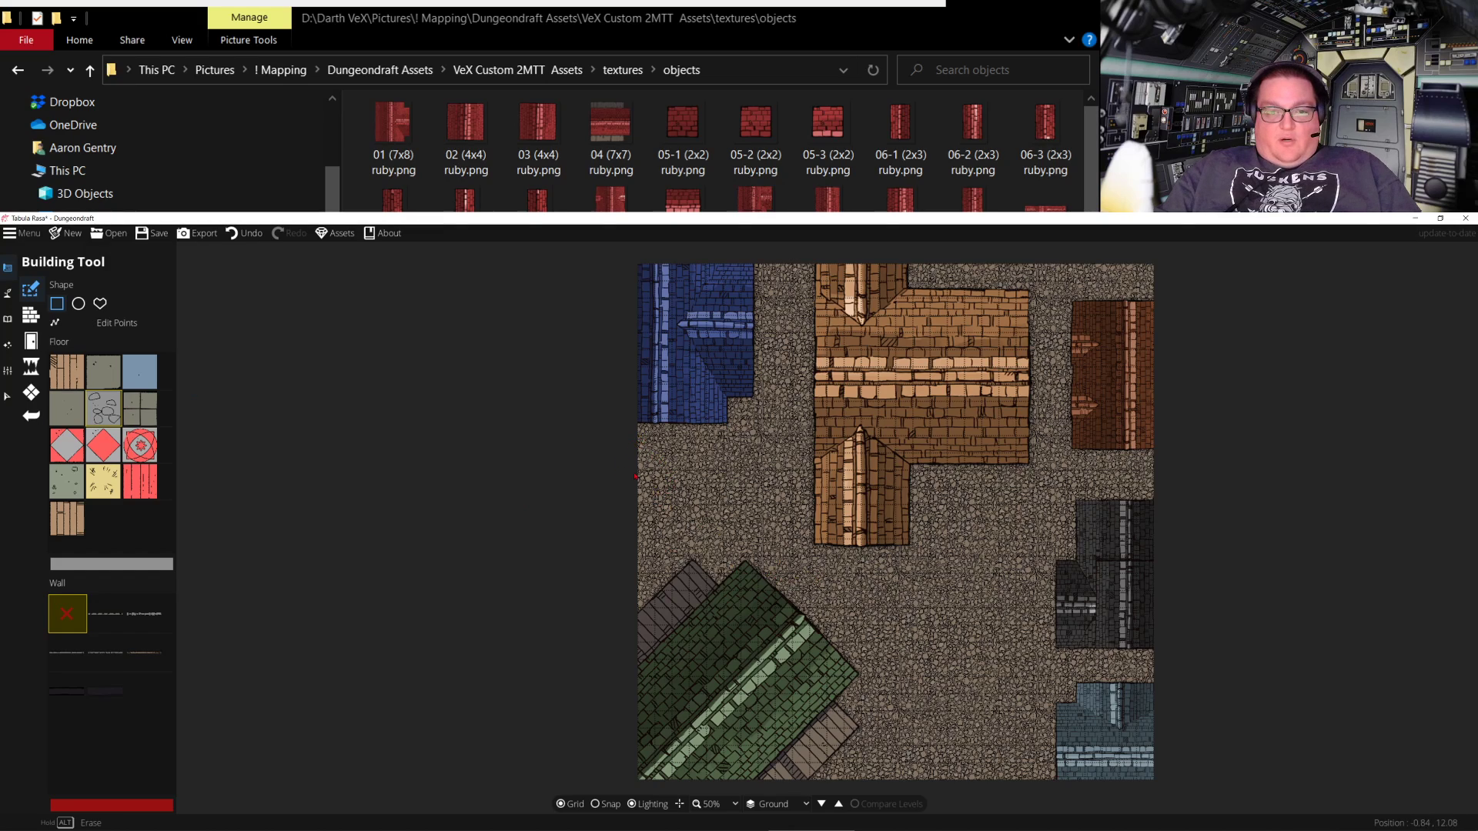
Turn on snapping and lay rectangular stone floors over the map's lower left area and the alley between the blue and orange roofs
click(595, 803)
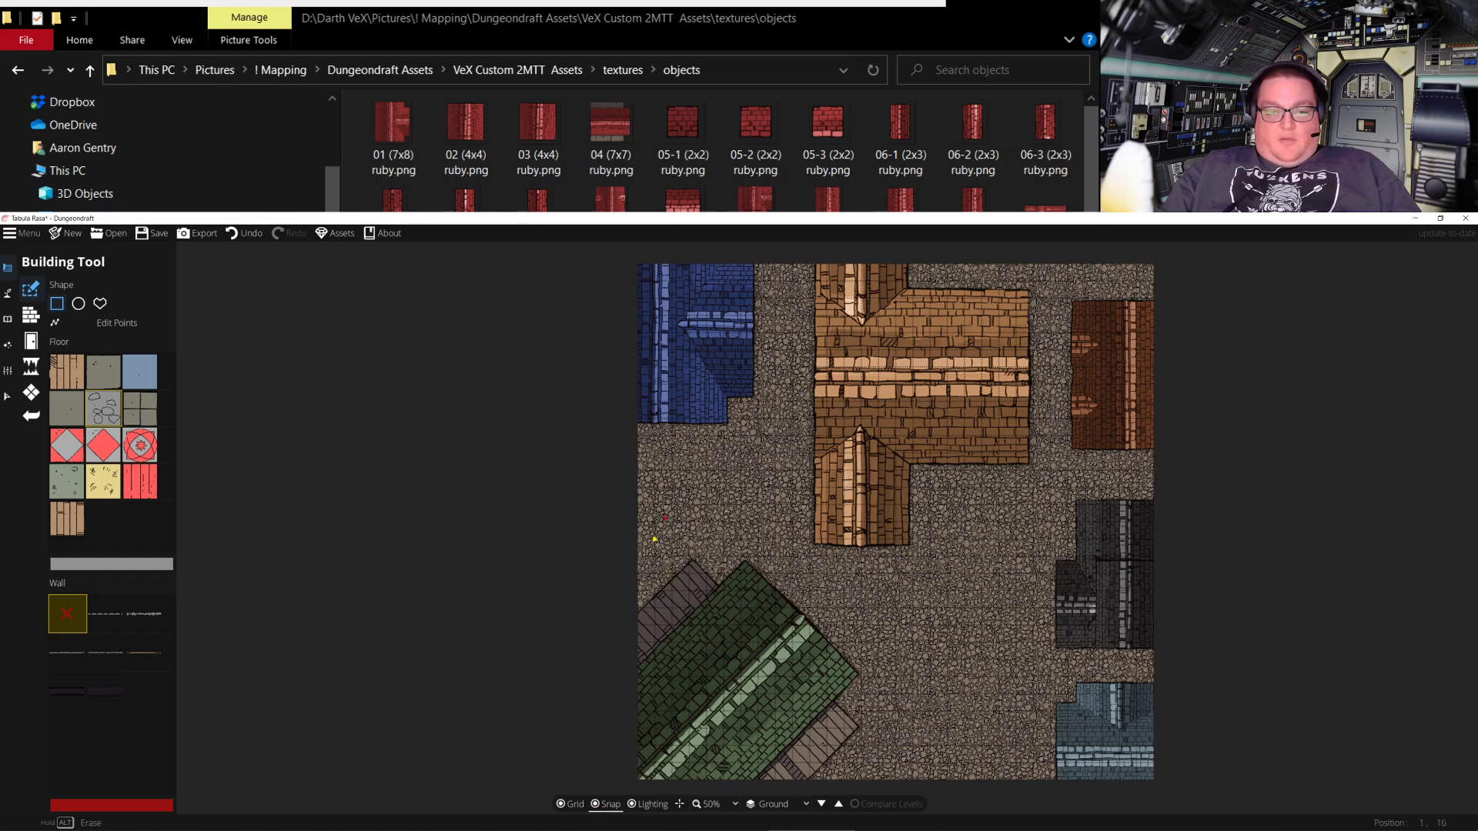
drag(638, 438, 1038, 800)
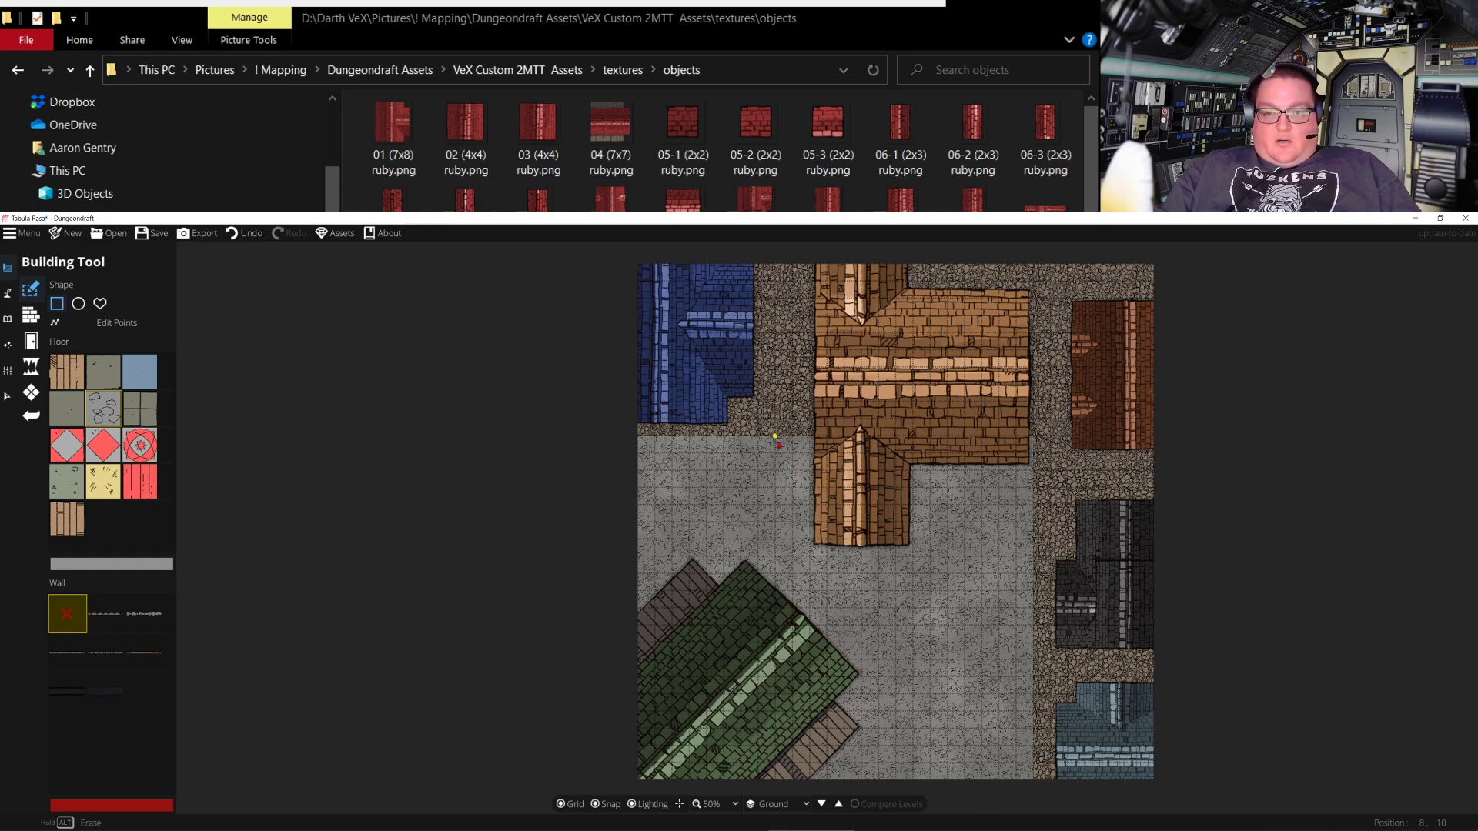
drag(758, 436, 811, 241)
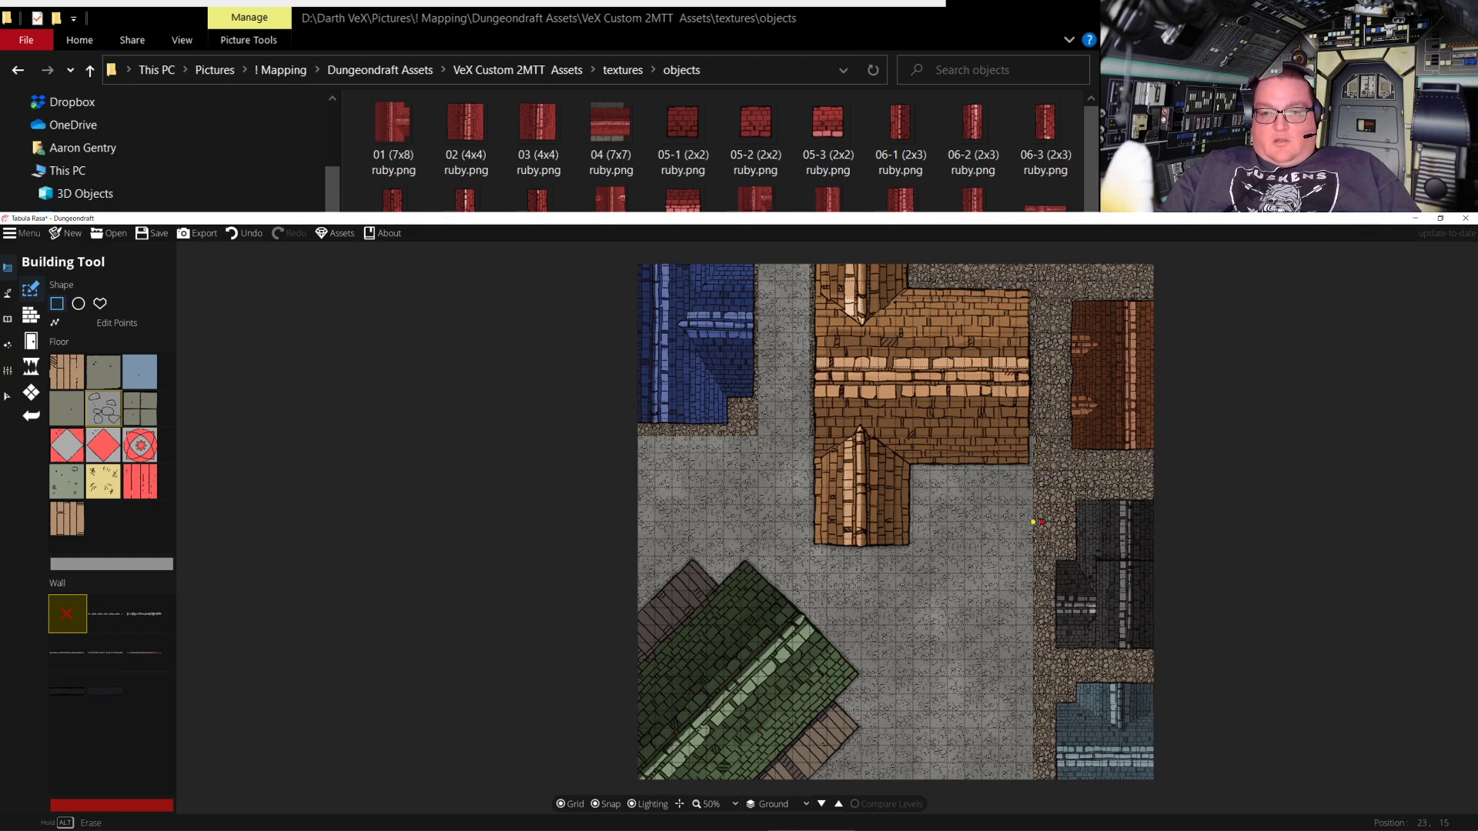
Lay rectangular stone floors over the alley between the orange and rust-red roofs and along the strip above both roofs
drag(1032, 522, 1068, 282)
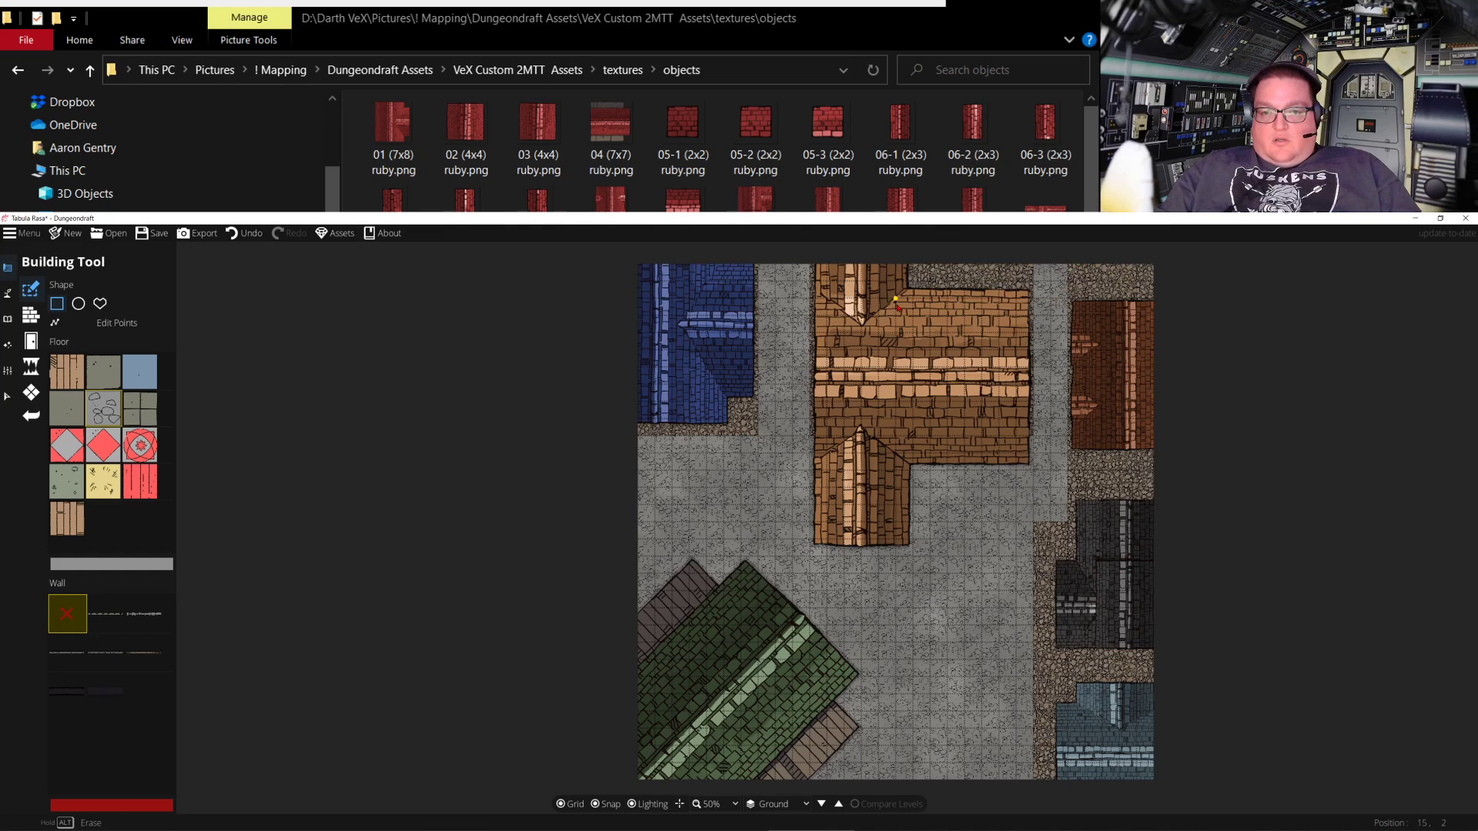
drag(895, 313, 1154, 266)
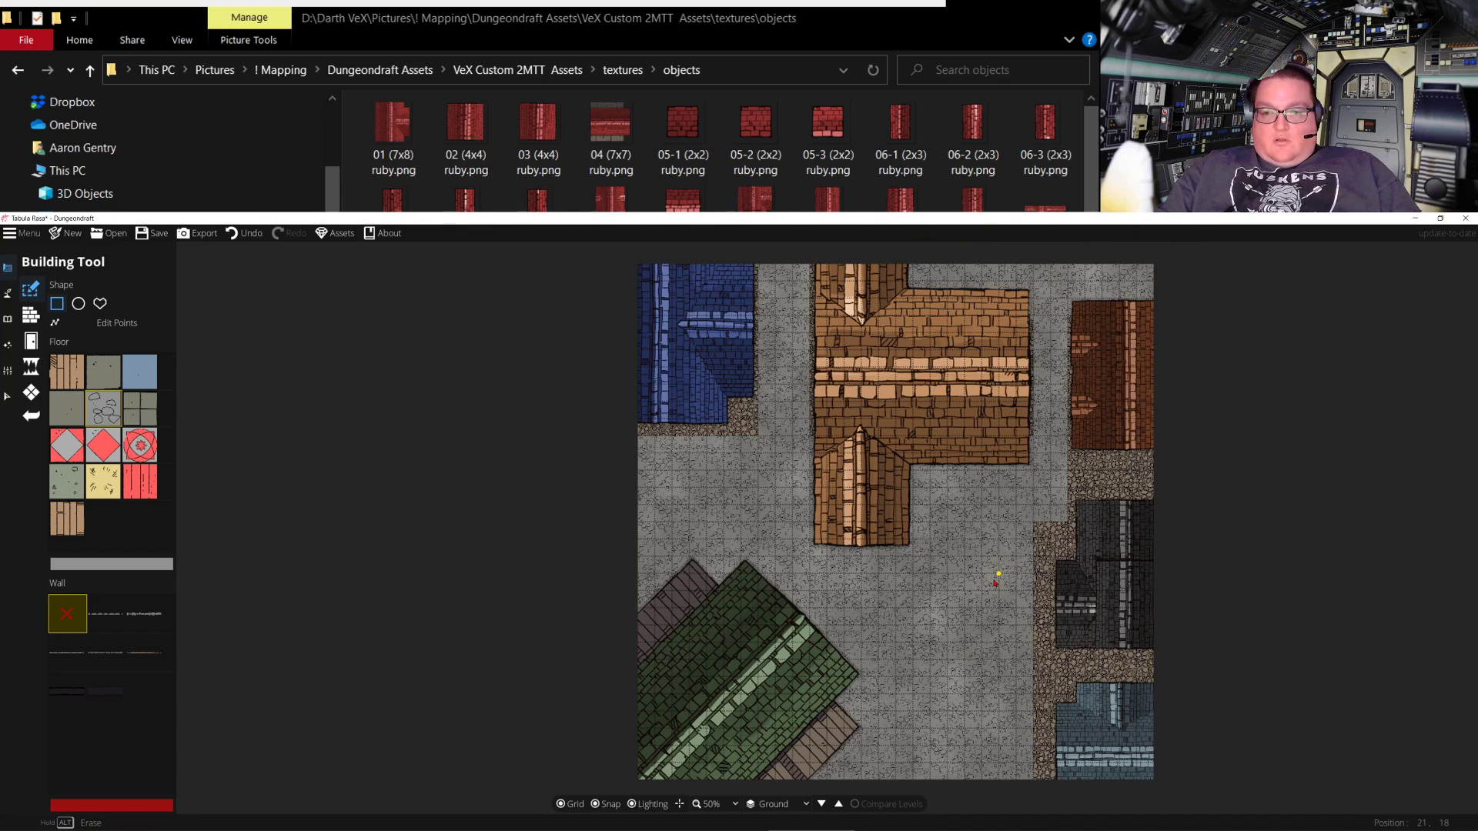
mouse_move(994, 583)
mouse_down()
mouse_move(1006, 488)
mouse_move(1010, 632)
mouse_move(1013, 588)
mouse_up()
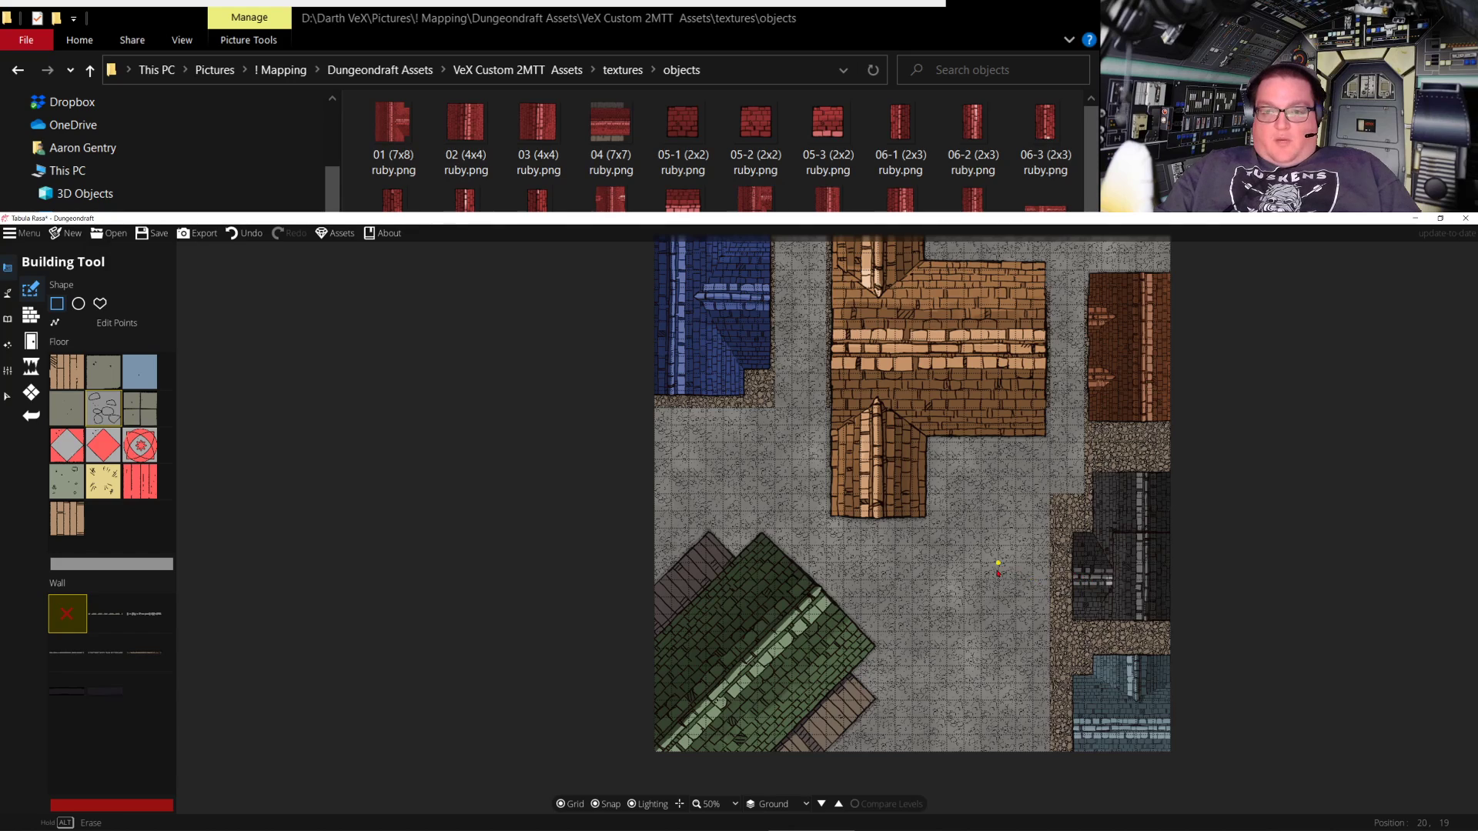
drag(997, 569, 1027, 597)
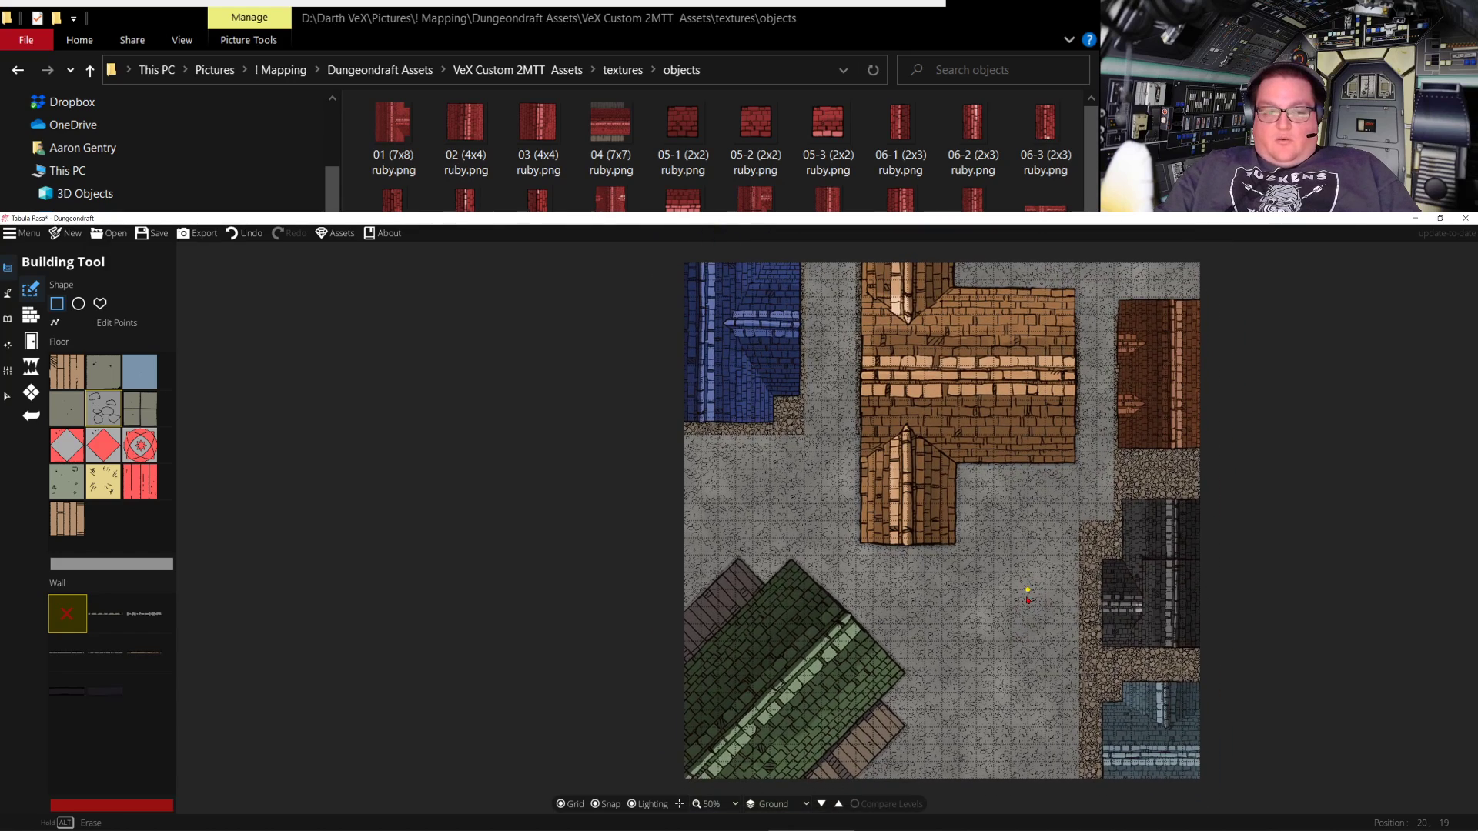
Try to line the gravel's lower edge beneath the blue roof with a stone wall using the Building Tool
click(150, 615)
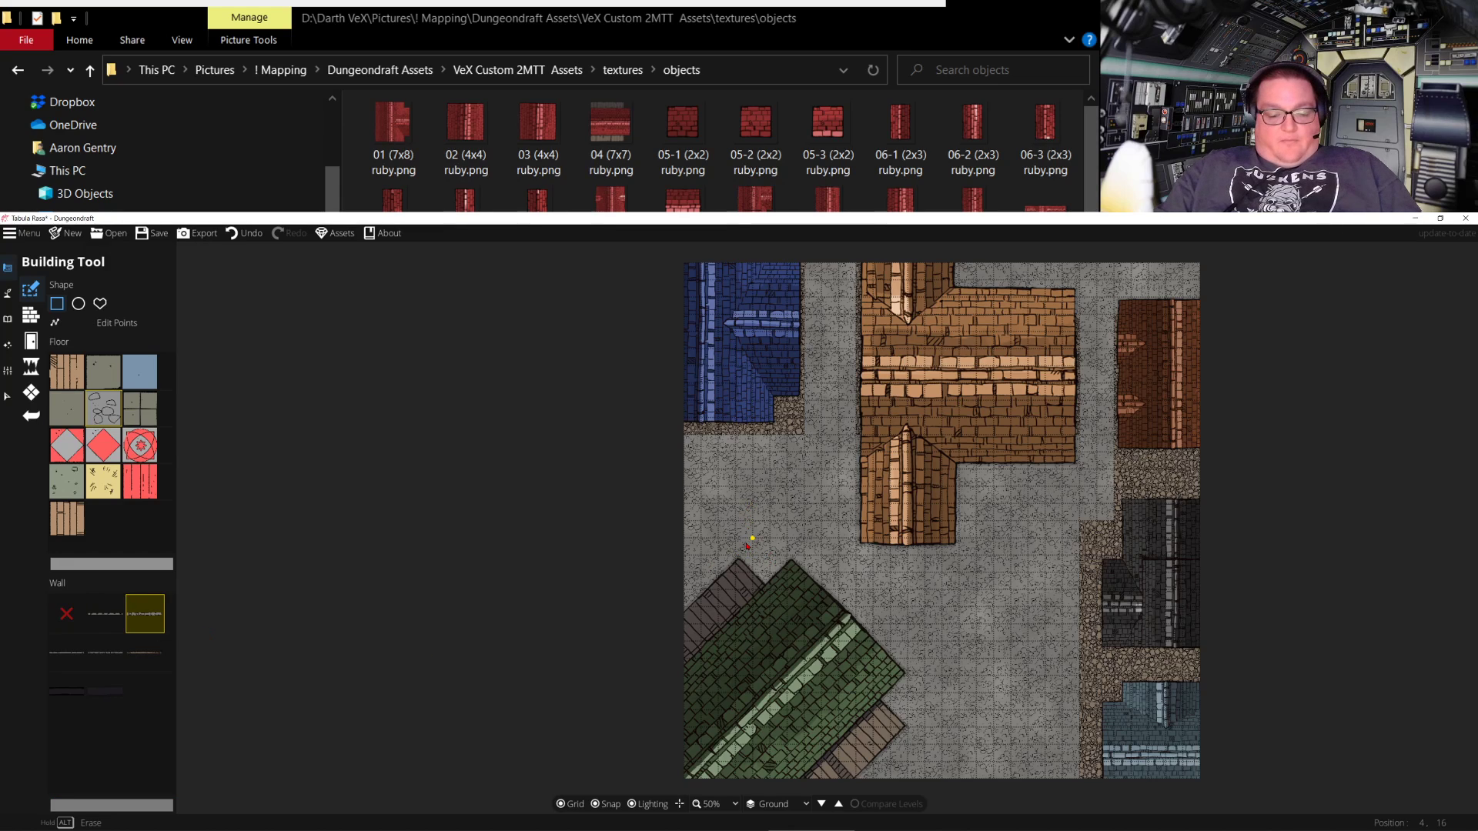
scroll(768, 493, up, 10)
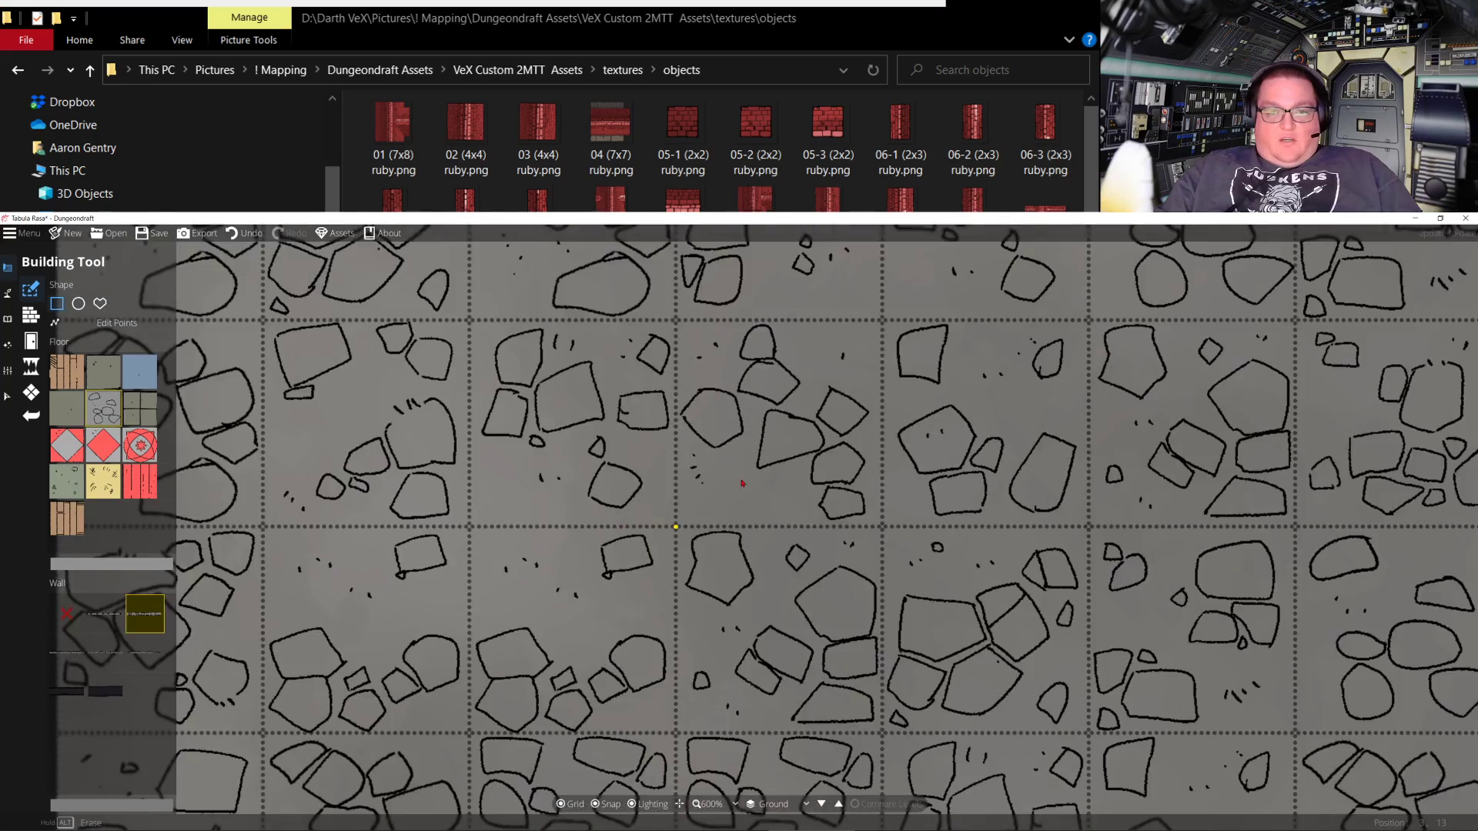
scroll(823, 495, down, 4)
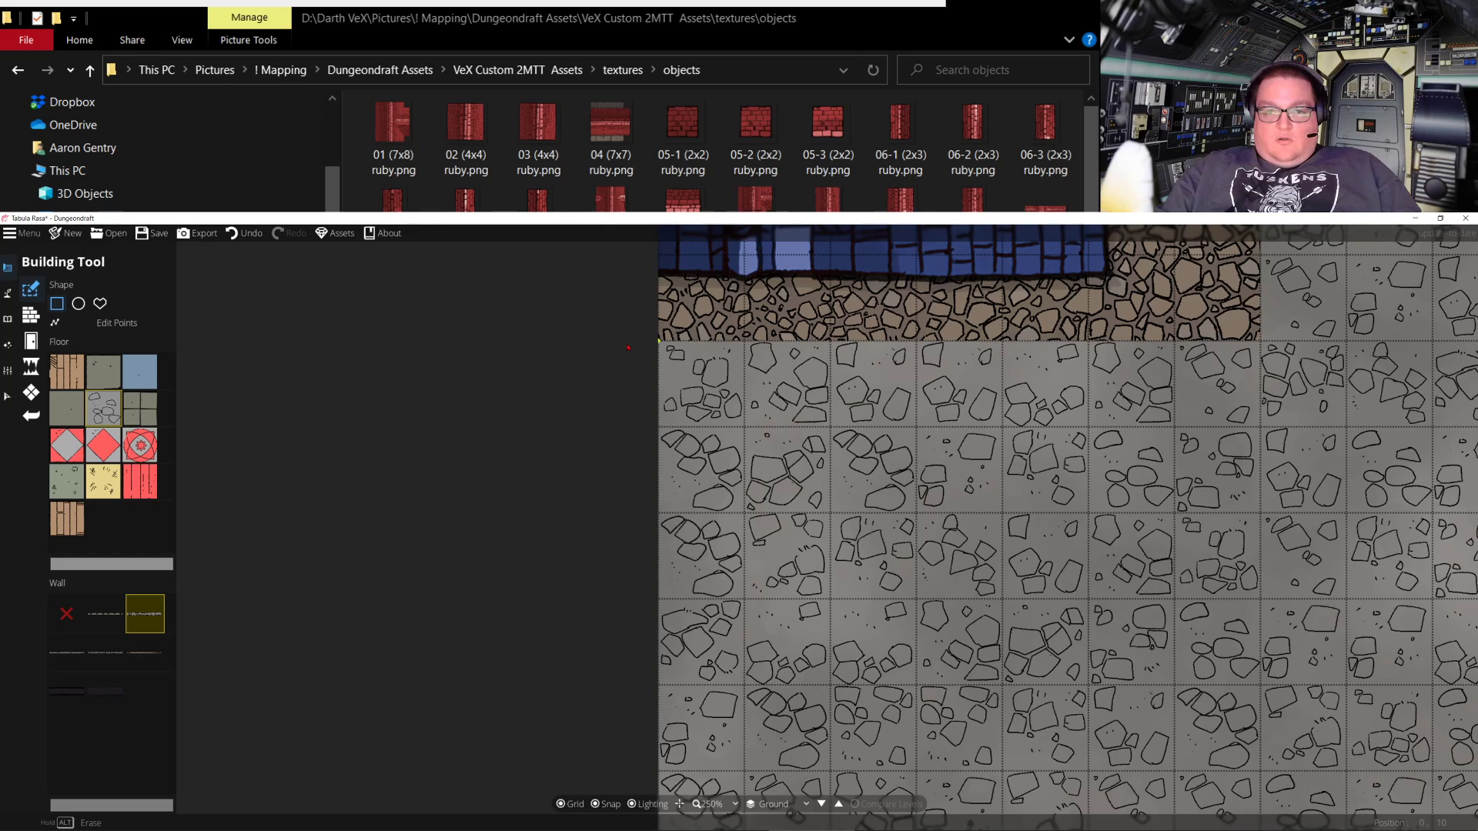
drag(658, 342, 1266, 351)
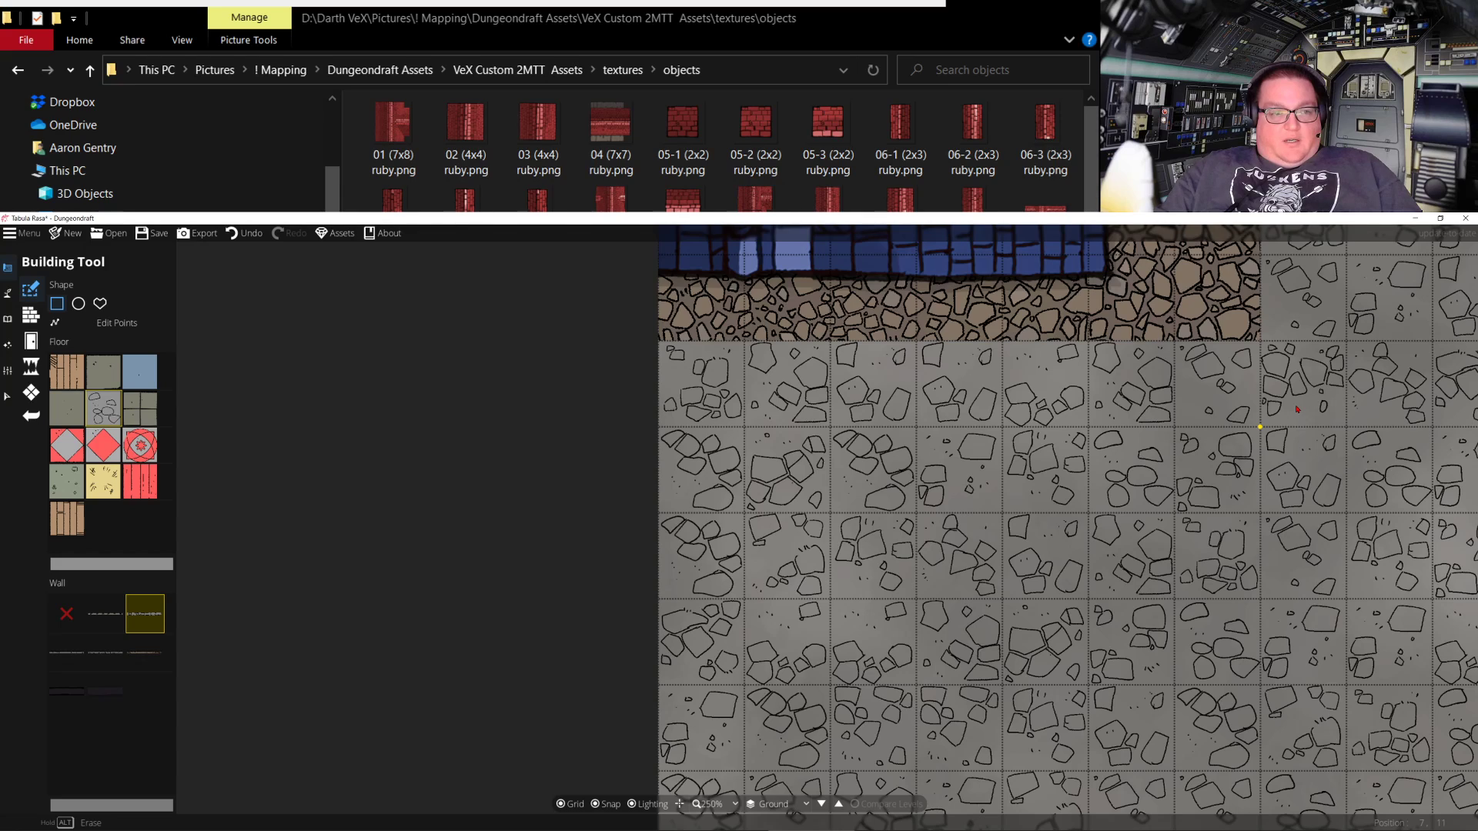
drag(1297, 409, 946, 473)
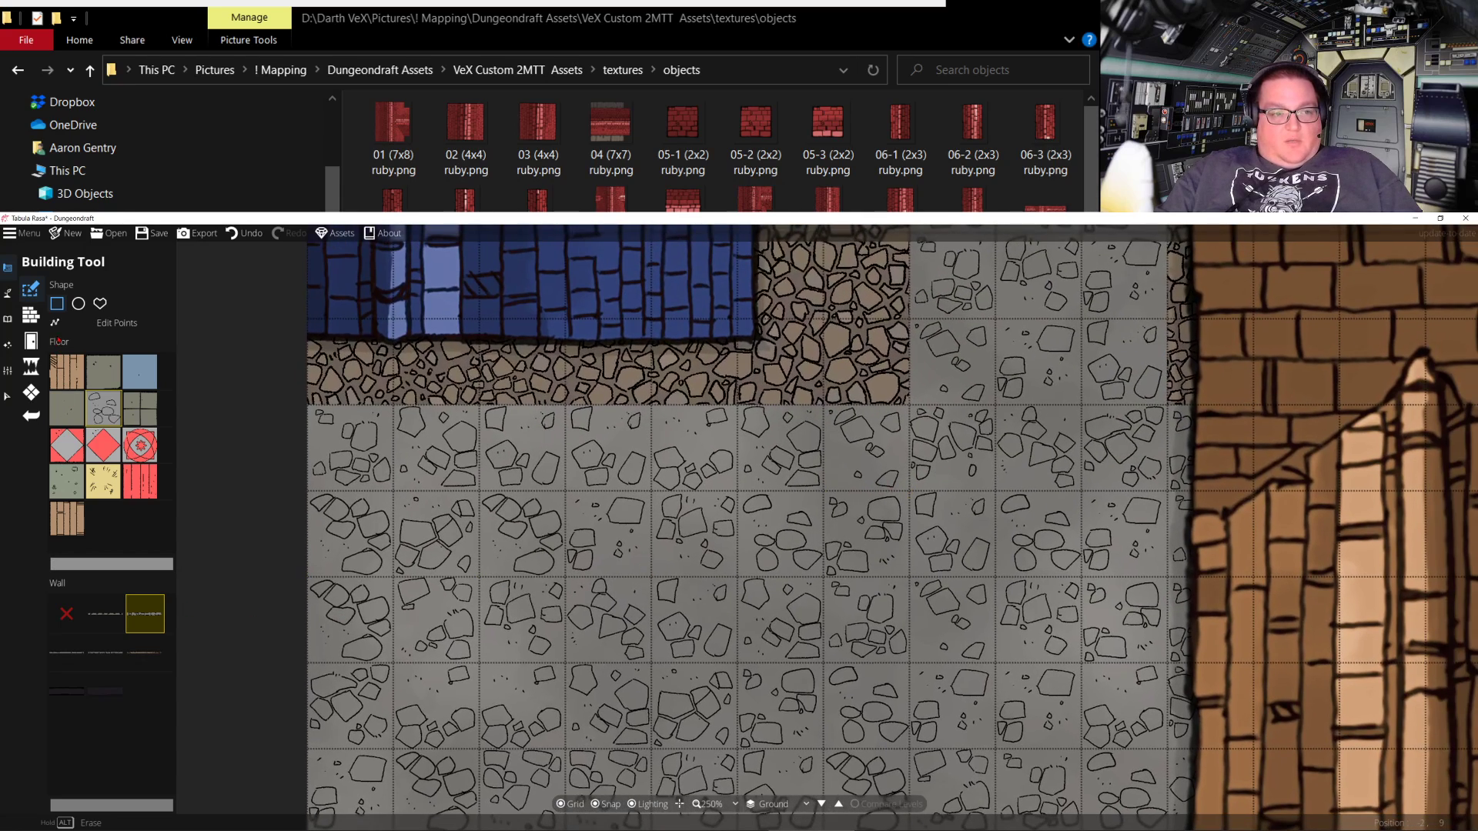
Set up the Wall Tool with the gray stone-block wall style
click(31, 314)
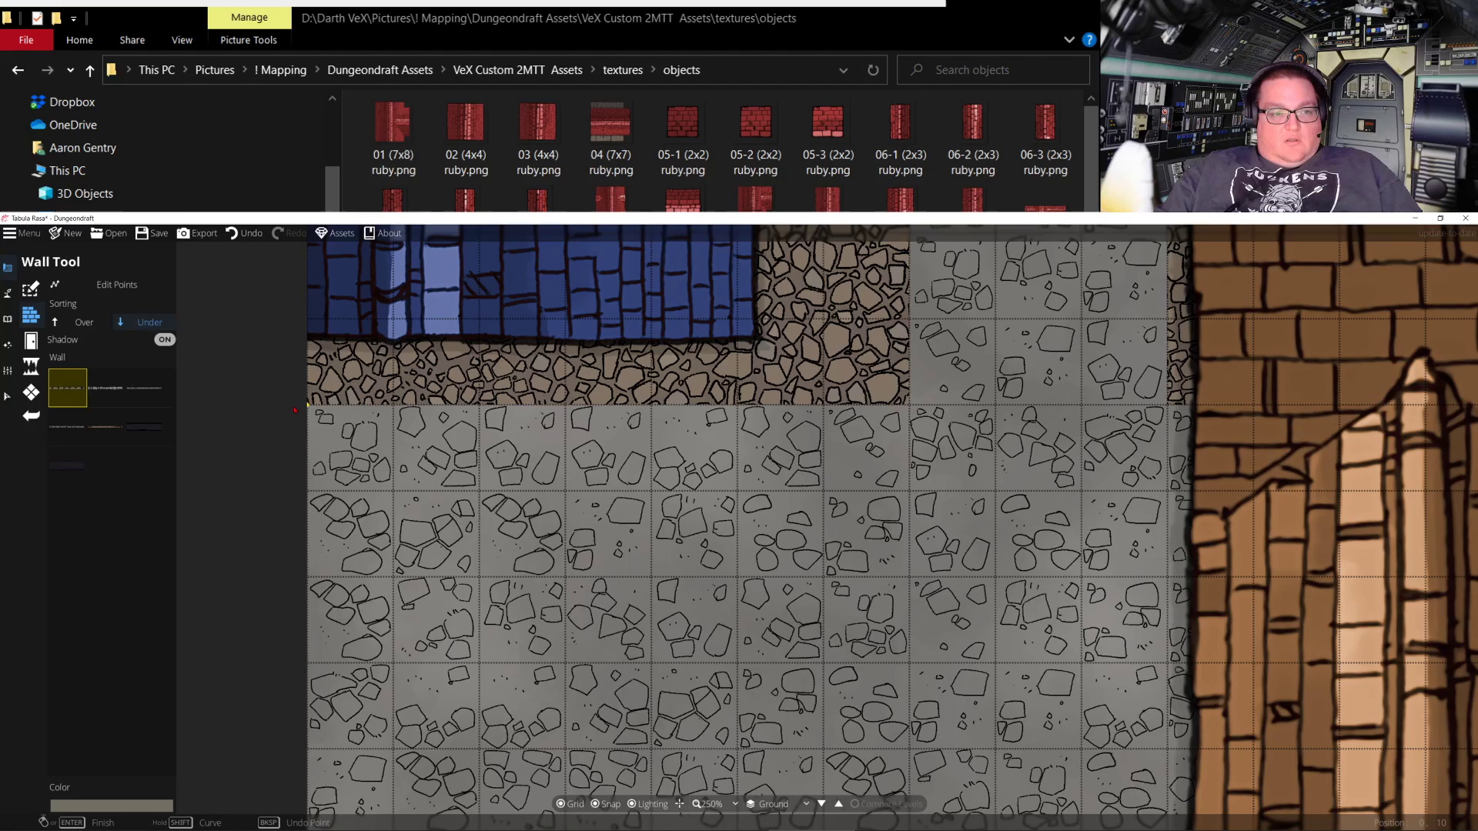
click(106, 387)
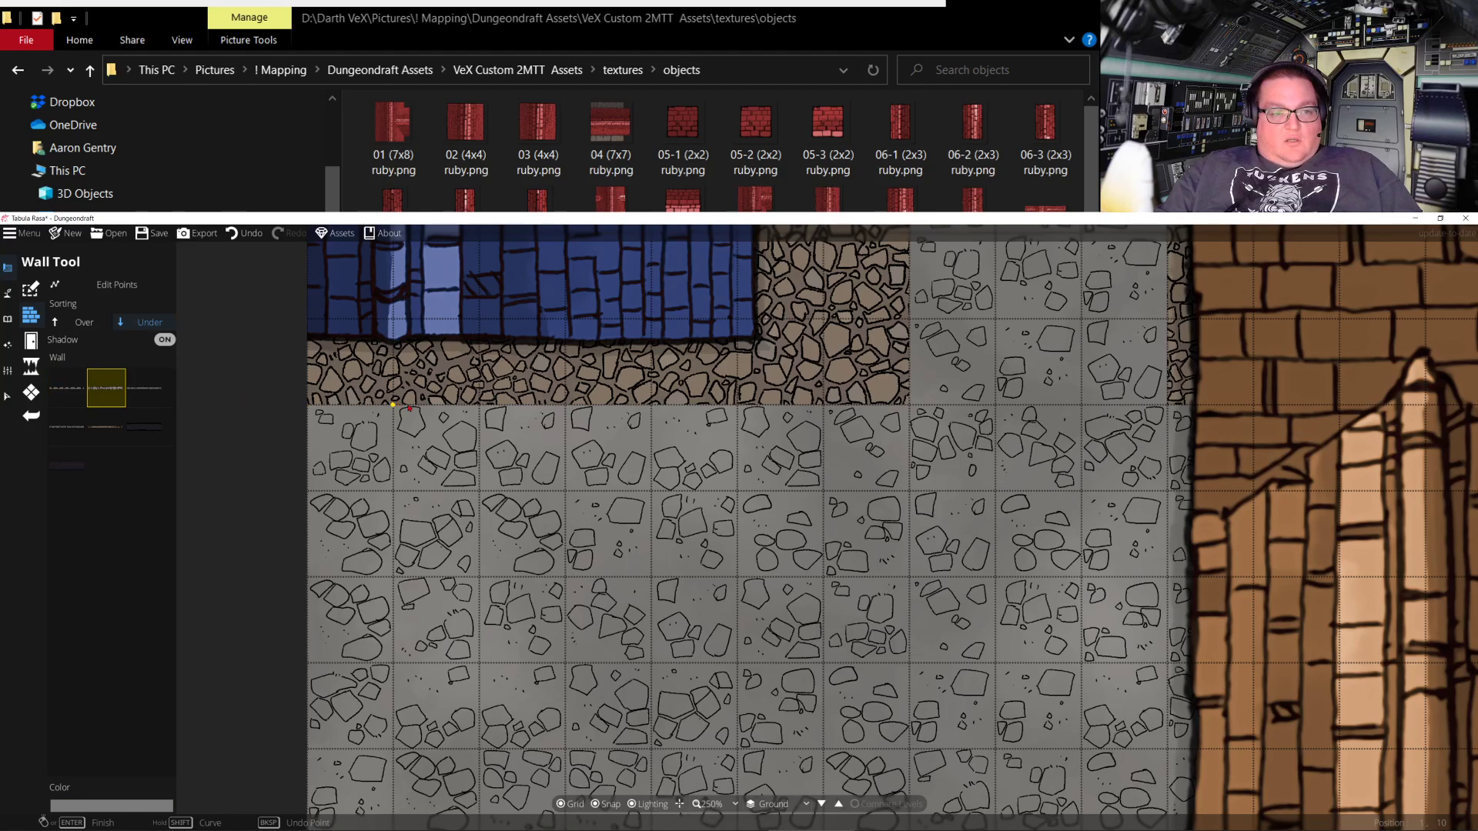
Draw a shadowed stone wall along the gravel border around the blue roof, from the map's left edge to its top edge
click(324, 414)
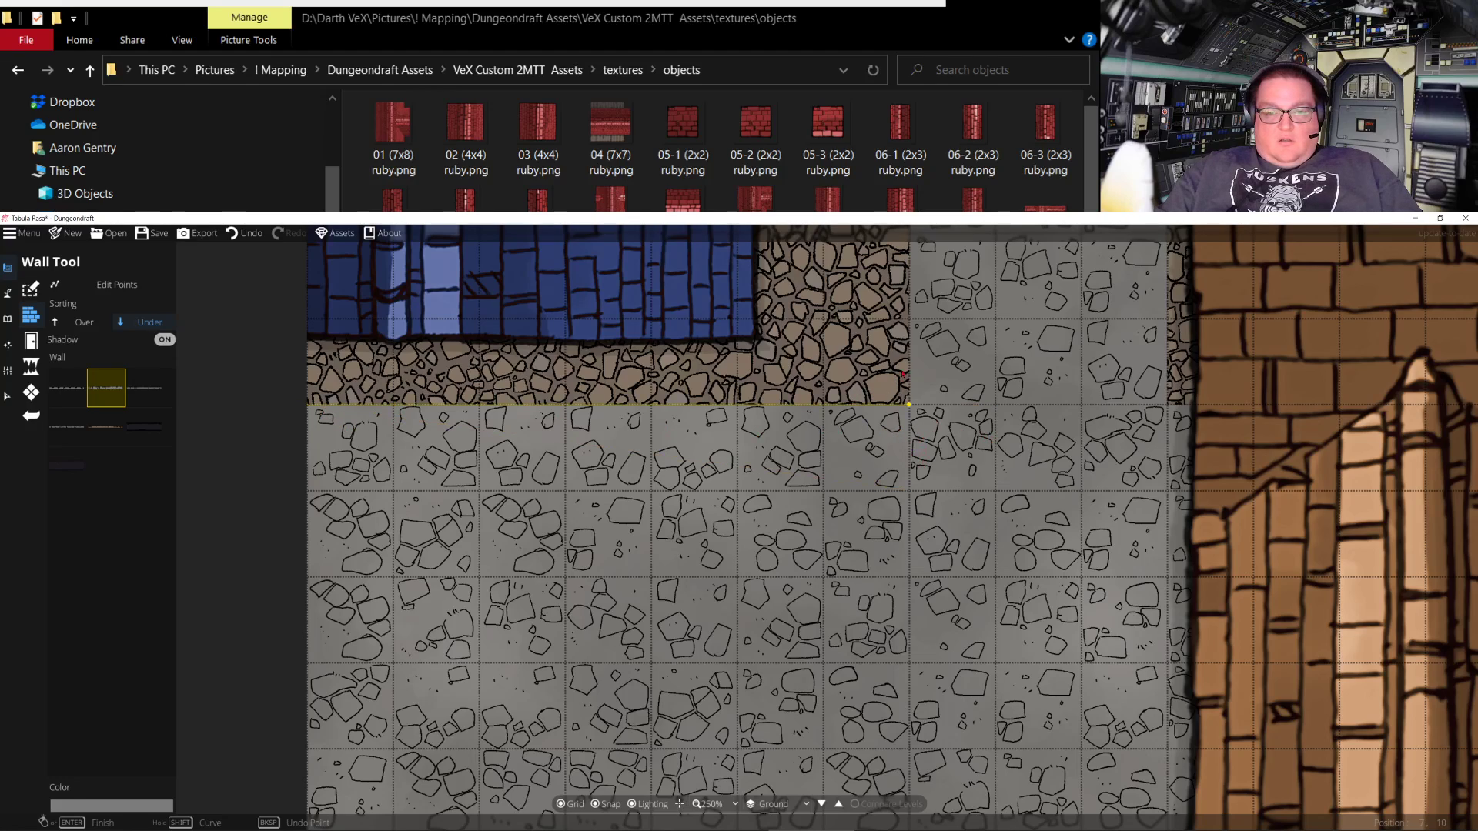
click(903, 375)
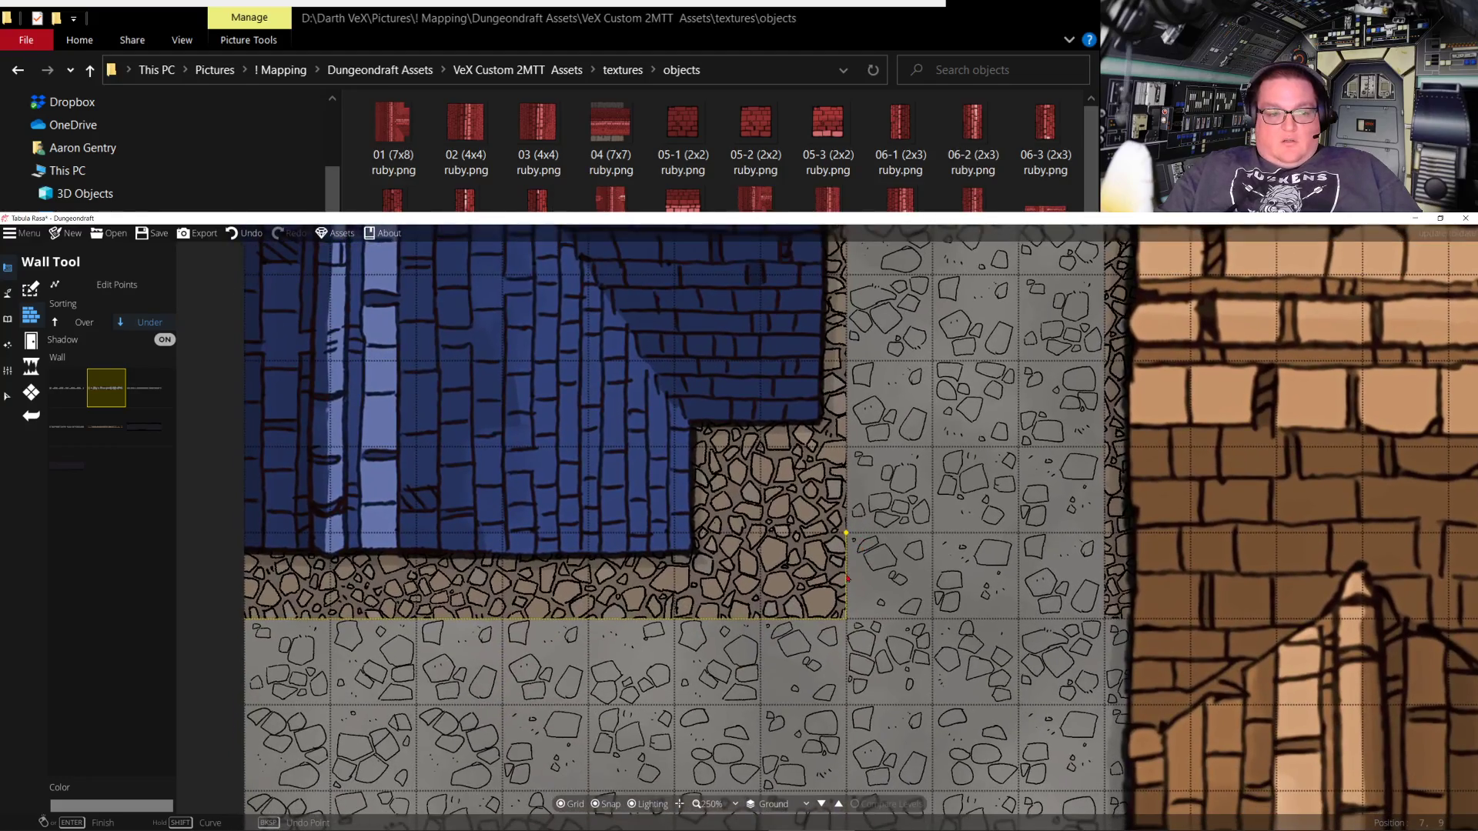
drag(929, 444, 854, 778)
drag(772, 426, 772, 764)
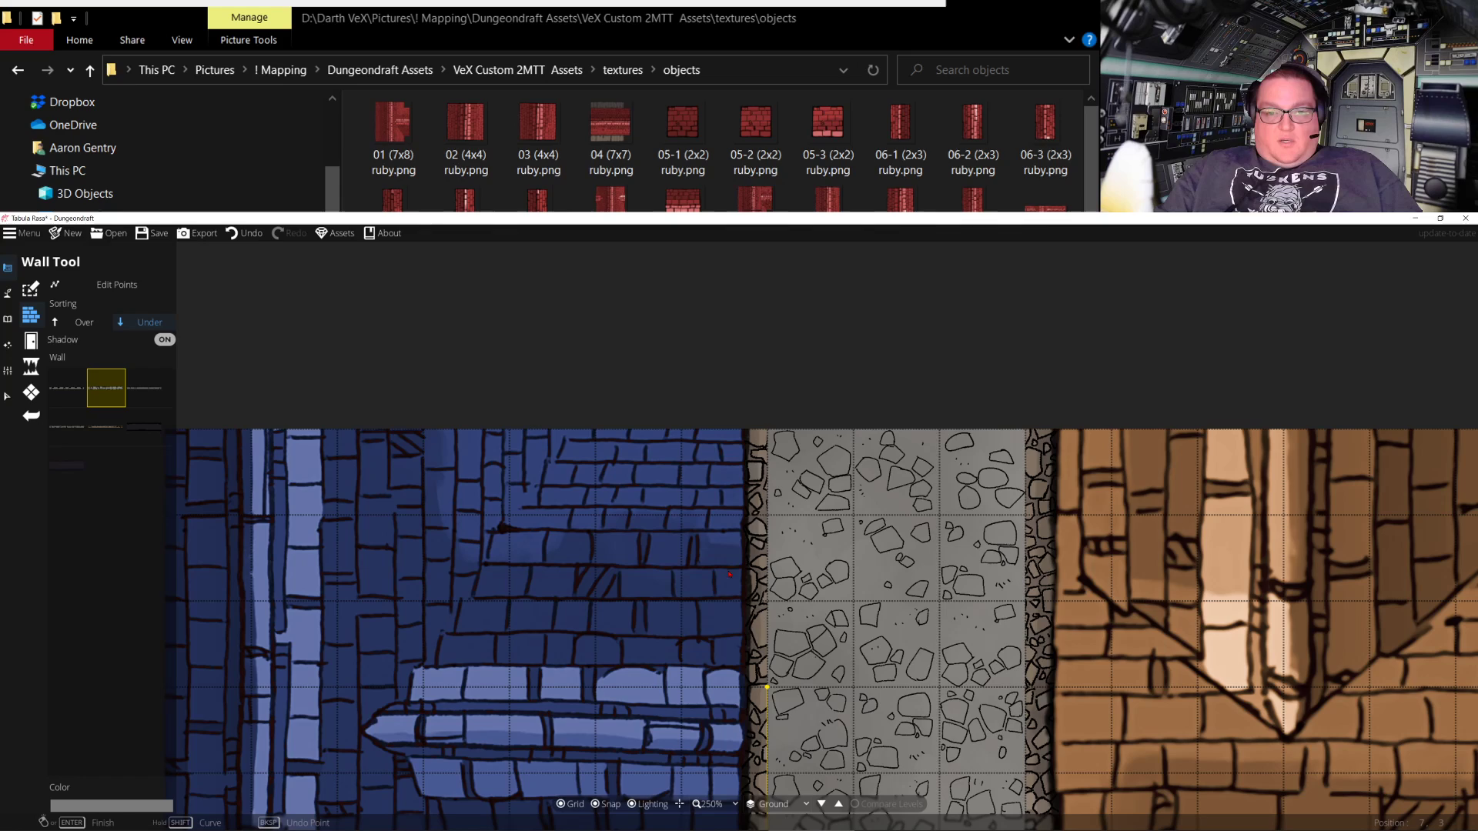
click(767, 430)
drag(805, 693, 646, 231)
drag(568, 584, 934, 522)
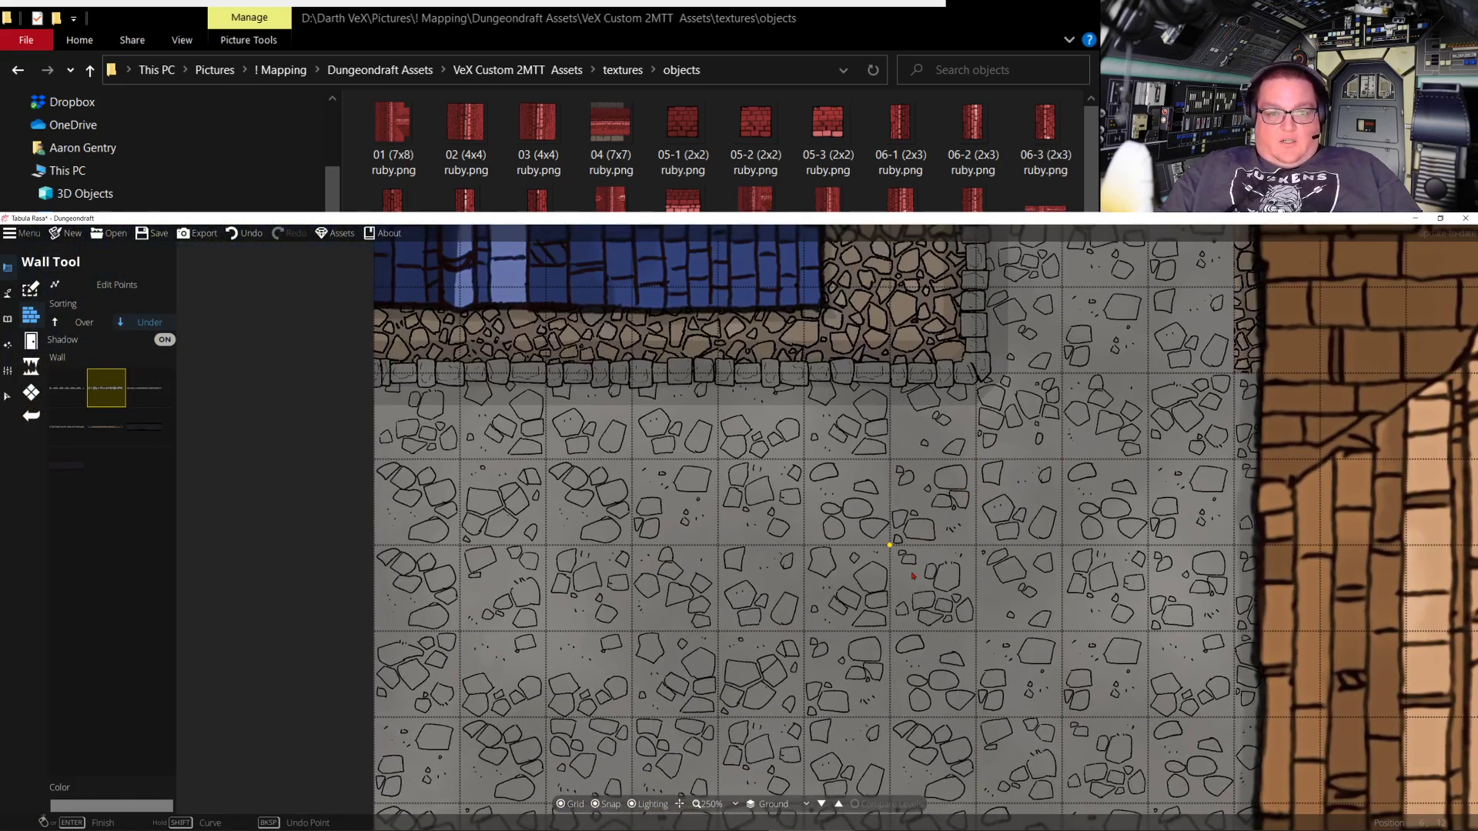
drag(992, 582, 894, 686)
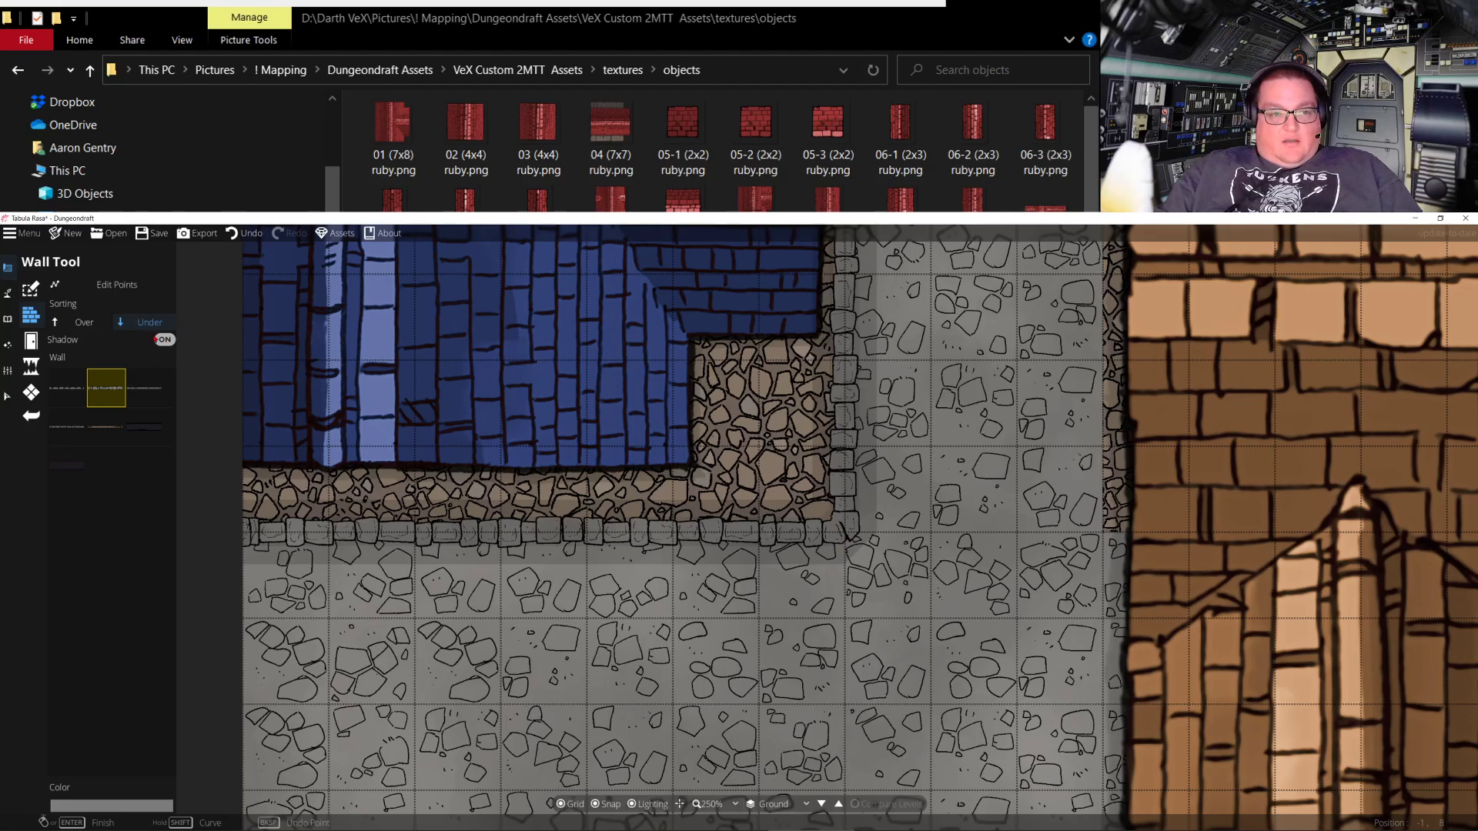
Undo the shadowed stone wall around the blue roof
click(162, 340)
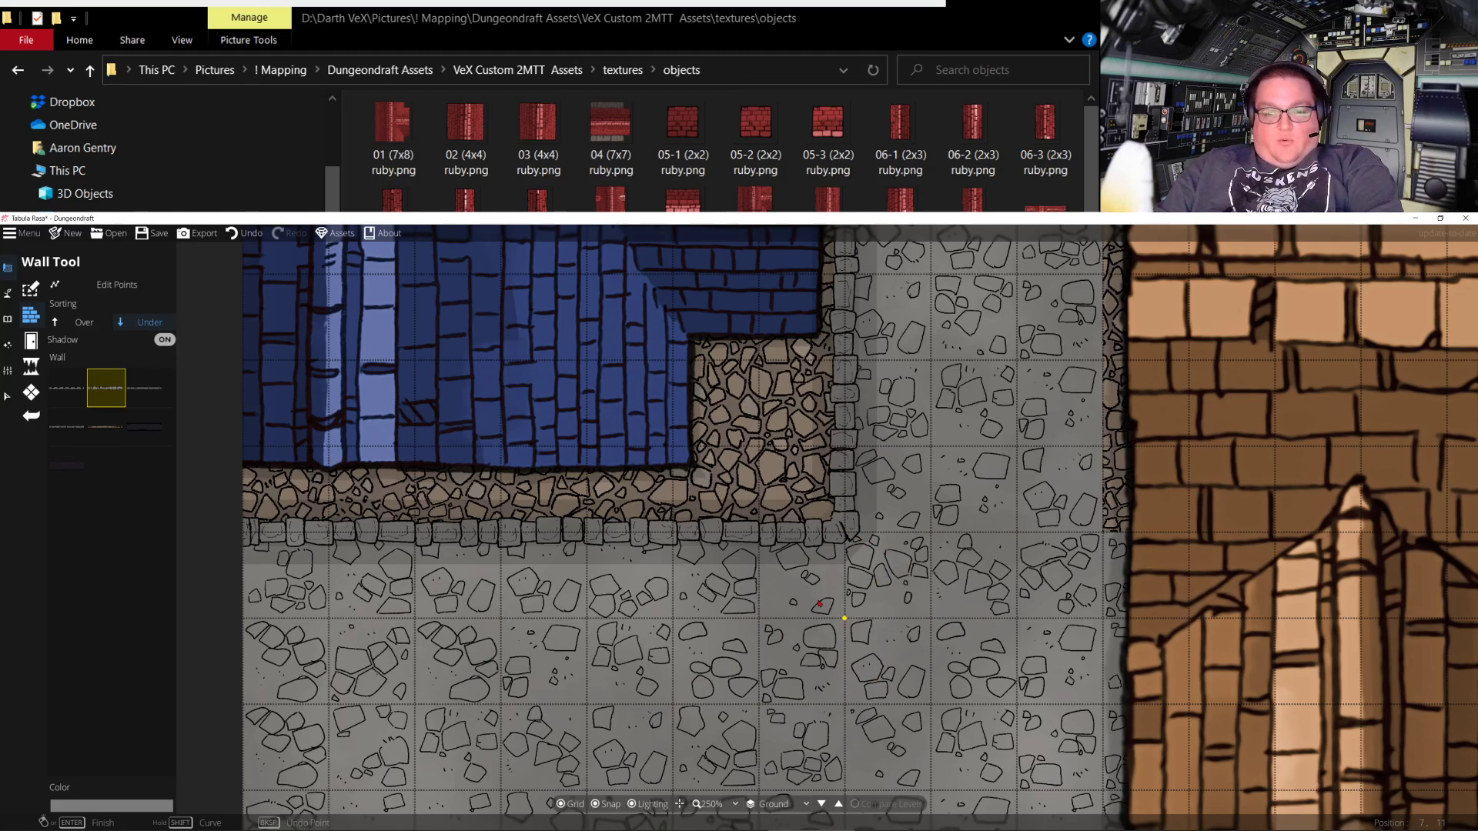
scroll(819, 604, up, 2)
scroll(844, 608, down, 2)
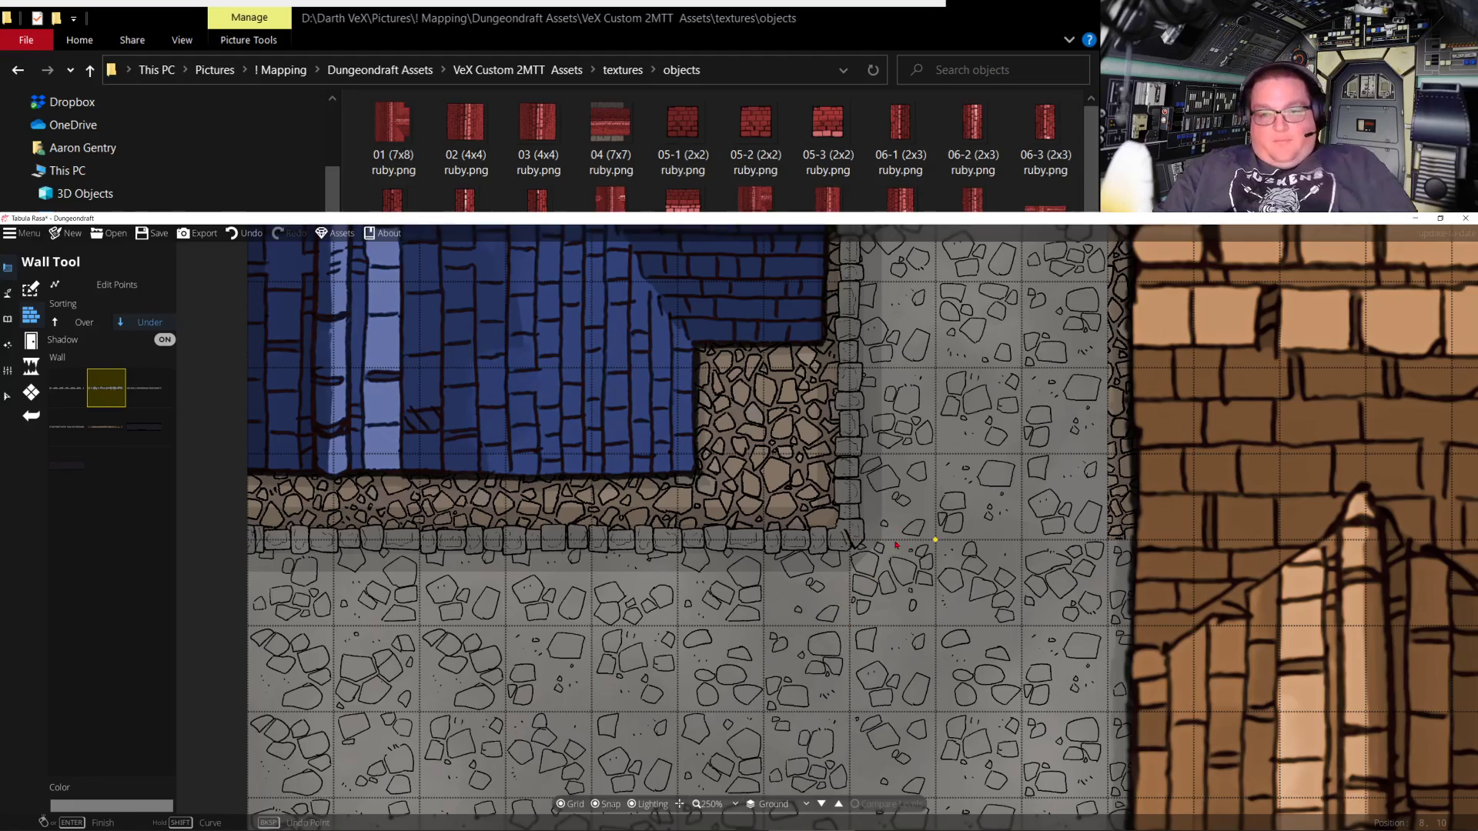
drag(943, 505, 845, 827)
drag(868, 477, 820, 579)
key(ctrl+z)
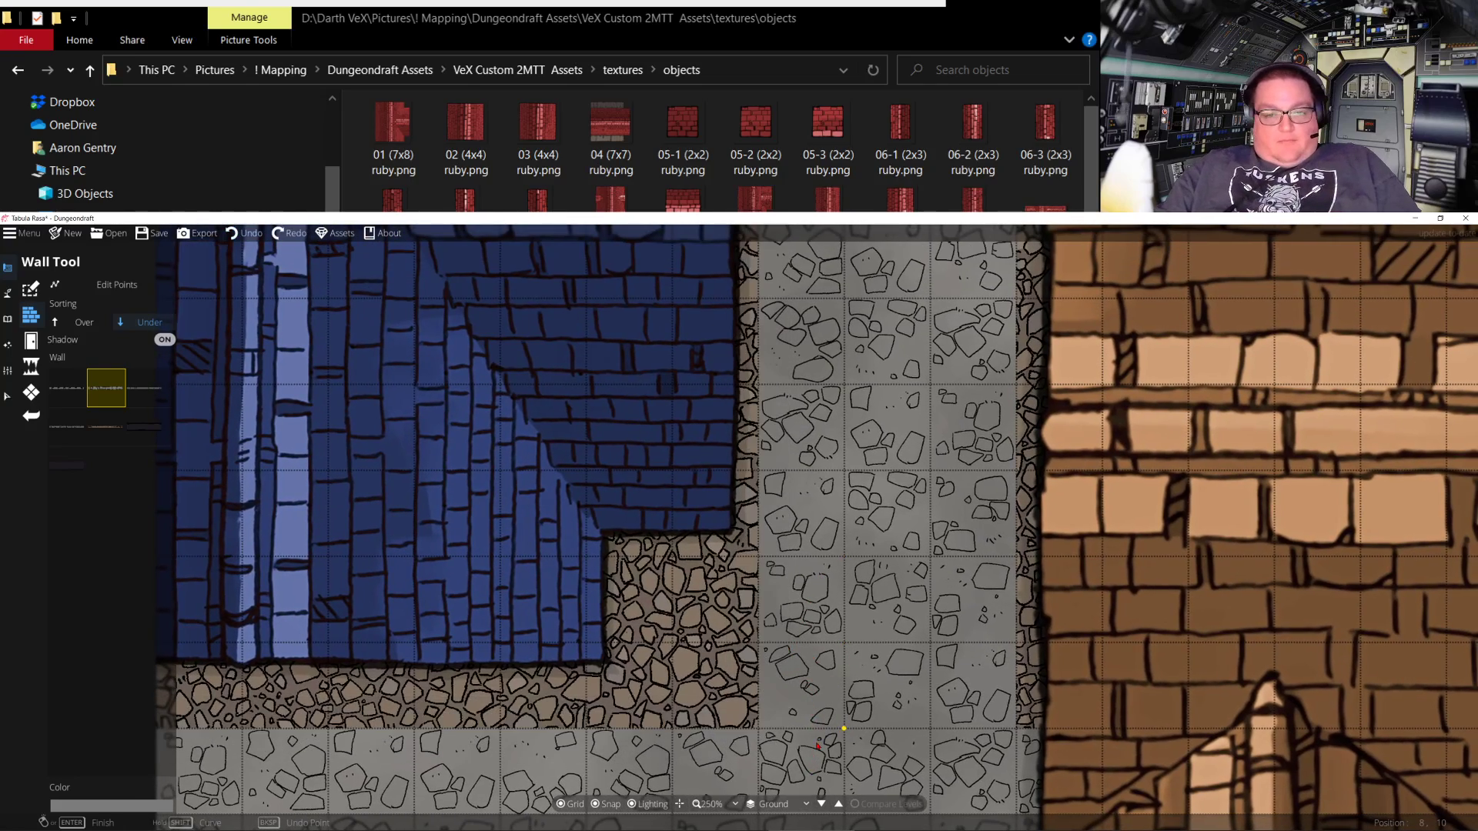
Turn off the wall shadow and draw the stone wall along the blue roof's gravel border, from the map's left edge to its top edge
drag(818, 745, 914, 576)
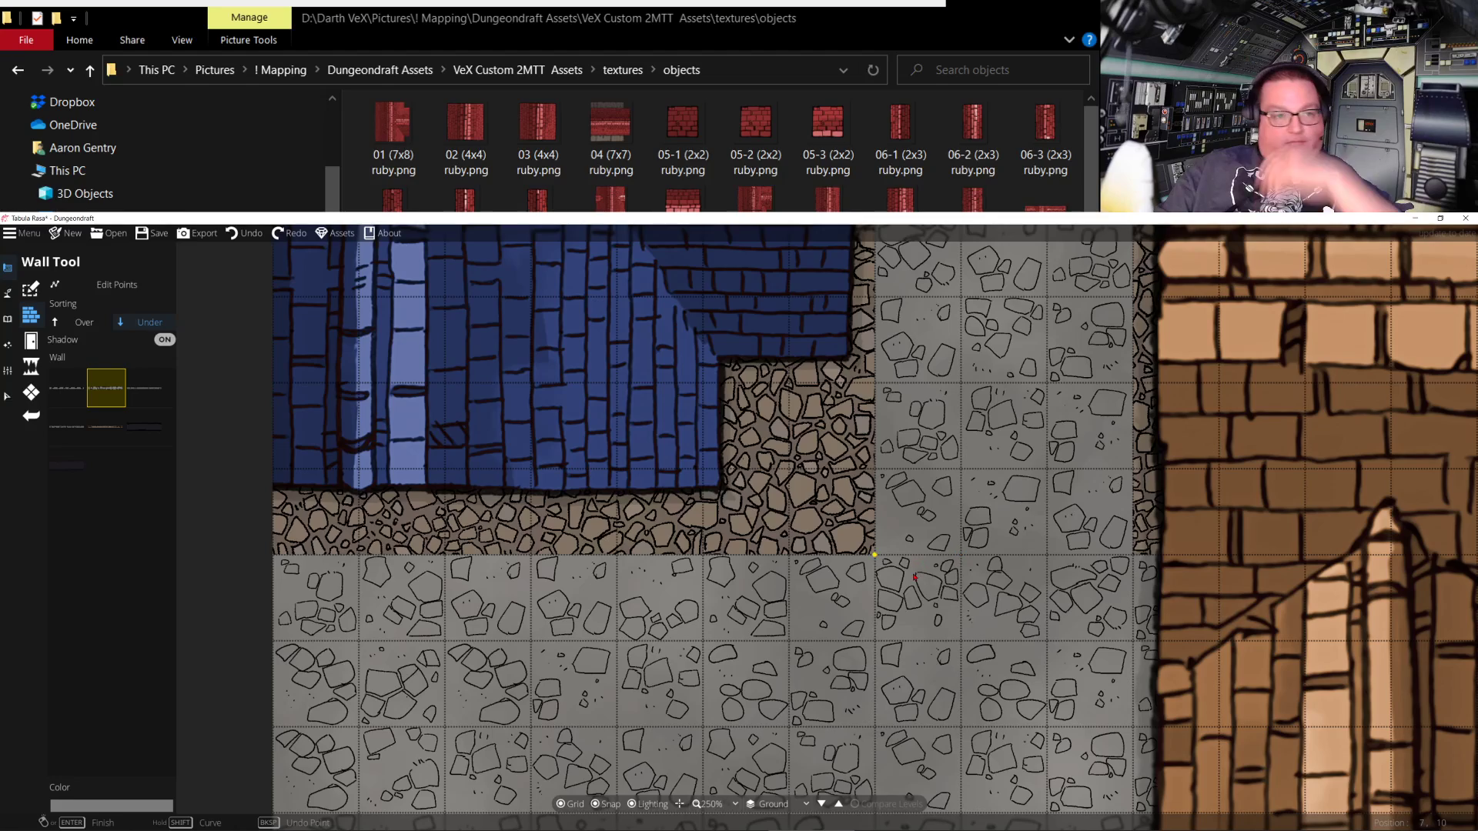
drag(586, 532, 743, 703)
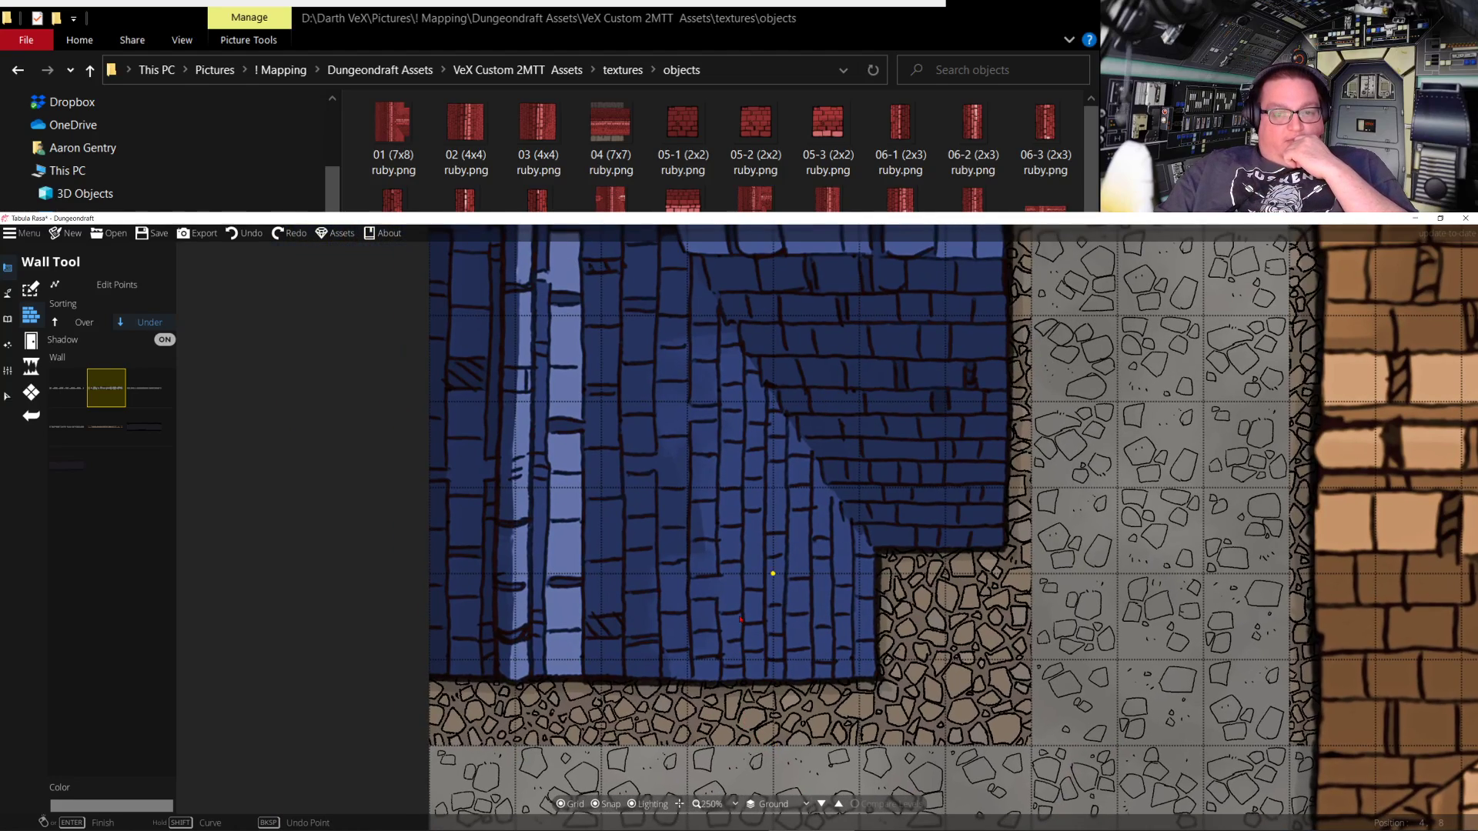
drag(820, 661, 747, 424)
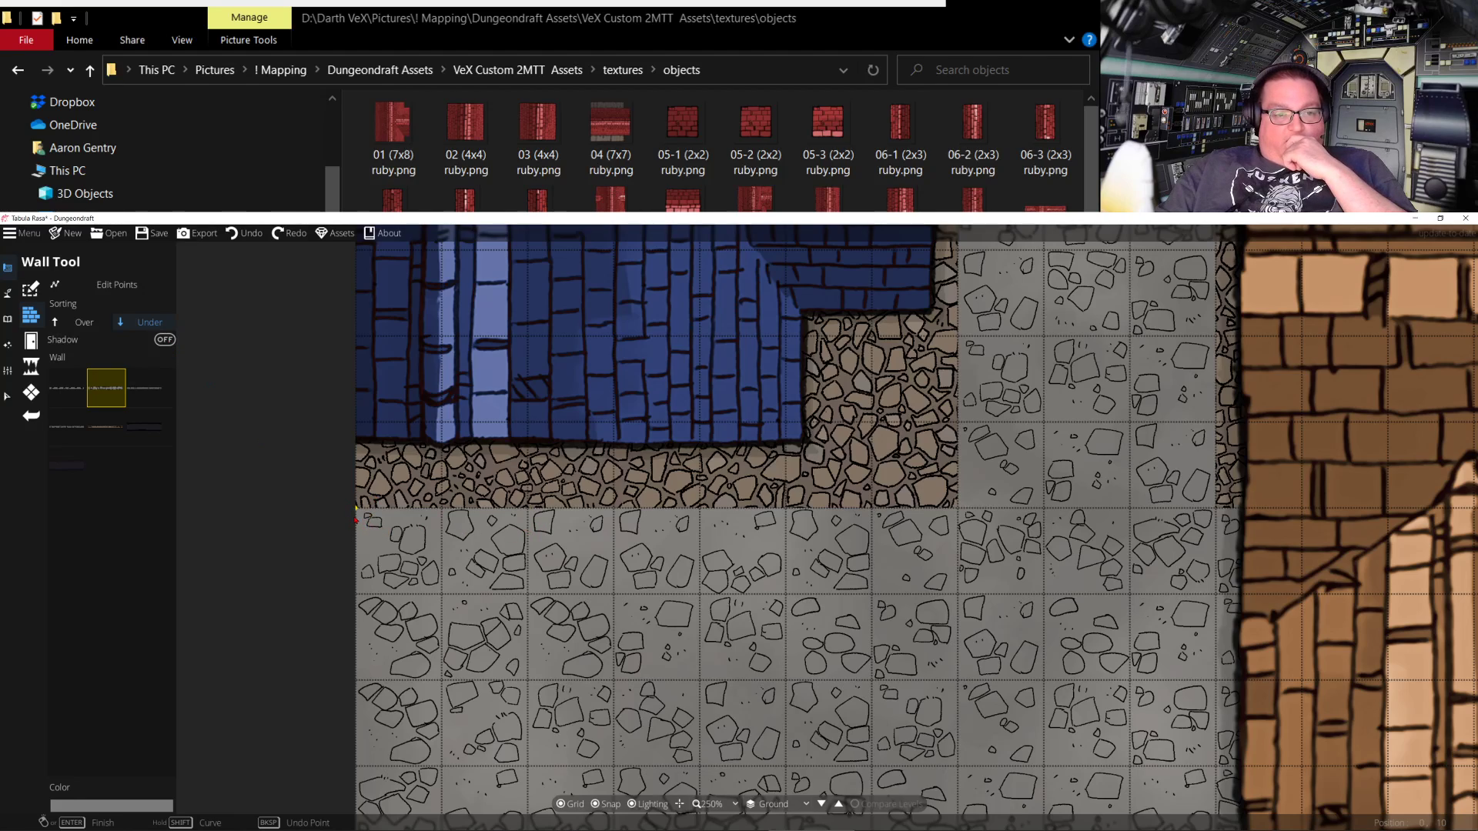
click(355, 510)
click(957, 508)
drag(1105, 370, 988, 811)
drag(925, 270, 918, 701)
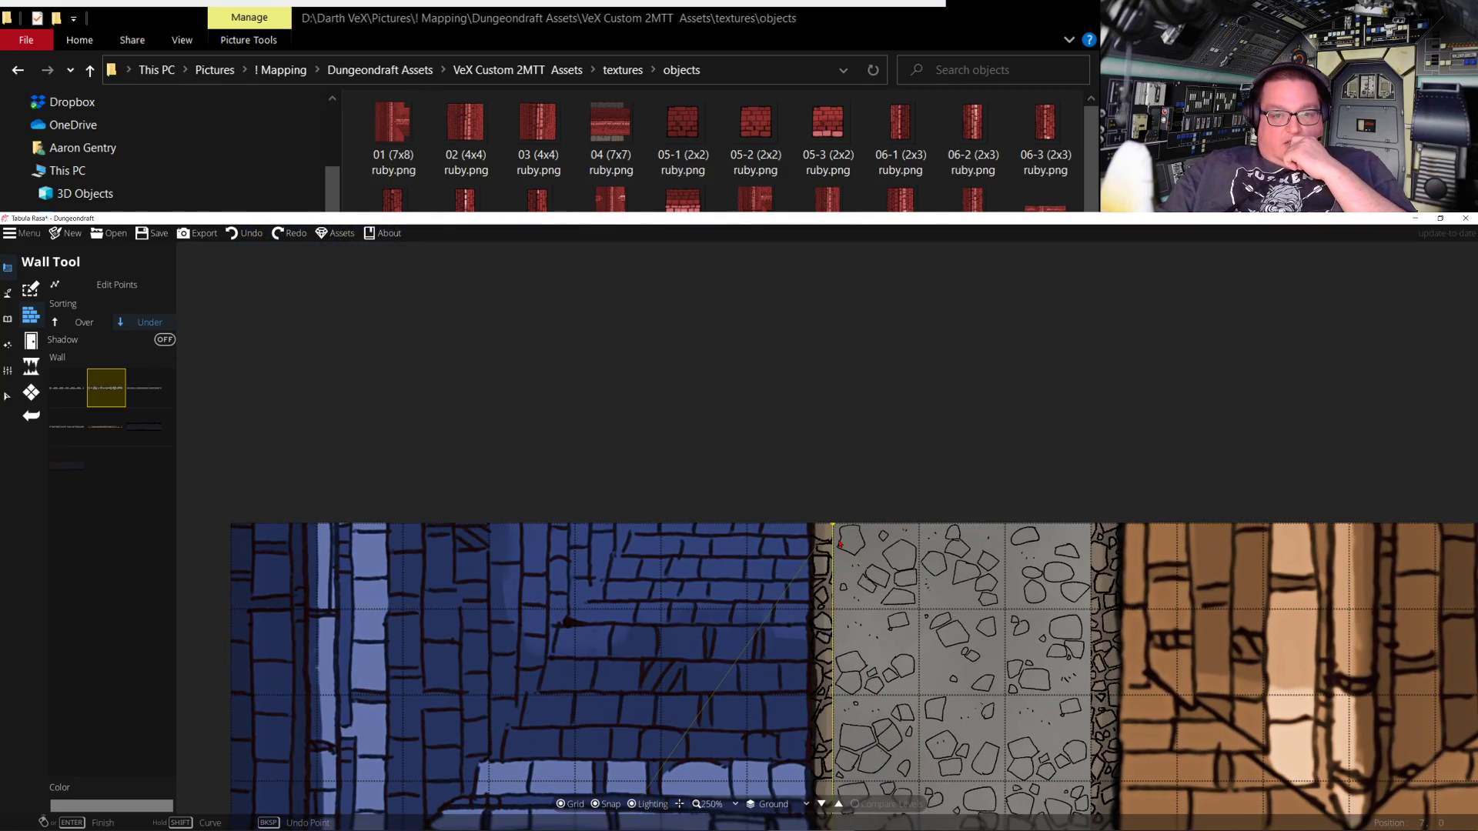
right_click(834, 496)
drag(839, 770, 770, 262)
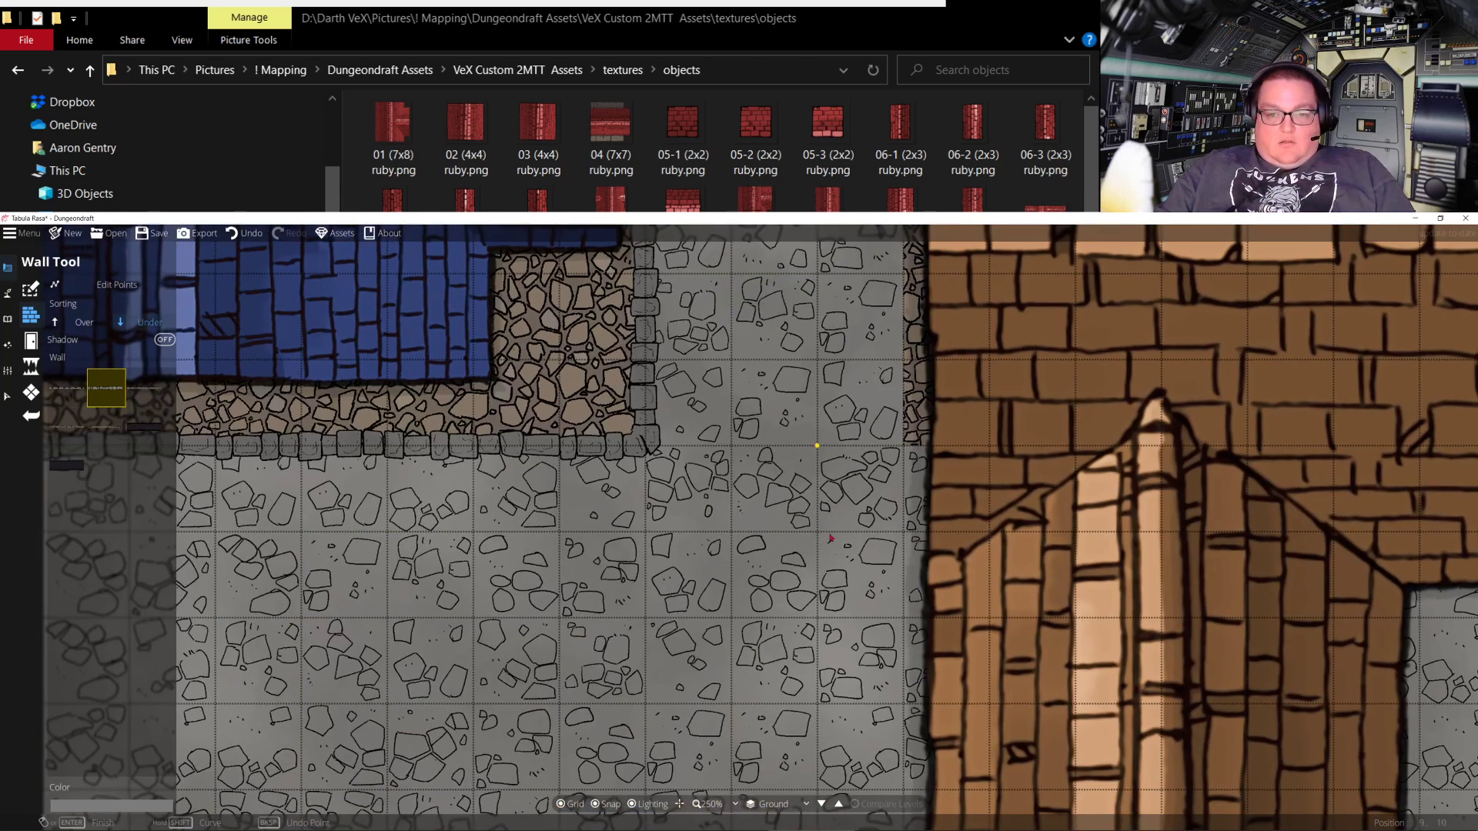
drag(677, 533, 976, 739)
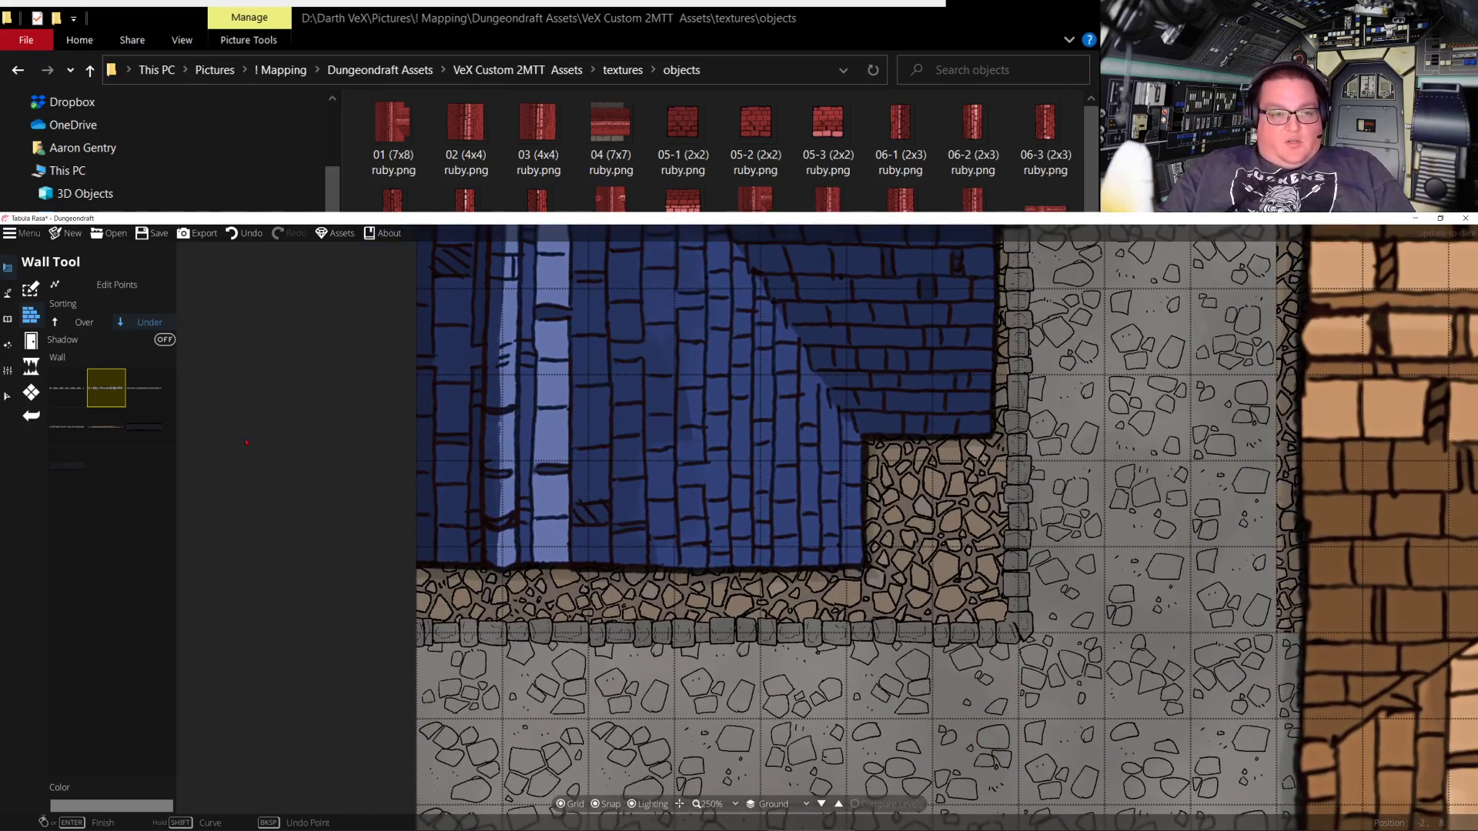
click(8, 319)
click(8, 345)
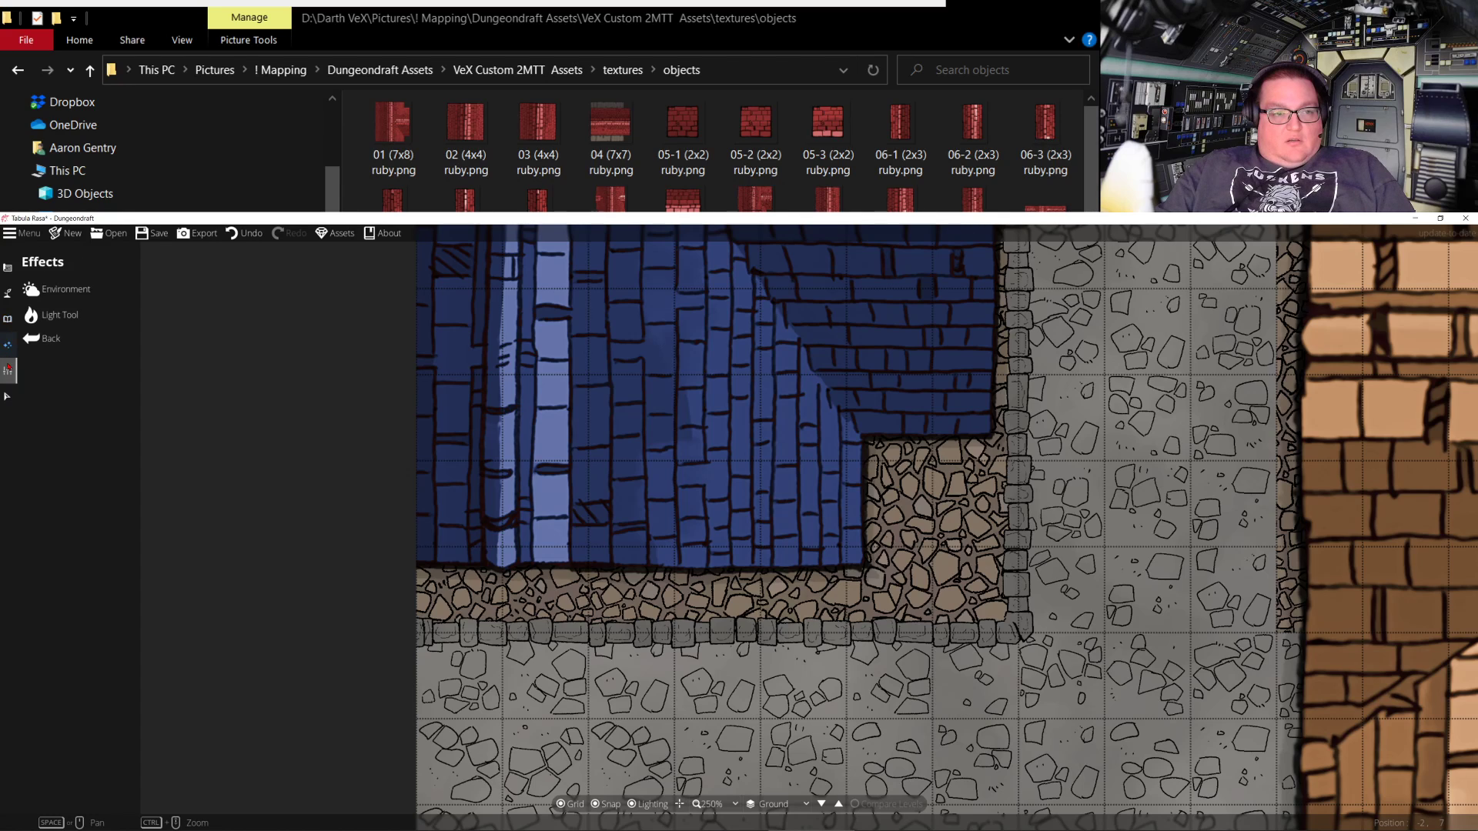
click(61, 314)
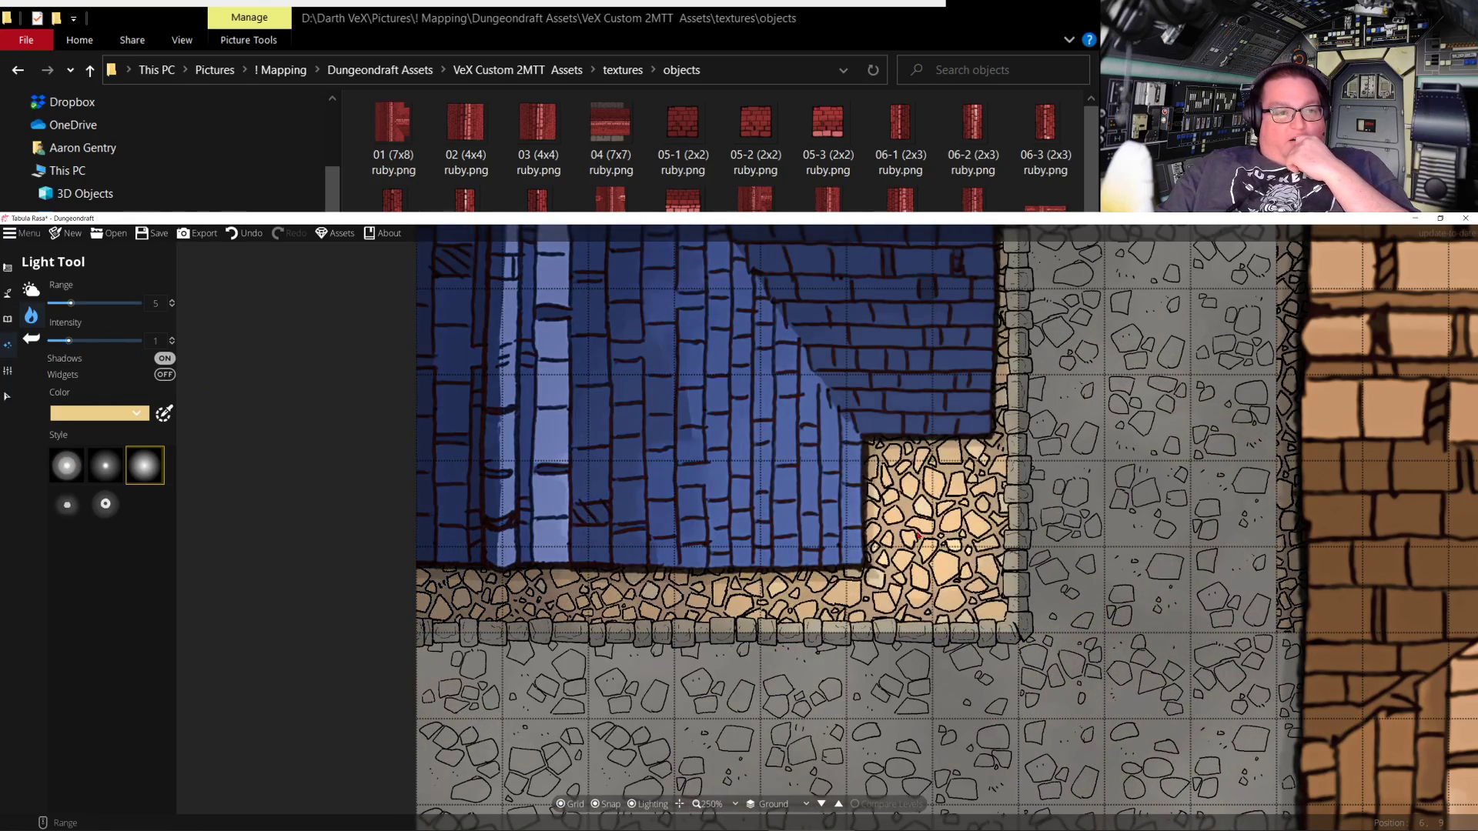
click(8, 267)
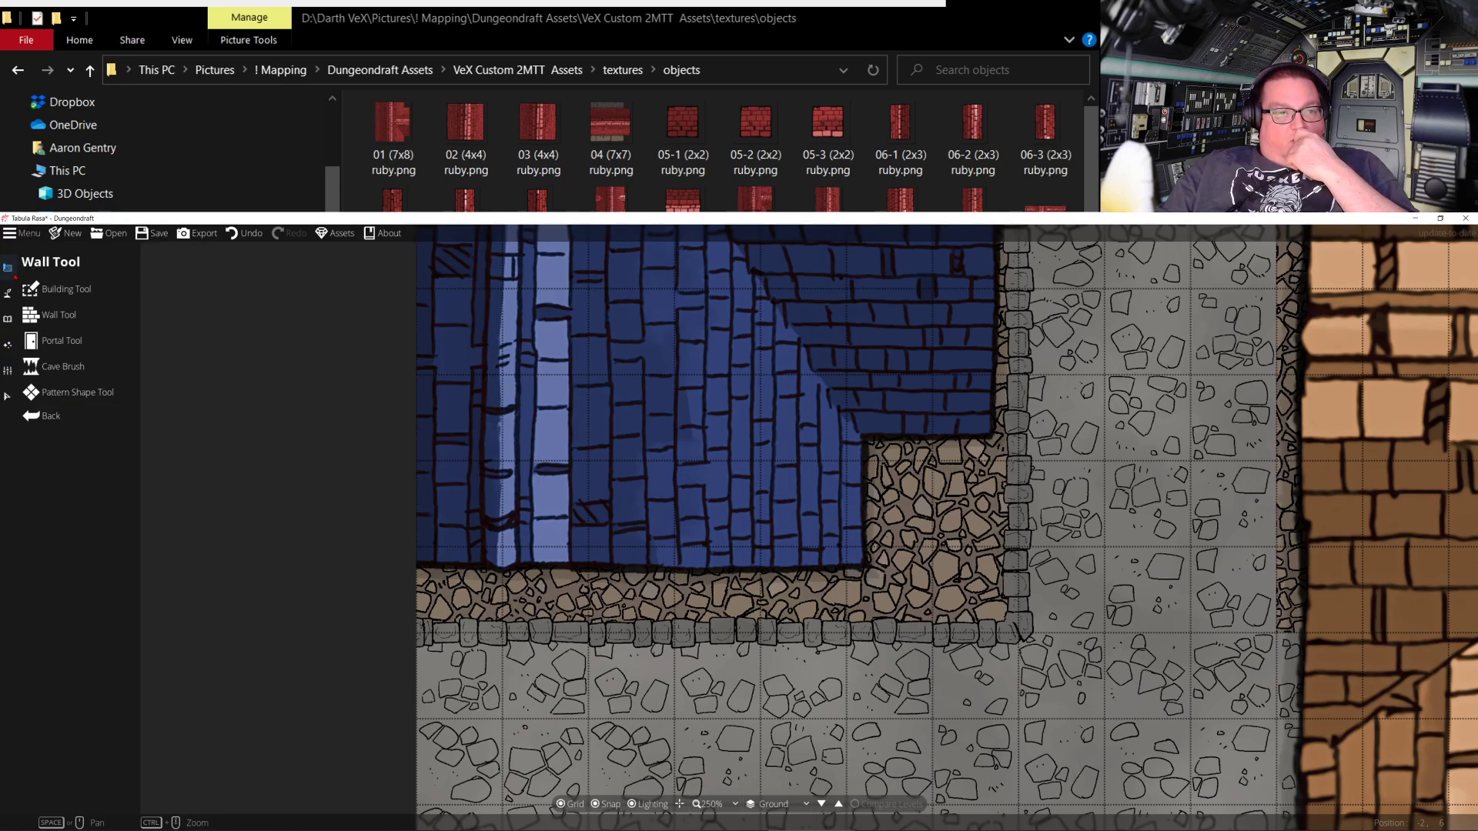
Create a new level labeled "Above Ground" without cloning a level, switching to it on creation
click(9, 371)
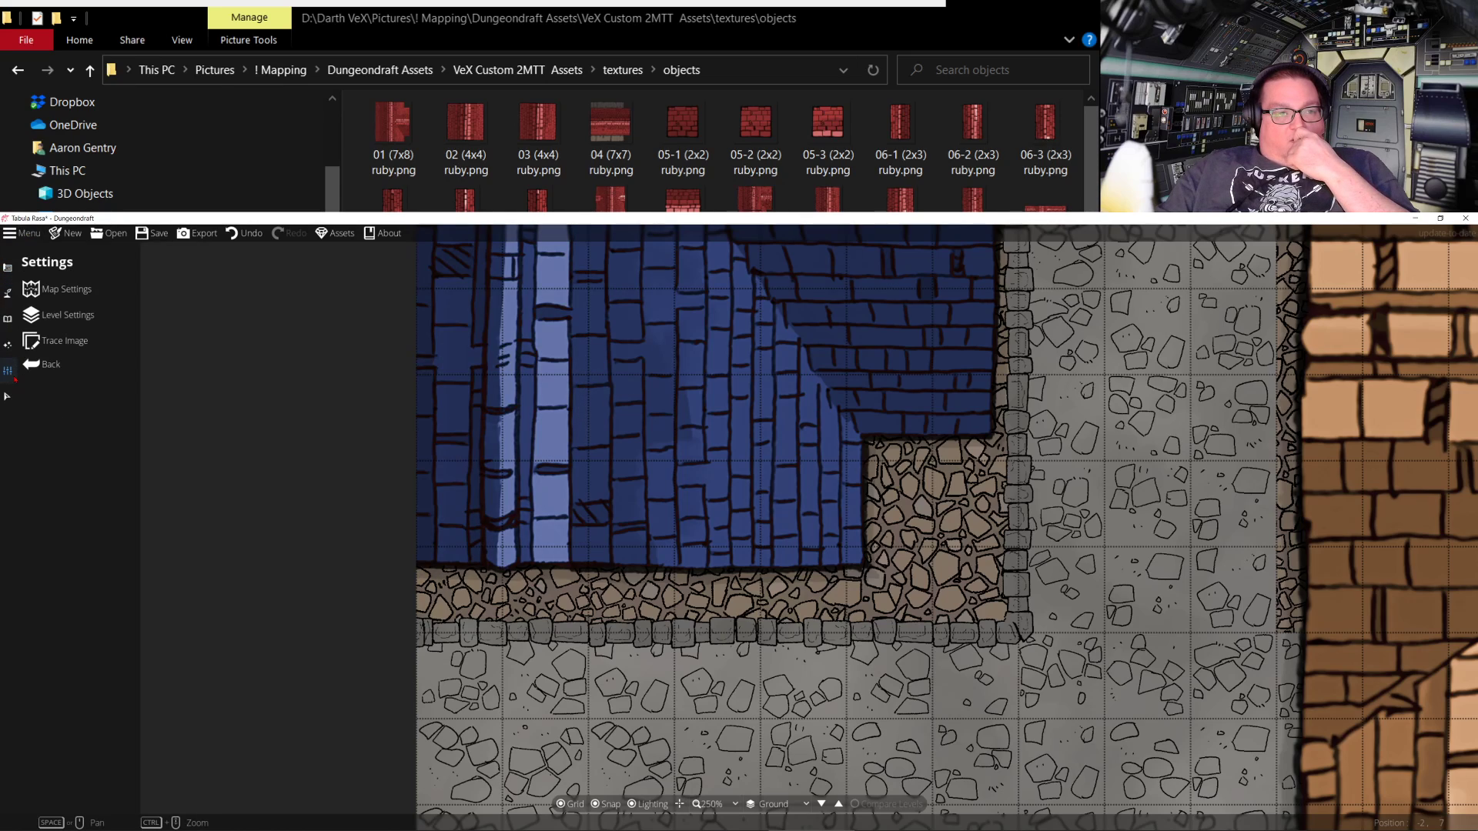
click(77, 319)
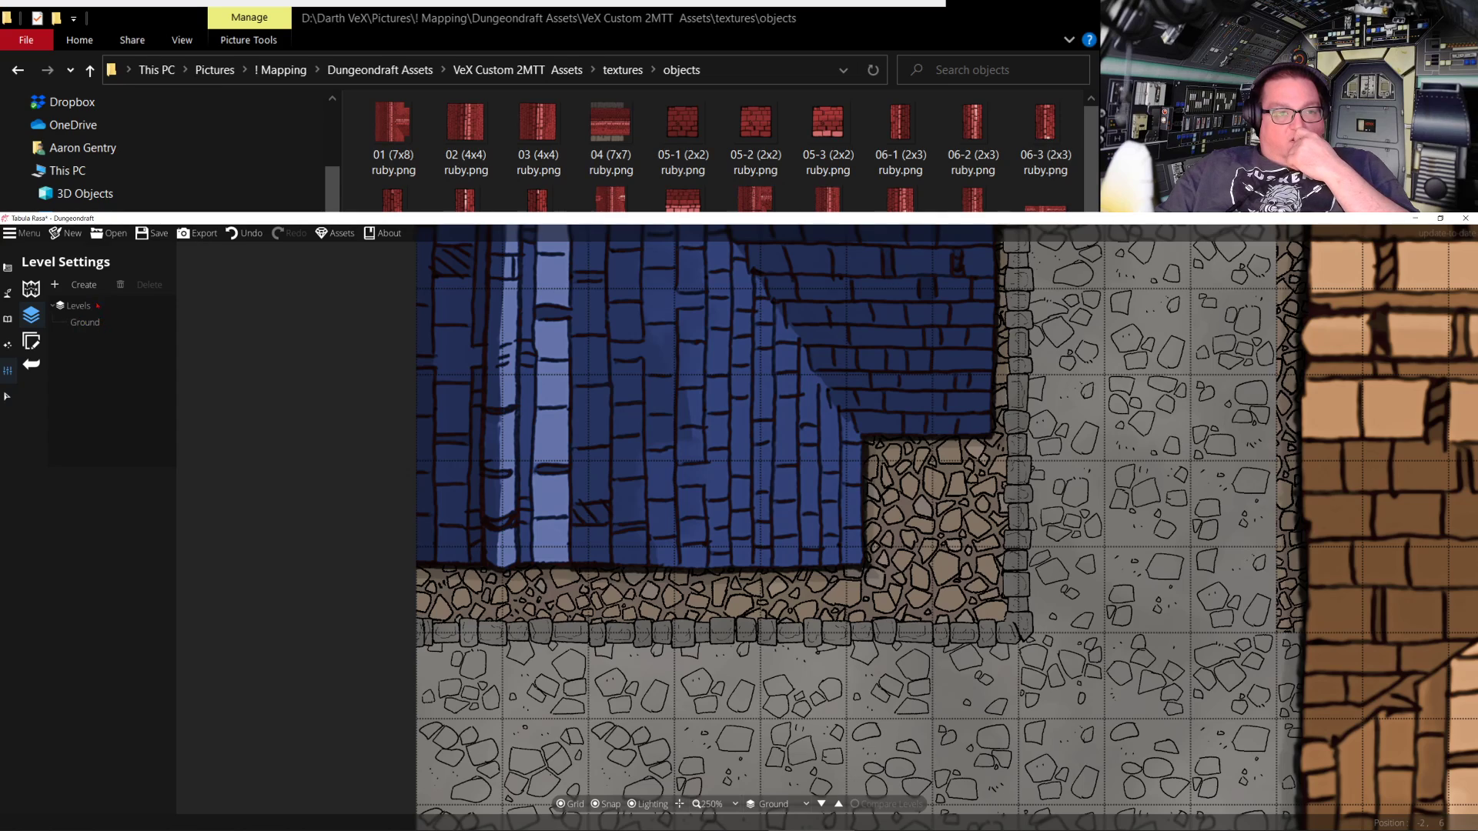
click(75, 285)
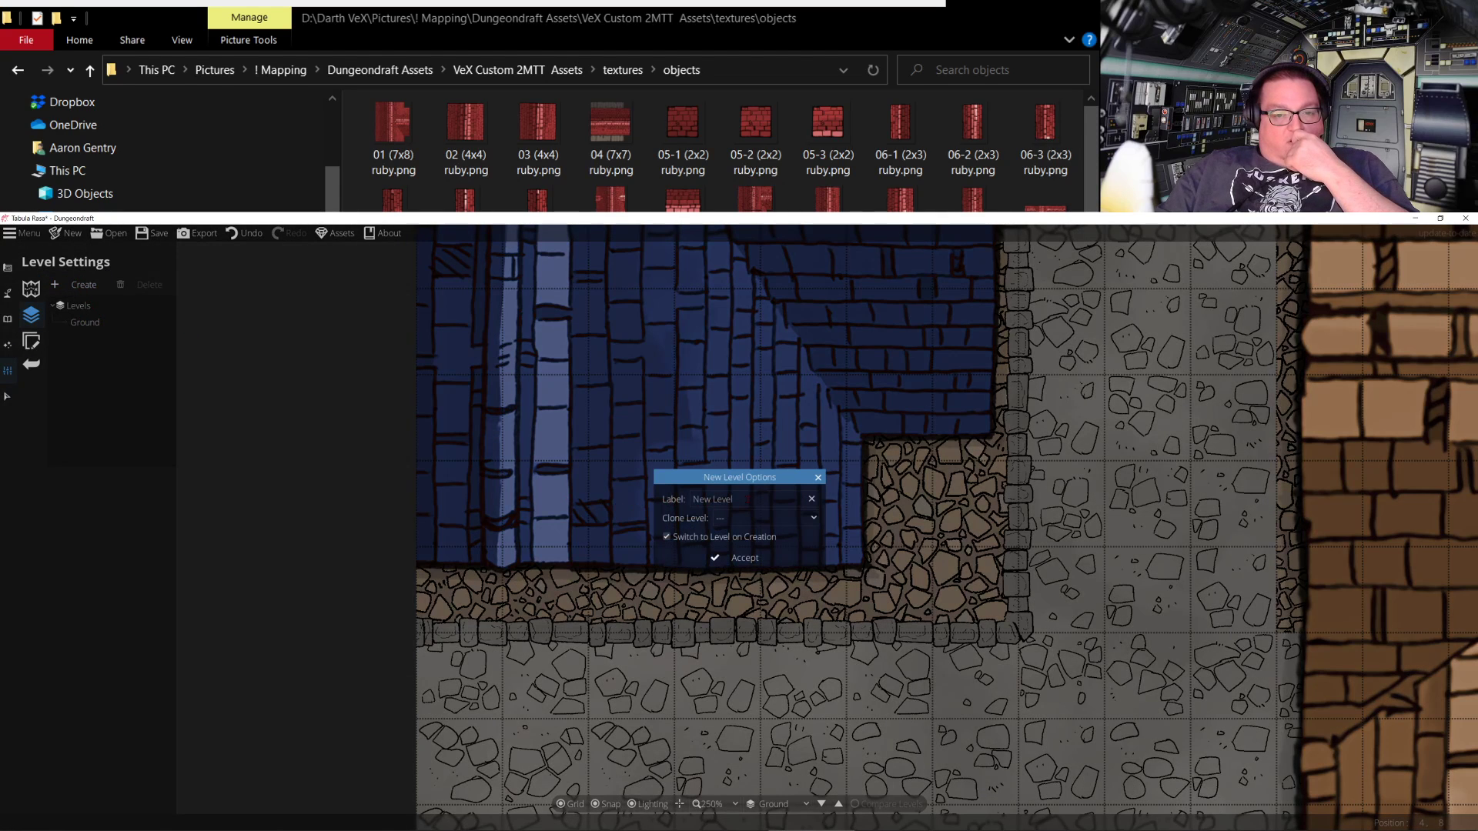
click(747, 498)
key(ctrl+a)
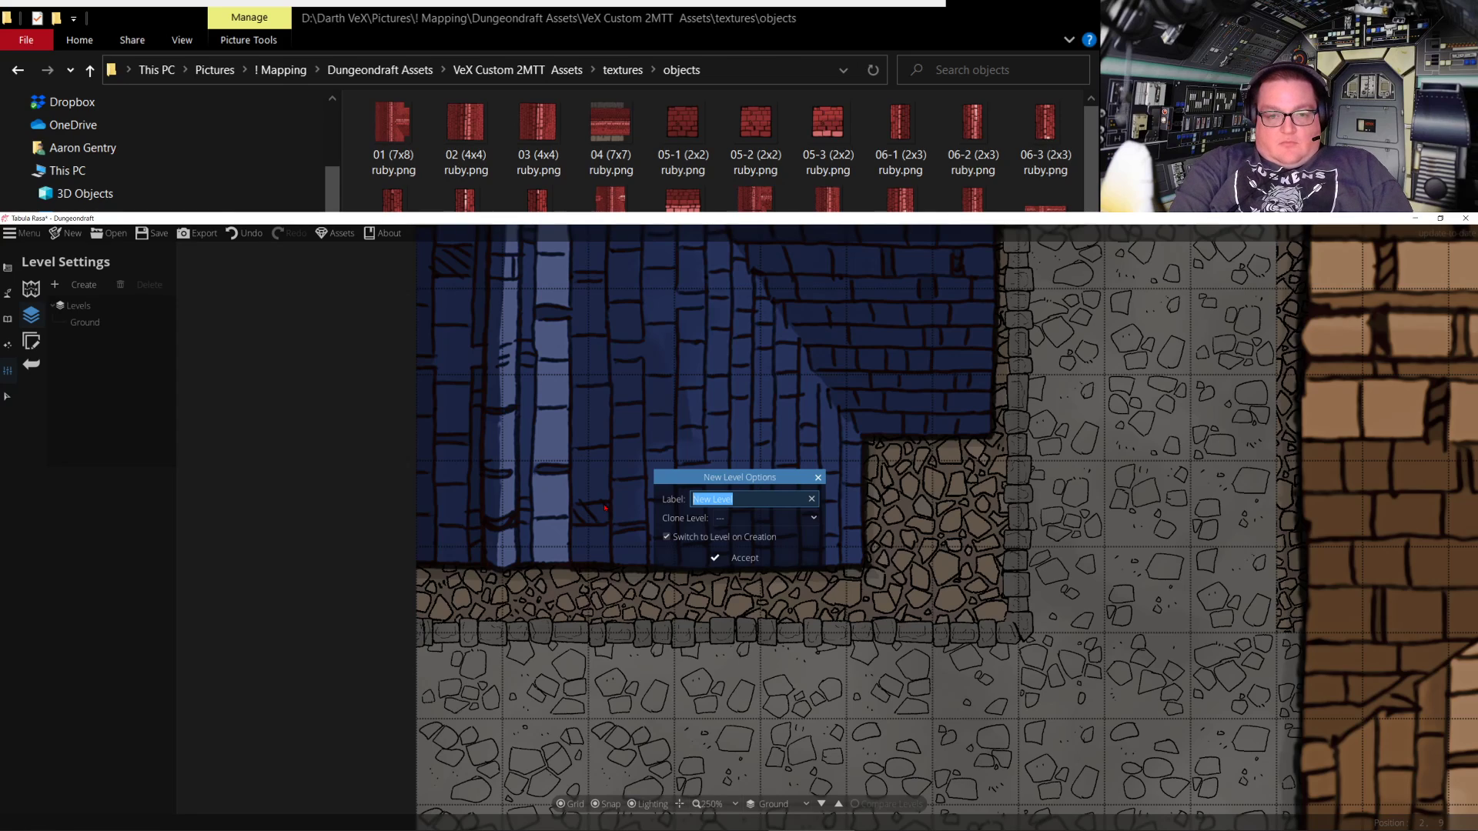
text(Above)
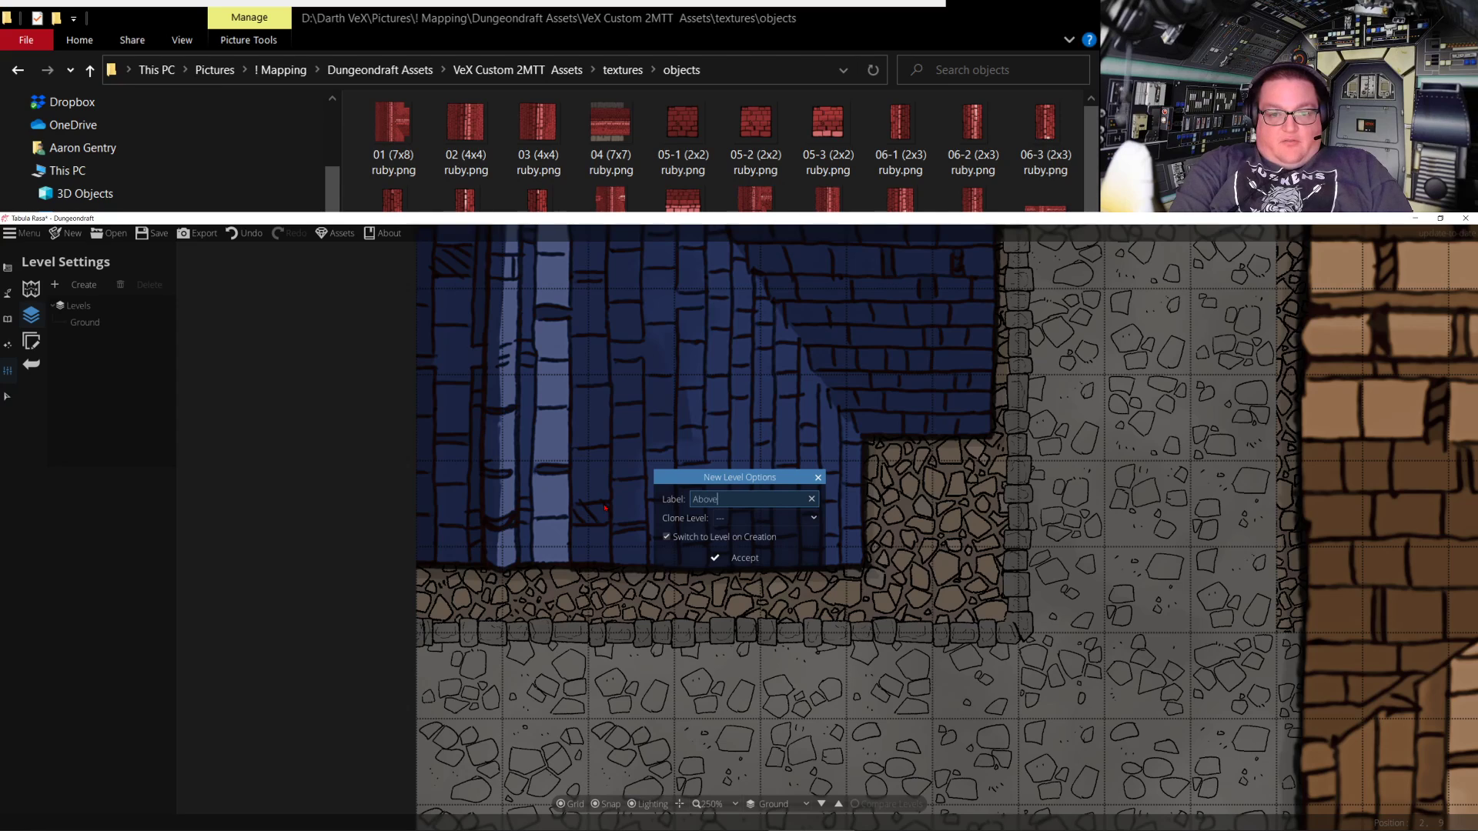
text( Ground)
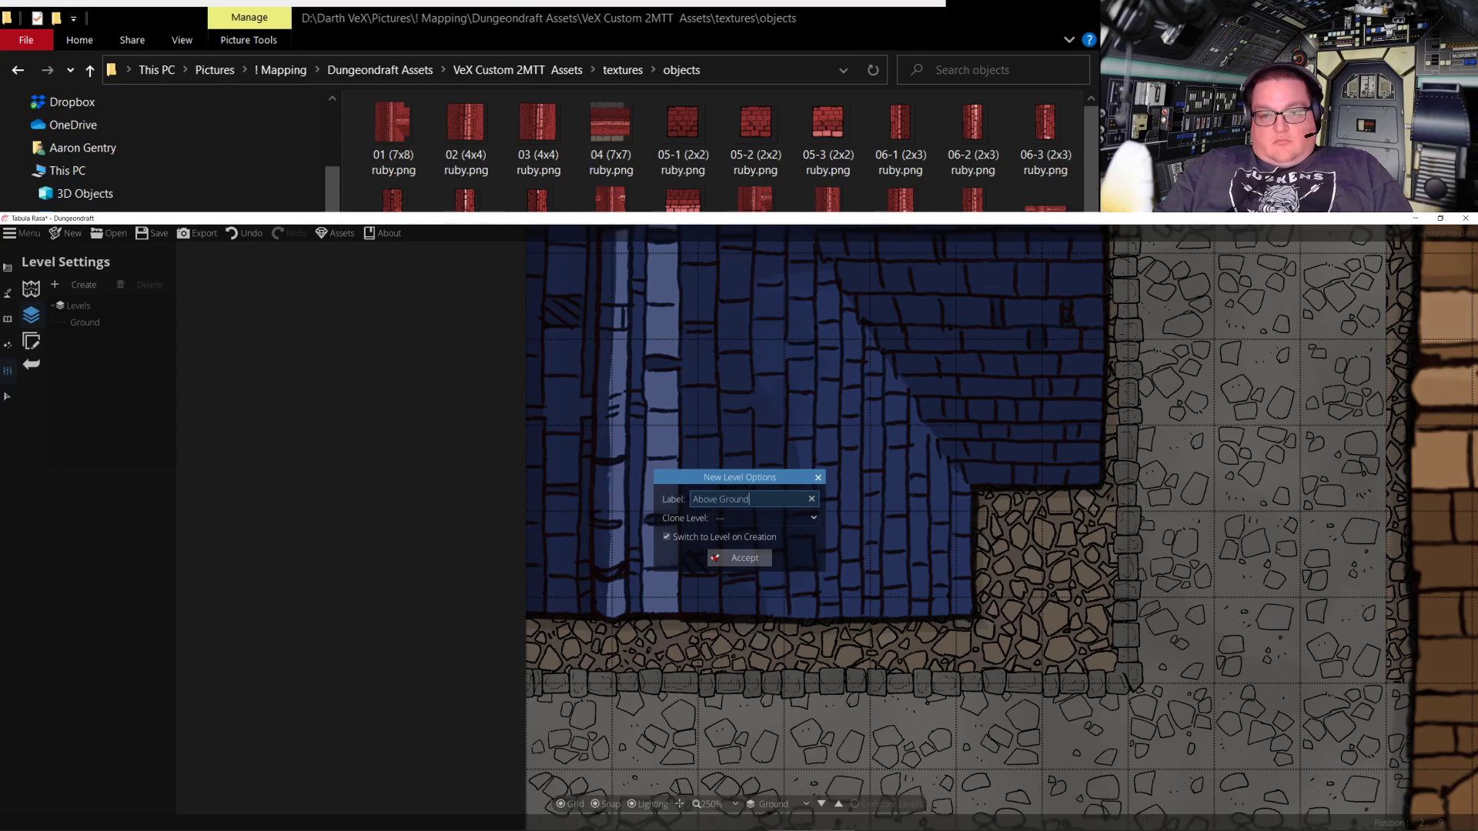
click(715, 558)
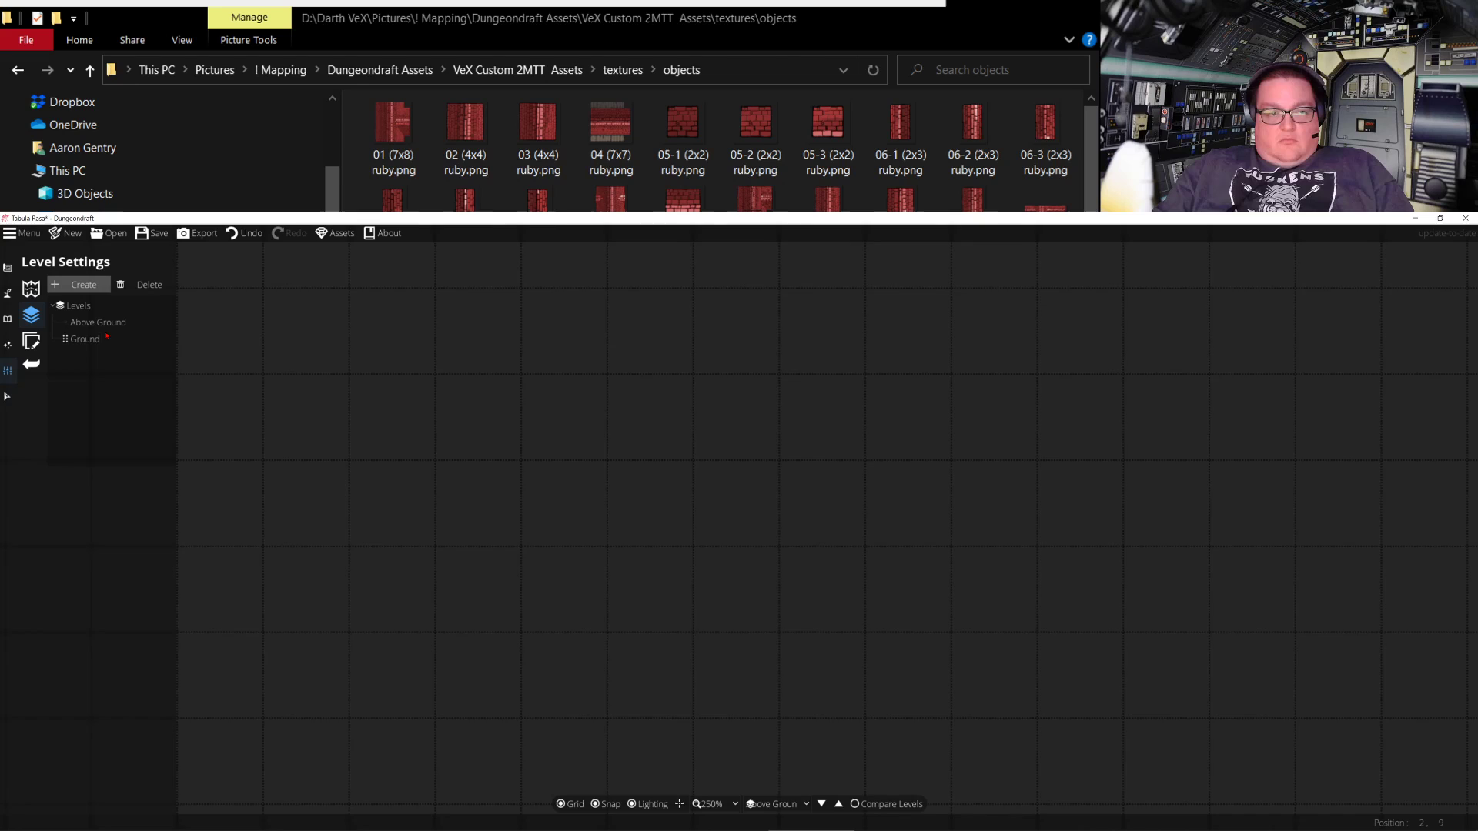
double_click(90, 339)
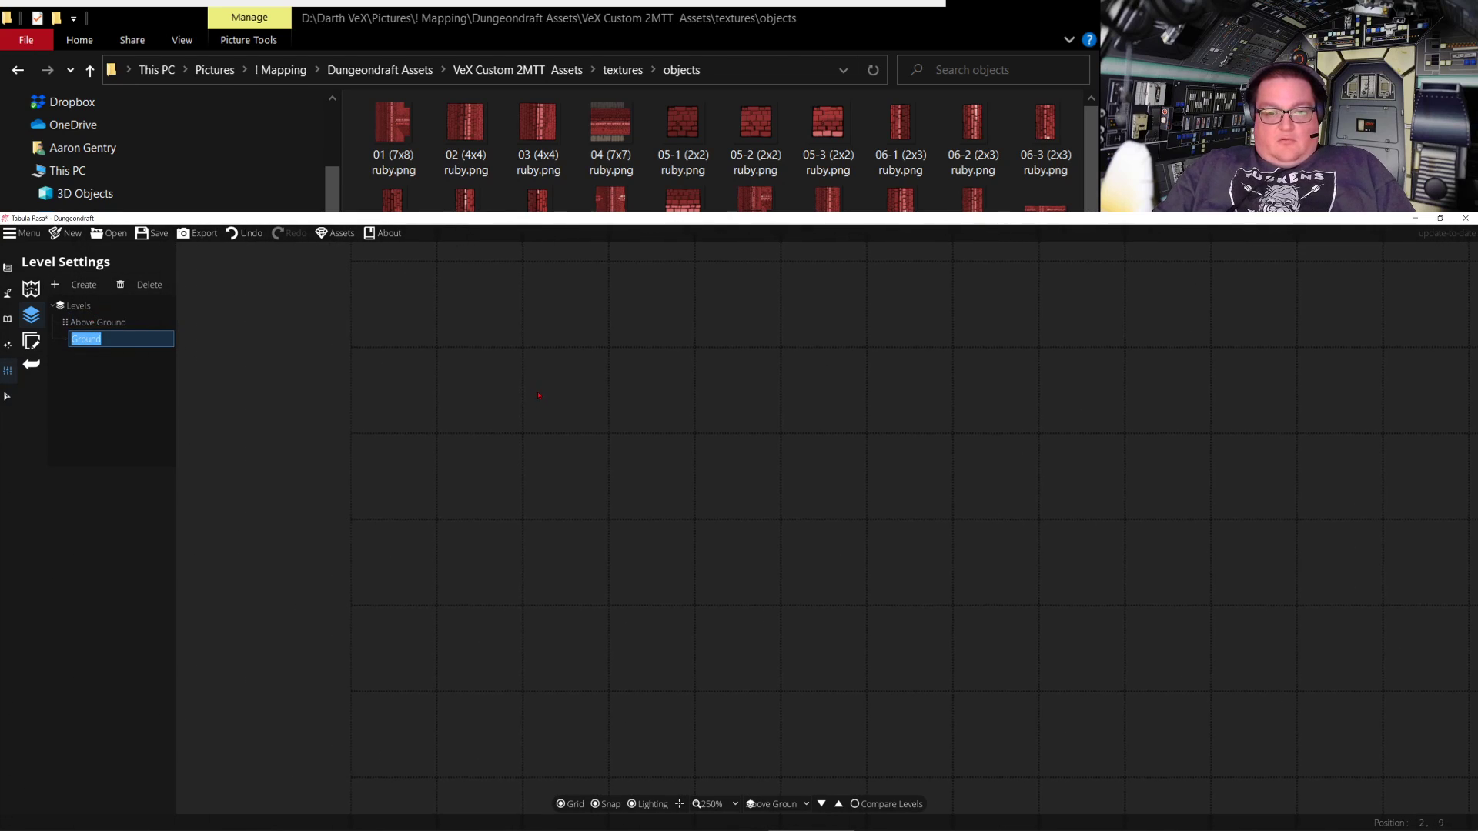
key(Return)
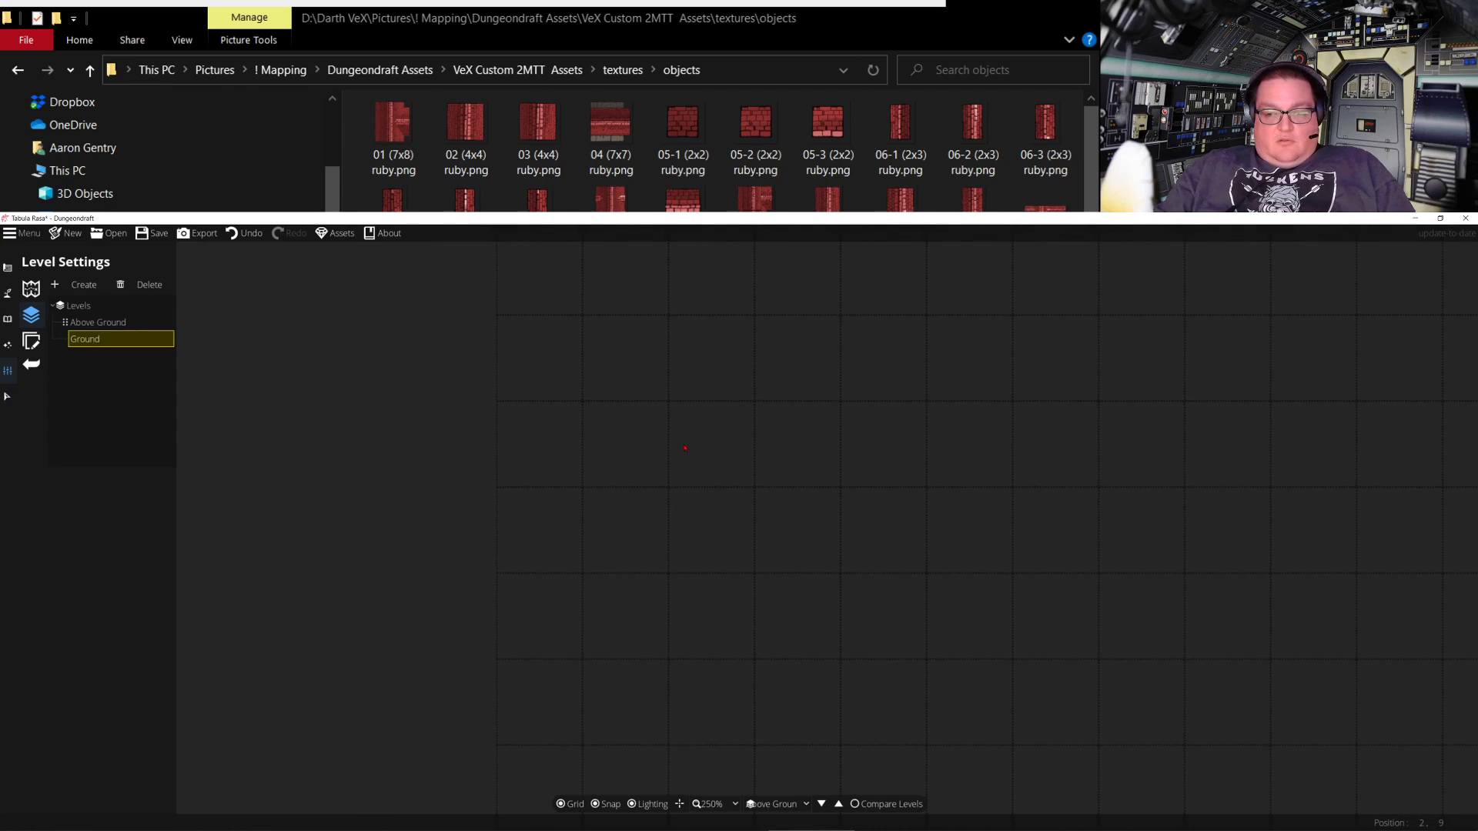
key(super)
key(super)
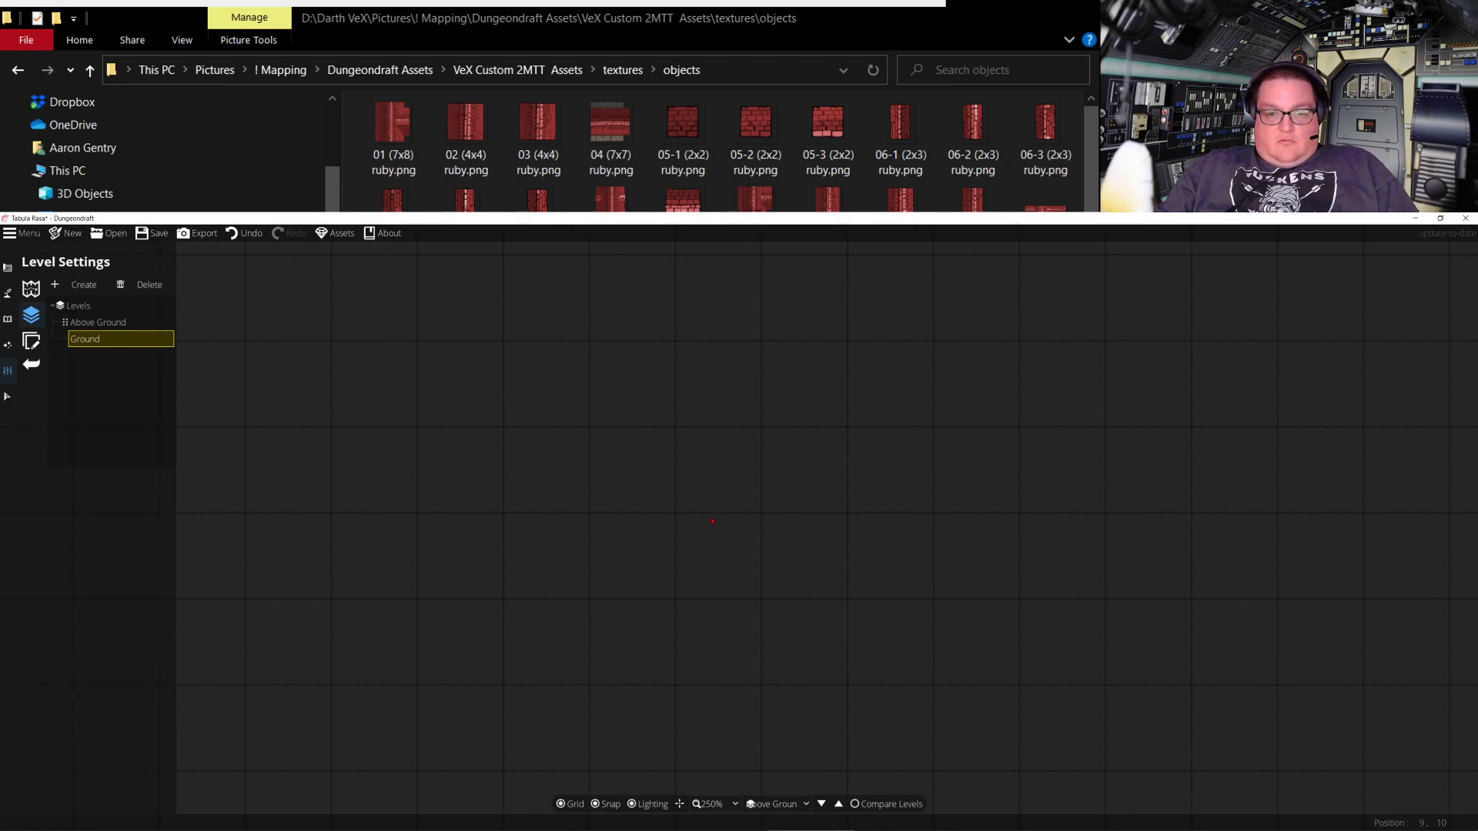
Switch the map back and forth between the Above Ground and Ground levels, ending on Ground
click(773, 803)
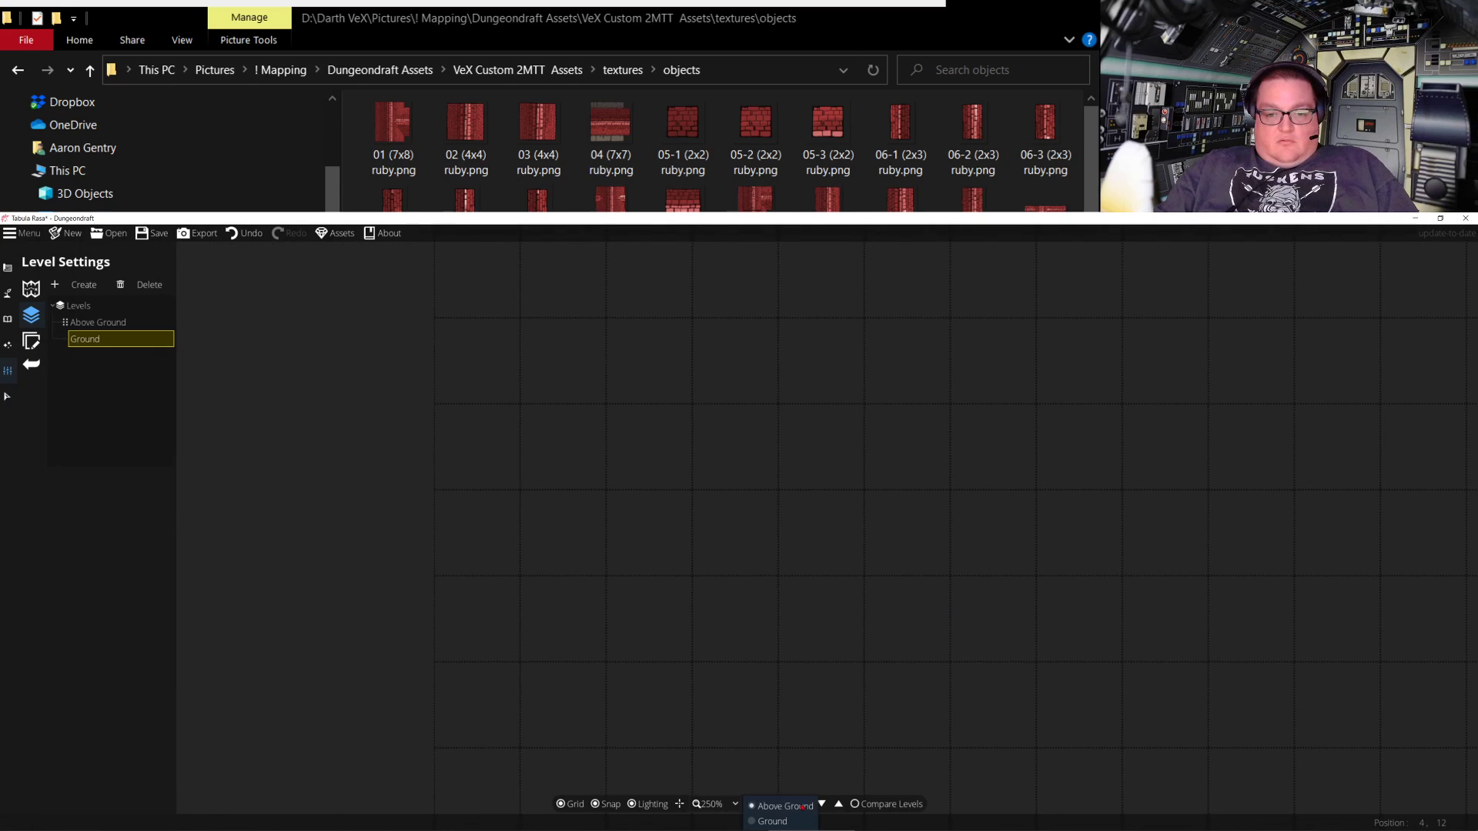
click(768, 824)
click(777, 806)
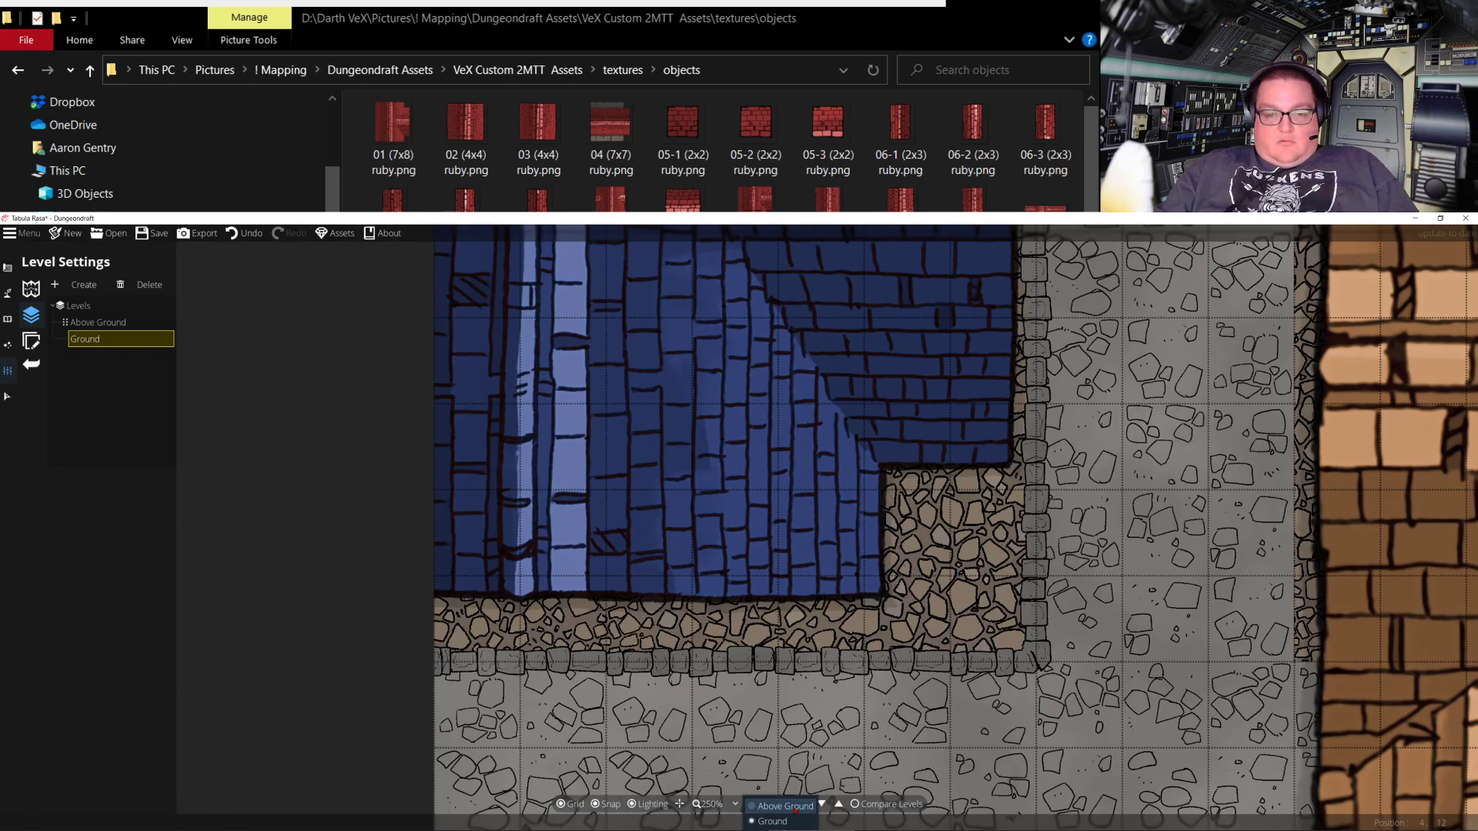
click(785, 814)
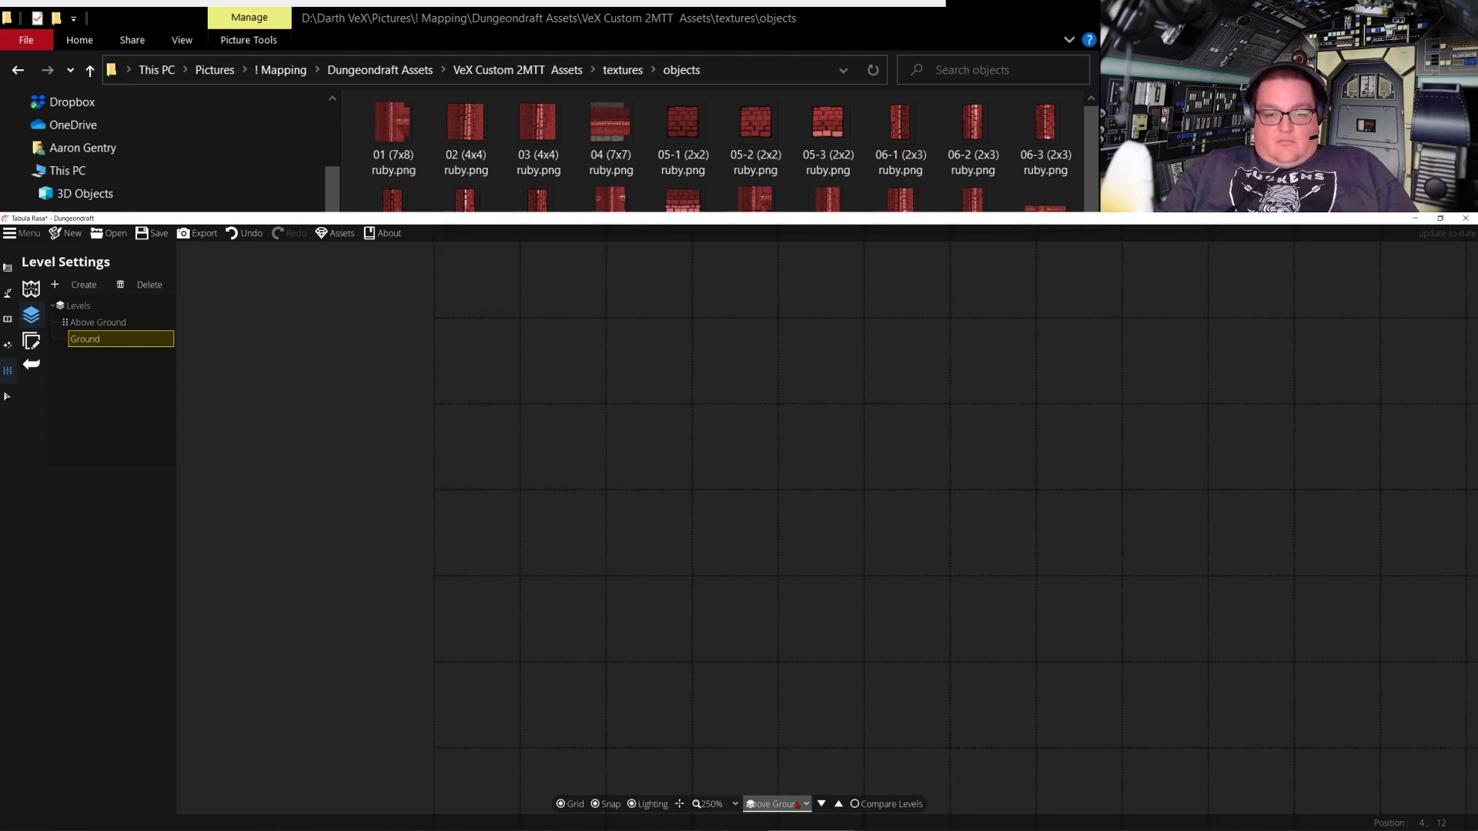
click(797, 805)
click(781, 822)
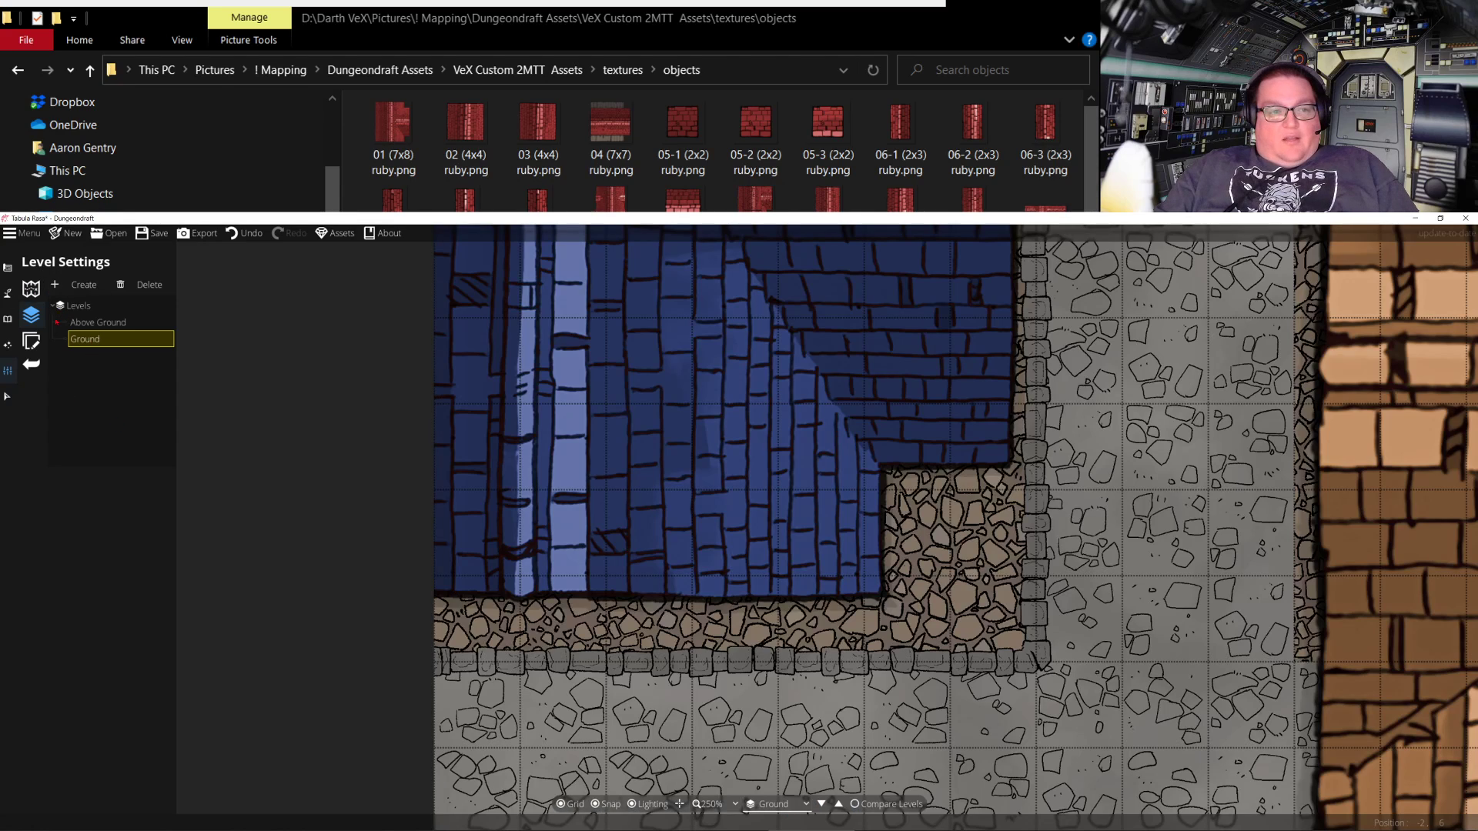
Delete the Above Ground level
double_click(100, 322)
key(Return)
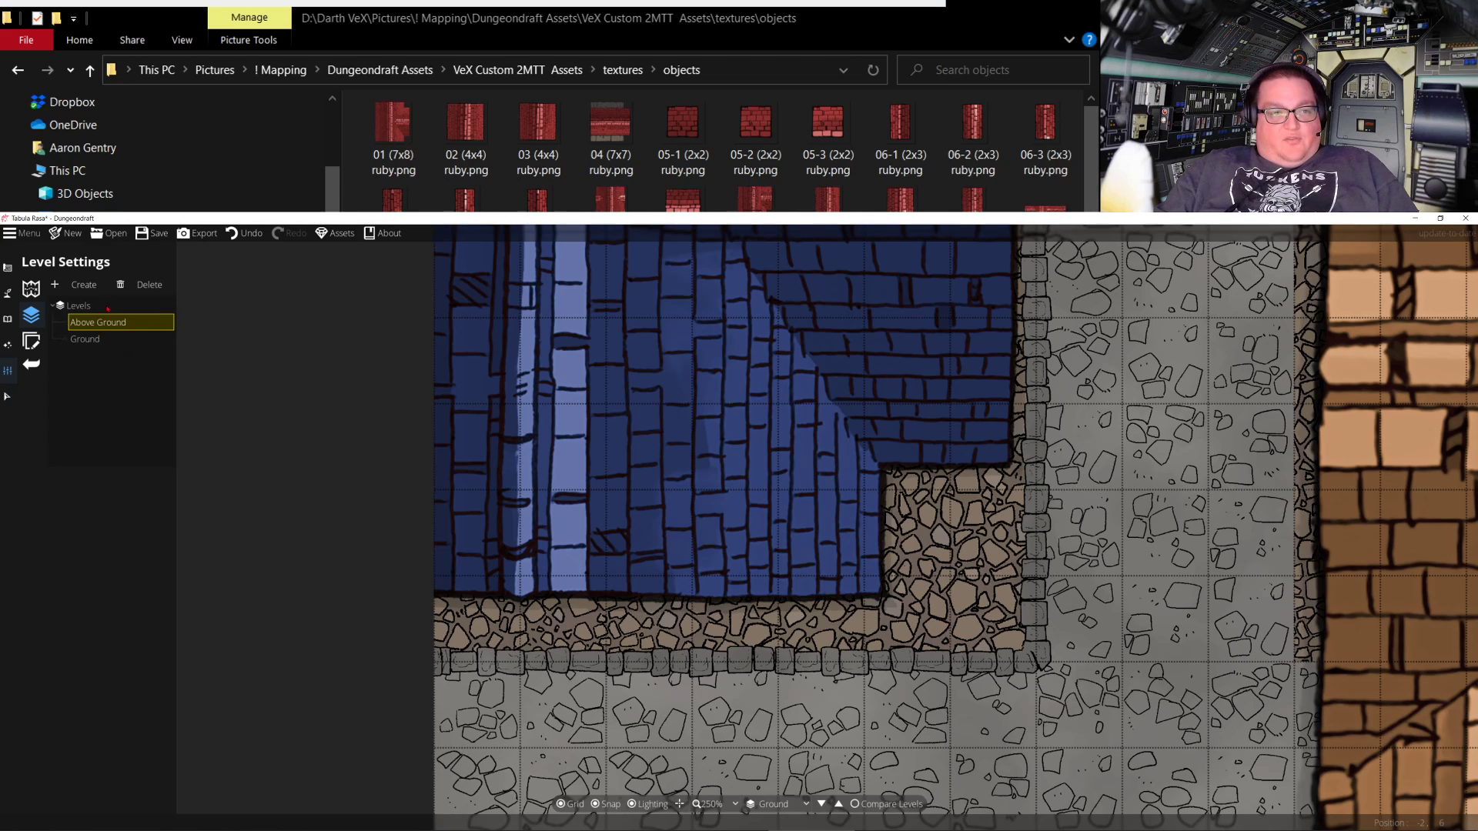
click(143, 289)
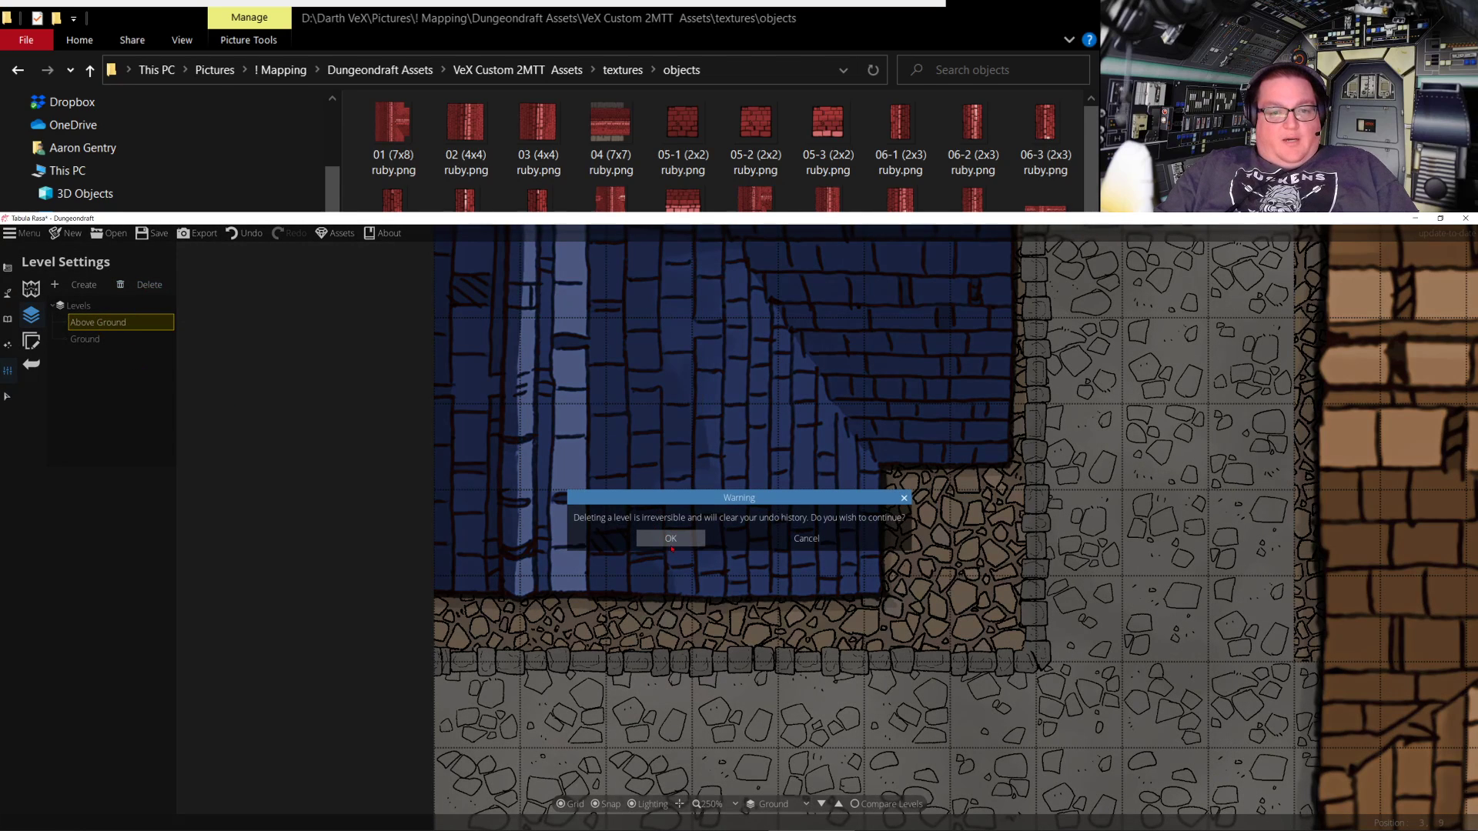
click(670, 539)
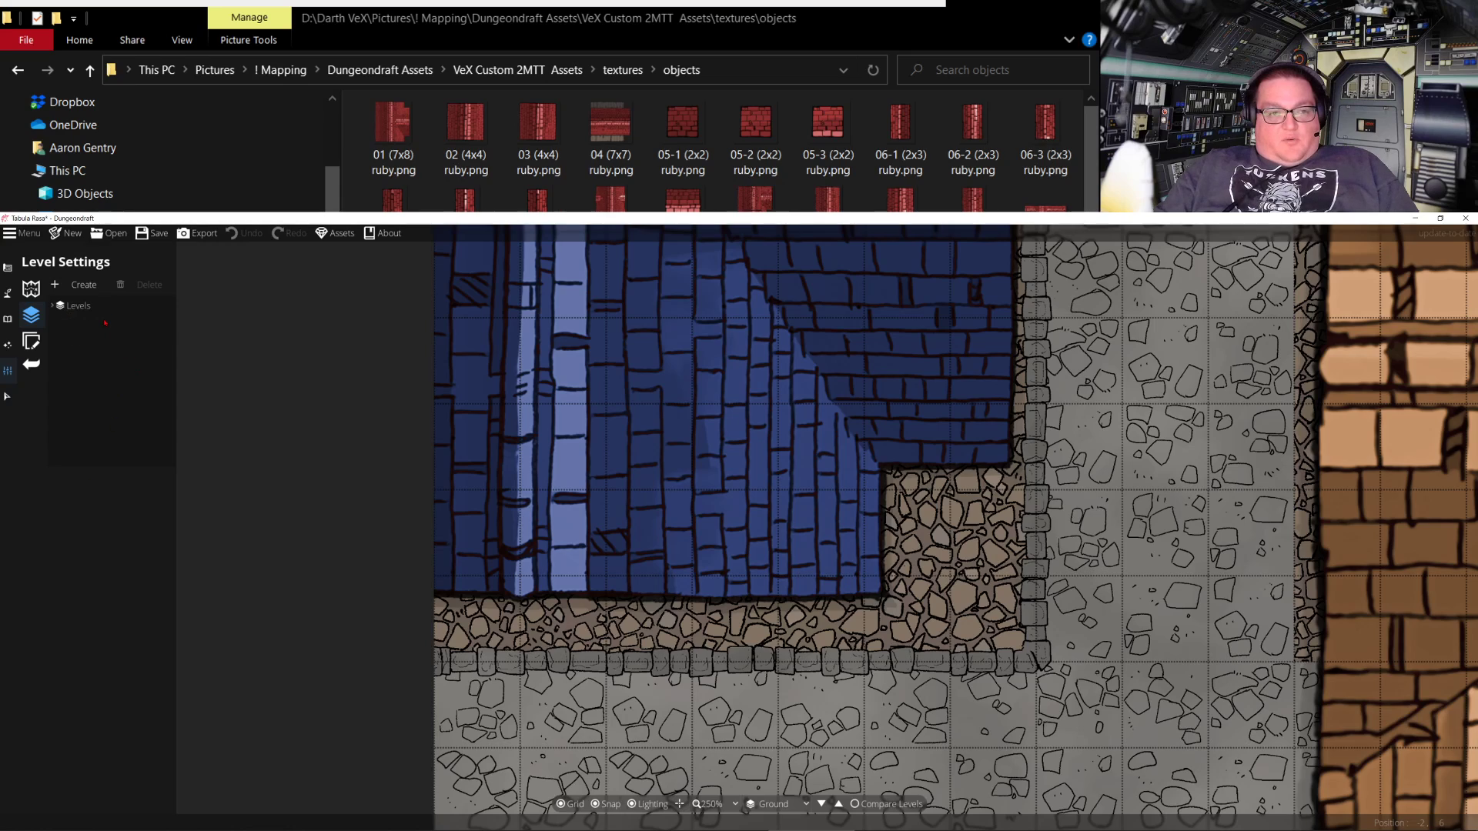
click(52, 306)
double_click(78, 324)
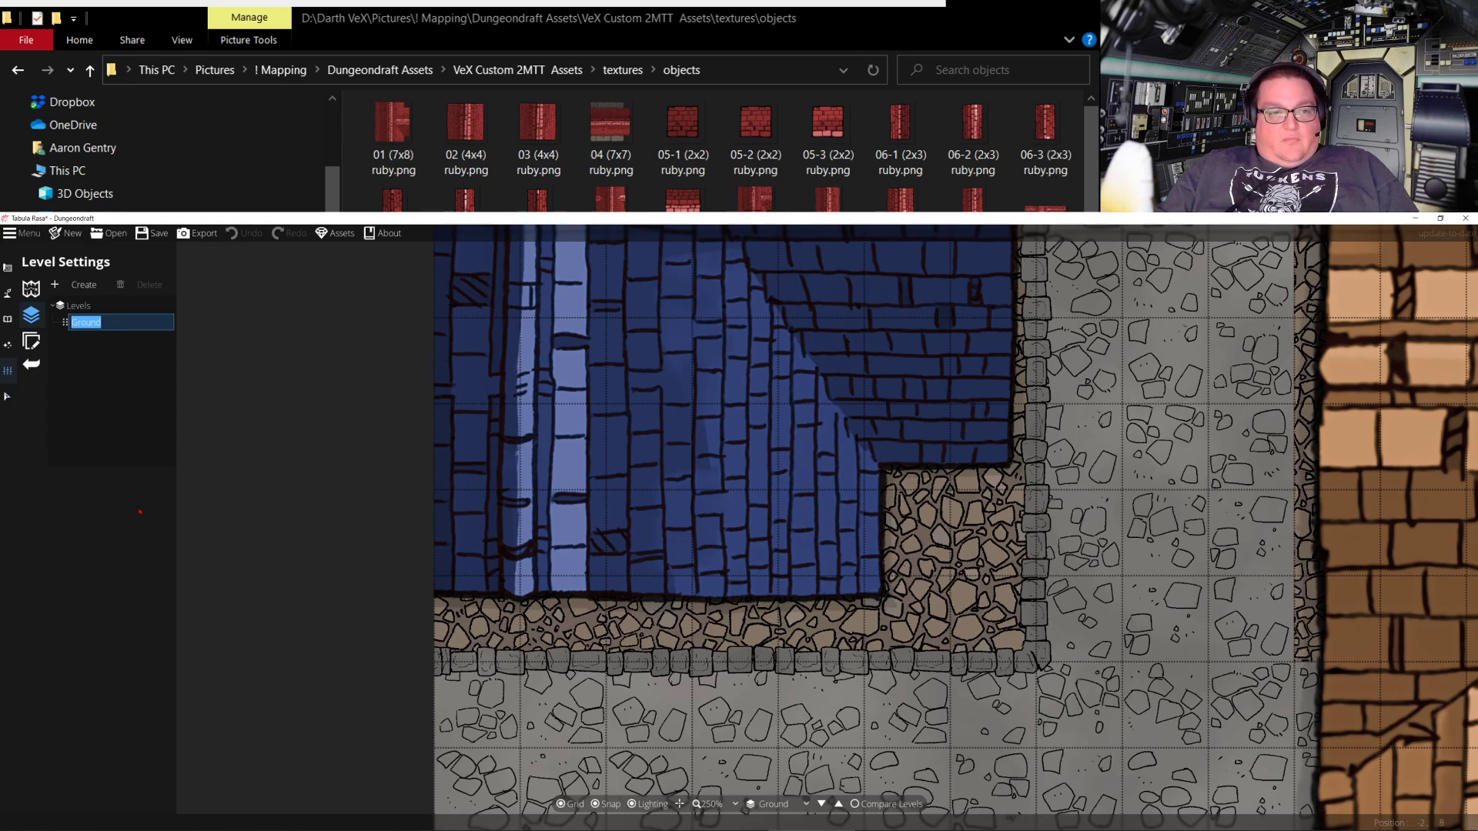
click(33, 343)
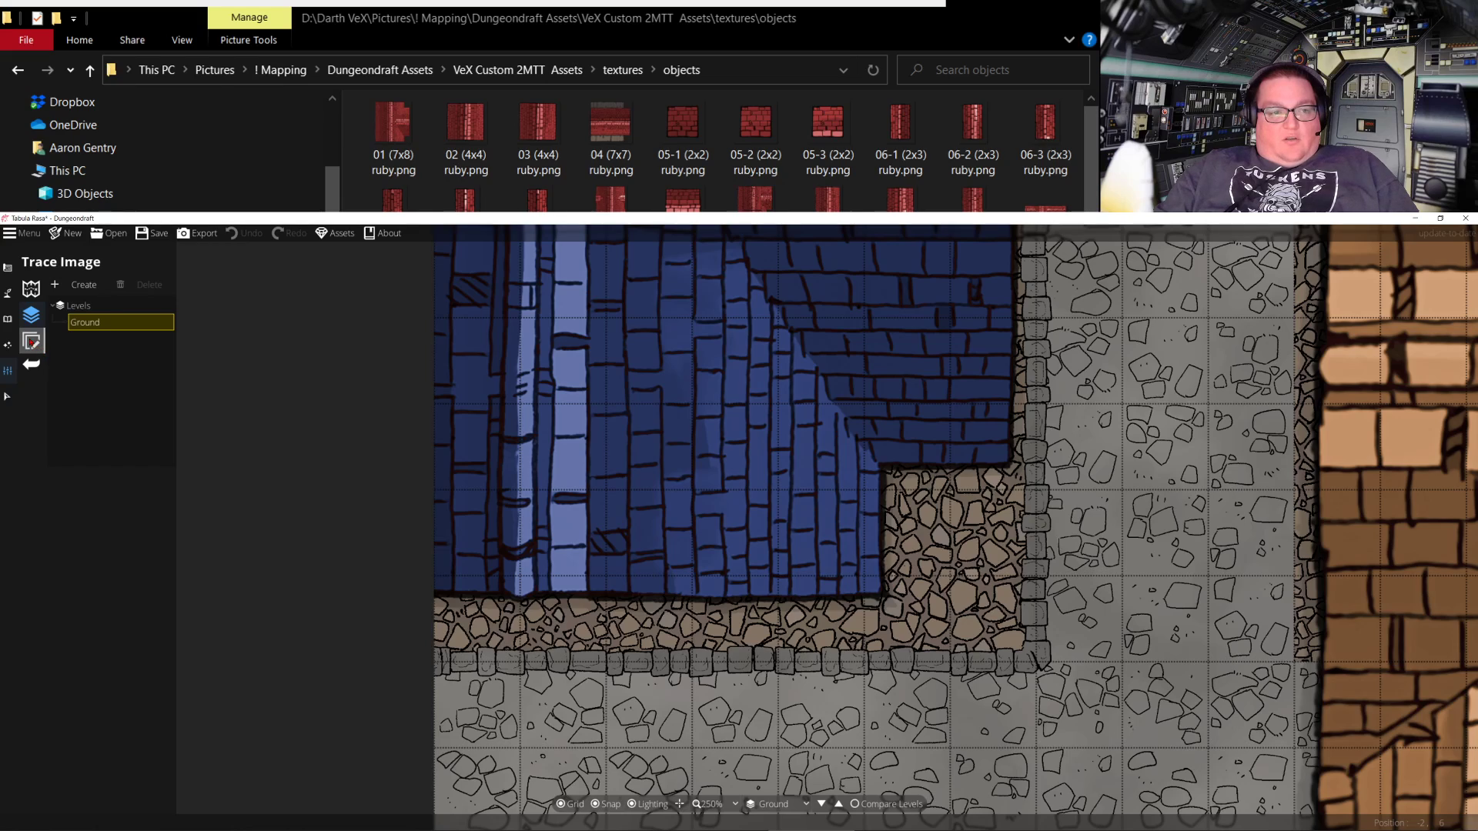
click(31, 315)
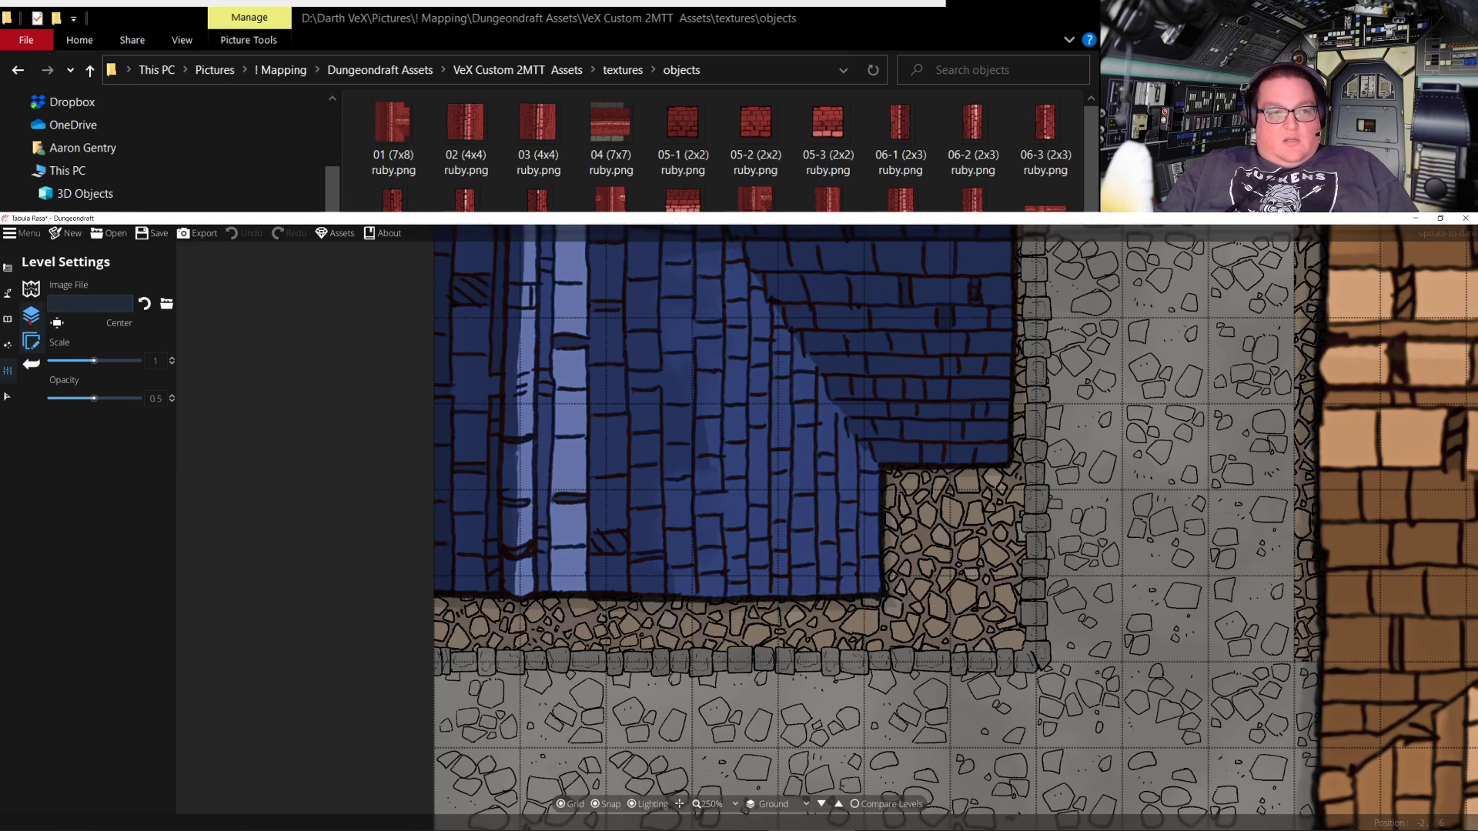
click(30, 290)
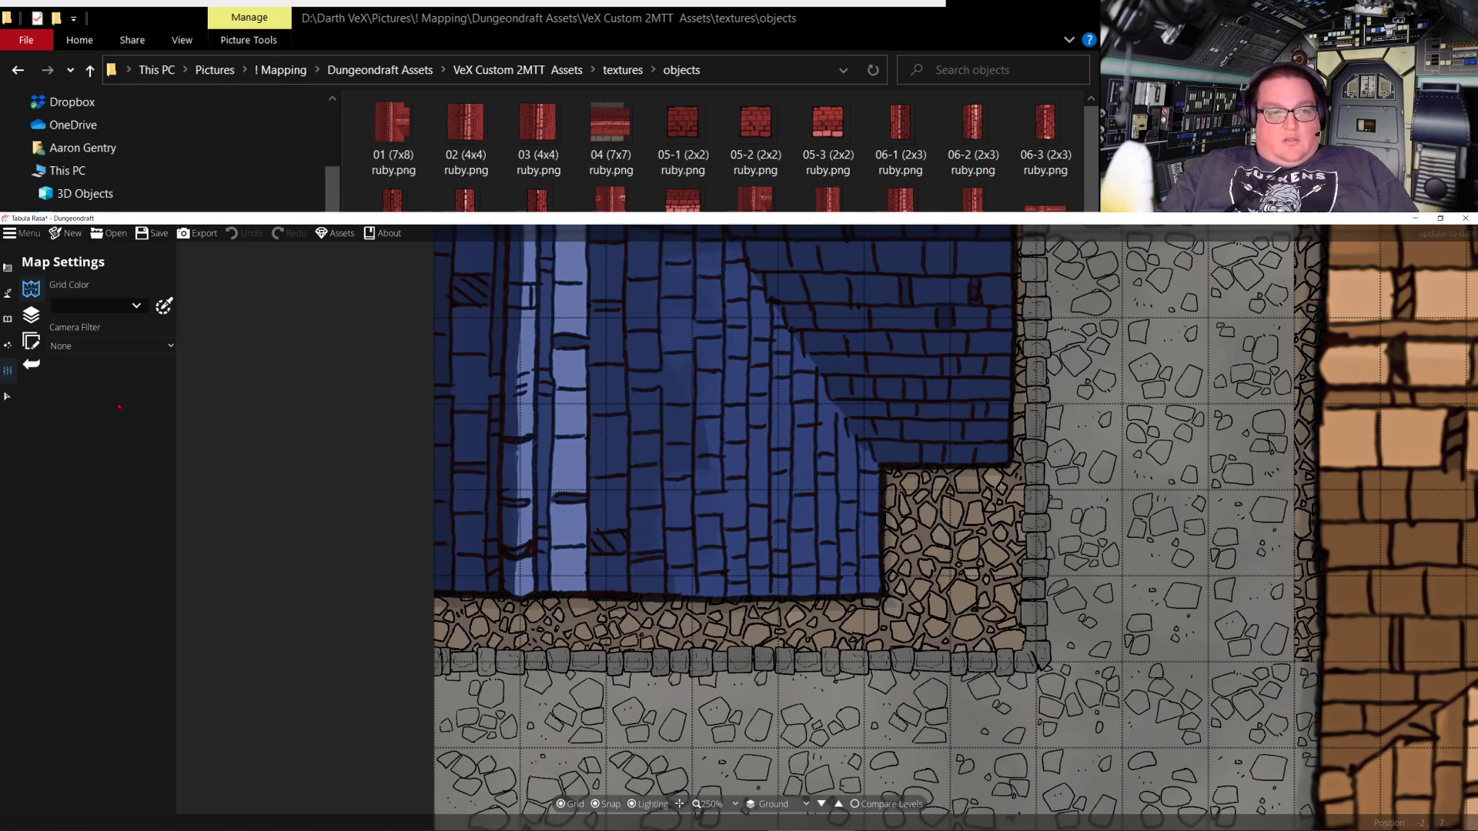
click(8, 345)
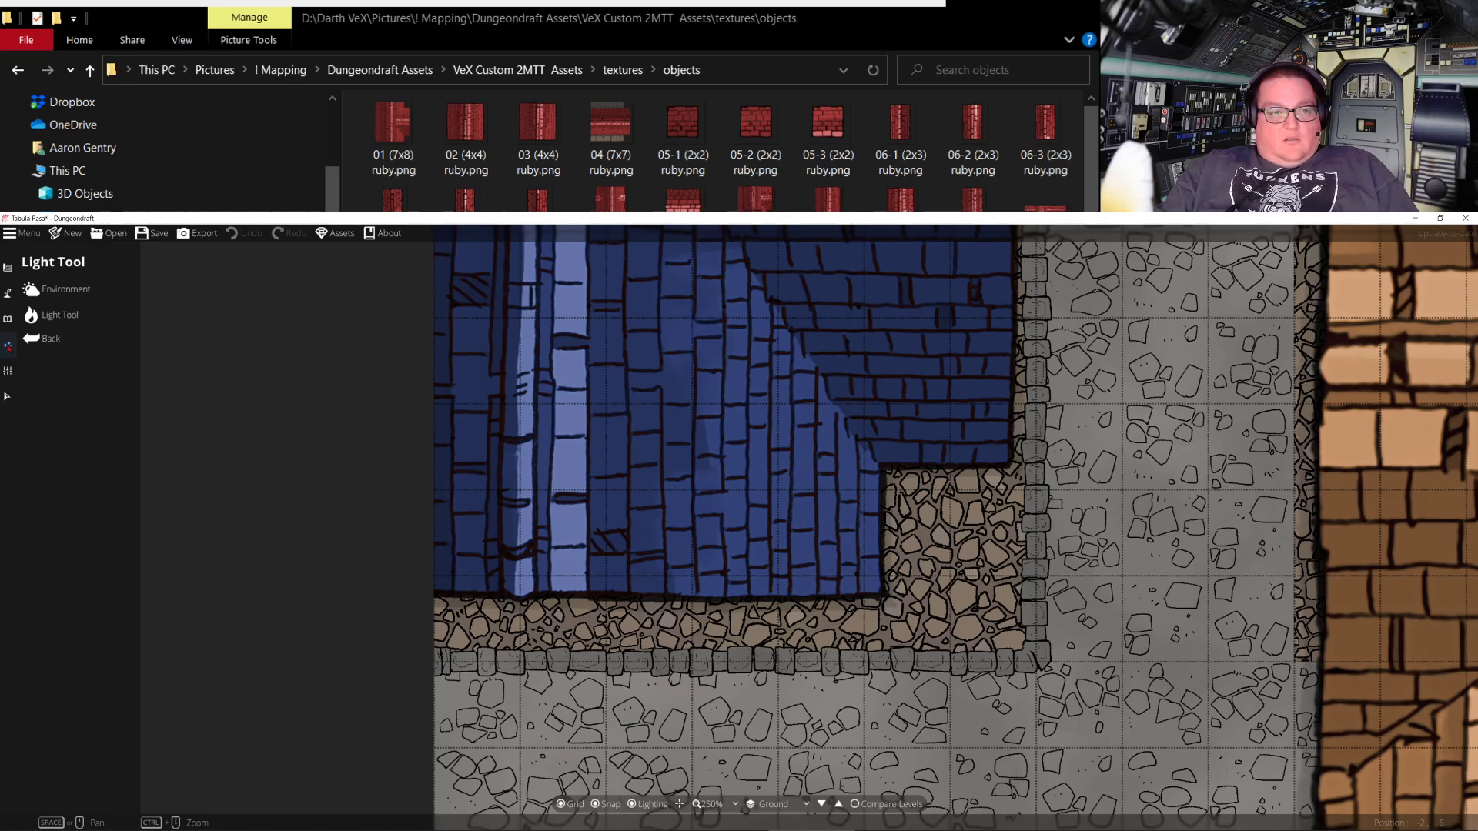
click(7, 319)
click(8, 293)
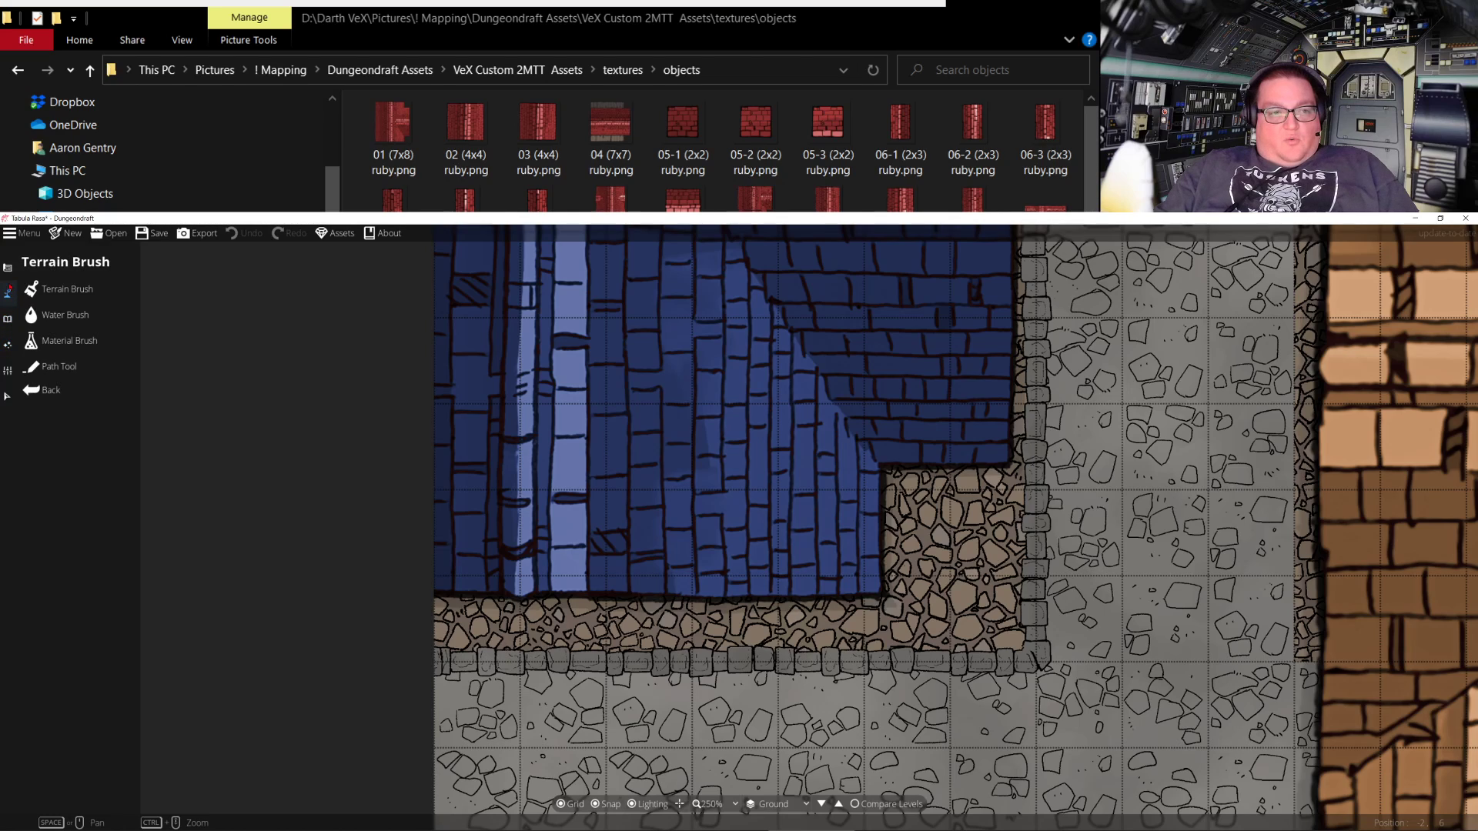
click(7, 268)
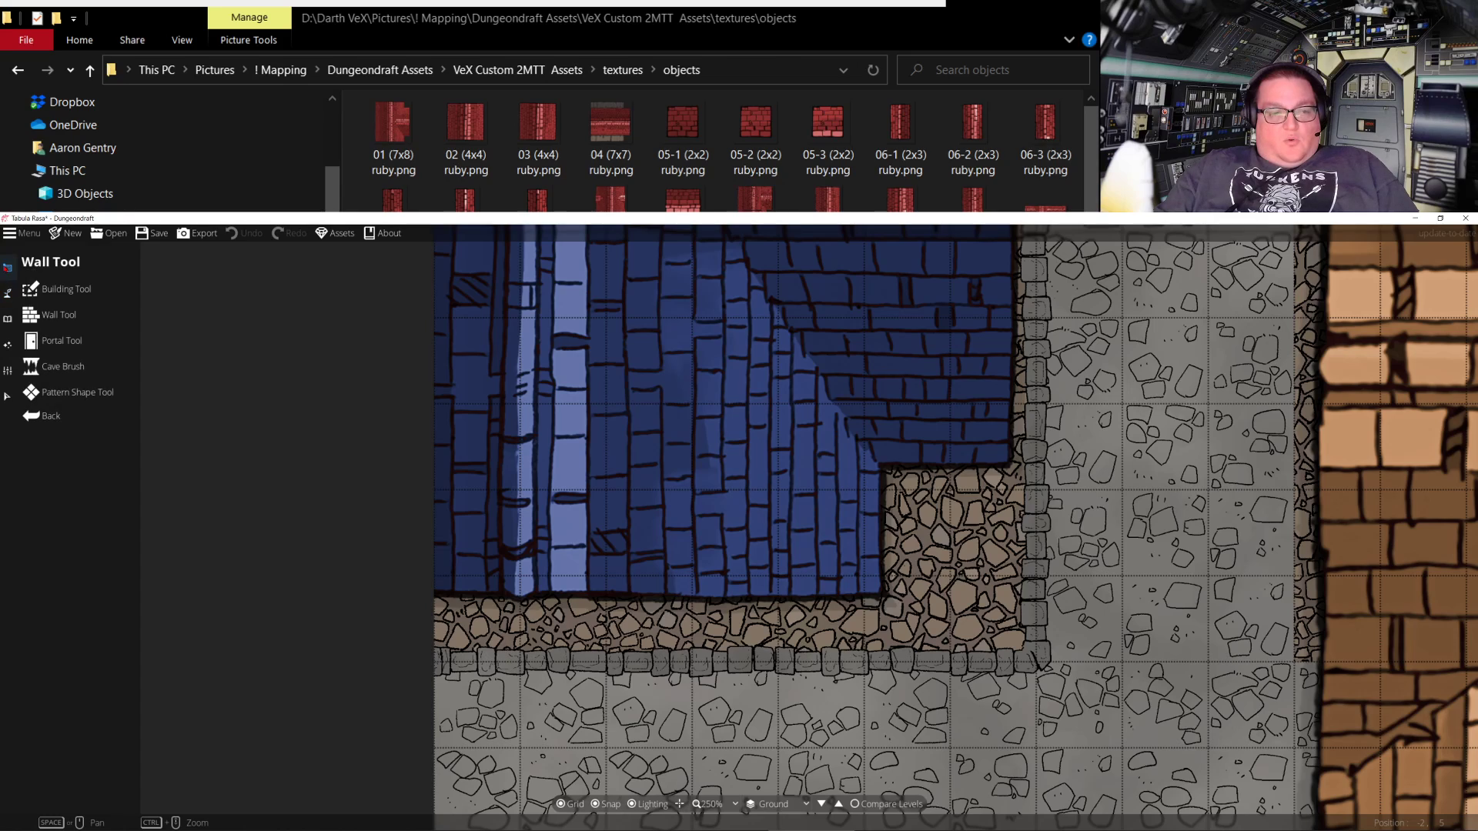
click(65, 368)
click(60, 315)
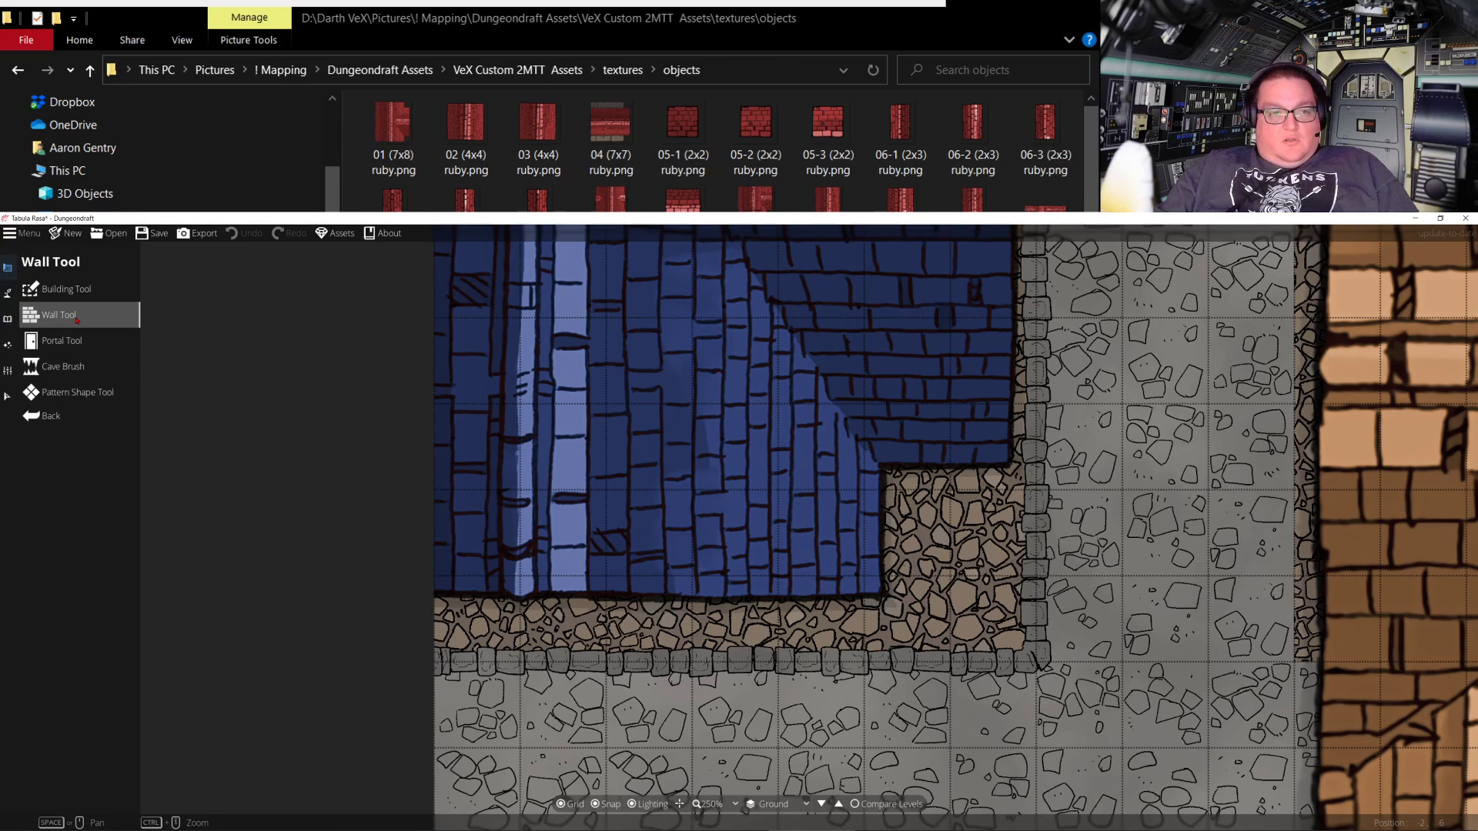
Select the stone wall that follows the gravel border around the blue roof
click(7, 397)
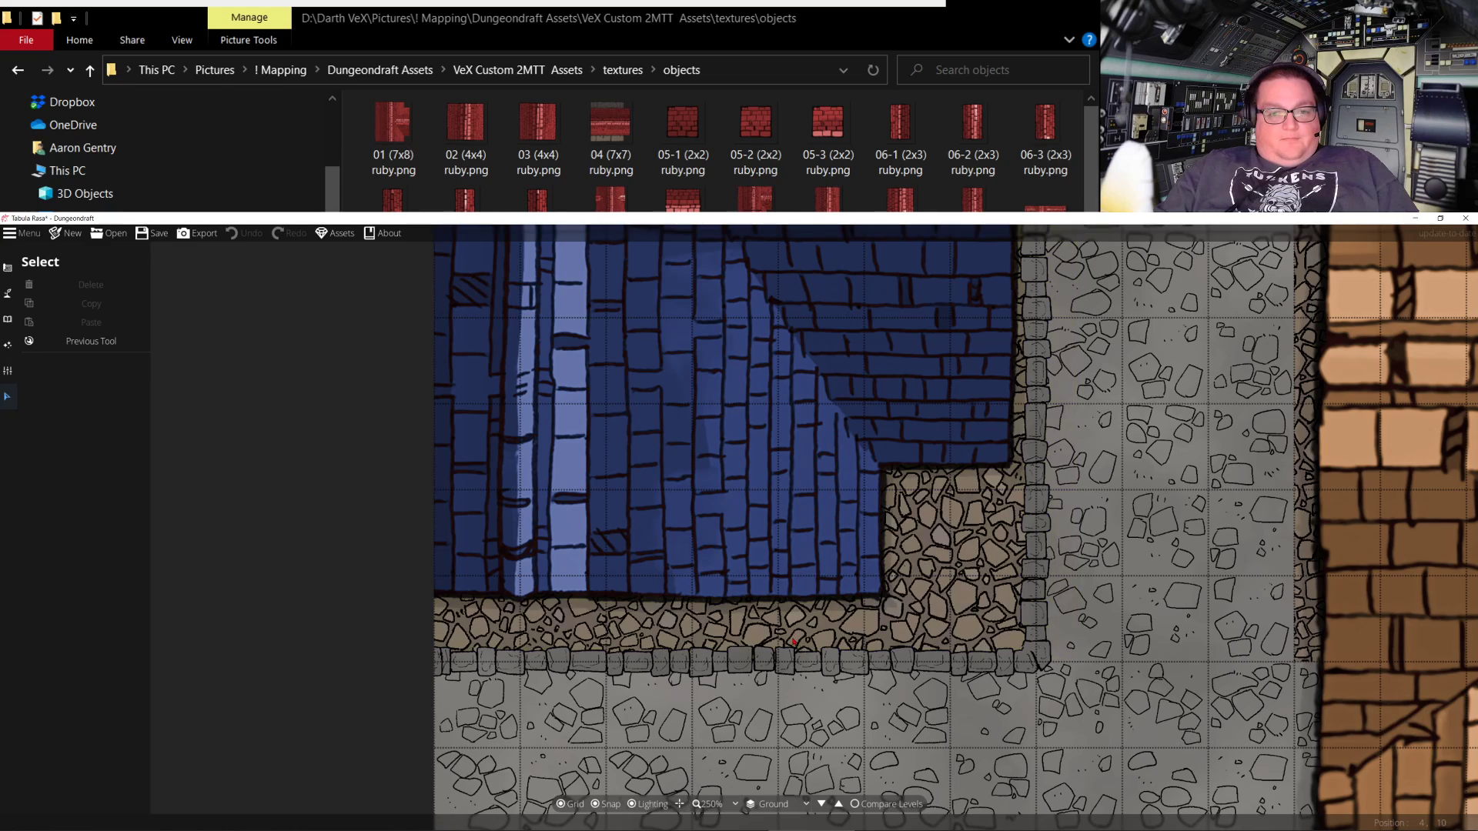
click(745, 662)
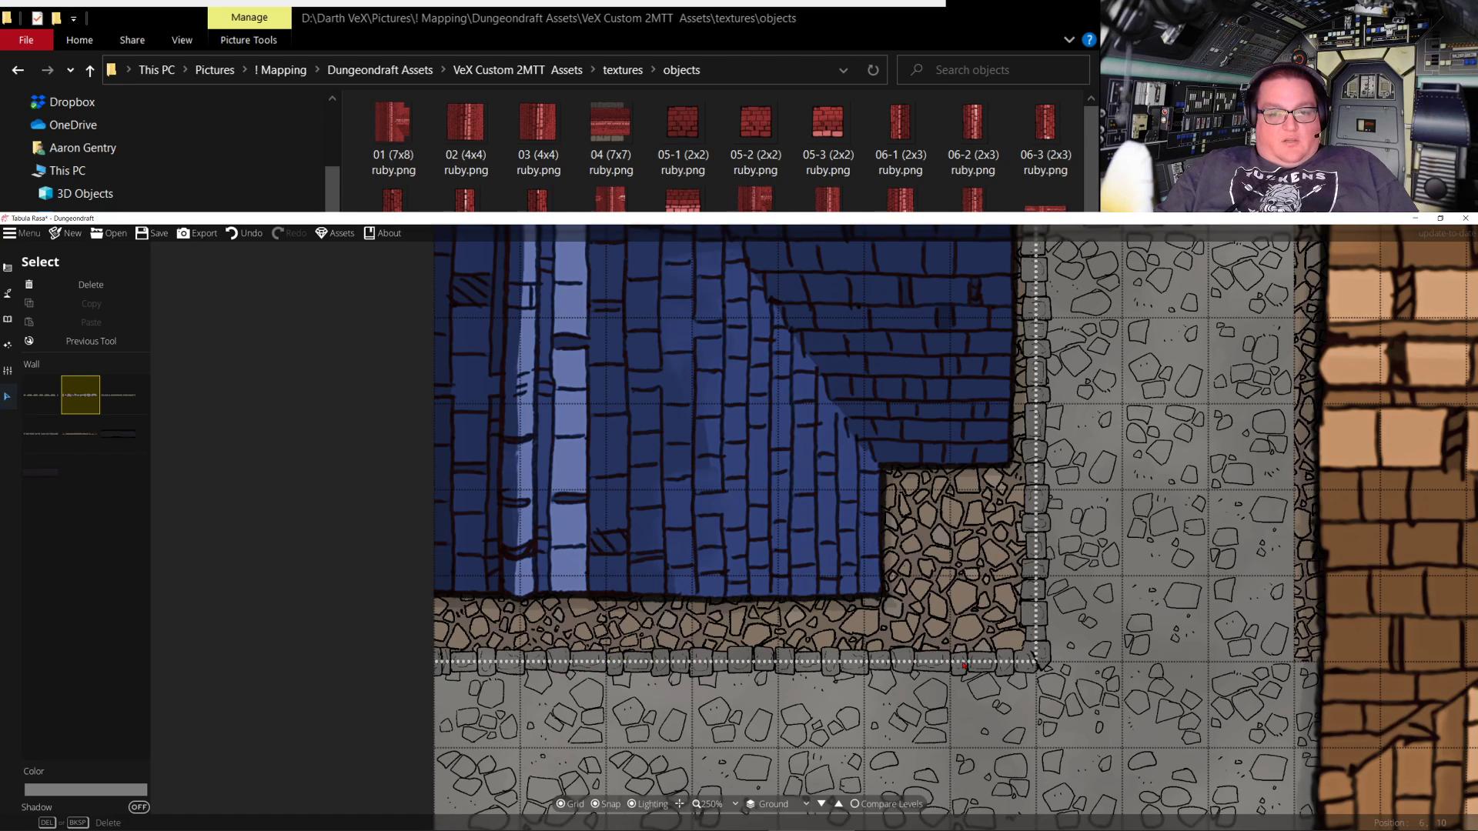
drag(1137, 440, 820, 630)
scroll(822, 614, down, 5)
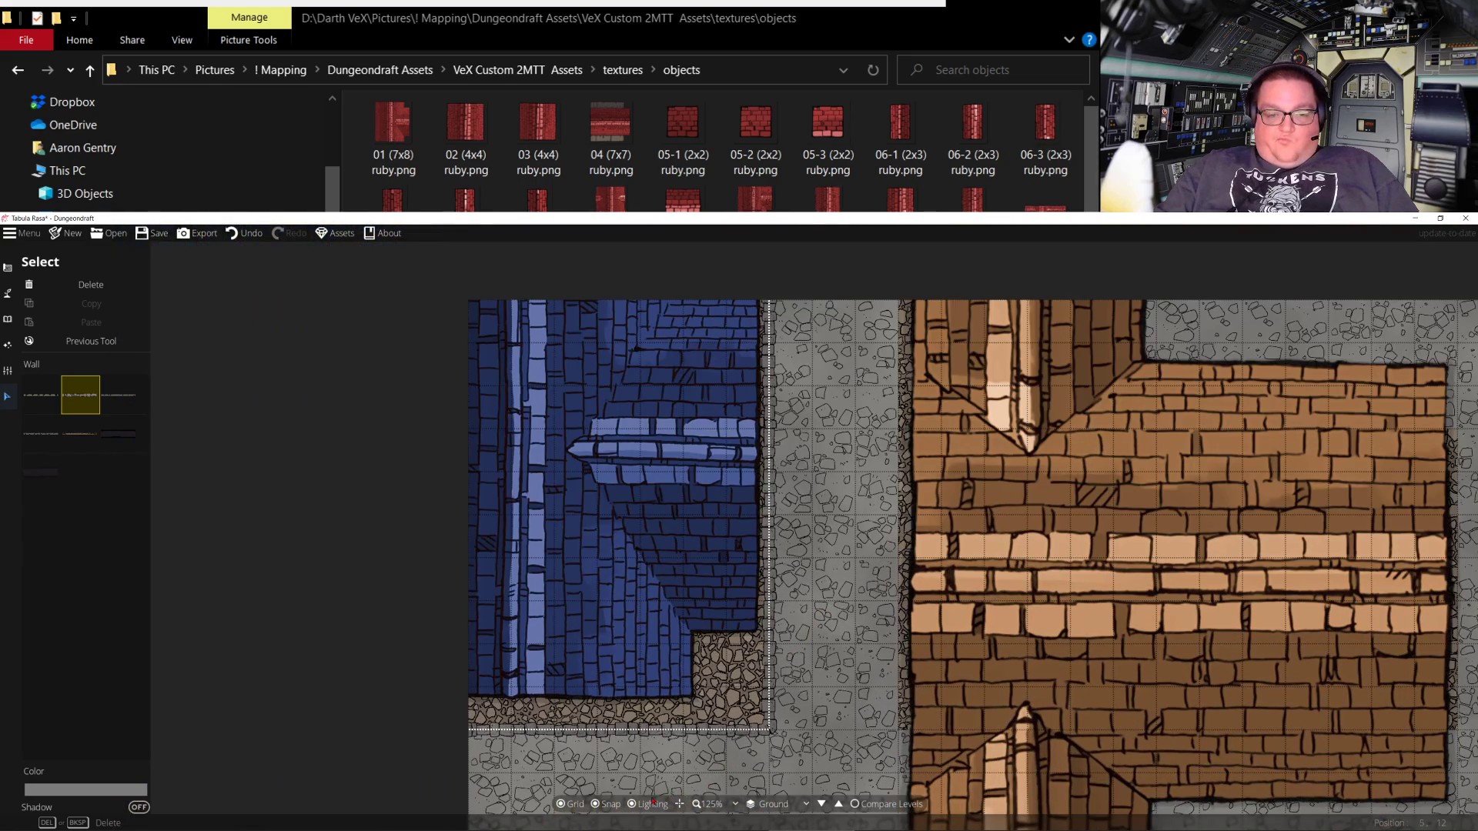
Preview a shadow-casting light with range 5 and intensity 1 on the paving between the blue and brown roofs, and undo the last change
click(43, 337)
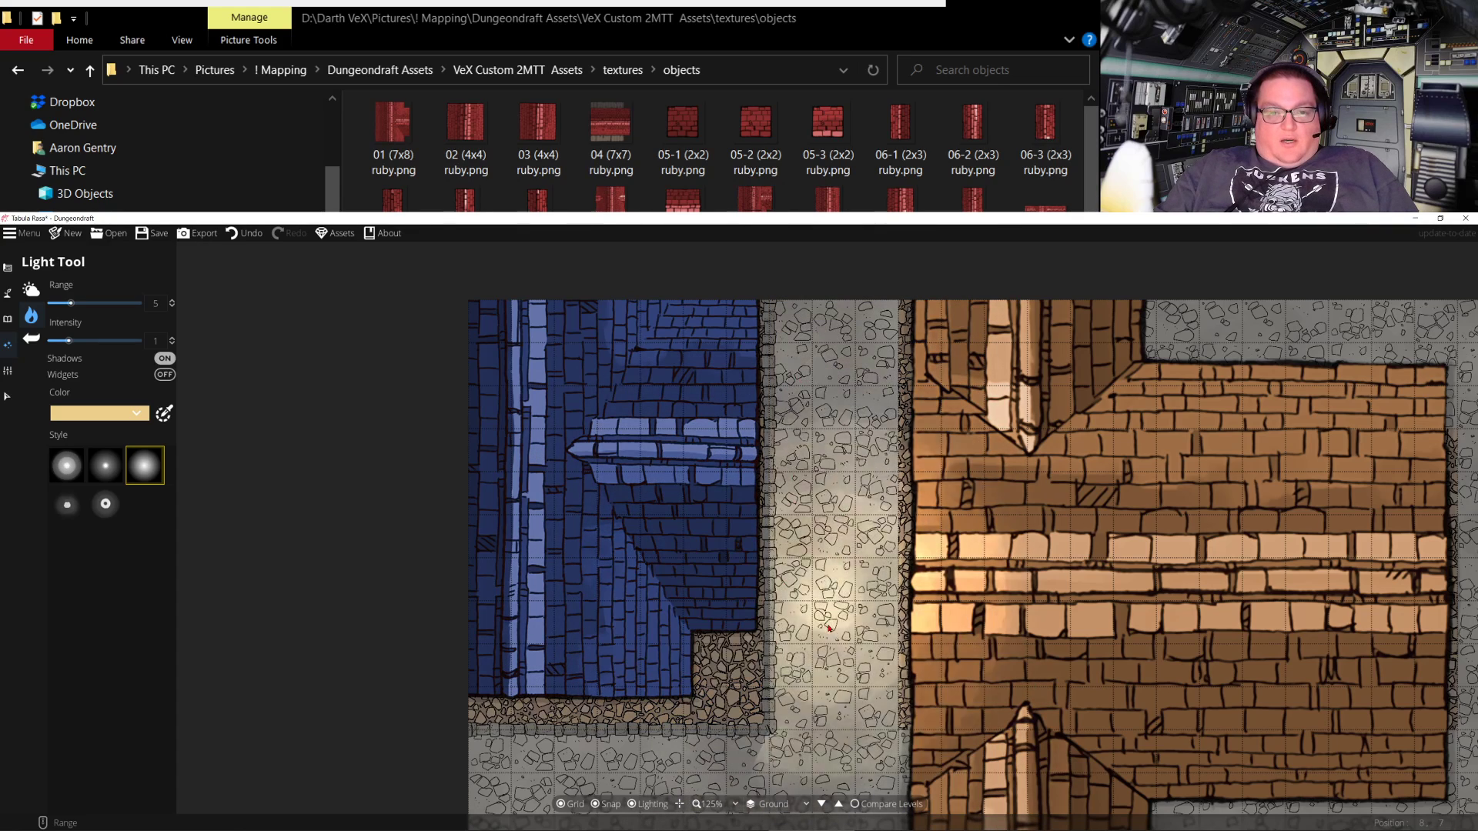
key(s)
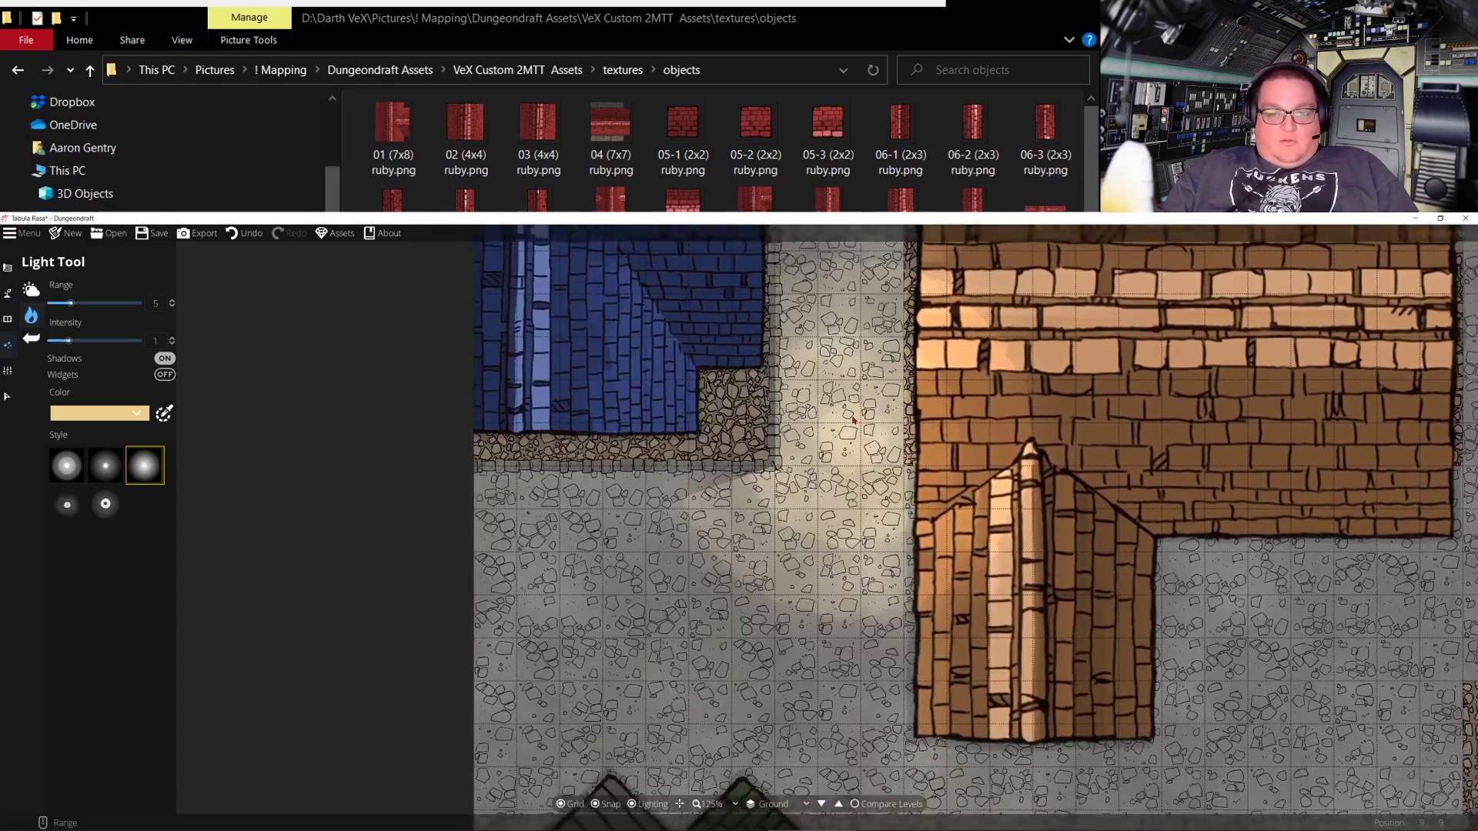
key(w)
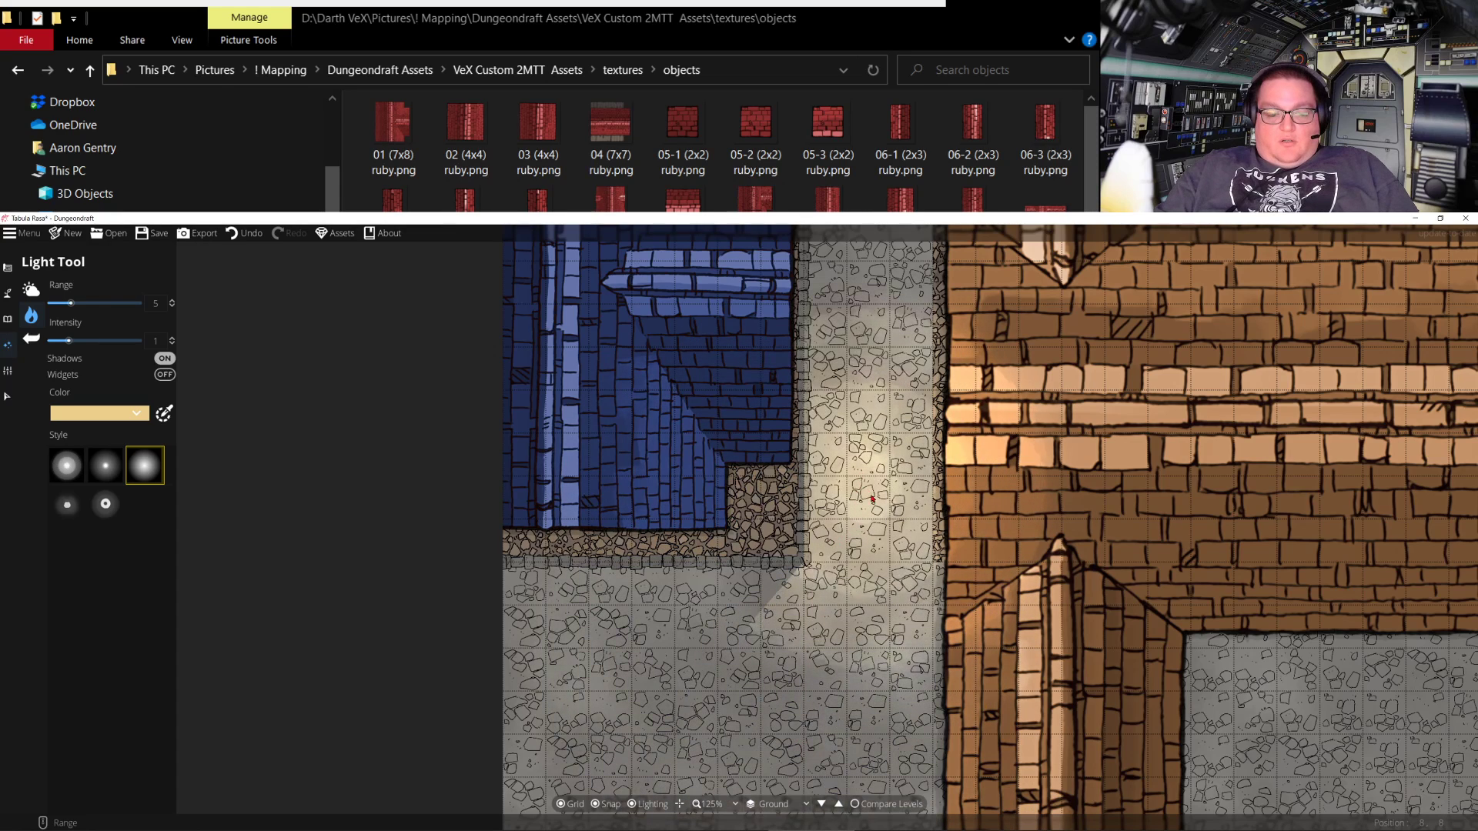
key(ctrl+z)
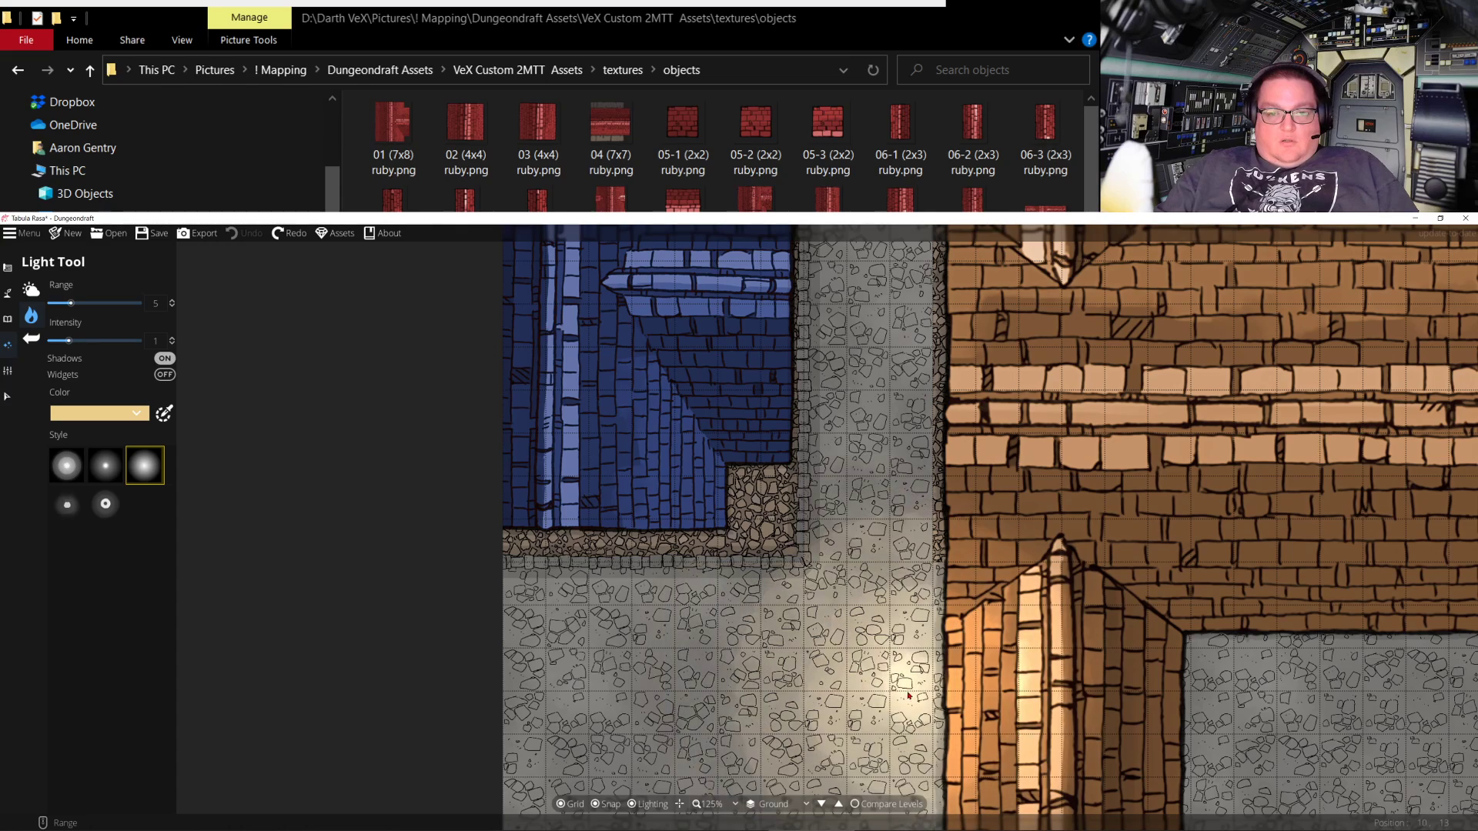
key(Up)
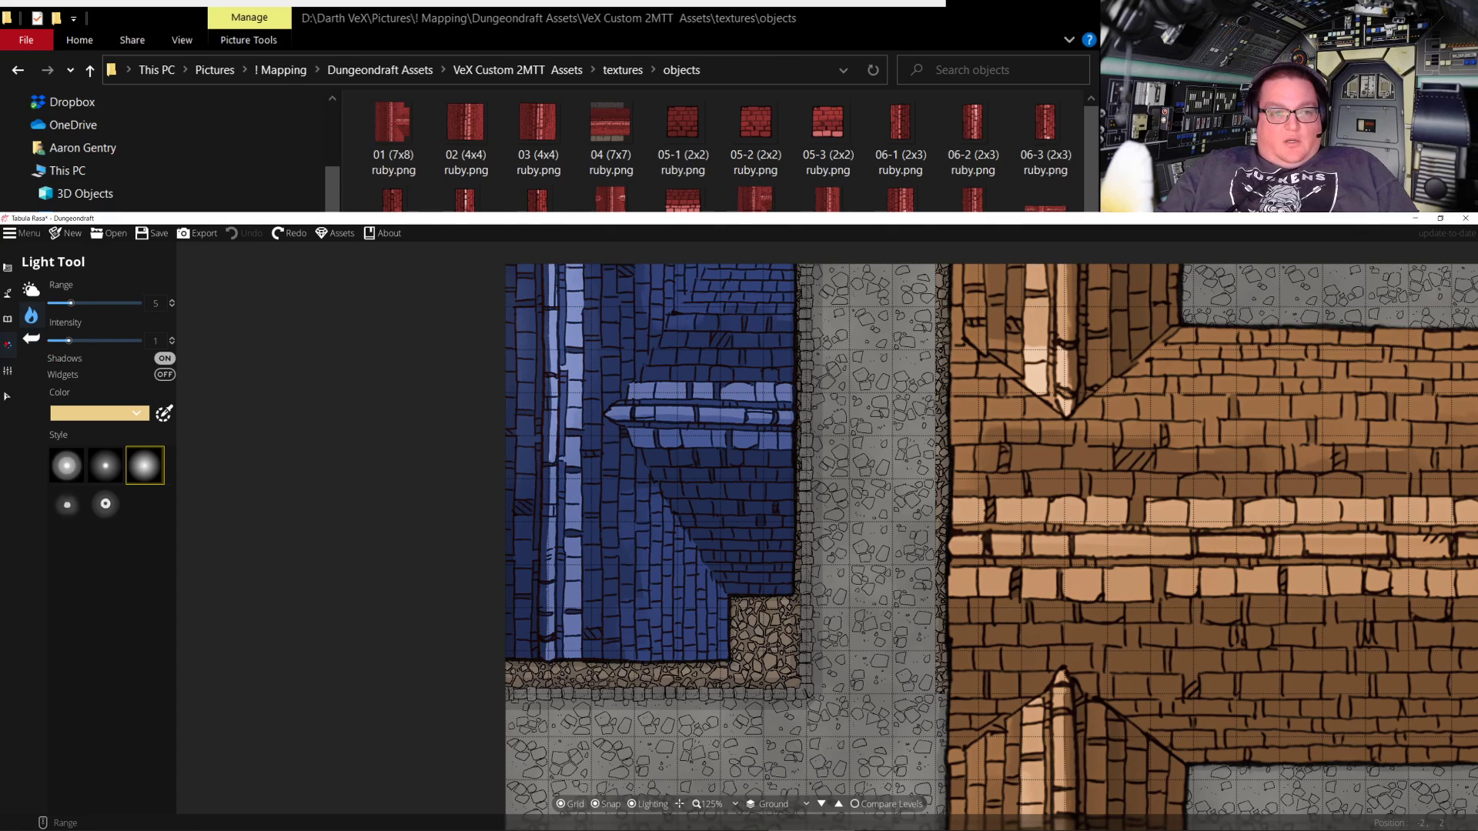
Delete the stone wall around the blue roof and place a light with range 5 and intensity 1 on the gravel corner
click(7, 371)
click(8, 397)
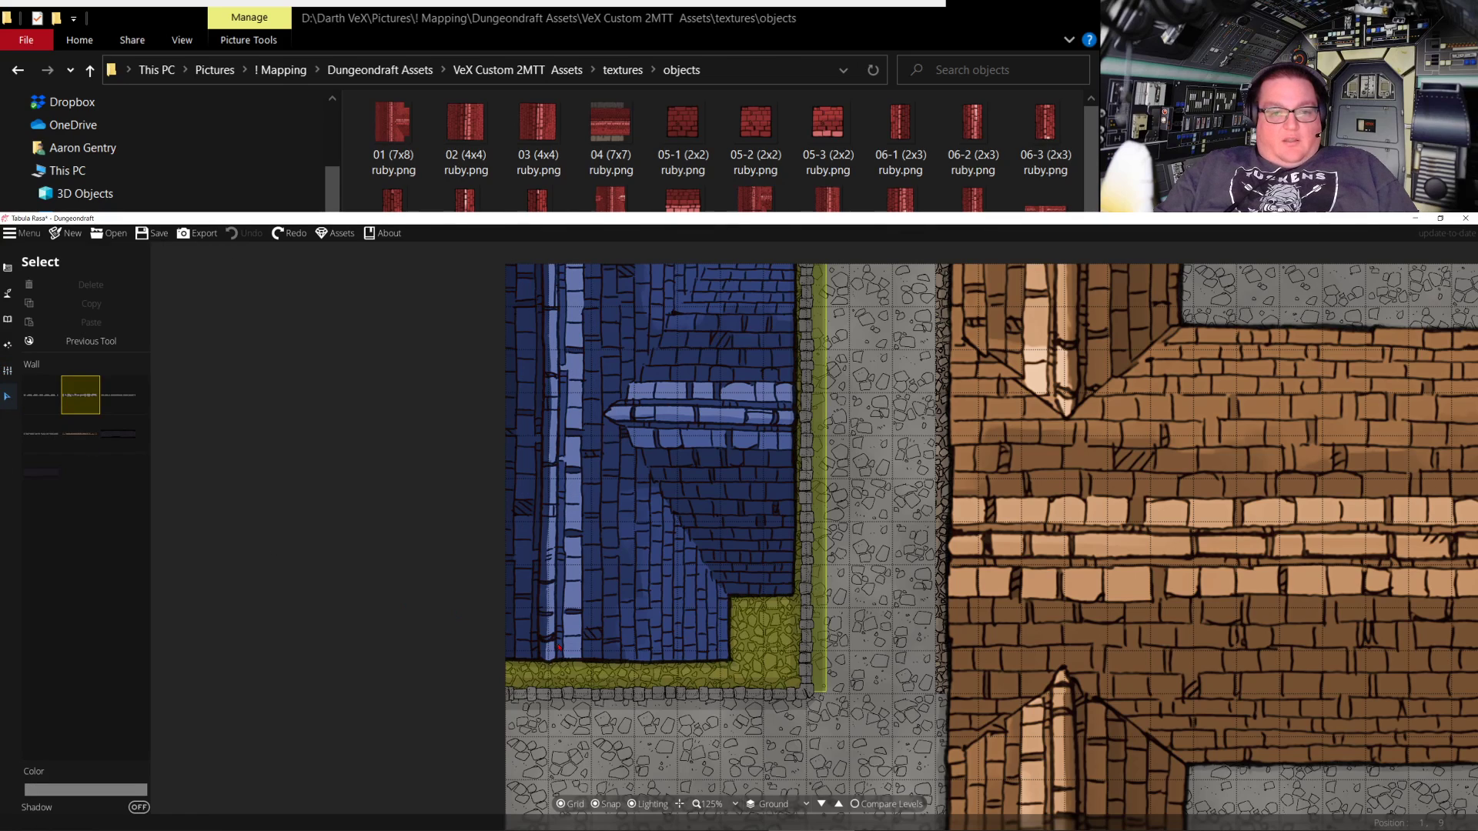
click(643, 695)
key(Delete)
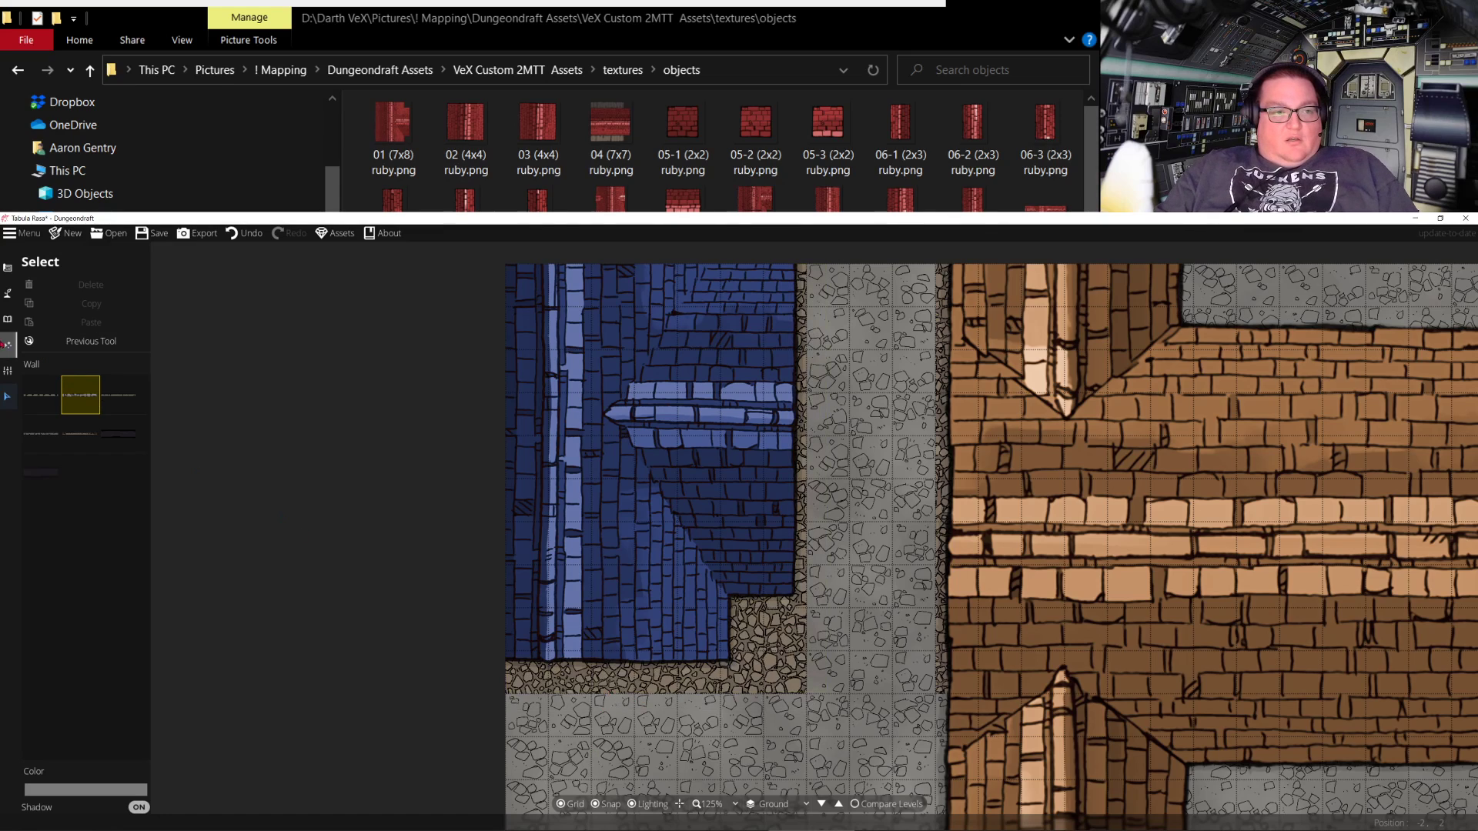
click(7, 346)
click(776, 655)
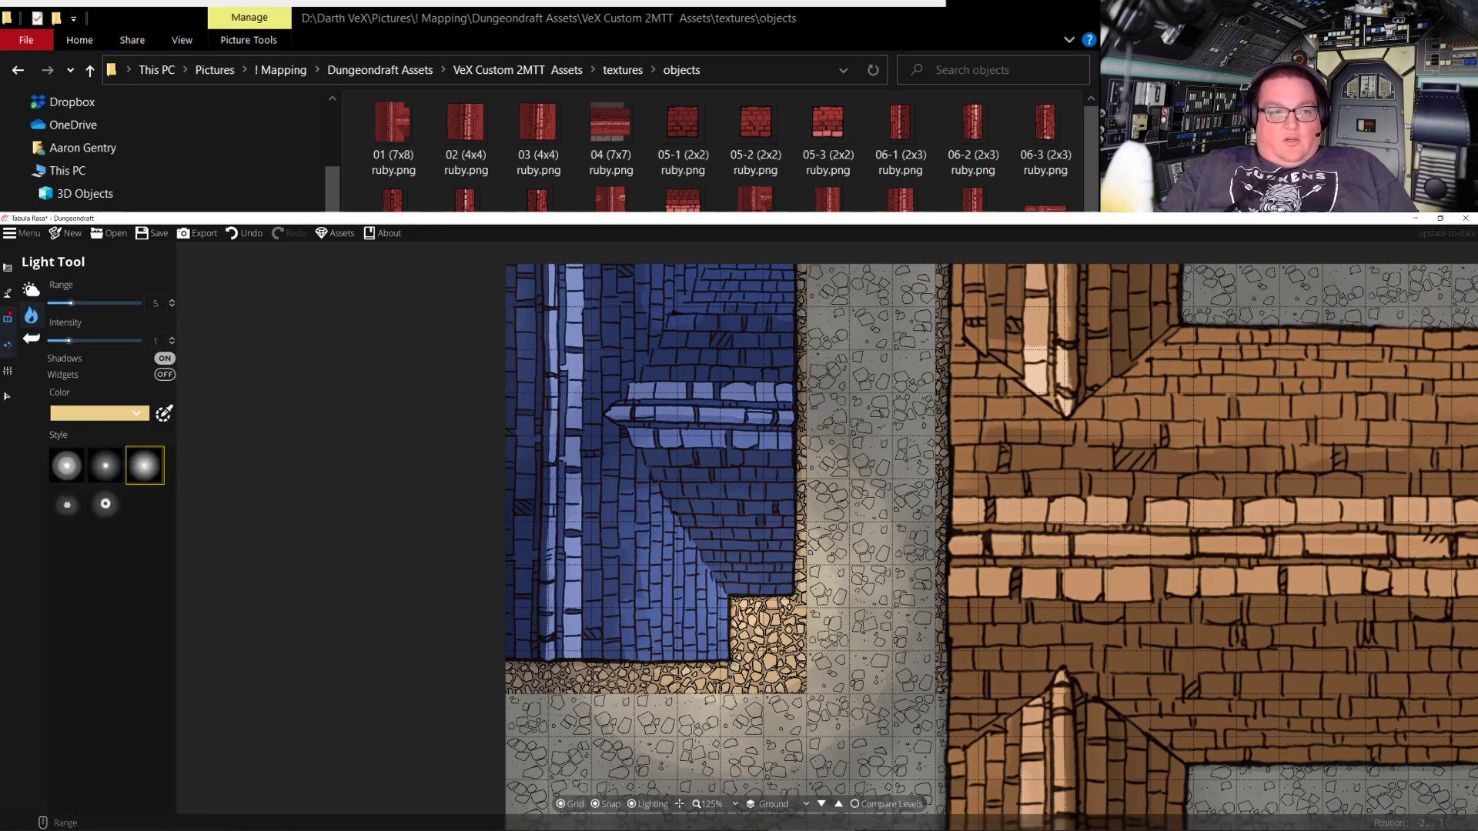
Try a shadowless stone wall along the gravel's lower edge, from the map's left edge to the gravel corner, and undo it
click(8, 319)
click(7, 293)
click(8, 269)
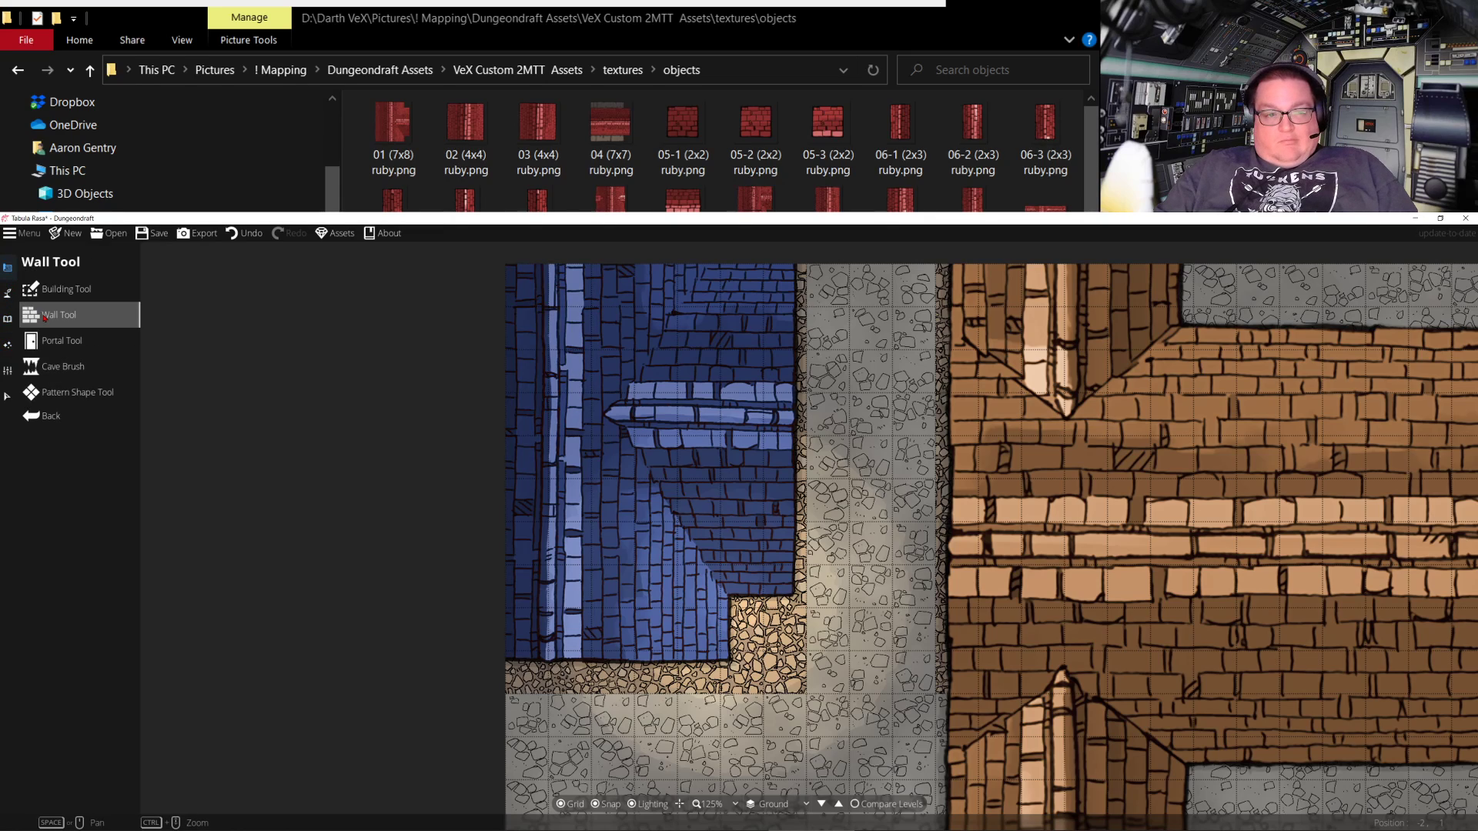
click(57, 316)
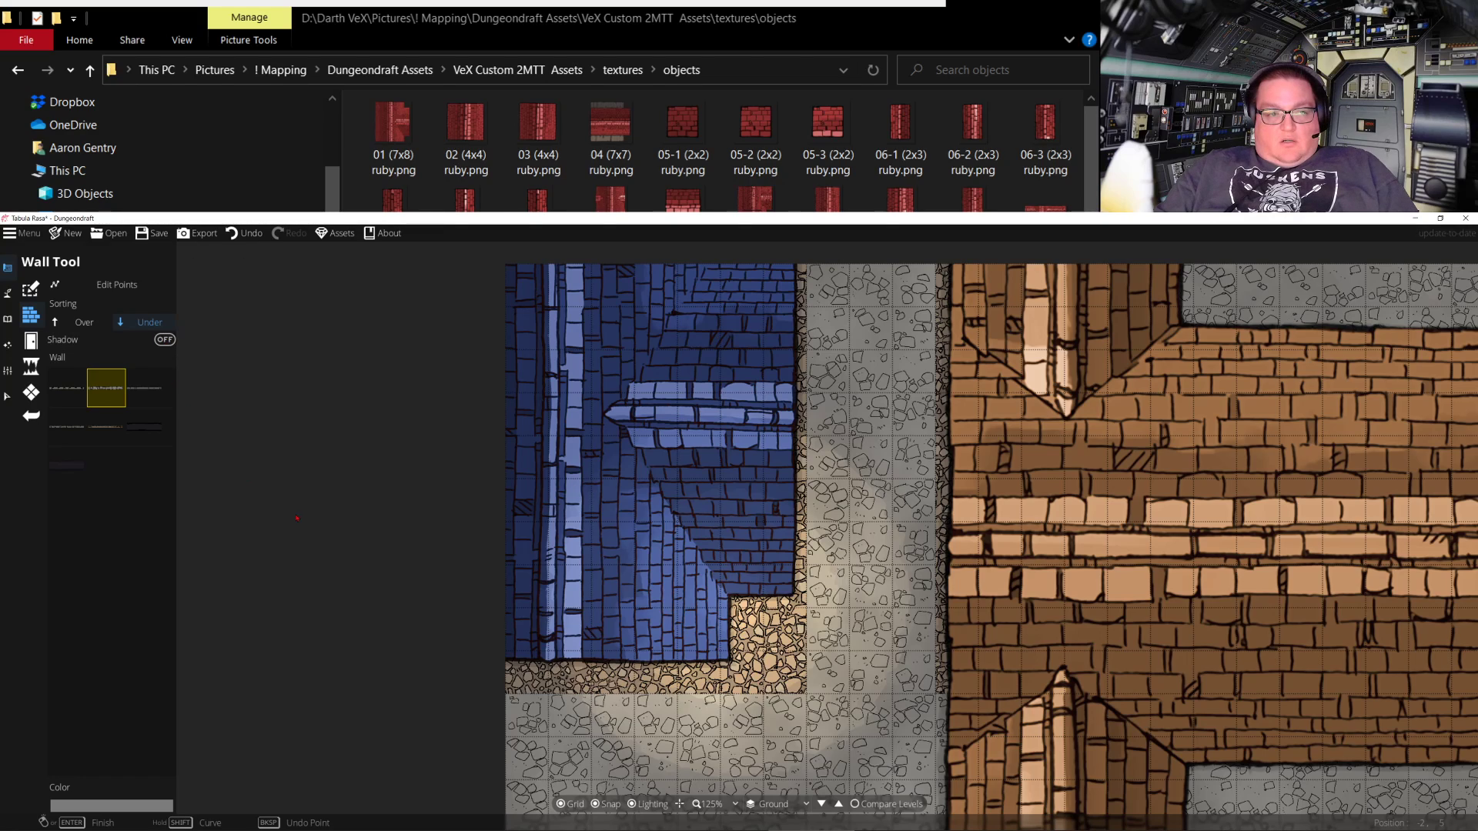
click(505, 696)
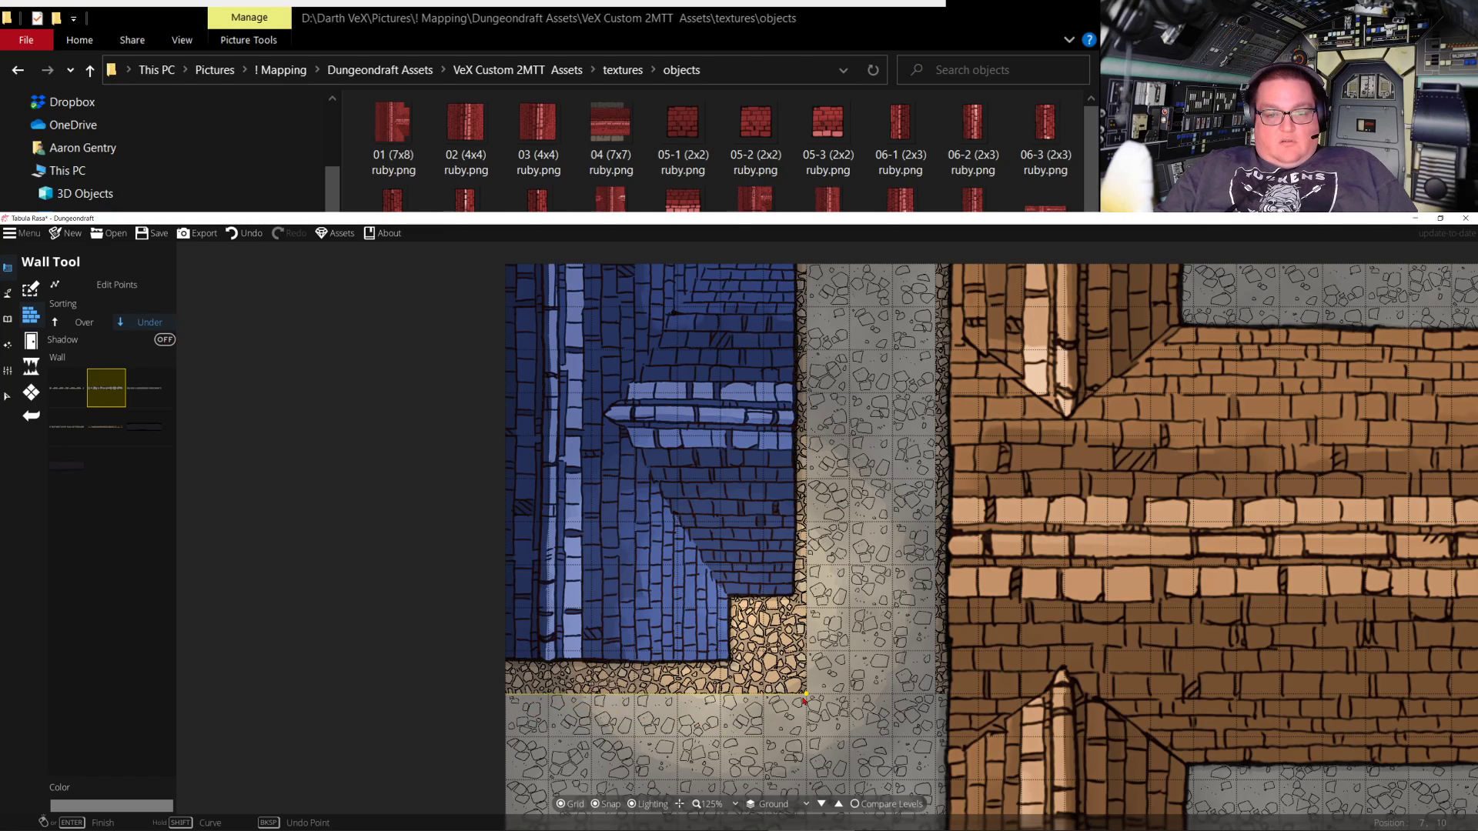
right_click(803, 699)
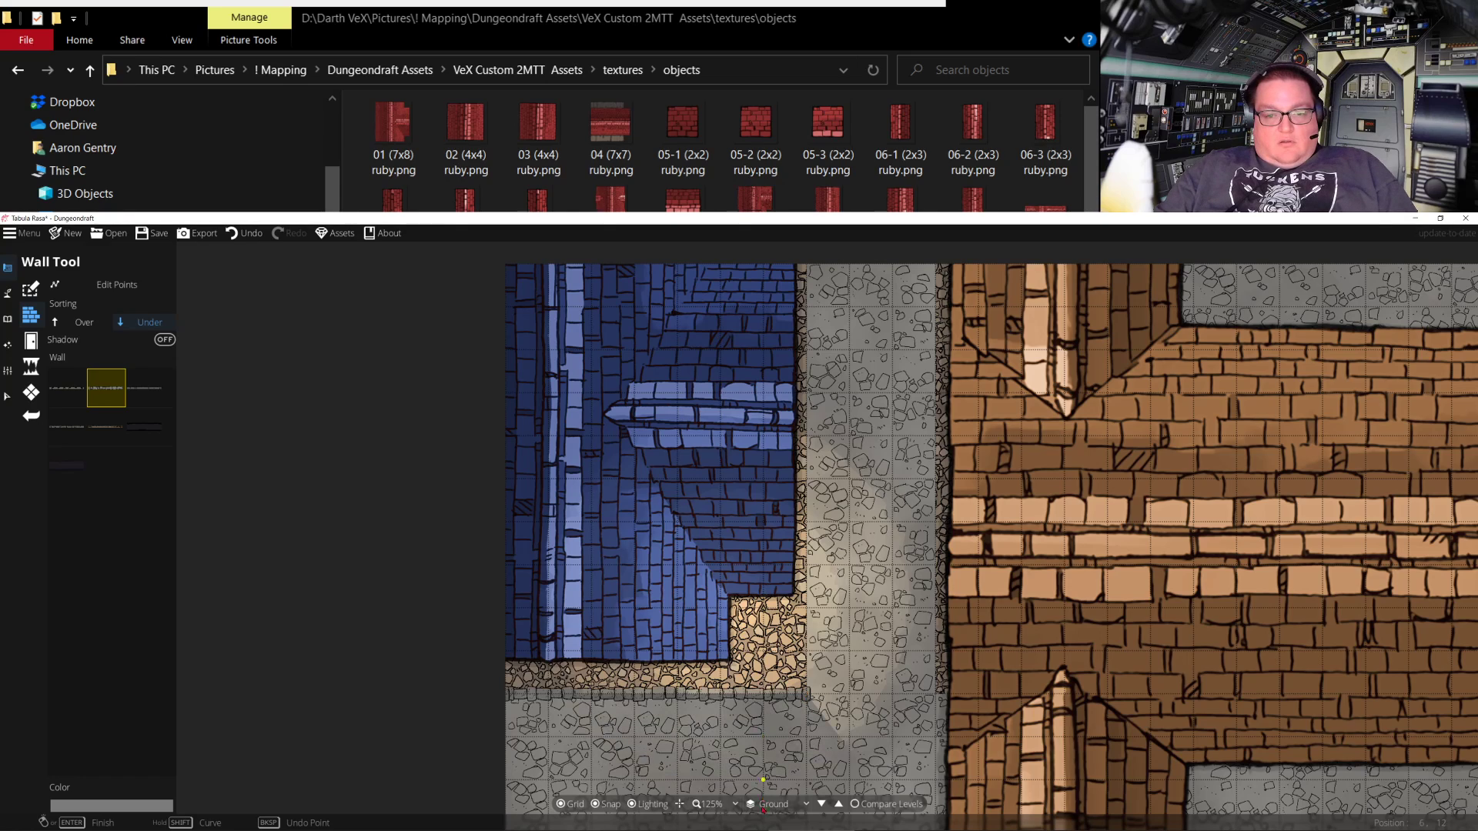
key(ctrl+z)
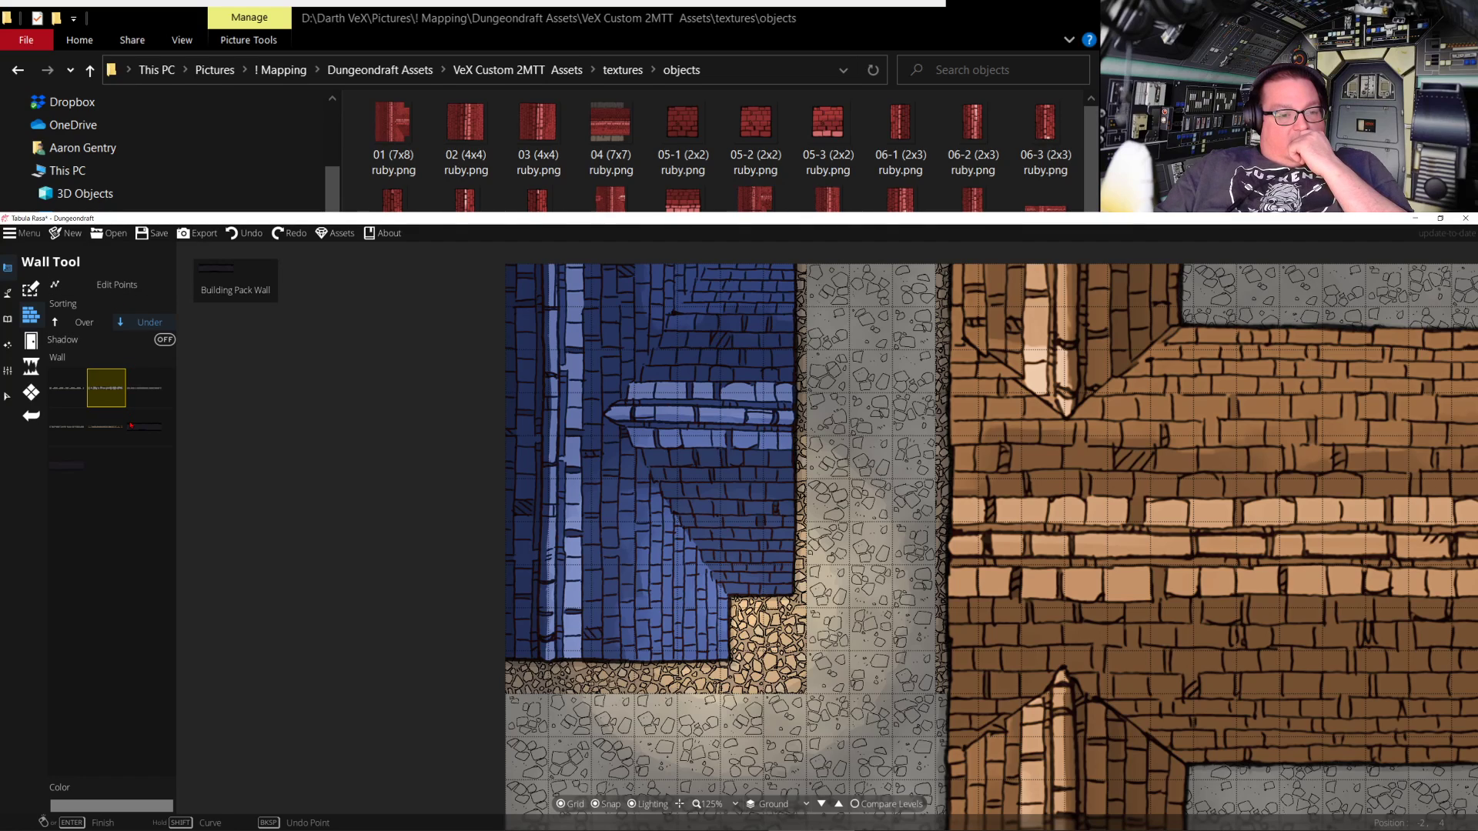
click(31, 340)
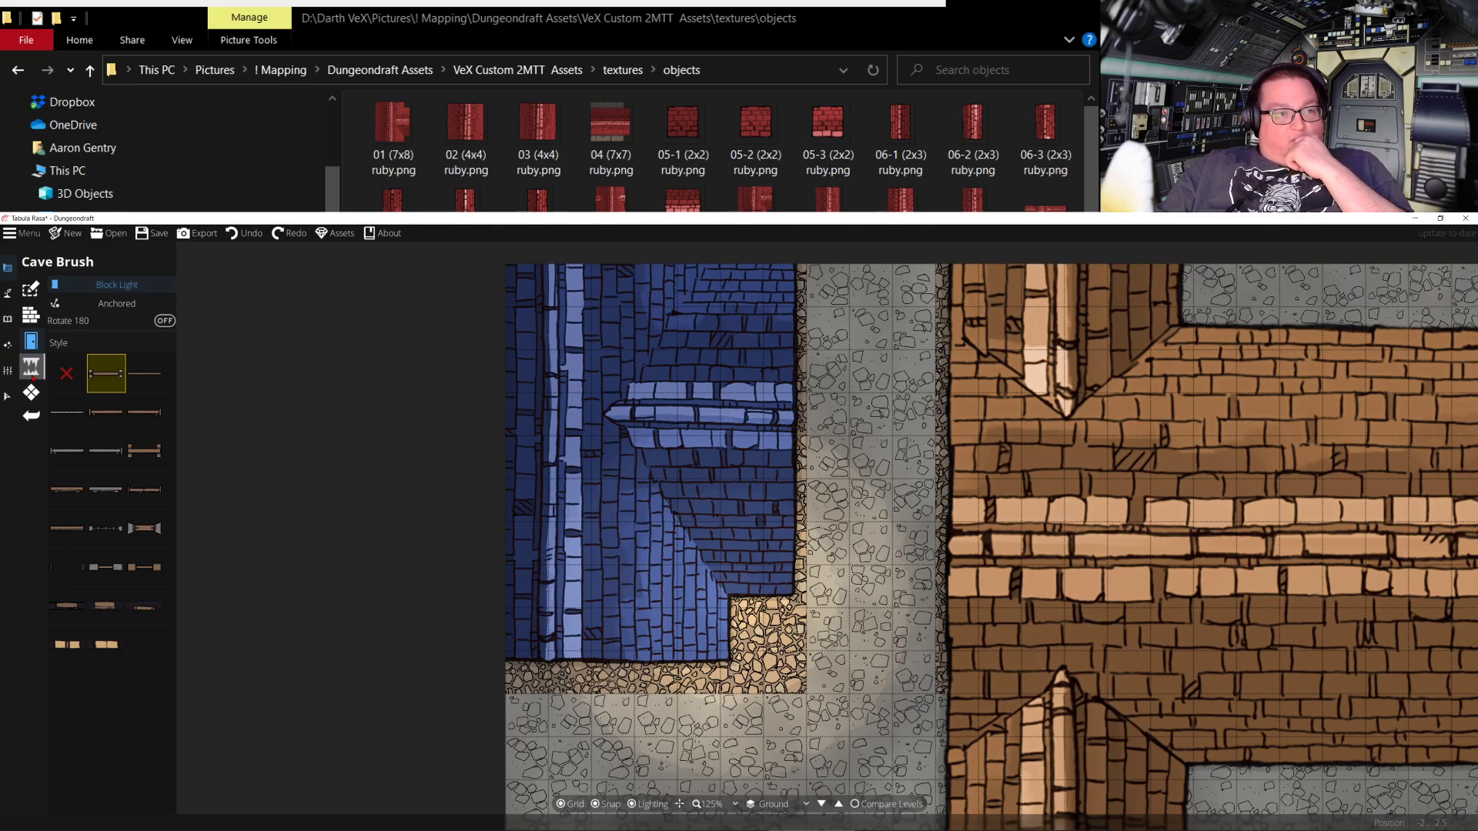
click(32, 394)
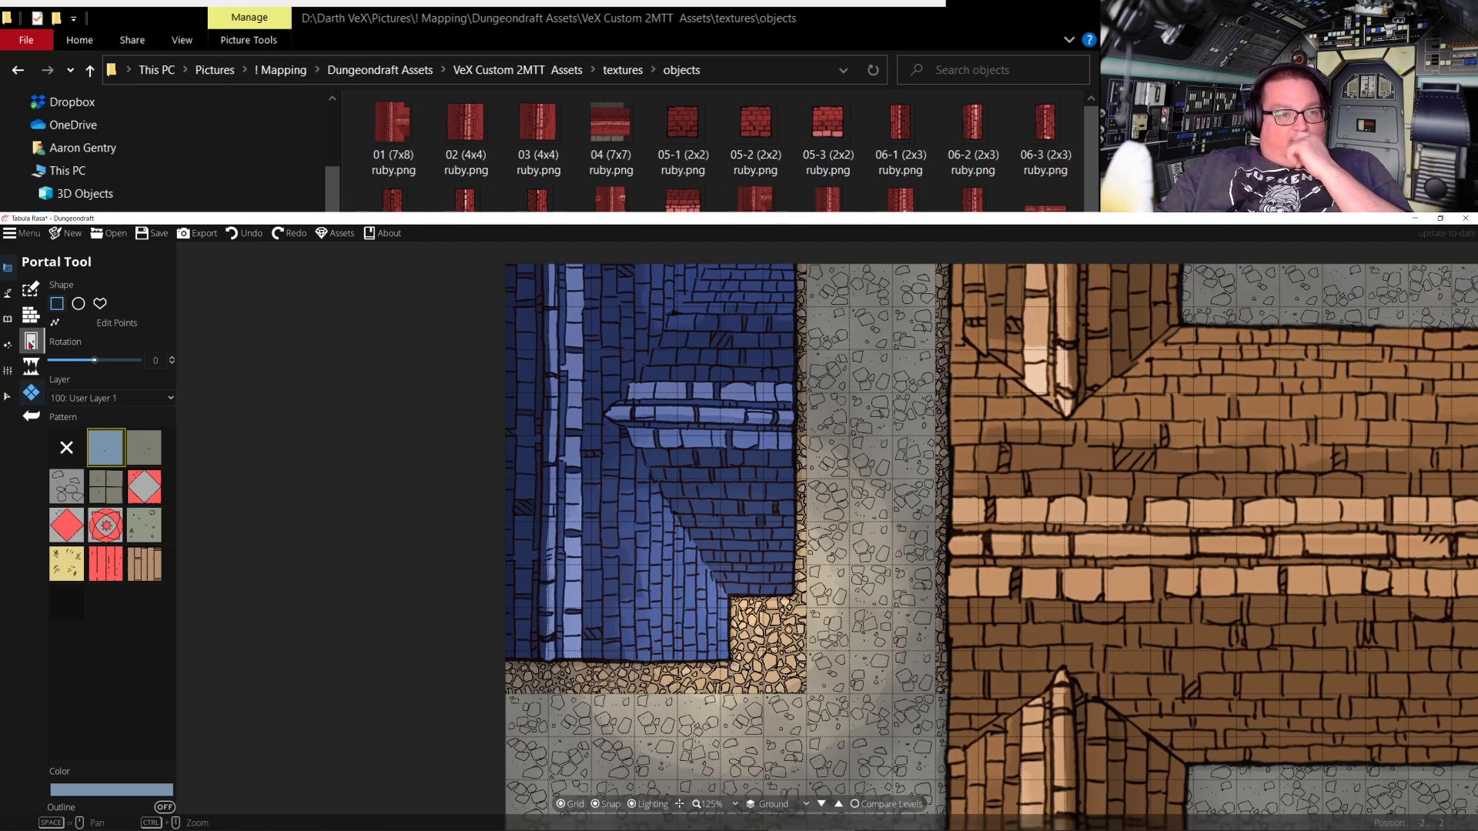
click(31, 315)
click(8, 344)
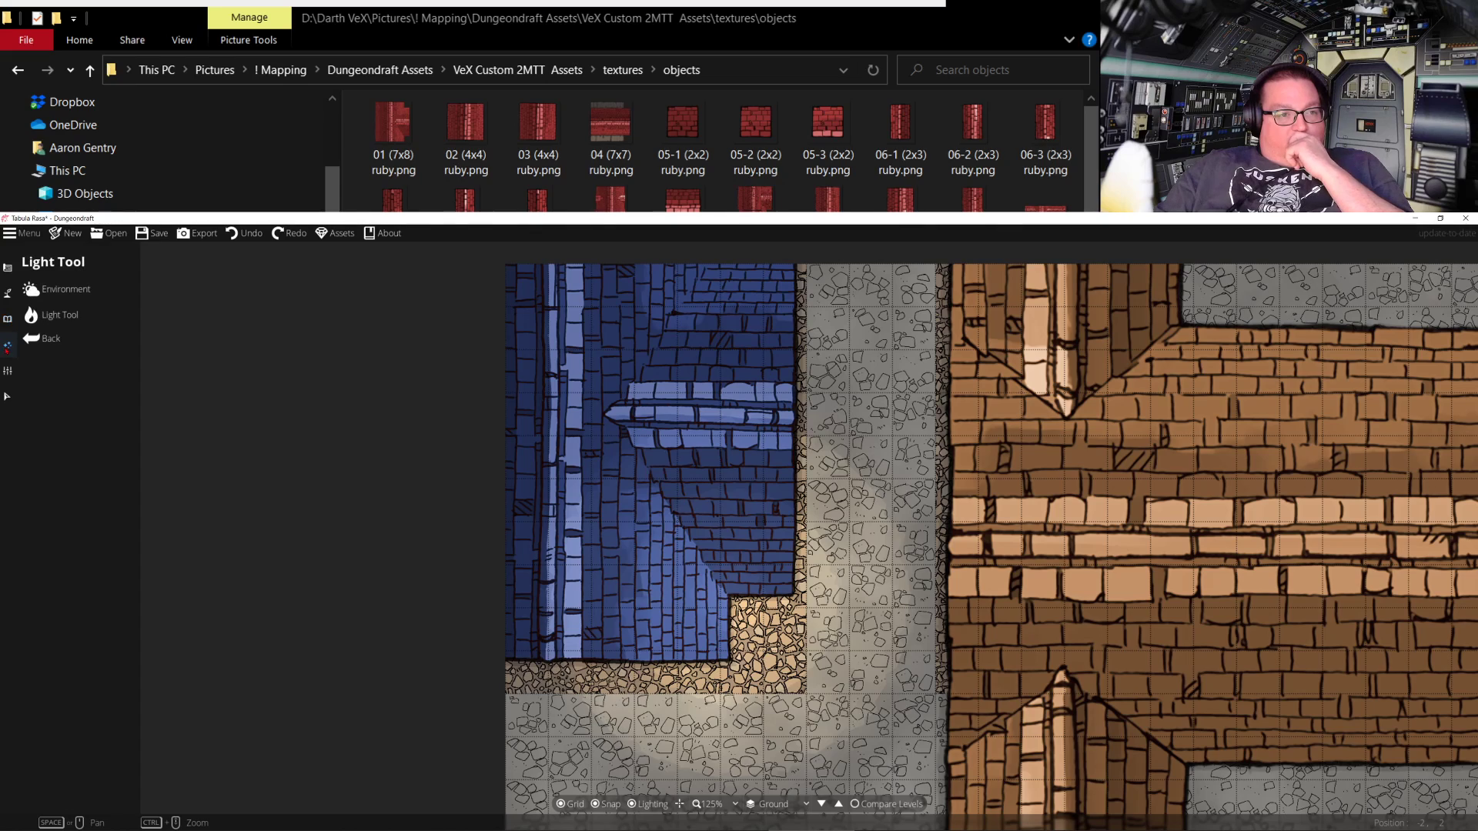
click(8, 371)
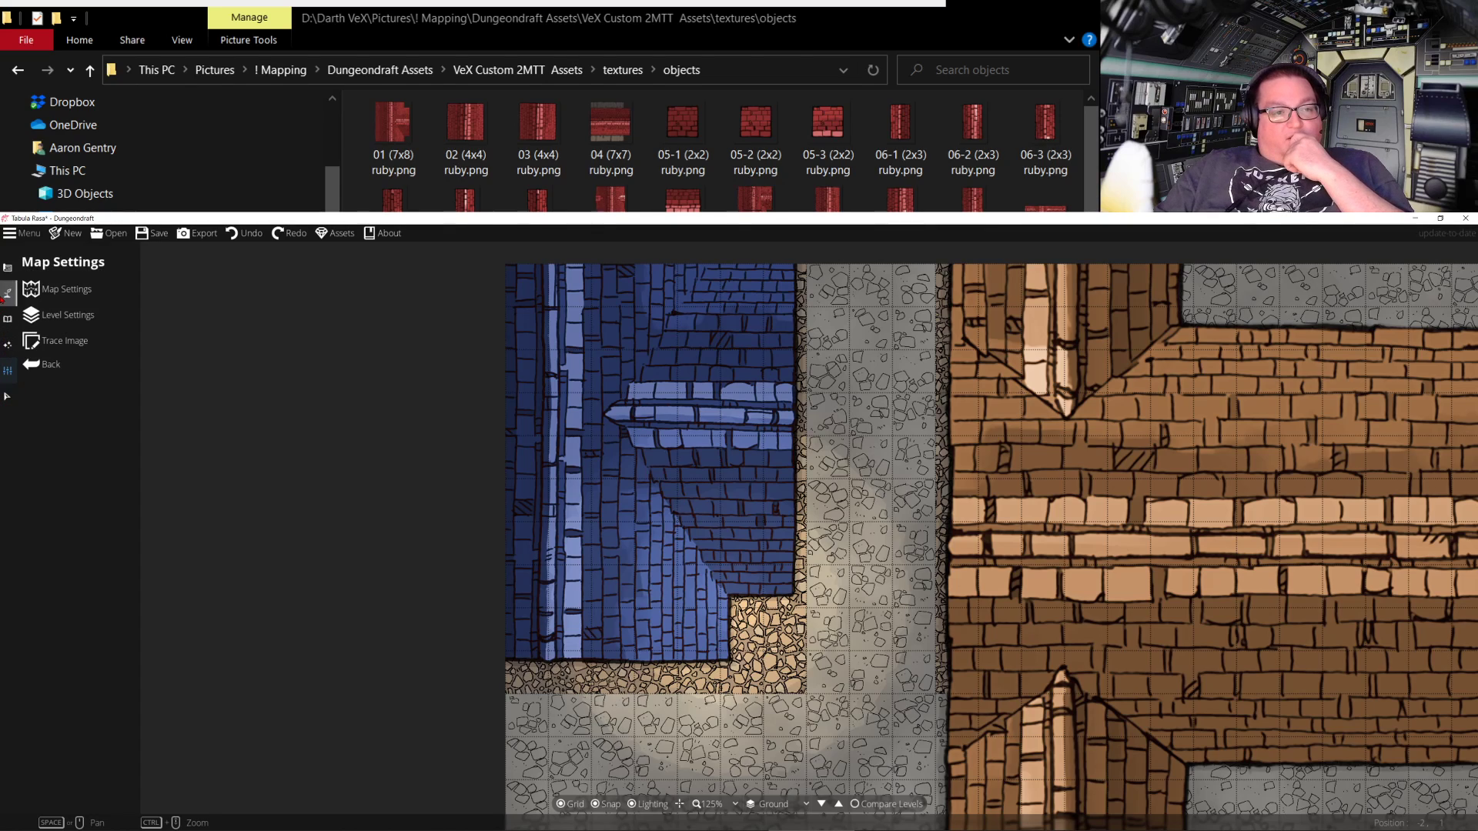
click(8, 319)
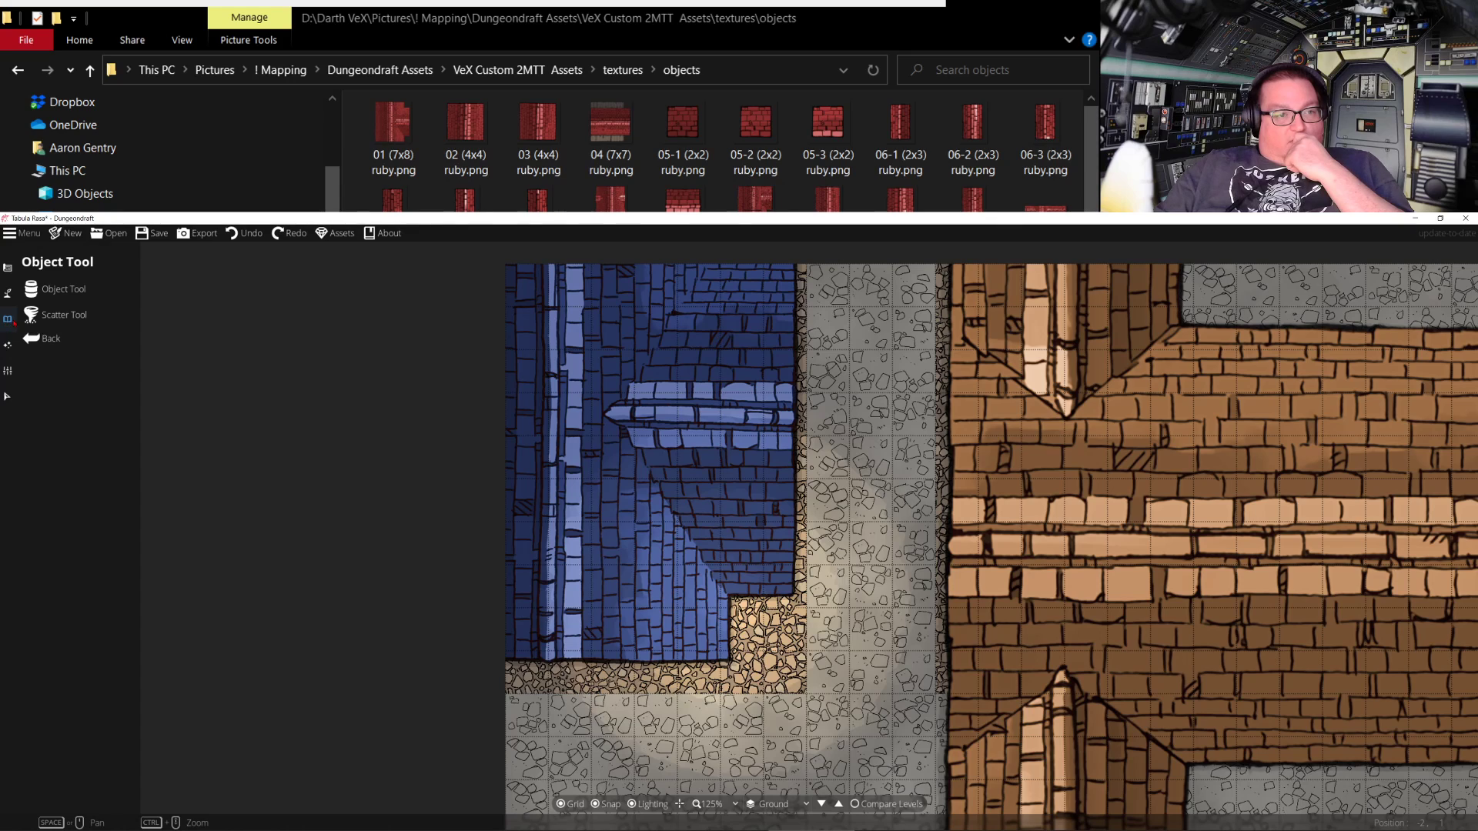
Start the Object Tool and pick the thick white stone strip from the 2M Grass and Road Assets tag
click(64, 288)
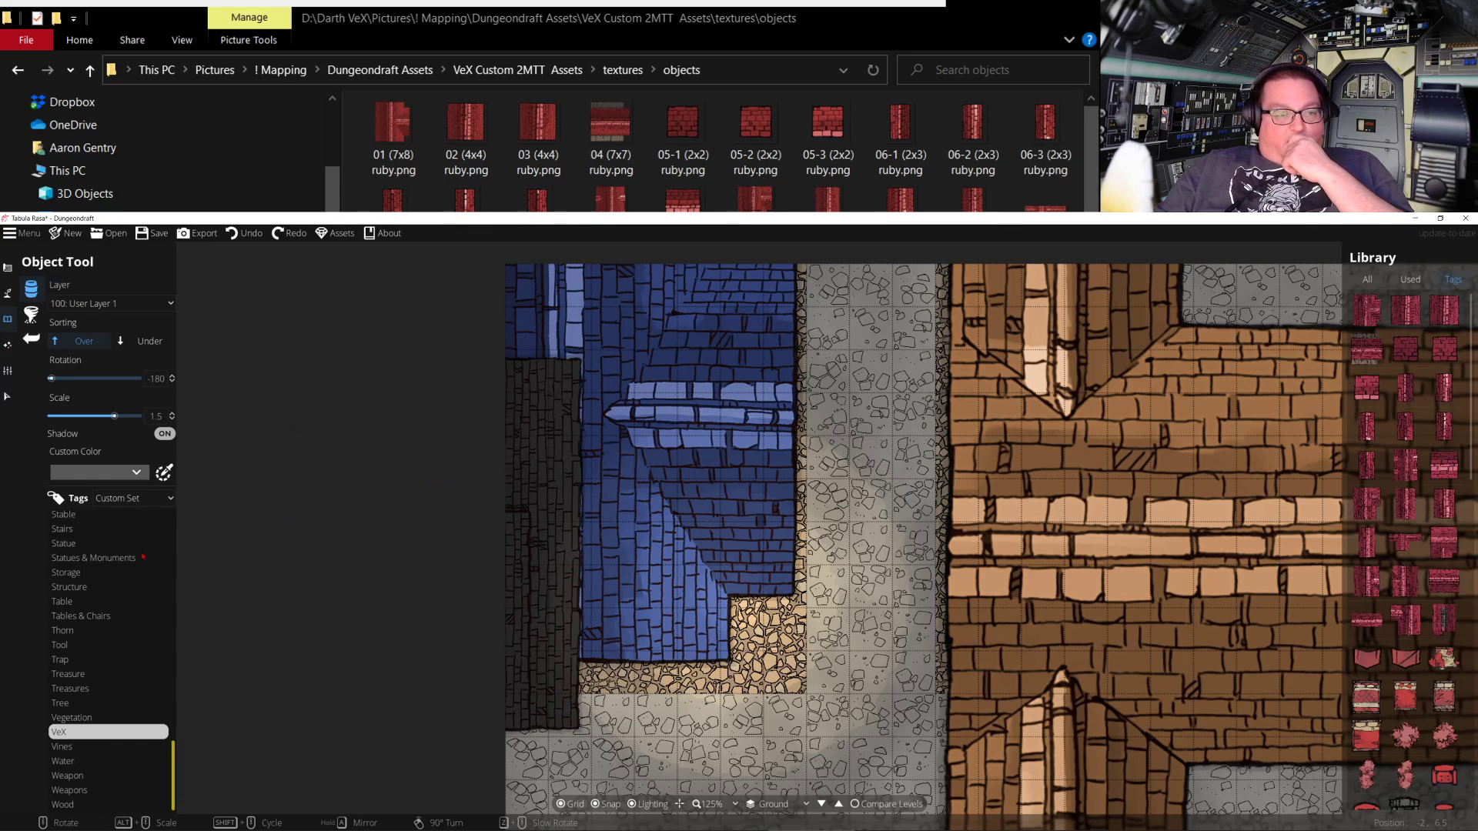
scroll(142, 556, up, 15)
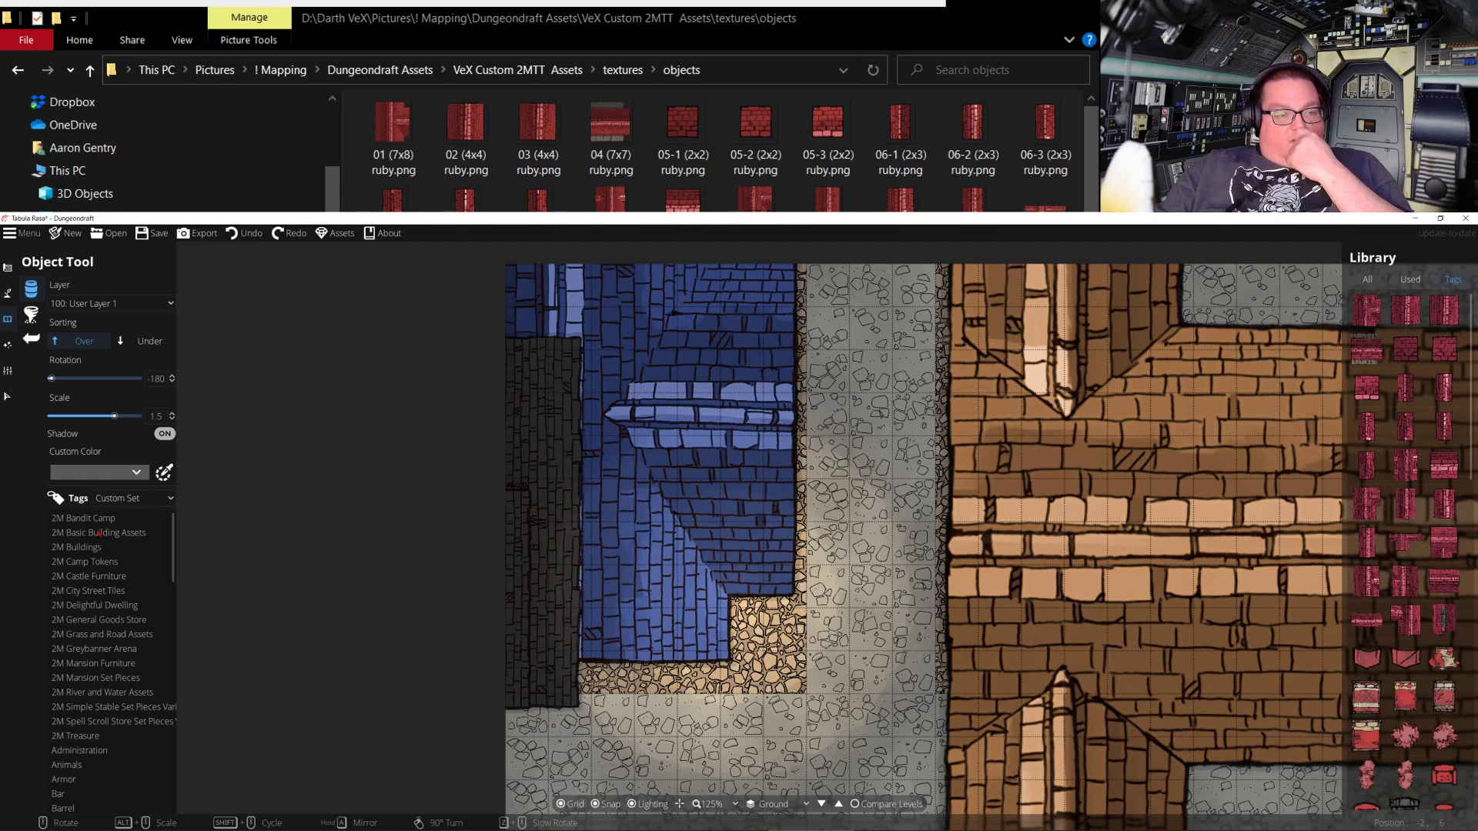
click(111, 635)
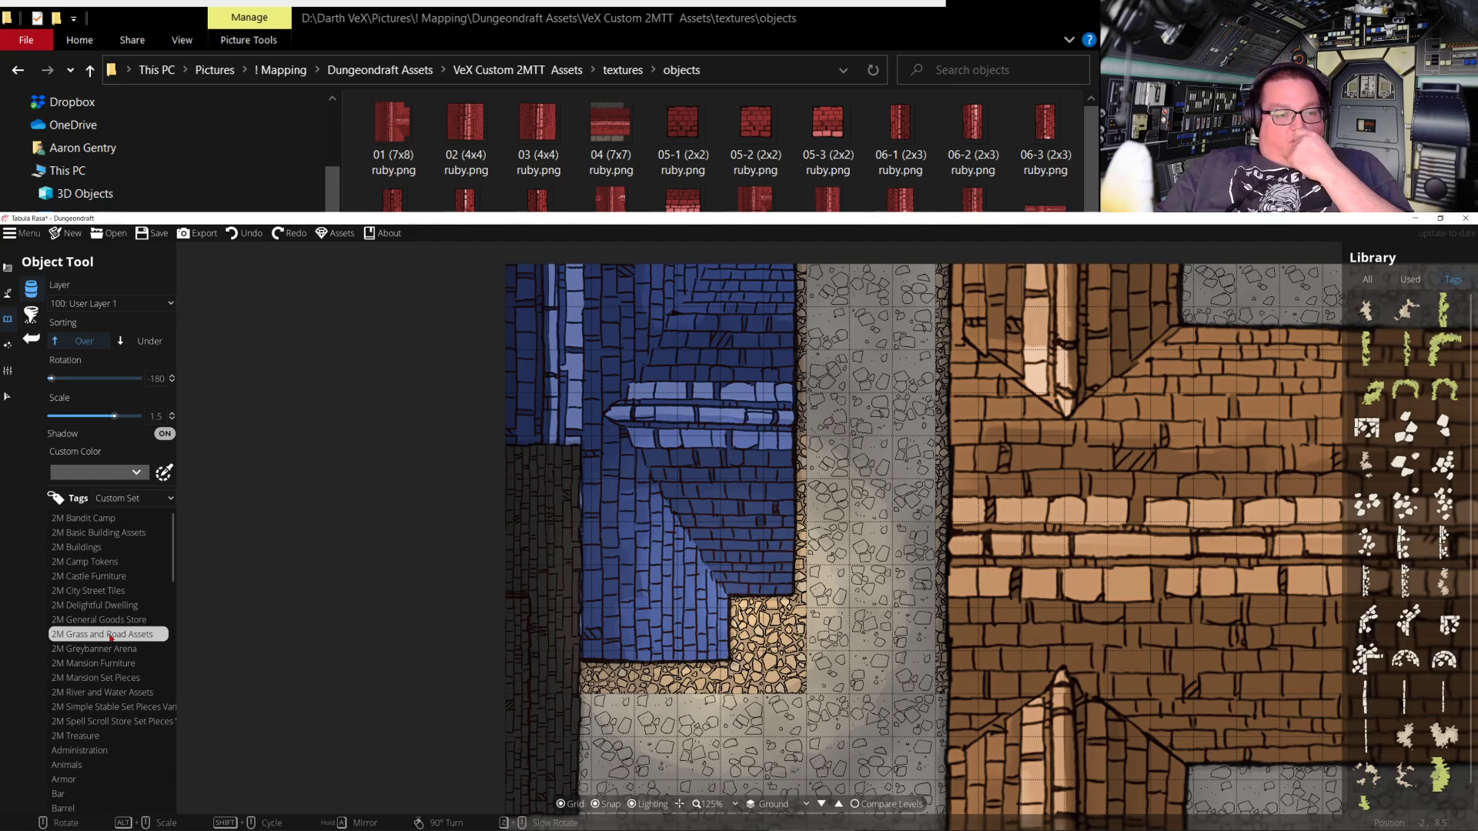
click(1367, 581)
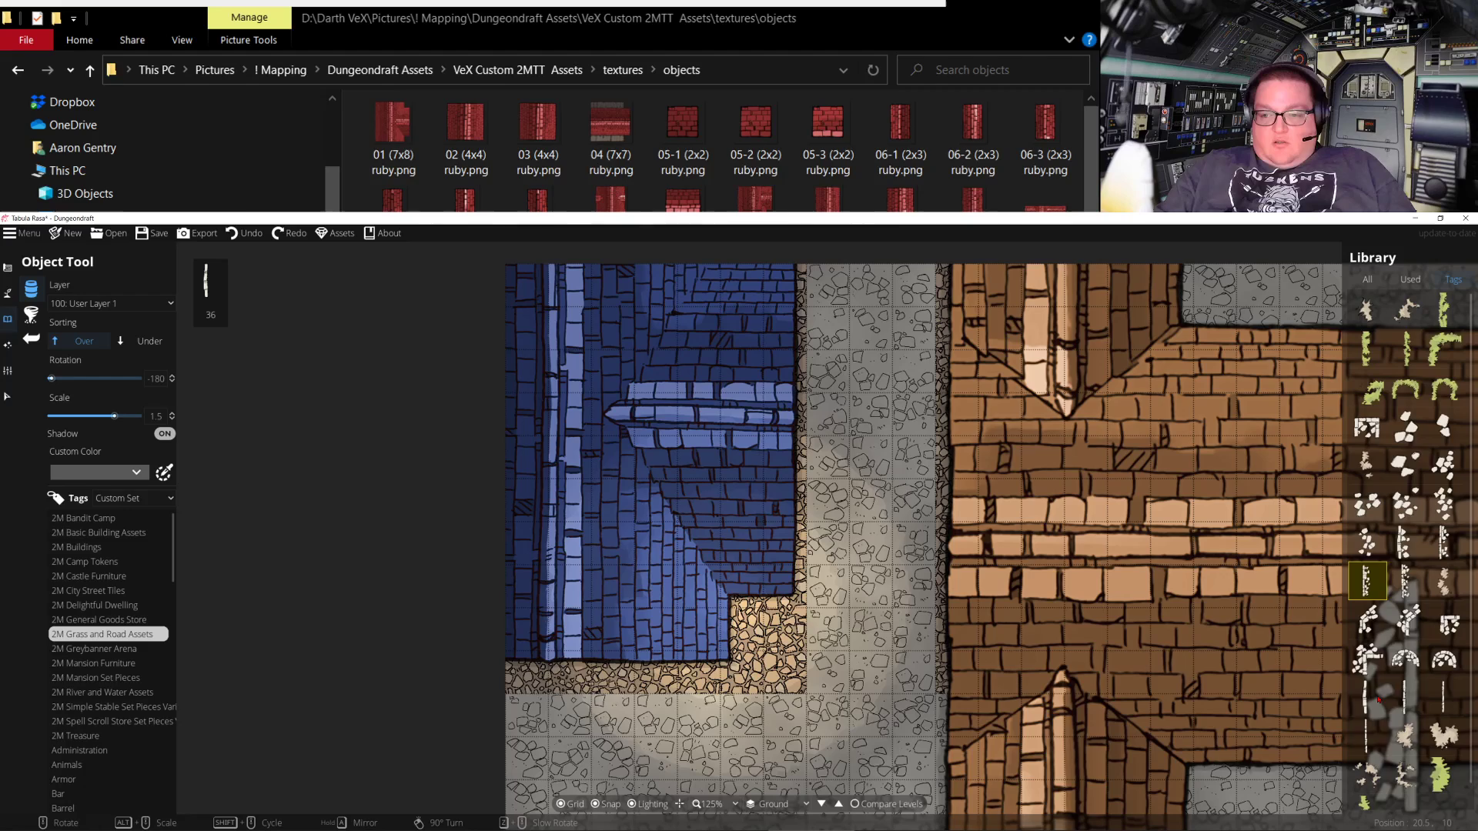
click(1367, 696)
Preview the stone strip along the gravel's lower edge at several rotations and reduce its scale to 0.3
scroll(552, 722, up, 1)
scroll(551, 722, up, 5)
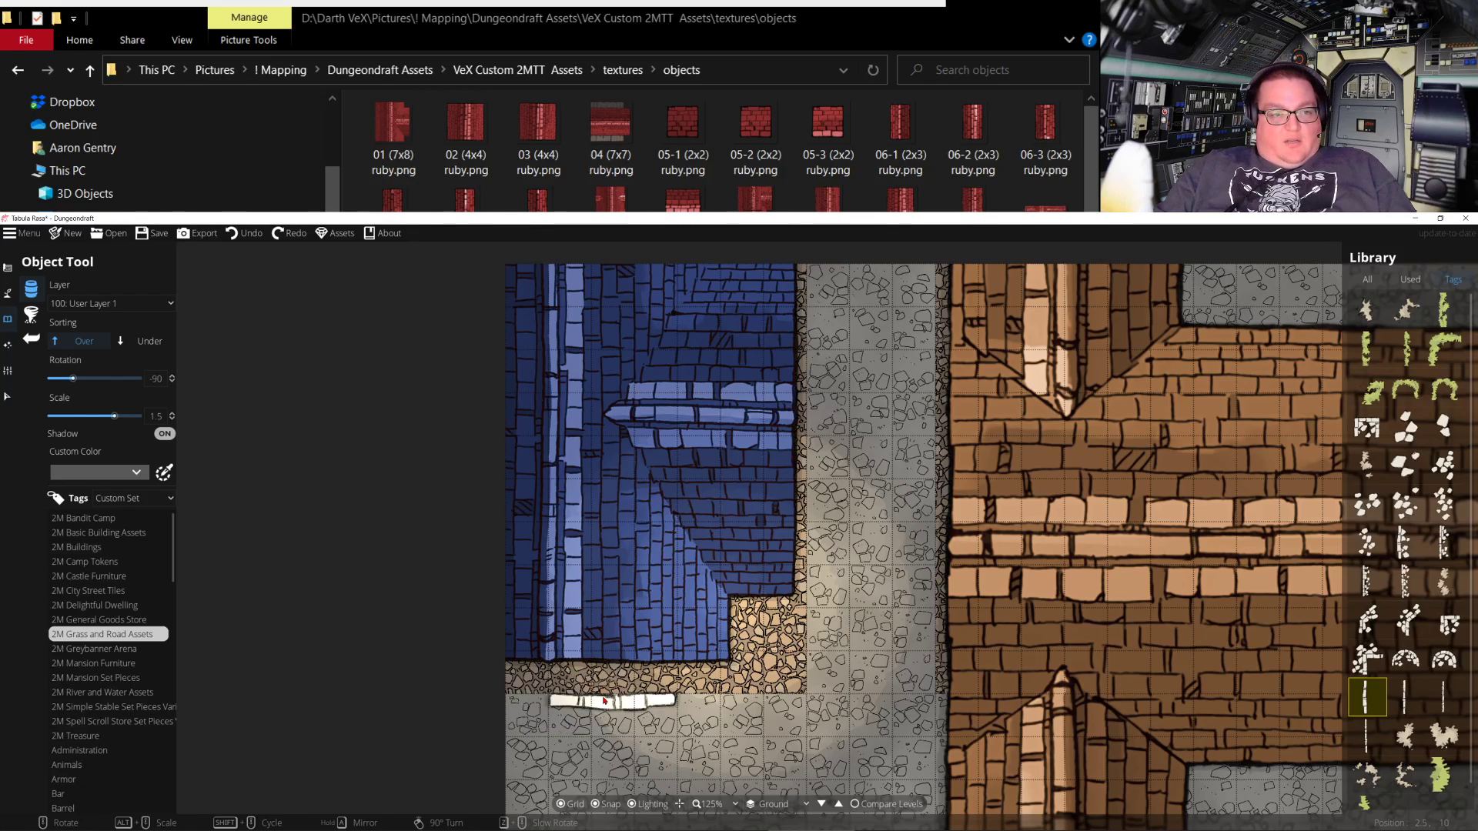
scroll(604, 701, down, 11)
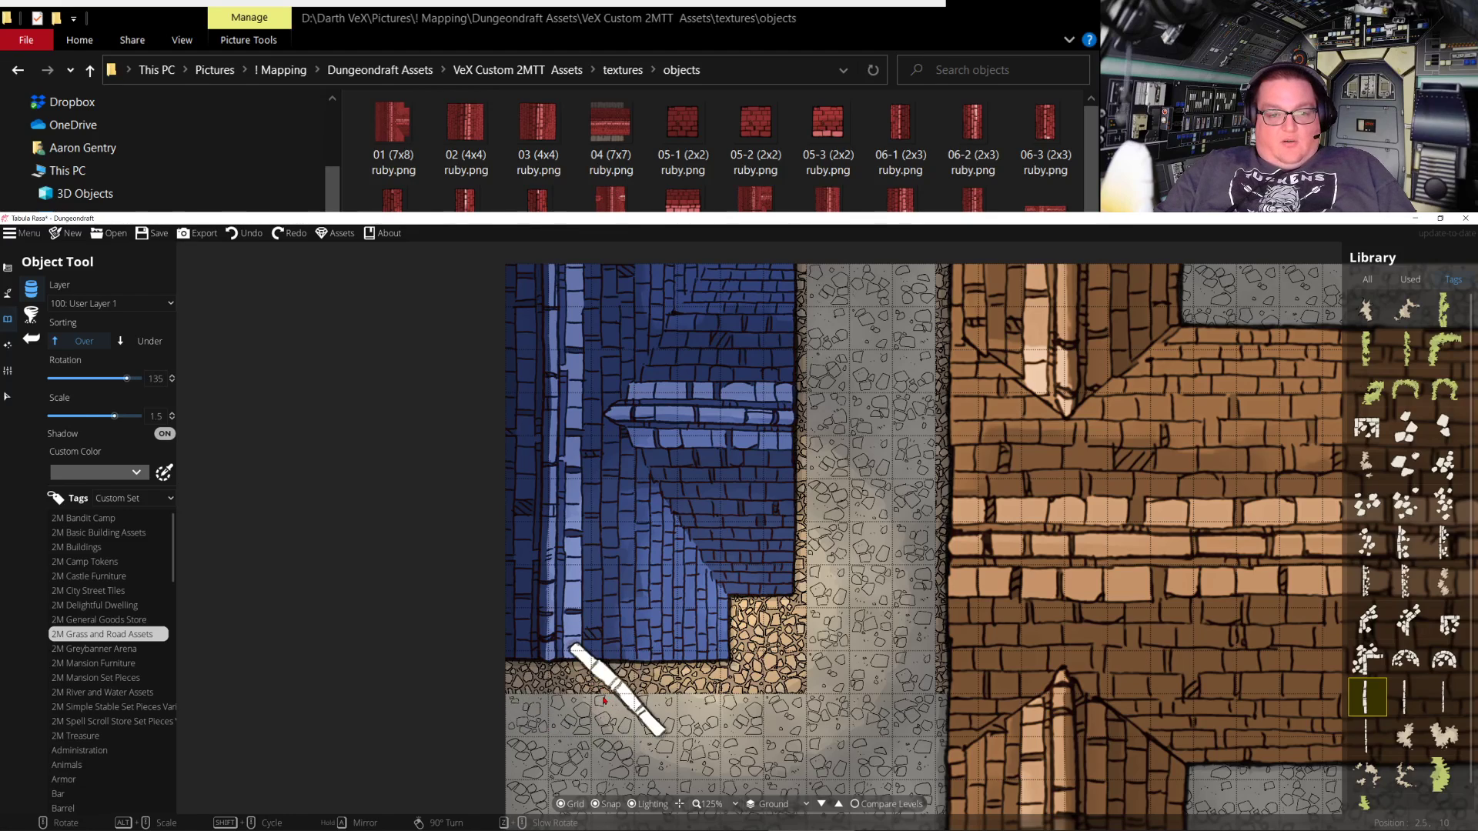
scroll(605, 701, up, 1)
alt+scroll(604, 700, down, 13)
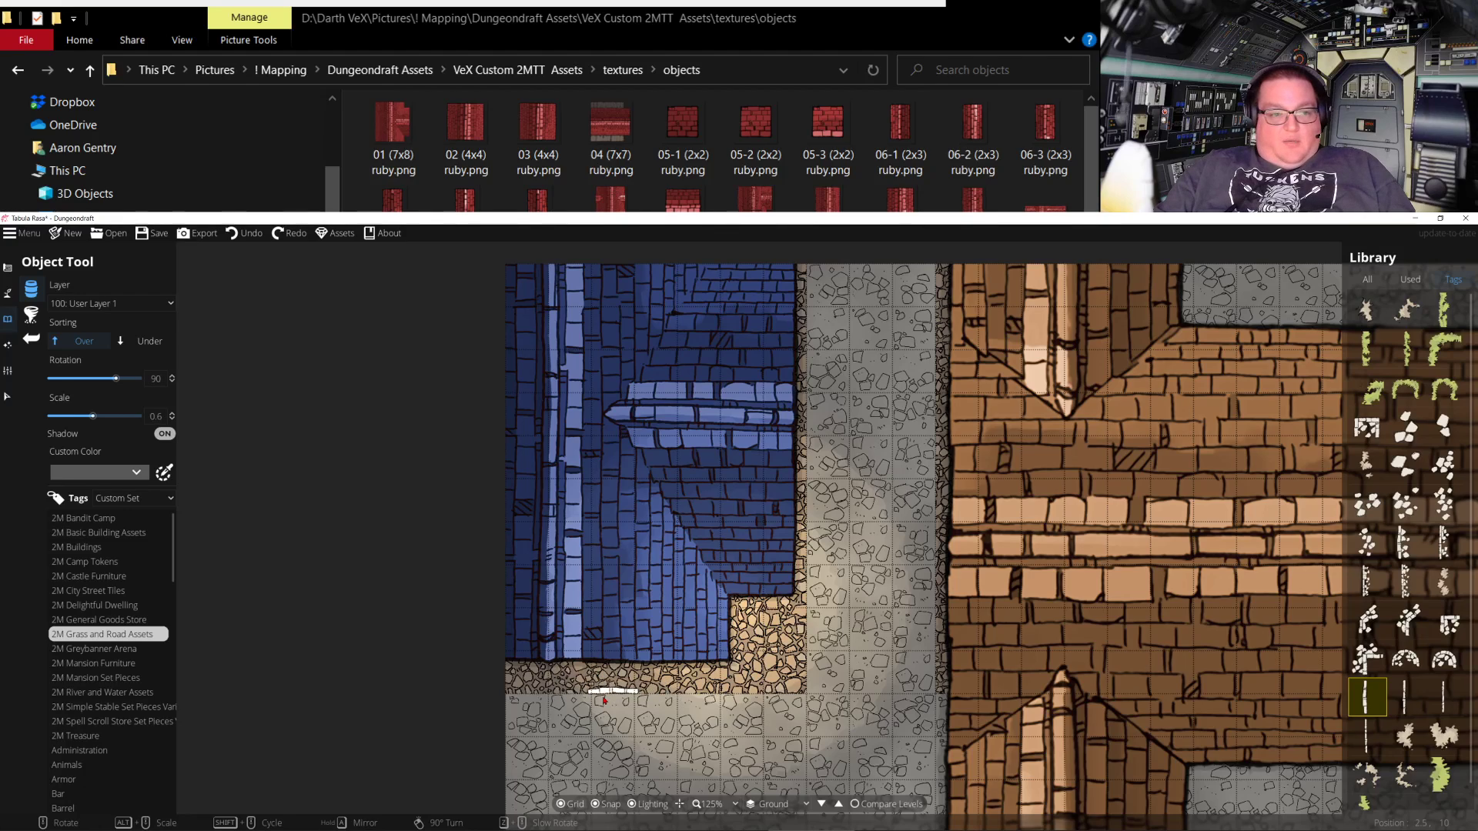
alt+scroll(604, 700, up, 1)
scroll(515, 699, down, 4)
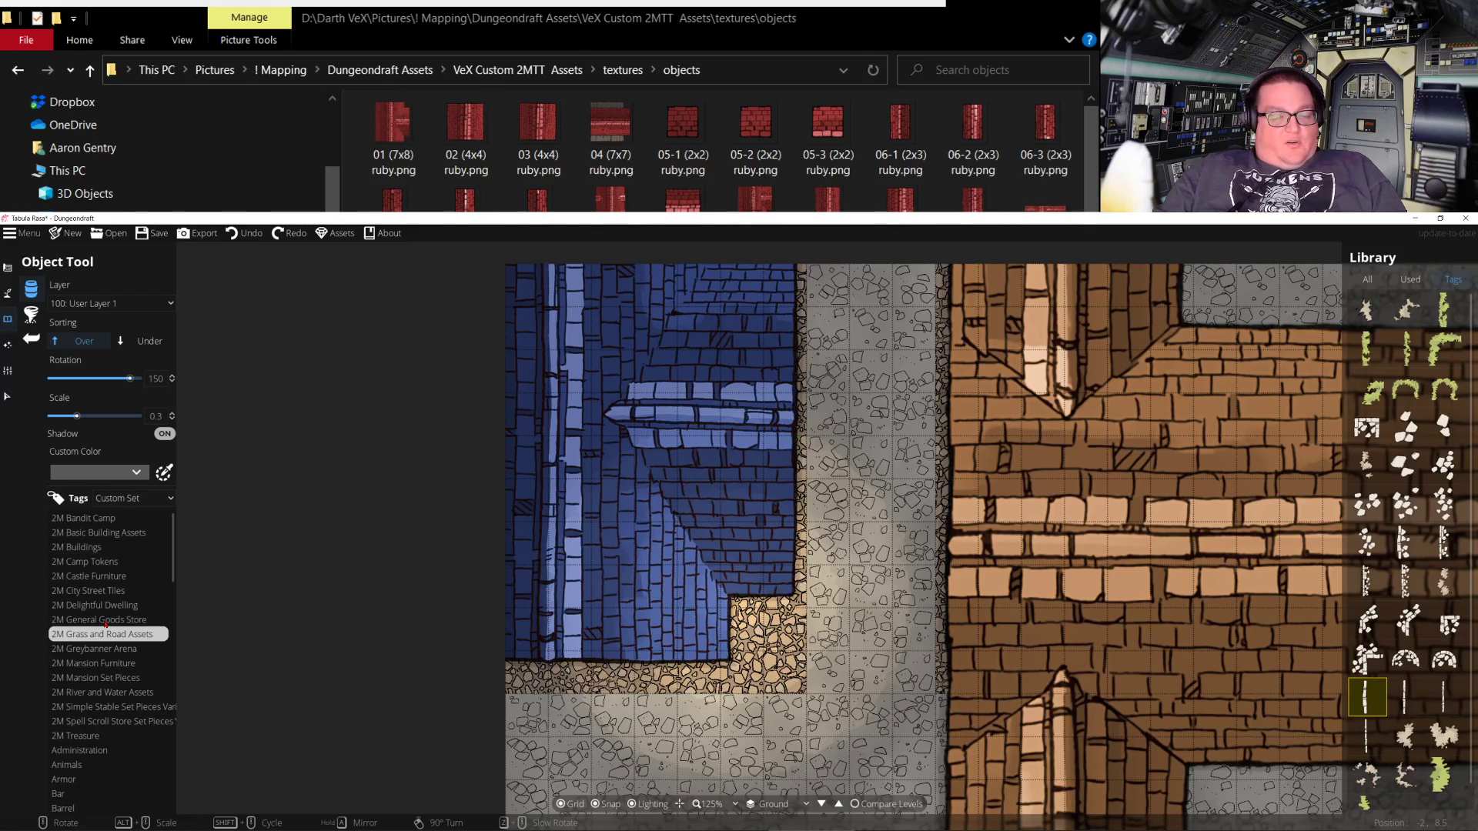
Try the round-ended 2M City Street Tiles piece at rotation -90 on the paving between the blue and brown roofs, and undo it
click(101, 591)
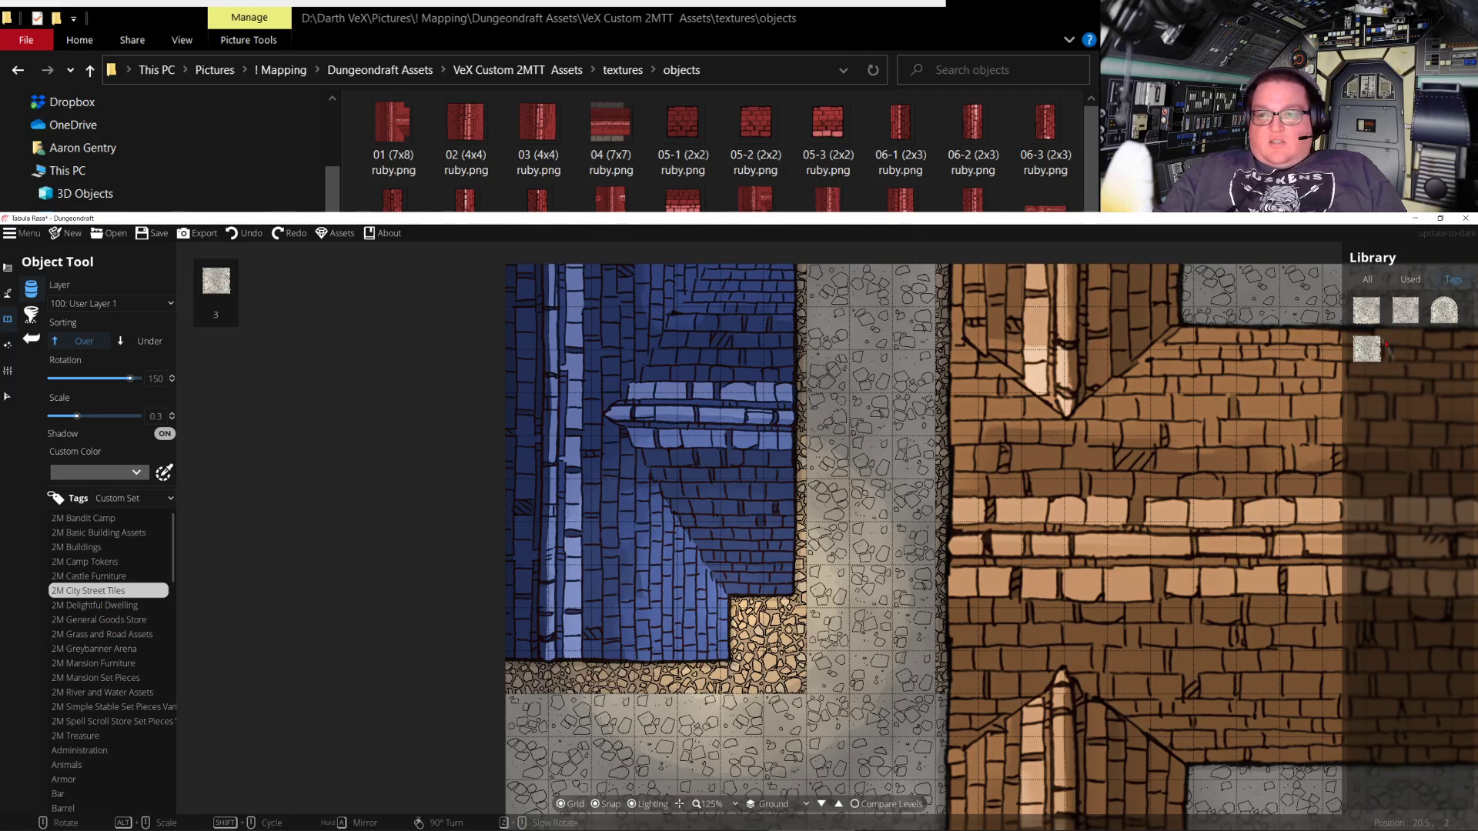
click(1444, 310)
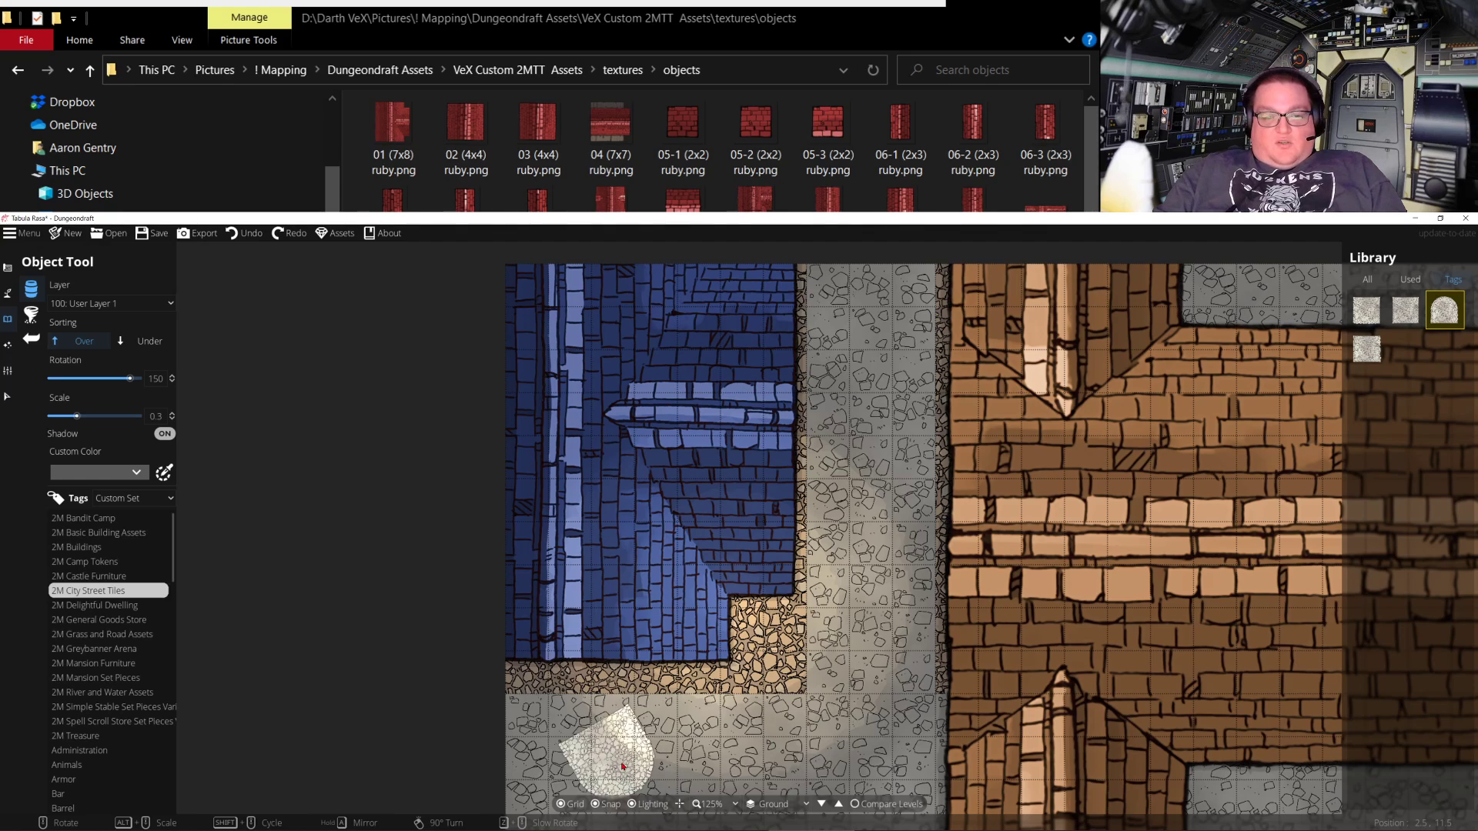
scroll(623, 766, up, 8)
click(850, 479)
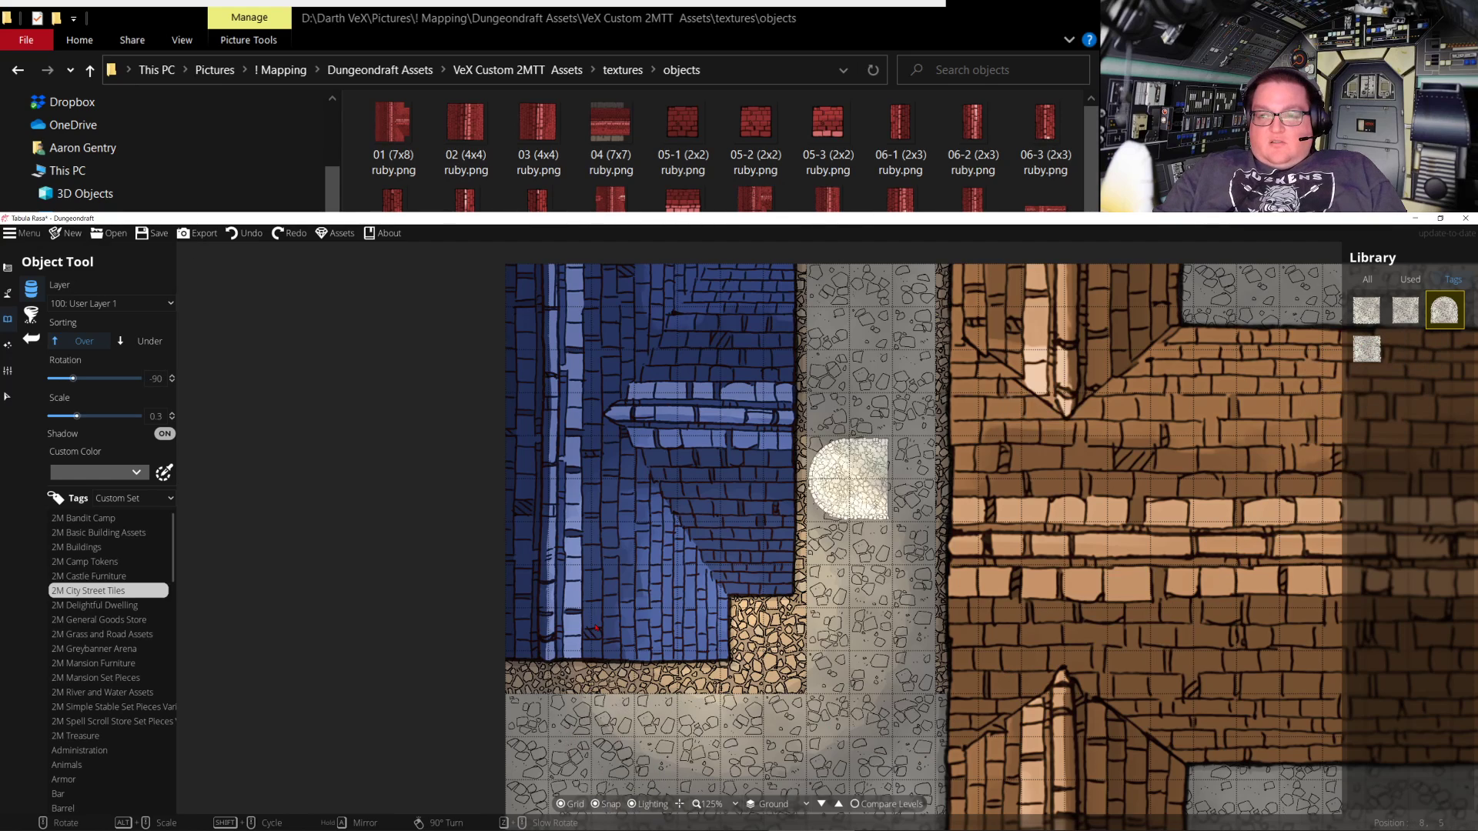
key(ctrl+z)
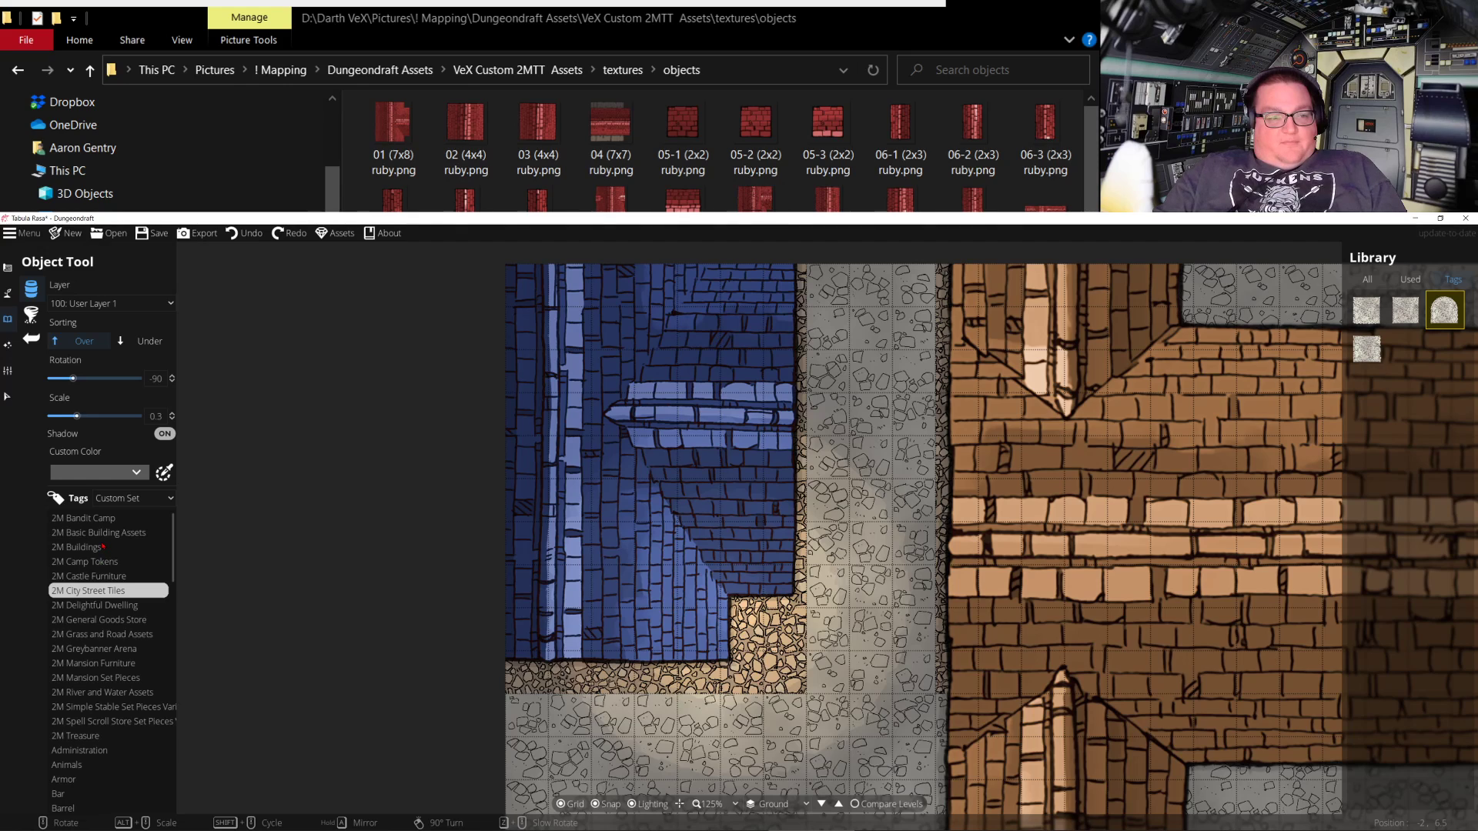
Look for border pieces in the 2M Basic Building Assets, General Goods Store and Castle Furniture tags, and review the custom asset packs
click(99, 532)
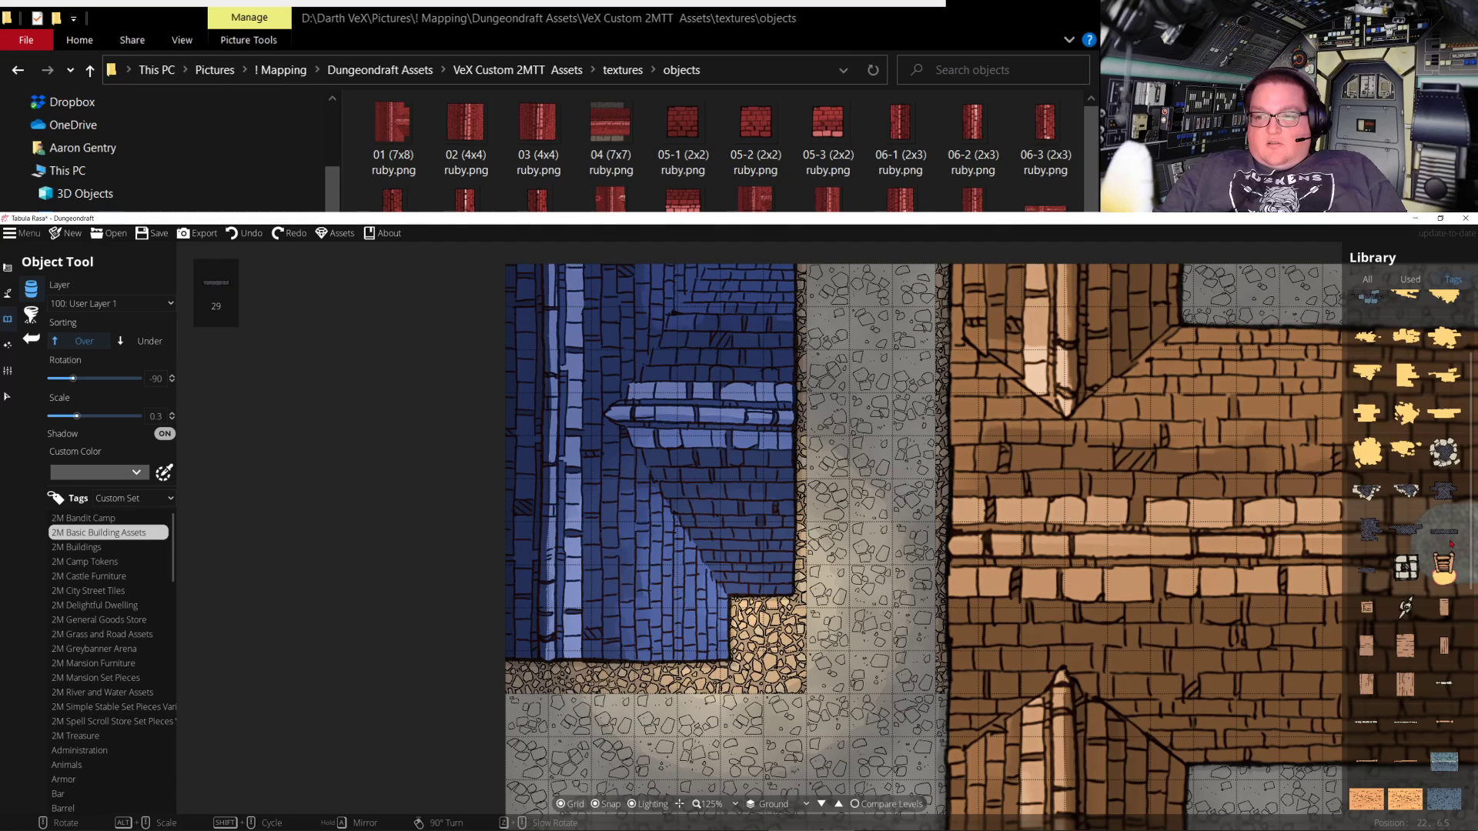
click(1399, 723)
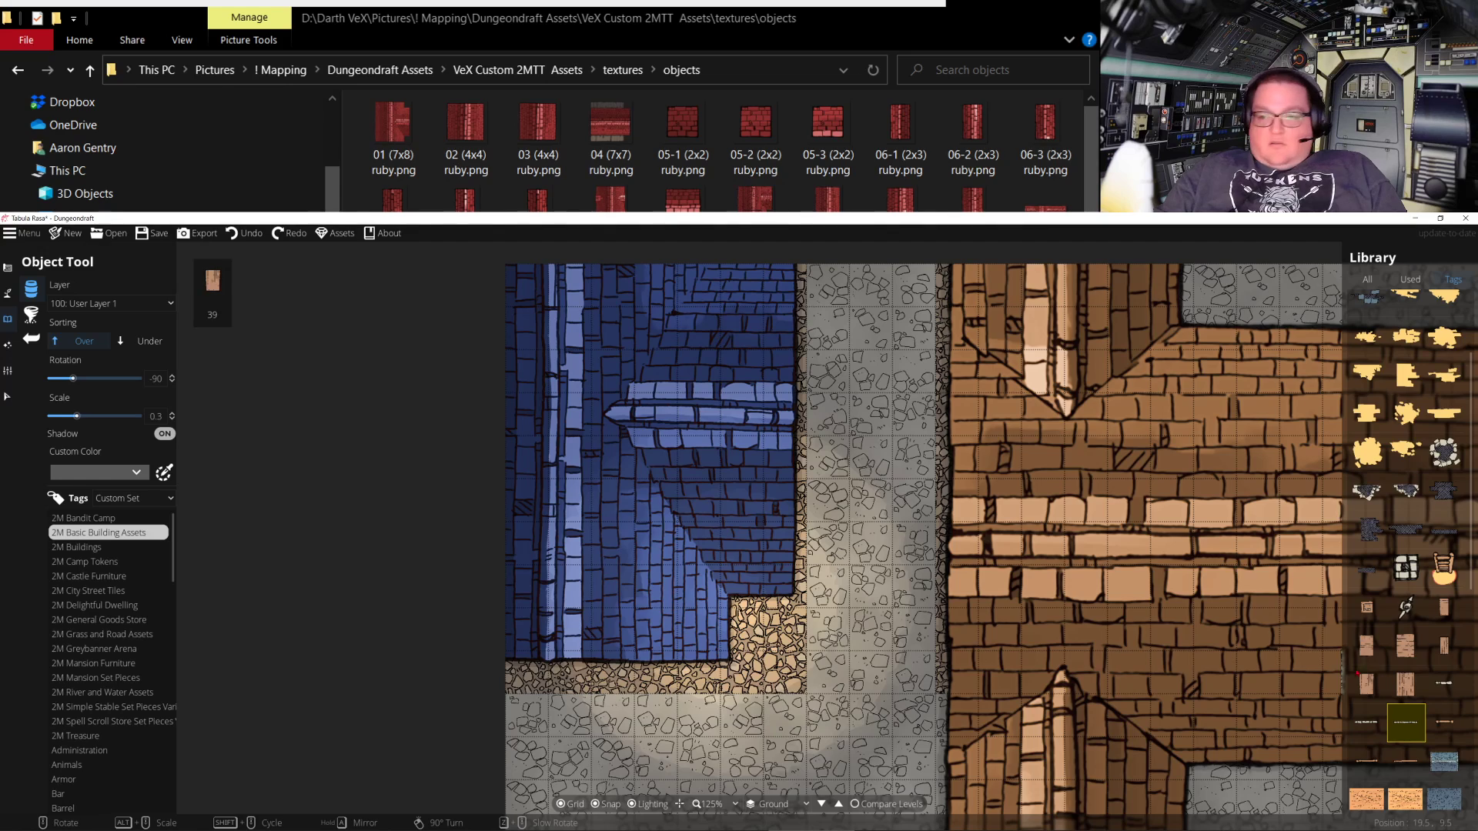
scroll(1407, 705, down, 5)
scroll(1405, 706, down, 1)
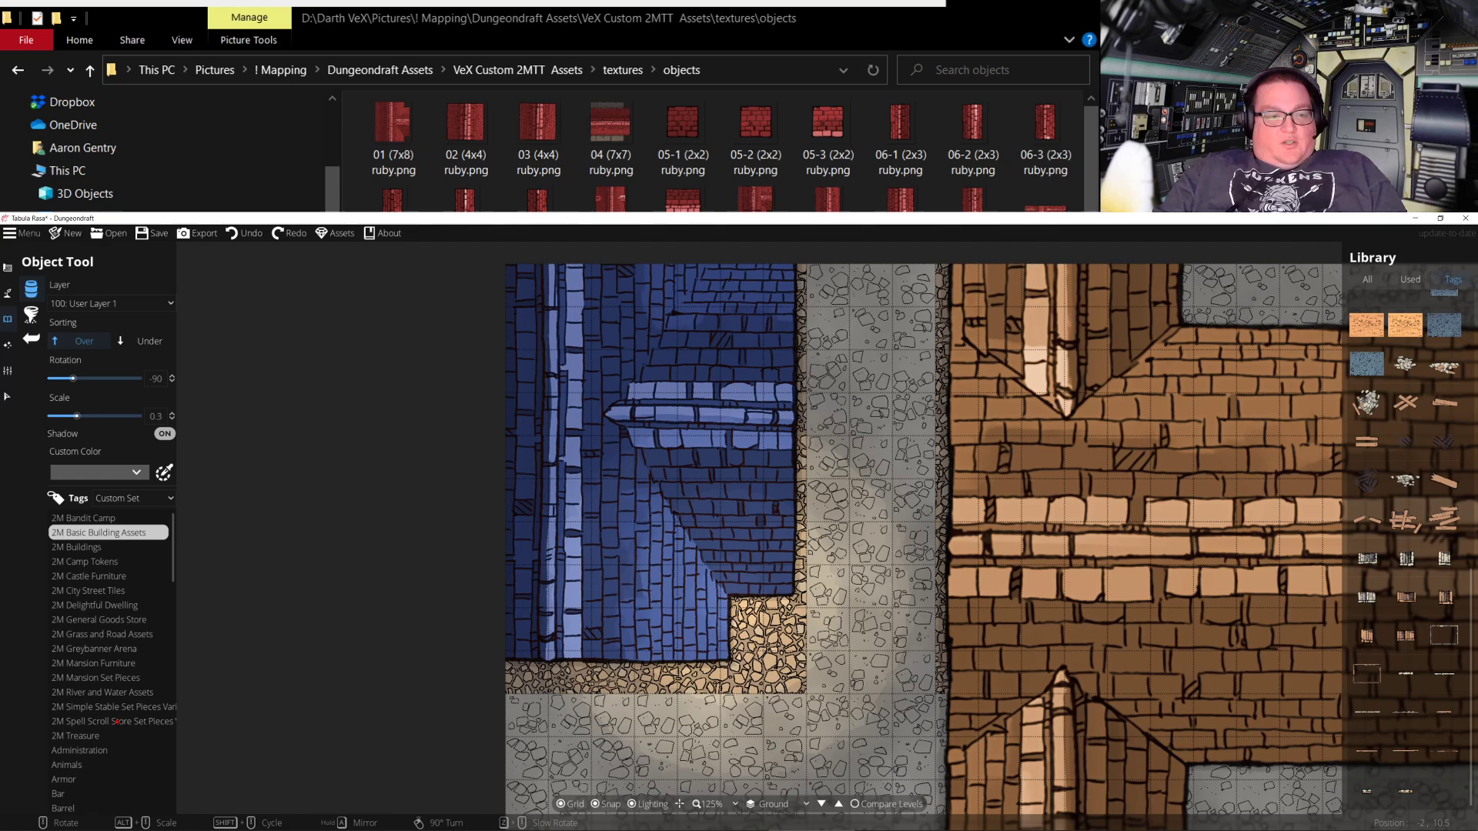
click(339, 234)
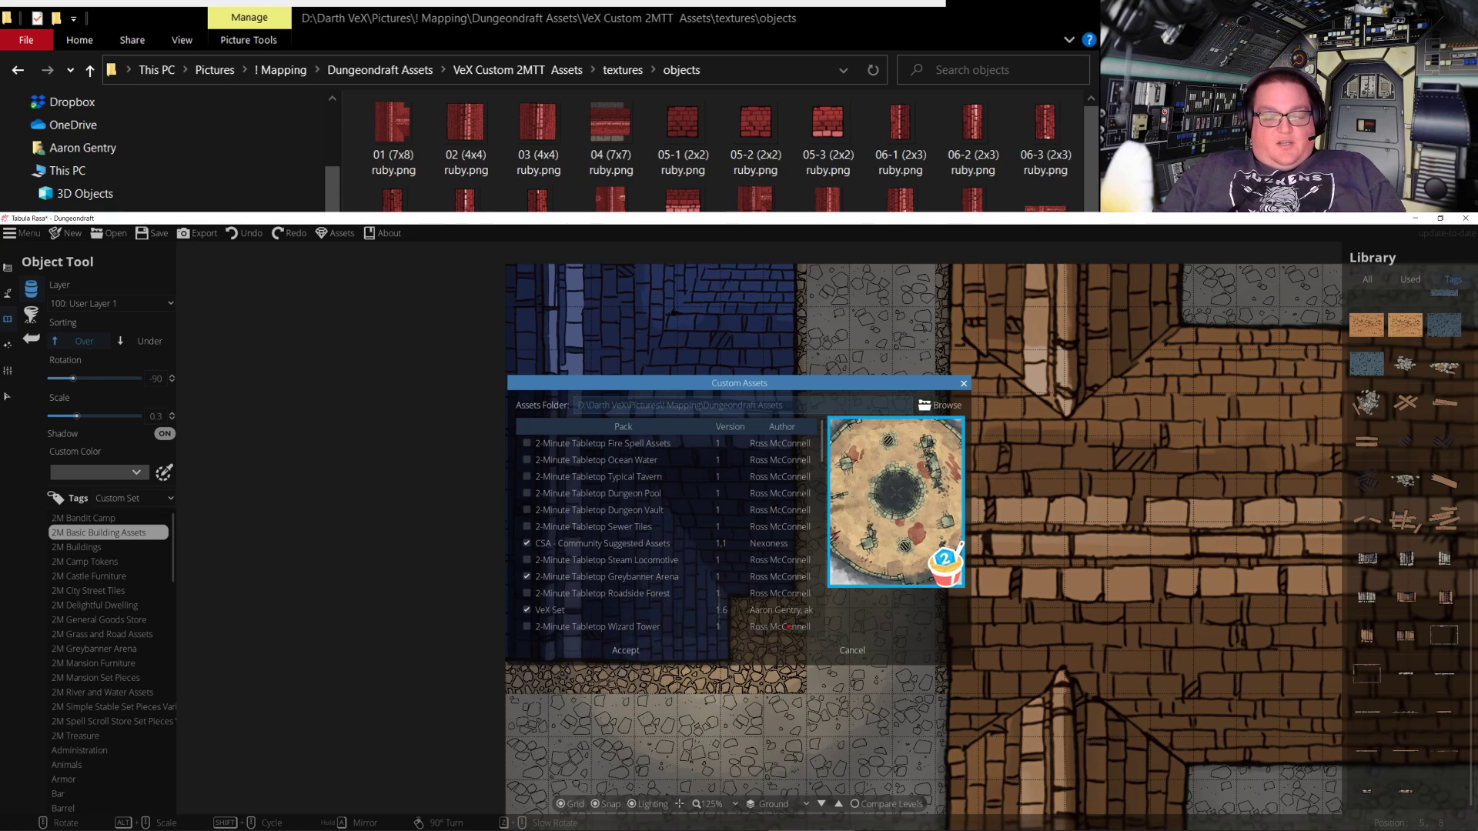
click(965, 384)
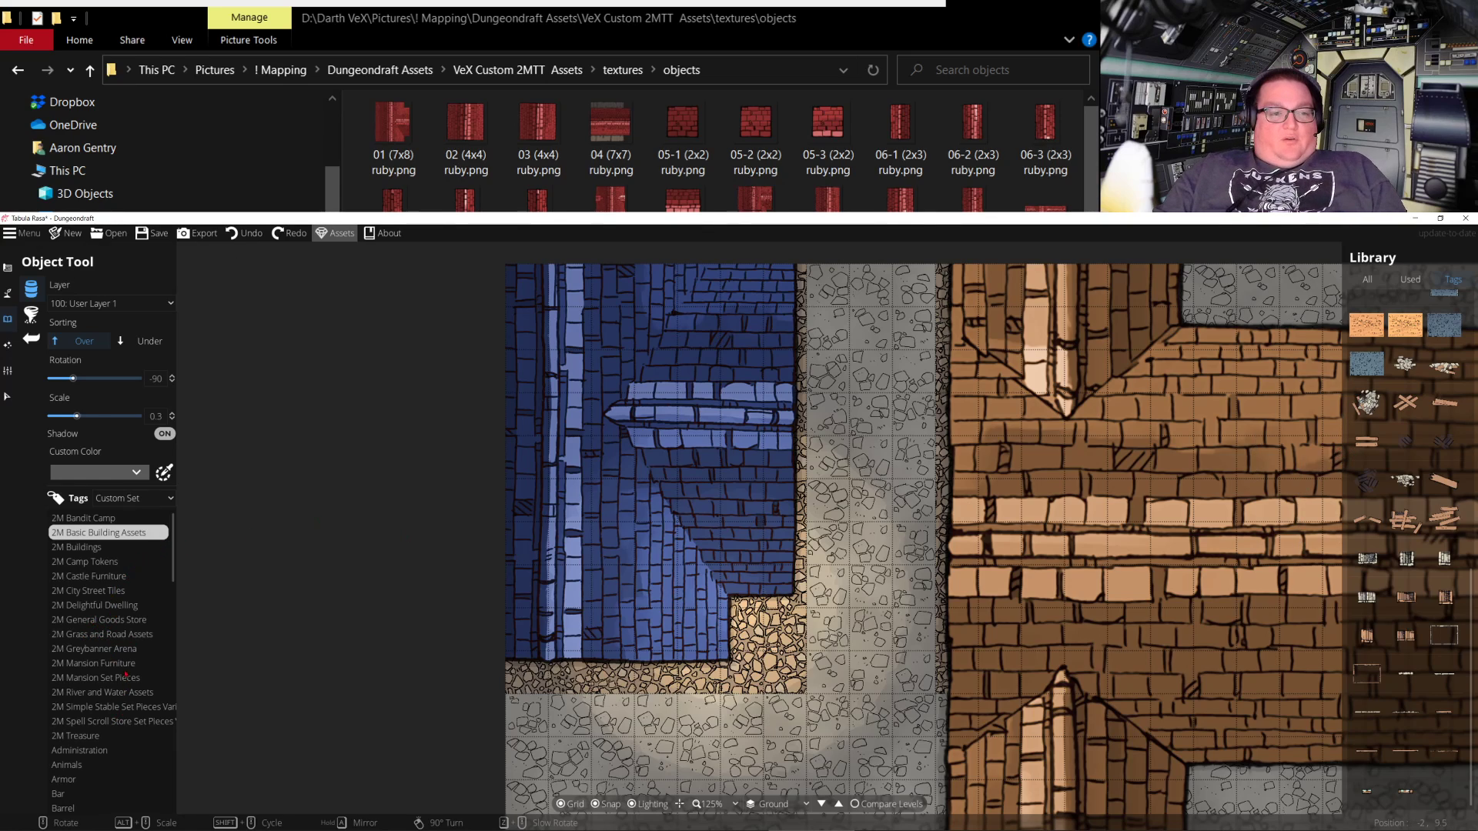
click(107, 625)
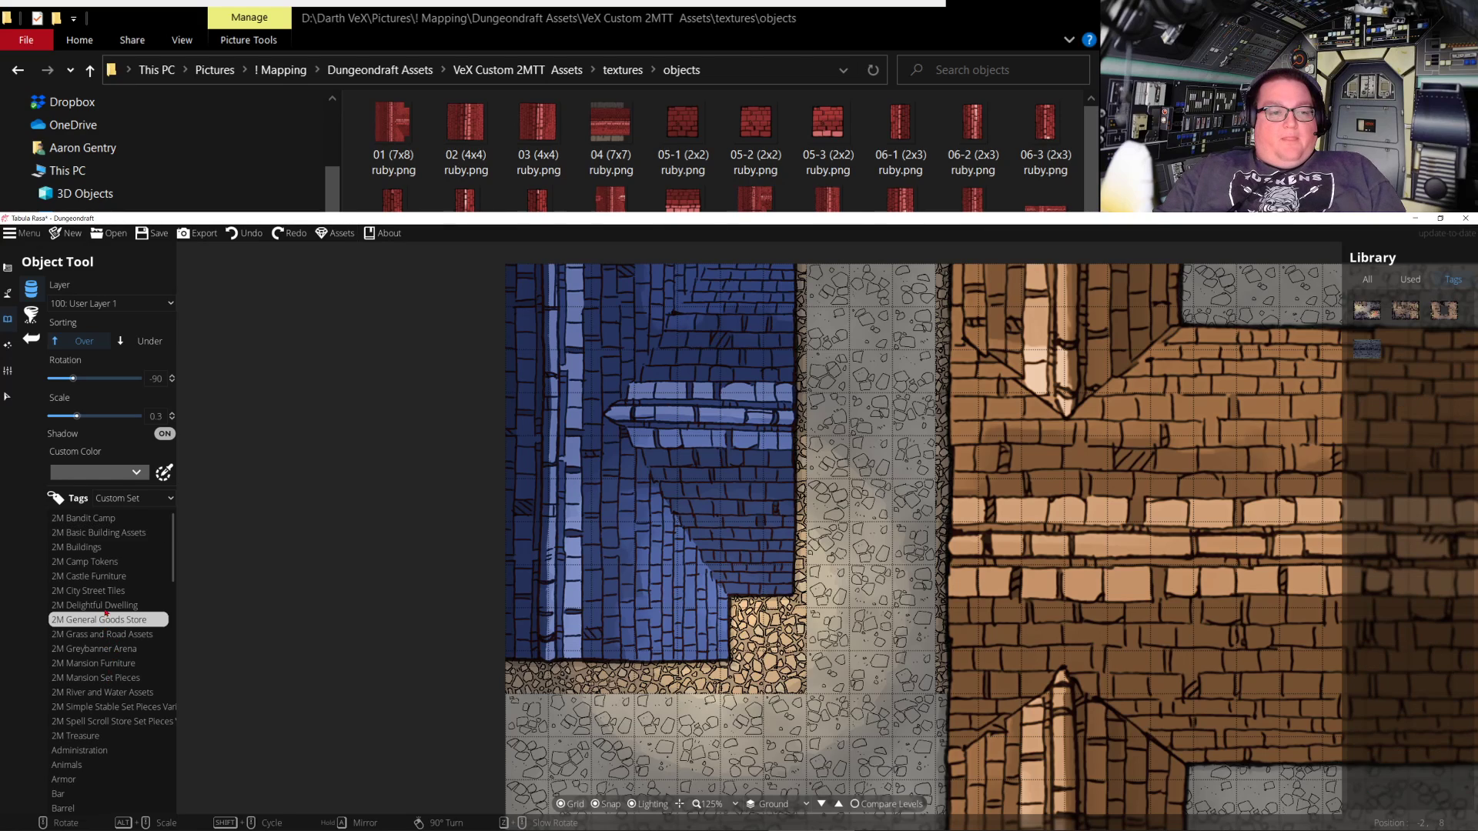
click(104, 576)
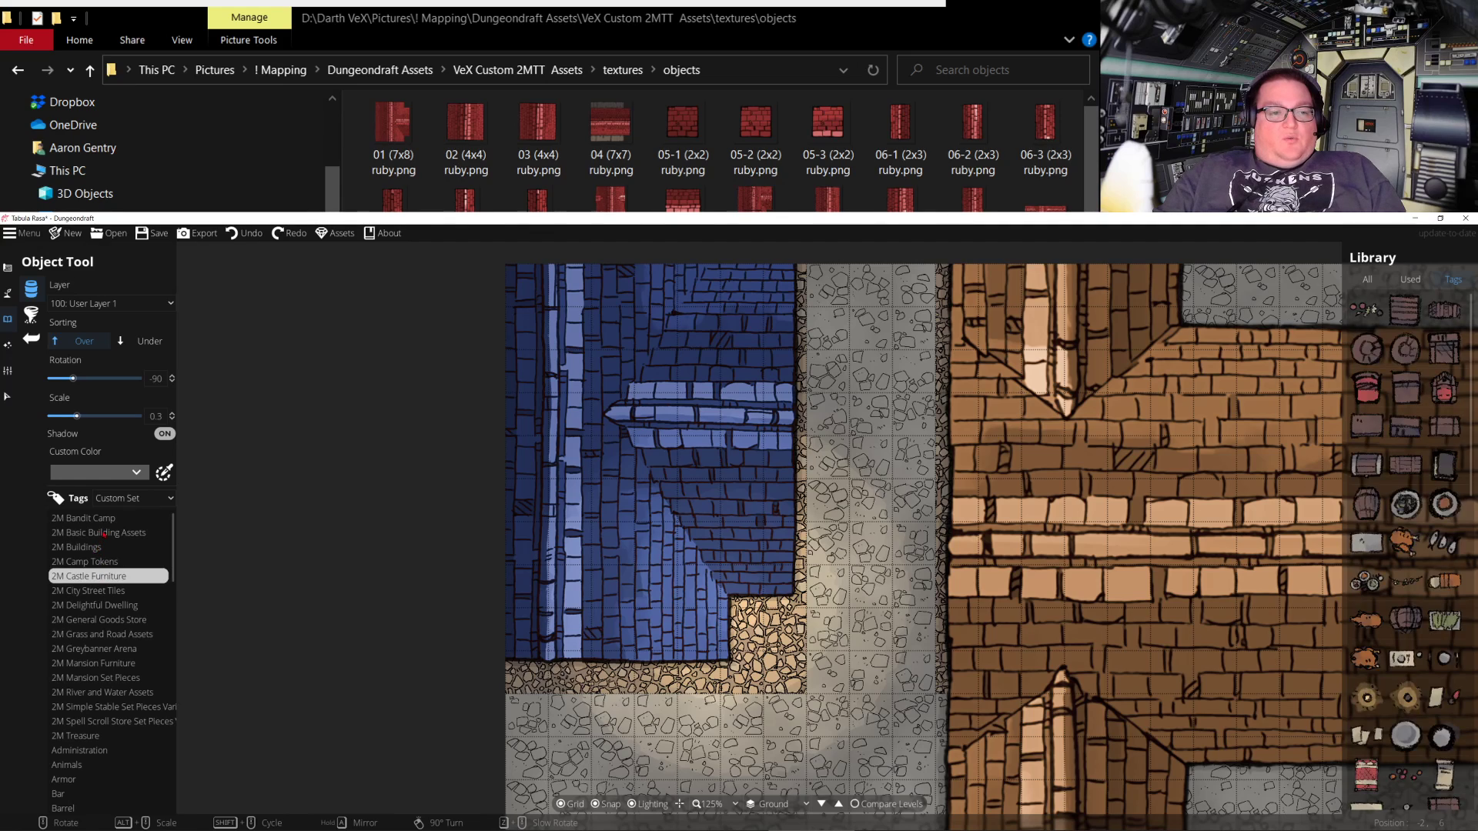
click(104, 534)
Pick the thin segmented stone strip from the 2M Grass and Road Assets tag and rotate it to 90
click(111, 636)
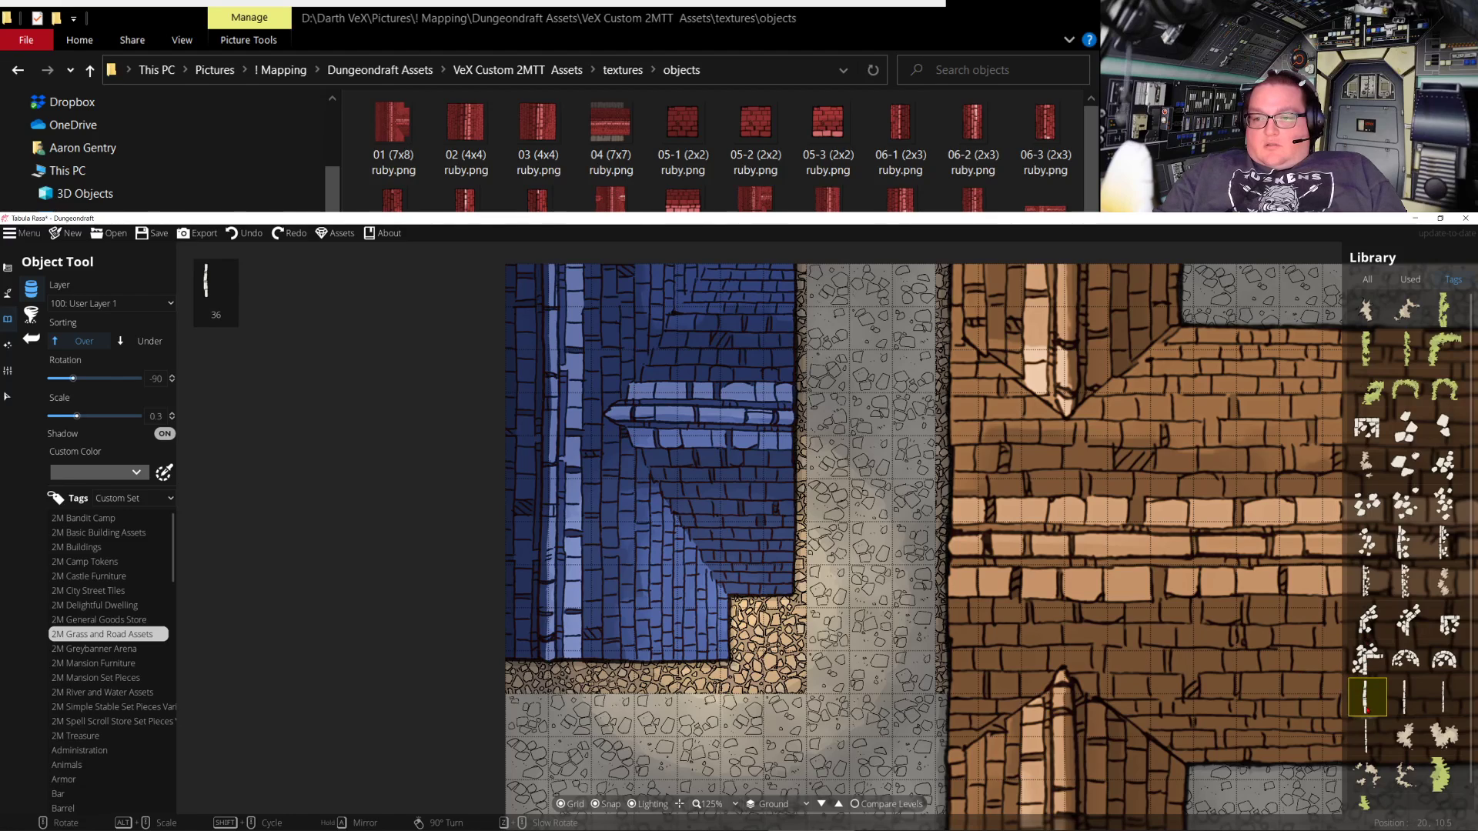
click(1366, 735)
scroll(677, 720, up, 3)
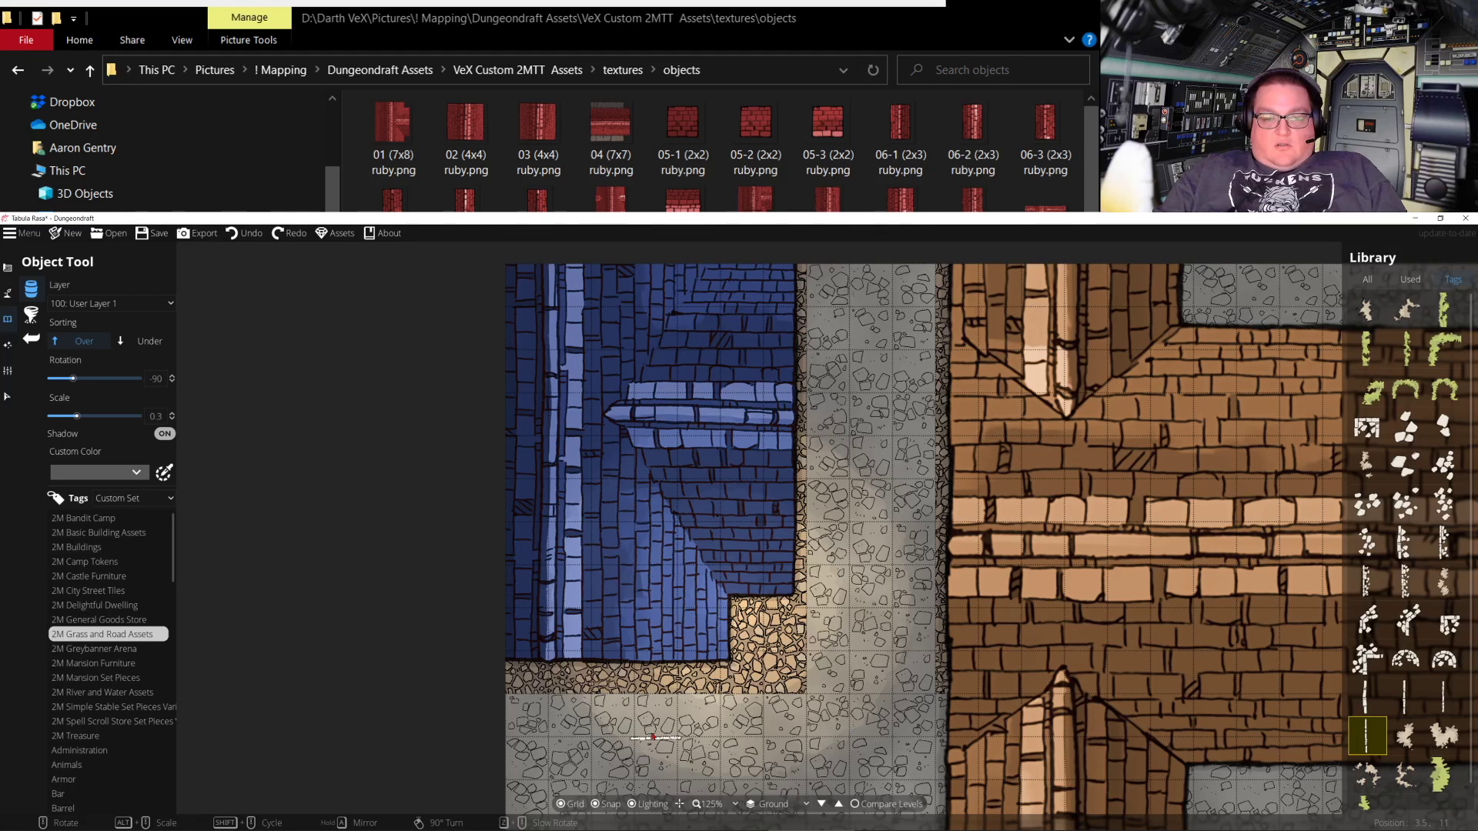
scroll(652, 737, up, 5)
scroll(632, 691, up, 6)
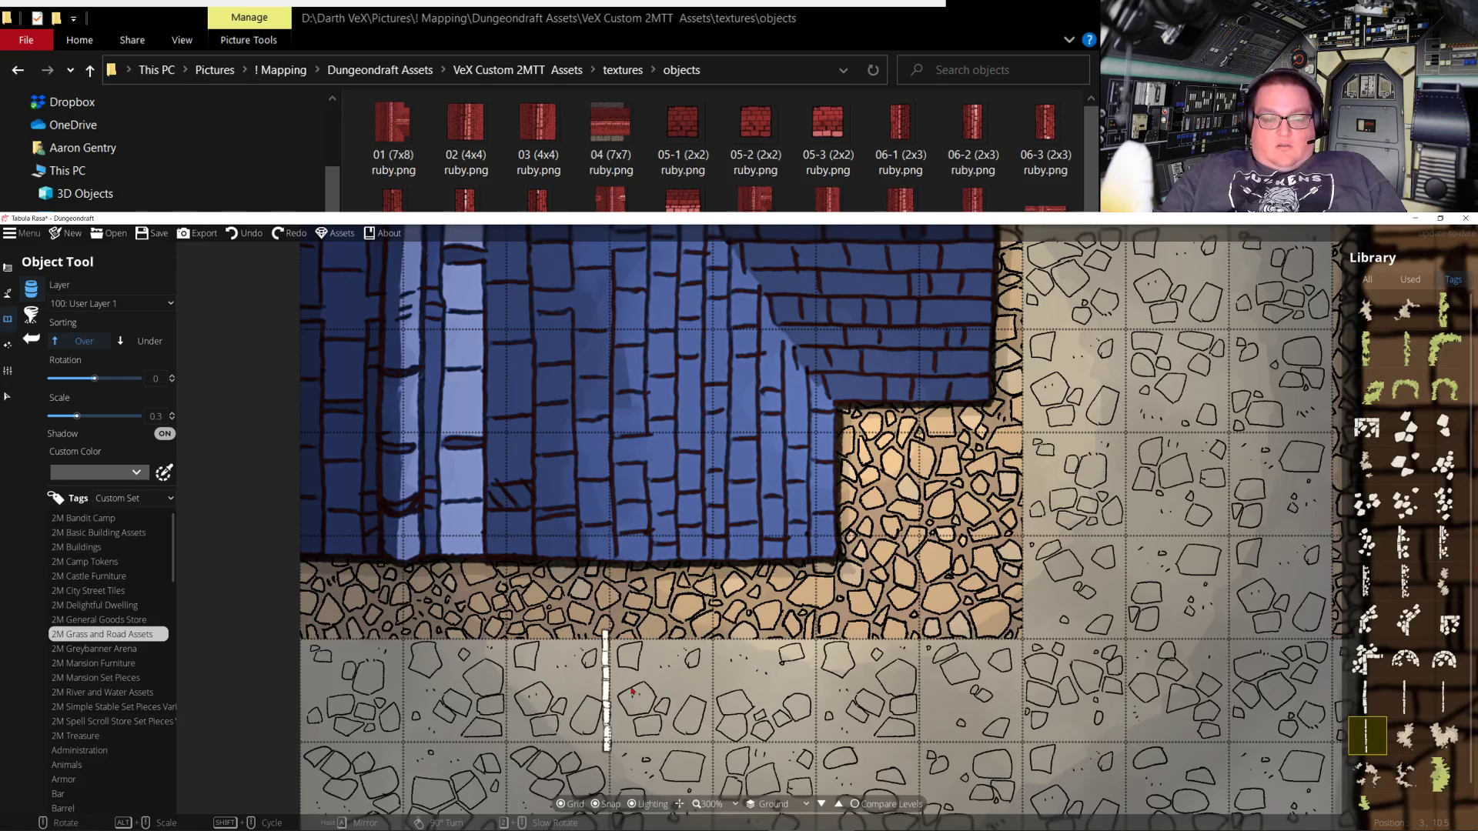
scroll(584, 693, up, 6)
Preview the thin strip on the gravel's lower edge beside the map's left edge, comparing rotations 90 and -90
drag(539, 696, 974, 656)
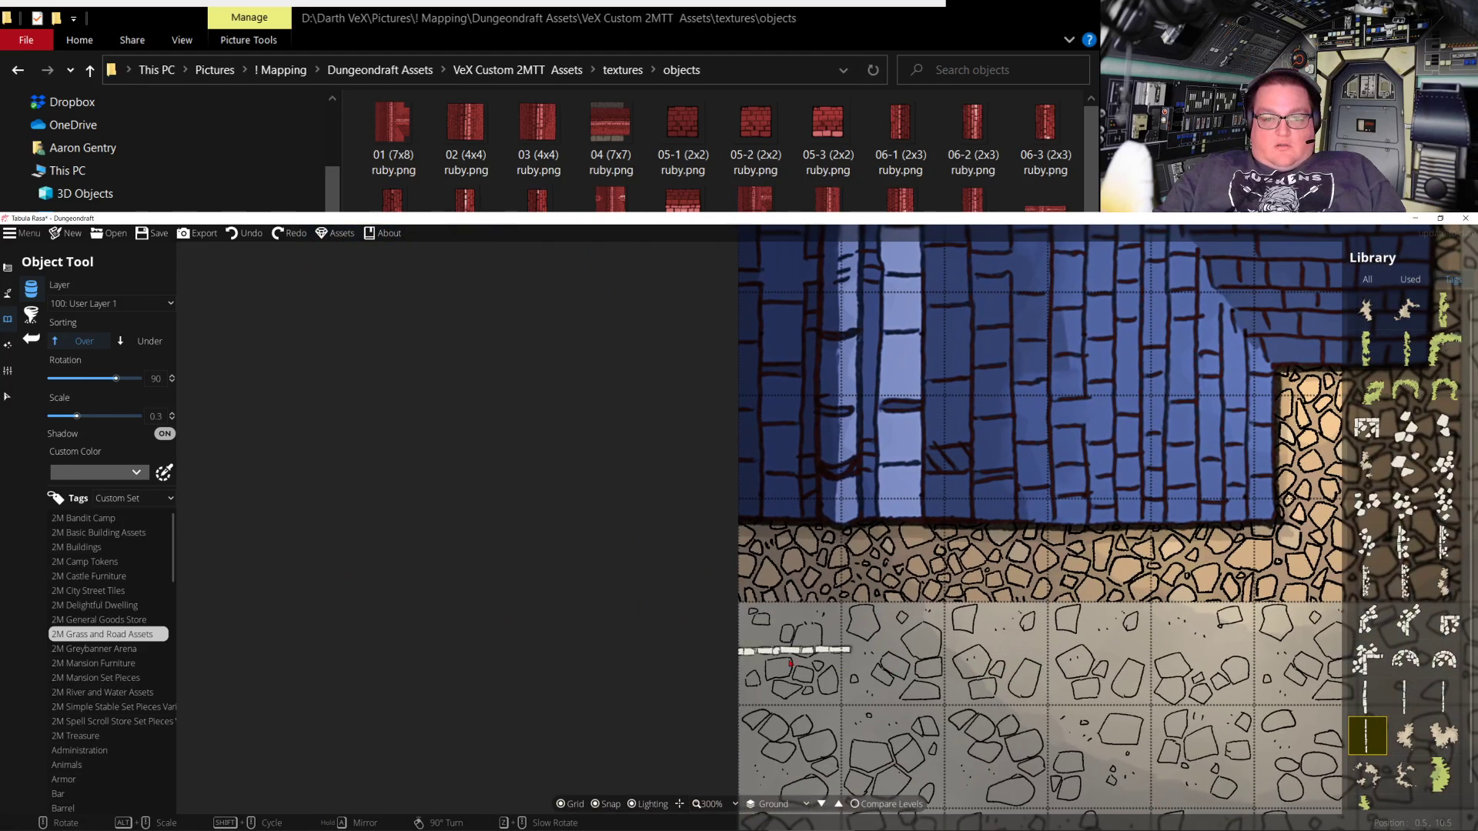
scroll(791, 663, up, 20)
drag(885, 615, 692, 614)
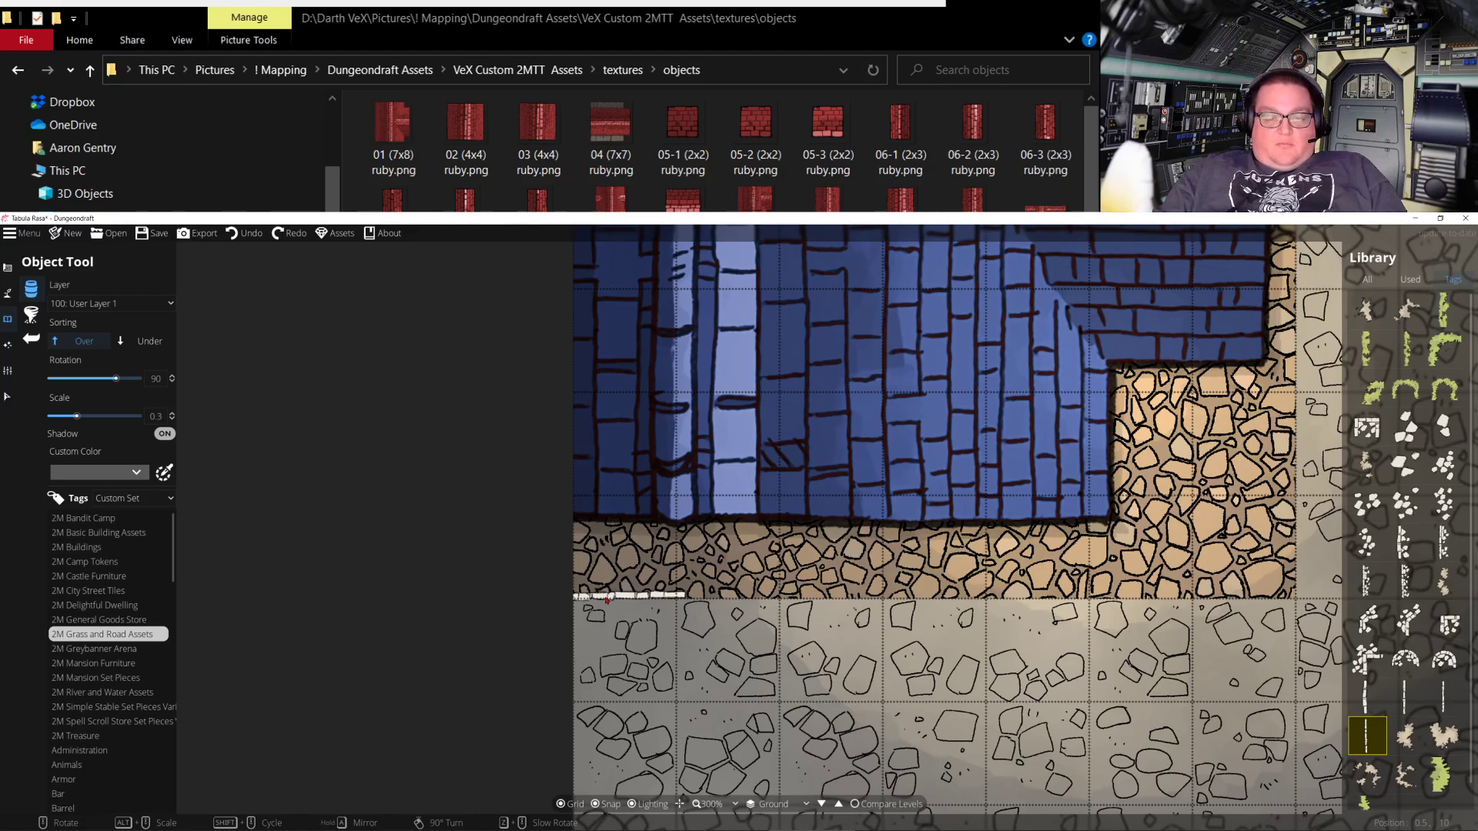
scroll(622, 622, down, 12)
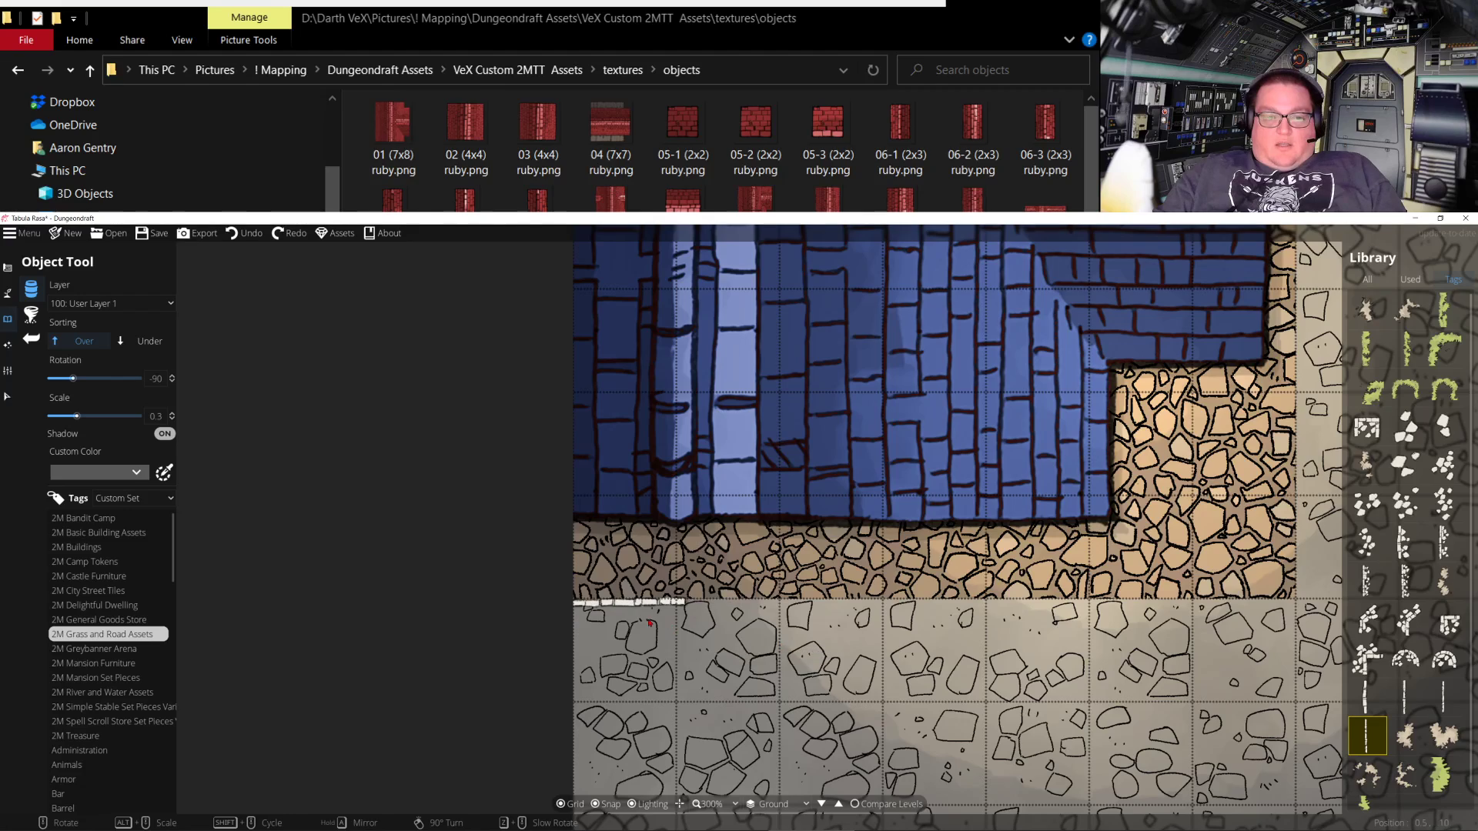
scroll(643, 619, up, 12)
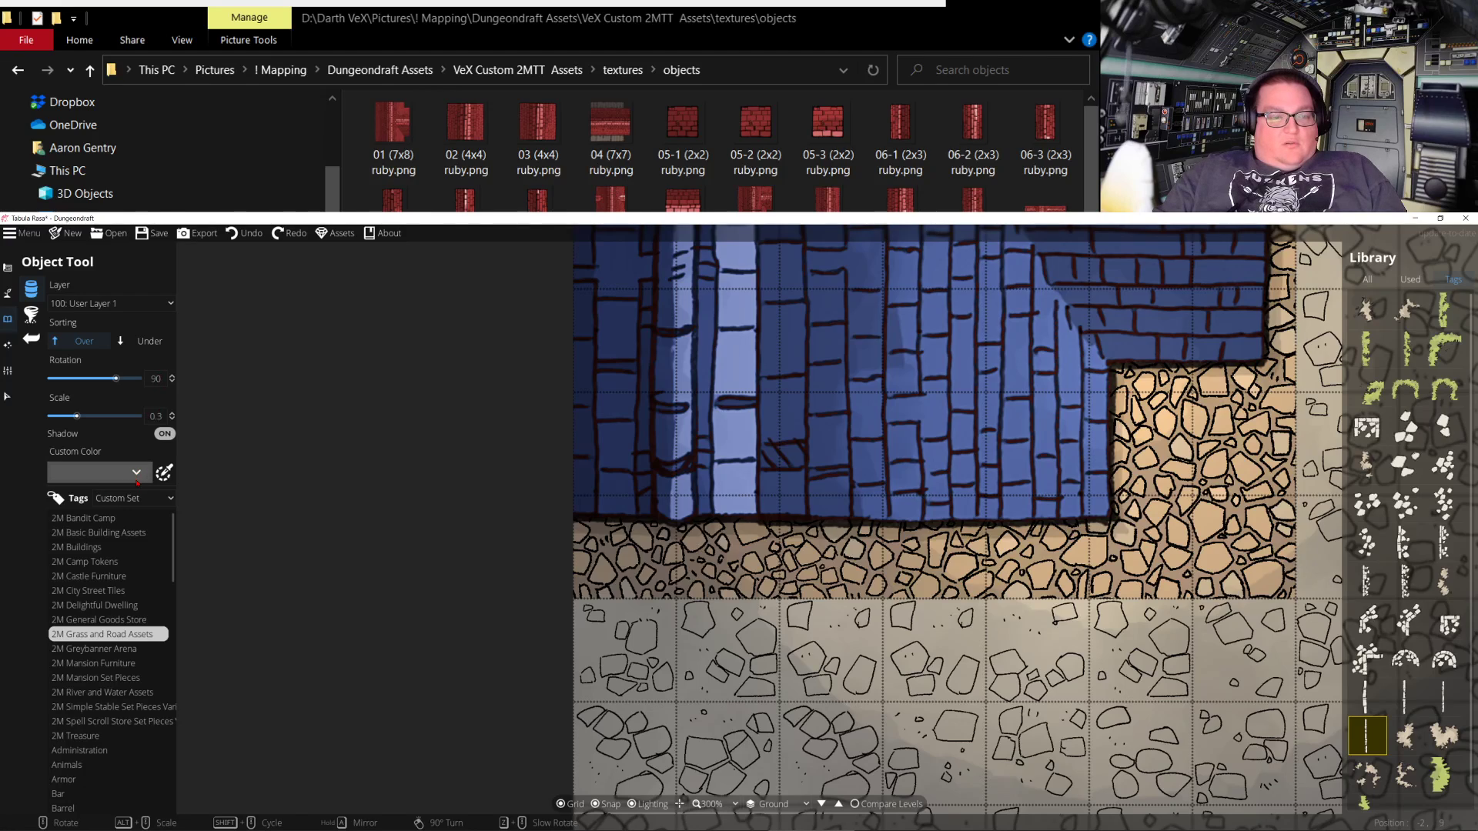
Try a salmon custom color for the thin stone strip, and set the color to gray
click(137, 482)
click(83, 561)
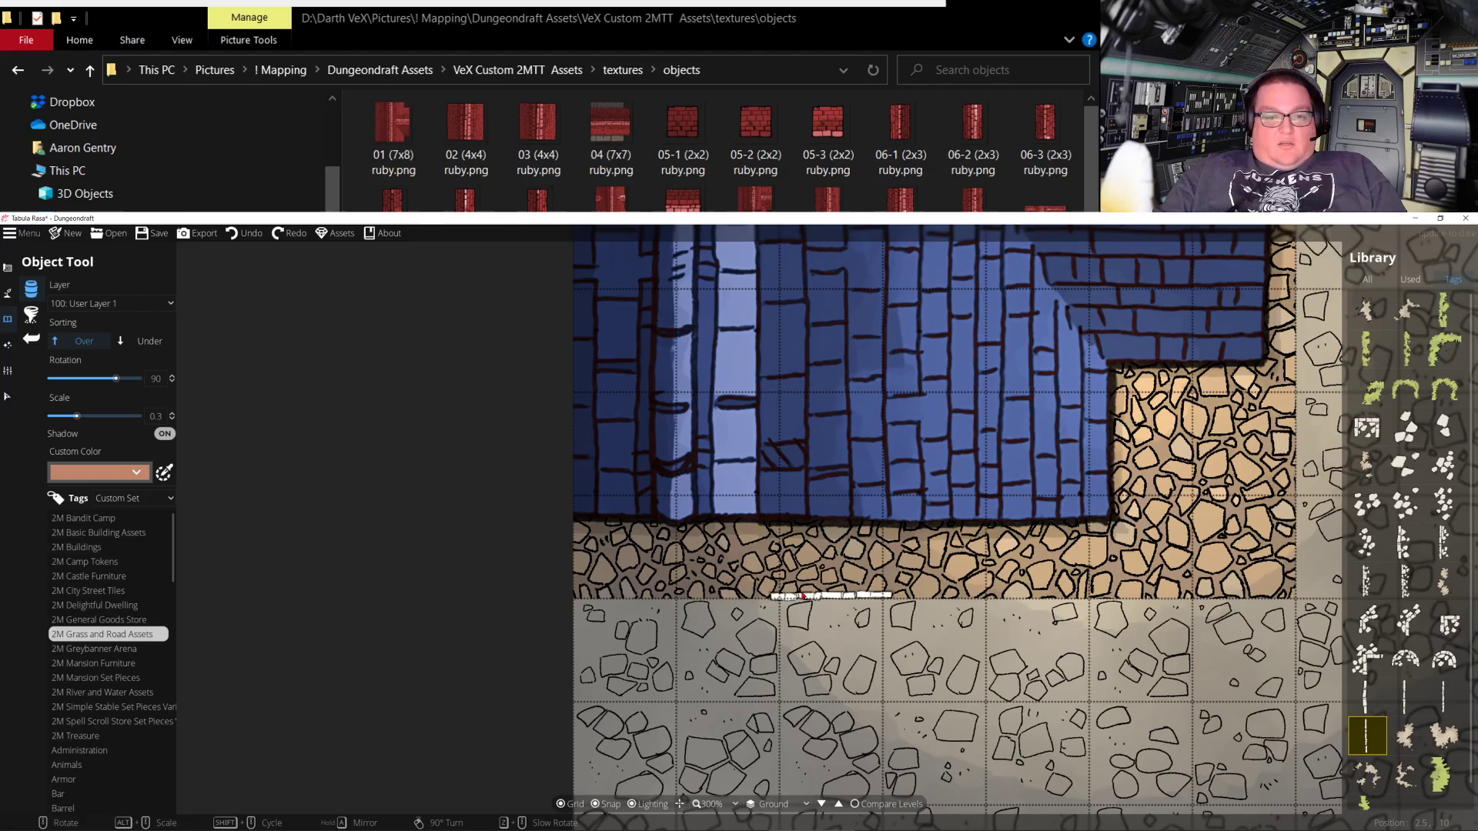
click(138, 476)
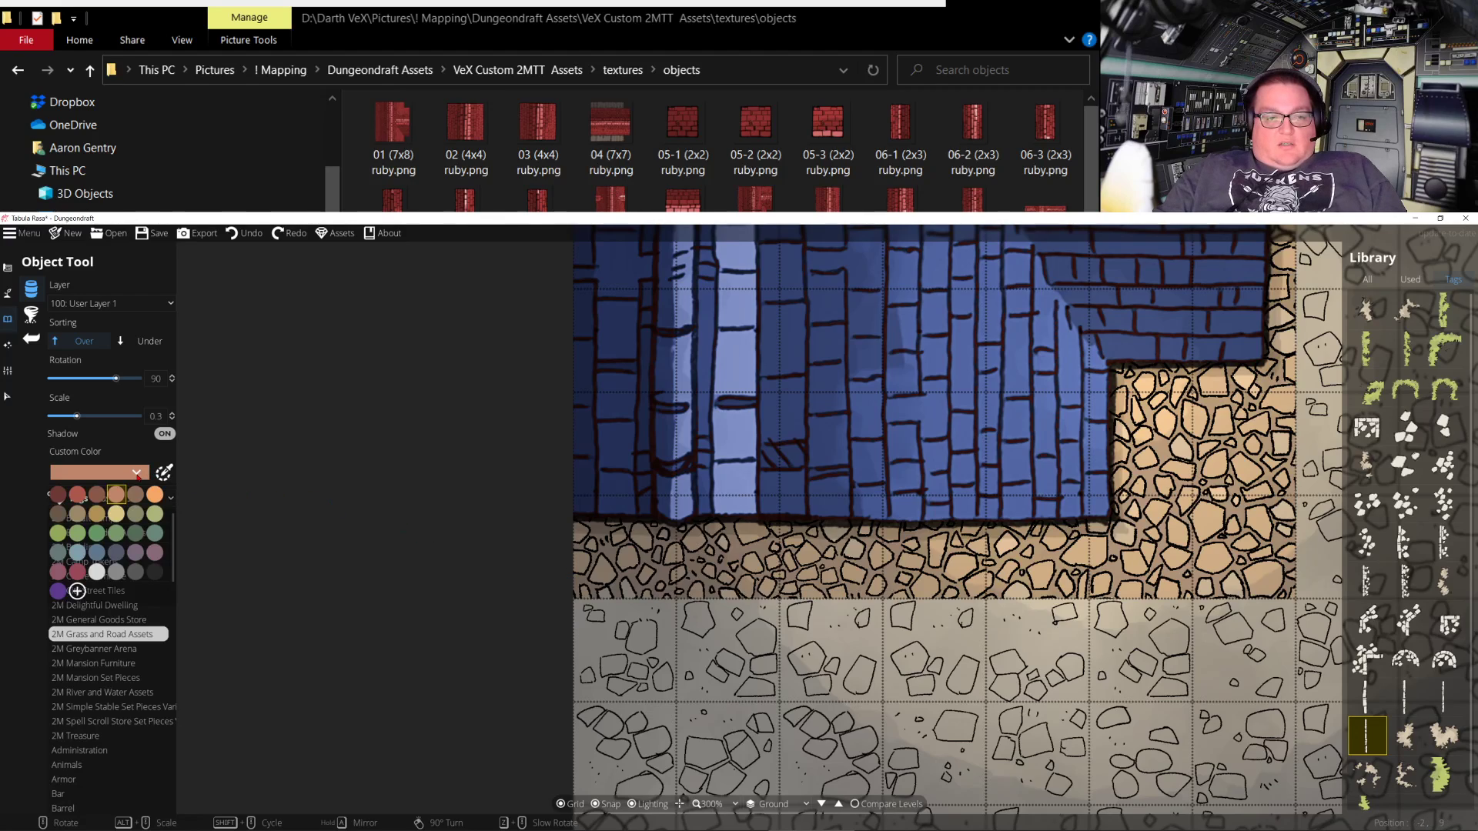
click(117, 571)
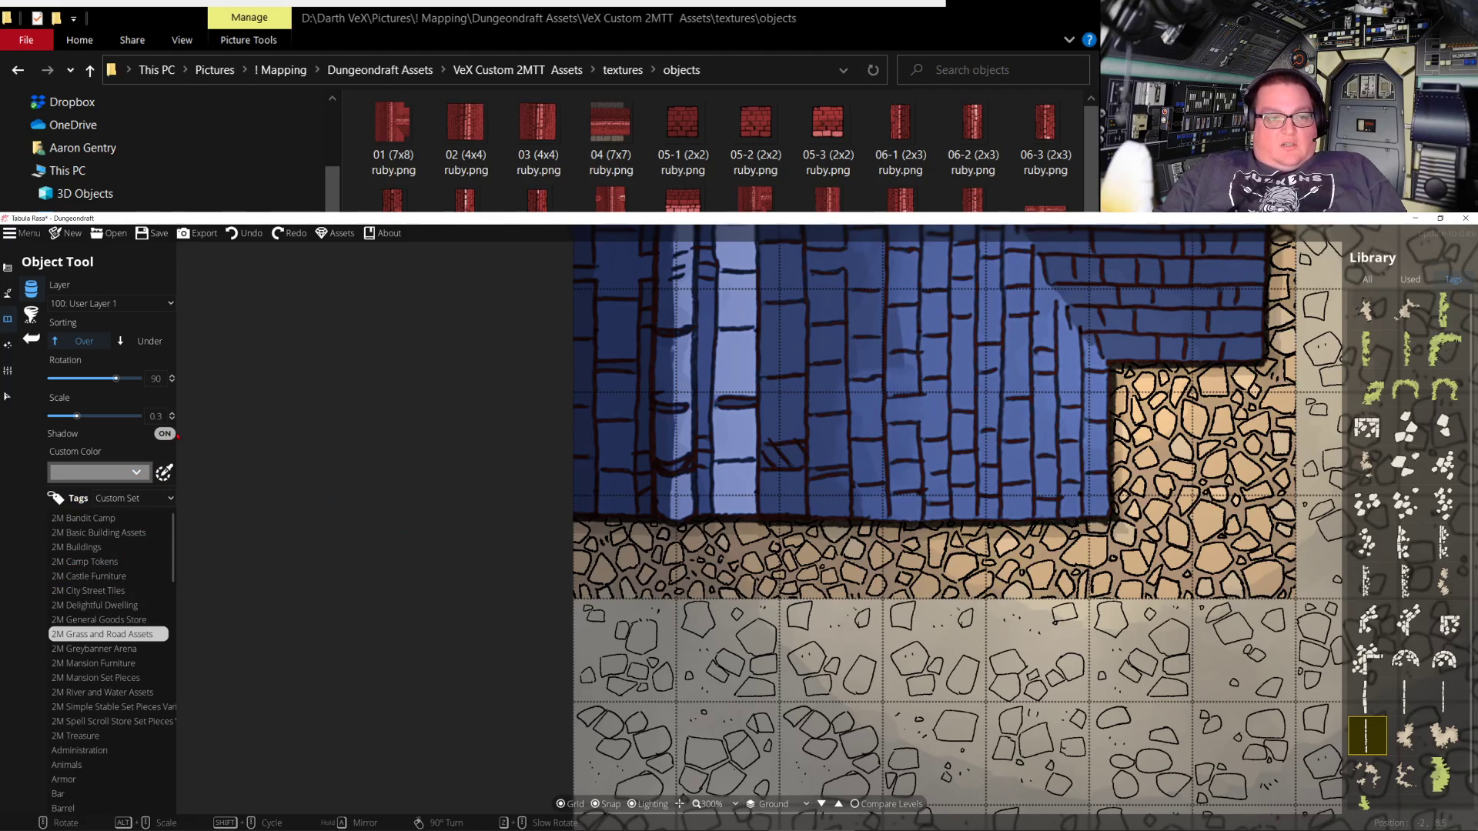
scroll(690, 608, up, 1)
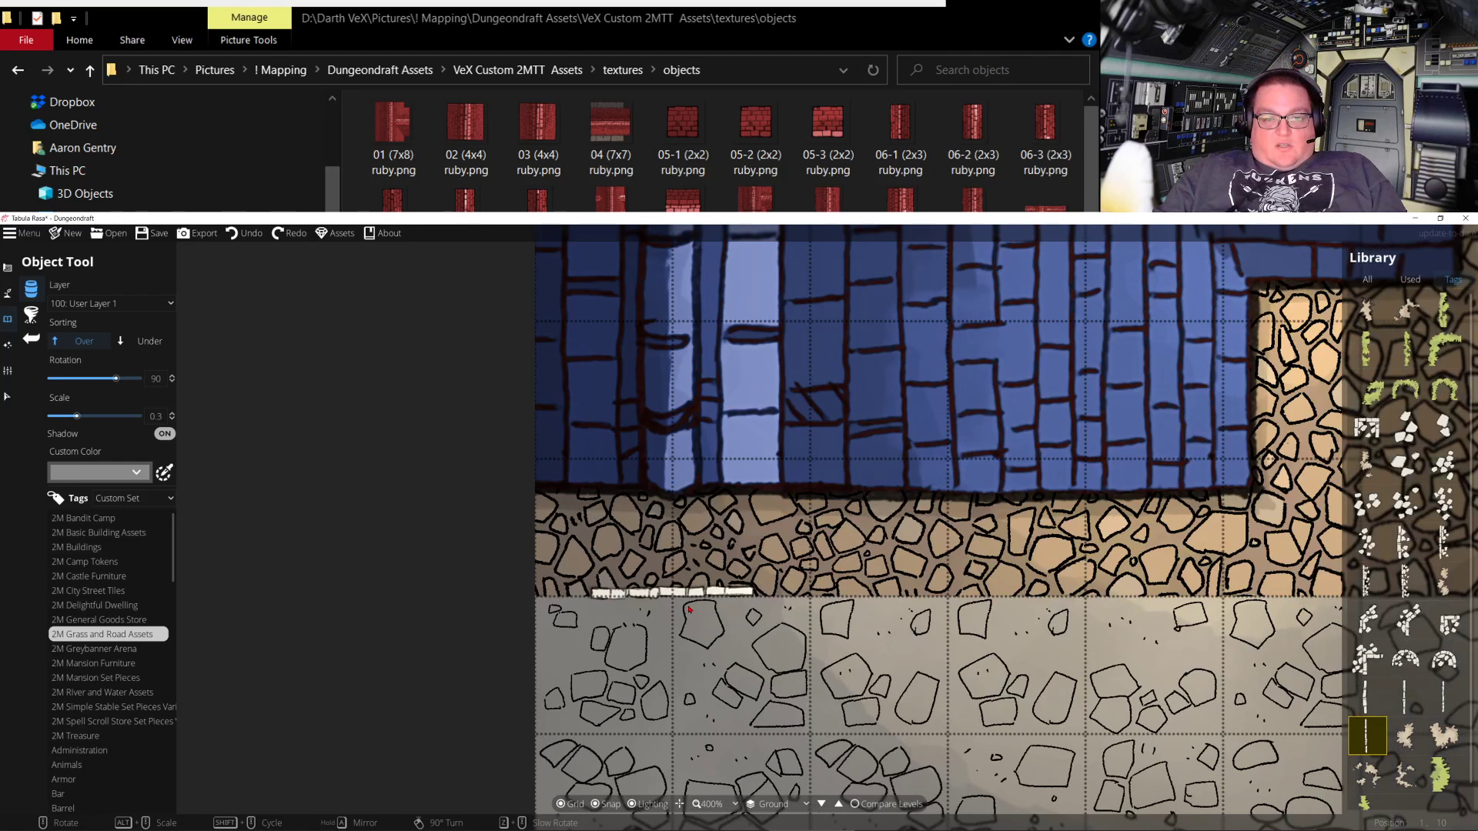
Scale the thin stone strip to 0.6 and line the gravel's lower edge with strips, finishing at the corner with a shorter variant
scroll(690, 608, down, 1)
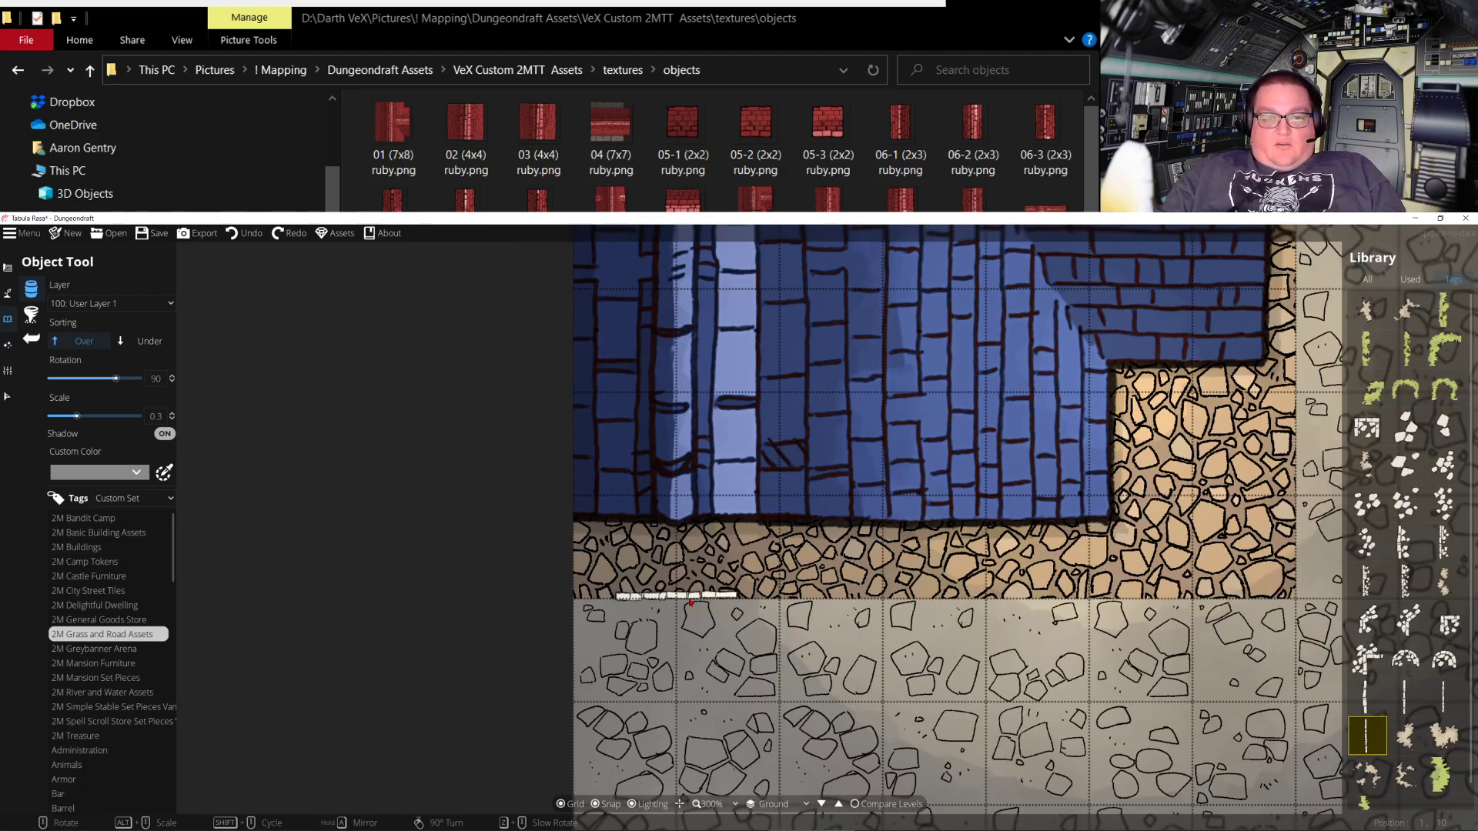
alt+scroll(690, 603, up, 2)
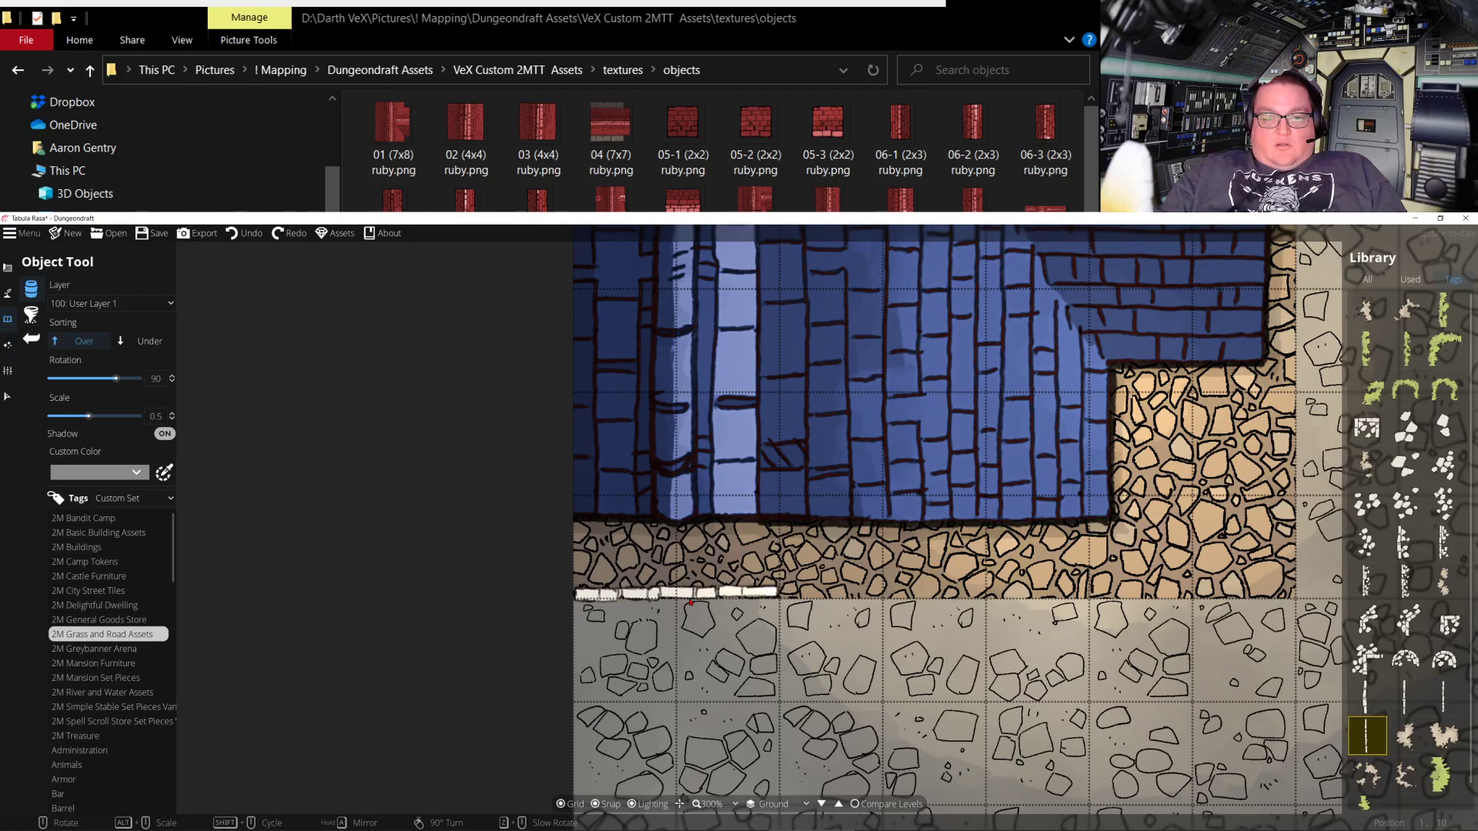
alt+scroll(690, 603, up, 1)
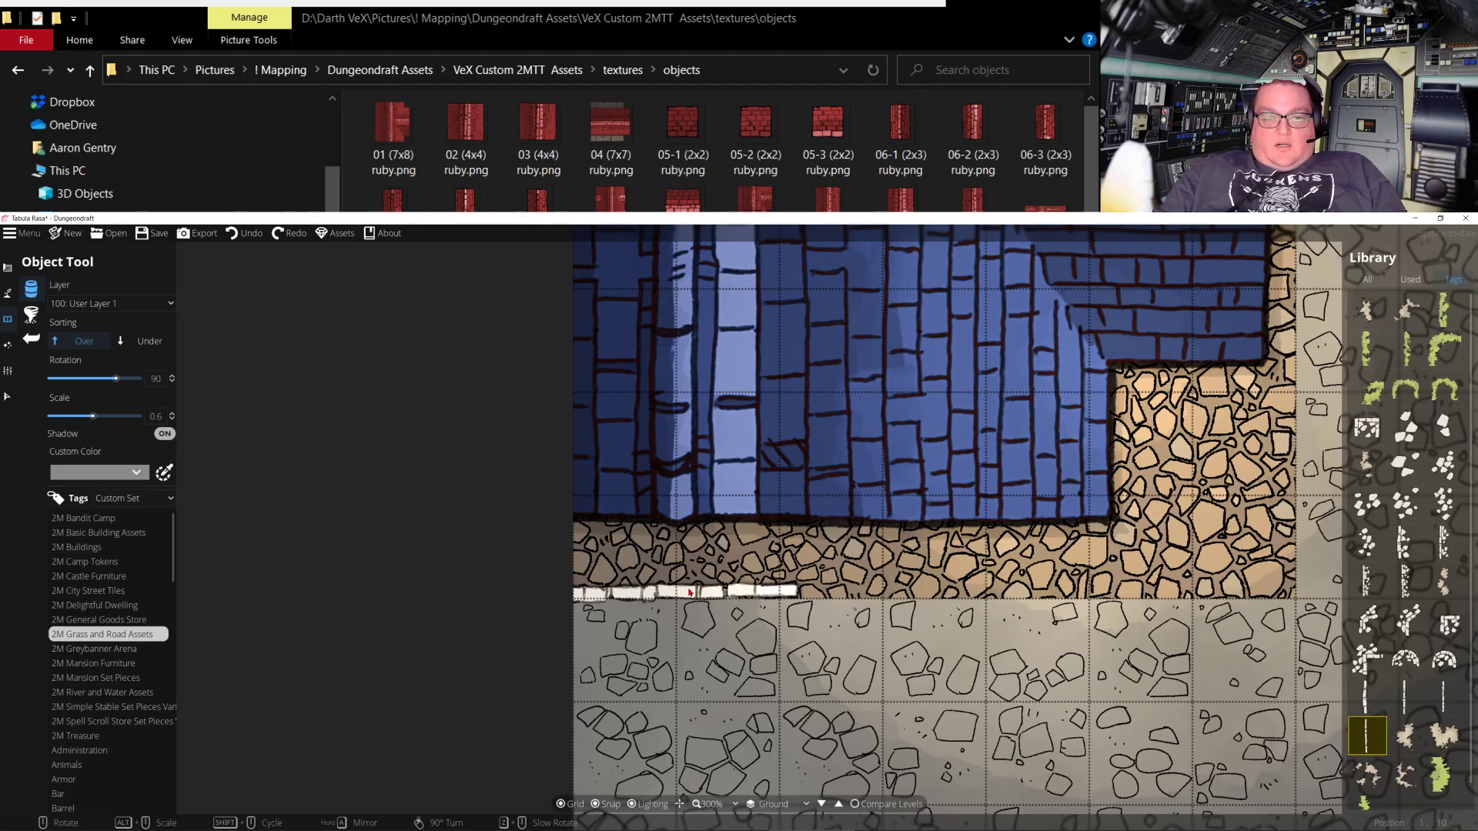
click(689, 593)
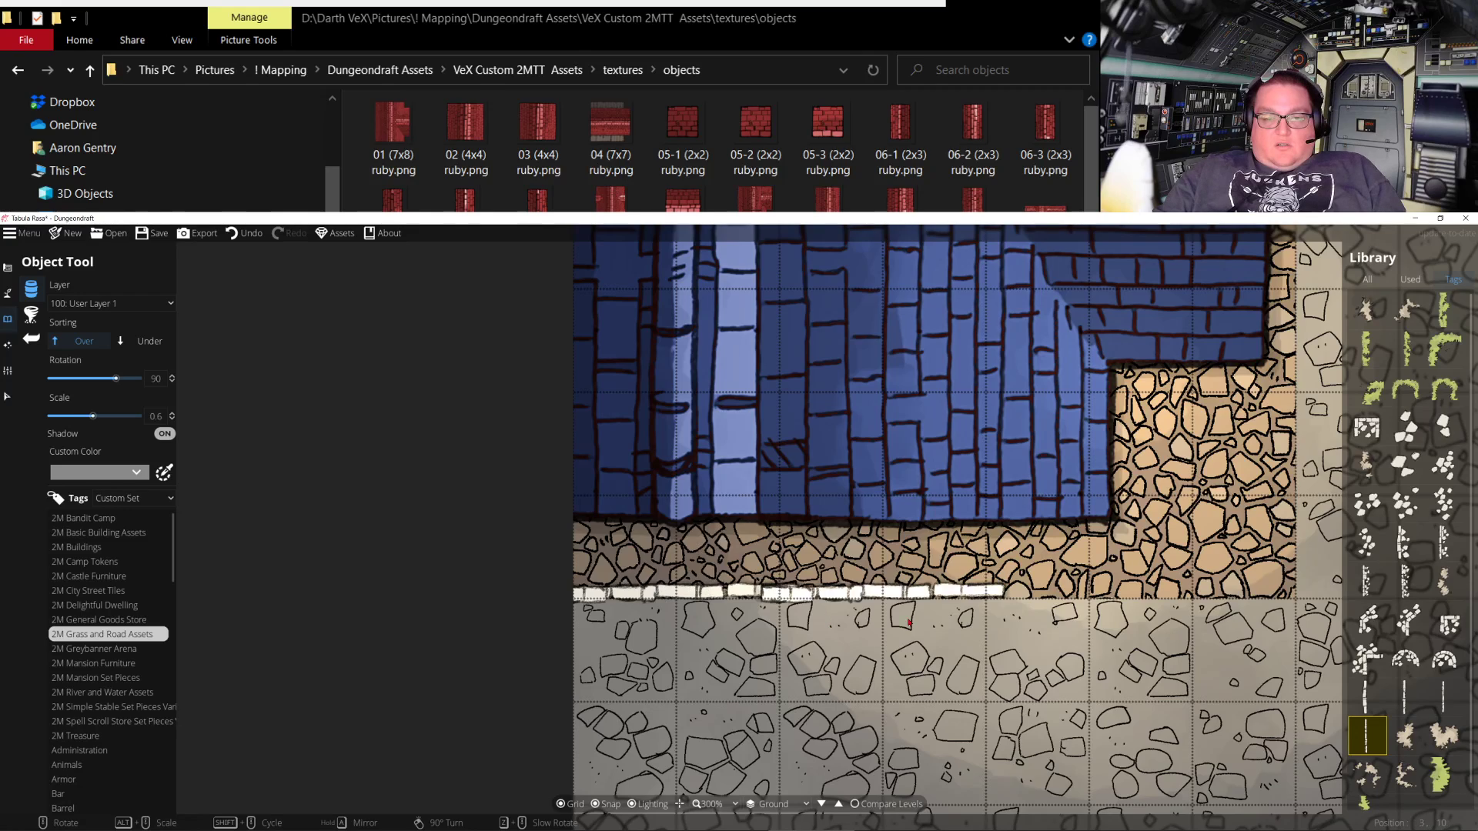
click(895, 612)
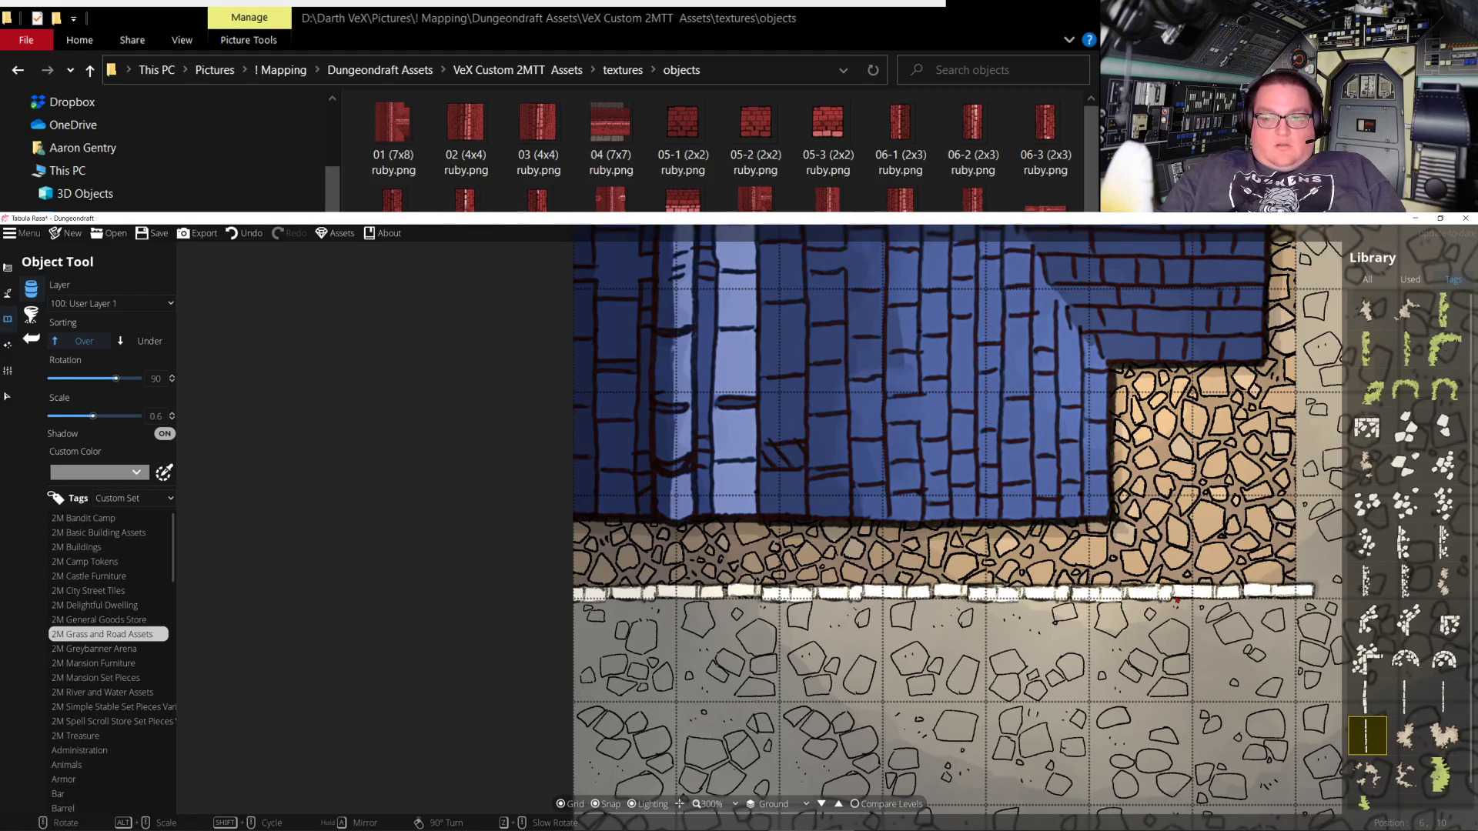
drag(1163, 603, 811, 621)
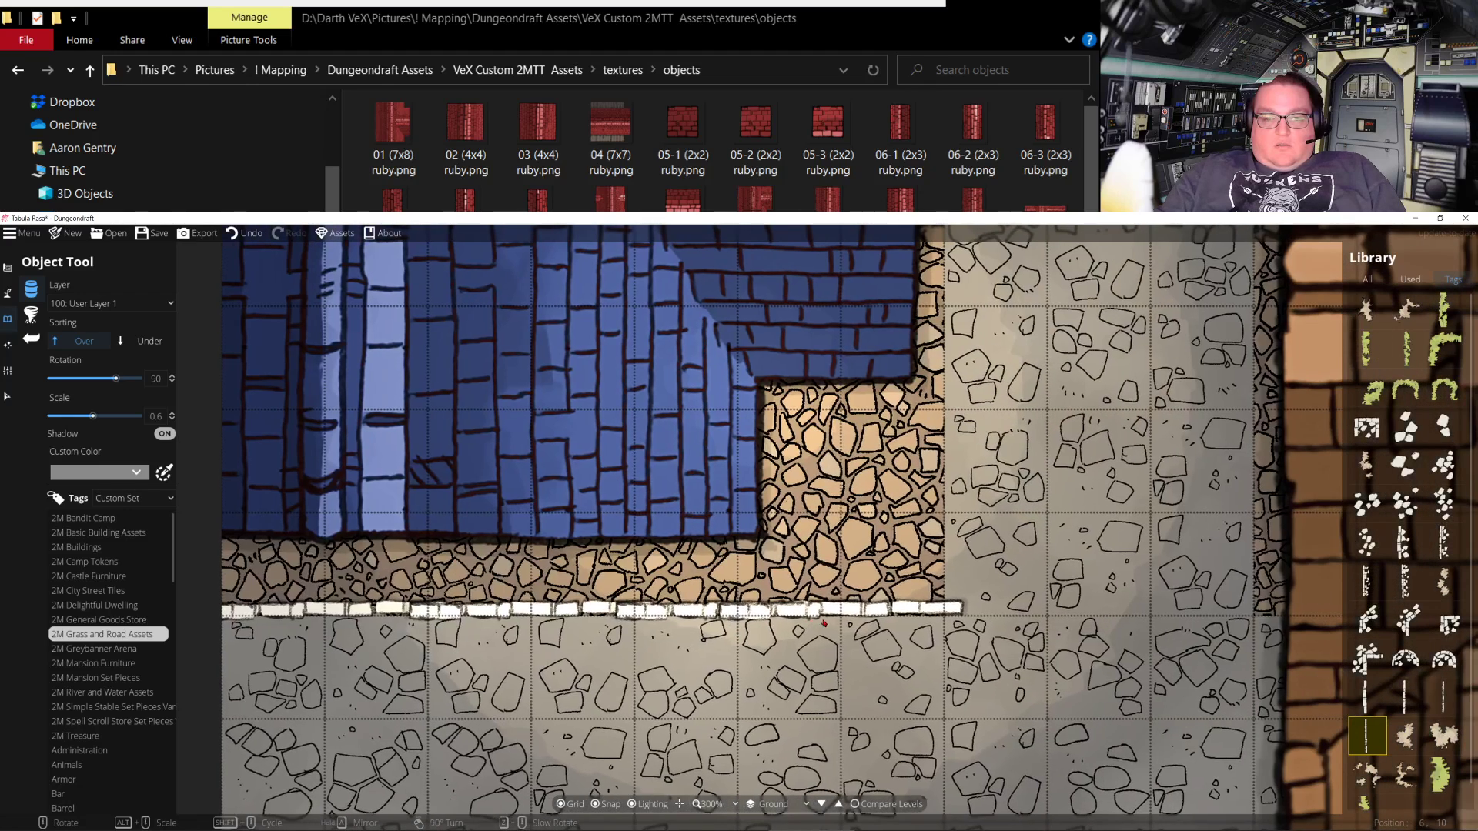
click(1406, 697)
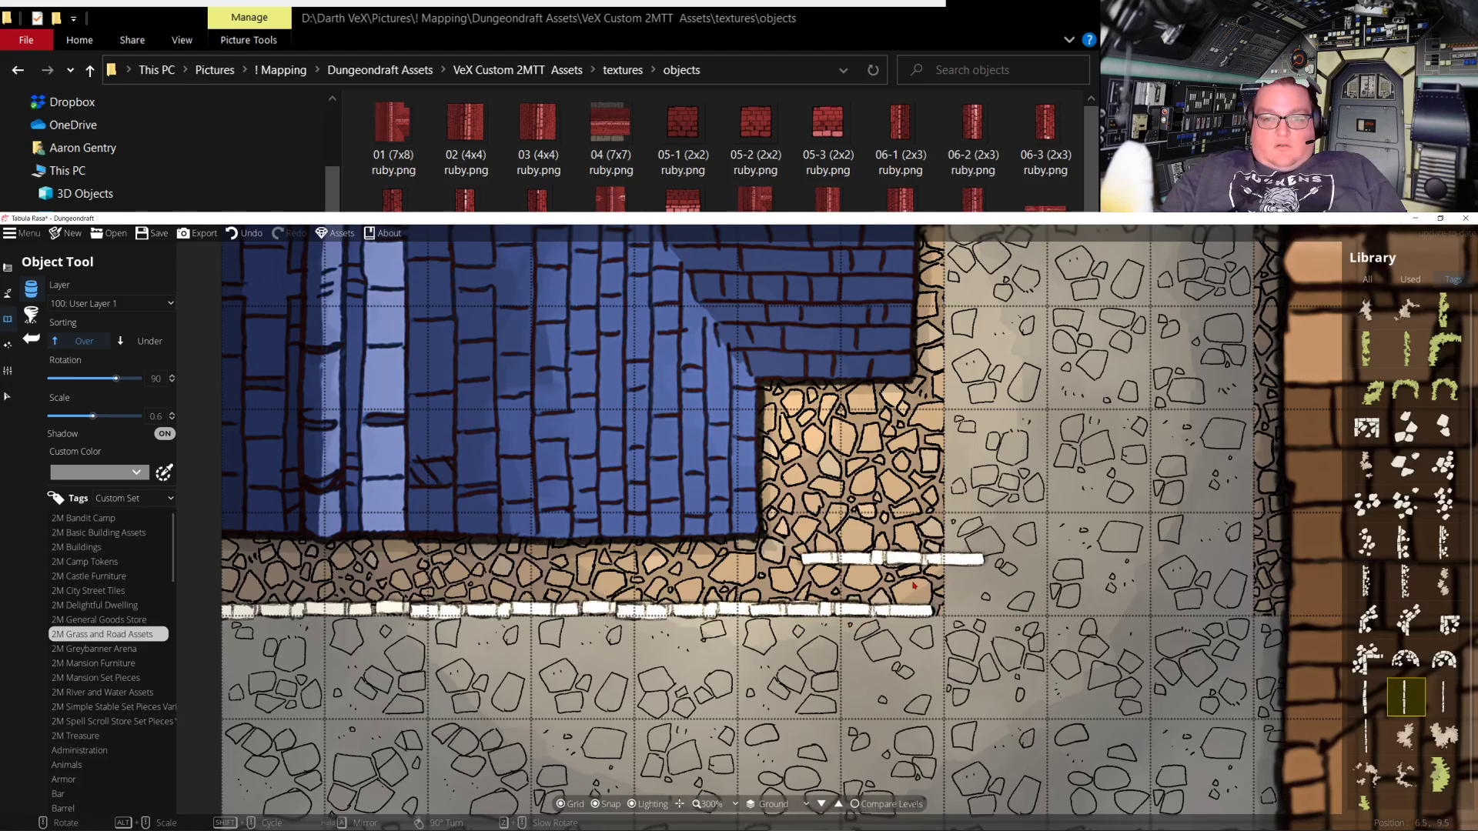
Place the shortest segmented stone strip vertically at the lower-right corner of the gravel beside the blue roof
scroll(914, 585, down, 6)
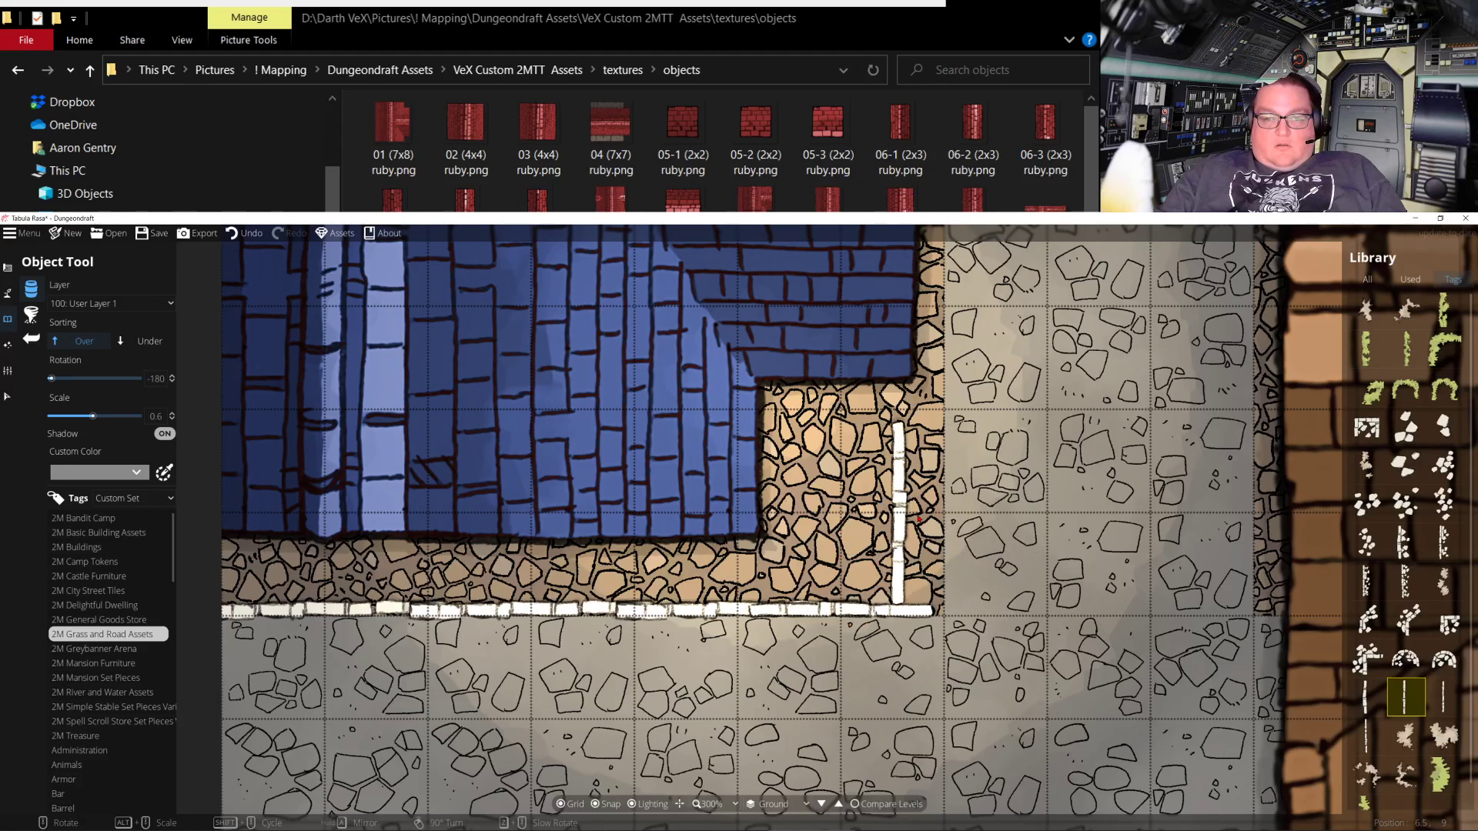
scroll(929, 525, down, 12)
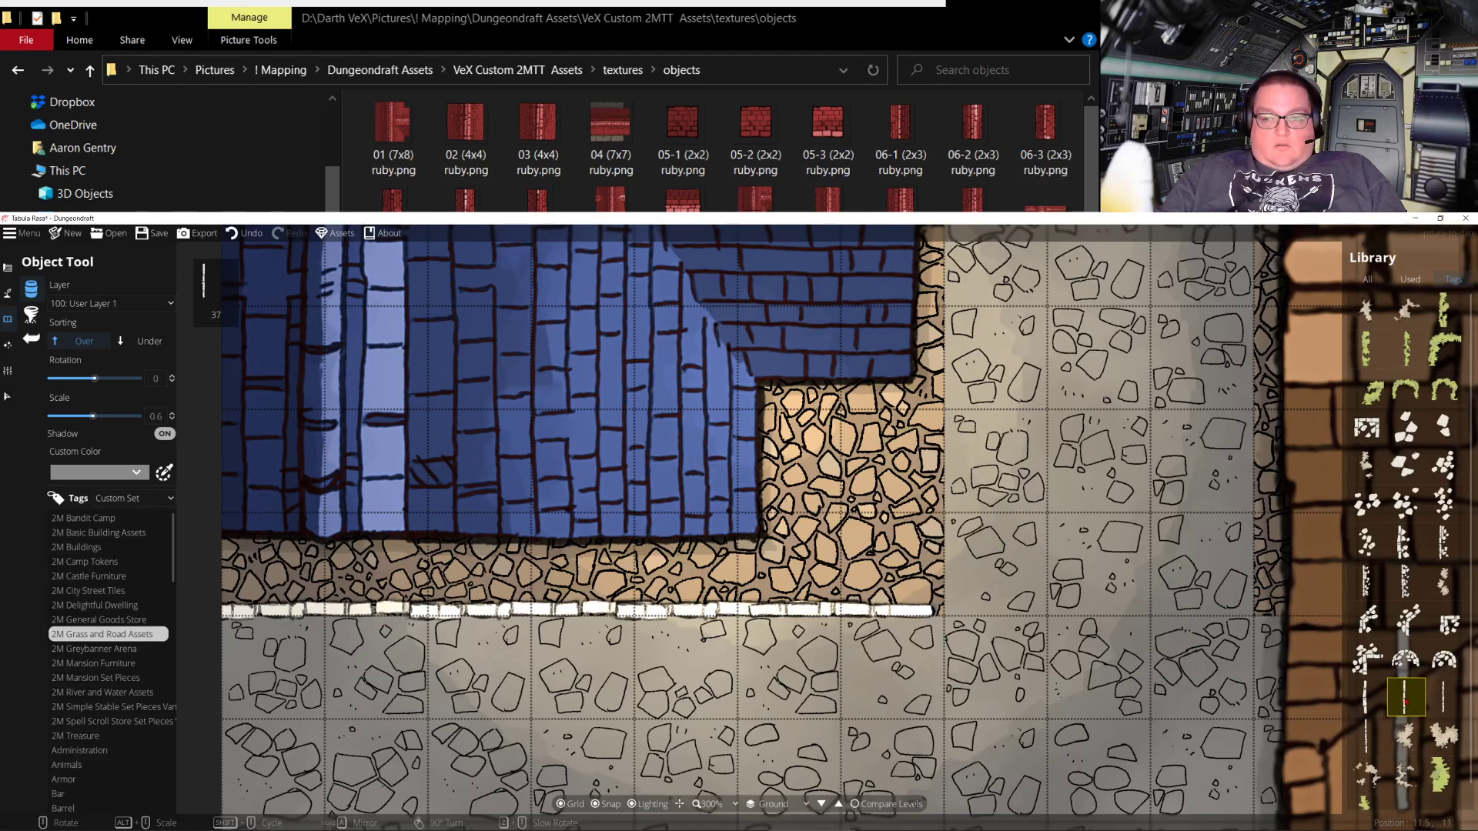
click(1367, 696)
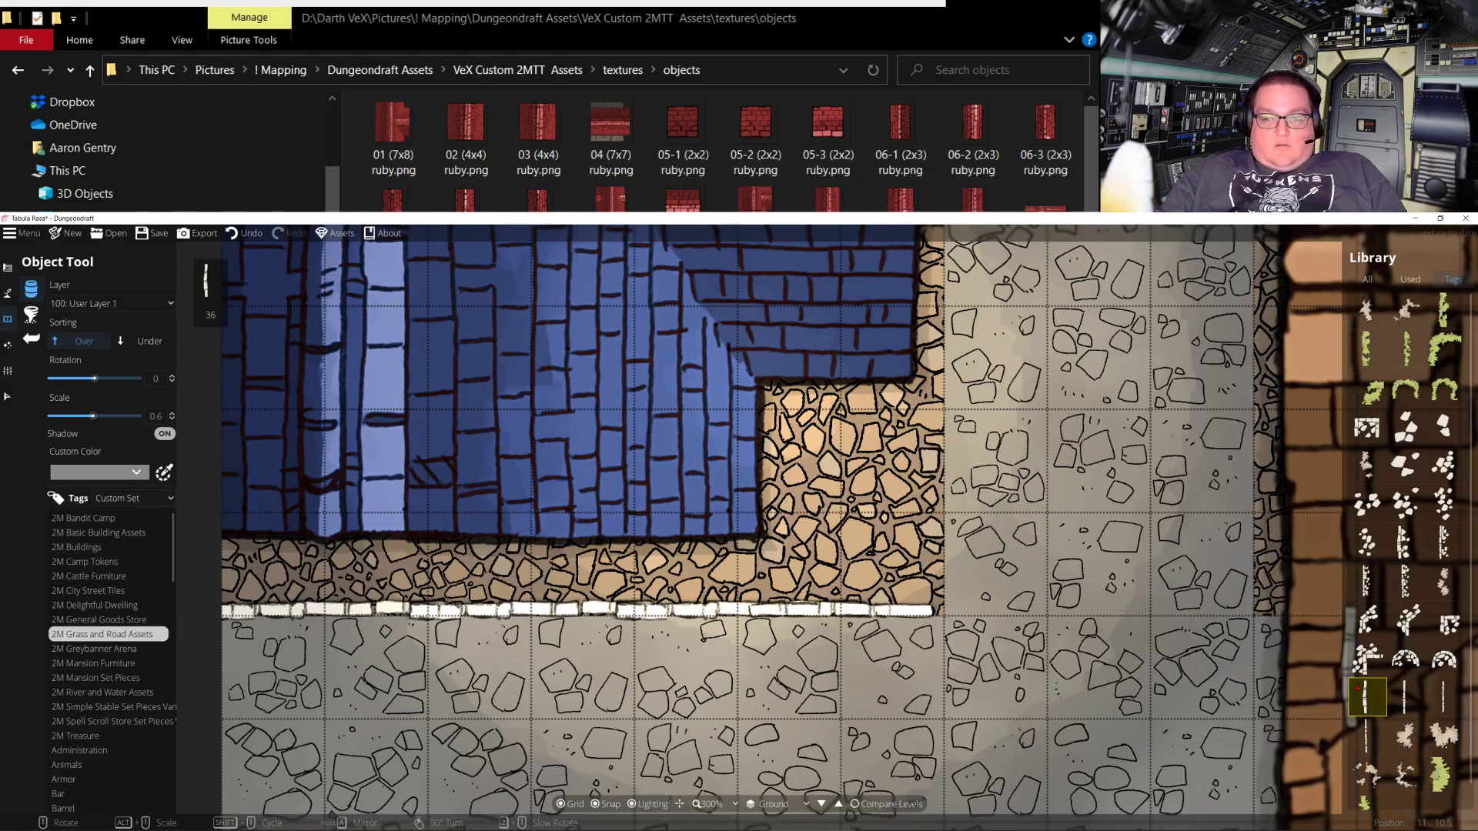
click(977, 552)
scroll(1092, 477, up, 12)
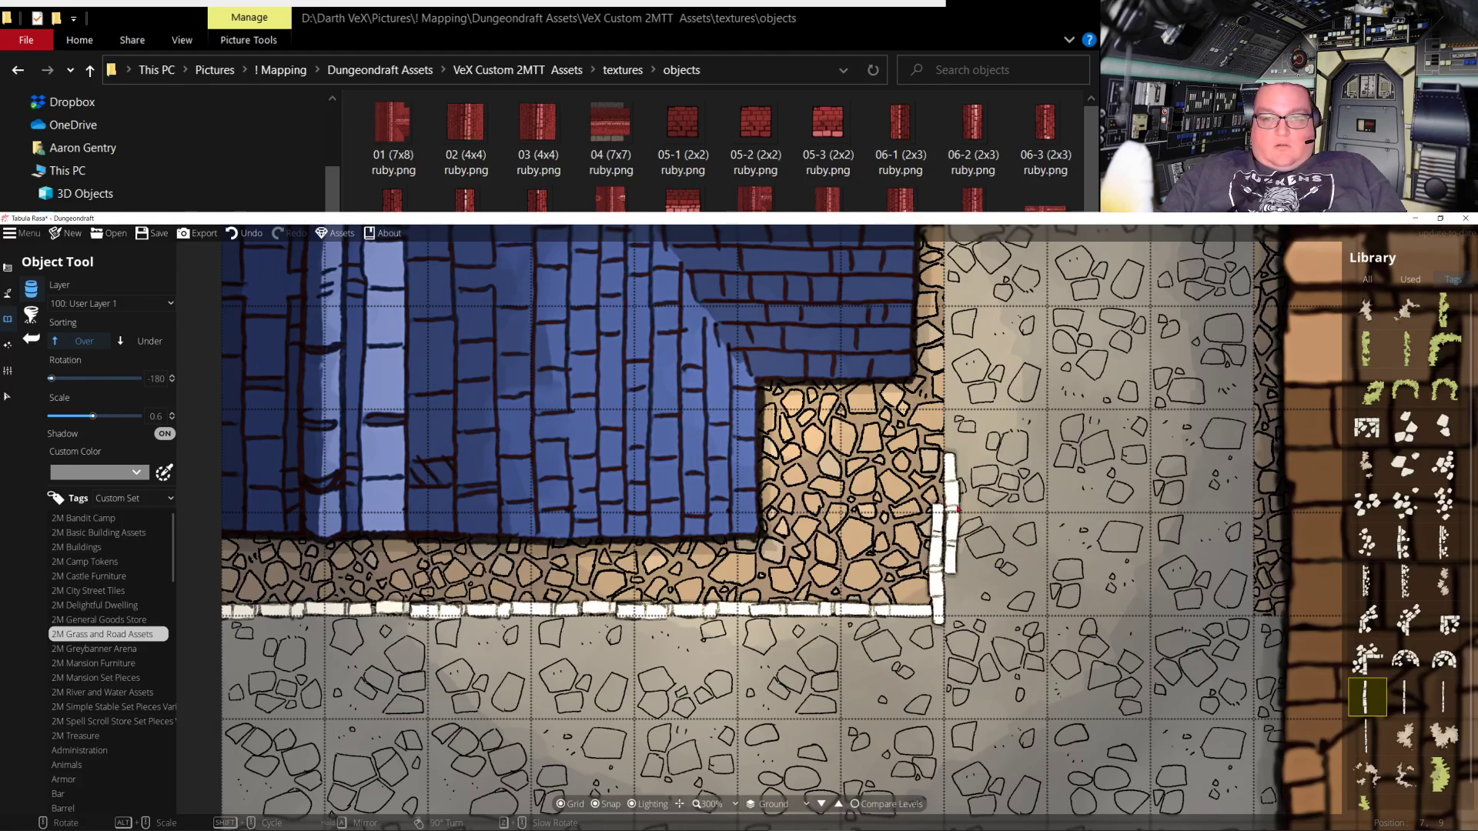
Line the rest of the gravel's right edge up to the map's top with the longer stone strip at rotation 0
click(1443, 697)
scroll(929, 394, down, 12)
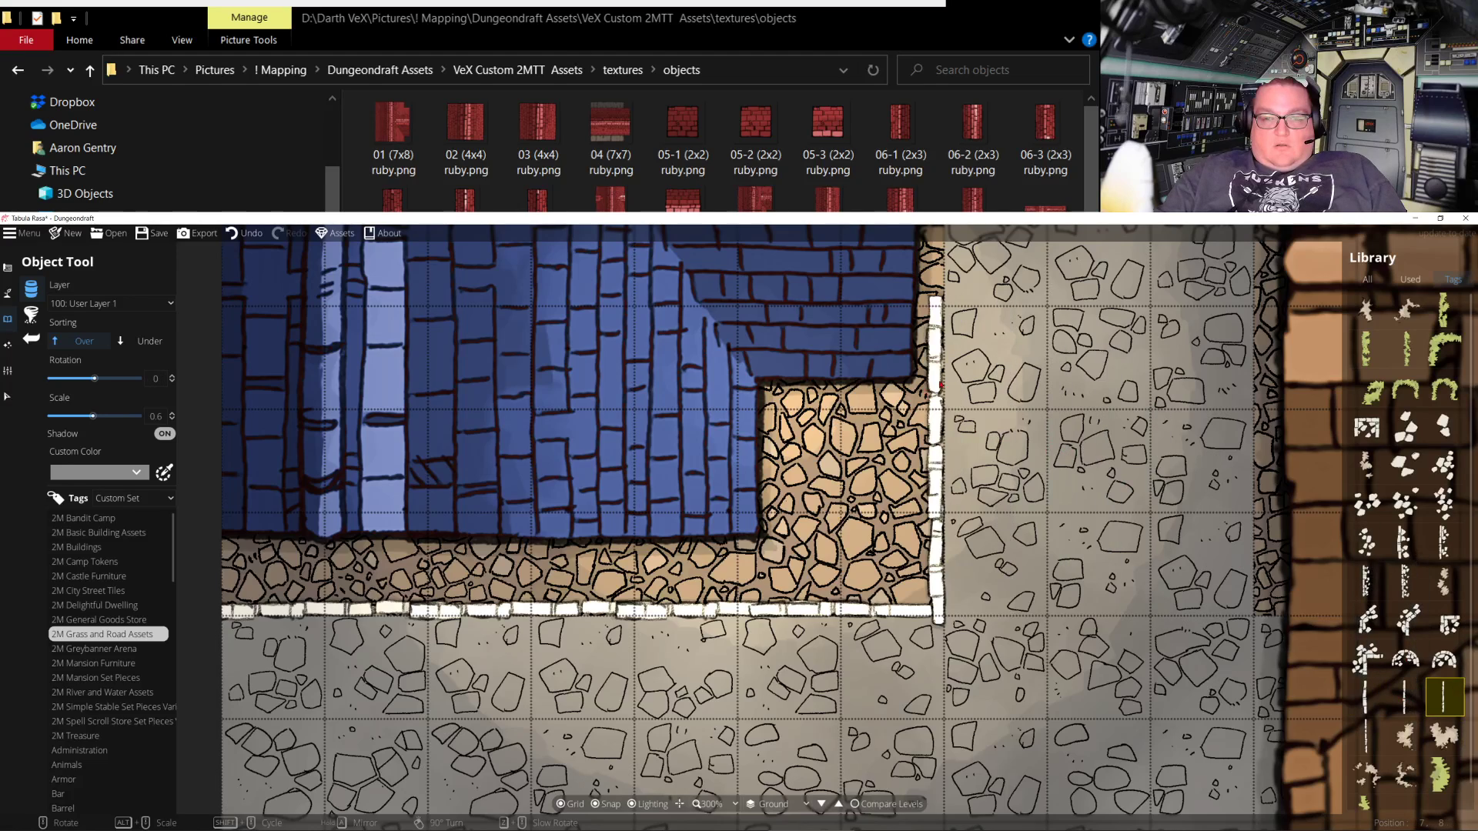
click(933, 396)
drag(1051, 366, 897, 800)
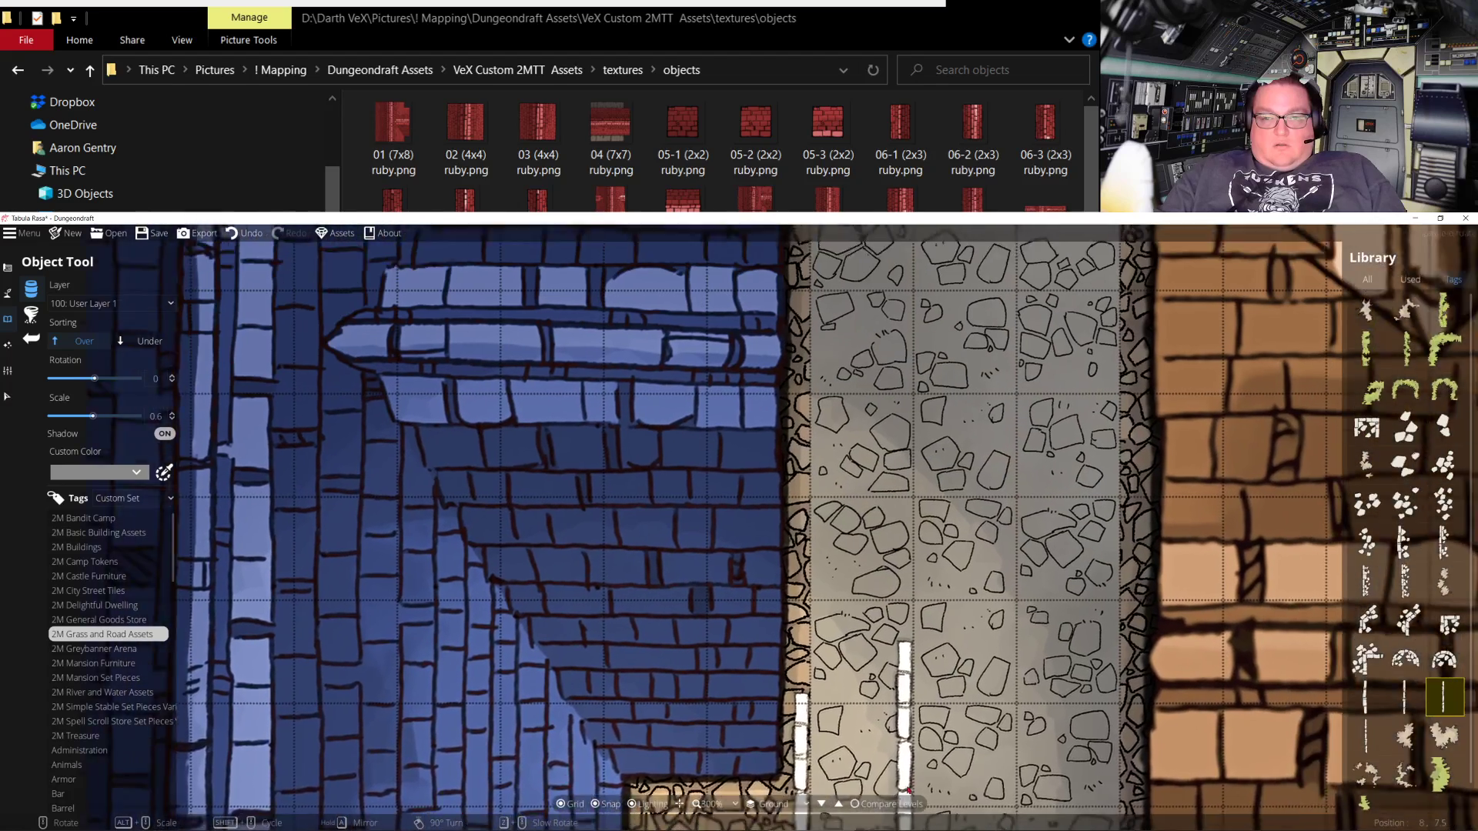
click(775, 639)
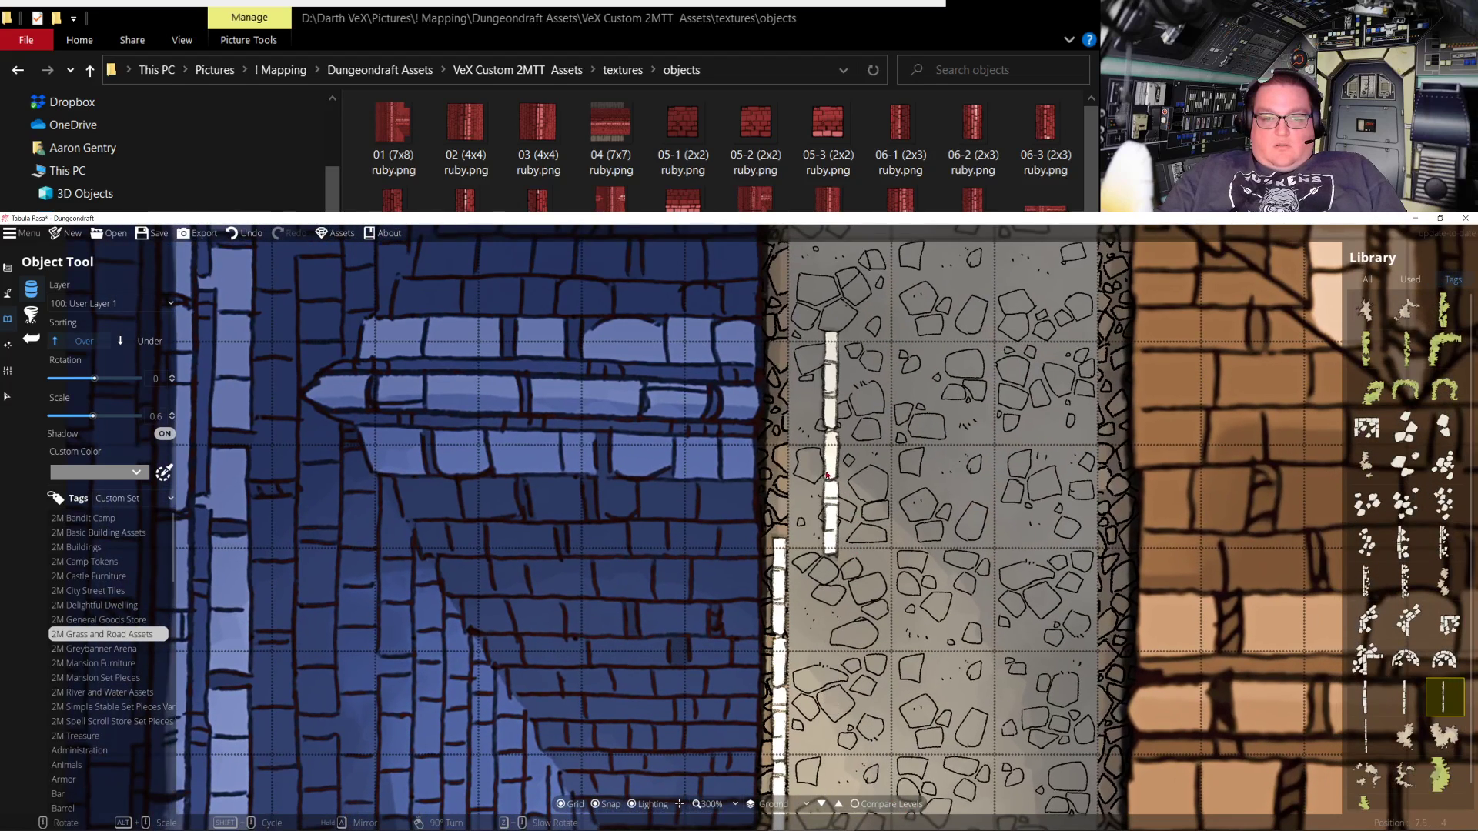
click(775, 461)
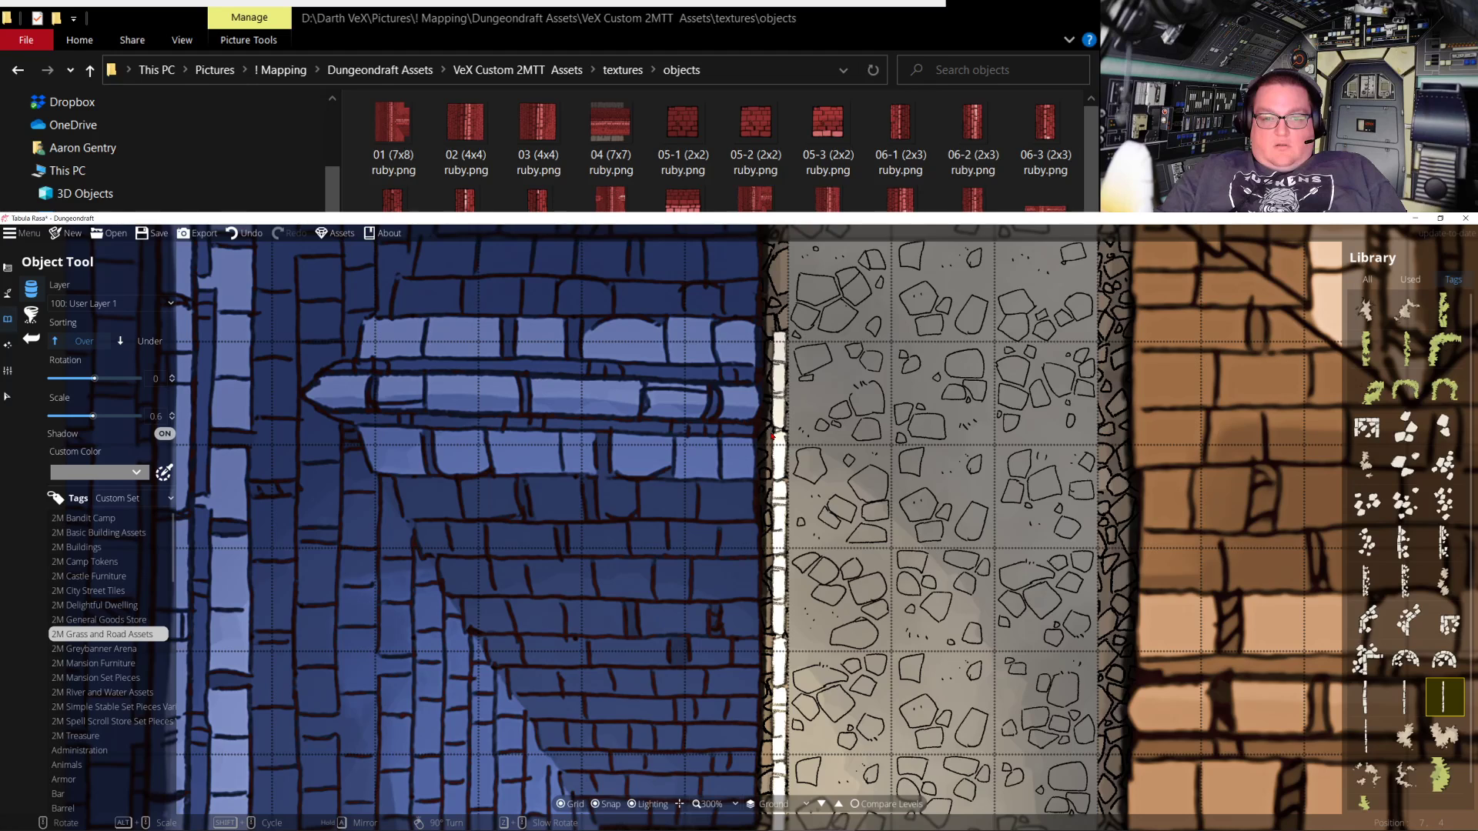
drag(851, 354, 859, 681)
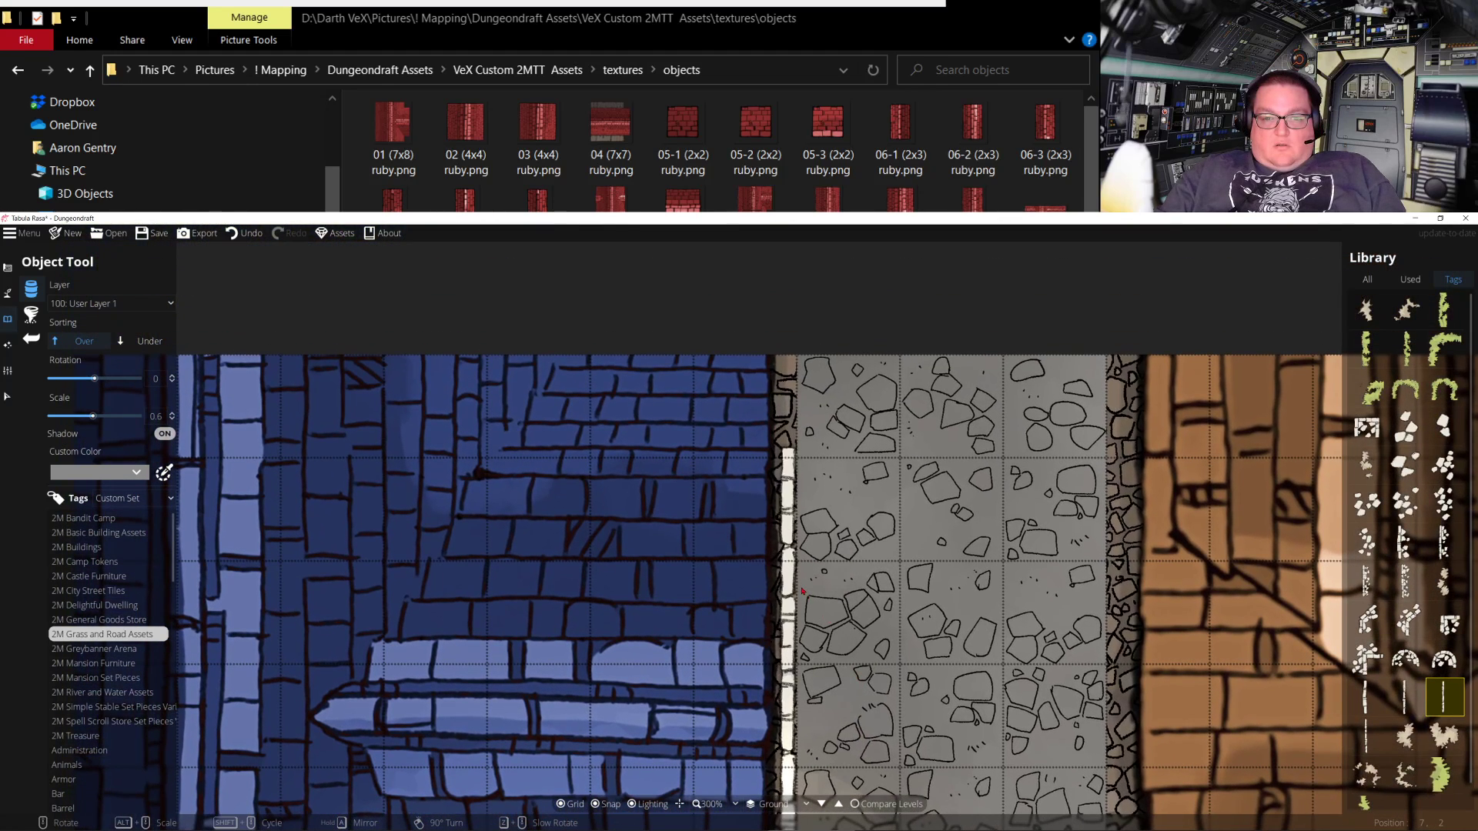
click(805, 566)
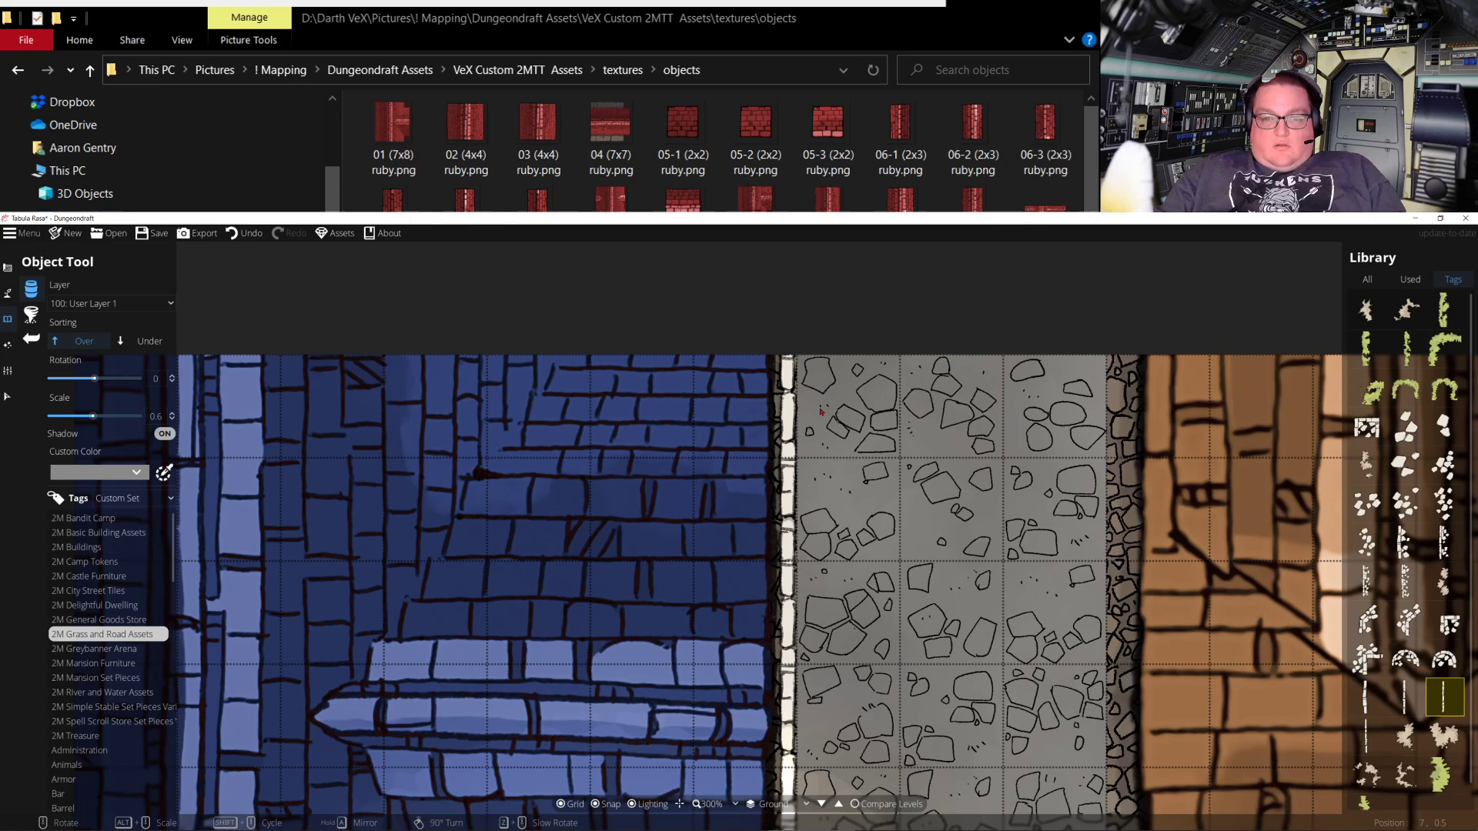
Border the street's opposite side along the brown-roofed building with stone strips at rotation -180, ending level with the blue building's lower border
click(1099, 471)
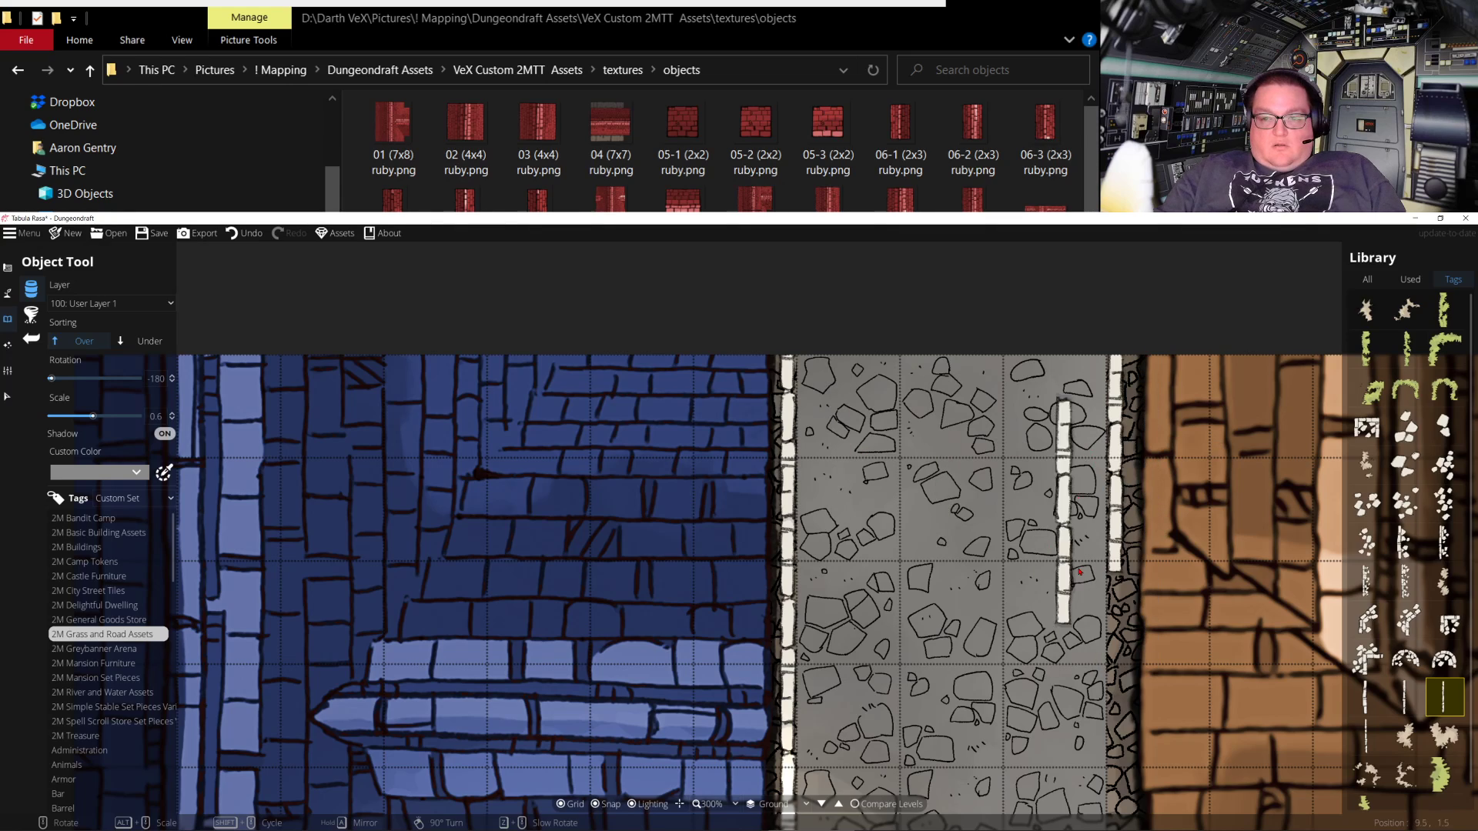
scroll(1062, 570, down, 6)
scroll(973, 552, down, 6)
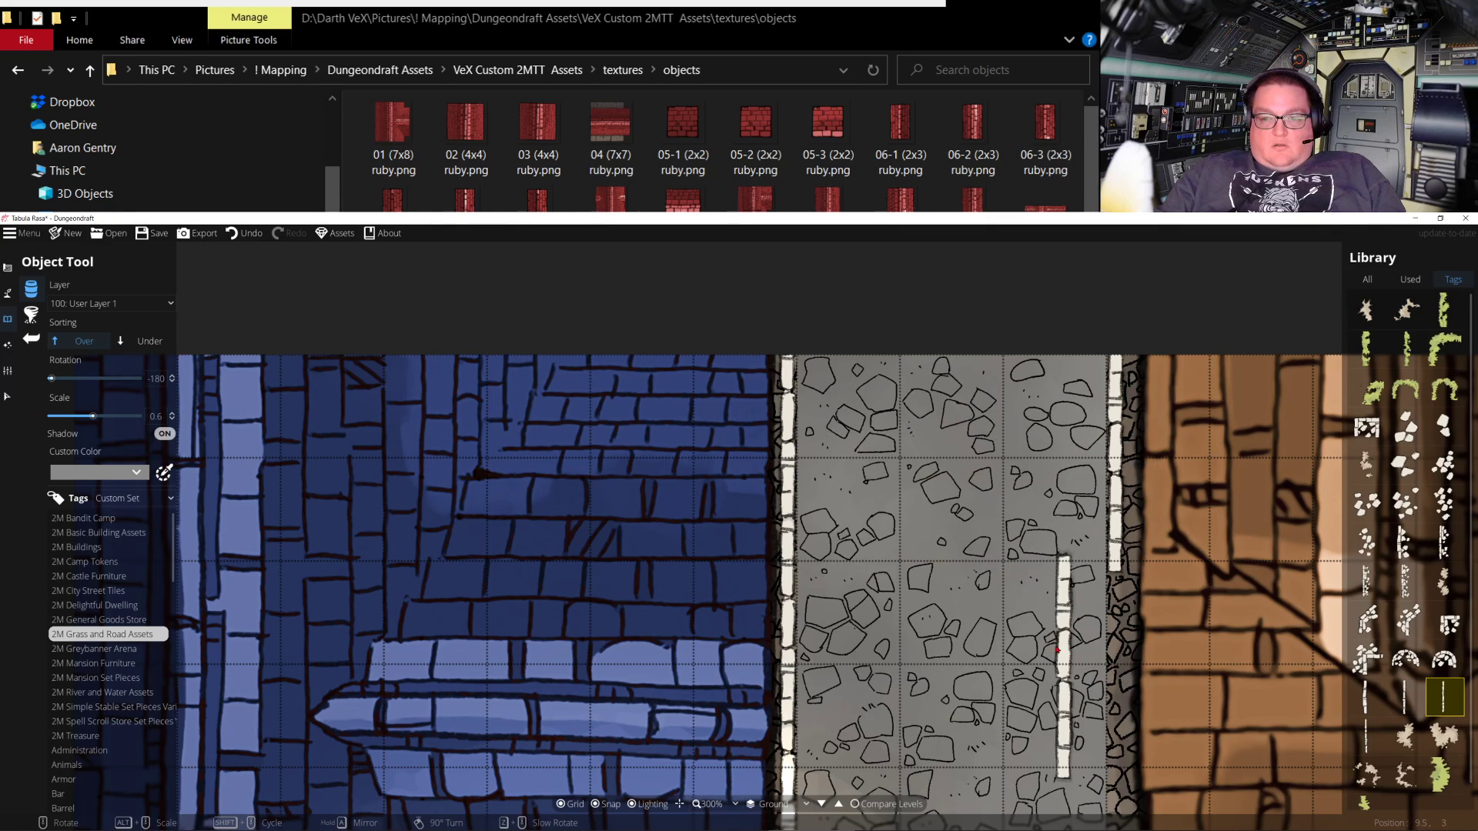
drag(1066, 693, 935, 390)
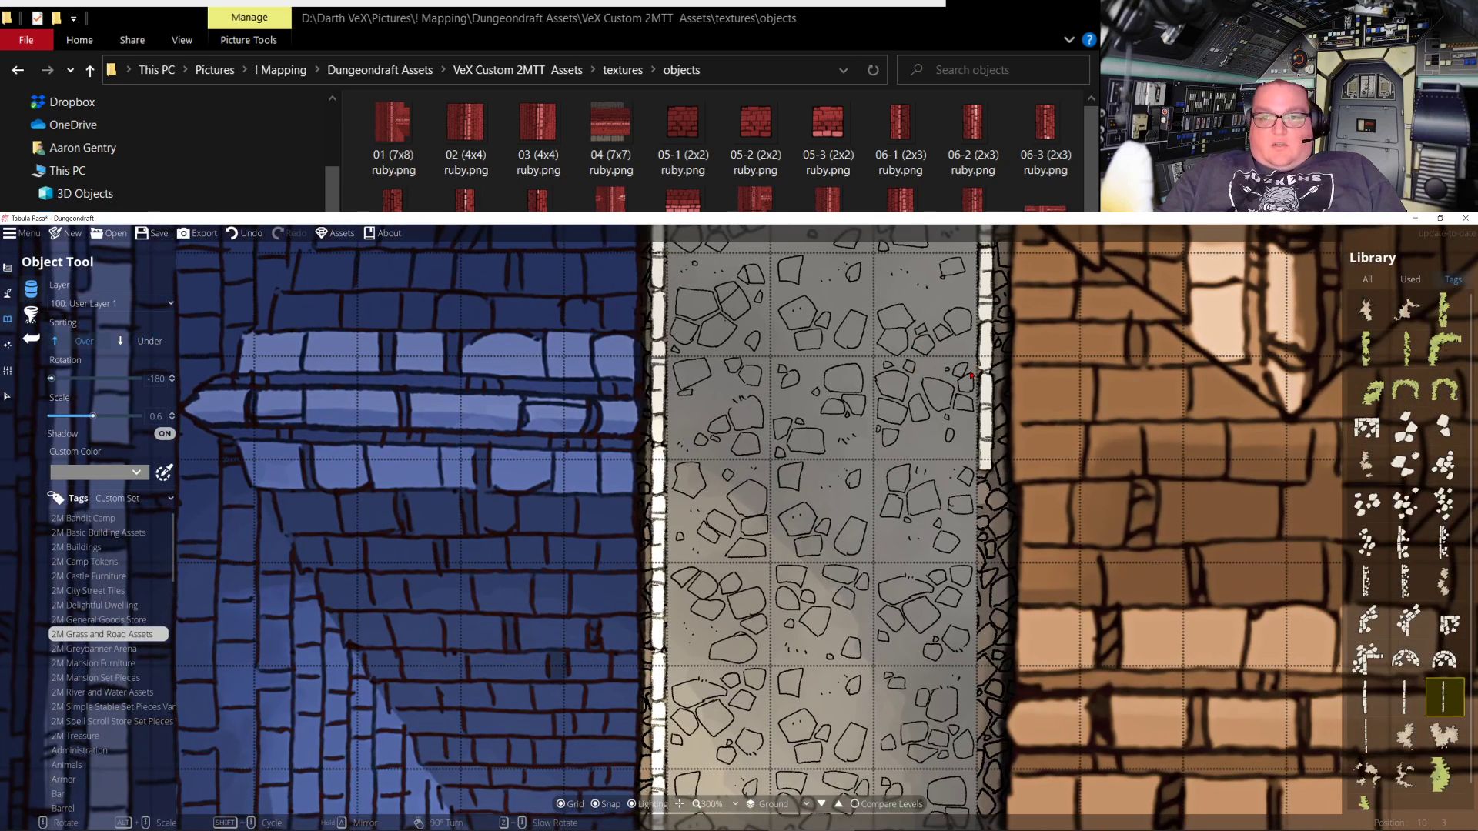
click(972, 376)
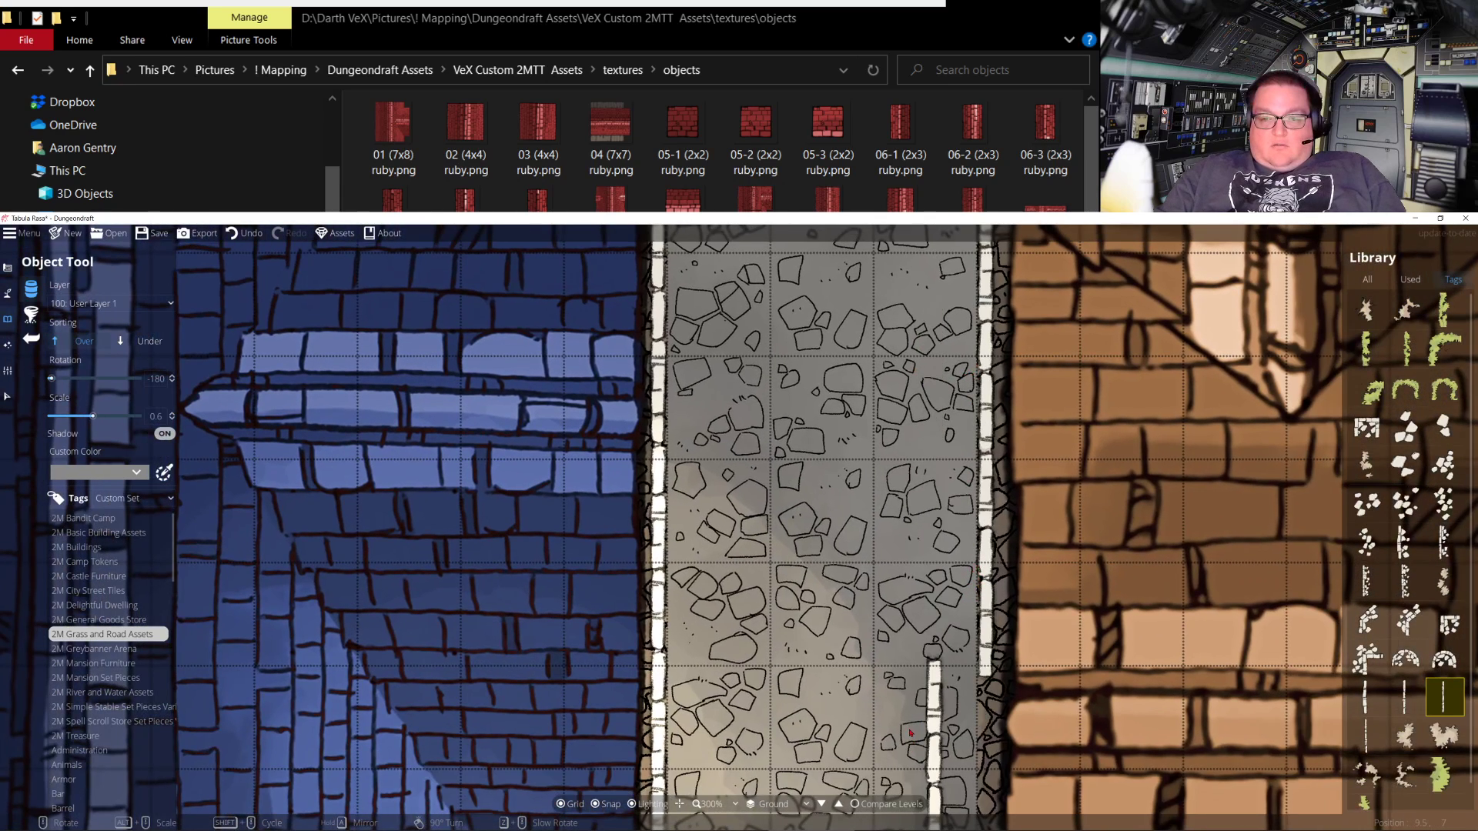
drag(962, 597, 899, 402)
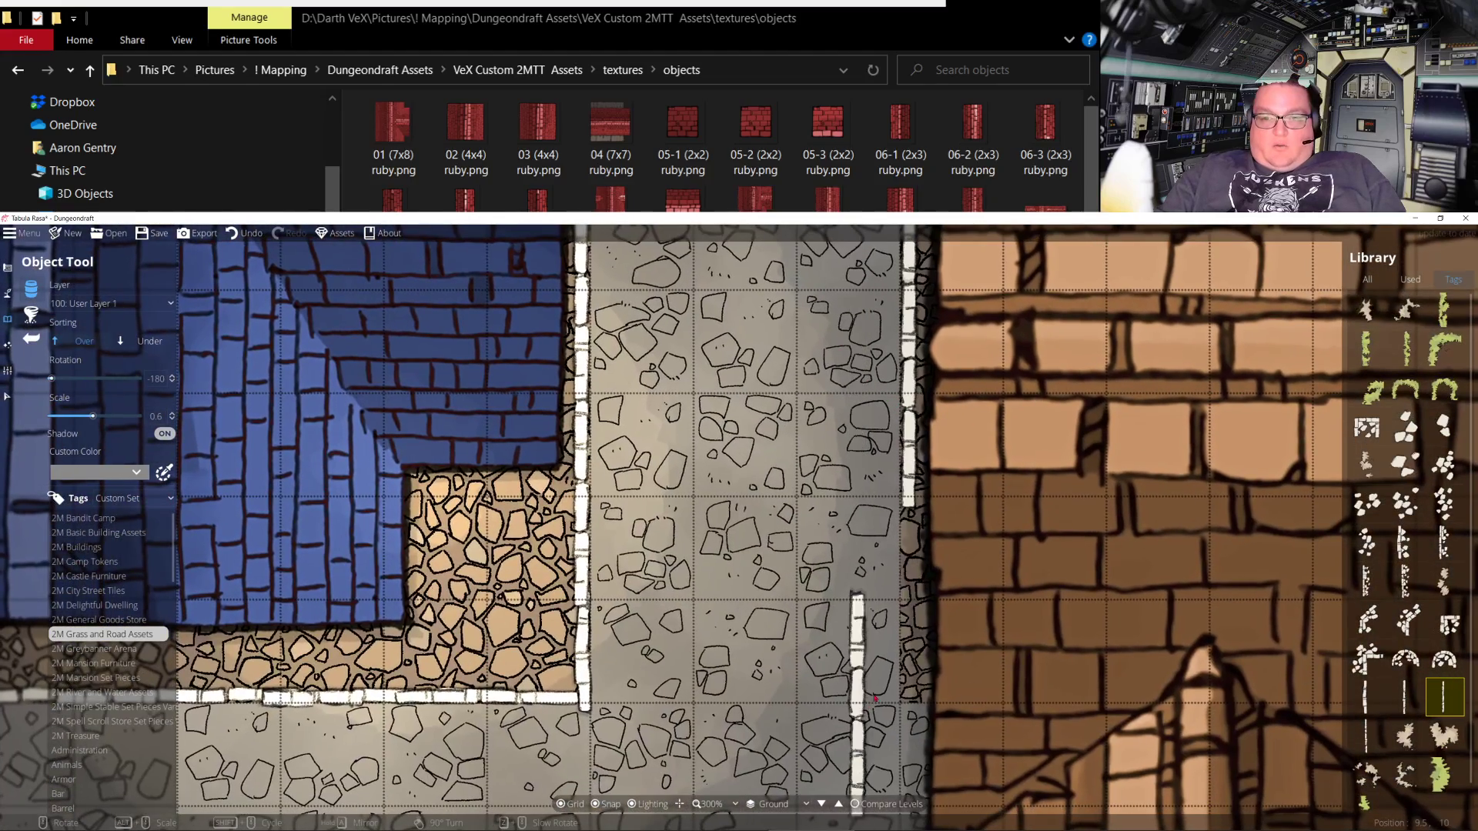
drag(904, 650, 893, 462)
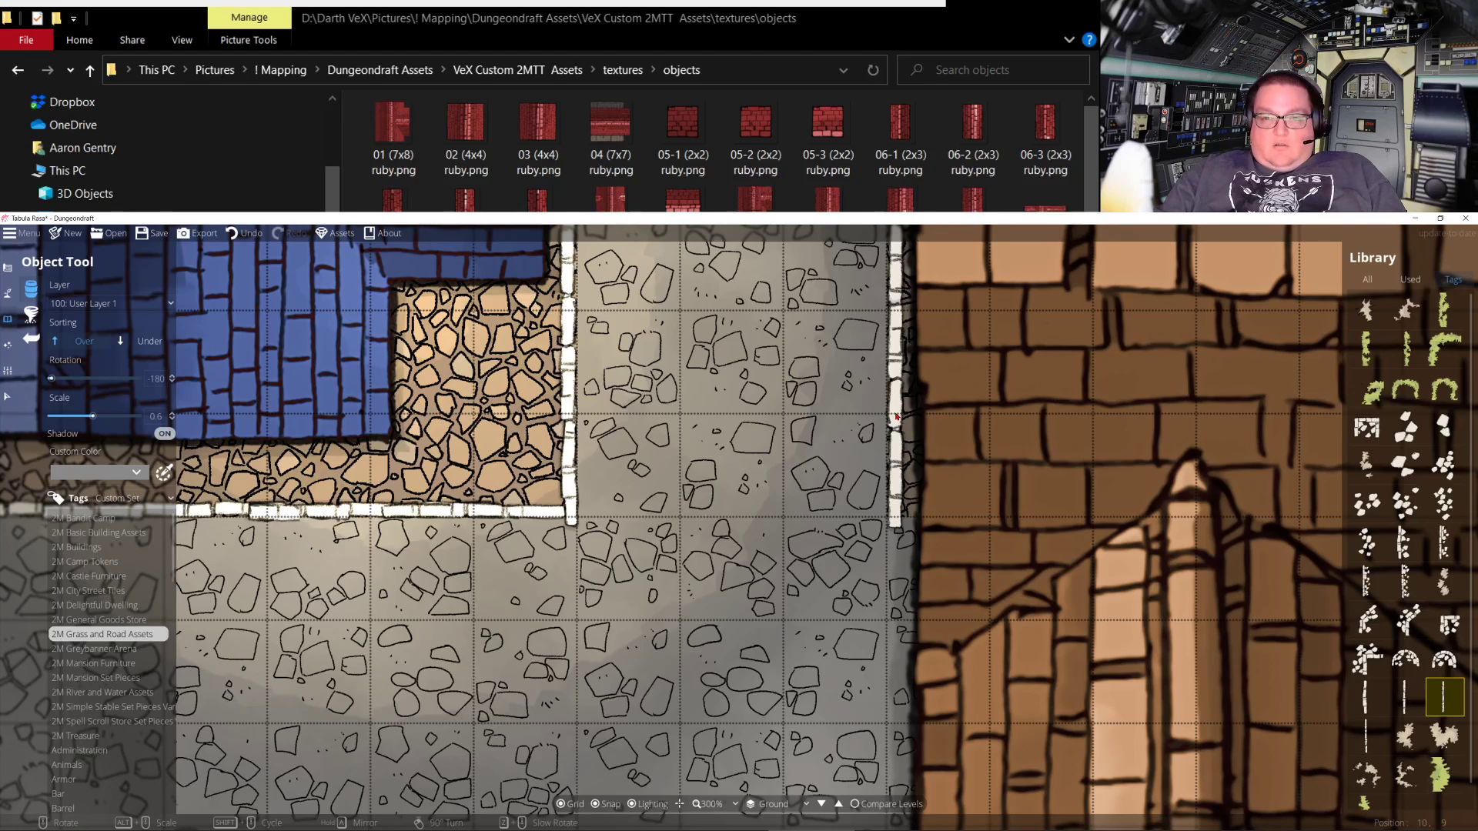
click(1406, 696)
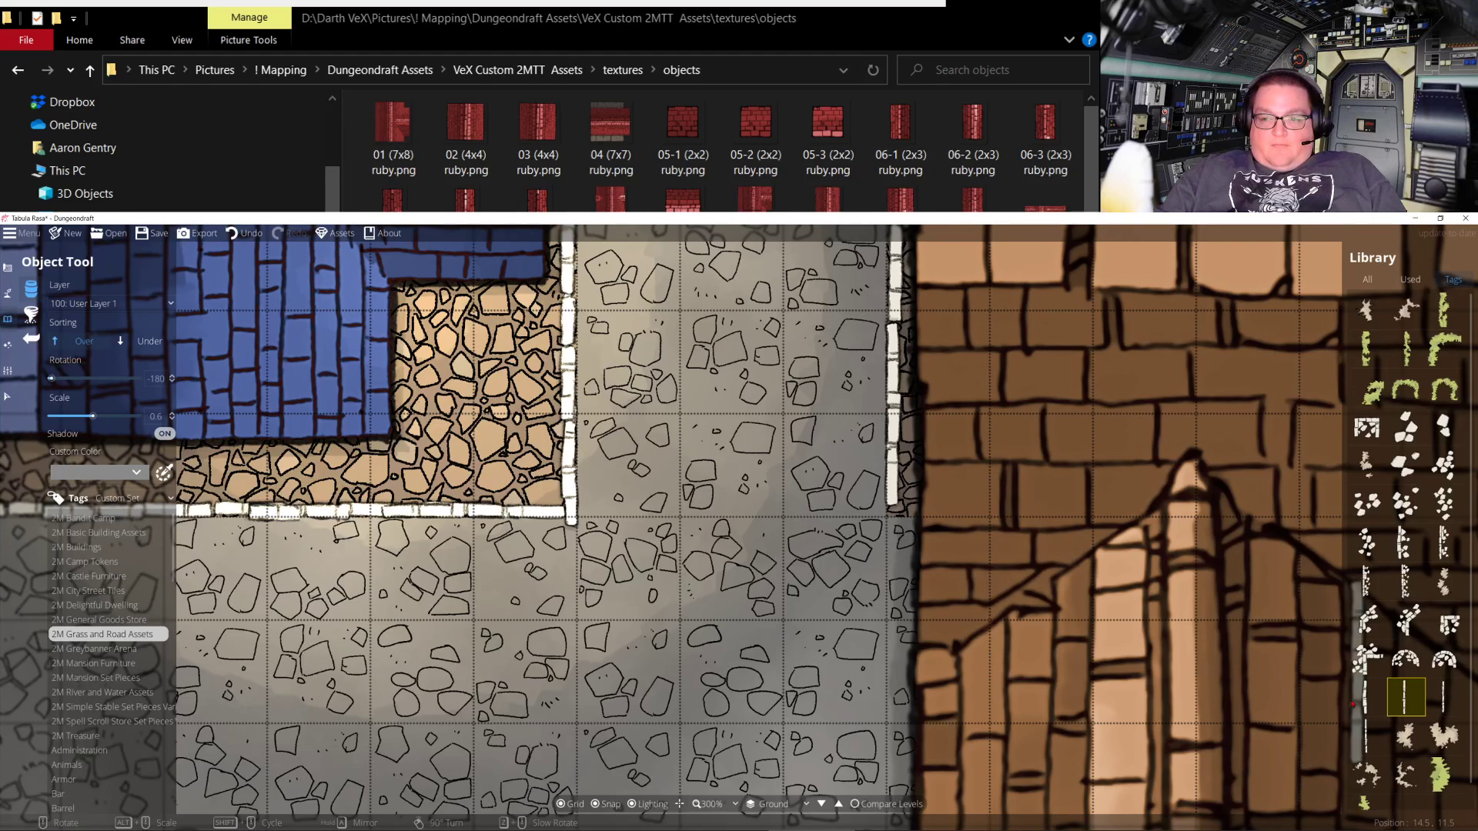
Turn snapping off and place the shortest stone strip at rotation 90 as a corner at the lower end of the brown building's border
scroll(924, 508, up, 6)
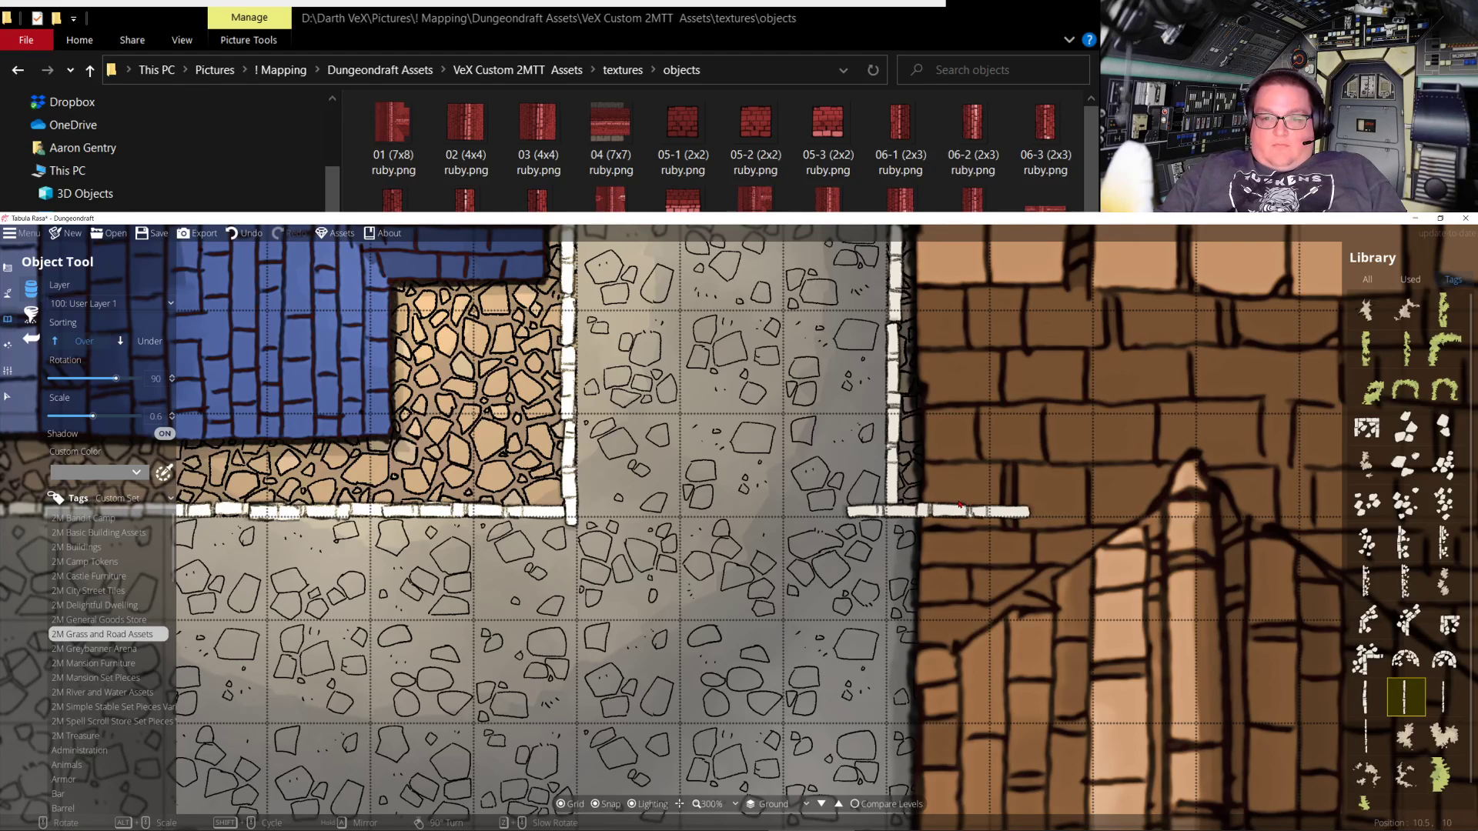
shift+scroll(964, 506, up, 3)
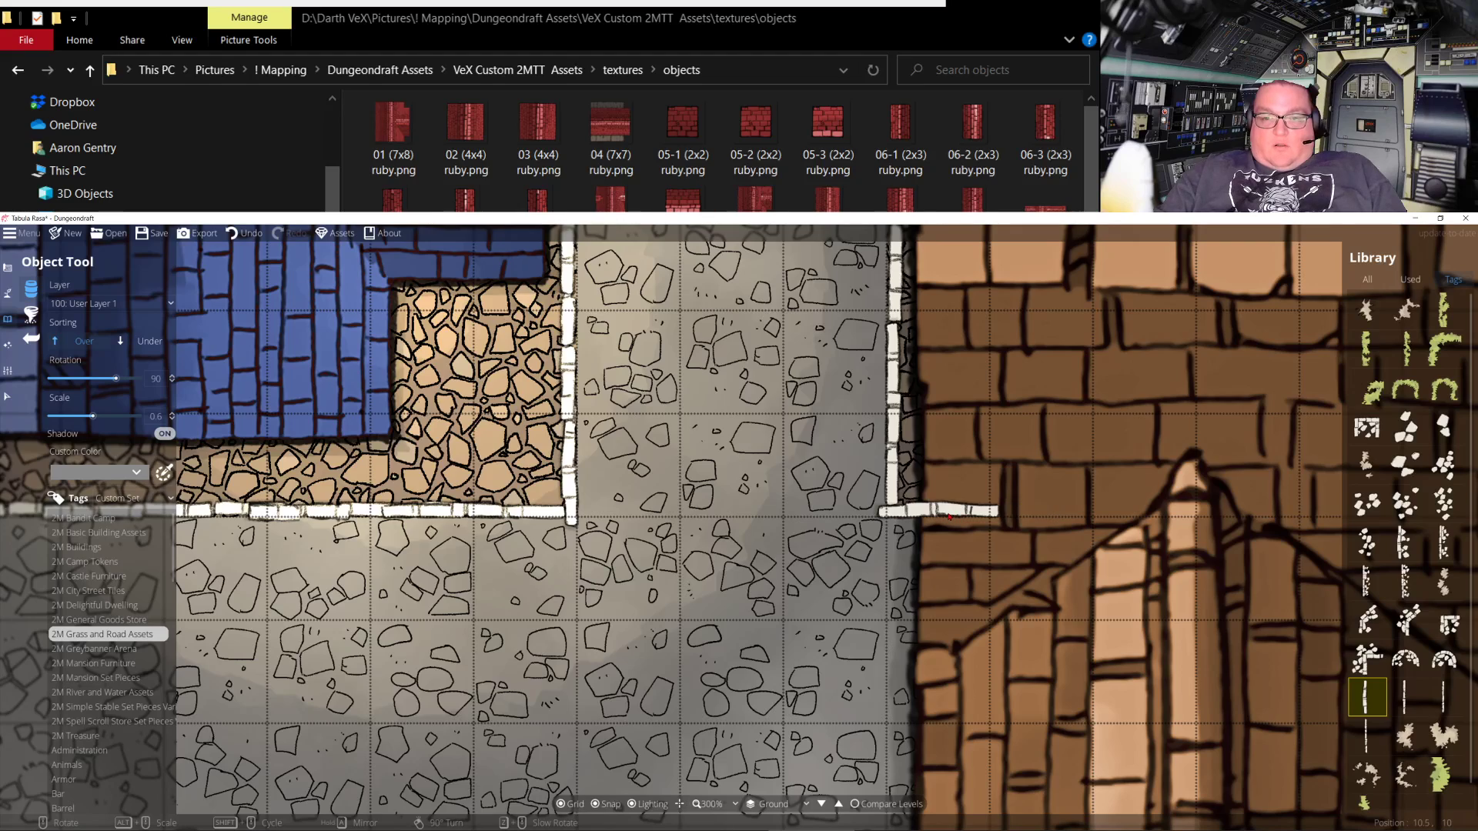
scroll(956, 516, down, 12)
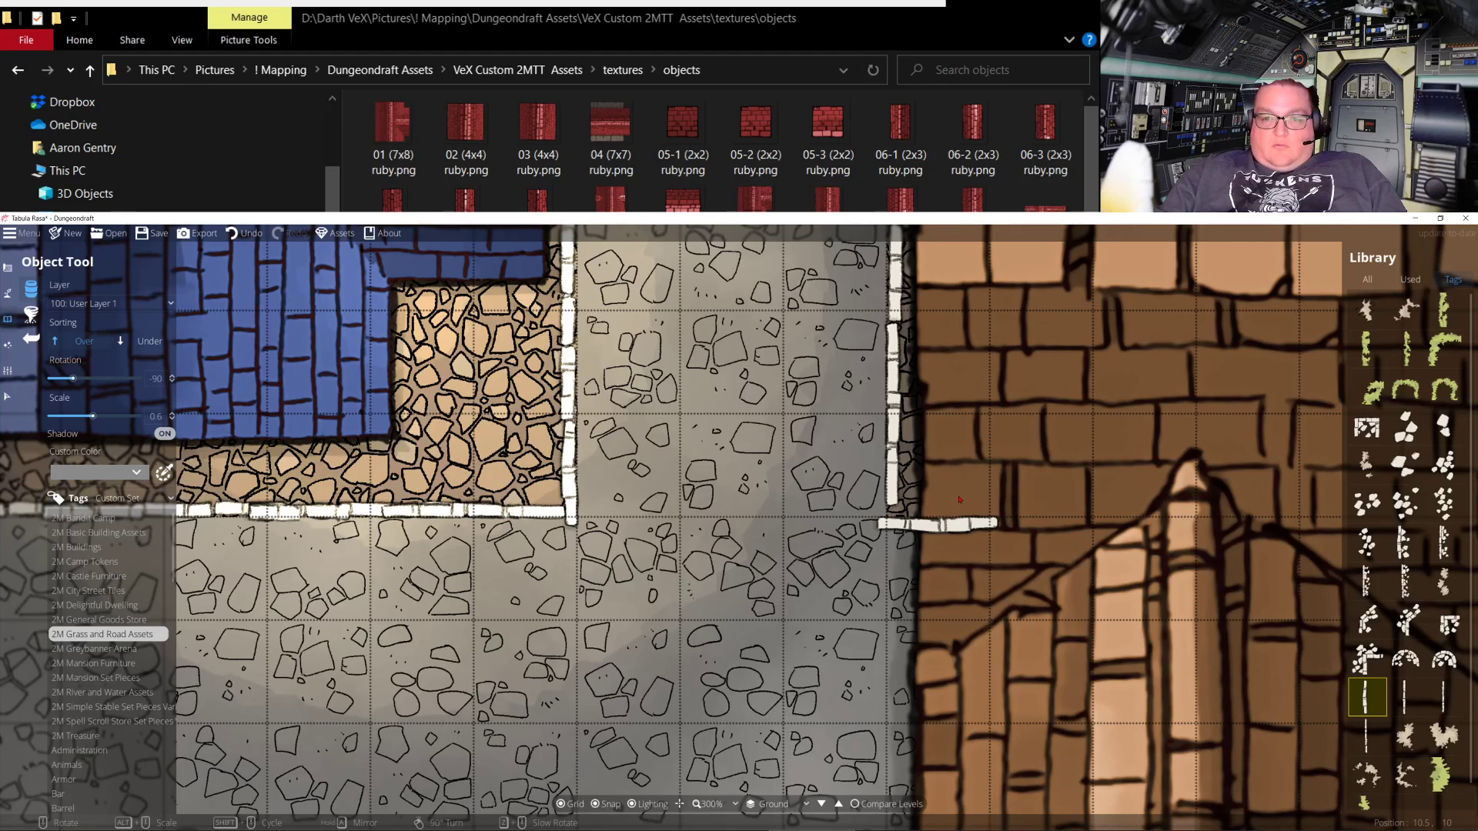
scroll(959, 500, up, 12)
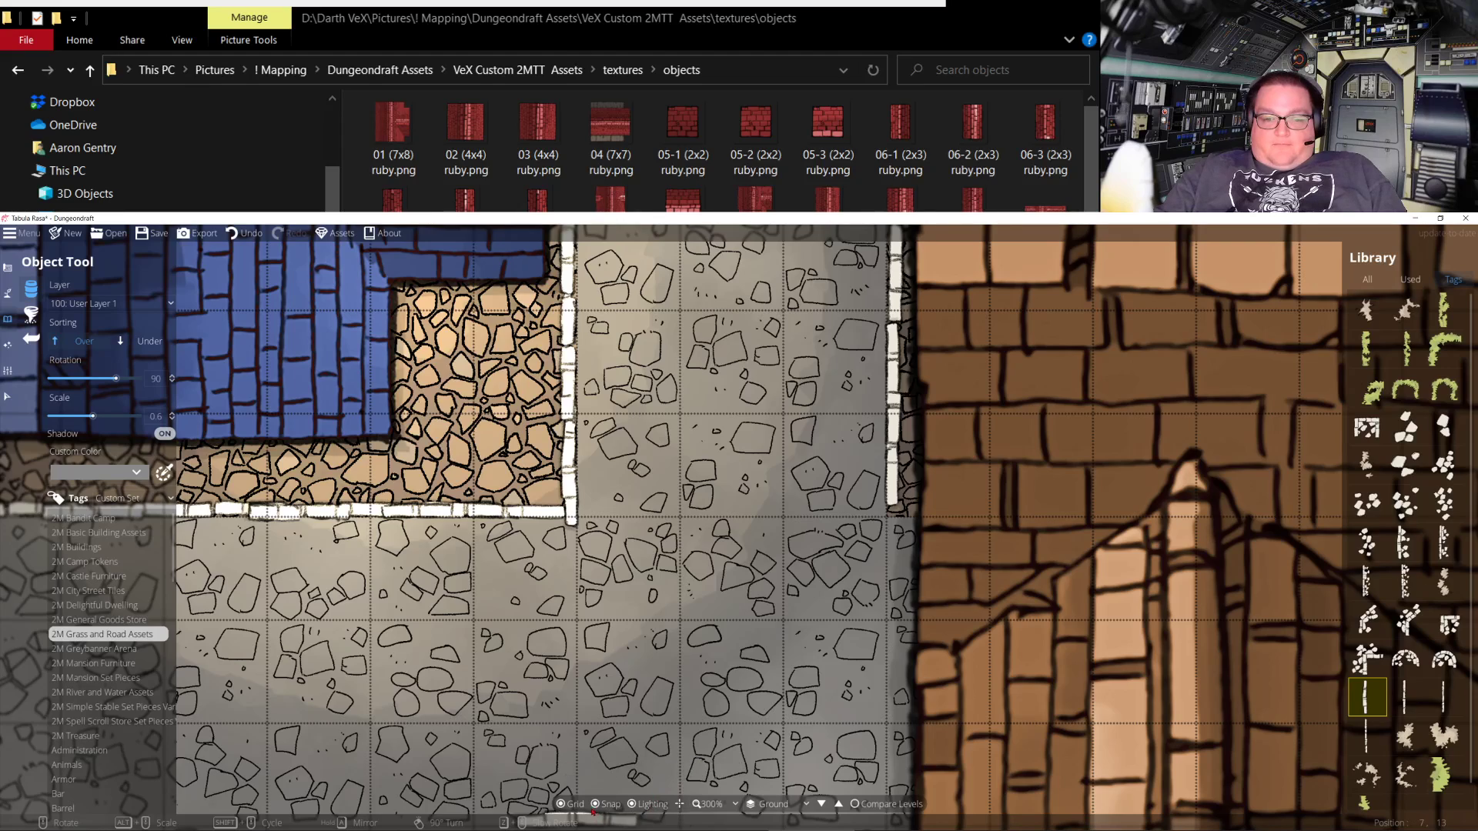
click(597, 804)
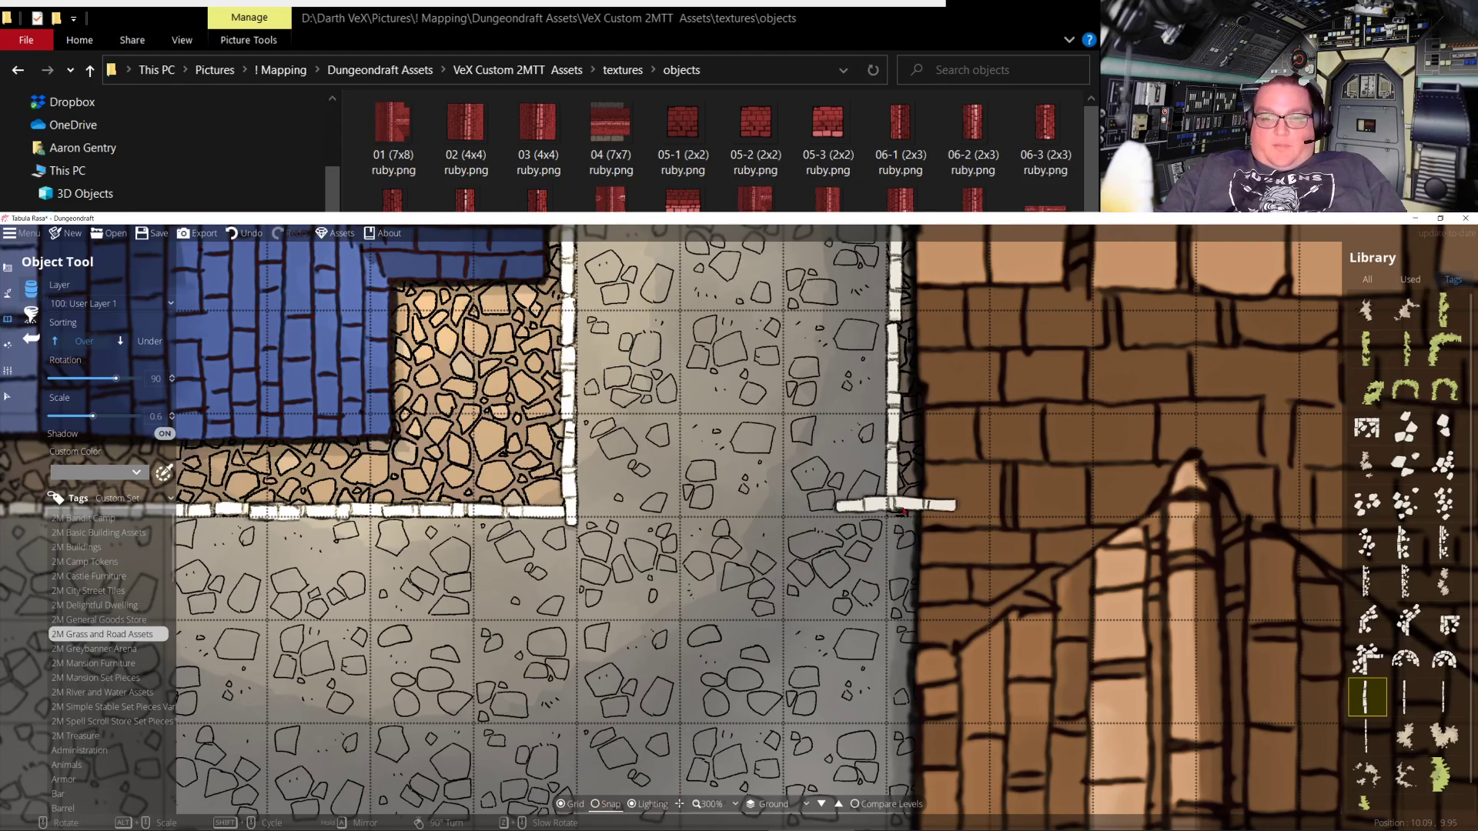
click(948, 520)
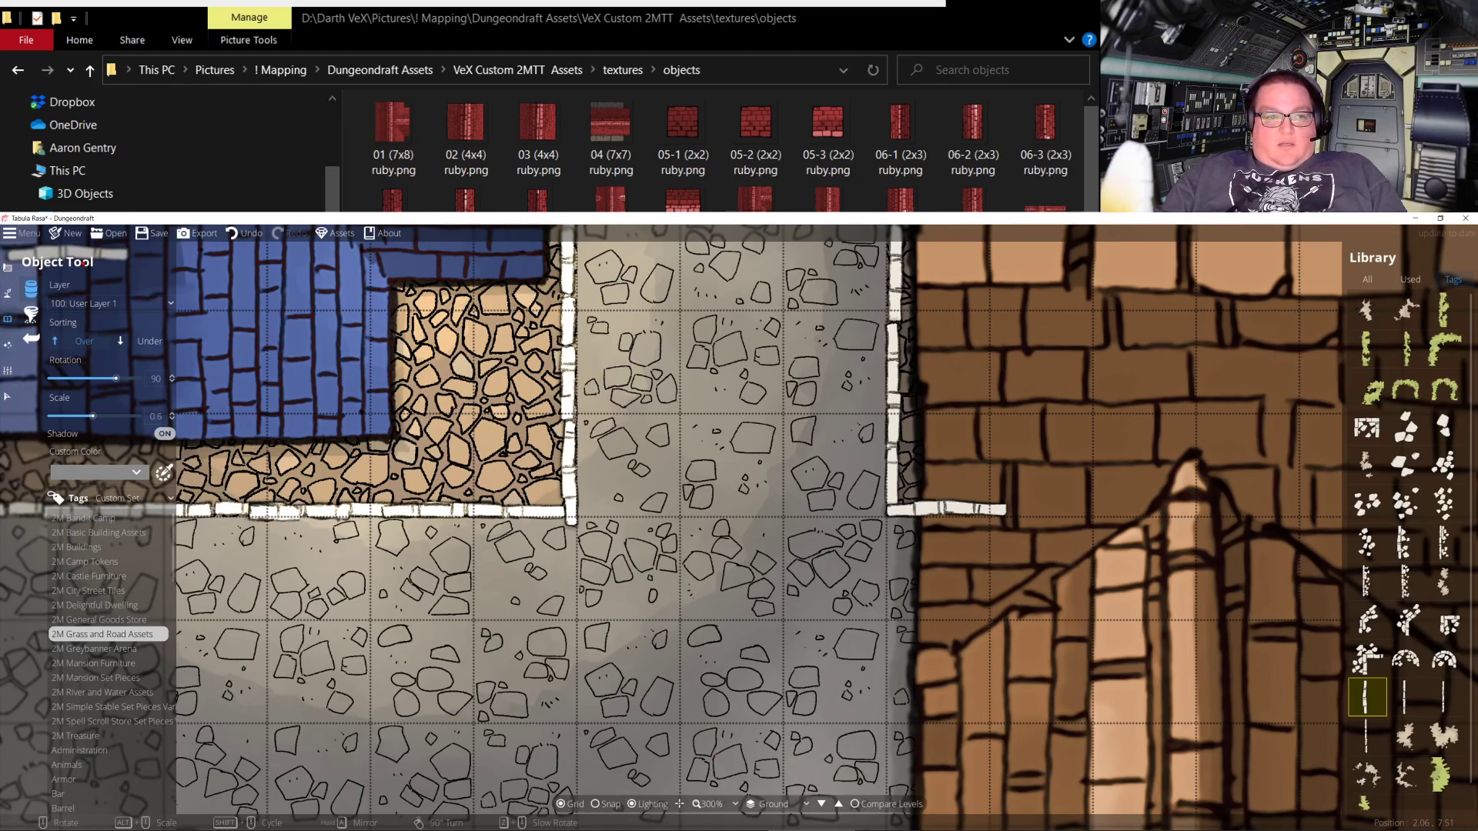
Select the short vertical strip at the blue building's border corner and nudge it up flush with the horizontal strip, leaving nothing selected
click(6, 396)
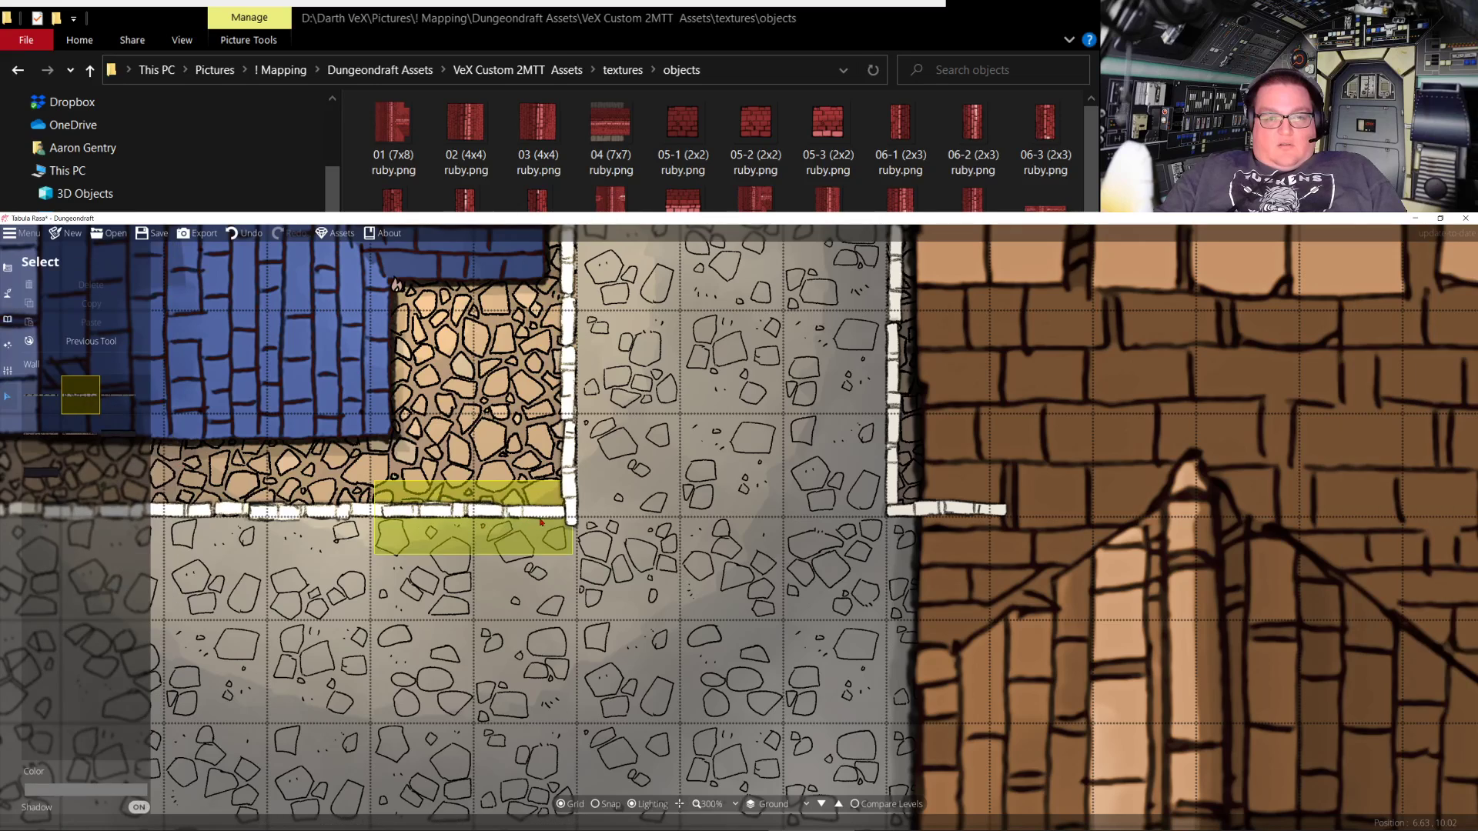
click(573, 484)
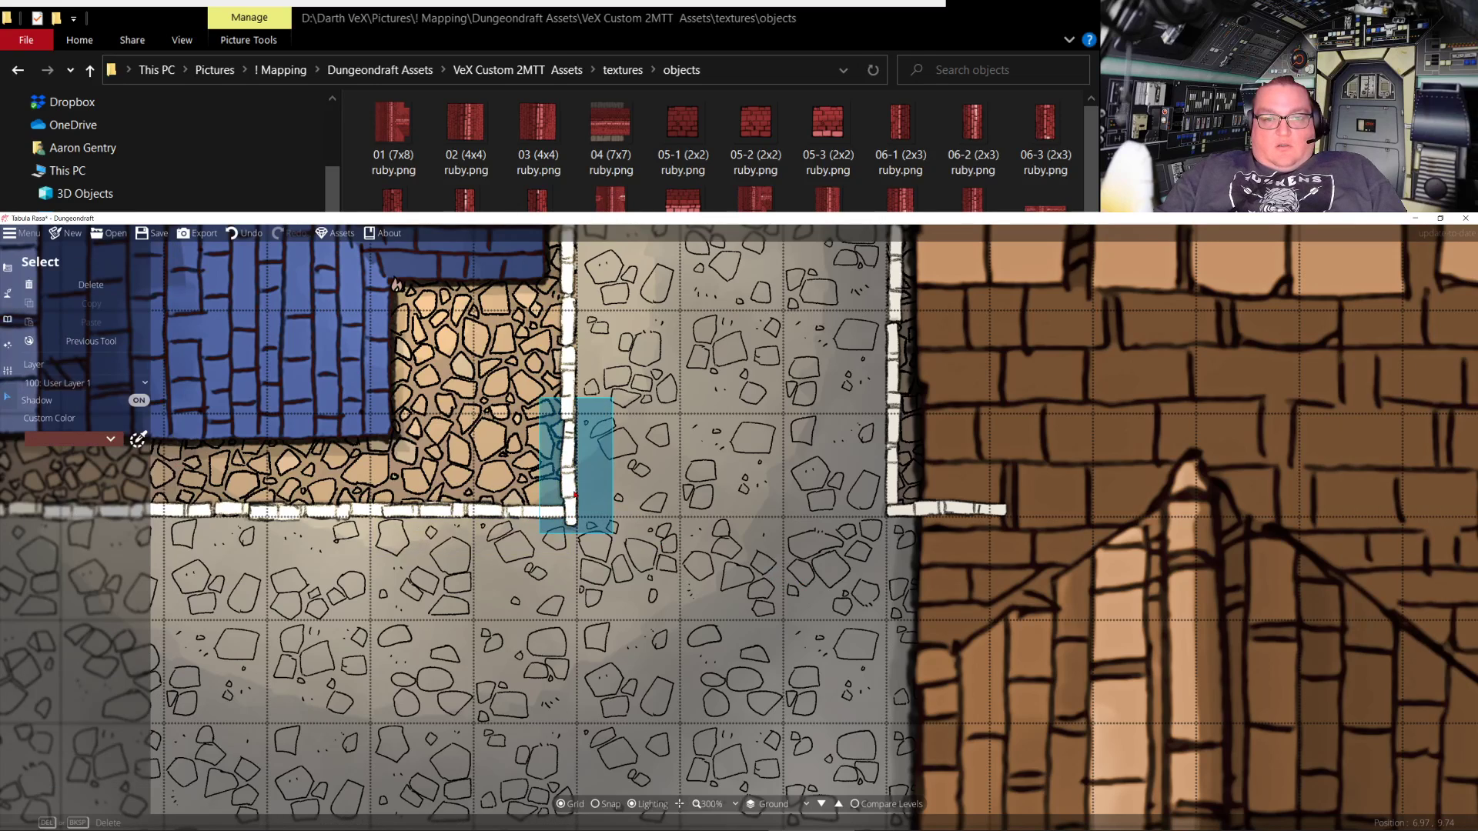
key(Escape)
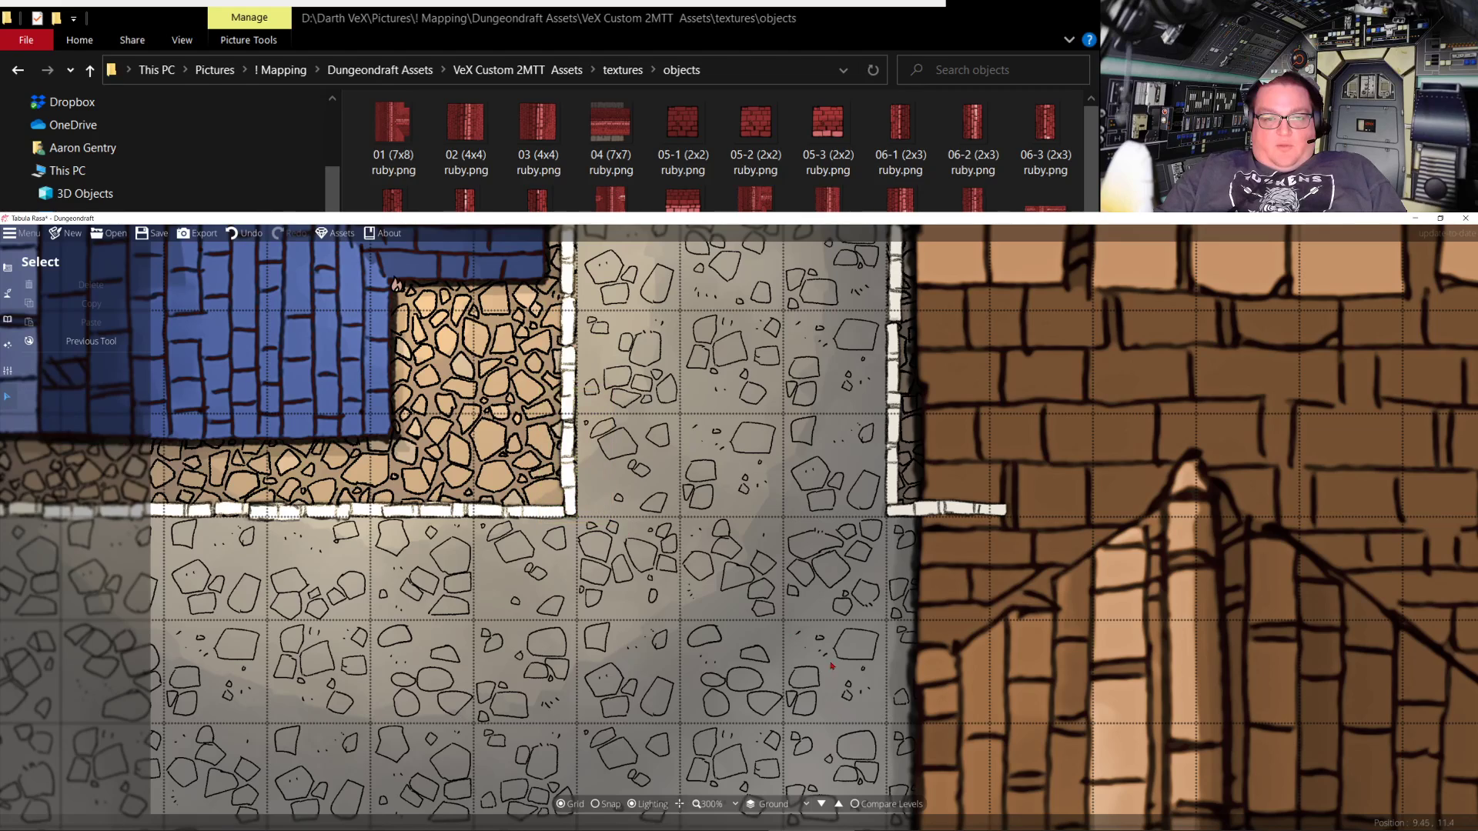
click(839, 685)
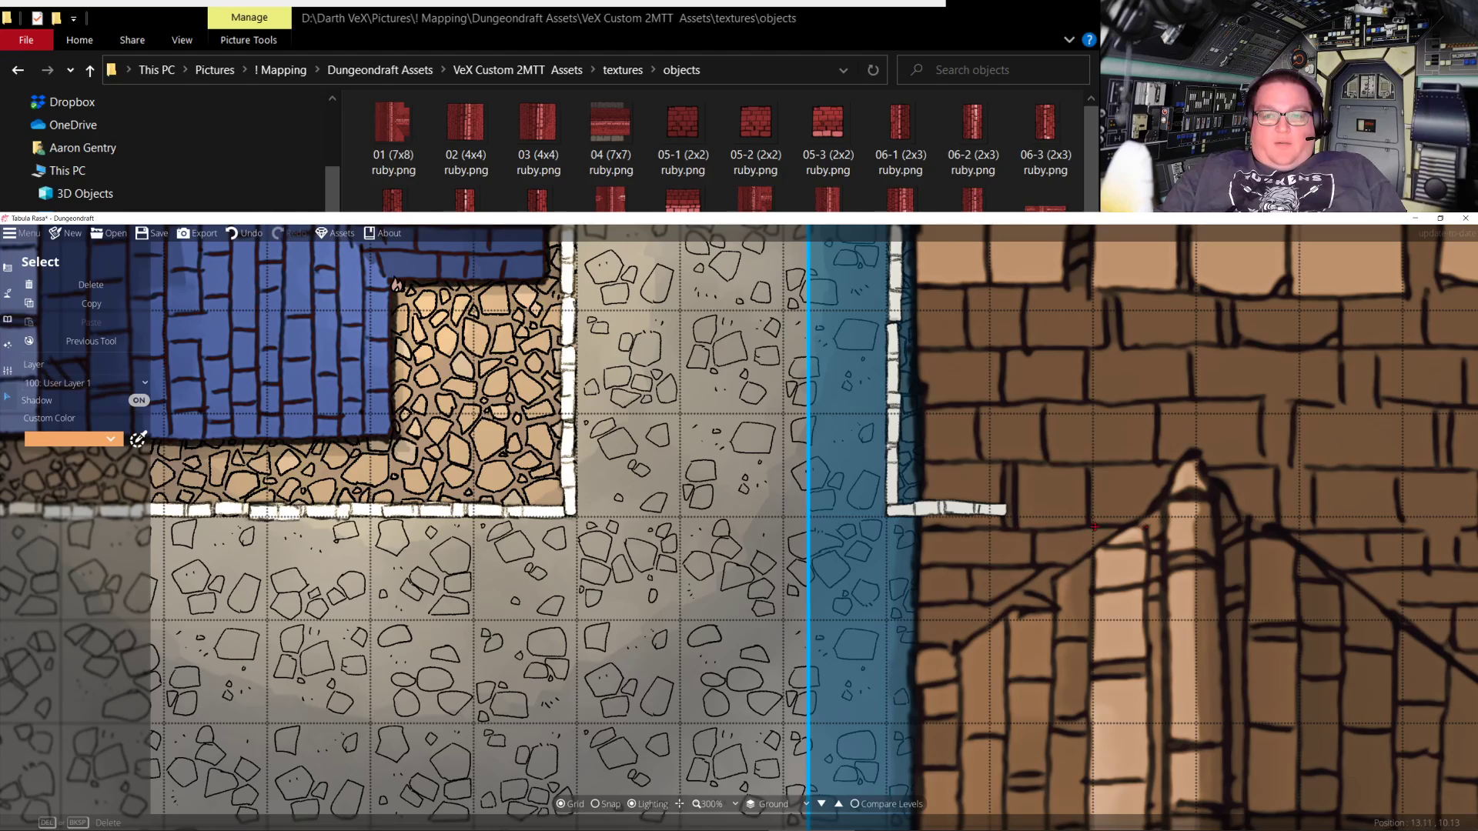
key(Escape)
drag(762, 702, 808, 459)
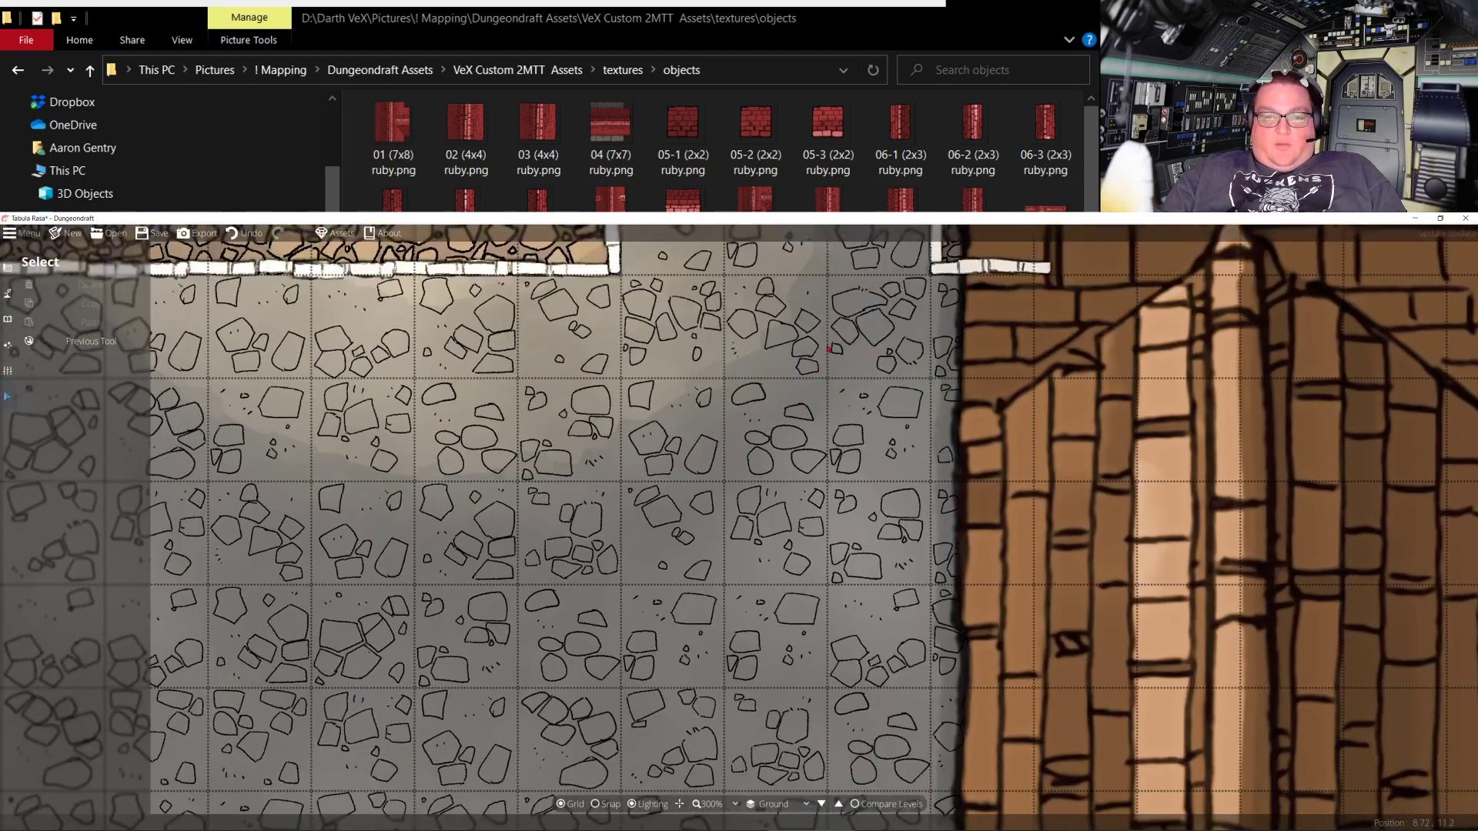
Turn snapping on and place the longest stone strip at rotation -180 on the gravel's street edge beside the blue-grey building, starting at the map's lower border
drag(737, 634, 793, 536)
scroll(778, 433, down, 5)
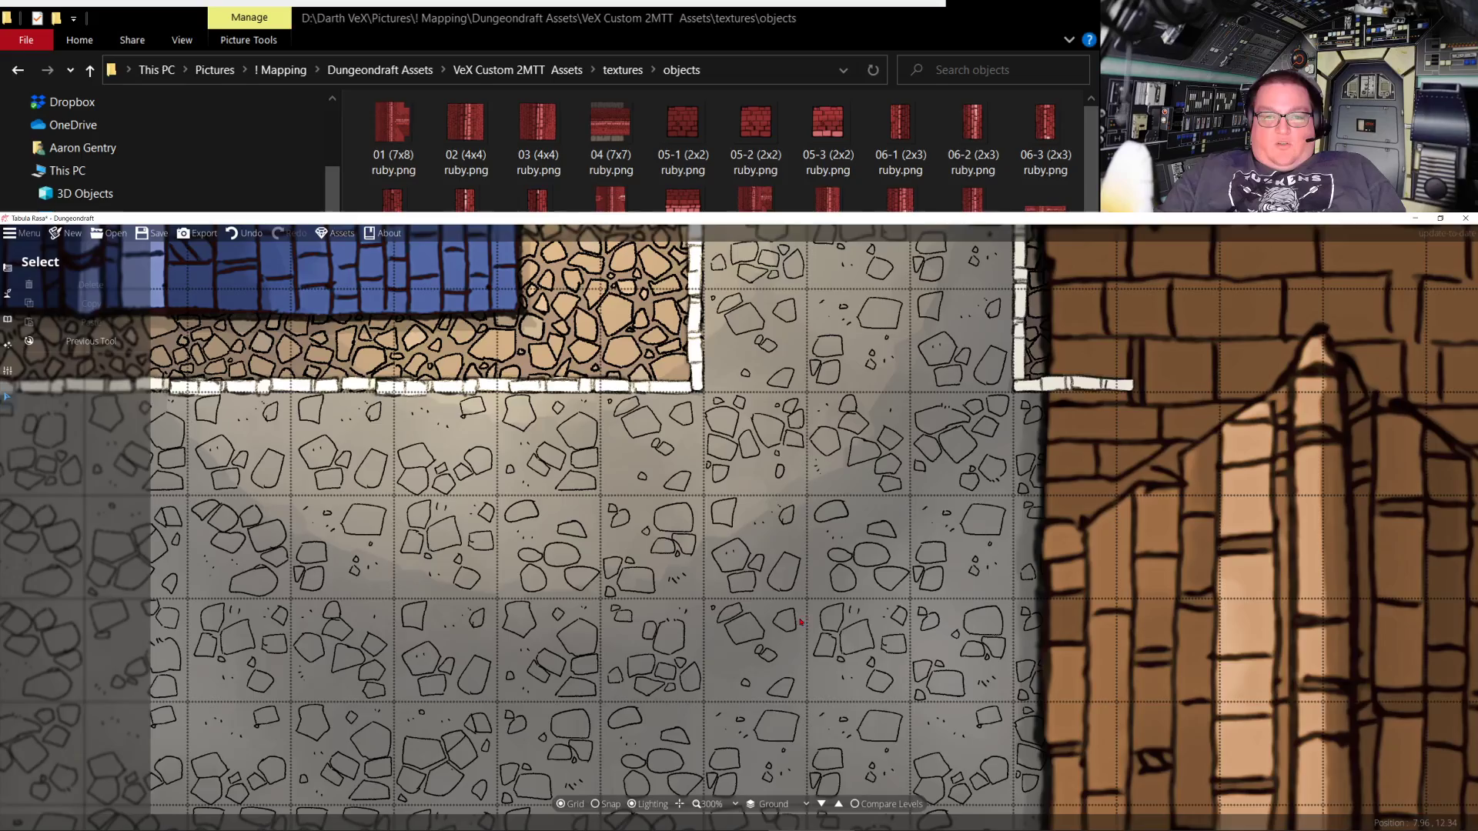
scroll(811, 554, down, 1)
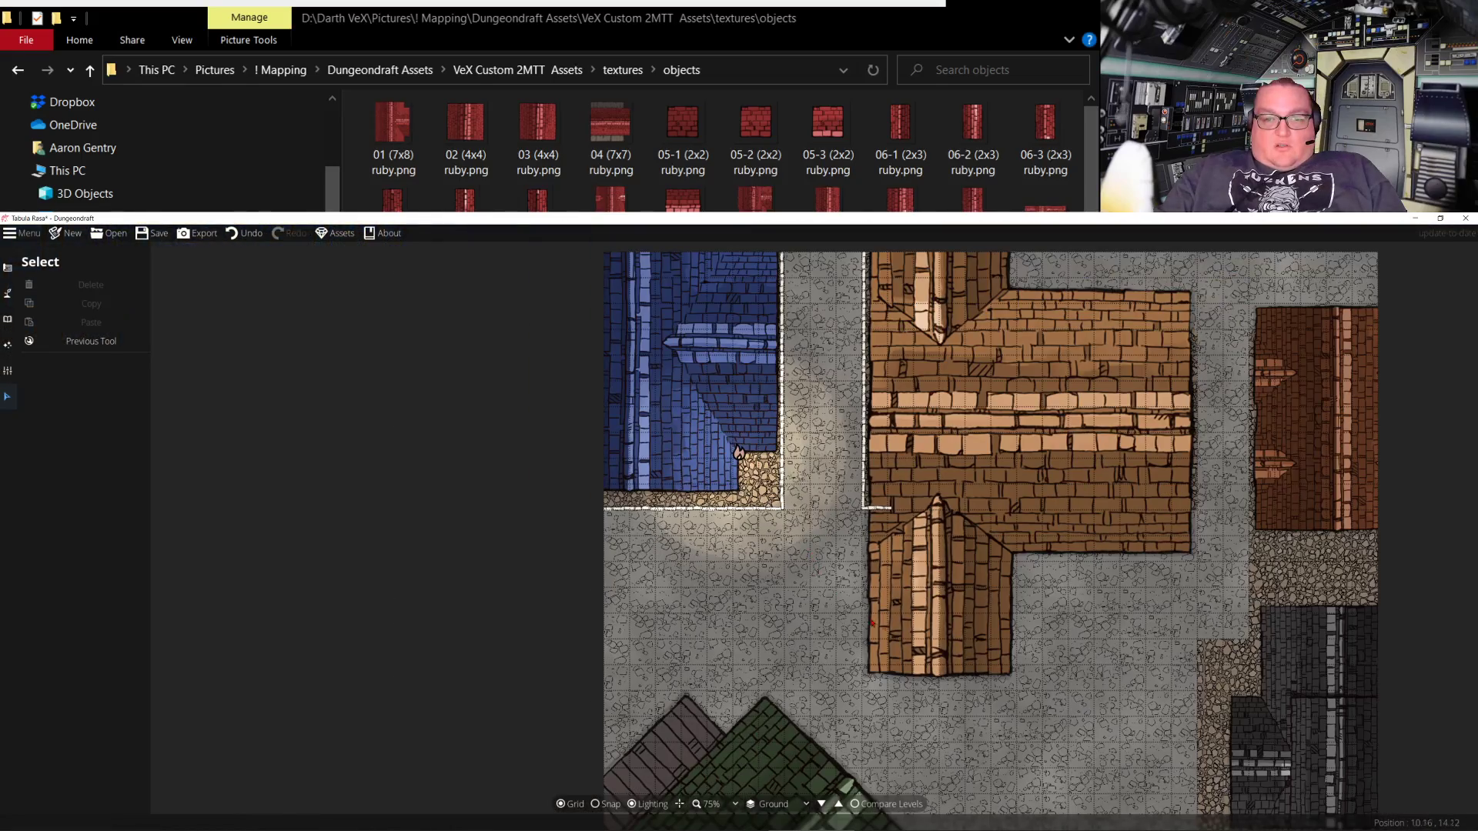
drag(1088, 599, 854, 675)
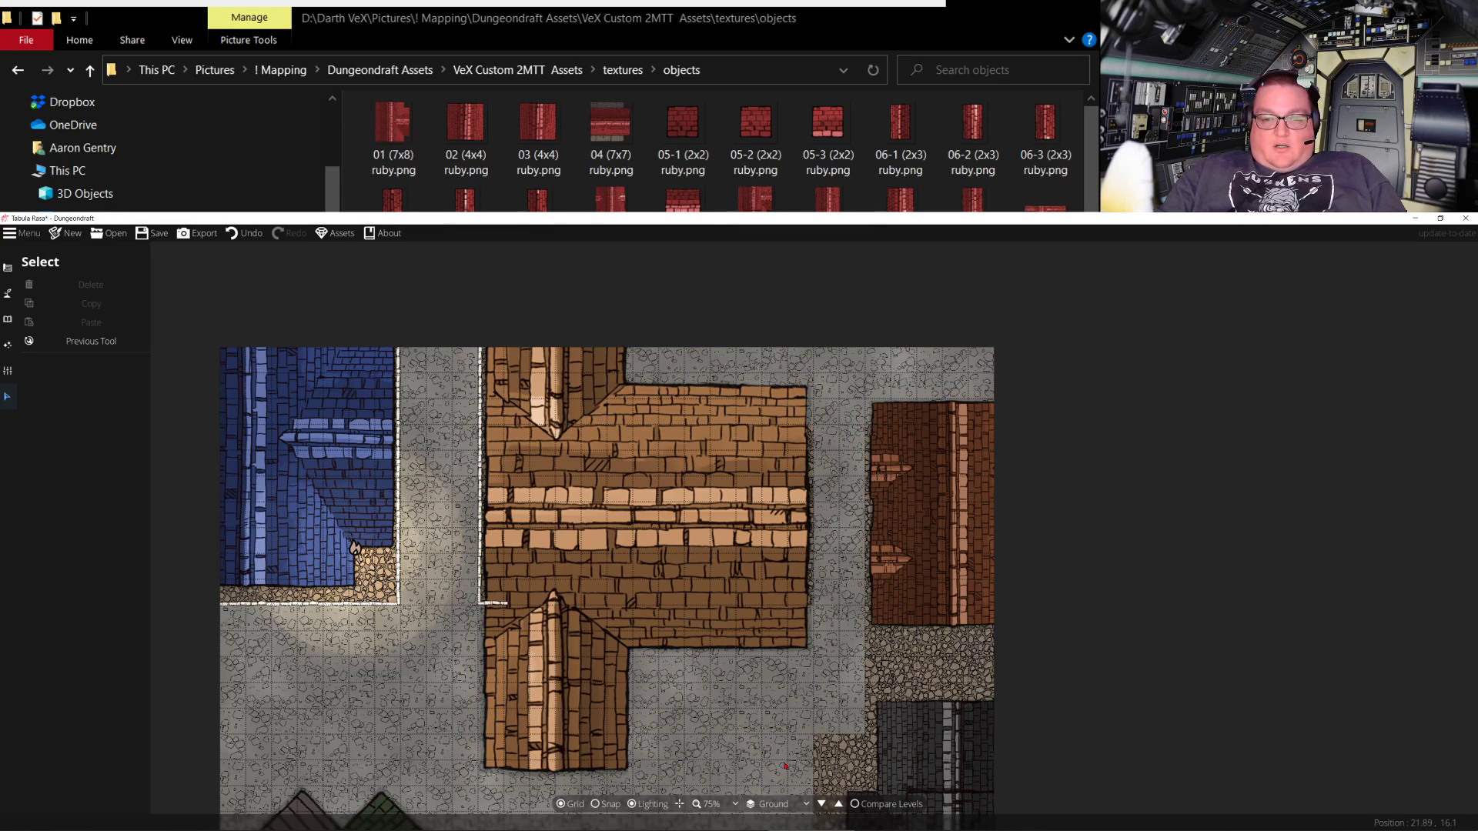
drag(784, 761, 818, 601)
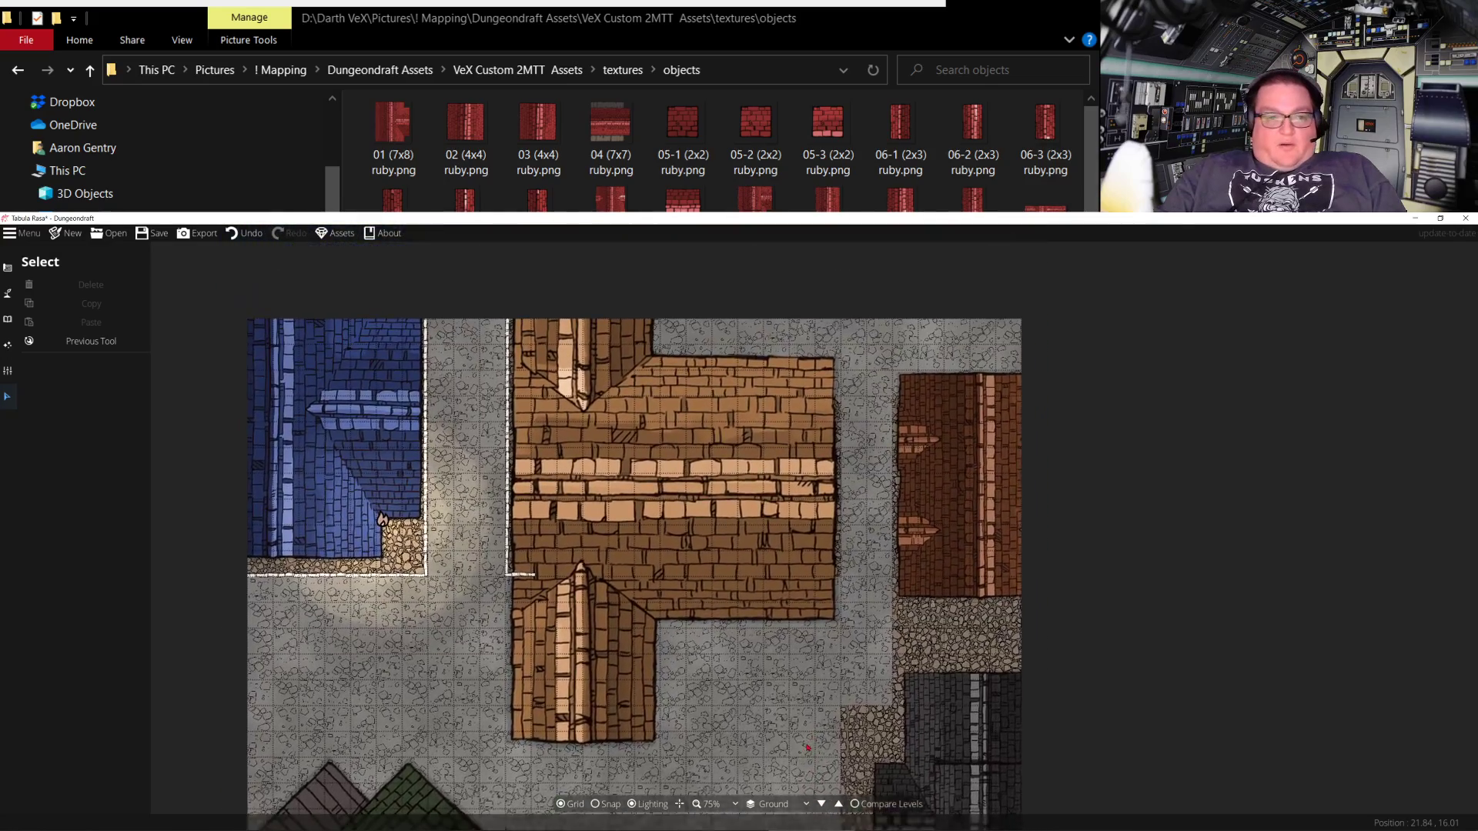
click(7, 293)
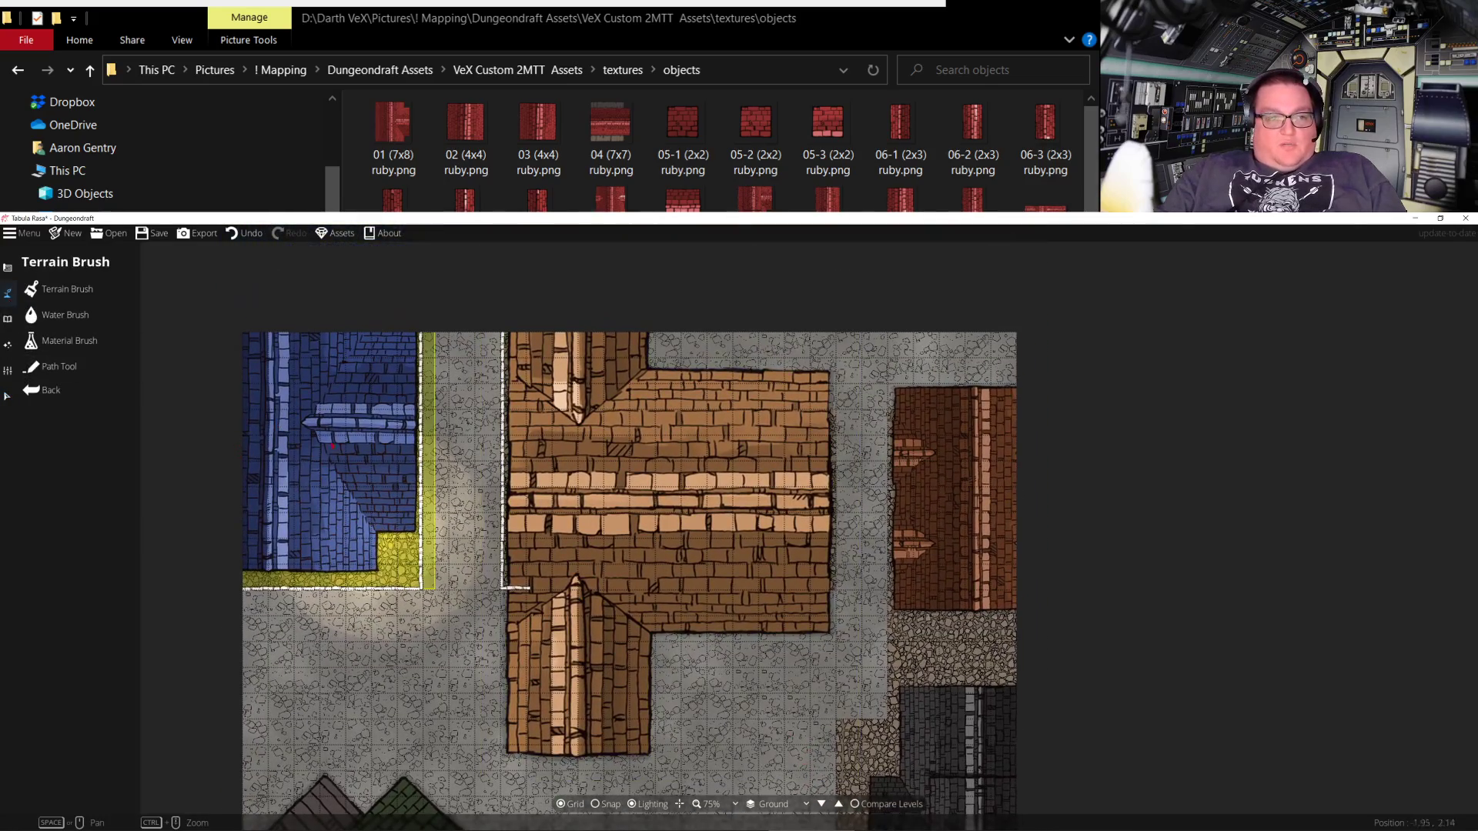
click(11, 320)
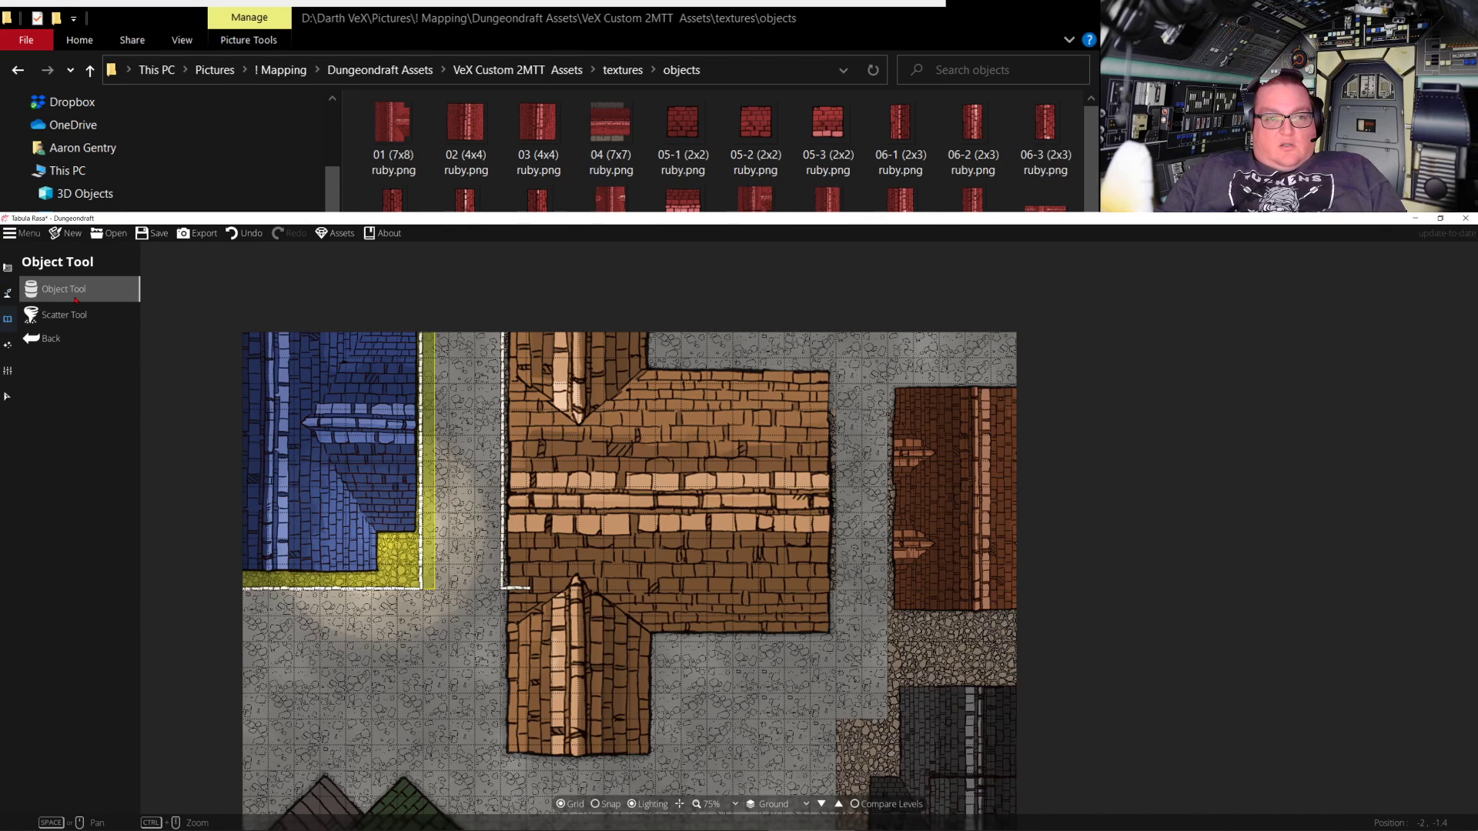
click(1367, 697)
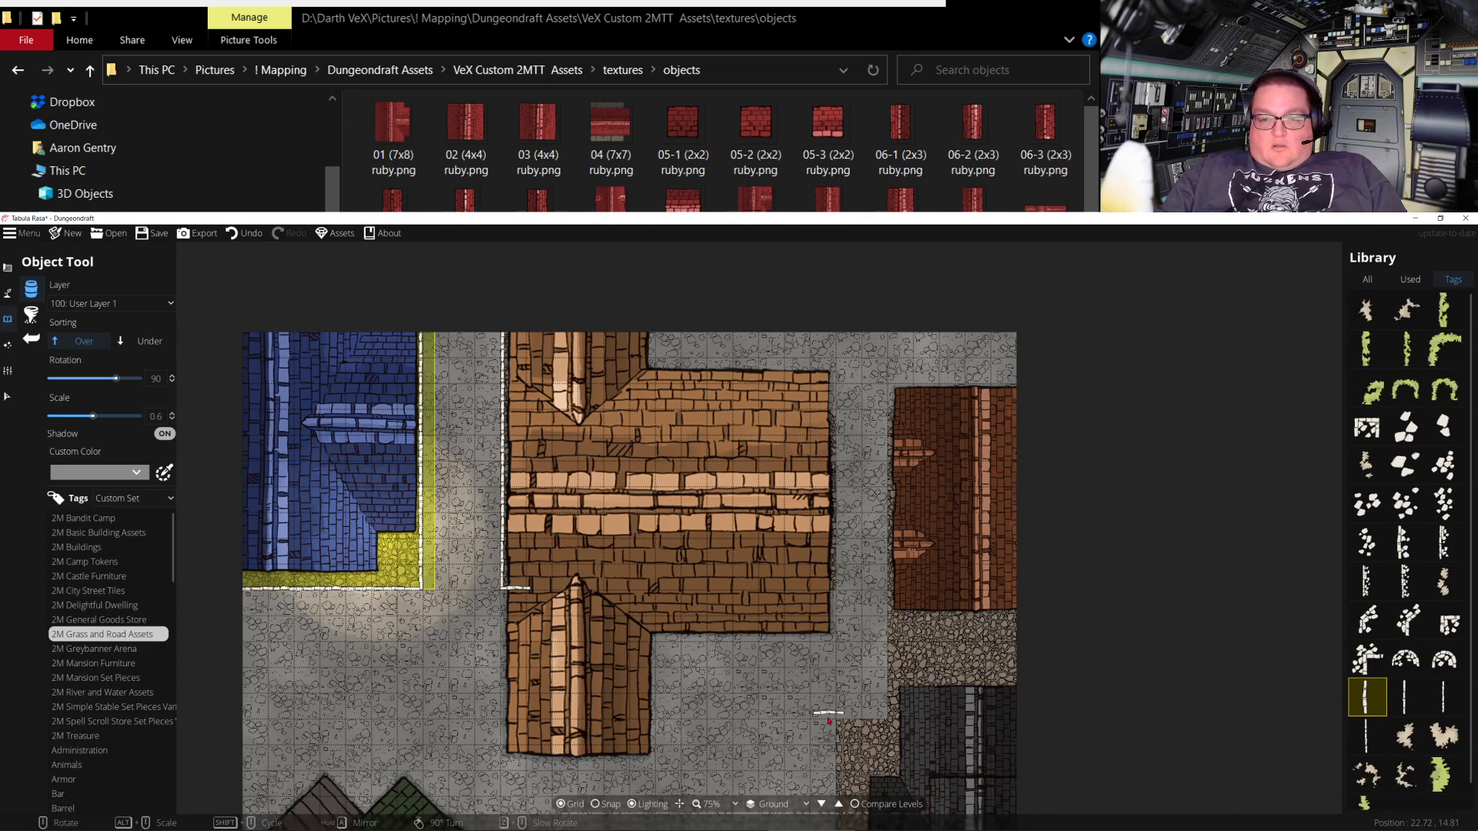
key(s)
scroll(785, 608, down, 6)
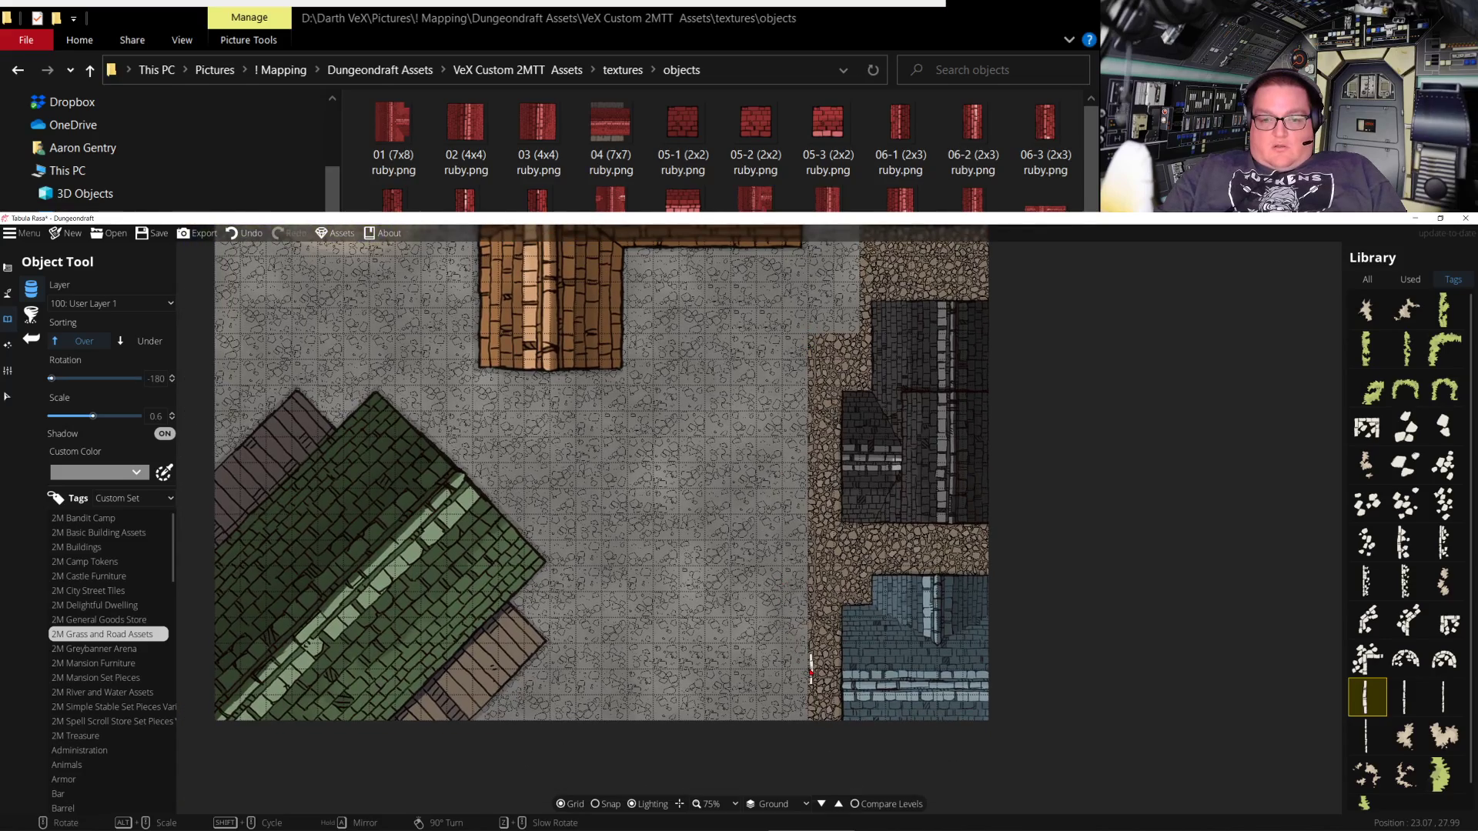
scroll(806, 705, up, 5)
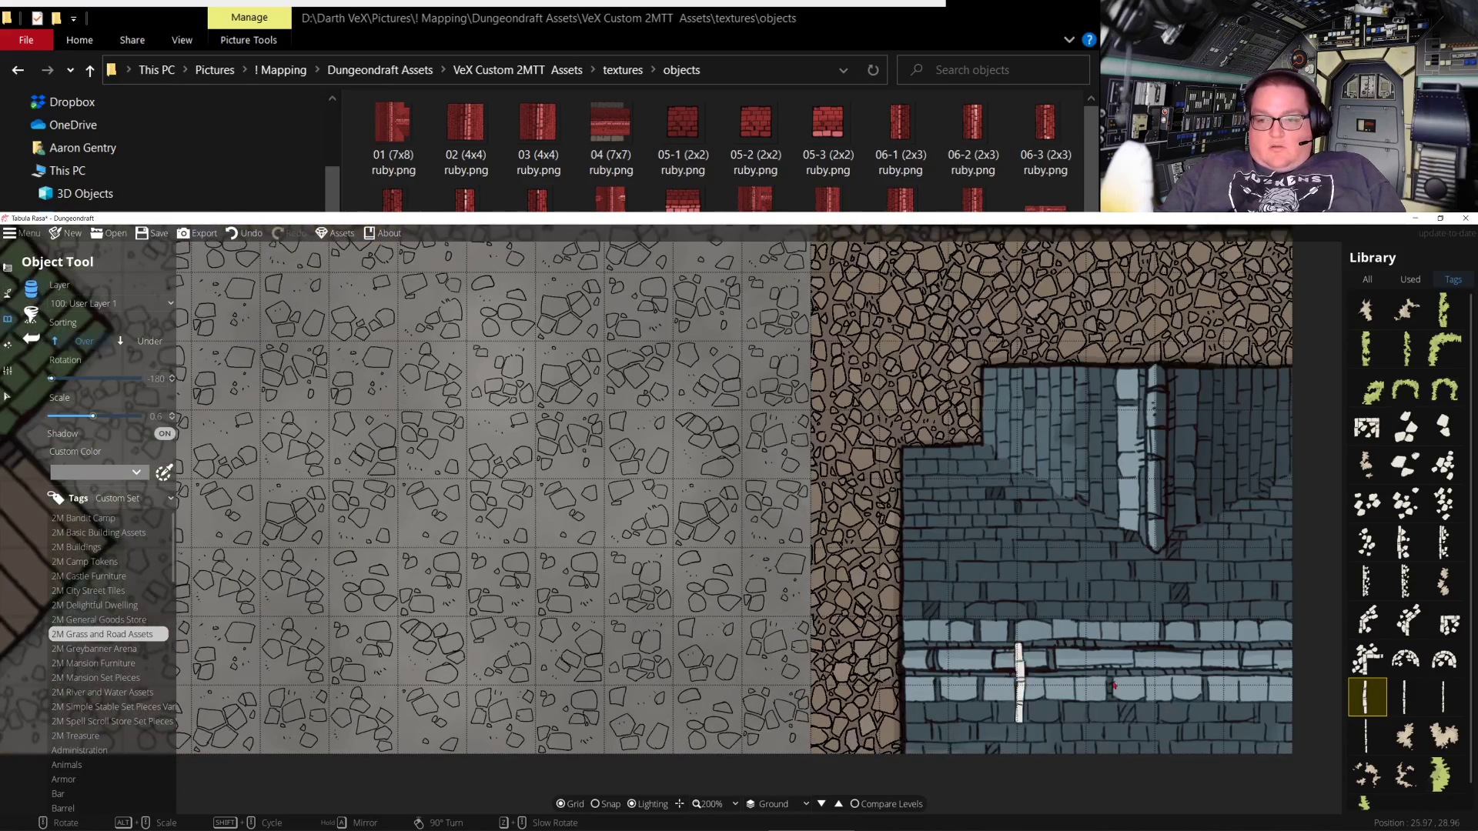
click(1362, 733)
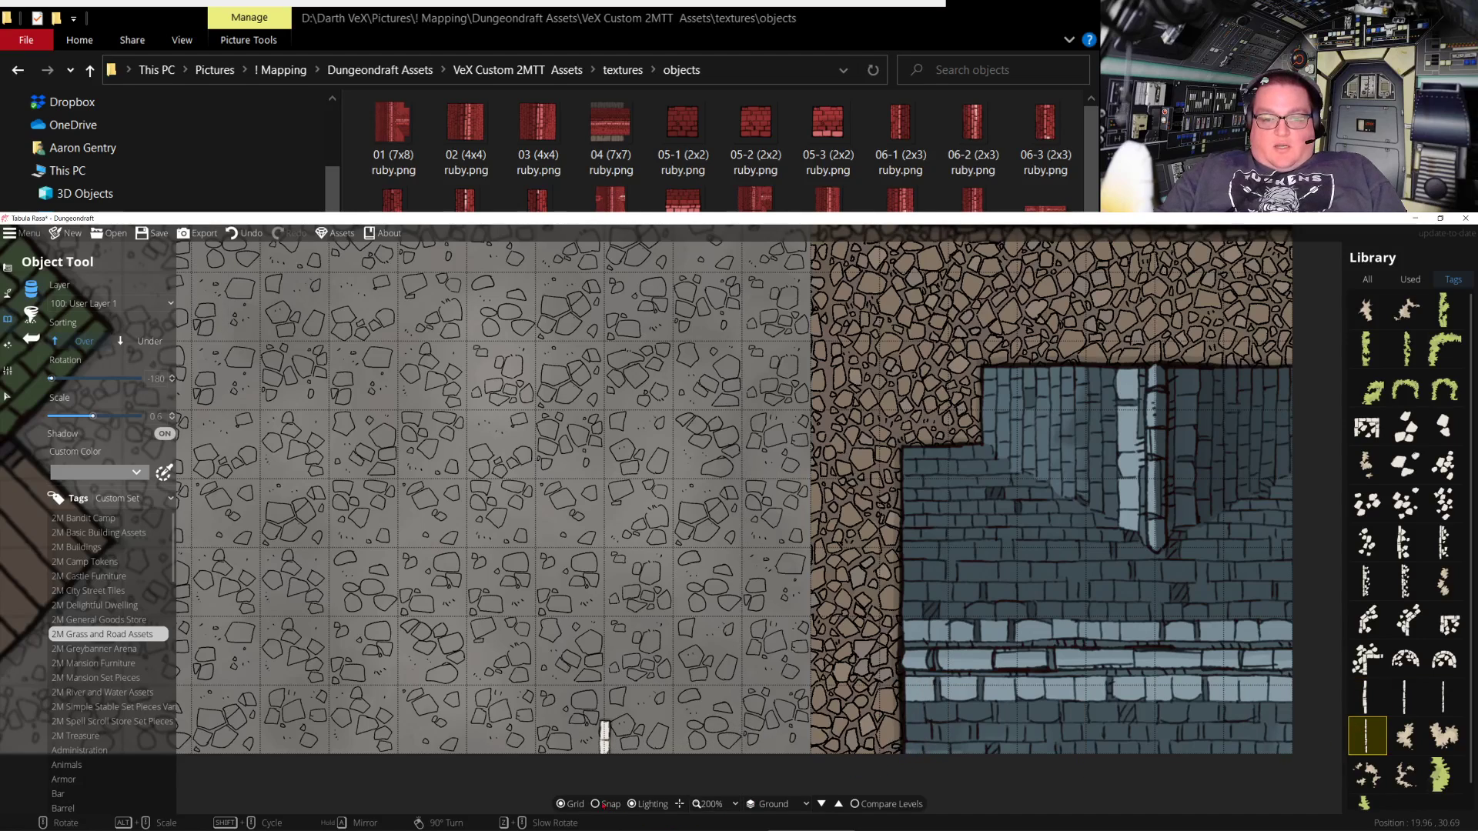
click(606, 804)
click(813, 677)
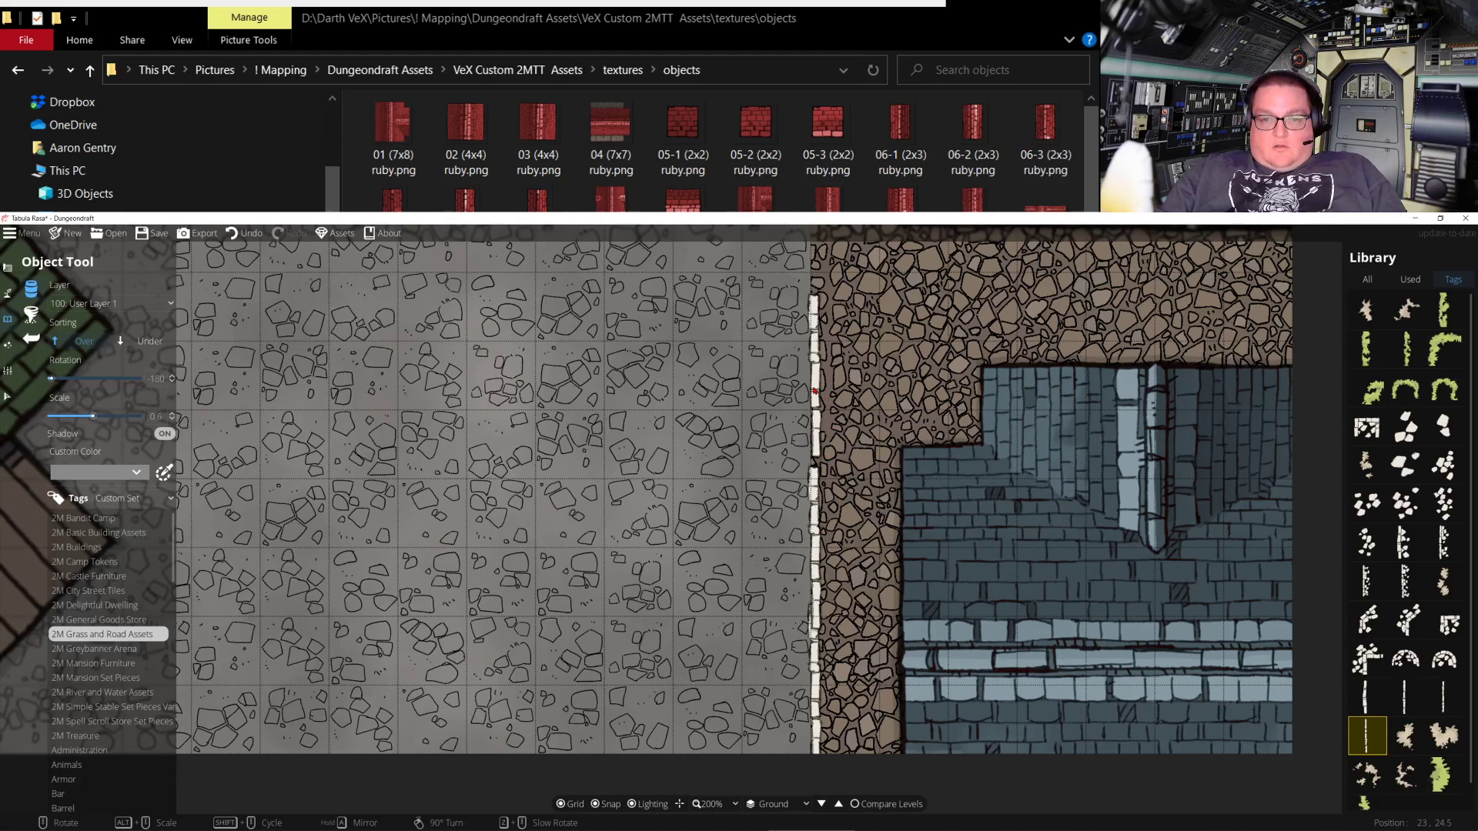
Continue the stone border up the gravel's street edge past the blue-grey and black-roofed buildings to the gravel's upper corner, combining strips of different lengths
shift+scroll(816, 415, up, 3)
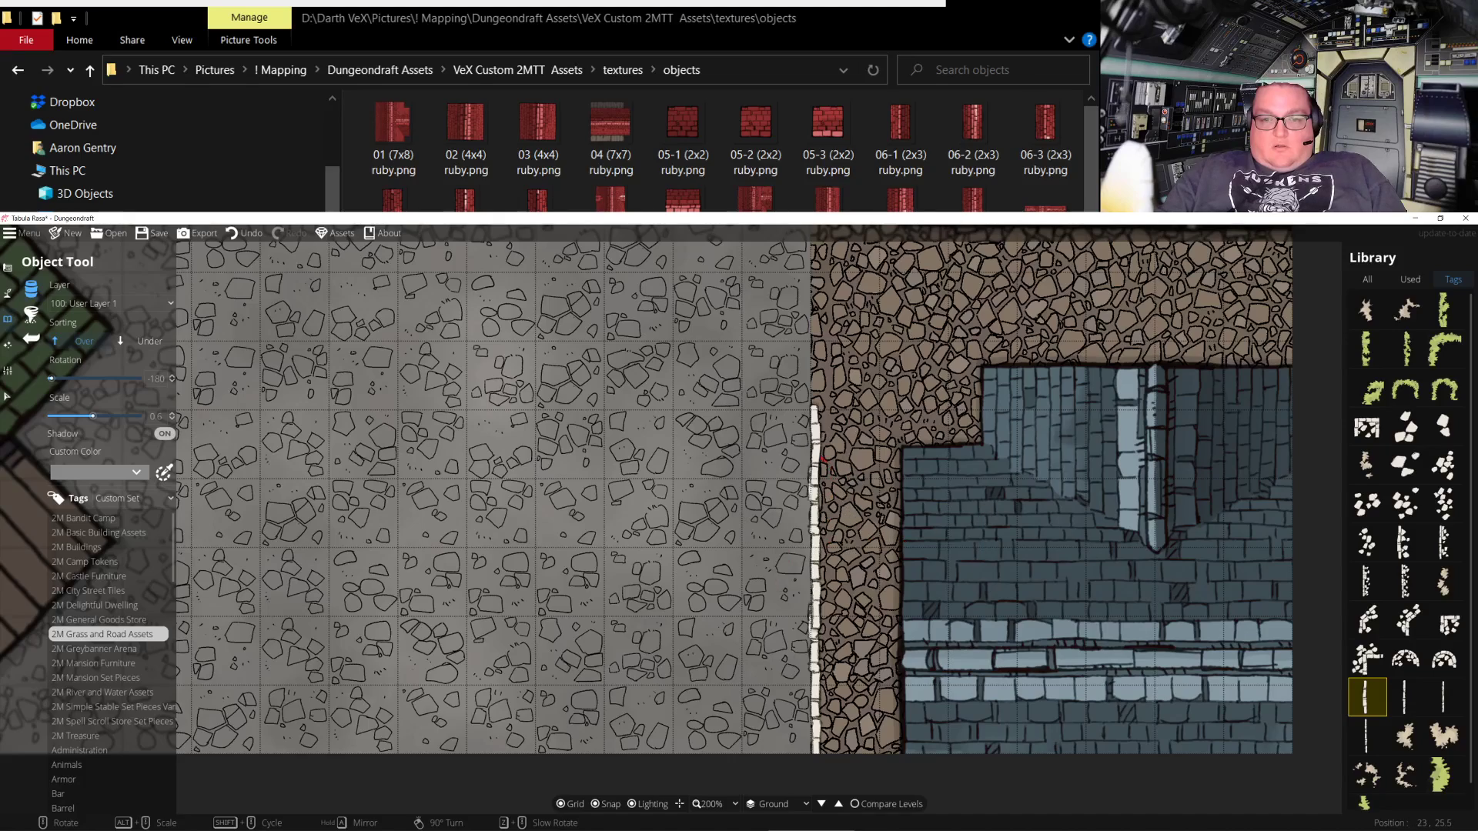
drag(884, 307, 873, 531)
shift+scroll(1253, 669, down, 1)
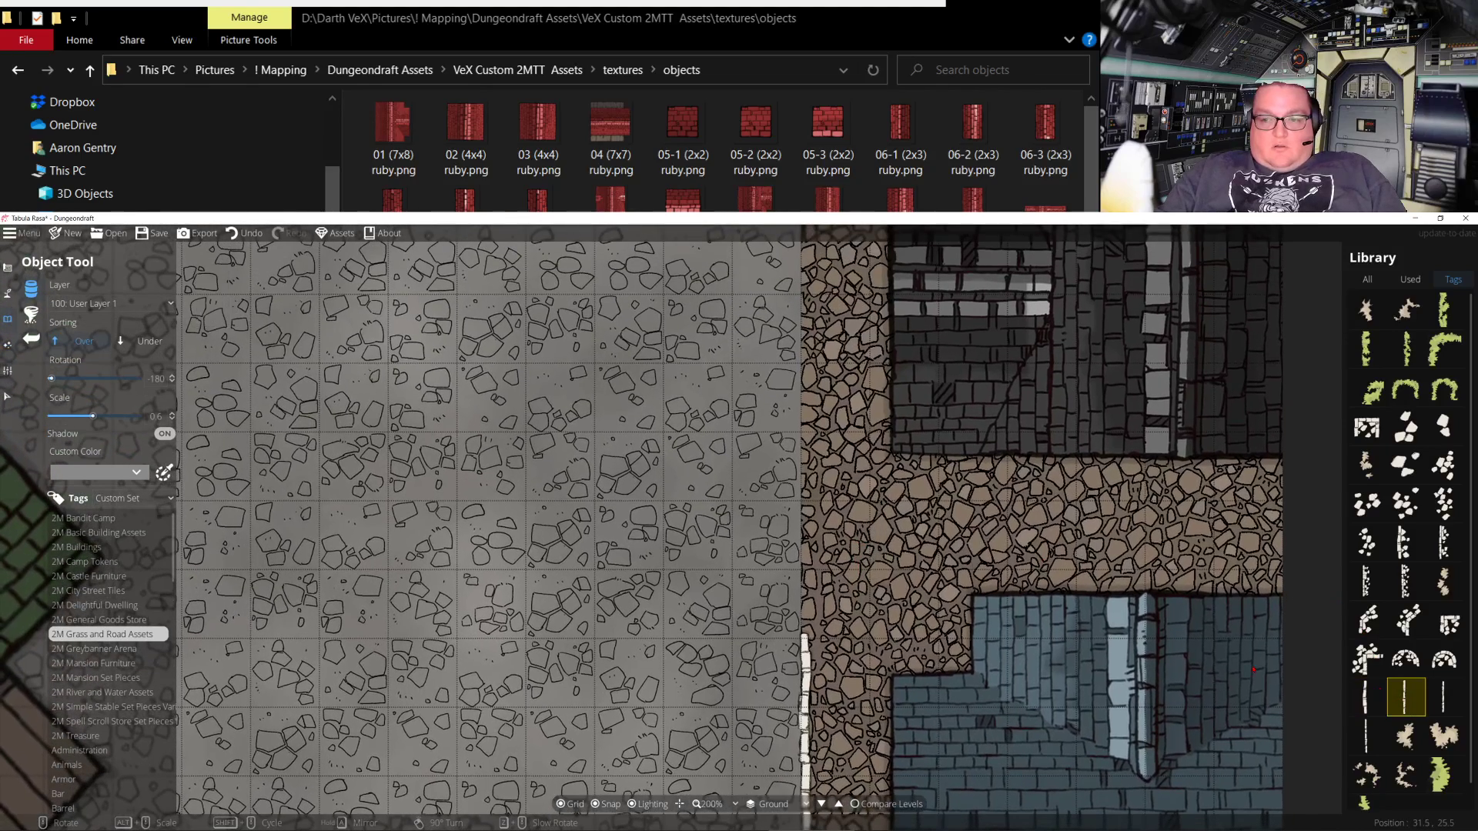
click(805, 570)
click(1367, 735)
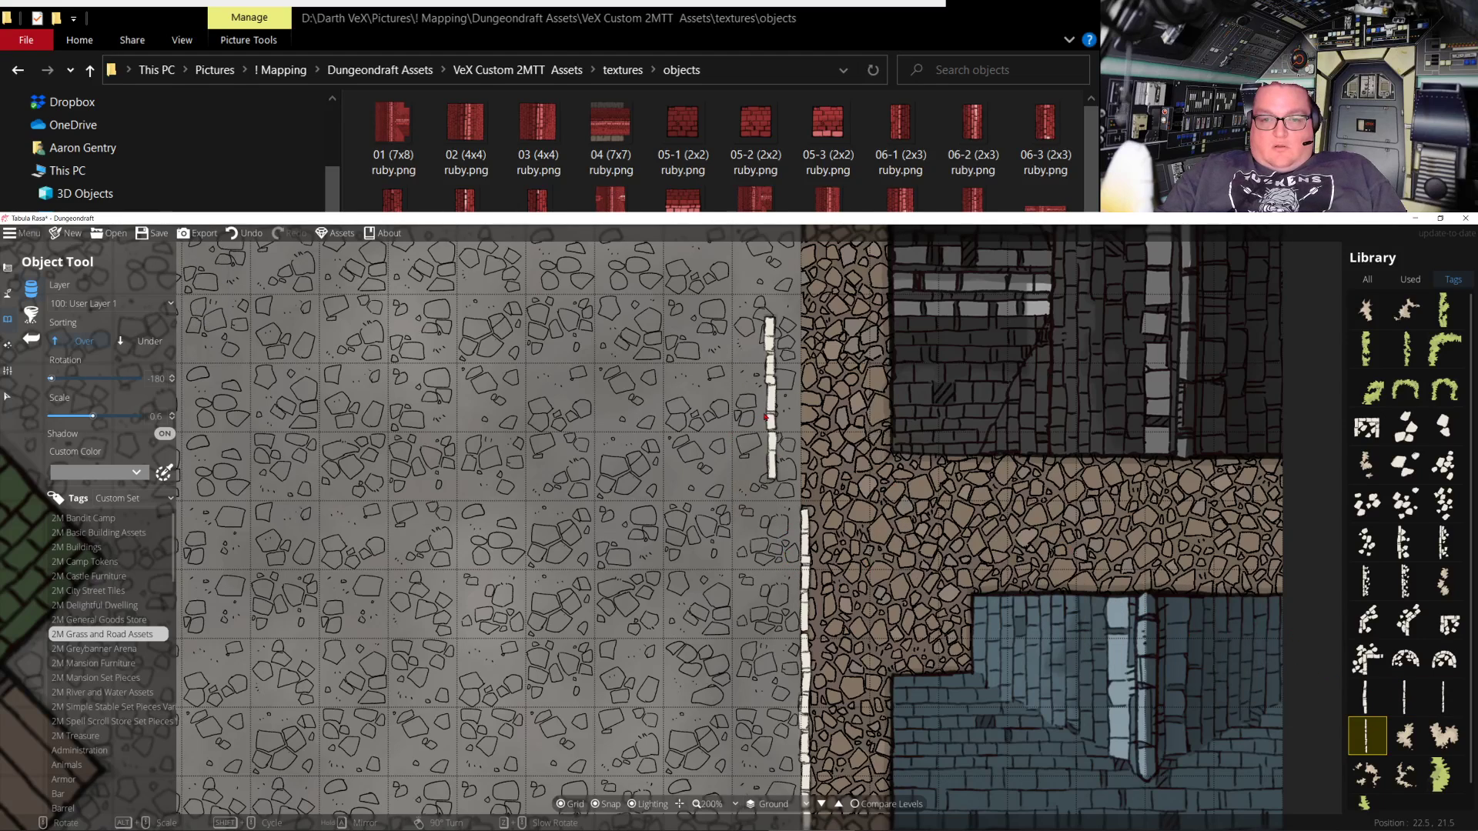
drag(850, 523, 874, 758)
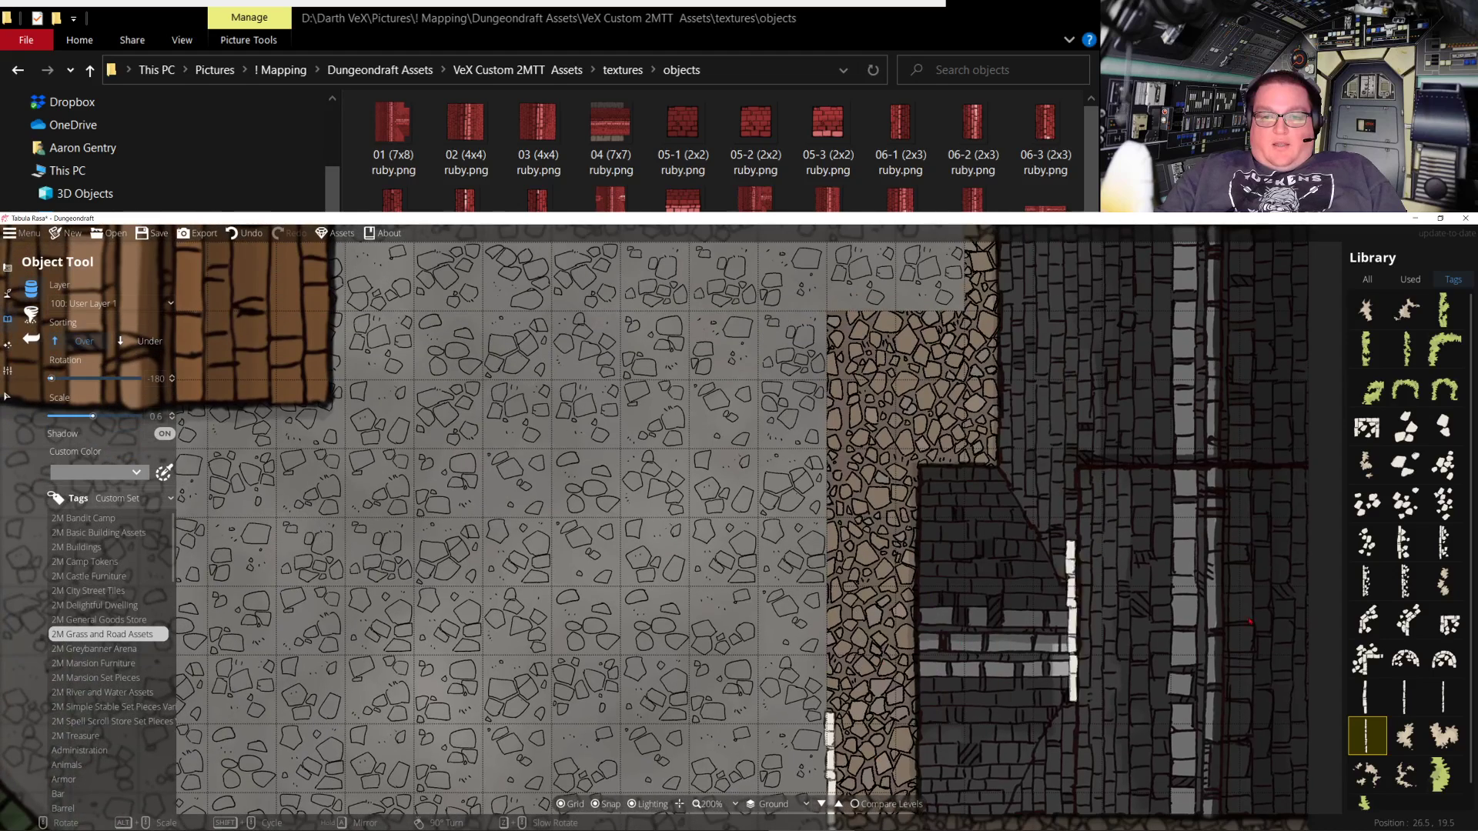
click(1405, 697)
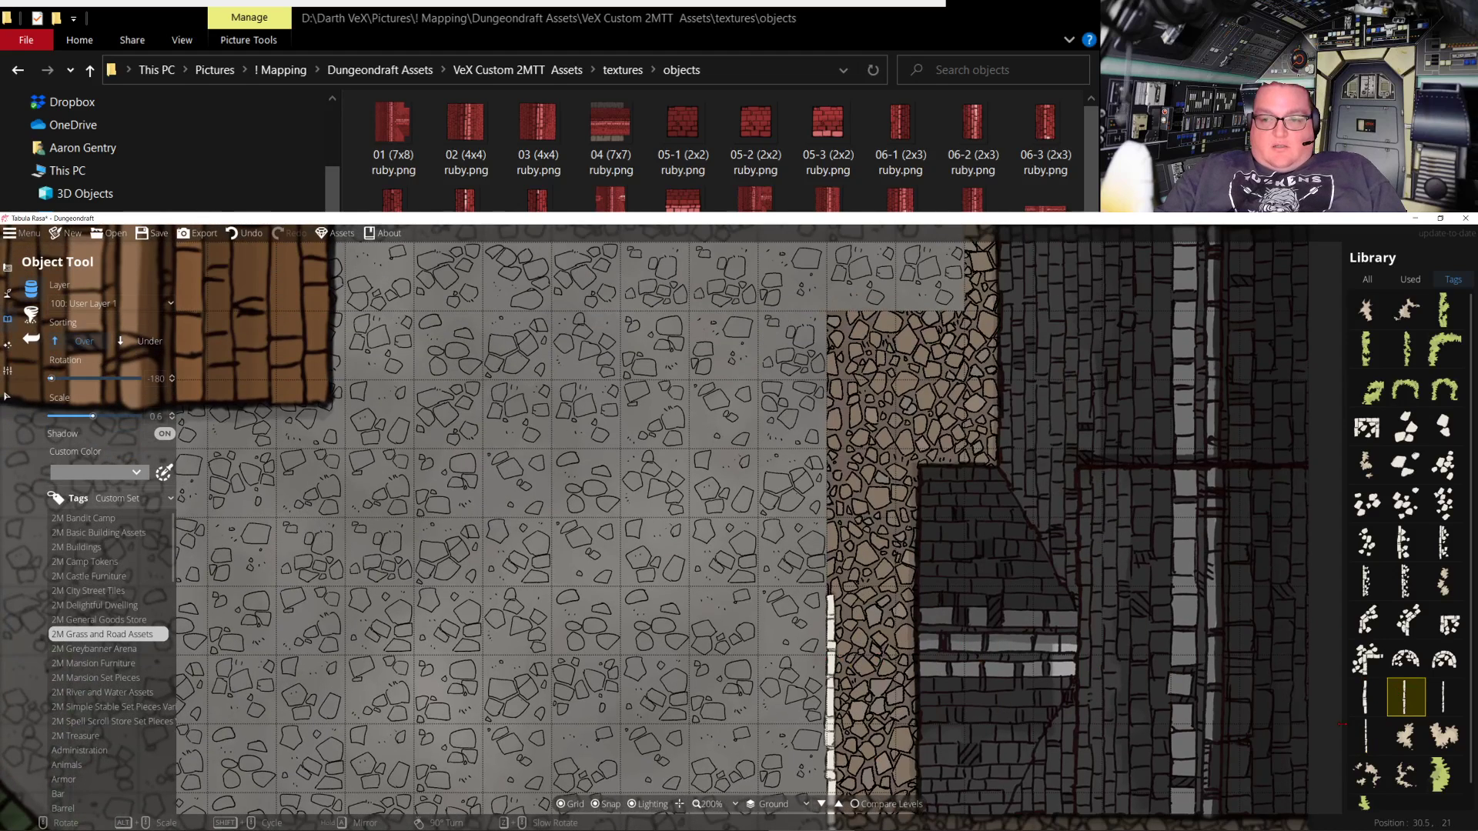
shift+scroll(770, 538, down, 1)
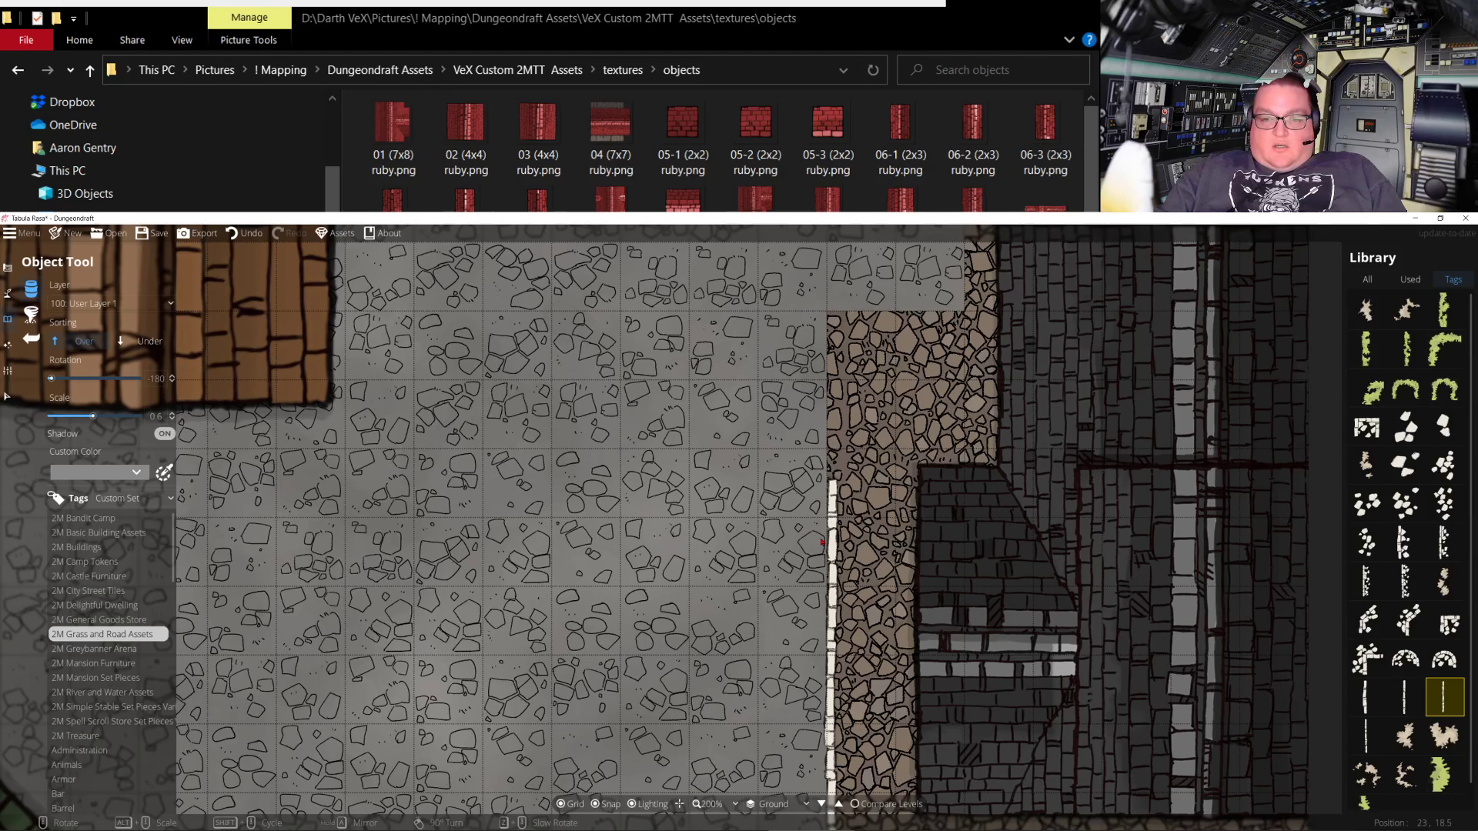
click(833, 531)
click(1362, 700)
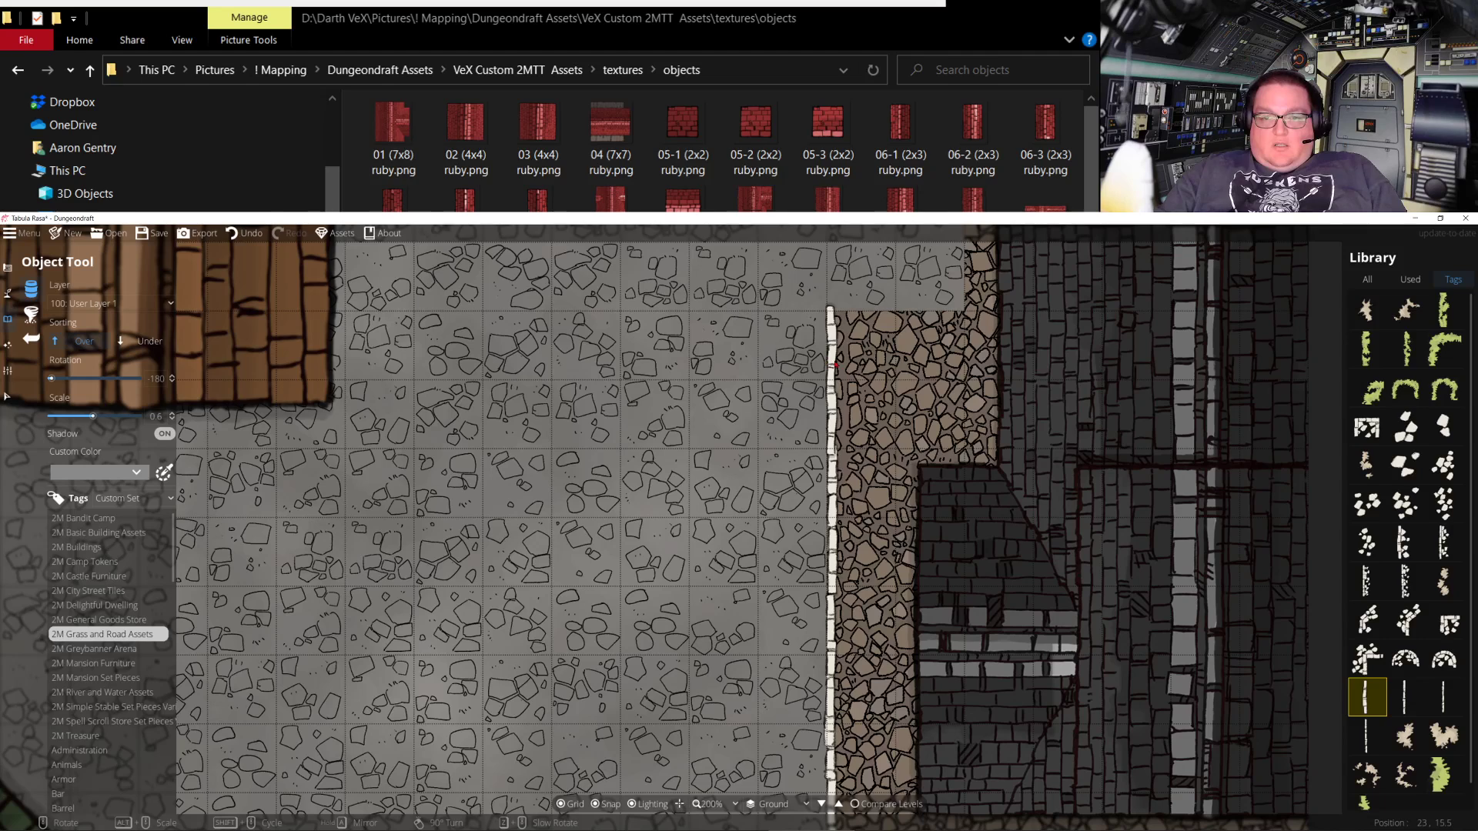
drag(902, 350, 858, 471)
right_click(826, 474)
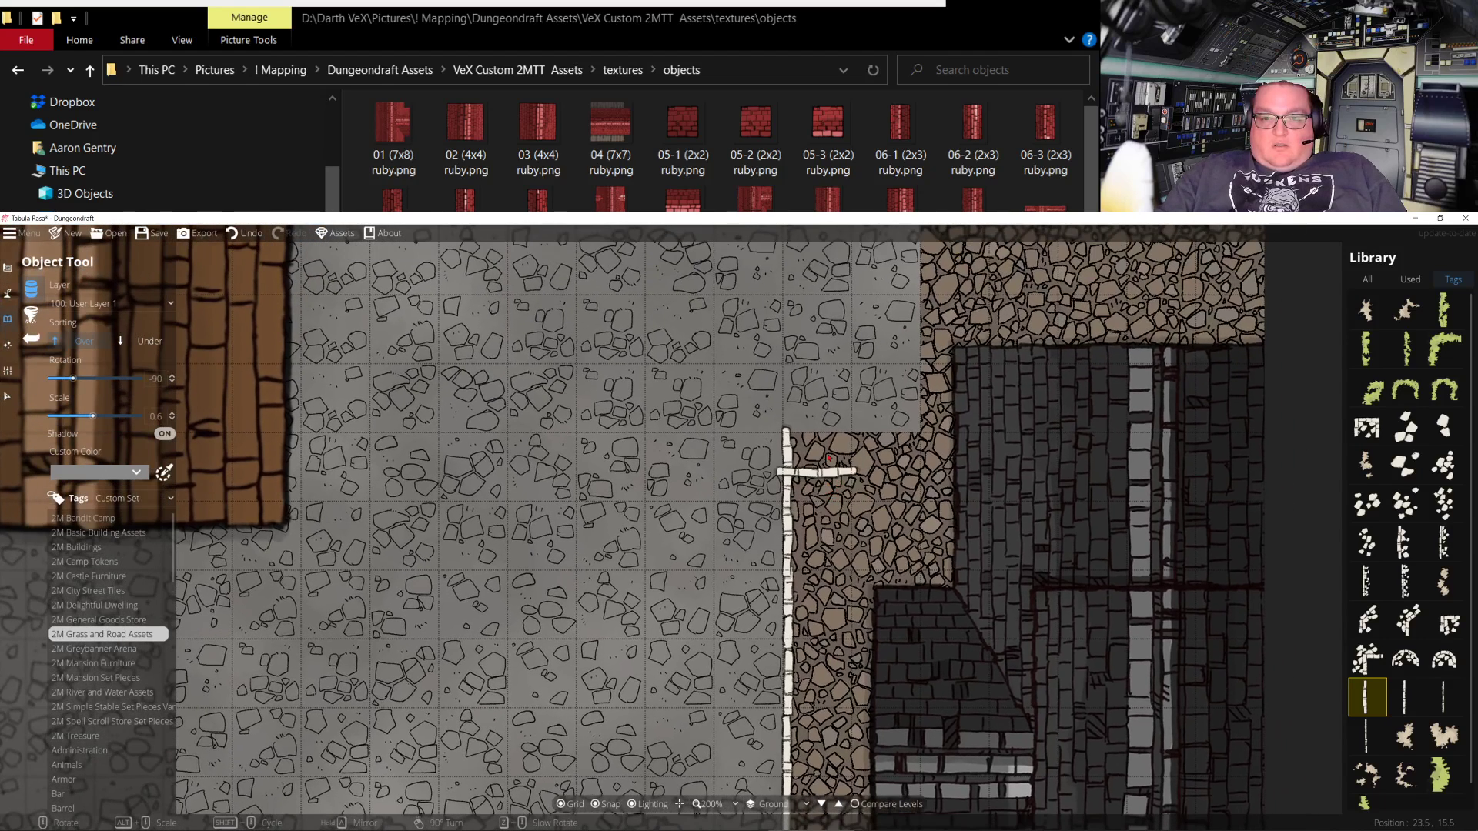
Border the set-back gravel edge from the black-roofed building up along the red-brown building with the longest strips at rotation -180, adding one second-shortest strip
shift+scroll(835, 431, down, 3)
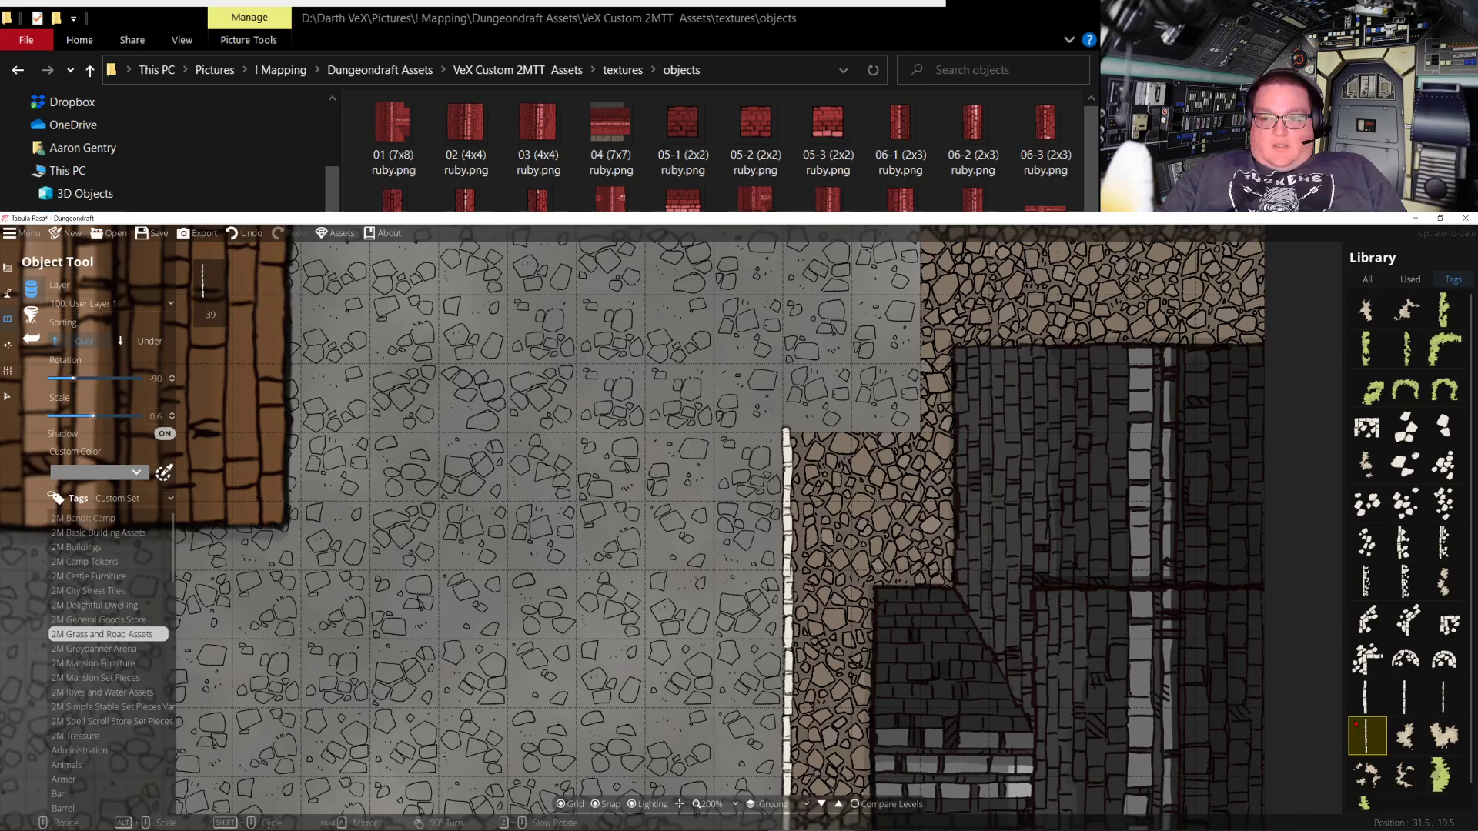
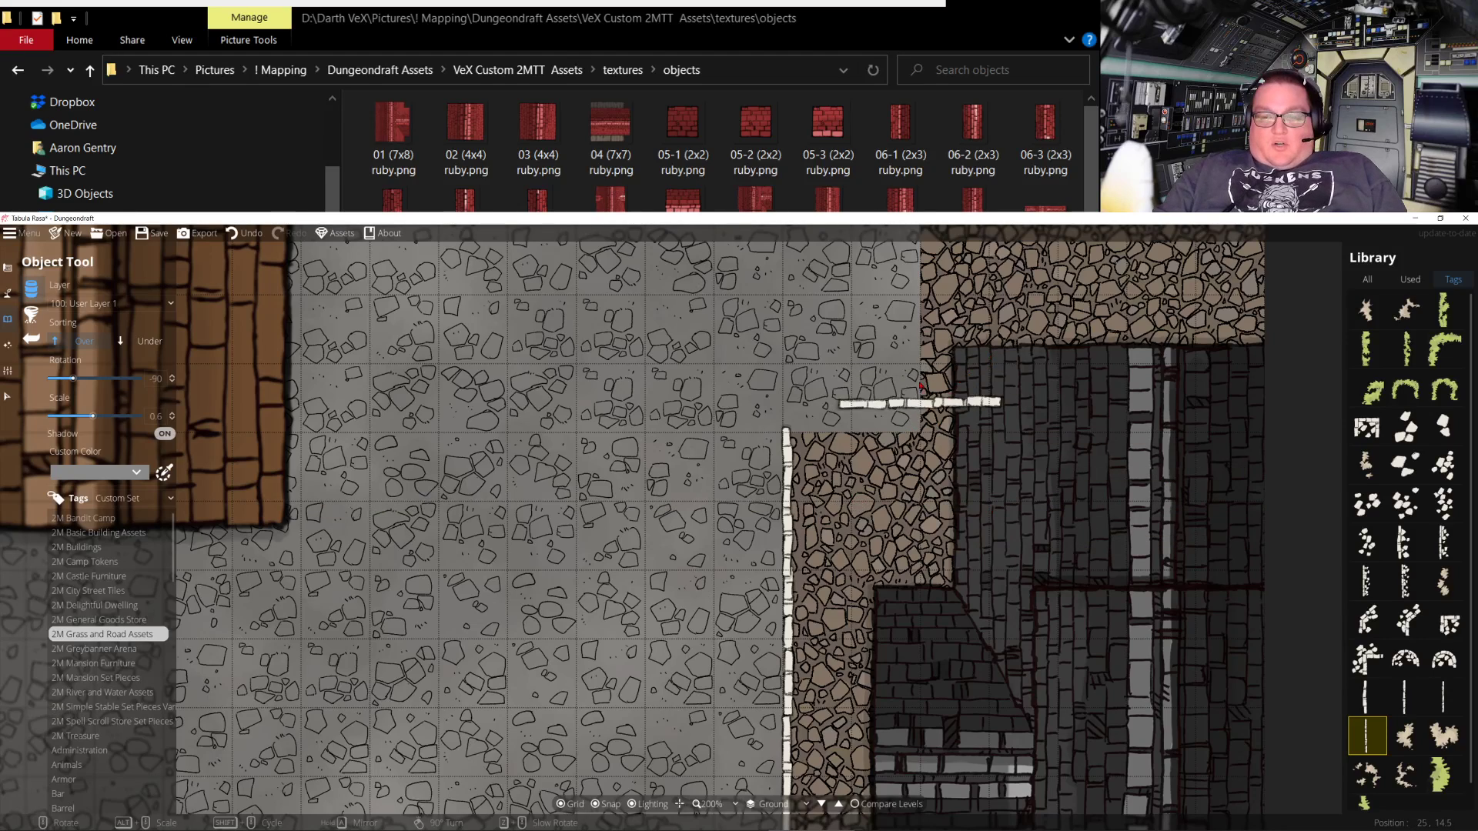
scroll(916, 403, up, 6)
scroll(879, 462, down, 12)
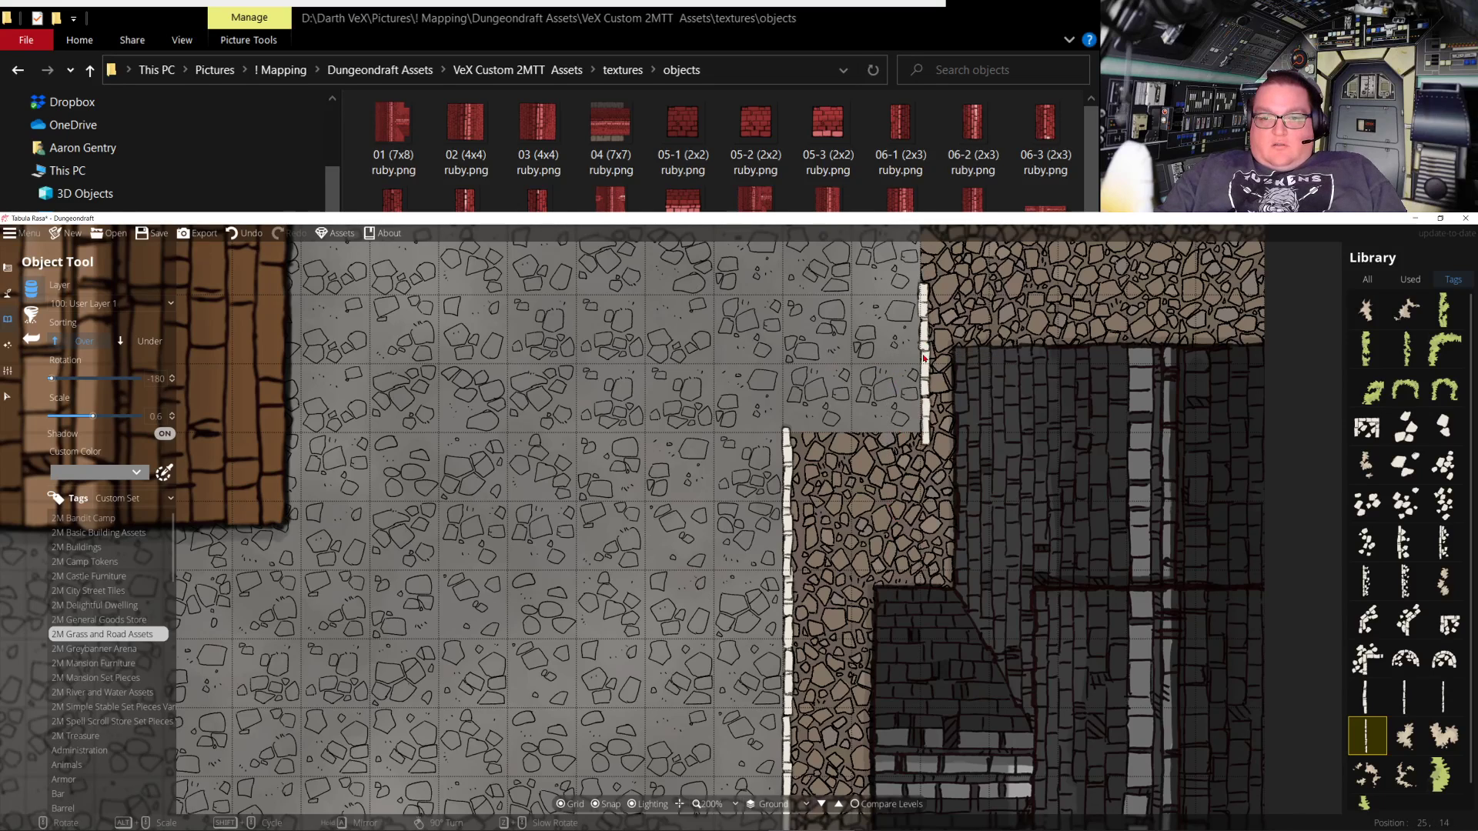
click(927, 323)
drag(819, 324, 797, 629)
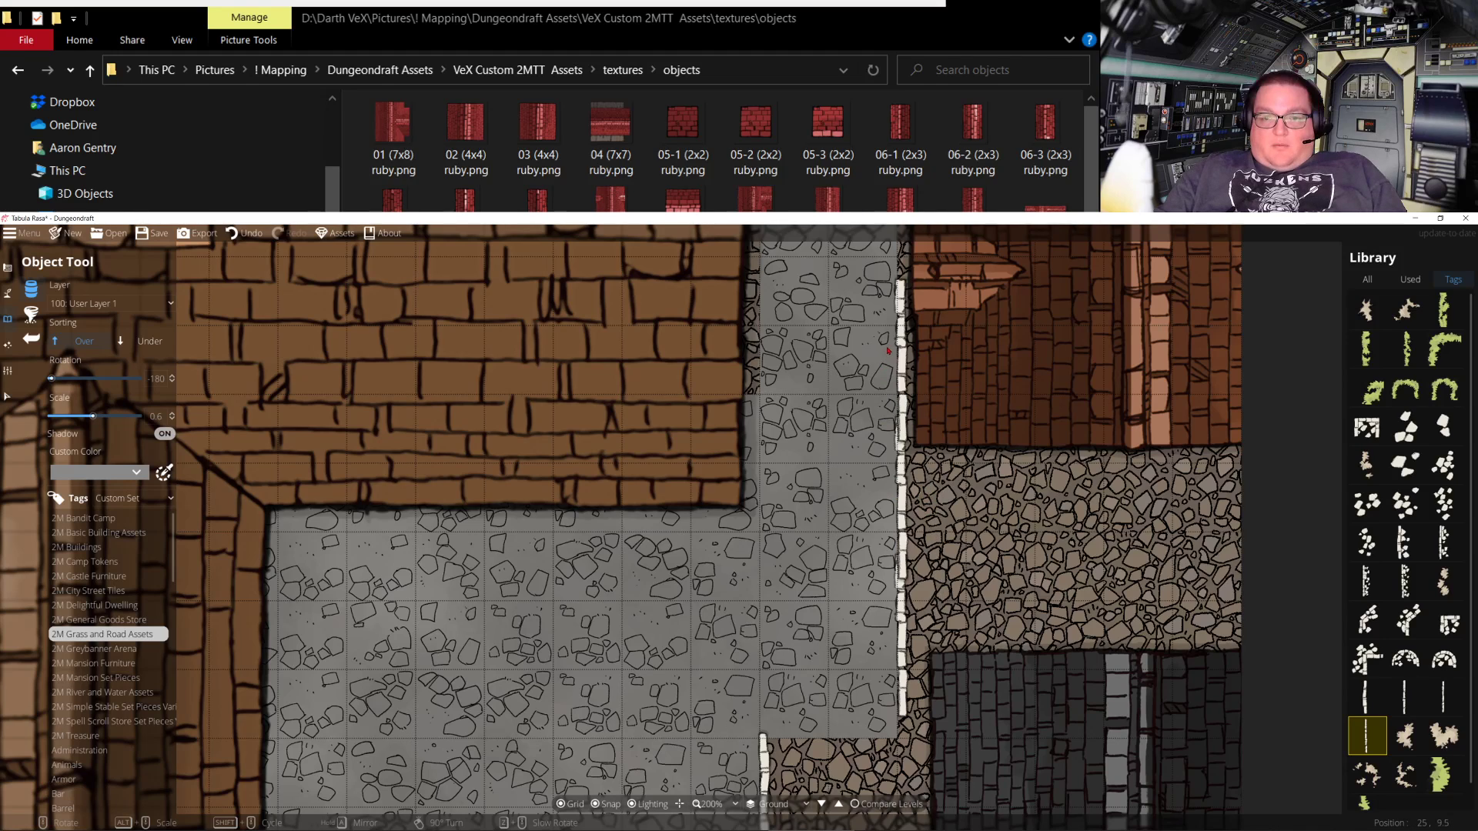
drag(891, 356, 914, 612)
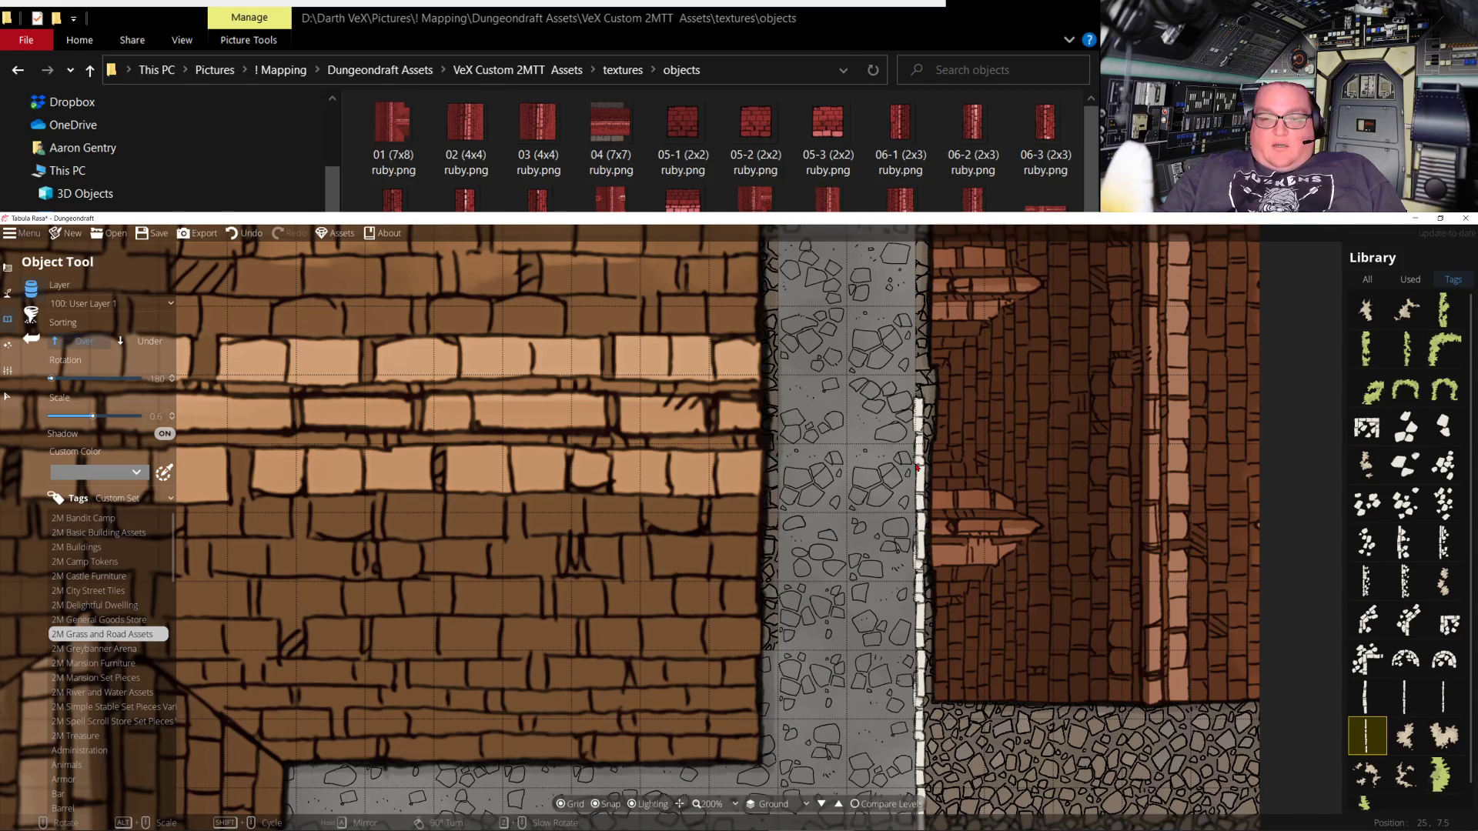
shift+scroll(936, 480, up, 2)
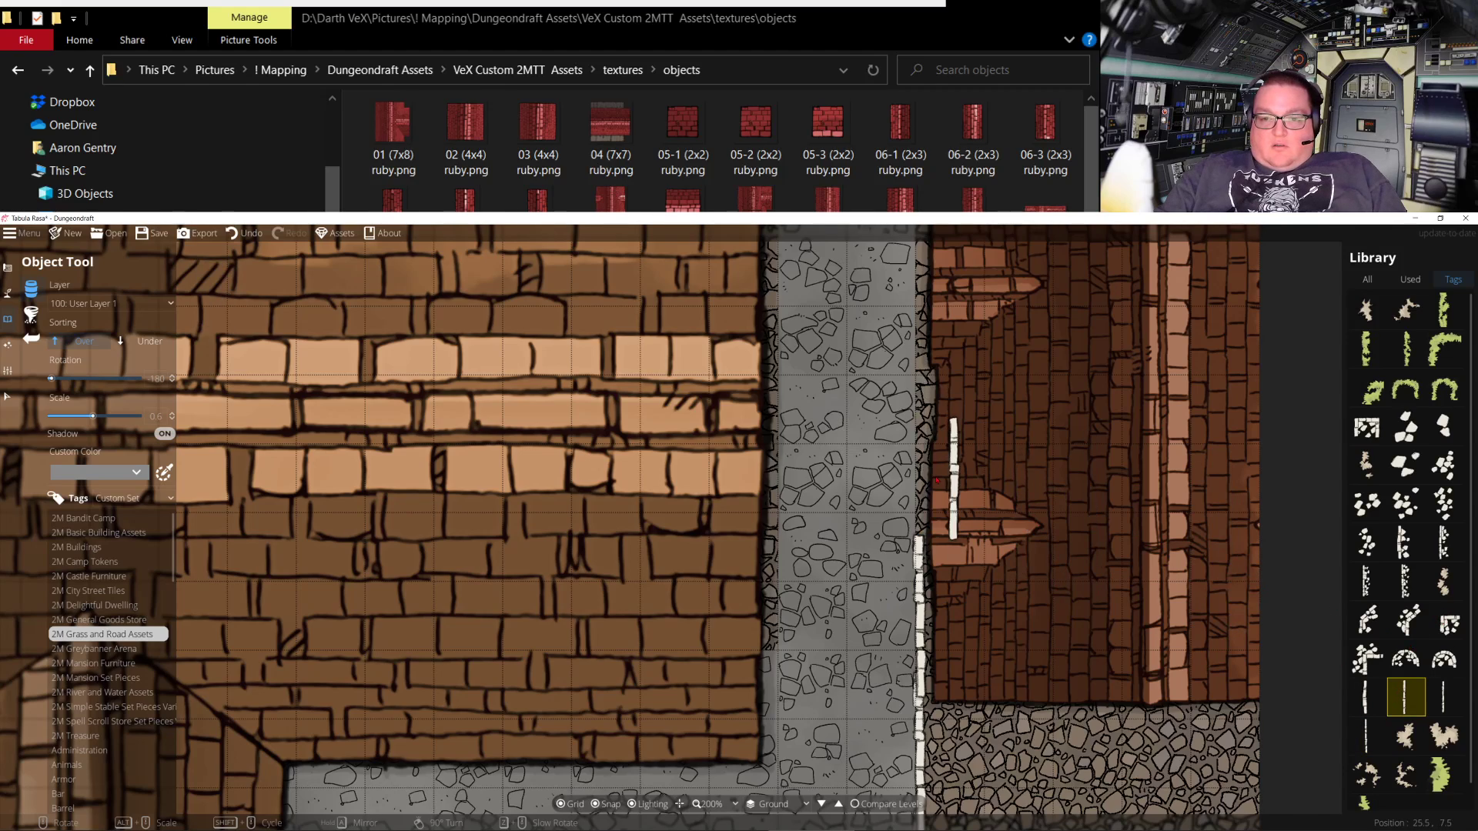
click(922, 479)
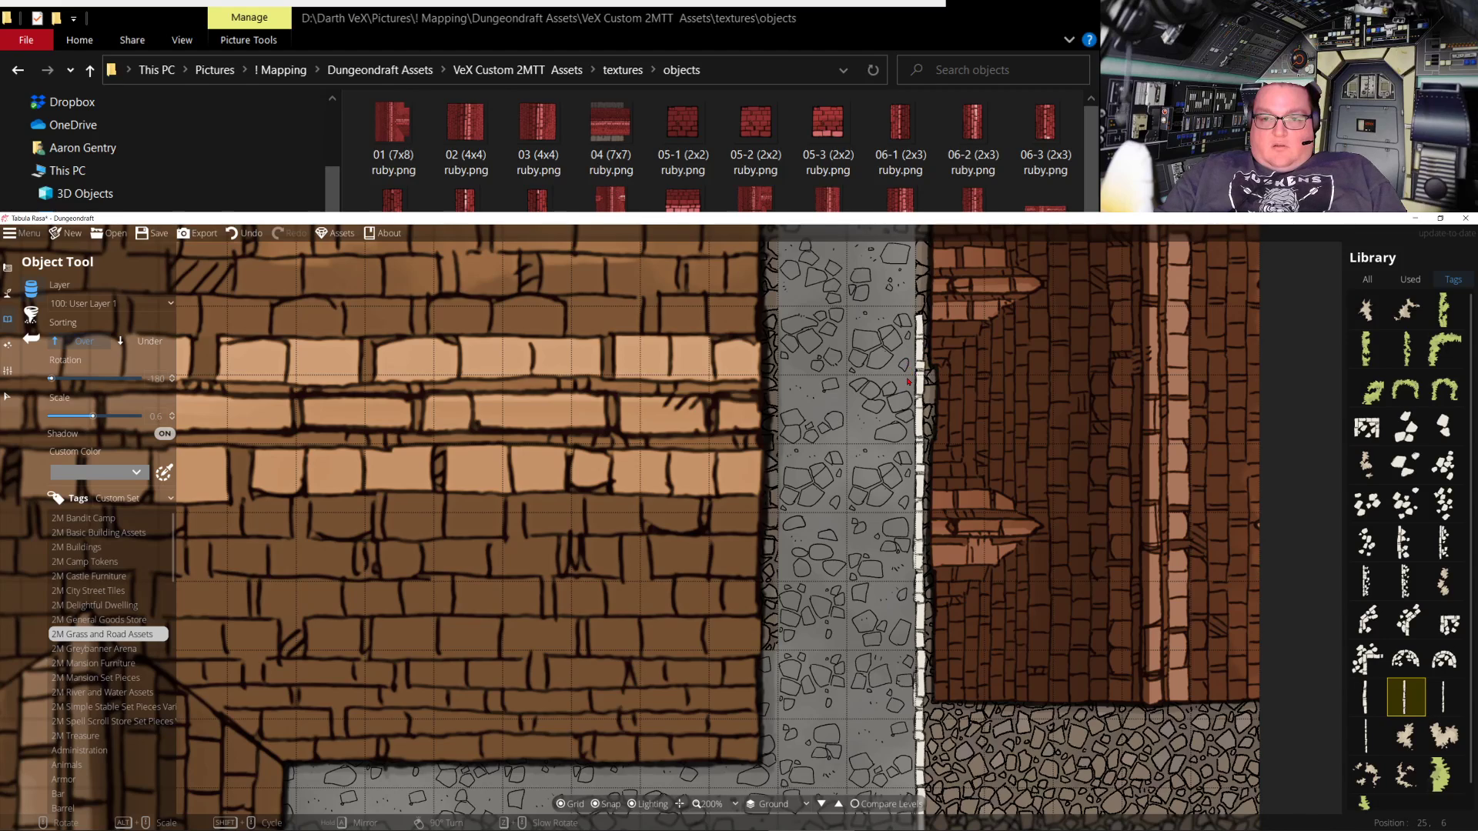
click(881, 346)
click(844, 548)
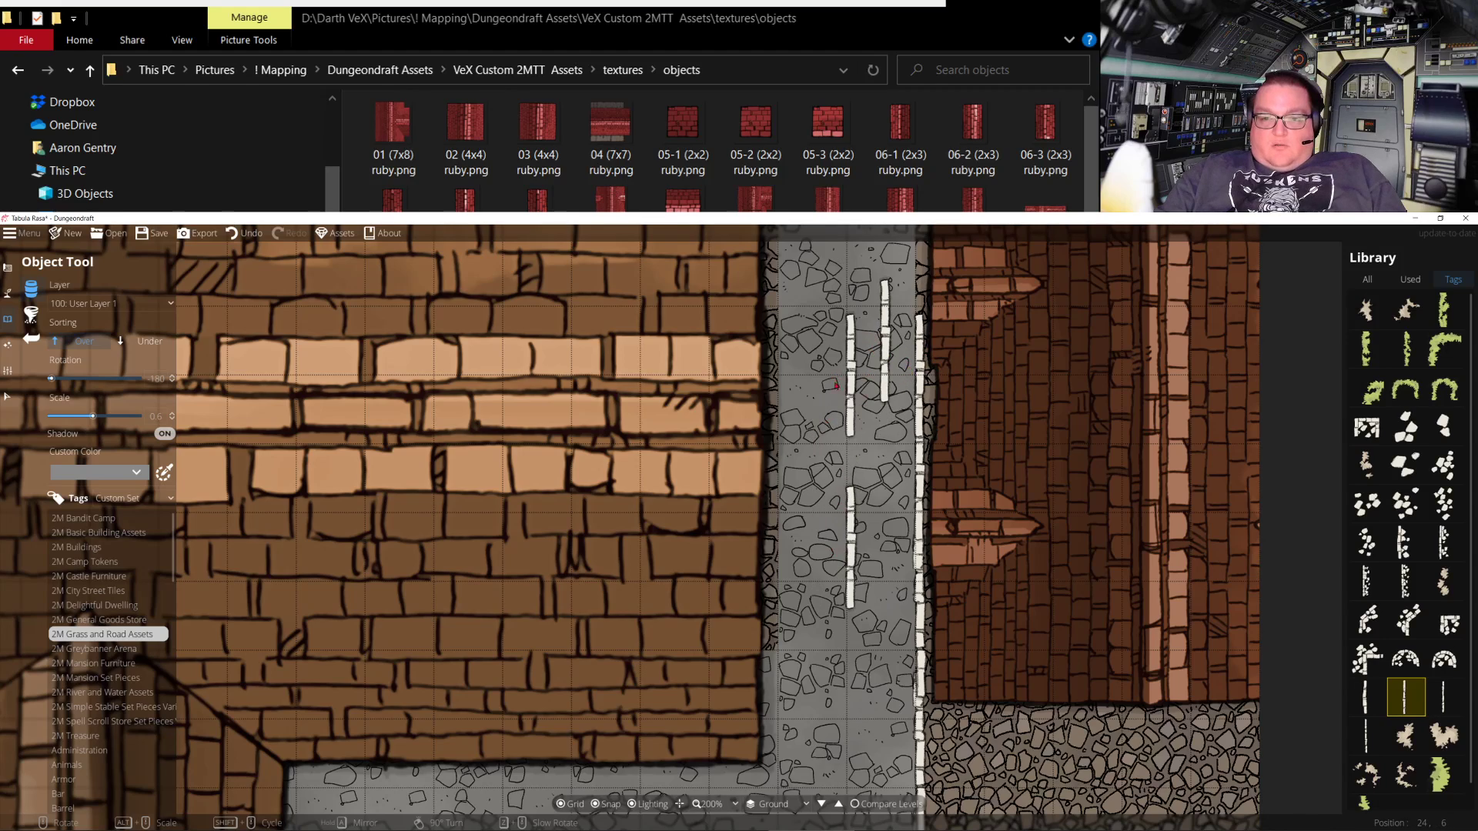
key(ctrl+z)
key(ctrl+z)
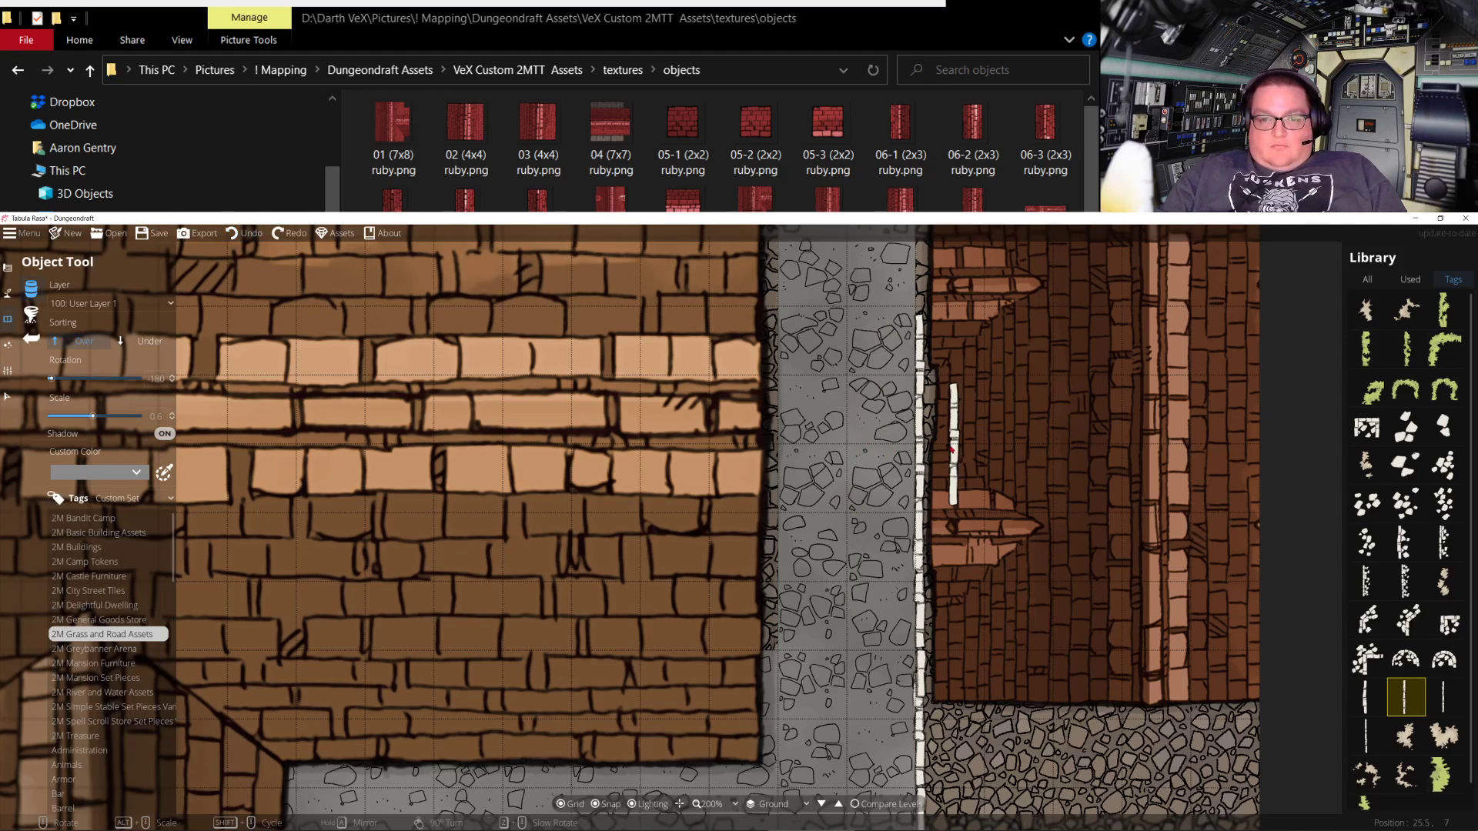
Complete the border beside the red-brown building with the longest stone strip, ending at the gravel's upper end
drag(885, 341, 828, 623)
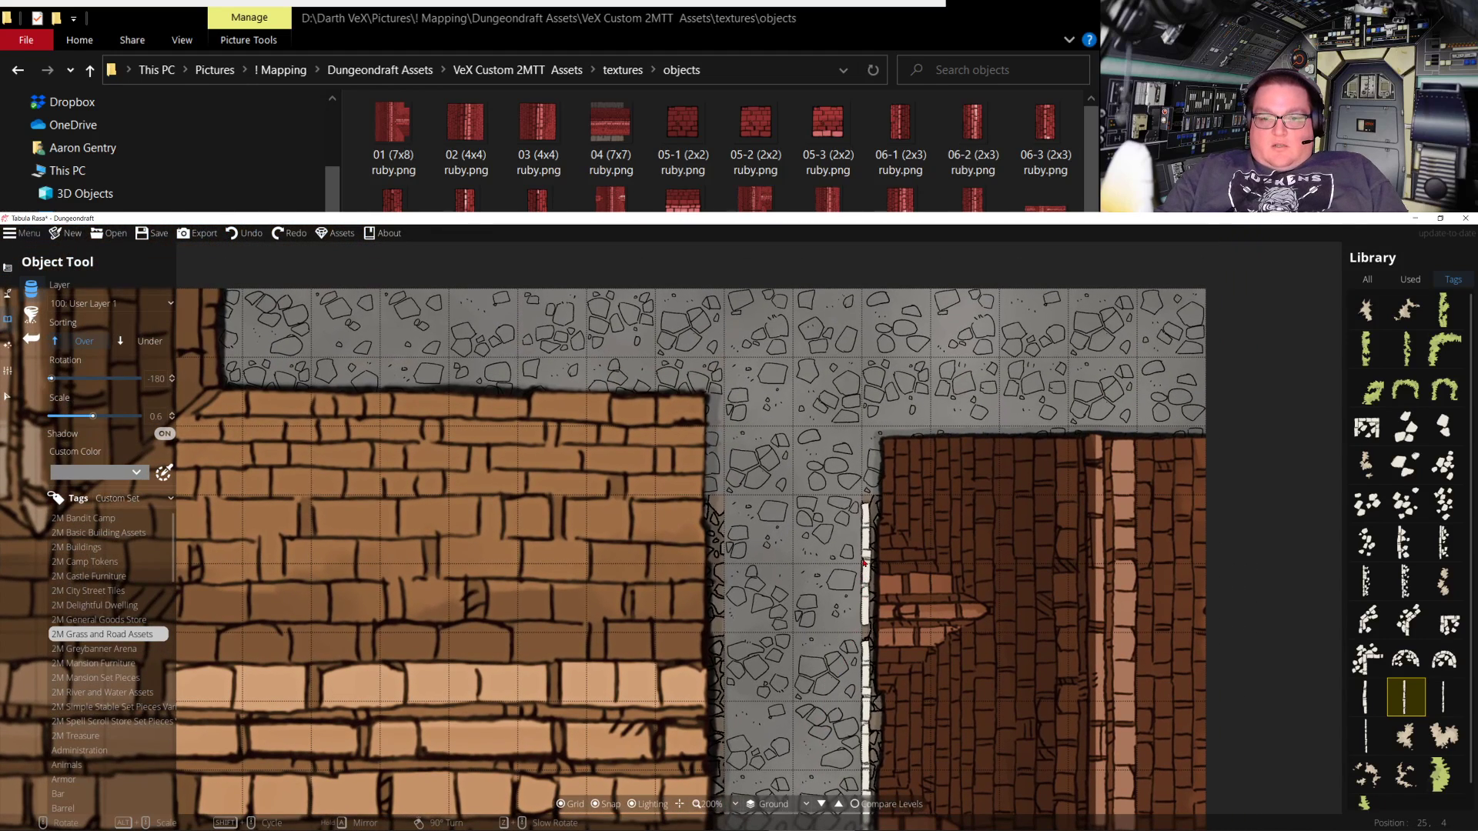
shift+scroll(863, 561, down, 2)
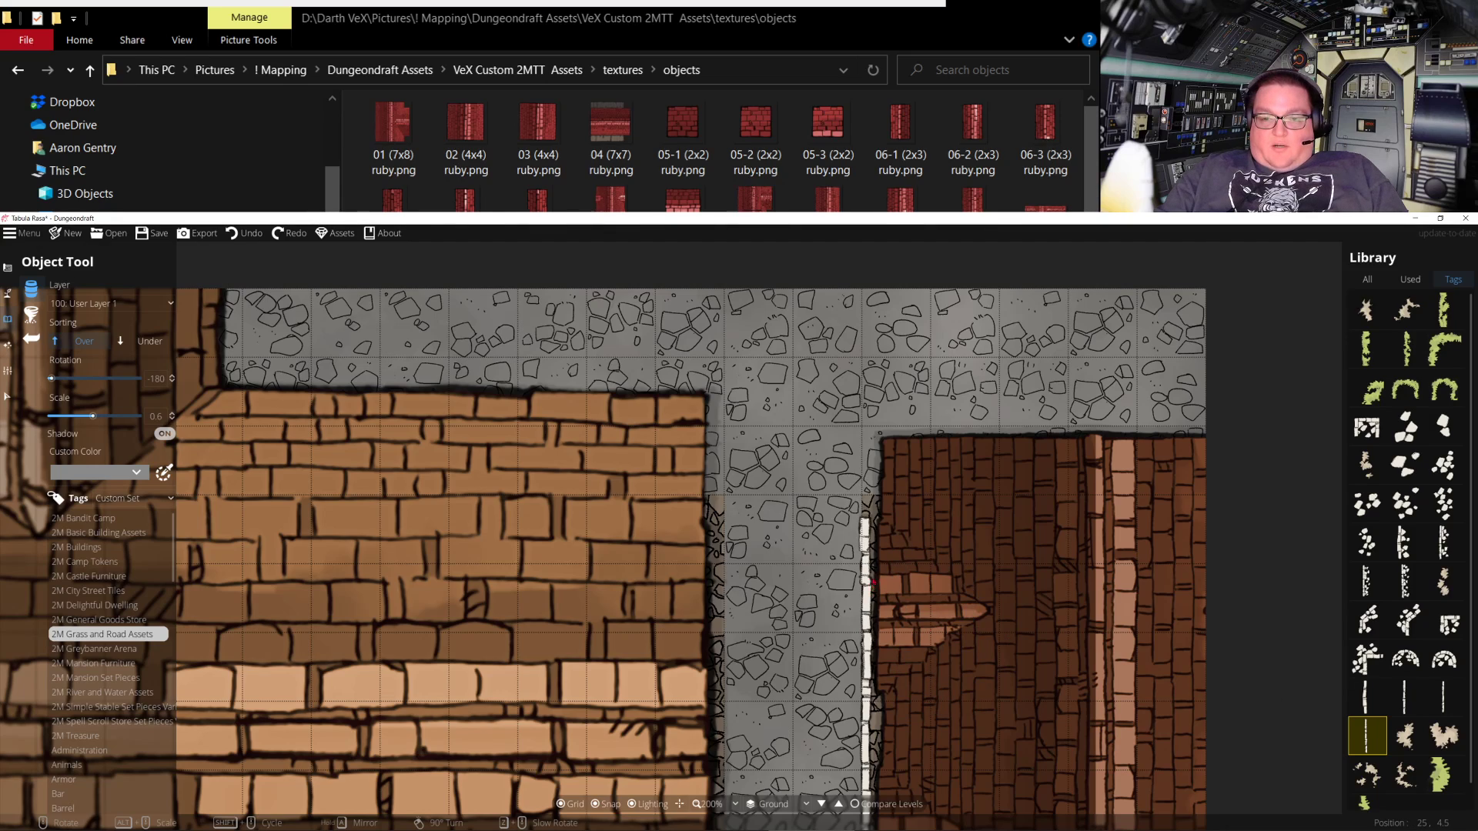
click(868, 547)
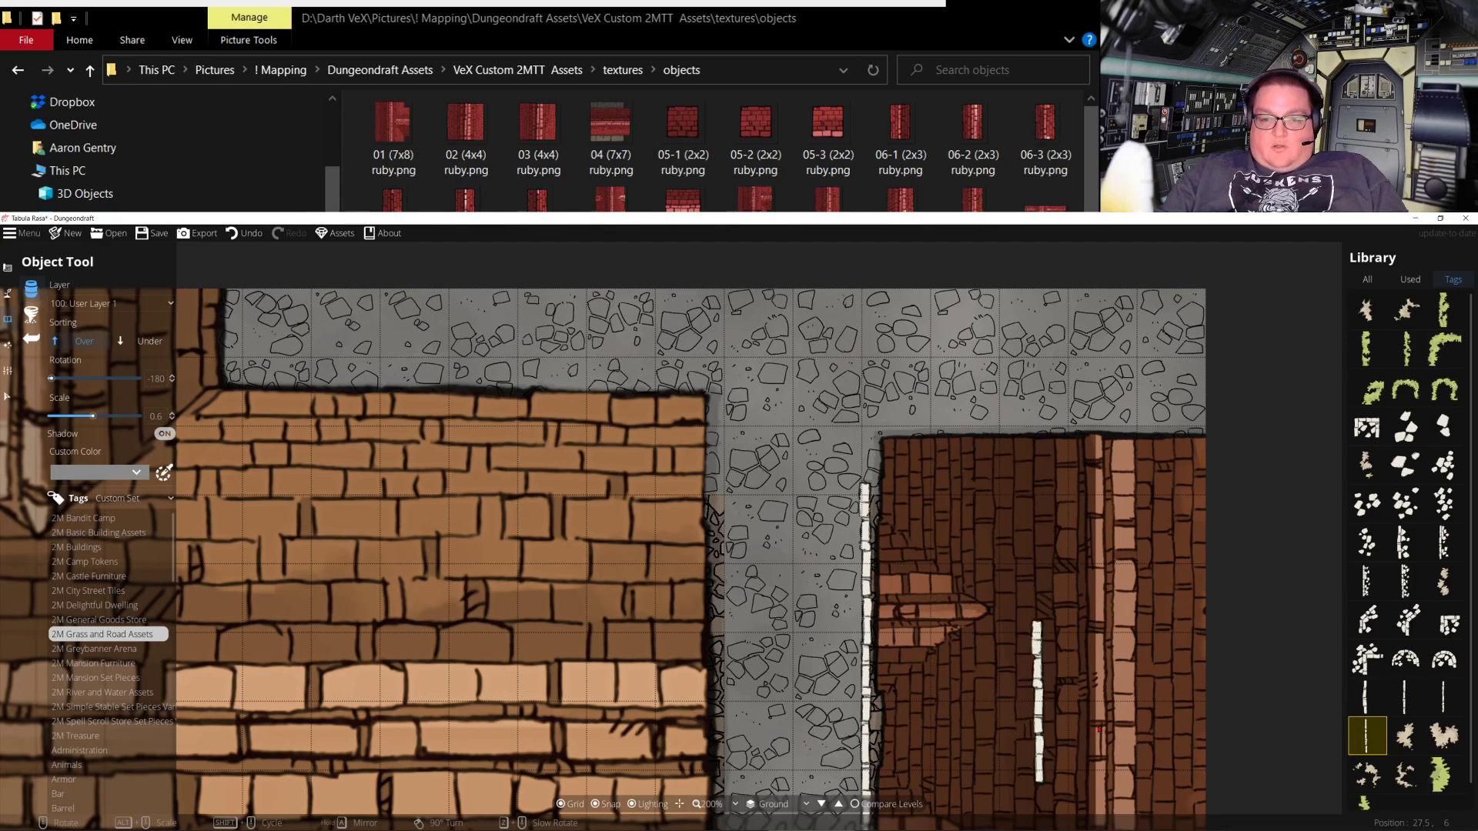
Cap the red-brown building's border at its upper end with the shortest stone strip at rotation -90, and place a matching cap opposite at the brown-roofed building
click(1433, 699)
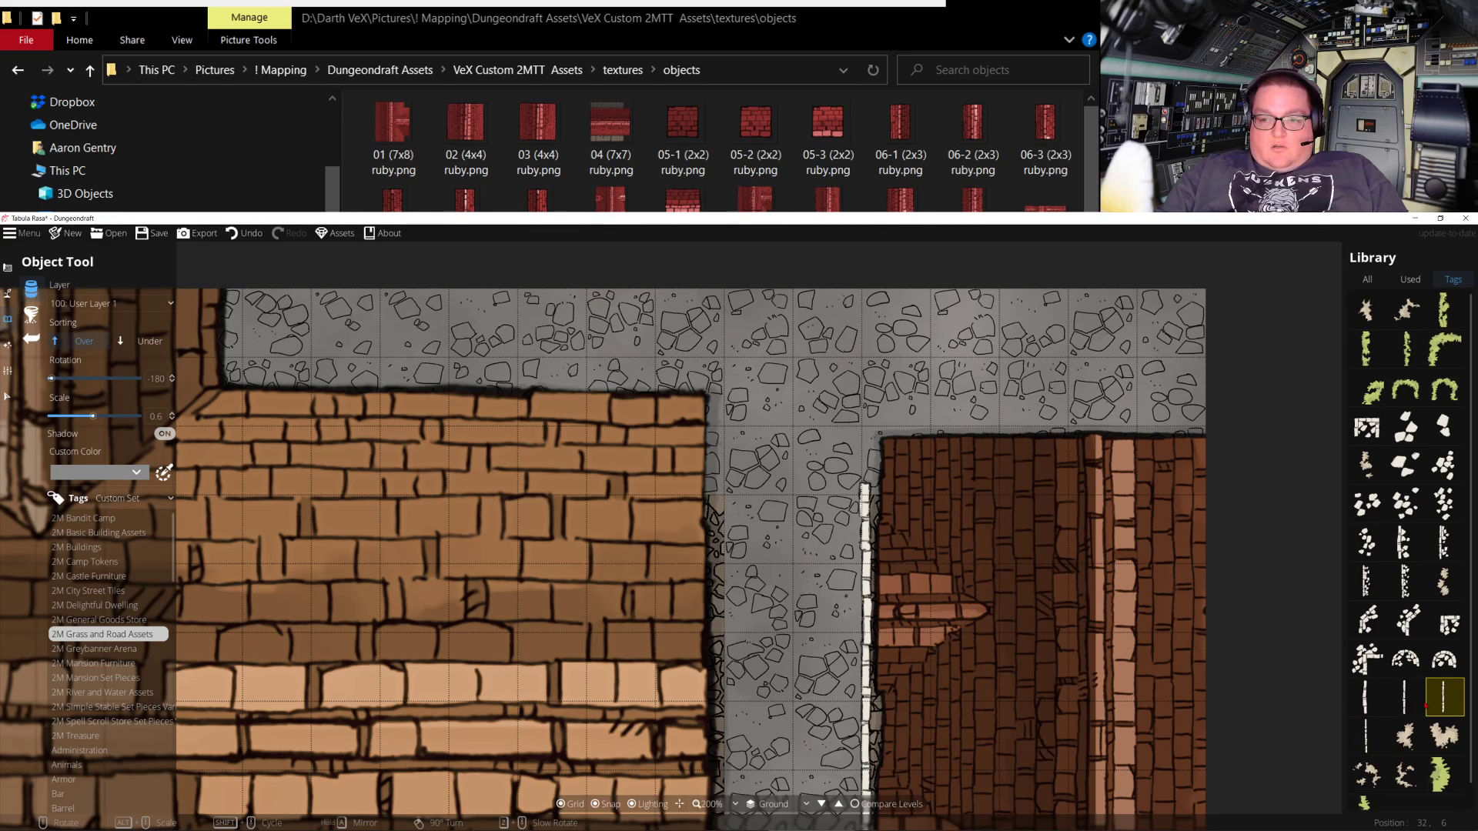
click(1367, 697)
scroll(923, 532, up, 6)
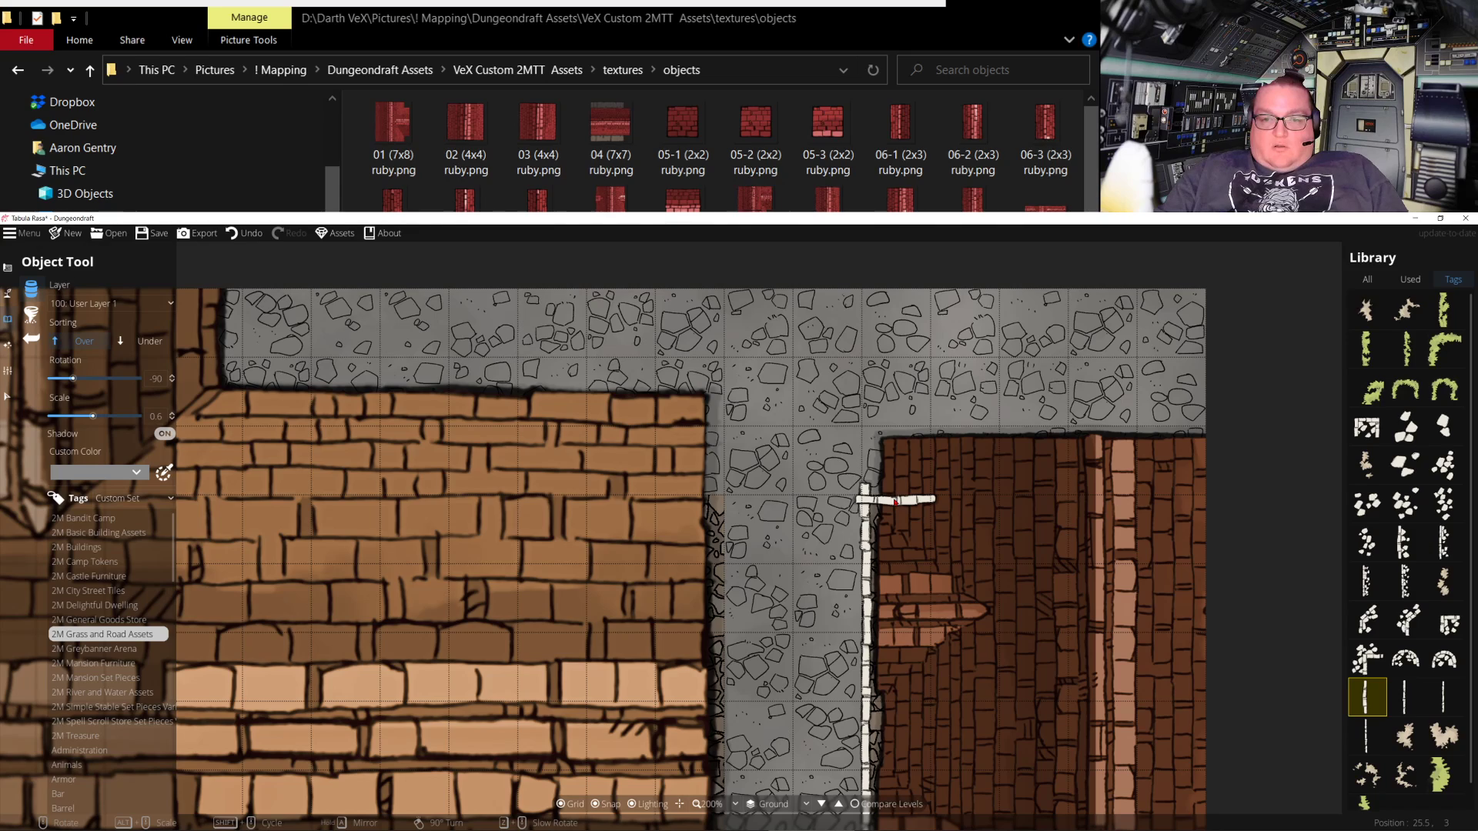
click(895, 501)
scroll(700, 531, up, 6)
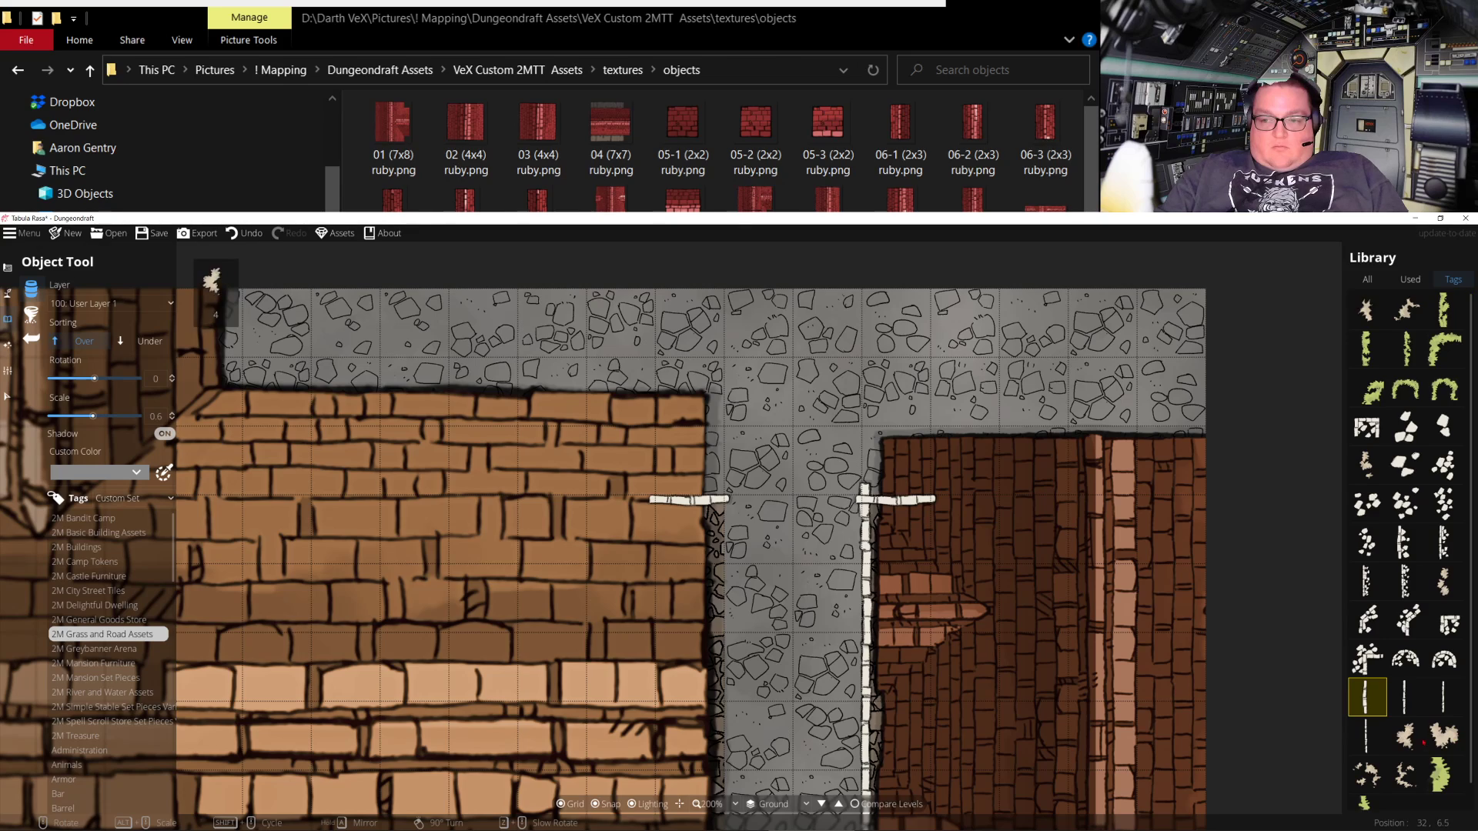
scroll(230, 292, down, 1)
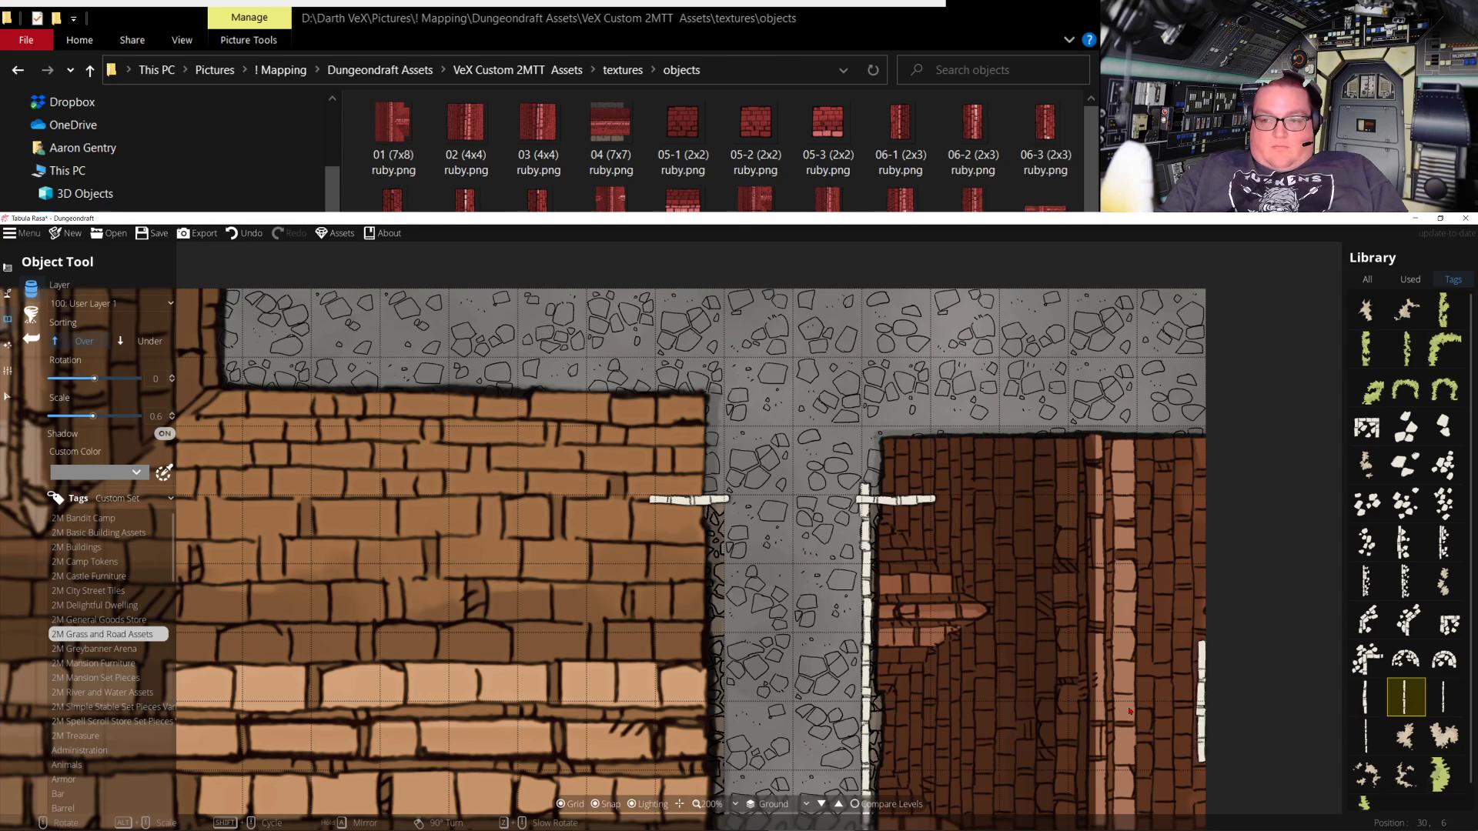
Border the brown-roofed building's alley side with three second-shortest stone strips at rotation 0, capping the lower end with one at rotation 90
click(736, 573)
scroll(732, 600, up, 6)
scroll(719, 631, down, 6)
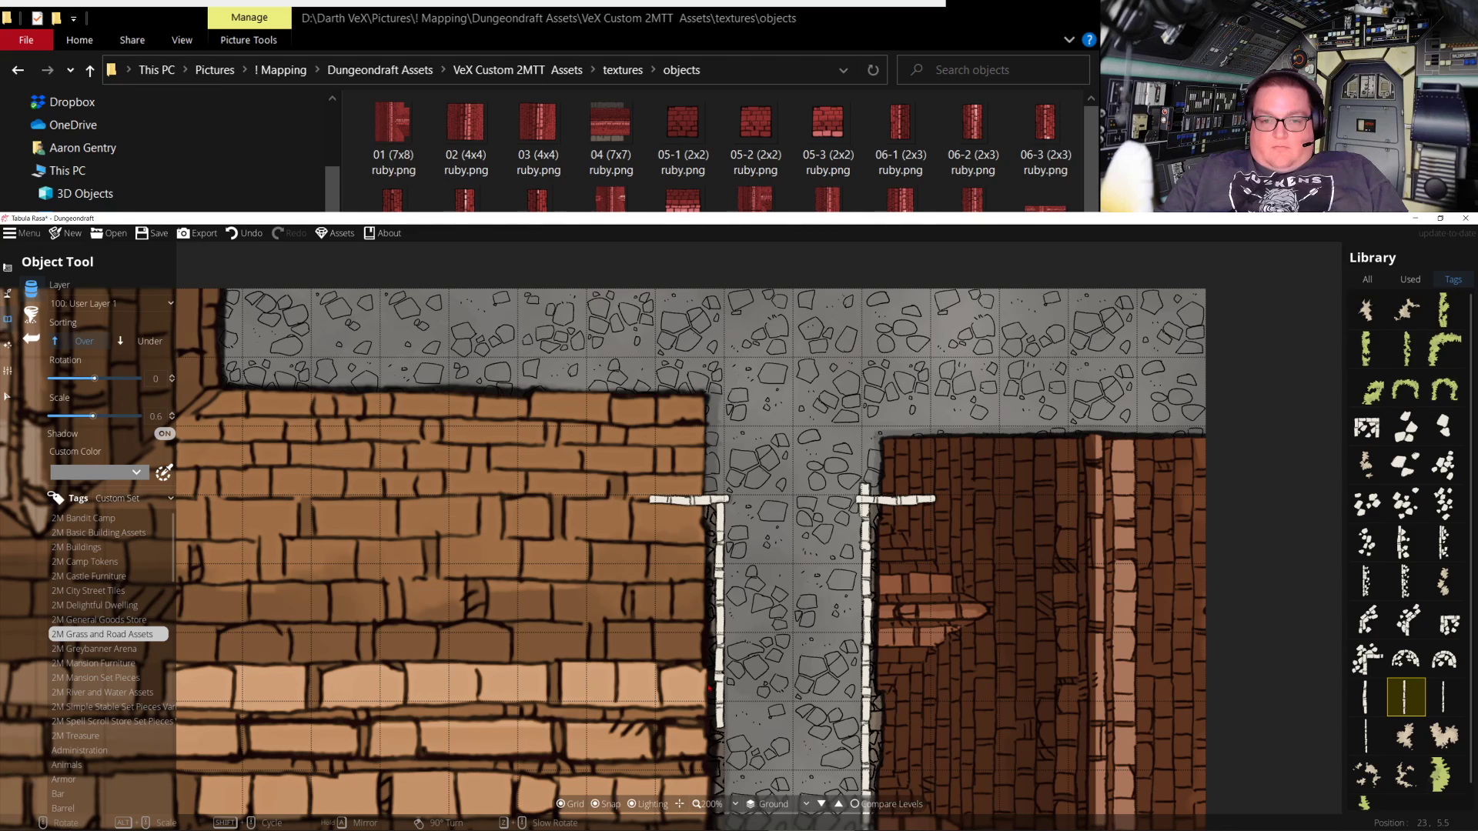
click(711, 688)
drag(741, 747, 737, 434)
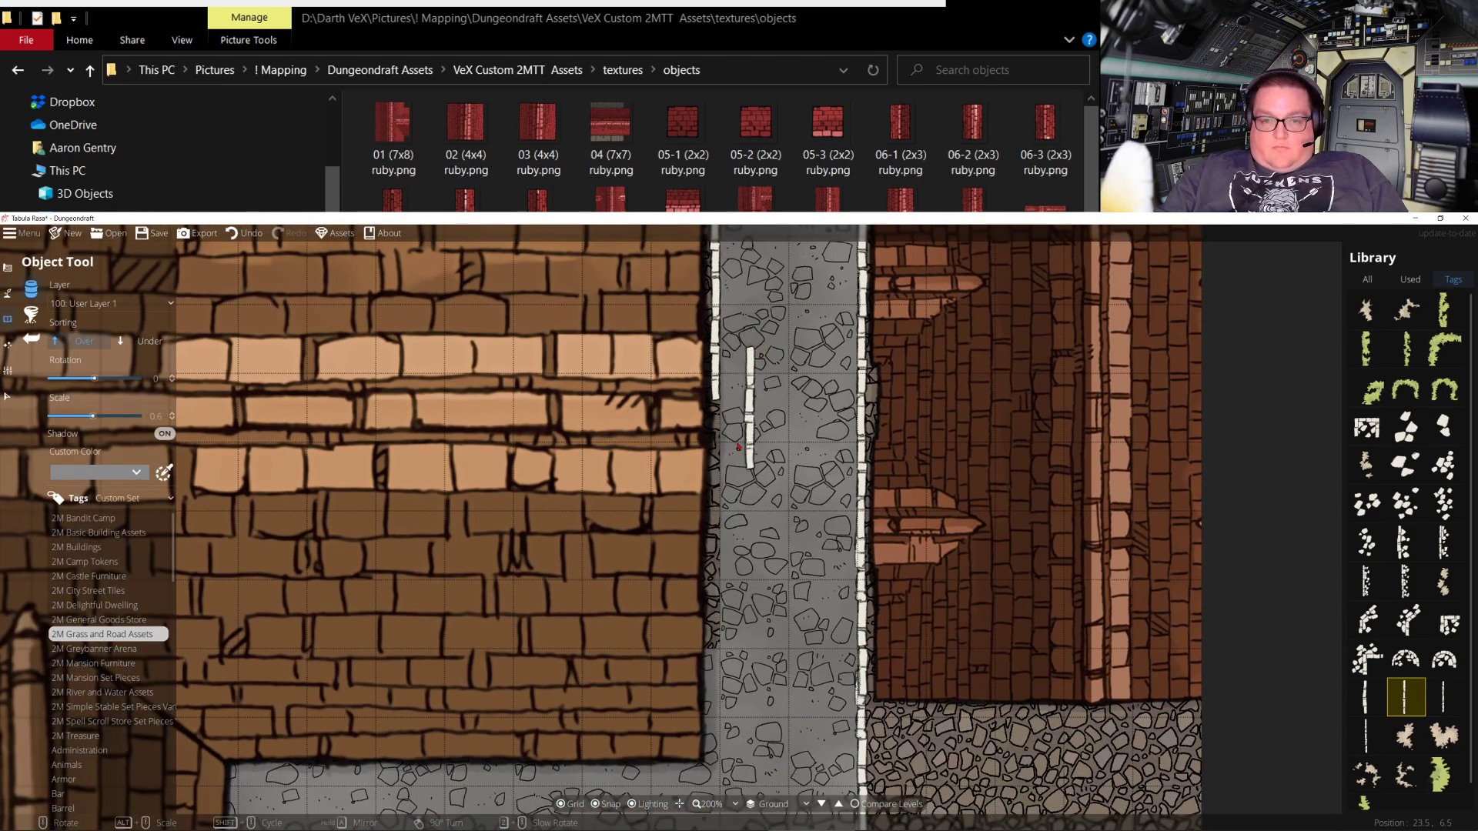
click(715, 475)
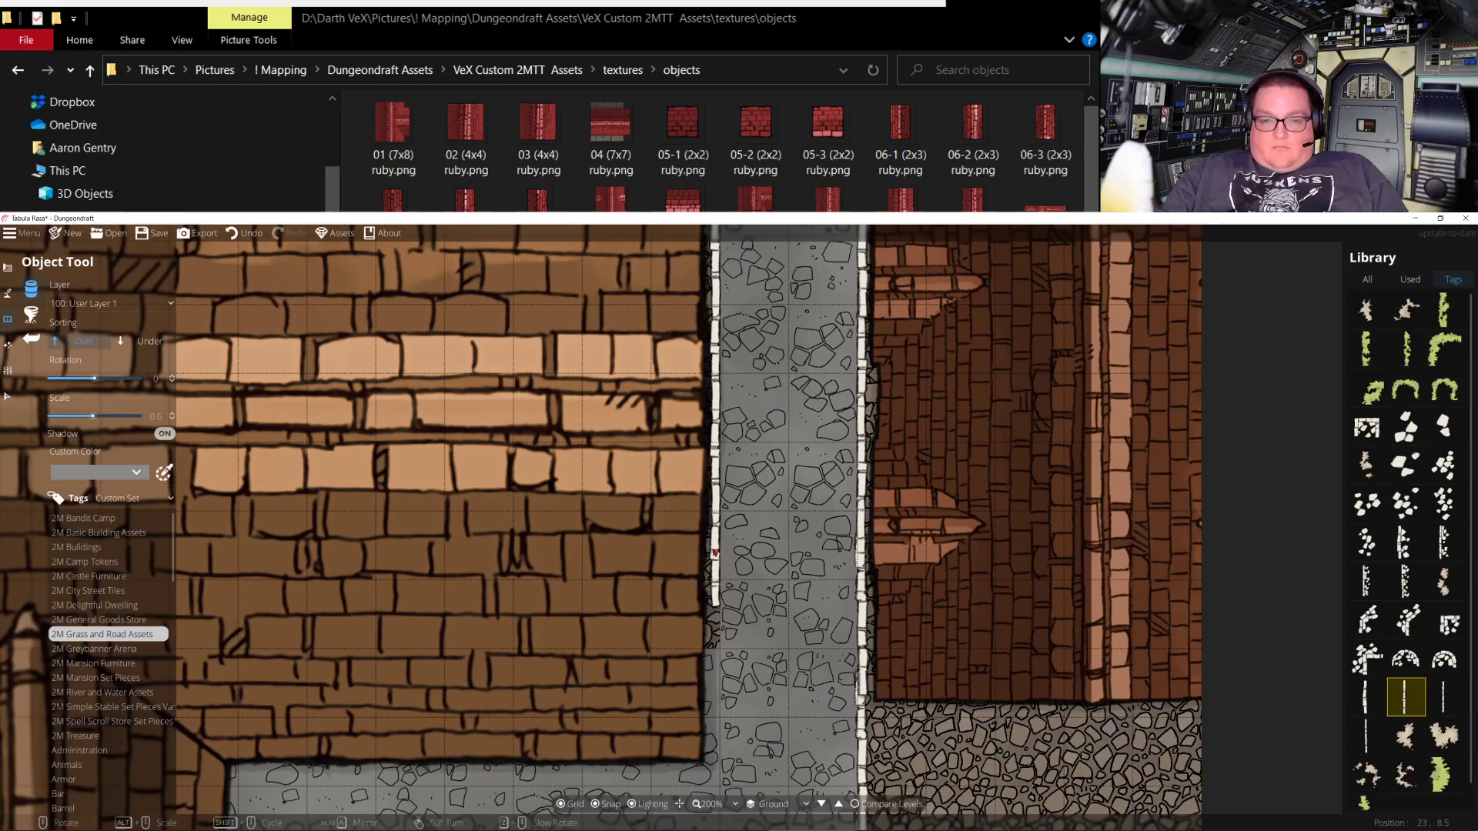
right_click(717, 638)
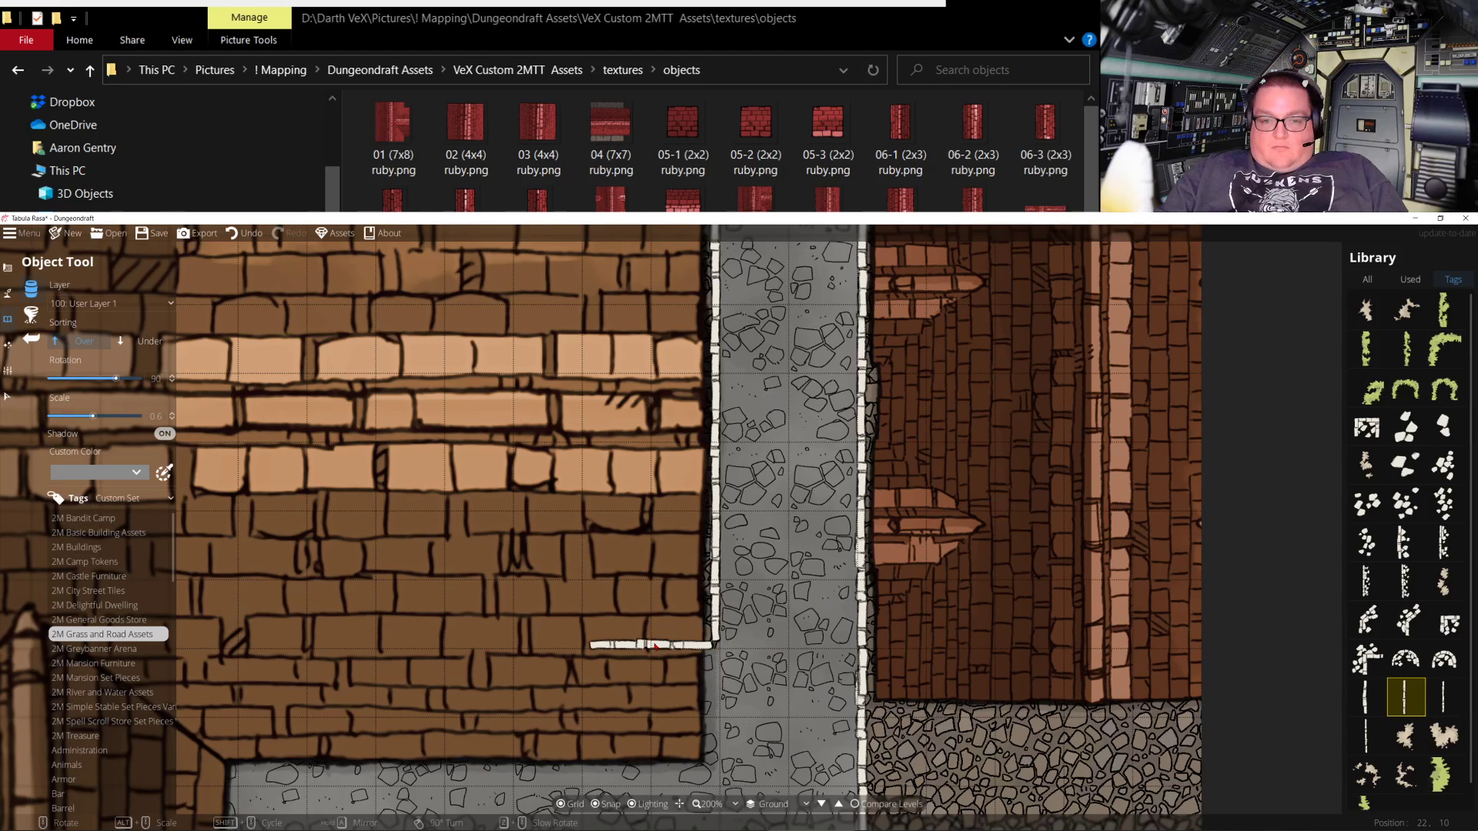
click(659, 652)
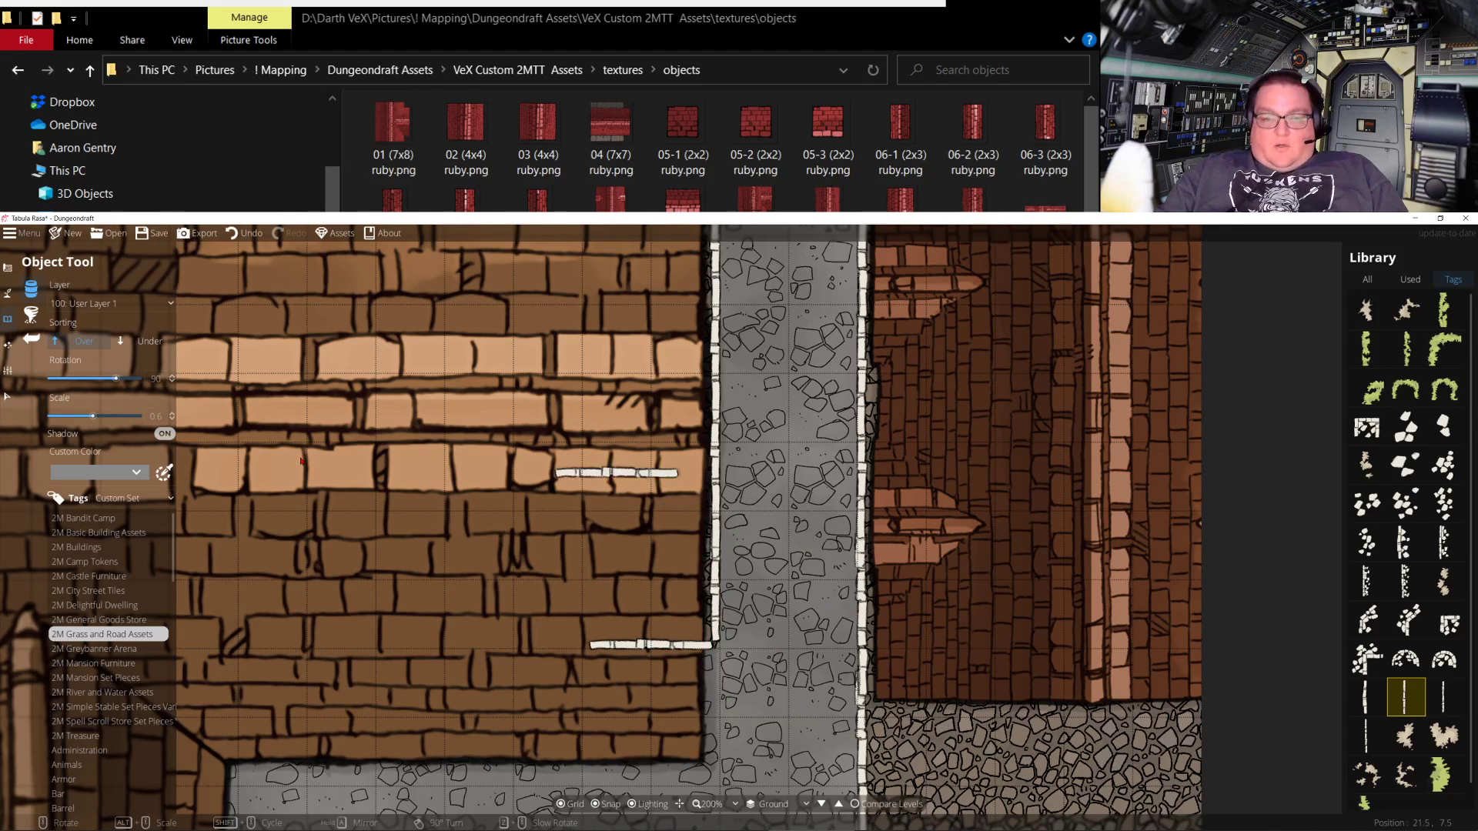
Turn off grid snapping and shift the brown-roofed building's lower cap strip slightly outward to meet the vertical border
click(4, 398)
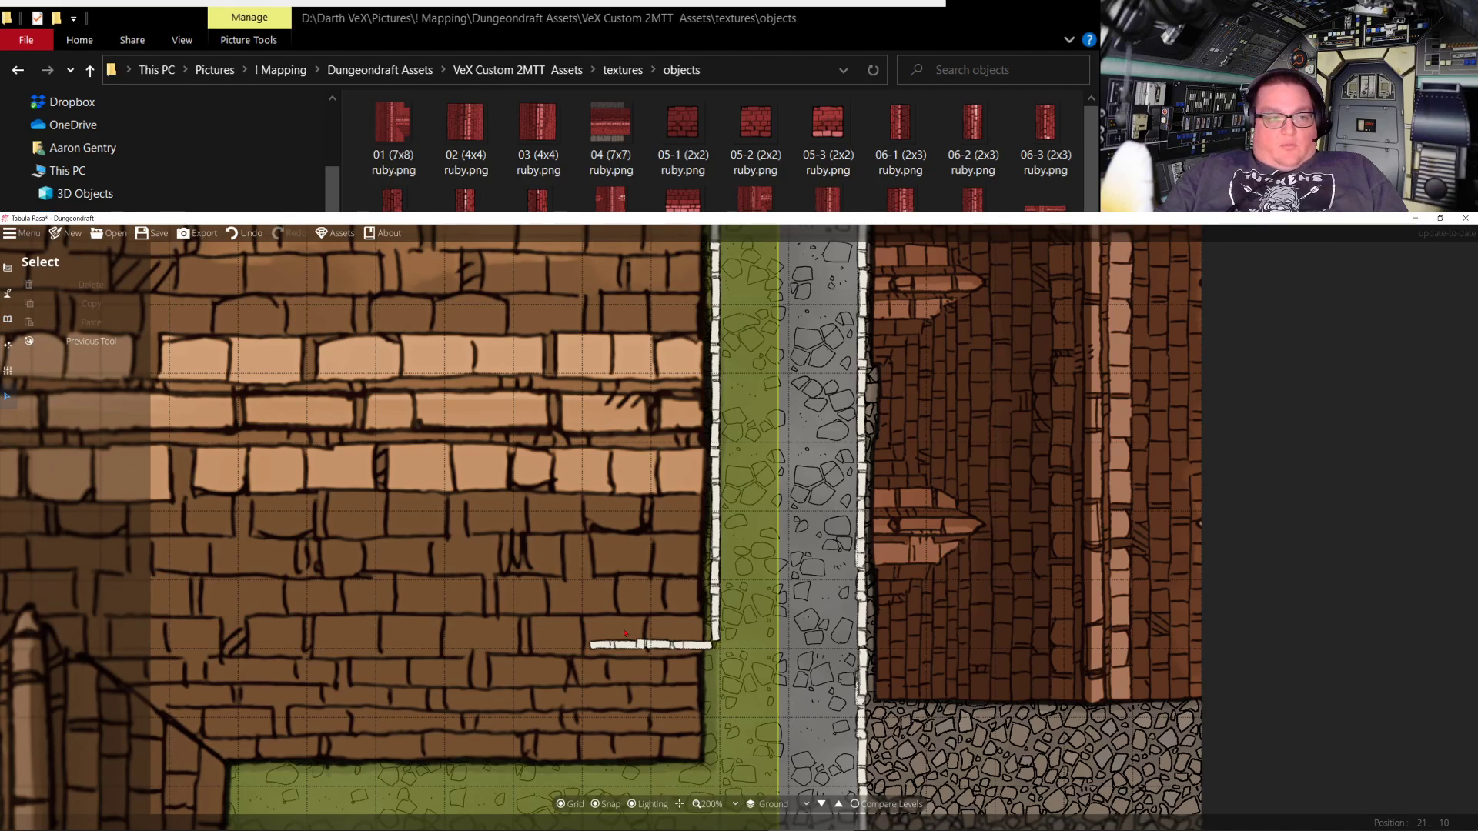
click(655, 646)
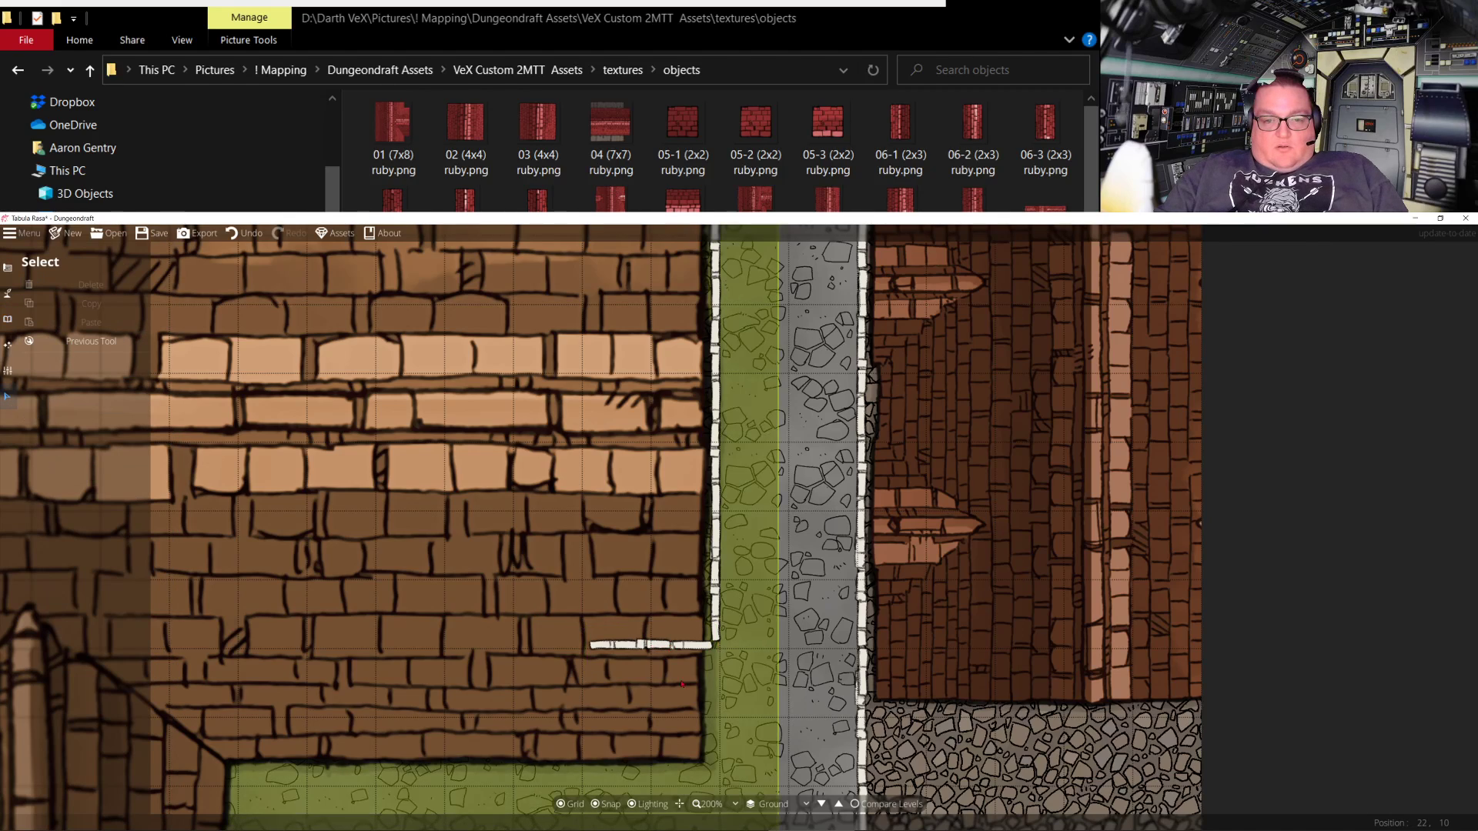
click(651, 785)
click(596, 805)
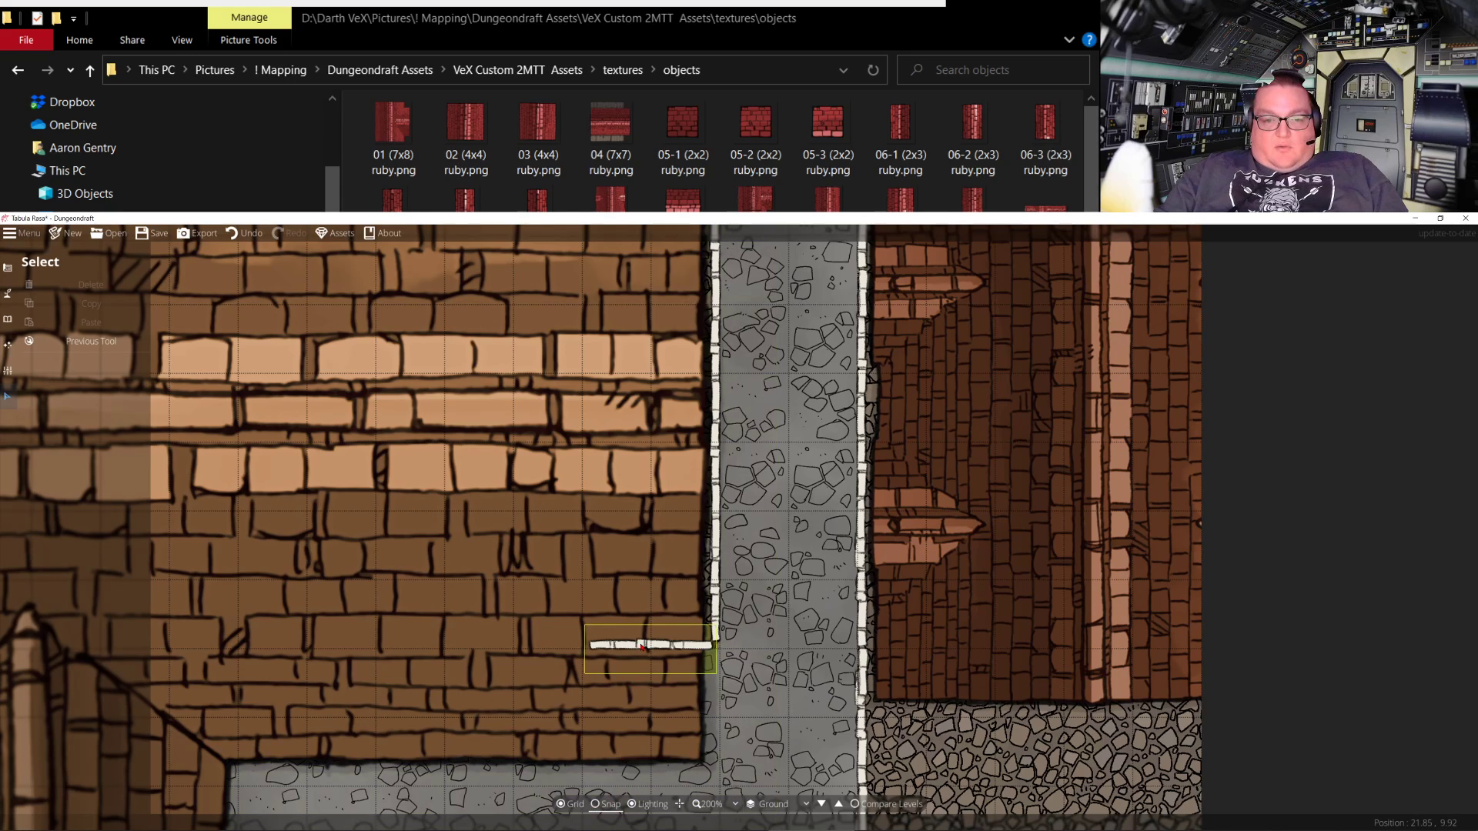
drag(642, 648, 647, 646)
key(Escape)
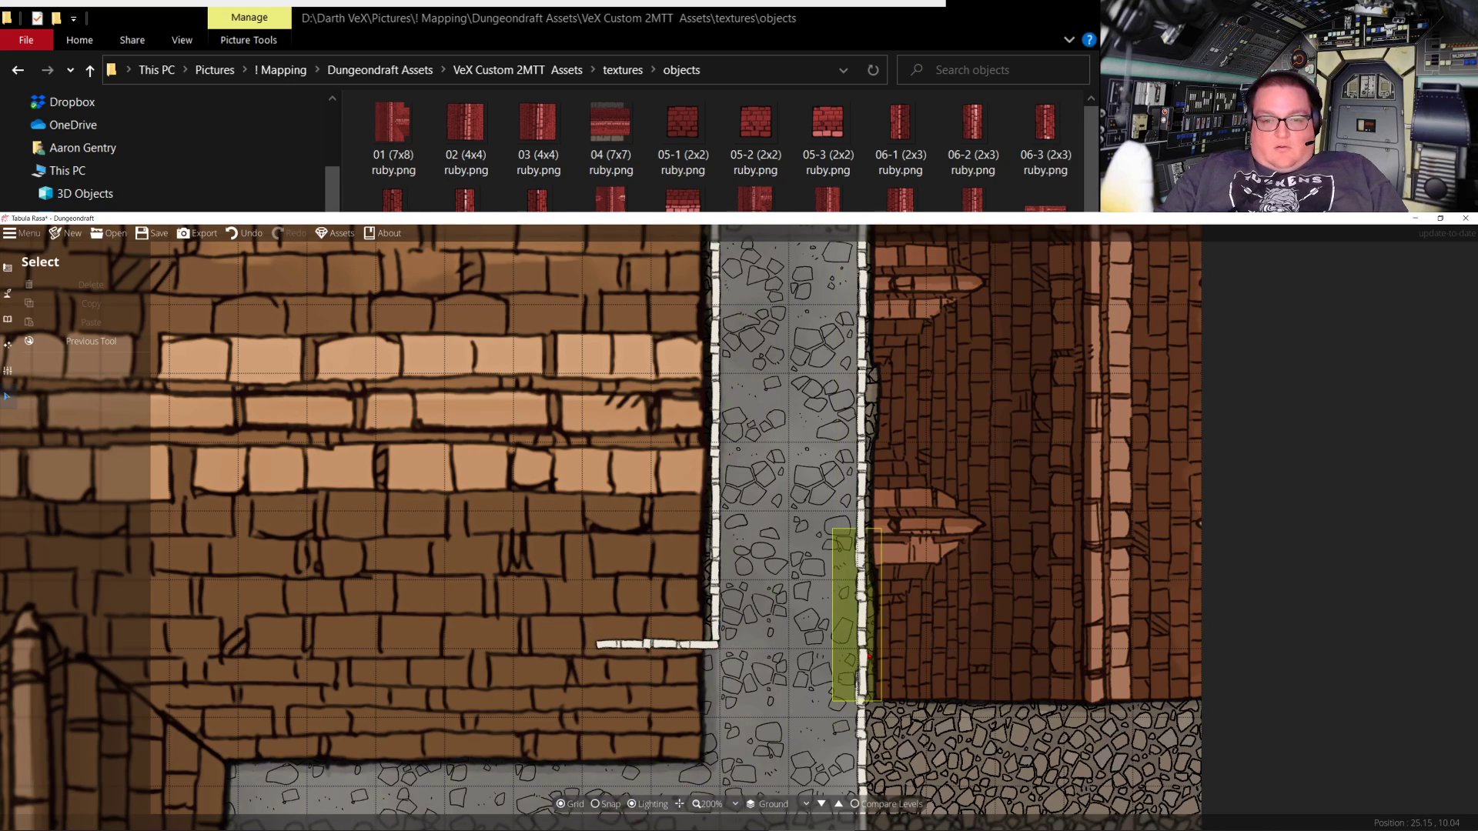
Fine-tune the red-brown building's vertical border strips and the upper cap strips on both sides of the alley so their ends line up
click(862, 650)
drag(865, 655, 868, 654)
key(Escape)
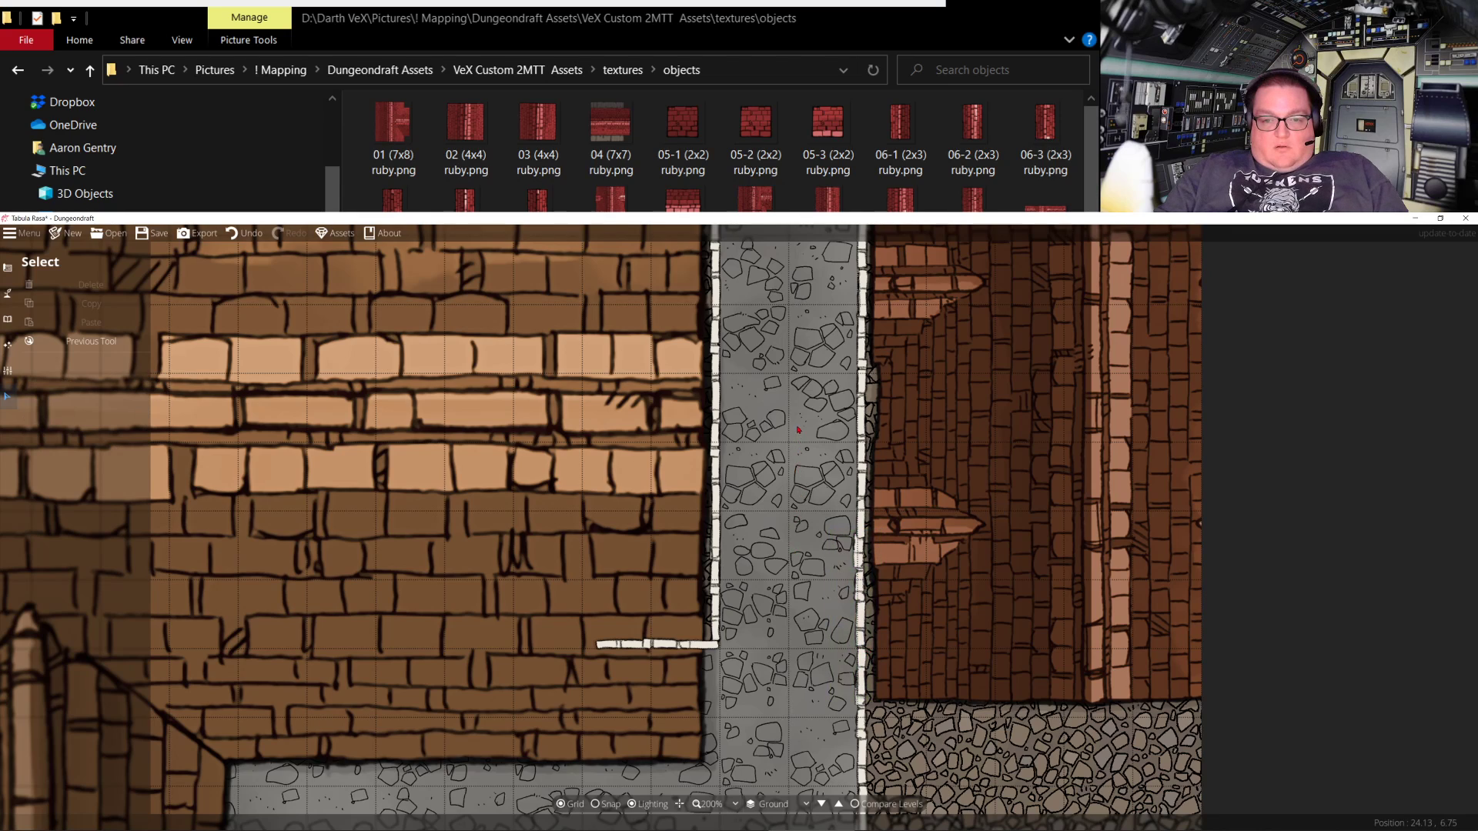
key(s)
click(852, 536)
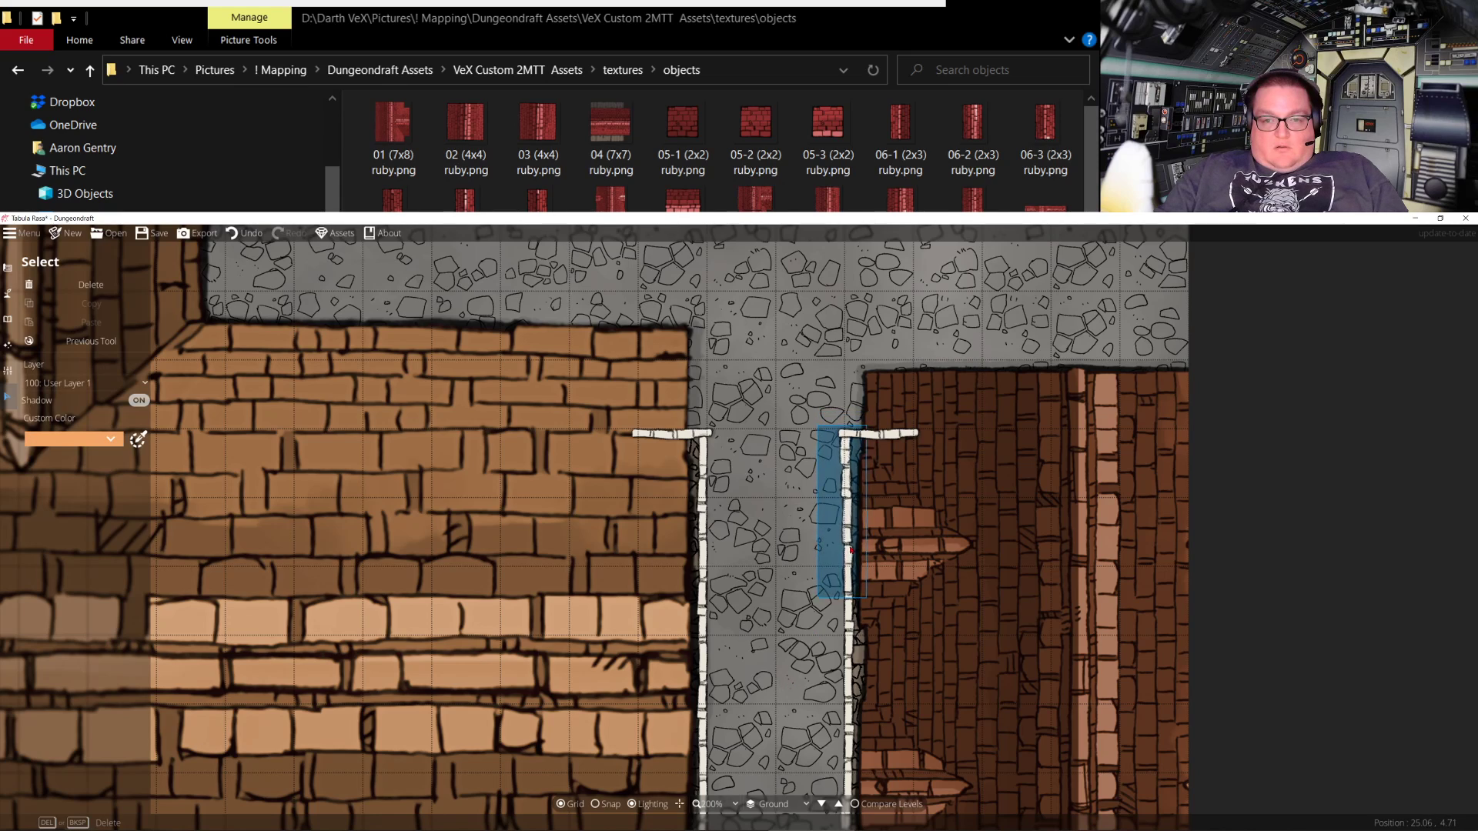
key(Escape)
drag(860, 442, 866, 443)
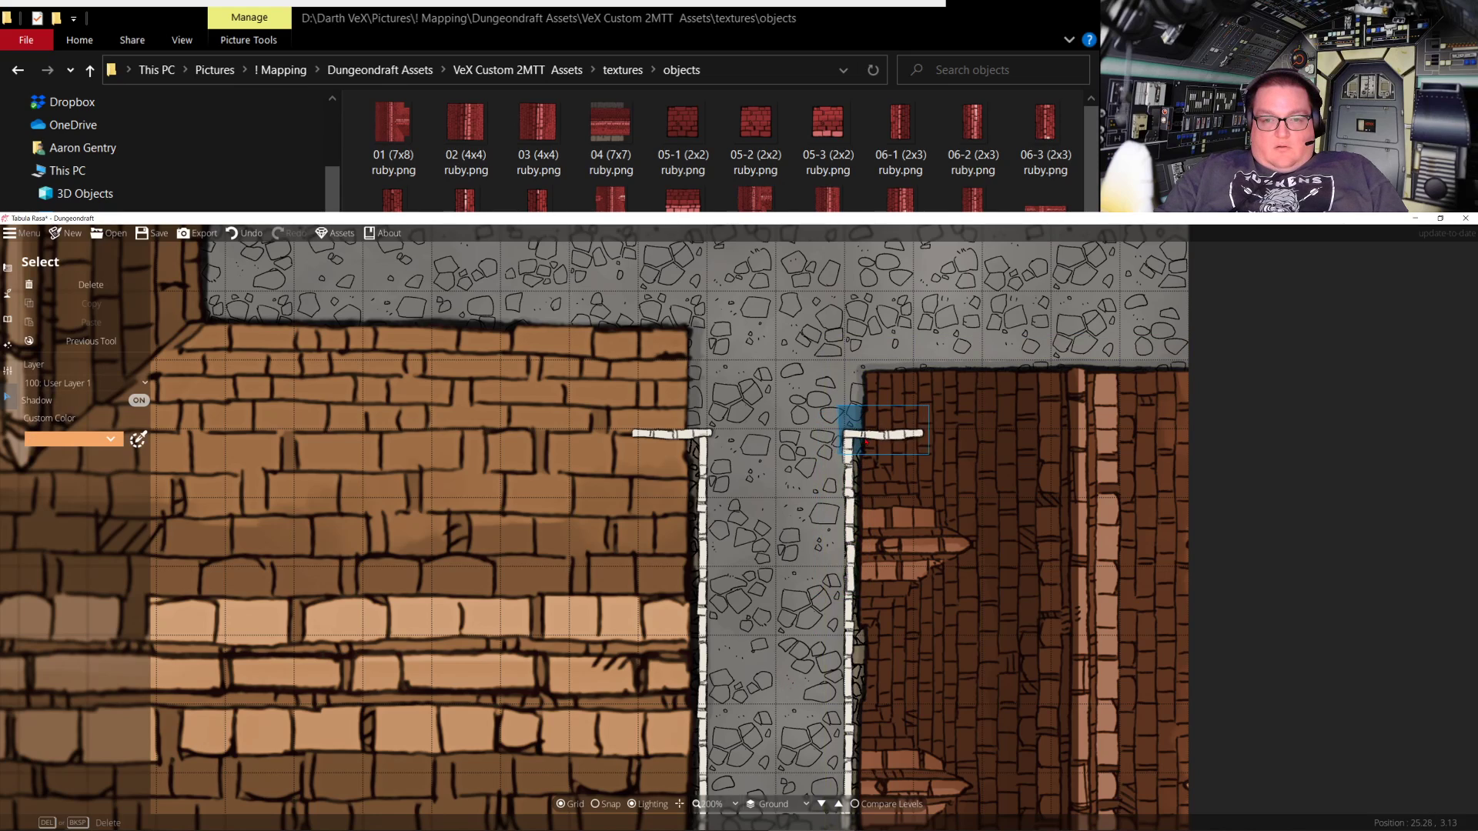
key(Escape)
drag(697, 437, 691, 437)
key(Escape)
Close the gap at the gravel's set-back edge above the black-roofed building with two of the shortest stone strips at rotation 90
drag(777, 569, 775, 506)
drag(786, 633, 781, 323)
drag(781, 678, 770, 462)
drag(762, 708, 746, 510)
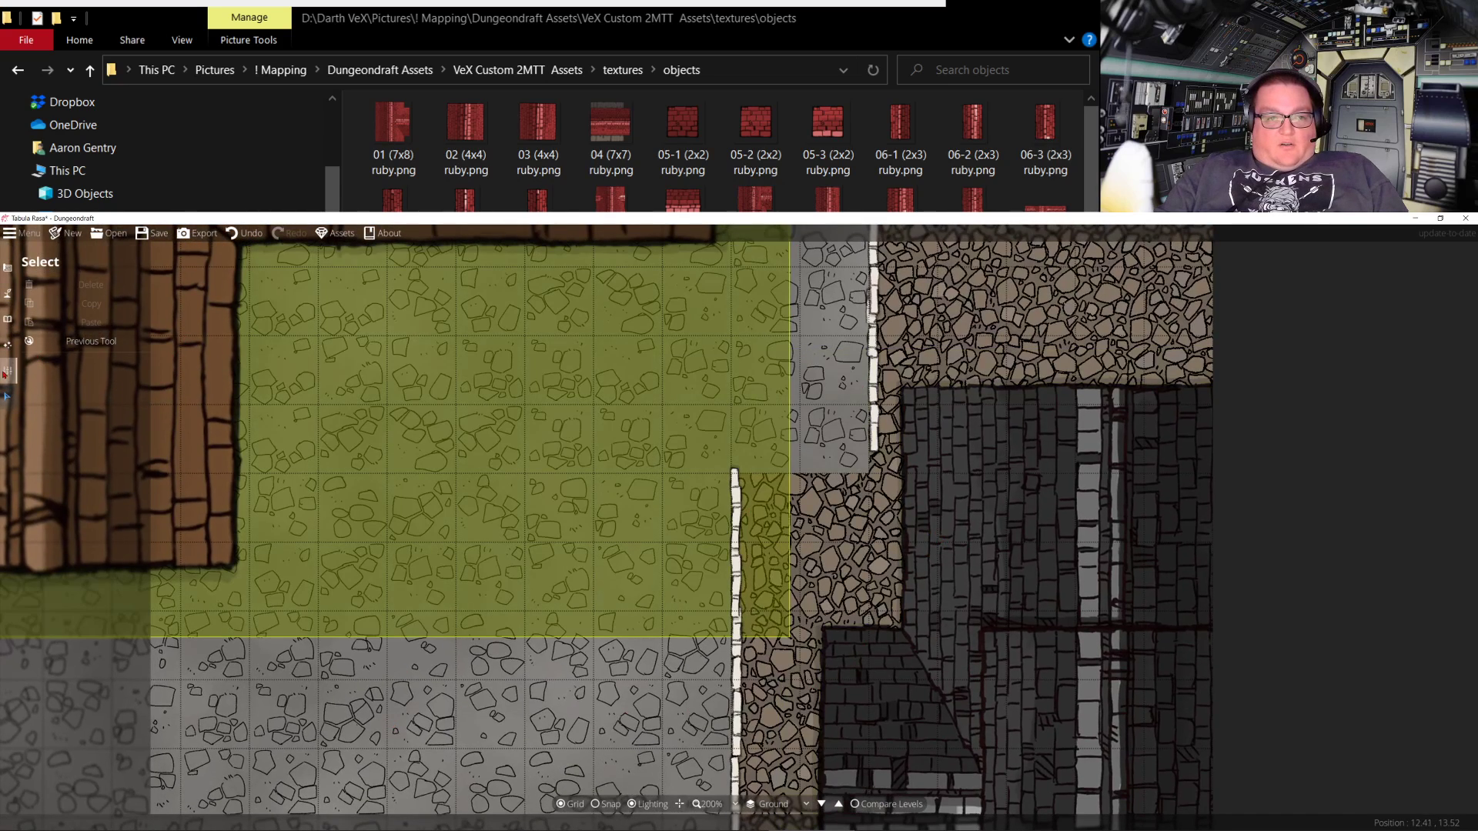
click(8, 318)
click(1371, 391)
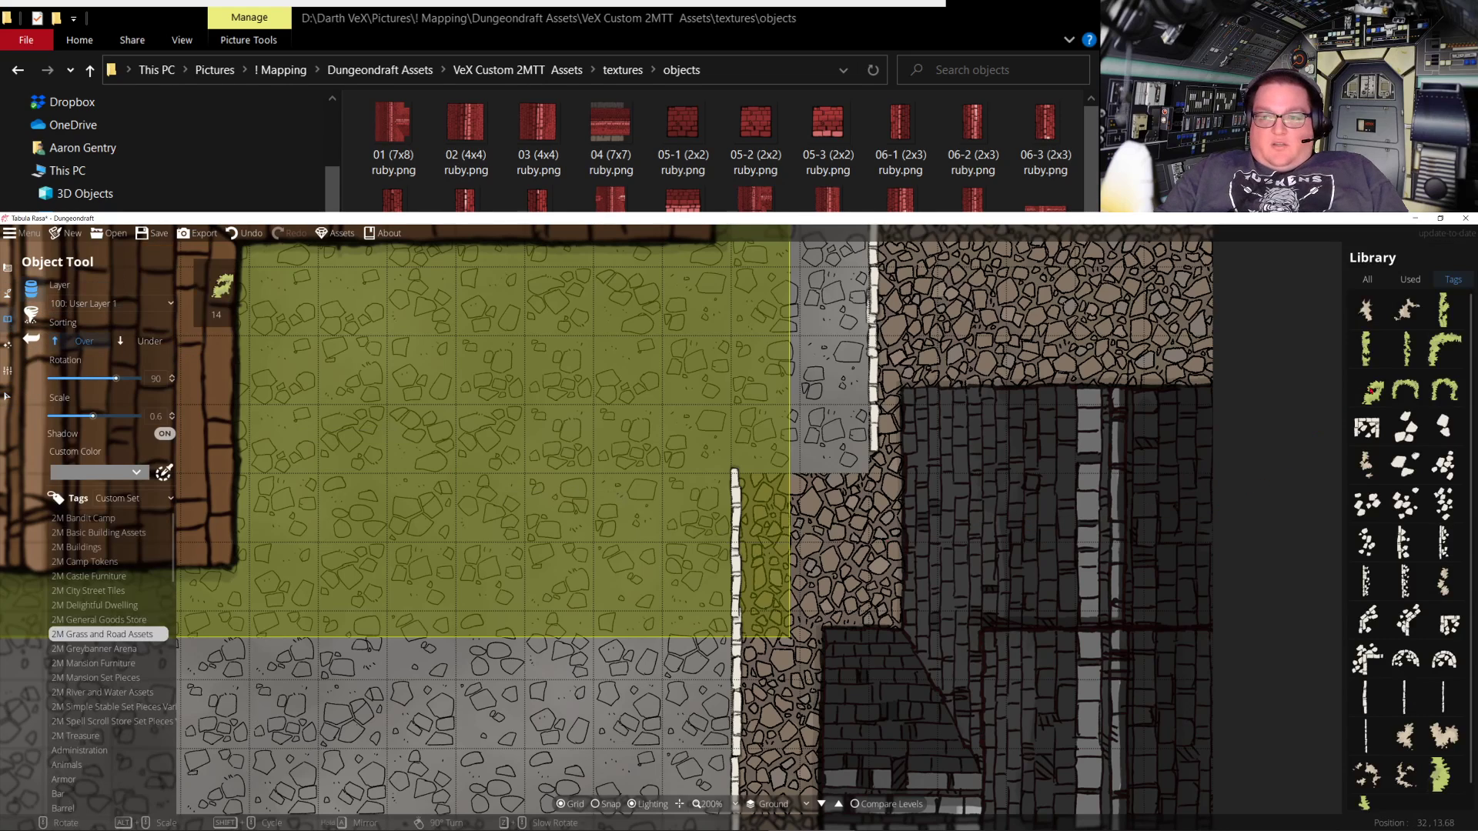
click(1370, 706)
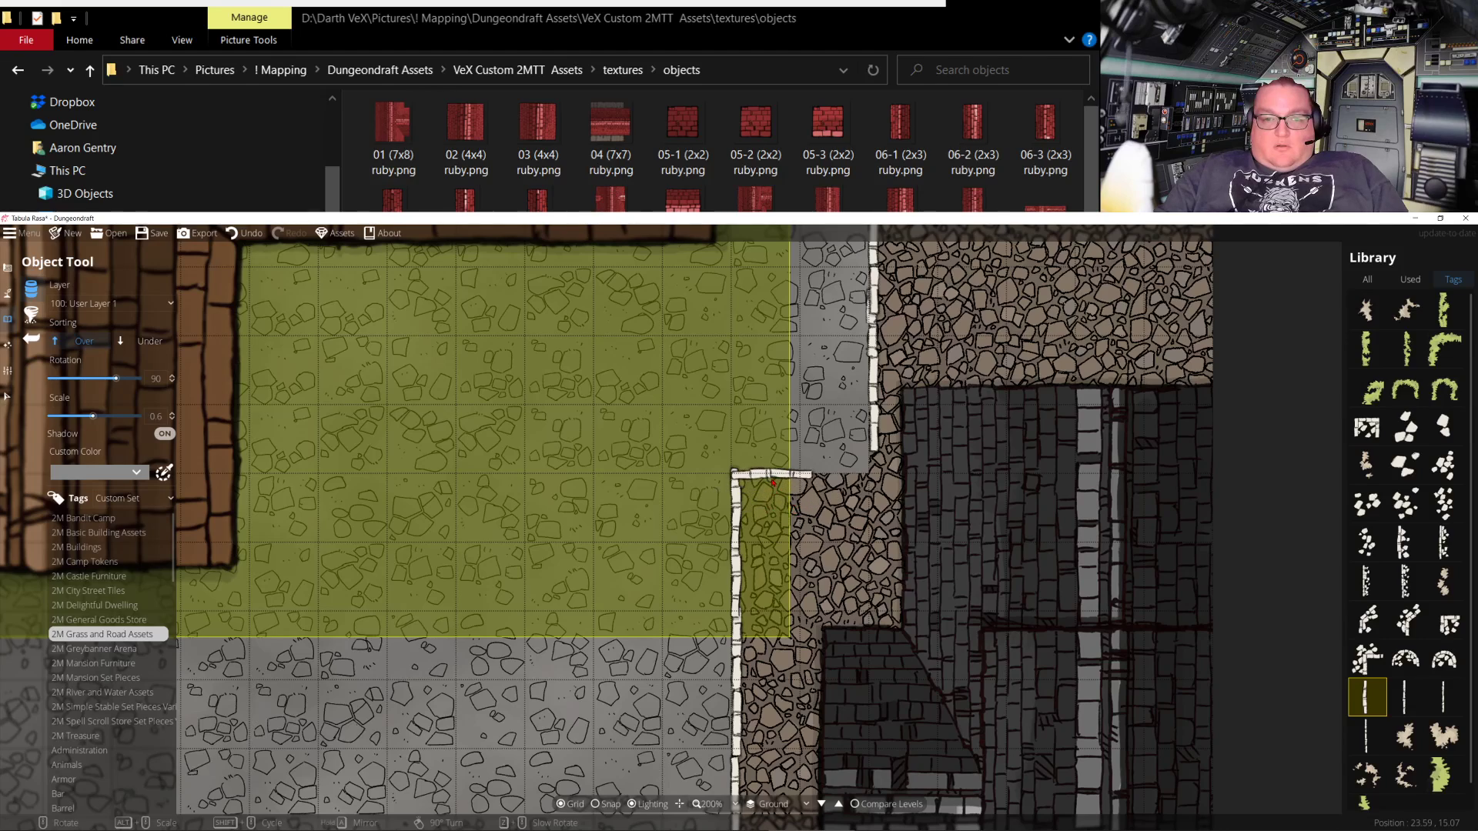
click(773, 486)
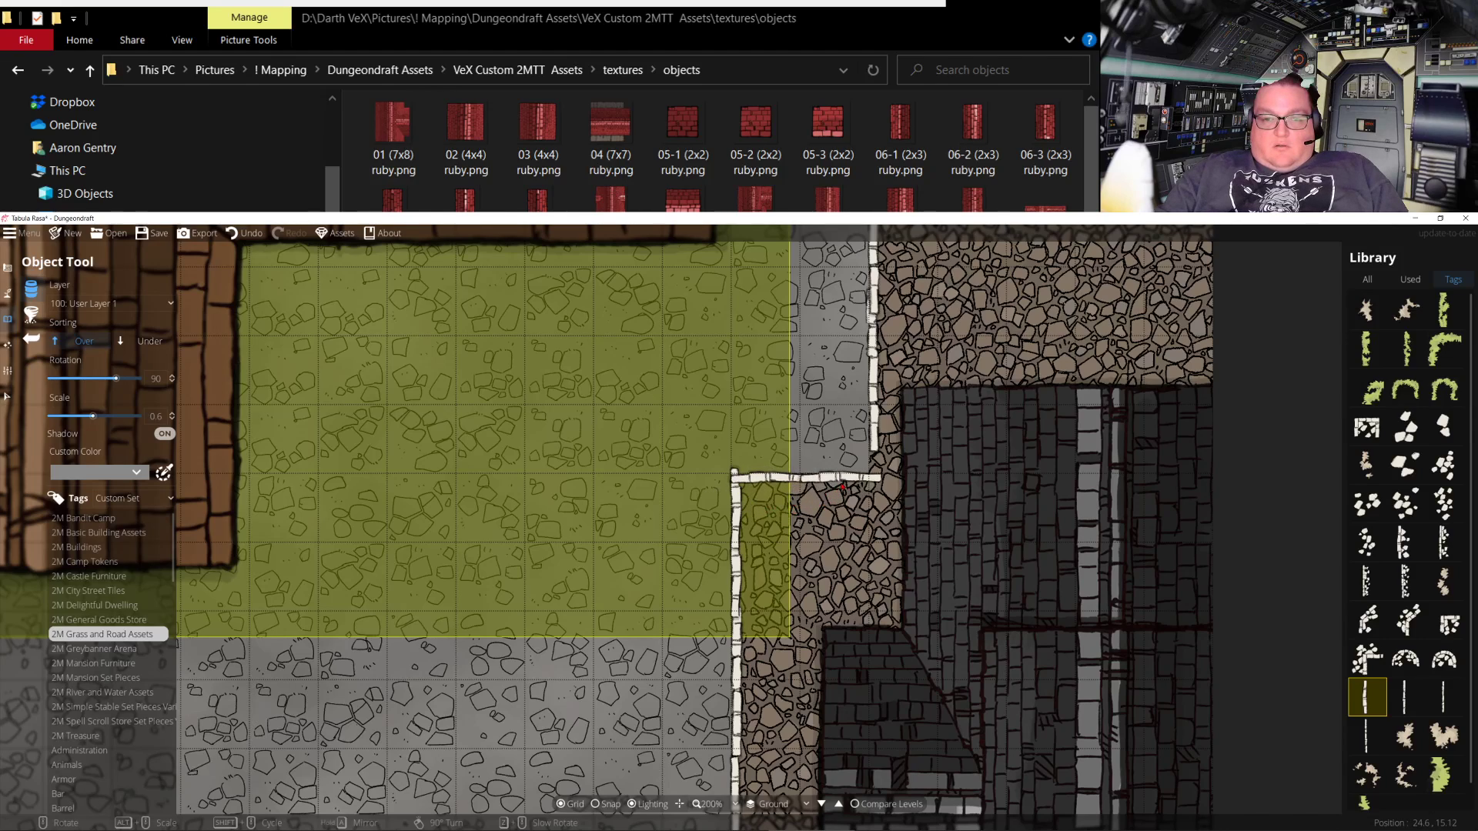
click(852, 483)
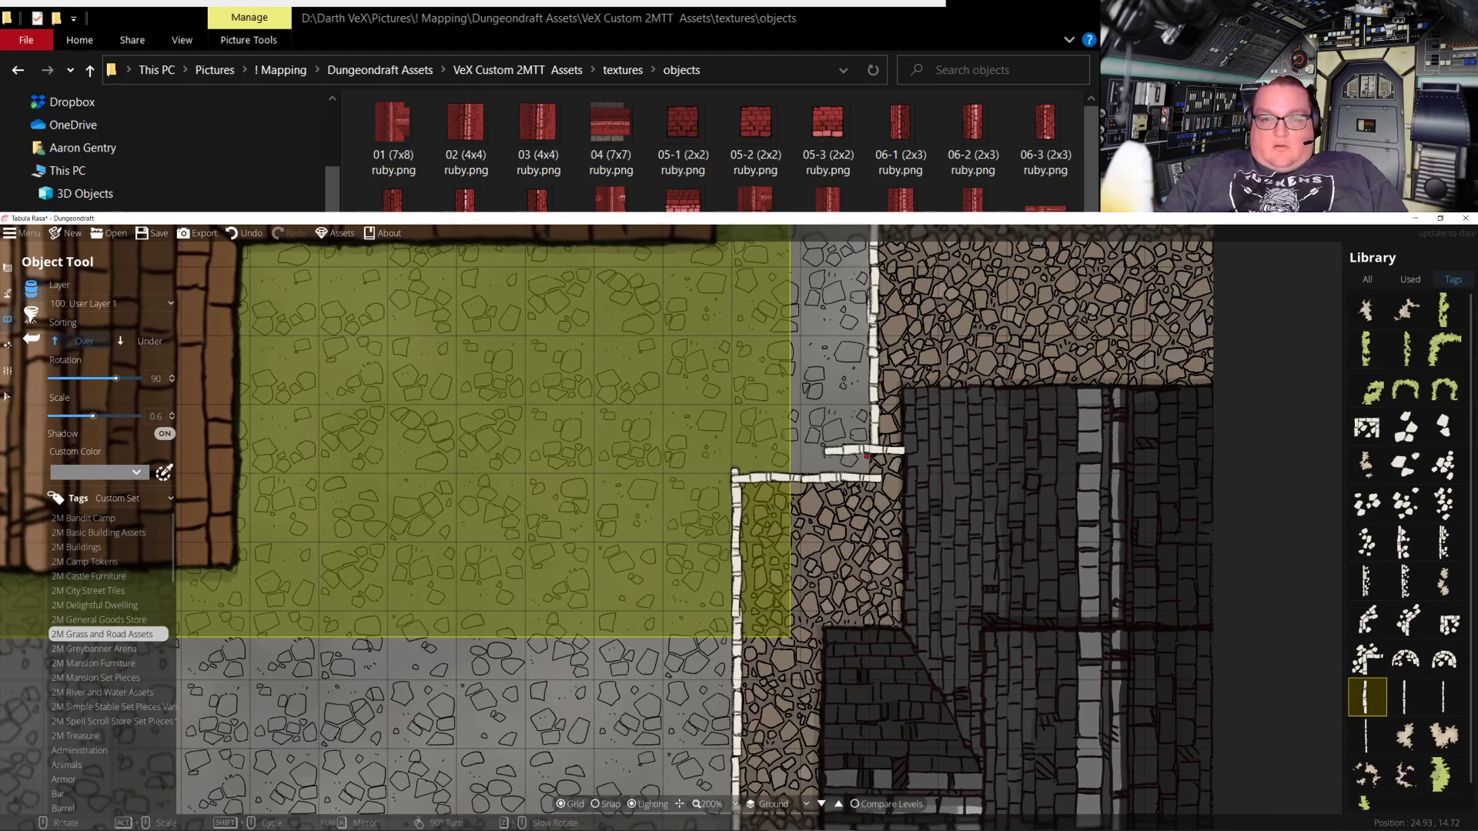
right_click(868, 501)
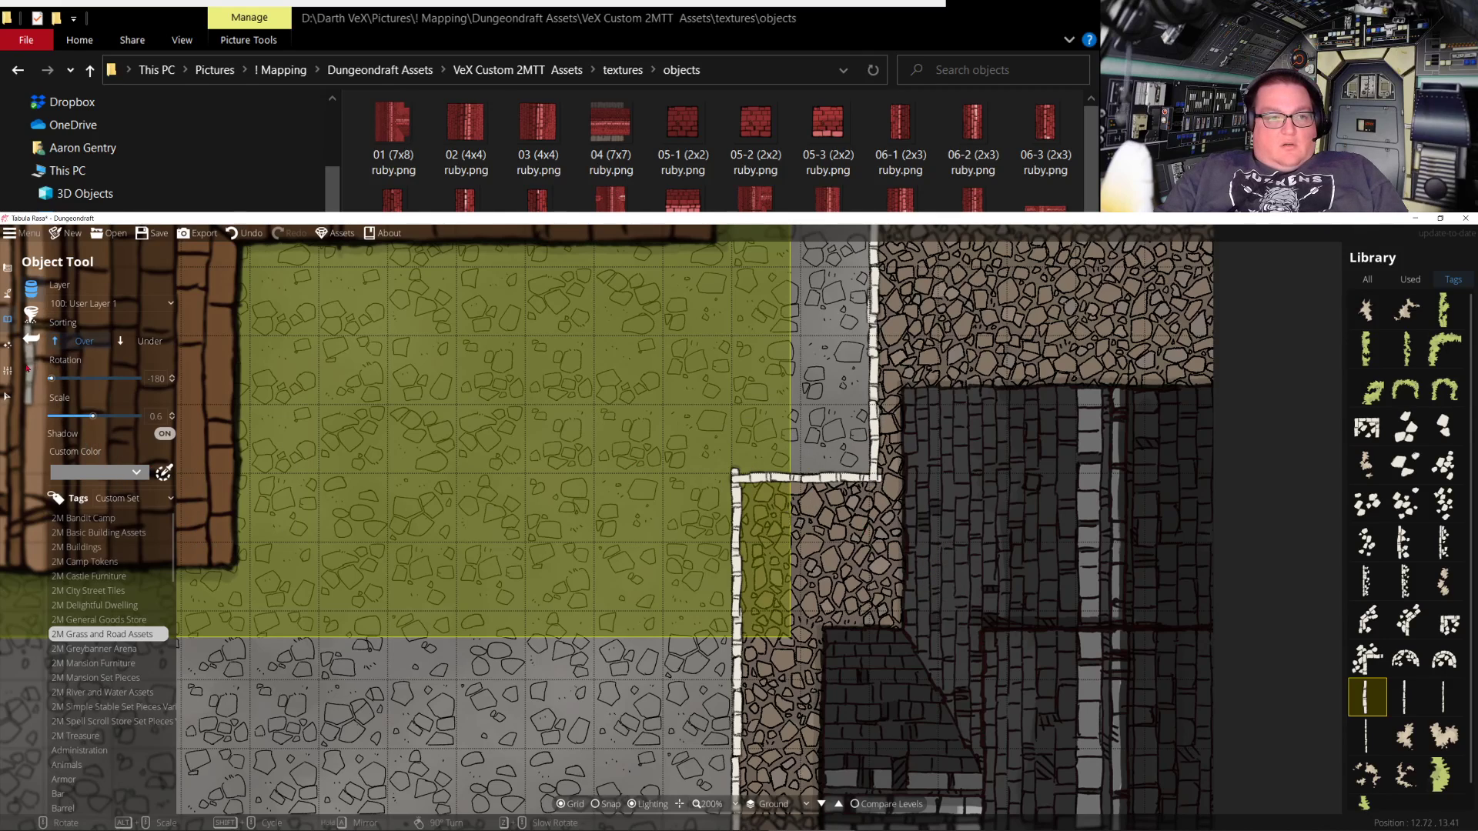
Nudge the vertical strip at the gravel's set-back corner and the lowest strip at the map's bottom edge into line with the border
click(7, 397)
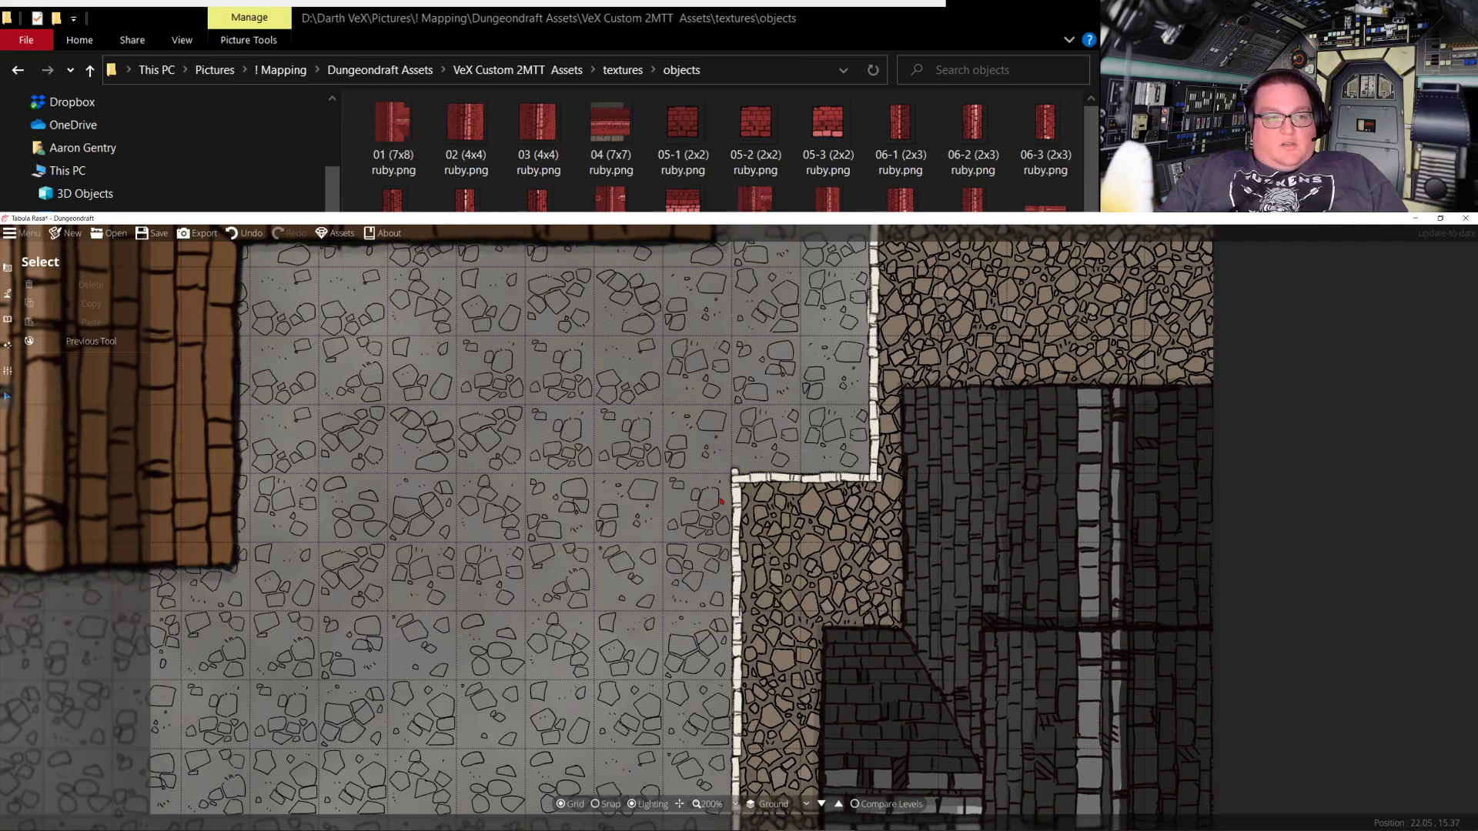
click(847, 483)
drag(847, 483, 741, 514)
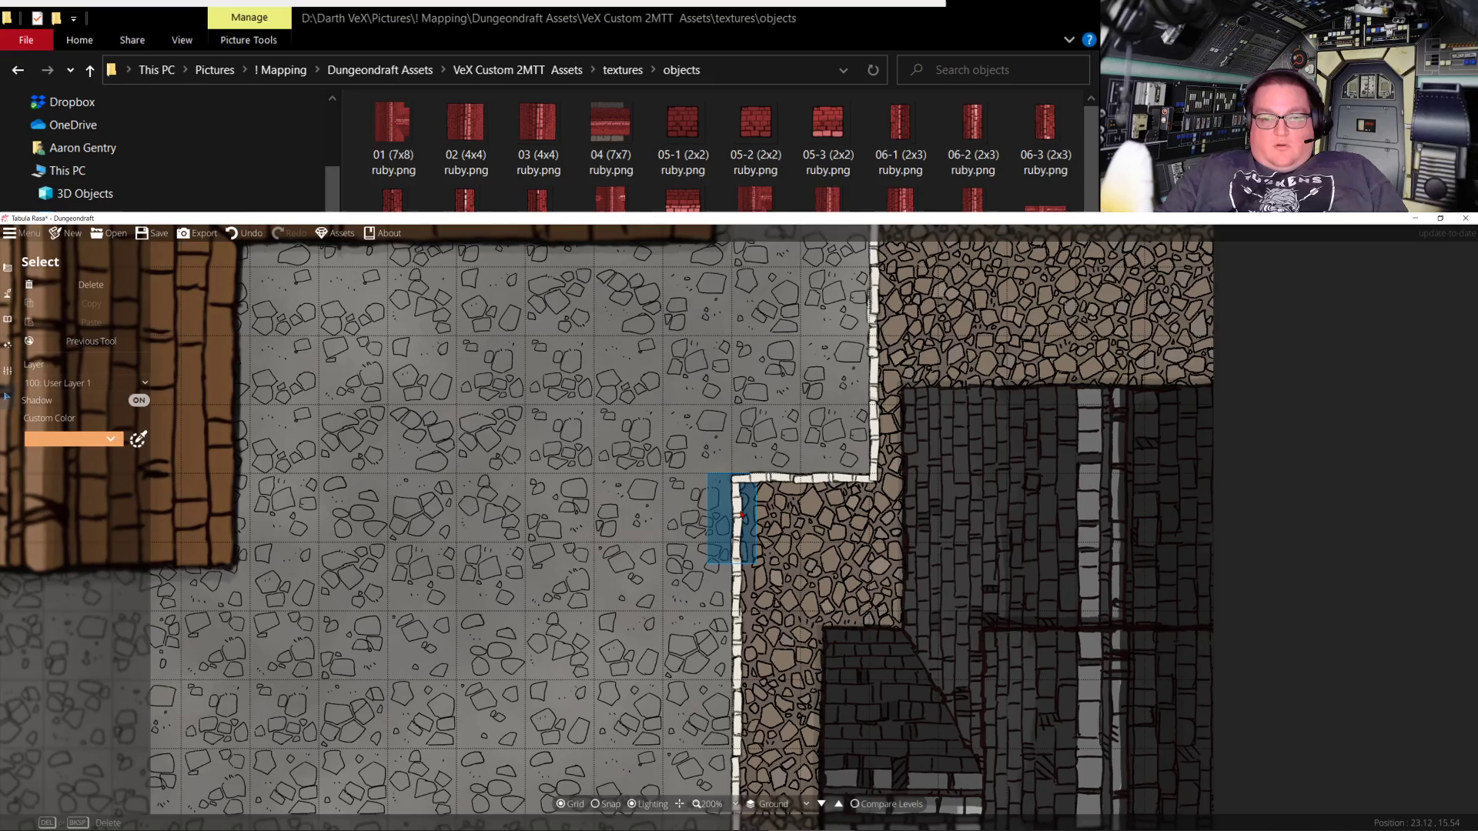
click(797, 598)
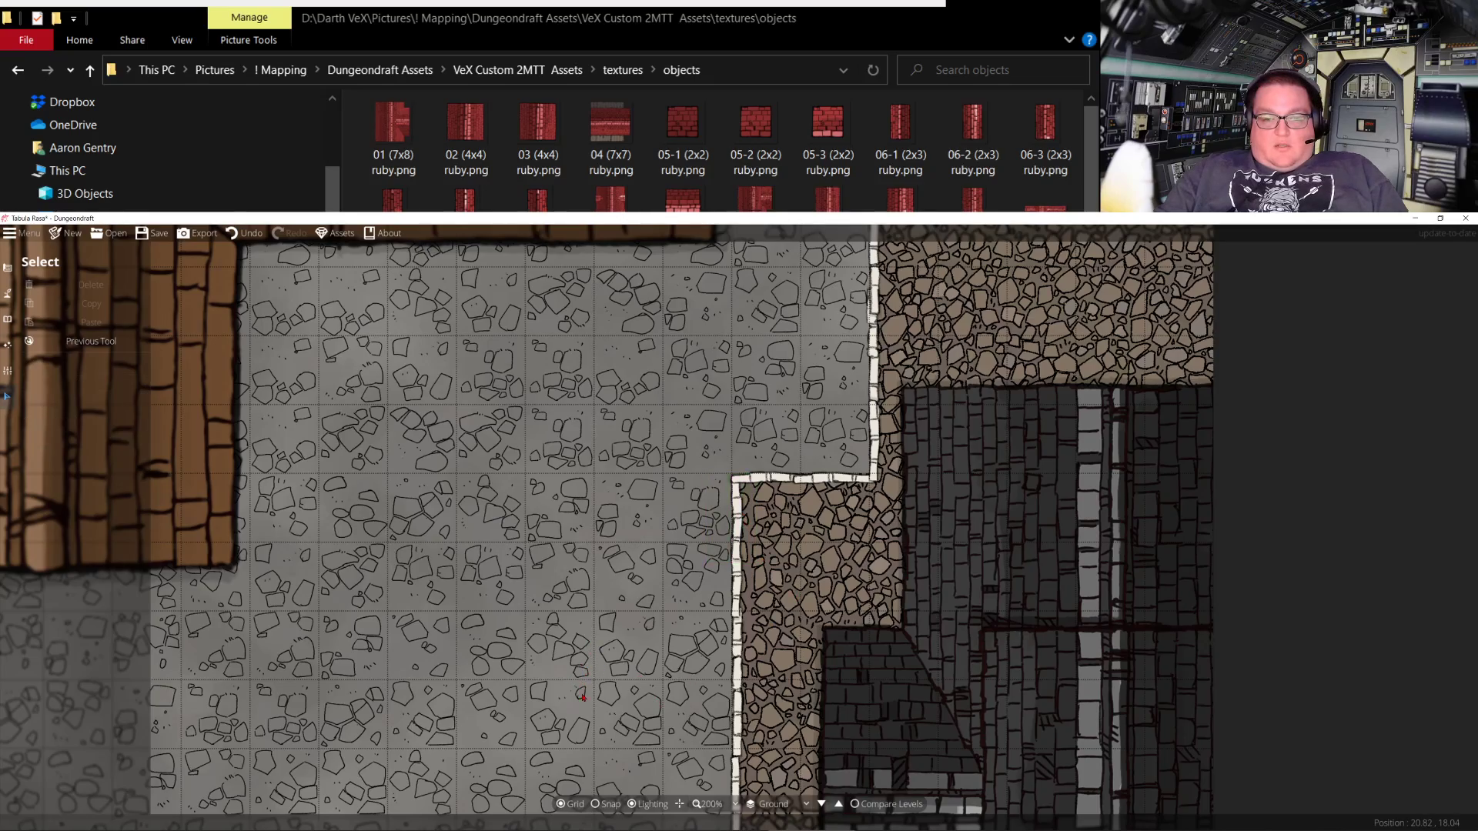
drag(582, 698, 614, 246)
drag(639, 719, 510, 248)
drag(536, 478, 789, 567)
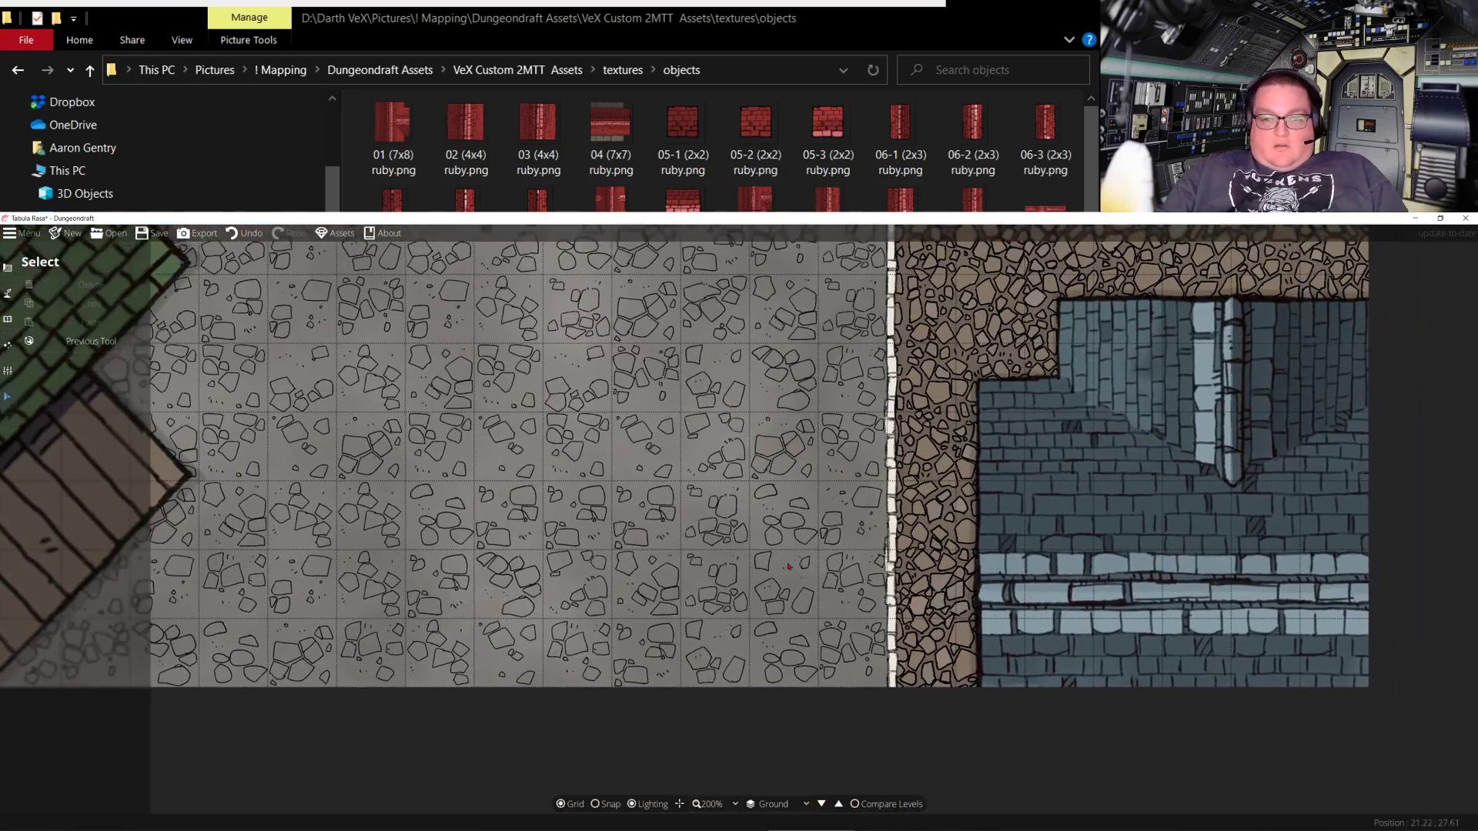
click(886, 605)
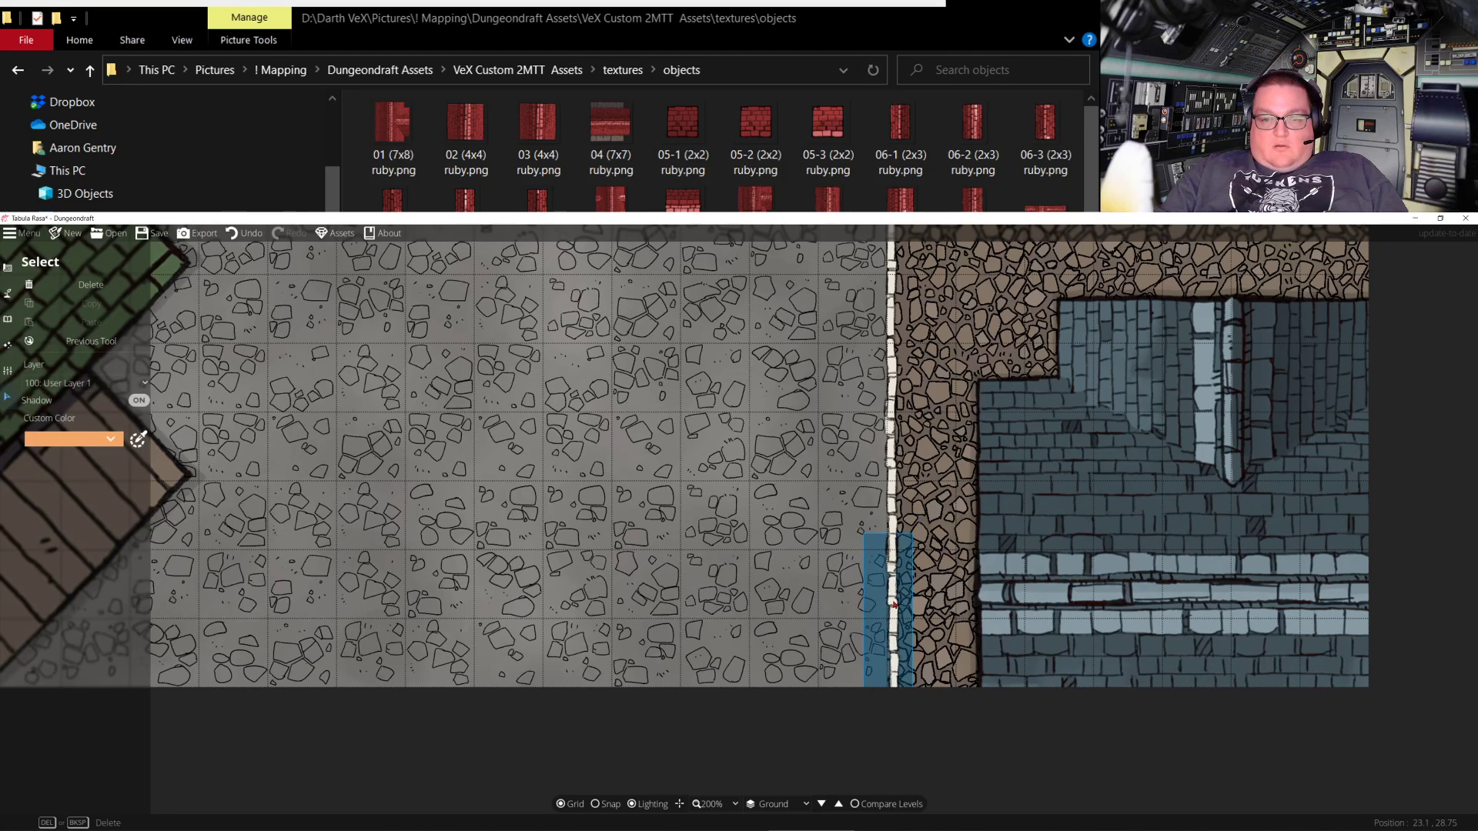
key(Escape)
Assign the red-brown roof to layer 700: Above Walls so that it covers the stone border
key(w)
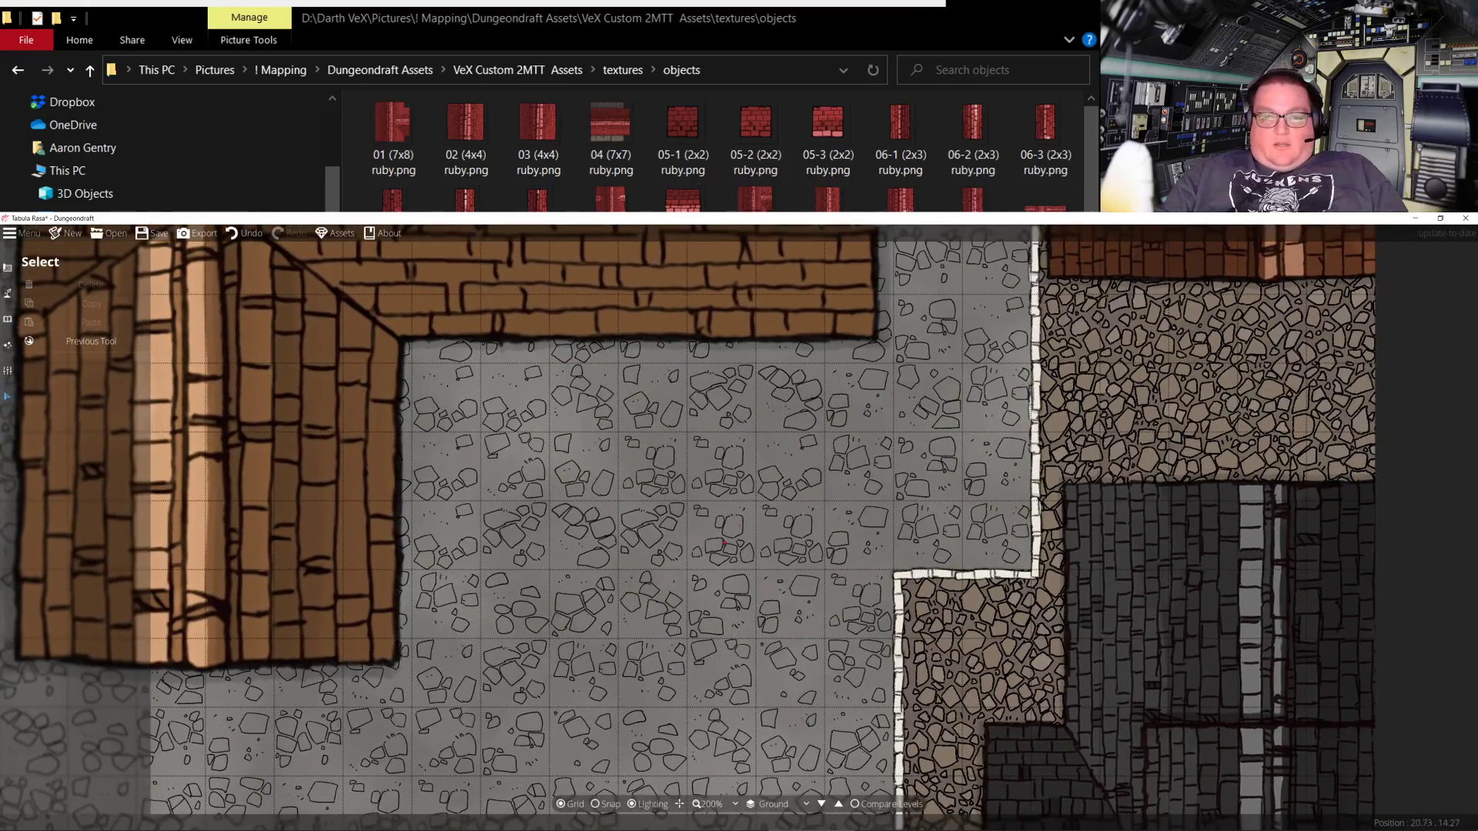
scroll(678, 578, down, 5)
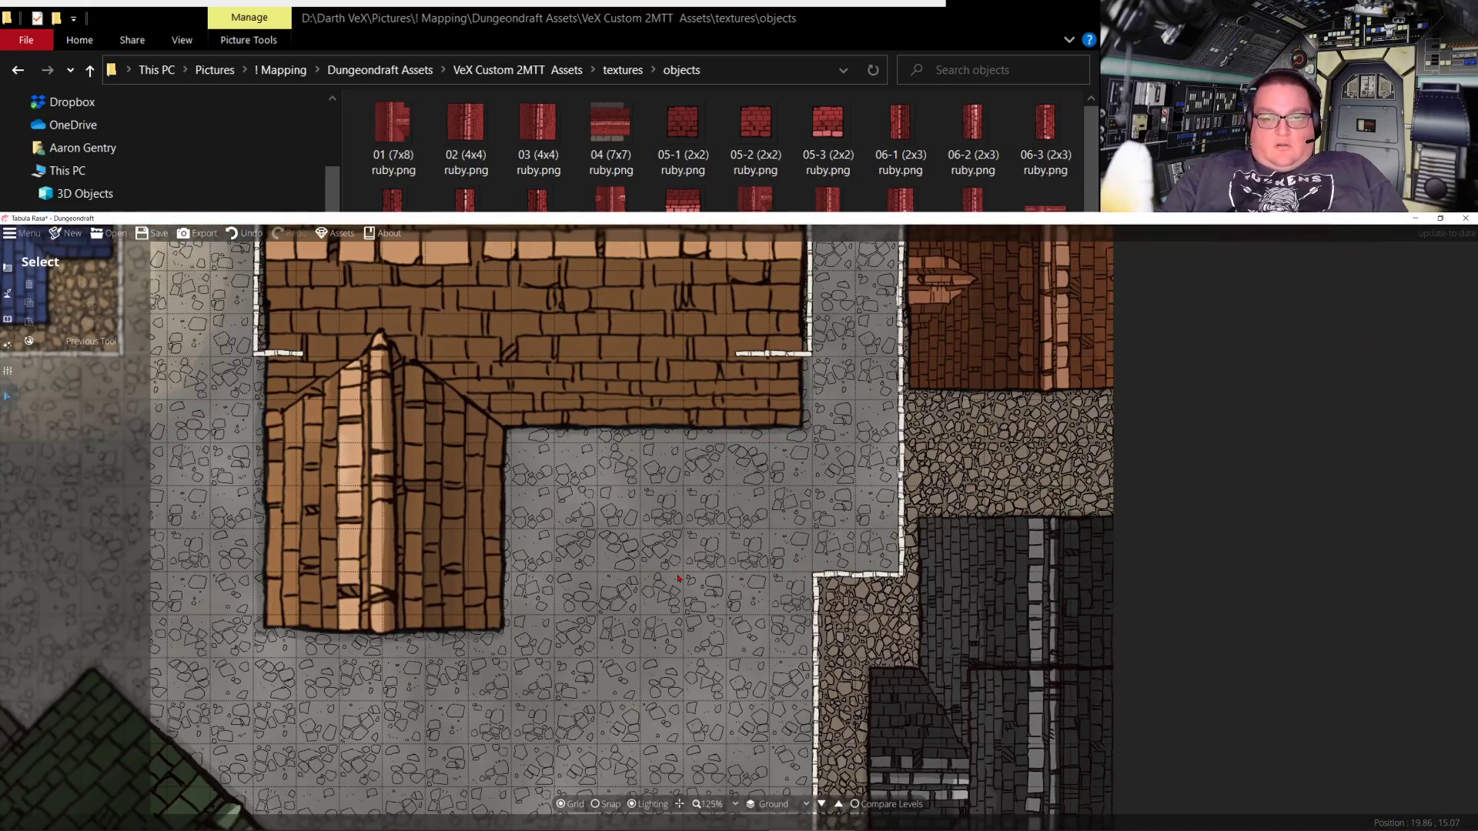
key(w)
key(a)
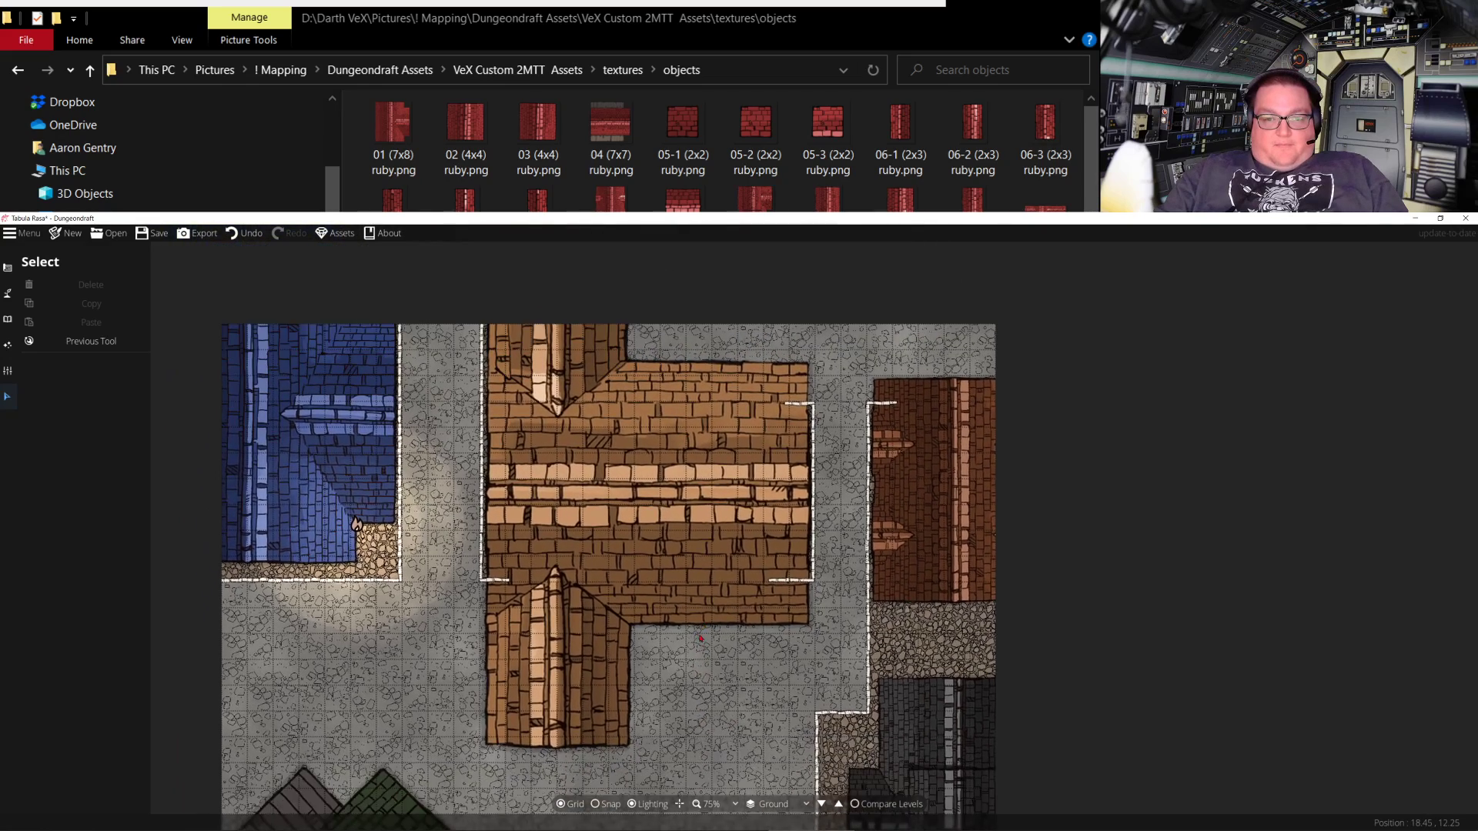
click(908, 538)
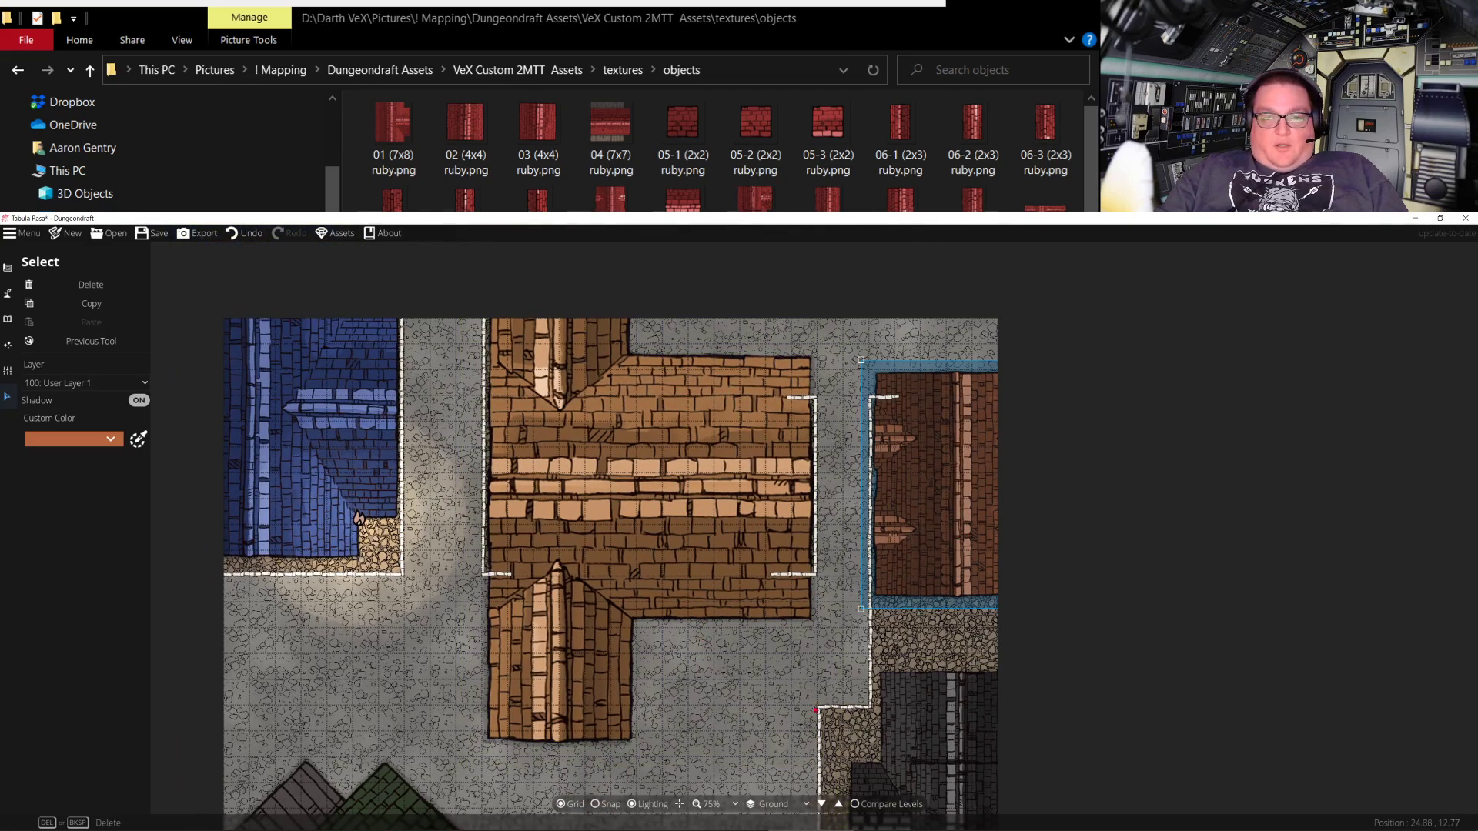
click(92, 383)
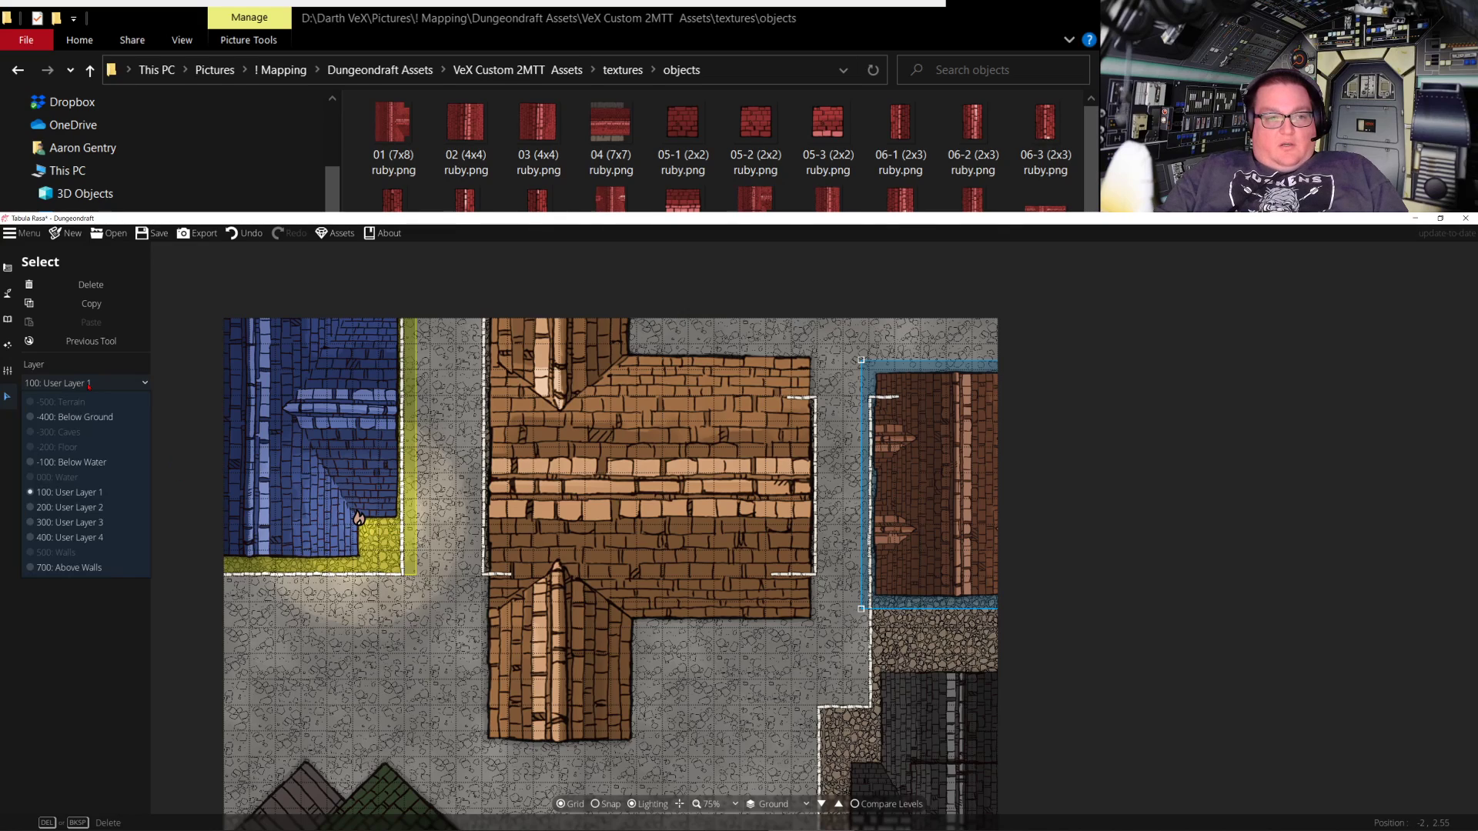
click(82, 569)
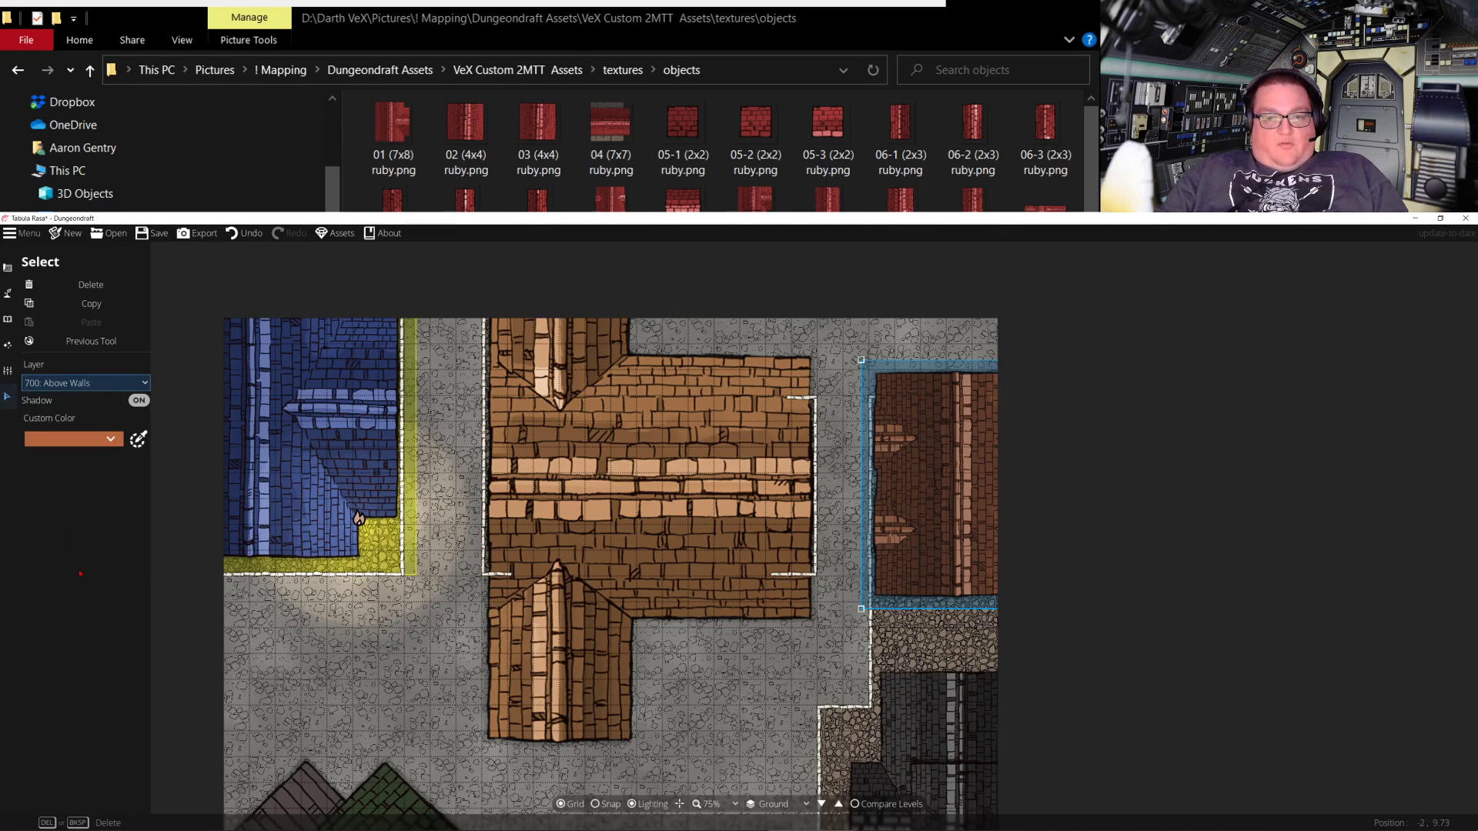
click(112, 383)
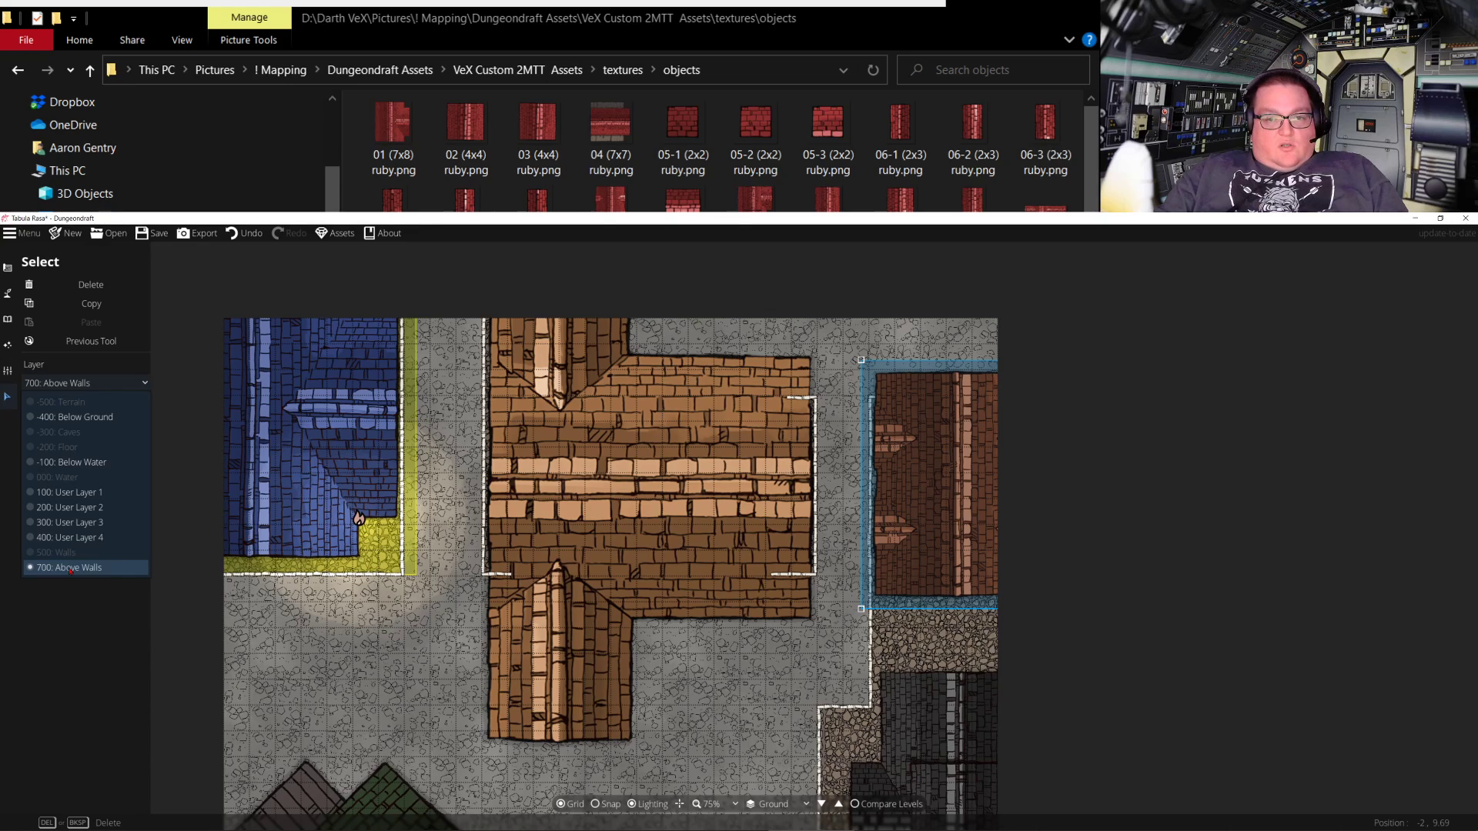
click(70, 570)
Assign the large brown roof to layer 700: Above Walls
click(651, 539)
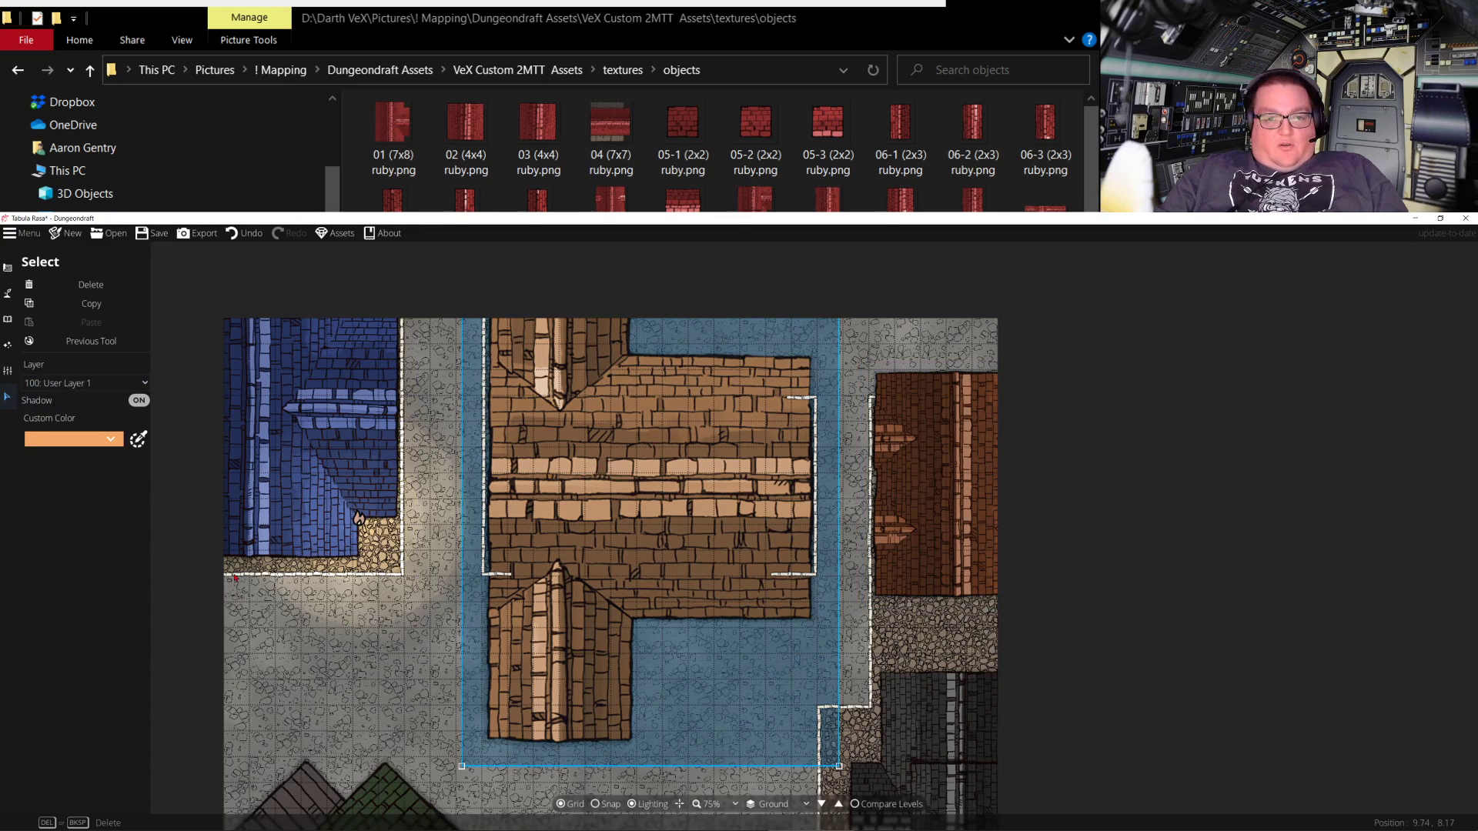
click(110, 442)
click(66, 663)
click(85, 382)
click(70, 567)
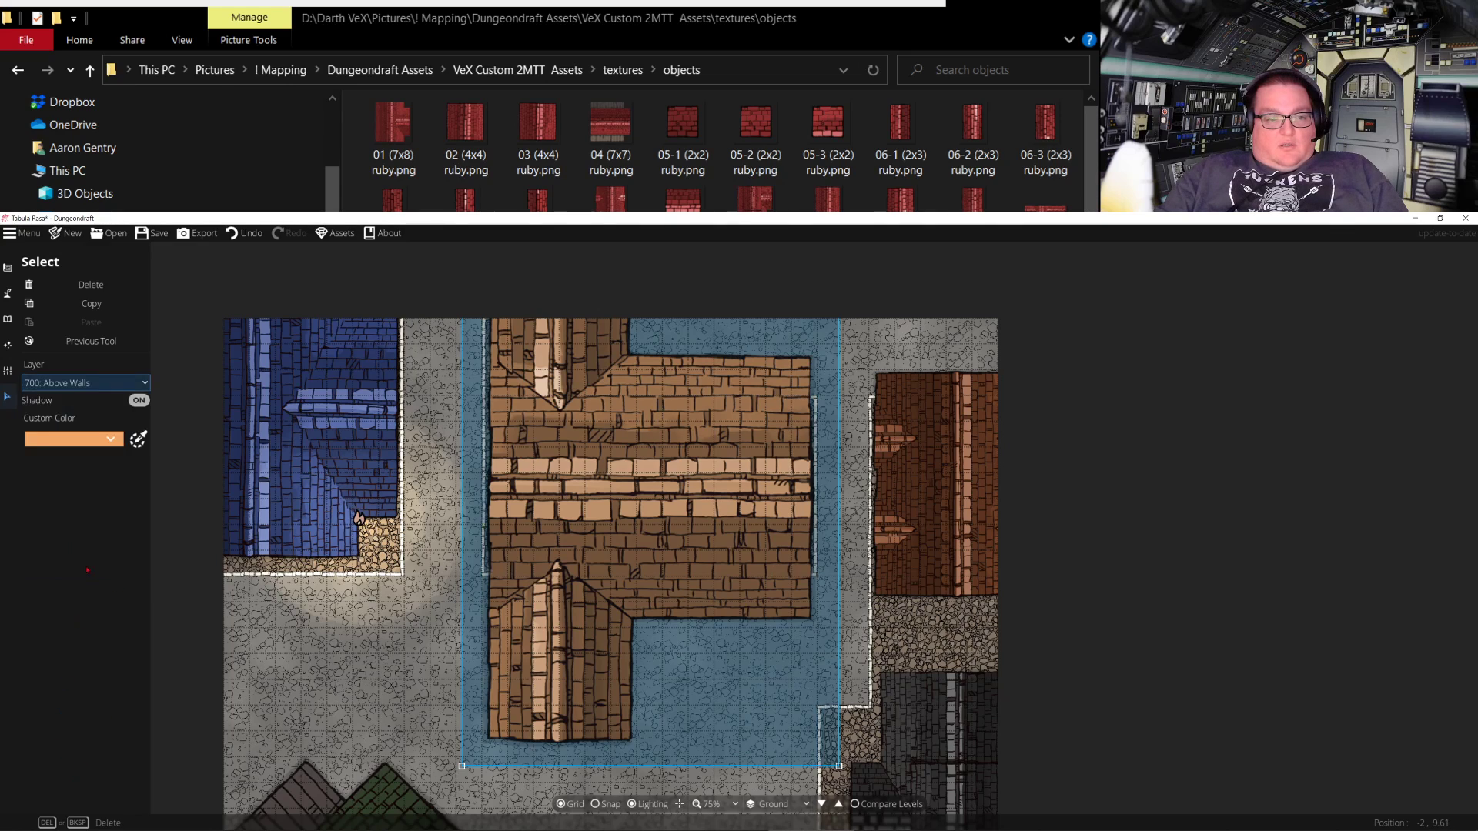
Assign the blue roof to layer 700: Above Walls, and delete that roof from the gravel plot
click(352, 446)
click(84, 383)
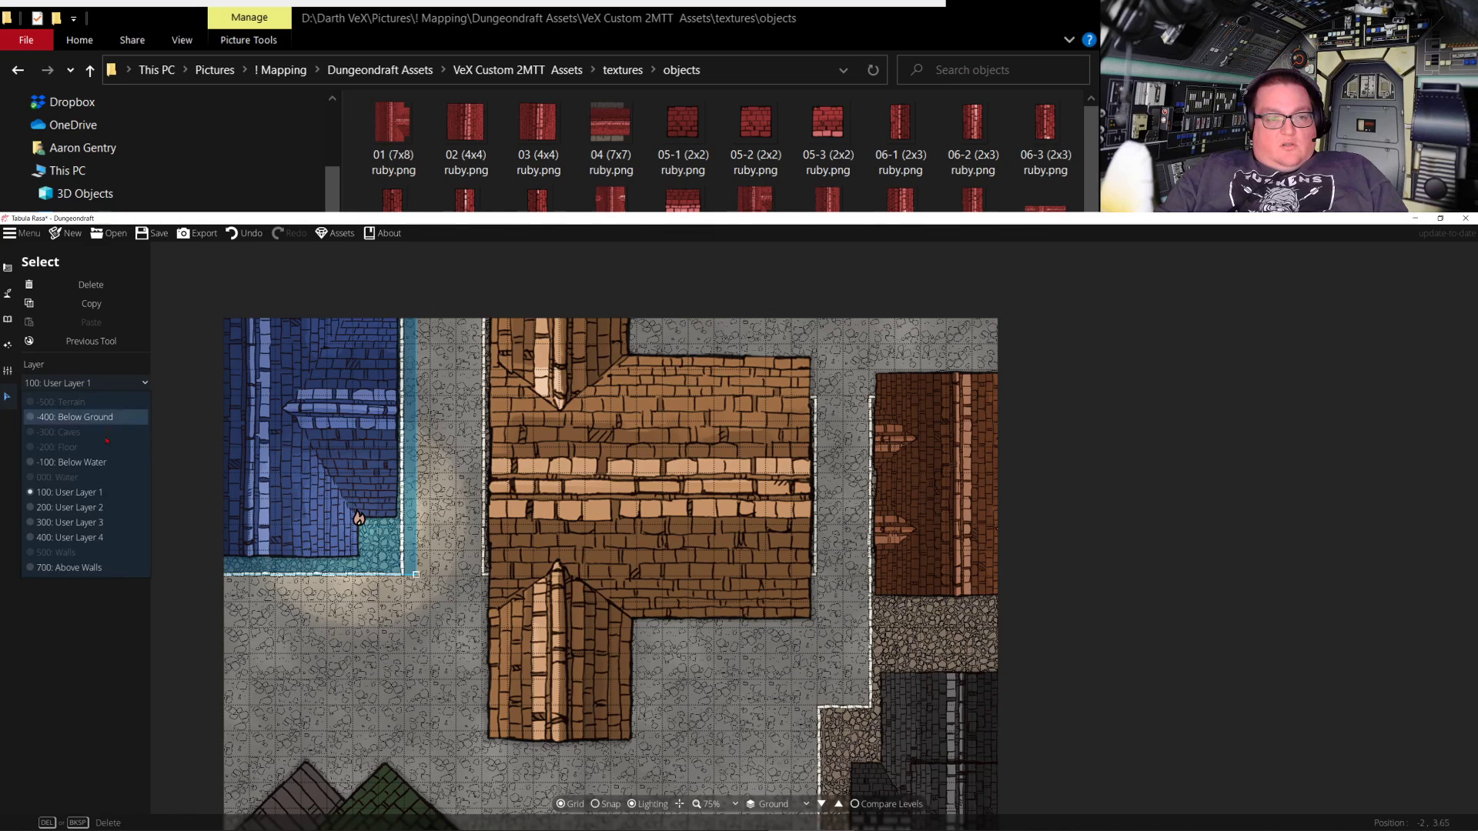
click(70, 568)
scroll(408, 669, down, 2)
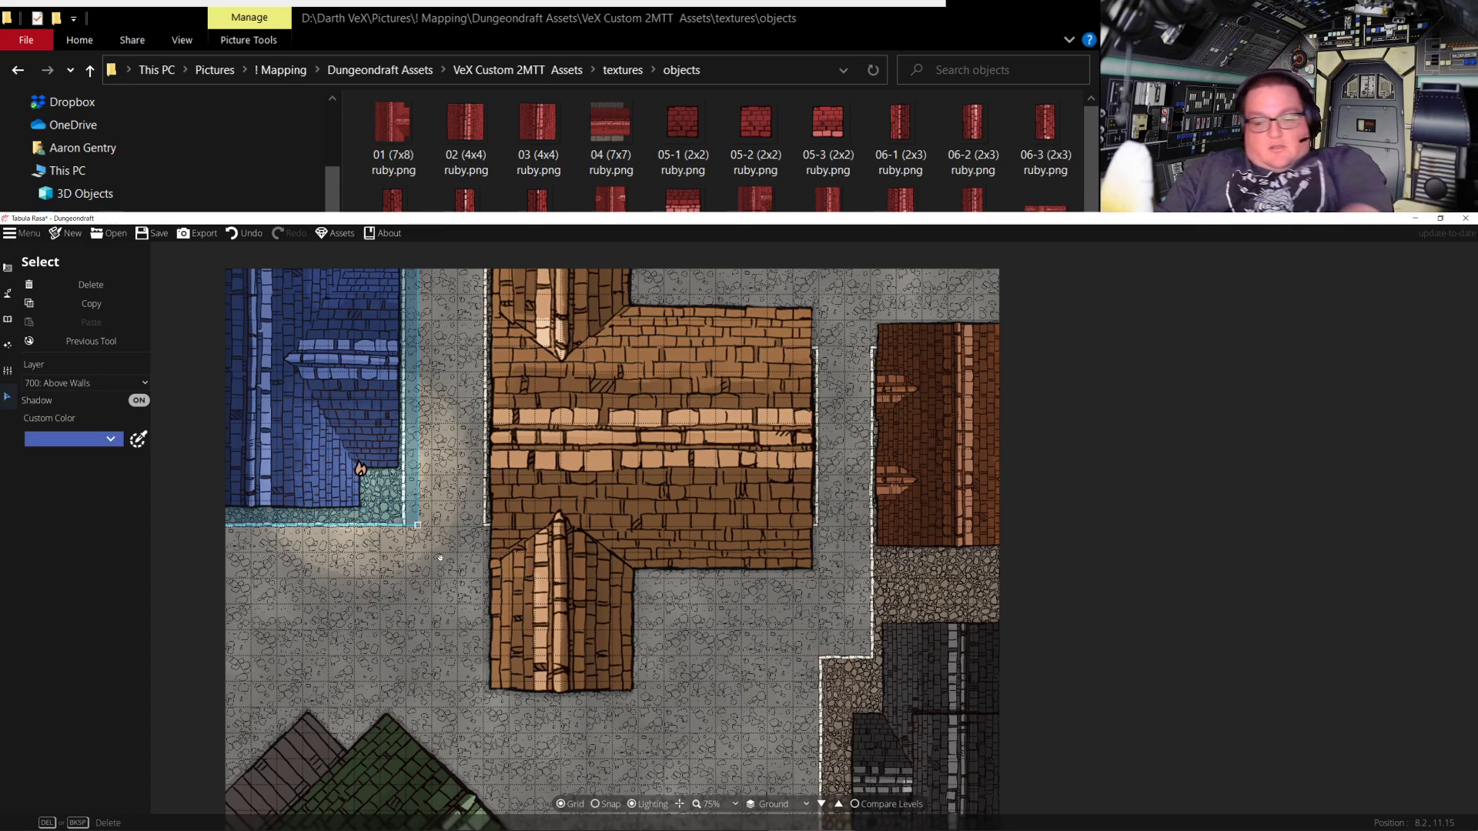
key(Delete)
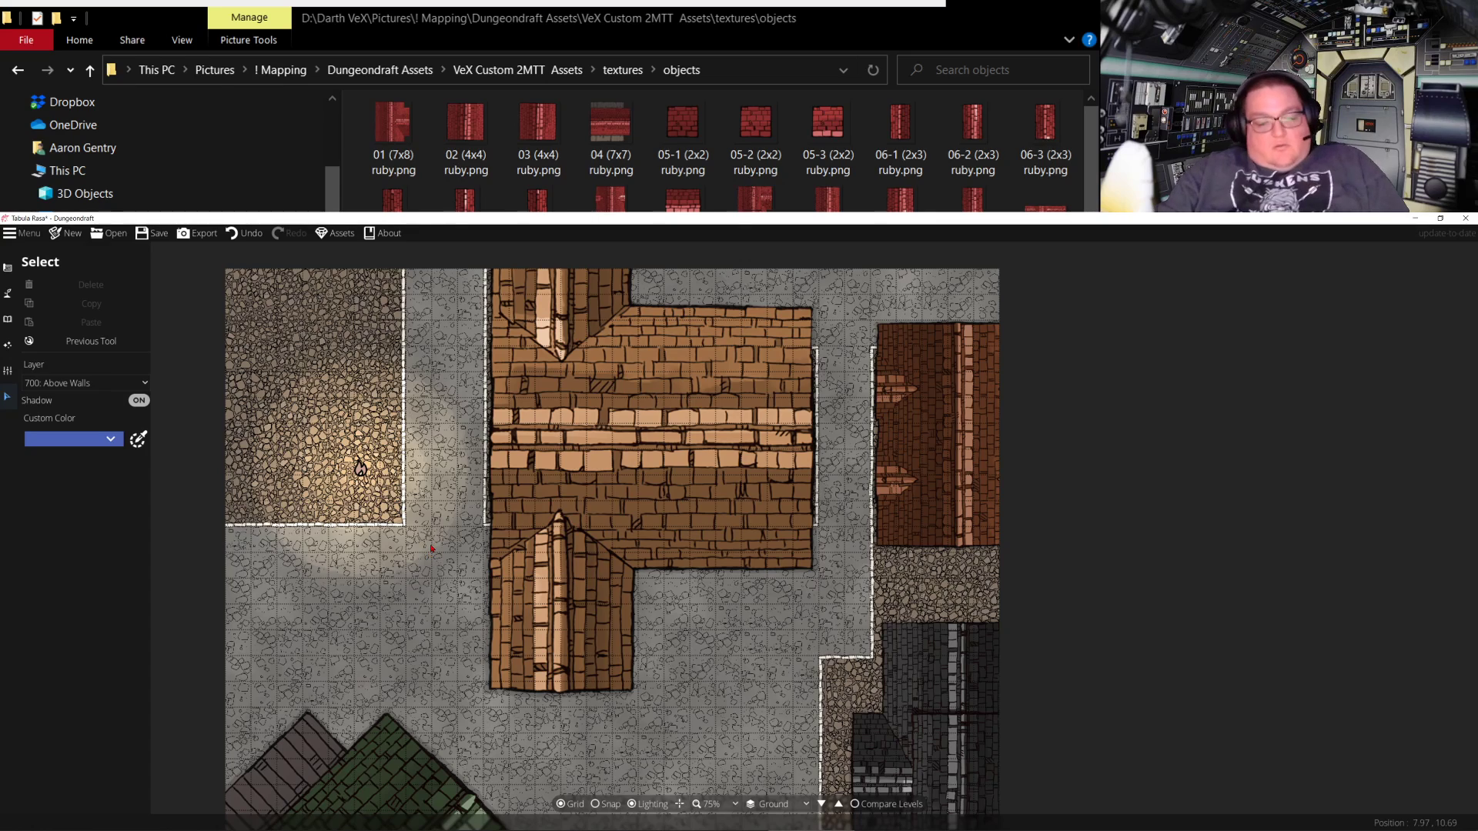
Restore the deleted blue roof and remove the light at its corner on the gravel plot
key(ctrl+z)
click(391, 471)
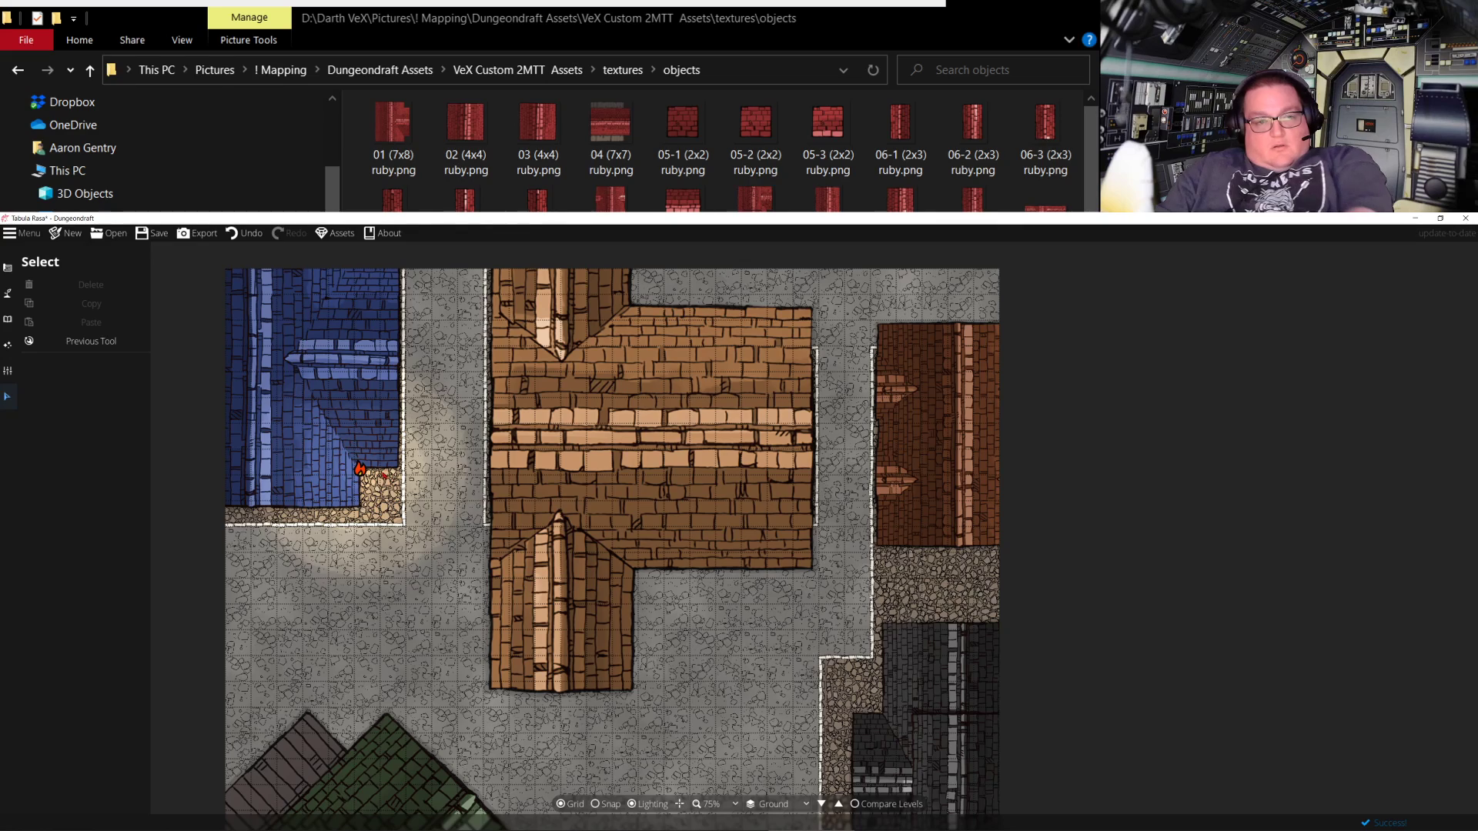
key(ctrl+z)
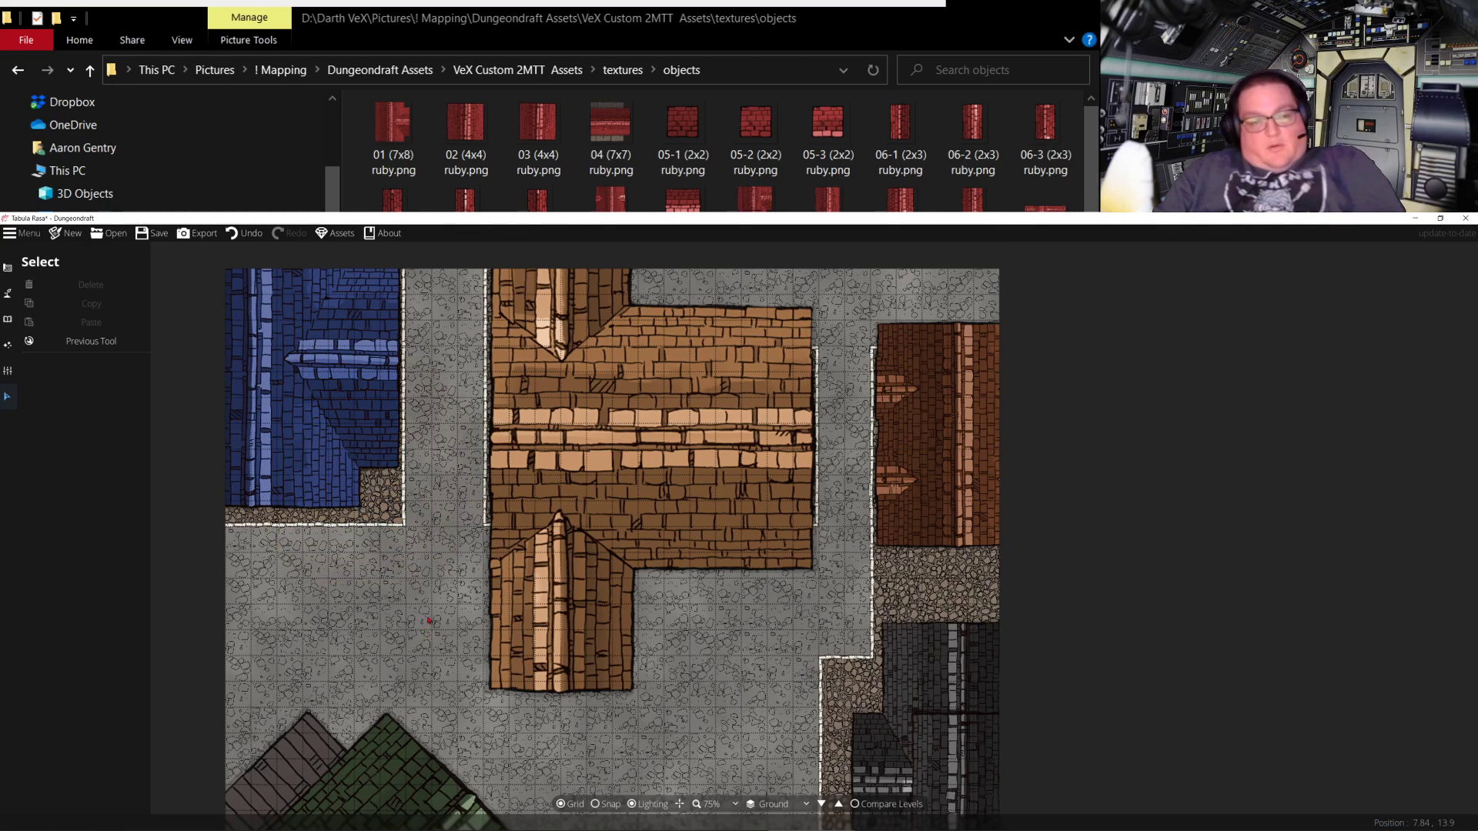
Nudge the diagonal green roof slightly towards the map's lower-left corner and assign it to layer 700: Above Walls
scroll(429, 621, down, 4)
click(349, 588)
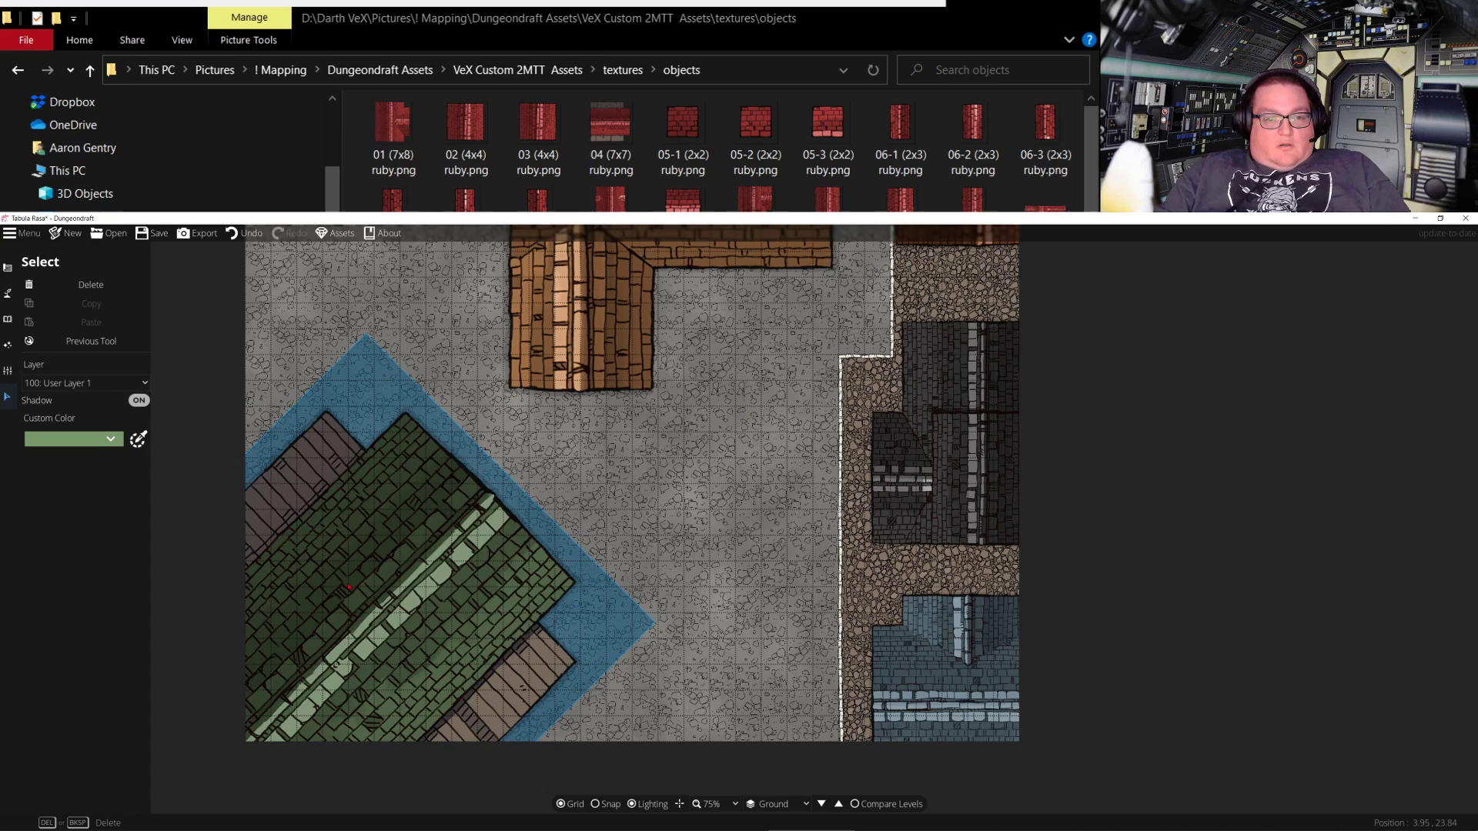
drag(349, 588, 341, 604)
key(Escape)
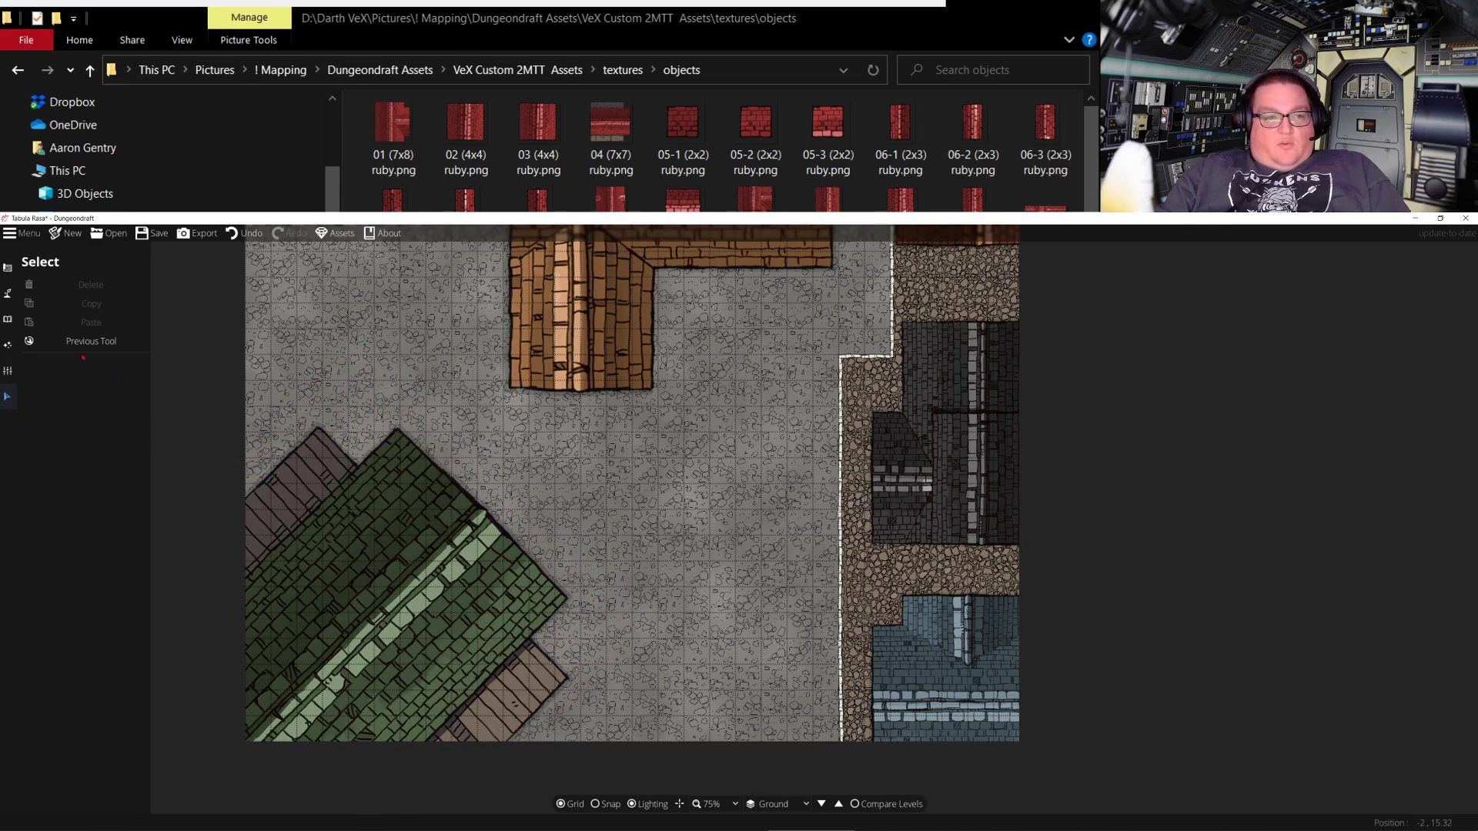
click(571, 639)
click(109, 383)
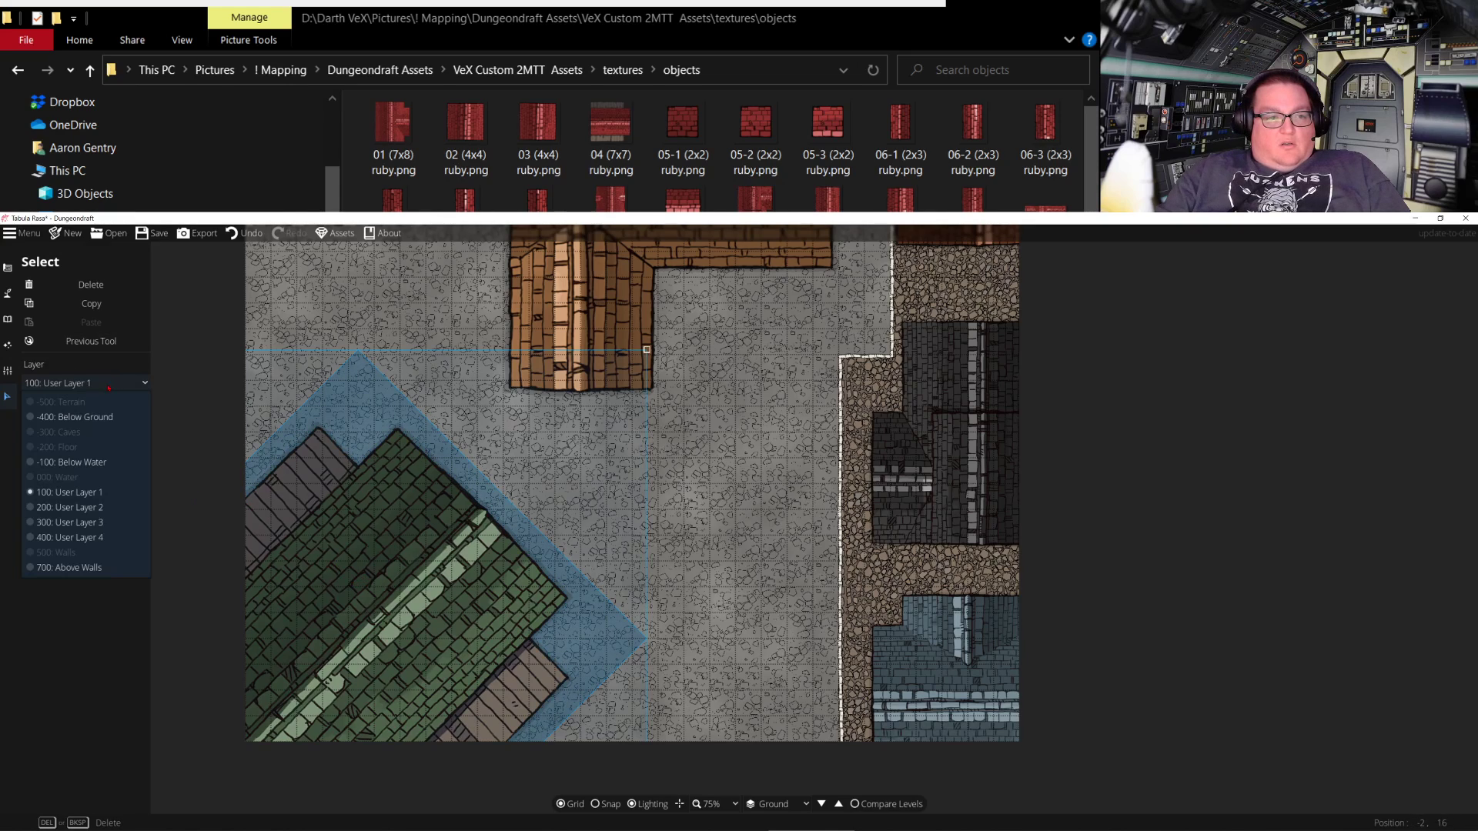
click(69, 568)
Assign the pale blue roof and the dark grey roof on the gravel plot to layer 700: Above Walls
click(923, 666)
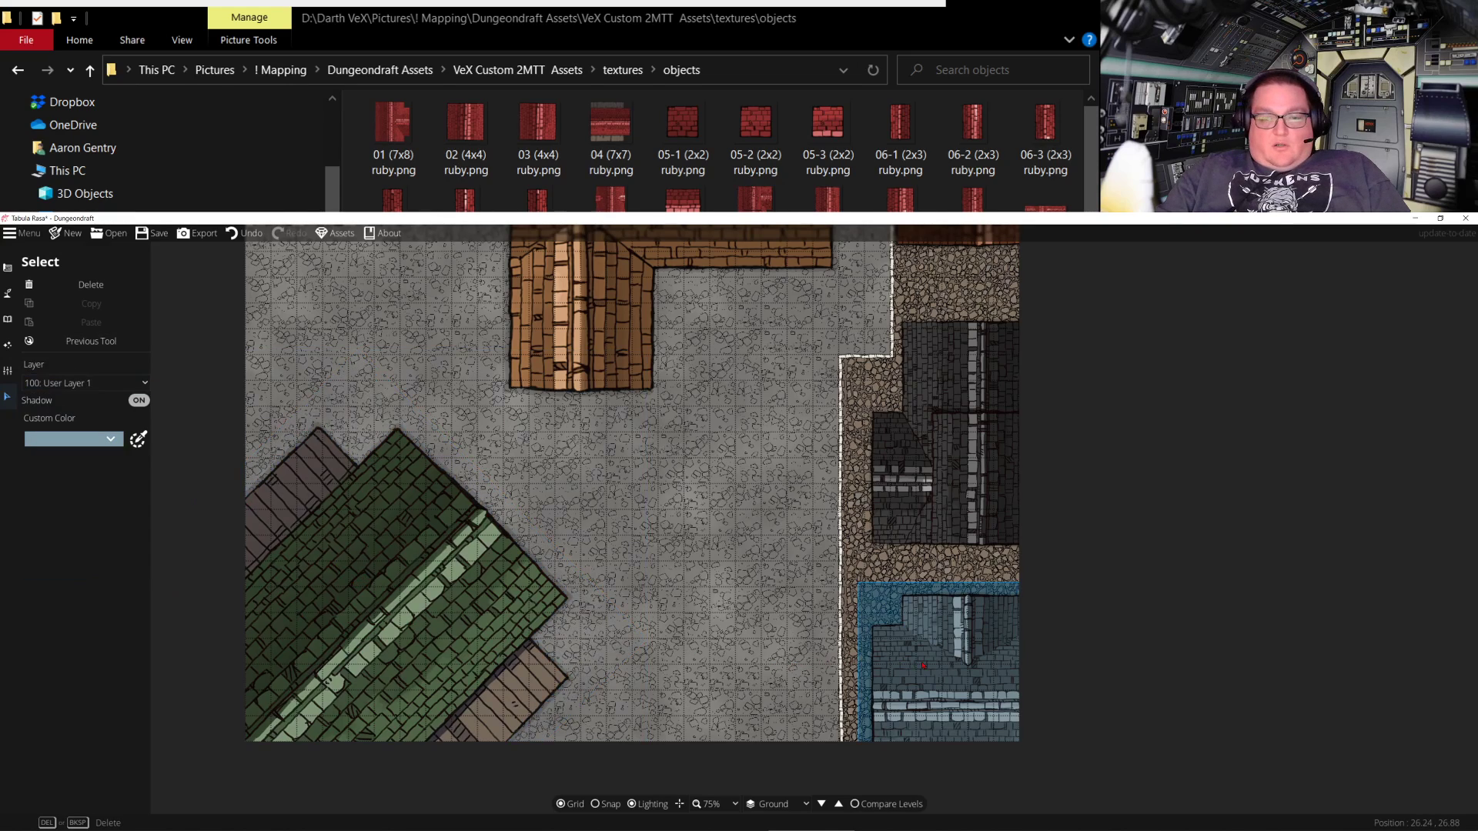
click(92, 383)
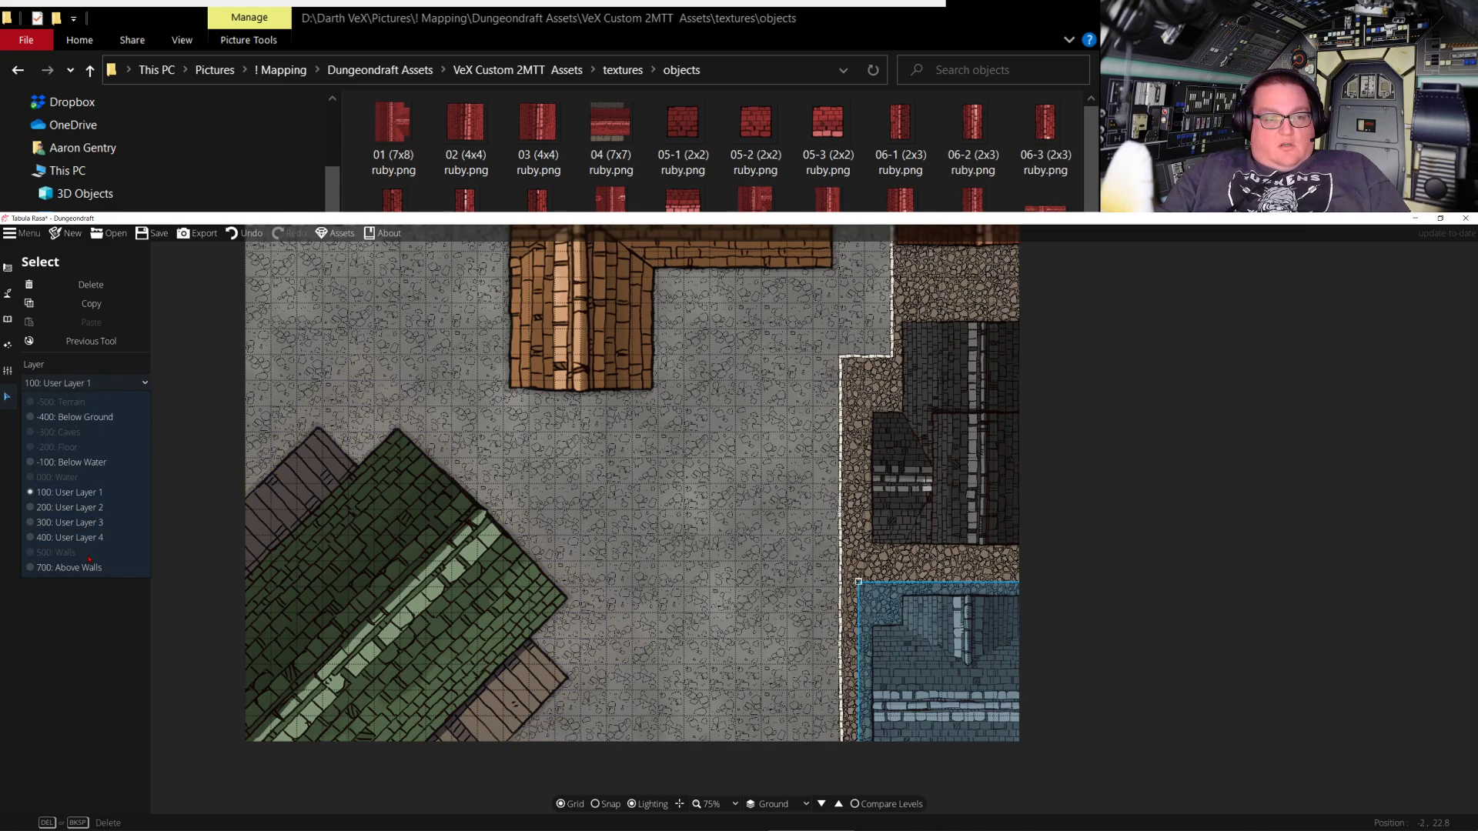
click(115, 568)
click(939, 431)
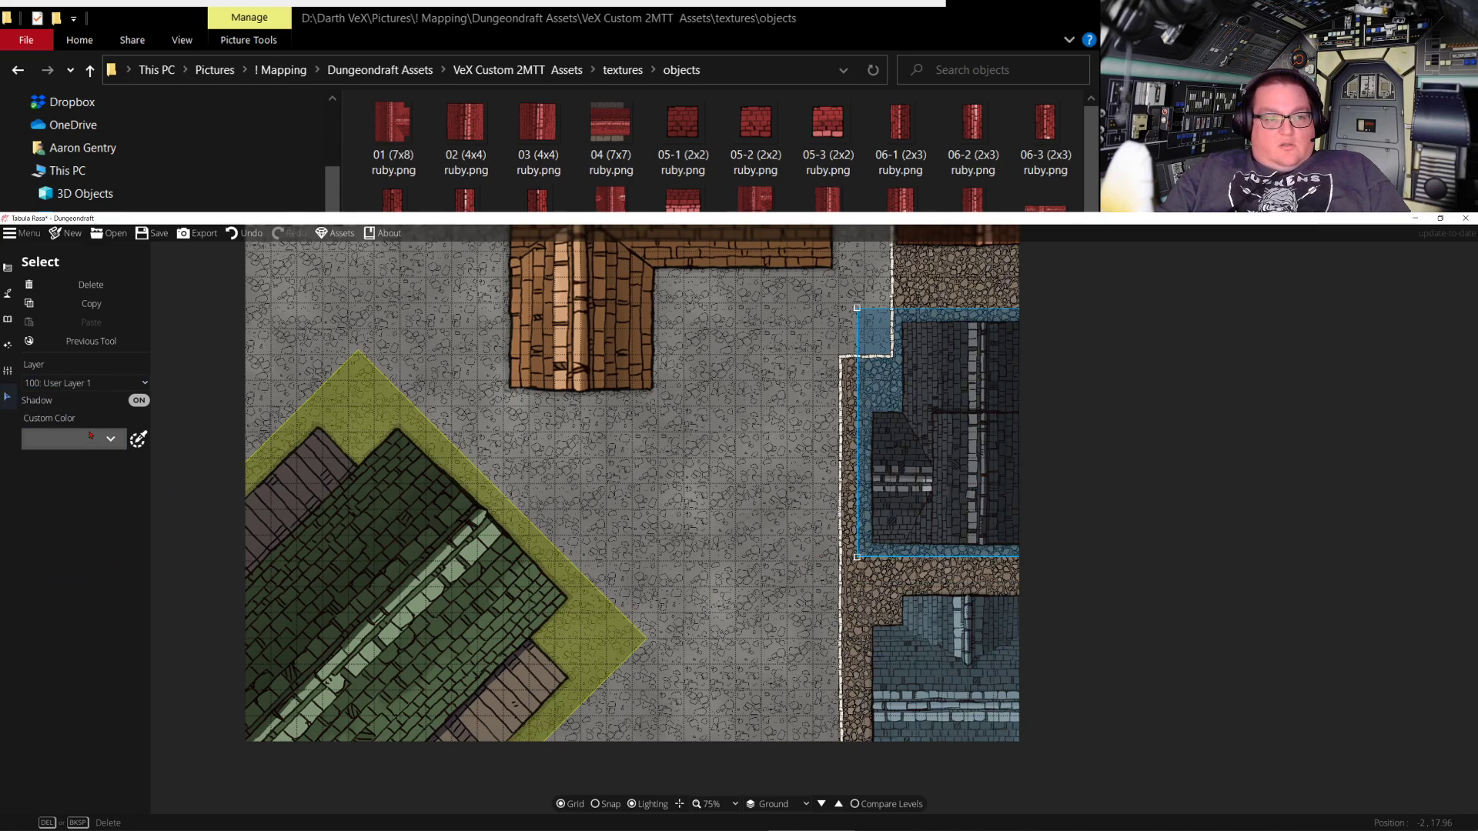
click(92, 383)
click(115, 567)
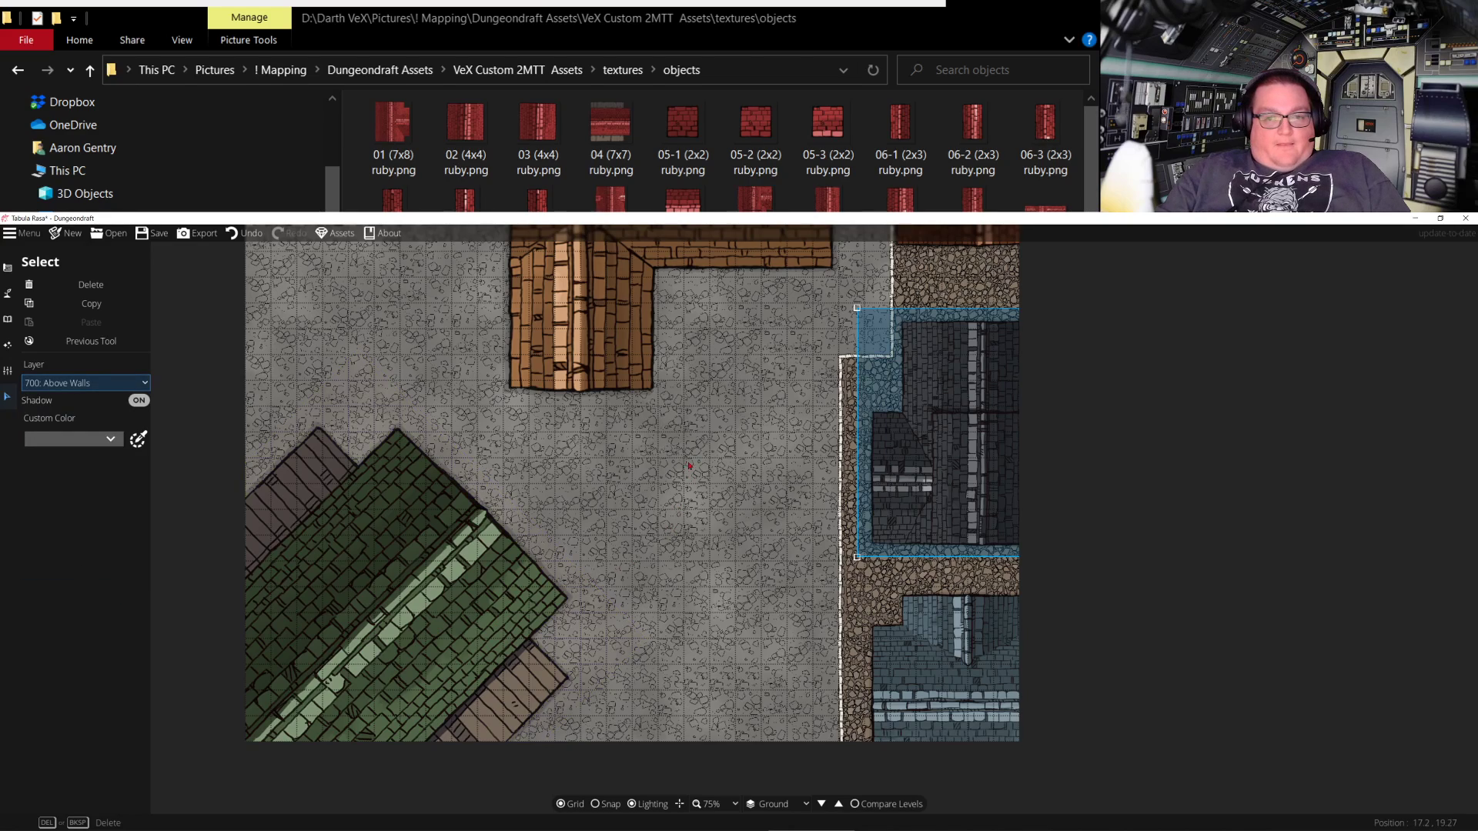
Check the layer assignments of the brown, red-brown and bright blue roofs, leaving nothing selected
key(w)
click(693, 677)
click(966, 519)
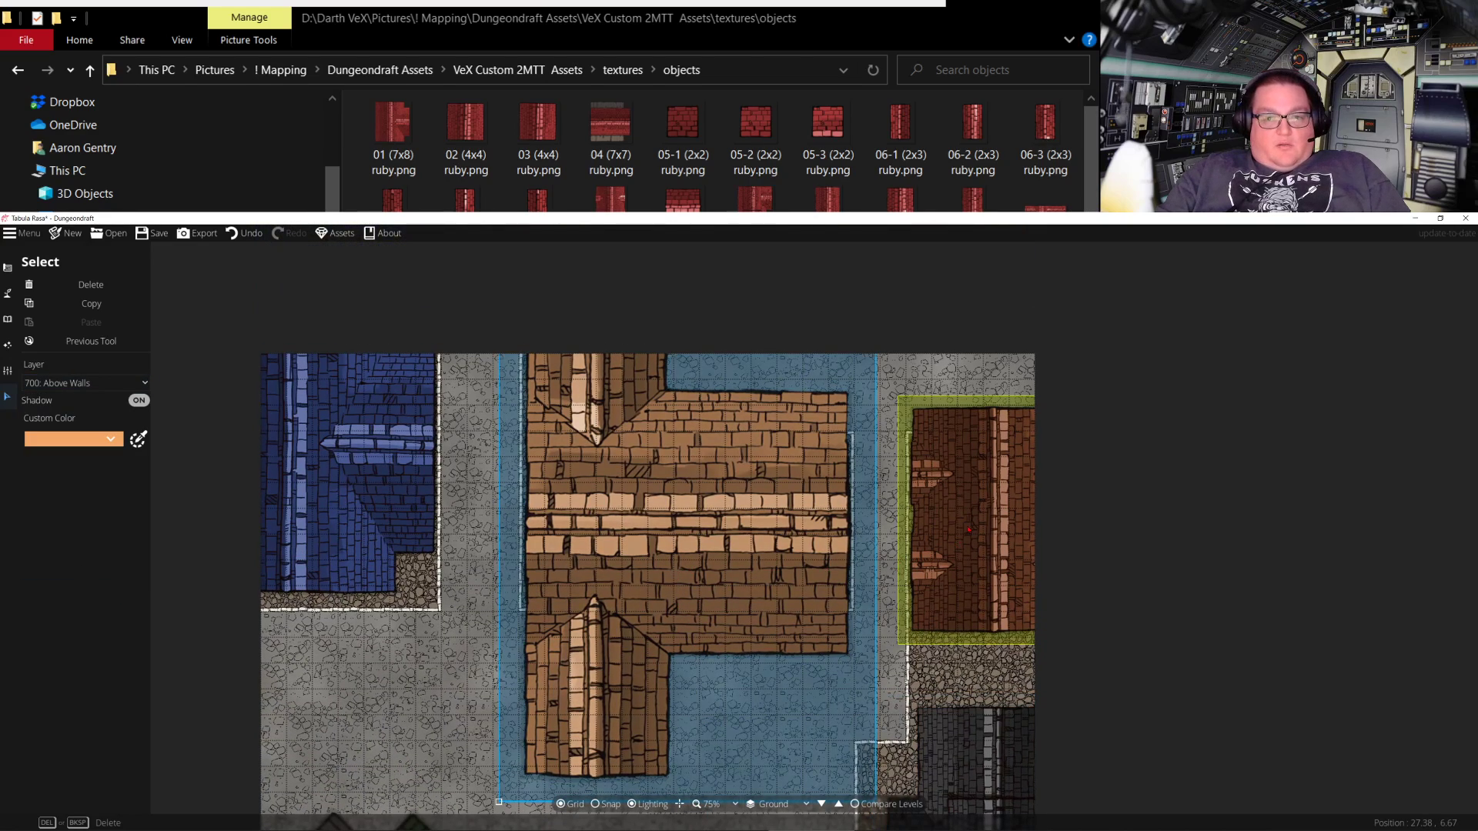
click(338, 455)
key(Escape)
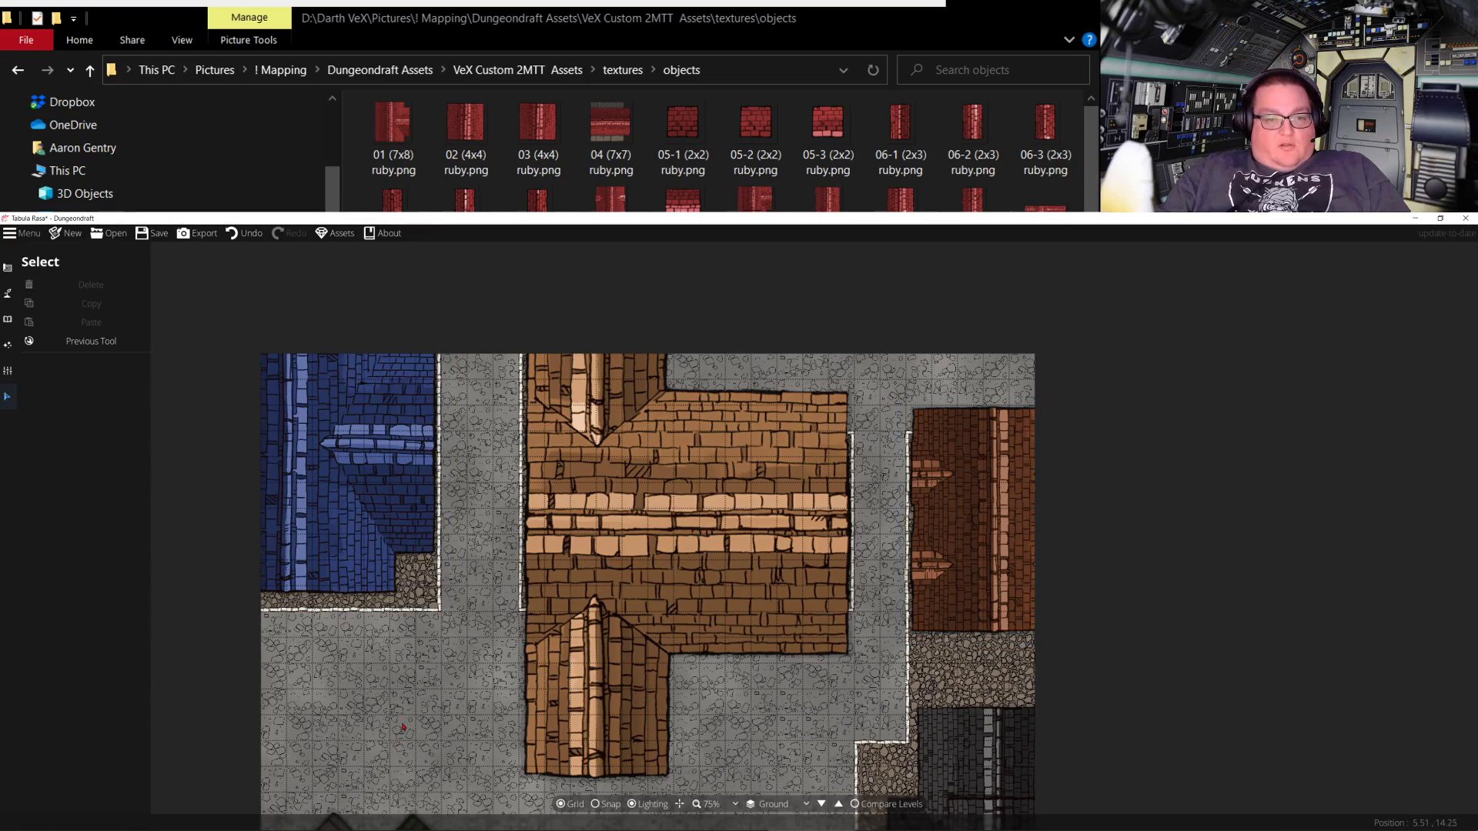
Draw a short horizontal wall in the brown wooden style on the cobblestones below the blue roof's plot
key(s)
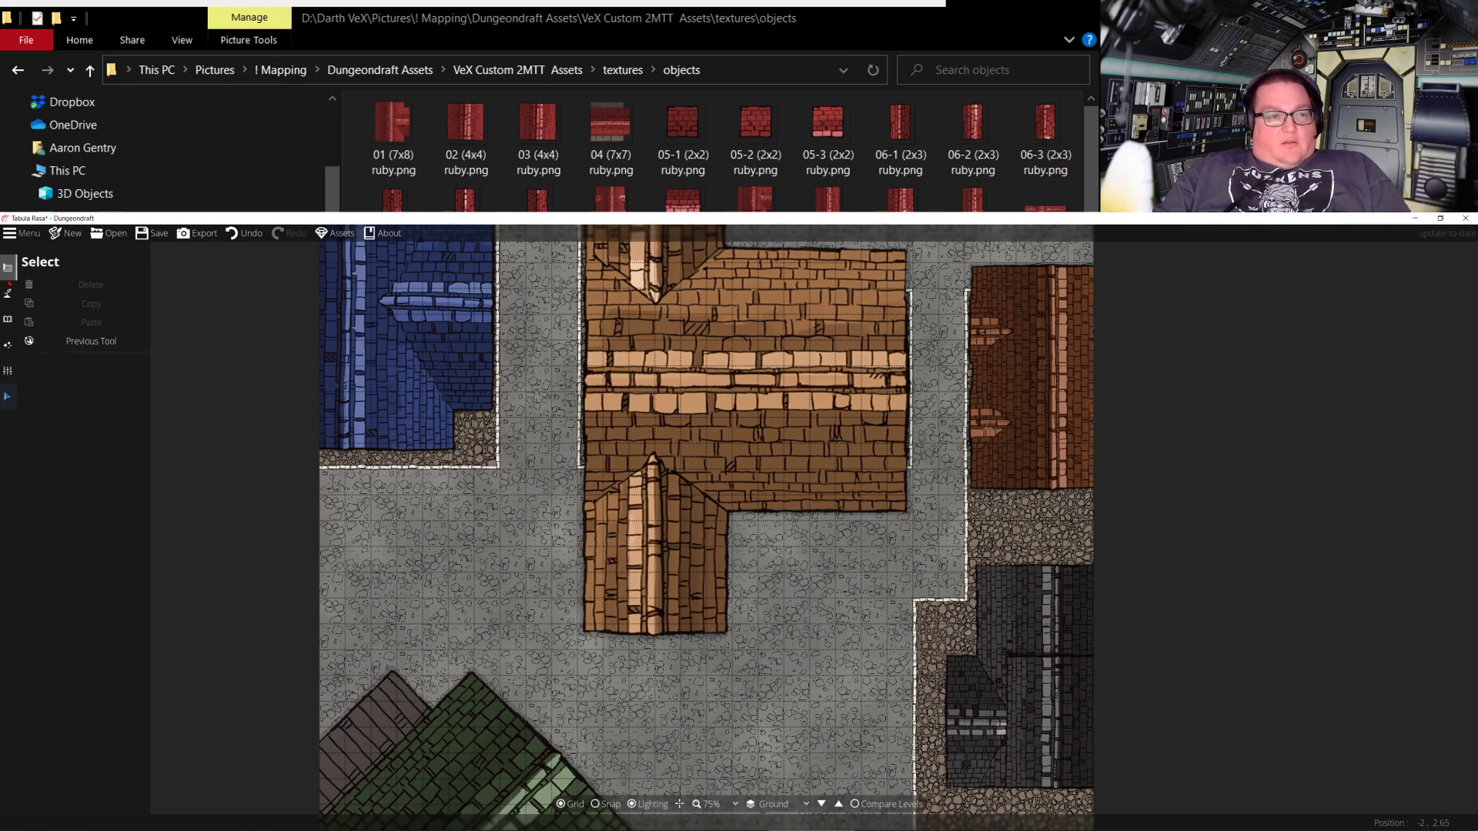
key(w)
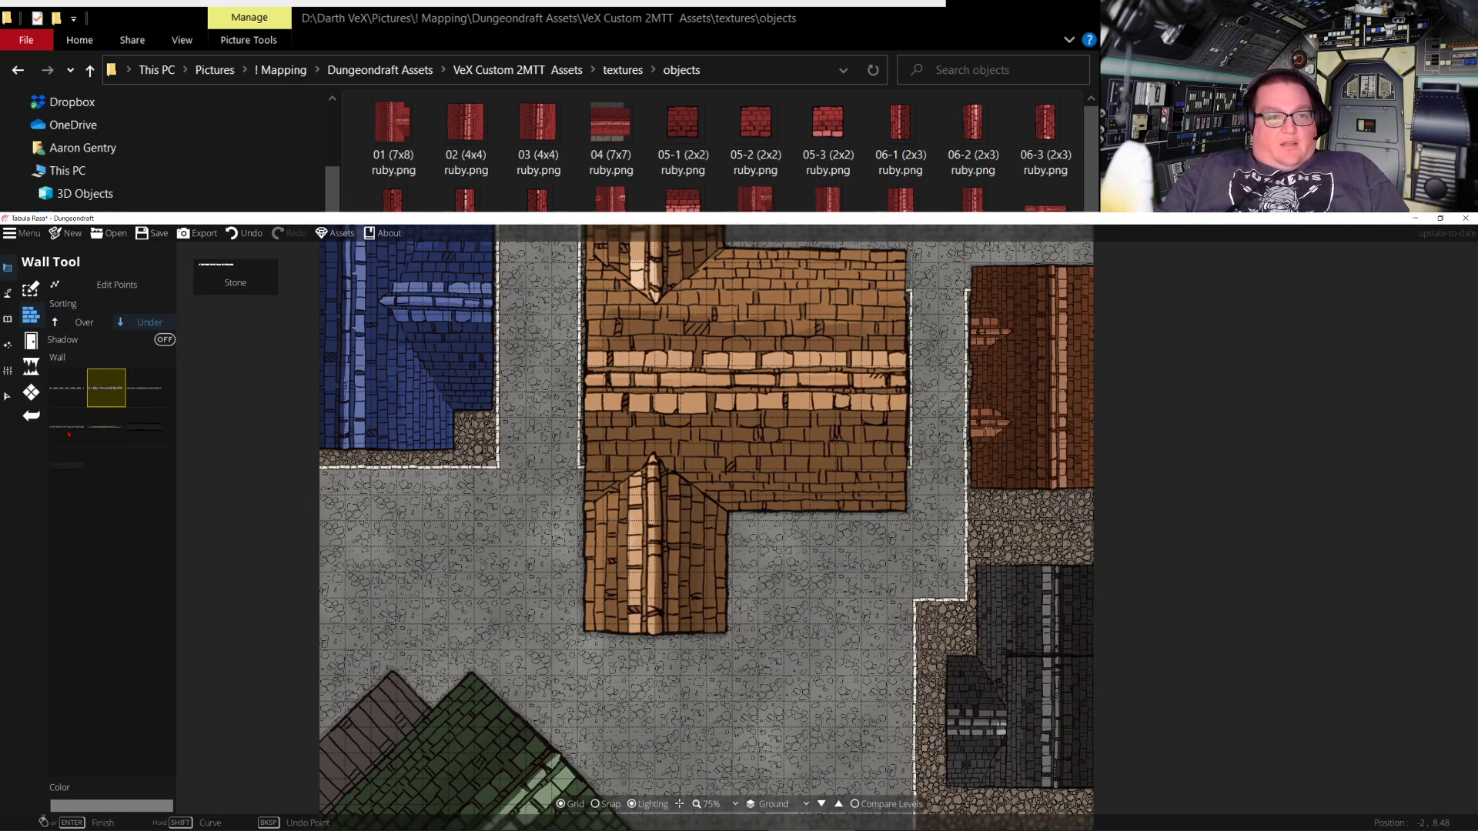
click(107, 428)
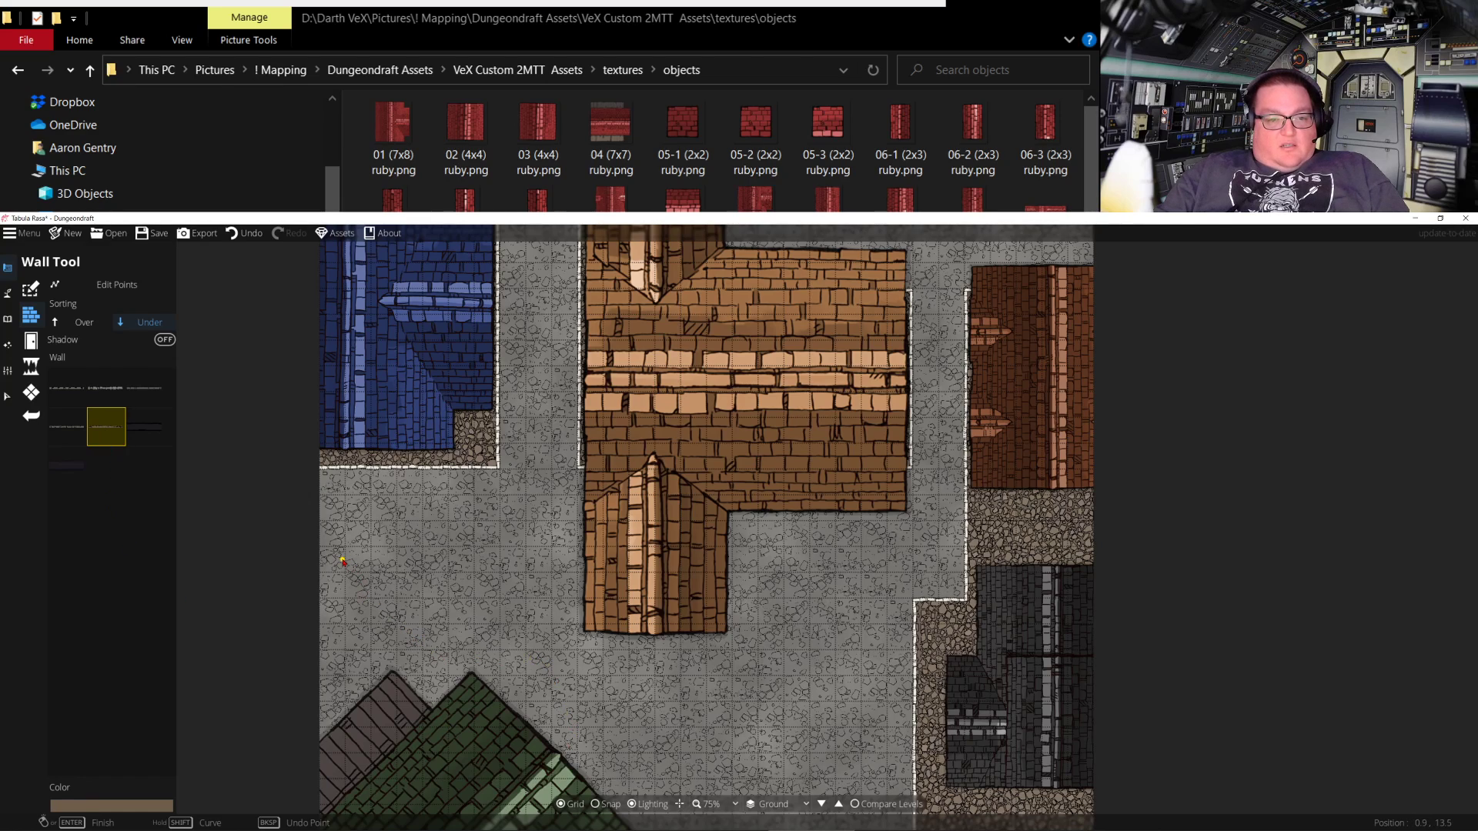
scroll(375, 580, up, 5)
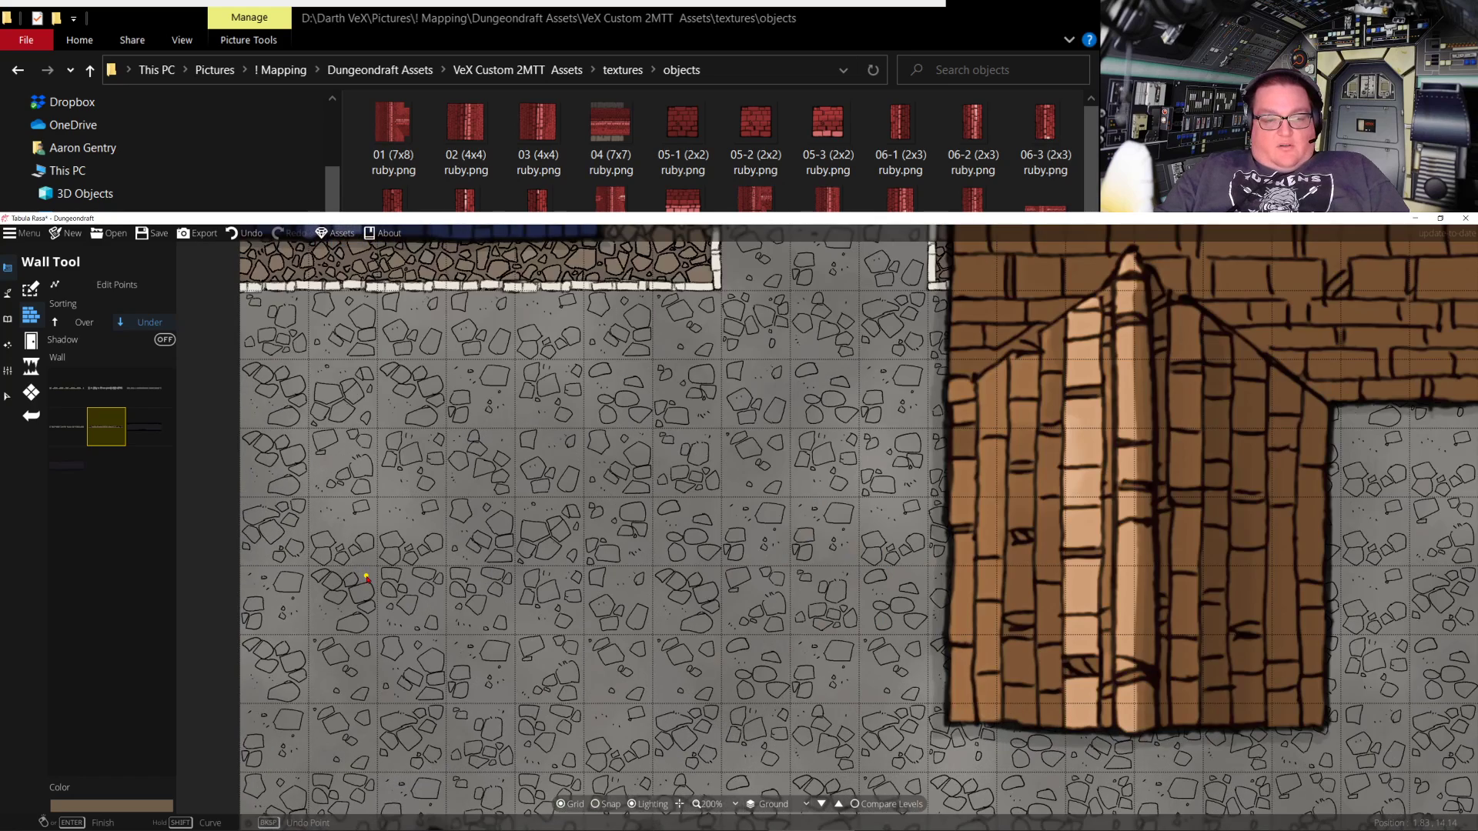
right_click(612, 526)
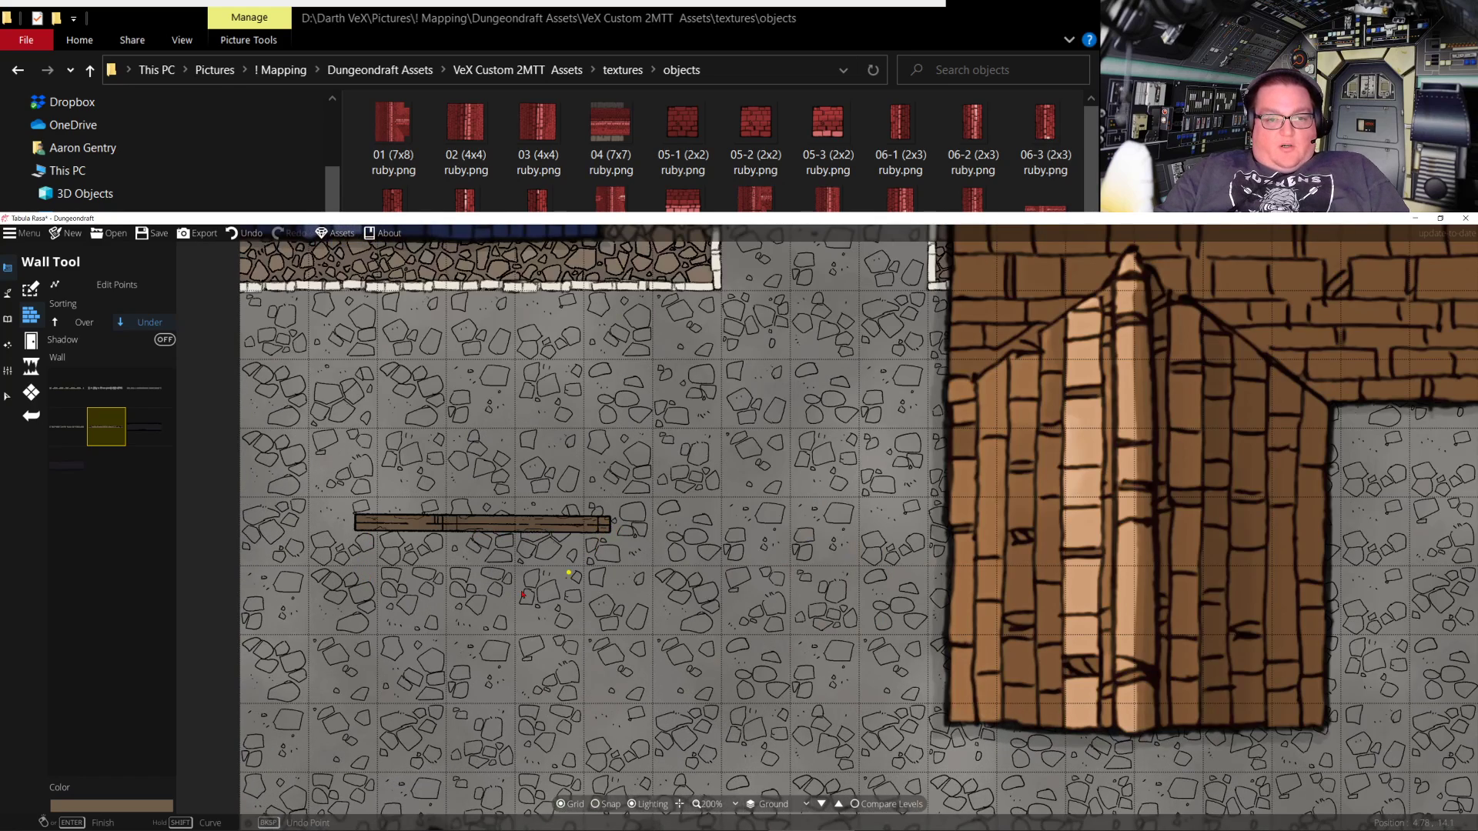
Draw two short grey stone walls beside the wooden one for comparison, and pick the first wall style
click(359, 493)
right_click(590, 493)
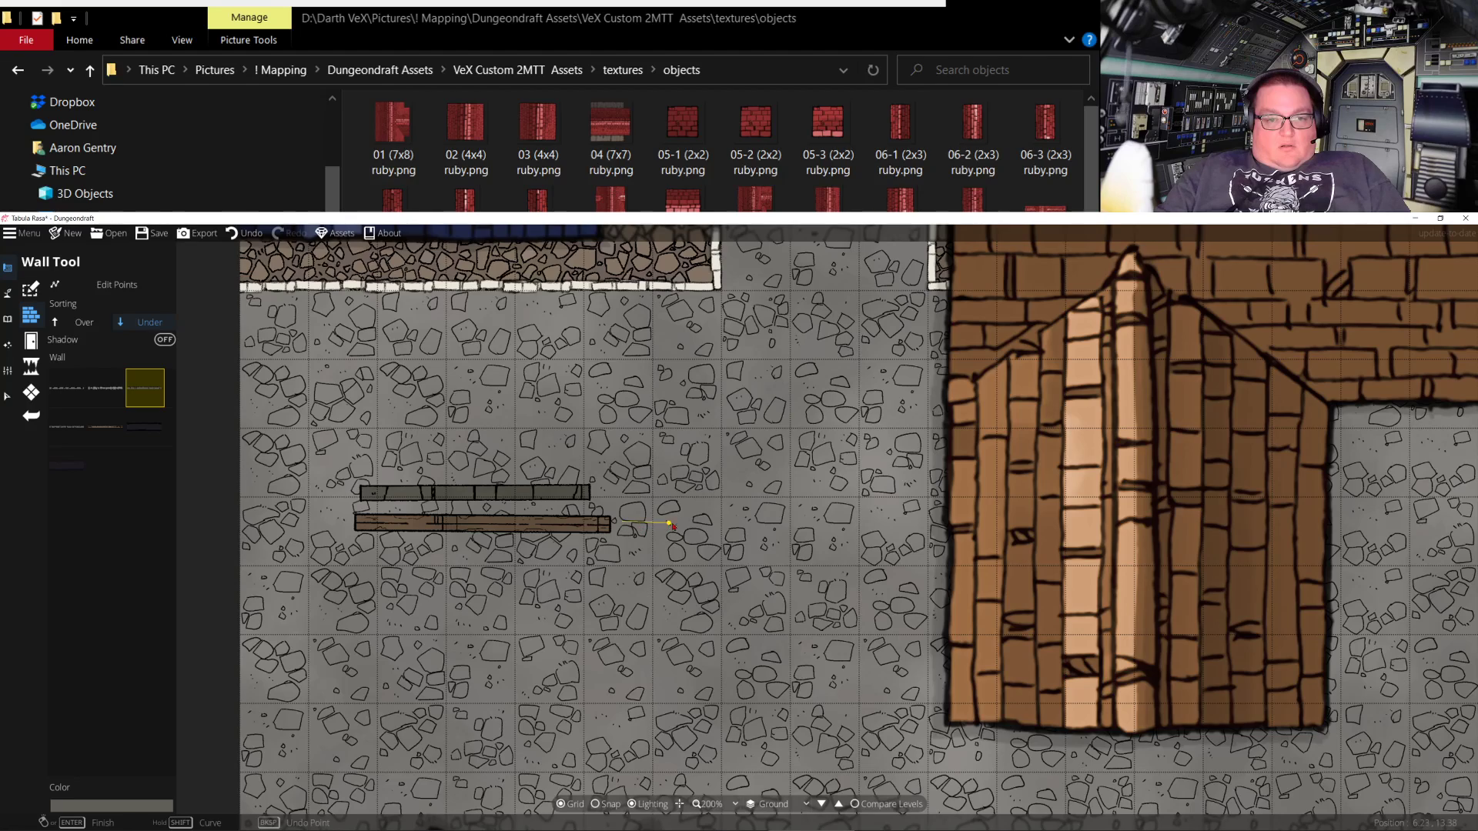
right_click(705, 521)
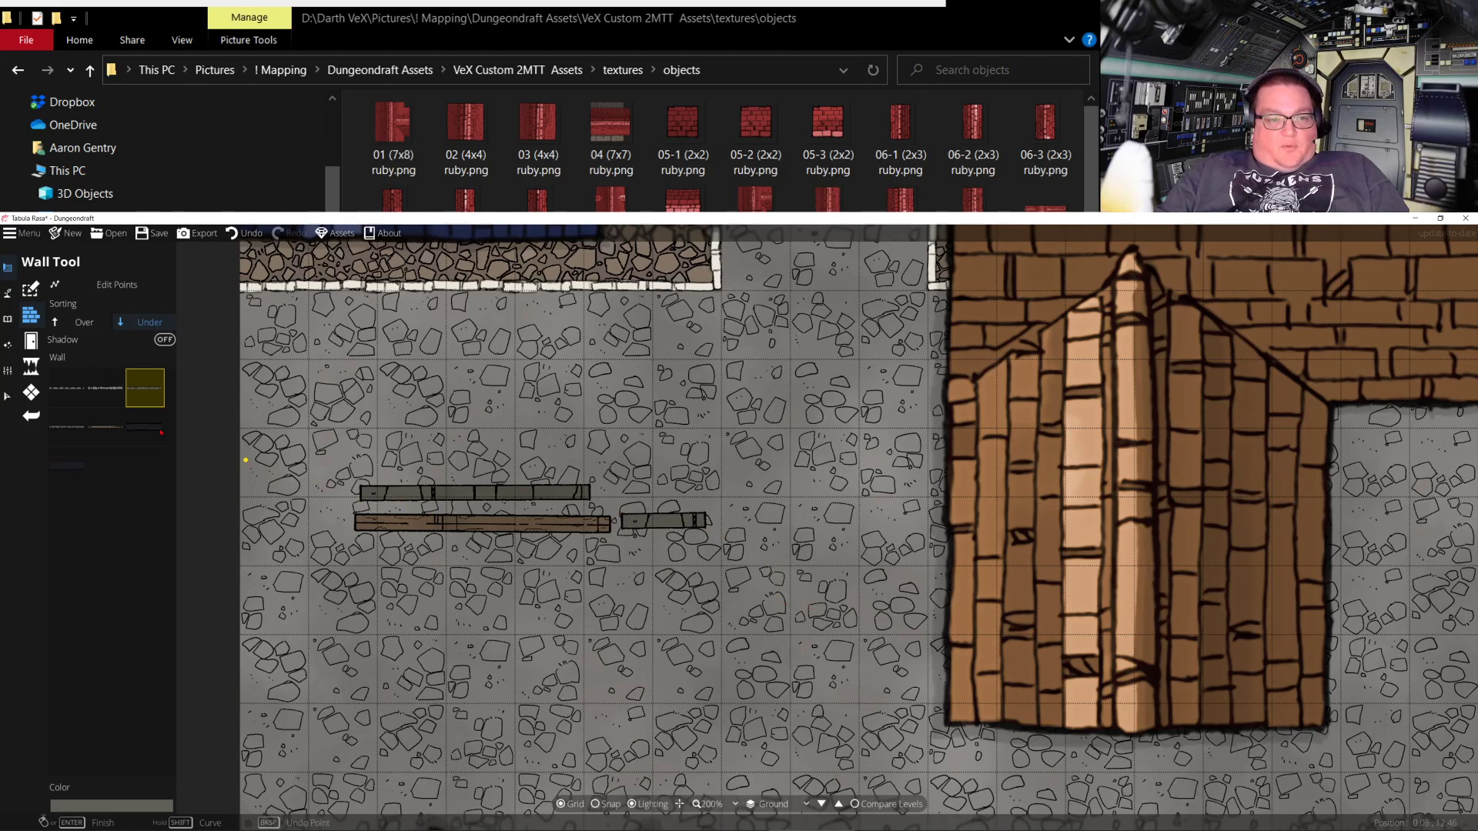
click(68, 387)
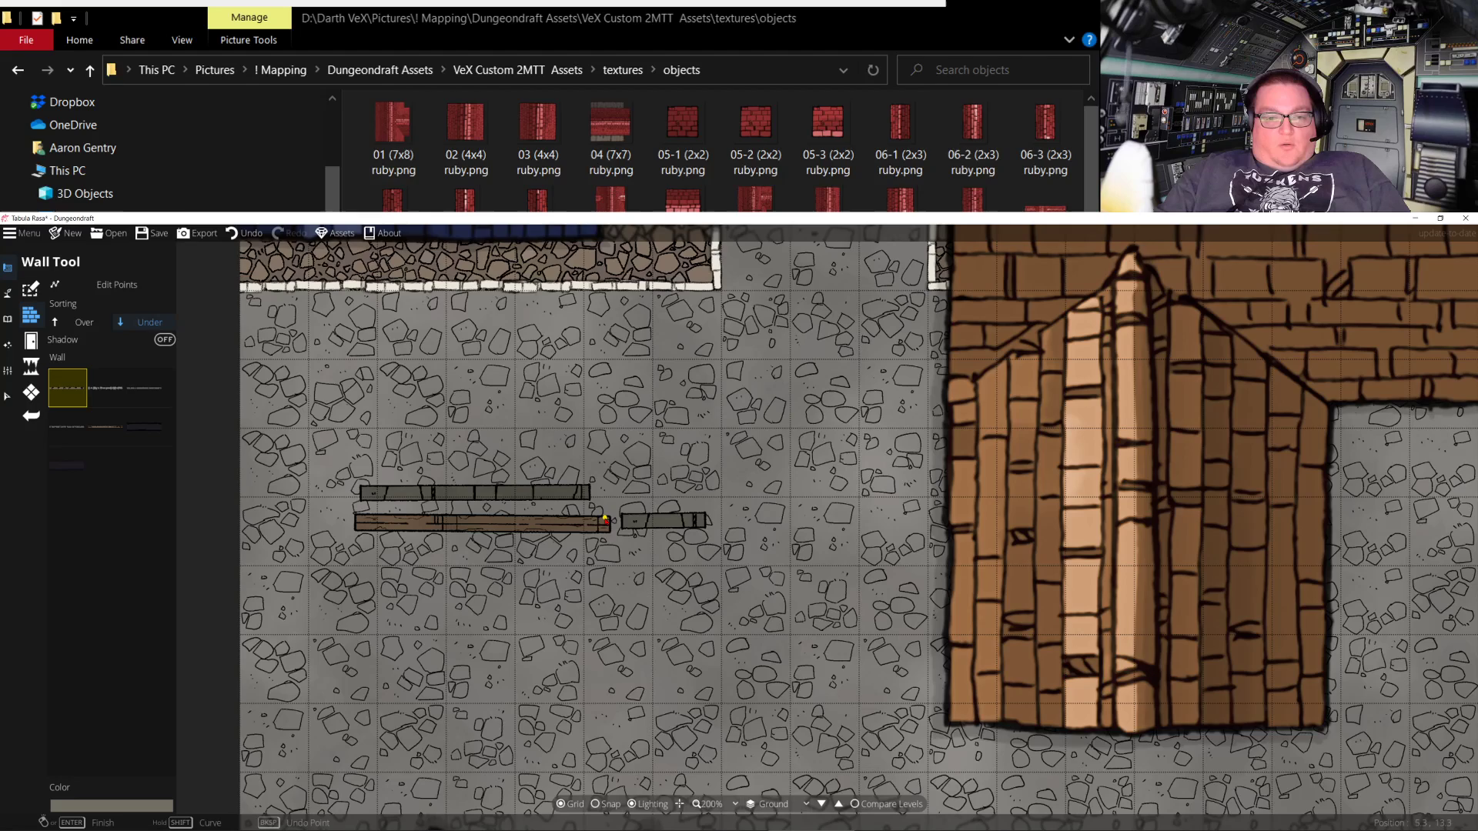
Undo the grey stone and brown wooden test walls on the cobblestones
key(ctrl+z)
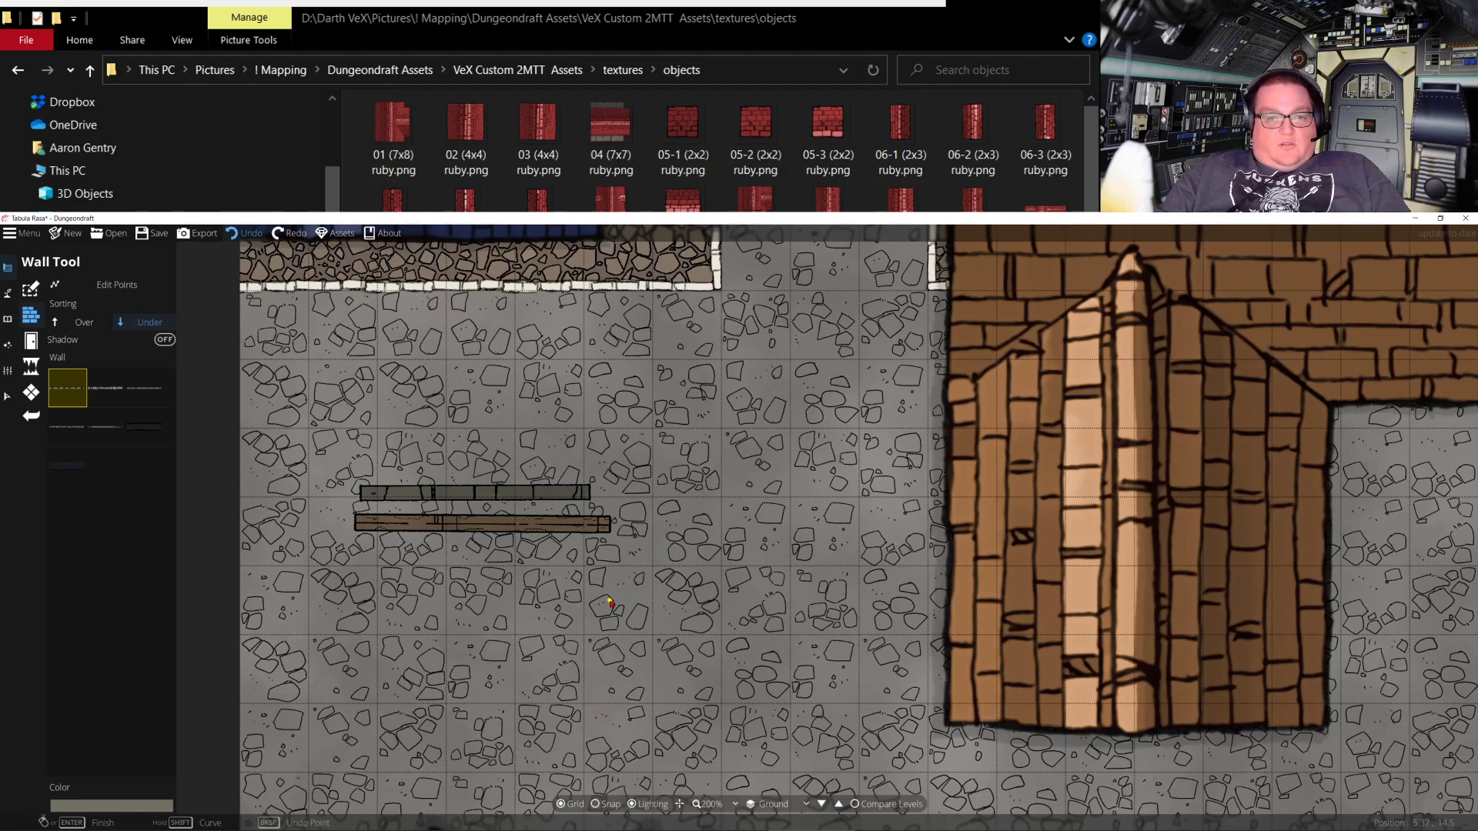
key(ctrl+z)
key(ctrl+z)
Choose the brown wooden wall style for drawing on the cobblestones
click(106, 437)
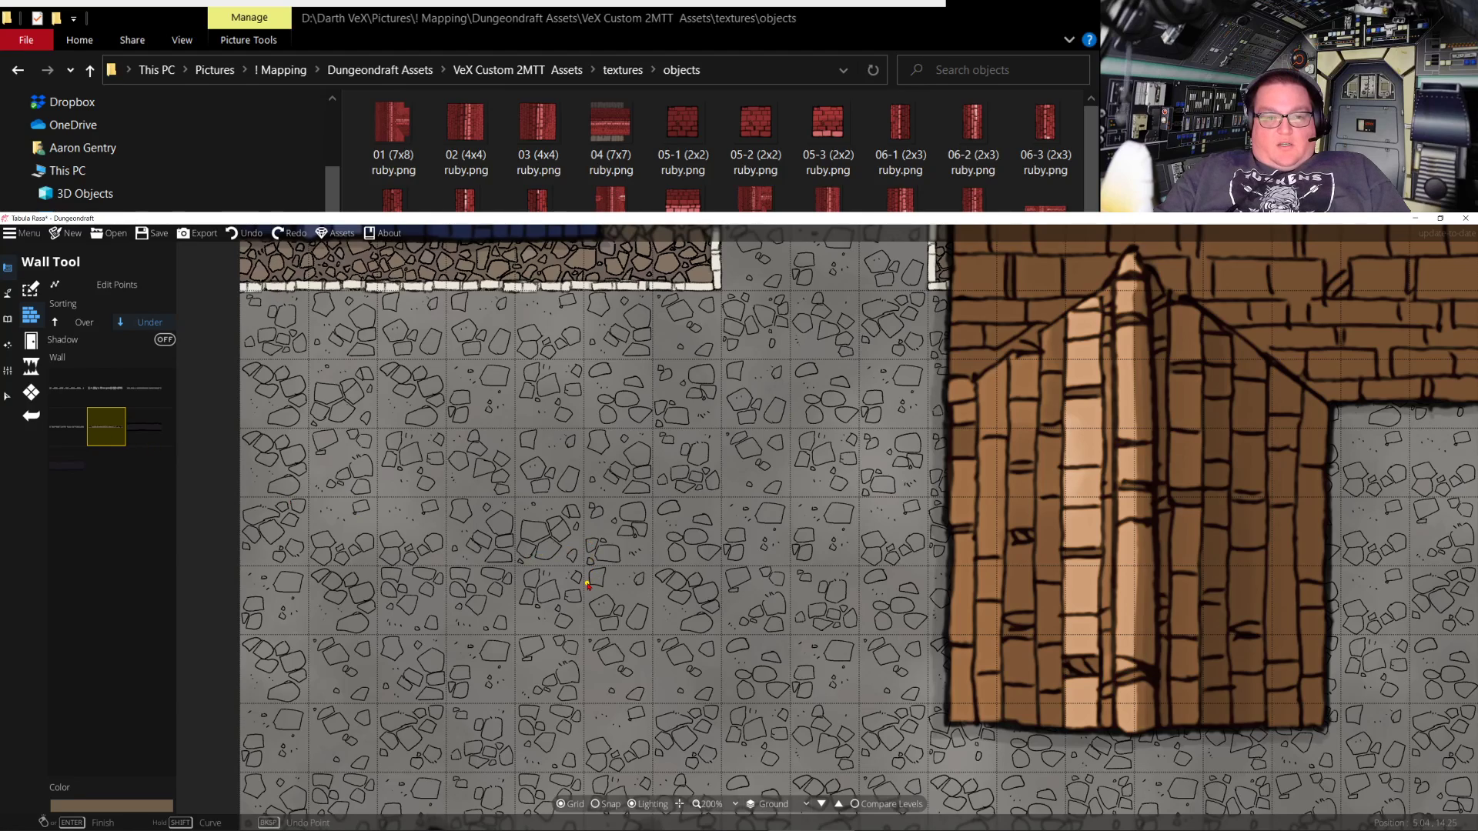
Start a wall outline at the peak of the grey plank roof and trace it through the notch to the green roof's upper corner
scroll(624, 639, down, 5)
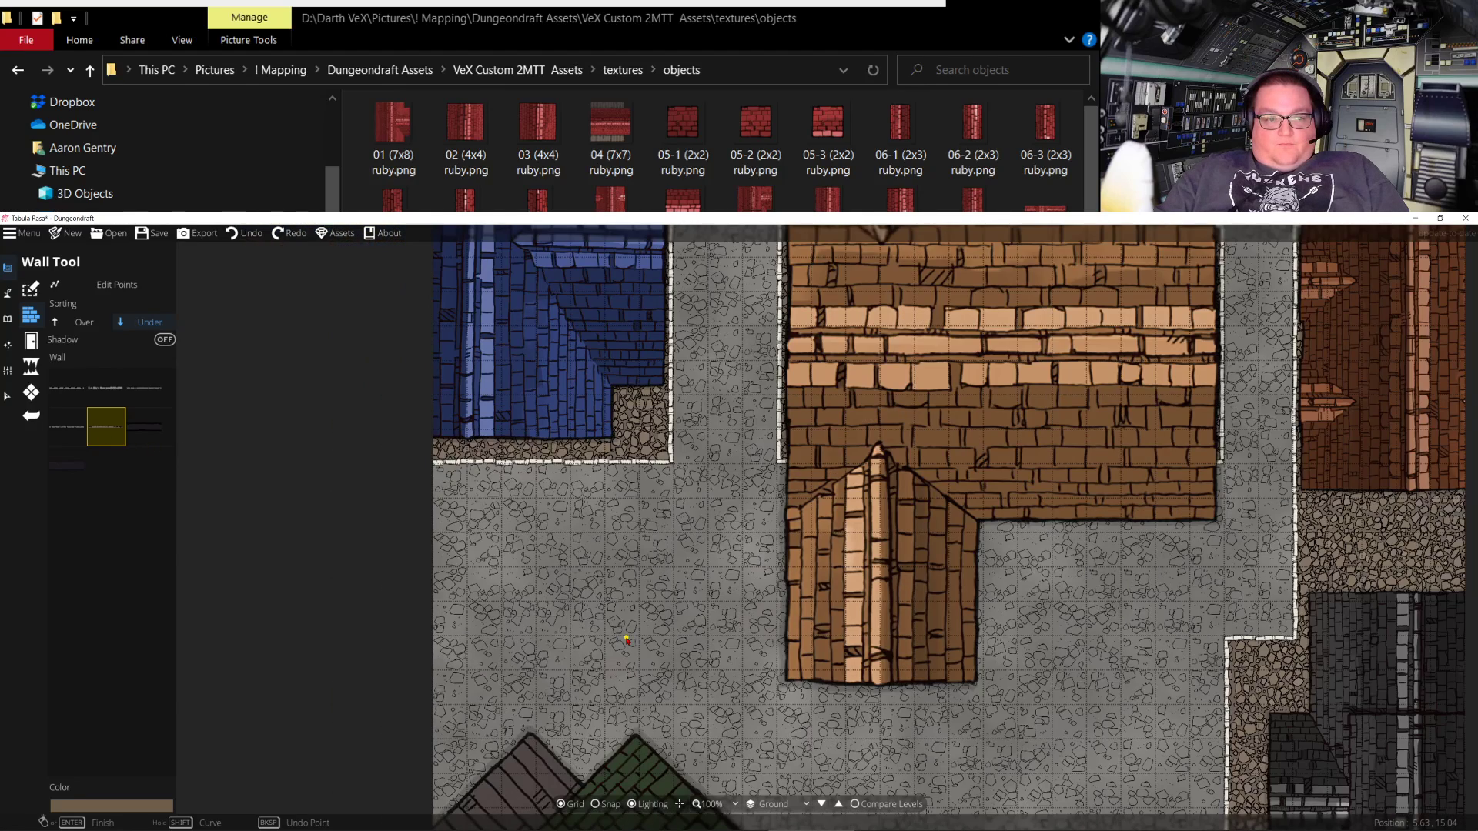
drag(661, 649, 696, 643)
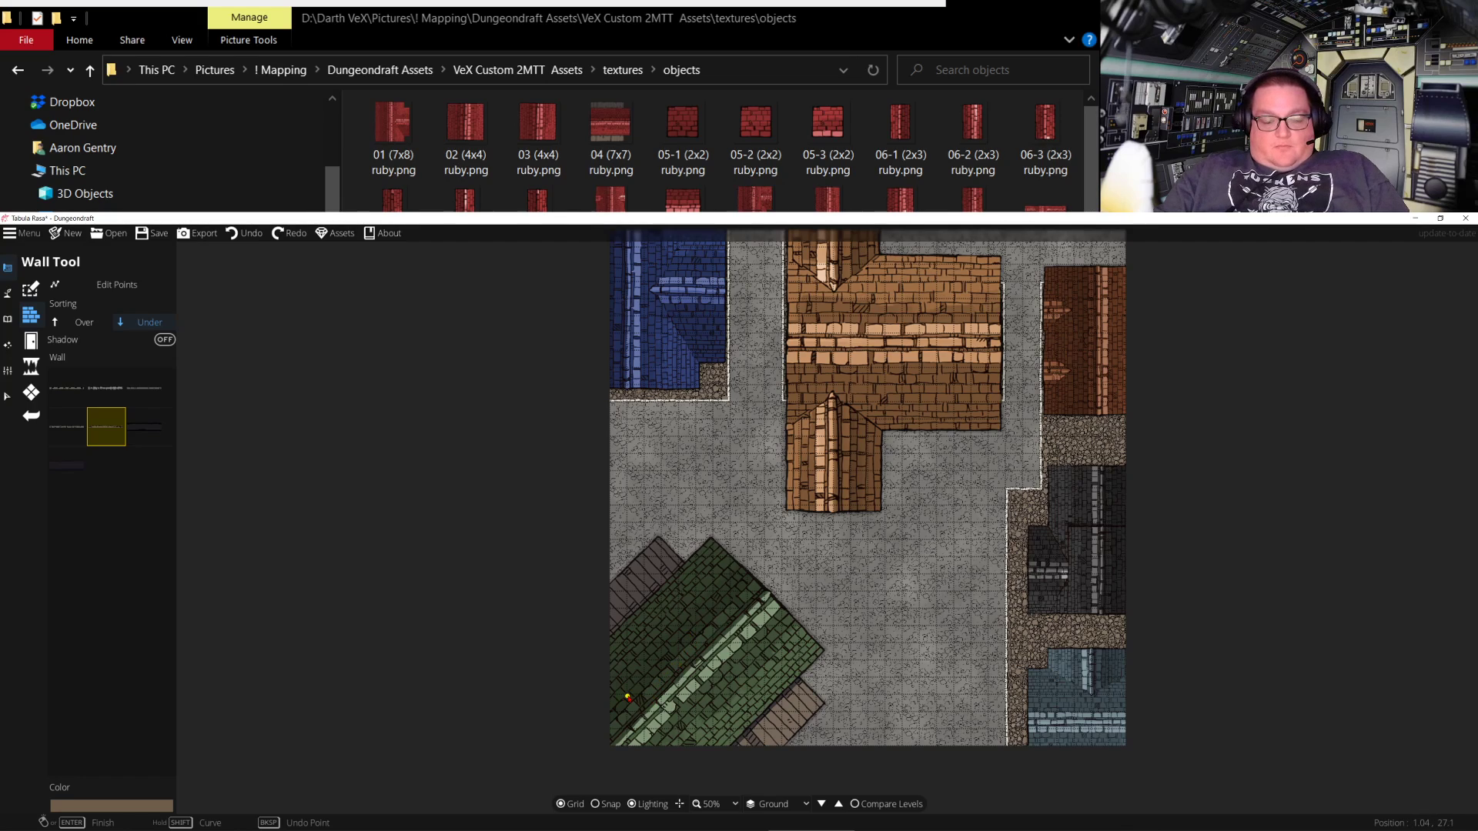
scroll(641, 689, up, 3)
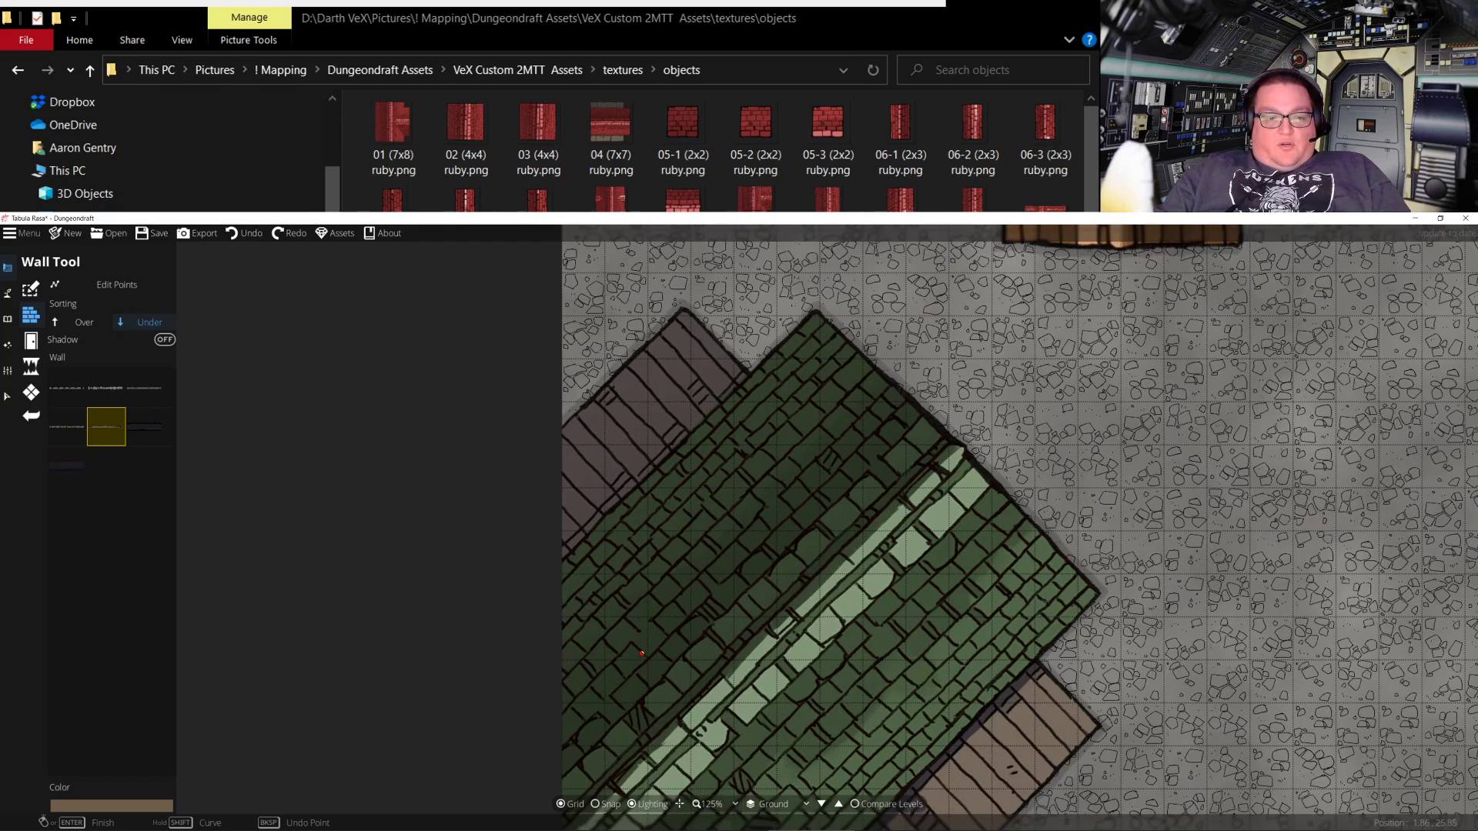
drag(641, 652, 793, 789)
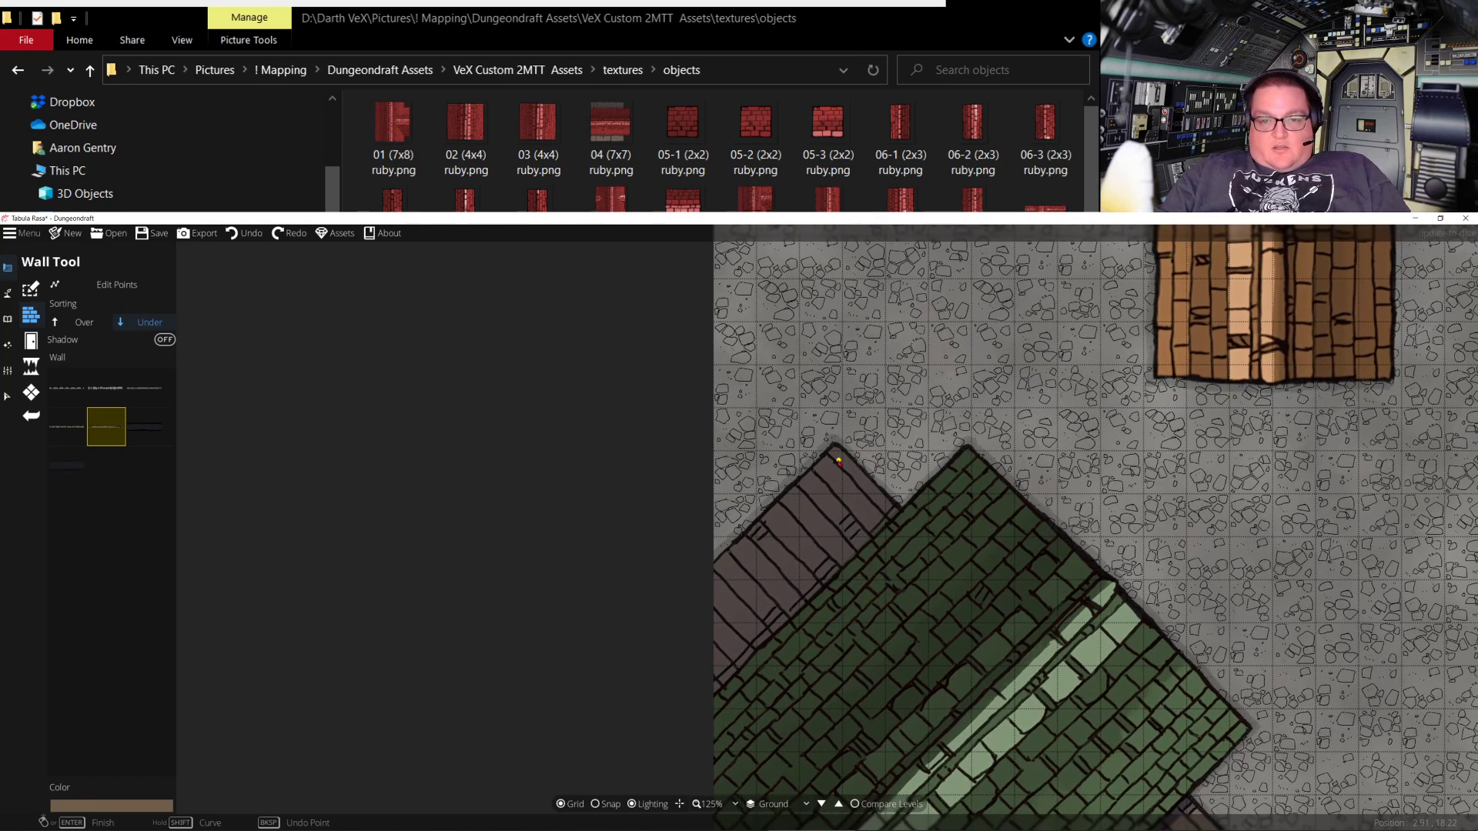
scroll(833, 462, up, 2)
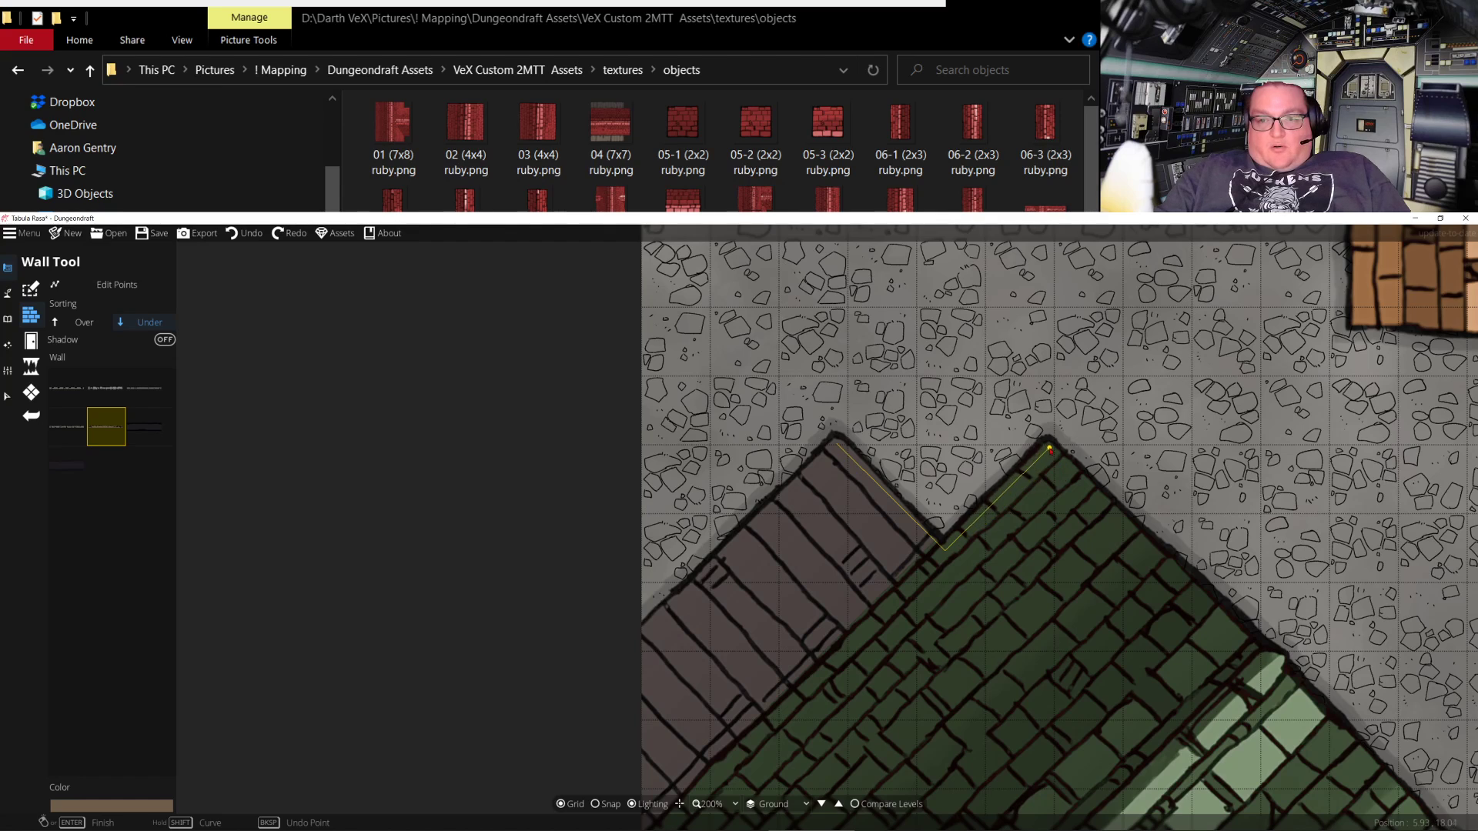
click(1049, 446)
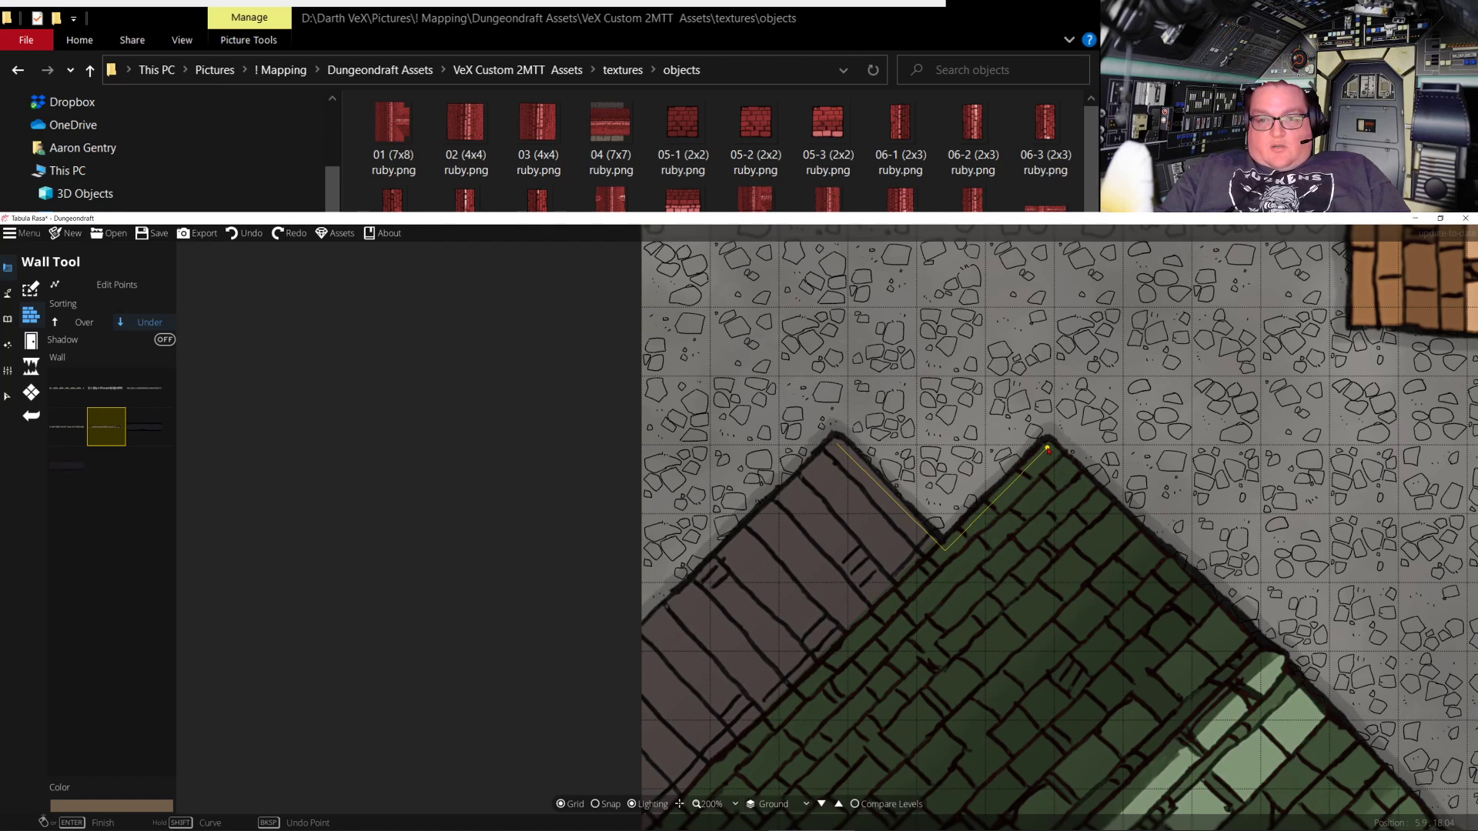
click(1048, 449)
Continue the wall around the green roof and brown plank roof, past the map's edge, and close it at the grey roof's peak
drag(1200, 662, 685, 268)
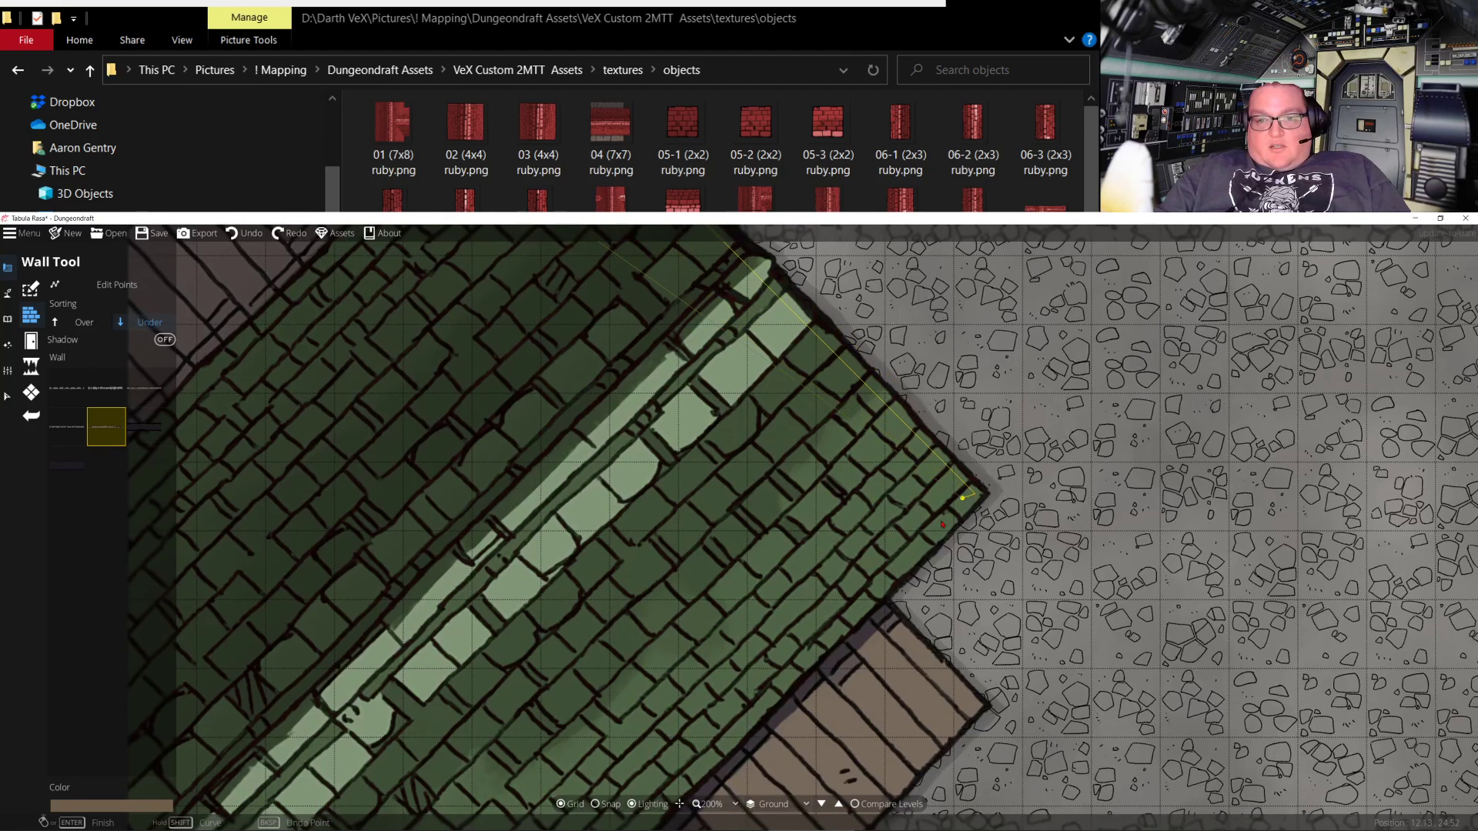
click(875, 599)
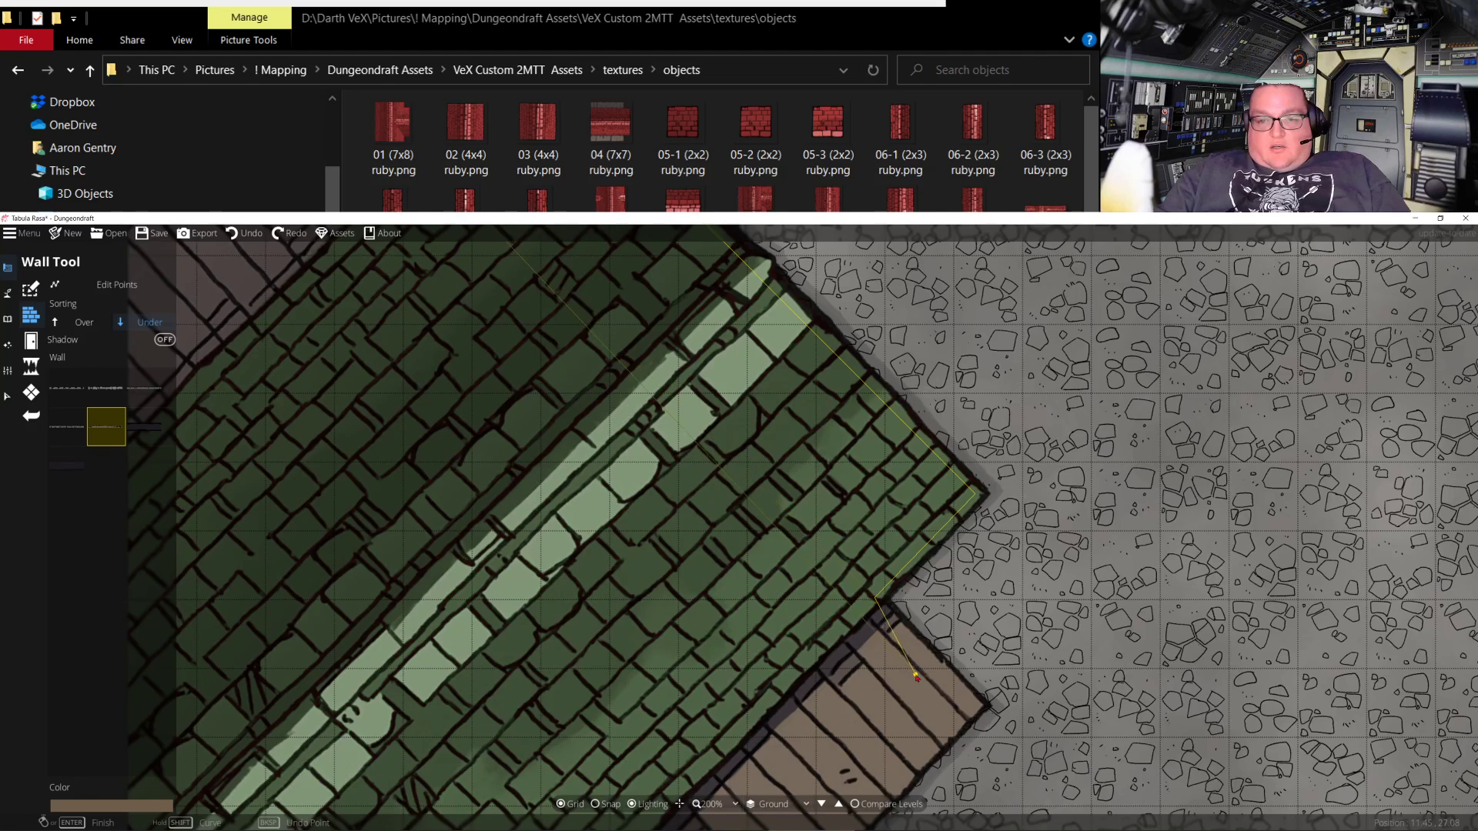
click(978, 705)
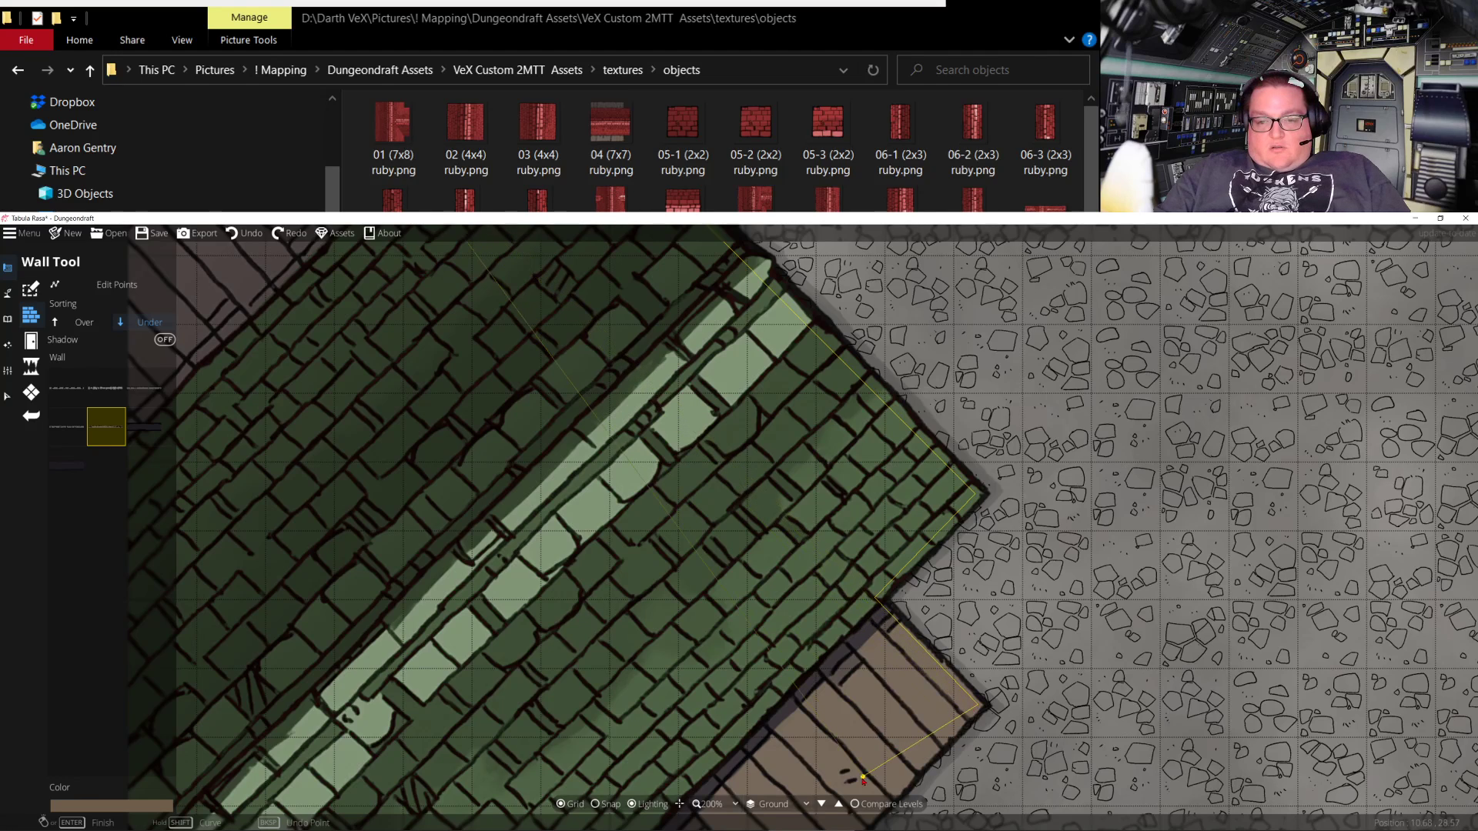
scroll(805, 537, down, 5)
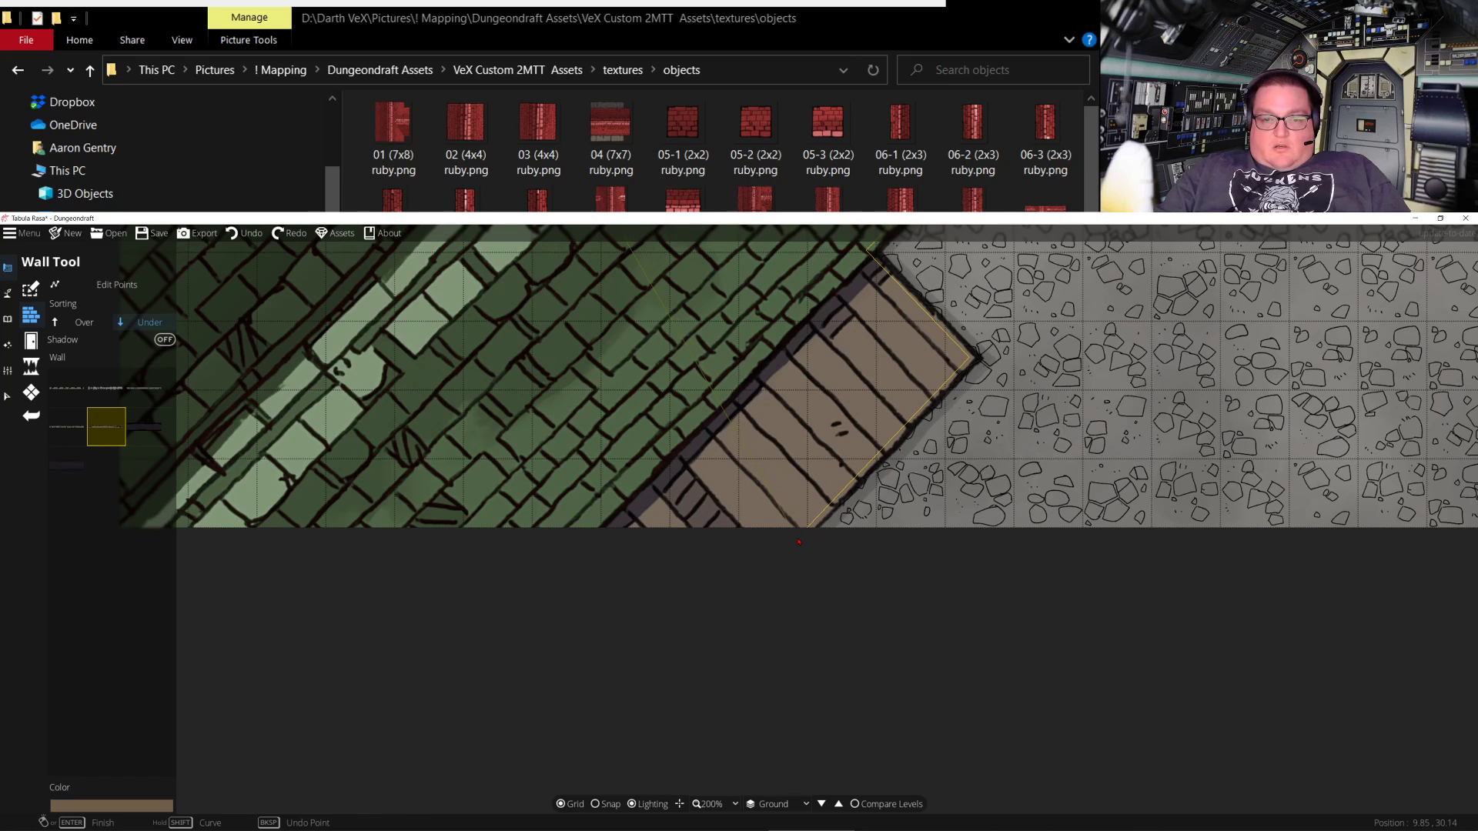
drag(501, 629, 1108, 762)
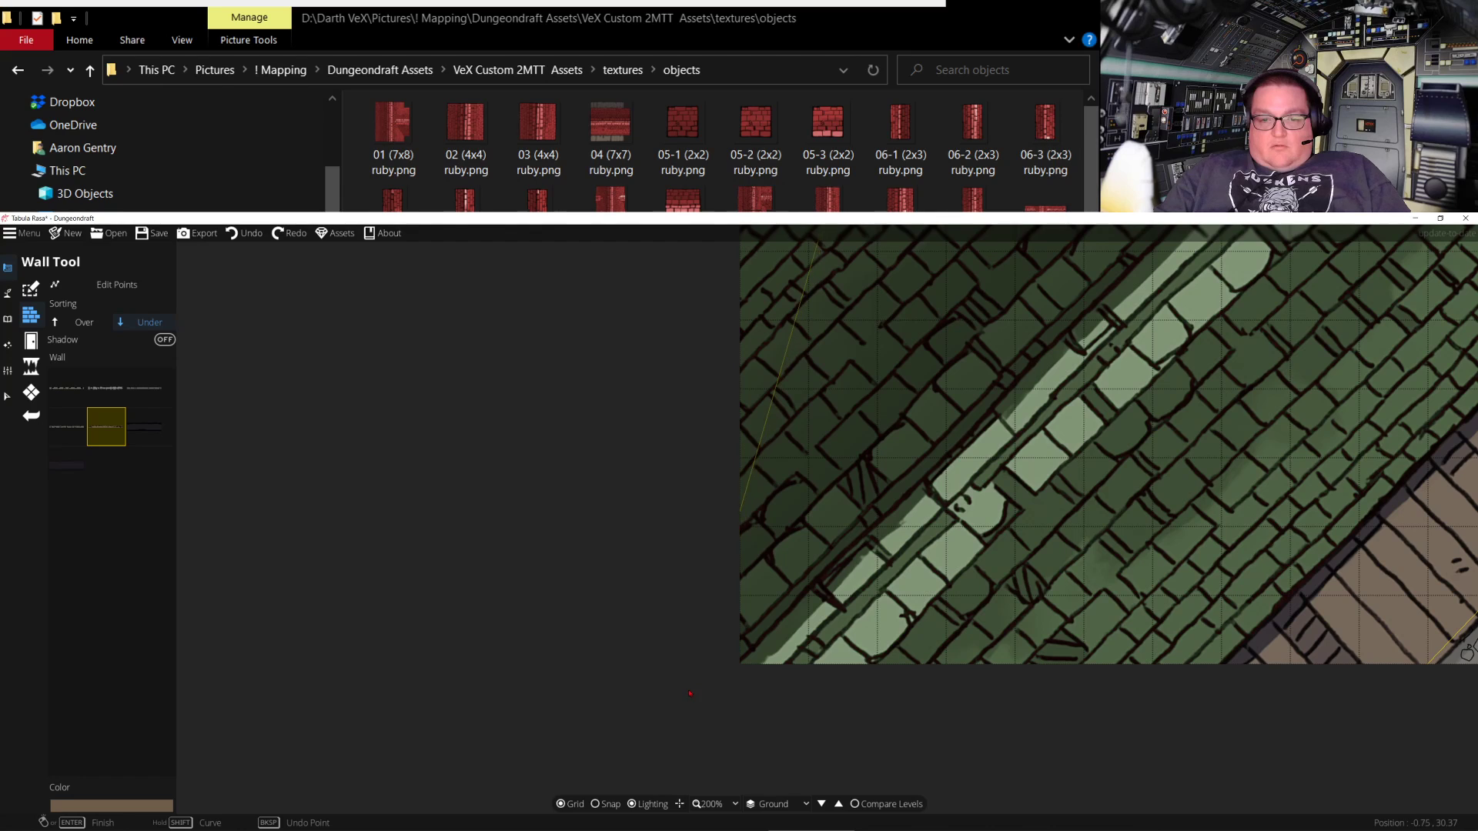
key(Up)
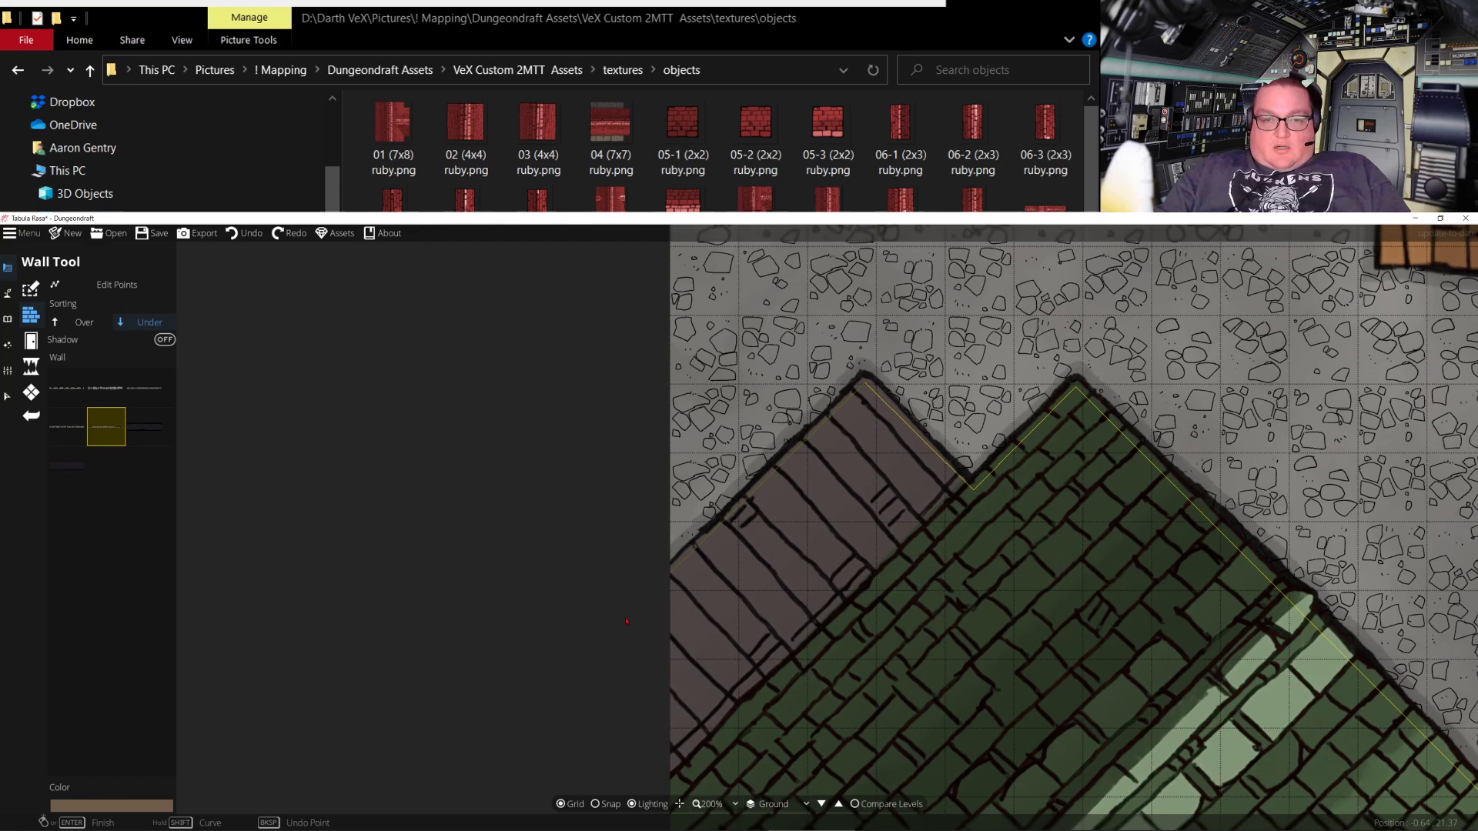
click(865, 381)
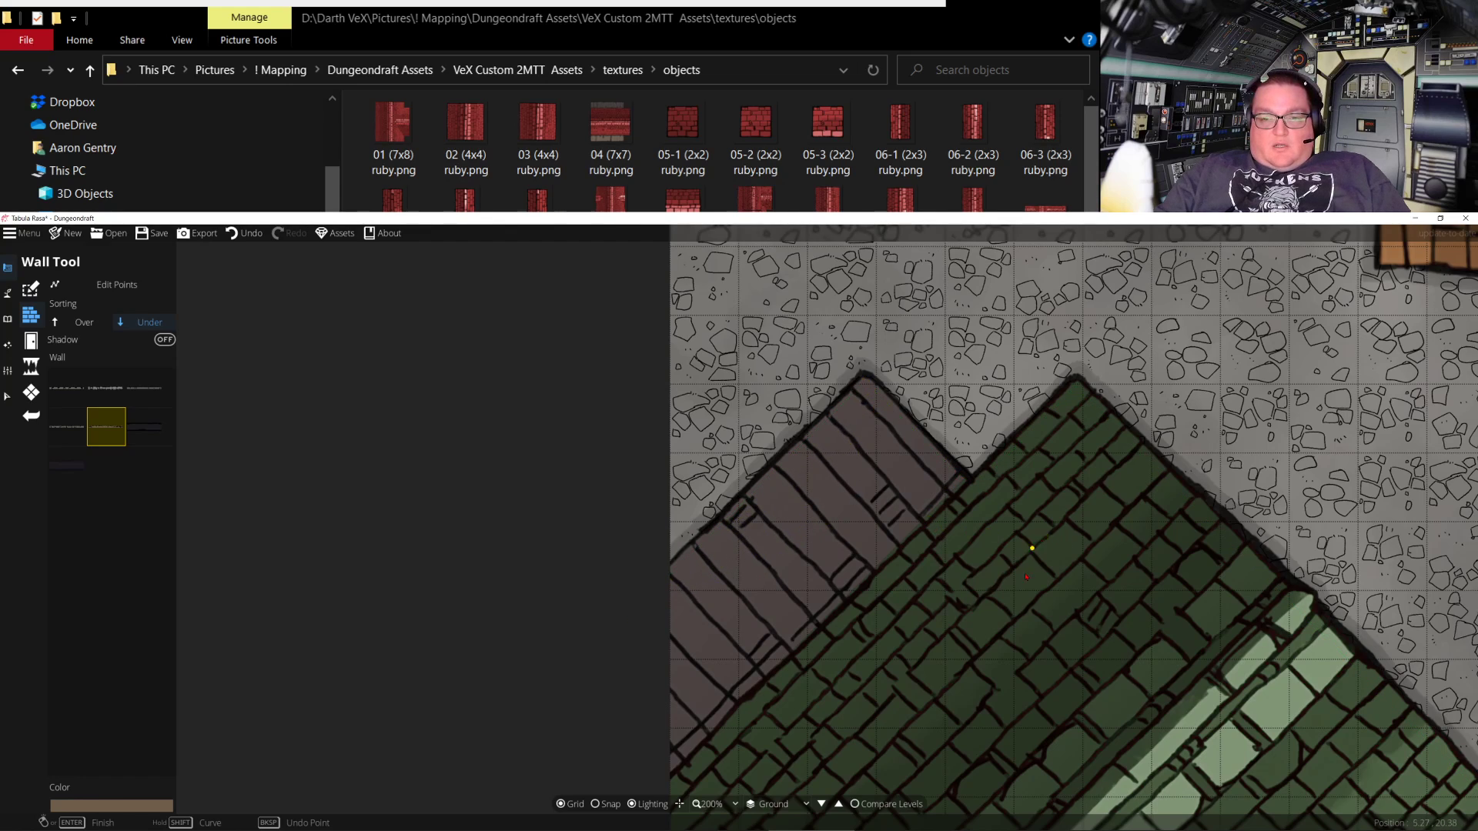
Inspect the wall outline around the green-roofed building and its plank side roofs
key(Down)
key(Right)
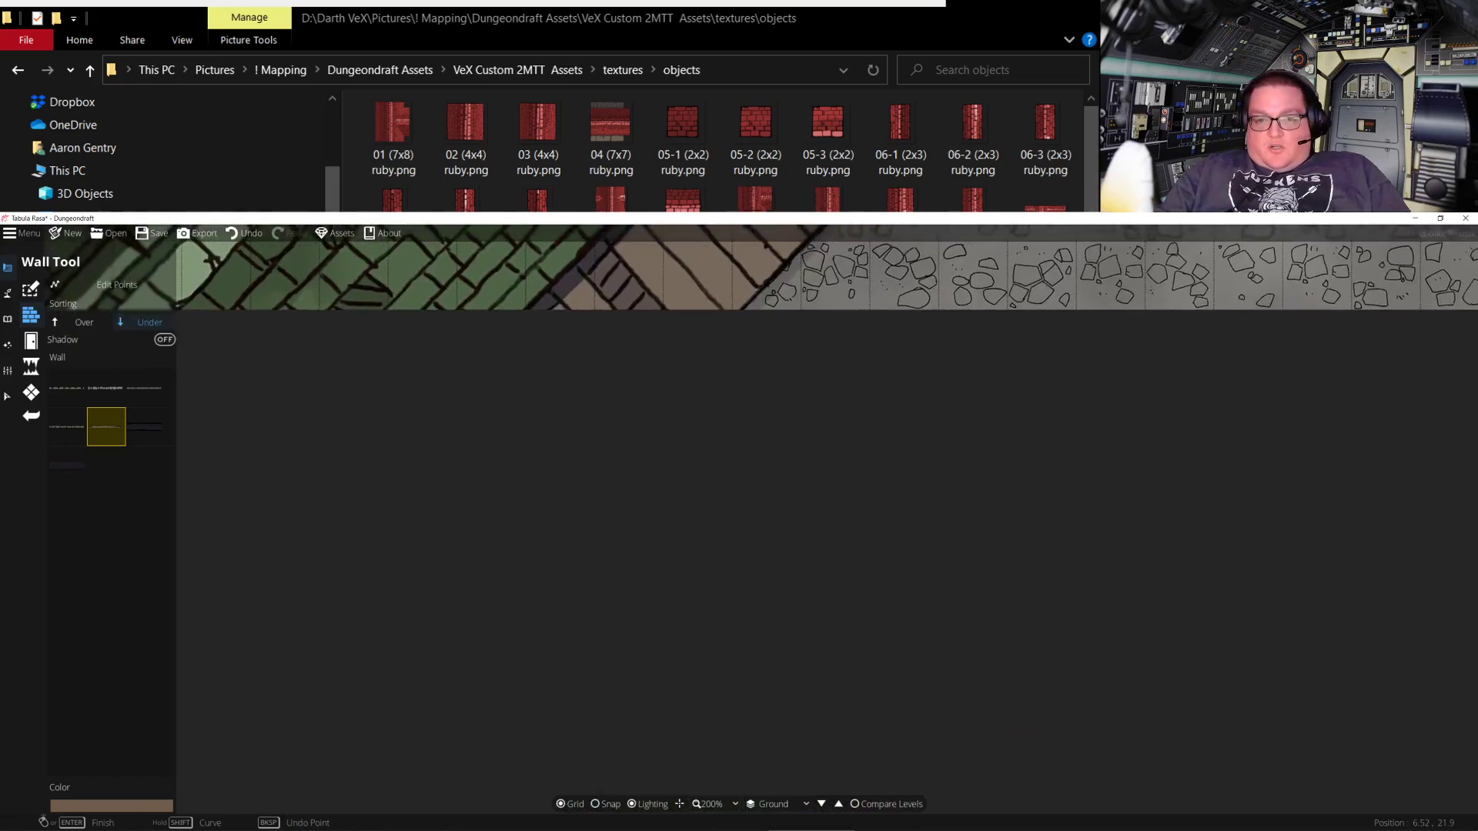
key(Up)
key(Left)
key(Down)
key(Up)
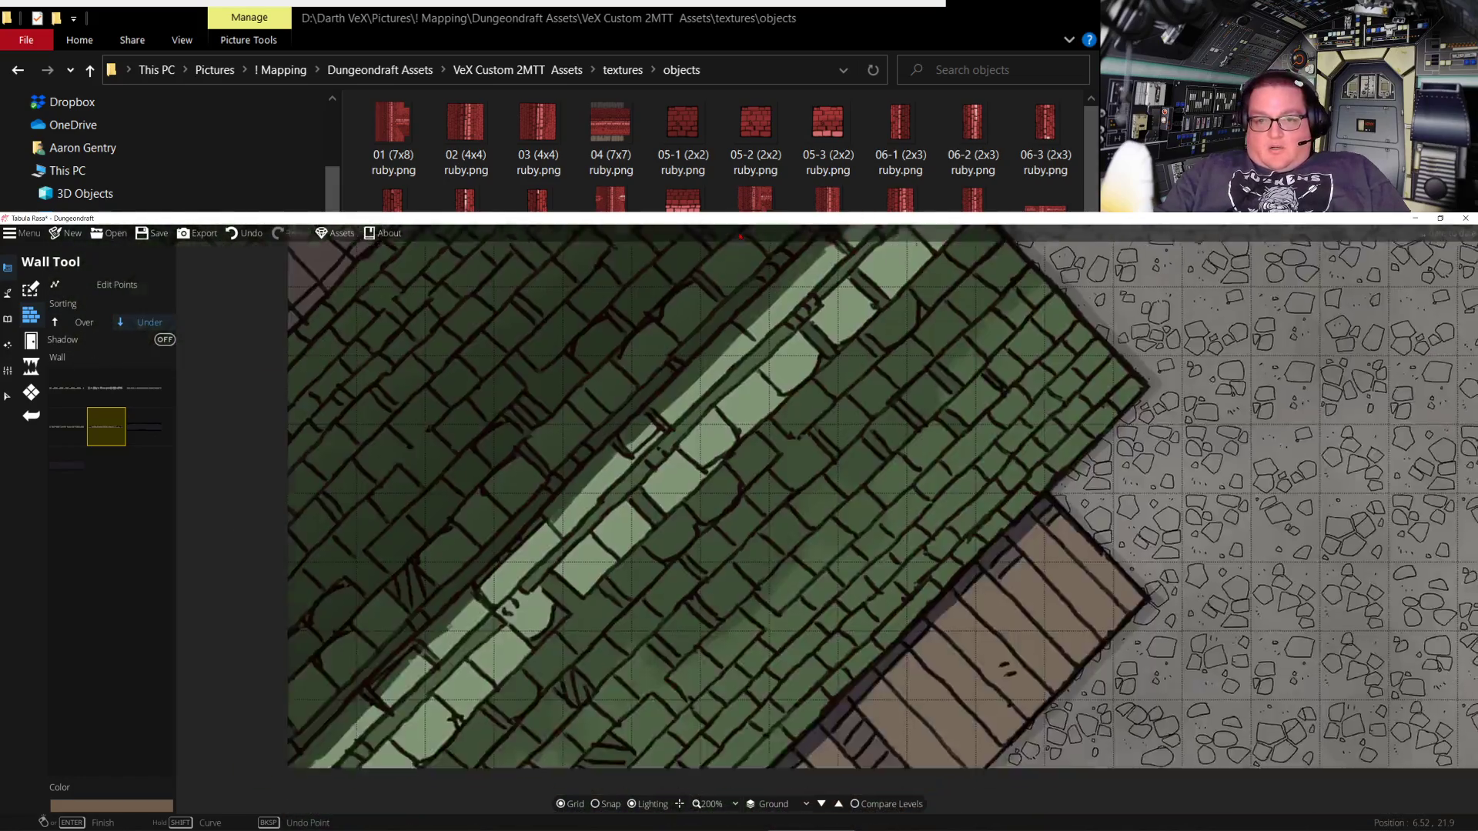
key(Up)
key(Left)
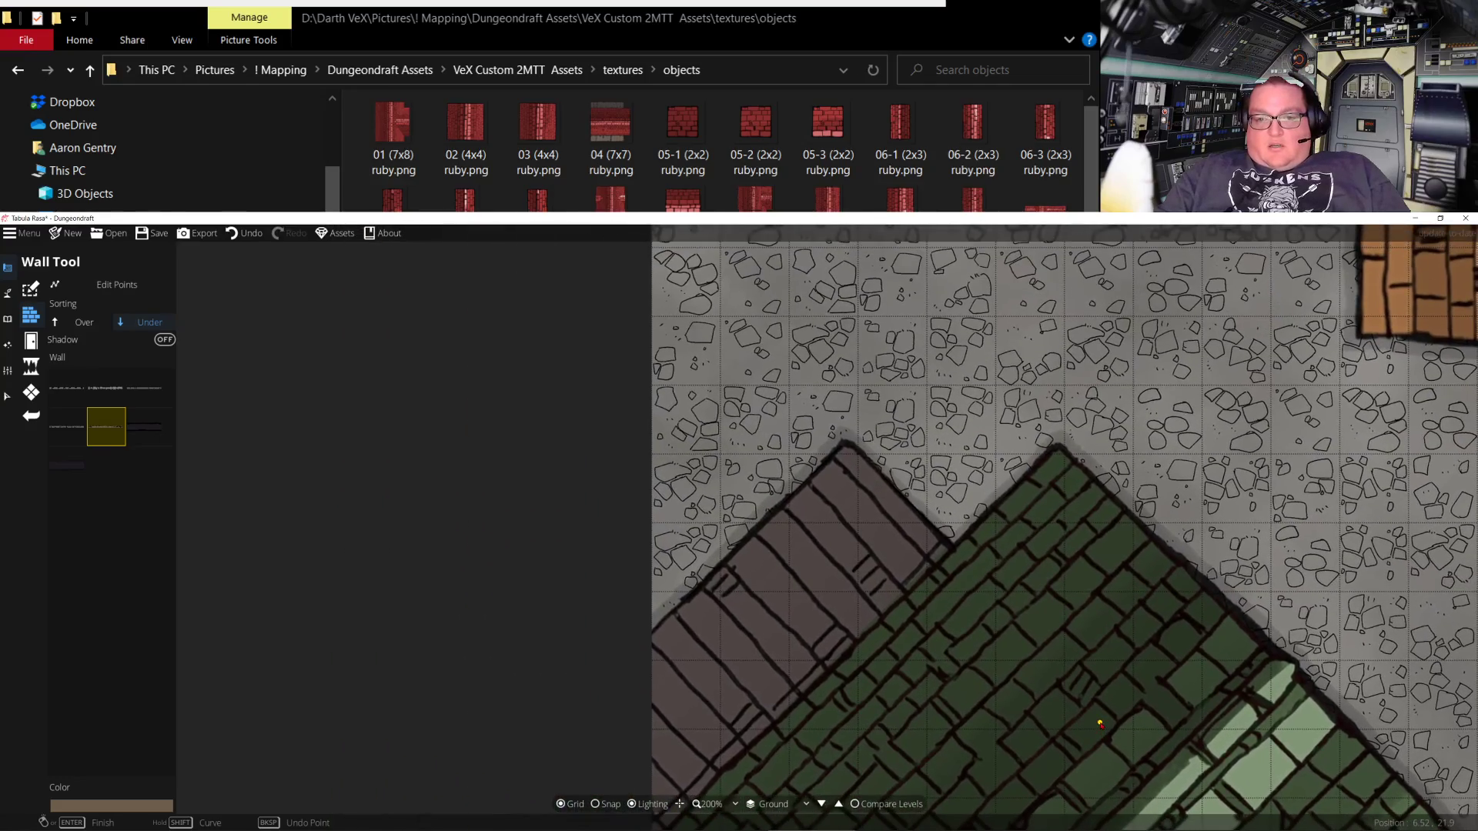
Start a wall from the map's edge along the blue roof's lower edge and around its stepped corner
key(Up)
key(Right)
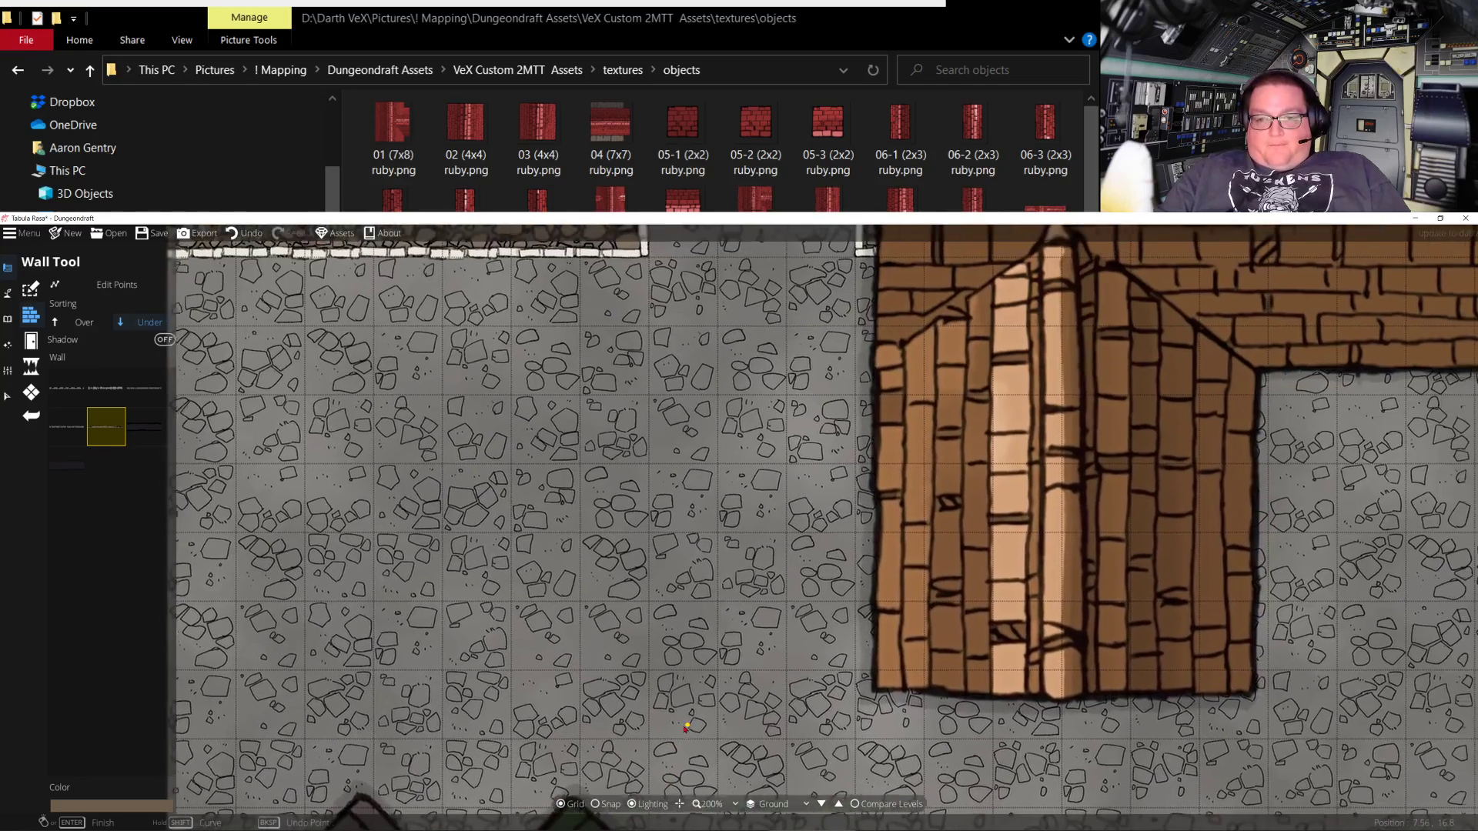
key(Up)
key(Left)
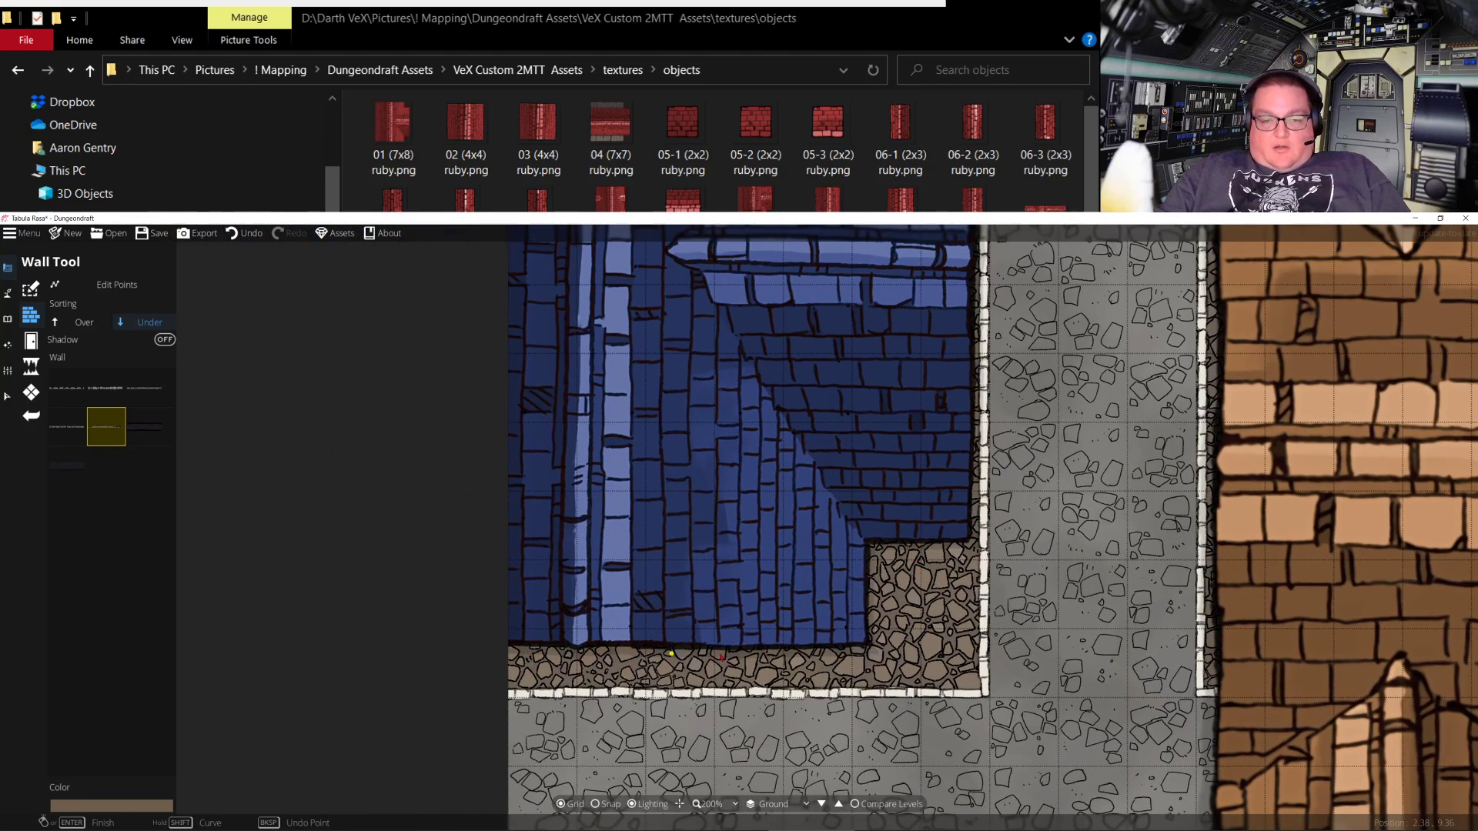
click(500, 641)
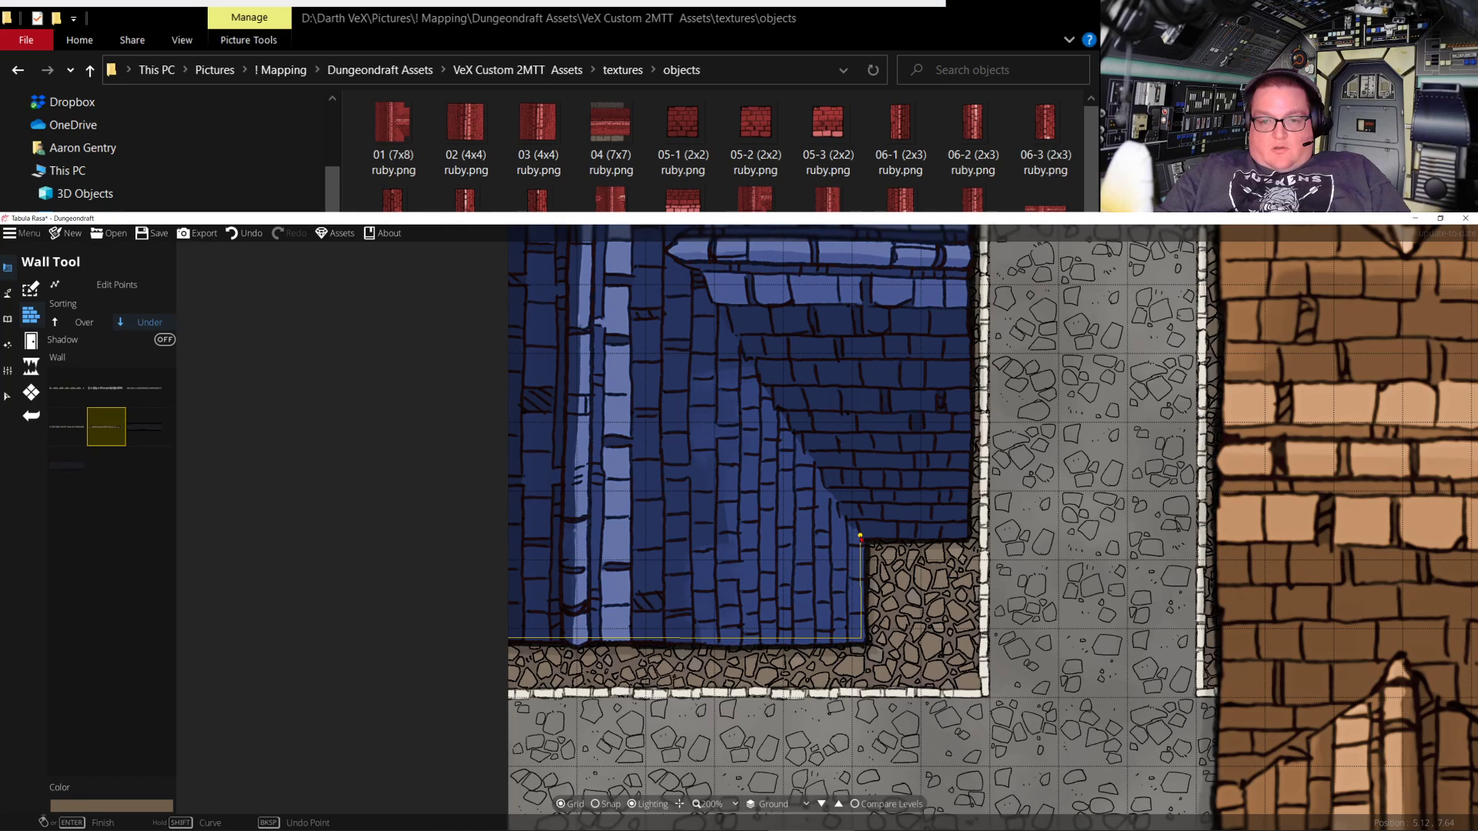
click(859, 536)
click(963, 535)
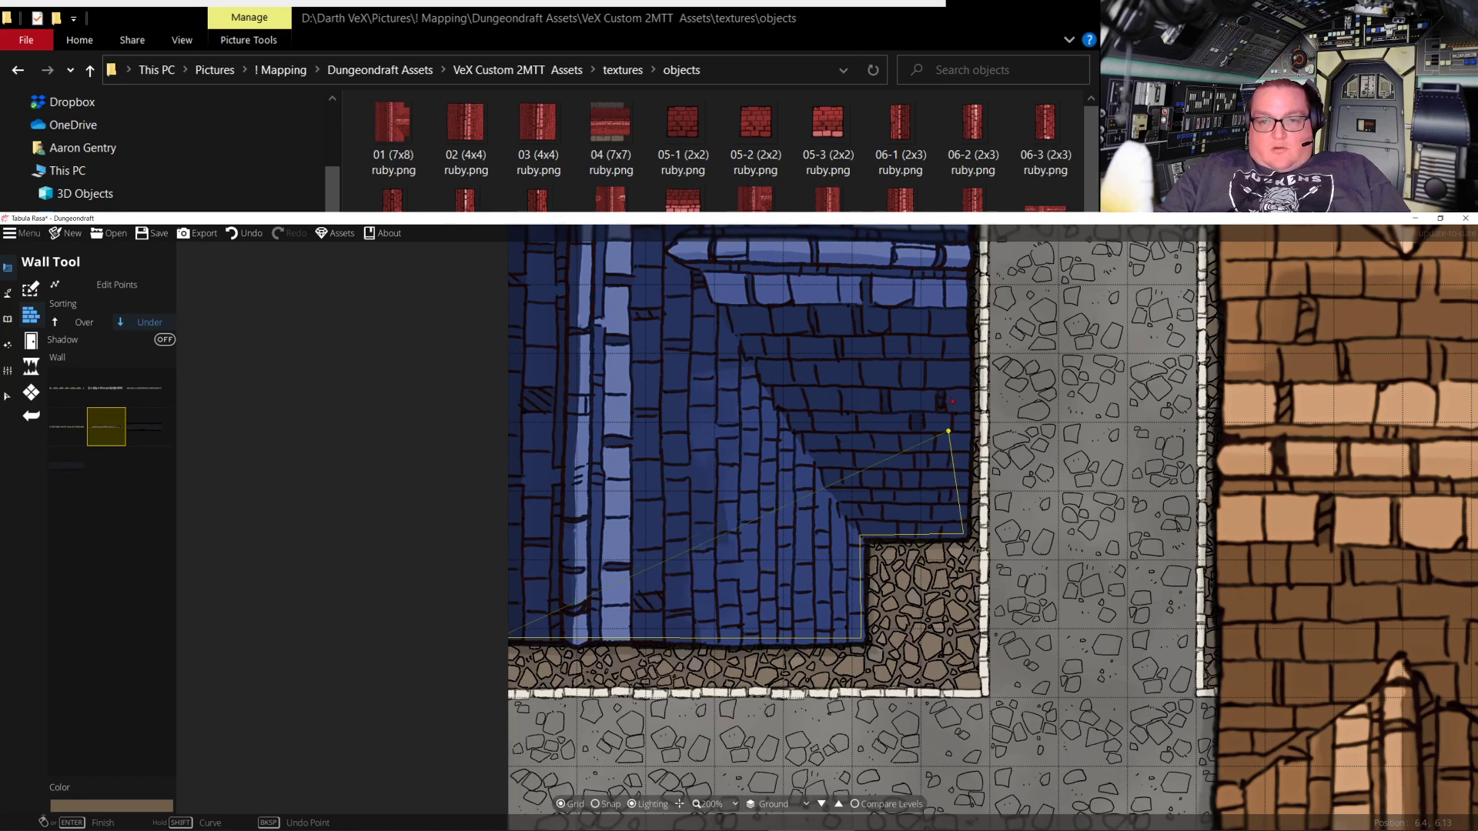
Extend the blue roof's wall along its street-side edge to the map boundary, run it outside the map and close the outline
key(w)
key(d)
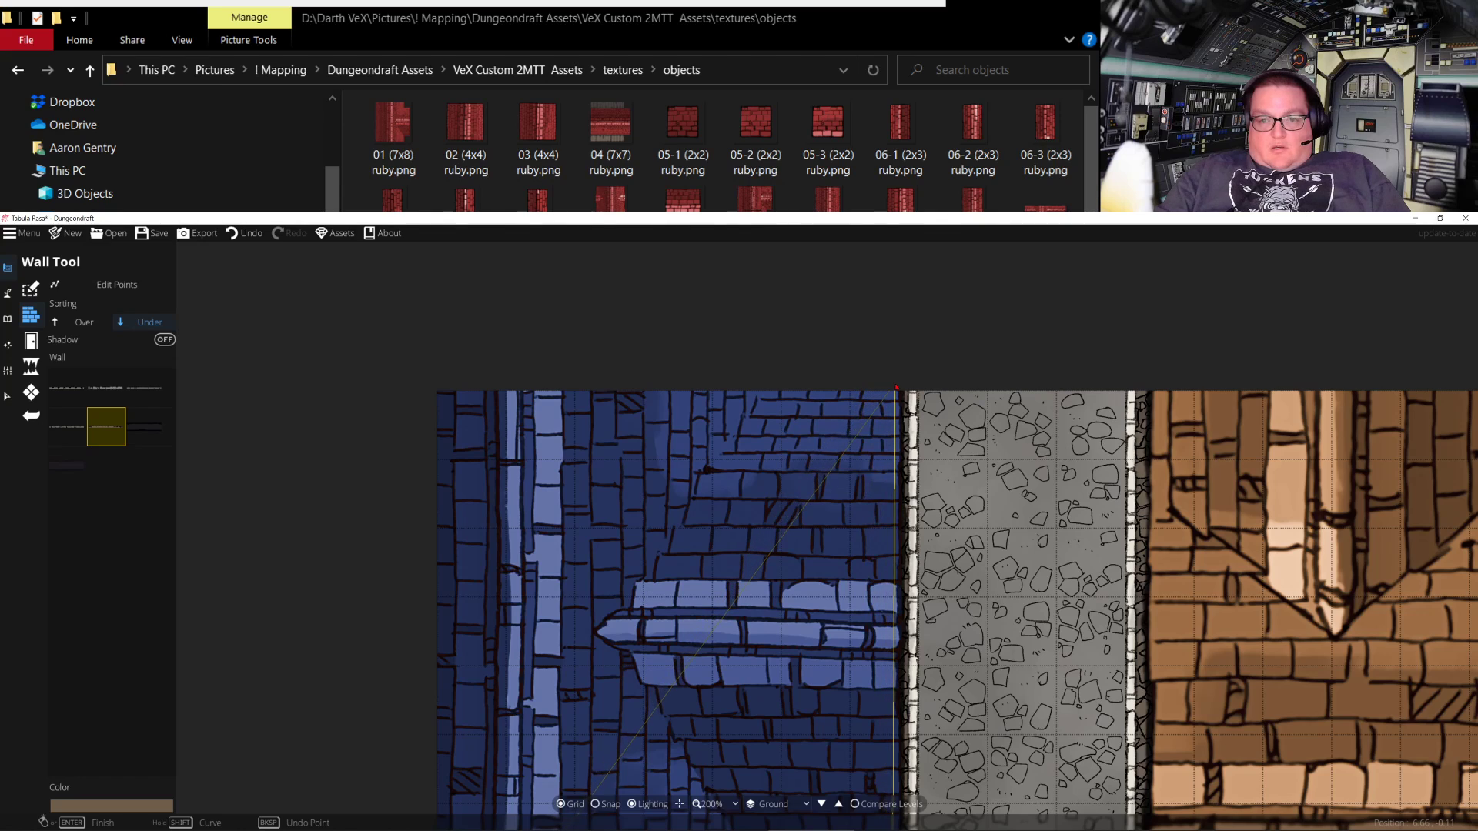
click(896, 387)
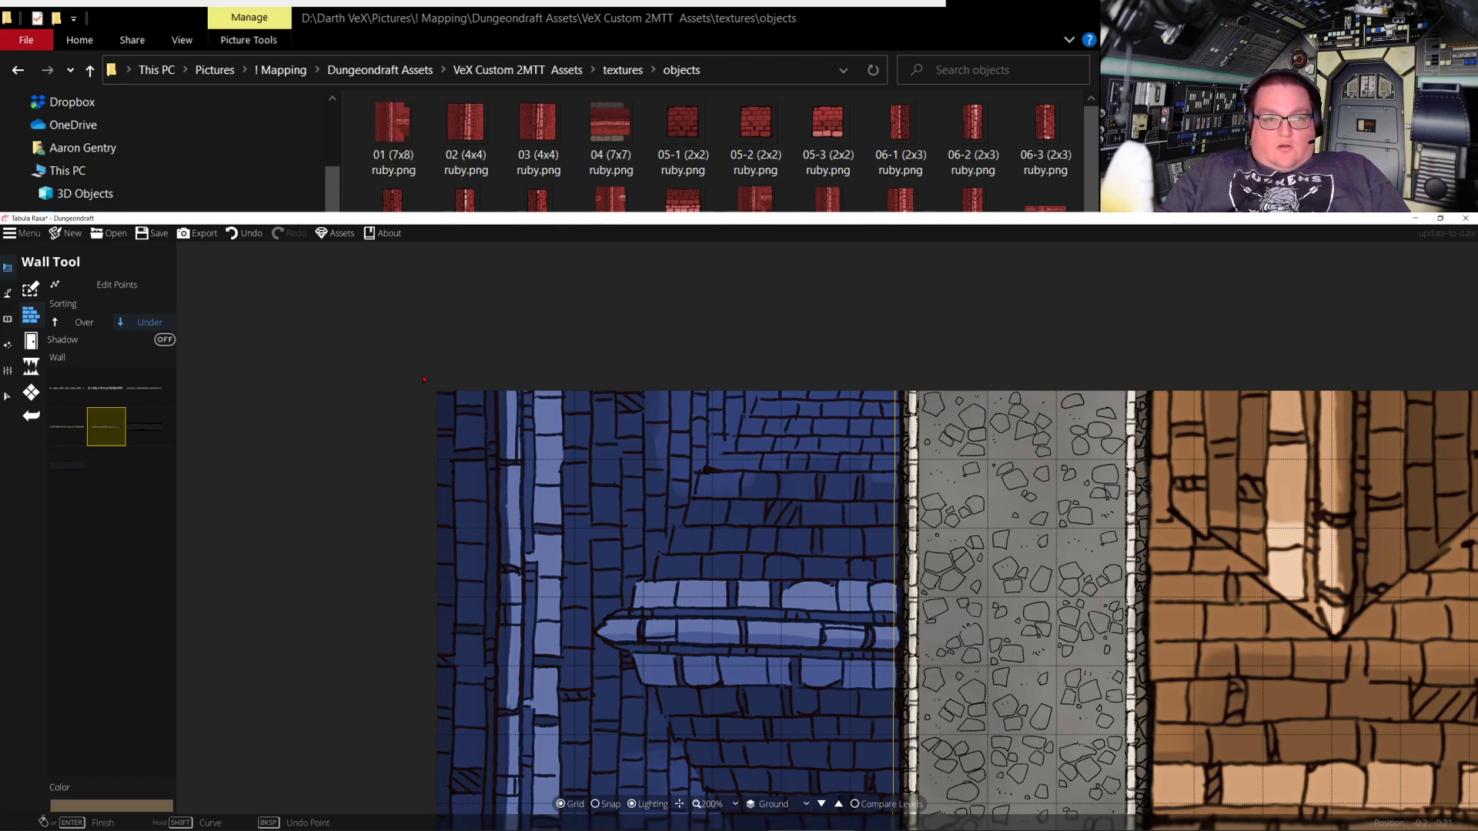
key(s)
key(w)
key(a)
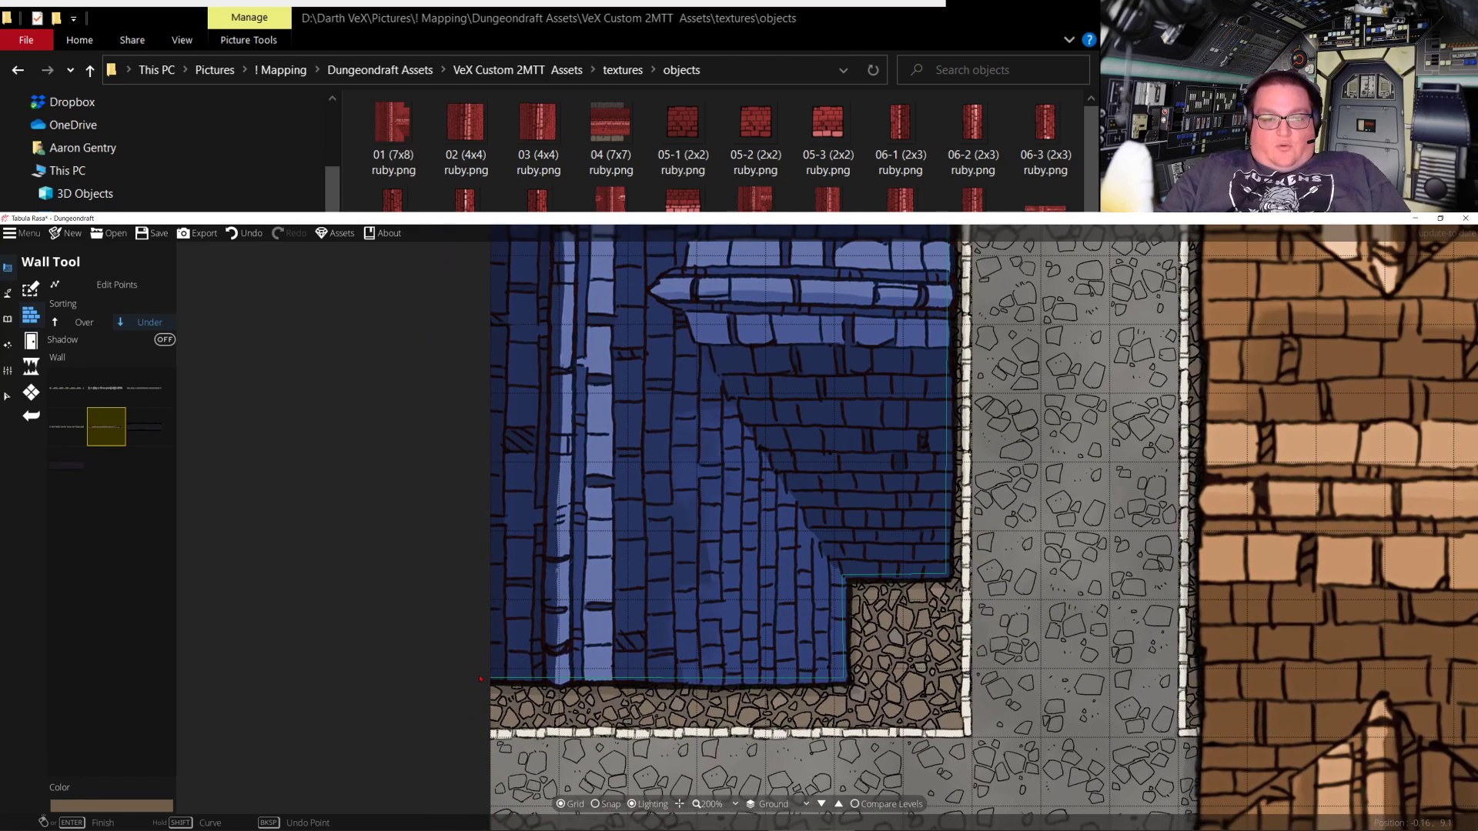
key(Return)
Start a wall at the map boundary on the brown roof's corner and run it down the edge facing the blue building
key(s)
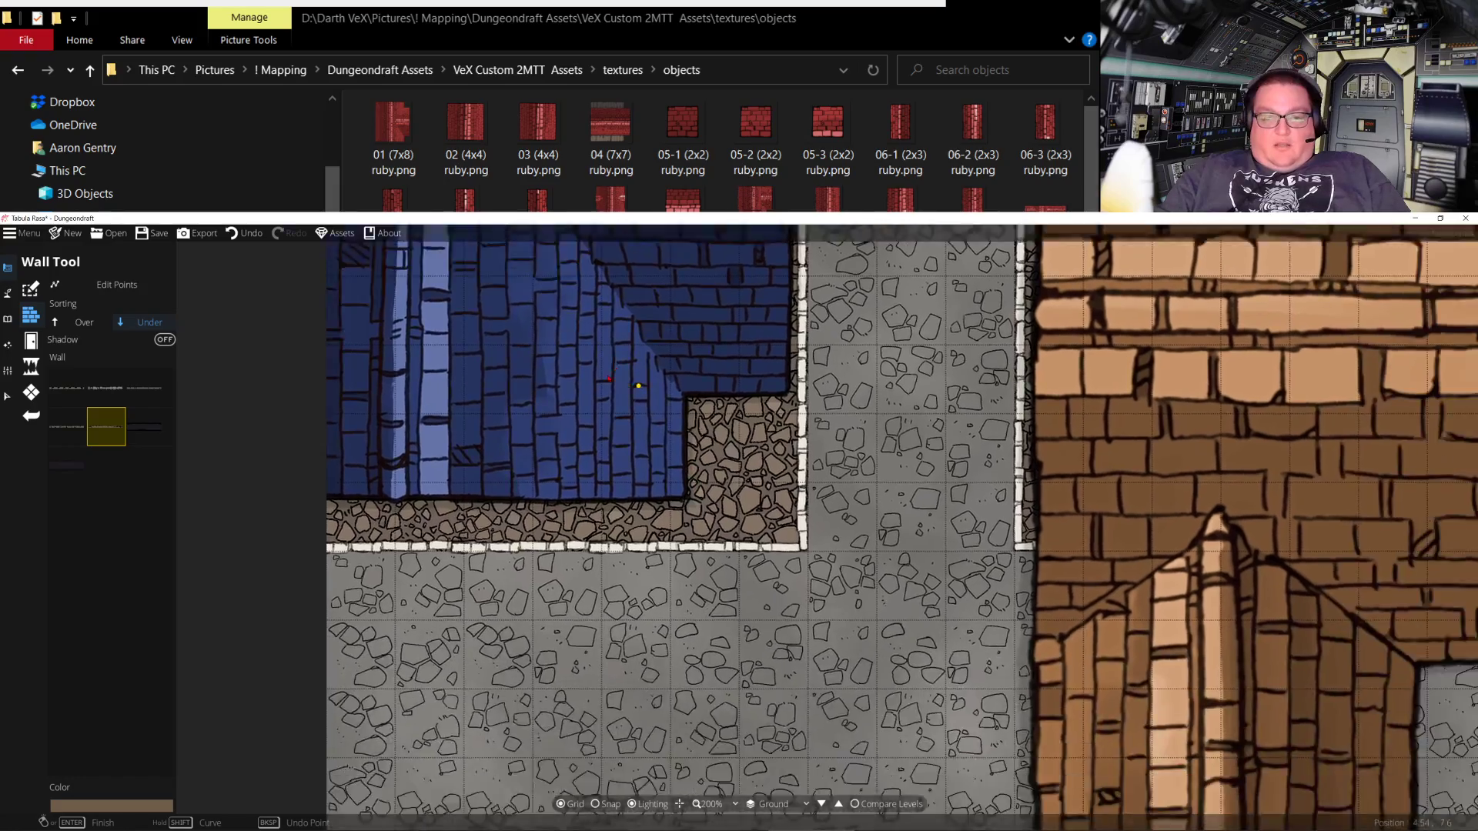
key(w)
key(d)
key(w)
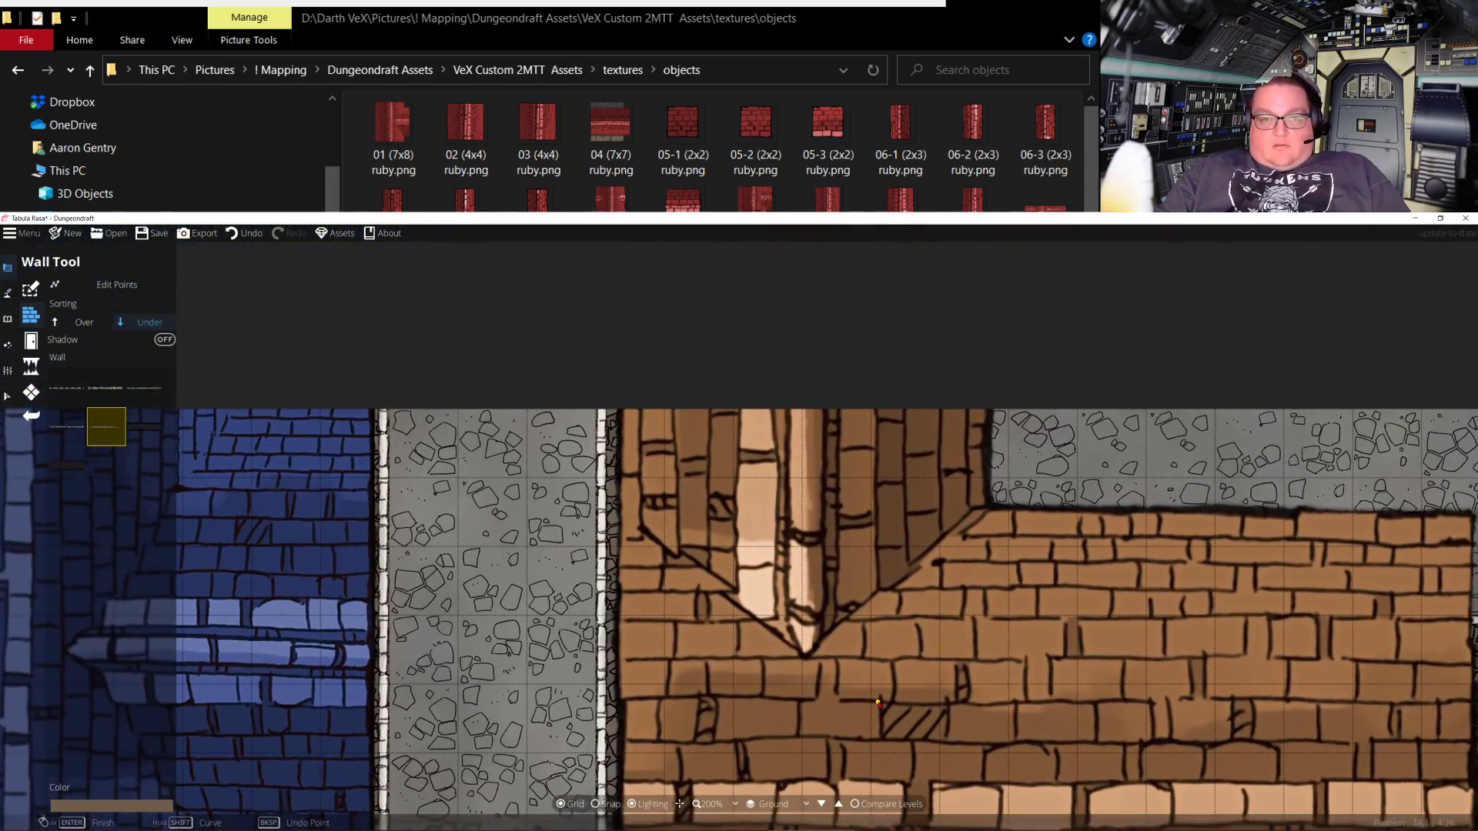
click(629, 397)
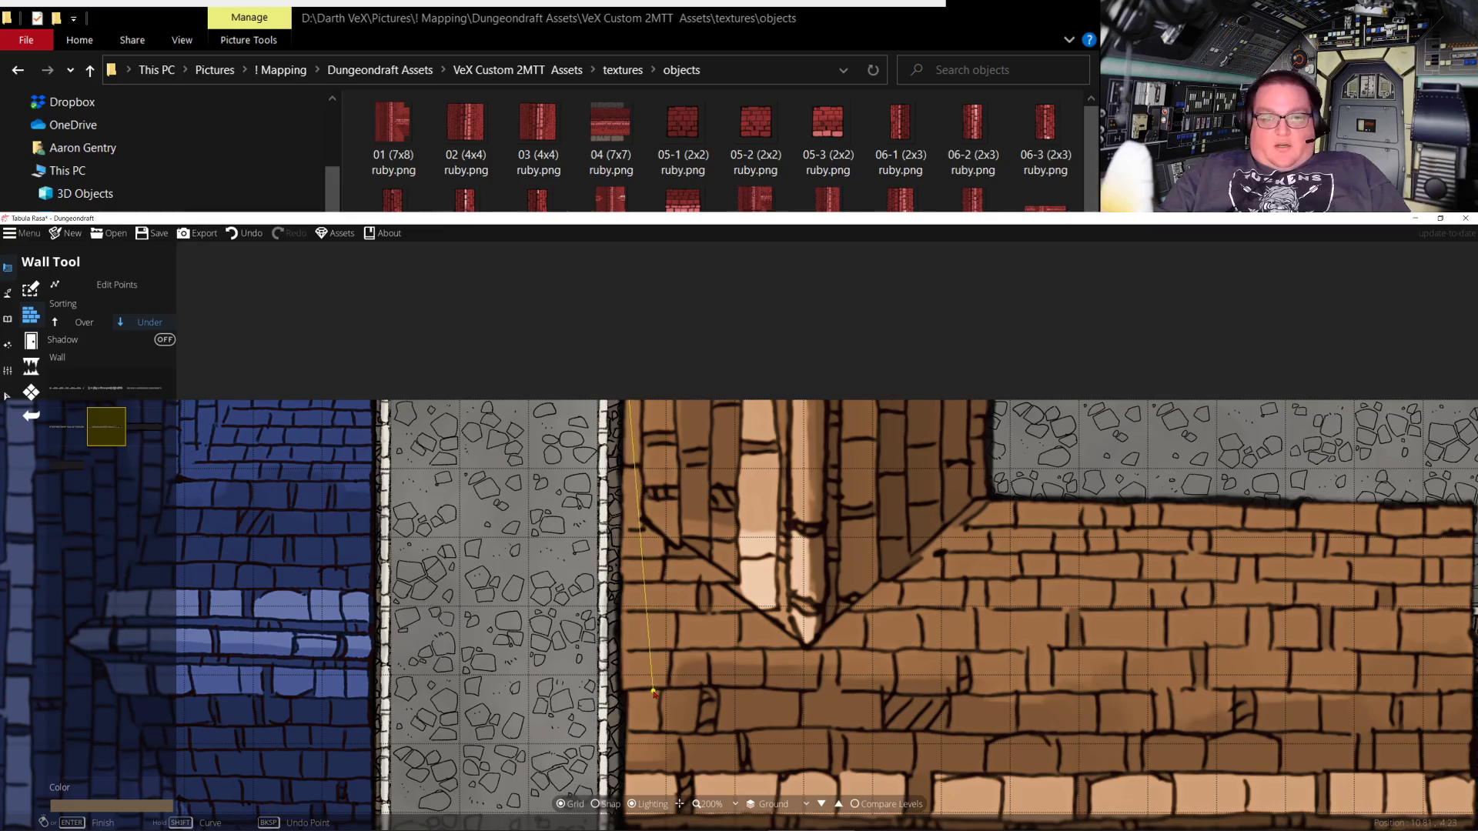
key(s)
key(s)
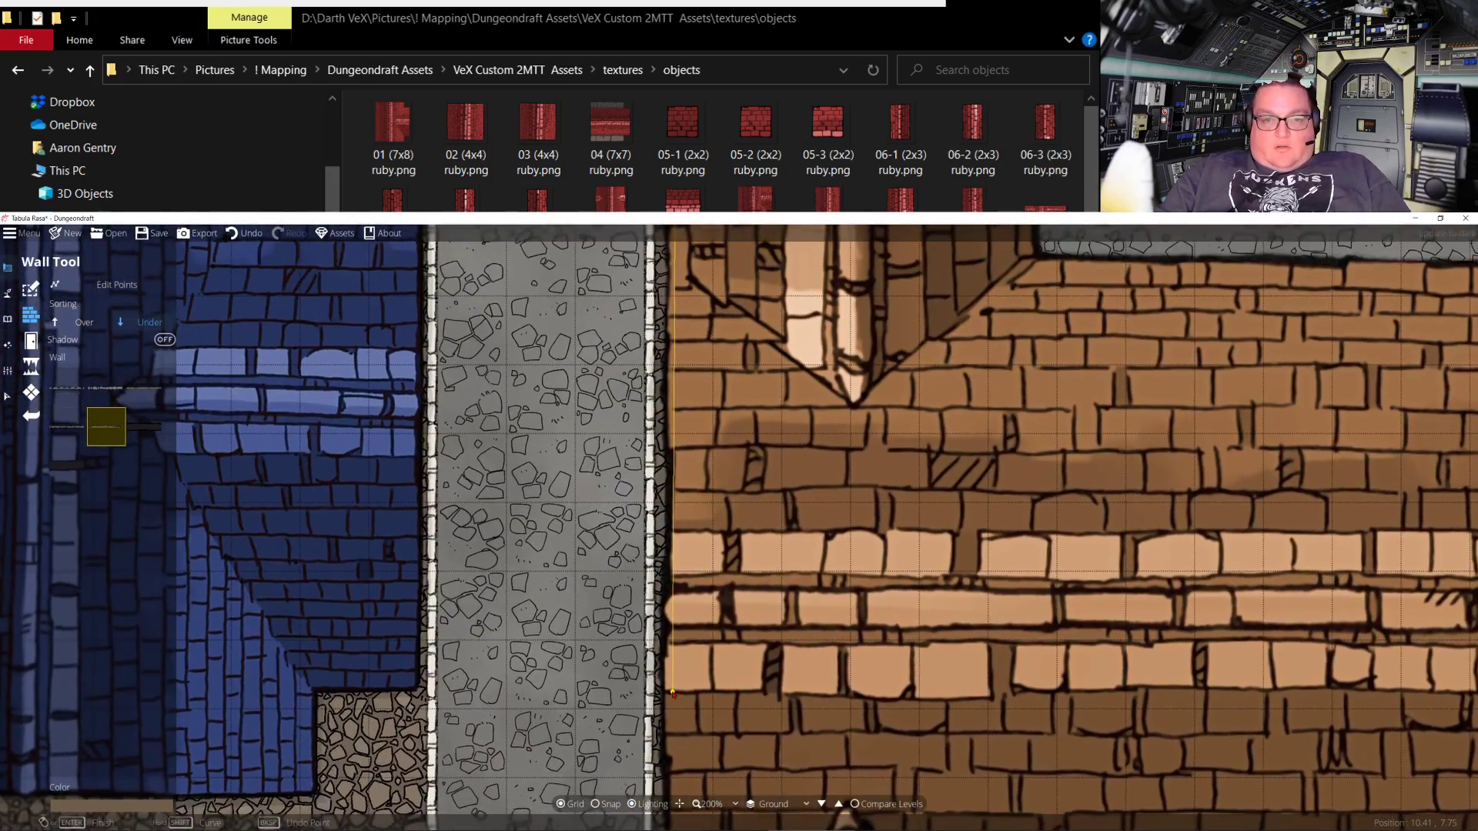
key(s)
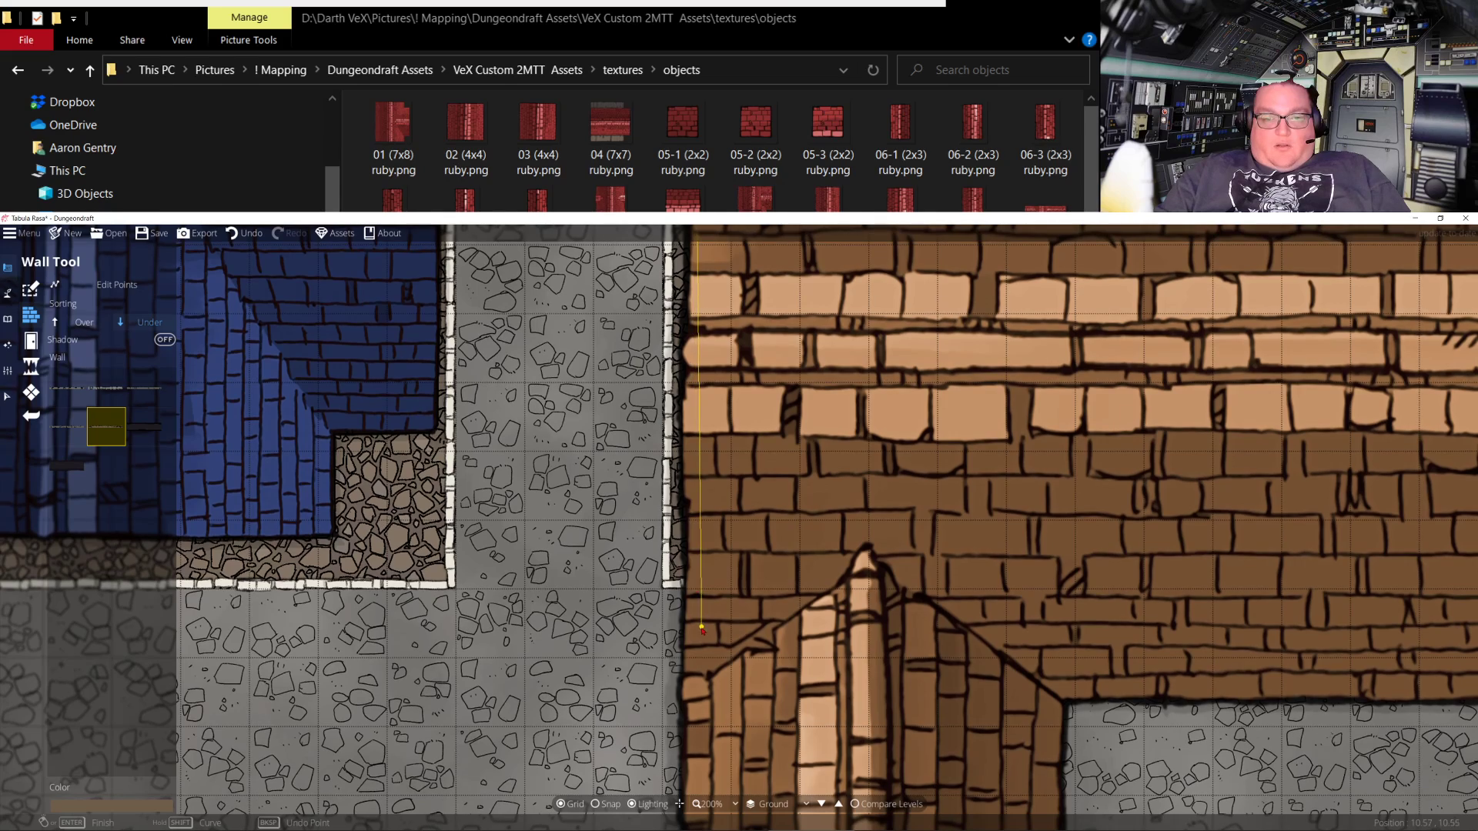
Trace wall points down the brown roof's uneven side edge, past the ridge end, to the foot of its lower wing
key(s)
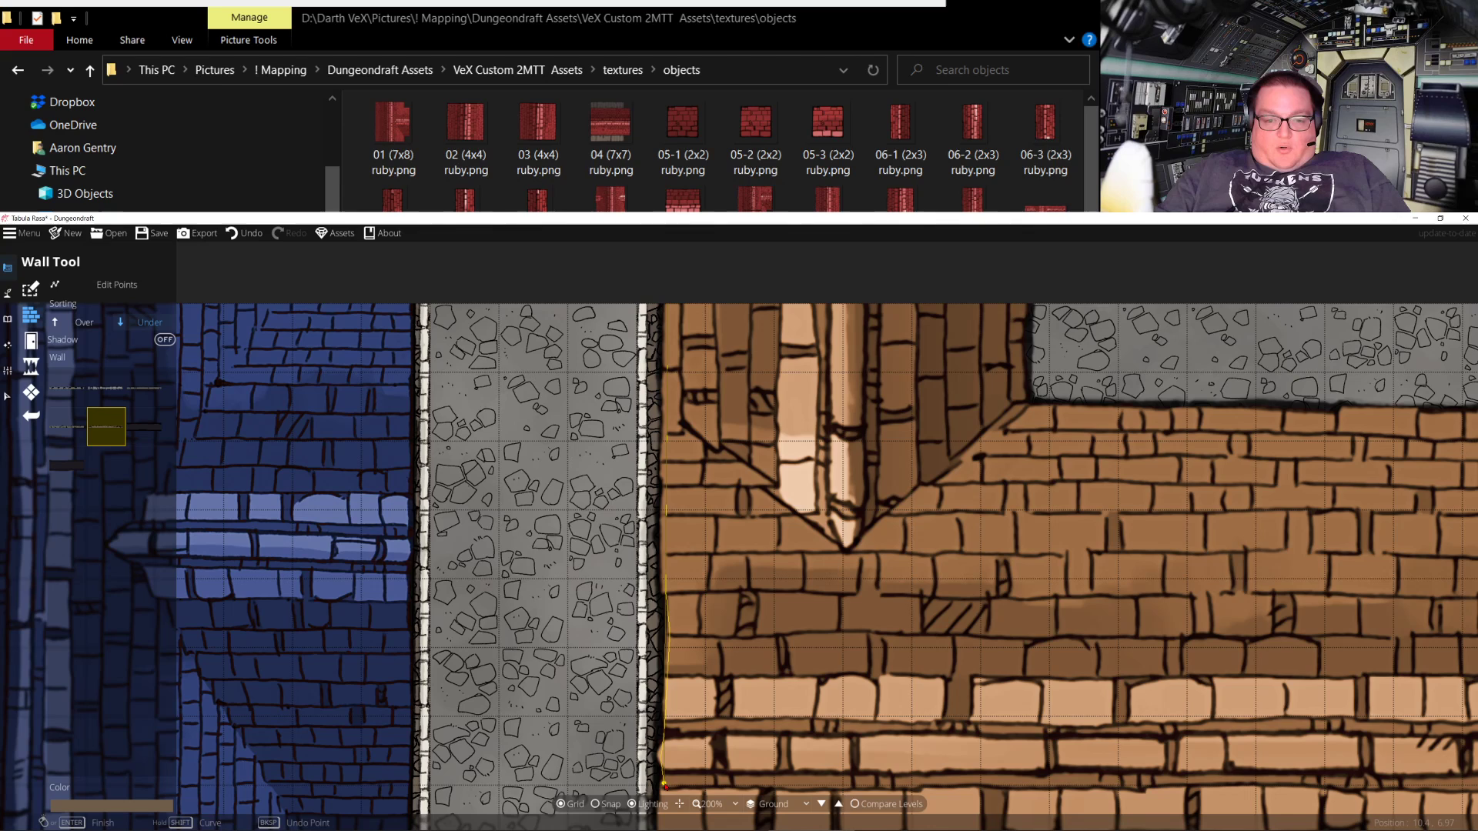
click(661, 781)
key(s)
key(s)
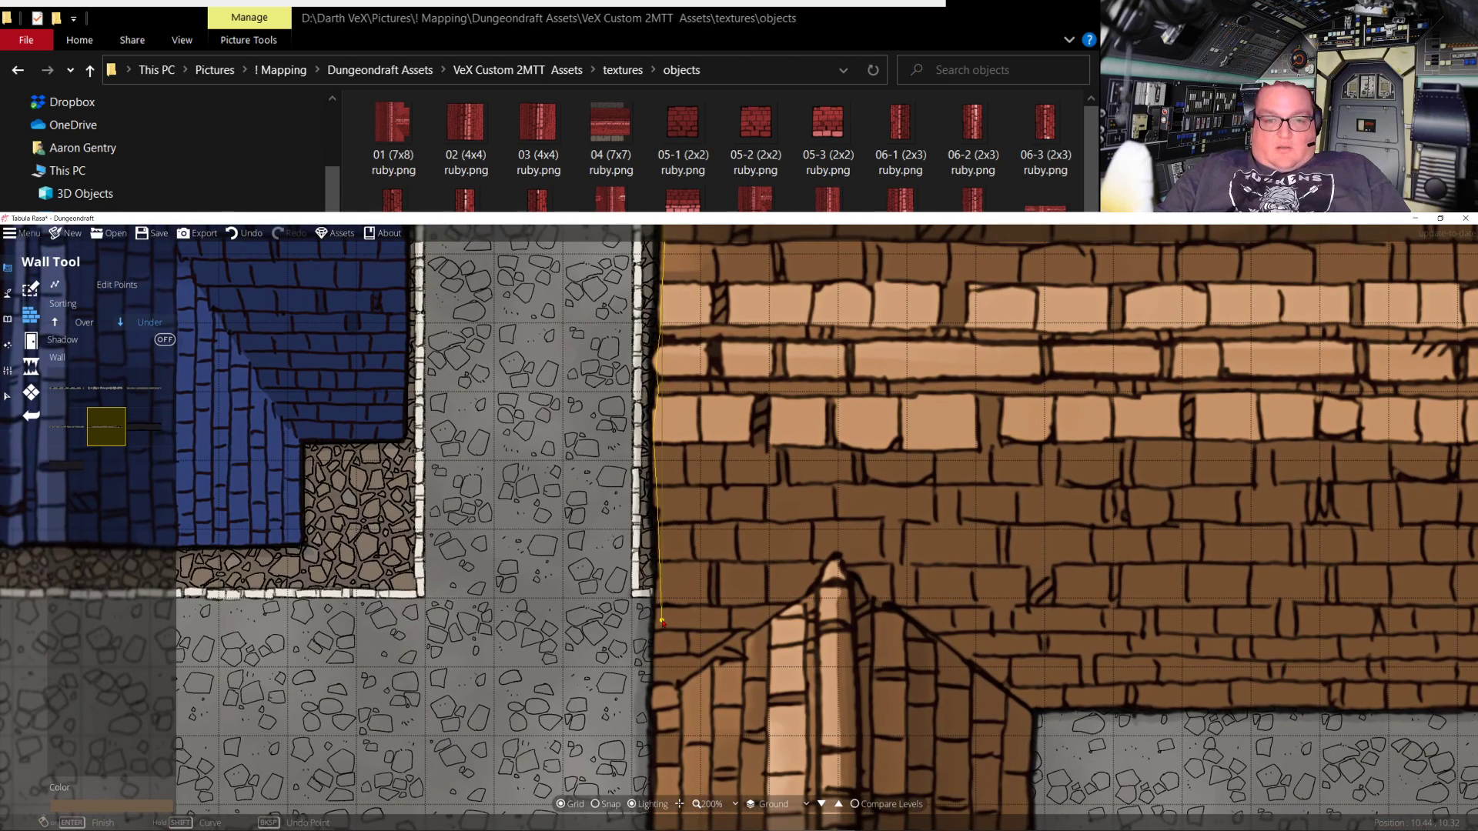
key(s)
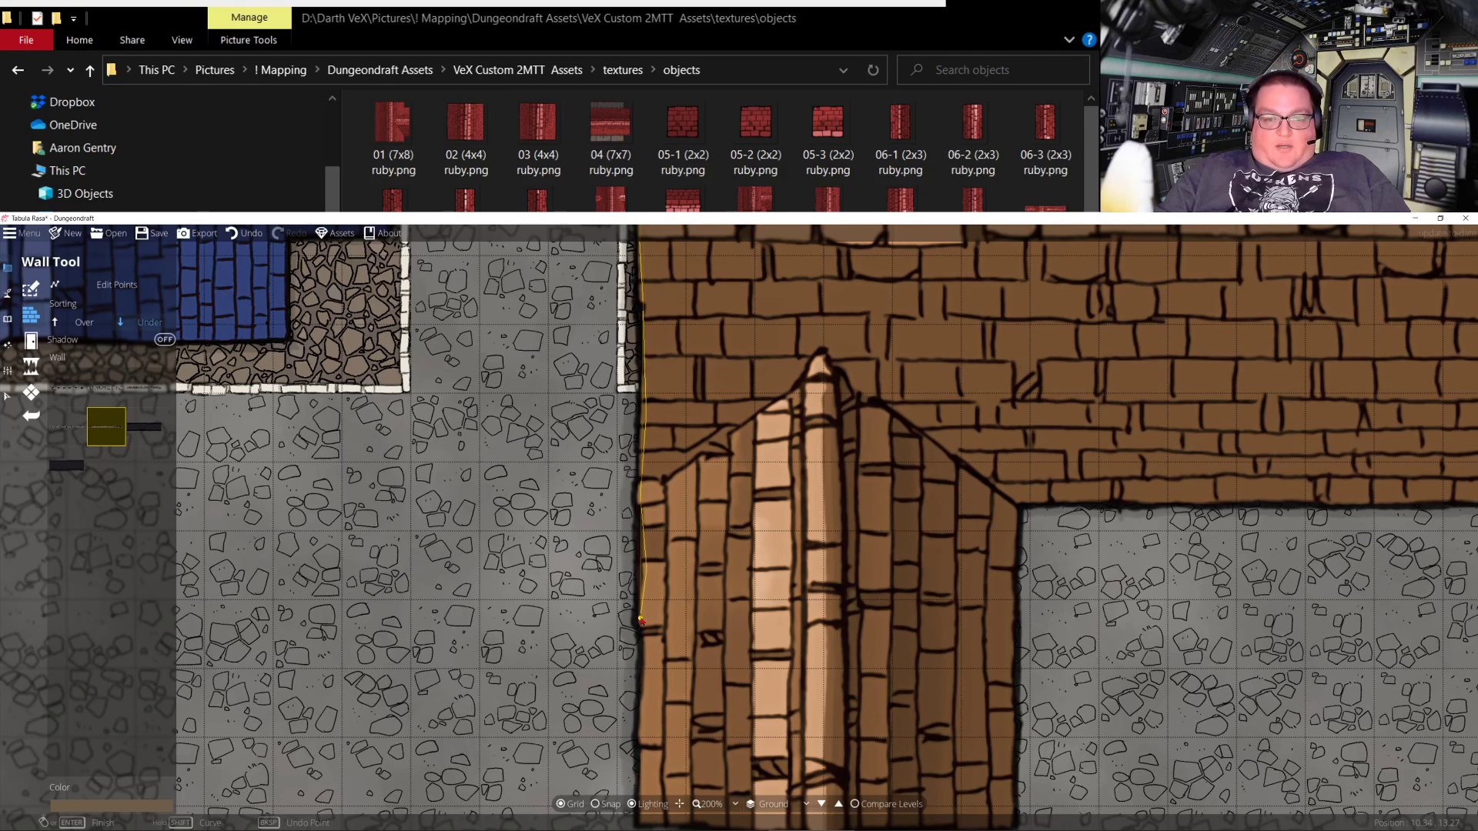
key(s)
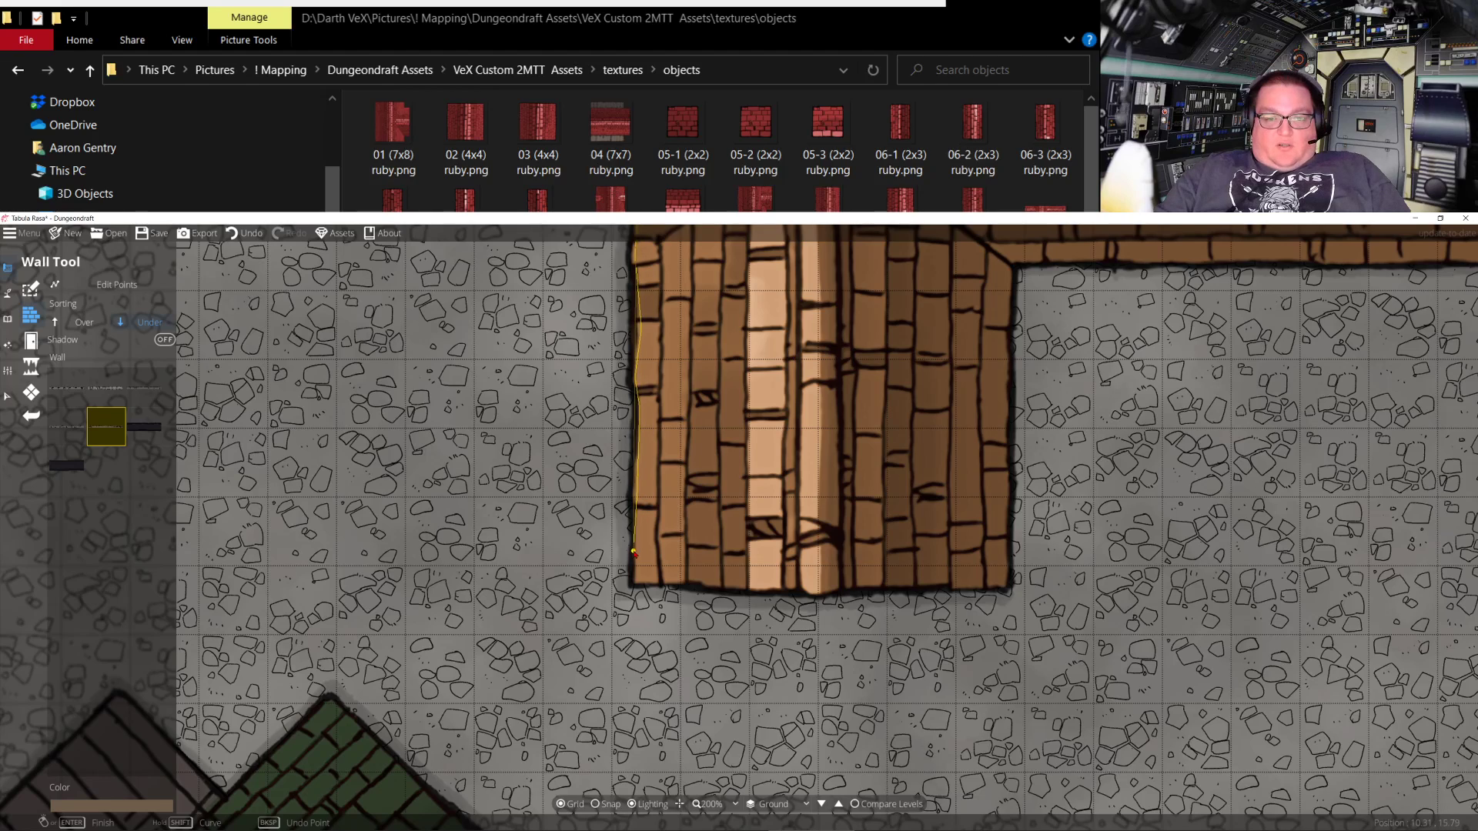
Continue the brown roof's wall around the foot of its lower wing, up to the inner corner and along the main roof's lower edge
click(636, 578)
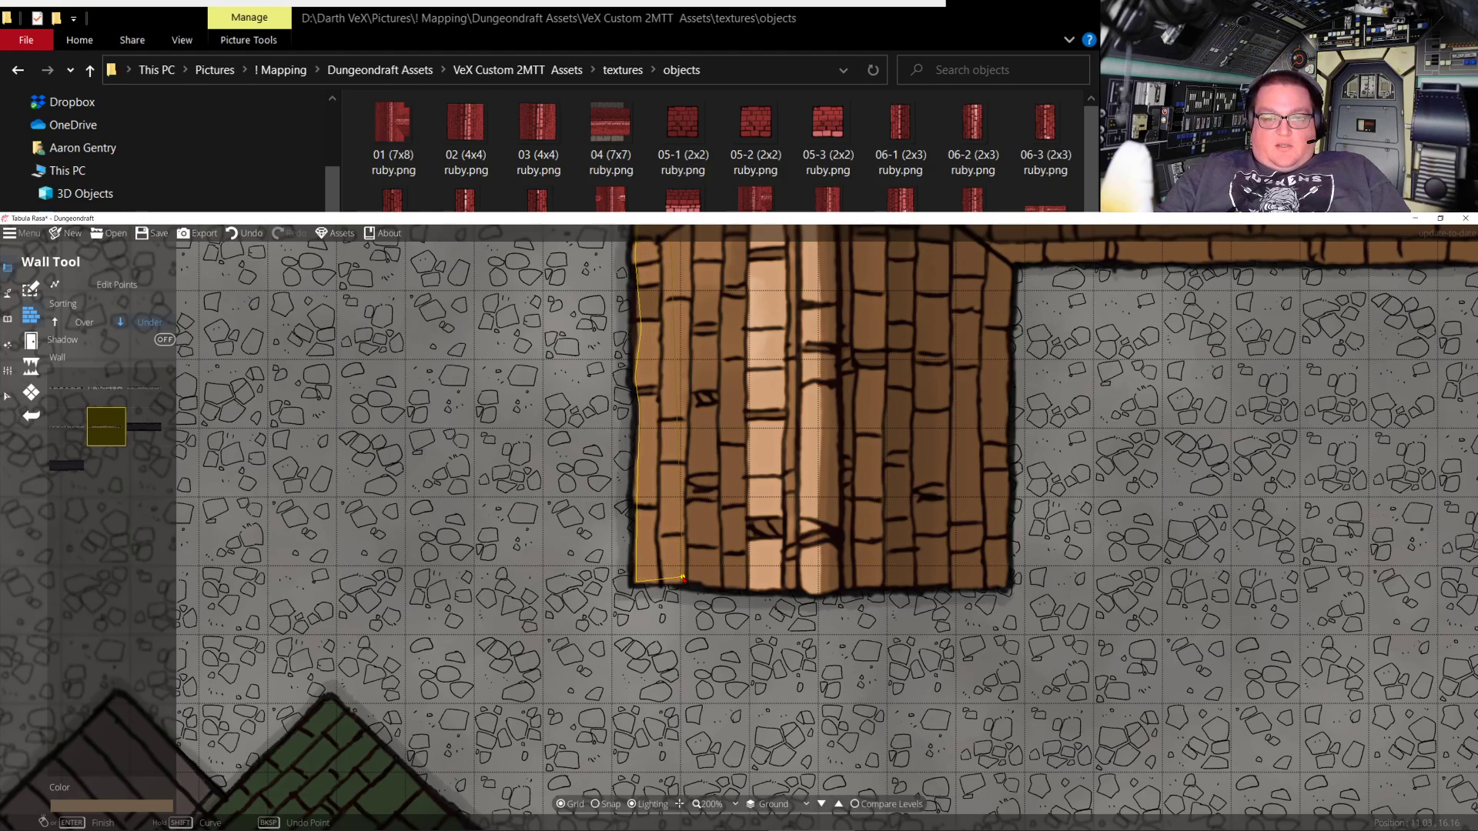
click(692, 576)
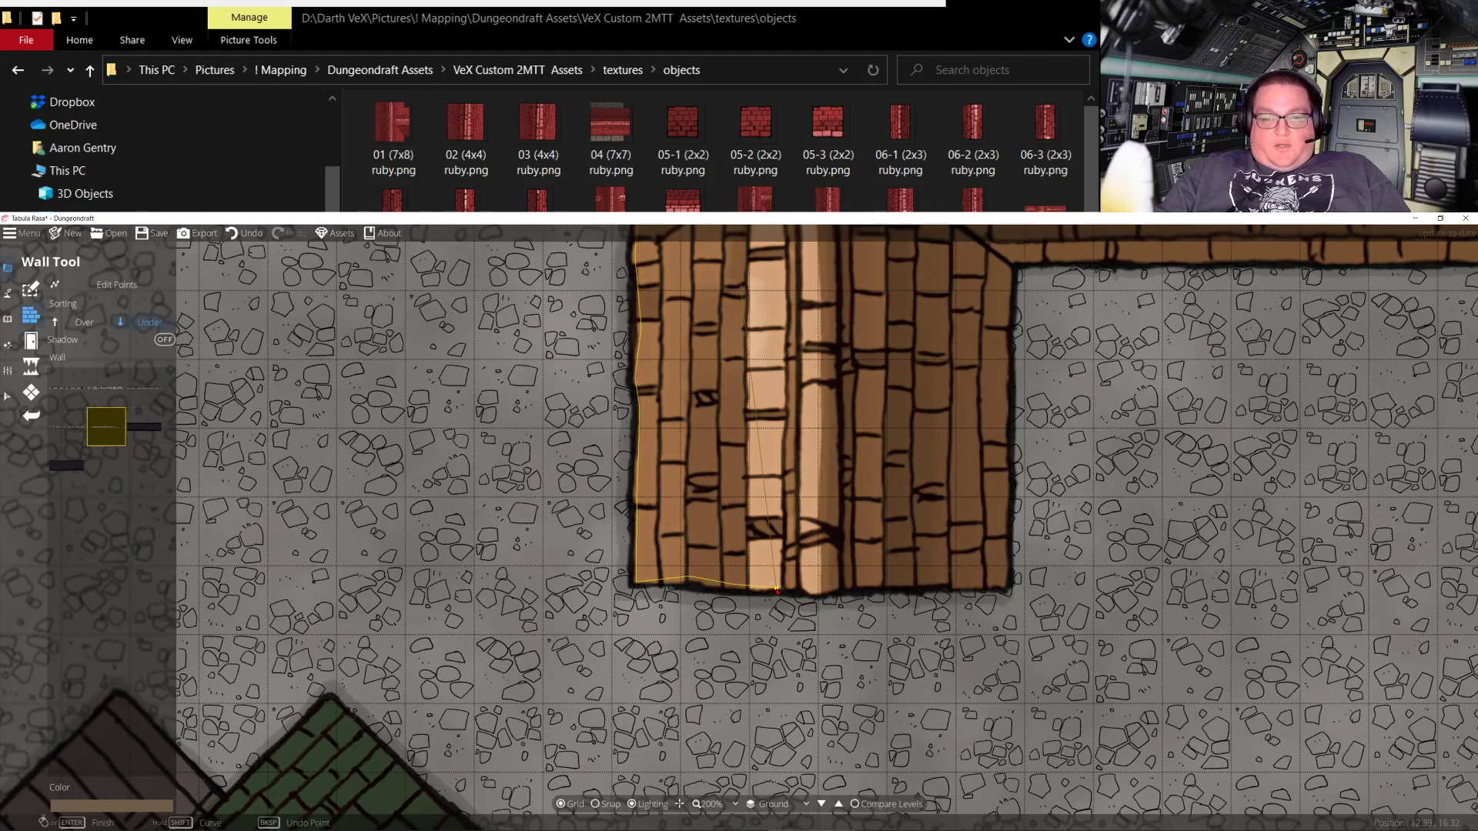
click(814, 591)
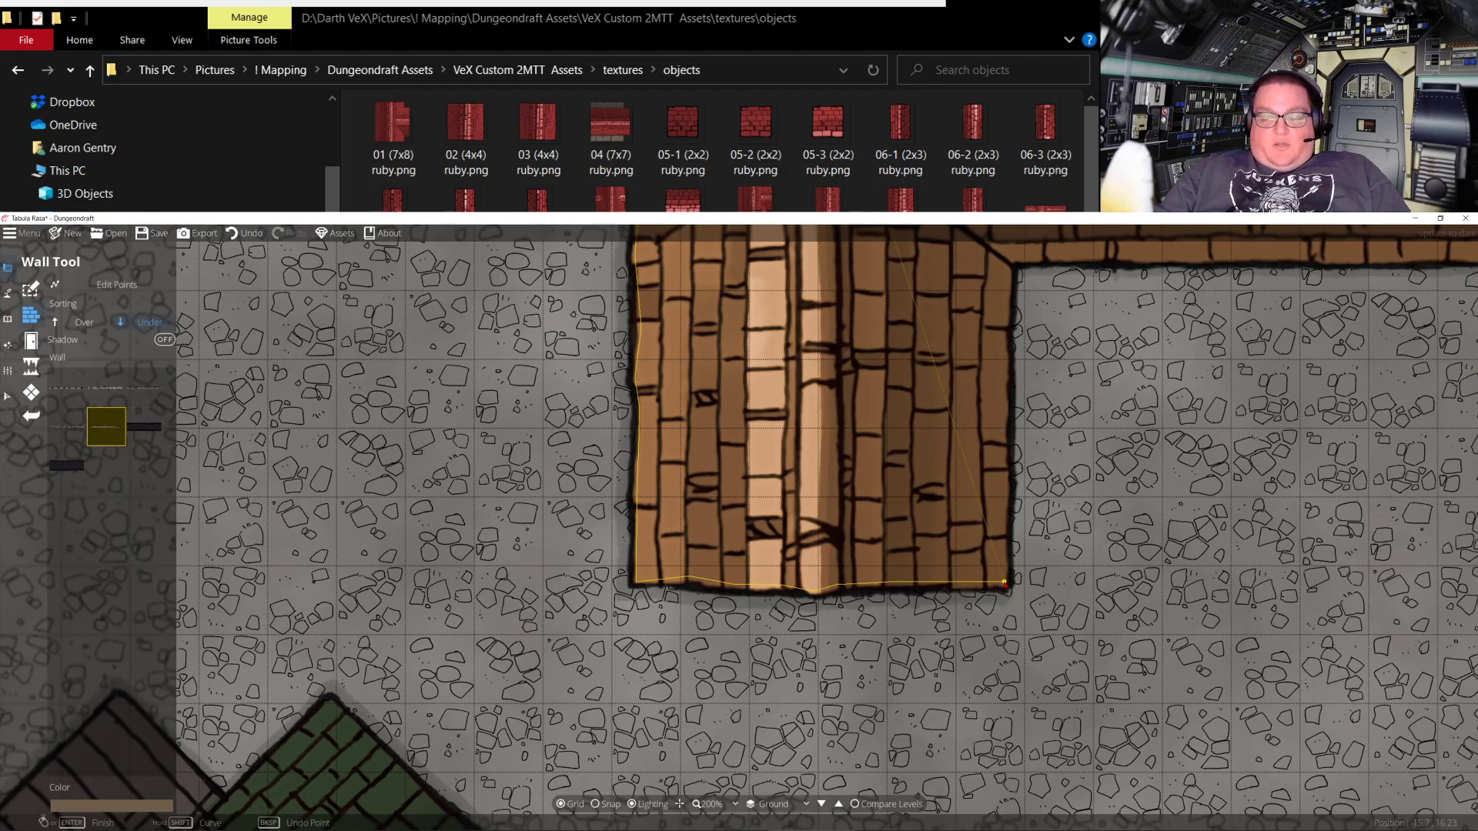
click(1004, 582)
drag(993, 298, 851, 650)
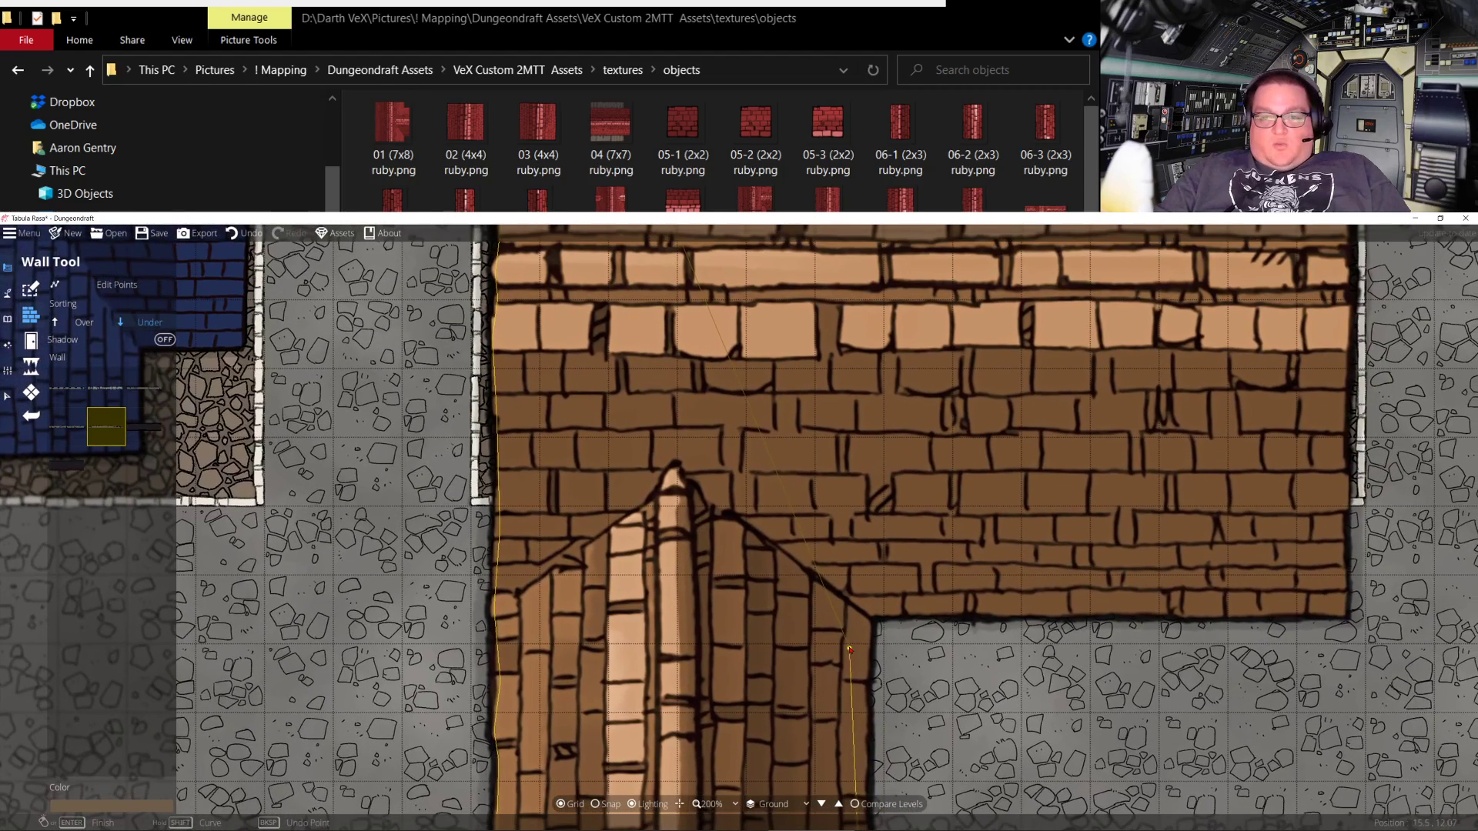
click(868, 614)
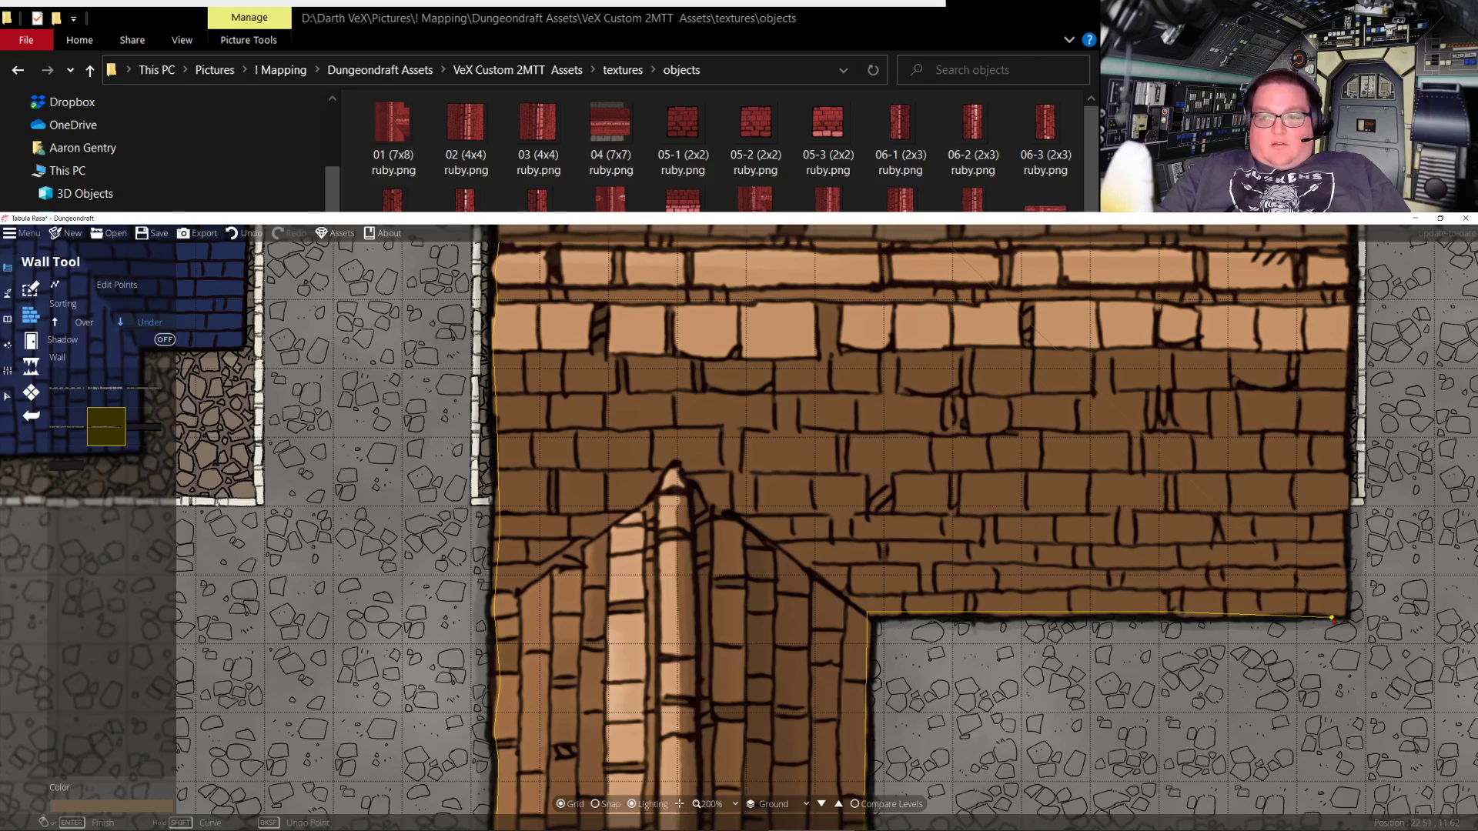
click(1332, 617)
Run the brown roof's wall up its street side, along its upper edge and around the upper wing to the map boundary, closing the outline
drag(1338, 442, 1080, 664)
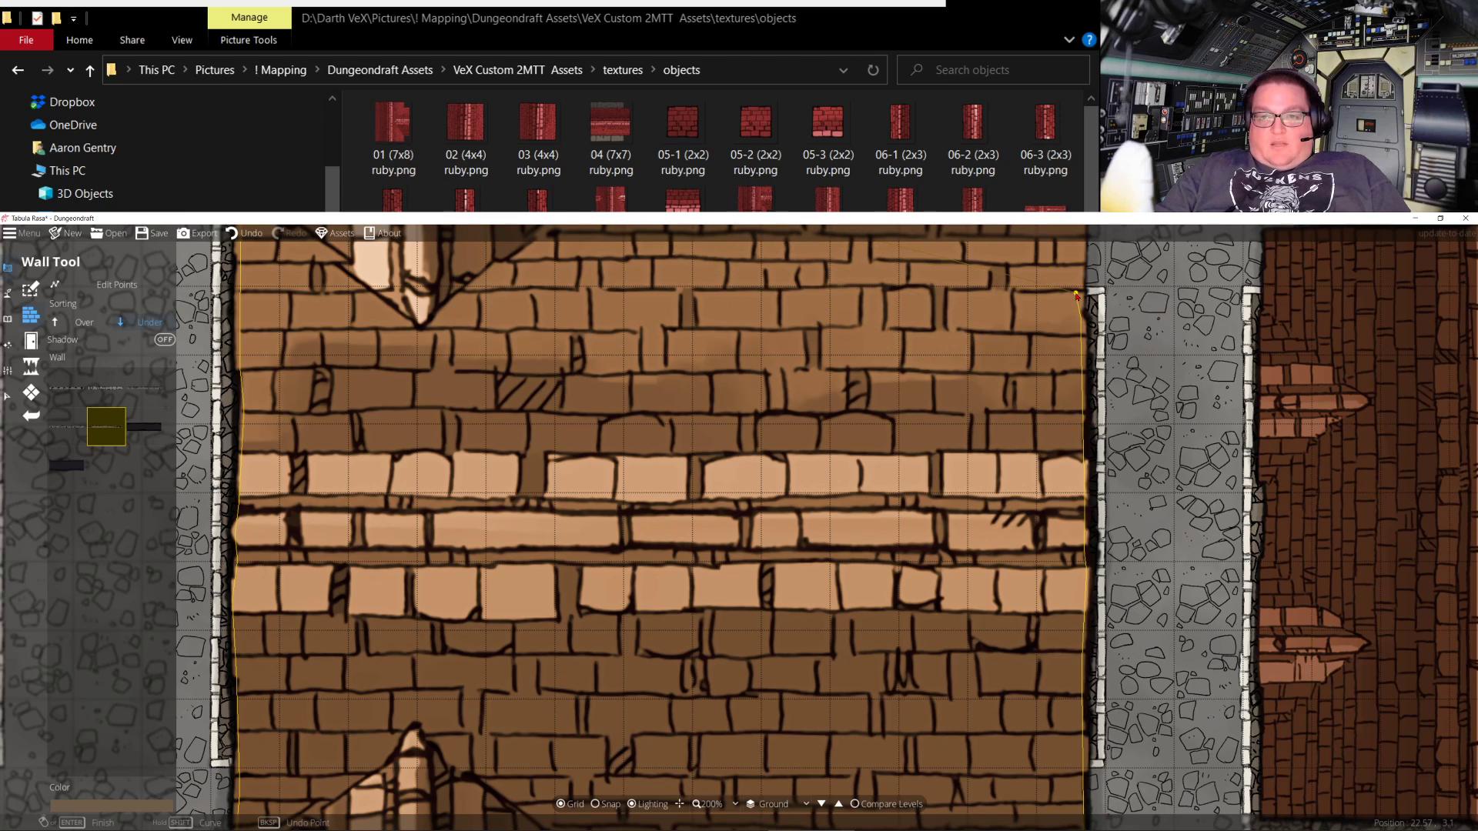
drag(1079, 273, 1026, 491)
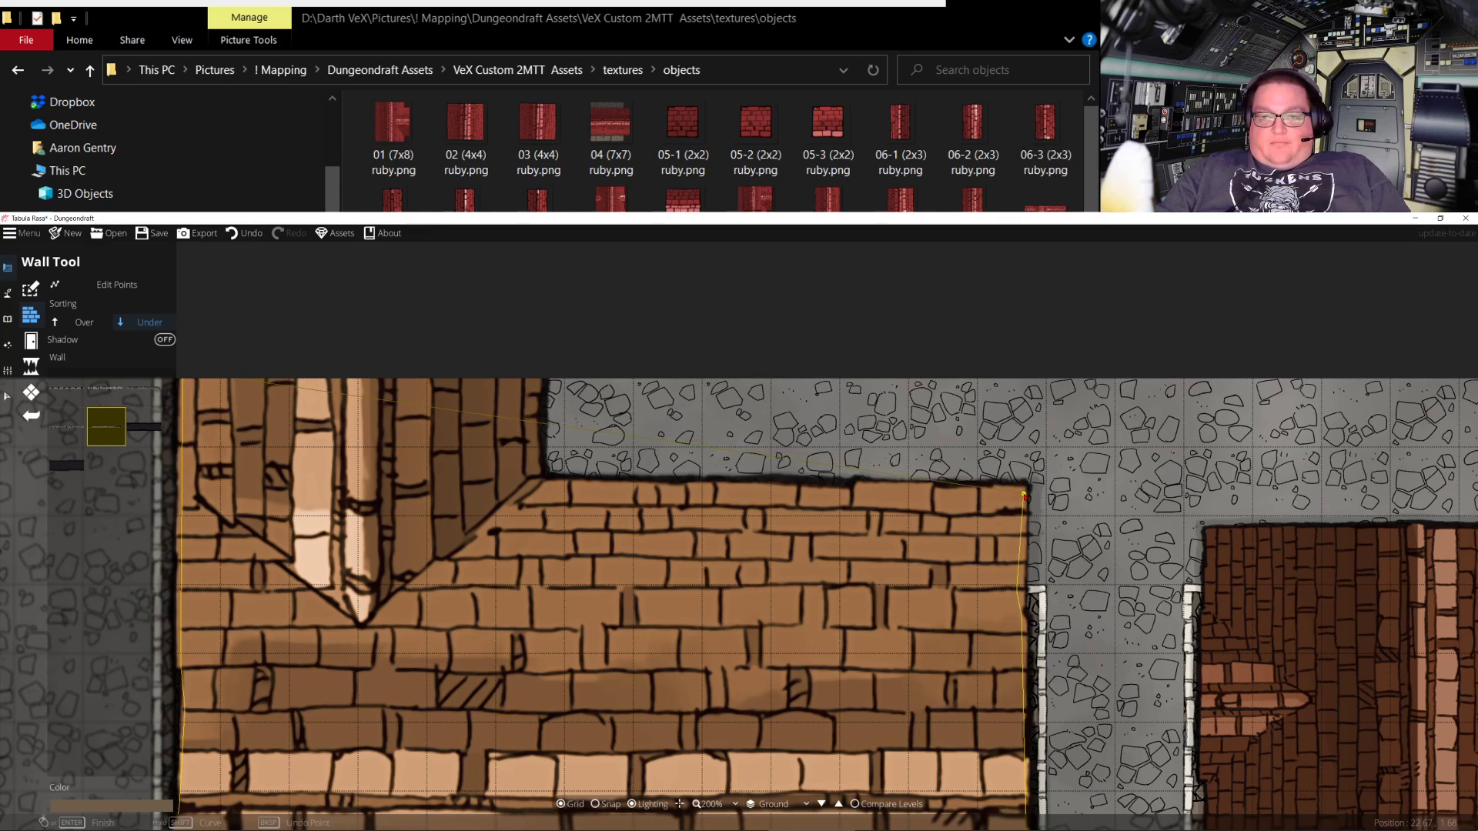
click(1025, 490)
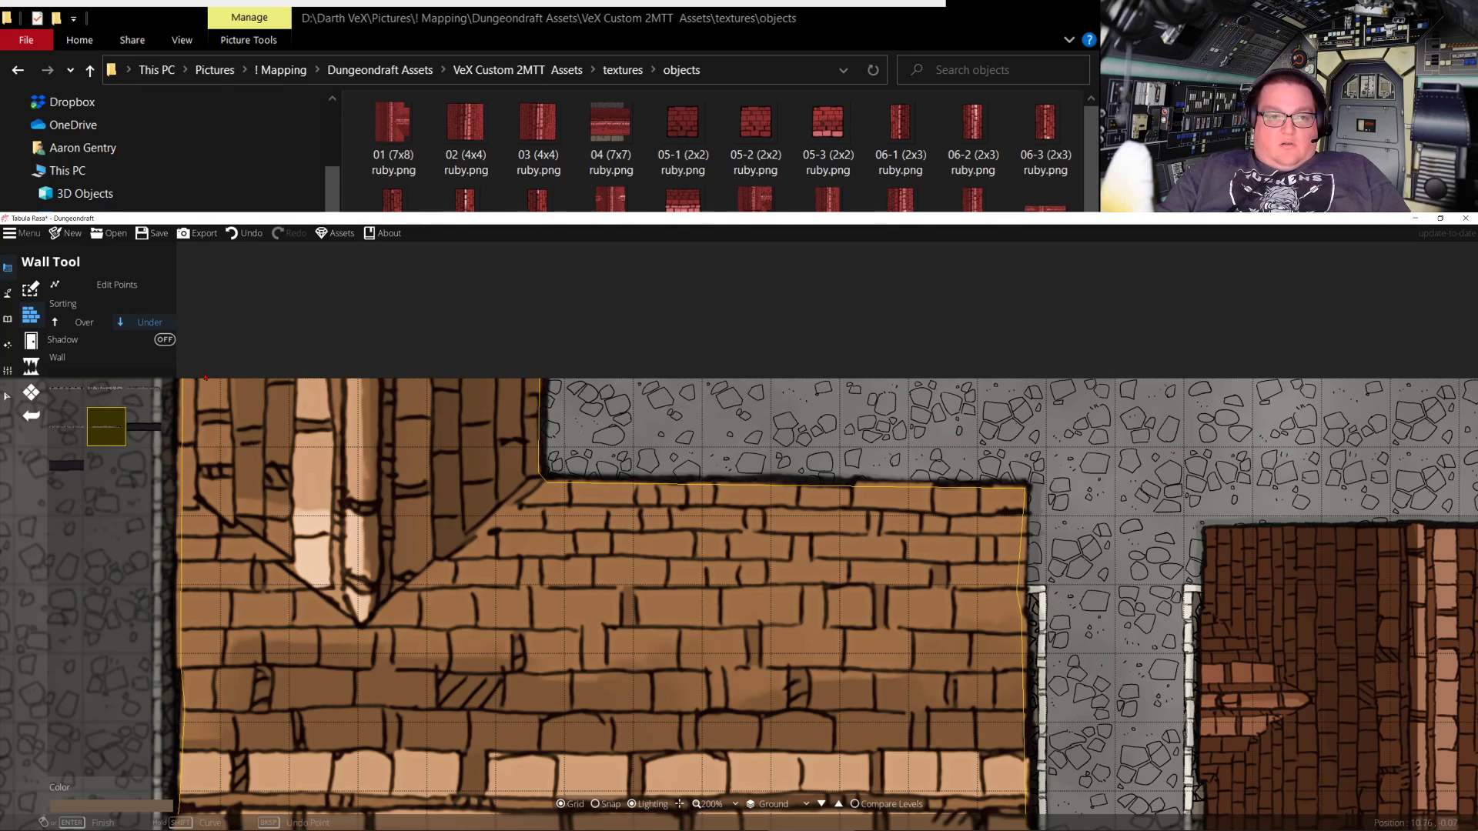
right_click(182, 379)
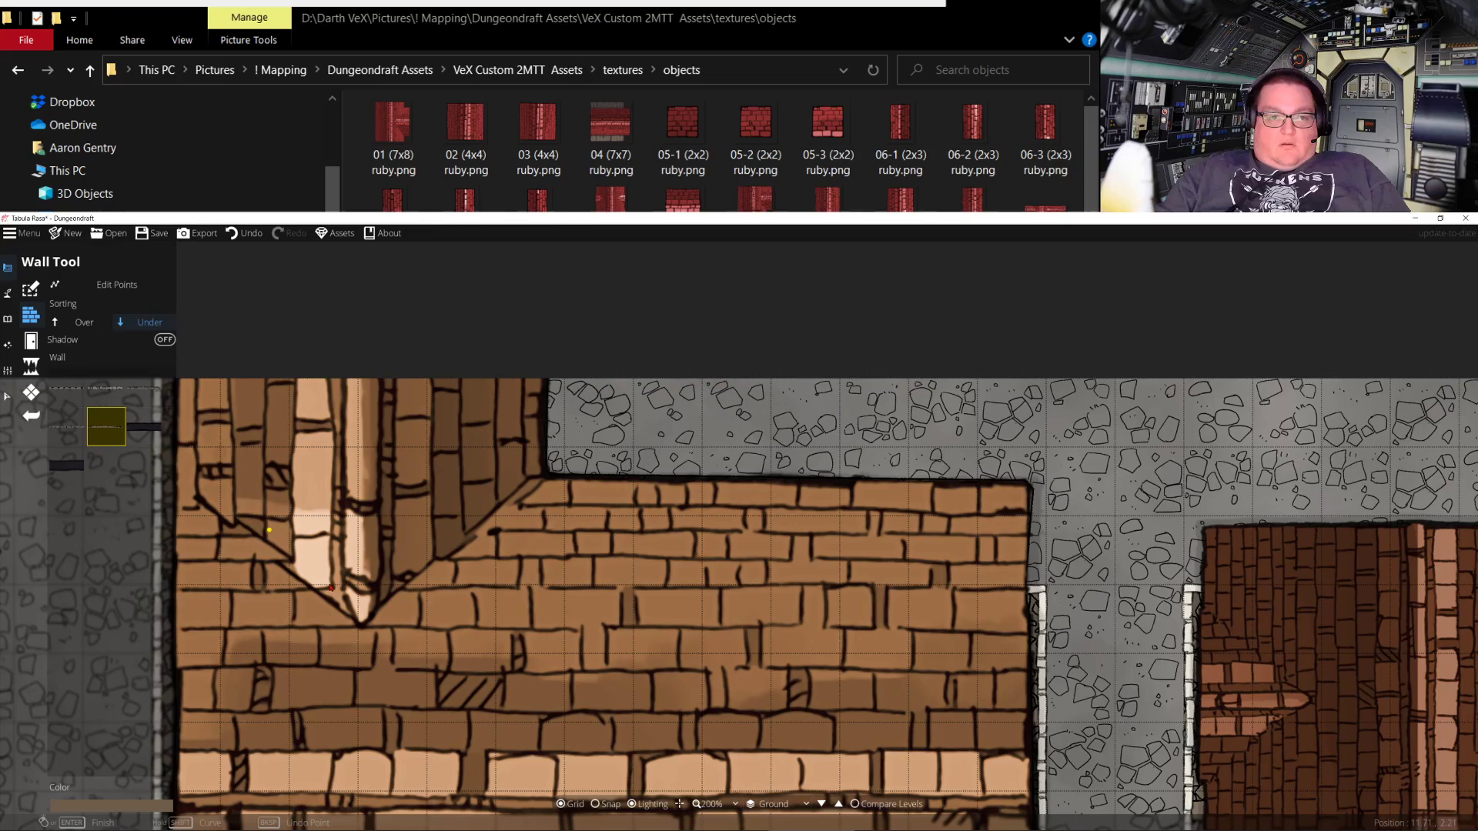
Try to outline the red-brown roof with a wall from the map boundary along its lower edge, street side and upper edge
drag(728, 639, 299, 10)
drag(942, 298, 632, 765)
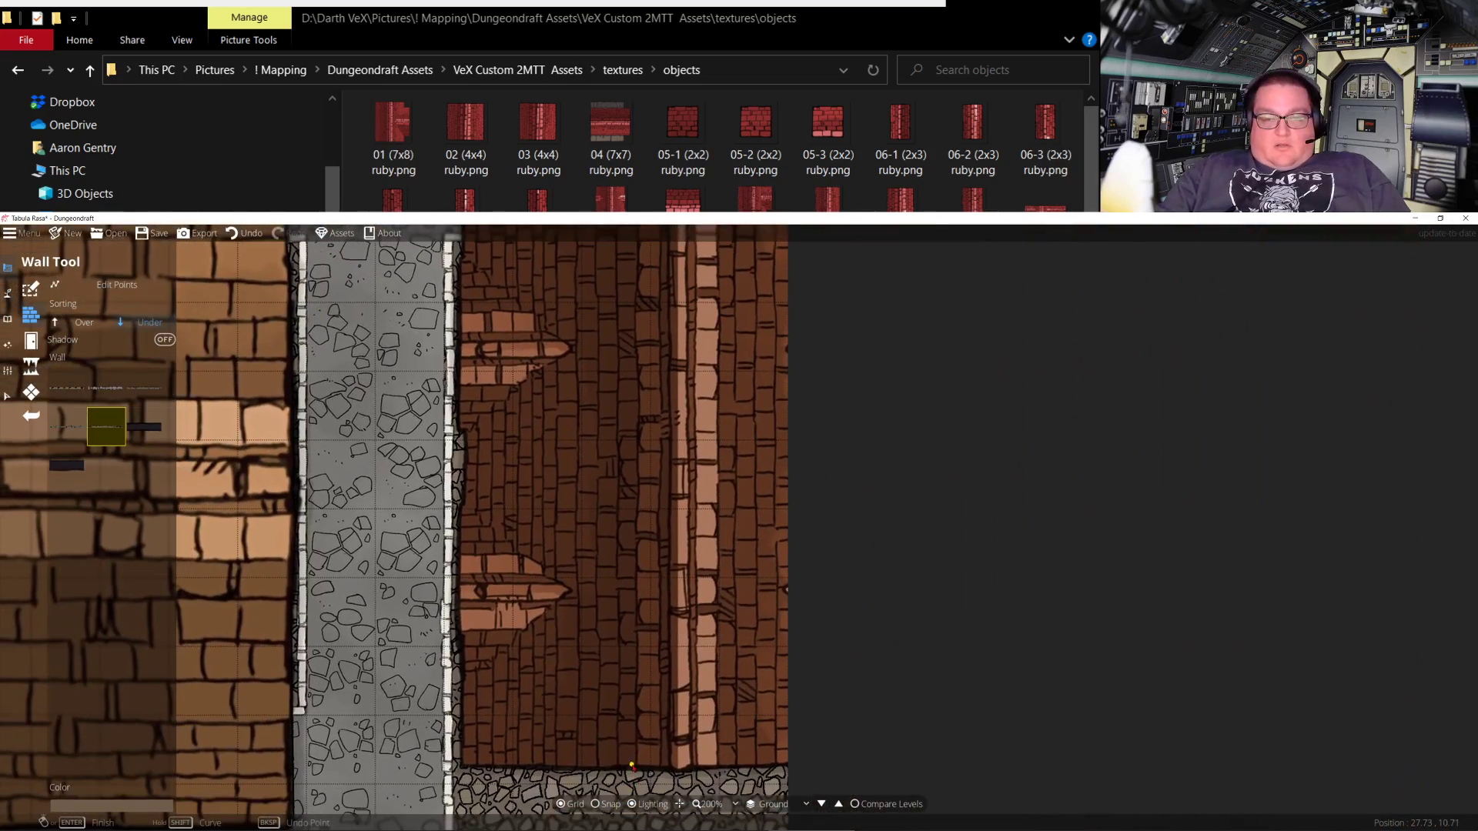
click(786, 764)
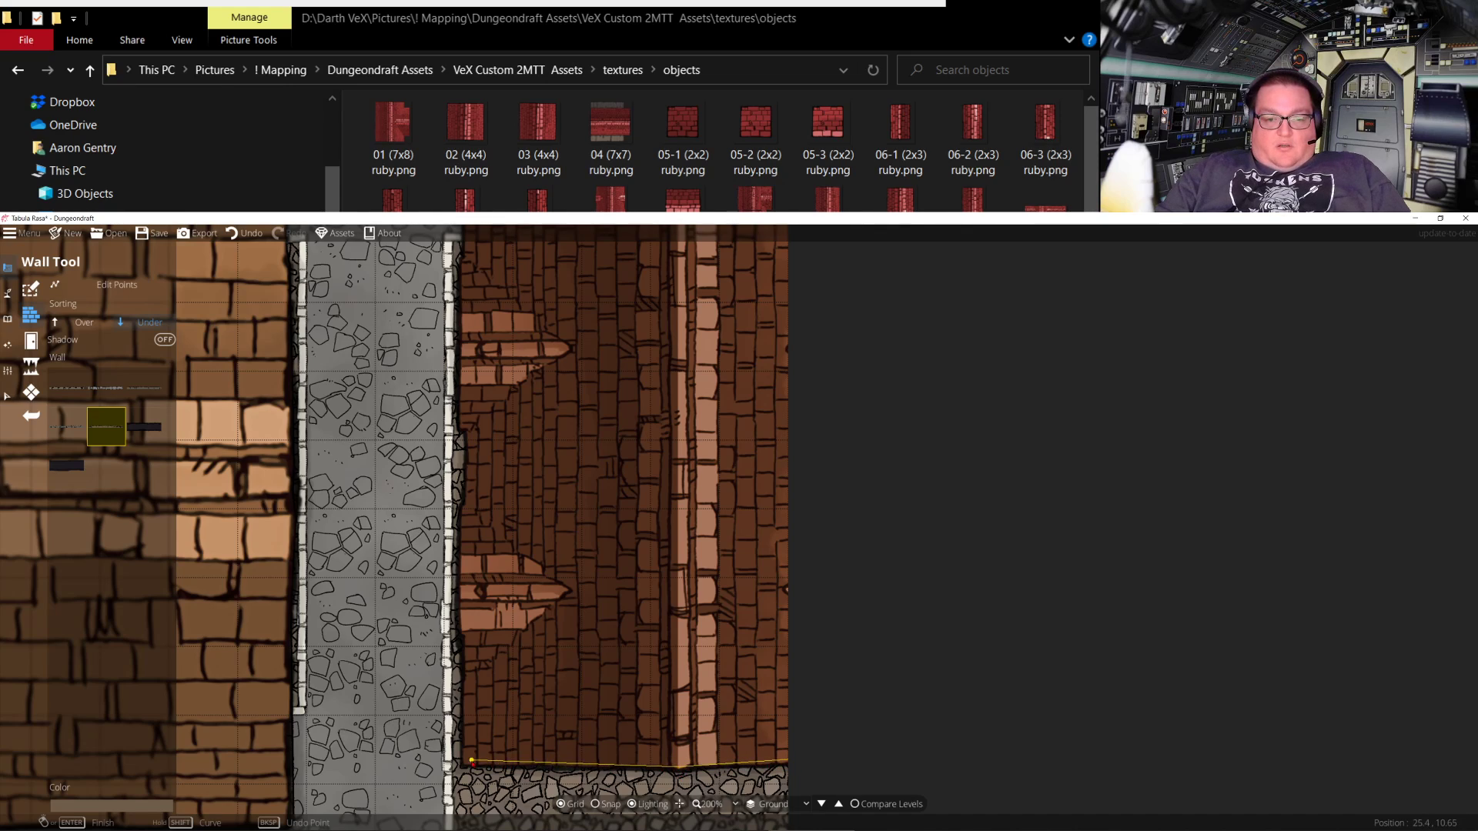
click(463, 765)
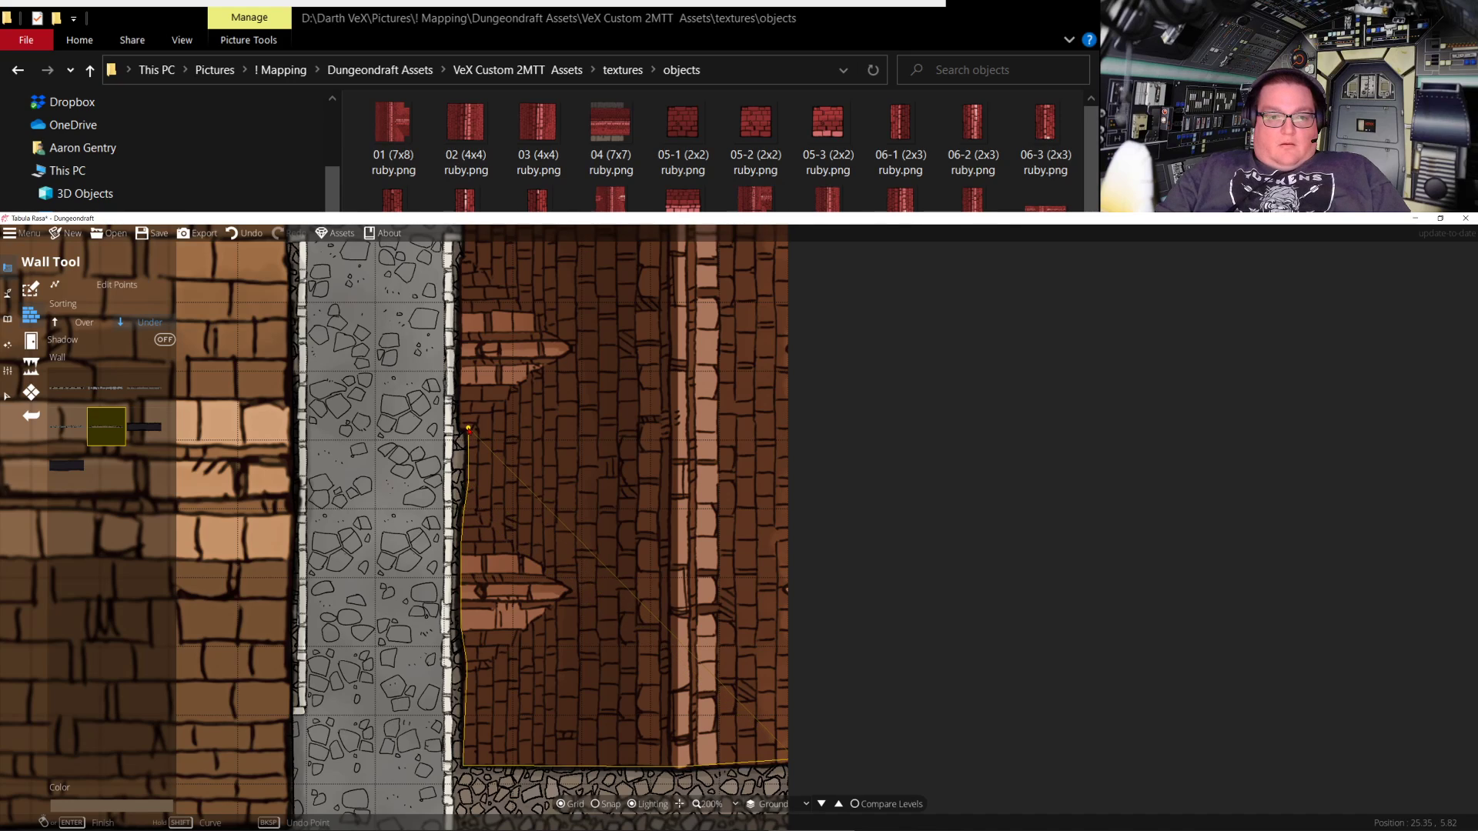
click(467, 429)
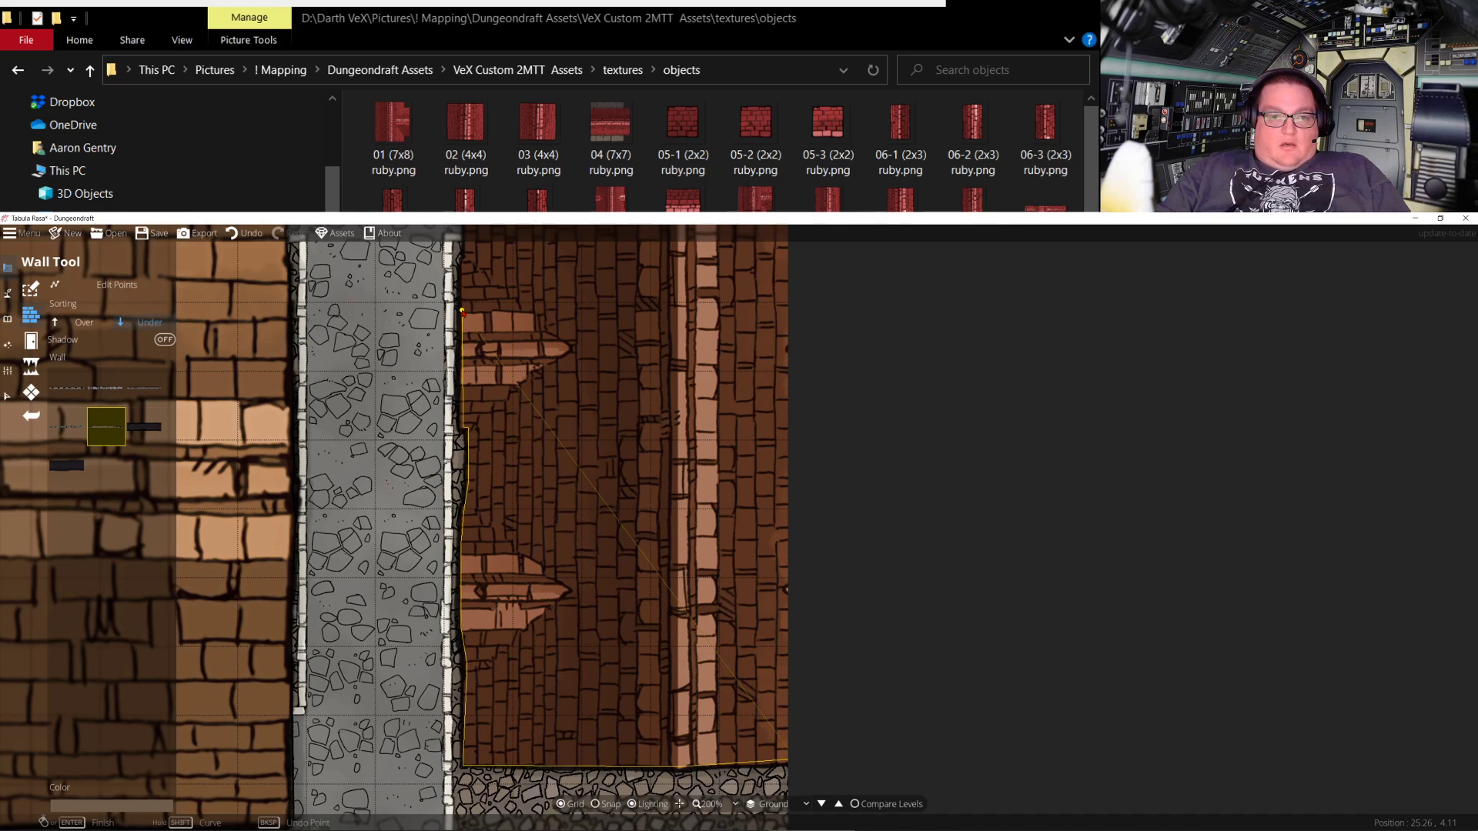
drag(462, 312, 466, 508)
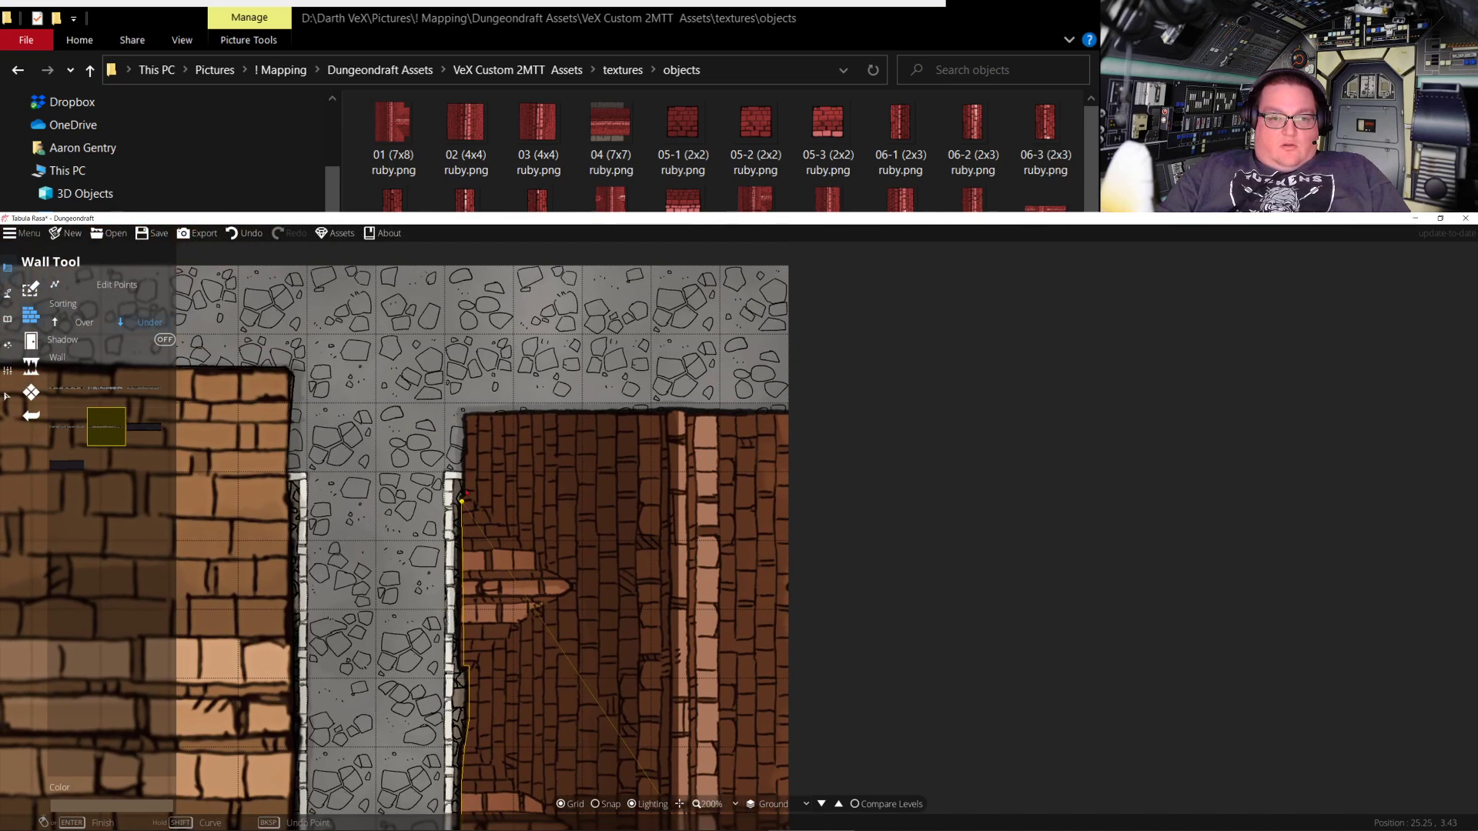
click(467, 419)
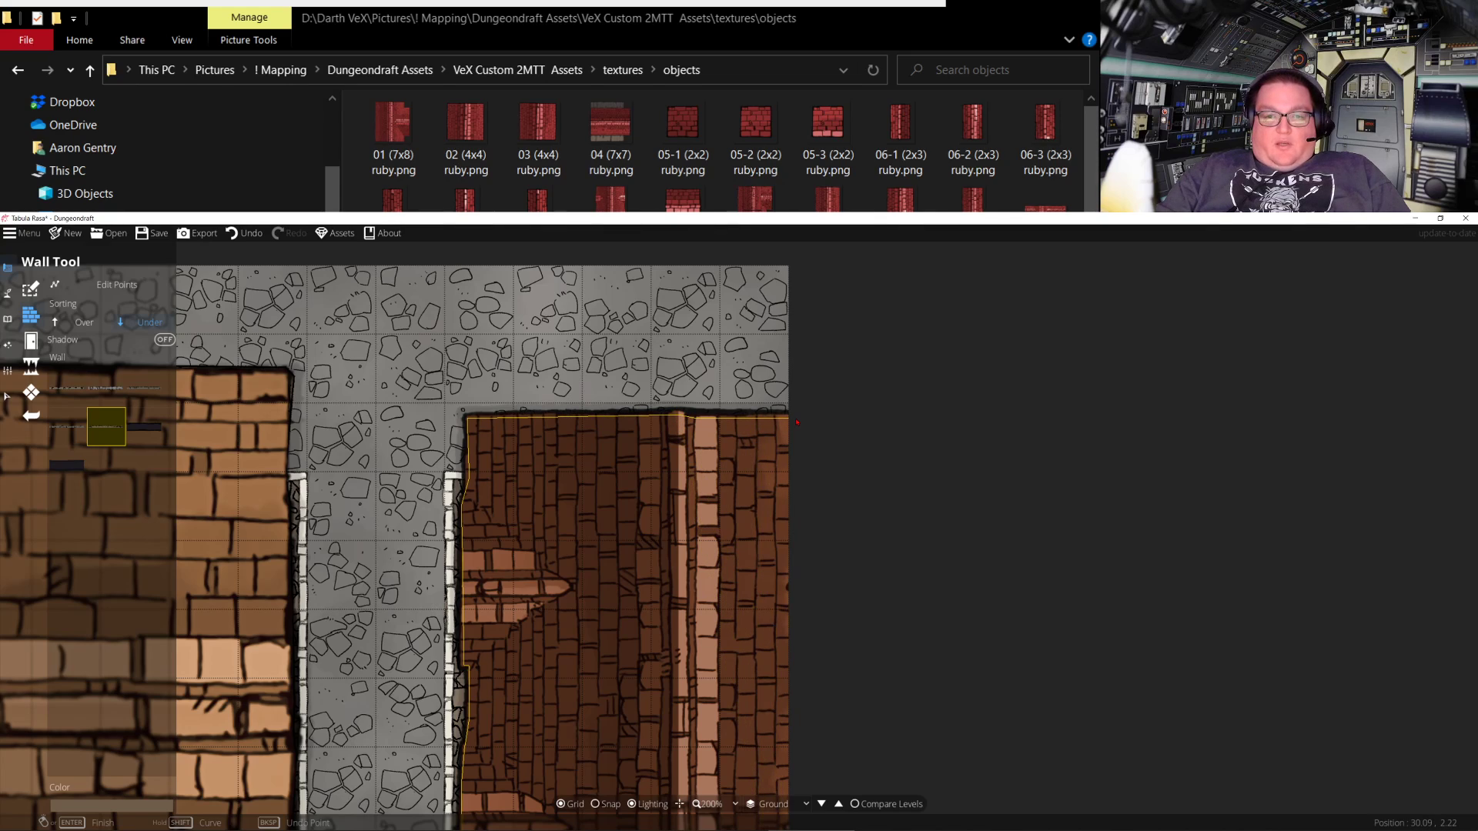
key(Down)
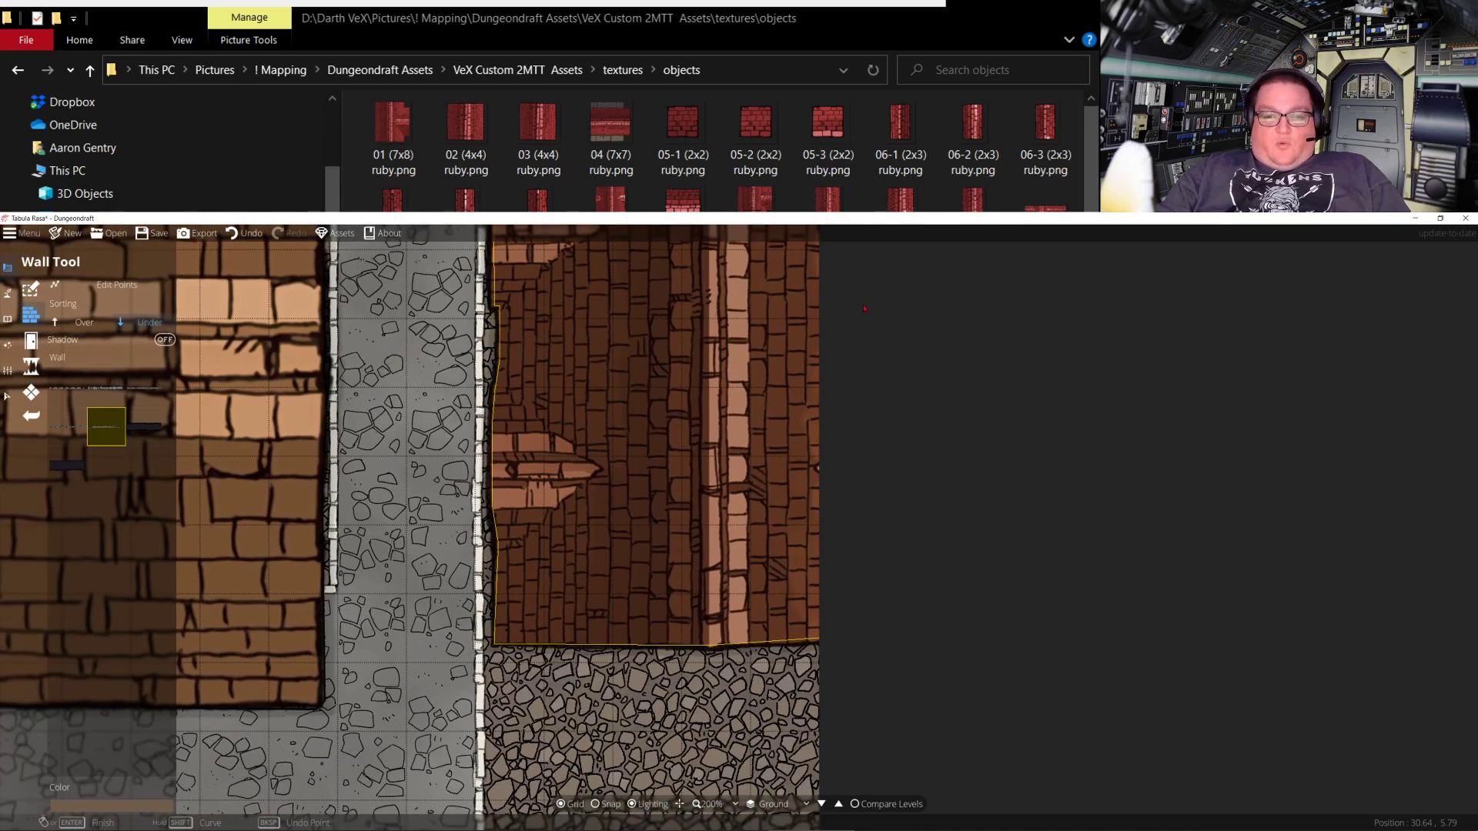
key(Return)
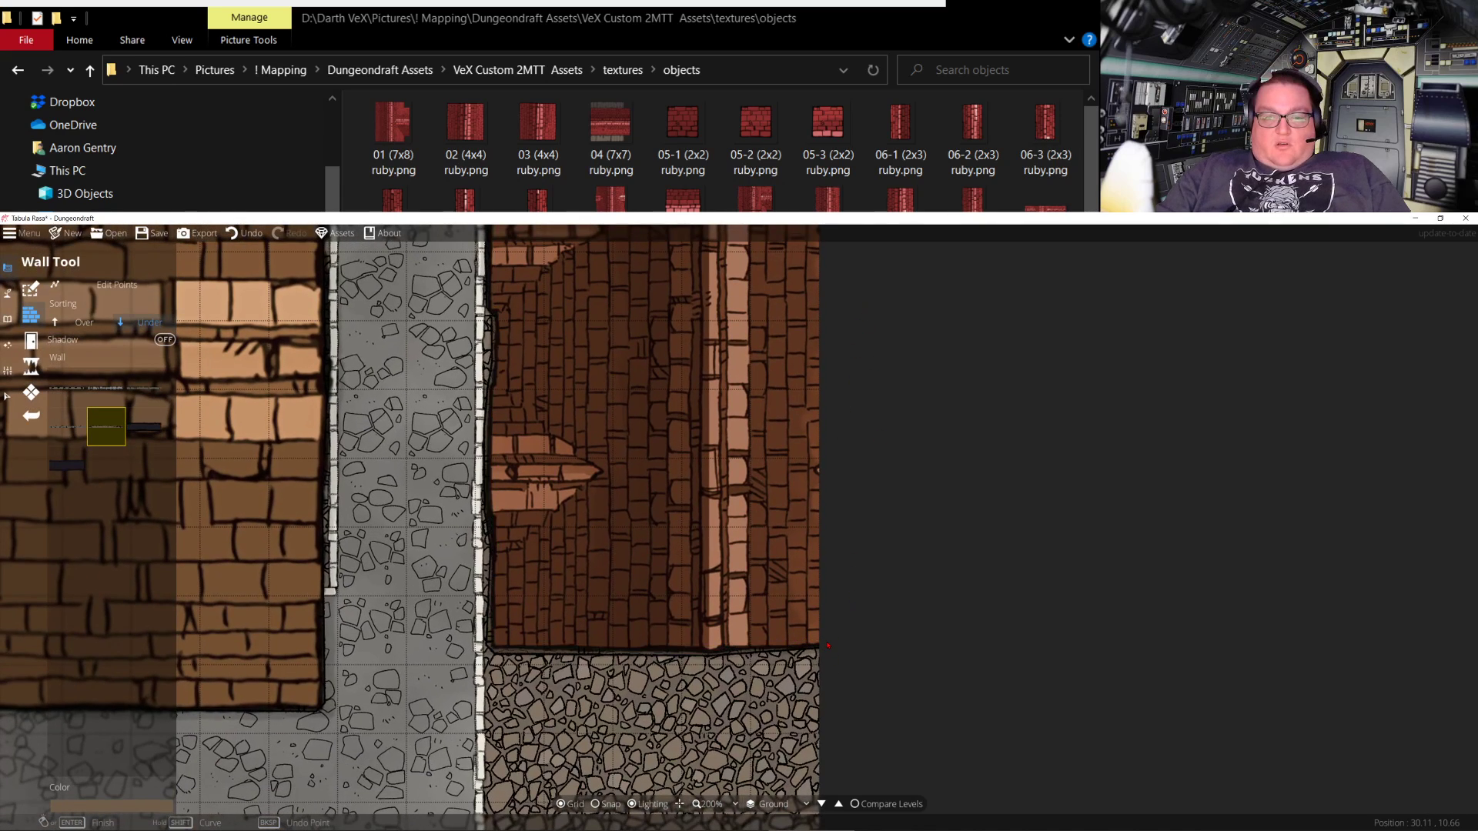
Examine the red-brown roof's new wall along its edges and undo it
key(Left)
key(Down)
key(Up)
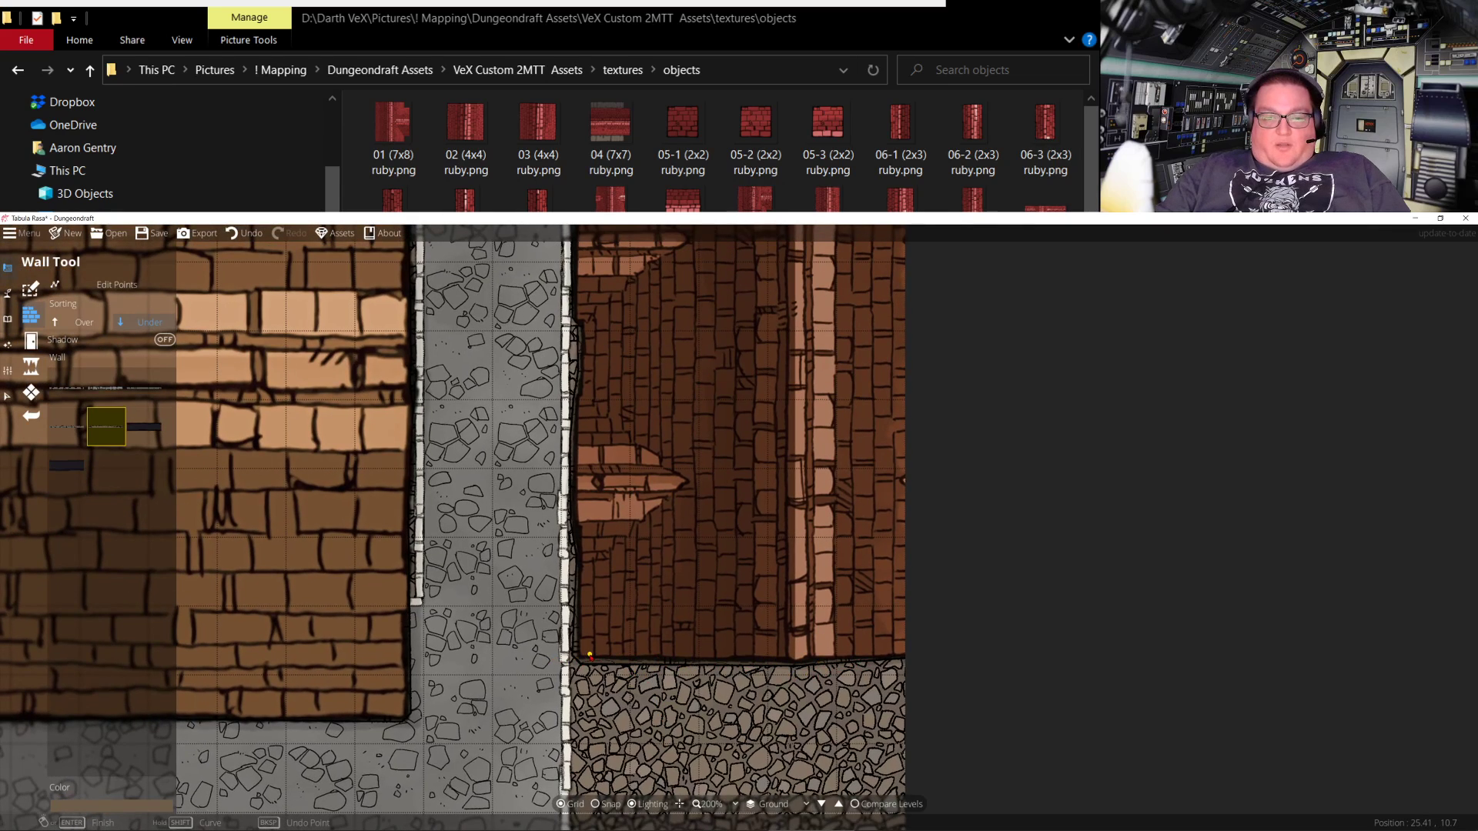
key(Up)
key(Down)
key(Left)
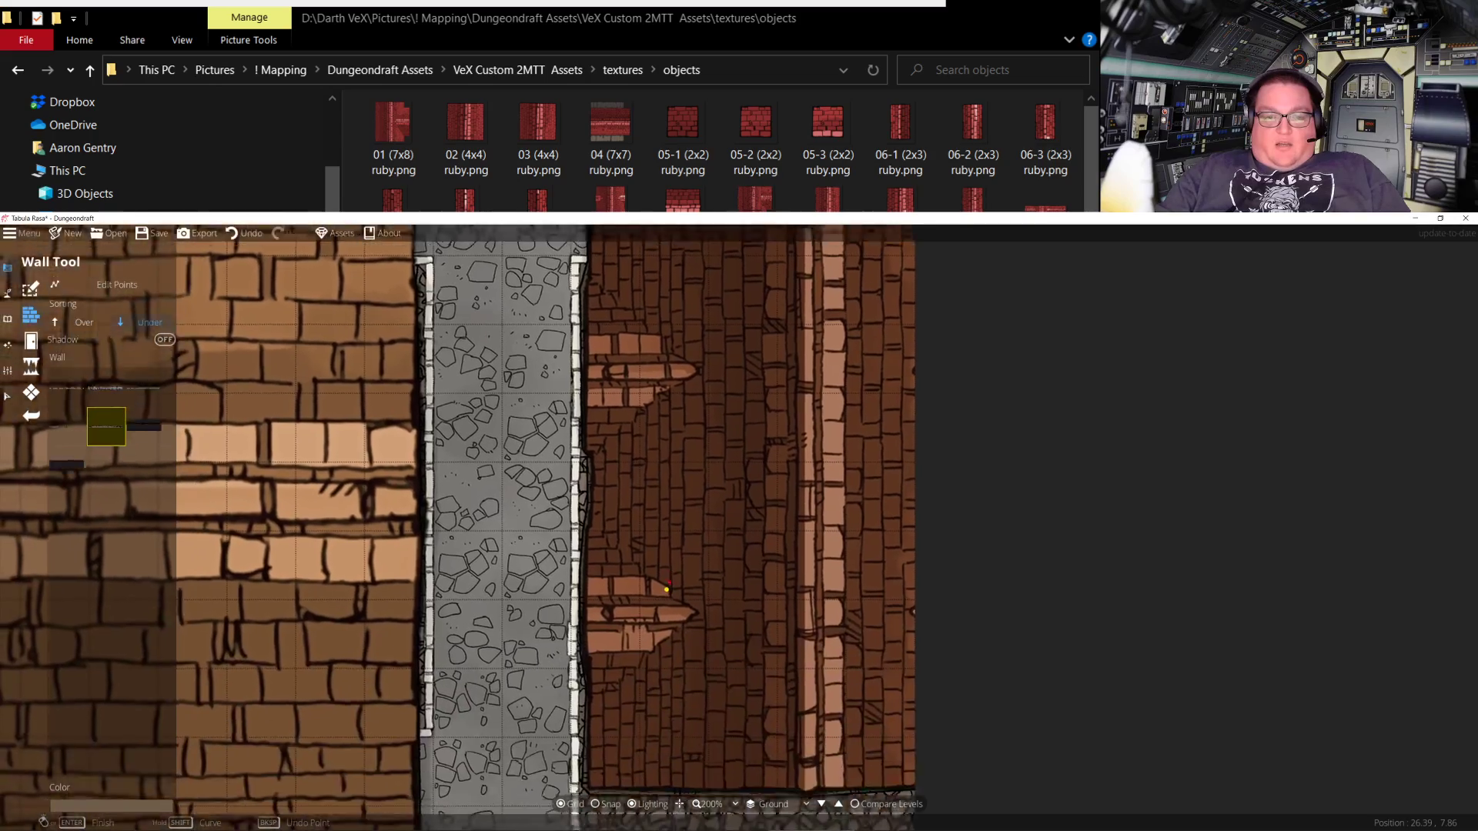
key(Left)
key(Up)
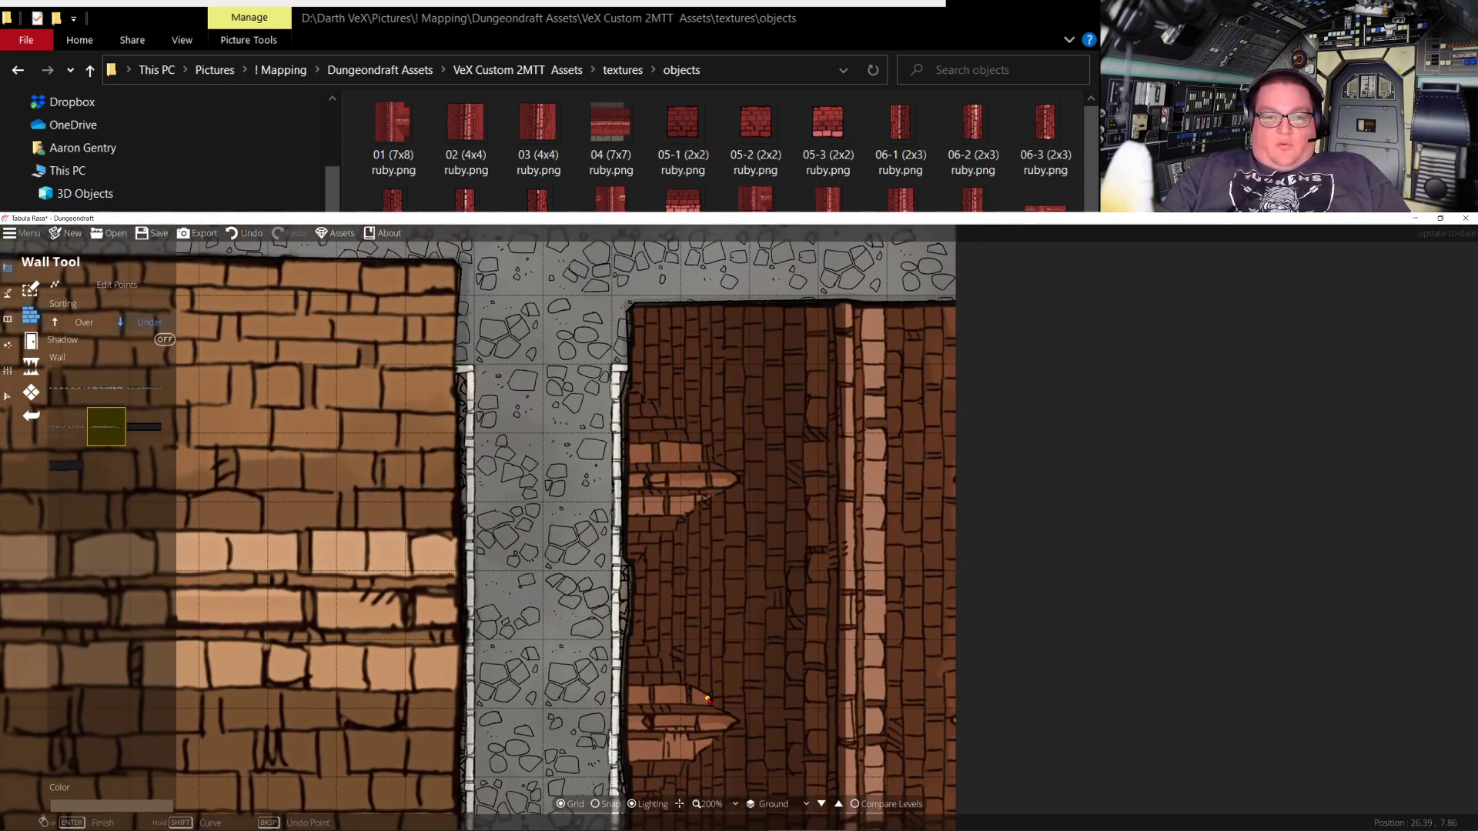
drag(687, 571, 627, 512)
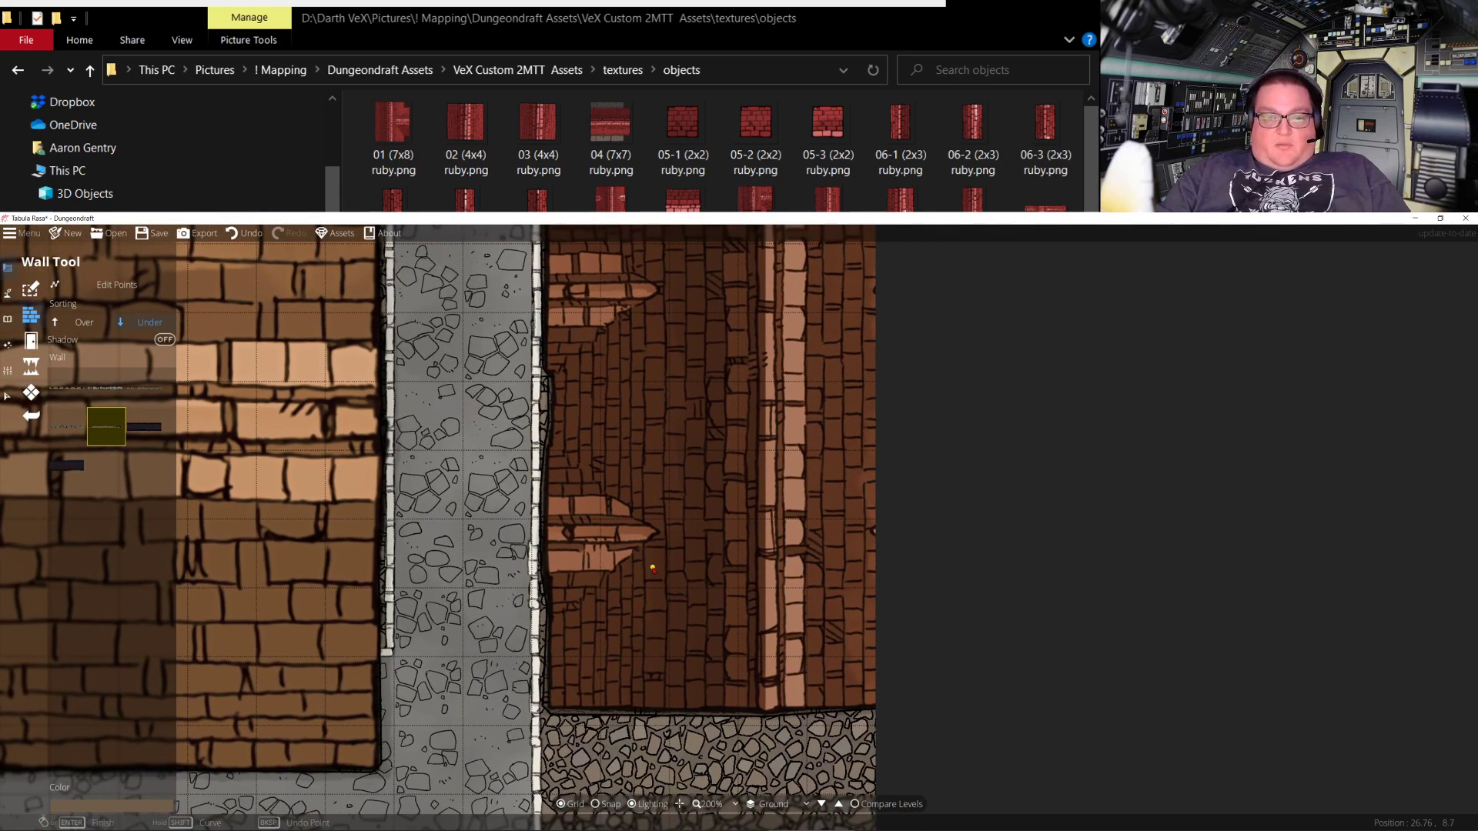
key(ctrl+z)
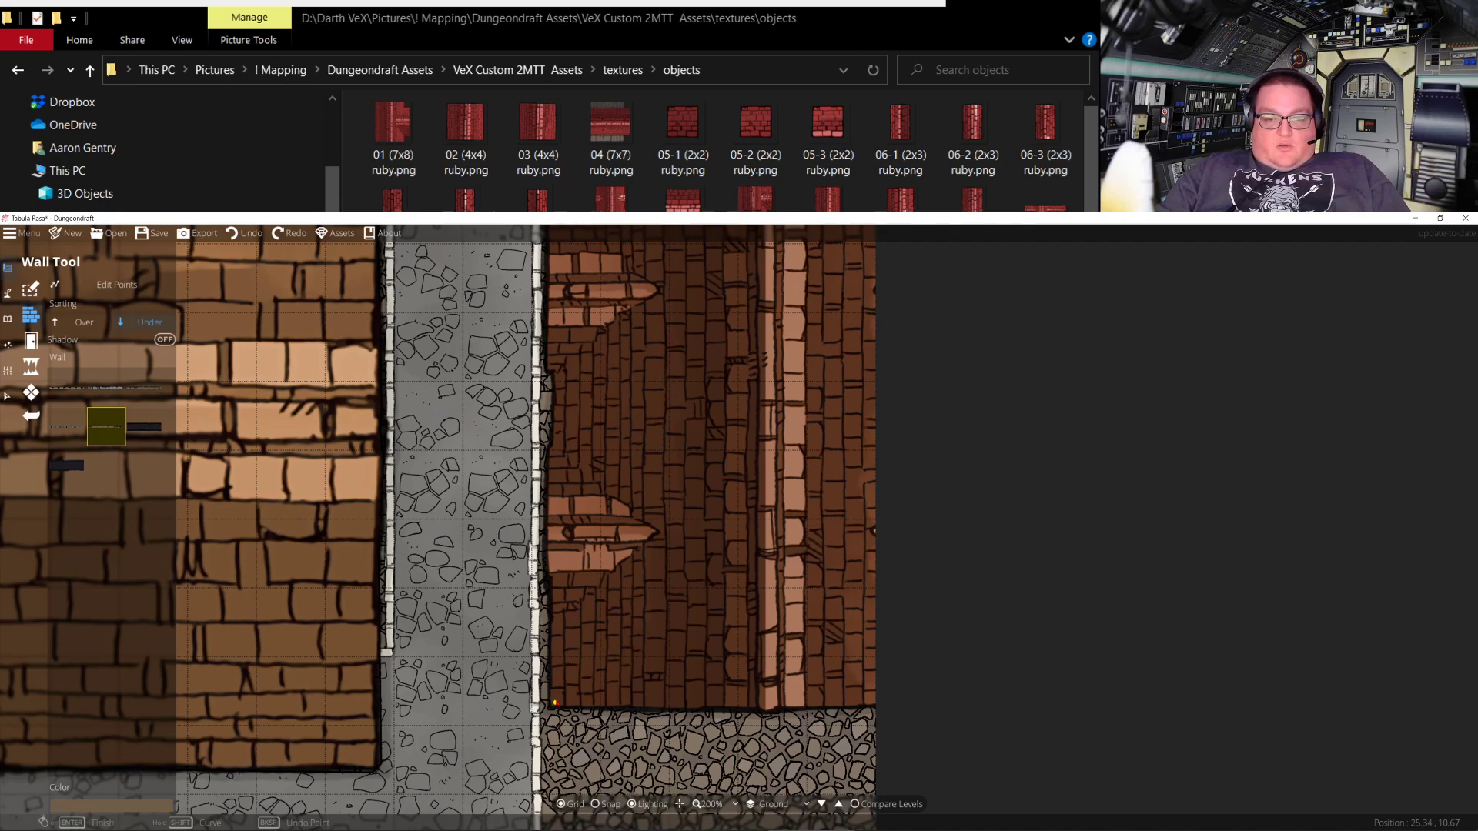
Outline the red-brown roof with a closed wall from its lower street-side corner, past the map boundary, along the upper edge and down the street side
click(555, 702)
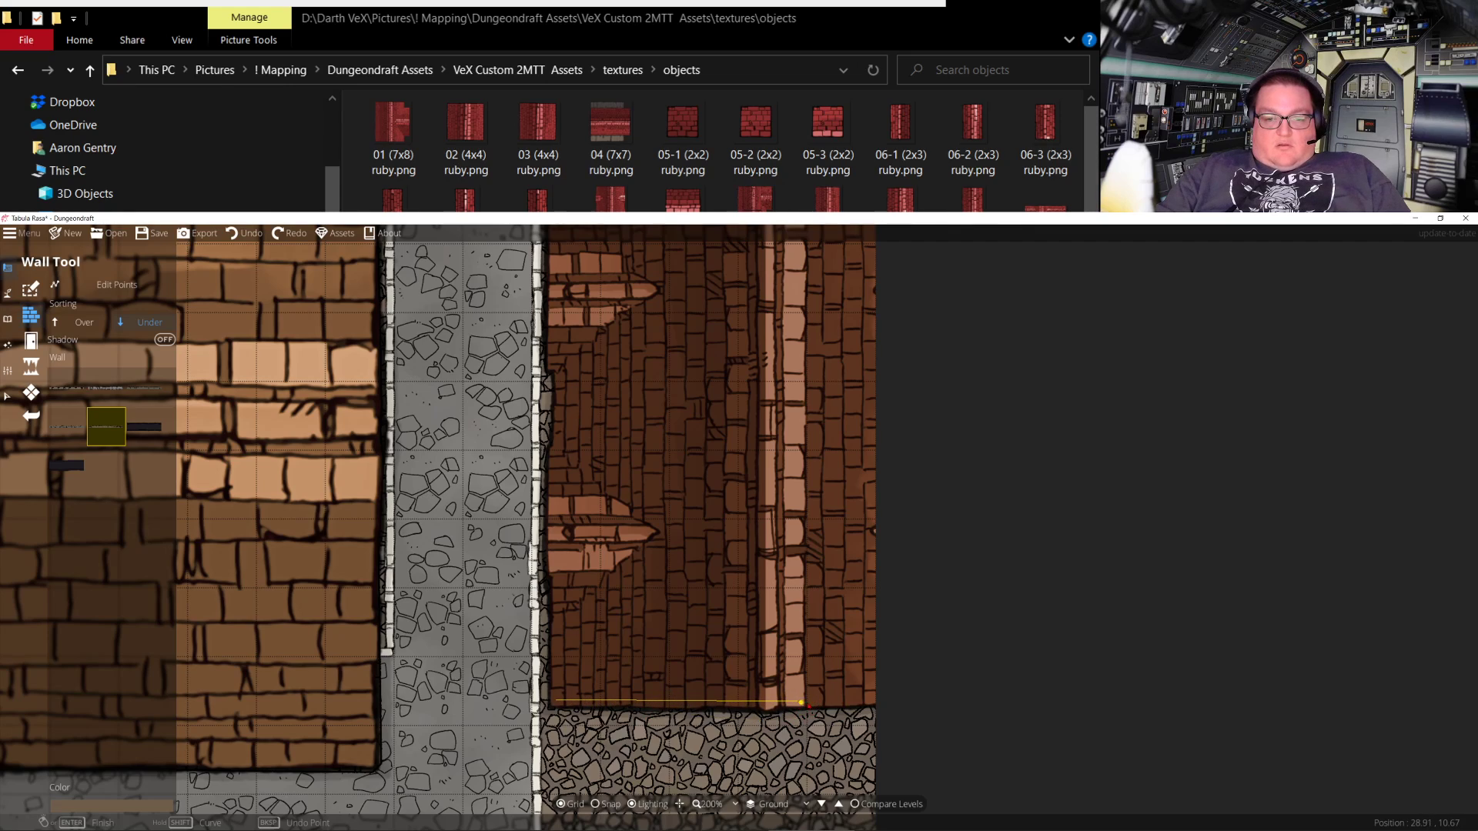
click(876, 702)
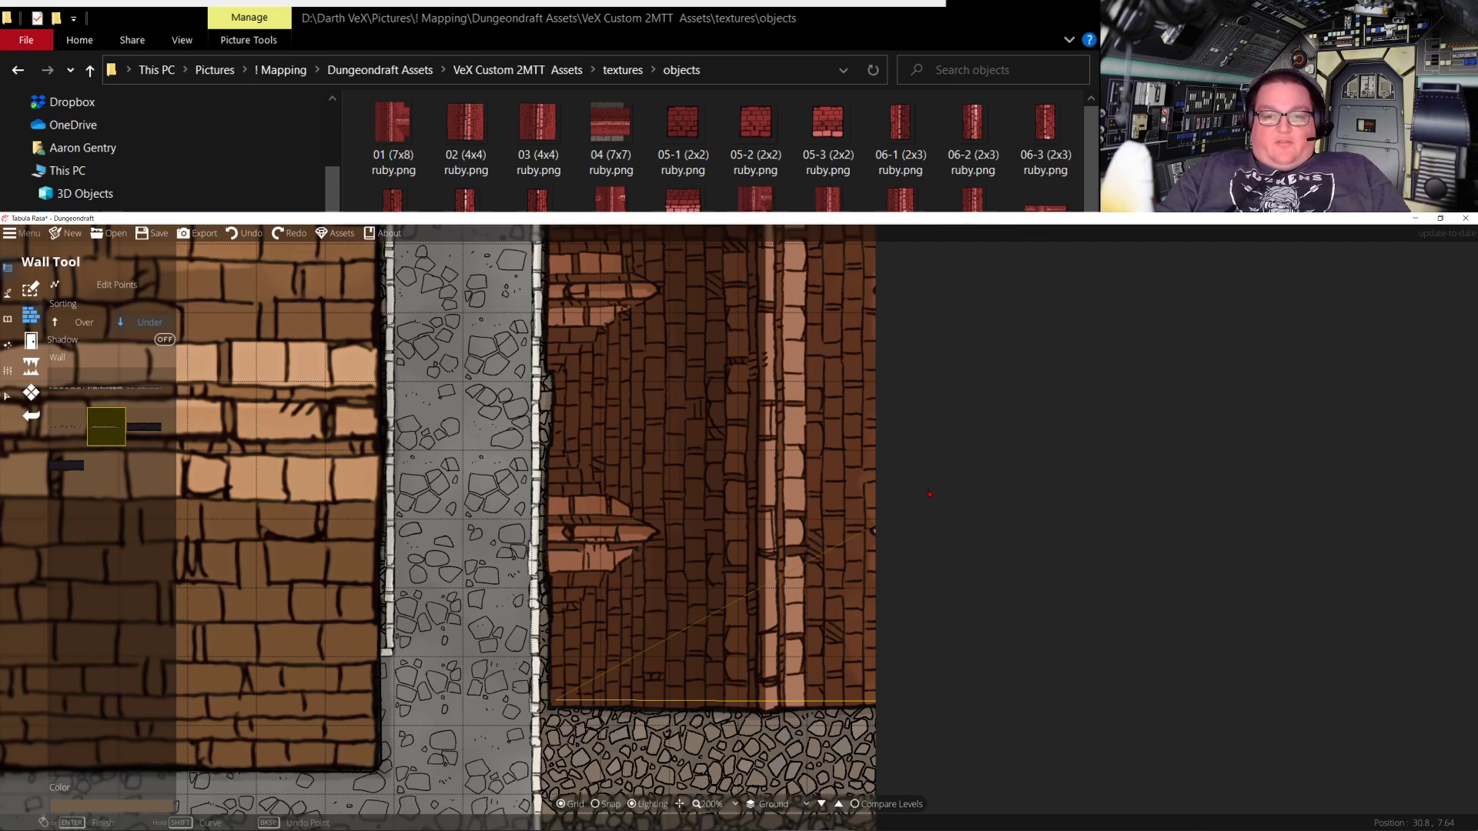
key(w)
click(806, 459)
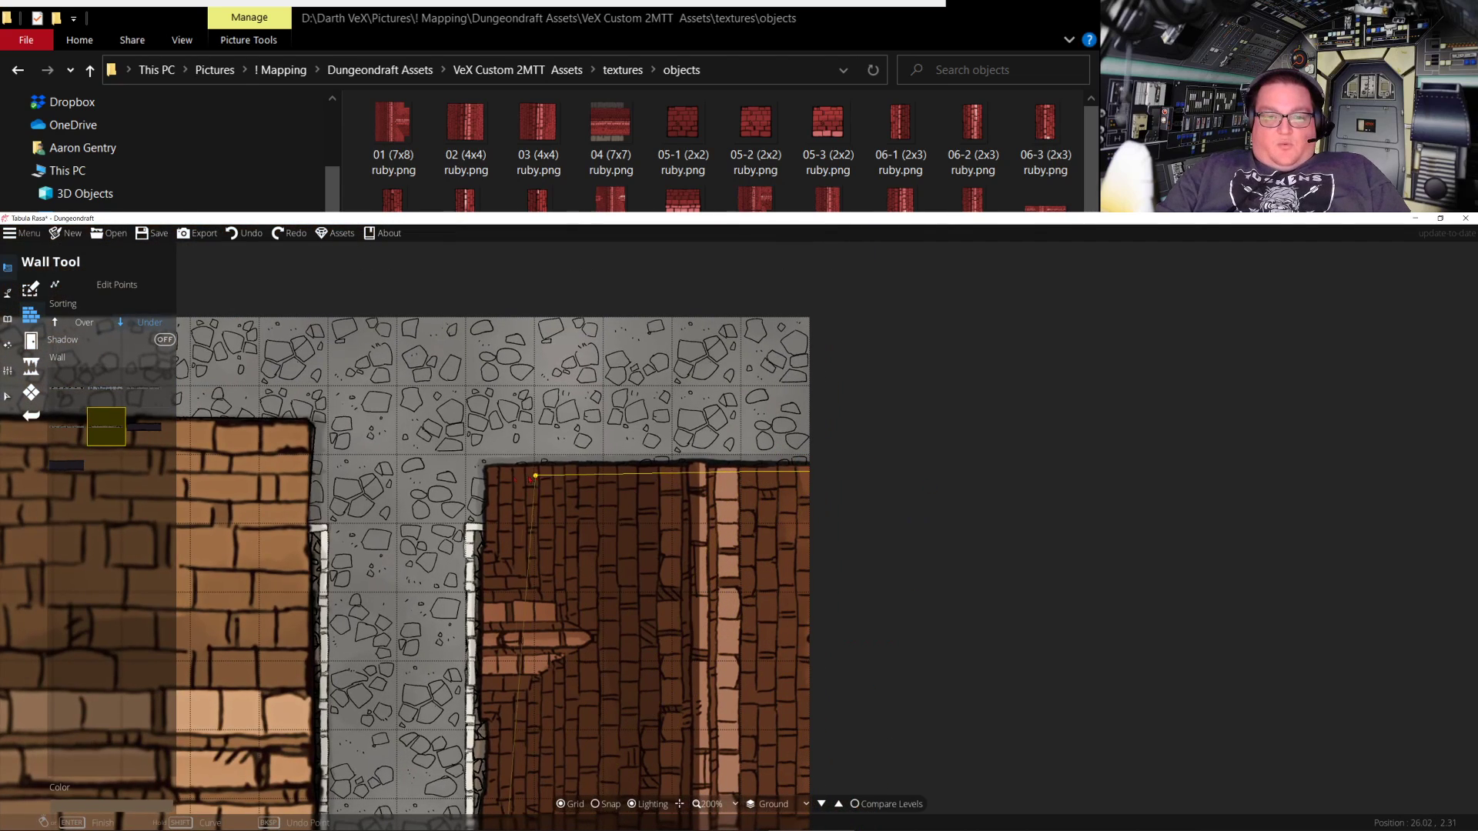
click(493, 472)
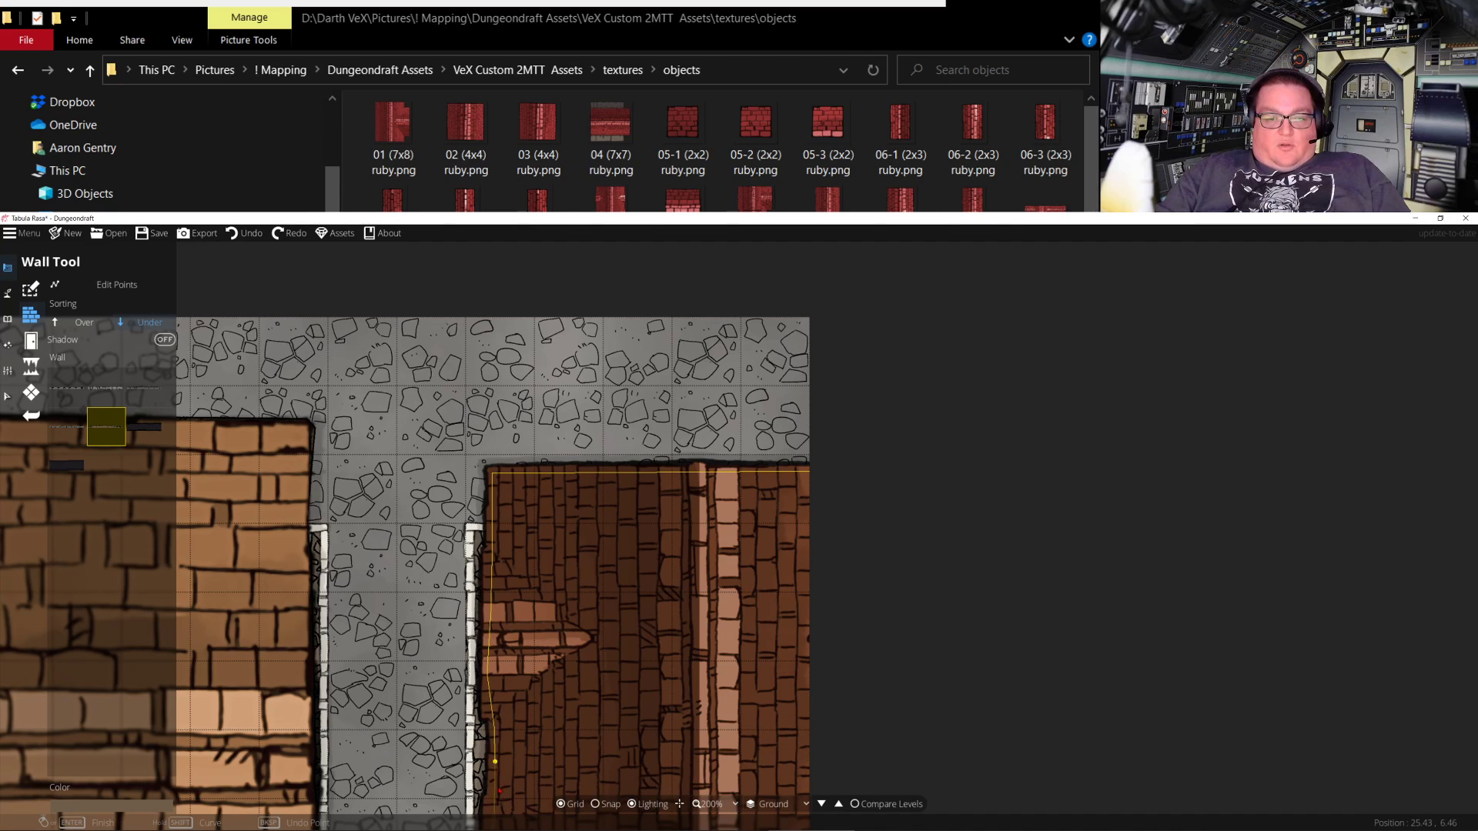
drag(499, 783, 543, 528)
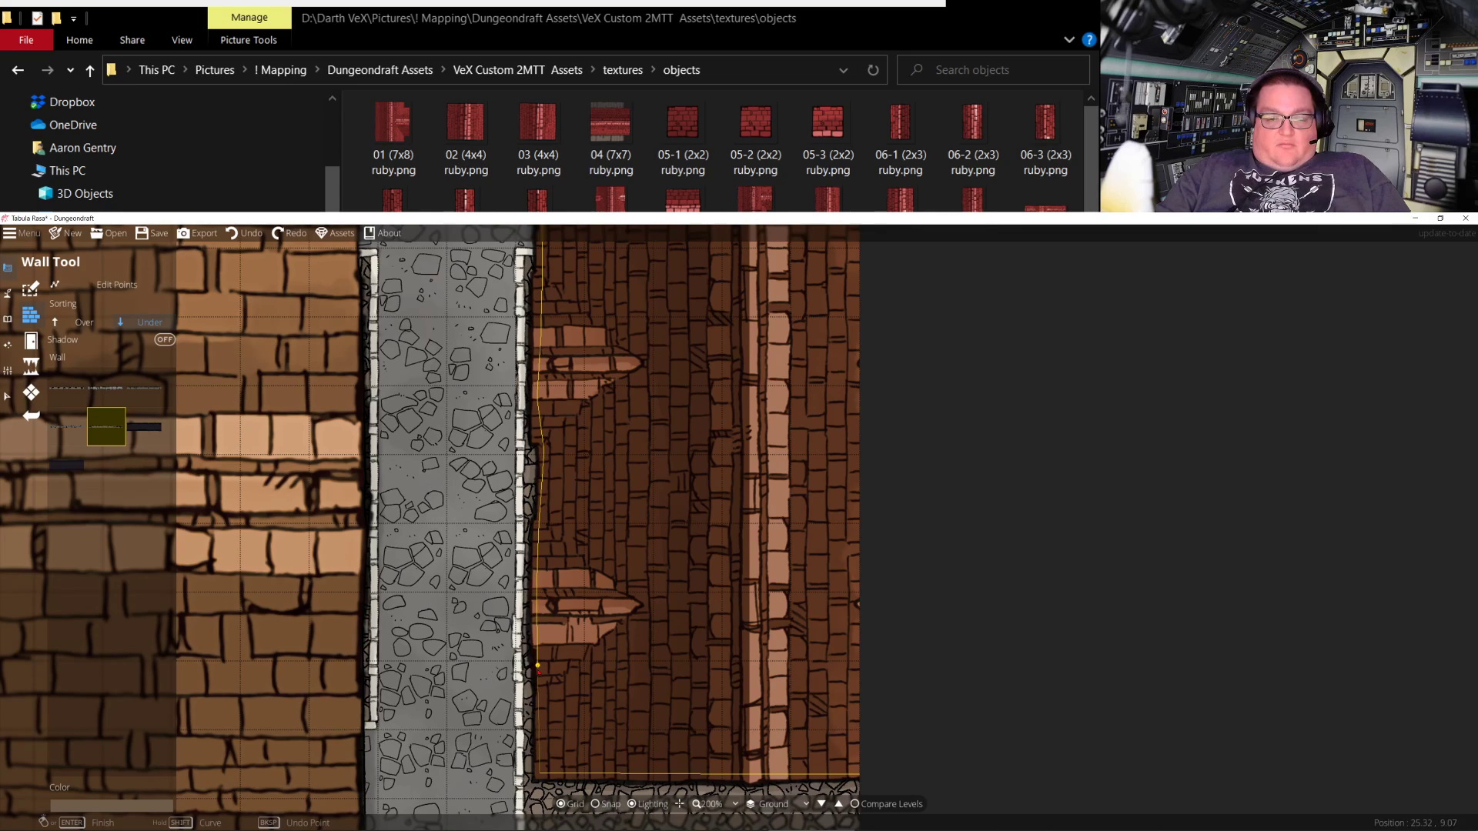
click(537, 771)
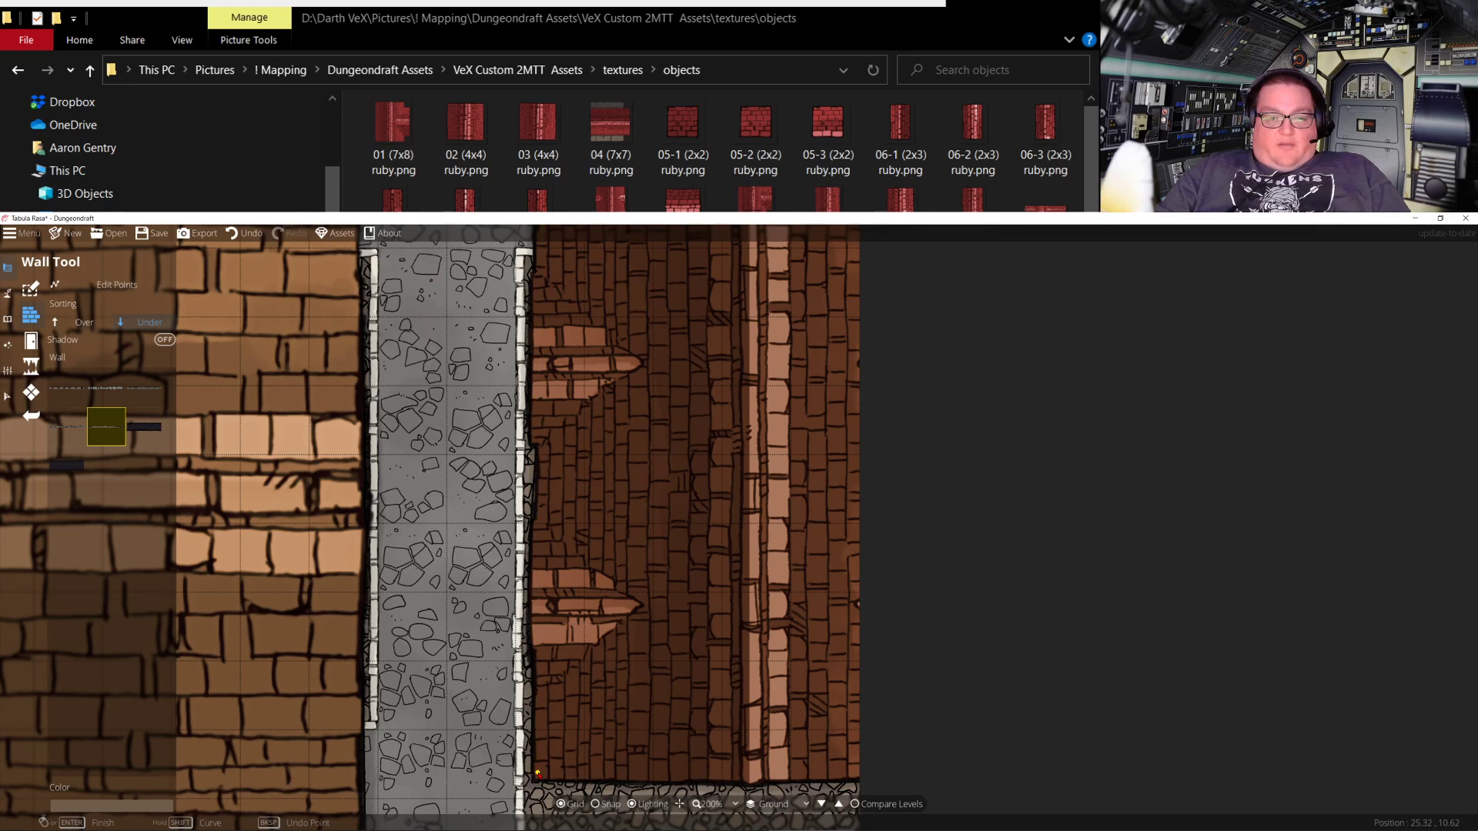
Outline the dark grey roof with a closed wall from its upper corner, past the map boundary, along the lower edge and around the stepped side wing
key(s)
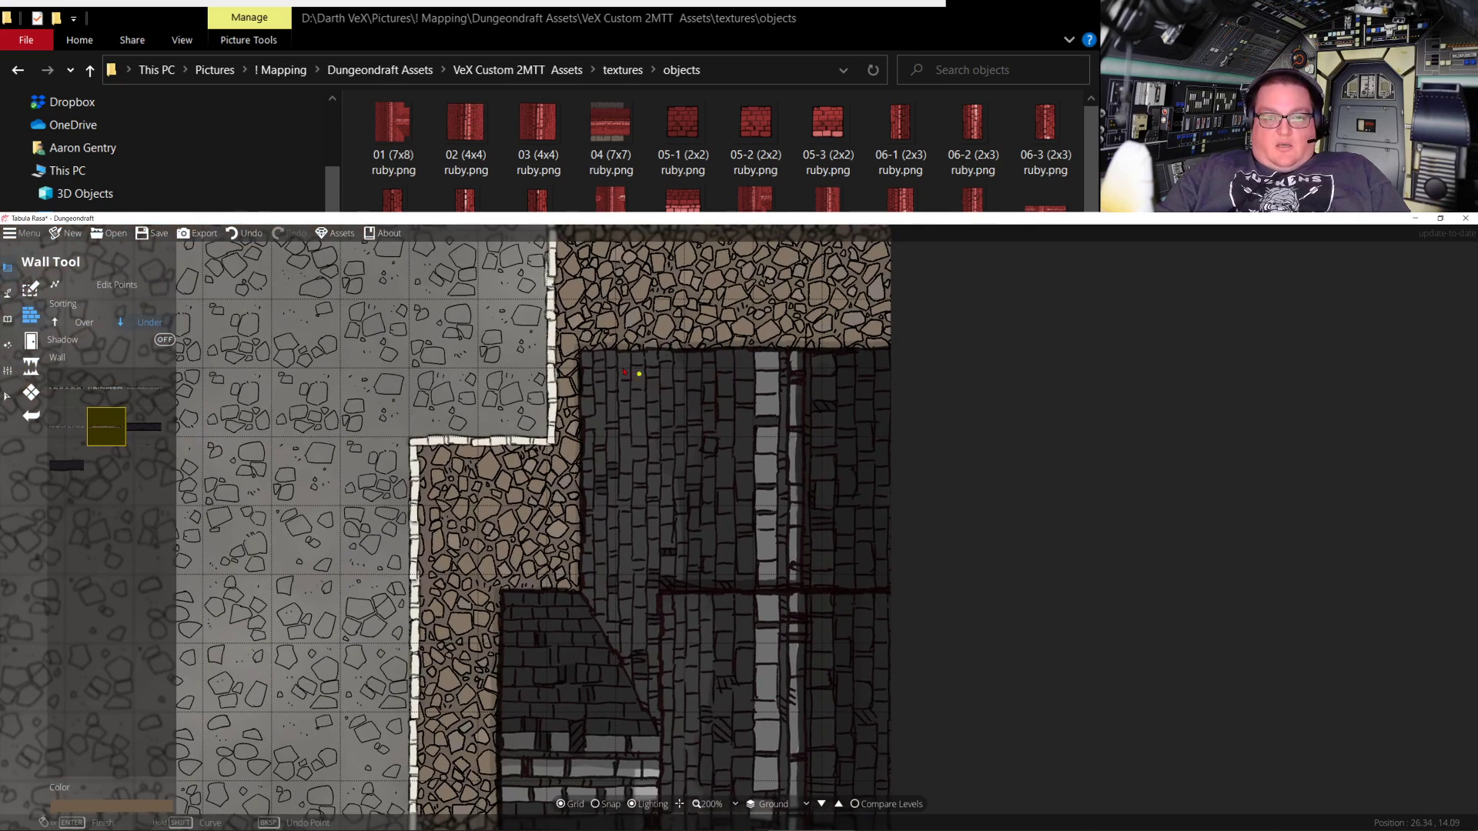
click(586, 358)
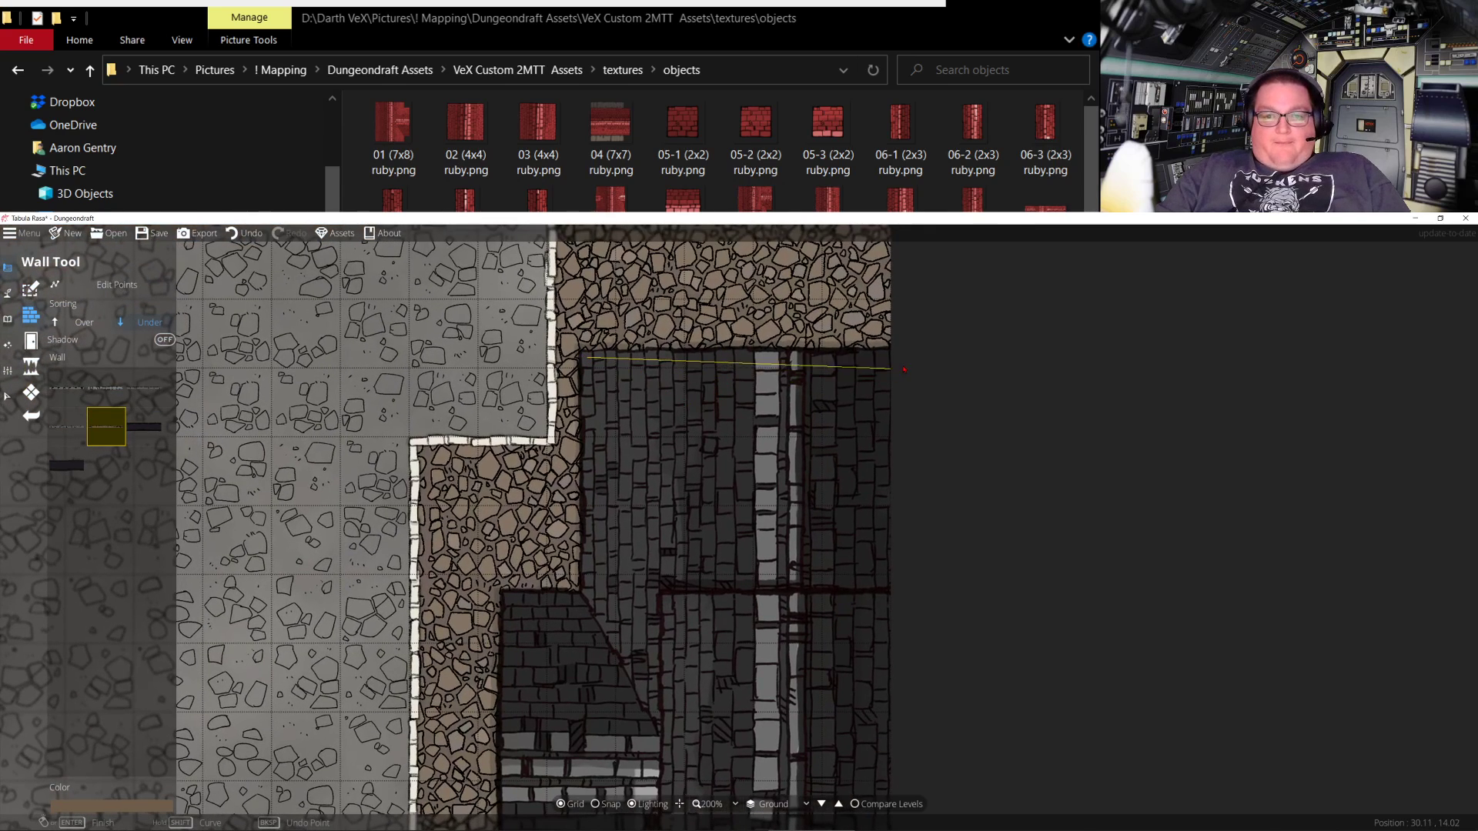
key(s)
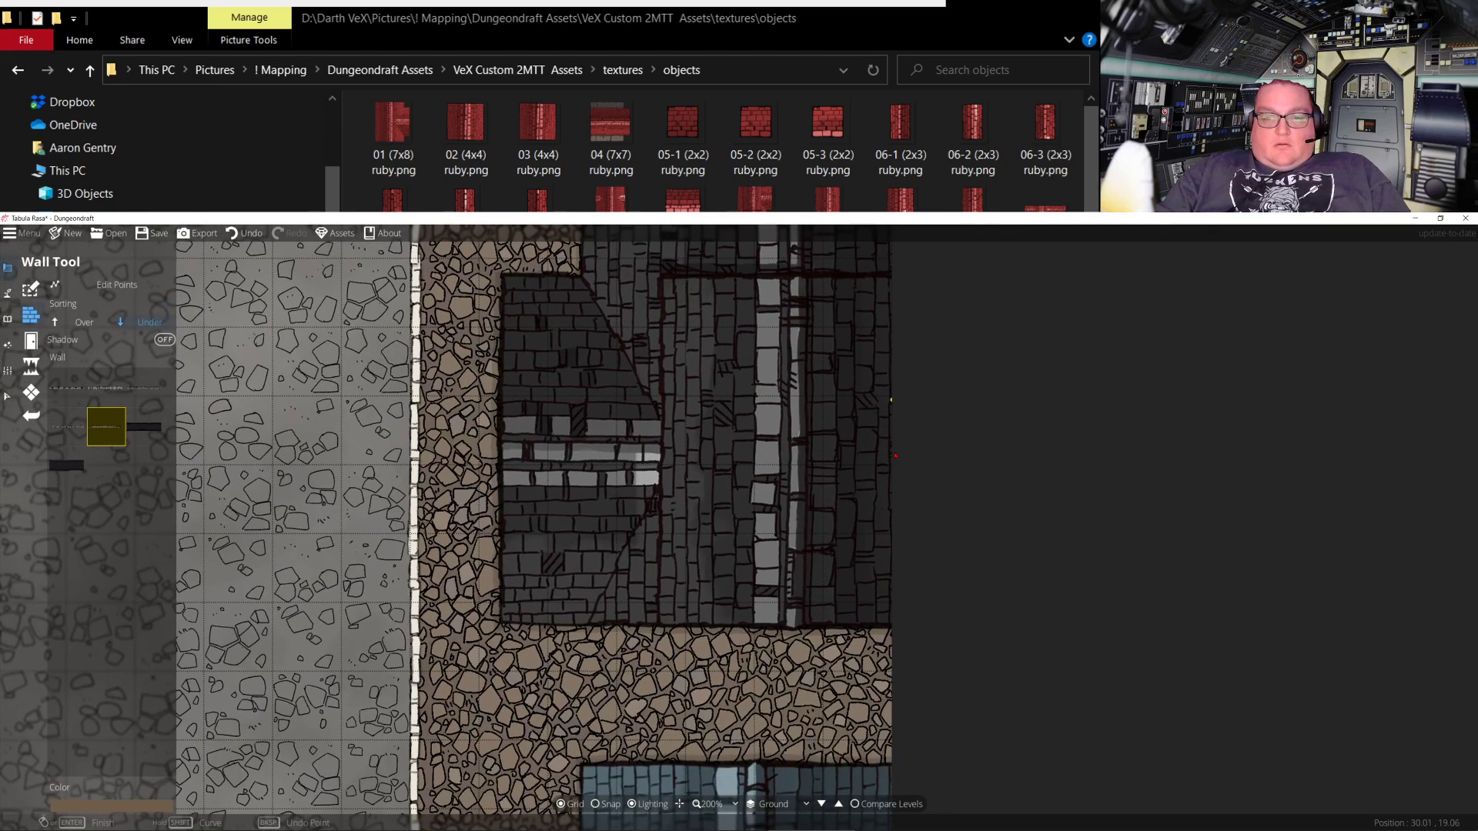
click(897, 620)
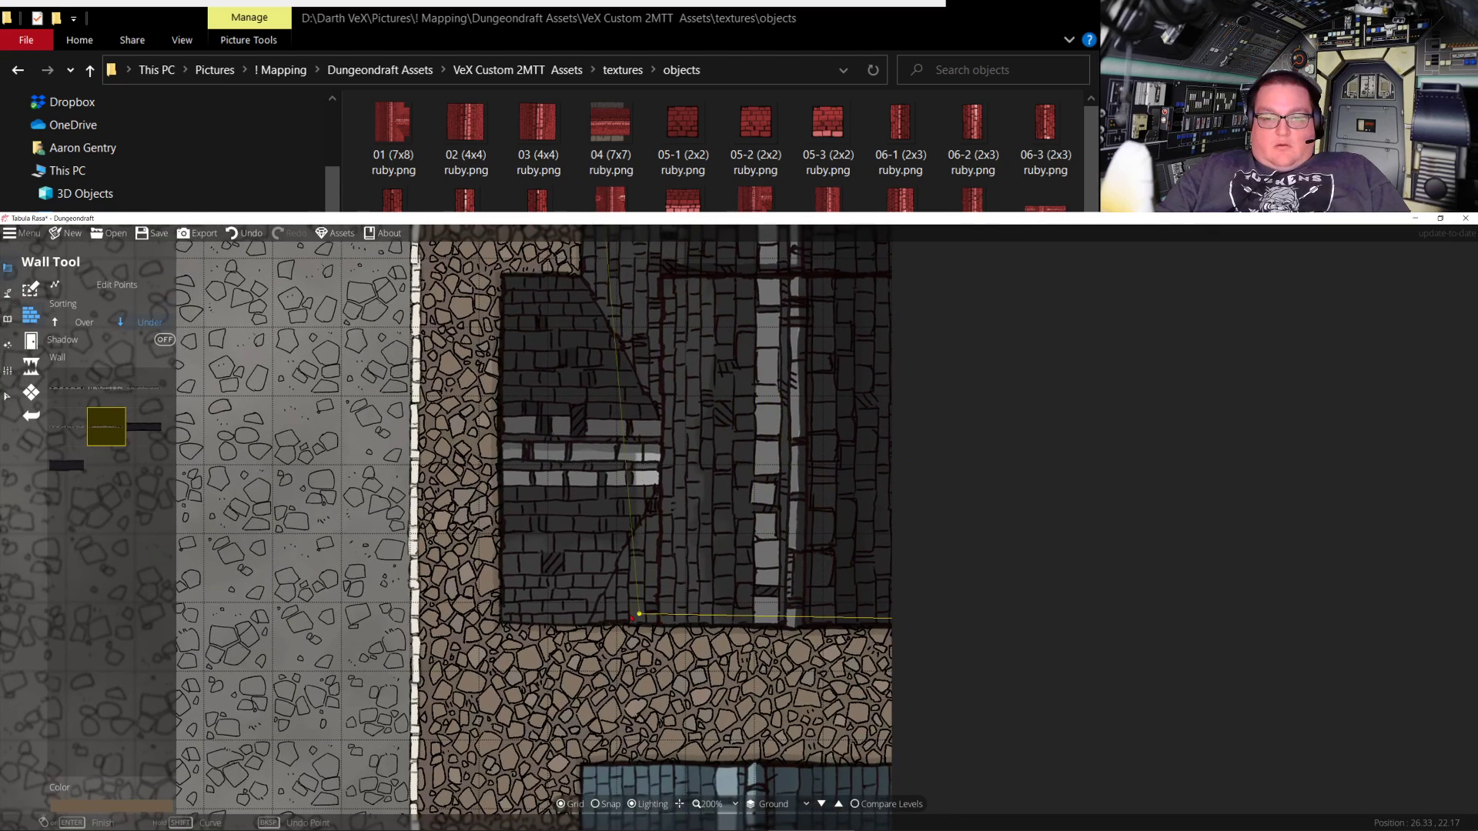
click(507, 618)
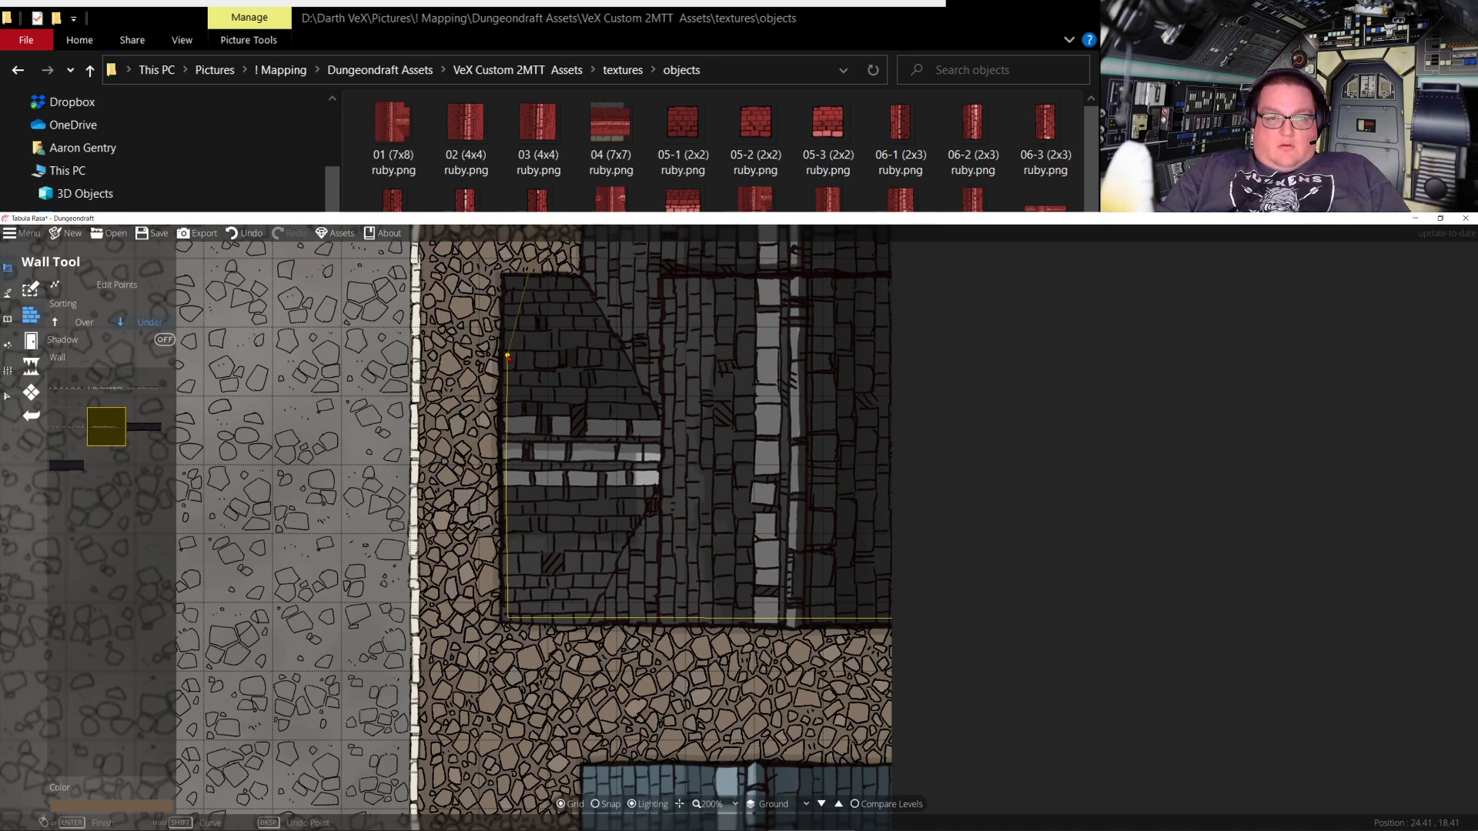
click(510, 279)
click(589, 278)
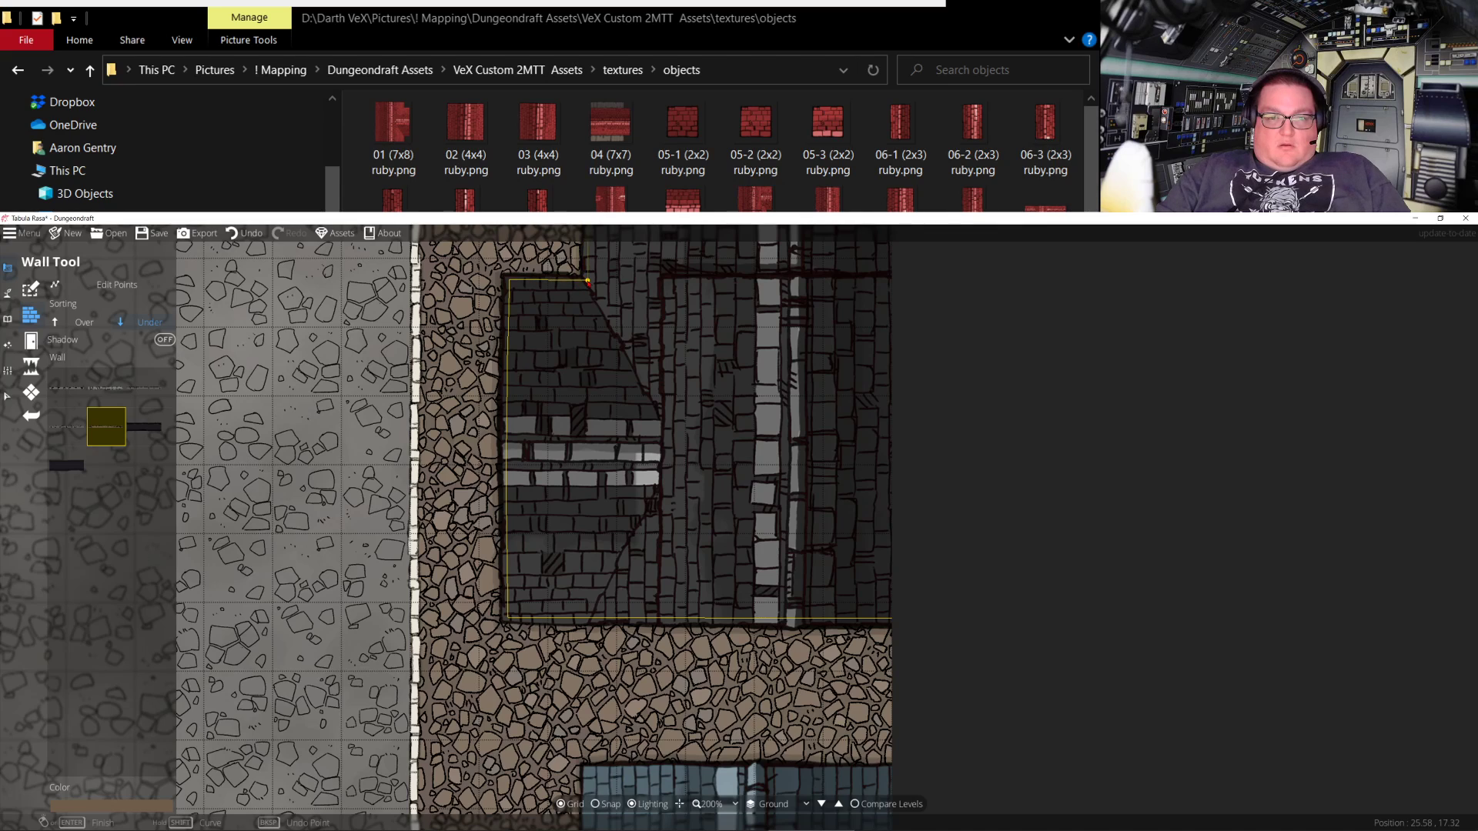
drag(617, 262, 617, 638)
key(Return)
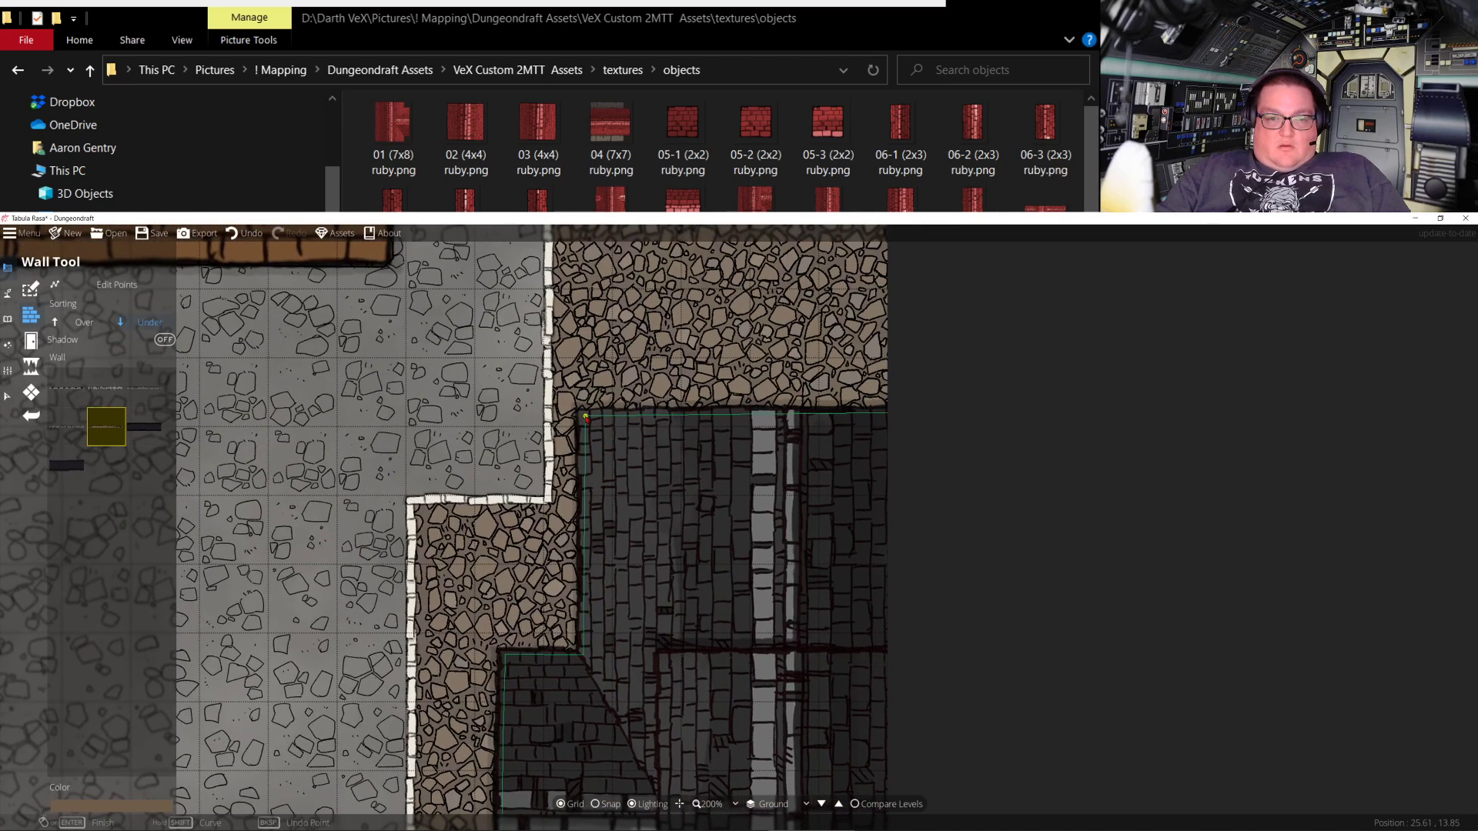
Outline the blue-grey roof with a closed wall from its inner notch corner, along the upper edge, past the map boundary and up the street side
drag(549, 739, 625, 313)
drag(665, 605, 576, 16)
drag(634, 231, 649, 449)
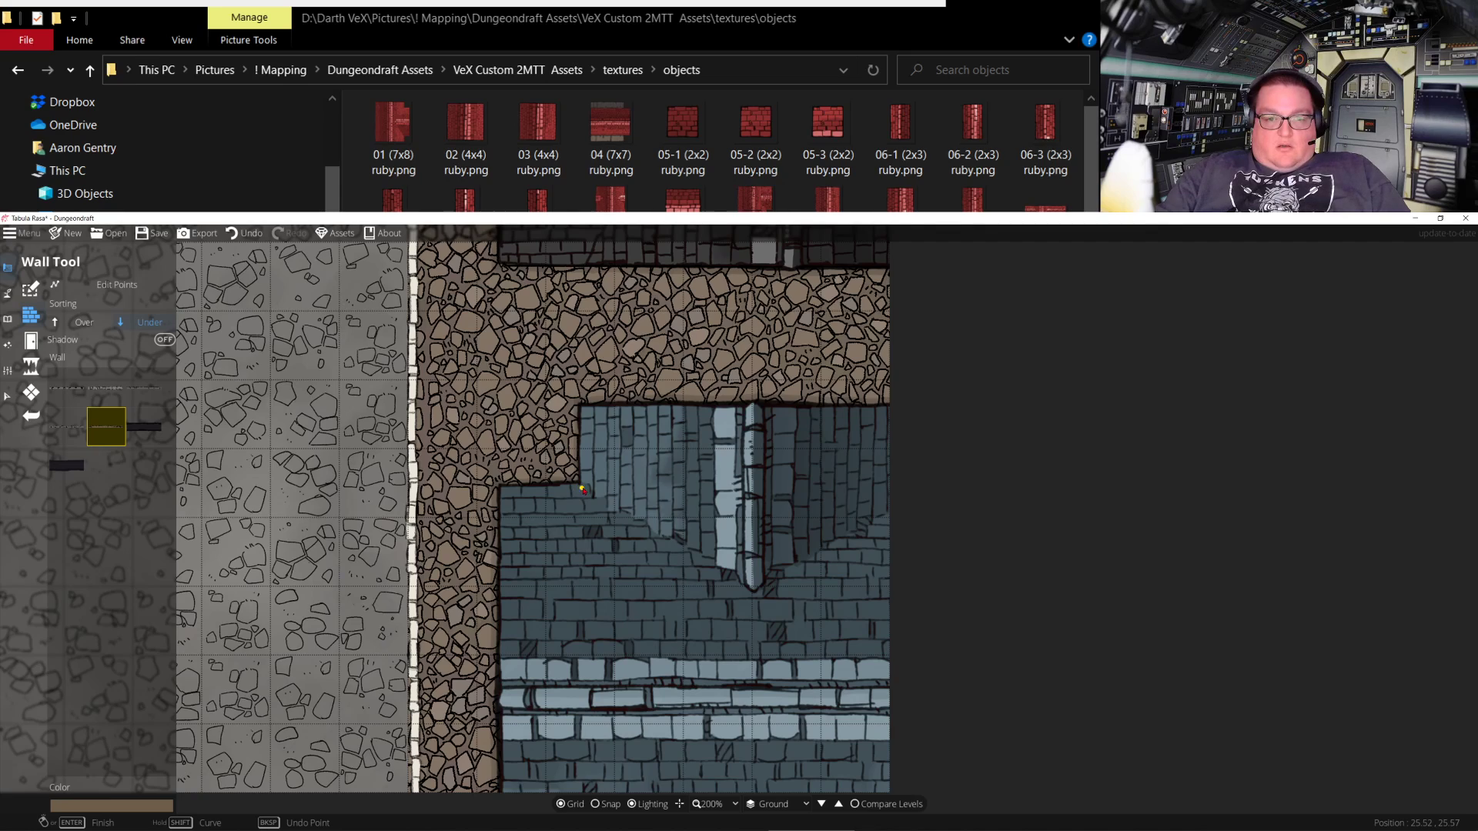
click(585, 473)
click(584, 412)
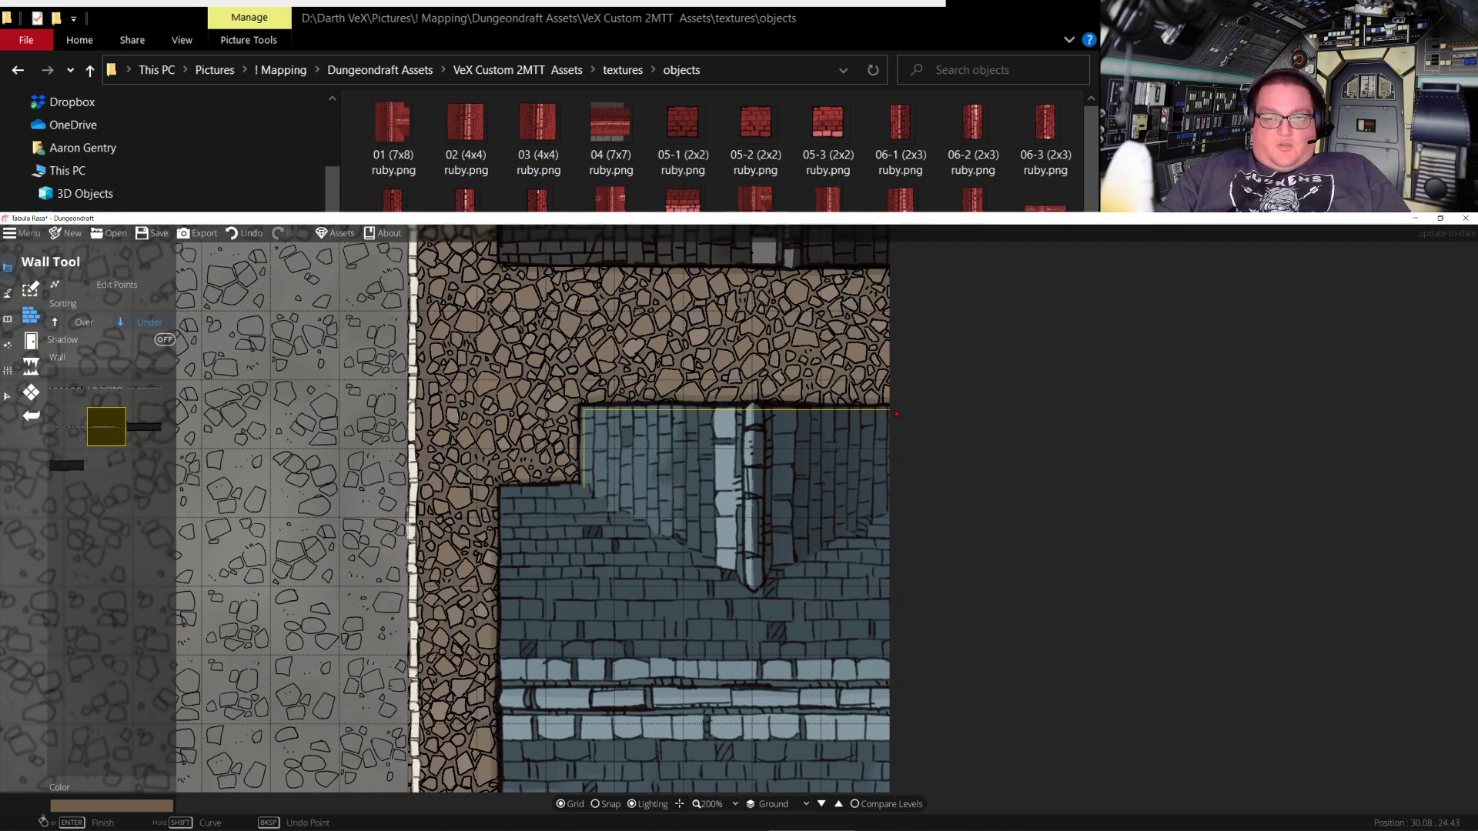
scroll(928, 538, down, 3)
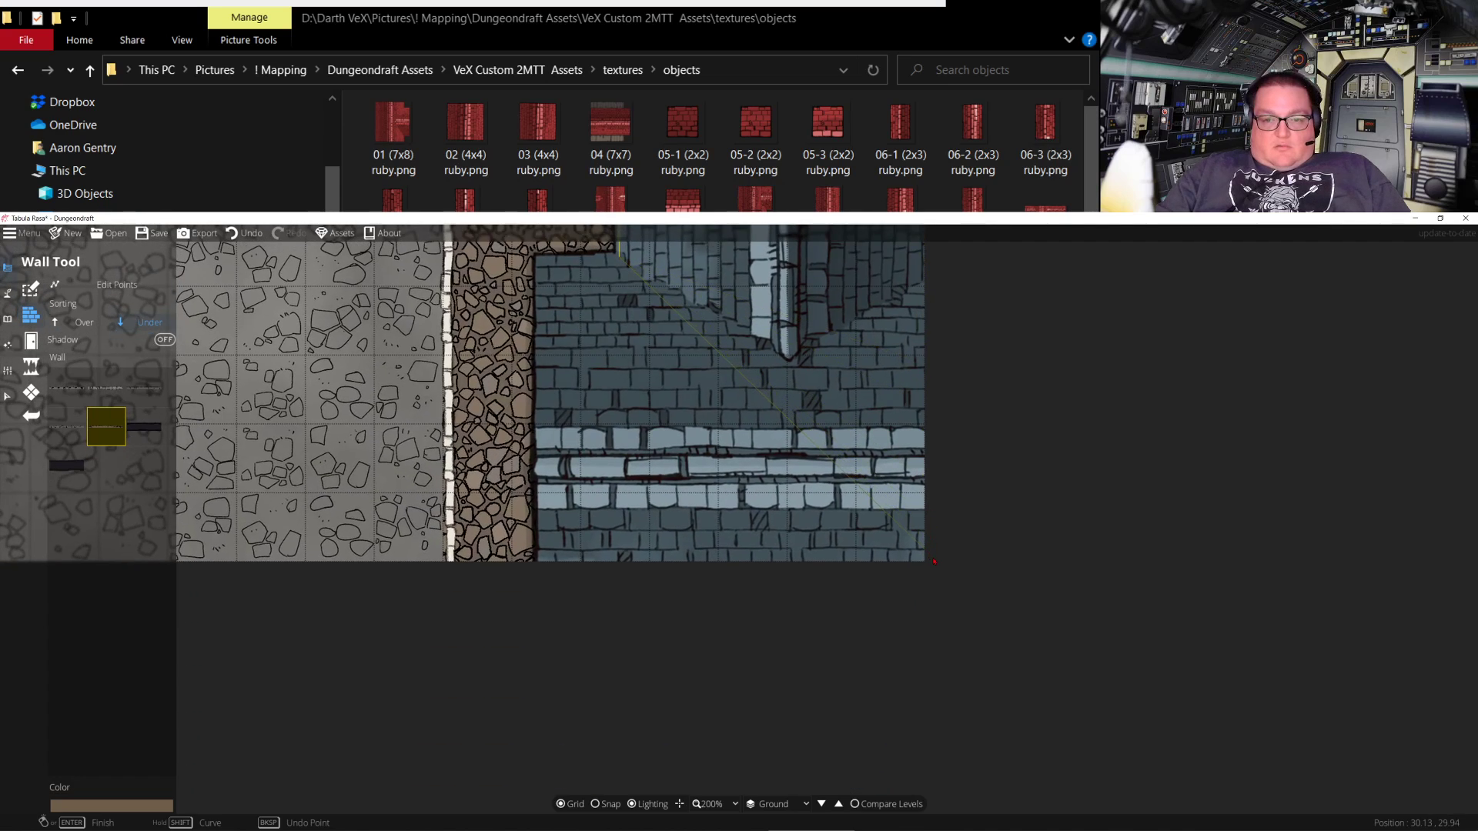
click(542, 557)
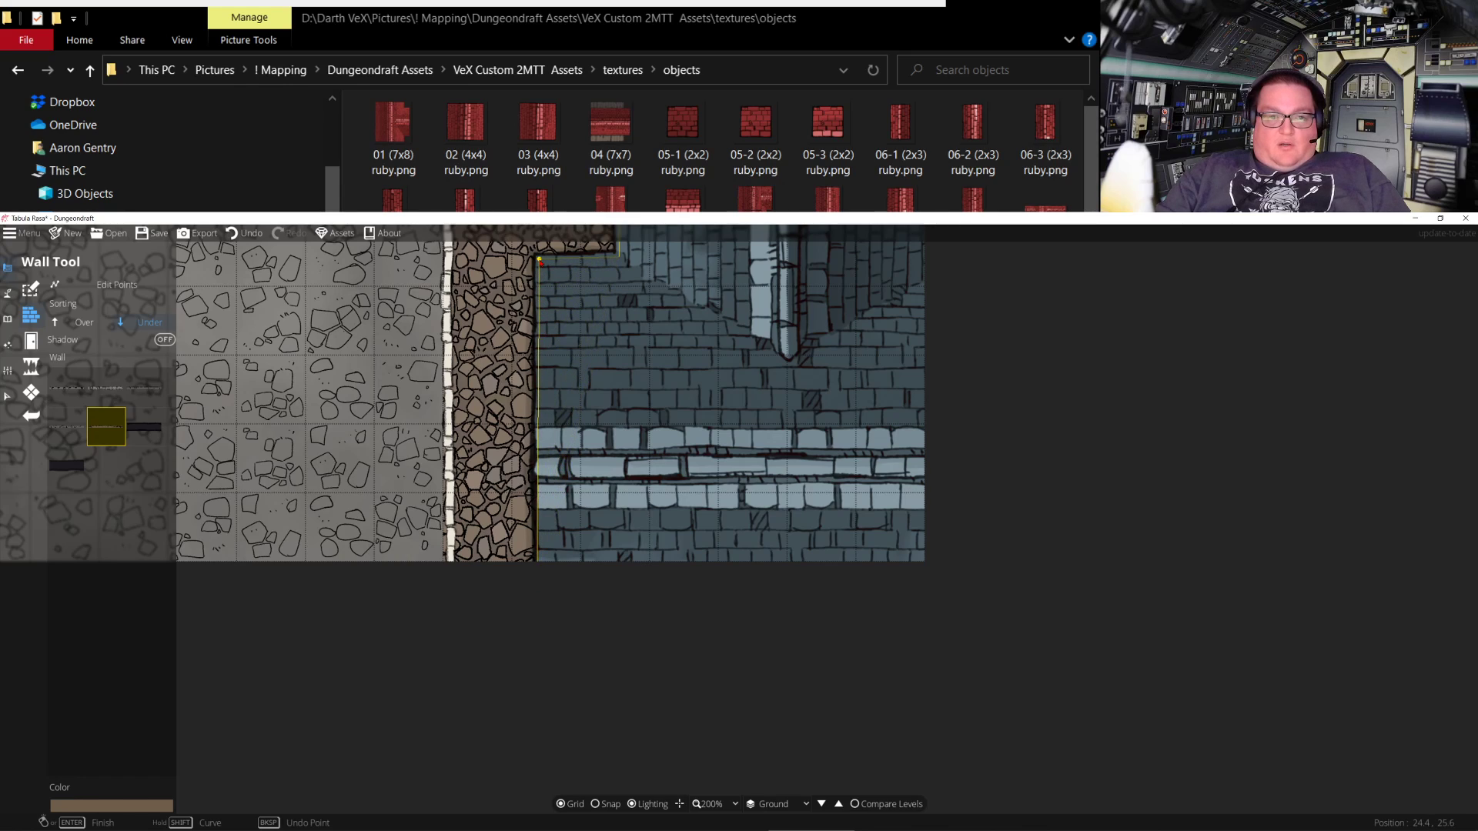
click(536, 259)
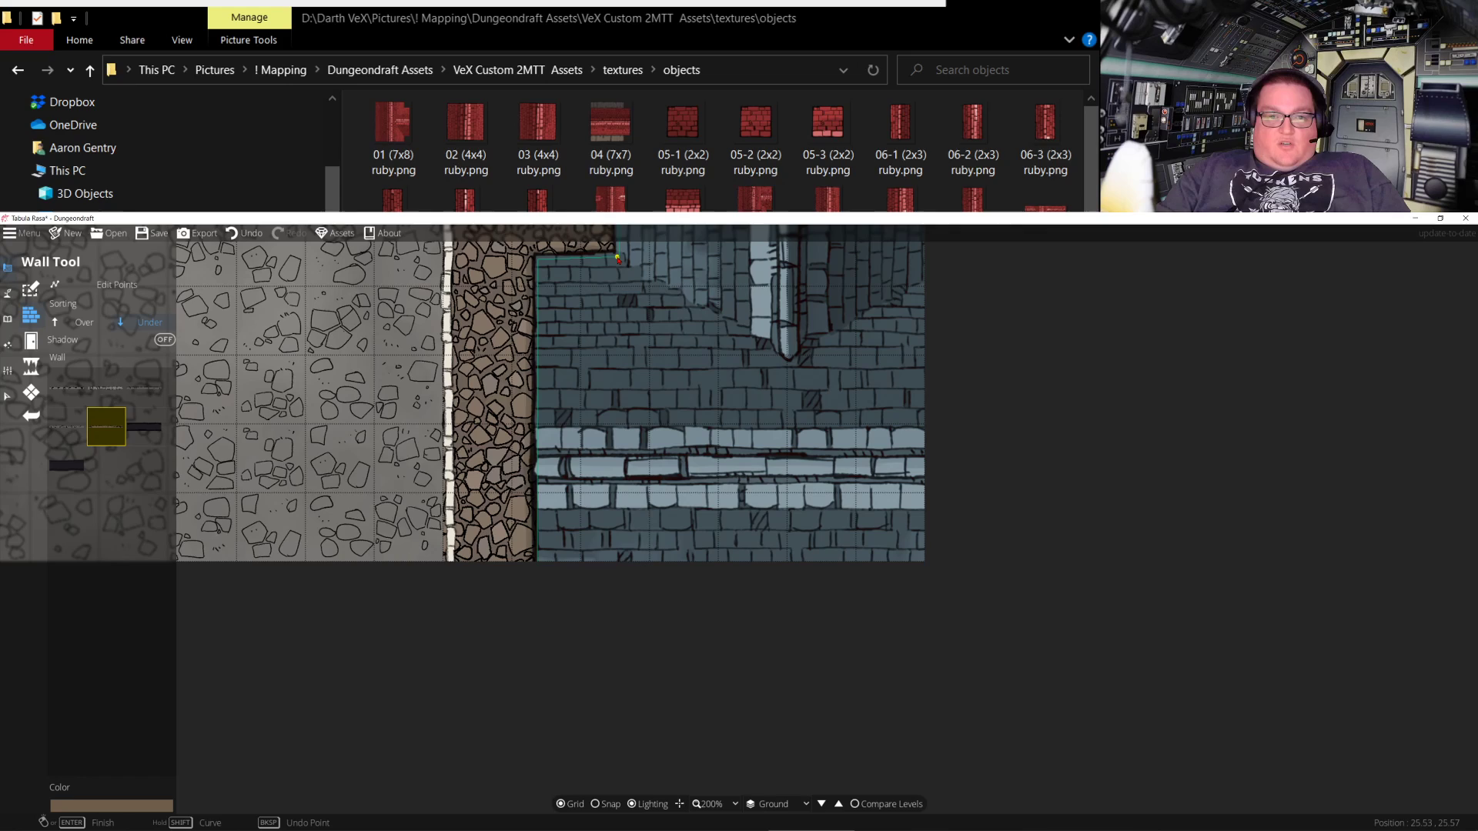
right_click(606, 354)
scroll(594, 503, up, 3)
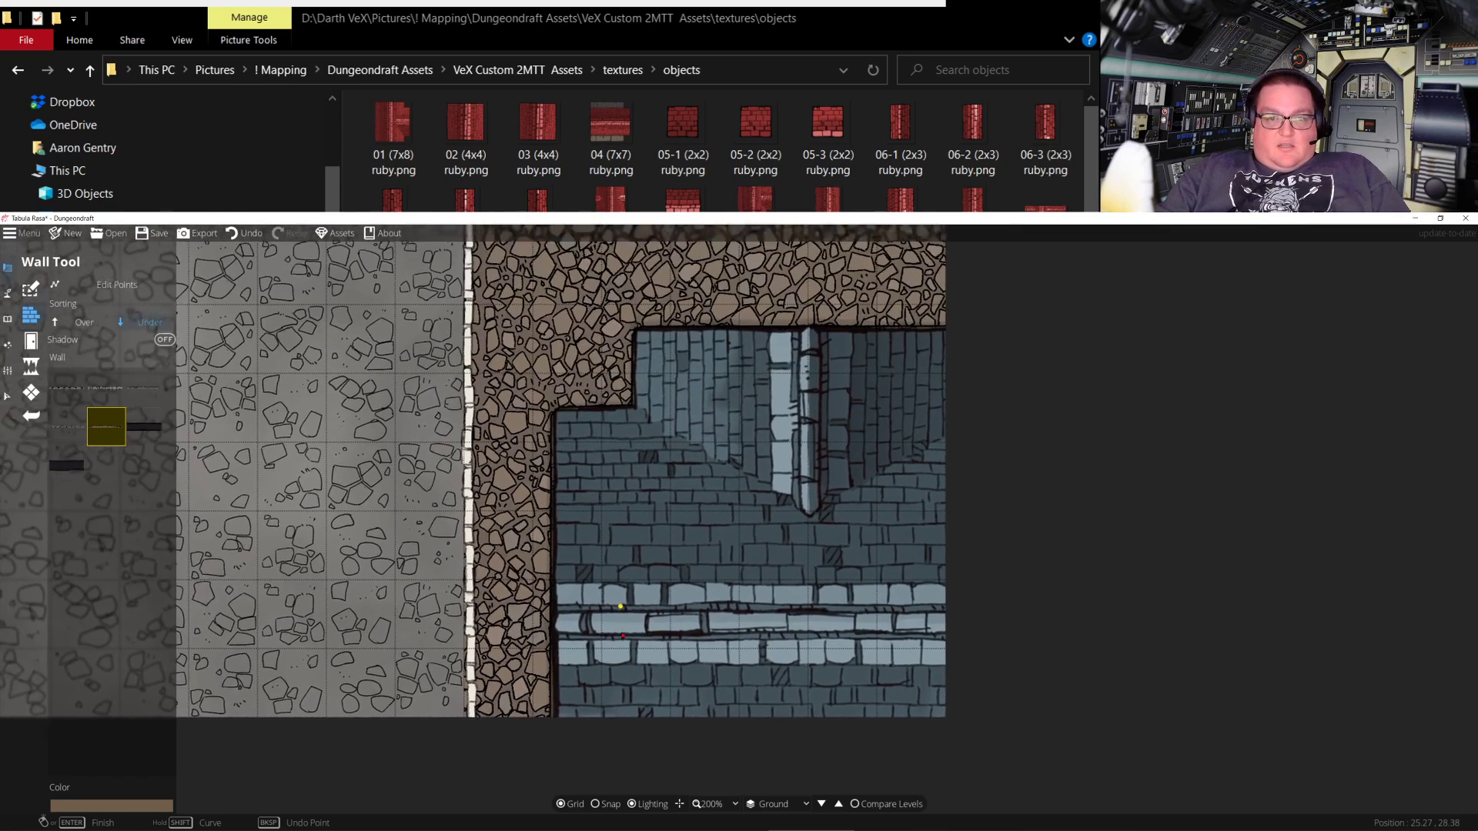
Select the blue-grey roof's wall at the lower street-side corner to check its outline
scroll(622, 675, down, 2)
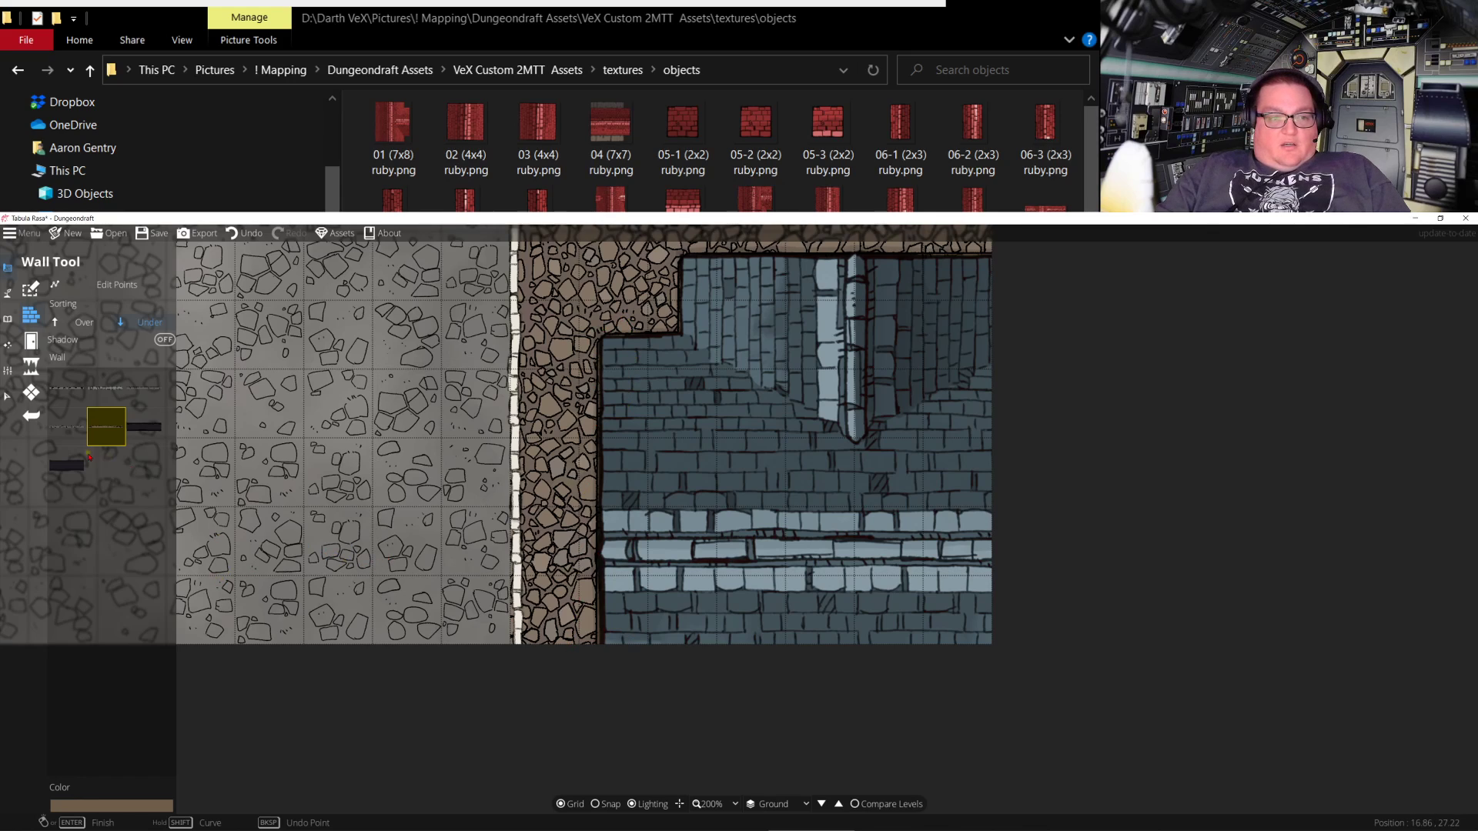
click(7, 397)
click(606, 653)
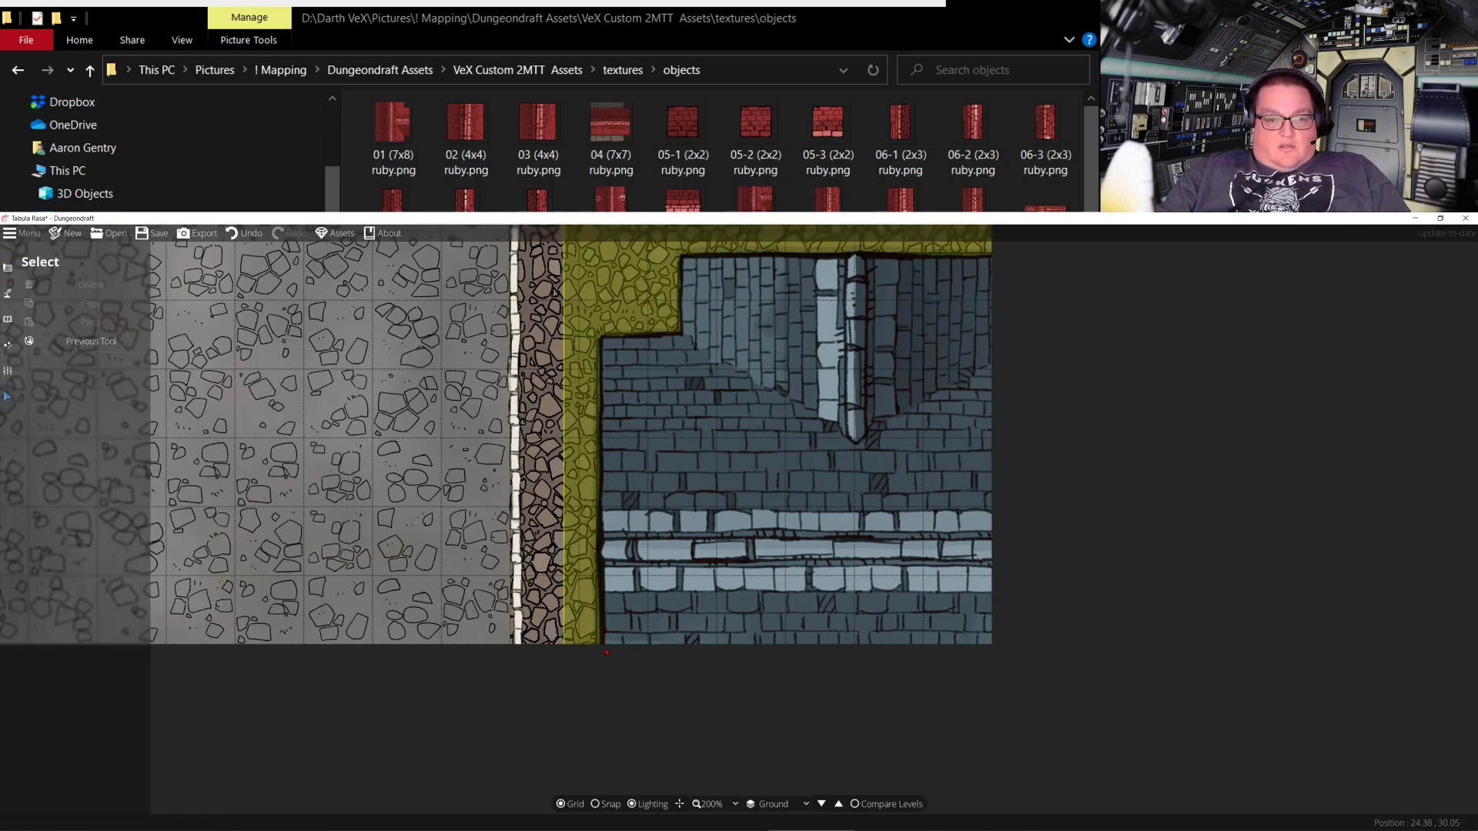
click(601, 648)
click(601, 643)
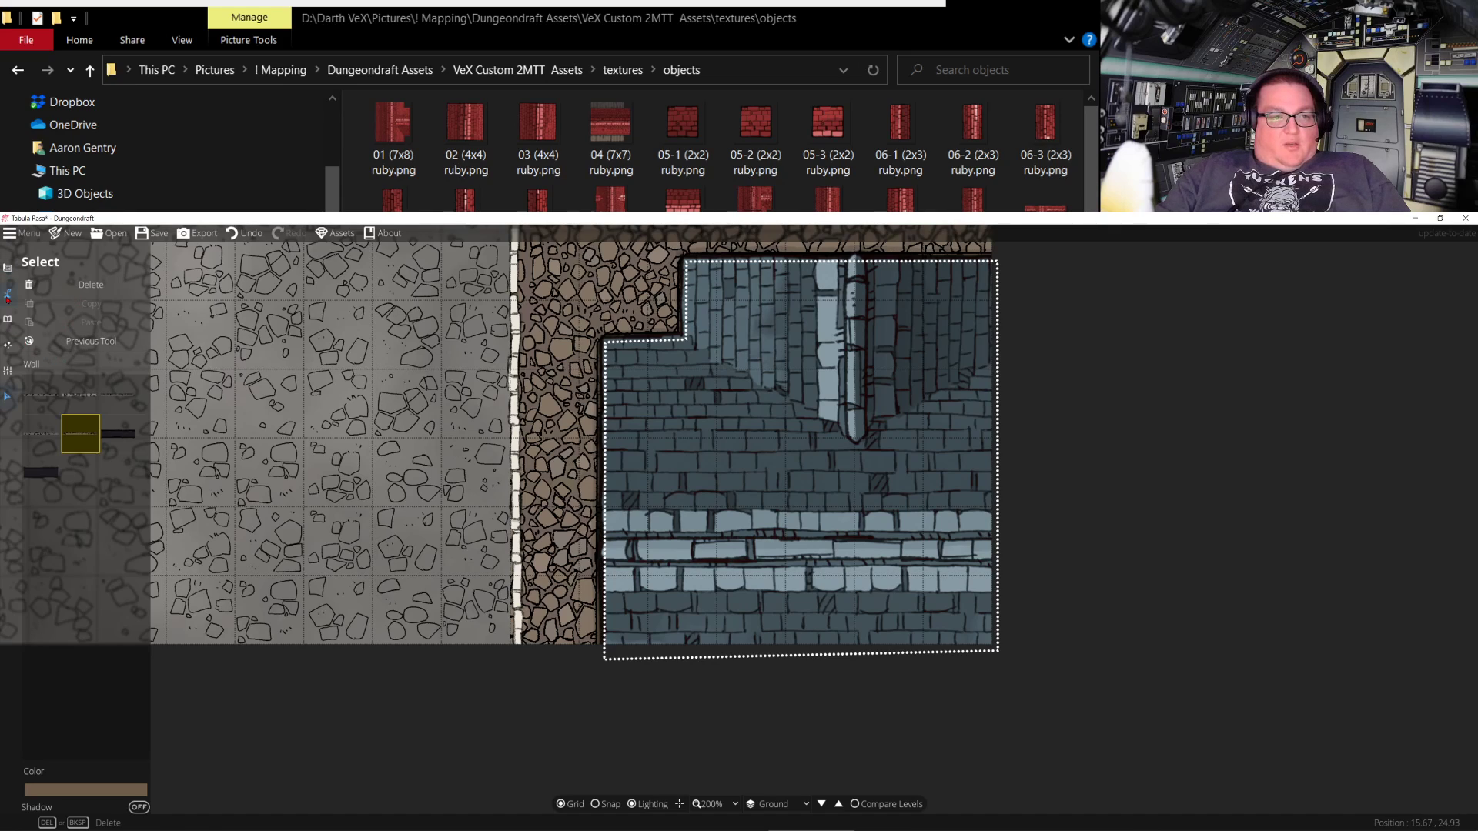
Edit the blue-grey roof wall's points, nudging the street-side and notch corners slightly inward from the roof edge
click(9, 271)
click(9, 267)
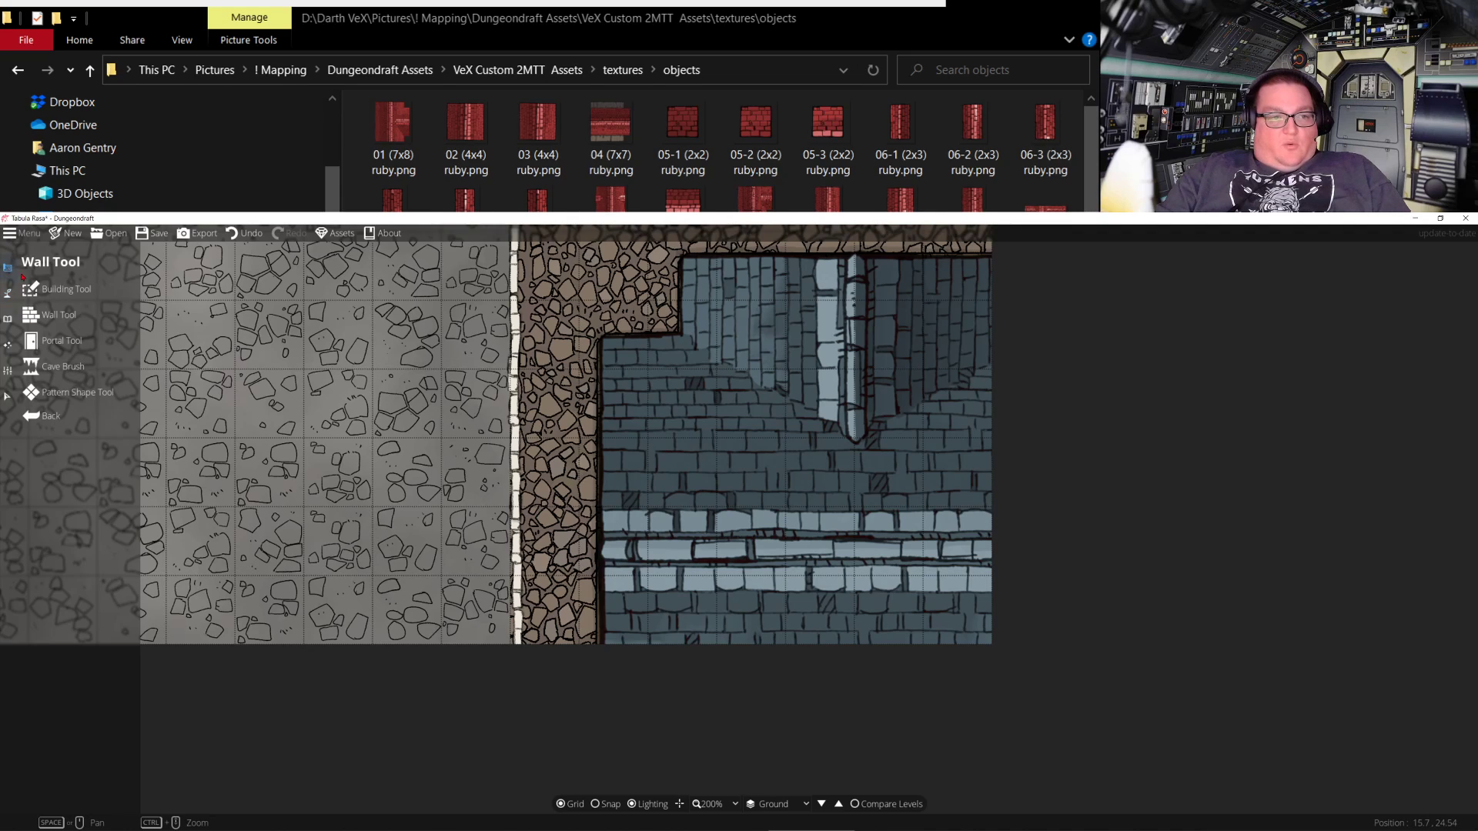
click(59, 315)
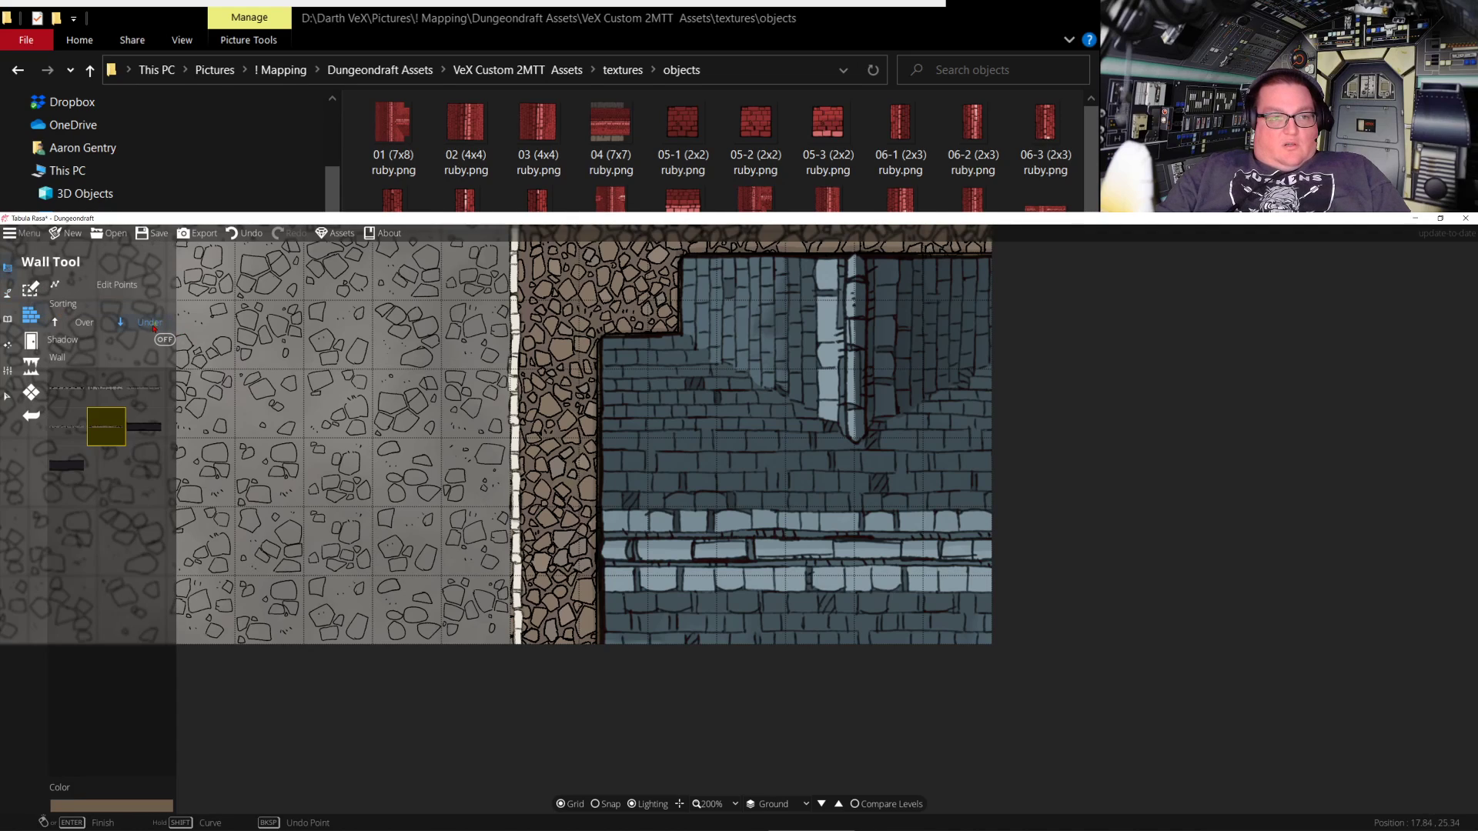
click(65, 291)
click(605, 343)
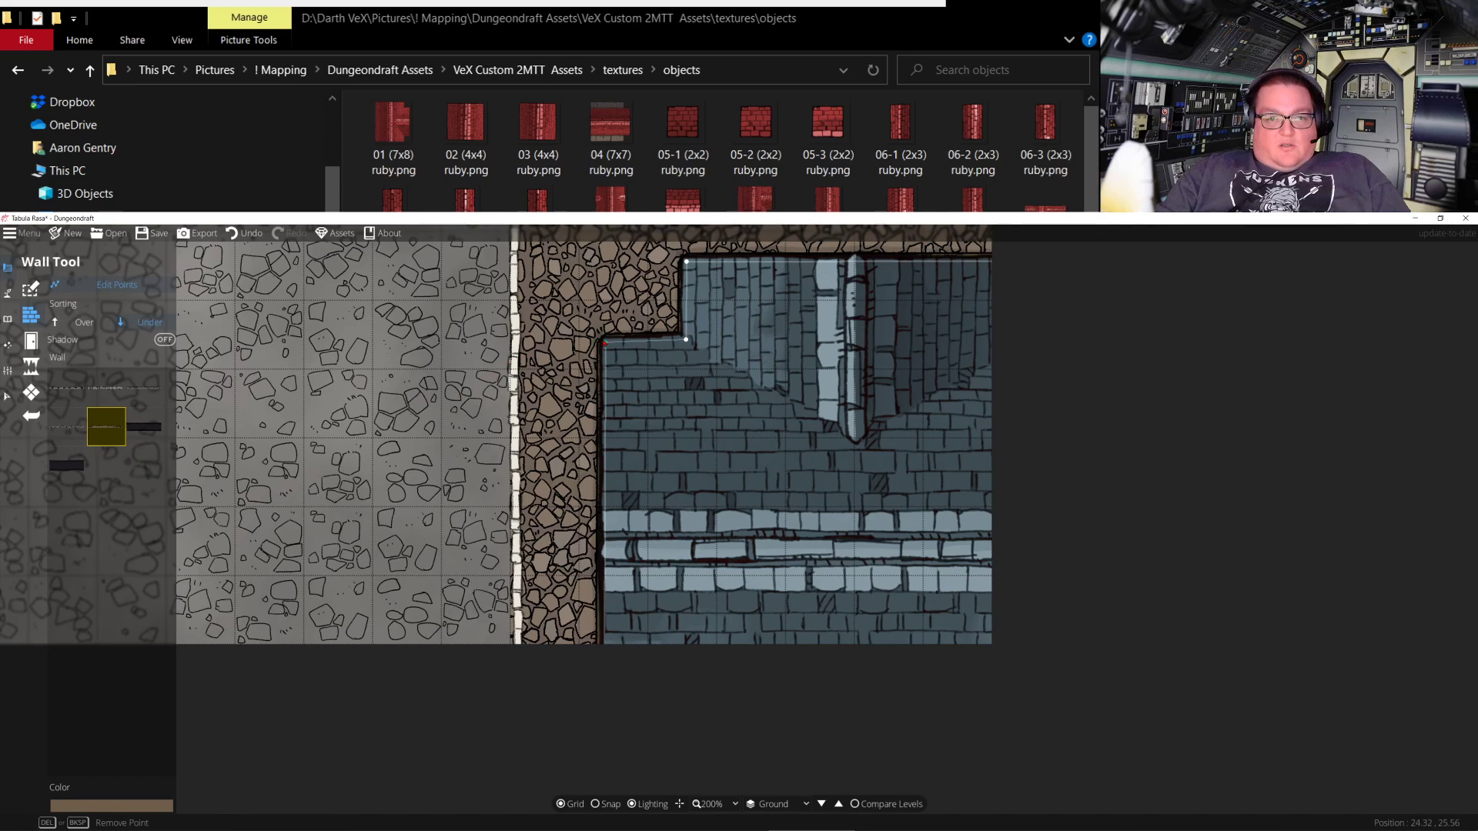
drag(606, 344, 608, 349)
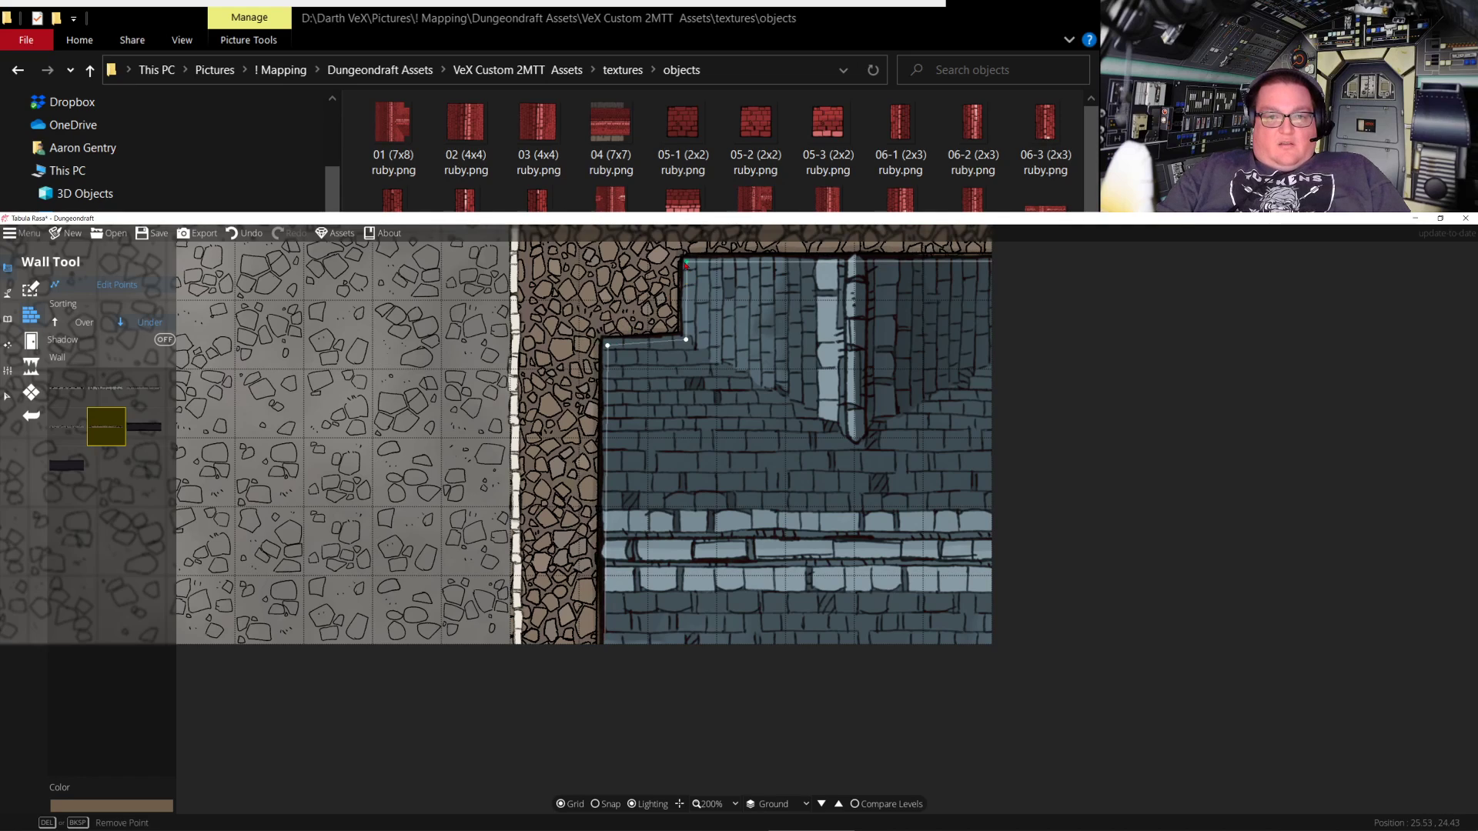
drag(685, 263, 688, 264)
drag(685, 339, 686, 344)
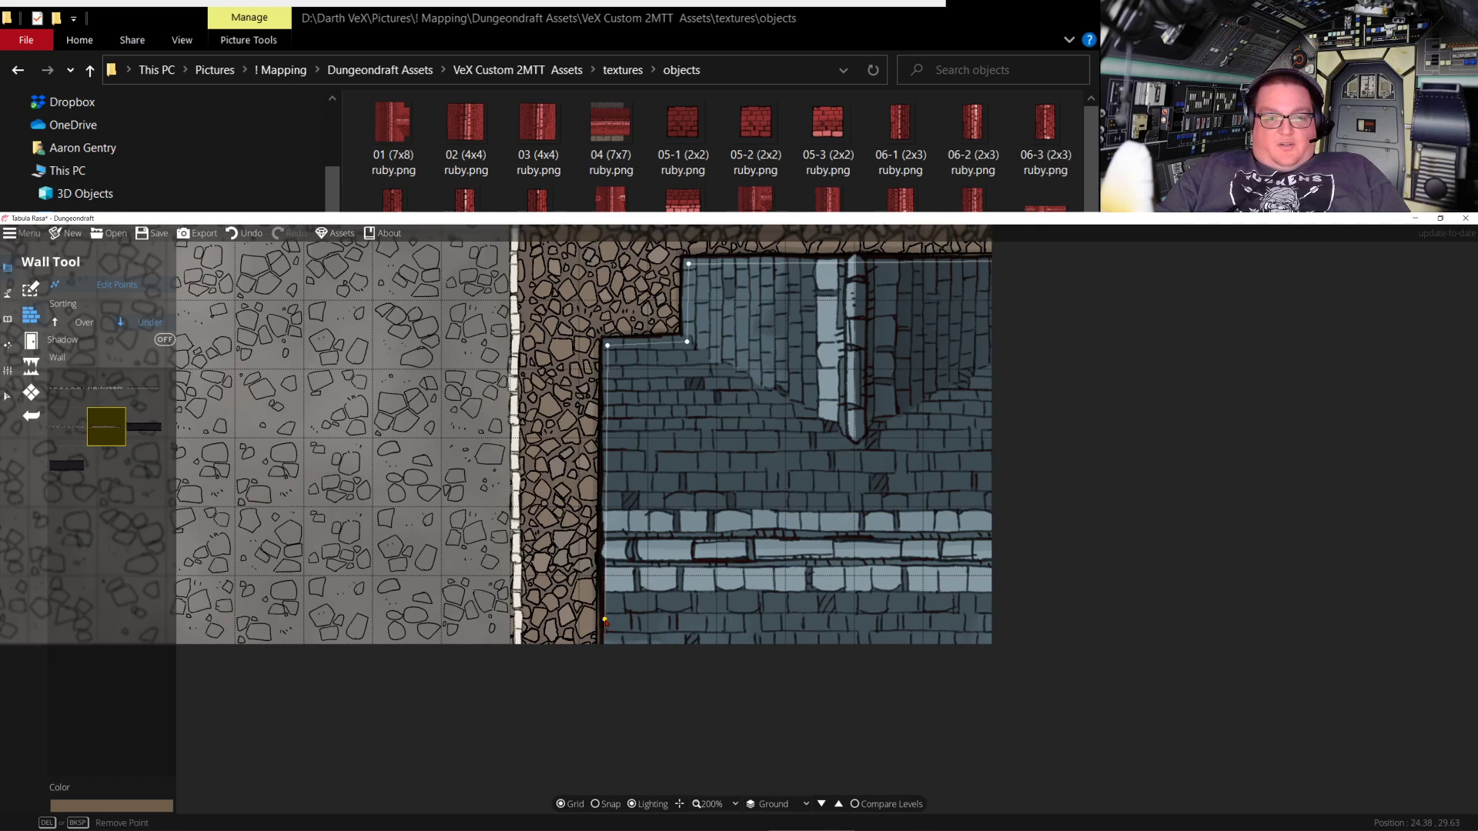
drag(605, 641, 607, 645)
drag(993, 249, 929, 445)
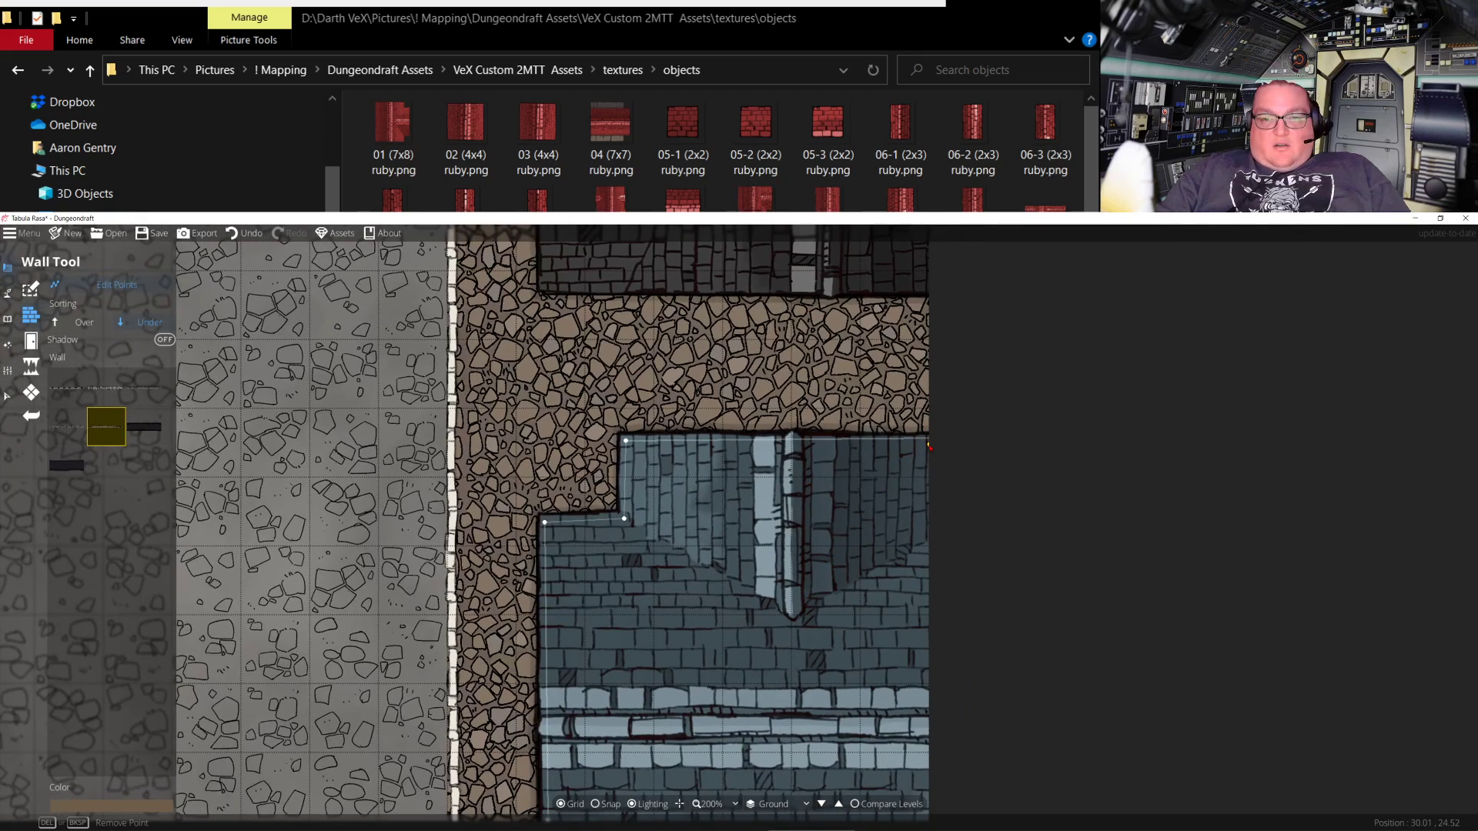
Examine the walls along the edges of the dark grey, green, orange, blue and red-brown roofs across the map
drag(622, 313, 912, 603)
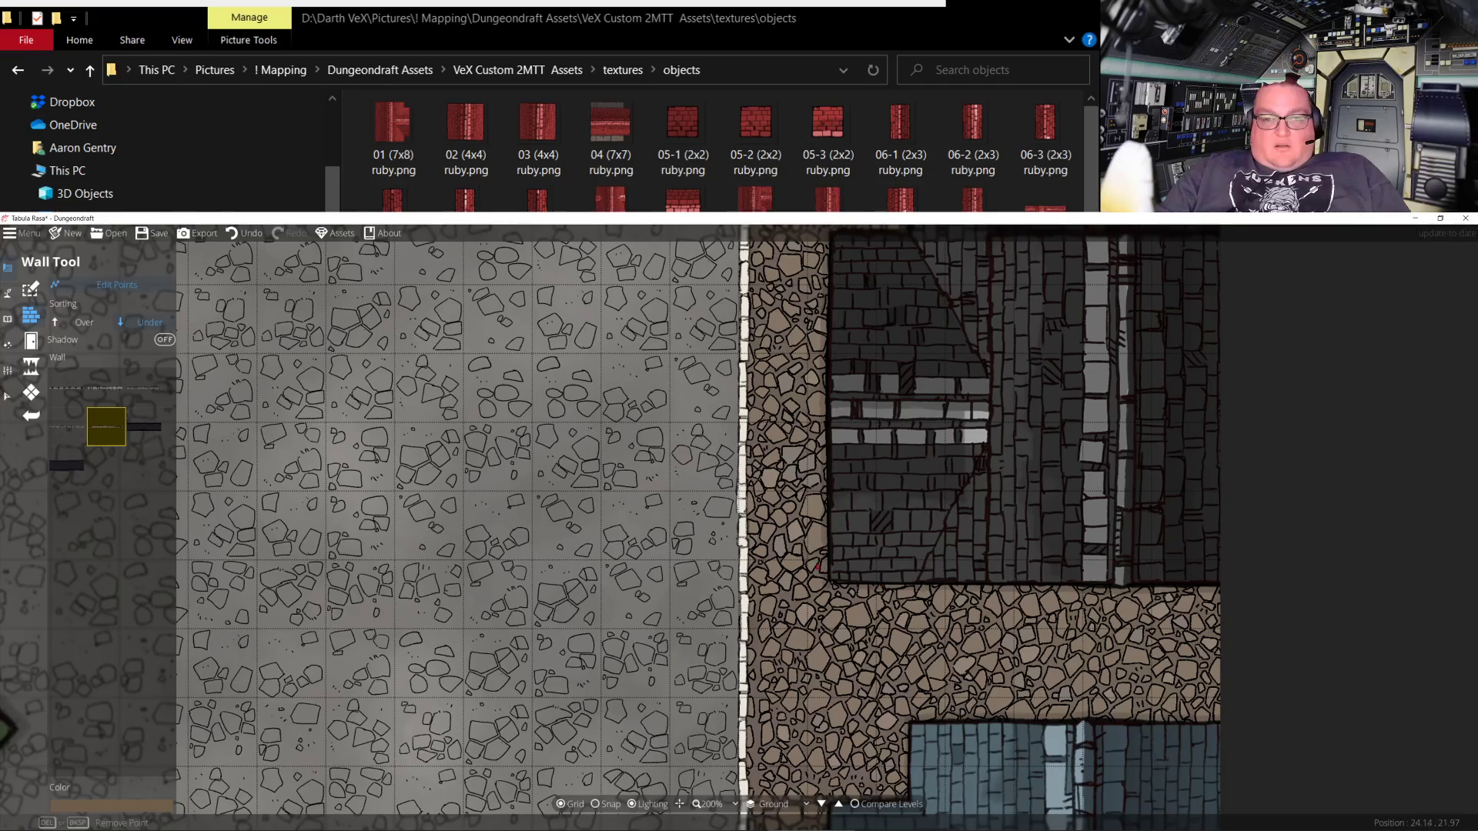
key(Left)
key(Down)
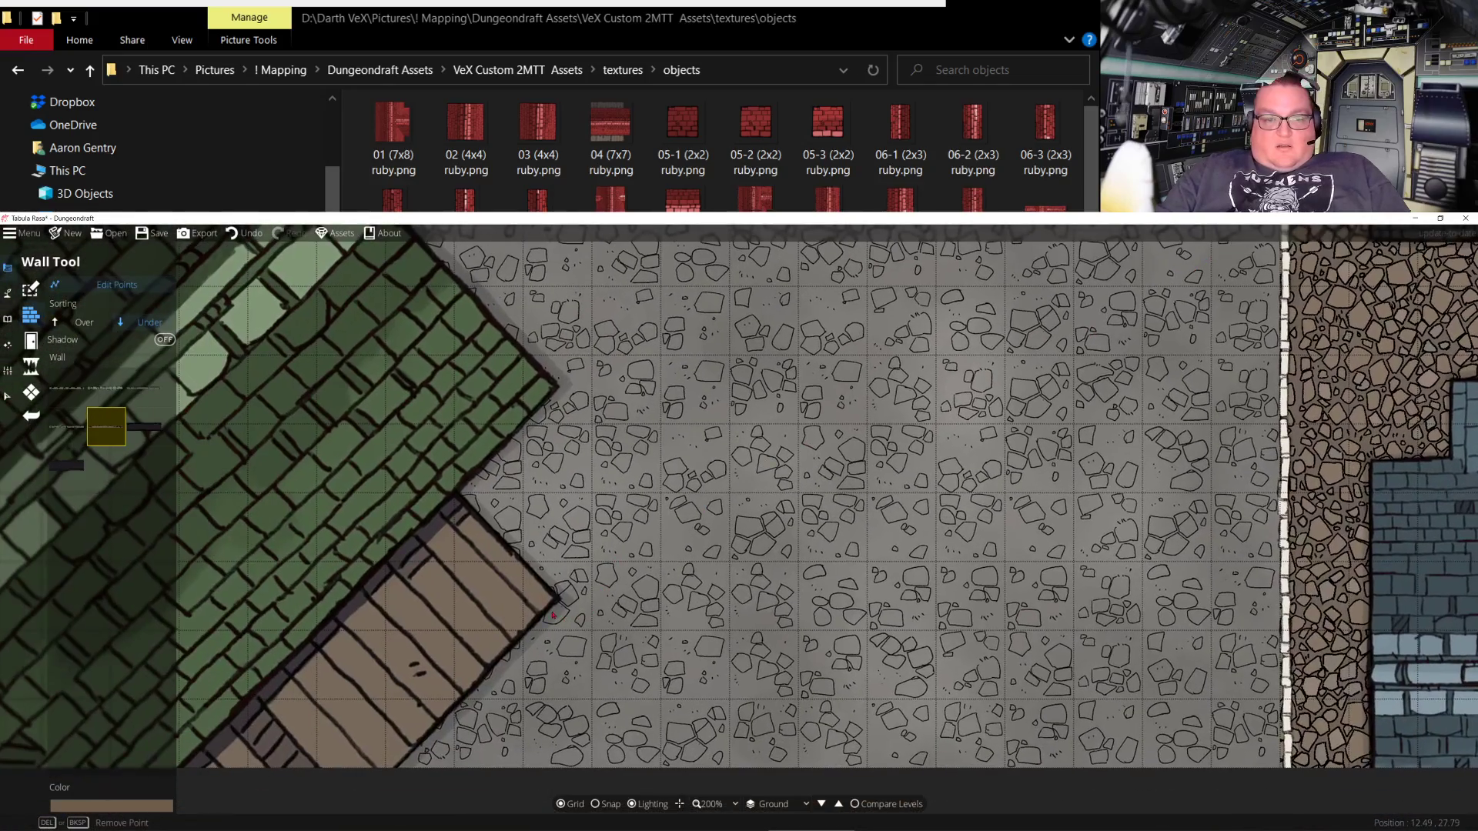
drag(460, 508, 874, 681)
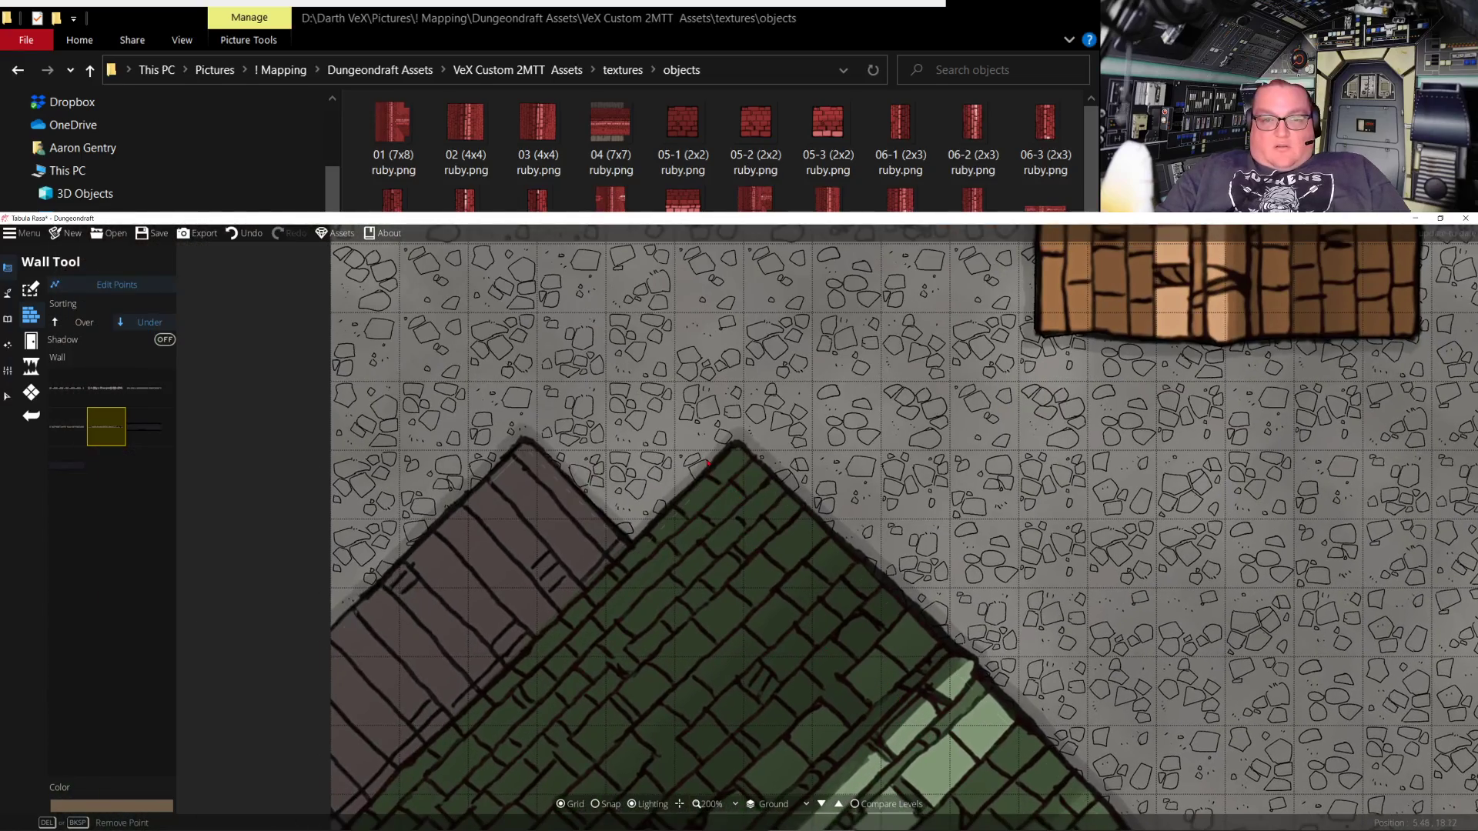
key(Right)
key(Up)
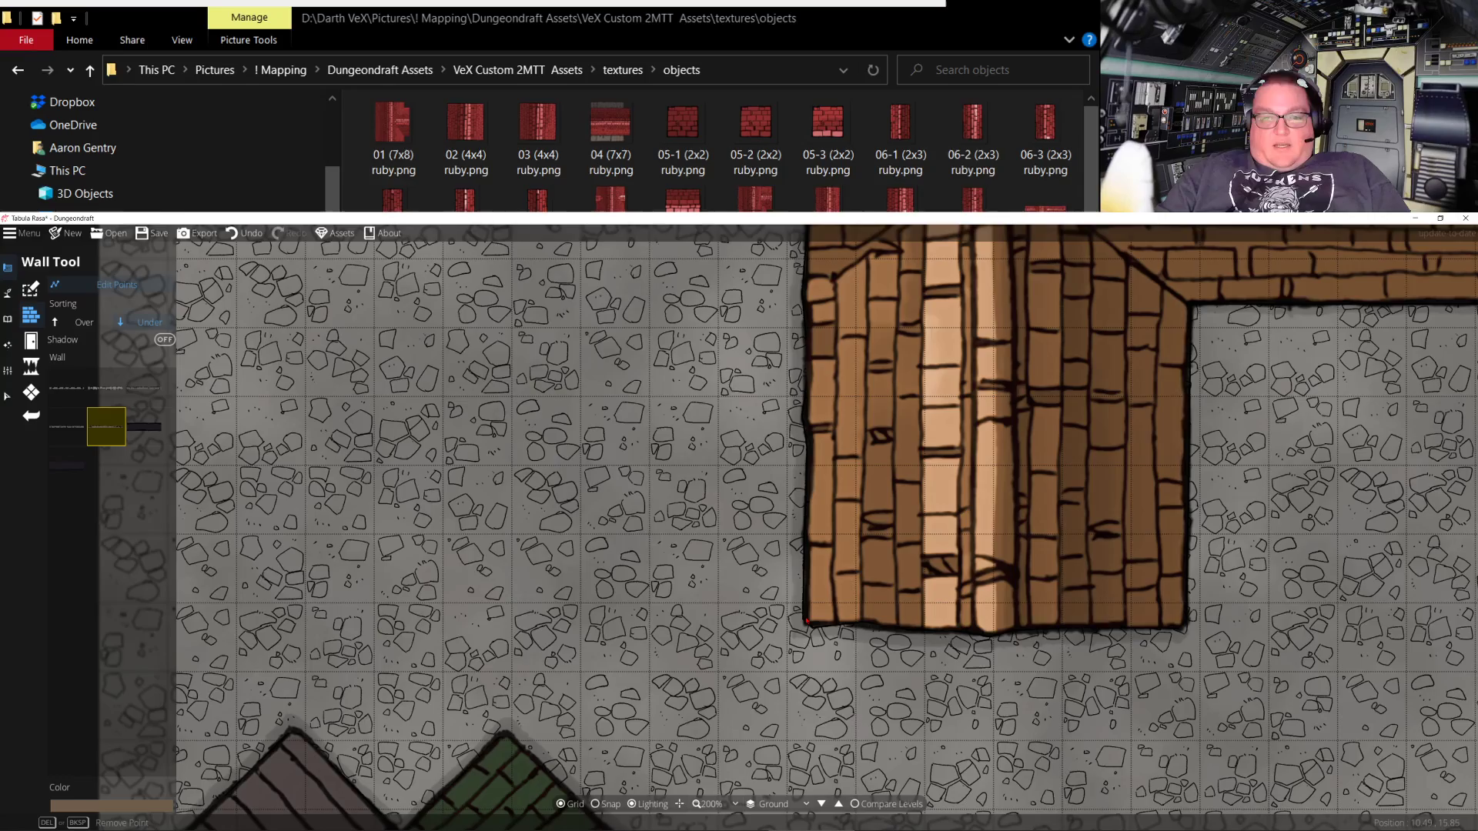
key(Up)
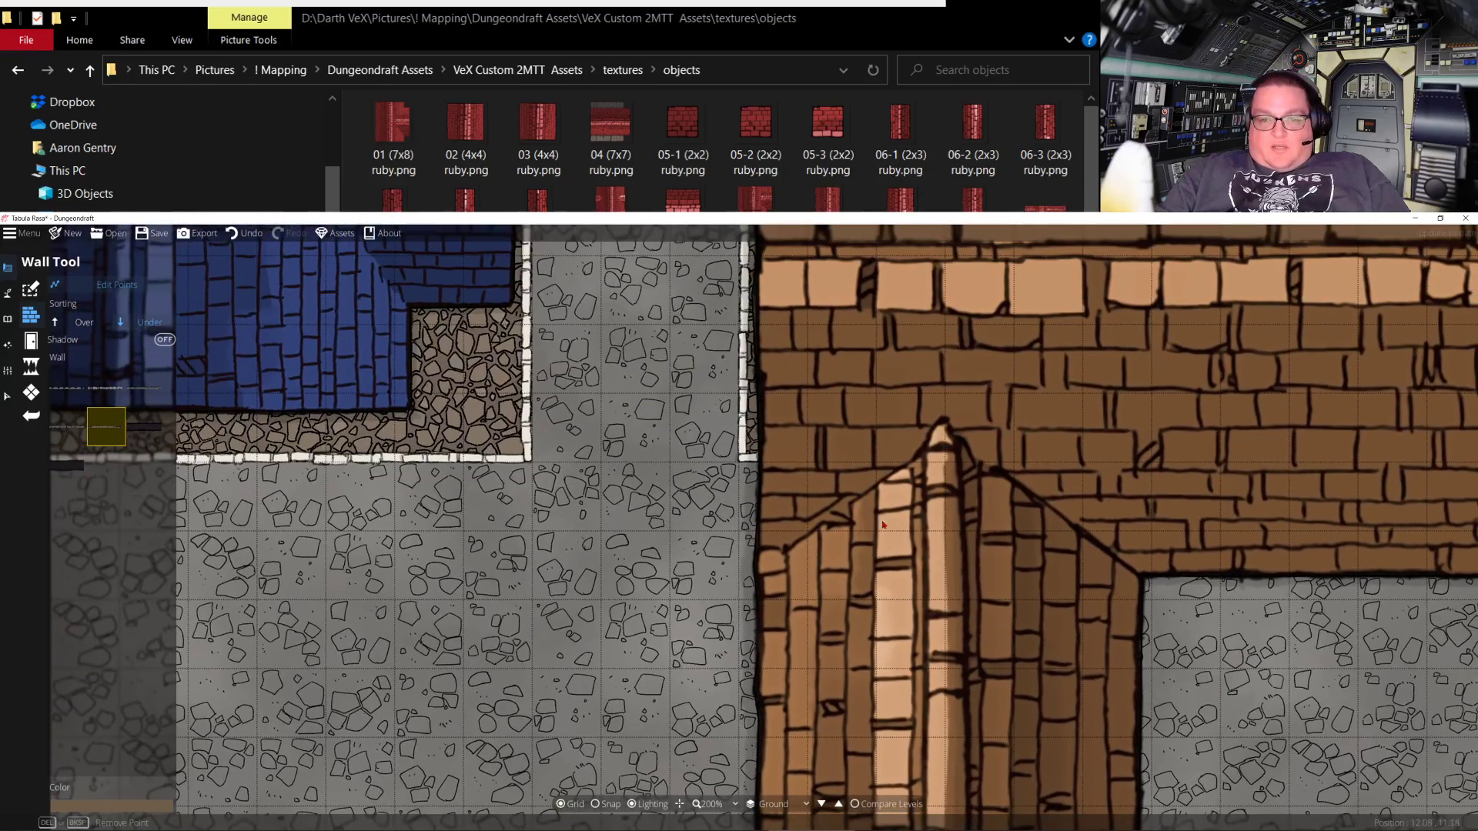
key(Up)
key(Left)
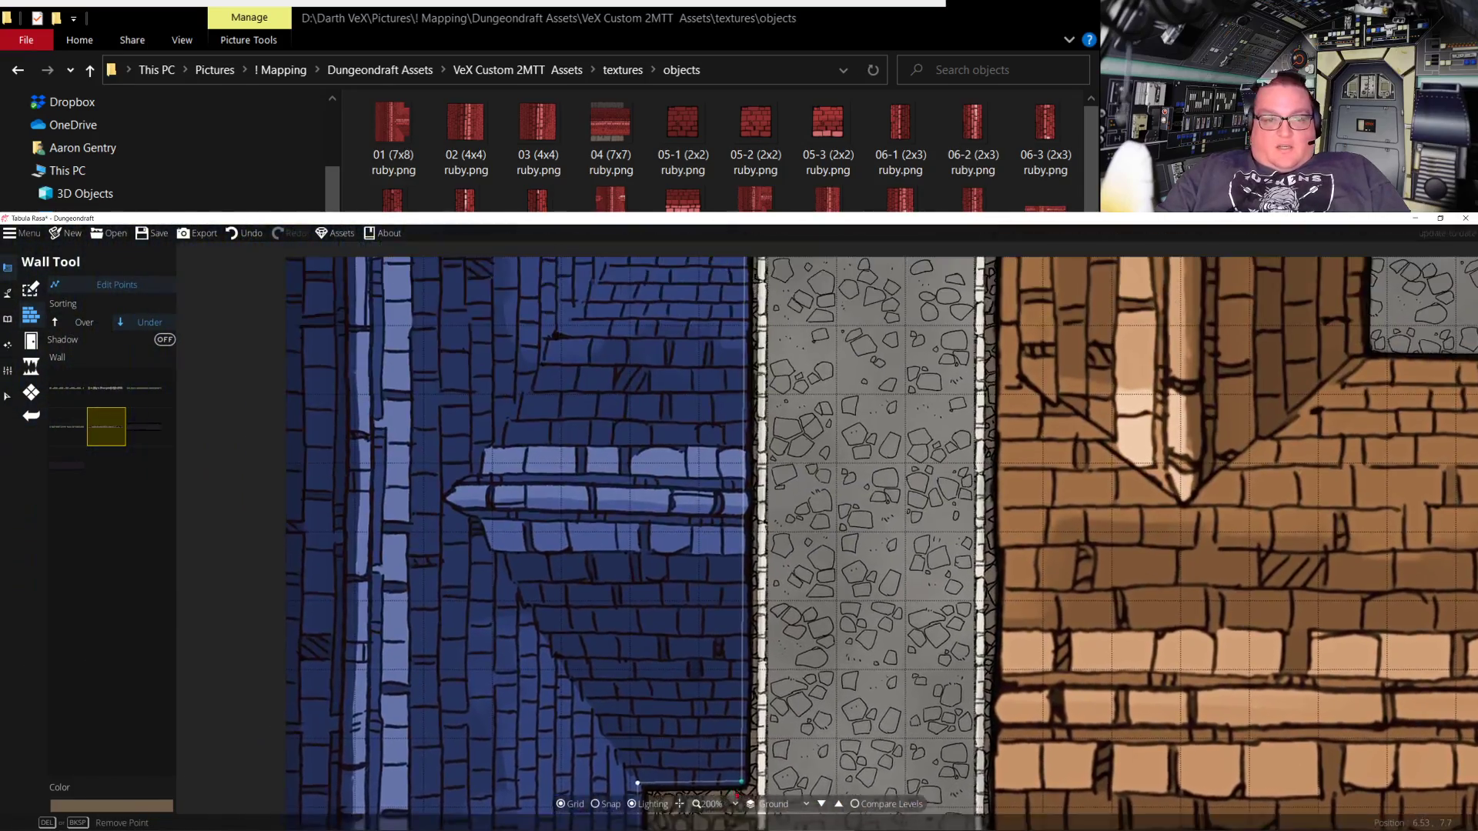
key(Up)
key(Right)
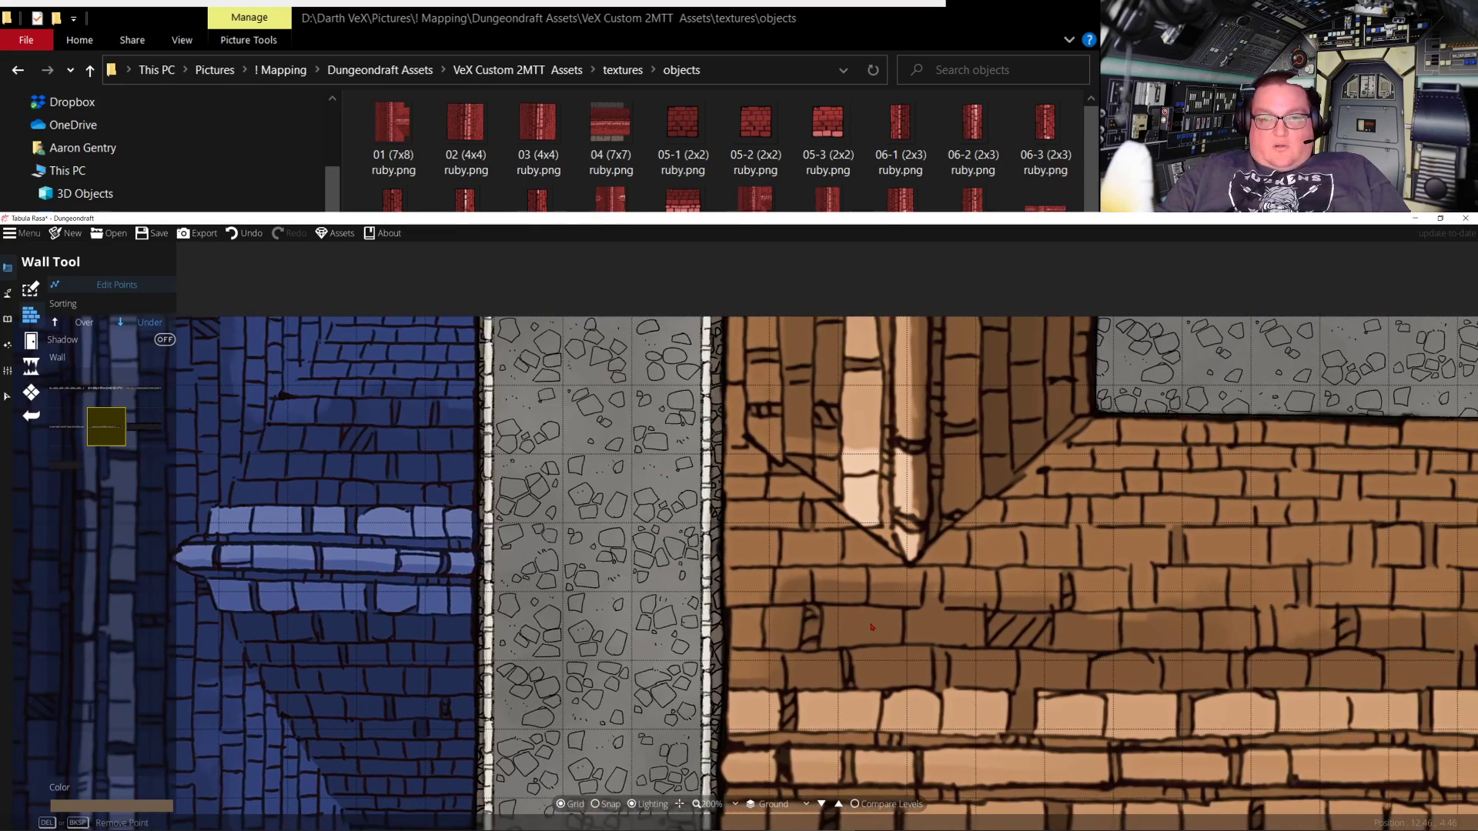
key(Right)
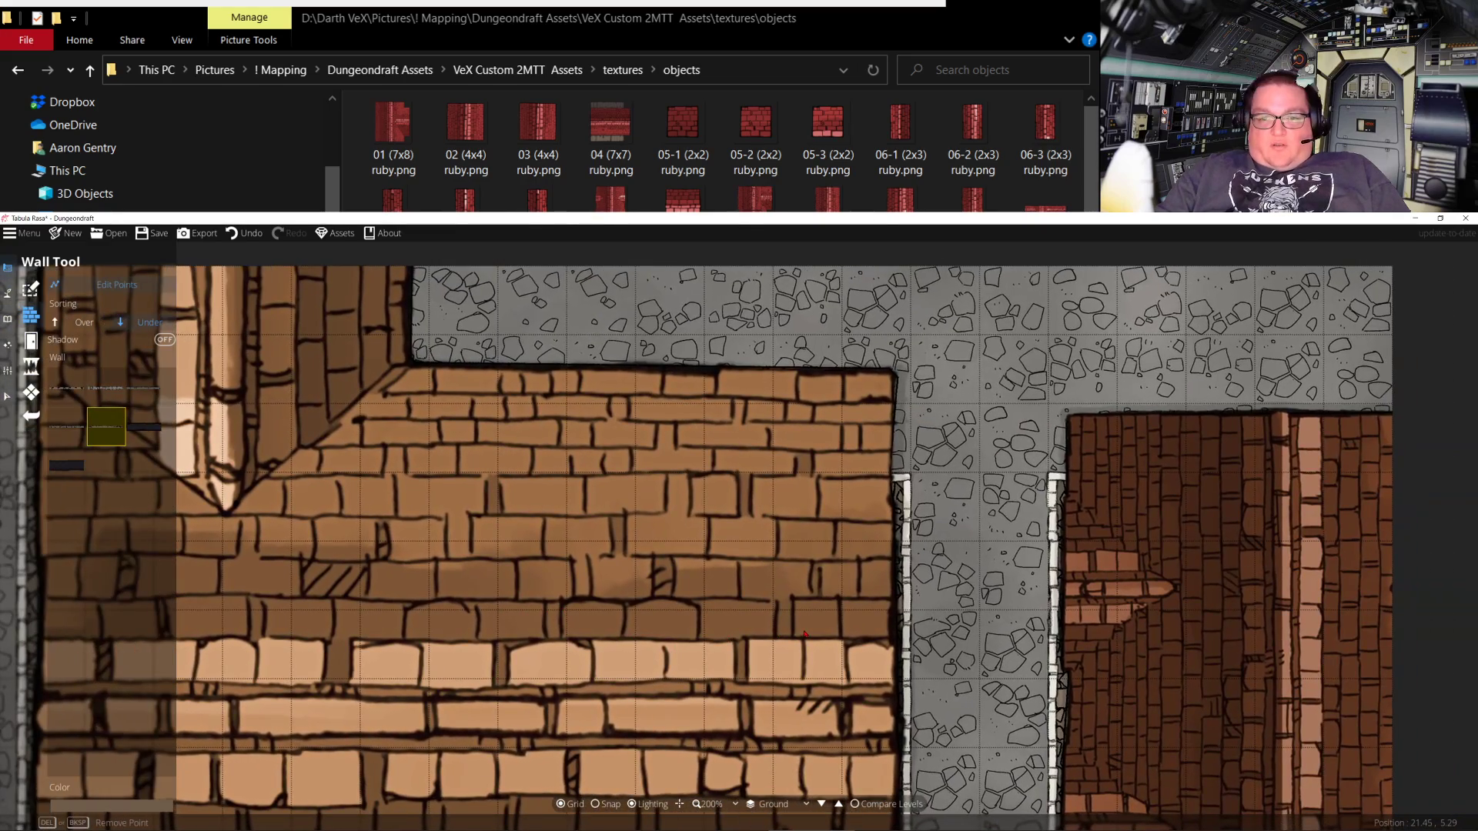
key(Right)
key(Down)
key(Right)
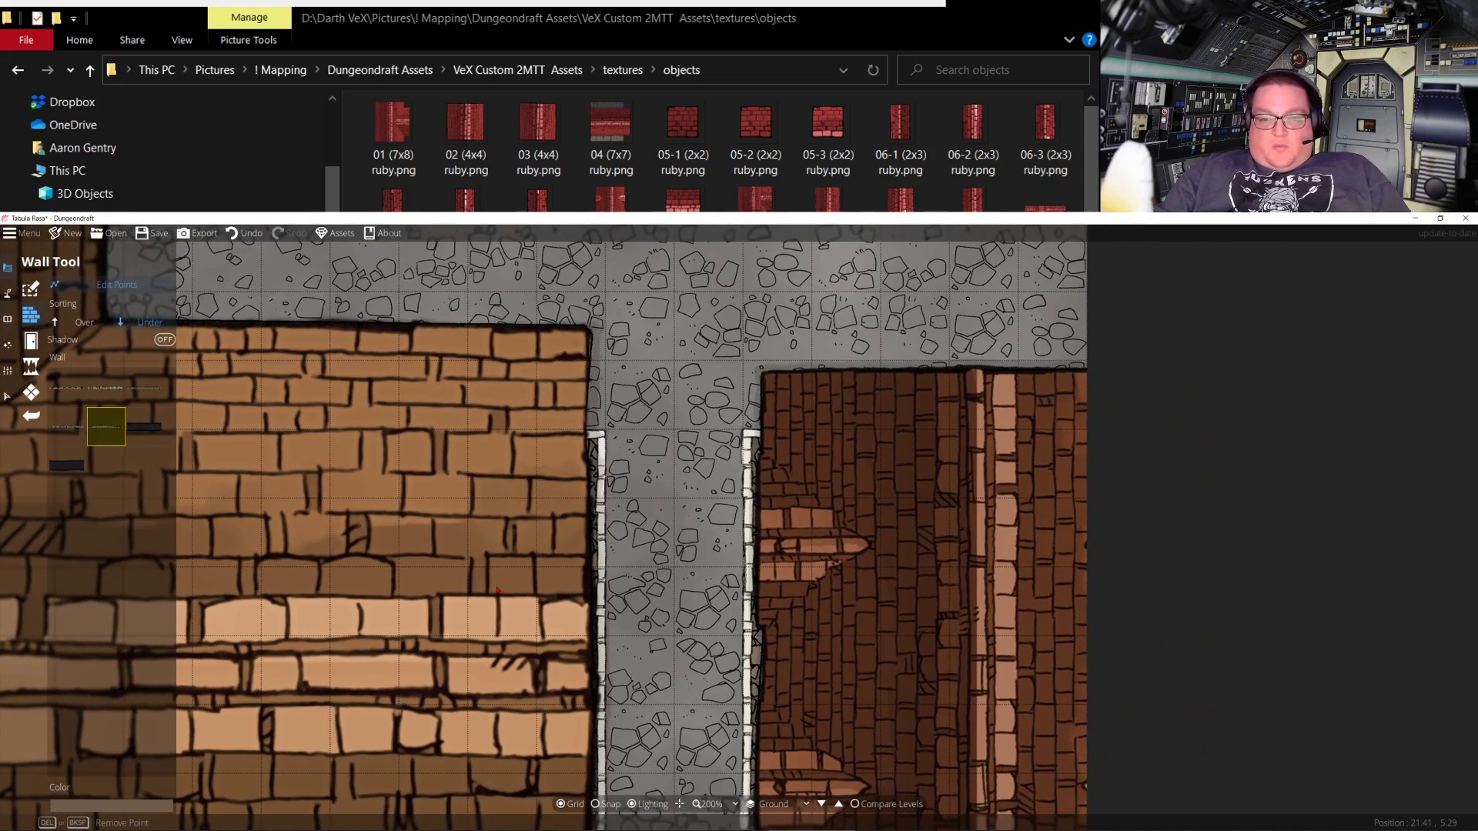
key(Down)
key(Down)
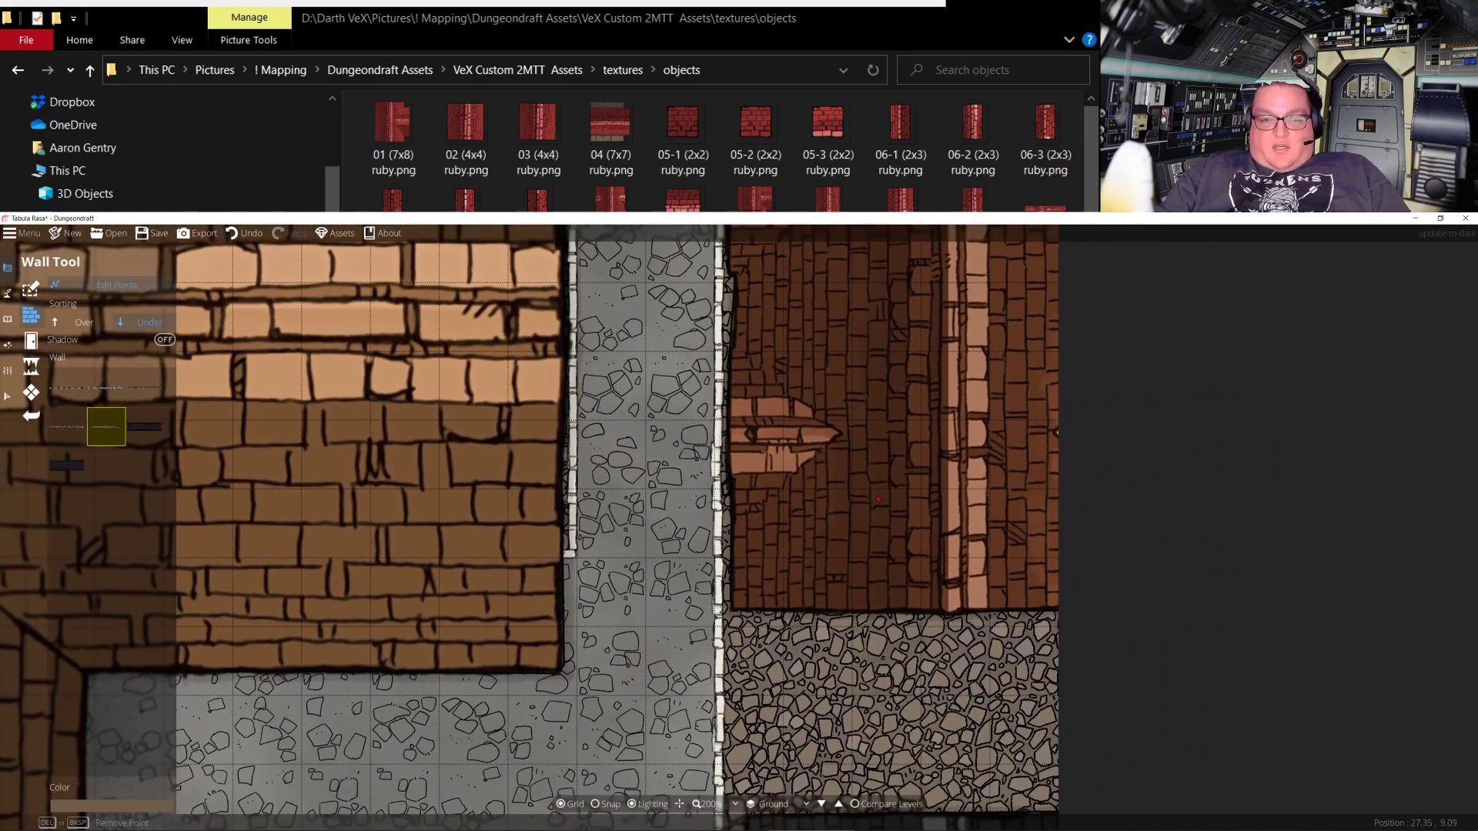
key(Right)
key(Down)
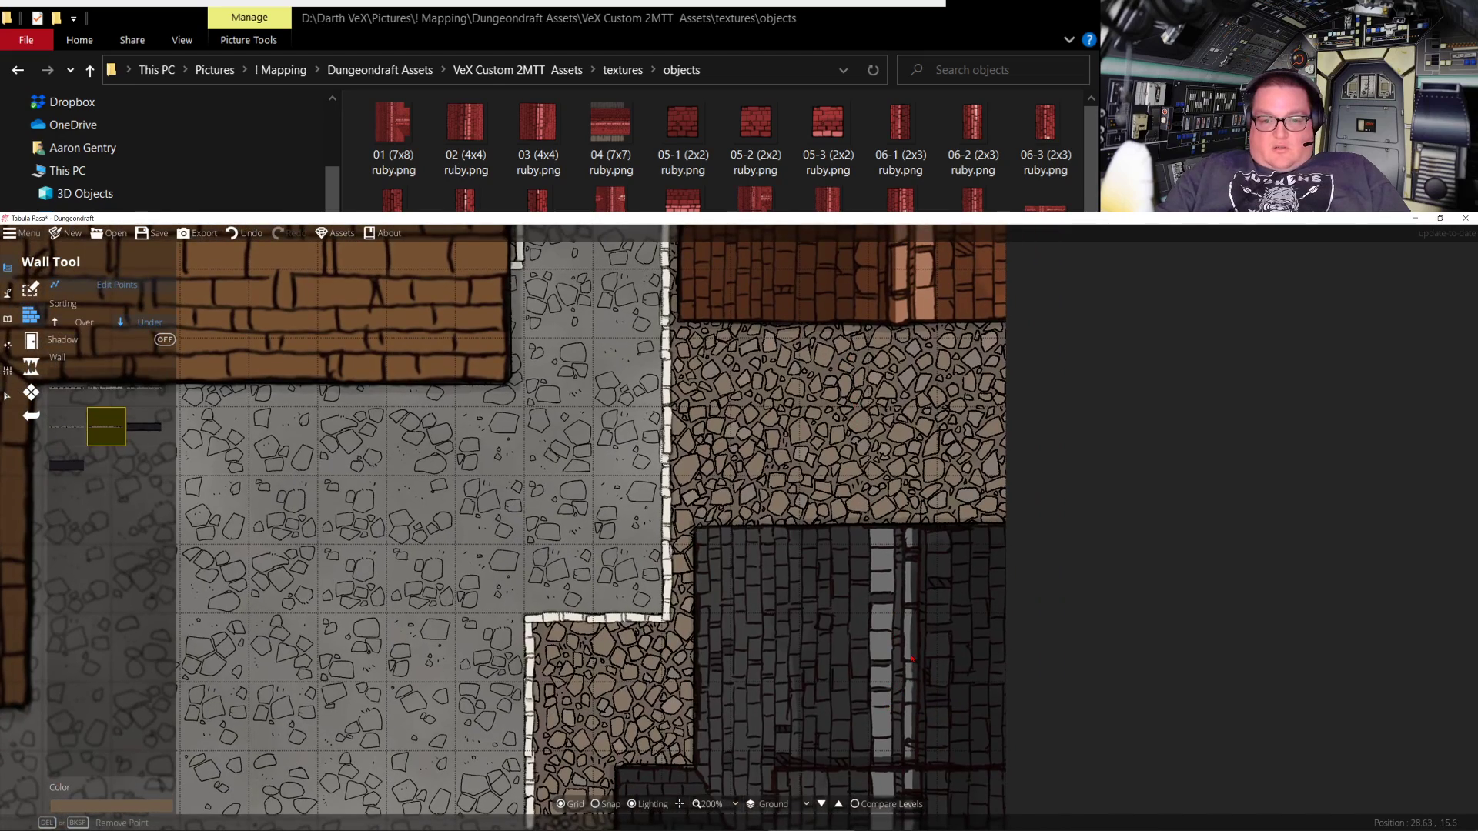
key(Down)
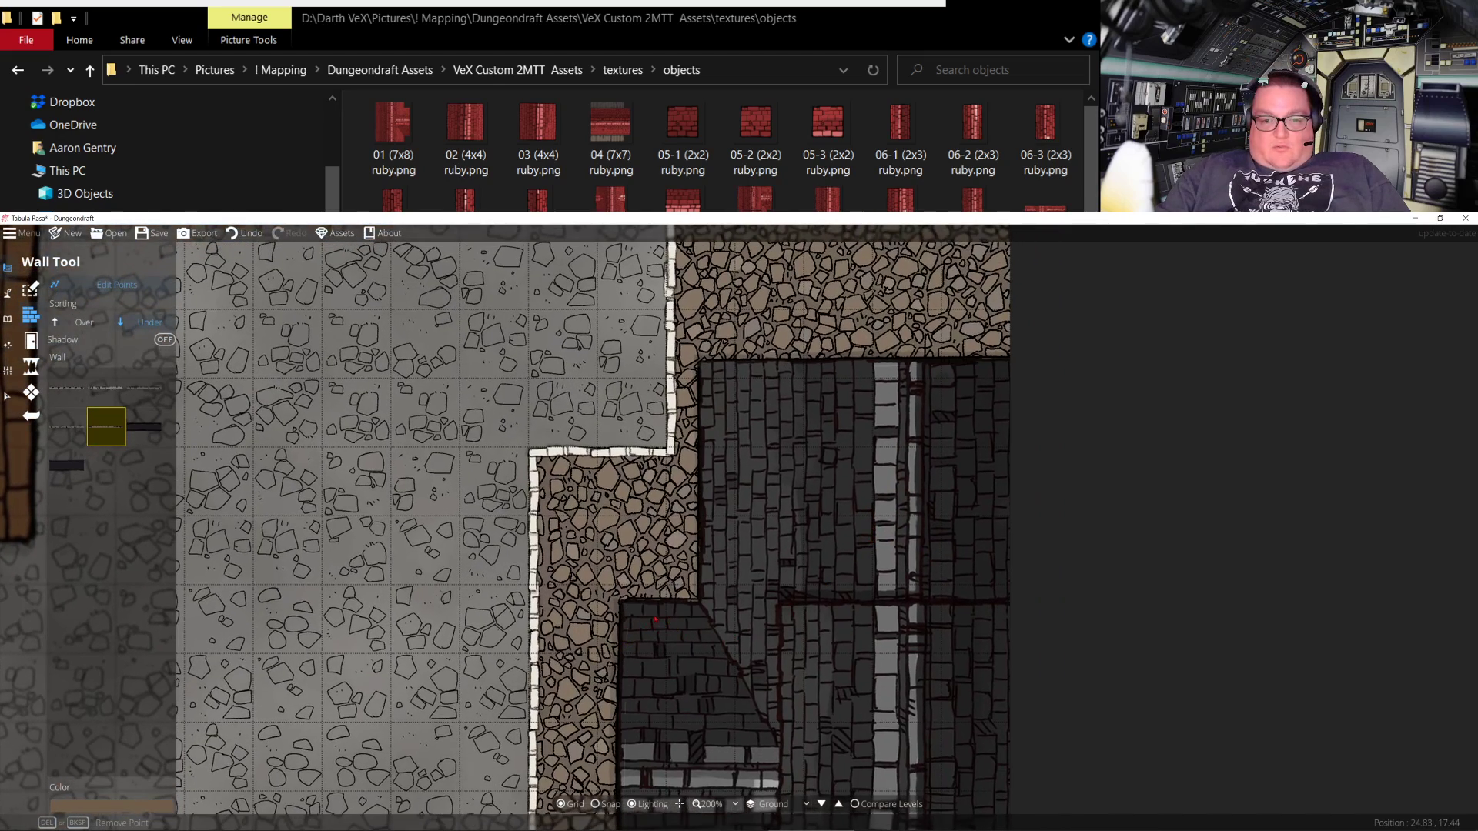
Nudge the dark grey roof wall's points inward at the side wing's upper corners and where its upper and lower edges meet the map boundary
click(637, 612)
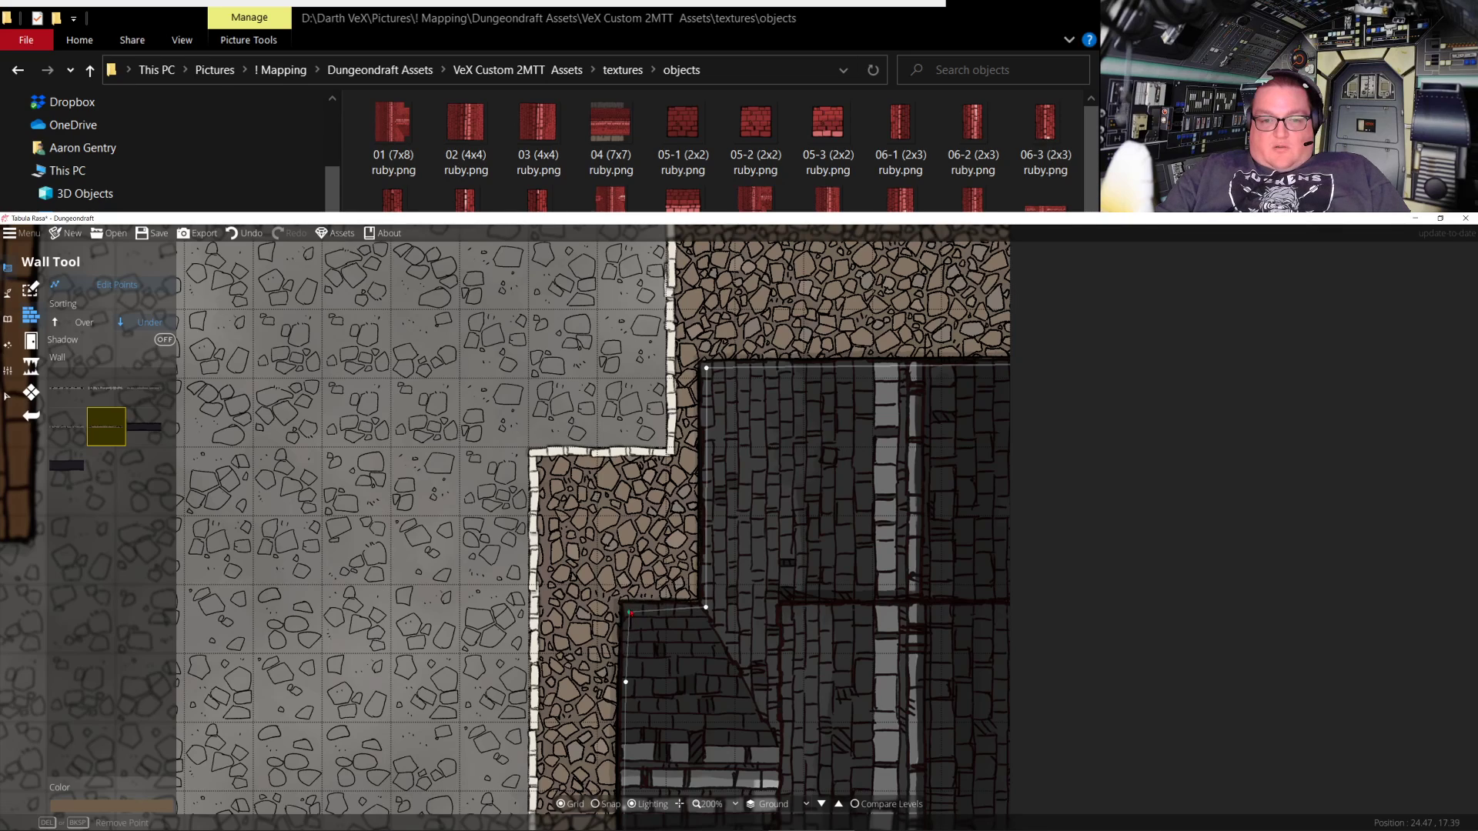
drag(705, 608, 709, 615)
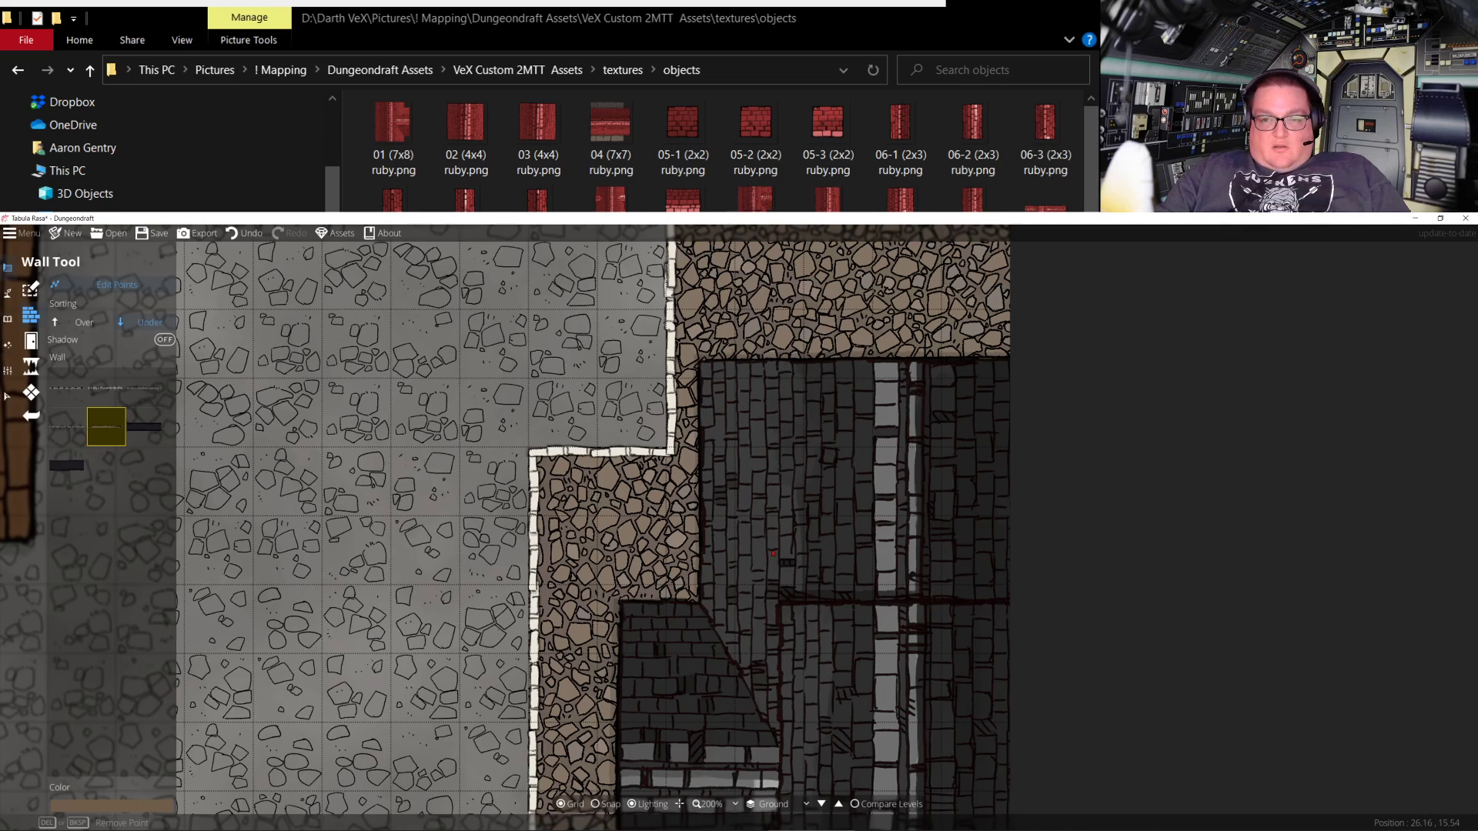
click(1008, 371)
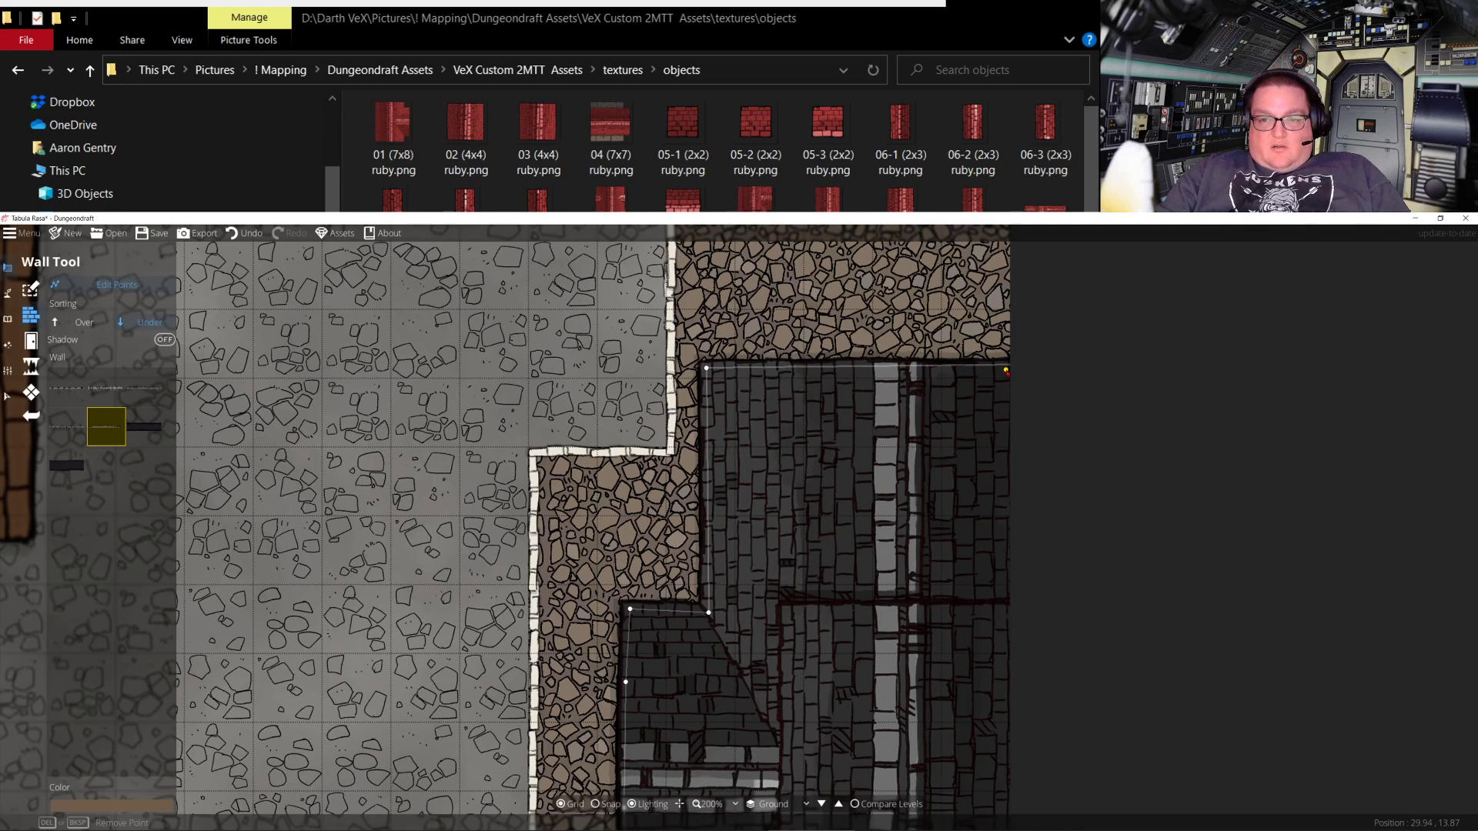
drag(1006, 372, 1007, 371)
drag(919, 789, 942, 346)
click(1028, 501)
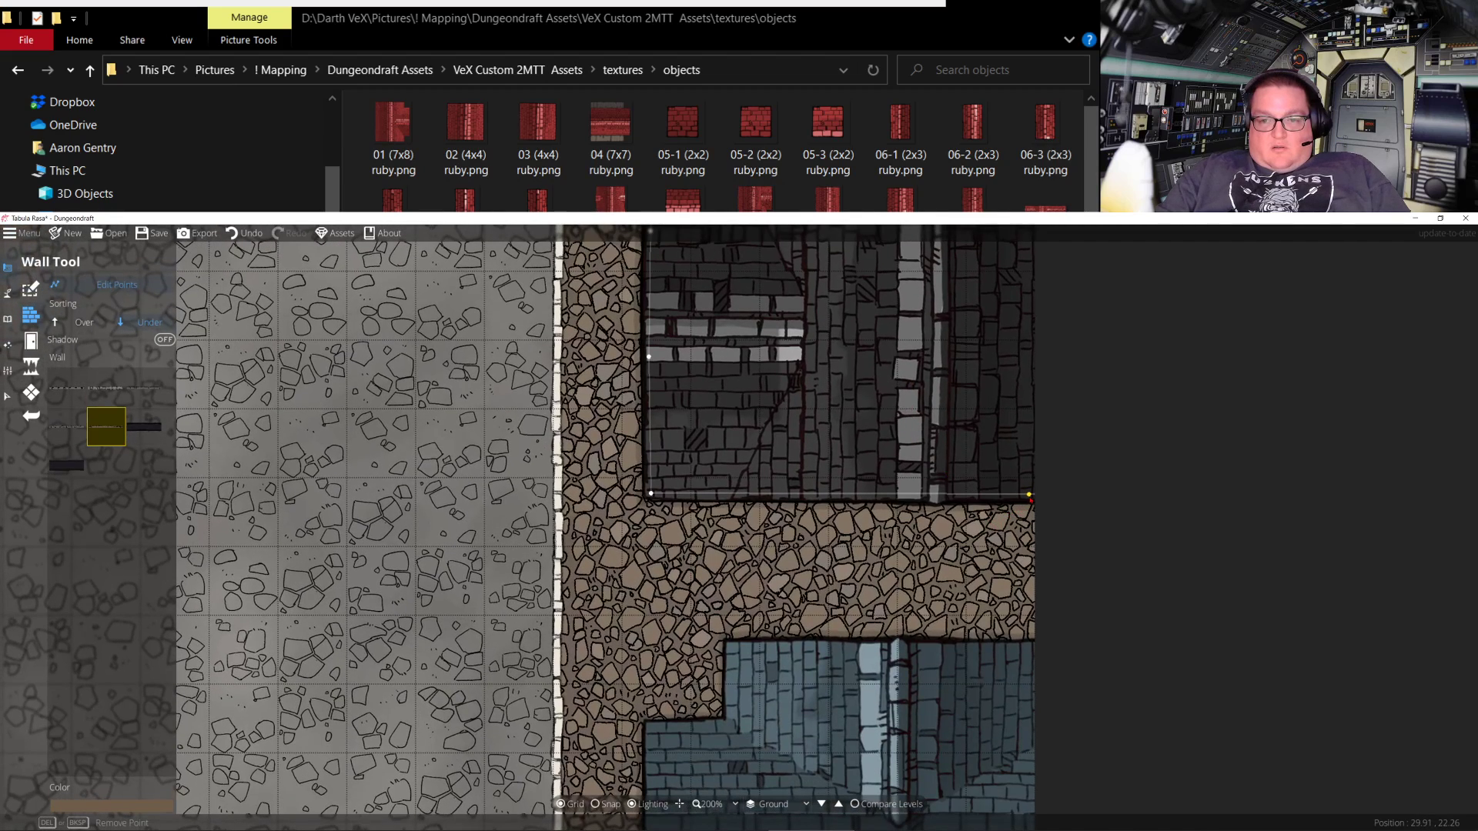
drag(1030, 499, 1030, 493)
click(1110, 538)
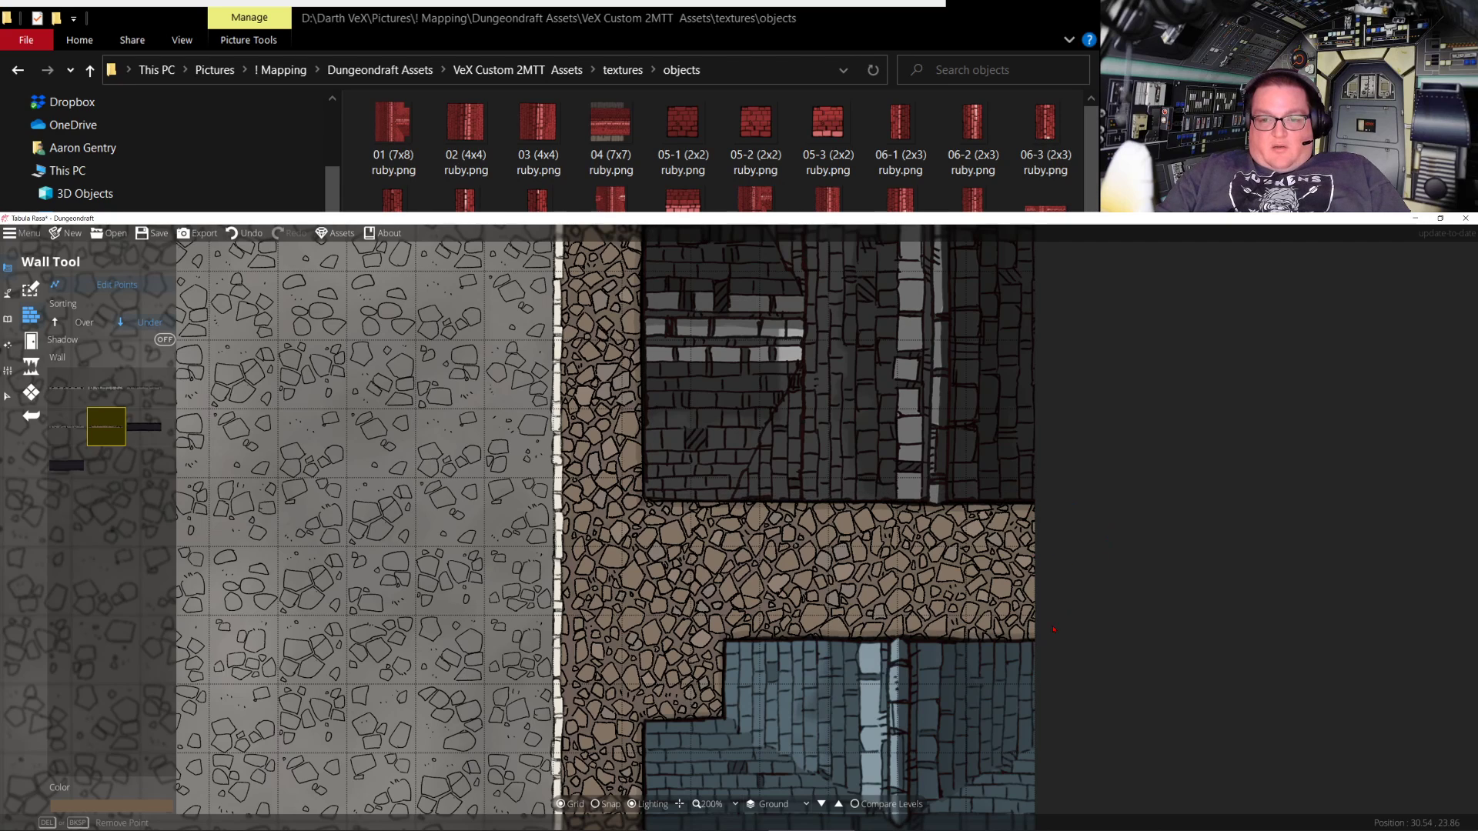
Check the blue-grey roof's lower area and view the town map at 50% zoom
drag(771, 714, 831, 461)
drag(553, 661, 717, 411)
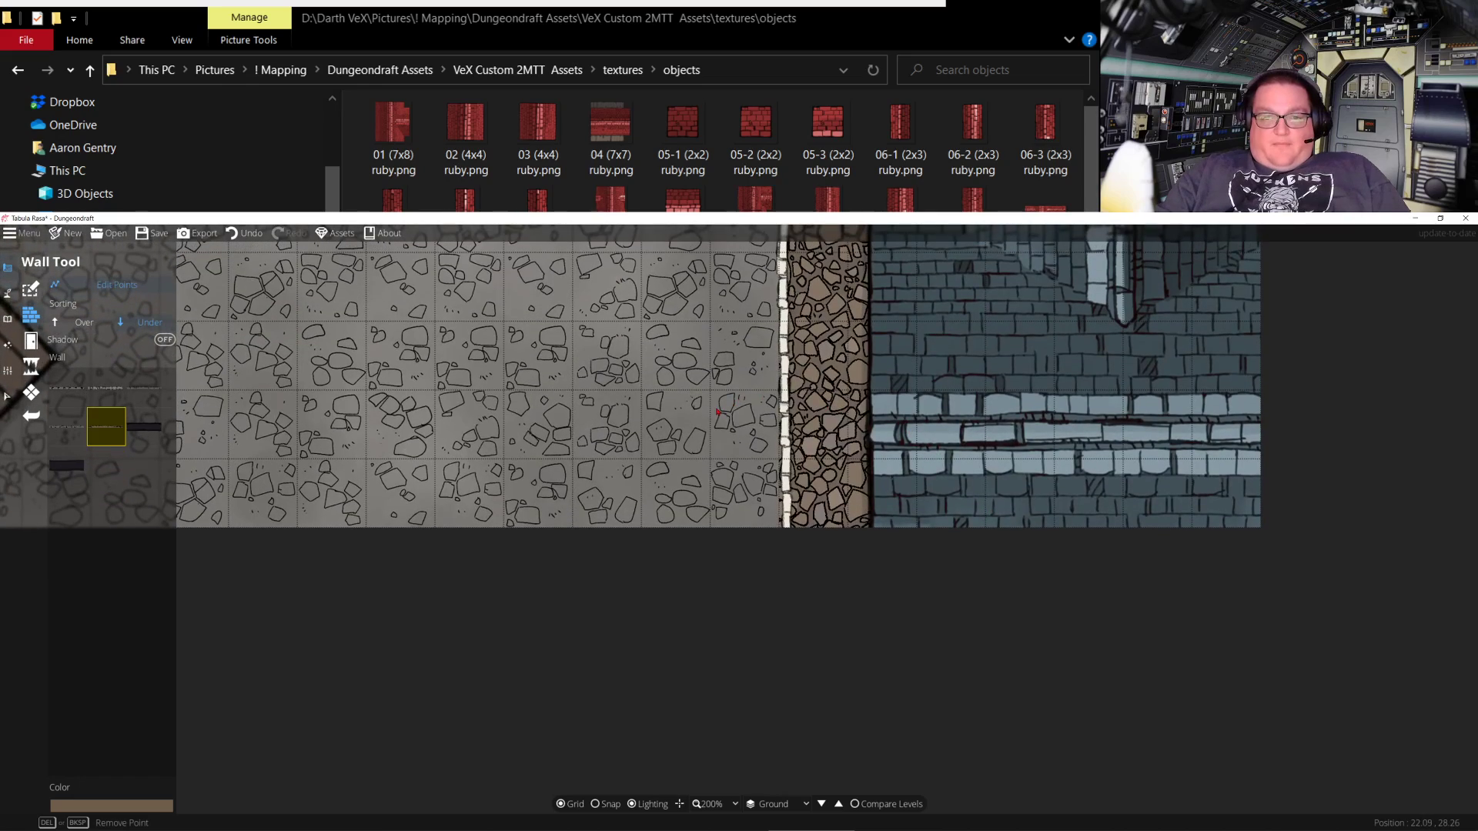
scroll(591, 420, down, 6)
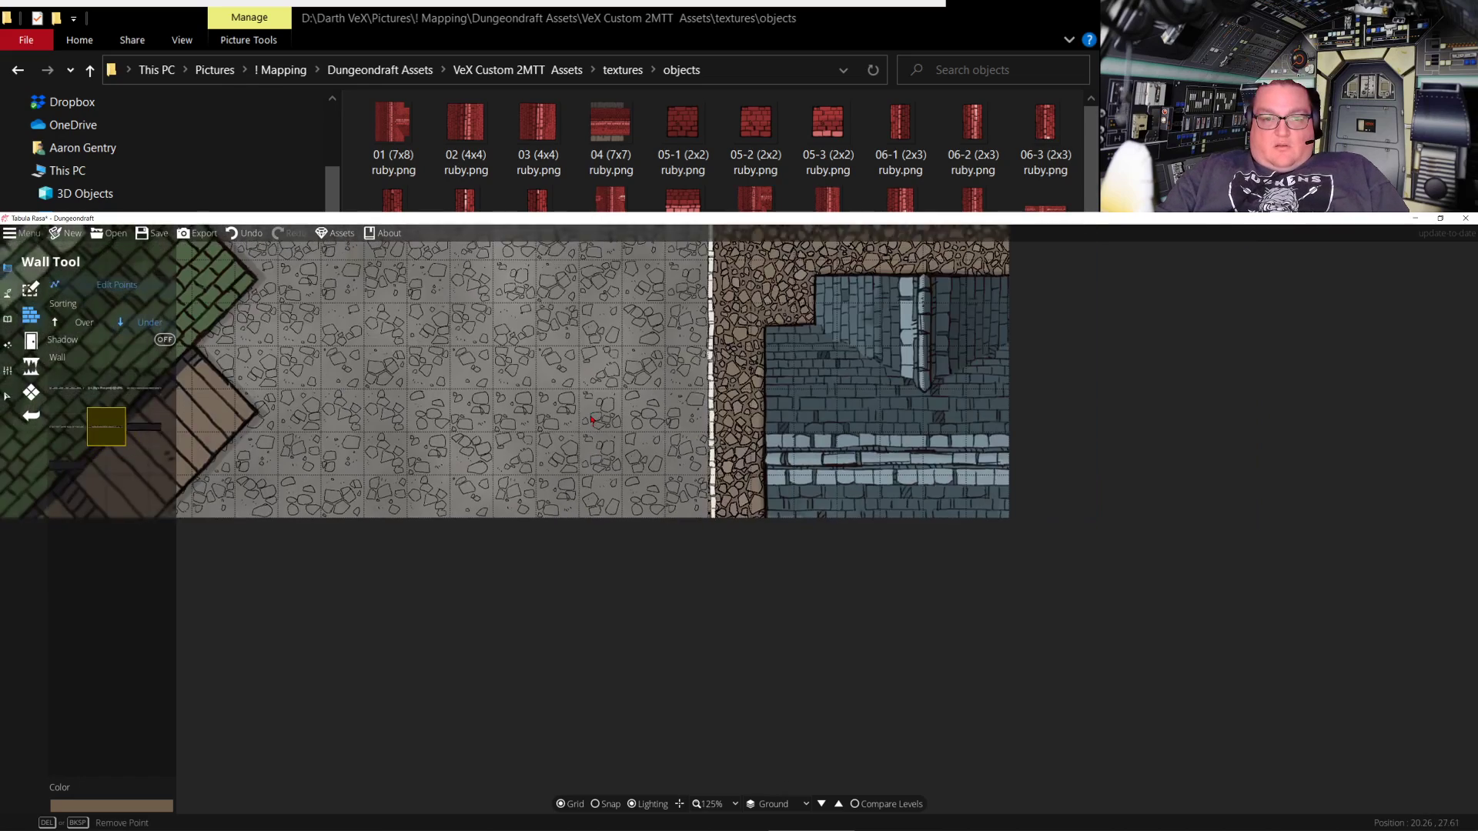
drag(695, 643, 829, 765)
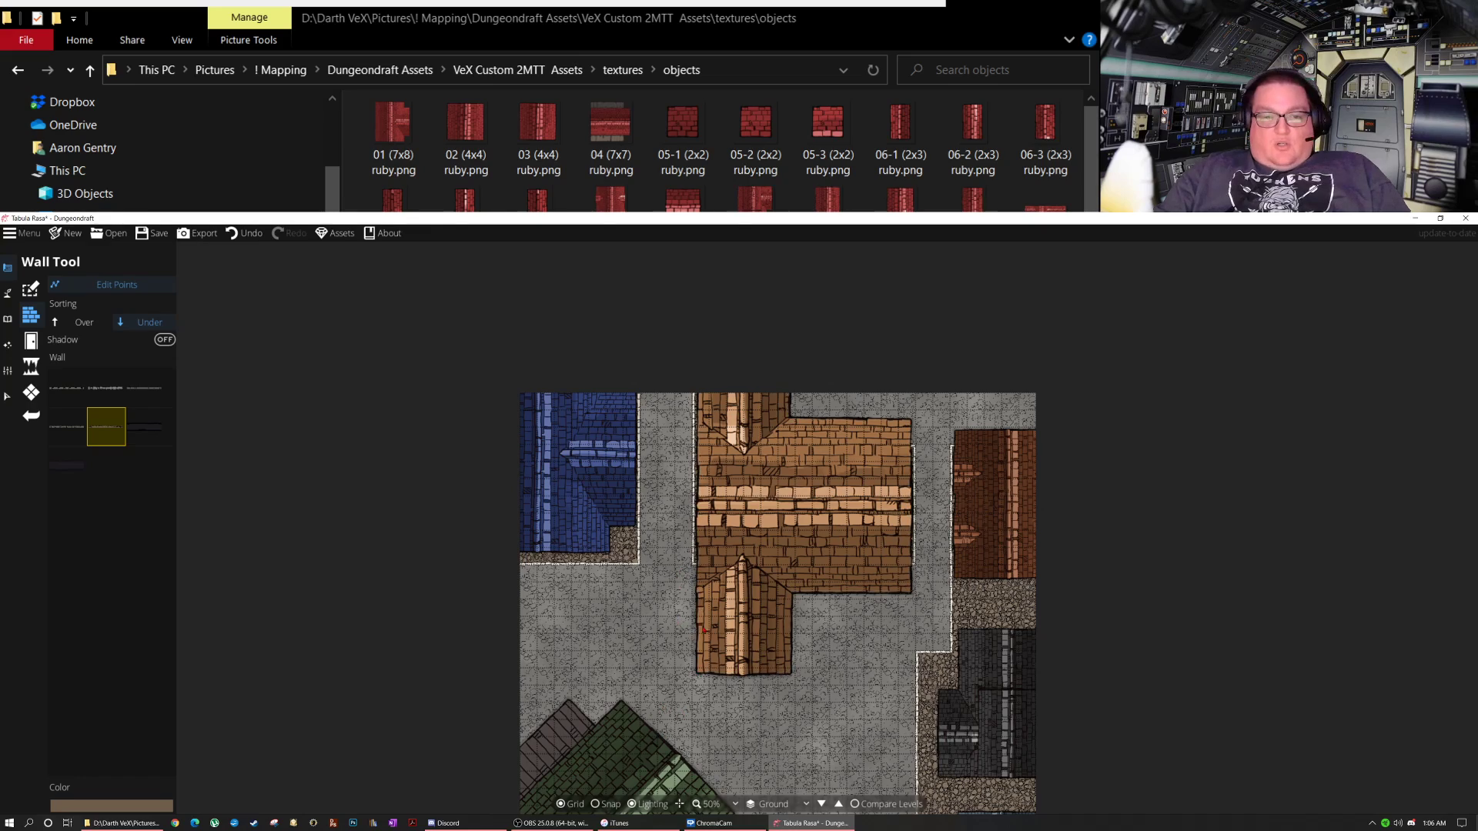
drag(727, 690, 872, 623)
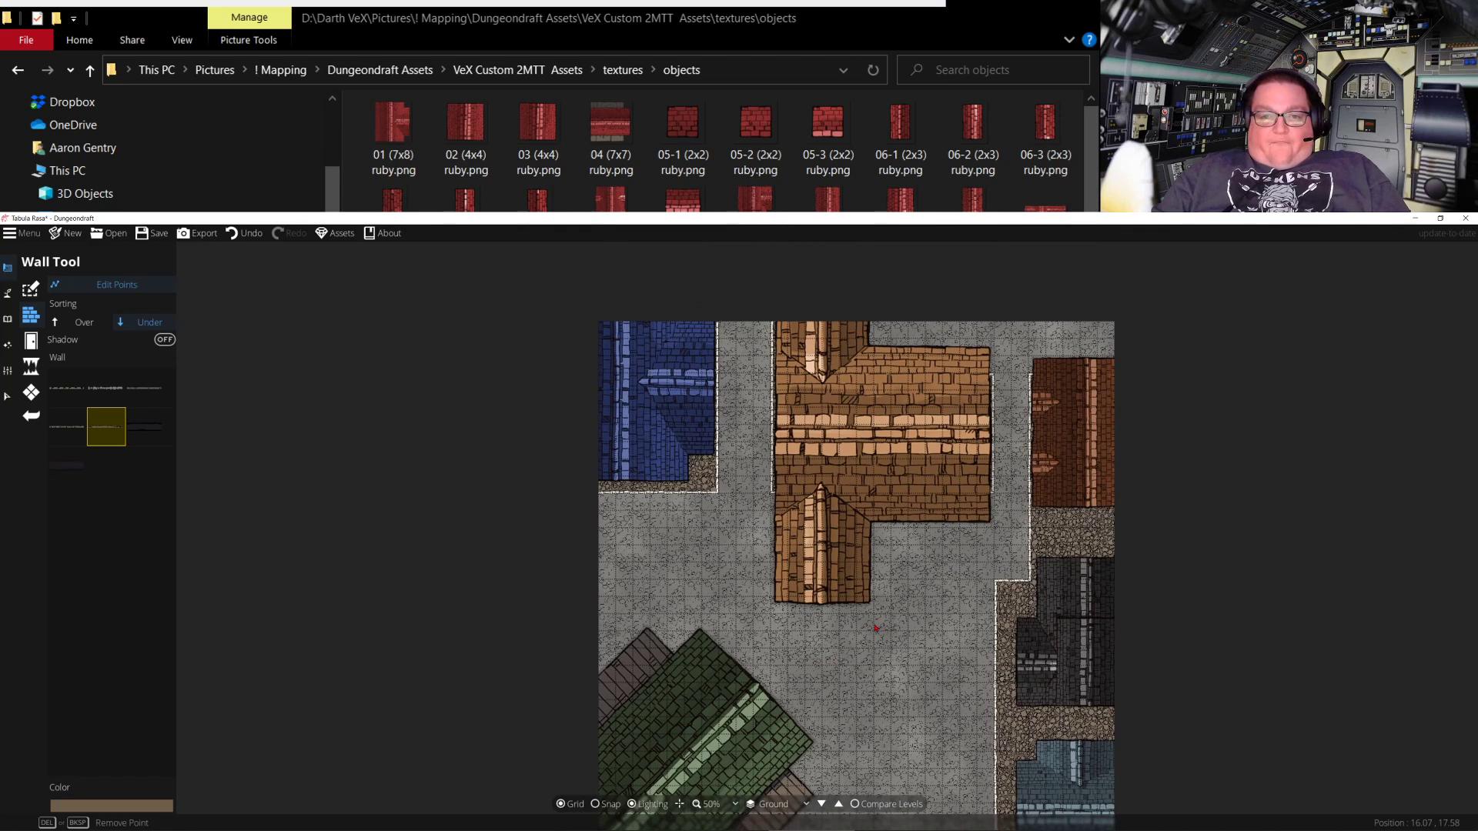
drag(896, 744, 874, 585)
click(724, 495)
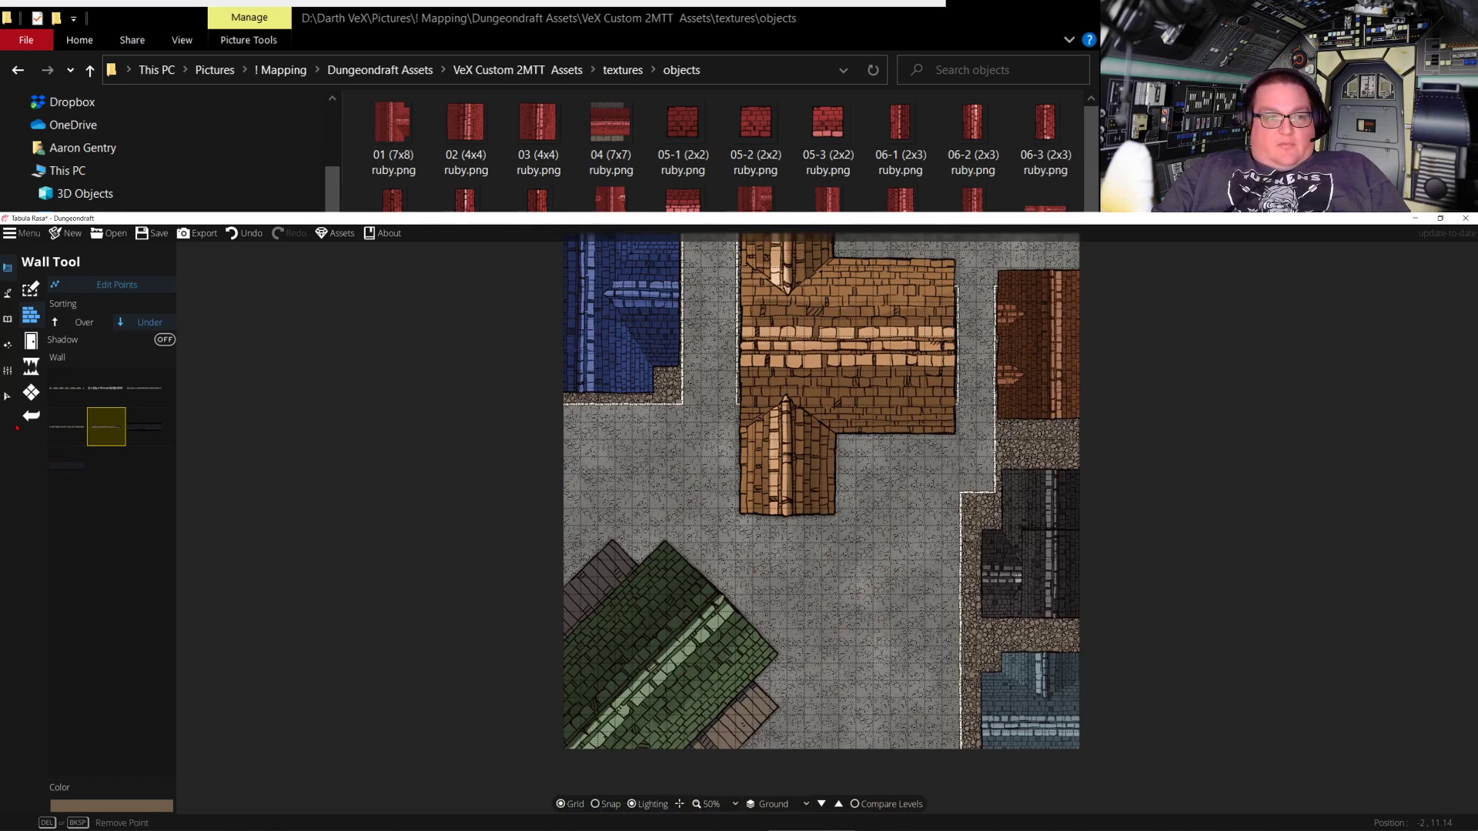
key(v)
click(793, 567)
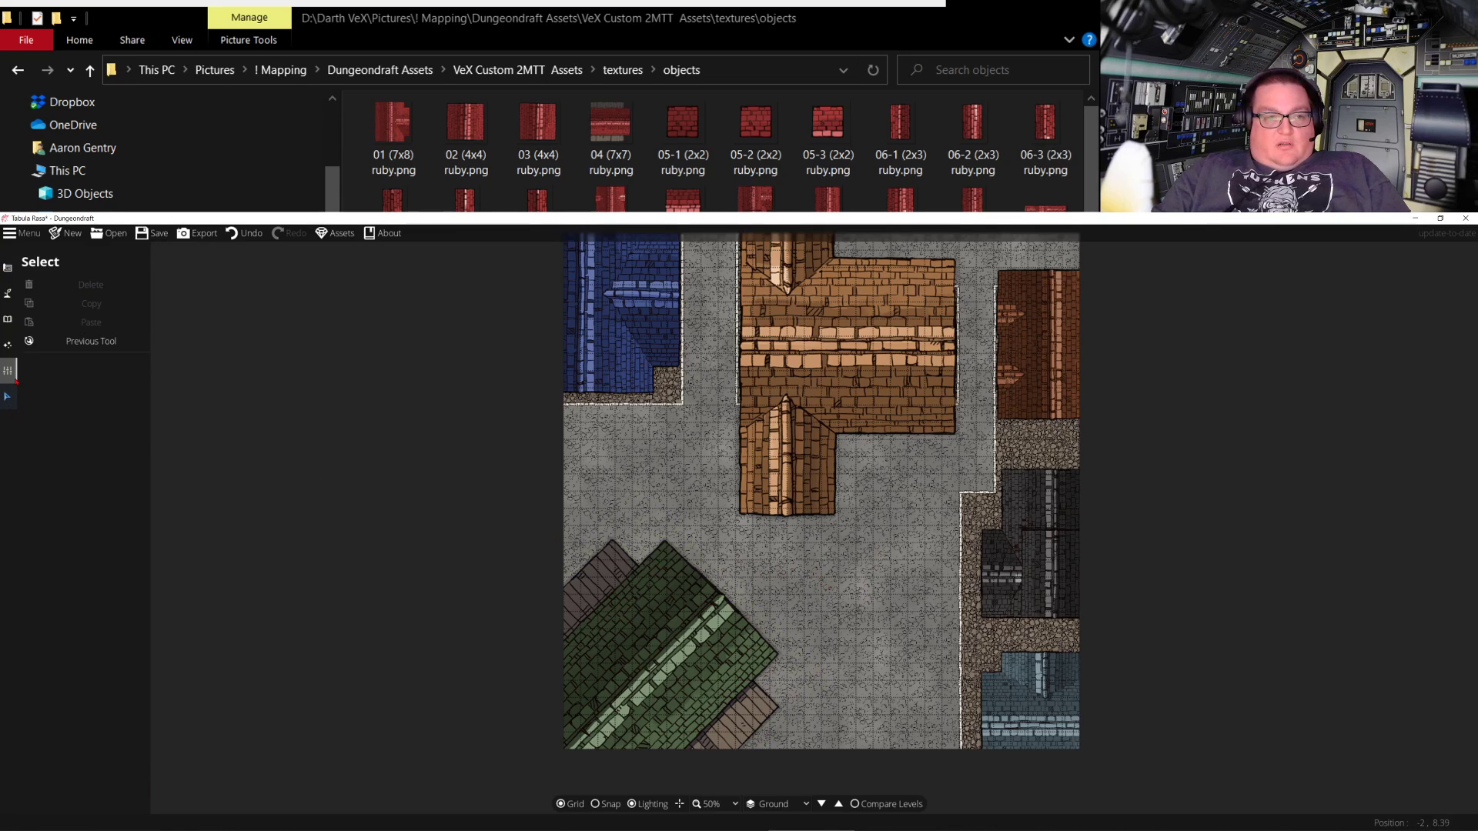
Set up the Pattern Shape Tool with the grey irregular stone pattern and the lighter grey colour b1b1b1
click(8, 318)
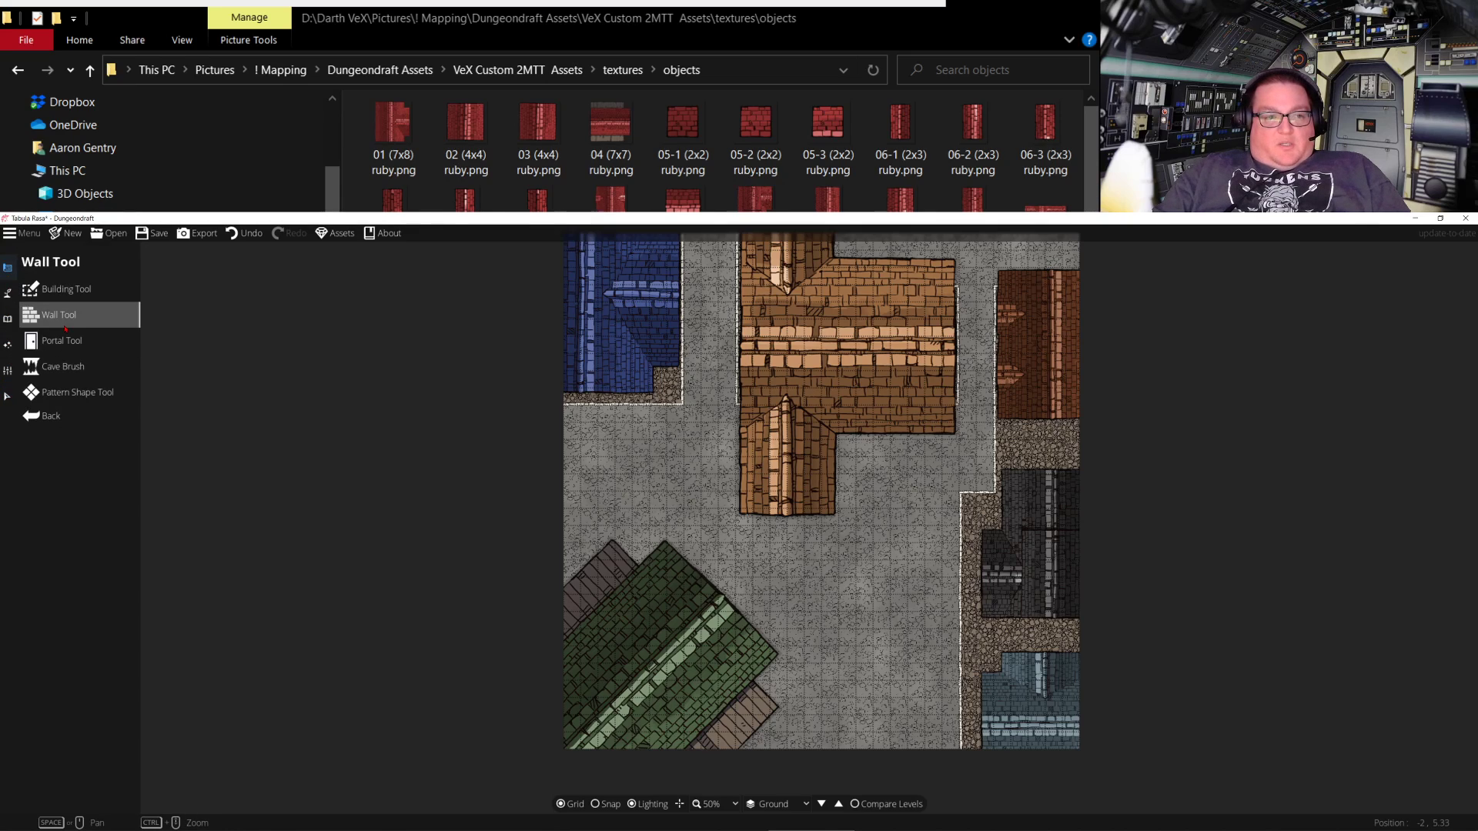
click(65, 394)
click(69, 493)
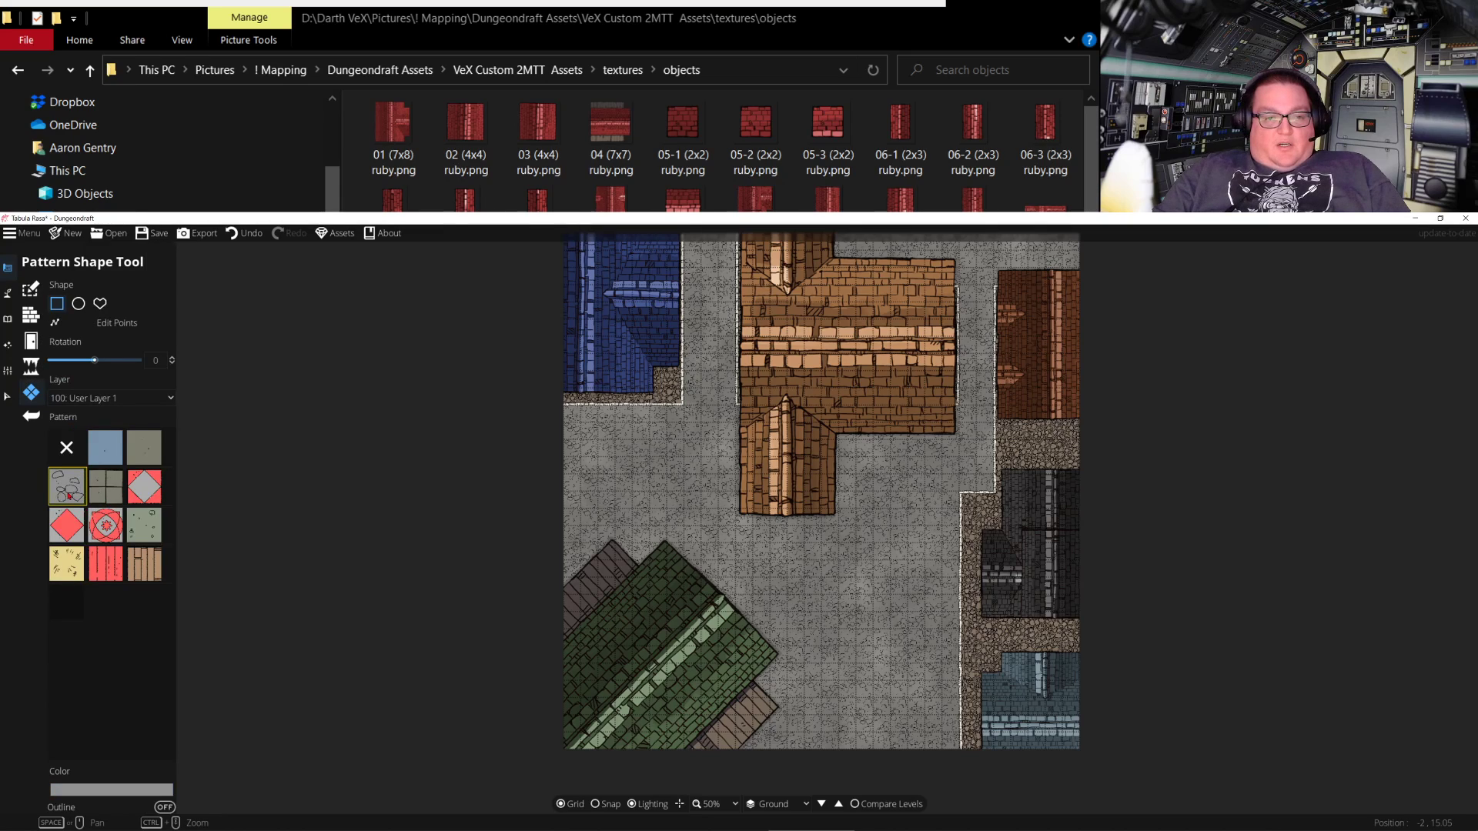
click(112, 789)
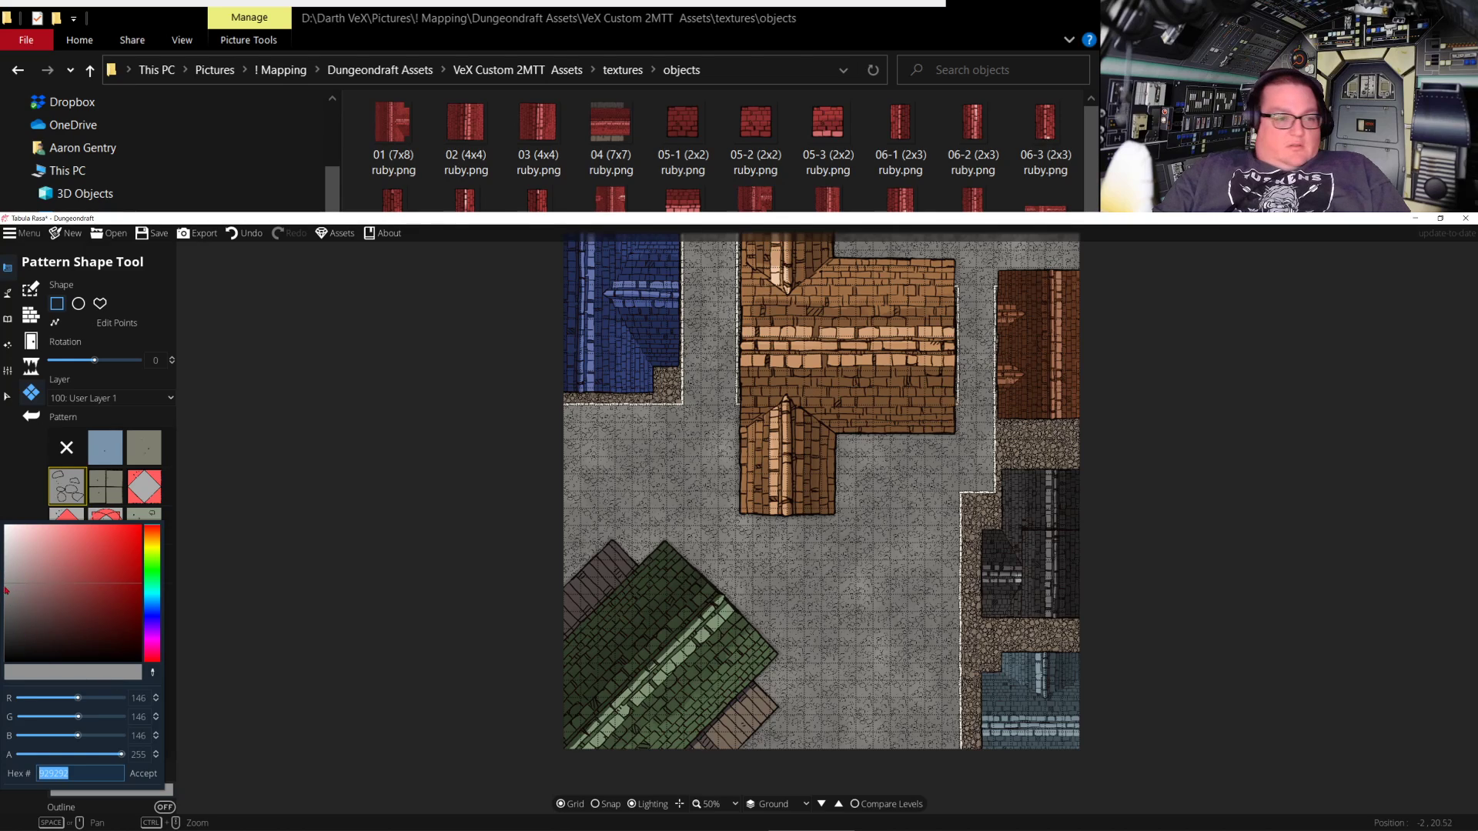
drag(6, 585, 4, 570)
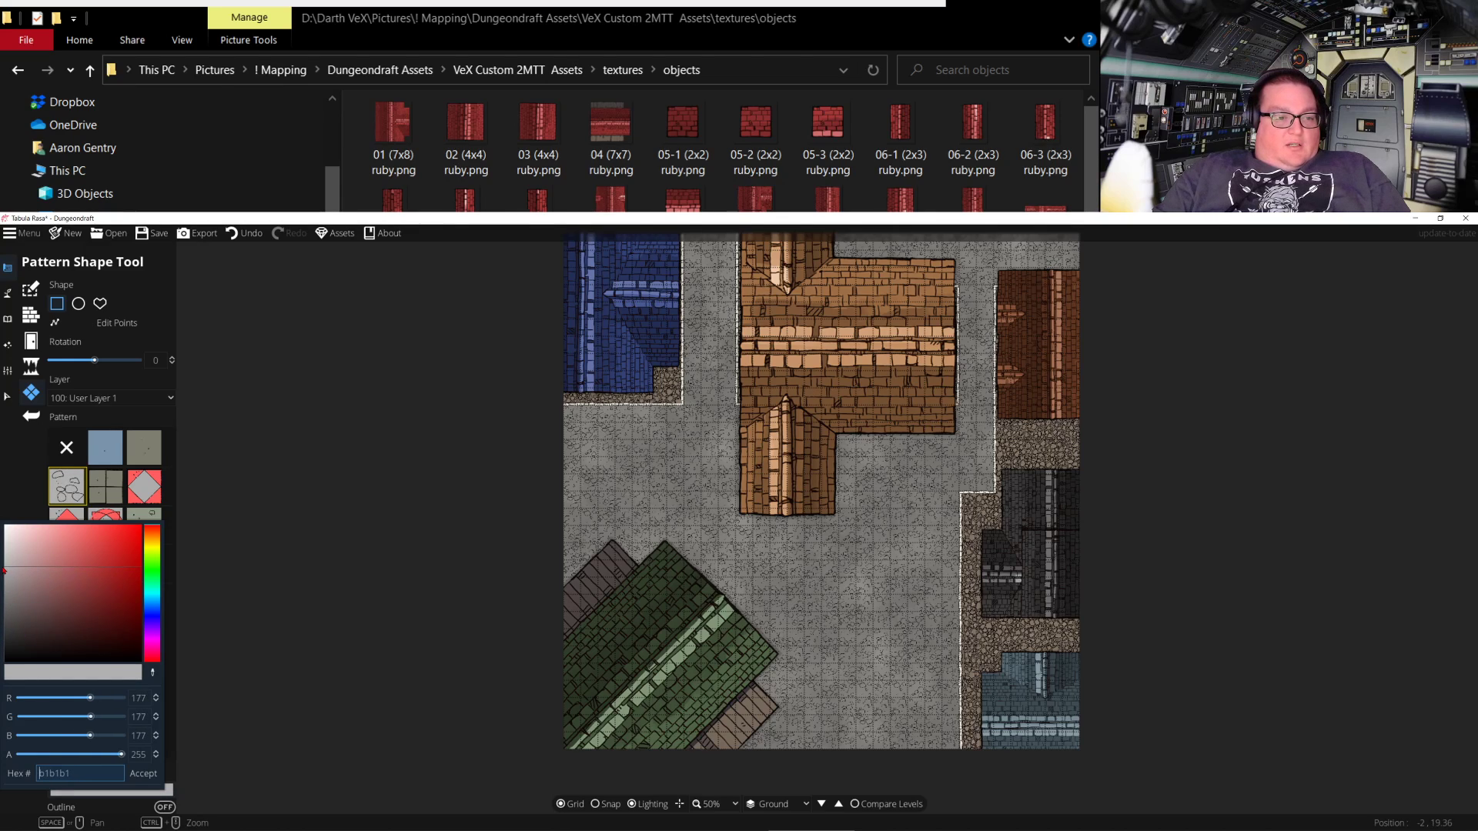
click(143, 773)
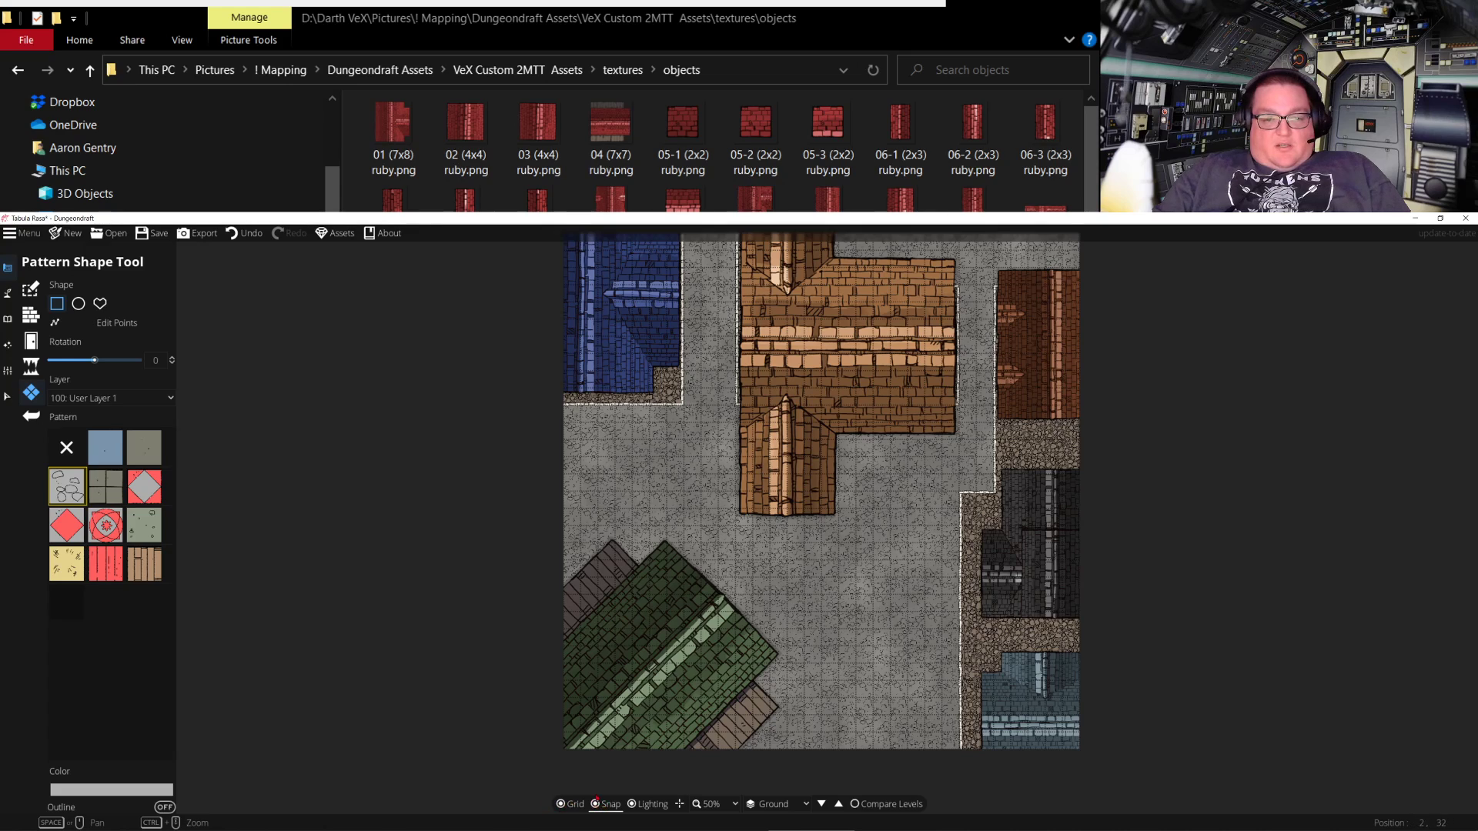
Try covering the open street between the roofs with a snapped rectangle of the light grey stone pattern, and undo it
drag(564, 409, 959, 763)
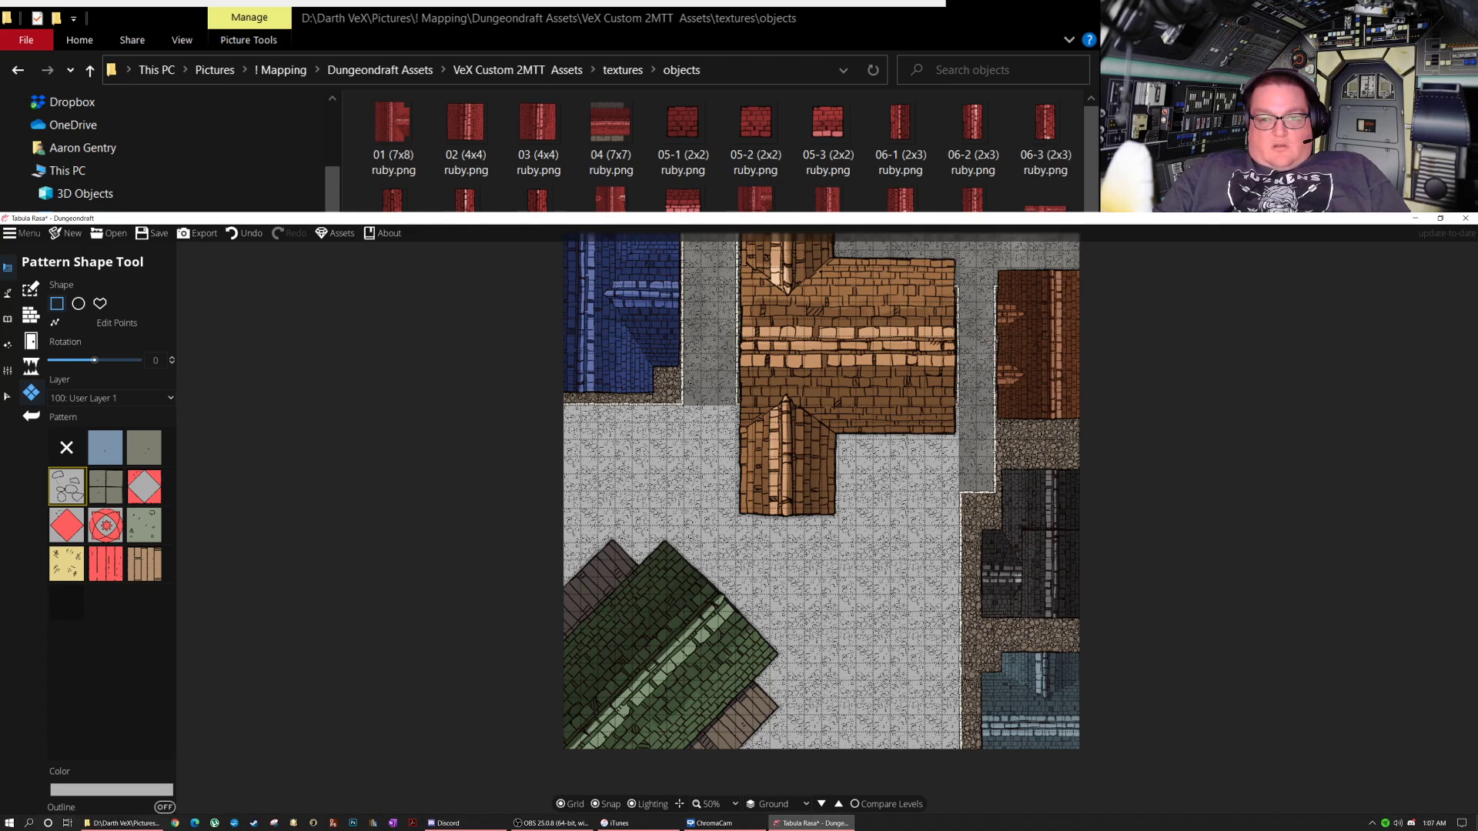
scroll(912, 678, up, 2)
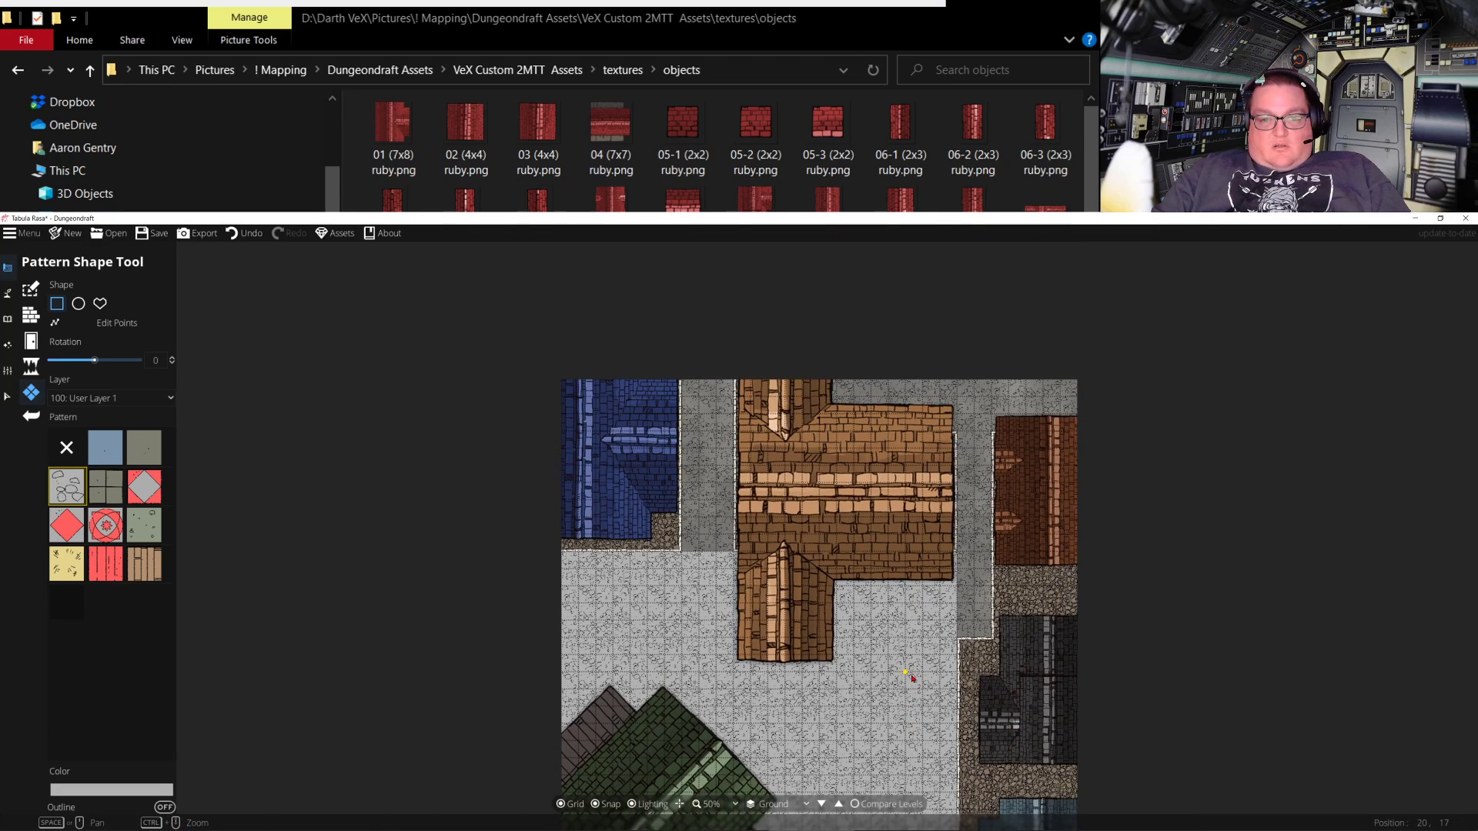
drag(912, 677, 926, 523)
key(ctrl+z)
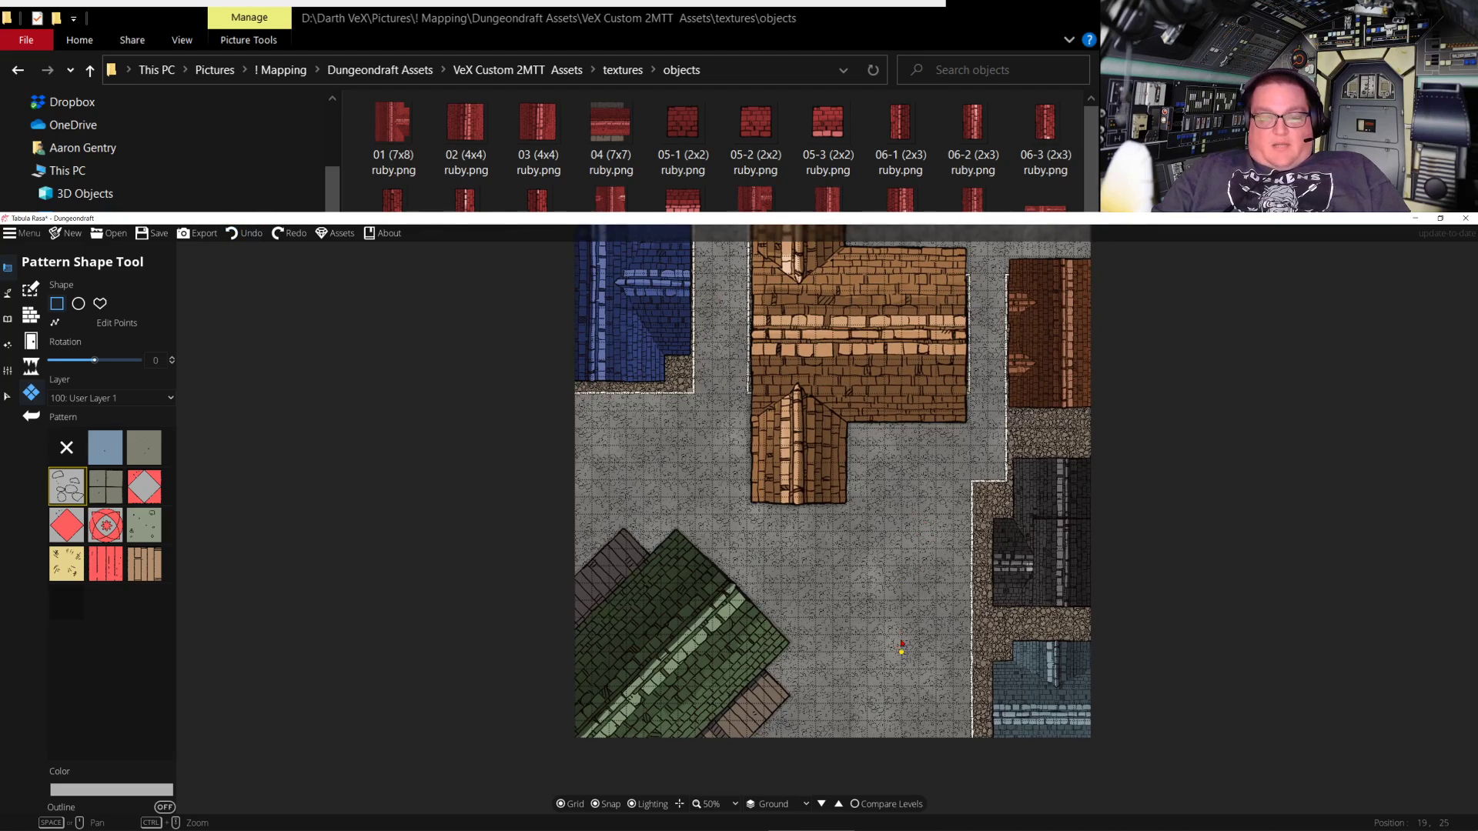
drag(901, 646, 854, 718)
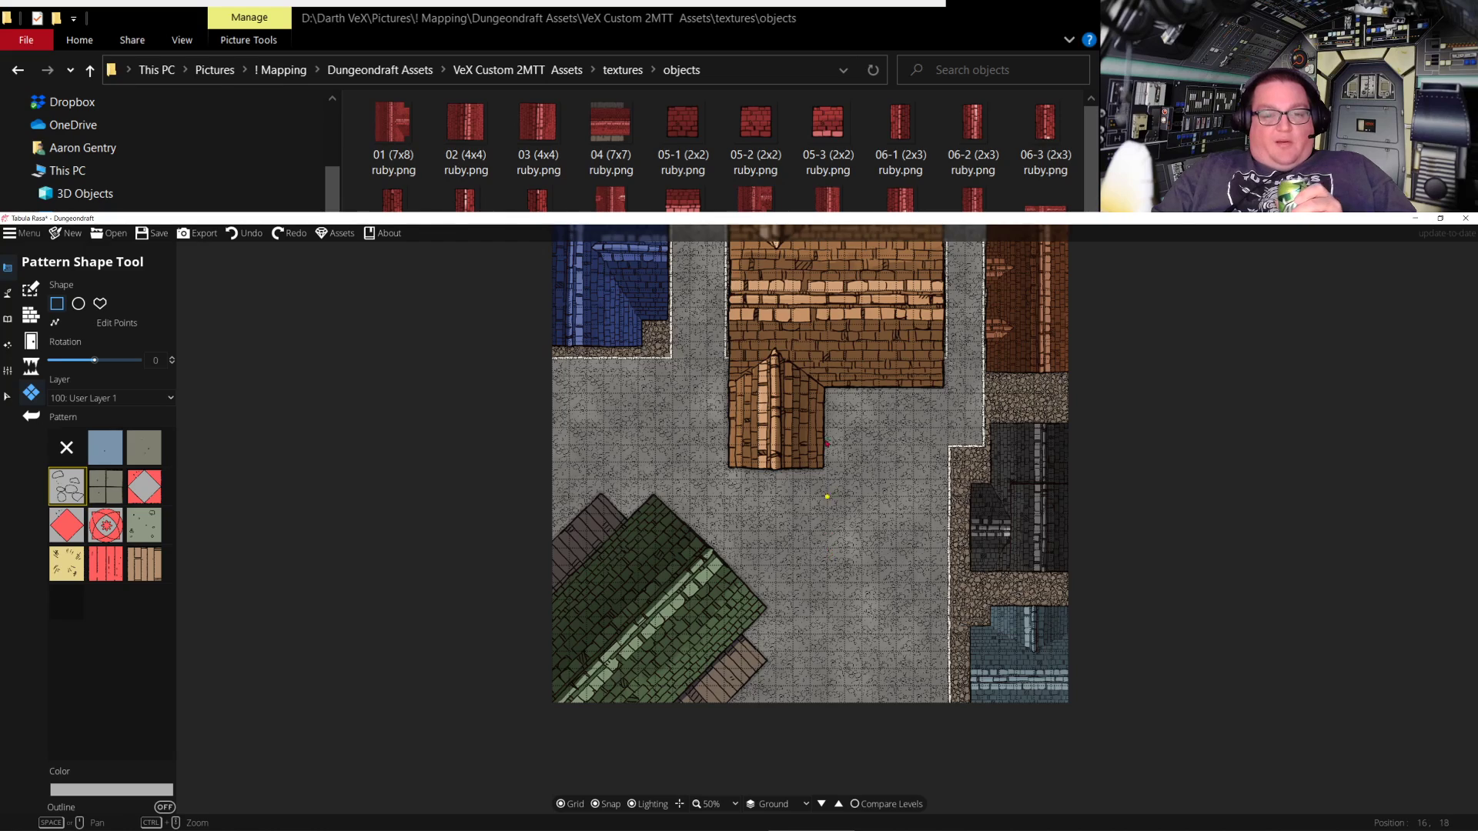
scroll(886, 684, up, 3)
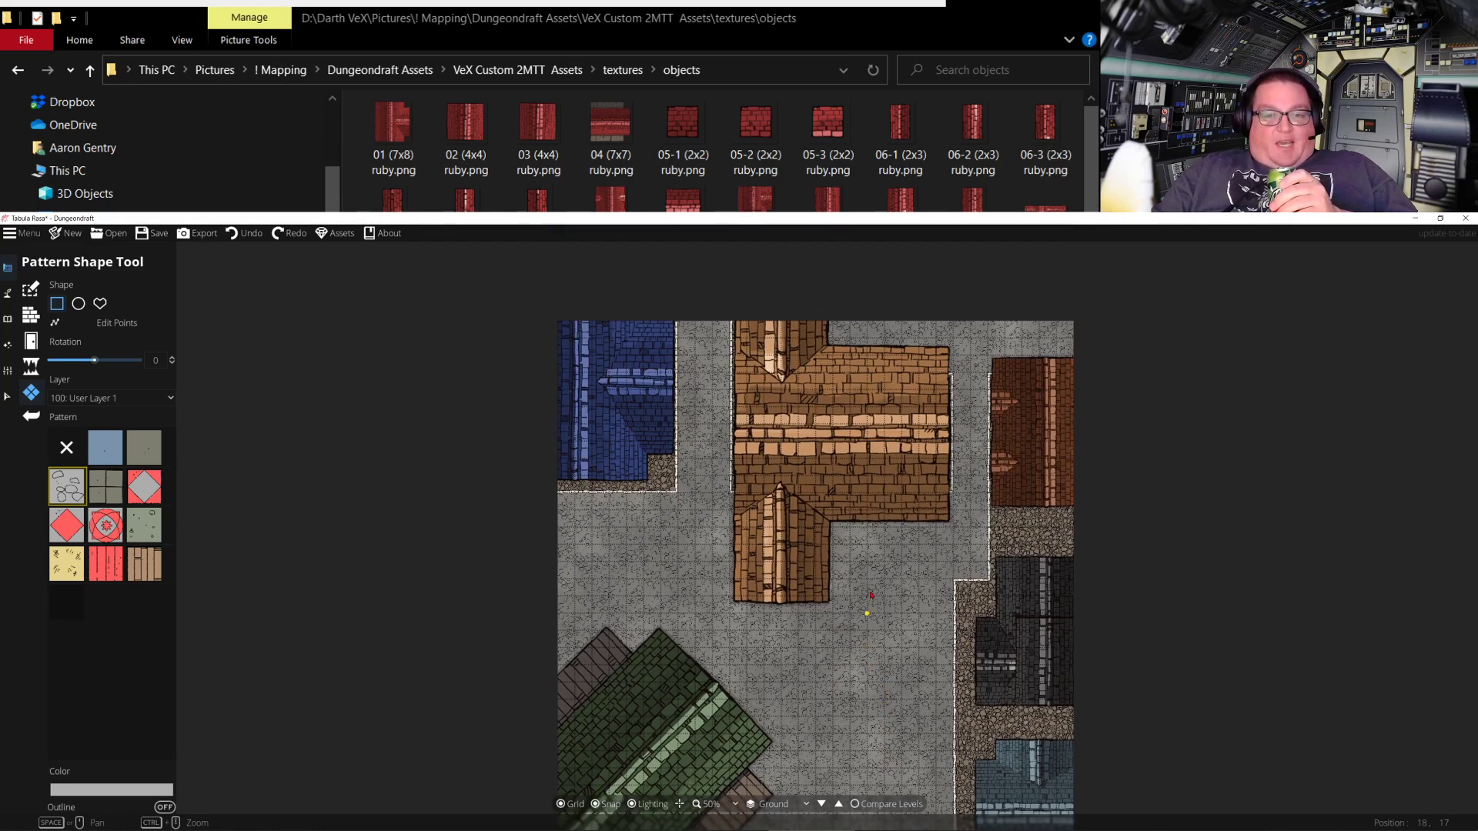
scroll(871, 596, down, 4)
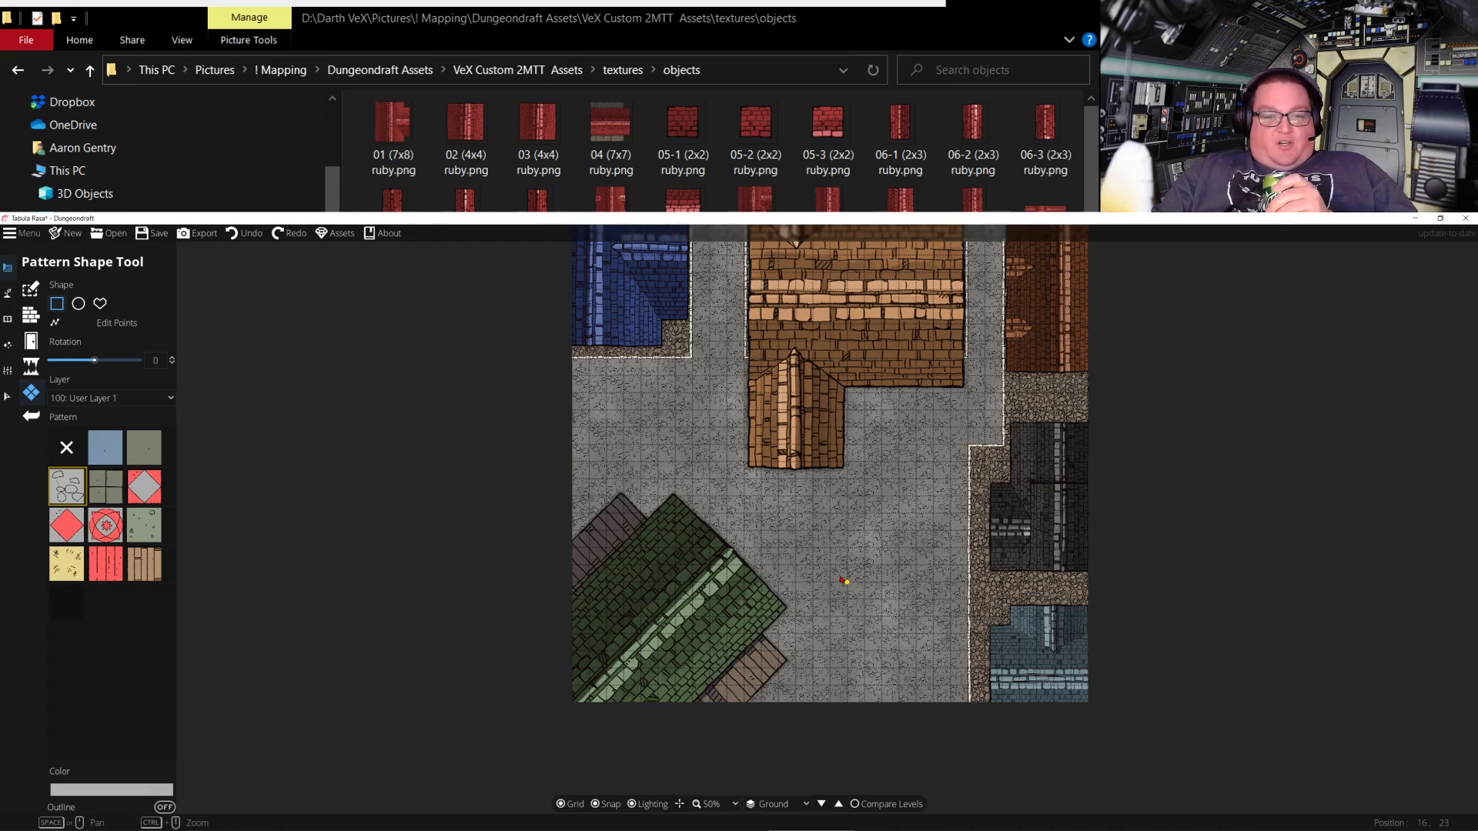
scroll(769, 561, up, 3)
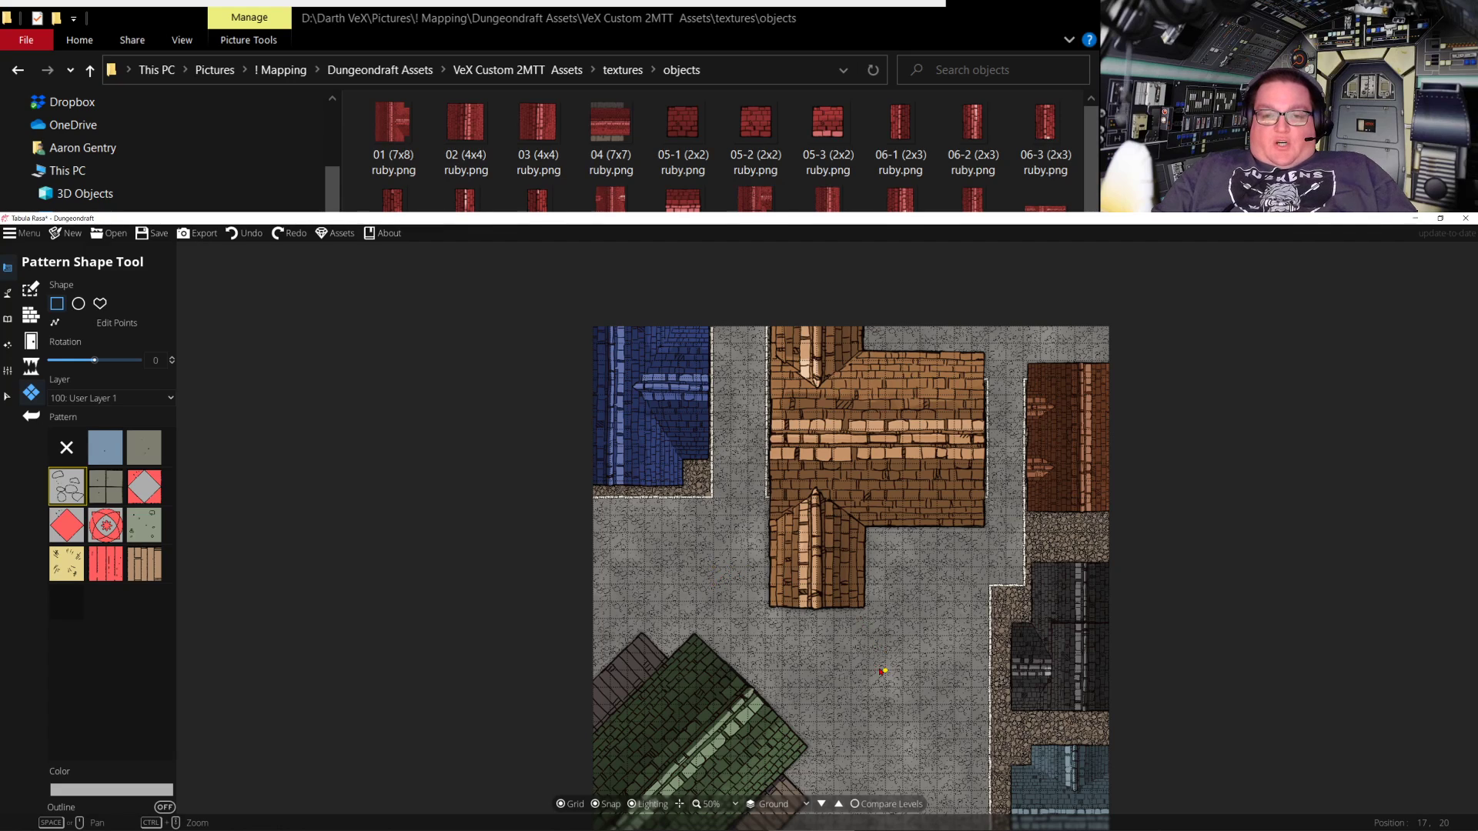
scroll(835, 654, down, 2)
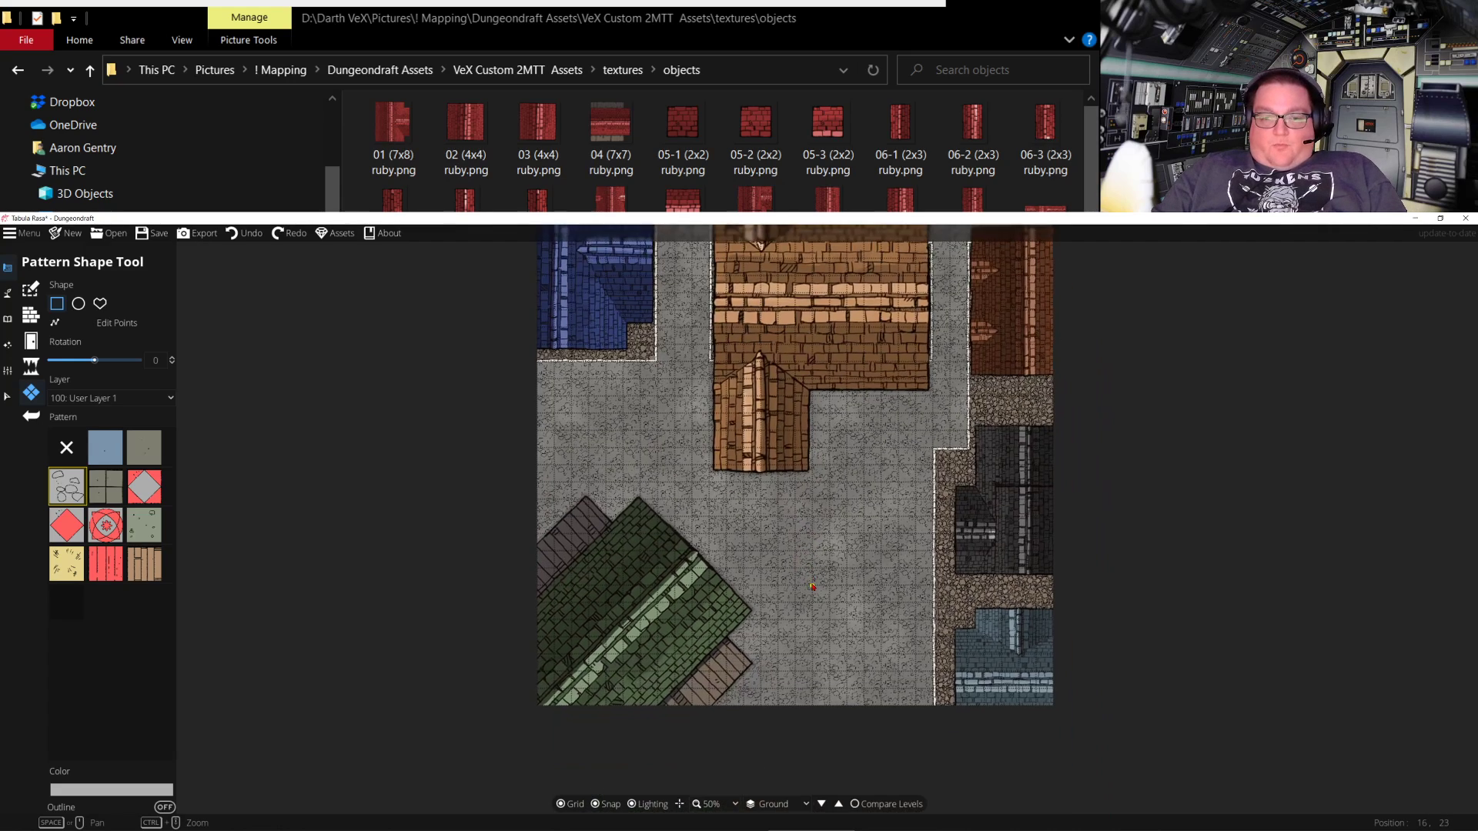
scroll(847, 652, down, 1)
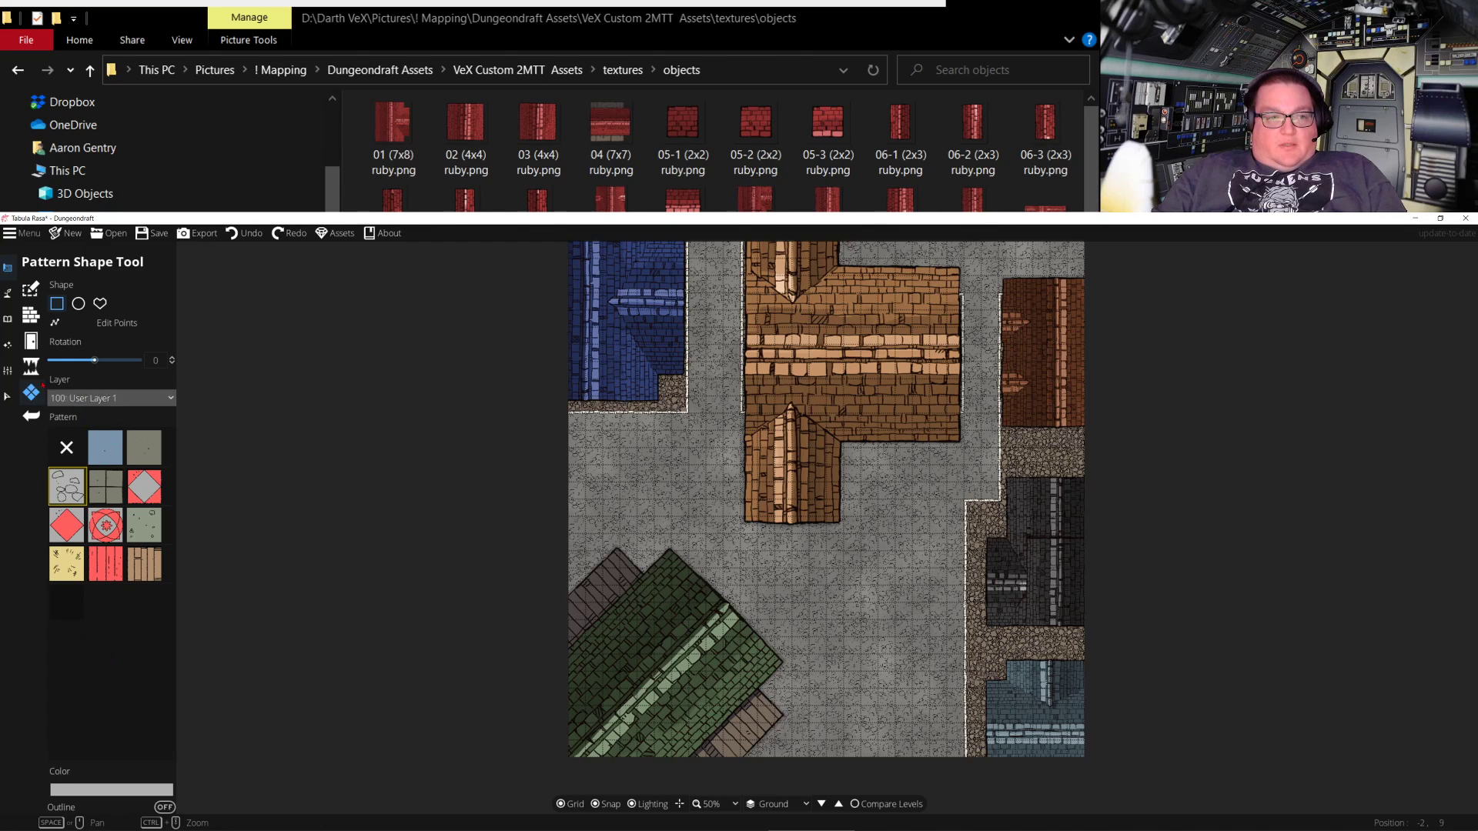
Switch to the Object Tool and look through its complete list of asset tags
click(8, 318)
click(47, 290)
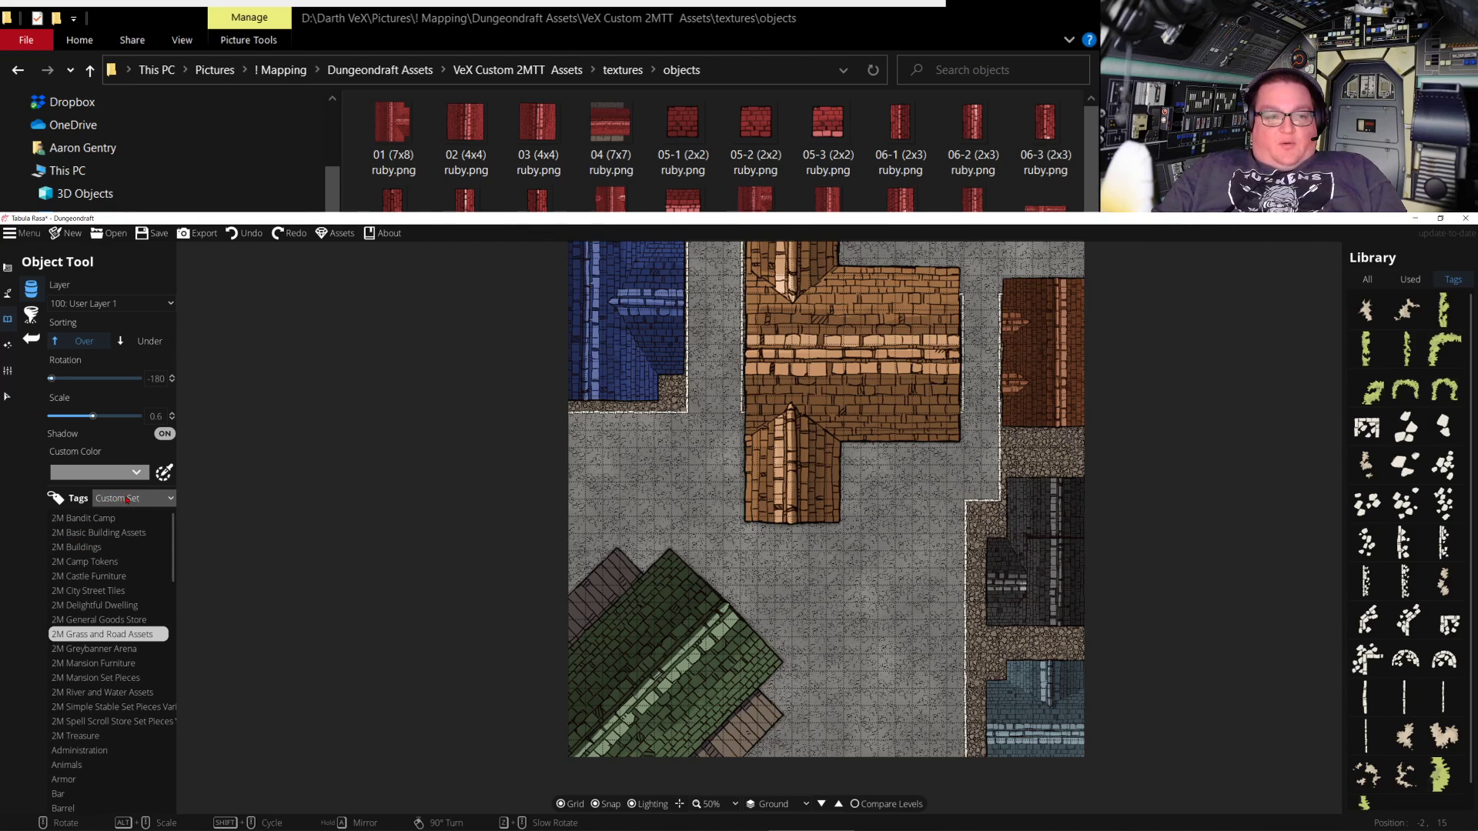
scroll(109, 652, down, 8)
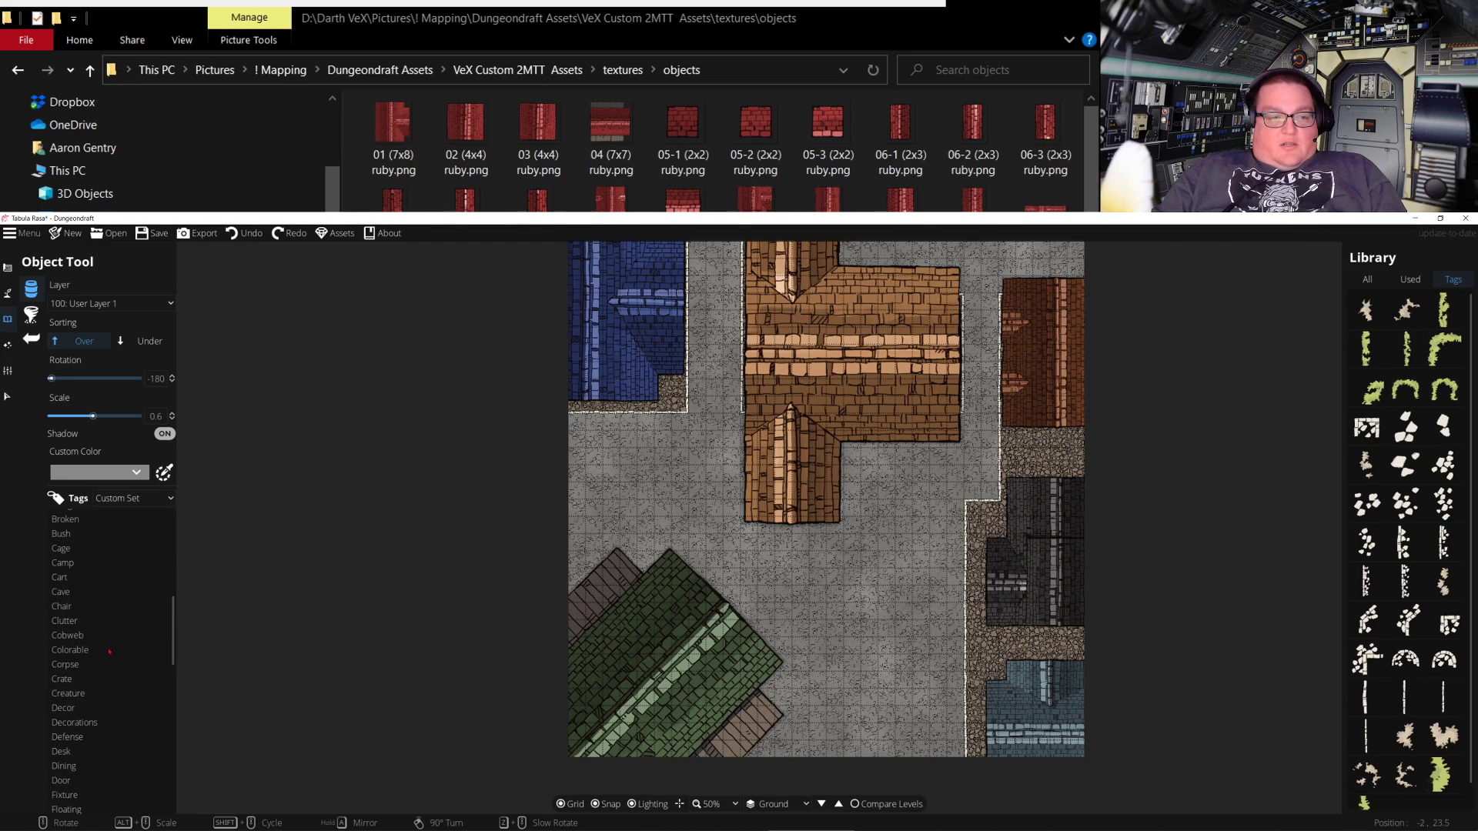
scroll(109, 652, down, 4)
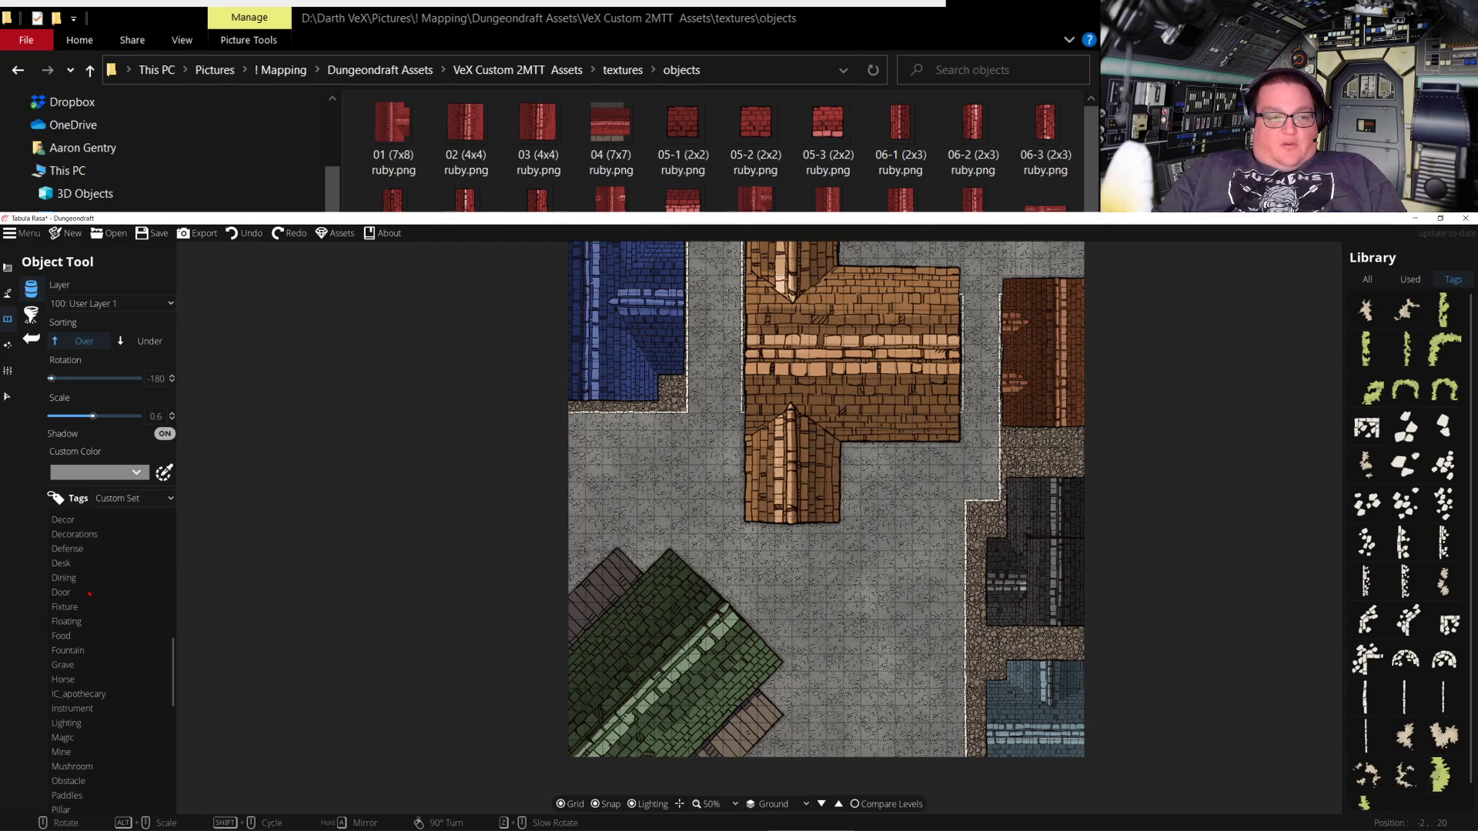
scroll(90, 593, down, 3)
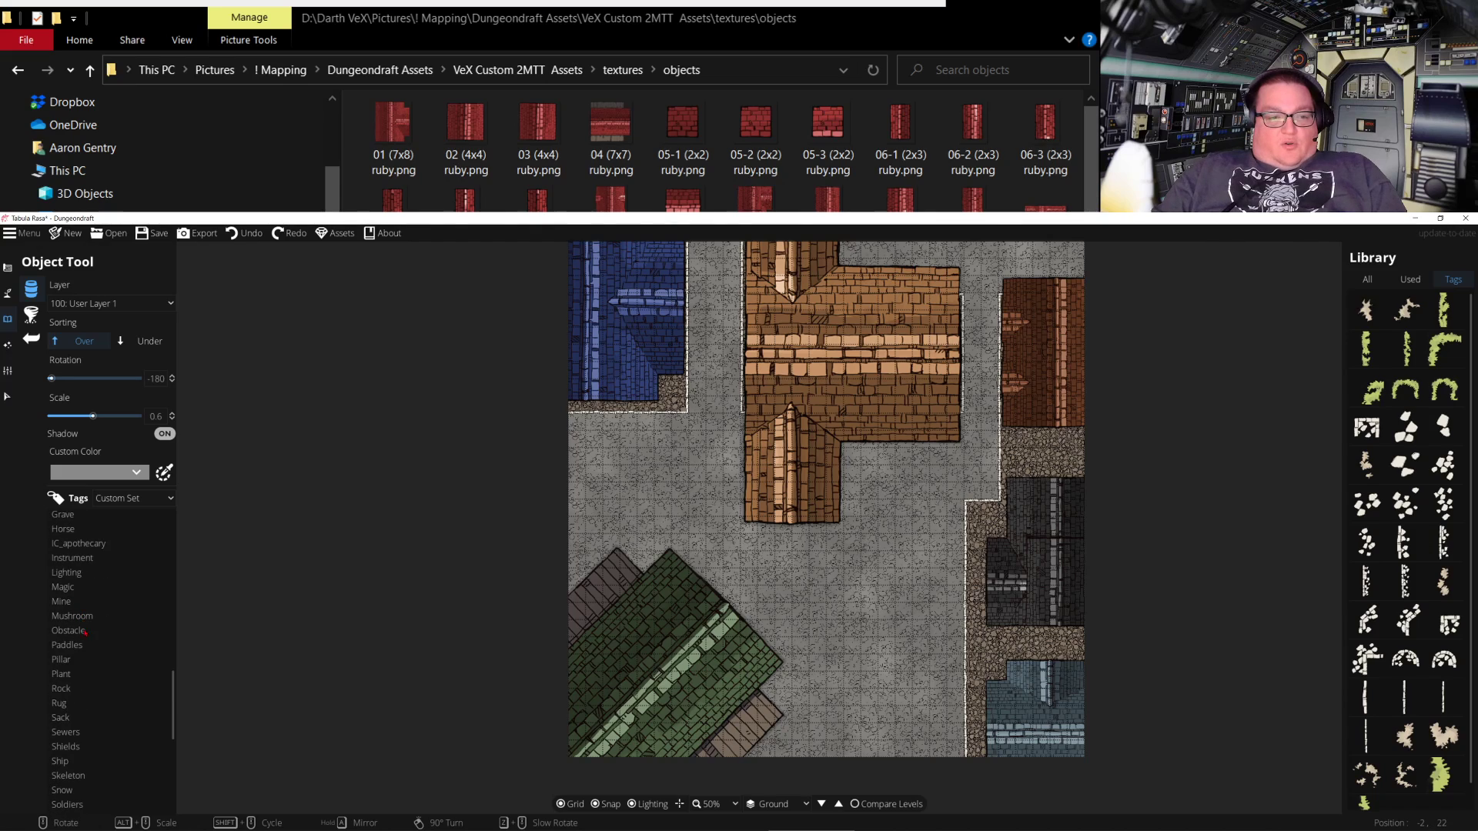
scroll(84, 638, down, 5)
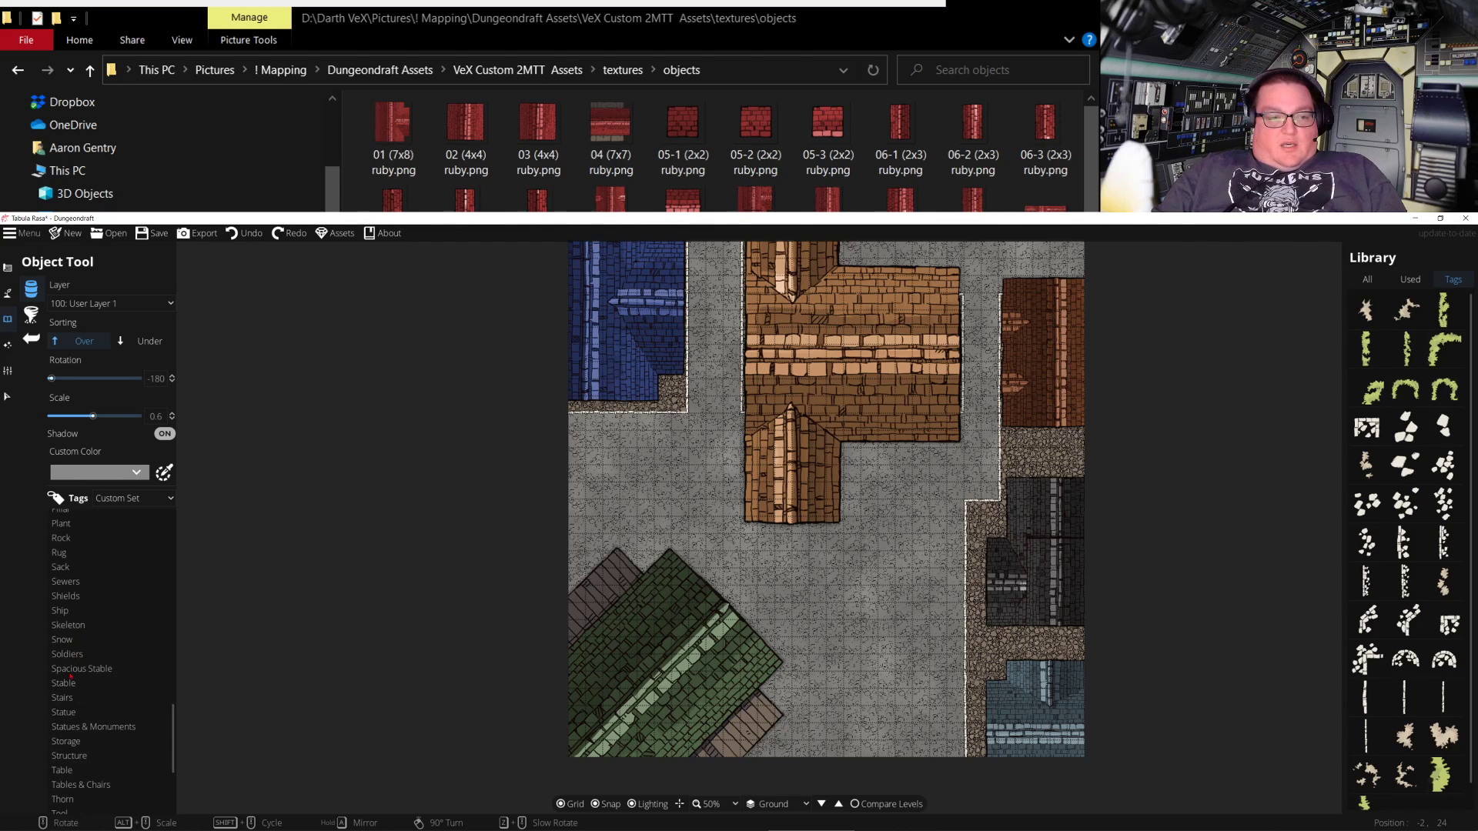
scroll(81, 705, down, 3)
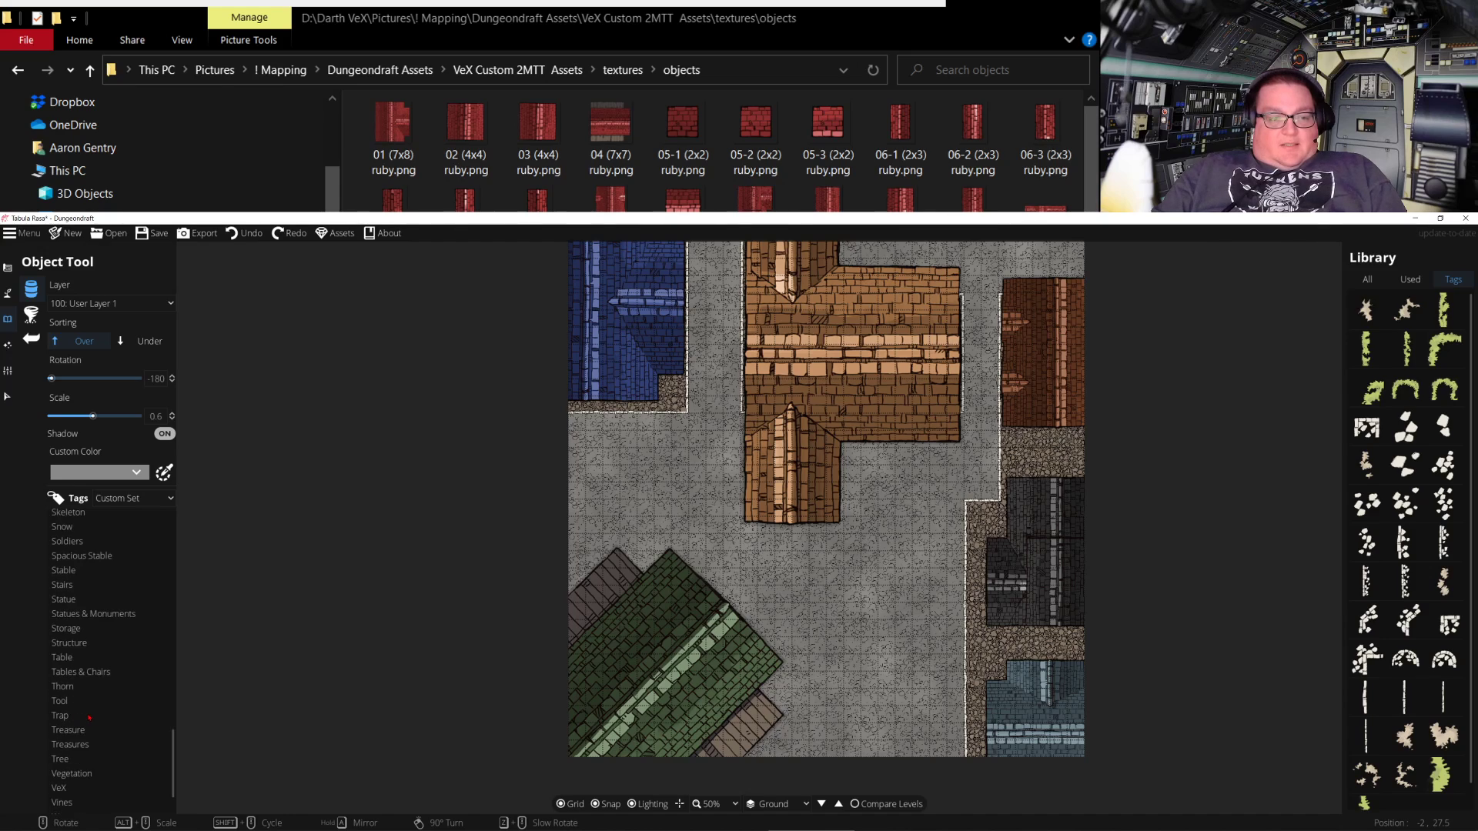
scroll(89, 717, up, 10)
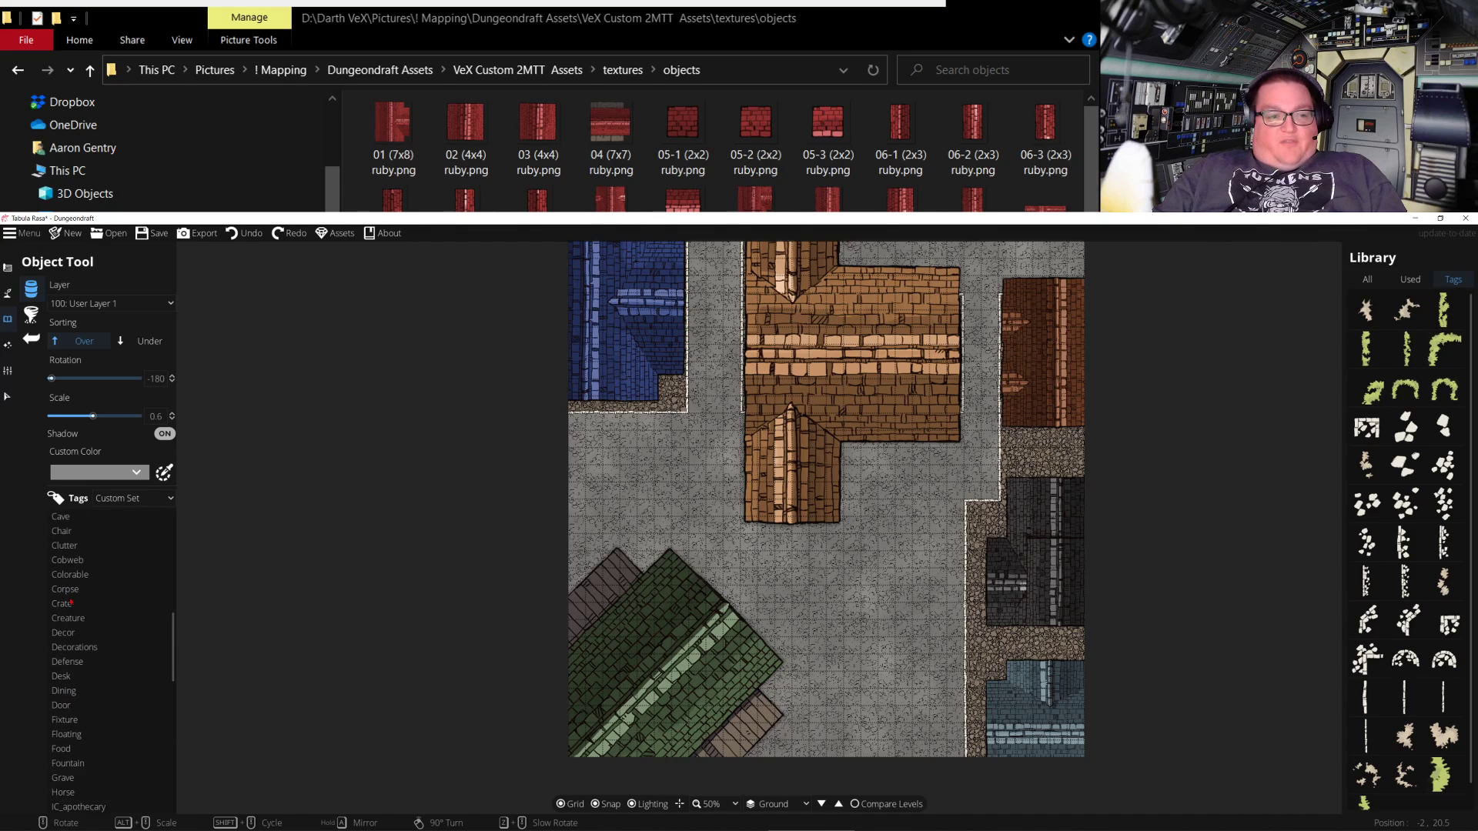
scroll(91, 616, up, 5)
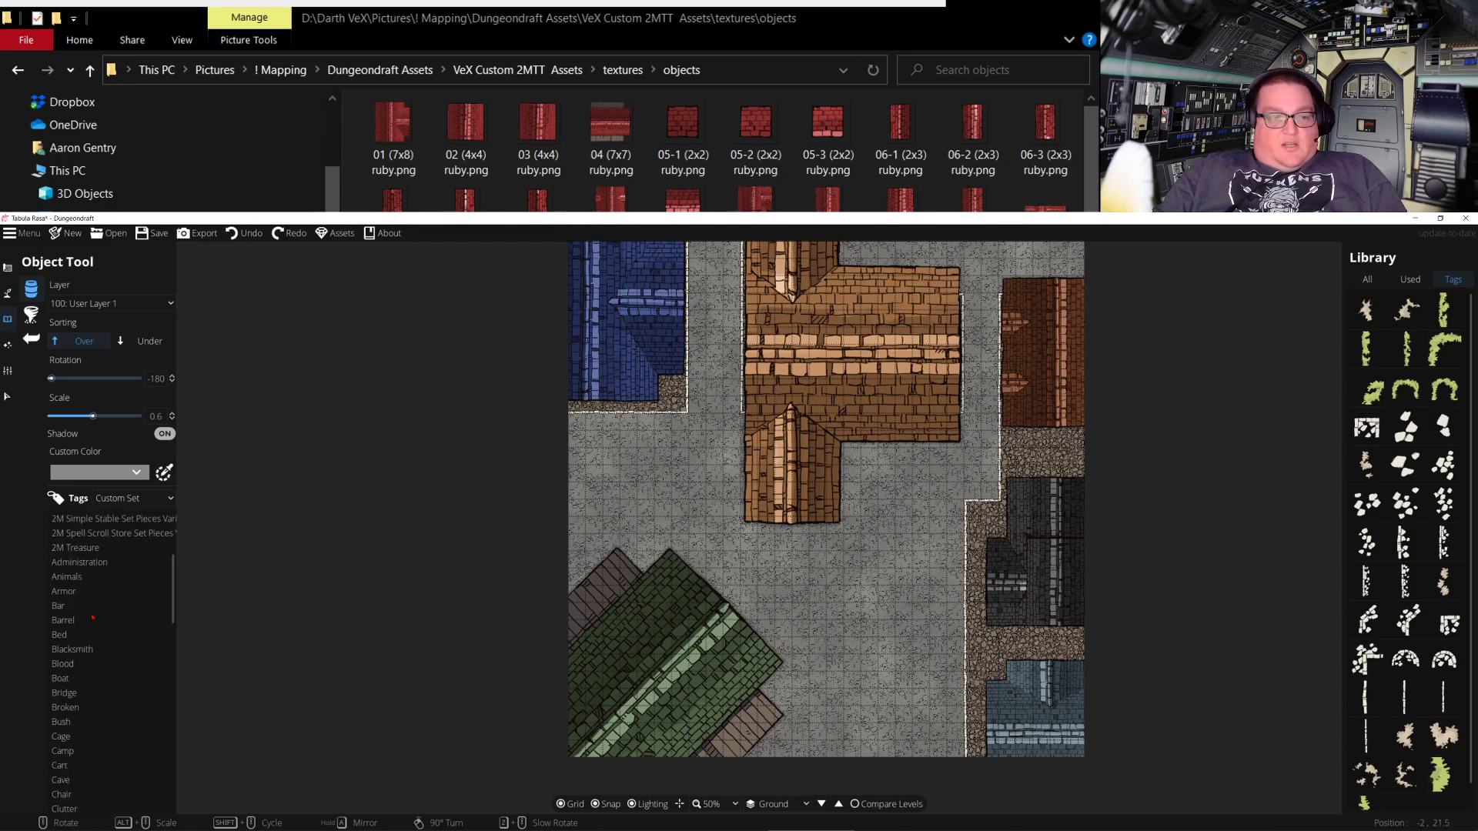
scroll(93, 617, up, 3)
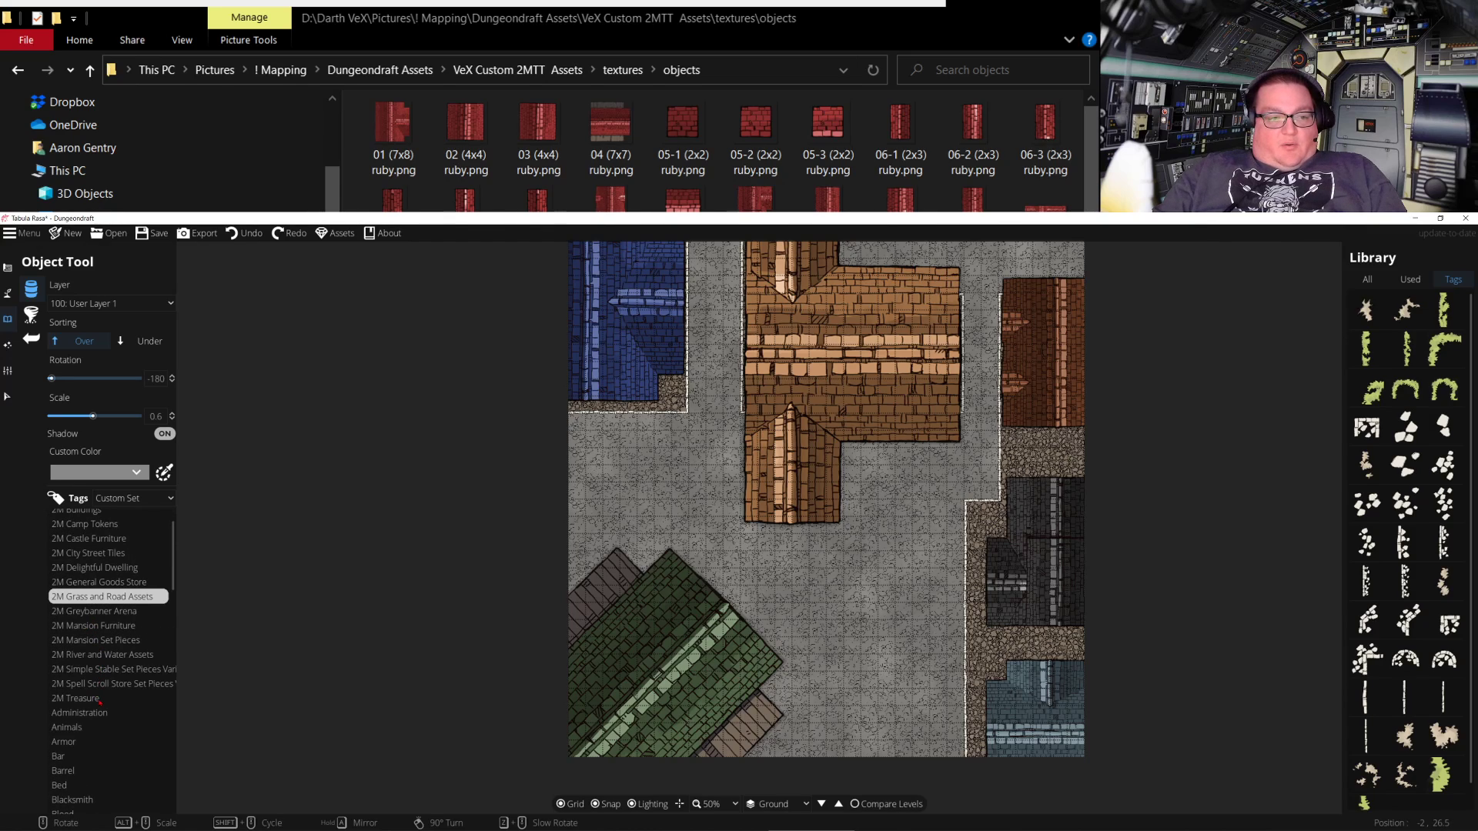
Examine the assets tagged 2M River and Water Assets, 2M Grass and Road Assets, and 2M Castle Furniture
click(103, 655)
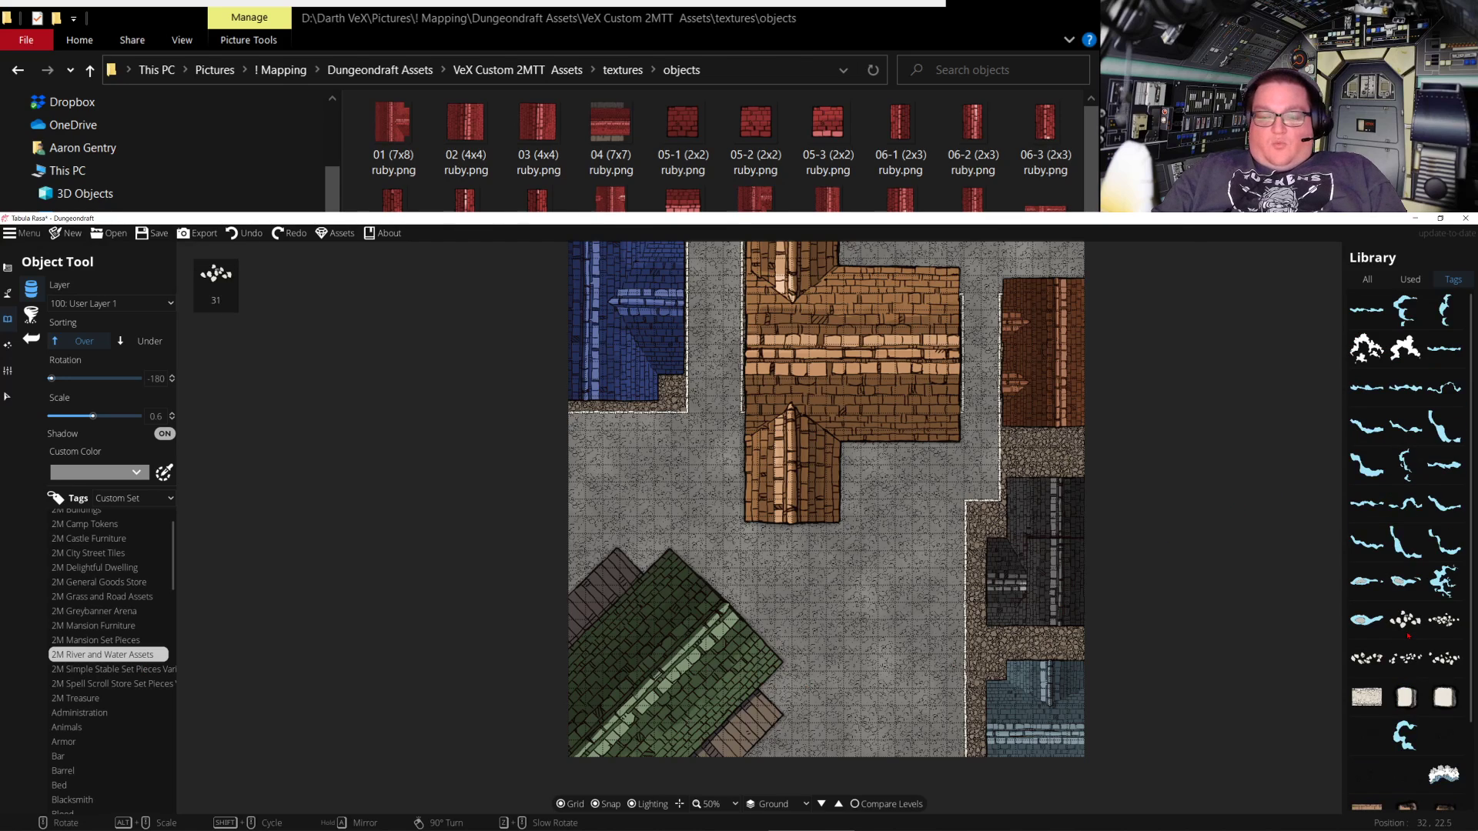
scroll(124, 619, up, 2)
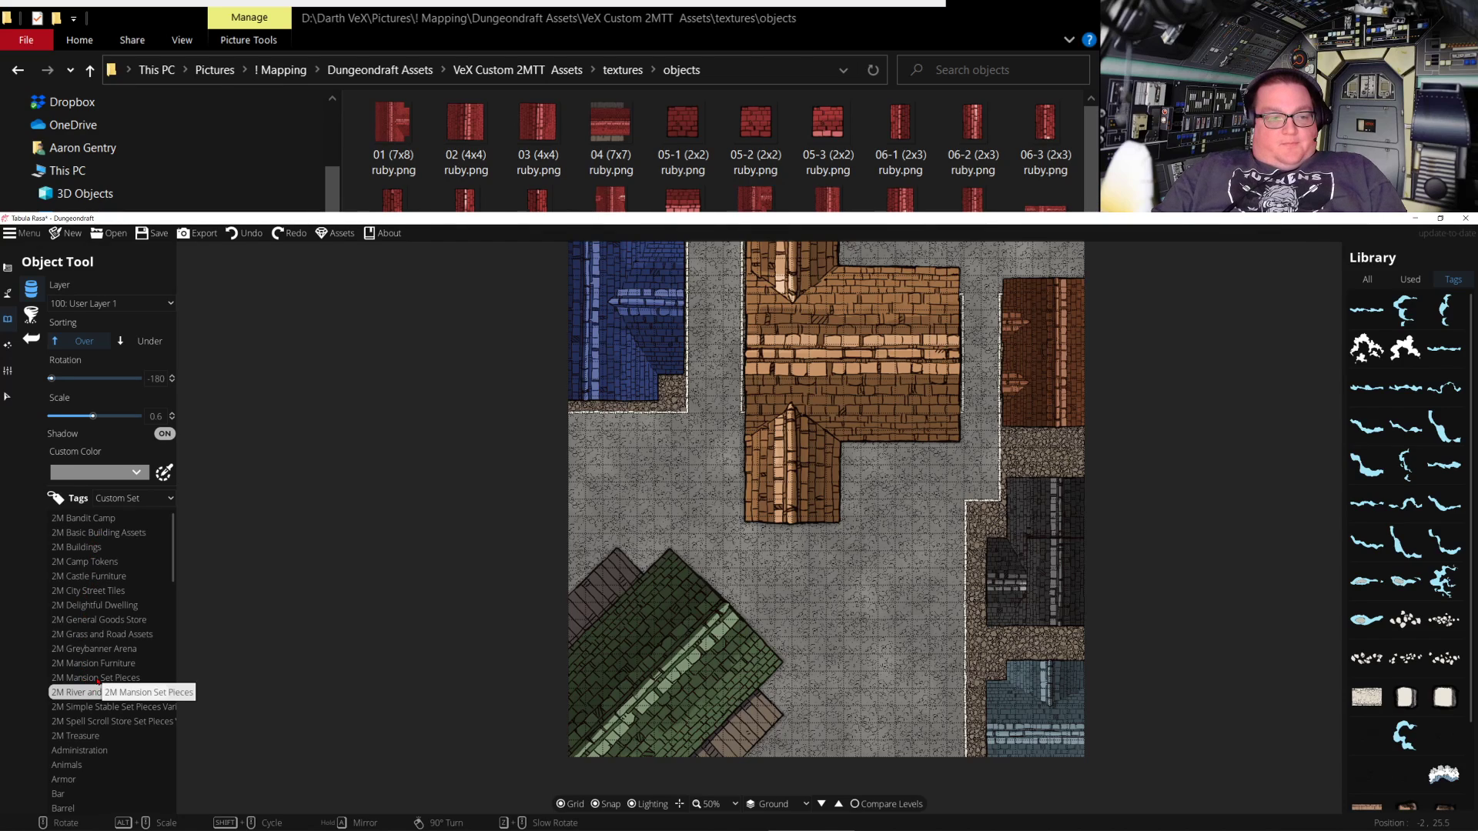
click(98, 635)
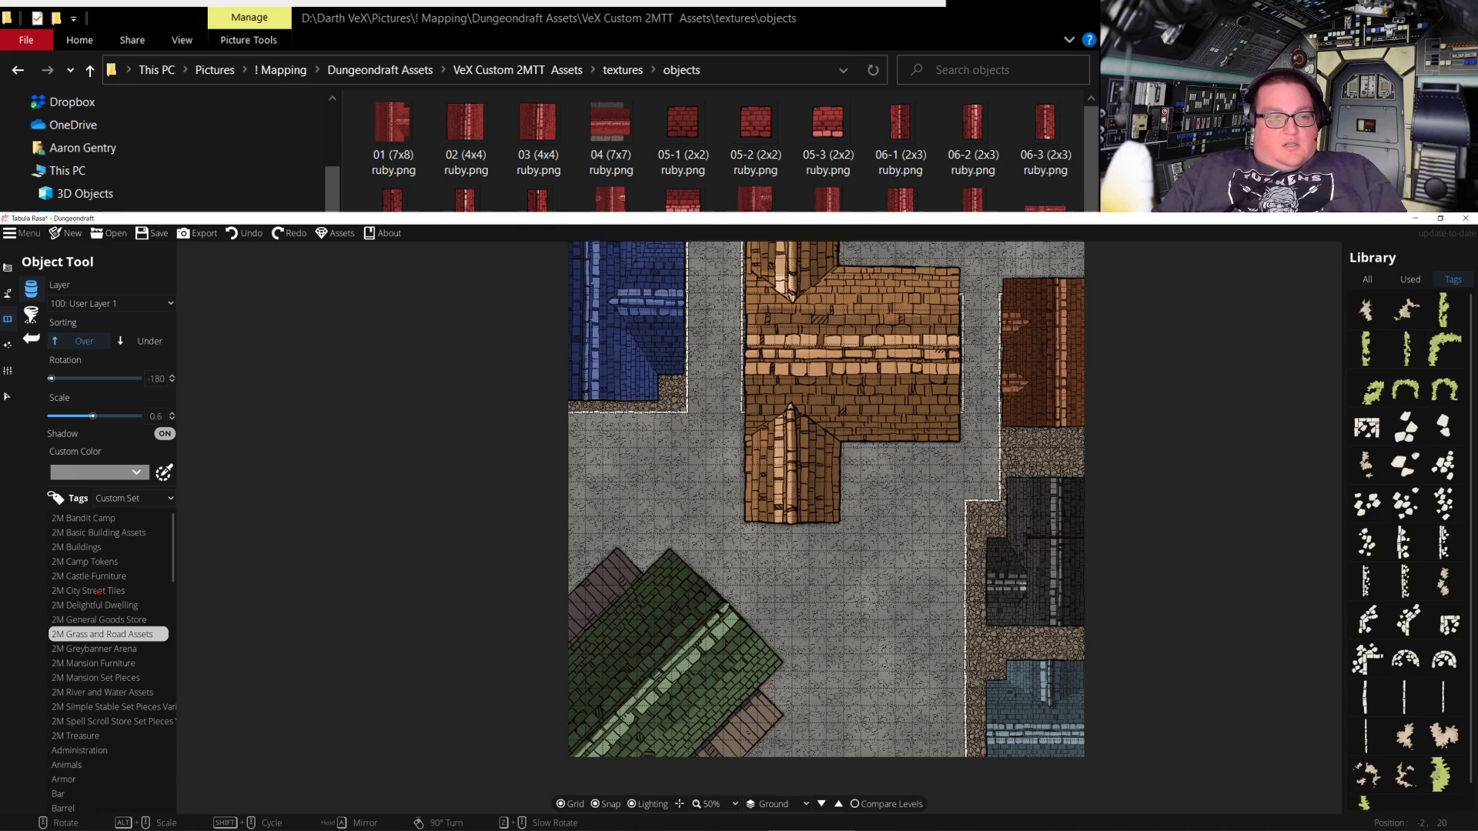
click(98, 578)
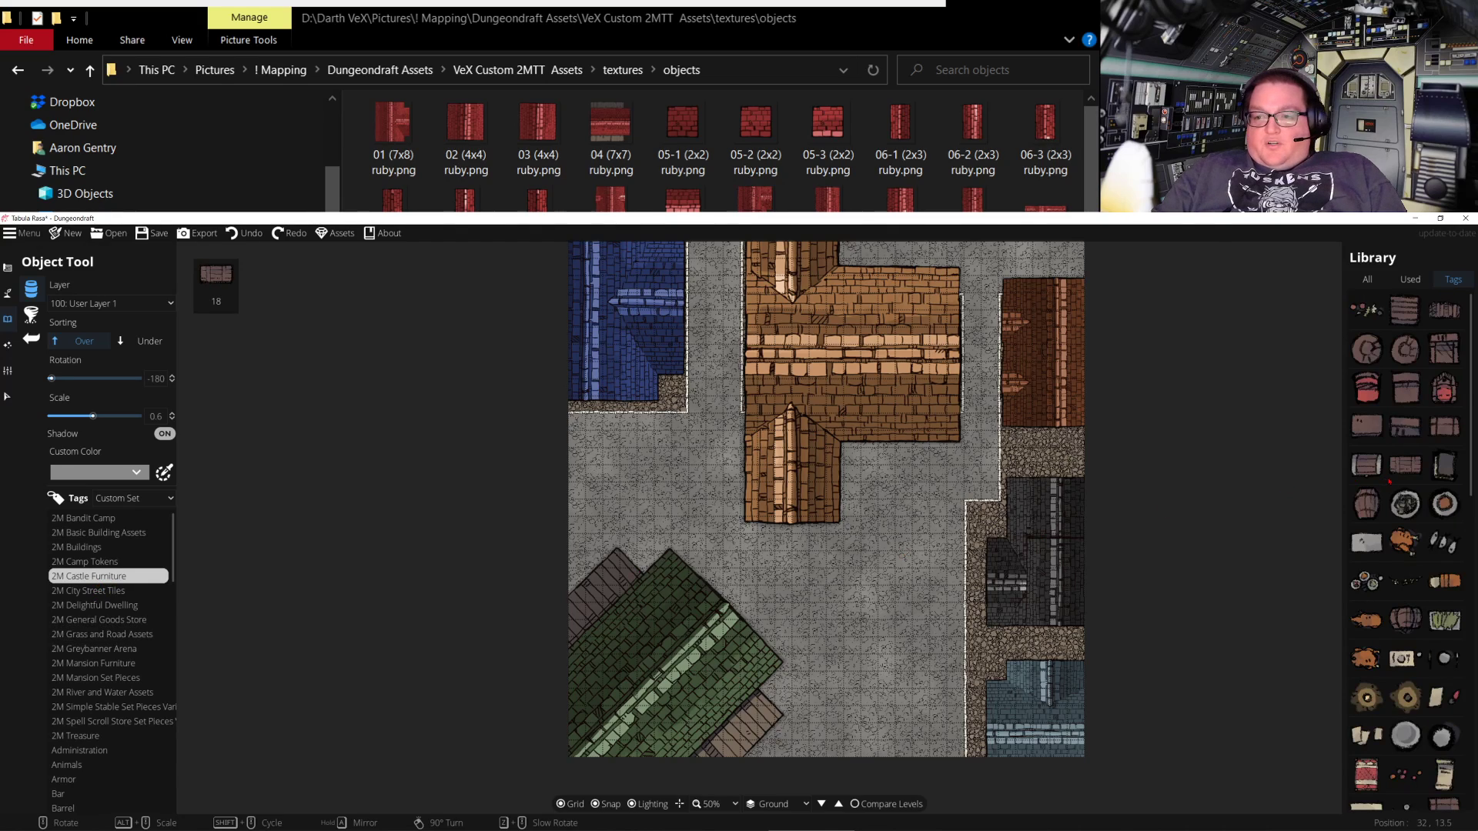
scroll(1393, 502, down, 3)
scroll(1393, 502, down, 8)
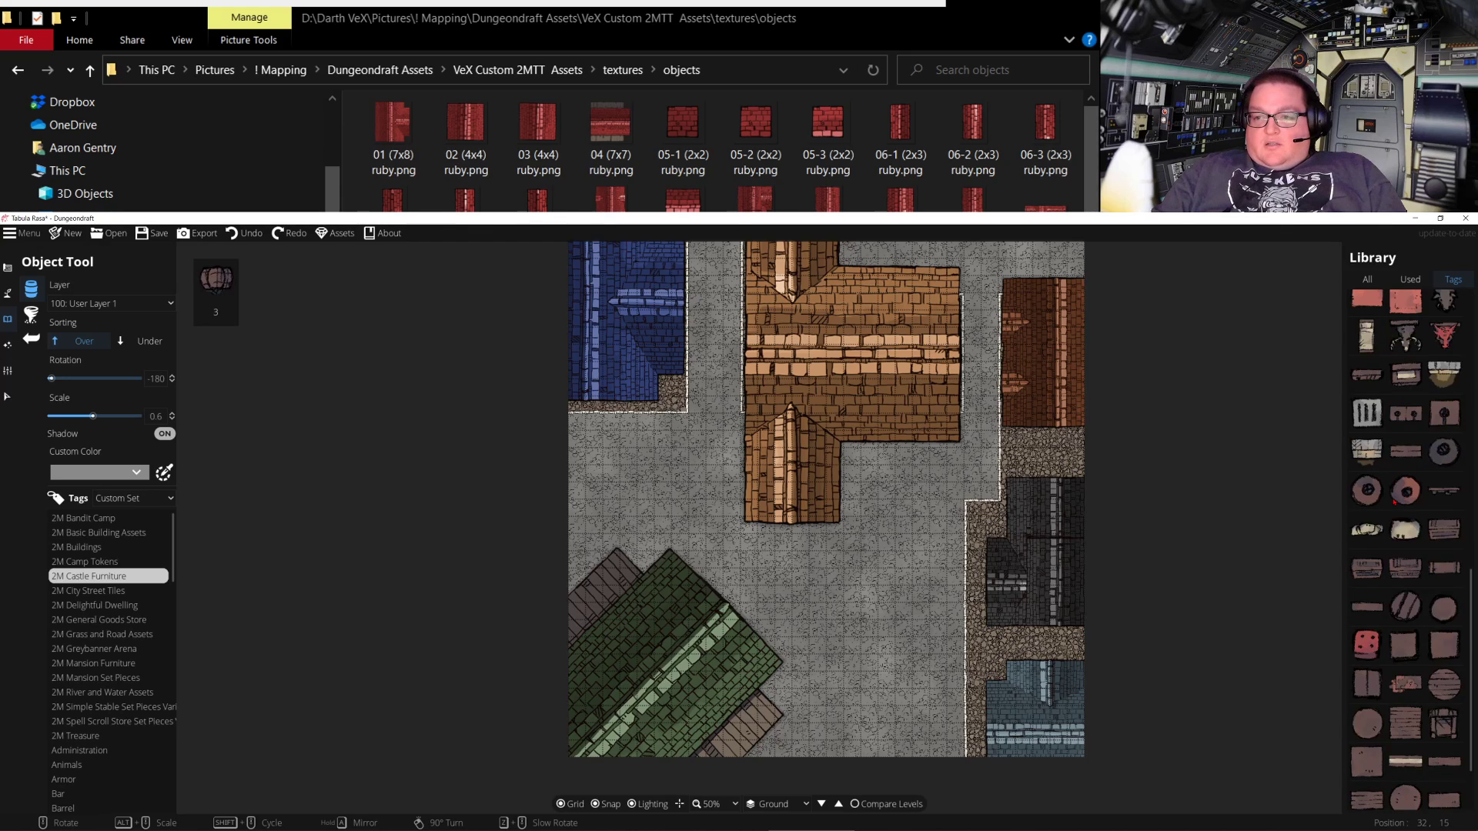
scroll(1393, 502, up, 10)
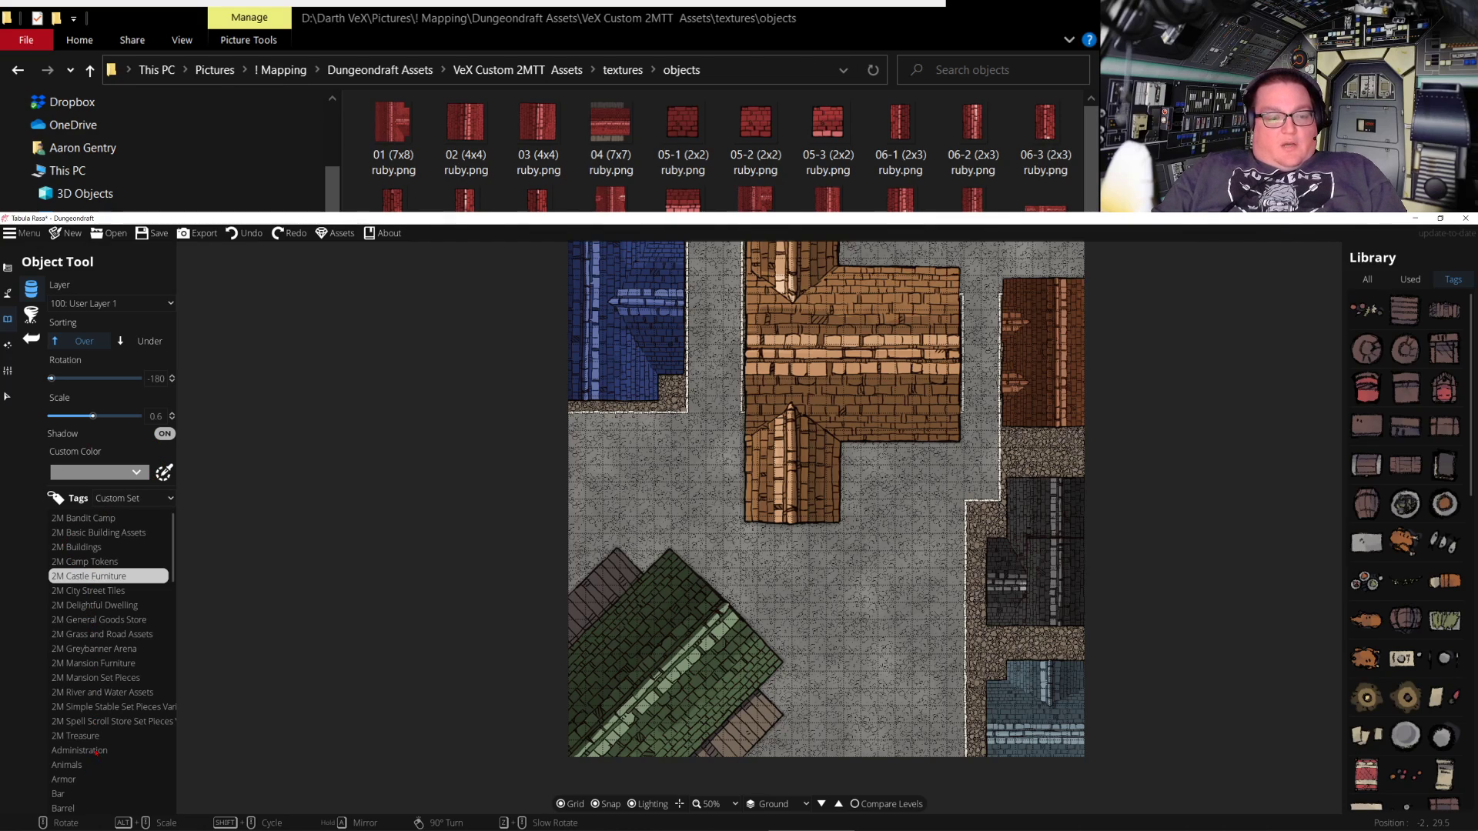
Look through the asset tags, checking Decorations and Floating, and show the assets tagged Fountain
scroll(92, 768, down, 3)
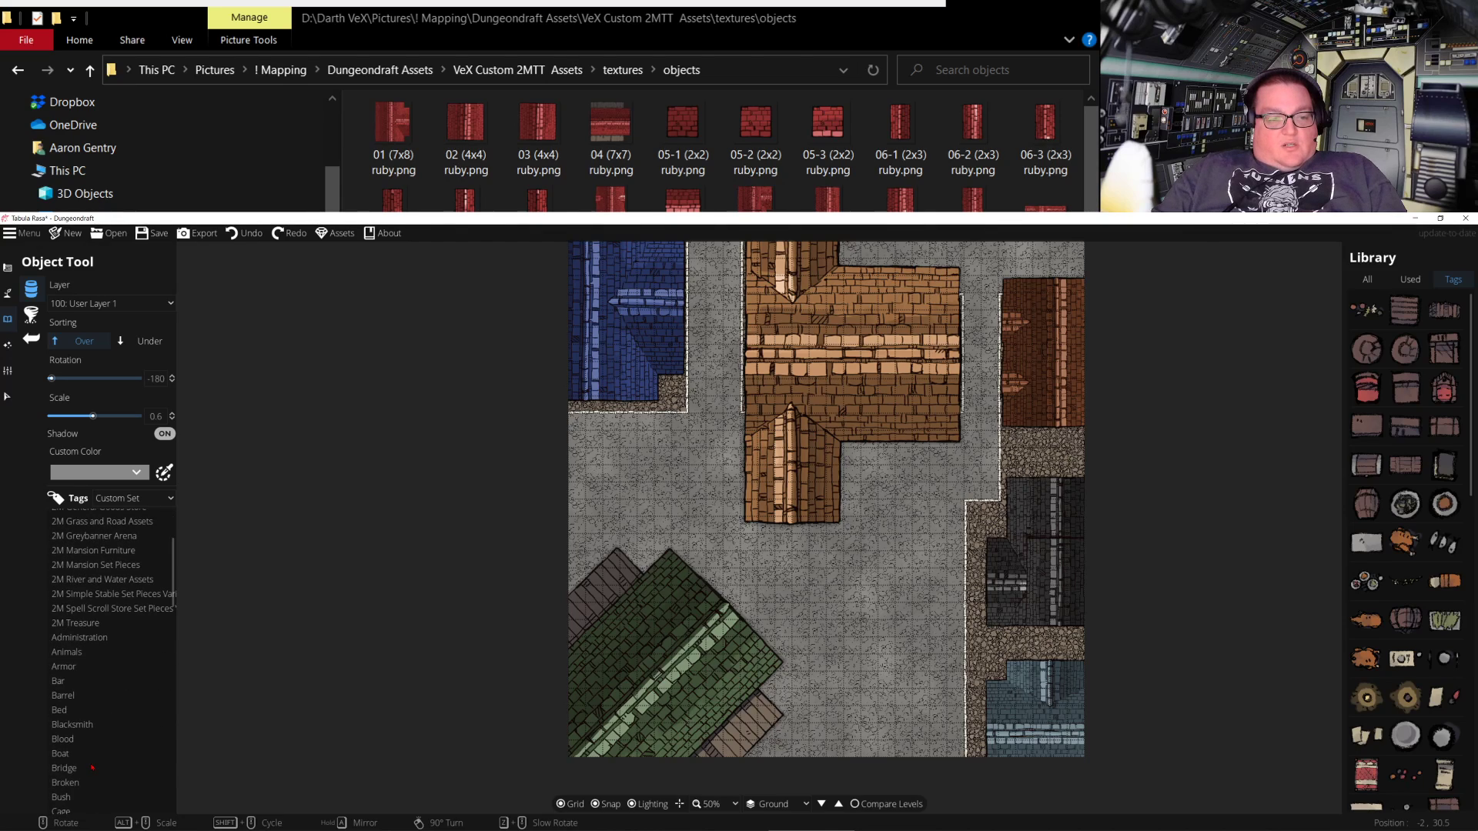
scroll(86, 715, down, 3)
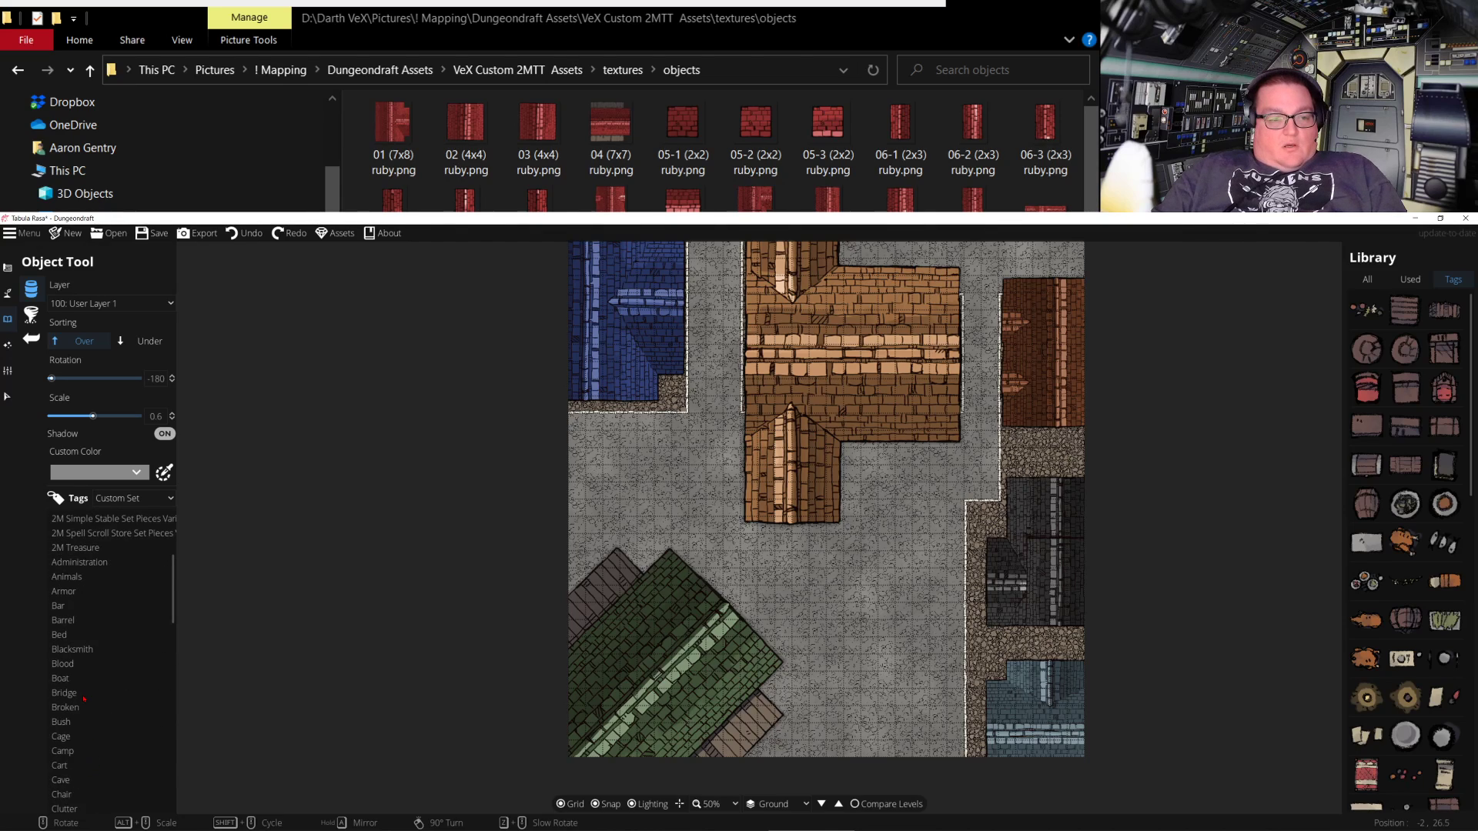
scroll(84, 699, down, 2)
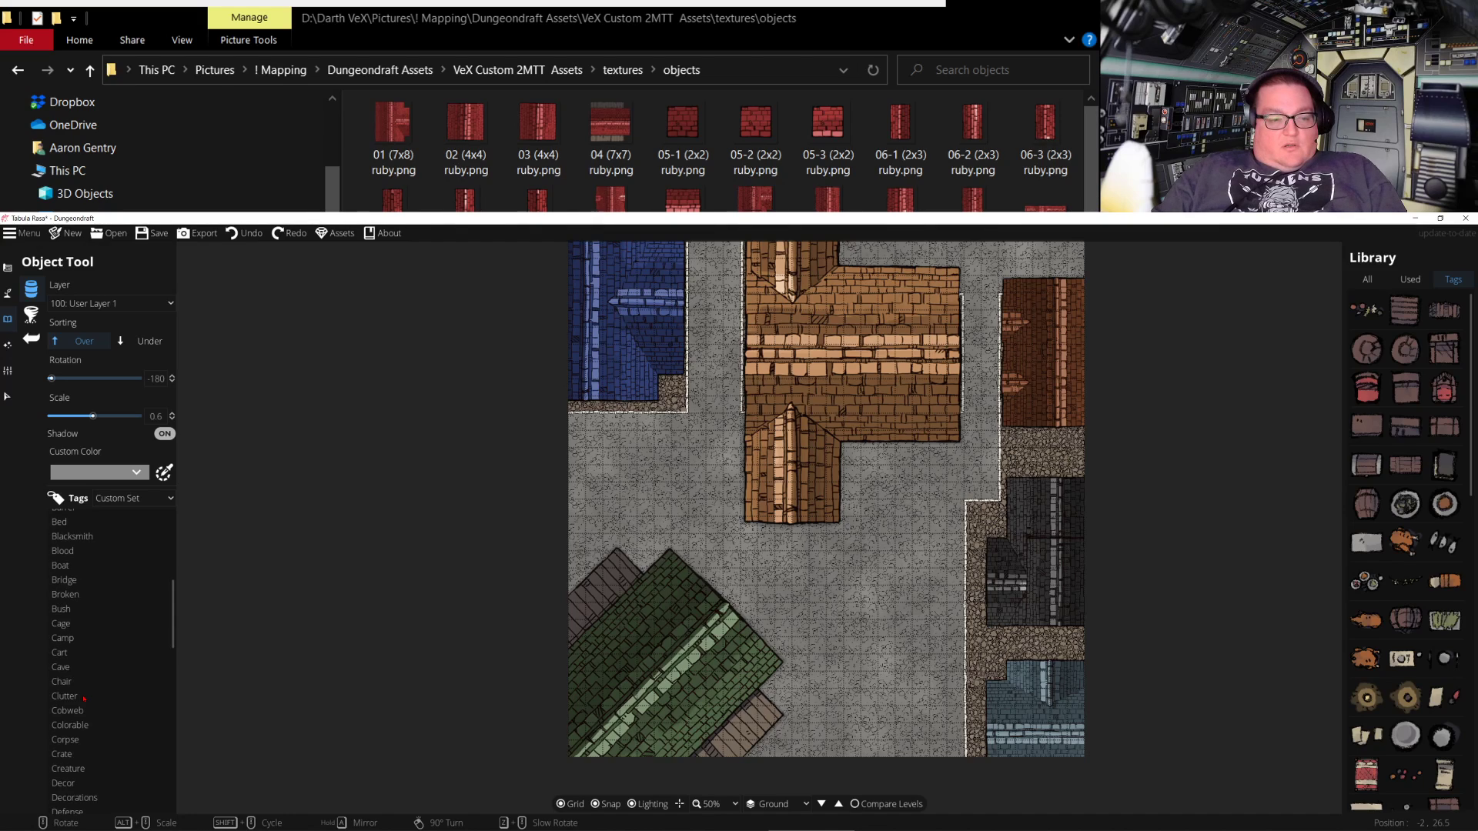
scroll(84, 698, down, 2)
scroll(92, 706, down, 1)
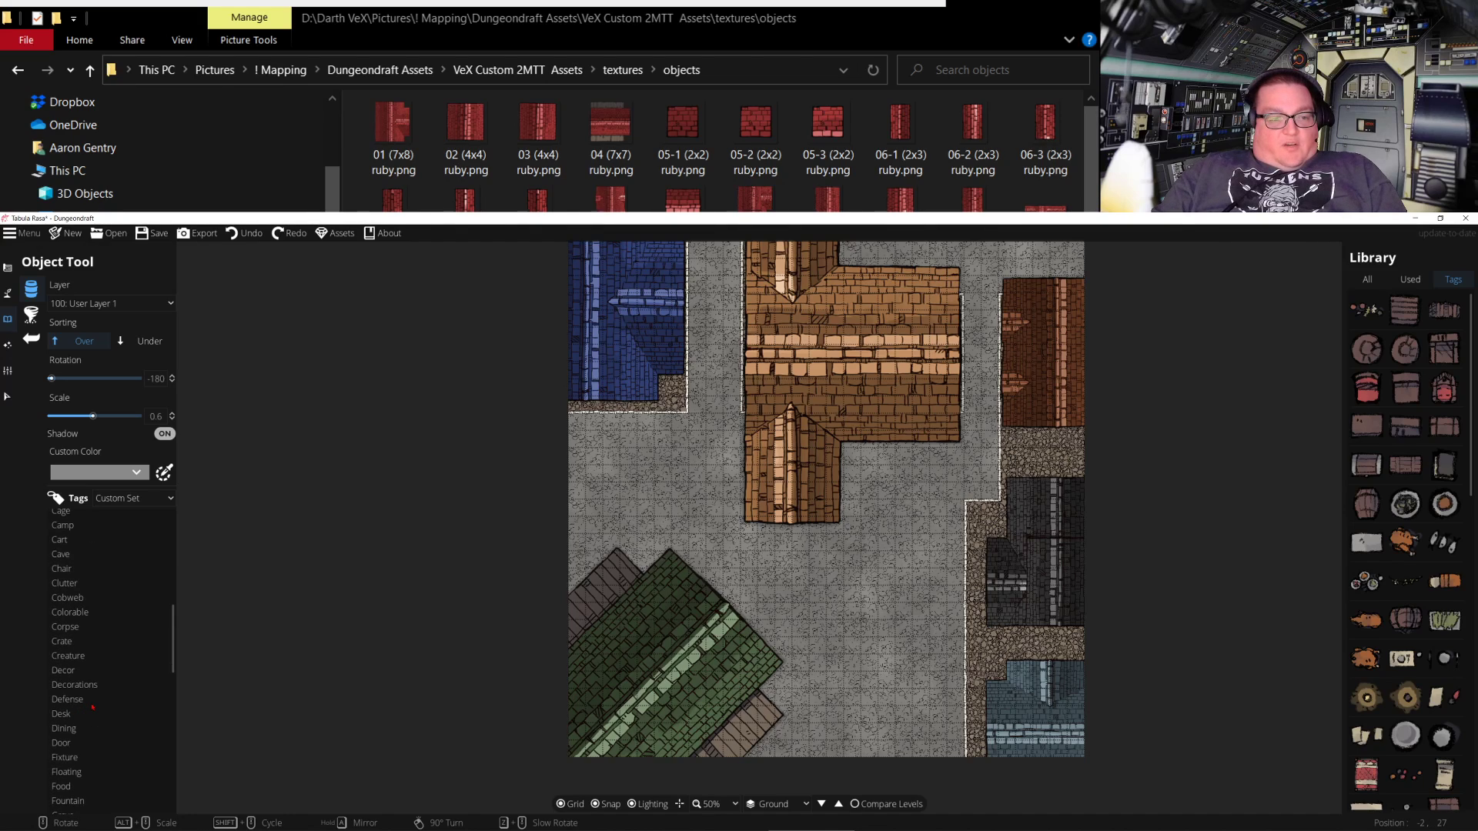
click(91, 686)
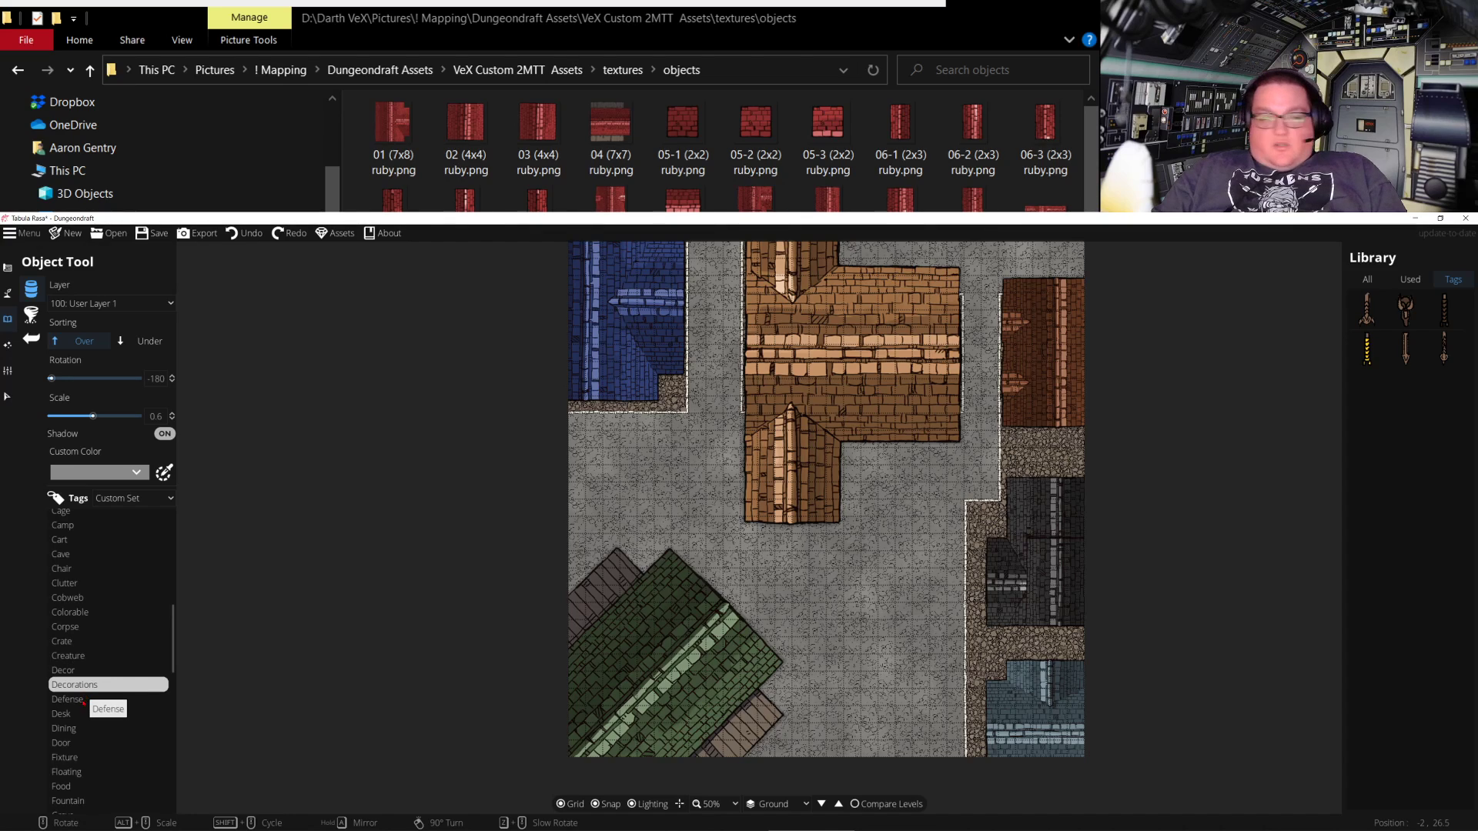
scroll(87, 713, down, 2)
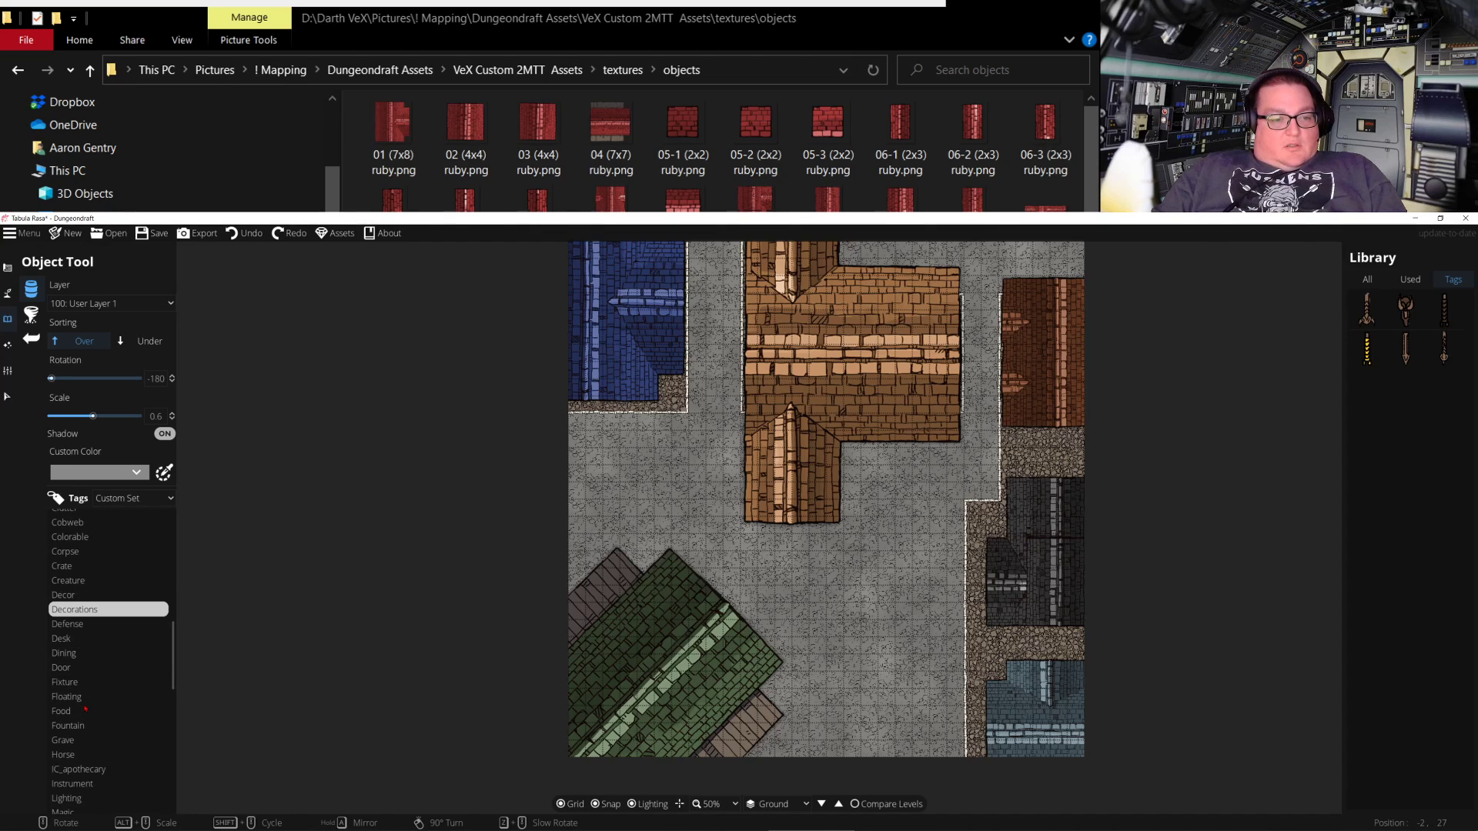
click(84, 697)
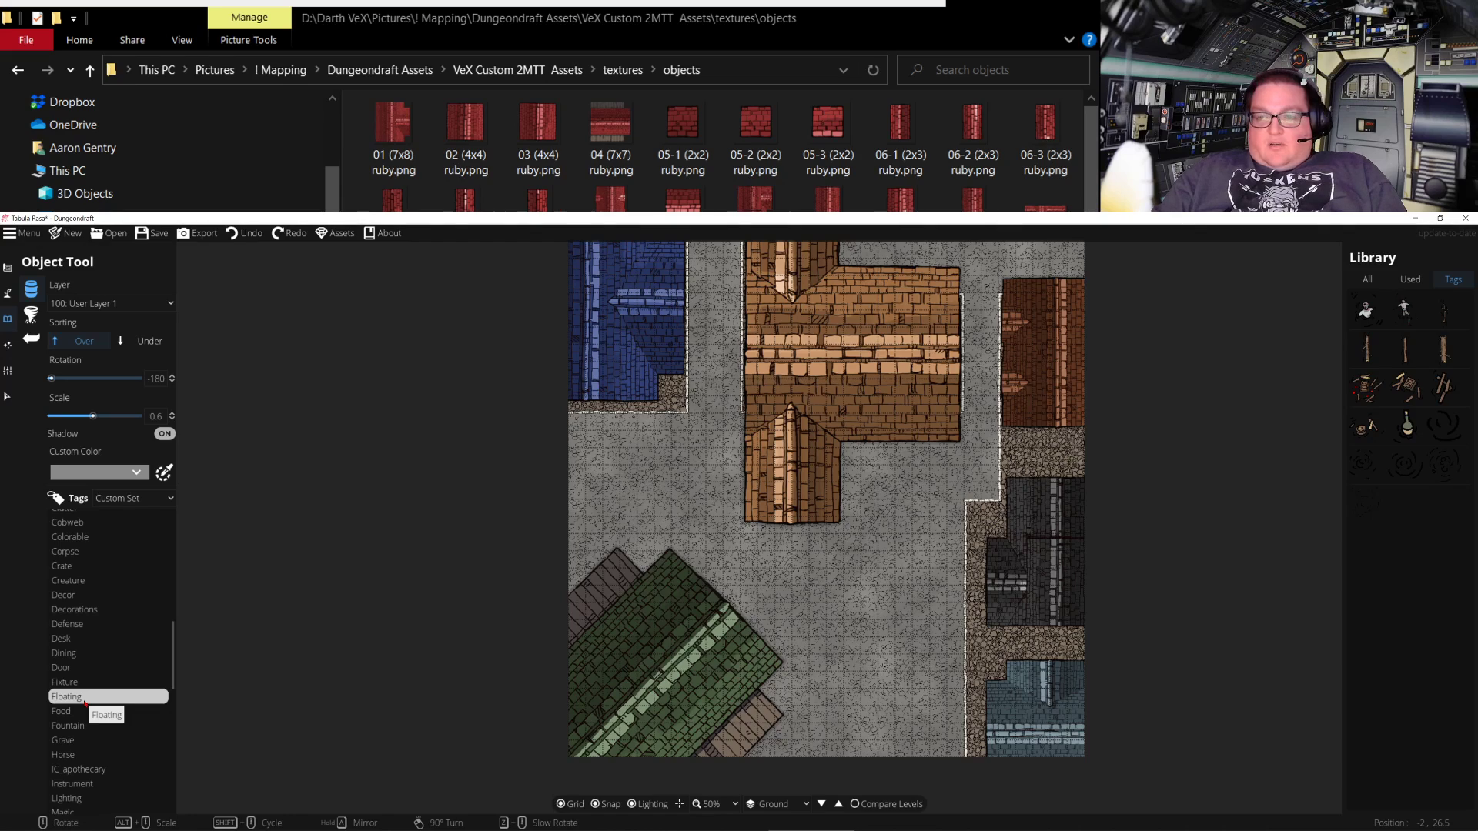
click(91, 725)
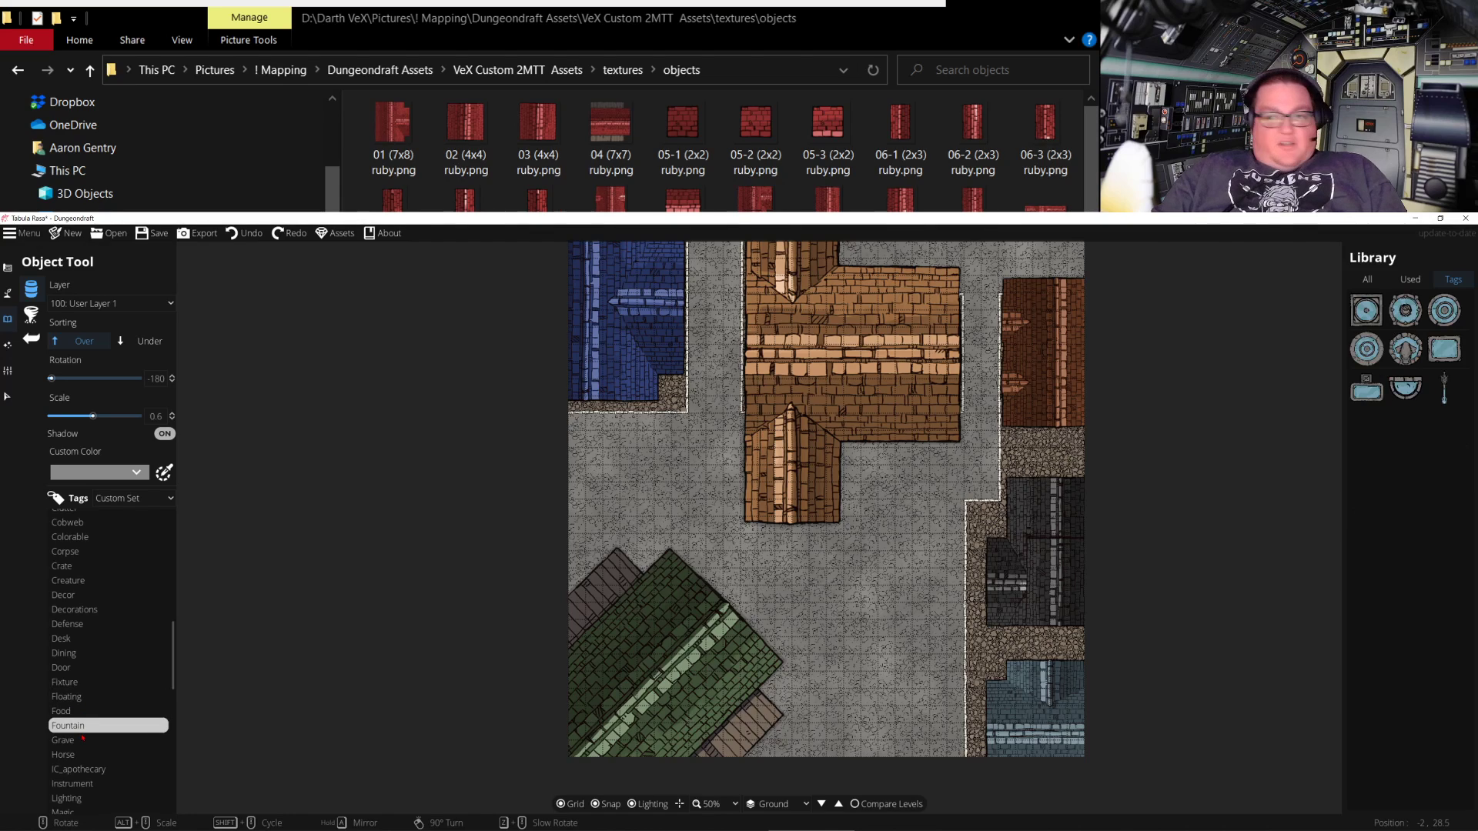
Try out the ornate round fountain over the open street at scale 3.8, and preview other round fountain designs
click(1405, 310)
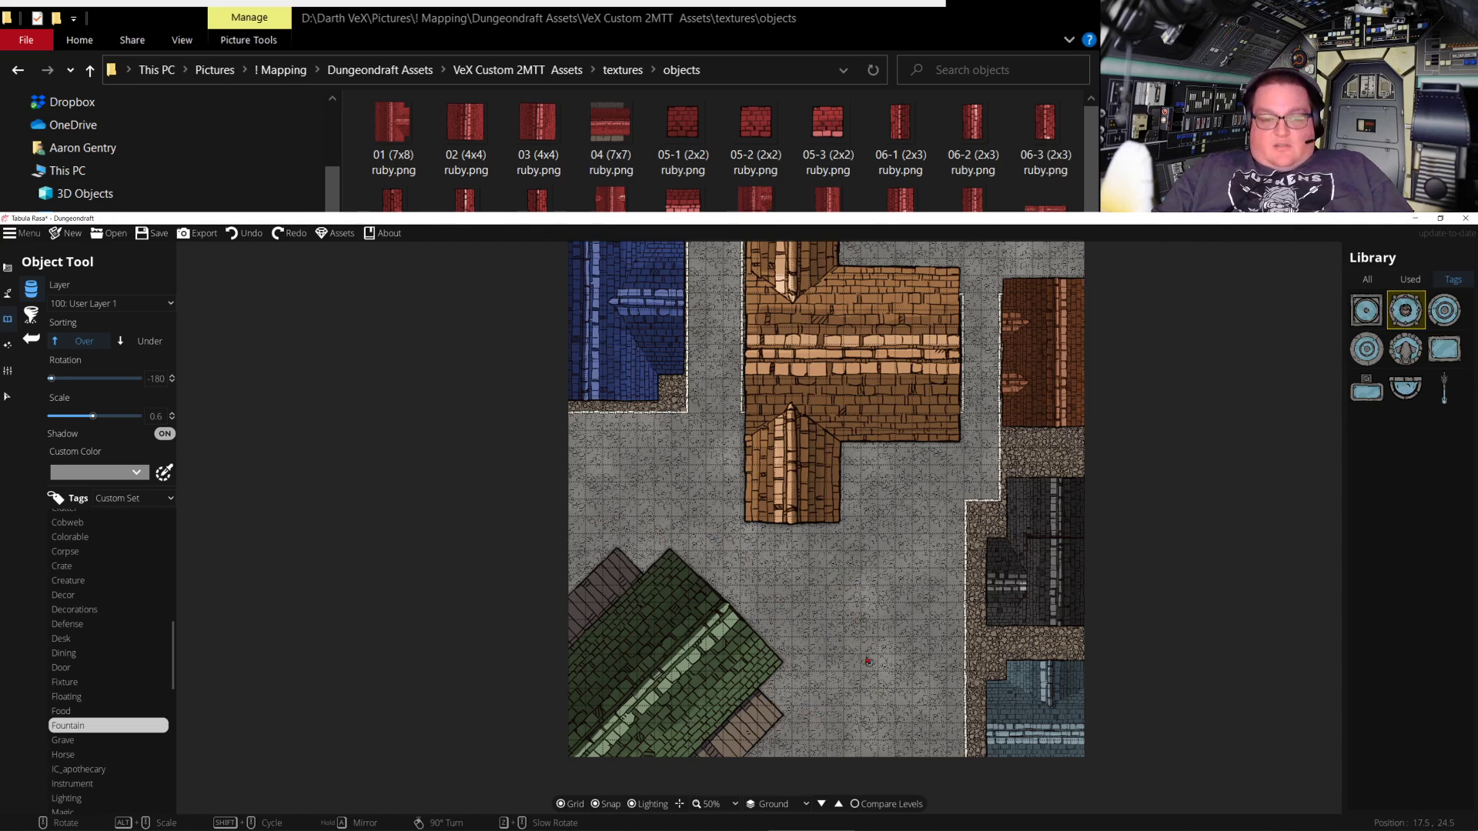
scroll(844, 605, up, 1)
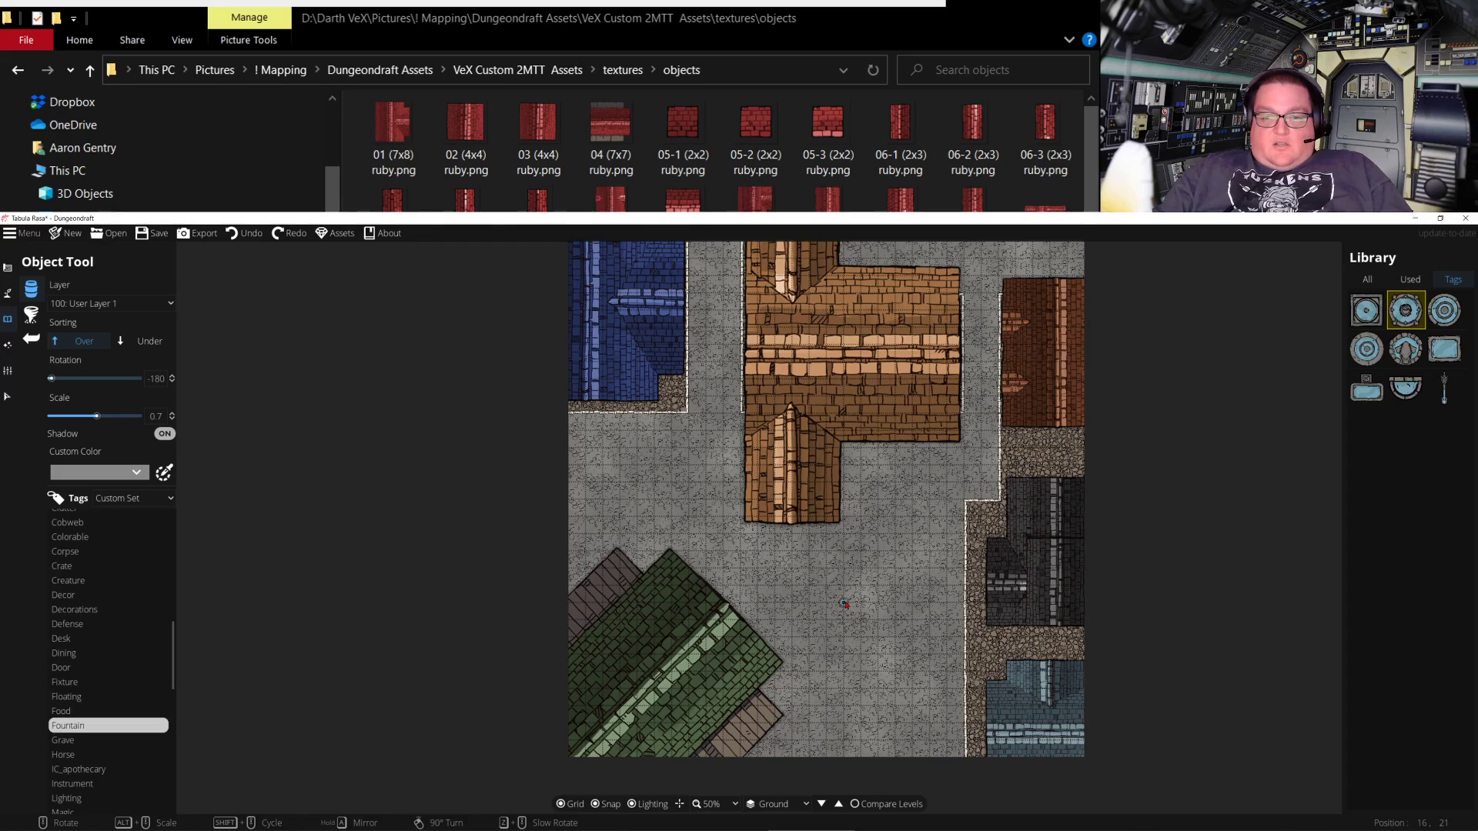
scroll(844, 605, up, 4)
scroll(847, 605, up, 2)
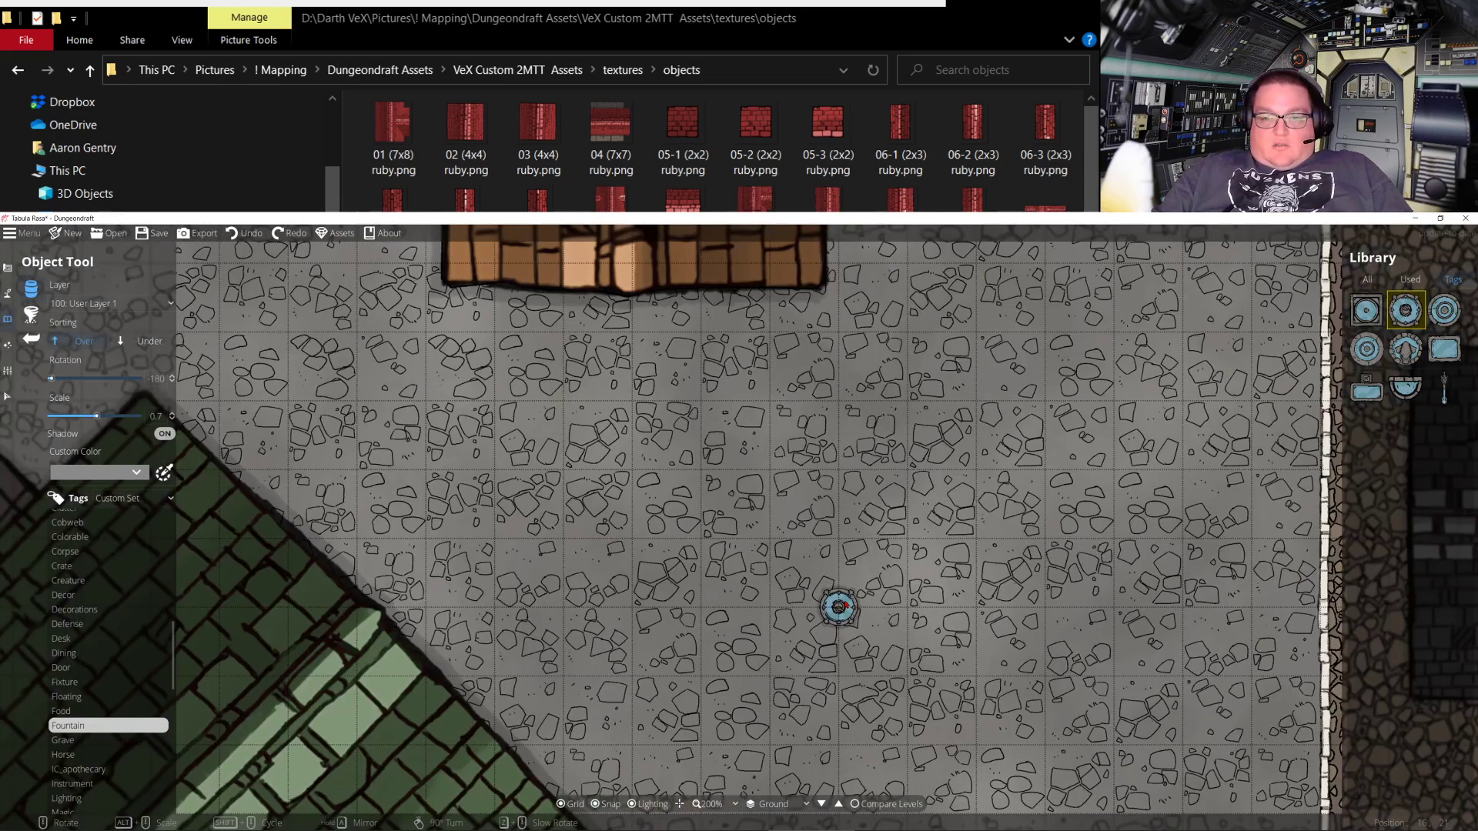
scroll(912, 514, up, 20)
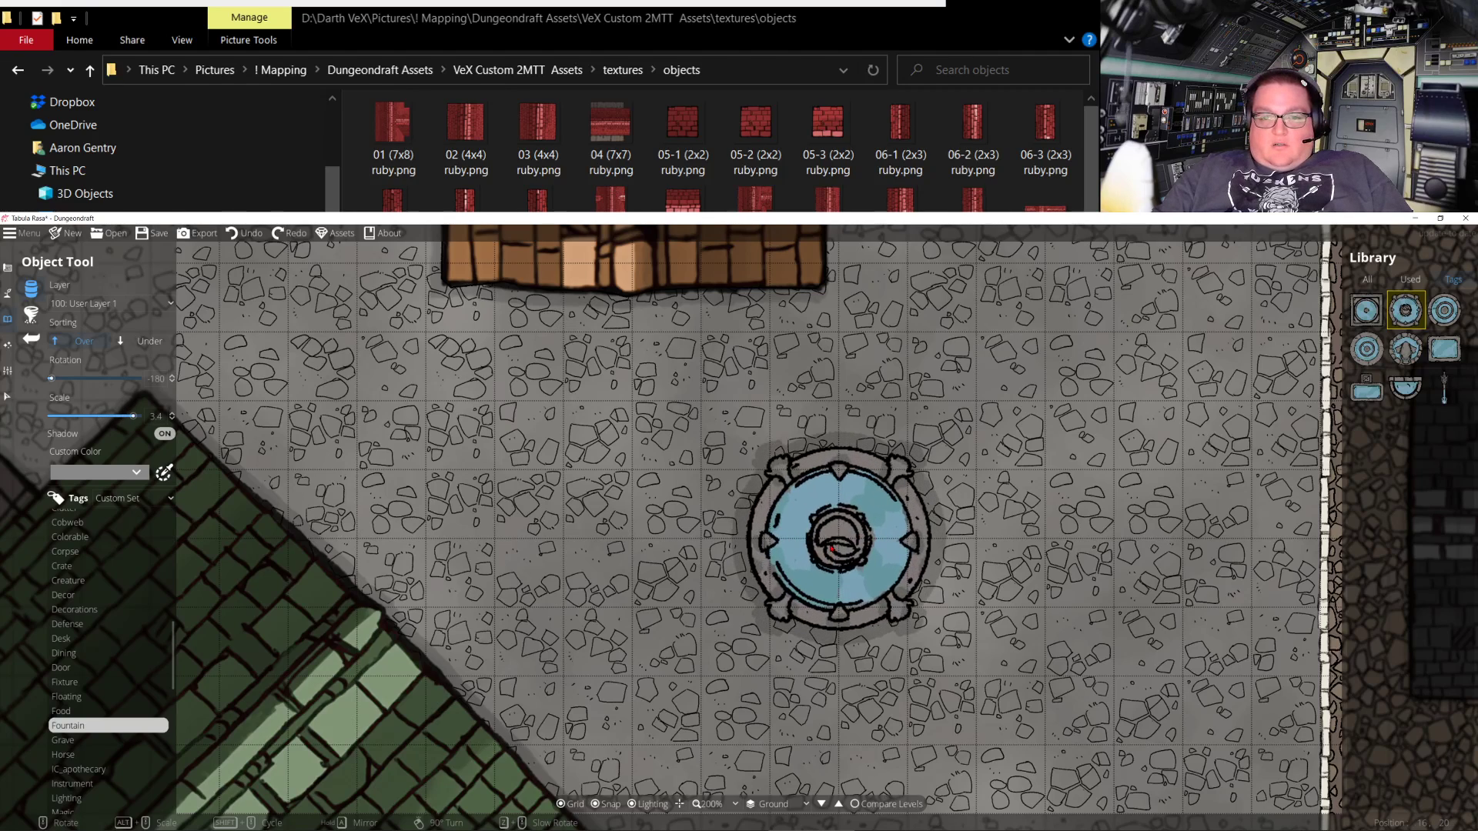
scroll(831, 548, up, 4)
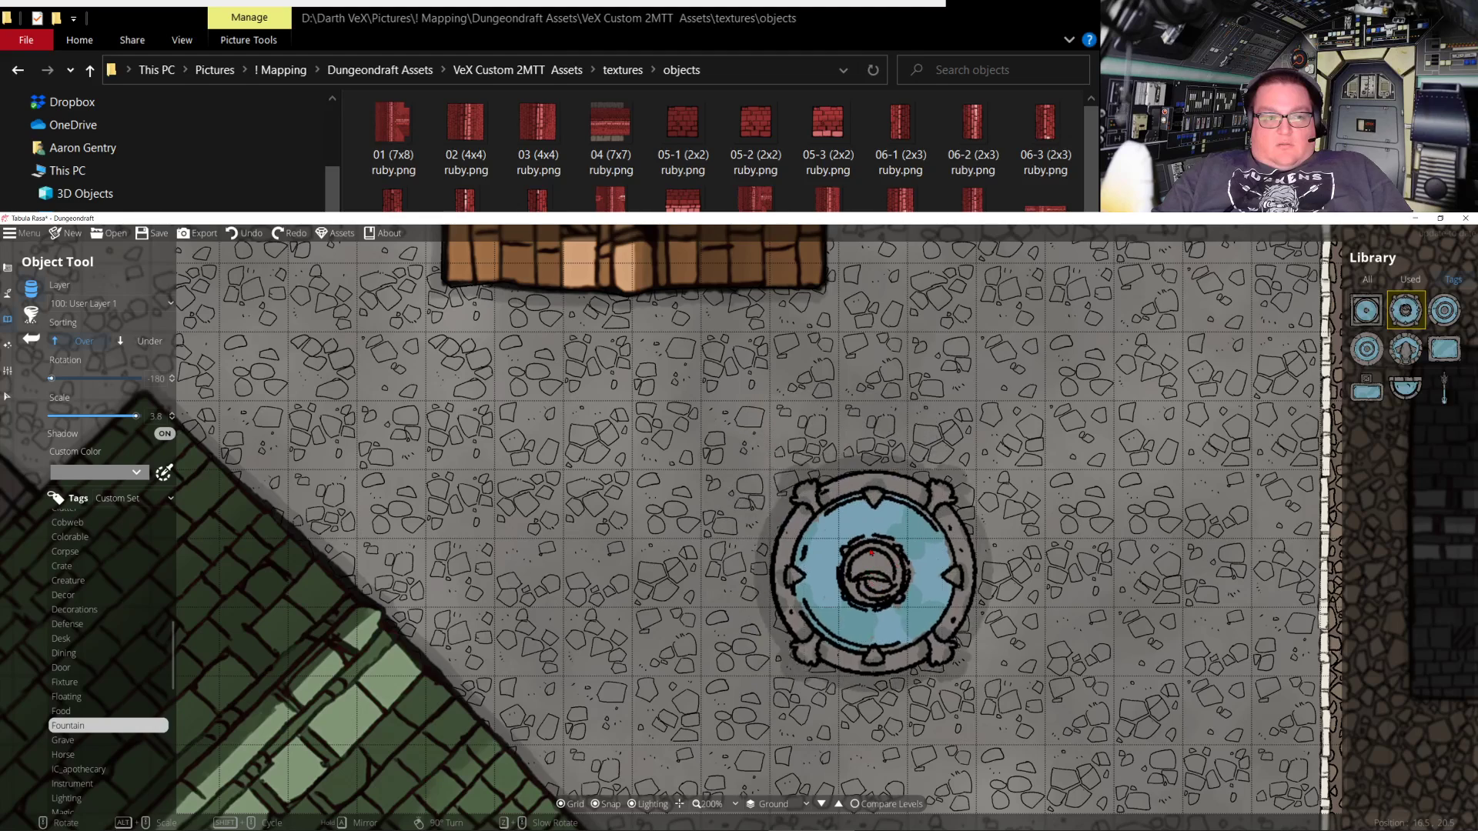
scroll(918, 525, down, 1)
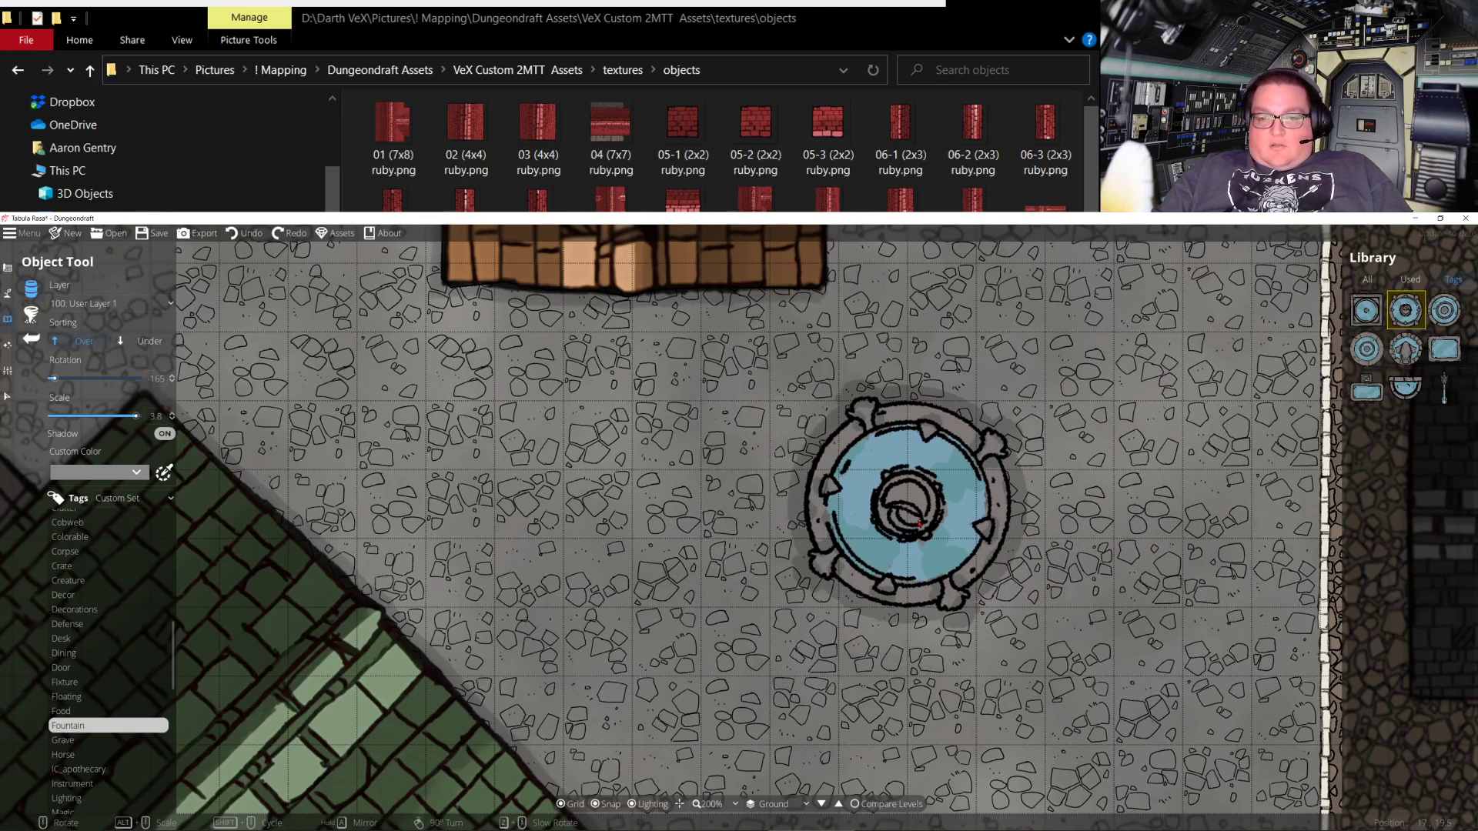
click(1367, 349)
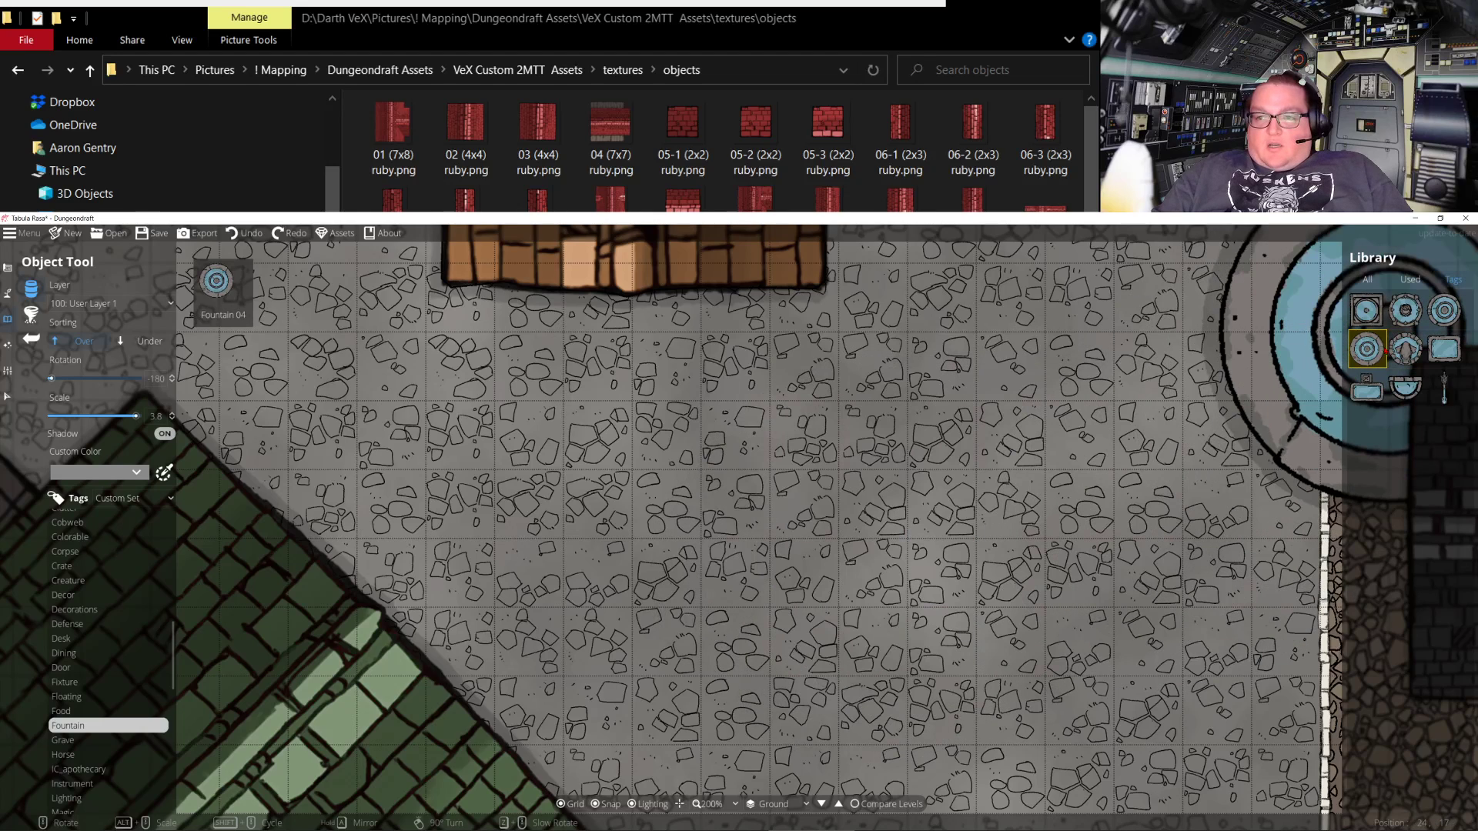
click(1406, 349)
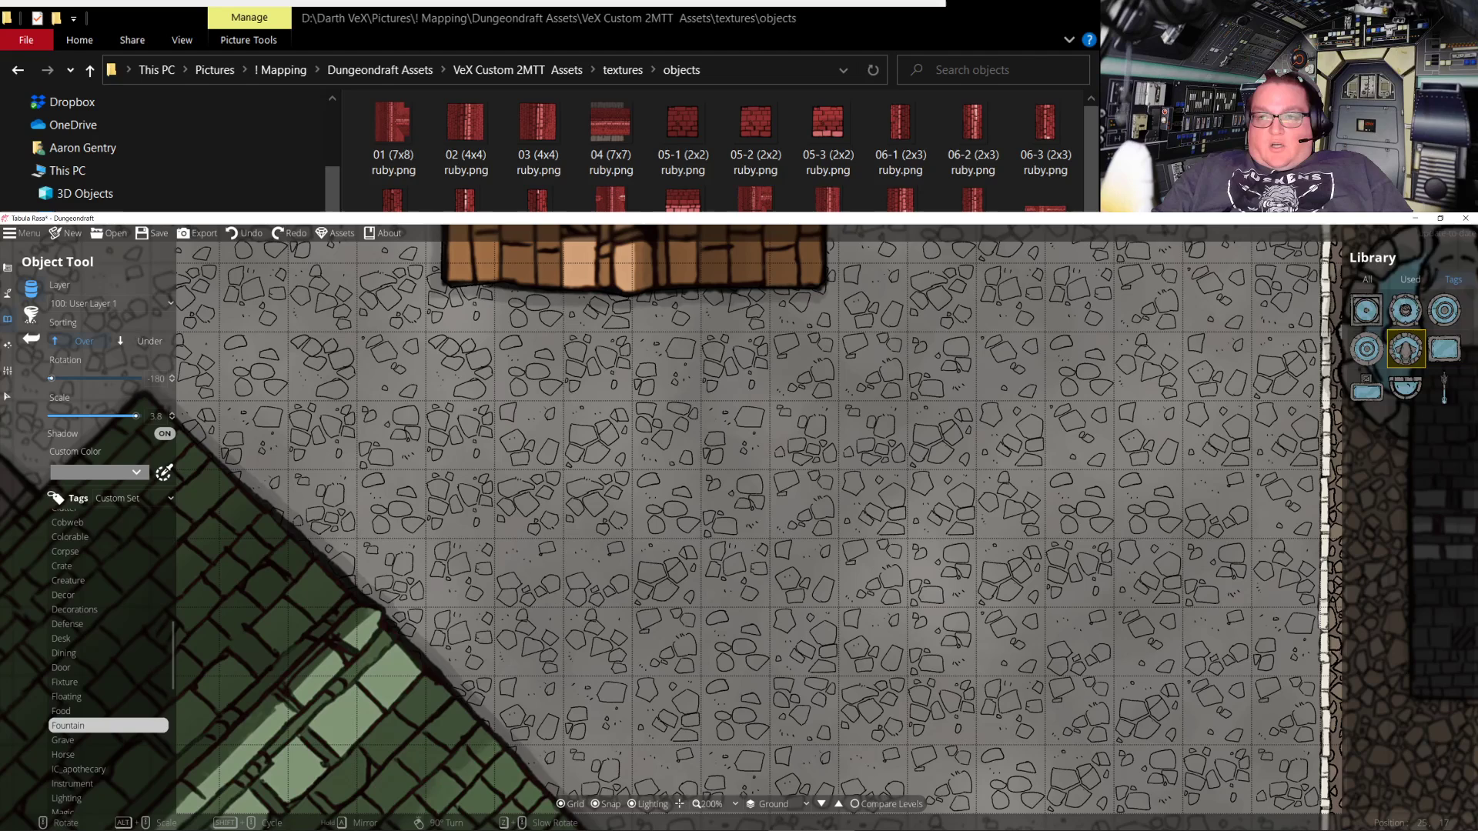
click(1444, 310)
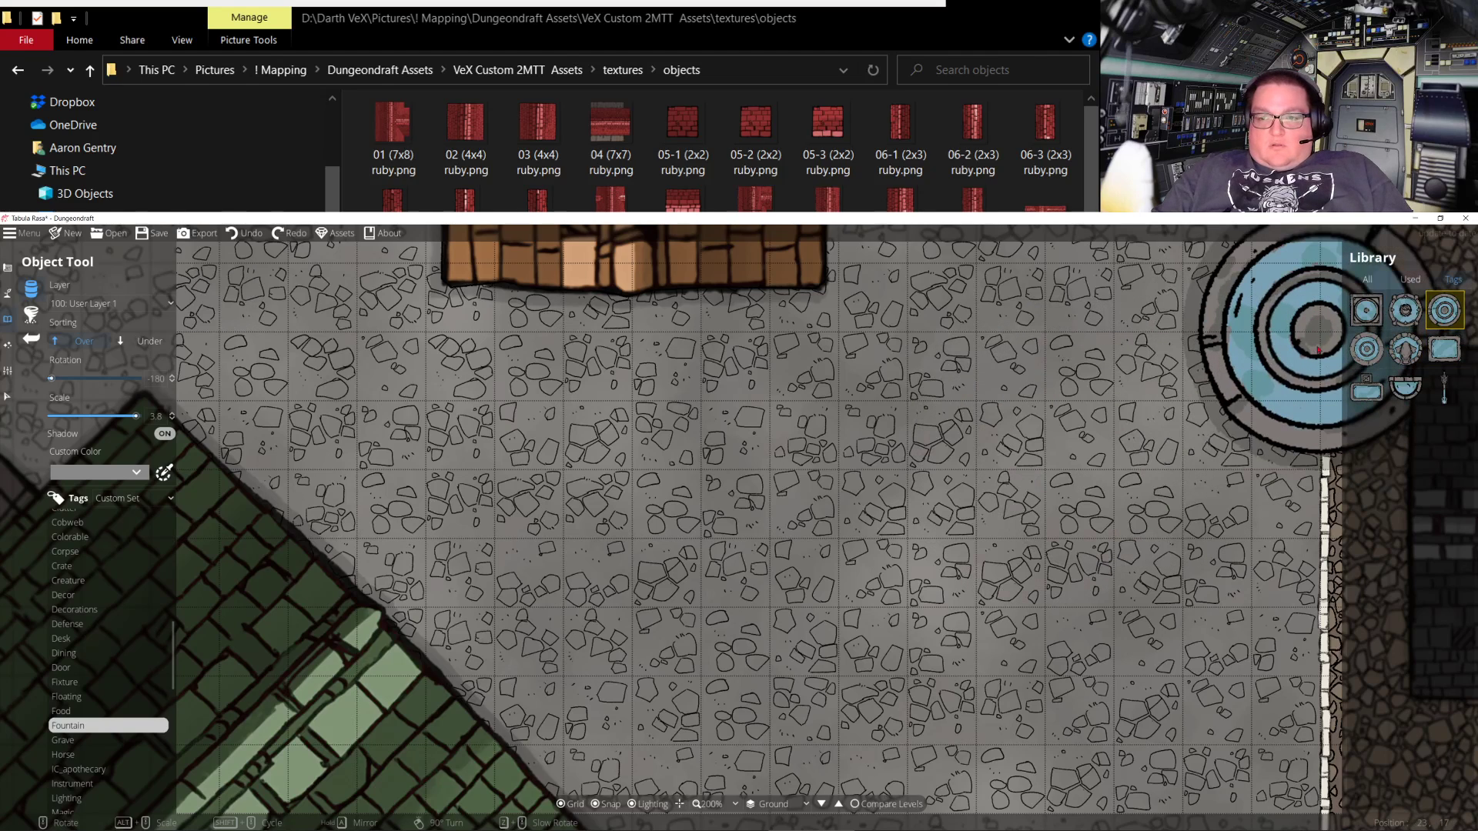
Place the Fountain 04 asset at scale 2.3 in the open street below the brown roof, centred on a grid intersection
click(1367, 349)
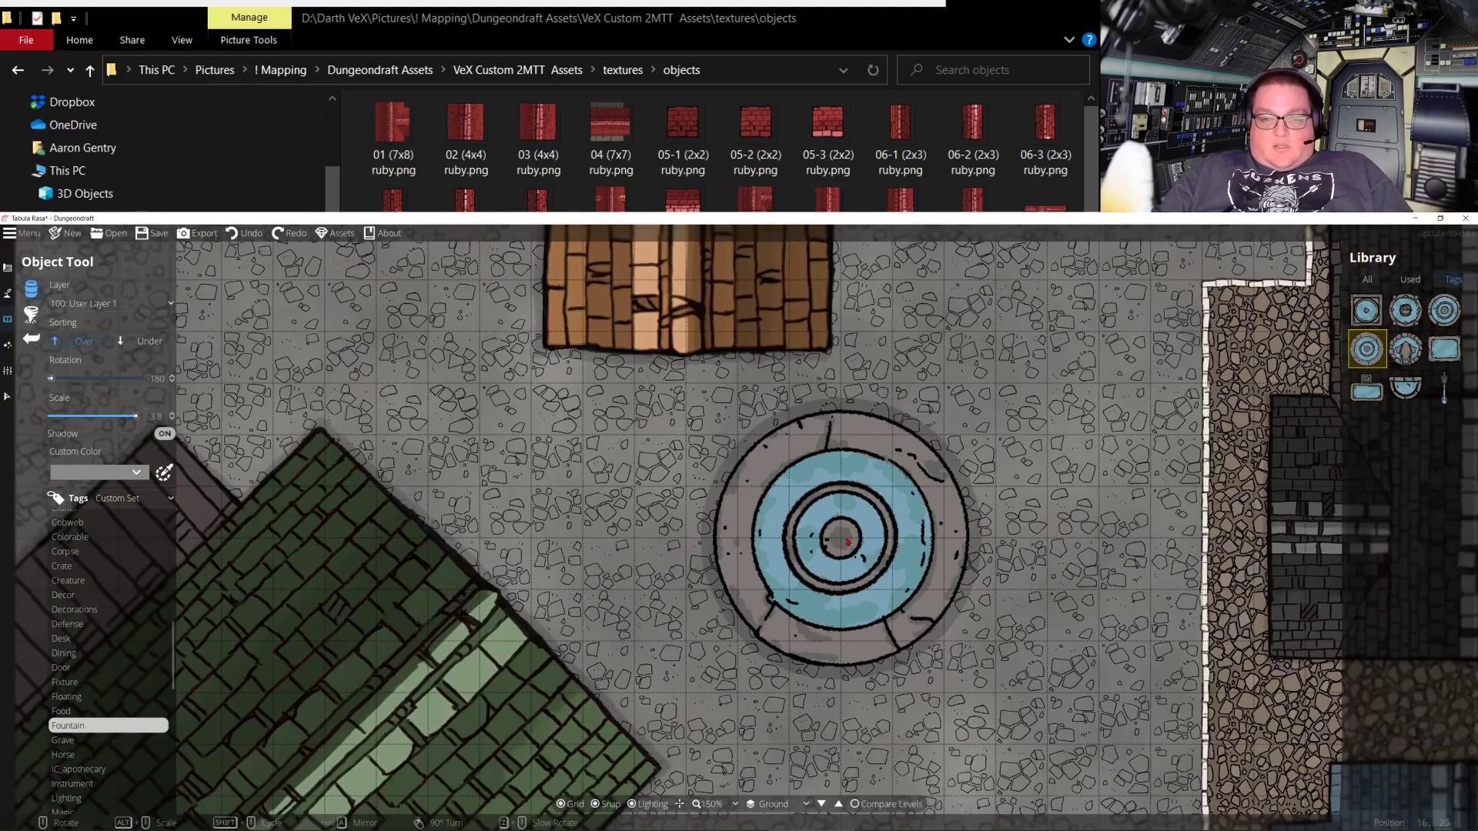
scroll(846, 541, down, 6)
scroll(847, 541, down, 4)
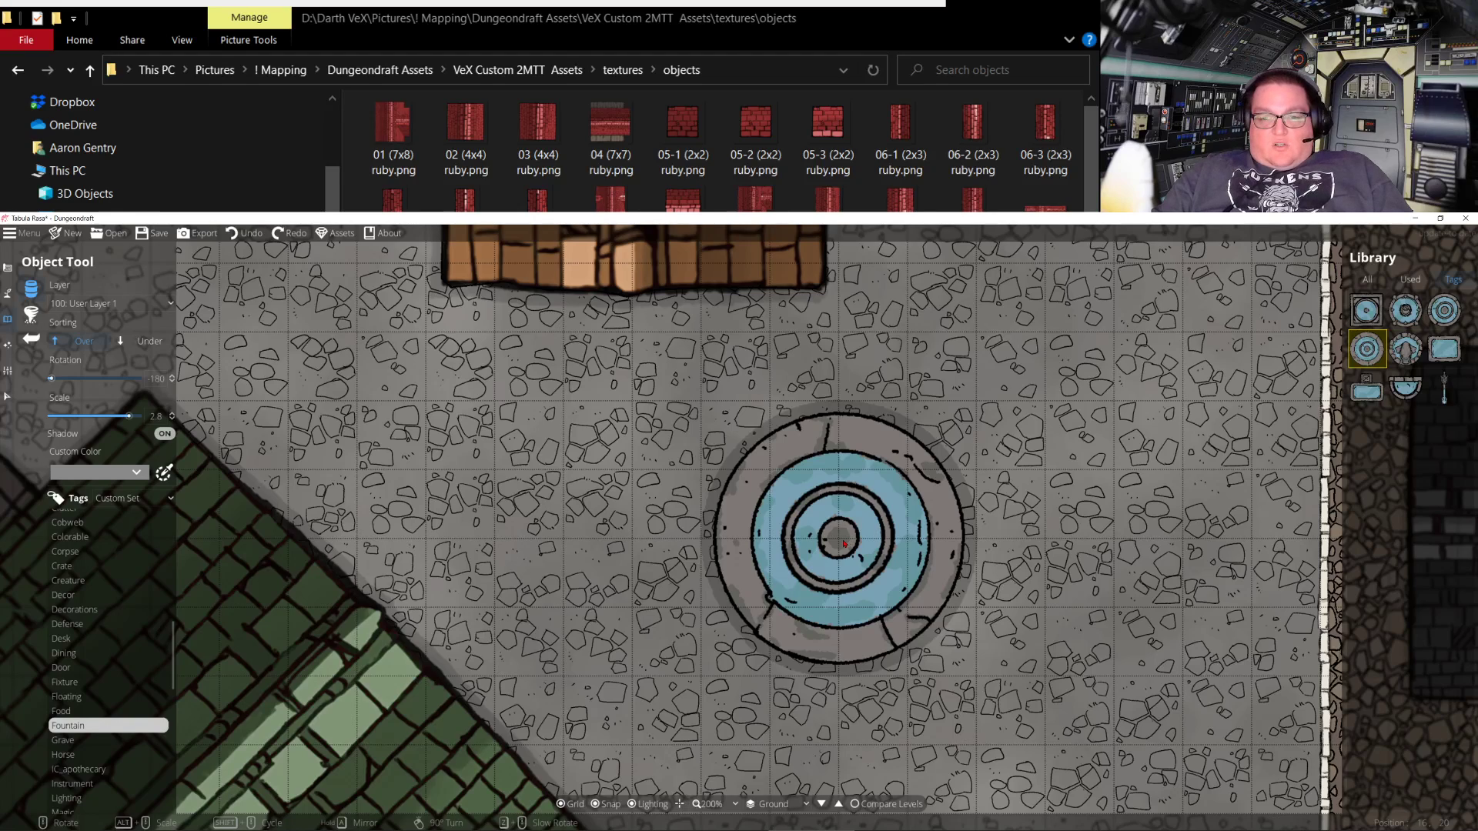
scroll(844, 543, down, 3)
scroll(844, 544, down, 1)
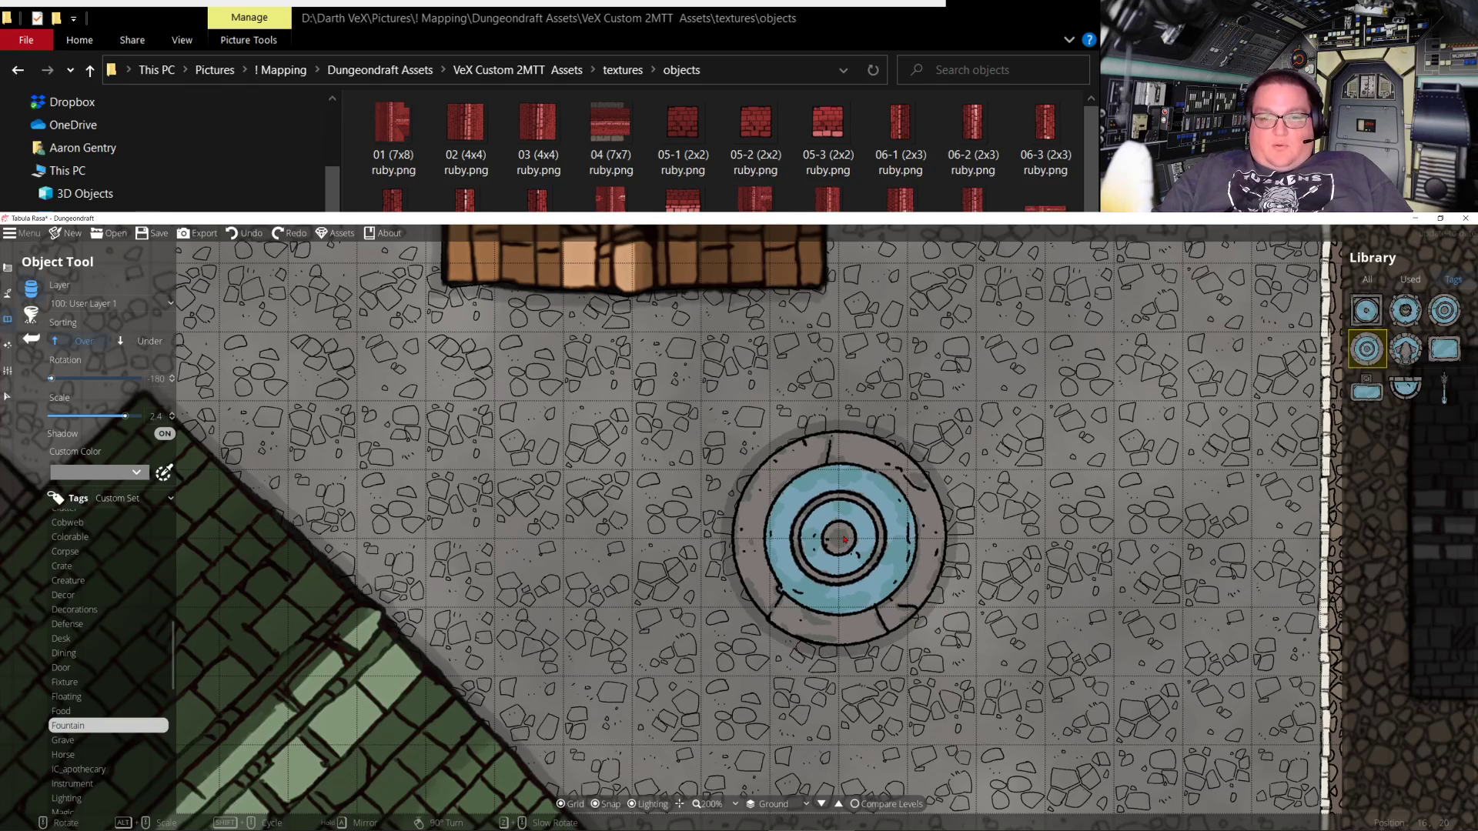
scroll(844, 541, down, 1)
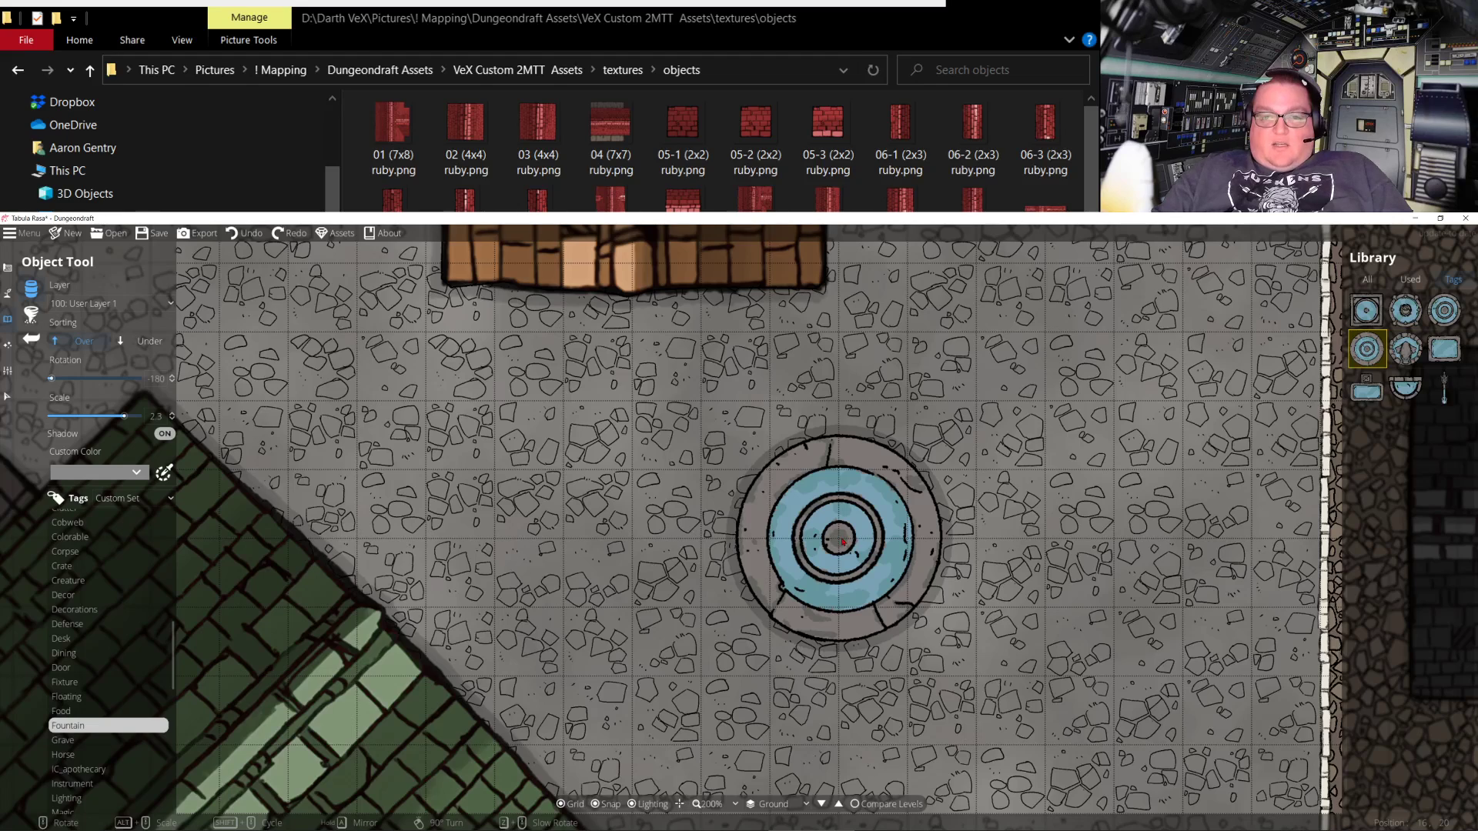
click(841, 544)
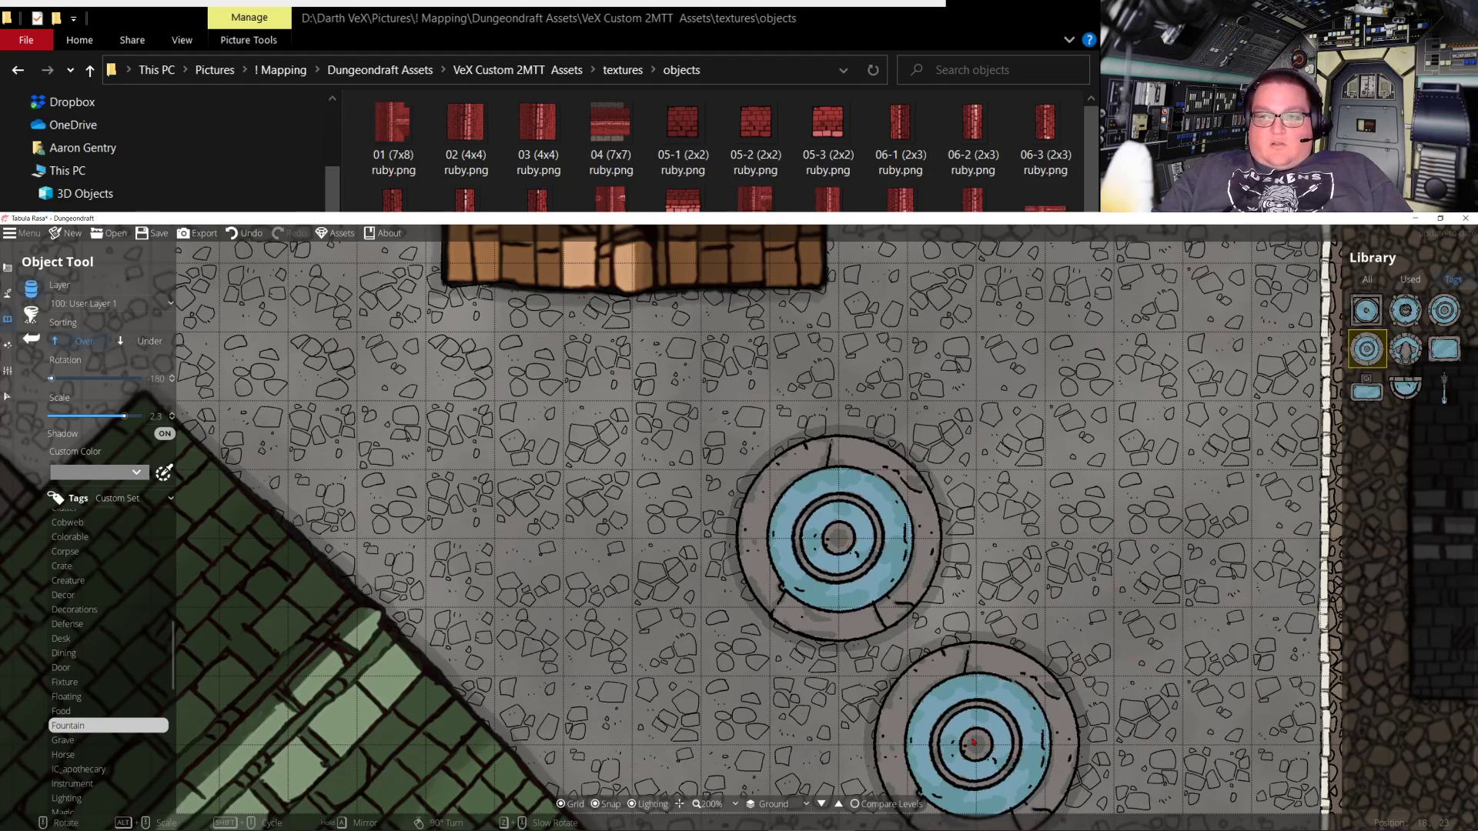
Try out the slender water-spout asset over the placed fountain at a reduced scale
click(1445, 387)
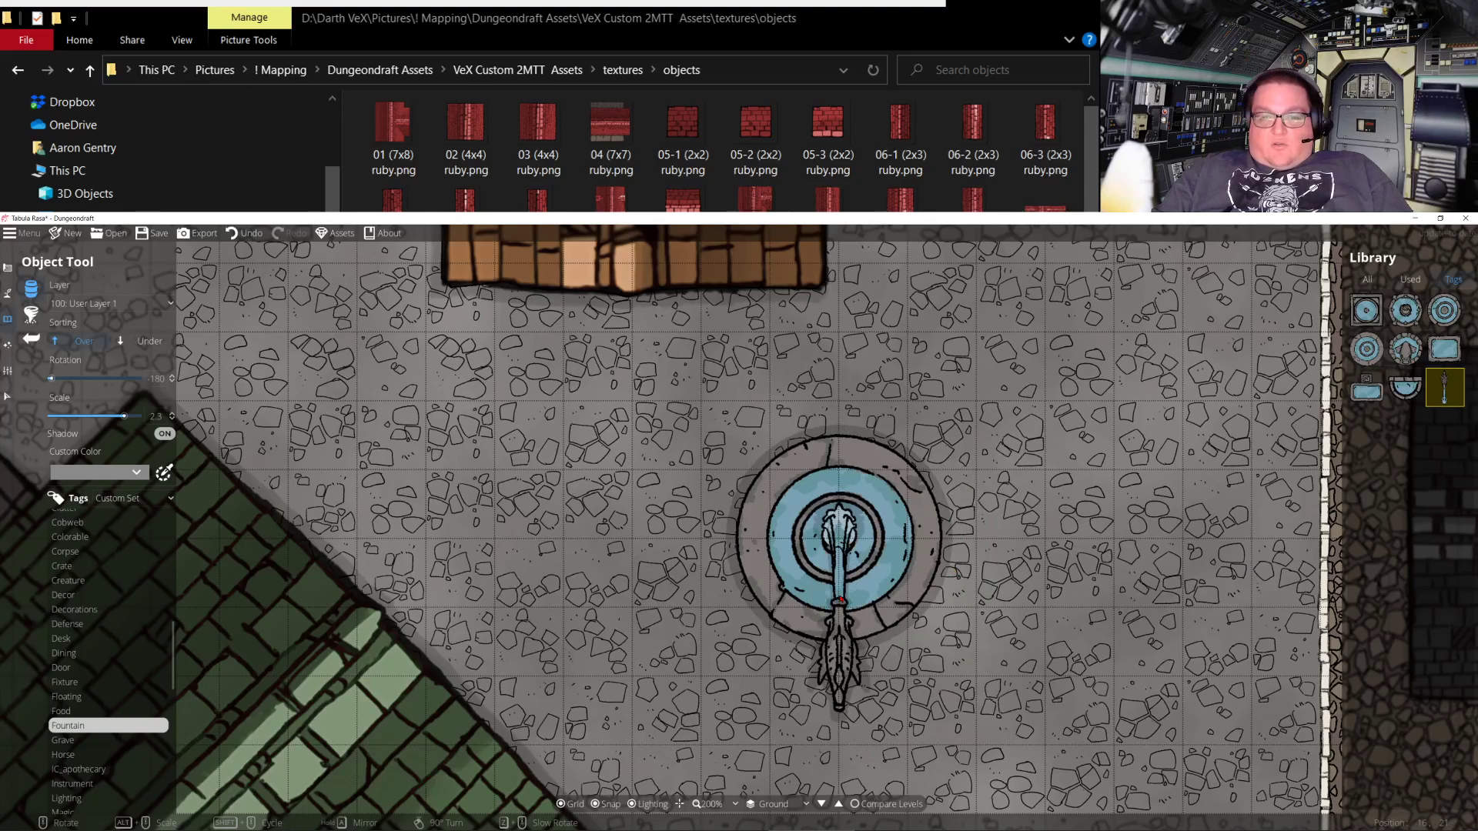
scroll(841, 567, down, 2)
scroll(841, 567, up, 3)
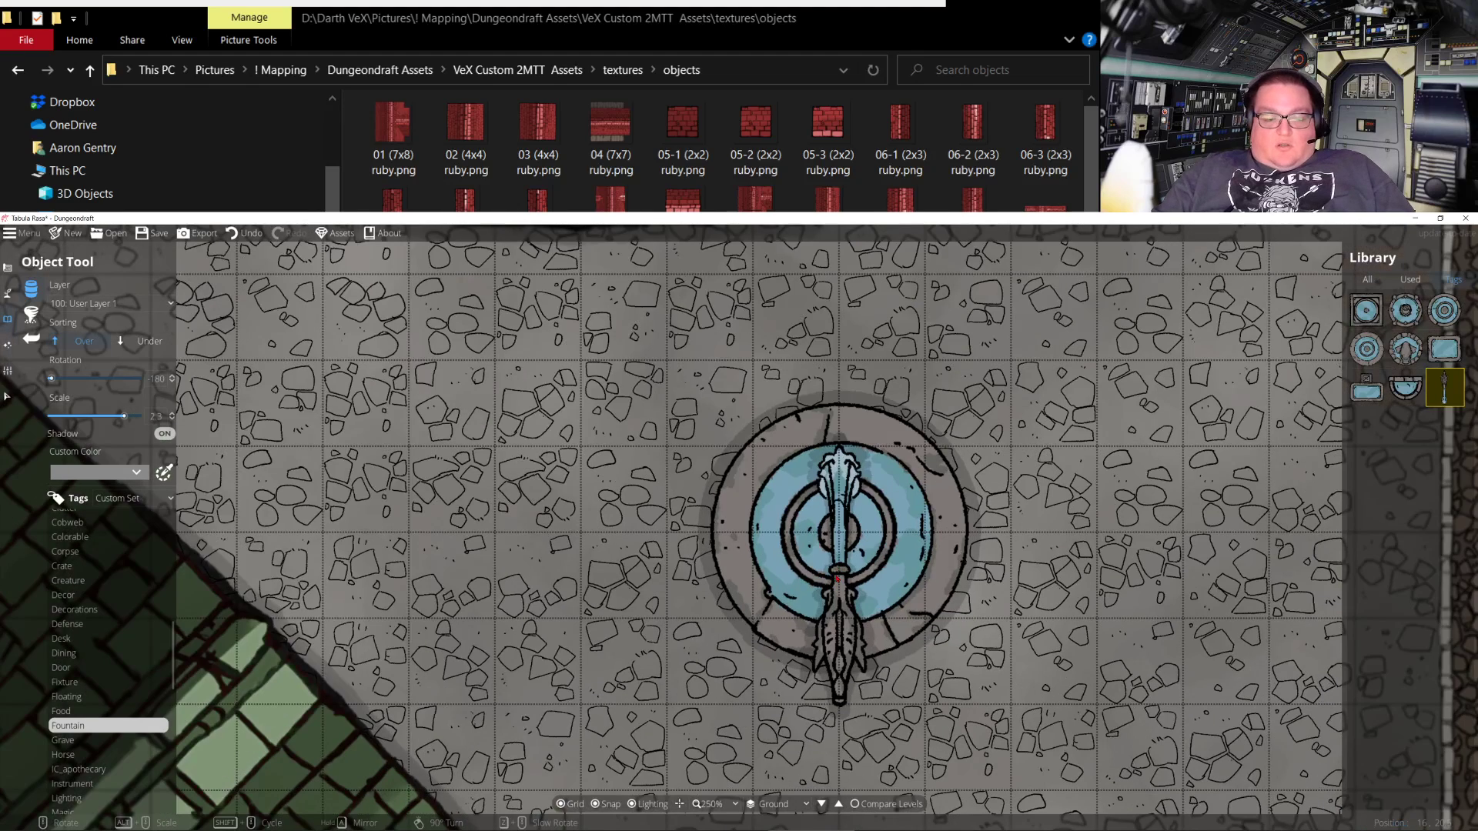
alt+scroll(836, 590, down, 10)
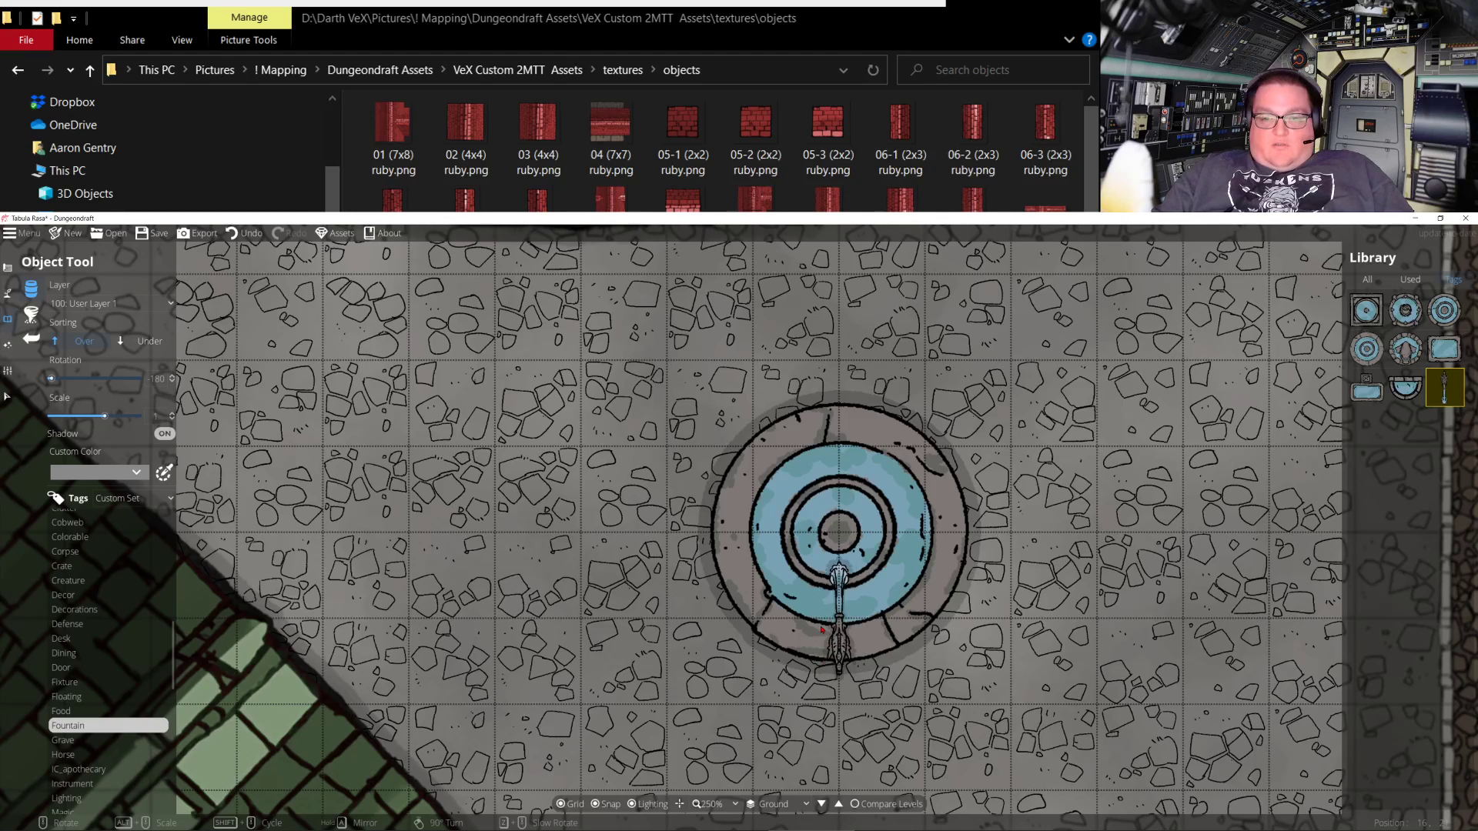
alt+scroll(821, 624, down, 1)
alt+scroll(821, 623, up, 1)
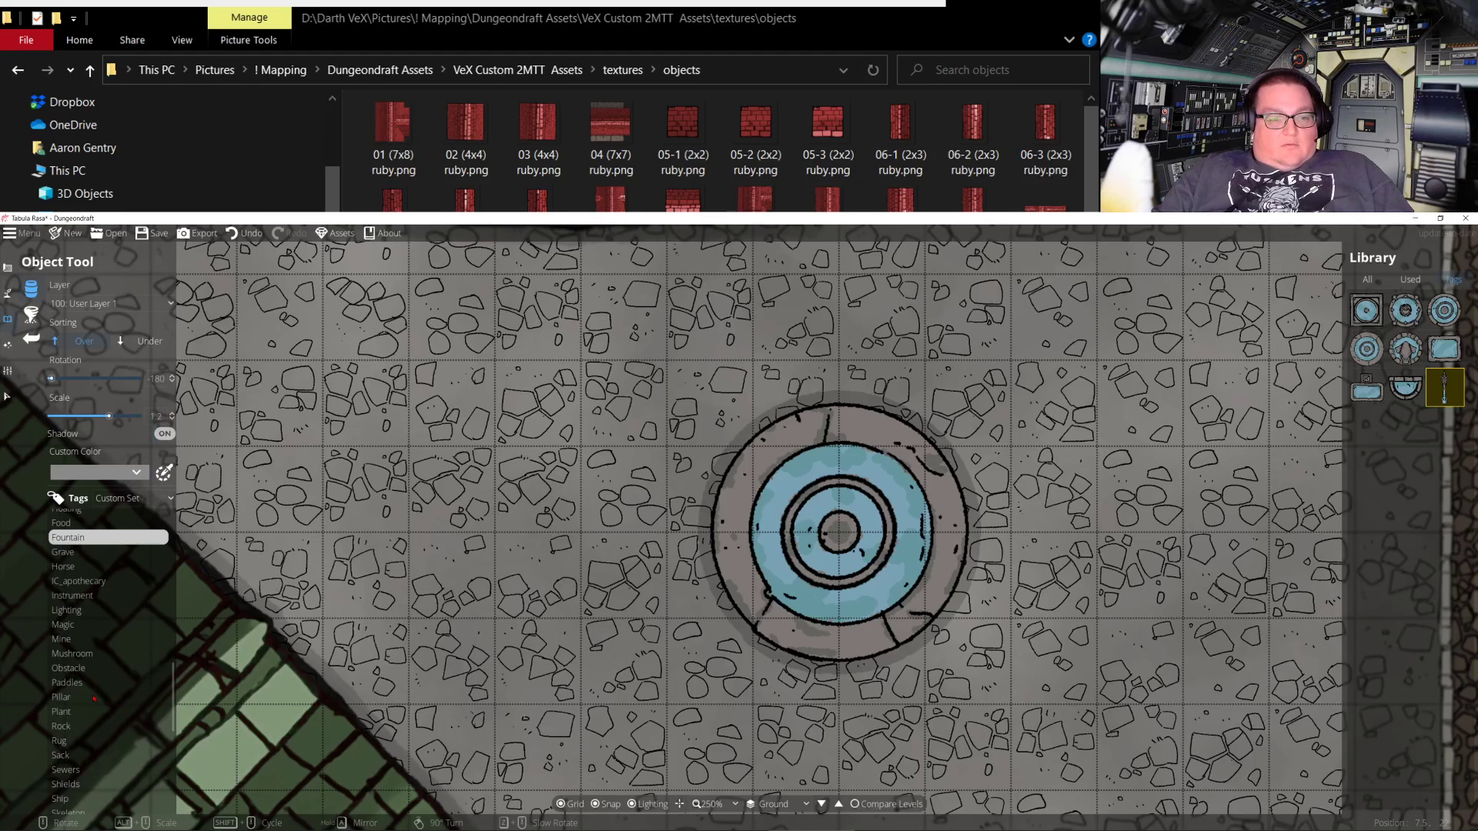
Choose the round statue from the assets tagged Statue and position it over the fountain's centre
scroll(94, 699, down, 5)
scroll(94, 699, down, 1)
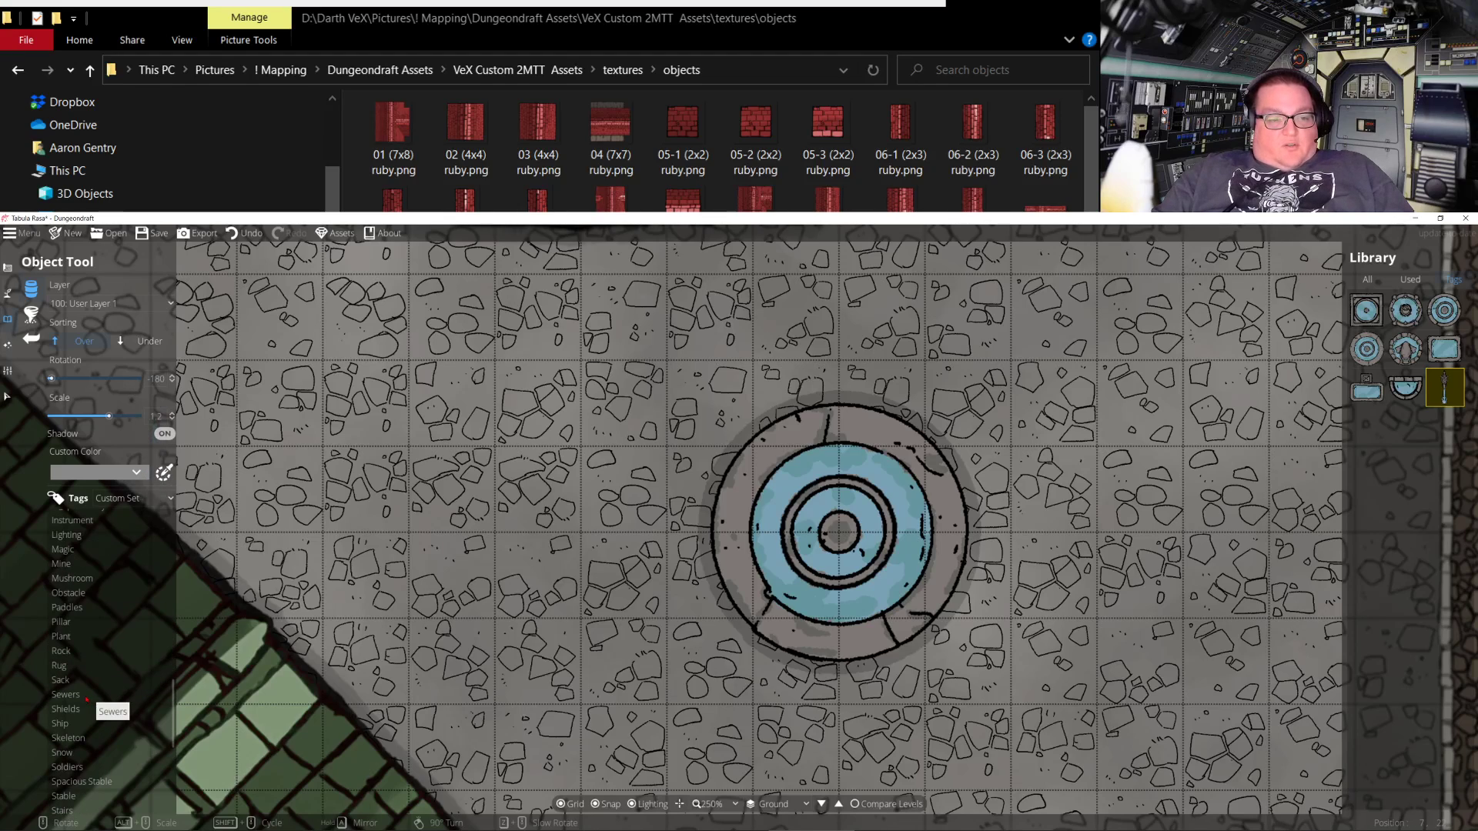
scroll(91, 753, down, 1)
click(63, 788)
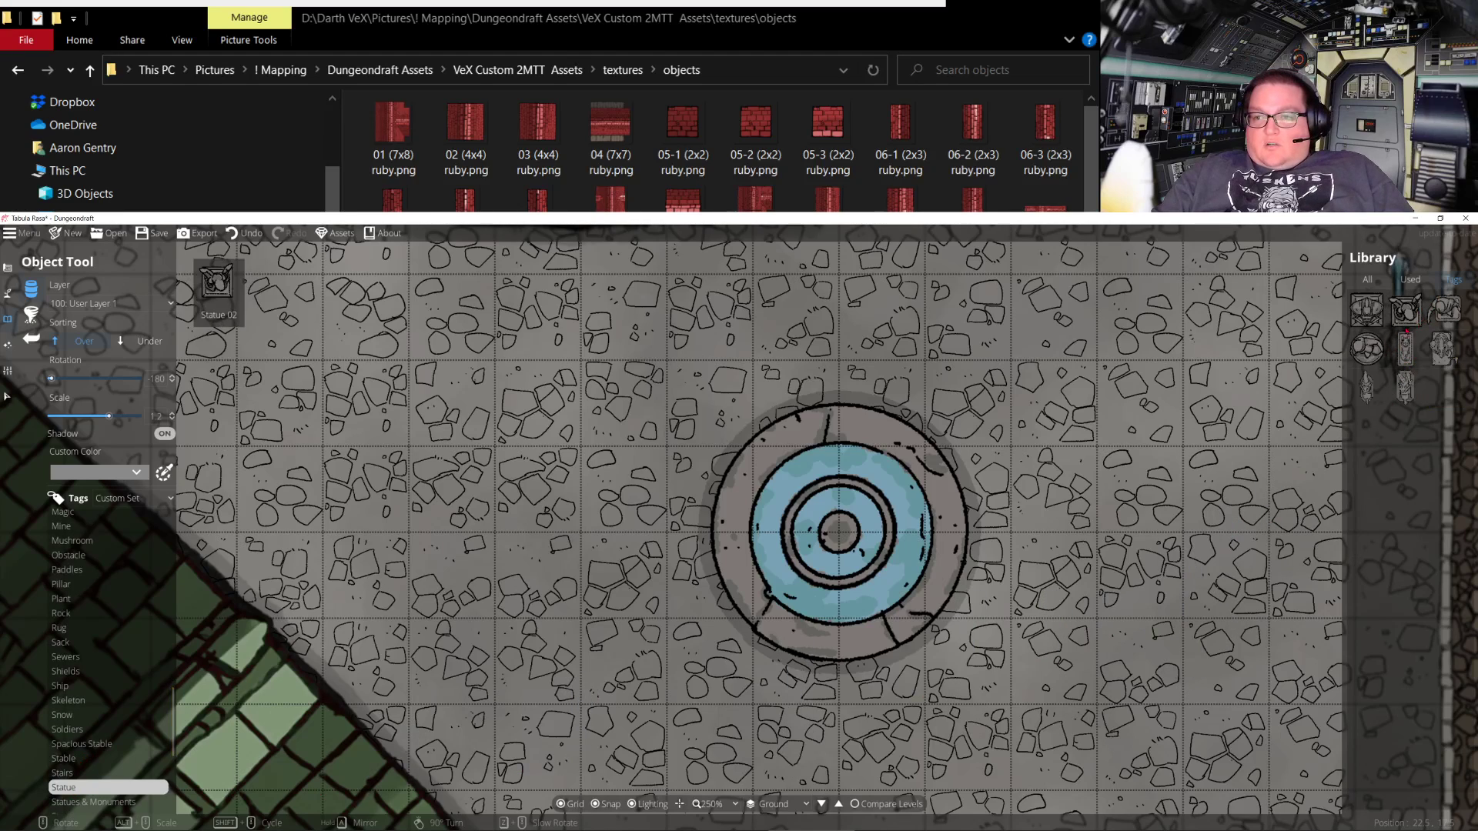
click(1367, 348)
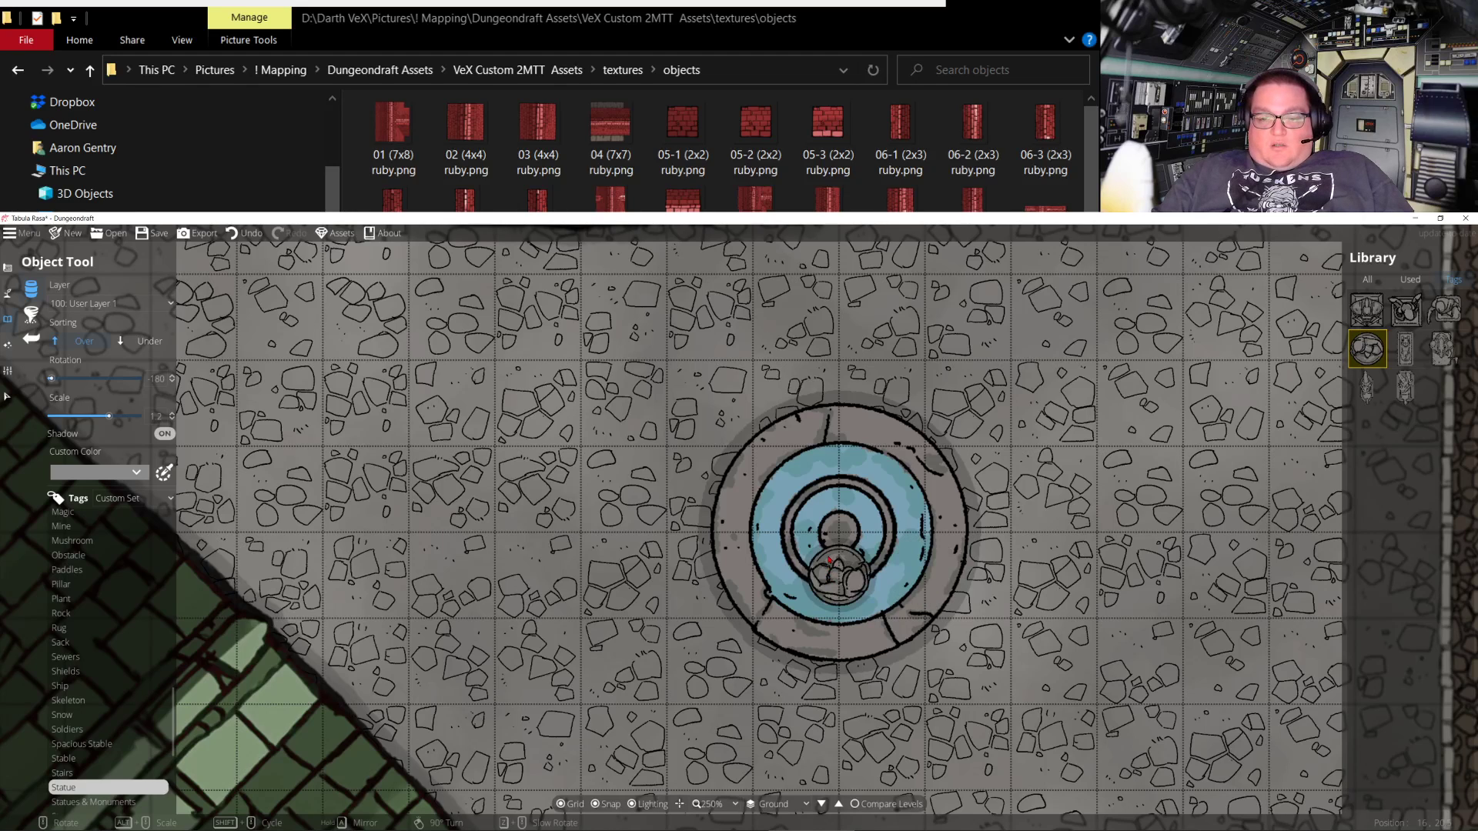
scroll(832, 541, up, 5)
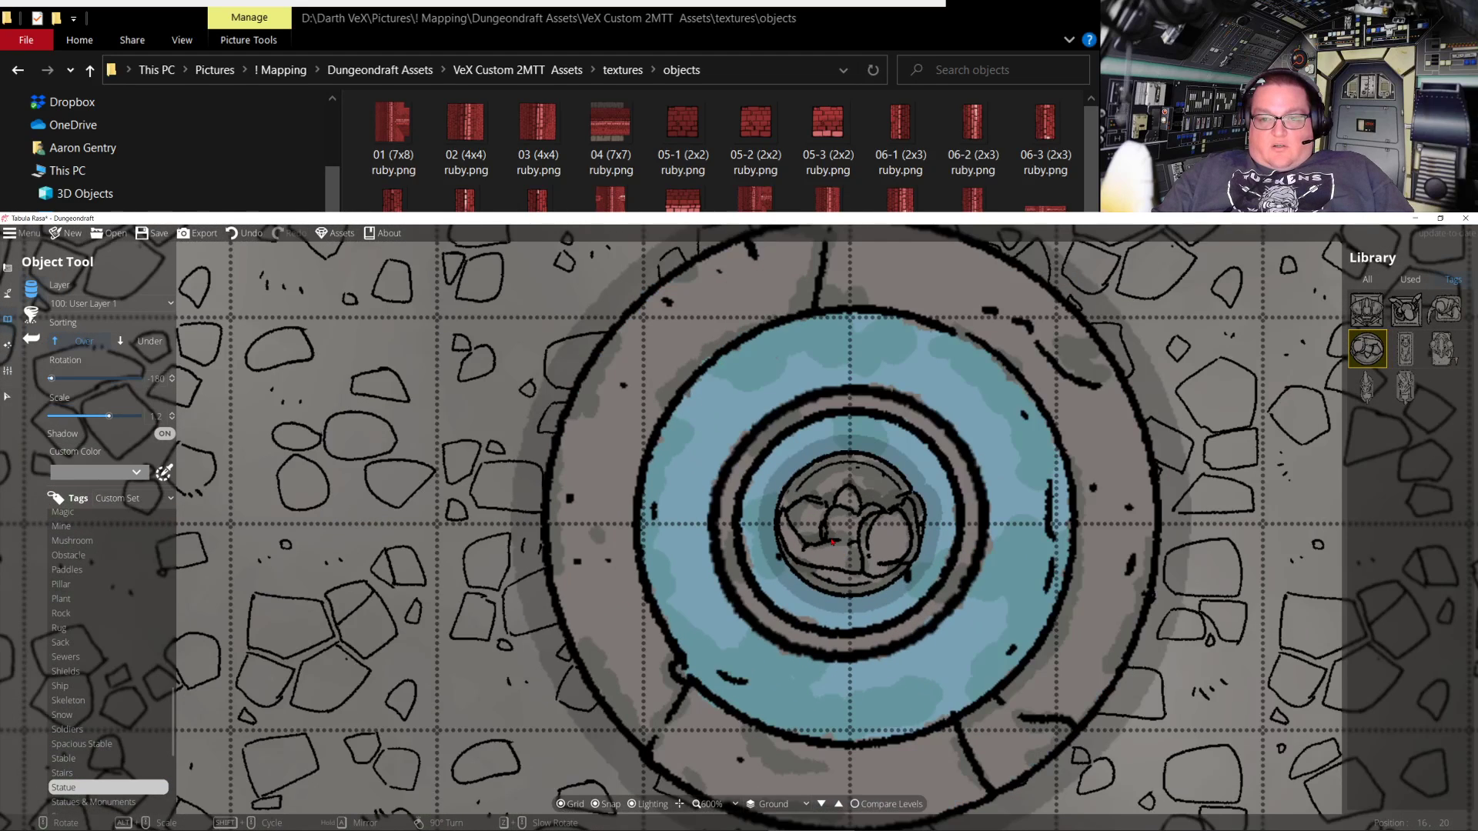
Rotate the round statue to 30 degrees, set its scale to 1 and place it at the centre of the fountain
alt+scroll(831, 543, down, 4)
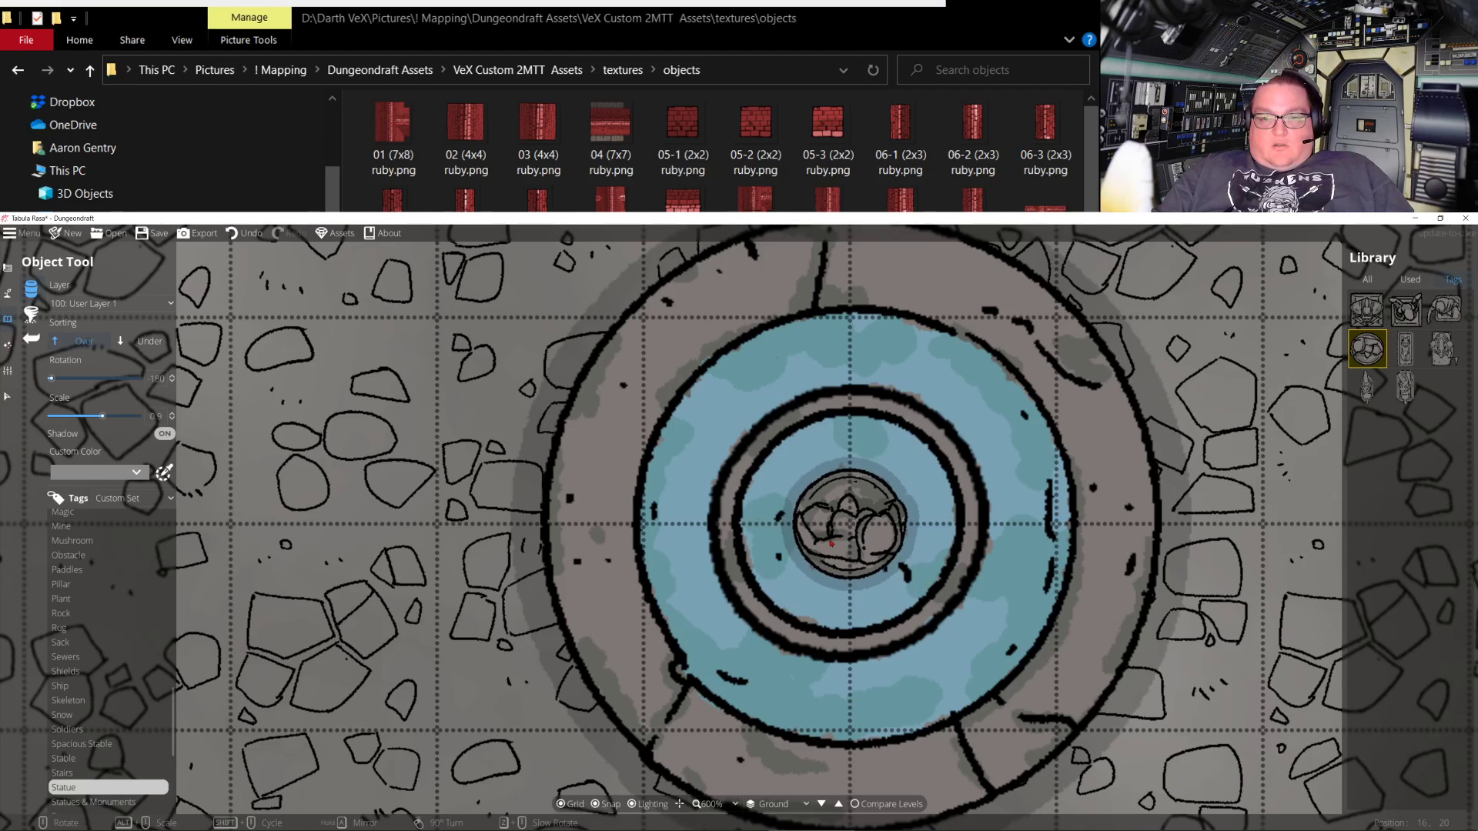
alt+scroll(829, 546, up, 1)
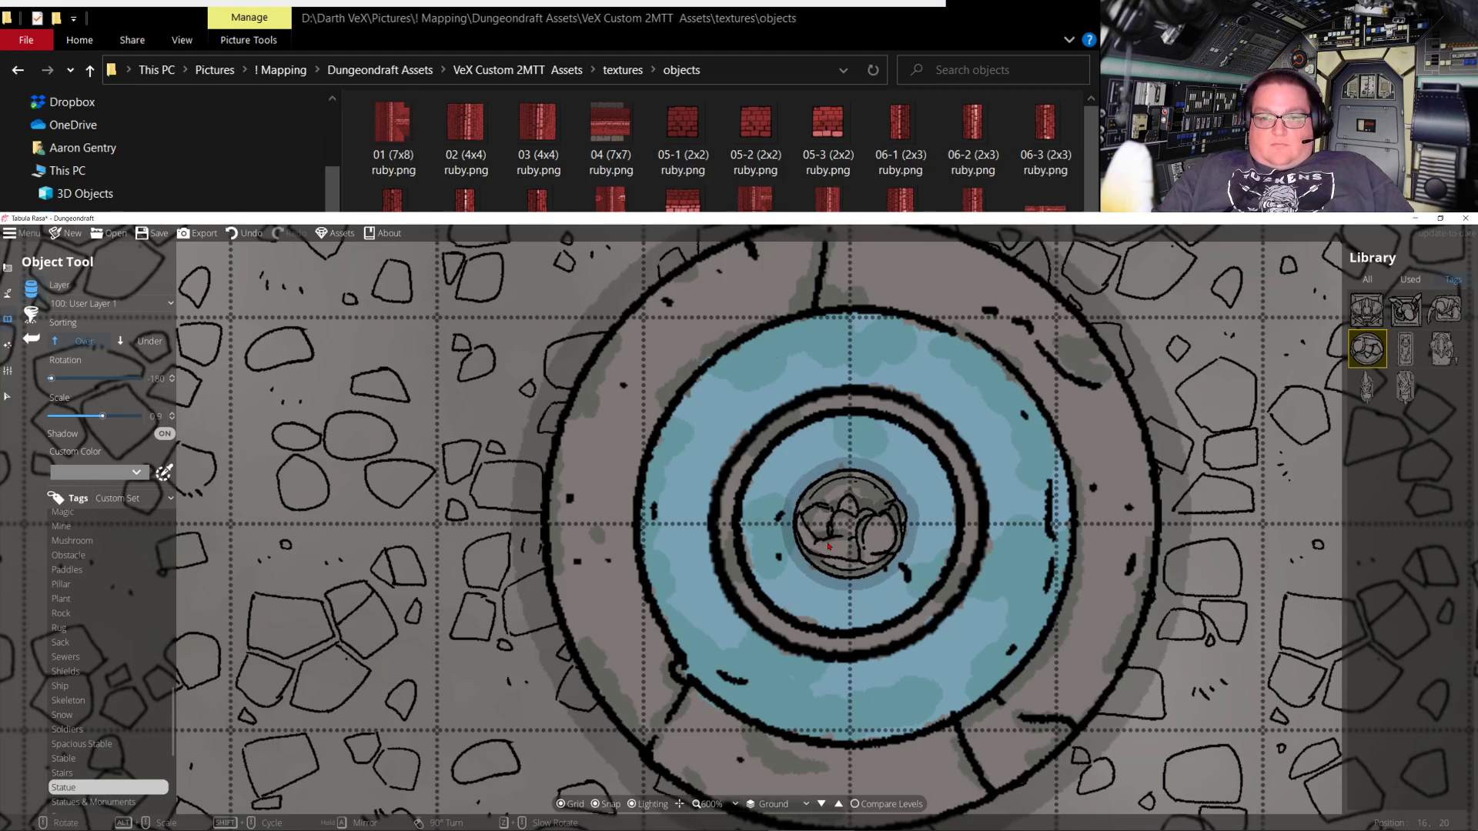
alt+scroll(829, 547, down, 1)
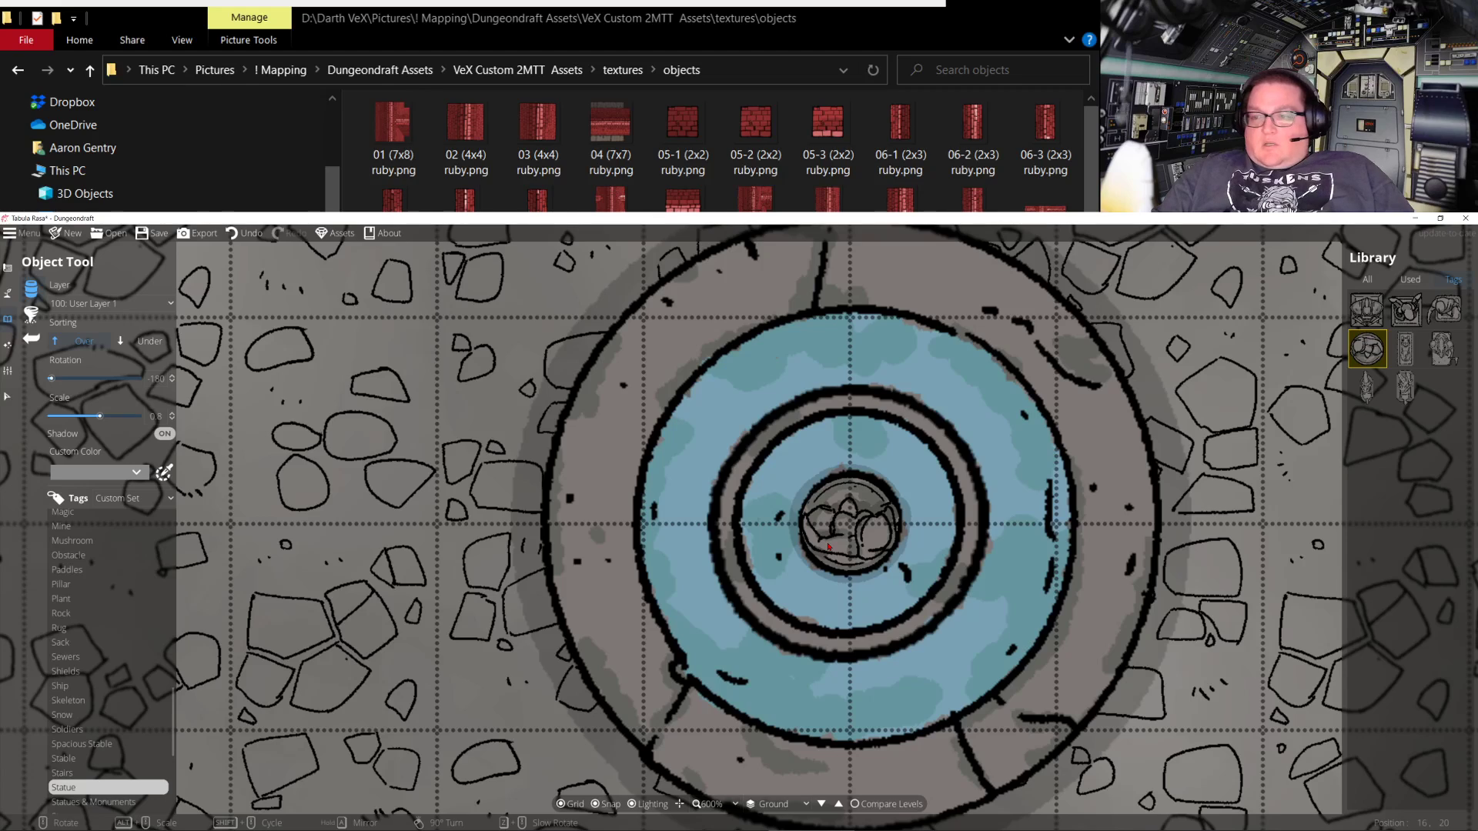
scroll(829, 547, up, 14)
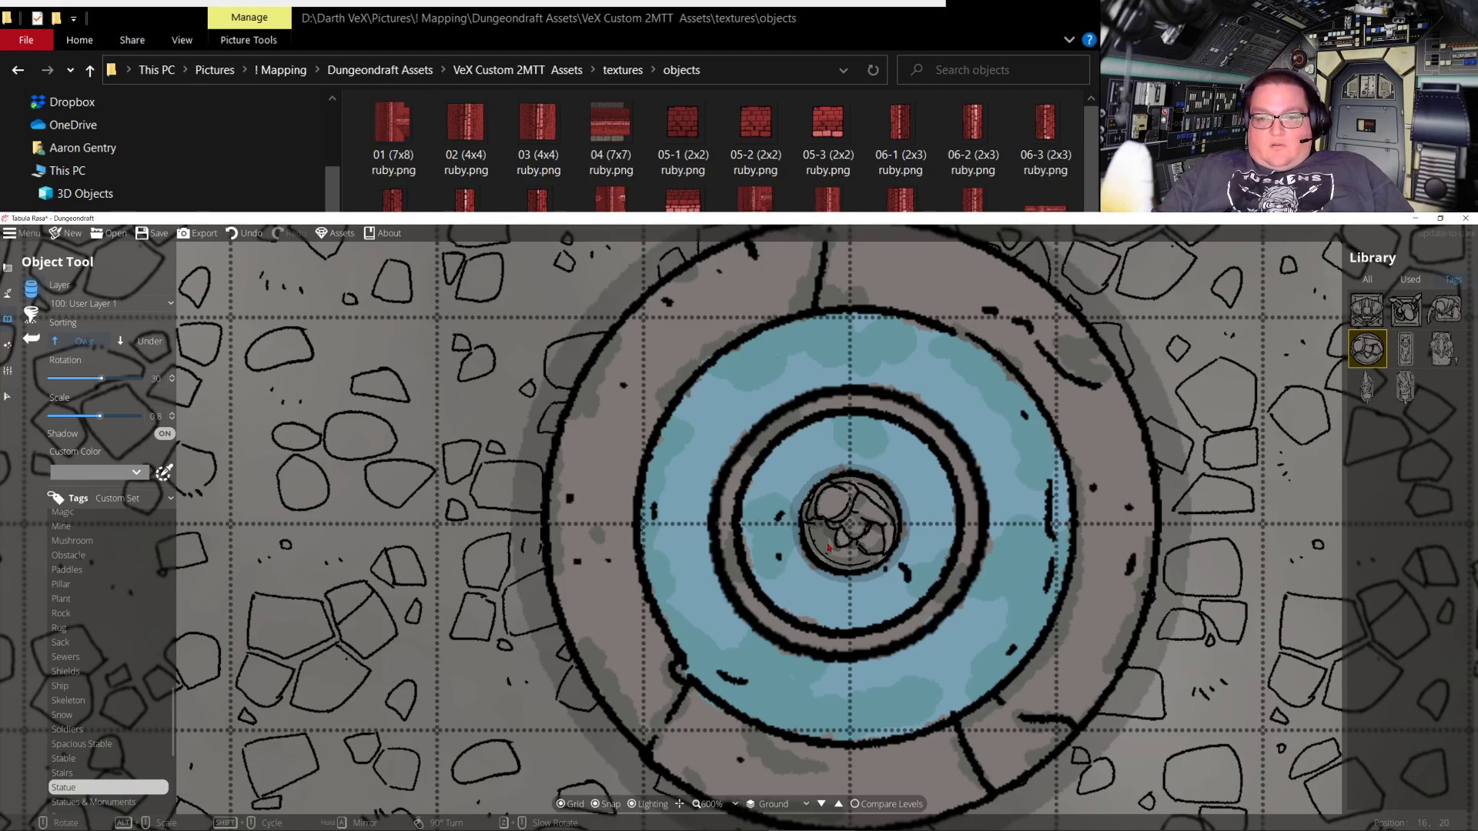
scroll(829, 547, up, 2)
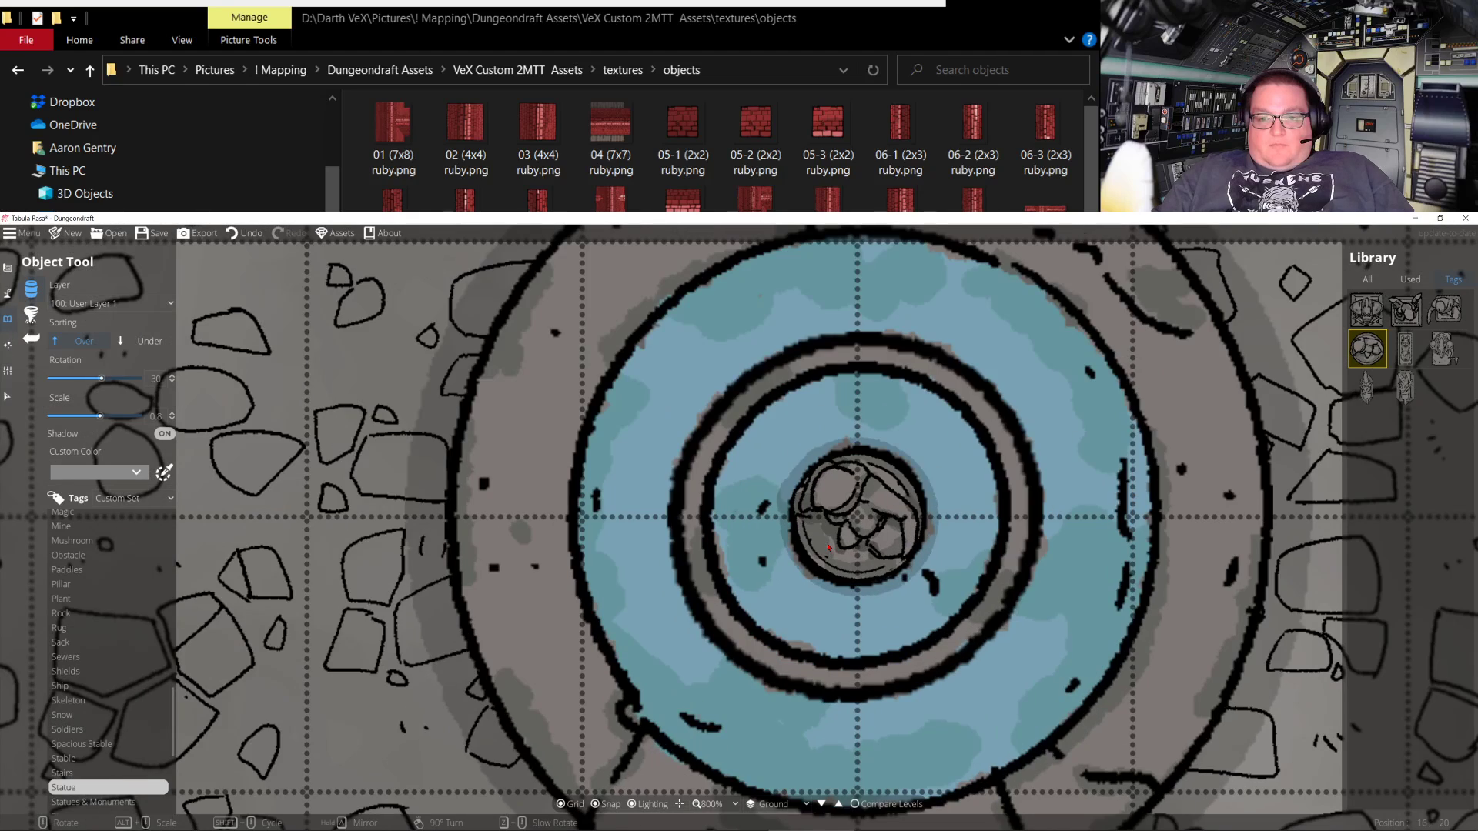
alt+scroll(829, 546, up, 1)
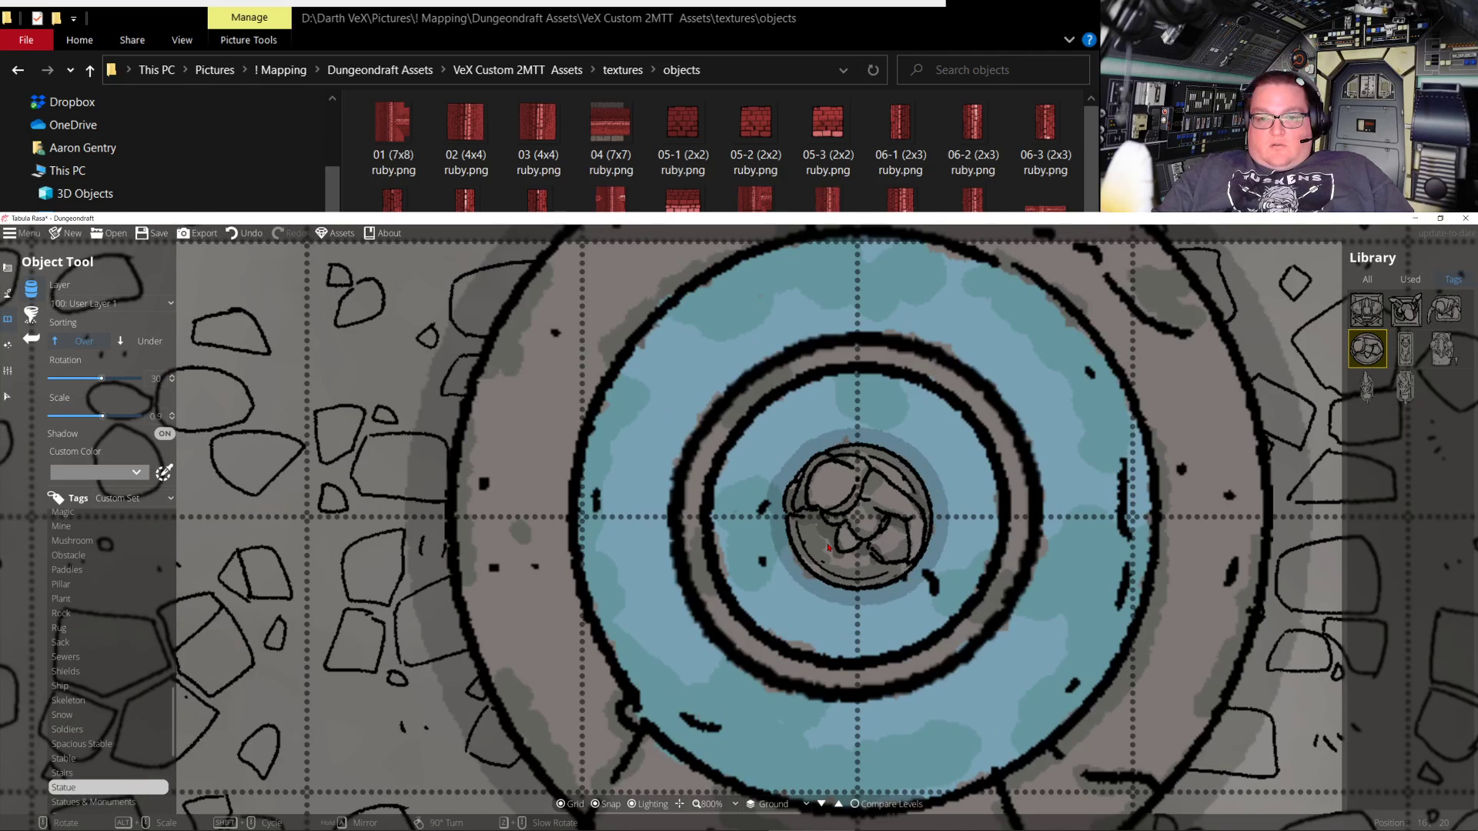
alt+scroll(828, 546, up, 1)
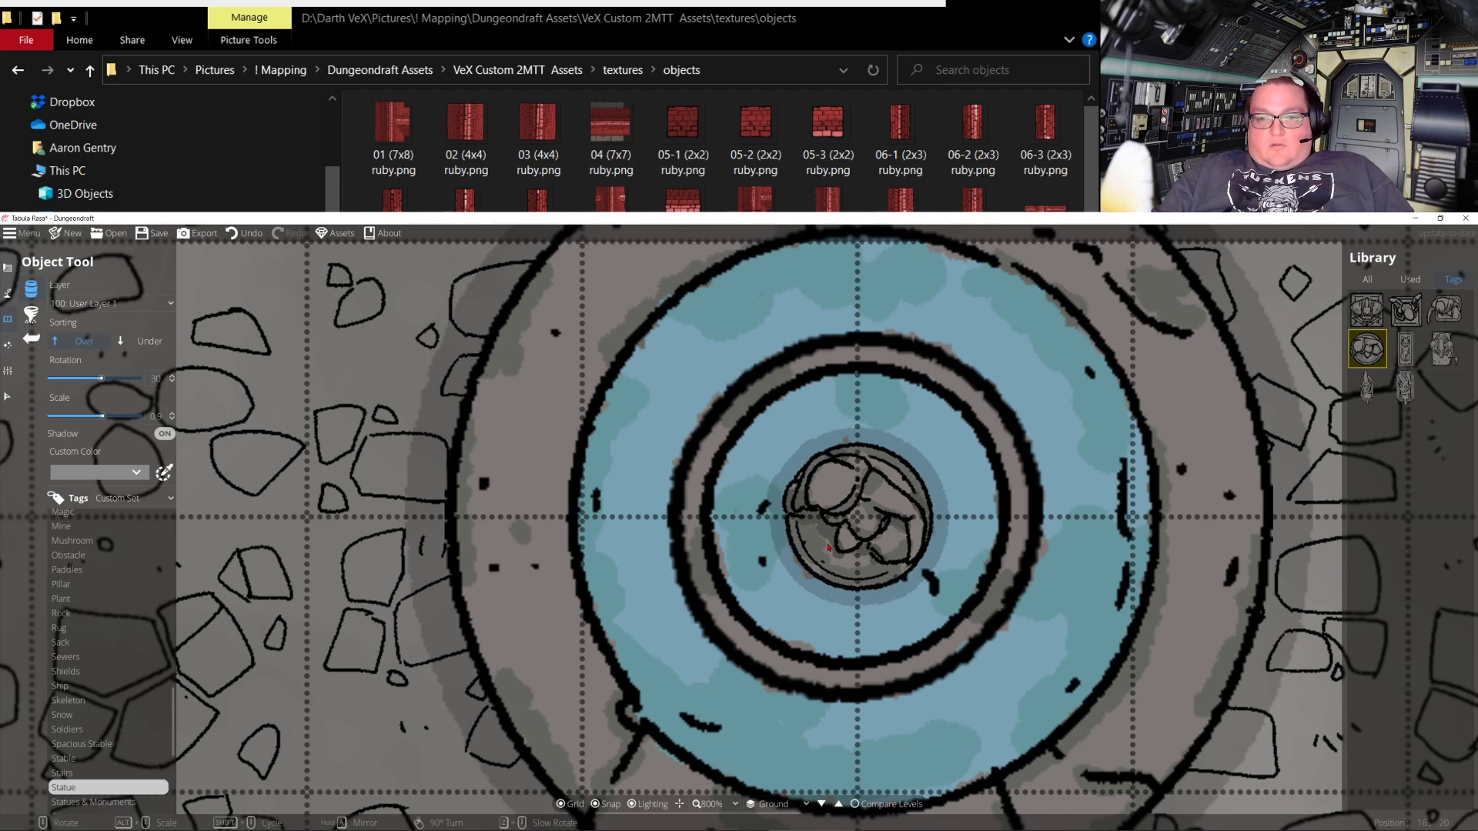
click(831, 547)
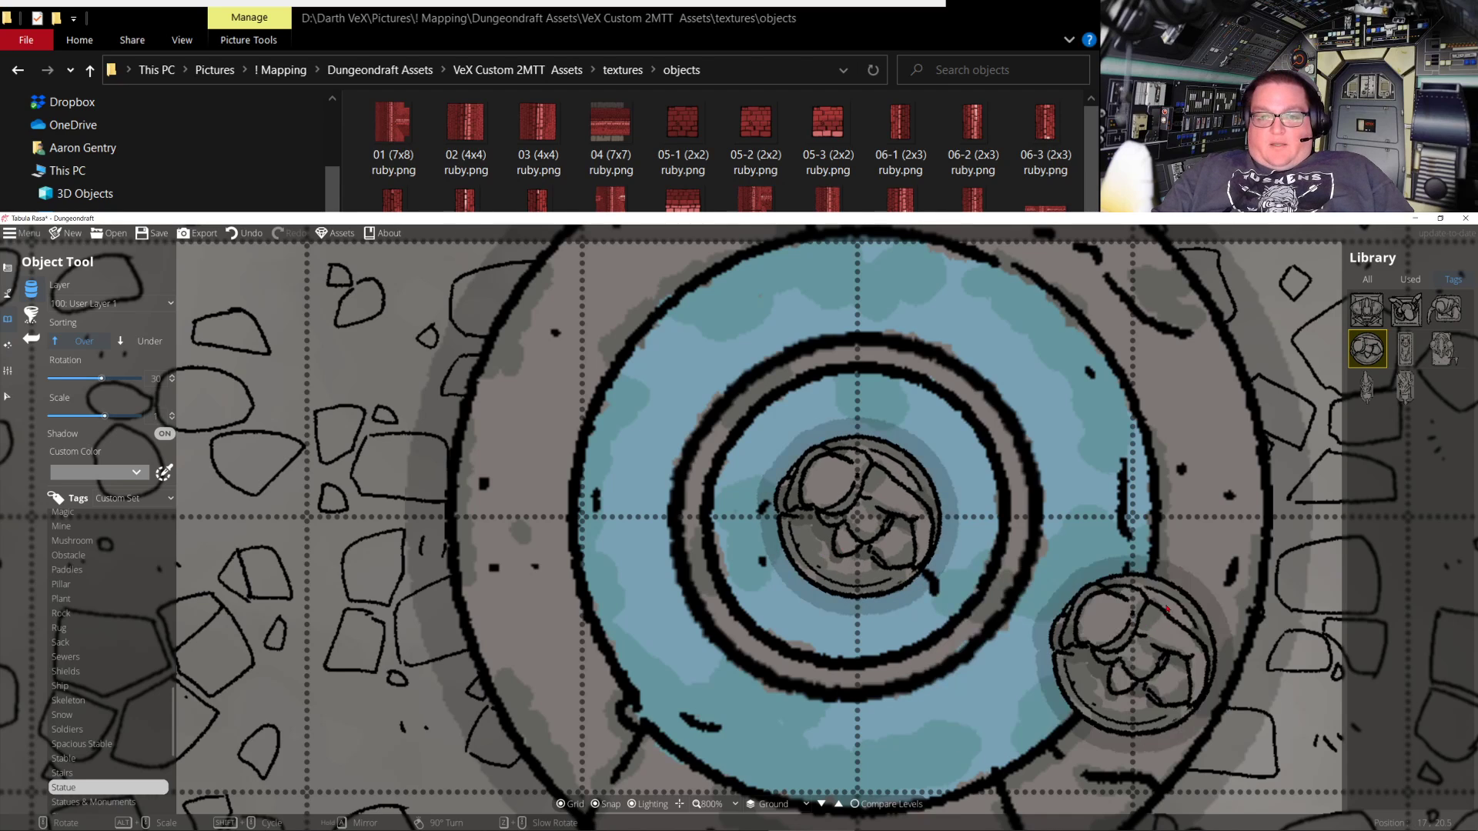
Preview the assets tagged Statues & Monuments over the street beside the fountain
scroll(1006, 515, down, 5)
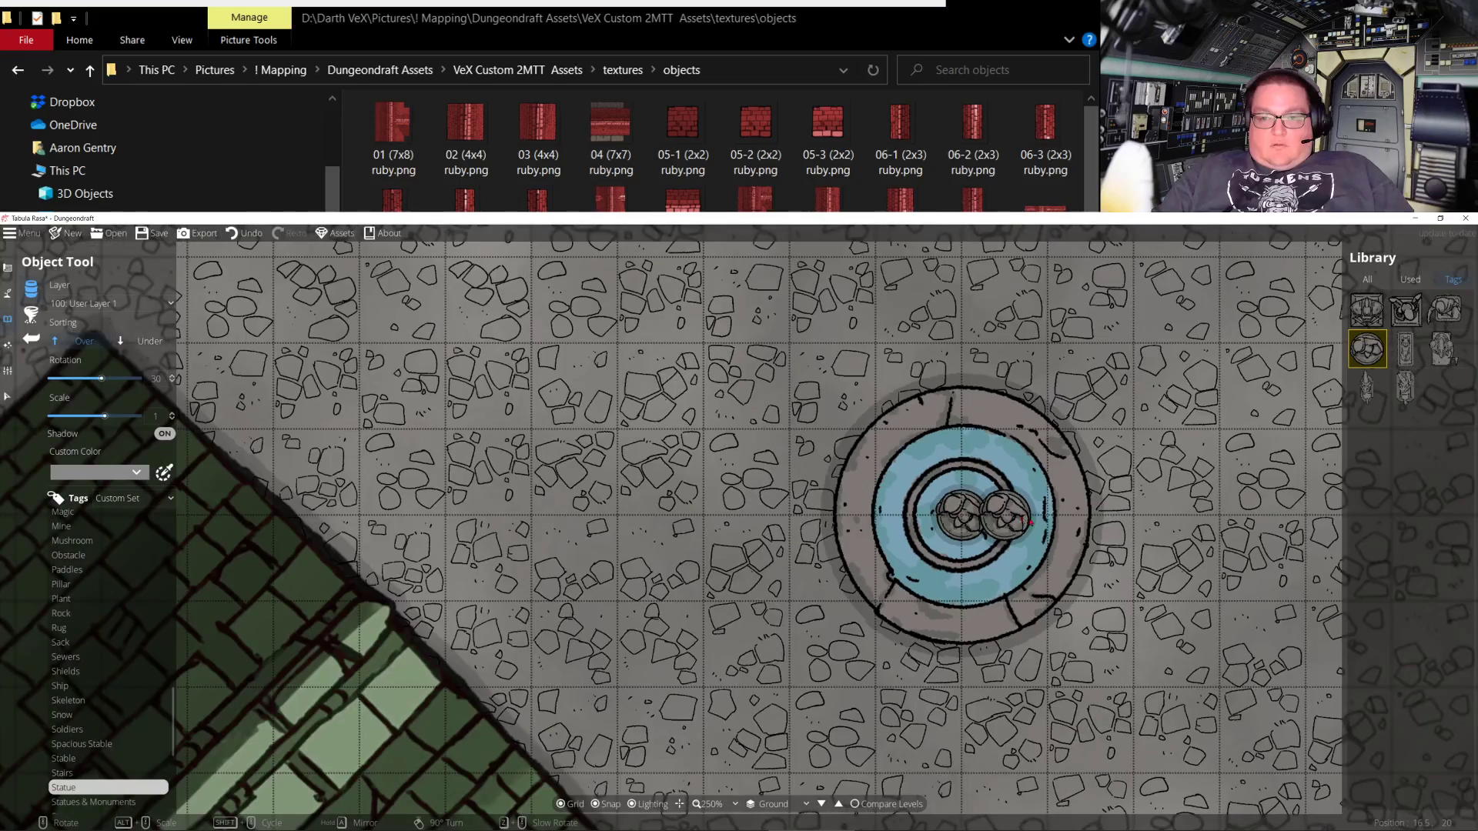
scroll(1018, 518, down, 1)
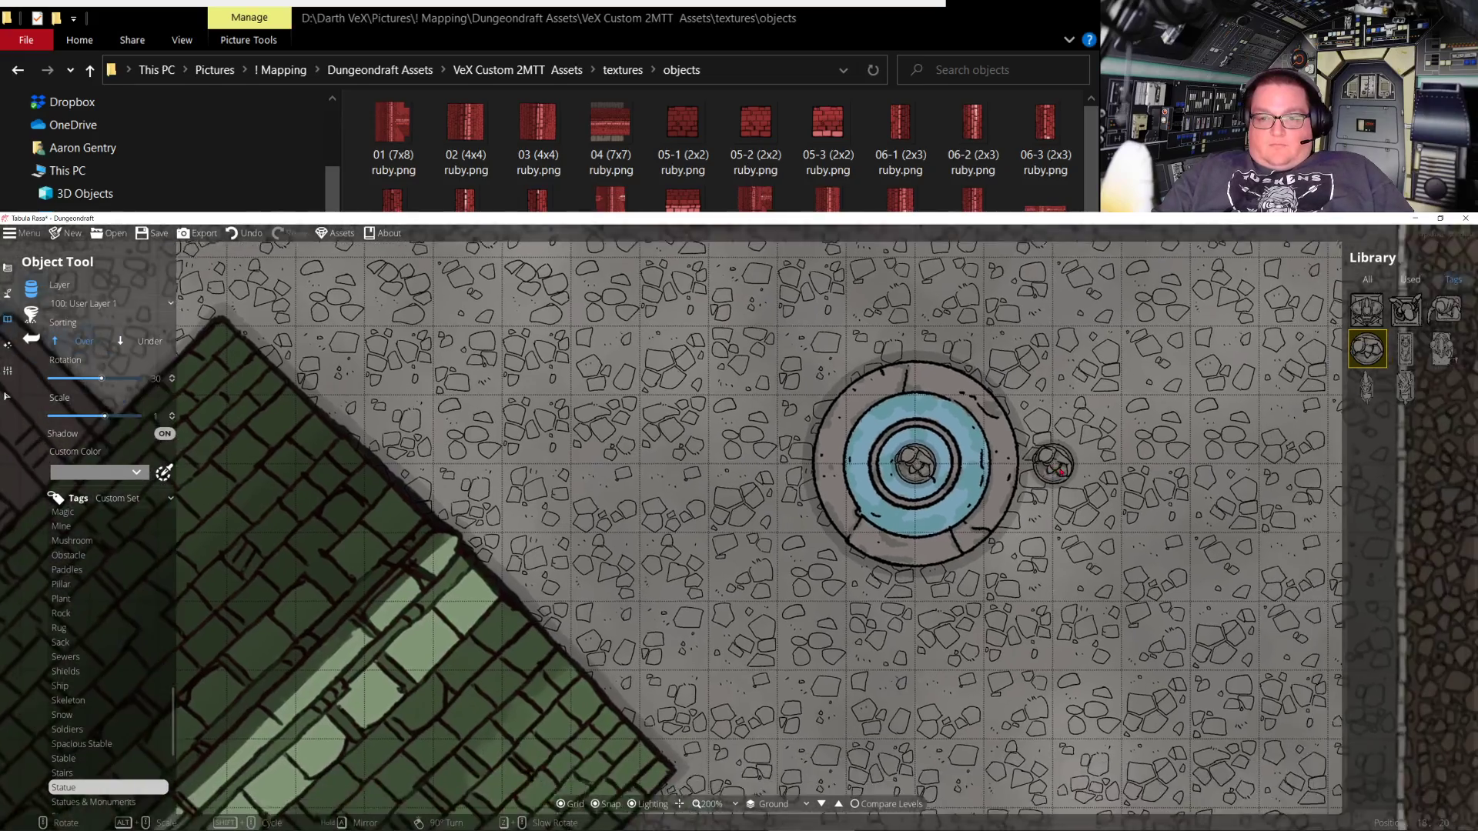
drag(1058, 470, 1016, 505)
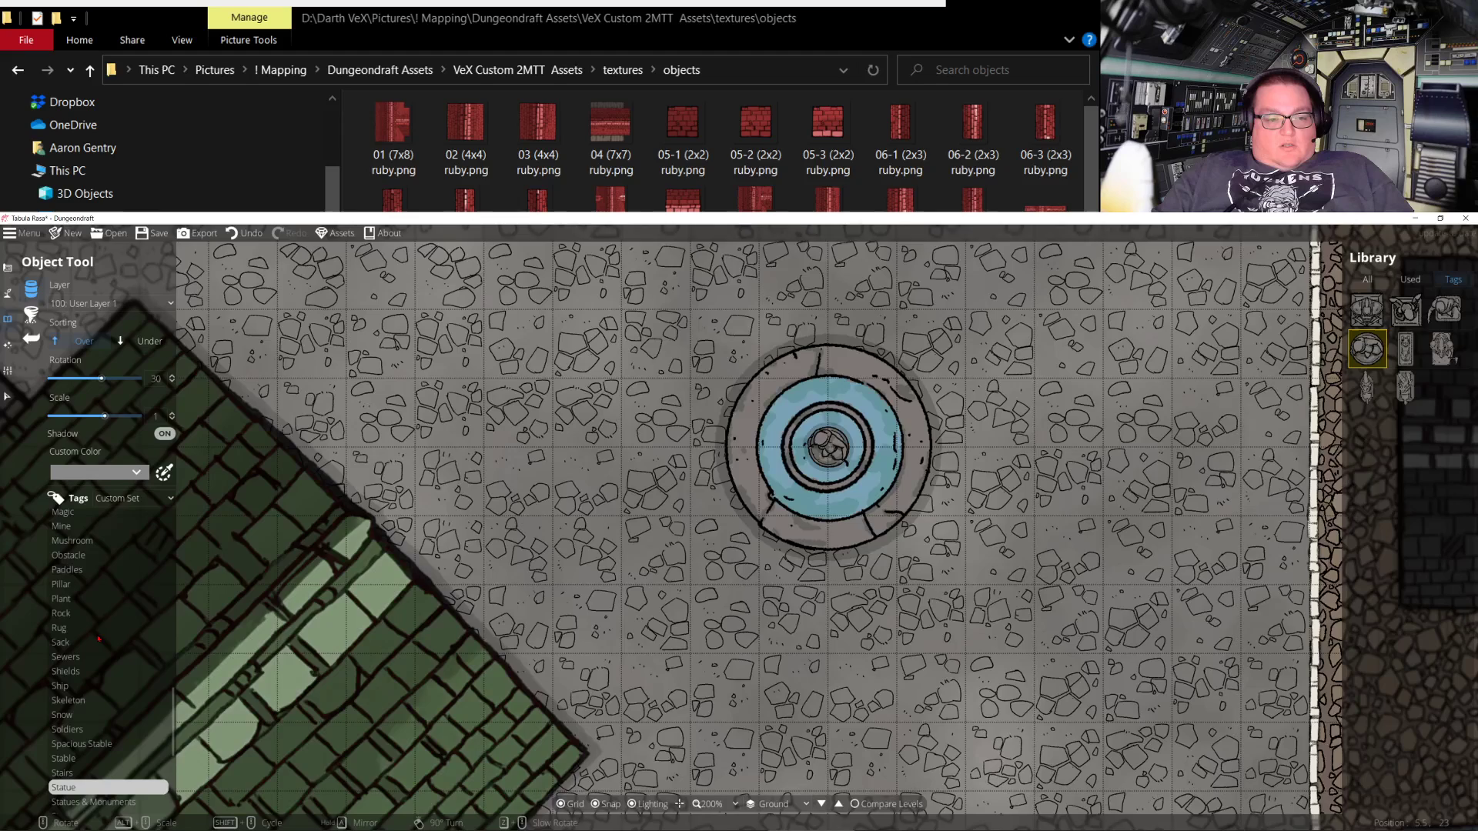
scroll(88, 754, down, 3)
click(102, 688)
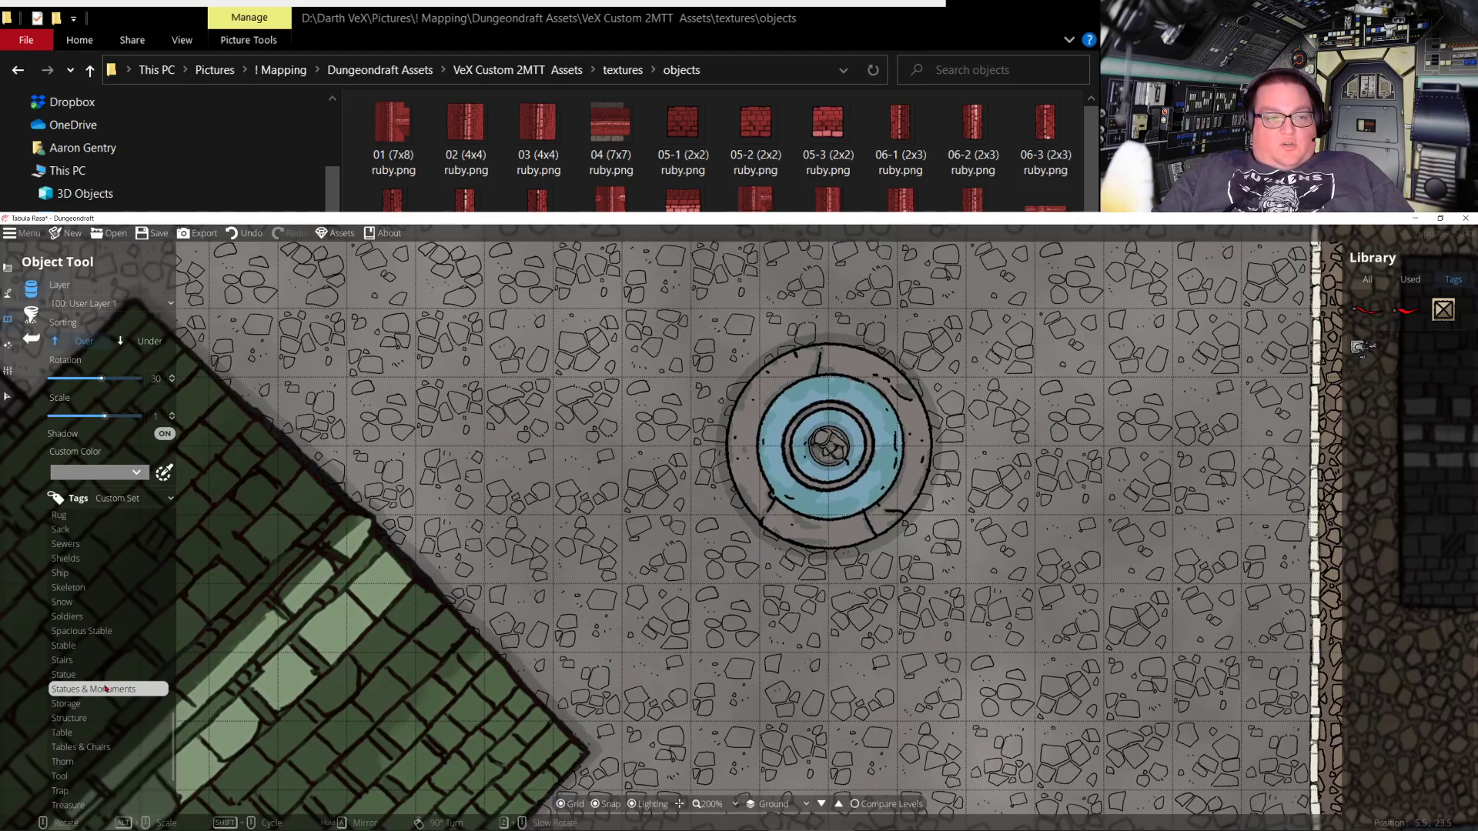
click(1366, 348)
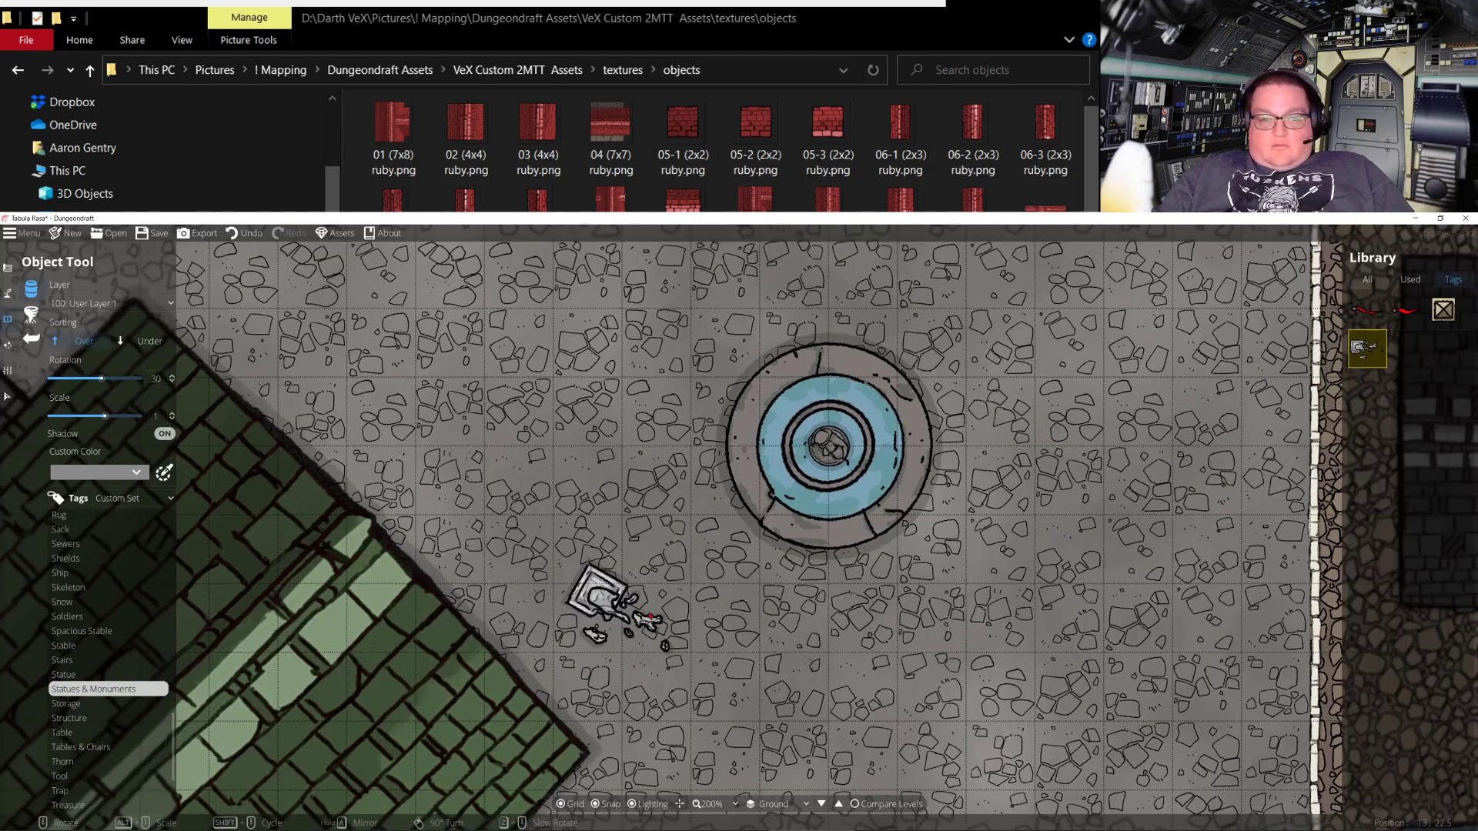
click(1443, 309)
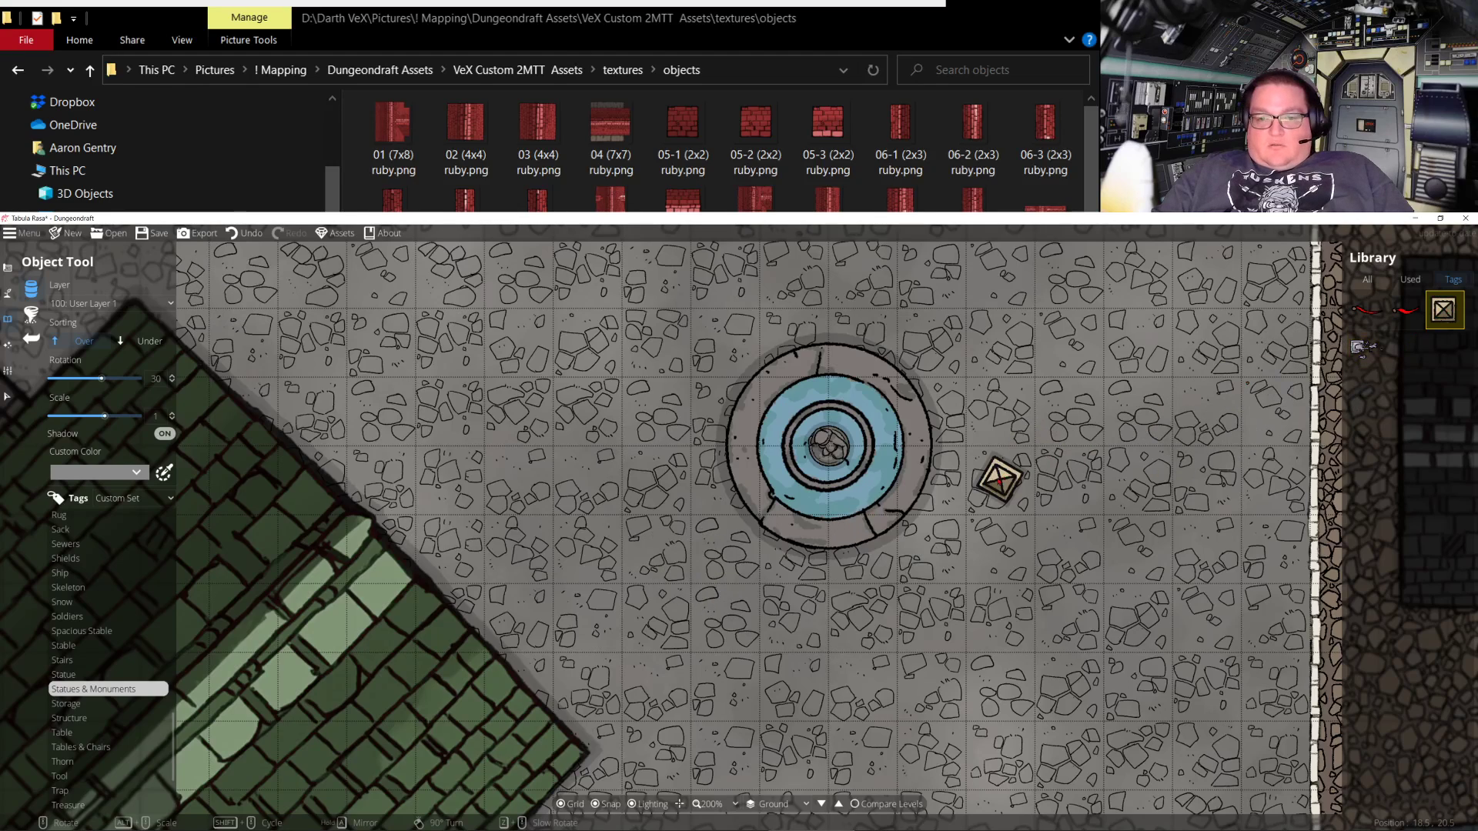
click(1405, 310)
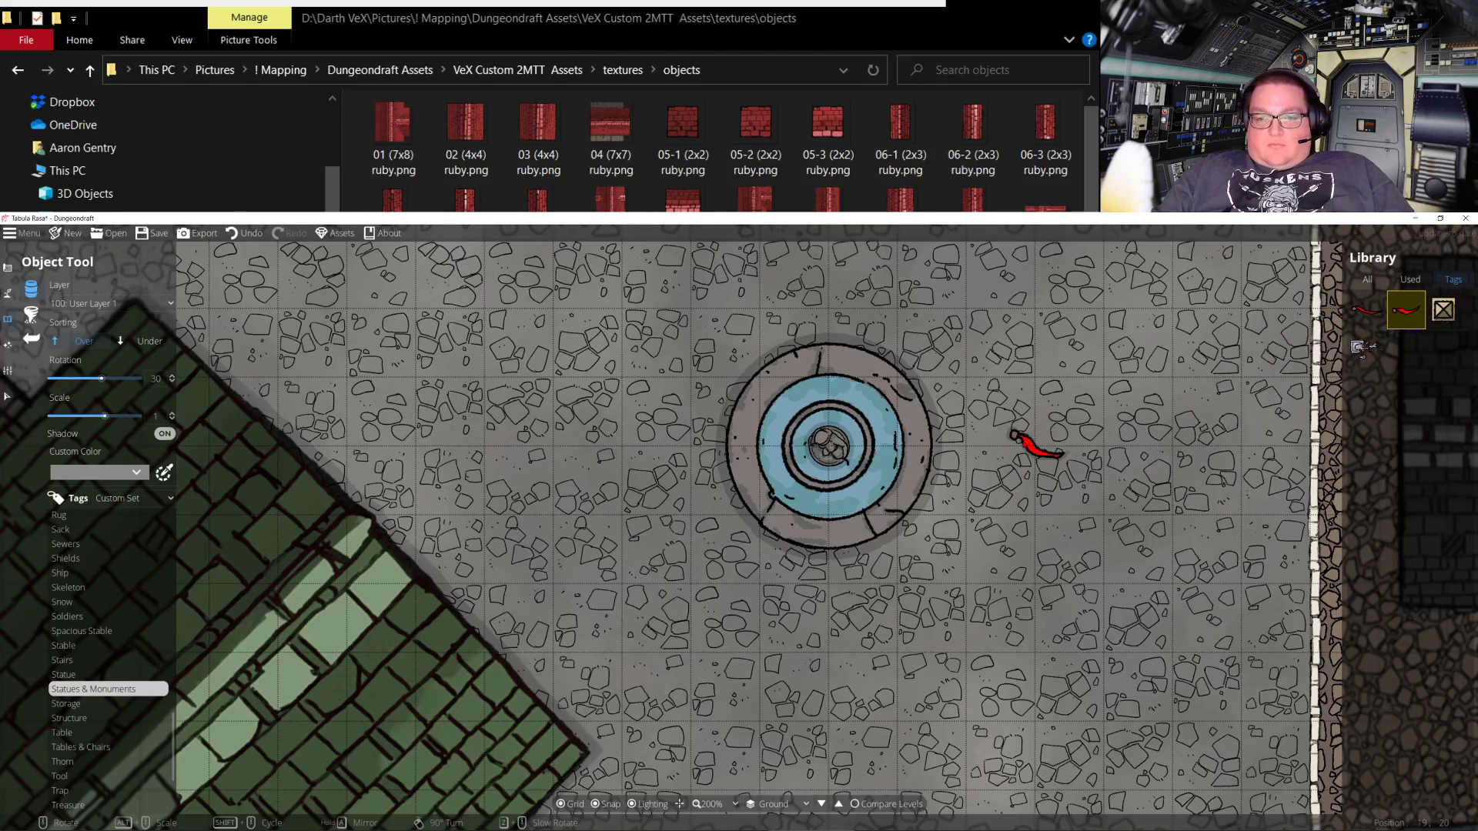
click(1367, 309)
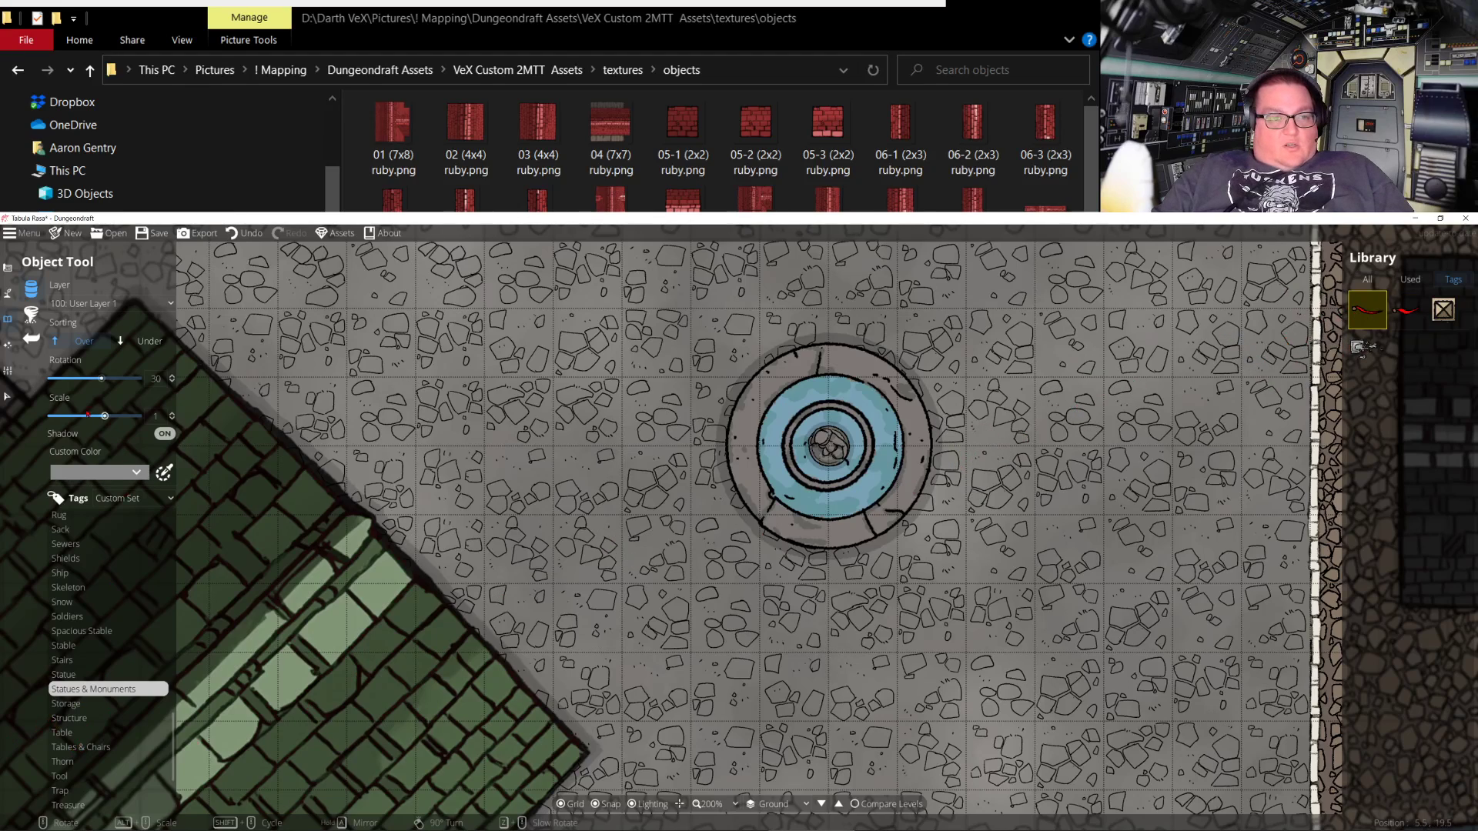
Choose a scattered gold coins asset from the 2M Treasure tag and reduce its scale to 0.2
scroll(112, 668, up, 15)
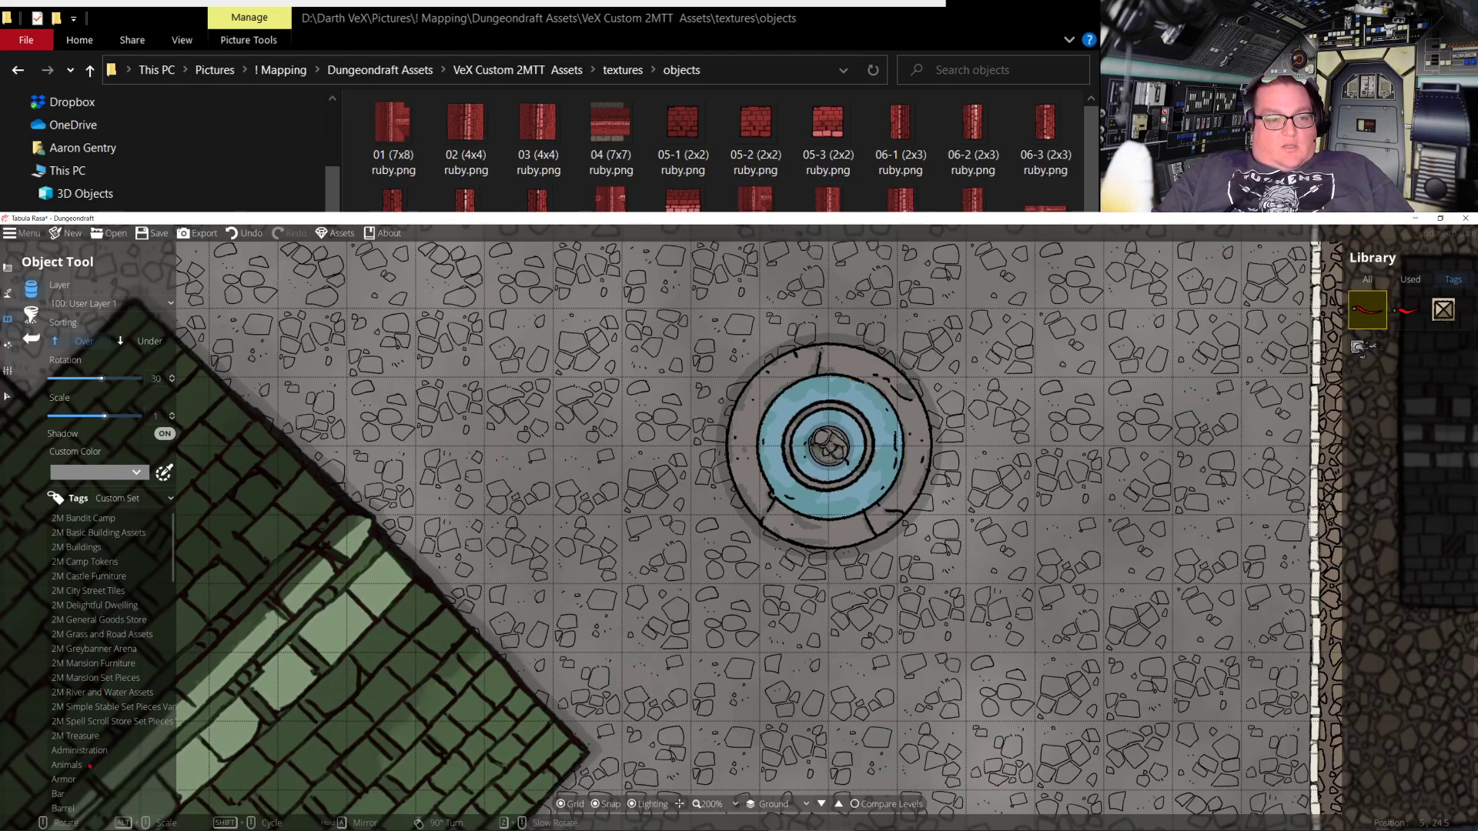
click(77, 736)
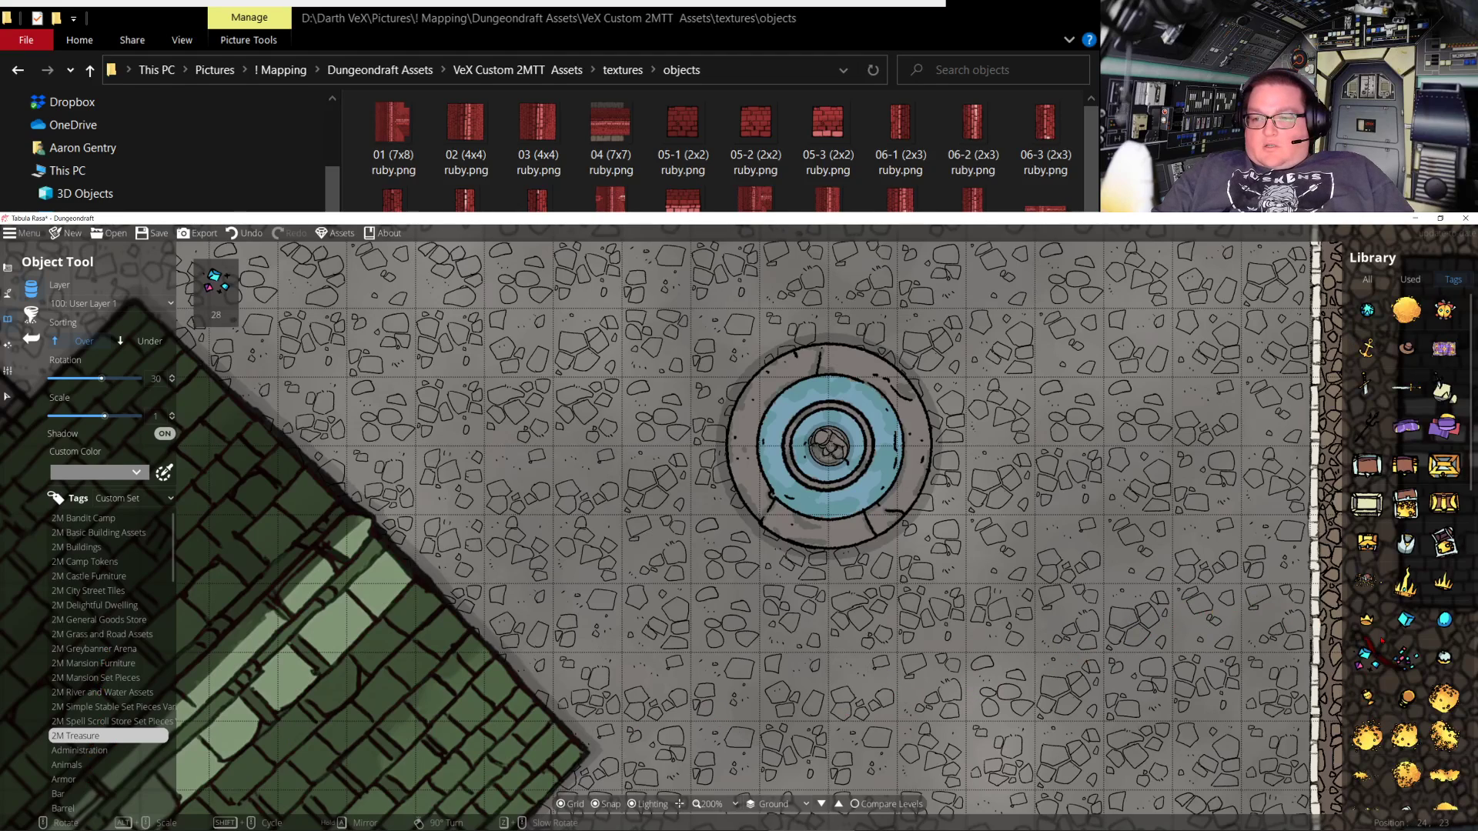
scroll(1406, 549, down, 5)
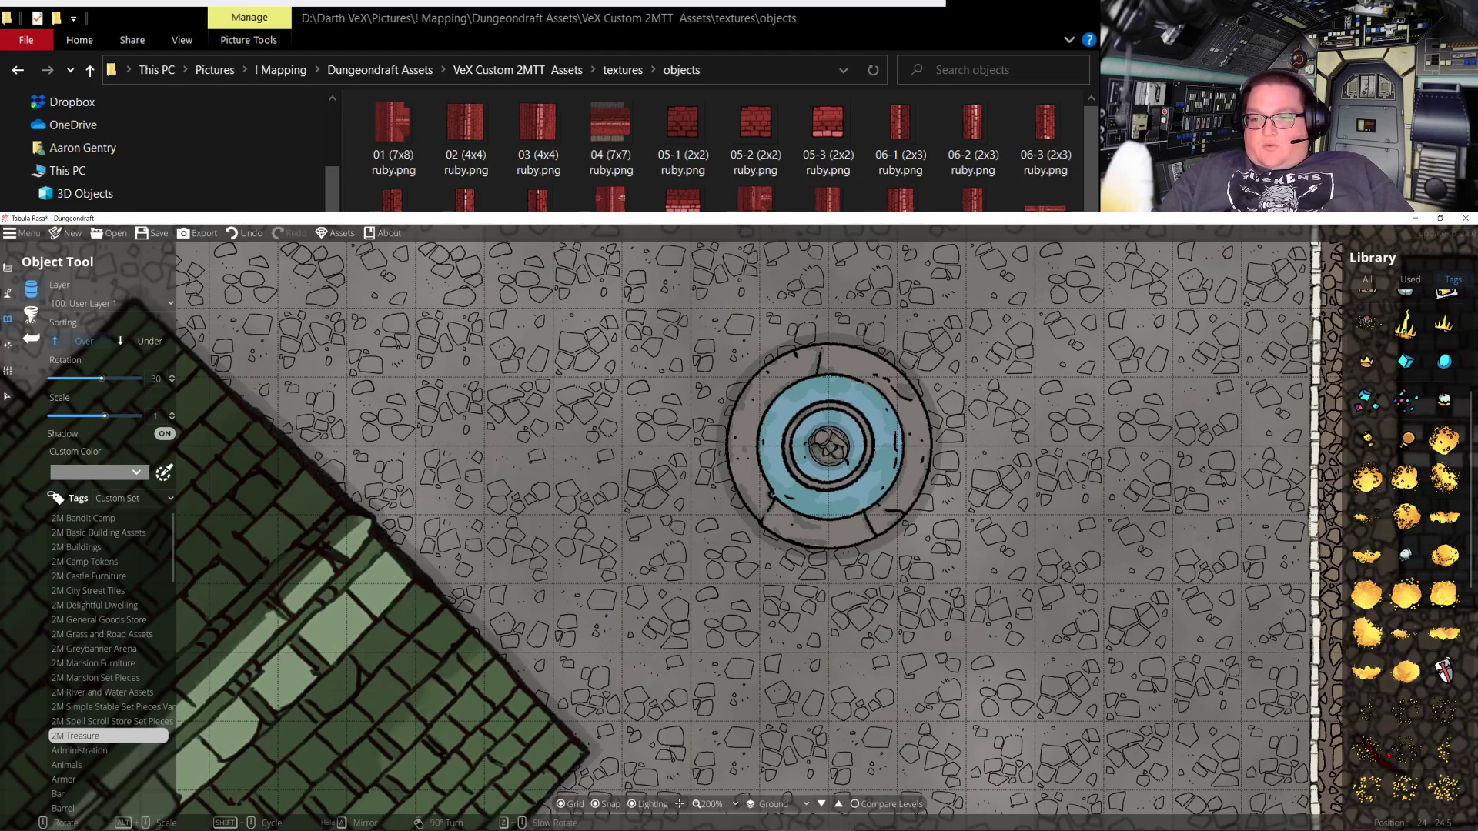
scroll(1406, 677, down, 3)
click(1367, 645)
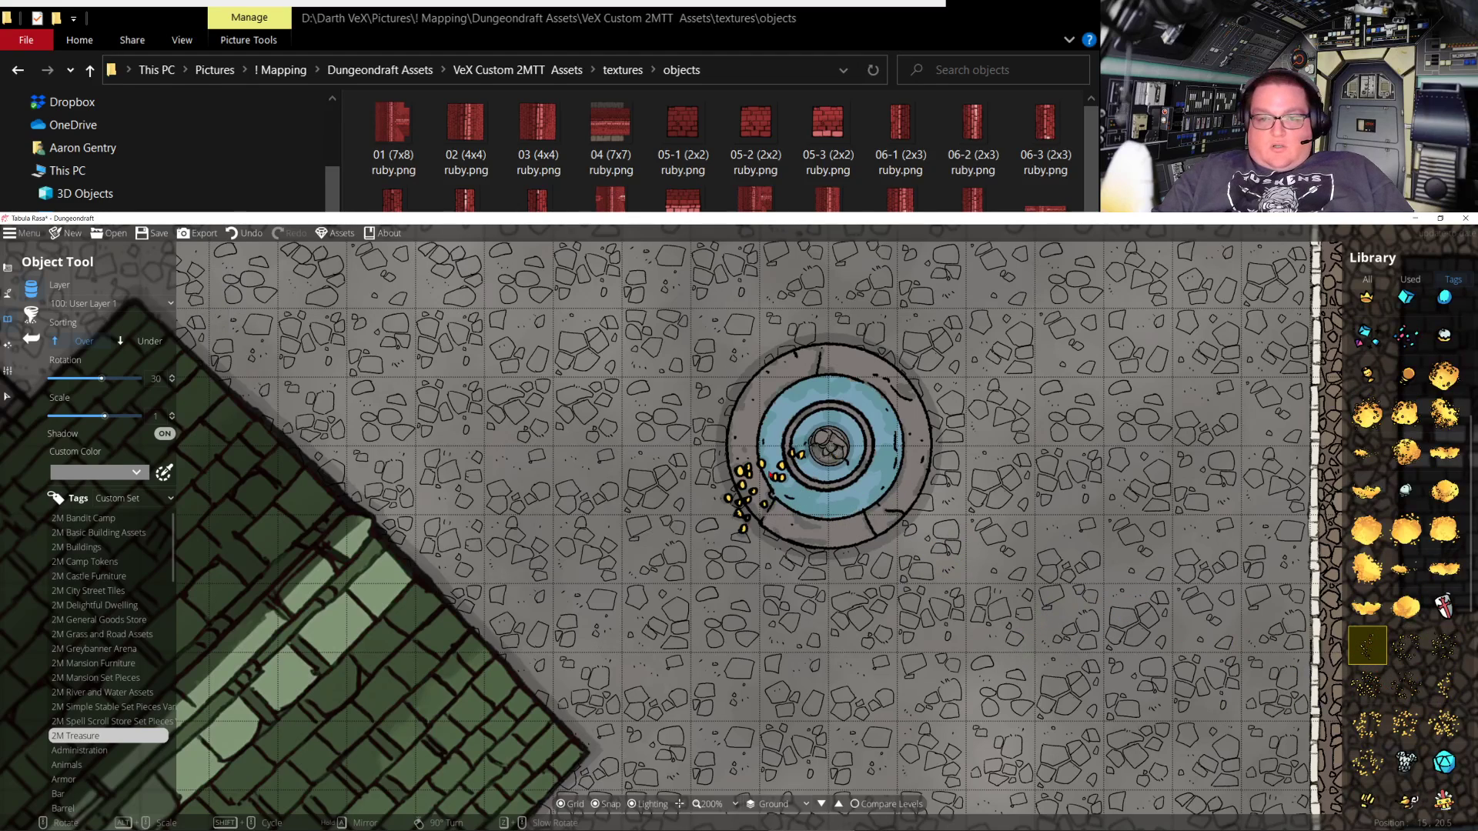
alt+scroll(753, 496, down, 8)
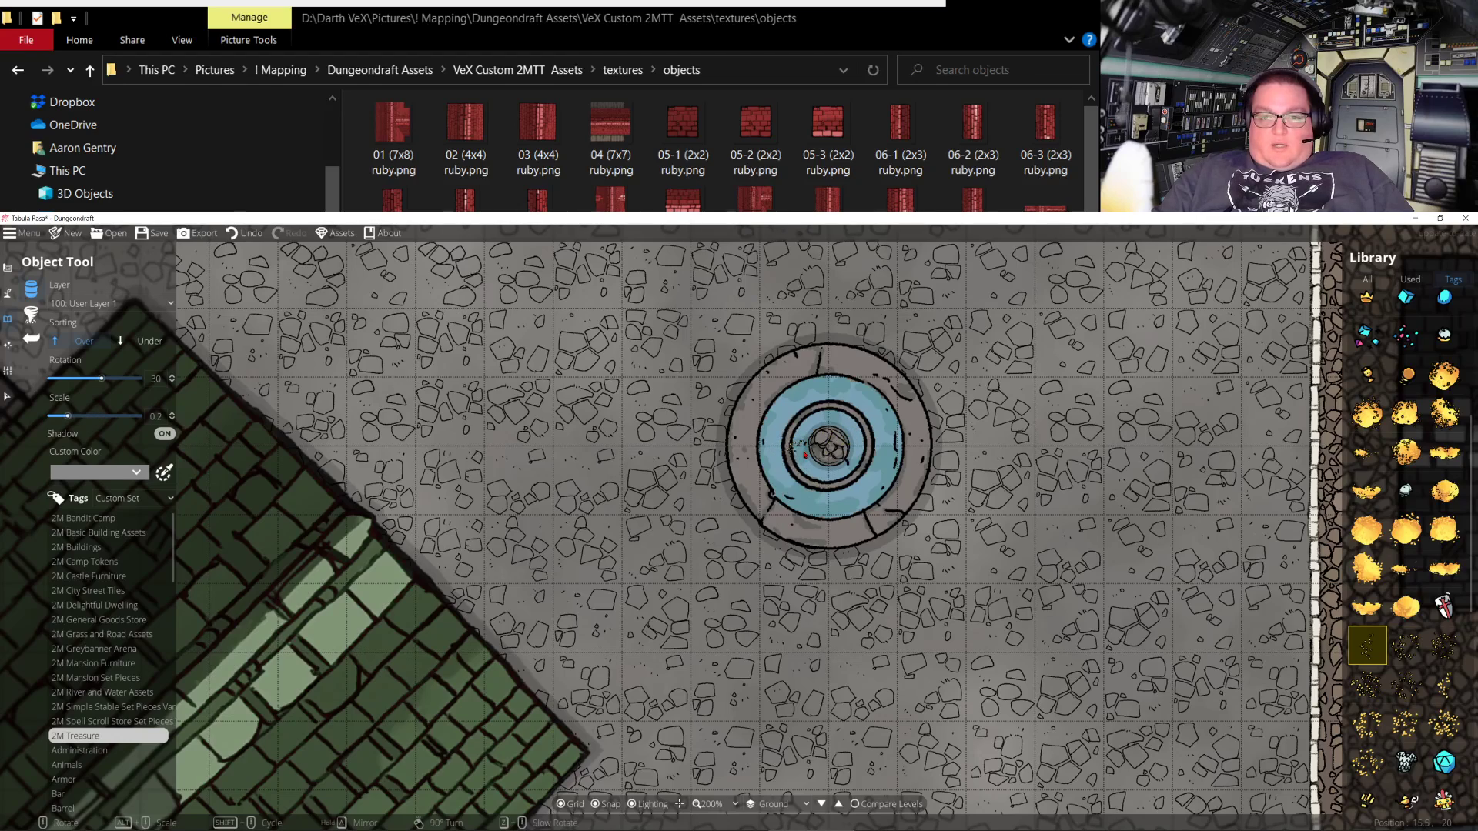
Turn off snapping and place several coin clusters at varied rotations along the lower-left part of the fountain's outer water ring
scroll(801, 456, up, 5)
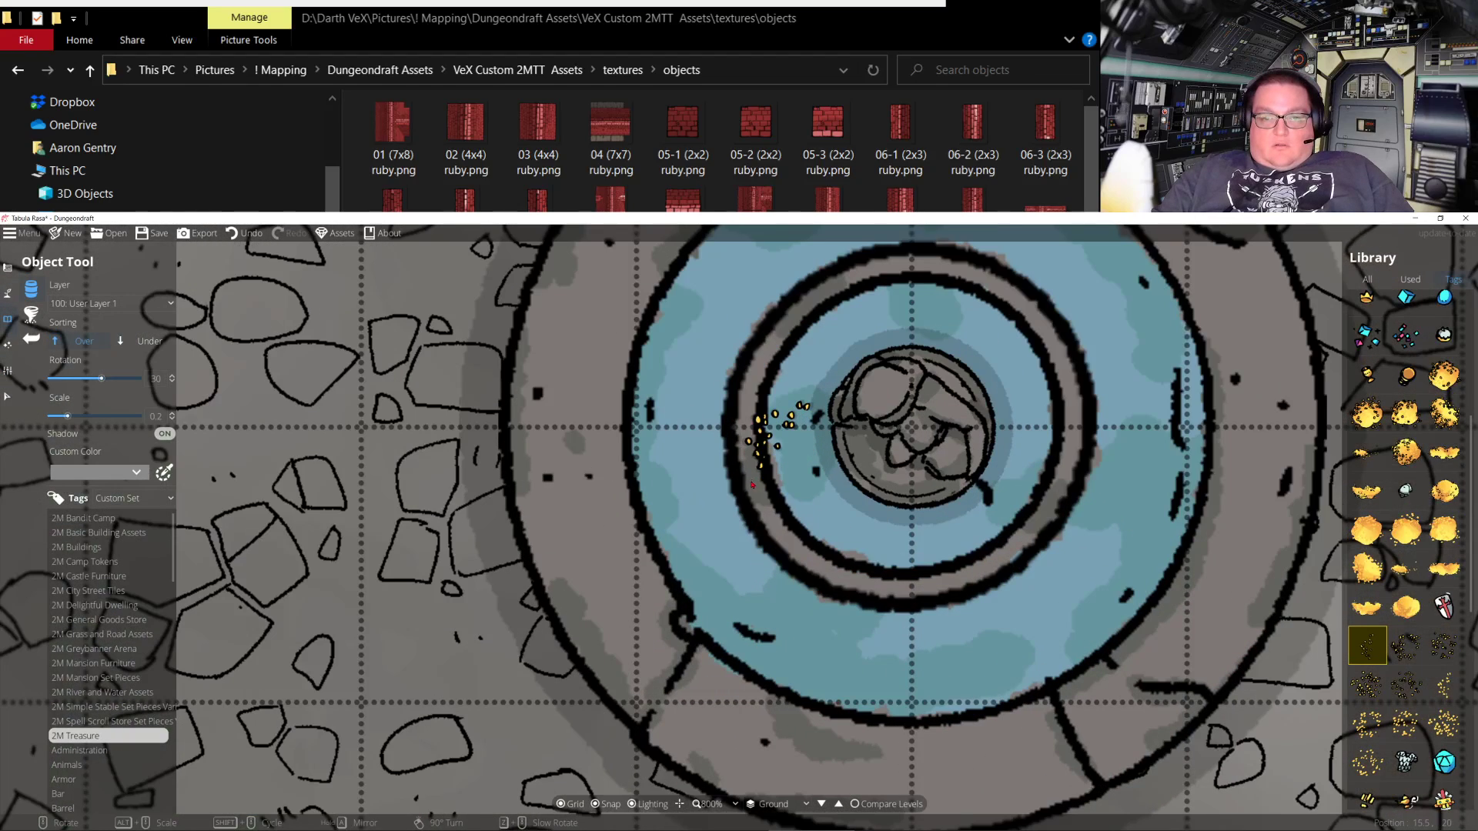
scroll(752, 485, up, 6)
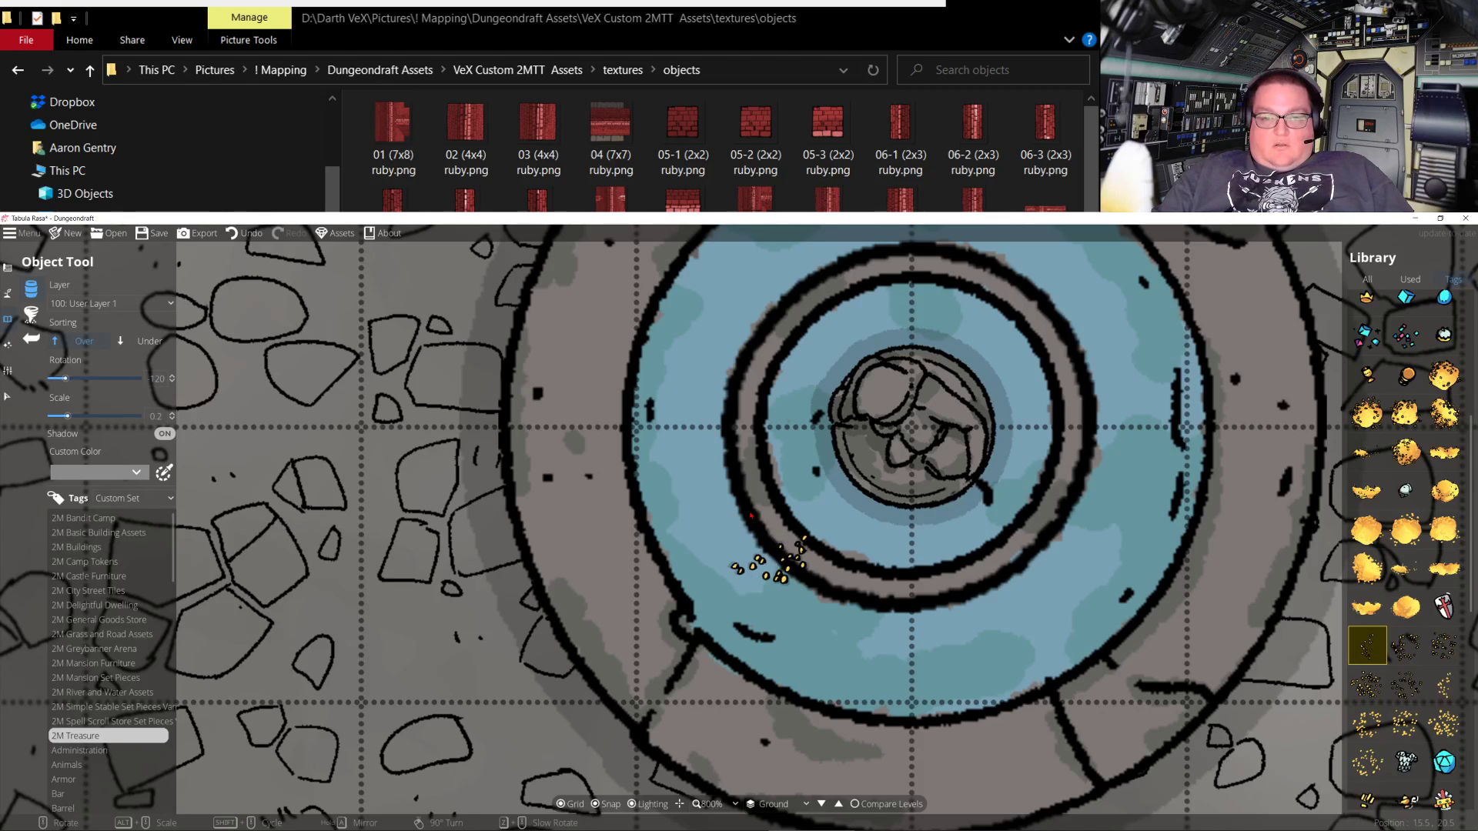
scroll(750, 514, down, 4)
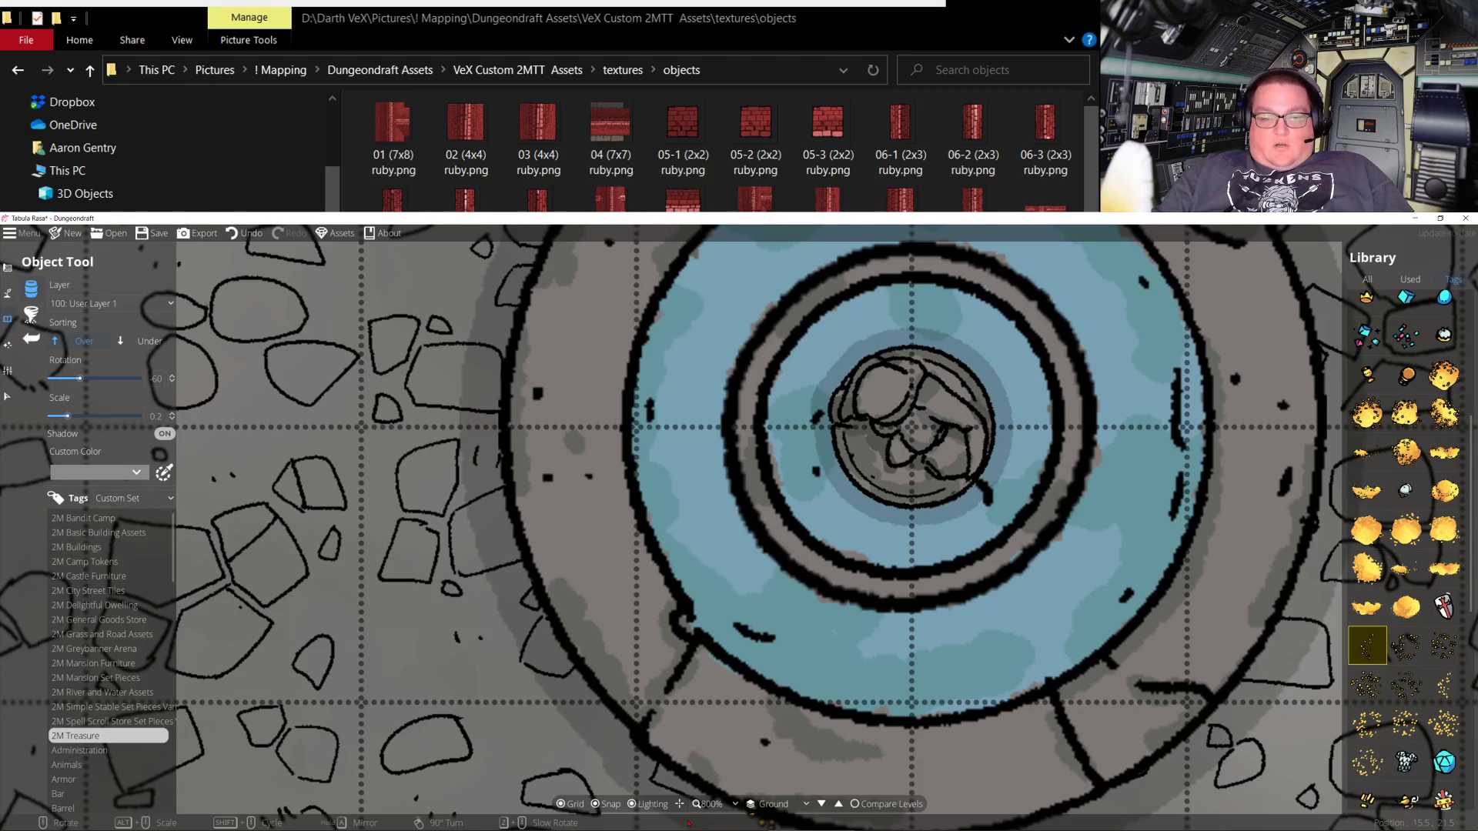
click(598, 805)
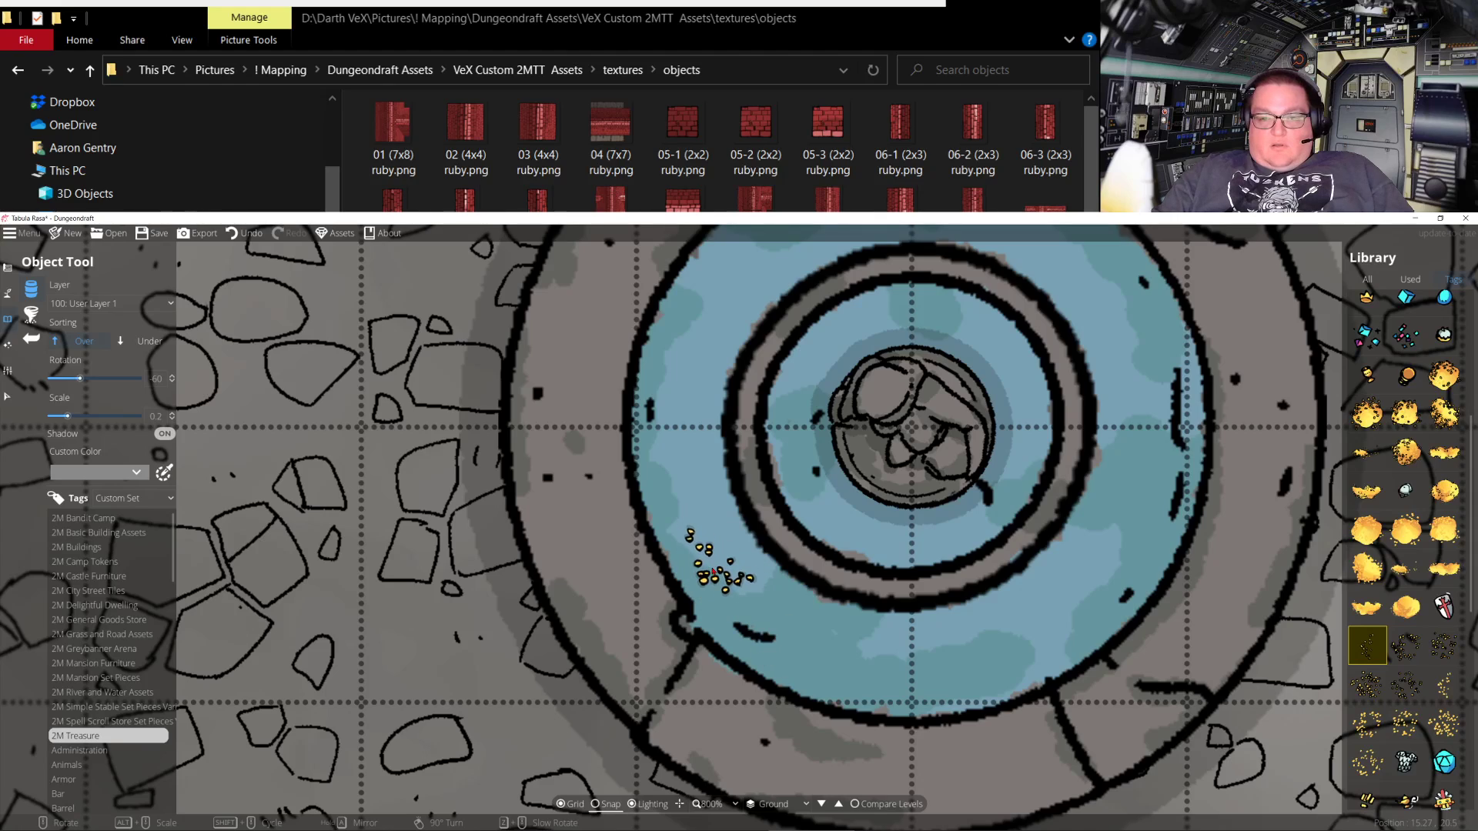
click(713, 550)
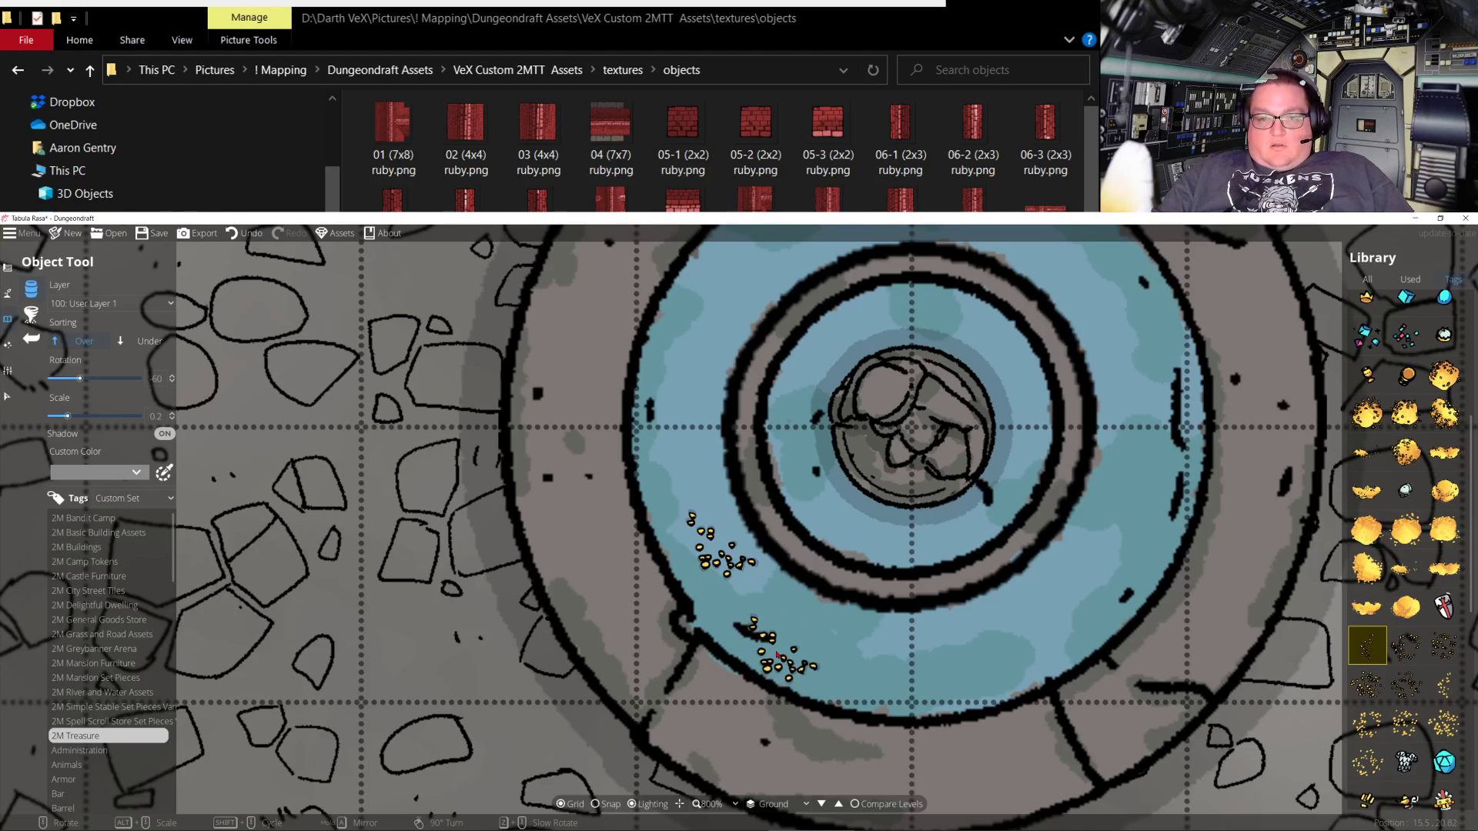
click(772, 621)
scroll(847, 654, down, 2)
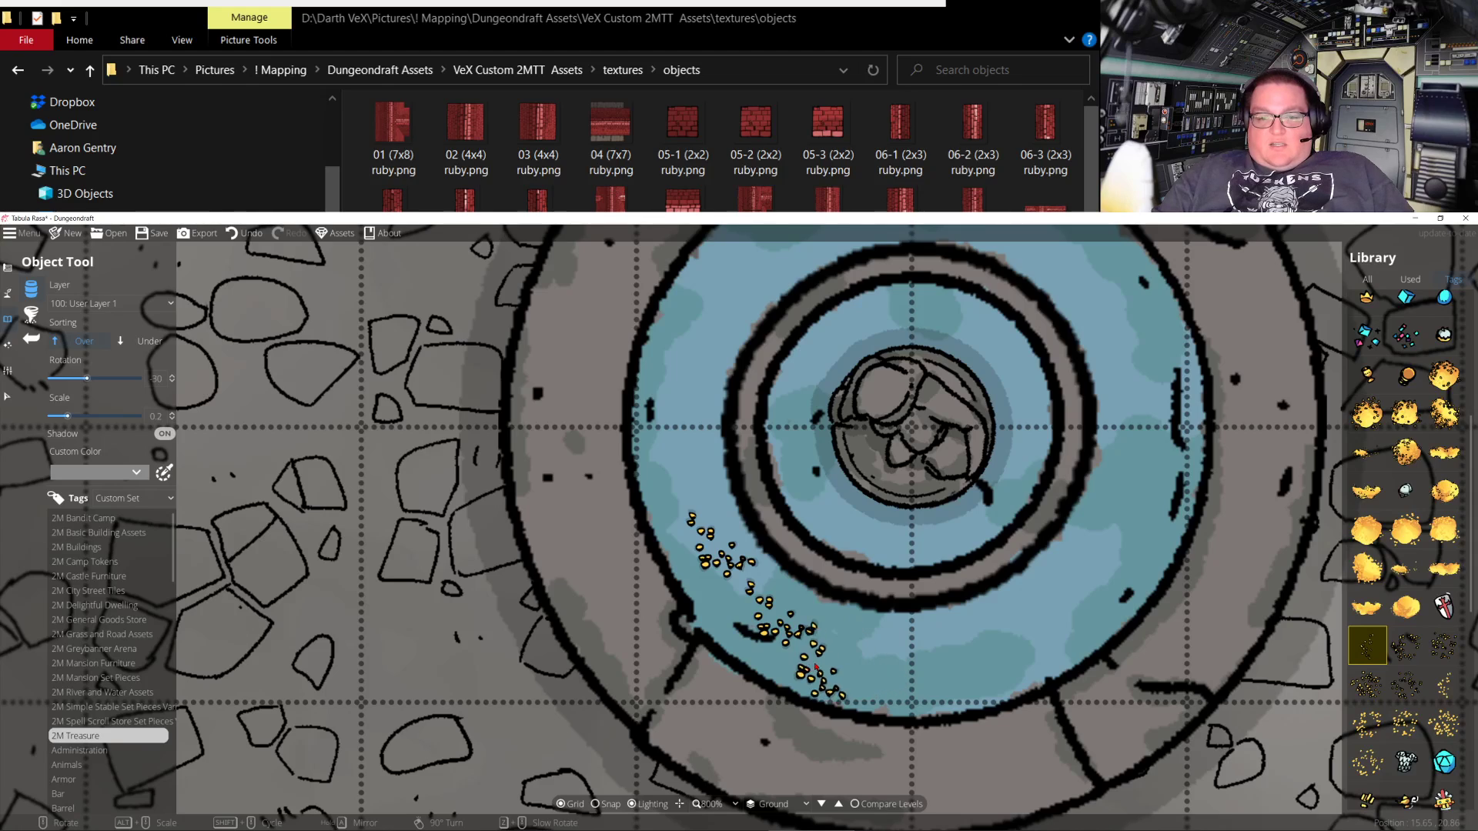
click(827, 653)
scroll(862, 662, up, 1)
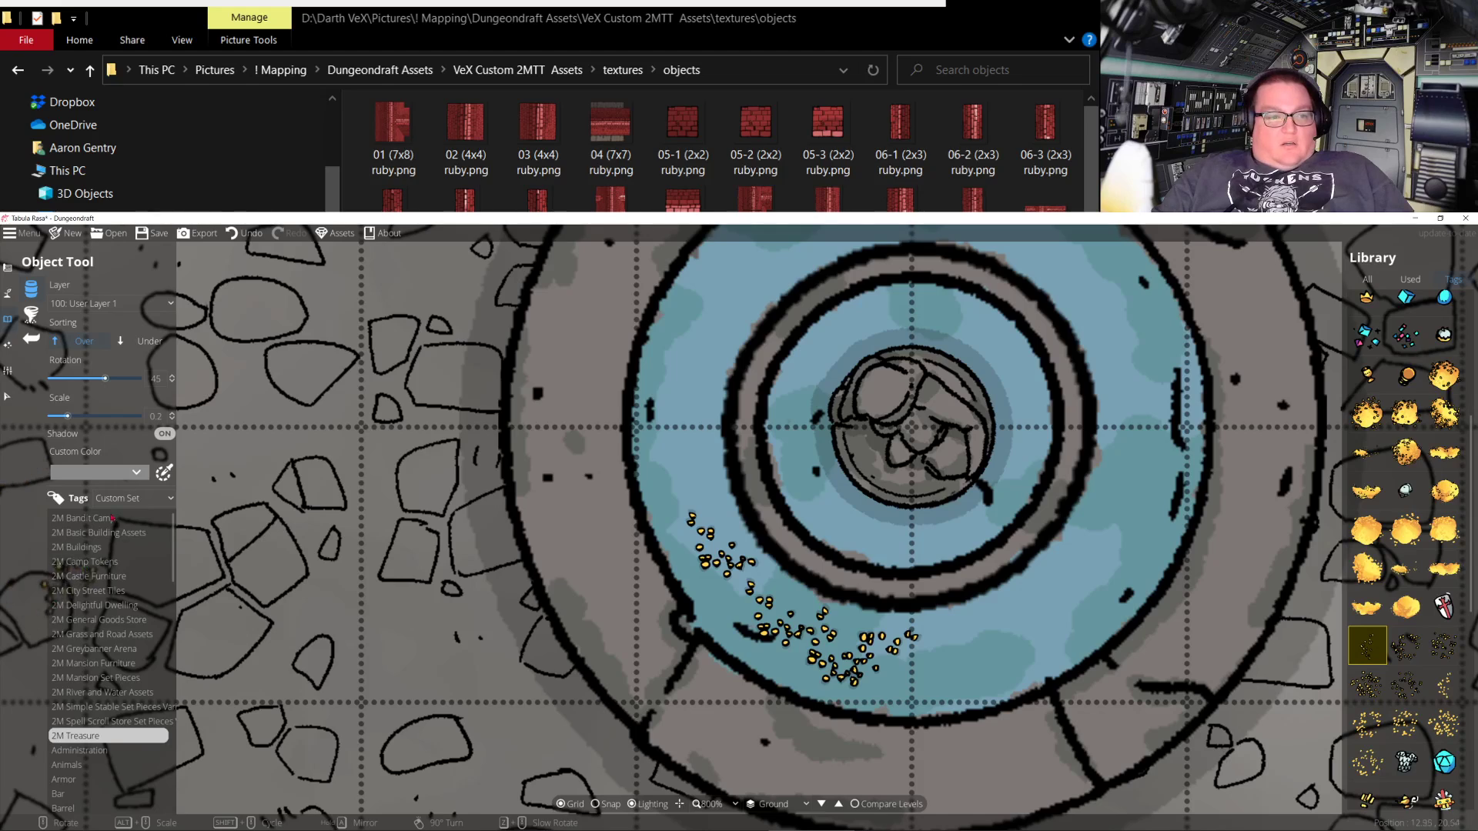
click(730, 514)
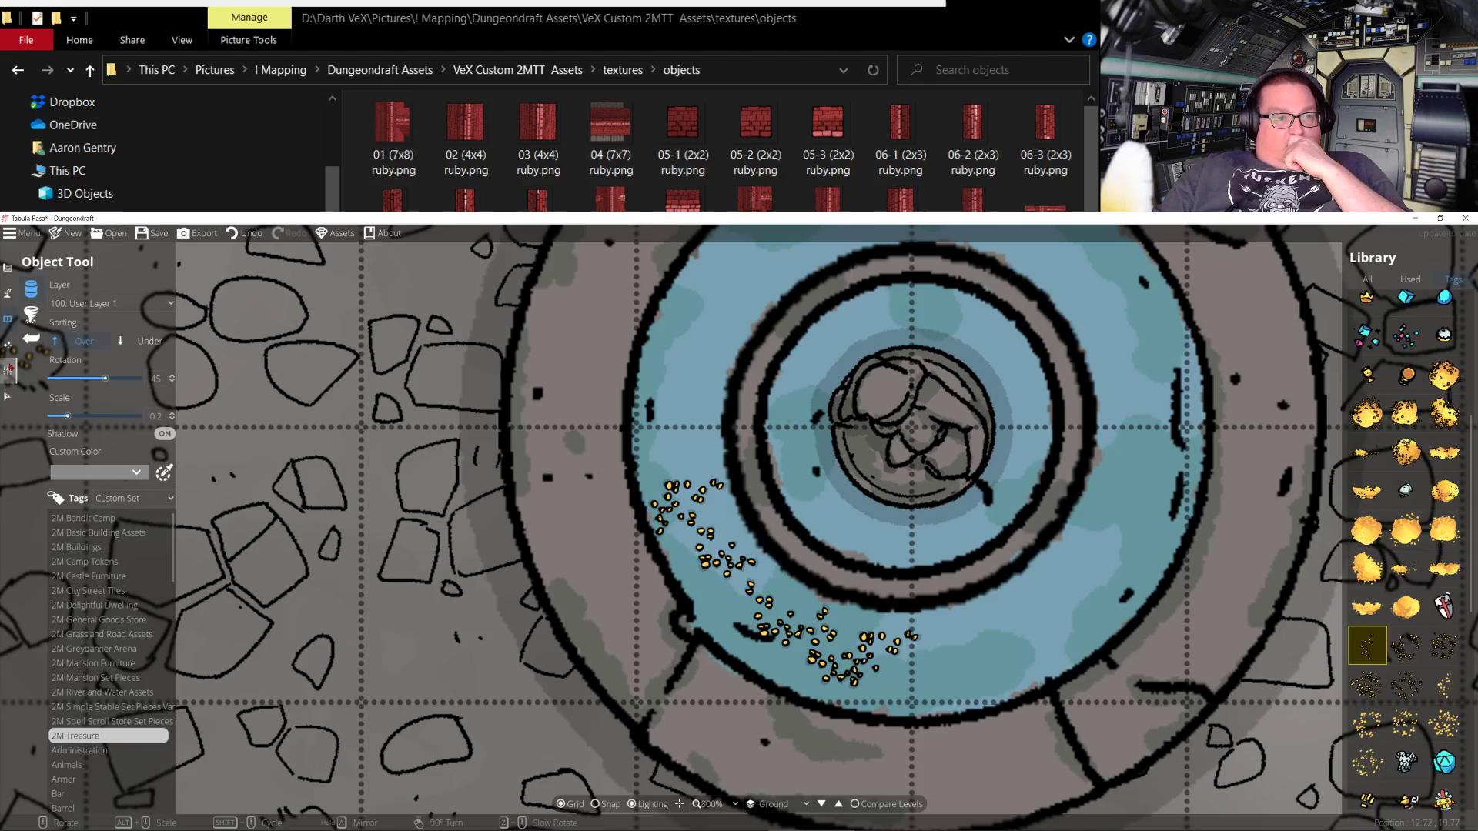
Look through the lighting and terrain tools and examine the Water Brush options for use over the fountain's coins
click(7, 370)
click(10, 345)
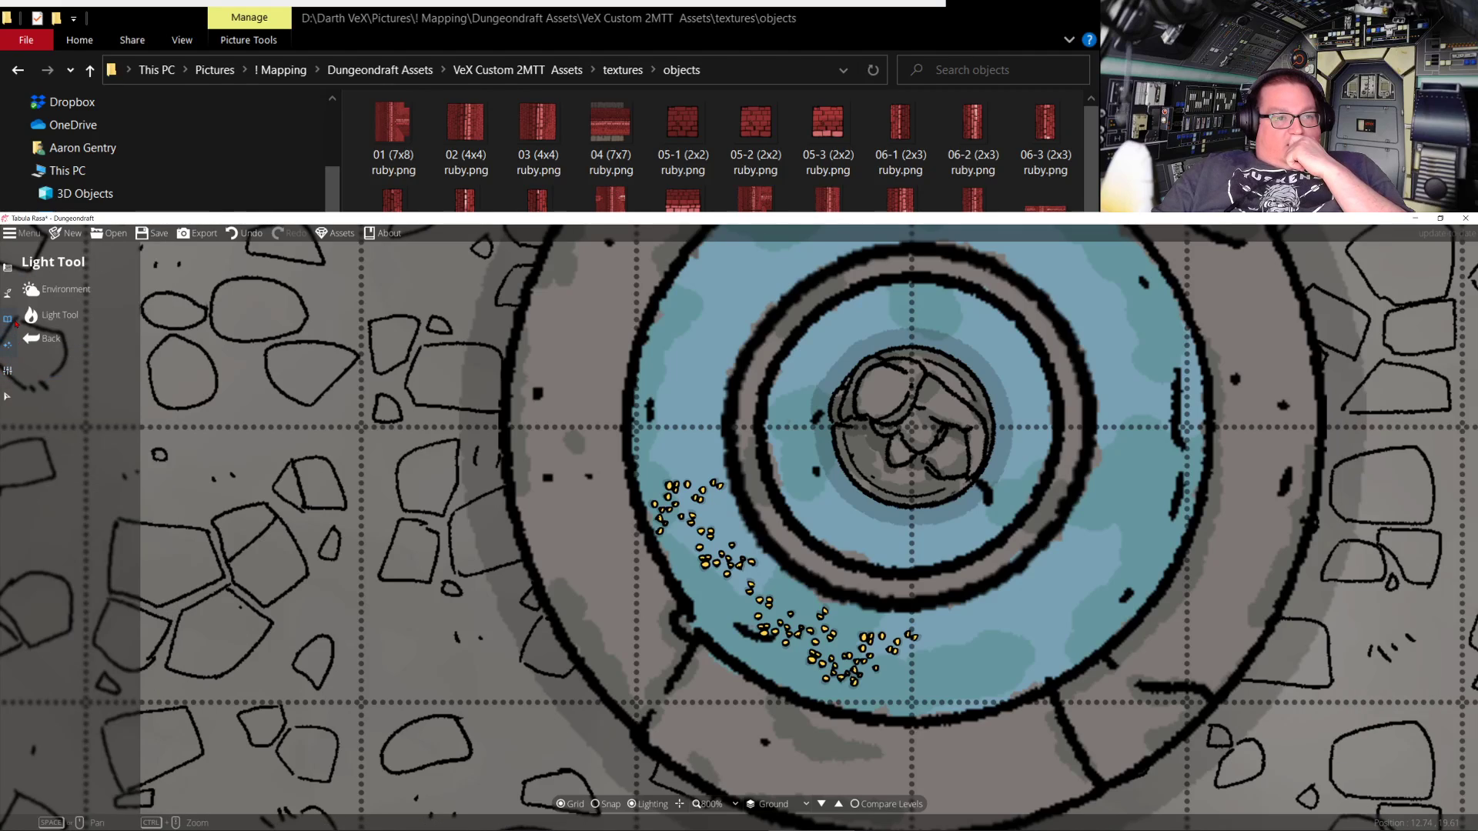
click(9, 319)
click(14, 294)
click(64, 314)
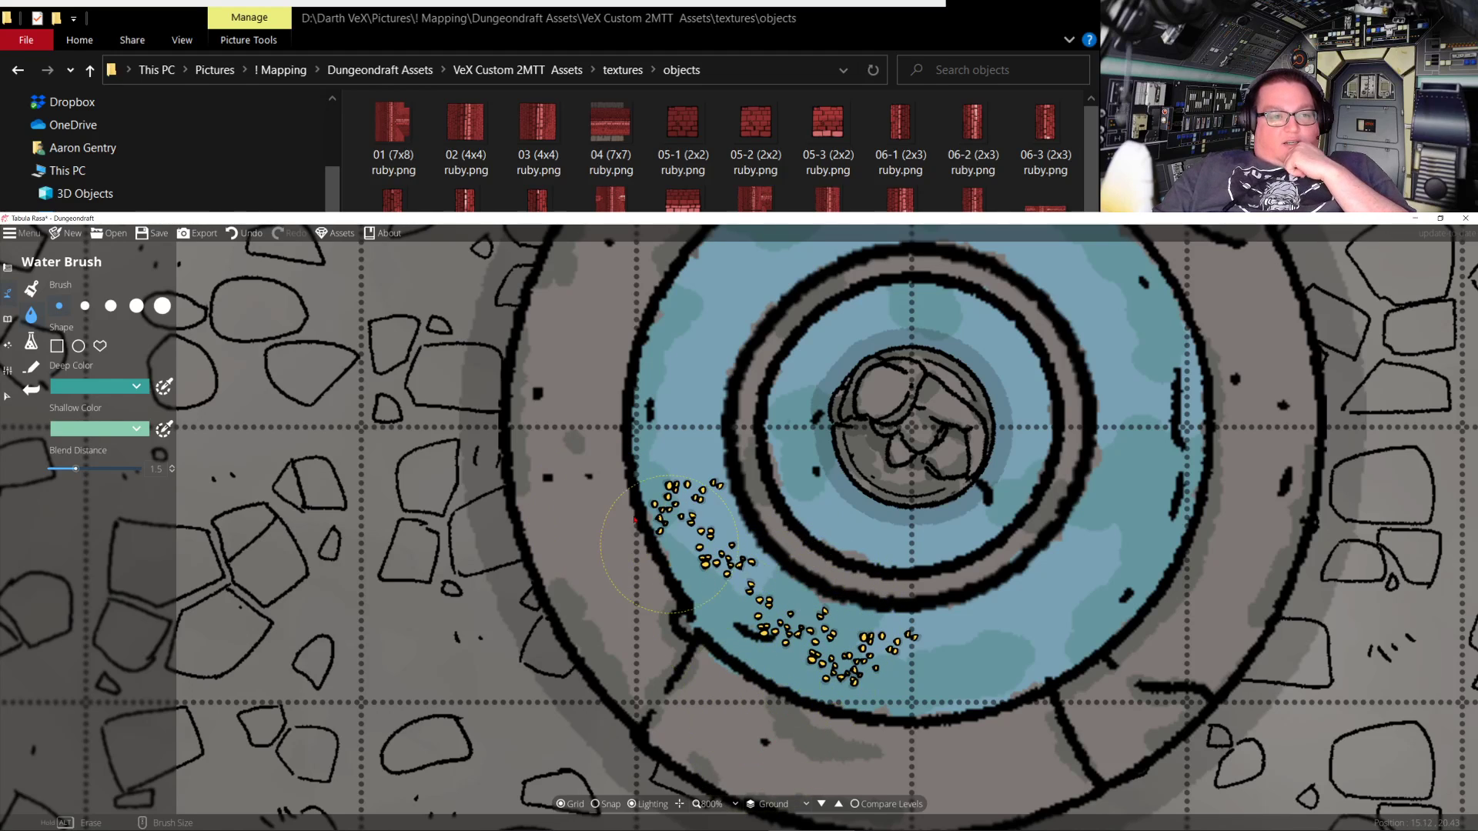
mouse_move(620, 573)
mouse_down()
mouse_move(656, 307)
mouse_move(643, 247)
mouse_move(680, 589)
mouse_up()
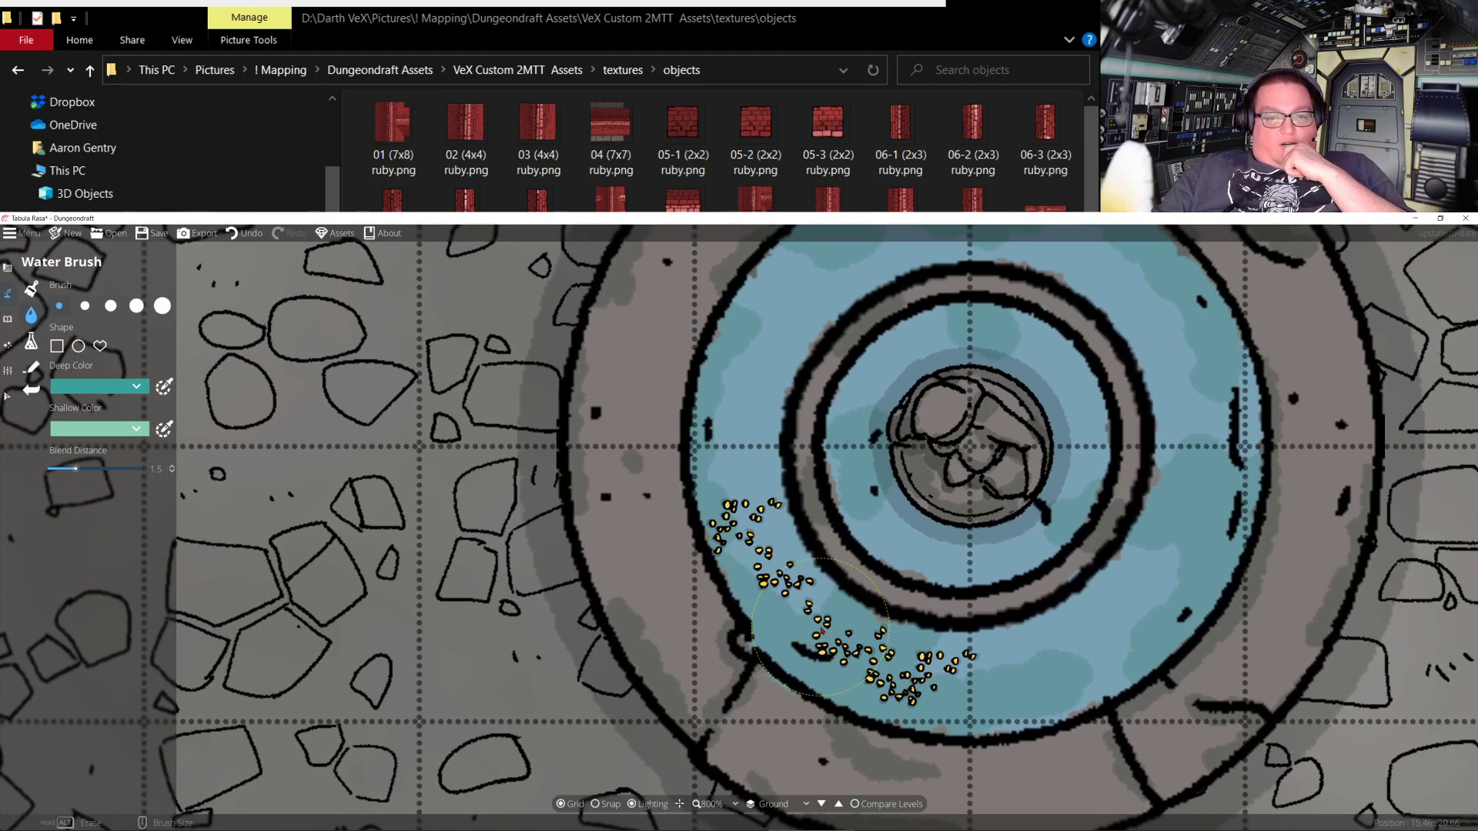
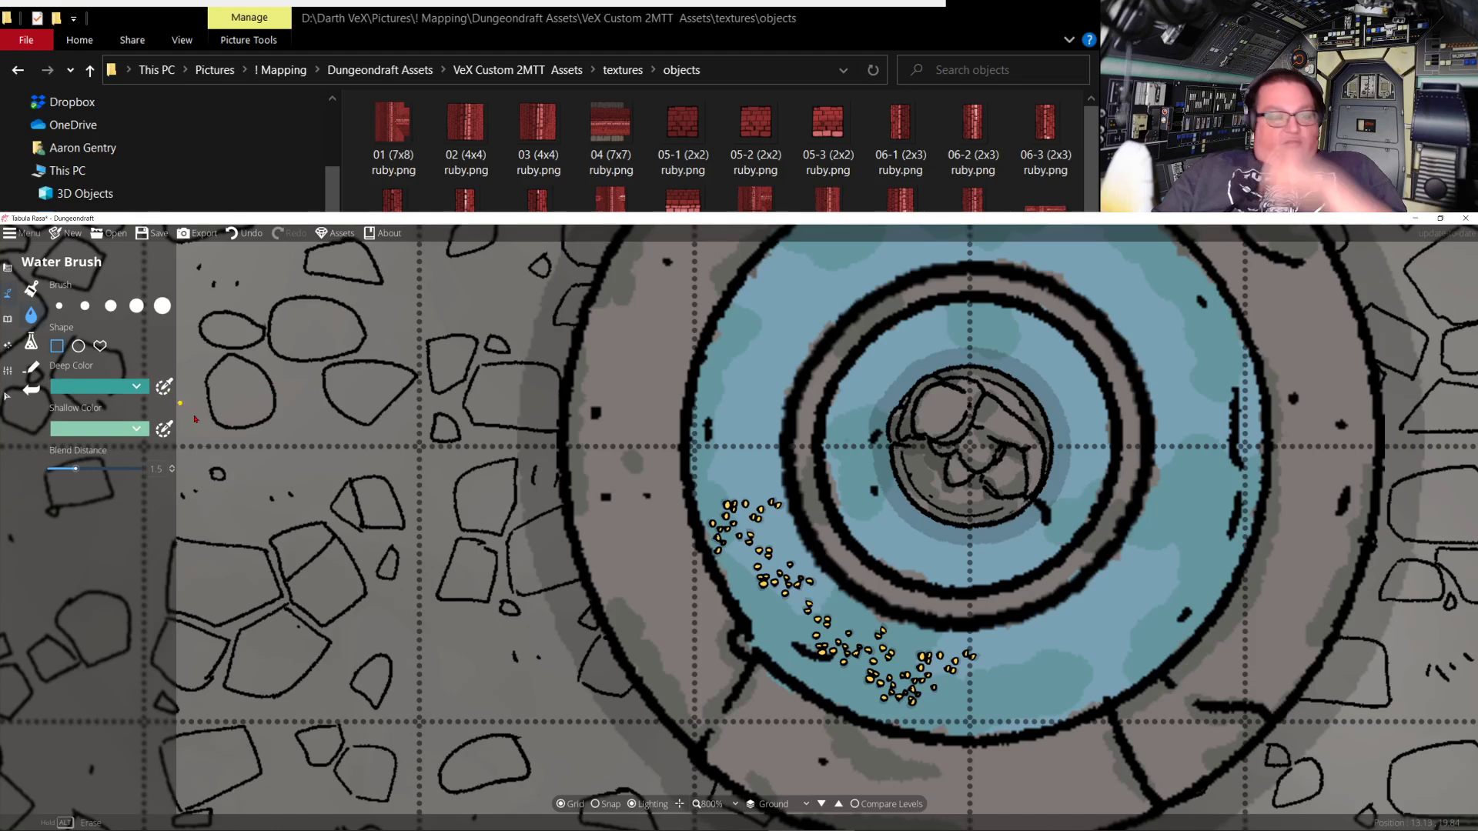
click(32, 370)
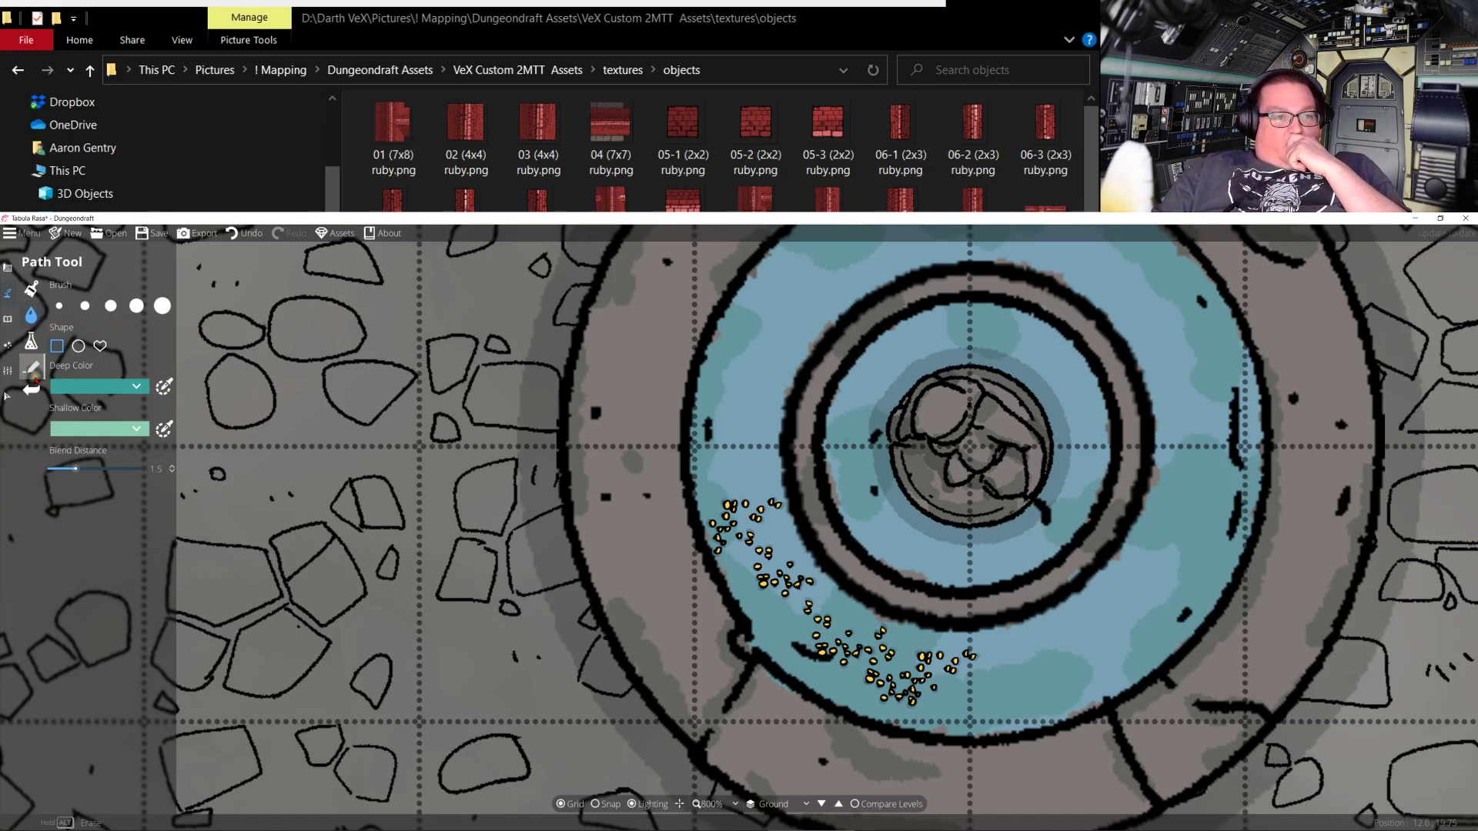
click(40, 282)
click(33, 289)
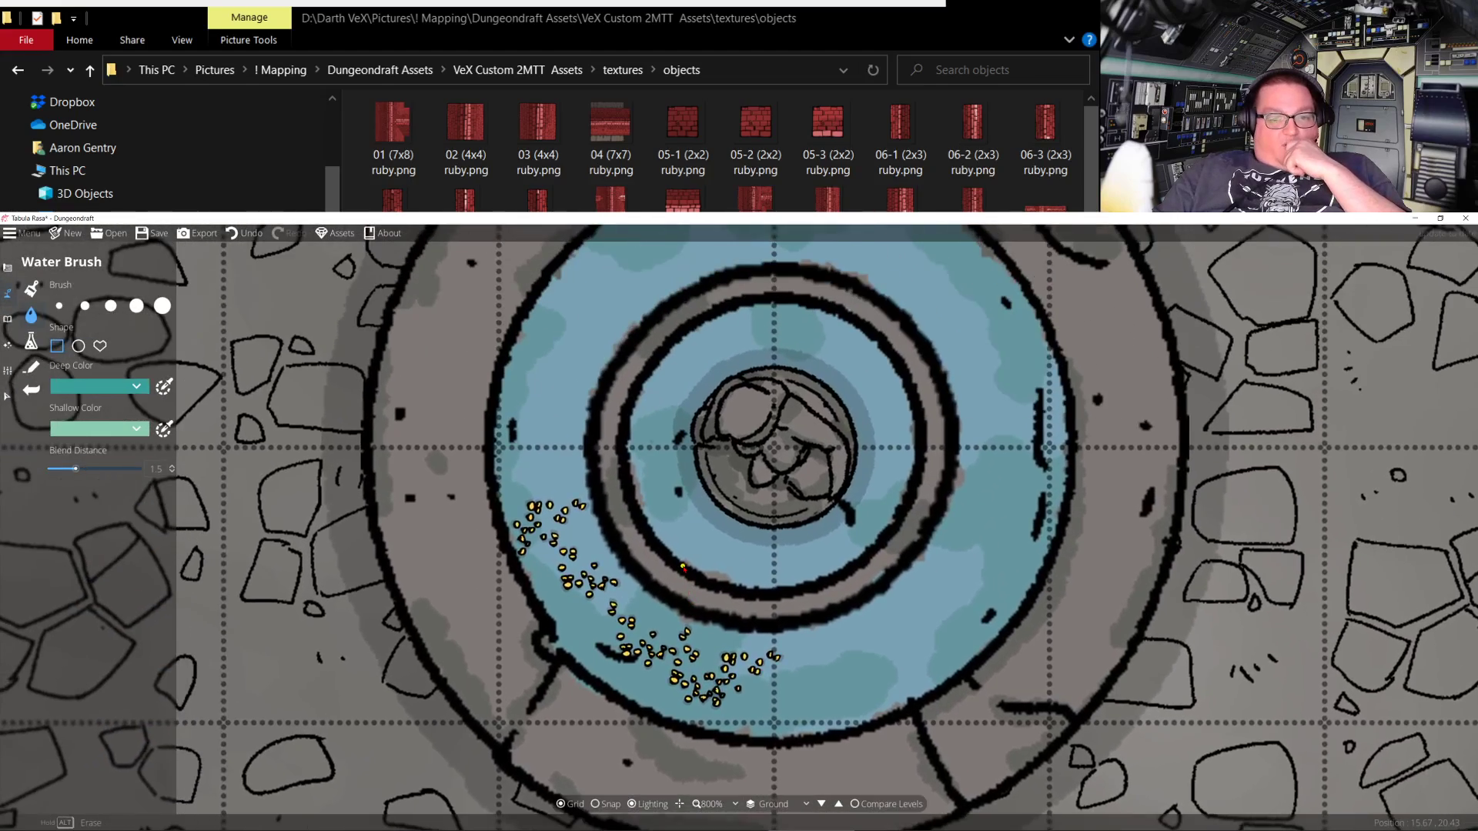
Undo the gold coin clusters placed in the fountain's outer water ring
mouse_move(683, 568)
mouse_down()
mouse_move(895, 526)
mouse_move(763, 618)
mouse_move(758, 601)
mouse_move(690, 608)
mouse_move(695, 626)
mouse_up()
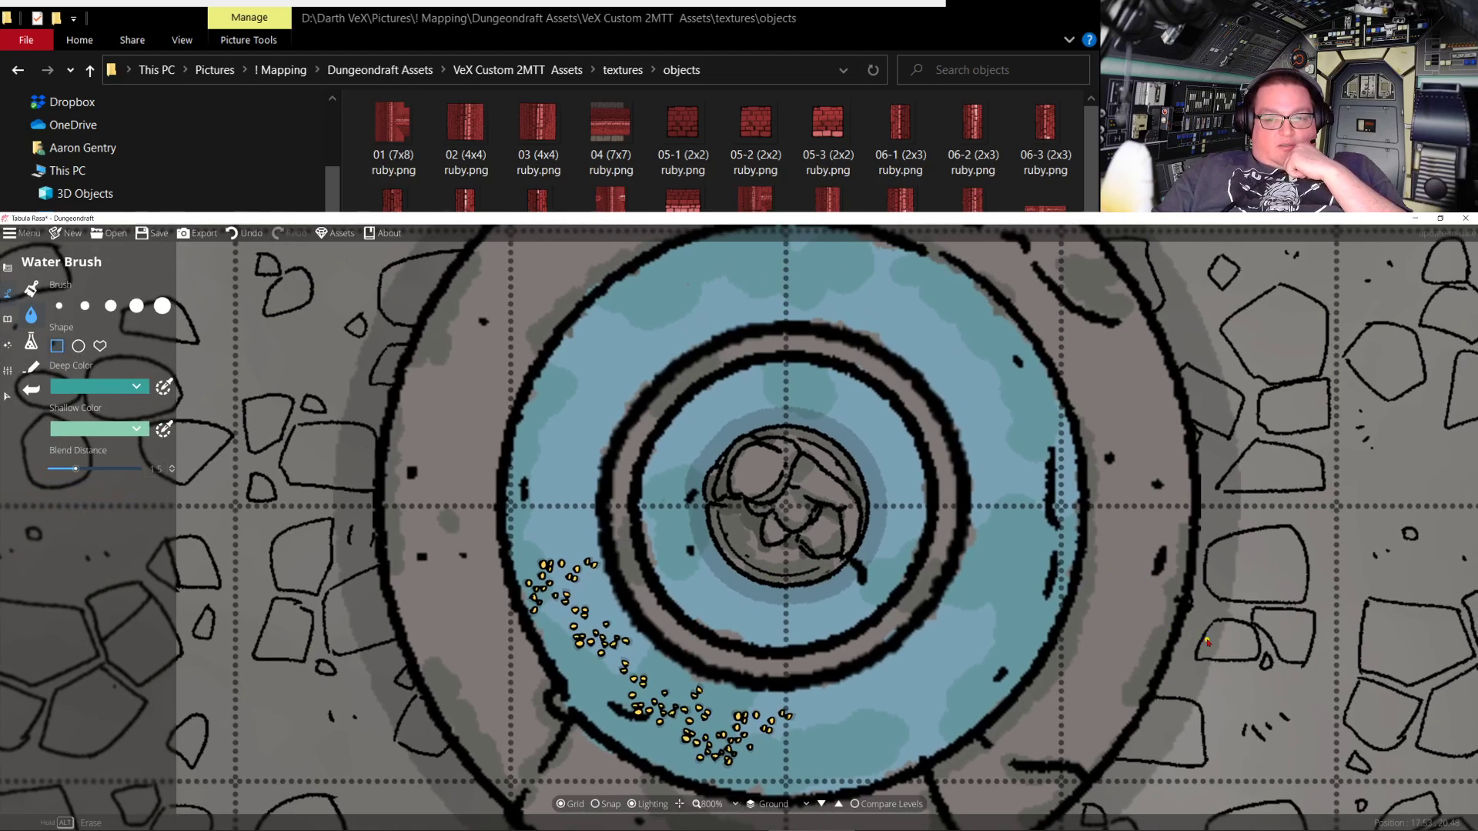
mouse_move(1207, 641)
mouse_down()
mouse_move(966, 269)
mouse_move(851, 154)
mouse_move(1032, 532)
mouse_move(1230, 516)
mouse_move(1298, 595)
mouse_move(1263, 663)
mouse_move(1287, 482)
mouse_move(1174, 664)
mouse_move(1039, 675)
mouse_up()
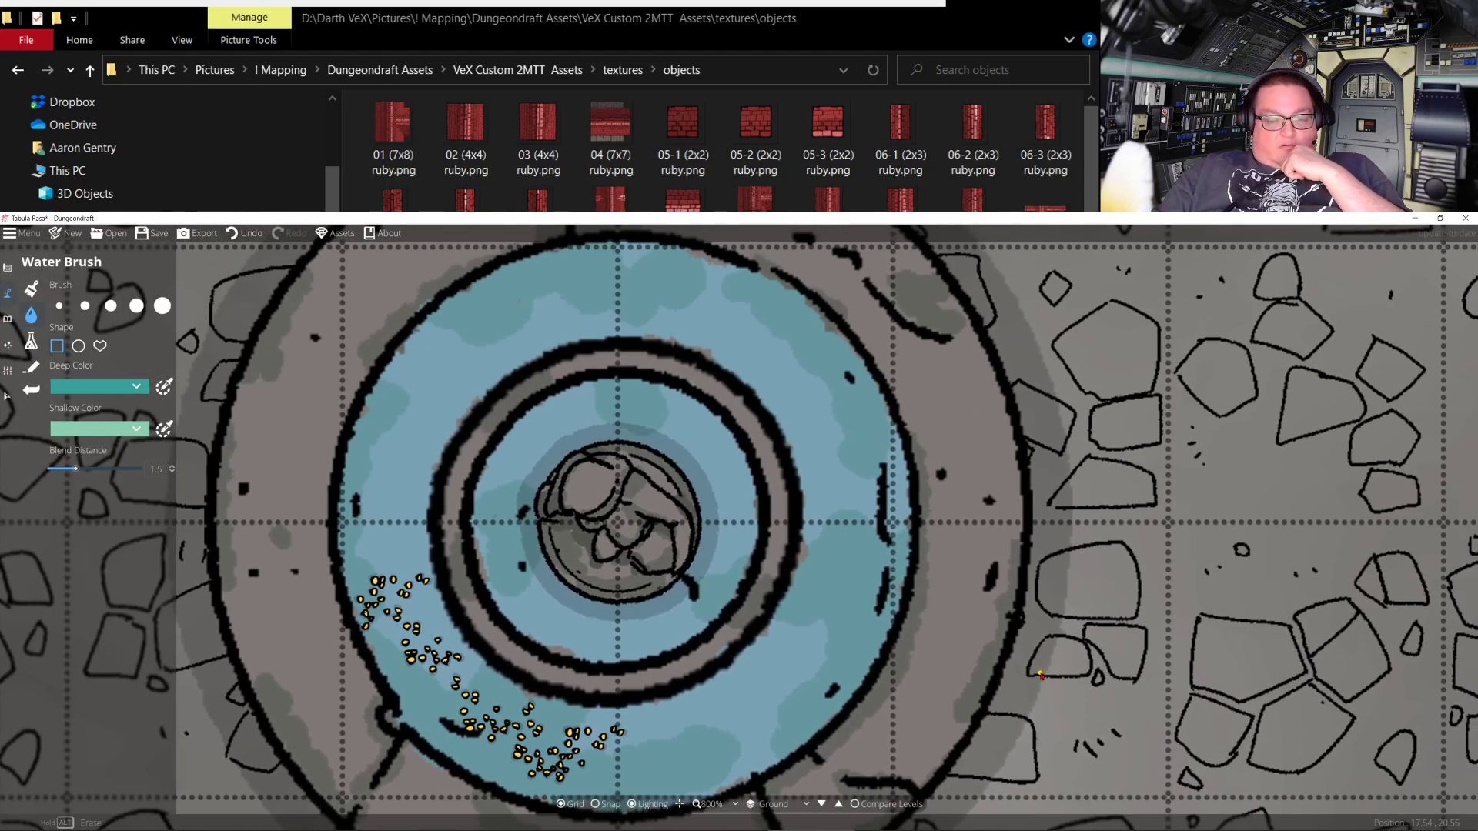
mouse_move(601, 550)
mouse_down()
mouse_move(628, 535)
mouse_move(900, 539)
mouse_move(861, 344)
mouse_up()
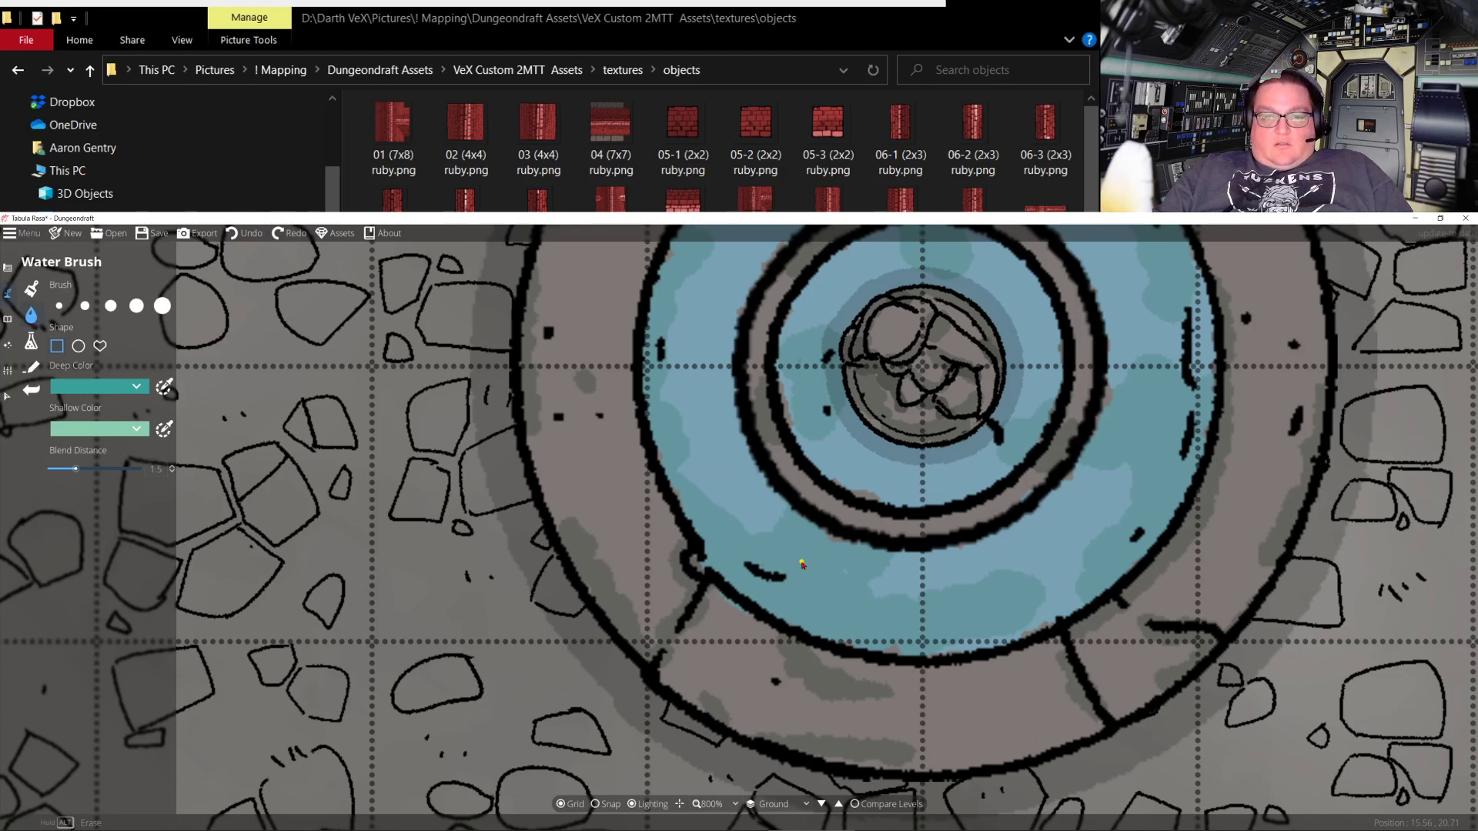
scroll(801, 564, down, 4)
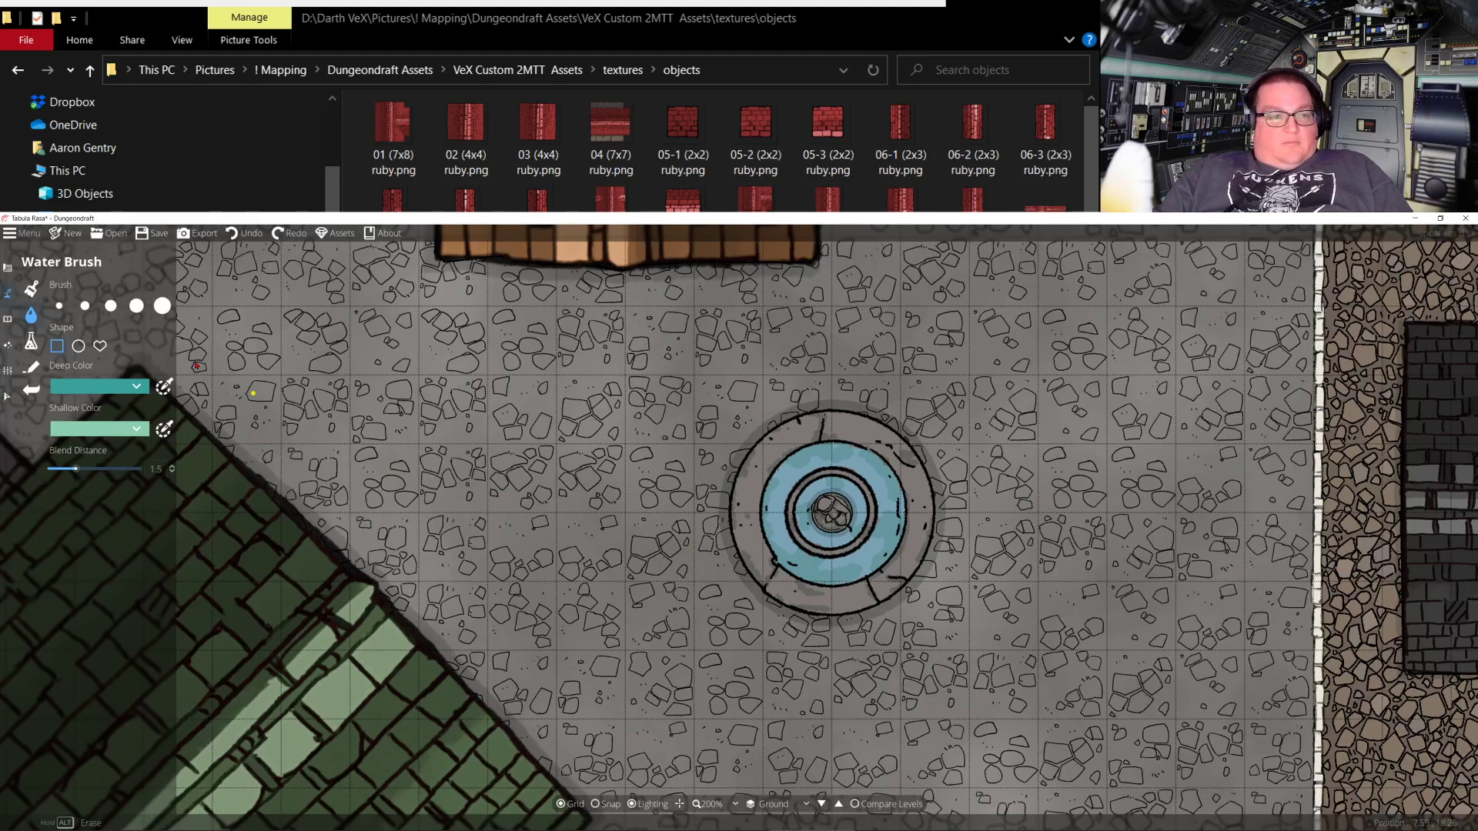
Return to the Object Tool and choose the dark pot with red patterning from the 2M Treasure assets
click(8, 330)
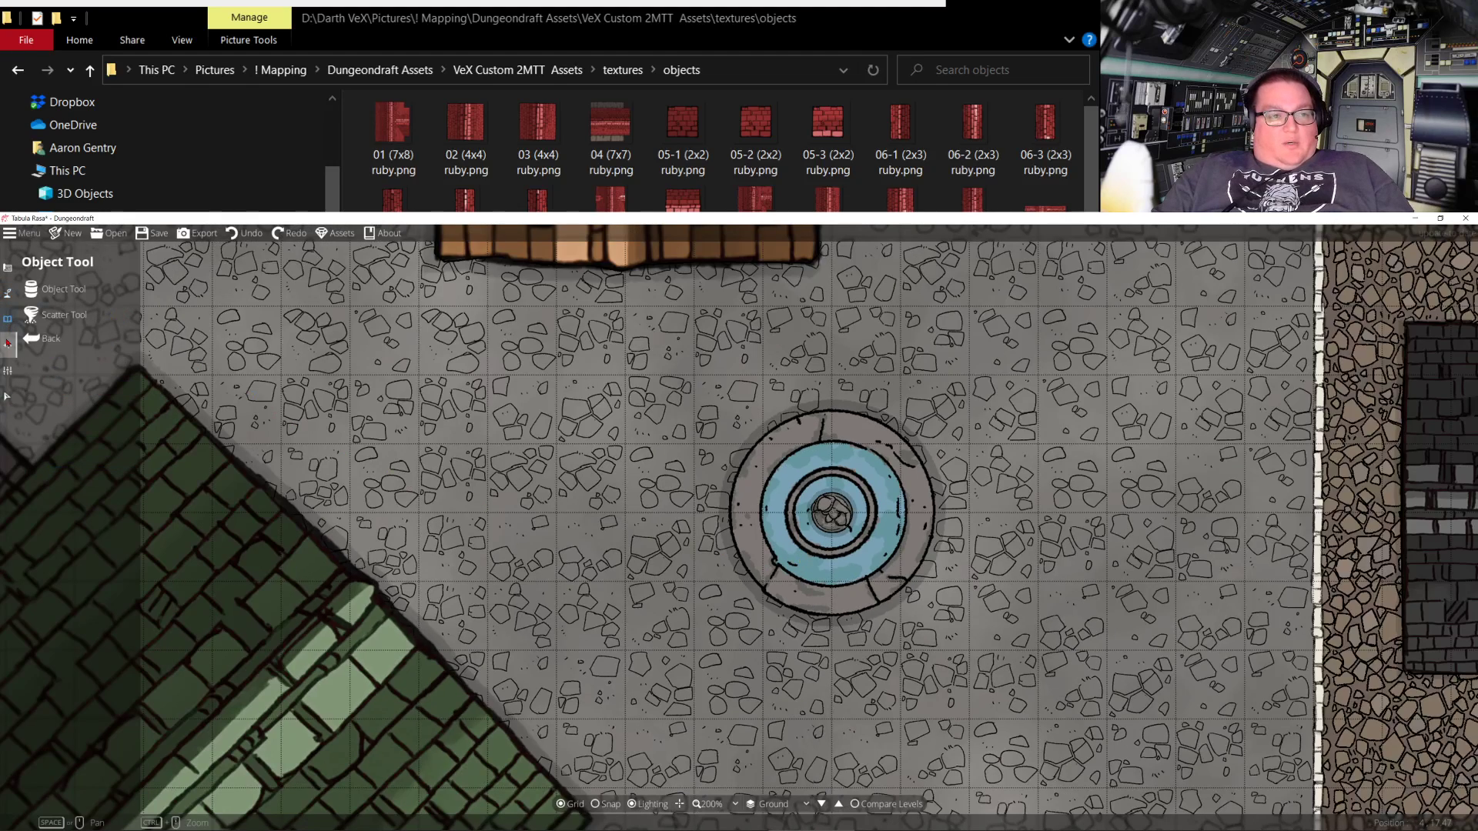
click(61, 313)
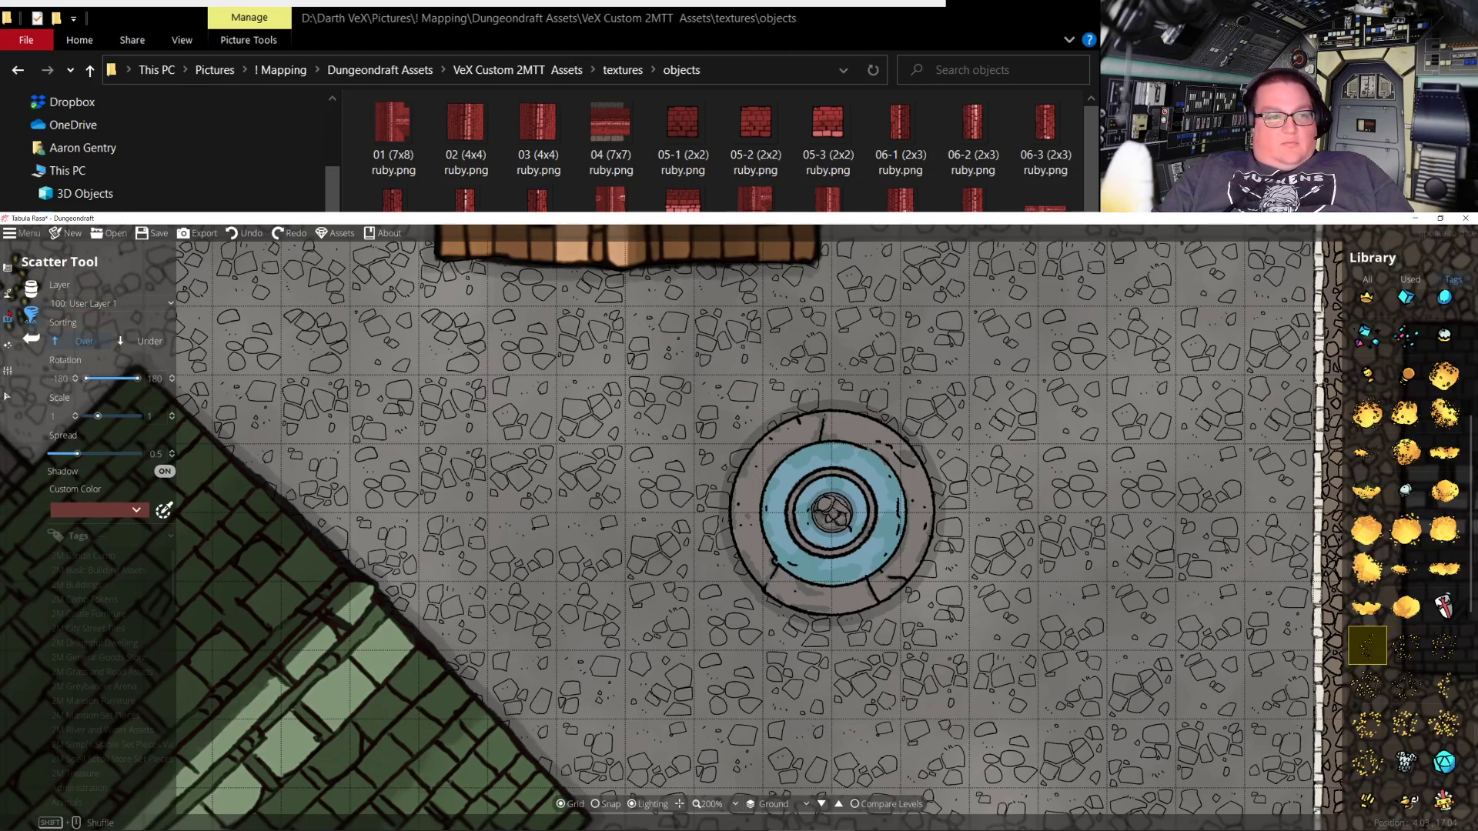
click(25, 294)
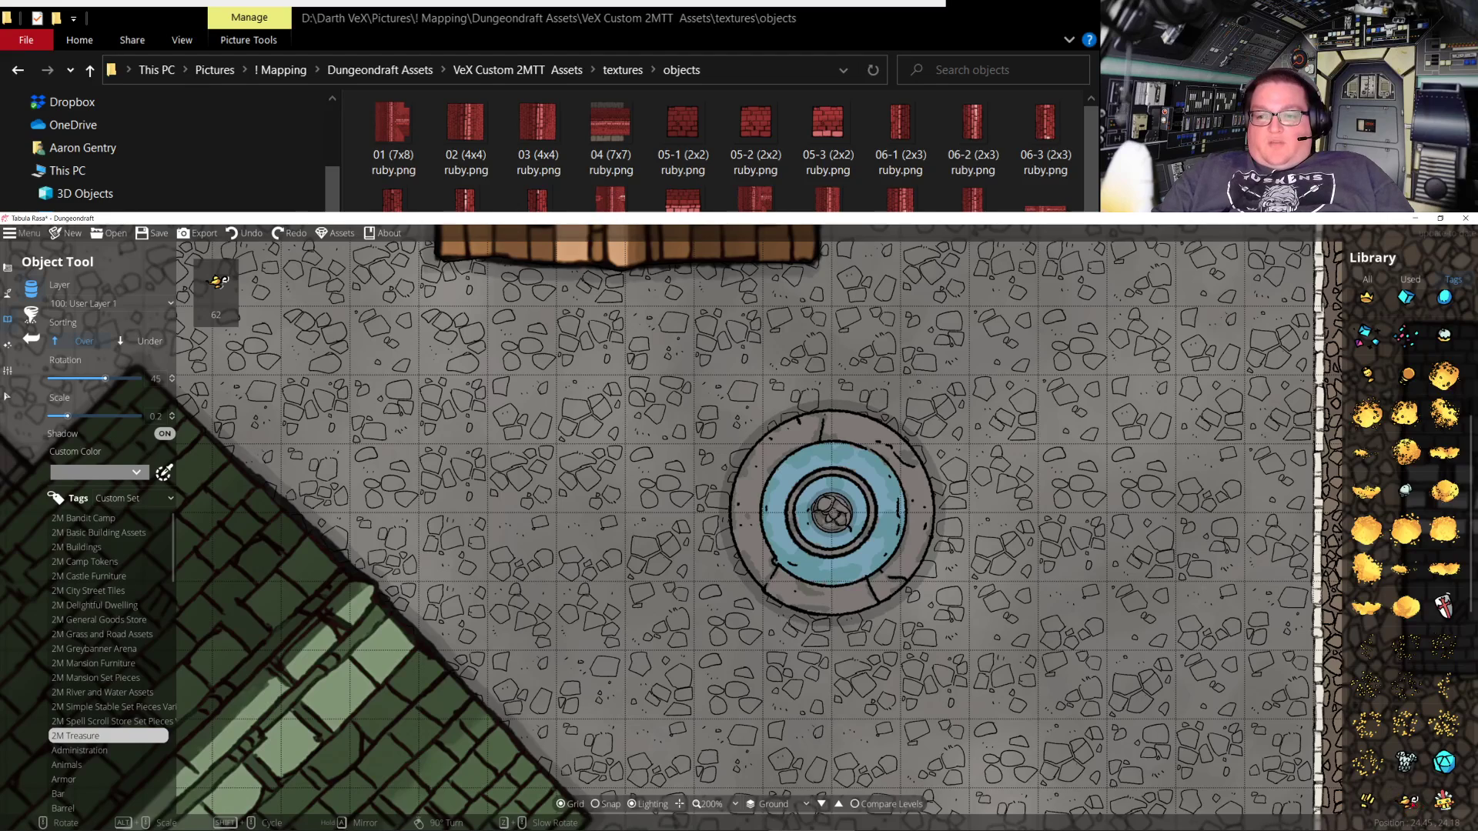
scroll(1405, 693, down, 8)
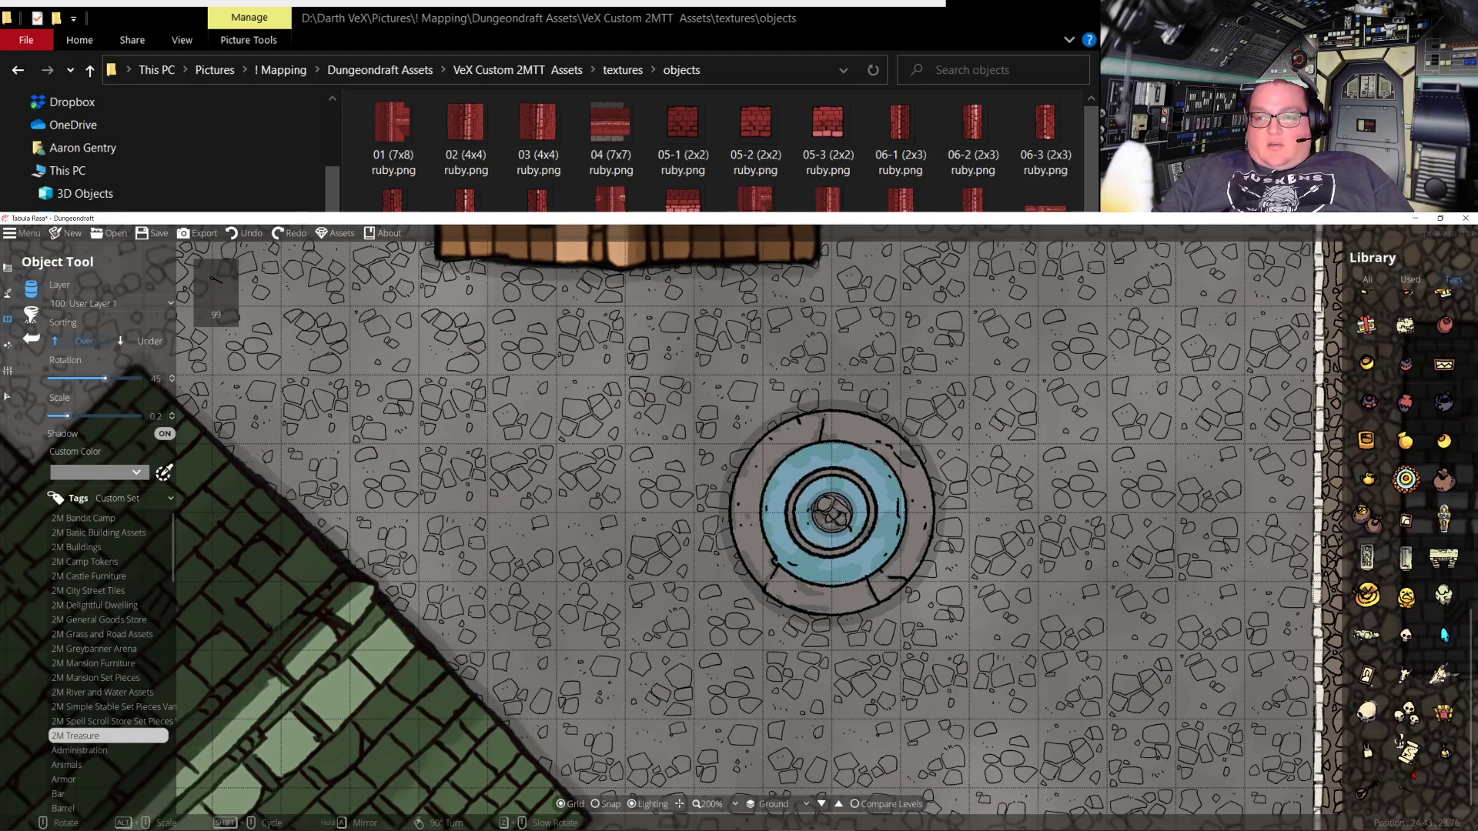
click(1366, 531)
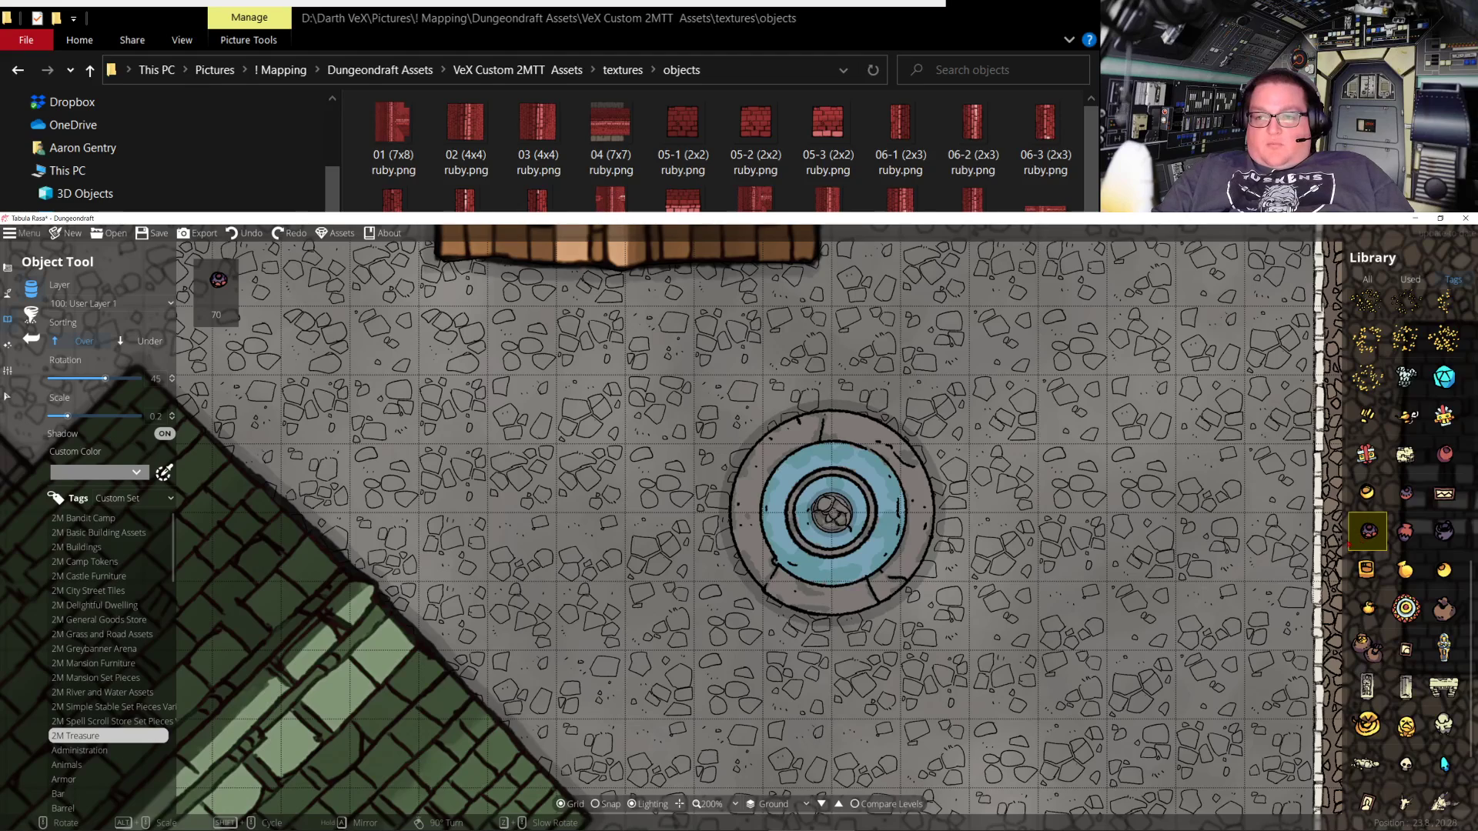
Place the dark patterned pot on the lower-right part of the fountain's stone rim at scale 0.5 and rotation 0
scroll(854, 598, up, 5)
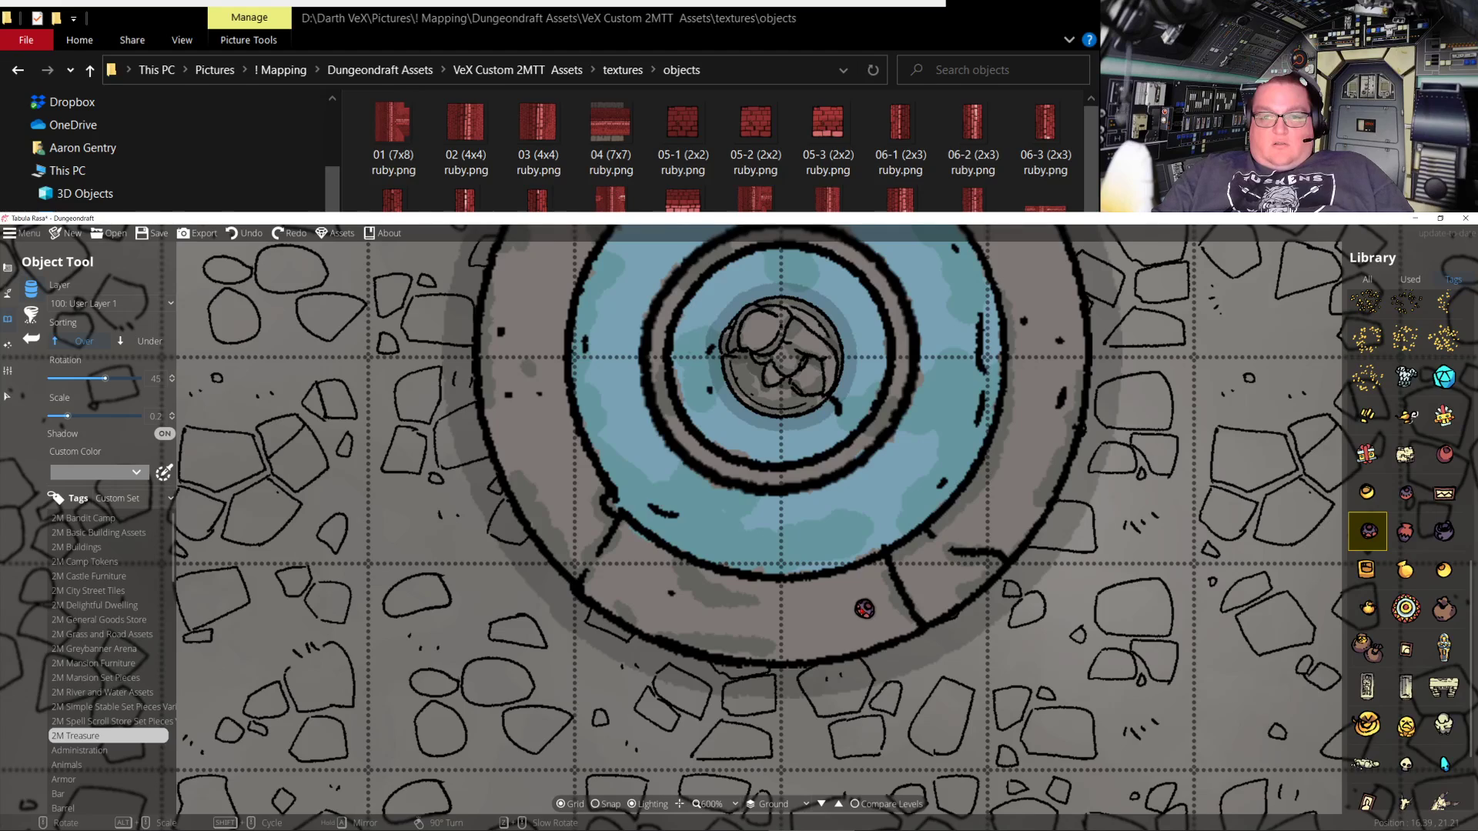
alt+scroll(864, 609, up, 2)
alt+scroll(864, 608, up, 1)
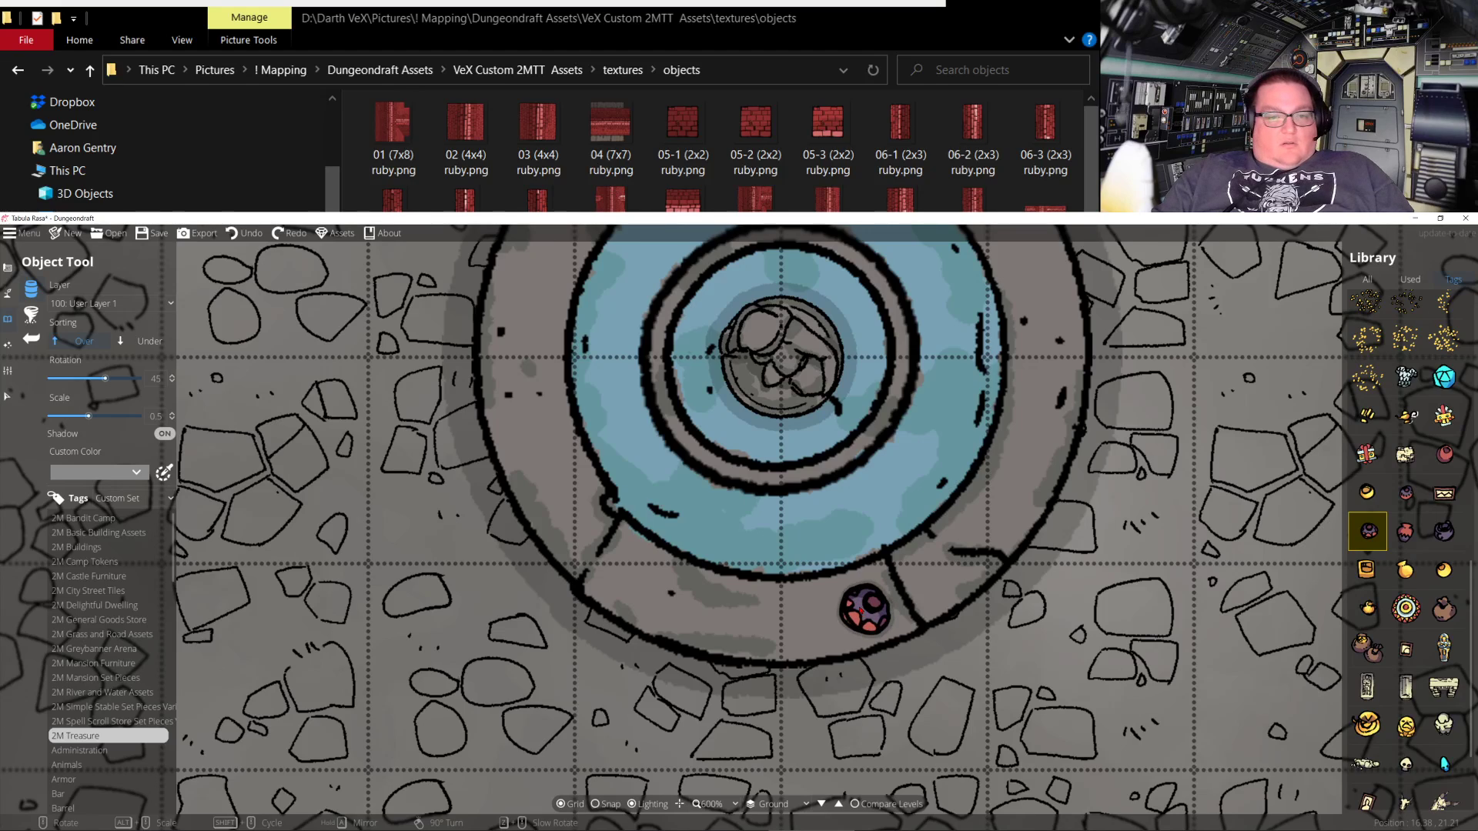
scroll(870, 614, down, 2)
scroll(869, 615, down, 1)
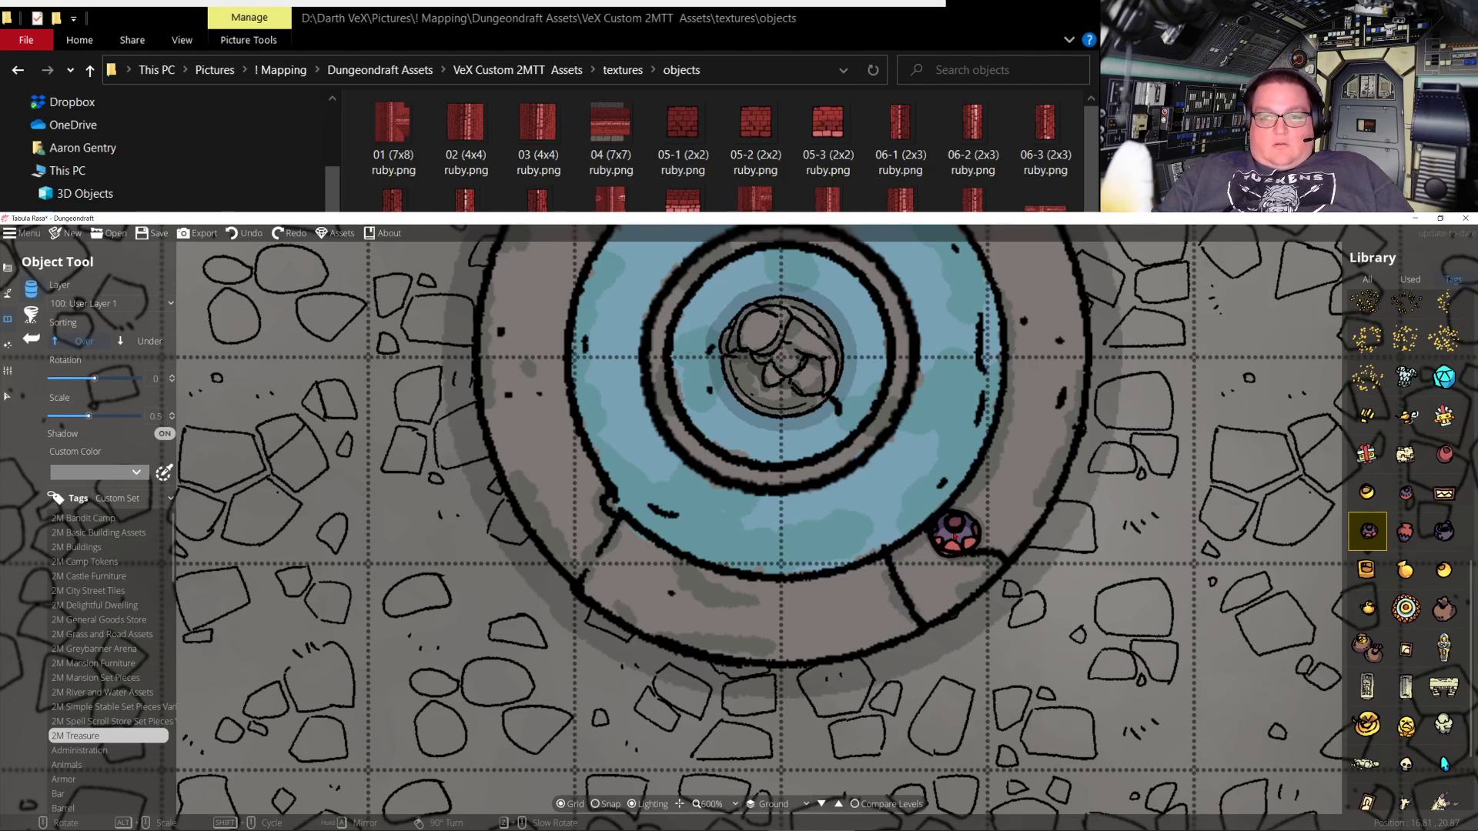
click(973, 521)
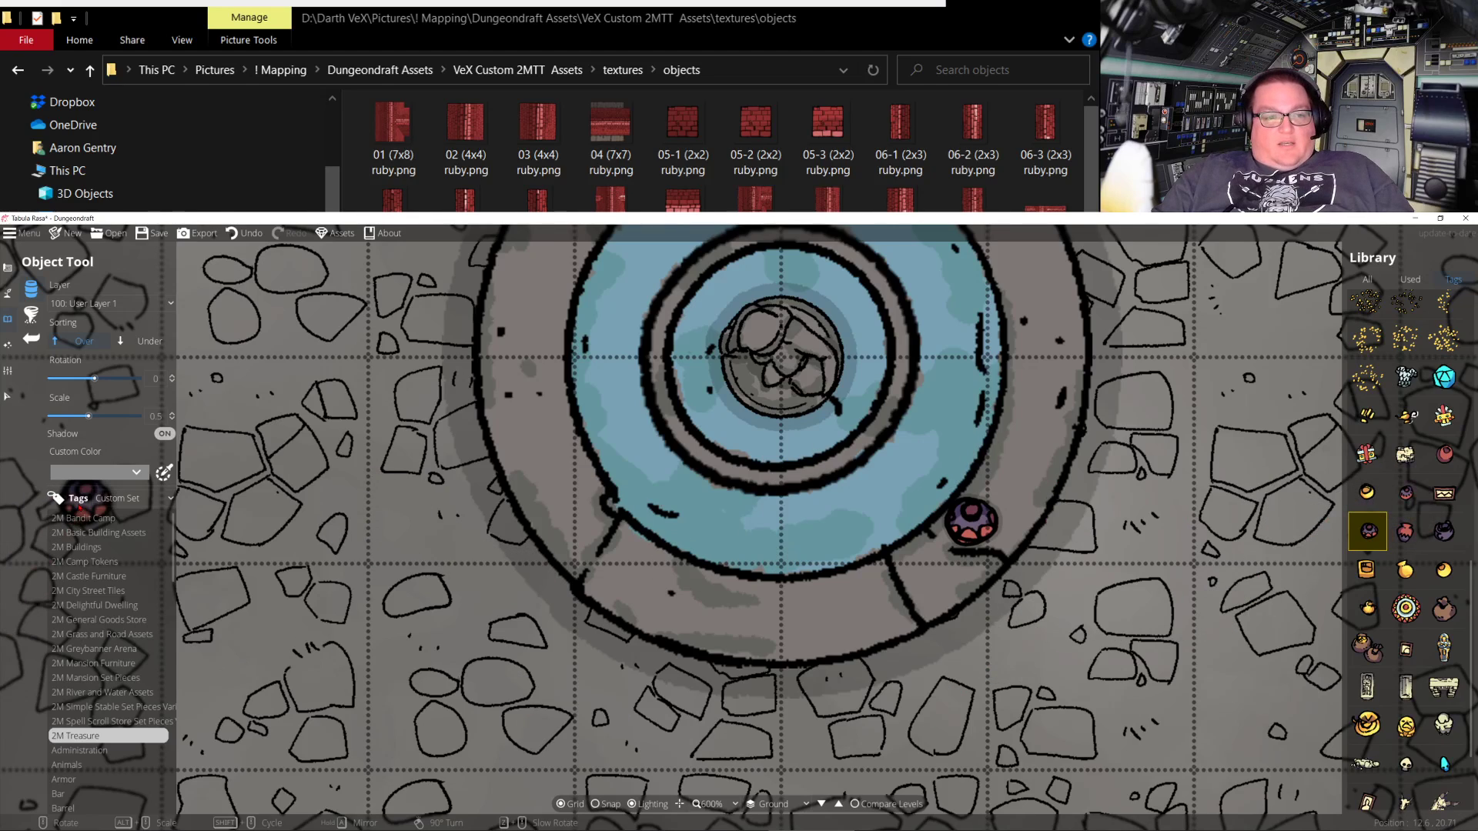
Choose the round, recolorable pot asset tagged VeX
scroll(108, 654, down, 5)
scroll(85, 639, down, 5)
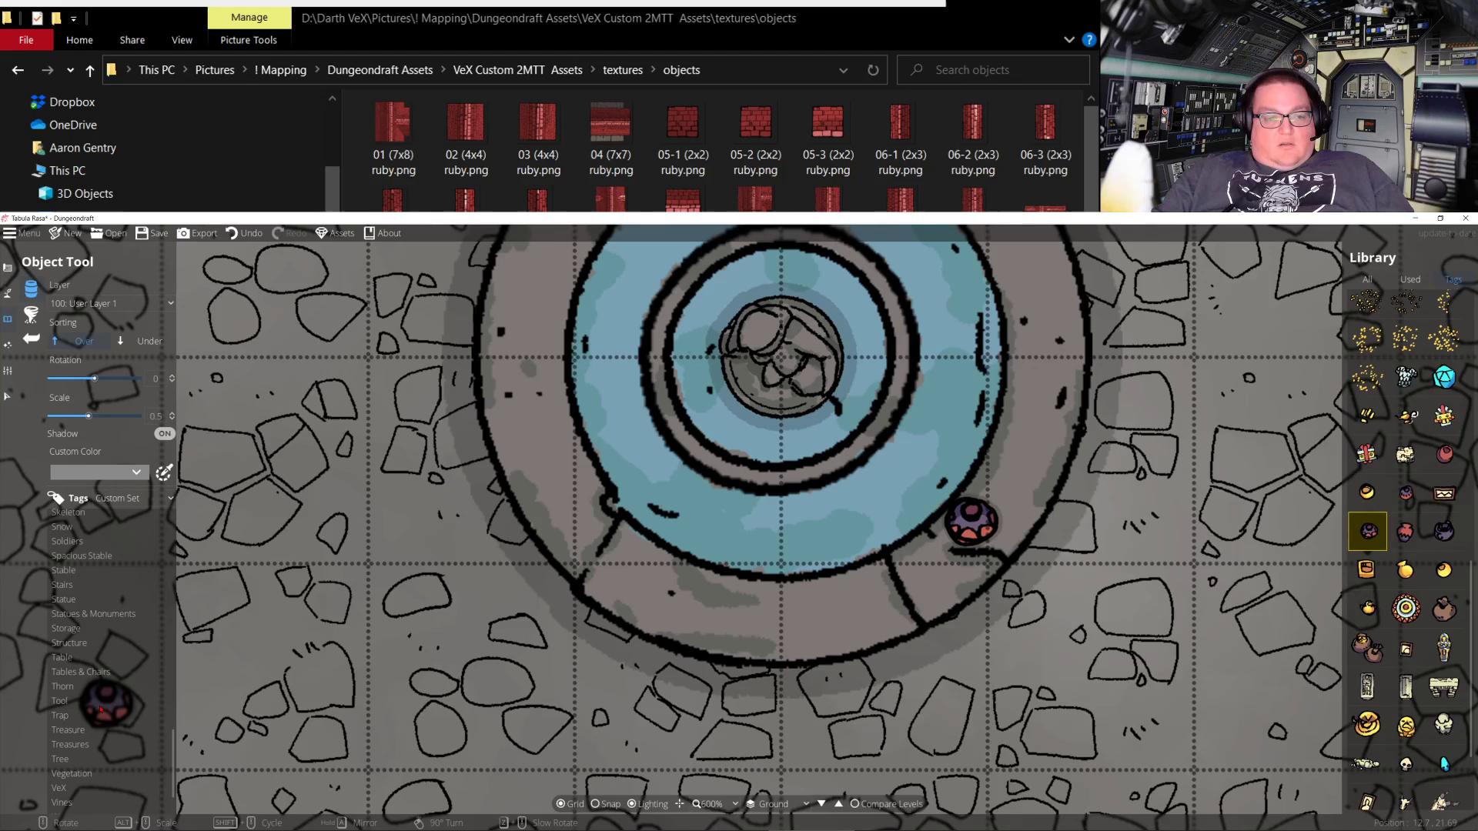
click(60, 789)
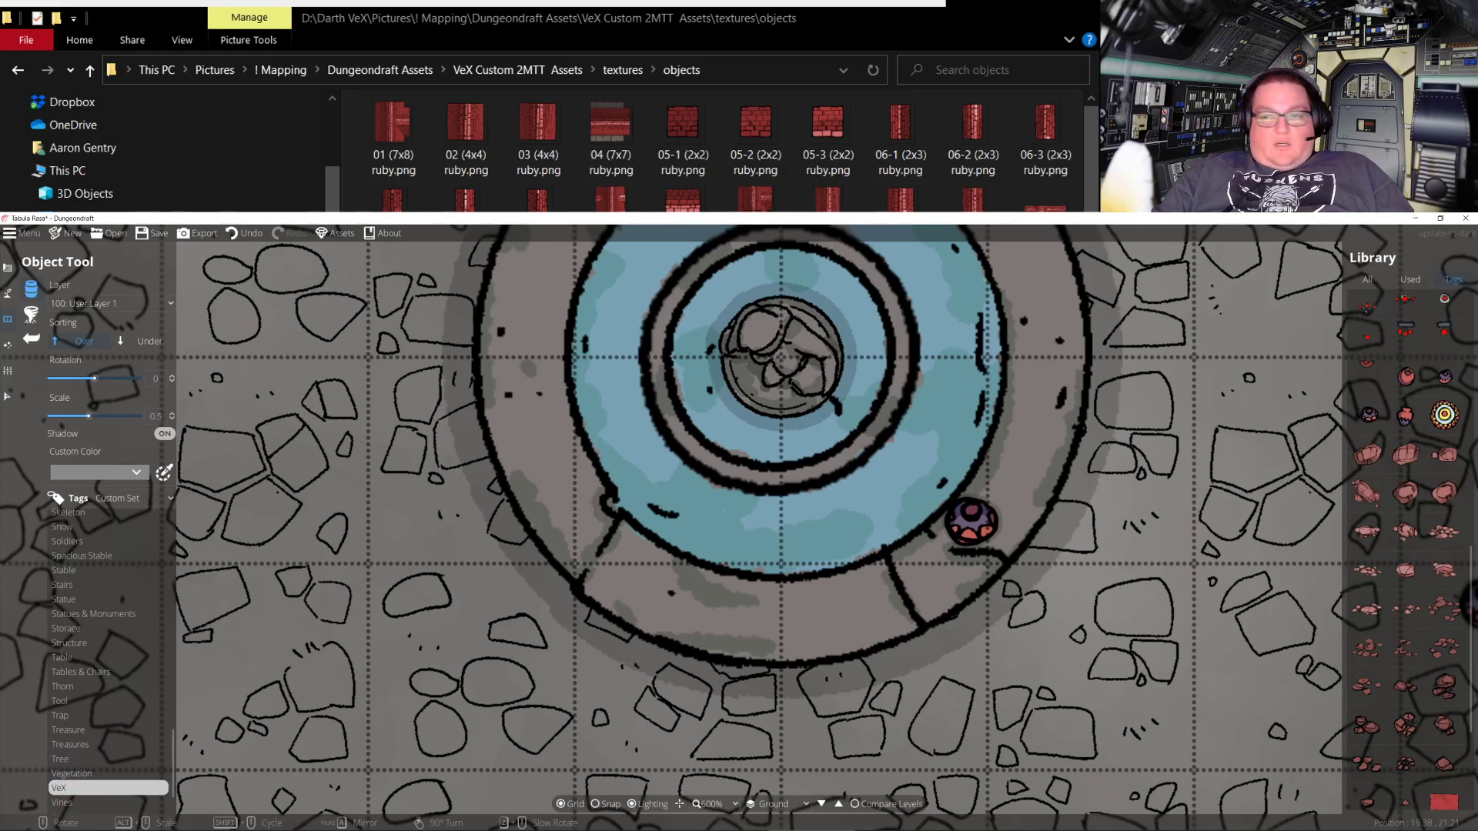
mouse_move(1405, 376)
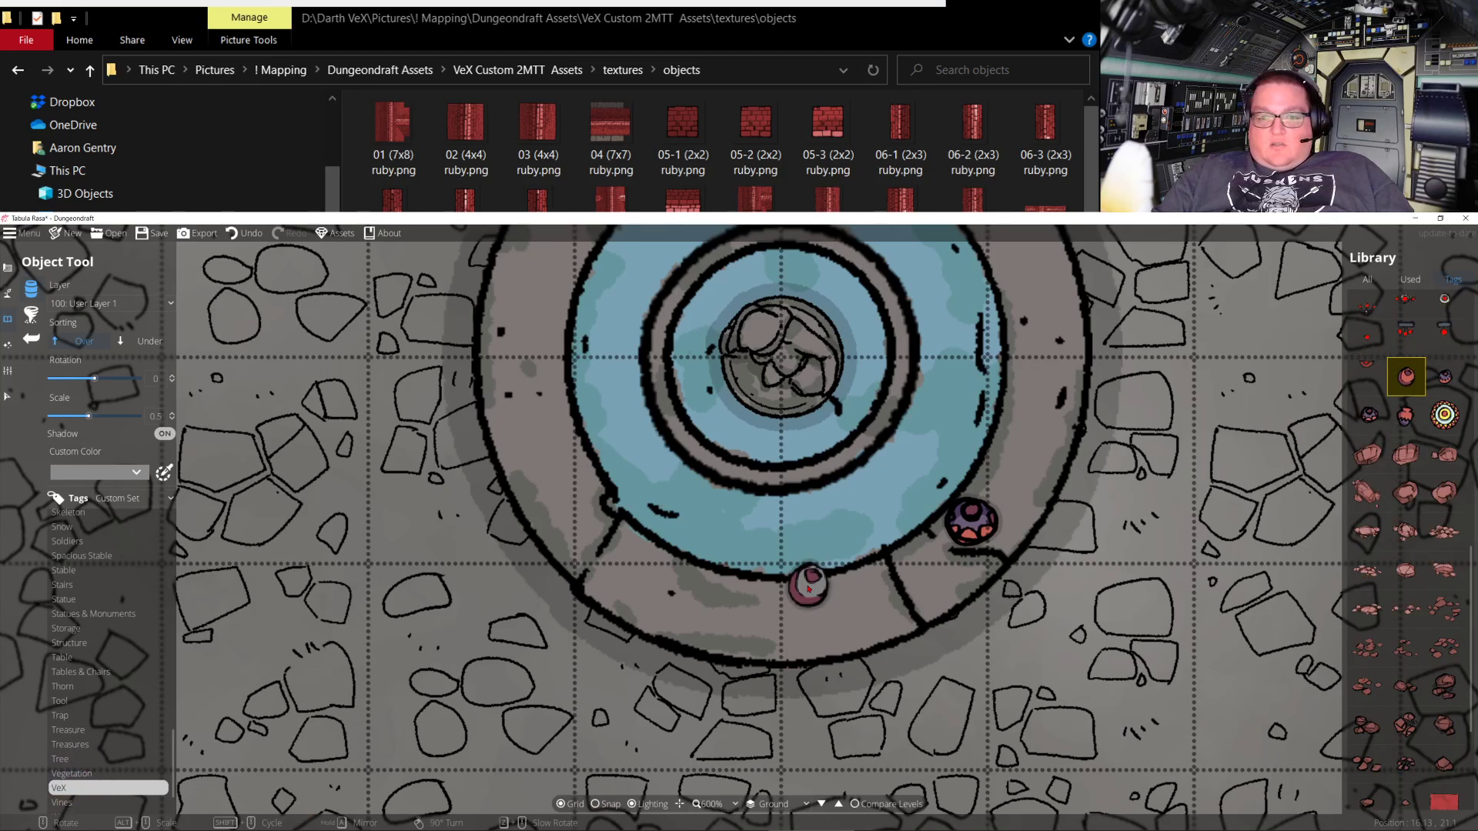
Set the round pot's custom color to salmon pink, hex d89588, by shifting the hue of the pale yellow swatch
click(119, 477)
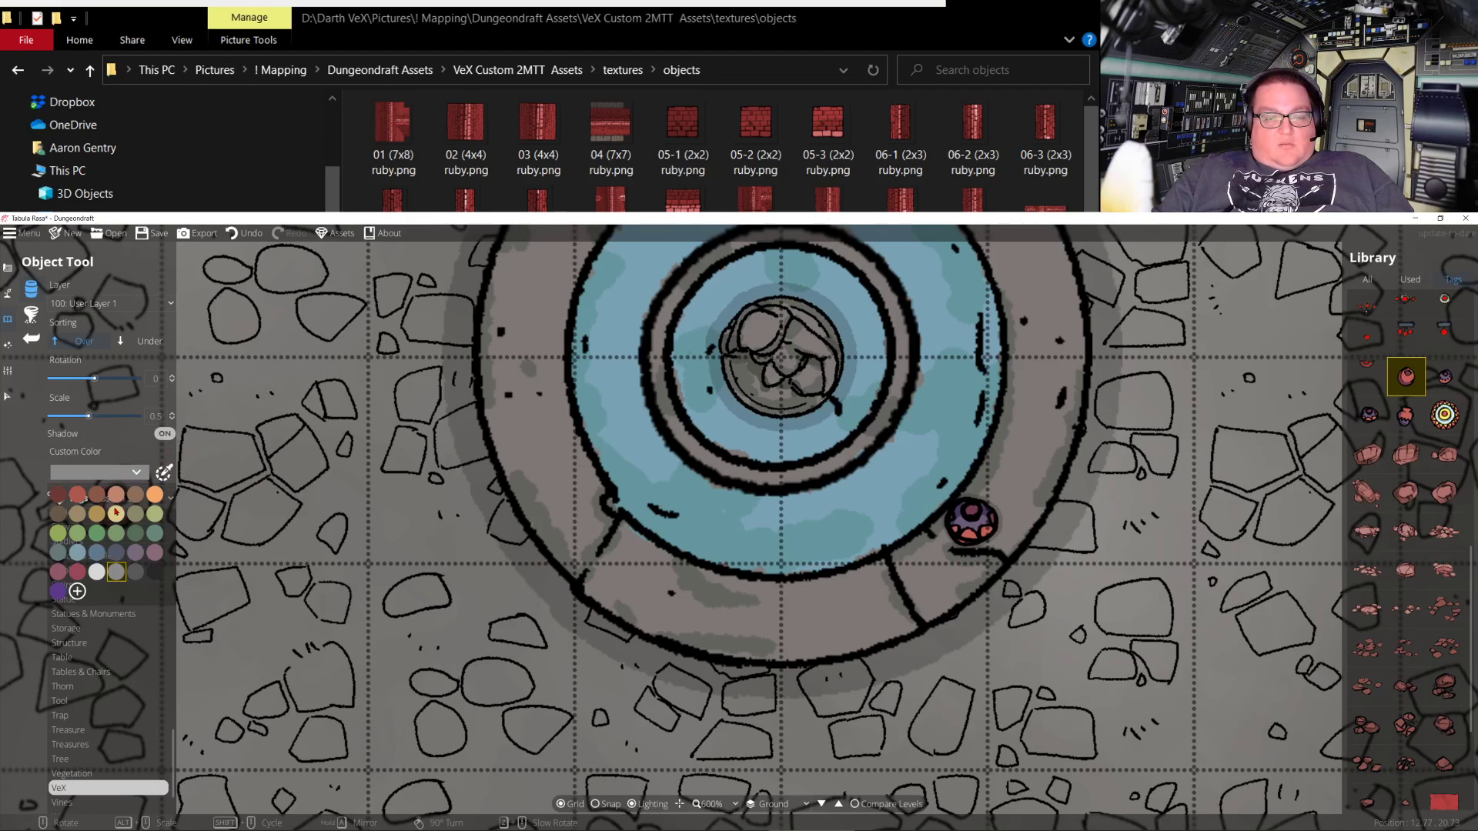
click(115, 513)
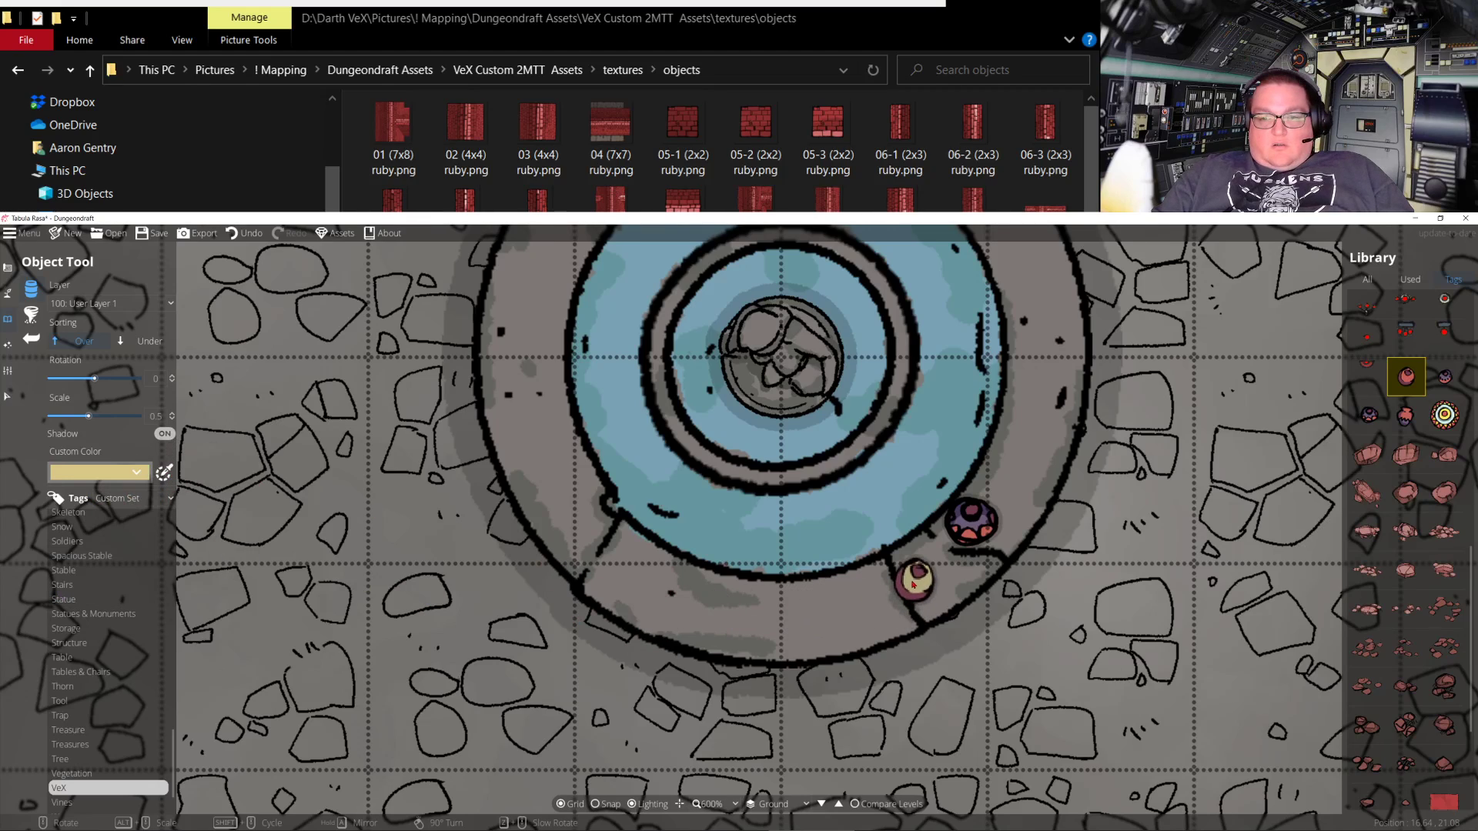
click(123, 473)
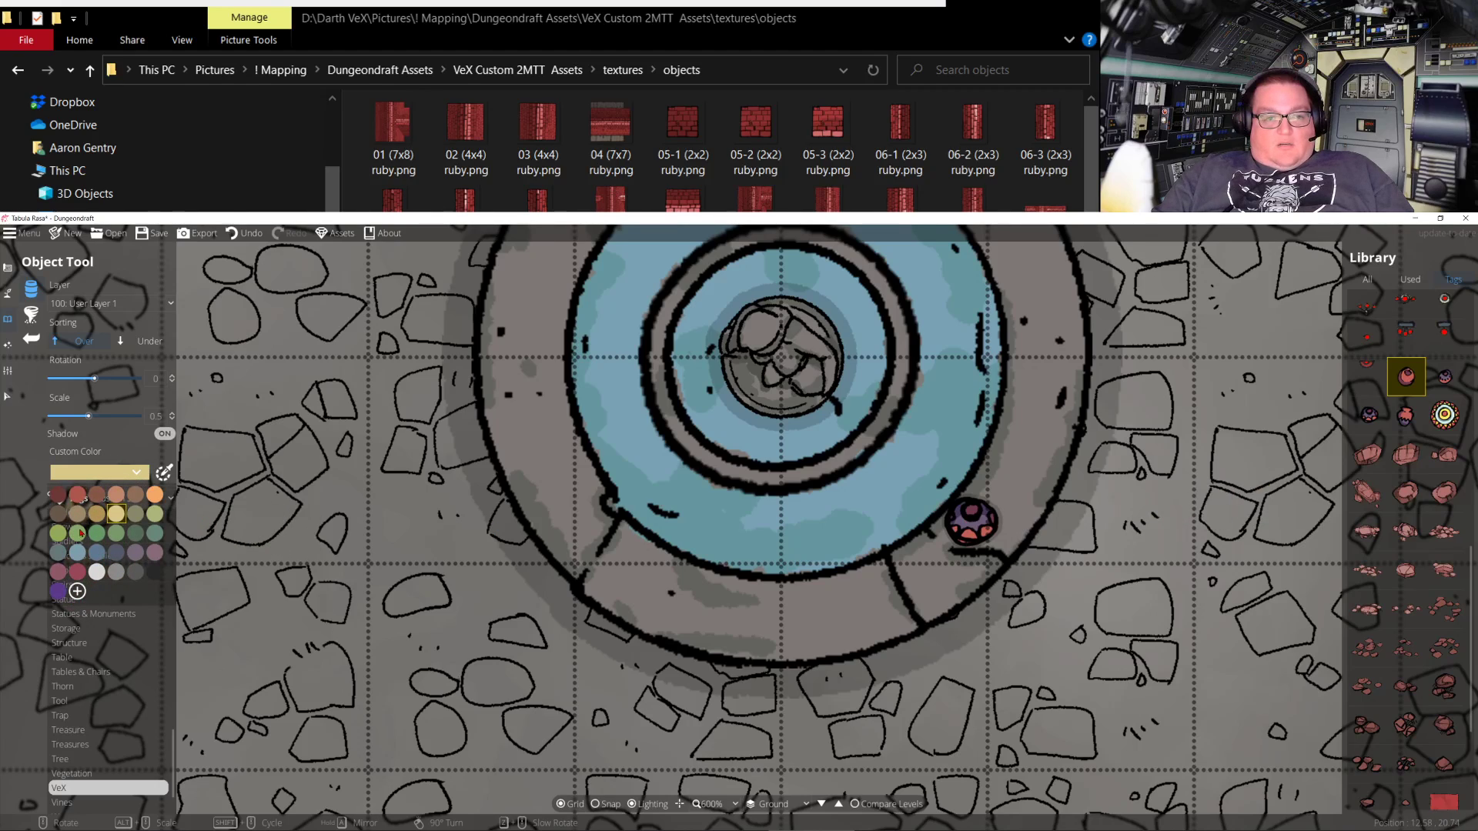
click(163, 472)
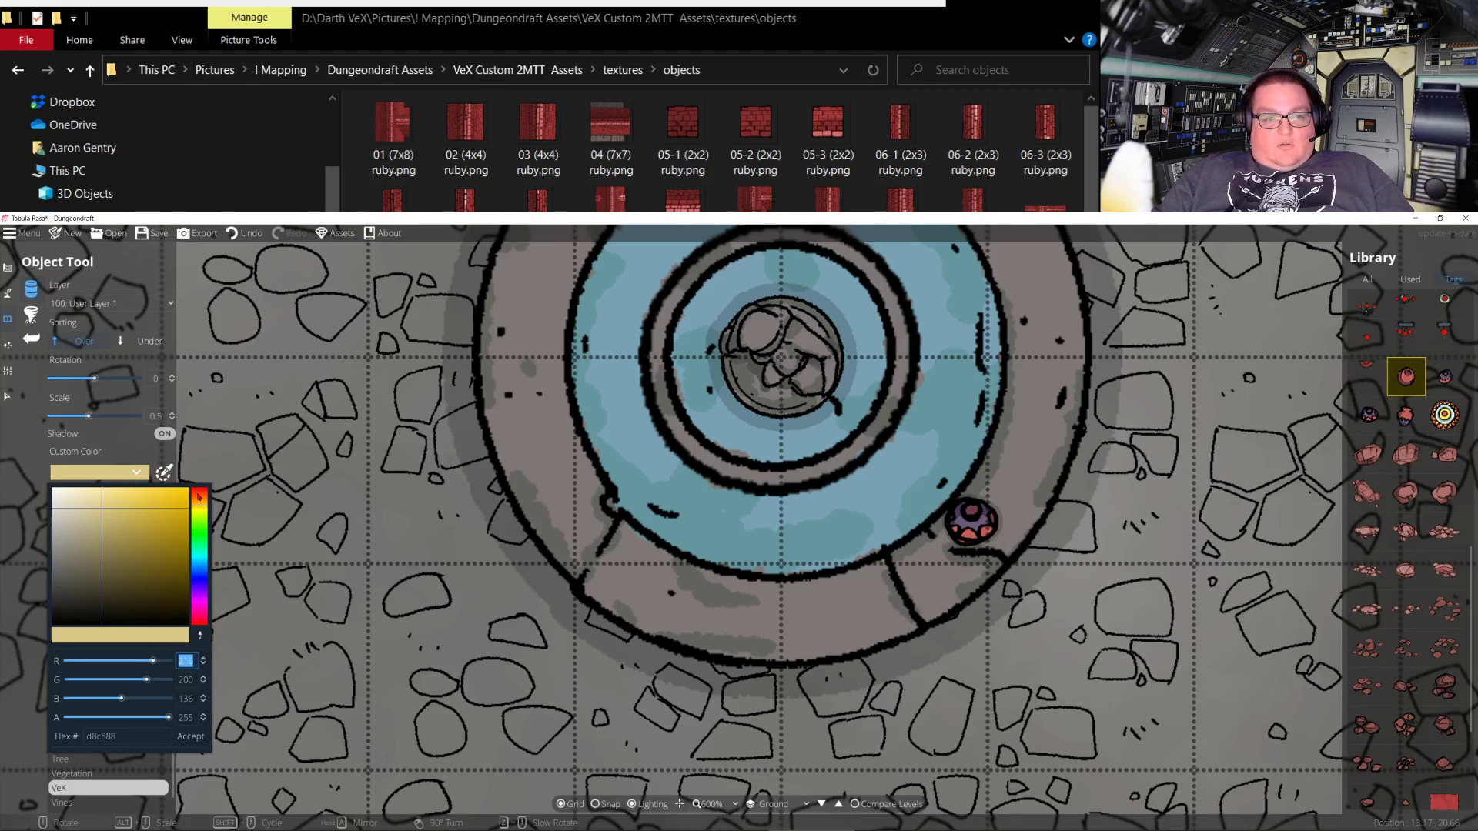
click(199, 497)
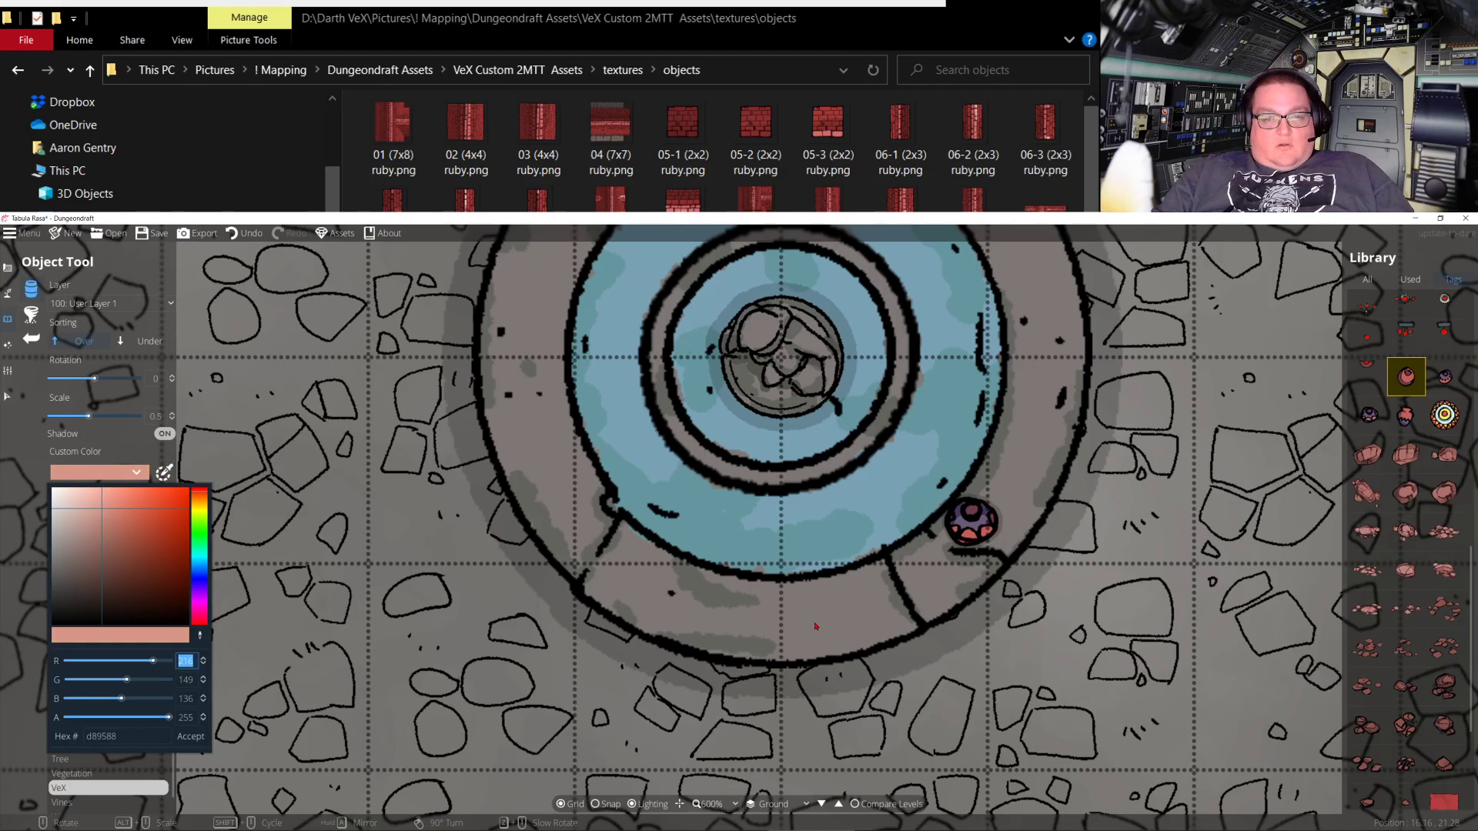
click(1391, 392)
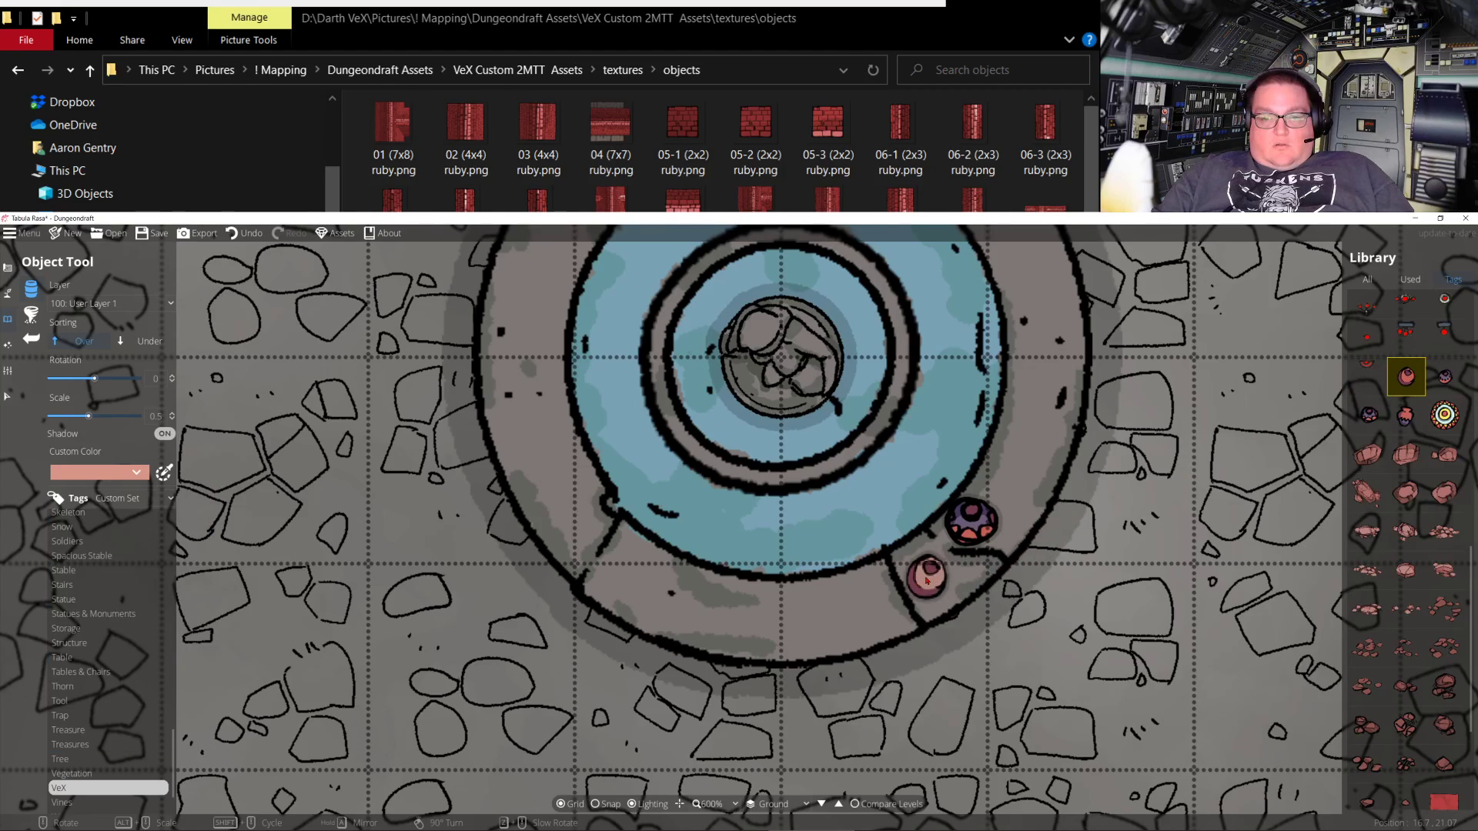
Place the salmon pot just below the dark patterned pot on the fountain rim at scale 0.4 and rotation -30
scroll(924, 583, down, 4)
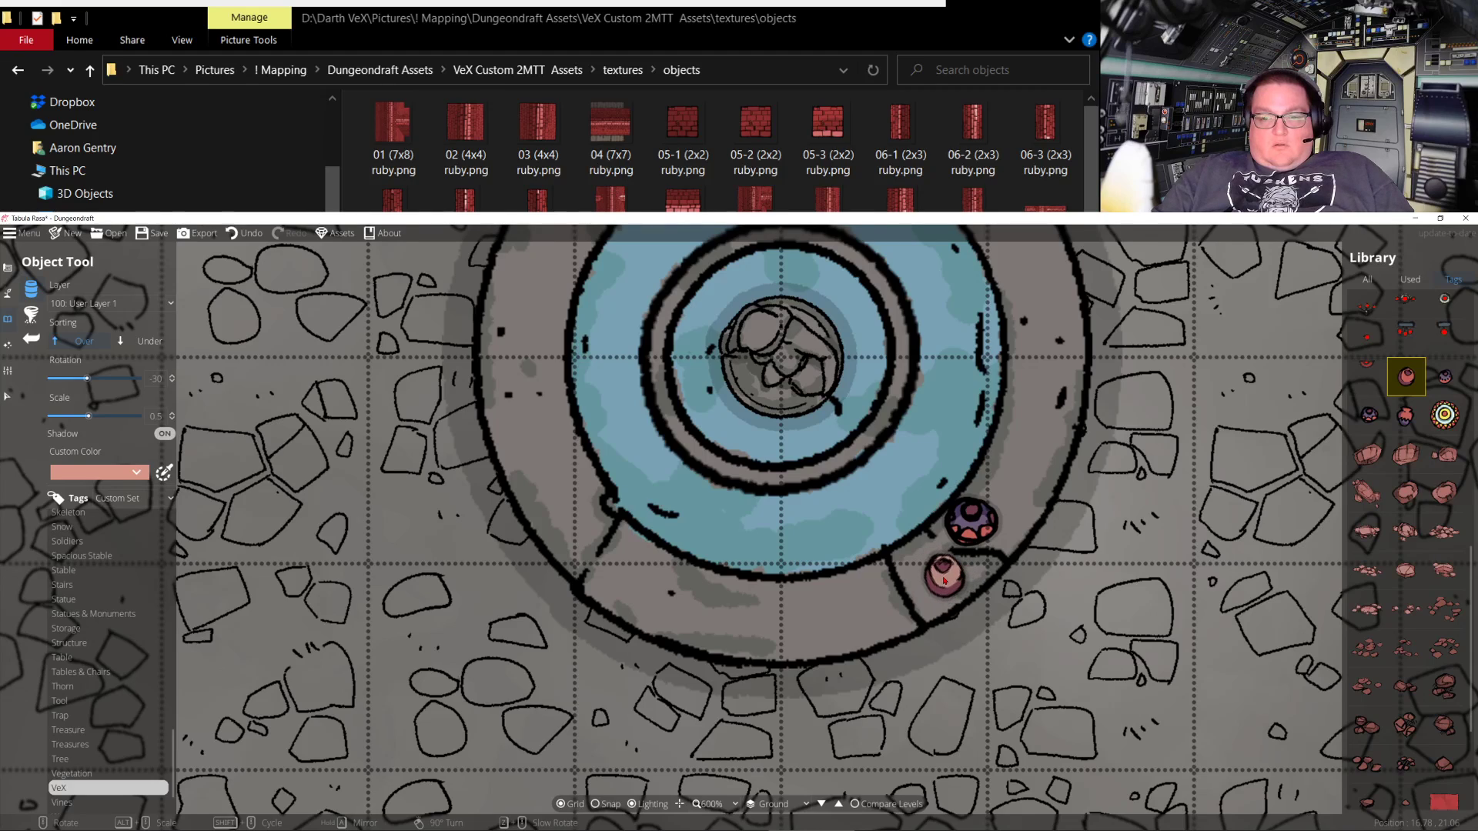
alt+scroll(946, 579, down, 2)
alt+scroll(960, 564, up, 1)
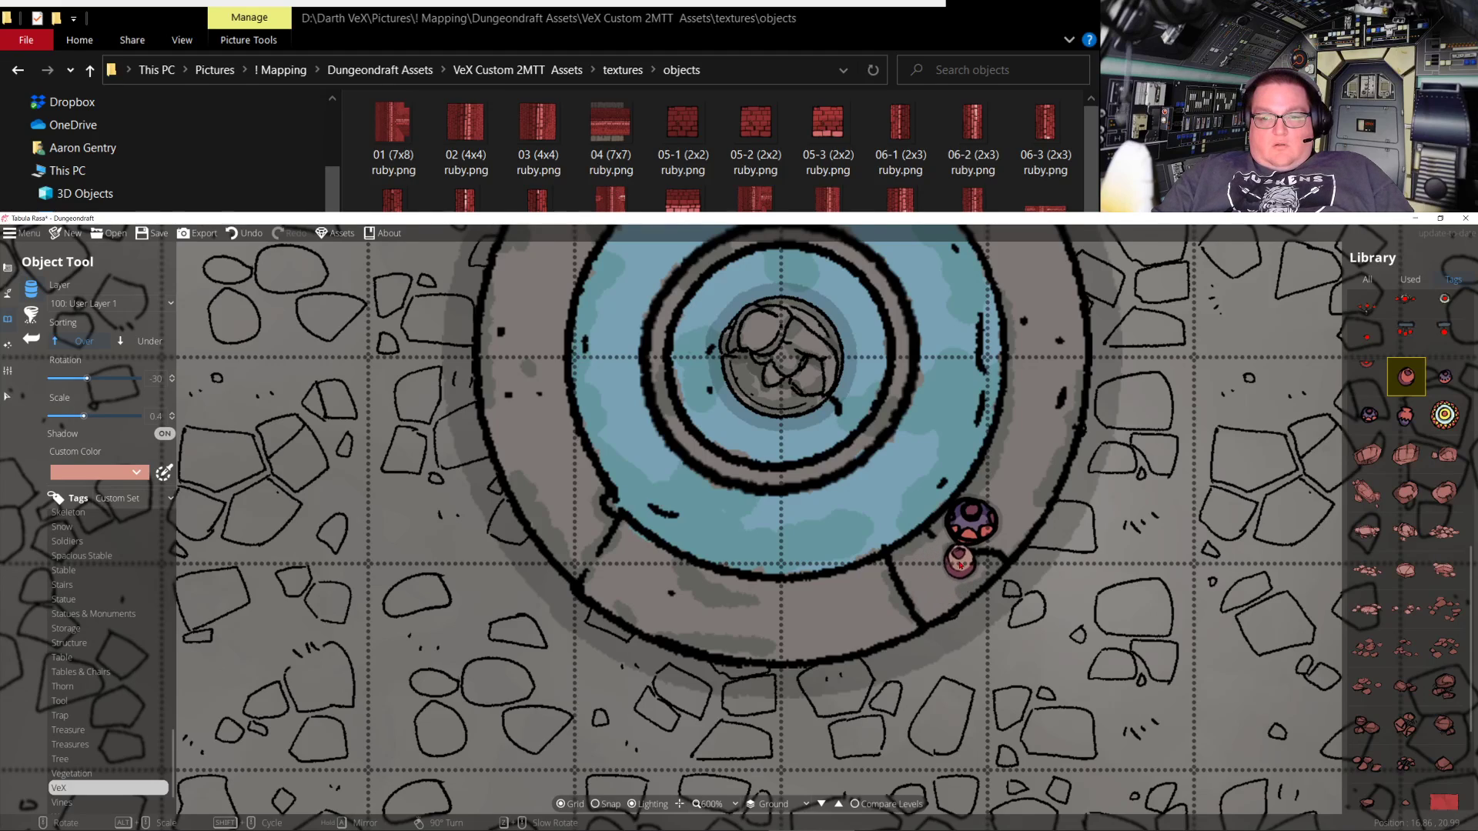
click(959, 564)
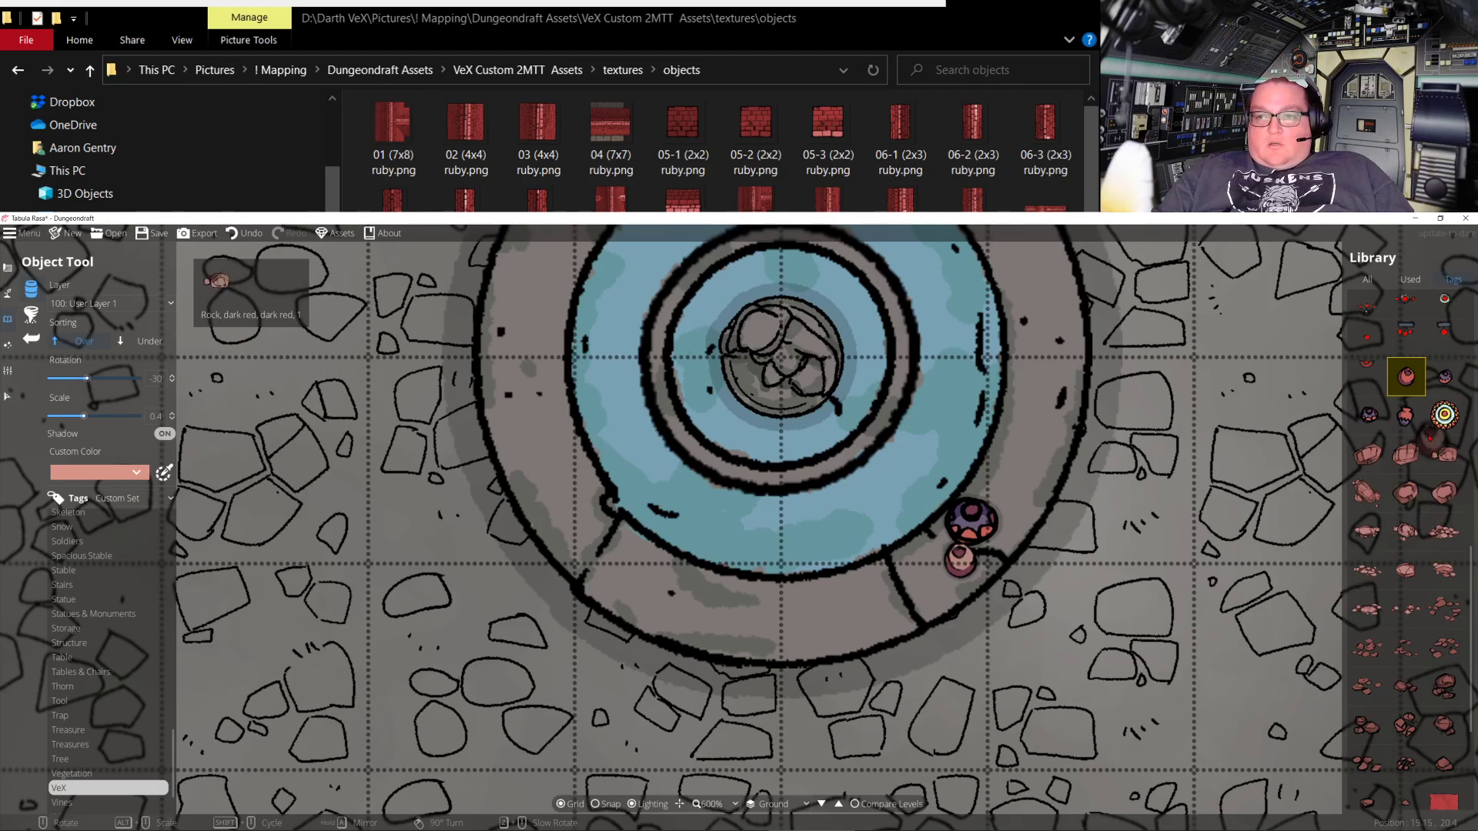
Choose the narrow-necked pot, set its custom color to yellow f2f368, and place it on the rim just above the dark patterned pot
click(1405, 416)
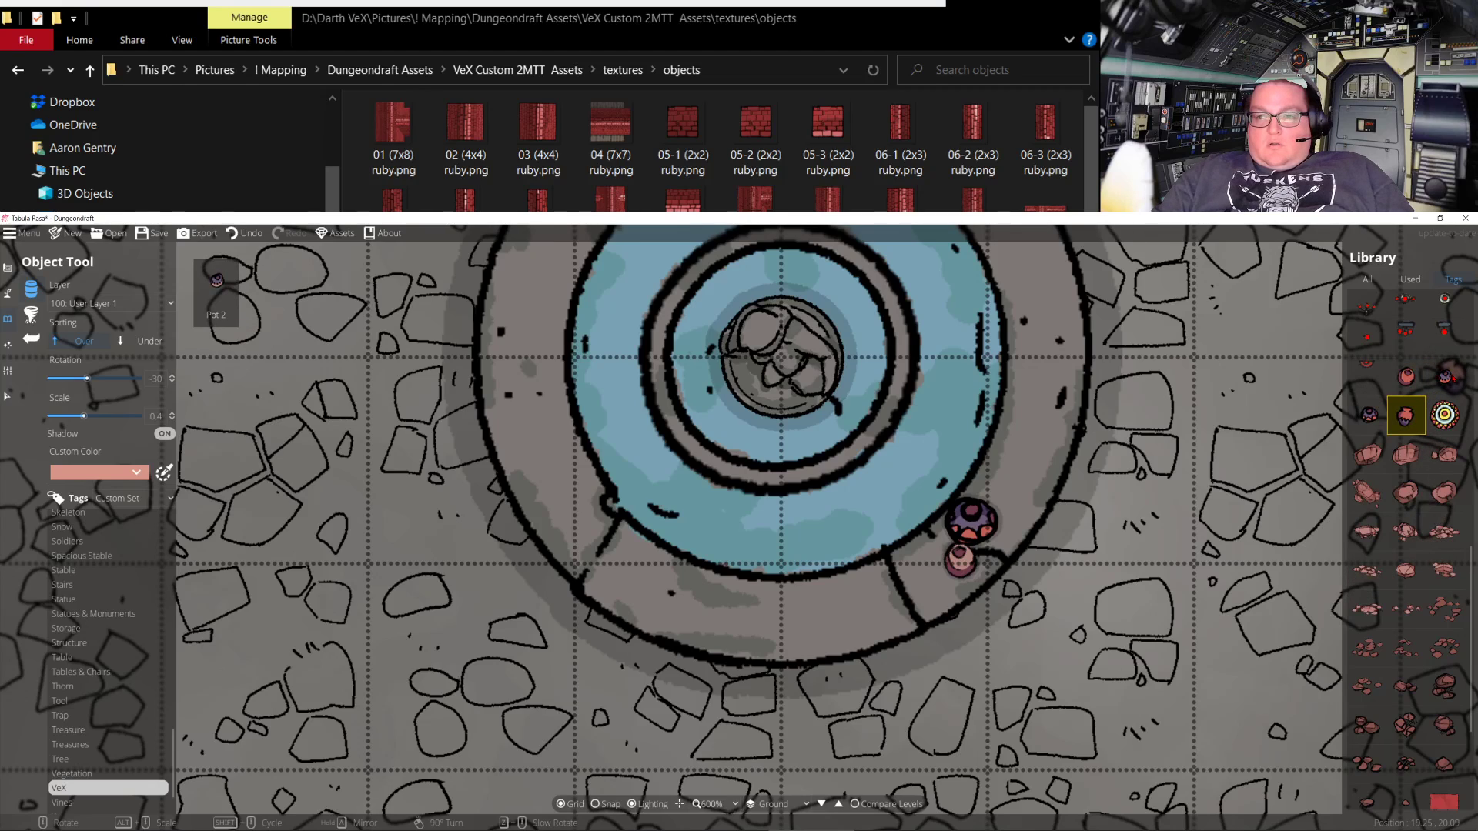
click(136, 472)
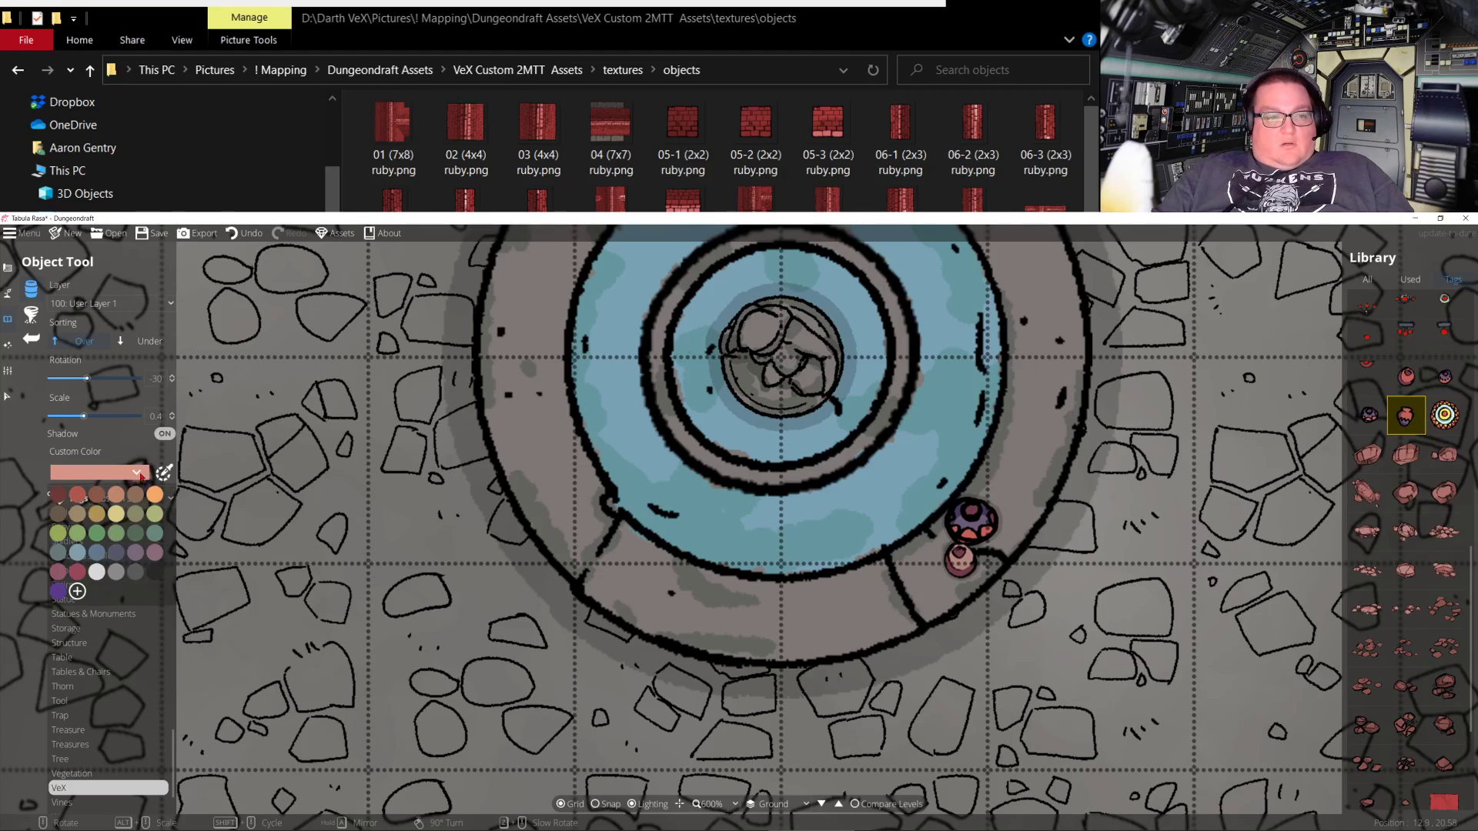
click(155, 494)
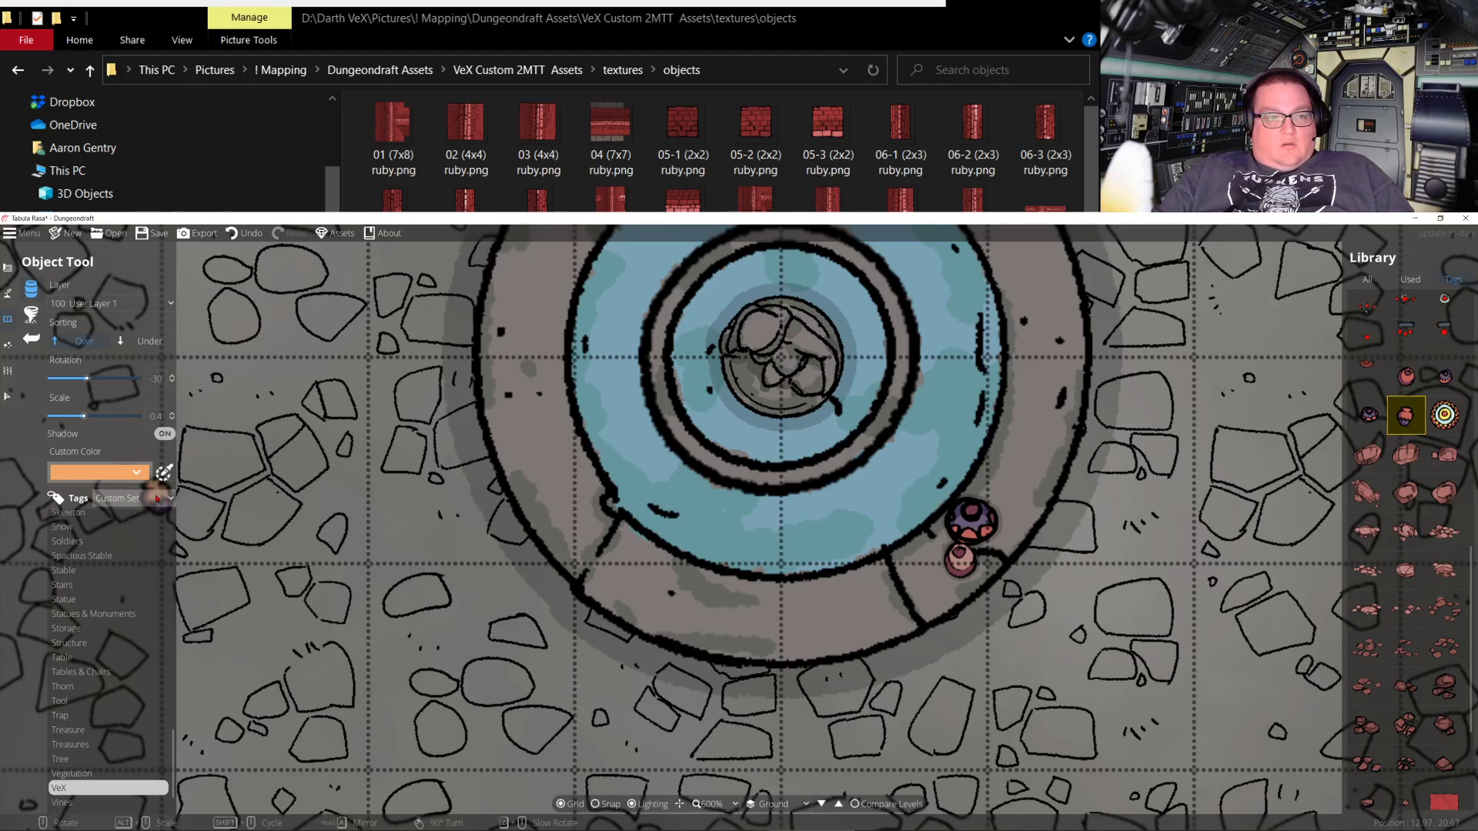
click(164, 473)
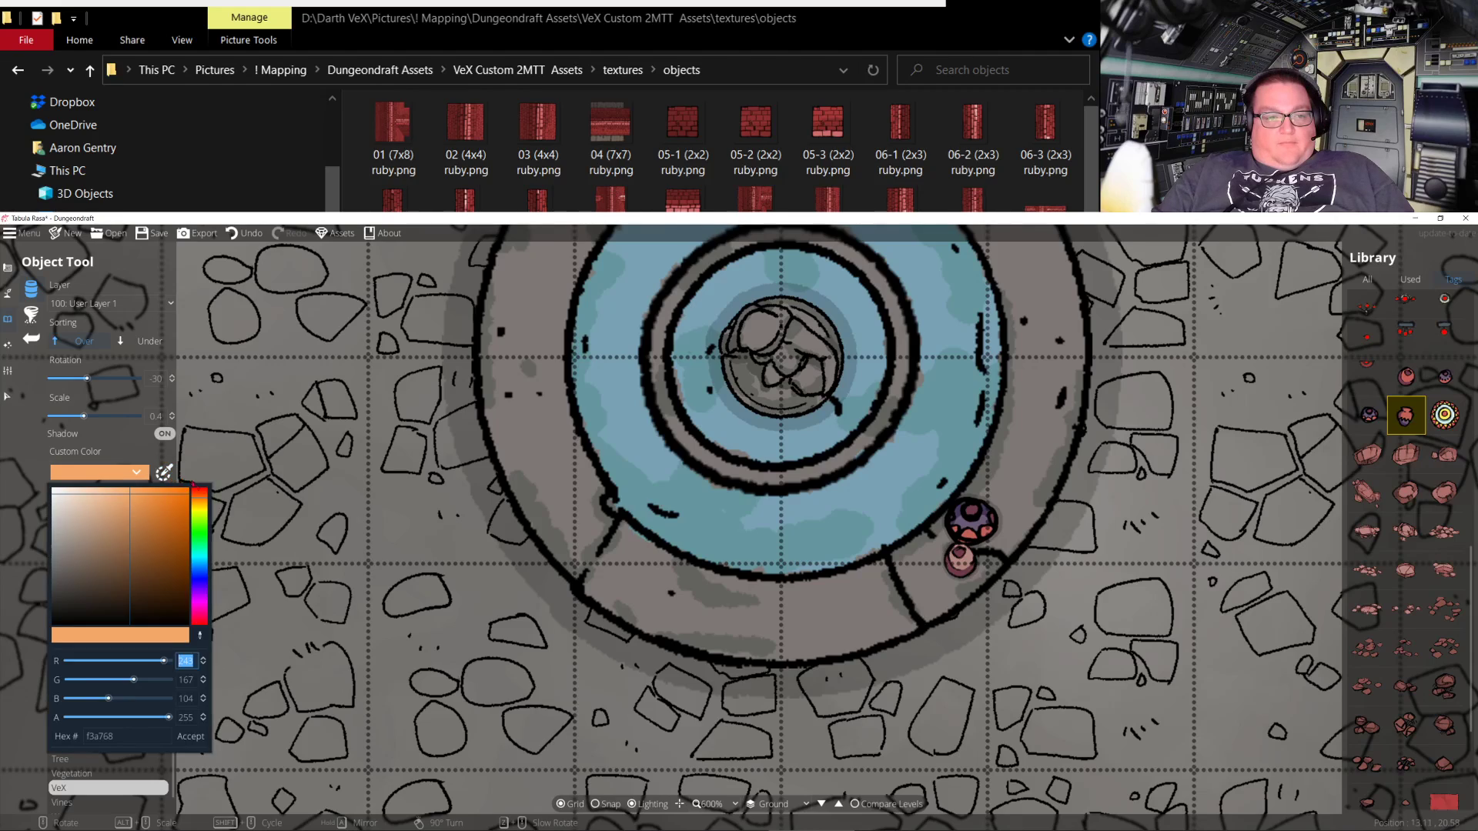
click(200, 513)
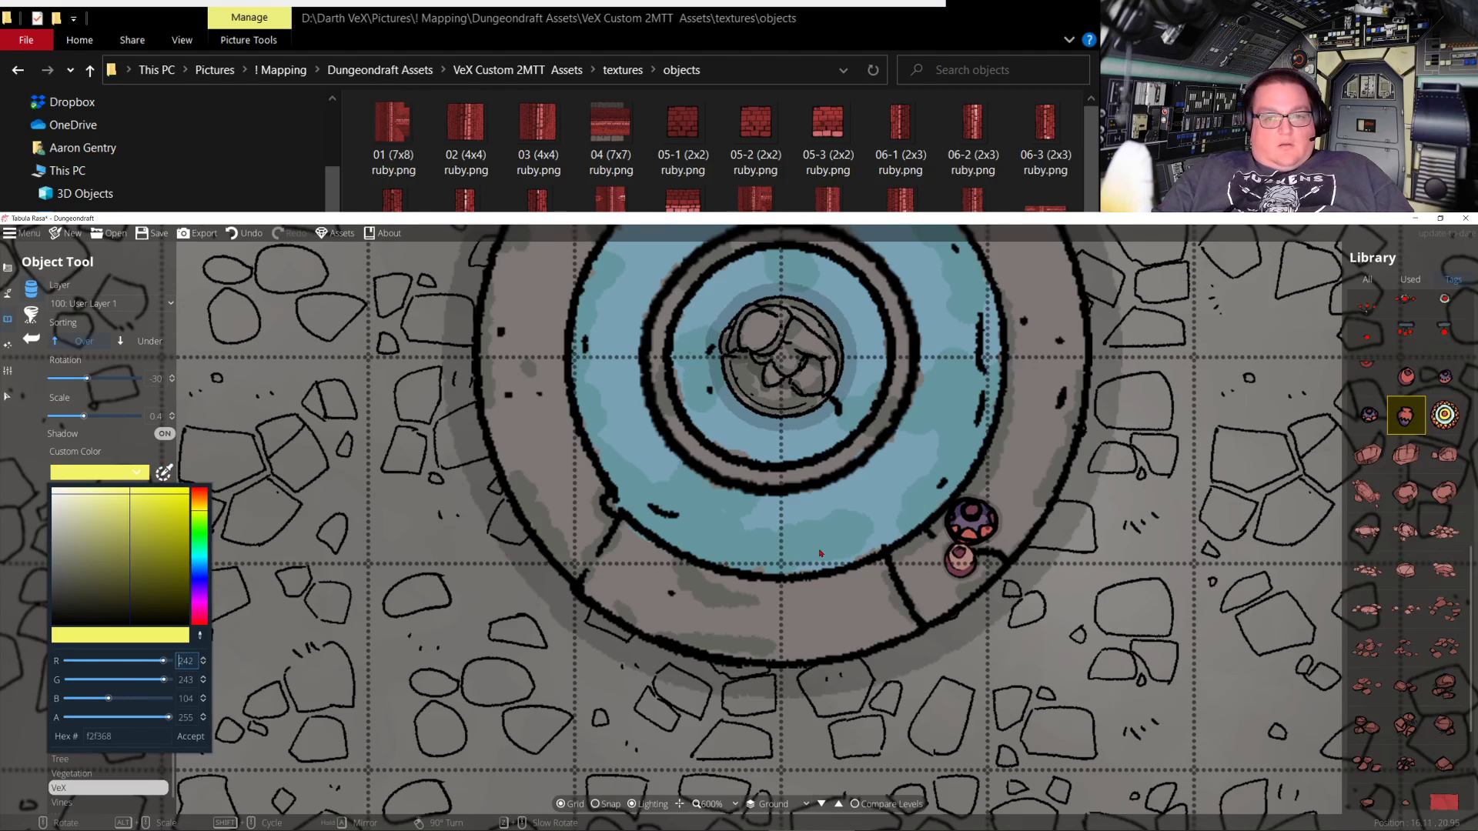
key(Escape)
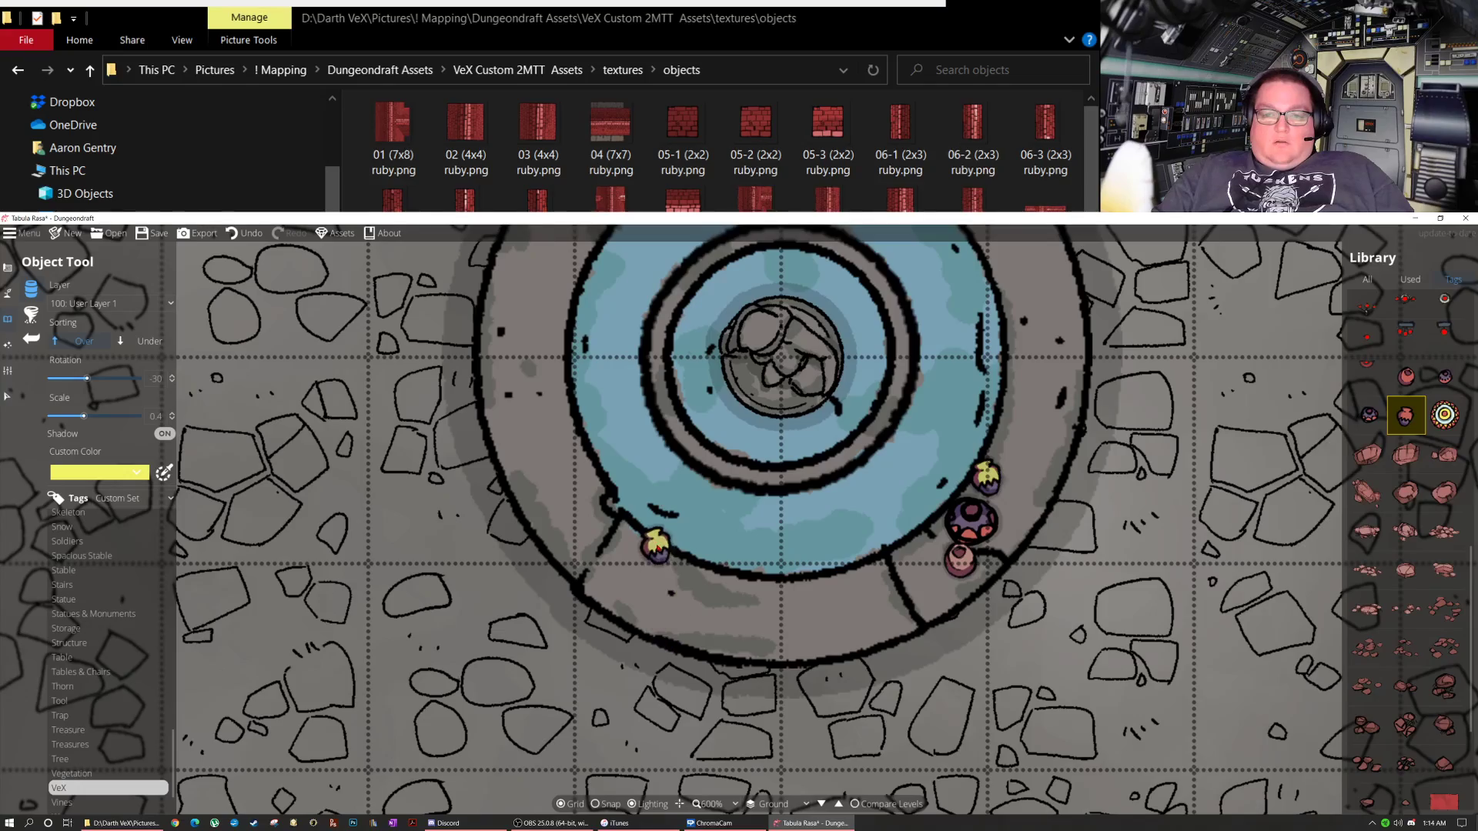
Filter the object library by the 2M Bandit Camp tag to find carts for the cobbled street
scroll(656, 545, down, 5)
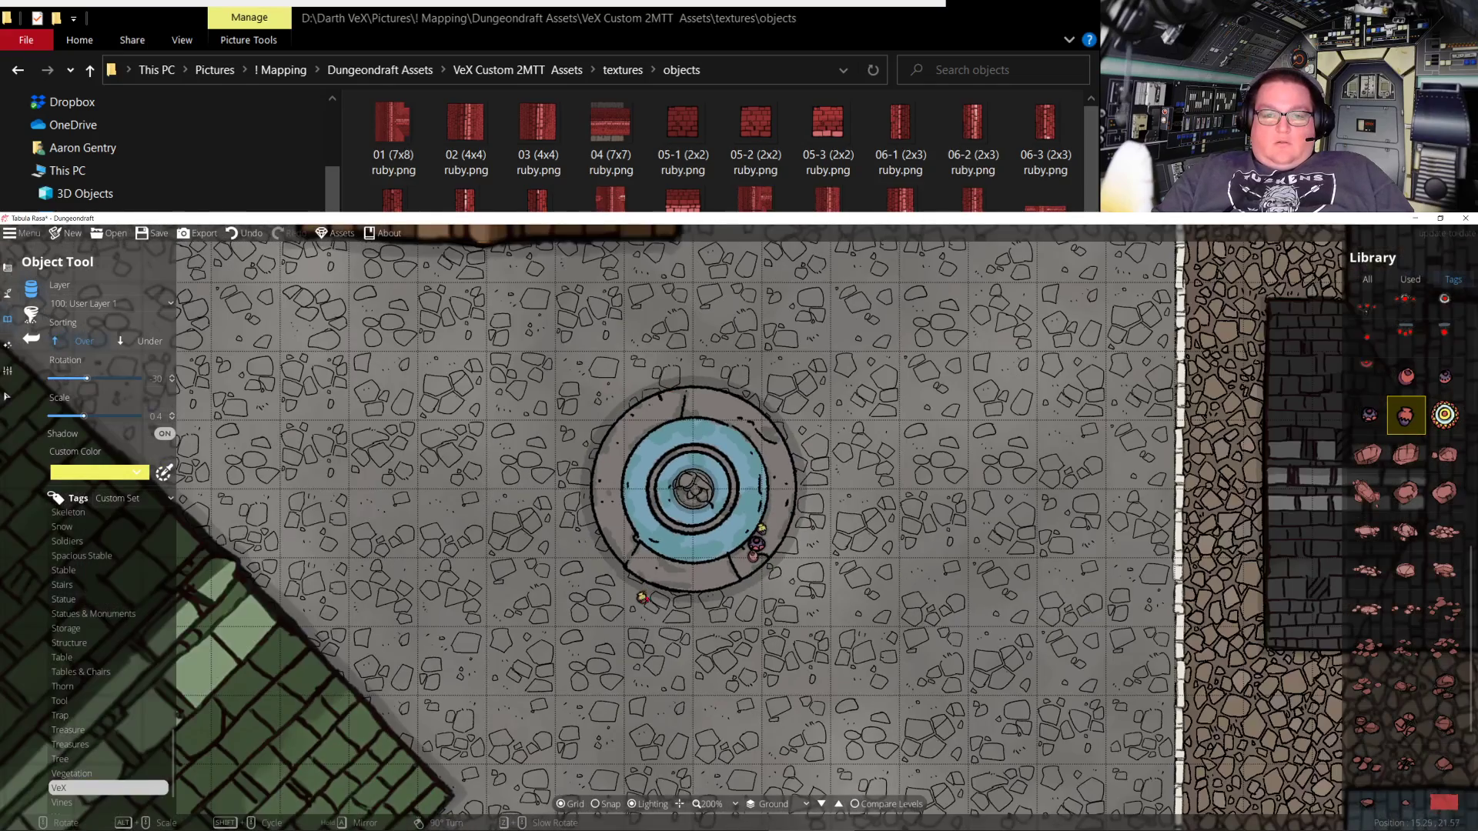
drag(643, 597, 867, 585)
scroll(907, 654, down, 1)
scroll(867, 585, down, 1)
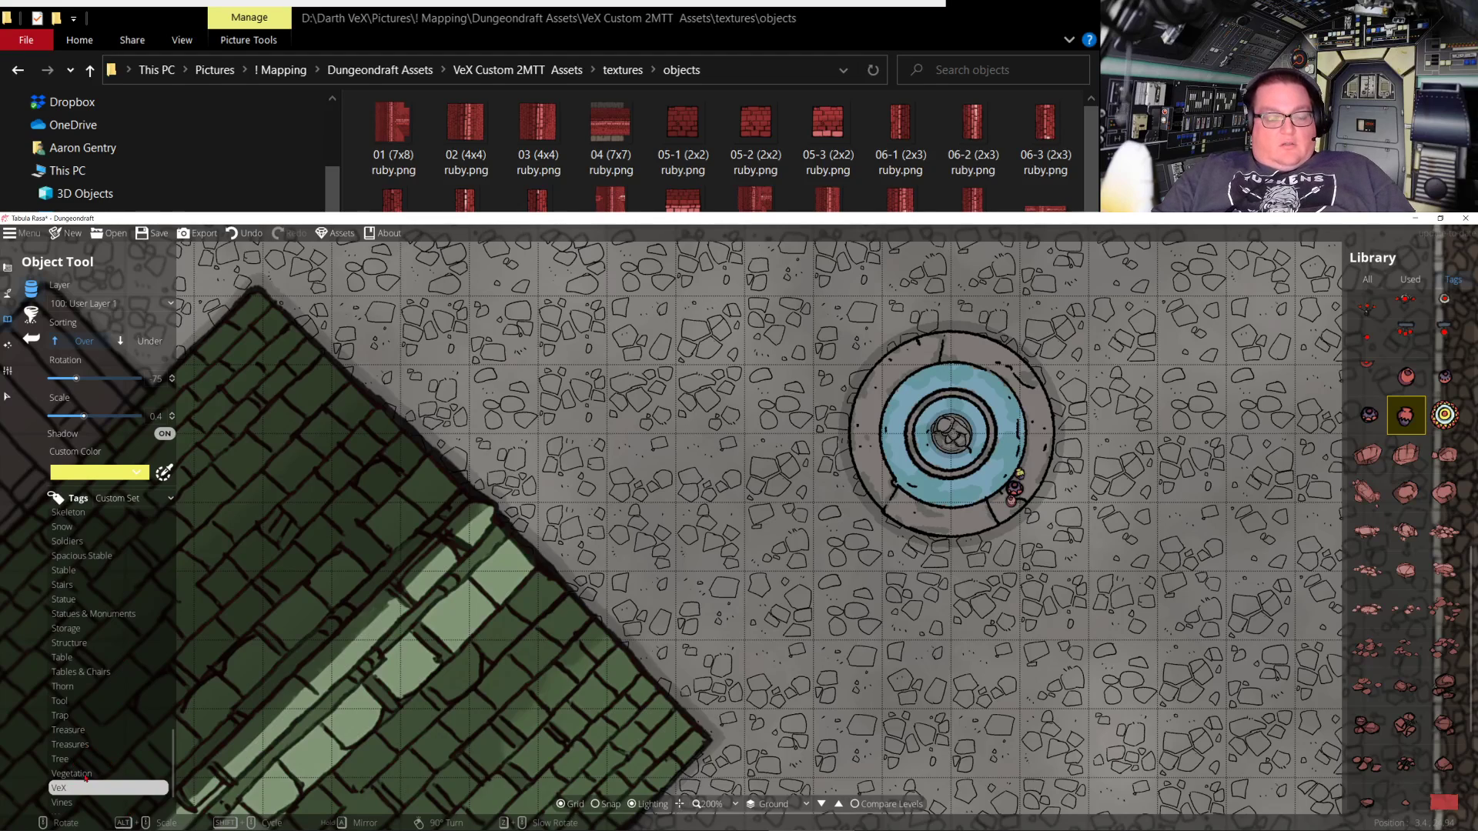
scroll(92, 693, up, 3)
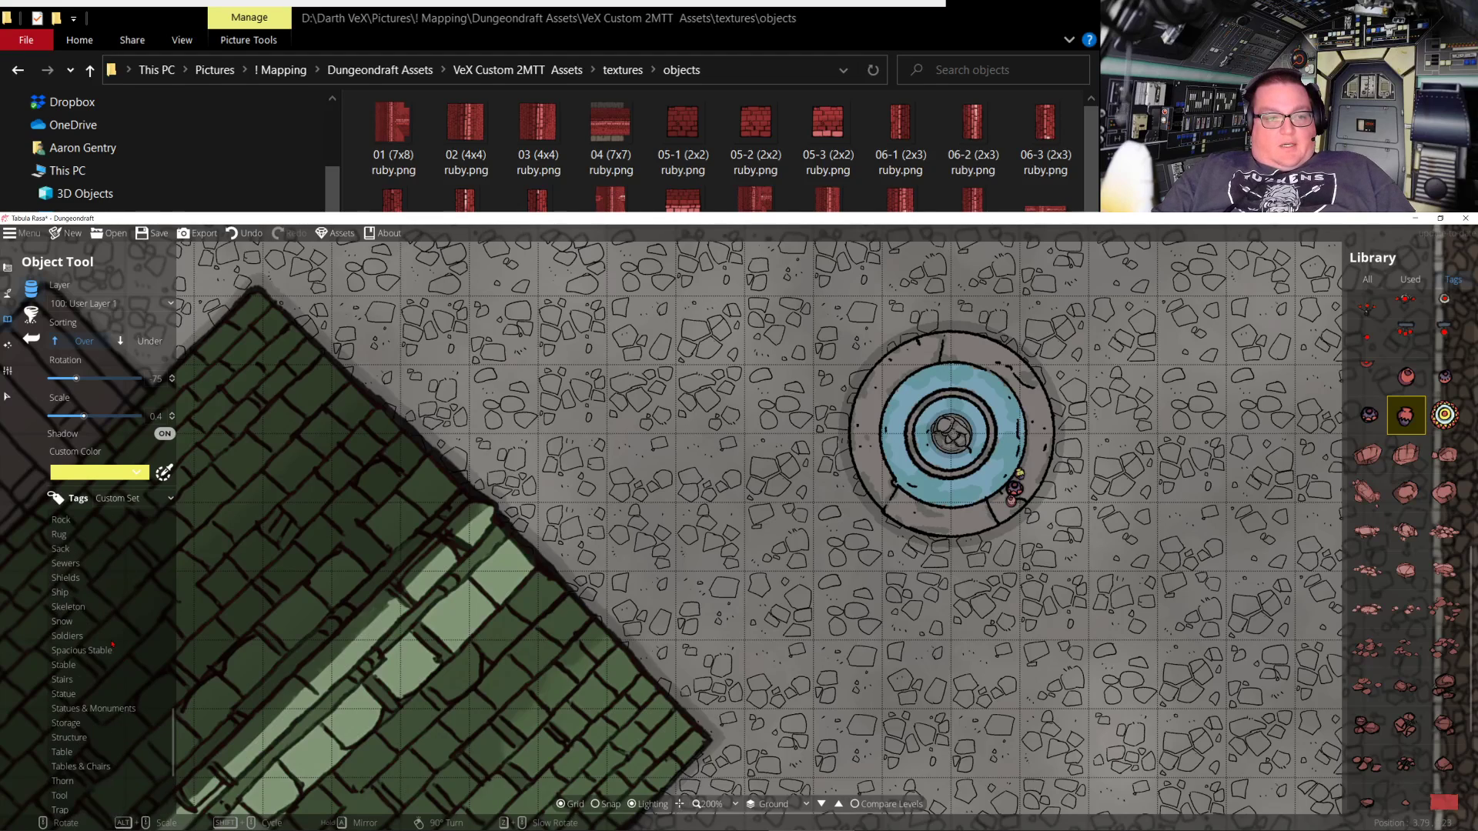
scroll(99, 653, up, 10)
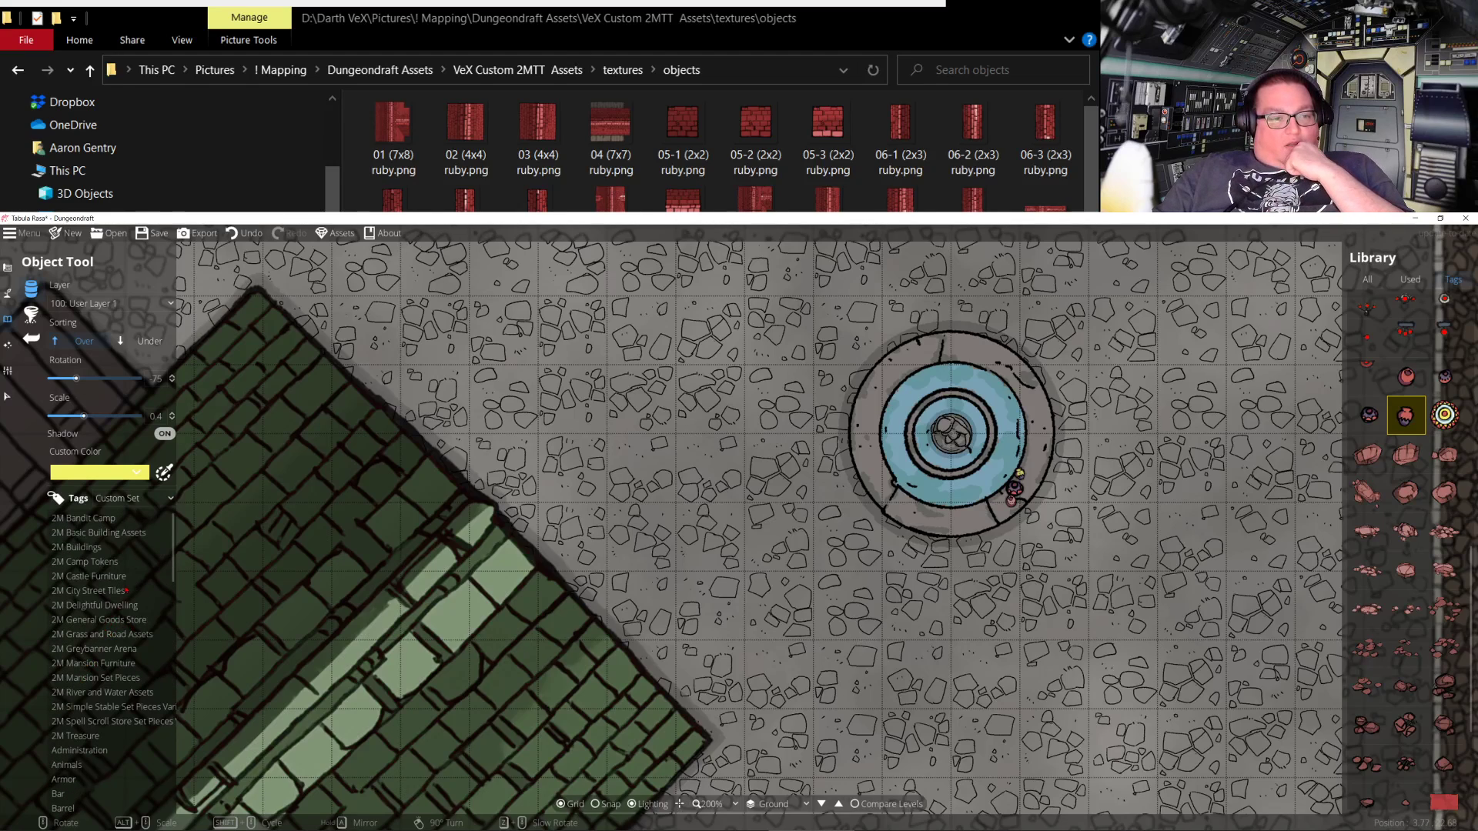
click(110, 520)
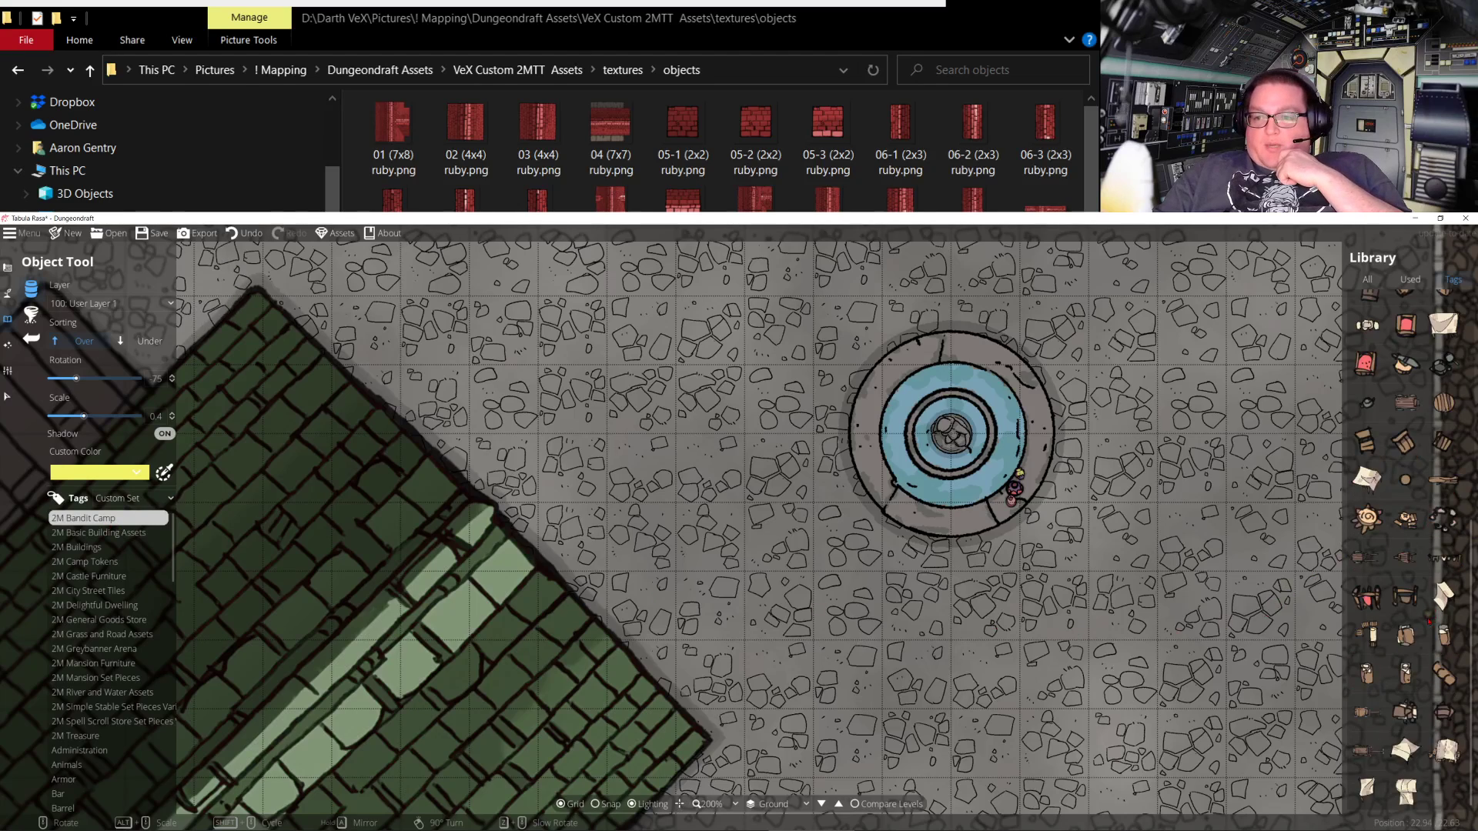
Examine the 2M Bandit Camp objects and try the wooden wagon as a prop for the street
scroll(1404, 539, up, 5)
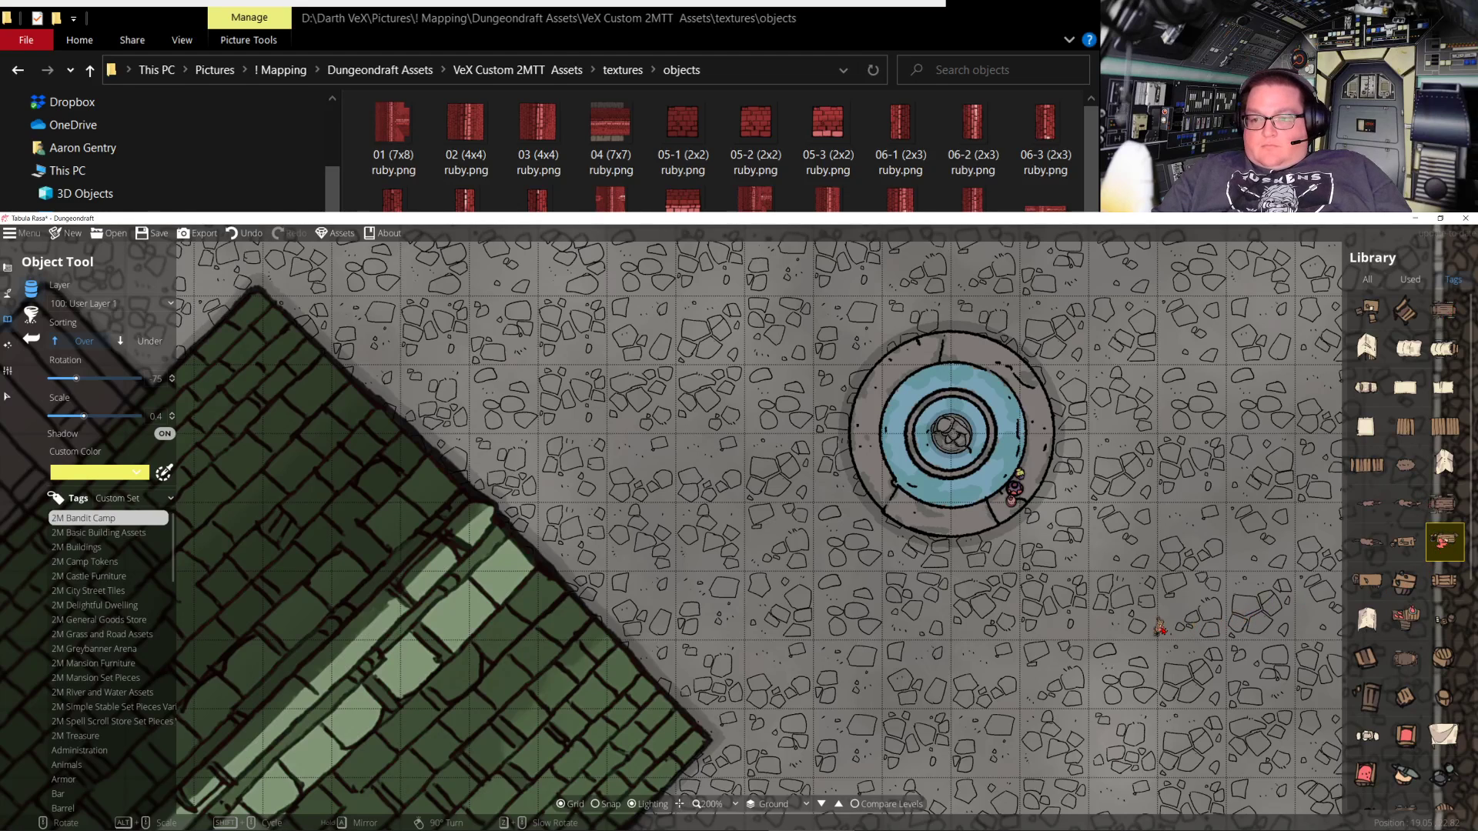
scroll(1159, 627, up, 4)
scroll(1081, 608, up, 10)
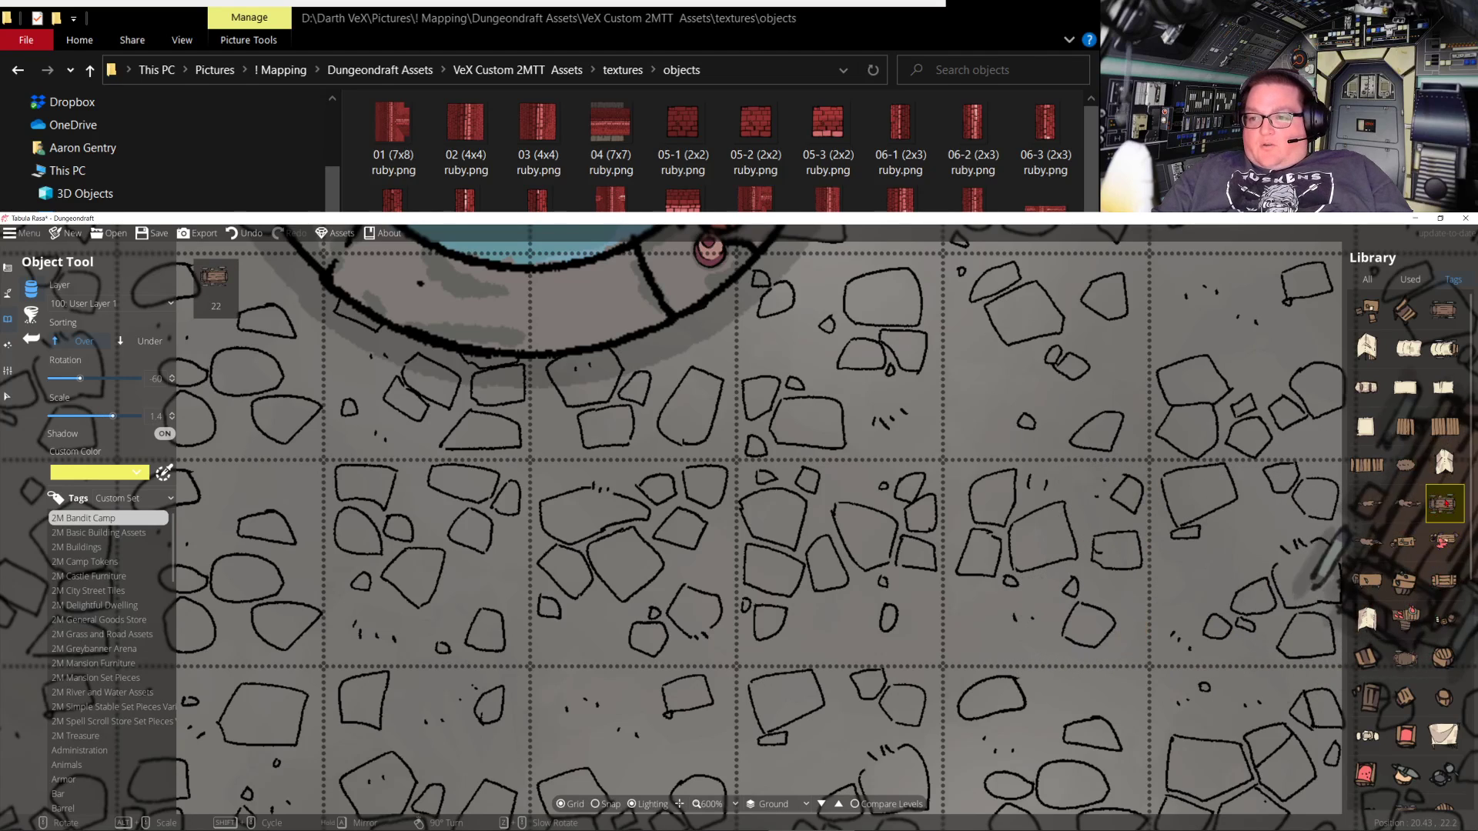
click(1445, 504)
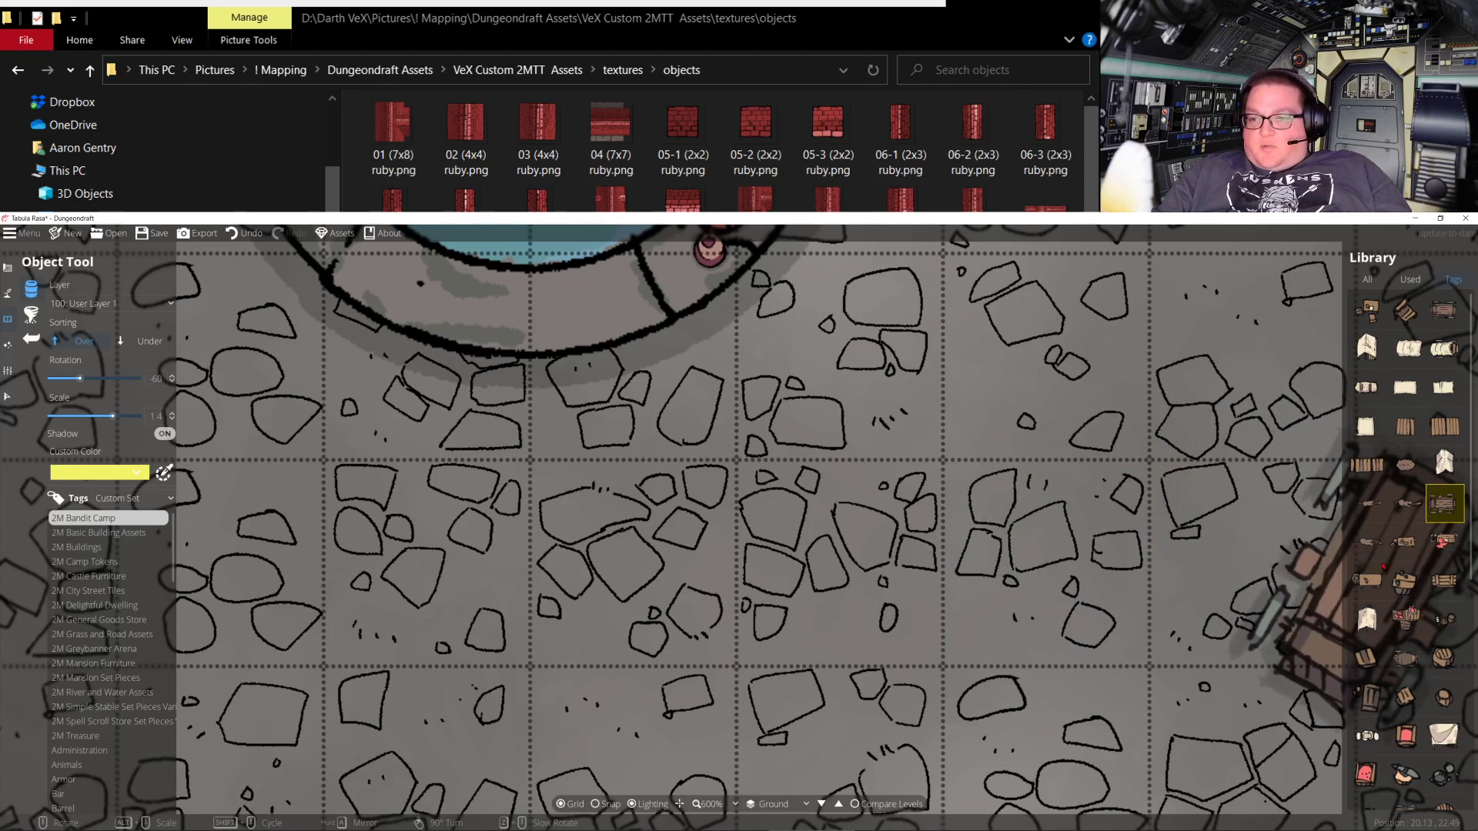
scroll(1408, 731, down, 10)
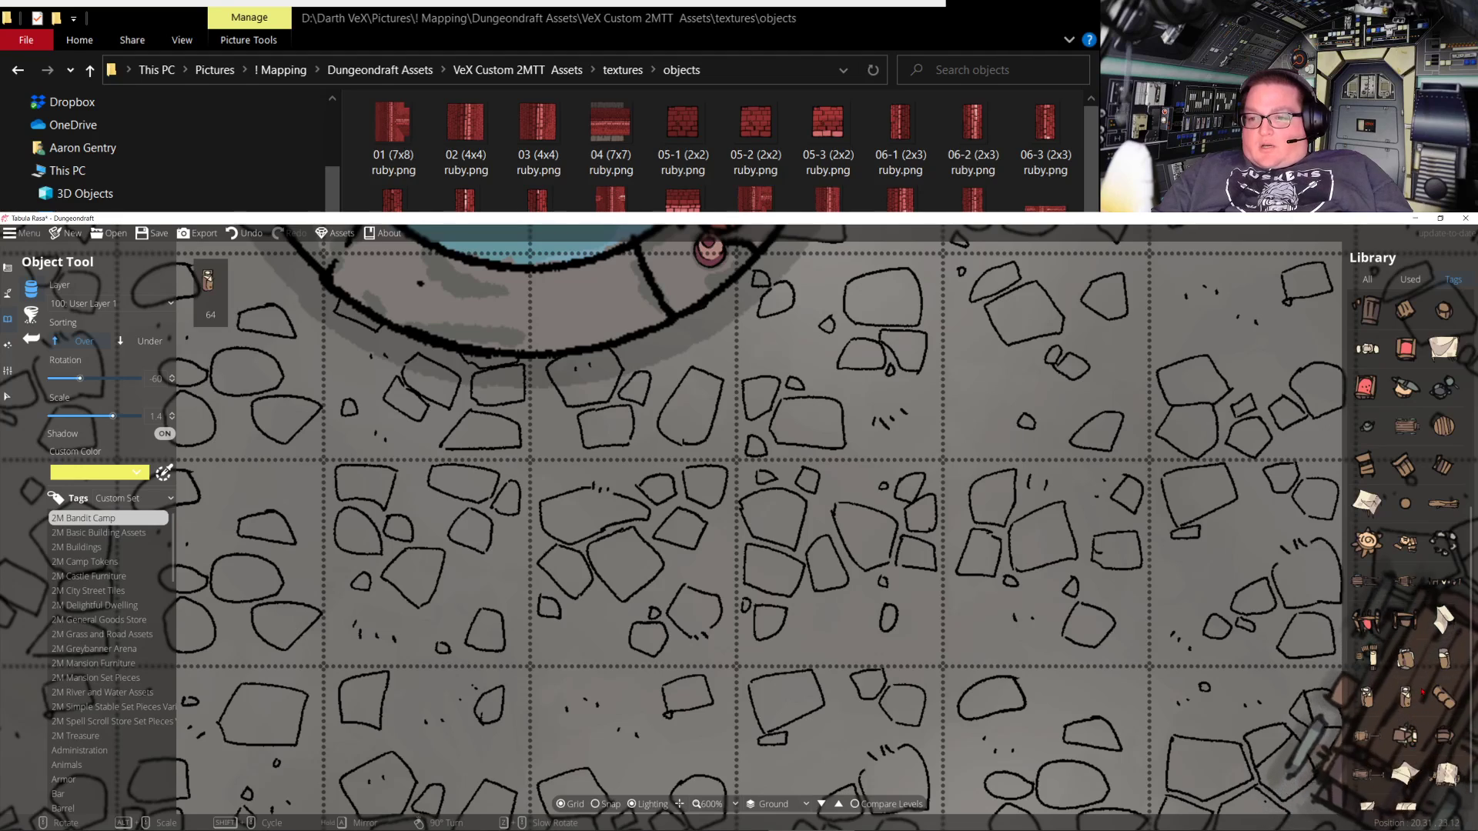
scroll(1405, 735, down, 1)
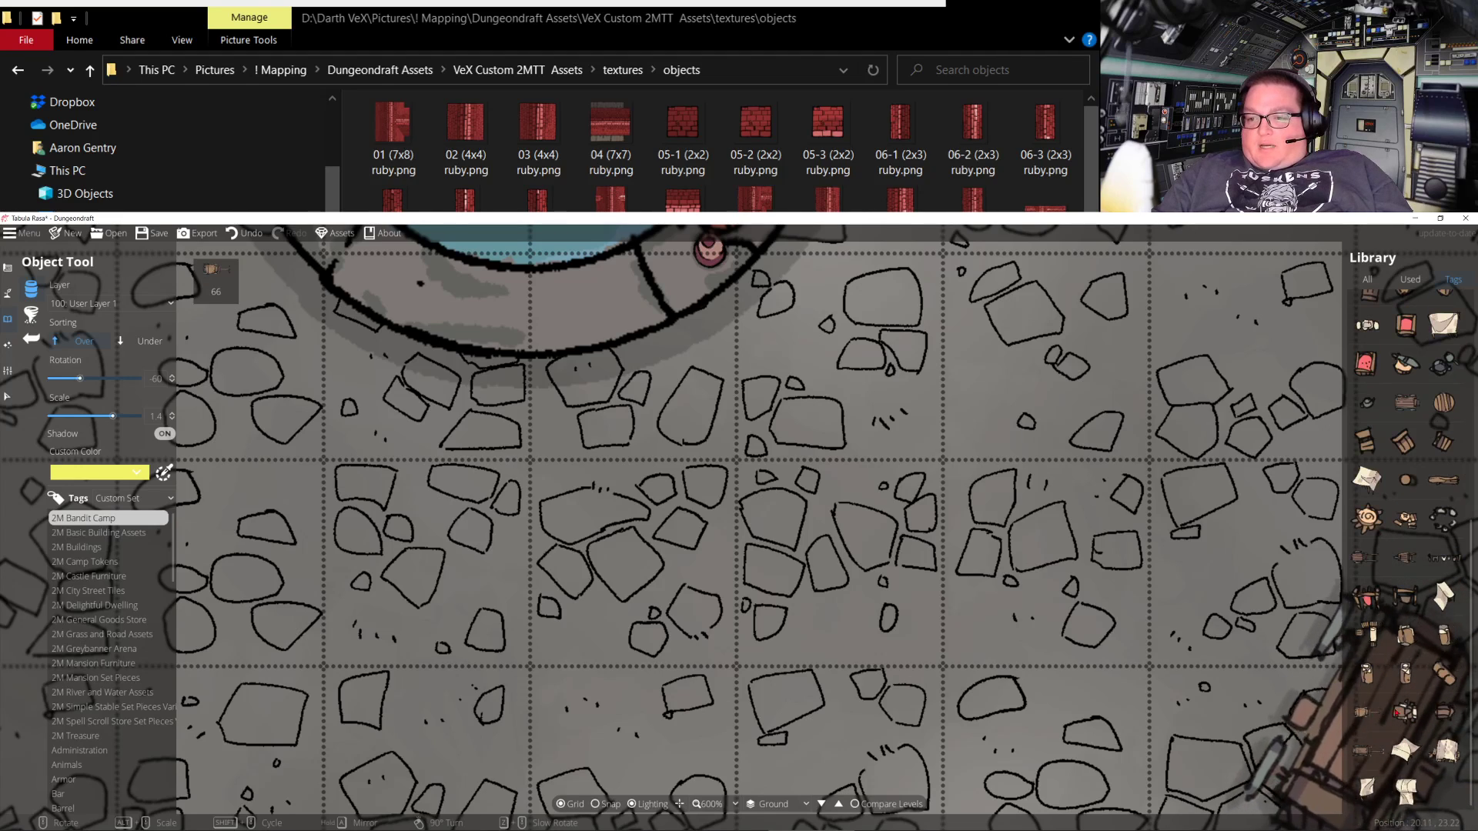
scroll(1405, 647, up, 7)
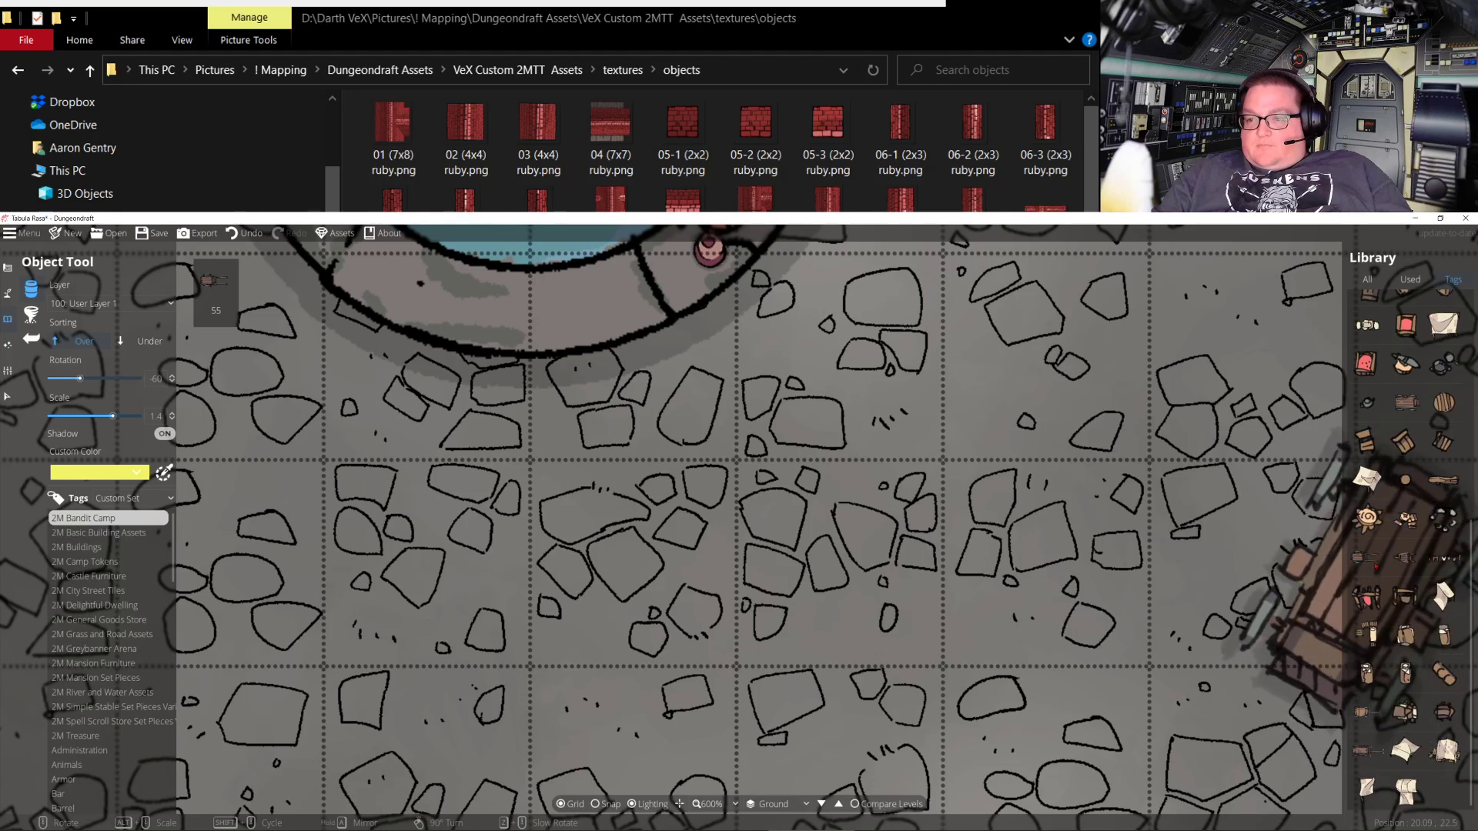
scroll(1405, 646, up, 4)
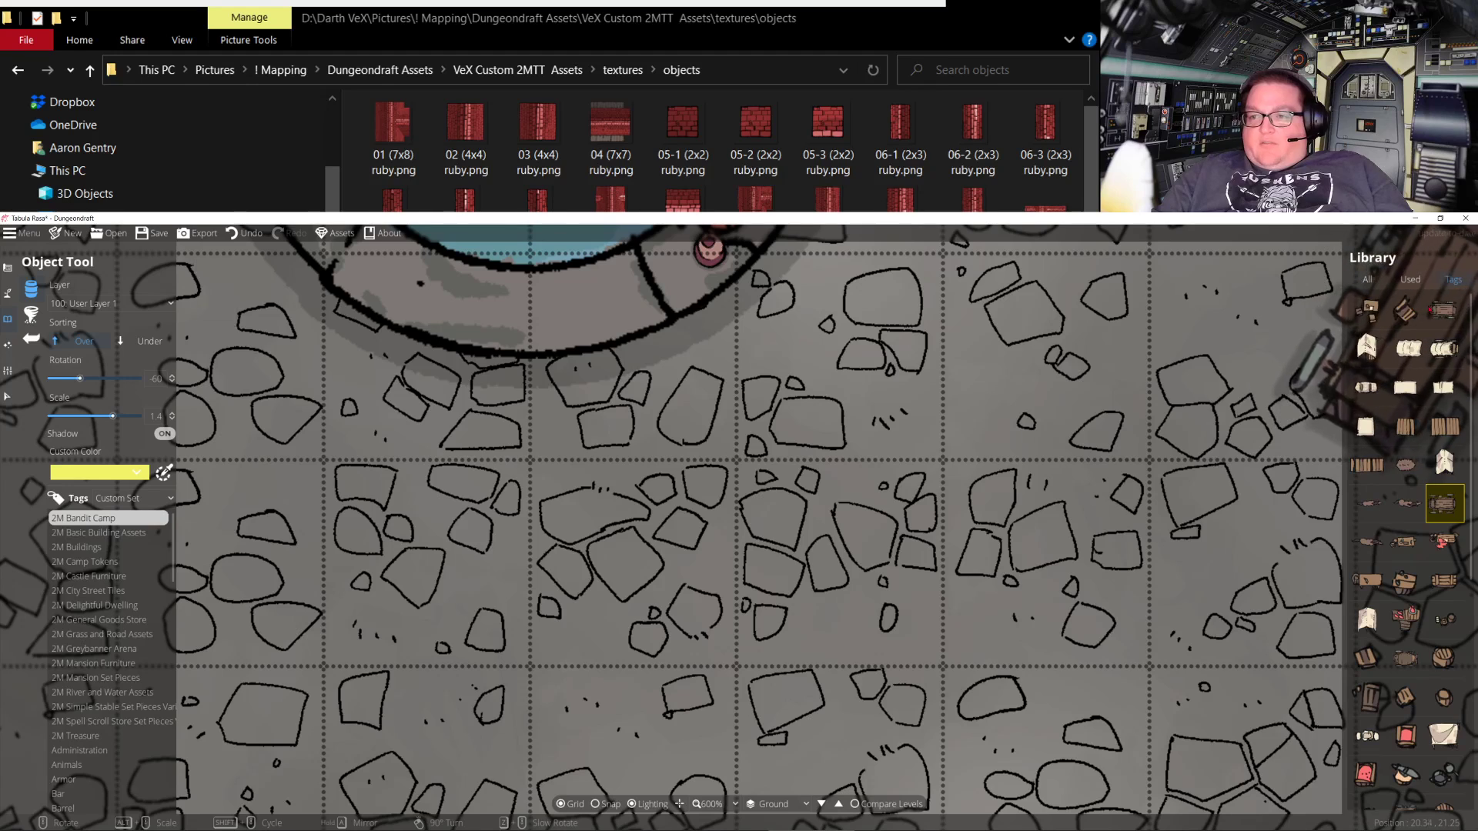
Choose the empty wooden handcart from the 2M Camp Tokens objects and set its scale to 1
click(92, 561)
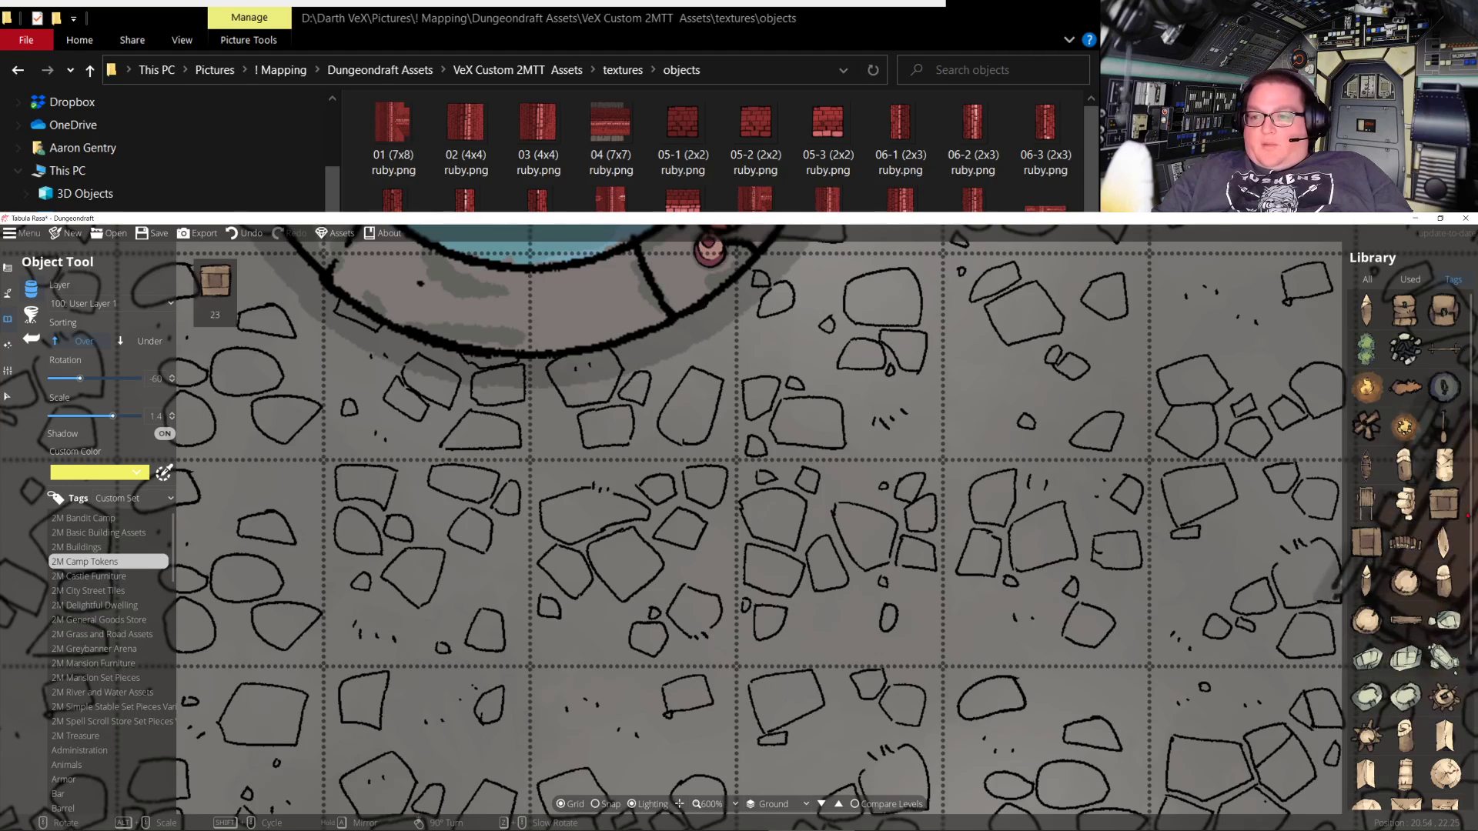
scroll(1411, 495, down, 2)
scroll(1332, 547, up, 2)
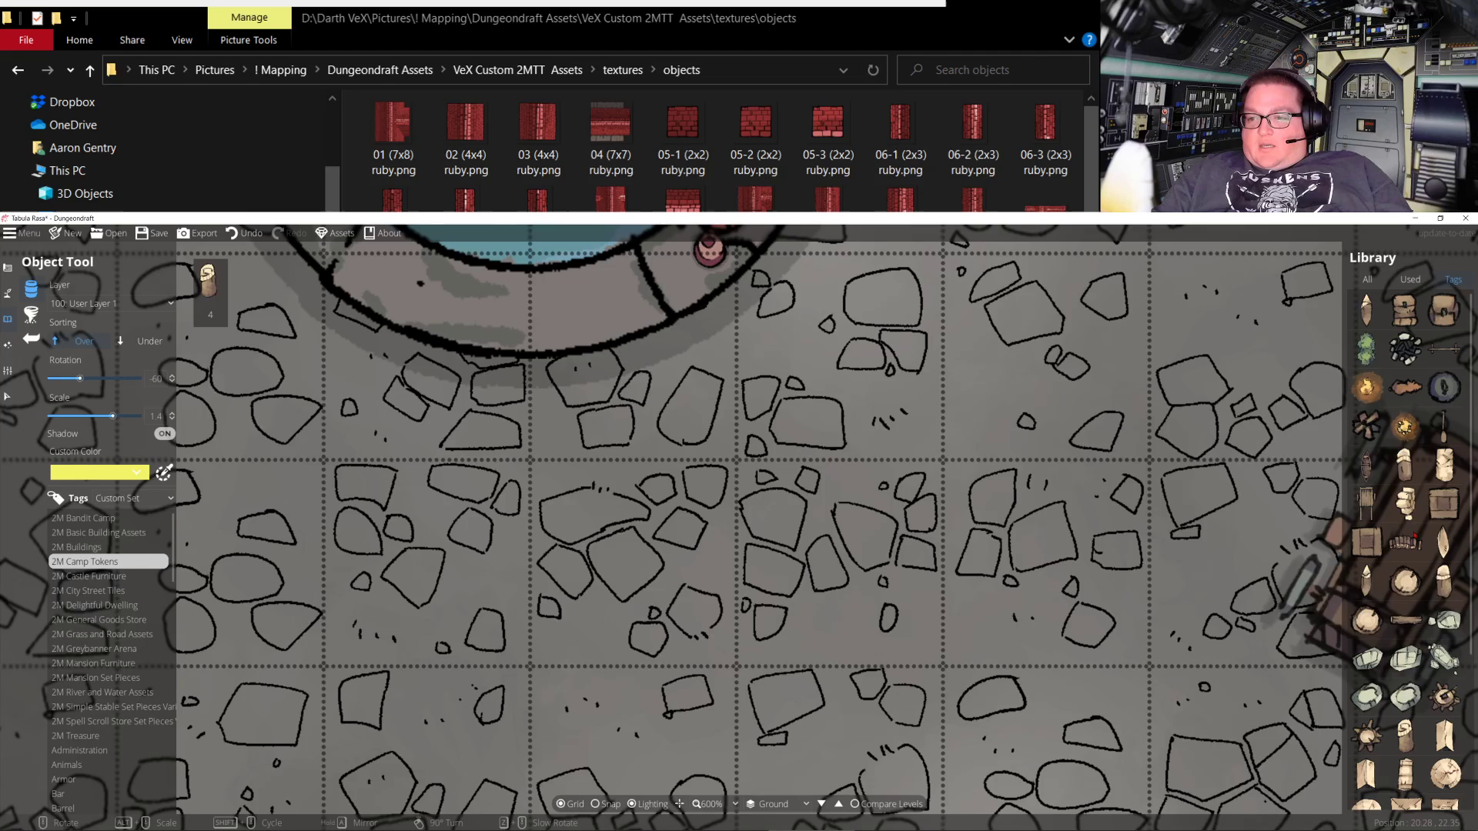
click(1445, 462)
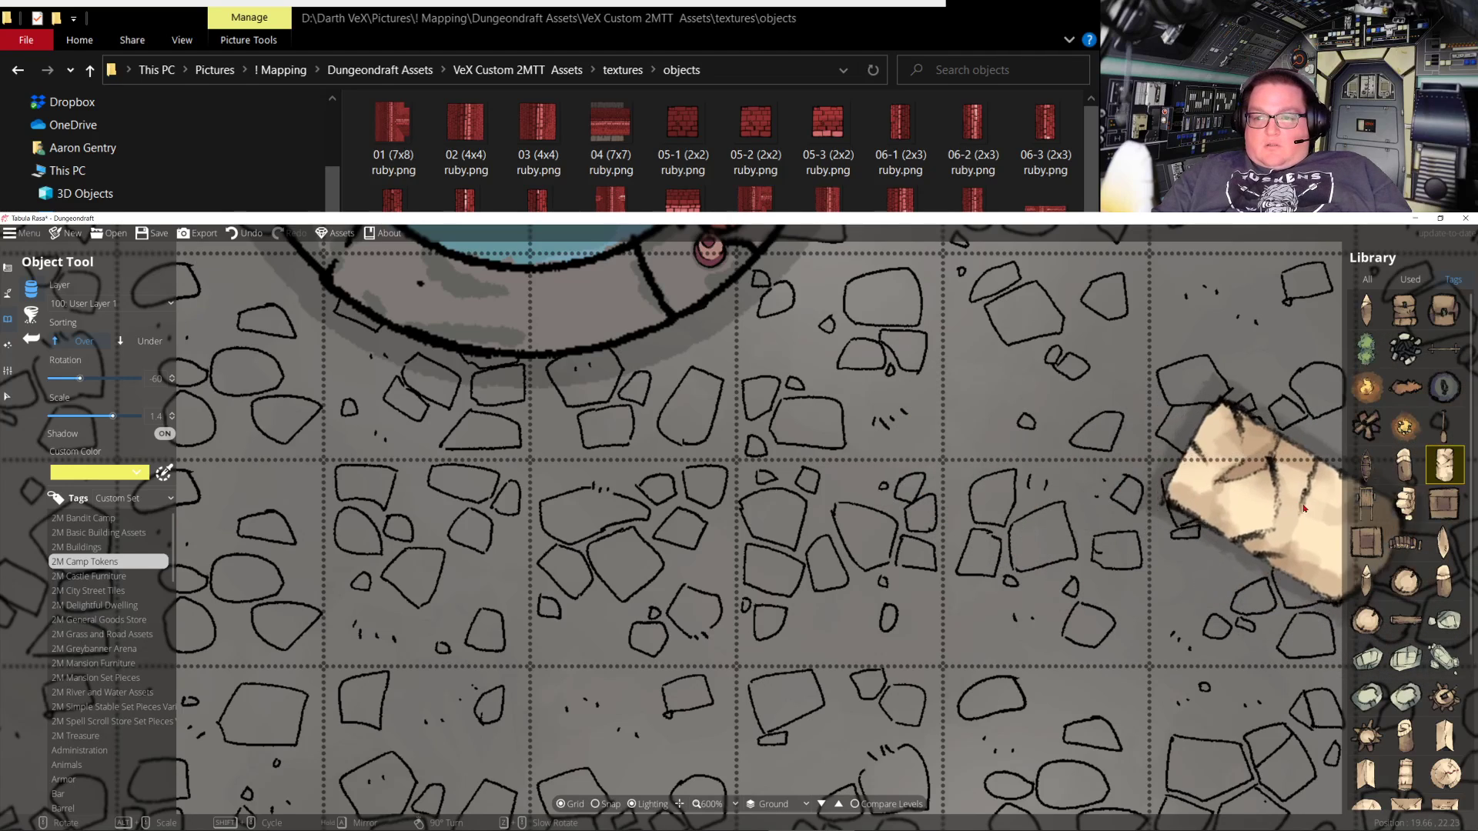
click(1366, 501)
scroll(993, 616, down, 2)
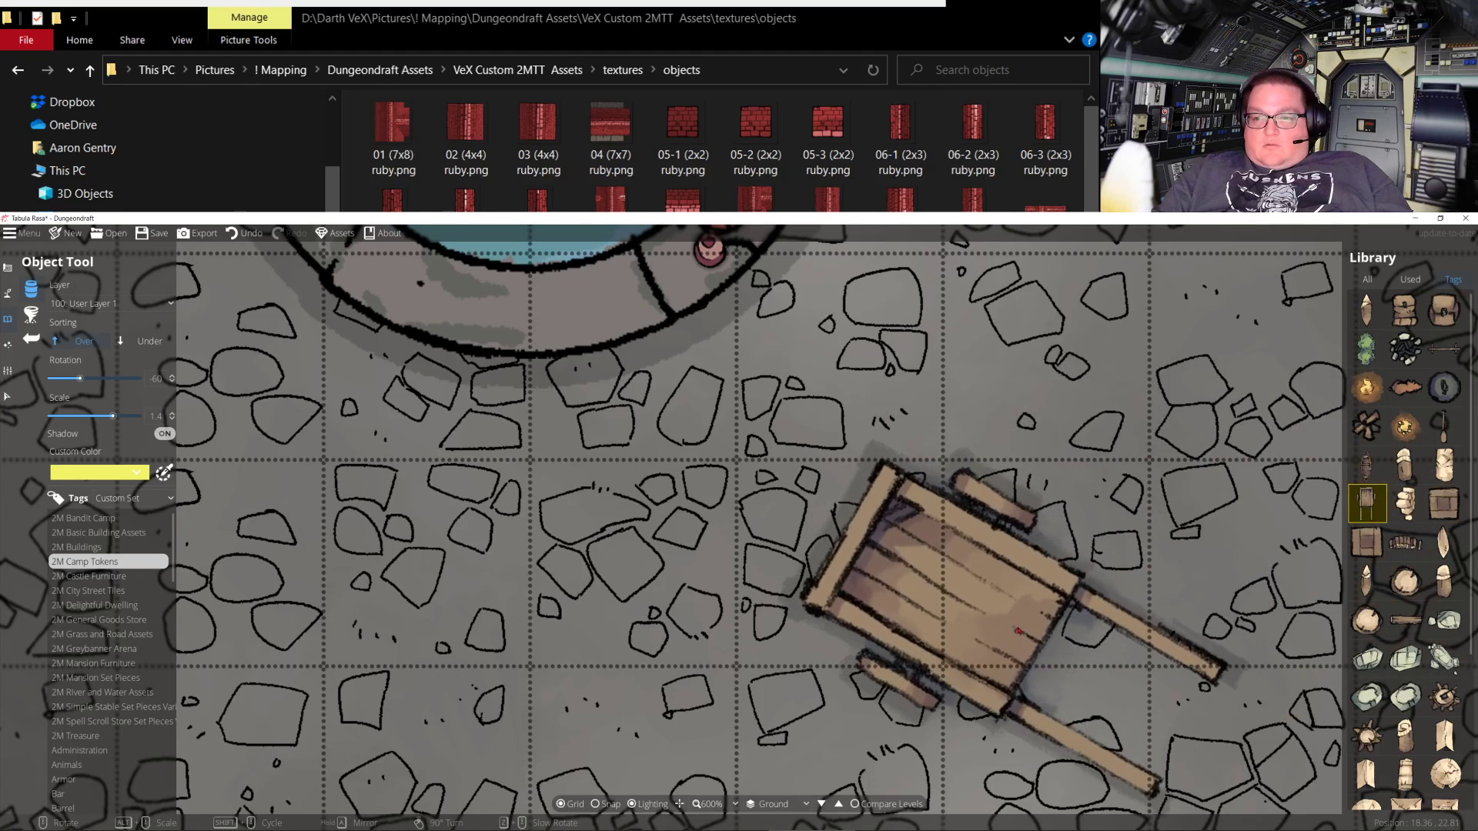
drag(987, 649, 942, 491)
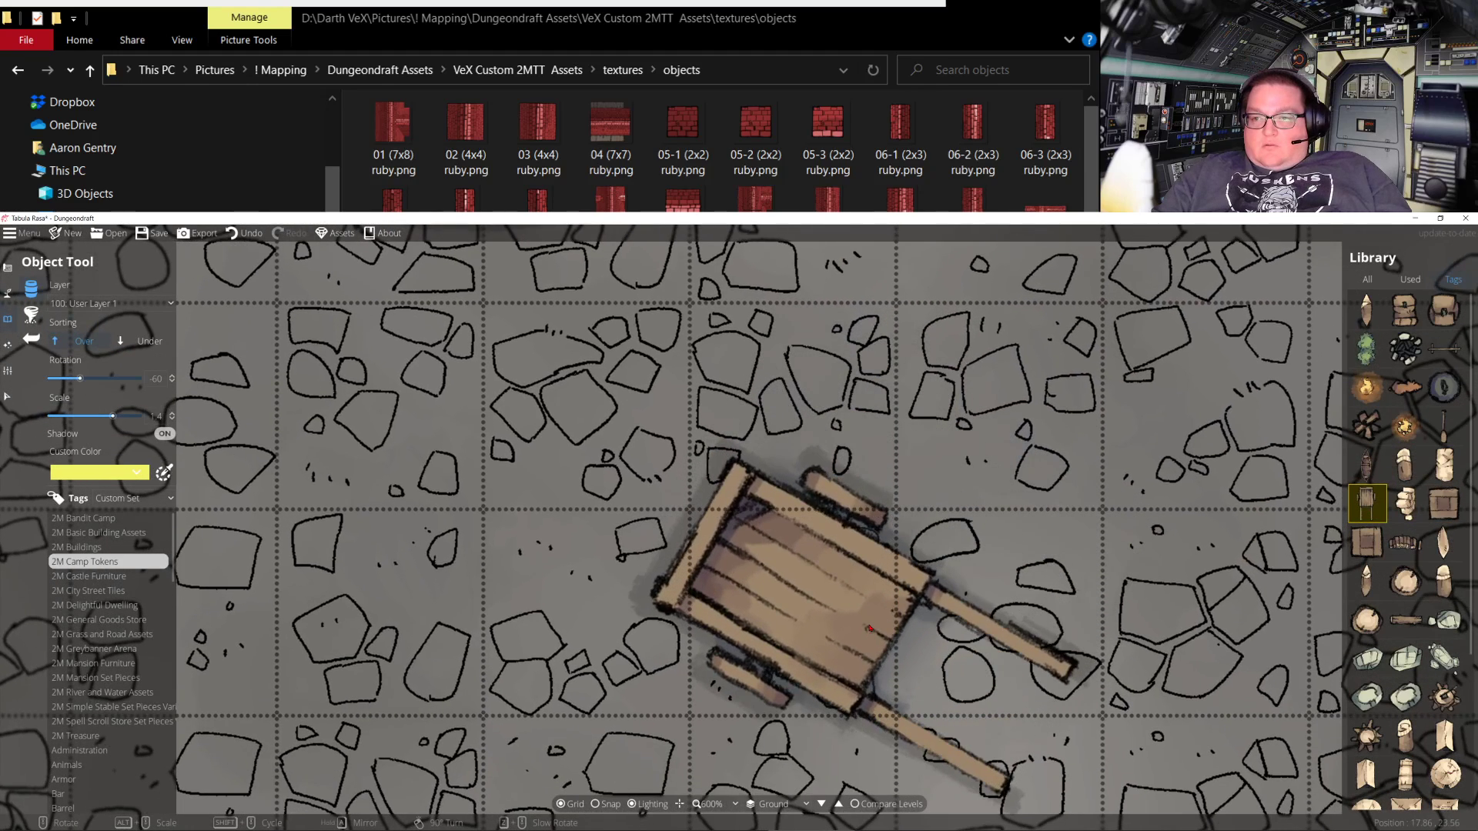
alt+scroll(869, 629, down, 4)
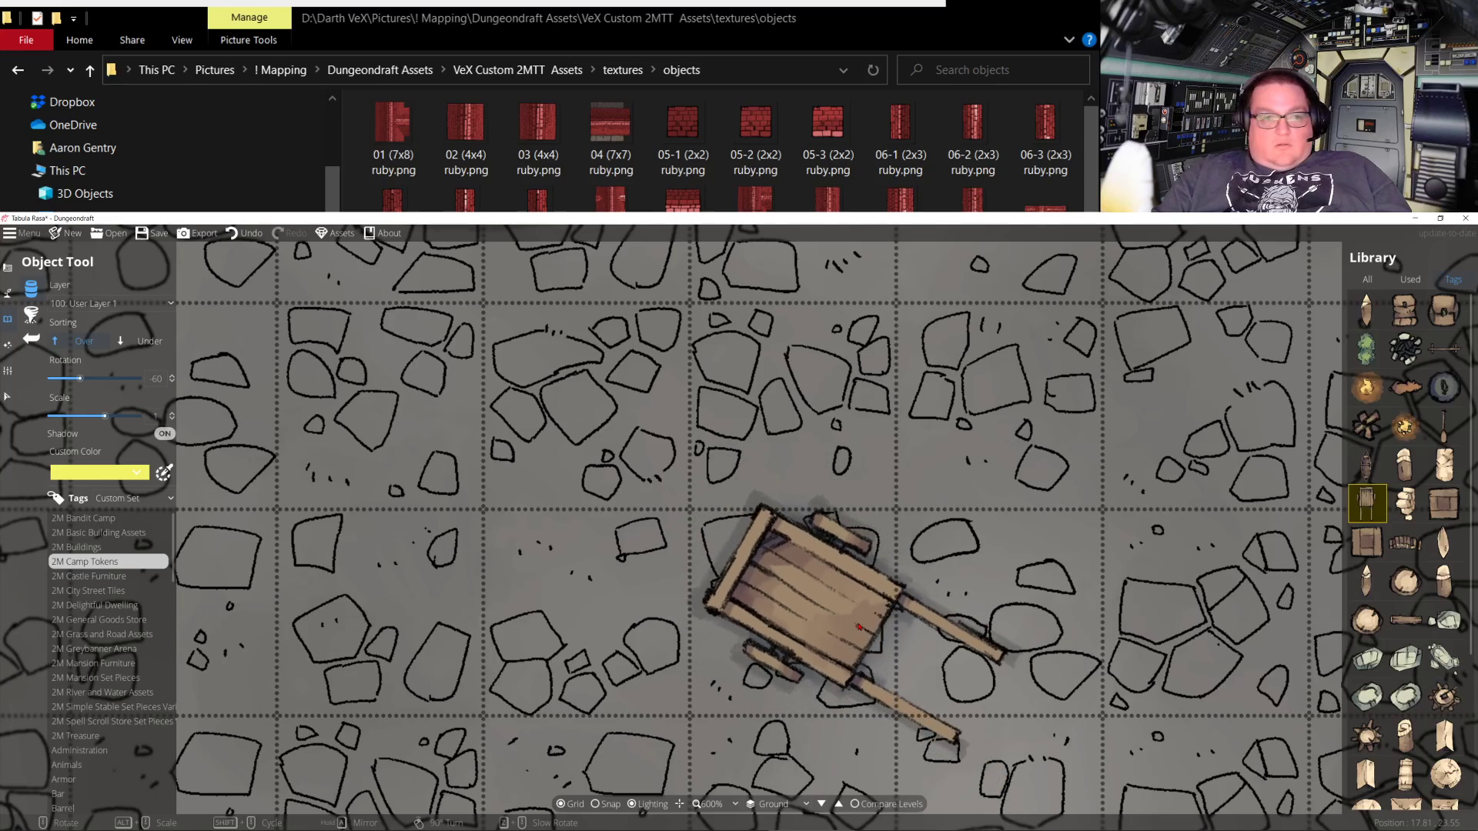
scroll(854, 638, down, 5)
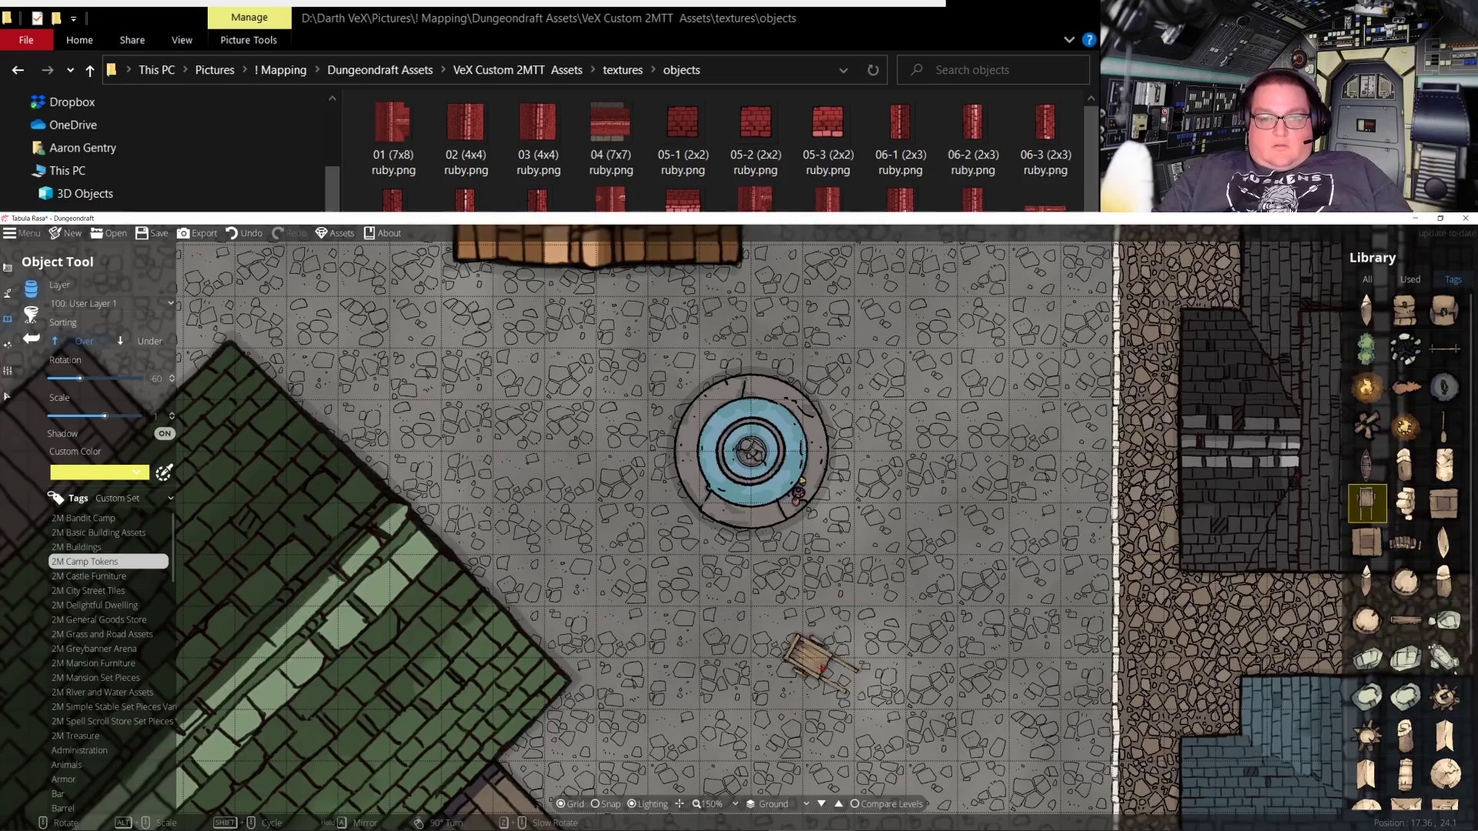
Place the handcart in the inner corner of the L-shaped brown-roofed building and load its bed with the large cream bundle
drag(820, 657, 861, 429)
drag(879, 479, 739, 733)
drag(896, 504, 978, 751)
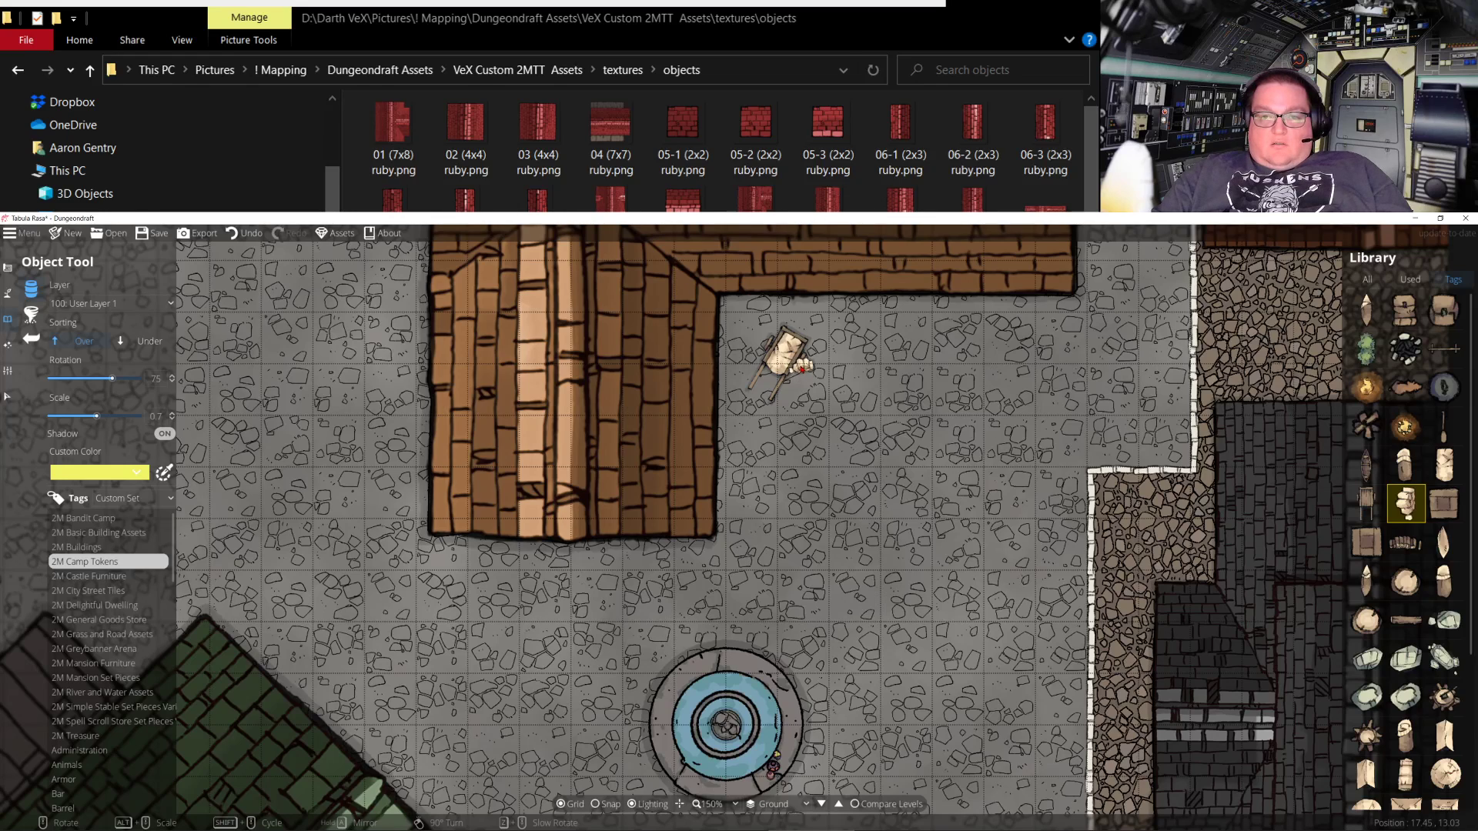
Place the cream sack pile beside the handcart's lower right wheel, sorted Under, at scale 0.7 and rotation 75
key(Up)
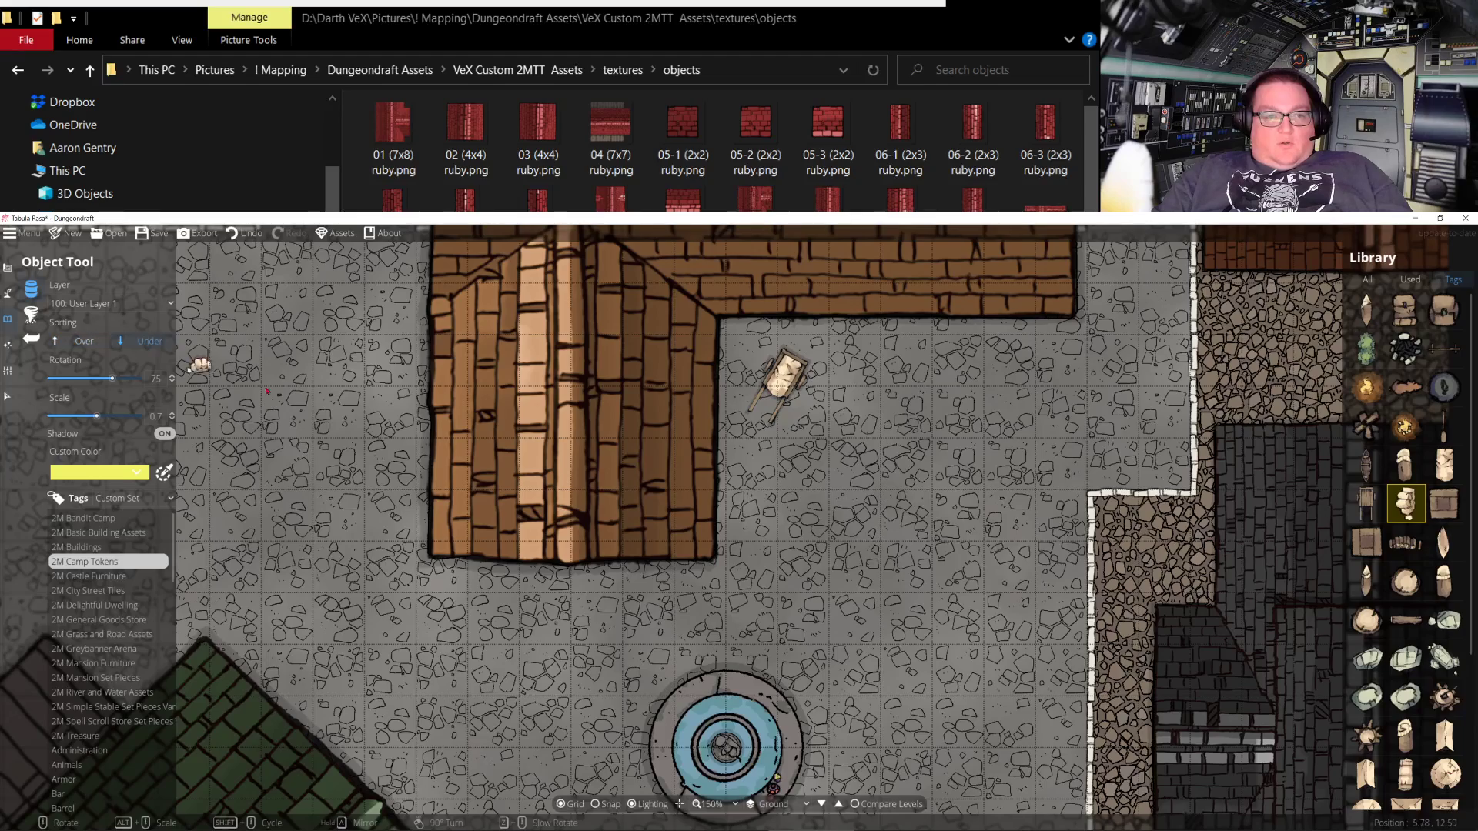
key(Up)
key(Left)
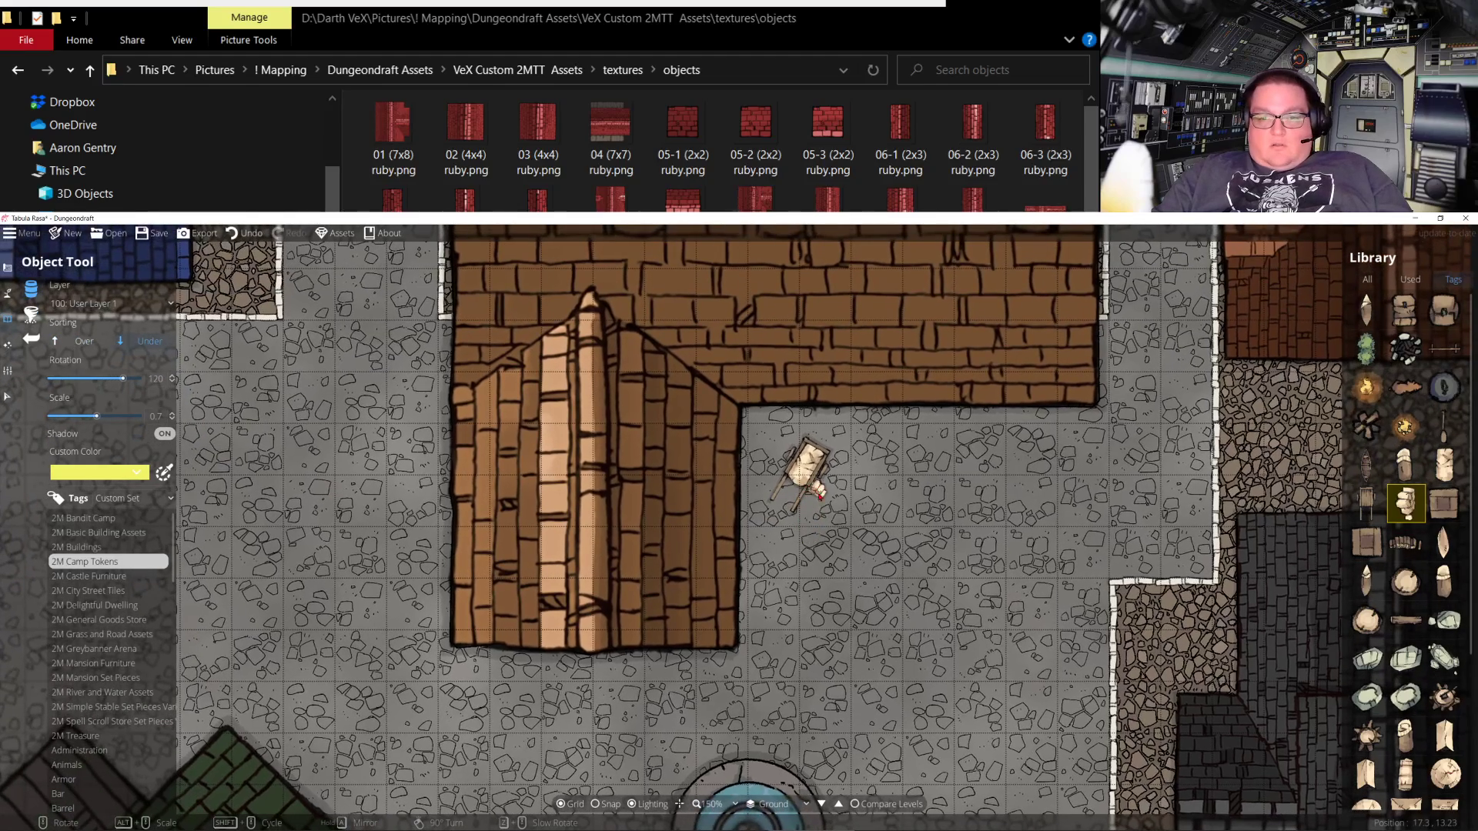
scroll(818, 494, up, 6)
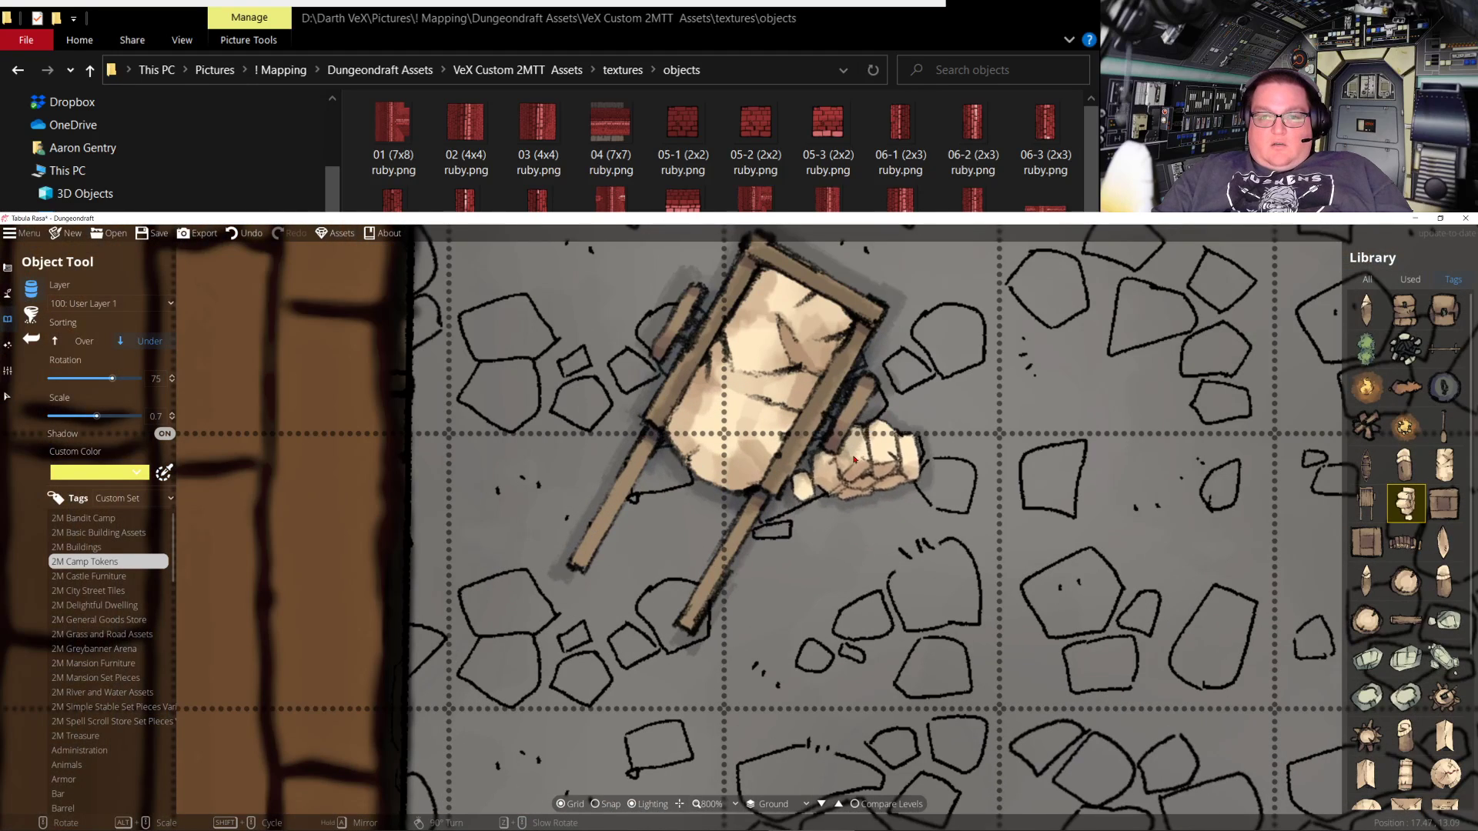
key(Up)
key(Left)
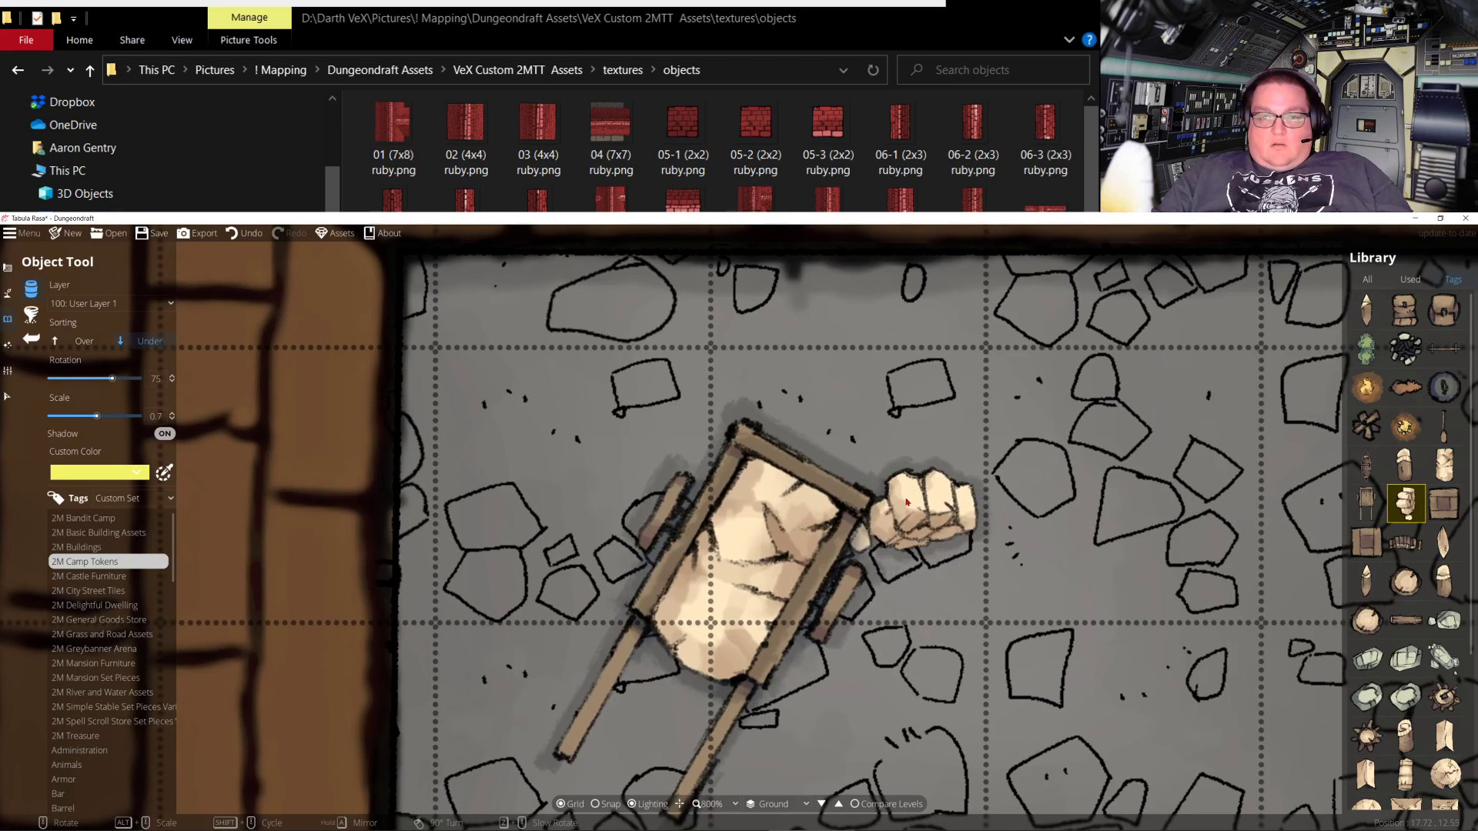
key(Down)
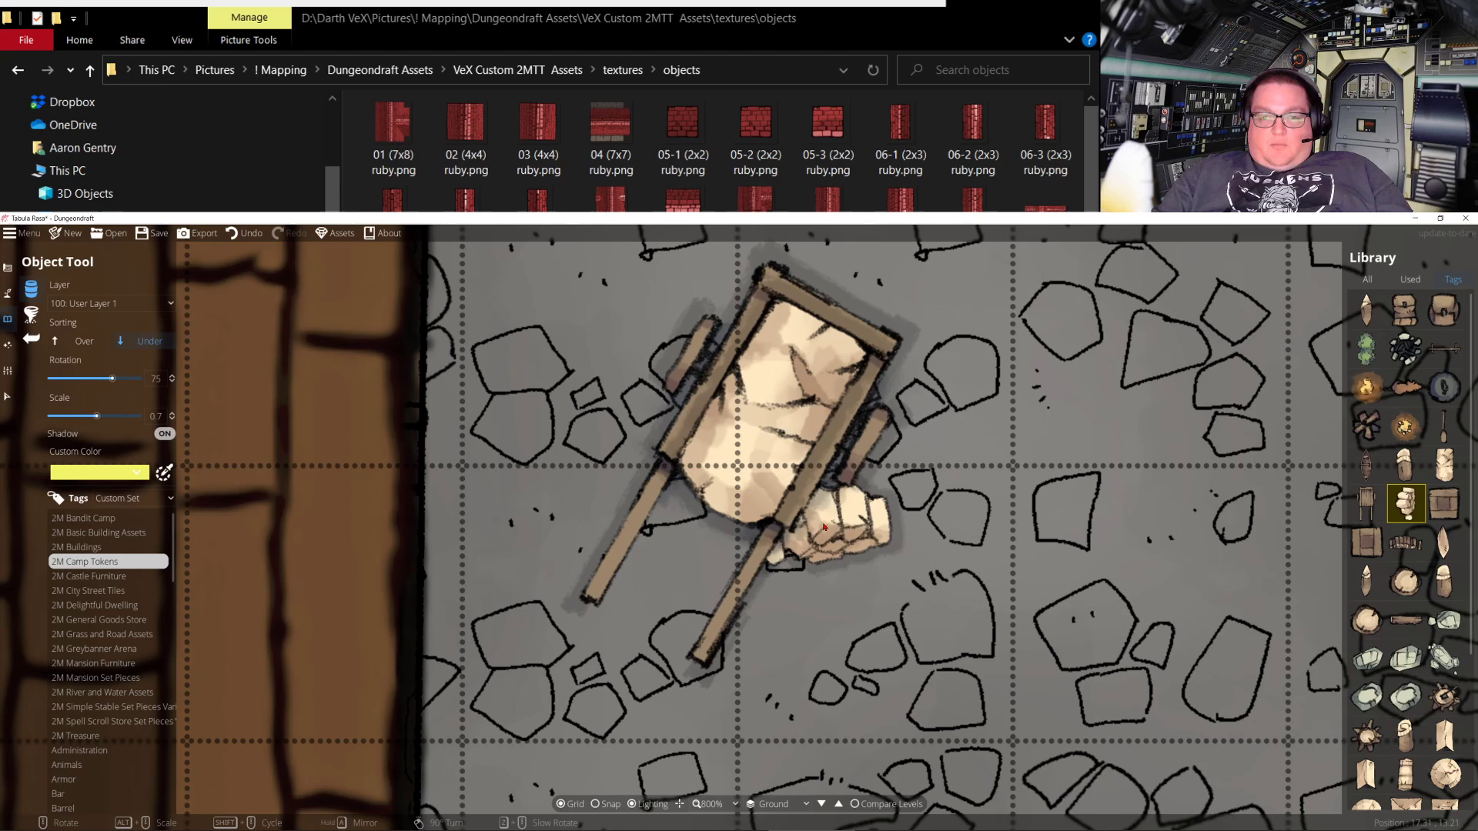
click(828, 528)
Choose the square wooden crate and place it between the brown-roofed building and the handcart at scale 1 and rotation 120
key(Down)
key(Right)
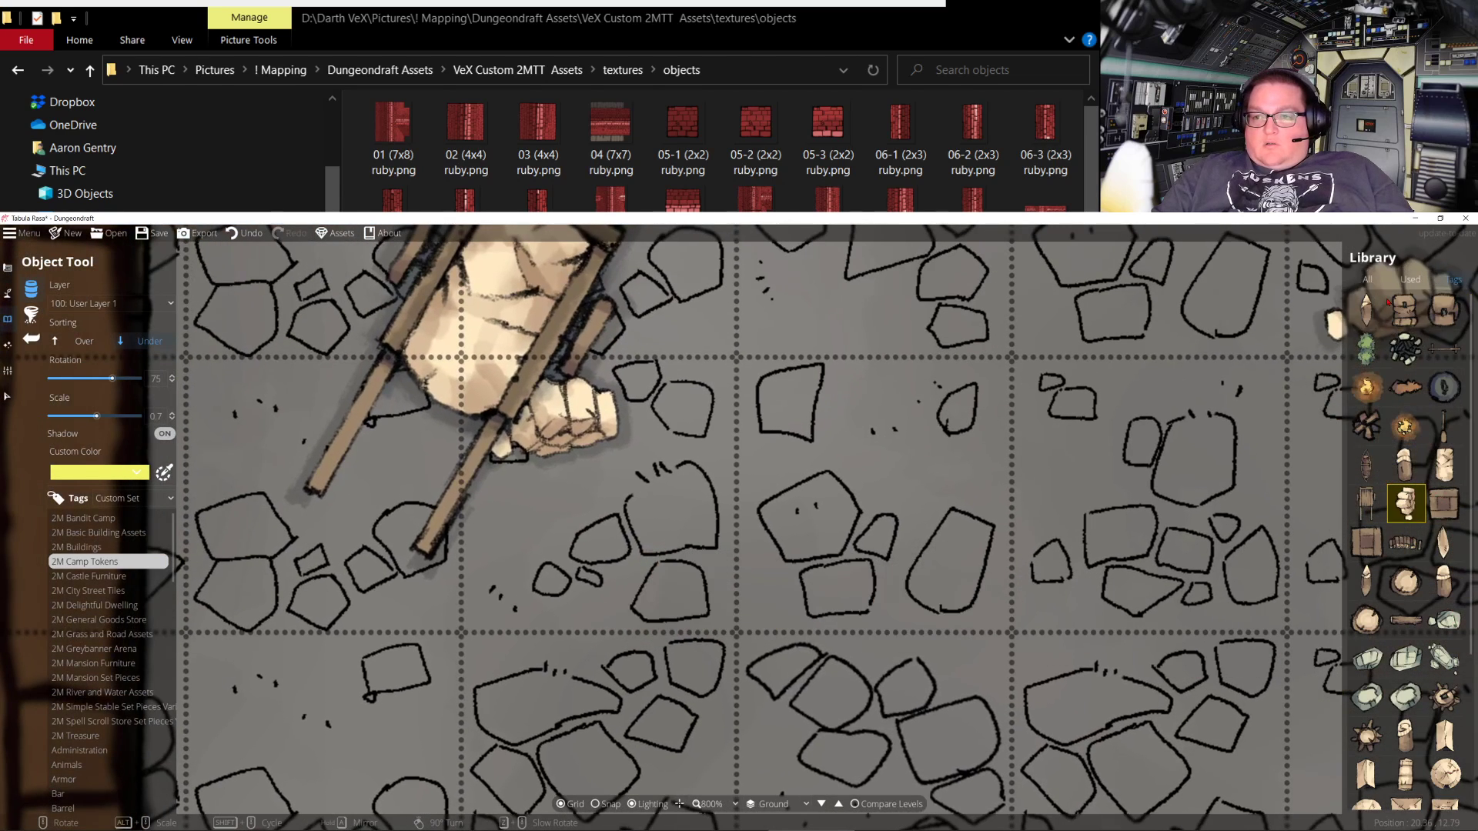
click(1445, 505)
key(Up)
key(Left)
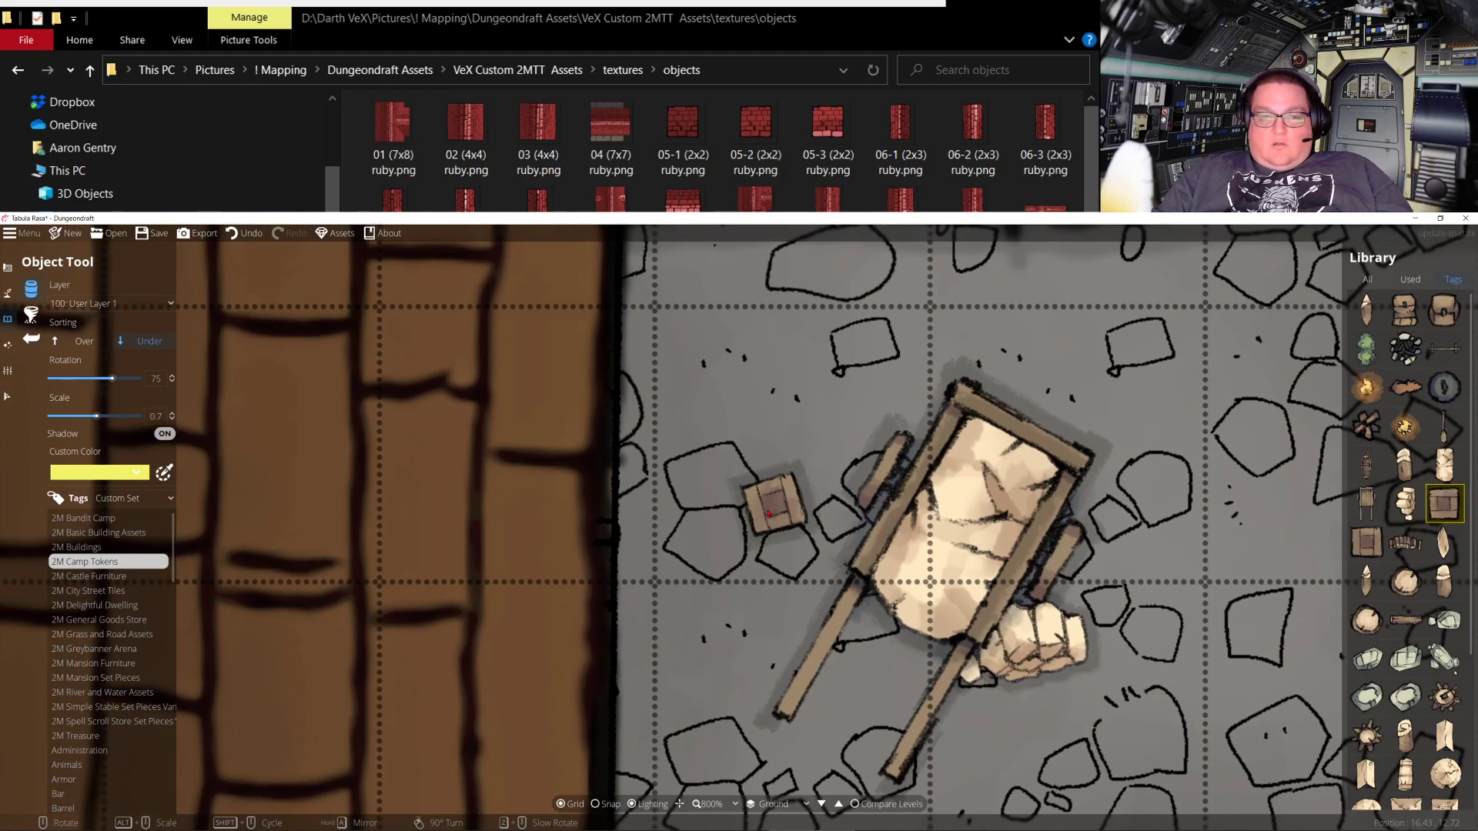
scroll(769, 514, up, 3)
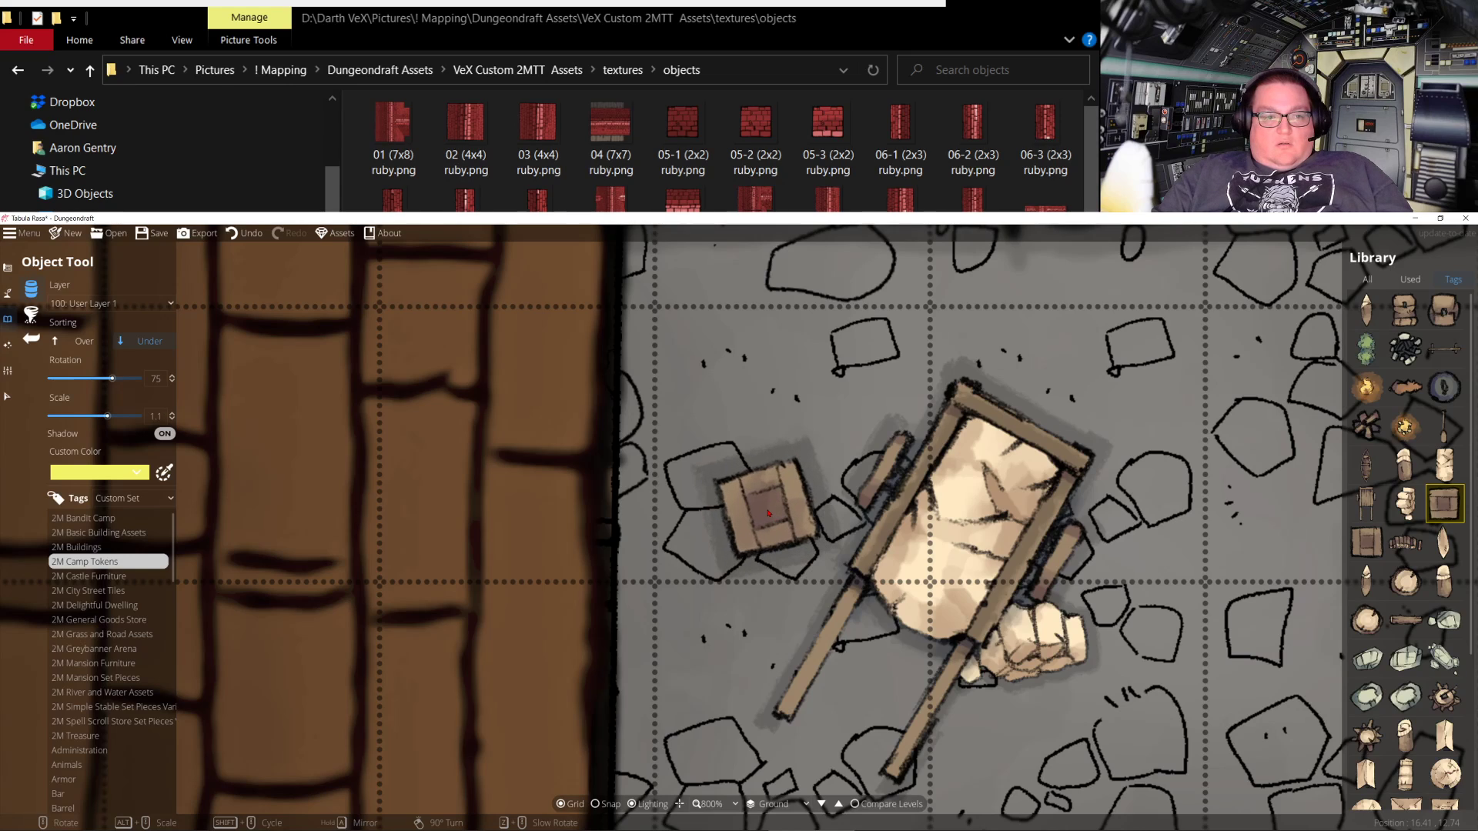
scroll(758, 504, up, 3)
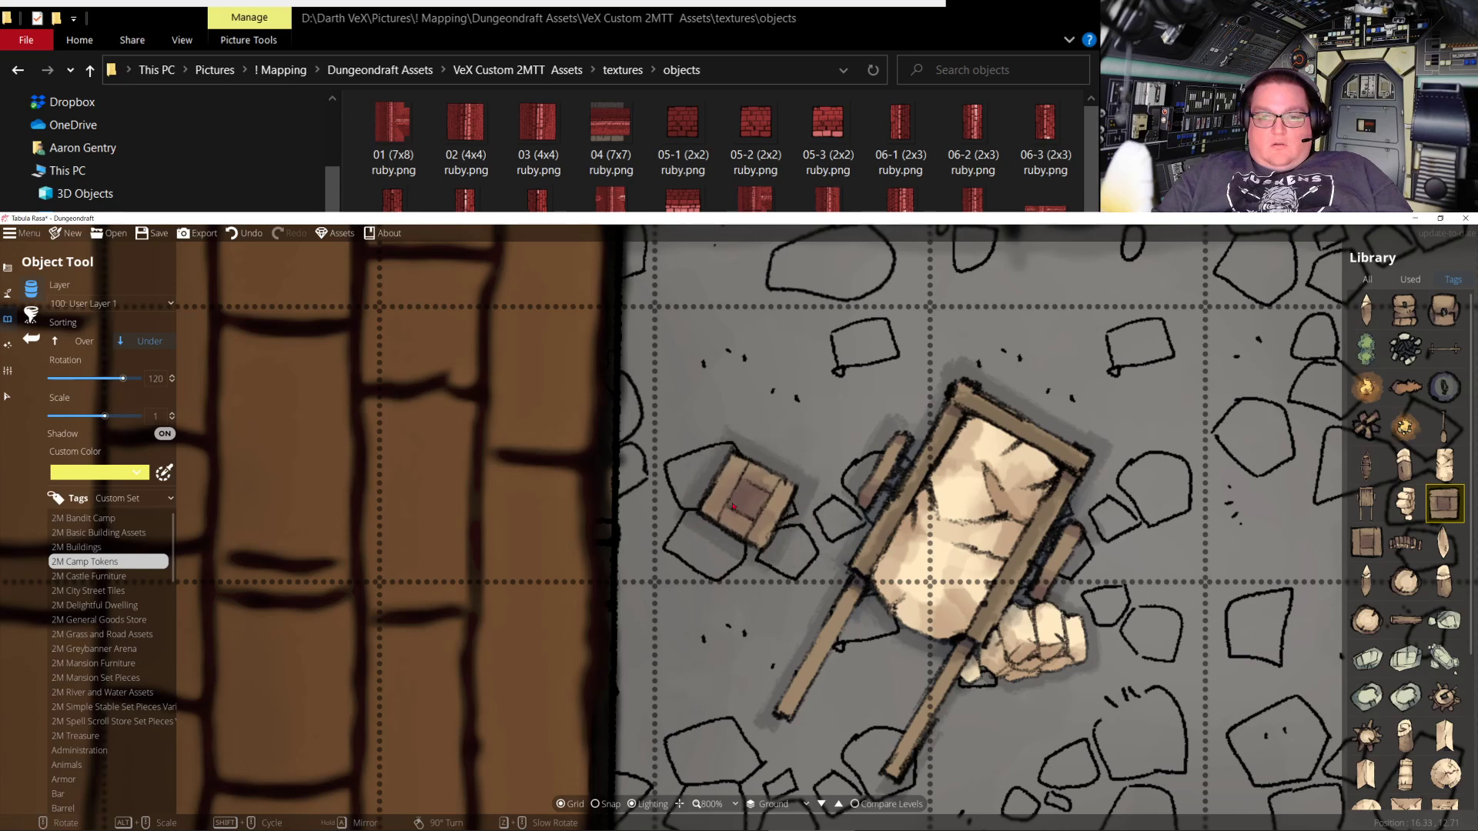
click(709, 435)
Choose the other square crate and place it just above the first one at scale 1 and rotation -180
click(1366, 542)
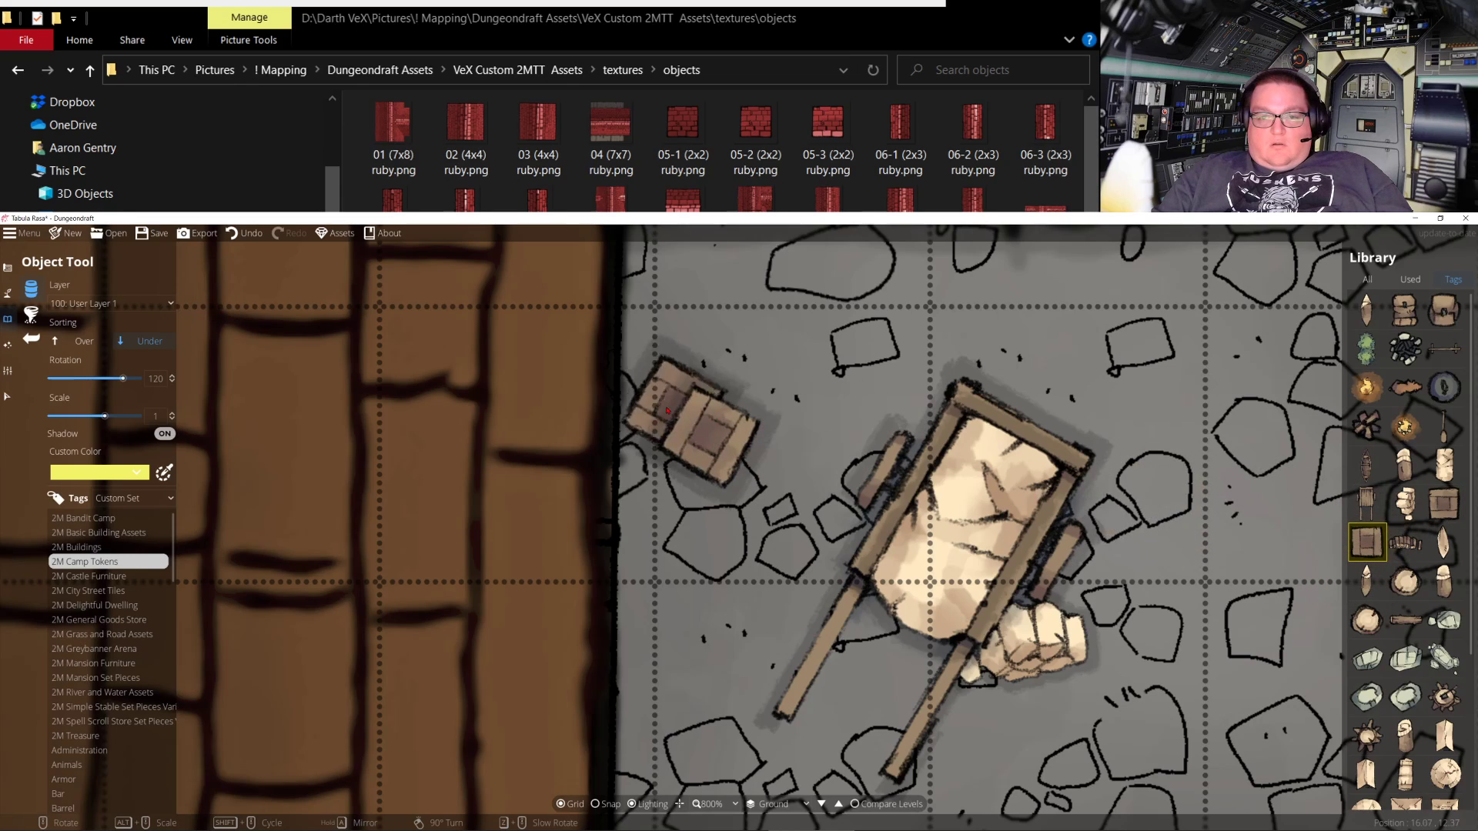
scroll(781, 376, up, 4)
click(764, 354)
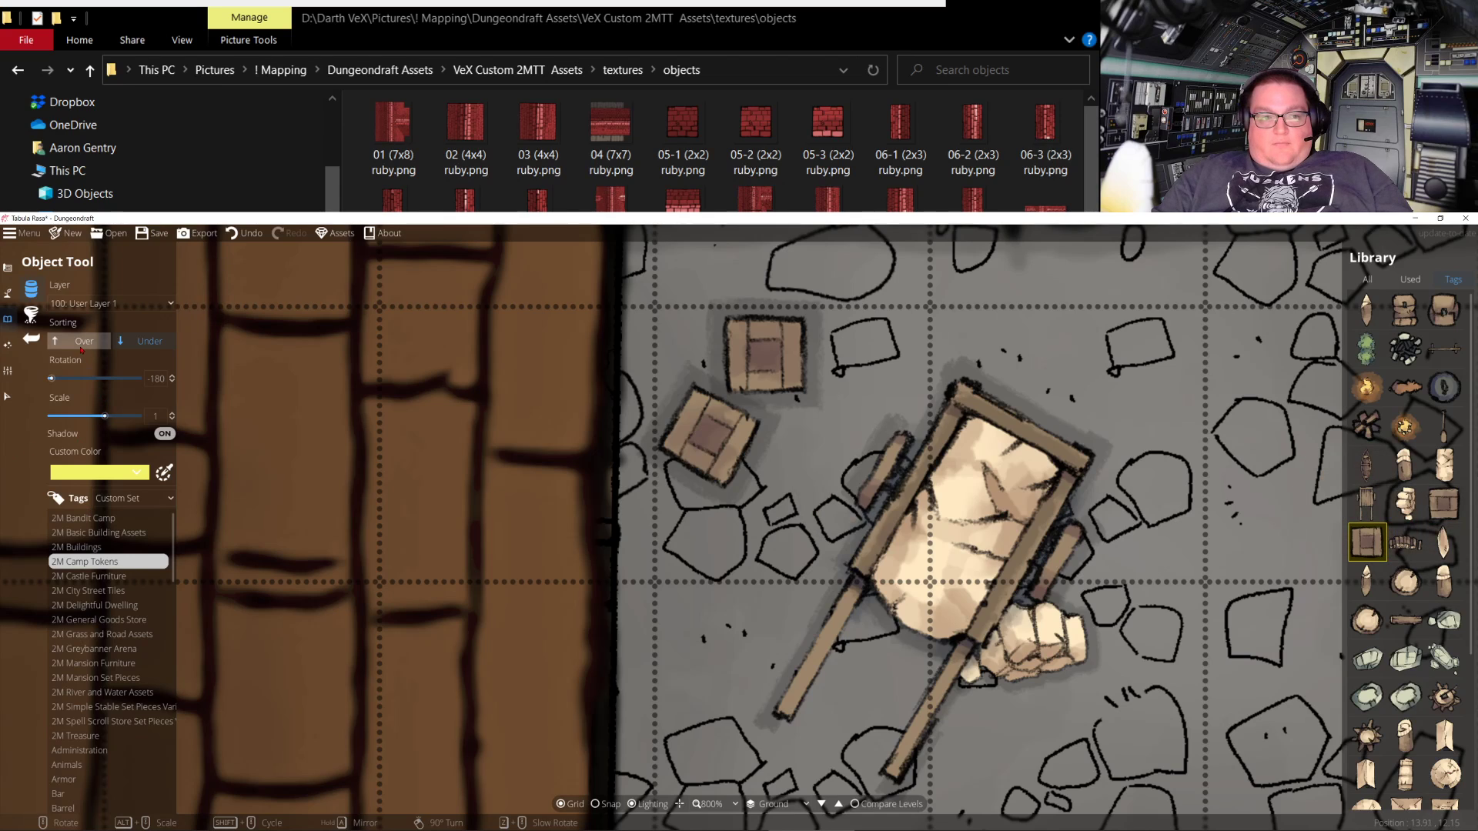
Choose the small plank crate from the 2M Bandit Camp set and place it beside the two square crates at scale 1.6 and rotation -60
scroll(1406, 668, down, 3)
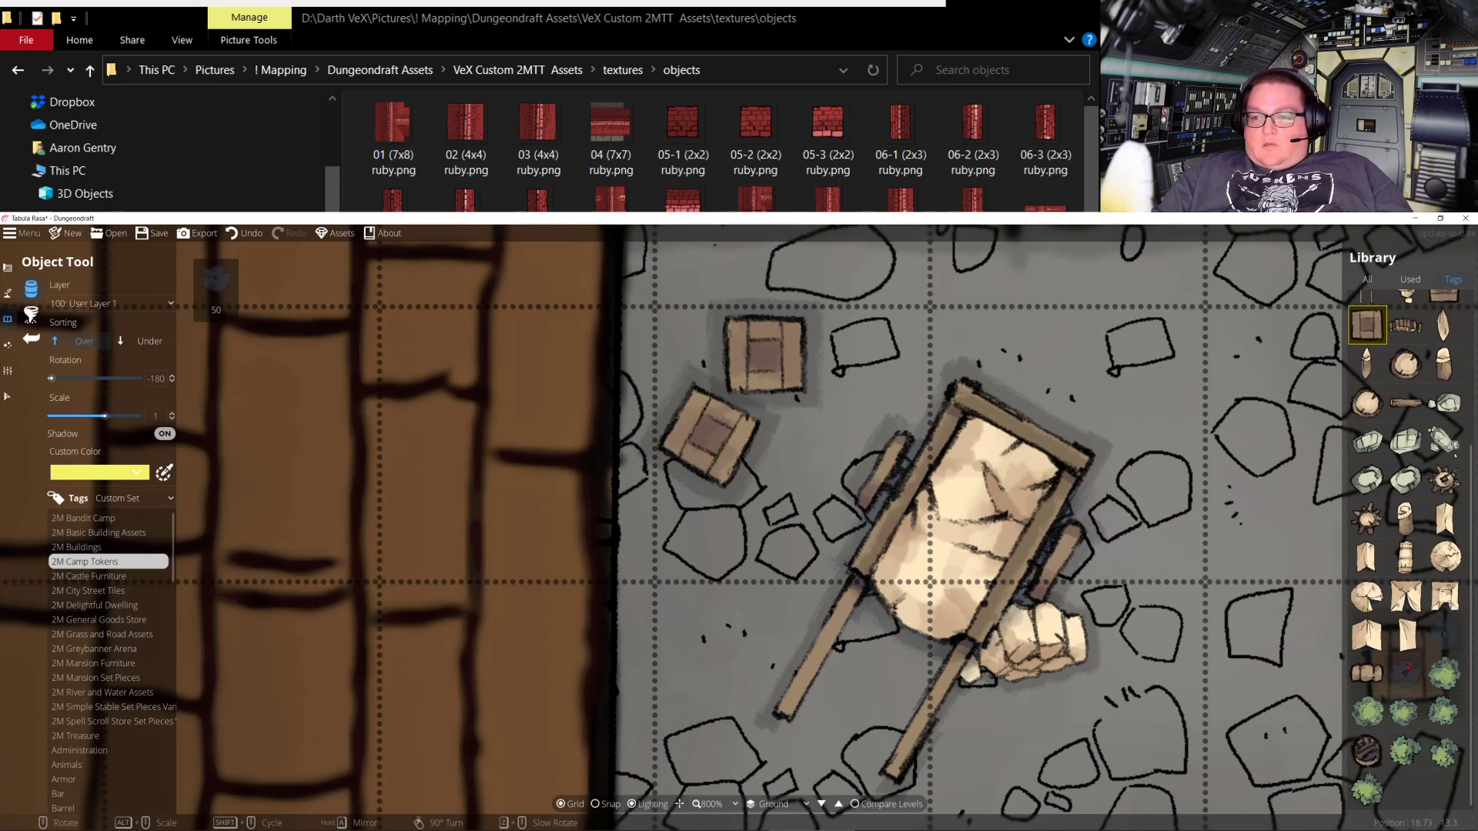
scroll(1407, 668, up, 3)
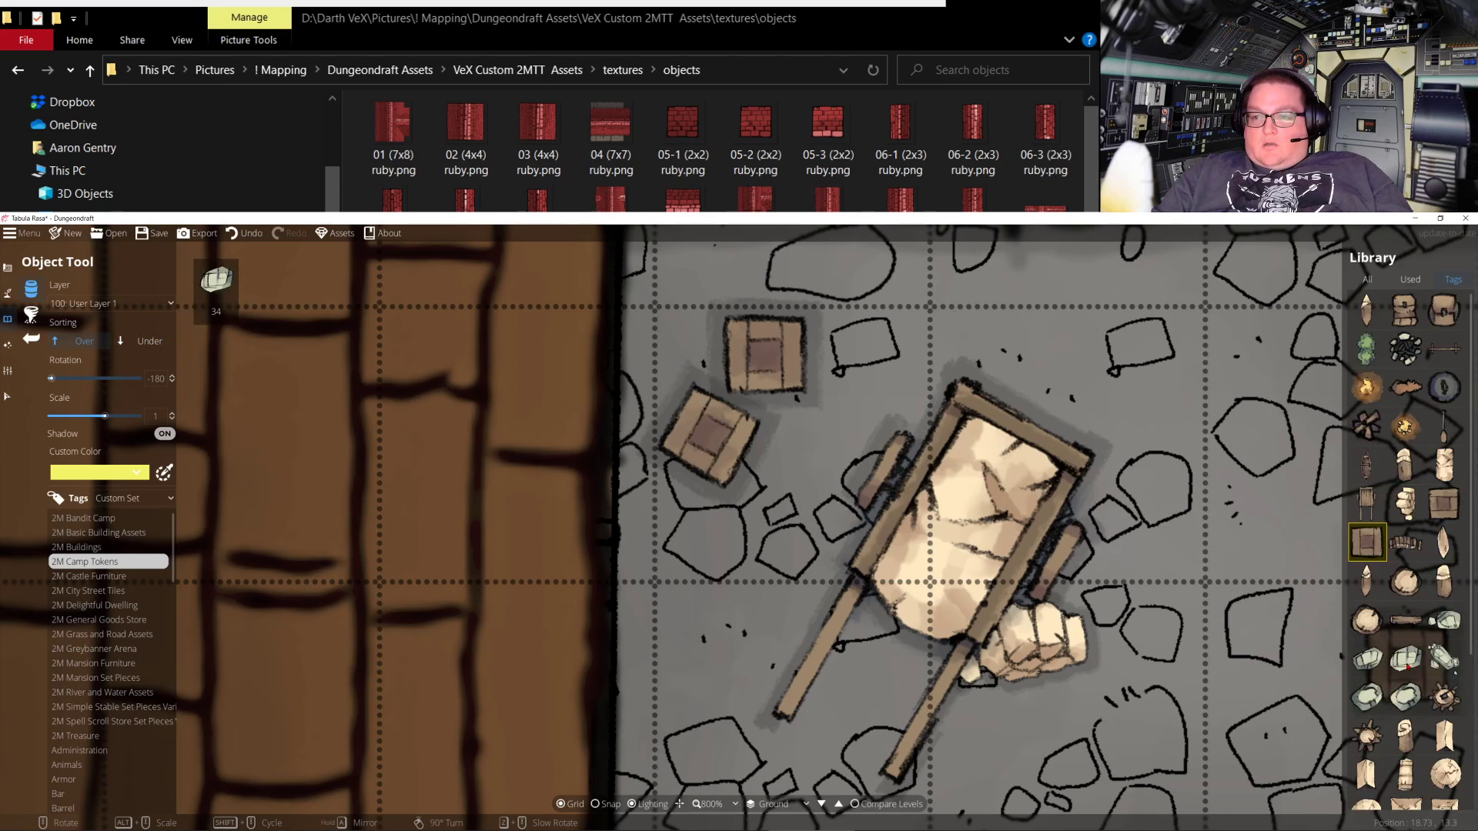
click(106, 547)
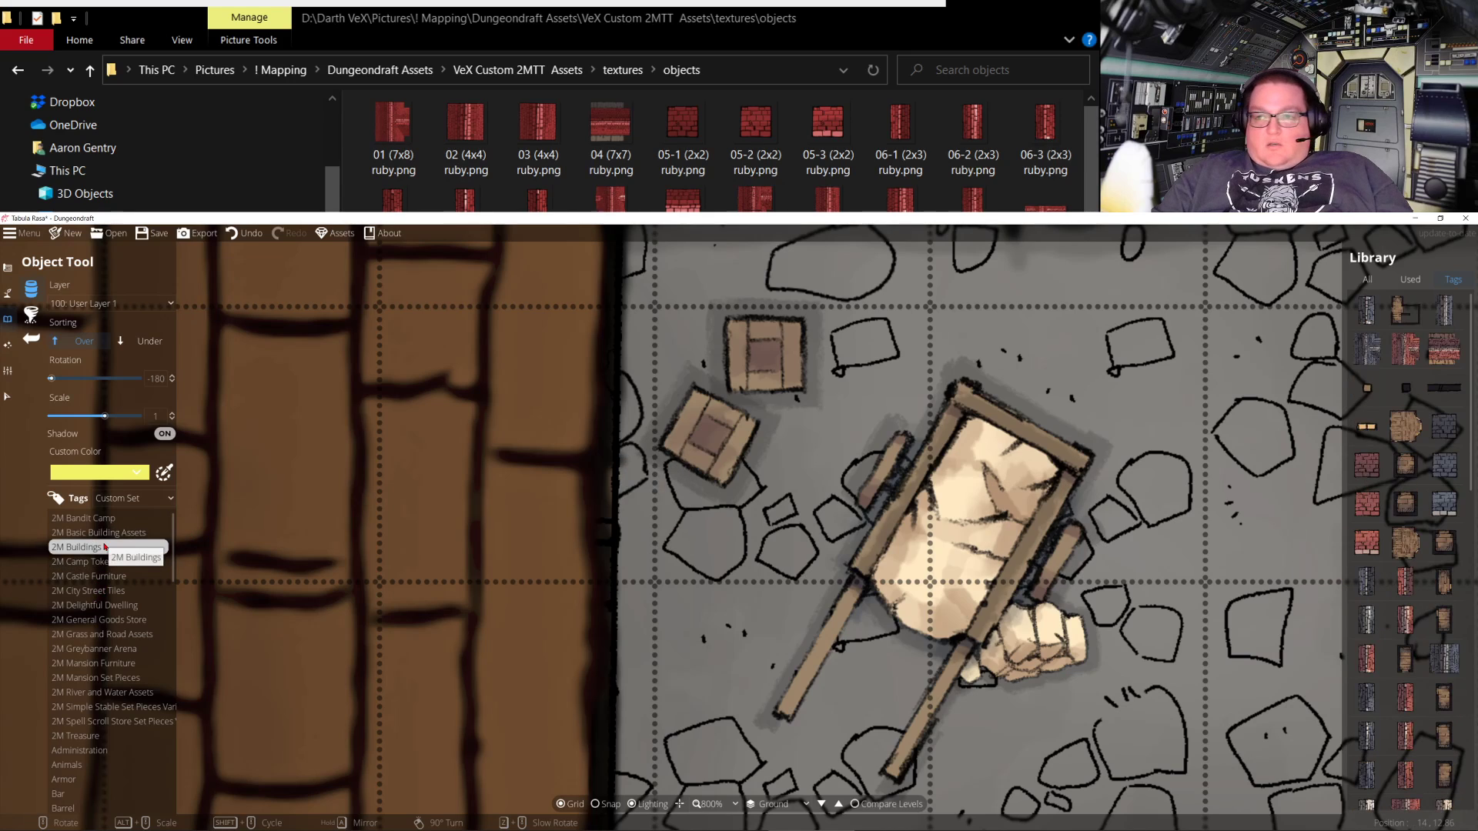
click(107, 519)
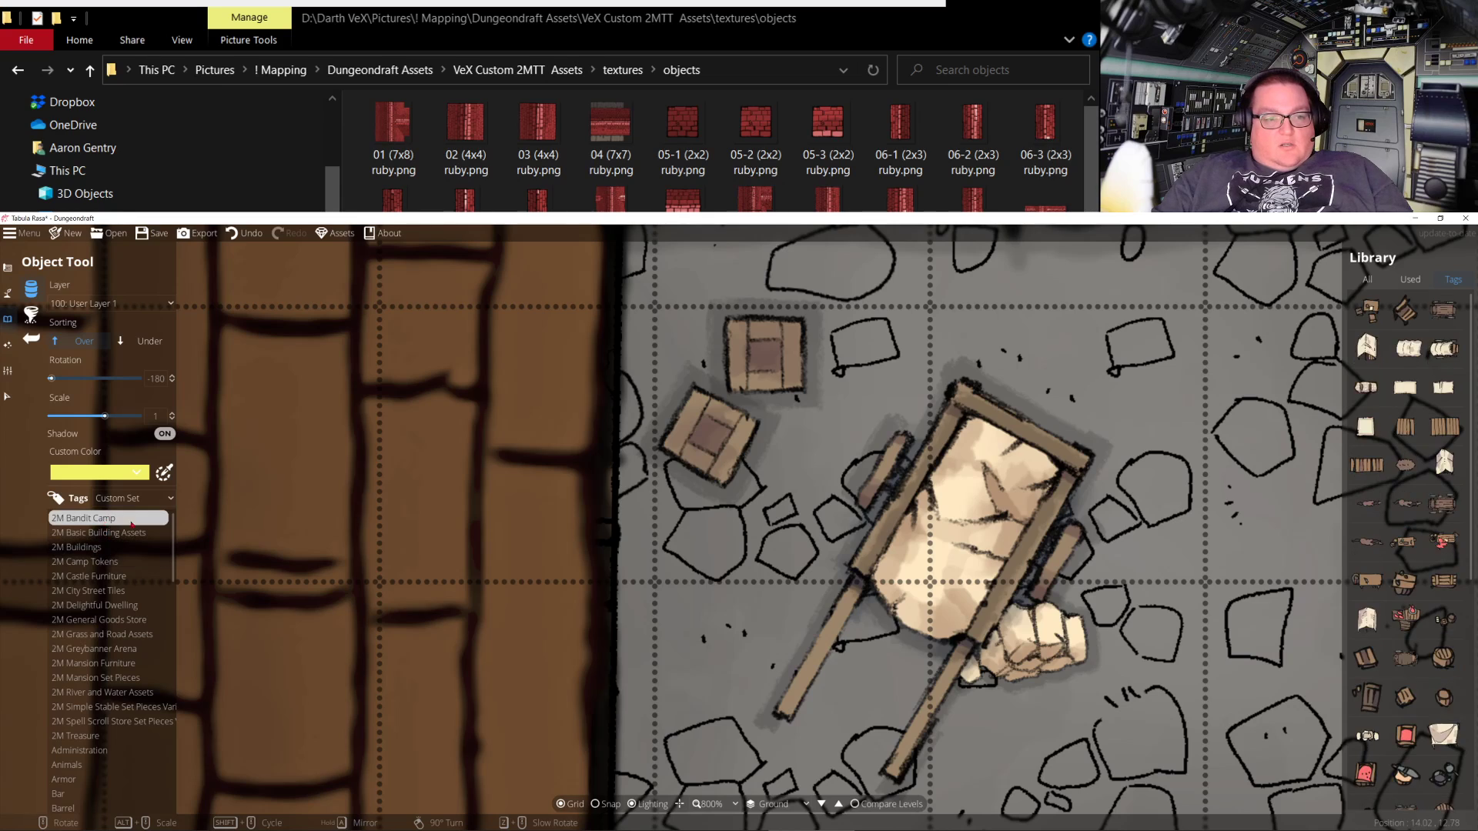
click(1405, 697)
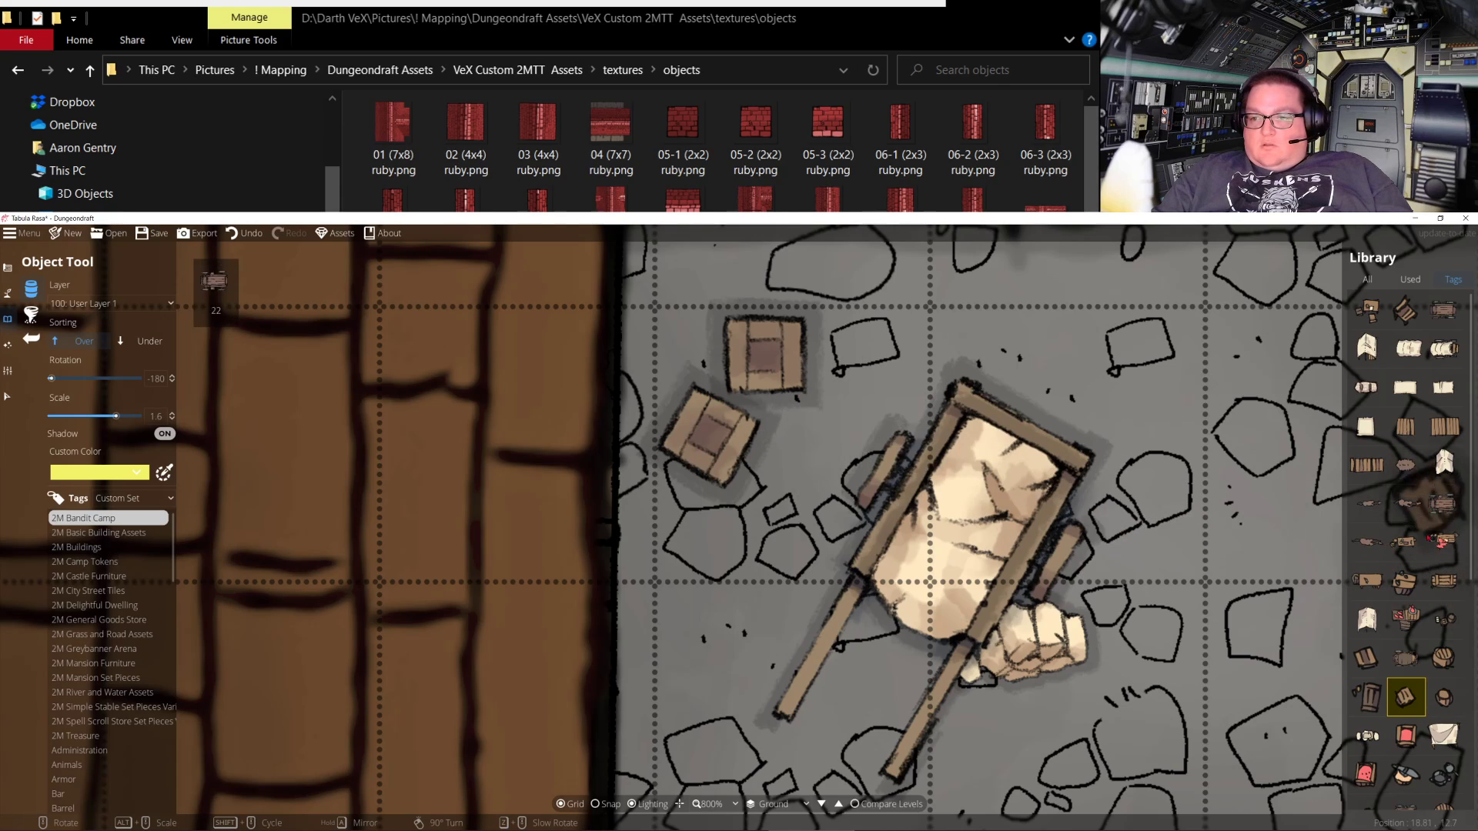
click(1367, 658)
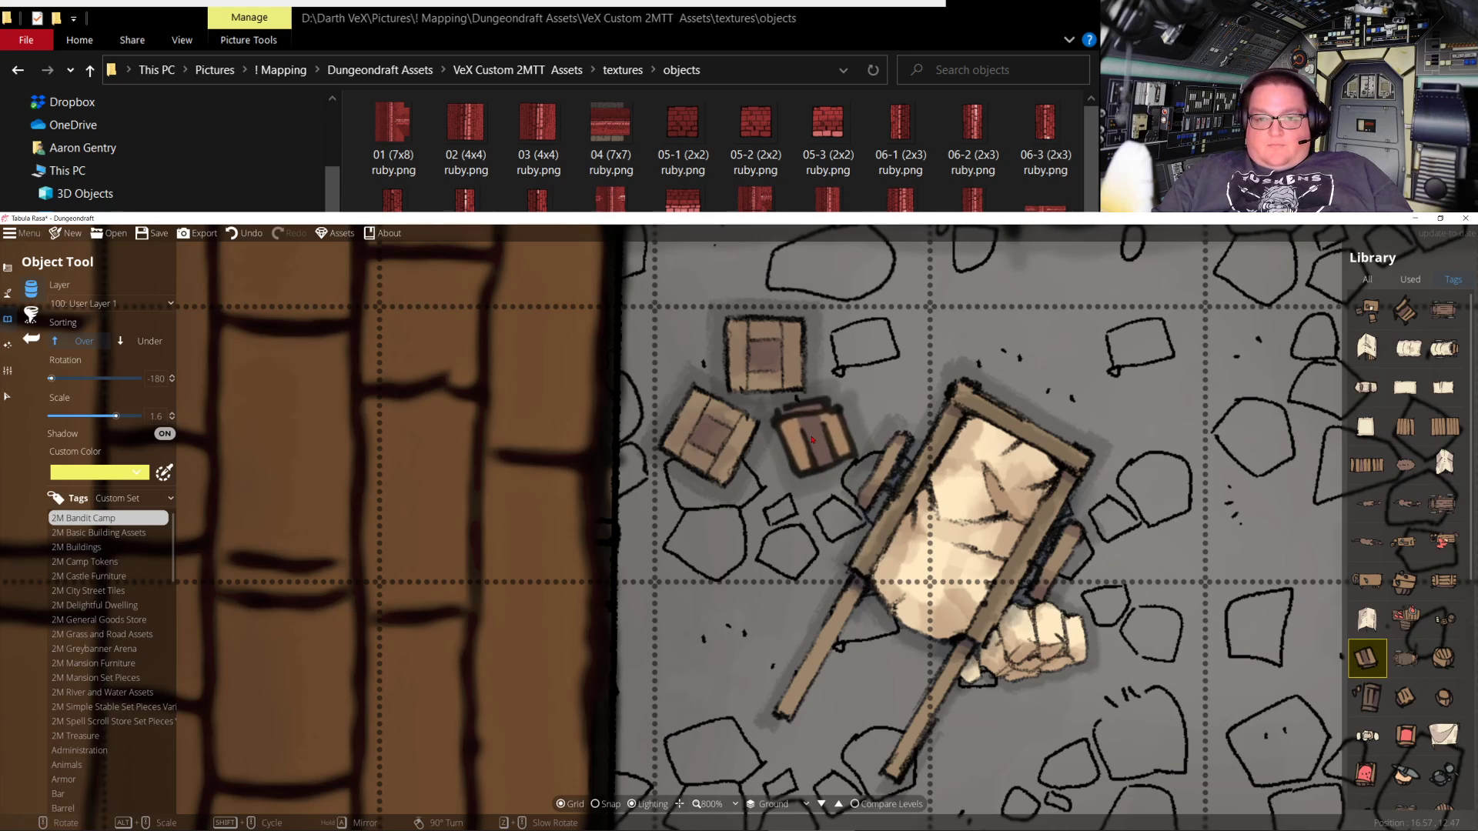
scroll(805, 450, up, 8)
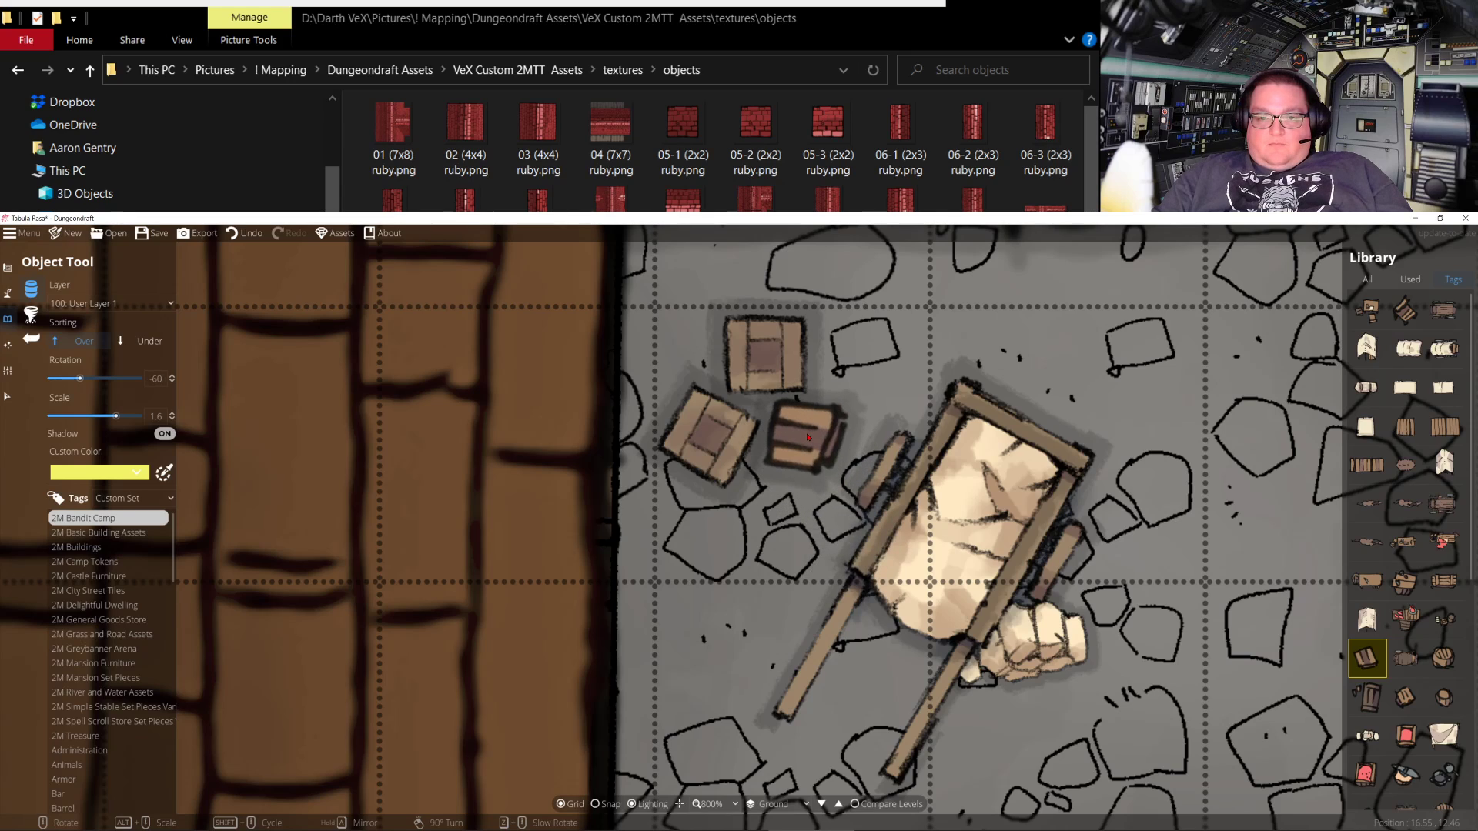
click(812, 439)
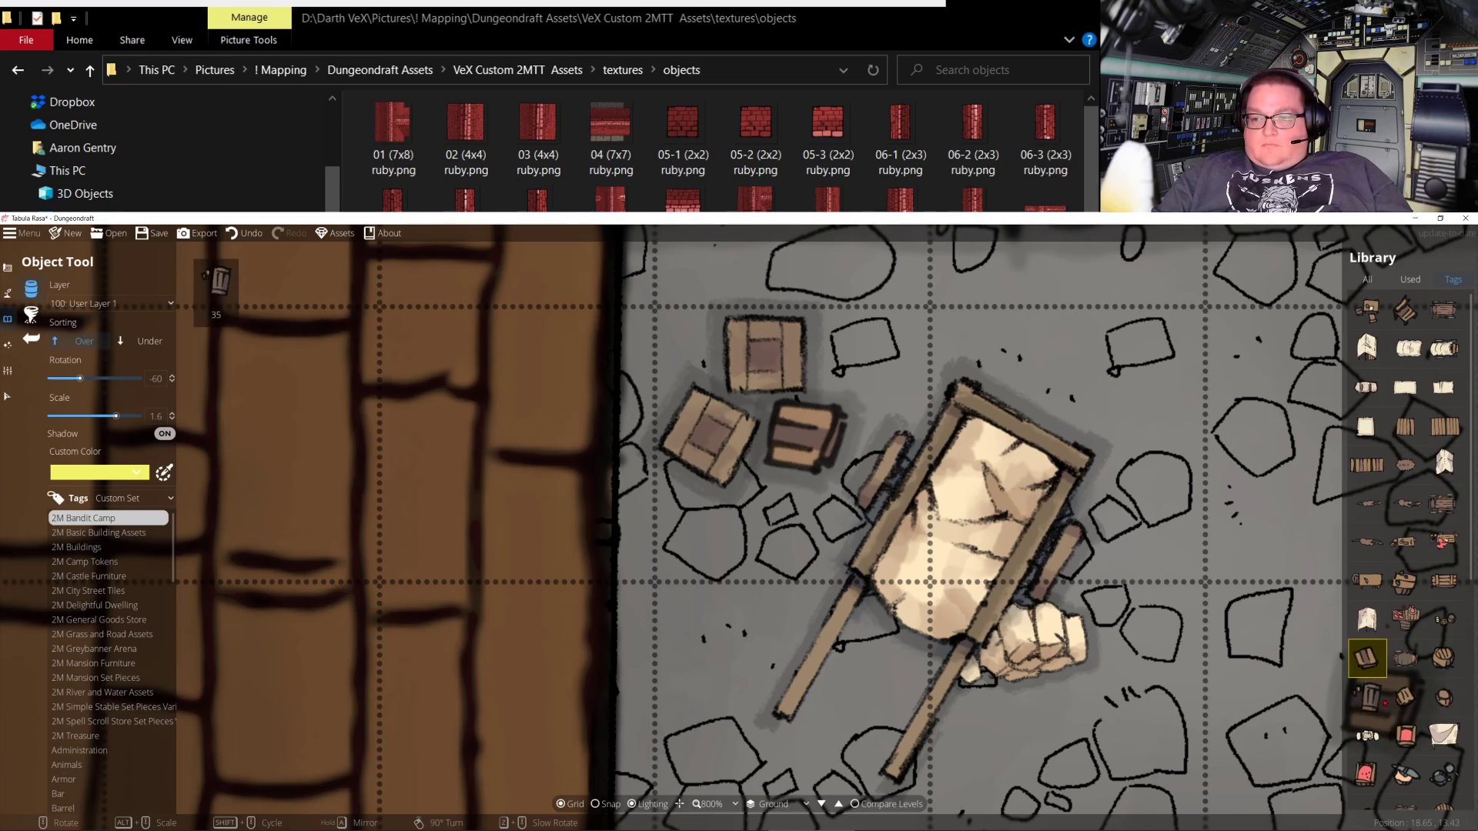
Place the dark crate with small loose items between the square crates and the handcart's upper end at scale 1.6 and rotation -60
click(1366, 697)
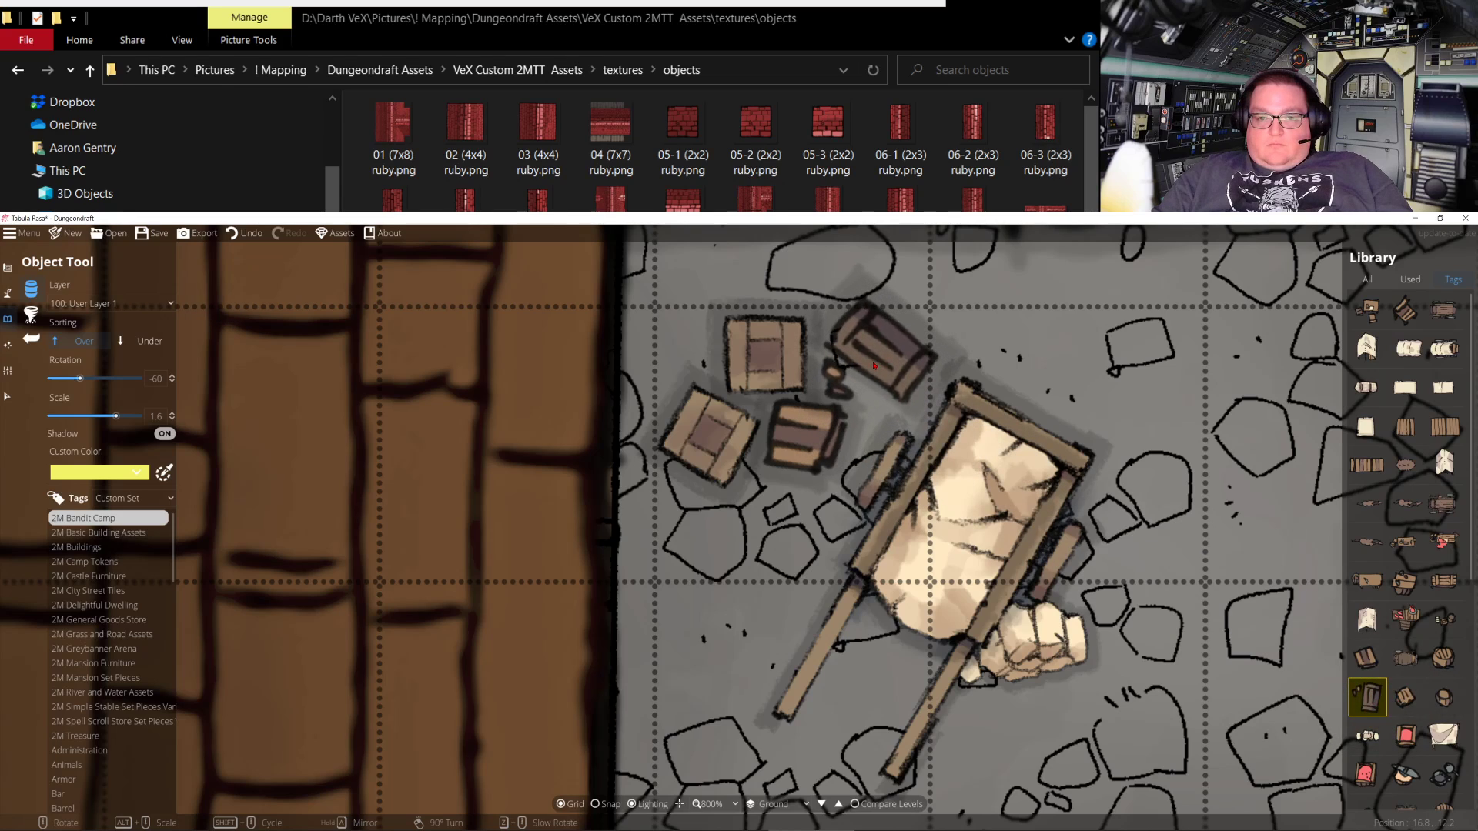
click(874, 369)
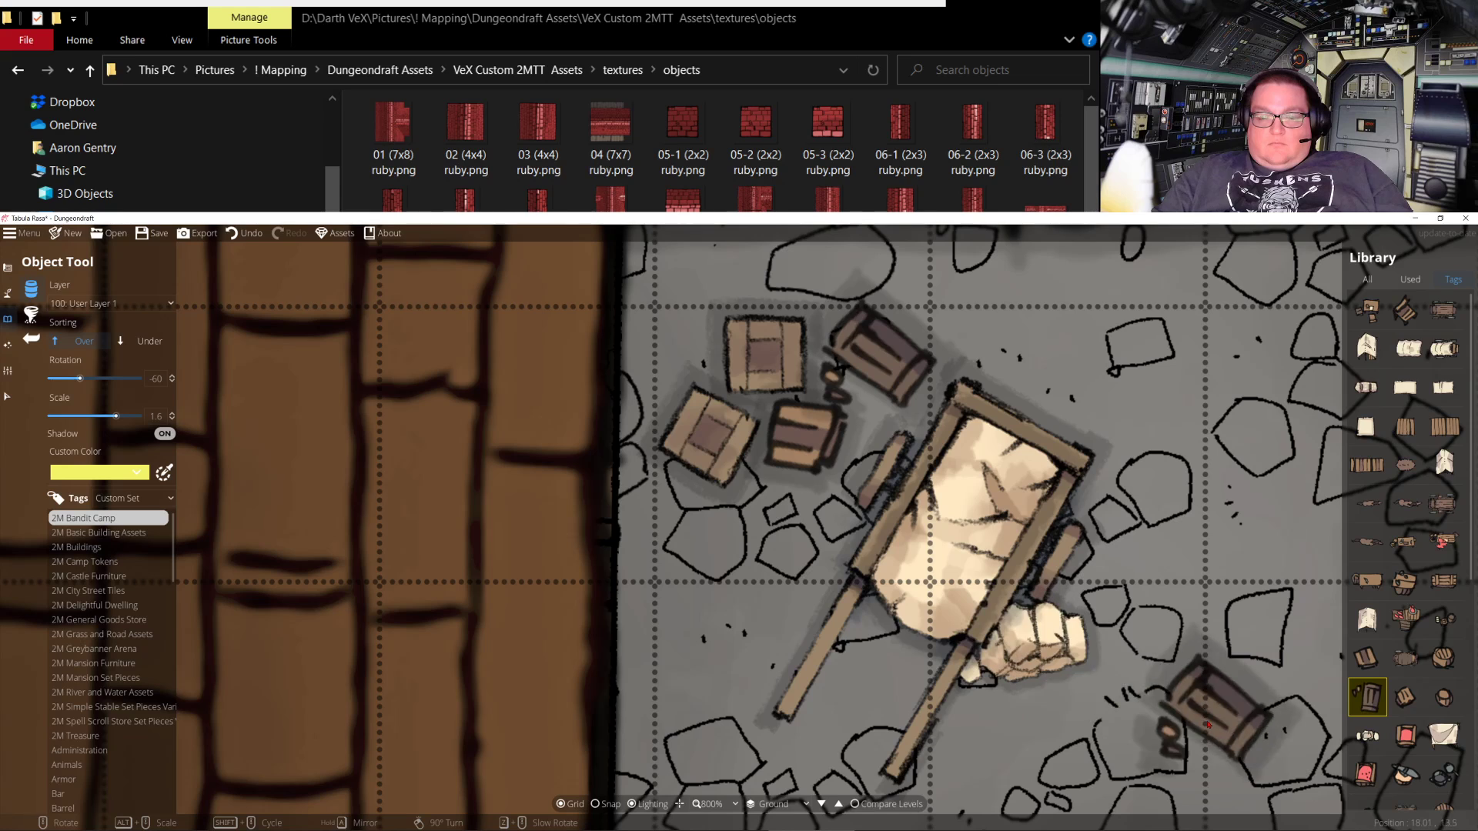
scroll(1131, 692, down, 1)
drag(1125, 692, 1001, 469)
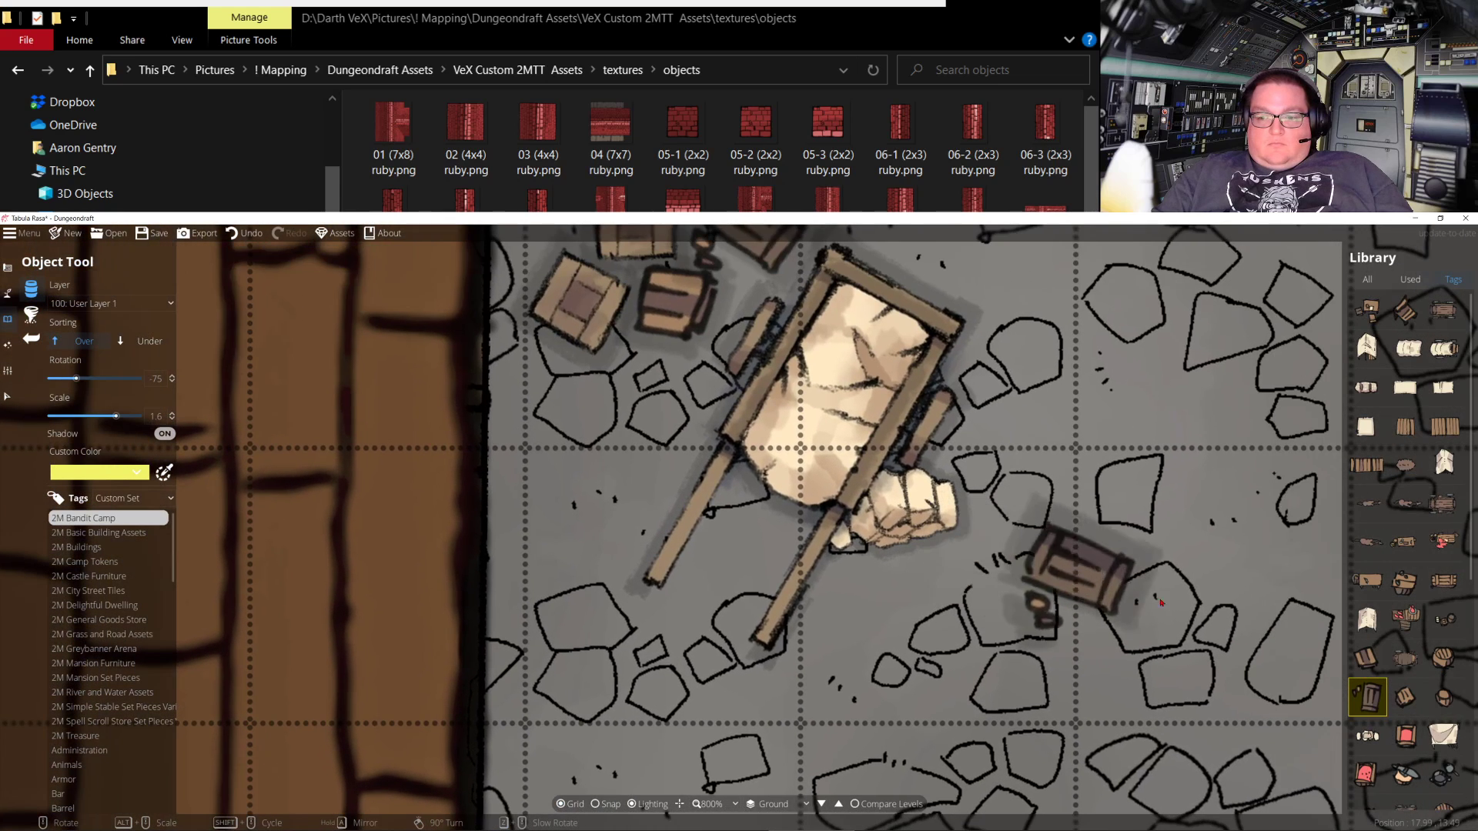
Choose the slatted crate from the Crate tag and place it in the building's inner corner at scale 0.4 and rotation 90
mouse_move(1439, 743)
scroll(1432, 692, down, 10)
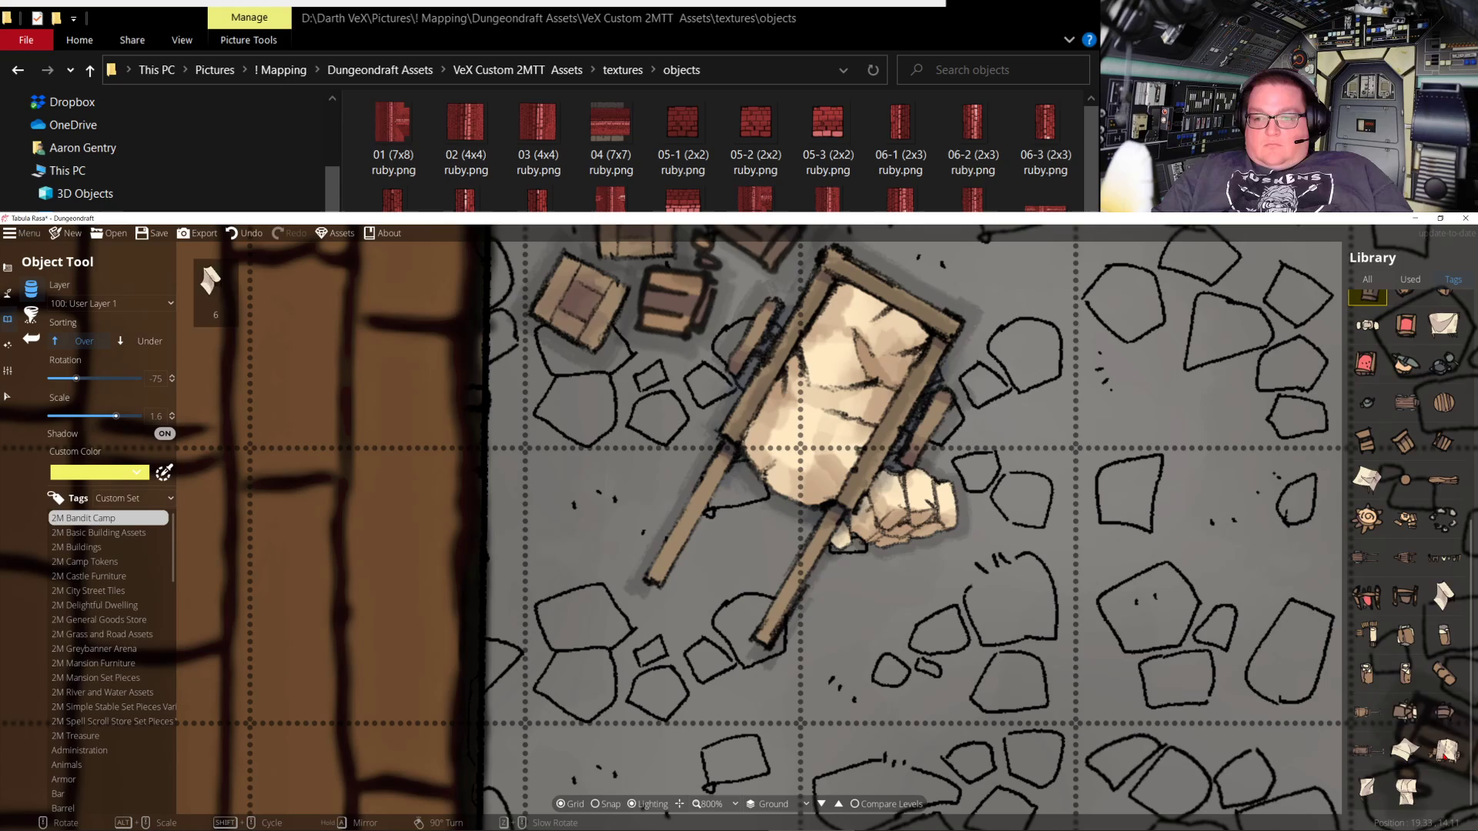
scroll(83, 695, down, 5)
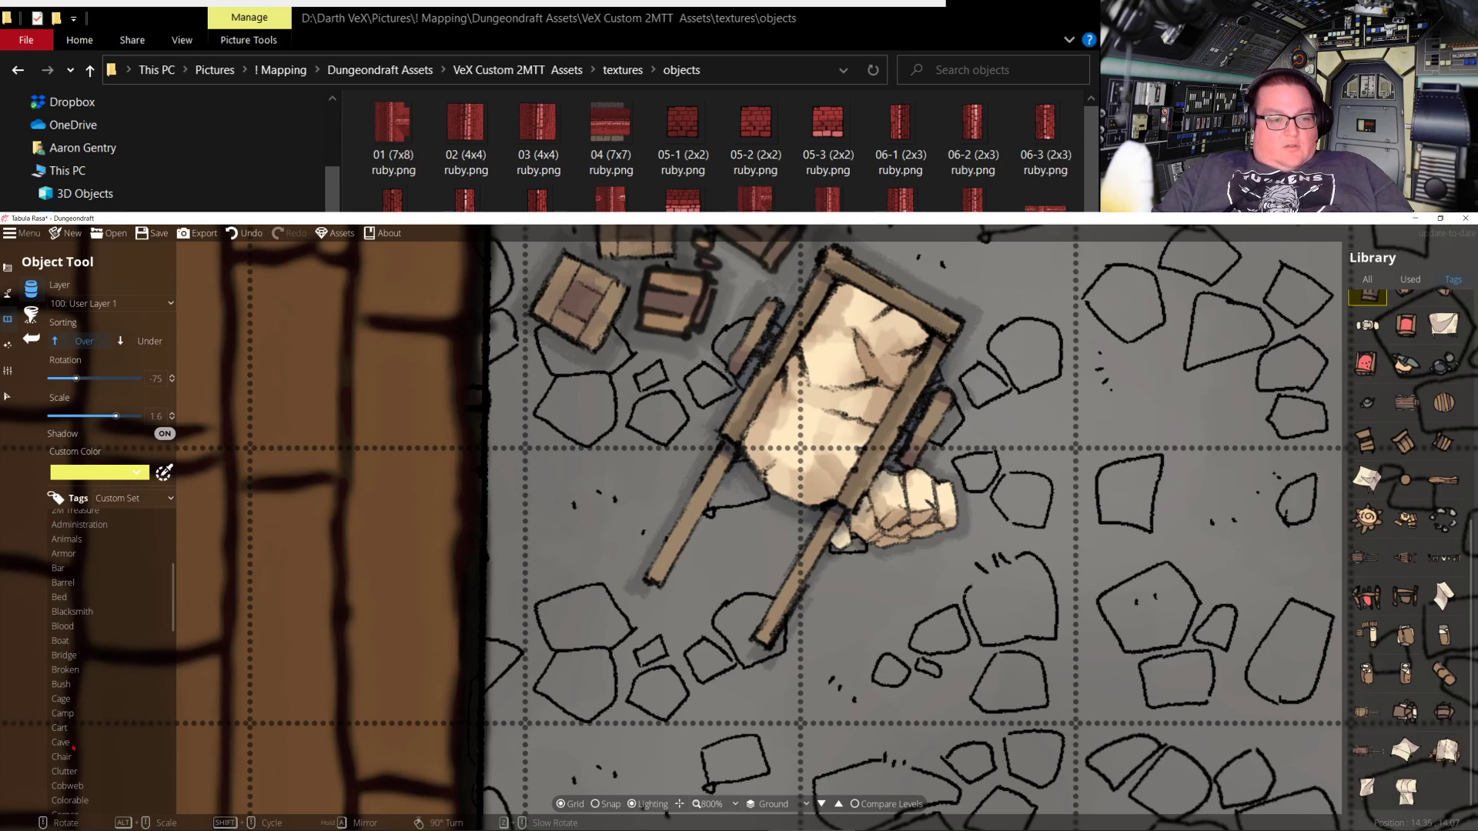
scroll(79, 740, down, 2)
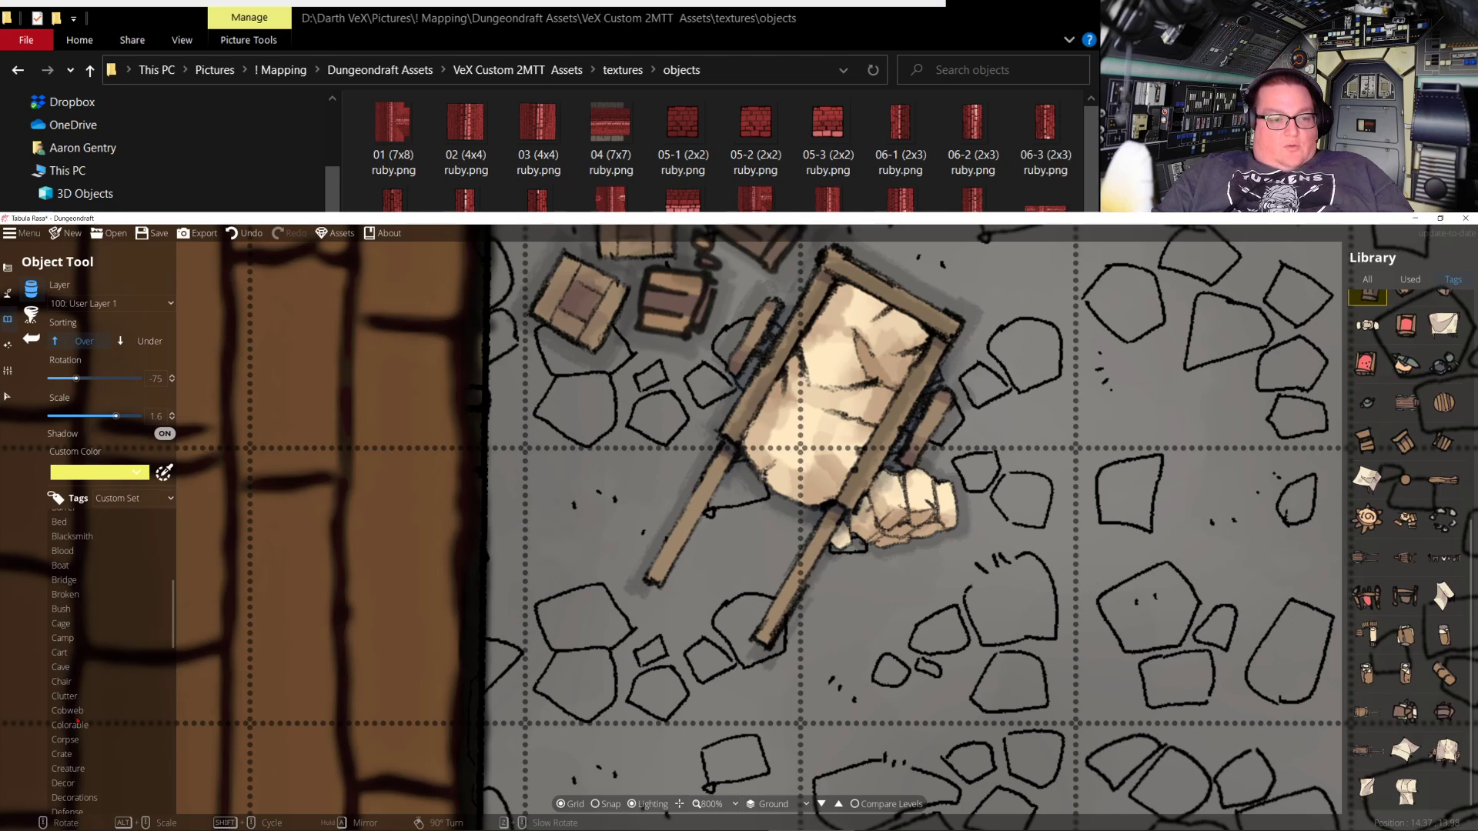
click(73, 754)
click(1367, 348)
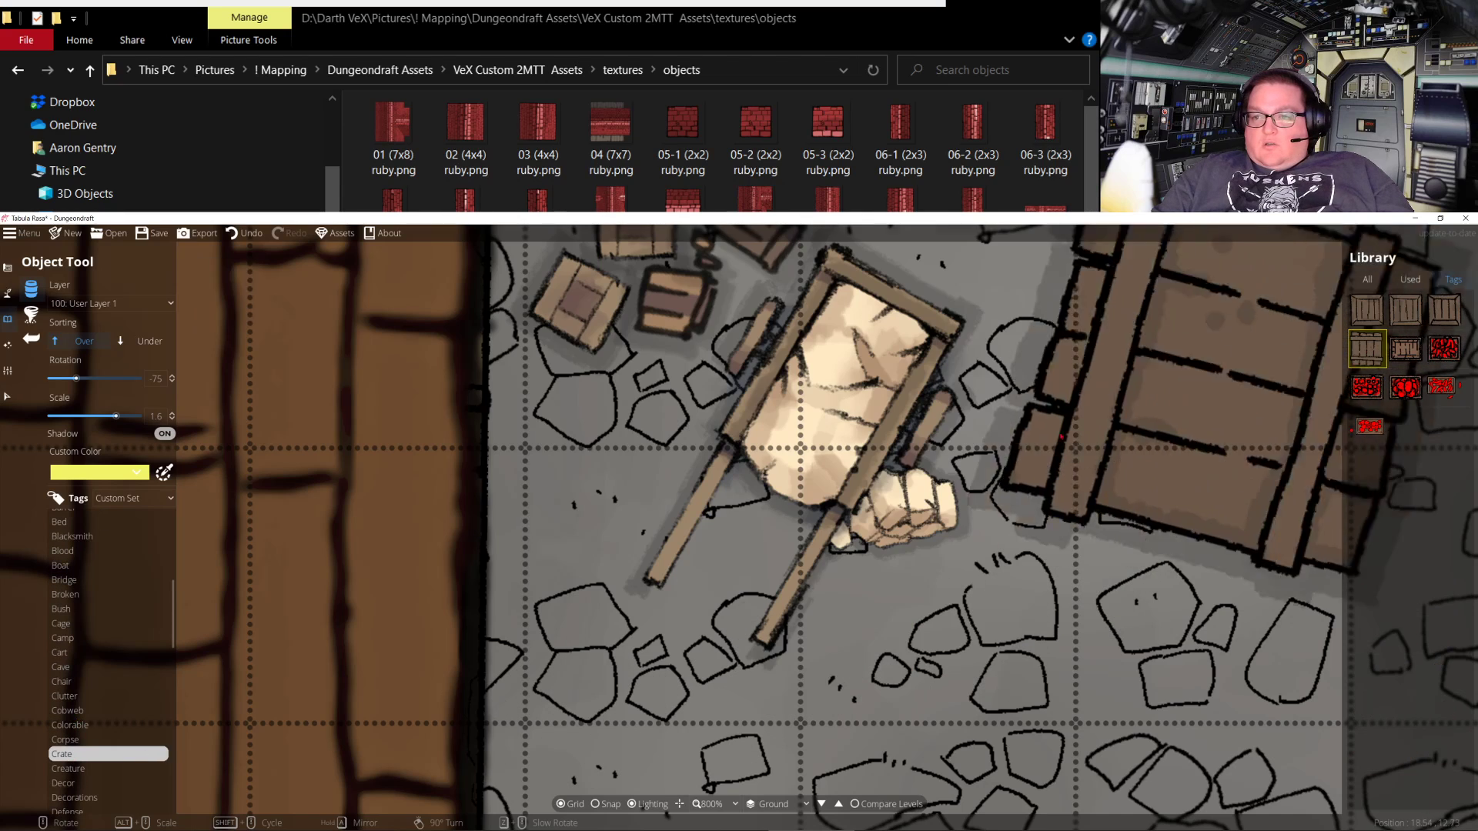
alt+scroll(692, 483, down, 12)
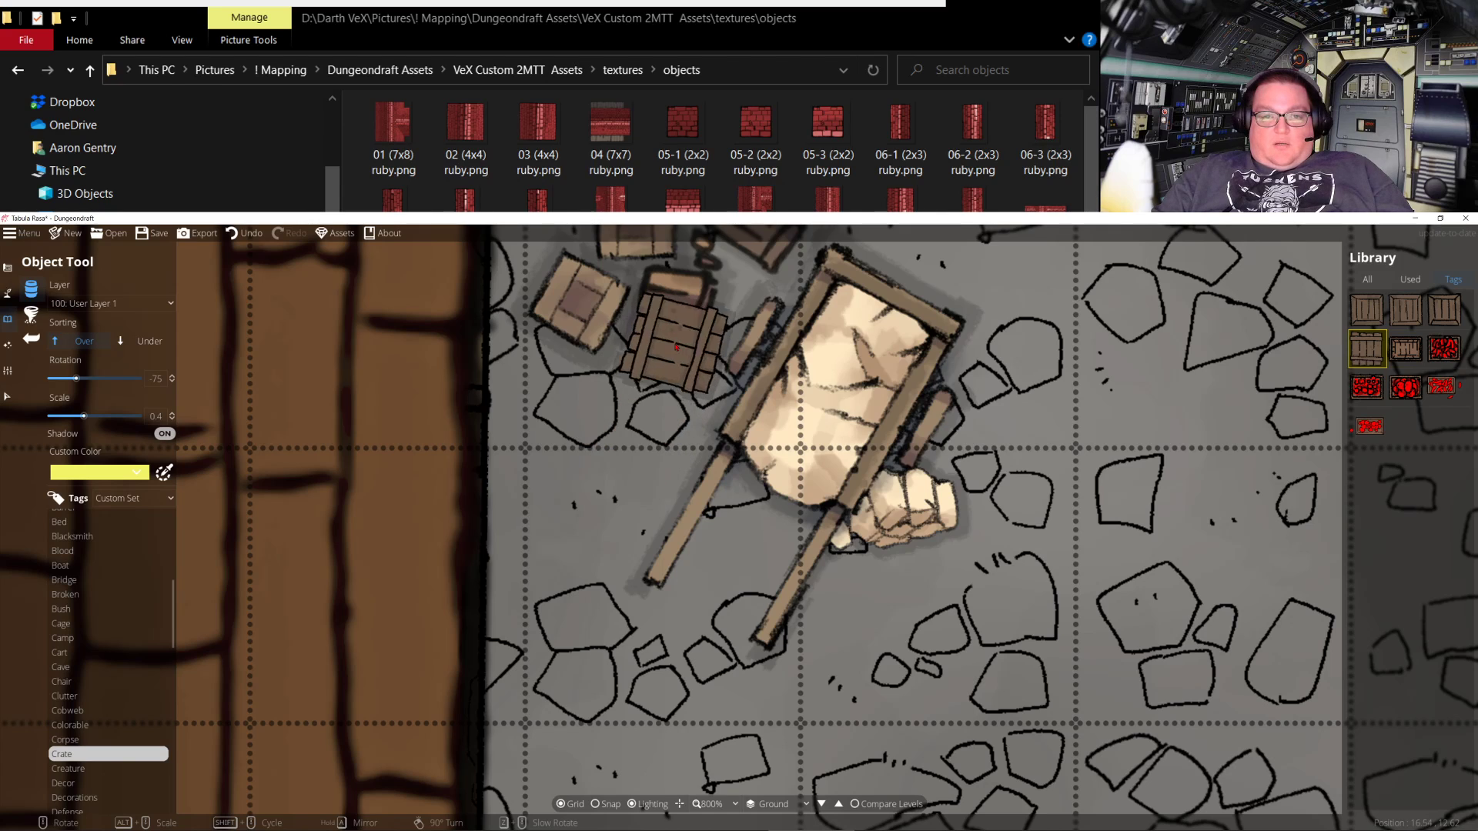
scroll(662, 323, up, 4)
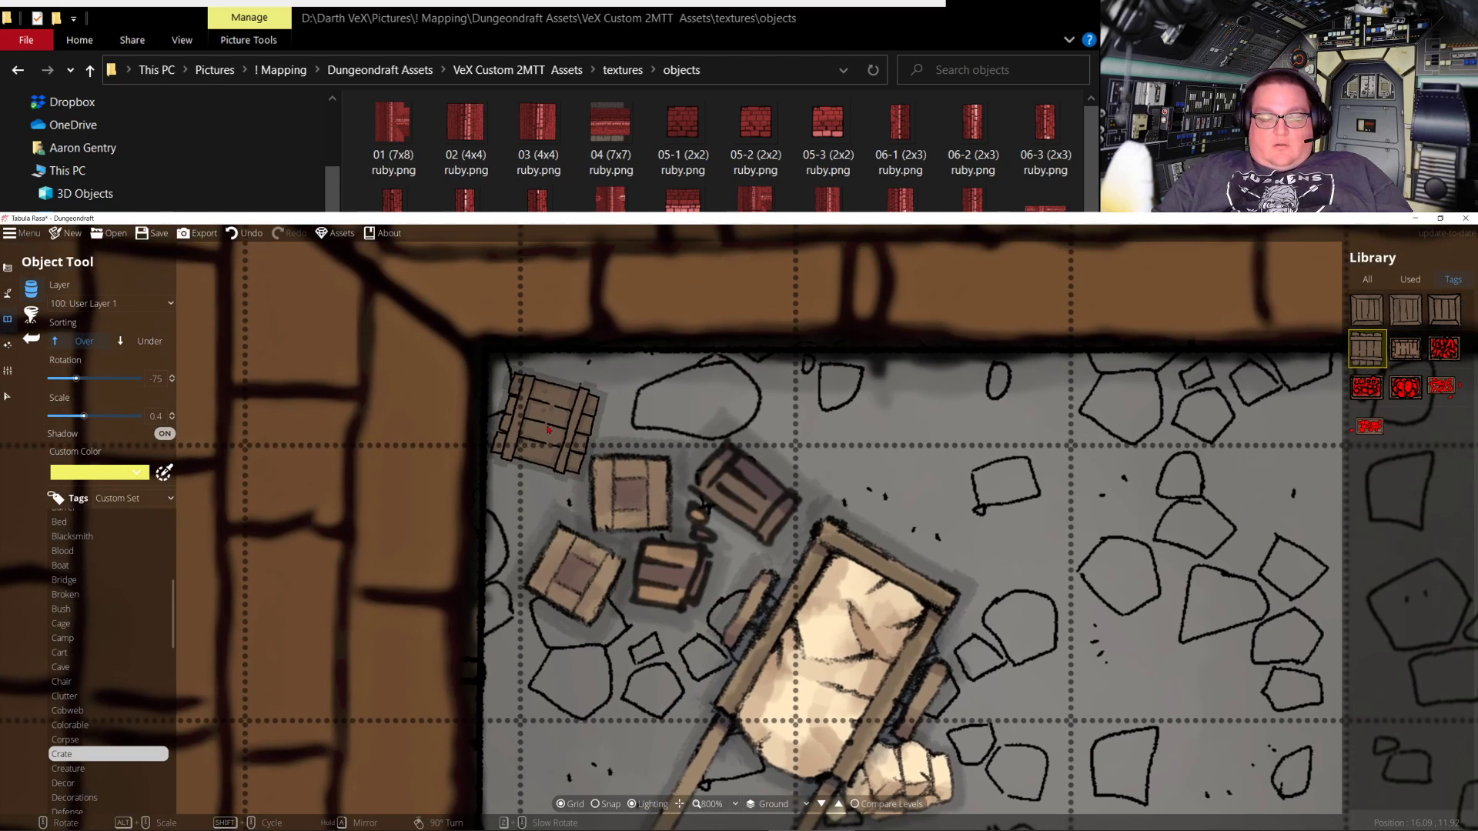
alt+scroll(547, 446, up, 1)
alt+scroll(553, 440, down, 1)
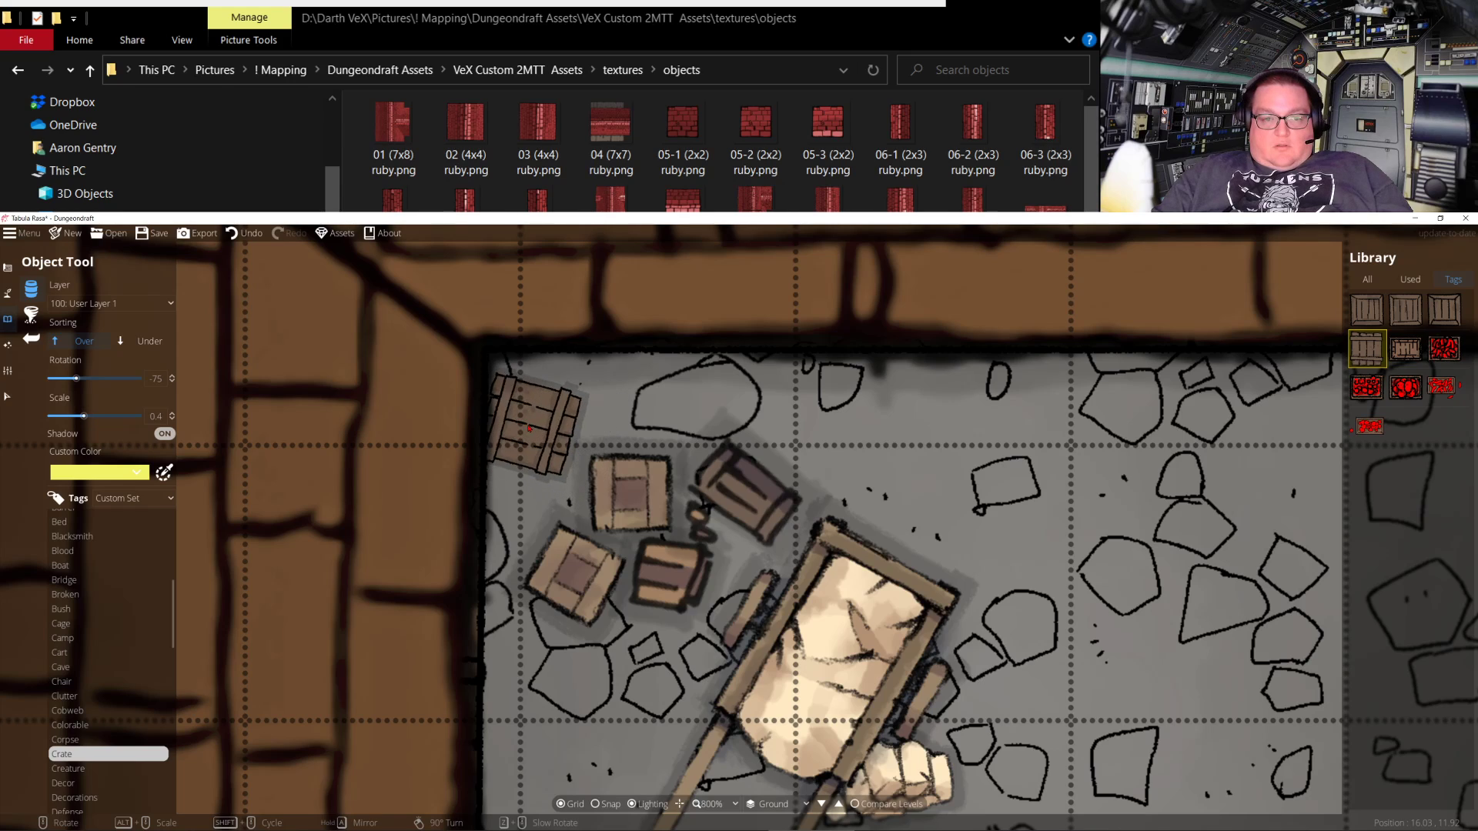
scroll(549, 426, up, 8)
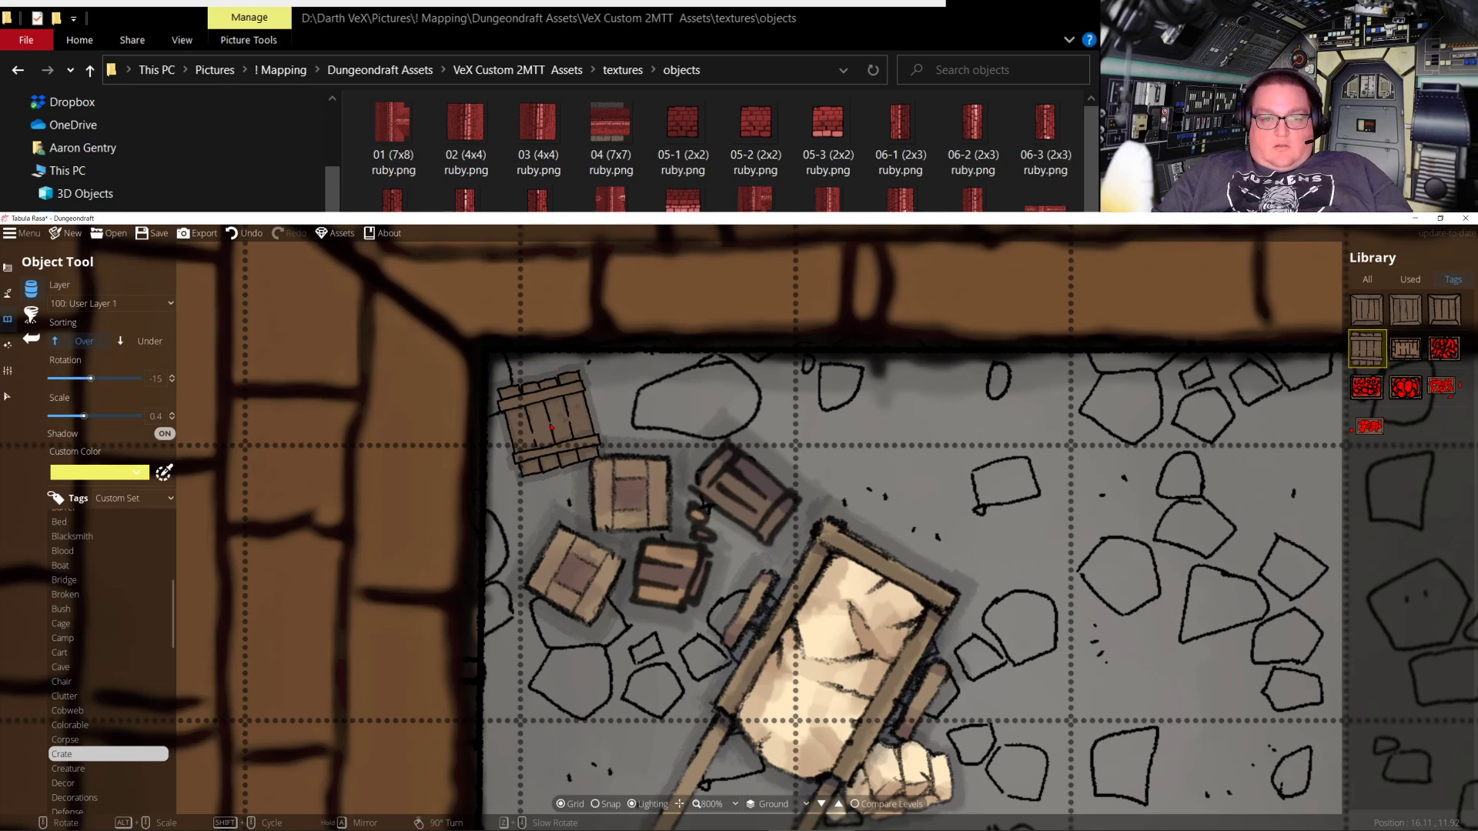
scroll(549, 423, up, 4)
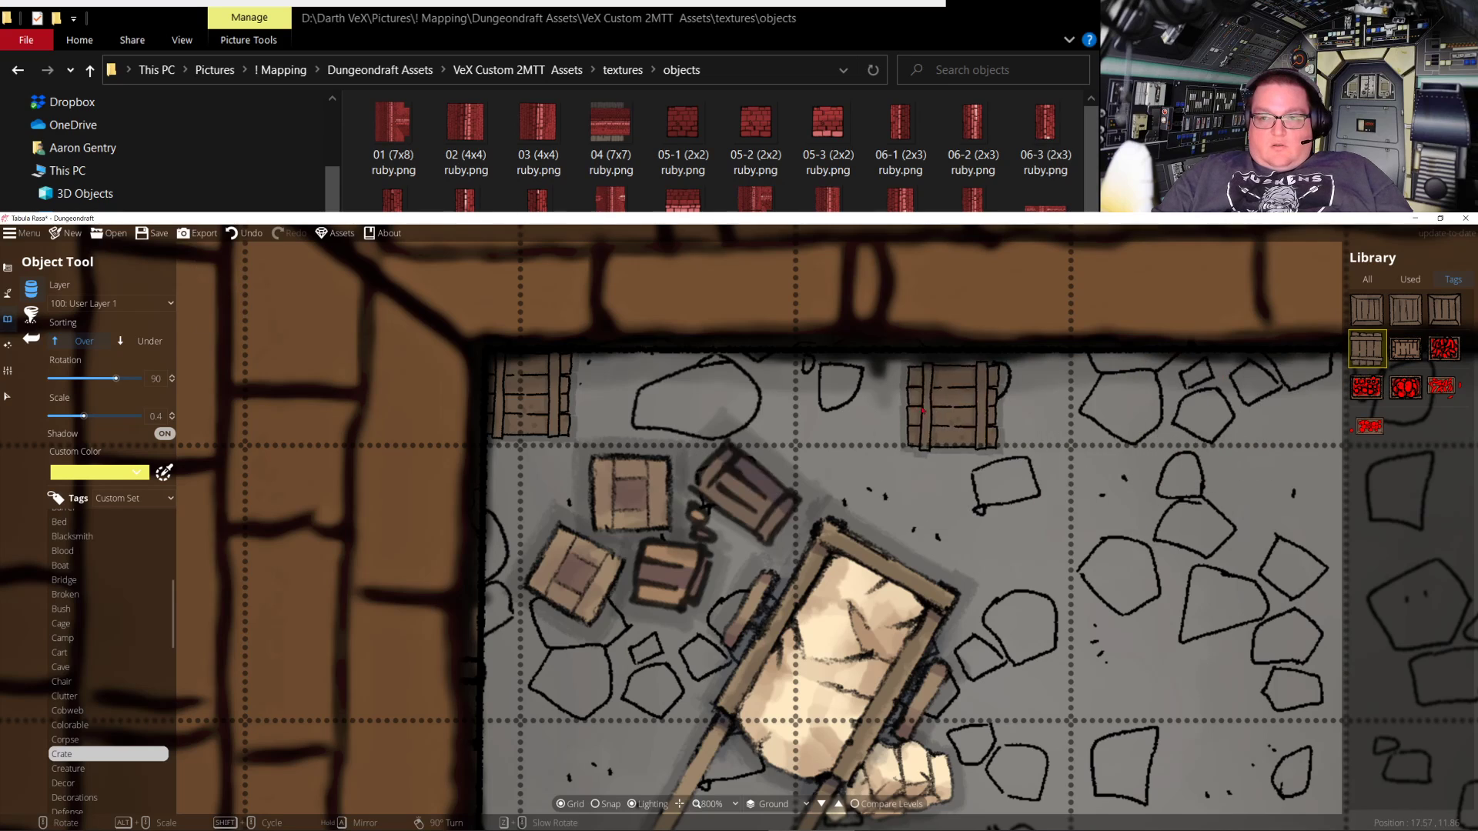
Place a second wooden crate beside the corner crate, and stack the yellow-filled crate over both at scale 0.5 and rotation -180
click(1405, 310)
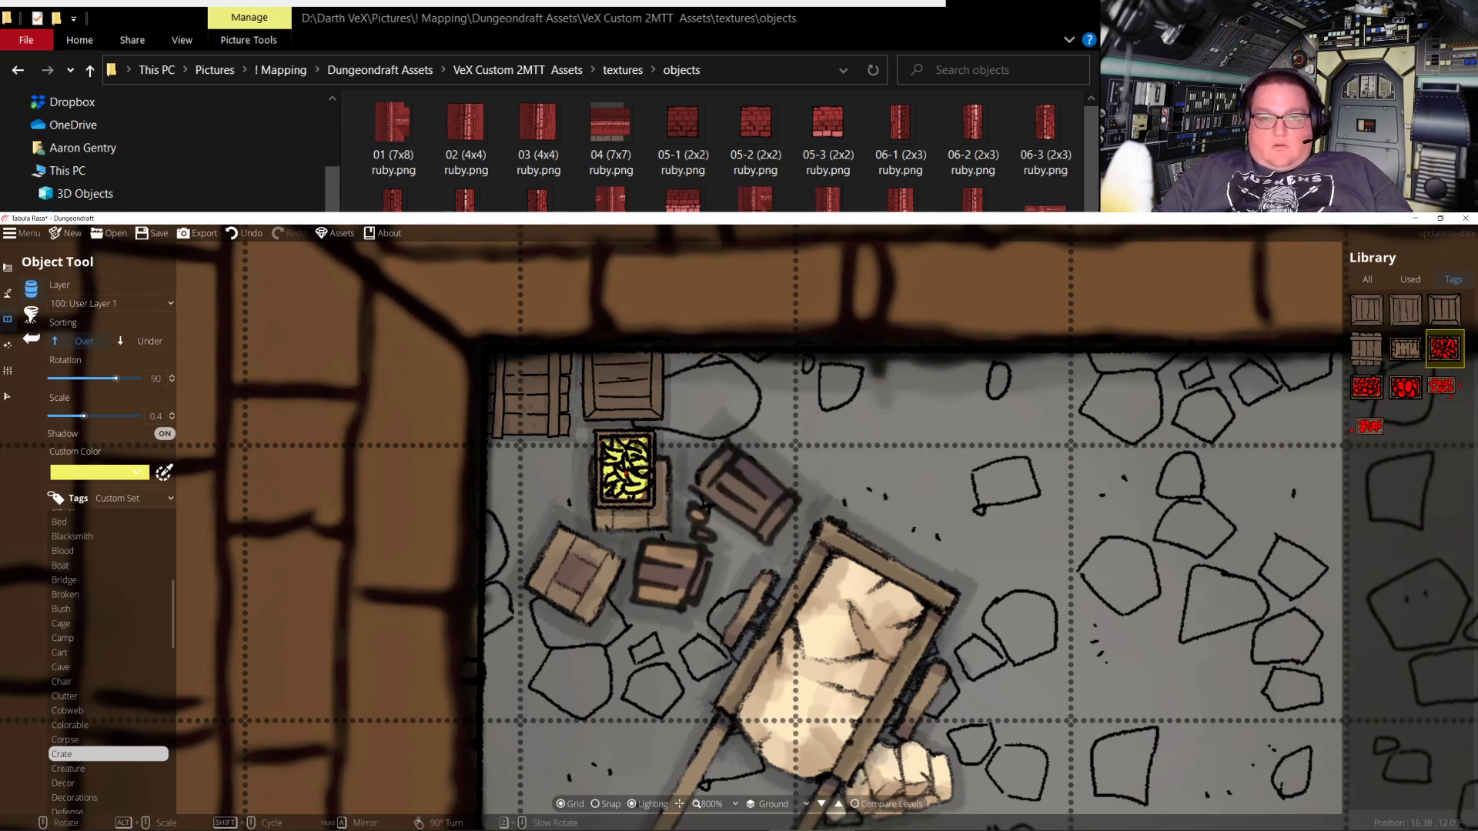
alt+scroll(607, 471, up, 2)
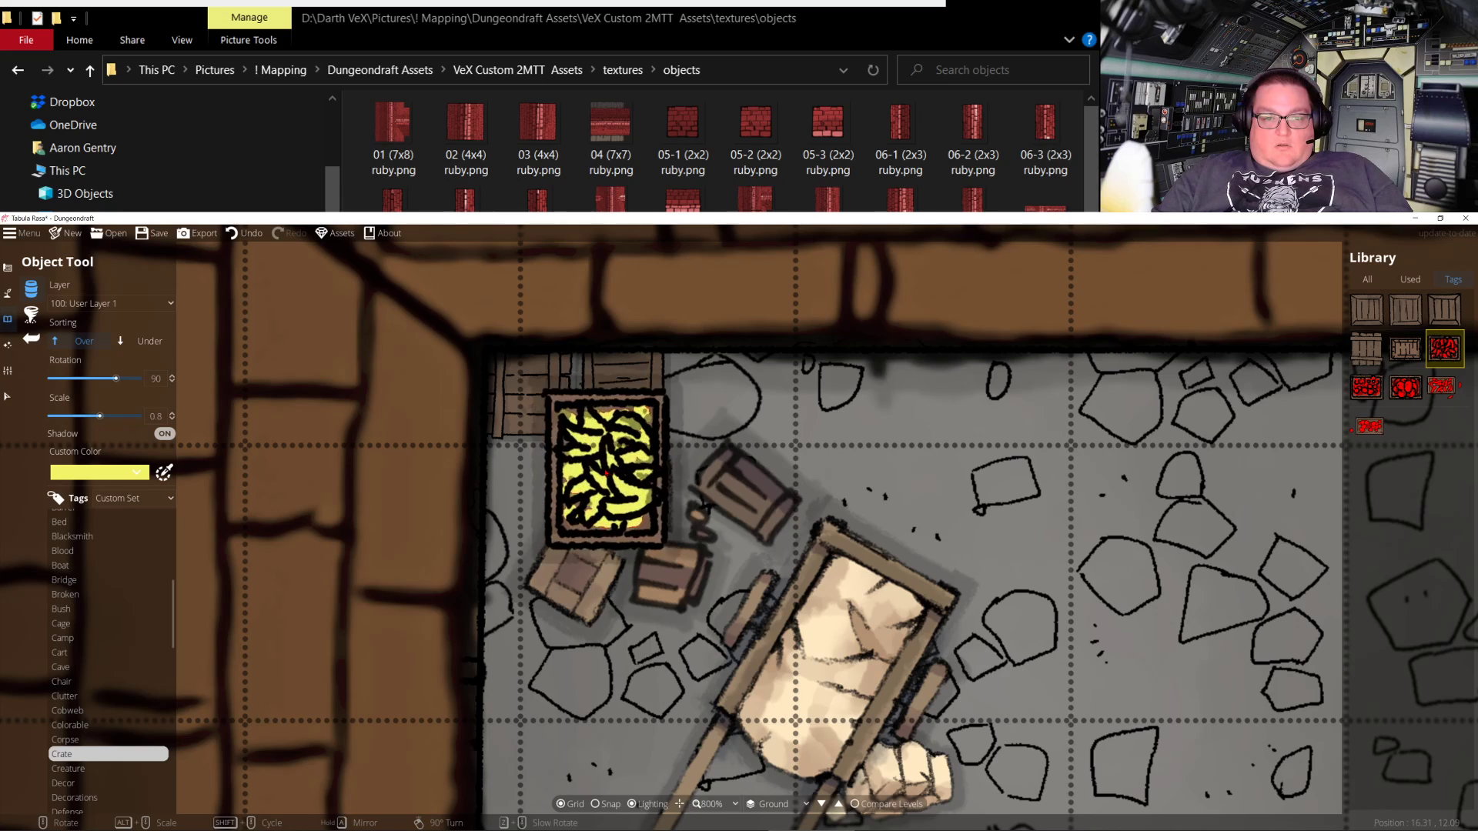
alt+scroll(612, 476, down, 1)
scroll(614, 478, up, 6)
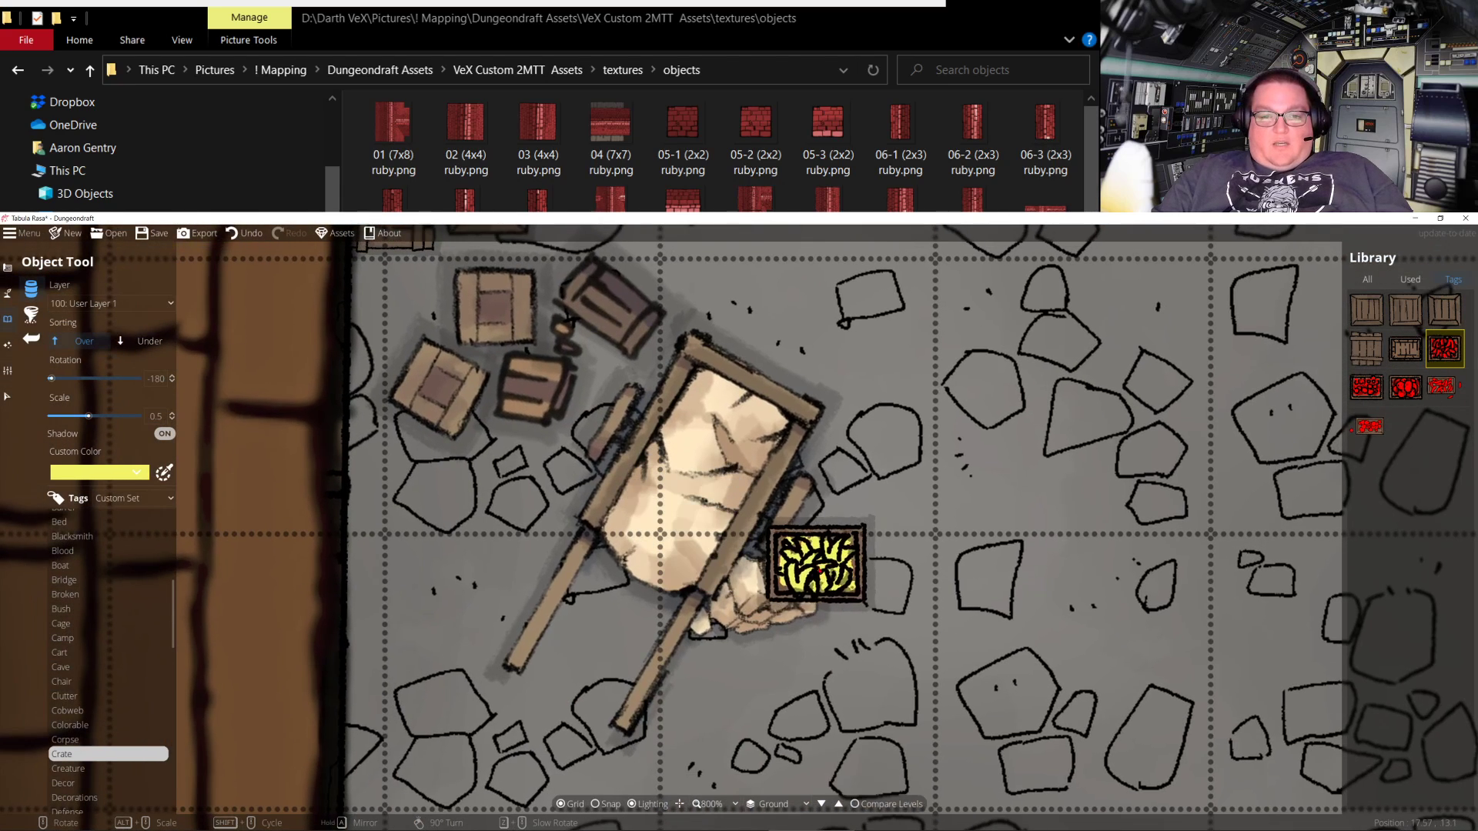
Examine the street around the L-shaped brown-roofed building and the fountain to judge the decoration placed so far
scroll(816, 570, down, 8)
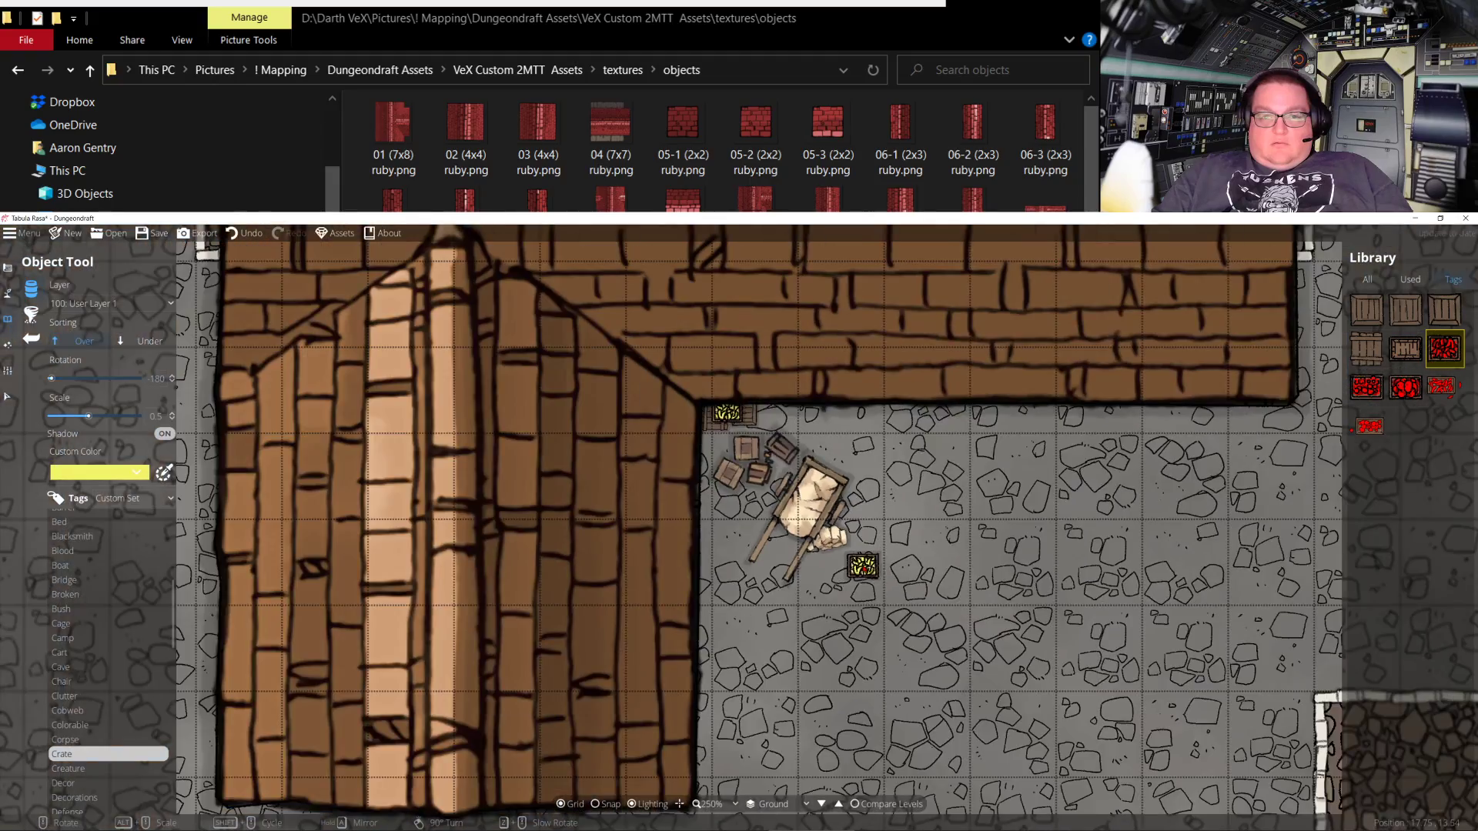
scroll(866, 608, down, 1)
drag(881, 651, 741, 647)
drag(865, 663, 952, 371)
scroll(958, 540, down, 4)
scroll(959, 550, down, 1)
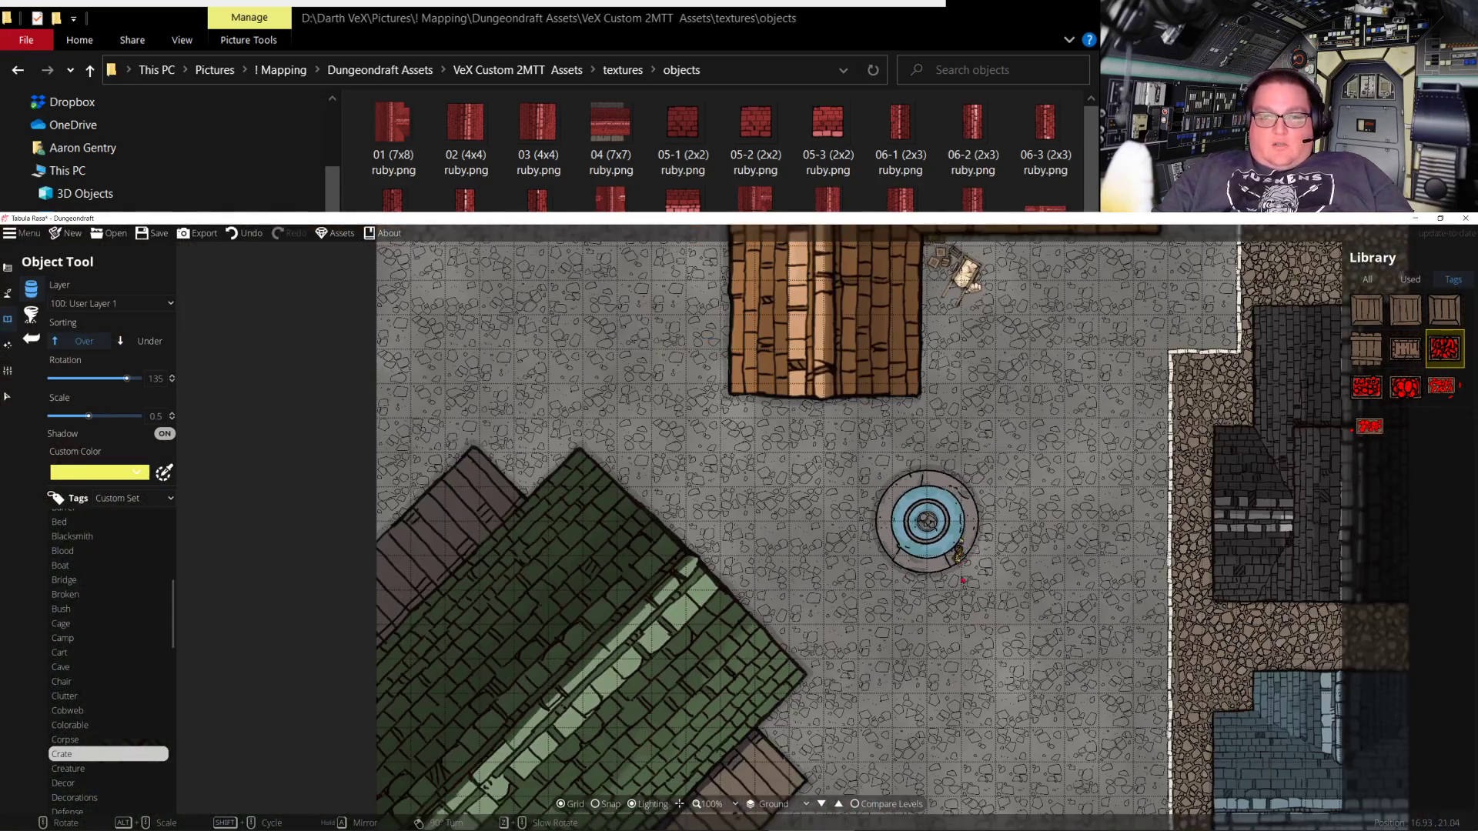
drag(1014, 657, 878, 830)
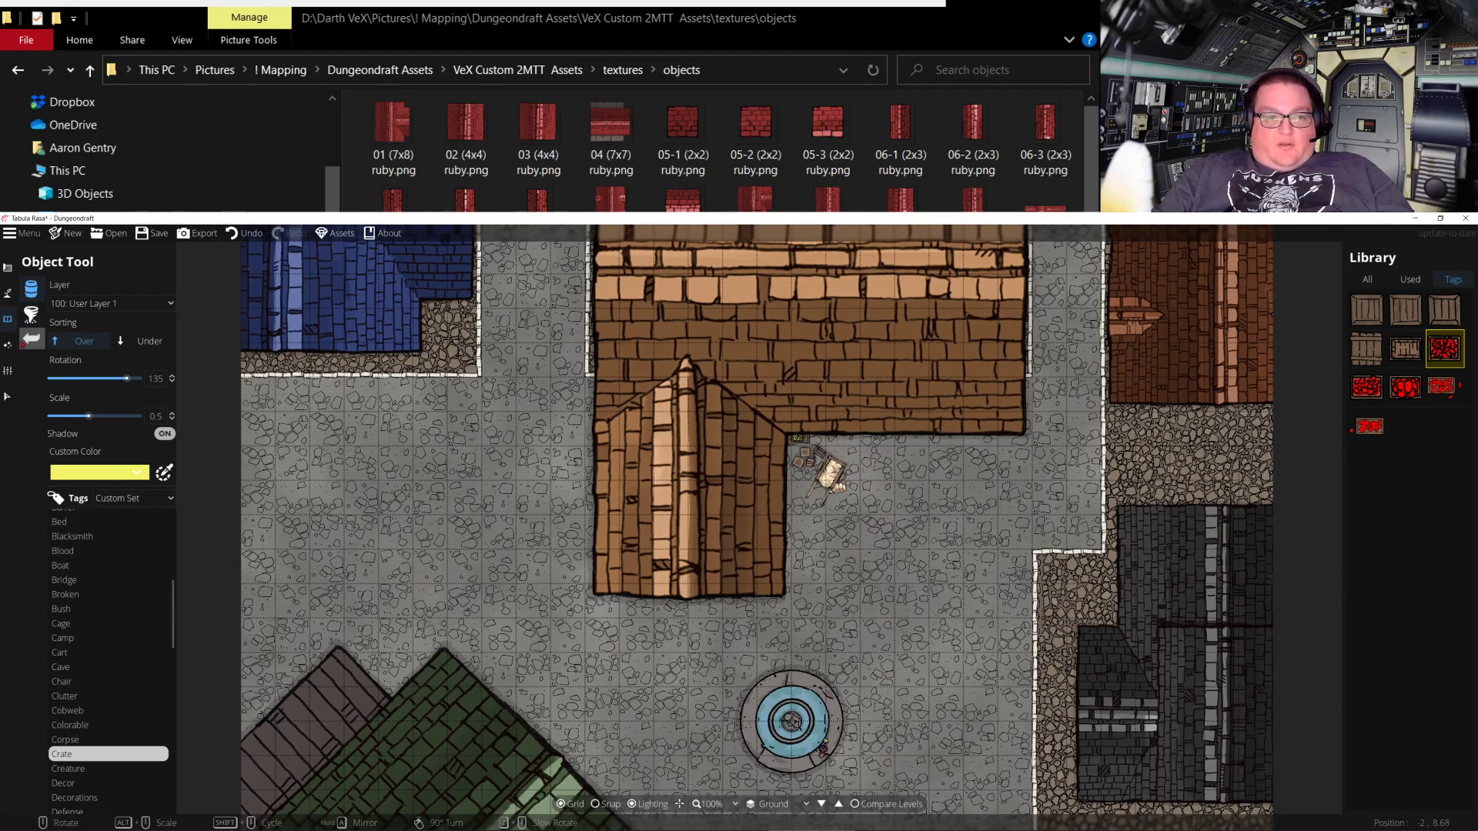
key(v)
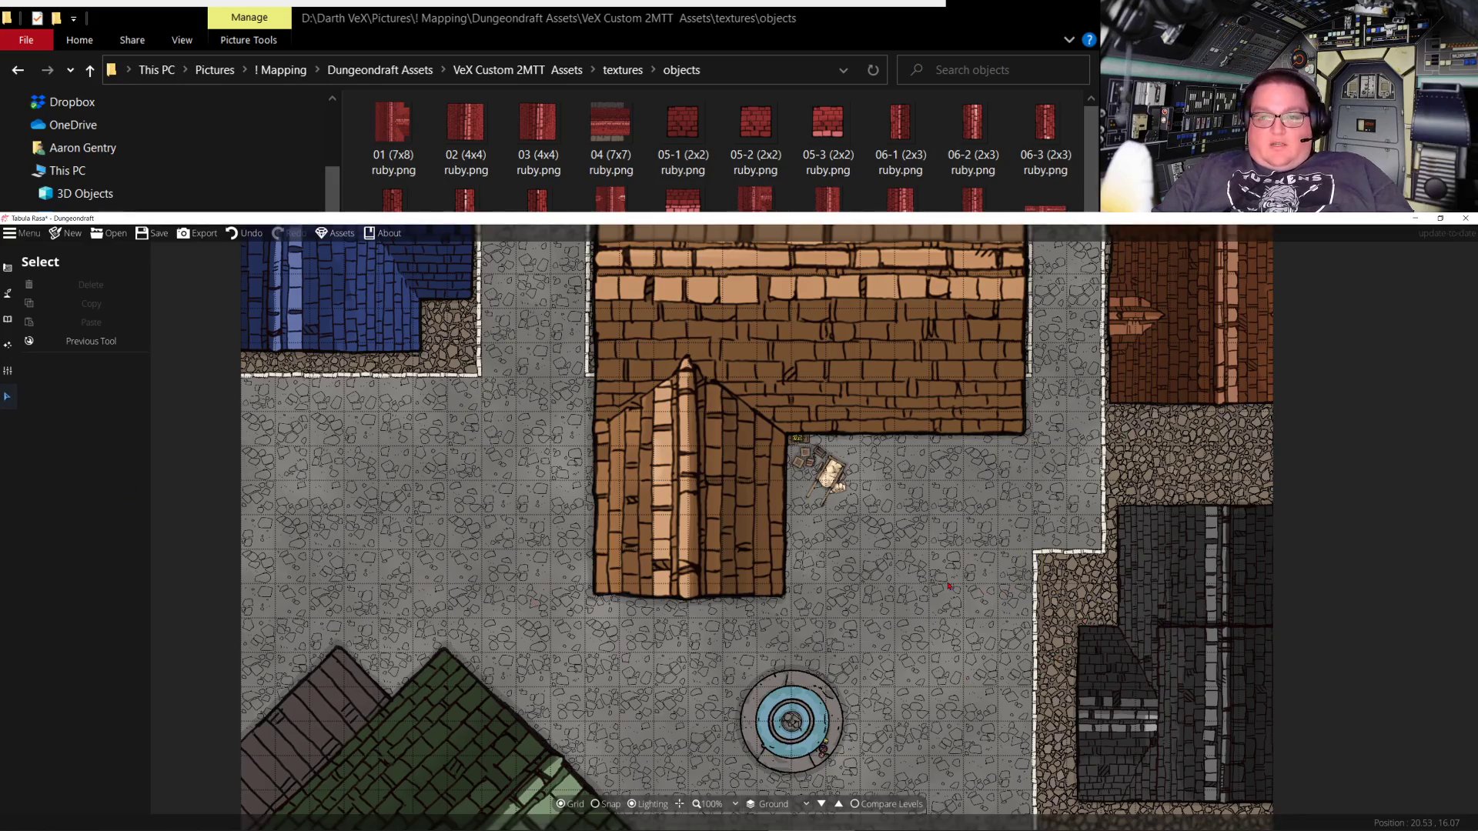
scroll(941, 575, up, 4)
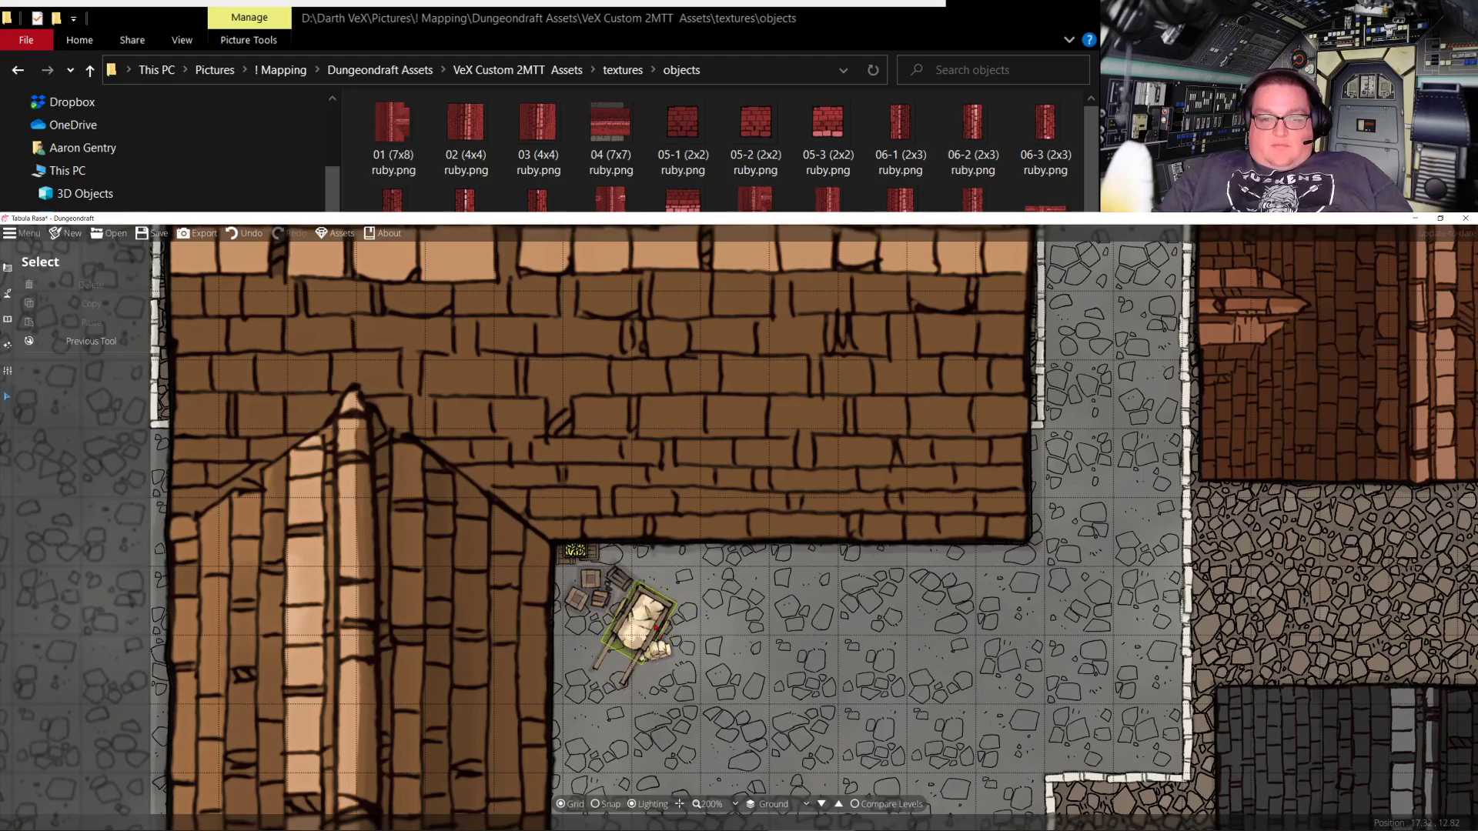
click(653, 643)
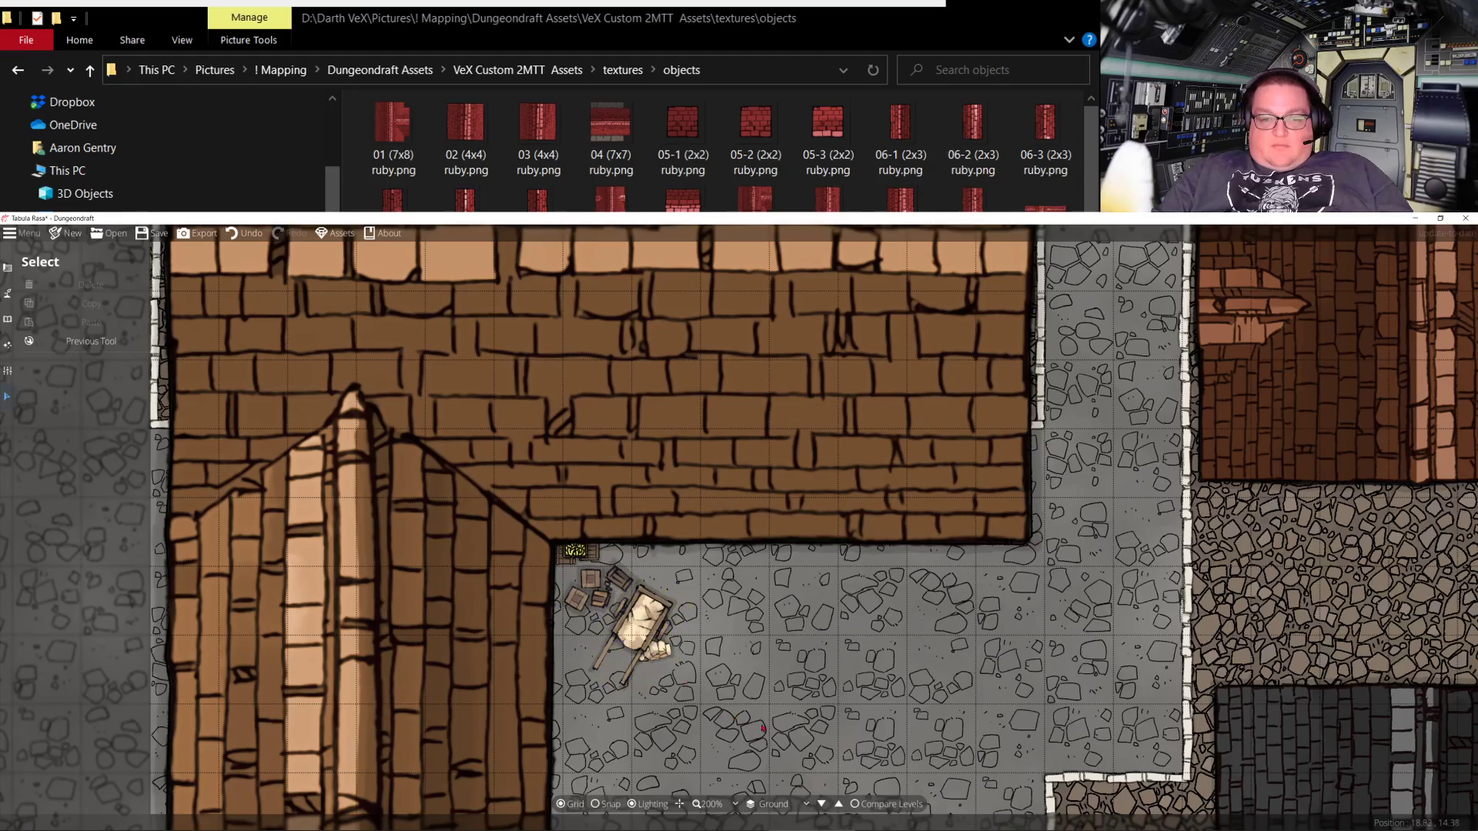
scroll(762, 728, down, 4)
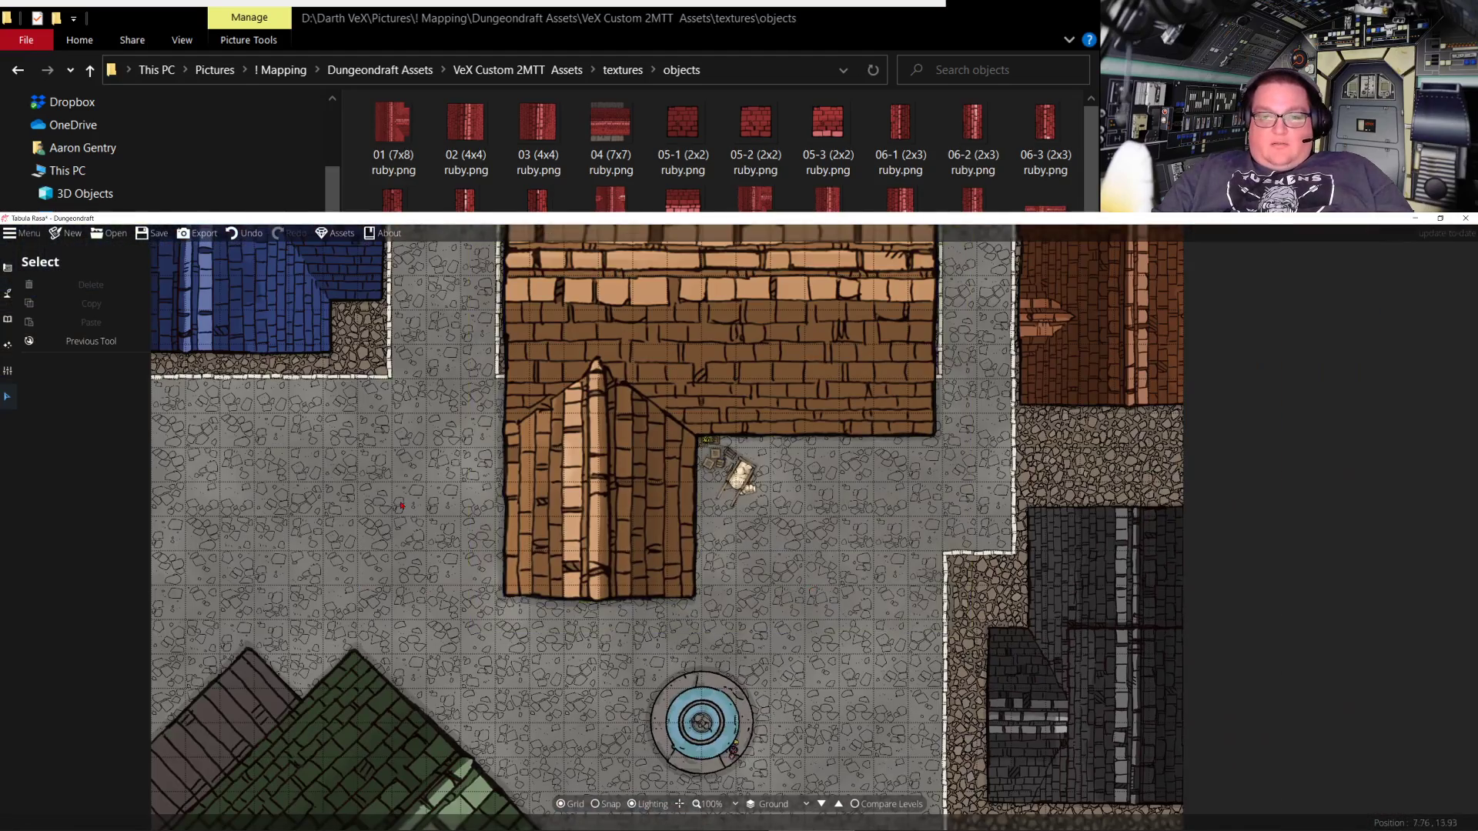
Enlarge the wooden handcart to roughly 1.6 times its size and shift it clear of the sacks and crates
click(8, 318)
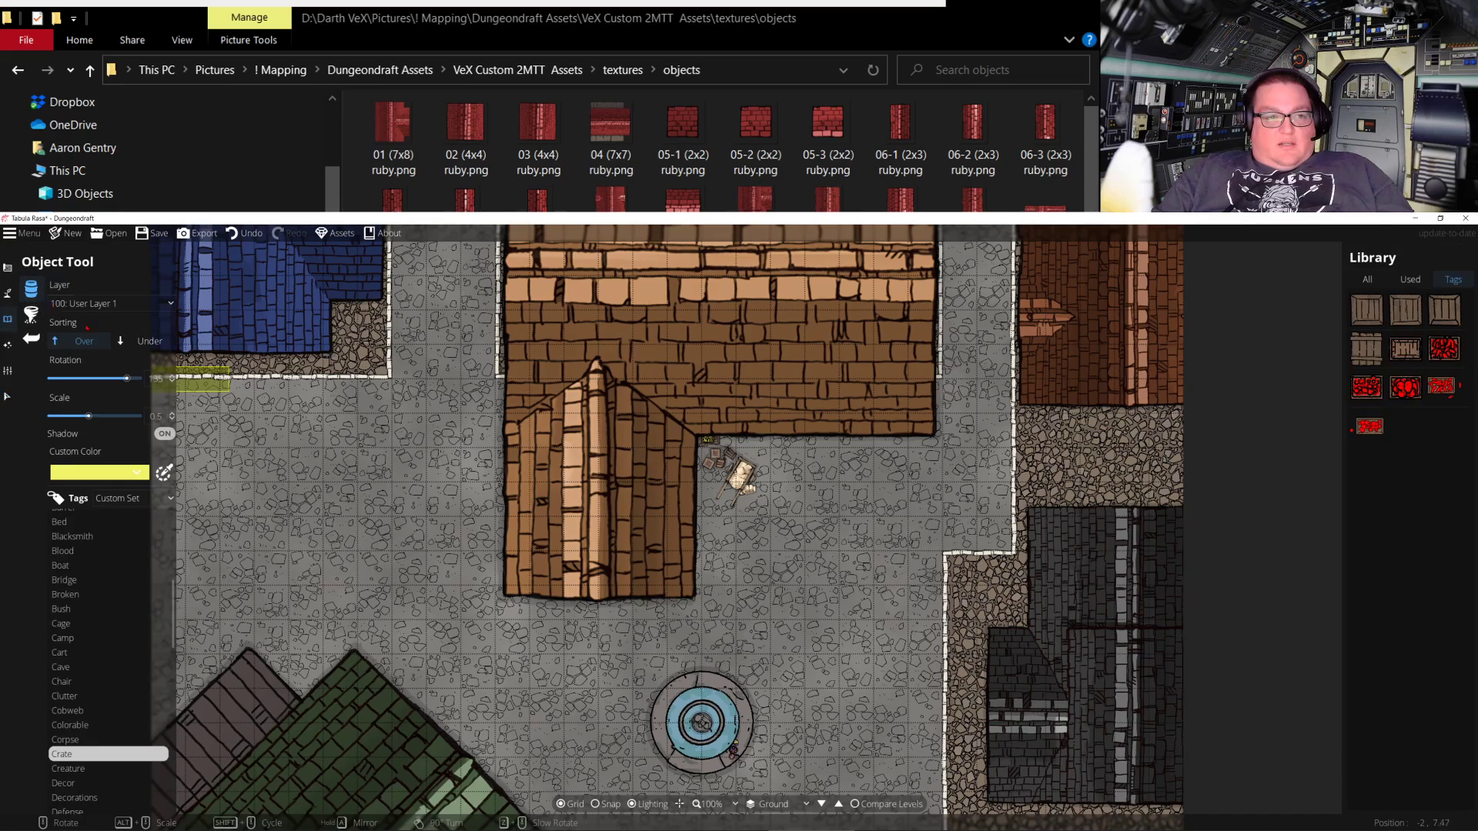
drag(743, 615, 789, 699)
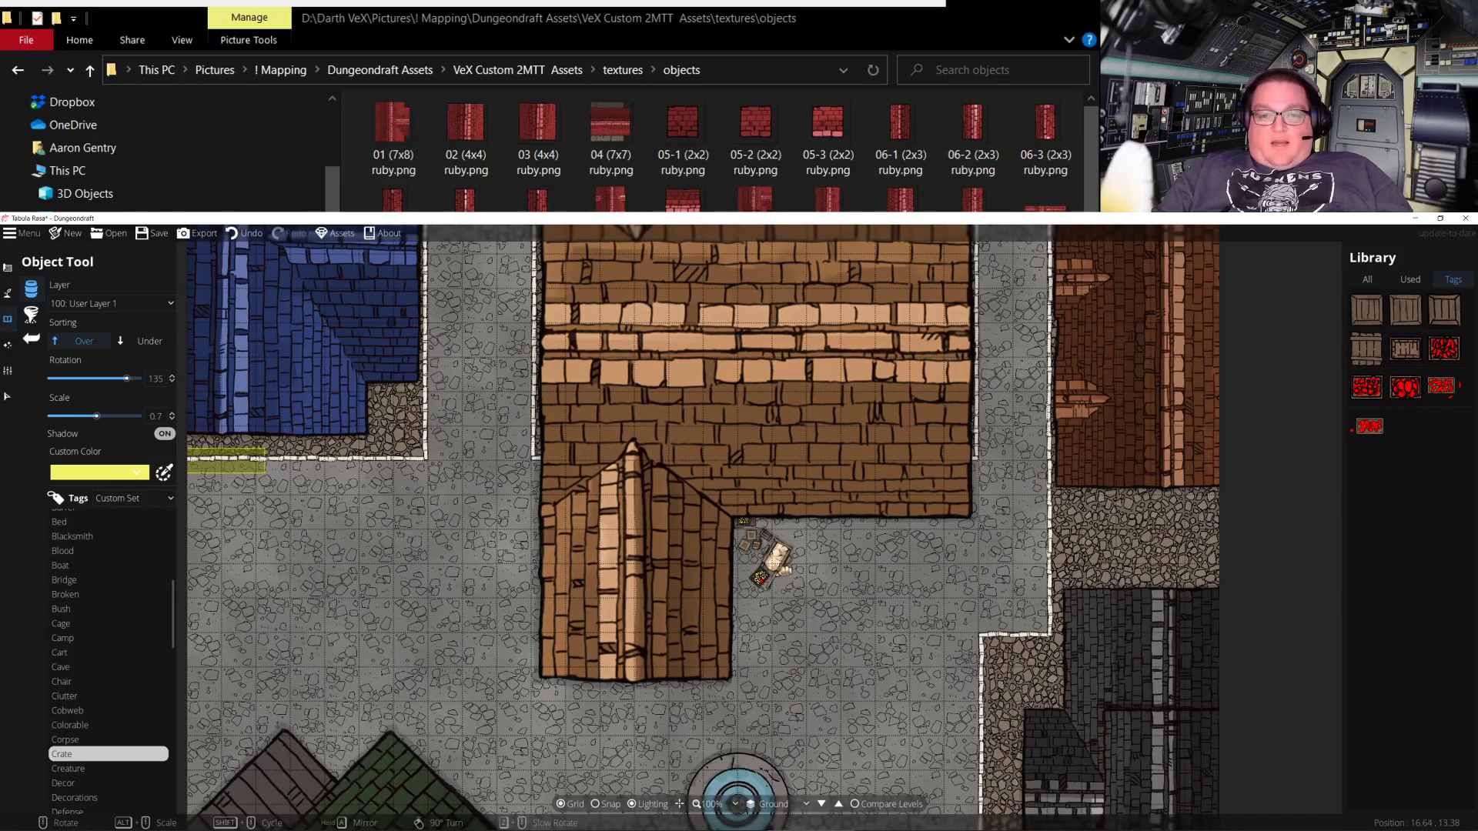
scroll(818, 612, up, 10)
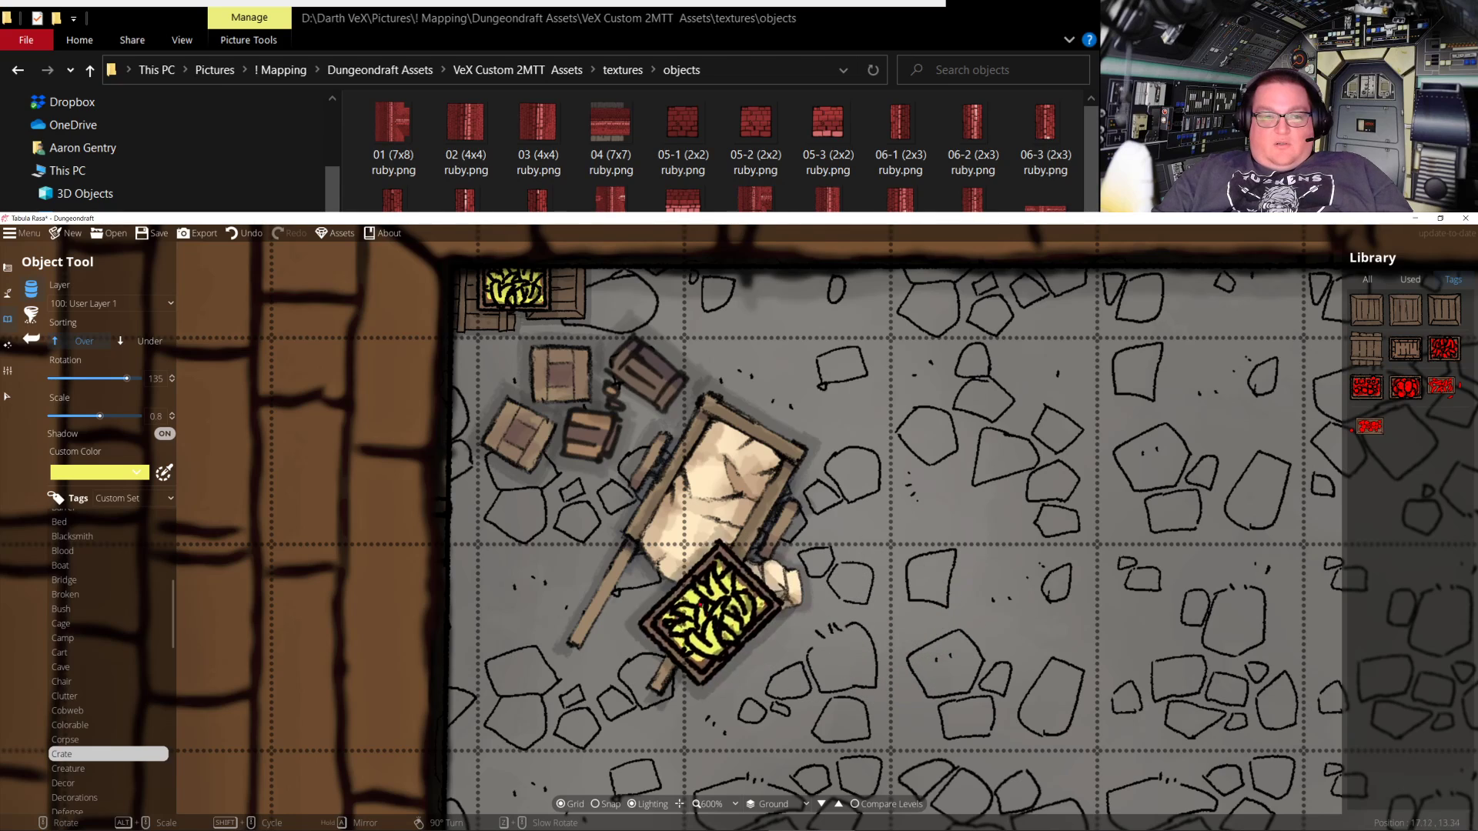
click(9, 396)
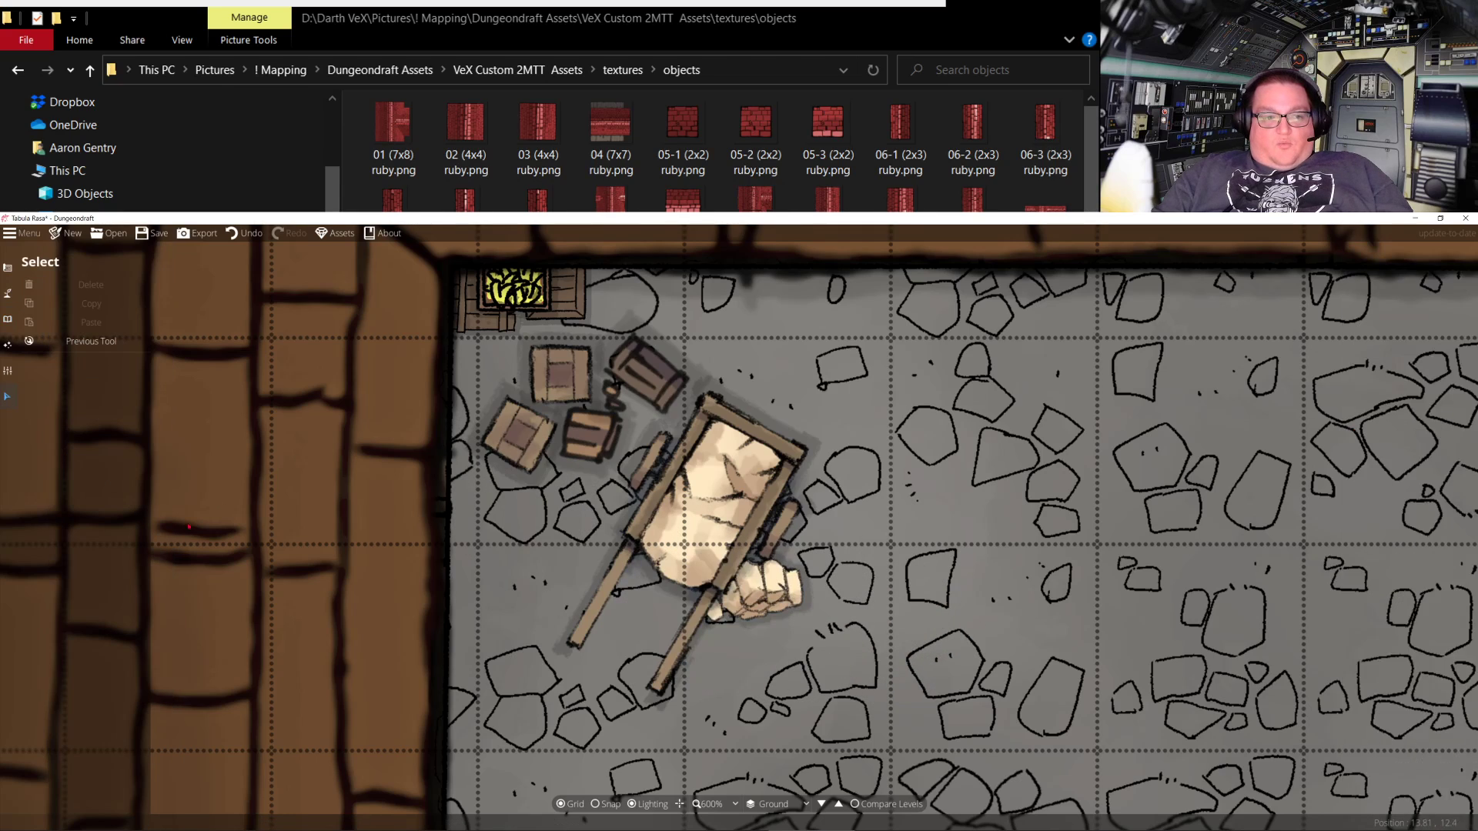
click(750, 559)
click(752, 561)
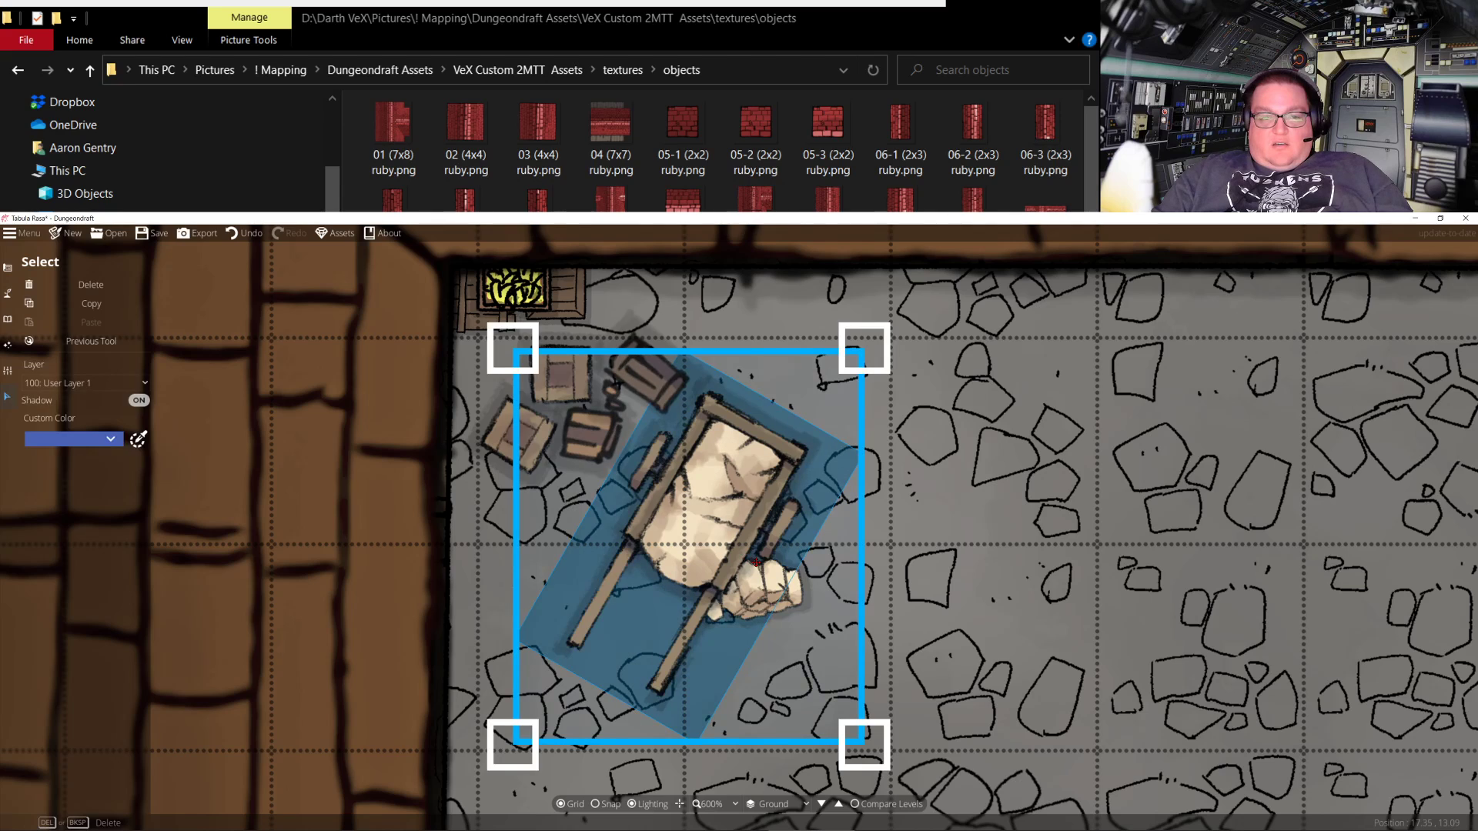
scroll(753, 786, down, 5)
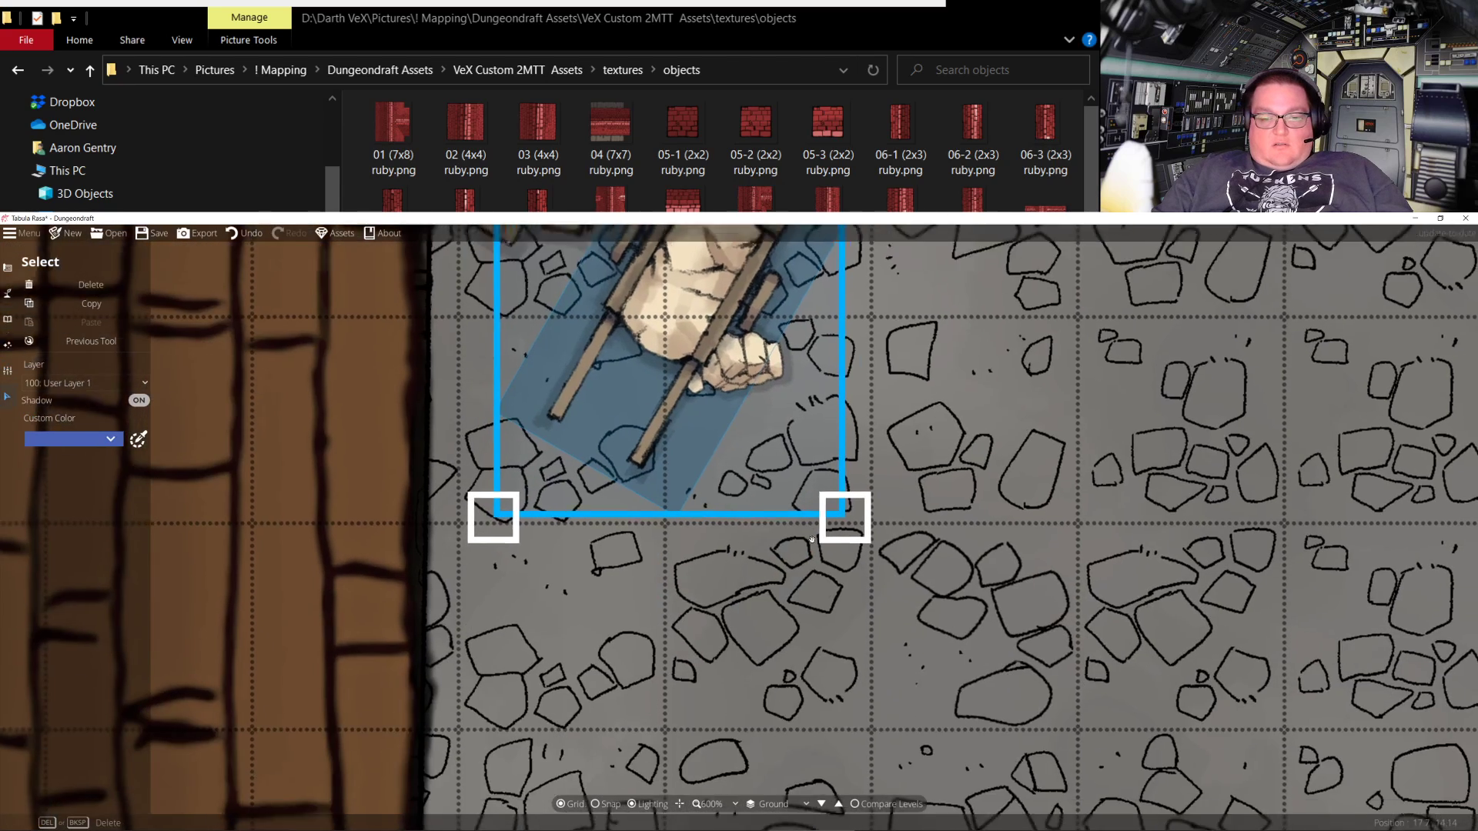
scroll(762, 579, down, 3)
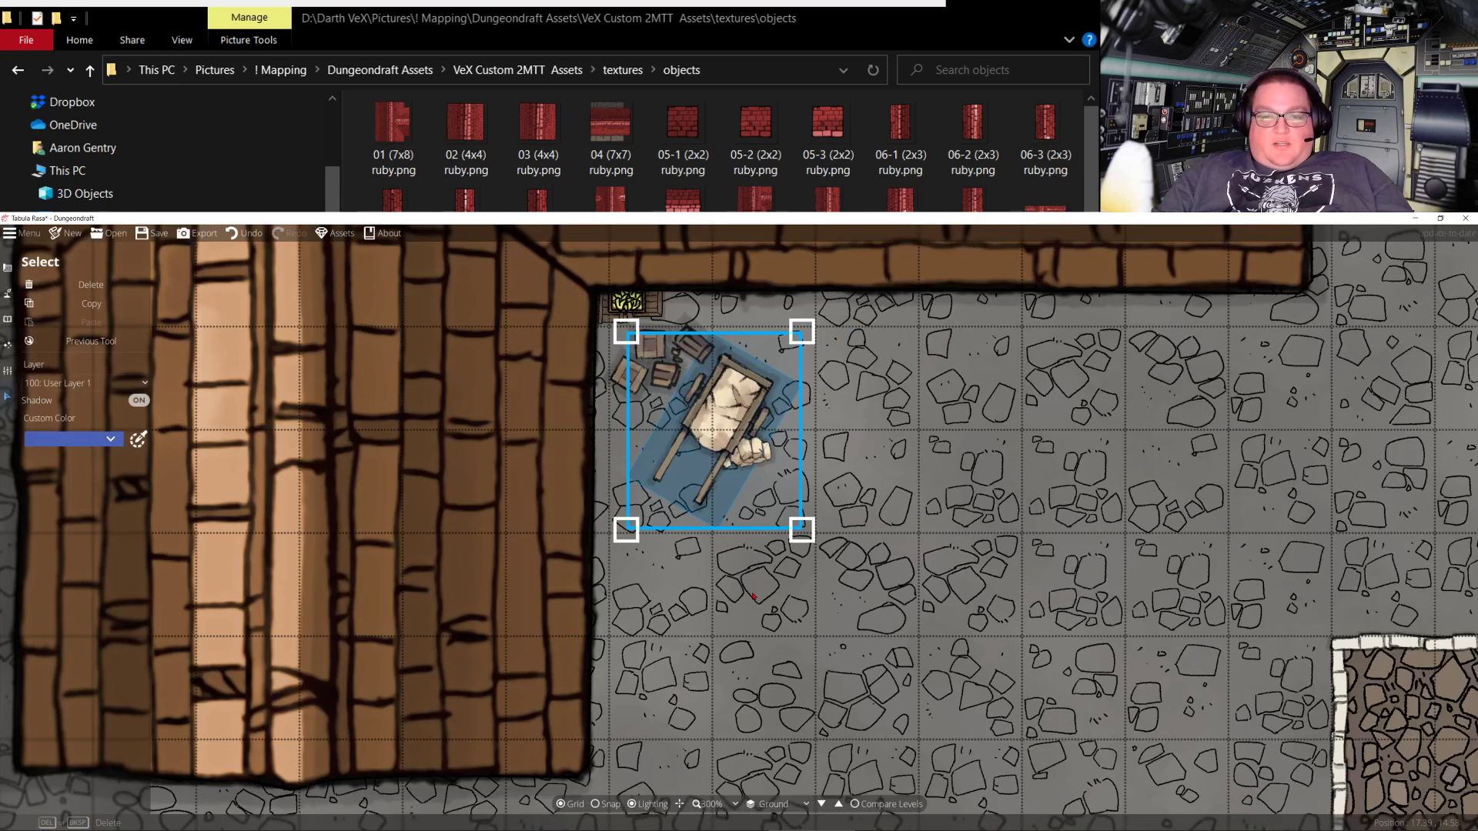
drag(801, 529, 930, 751)
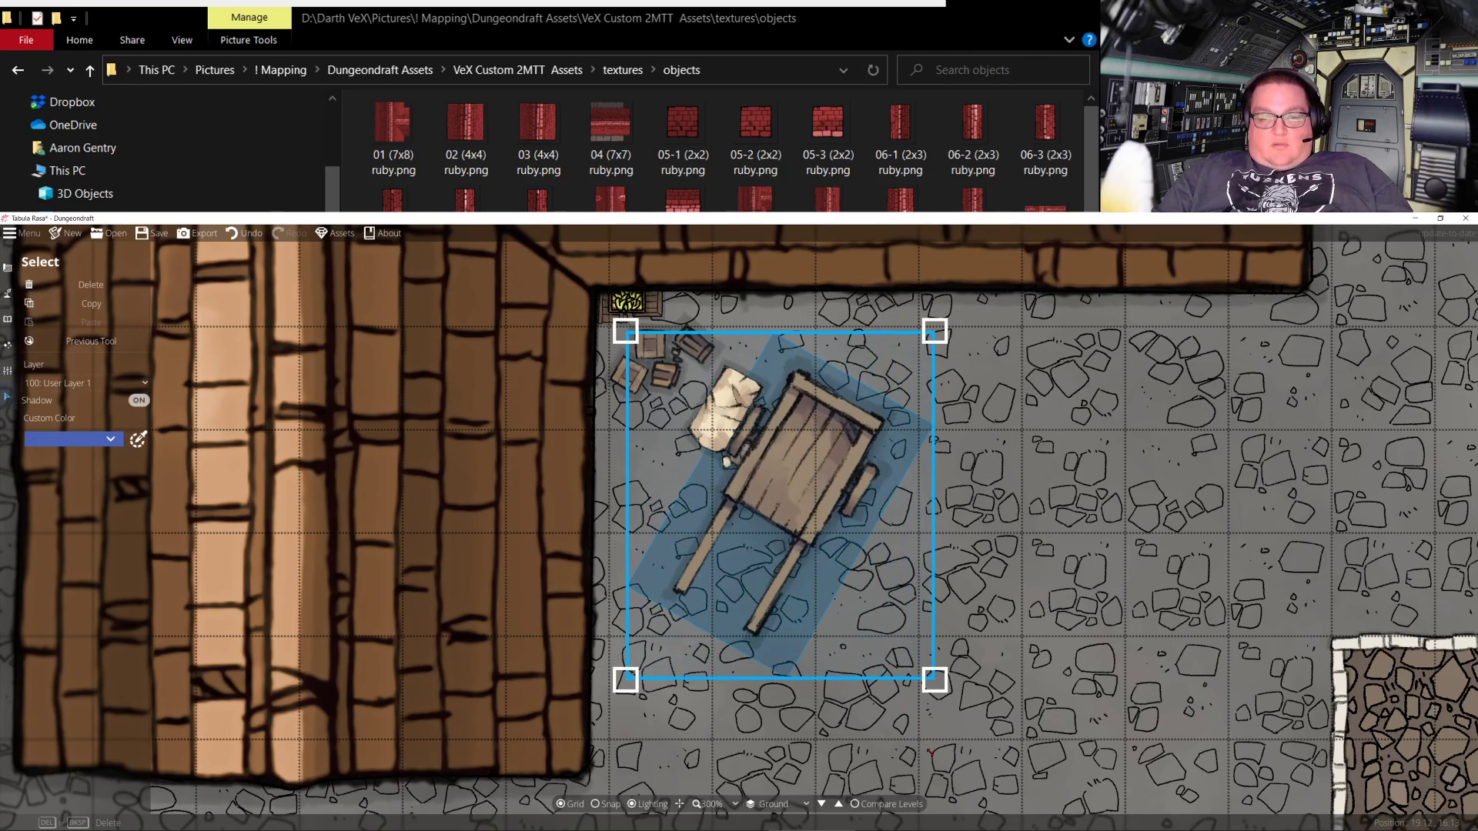
drag(718, 409, 750, 459)
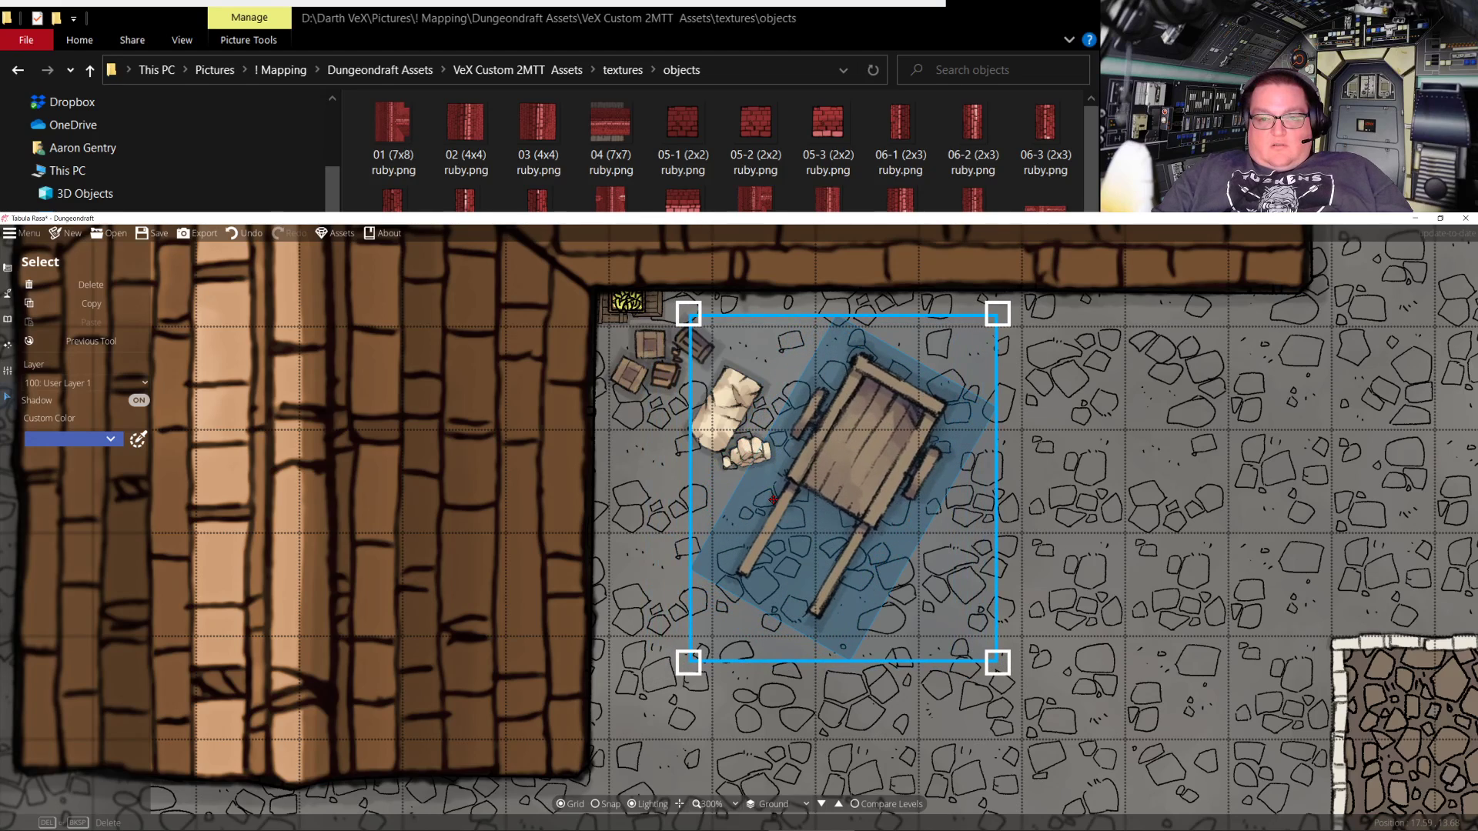
drag(1000, 667, 976, 650)
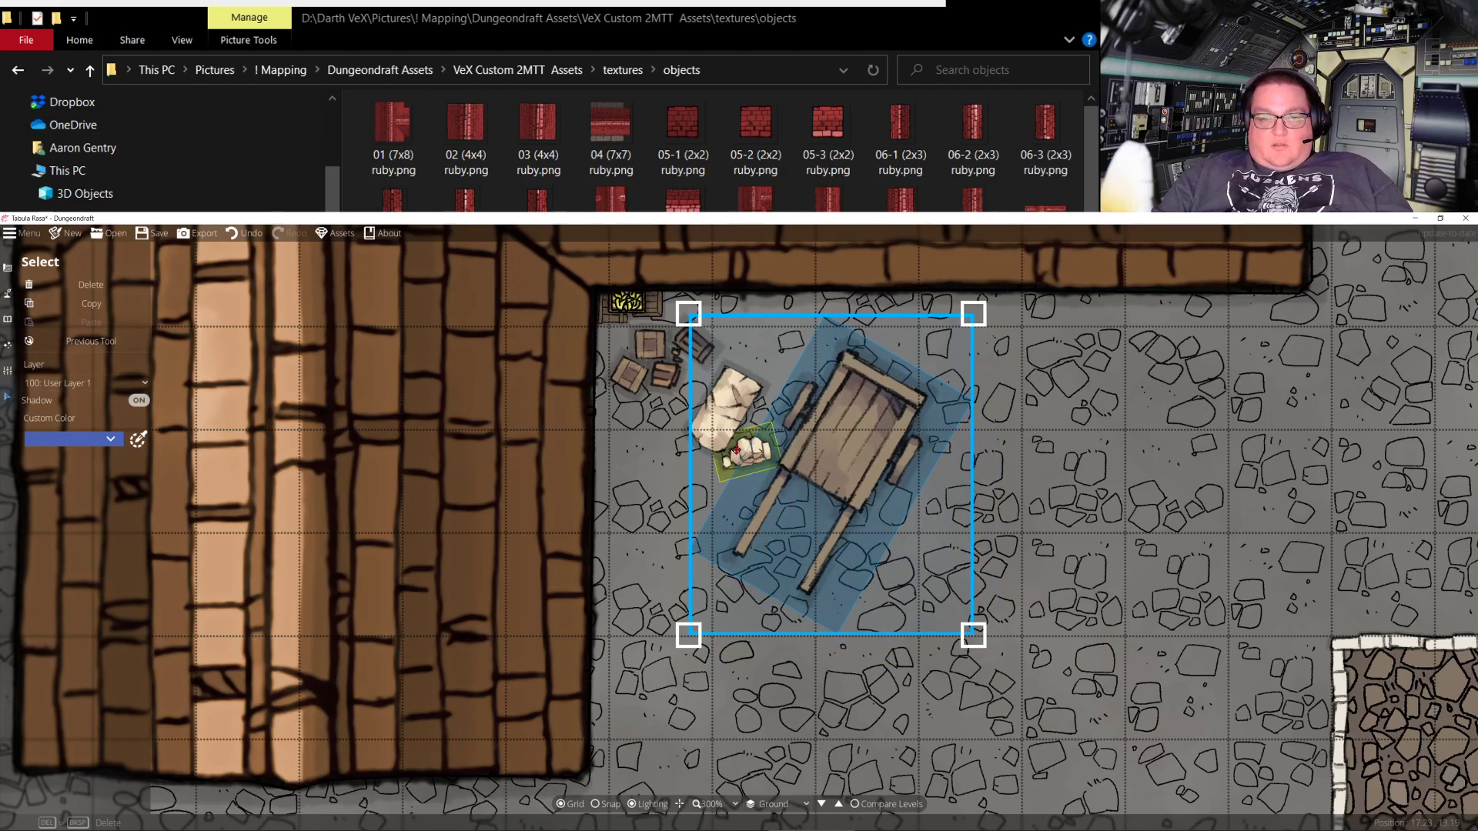
click(1114, 504)
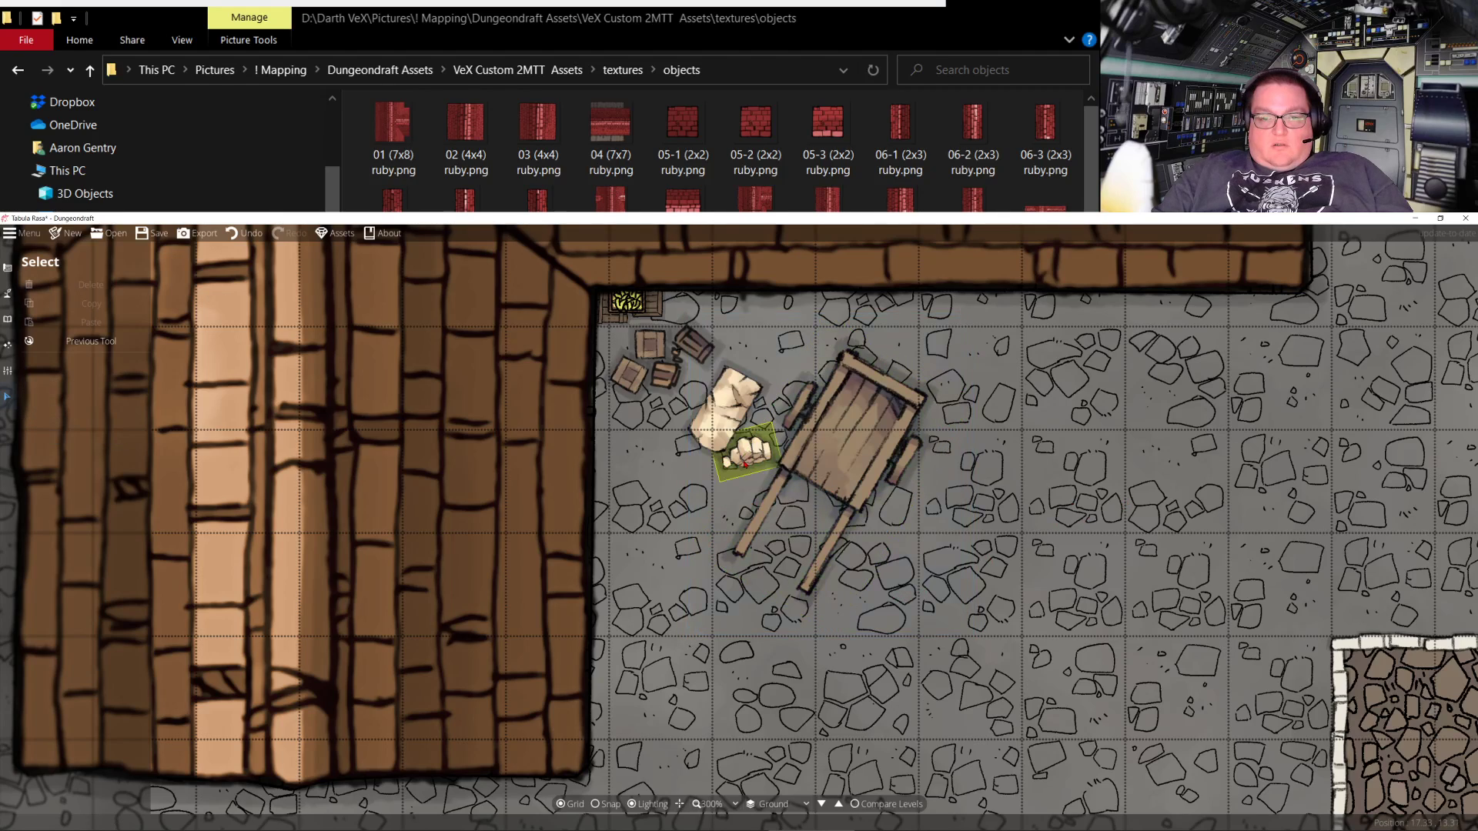
Move the pile of small sacks to the ground beside the enlarged handcart's right handle and wheel
drag(745, 464, 878, 515)
click(905, 502)
drag(927, 464, 946, 444)
drag(908, 494, 890, 506)
Move the large sack load onto the handcart and enlarge it to fill the cart bed
click(726, 408)
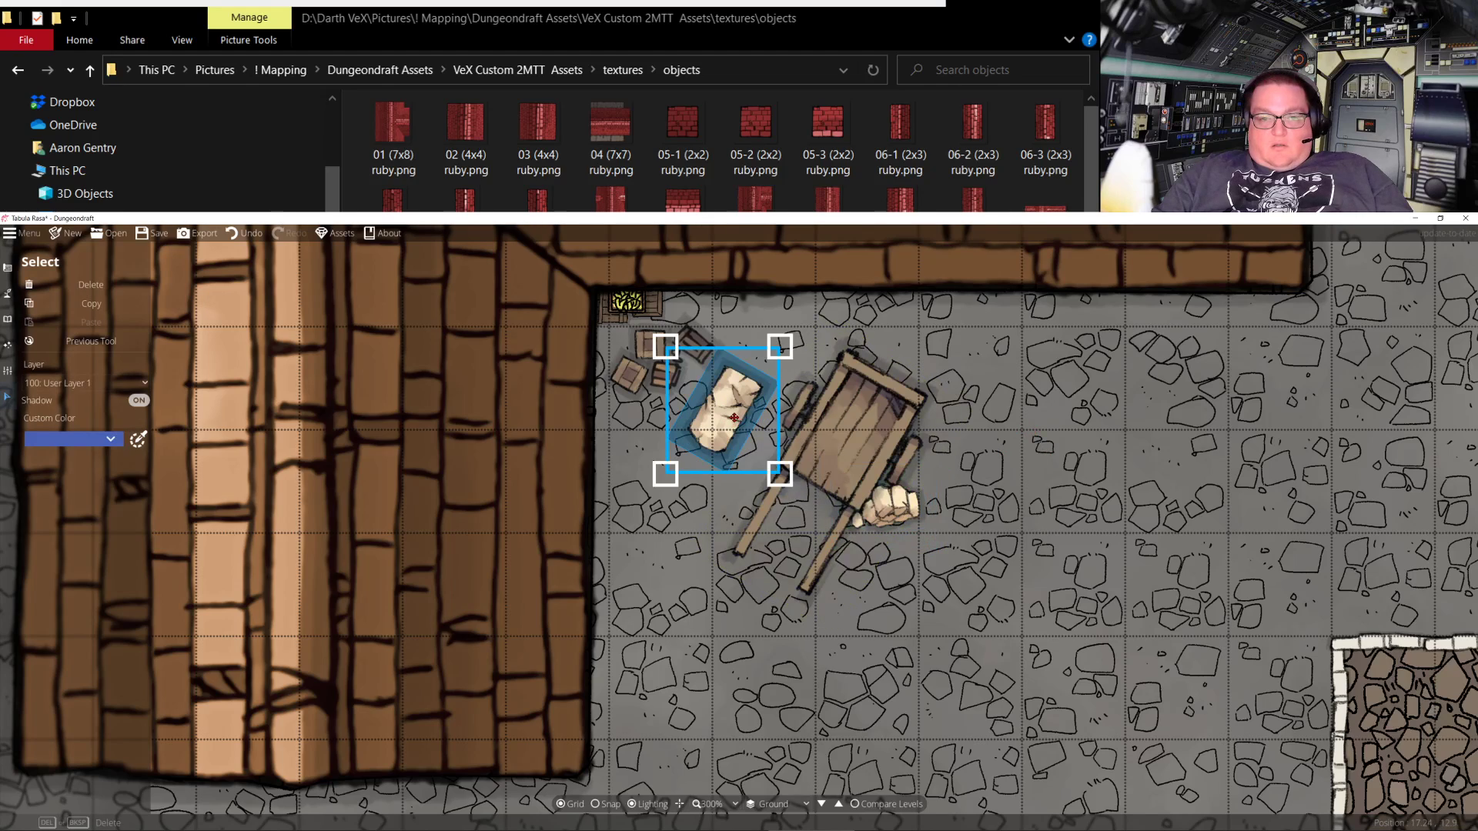
drag(726, 408, 846, 413)
drag(909, 484, 833, 448)
drag(731, 570, 751, 549)
drag(858, 437, 849, 441)
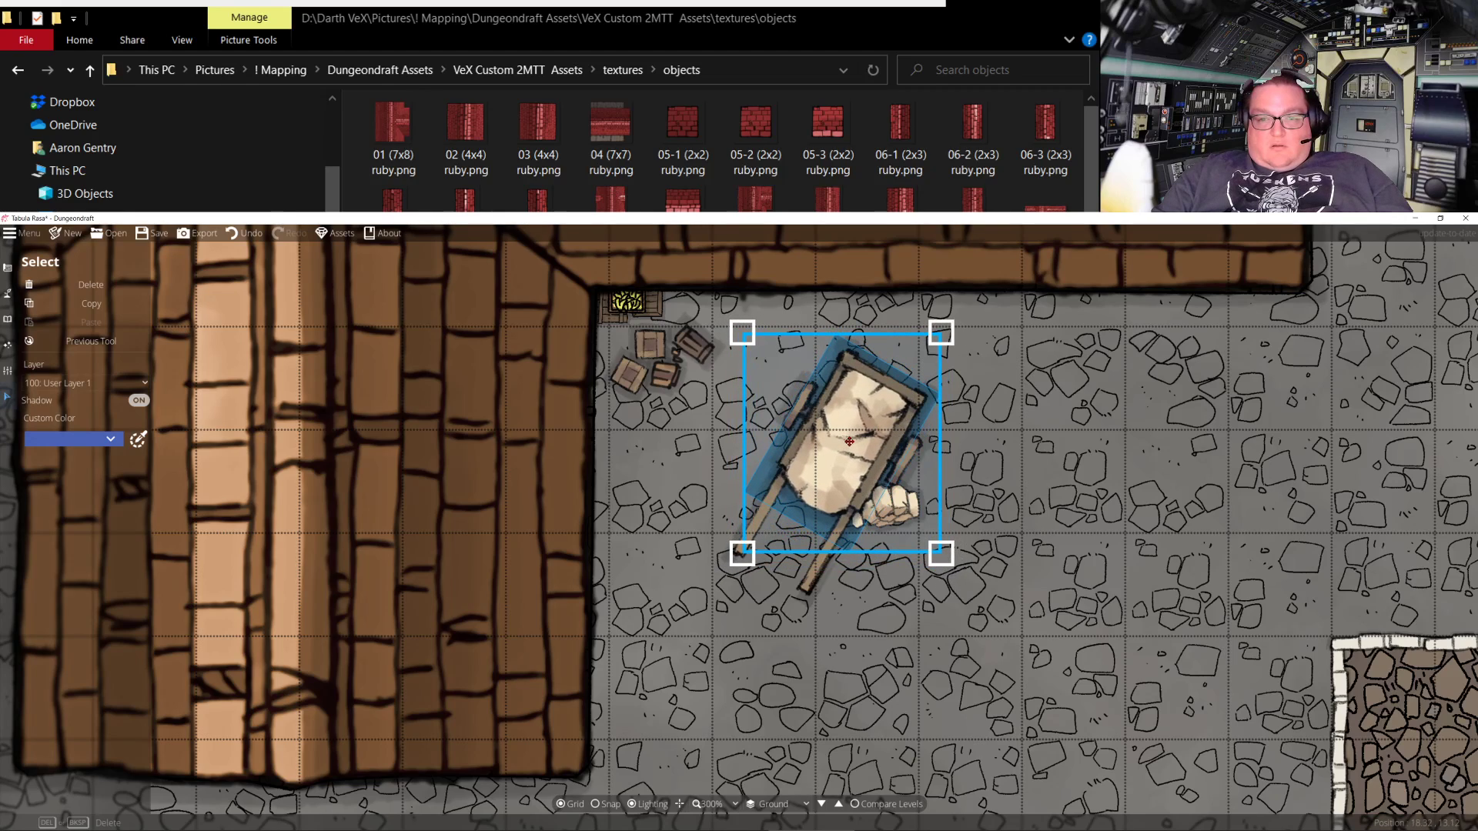
Enlarge the dark crate with loose items between the wall and the handcart, and place the small crate just below it
click(769, 473)
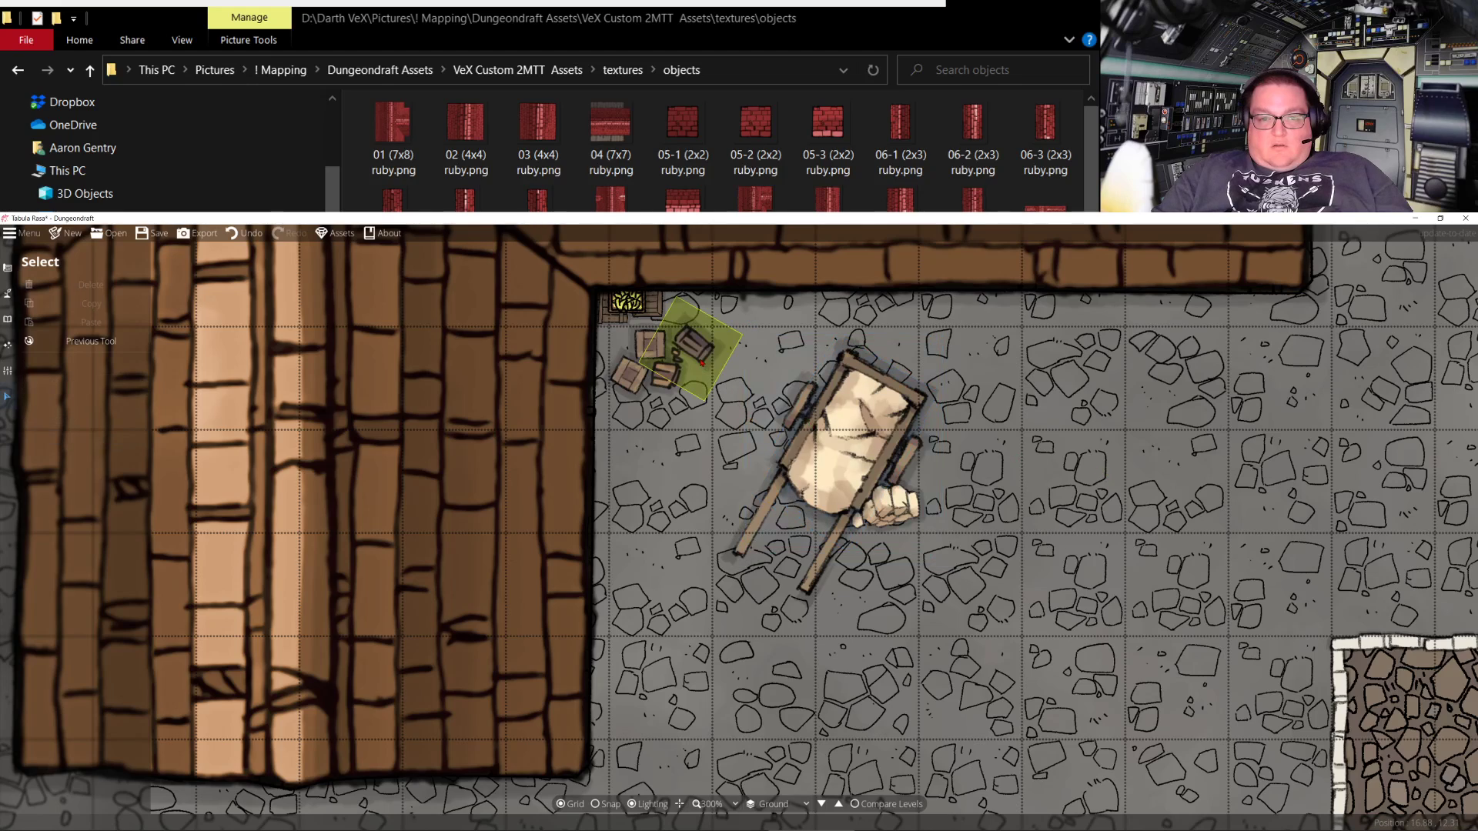
click(696, 346)
drag(705, 346, 784, 331)
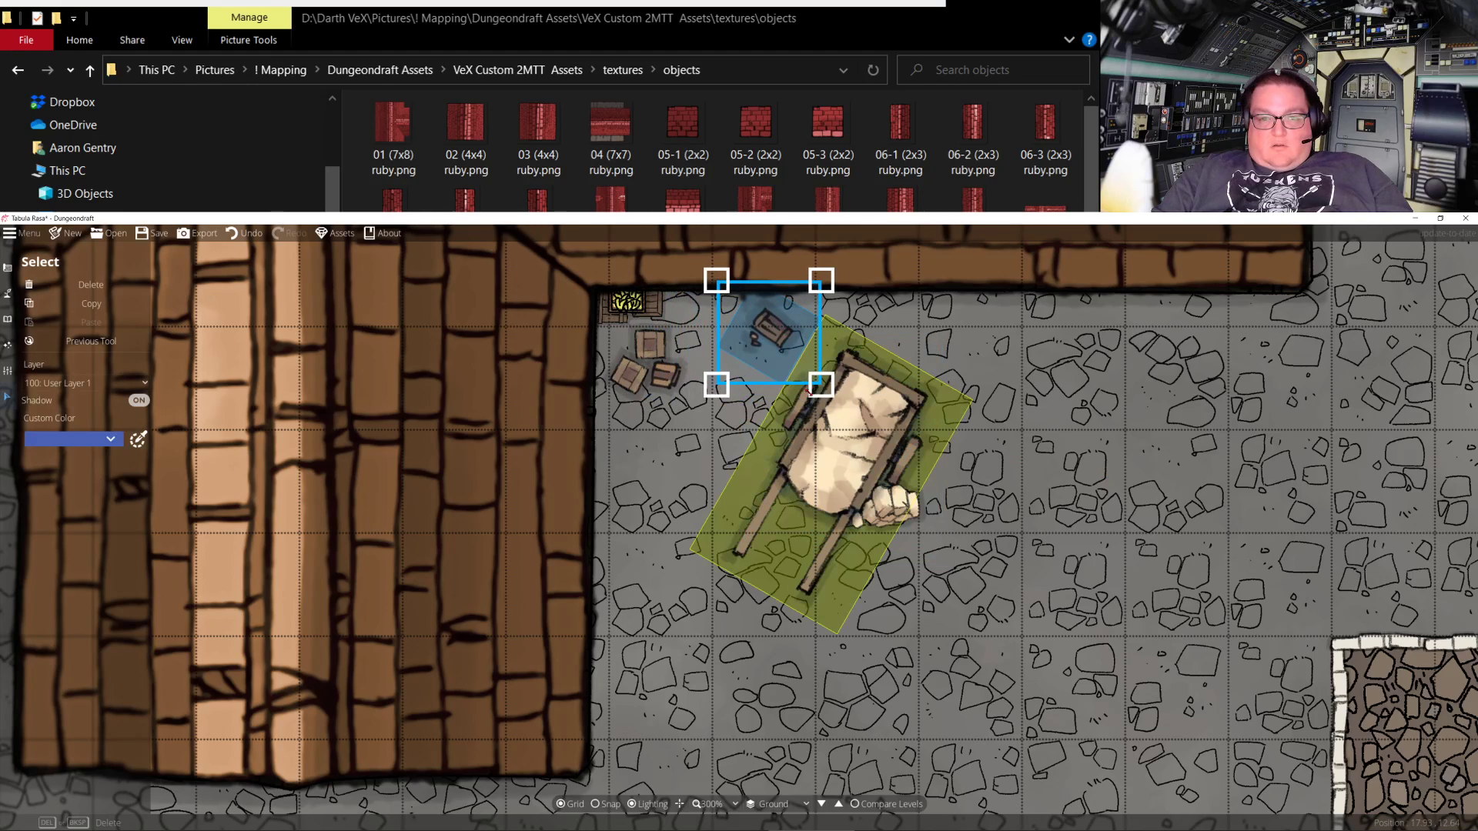
drag(821, 385, 907, 469)
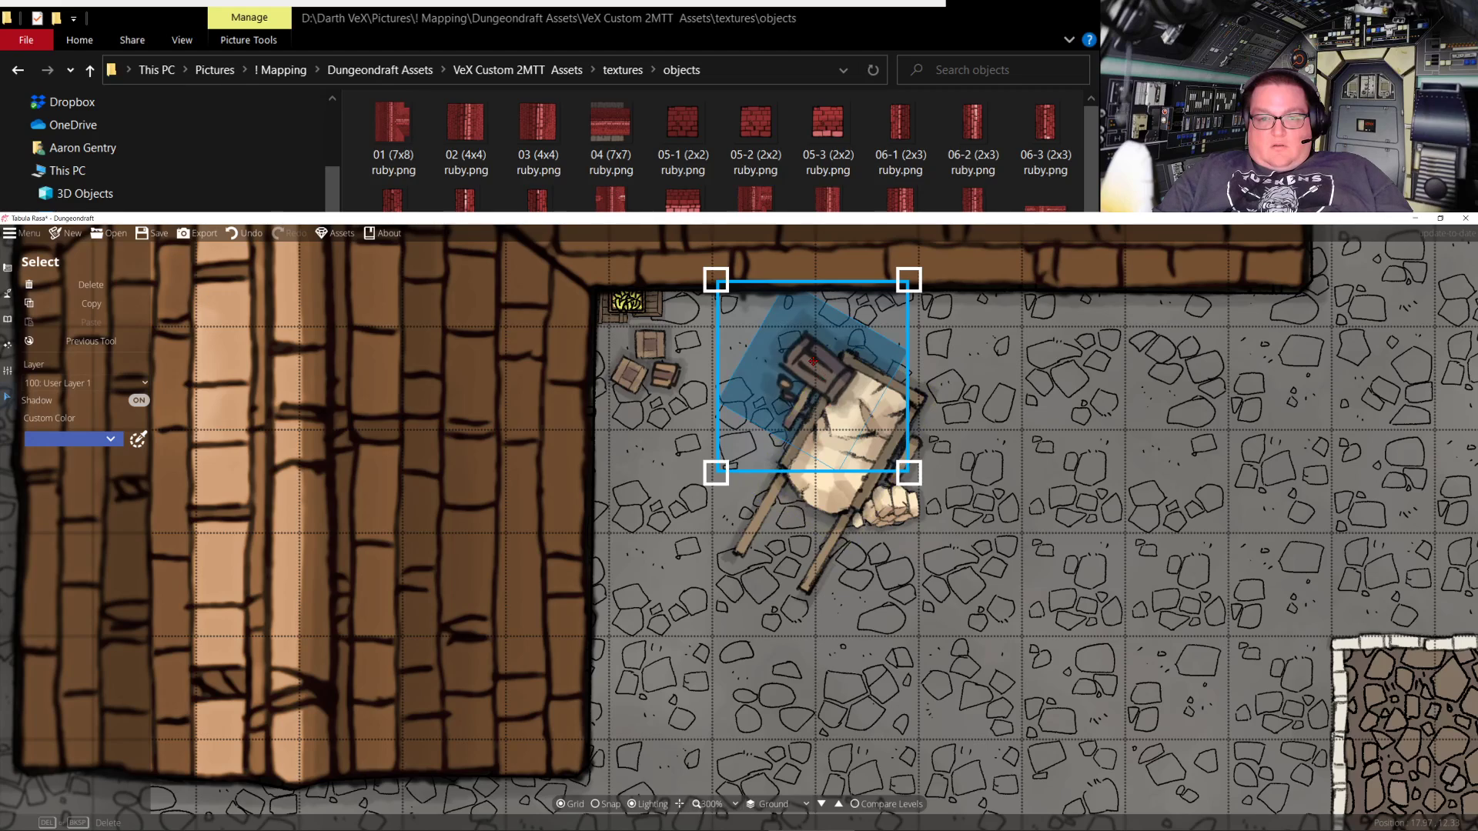
drag(812, 354, 792, 308)
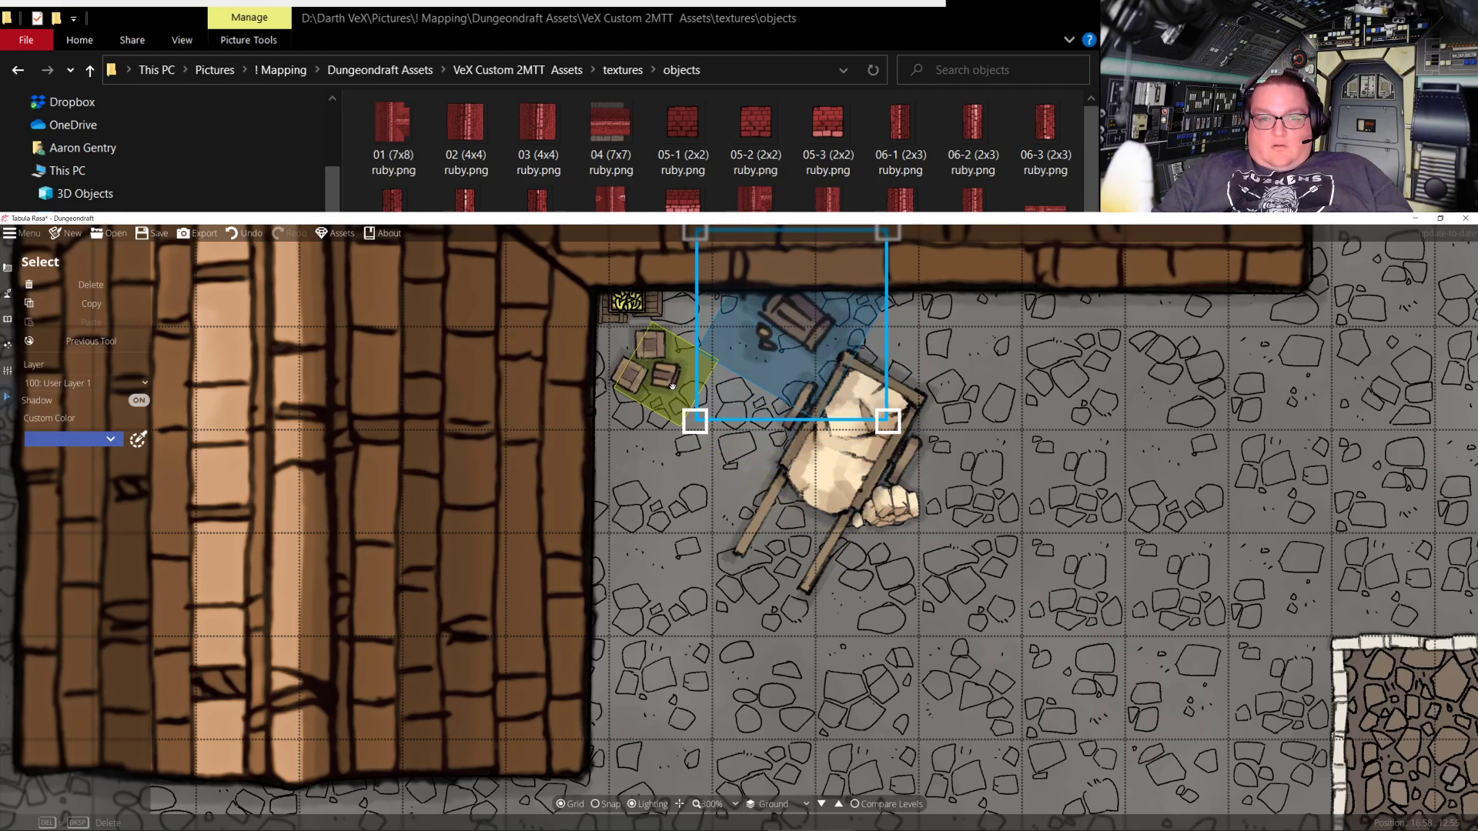
drag(667, 381, 787, 373)
click(687, 358)
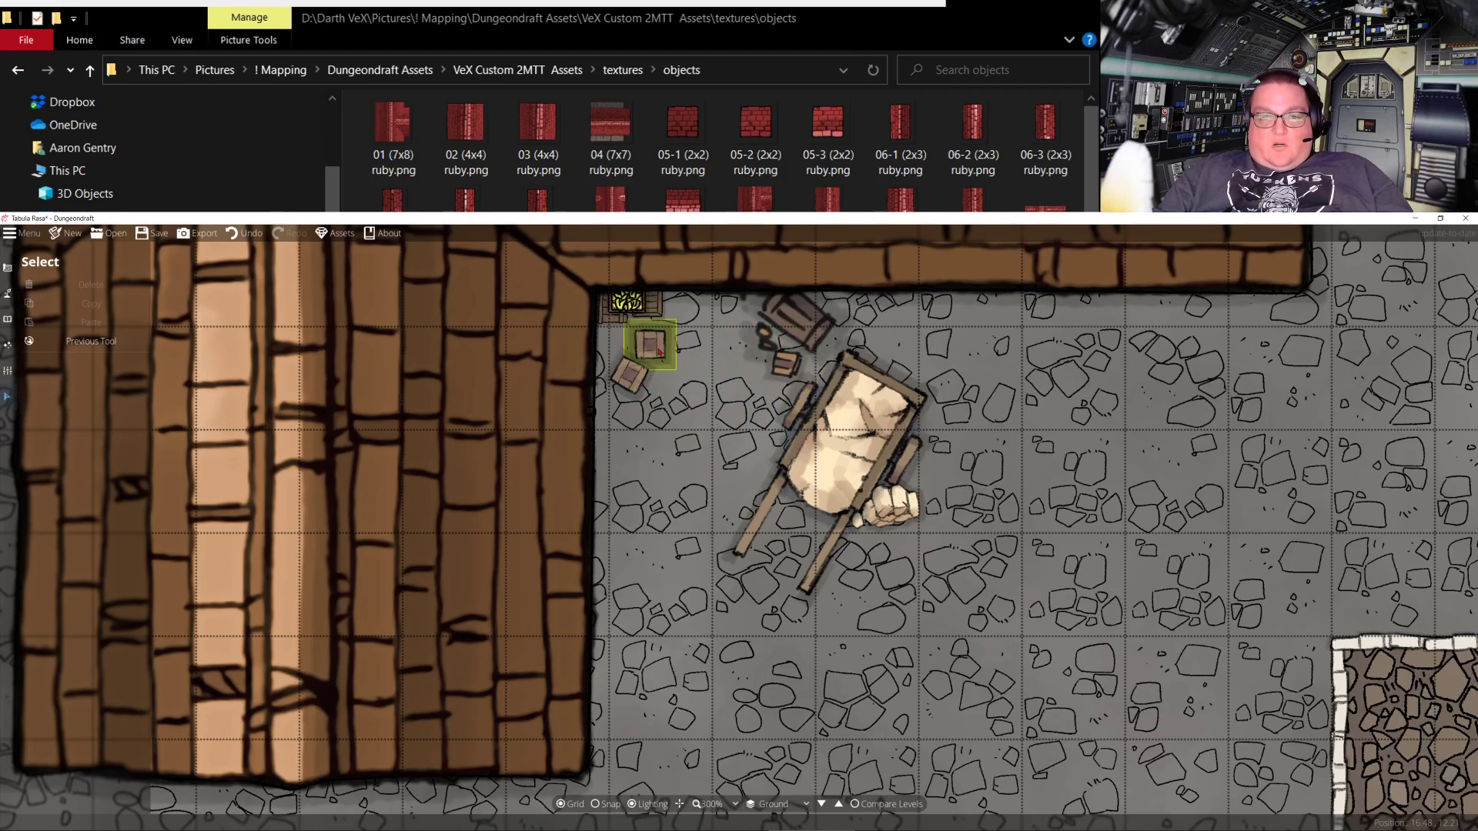
Enlarge the two square crates and stack the tilted one over the straight one beside the handcart's left wheel
click(658, 353)
drag(662, 352, 772, 452)
click(691, 487)
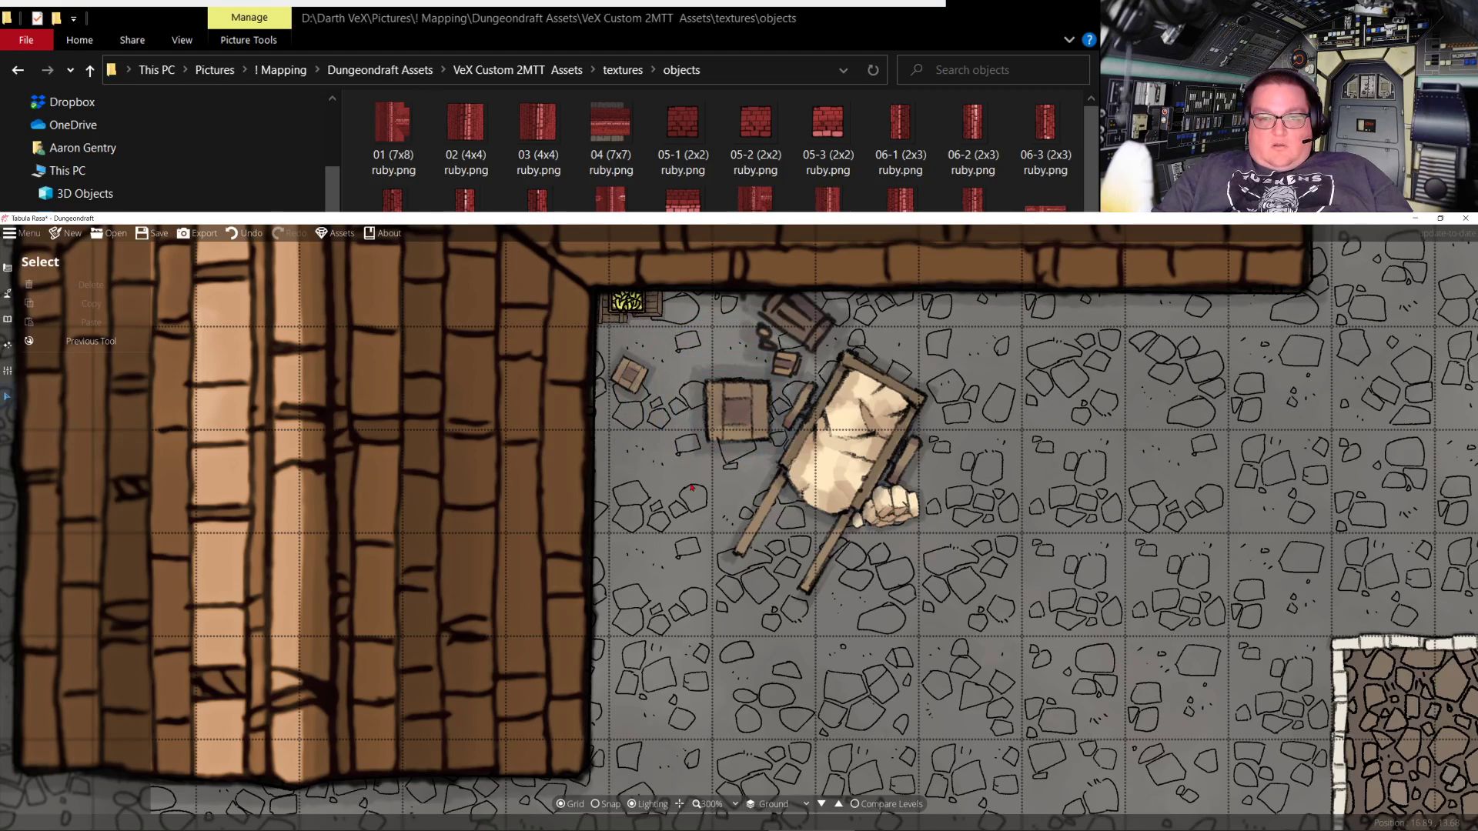
click(631, 379)
drag(655, 415, 702, 454)
drag(671, 384, 746, 407)
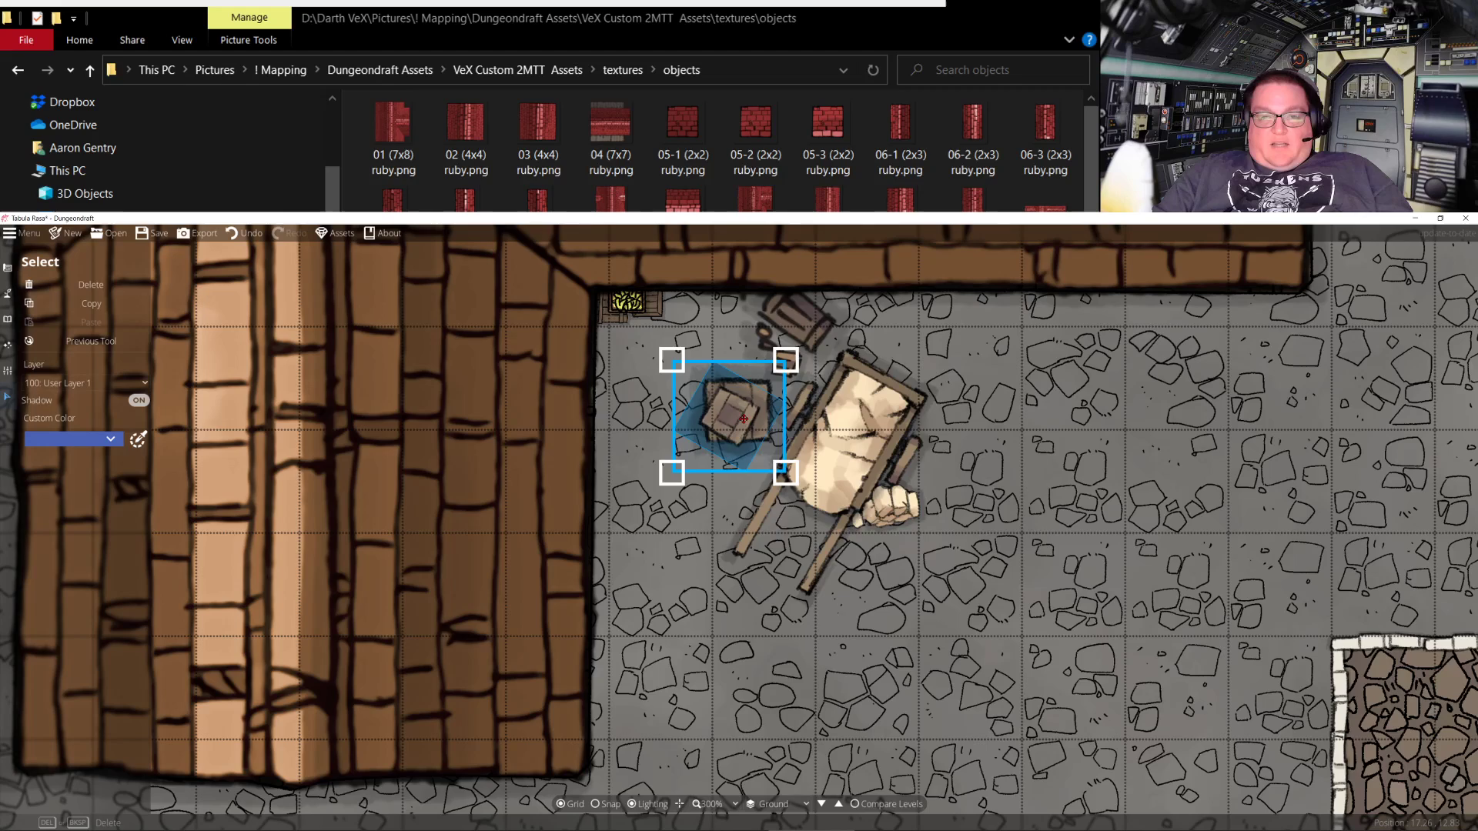
click(1013, 496)
Enlarge the two wooden crates in the building's inner corner and set them side by side against the wall
click(659, 311)
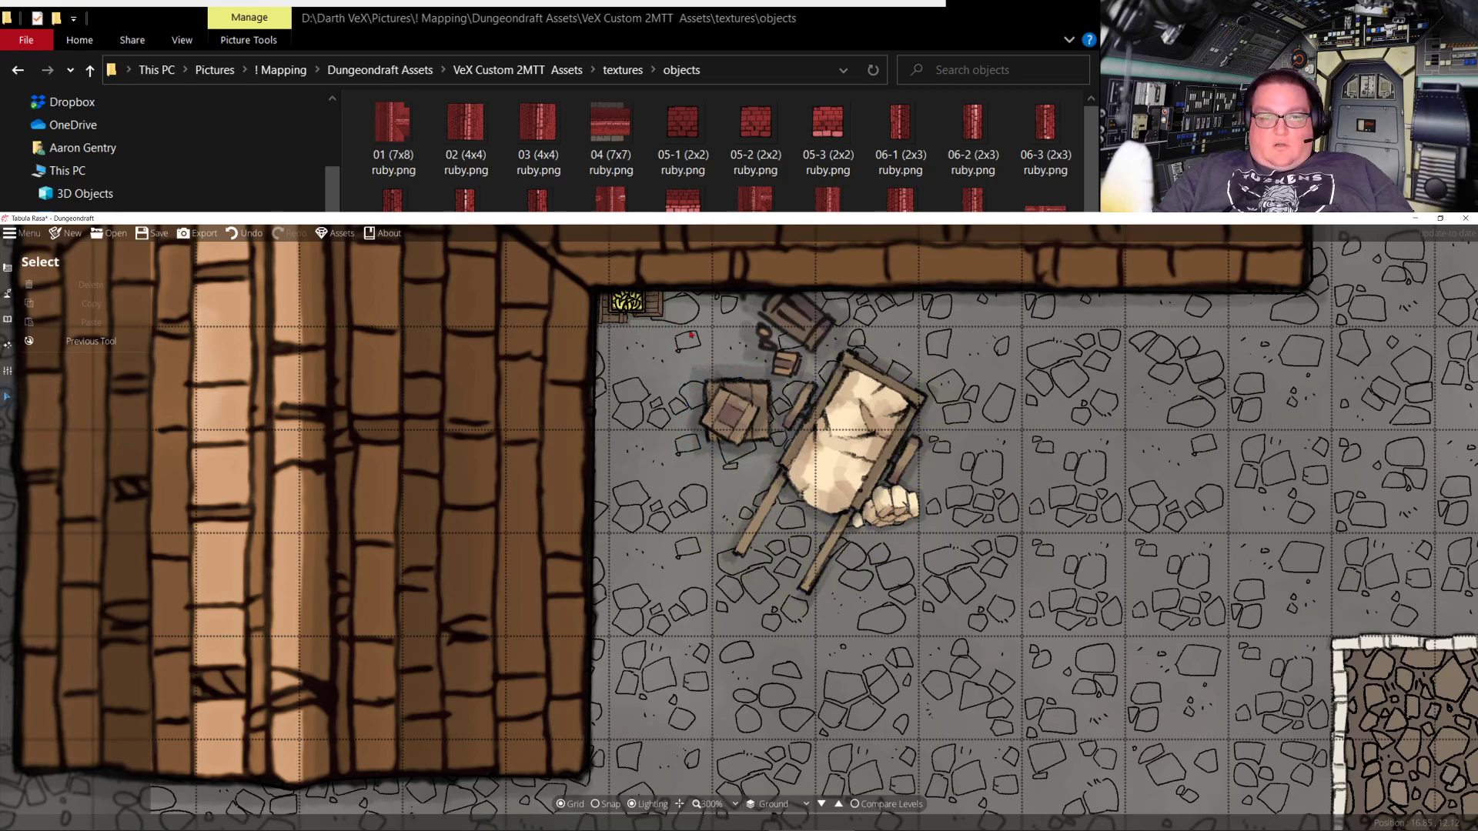
drag(677, 336, 699, 395)
click(620, 316)
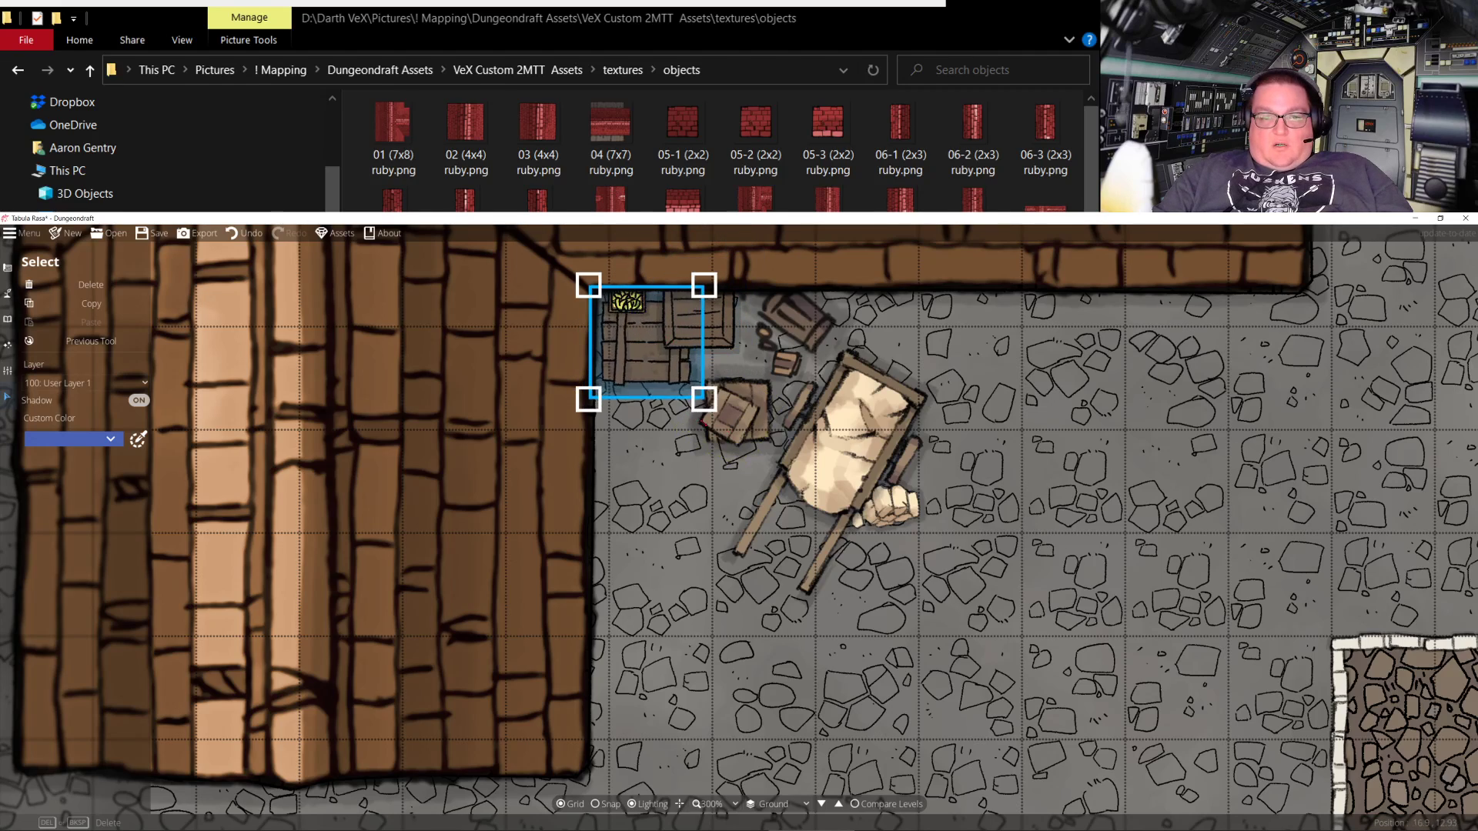
drag(638, 357, 634, 298)
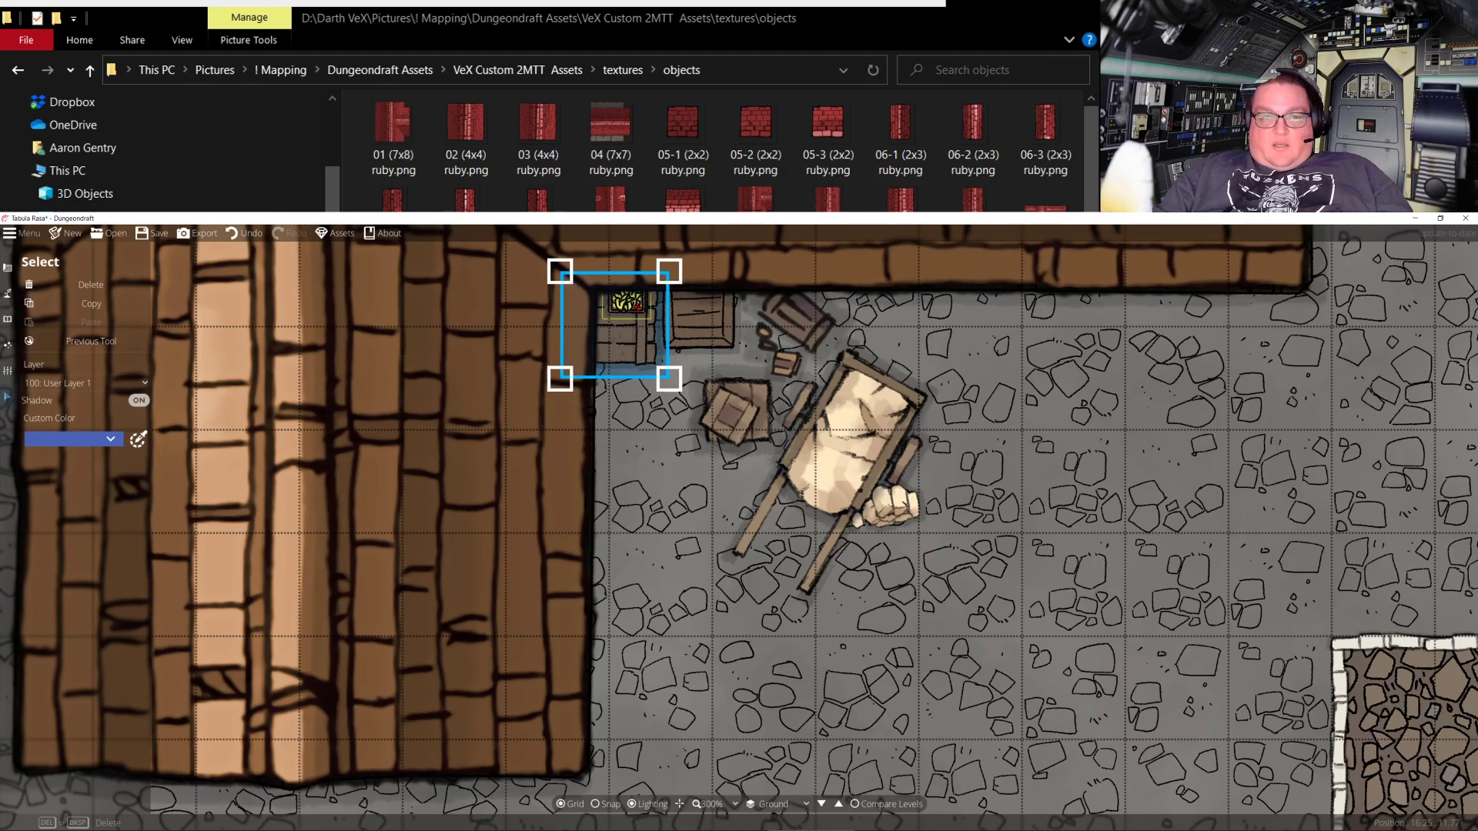
click(671, 480)
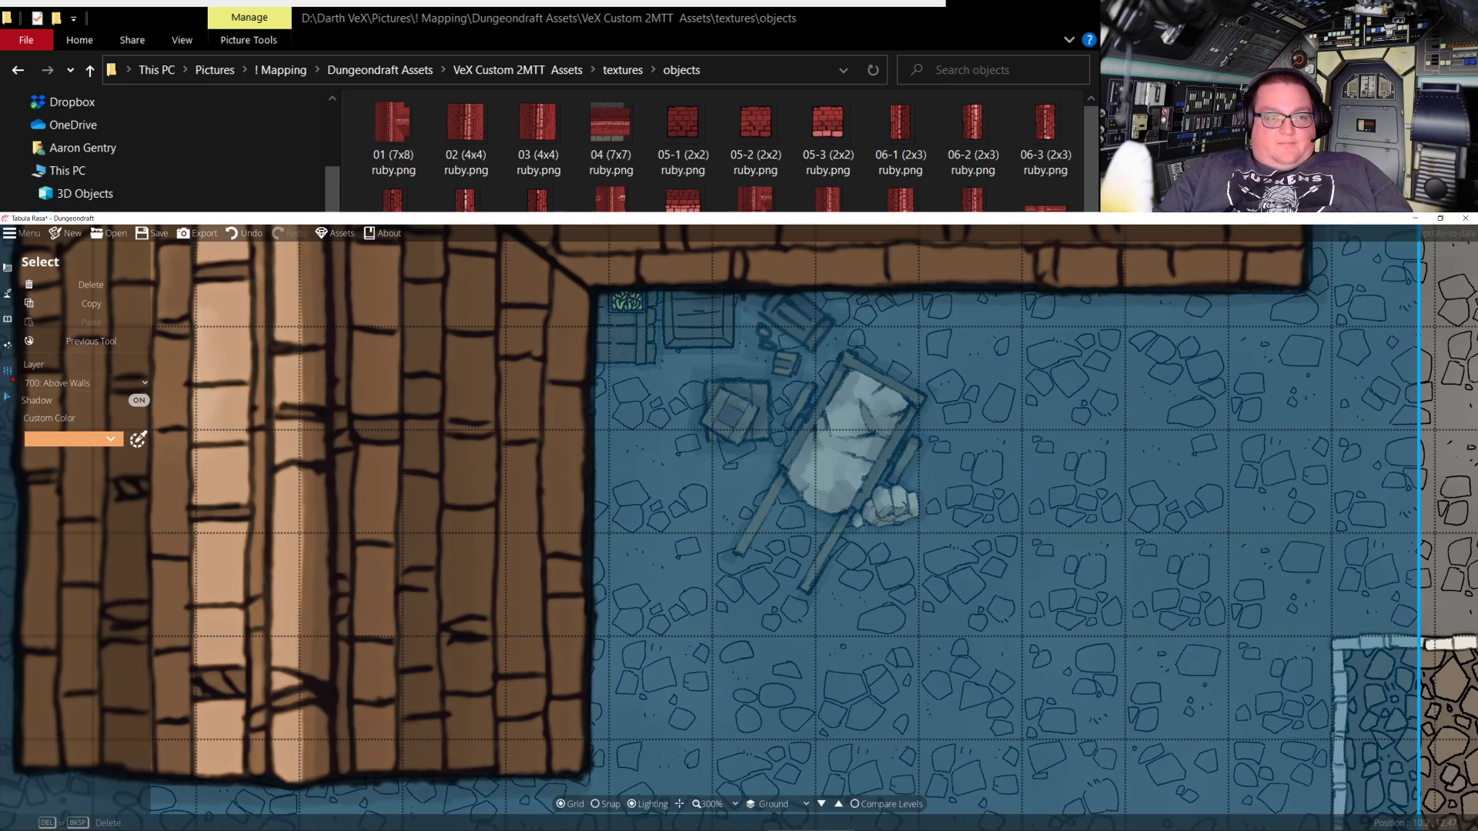
key(Escape)
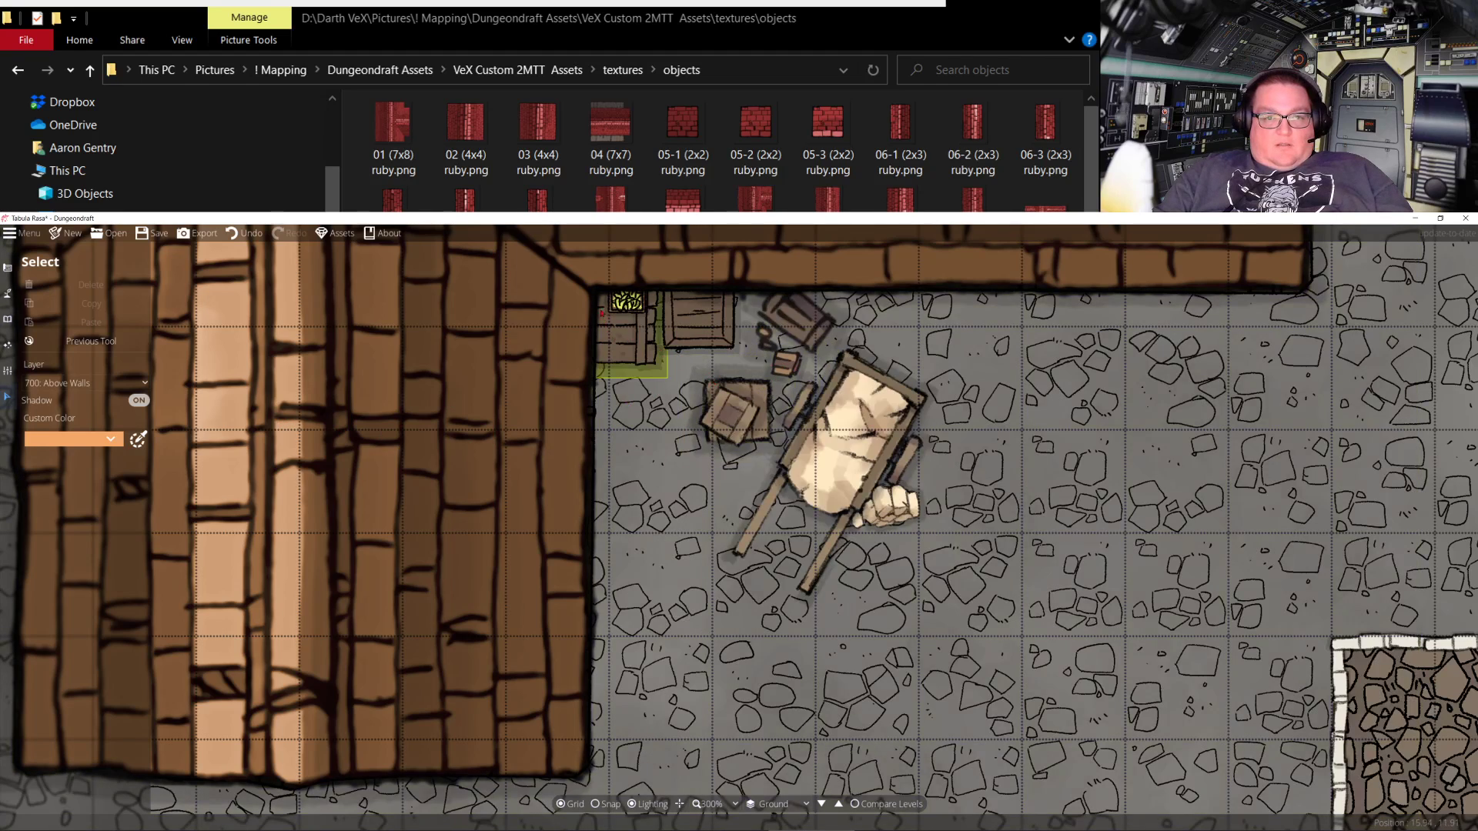
Enlarge the yellow-filled crate and center it over the two corner crates against the wall
click(629, 309)
key(Escape)
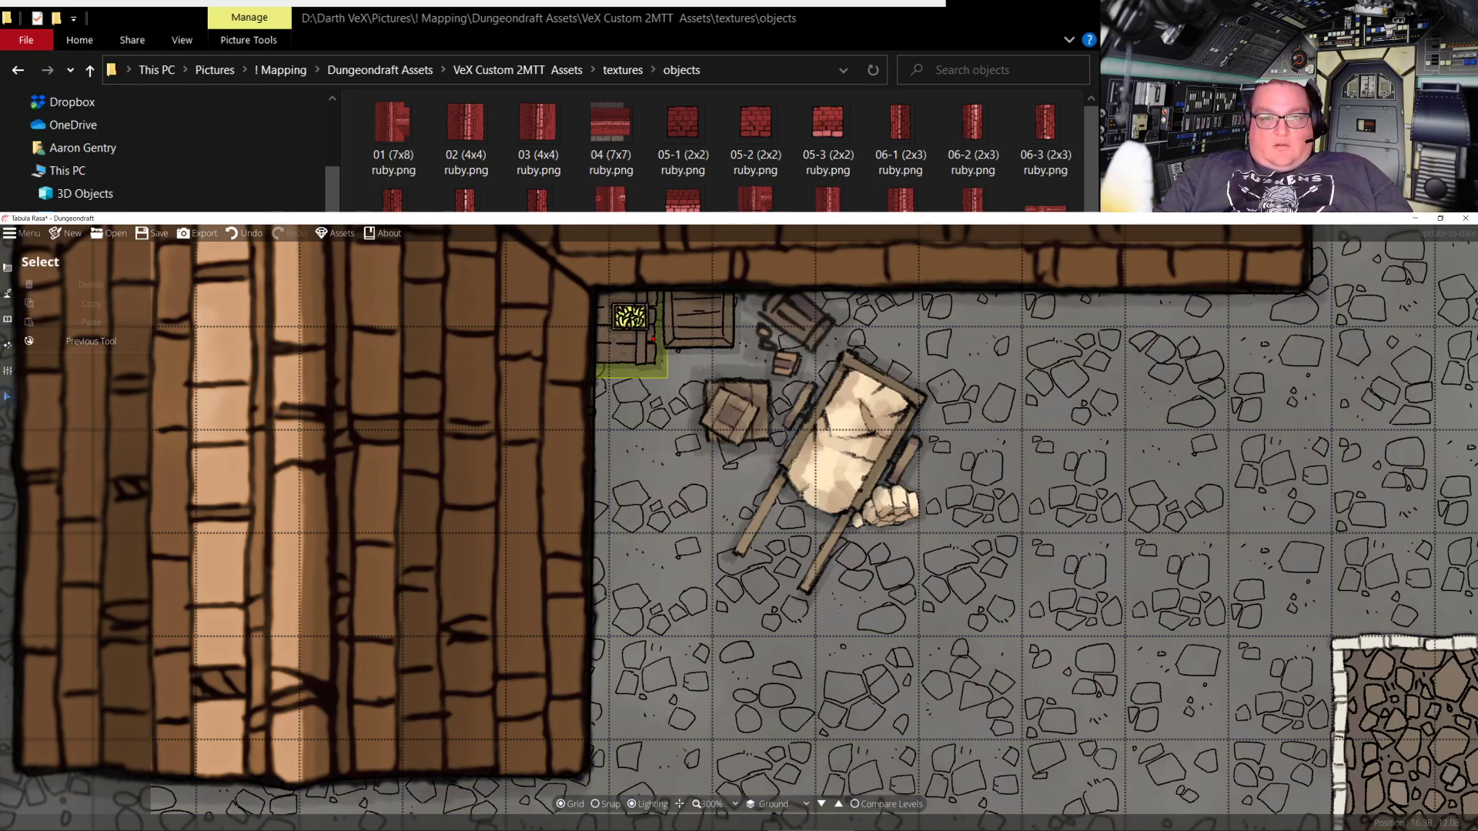
click(636, 318)
drag(660, 337, 706, 380)
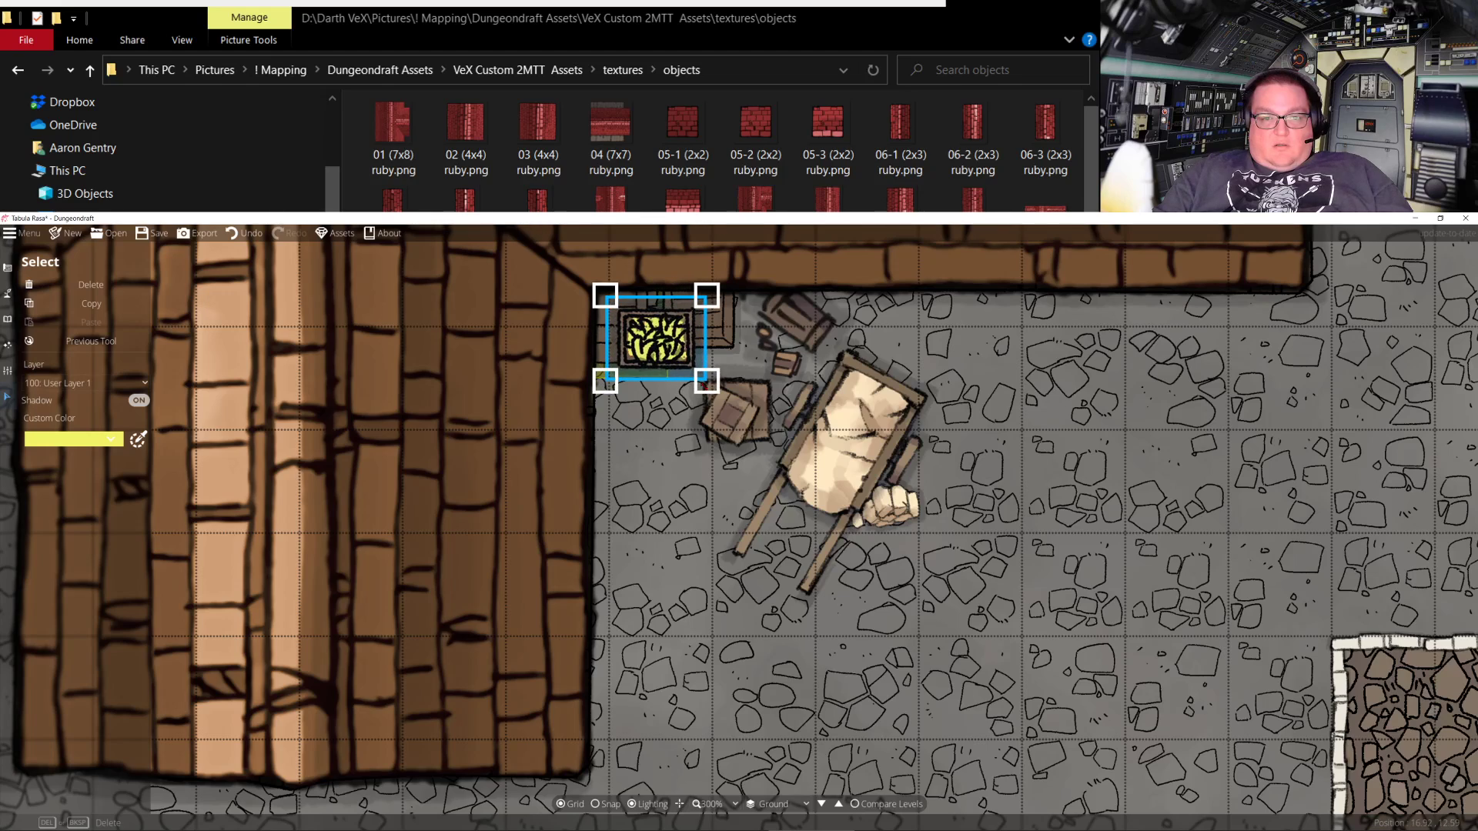
mouse_move(653, 315)
mouse_down()
mouse_move(628, 405)
mouse_move(602, 403)
mouse_move(659, 307)
mouse_up()
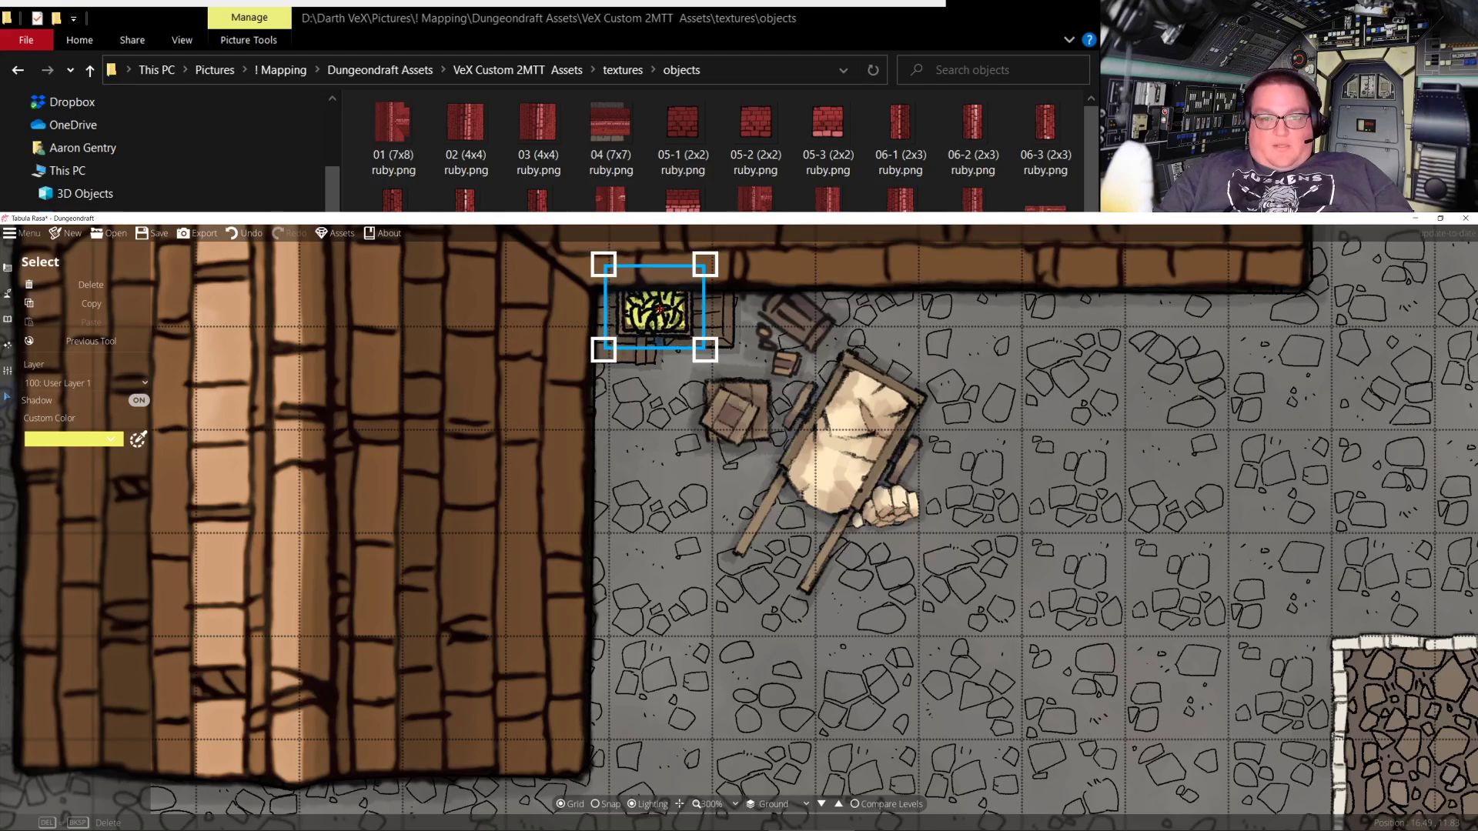
click(688, 554)
Examine the map around the L-shaped building, fountain and green-roofed building to judge the resized decorations
scroll(865, 690, down, 5)
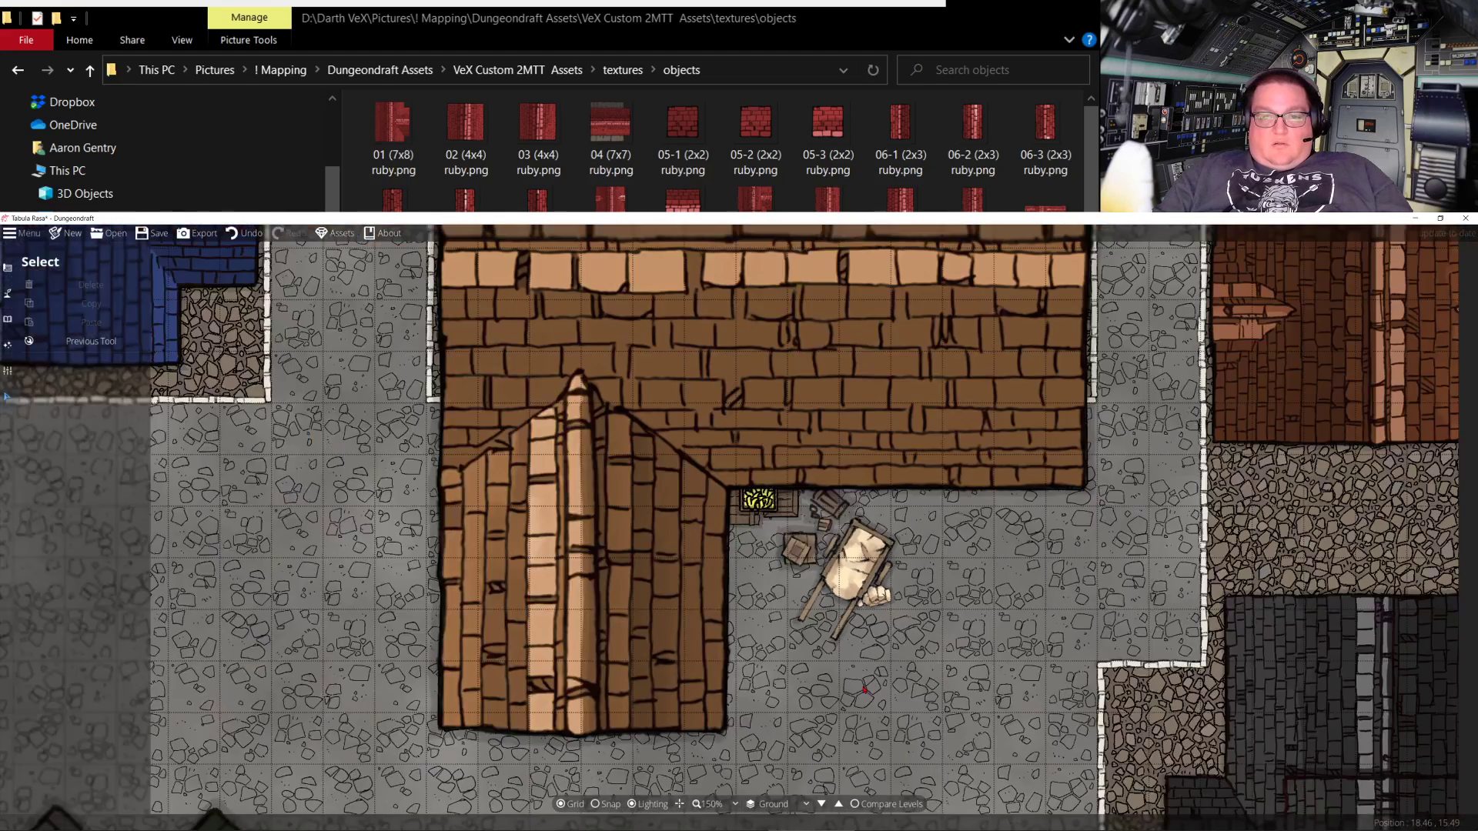
key(Down)
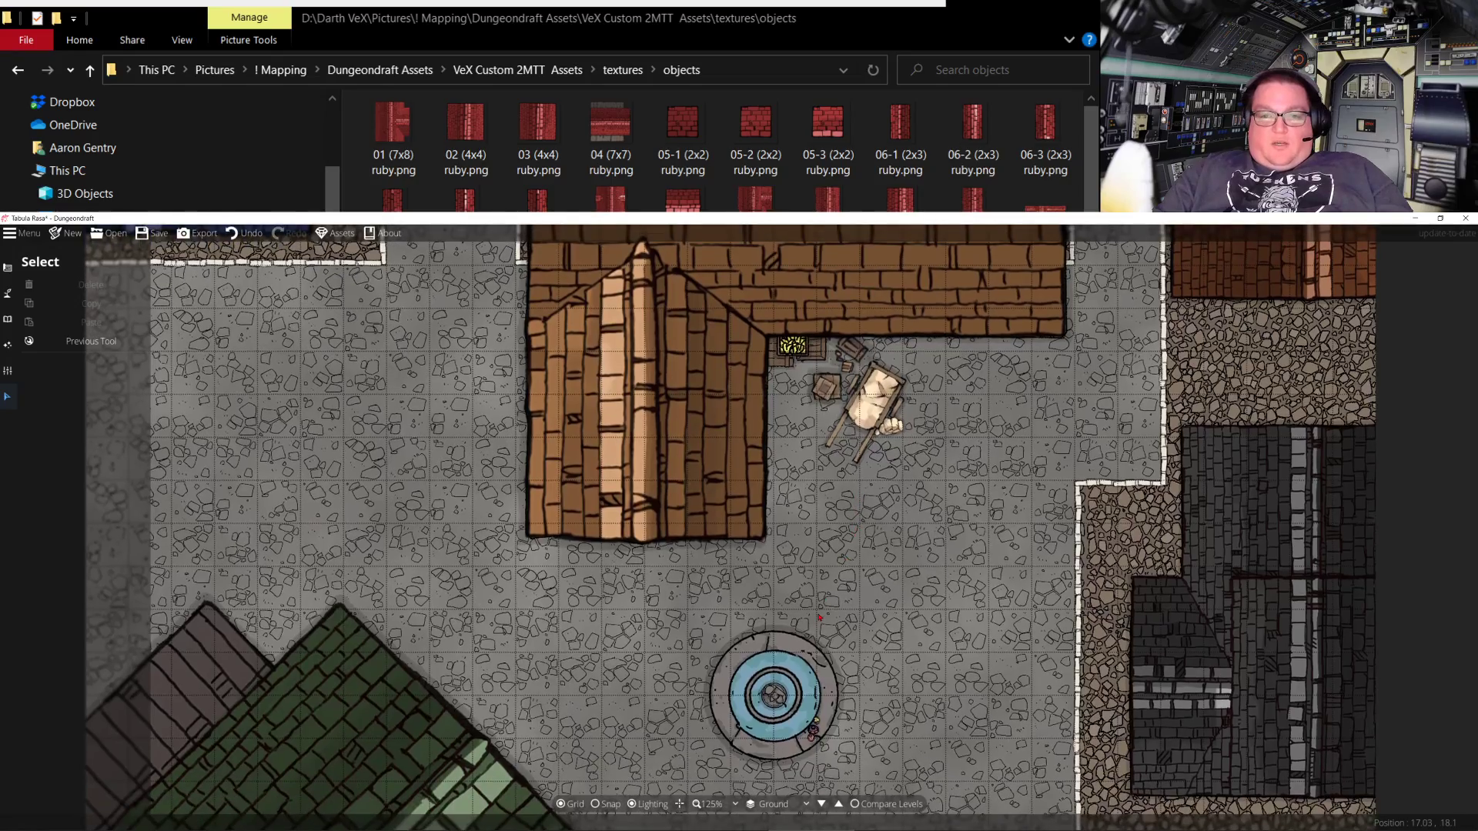
drag(860, 546, 973, 726)
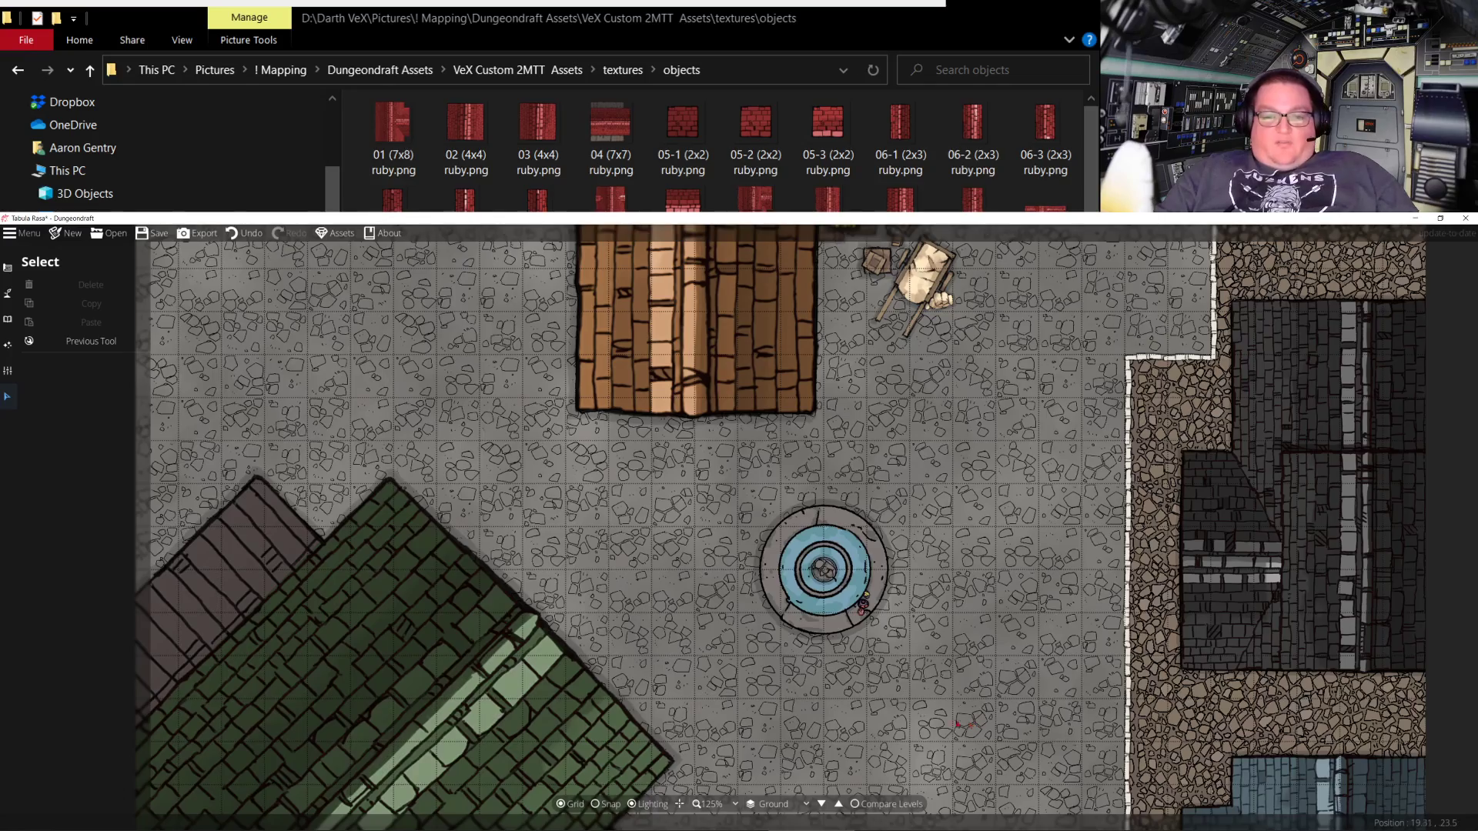
scroll(941, 709, down, 5)
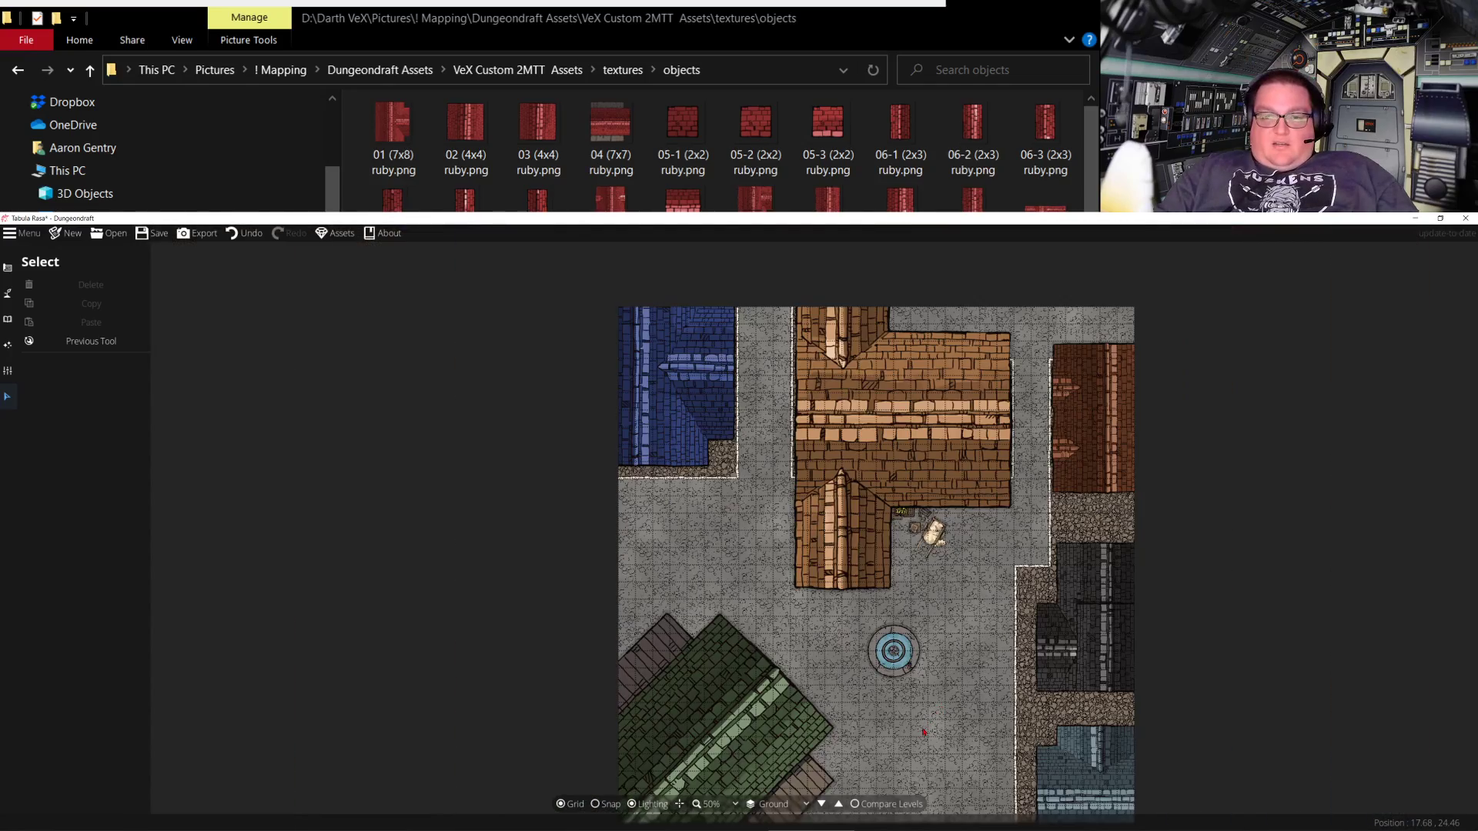
scroll(923, 732, up, 2)
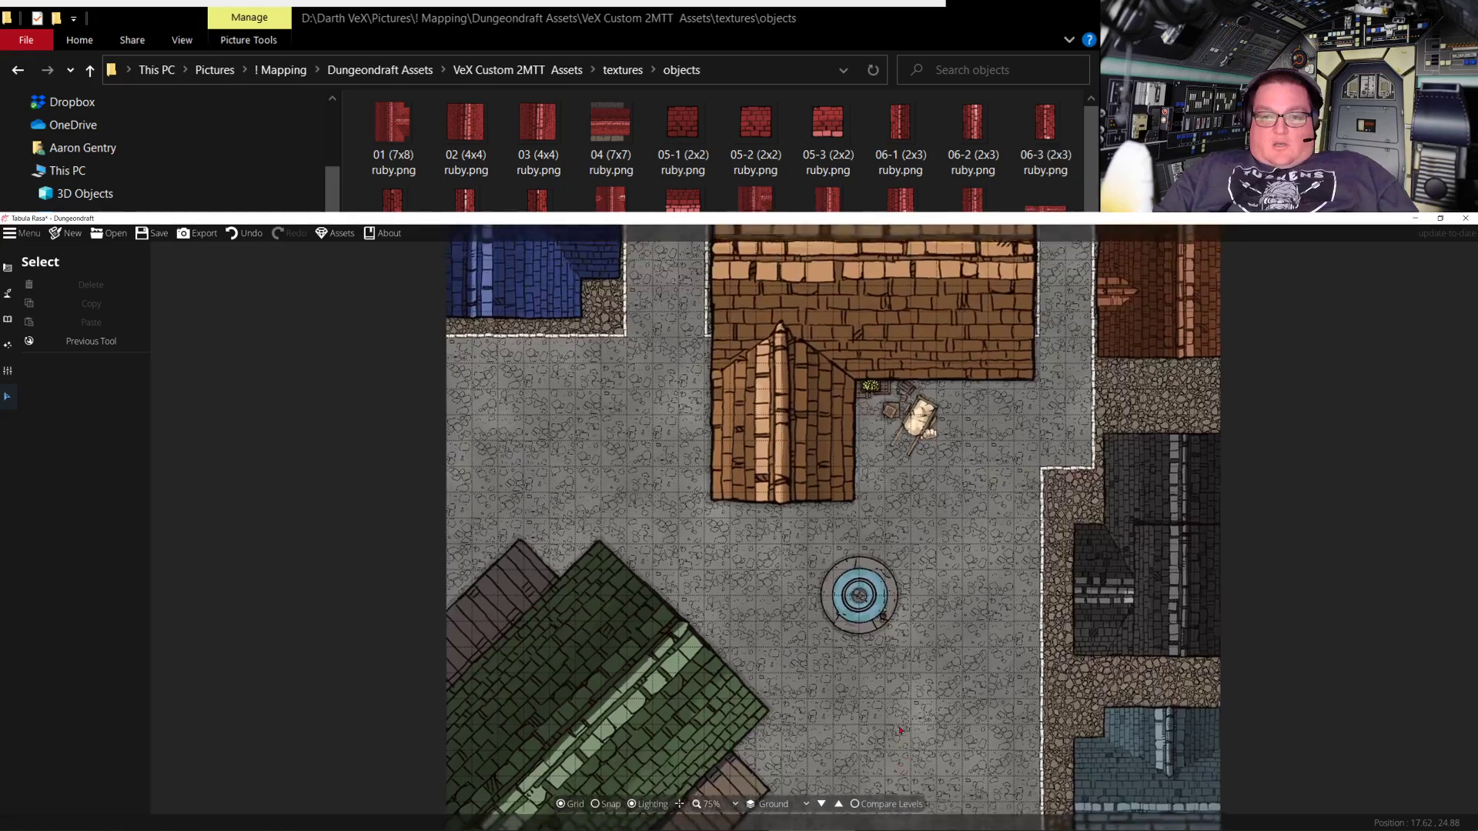
drag(900, 730, 968, 624)
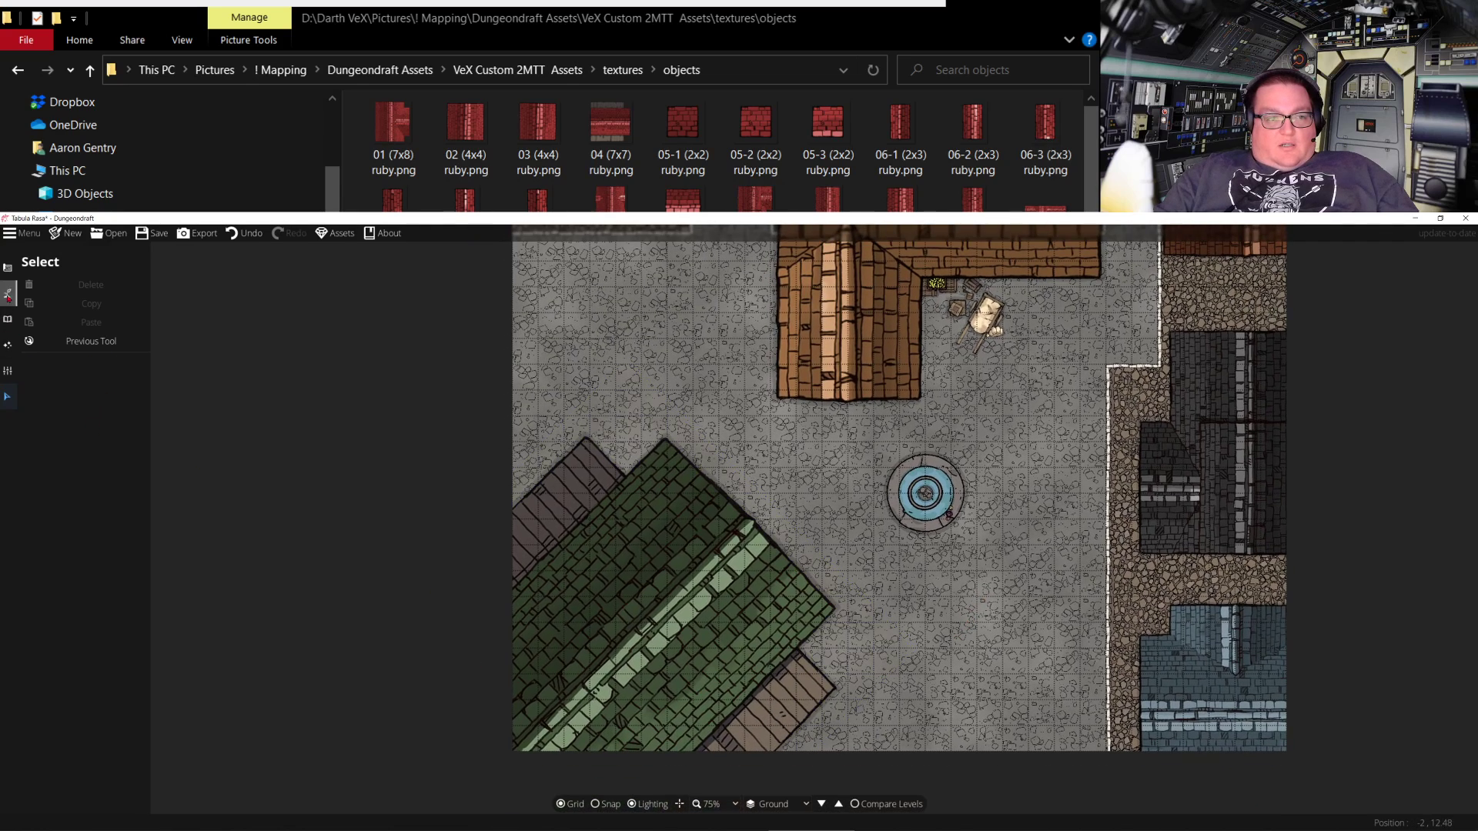
click(6, 396)
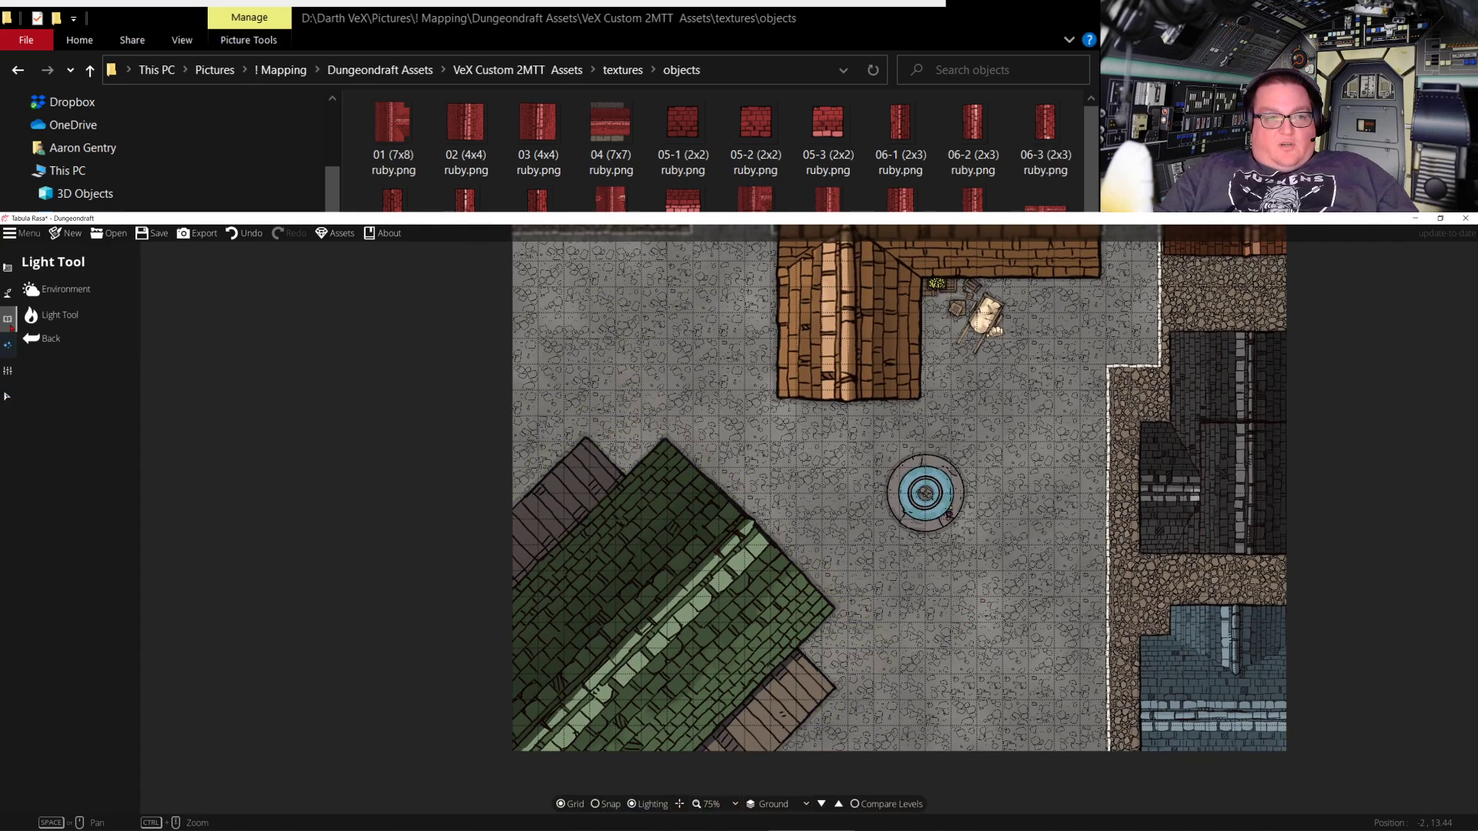
Switch to the Object Tool and show the library objects tagged Decor
click(9, 324)
click(103, 309)
click(64, 288)
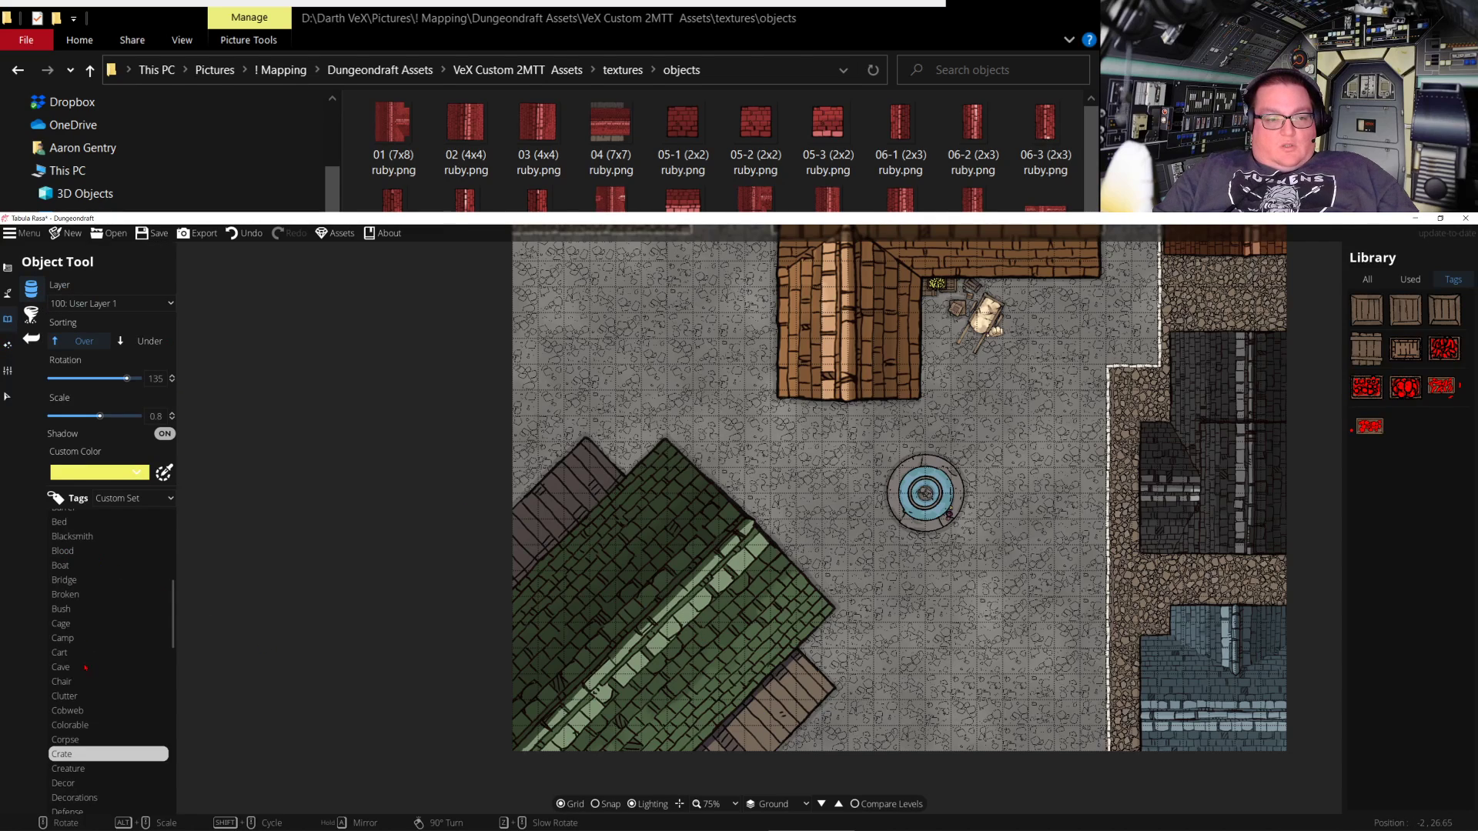
scroll(85, 667, down, 3)
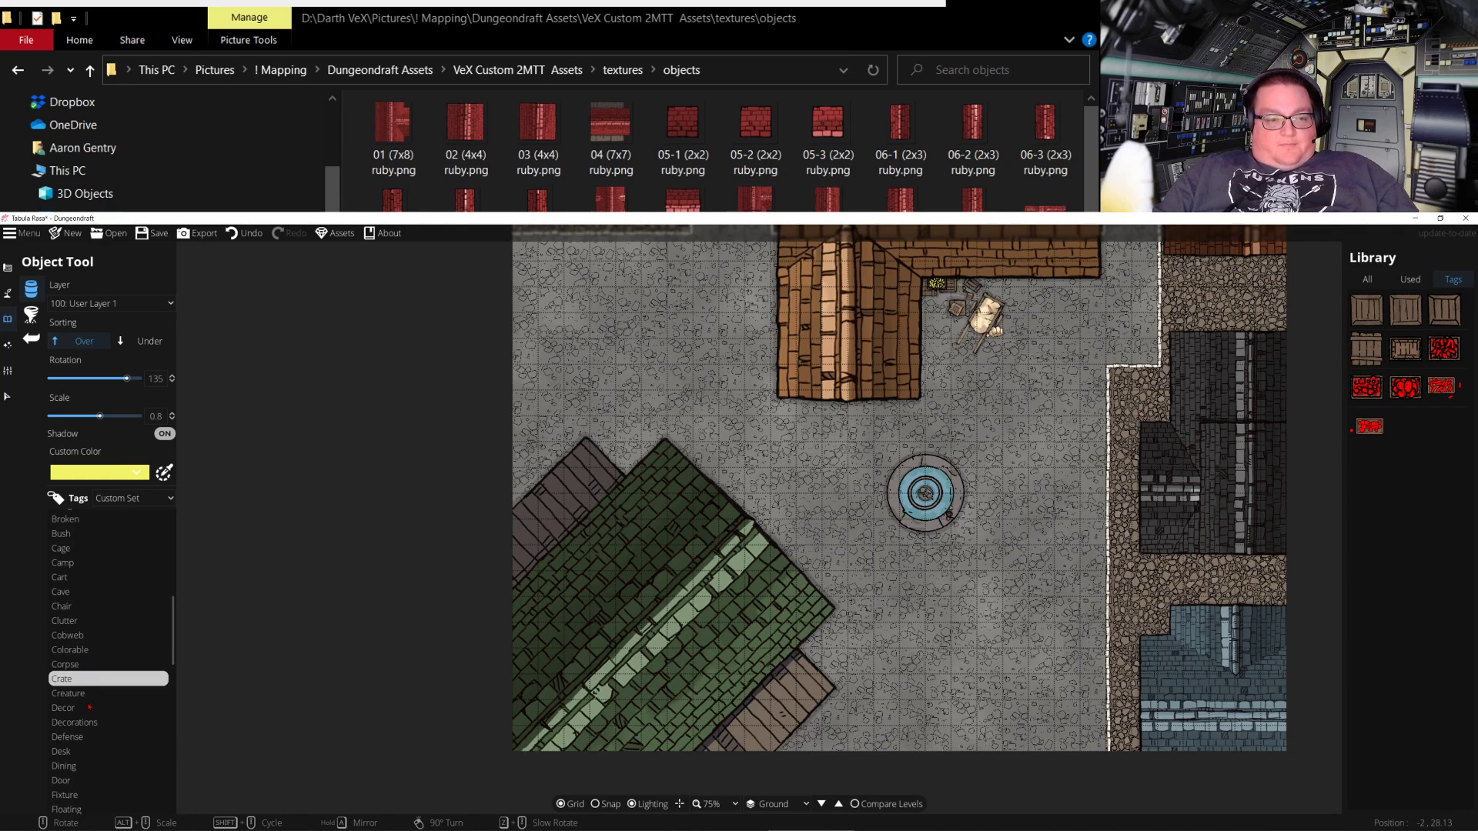
click(90, 708)
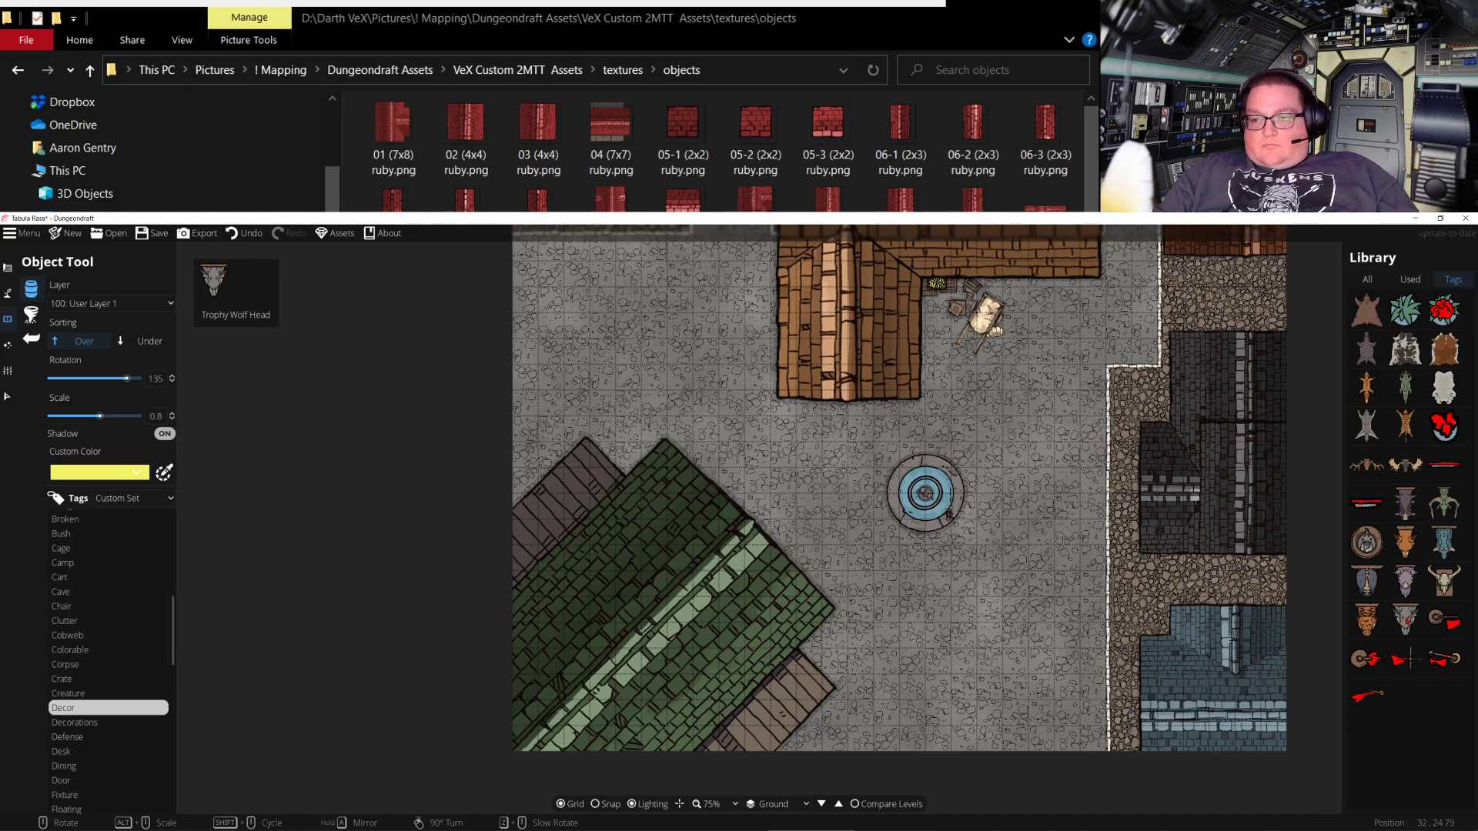
click(1405, 619)
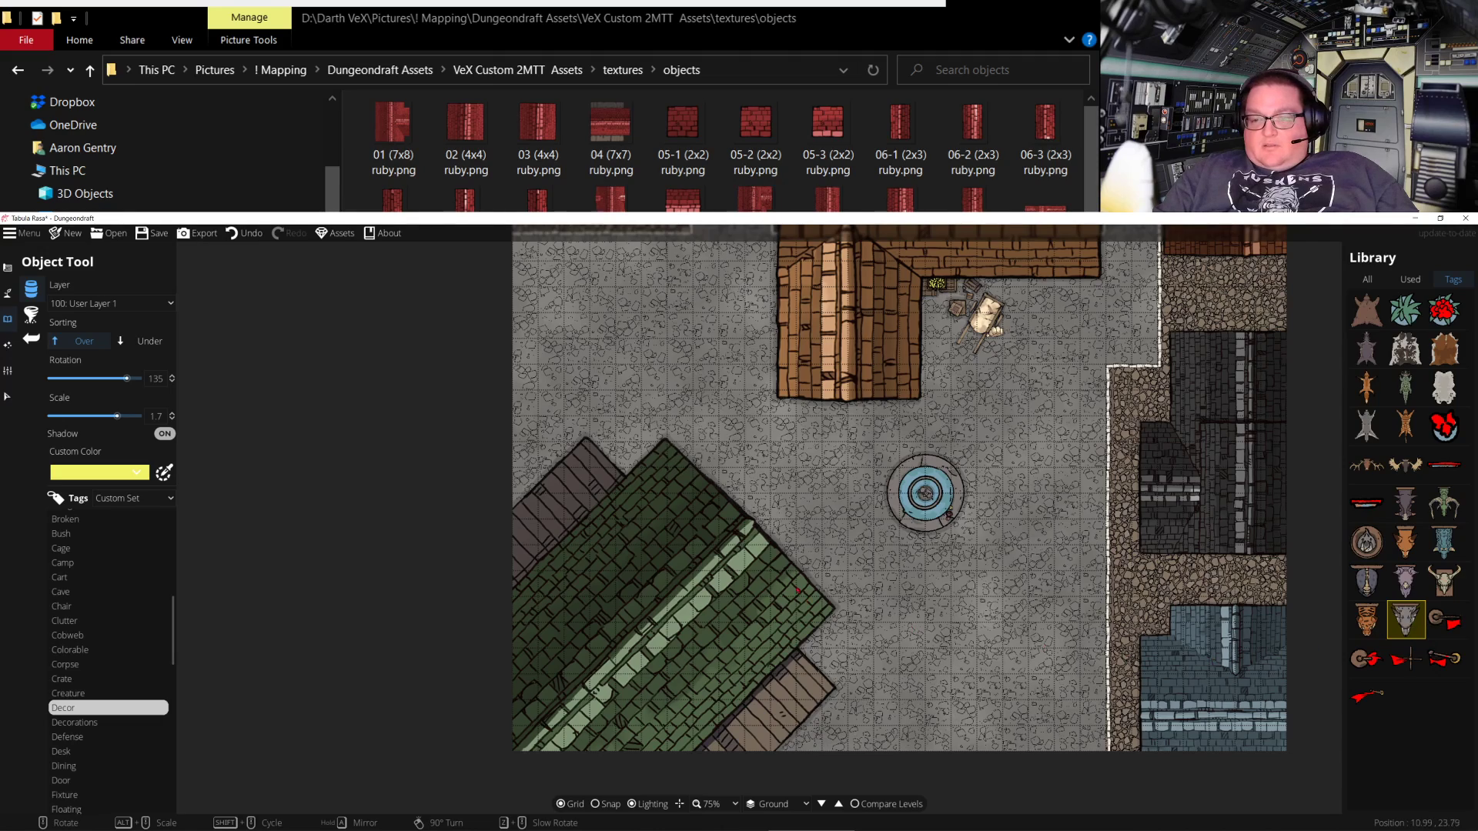
scroll(837, 549, up, 3)
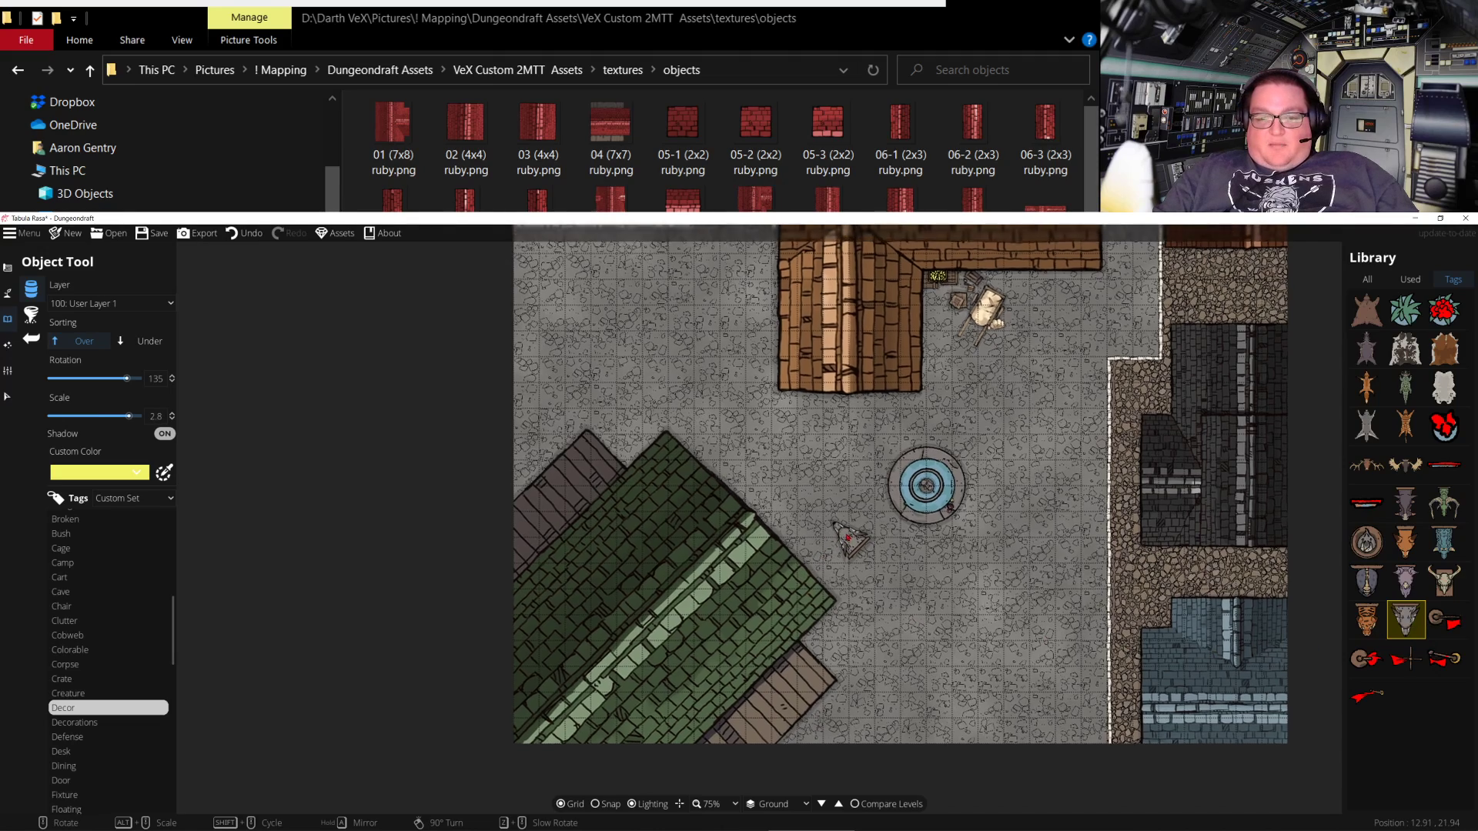
scroll(839, 570, up, 3)
scroll(848, 625, up, 3)
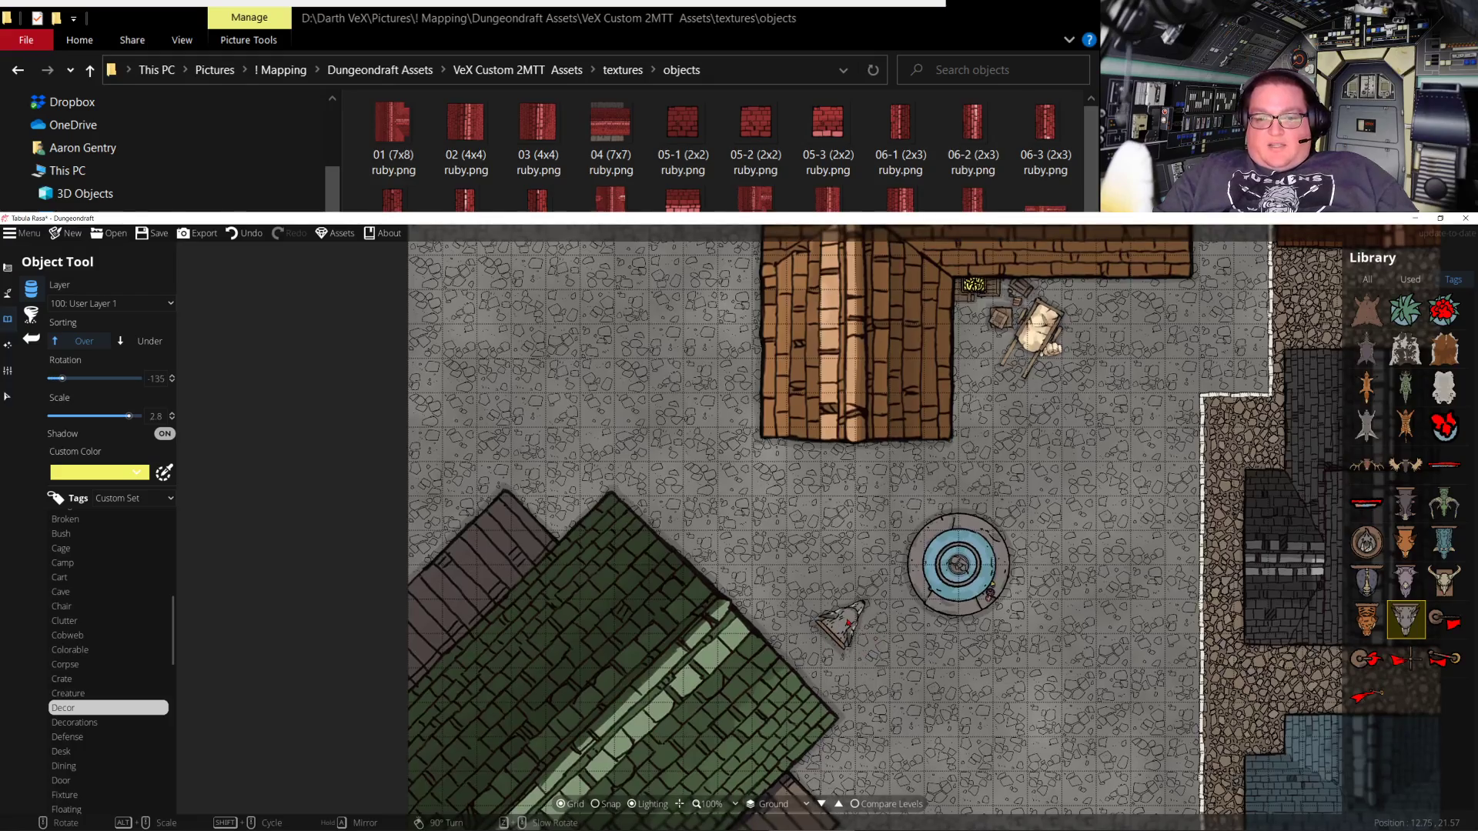
scroll(845, 625, up, 3)
scroll(844, 625, down, 3)
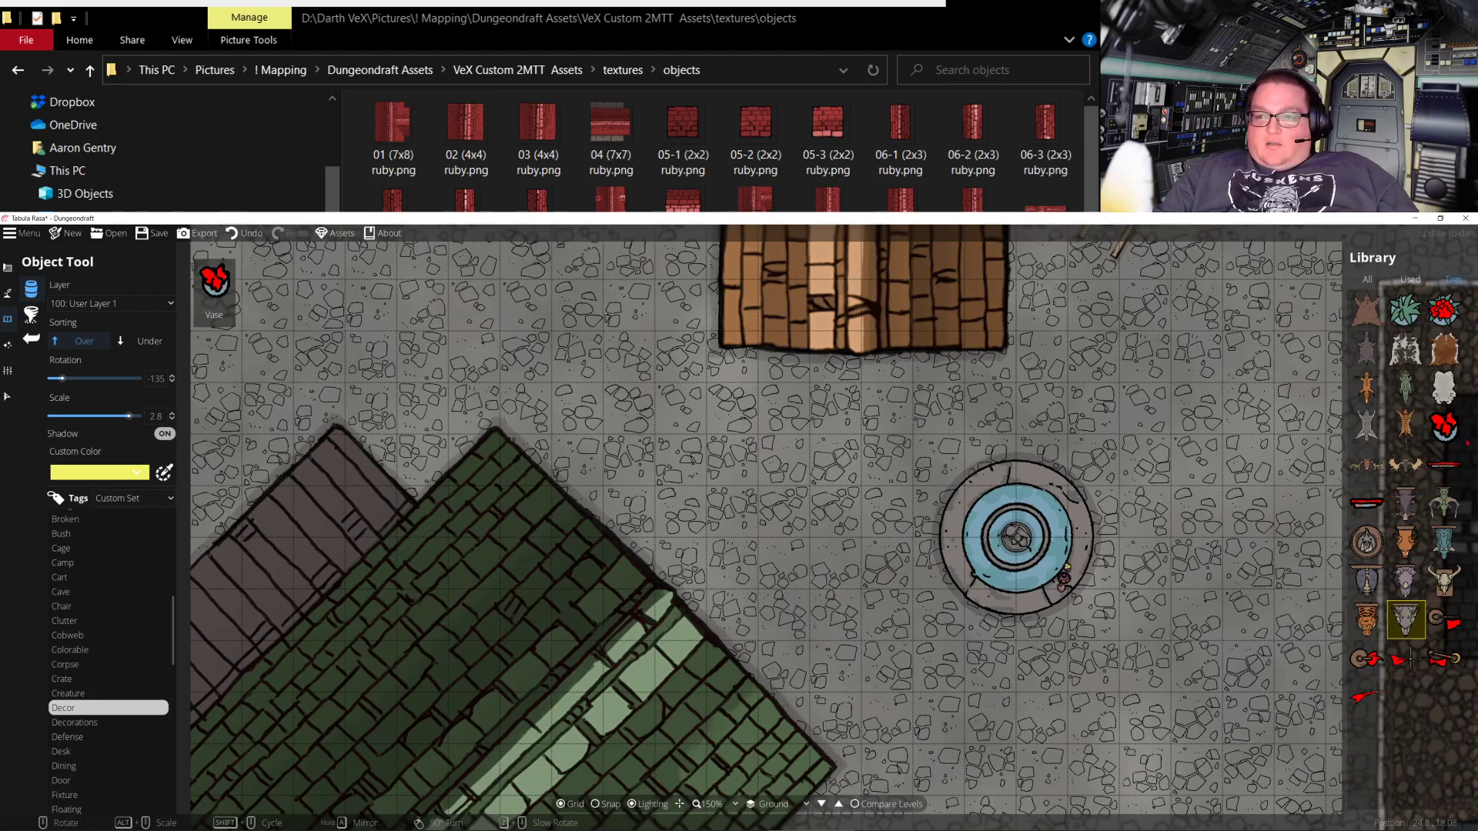
mouse_move(1444, 500)
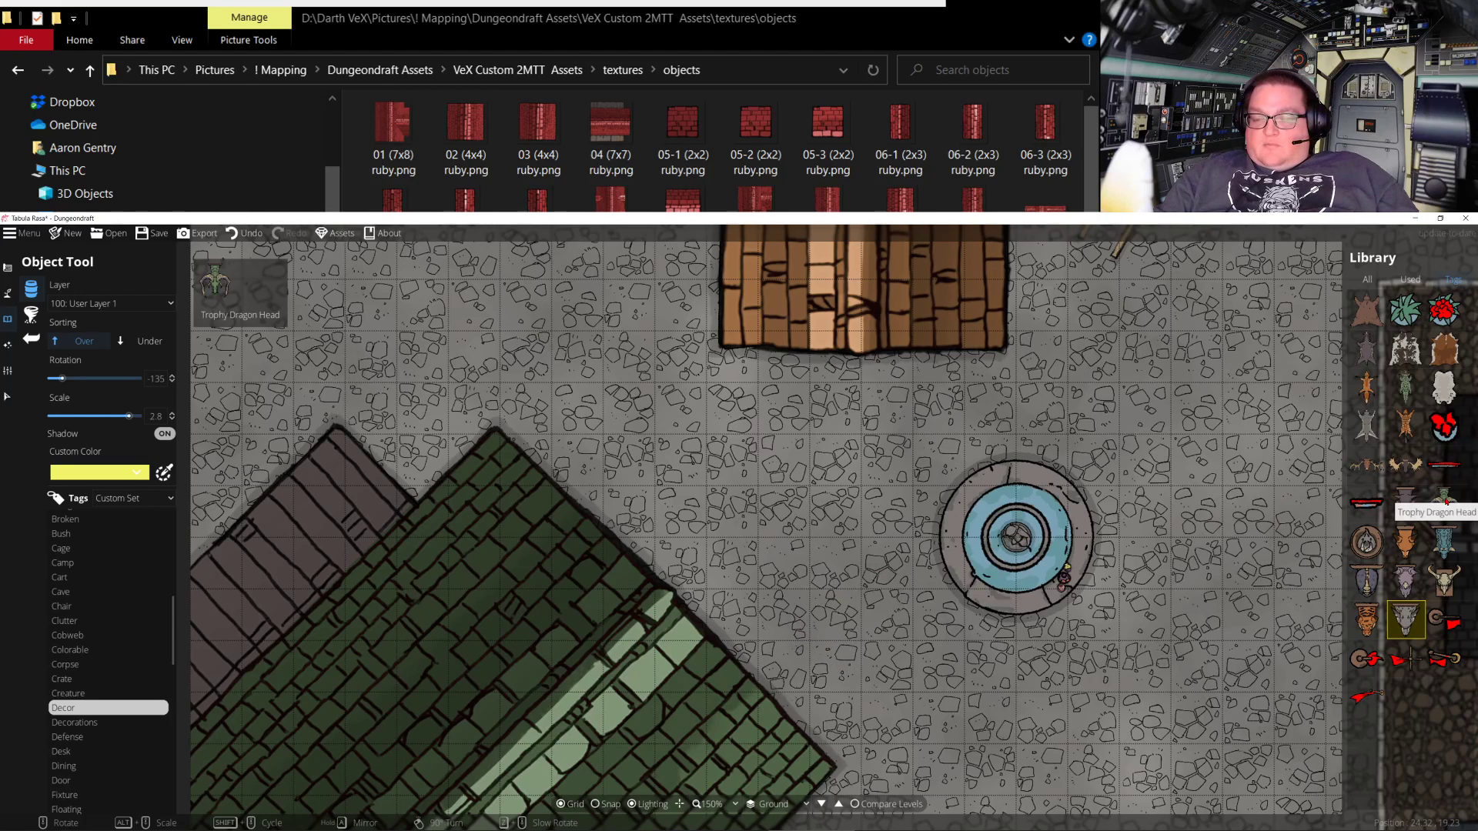
click(1444, 504)
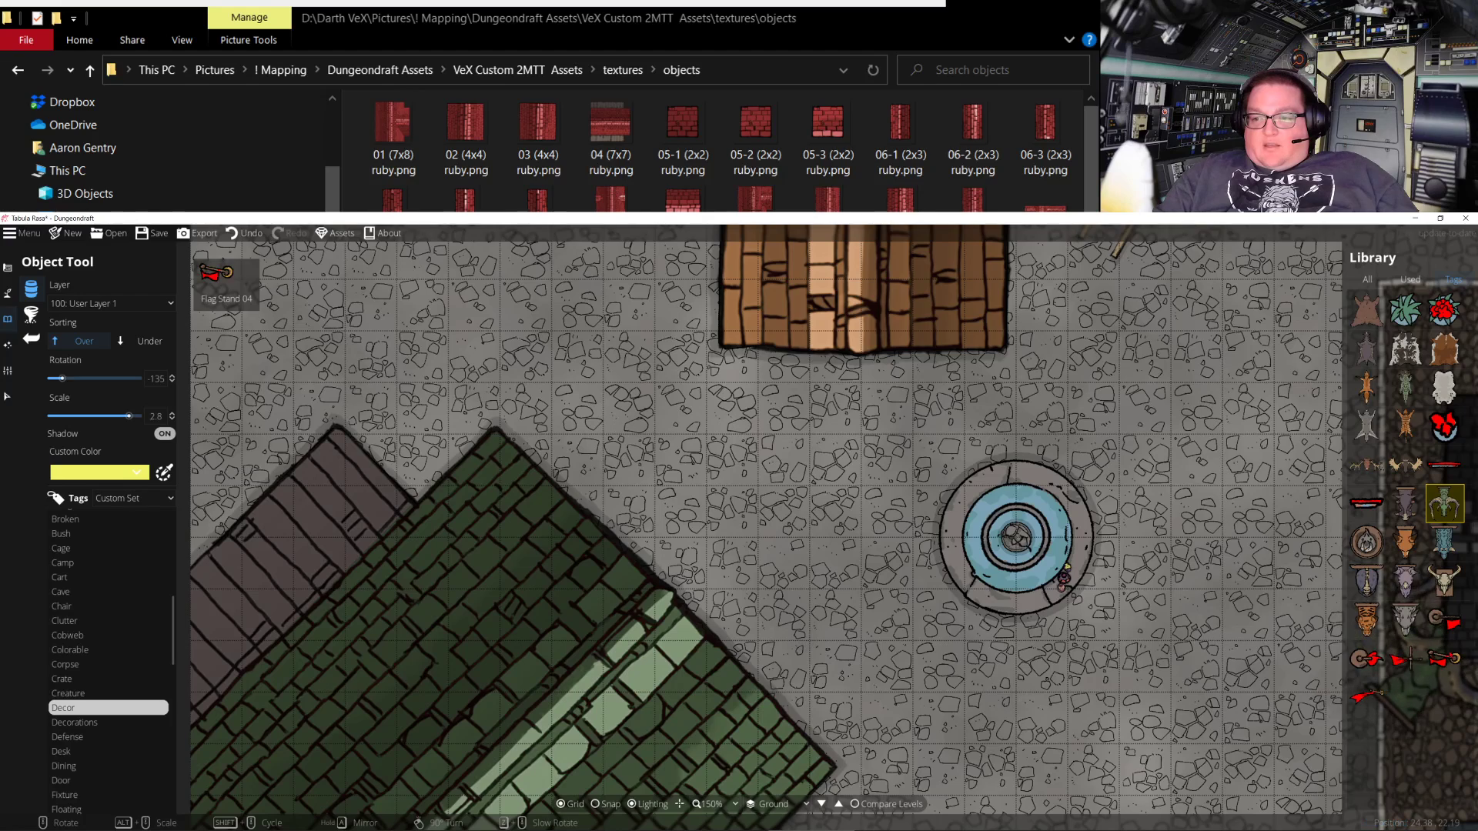
Choose the Flag Stand 04 object and set its layer to 700: Above Walls
click(1444, 658)
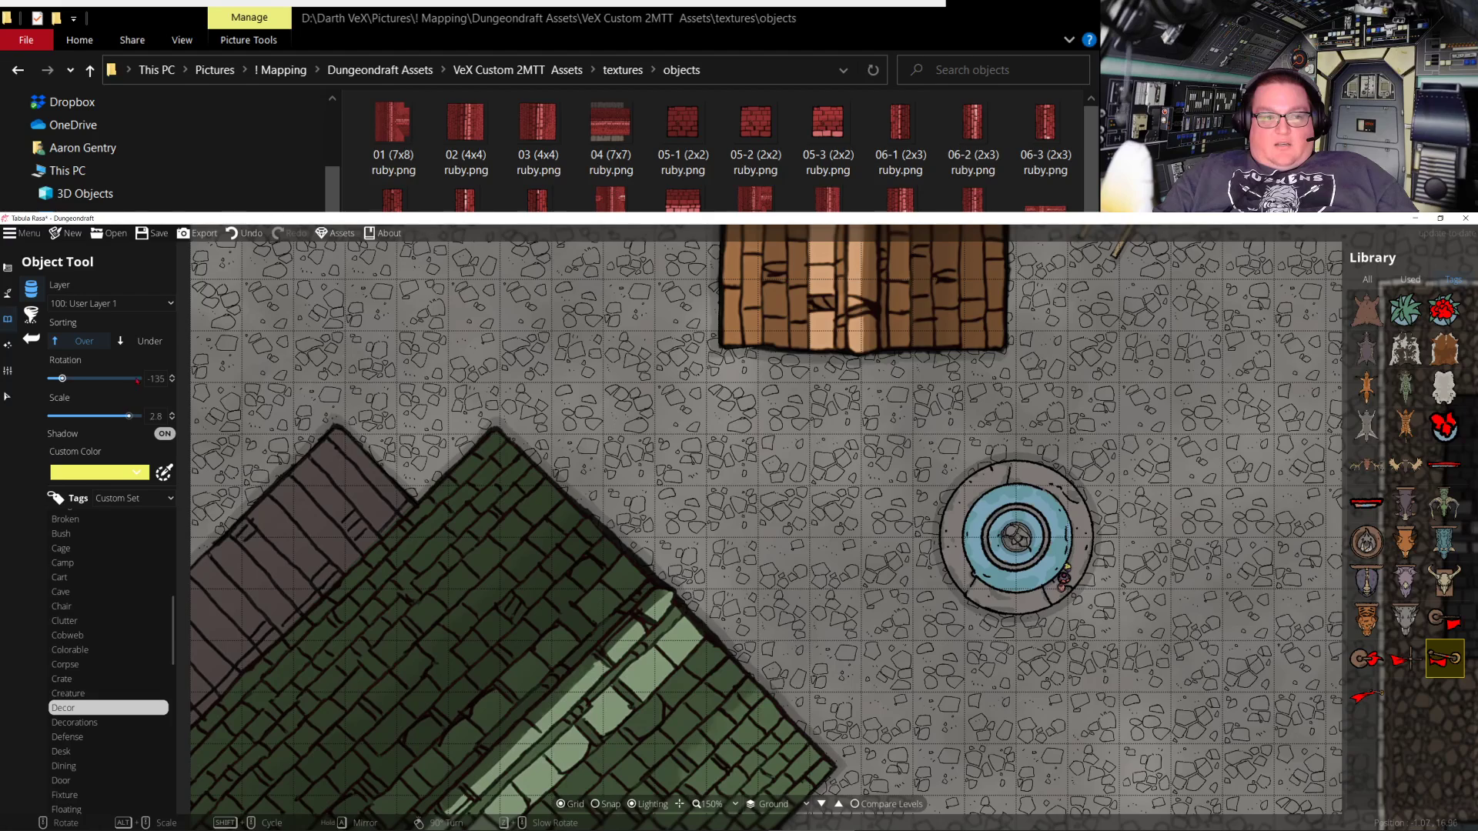
click(154, 304)
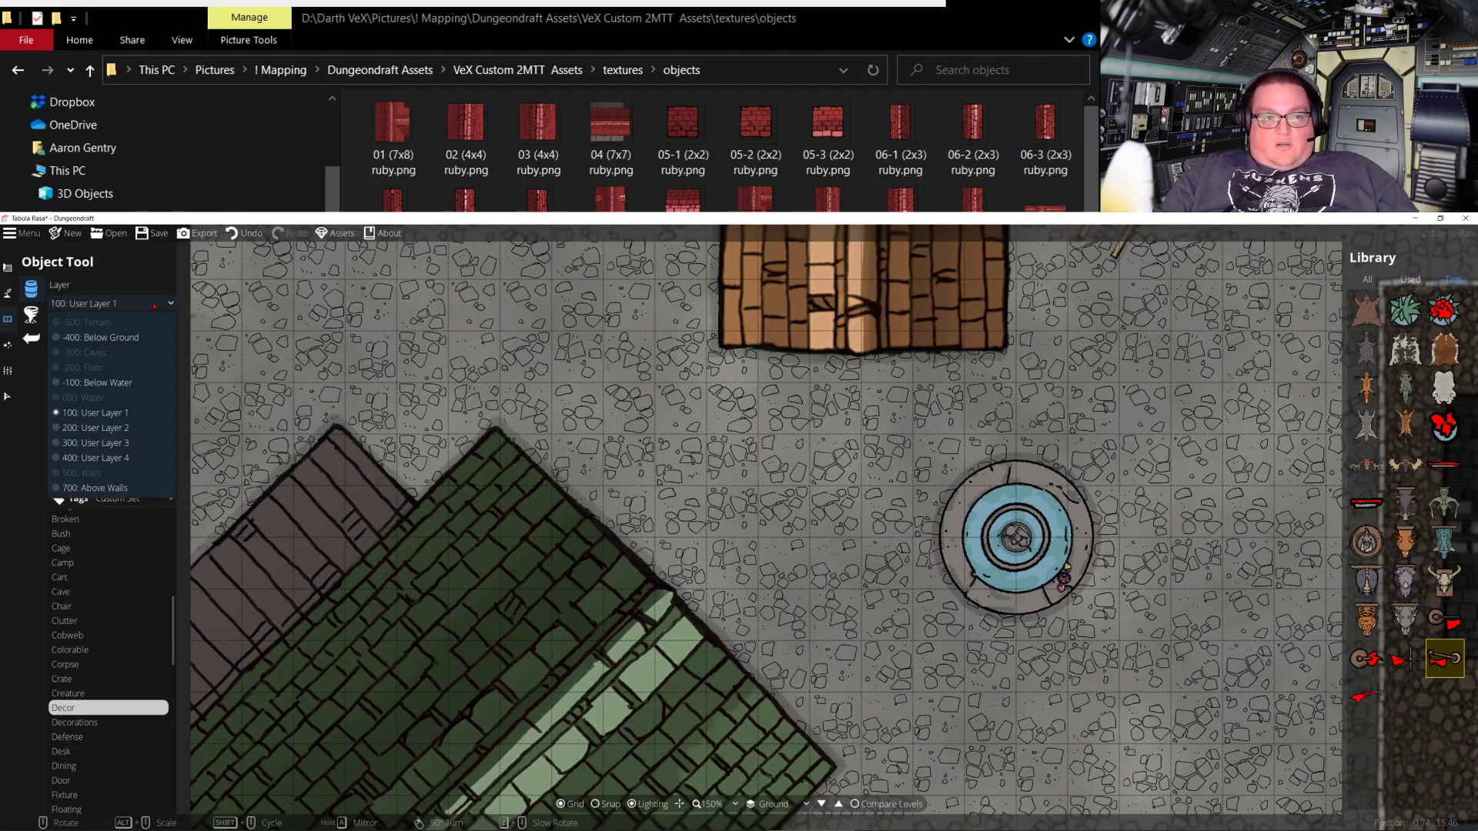
click(108, 487)
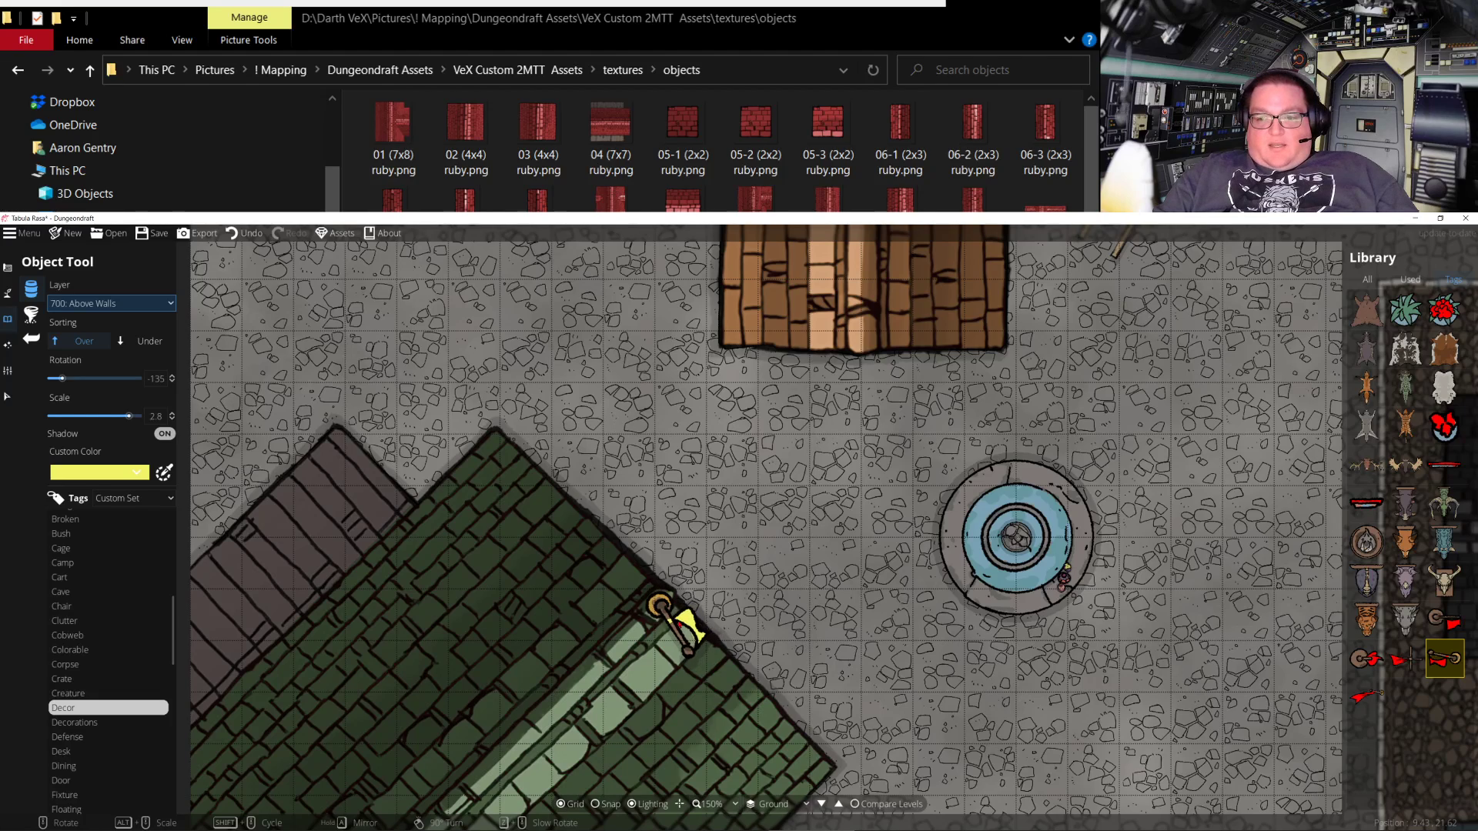
Place the yellow flag at the lower end of the brown roof's ridge, rotated -90, scaled to 3 and sorted under the roof
scroll(639, 616, down, 12)
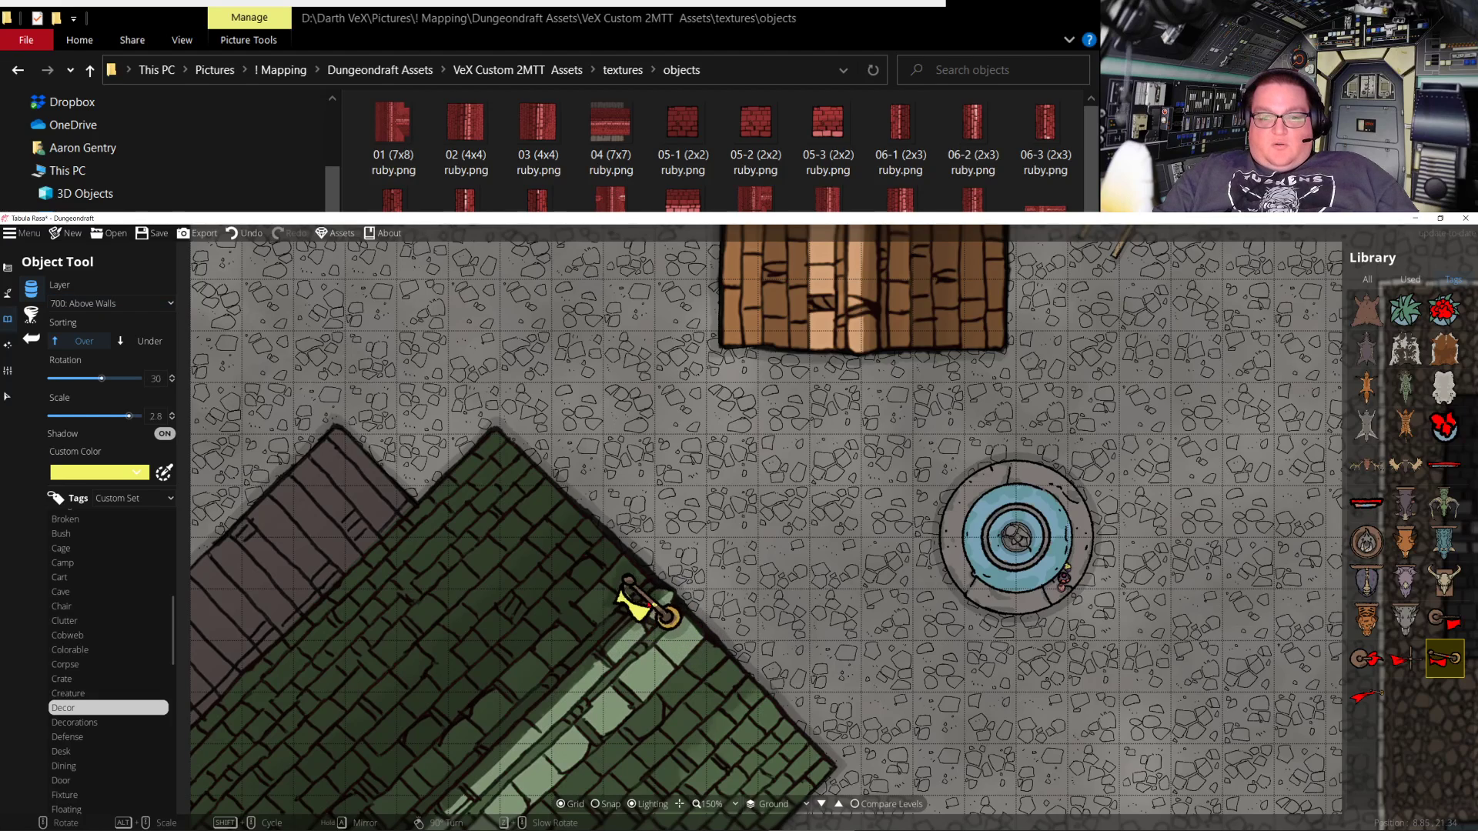
scroll(647, 570, down, 5)
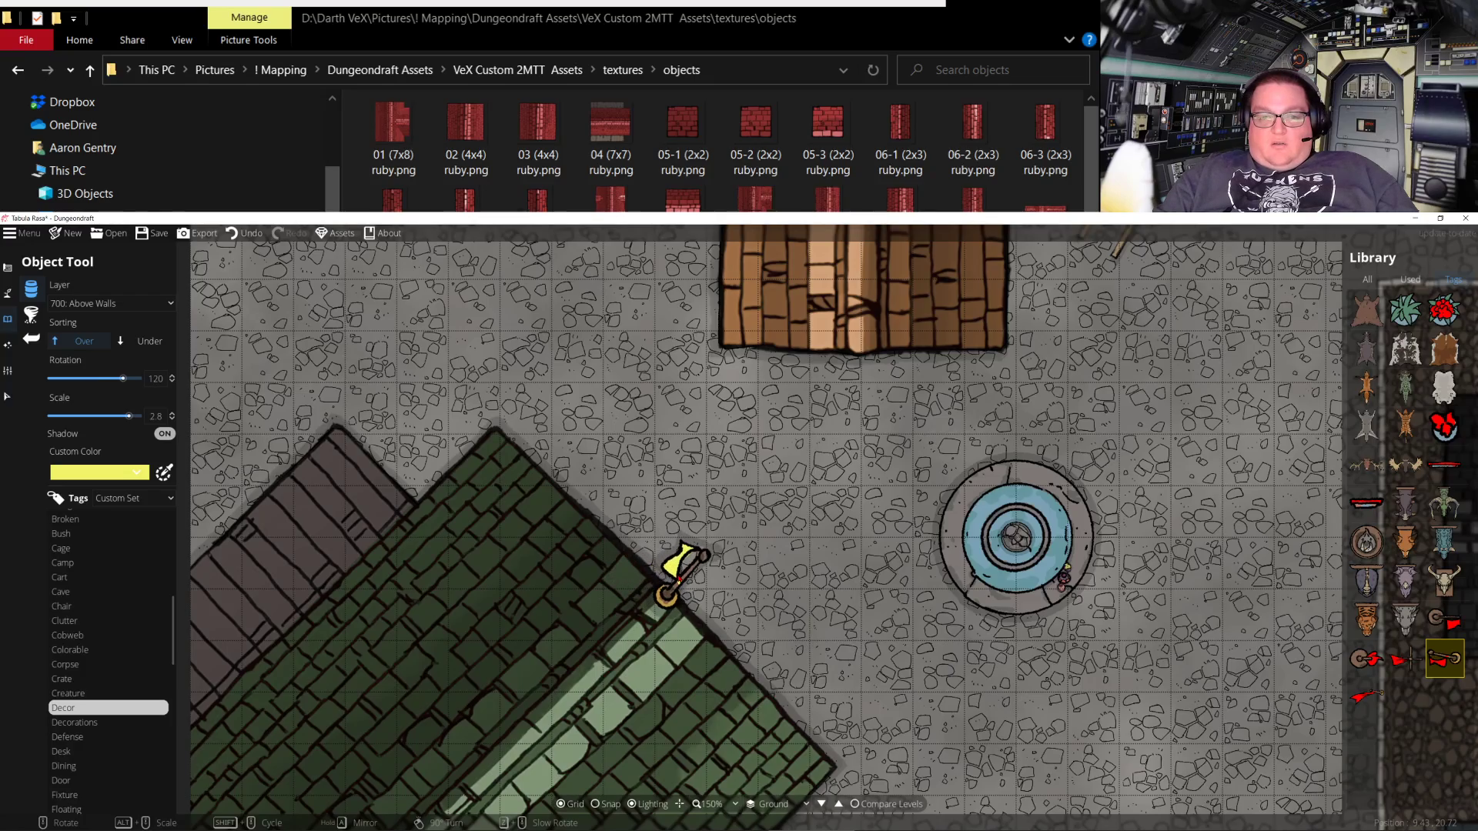
drag(1061, 381, 824, 686)
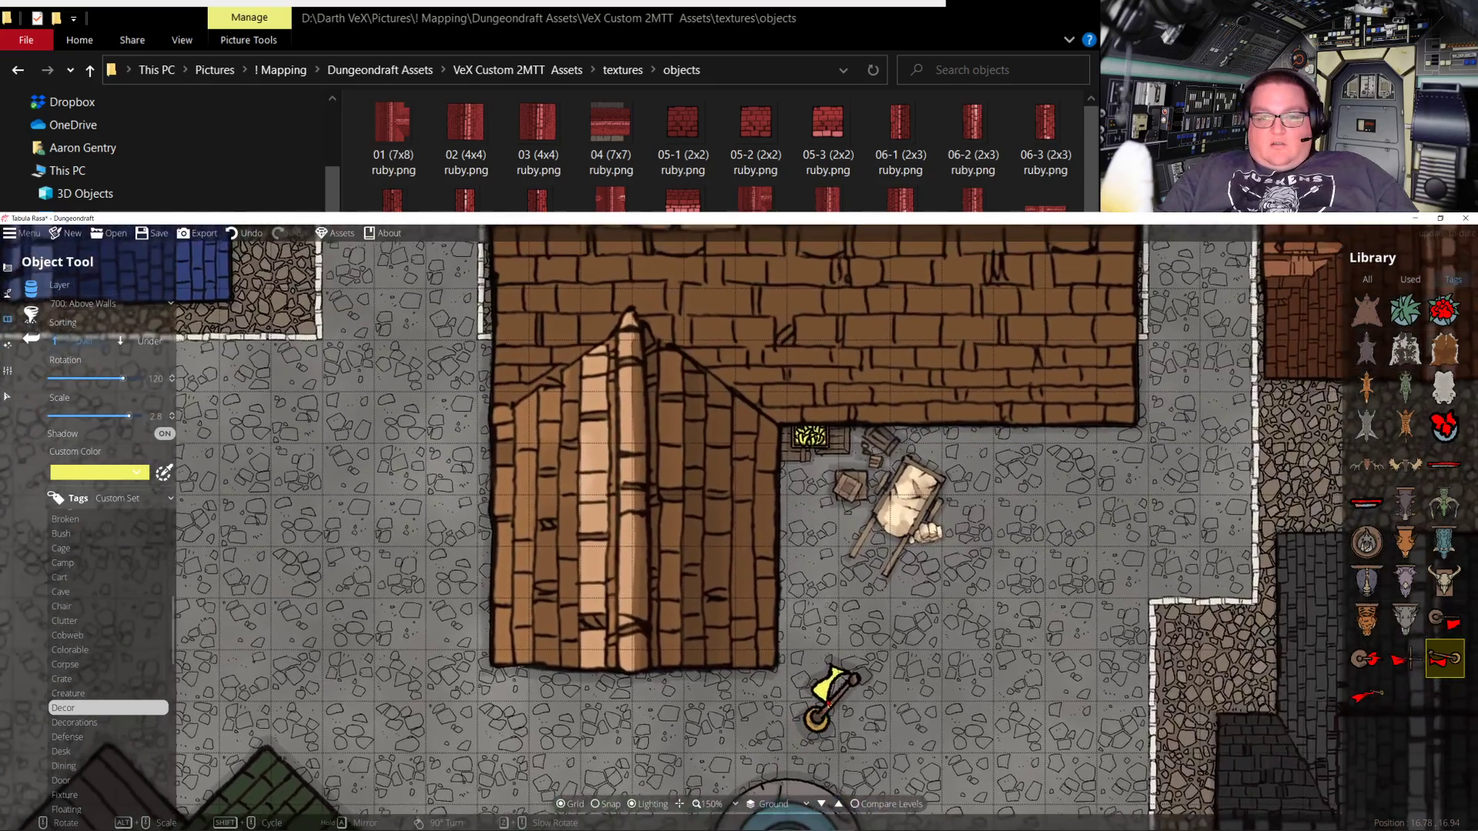
drag(847, 627, 990, 402)
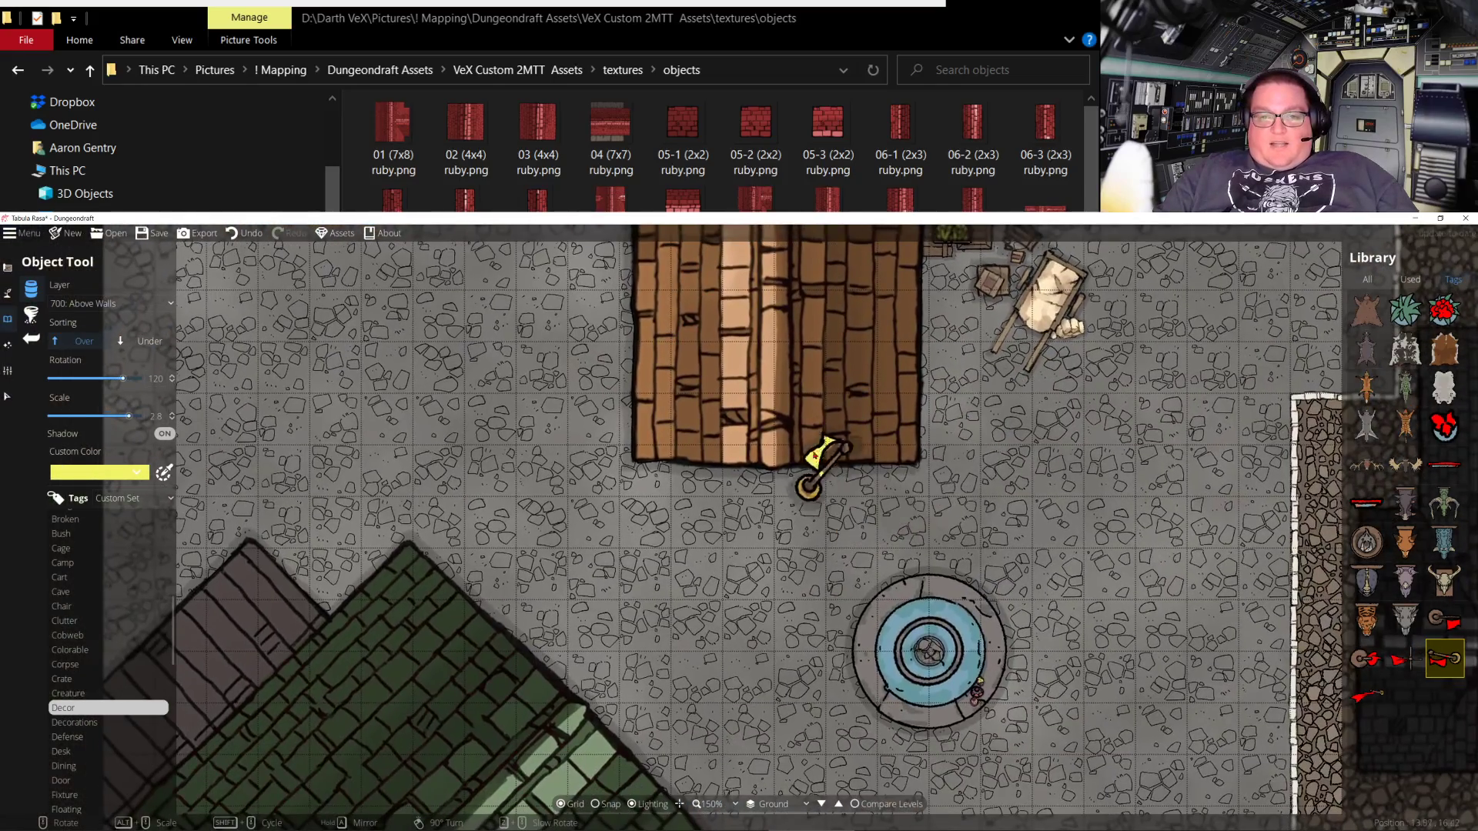
scroll(801, 452, up, 9)
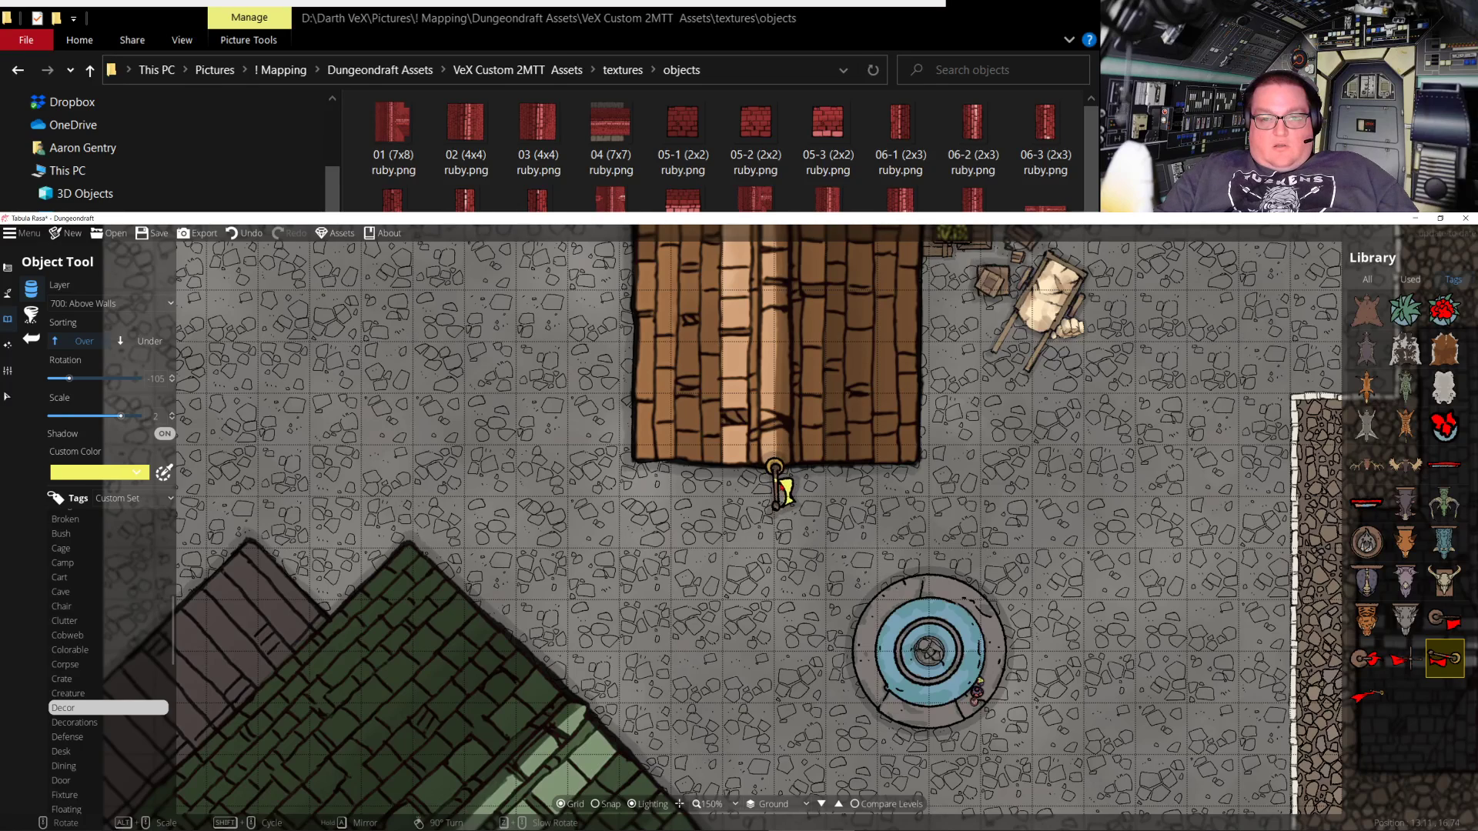
click(148, 341)
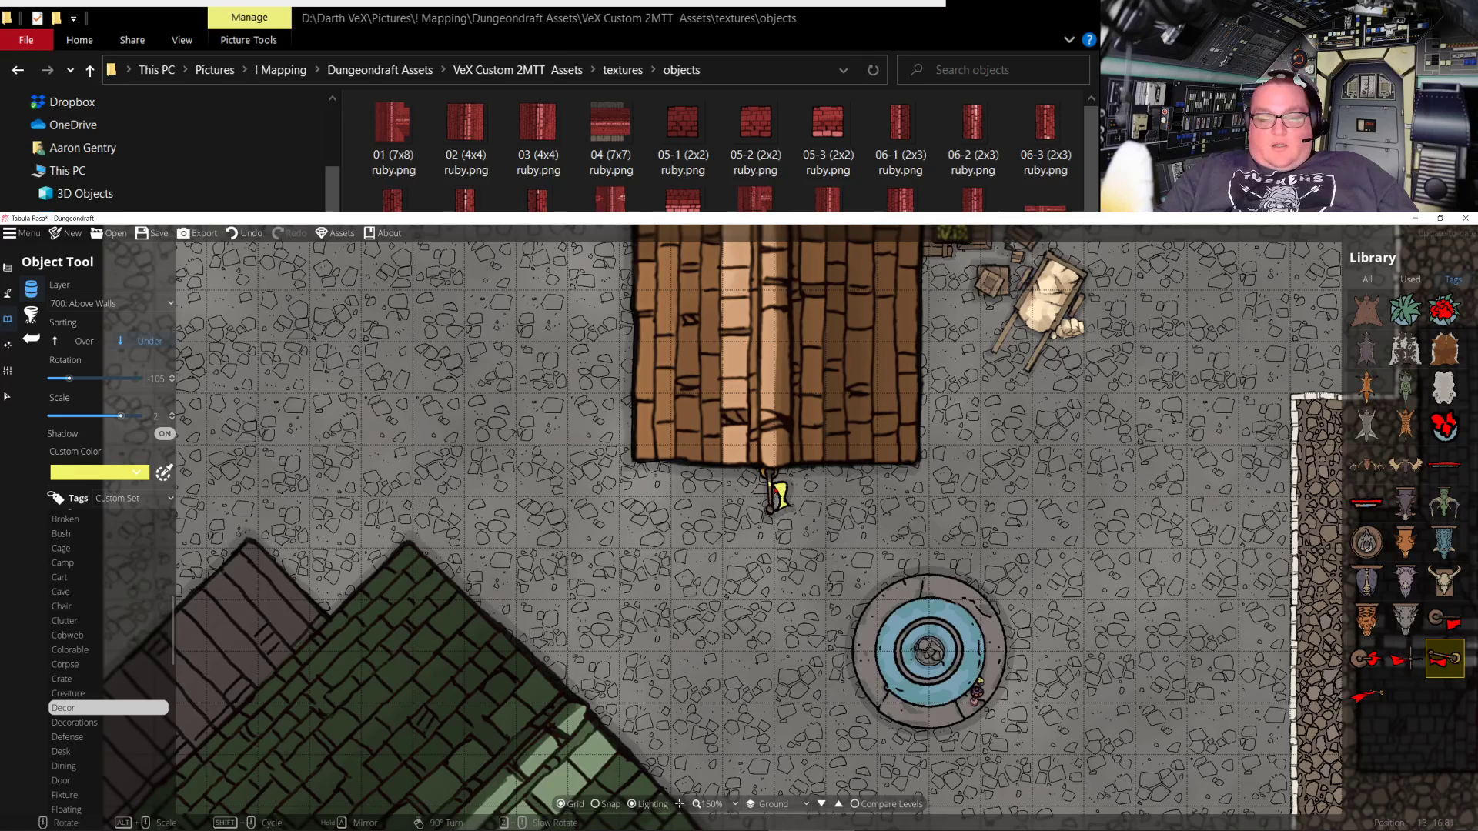
alt+scroll(770, 498, up, 2)
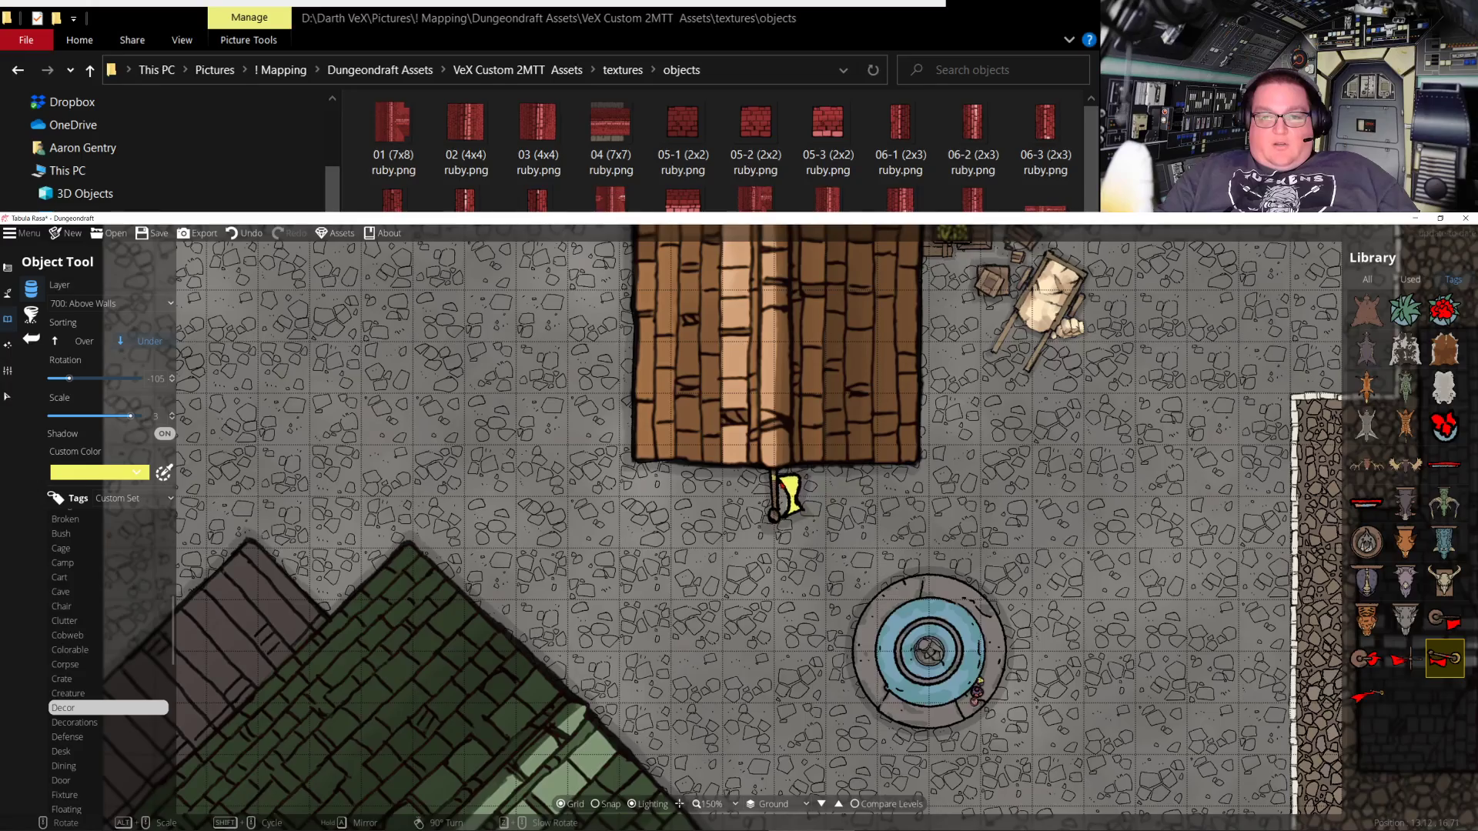
click(773, 514)
Look through the Cage, Camp, Creature, Decor, Decorations, Defense, Desk, Spacious Stable, Stable and Skeleton objects for an ornament for the green roof
drag(1098, 699, 1132, 499)
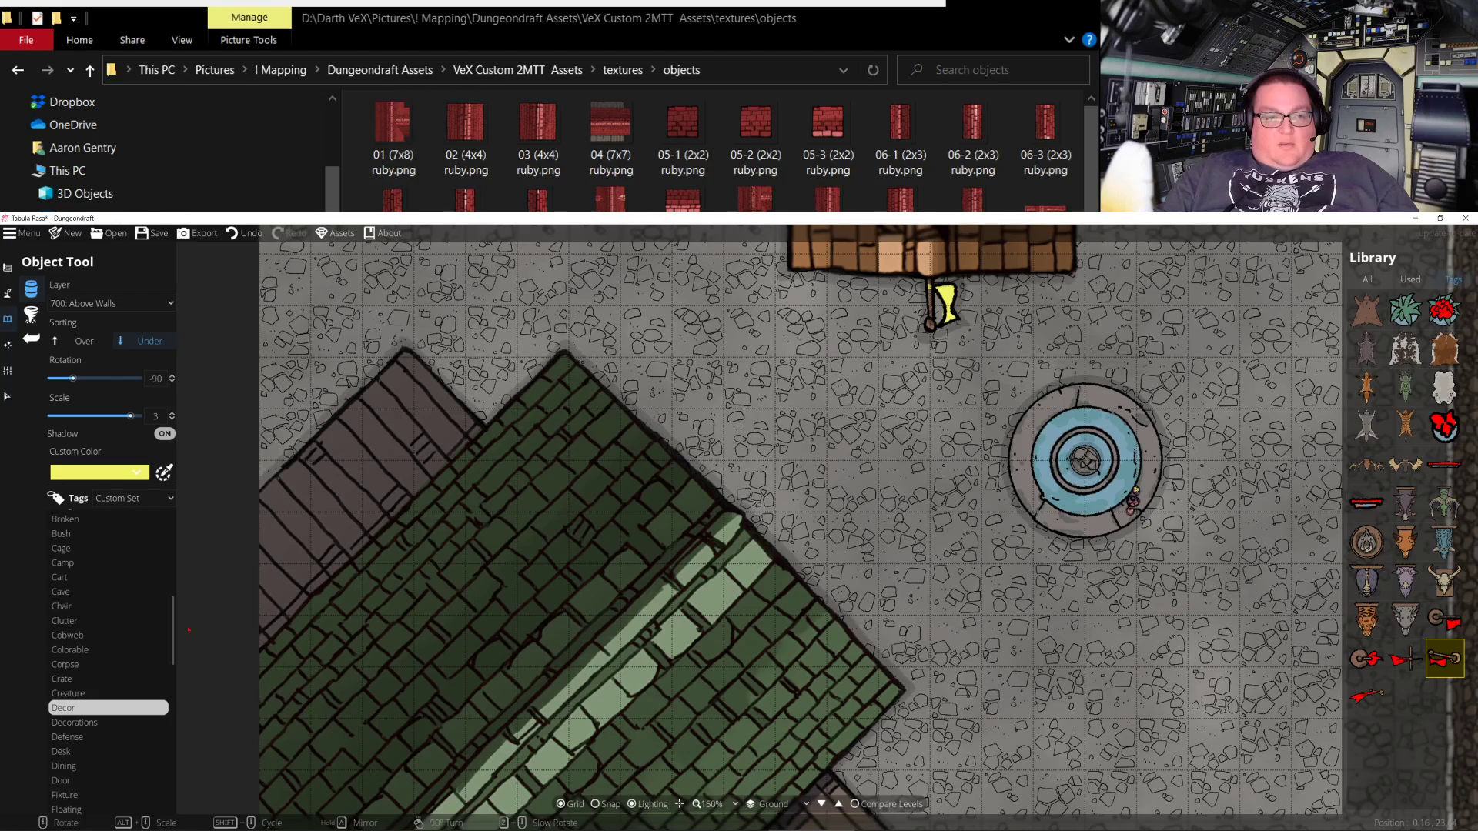
click(72, 552)
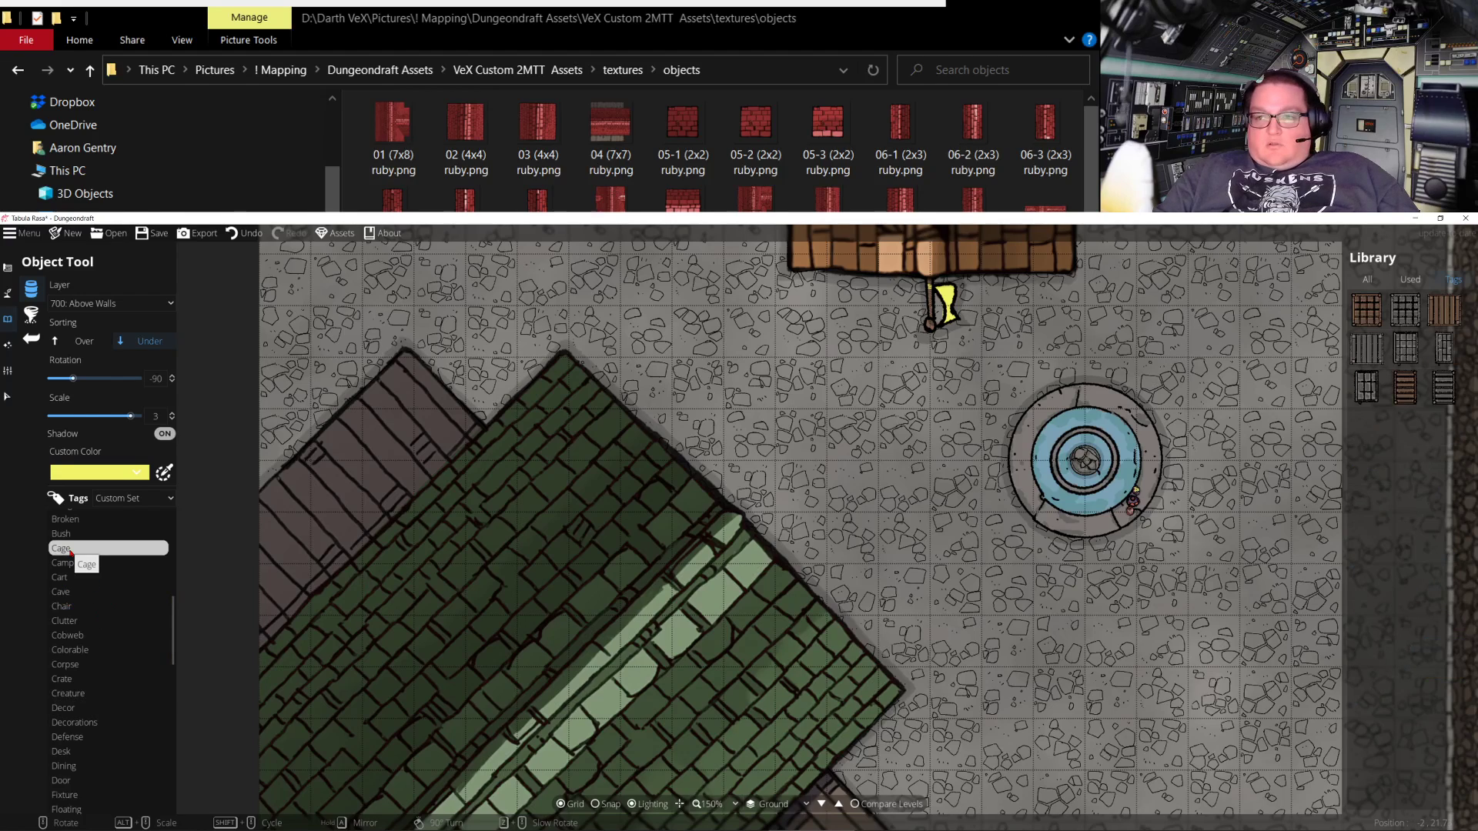
click(79, 564)
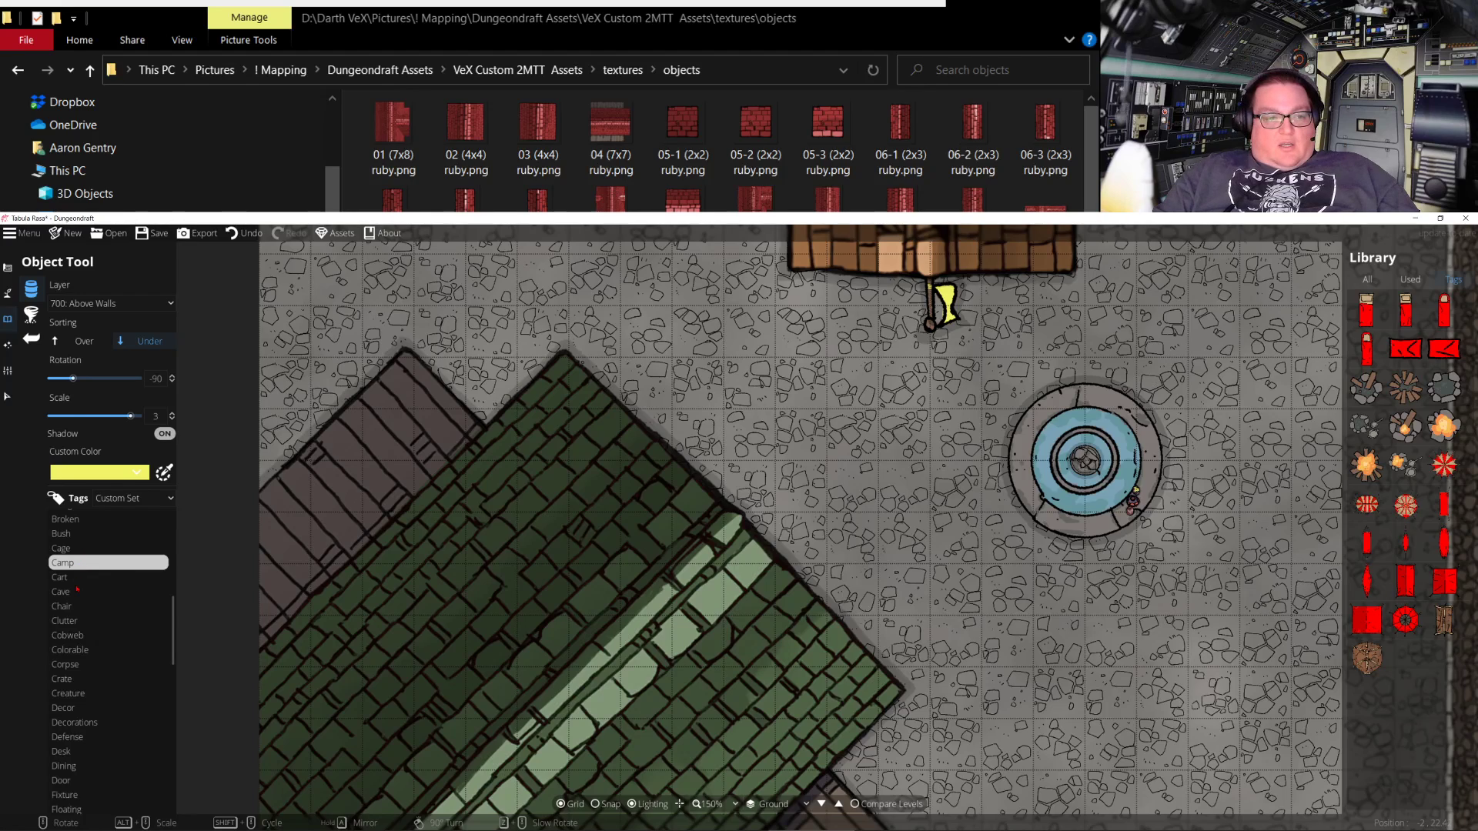
click(79, 695)
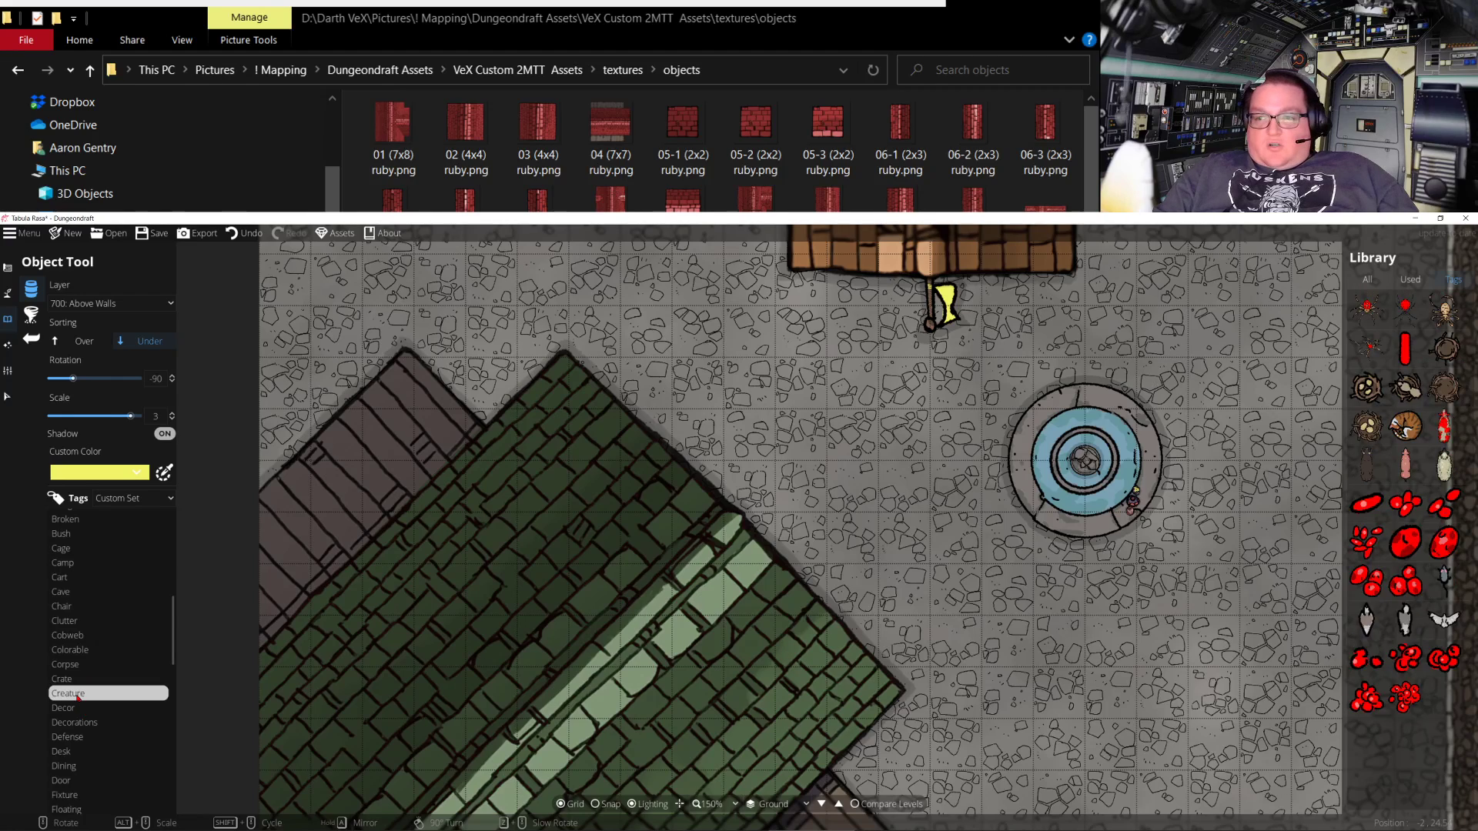
click(80, 709)
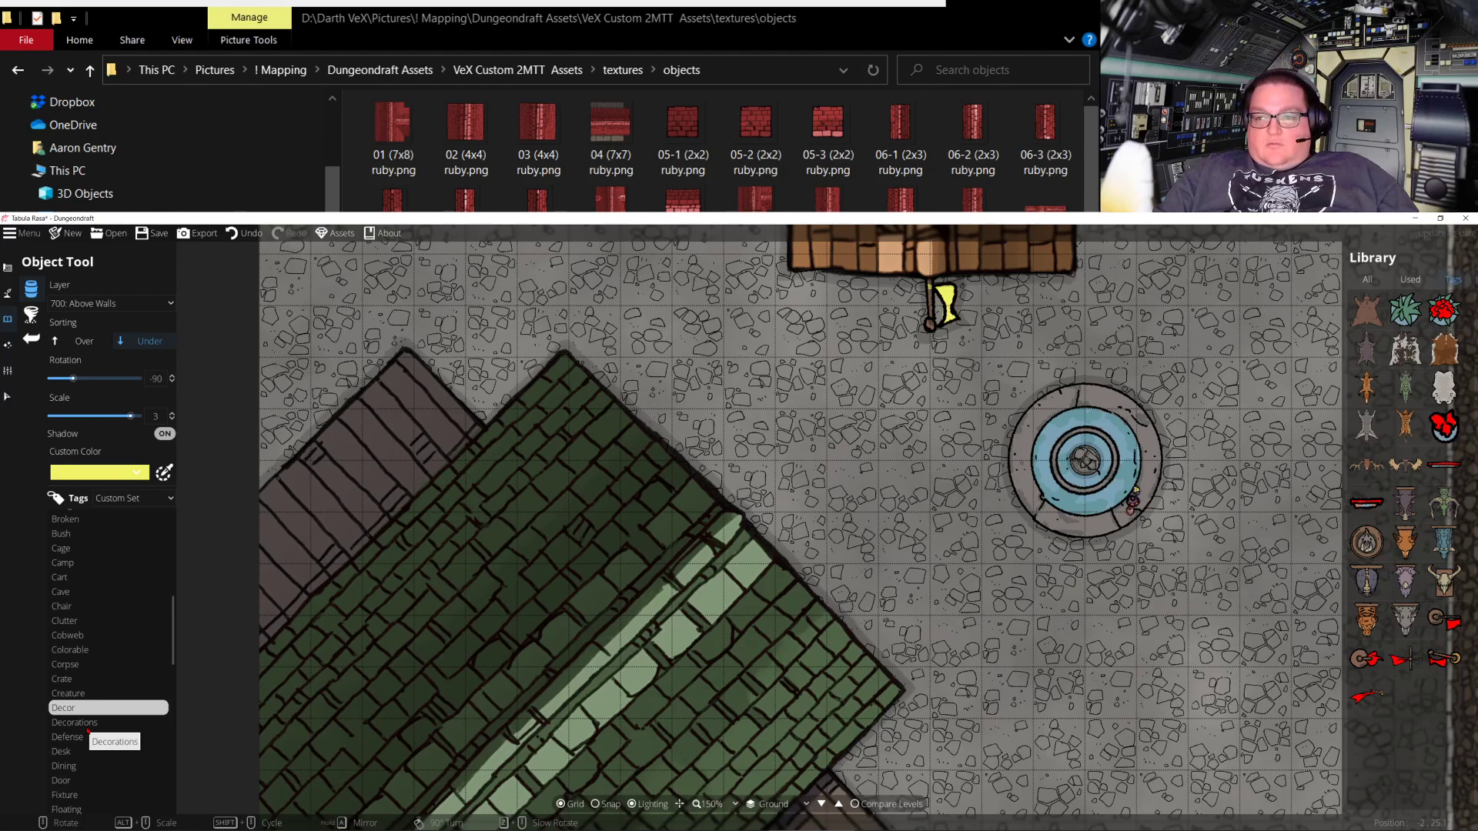
click(77, 722)
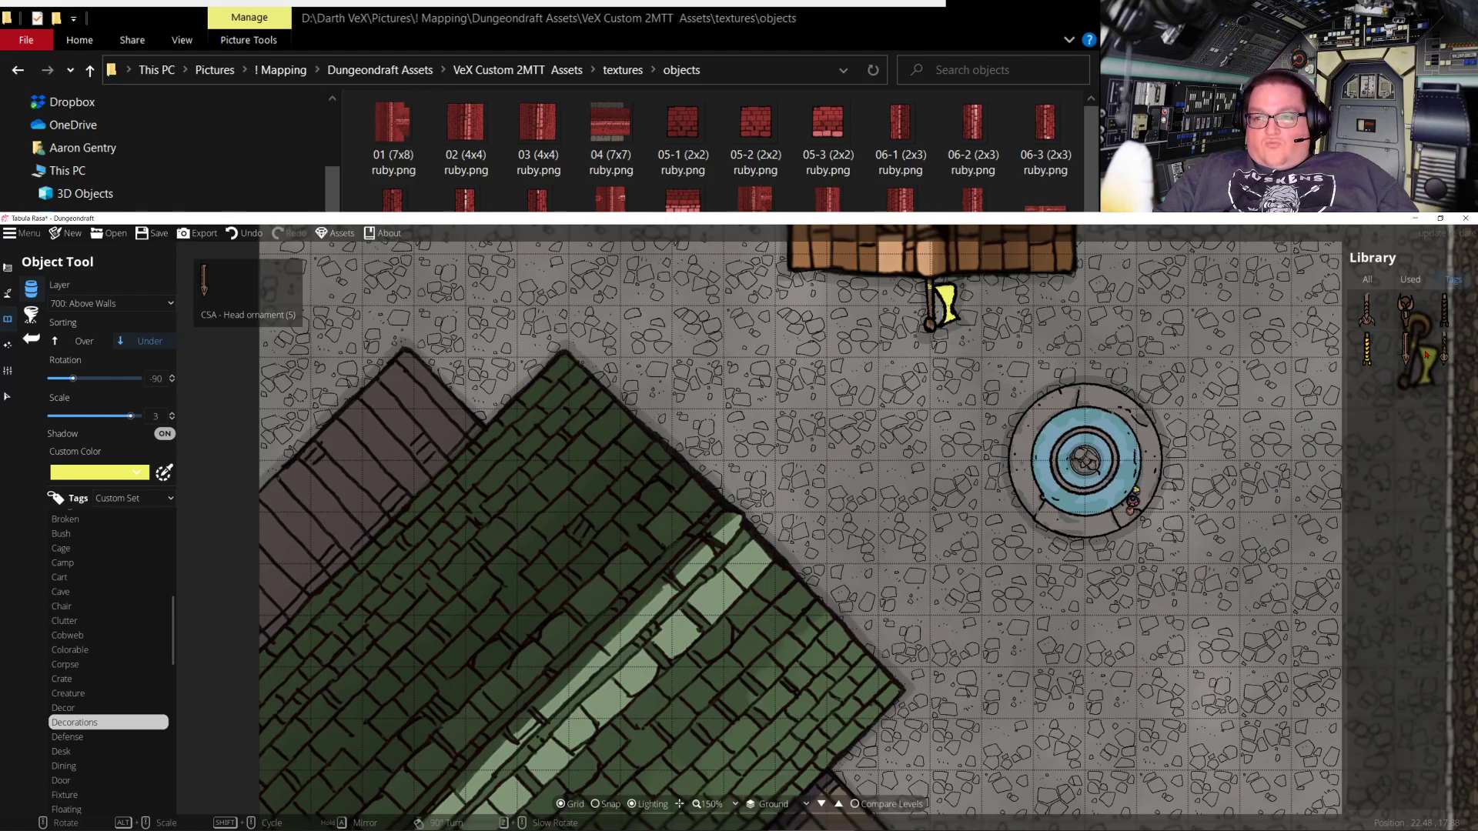
click(77, 736)
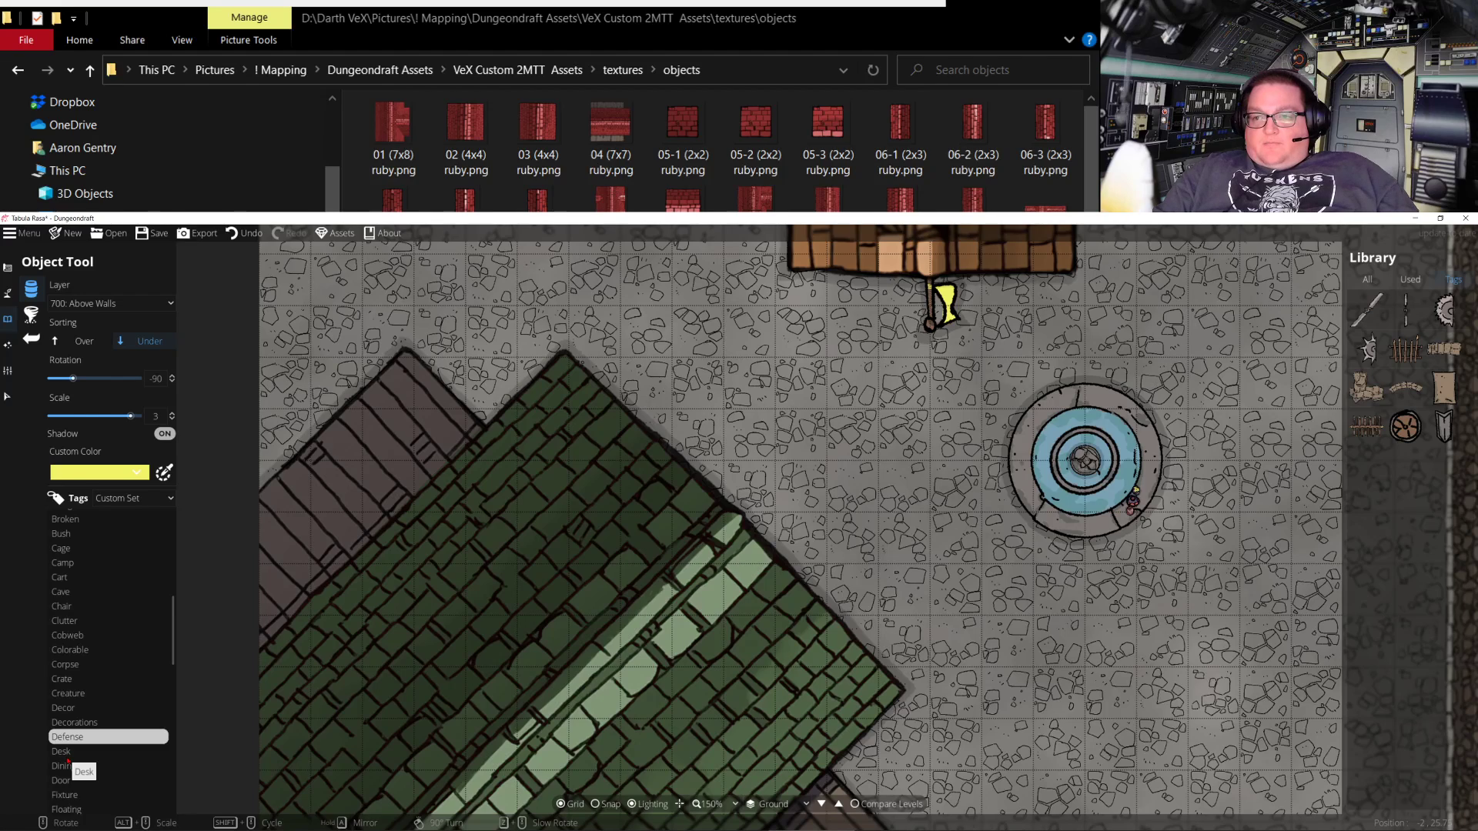
click(81, 752)
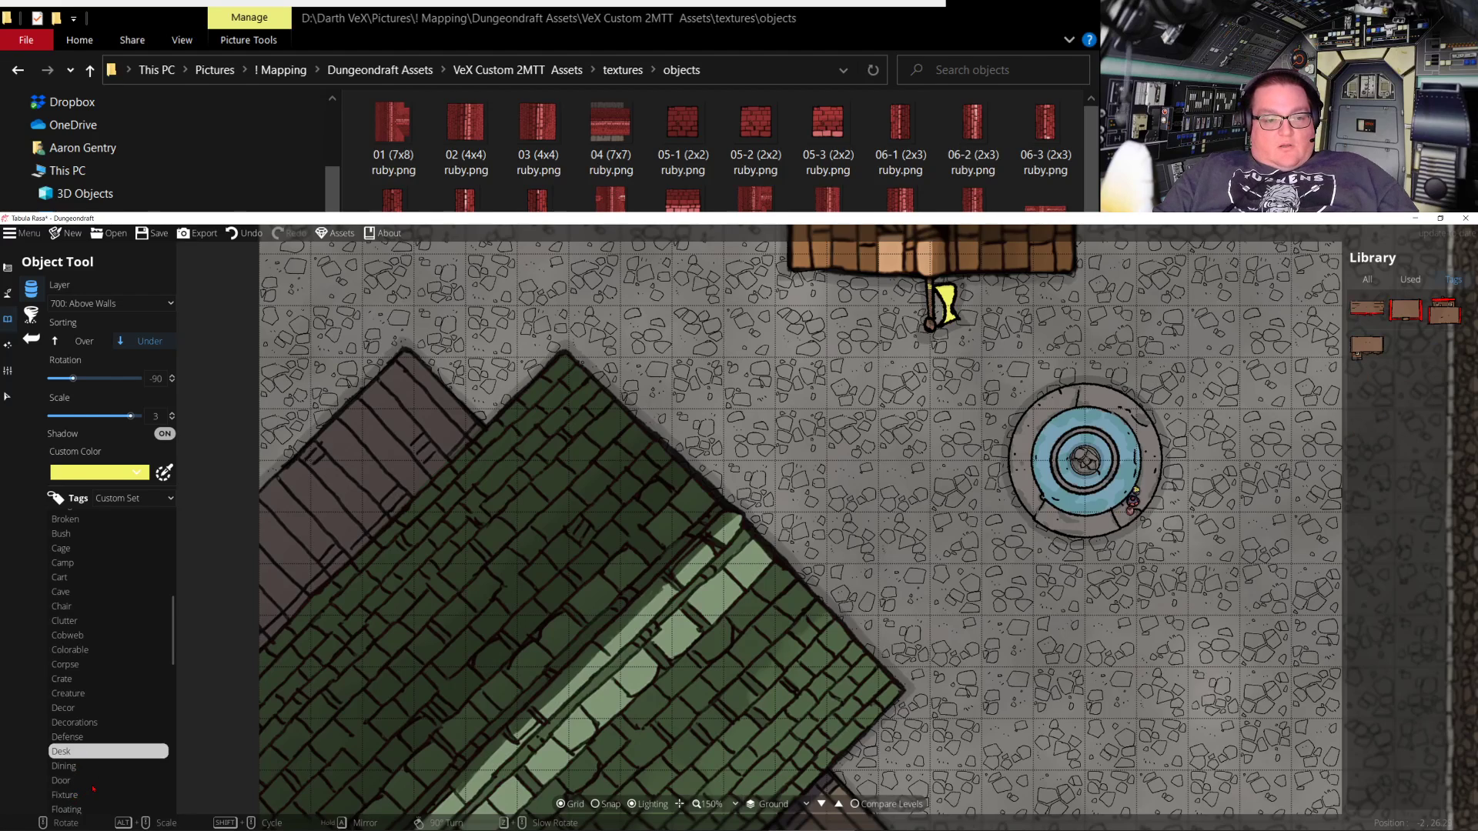
scroll(93, 788, down, 5)
scroll(87, 666, down, 1)
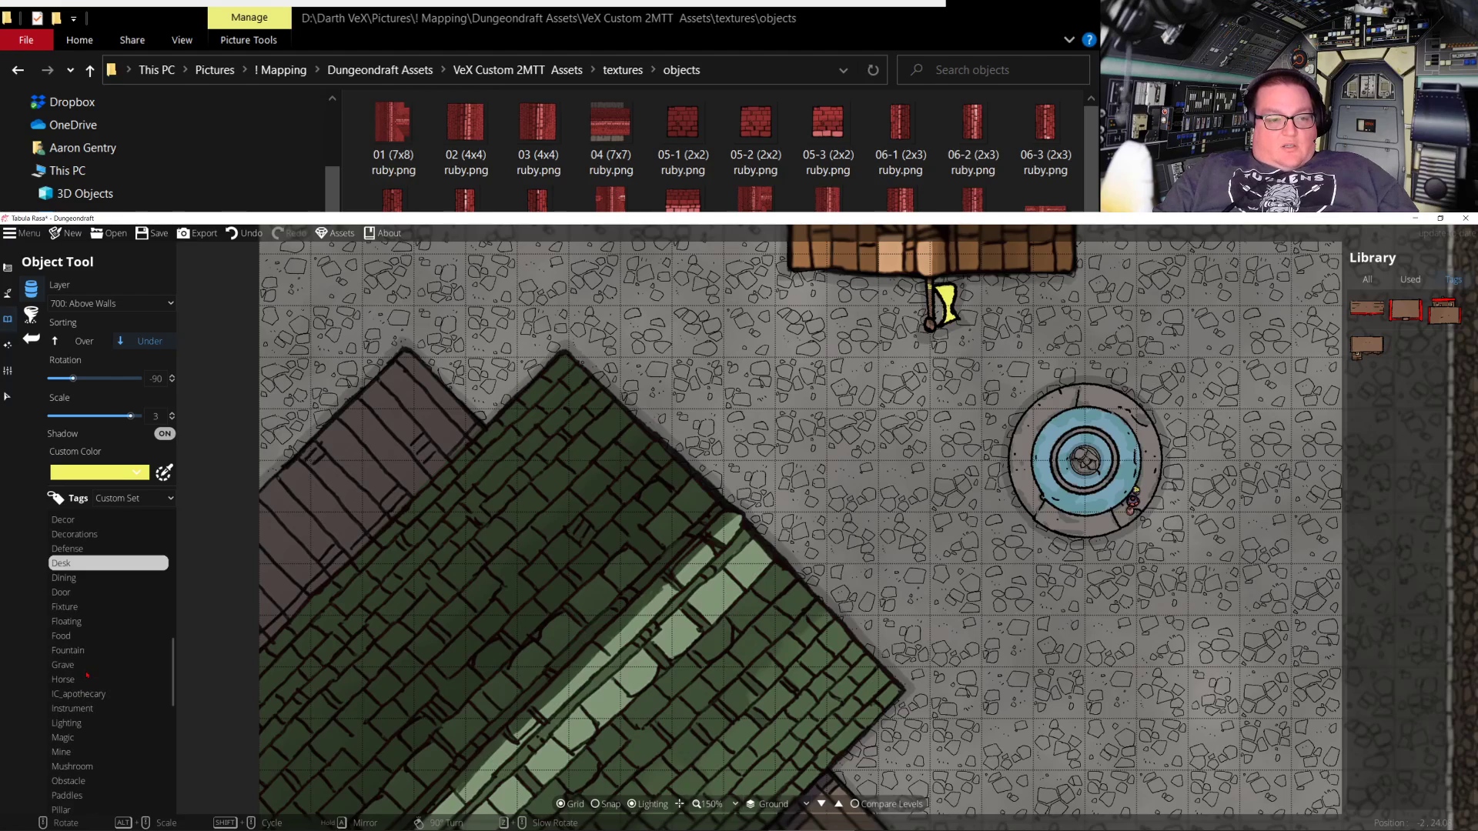
scroll(74, 690, down, 8)
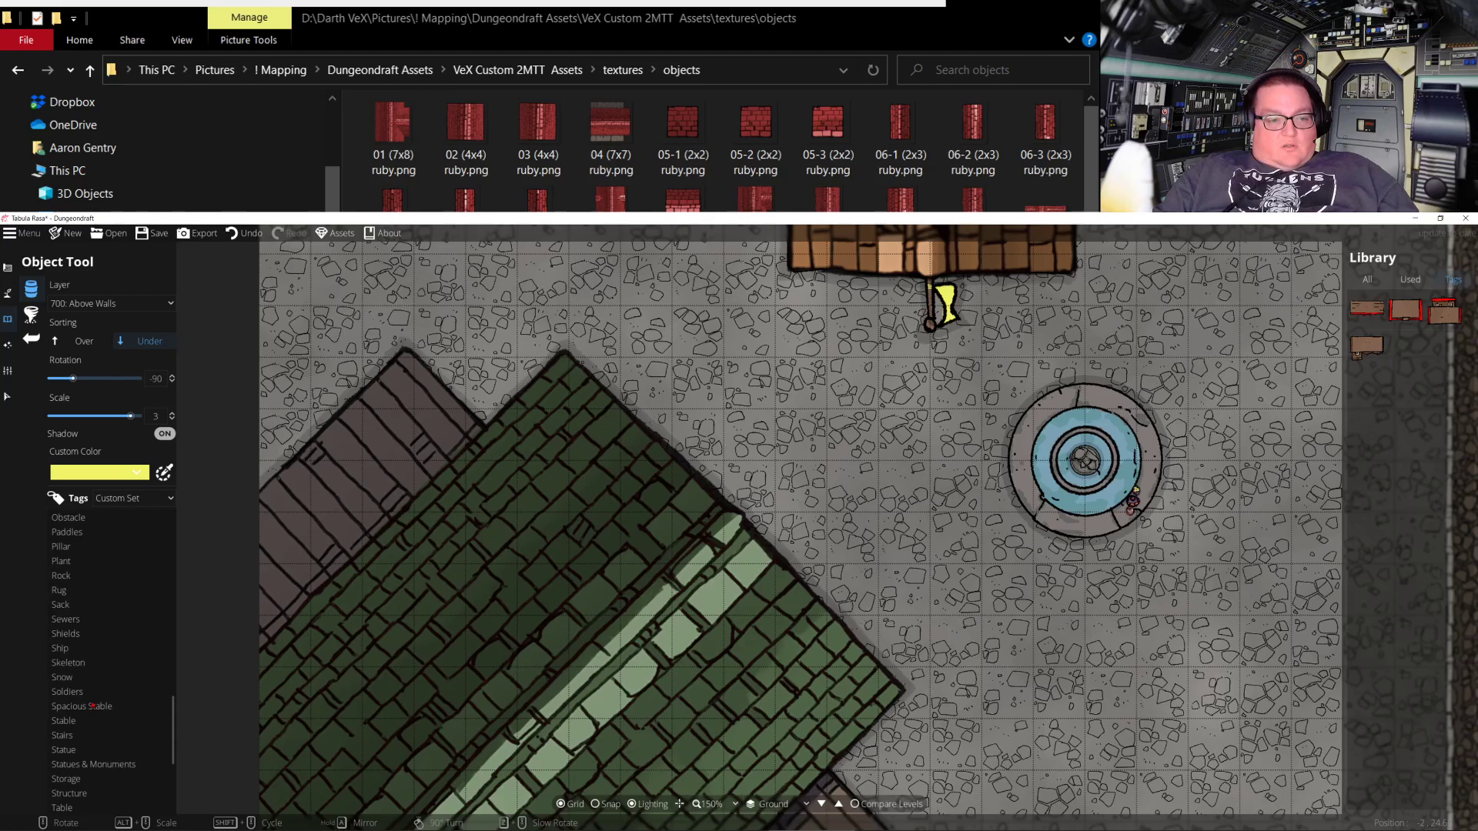
scroll(92, 706, down, 2)
click(86, 631)
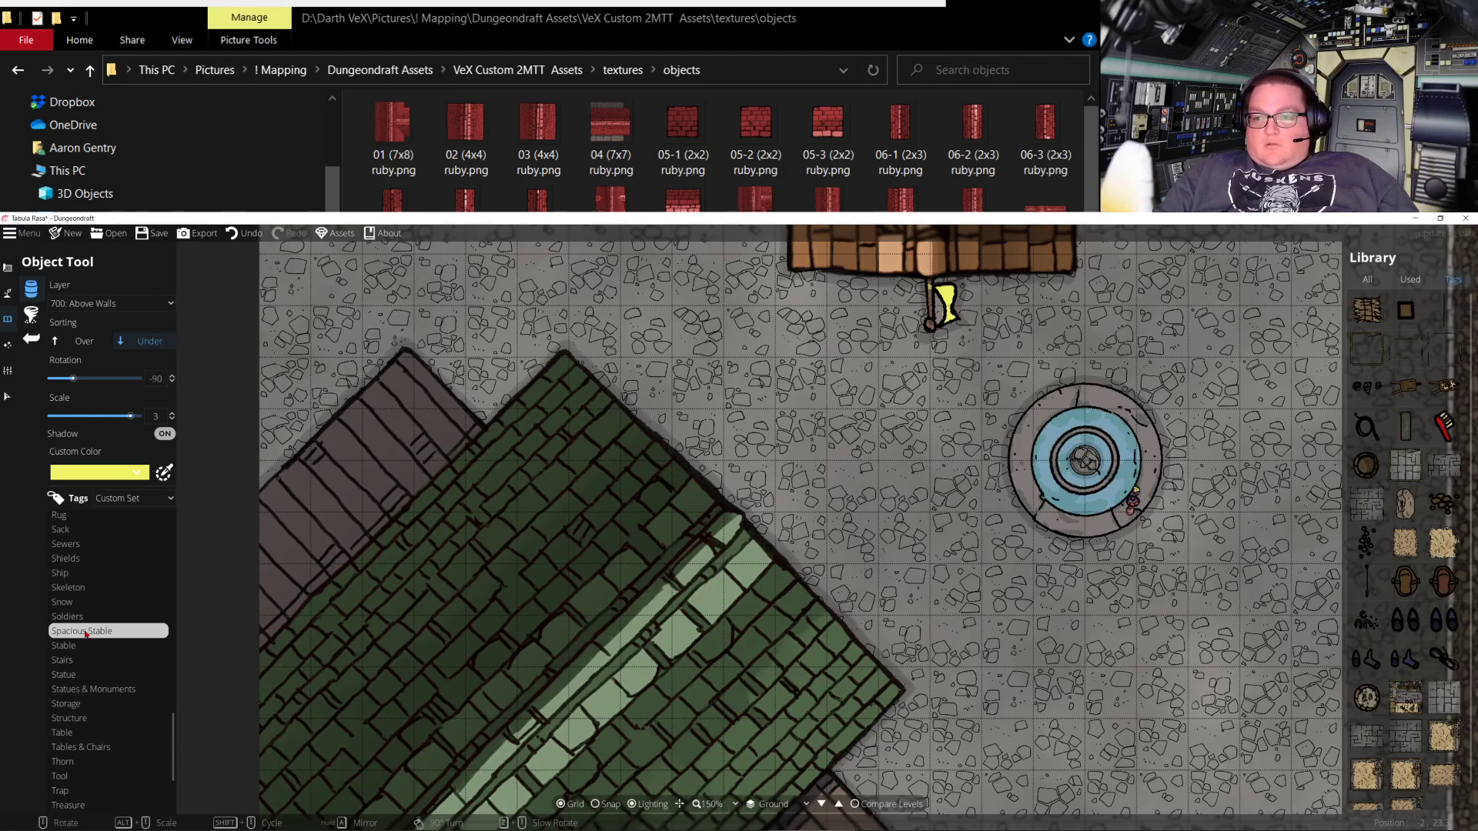
click(83, 648)
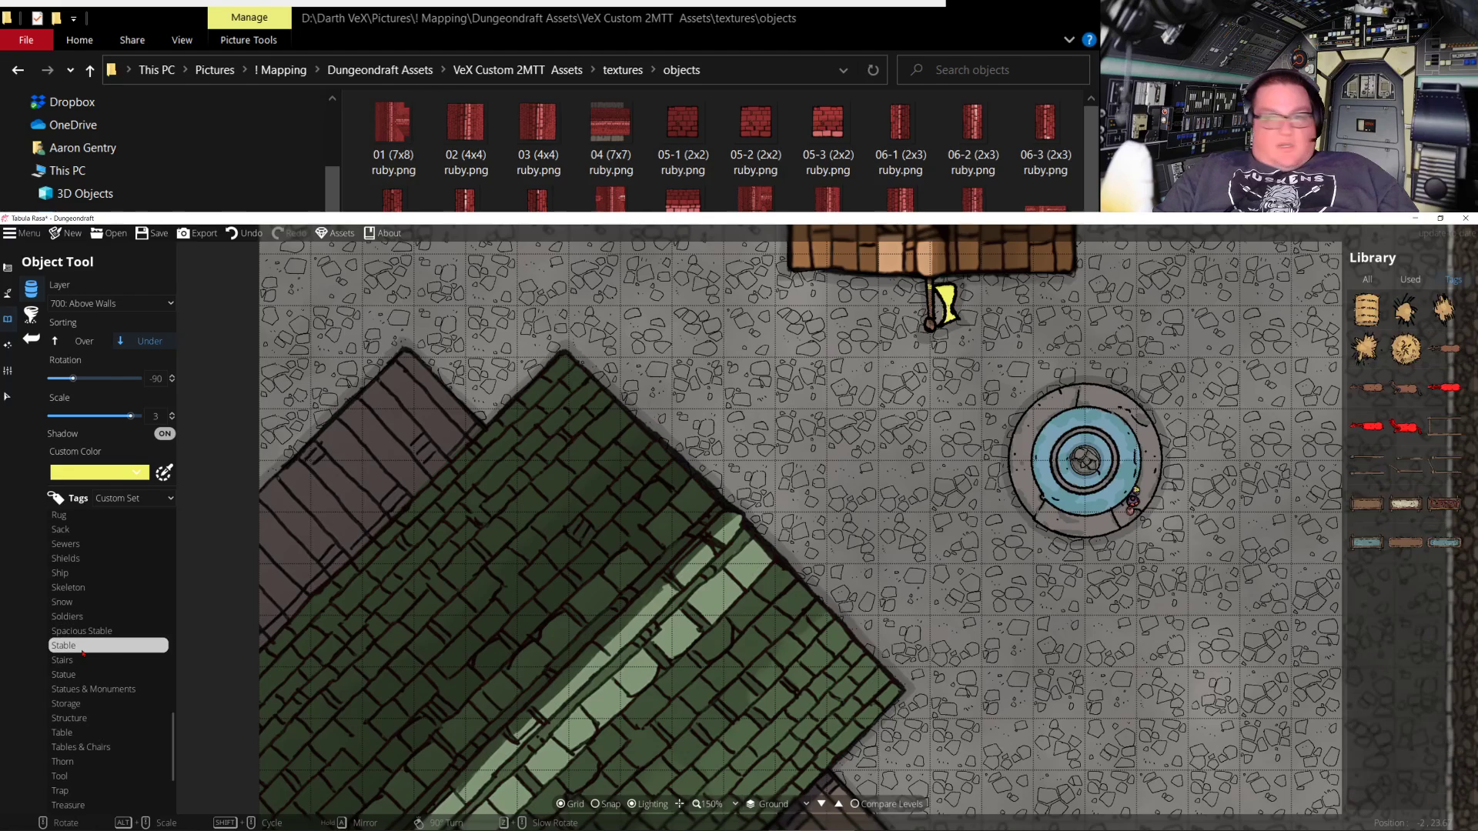
click(83, 589)
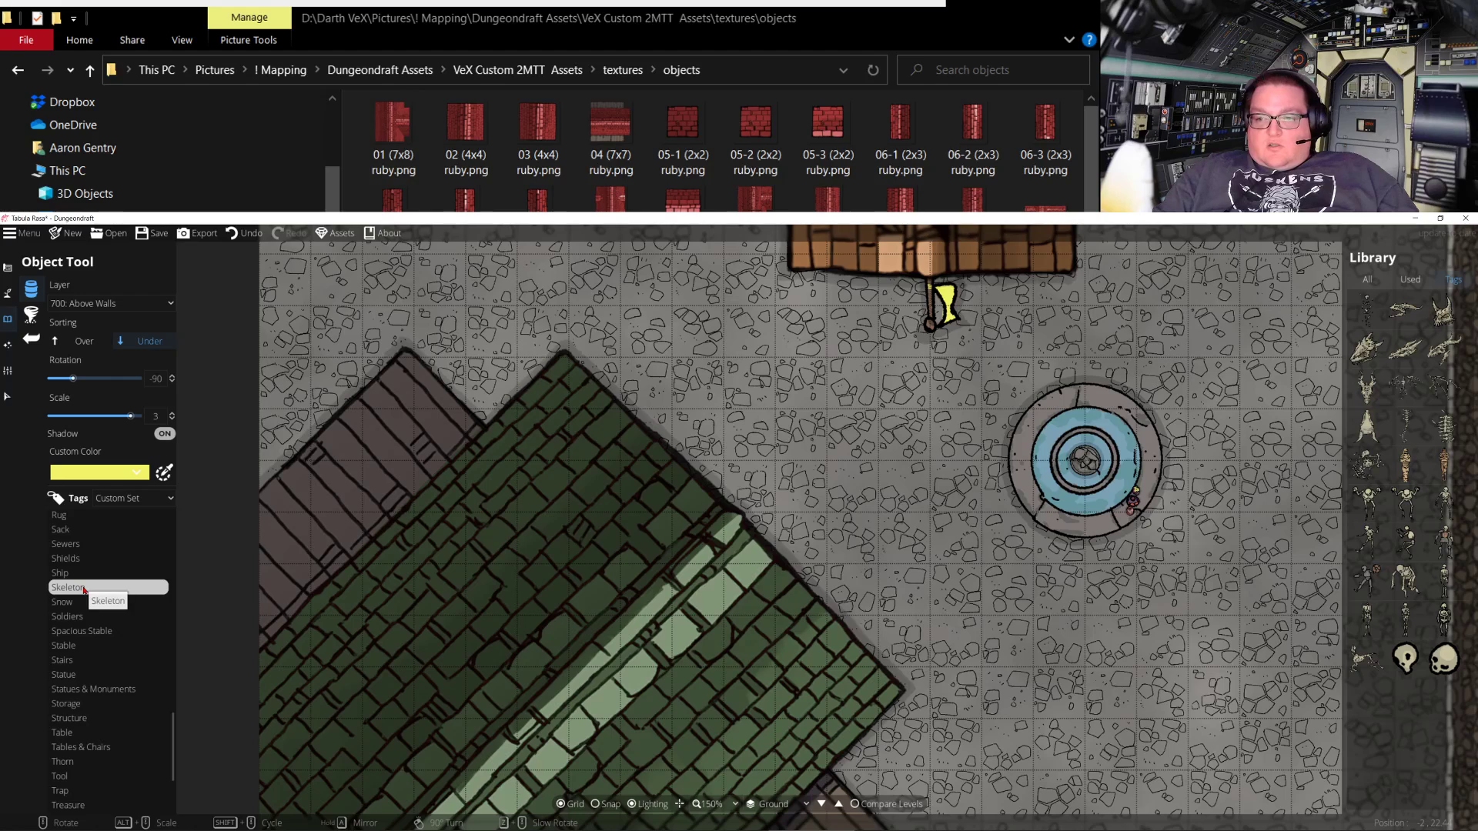
Position Statue 06 over the street-facing end of the green roof's ridge, sorted over, rotated -135 and scaled to 2.1
click(81, 677)
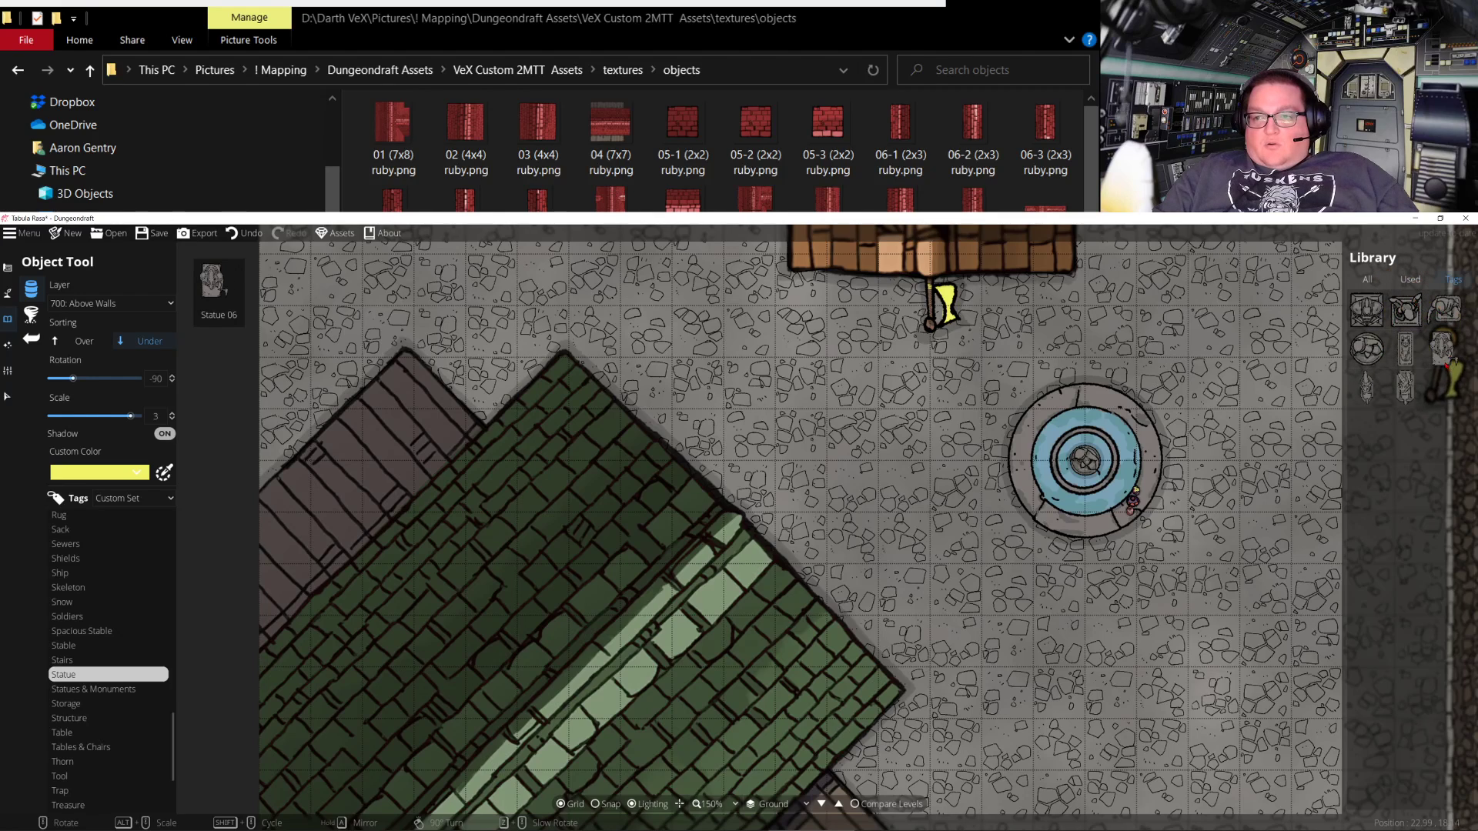
click(1444, 349)
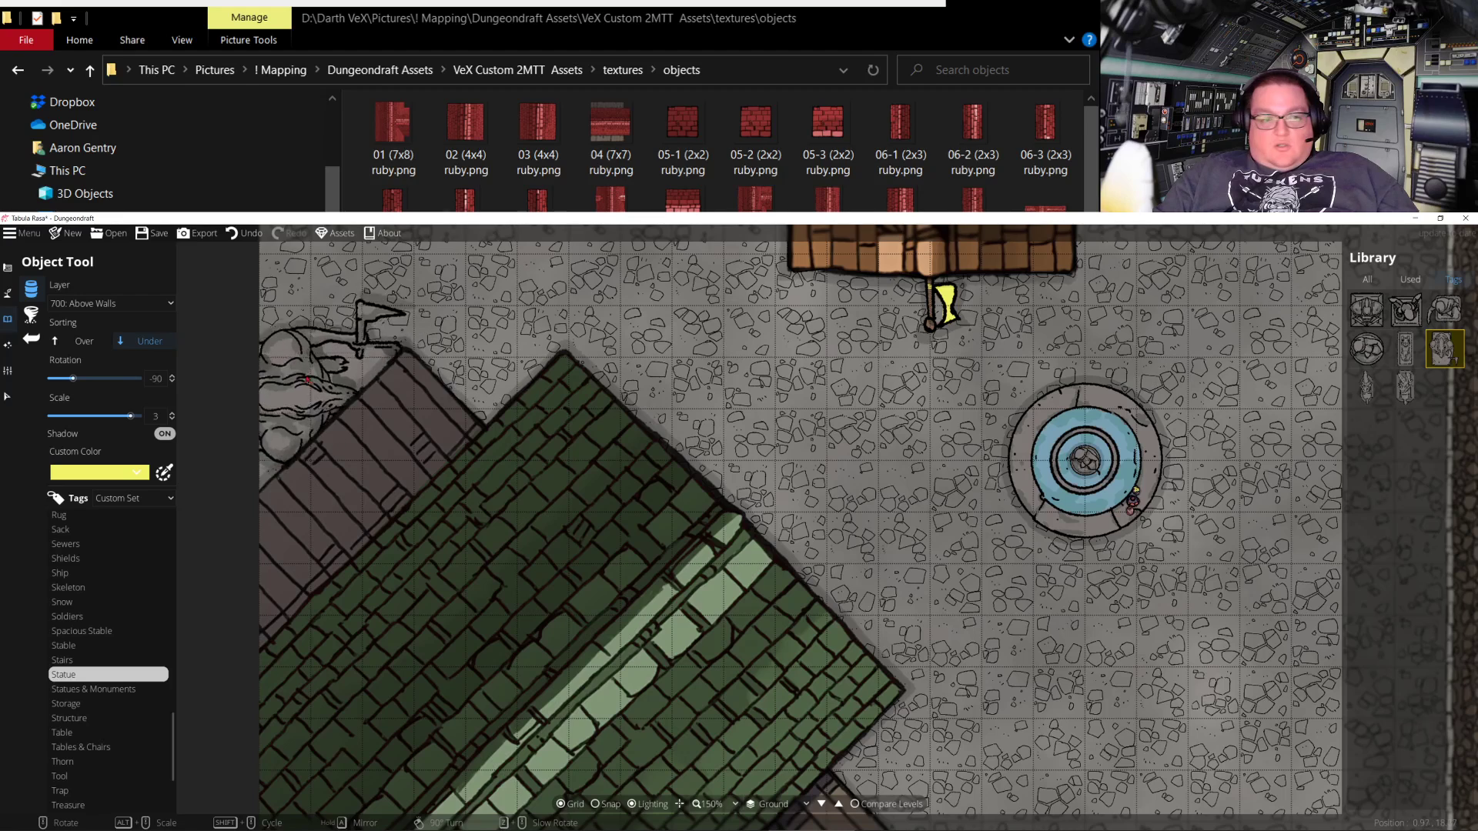
click(80, 341)
scroll(699, 537, up, 2)
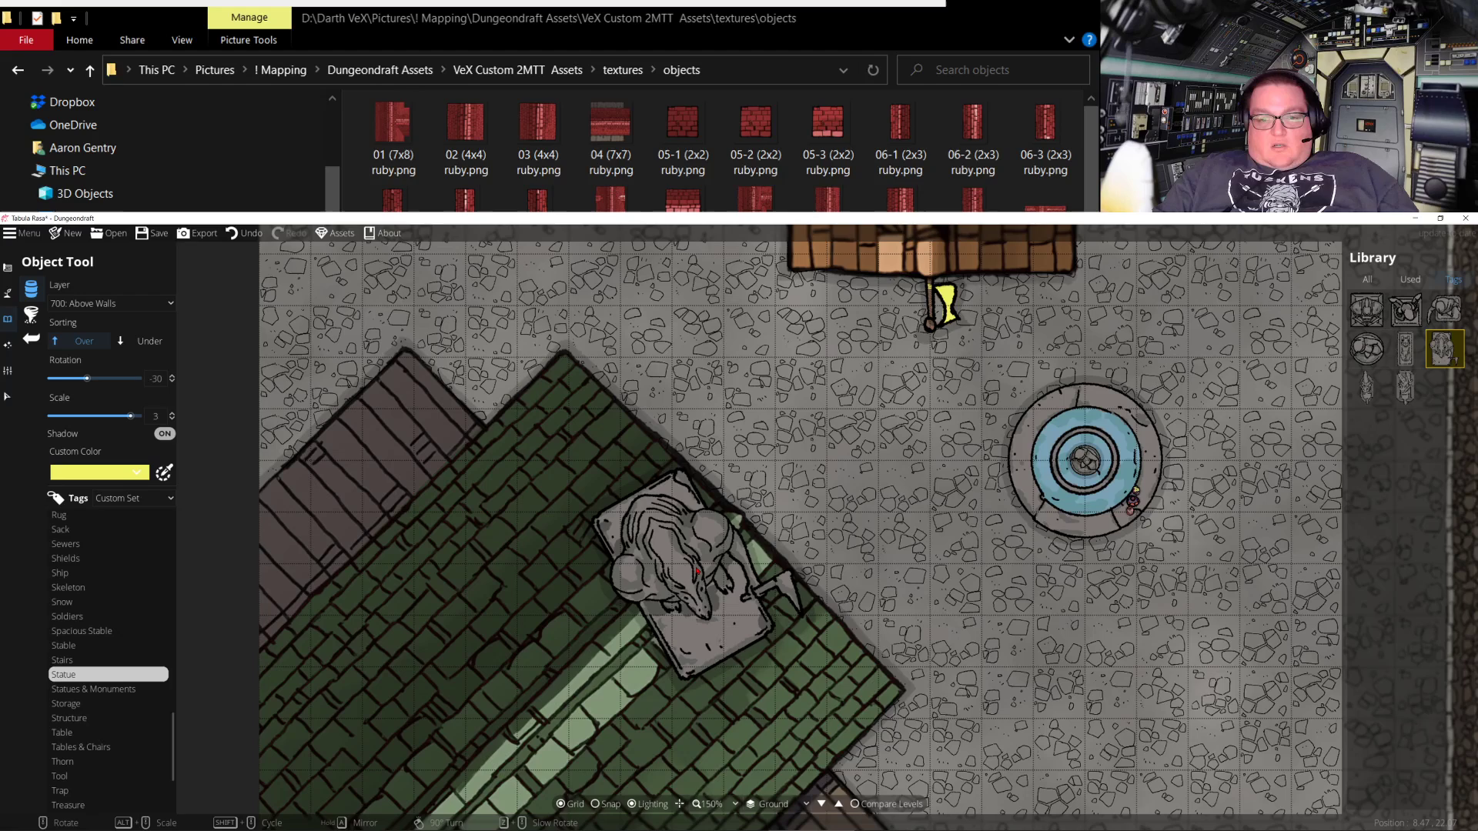
scroll(702, 568, down, 6)
scroll(702, 569, up, 1)
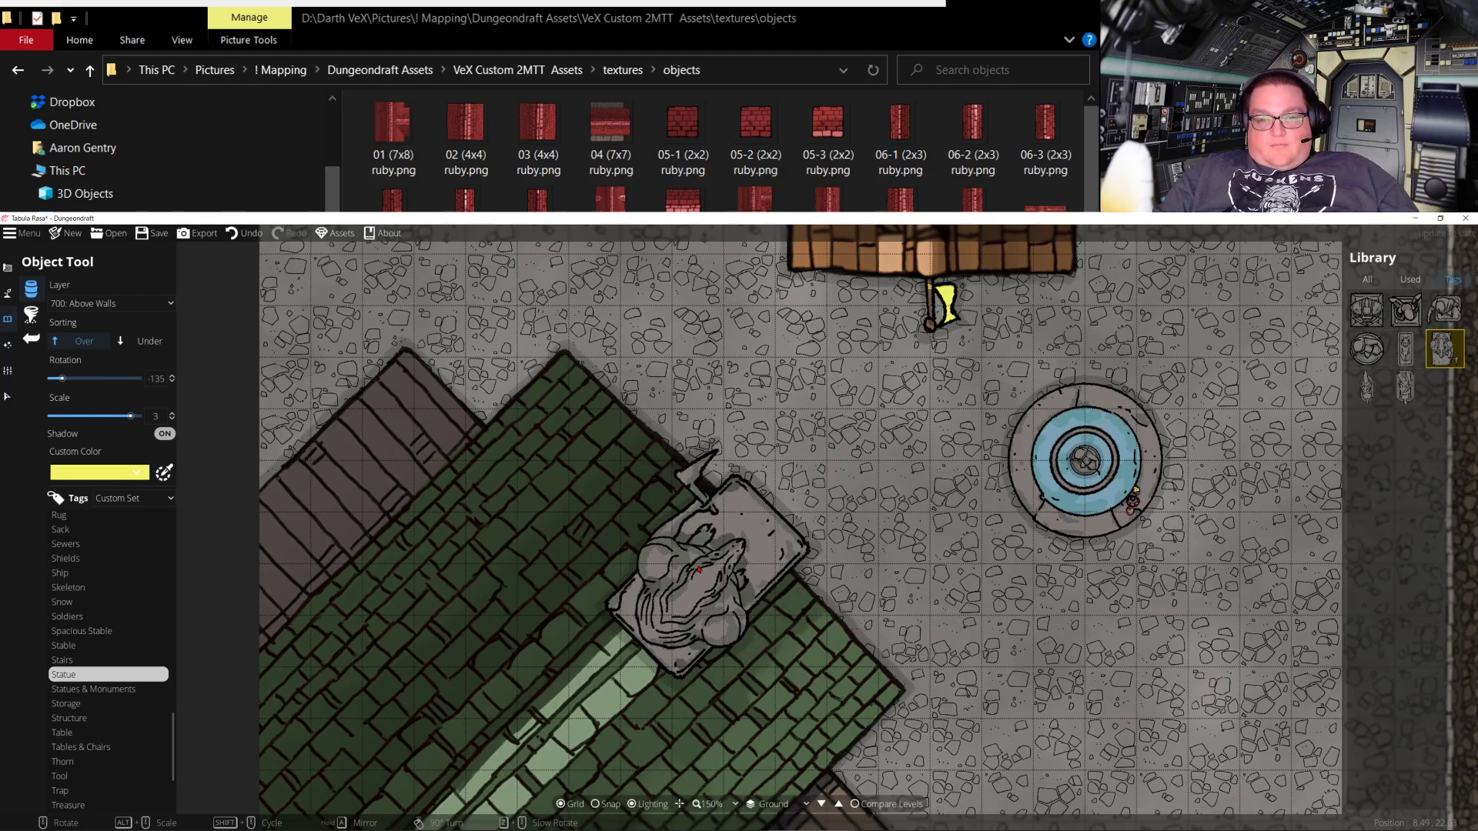
alt+scroll(696, 571, down, 9)
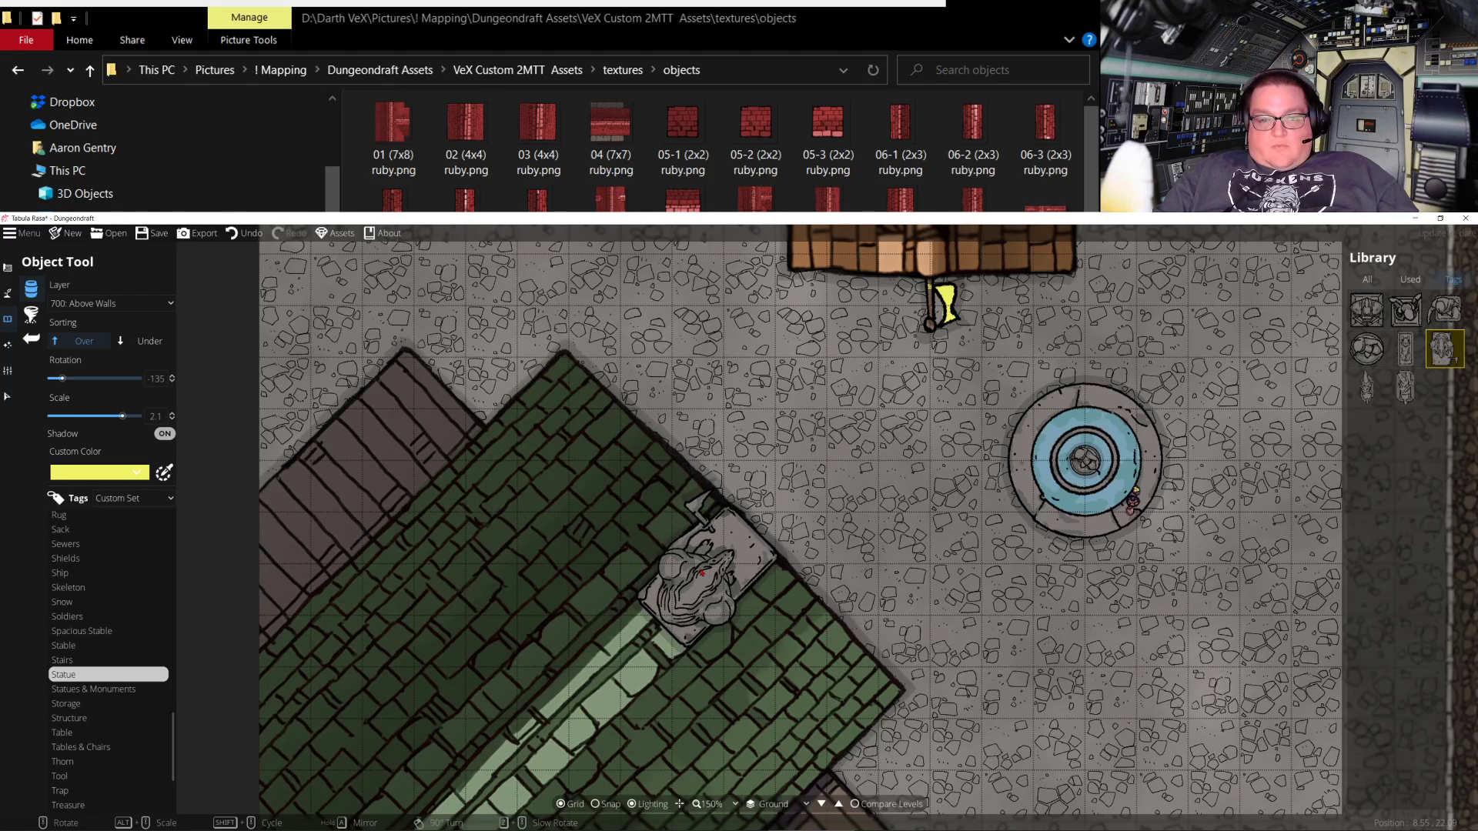
Preview several assets from the Statue tag at scale 1.9 over the upper end of the green roof's ridge
alt+scroll(704, 571, down, 2)
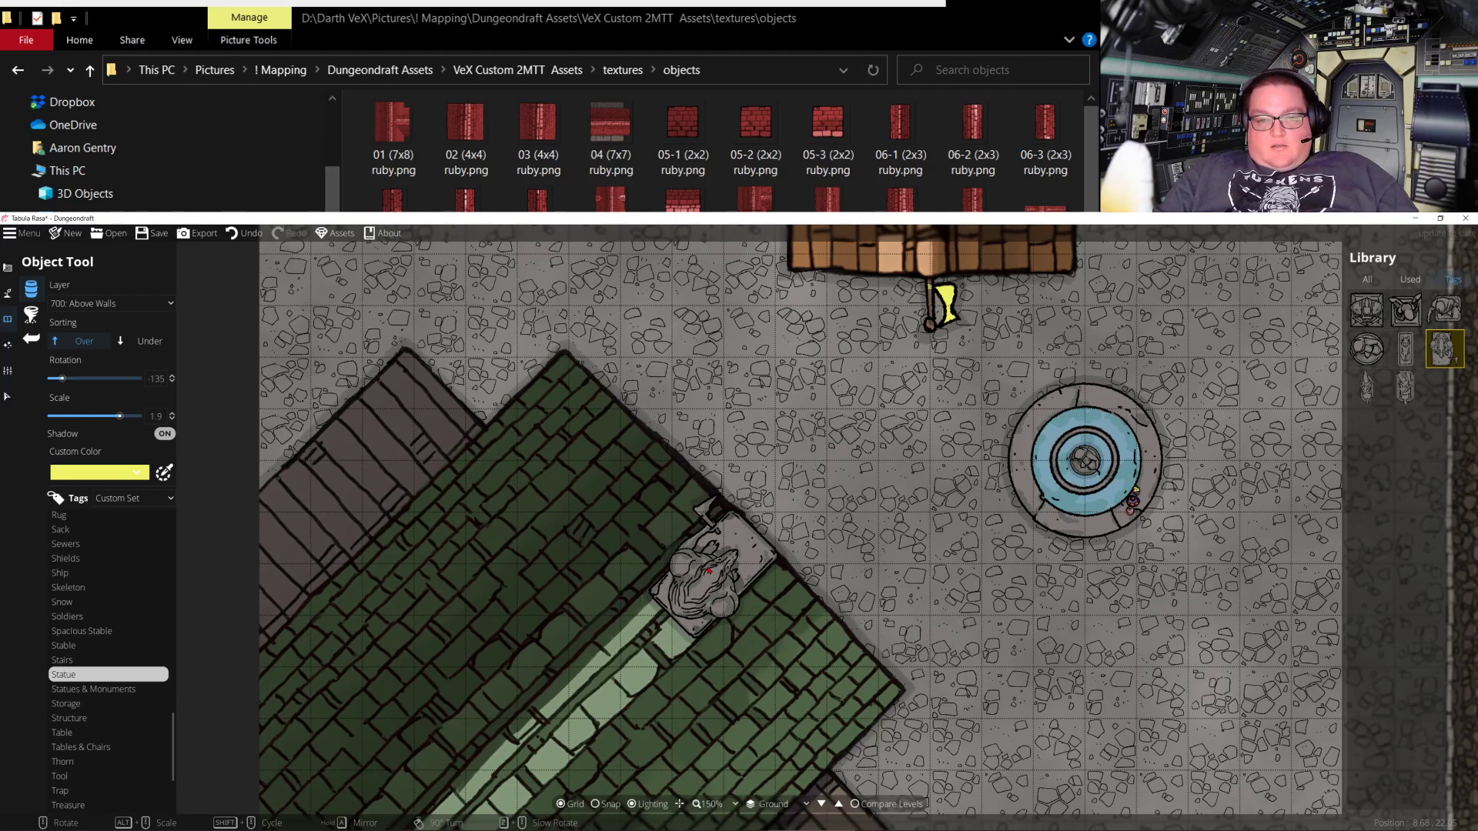
click(1406, 388)
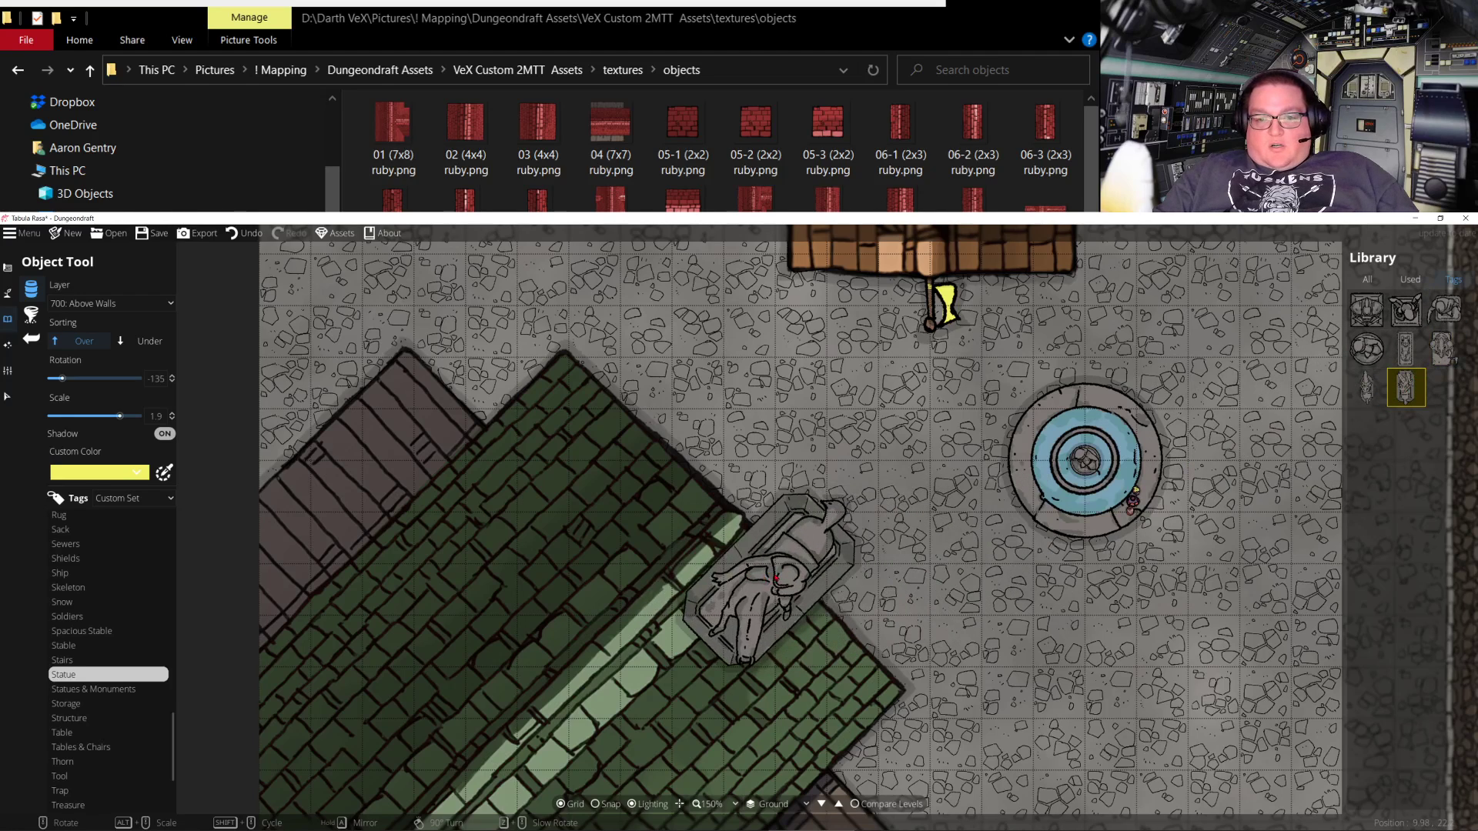
click(1366, 387)
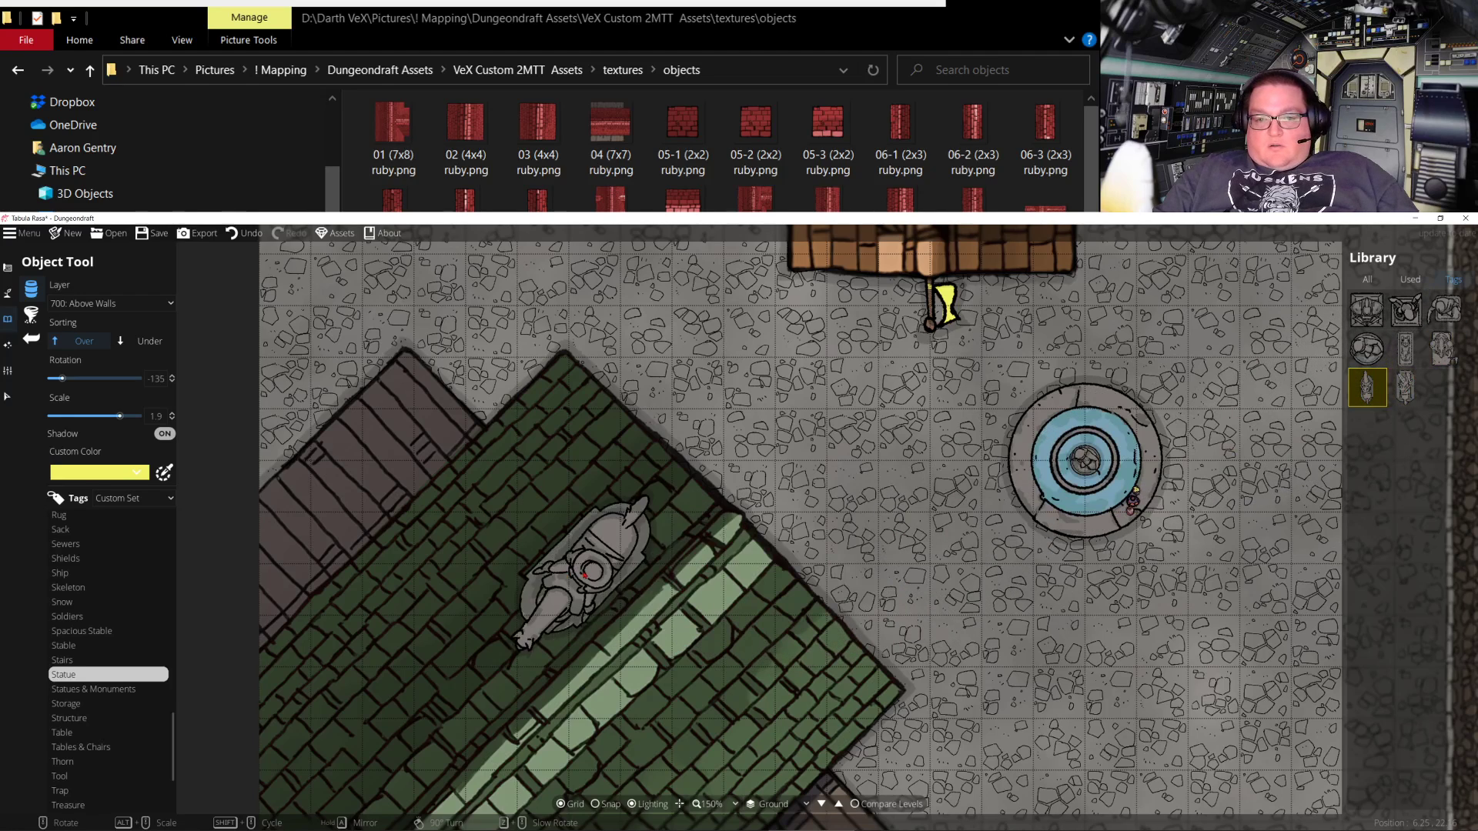
click(1366, 348)
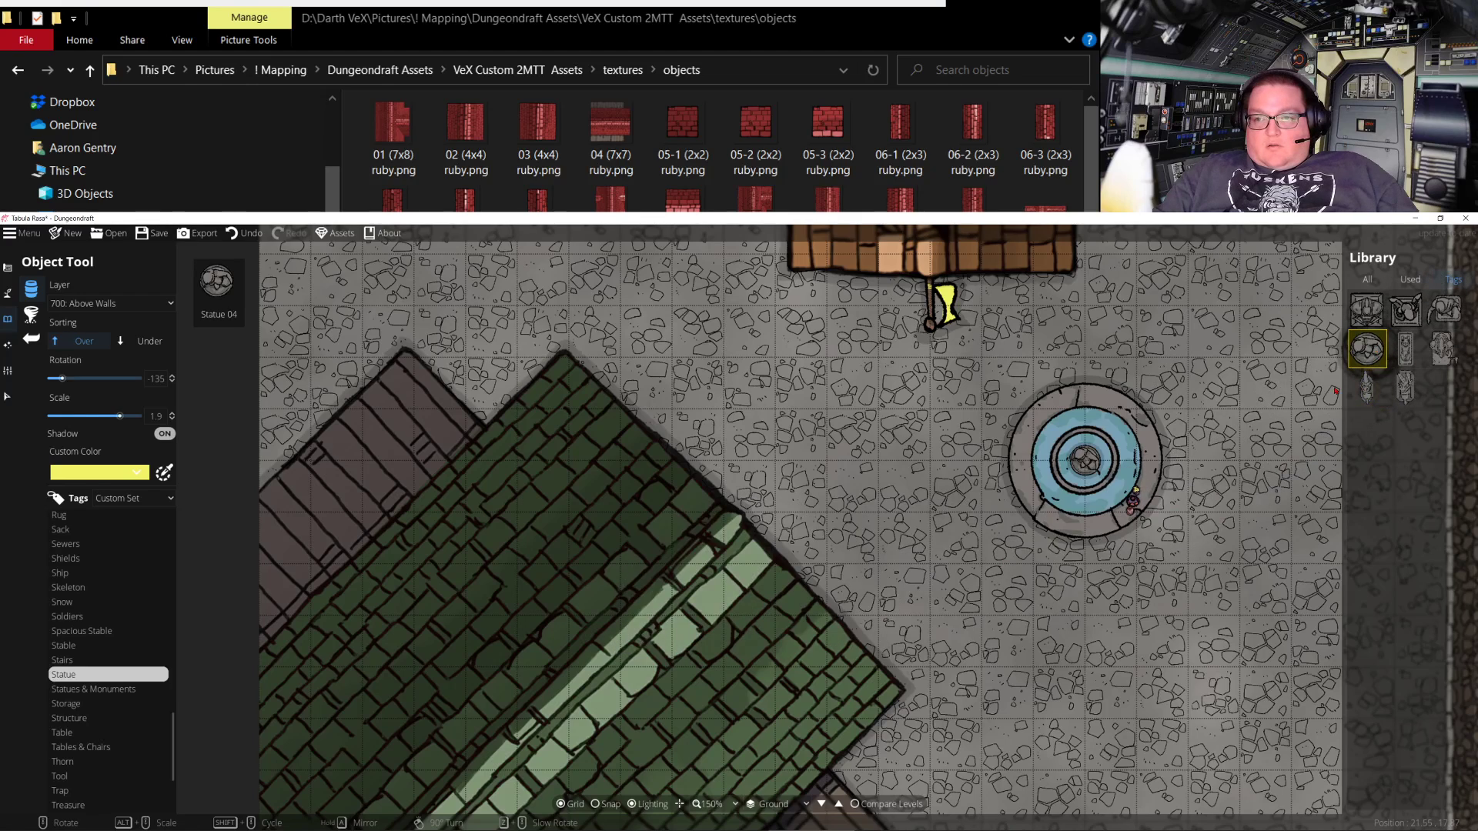
click(1362, 313)
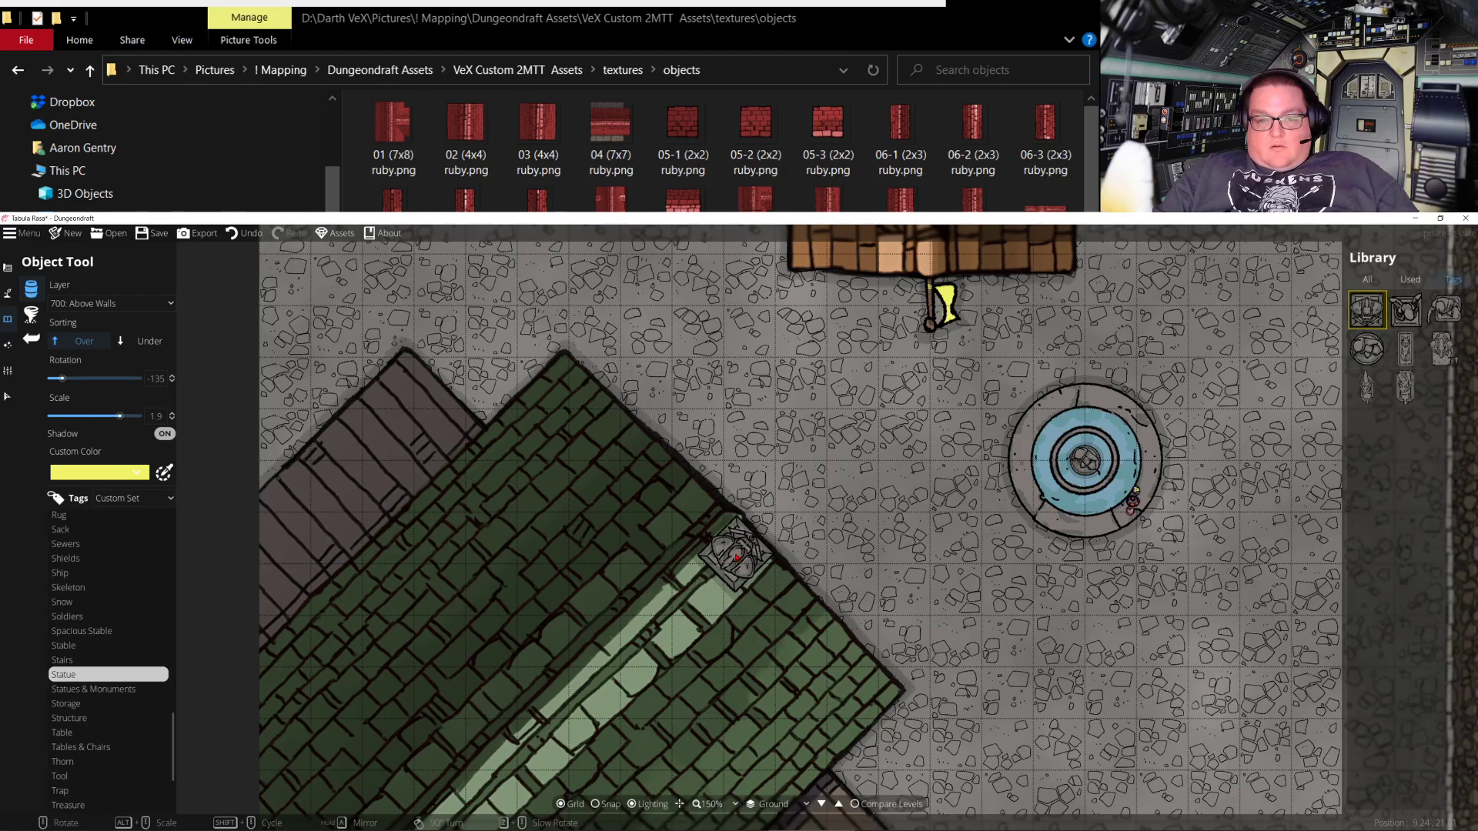
click(1405, 310)
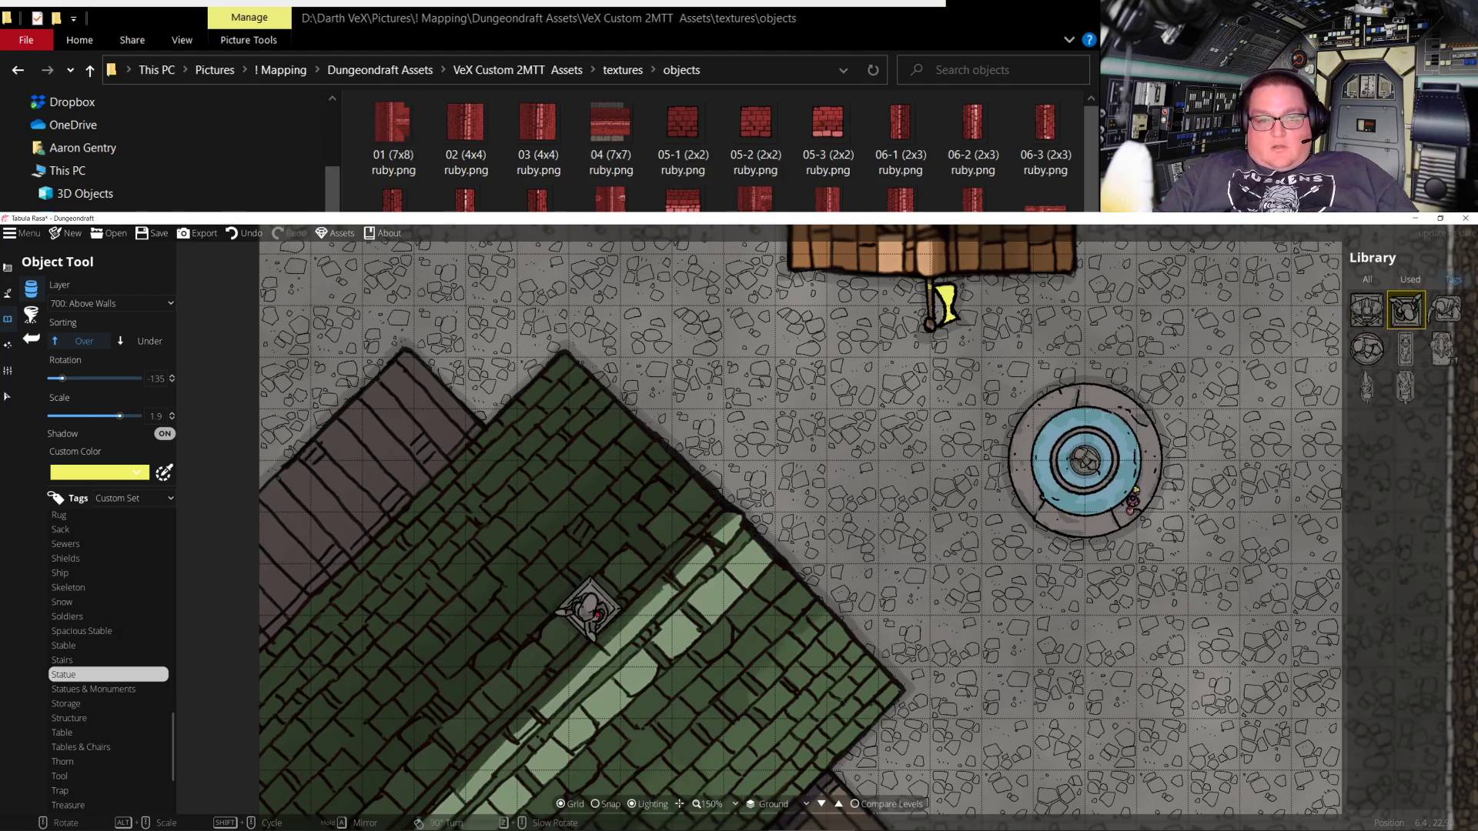
Try the winged statue on the square plinth at scale 3.5 over the end of the green roof's ridge
scroll(696, 561, up, 5)
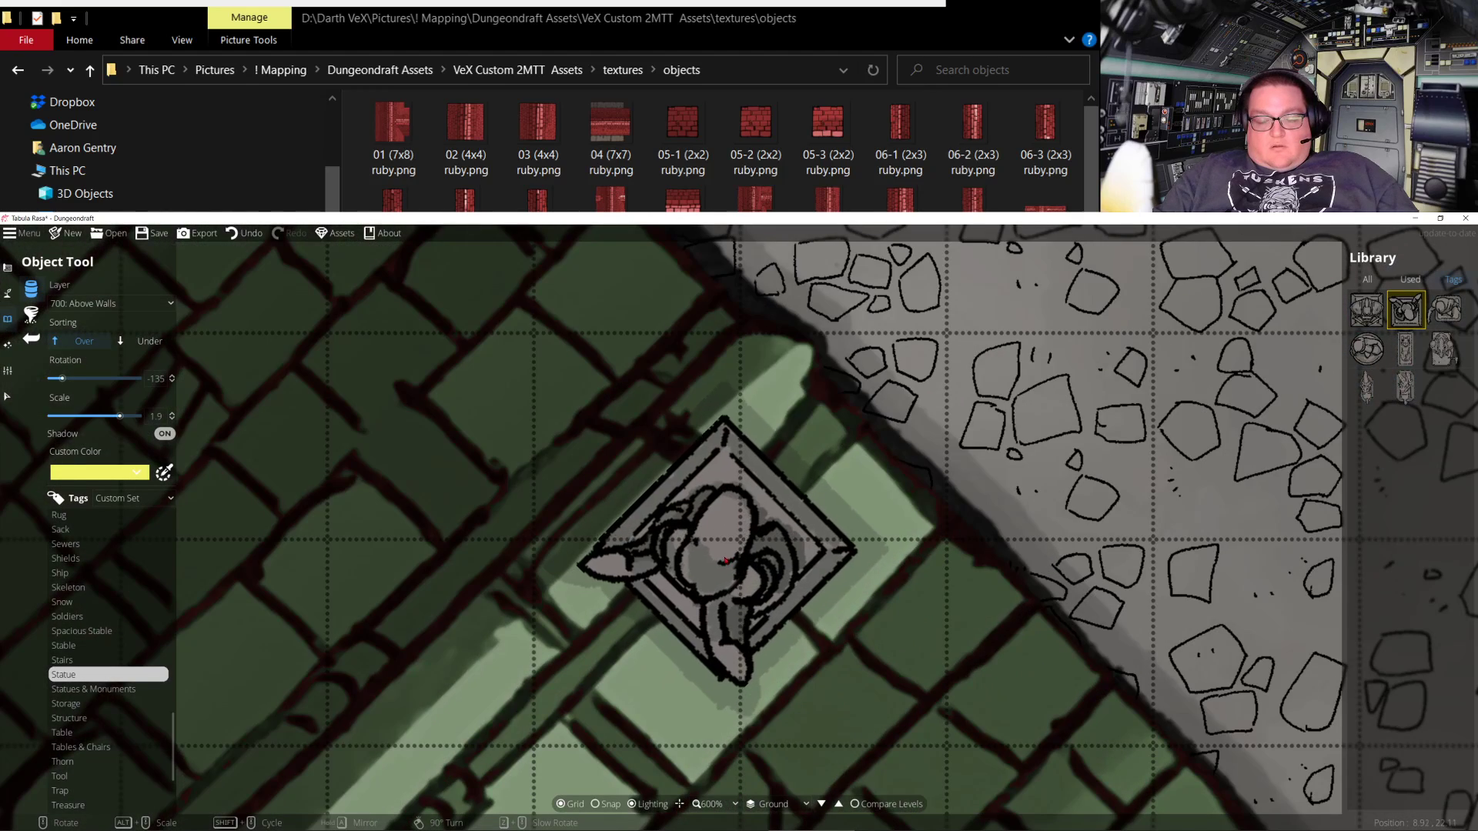
alt+scroll(725, 560, up, 15)
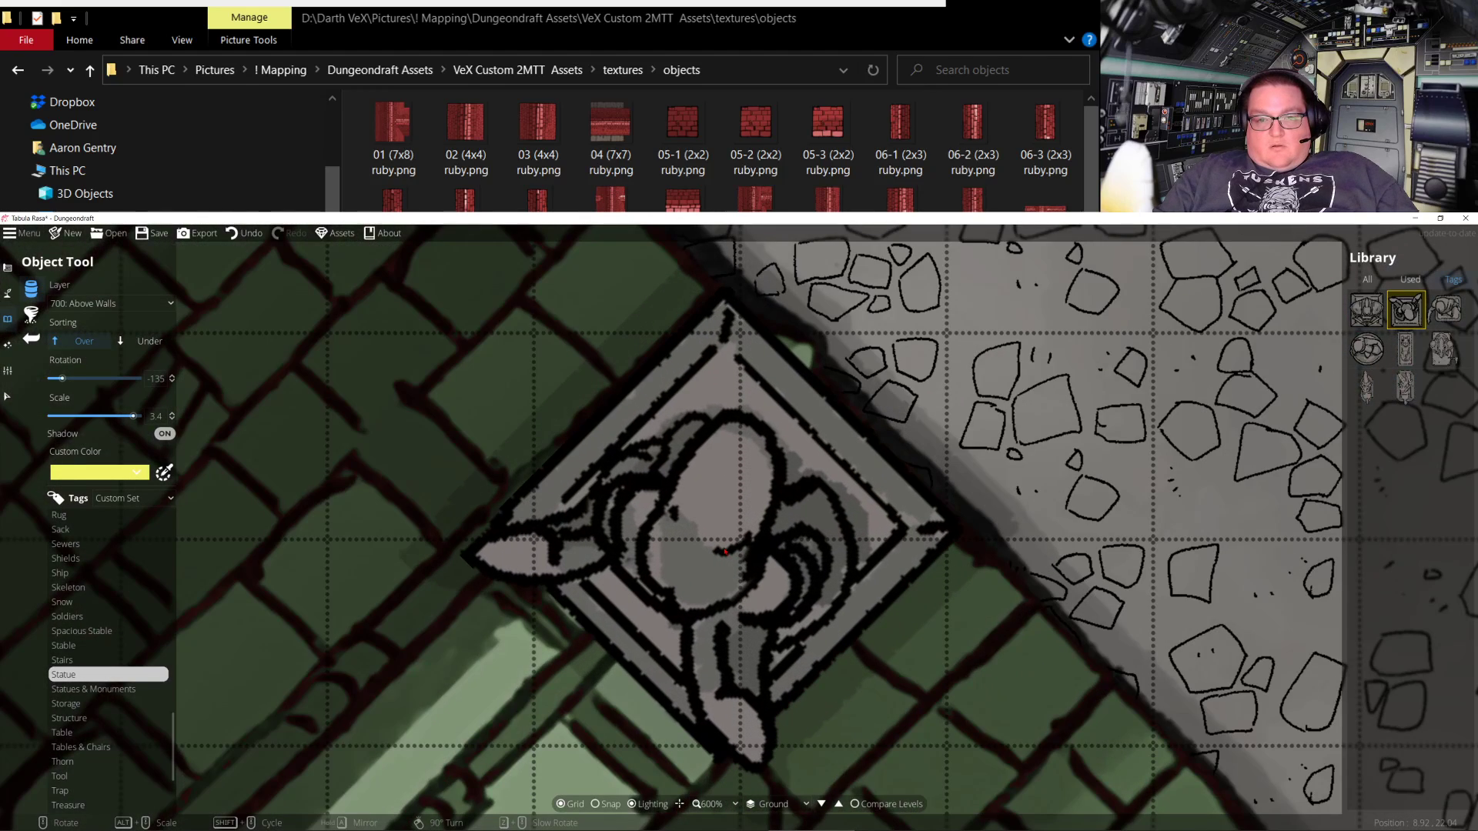
alt+scroll(725, 551, up, 1)
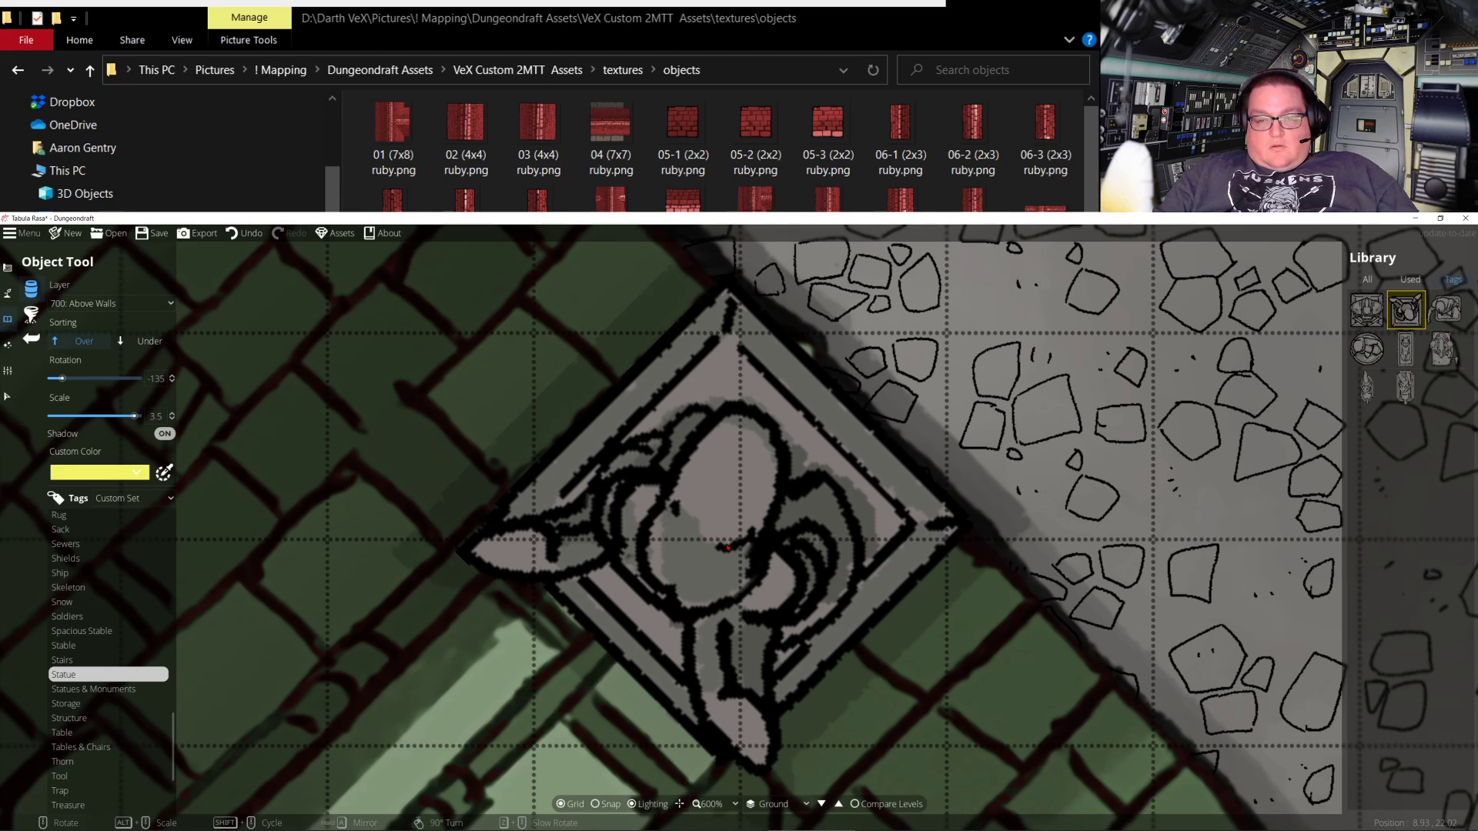
scroll(728, 556, down, 3)
scroll(728, 559, up, 3)
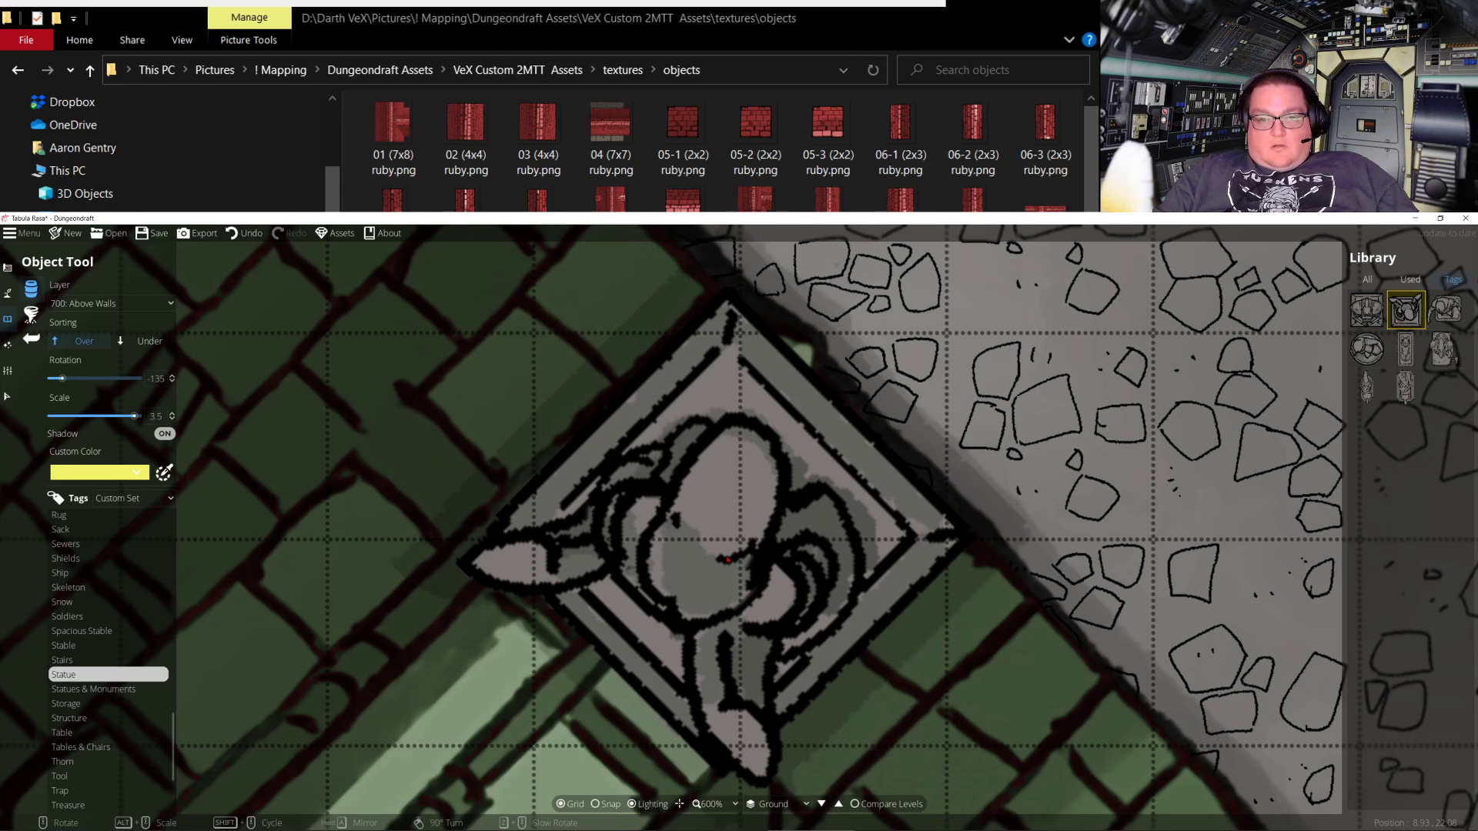
ctrl+scroll(774, 549, down, 1)
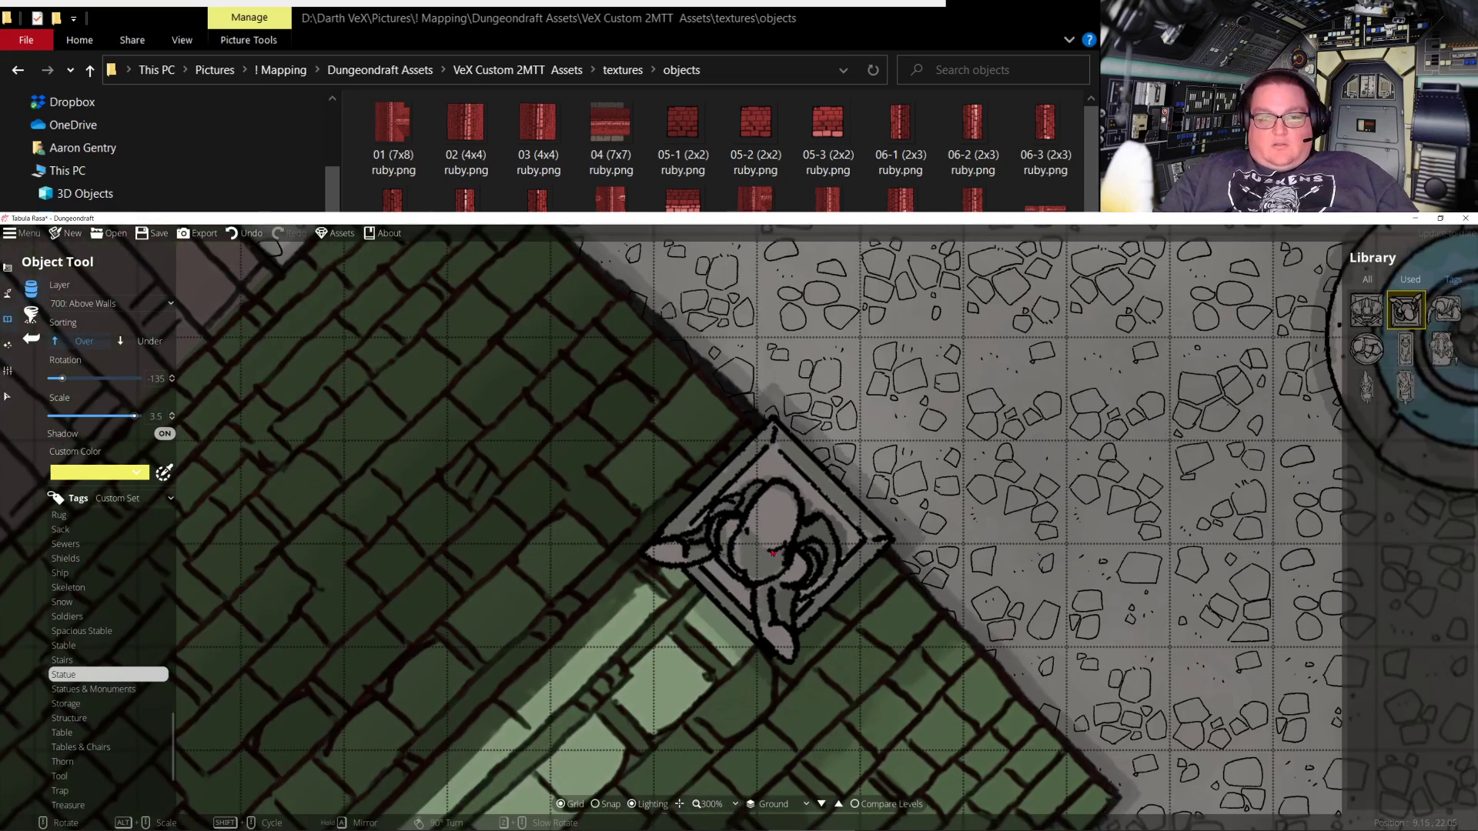
ctrl+scroll(773, 551, down, 1)
ctrl+scroll(772, 558, down, 1)
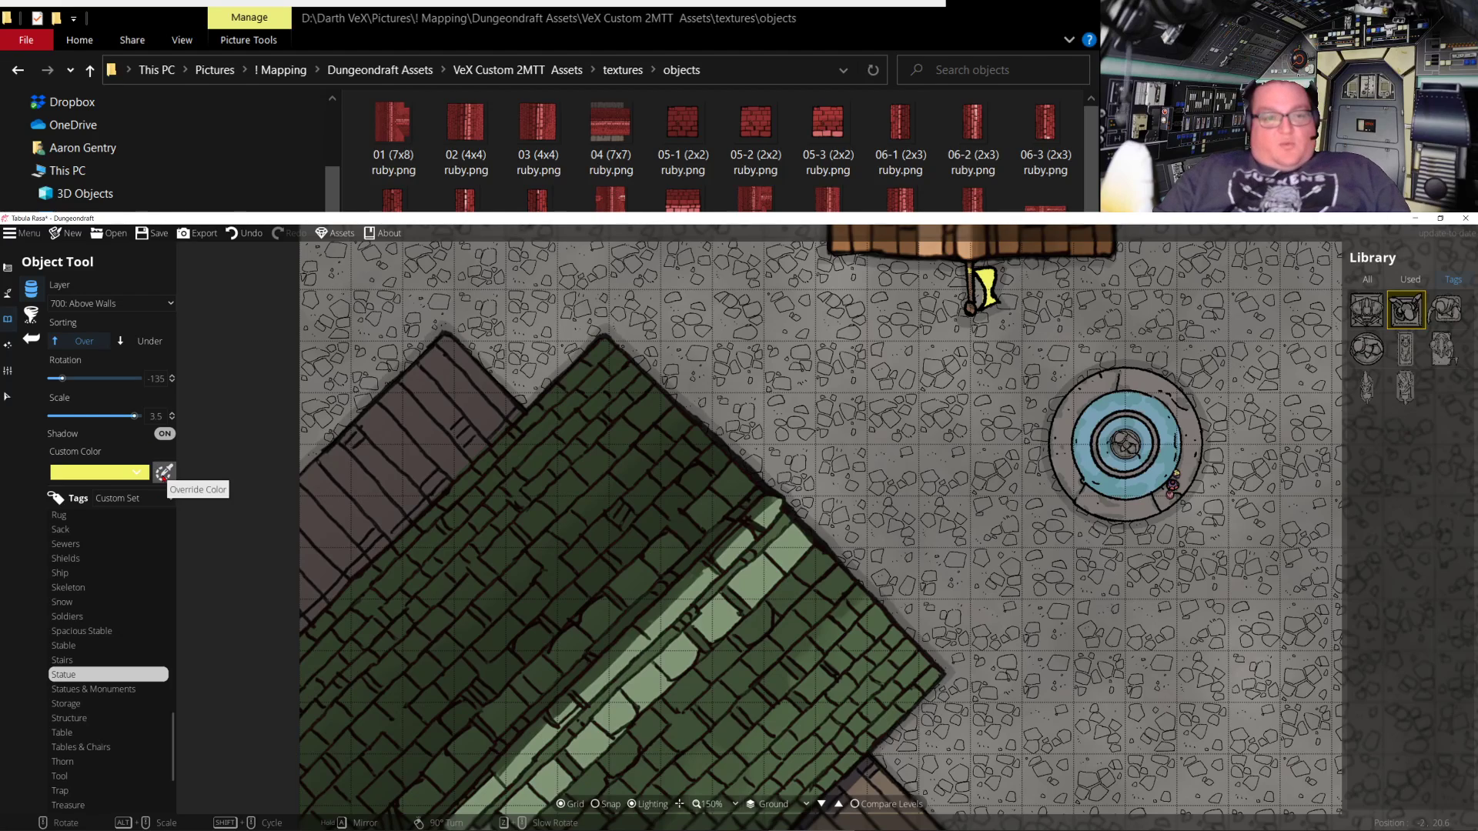
Set the custom object color to the deeper yellow dbdc18
click(163, 473)
drag(143, 539, 176, 509)
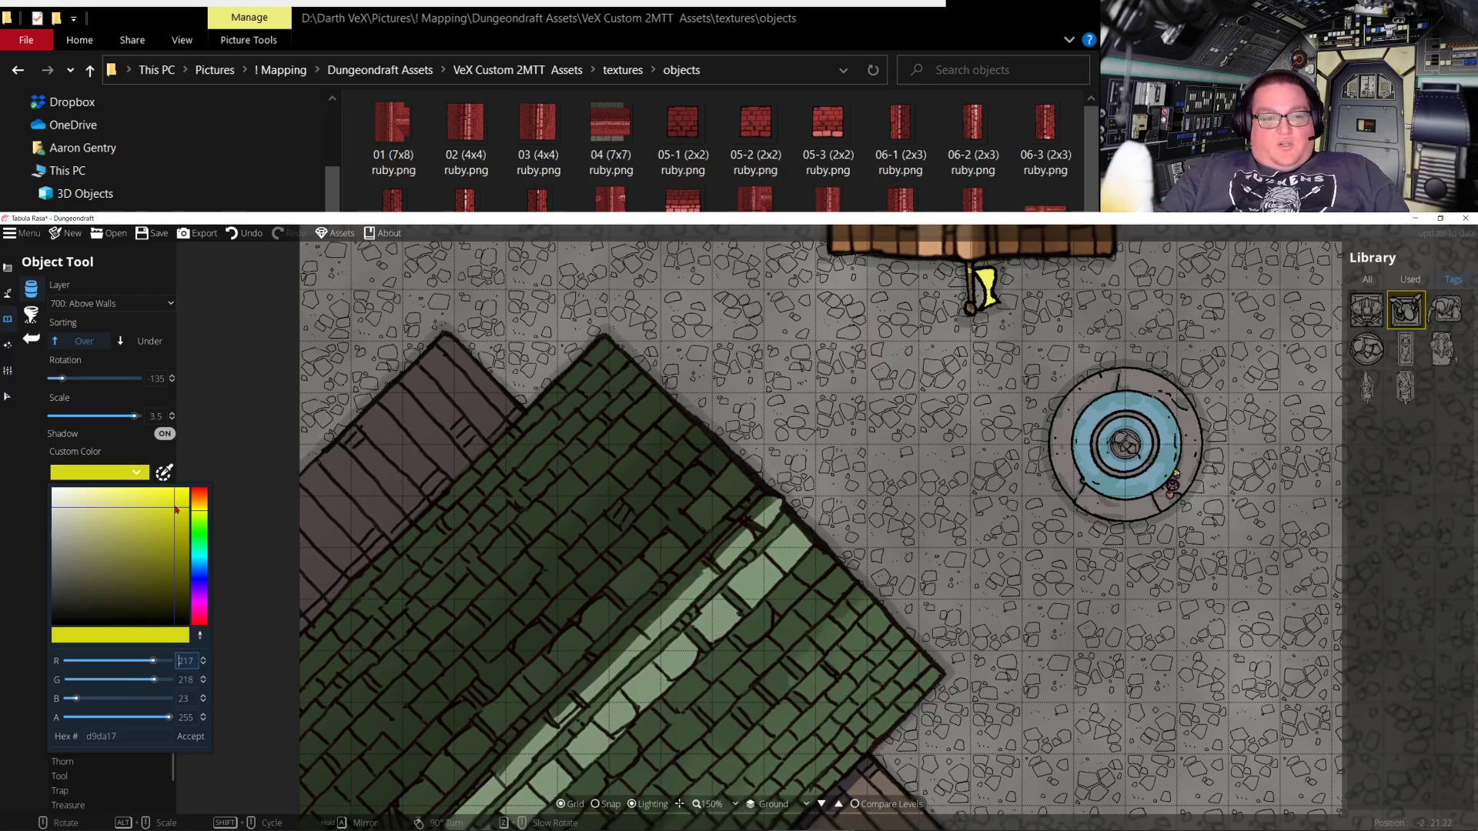
click(1407, 312)
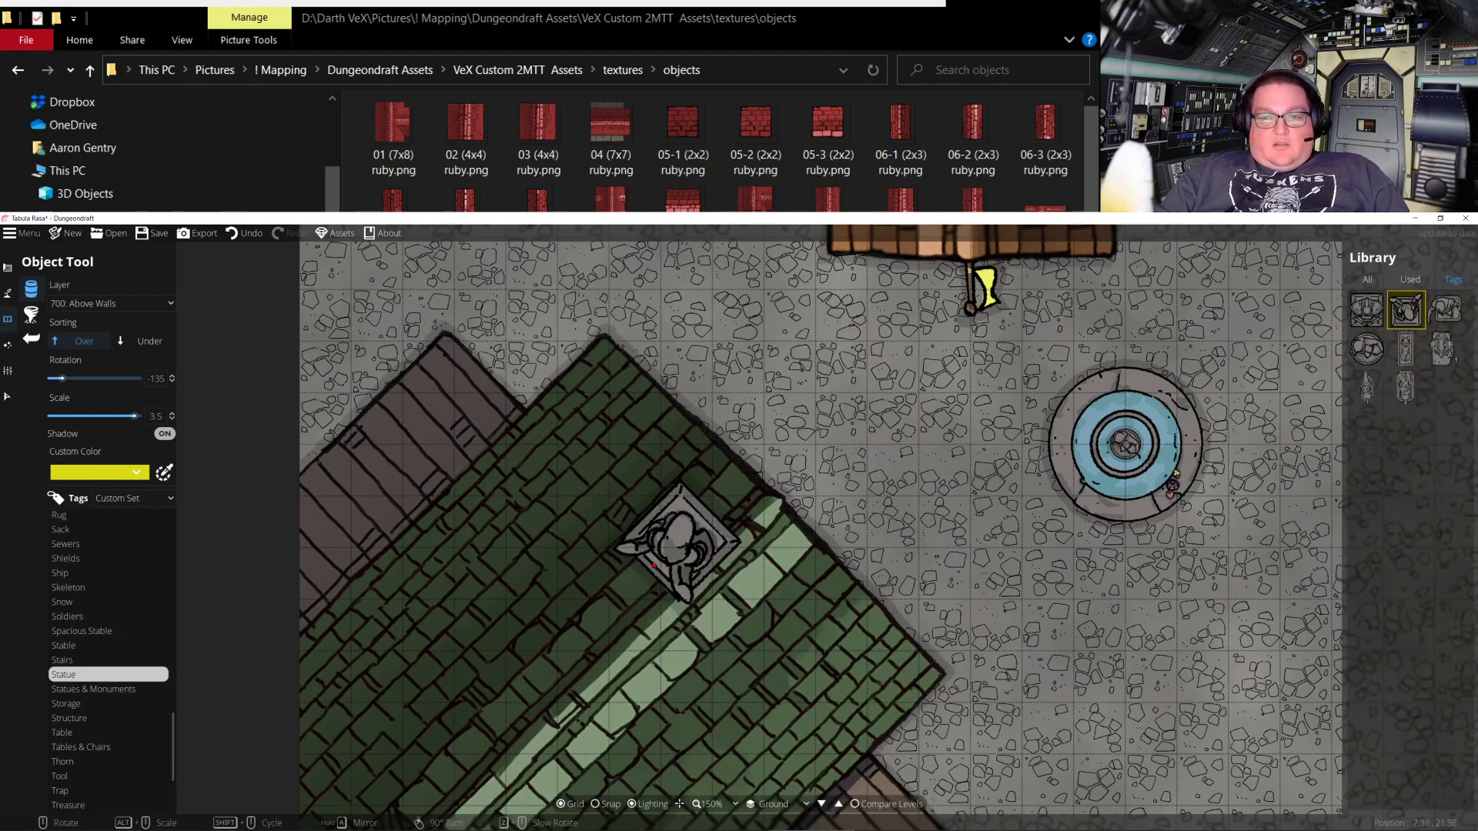
click(162, 474)
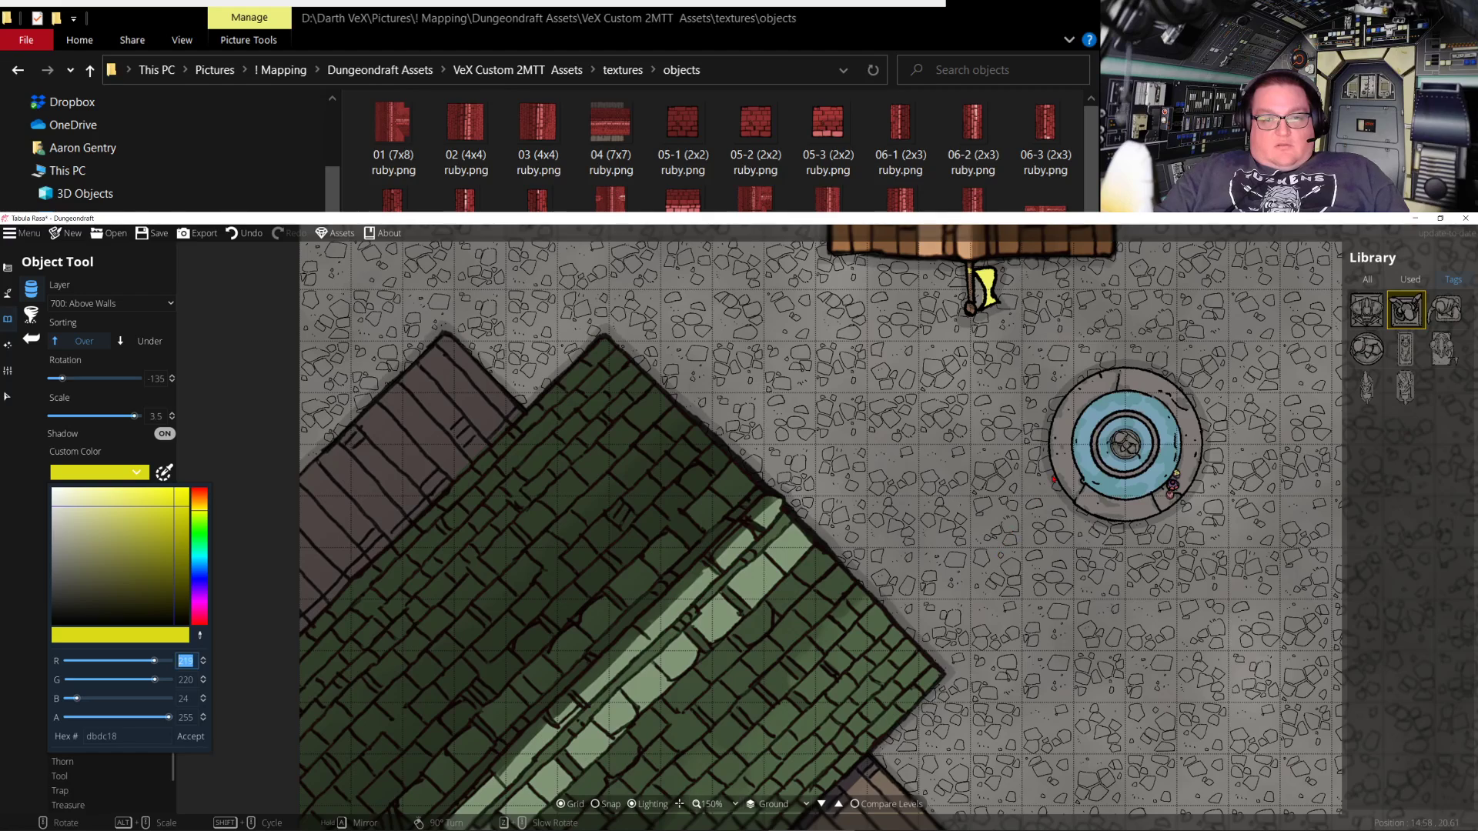
click(191, 737)
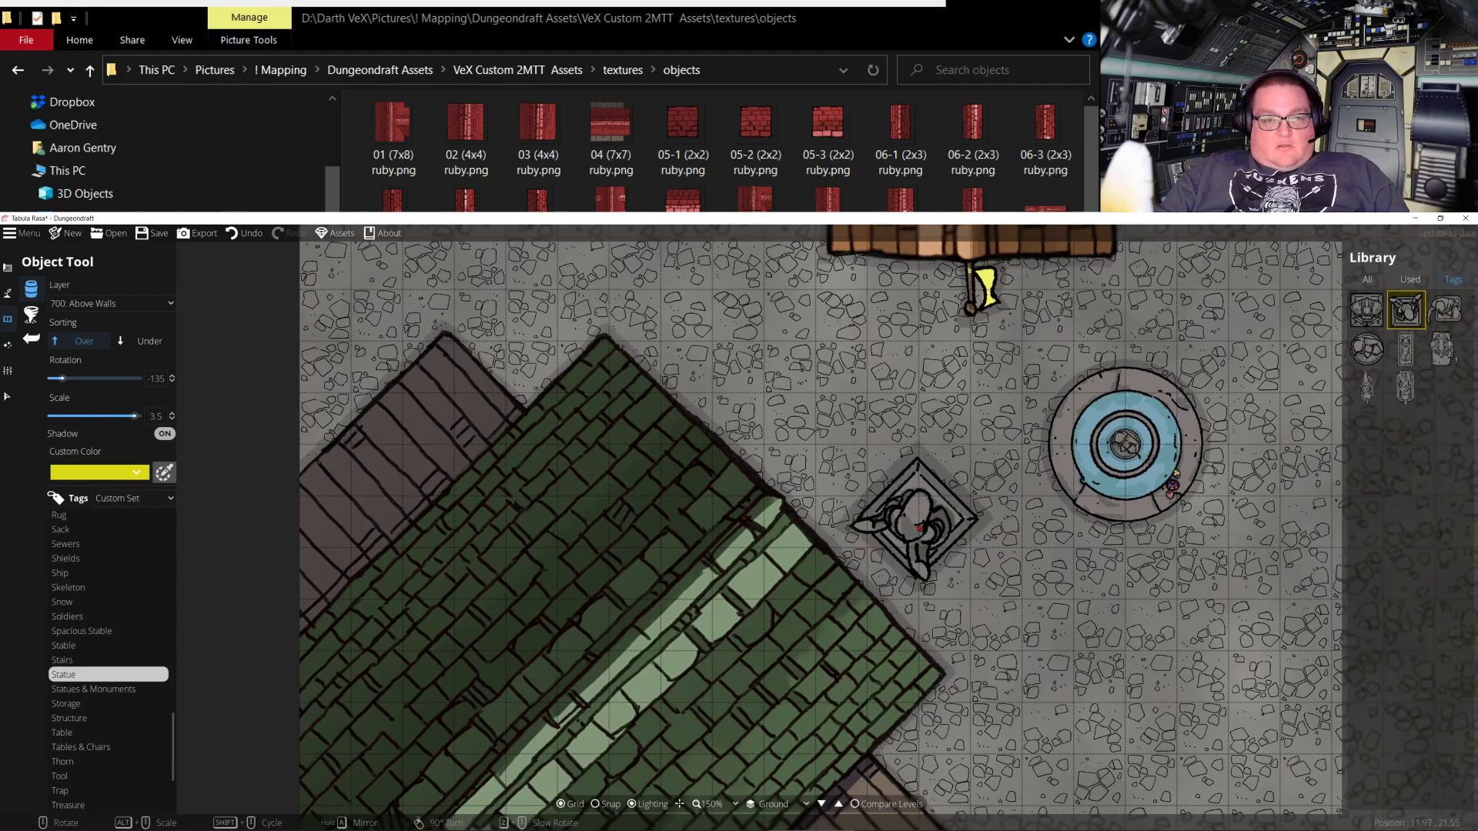
click(163, 474)
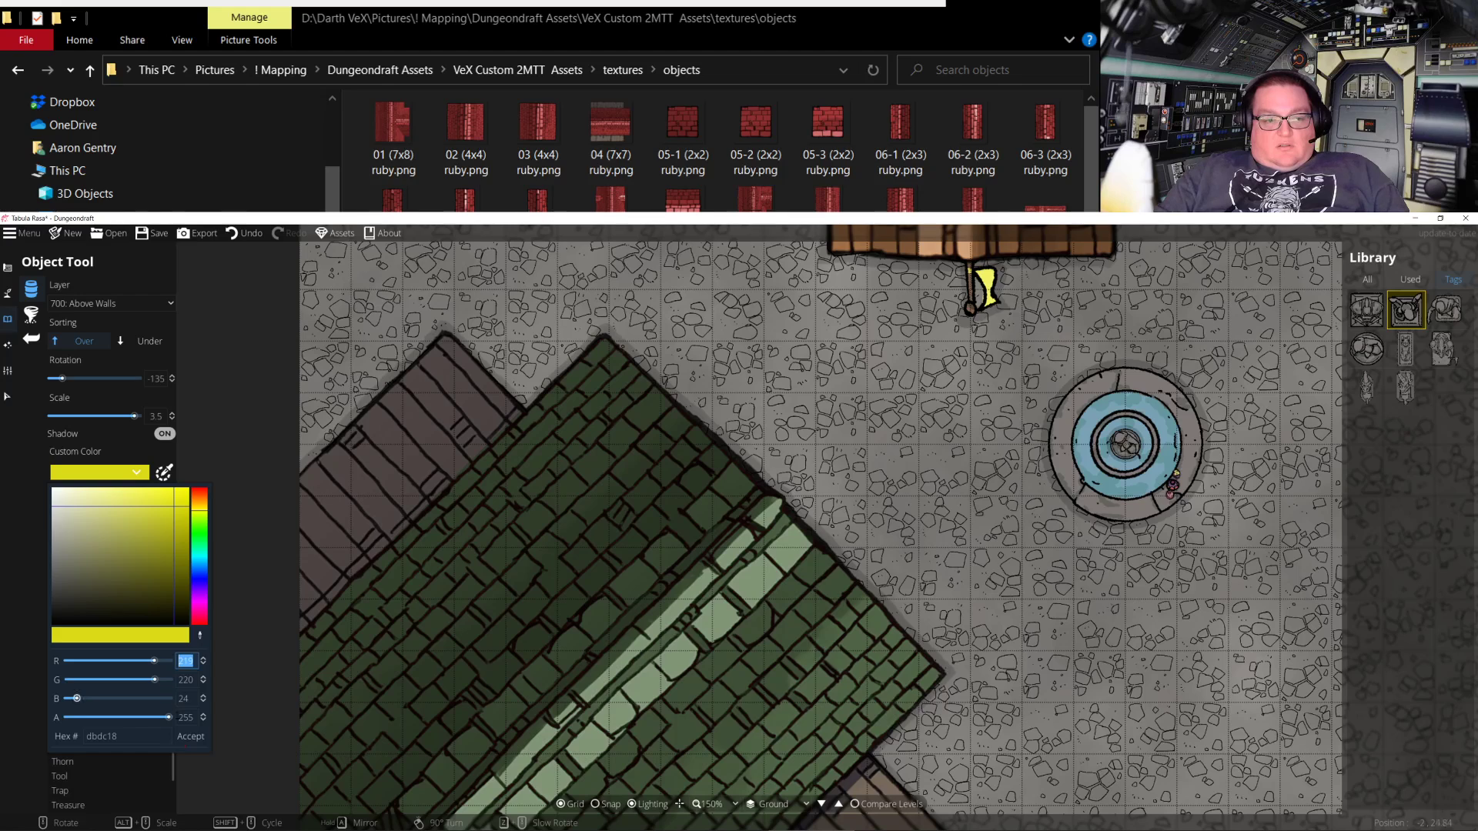
click(191, 737)
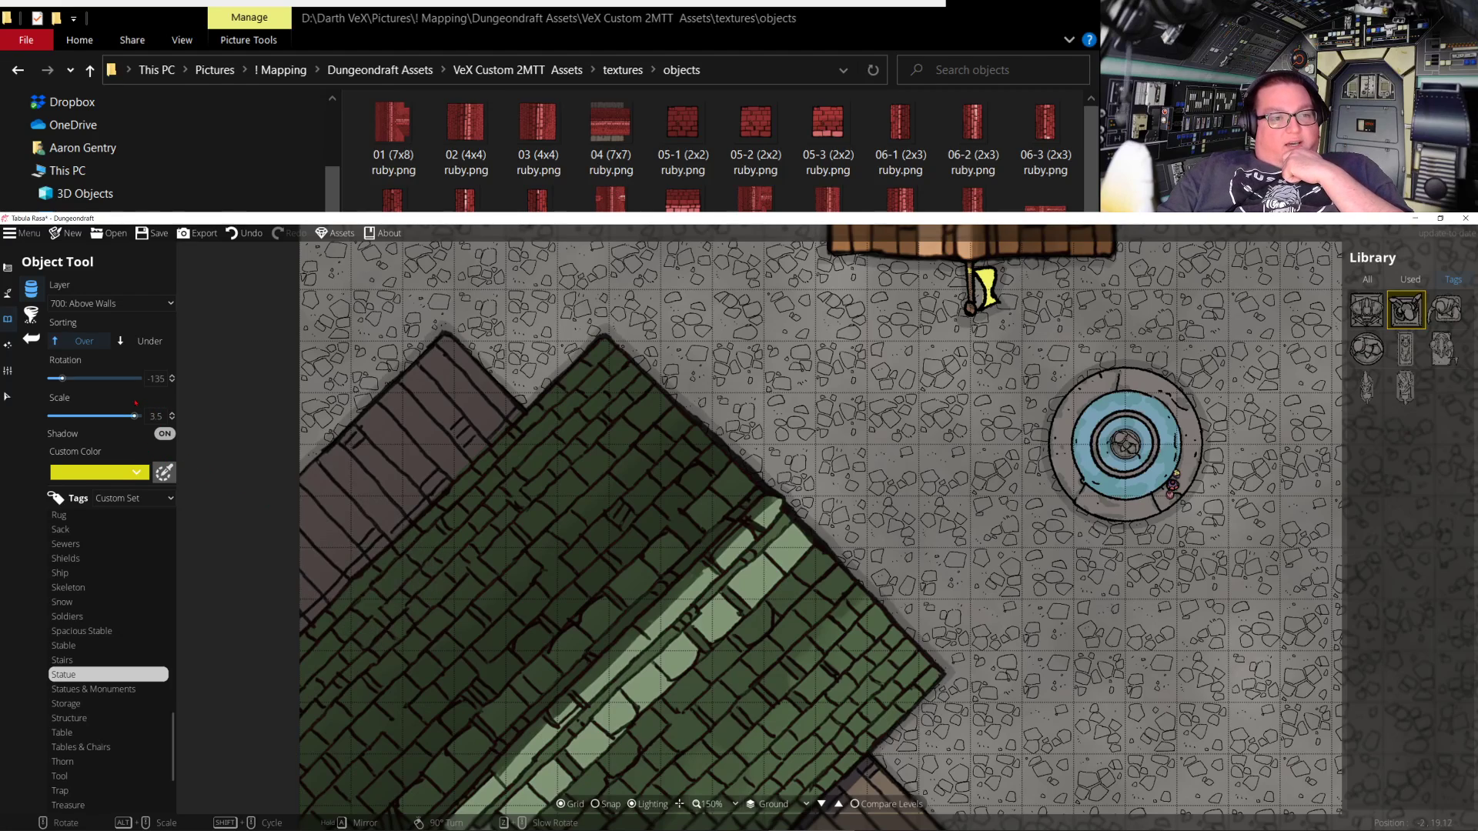
Place a yellow Small Chest 02 from the Storage tag on the green roof's ridge end at scale 4
click(124, 697)
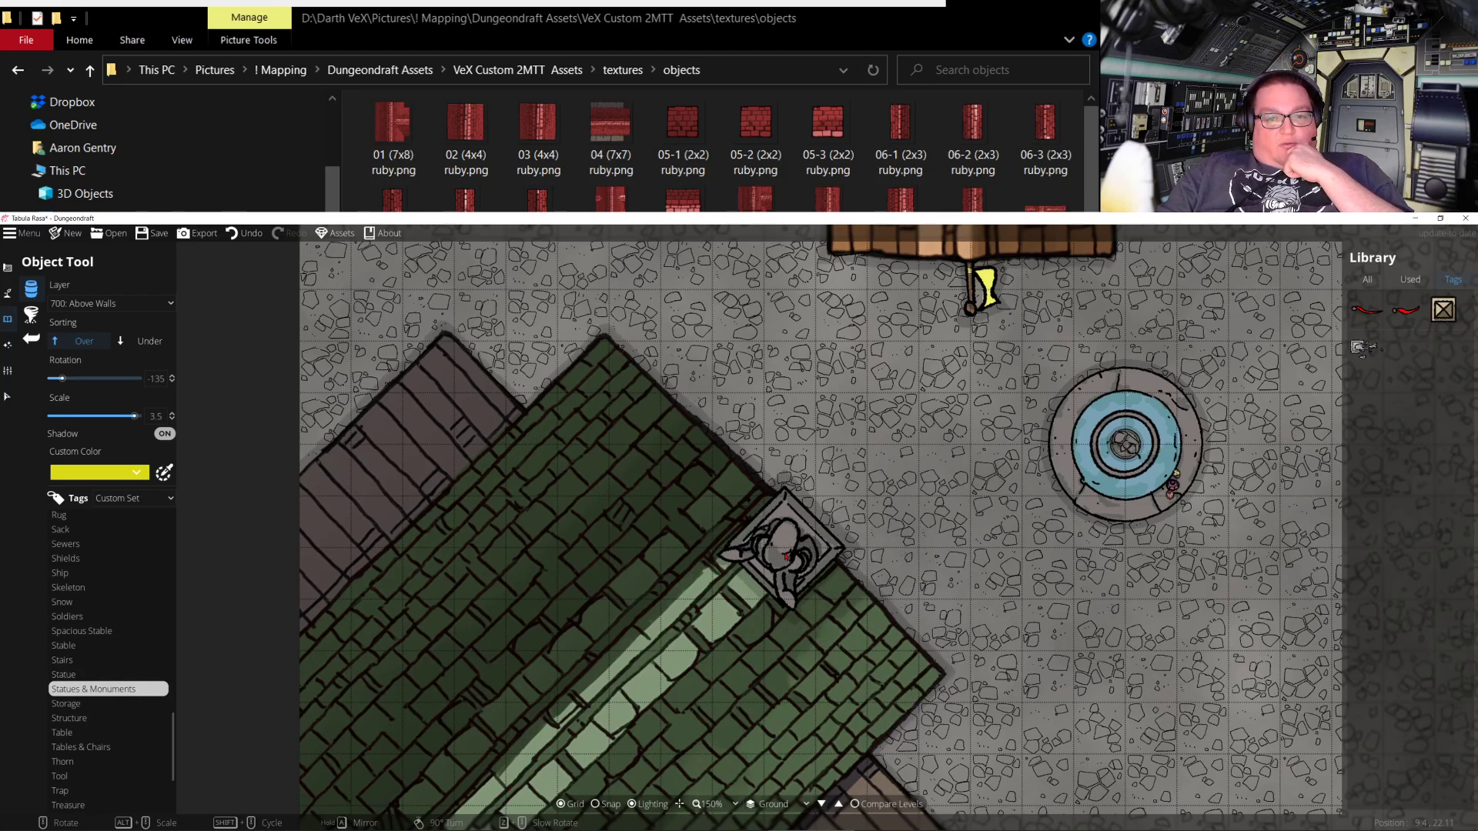
click(90, 704)
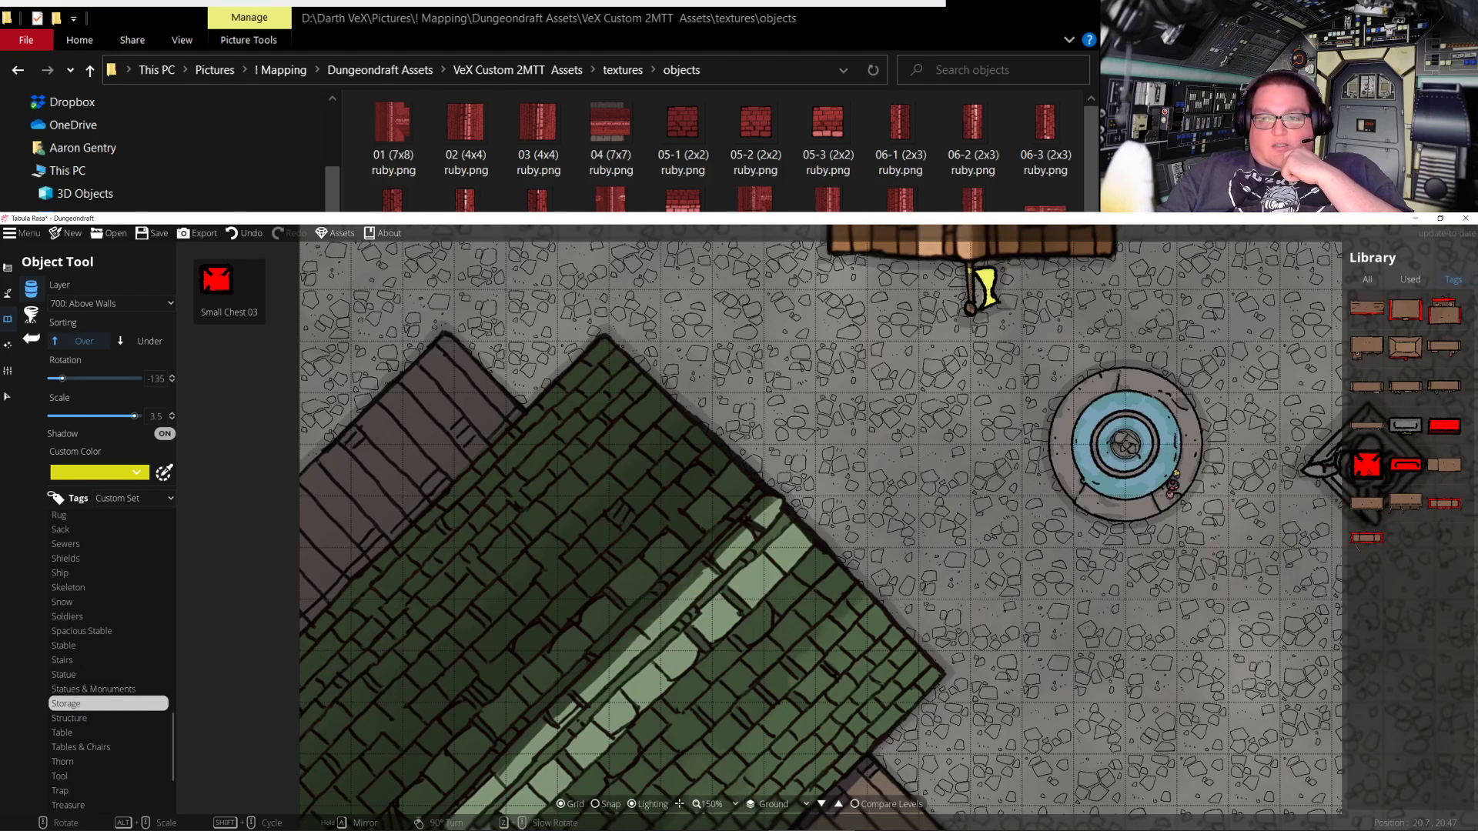
click(1366, 464)
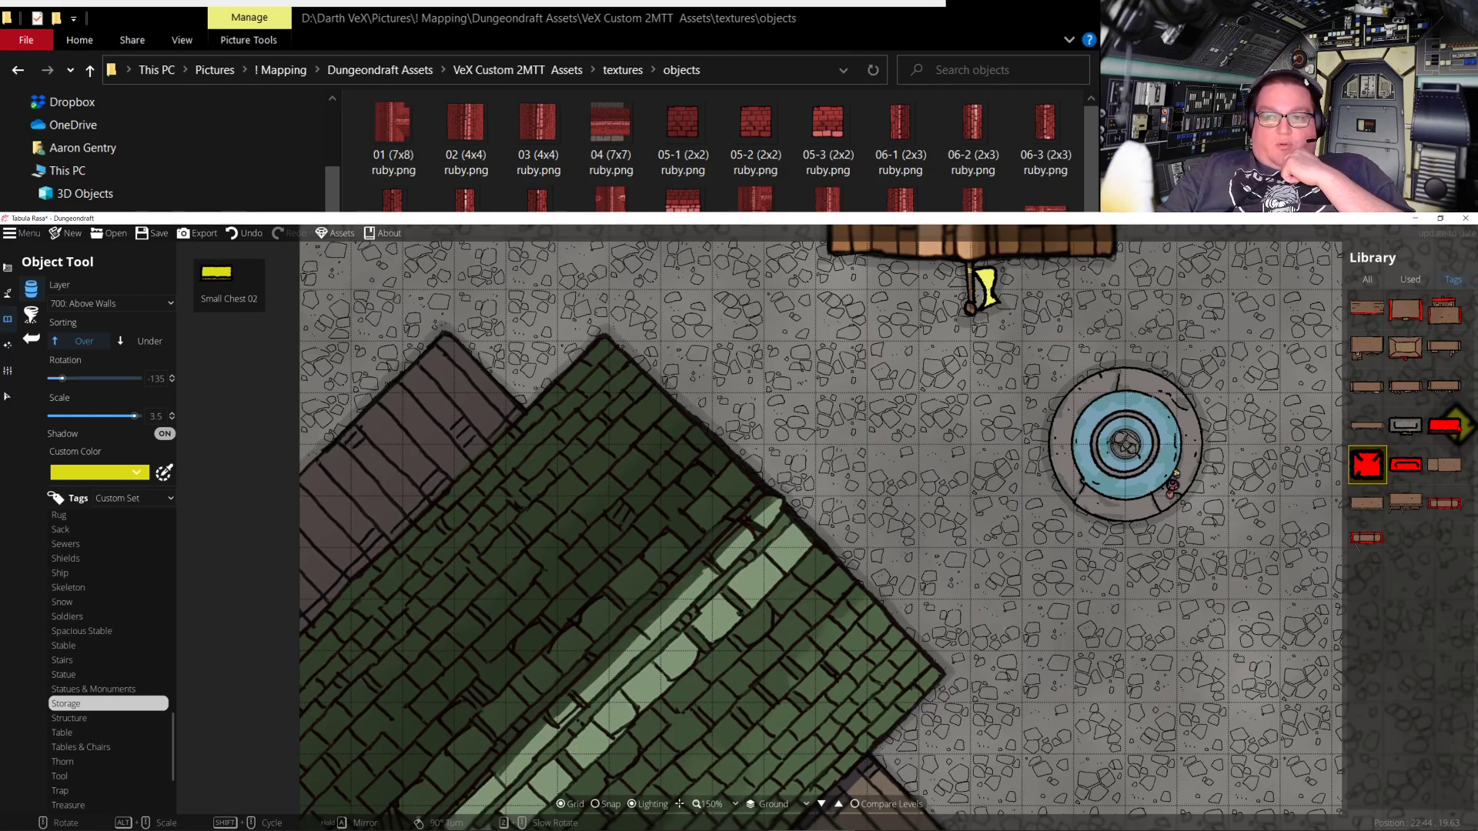
click(1447, 425)
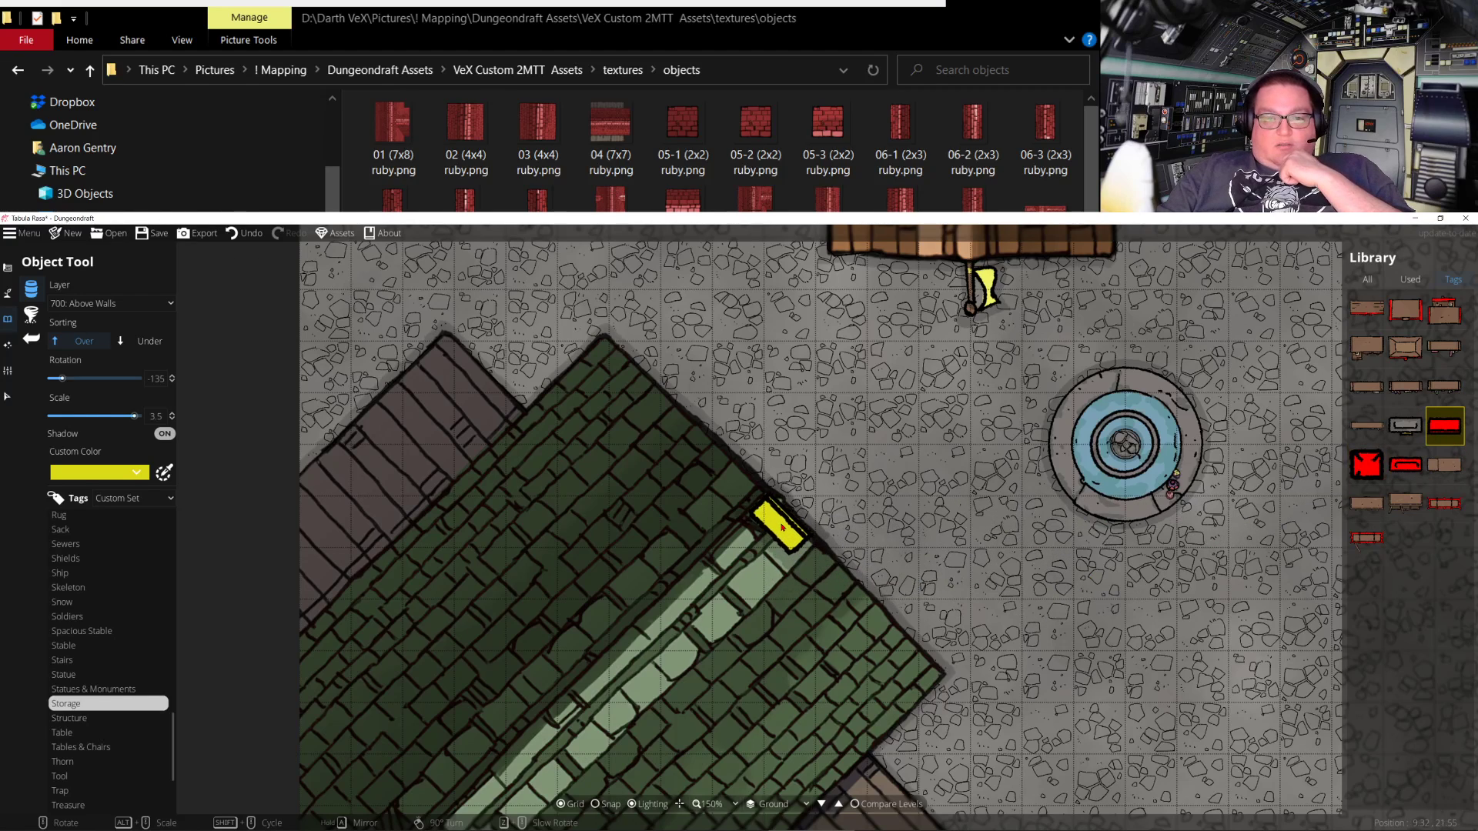
scroll(785, 517, up, 5)
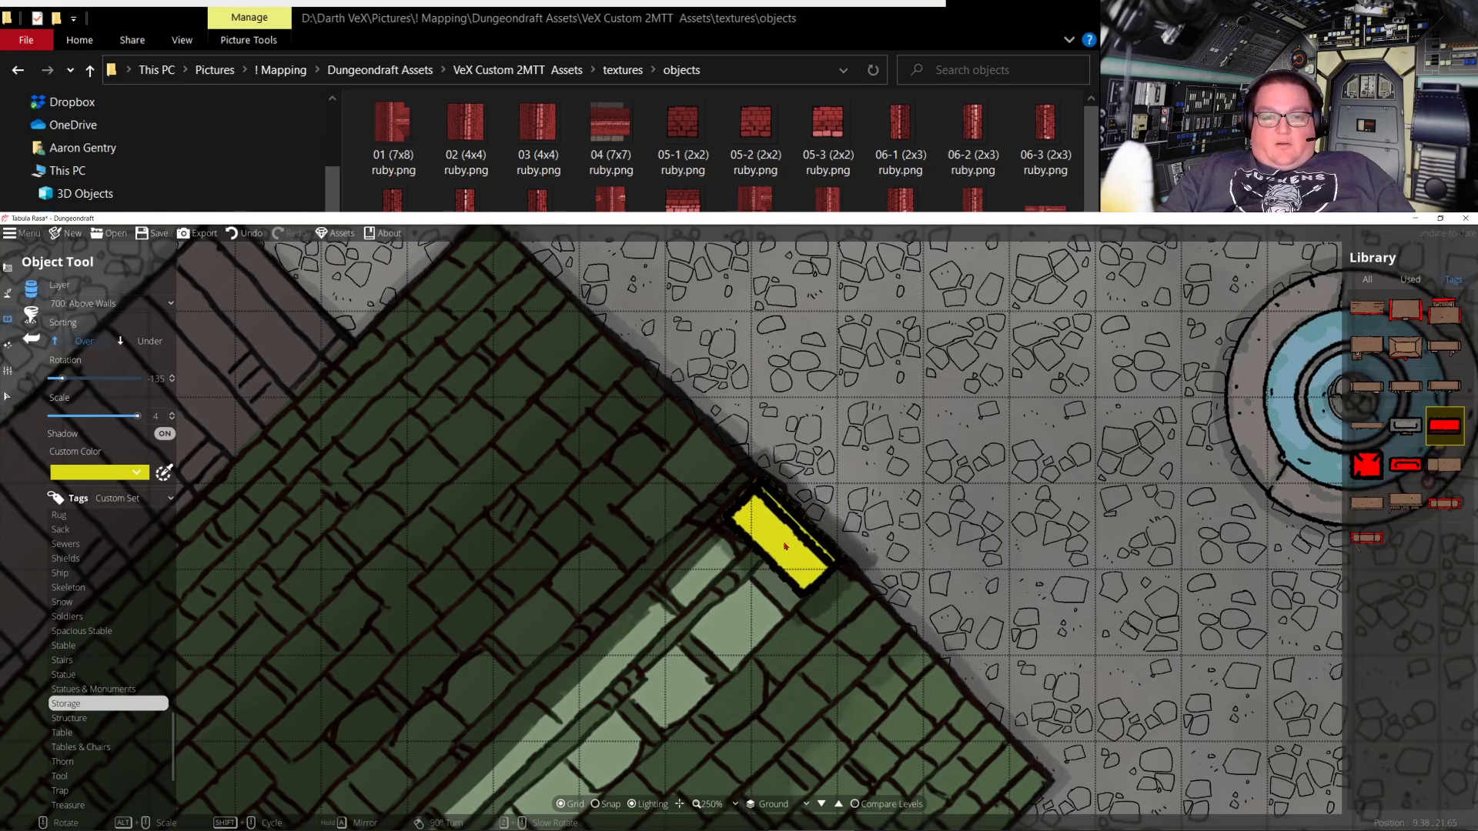
click(785, 546)
Enlarge the placed yellow chest slightly and reposition it across the end of the green roof's ridge
click(6, 399)
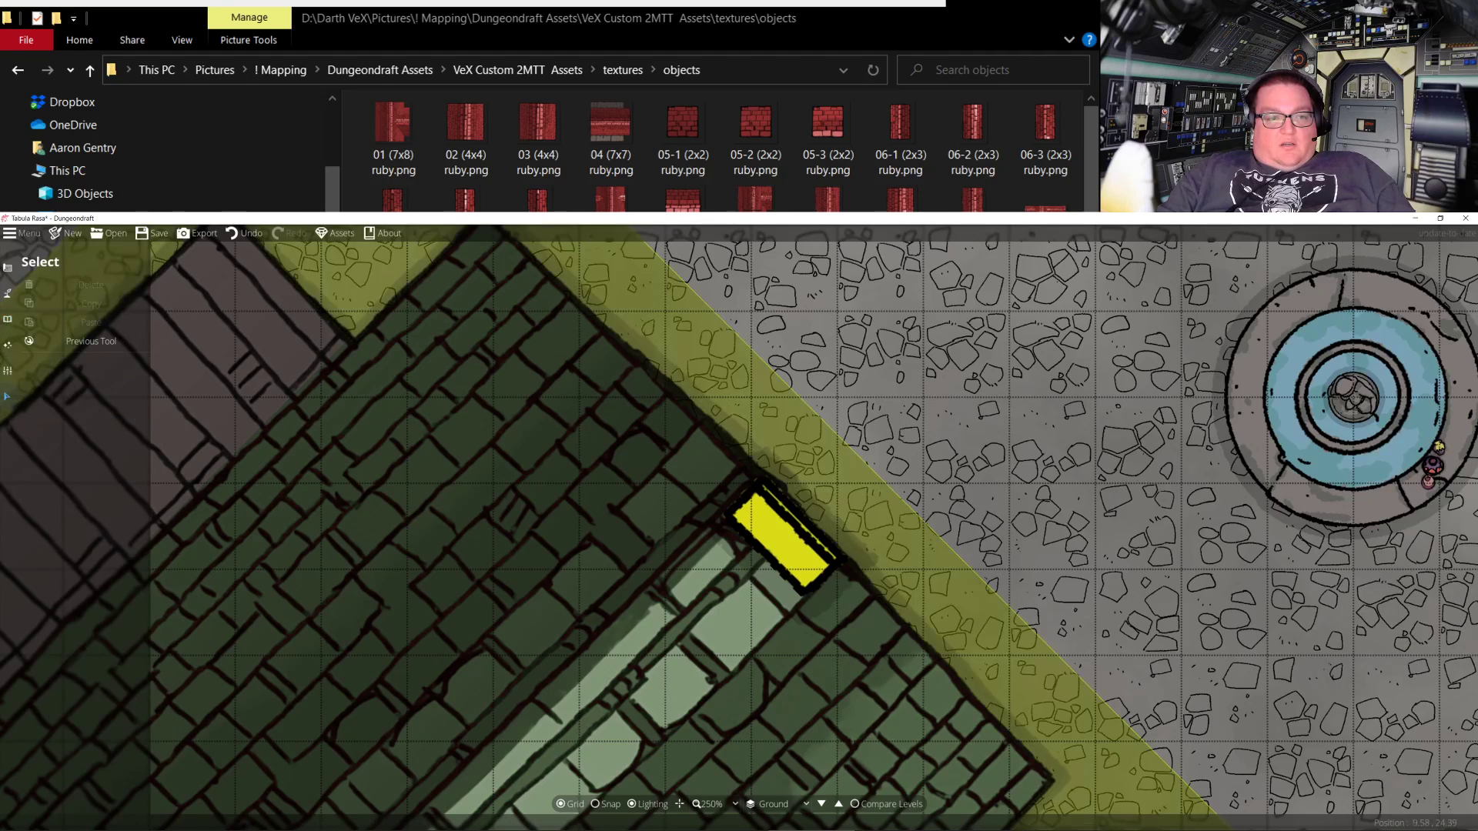
click(664, 441)
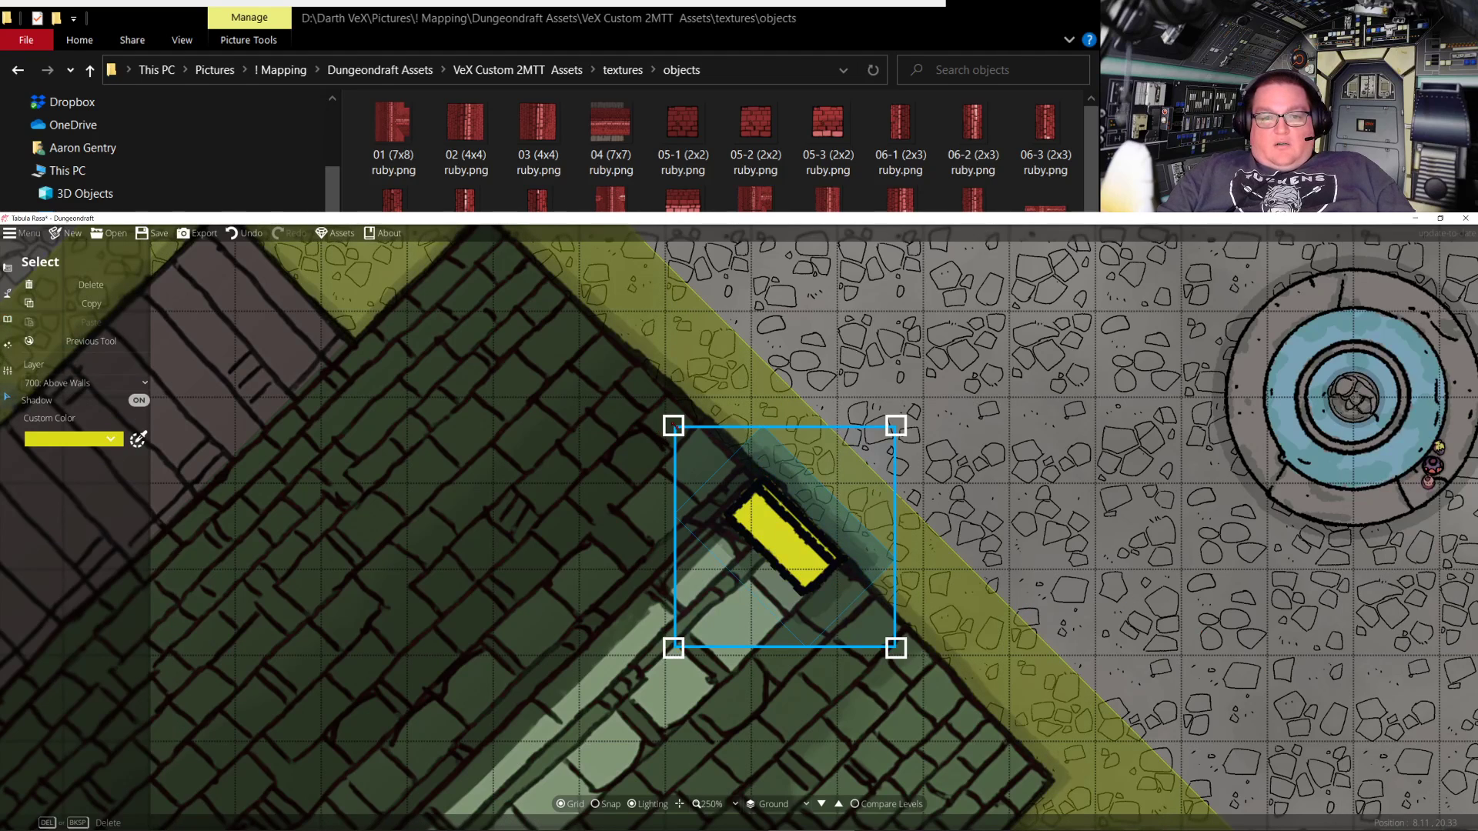
drag(673, 425, 547, 299)
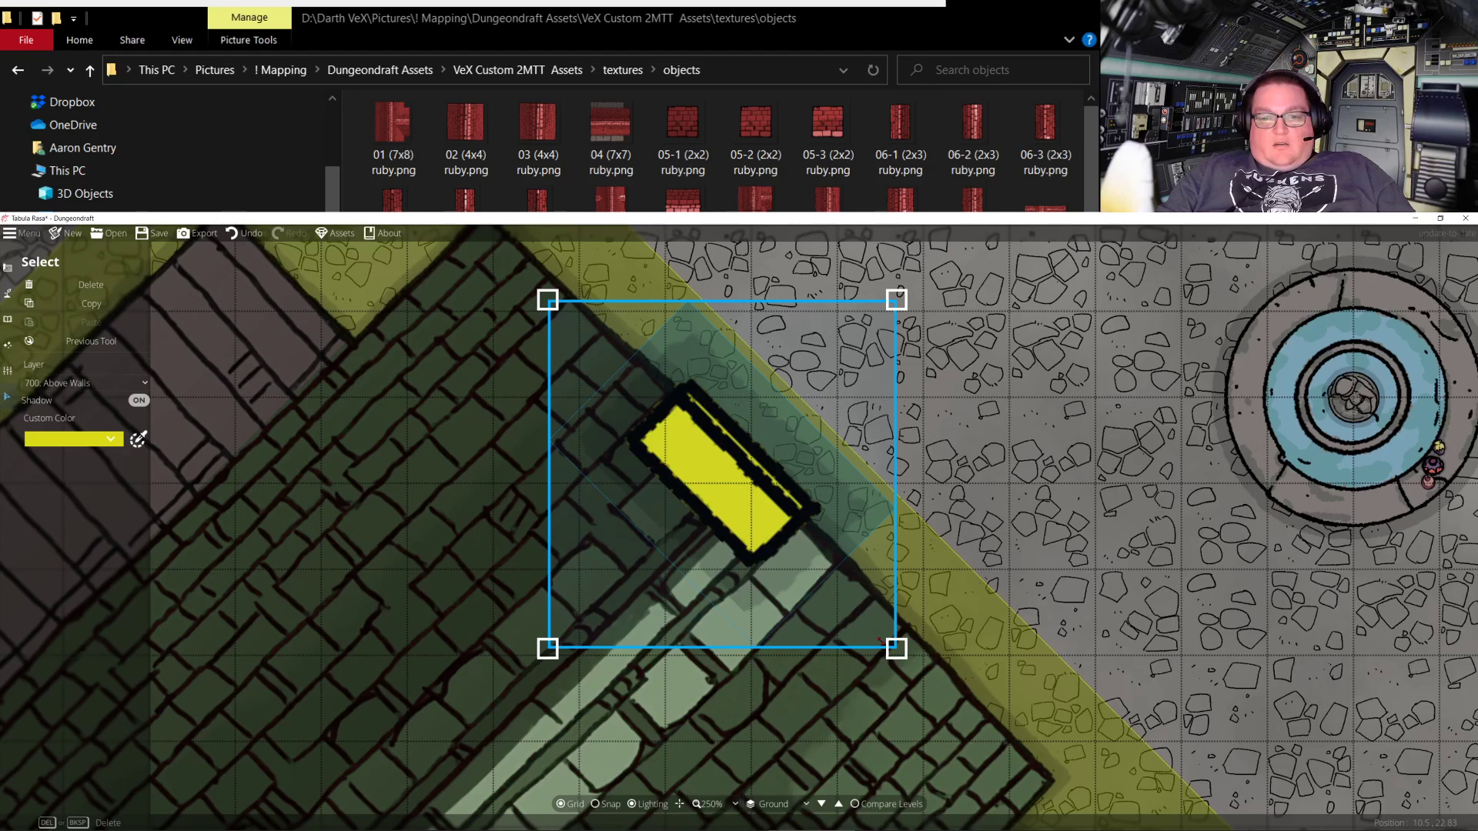
drag(878, 637, 831, 621)
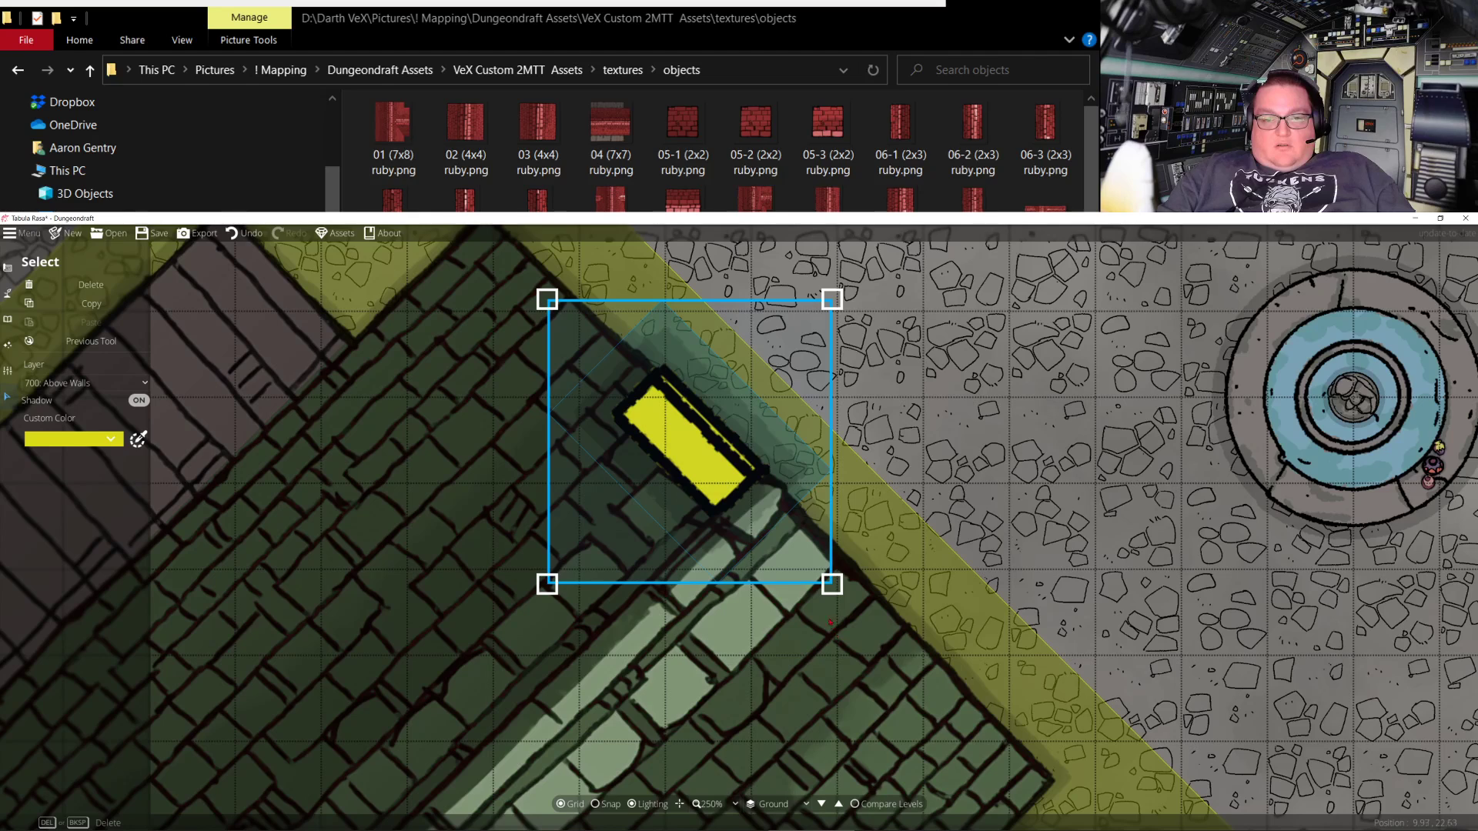
drag(730, 473, 817, 564)
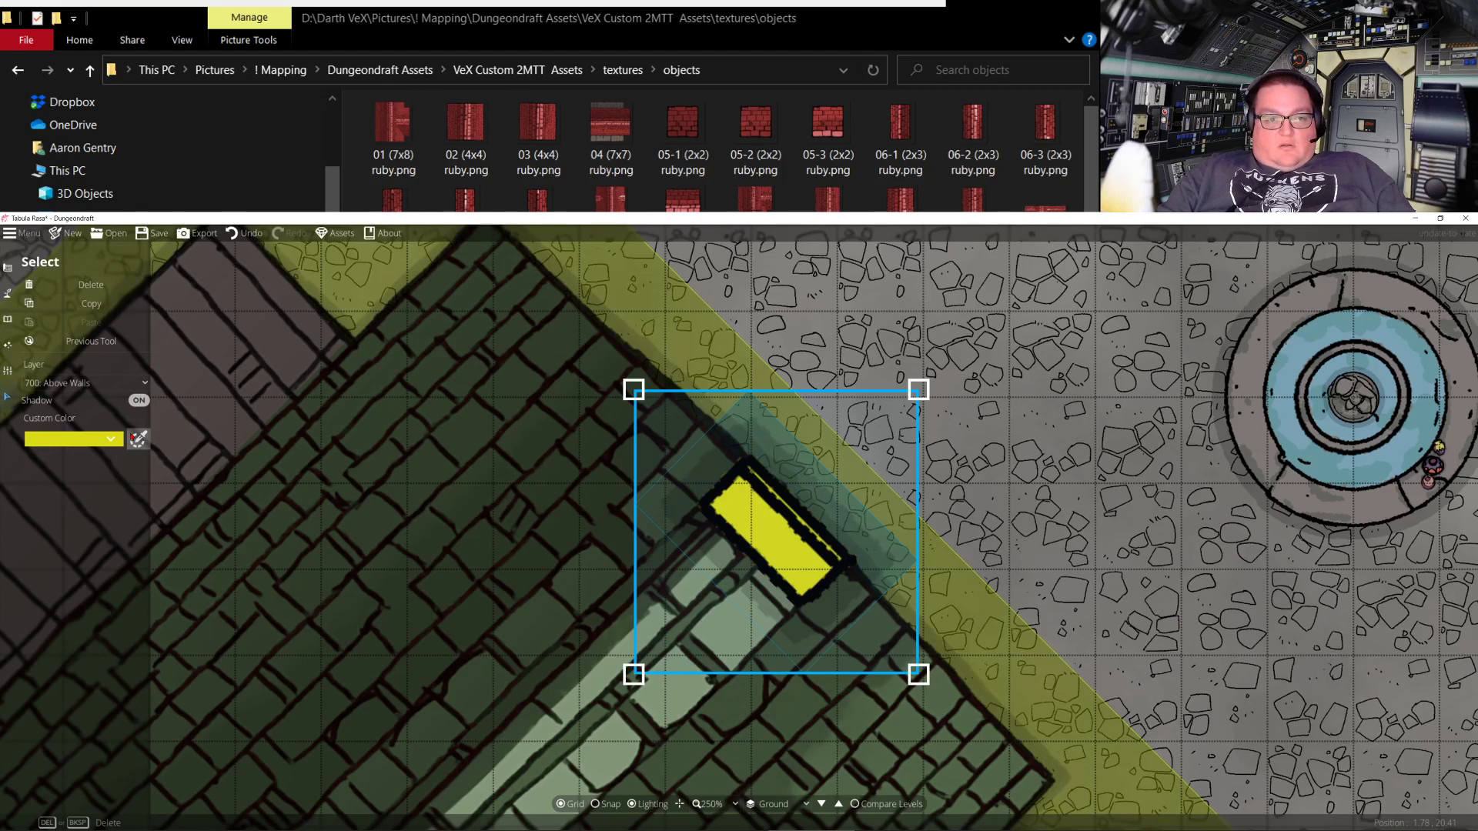
Place a yellow Small Chest 03 at scale 4 over the middle of the chest on the roof ridge
click(9, 344)
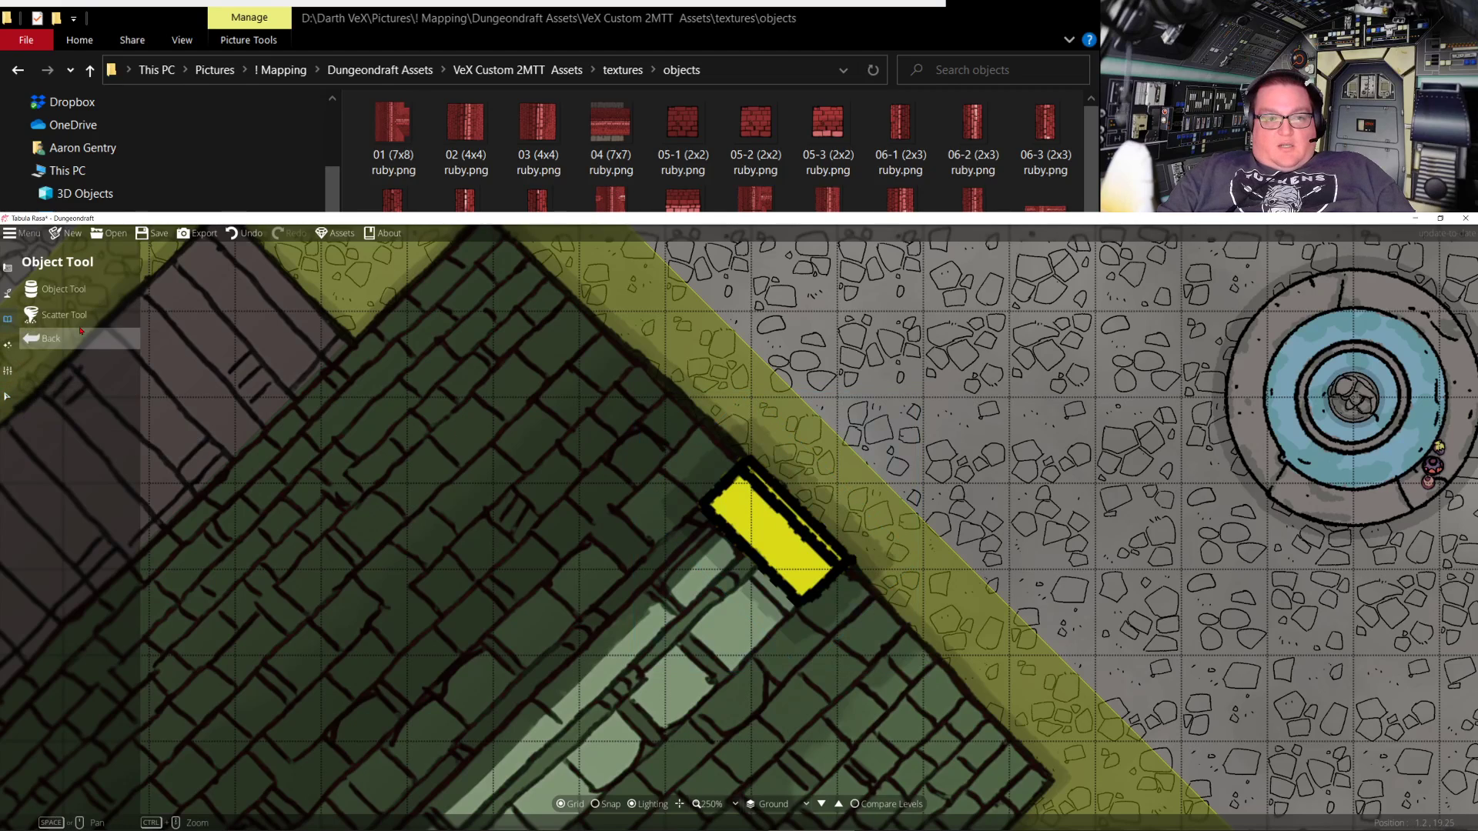
click(9, 294)
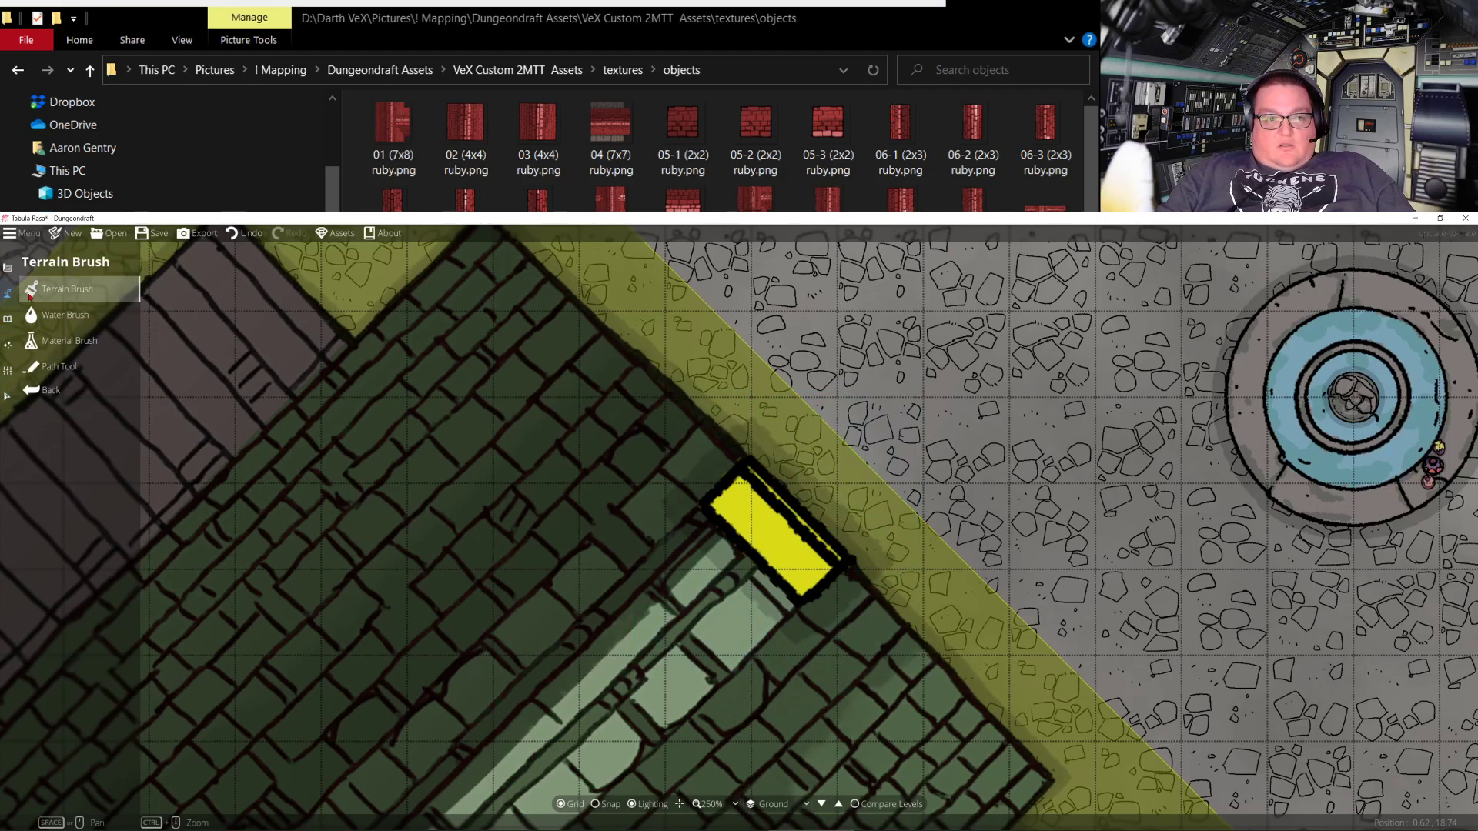
click(8, 319)
click(37, 291)
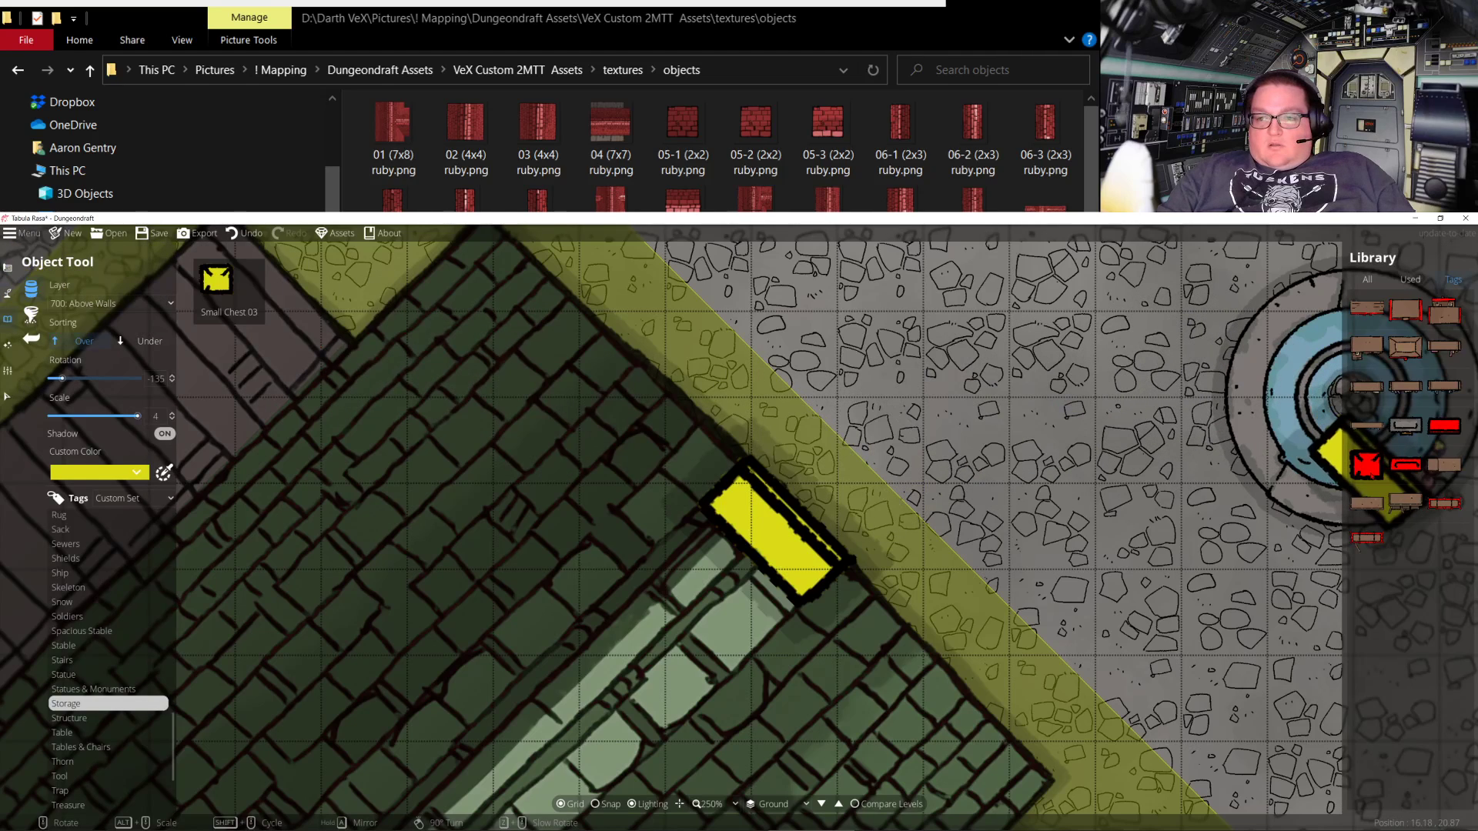
click(1367, 464)
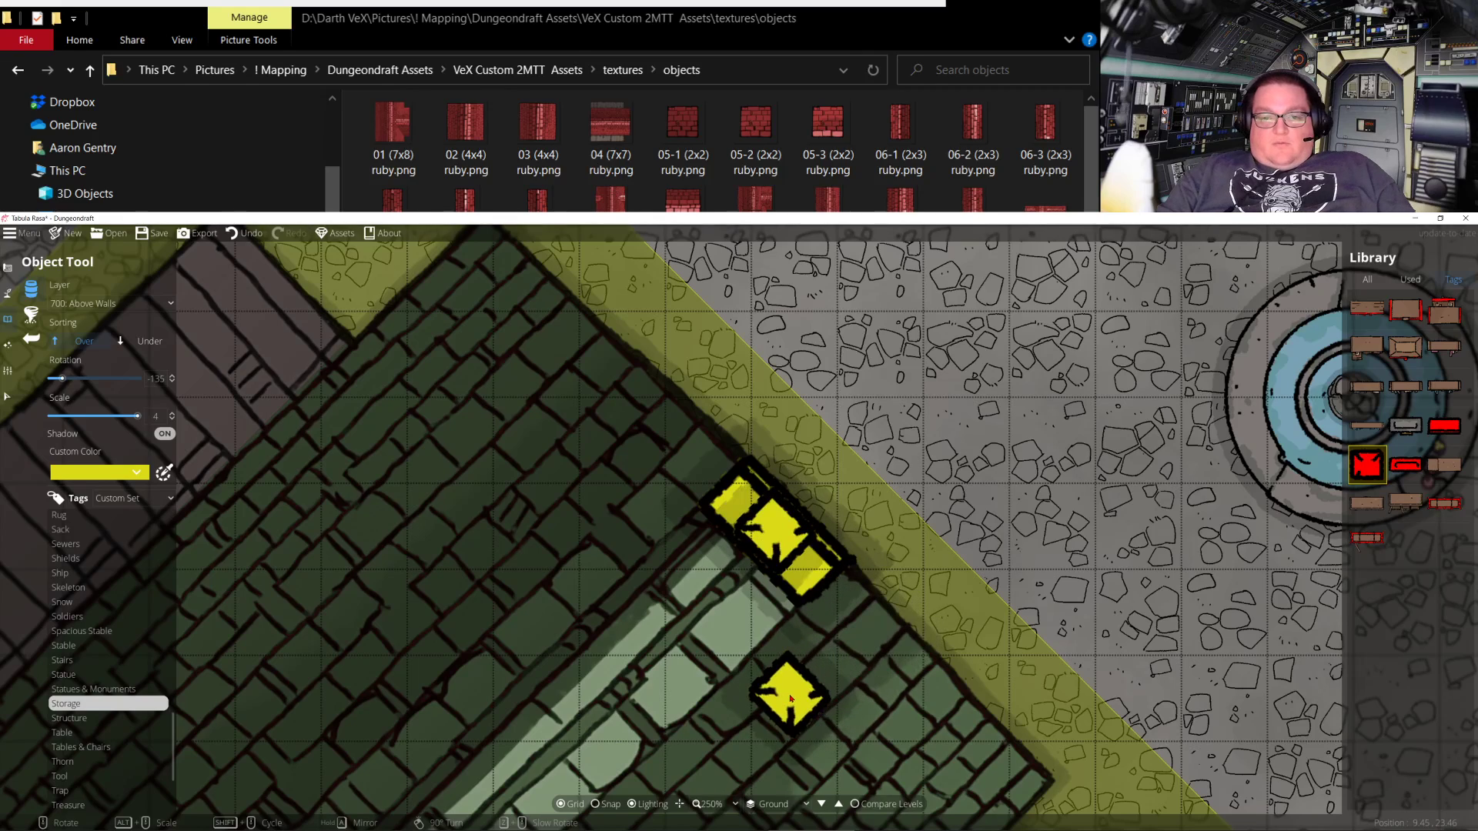
Browse the Tool, Trap, Treasure, Treasures, Tree, Vegetation and VeX object tags for another piece of the ridge ornament
scroll(796, 697, down, 6)
scroll(918, 746, up, 3)
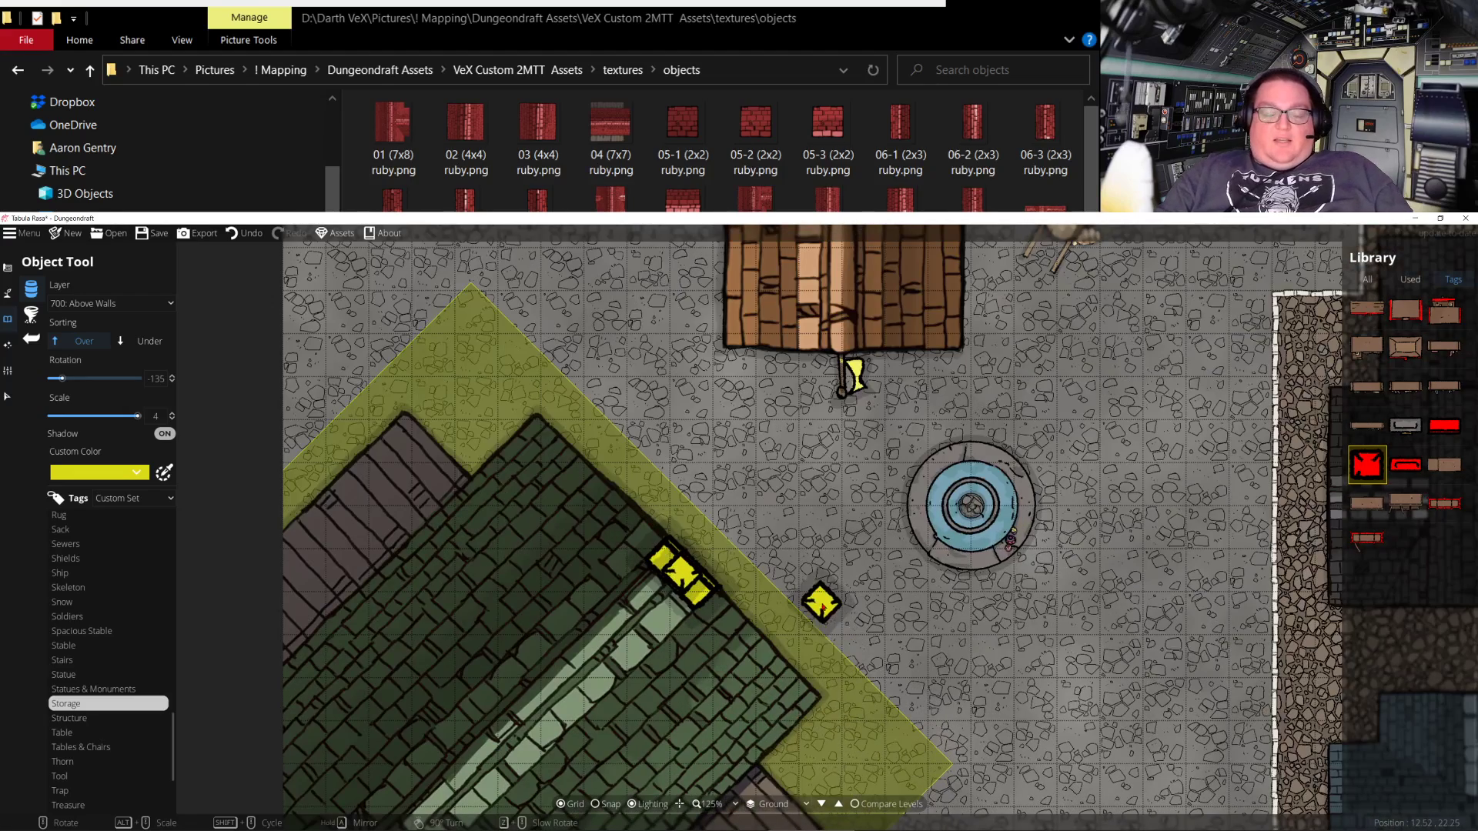
drag(674, 541, 773, 516)
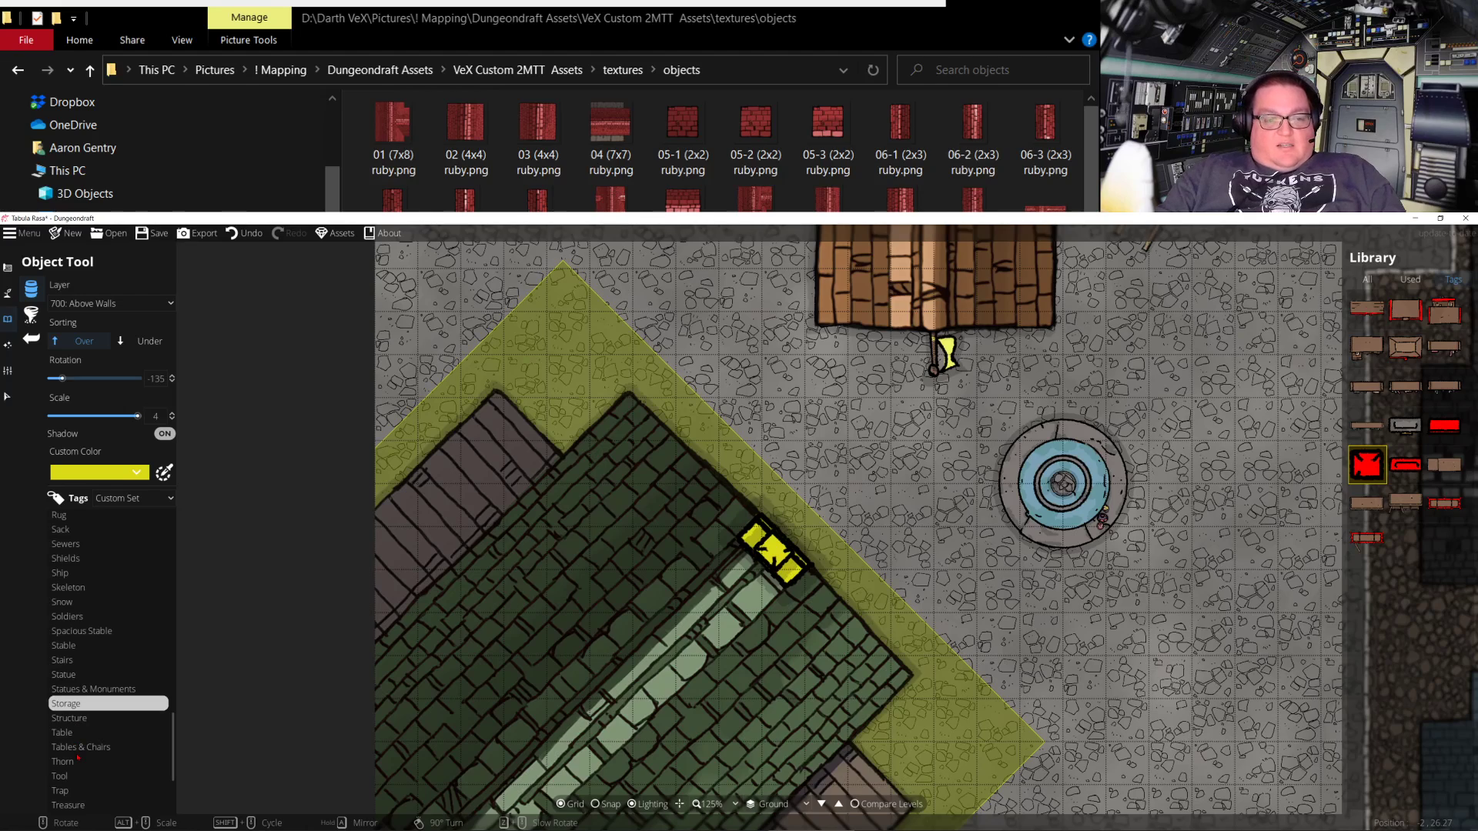
click(68, 774)
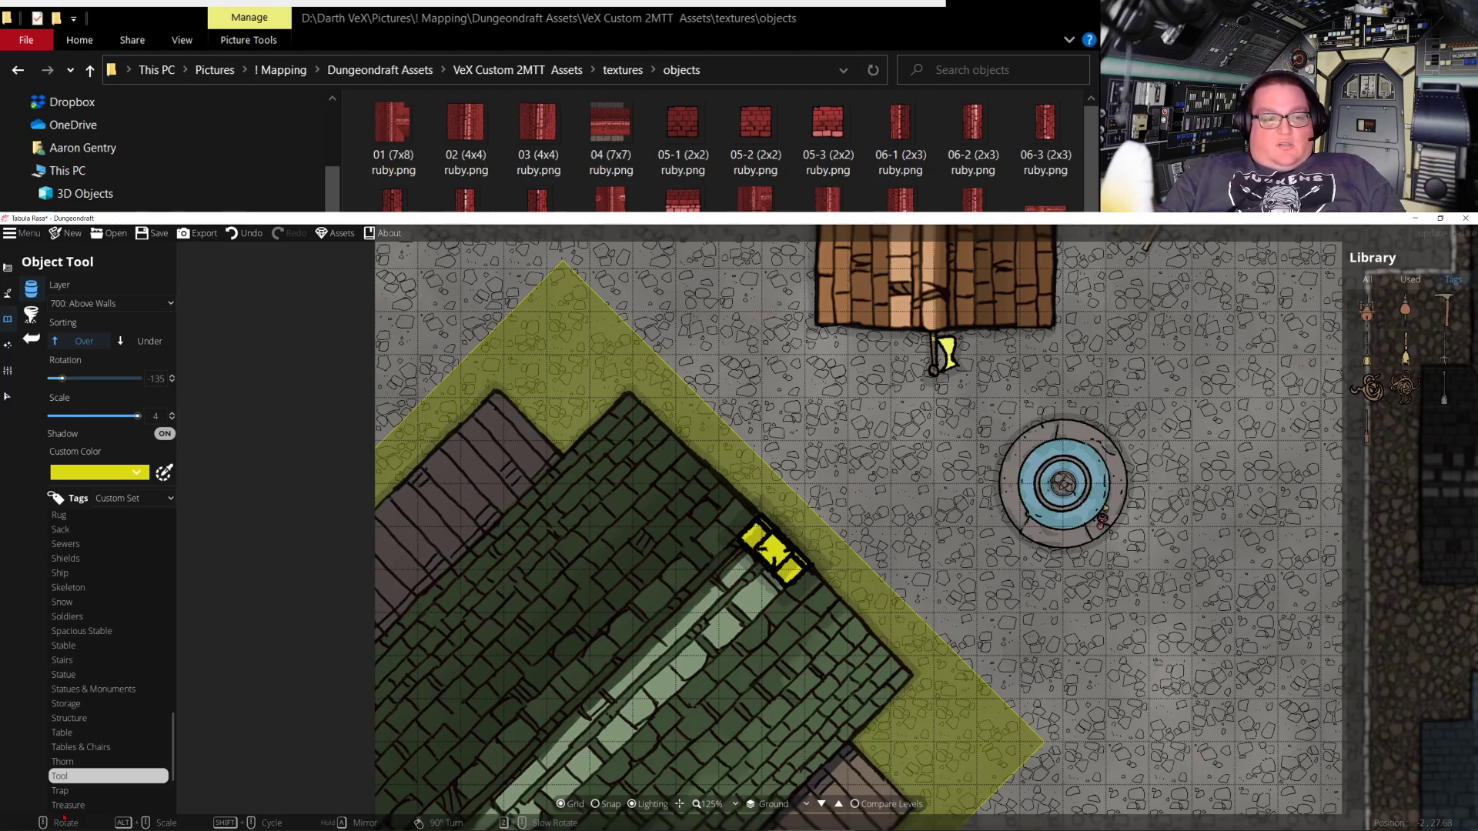
click(63, 804)
click(56, 791)
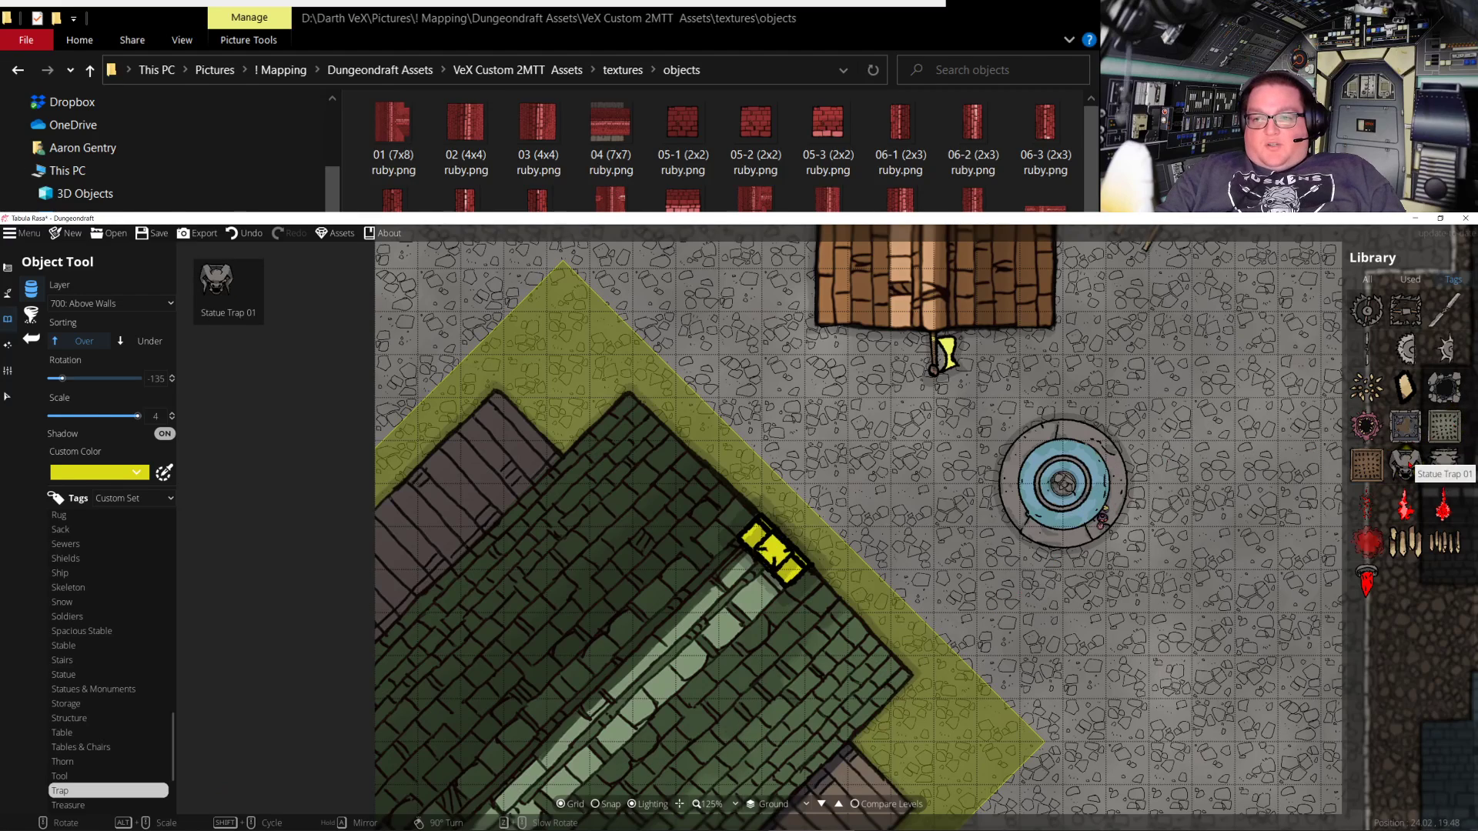
scroll(19, 686, down, 3)
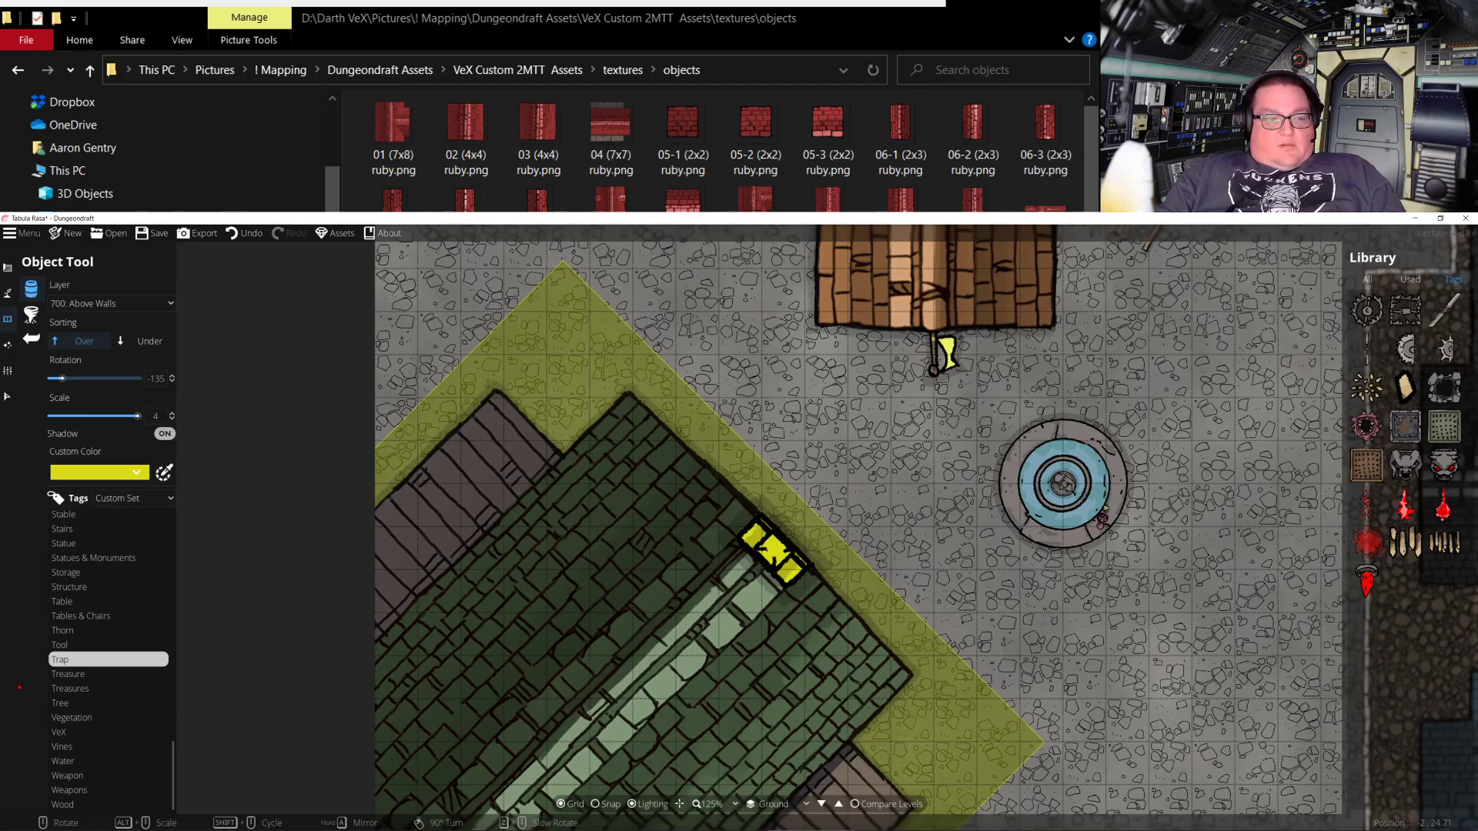
click(75, 675)
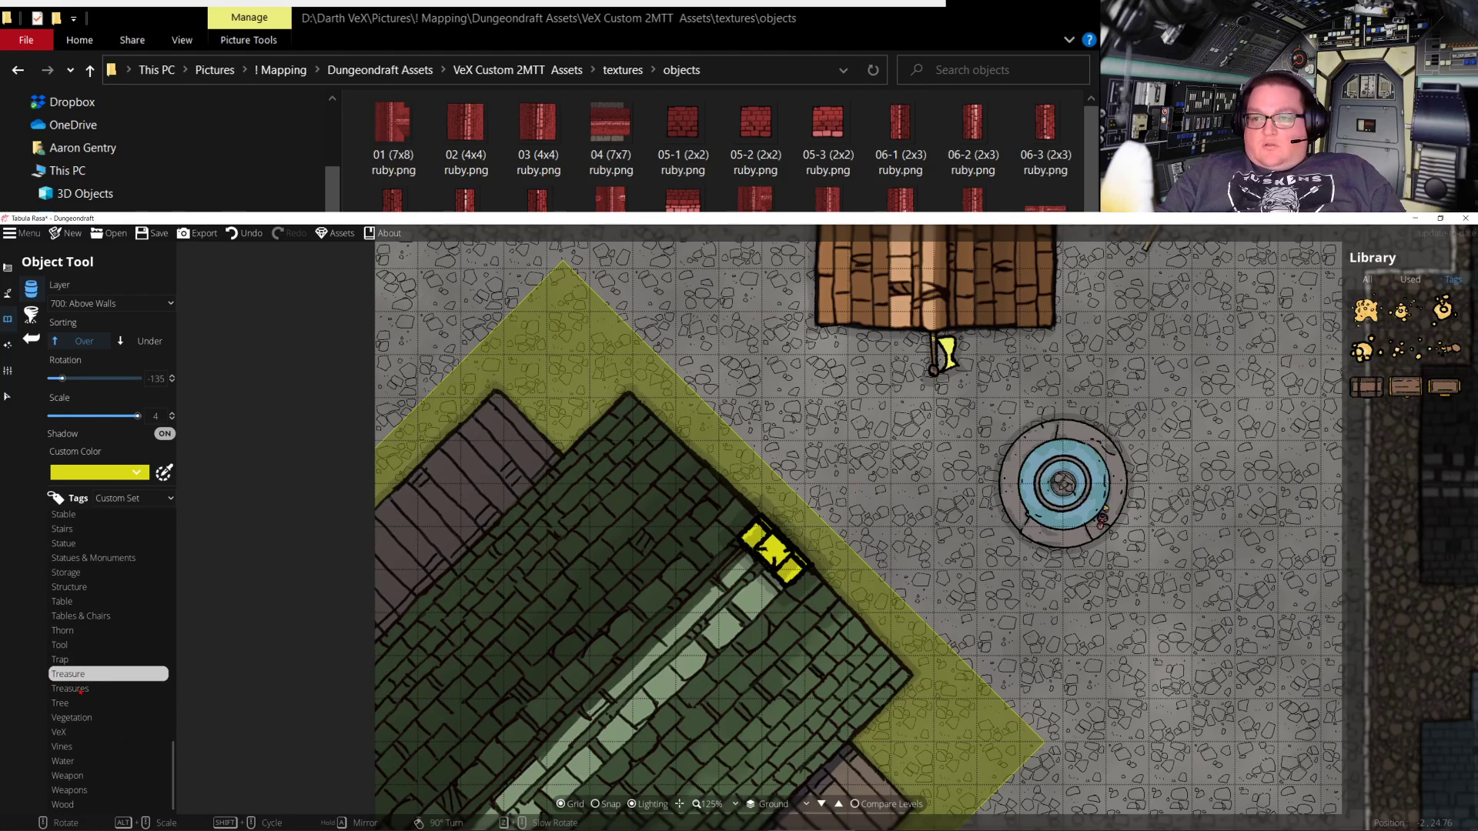
click(80, 689)
click(76, 704)
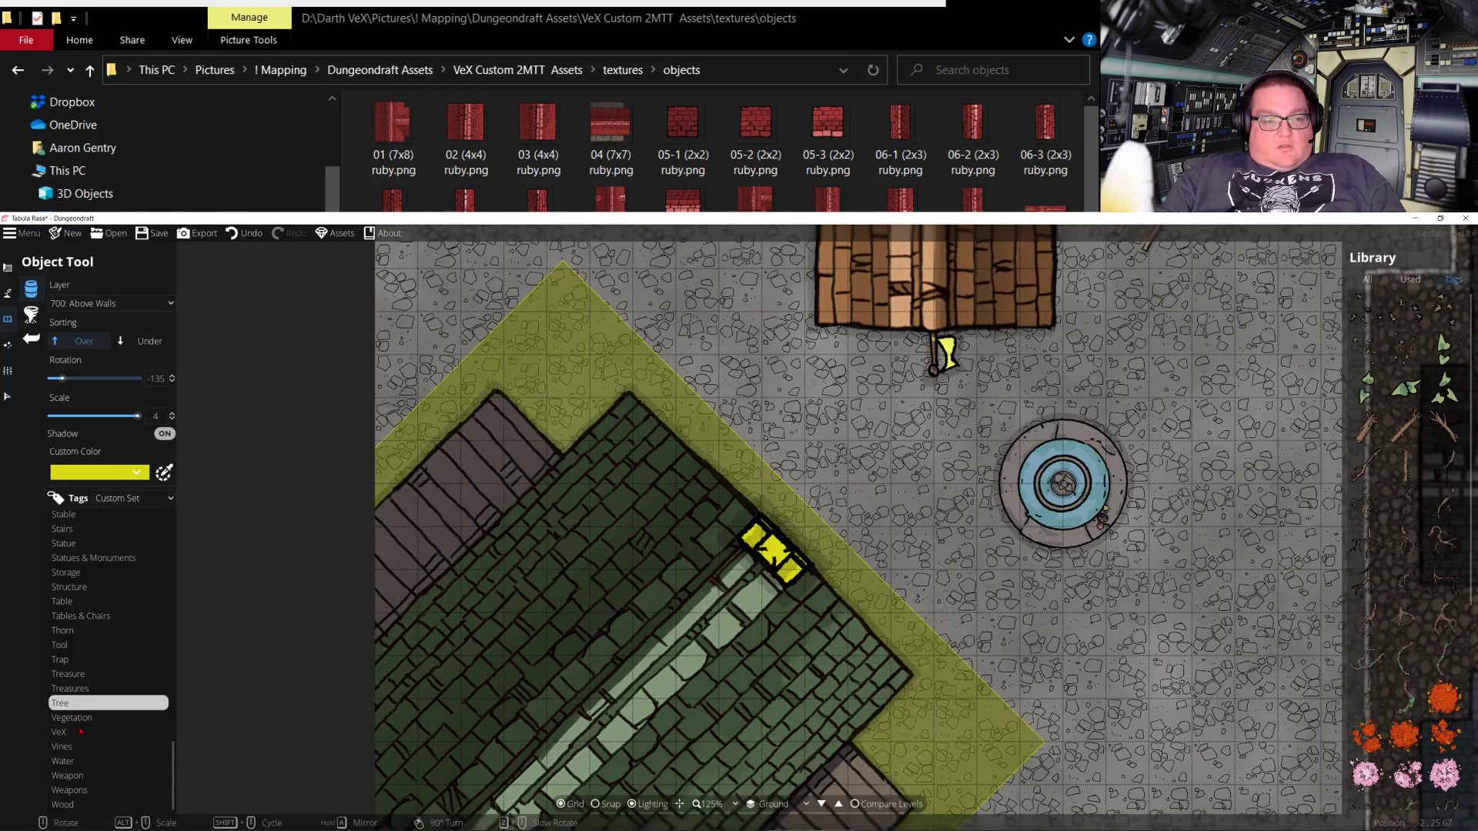
click(81, 718)
click(79, 735)
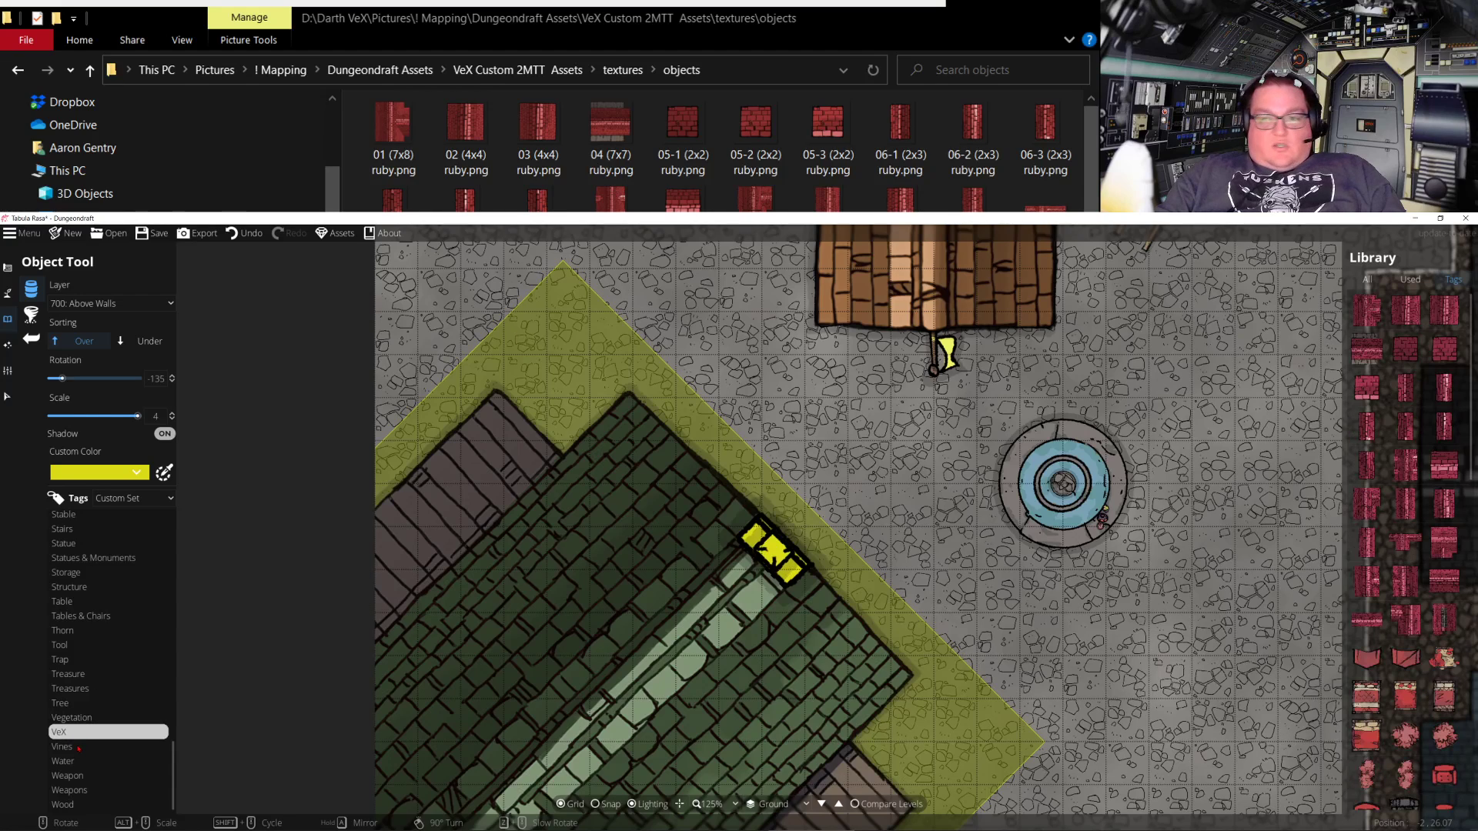
scroll(1405, 658, down, 3)
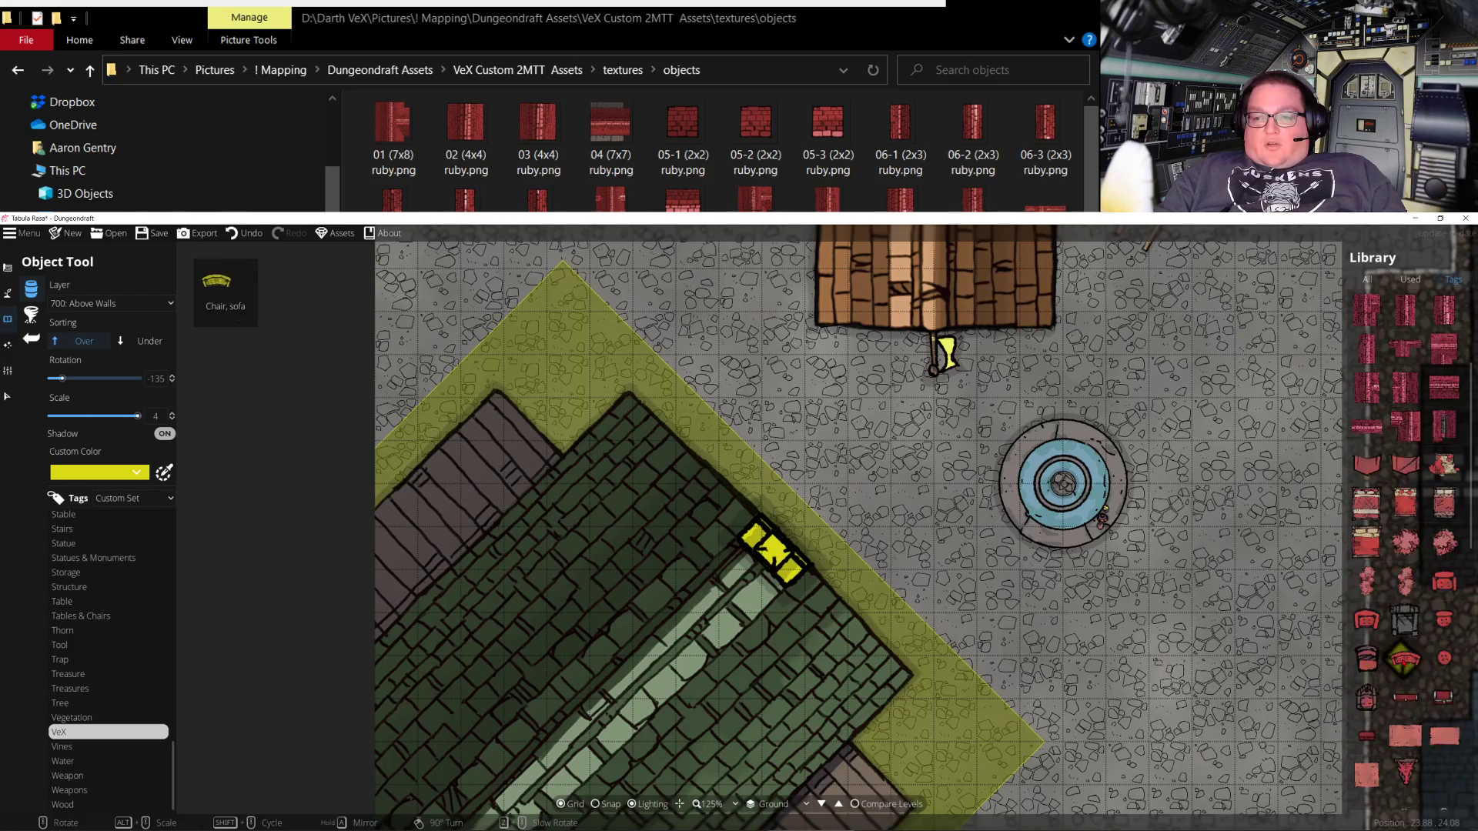
scroll(1405, 658, down, 5)
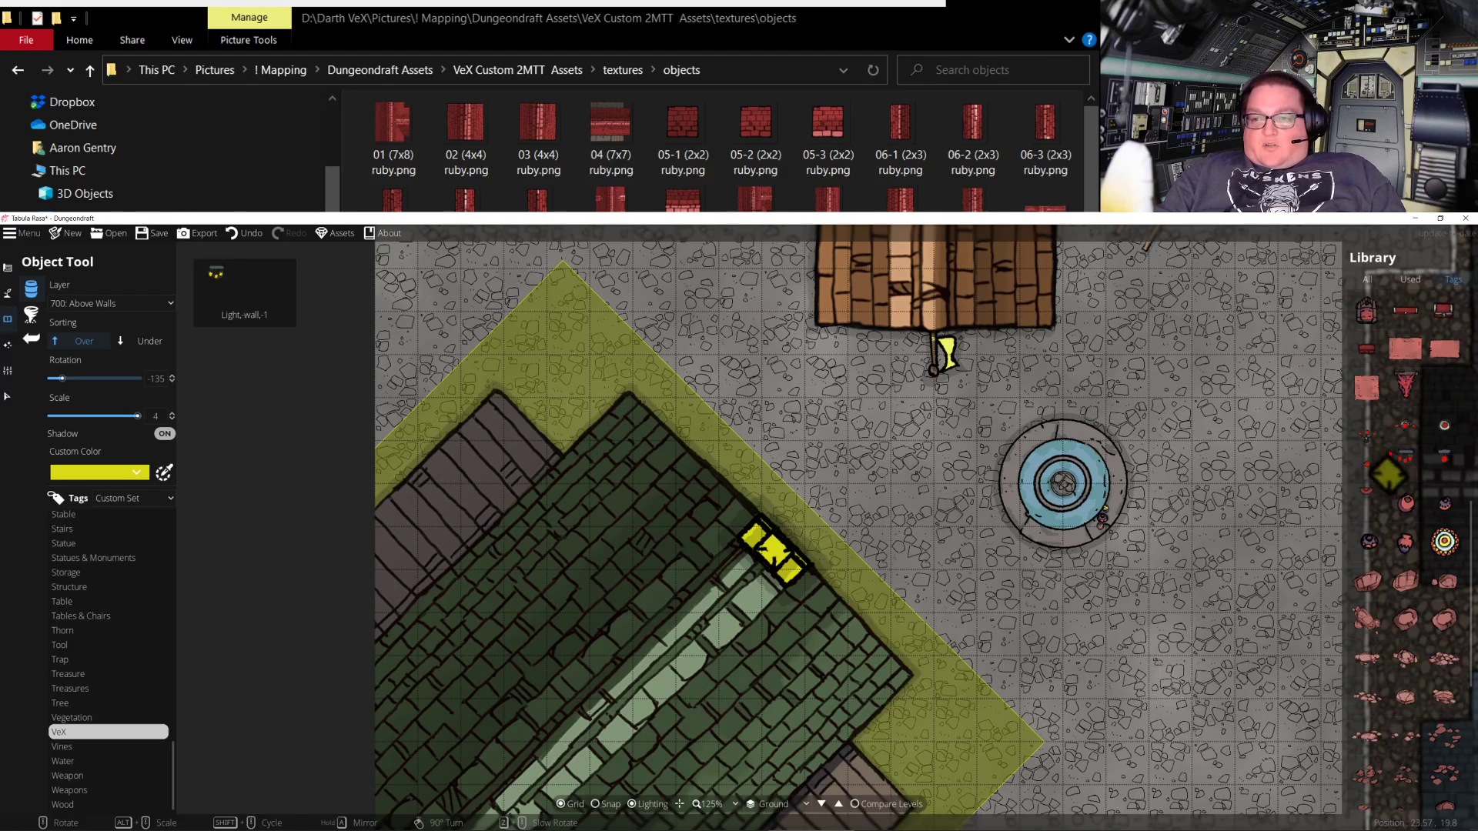
Try the yellow spiked creature object from the VeX tag at the green roof's ridge end, sorted Under and scaled to 1.3
click(1406, 385)
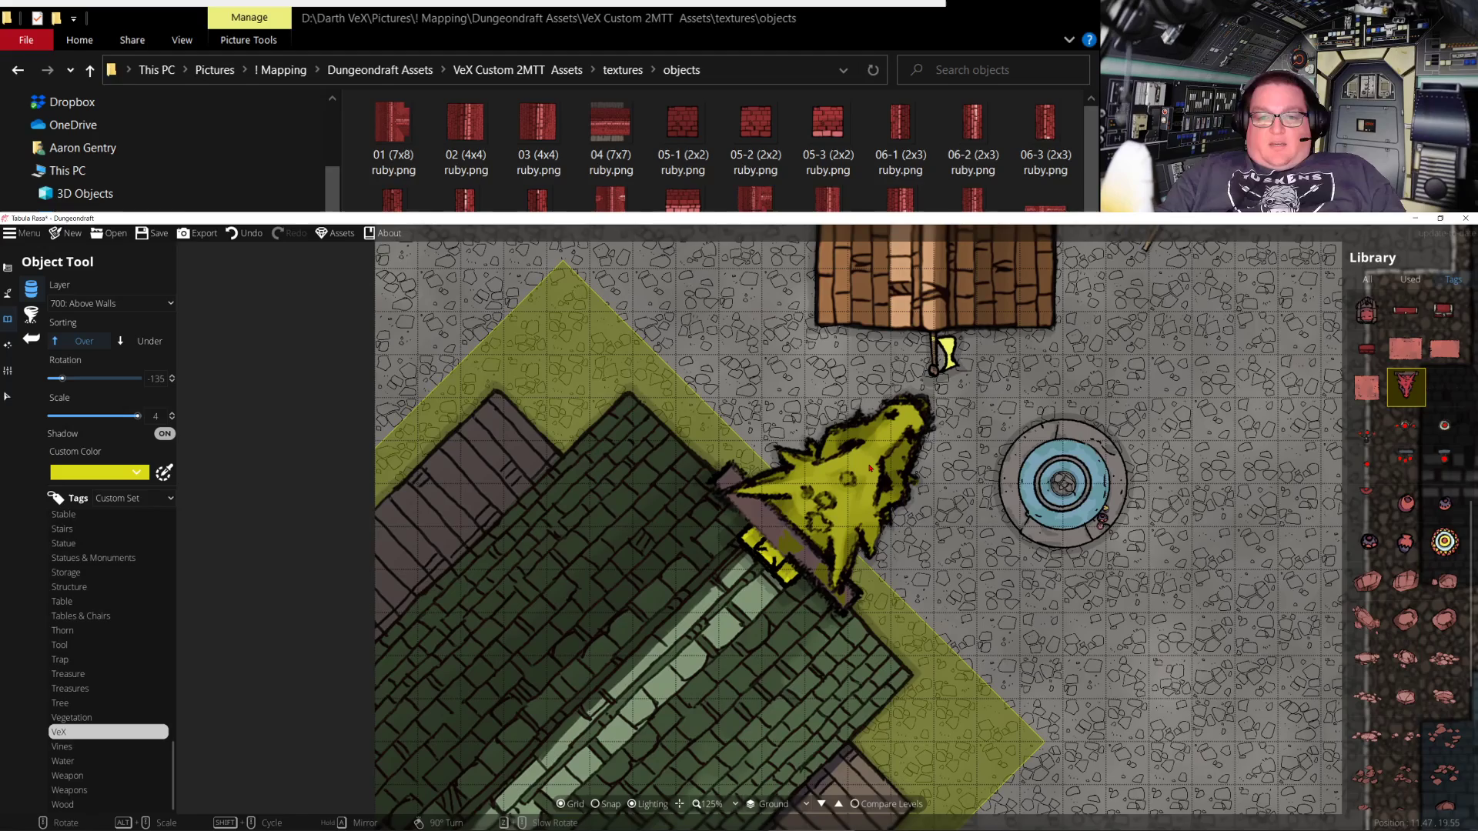
scroll(862, 477, down, 1)
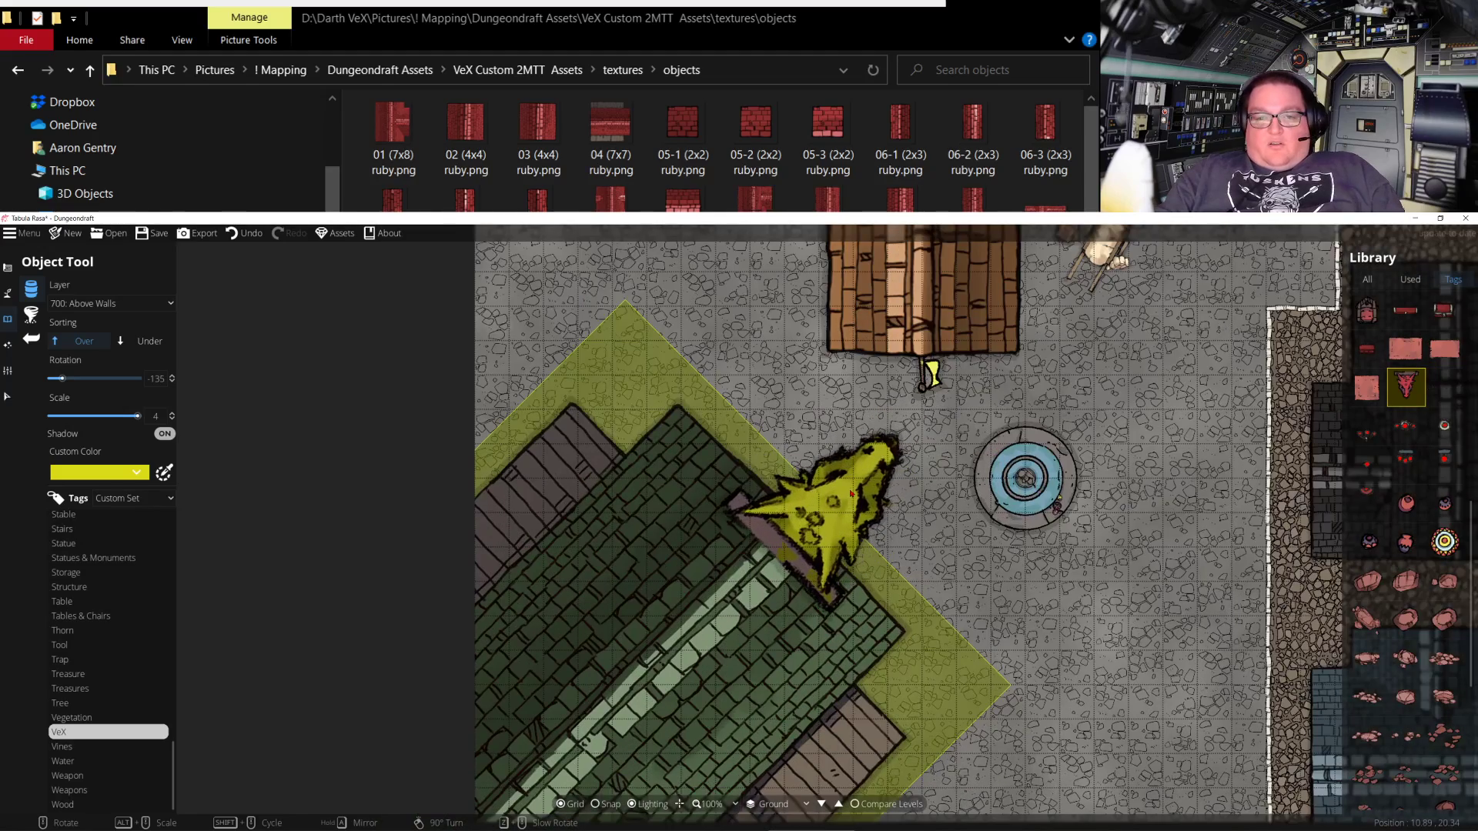
click(142, 340)
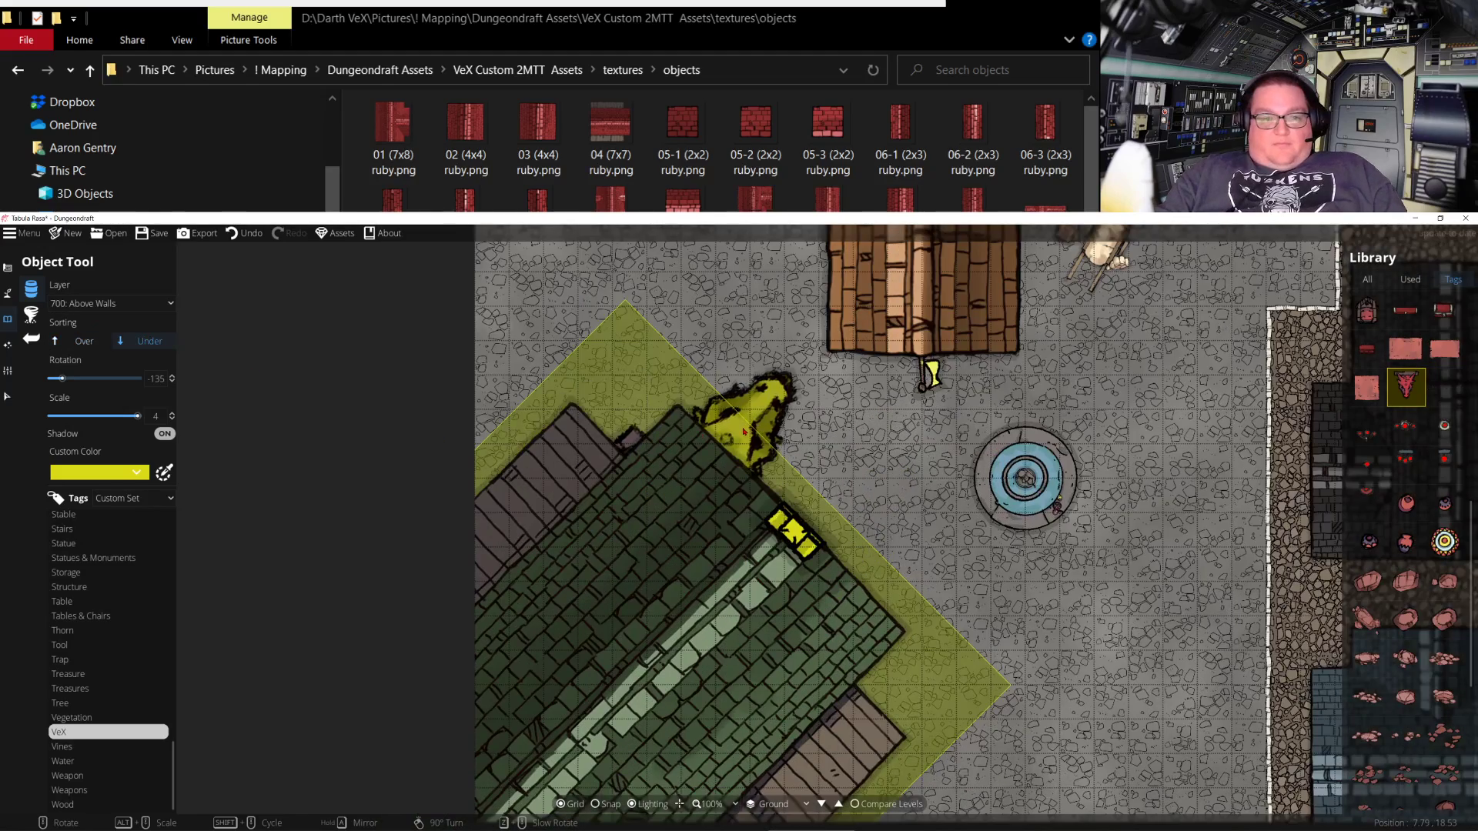
scroll(844, 497, down, 6)
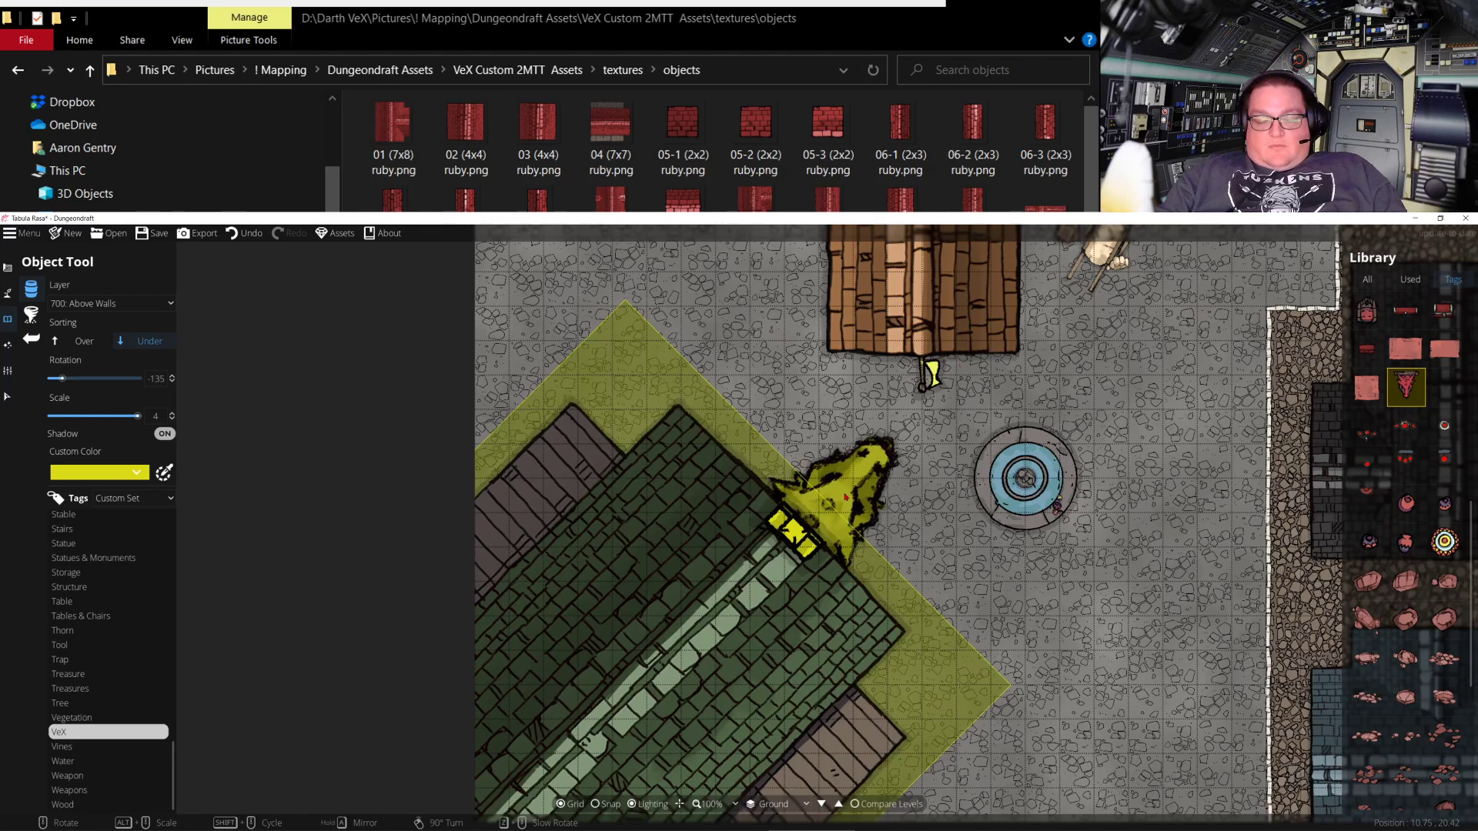
scroll(835, 500, down, 5)
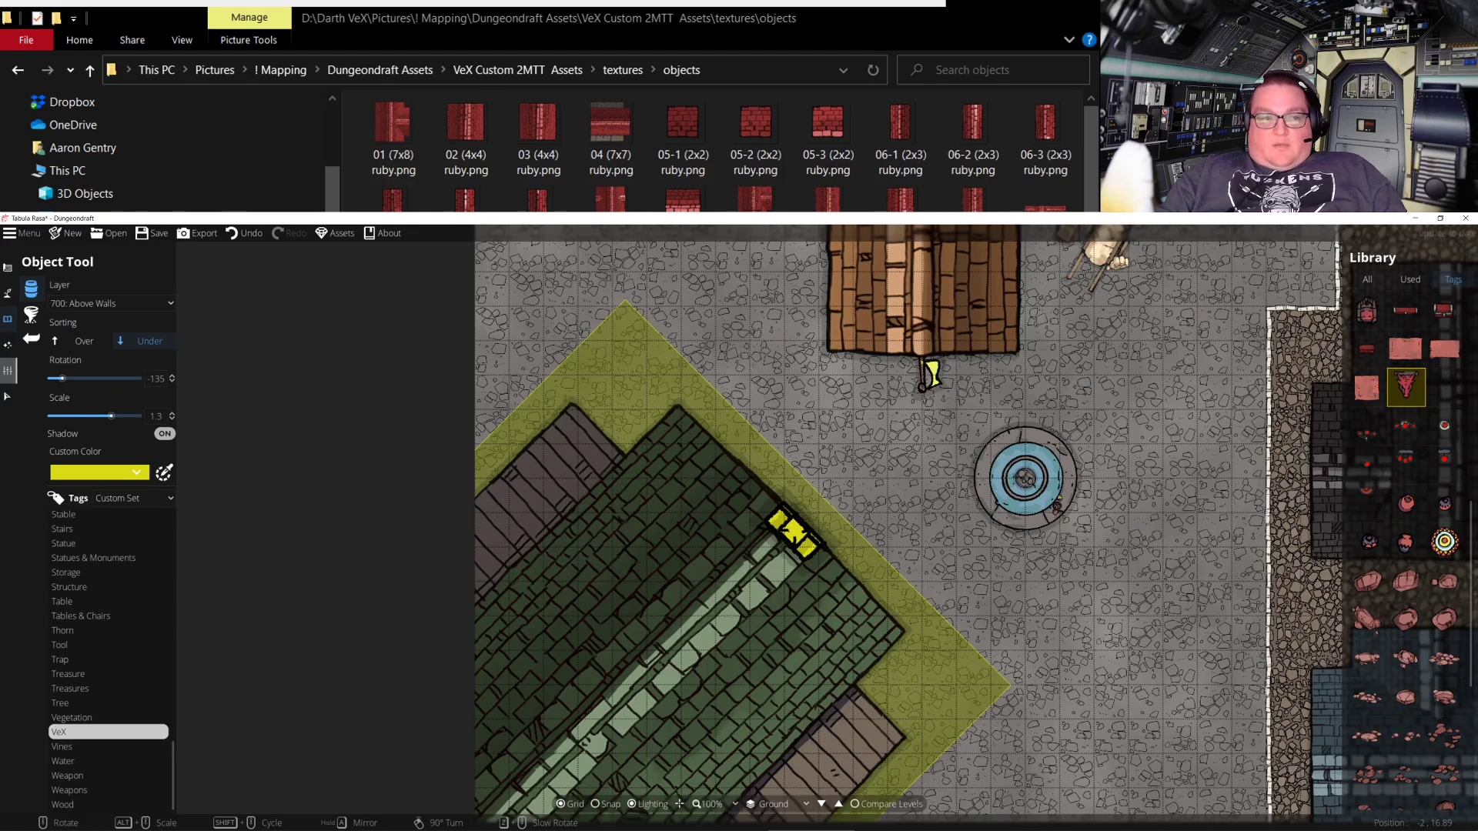
key(Escape)
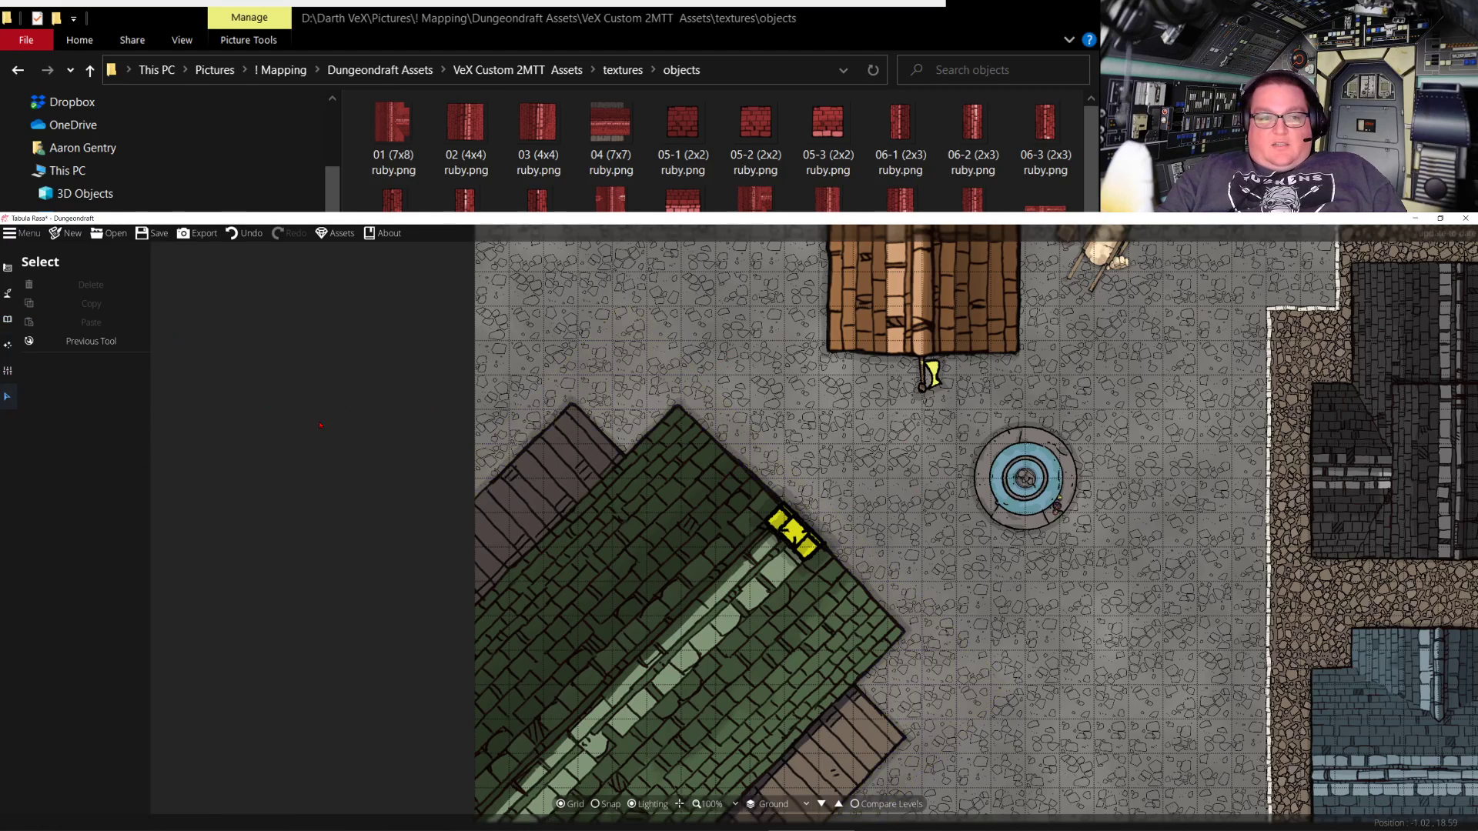
click(9, 327)
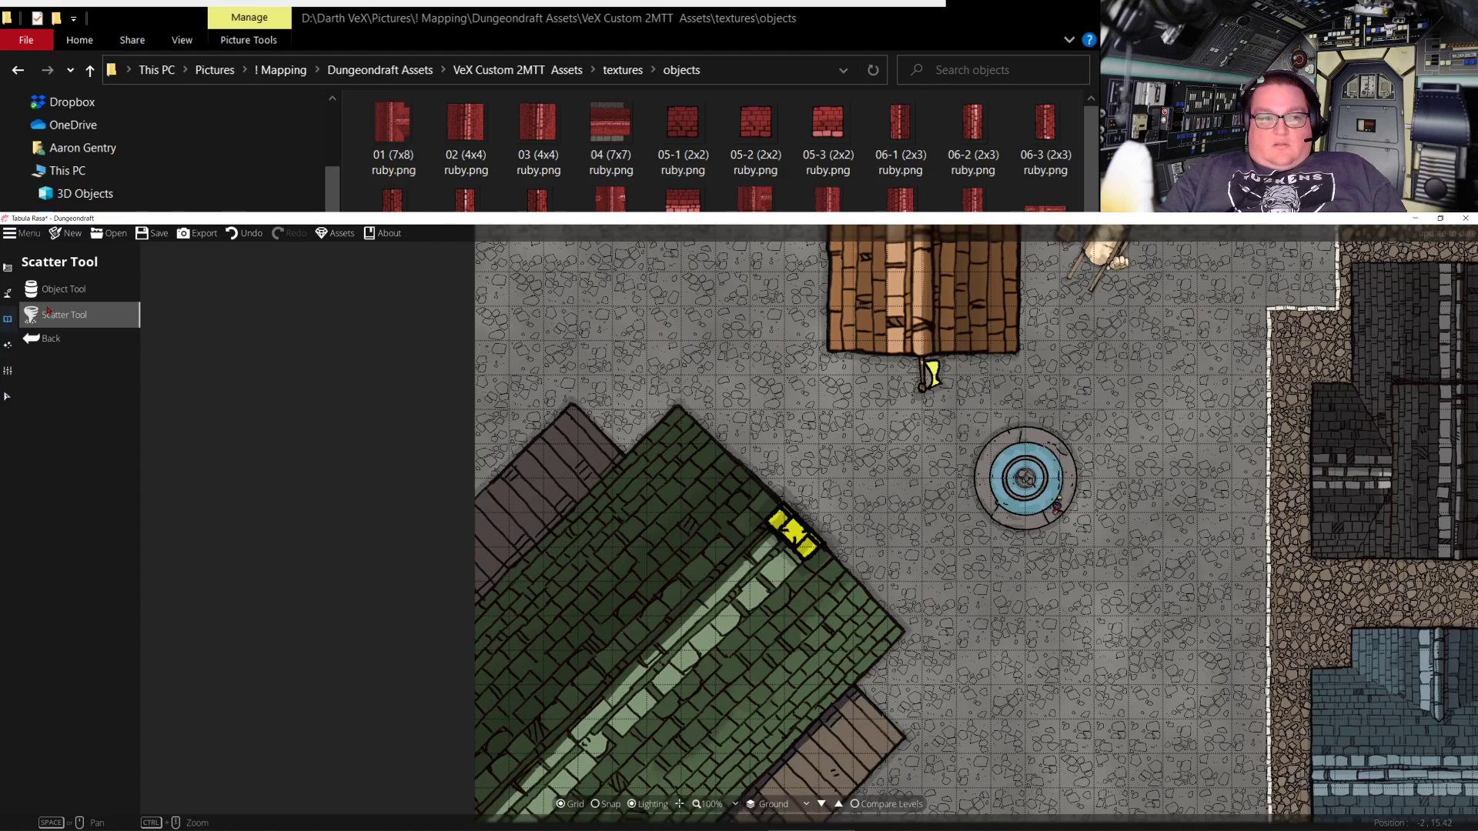
click(67, 293)
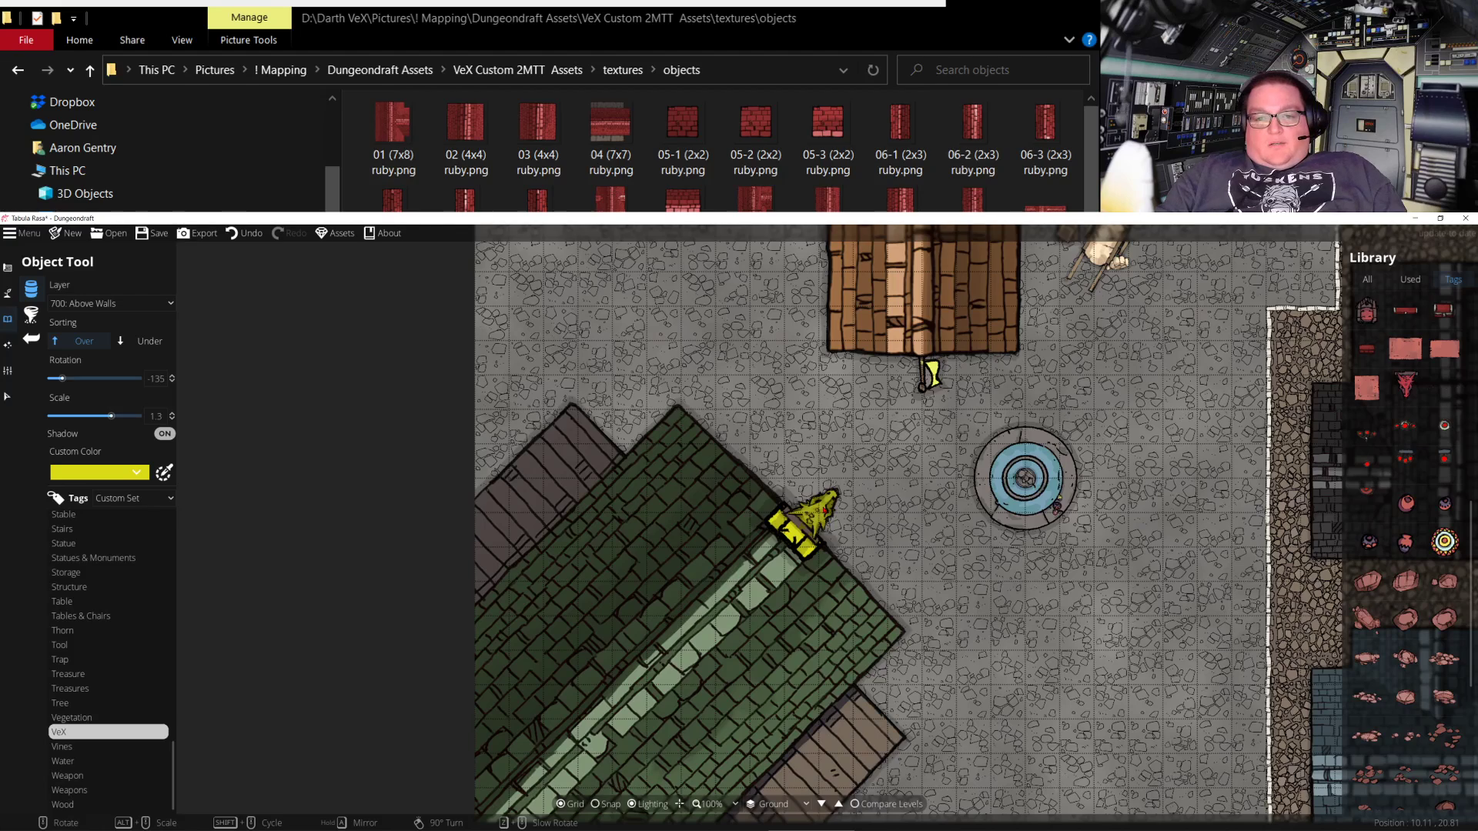
Browse the Vines, Water, Weapon, Weapons, Wood, Statues & Monuments and Statue tags for an ornament object
click(76, 748)
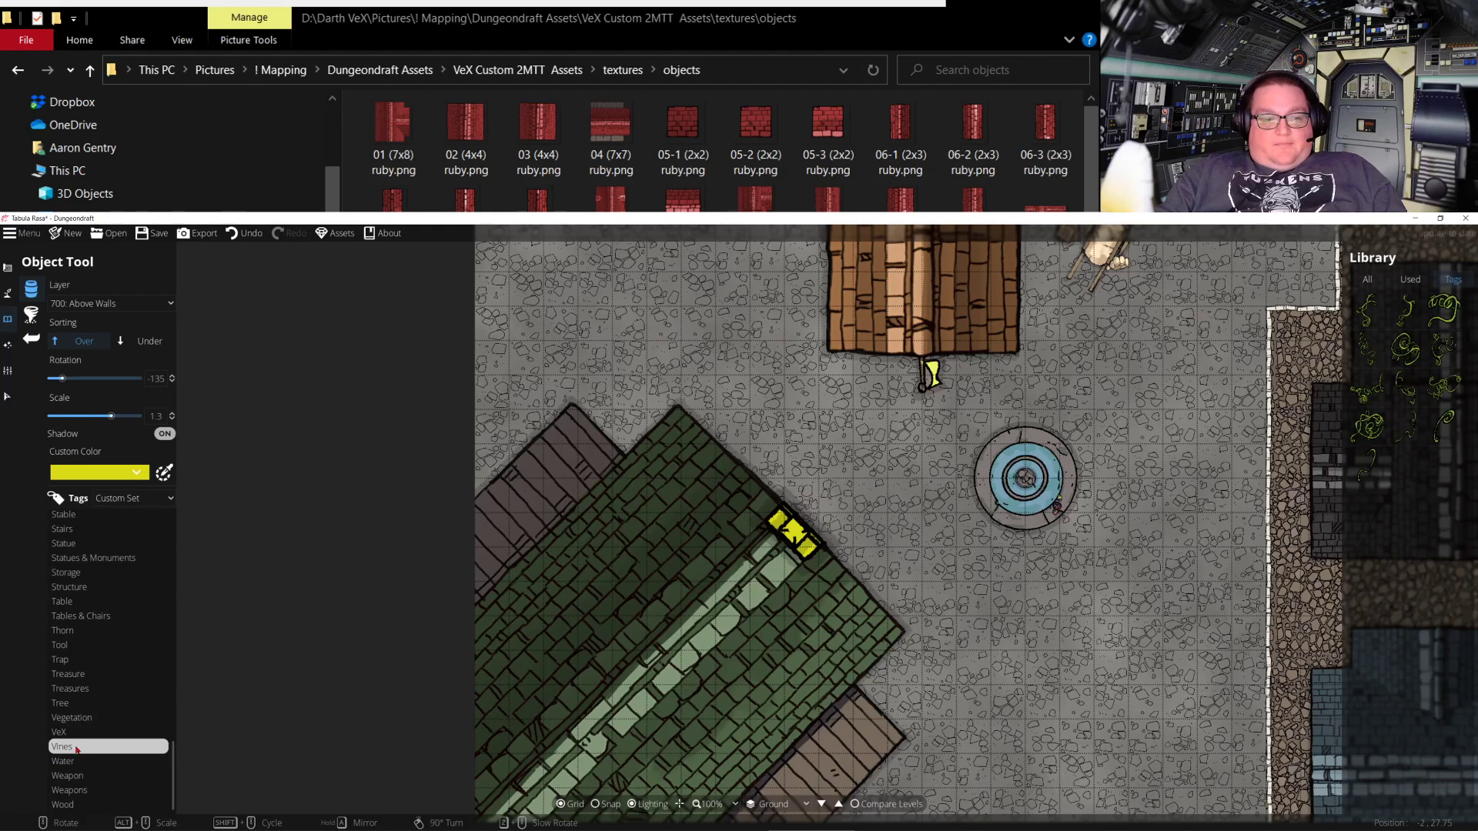
click(79, 761)
click(79, 776)
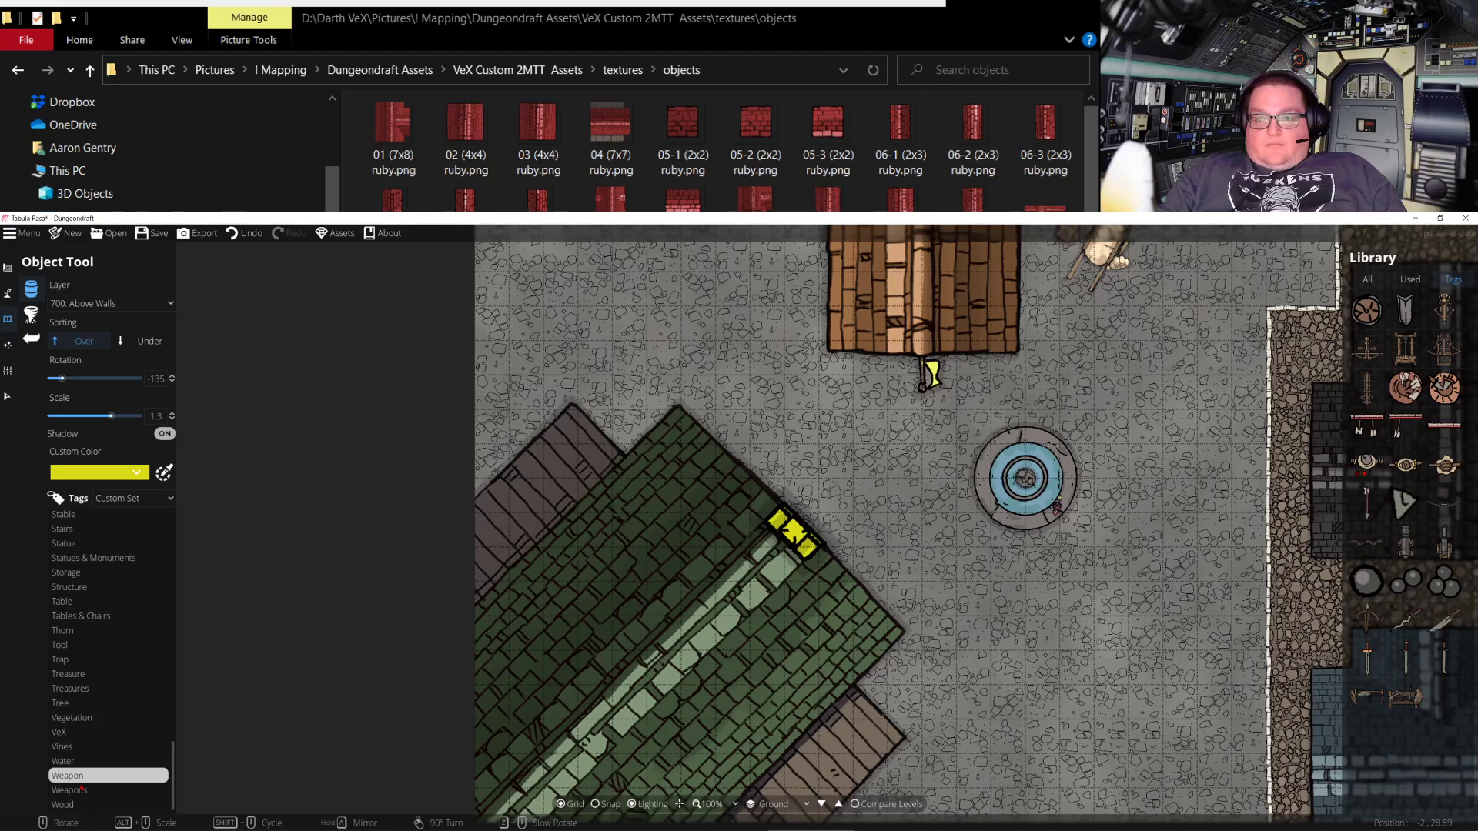
click(81, 790)
click(83, 805)
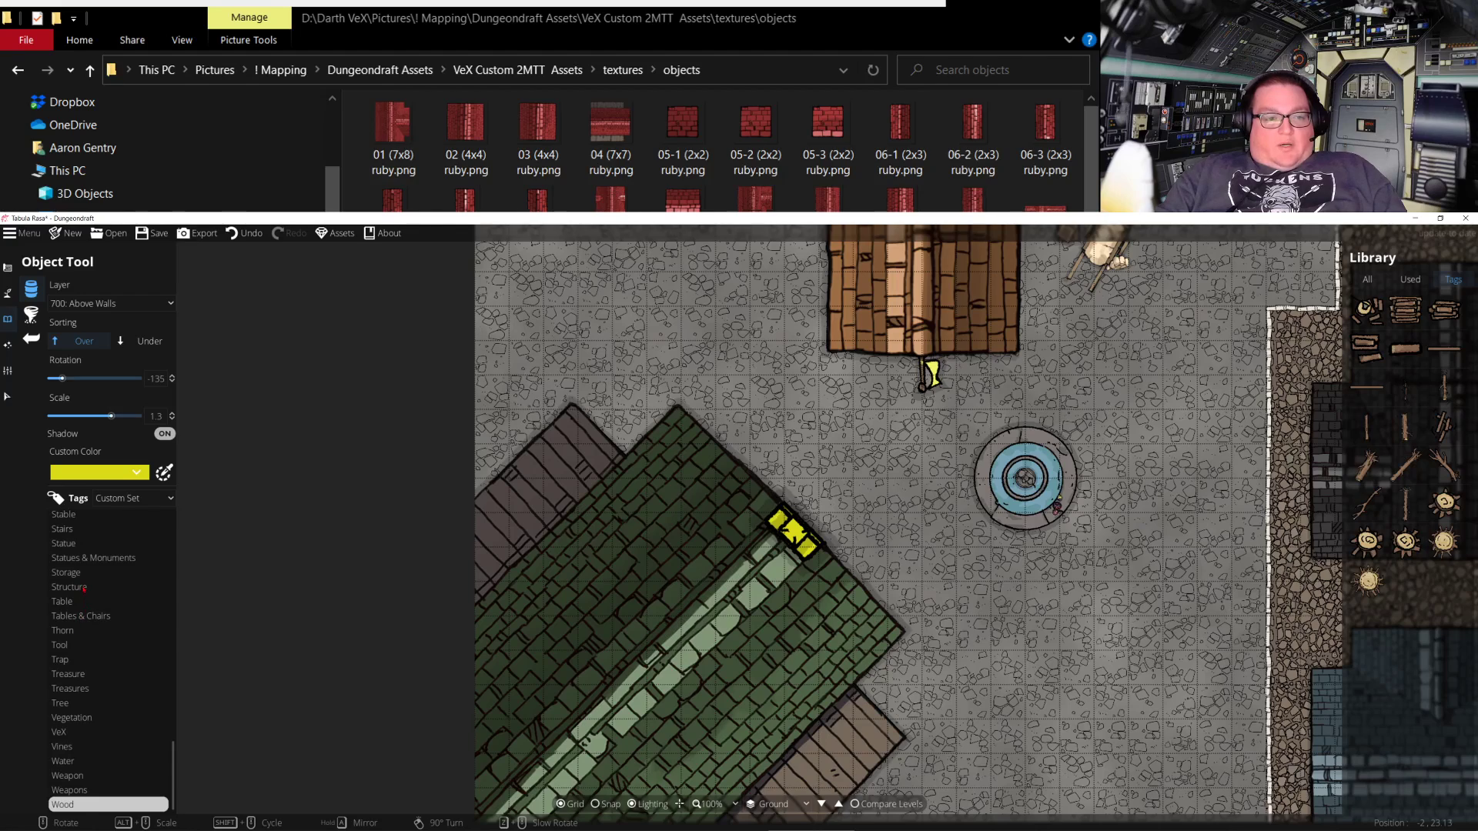
scroll(83, 590, up, 2)
click(68, 619)
click(68, 632)
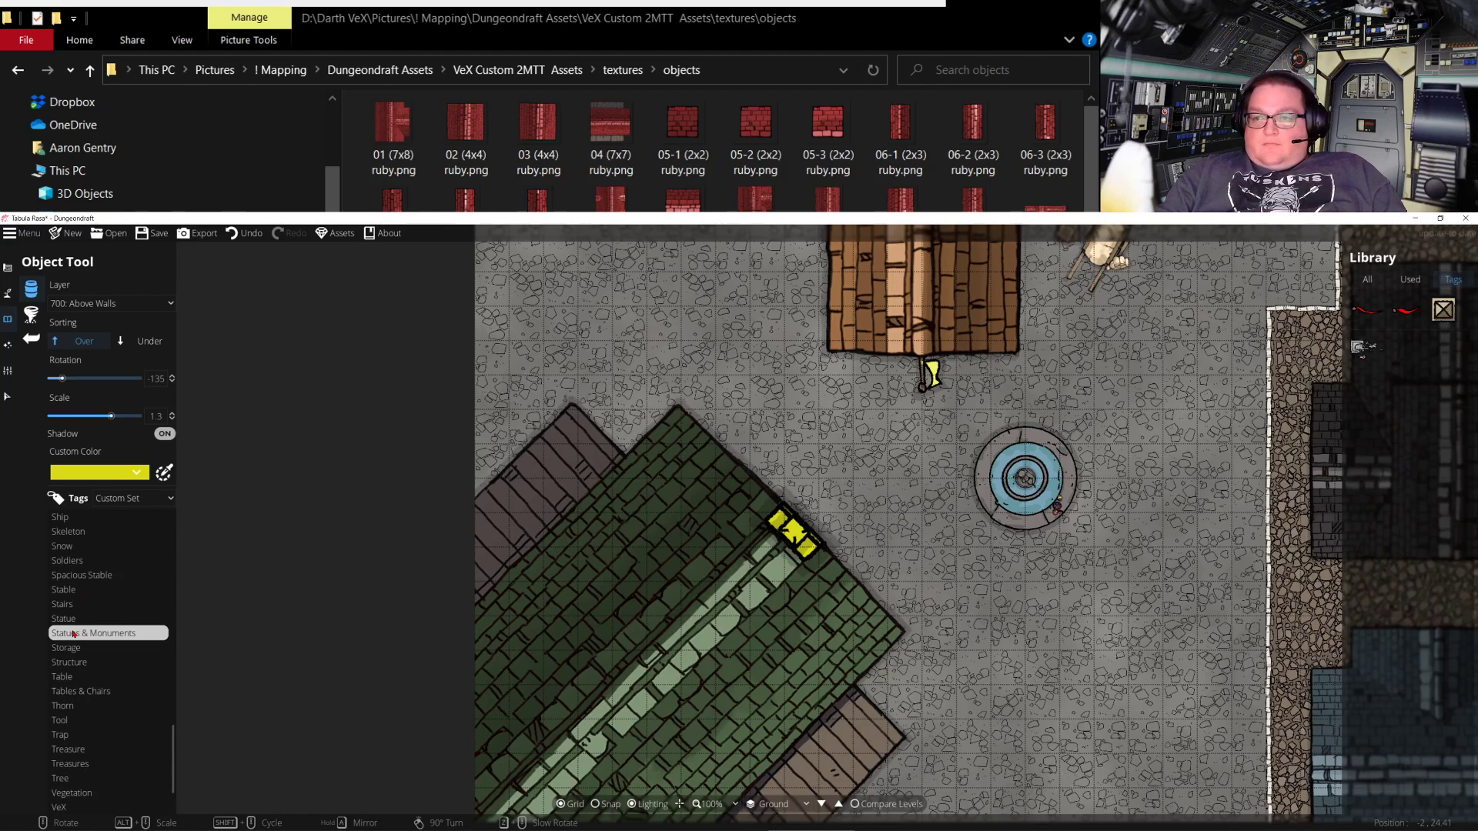
click(68, 621)
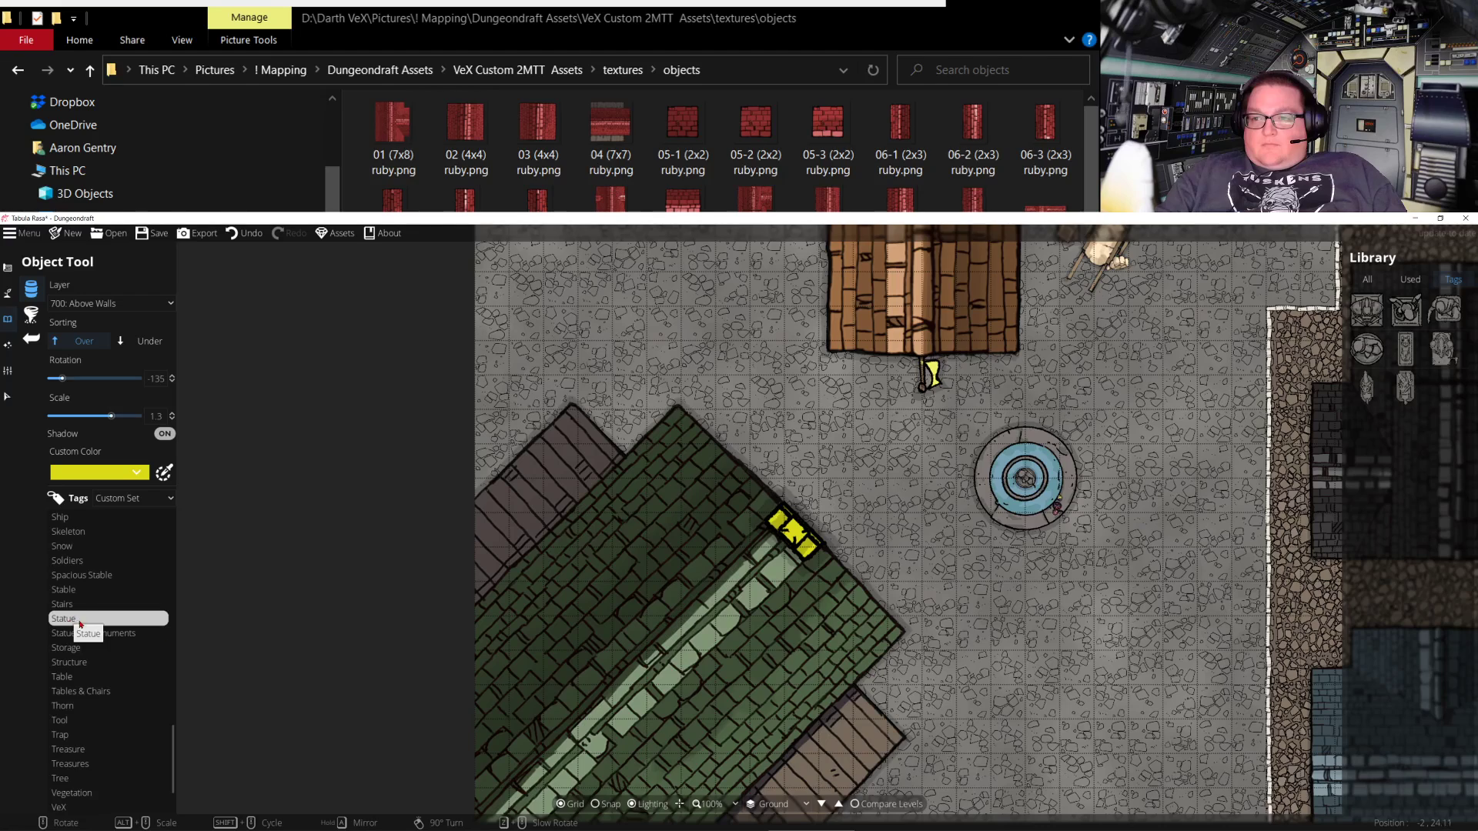
Try the second object of the Statue tag on the green roof at scale 4 and at scale 1.8
click(1406, 310)
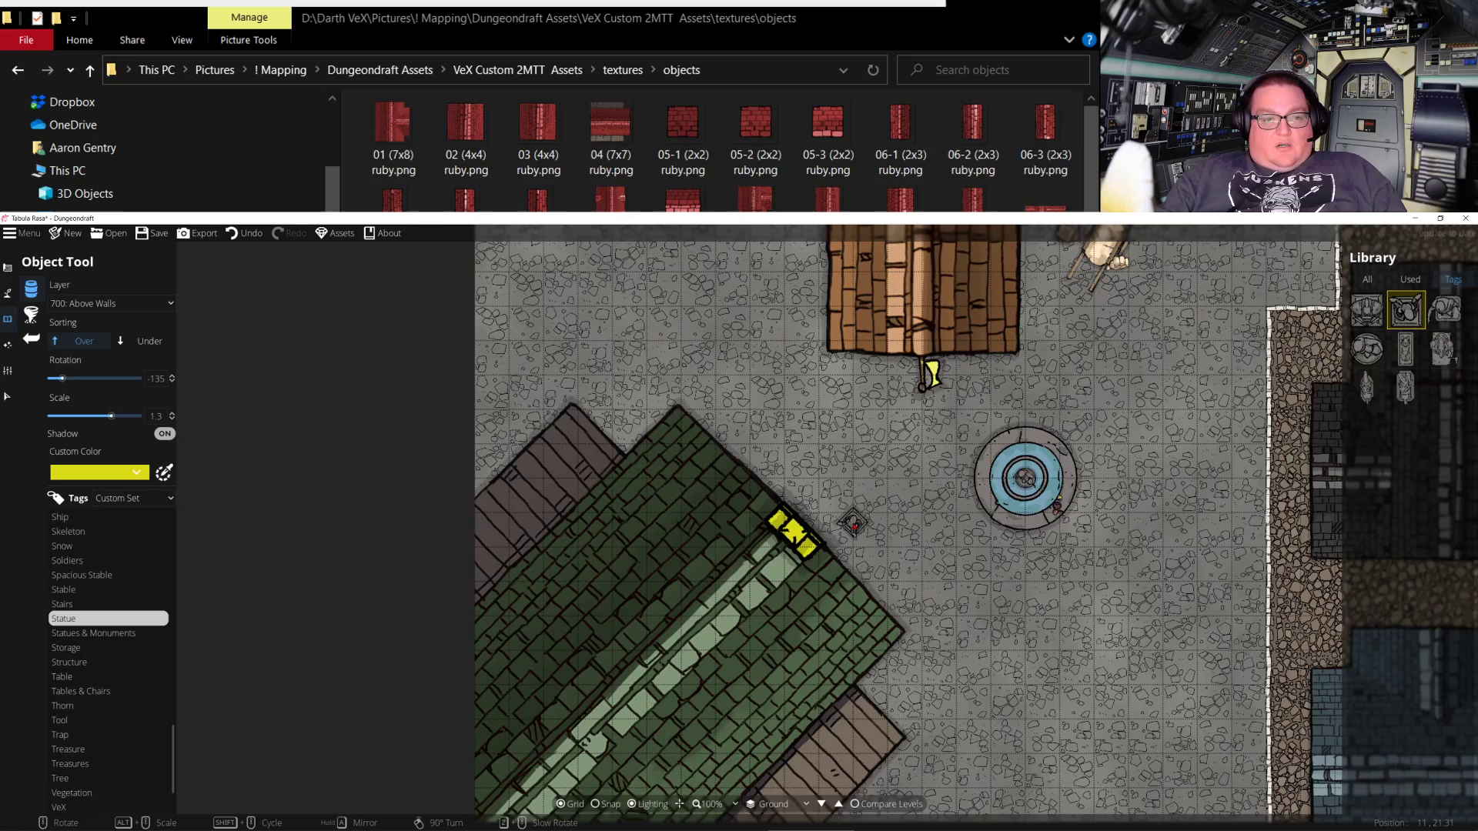
scroll(853, 525, up, 5)
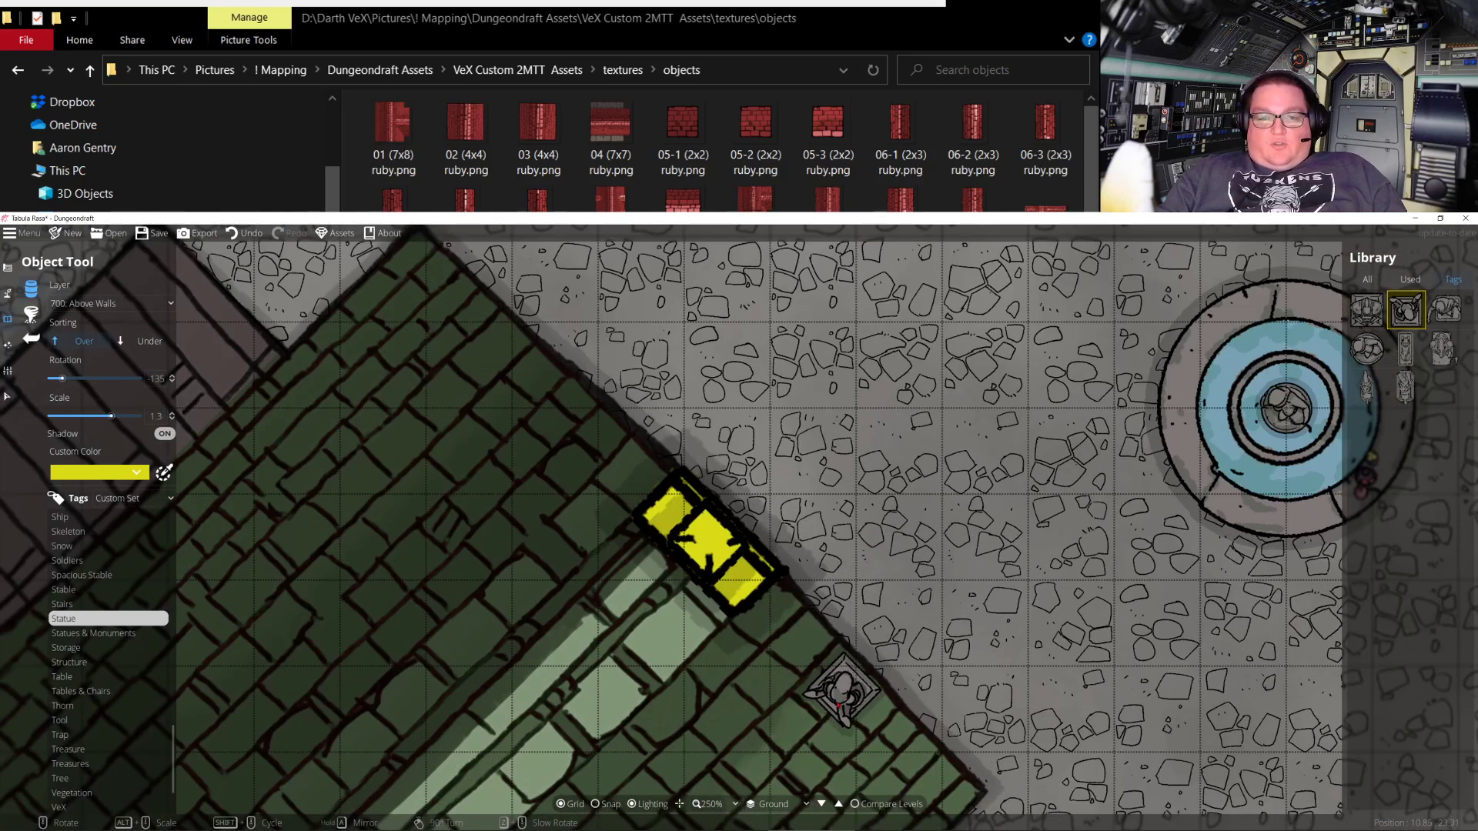
alt+scroll(653, 576, up, 3)
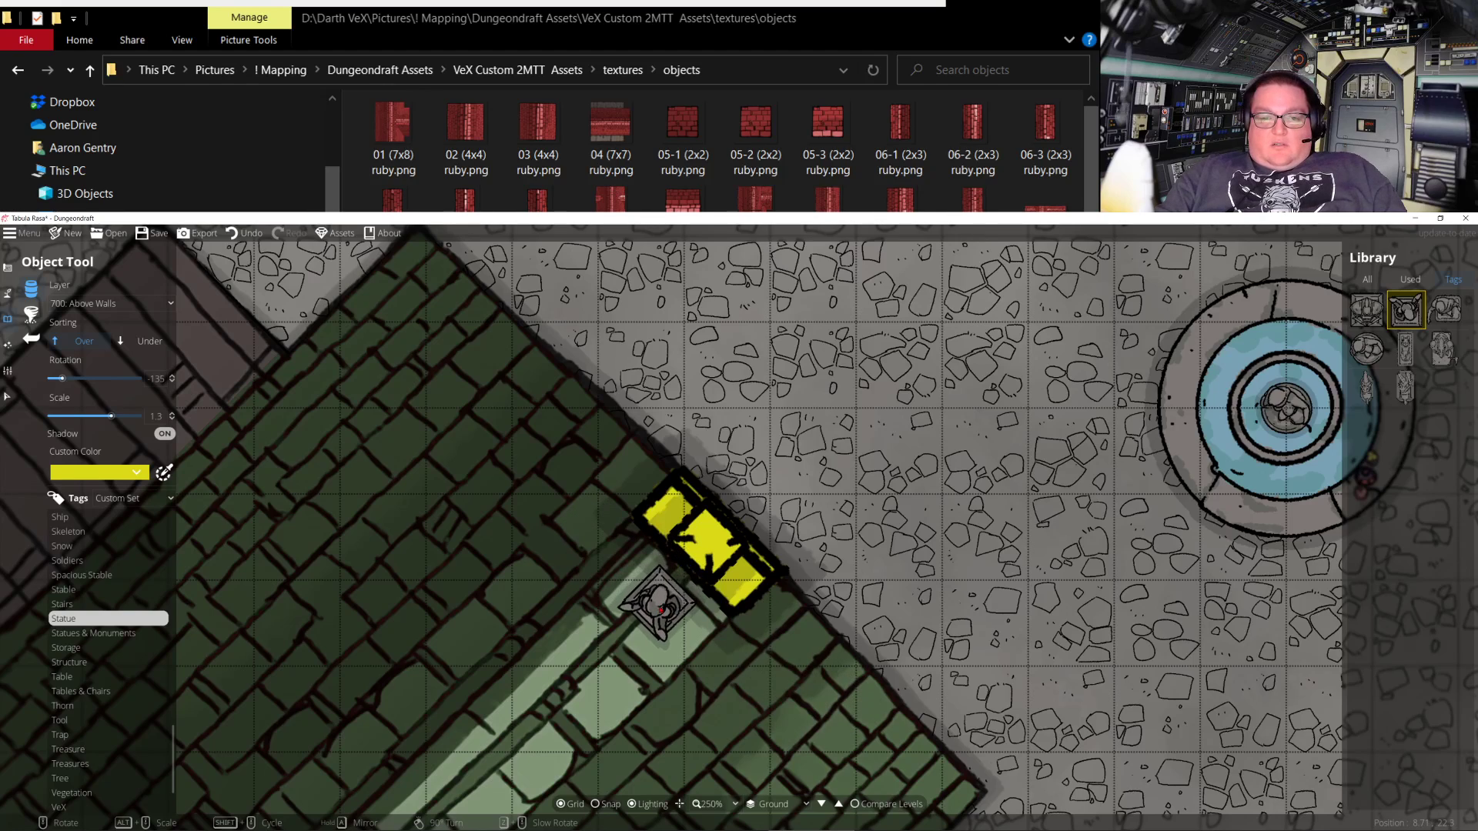
alt+scroll(658, 618, up, 20)
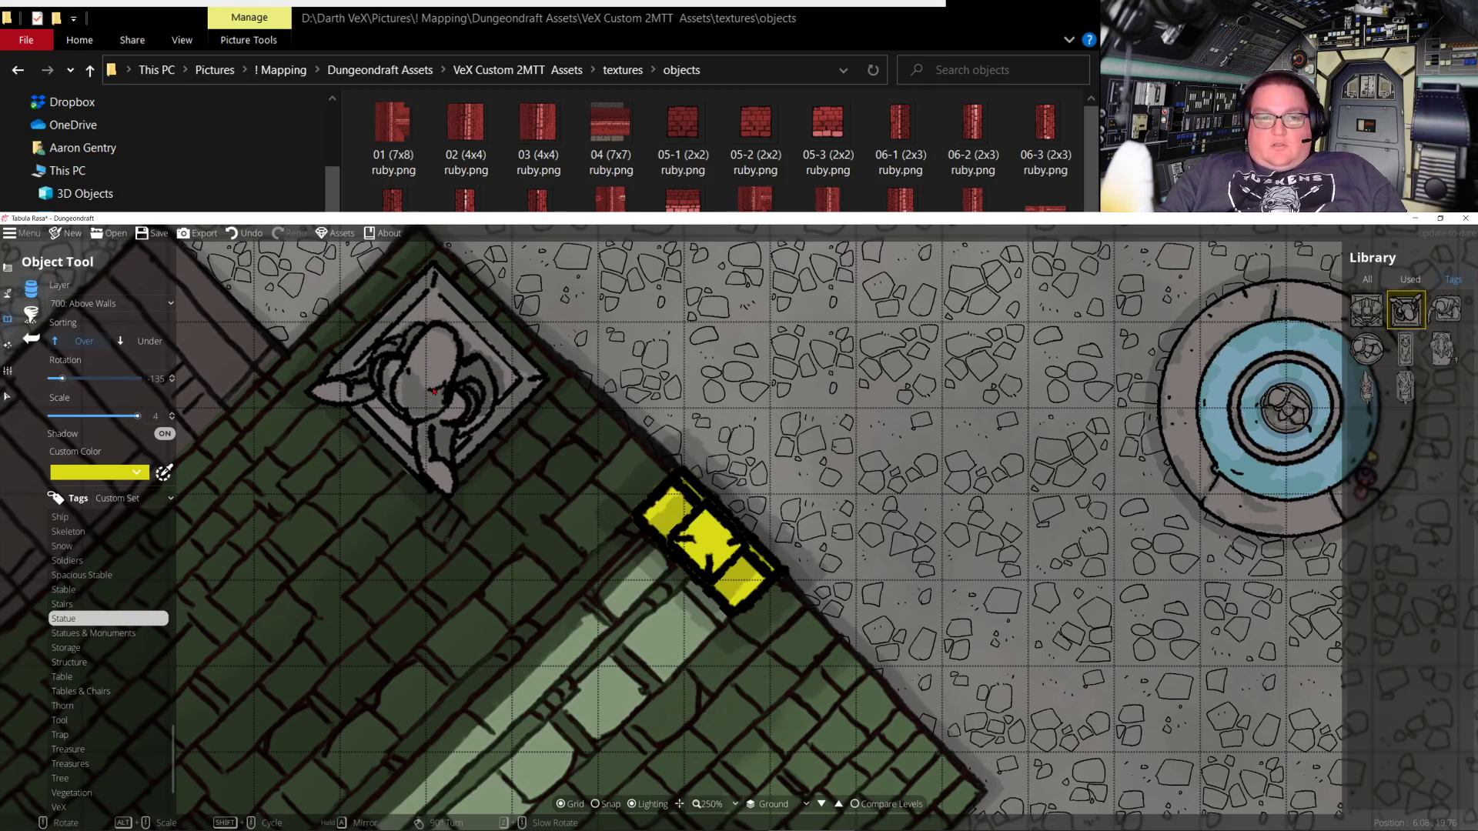
scroll(421, 371, down, 3)
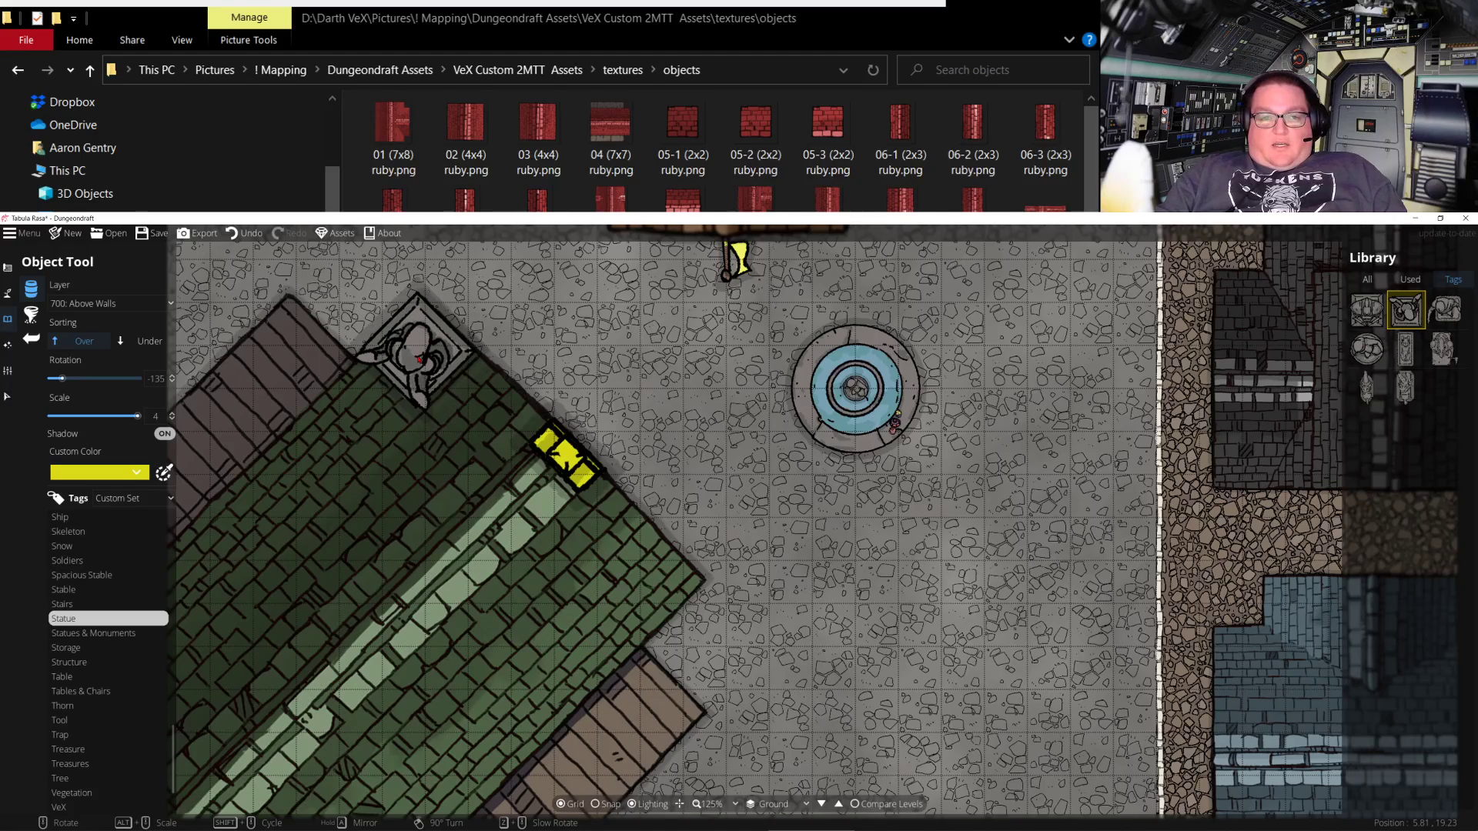
scroll(415, 356, down, 2)
scroll(415, 356, up, 2)
scroll(416, 355, down, 6)
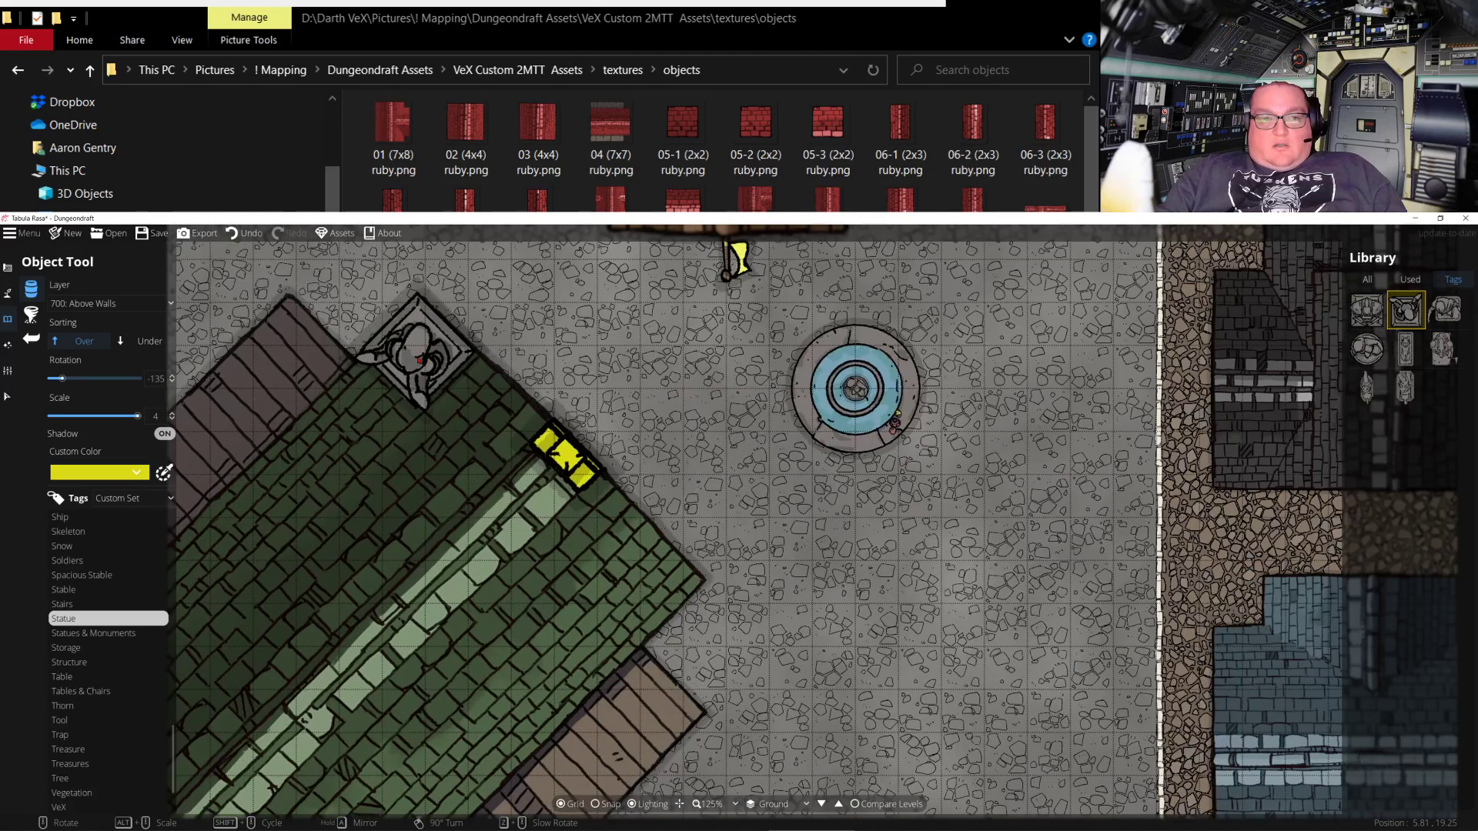
scroll(415, 358, down, 16)
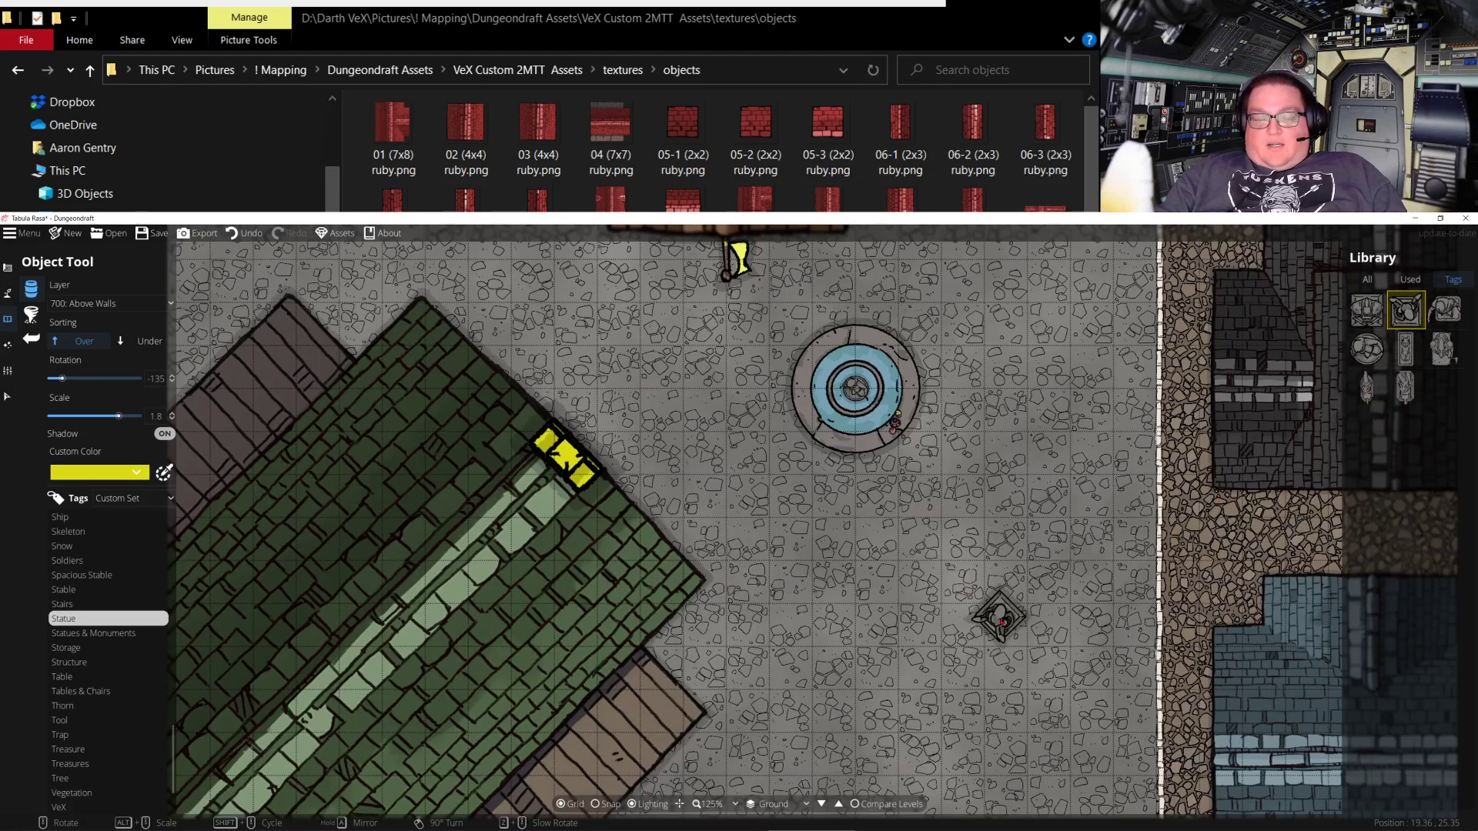
Preview three other objects from the Statue tag over the green roof at scale 1.8
click(1445, 350)
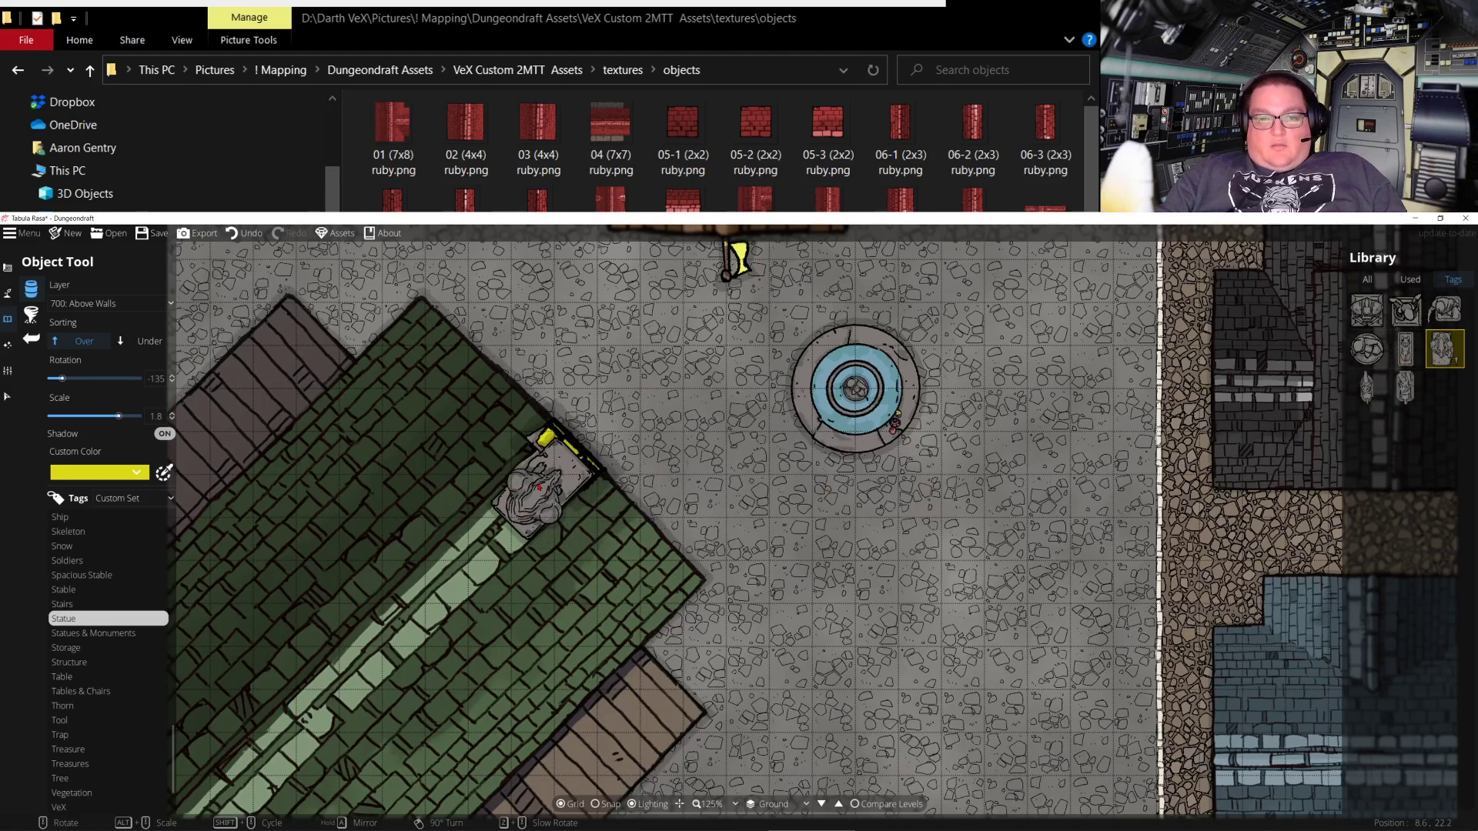
shift+scroll(570, 461, up, 1)
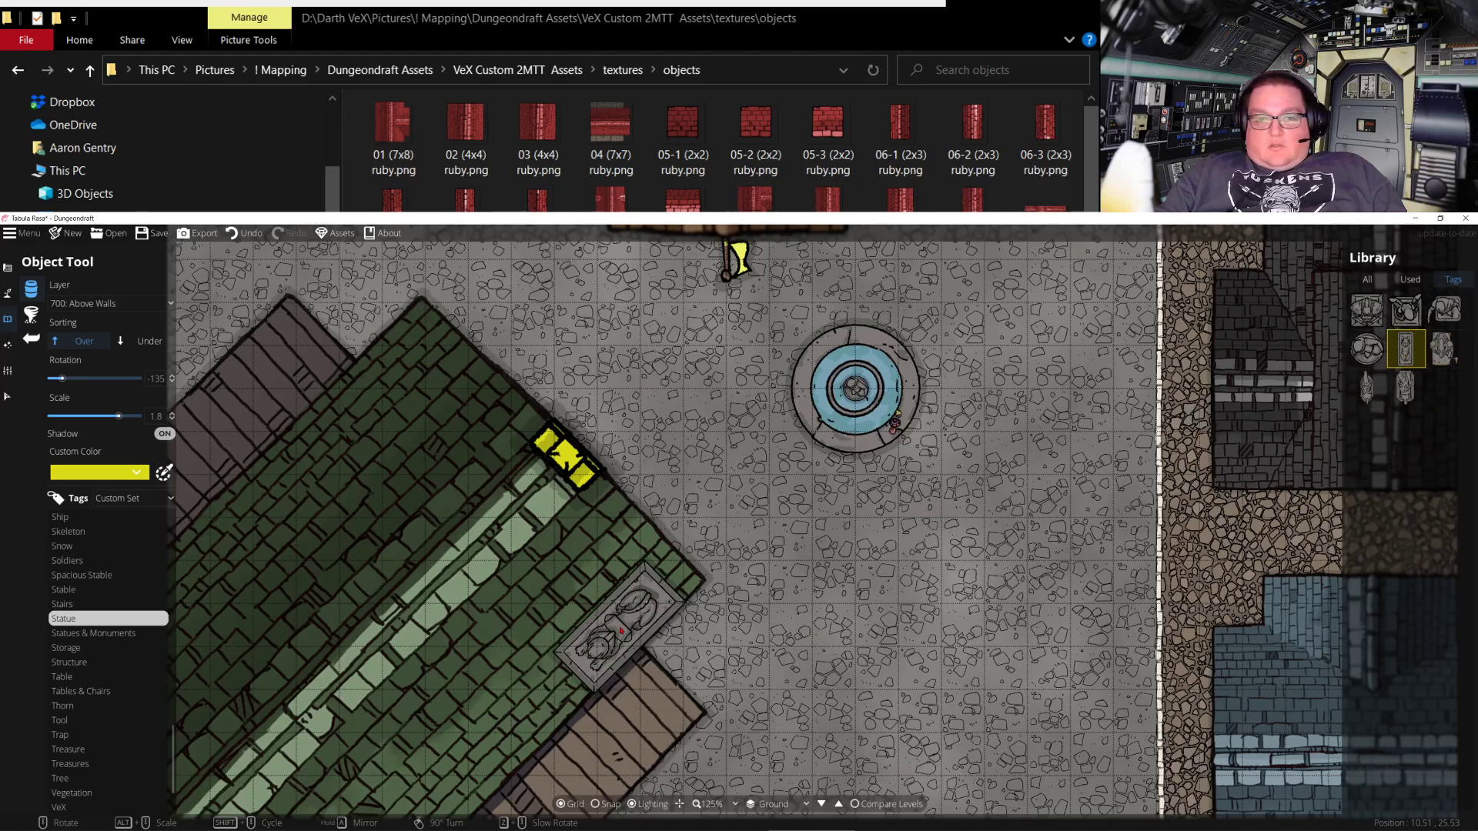
click(1366, 309)
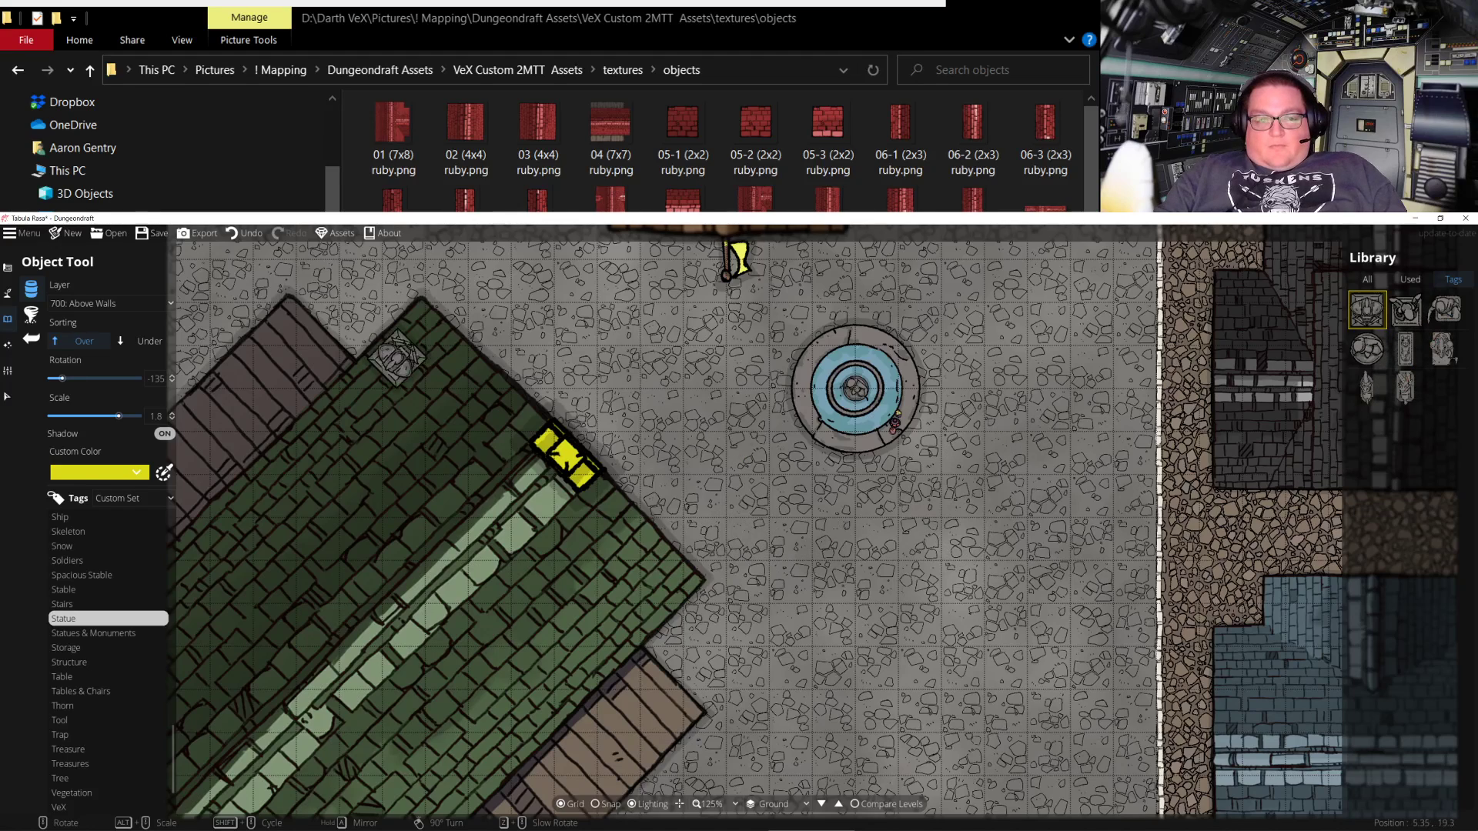
Delete the small yellow chest from the middle of the ornament at the green roof's ridge end
key(v)
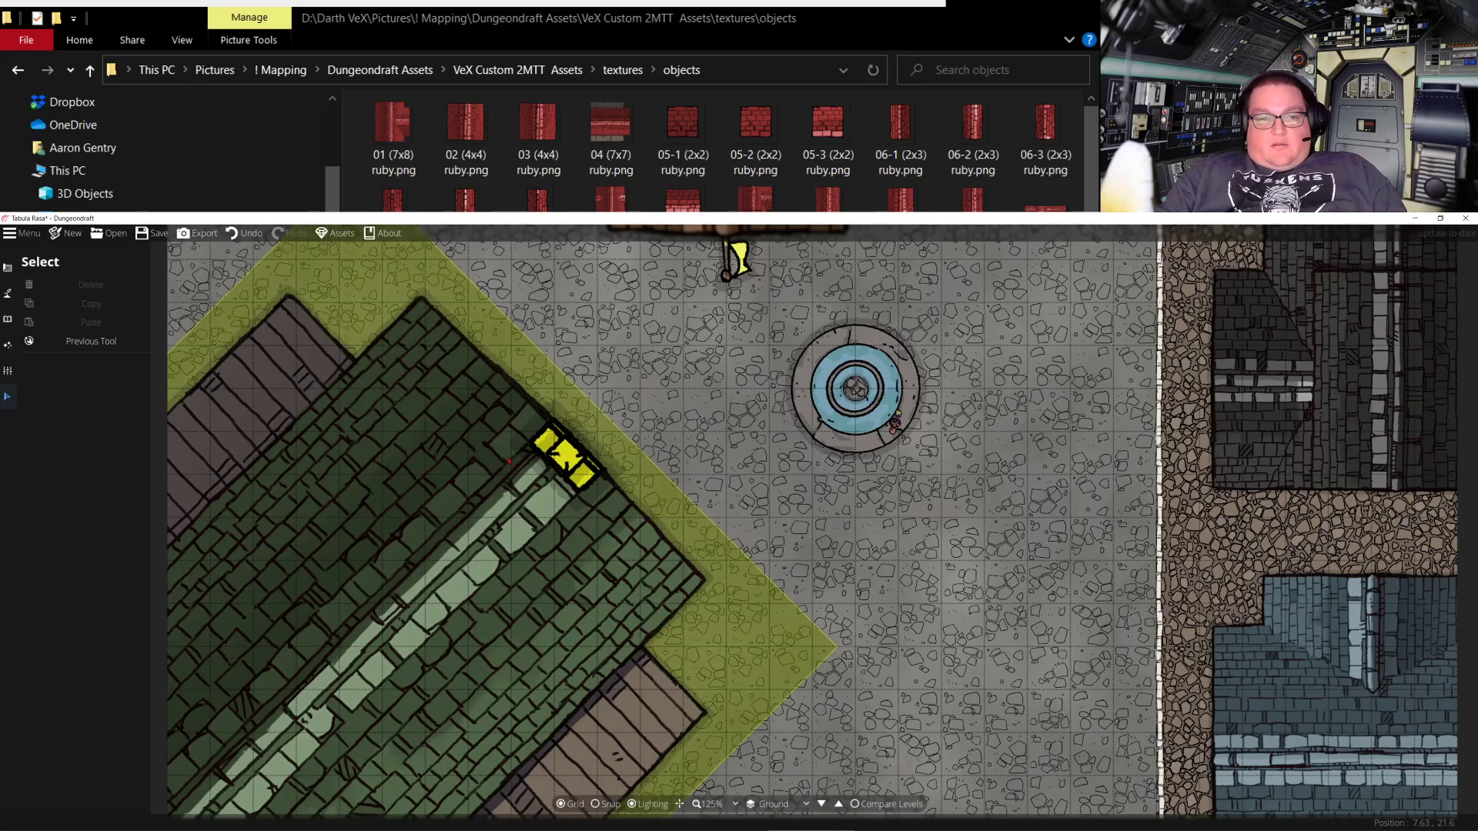
click(566, 454)
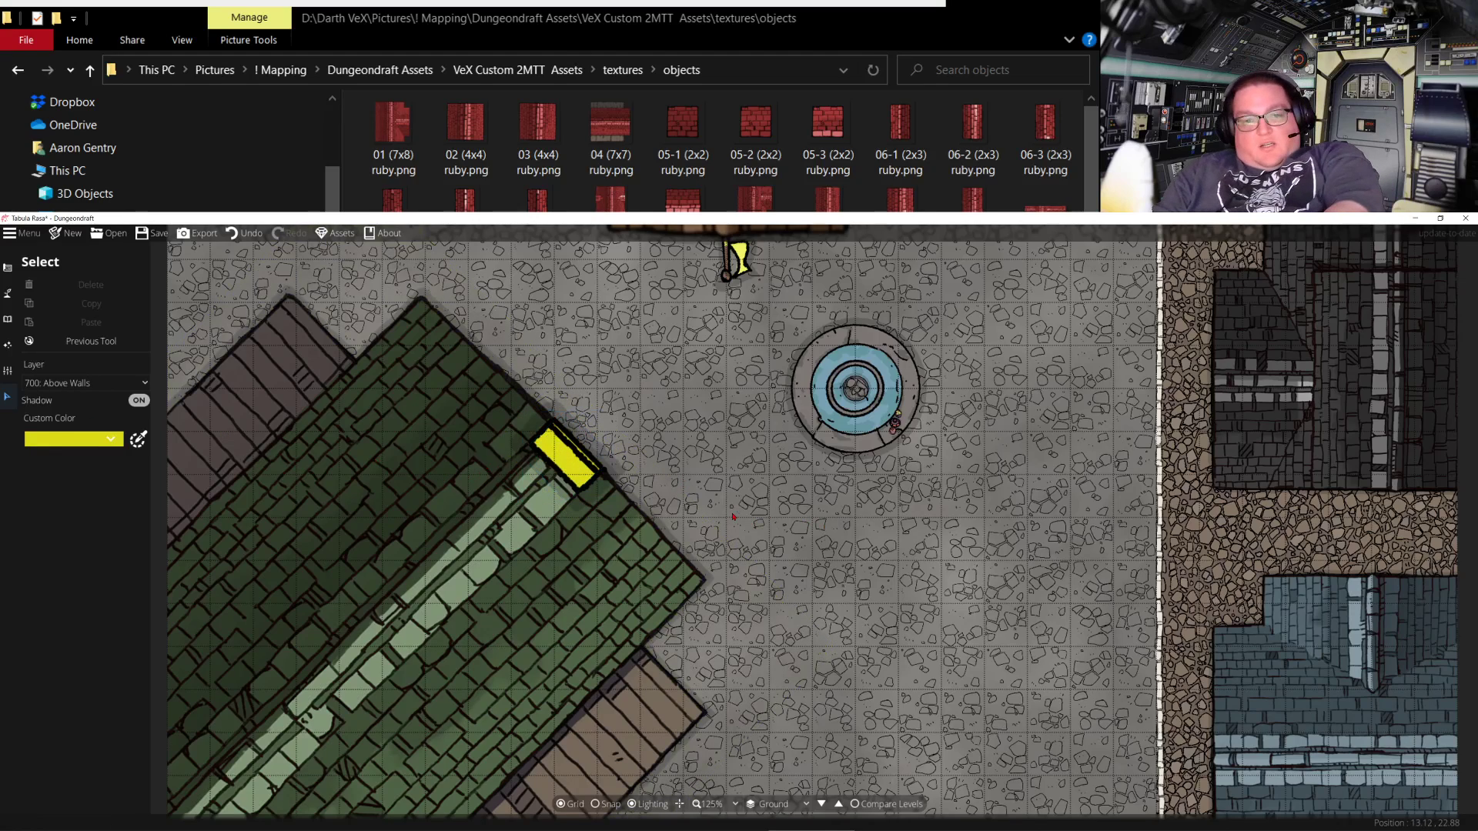
Delete the remaining yellow ornament piece from the green roof's ridge end and return to placing Statue objects
key(Delete)
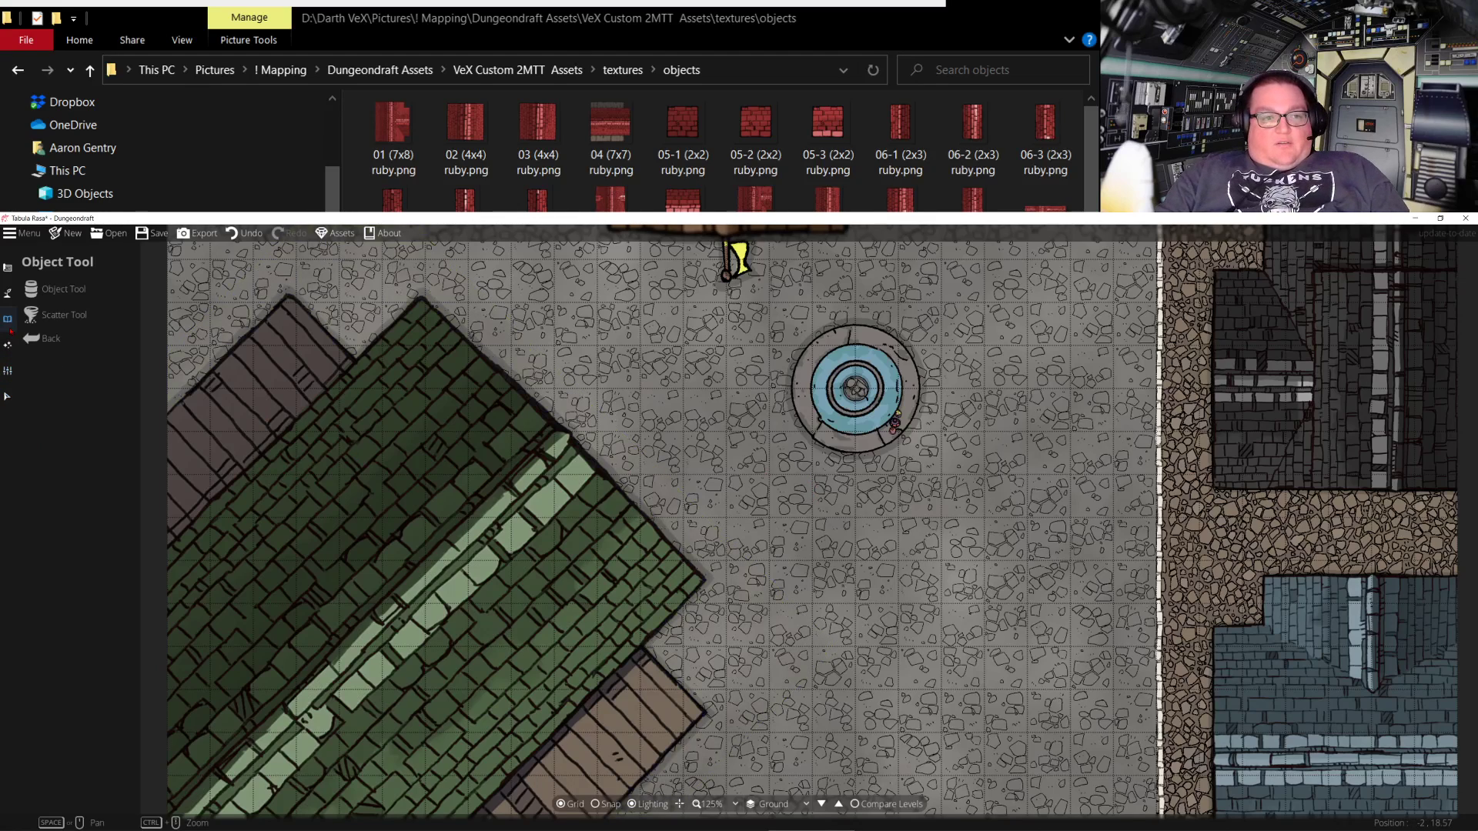
click(31, 288)
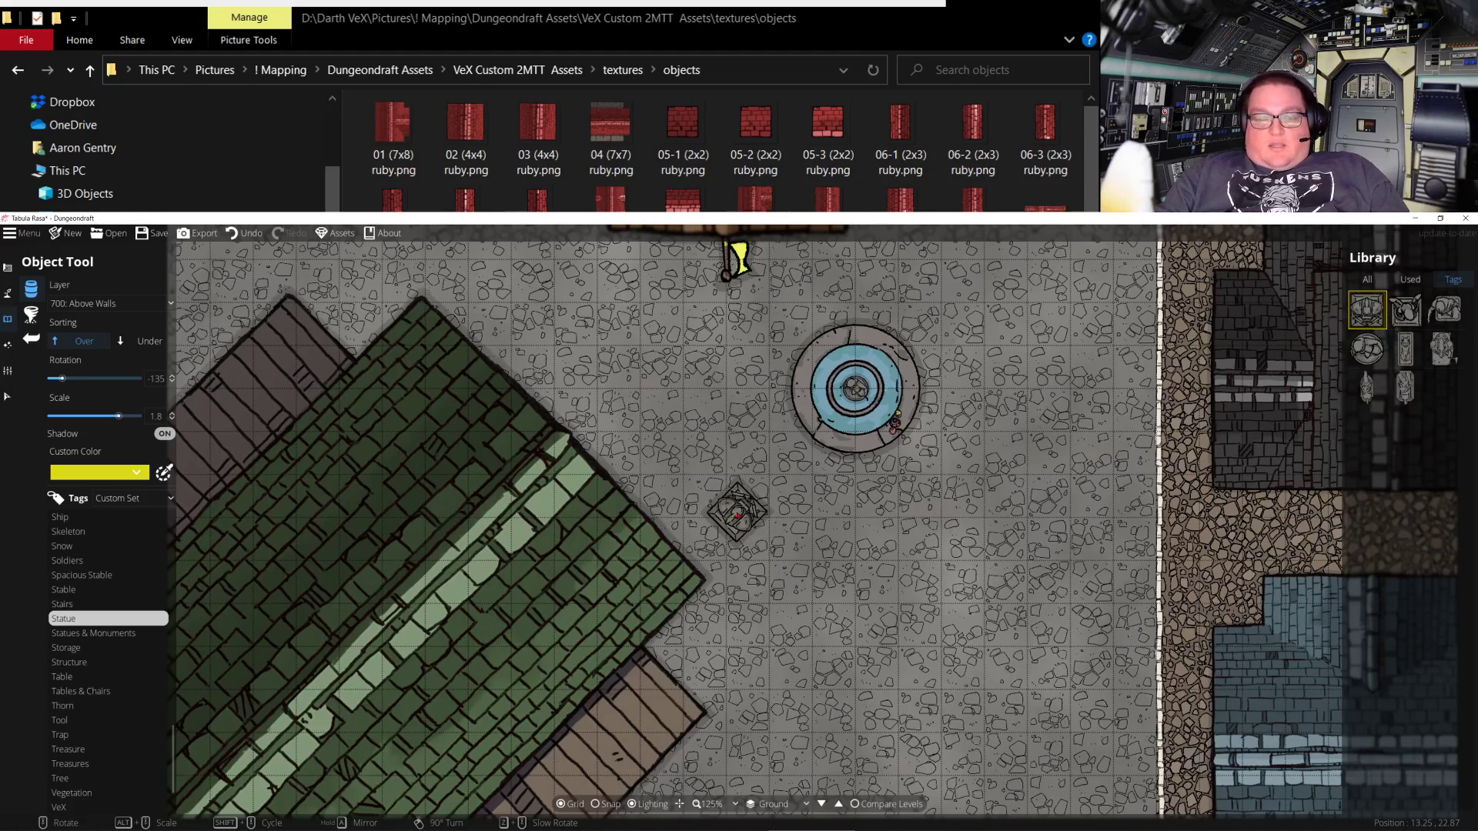
Preview the different Statue tag objects beside the green roof at scale 1.8 to compare their shapes
scroll(738, 514, up, 6)
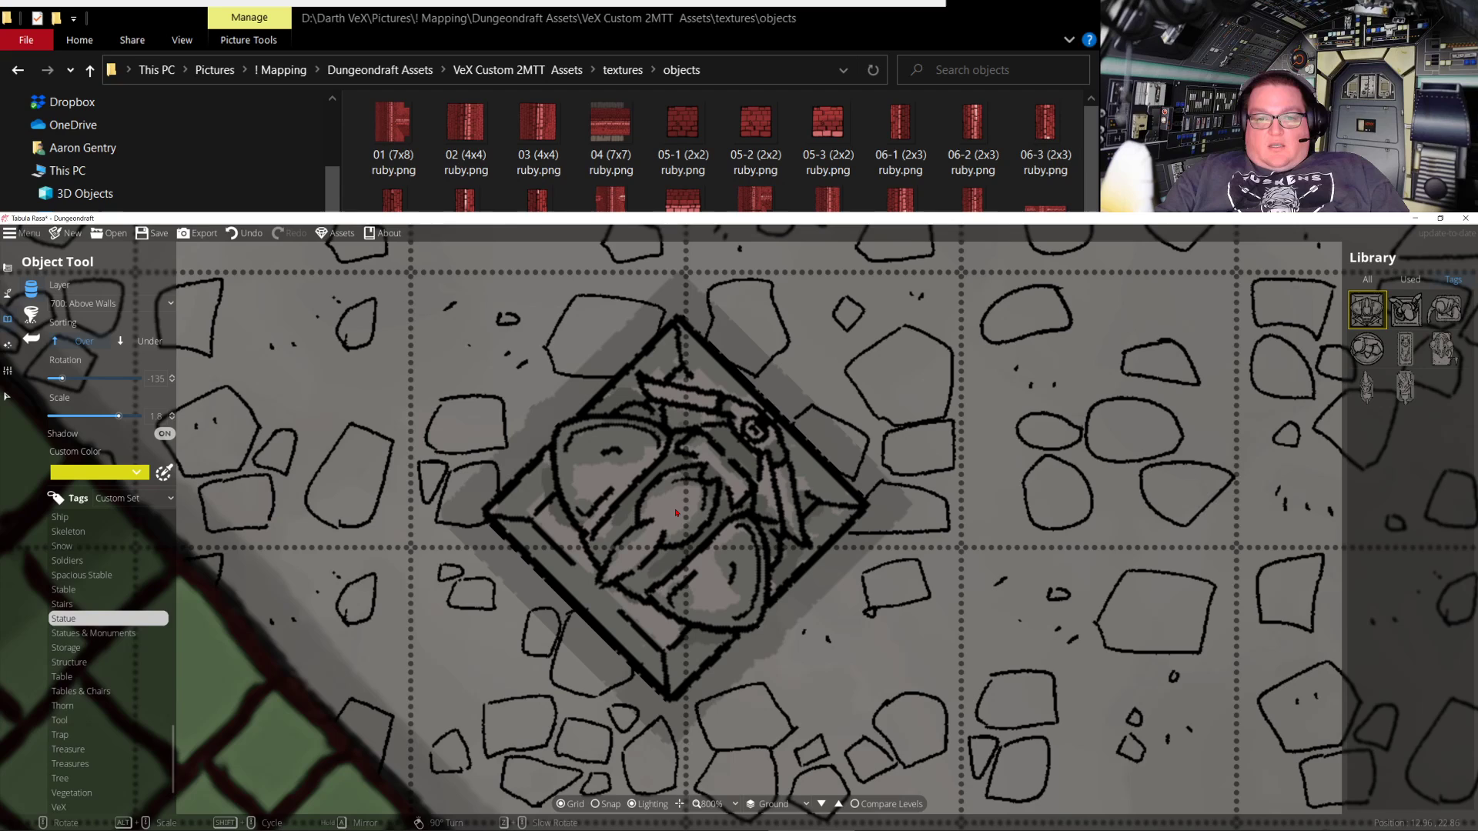
scroll(676, 512, down, 2)
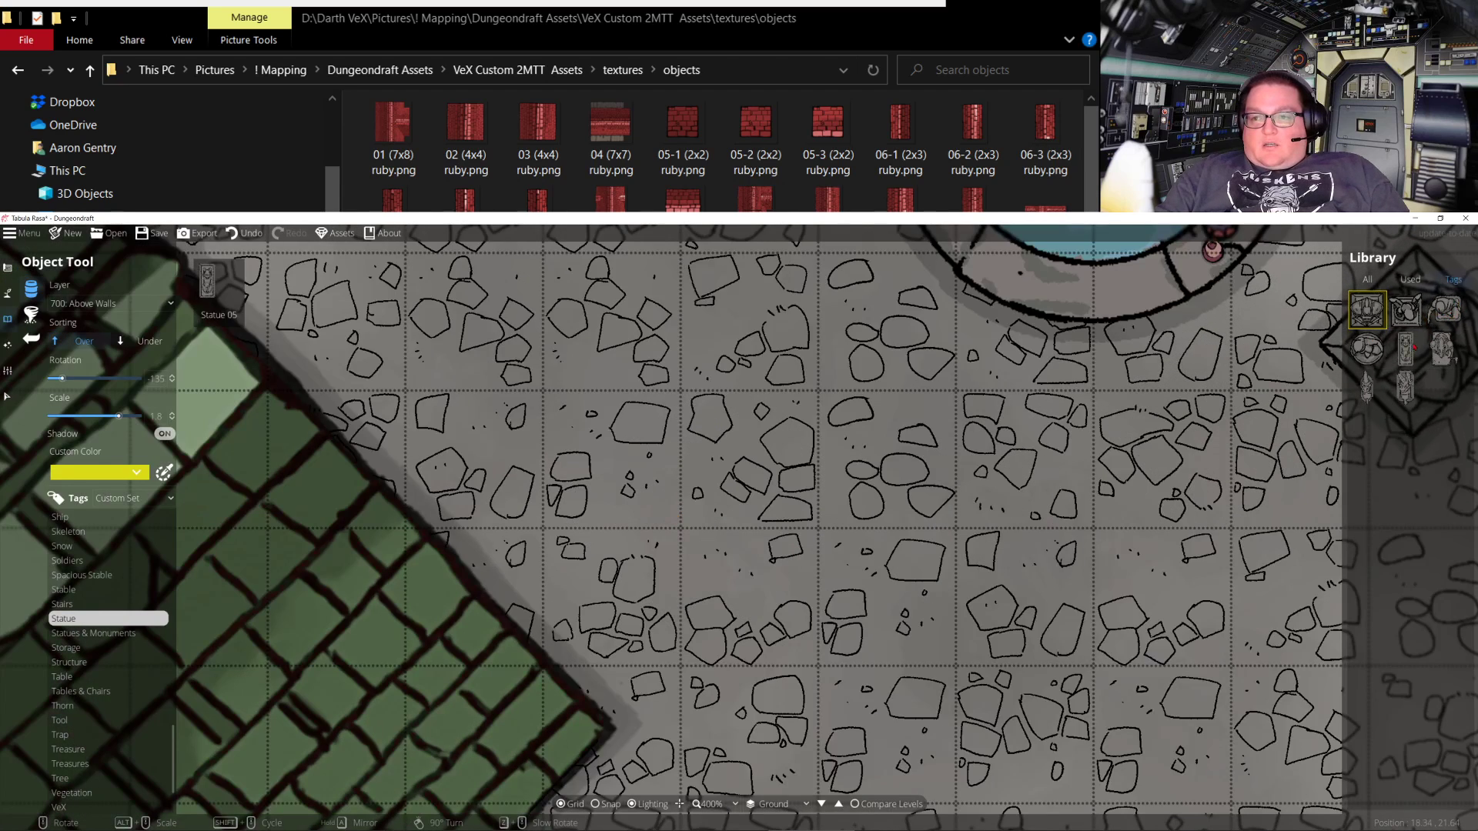
click(1443, 348)
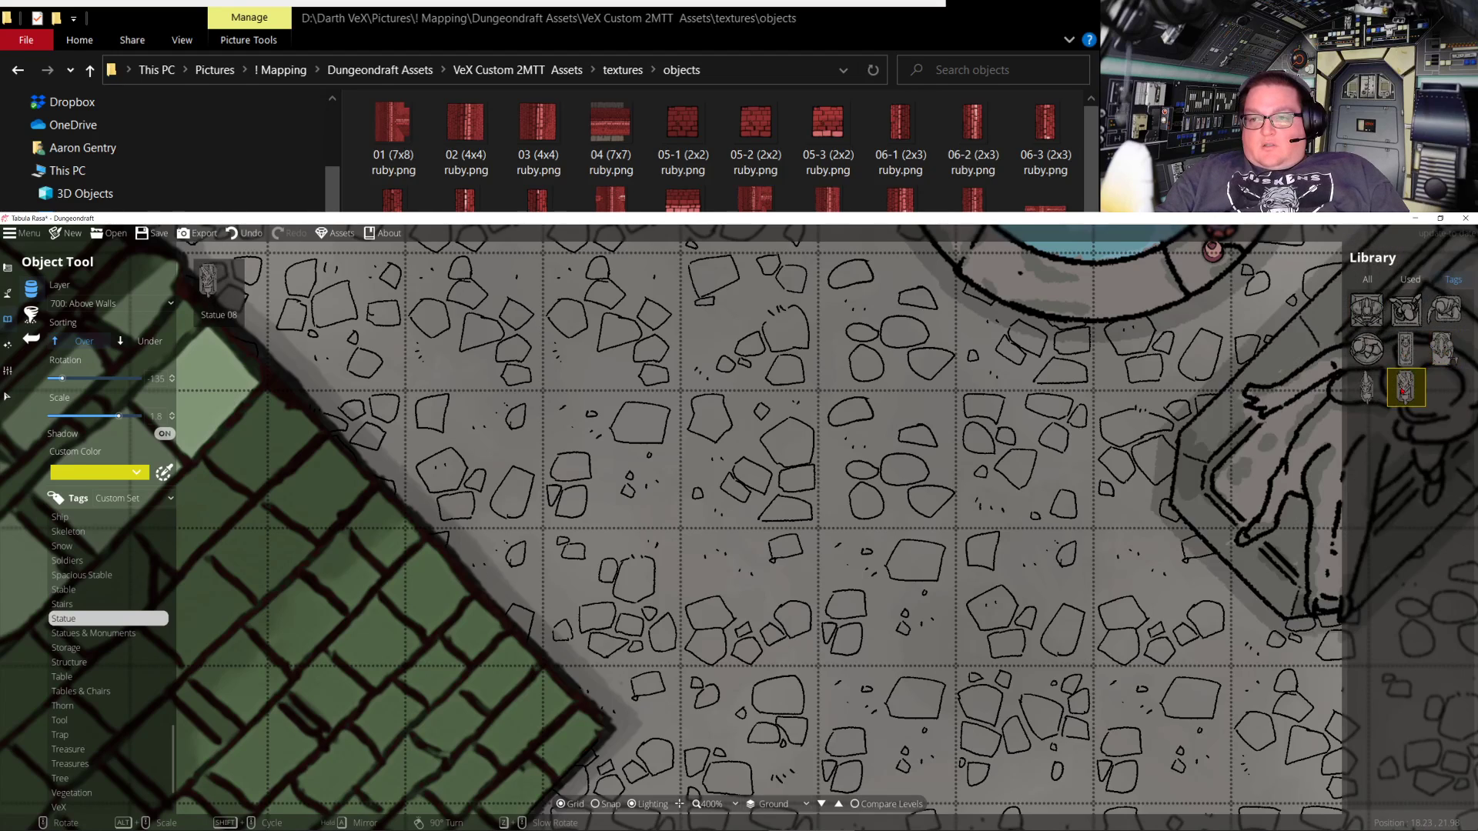
click(1406, 386)
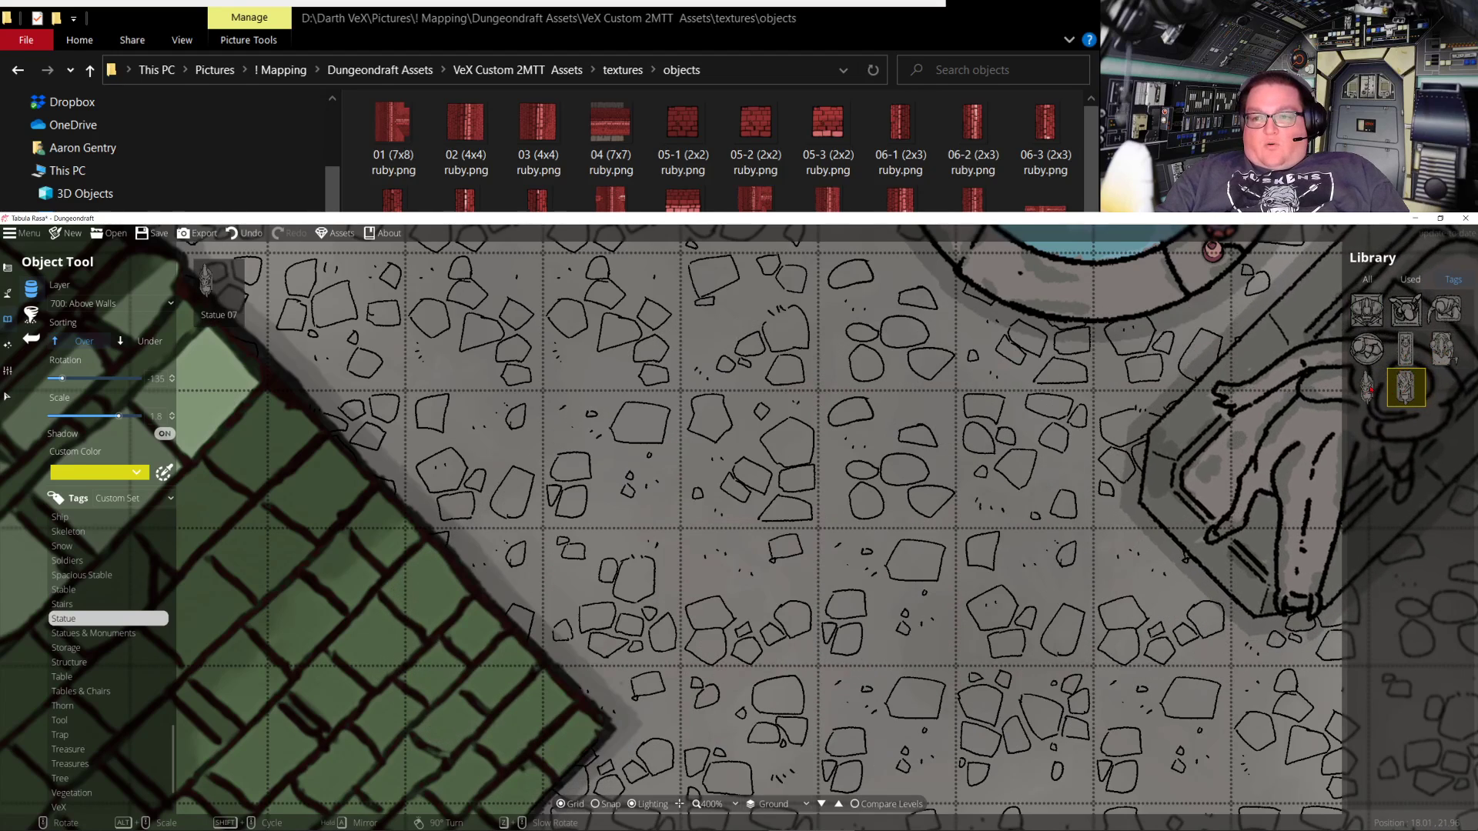
click(1367, 386)
click(1405, 348)
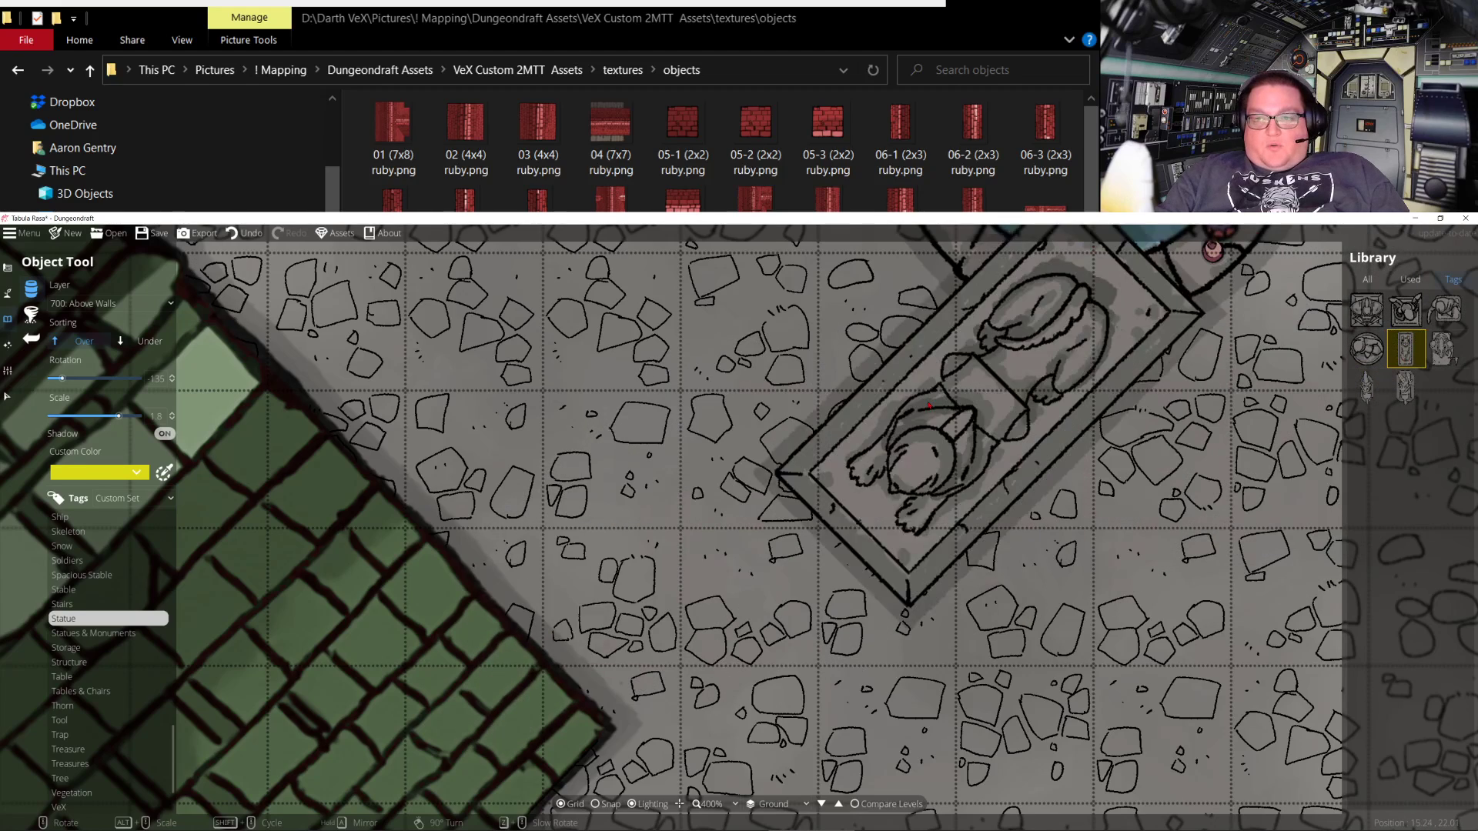
click(1438, 356)
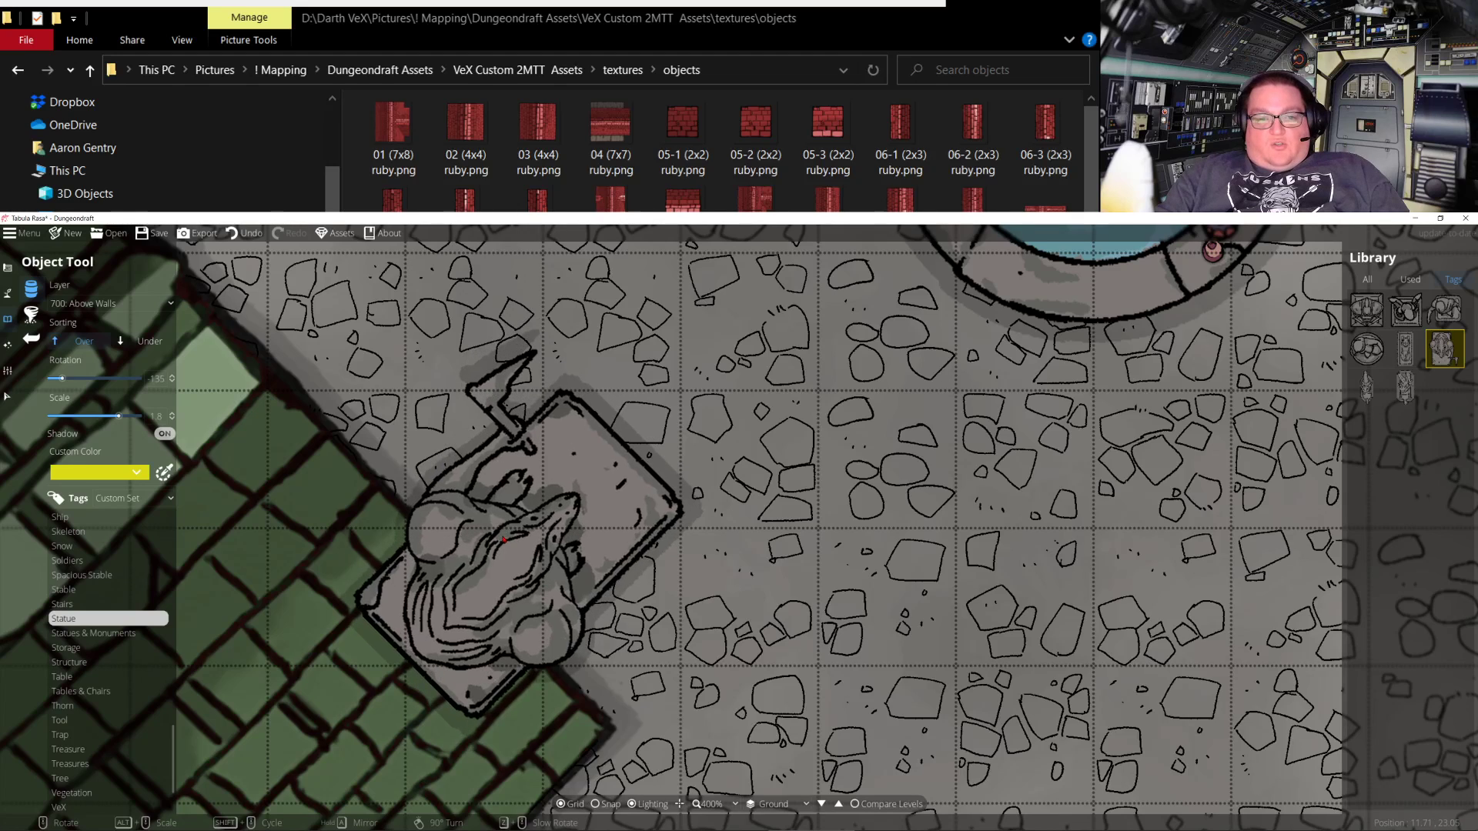
click(1366, 348)
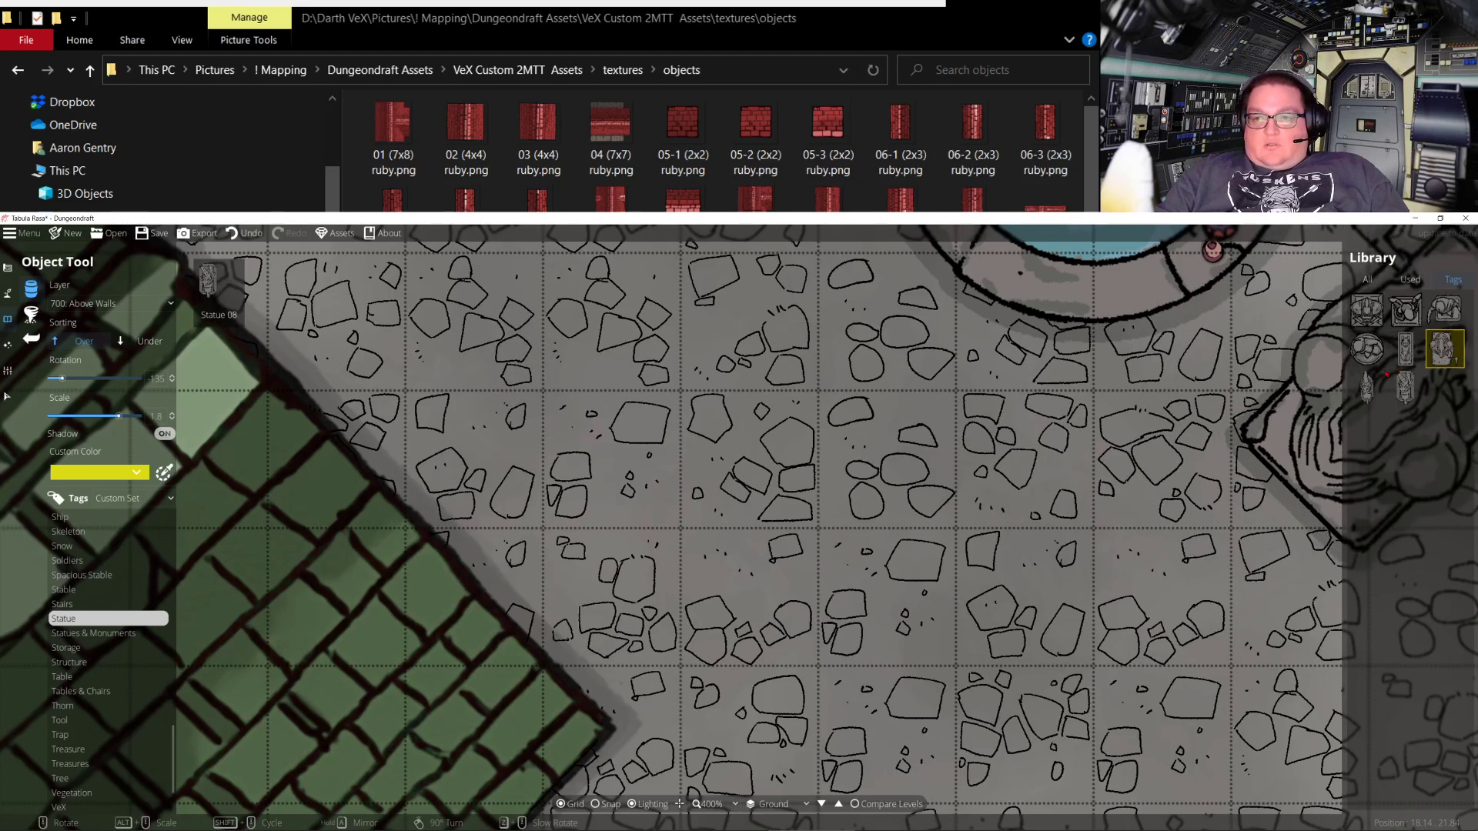
click(1405, 386)
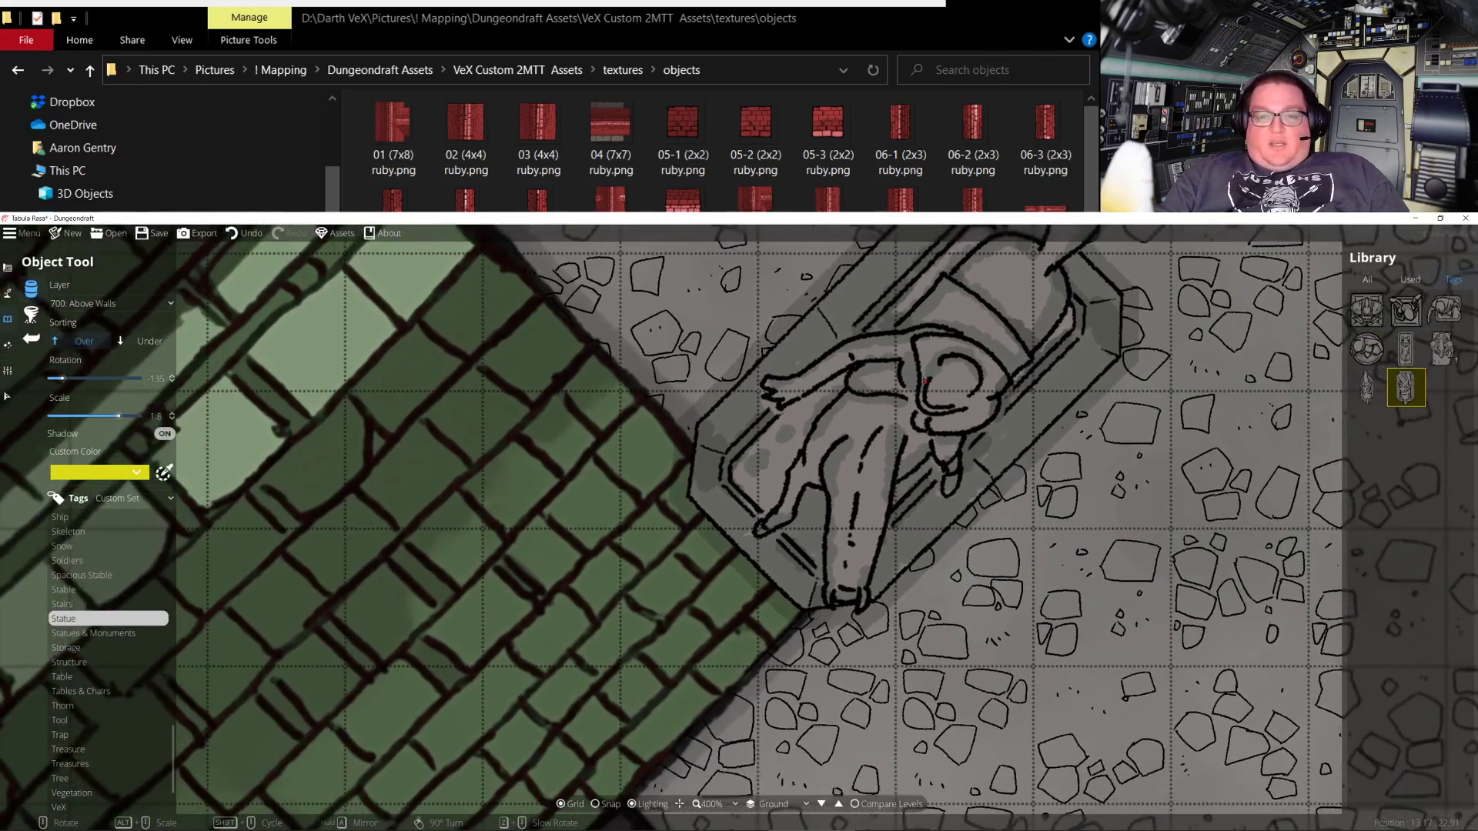
drag(926, 380, 991, 553)
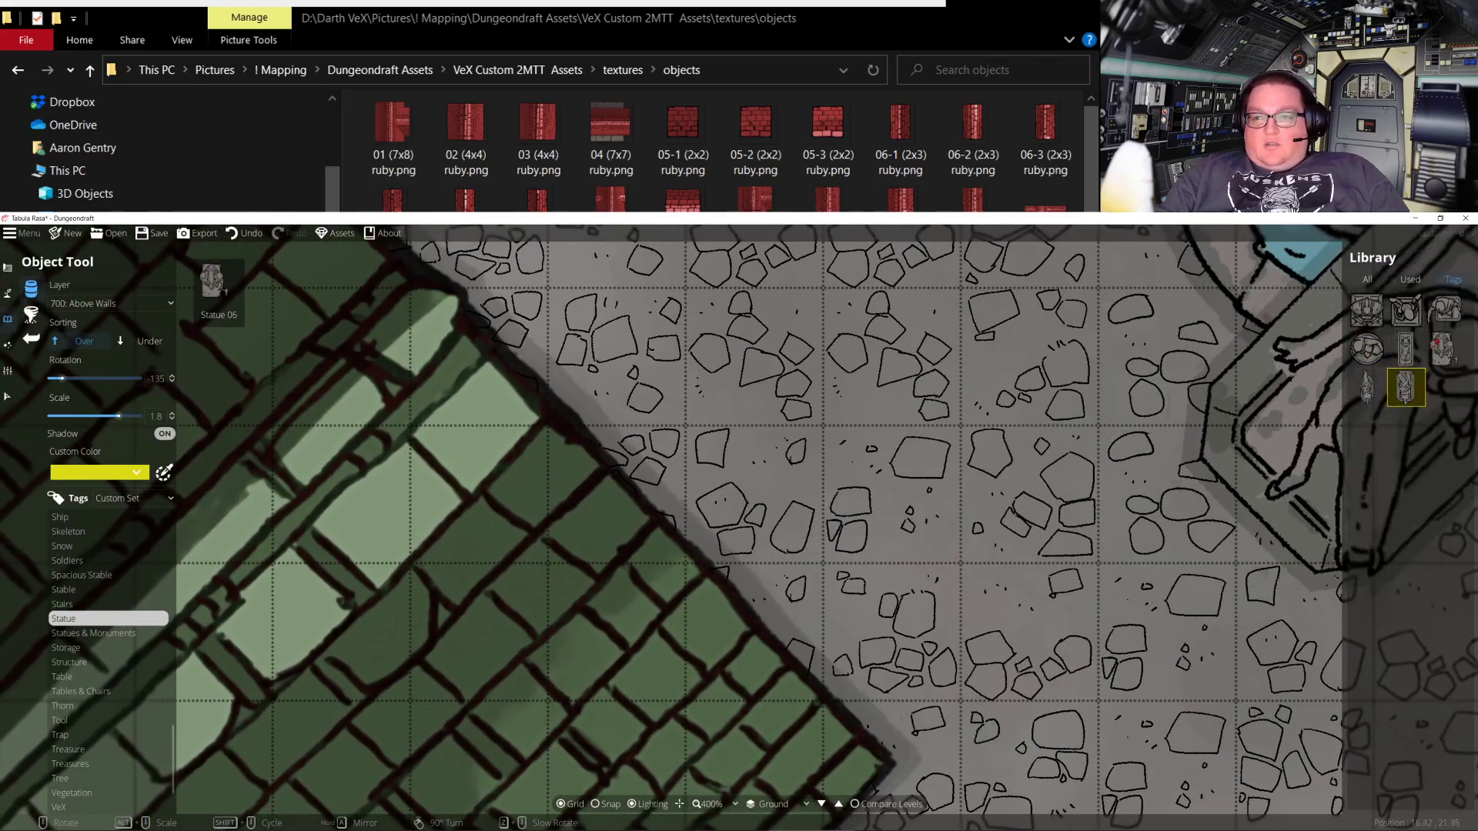
click(1406, 348)
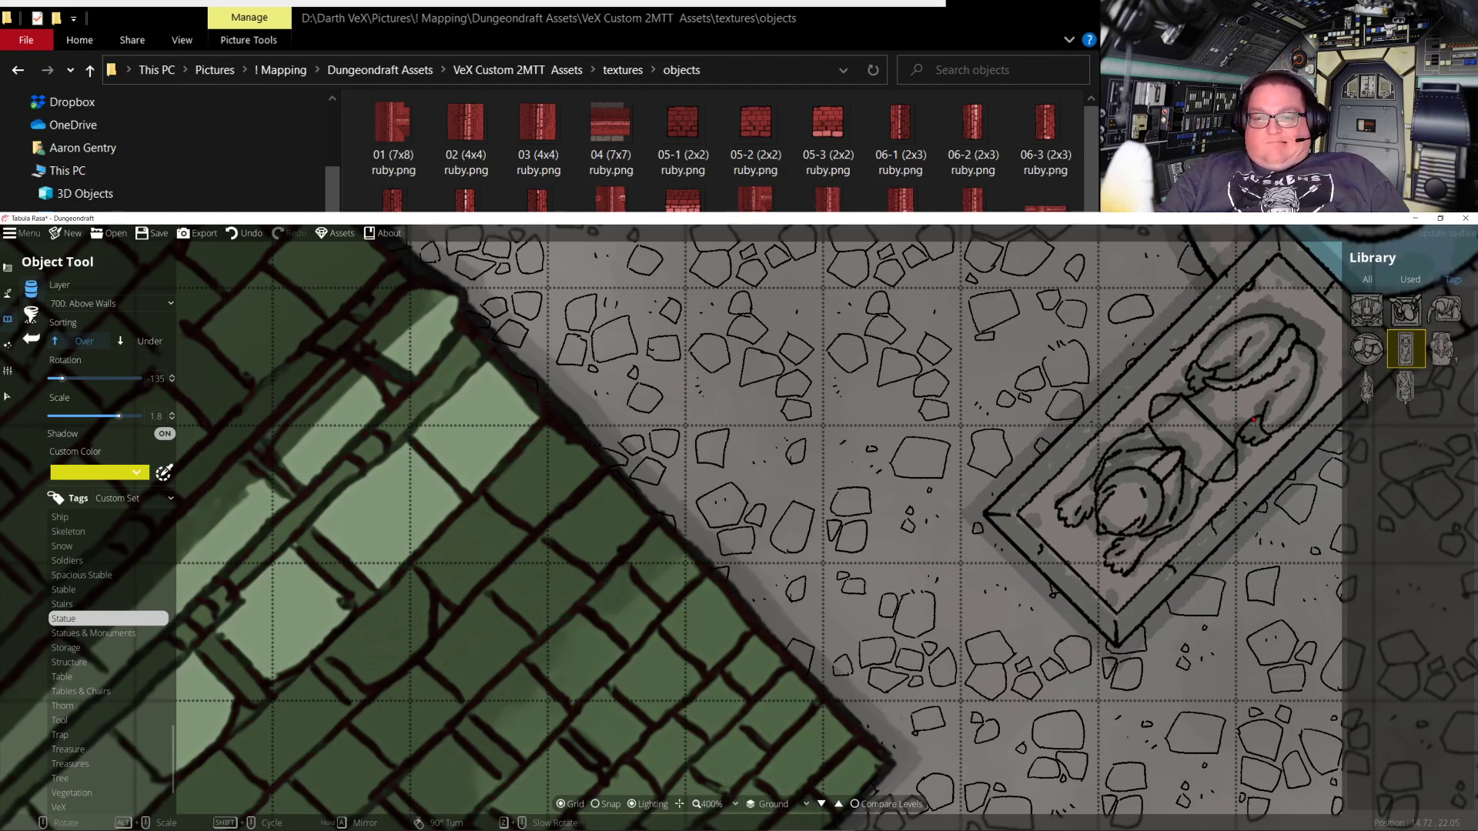
Place the first Statue tag object at the end of the green roof's ridge, rotated -135 at scale 3
click(1366, 310)
scroll(606, 470, down, 2)
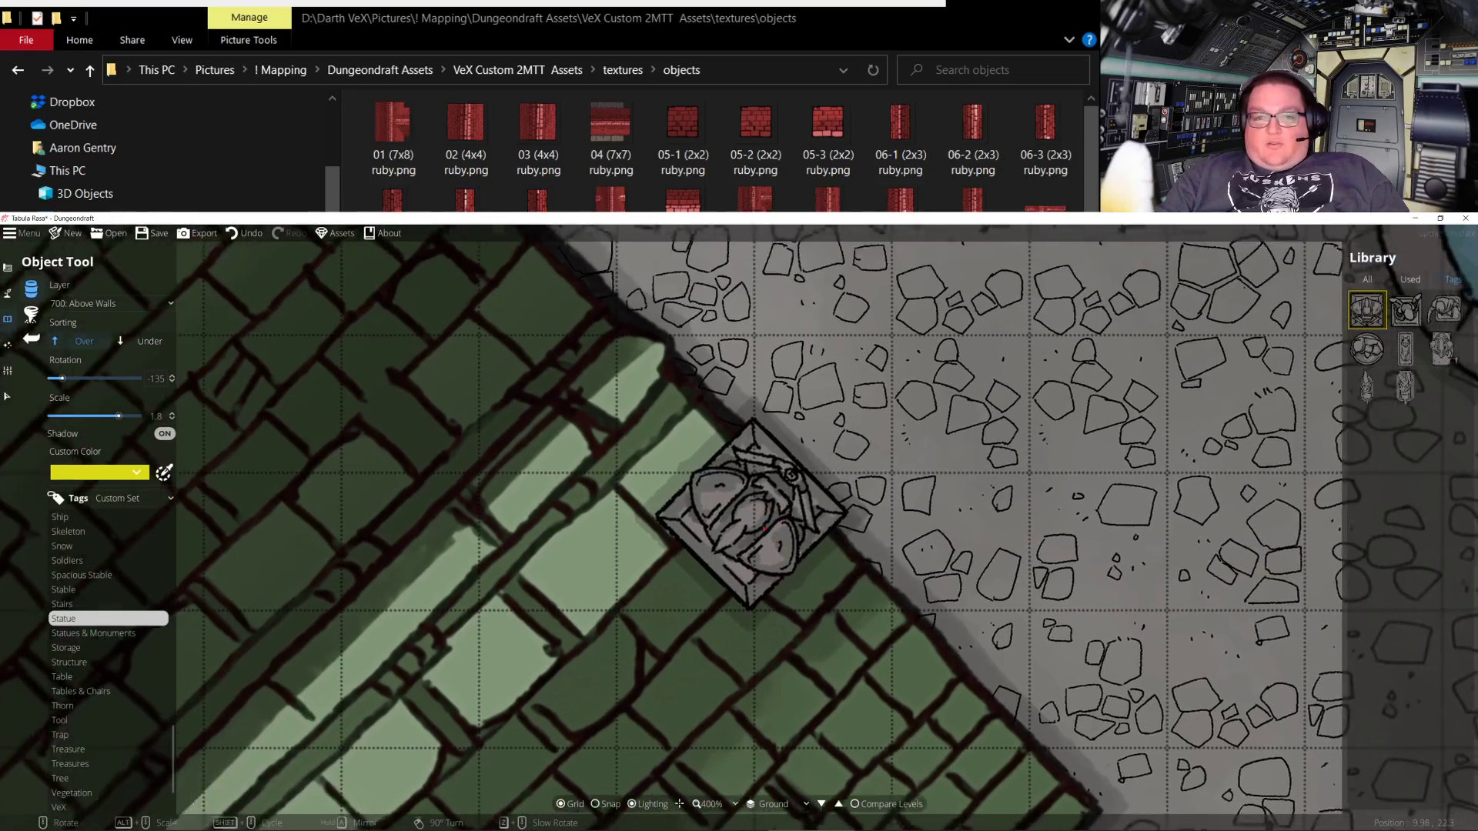
scroll(620, 473, up, 5)
scroll(634, 475, down, 5)
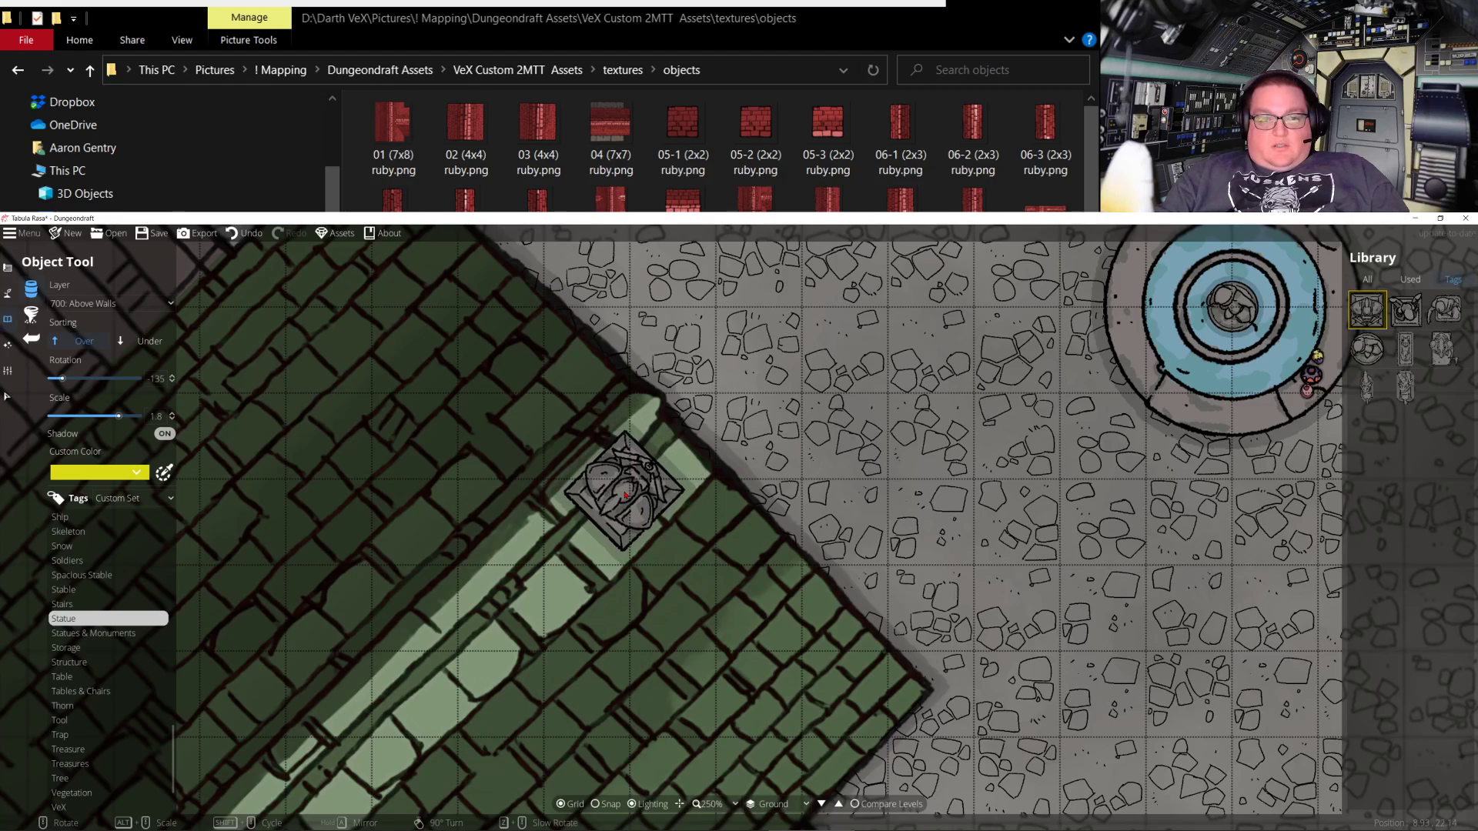
alt+scroll(625, 495, up, 9)
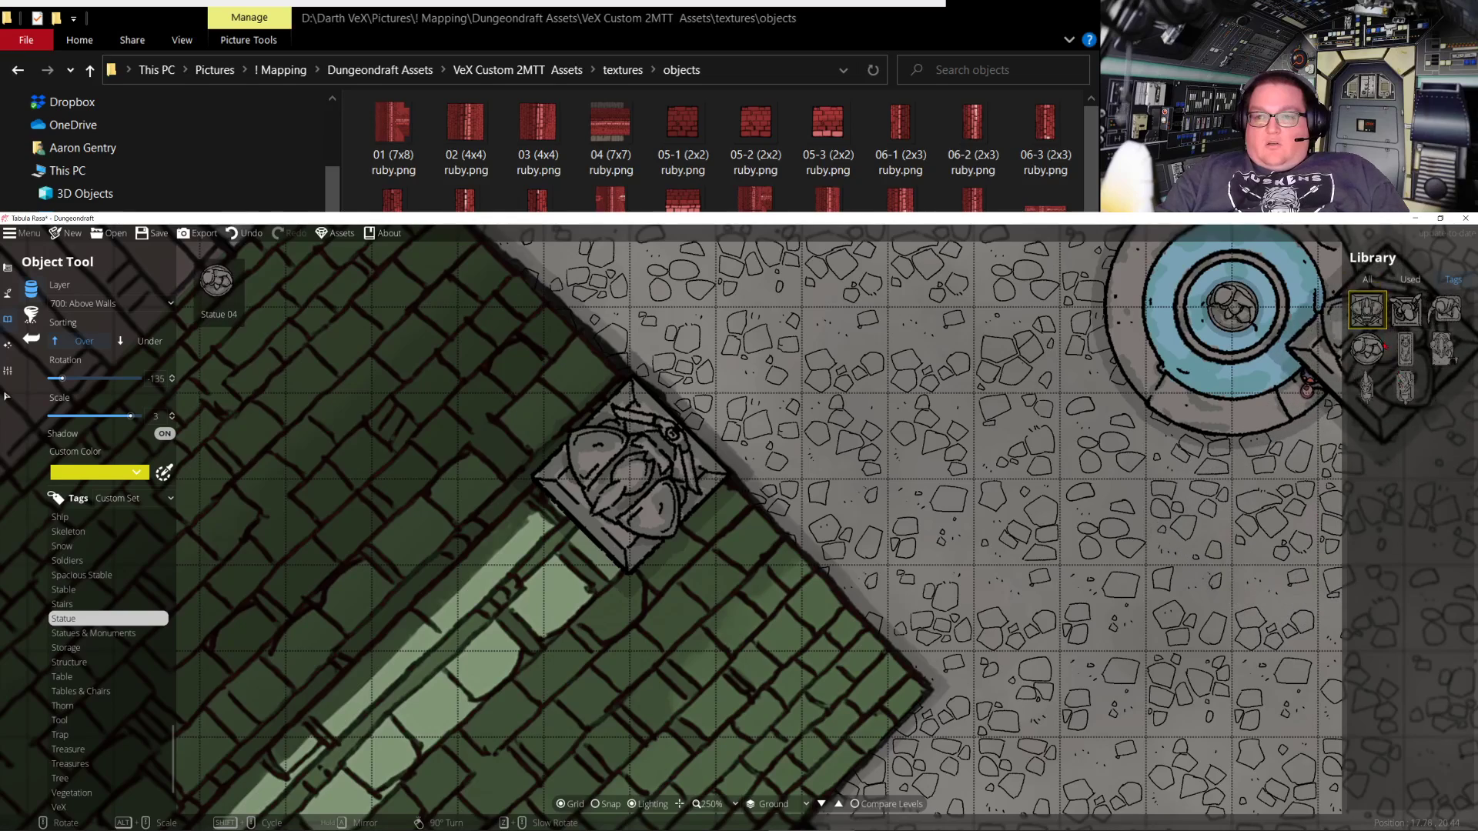
Place the second Statue tag object at scale 1.3 on both outer corners of the green roof's gable edge
click(1405, 308)
key(Left)
key(Up)
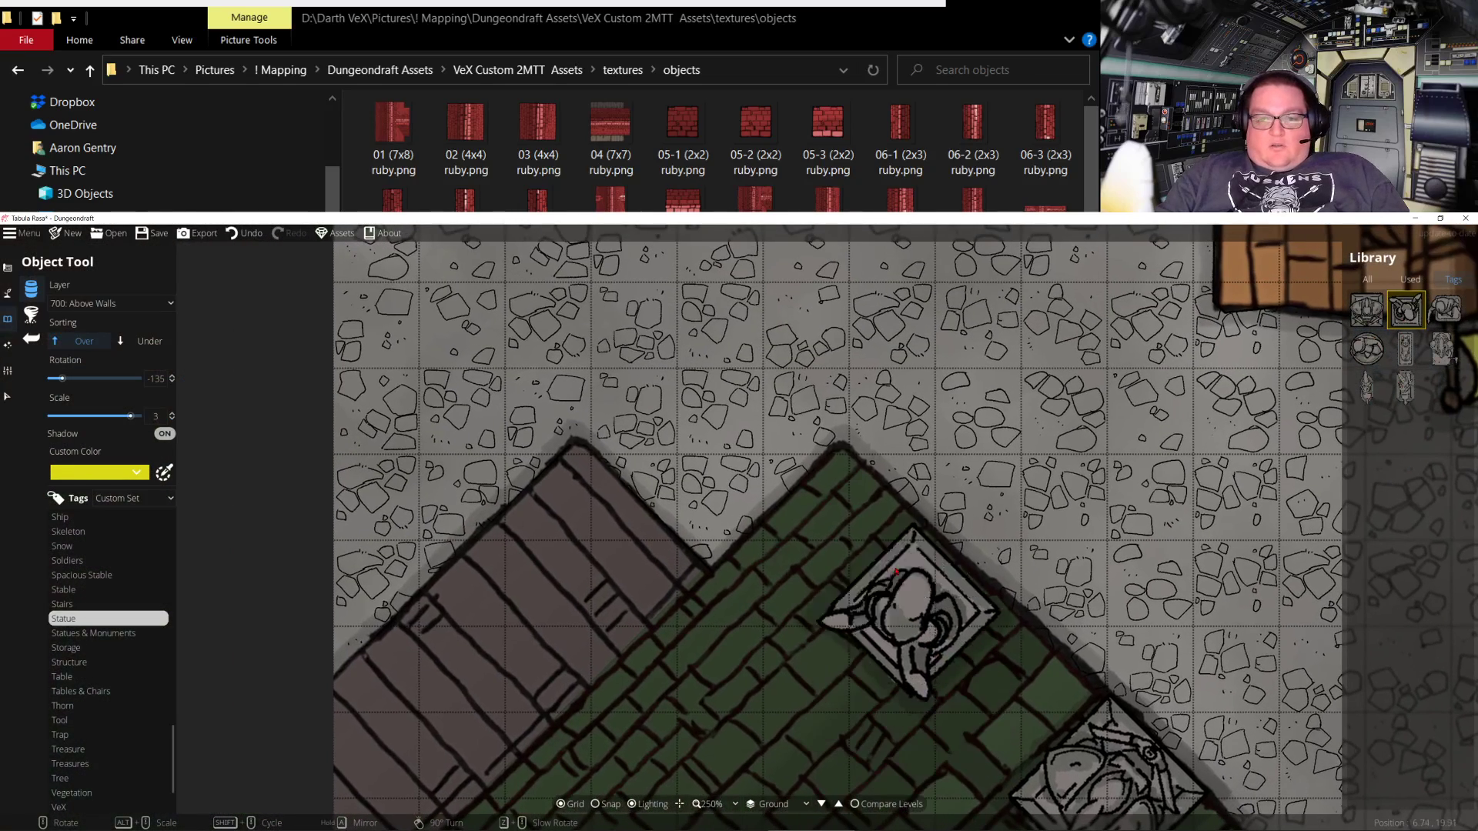
scroll(831, 538, down, 2)
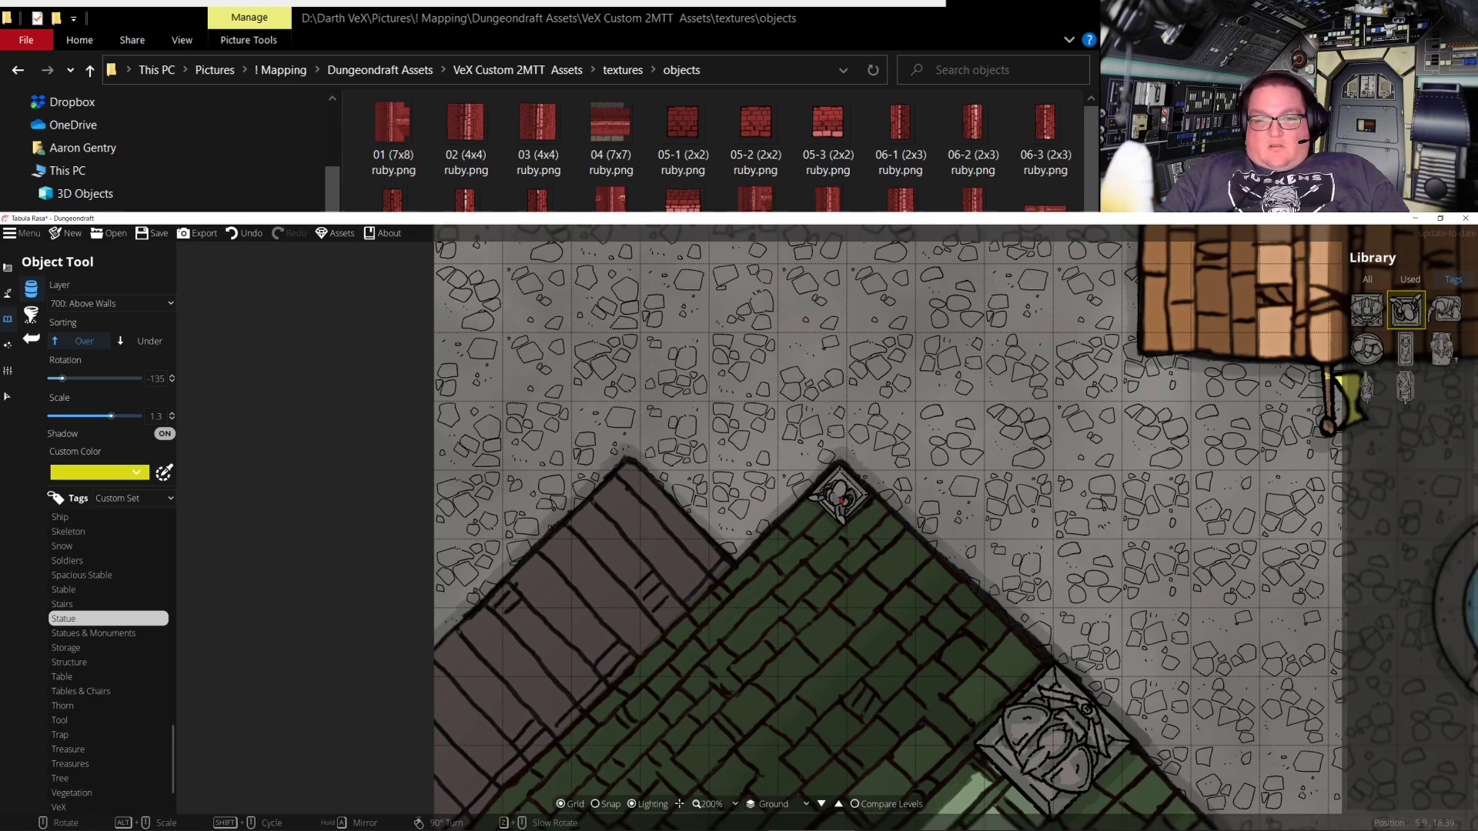
click(839, 491)
drag(942, 605, 423, 212)
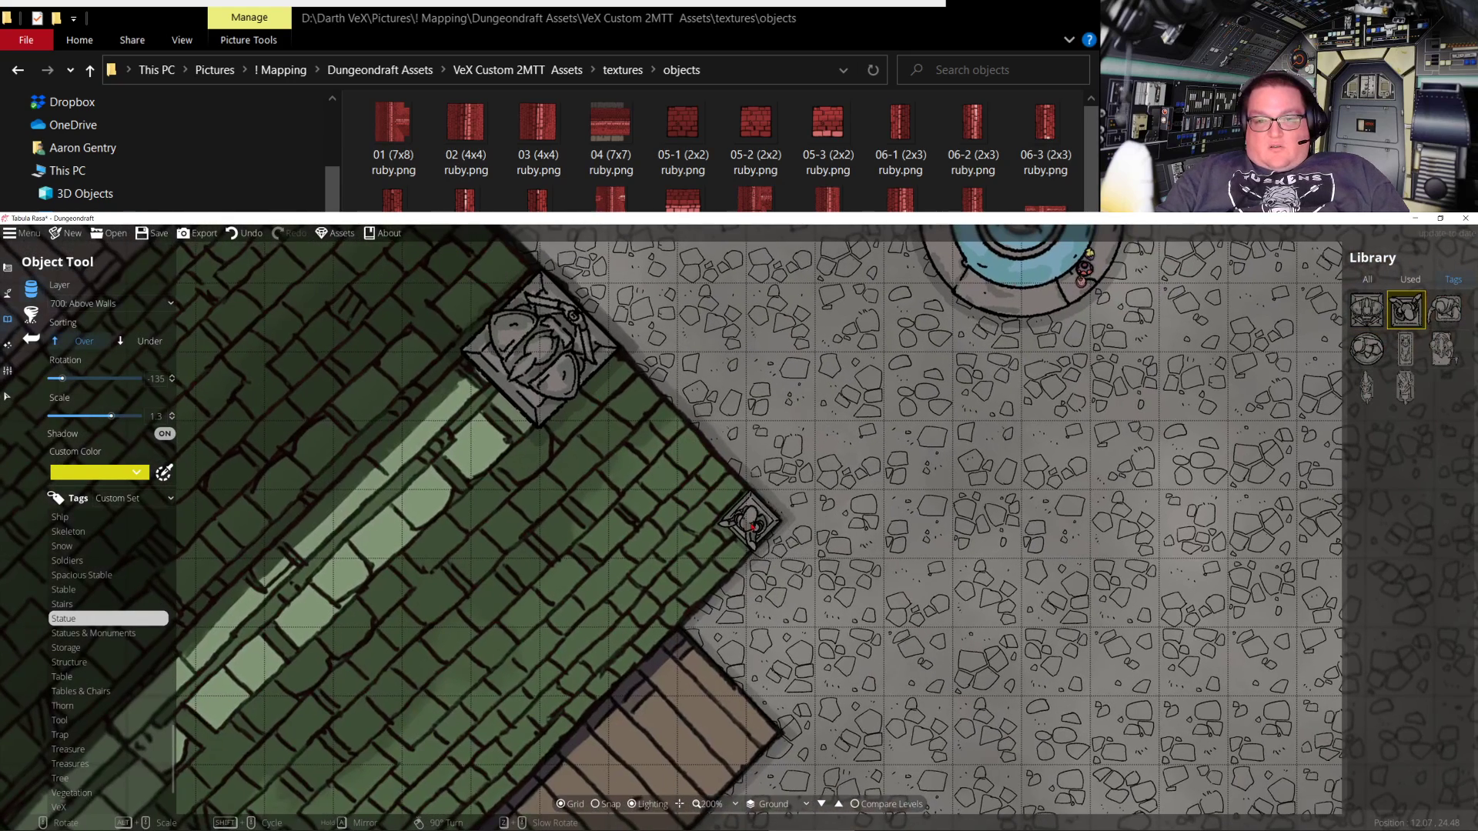
click(750, 523)
Set the layer for new objects to 100: User Layer 1
drag(744, 514, 782, 727)
drag(792, 652, 669, 739)
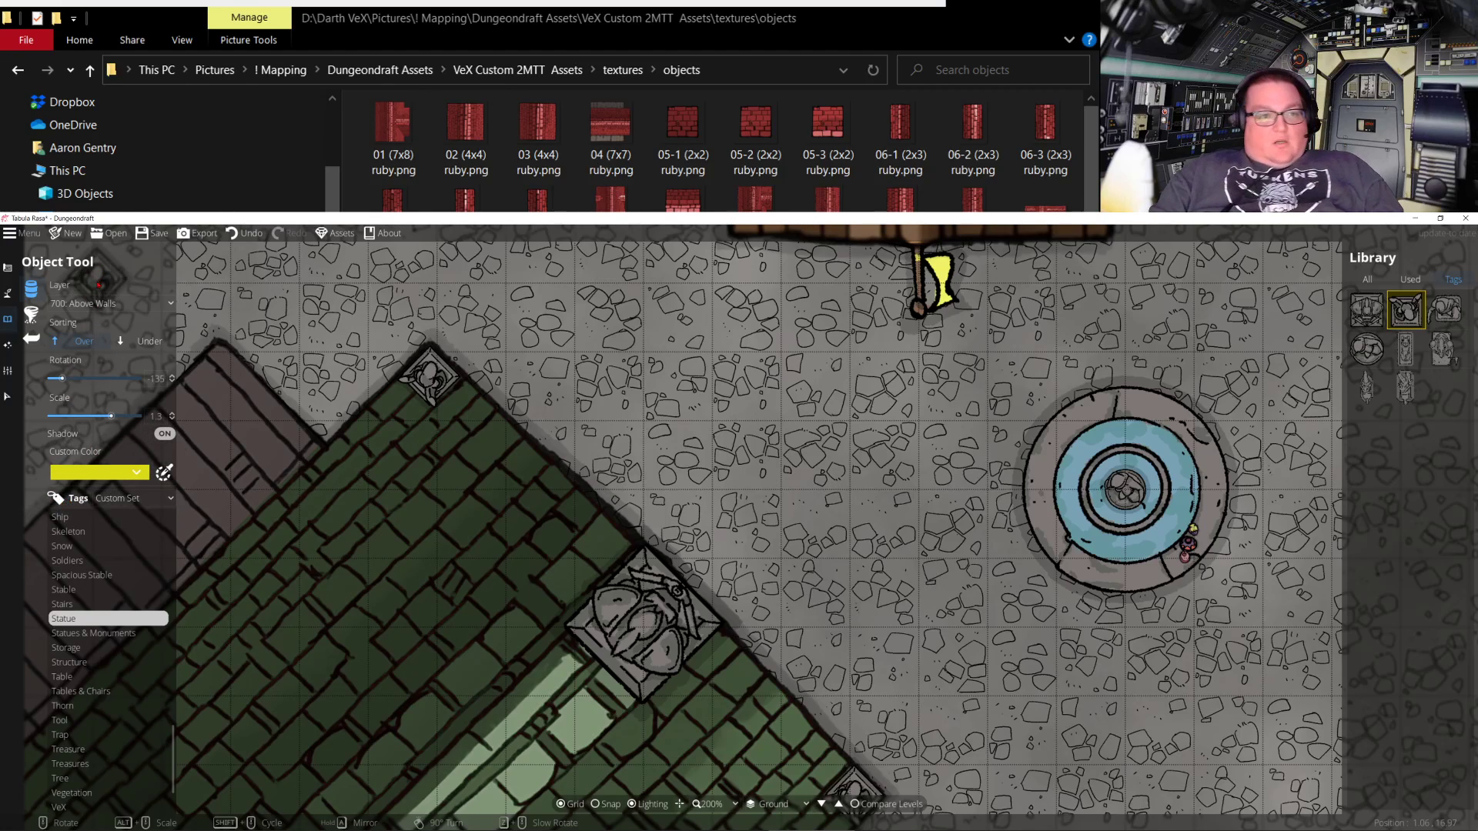
click(116, 306)
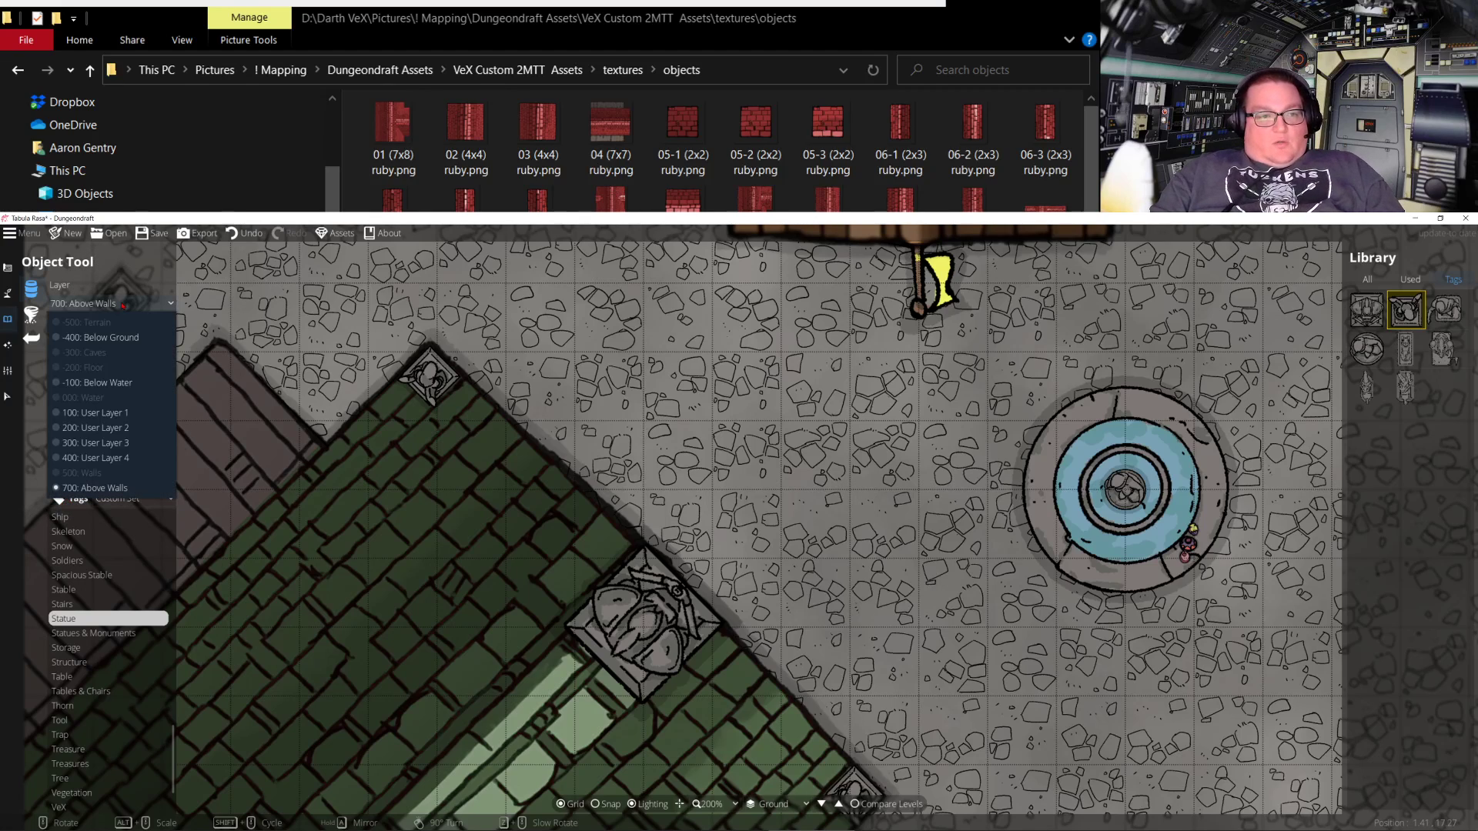
click(118, 413)
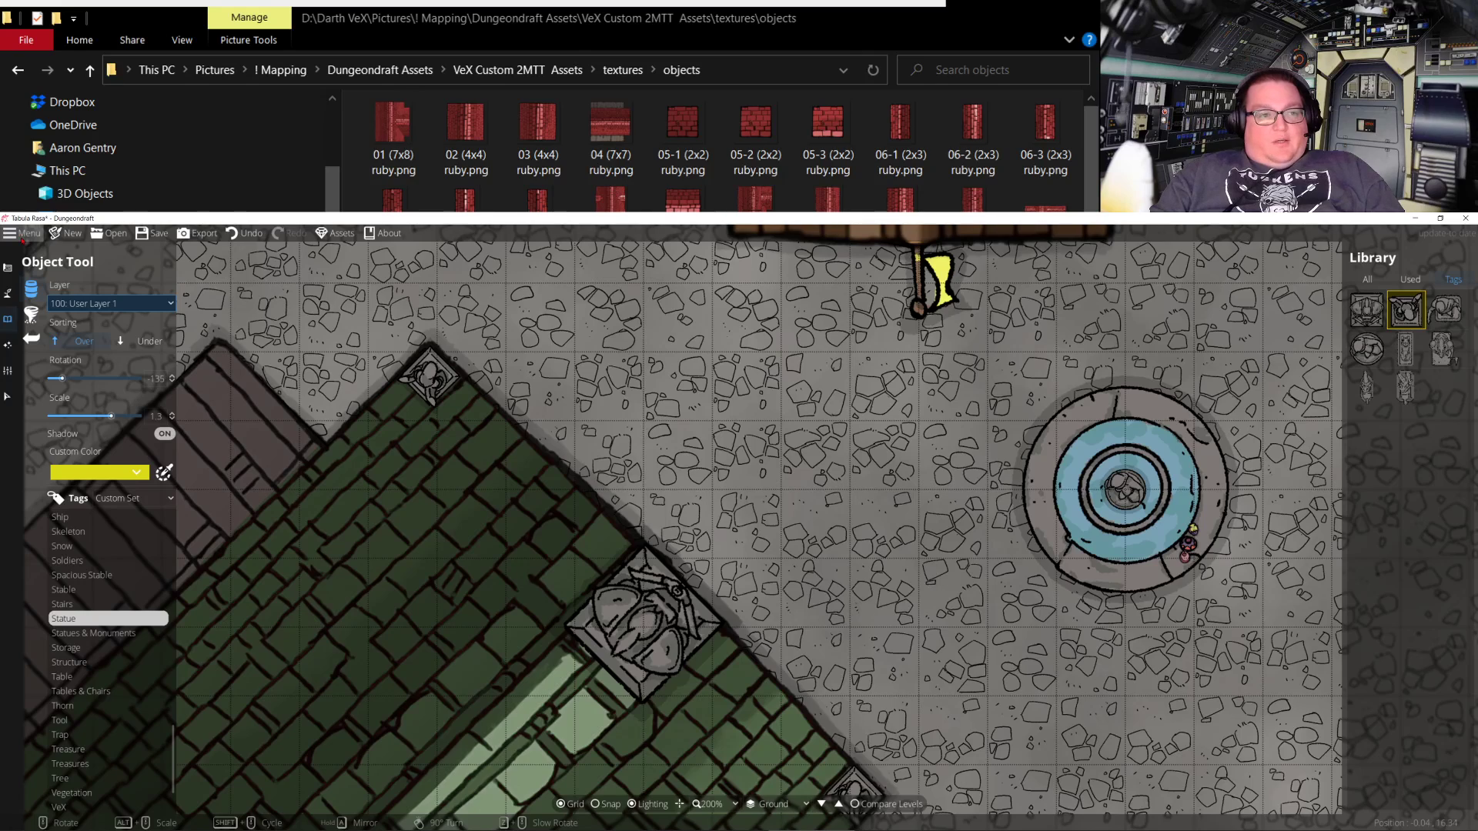
Save the map in the Dungeondraft folder as "Baldur's Gate Courtyard Outside Church (30x30)"
click(31, 233)
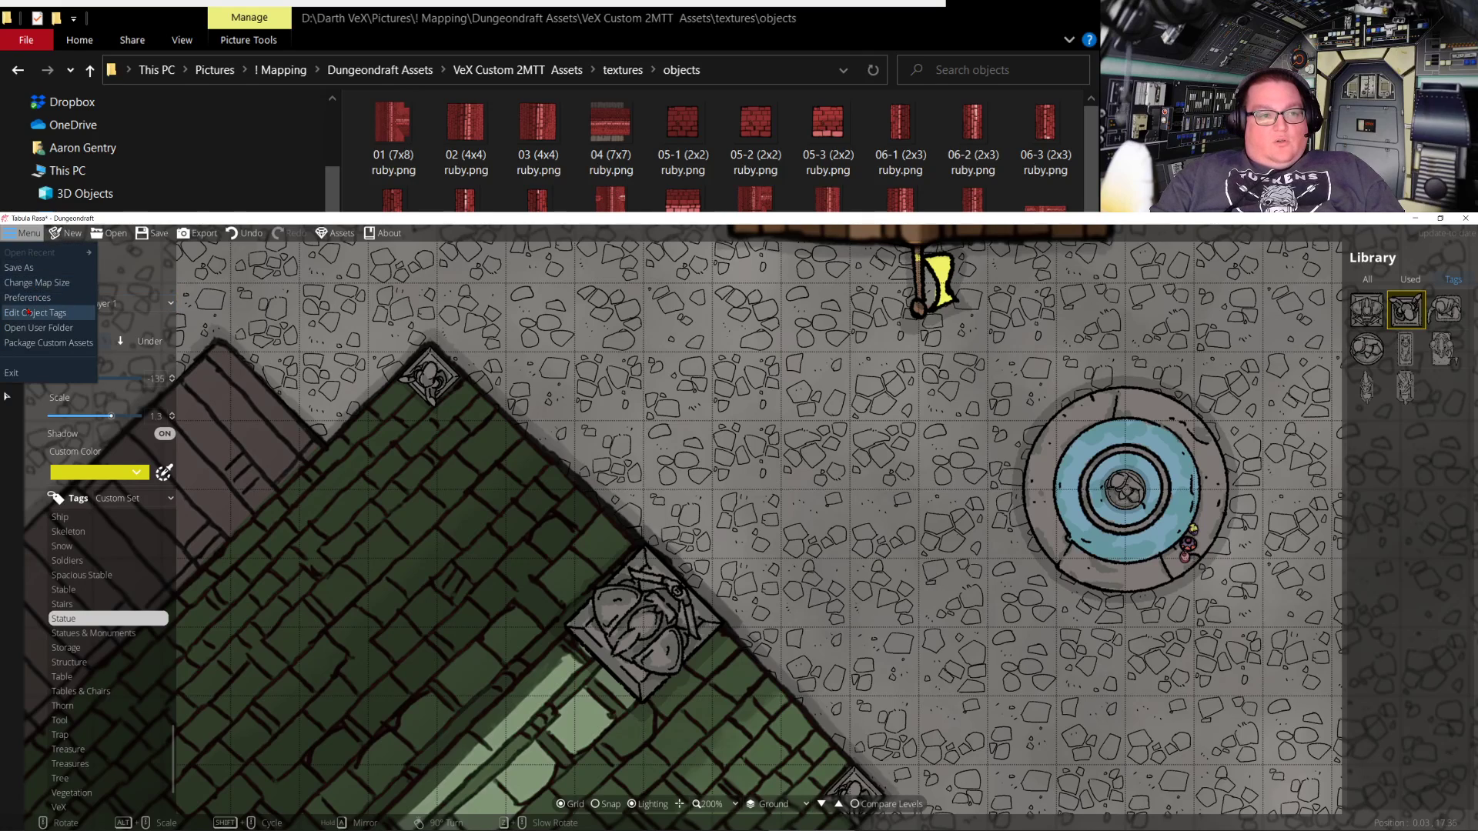
click(34, 272)
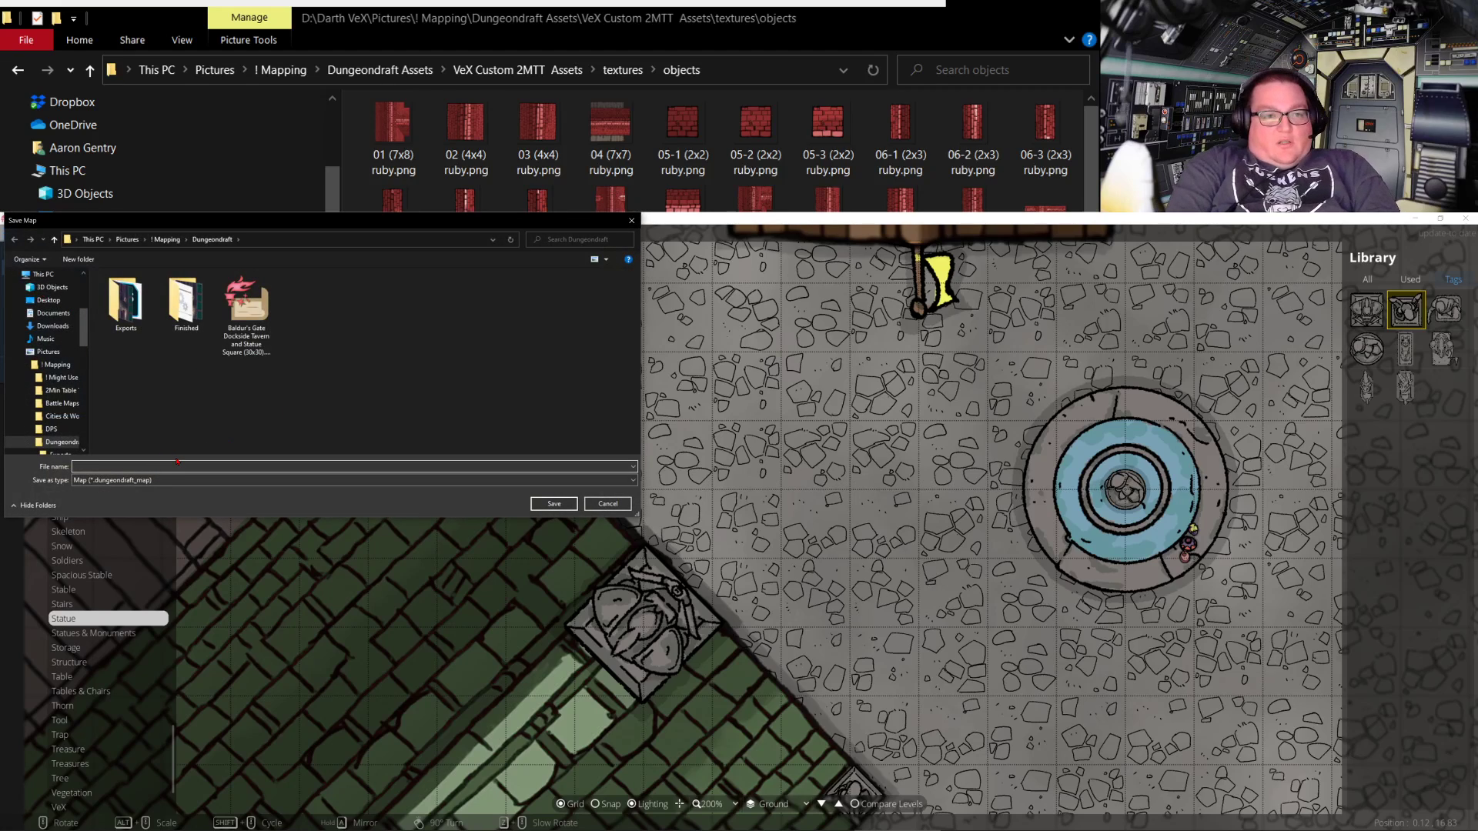
text(Baldur's)
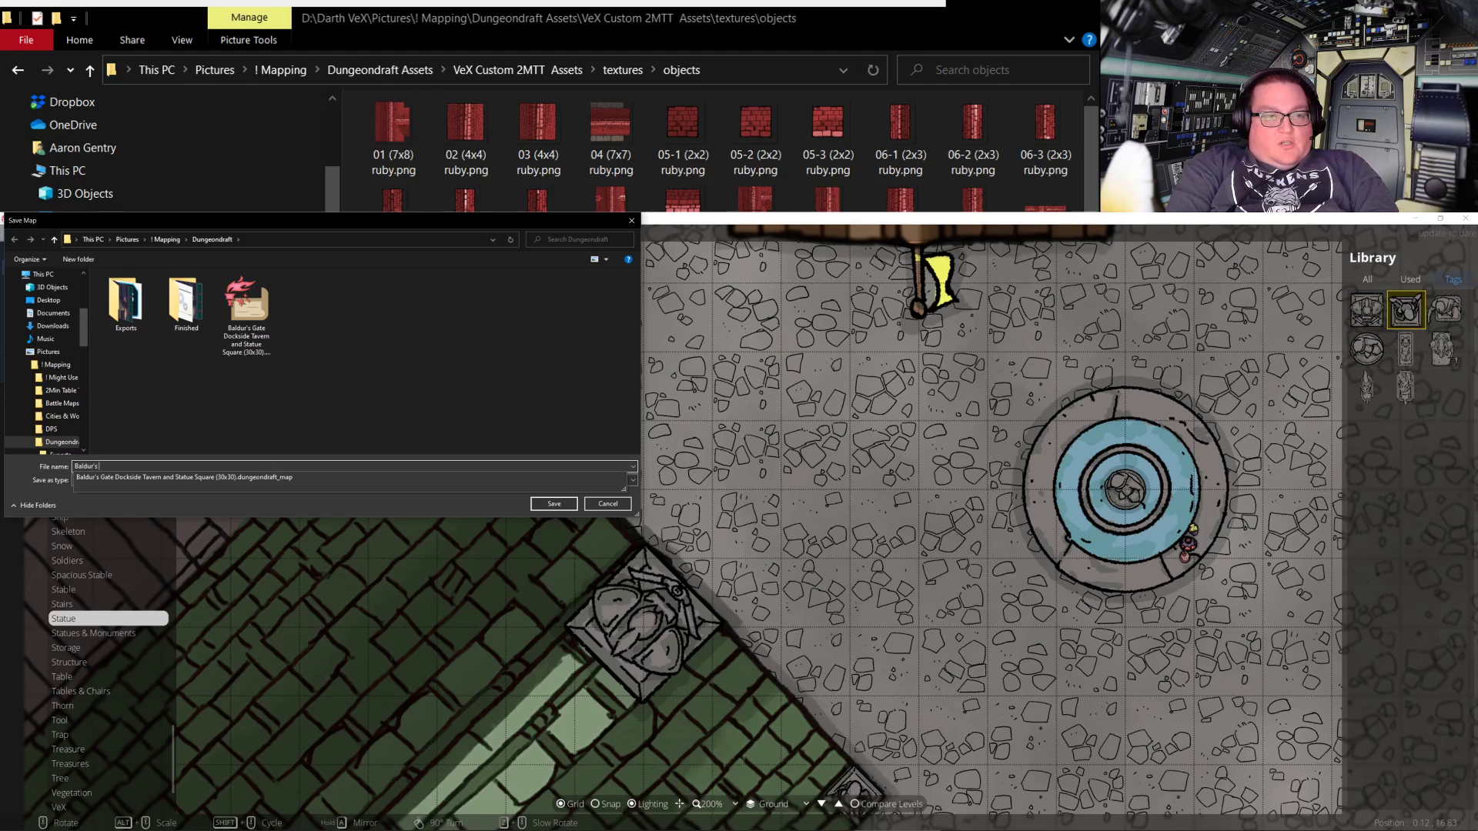
text( Gate Courtyard Outside Church (30x30)
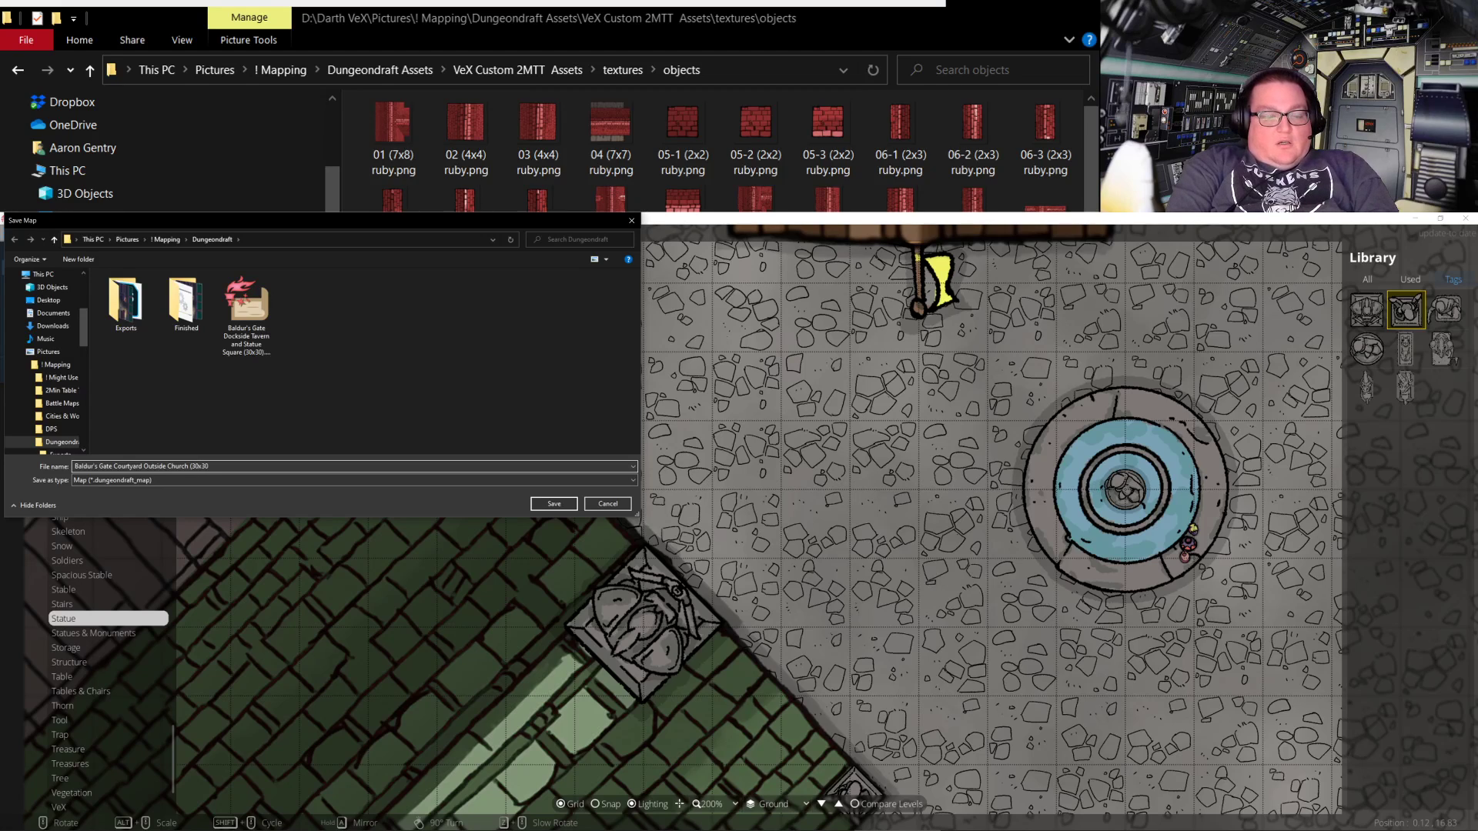
key(Return)
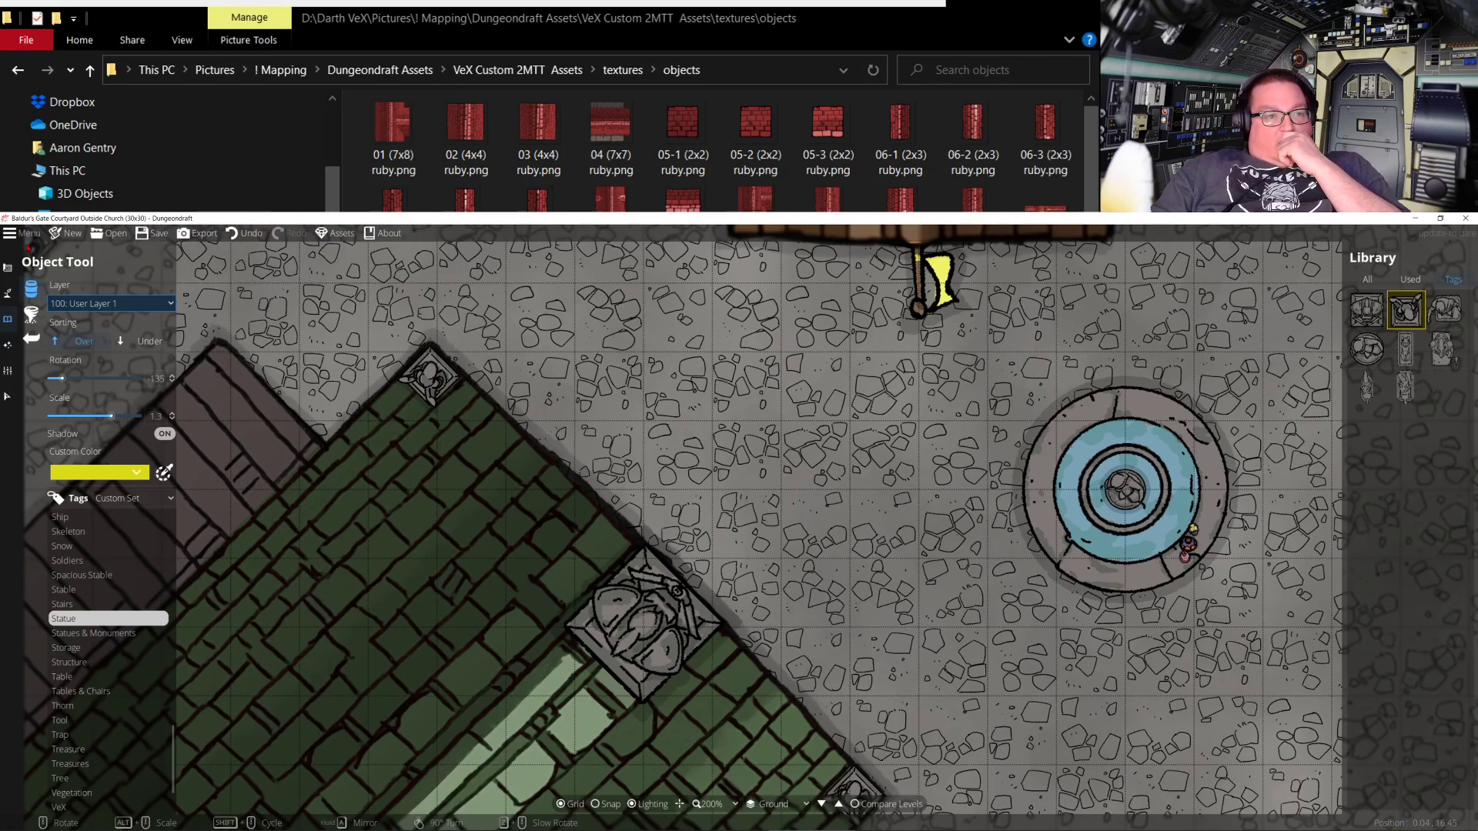
Enable the 2-Minute Tabletop Dungeon Room Builder asset pack for this map and accept the custom asset selection
click(30, 234)
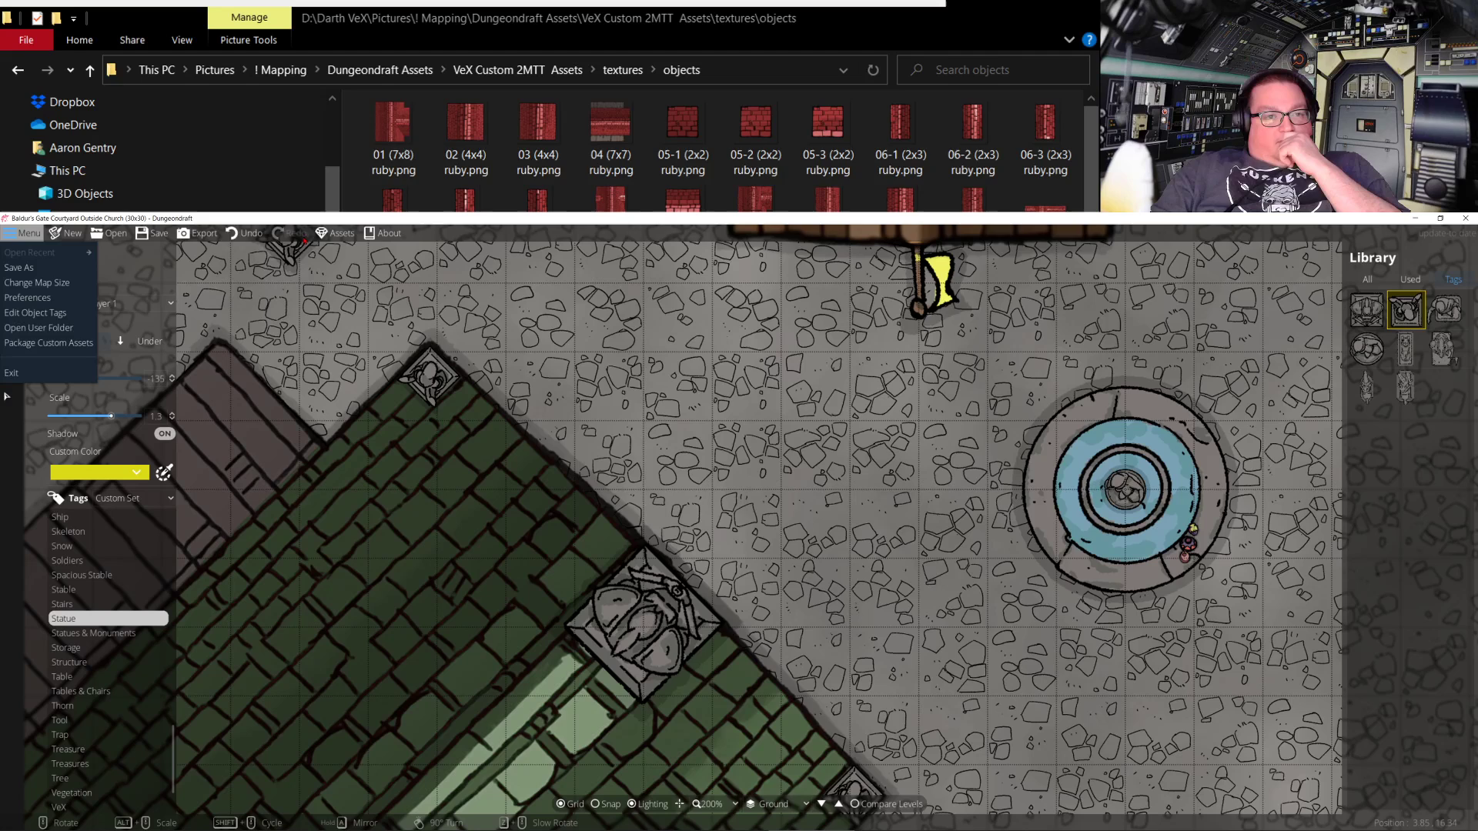
click(336, 234)
click(336, 234)
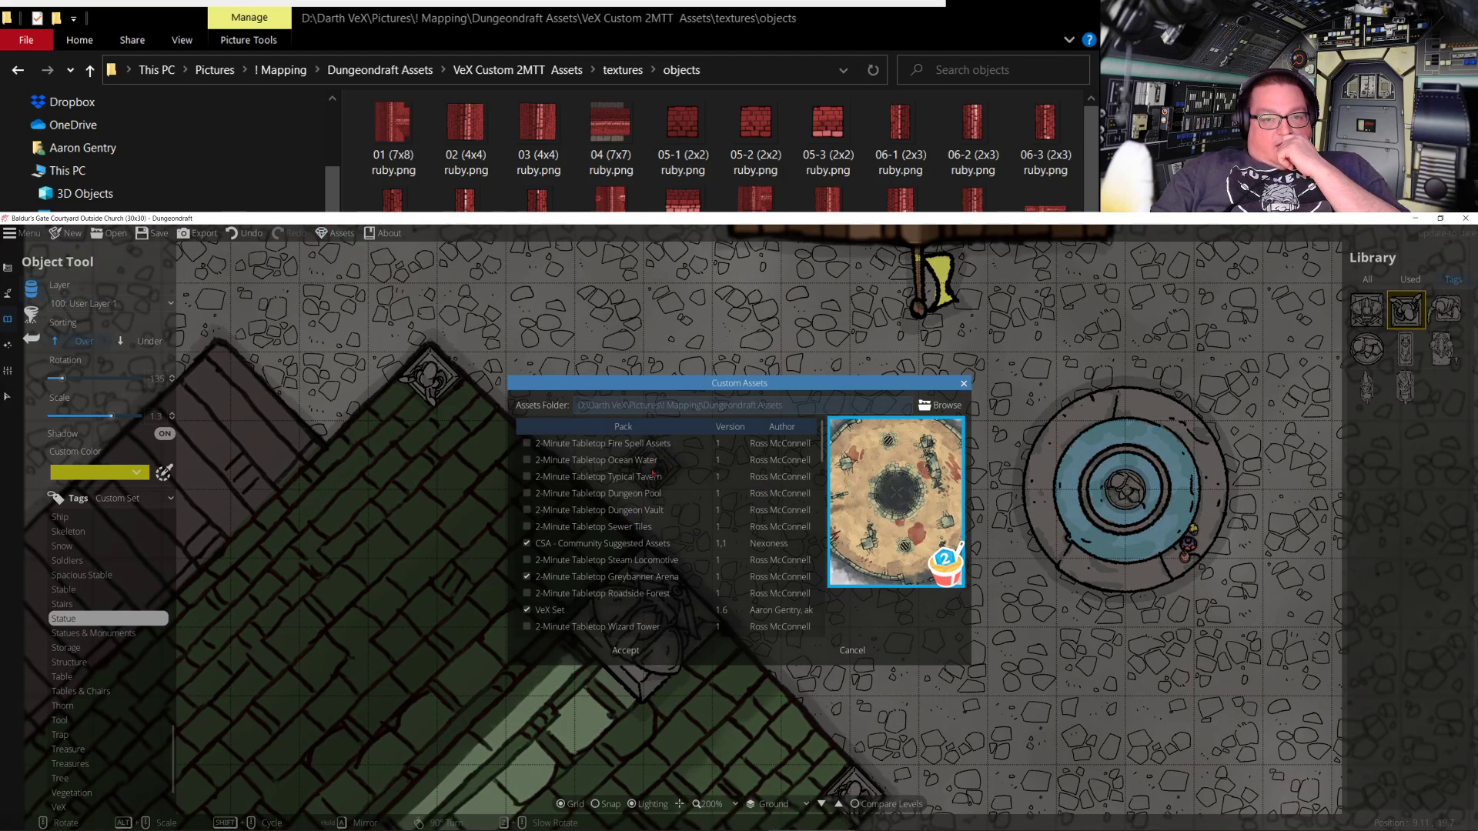
scroll(662, 525, down, 4)
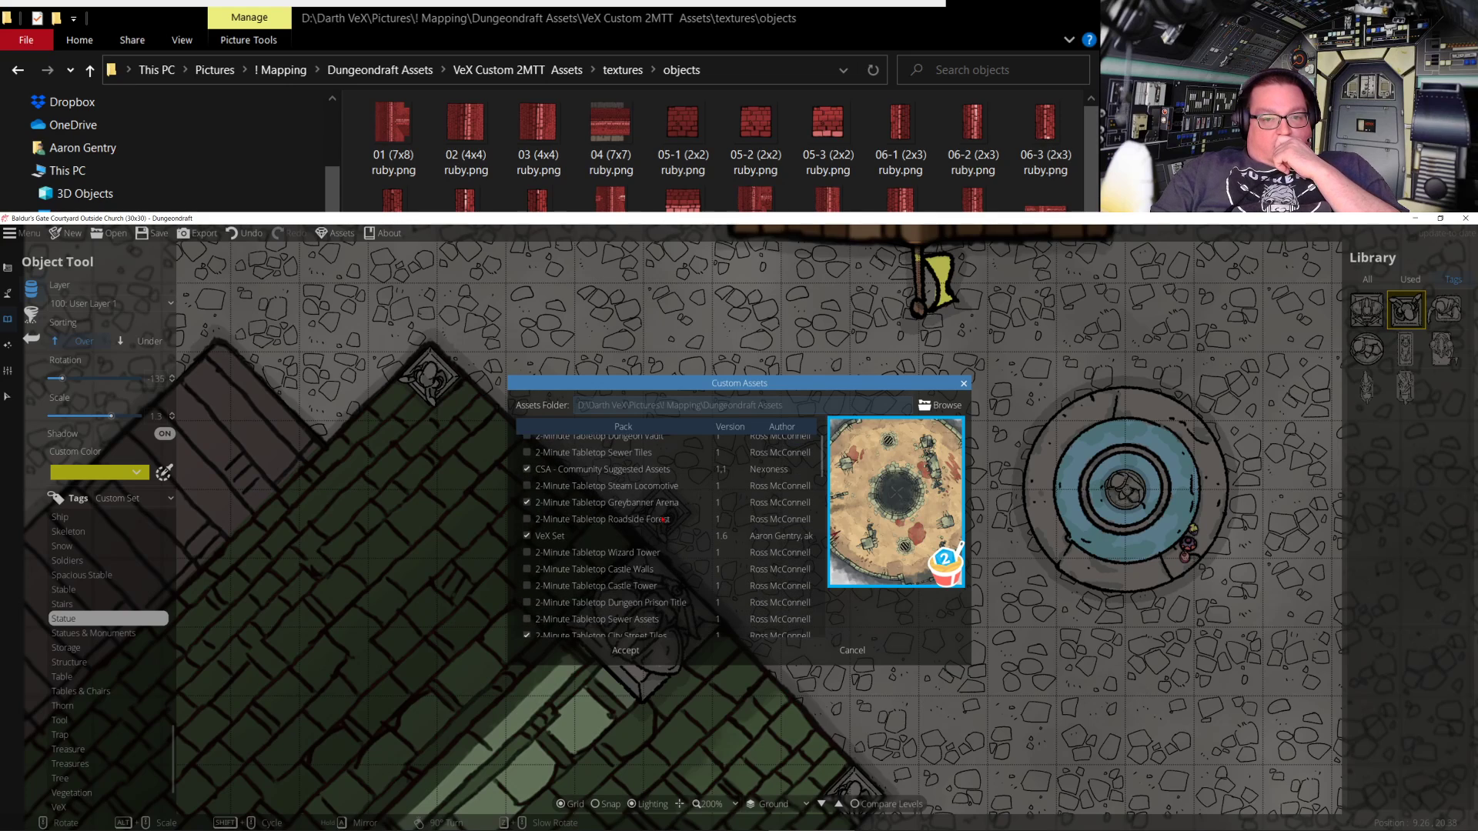
scroll(674, 524, down, 4)
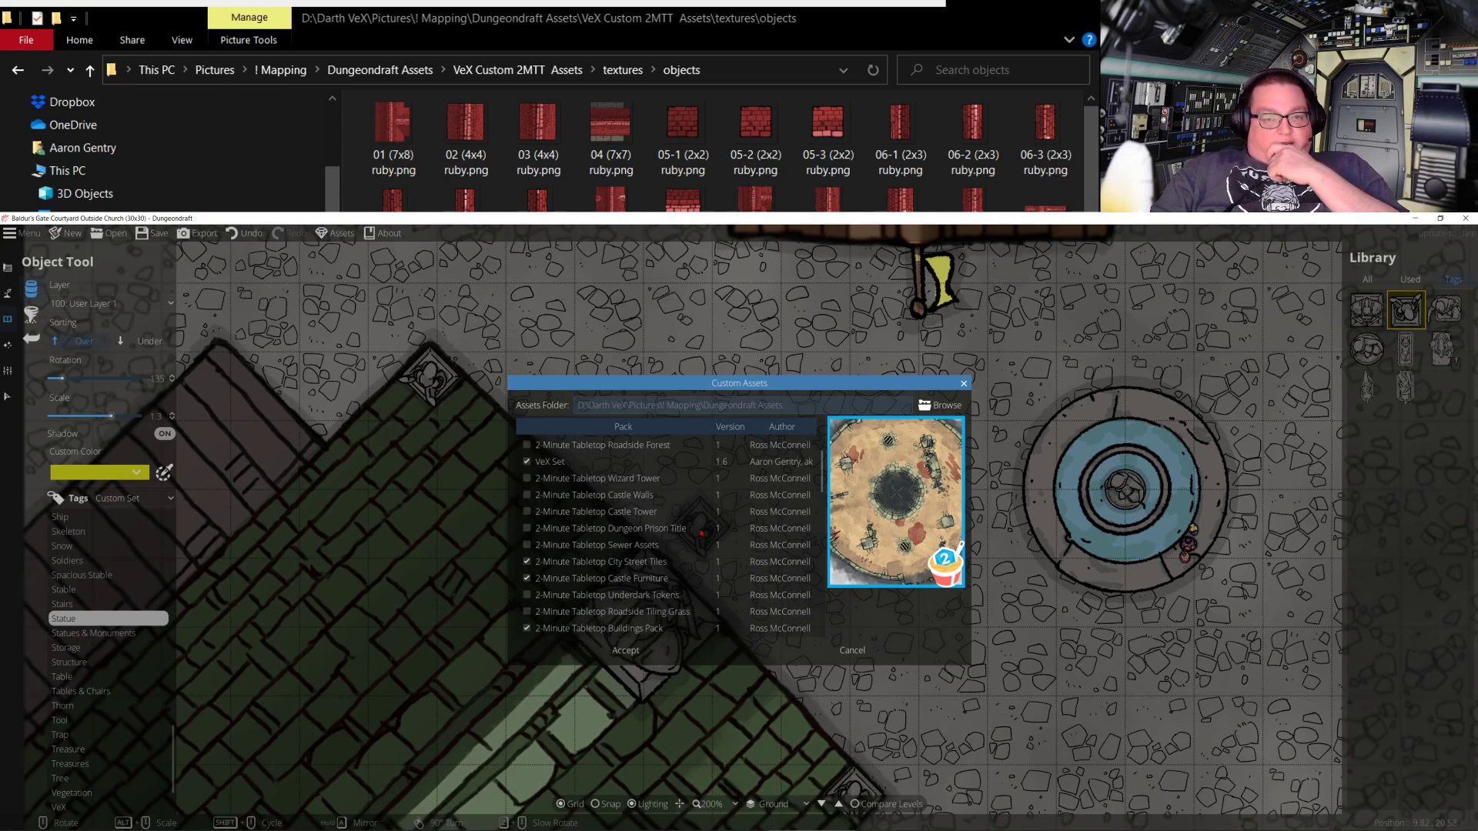
scroll(701, 532, down, 2)
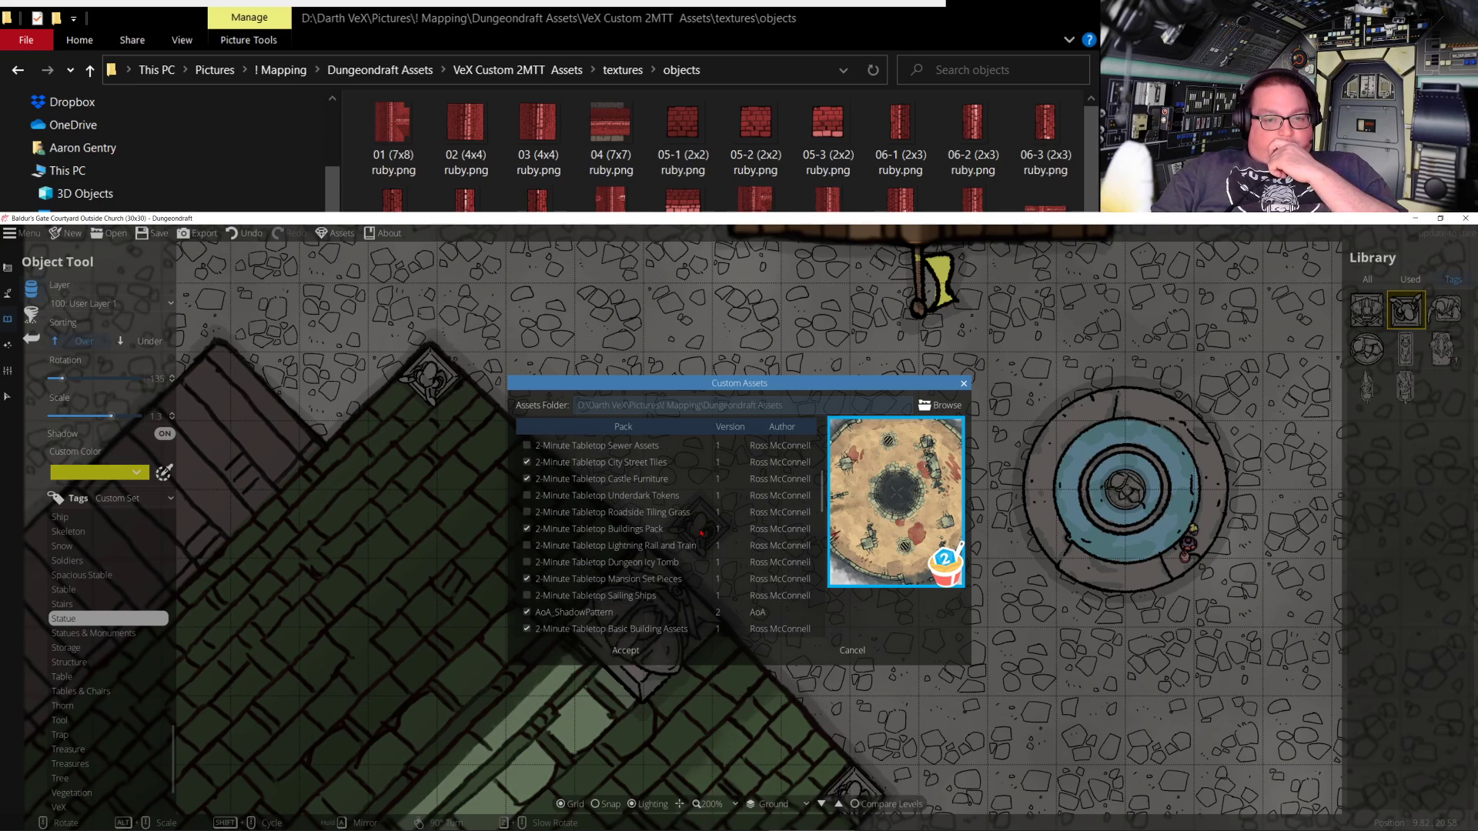
scroll(701, 532, down, 5)
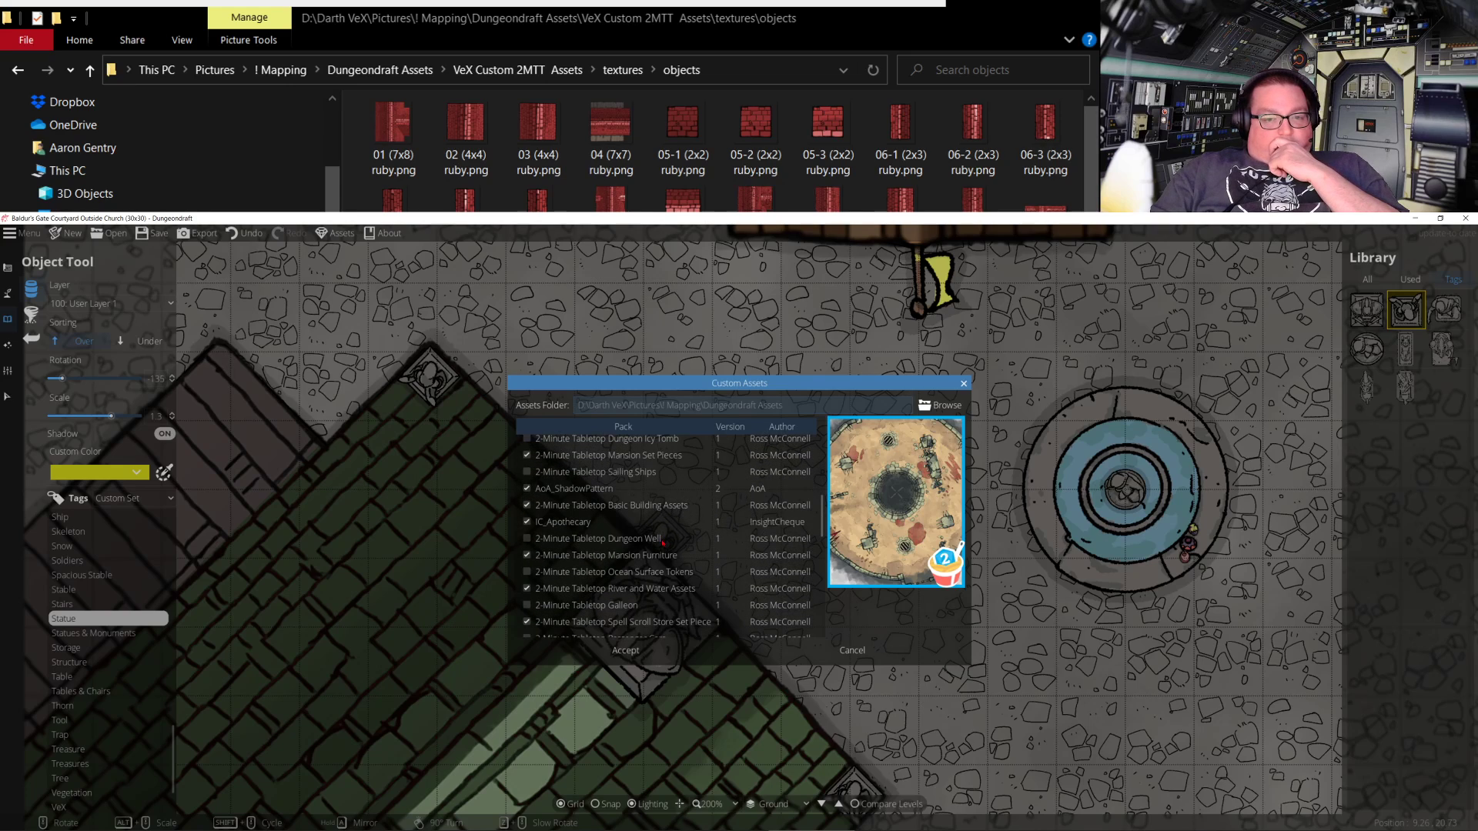
scroll(703, 537, down, 4)
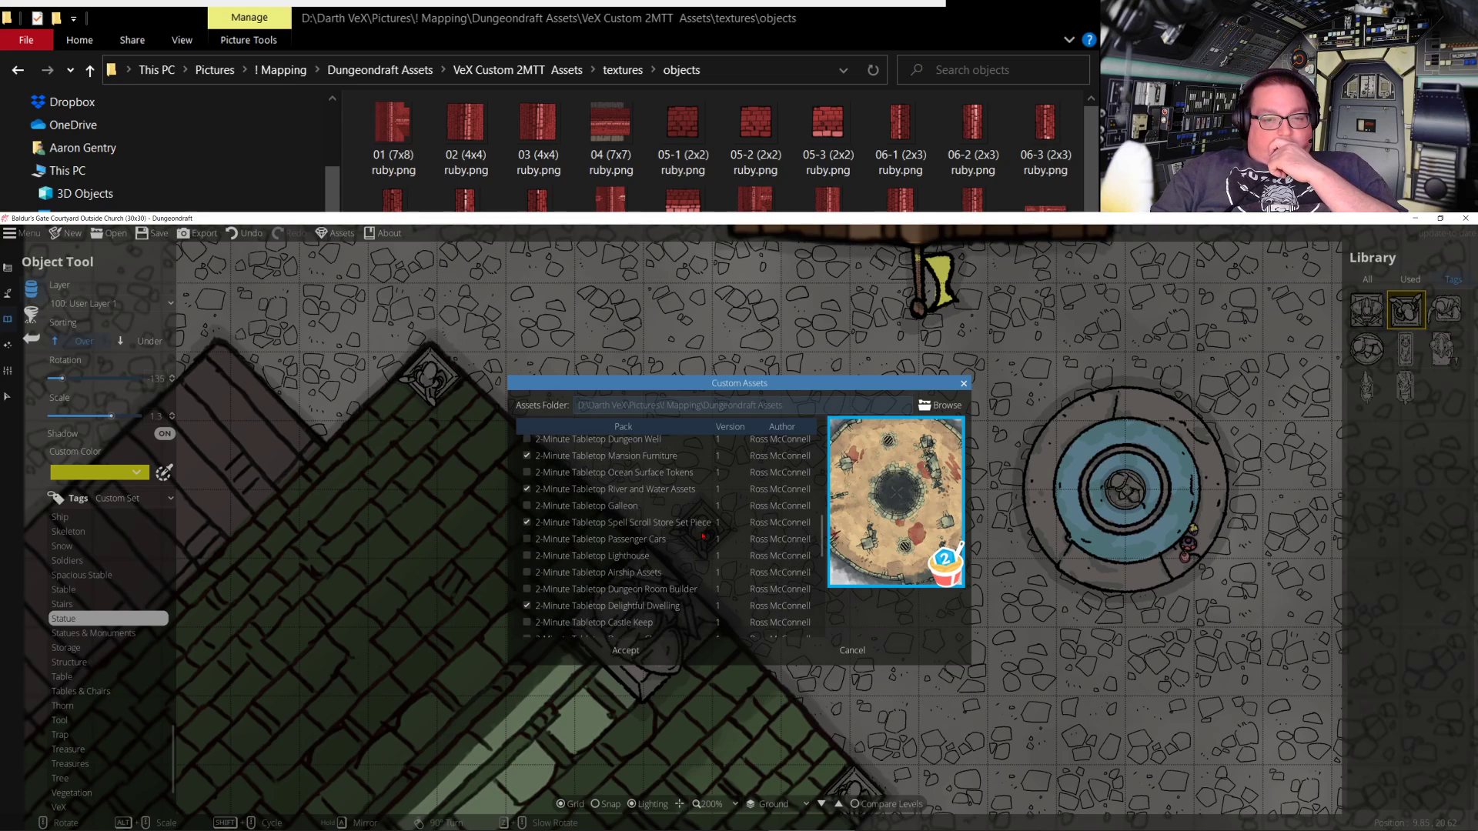
click(659, 591)
click(527, 589)
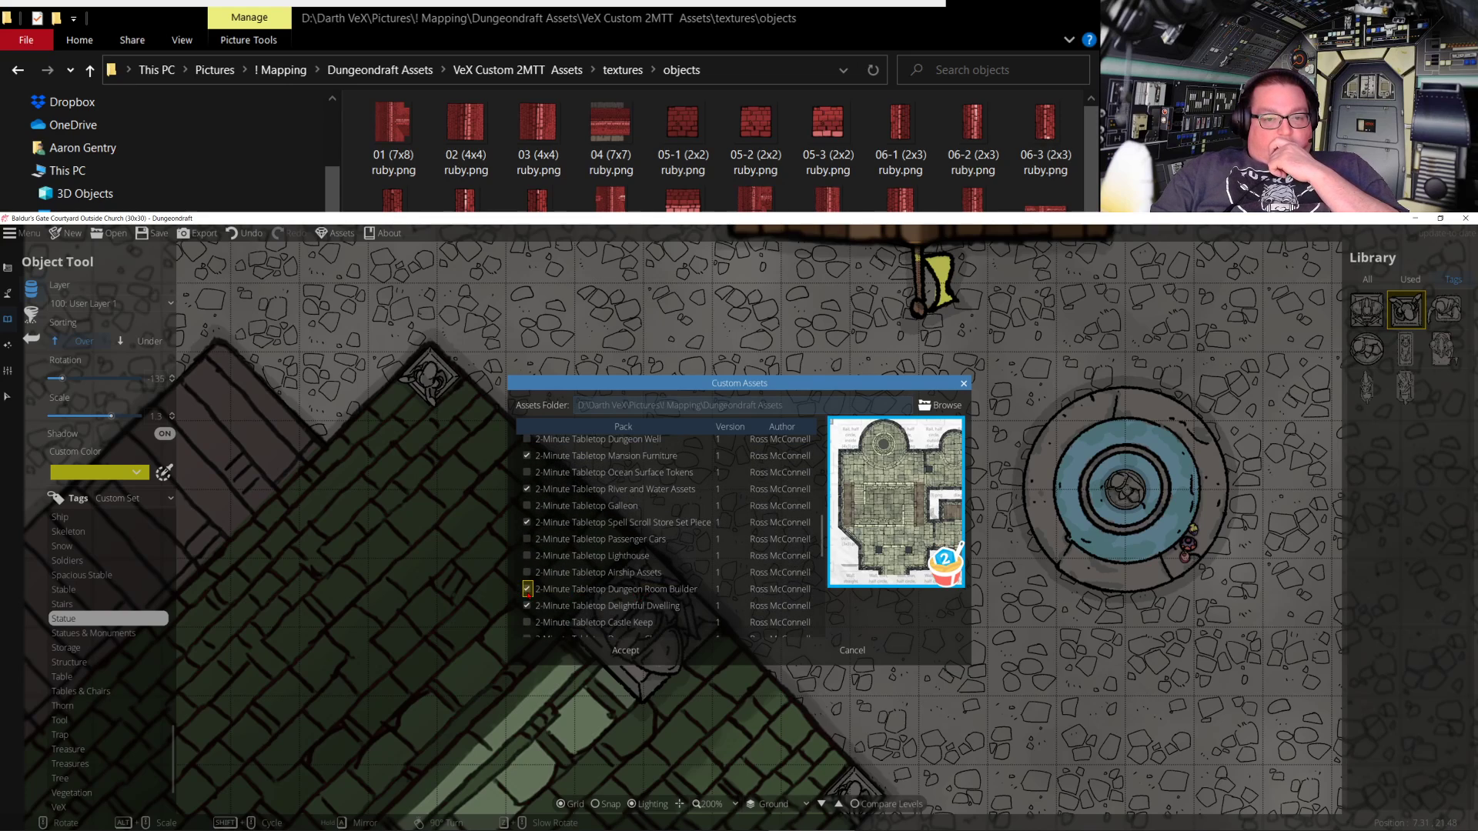
click(625, 650)
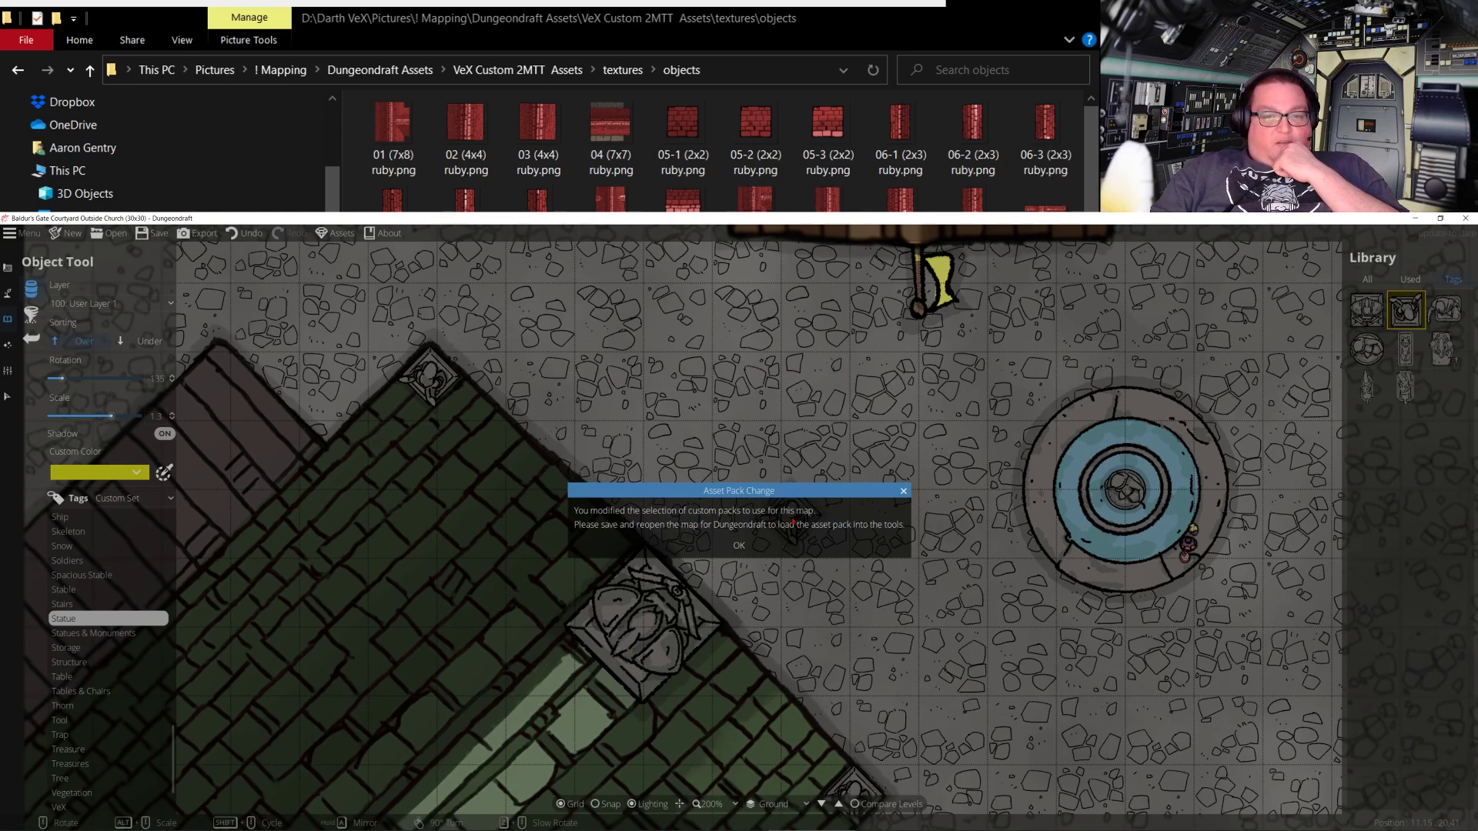
Reopen the map "Baldur's Gate Courtyard Outside Church (30x30)" from the Dungeondraft folder and bring up the Object Tool's tags
click(741, 546)
click(21, 233)
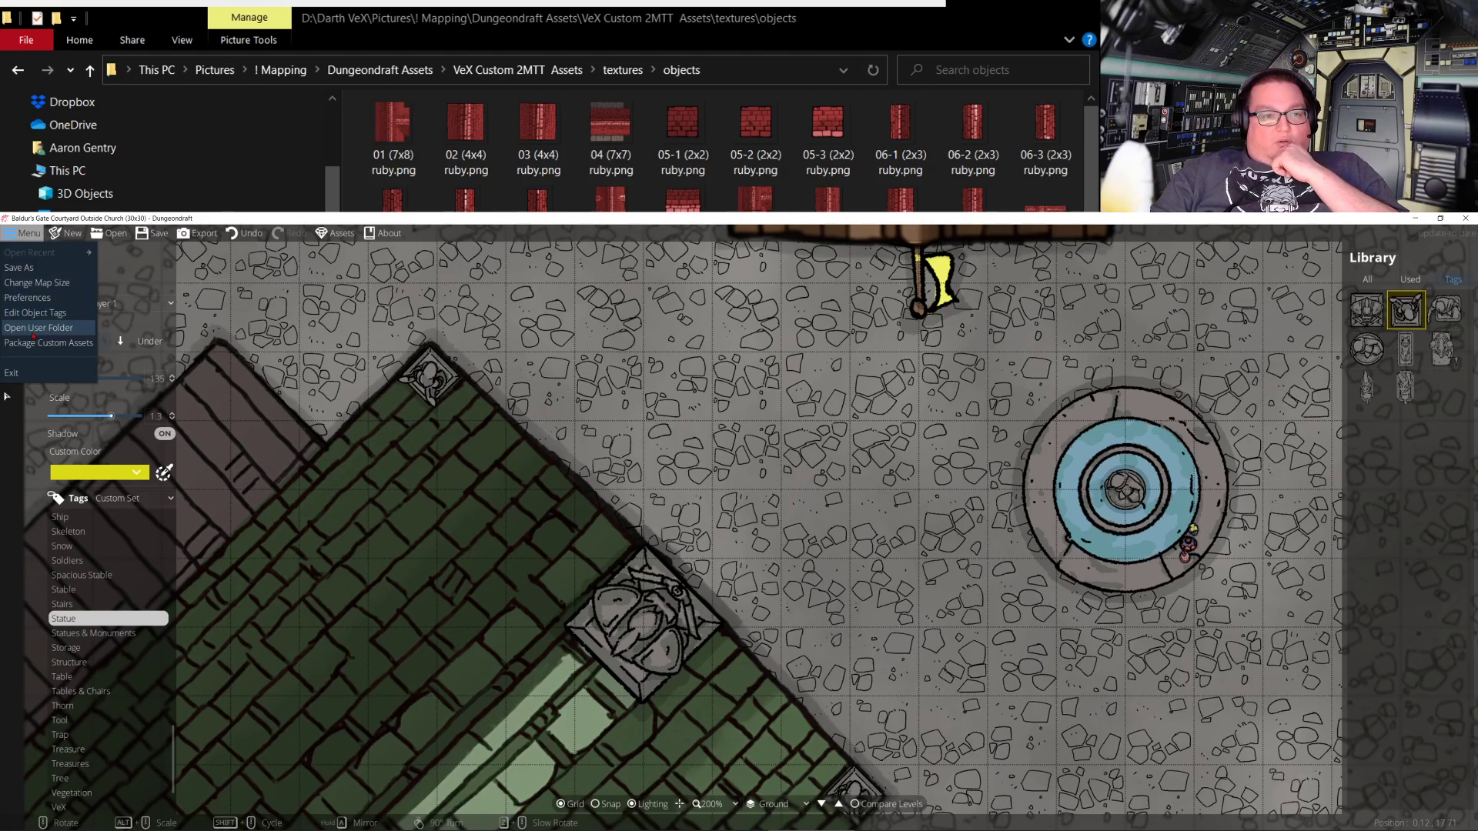
click(109, 233)
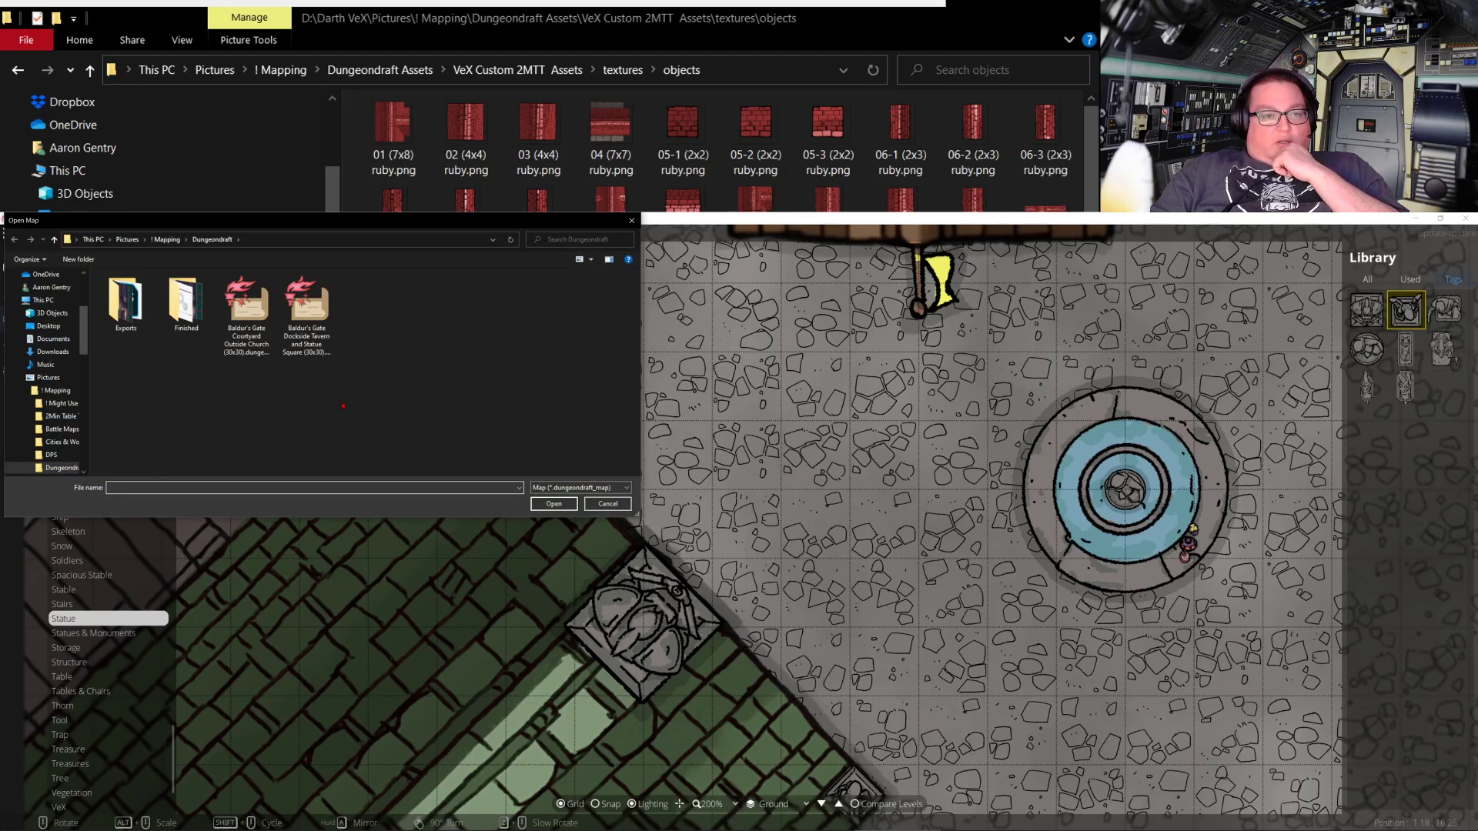
double_click(246, 308)
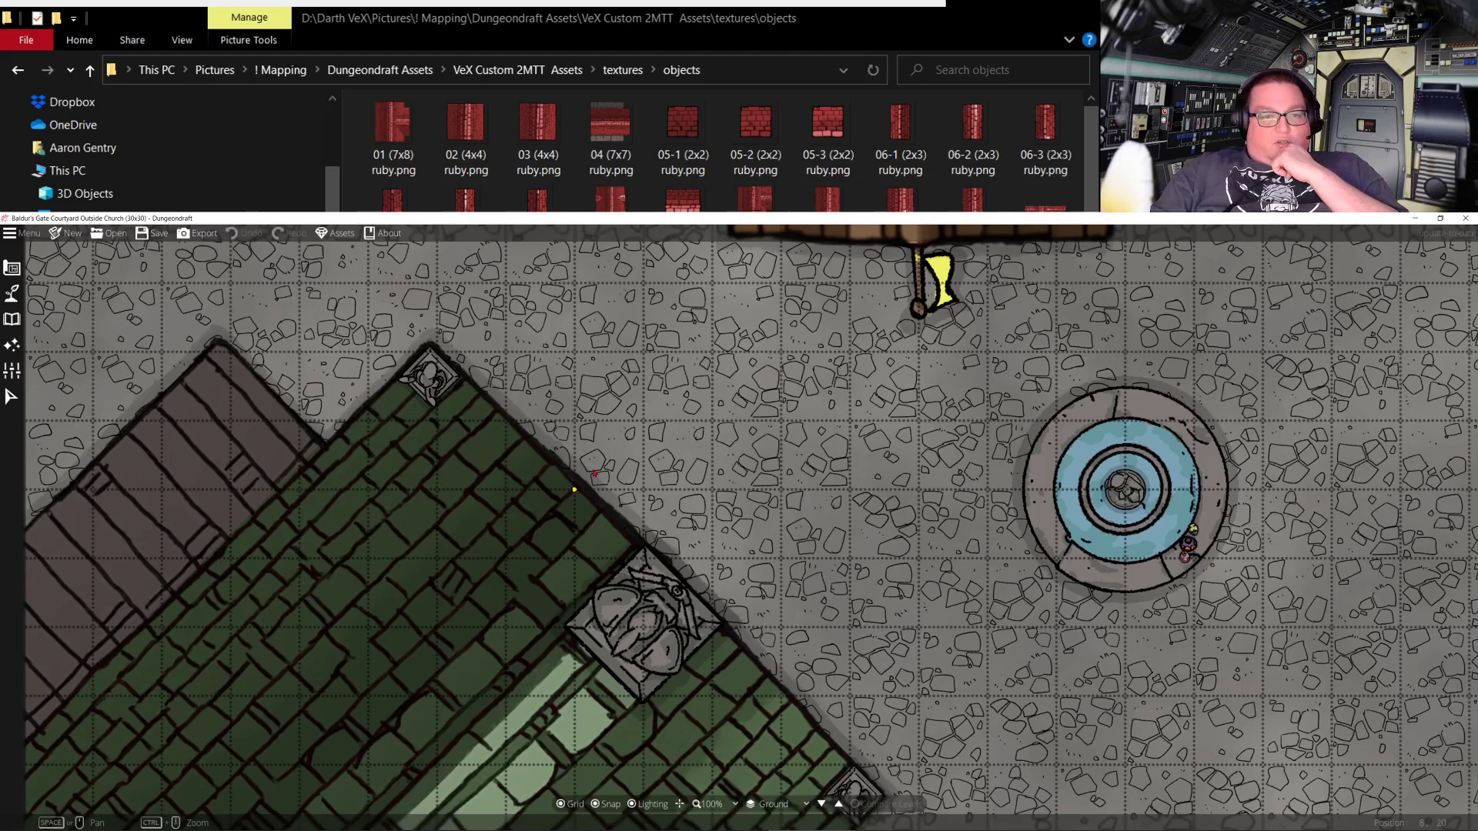
click(11, 319)
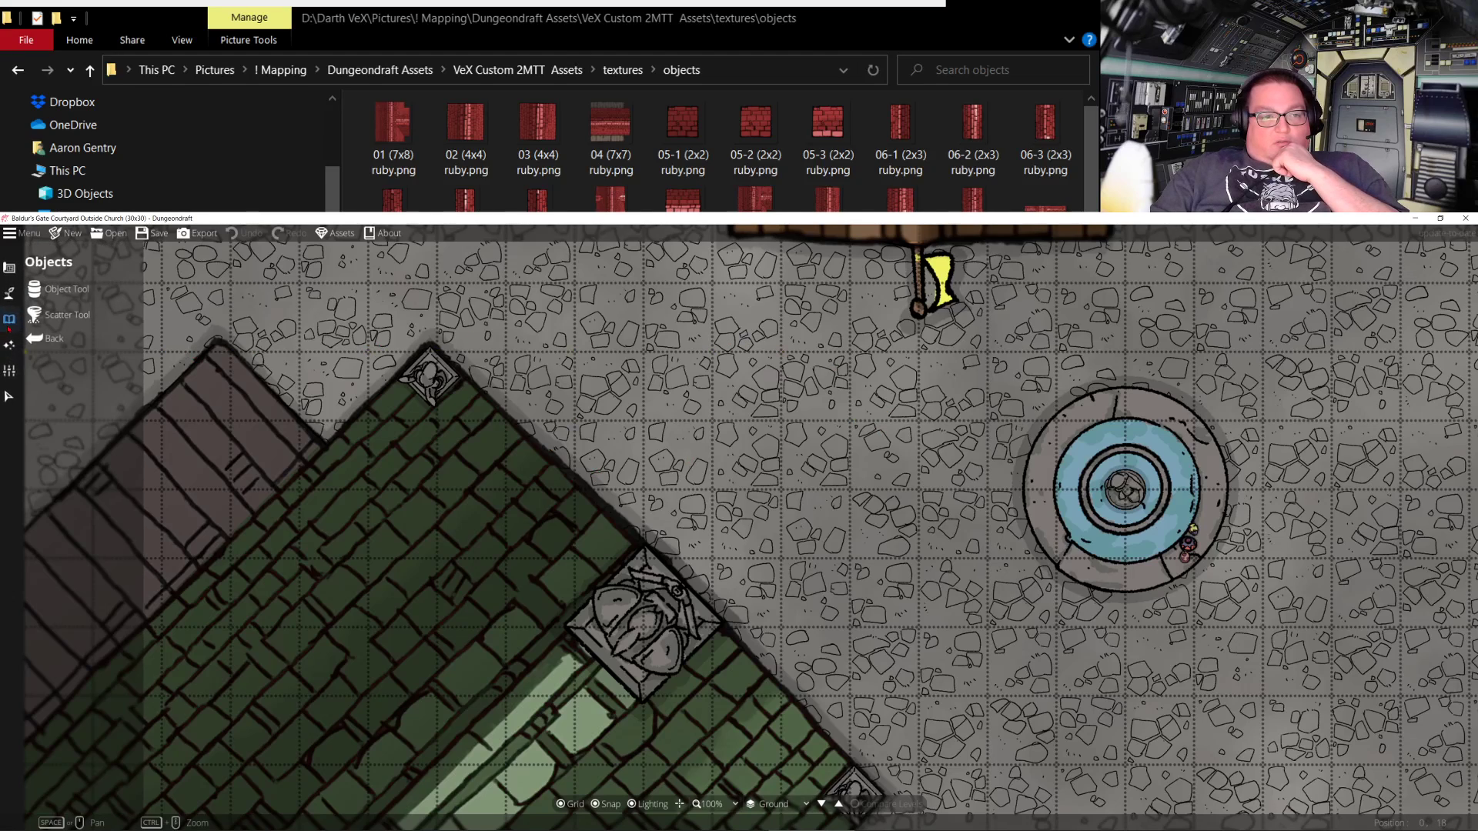
click(86, 294)
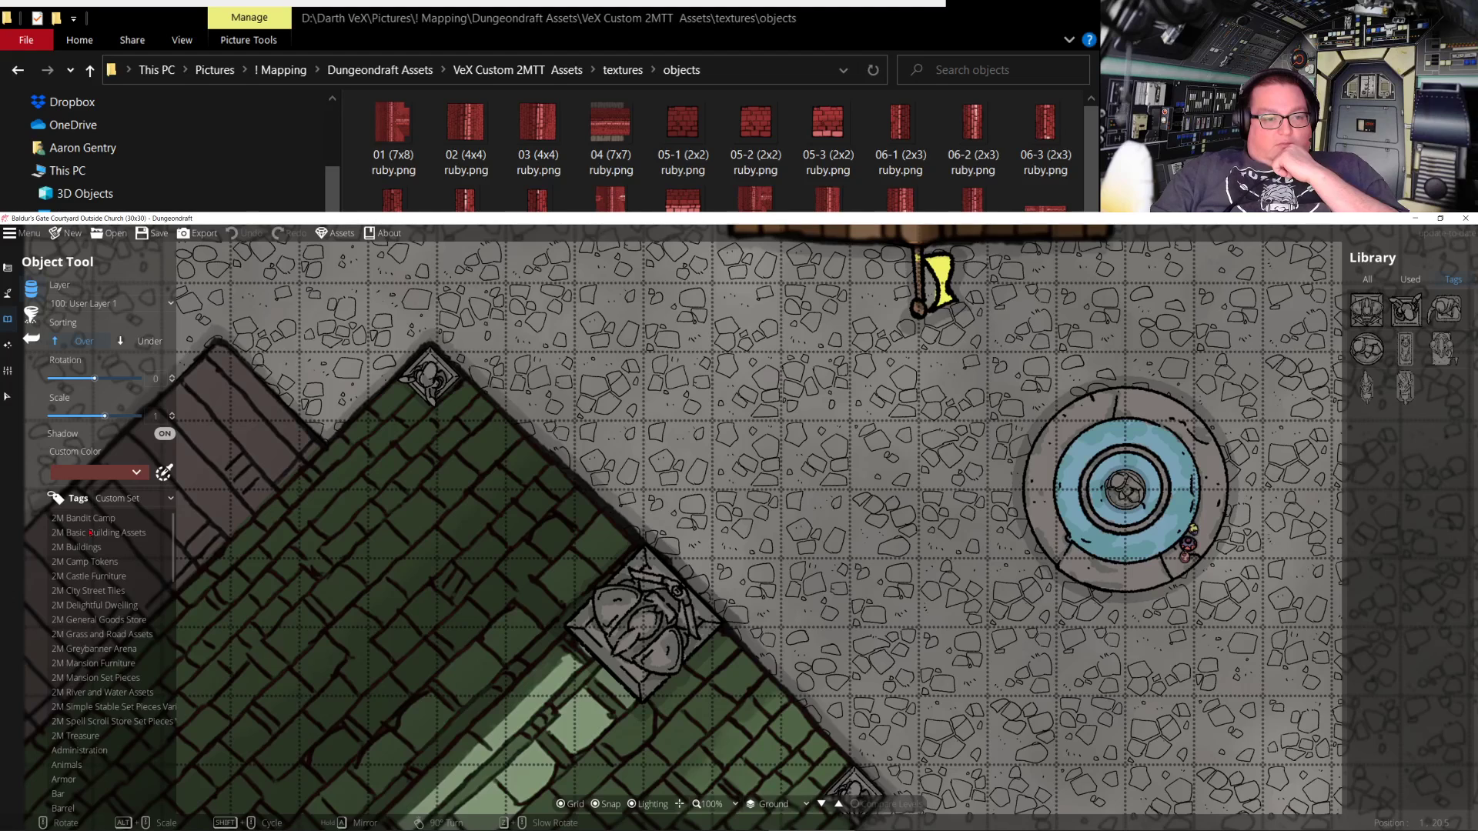
Try to enable the 2-Minute Tabletop Dungeon Room Builder pack for the reopened map and accept the custom asset selection
click(332, 233)
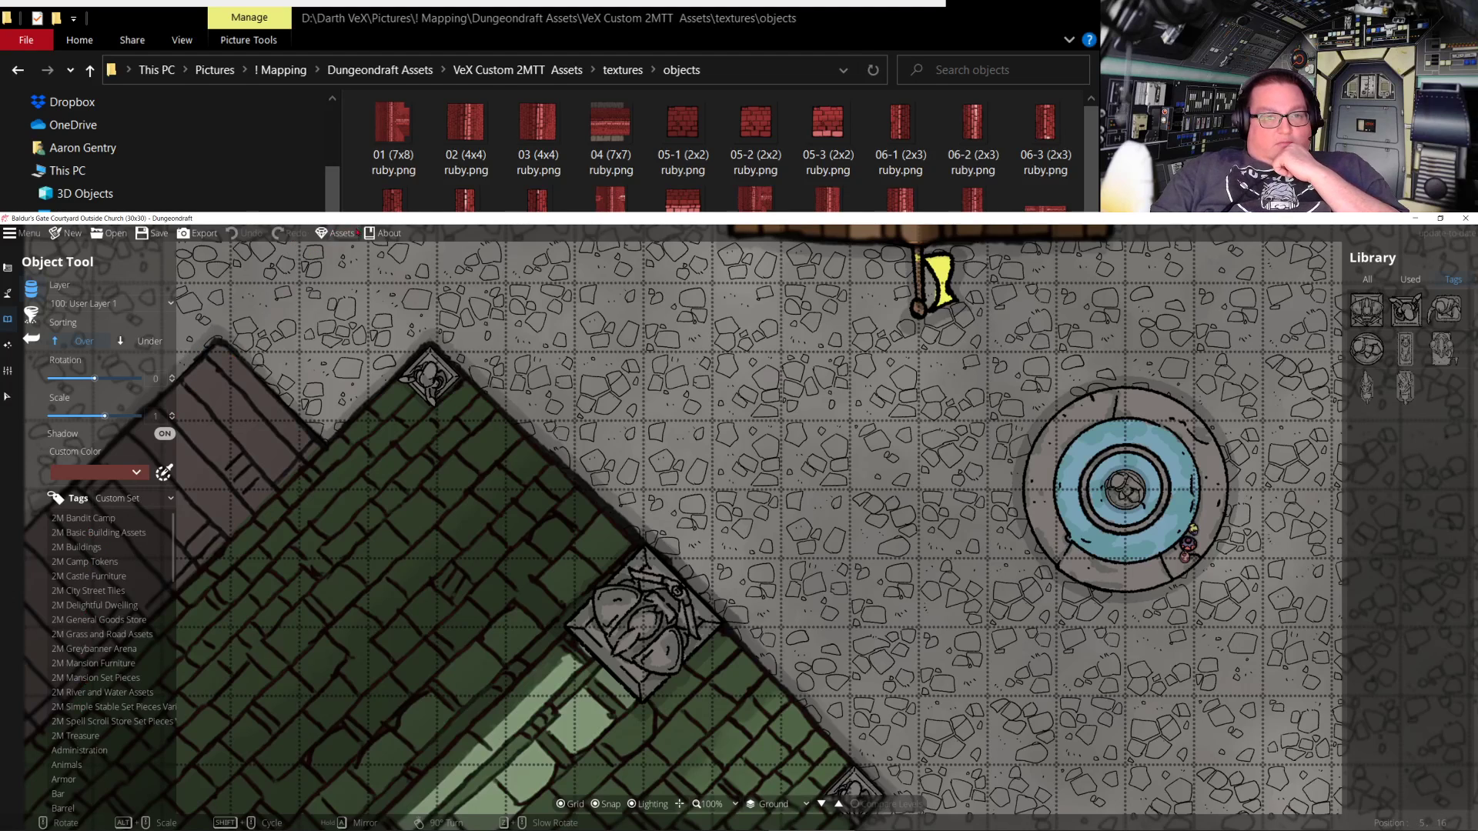
scroll(675, 561, down, 5)
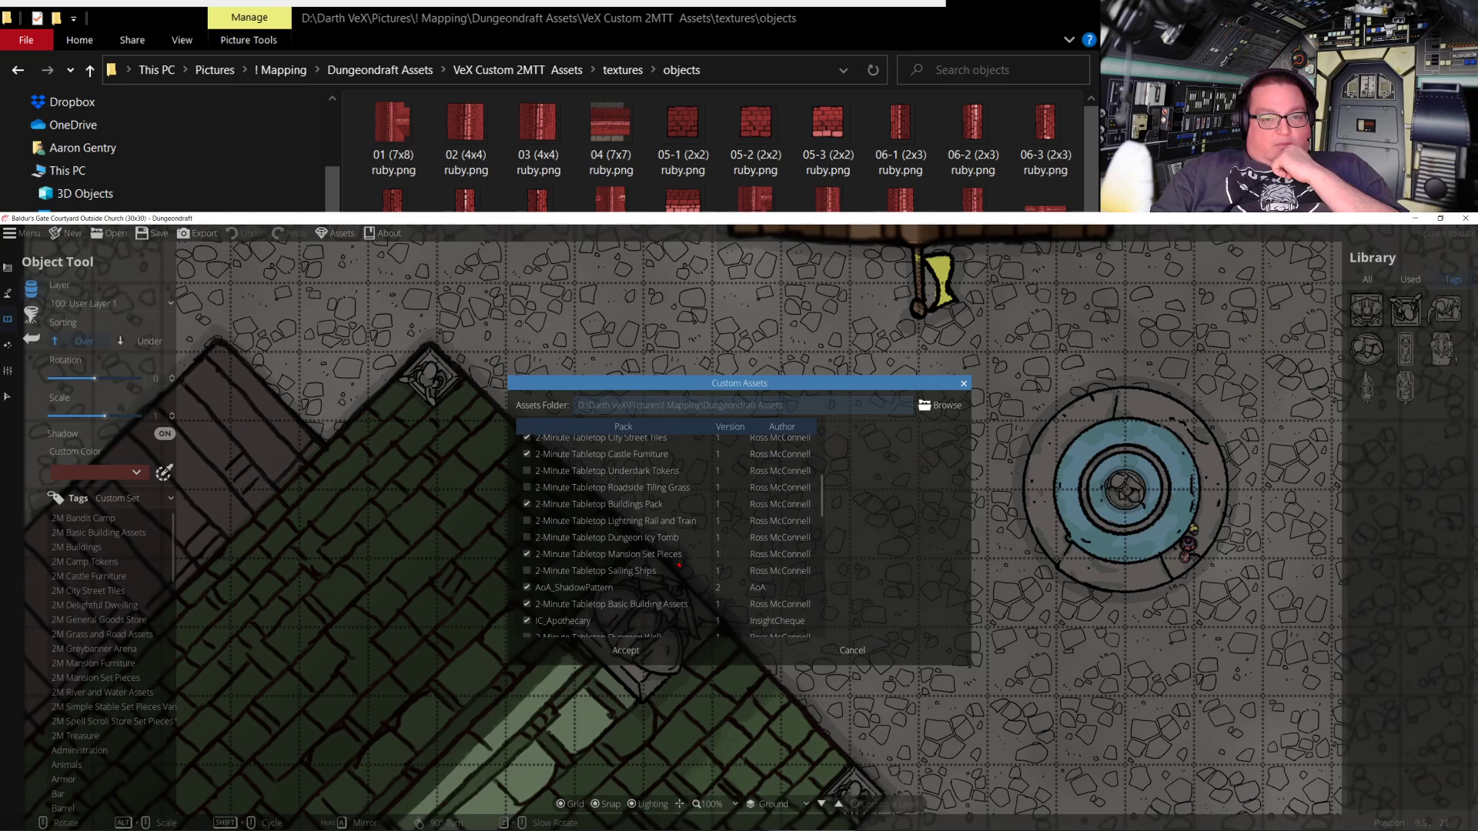
scroll(666, 539, down, 3)
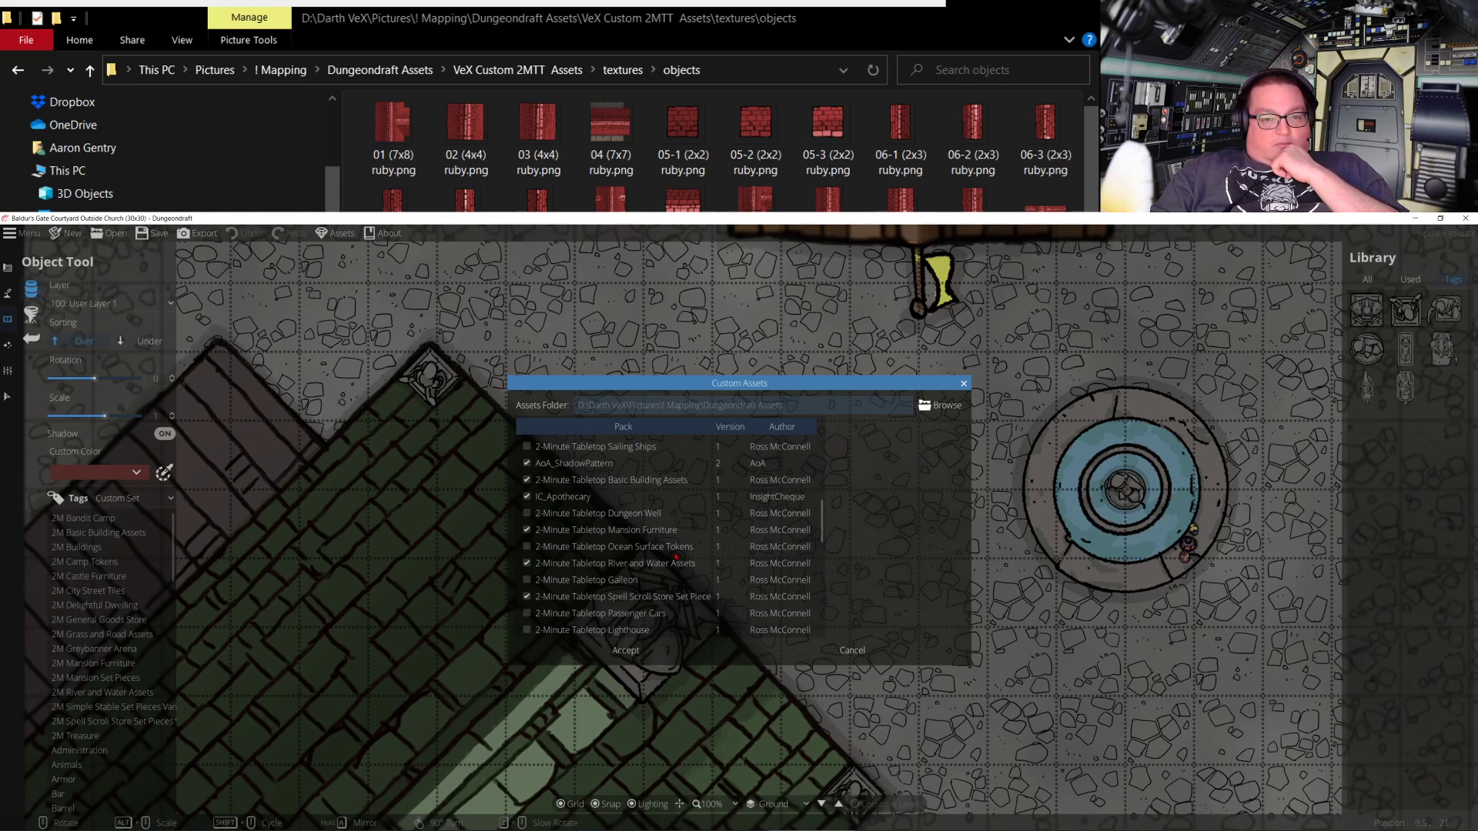
scroll(676, 555, down, 3)
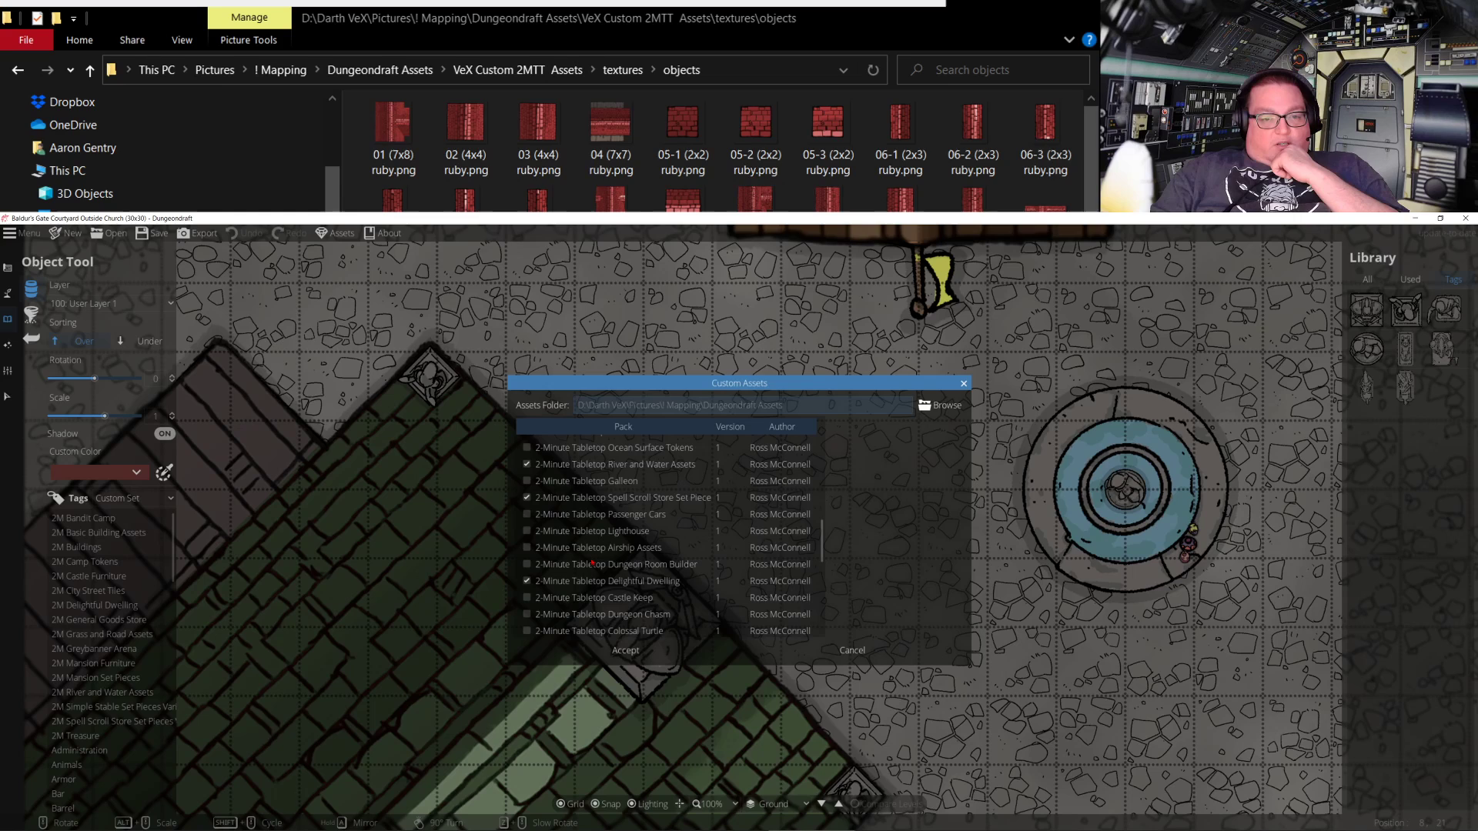
click(612, 650)
click(761, 547)
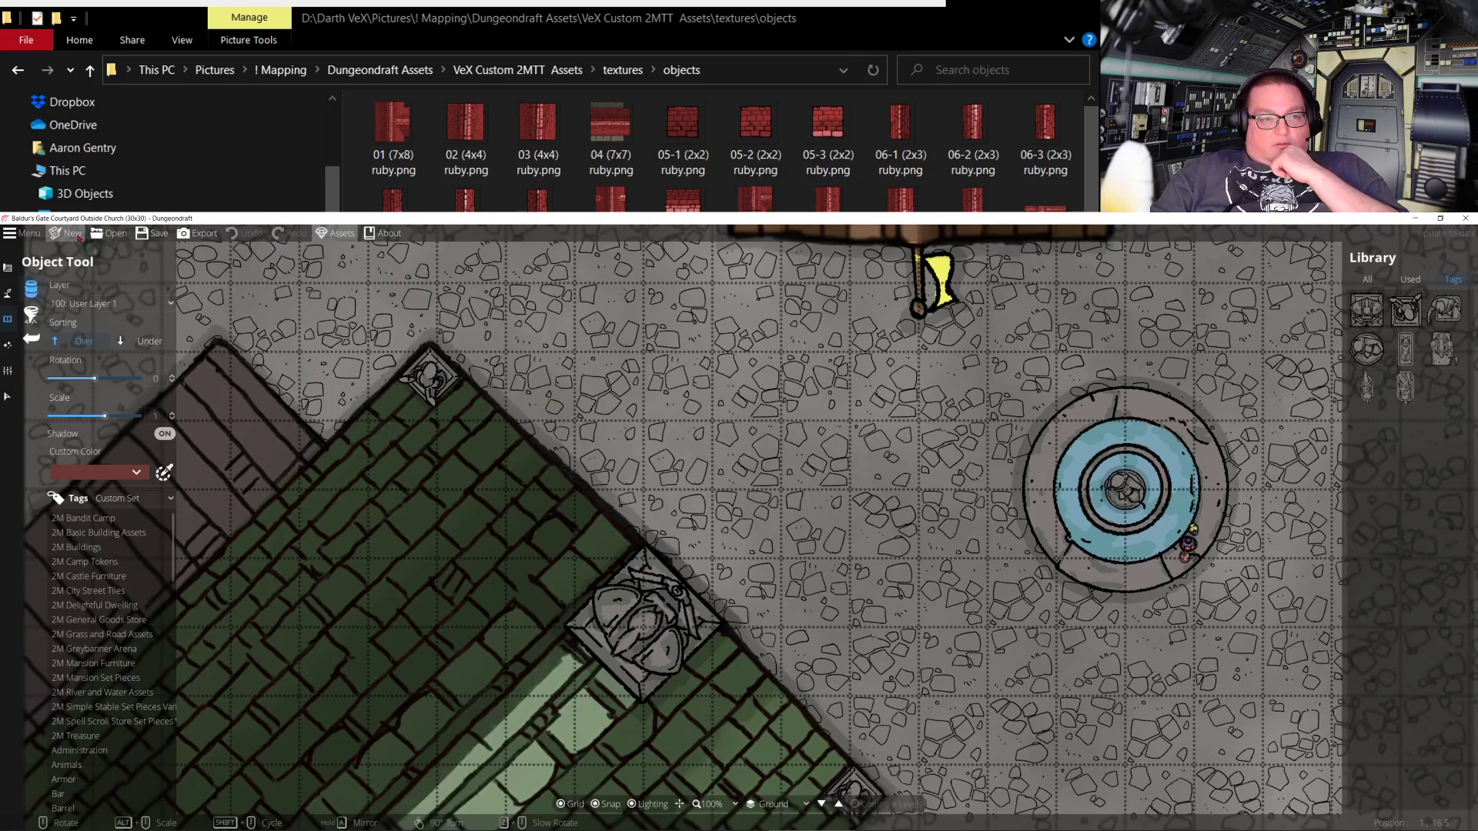
Exit Dungeondraft and relaunch it from the desktop
click(30, 233)
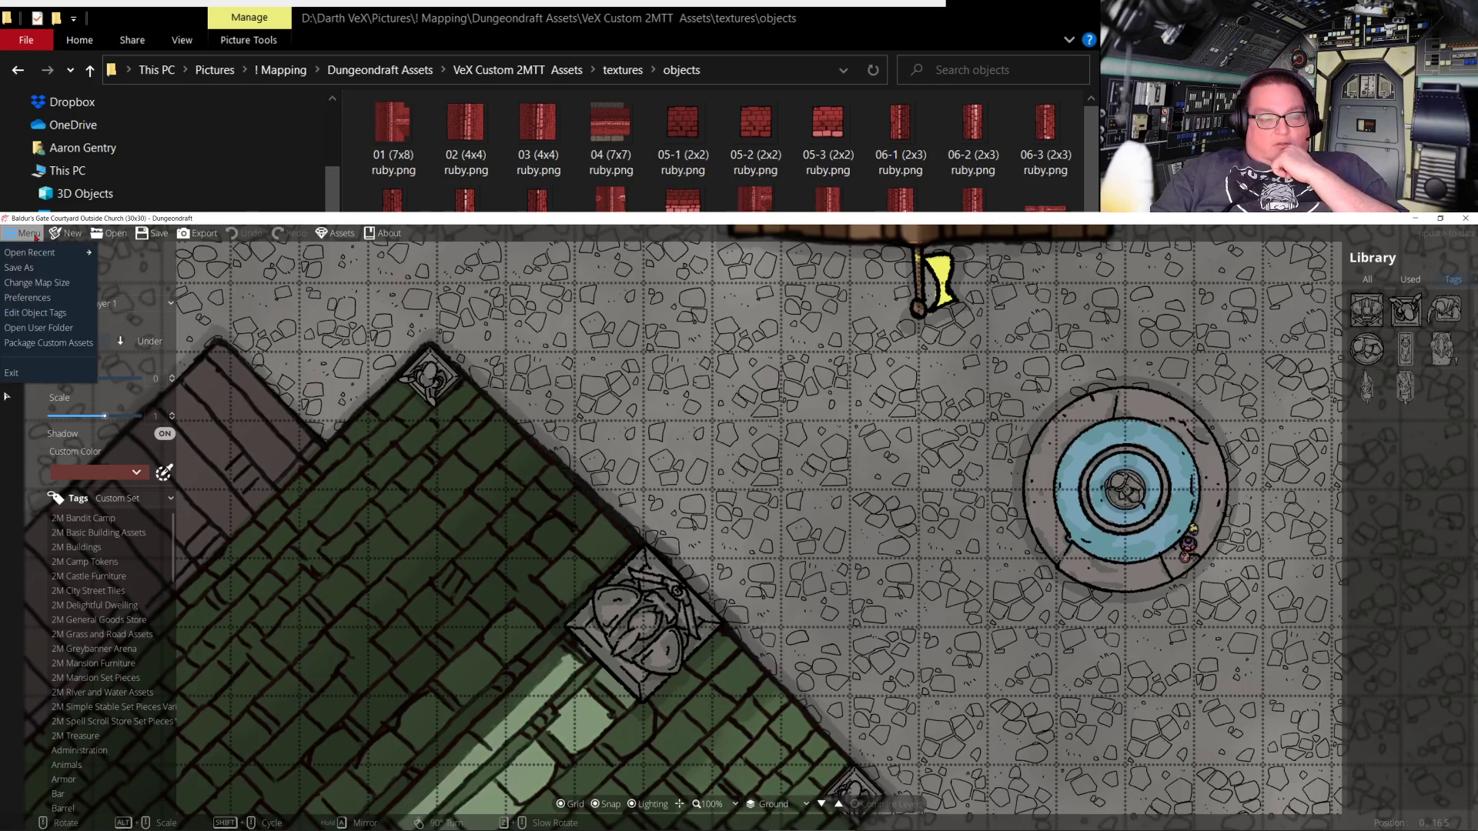
click(35, 379)
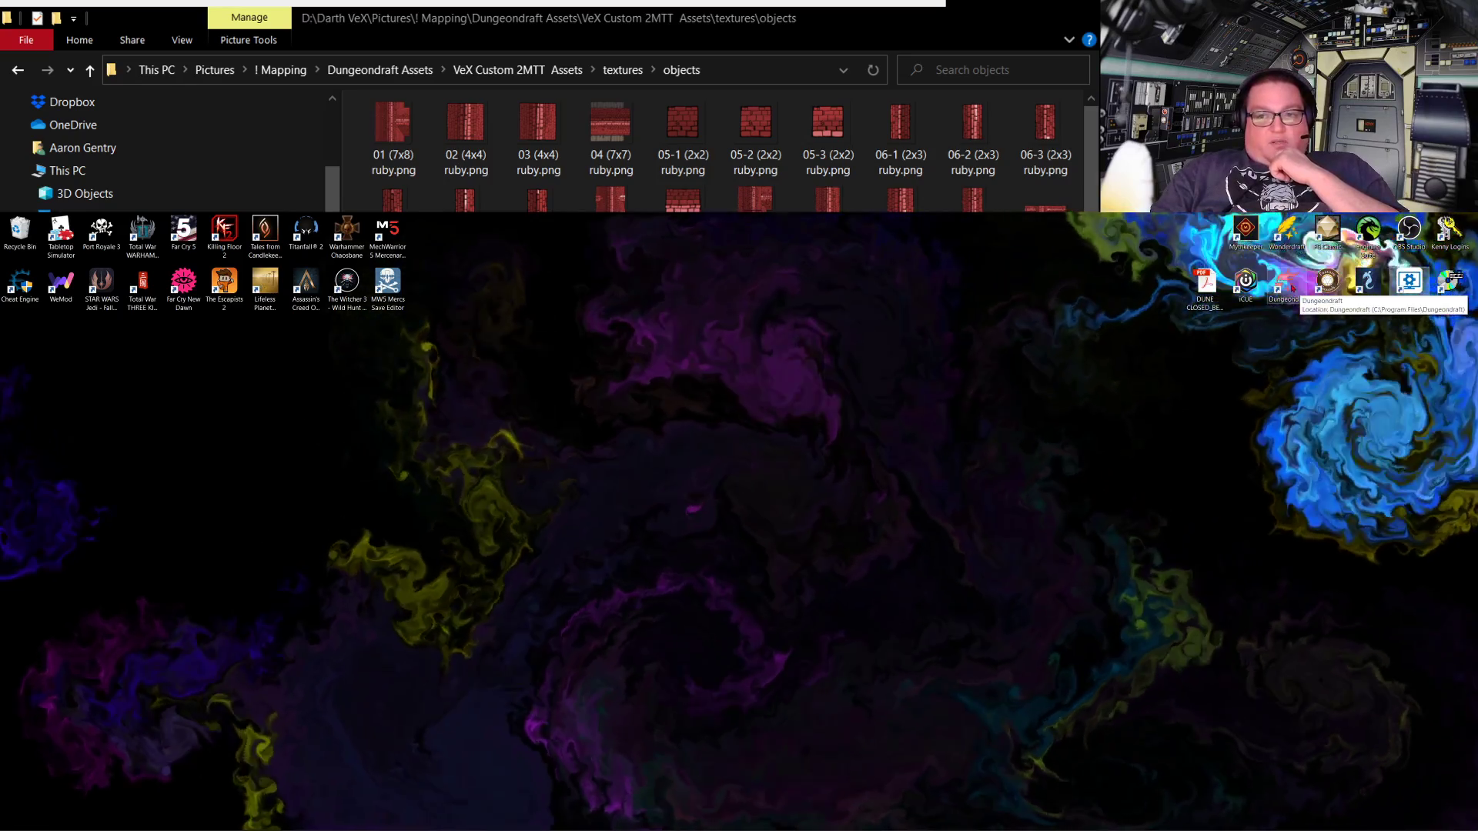
double_click(1292, 288)
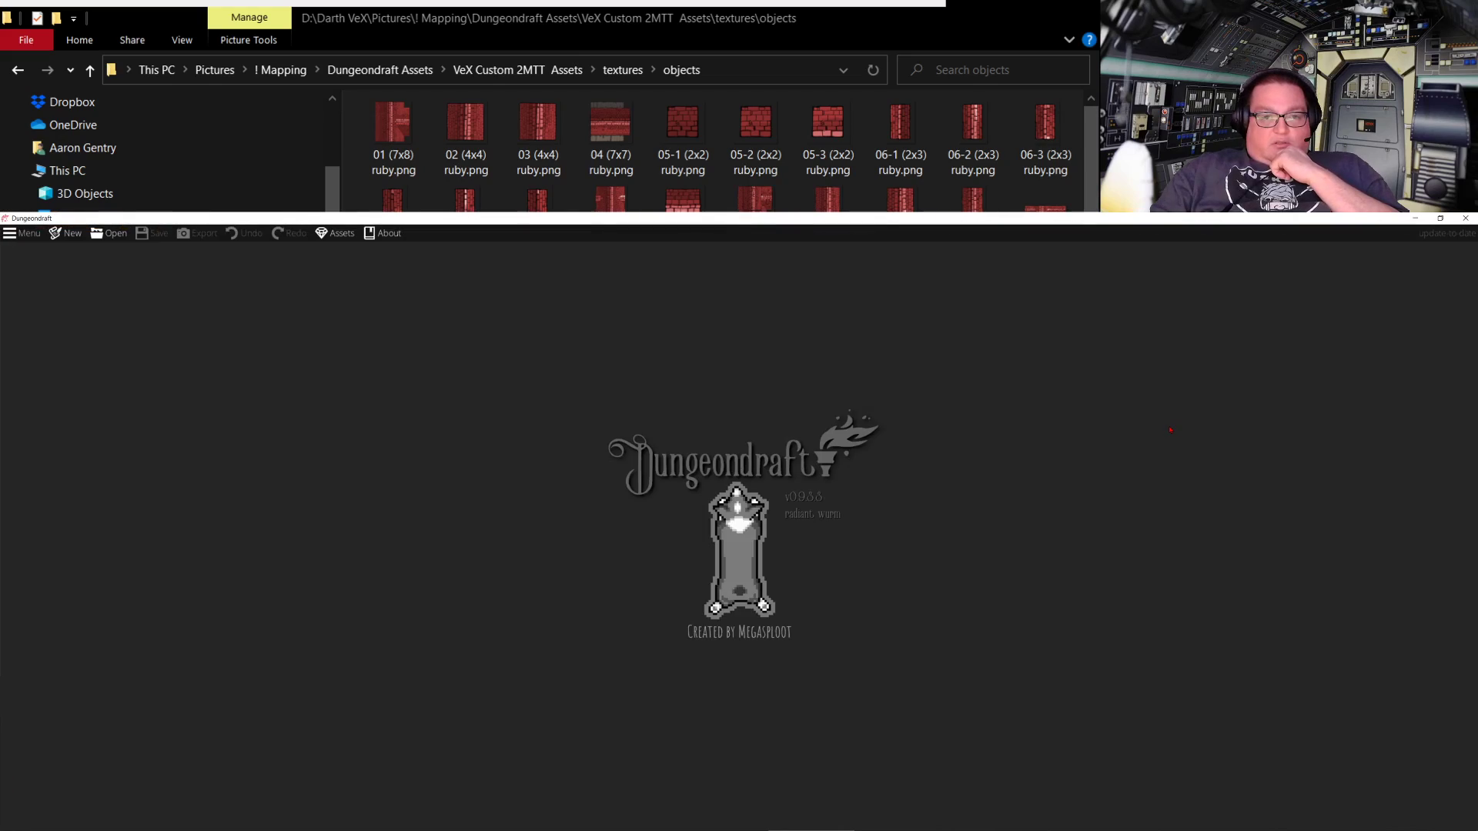
Try to open "Baldur's Gate Courtyard Outside Church (30x30)" from the Dungeondraft folder in the restarted program
click(29, 234)
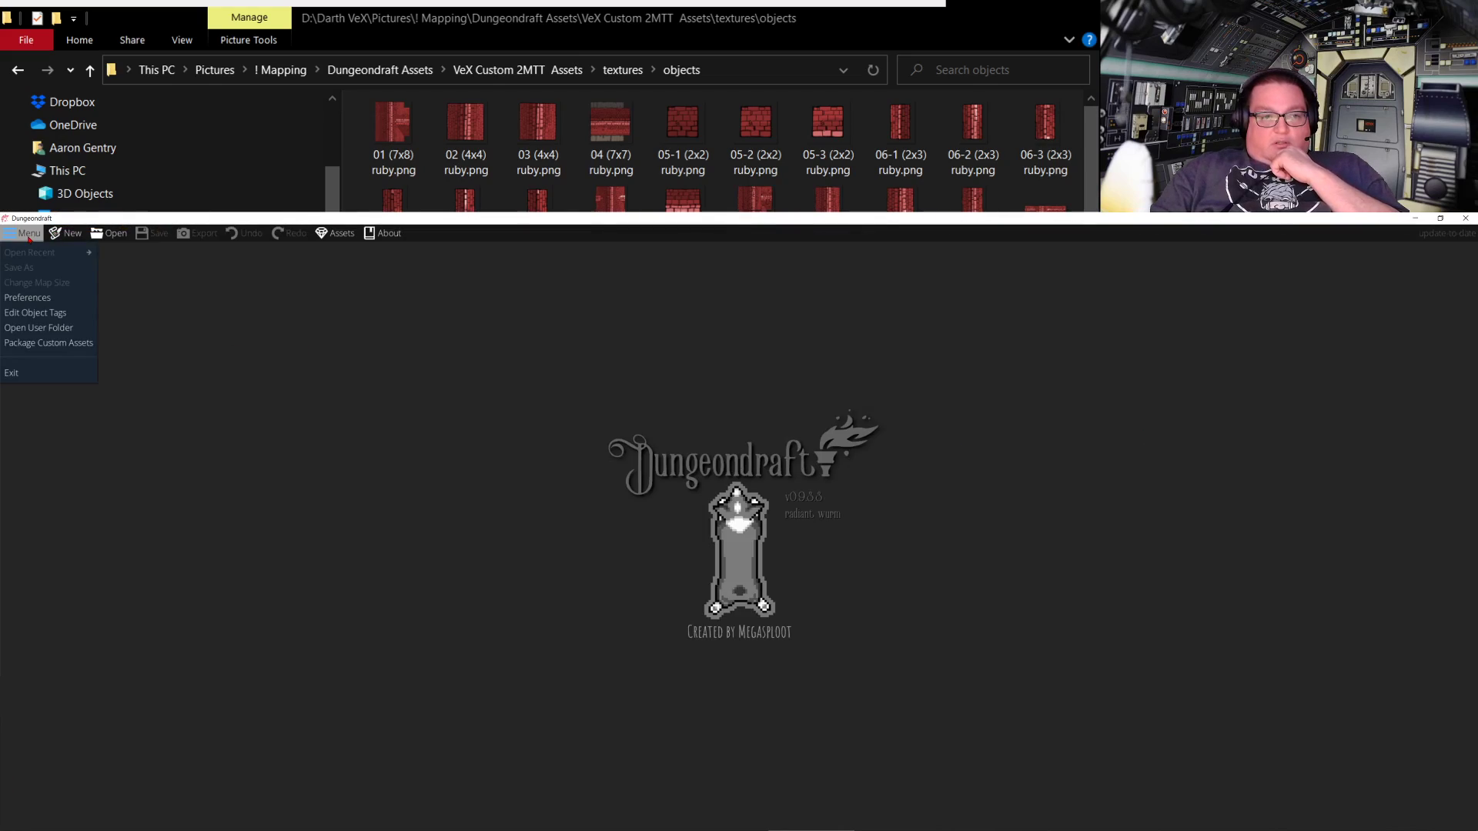
click(110, 233)
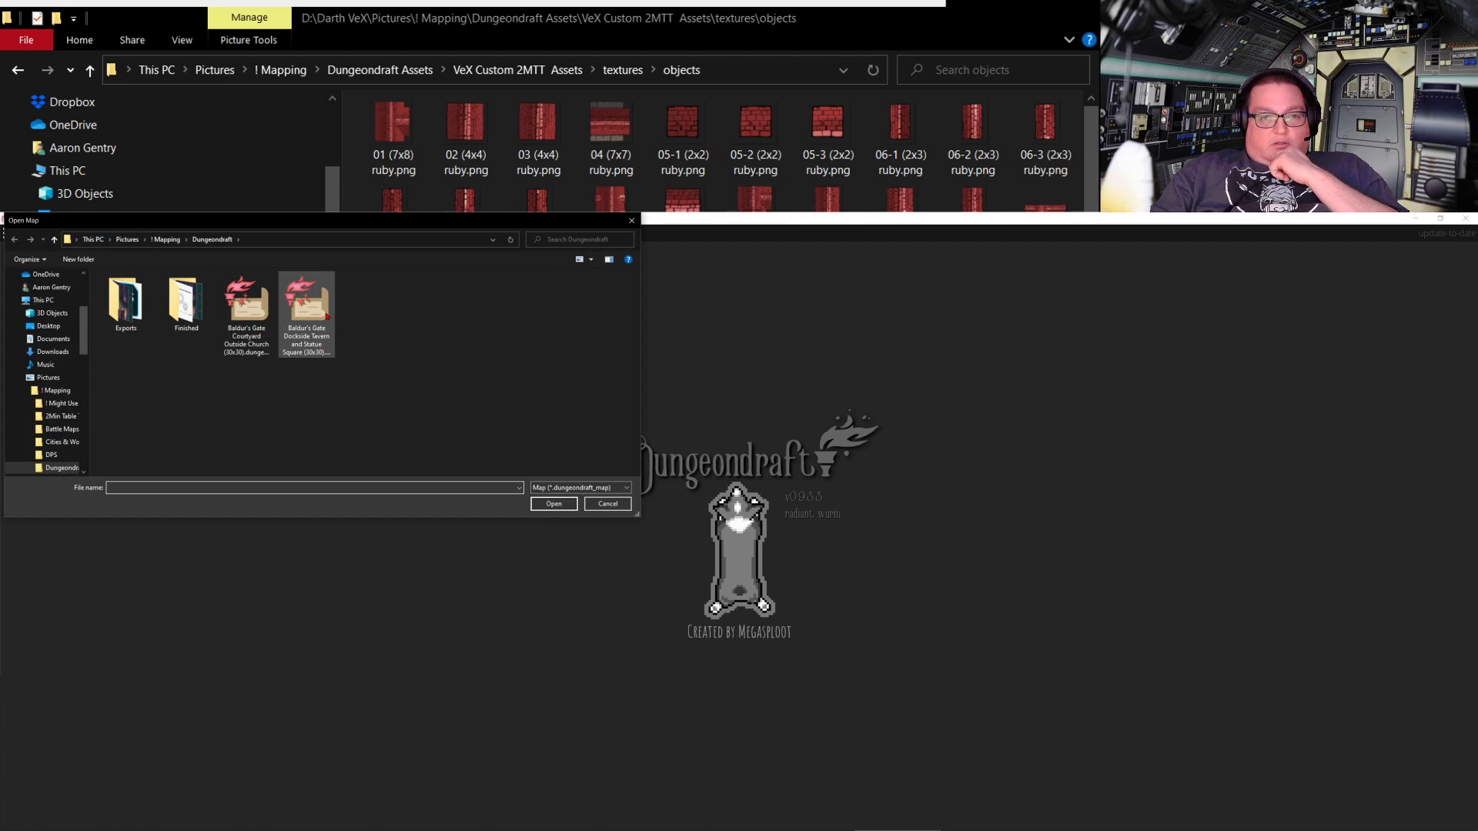
double_click(247, 304)
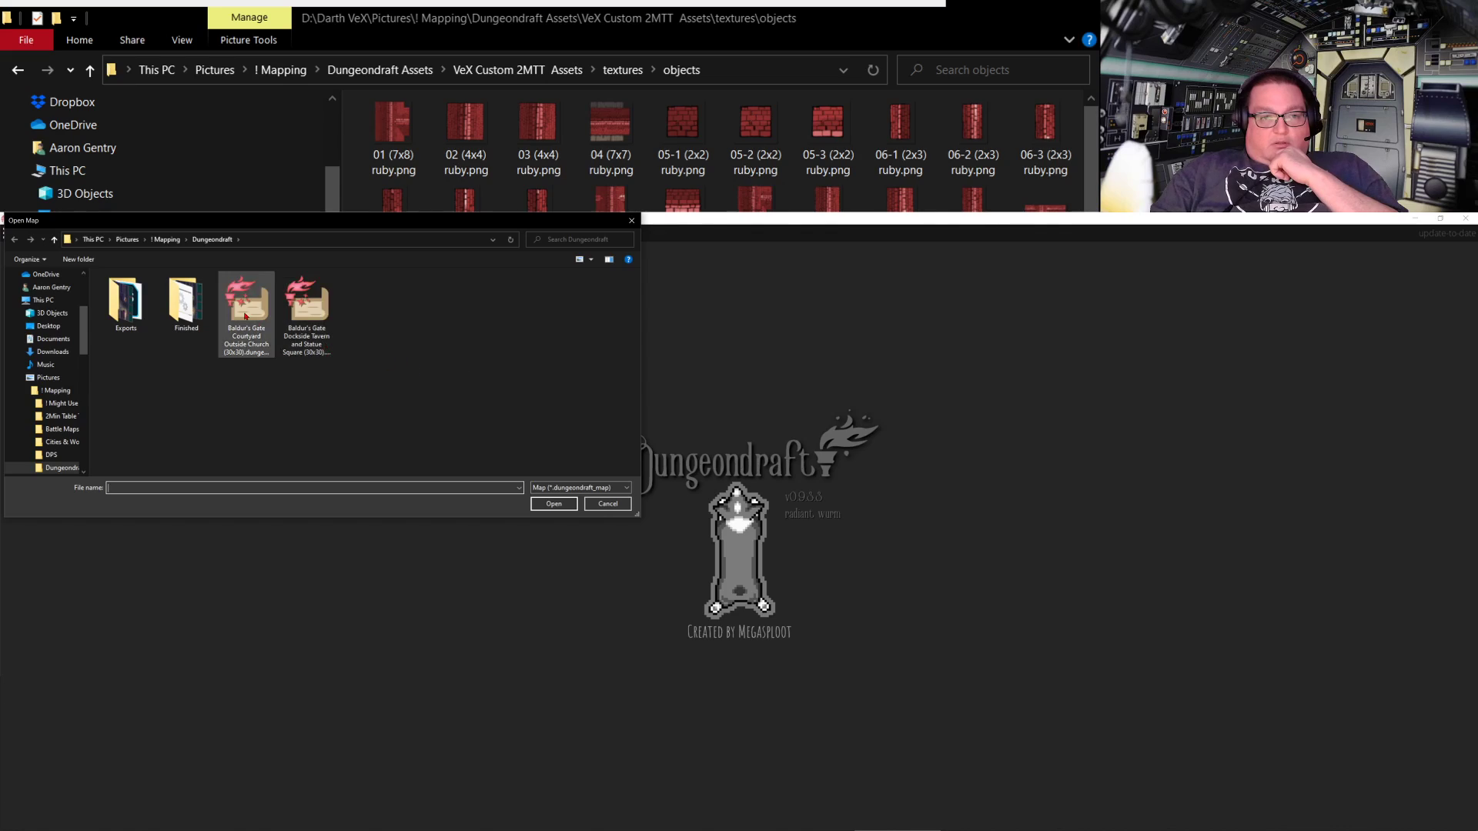
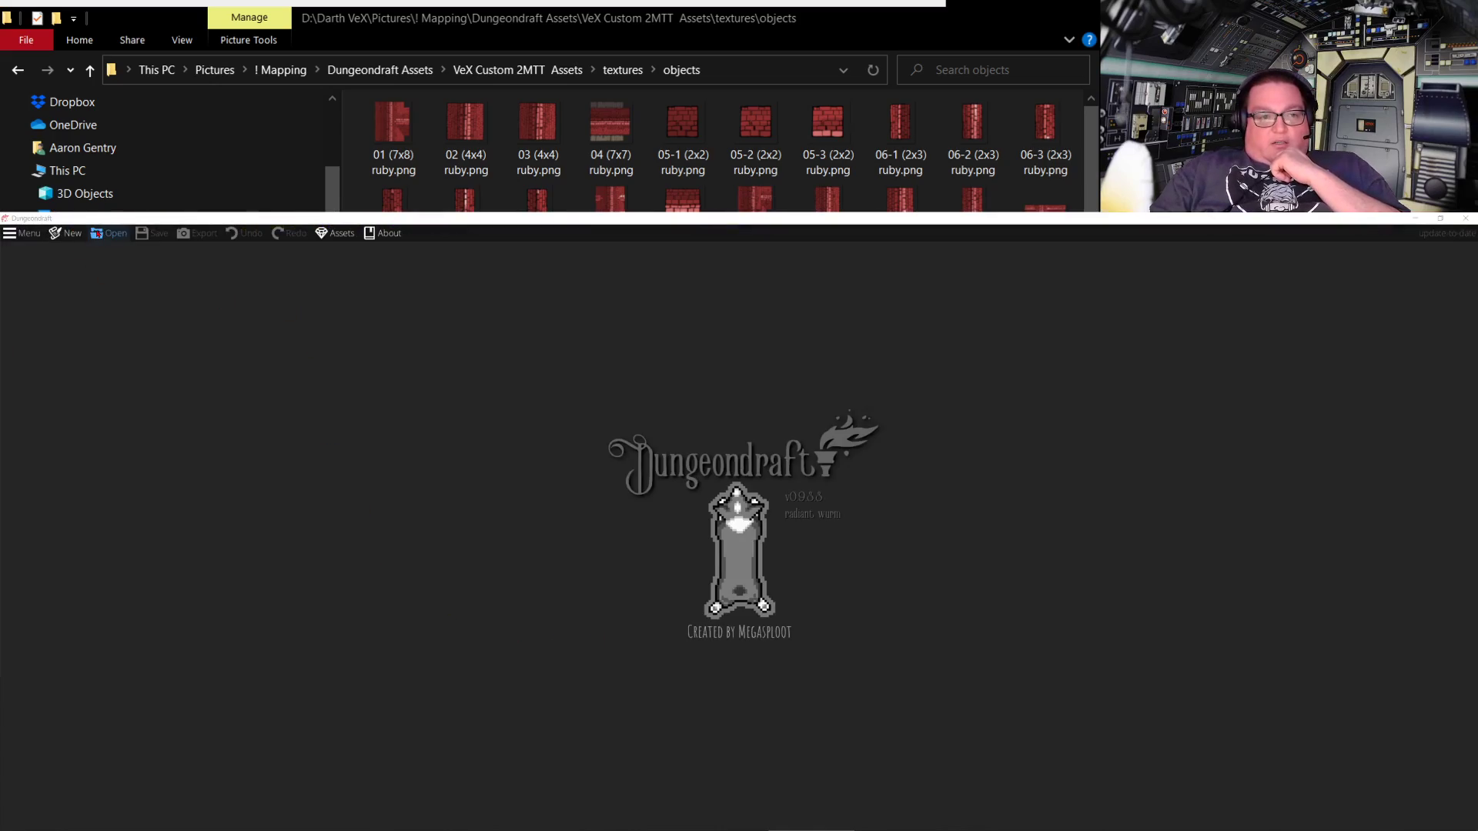
click(109, 233)
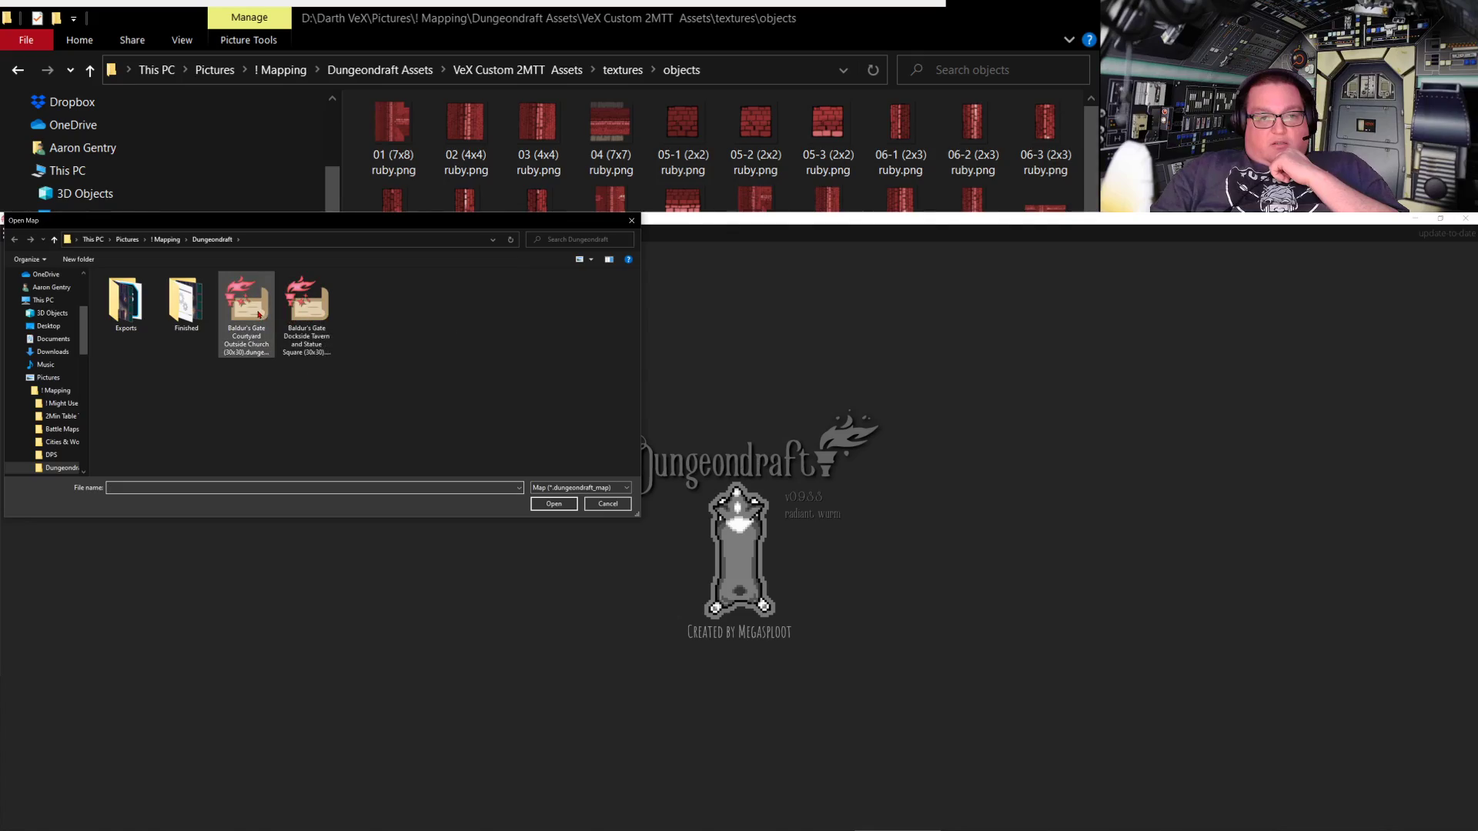
double_click(246, 308)
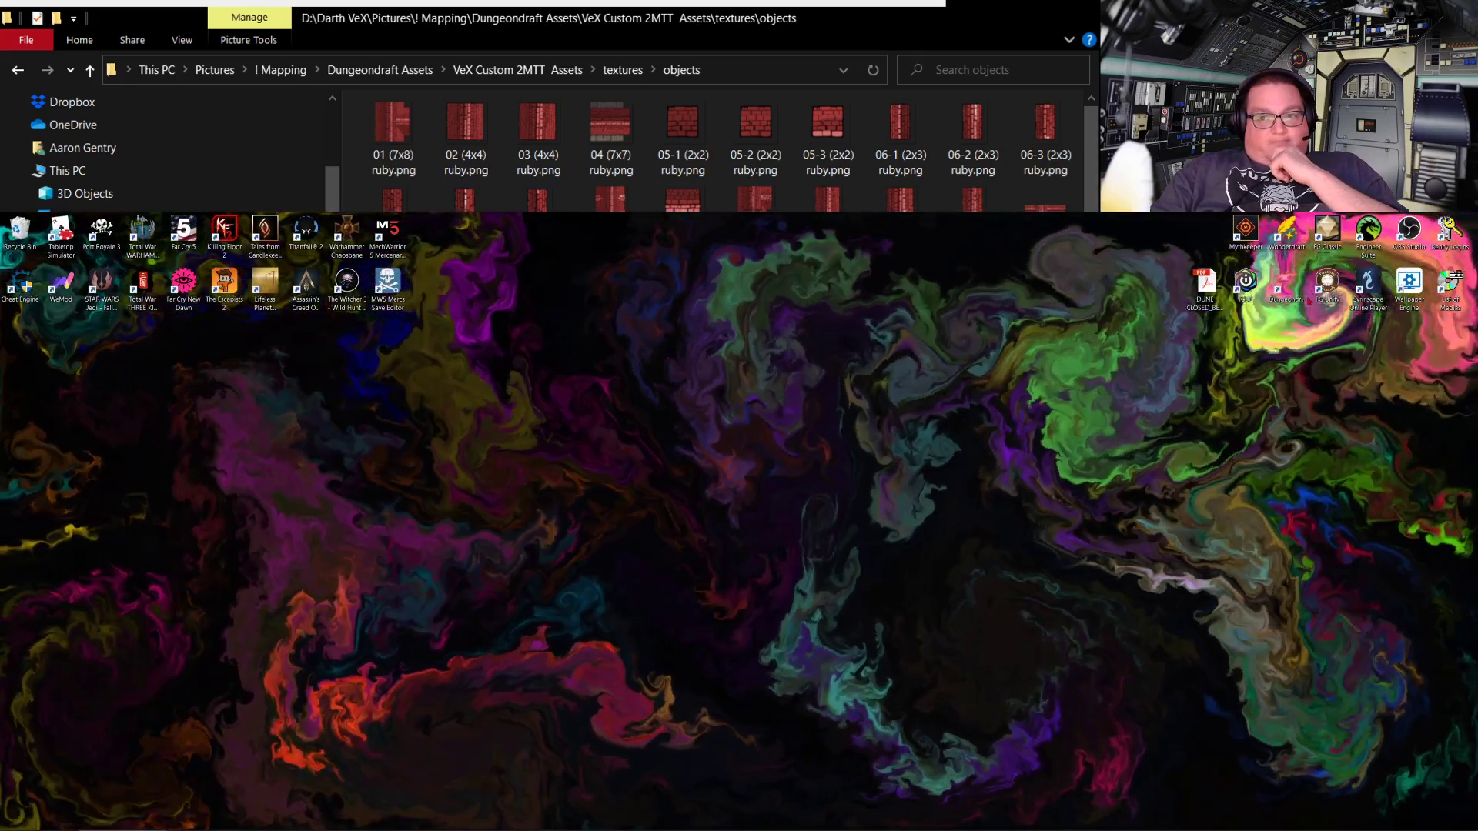
Relaunch Dungeondraft and, with no map open, enable the 2-Minute Tabletop Dungeon Room Builder asset pack and accept the selection
double_click(1285, 288)
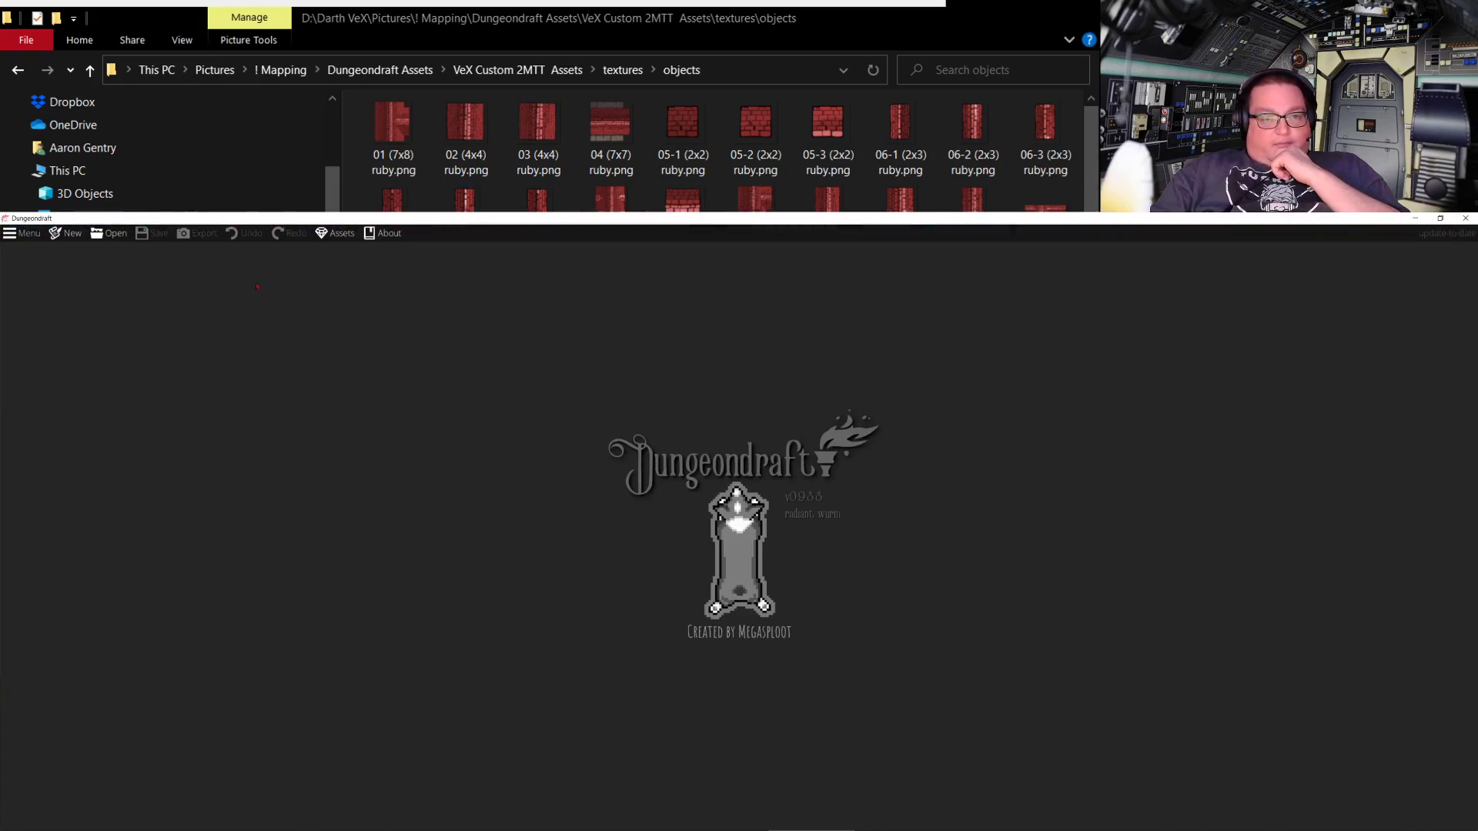
click(346, 237)
scroll(659, 583, down, 8)
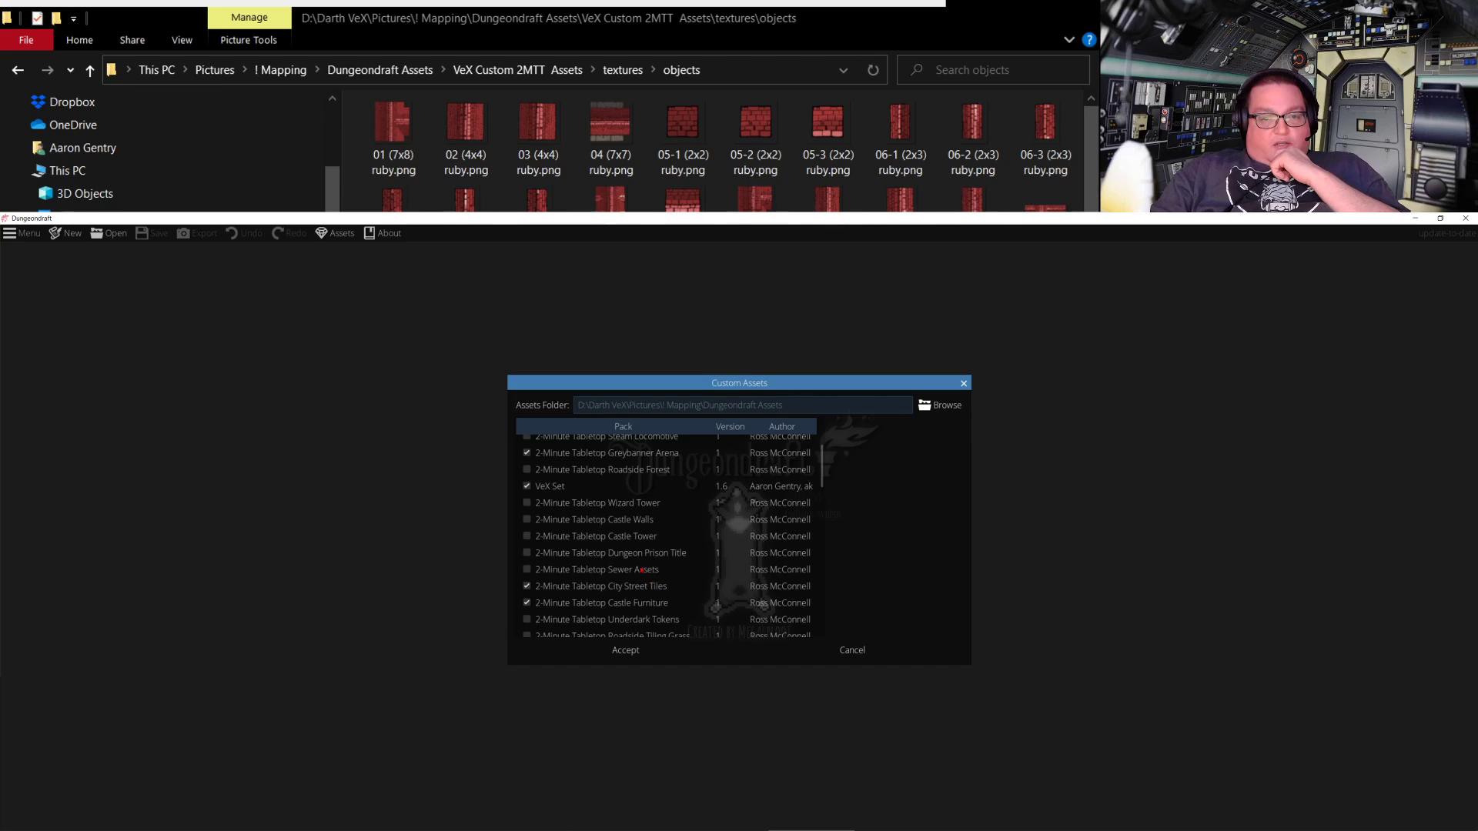
scroll(643, 603, down, 3)
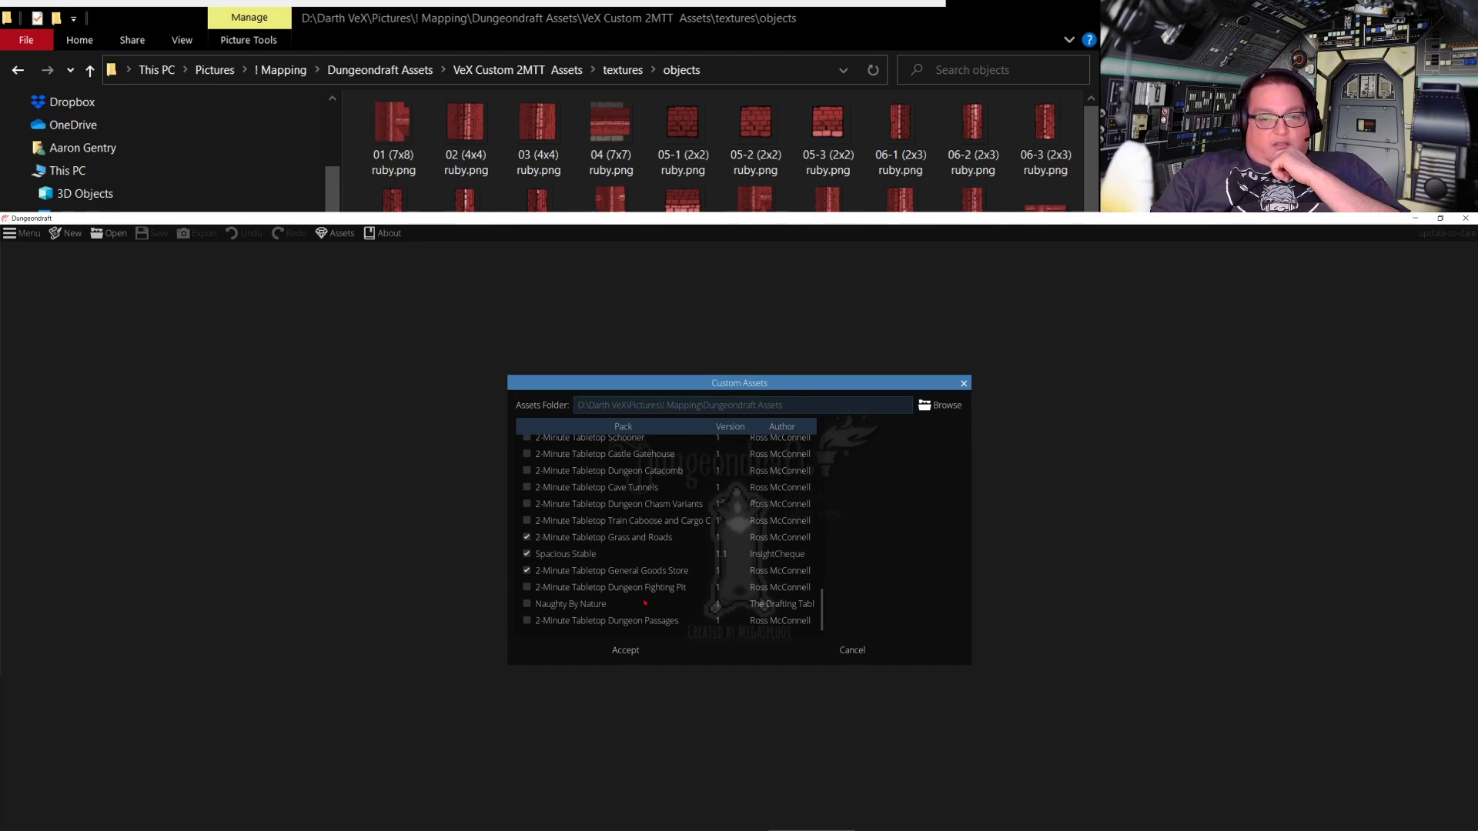
scroll(646, 573, up, 1)
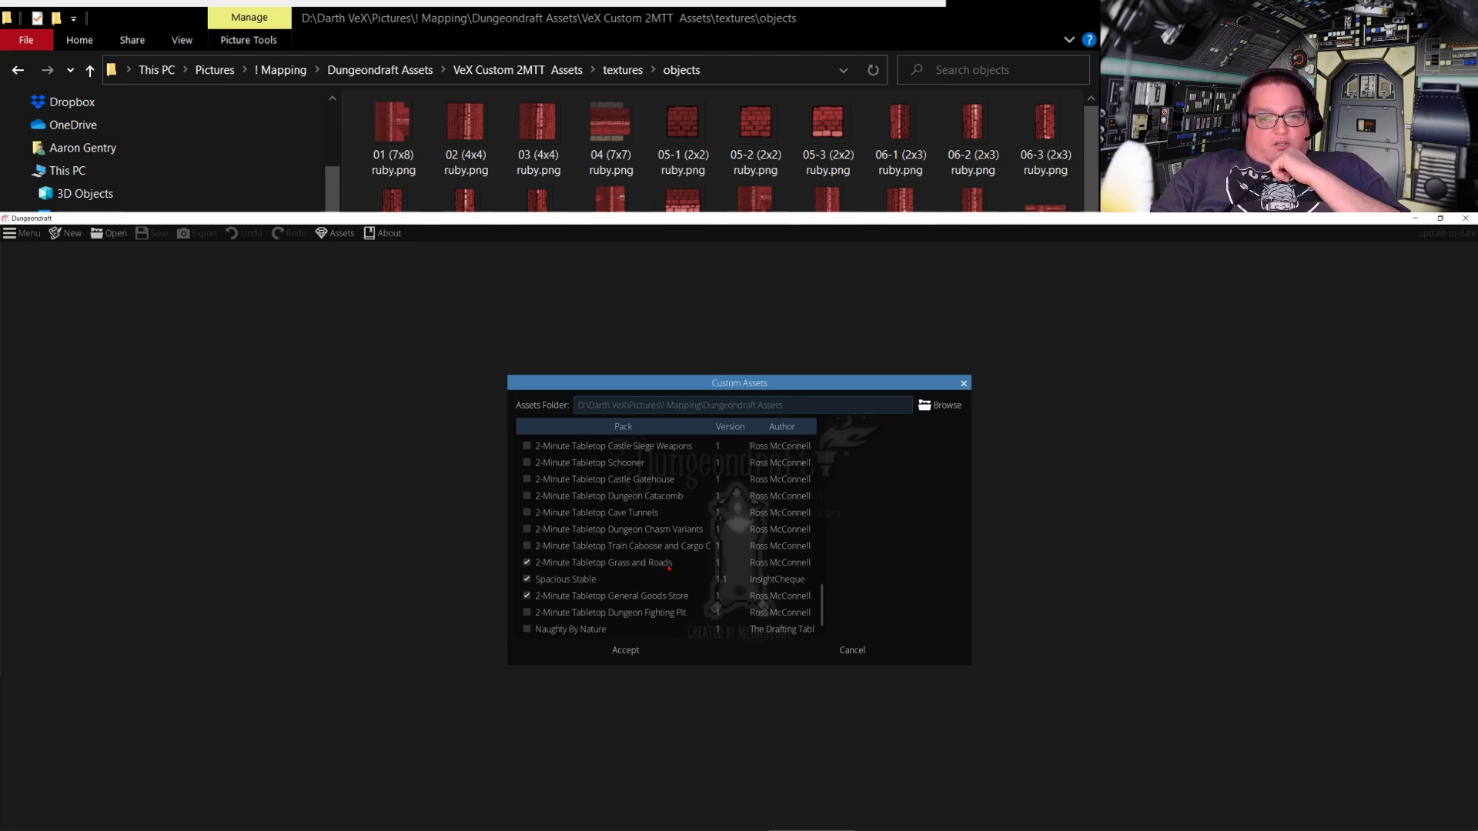
scroll(669, 568, up, 5)
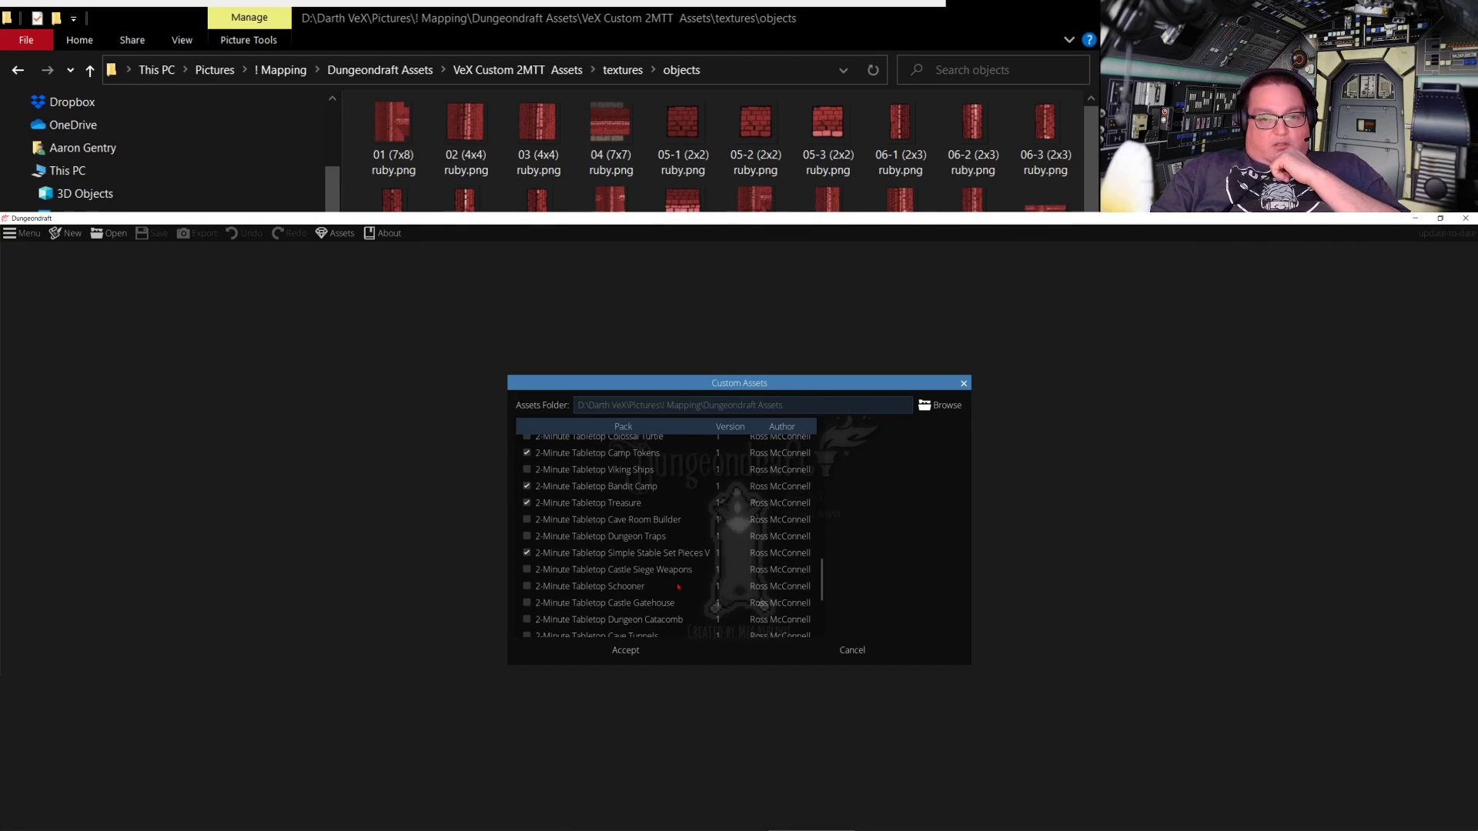
scroll(678, 587, up, 5)
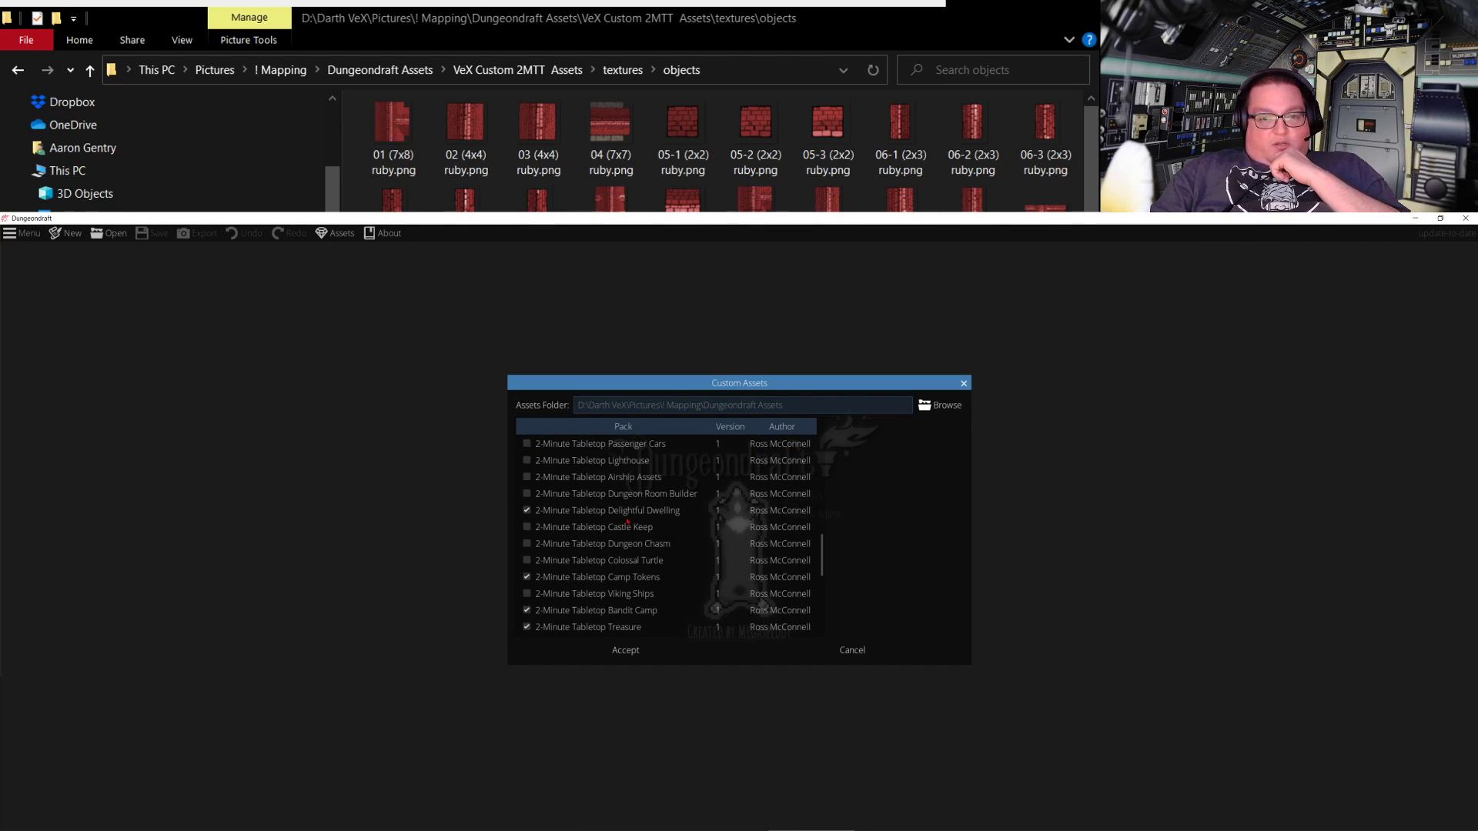
click(527, 494)
click(628, 658)
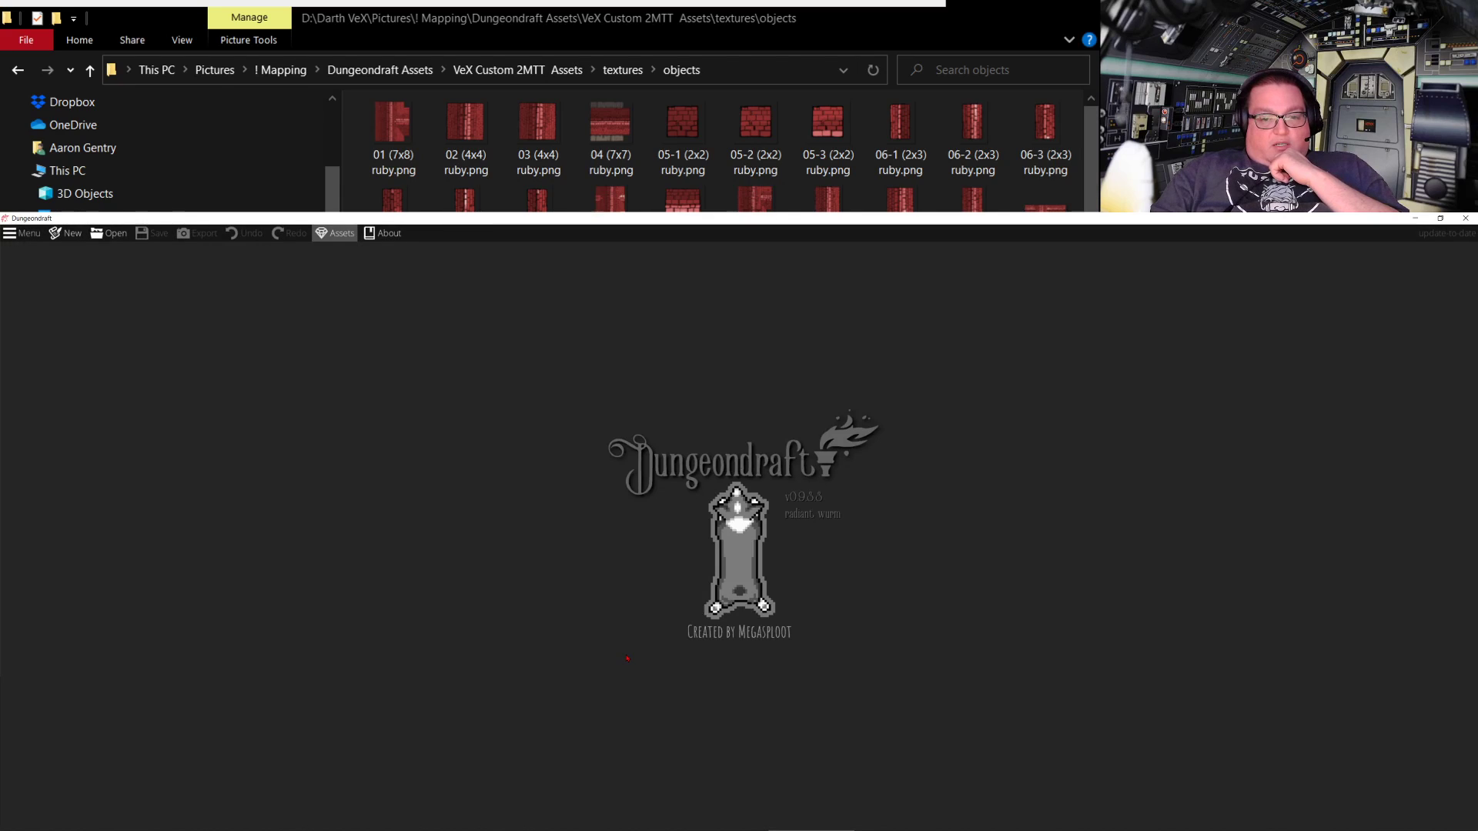
Try again to open the Baldur's Gate Courtyard Outside Church map with the changed asset pack selection
click(110, 234)
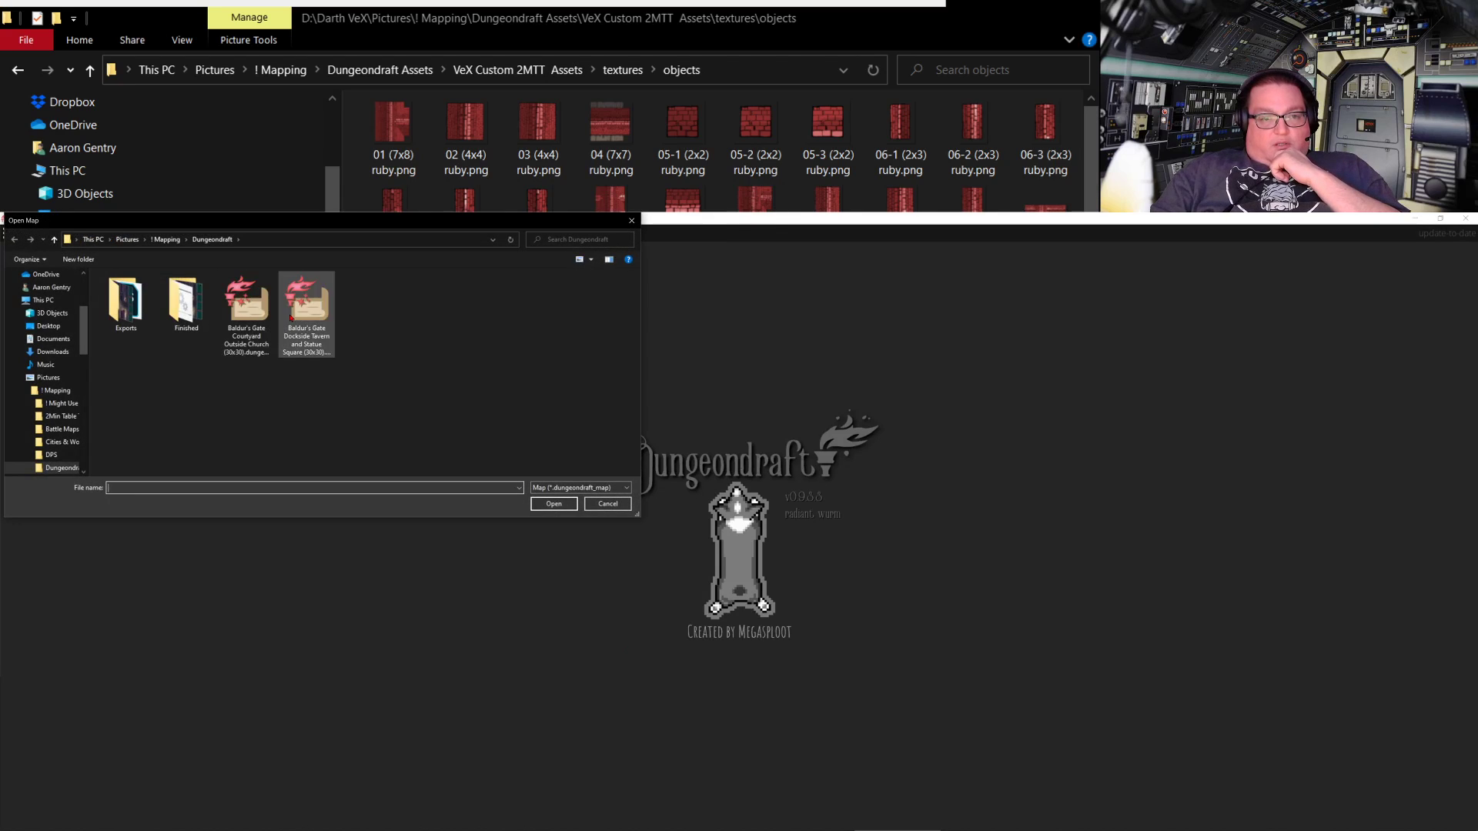
click(257, 311)
double_click(257, 310)
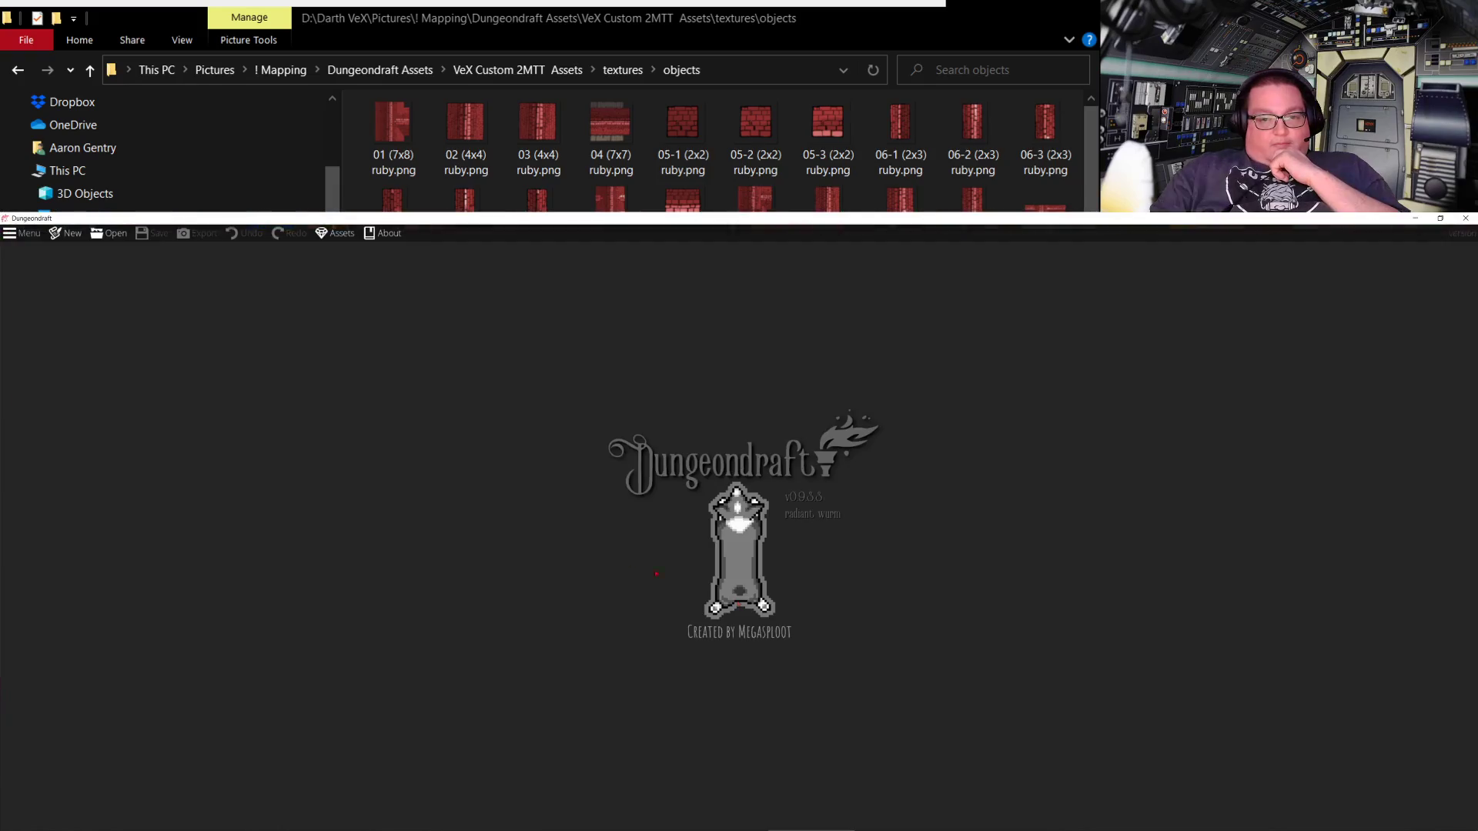
click(31, 233)
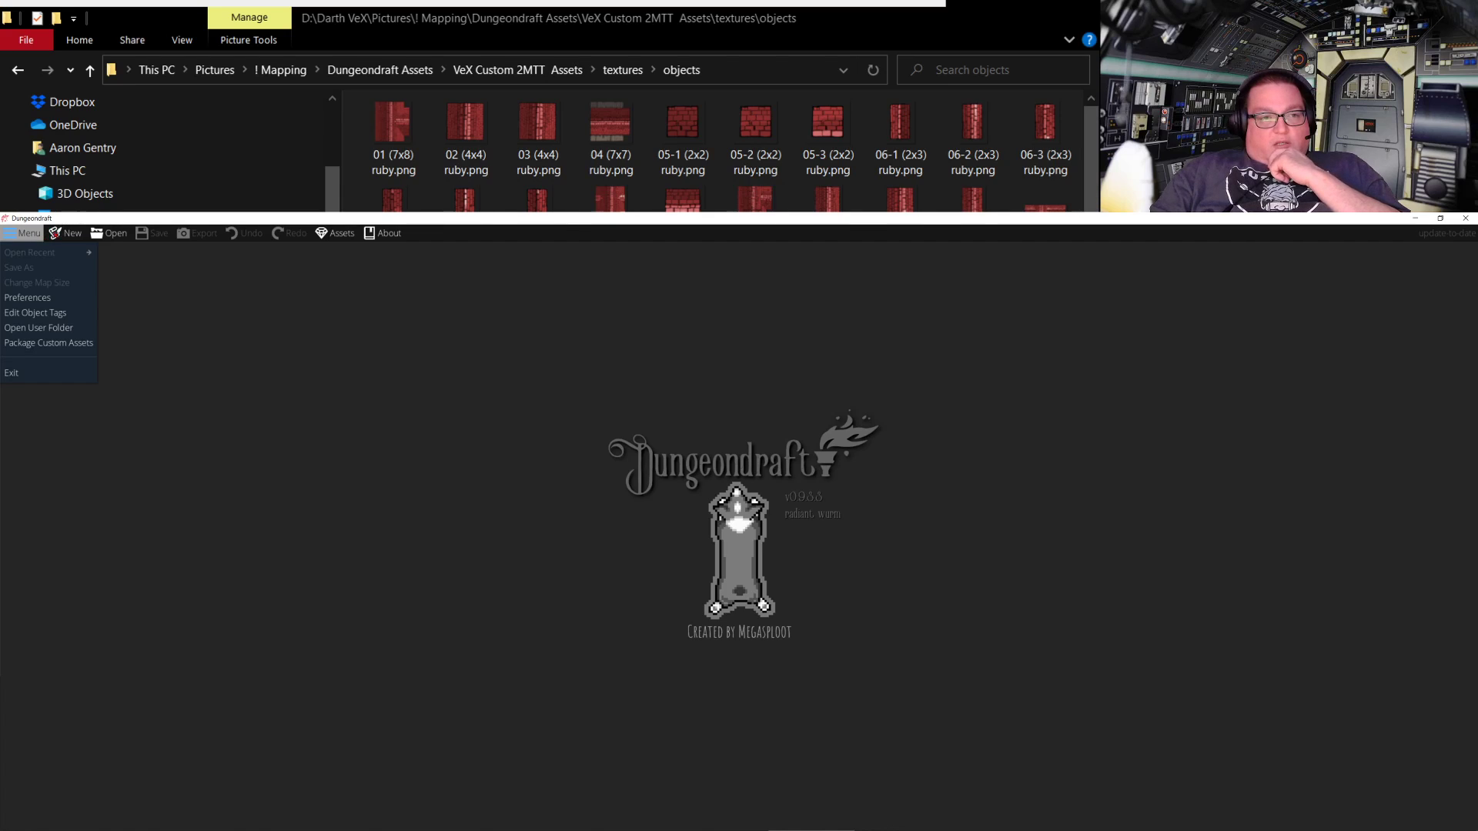
click(75, 237)
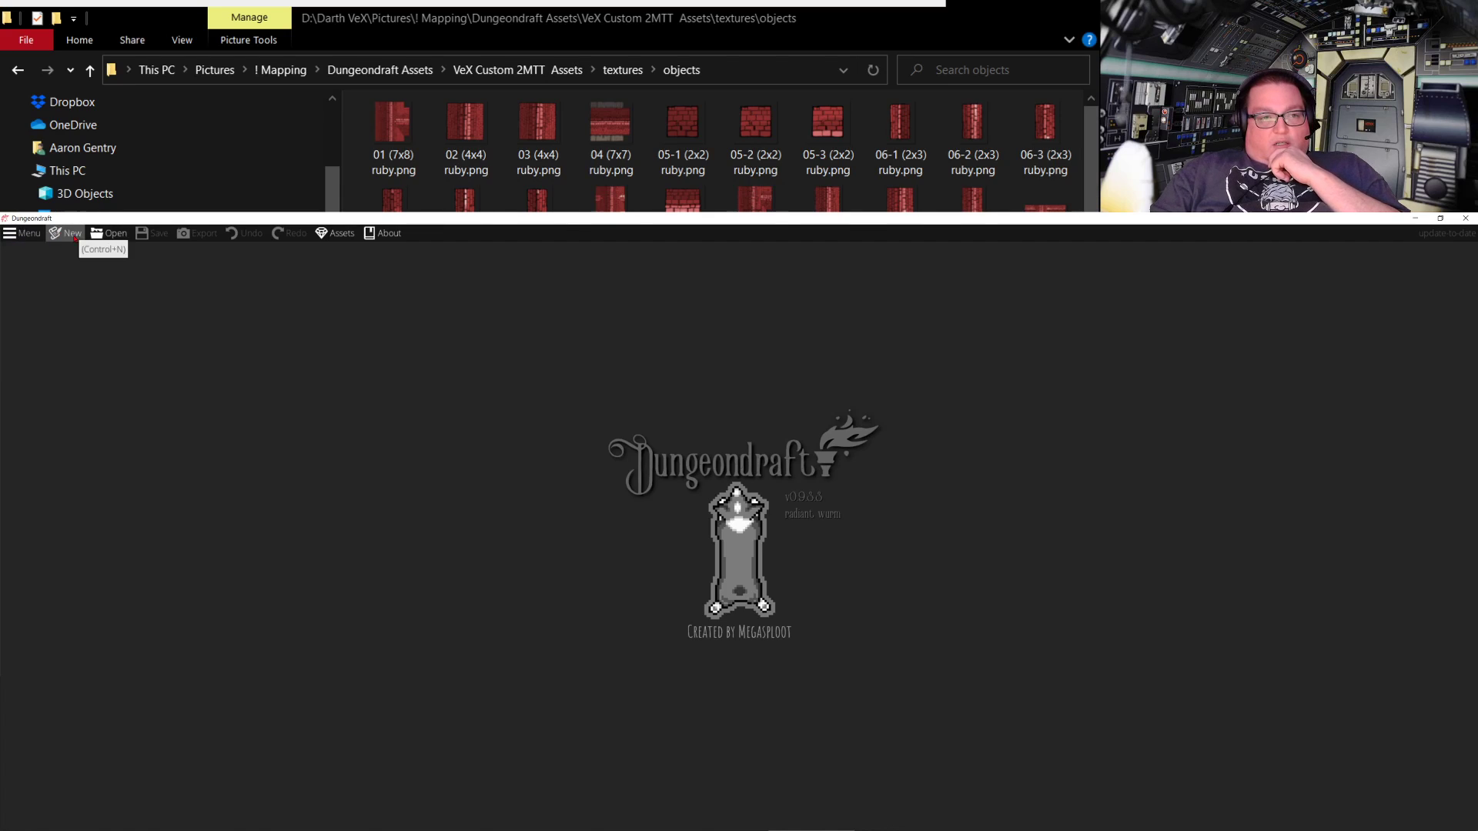
click(73, 234)
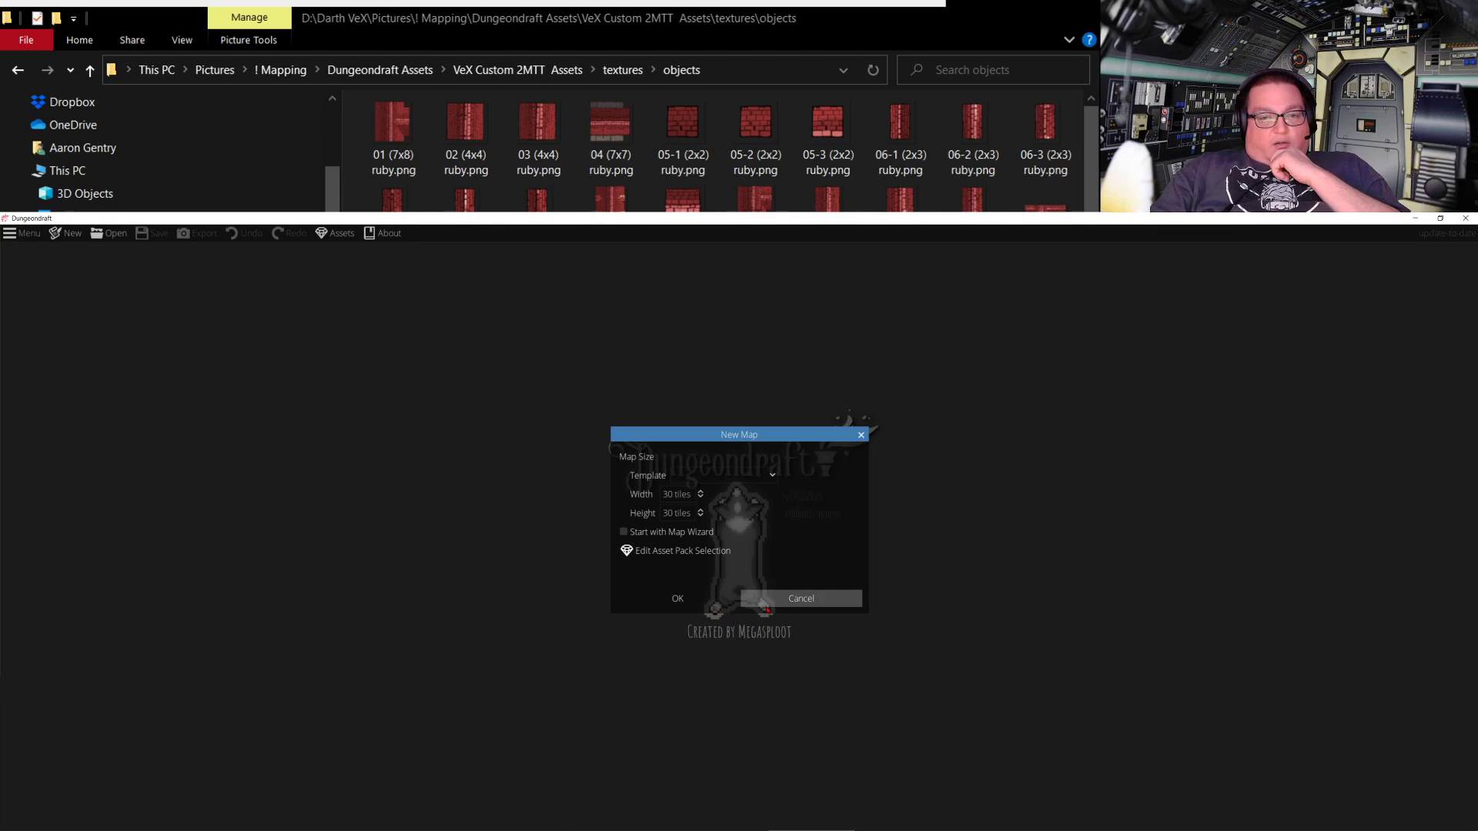
click(802, 598)
Check in the custom asset list whether 2-Minute Tabletop Dungeon Room Builder is enabled, and accept the selection
click(341, 234)
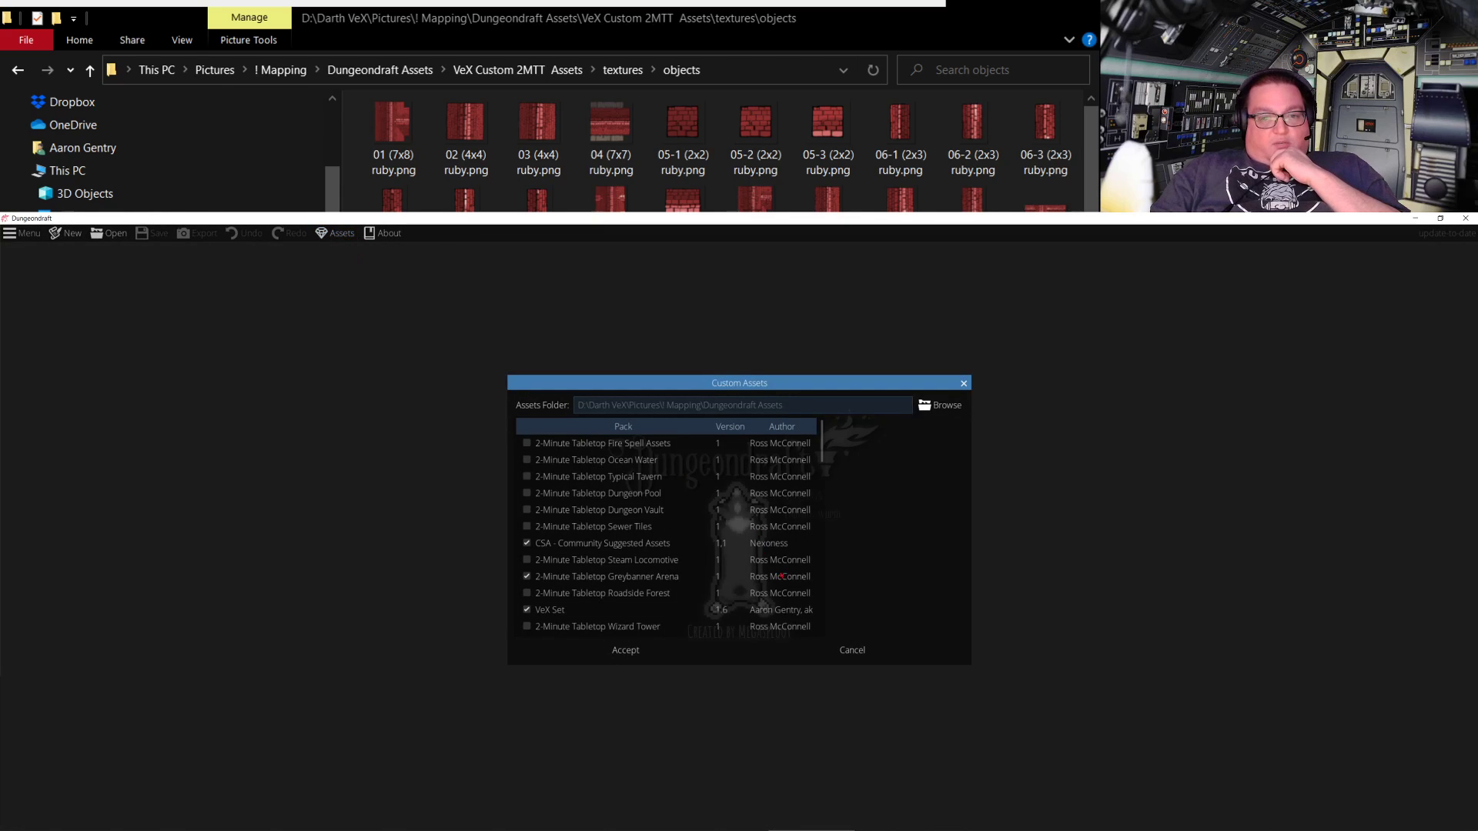
scroll(770, 585, down, 3)
drag(826, 479, 825, 527)
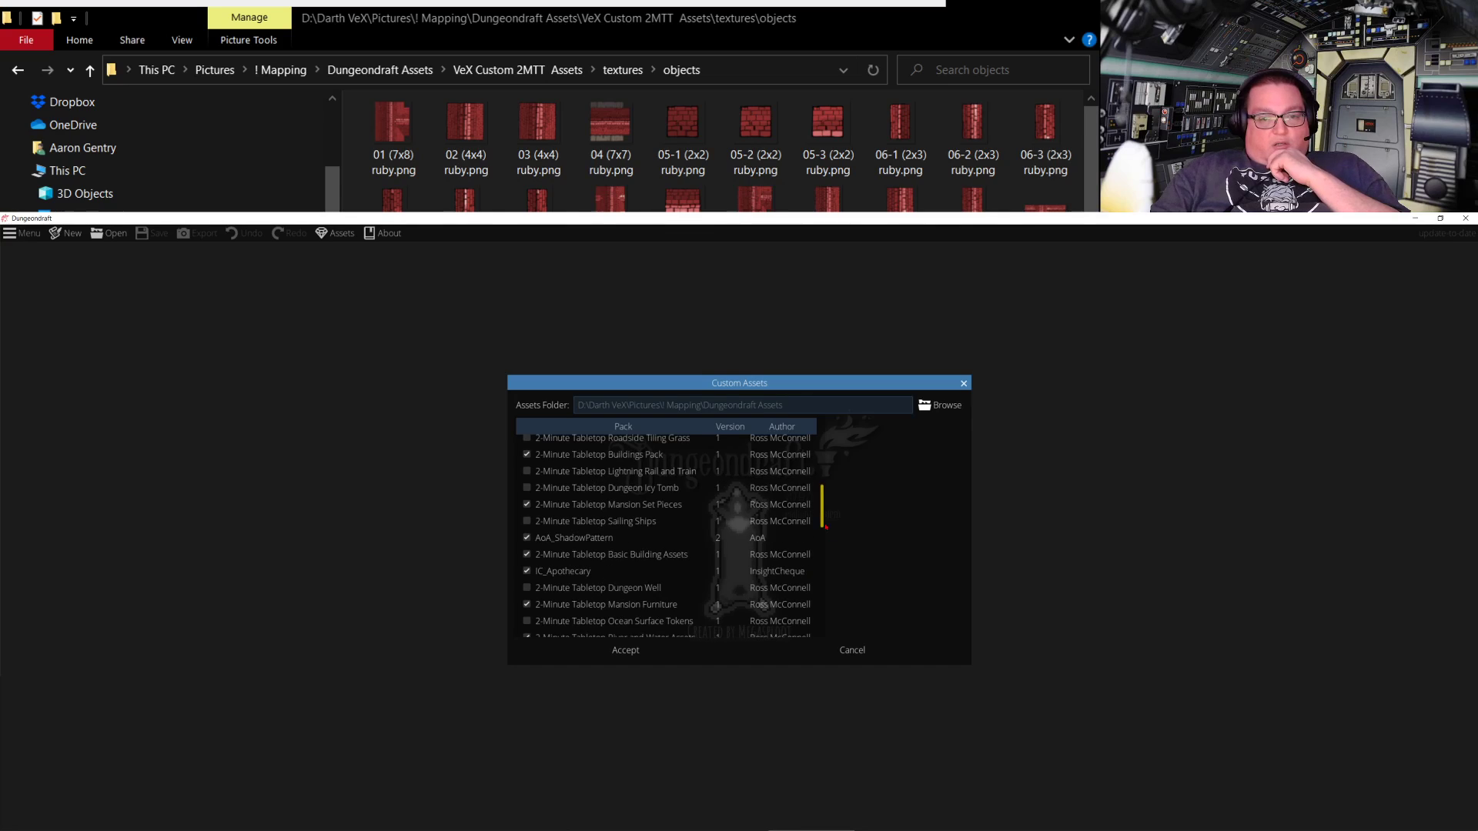
click(824, 569)
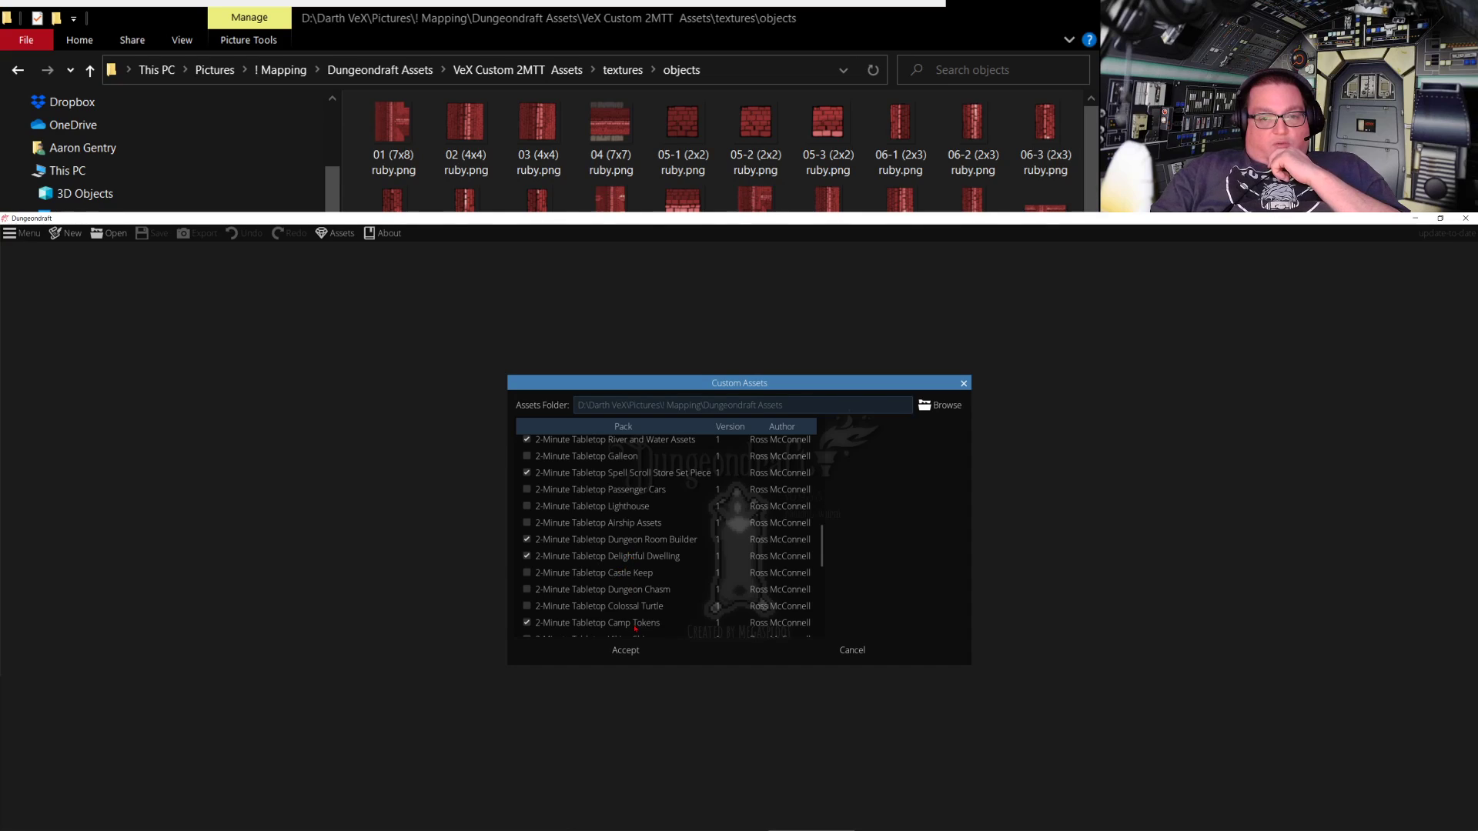
click(625, 650)
Create a new 30 by 30 tile map, and open the Baldur's Gate Courtyard Outside Church (30x30) map from it
click(72, 233)
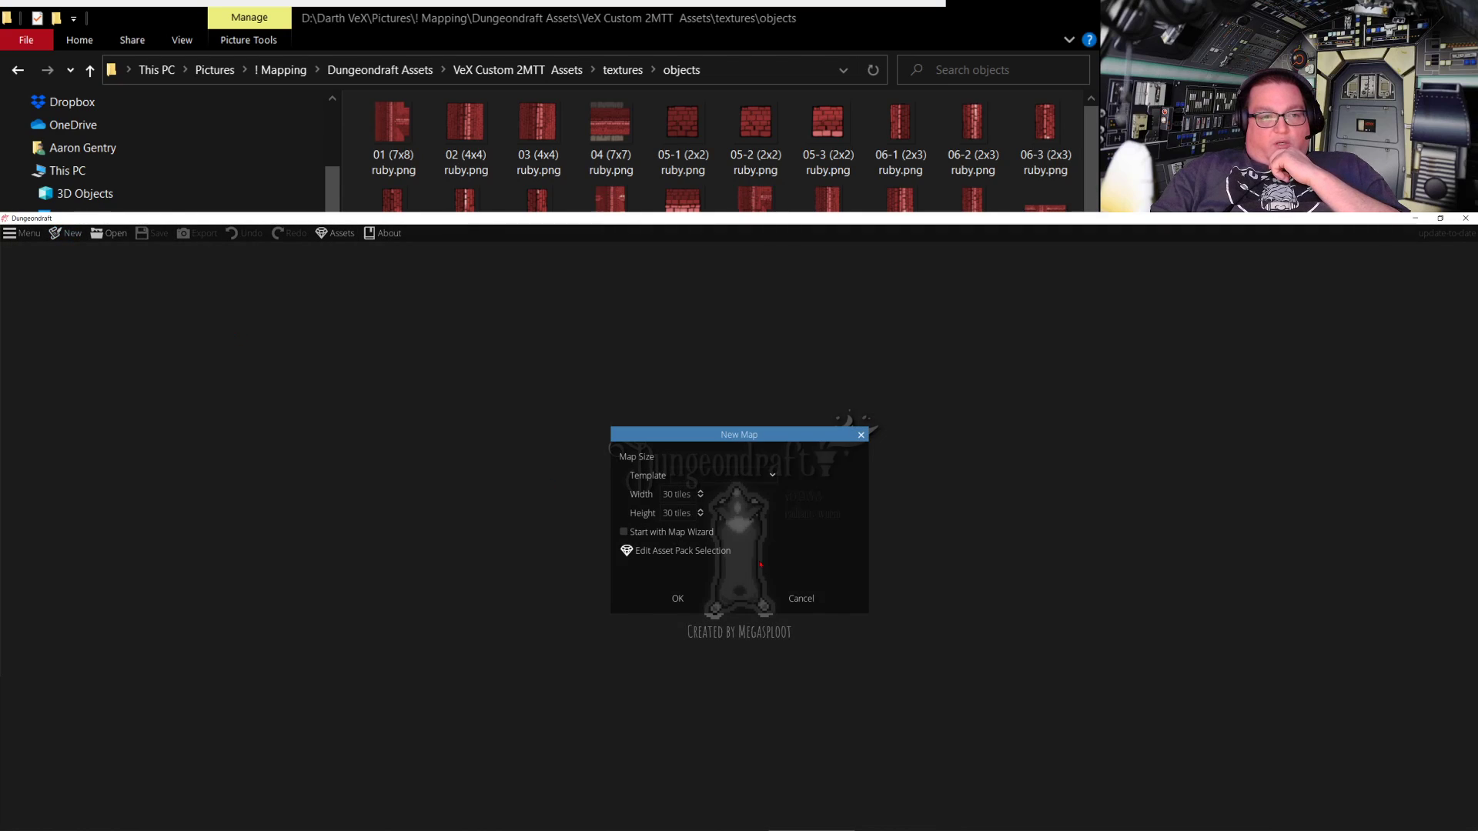
click(798, 598)
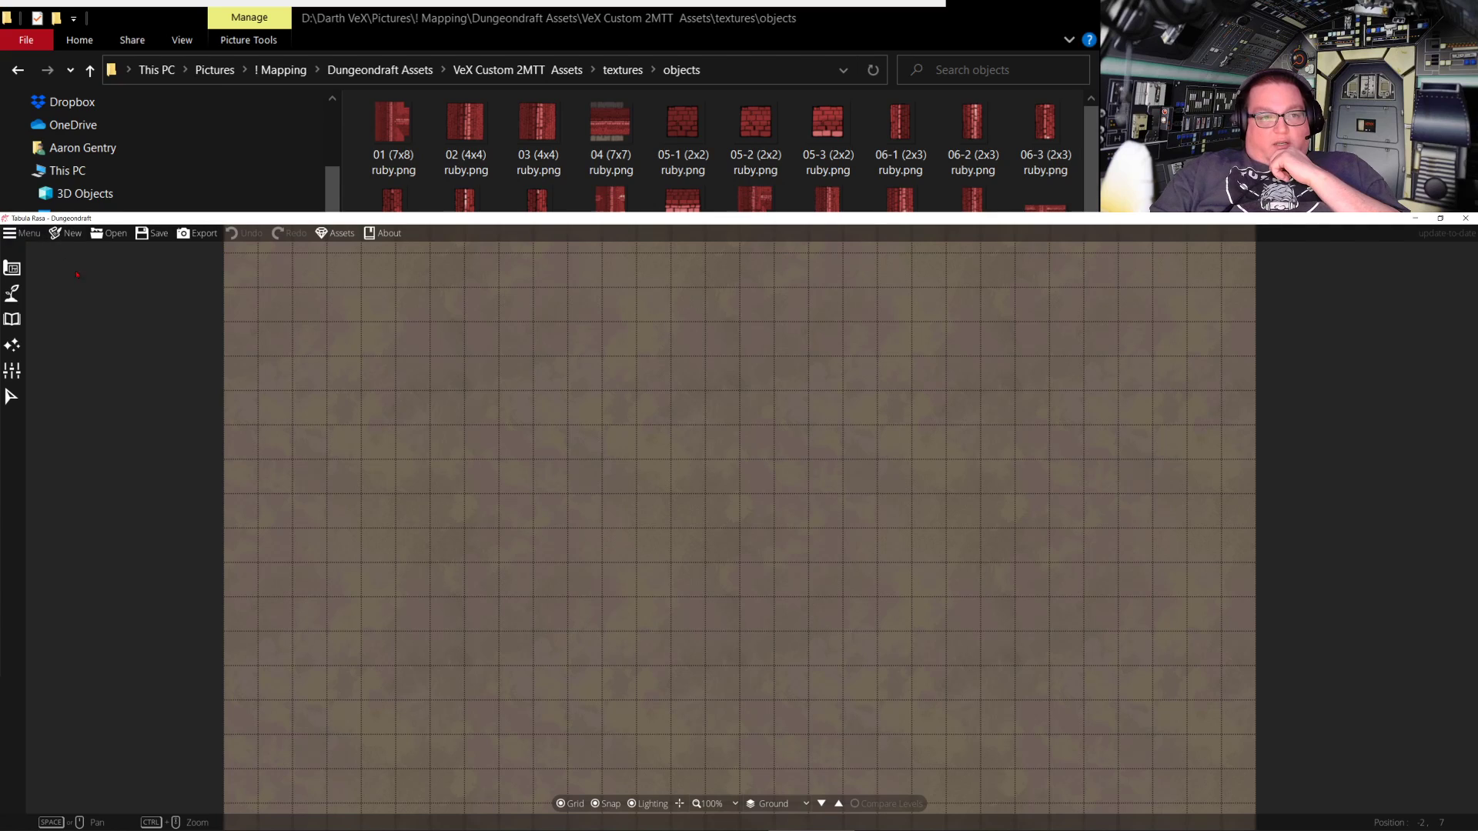
click(110, 232)
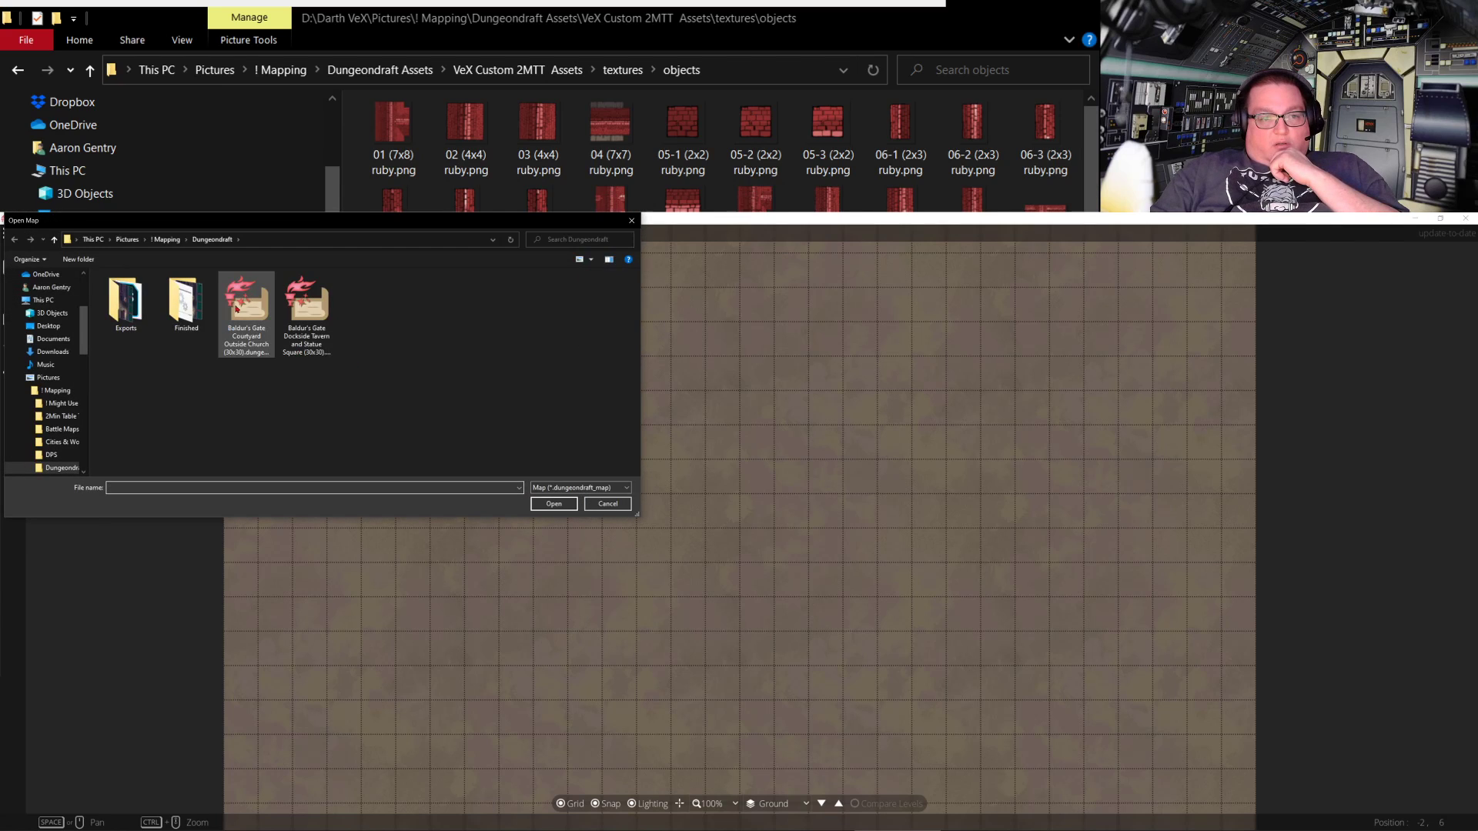
double_click(247, 304)
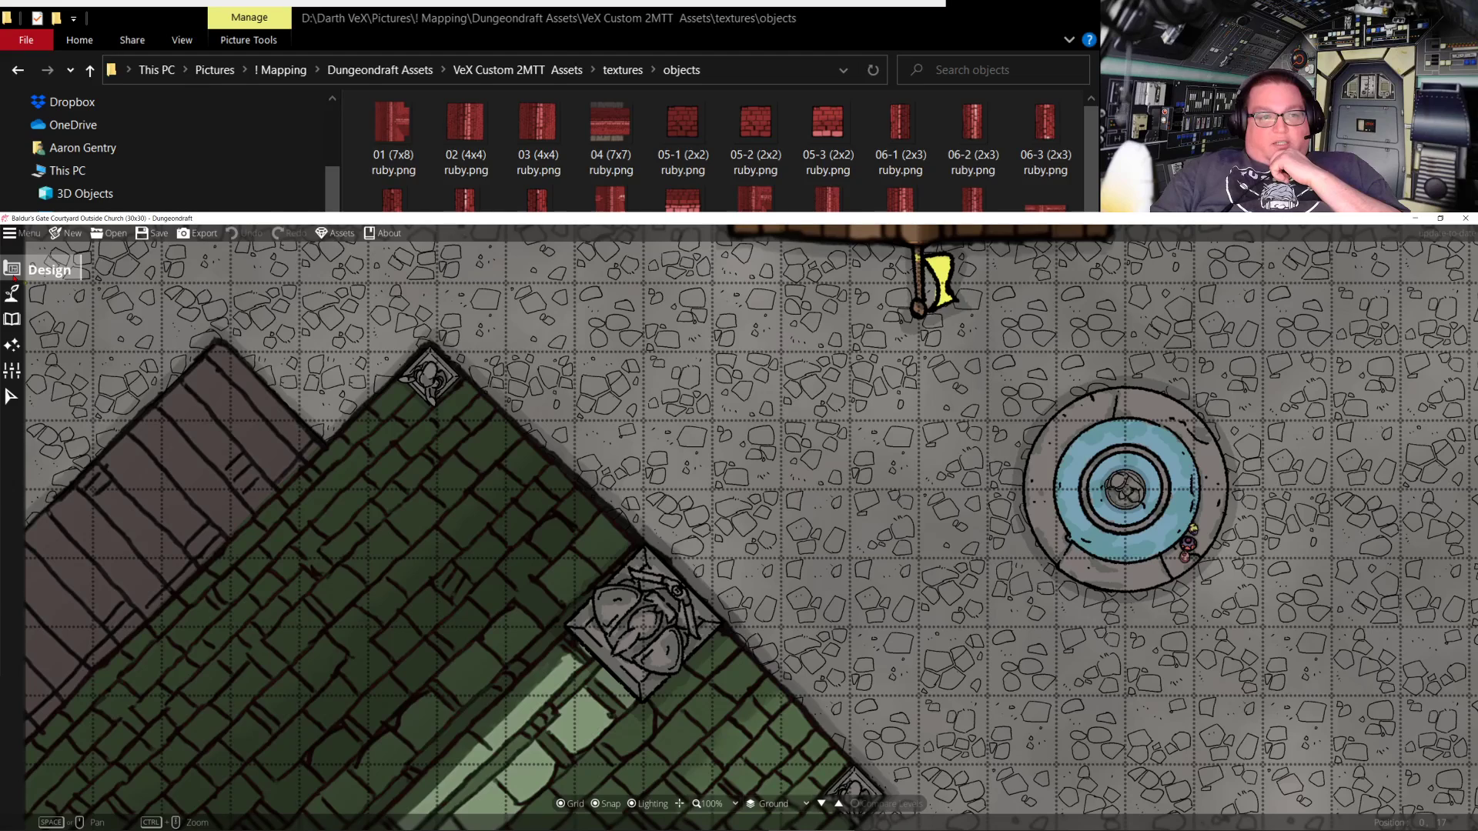
Choose a thick semicircular stone wall piece from the 2M Dungeon Room Builder objects for placement
click(11, 318)
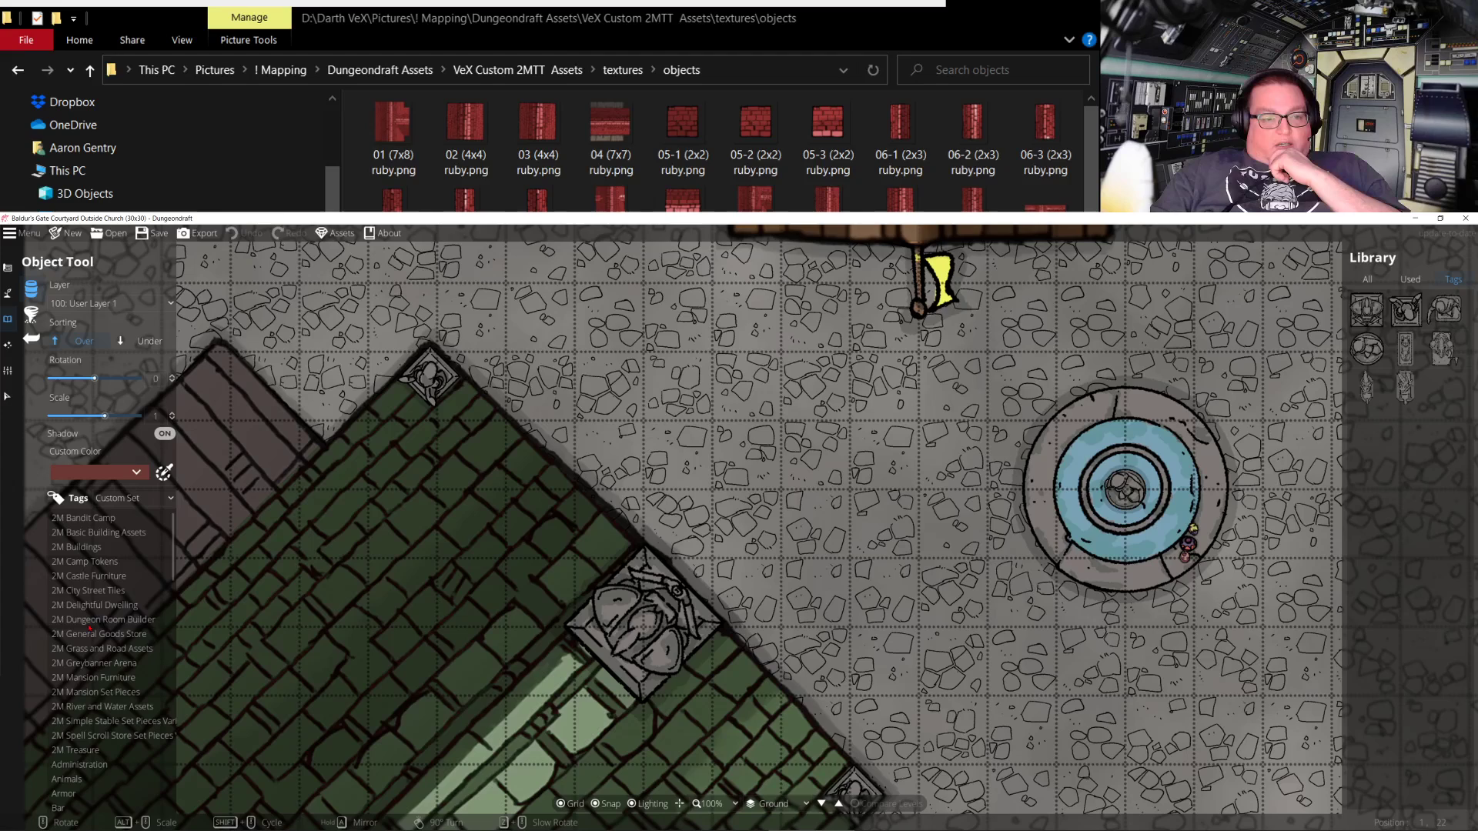
click(101, 620)
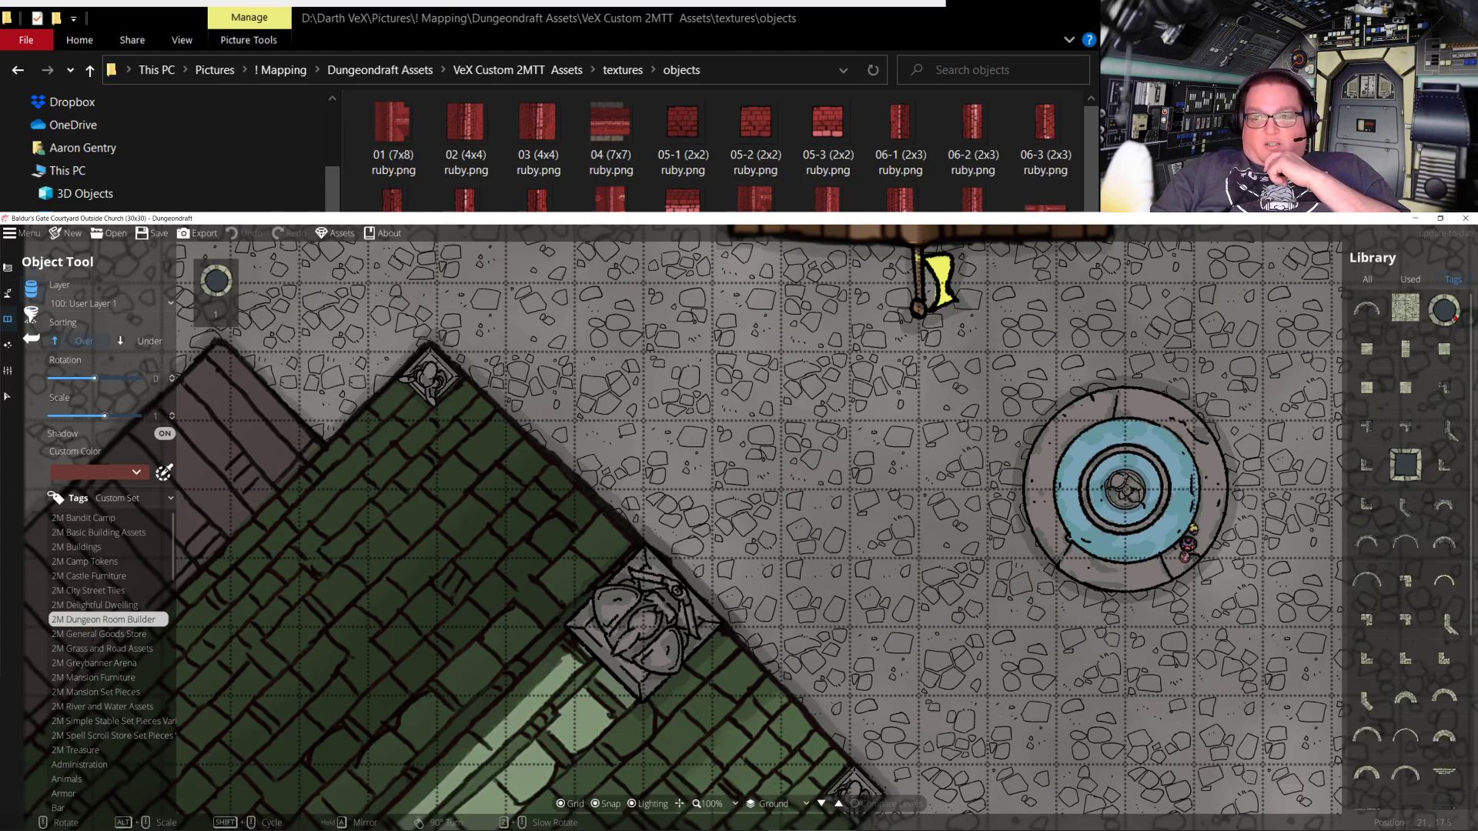
click(1366, 581)
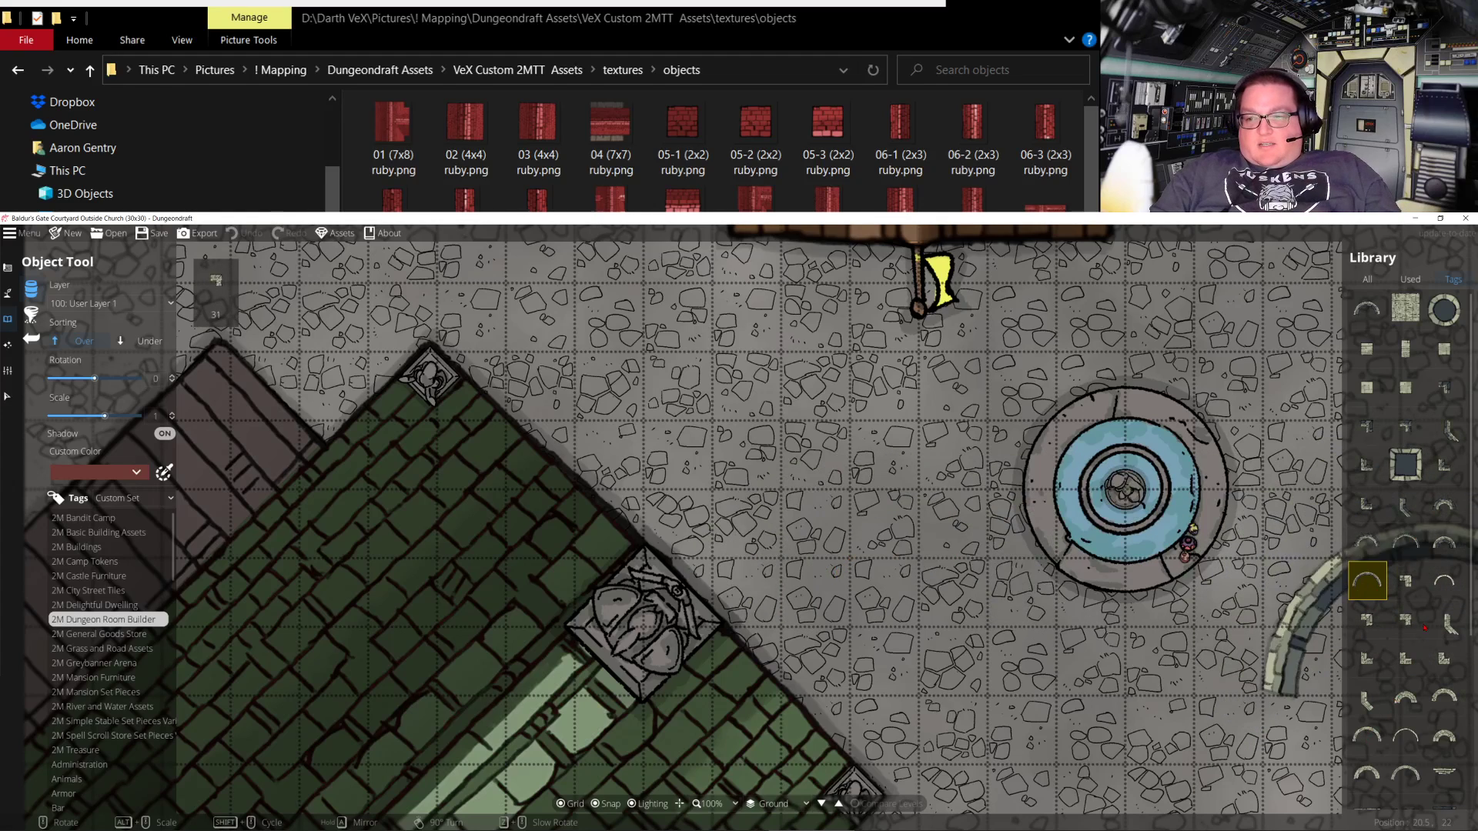
click(1444, 581)
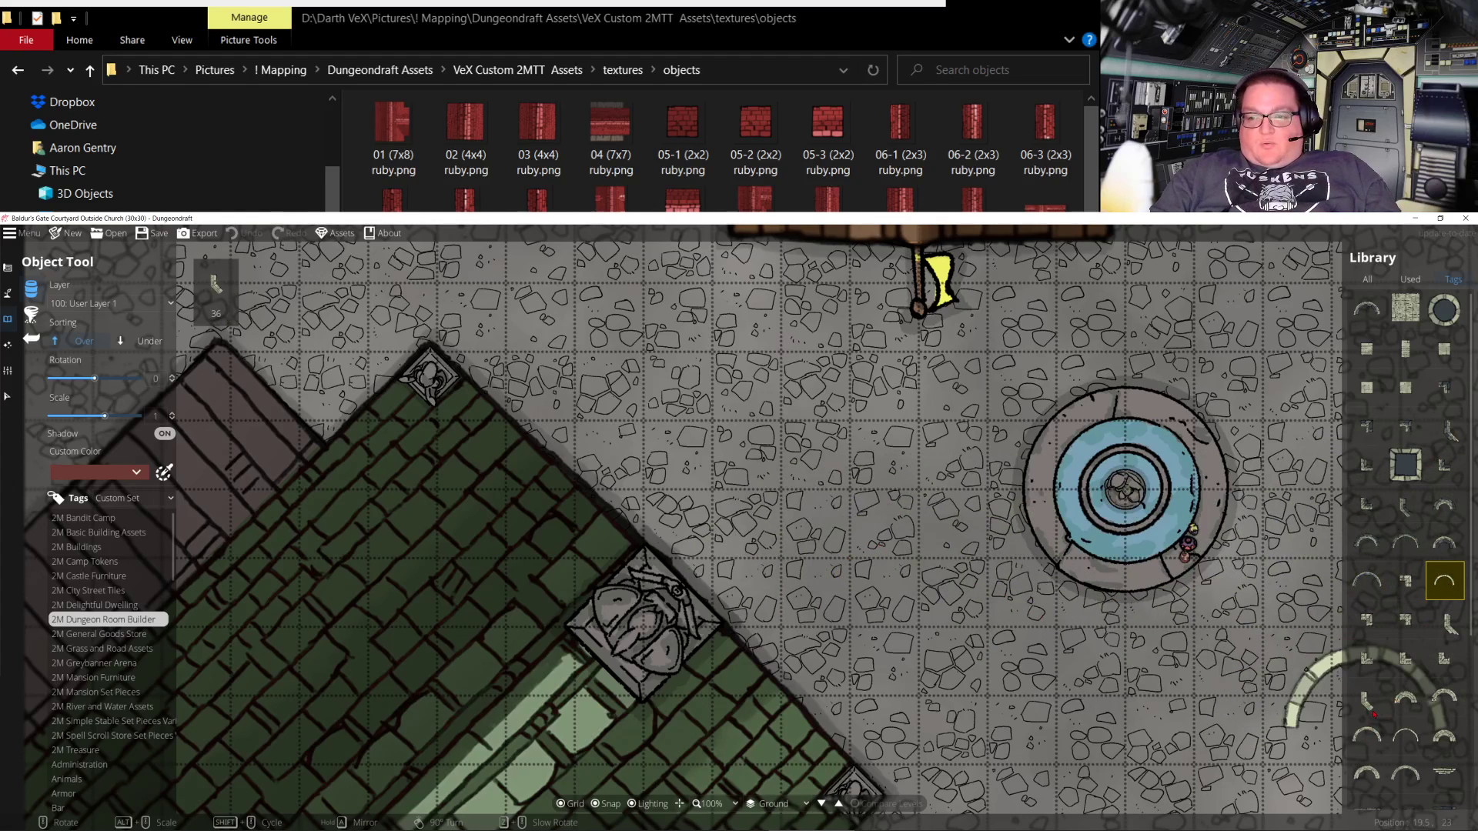
click(1405, 696)
click(1444, 687)
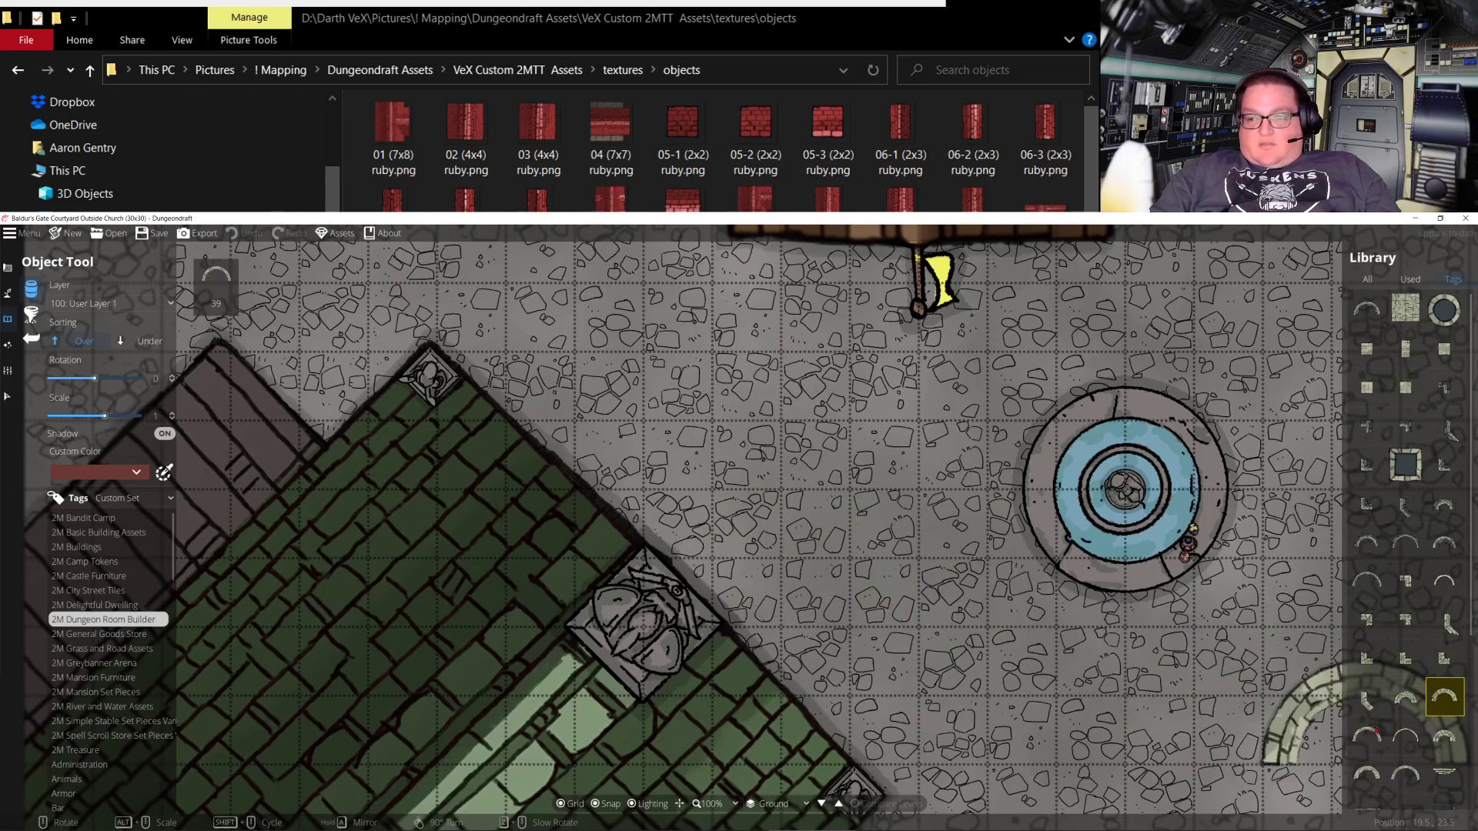
Set the semicircular stone piece's scale to 1.2 and try its fit beside the church's courtyard-facing edge
scroll(831, 554, down, 3)
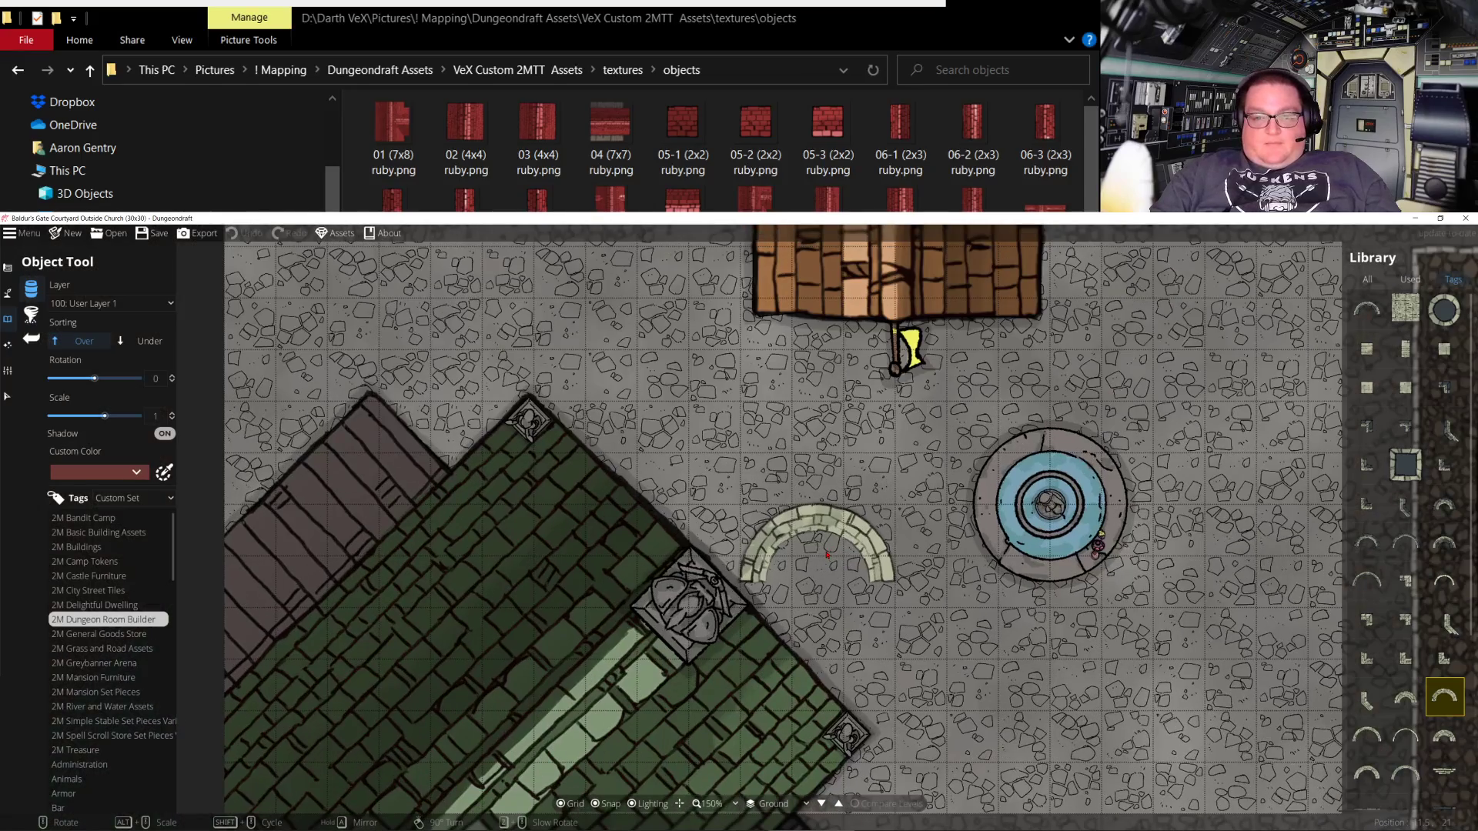
scroll(777, 564, up, 2)
scroll(776, 563, up, 3)
scroll(777, 563, up, 1)
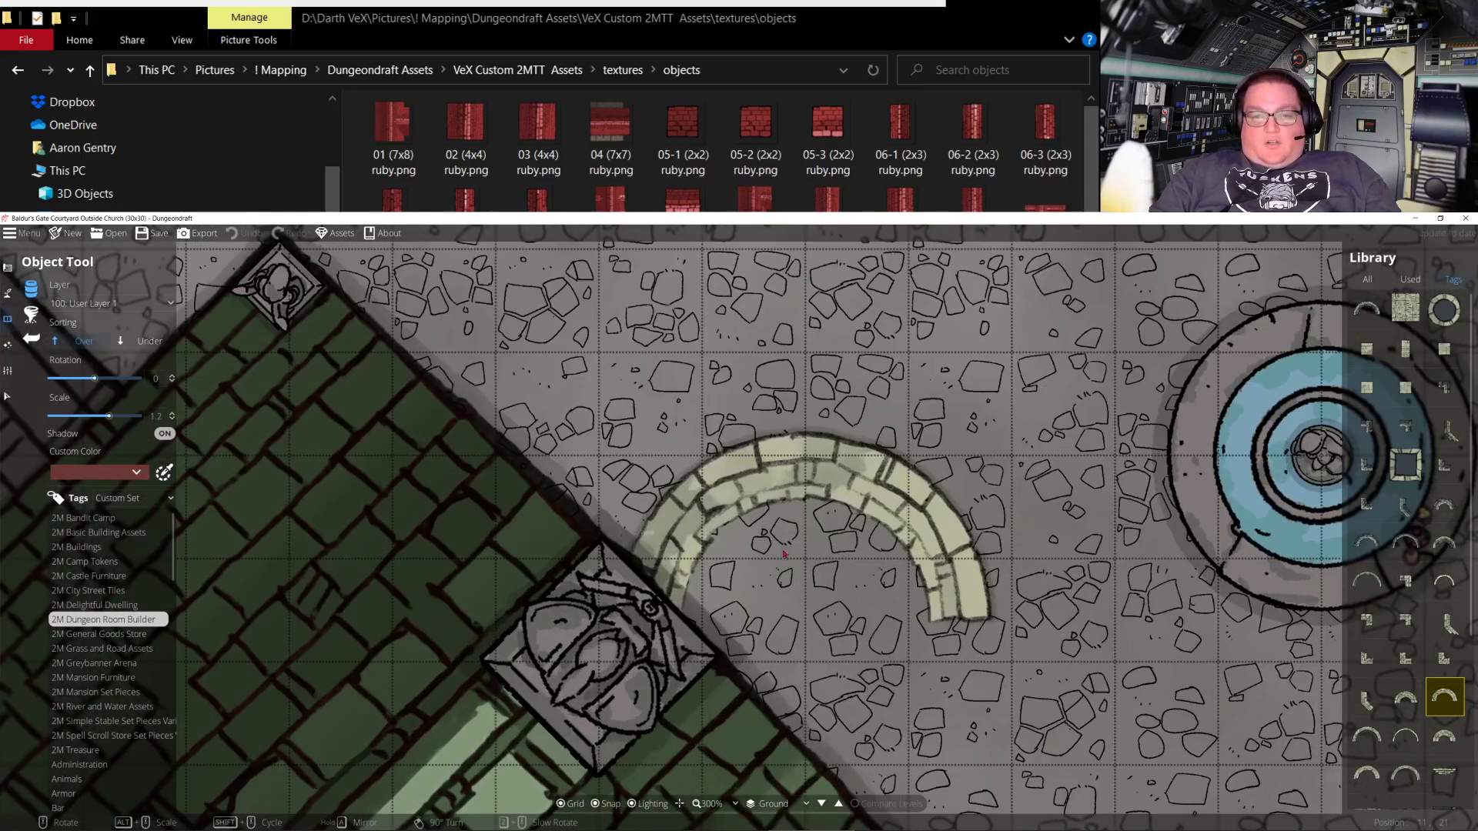
scroll(777, 564, down, 3)
scroll(777, 564, up, 2)
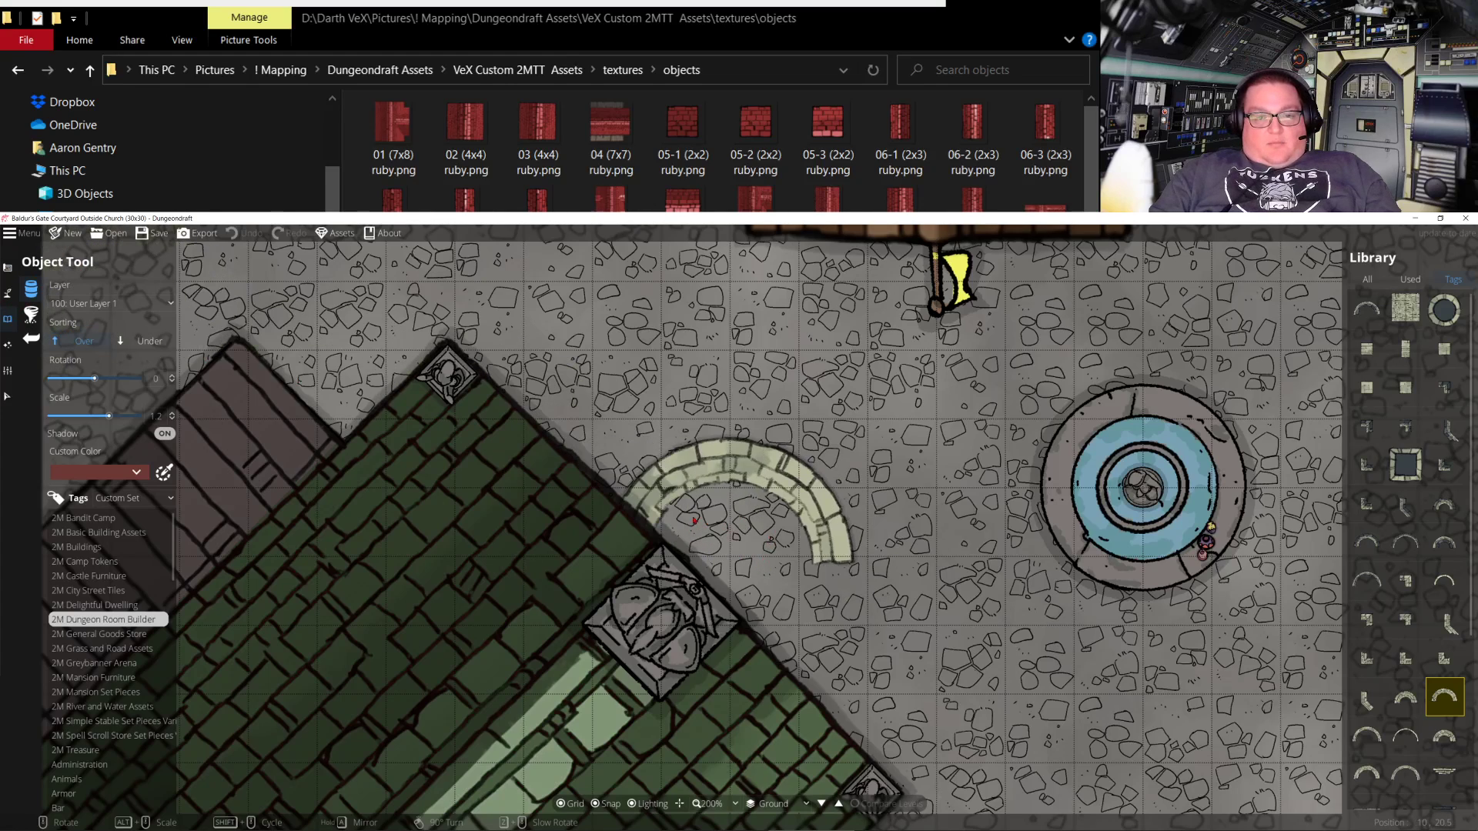
Try the Path Tool's textures and start a grey plank path from the church roof edge into the courtyard
click(8, 295)
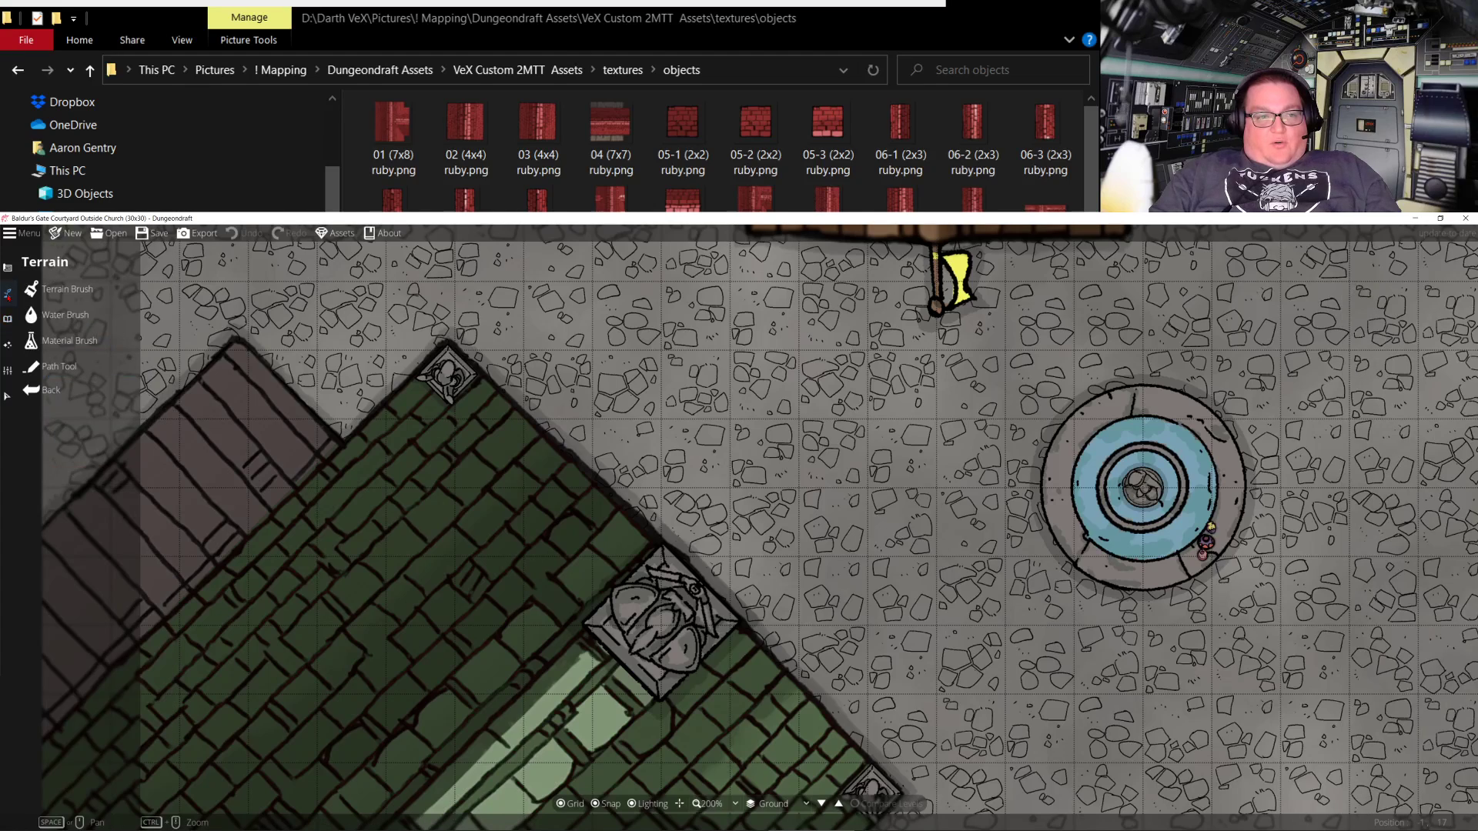
click(60, 366)
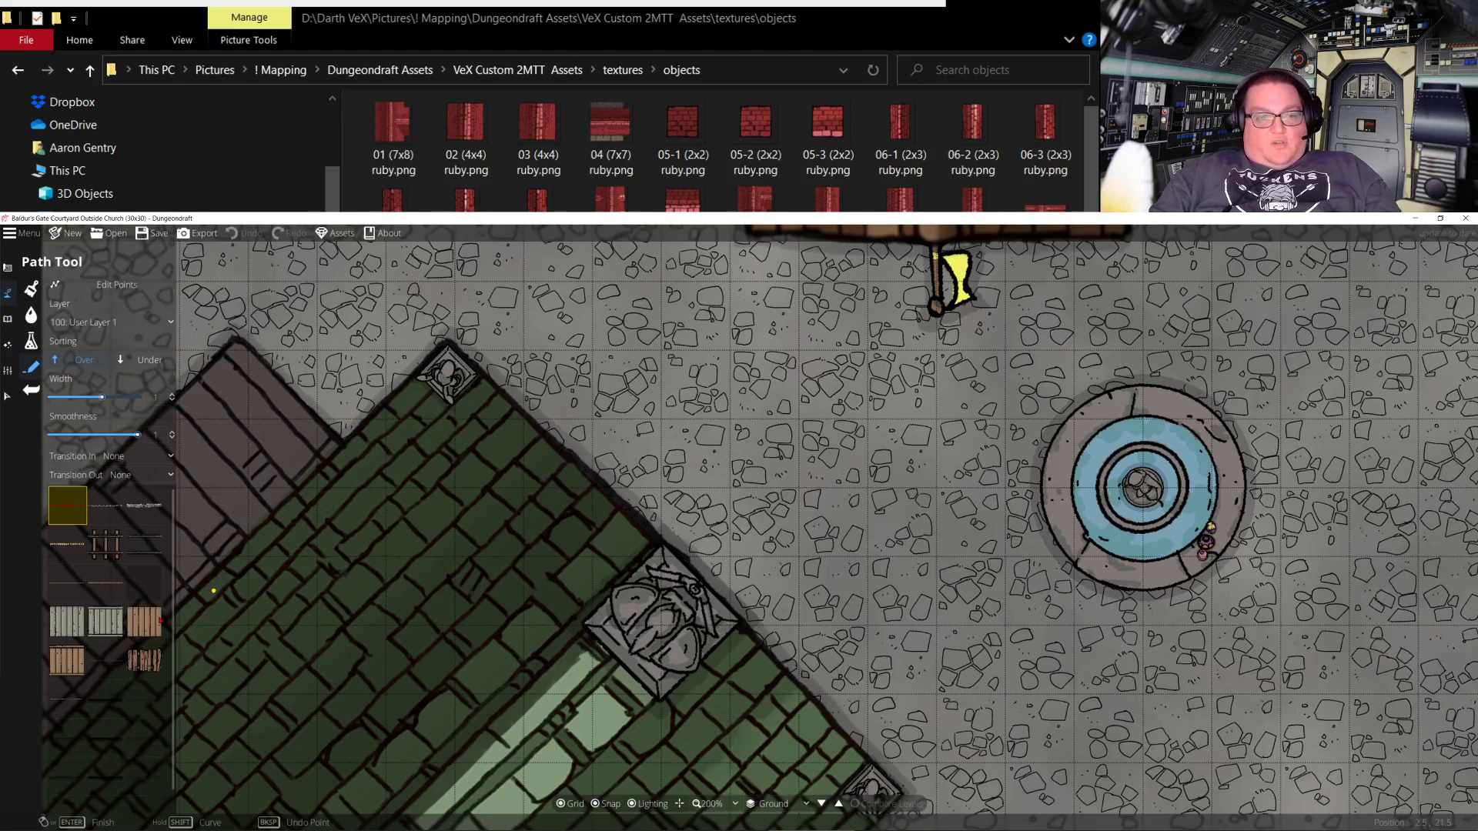
click(85, 631)
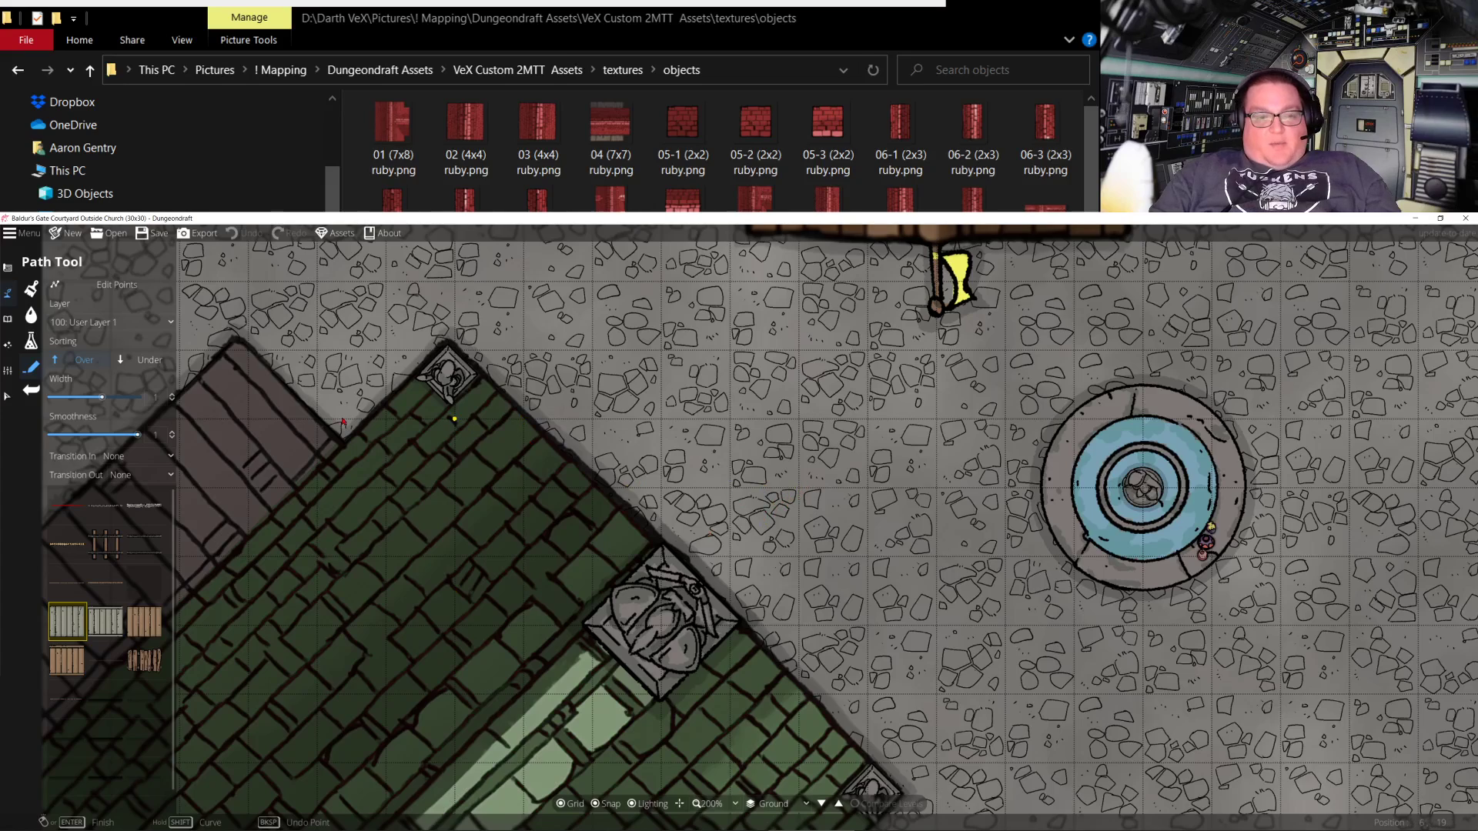
click(145, 506)
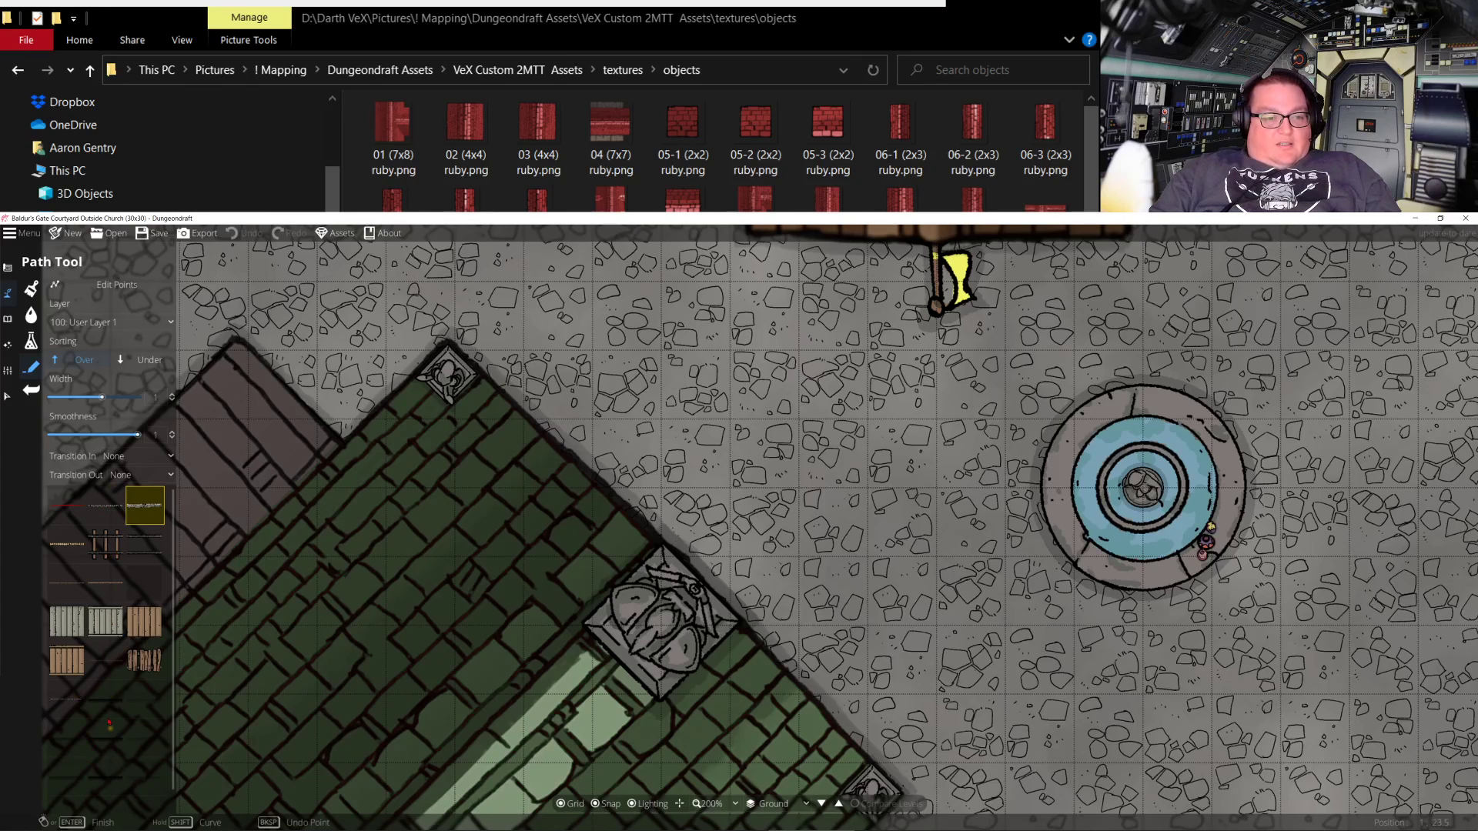
scroll(109, 724, down, 1)
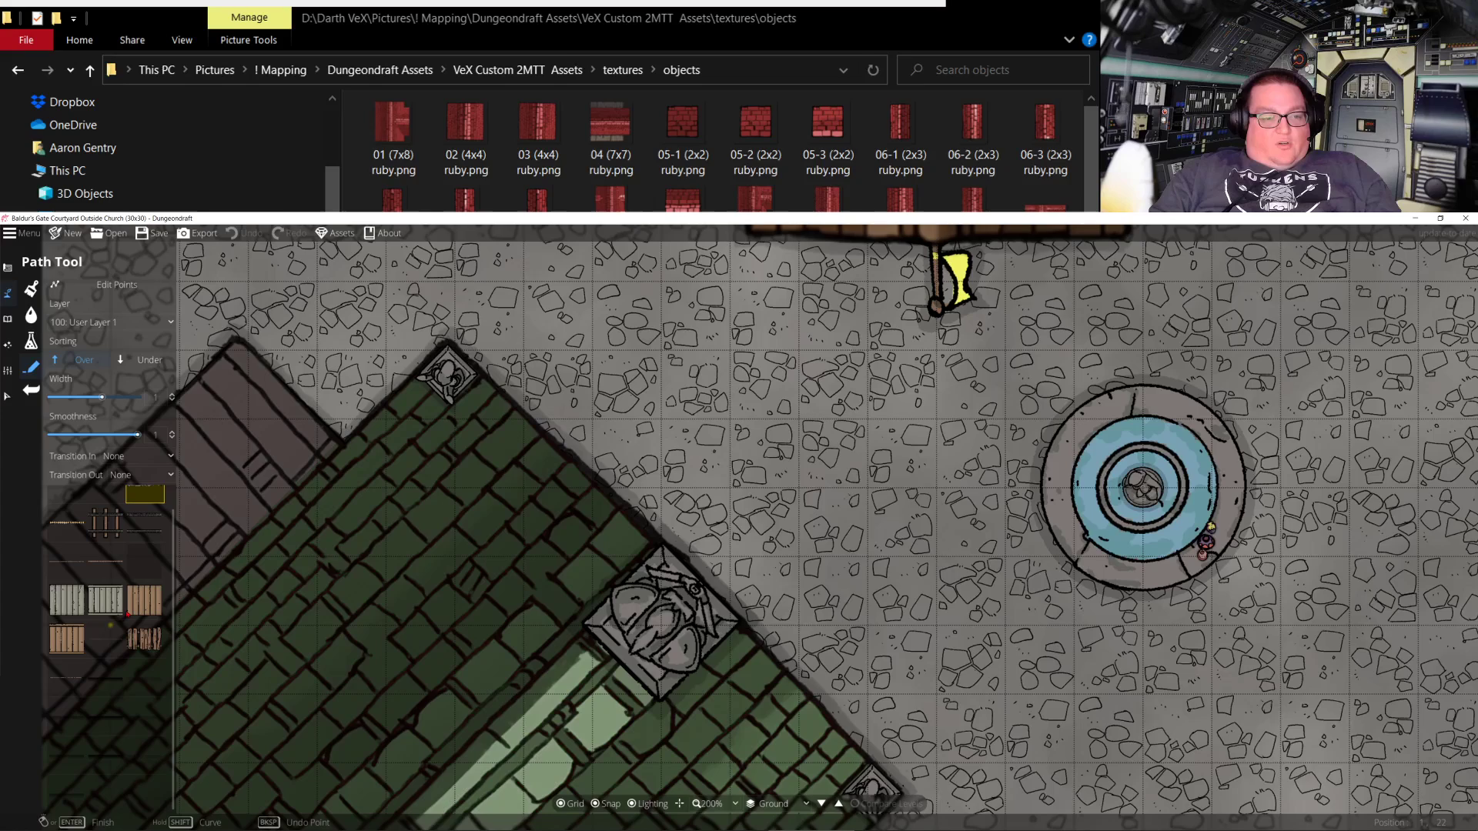
click(77, 601)
click(108, 601)
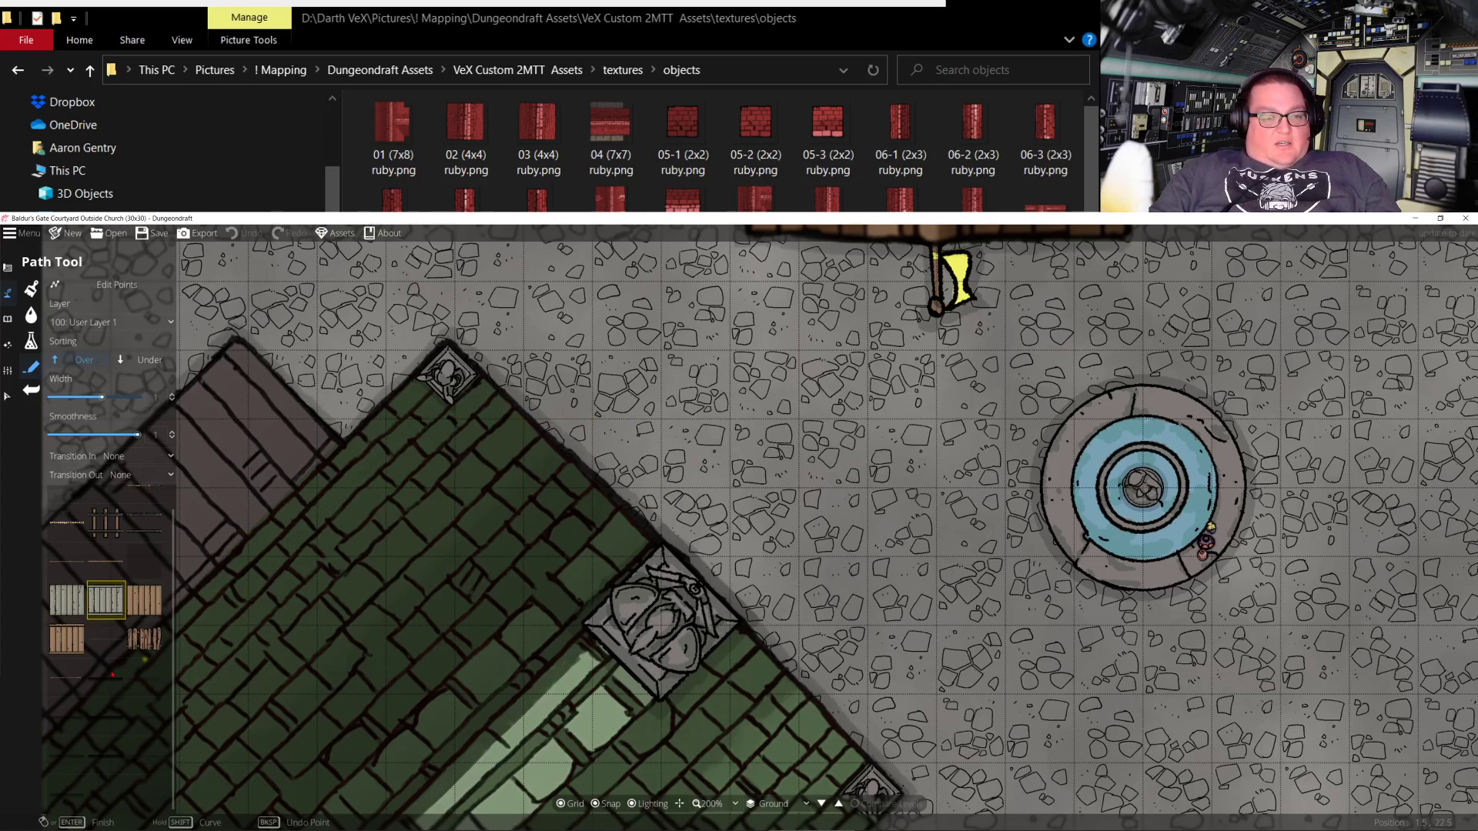
click(522, 419)
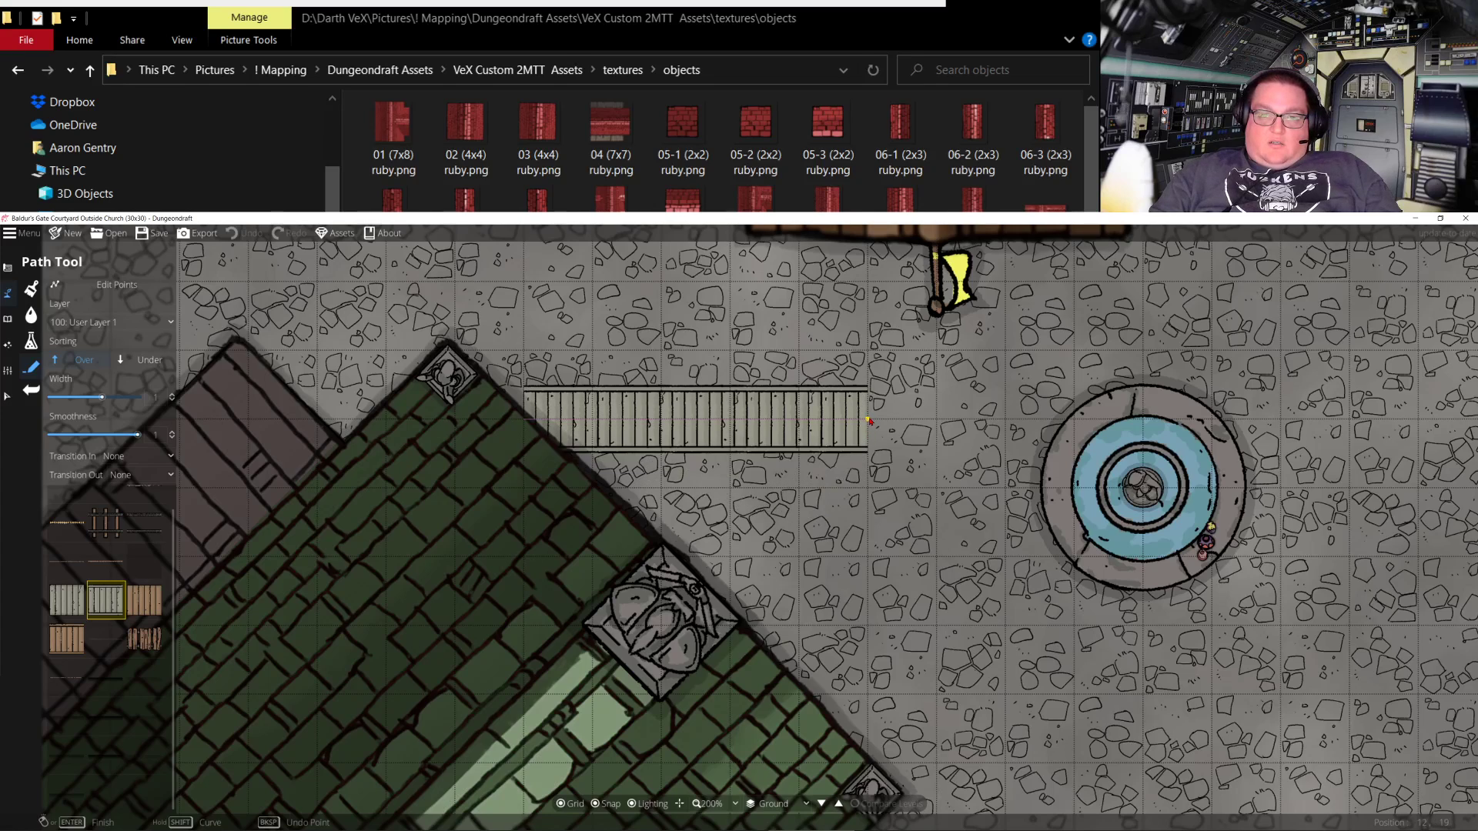
key(shift)
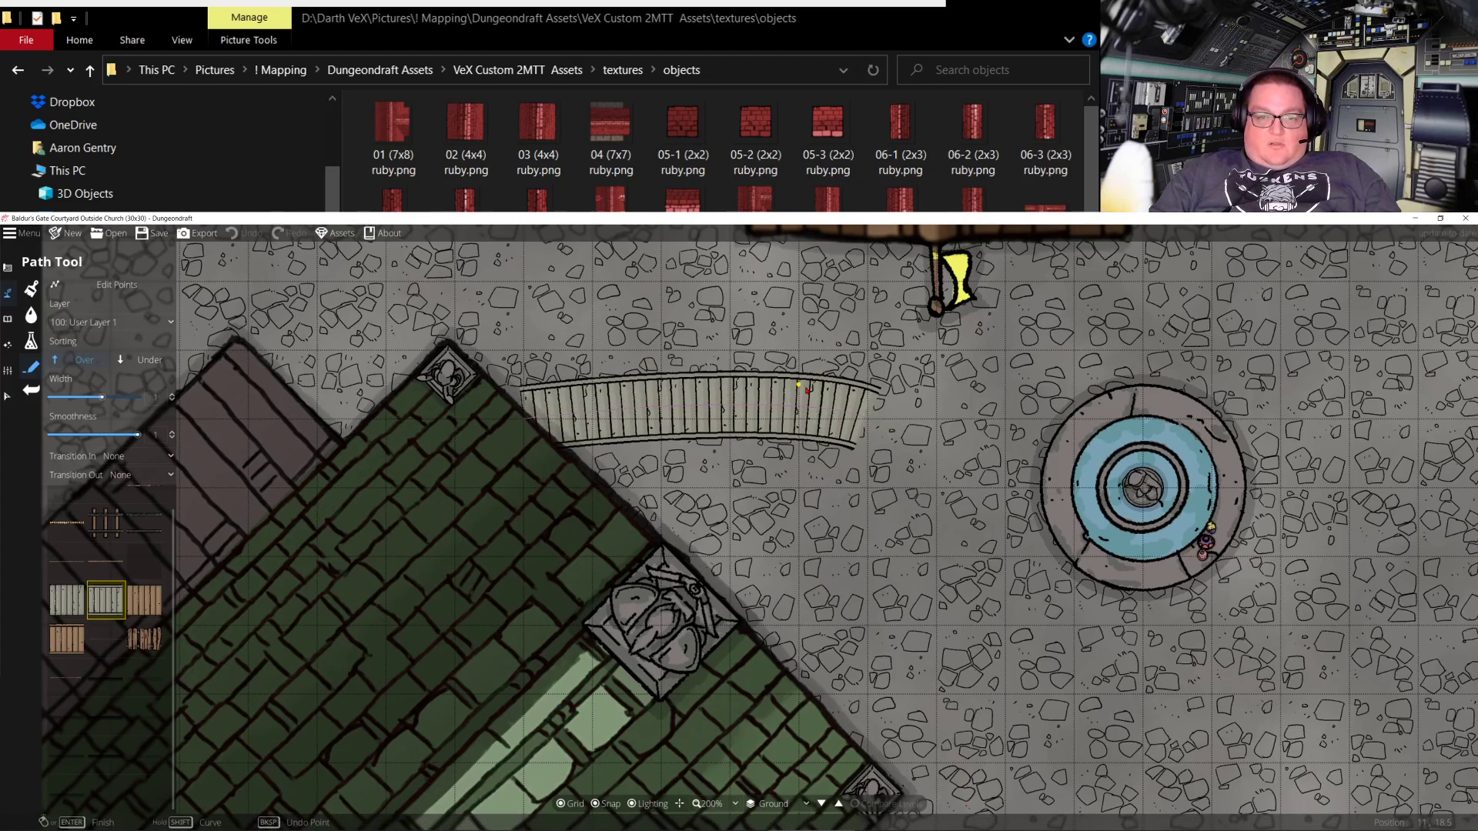
key(Escape)
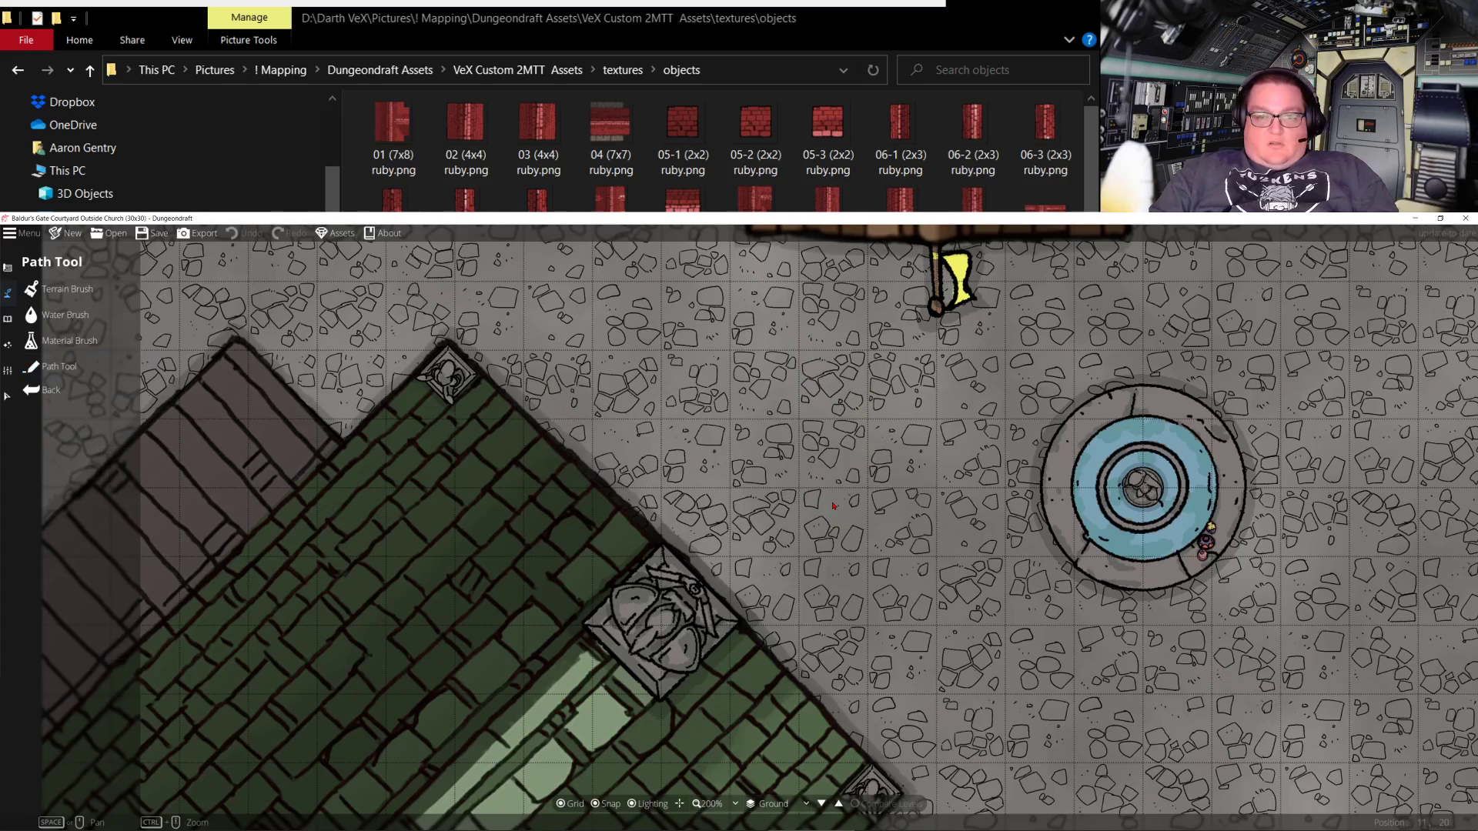
Try to lay a curved grey plank path along the church's courtyard-facing edge, arching around the stone carving
click(60, 367)
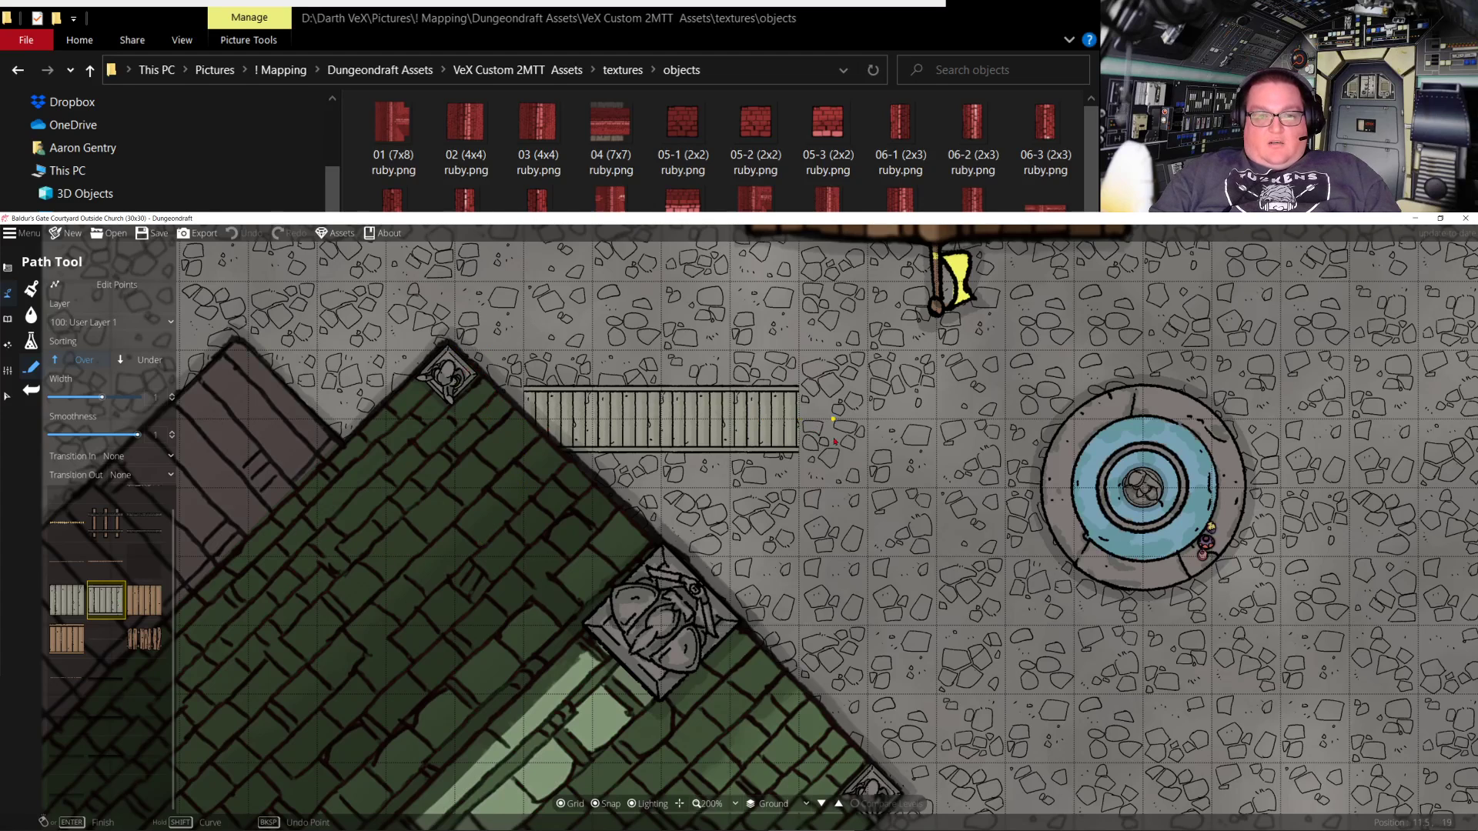
click(867, 760)
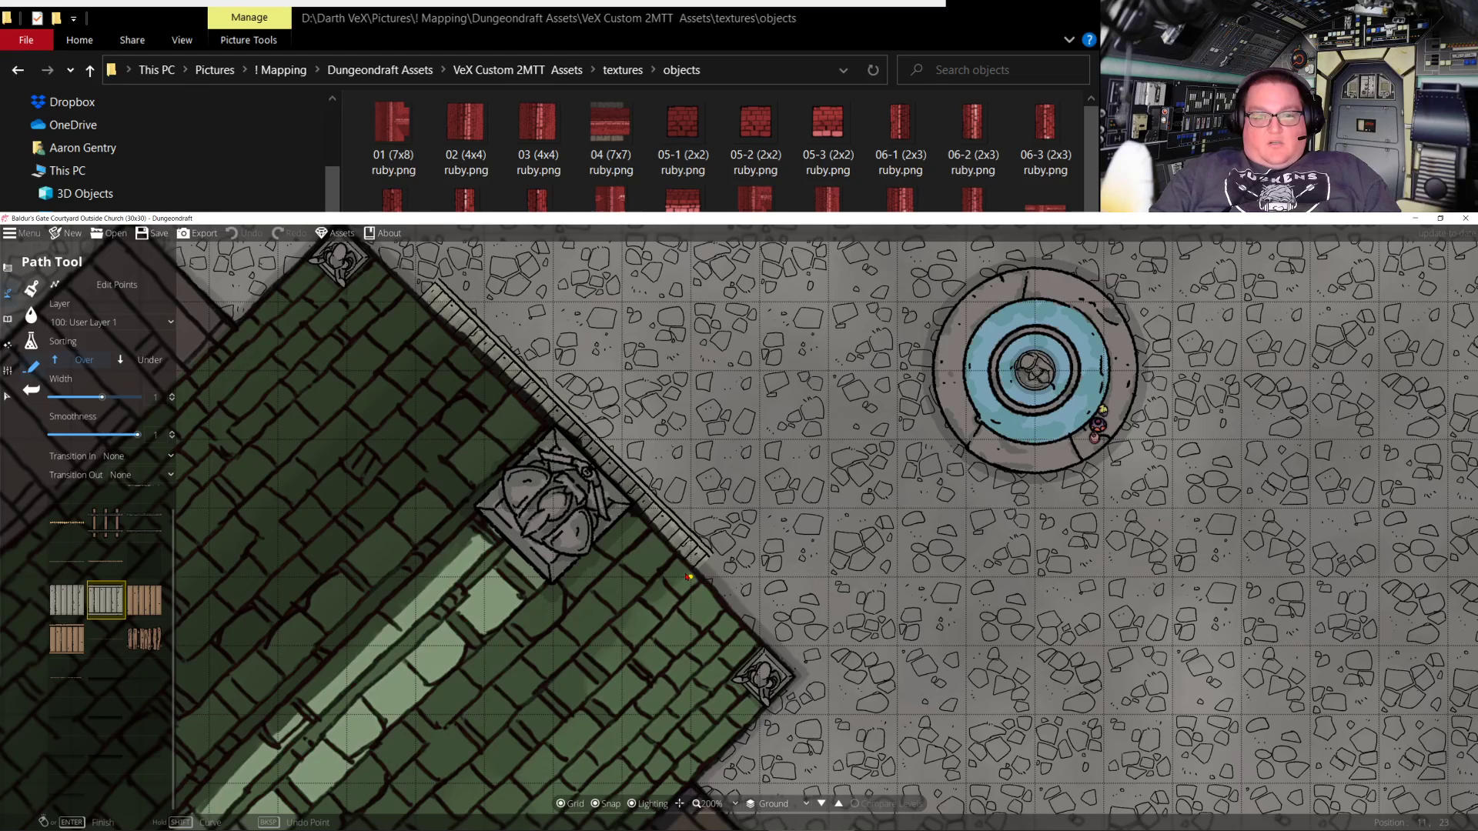
key(shift)
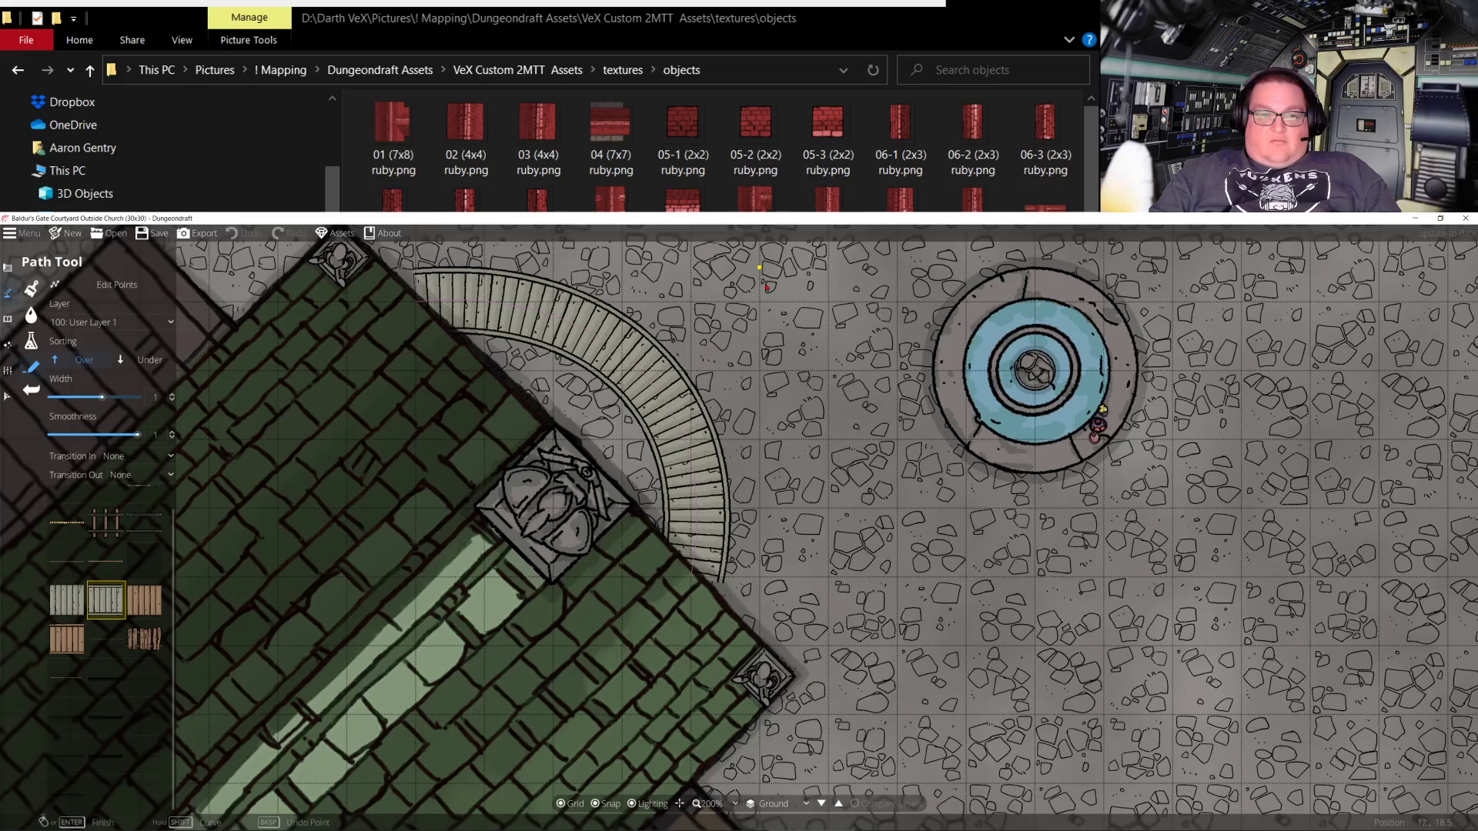
drag(765, 288, 697, 449)
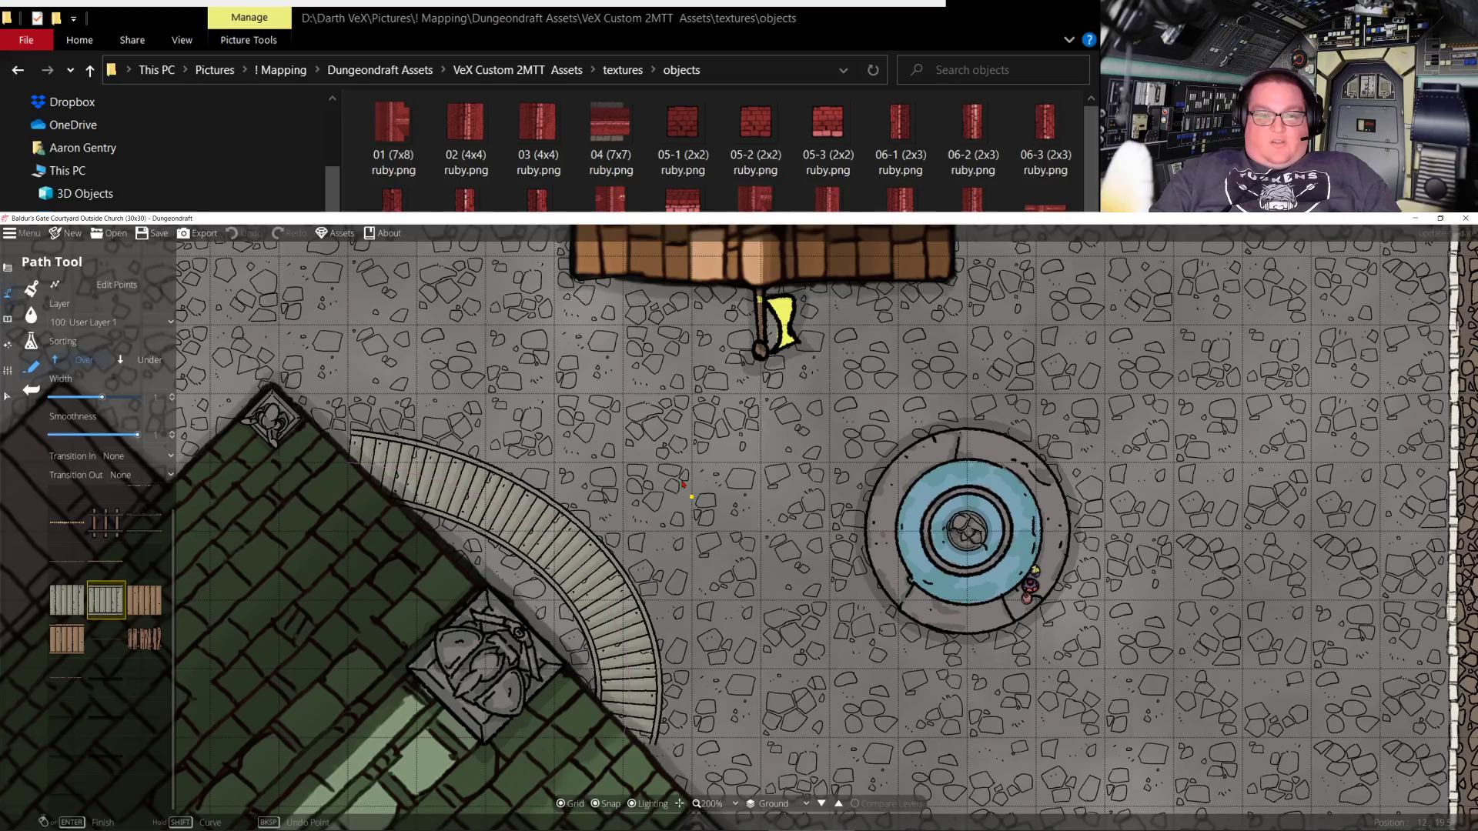
key(Down)
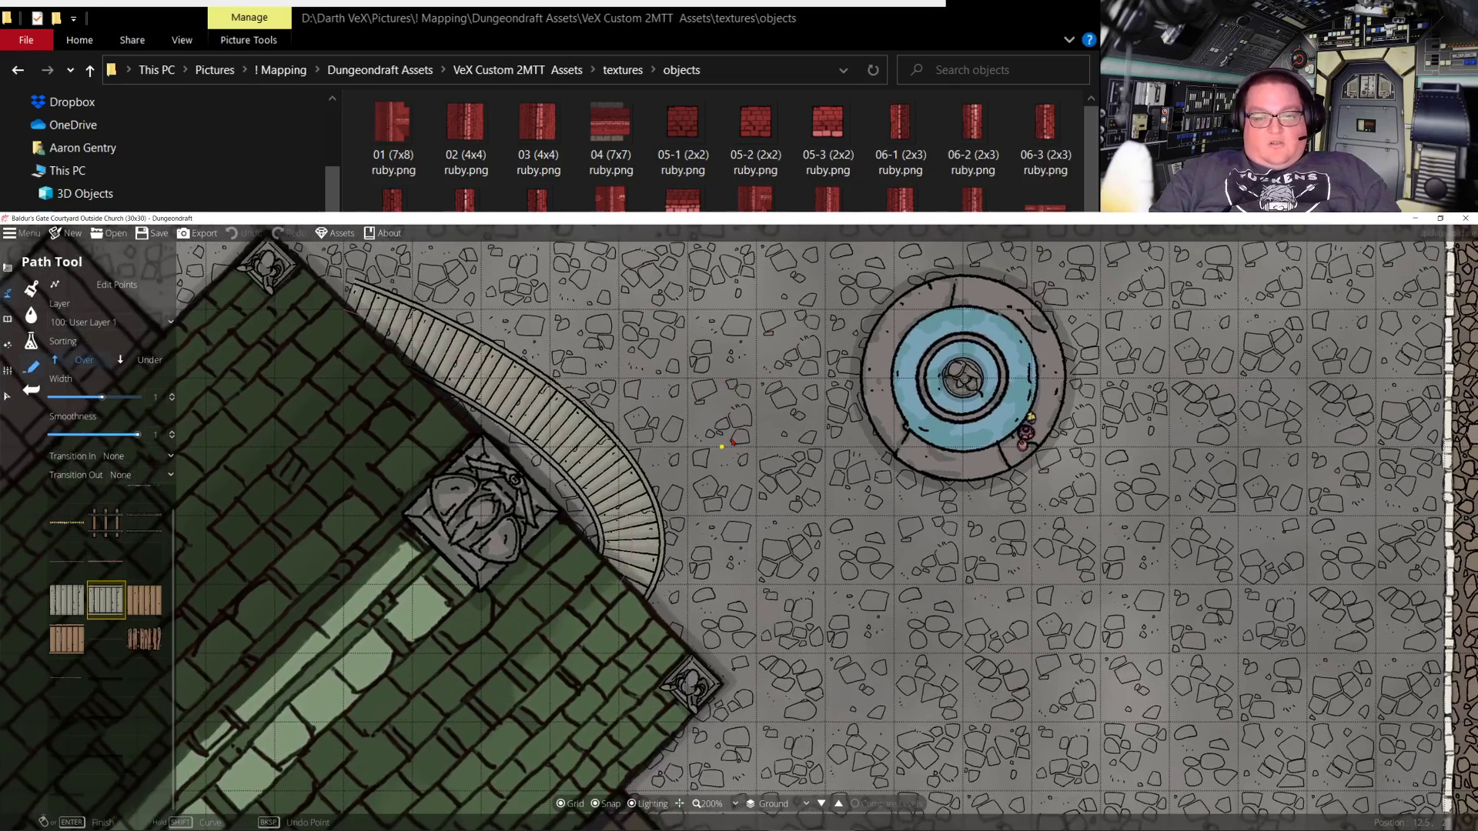
key(Up)
key(Left)
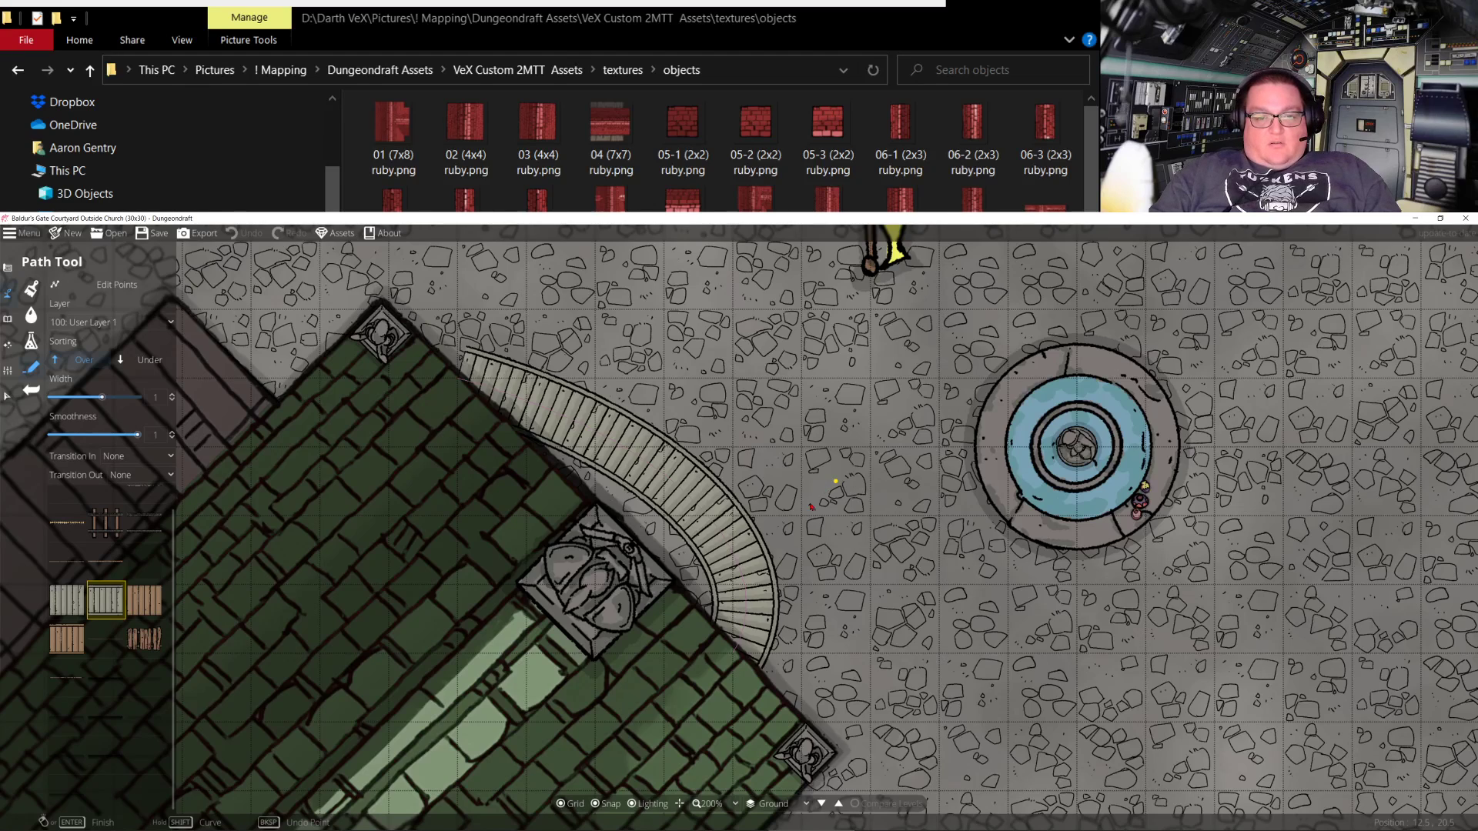
key(Escape)
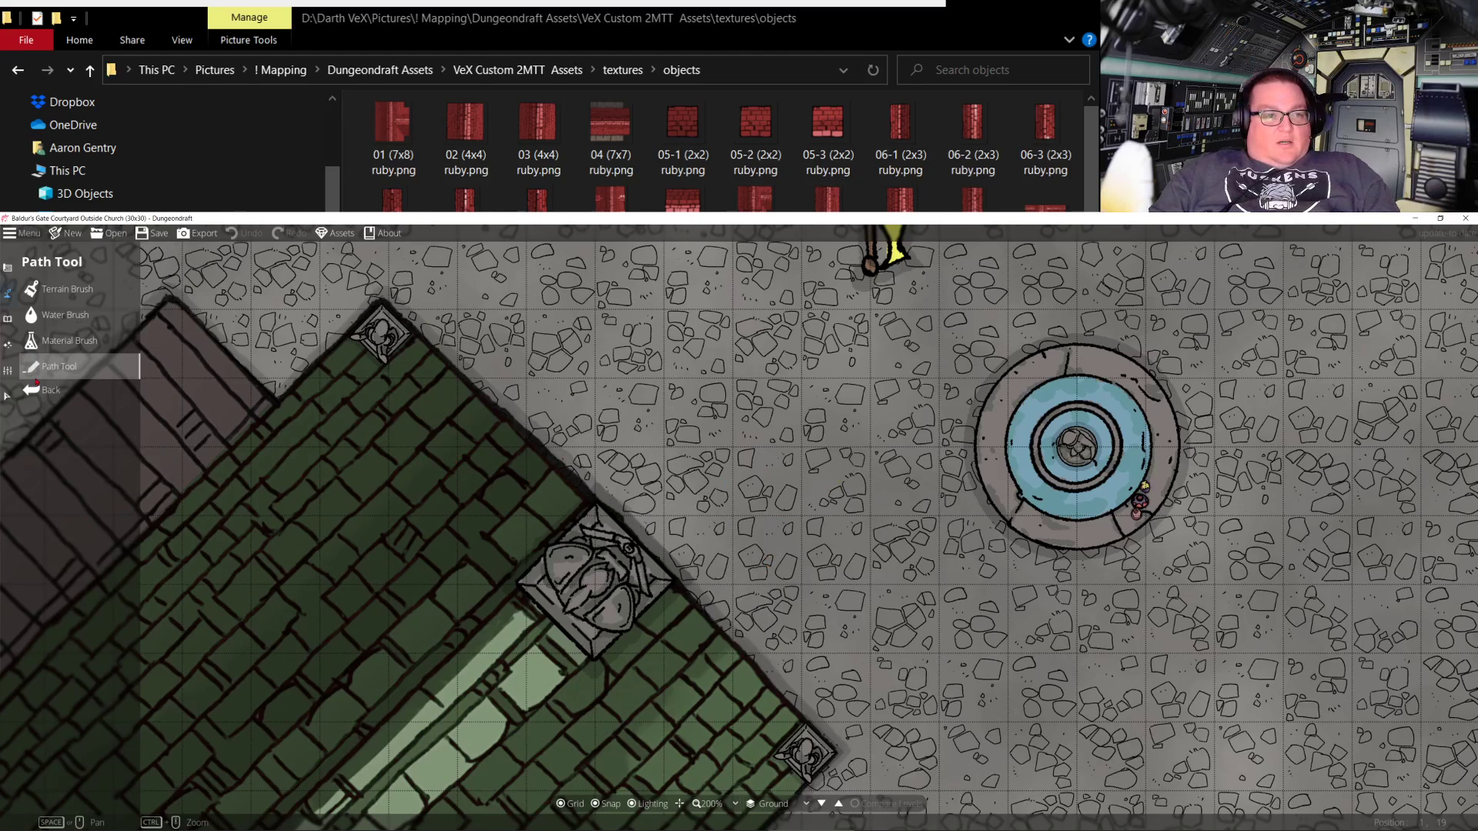
Return to placing the semicircular stone piece and rotate it to 45 degrees to match the church's courtyard-facing edge
click(7, 318)
click(64, 289)
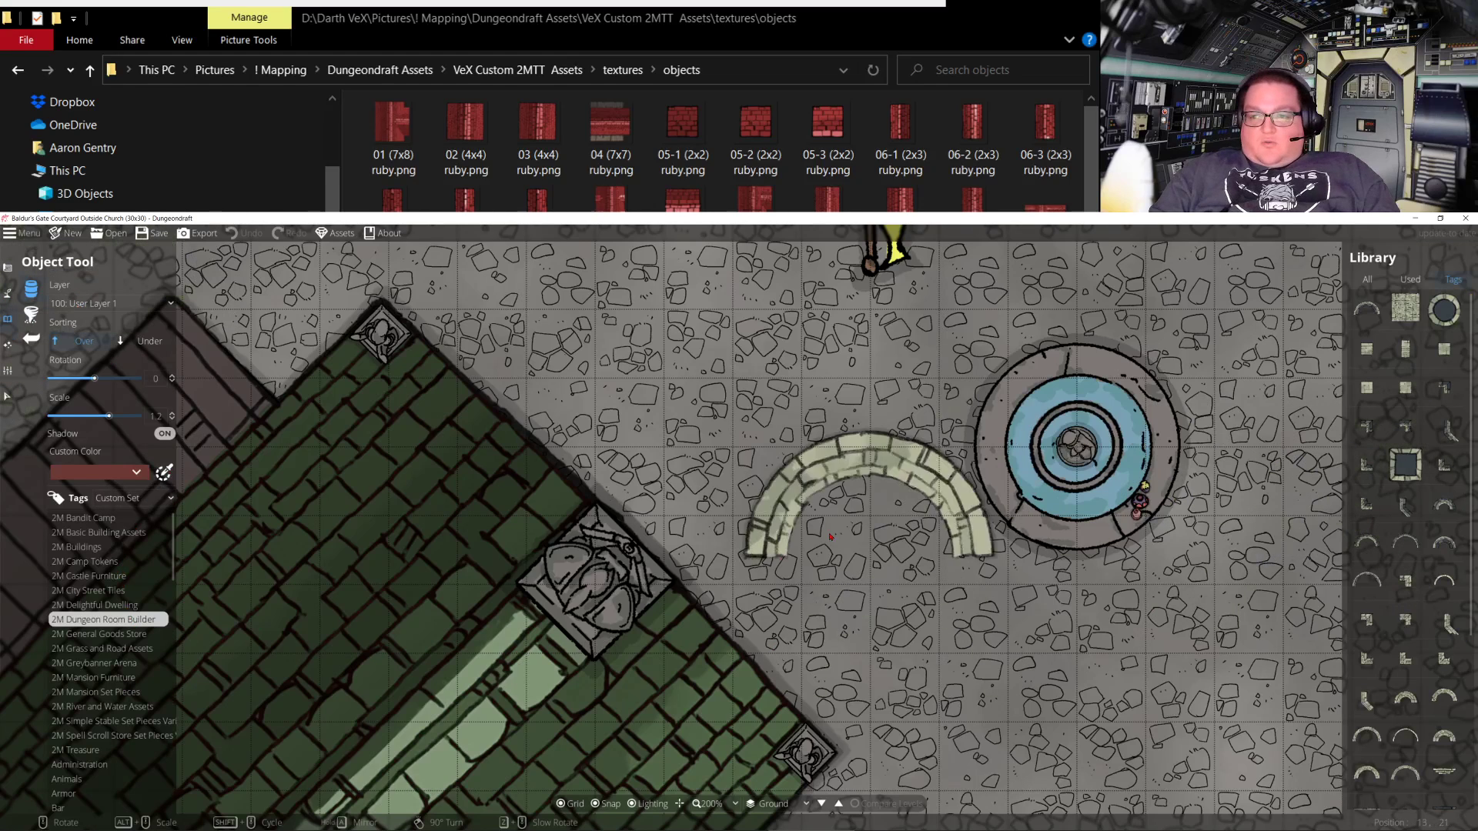
scroll(769, 524, up, 4)
scroll(693, 531, down, 1)
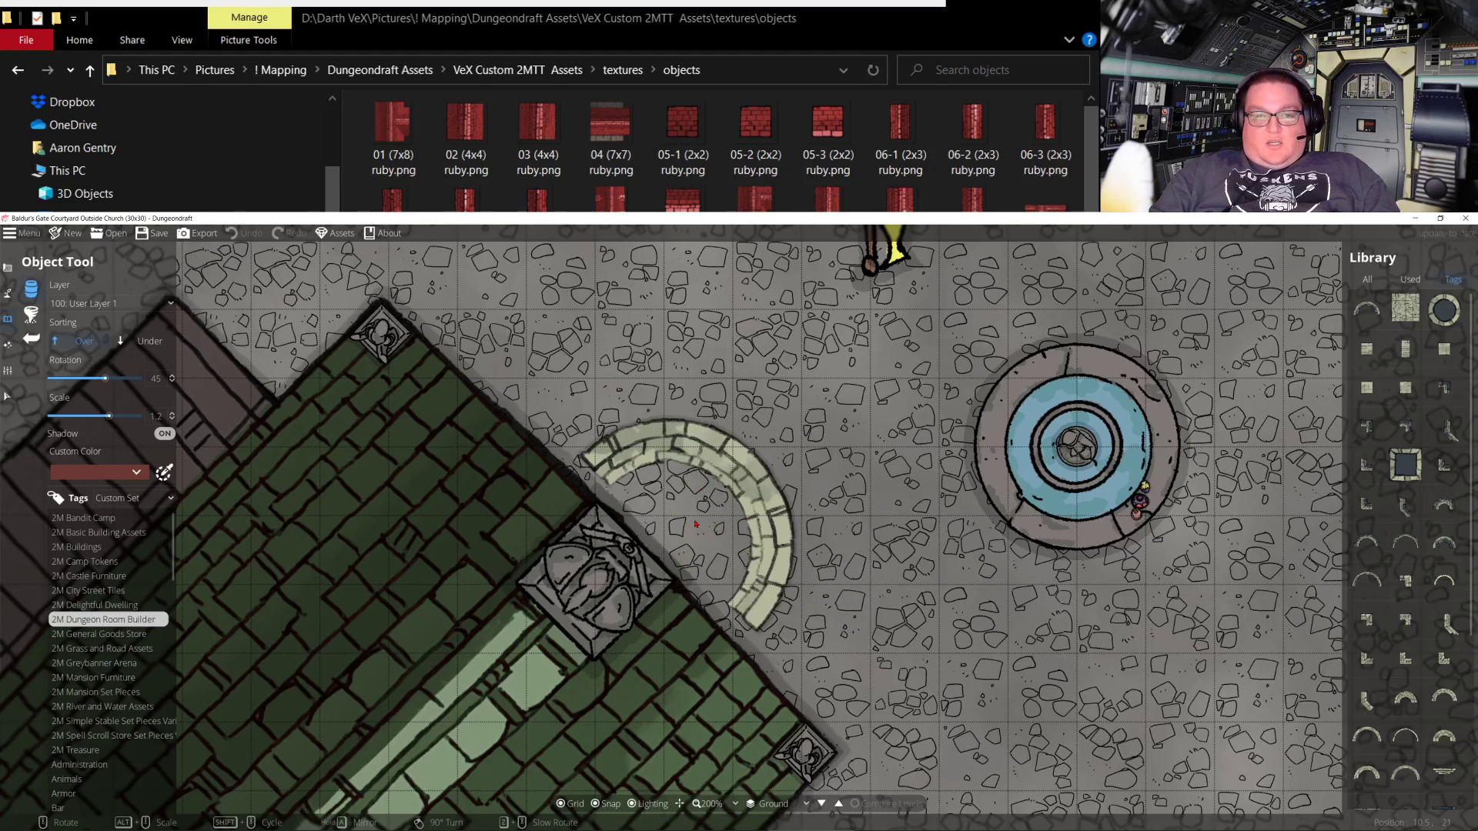
scroll(650, 501, up, 1)
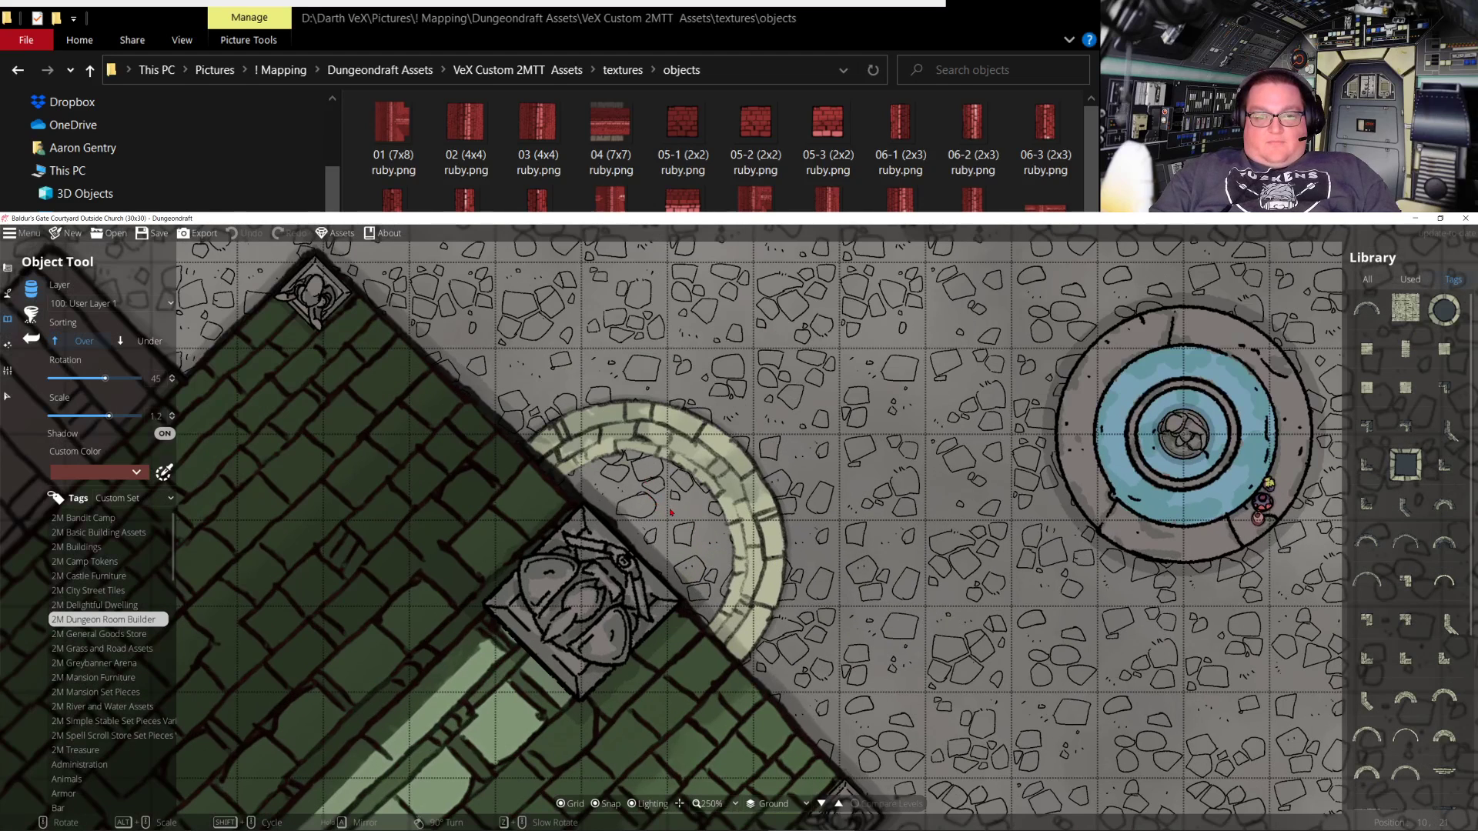
scroll(666, 515, up, 1)
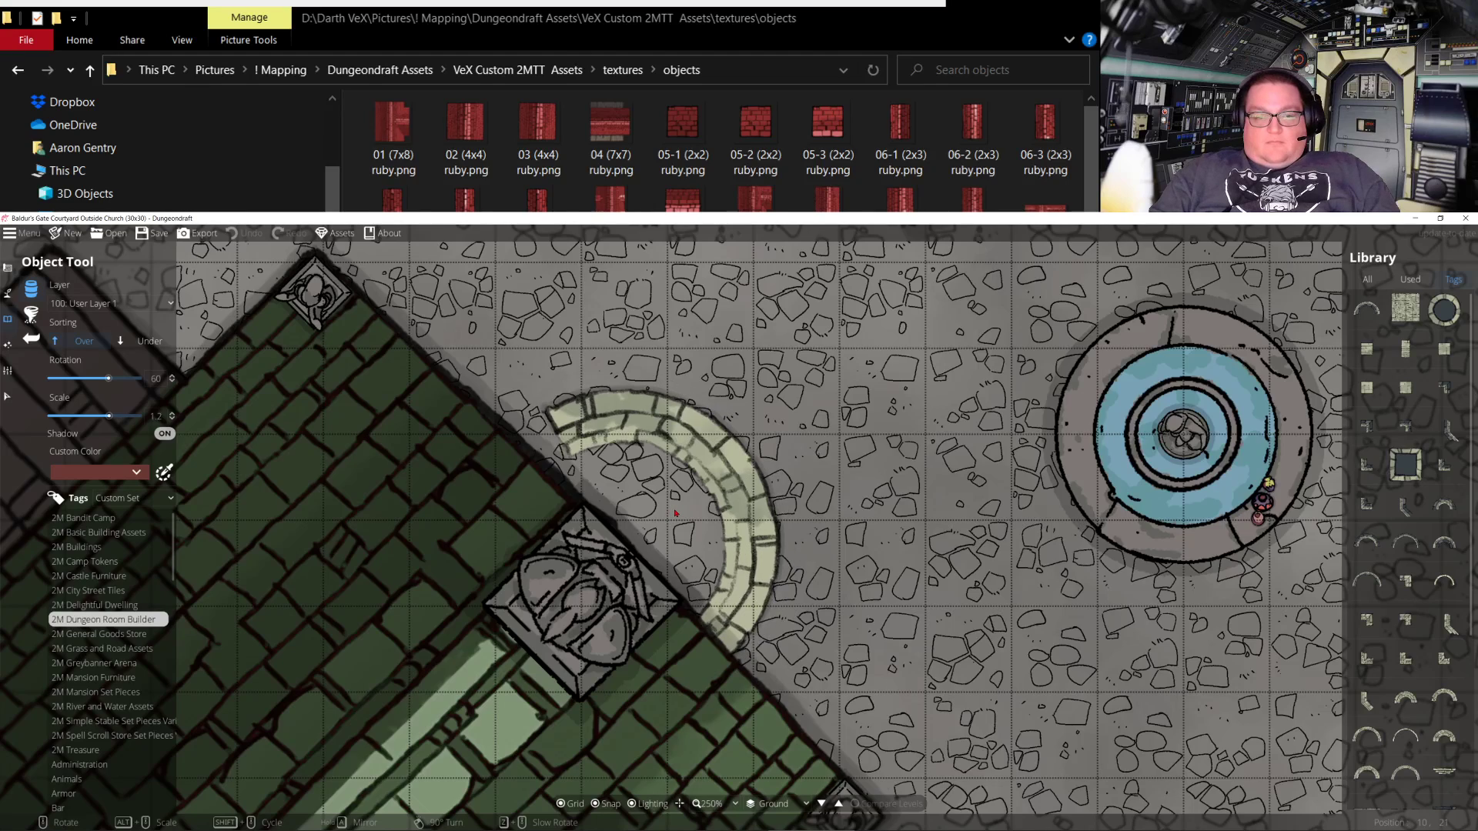
scroll(675, 513, down, 1)
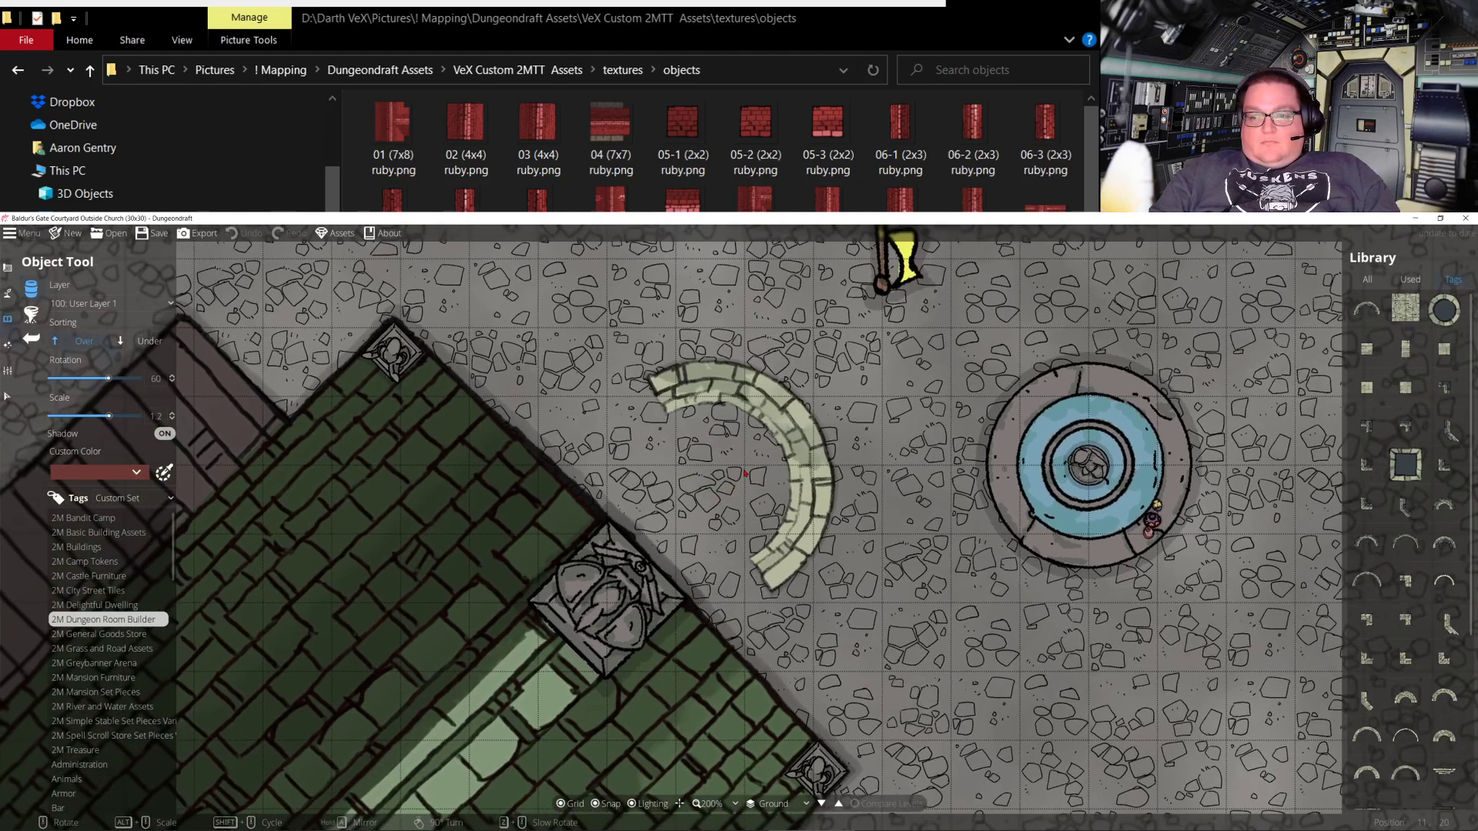
scroll(745, 473, down, 1)
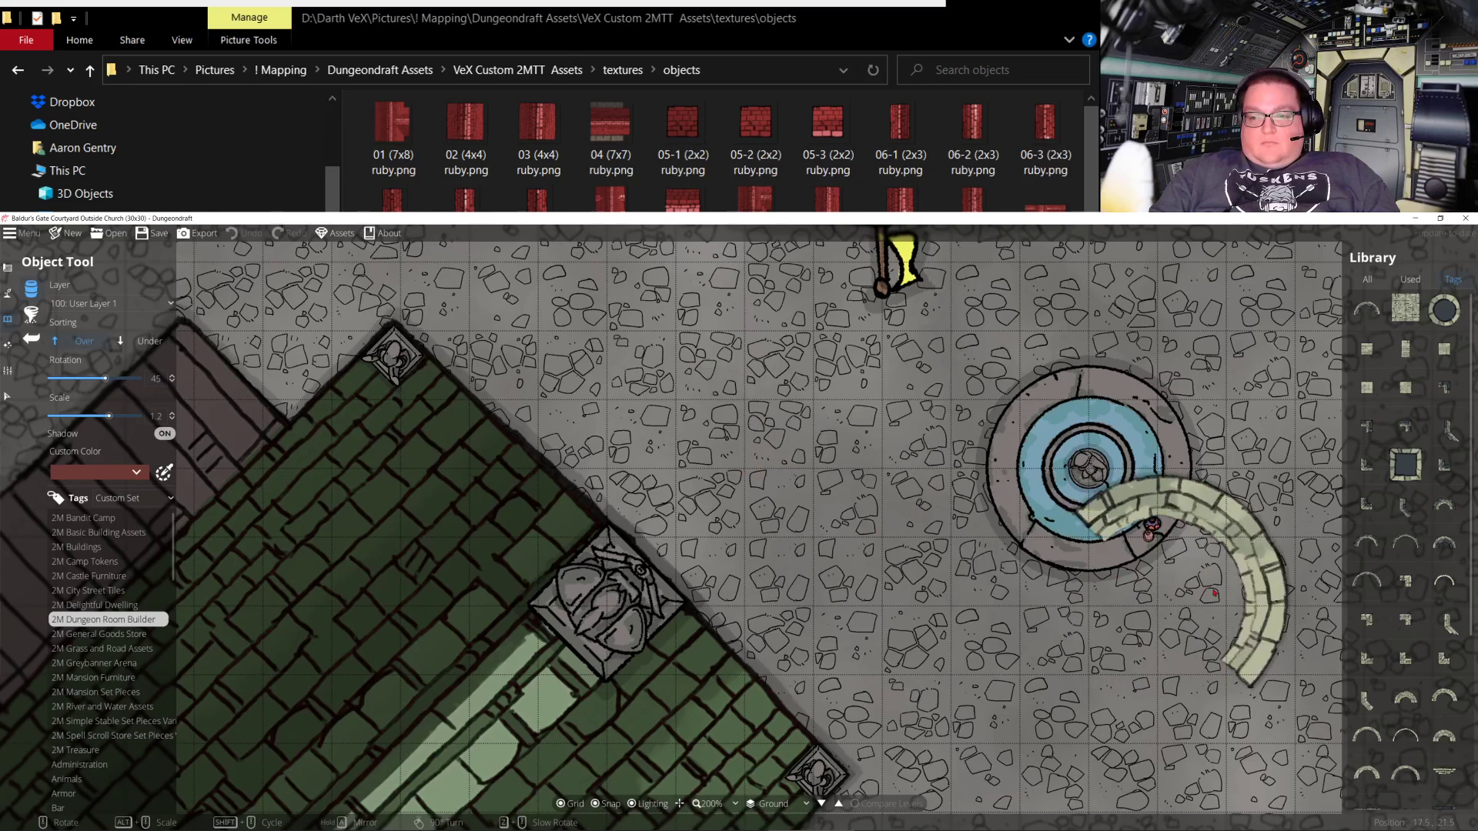
Scale the semicircular stone piece to 1.8 and place it against the church edge, arching around the stone carving
scroll(1391, 742, down, 4)
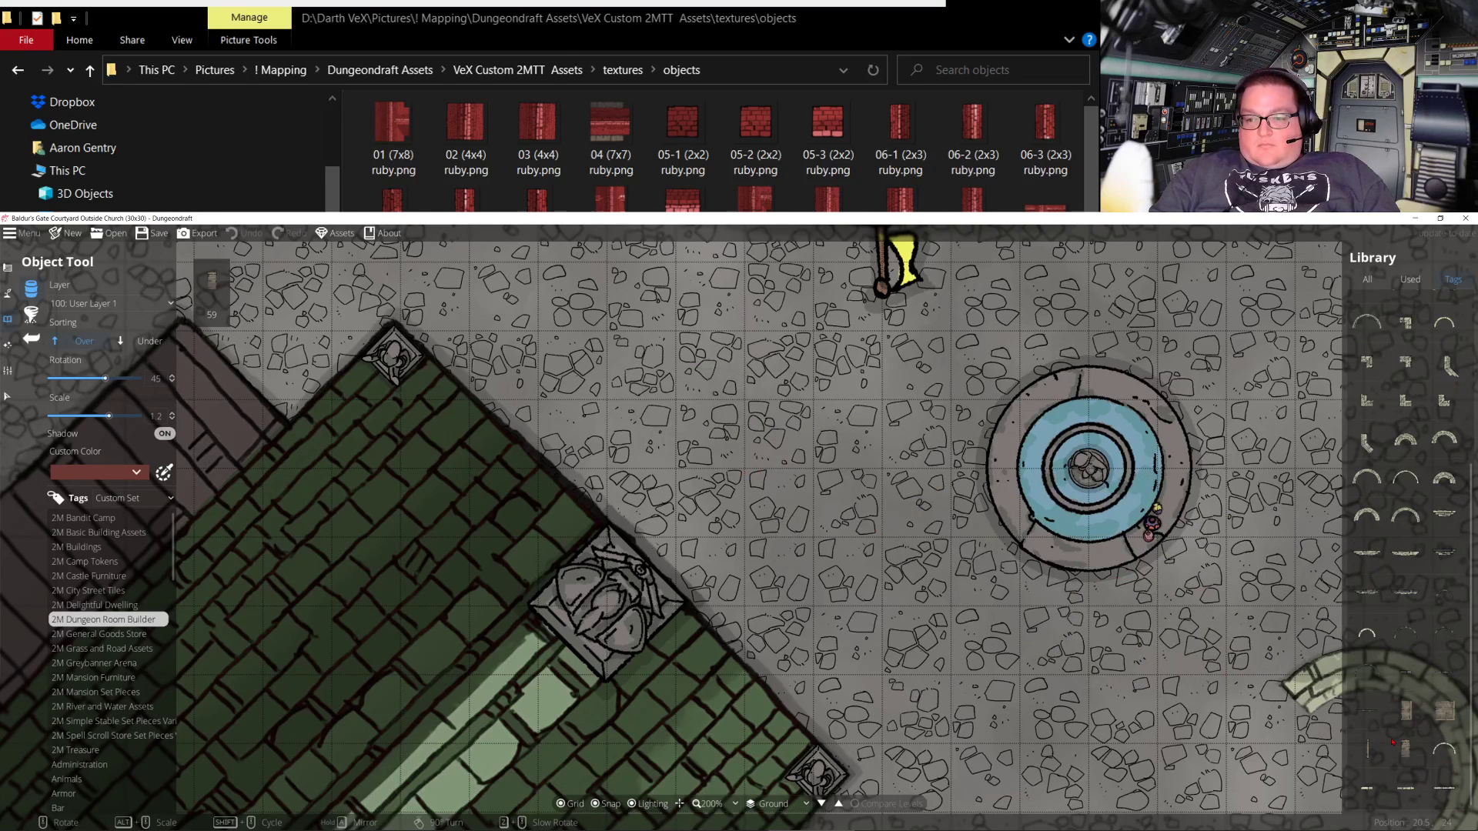
scroll(1393, 742, up, 4)
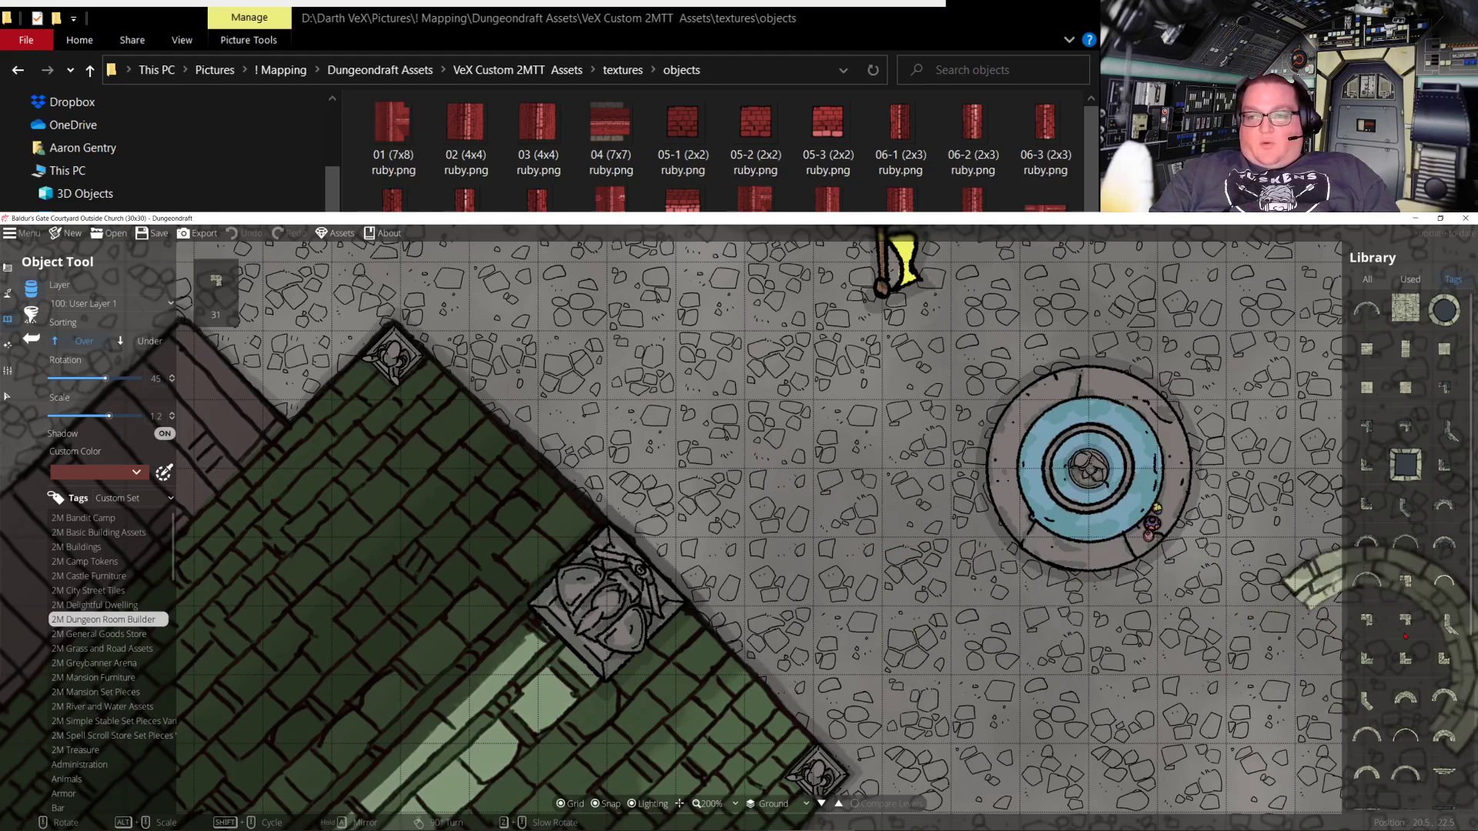
scroll(1403, 642, down, 4)
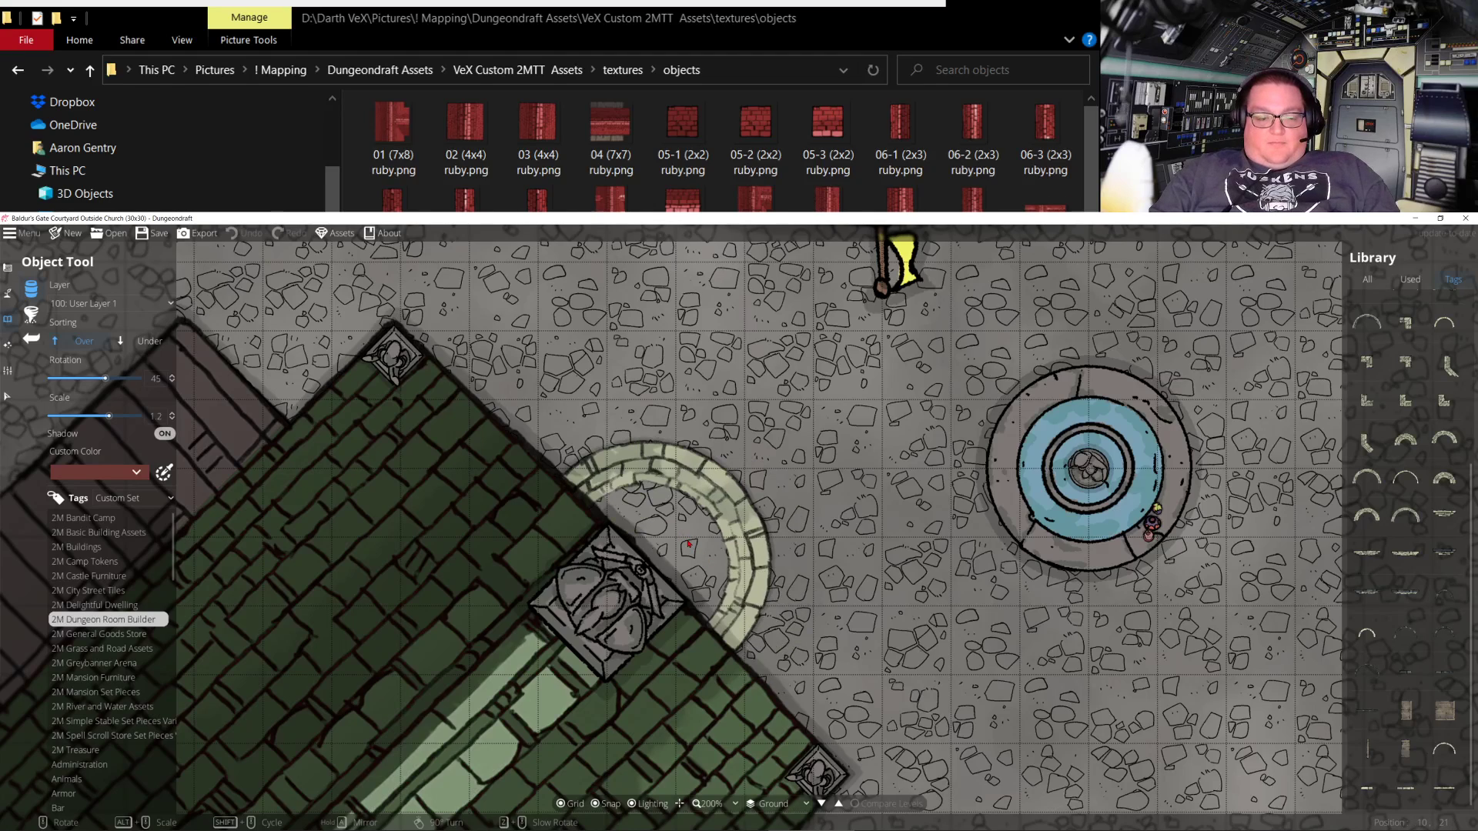
alt+scroll(688, 543, up, 5)
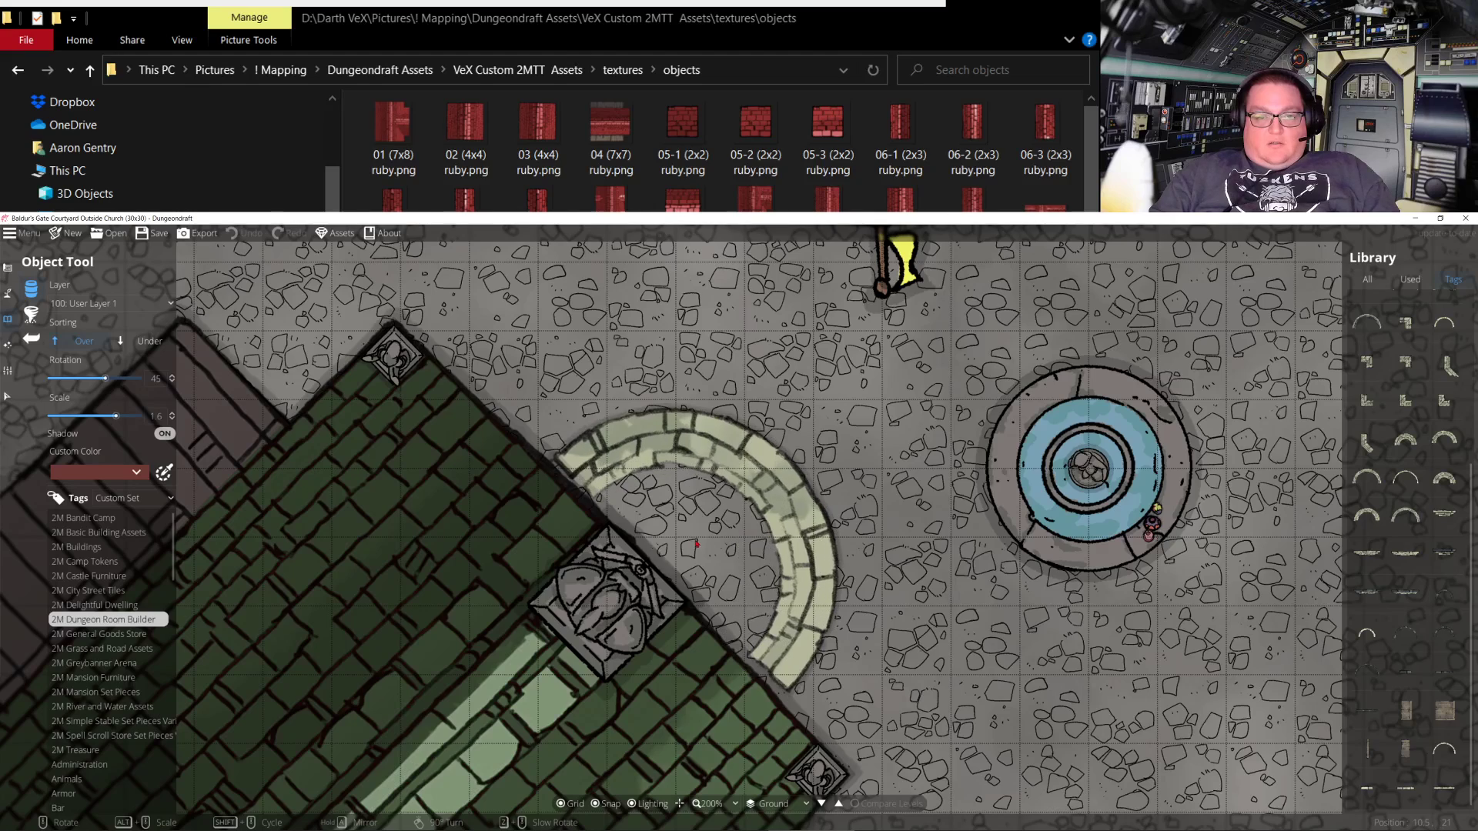
alt+scroll(688, 543, up, 1)
alt+scroll(689, 543, up, 5)
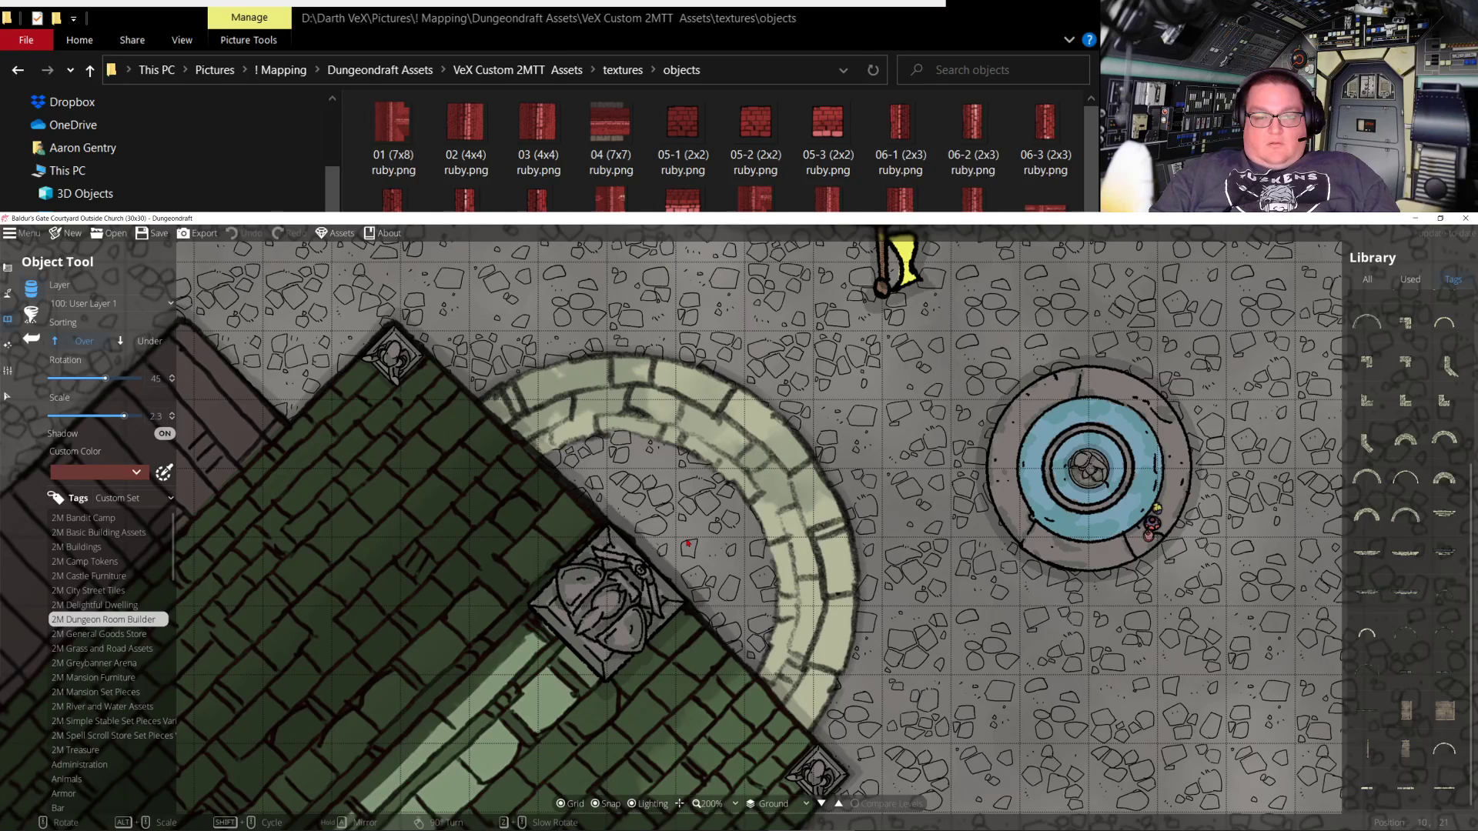
alt+scroll(687, 546, down, 5)
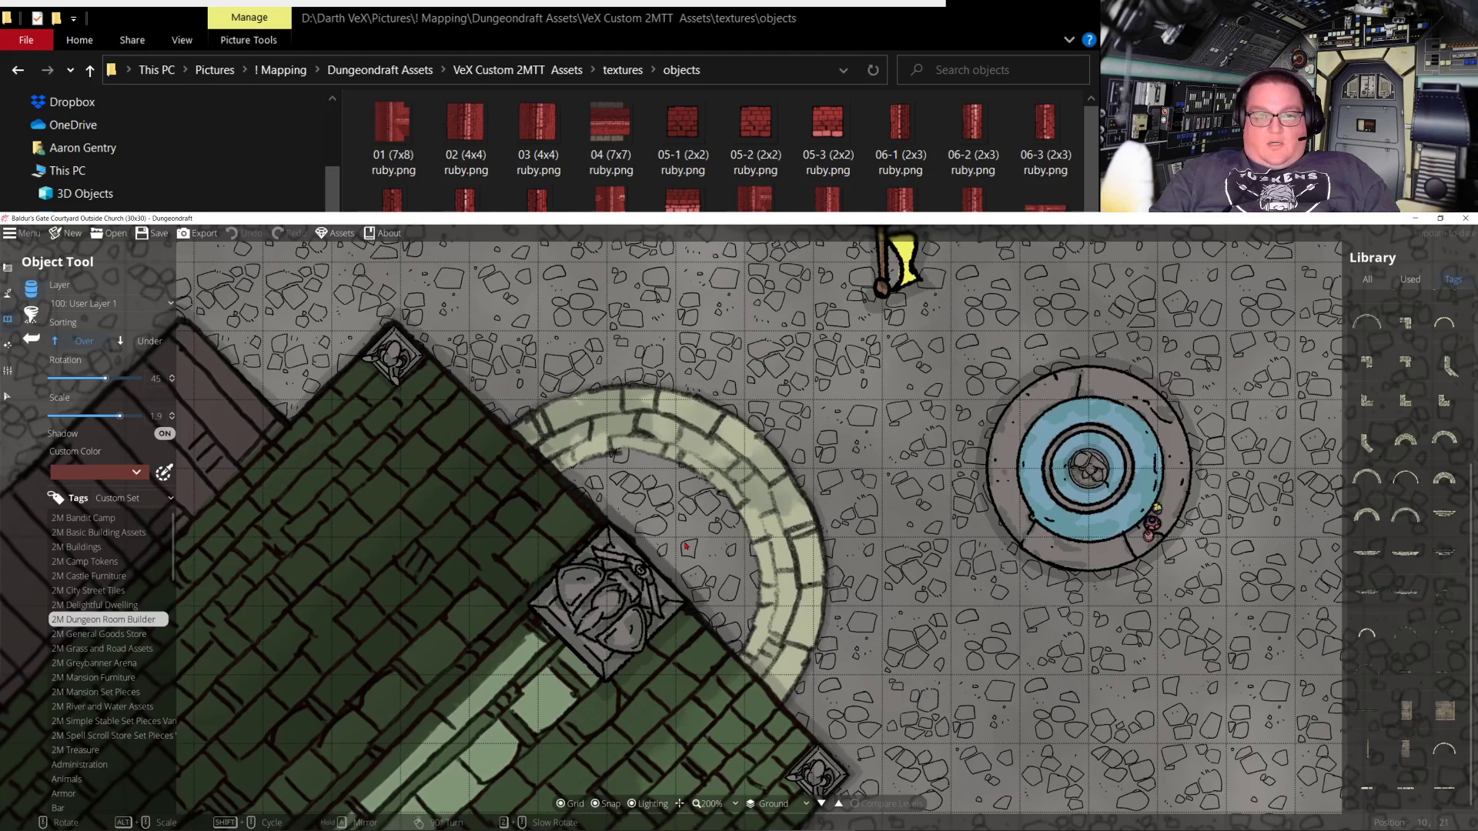
click(687, 545)
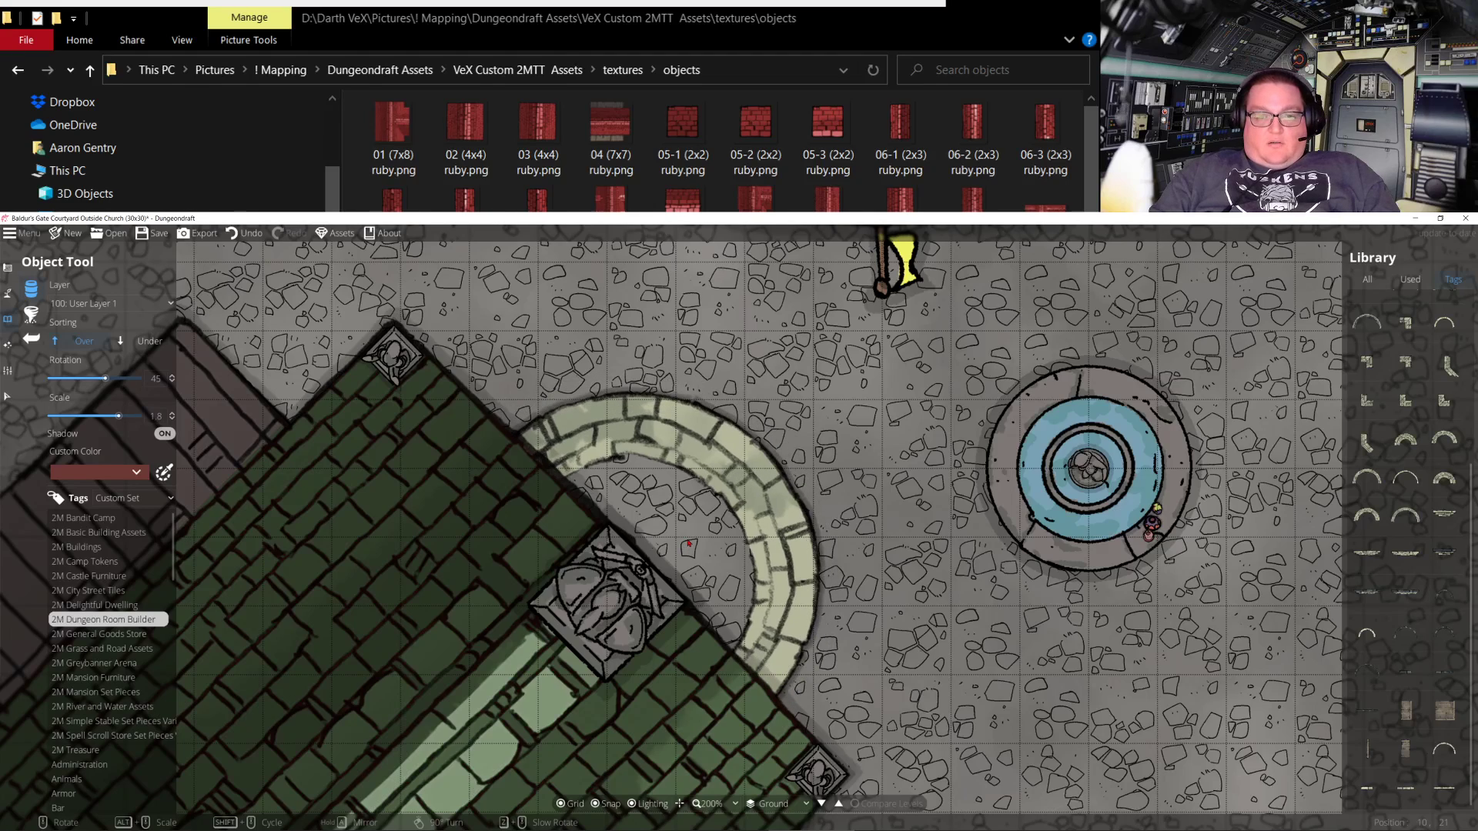
Nest five smaller semicircular stone pieces inside the first, at scales 1.6, 1.4, 1.2, 1 and 0.8, forming concentric steps
alt+scroll(687, 545, down, 1)
alt+scroll(645, 557, down, 4)
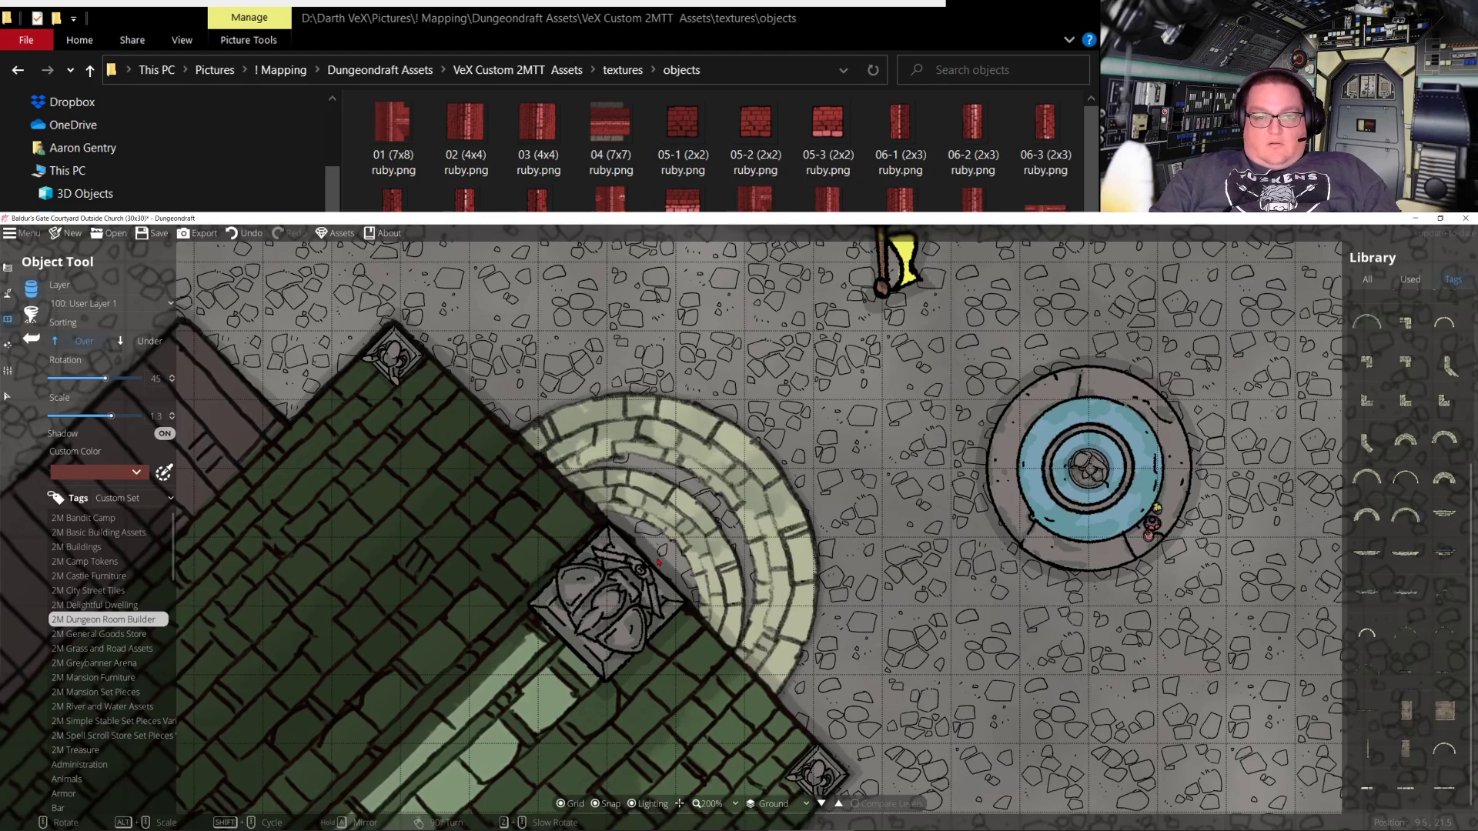
alt+scroll(658, 556, down, 1)
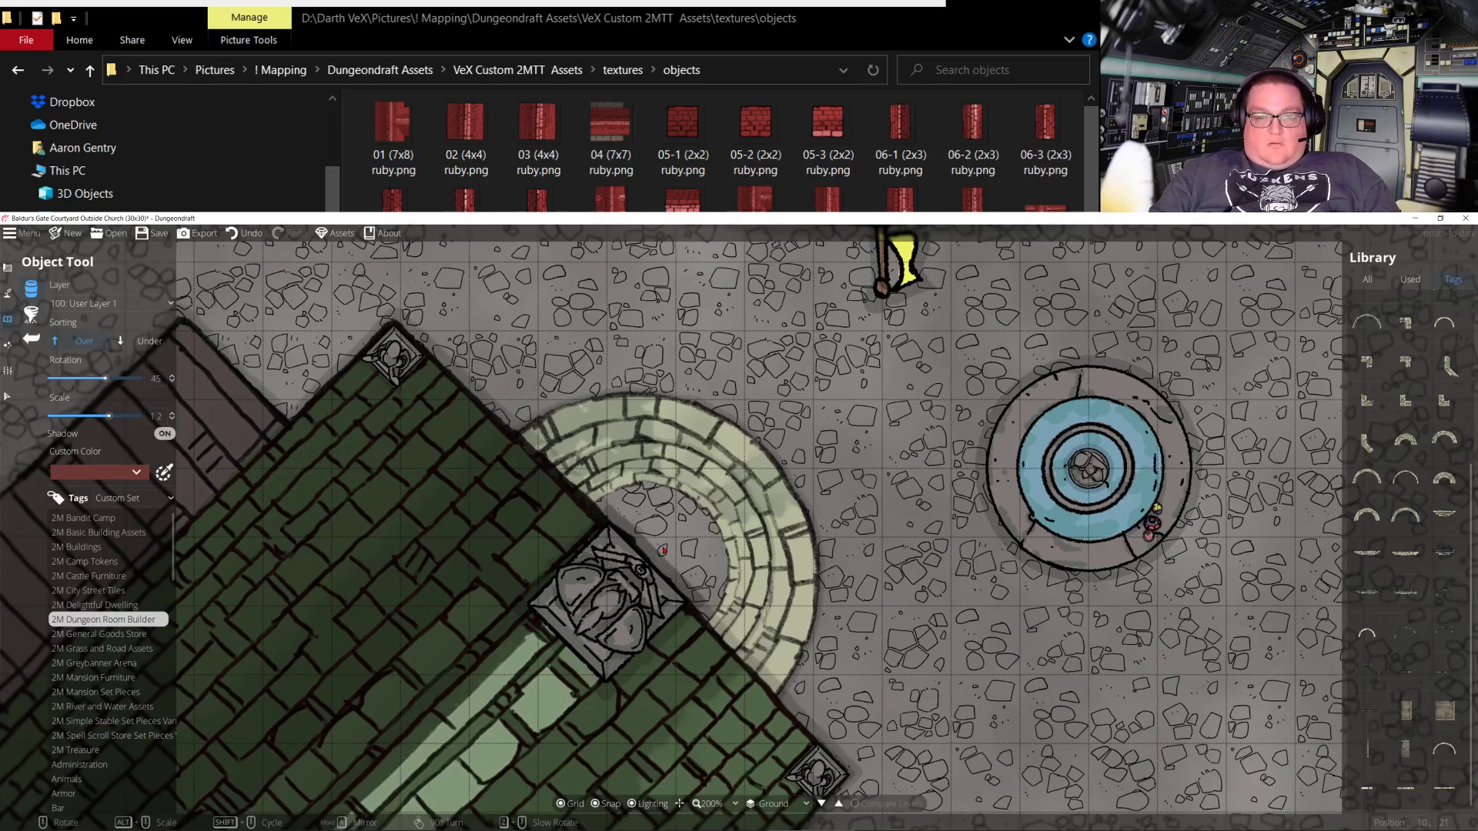
alt+scroll(658, 553, up, 4)
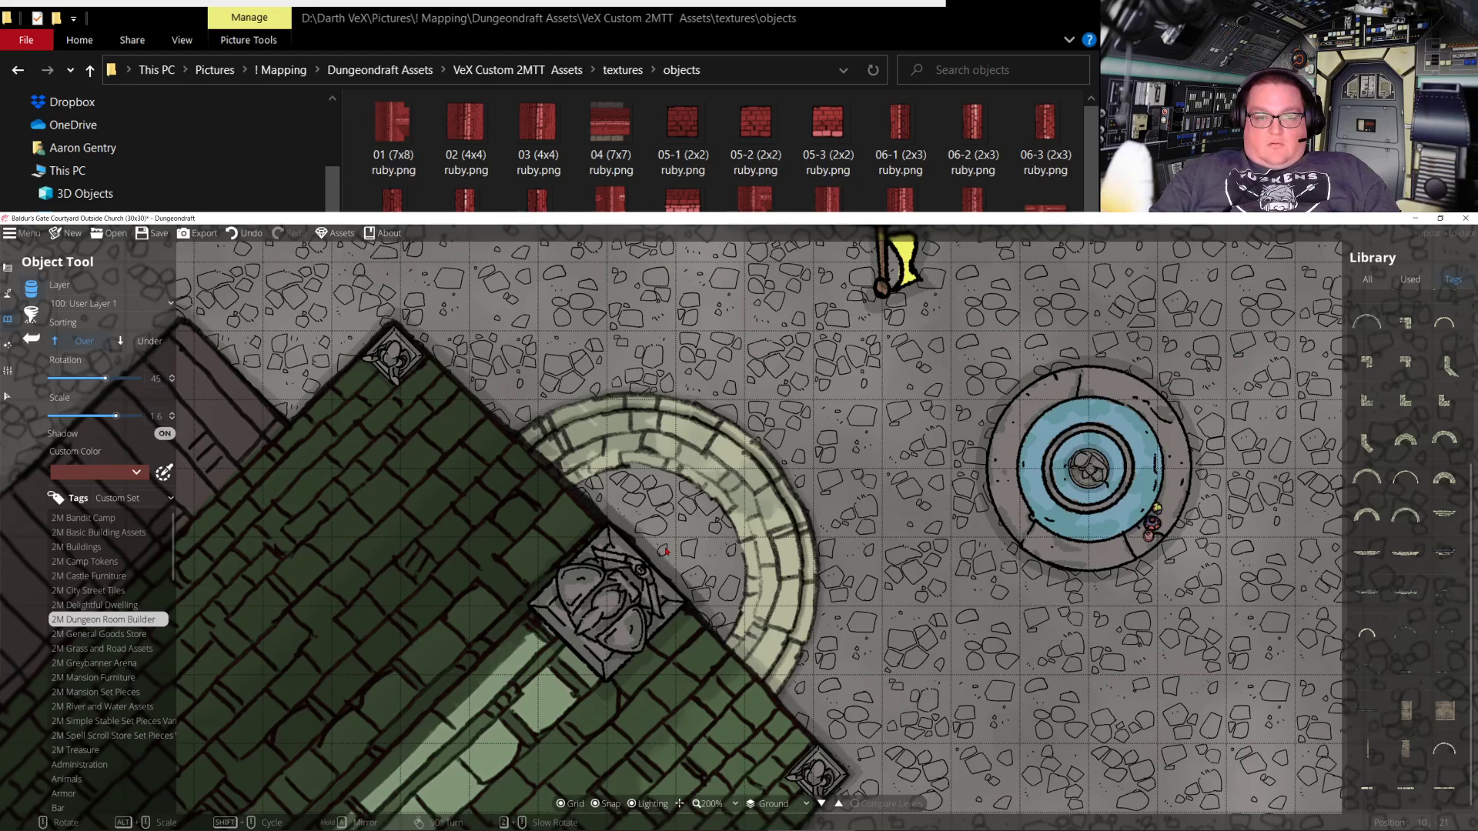
alt+scroll(656, 565, down, 2)
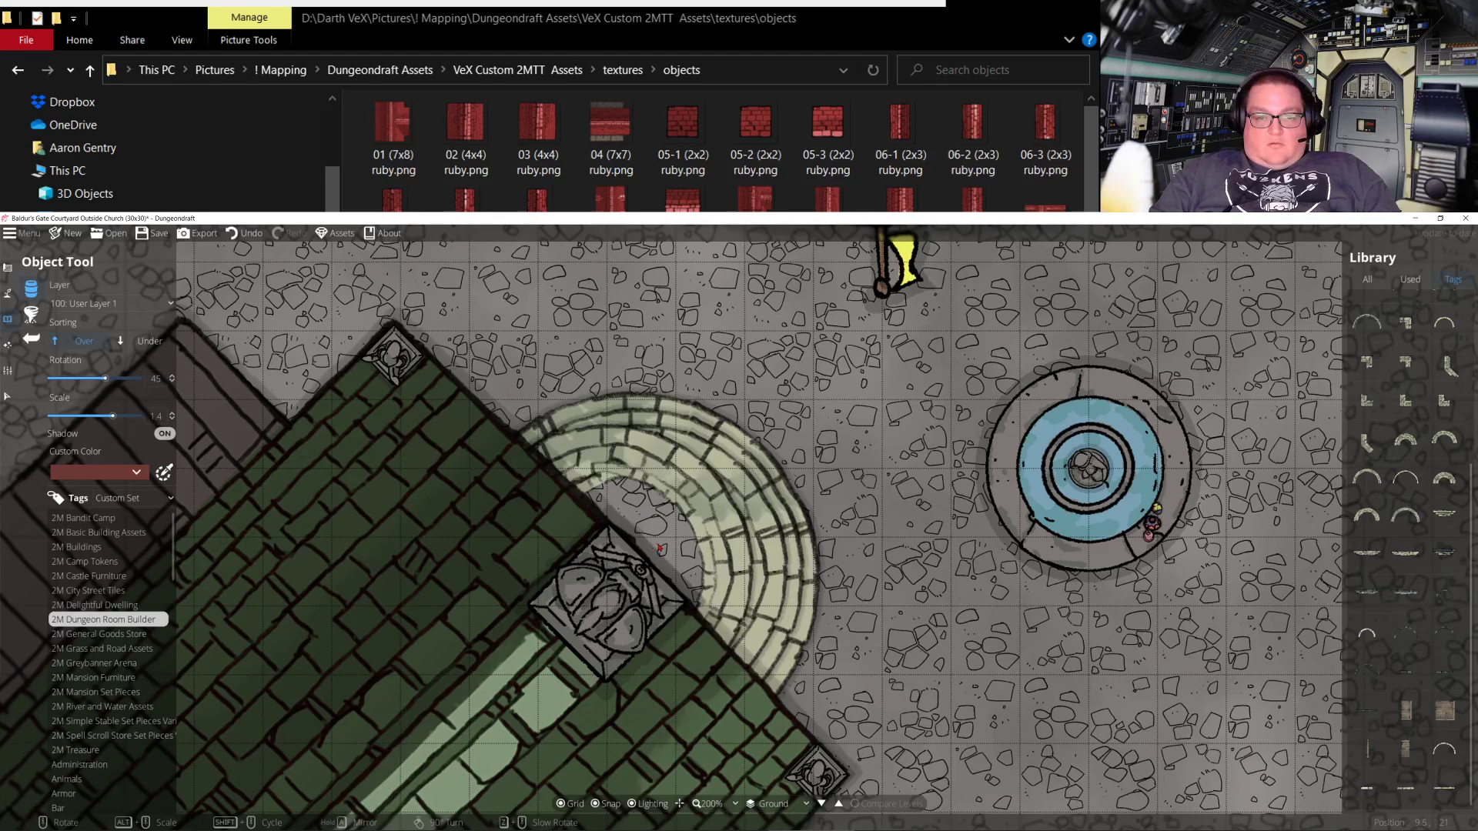
alt+scroll(674, 545, down, 2)
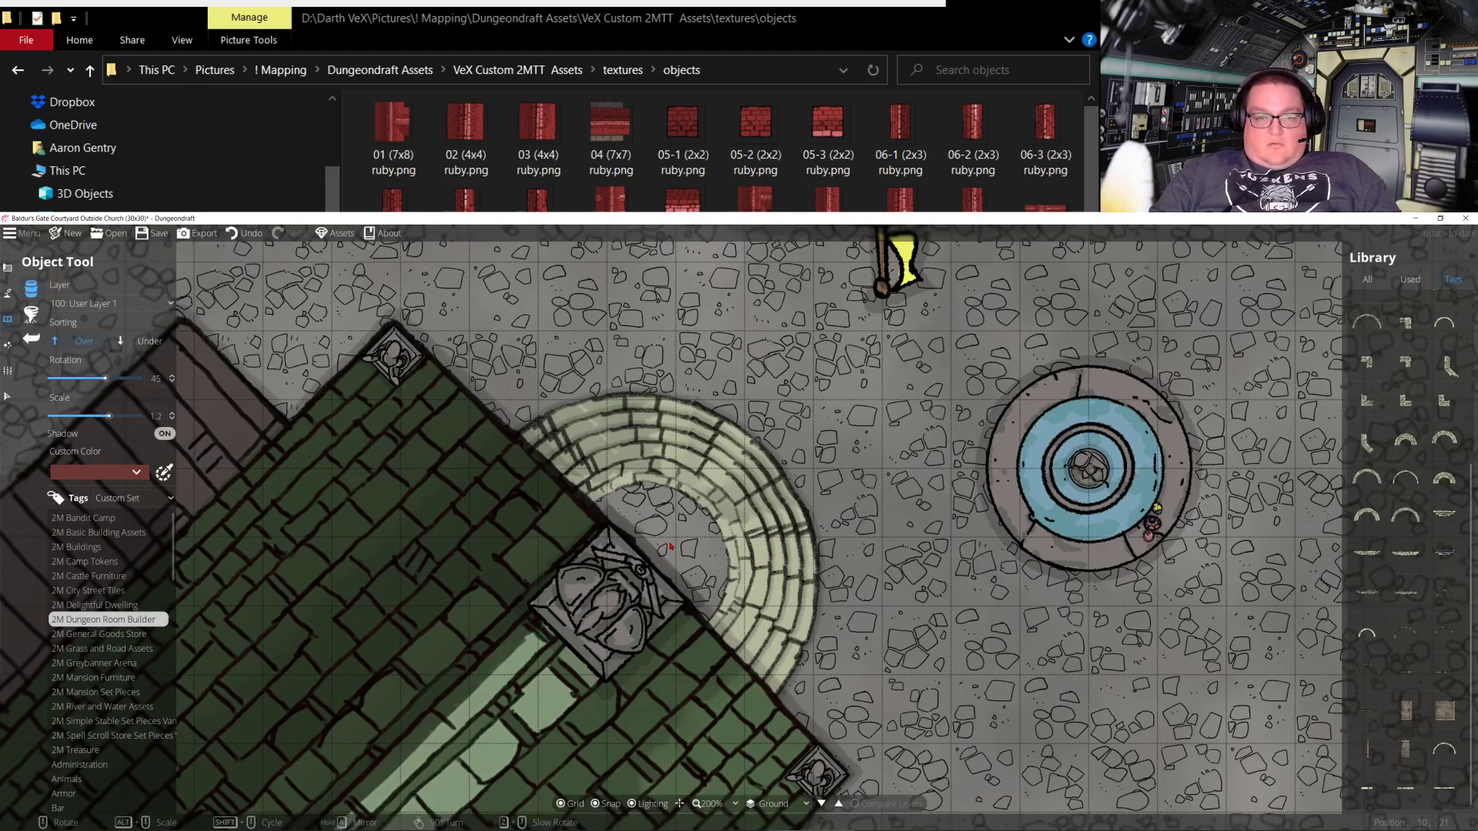
alt+scroll(663, 547, down, 2)
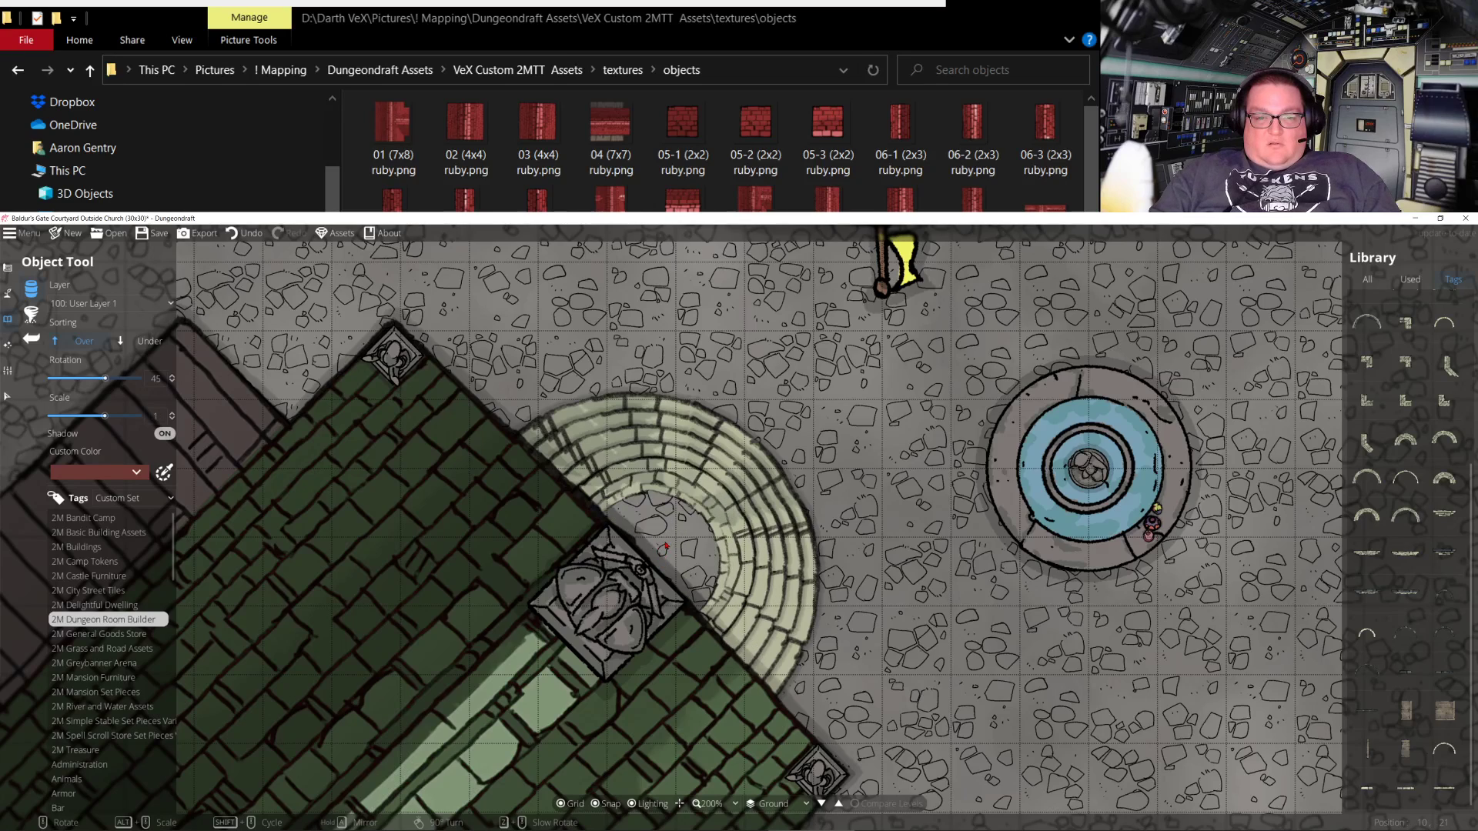
alt+scroll(664, 548, down, 4)
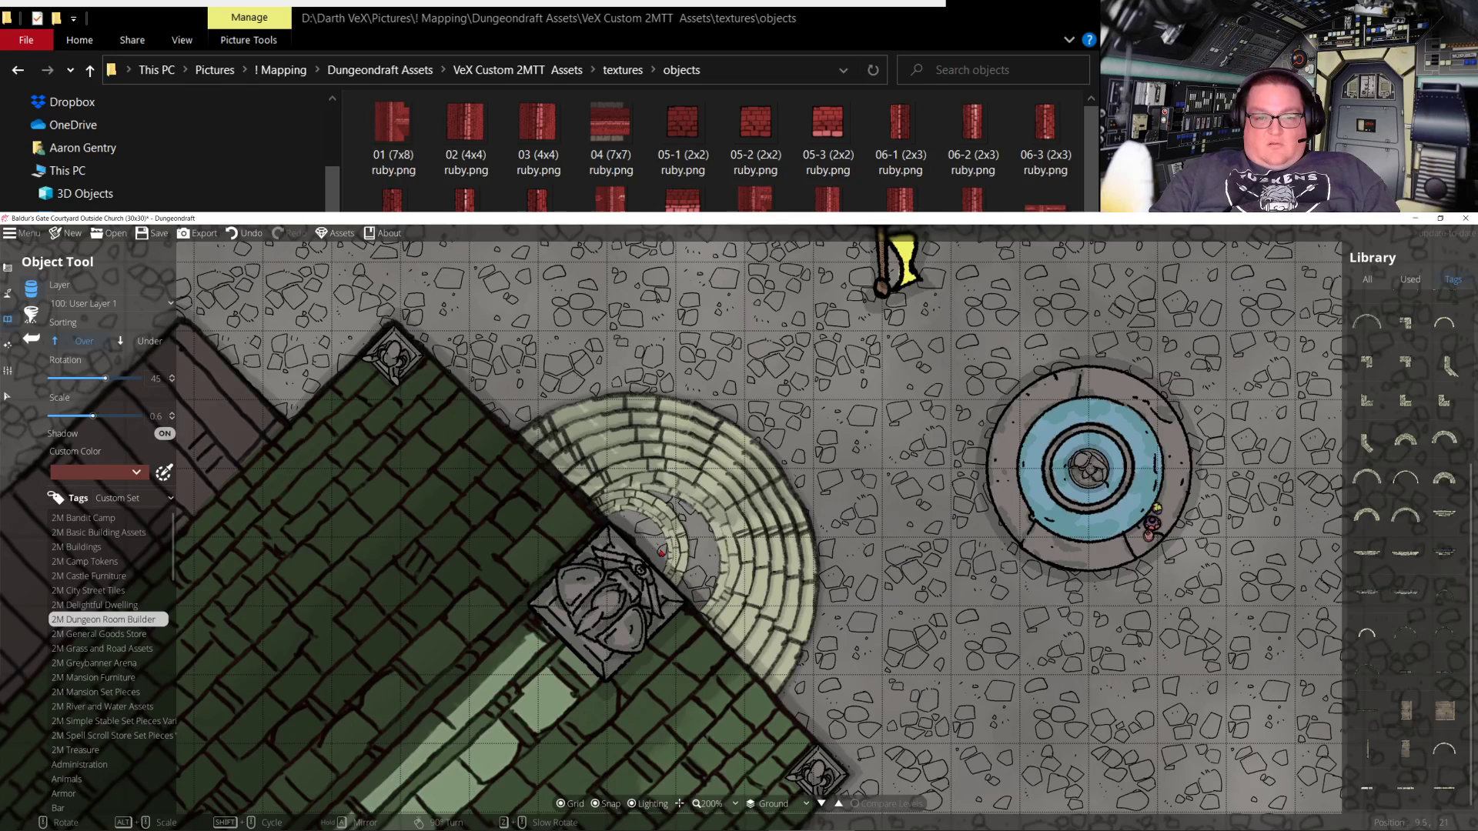
alt+scroll(664, 552, up, 2)
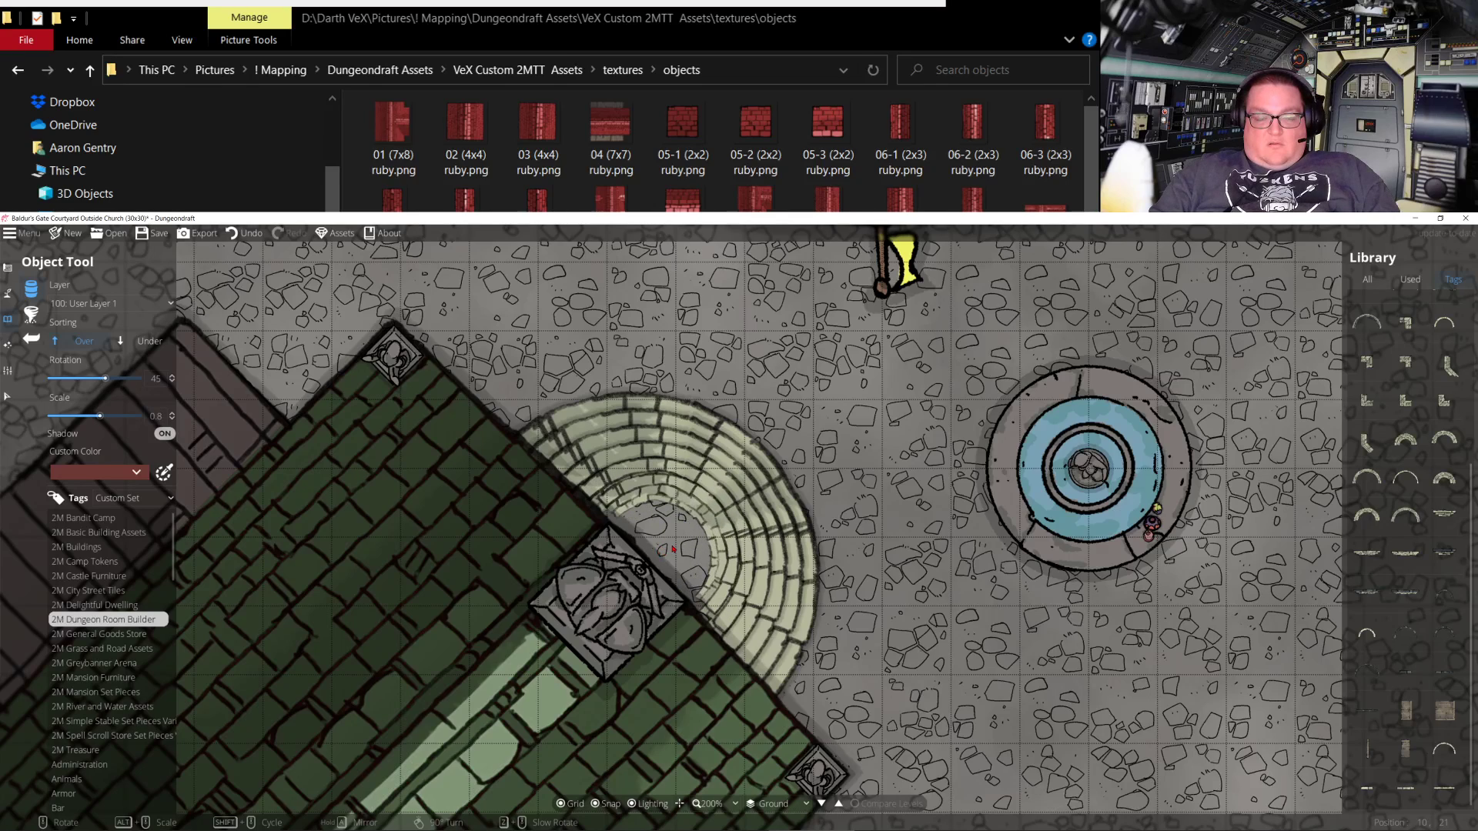
click(672, 548)
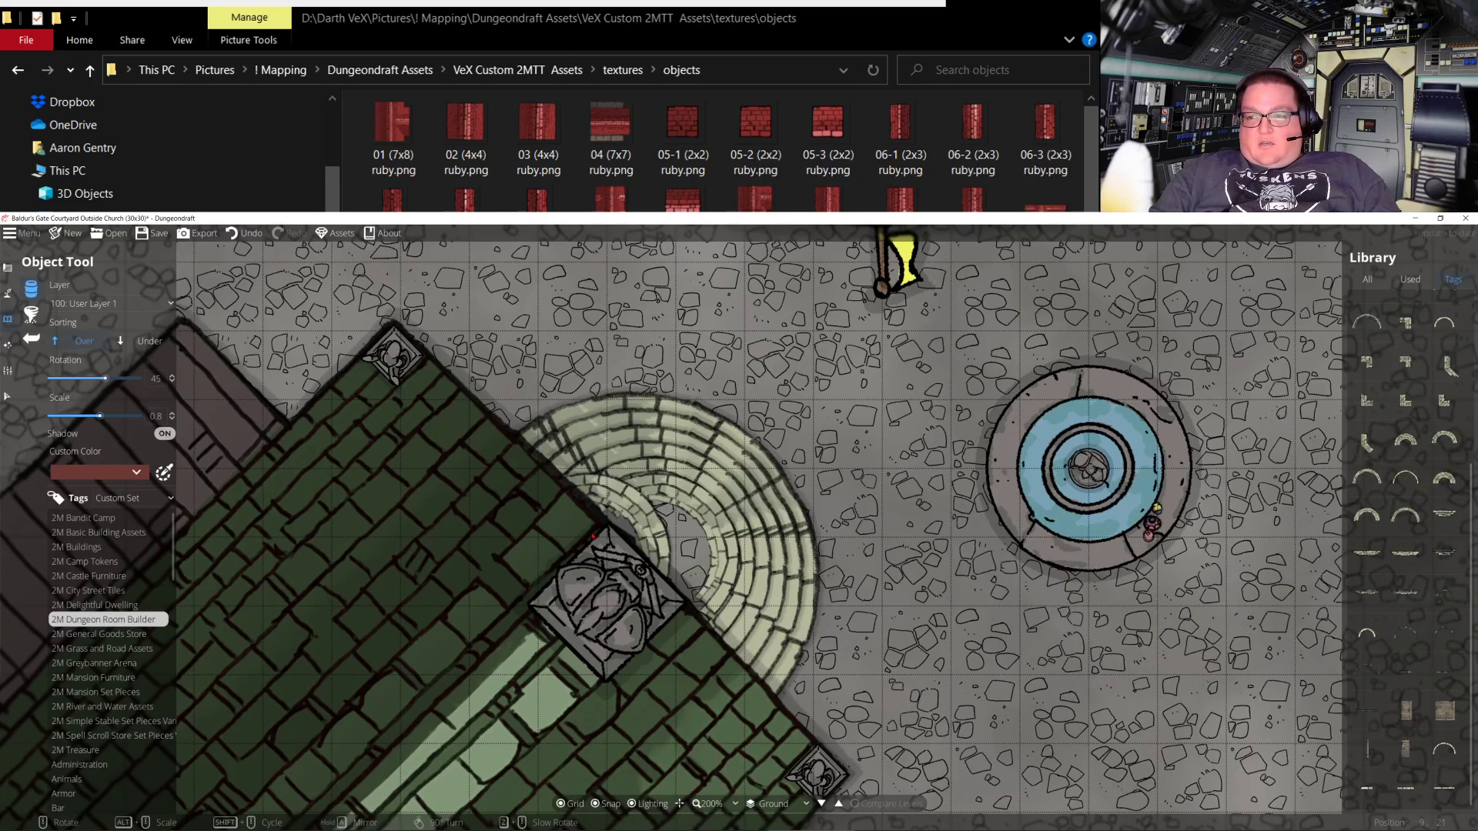
Choose the large square stone floor piece and set its sorting to Under
mouse_move(1389, 487)
mouse_down()
mouse_move(1349, 625)
mouse_move(1384, 514)
mouse_up()
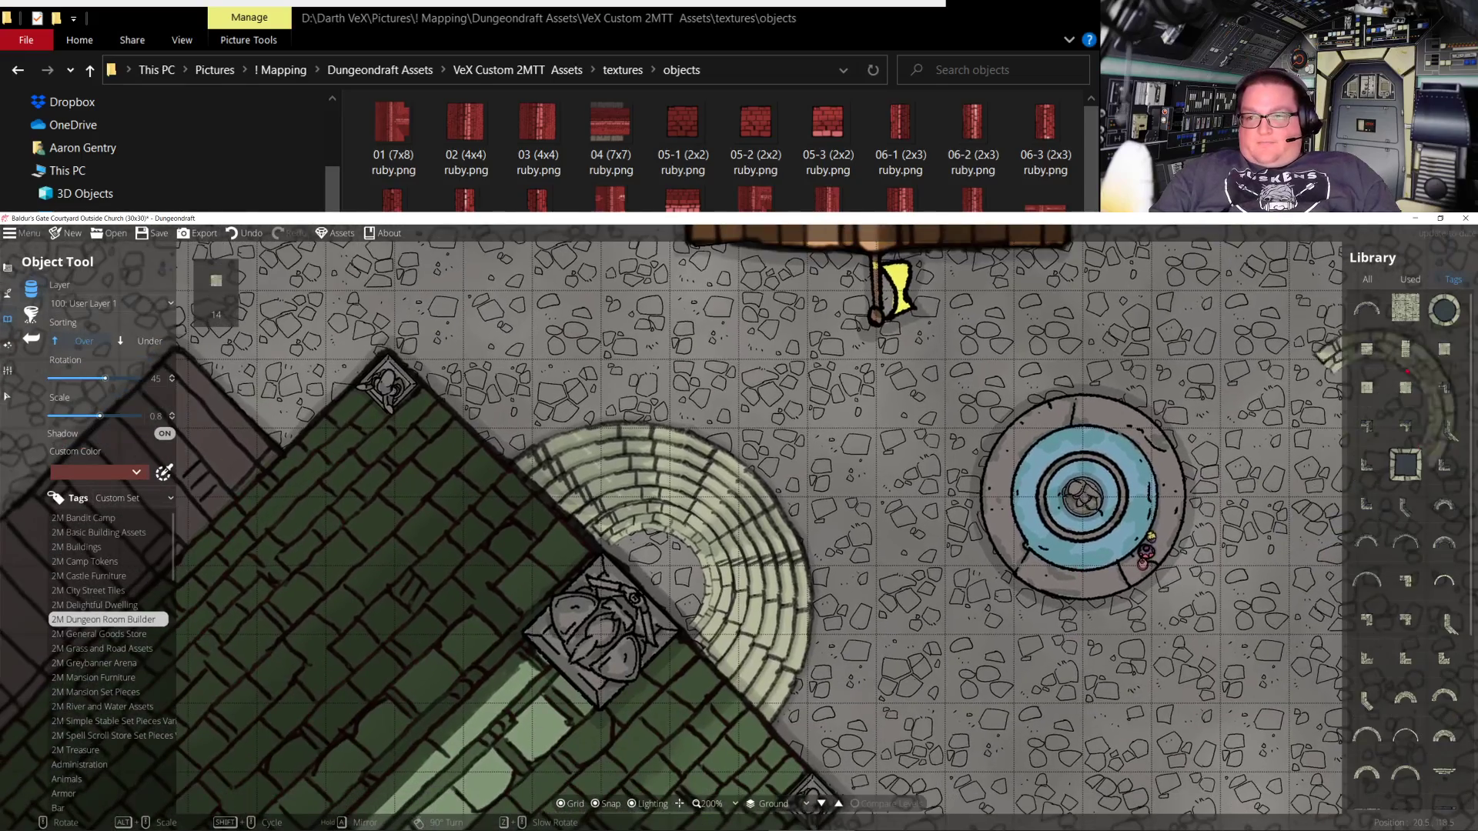
click(1405, 307)
click(148, 341)
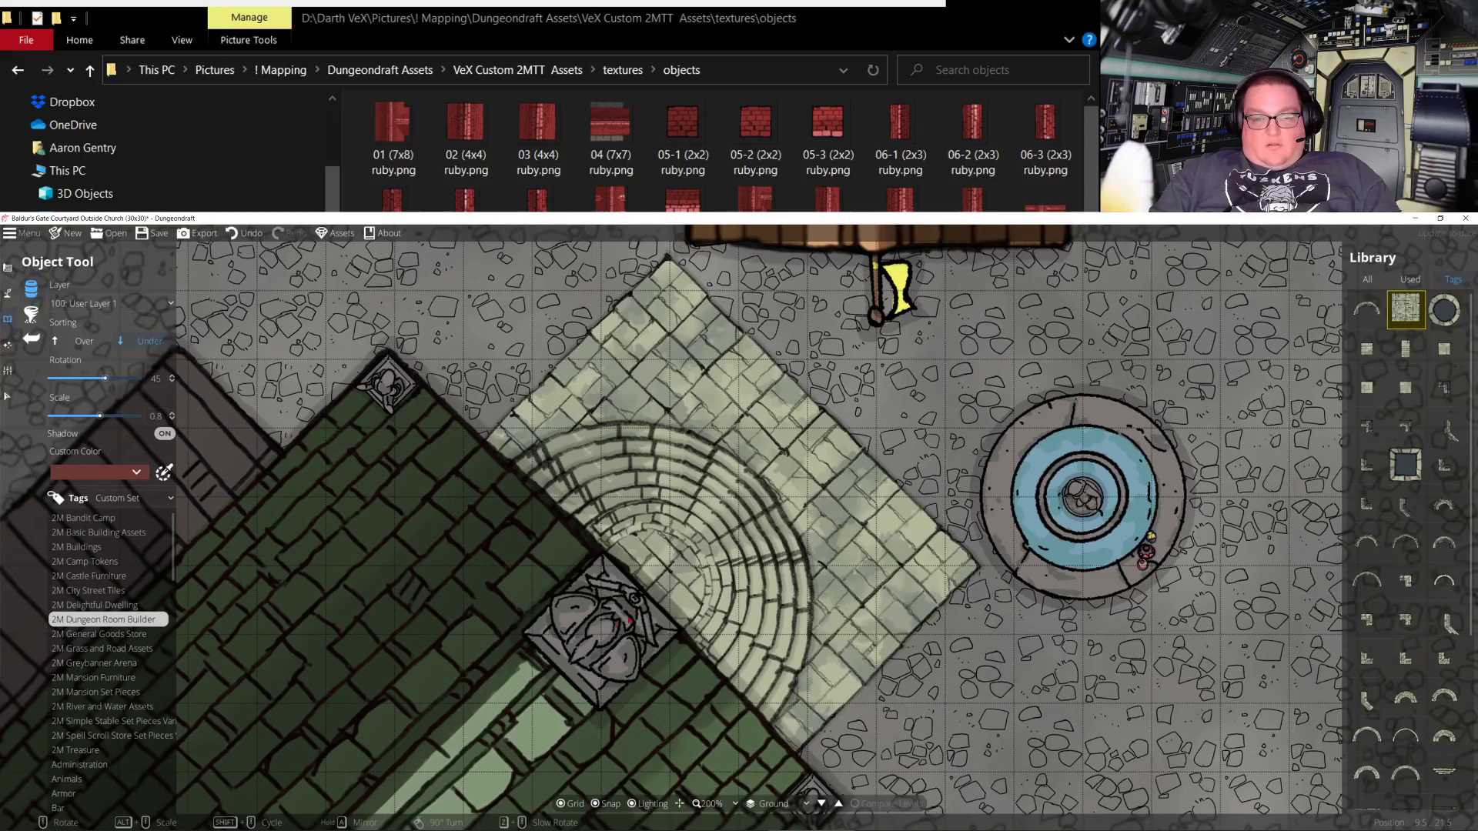
Try filling the half-circle's open centre with the large stone floor piece at scales from 0.3 to 0.6
scroll(629, 608, down, 3)
scroll(637, 601, up, 3)
scroll(637, 598, down, 7)
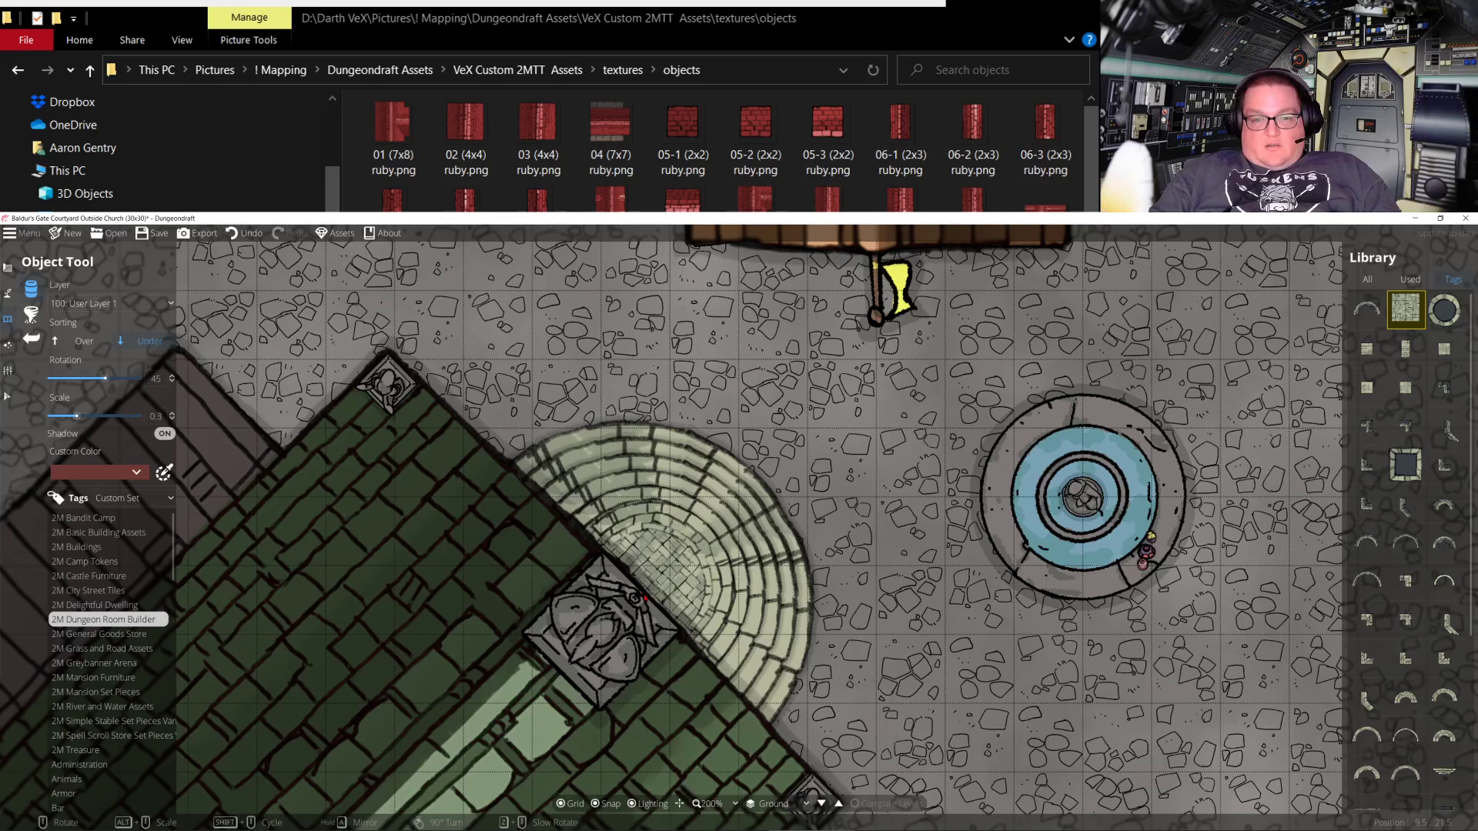
alt+scroll(645, 597, up, 1)
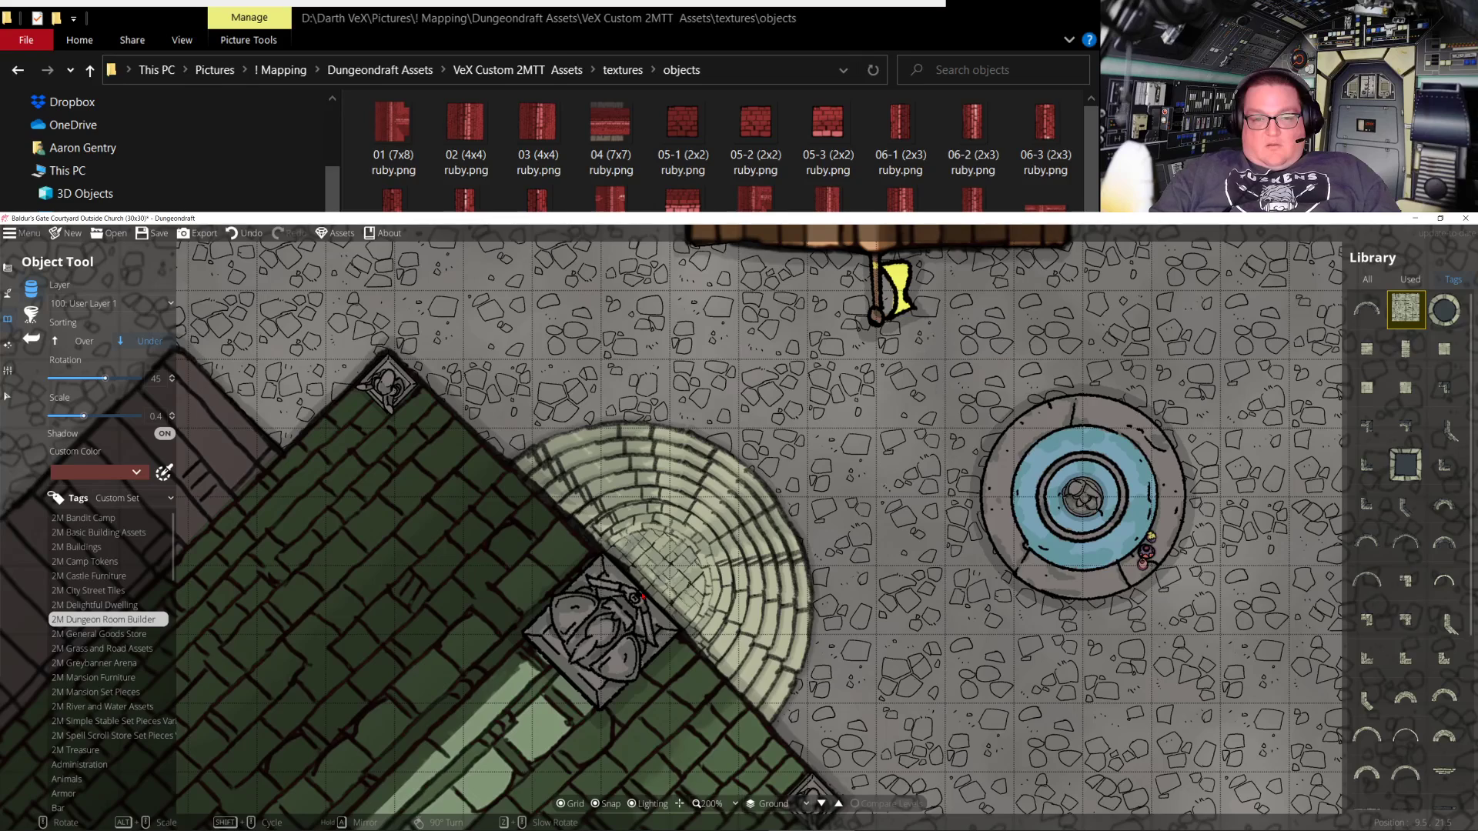
alt+scroll(638, 599, up, 1)
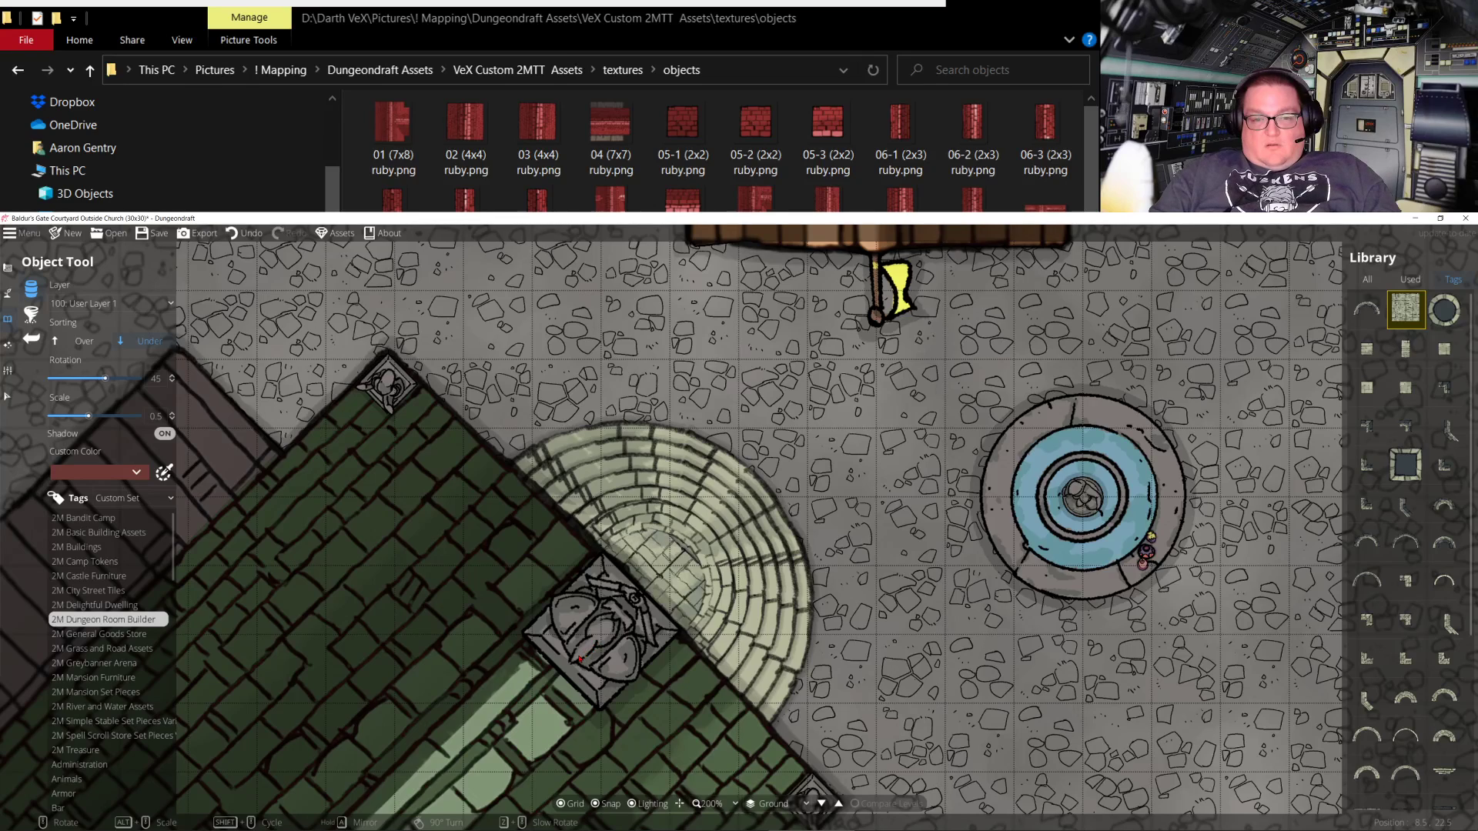
alt+scroll(638, 600, up, 1)
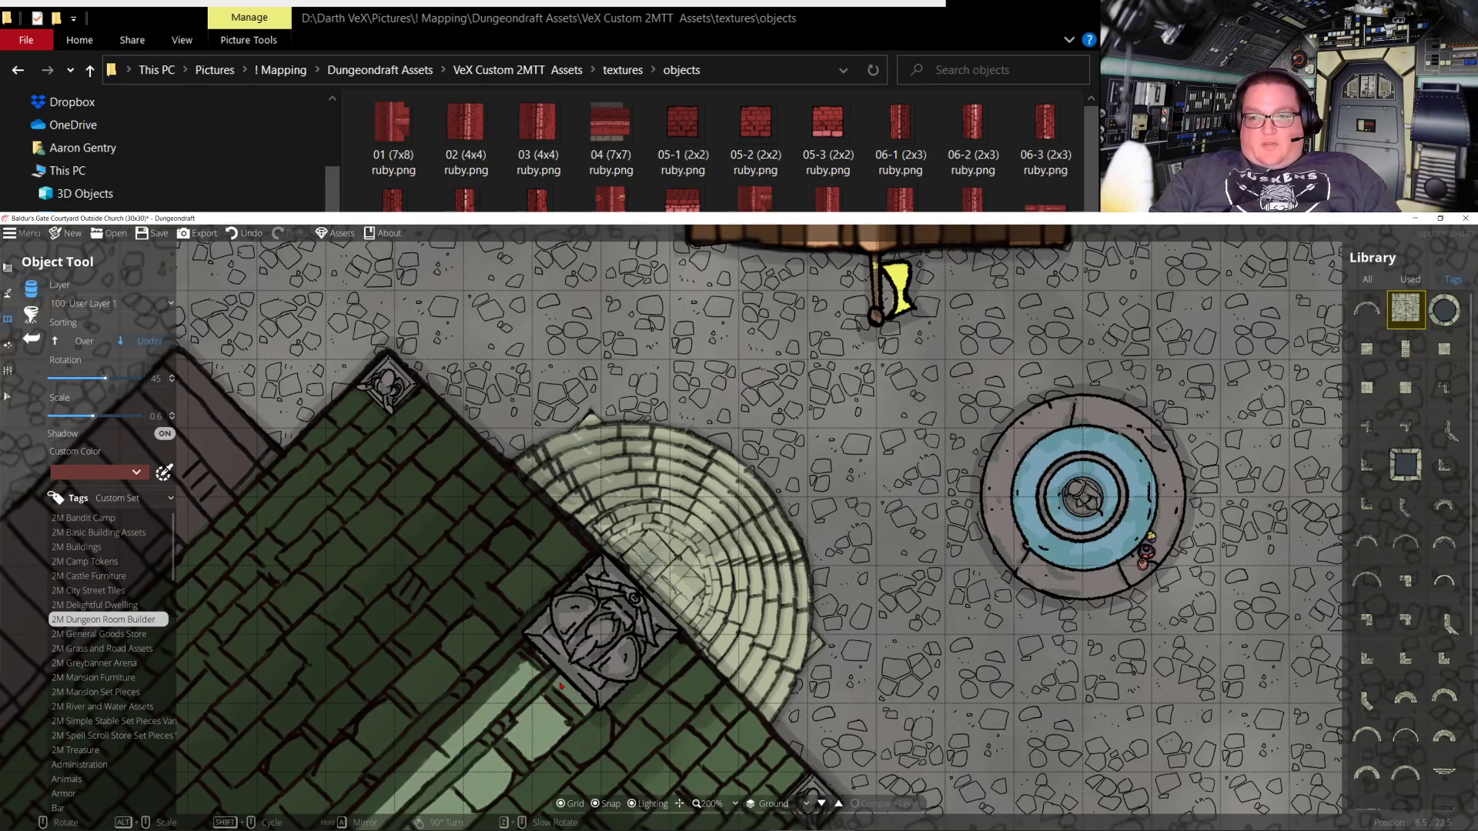
Fill the half-circle's open centre with the small square stone slab at scale 0.9, sorted under the rings
click(1367, 386)
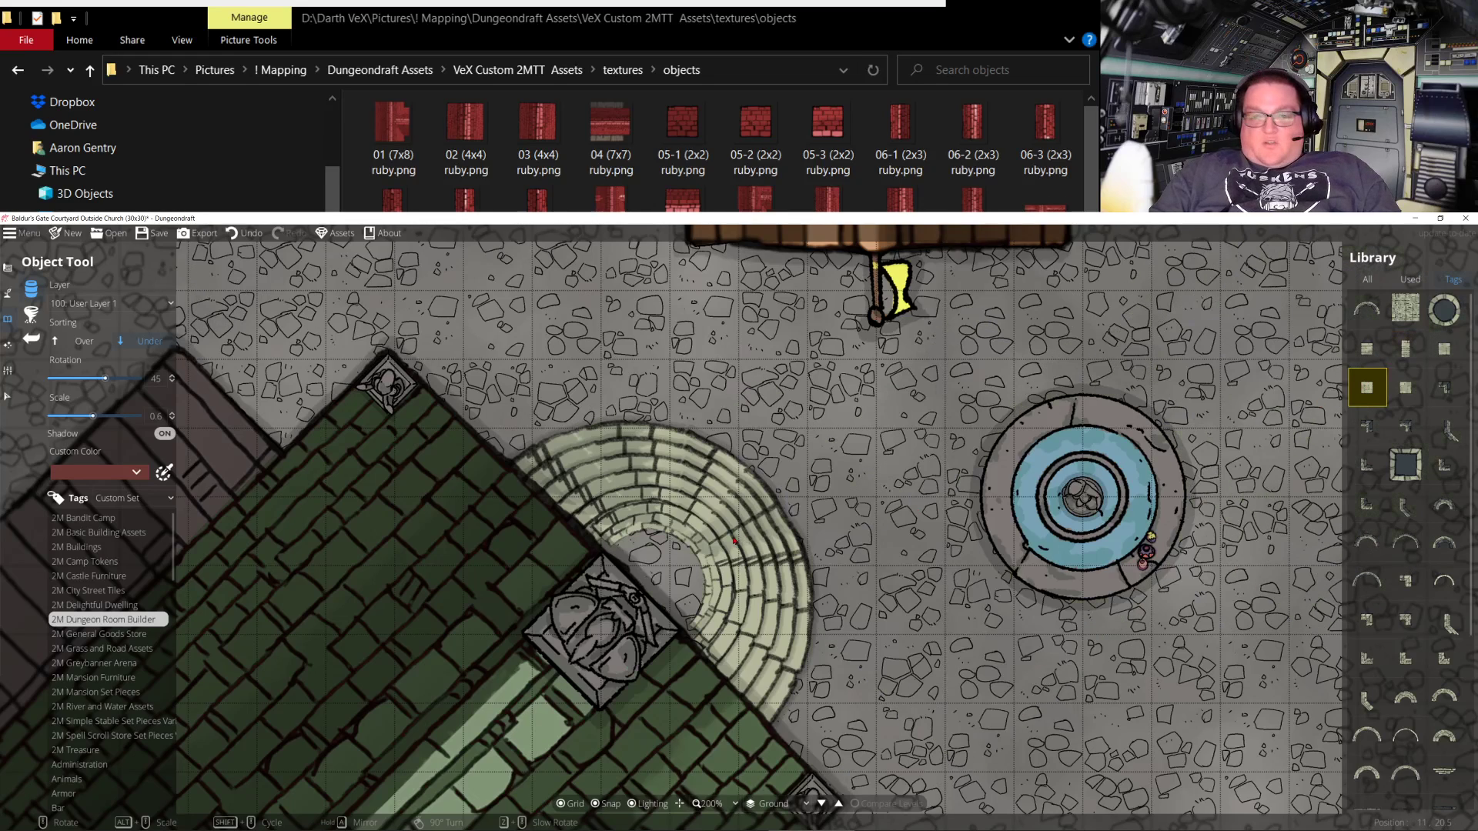
scroll(651, 559, up, 10)
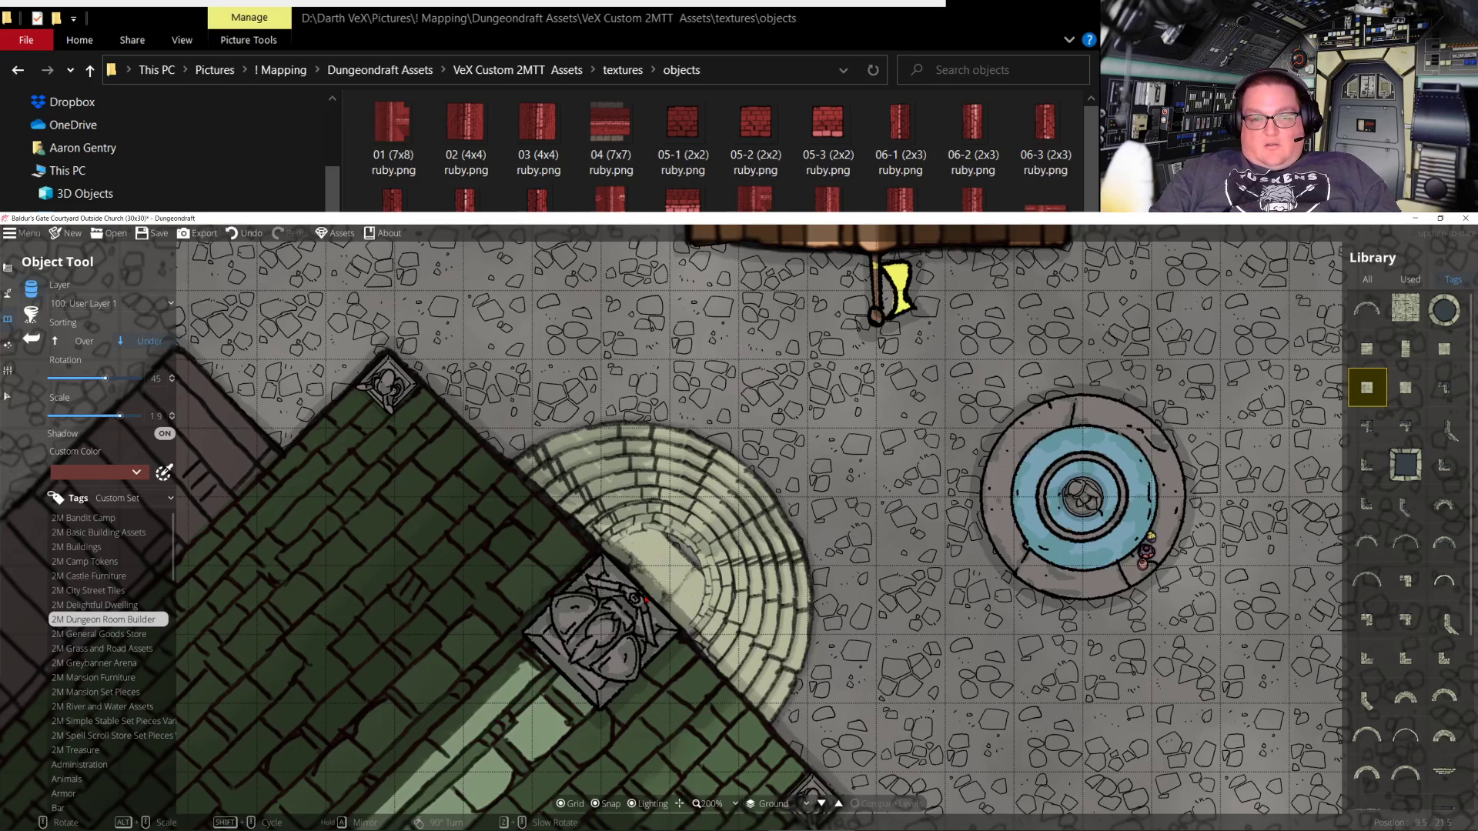
scroll(653, 589, down, 9)
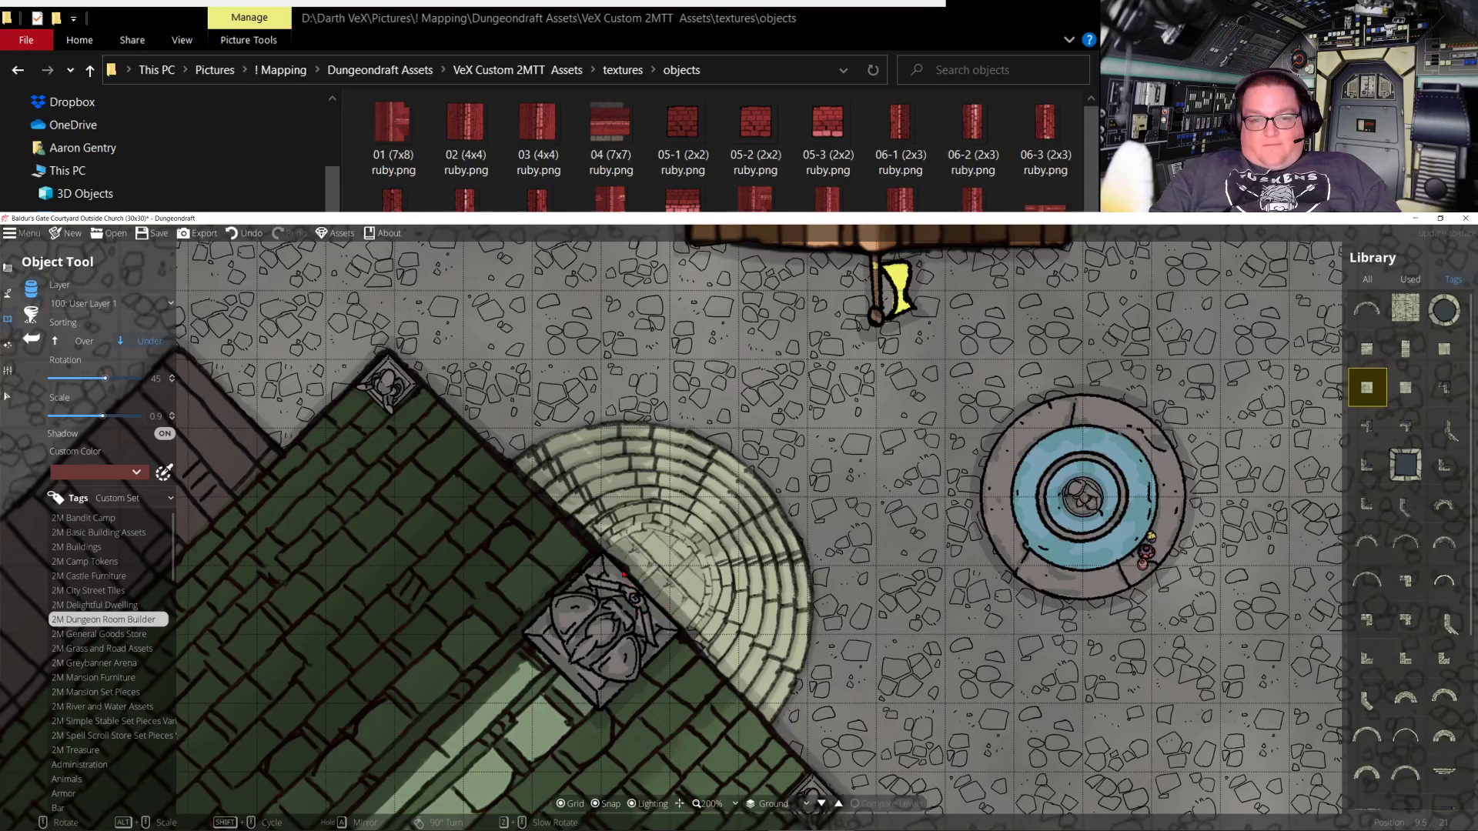
scroll(813, 769, down, 1)
drag(847, 647, 728, 705)
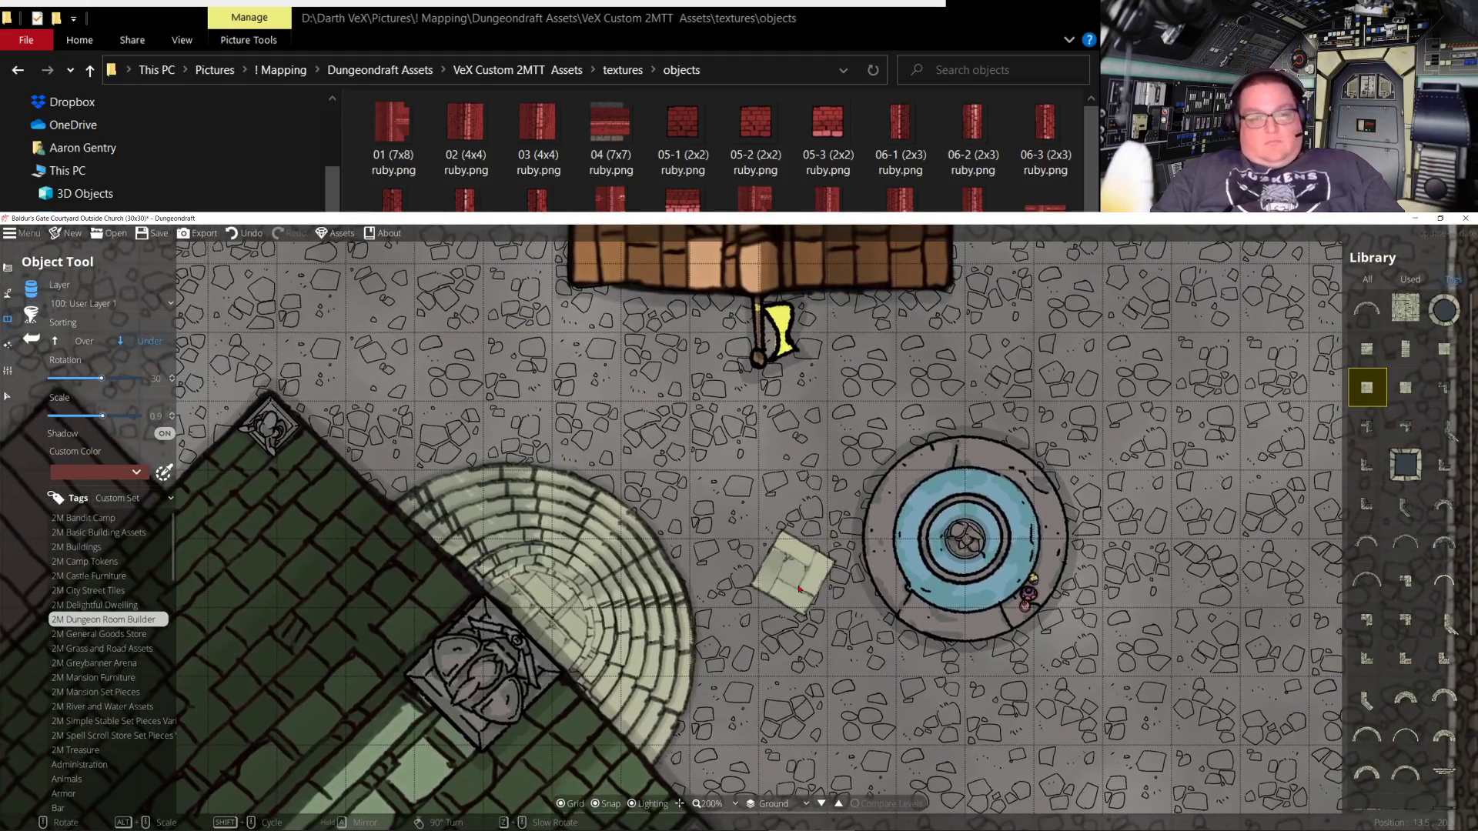
drag(786, 566, 904, 631)
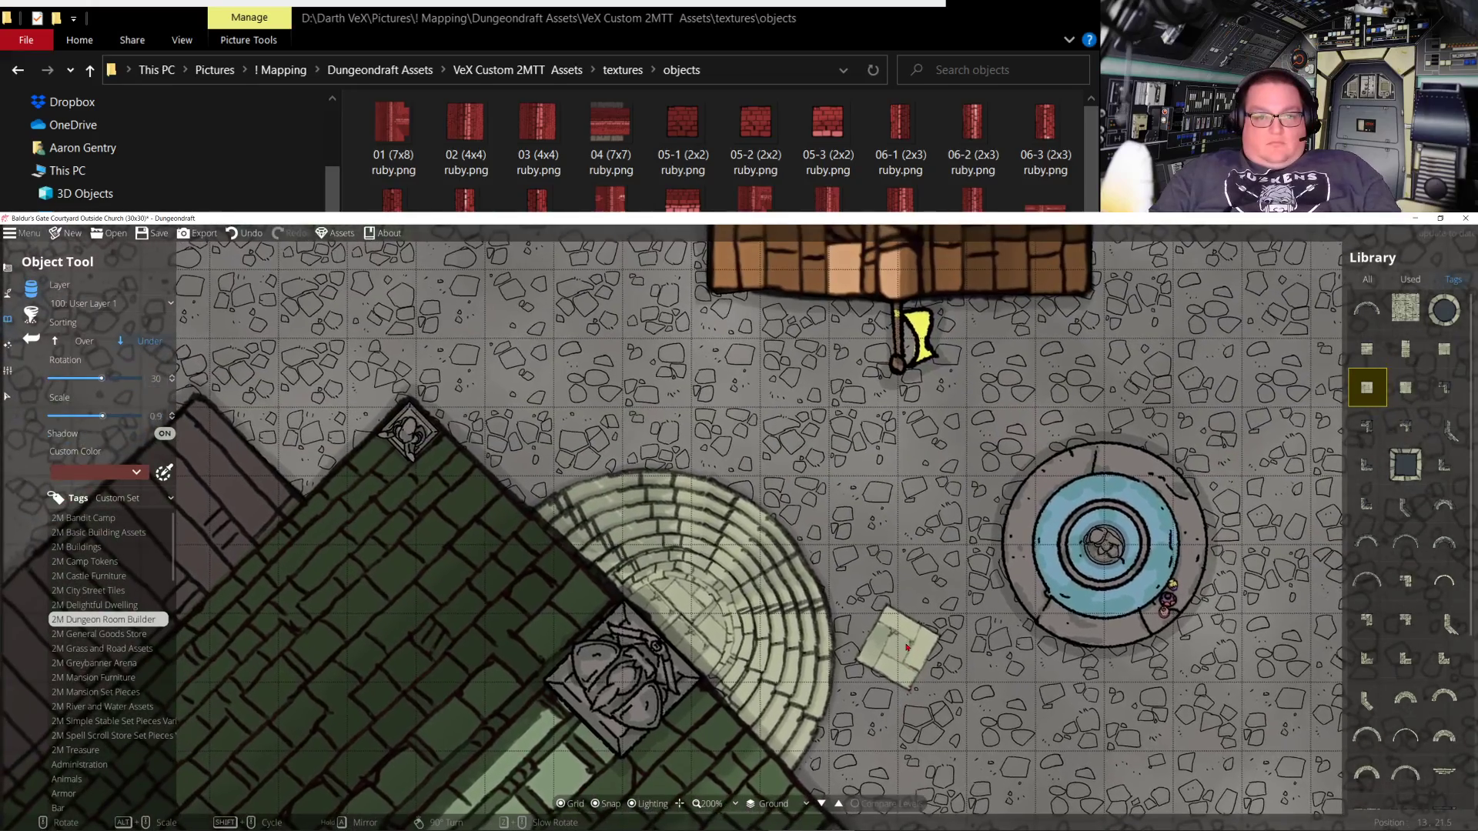
scroll(904, 631, down, 1)
scroll(904, 631, down, 5)
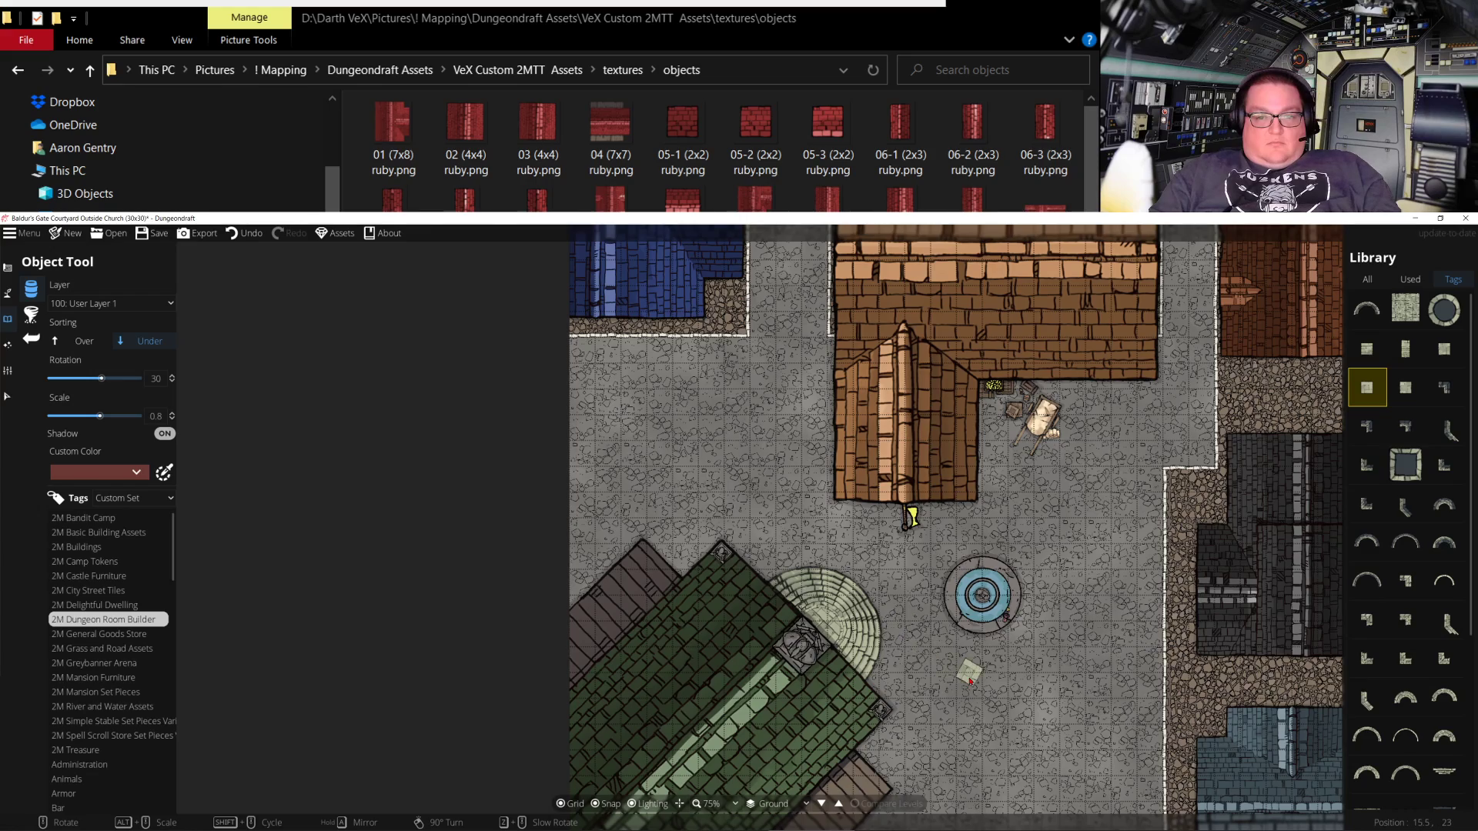
drag(971, 681, 785, 604)
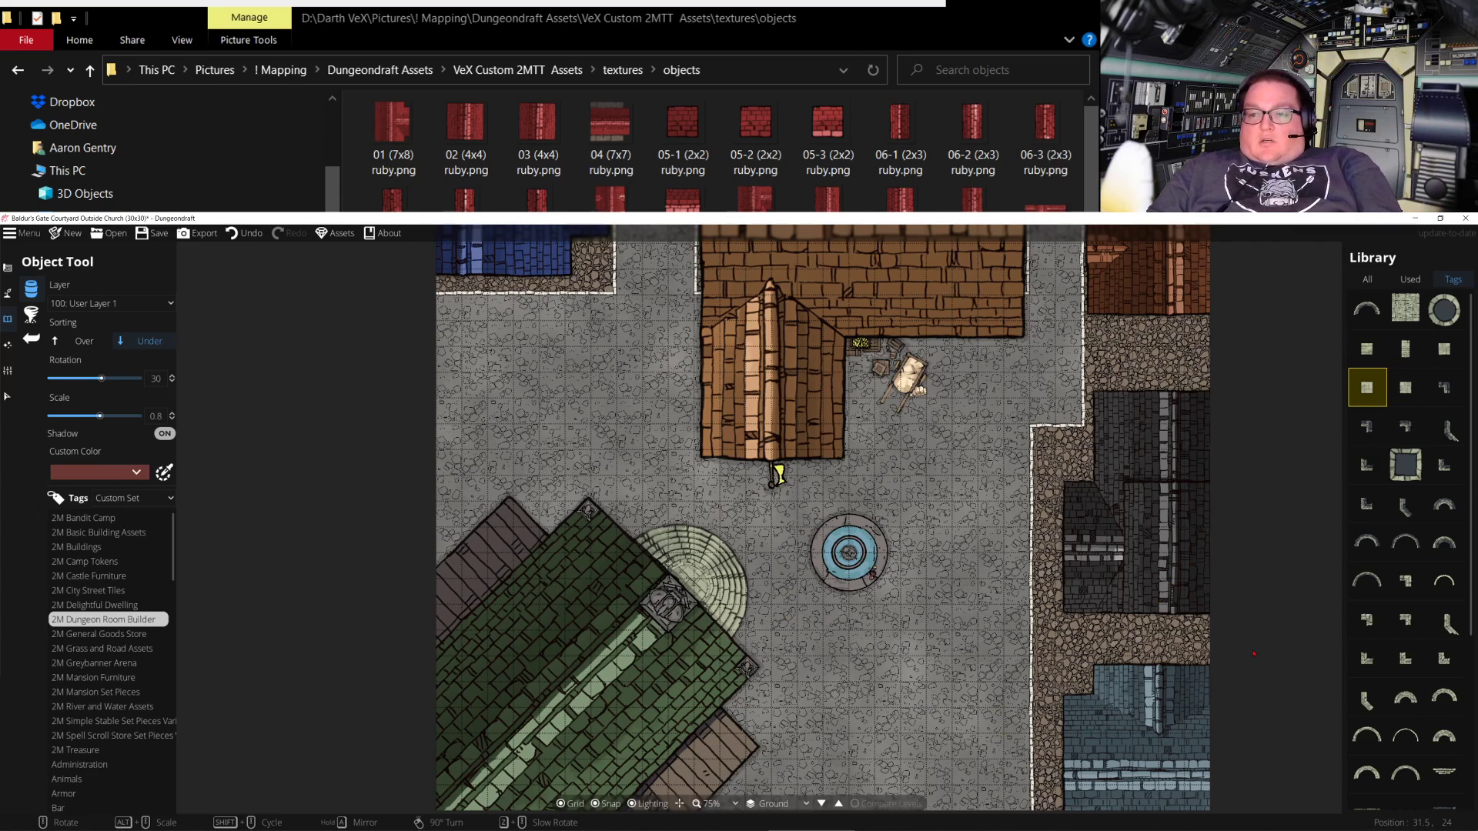
Choose the thin curved stone arch at scale 1.3 and browse further through the Dungeon Room Builder pieces
click(1368, 542)
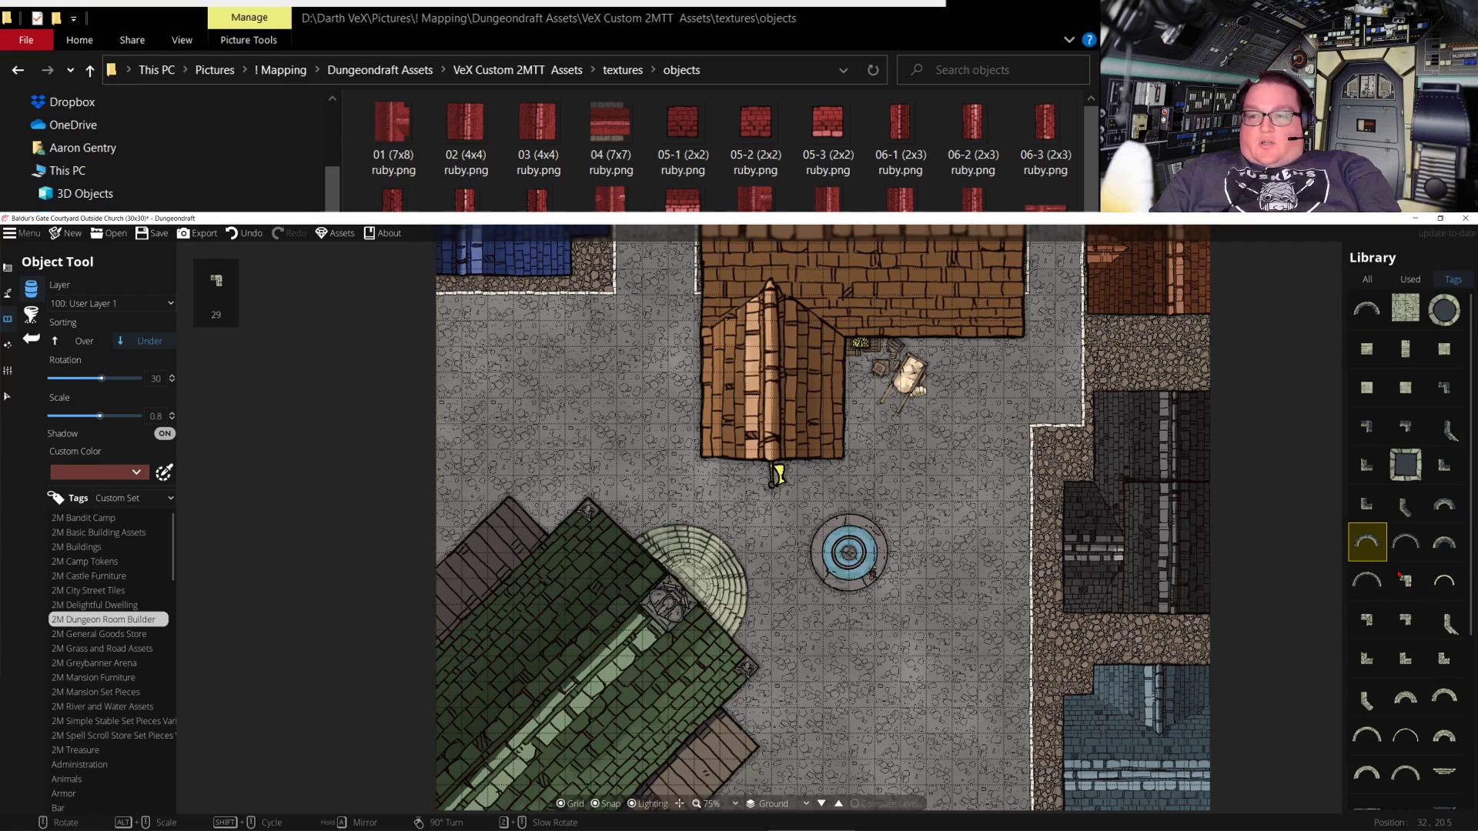
click(1404, 545)
alt+scroll(723, 575, up, 5)
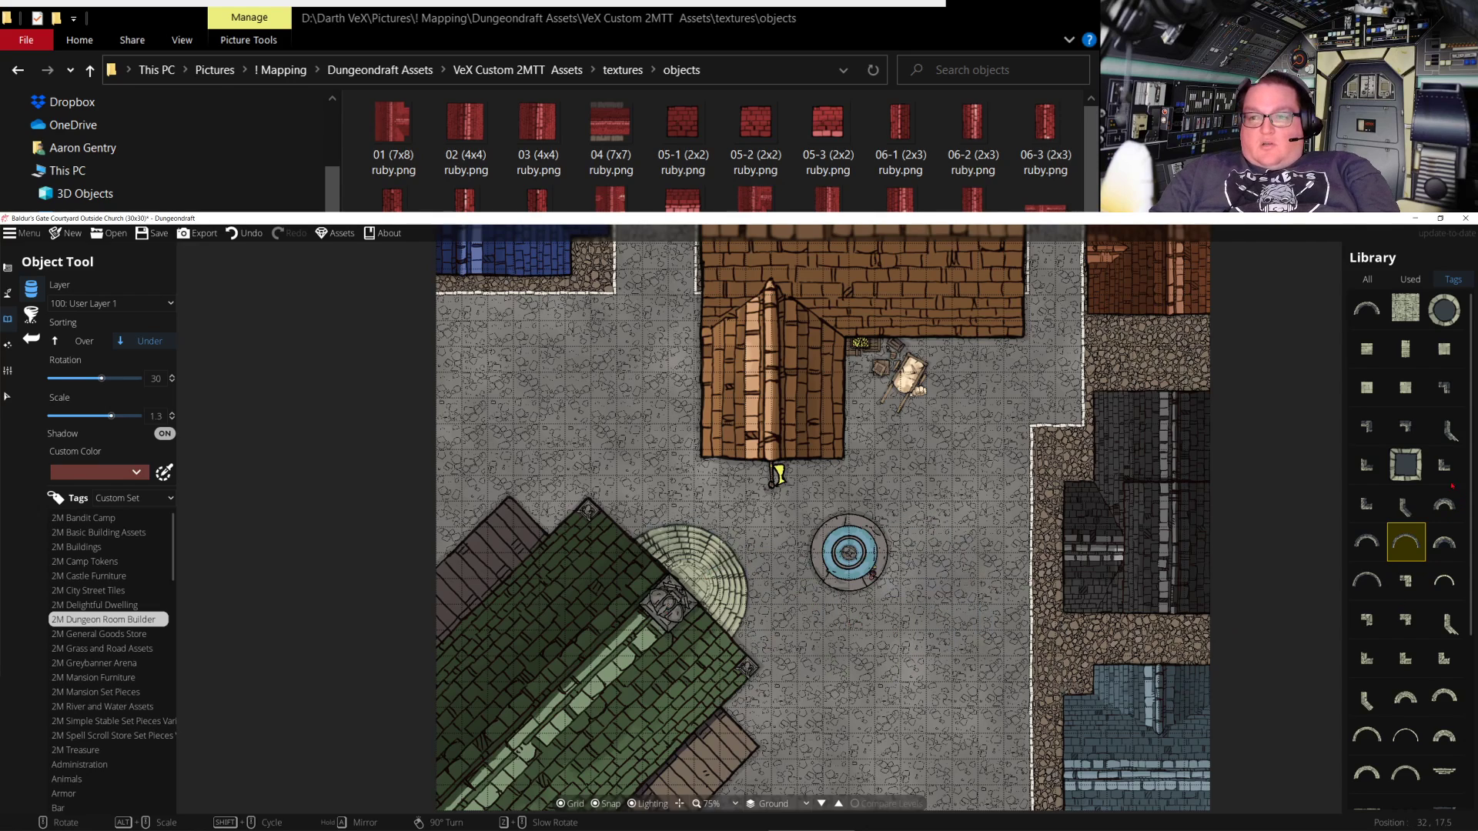
key(Up)
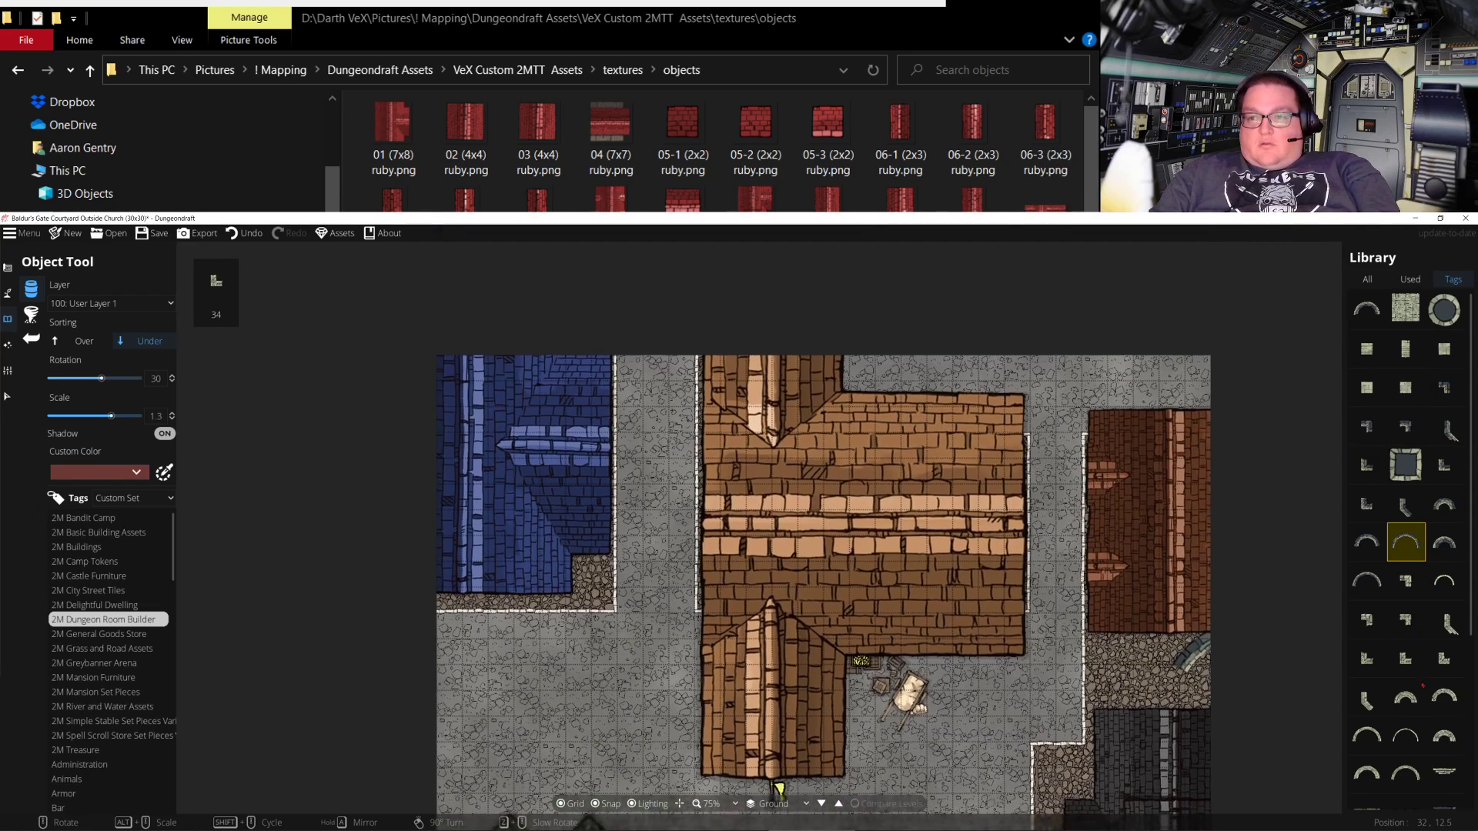
key(Down)
scroll(1424, 662, down, 3)
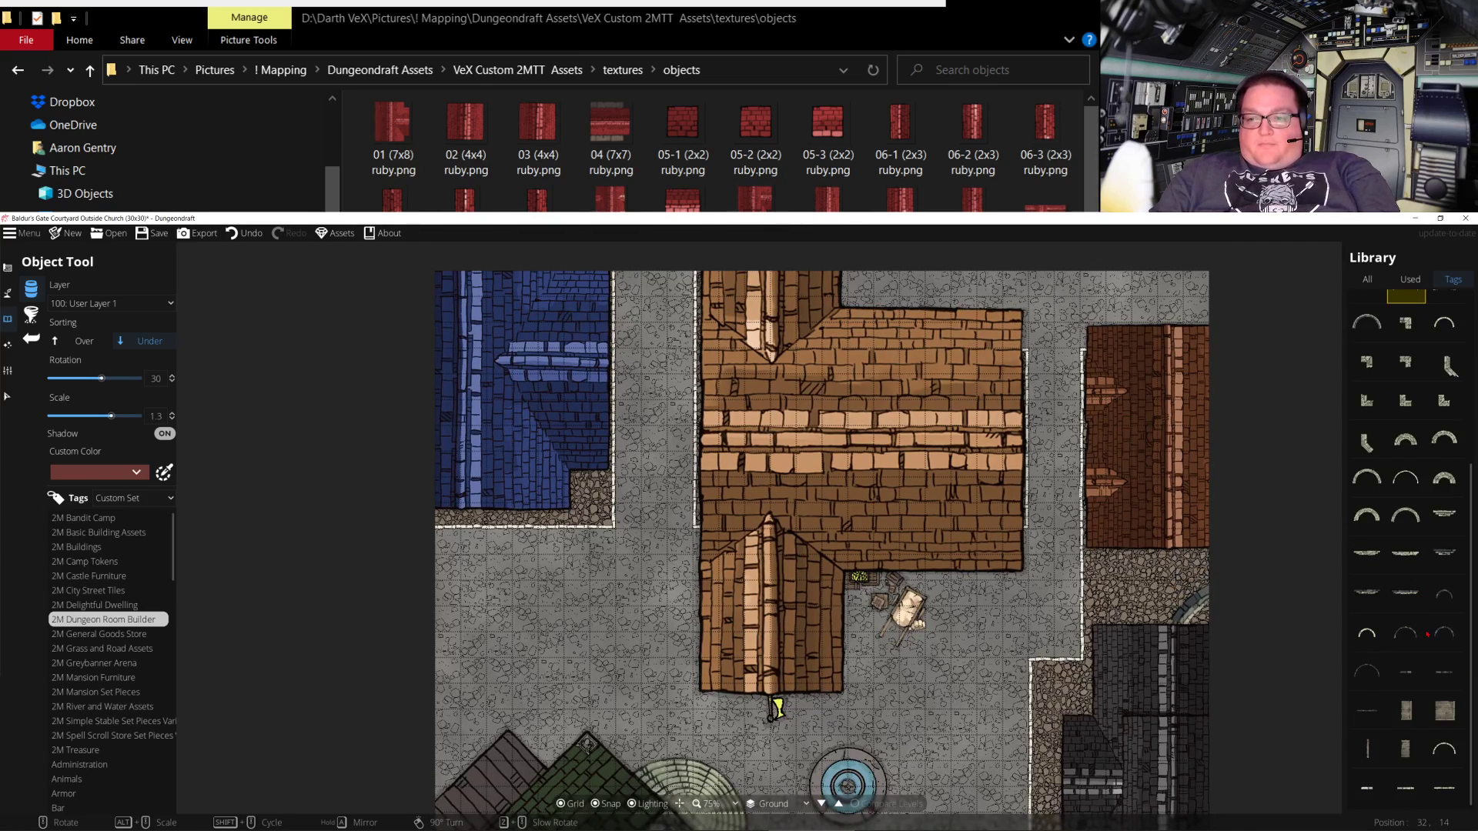
Look over the courtyard map, from the northern buildings past the fountain and church steps to the southern edge
key(Down)
key(Left)
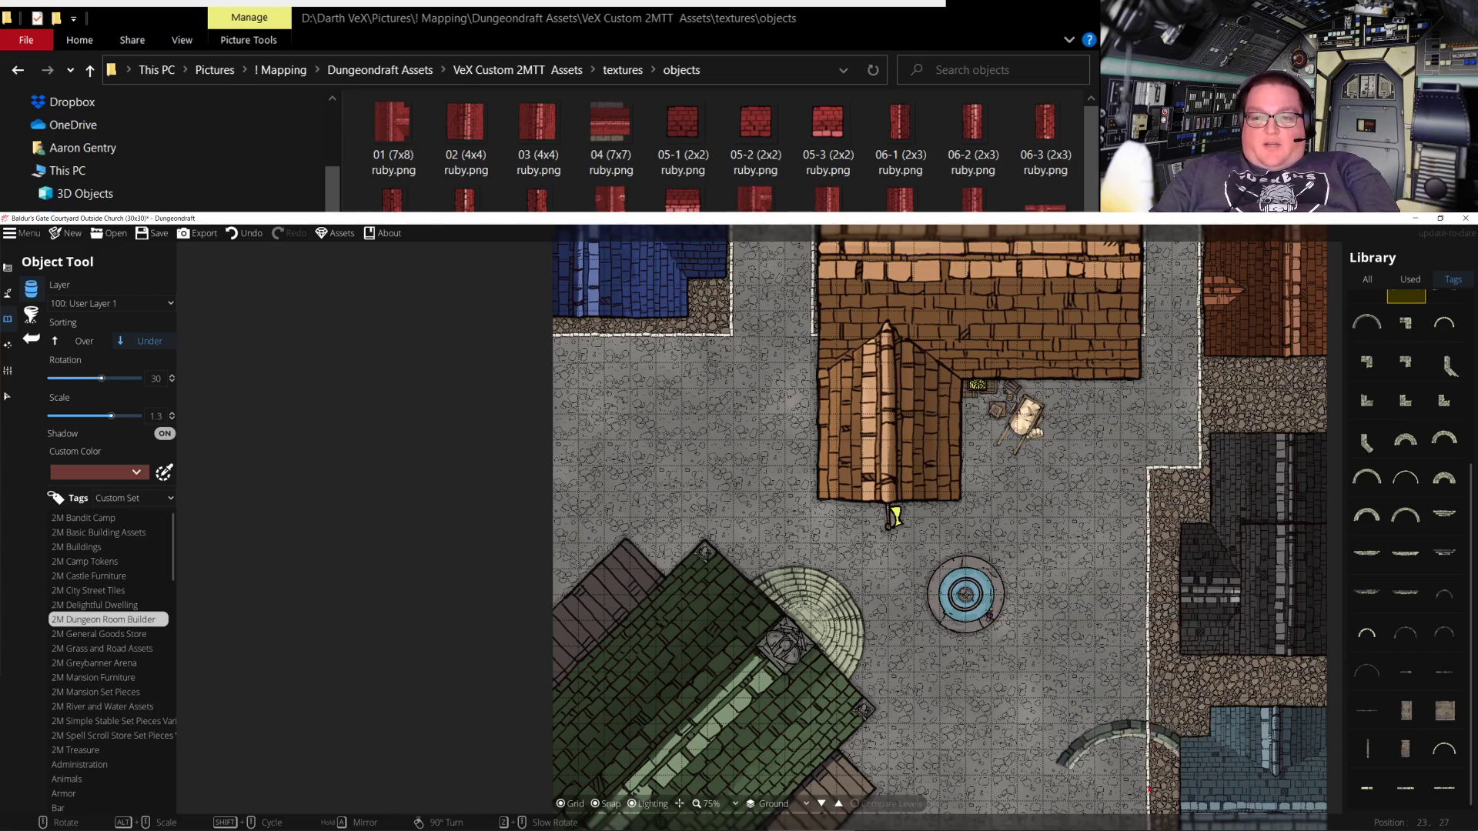
key(Up)
key(Right)
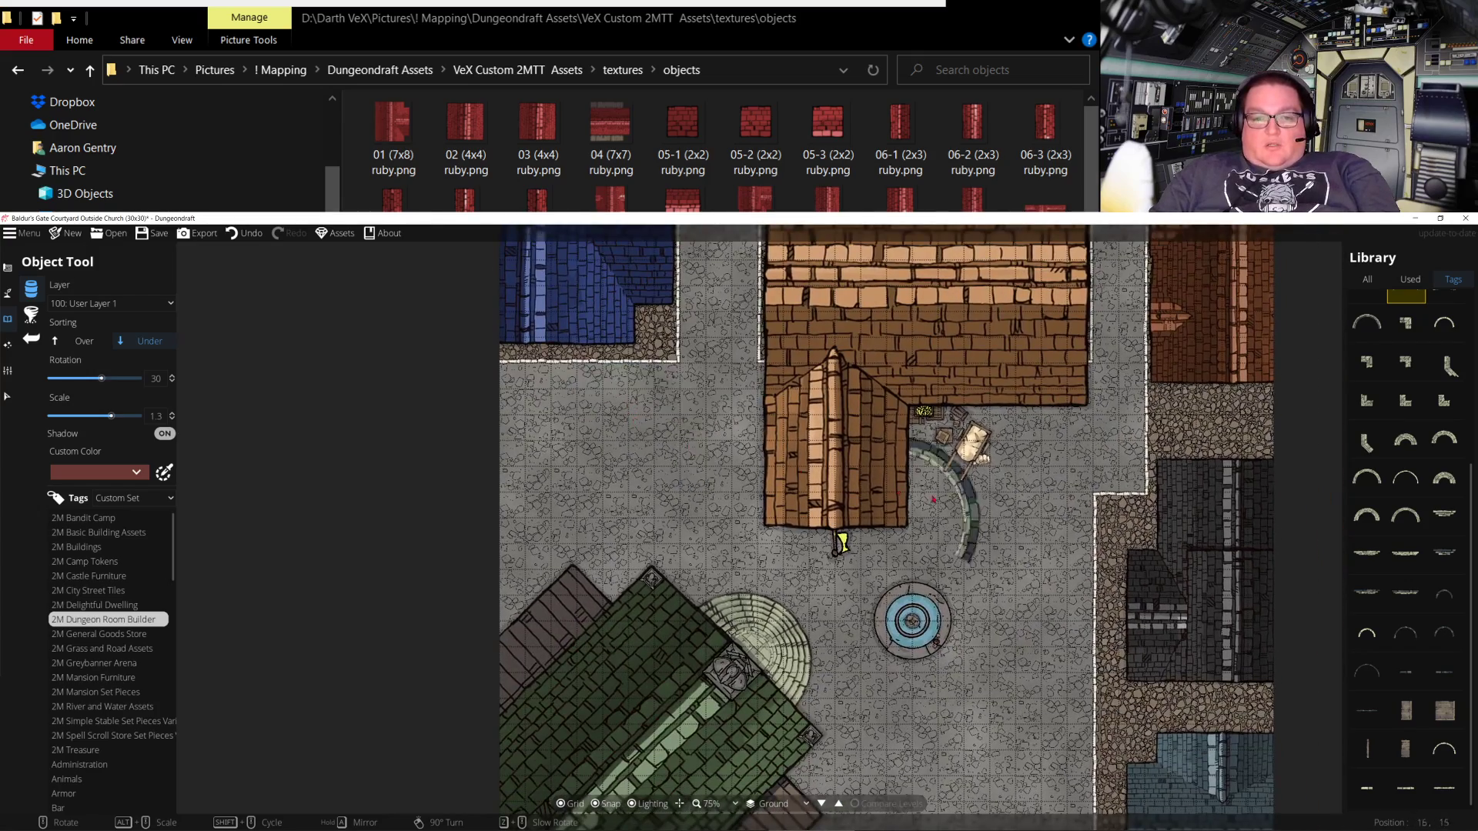
key(Down)
key(Right)
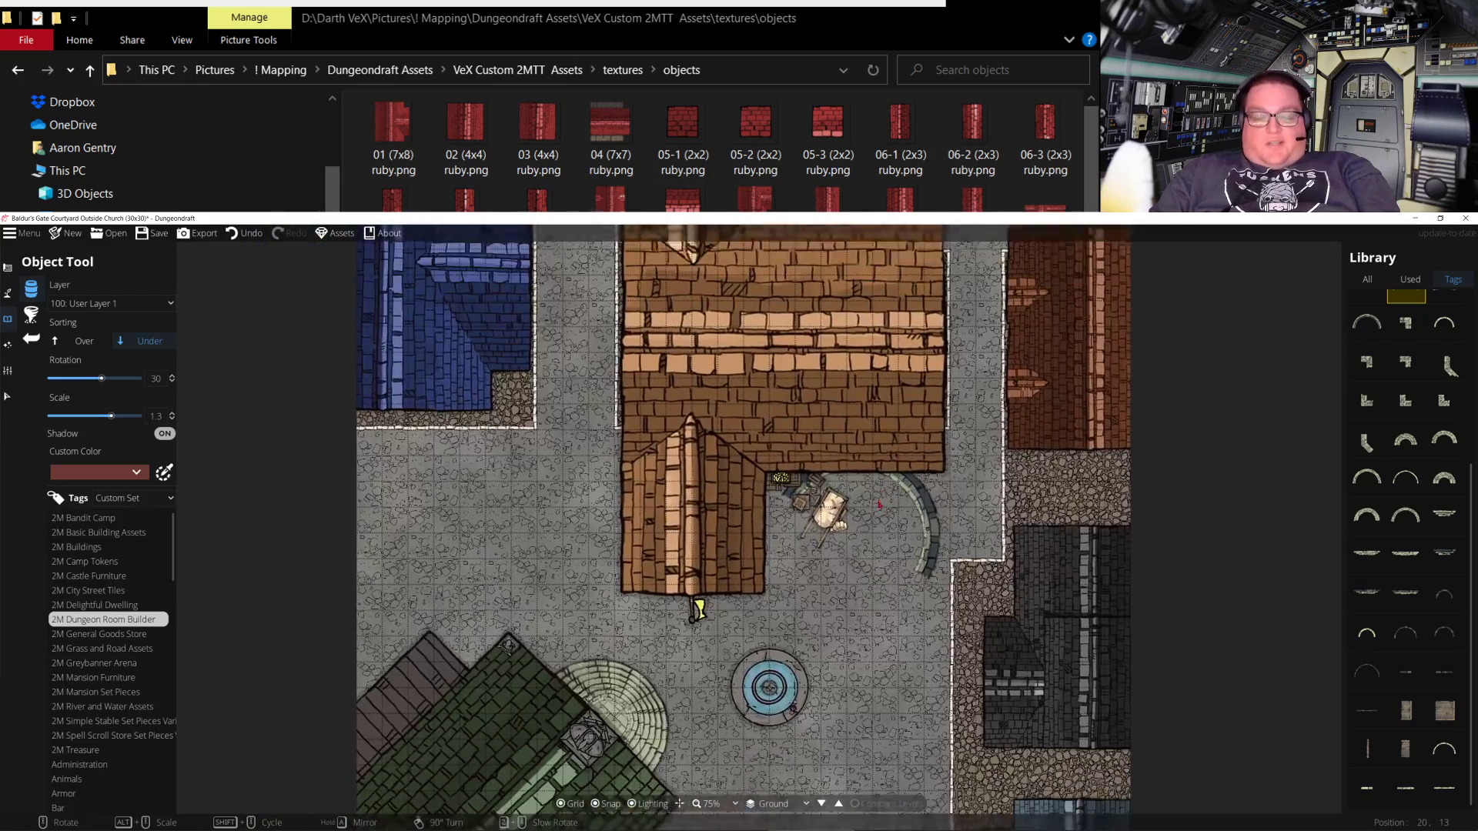
key(Up)
key(Left)
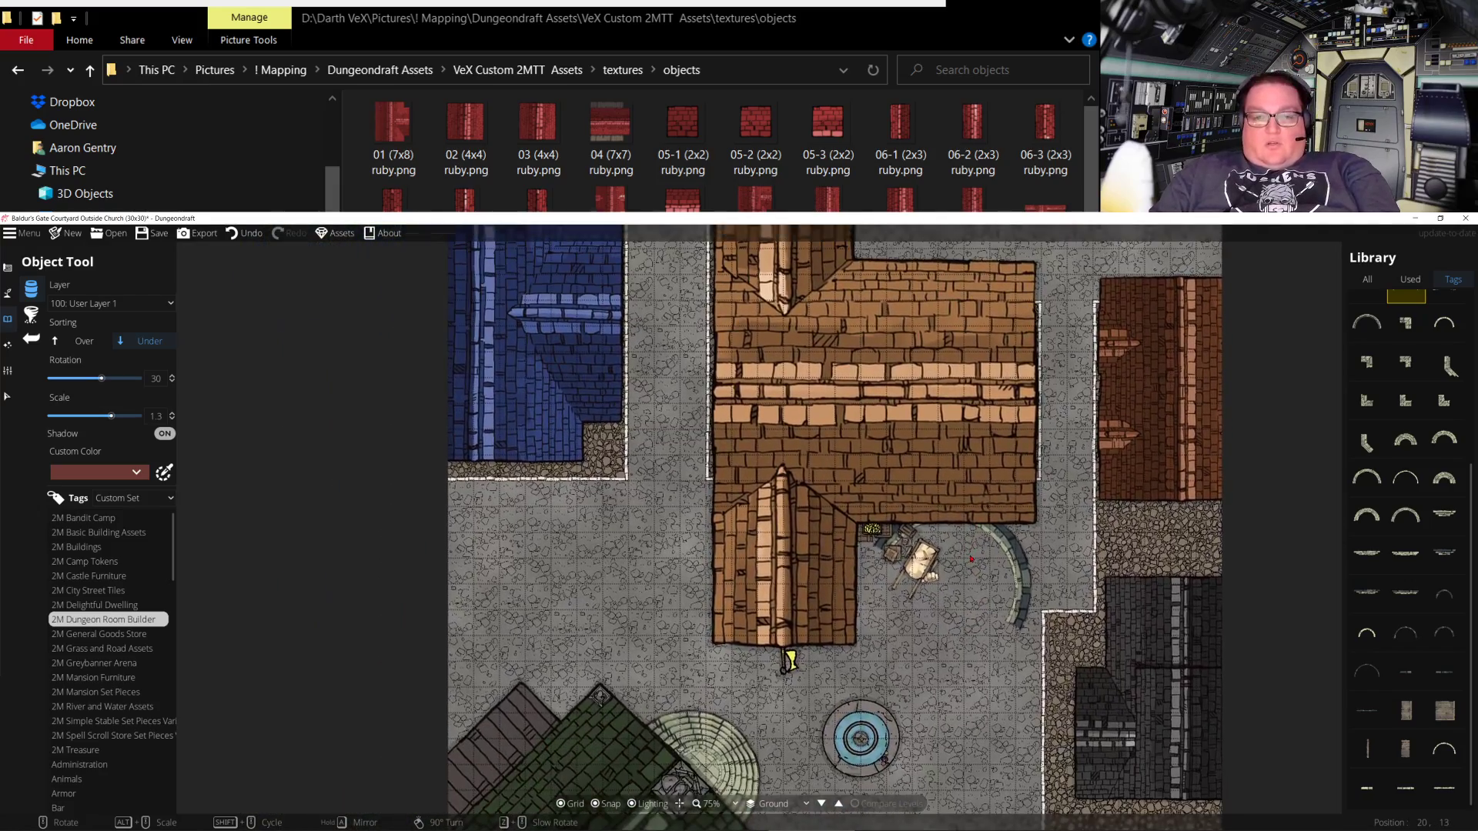
key(Down)
key(Right)
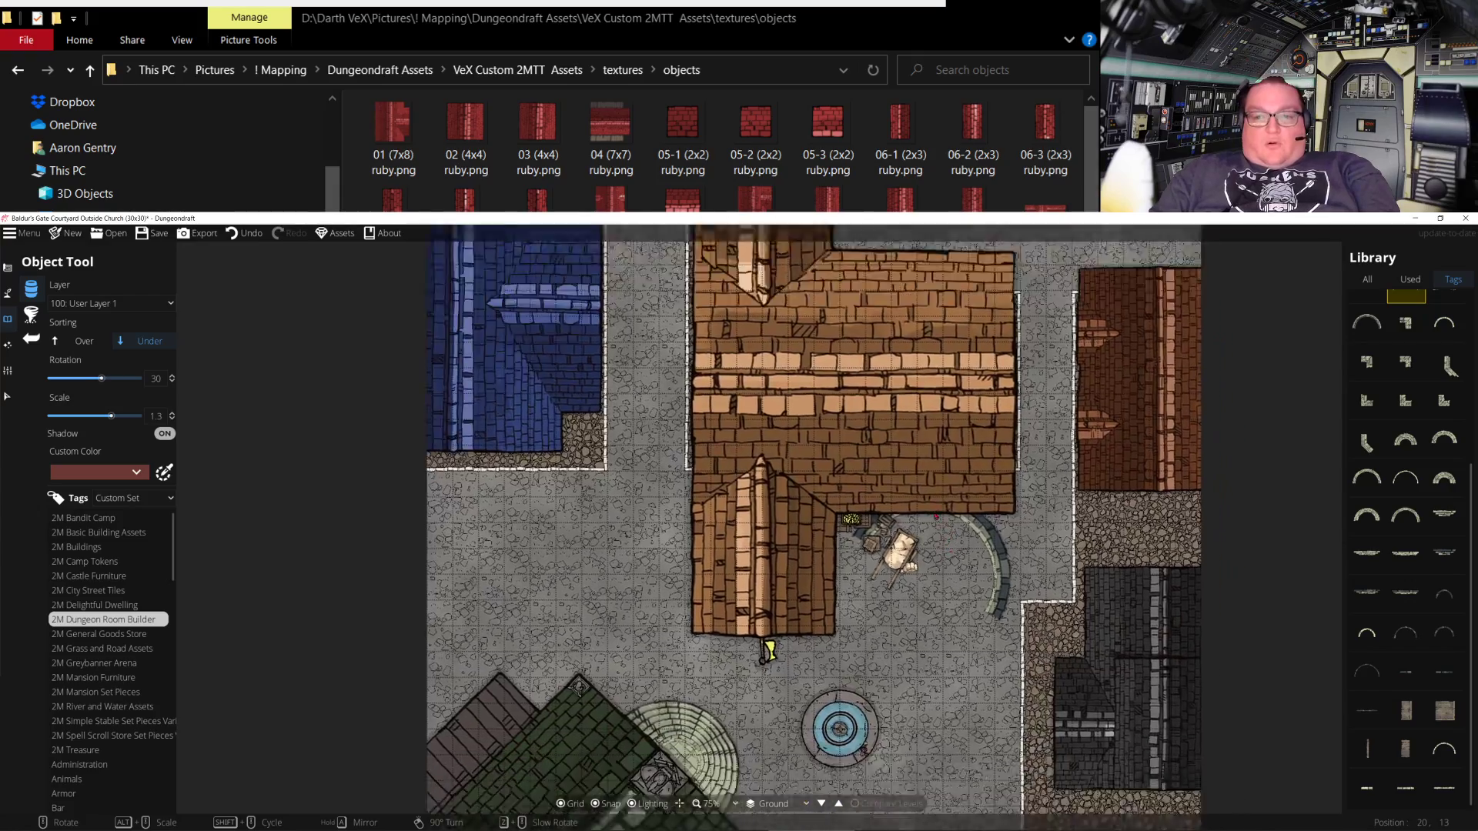
key(Down)
key(Left)
key(Up)
key(Left)
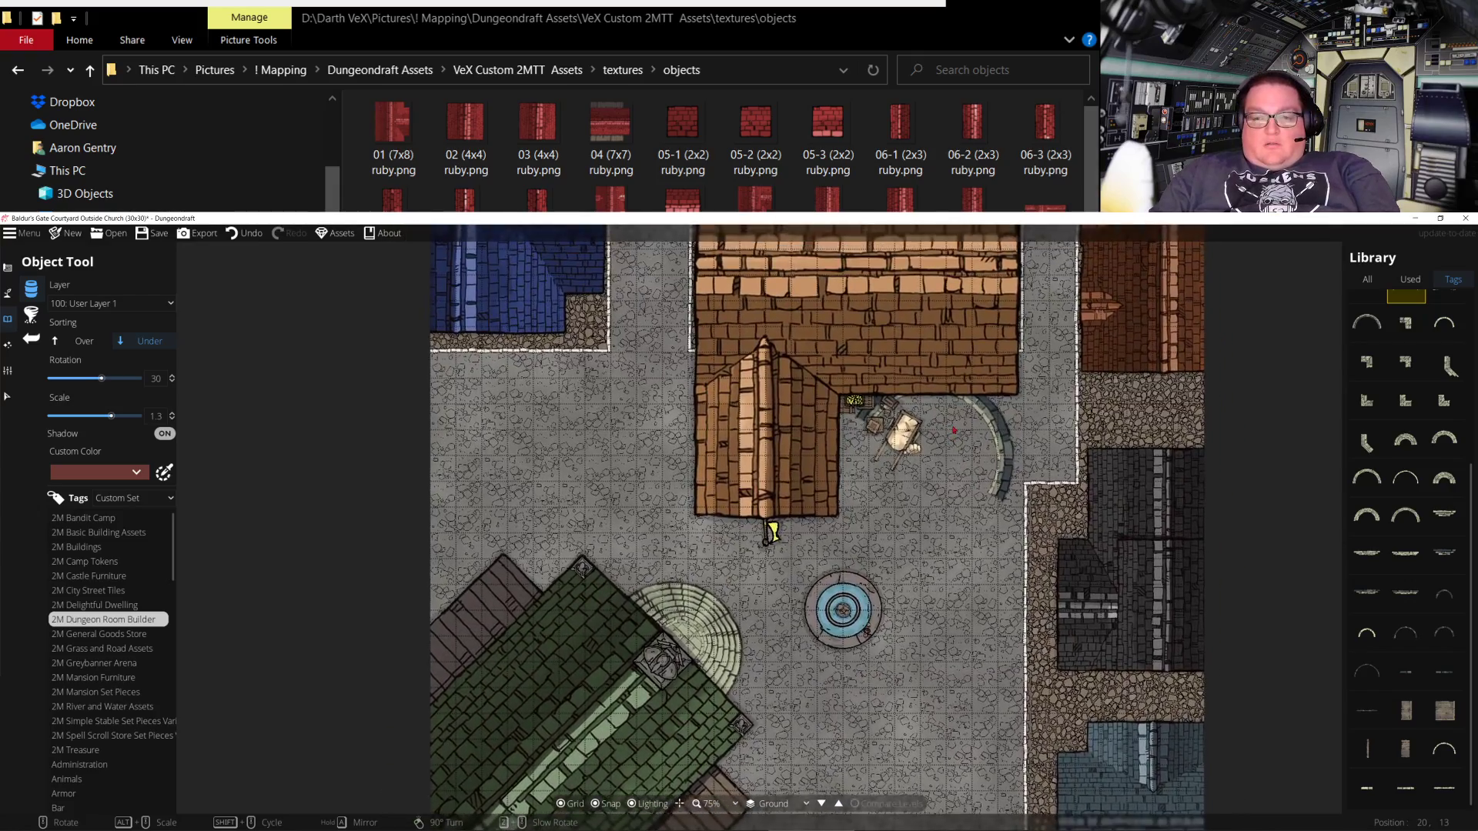
key(Up)
key(Left)
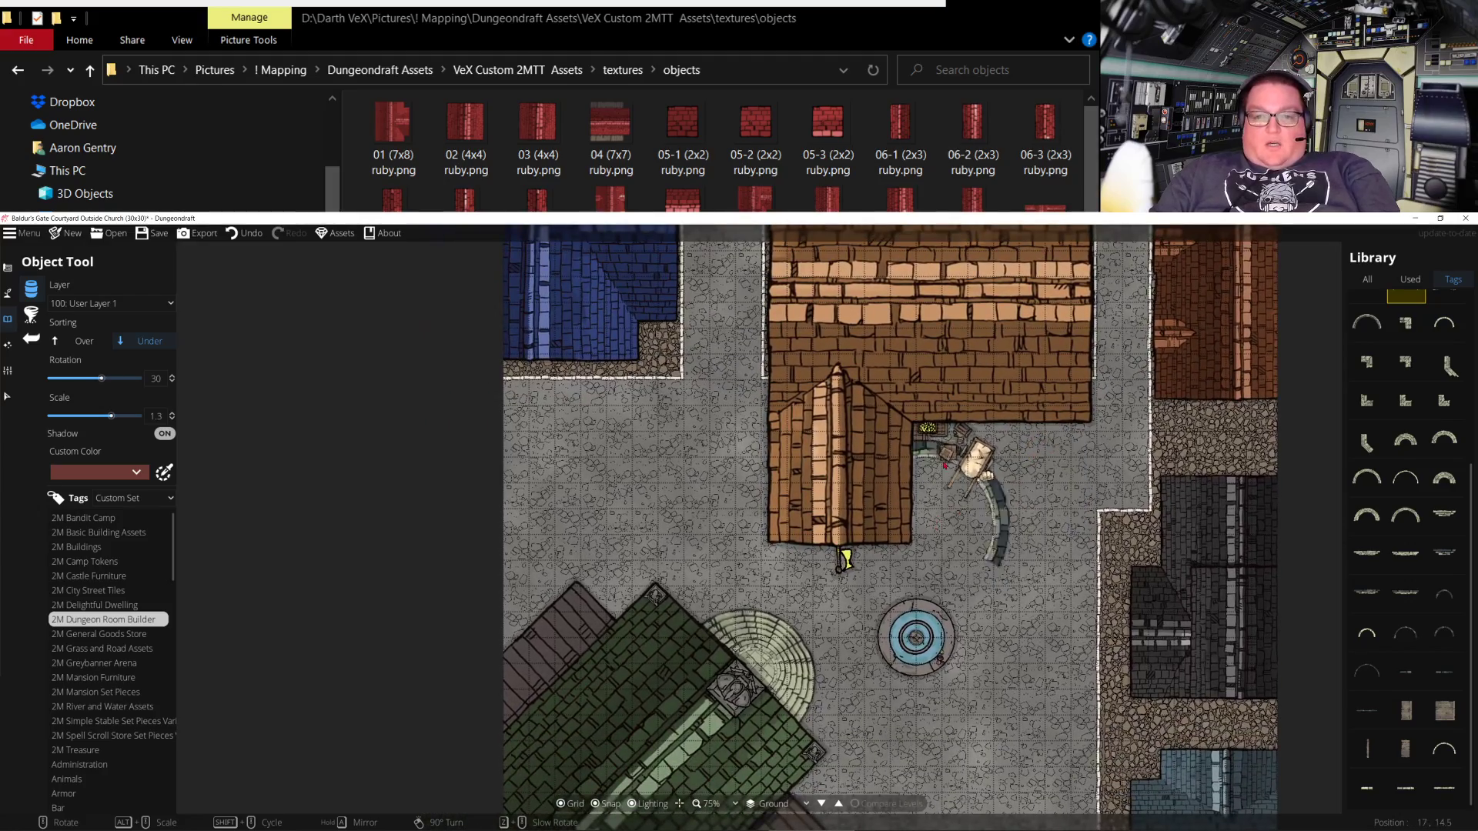
key(Down)
key(Right)
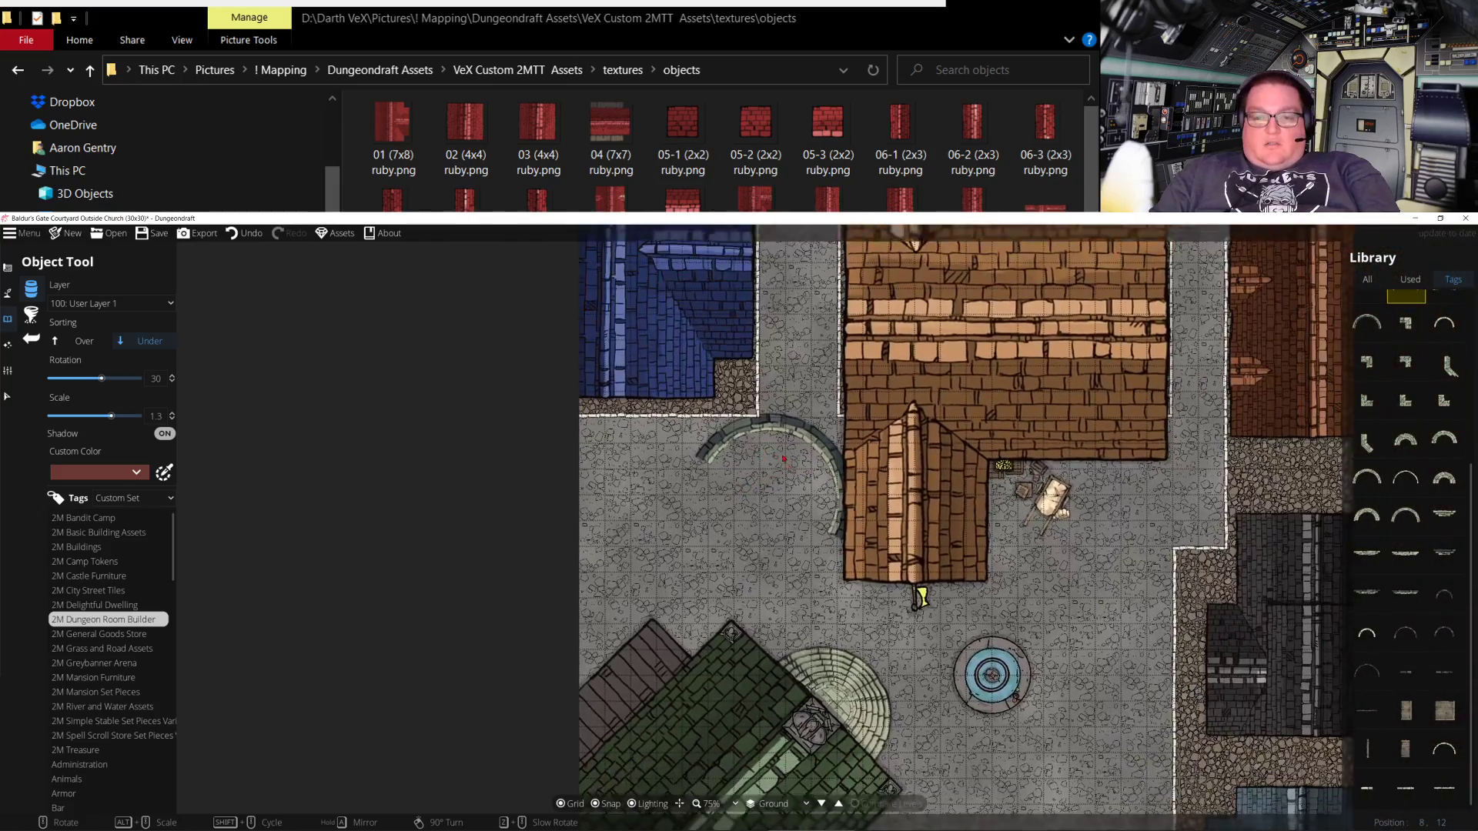
key(Up)
key(Right)
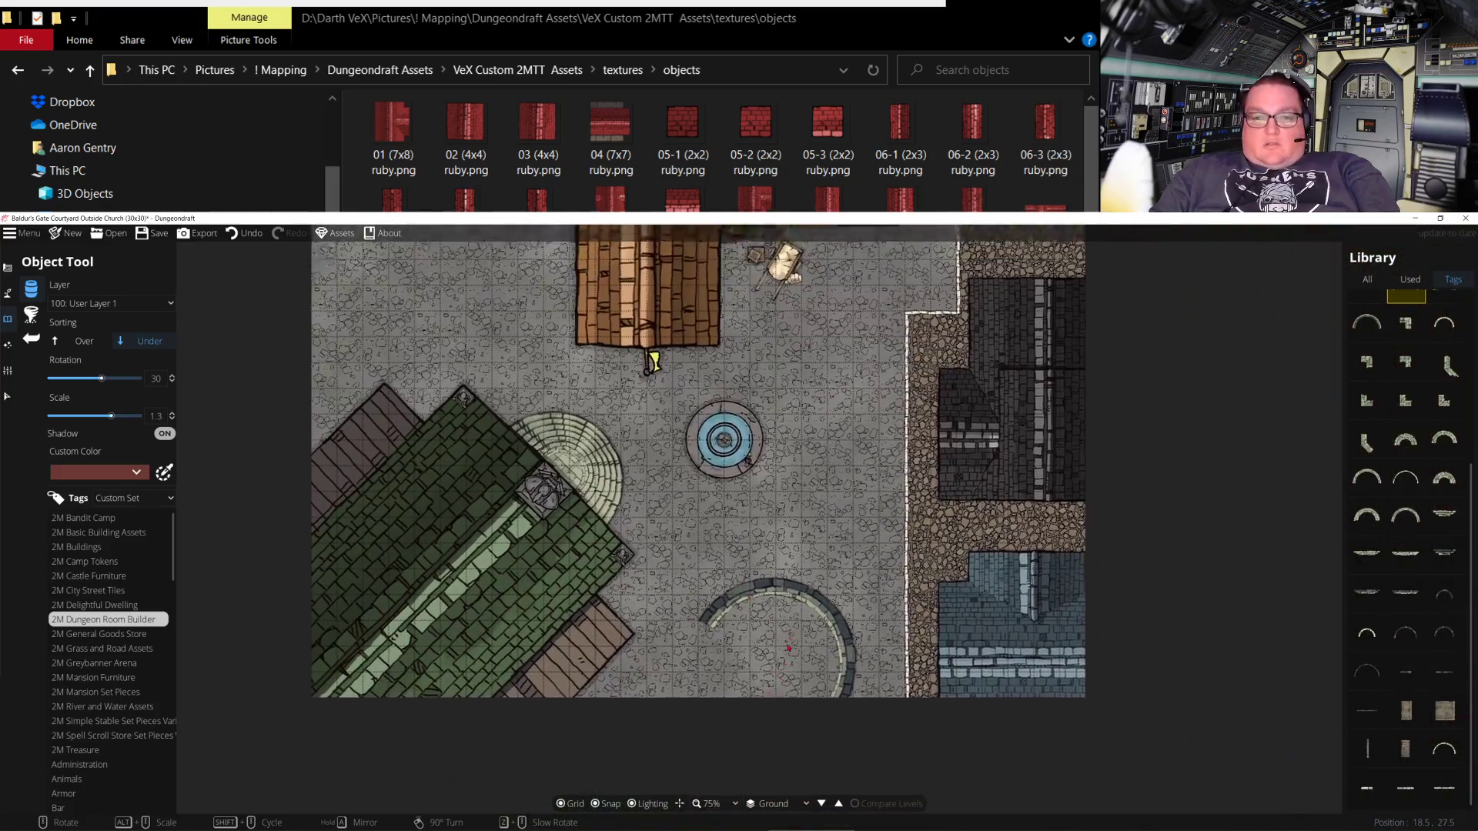
key(Up)
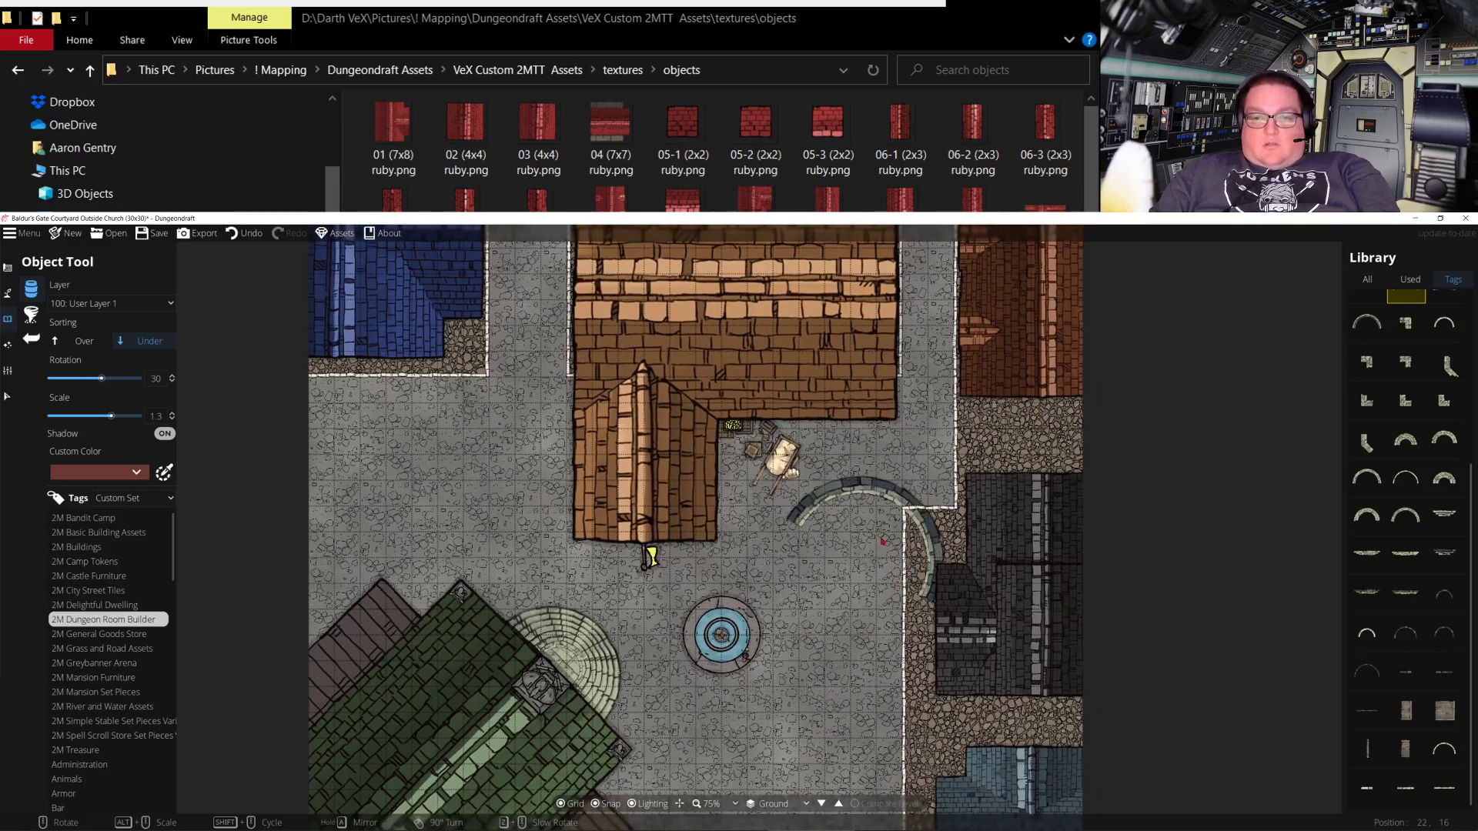
key(Down)
key(Left)
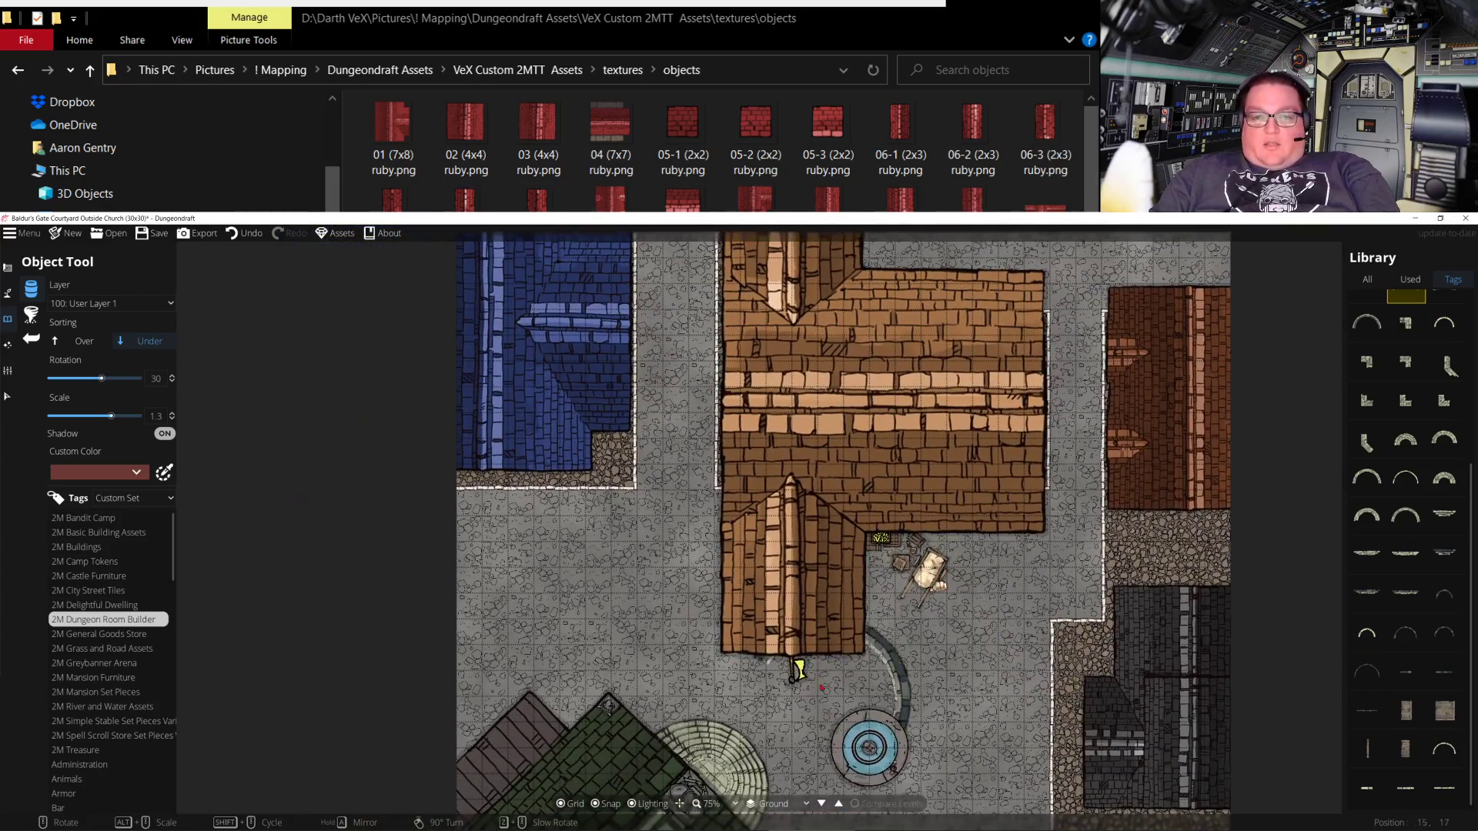
key(Down)
key(Right)
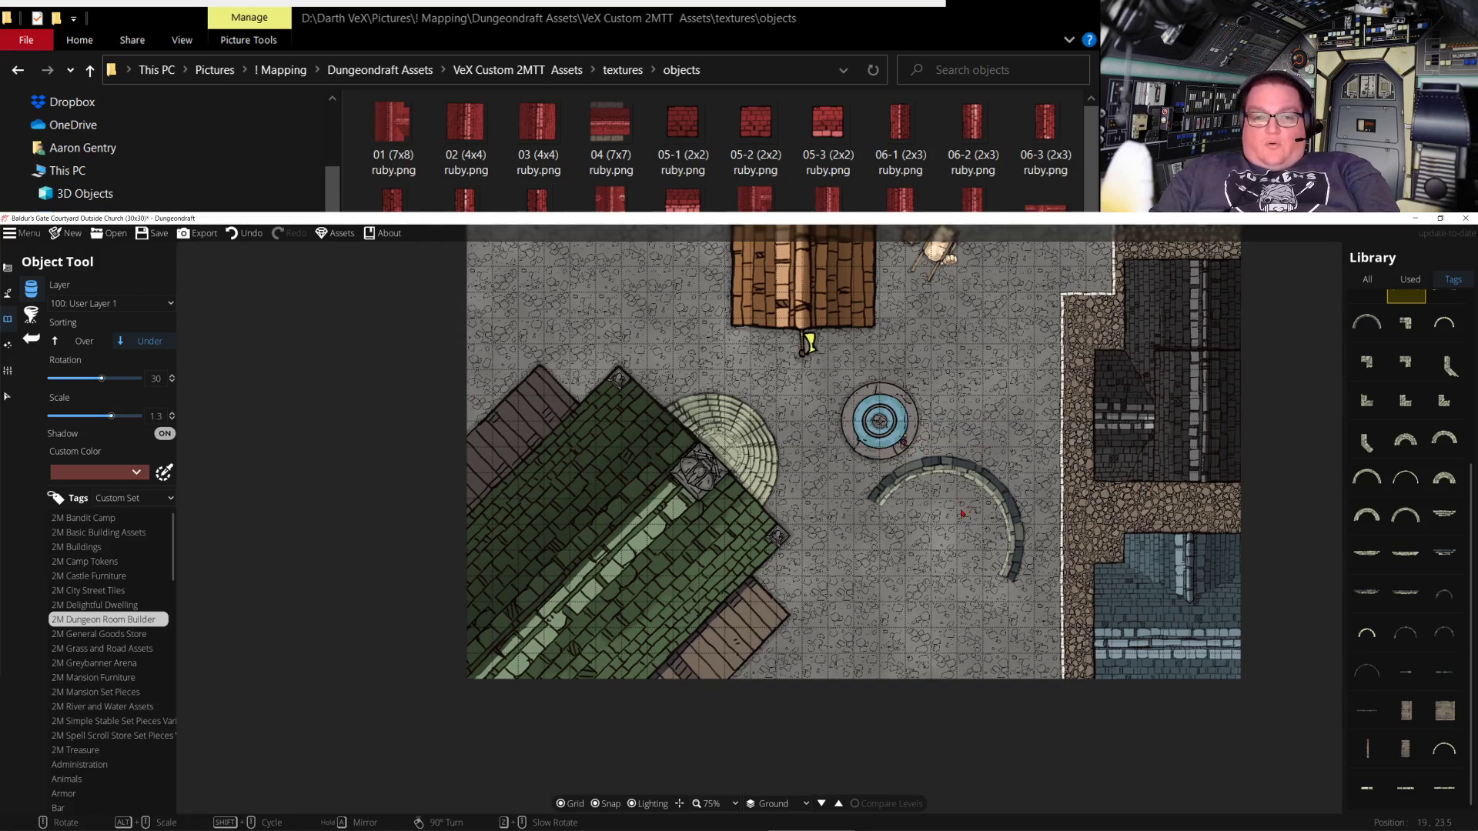
key(Up)
key(Down)
key(Right)
key(Down)
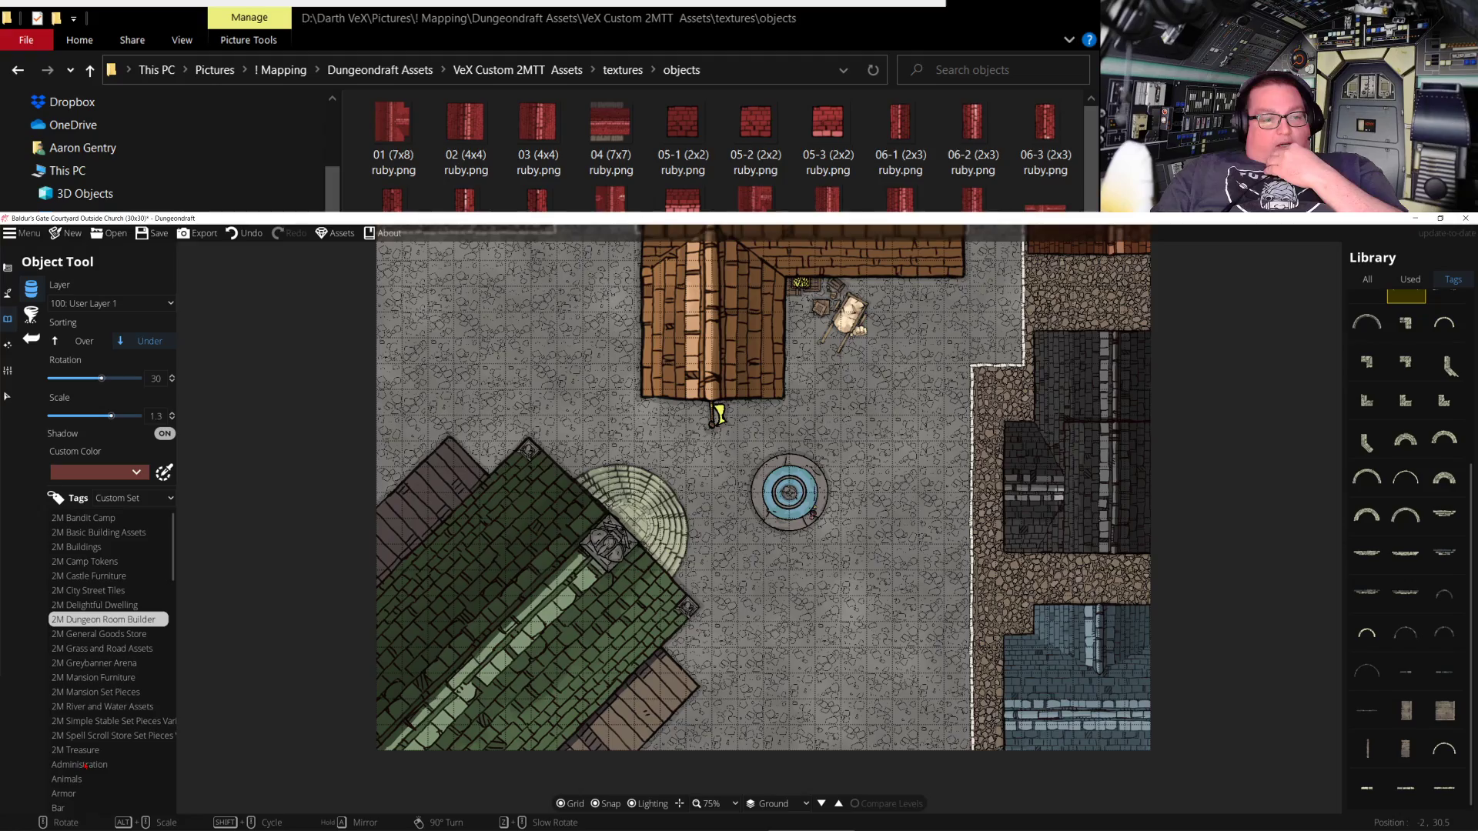
scroll(931, 431, up, 2)
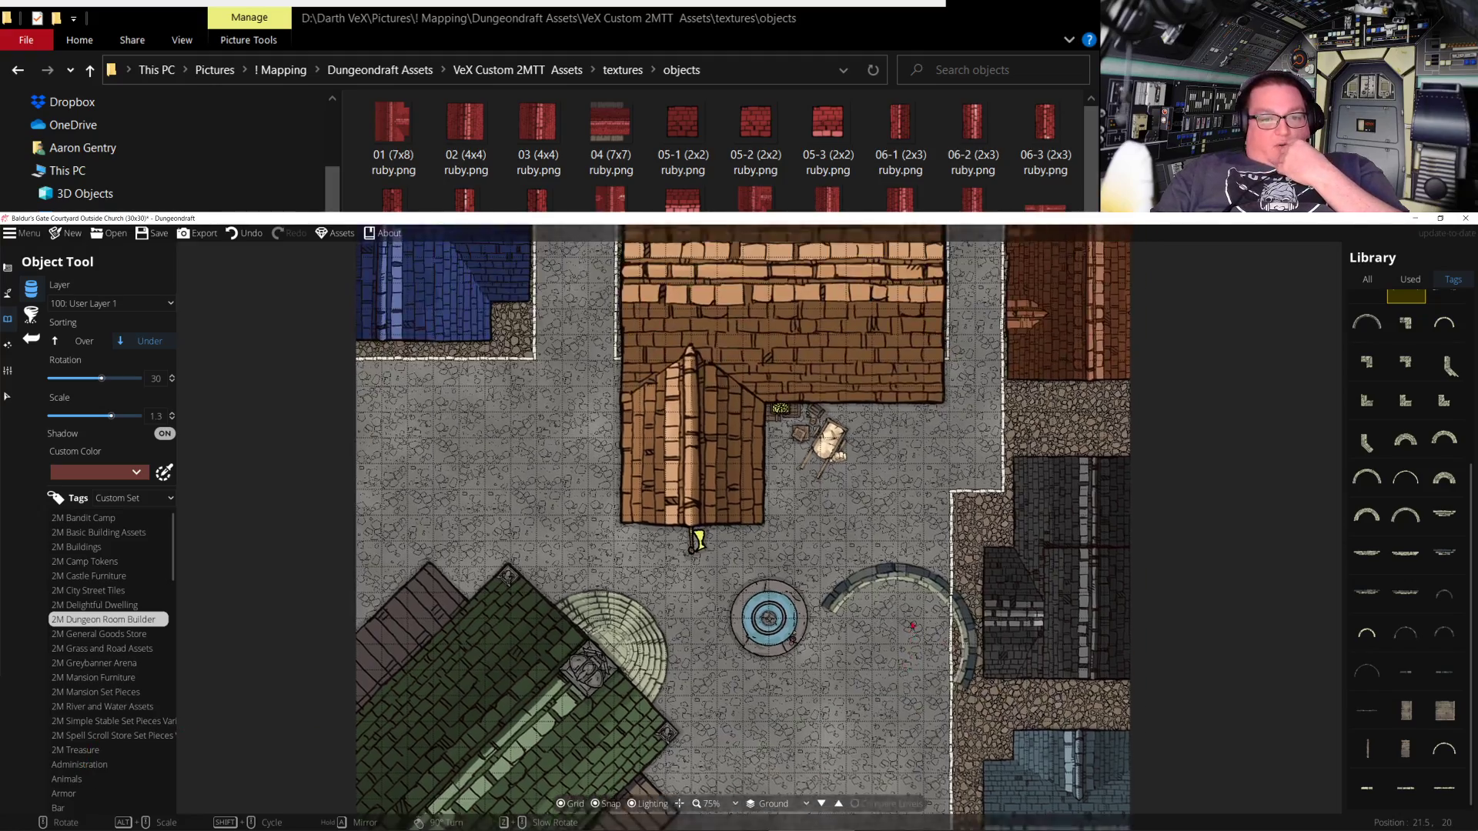
scroll(931, 377, down, 4)
drag(931, 377, 980, 669)
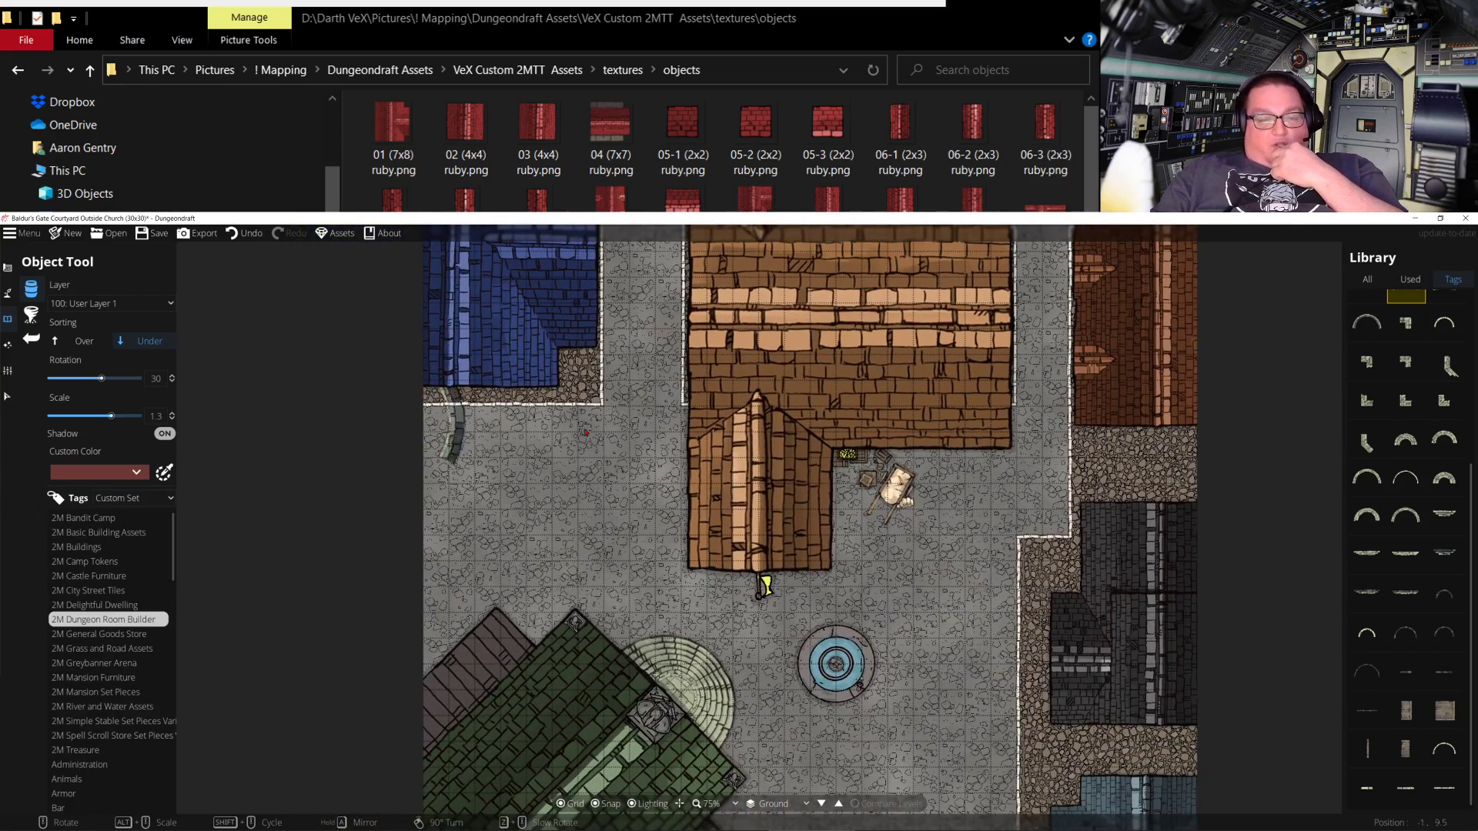
drag(616, 362, 568, 448)
Save the map, set the export options to JPEG with the grid off, and leave them without exporting
click(158, 240)
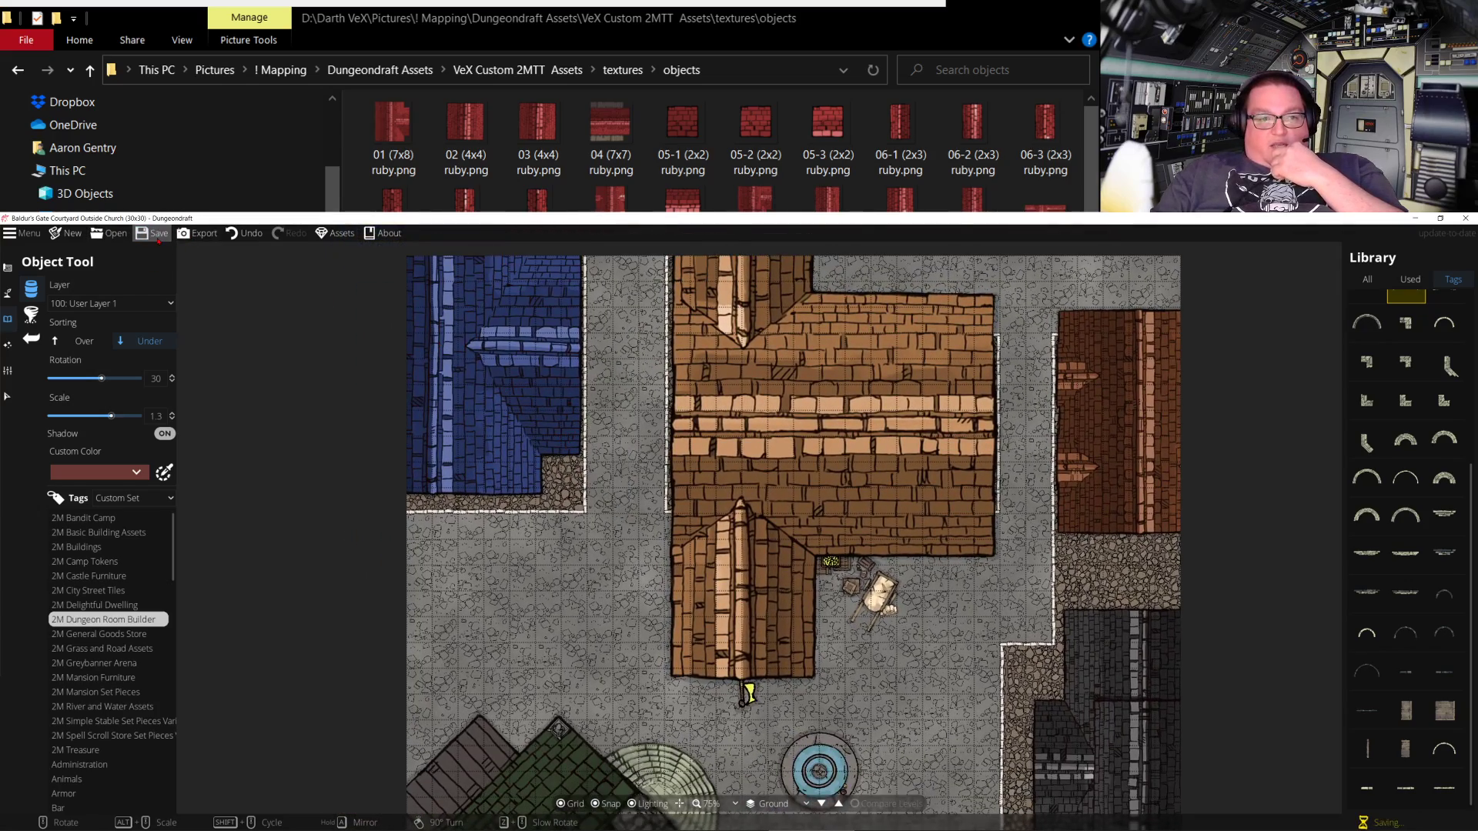
click(209, 235)
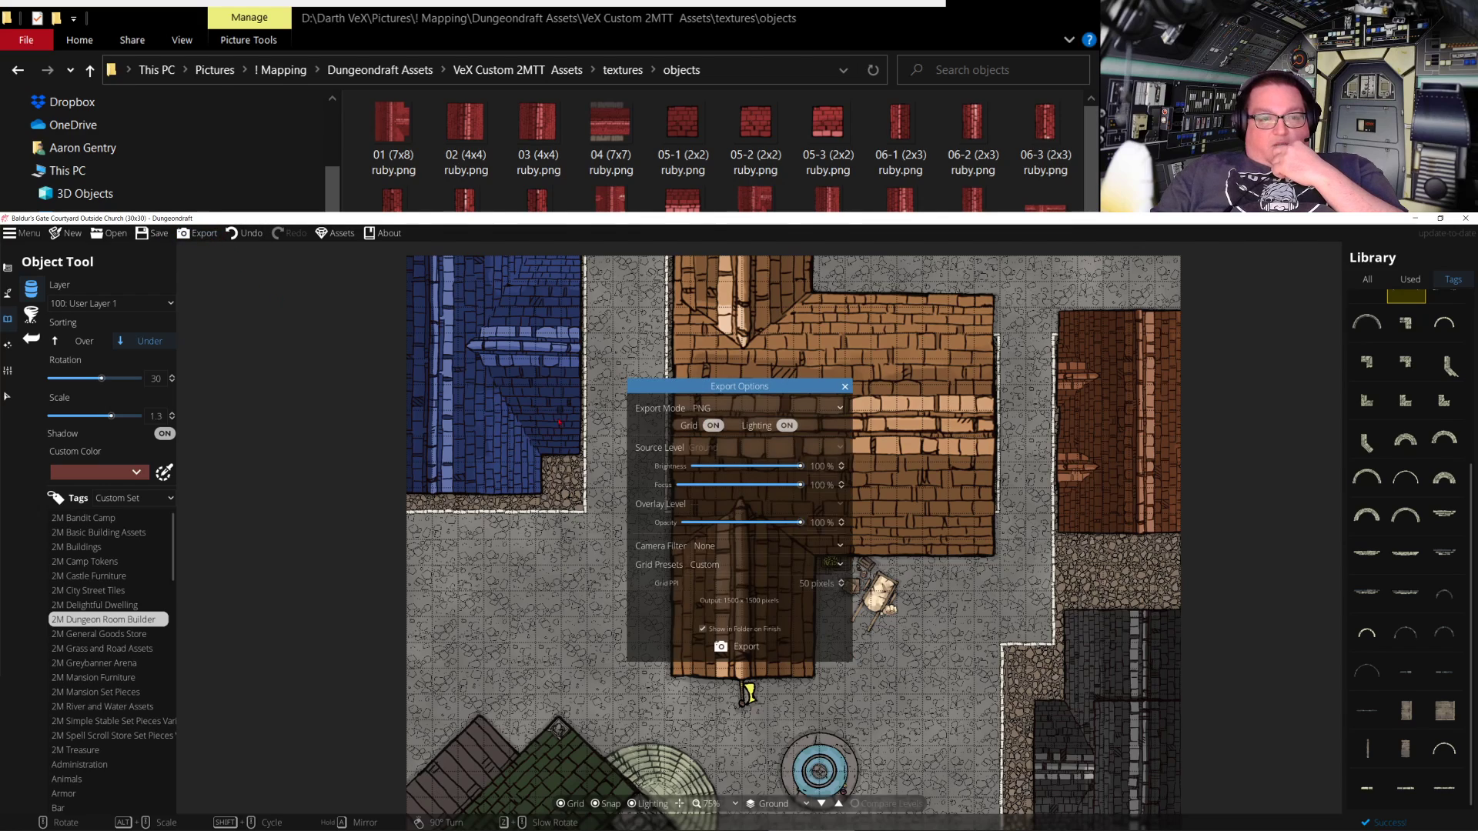
click(758, 408)
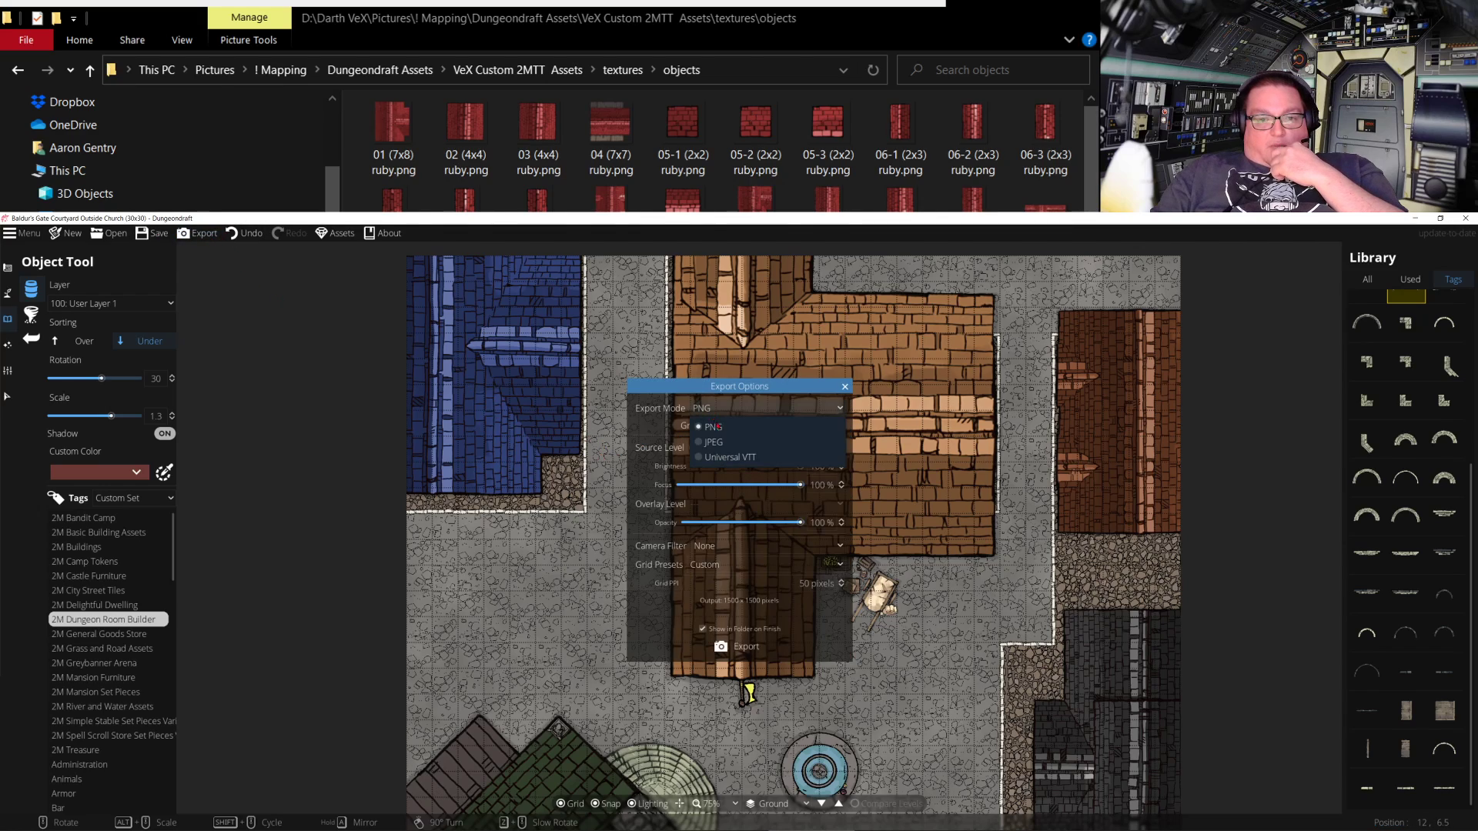
click(762, 442)
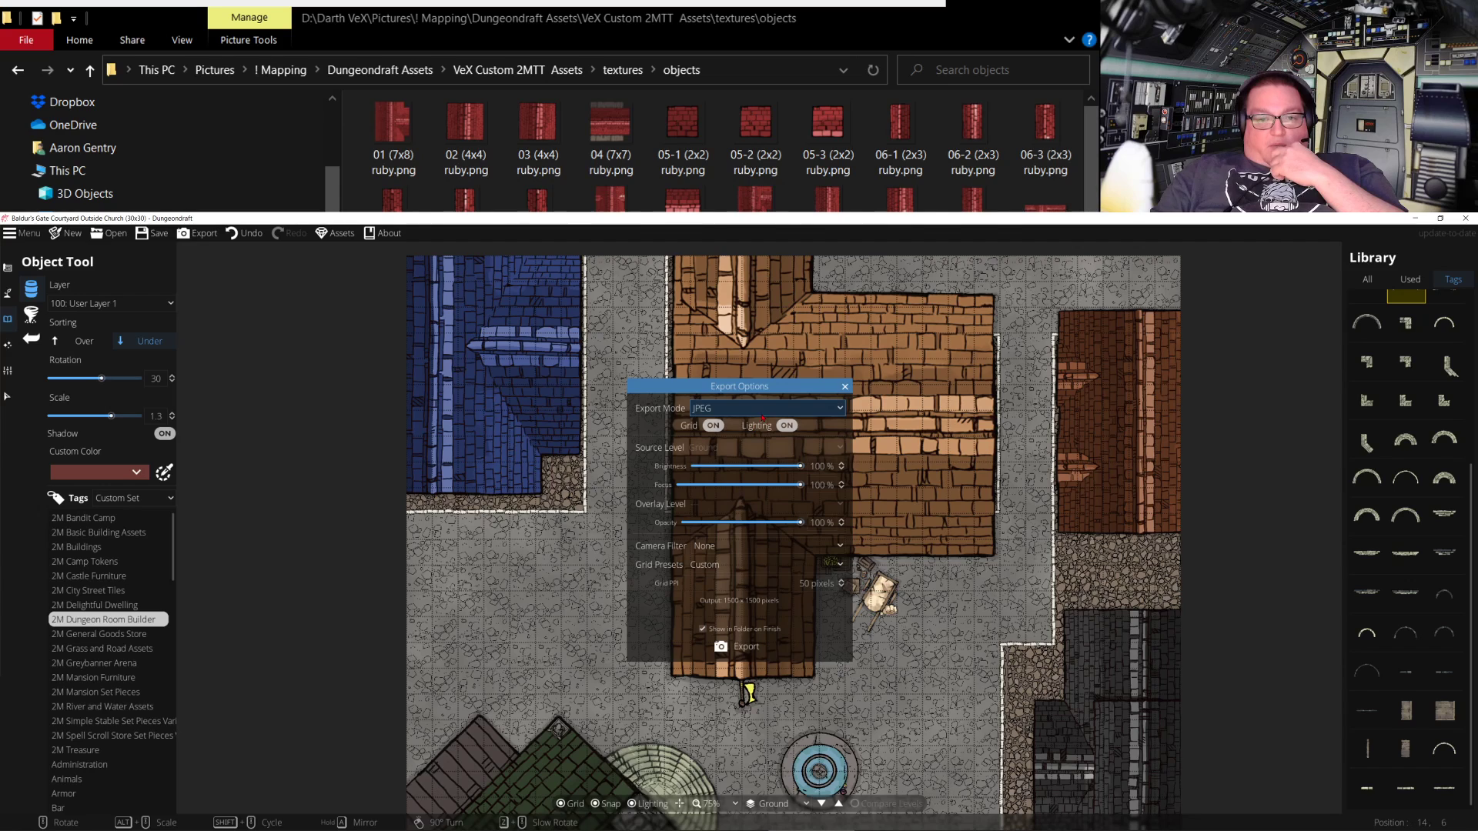
click(713, 426)
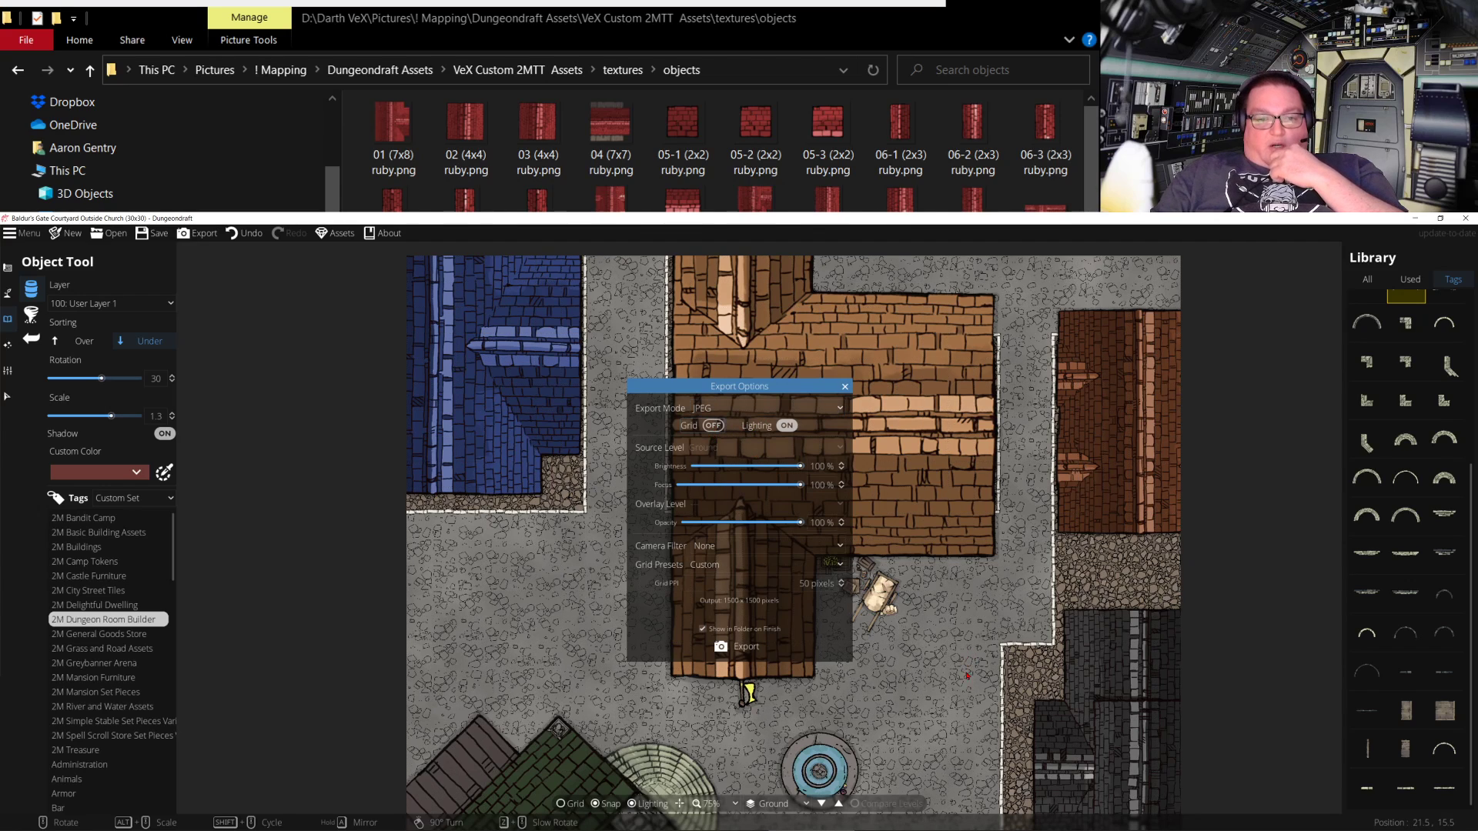
drag(918, 516, 870, 427)
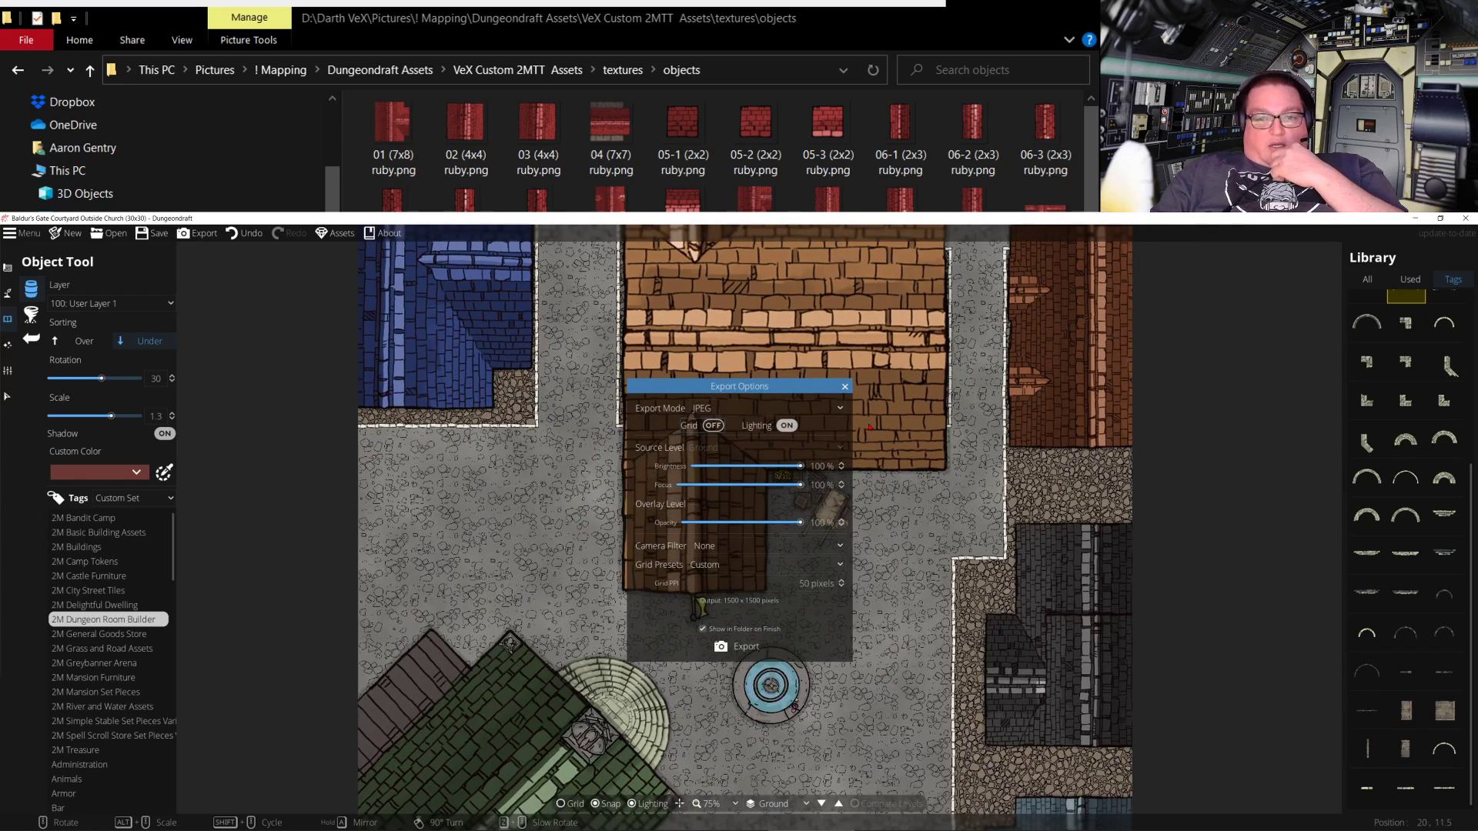
click(845, 387)
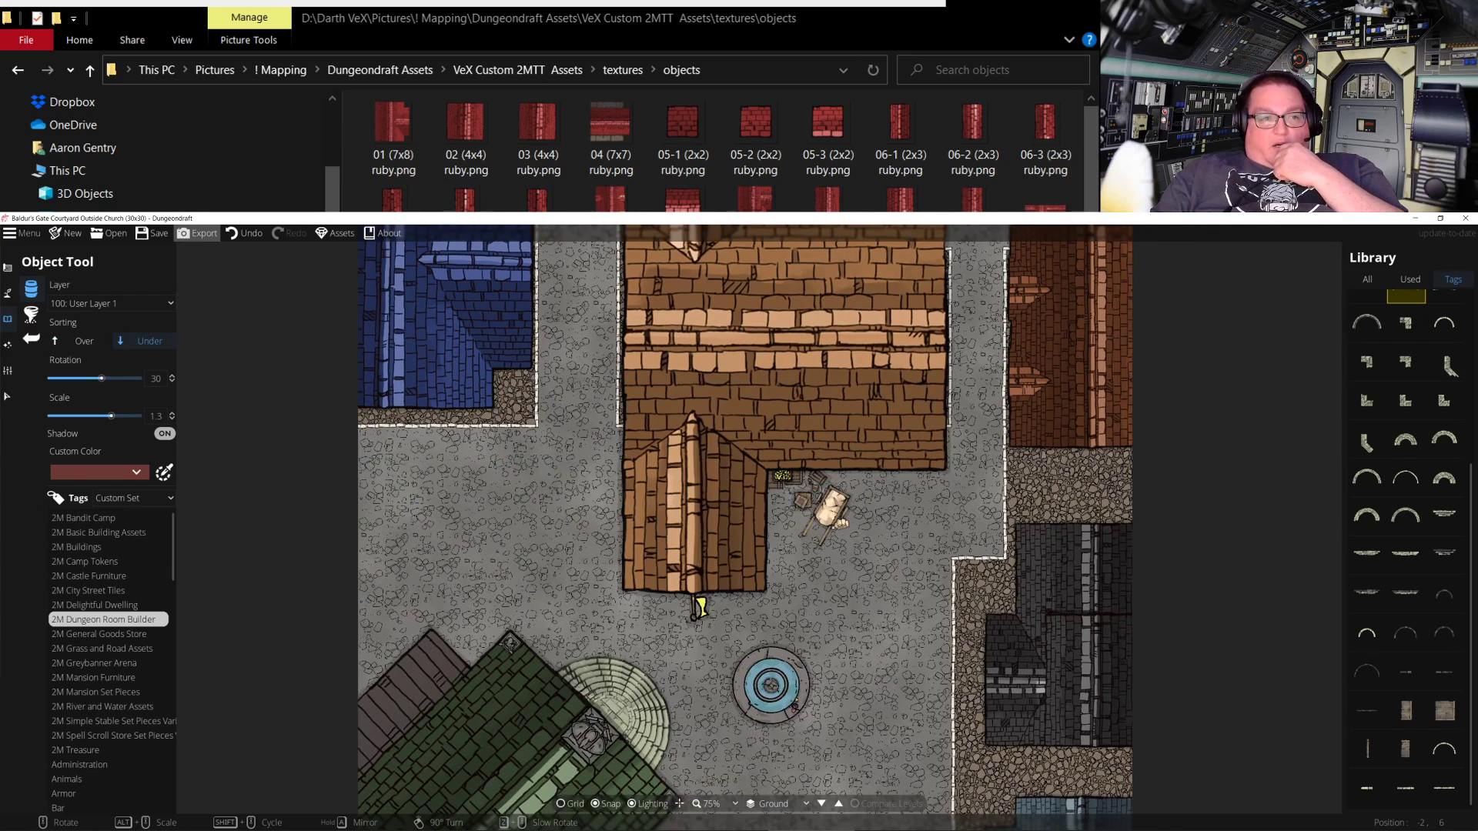
Set up the Pattern Shape Tool with the solid dark pattern on layer 700: Above Walls
click(8, 292)
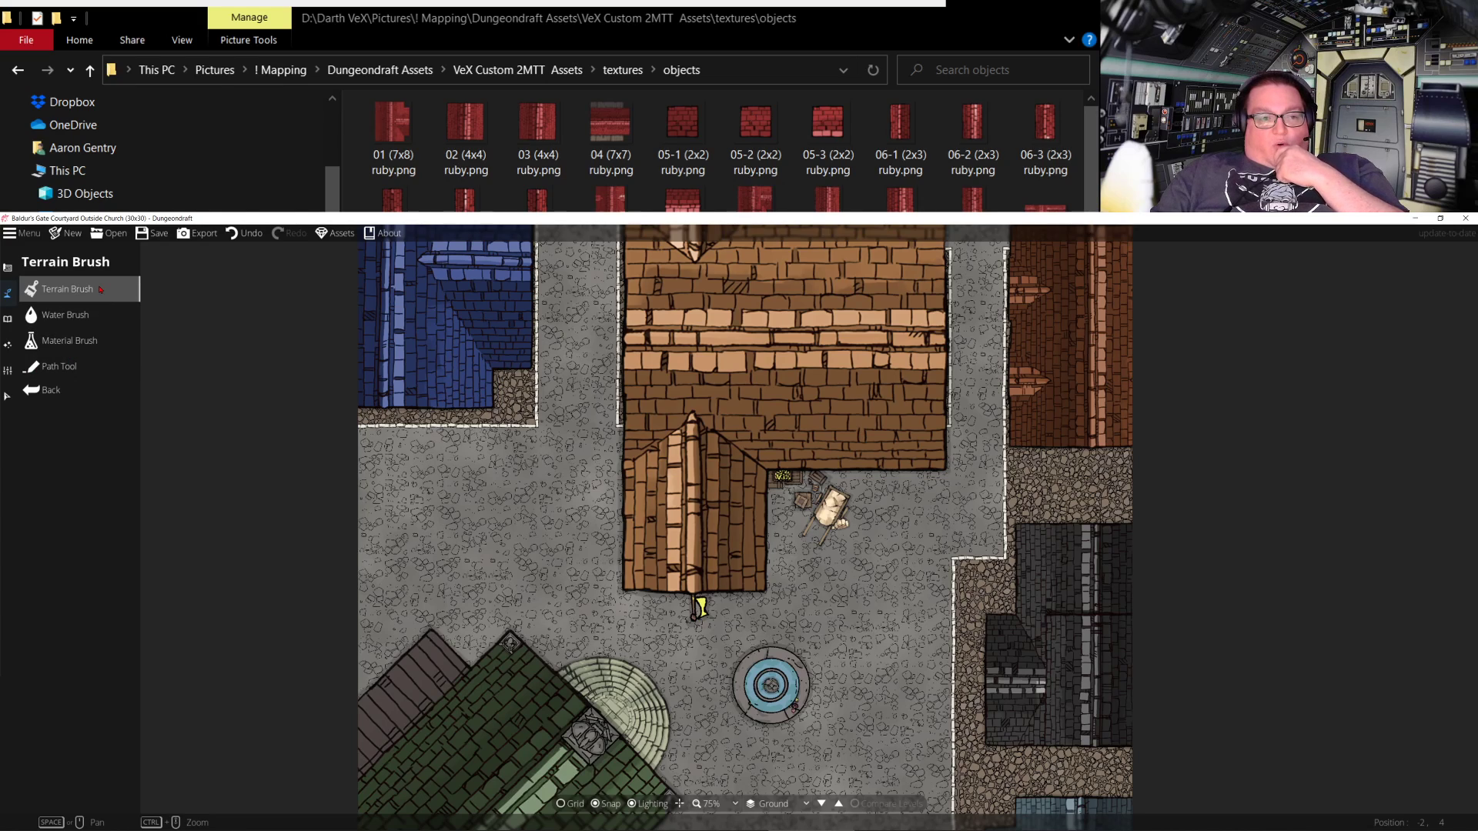
click(8, 267)
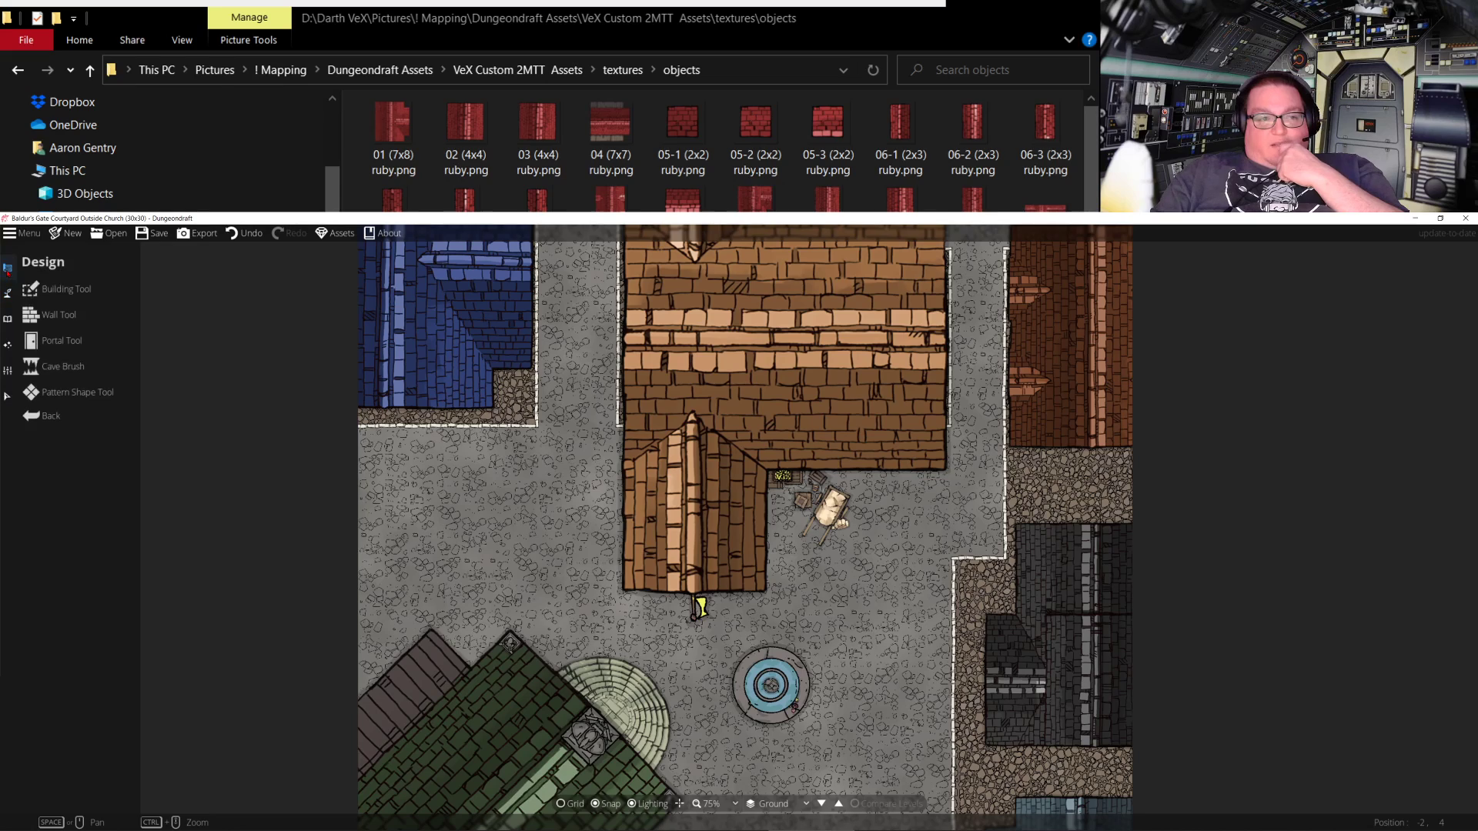
click(51, 315)
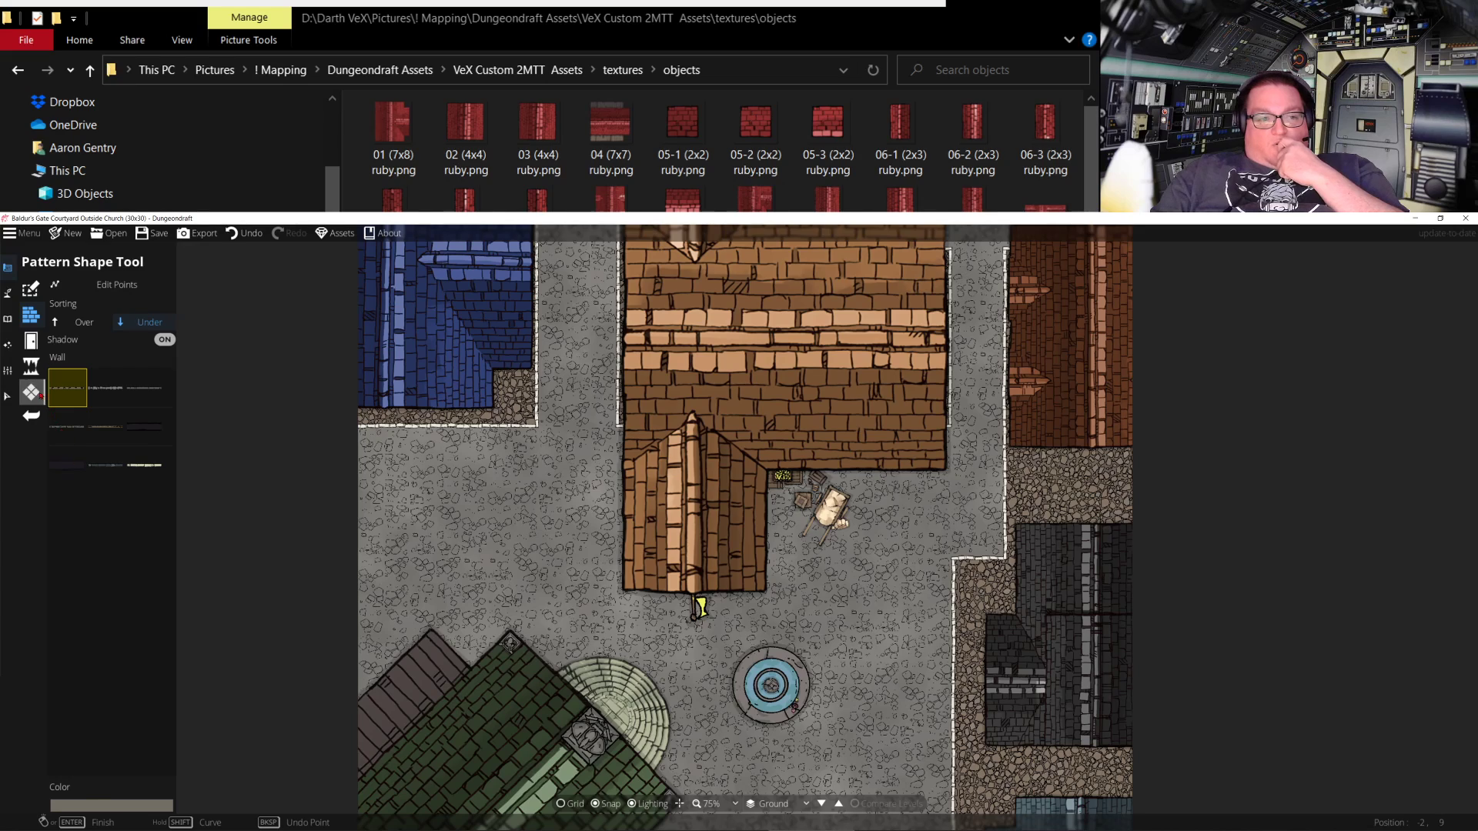
click(32, 393)
click(97, 612)
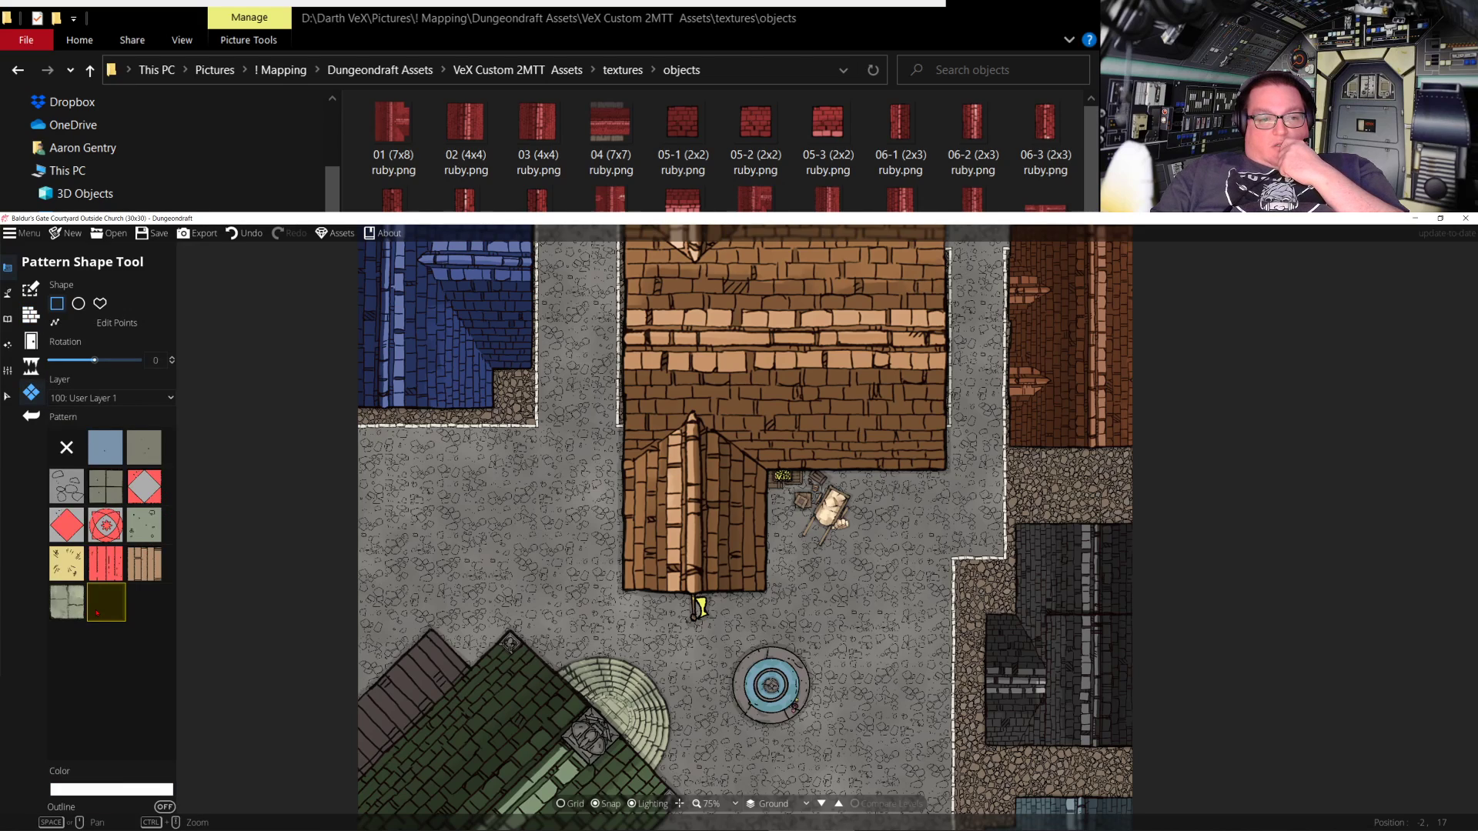
drag(516, 471, 372, 228)
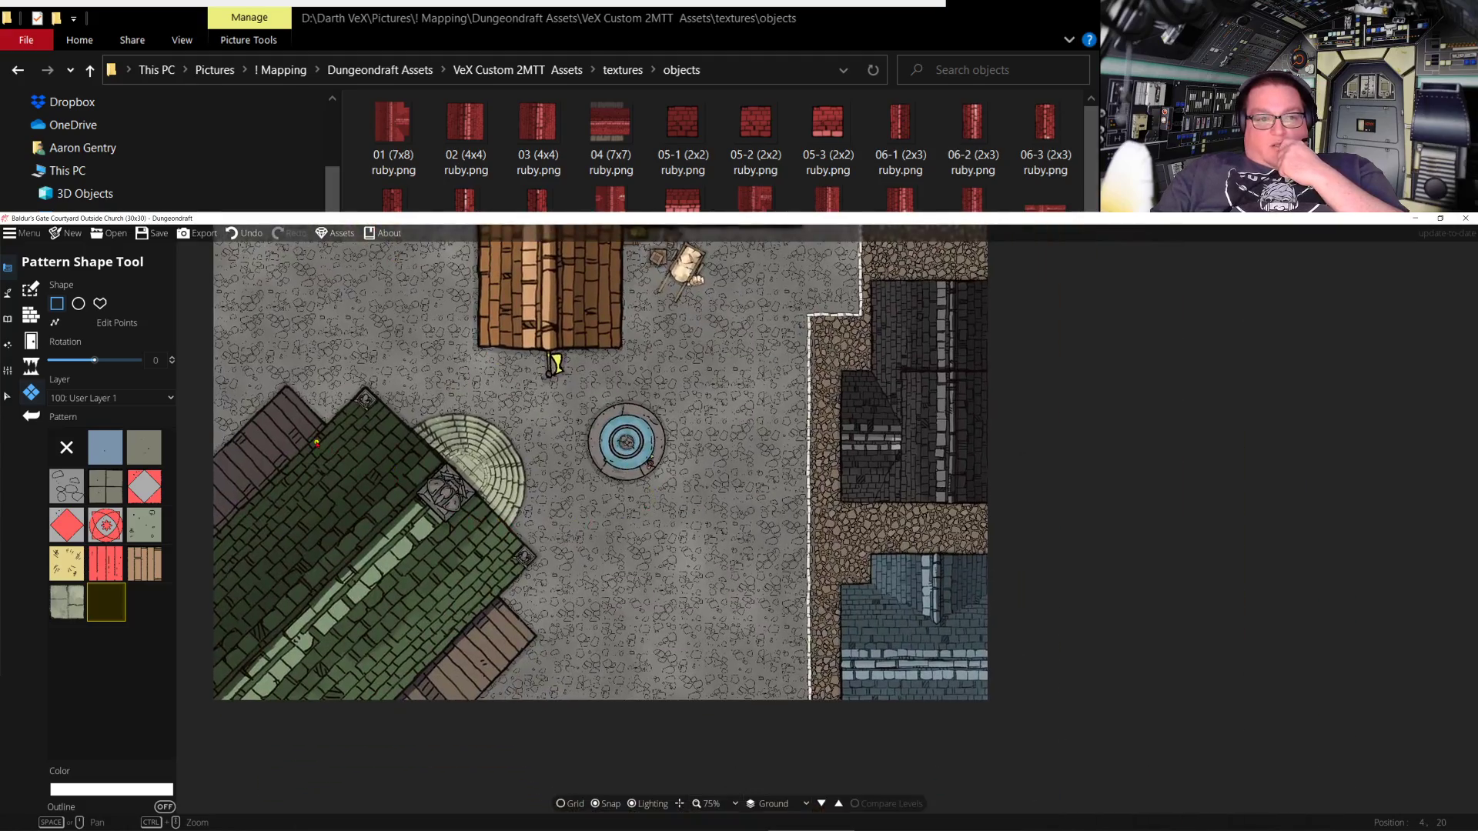
drag(638, 603, 553, 828)
drag(599, 430, 790, 542)
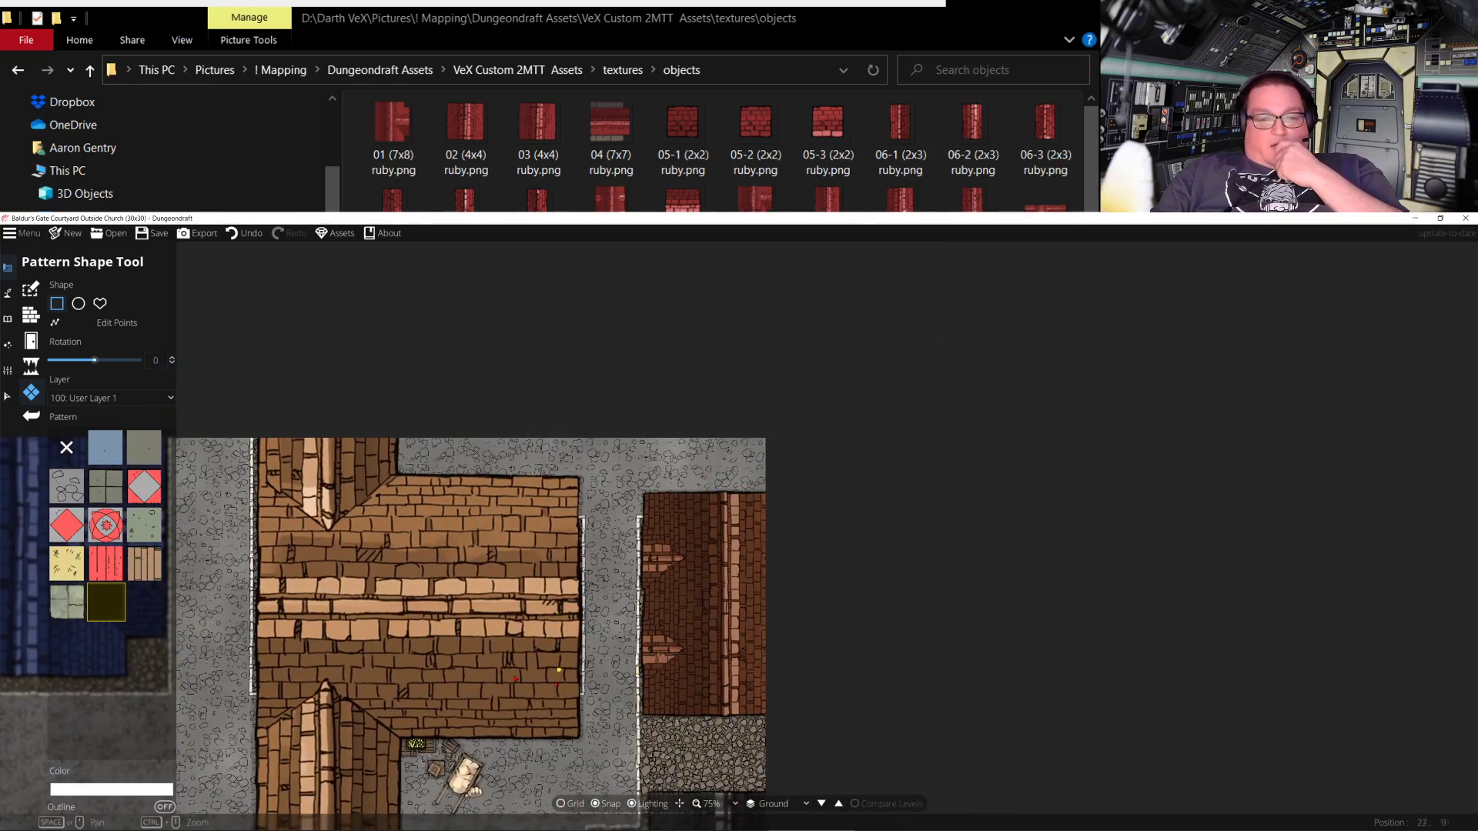
drag(330, 816, 674, 397)
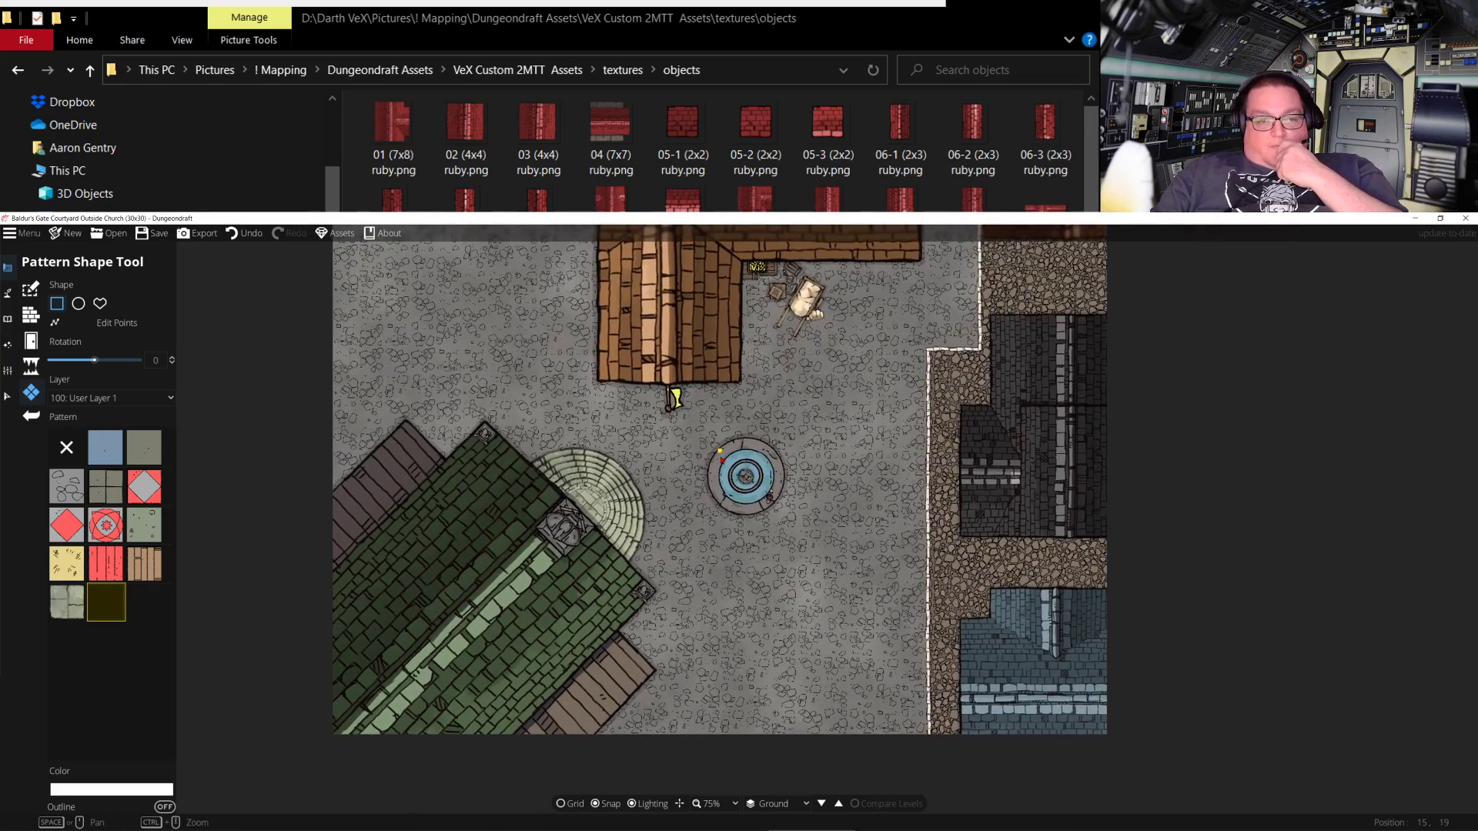
click(115, 398)
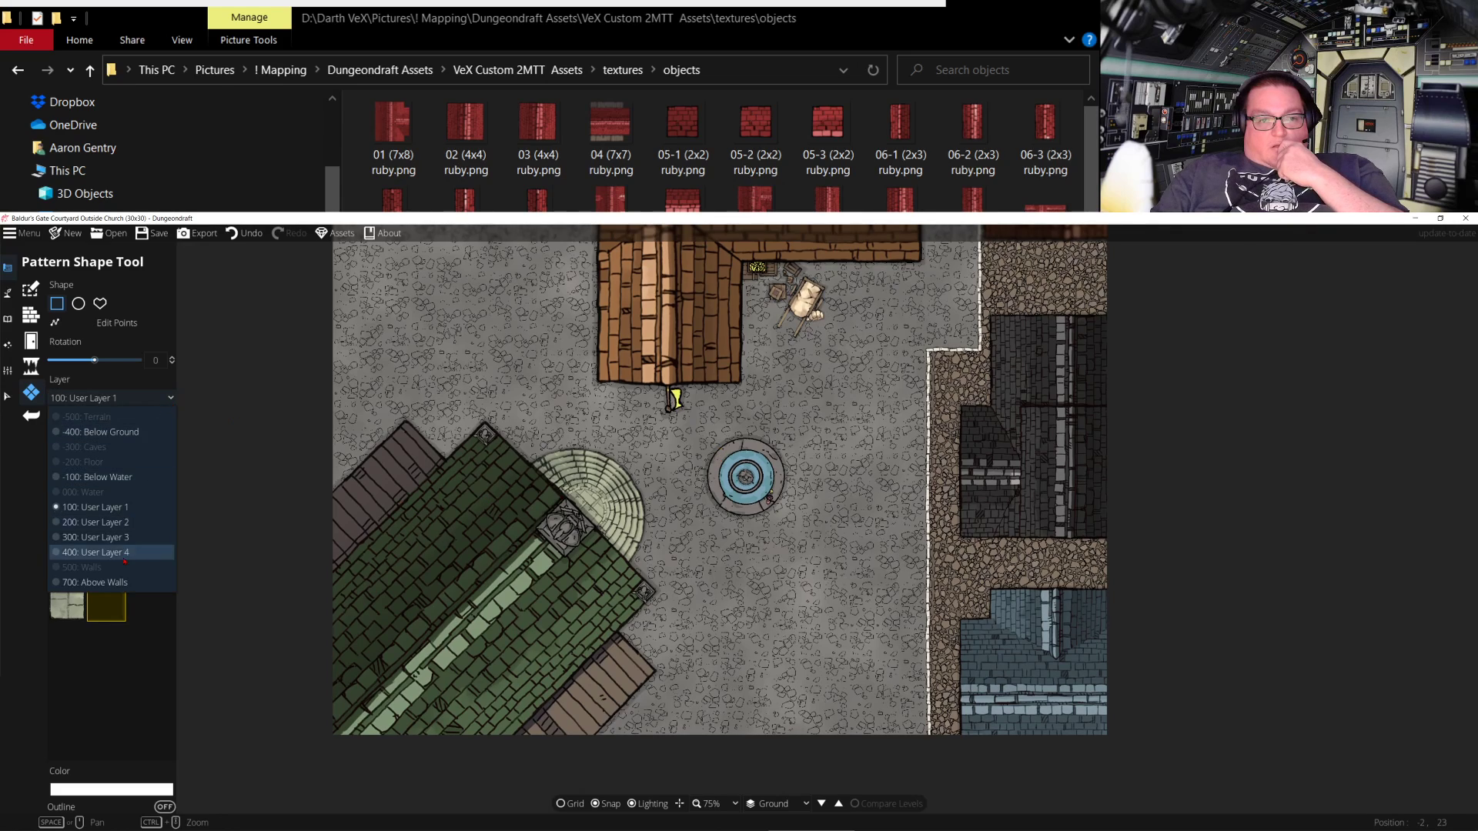
click(122, 589)
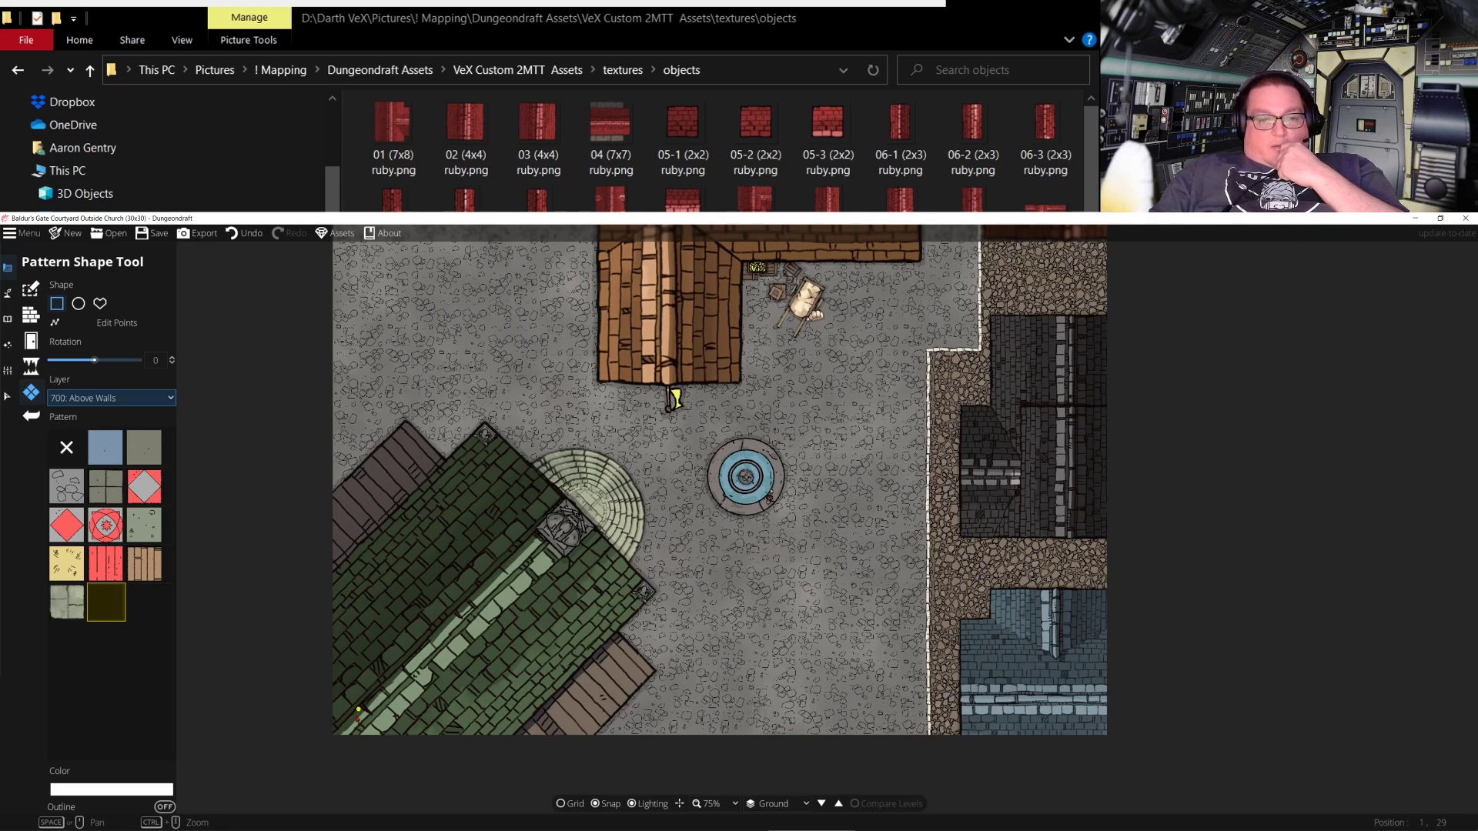
Look over the courtyard map from the northern rooftops past the fountain to the southern edge
scroll(673, 399, up, 5)
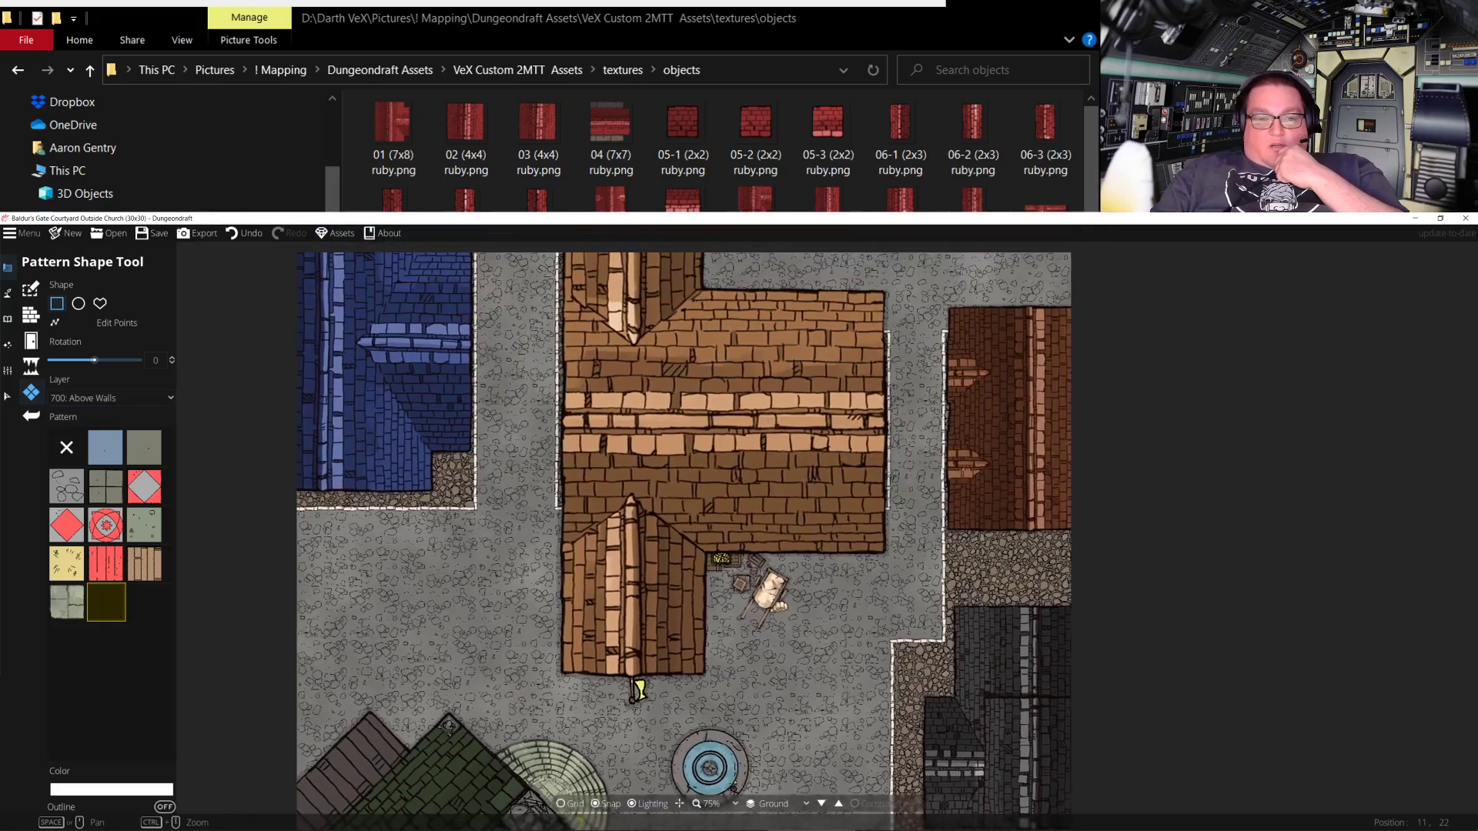
scroll(1021, 223, down, 5)
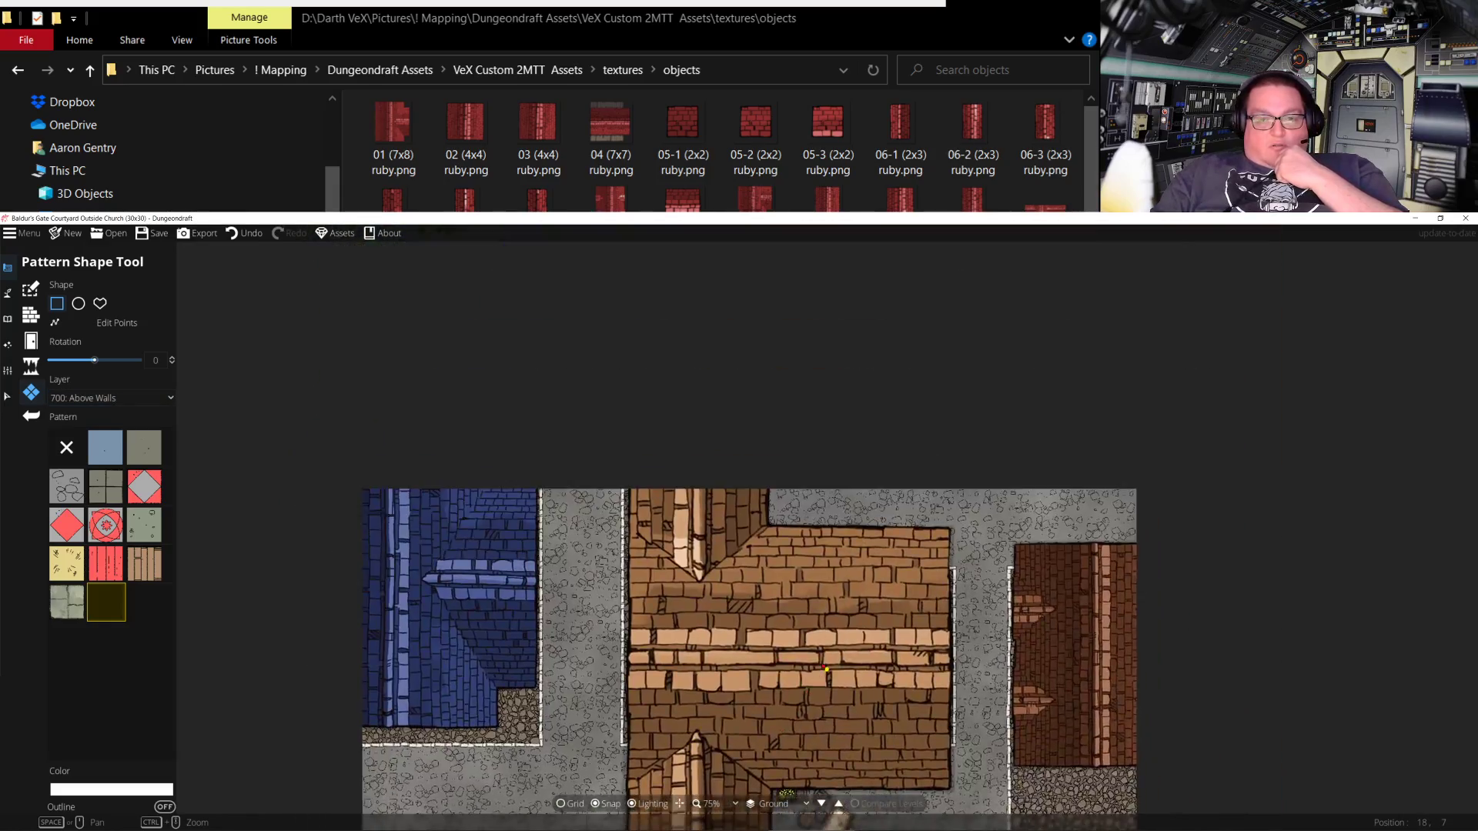
scroll(1020, 223, down, 5)
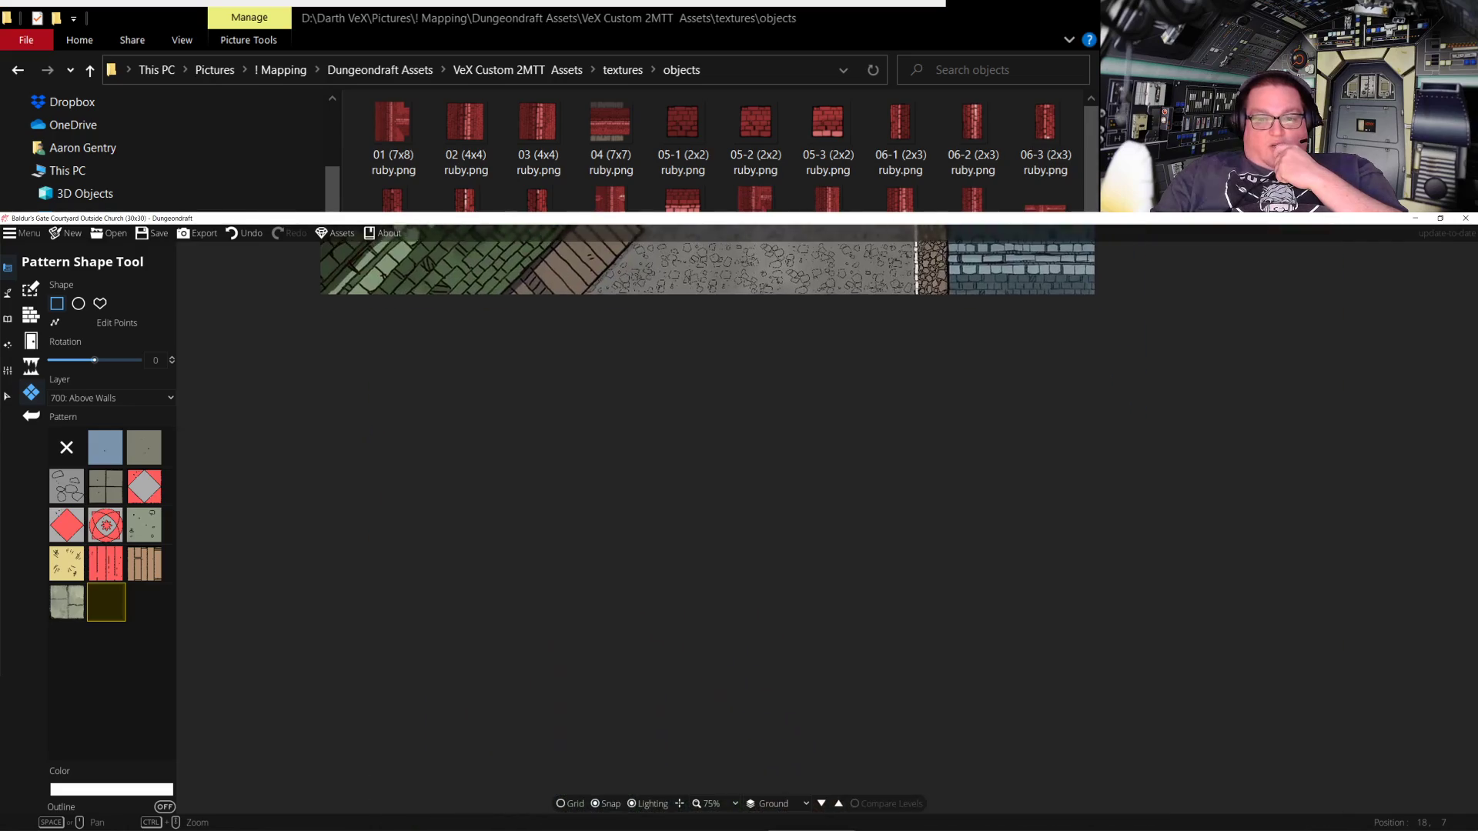
scroll(1066, 510, right, 5)
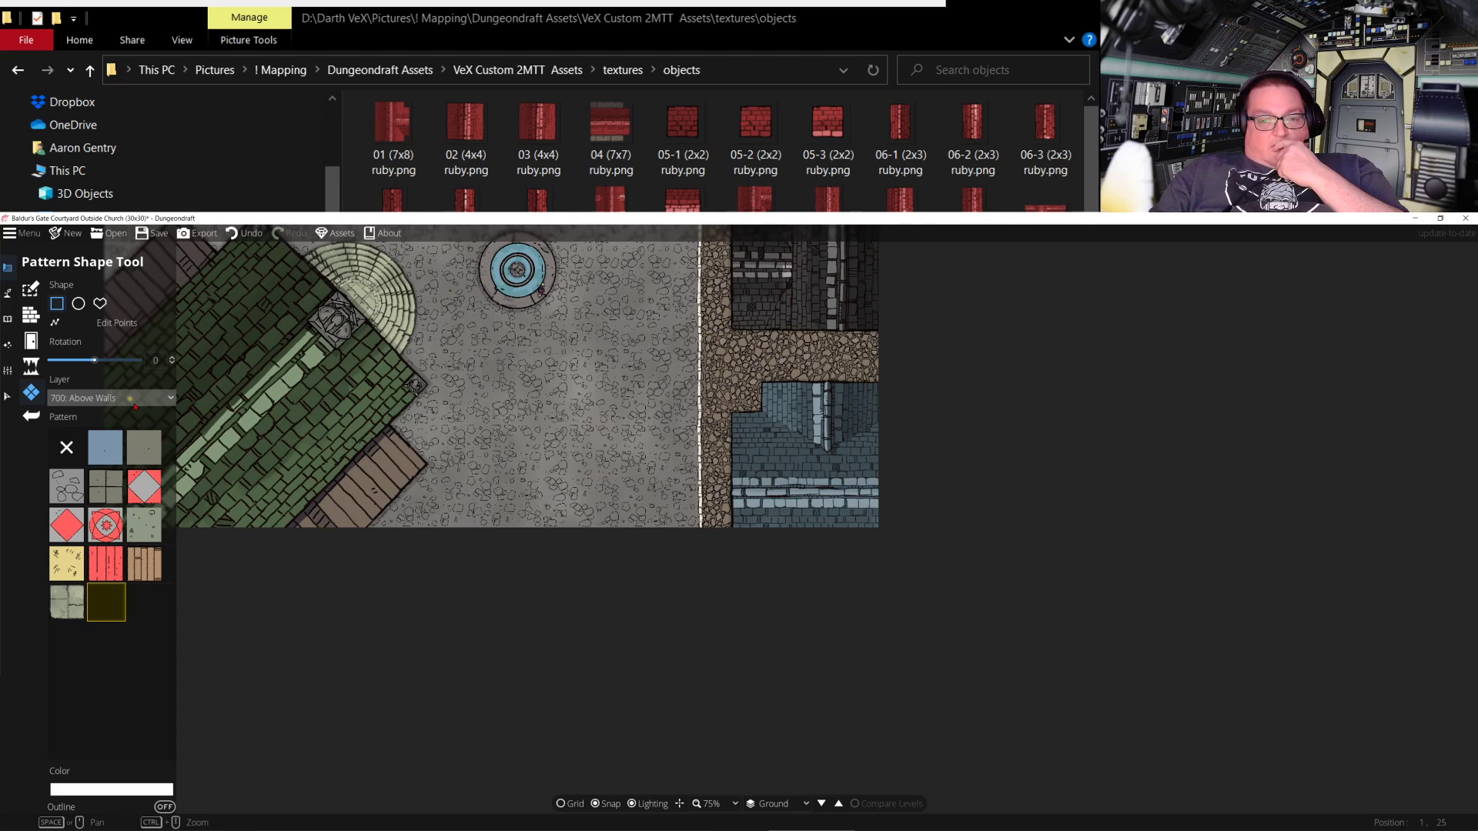
drag(600, 403, 812, 665)
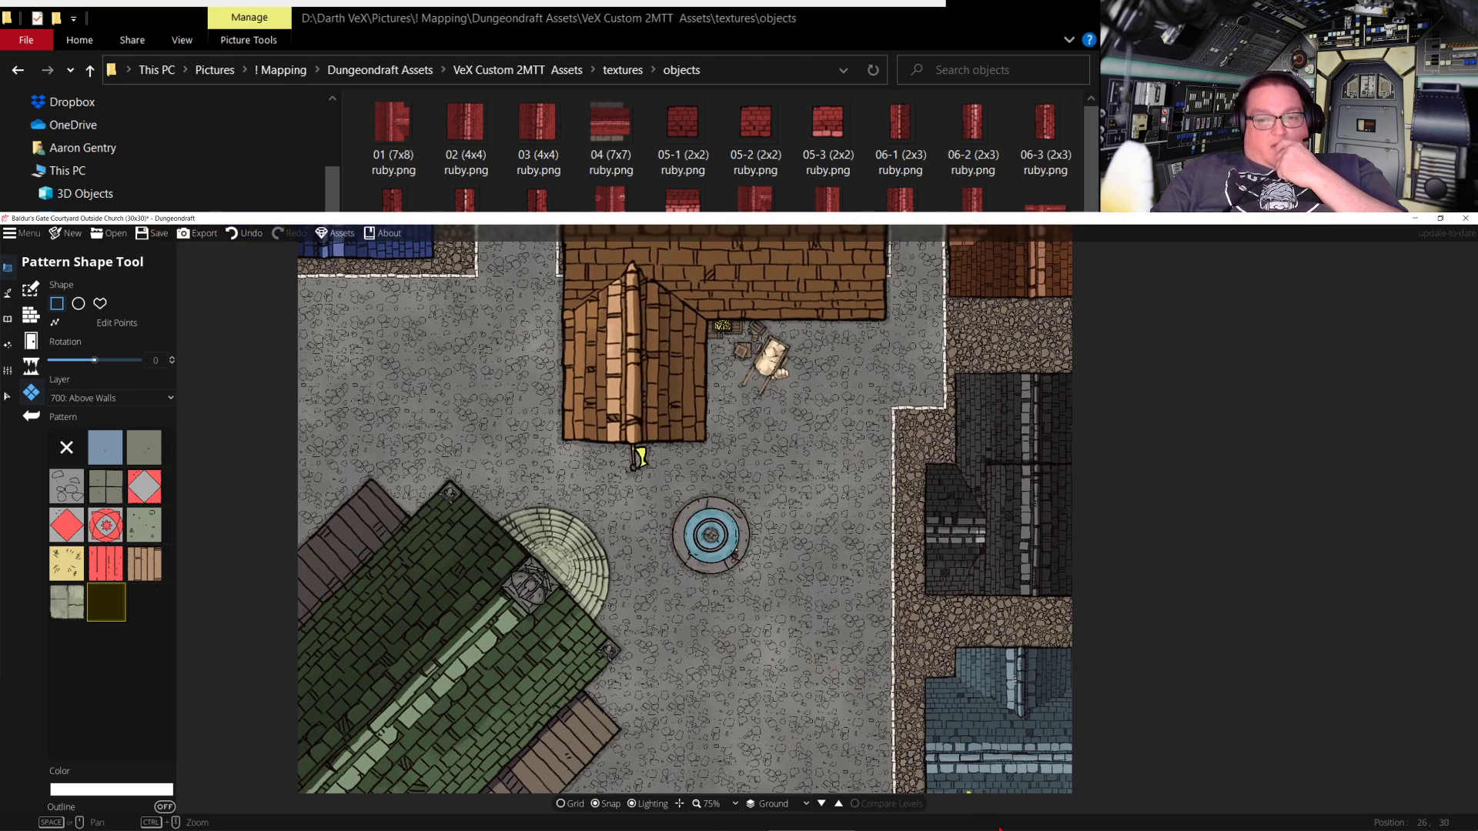
drag(783, 597, 884, 485)
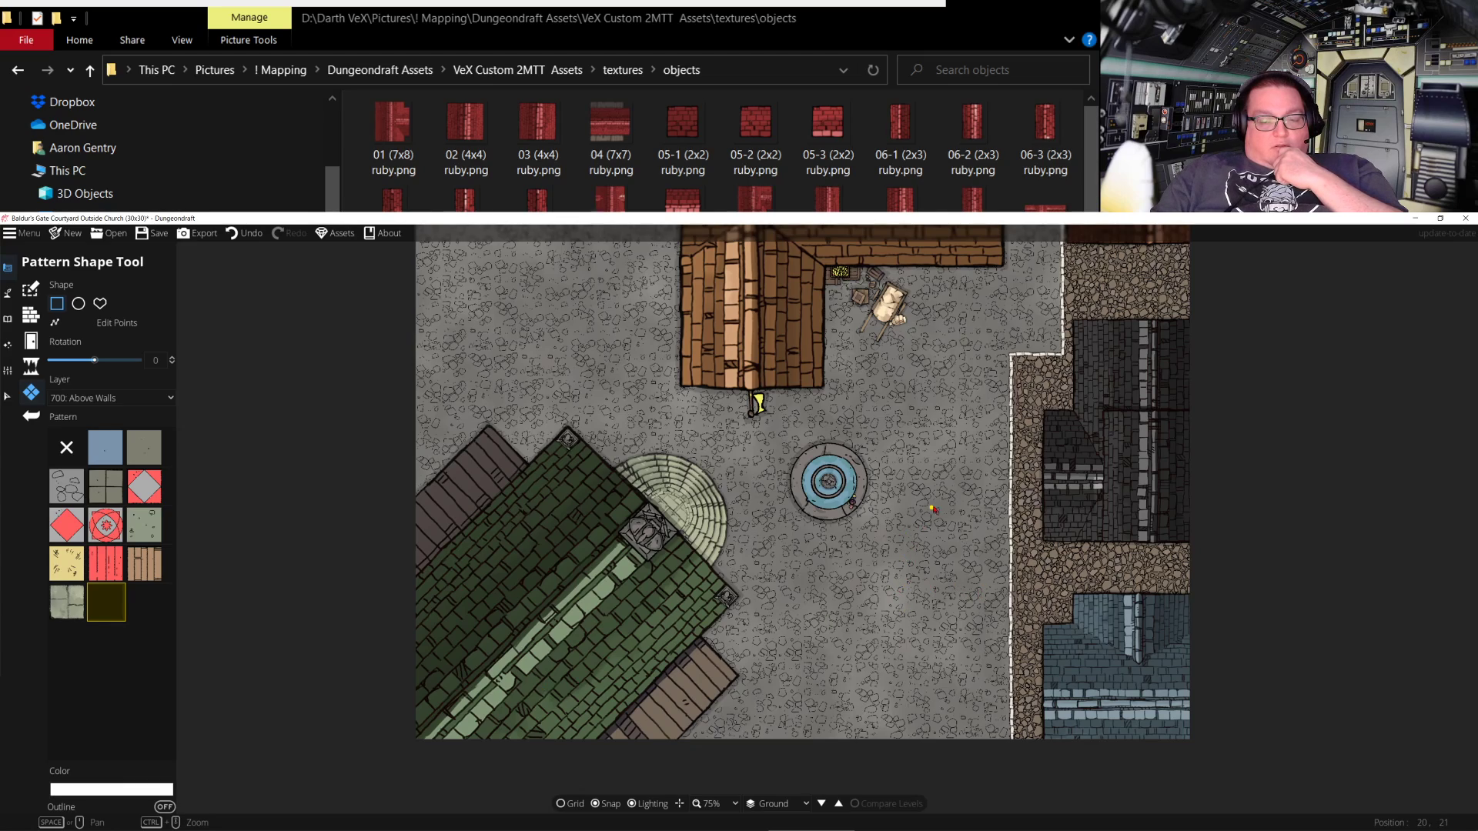
drag(933, 510, 843, 813)
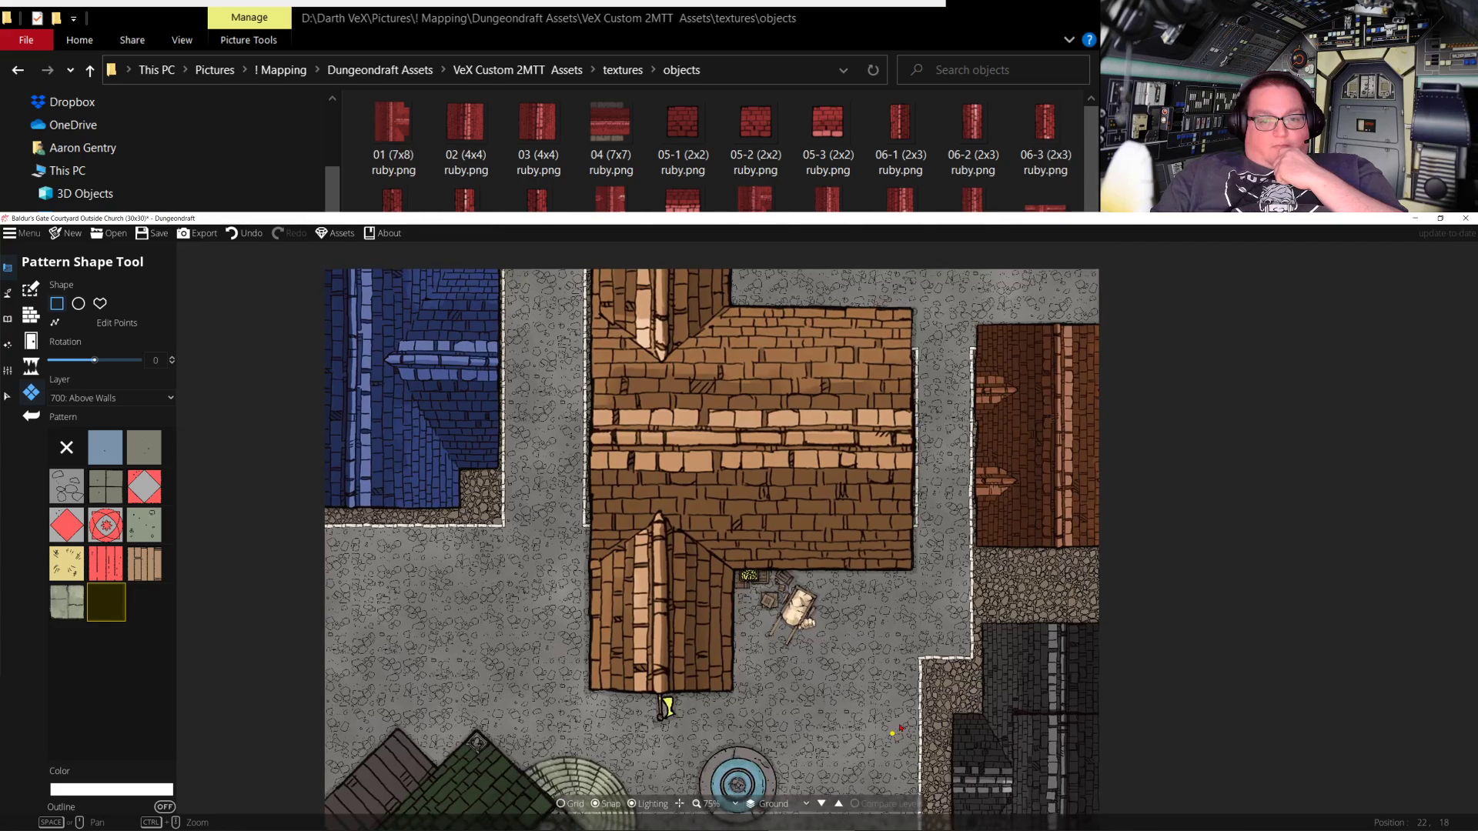
drag(830, 686, 981, 655)
Check the map with the grid shown, hide the grid again, and inspect the northern buildings and the fountain area
click(568, 803)
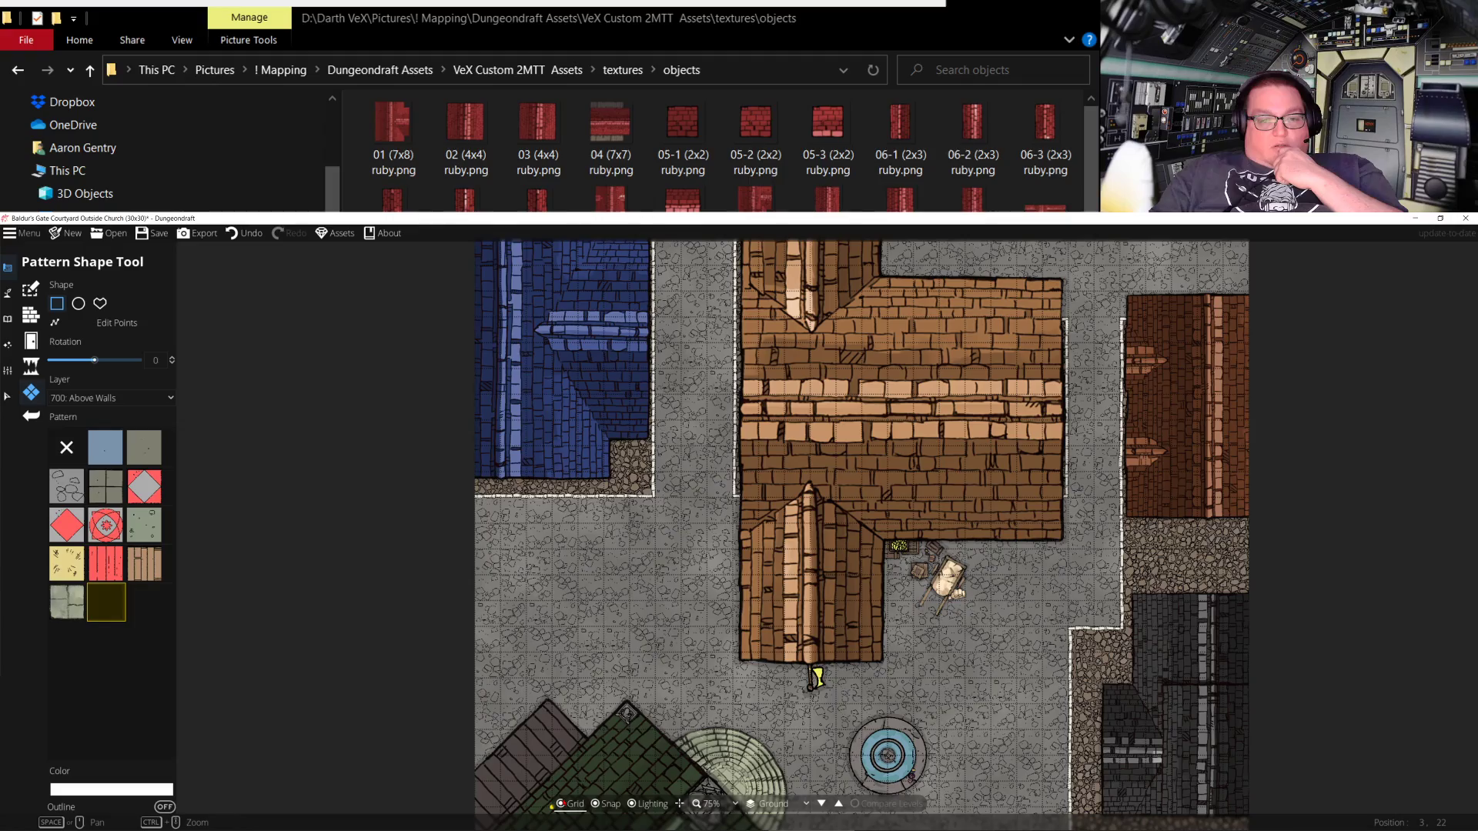
click(562, 804)
drag(989, 662, 834, 776)
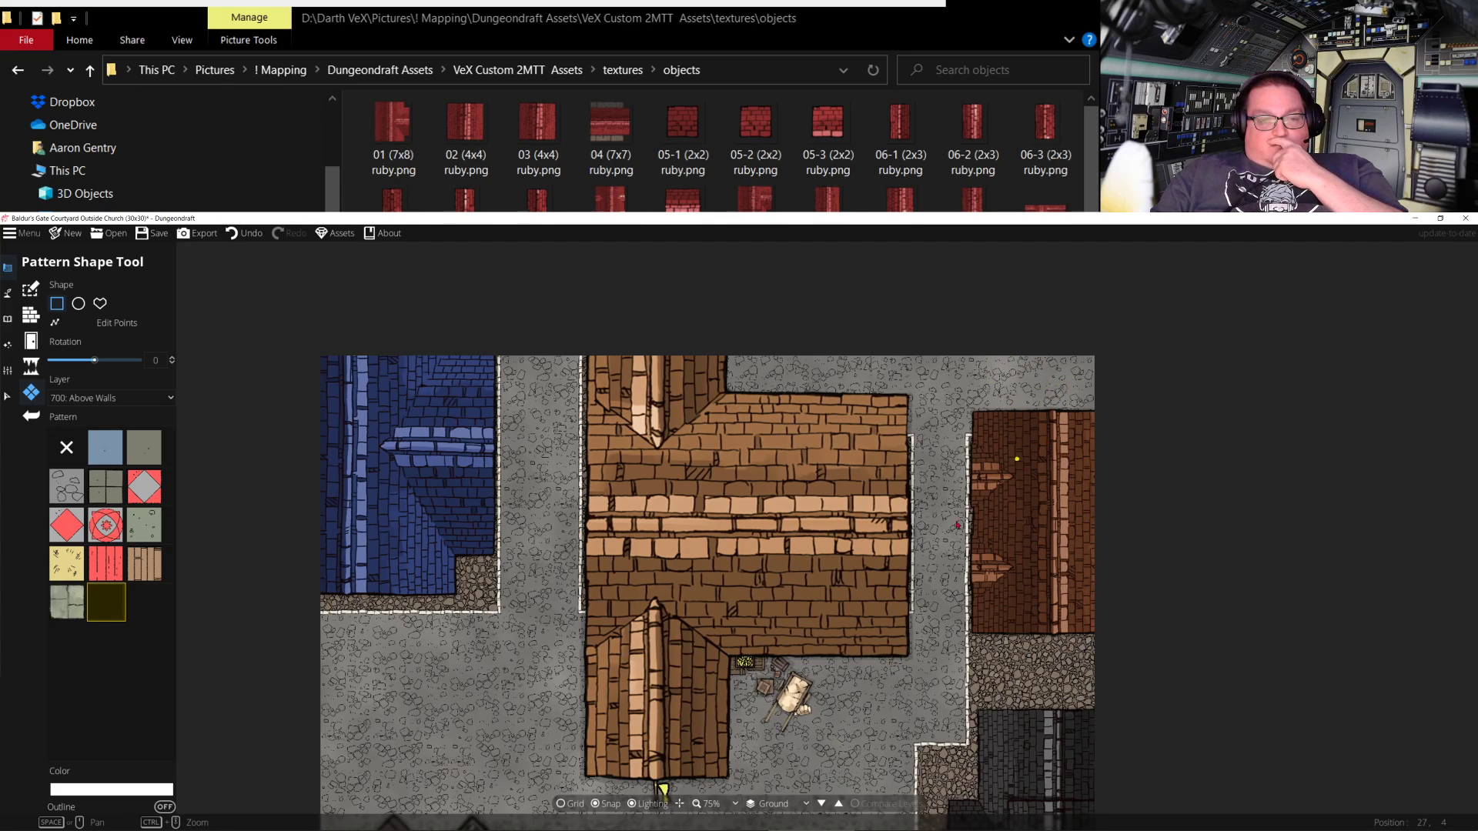
drag(663, 791, 699, 536)
drag(874, 624, 794, 629)
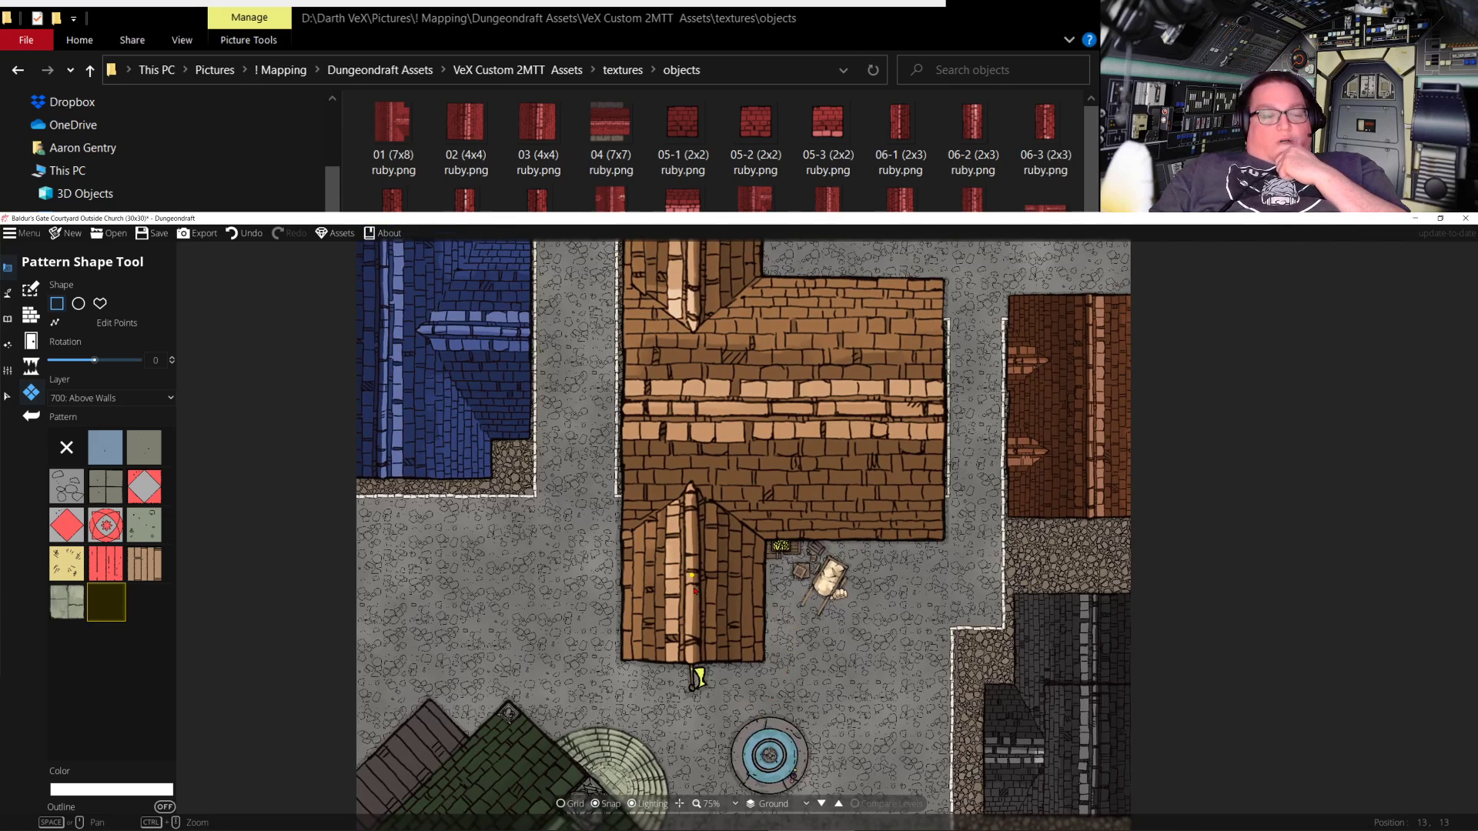
Set up the JPEG export with no camera filter, the Custom grid preset and a grid PPI of 100 pixels
click(202, 234)
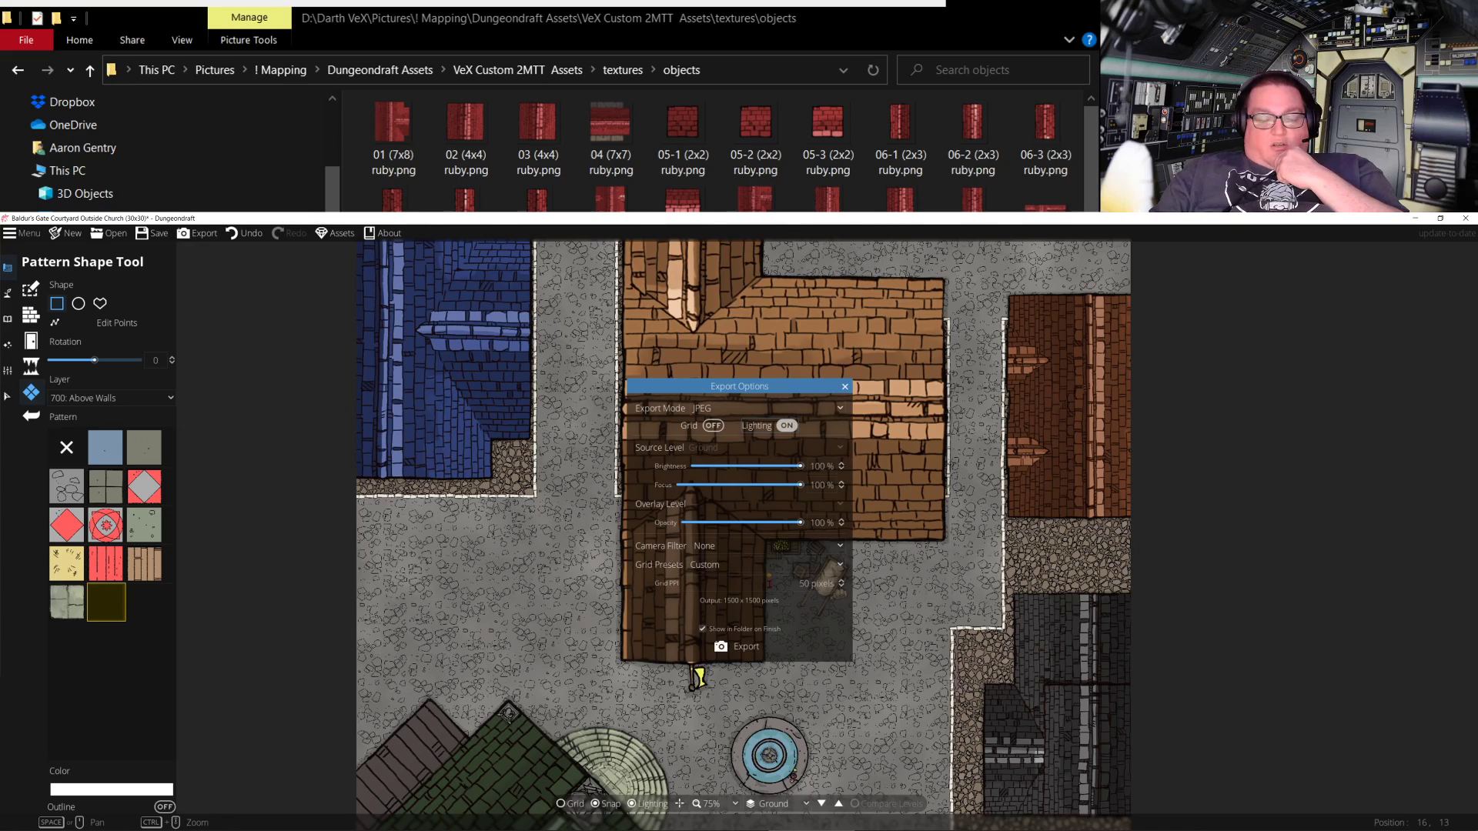
click(818, 547)
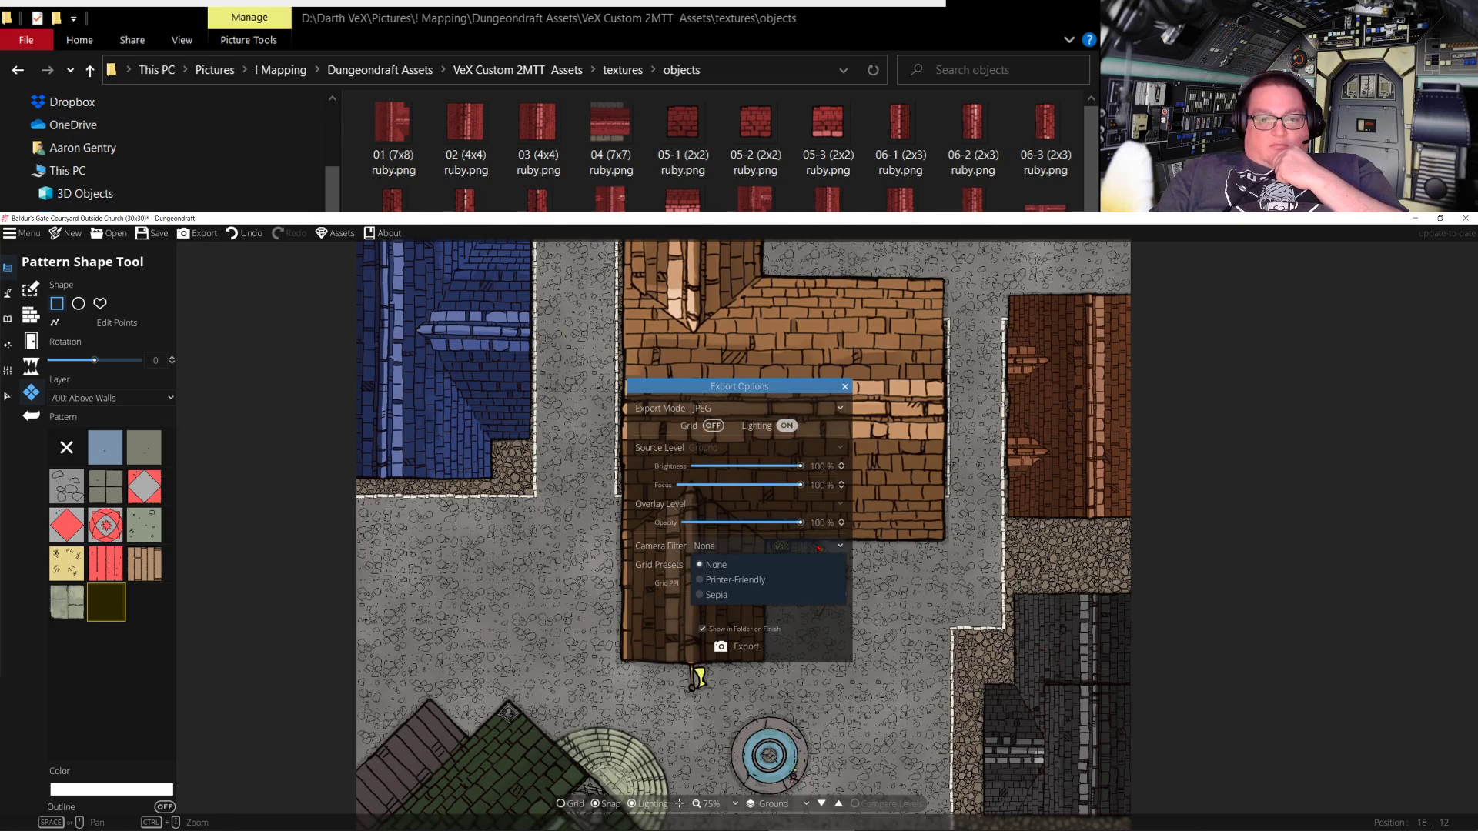
click(776, 566)
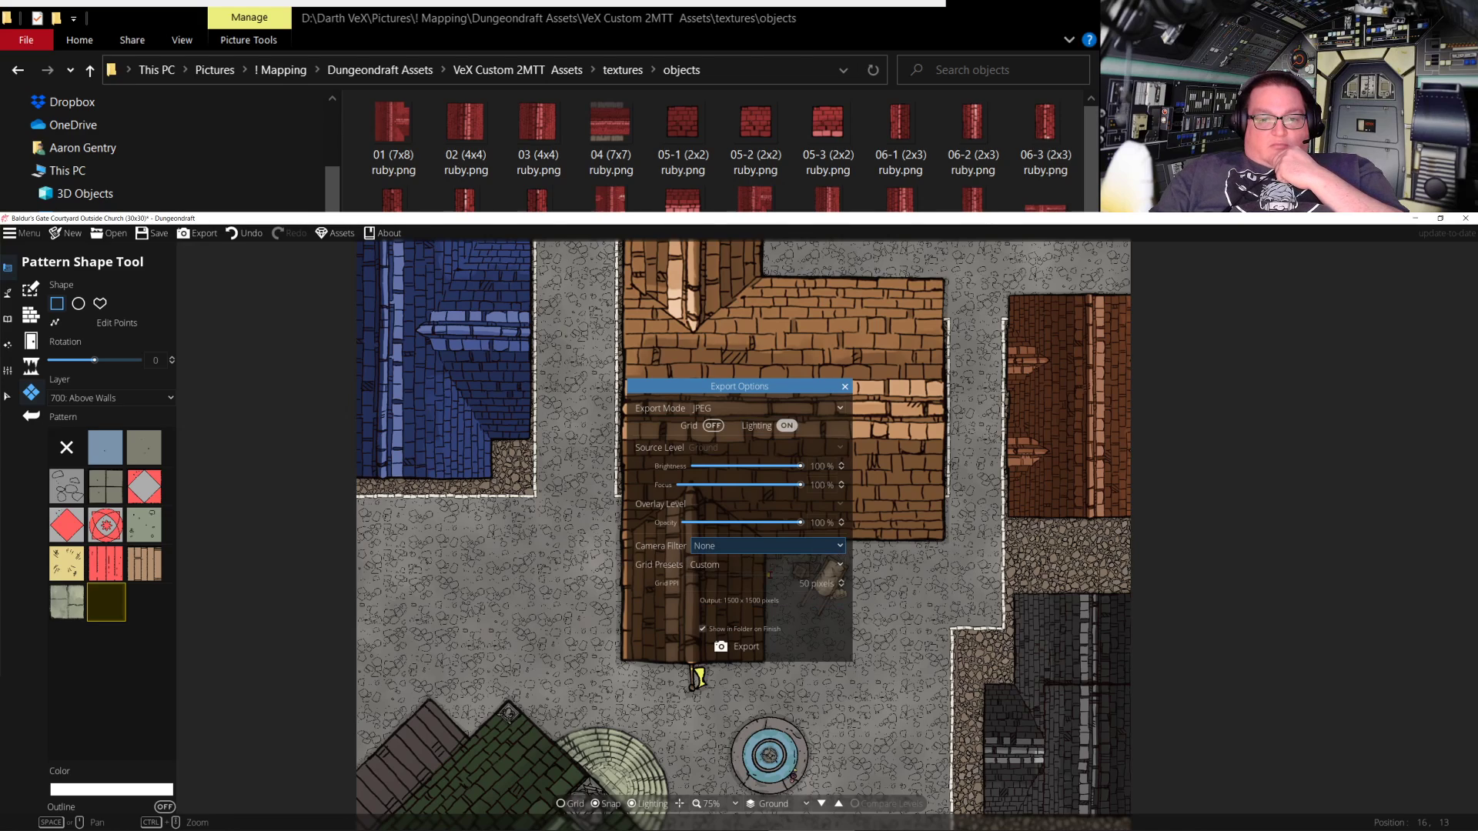
click(728, 567)
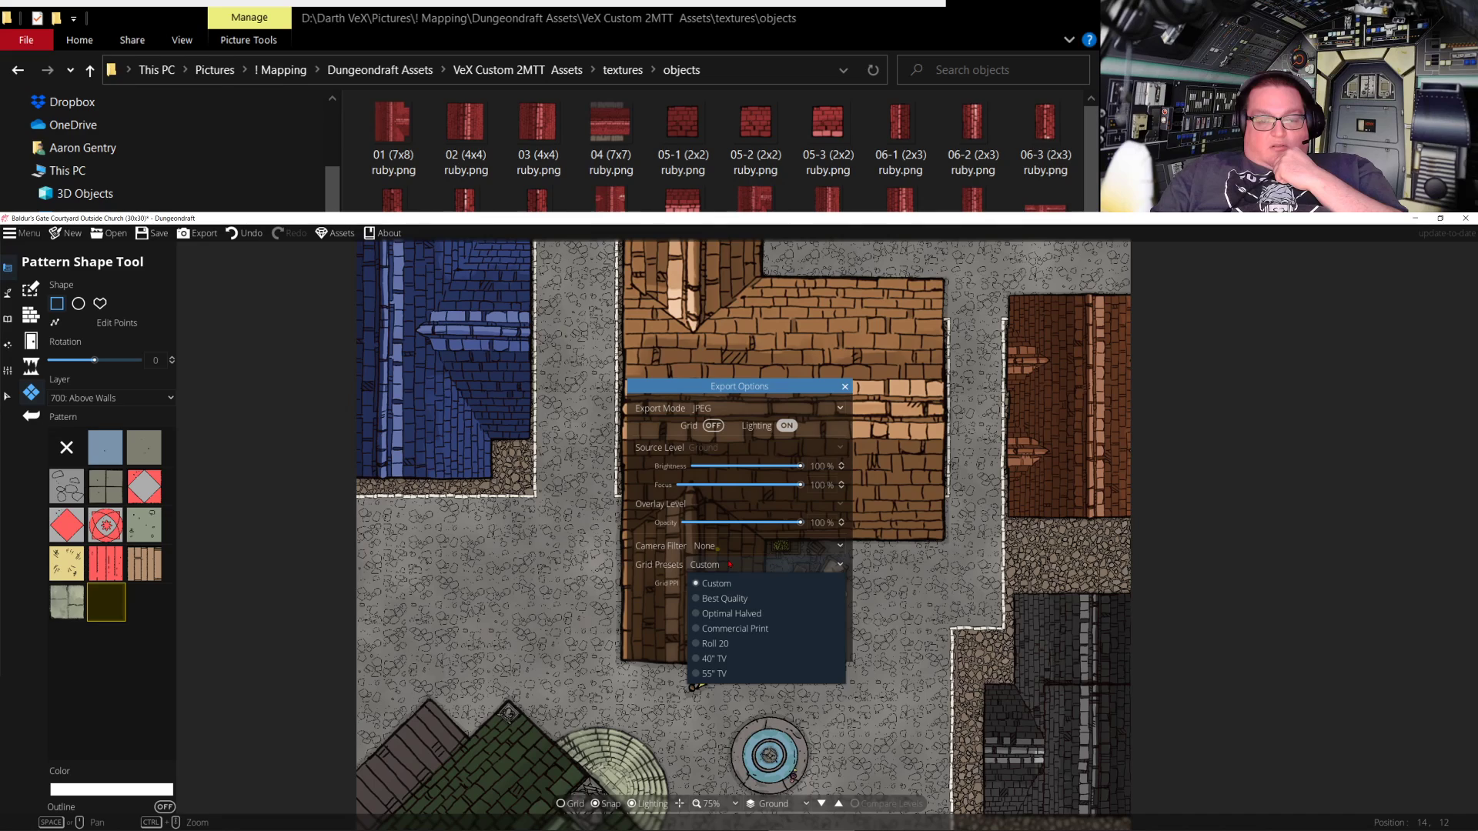
click(696, 679)
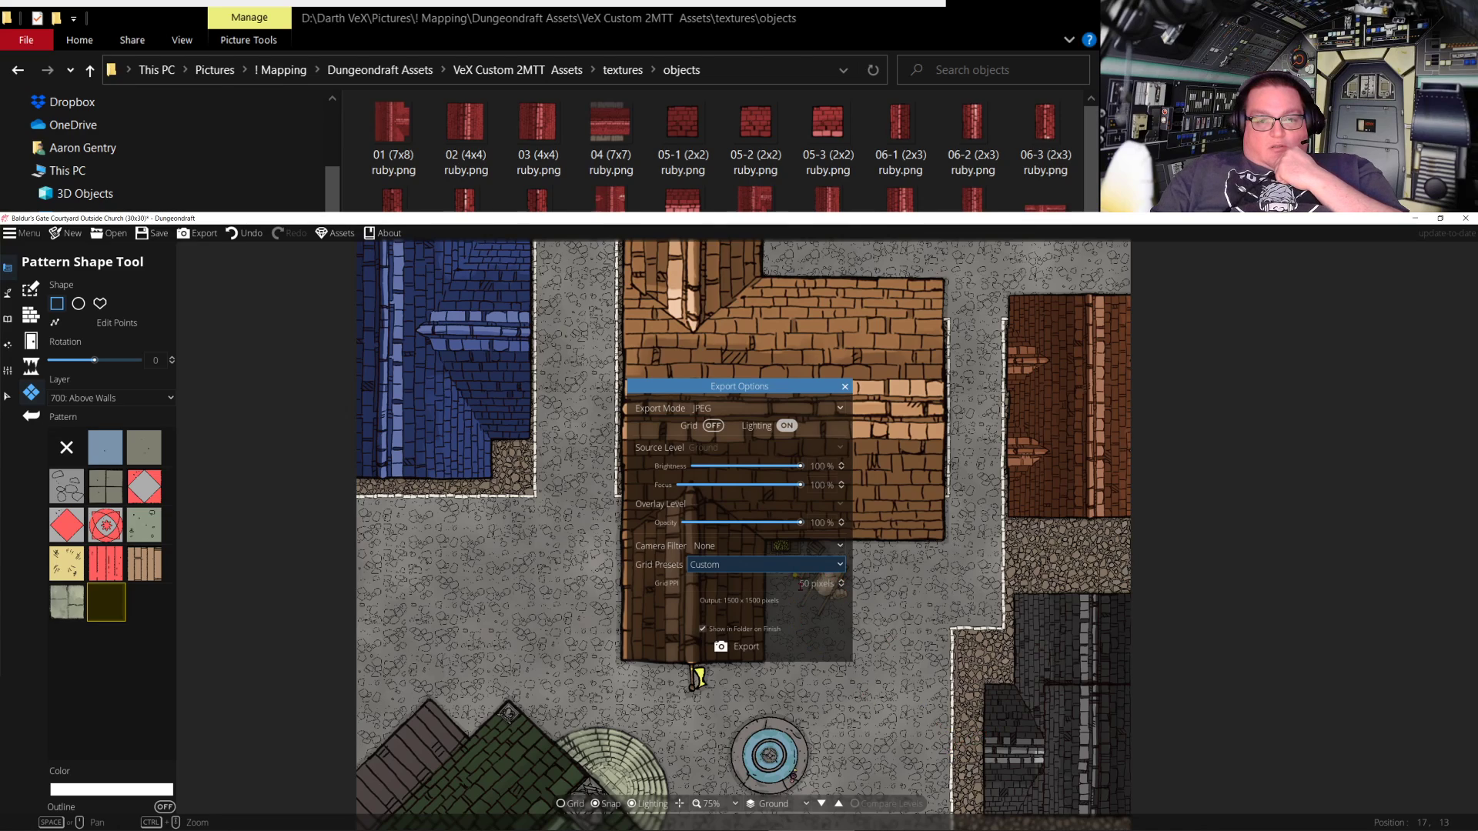
drag(805, 583, 758, 540)
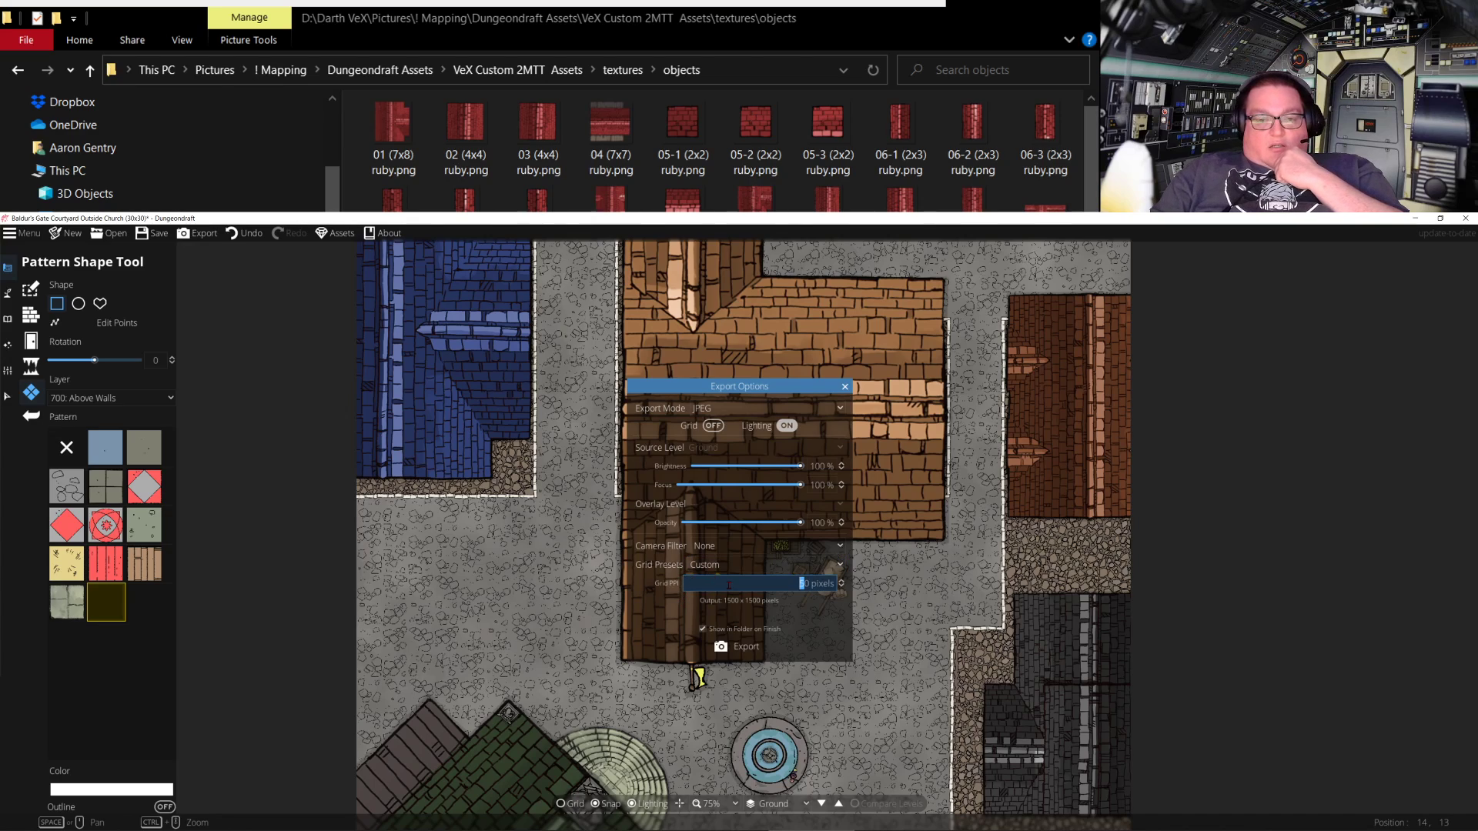
text(10)
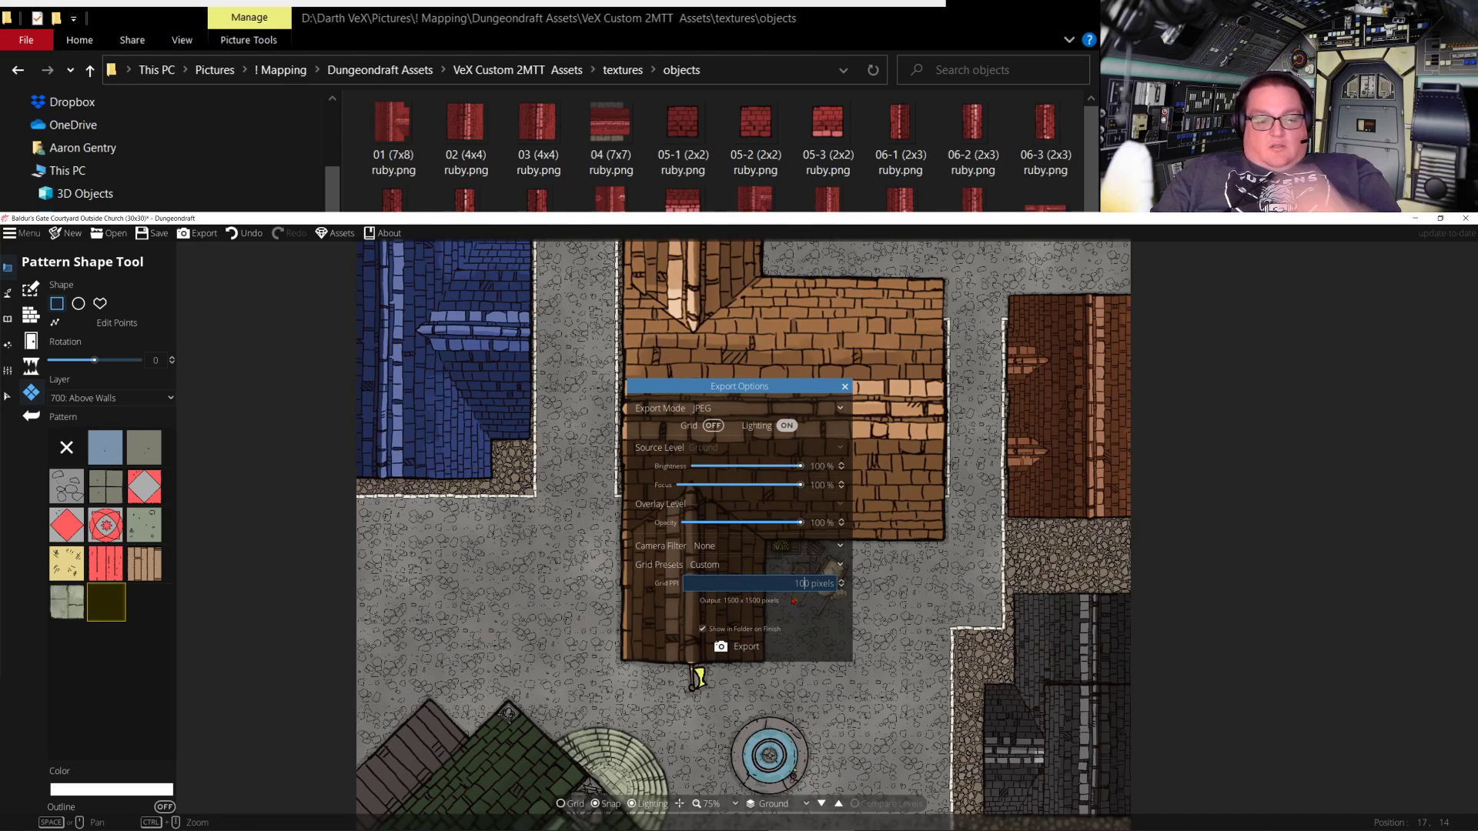
key(Return)
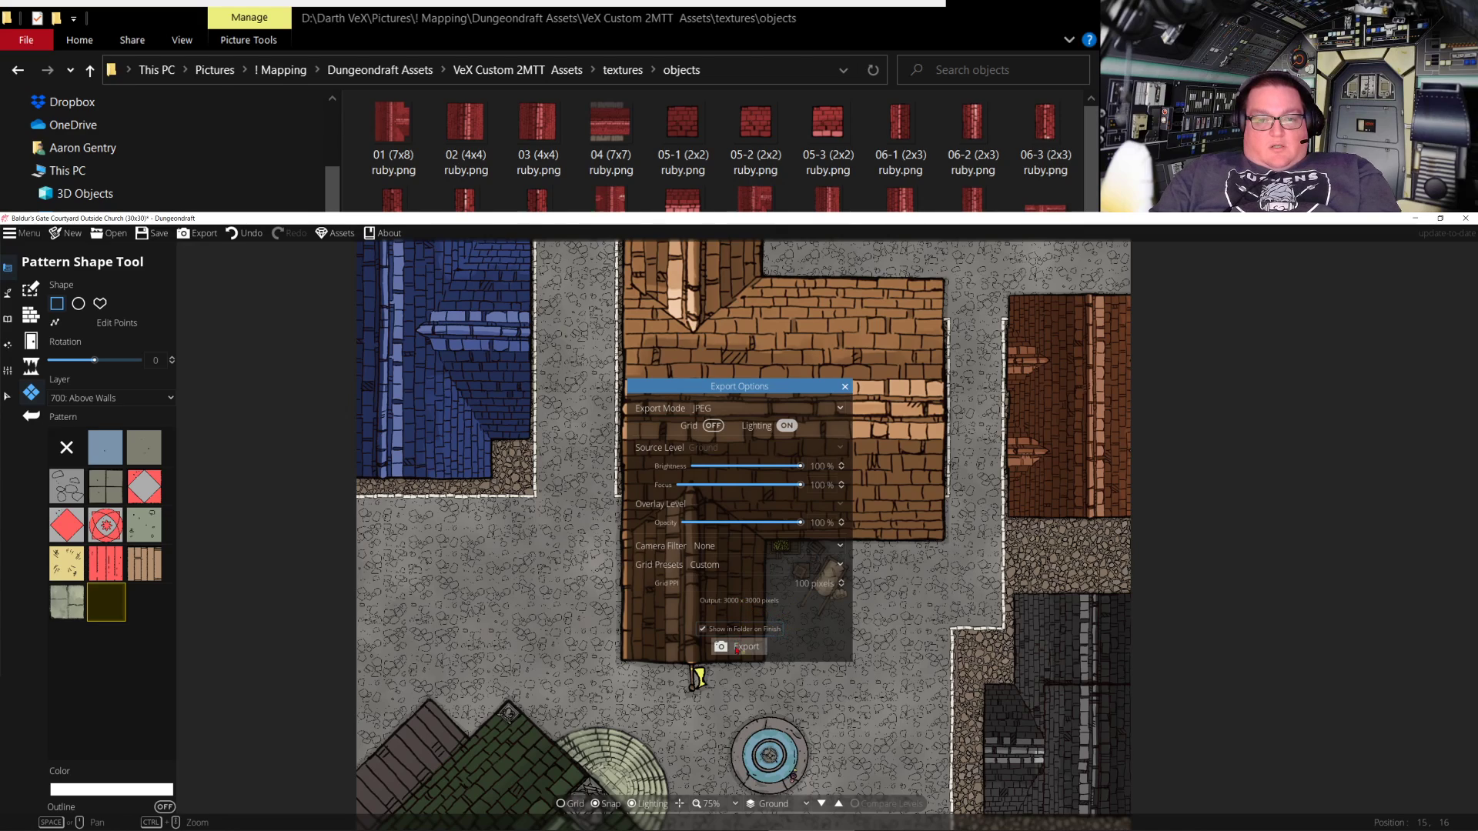
click(779, 583)
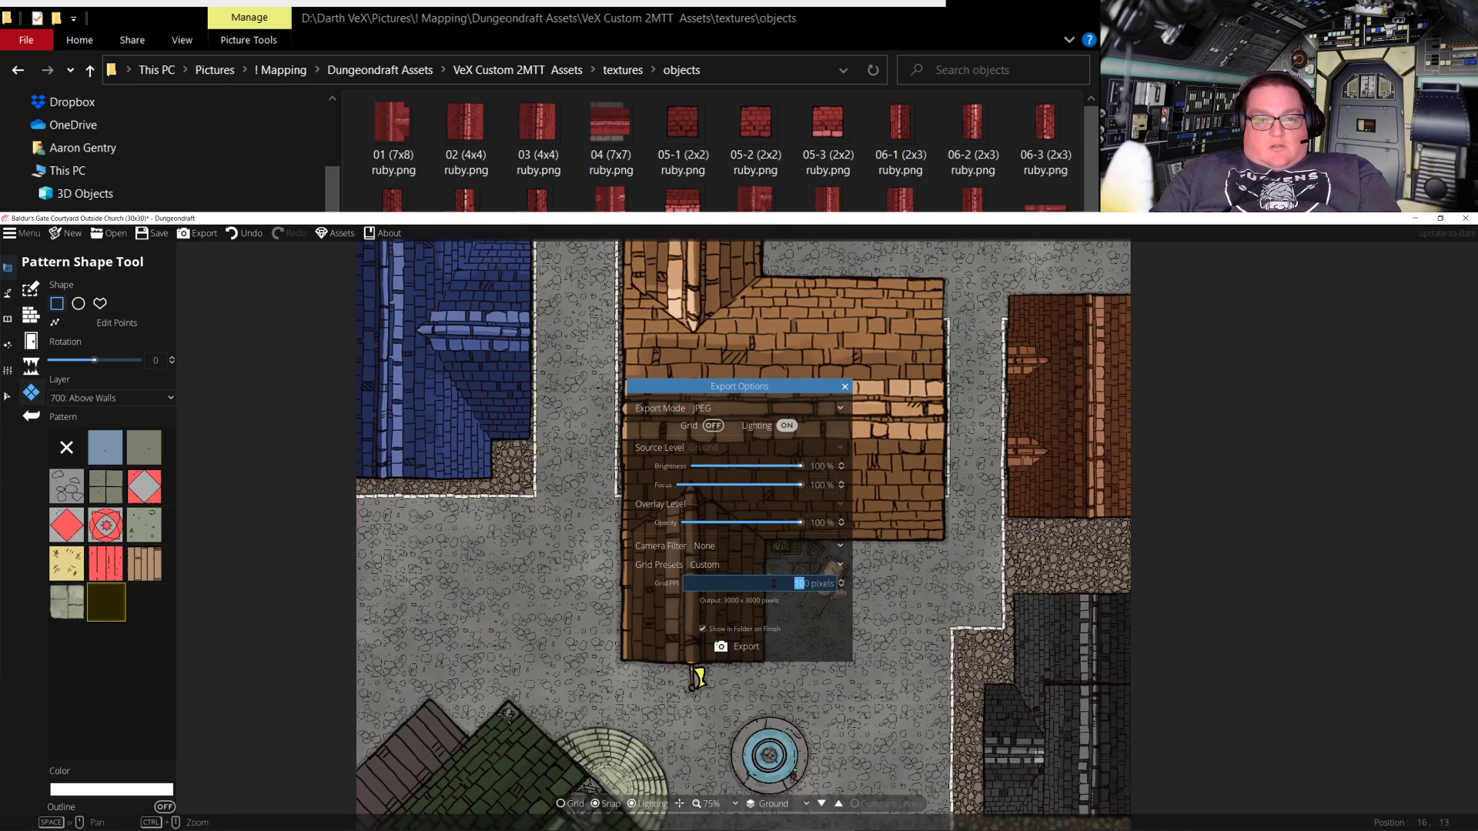
key(Left)
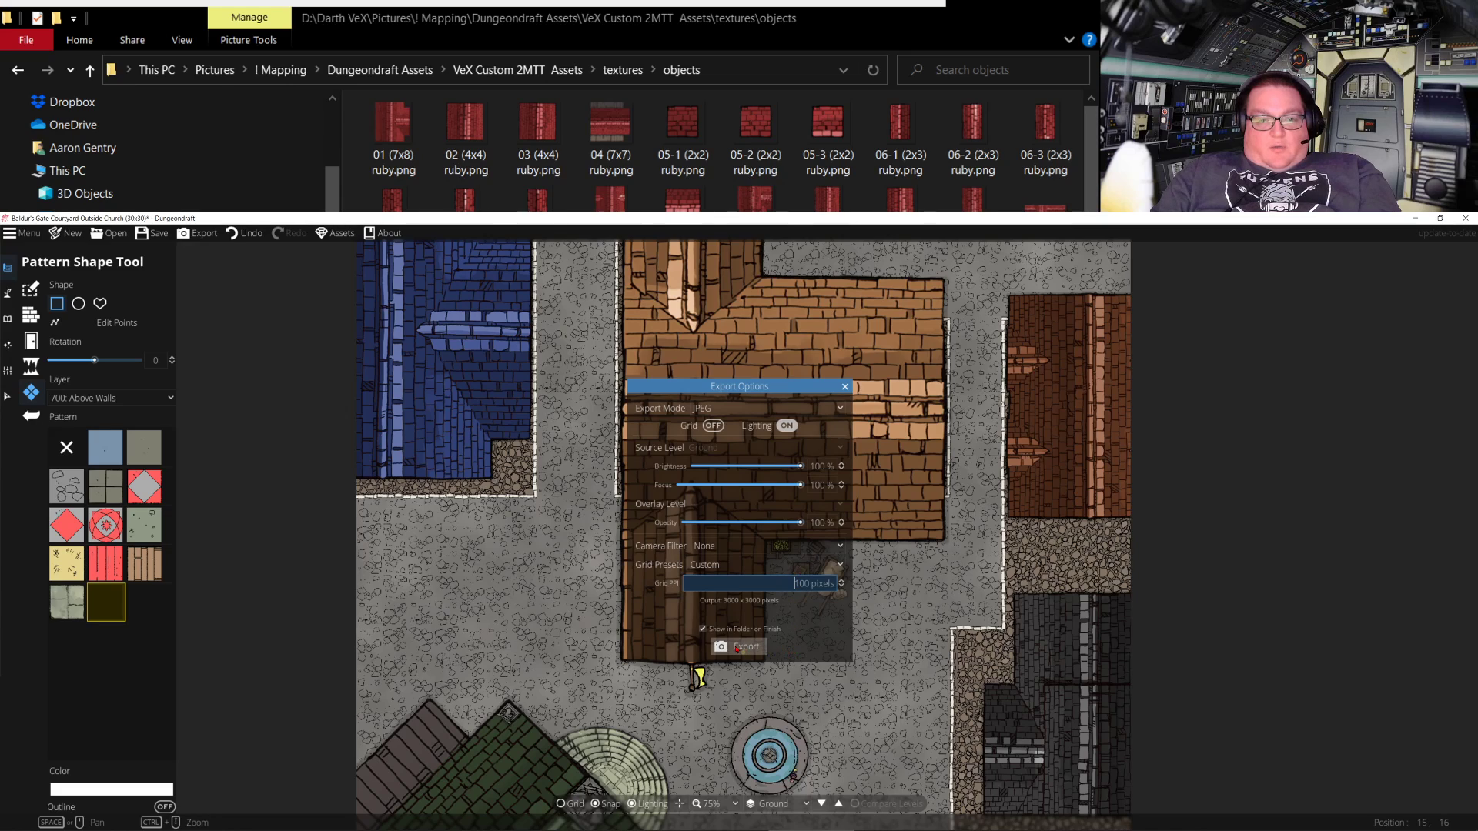
Export the map to the Exports folder as "Baldurs Gate--Courtyard Outside Church (30x30)" in JPEG format and leave the export options
click(767, 649)
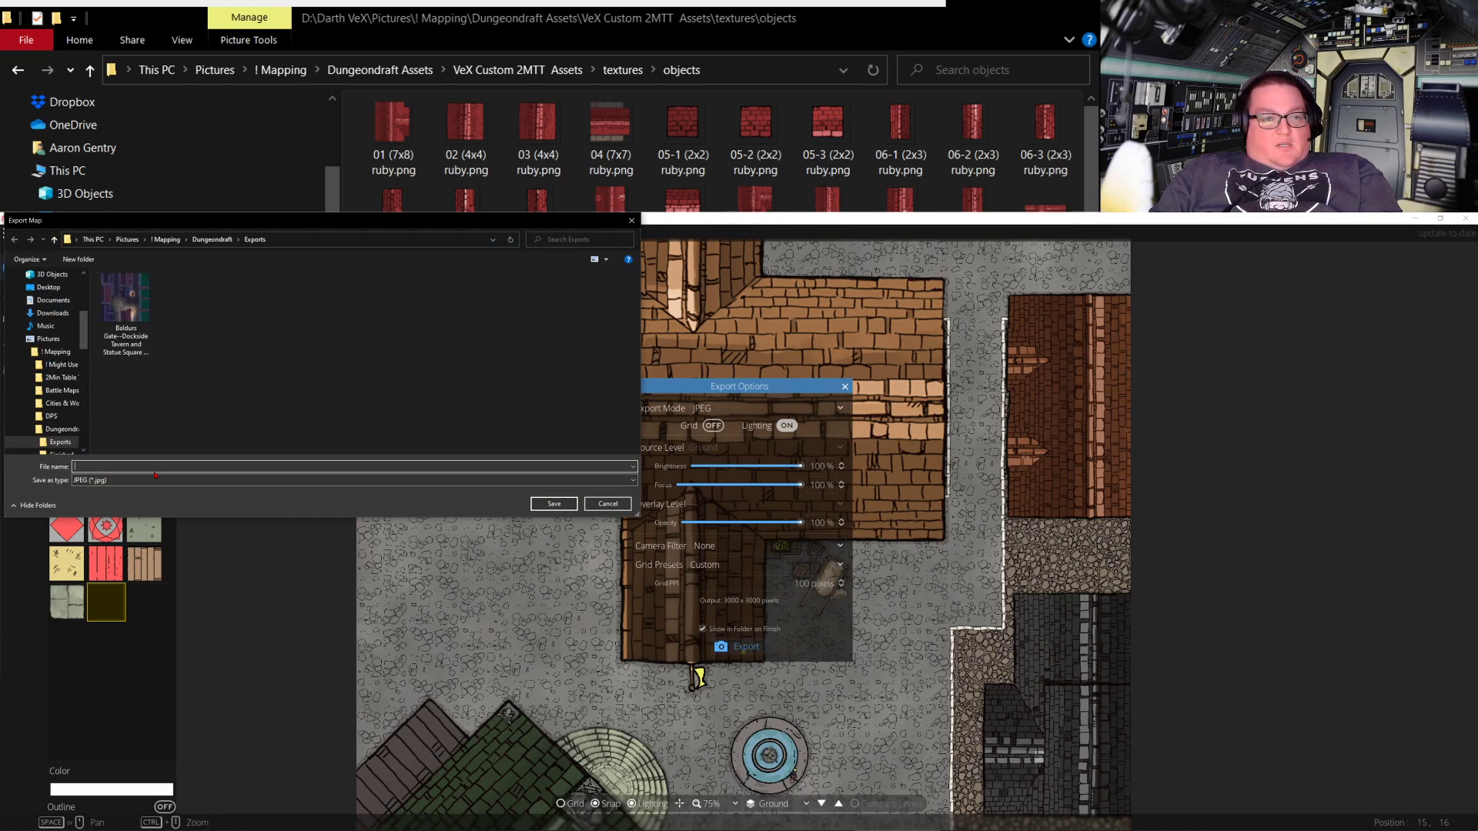
text(Bal)
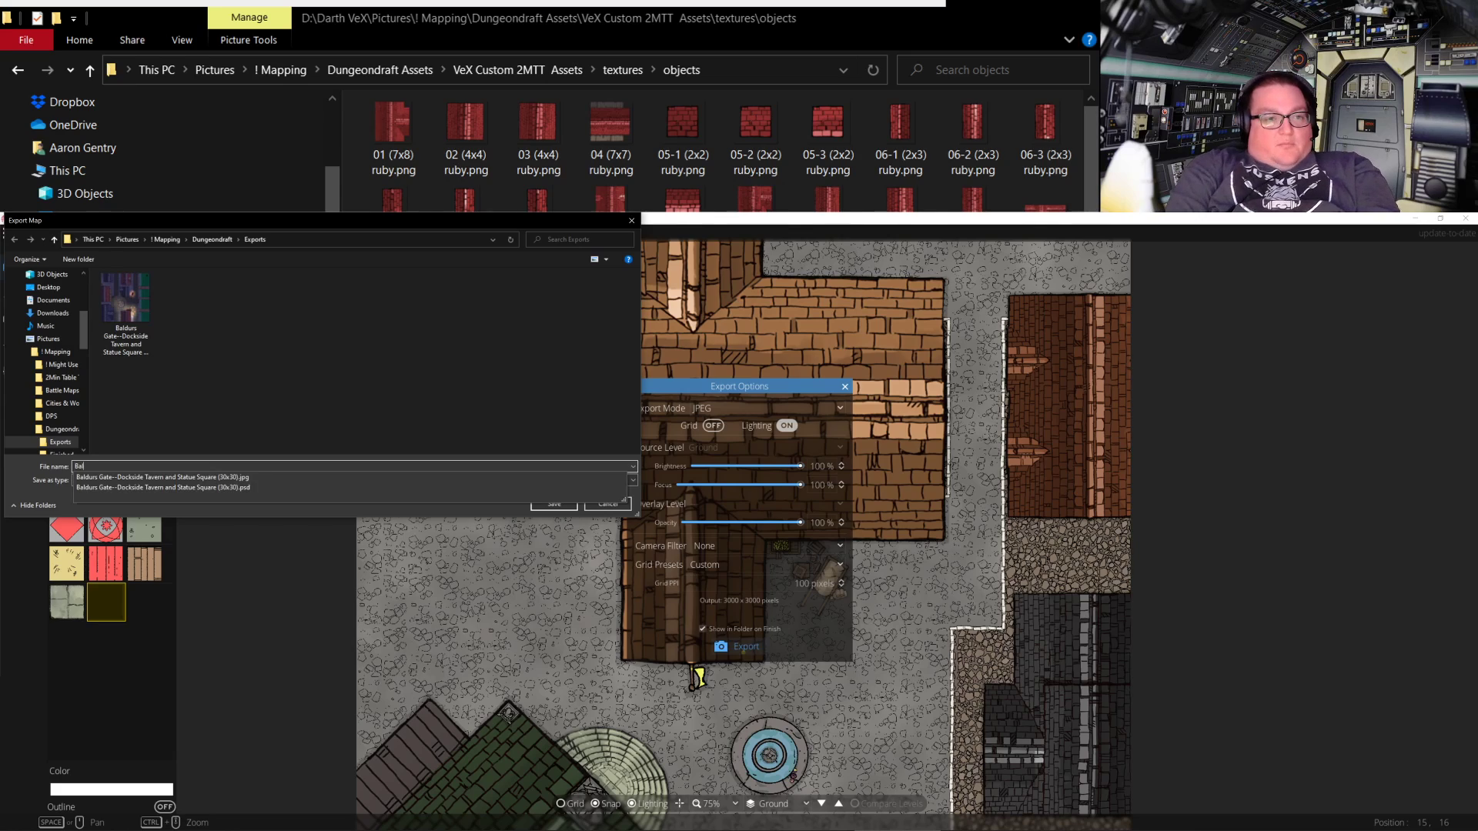
text(dur's G)
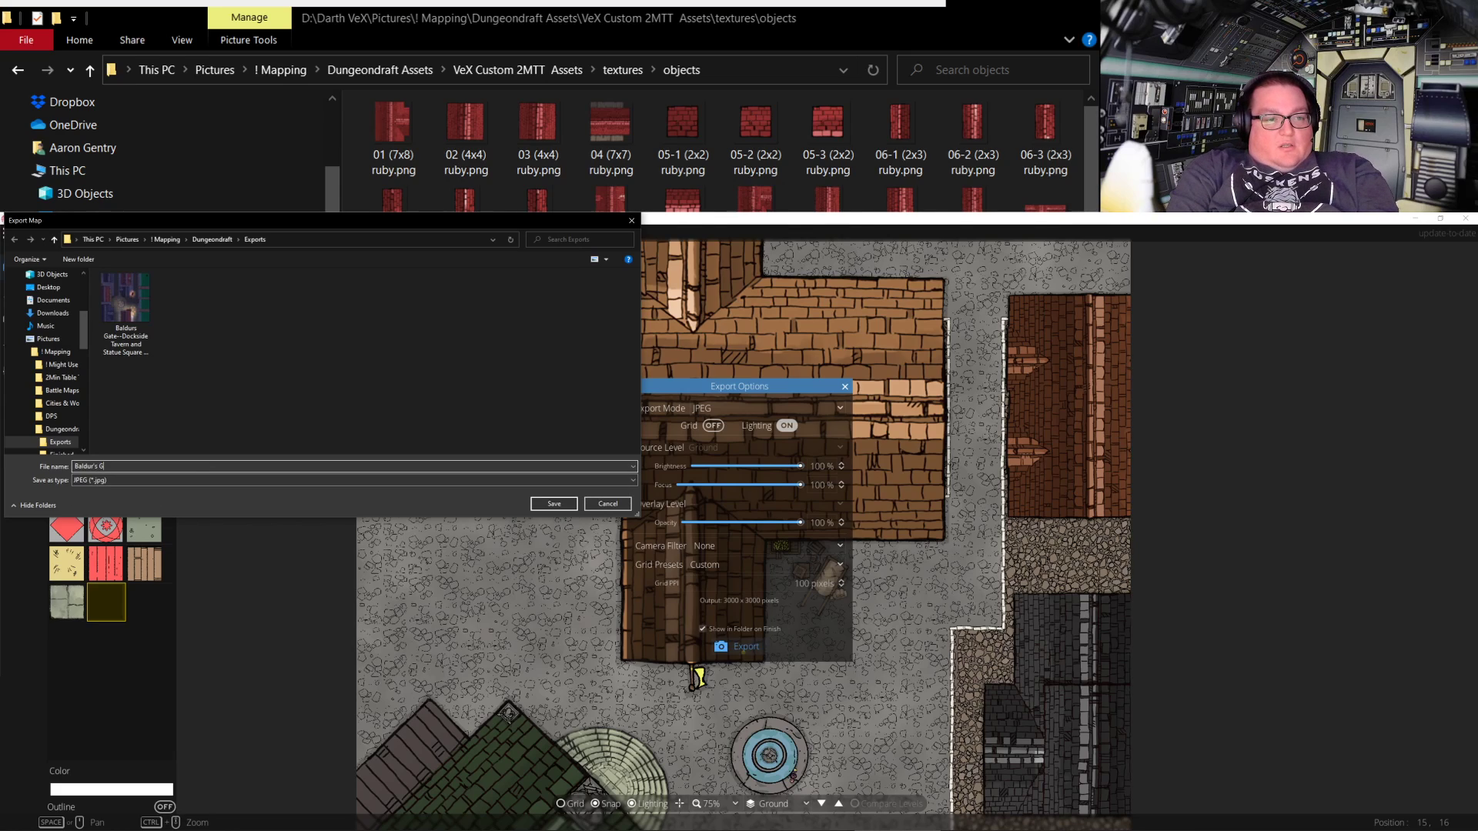
key(BackSpace)
key(BackSpace)
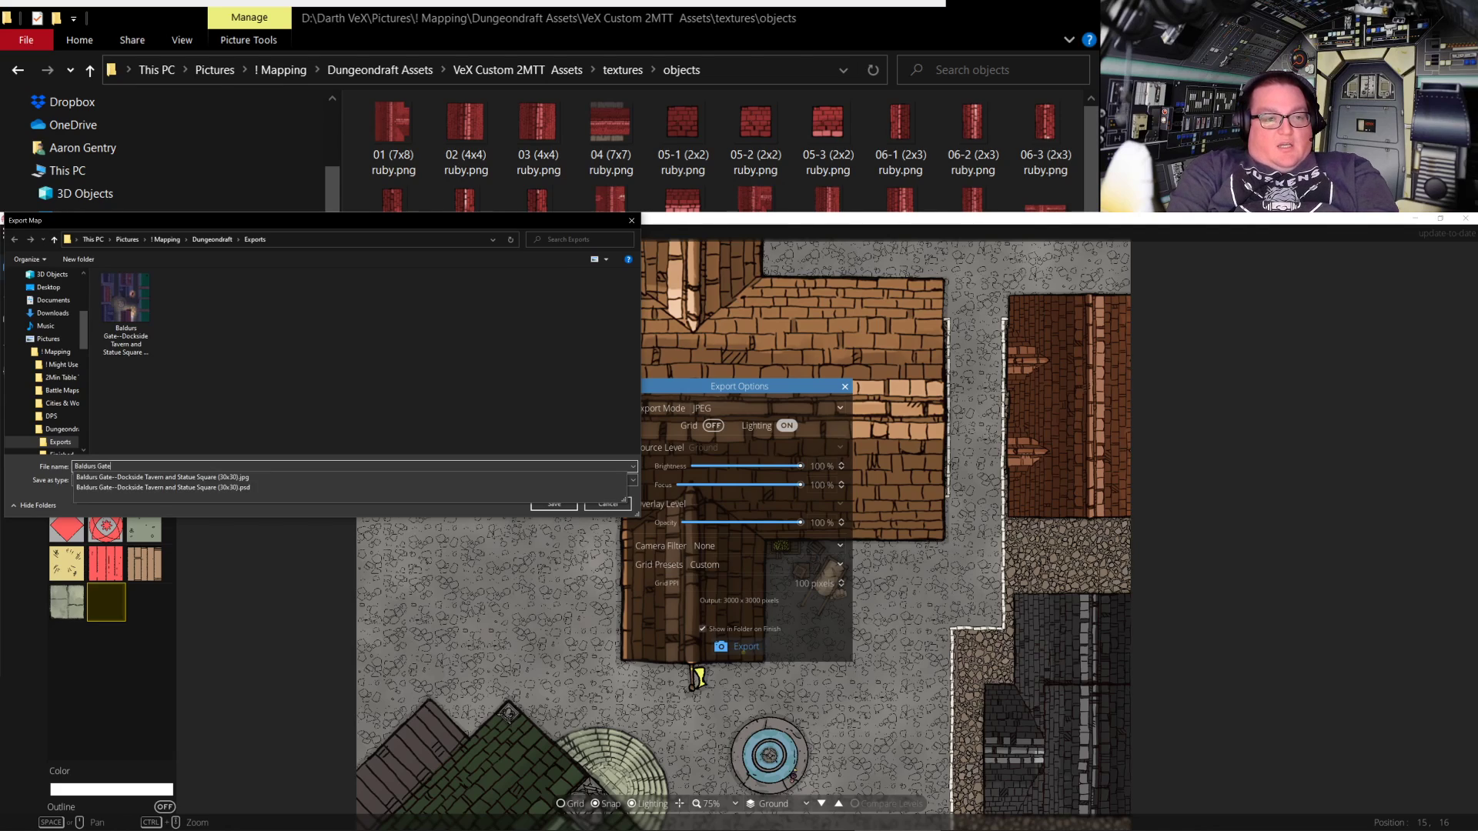
text(s Gate--)
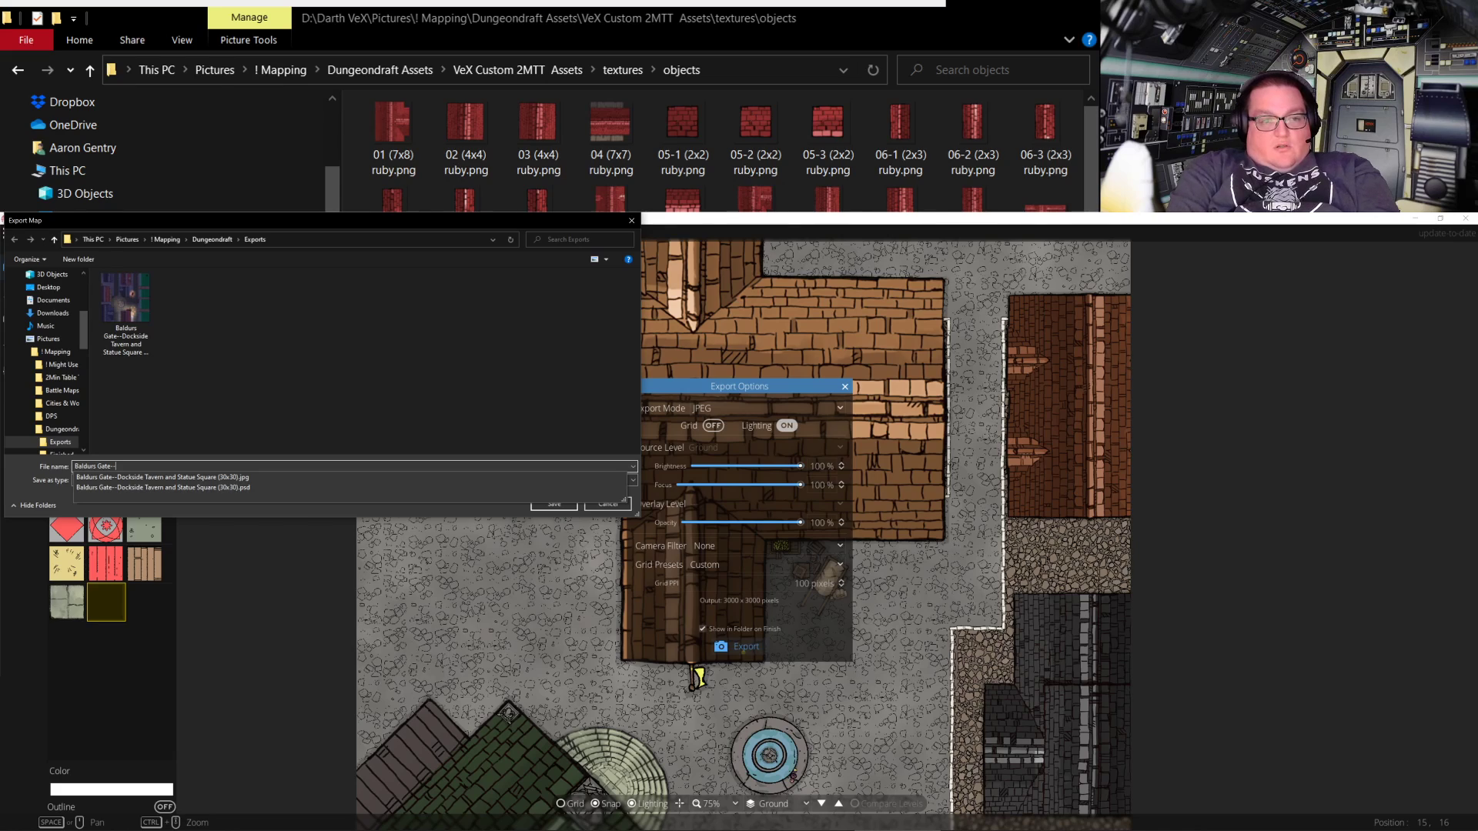
text(Courtyard)
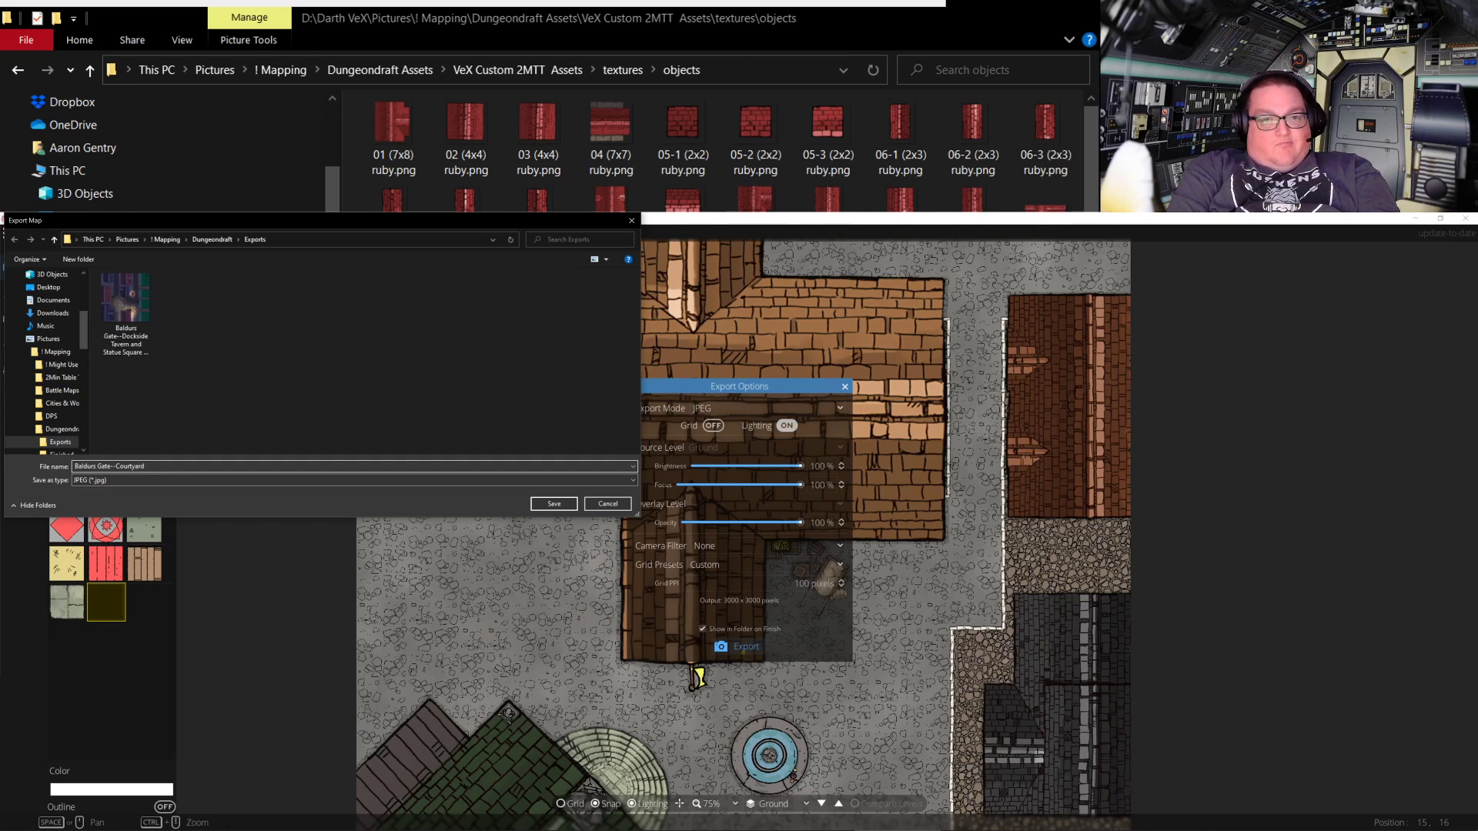
drag(291, 221, 299, 278)
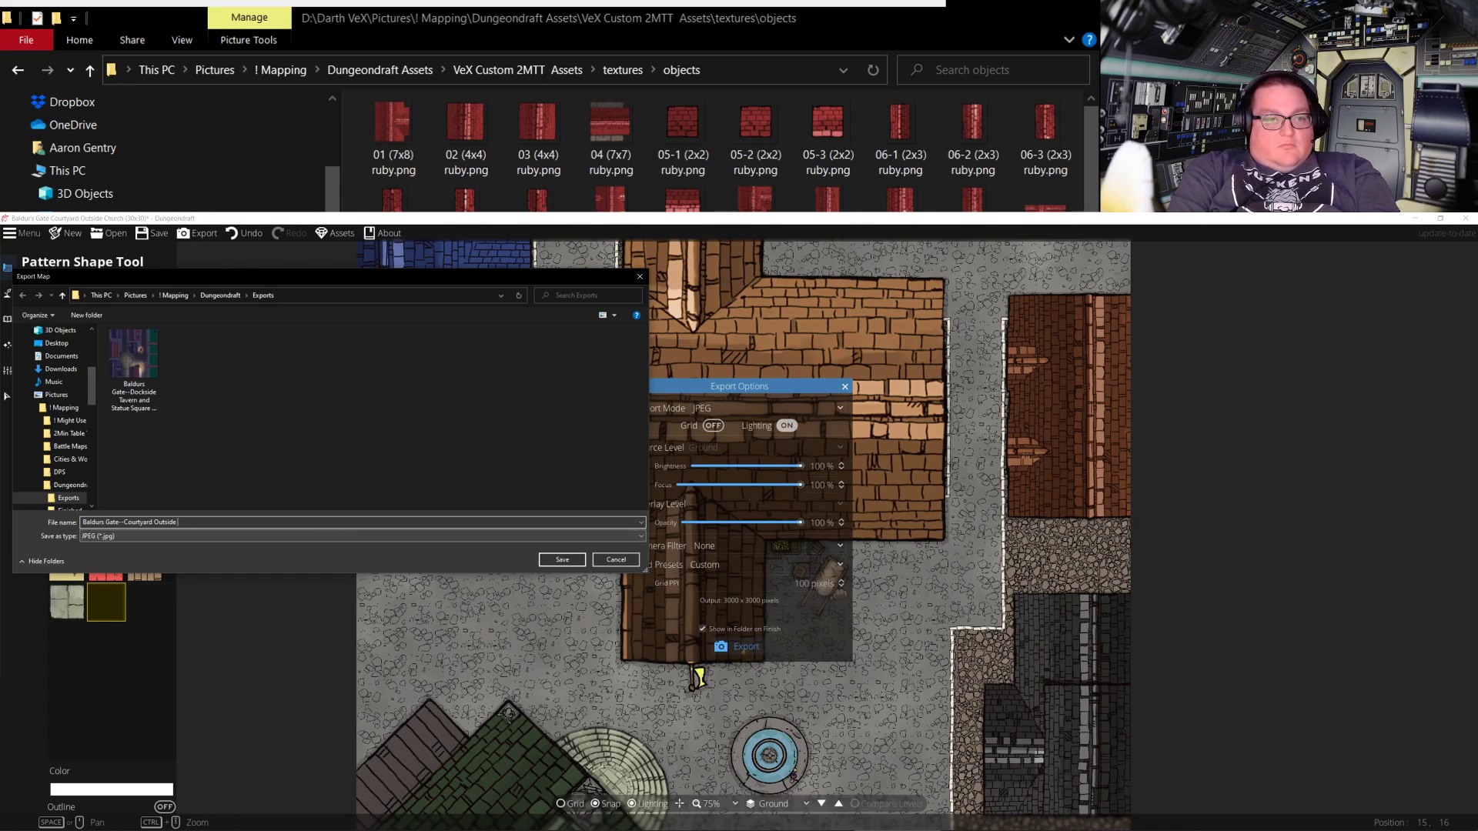
text(Church (30x30)
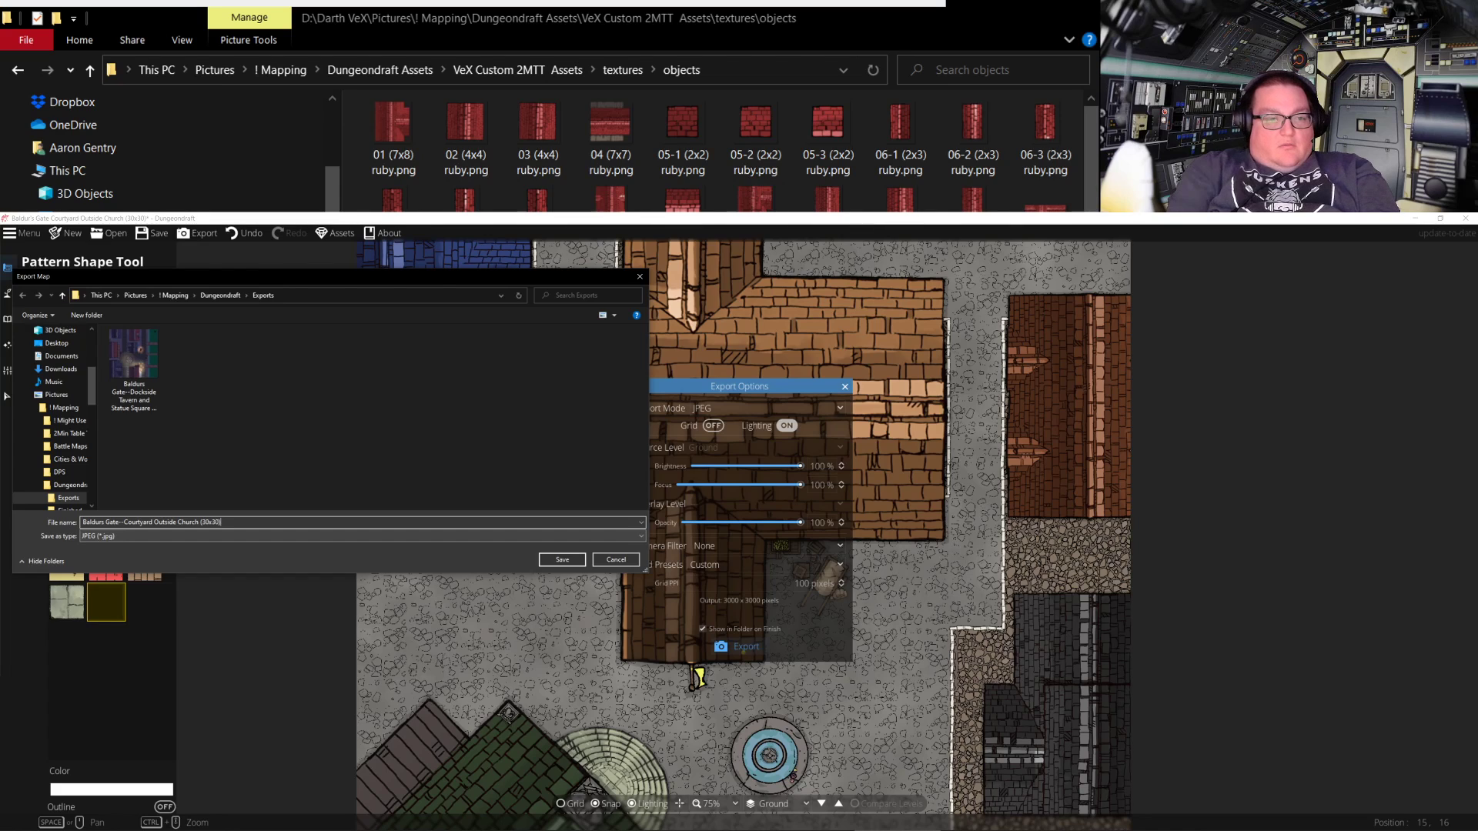
key(Return)
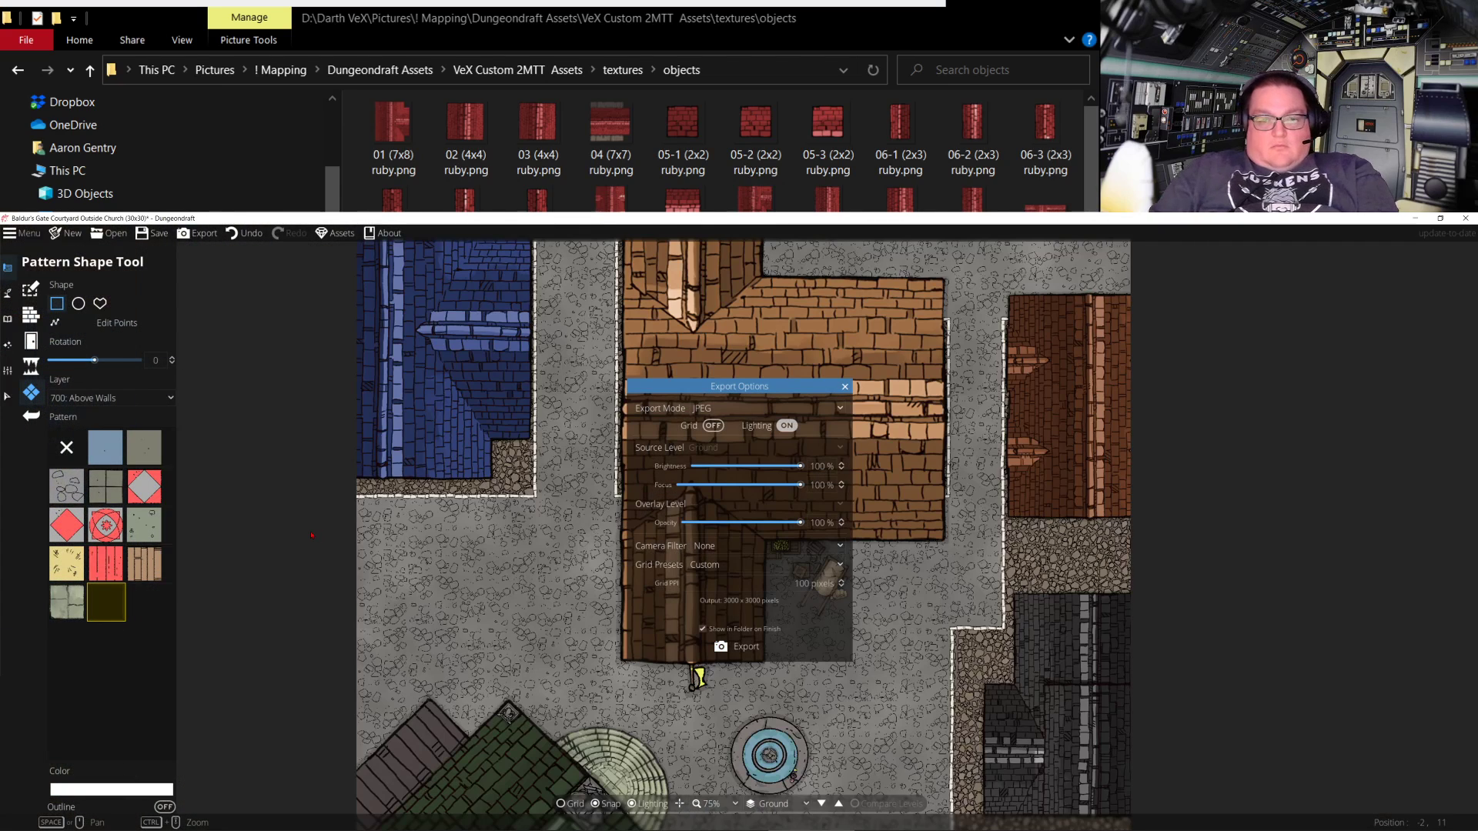
click(844, 387)
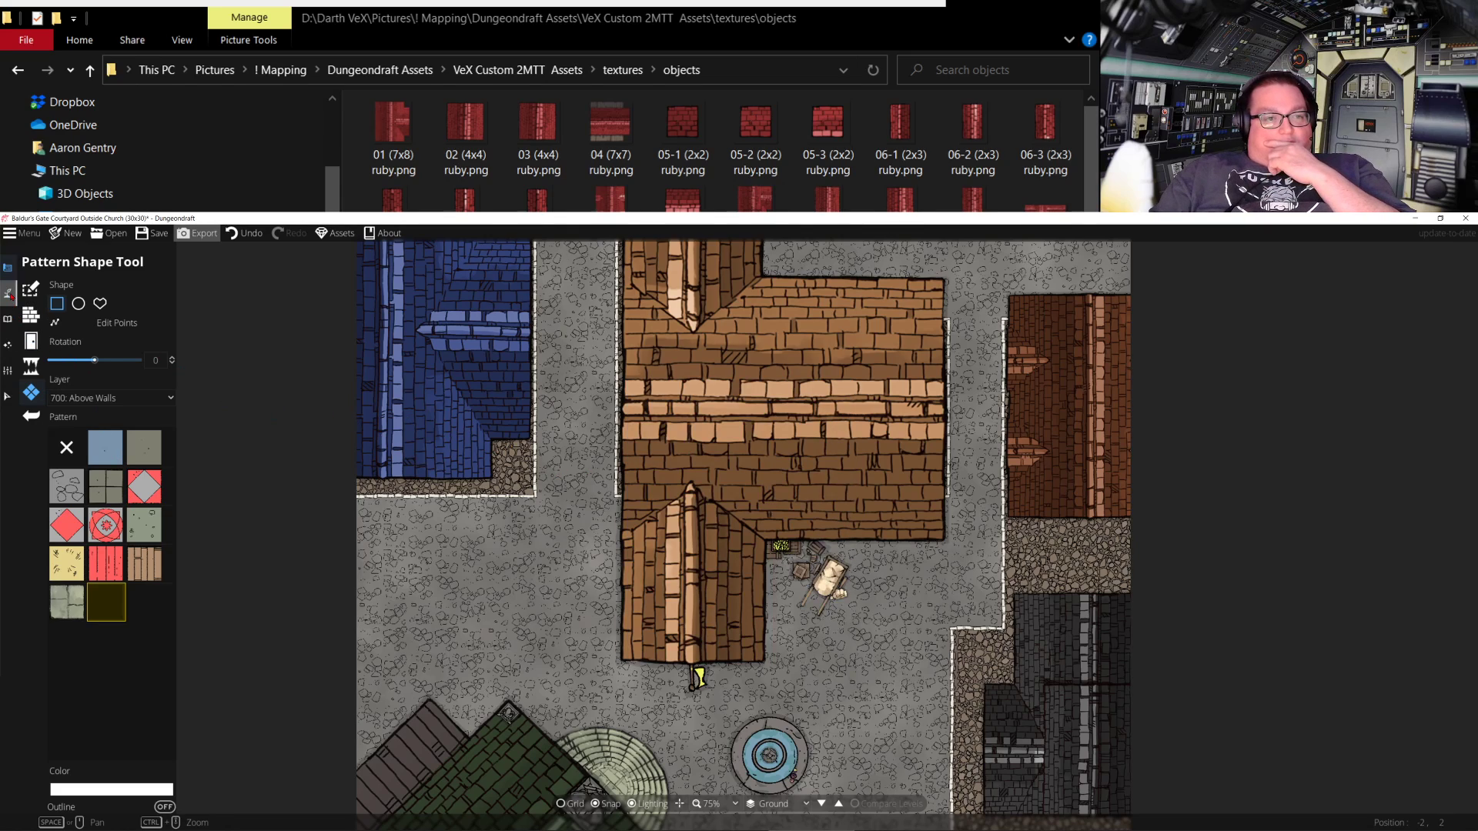
Set the environment's ambient light to a dark night blue of RGB 63, 63, 111
mouse_move(9, 345)
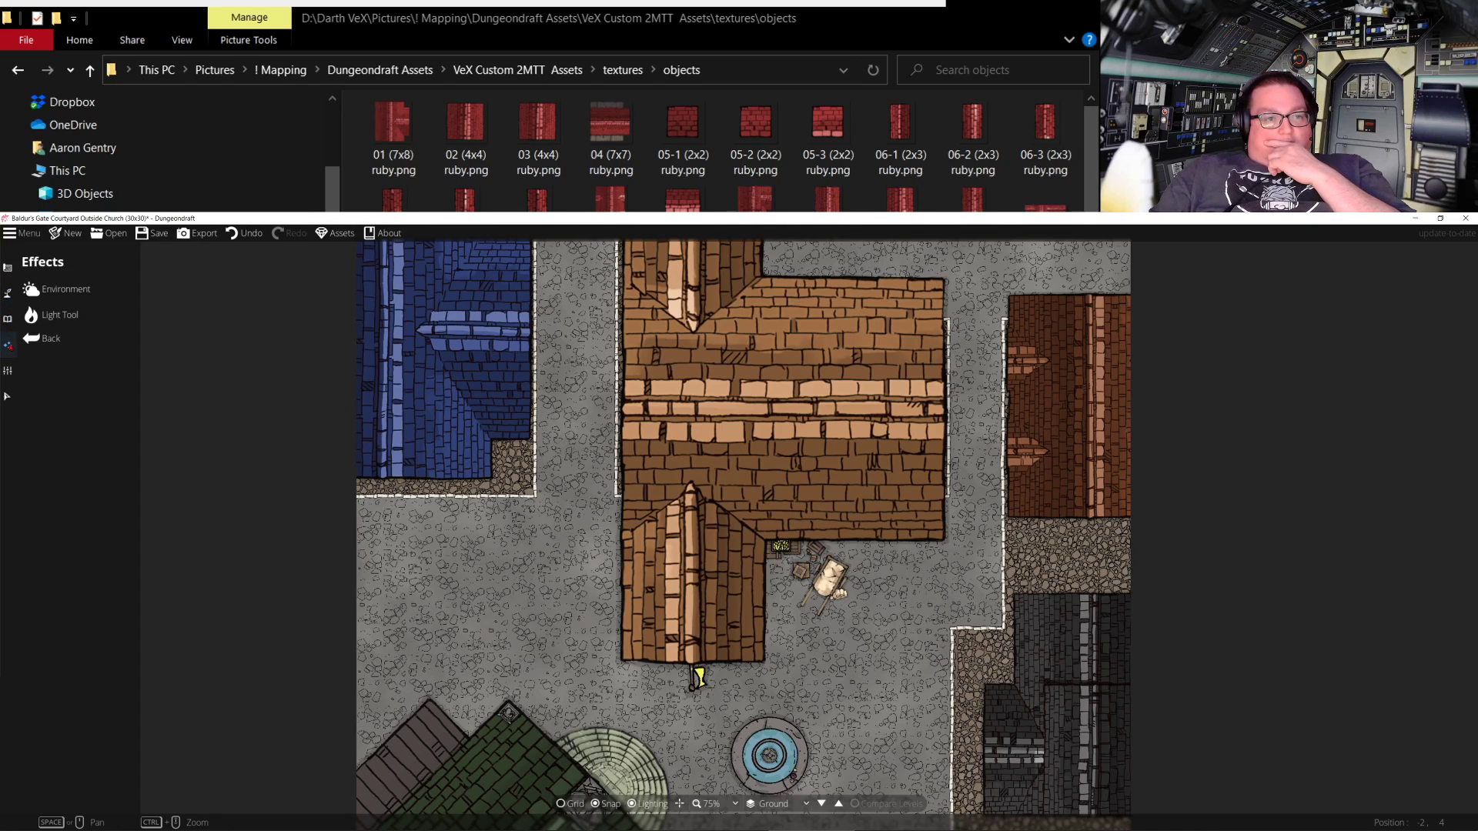
click(65, 288)
click(112, 302)
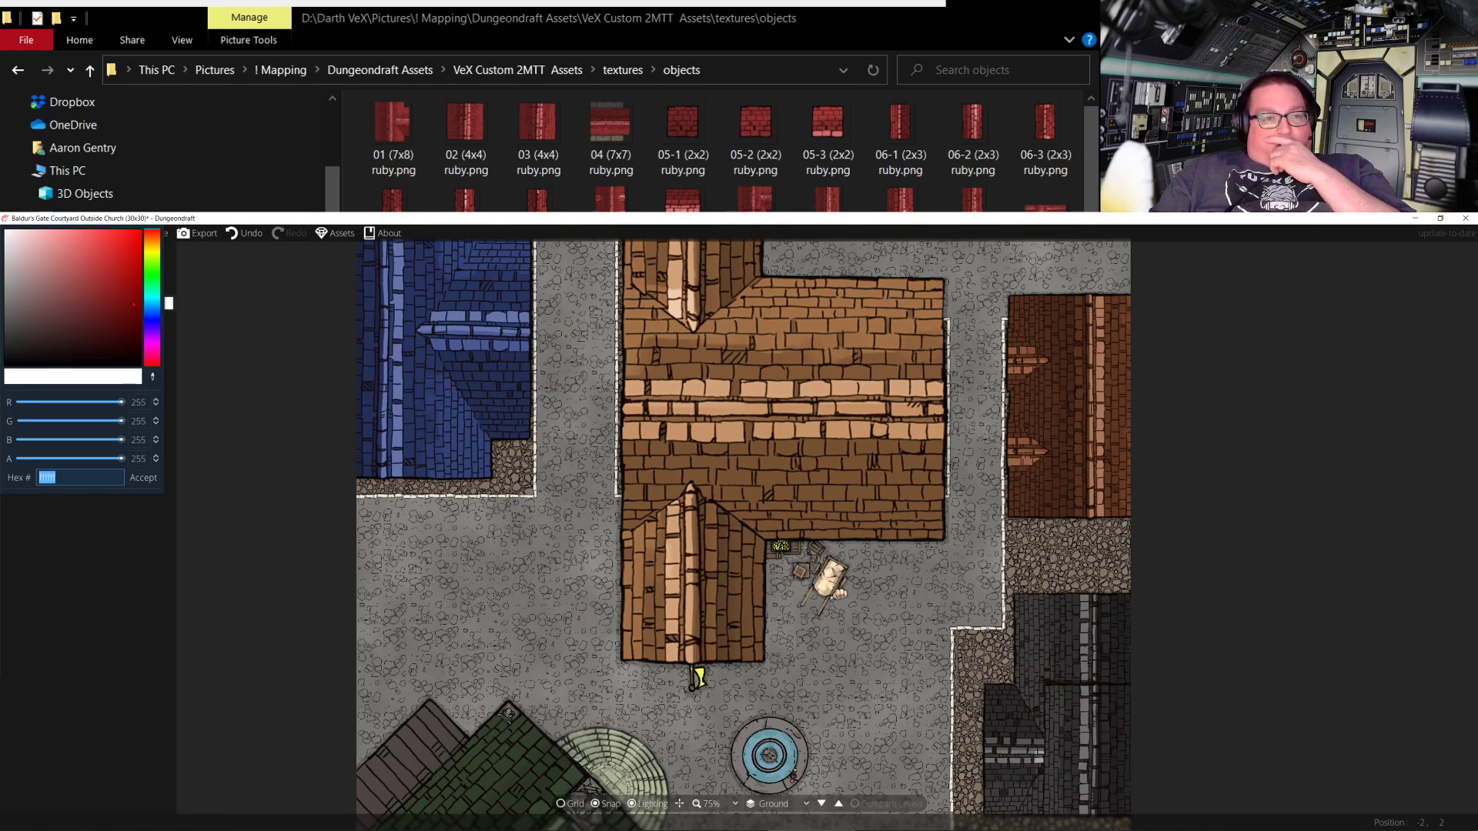
drag(150, 331, 158, 317)
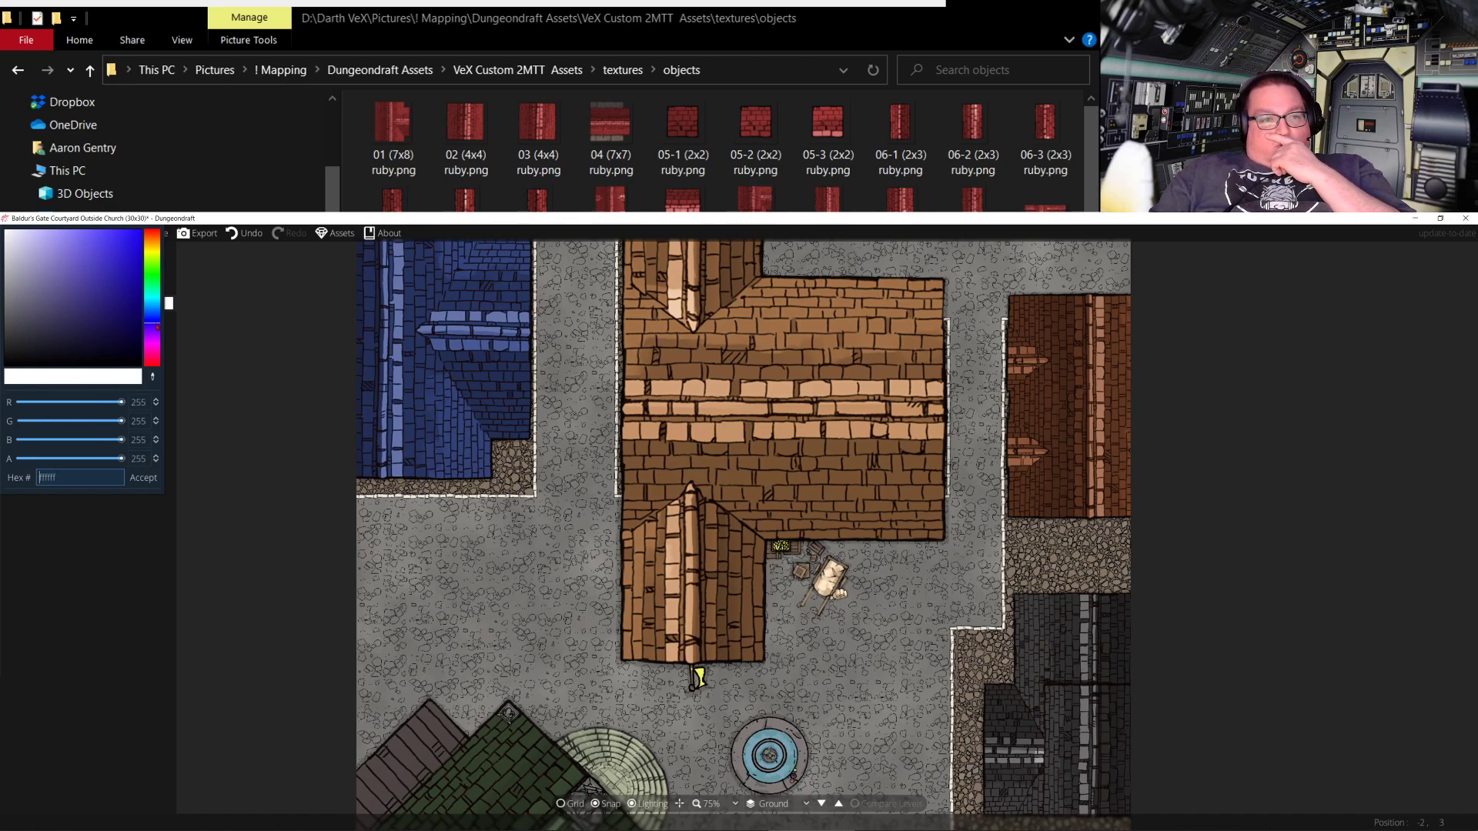
click(106, 339)
drag(106, 340, 65, 310)
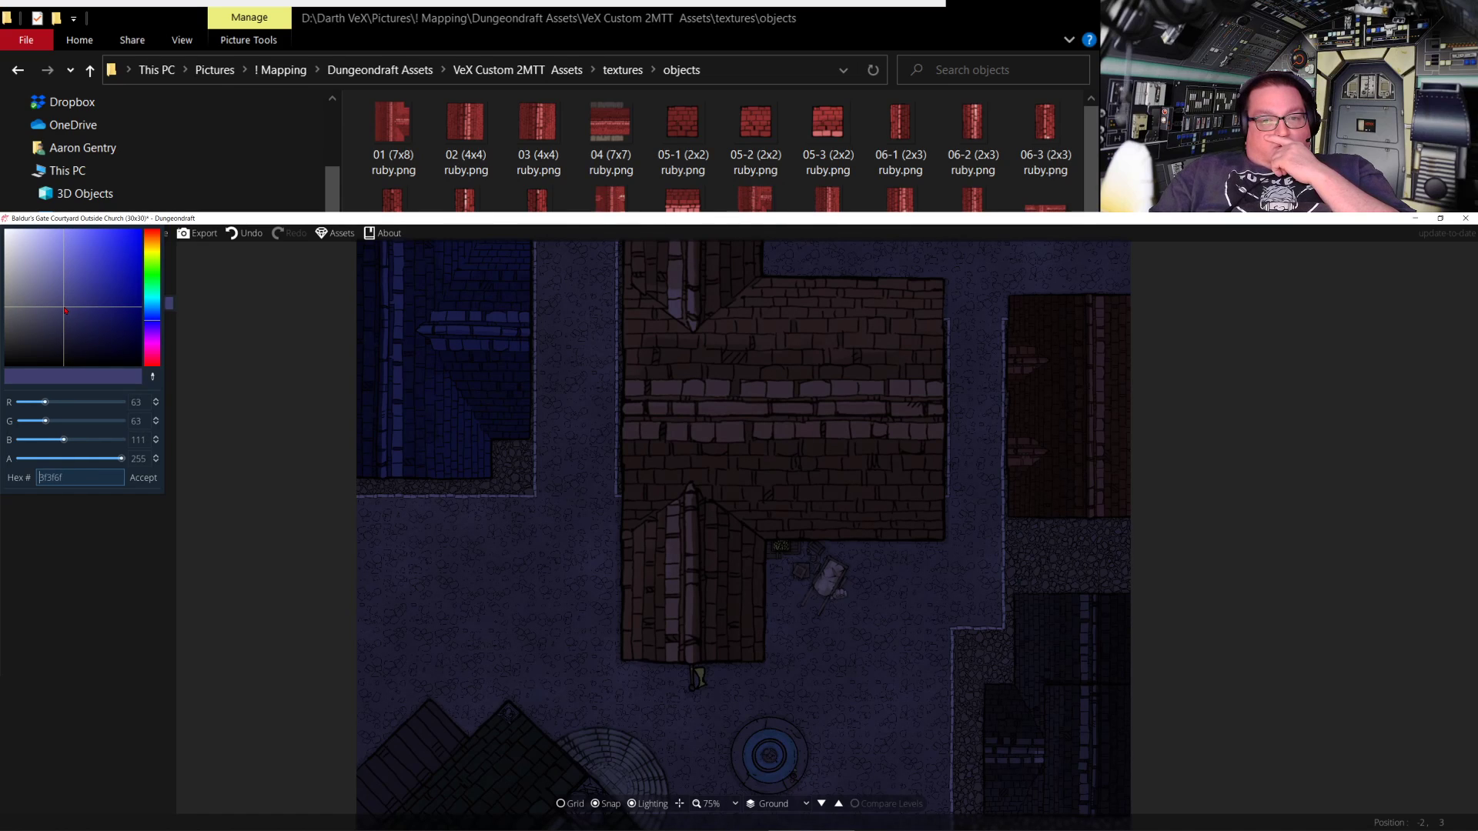
click(144, 478)
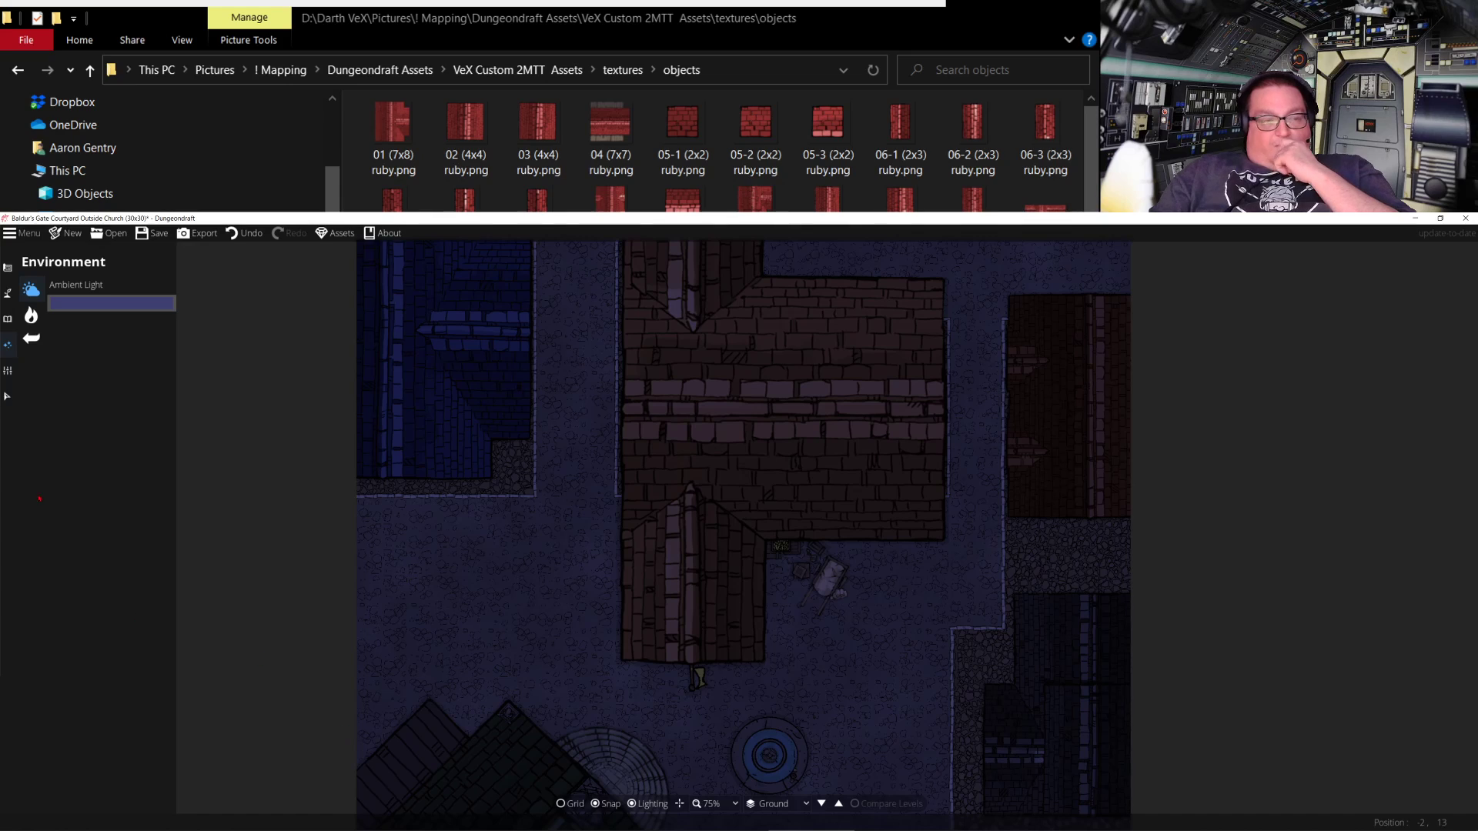
Add a more saturated amber as a custom light colour for the Light Tool and make it the current colour
click(31, 315)
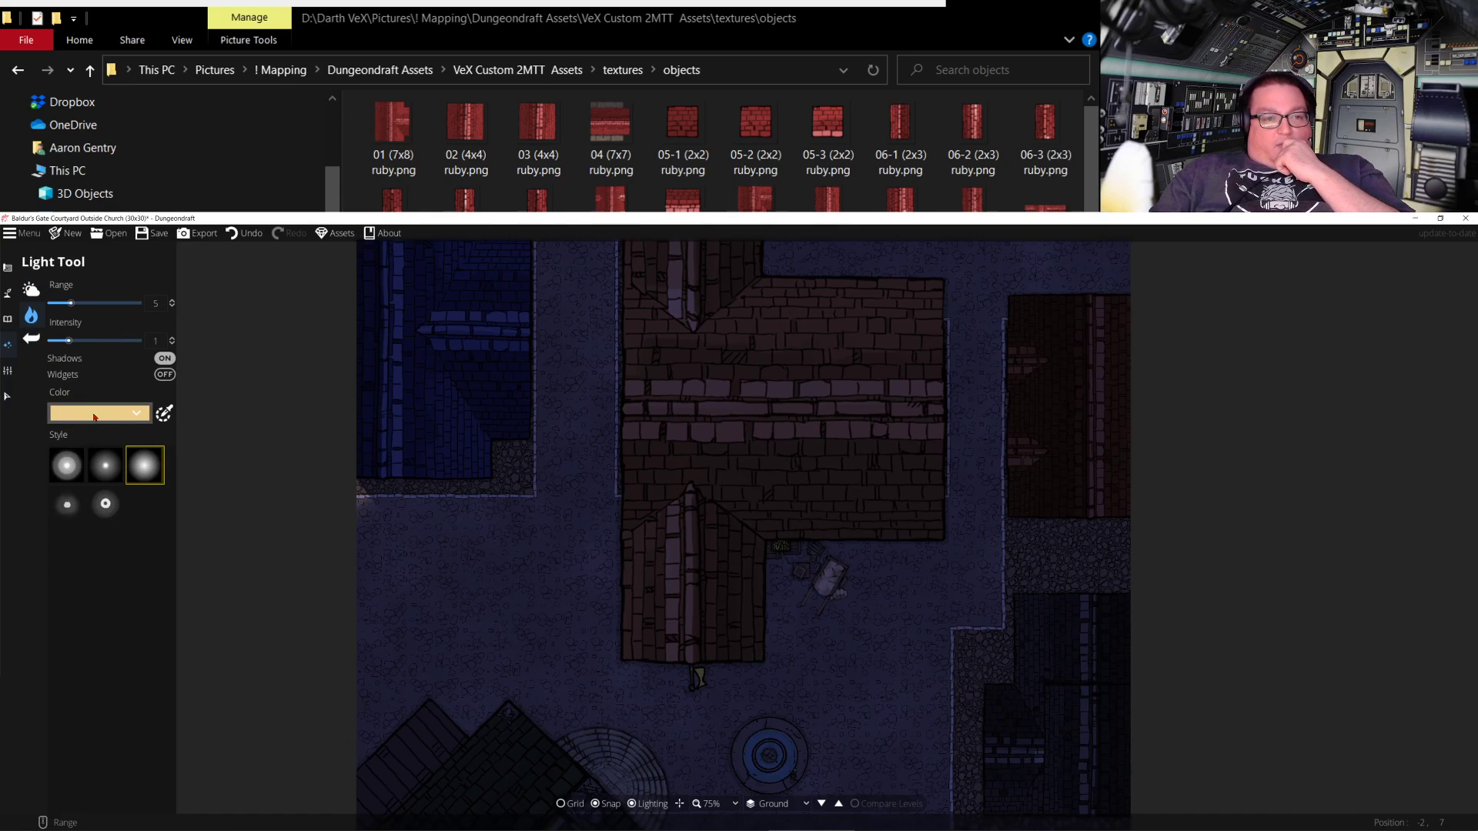
click(140, 416)
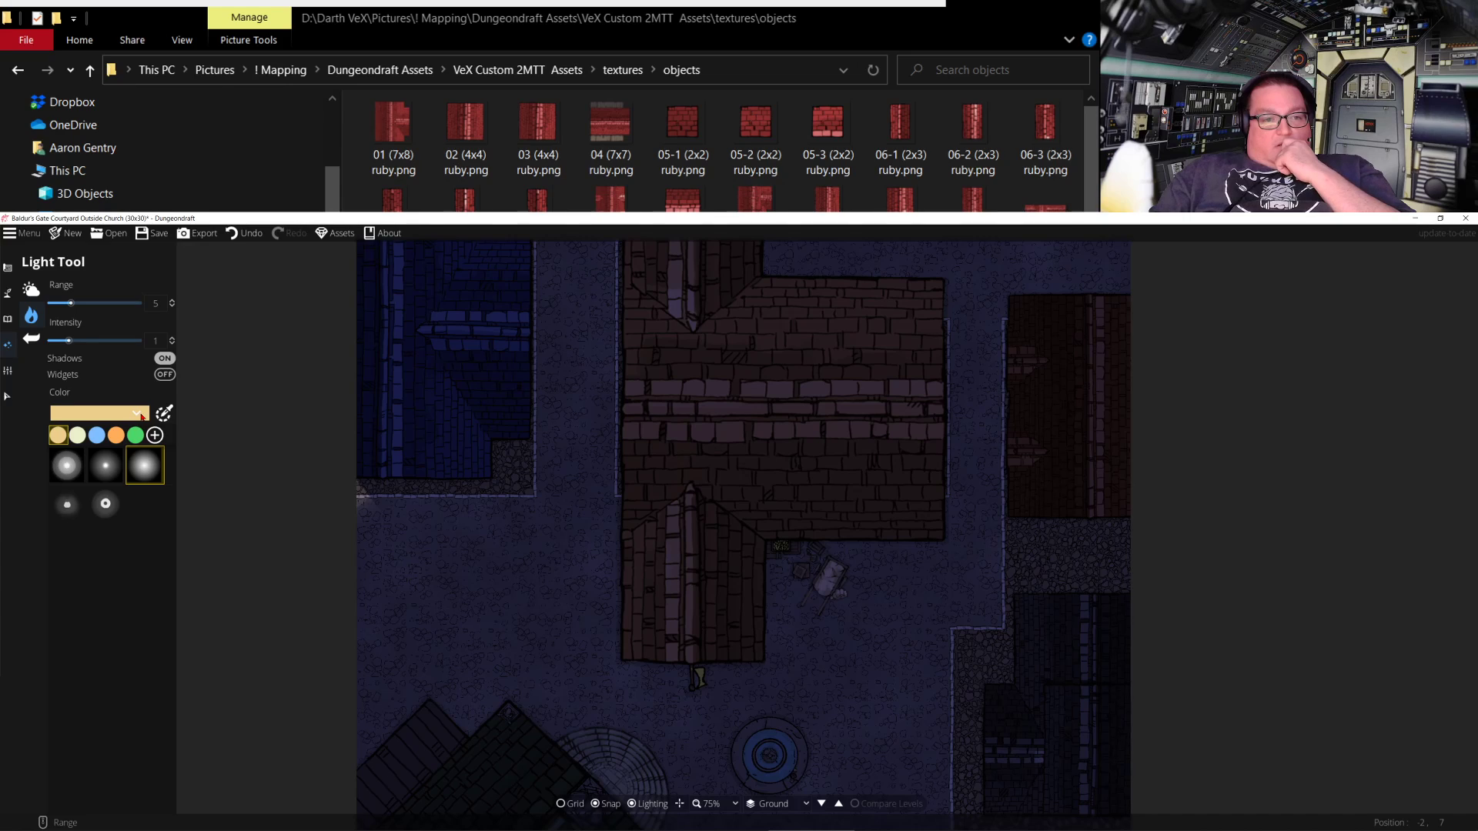
click(154, 435)
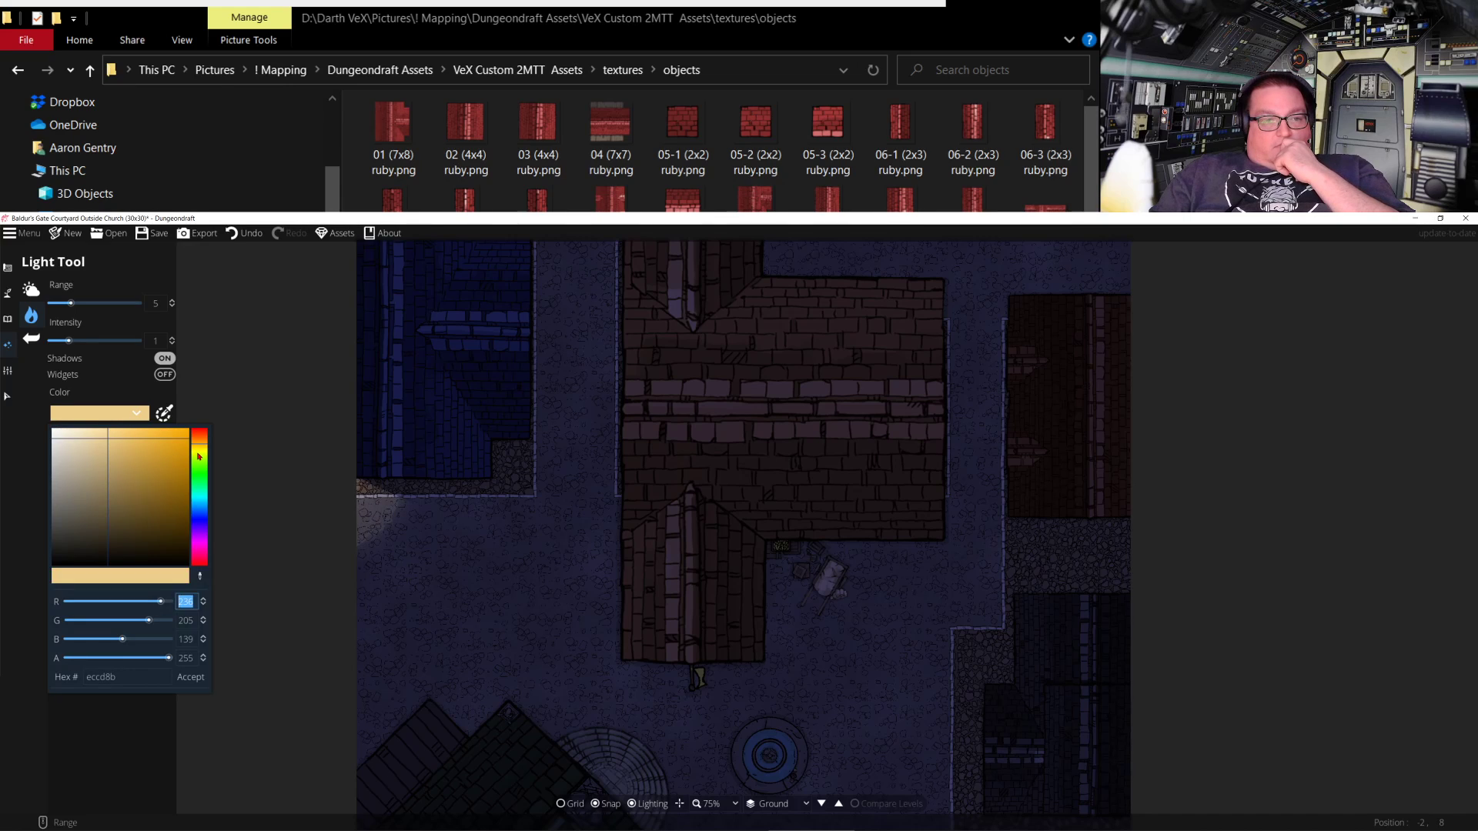
click(125, 441)
mouse_move(126, 442)
mouse_down()
mouse_move(165, 443)
mouse_move(135, 435)
mouse_up()
click(191, 676)
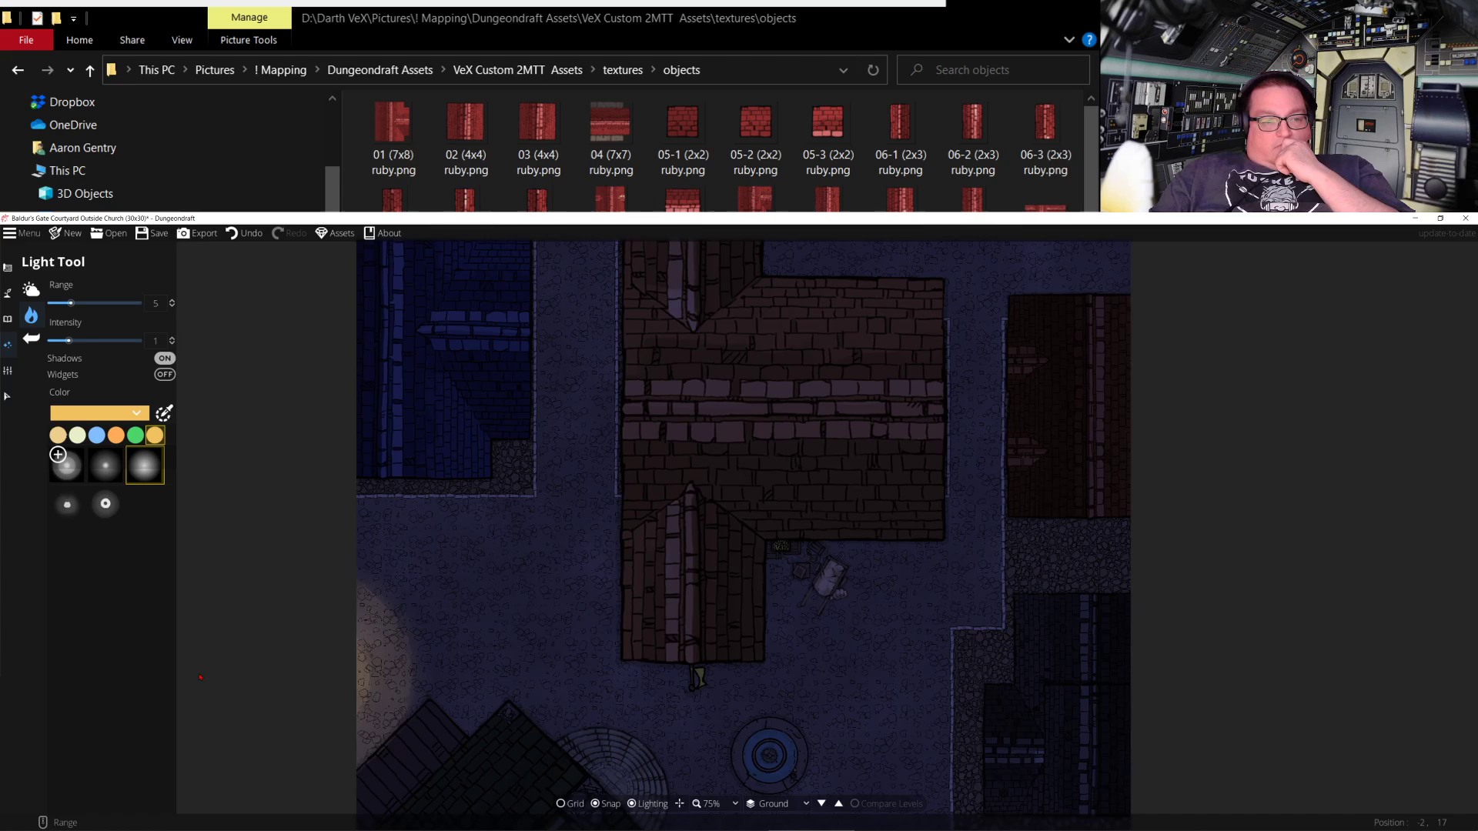
Compare the available light styles on the ground west of the church and return to the large, soft-edged style
drag(571, 616, 486, 531)
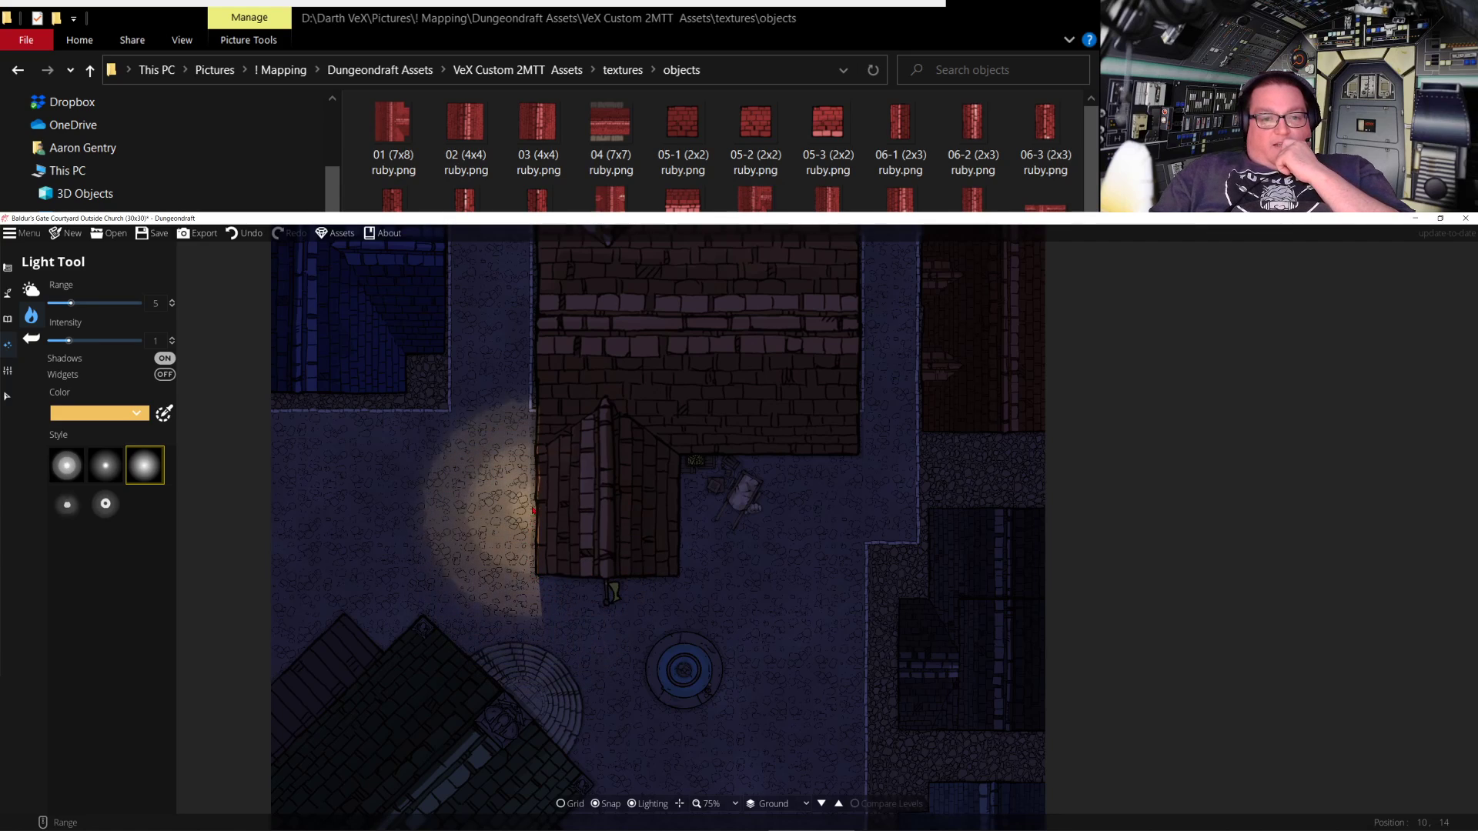
click(66, 465)
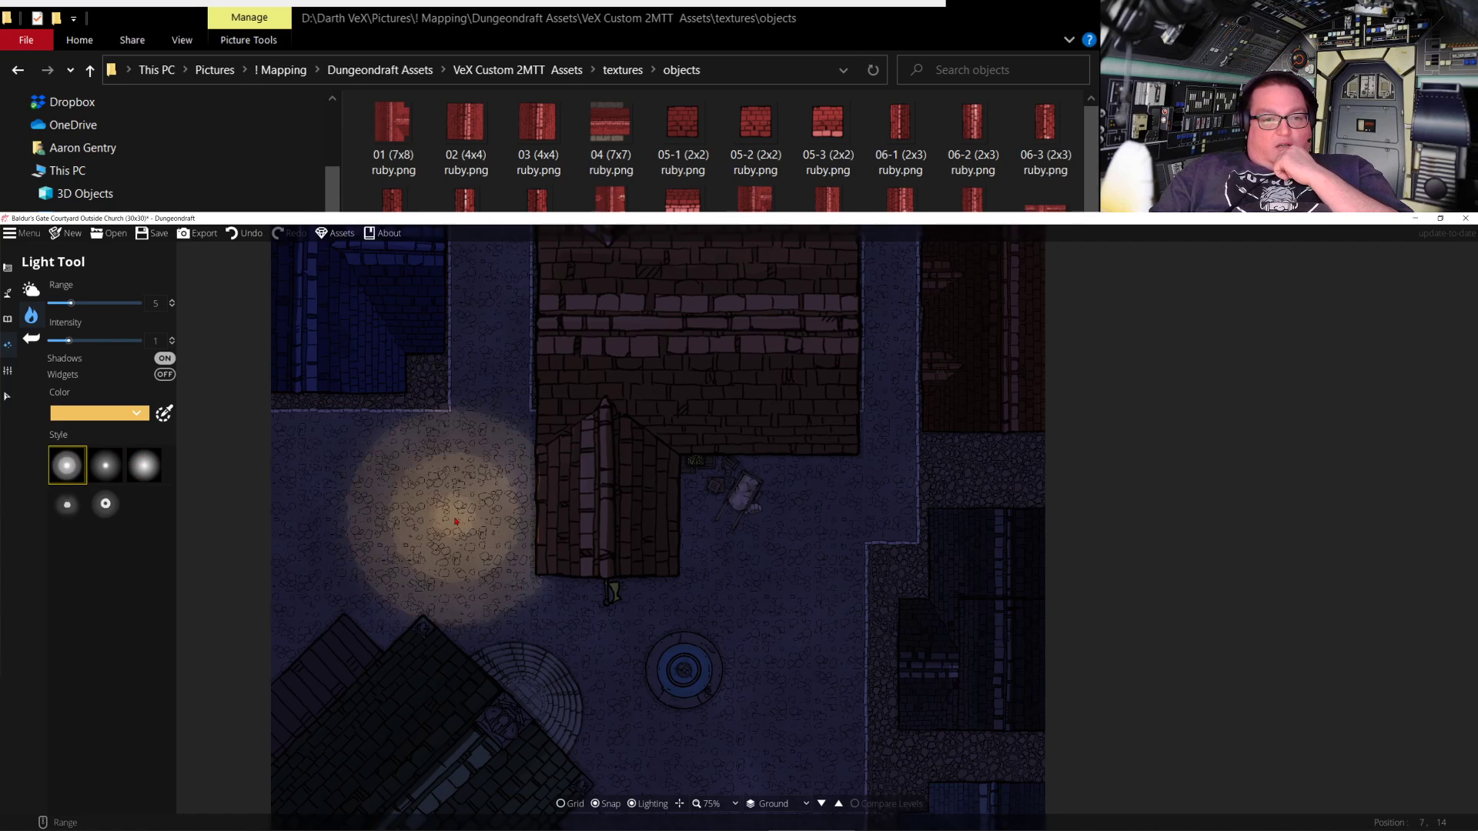
click(144, 465)
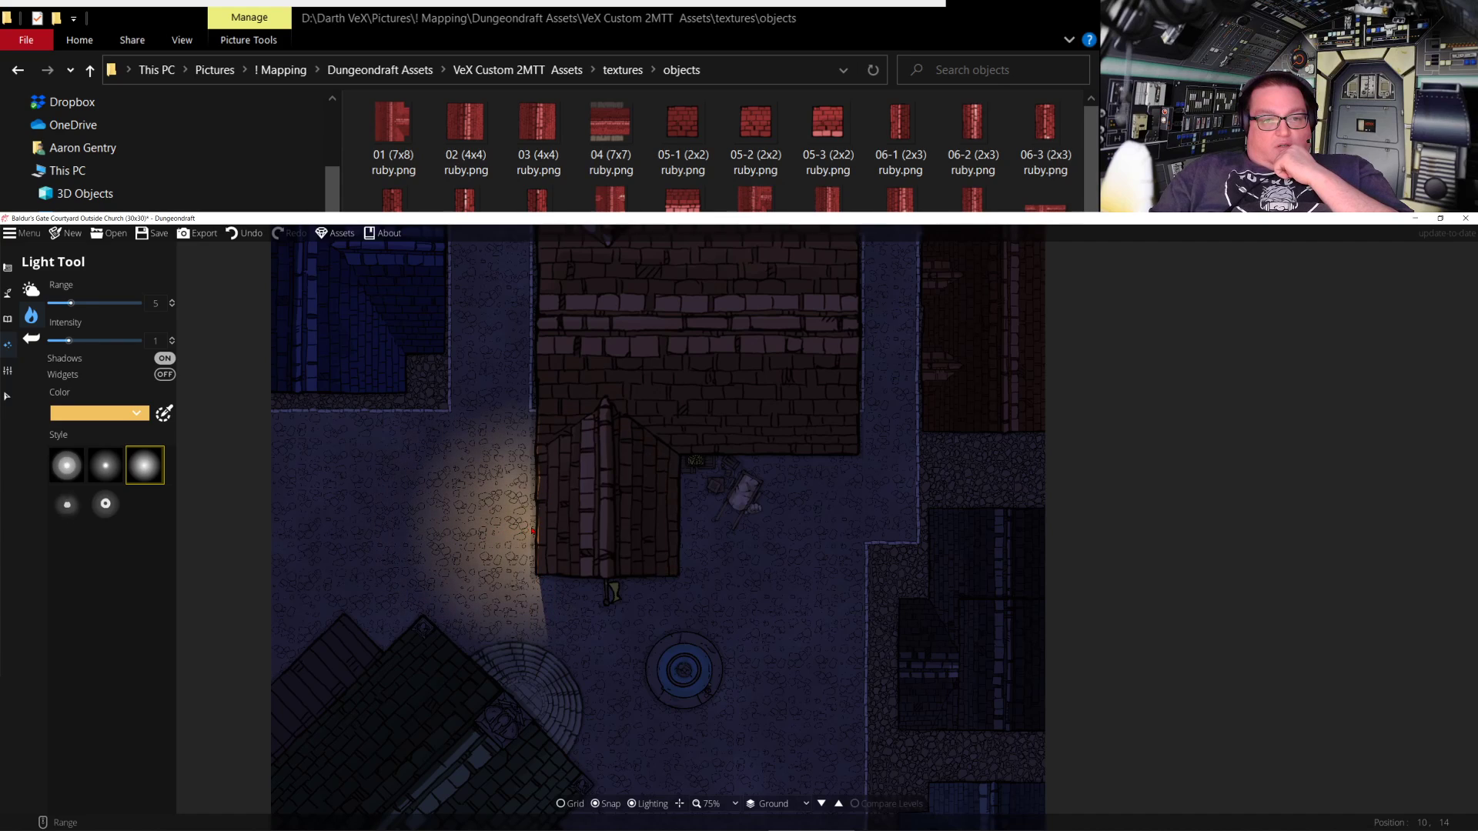
click(105, 503)
click(67, 504)
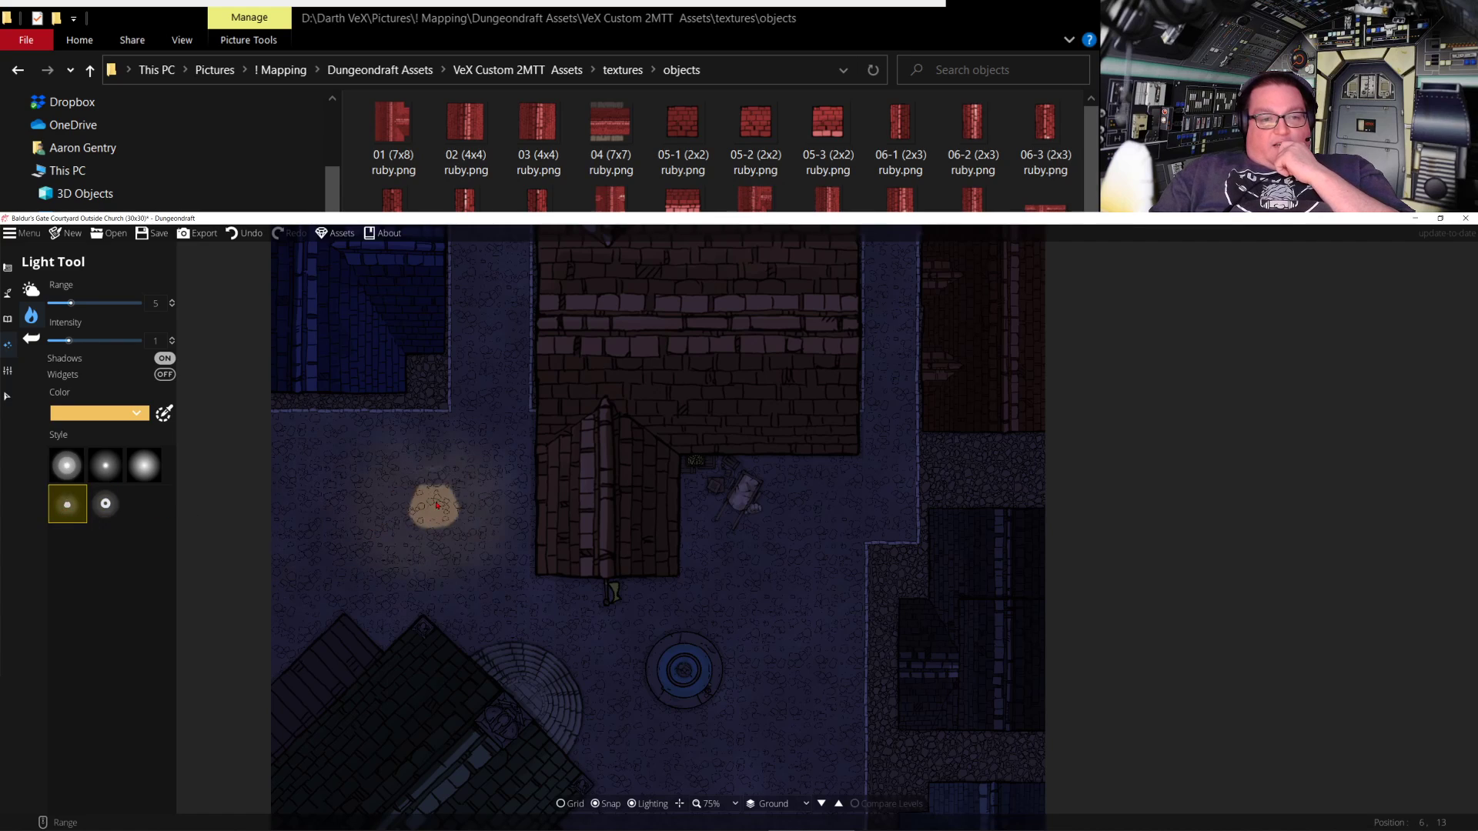
click(105, 504)
click(105, 465)
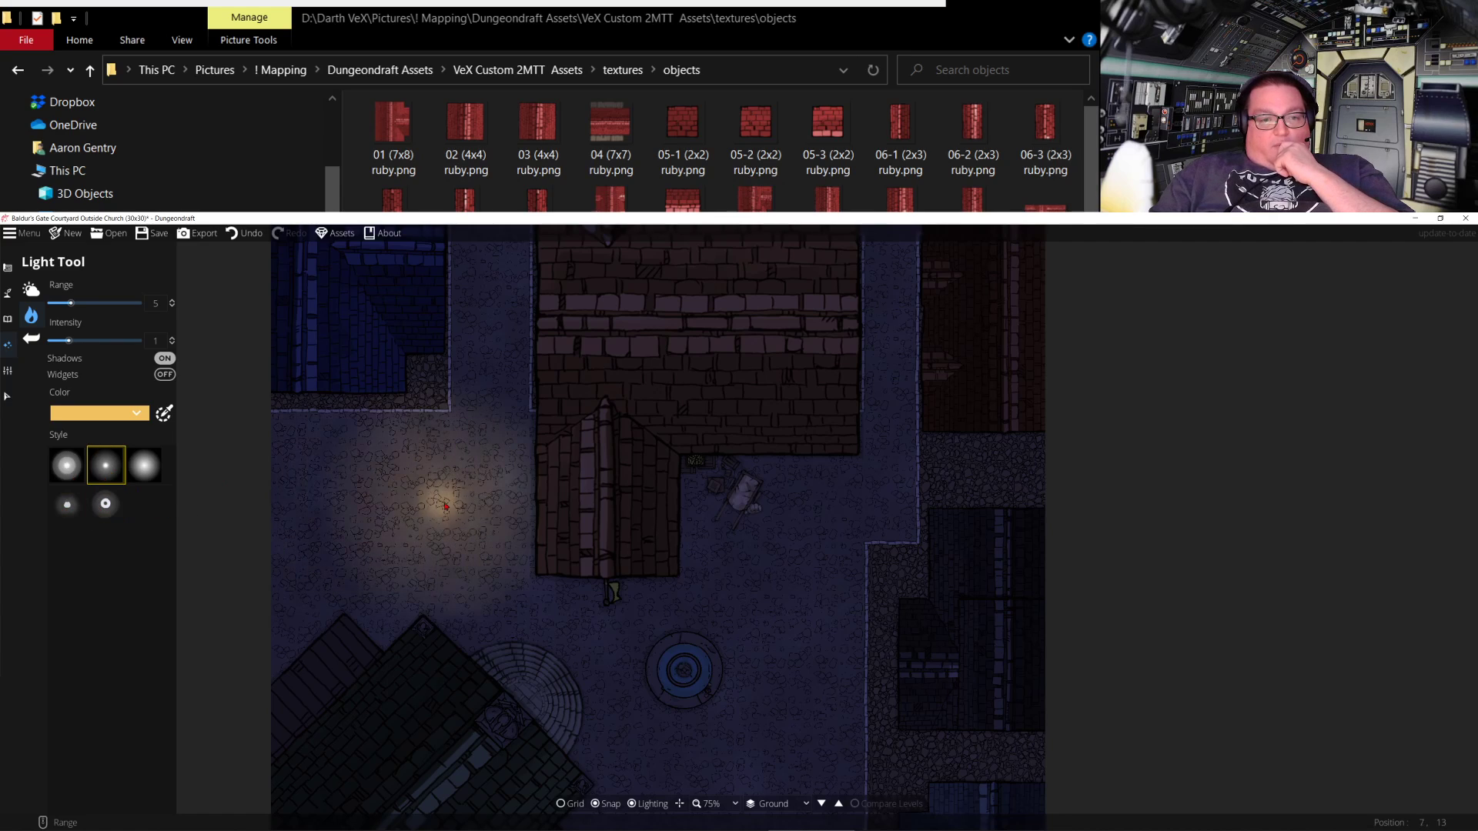
click(144, 465)
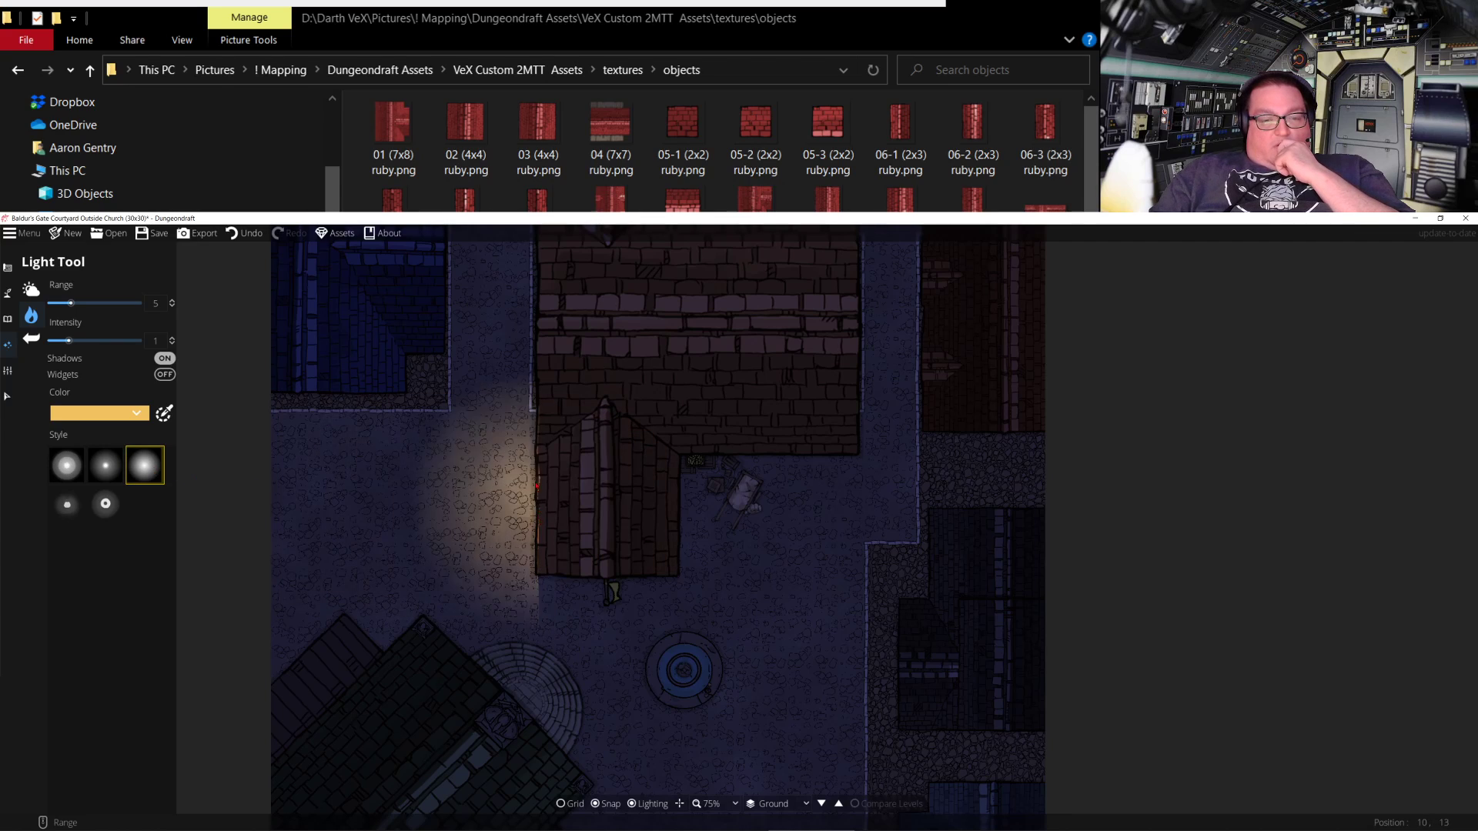
Set the light intensity to 0.8 and place amber lights along the church's western alley and beside the cart
key(w)
key(a)
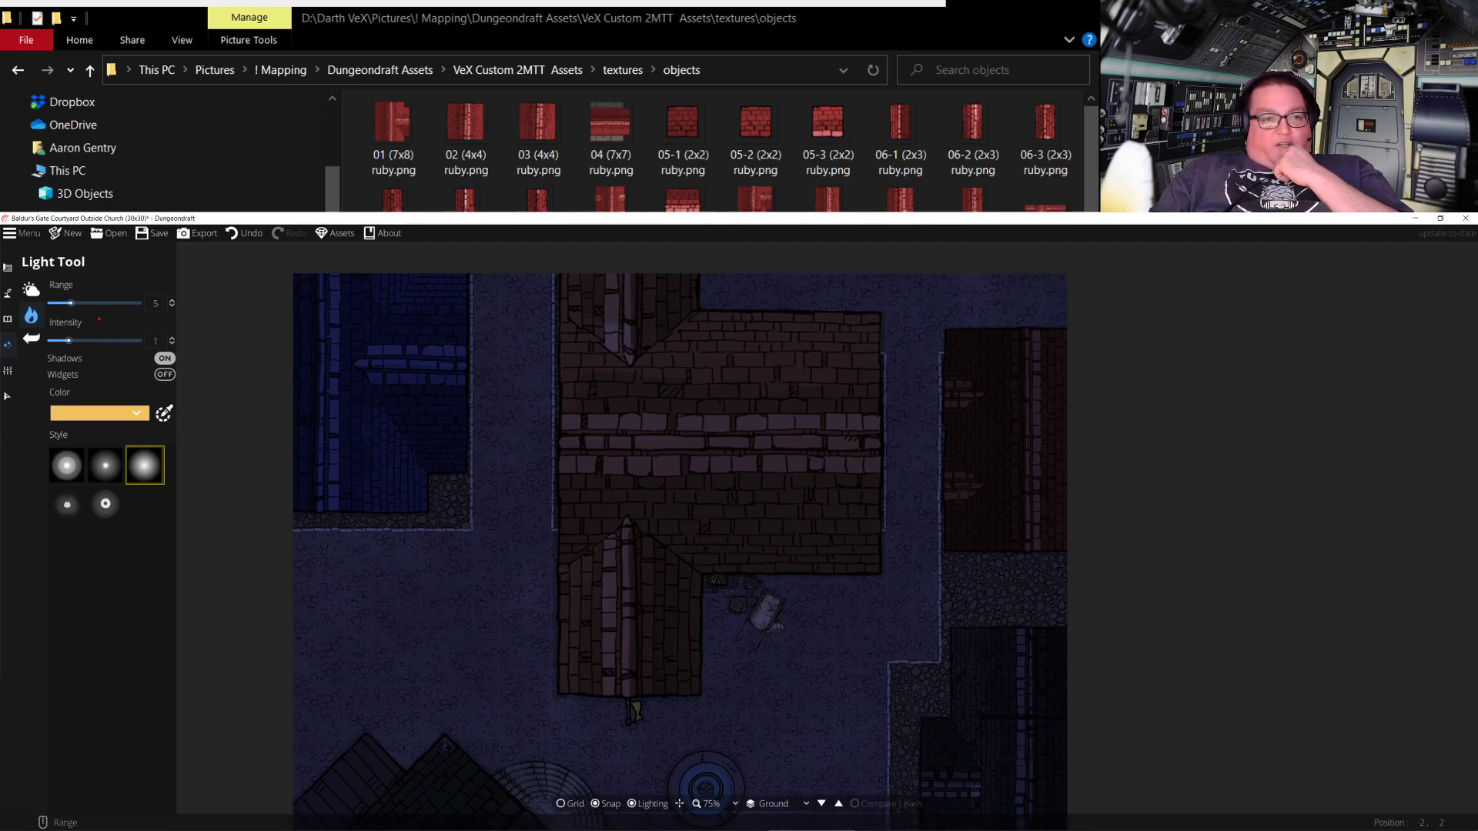
click(145, 341)
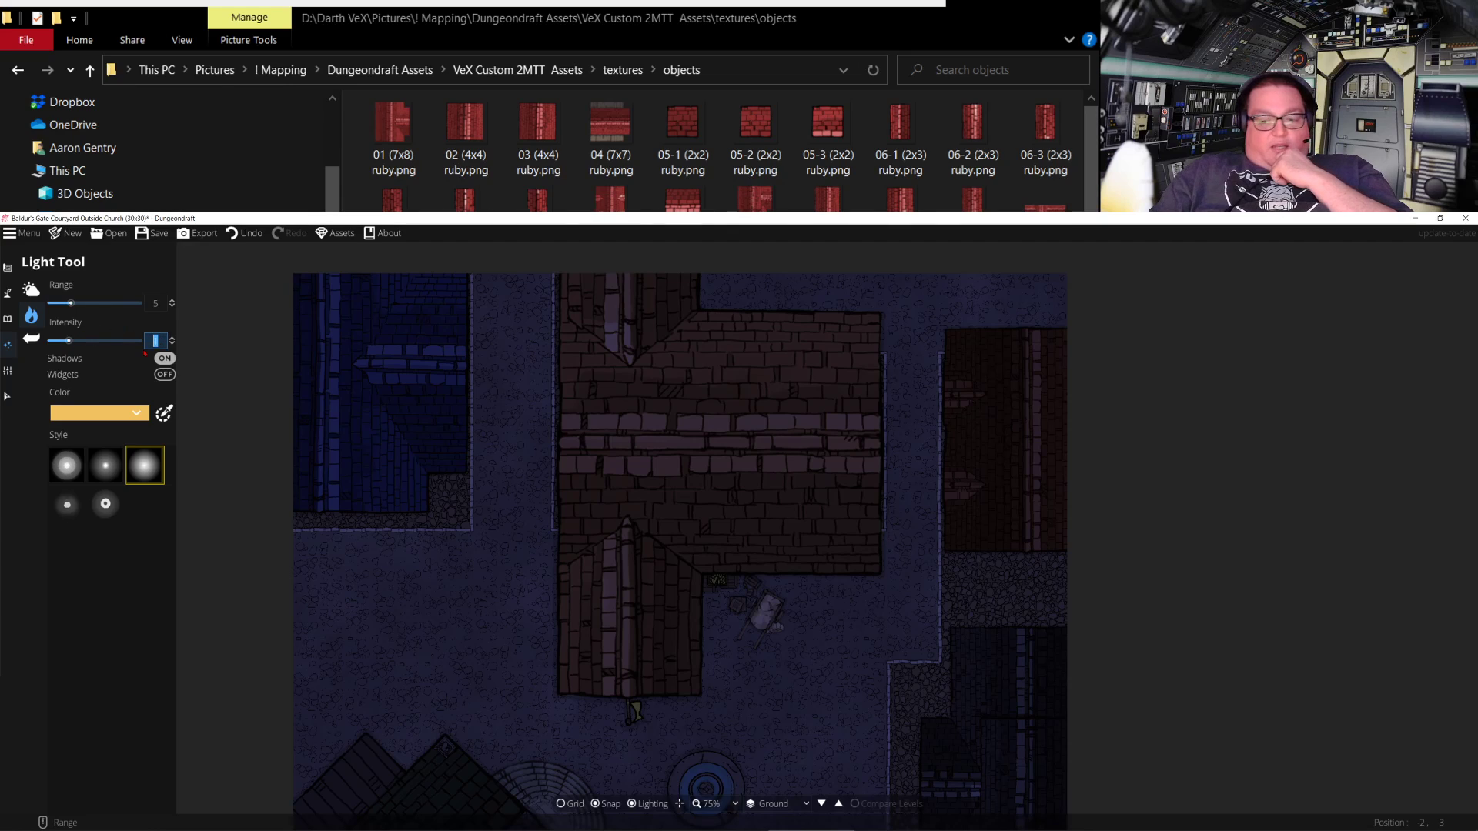
text(85)
key(Return)
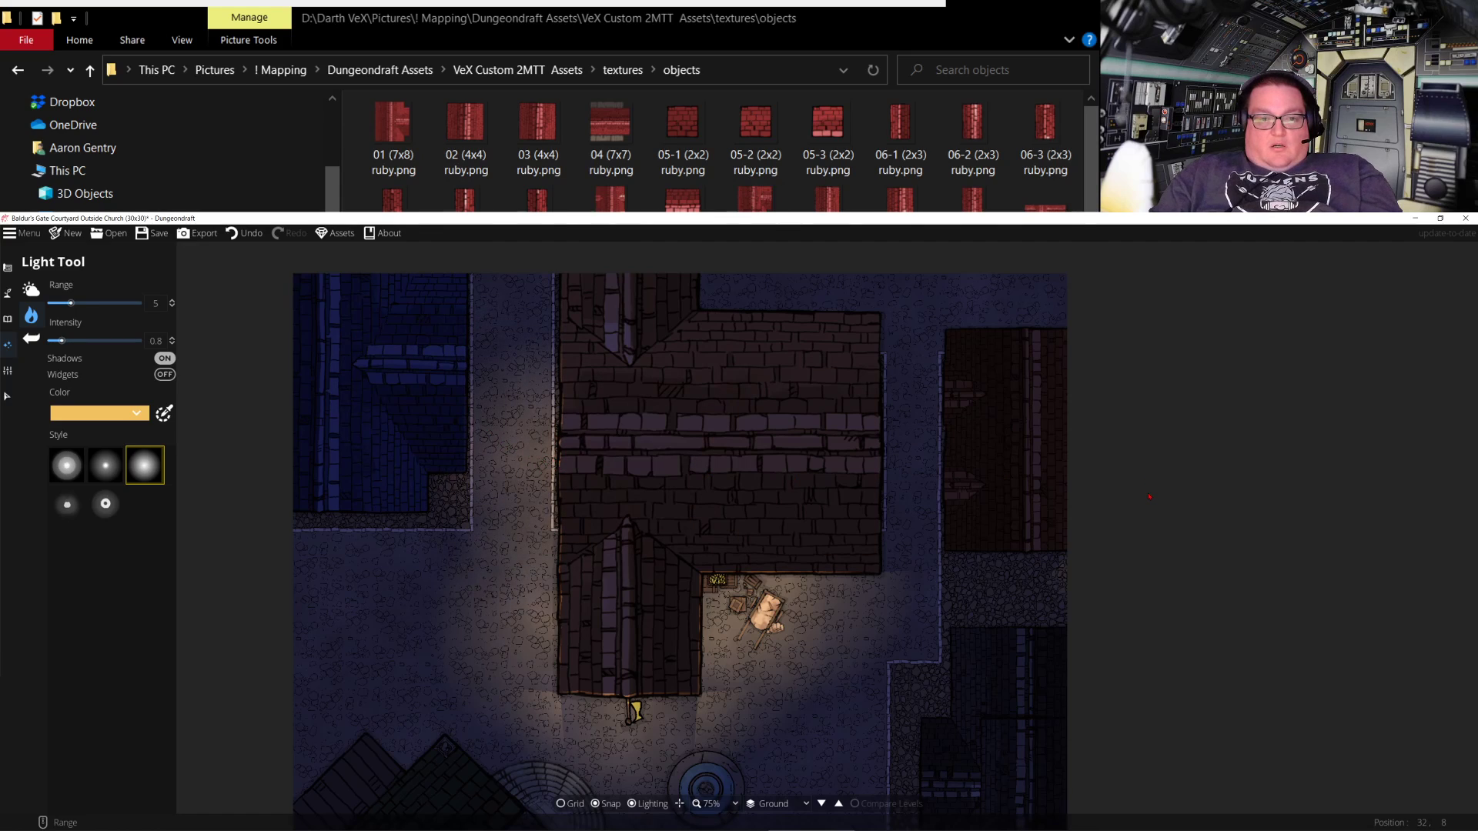
Examine the lighting around the church, fountain and eastern alleys, previewing the light at possible further positions
drag(814, 715, 874, 697)
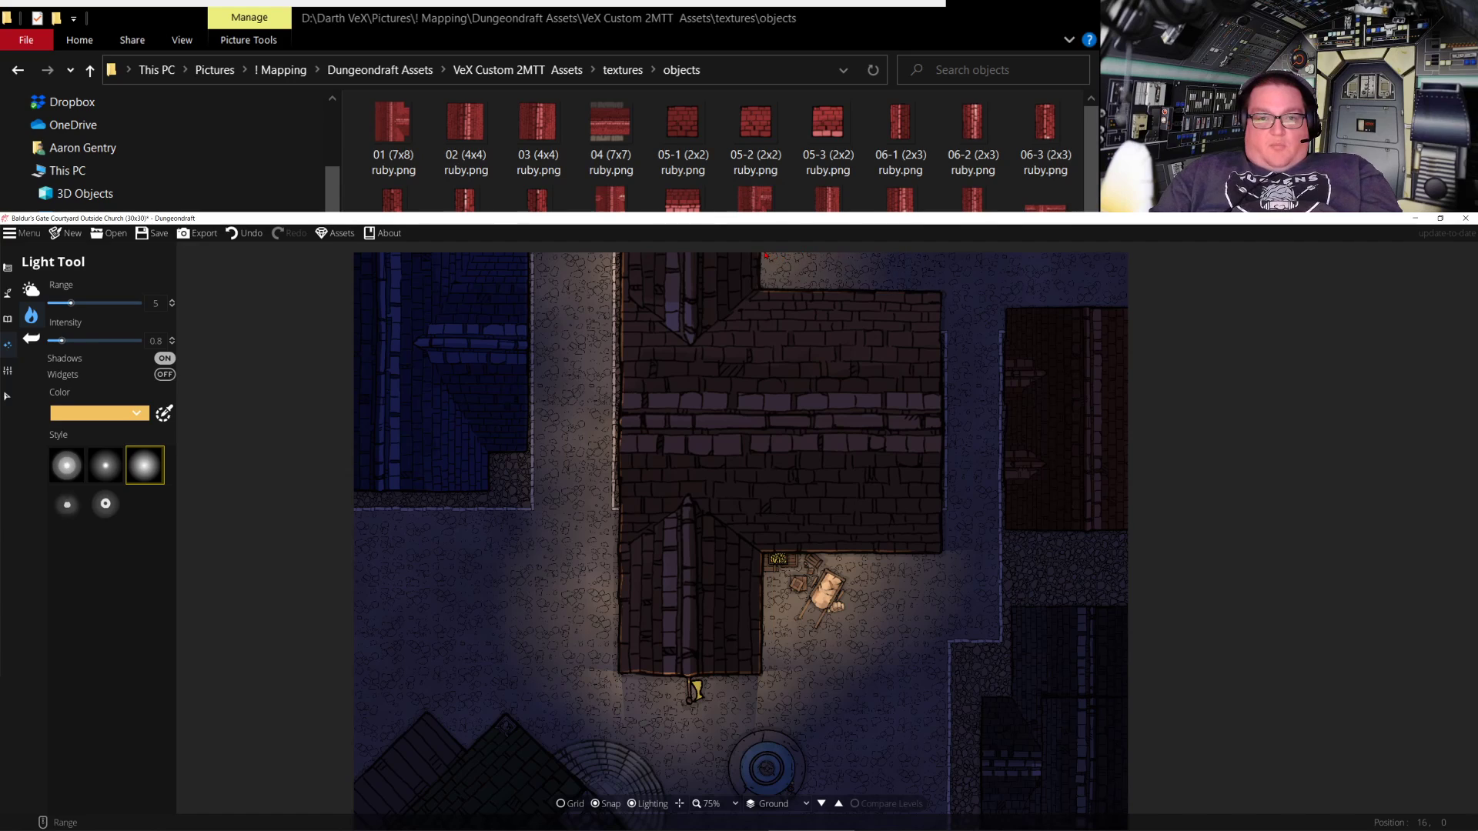
key(Up)
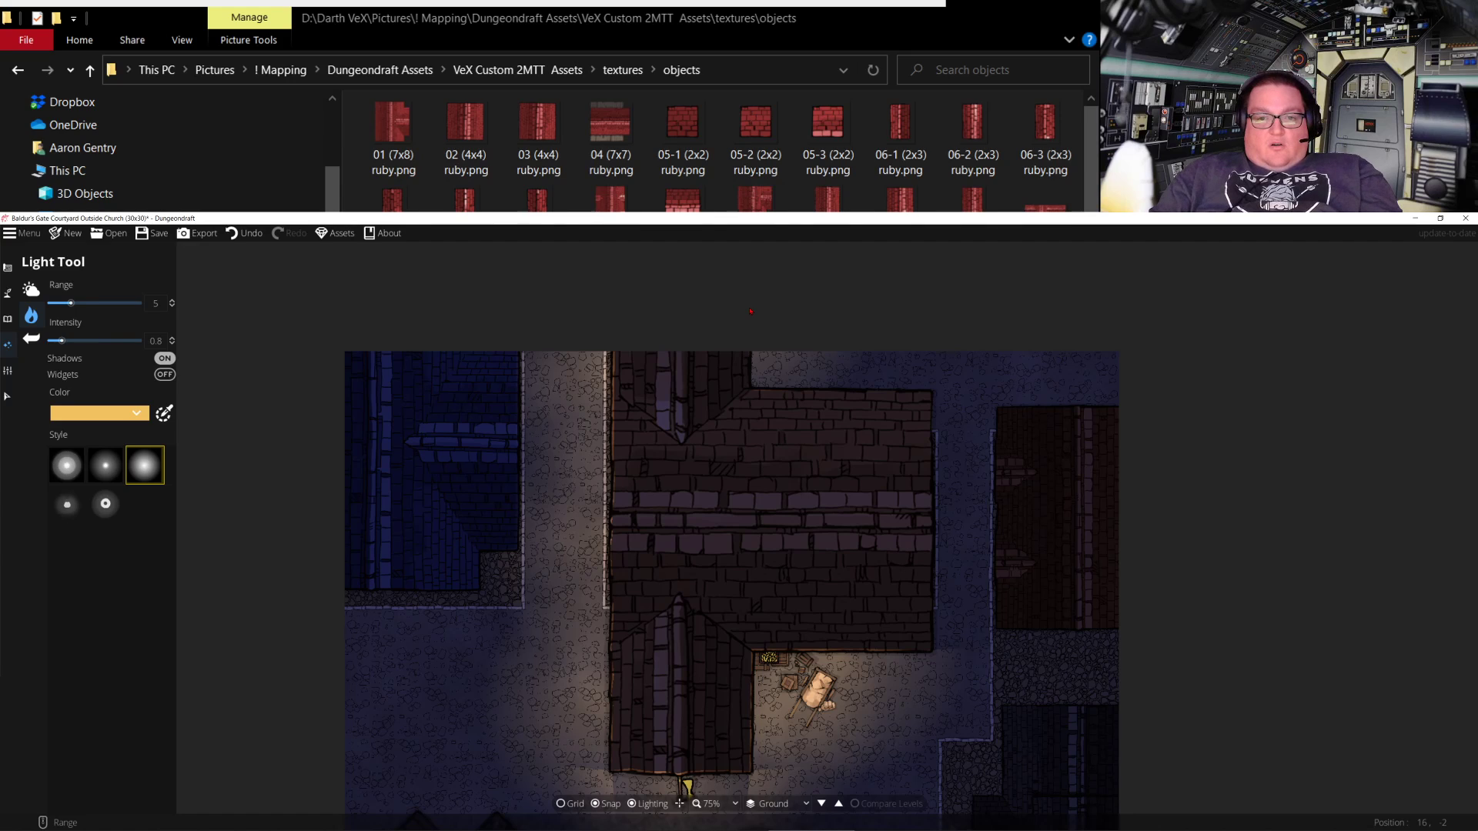
key(Down)
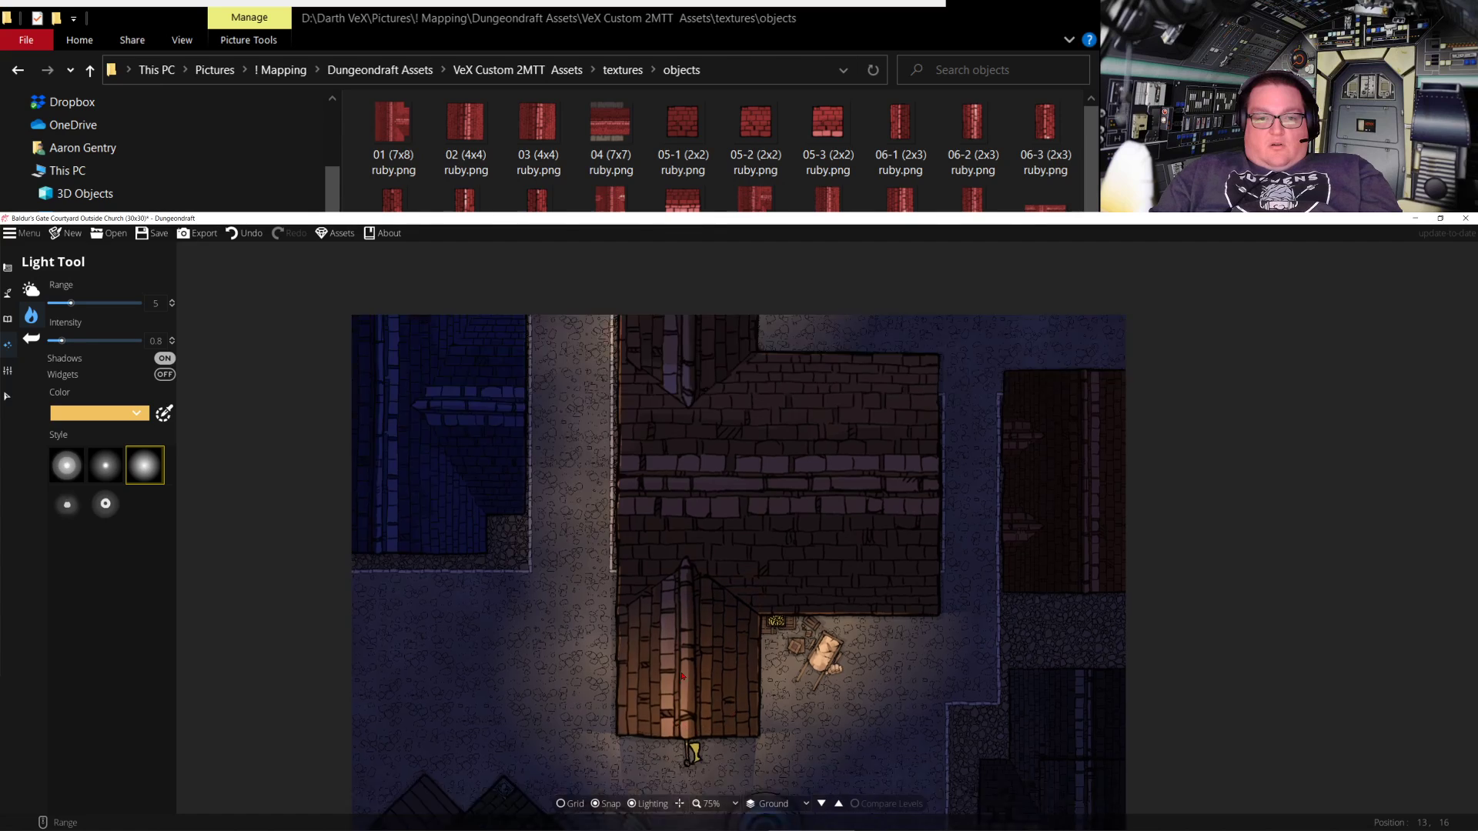
key(Down)
key(Down)
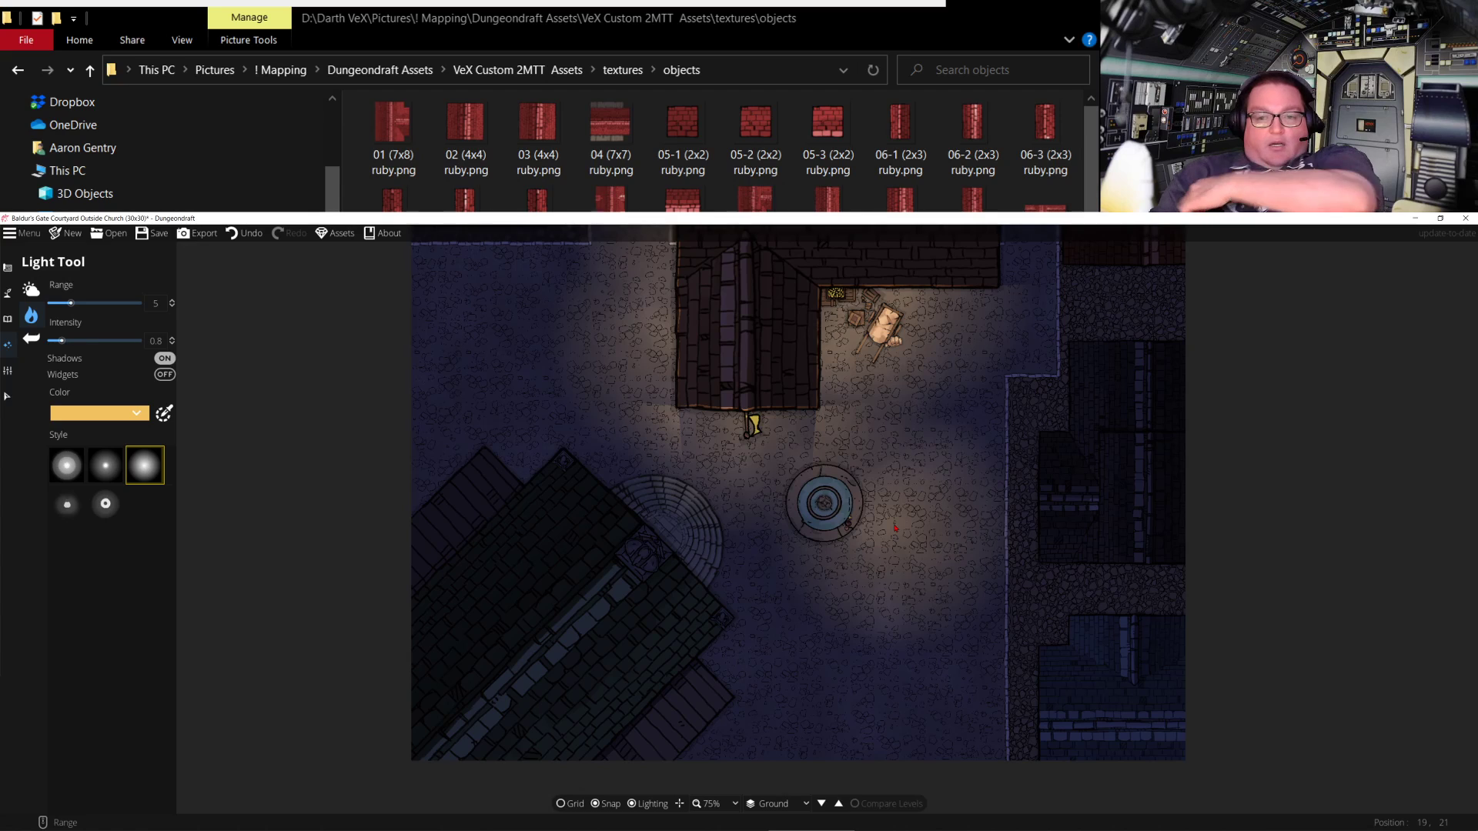
key(Up)
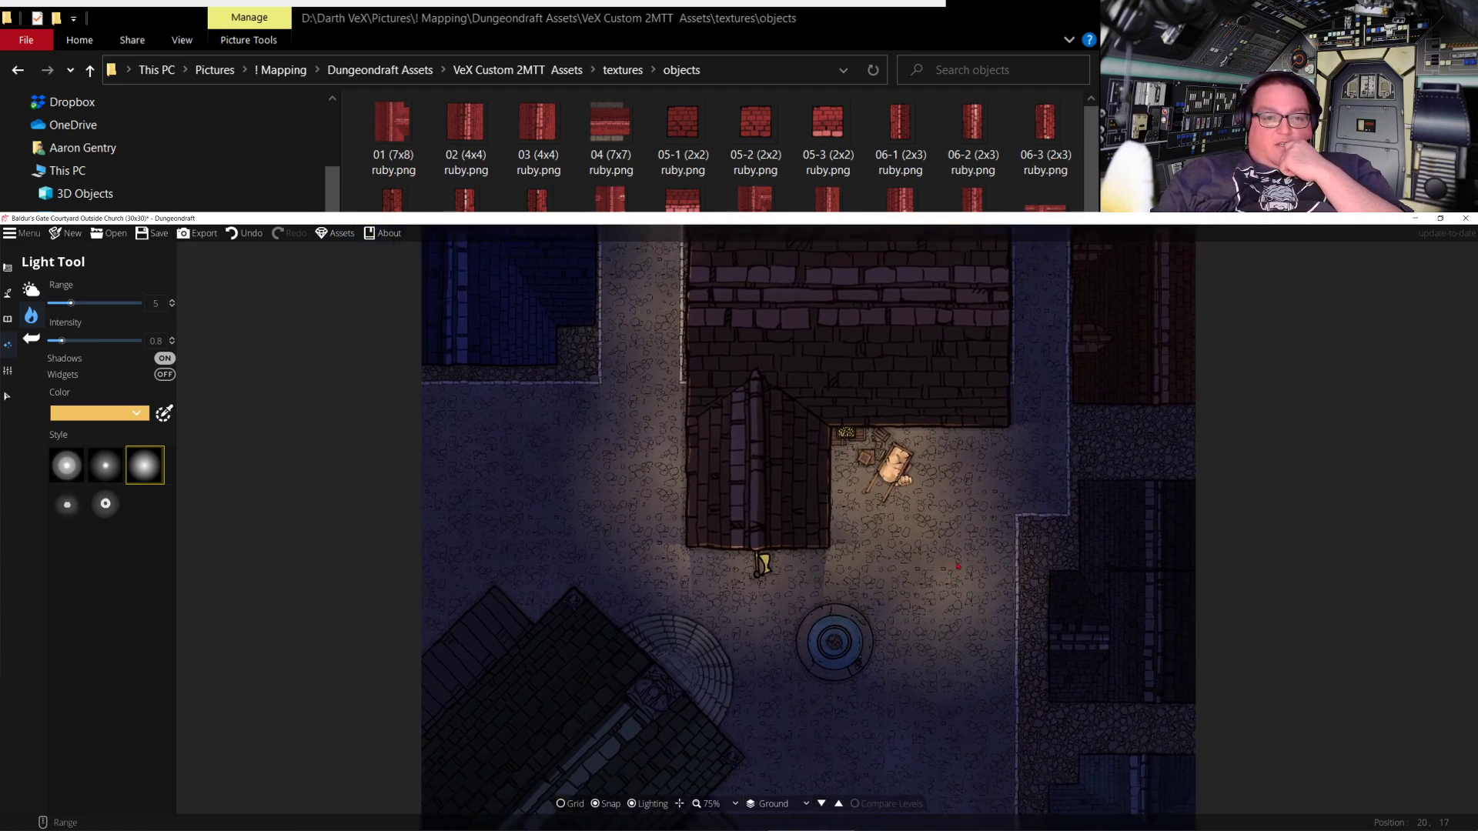
key(Down)
key(Left)
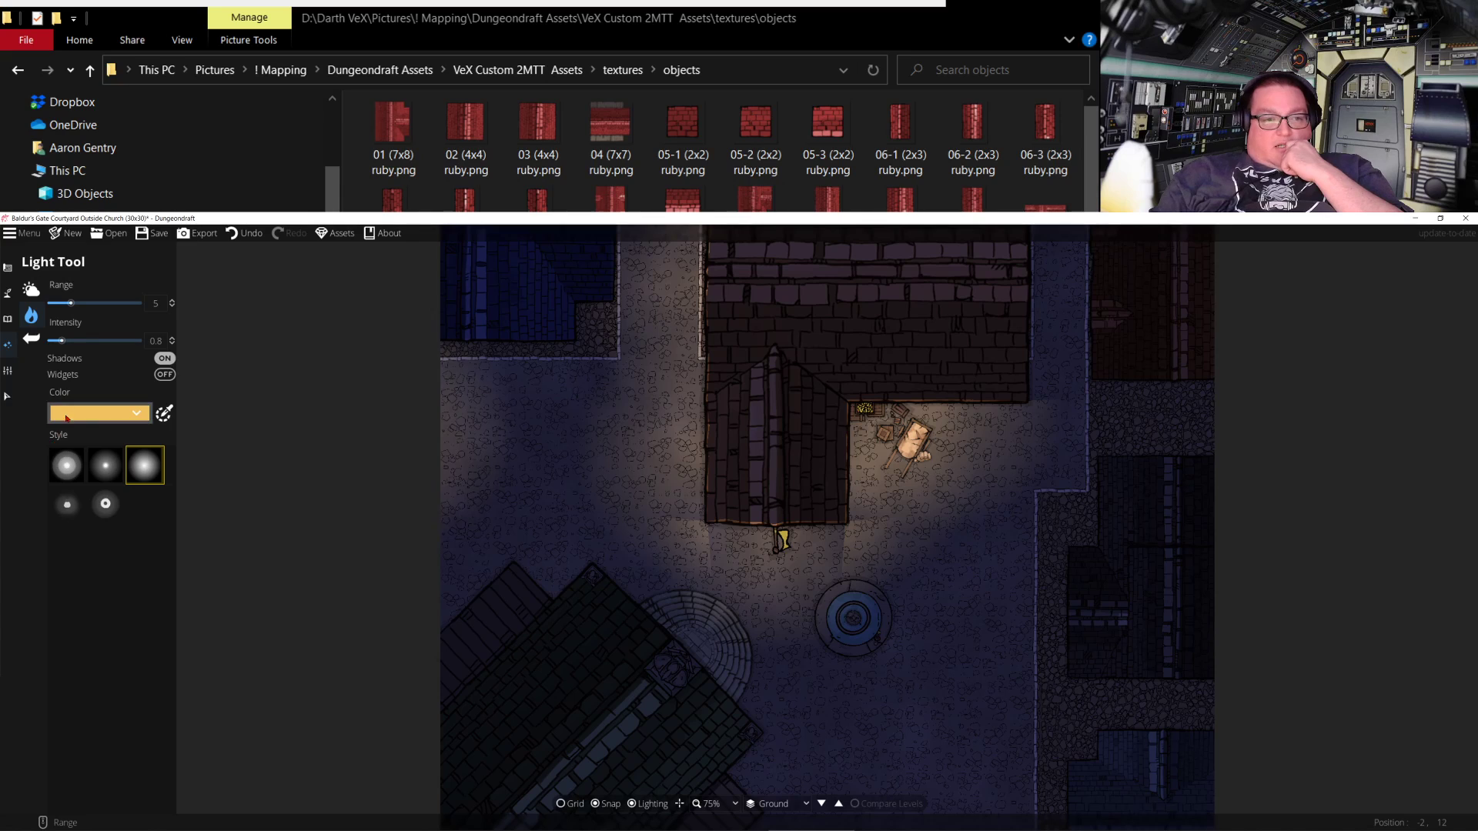
key(Right)
key(Down)
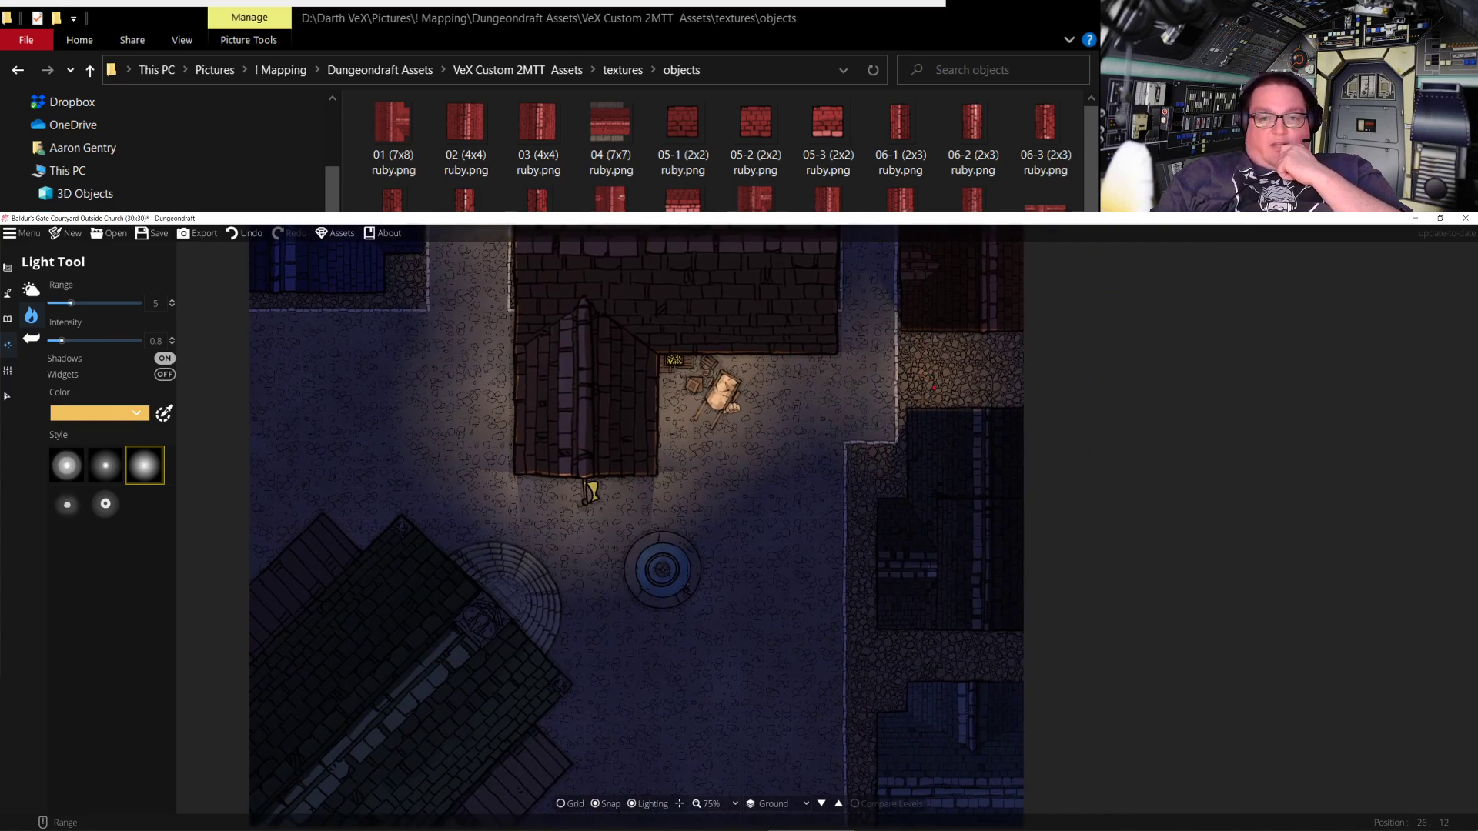
Place a paler yellow light with intensity 0.6 and range 3 at the notched corner of the southeastern blue-roofed building
click(131, 416)
click(58, 436)
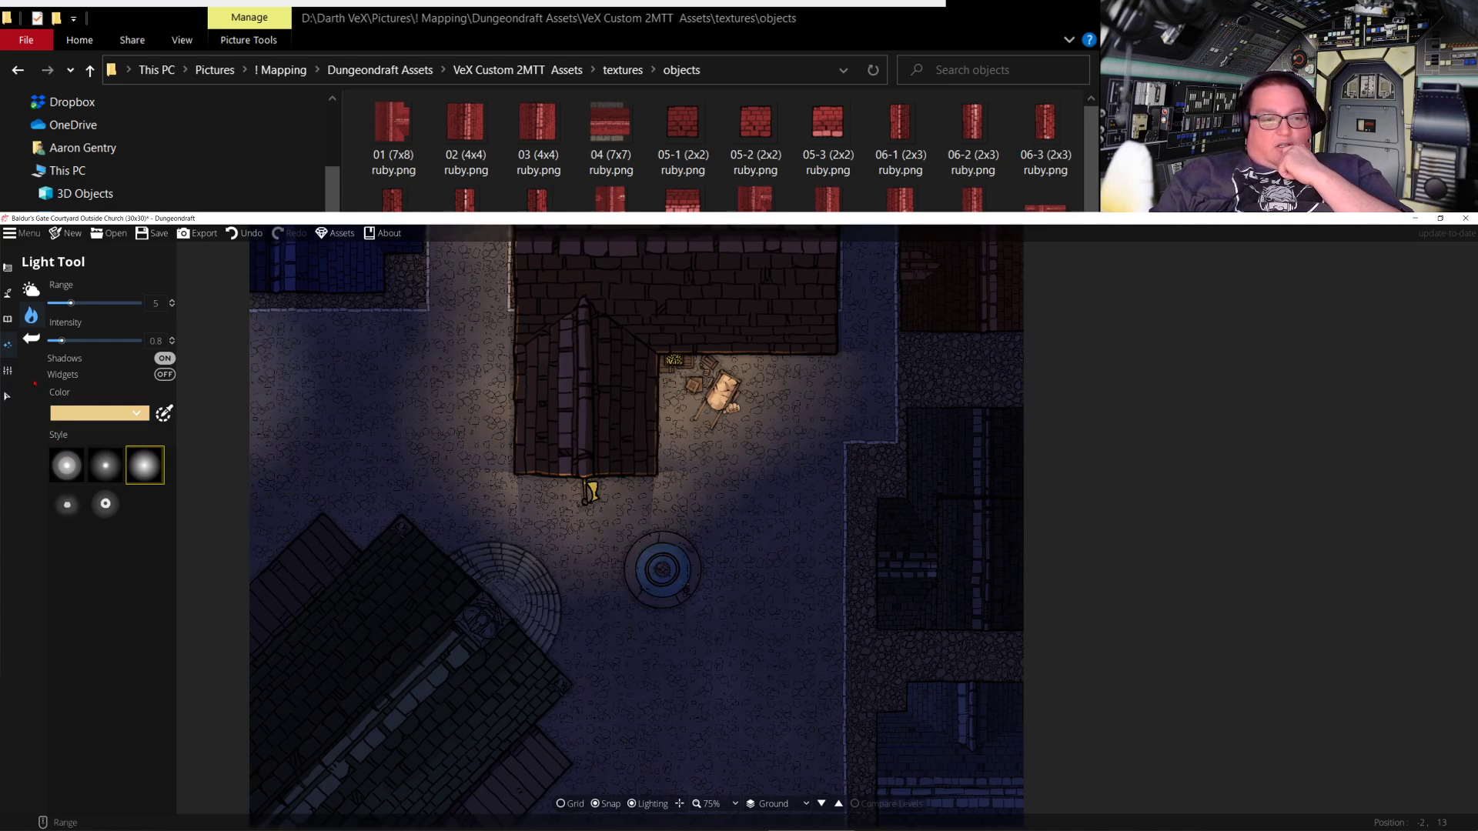
double_click(158, 340)
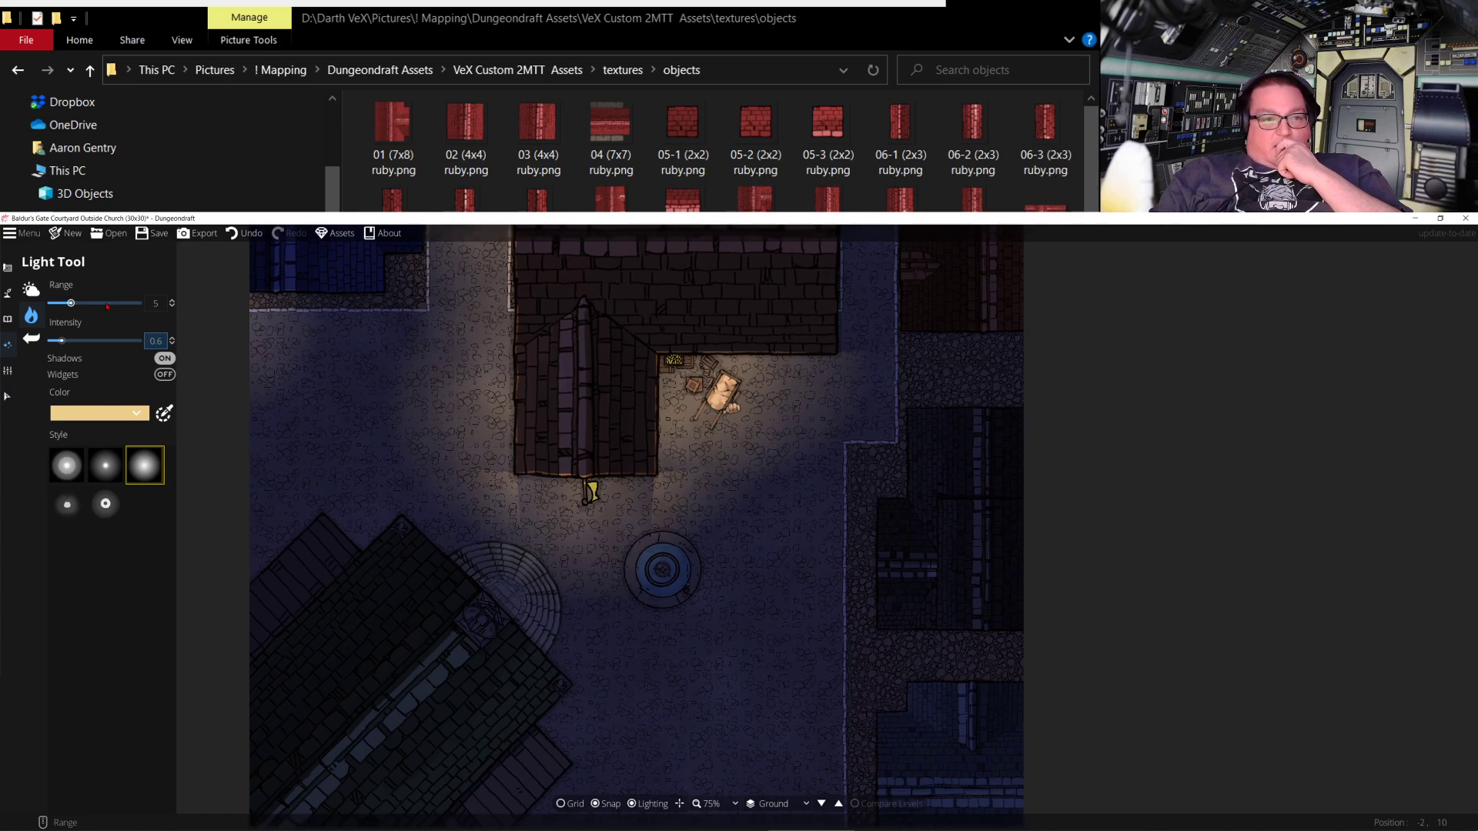
double_click(156, 303)
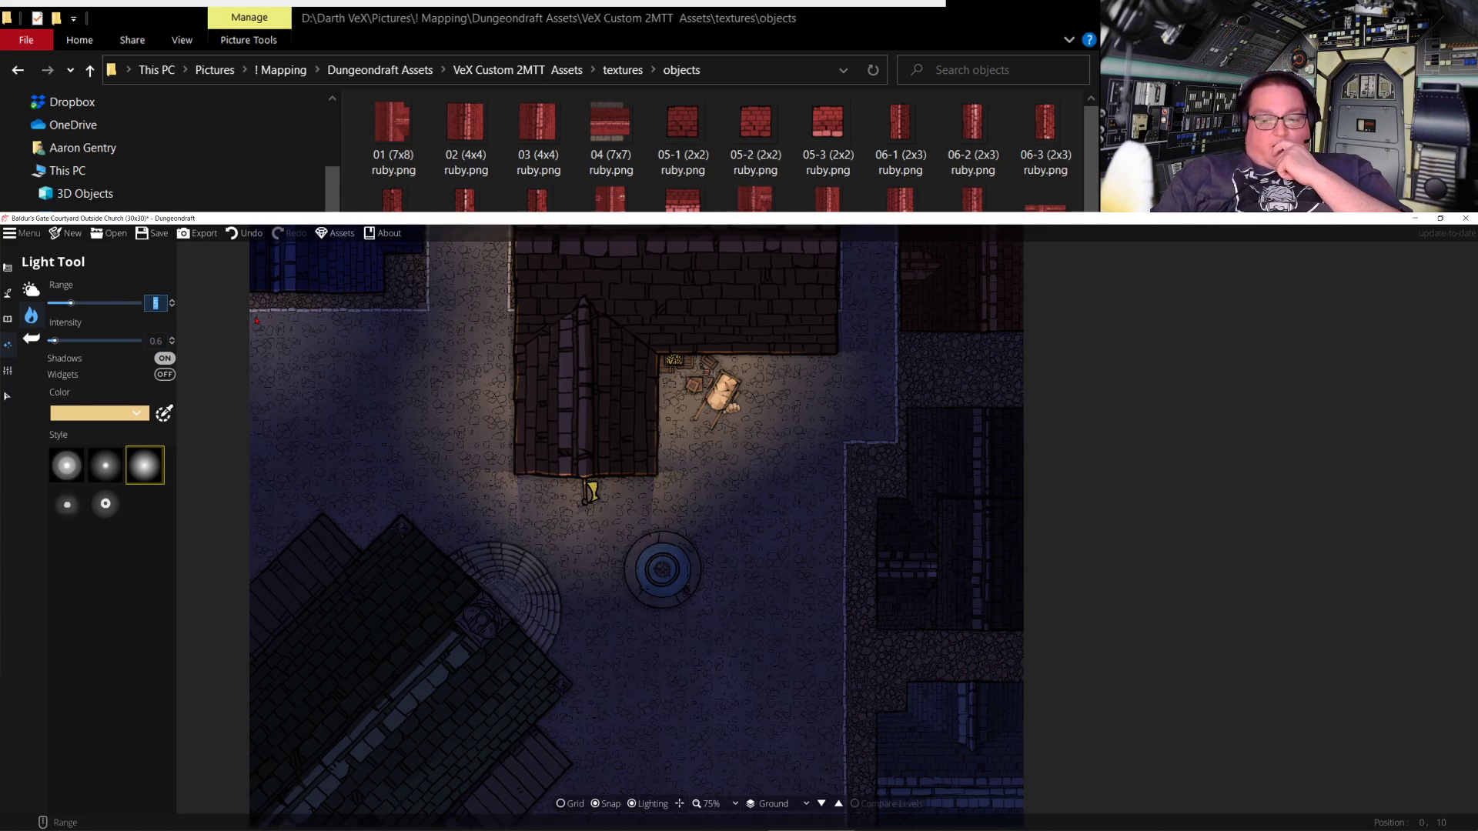
drag(818, 676, 663, 528)
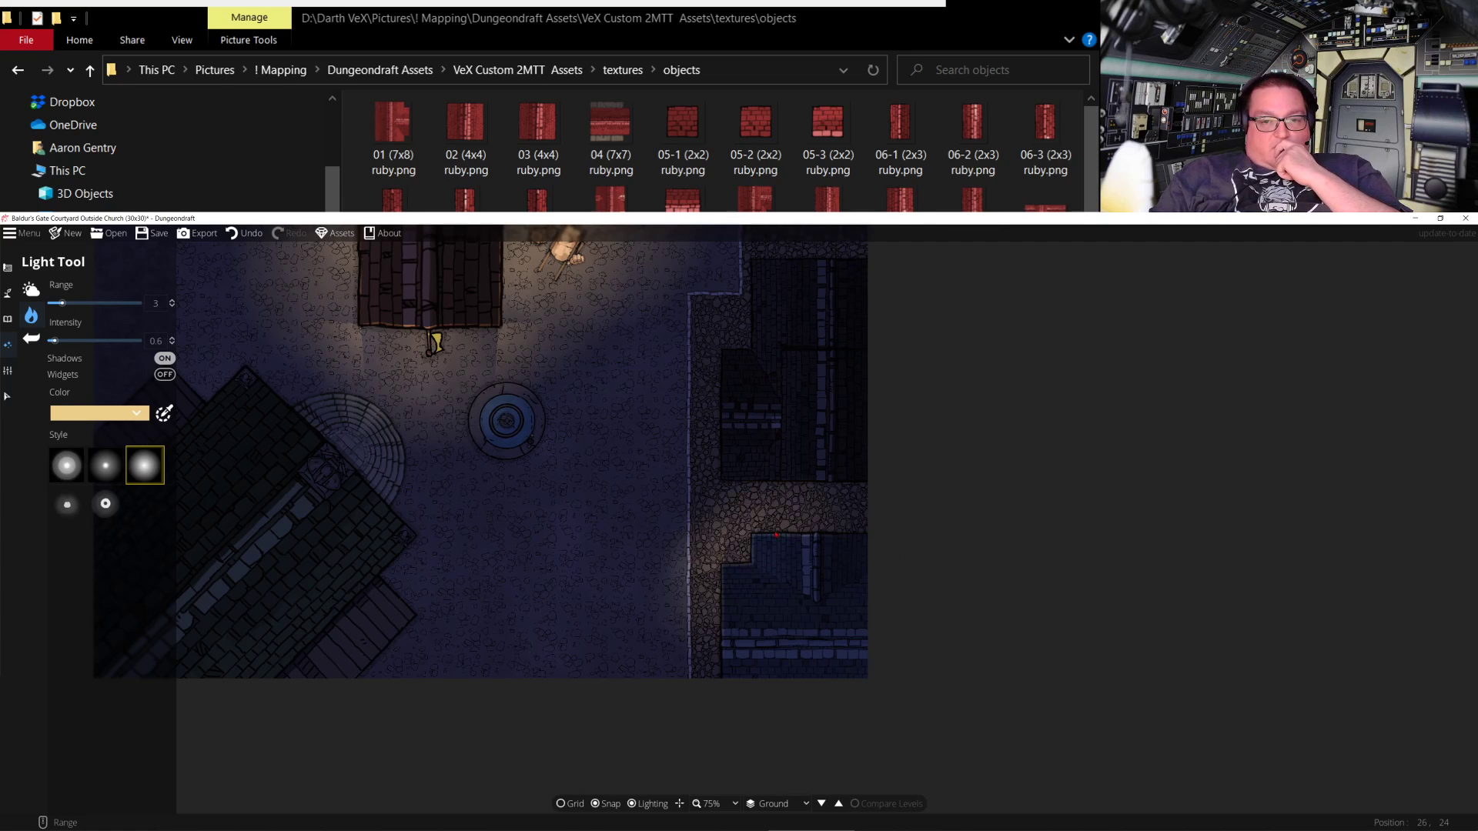
click(727, 558)
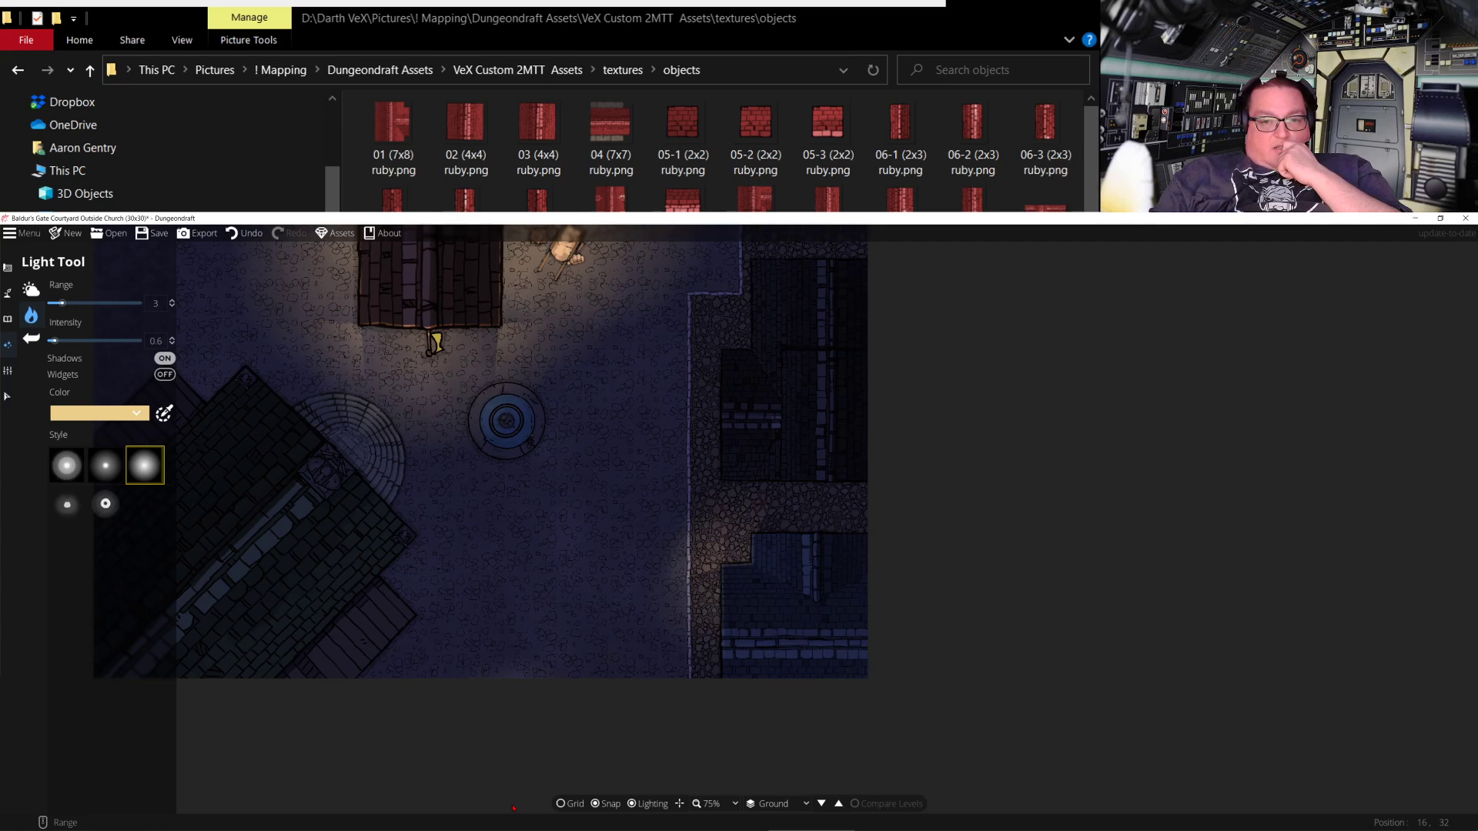
Place another pale yellow light with range 3 at the southeastern corner of the northwestern blue-roofed building
key(w)
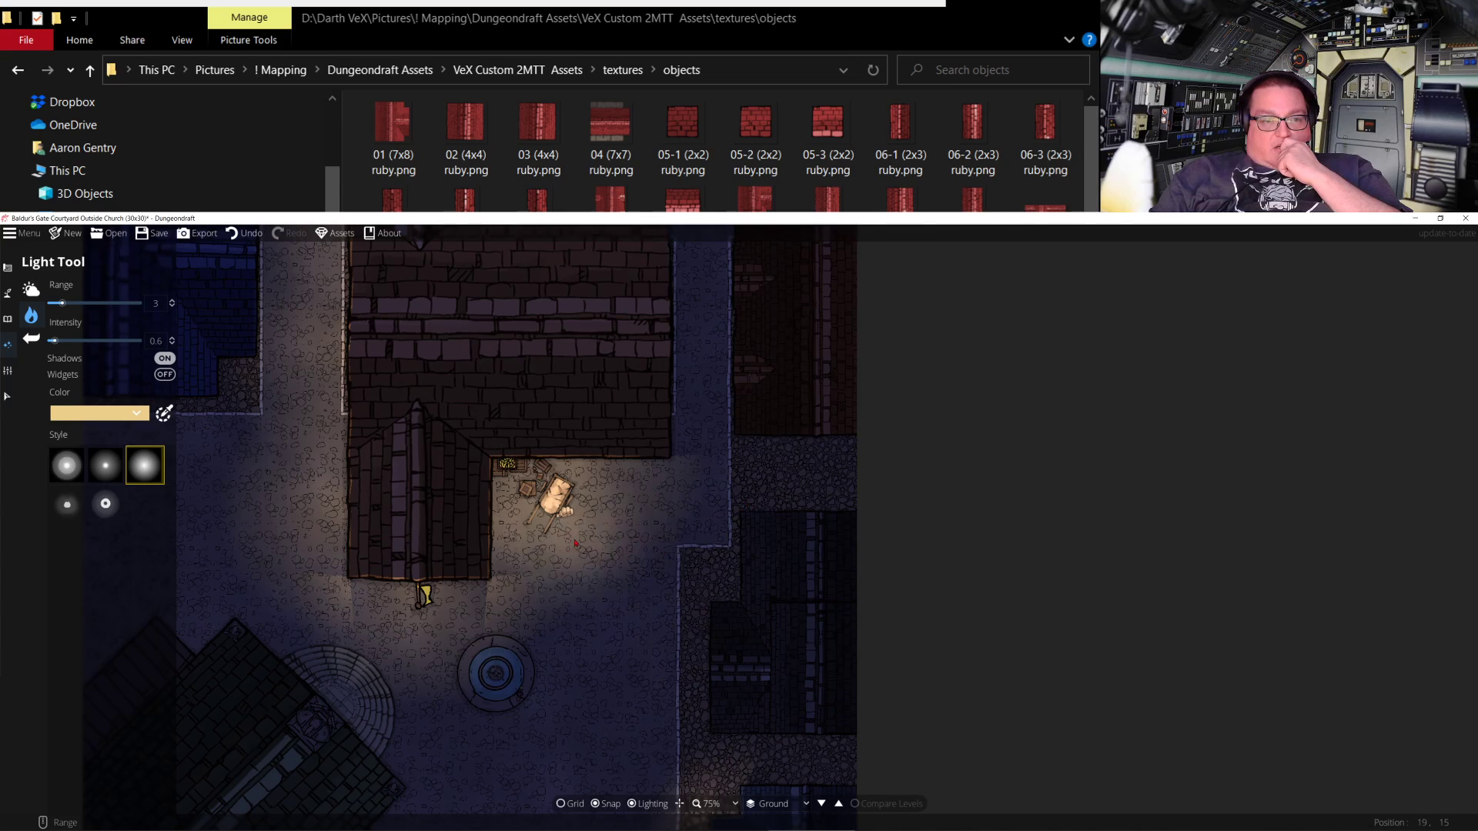
key(a)
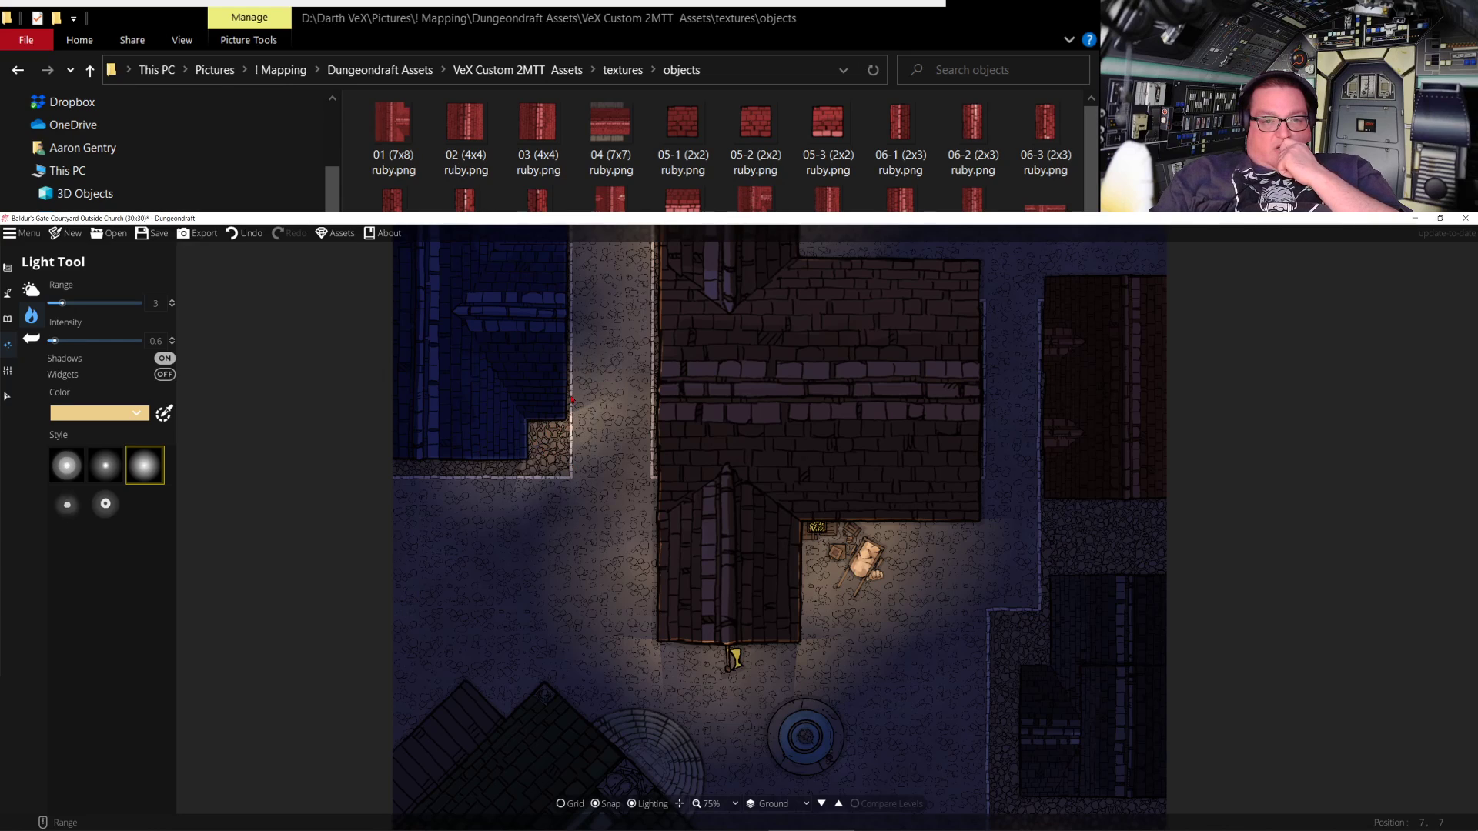
drag(568, 621, 667, 486)
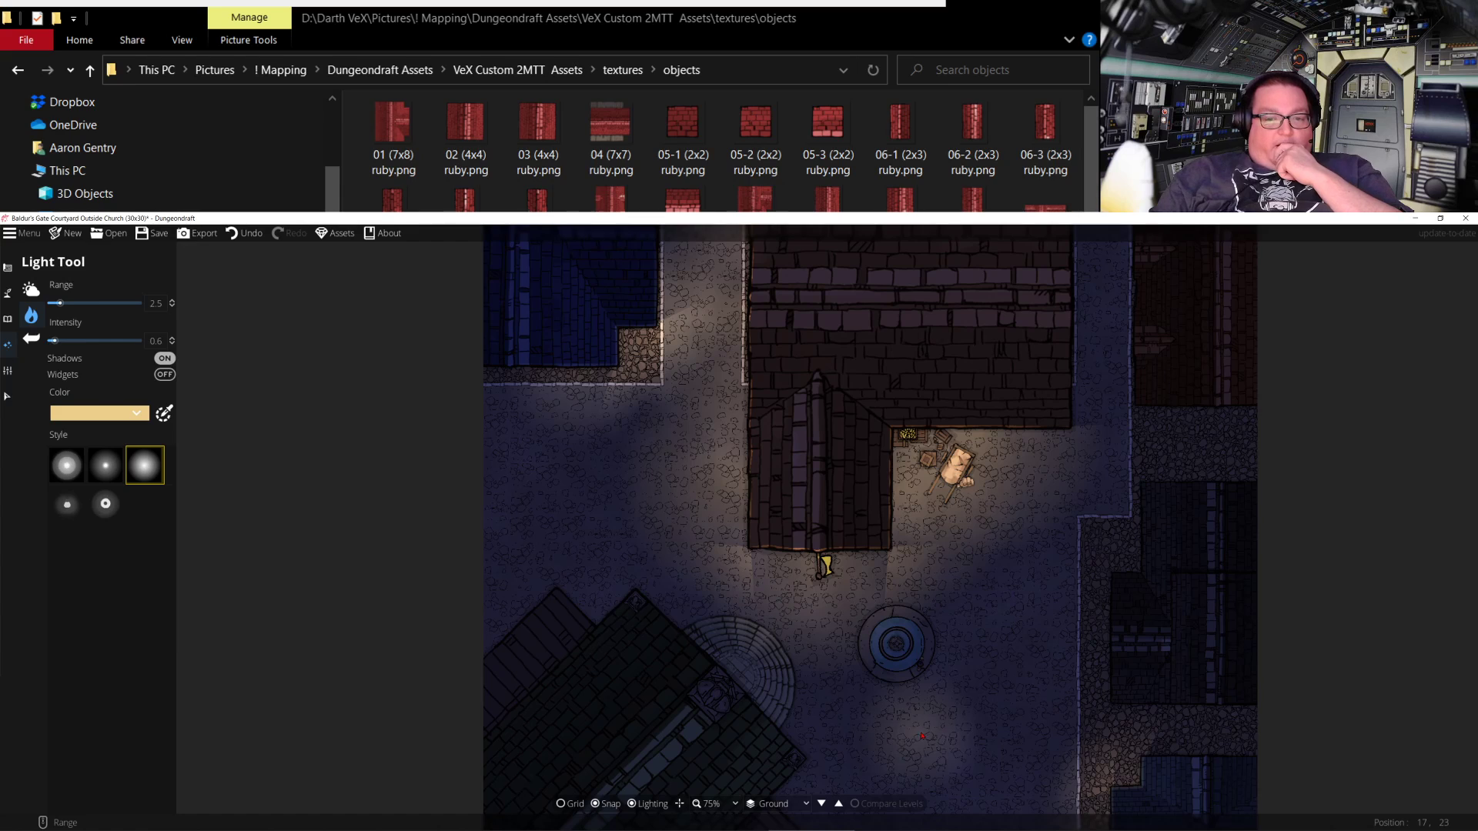
Reduce the light range to 2, check the fountain and church areas, and save the map
drag(922, 736, 578, 463)
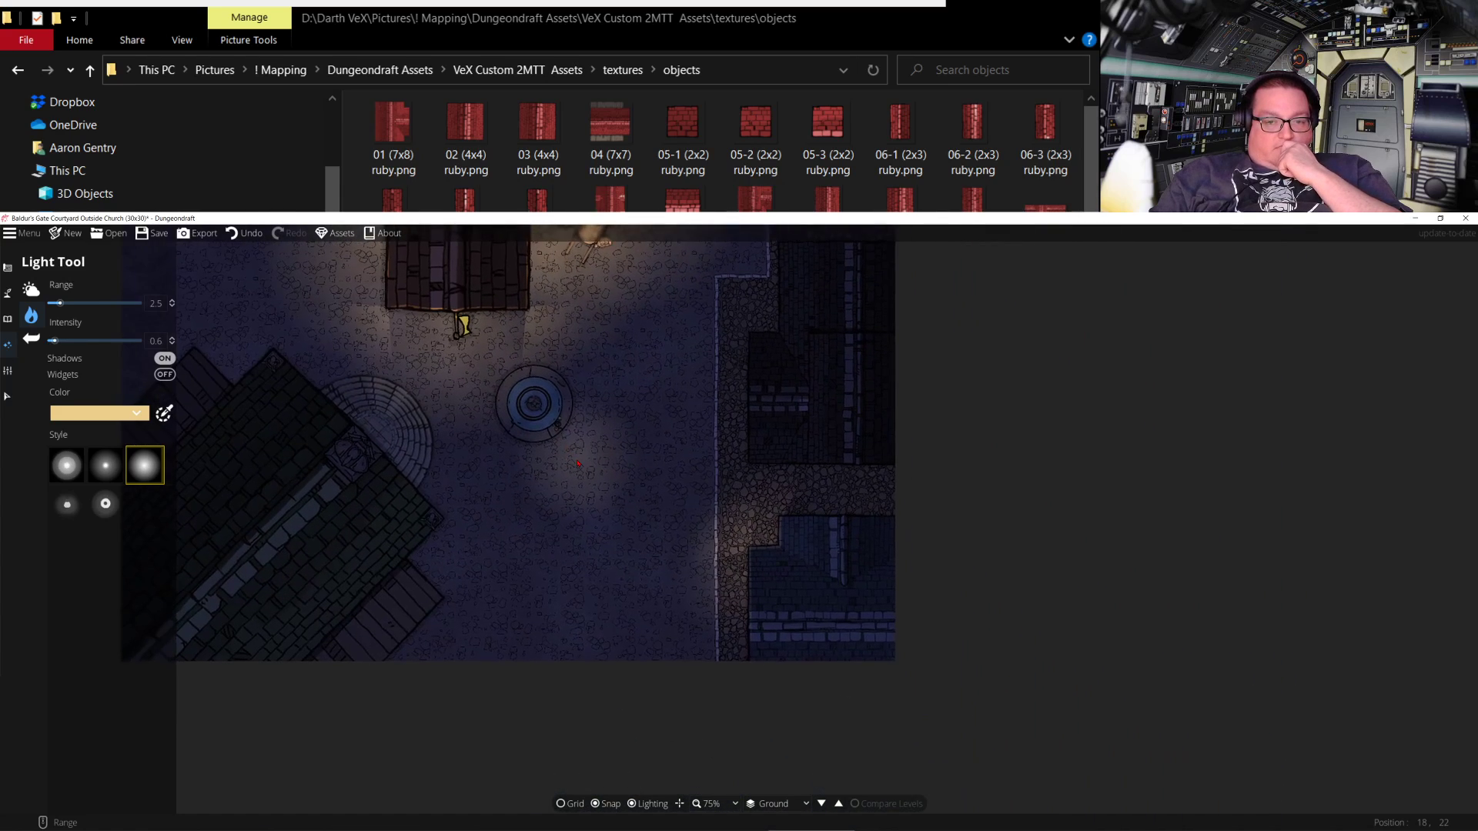
scroll(508, 452, down, 1)
drag(474, 445, 834, 805)
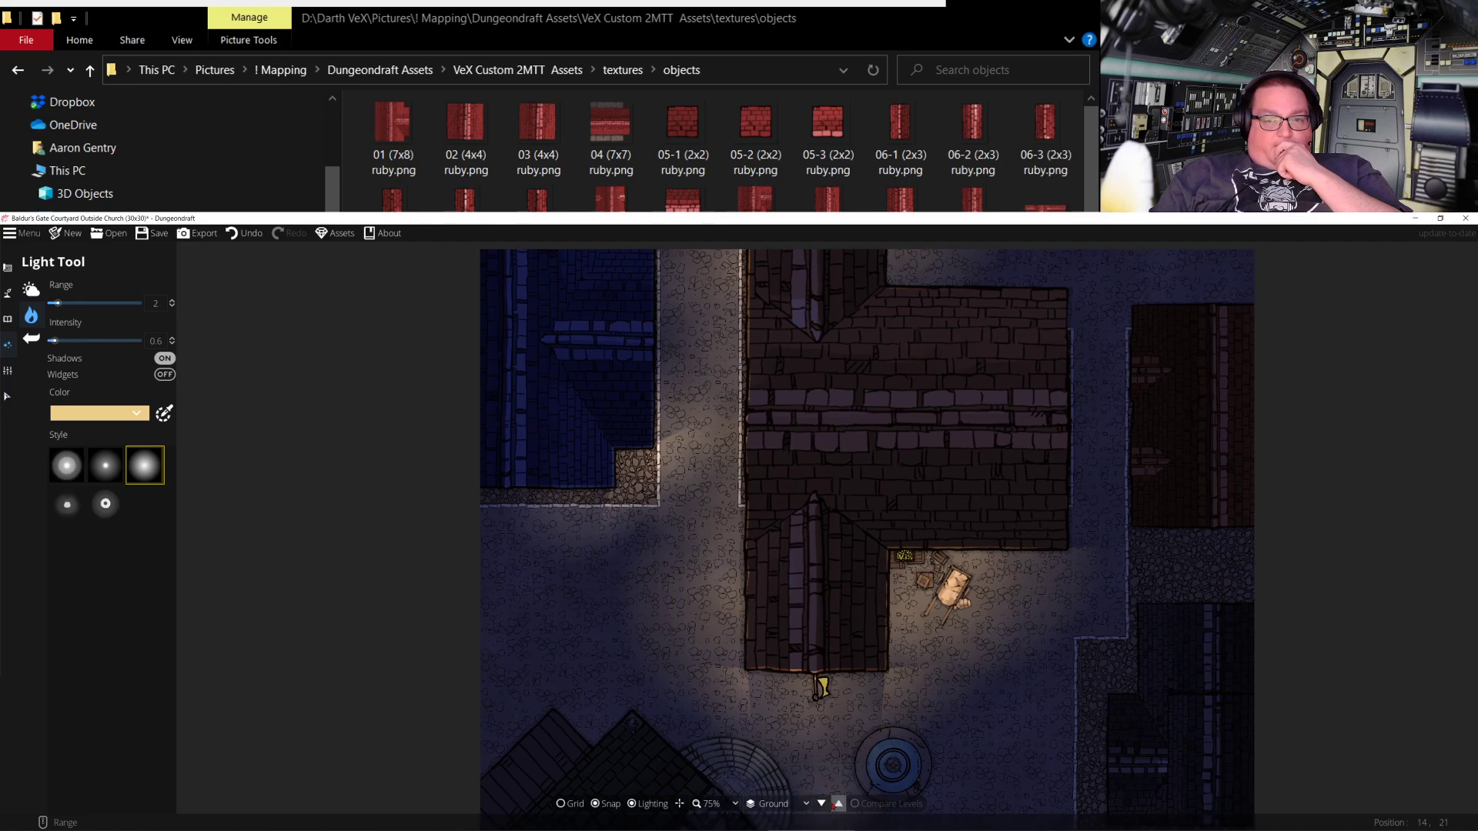
click(158, 235)
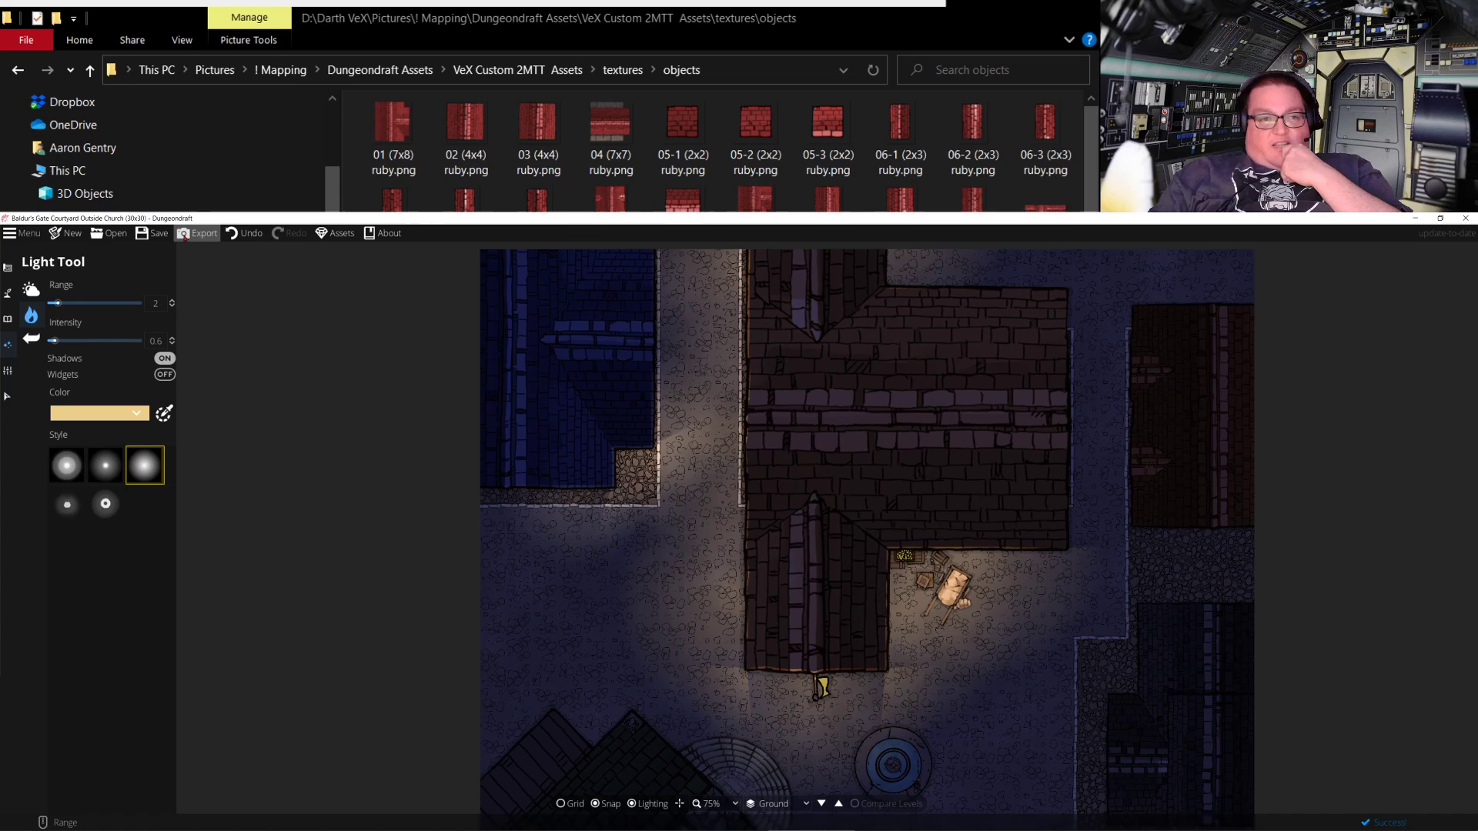
Start a gridless JPEG export with lighting on and the option to show the file in its folder turned off
click(187, 234)
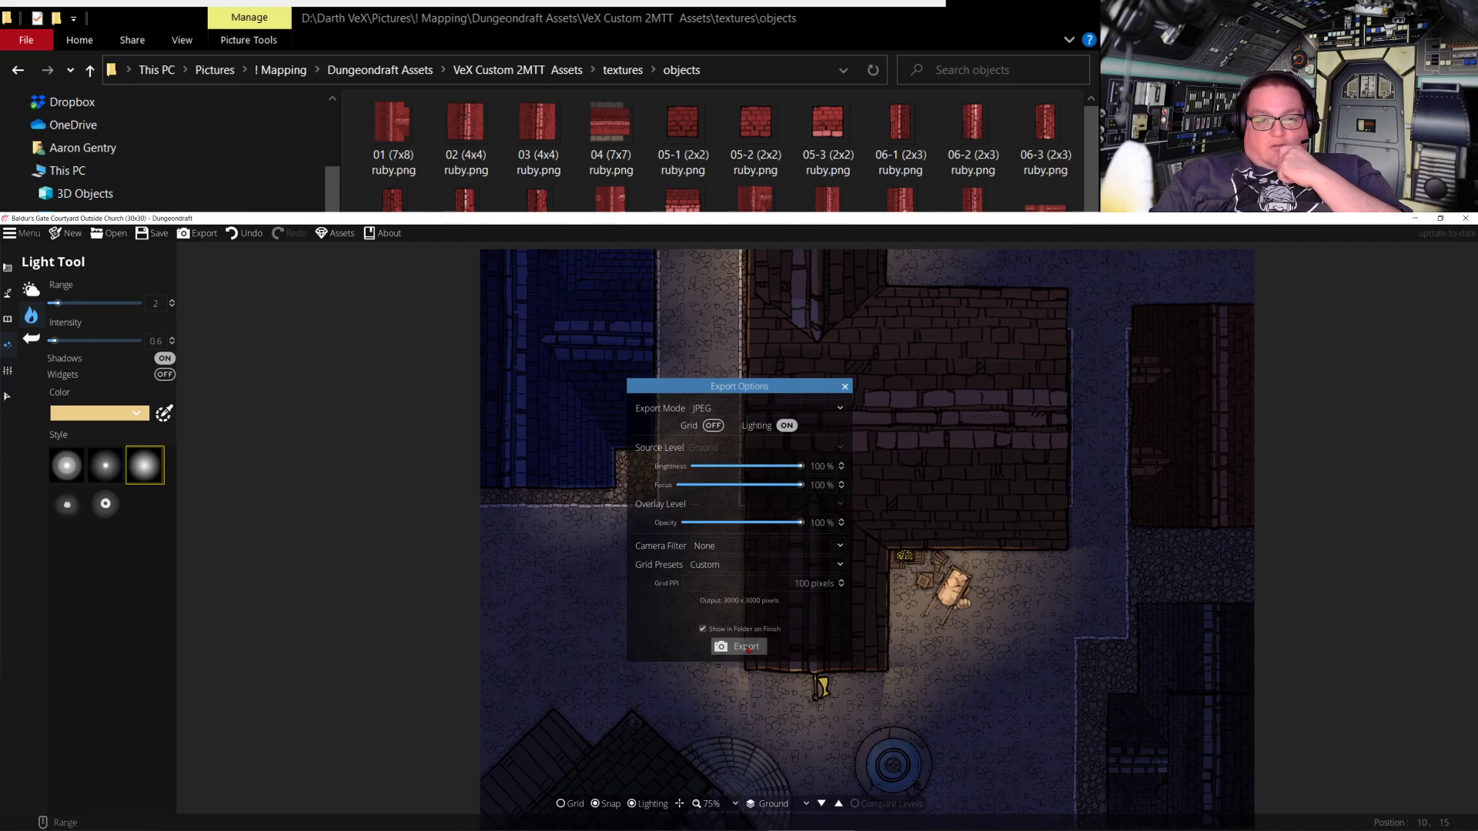
click(715, 630)
click(743, 647)
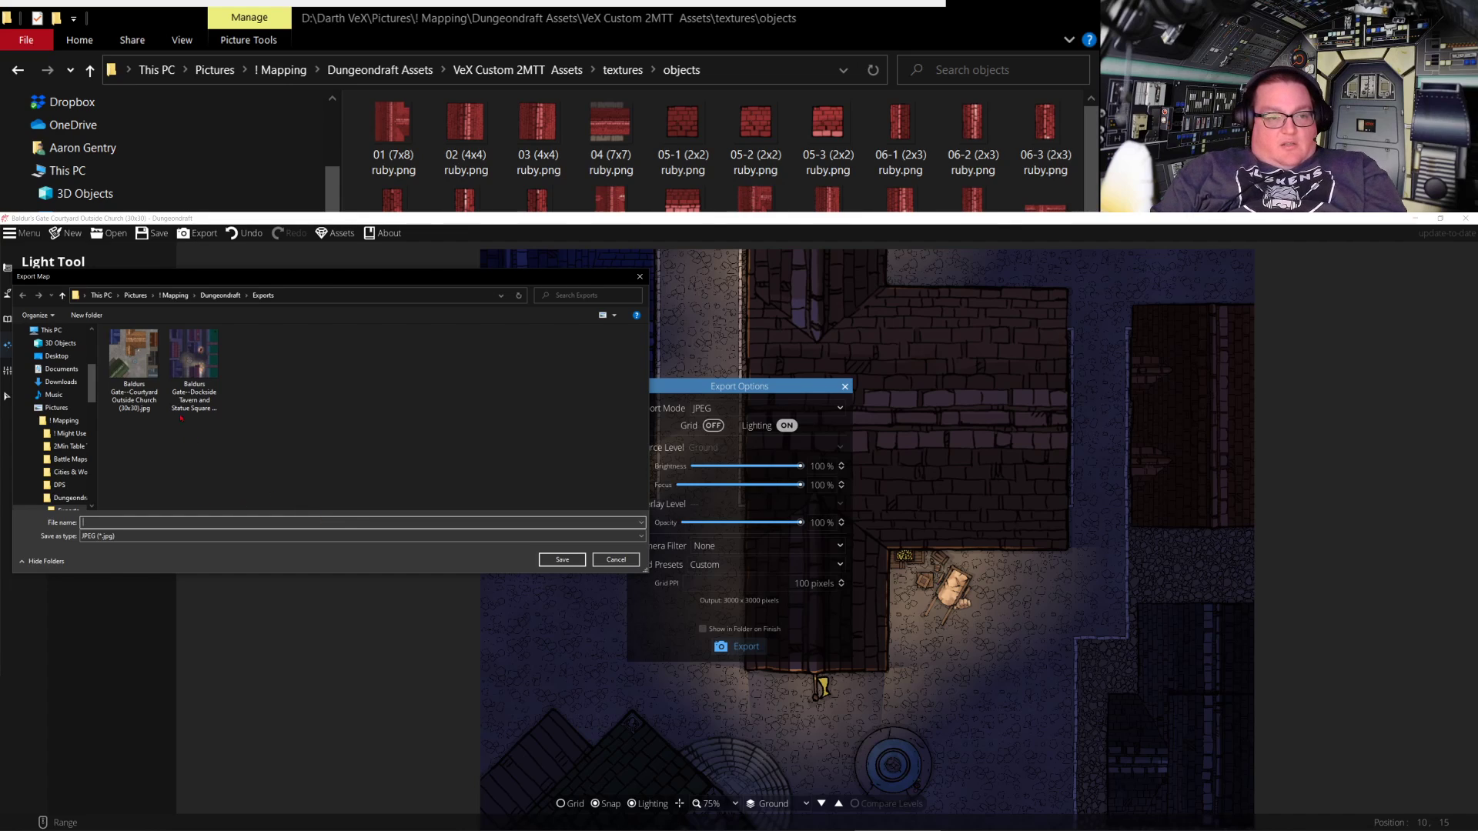
Save the night export as "Baldurs Gate--Courtyard Outside Church NIGHT (30x30).jpg" in the Exports folder, basing the name on the daytime file
click(134, 362)
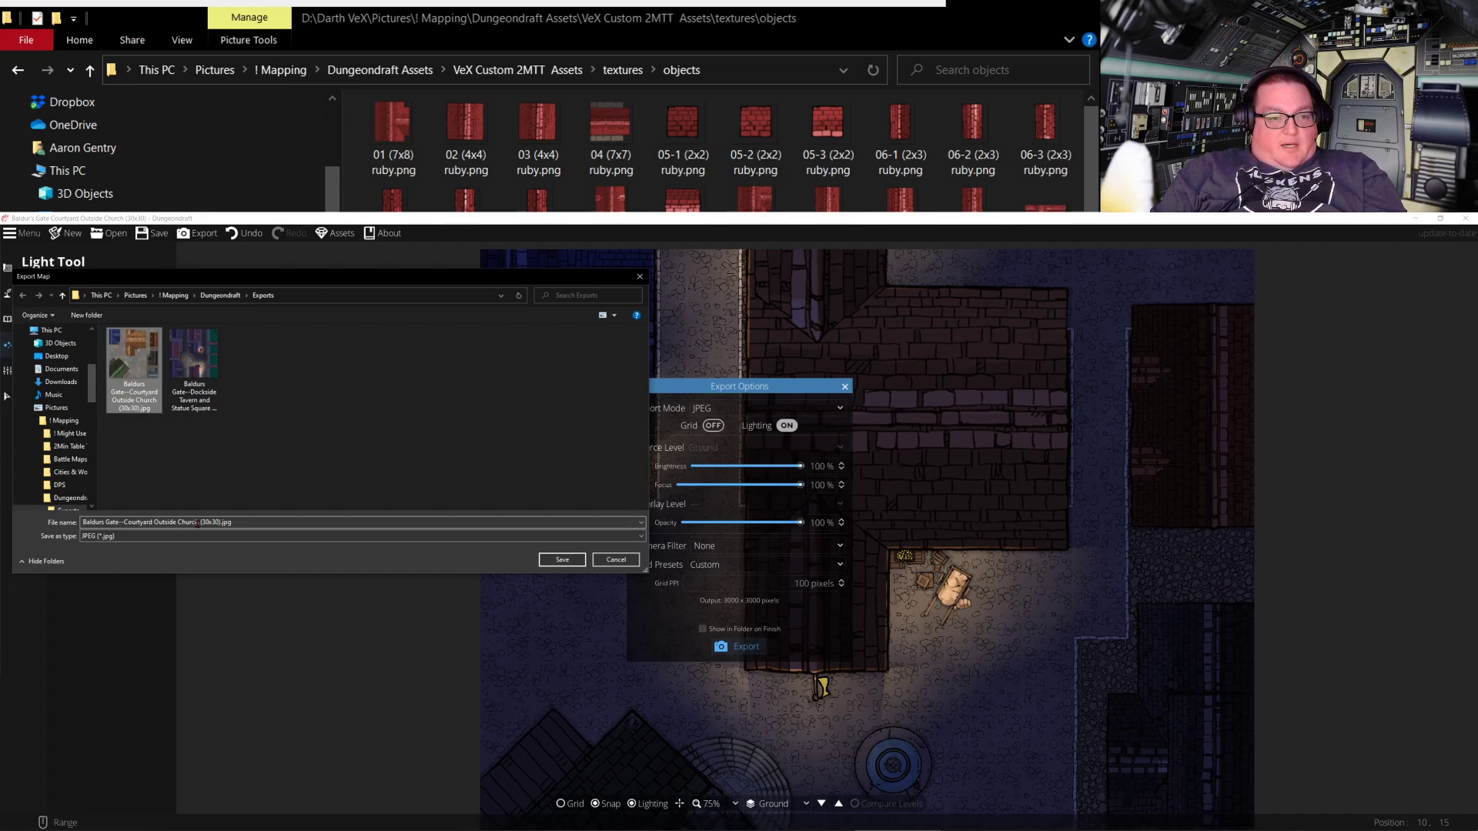
click(198, 523)
key(Home)
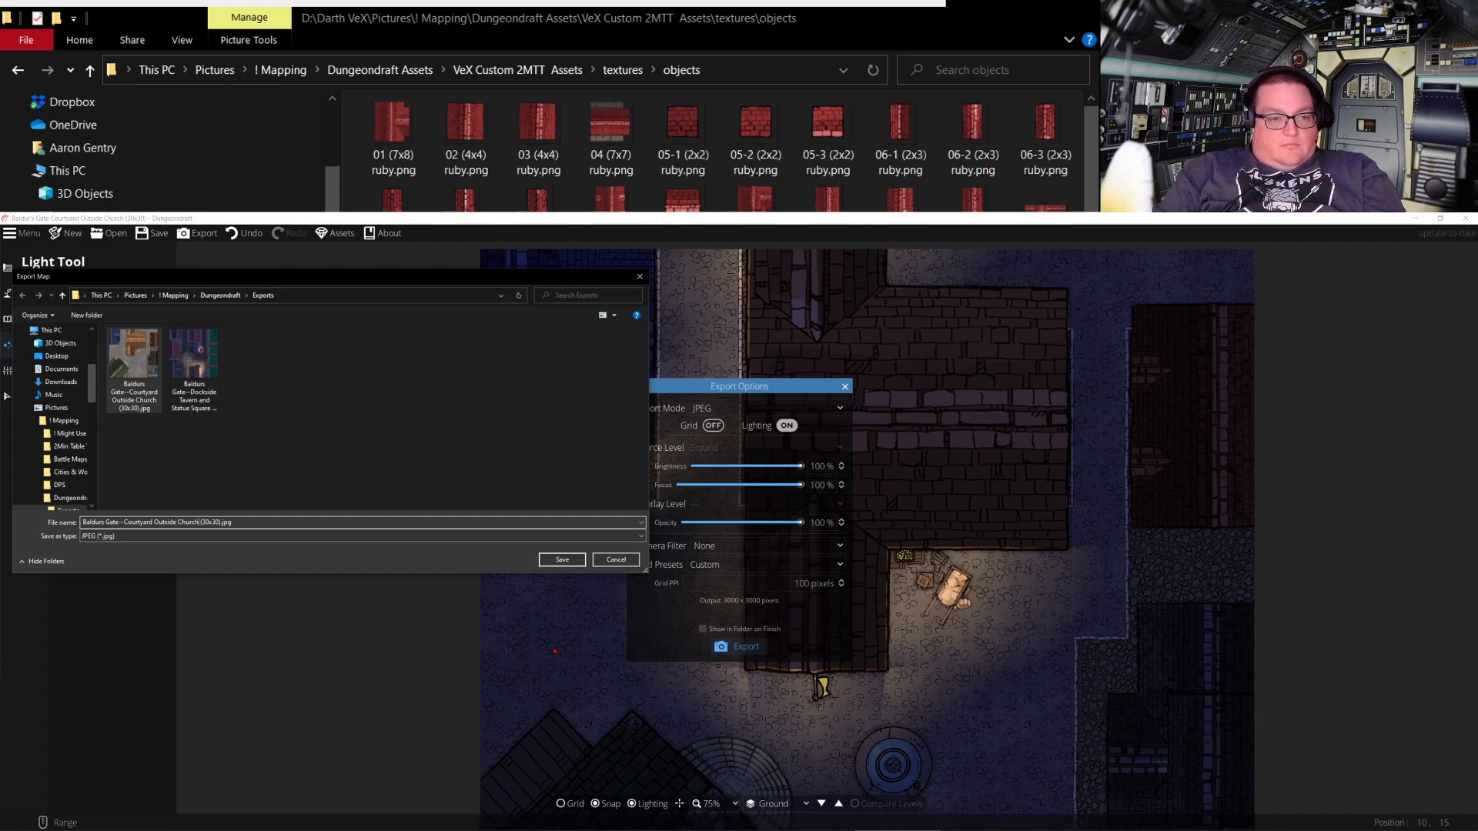
click(200, 521)
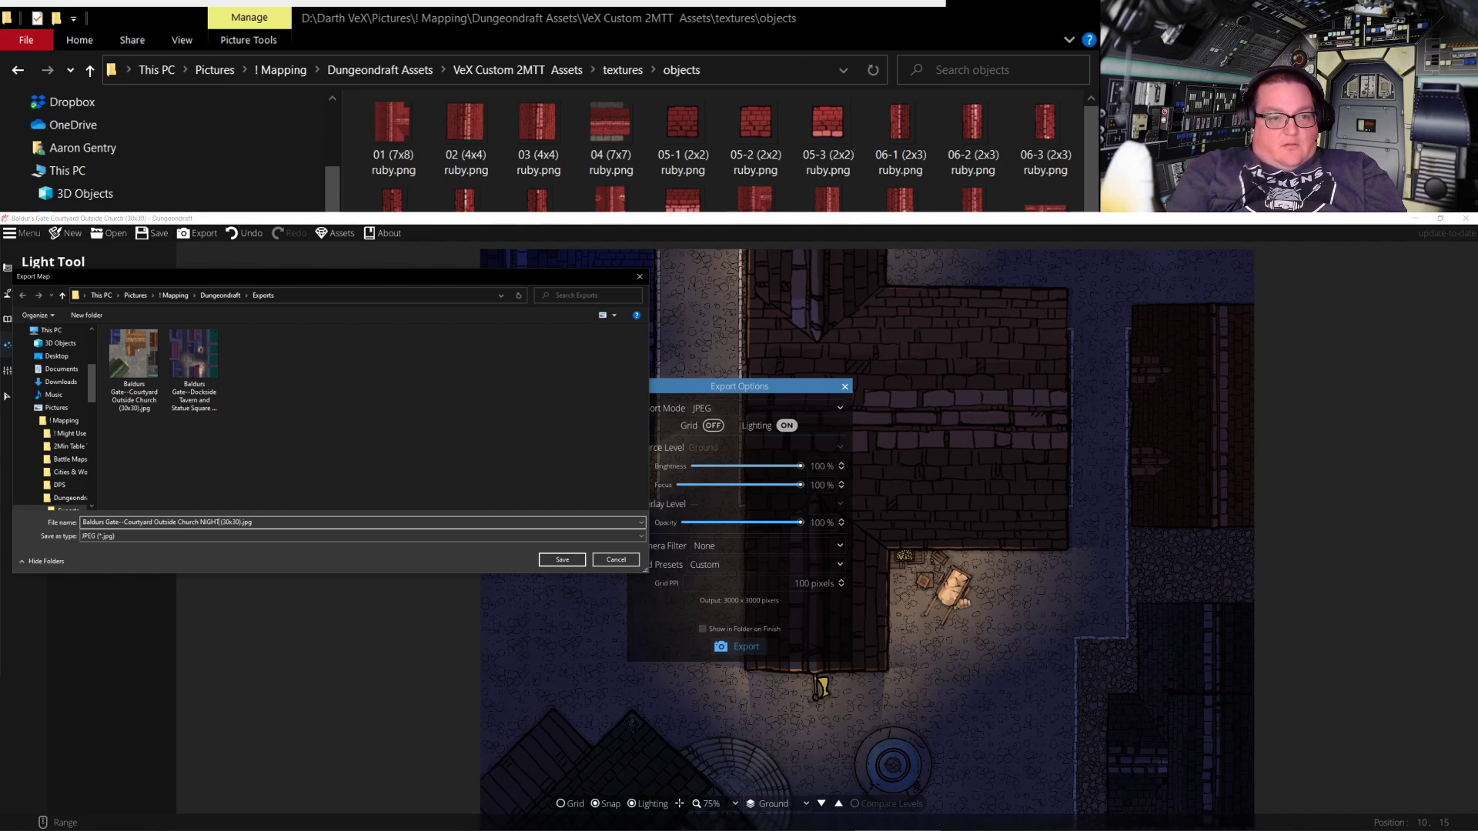
key(Return)
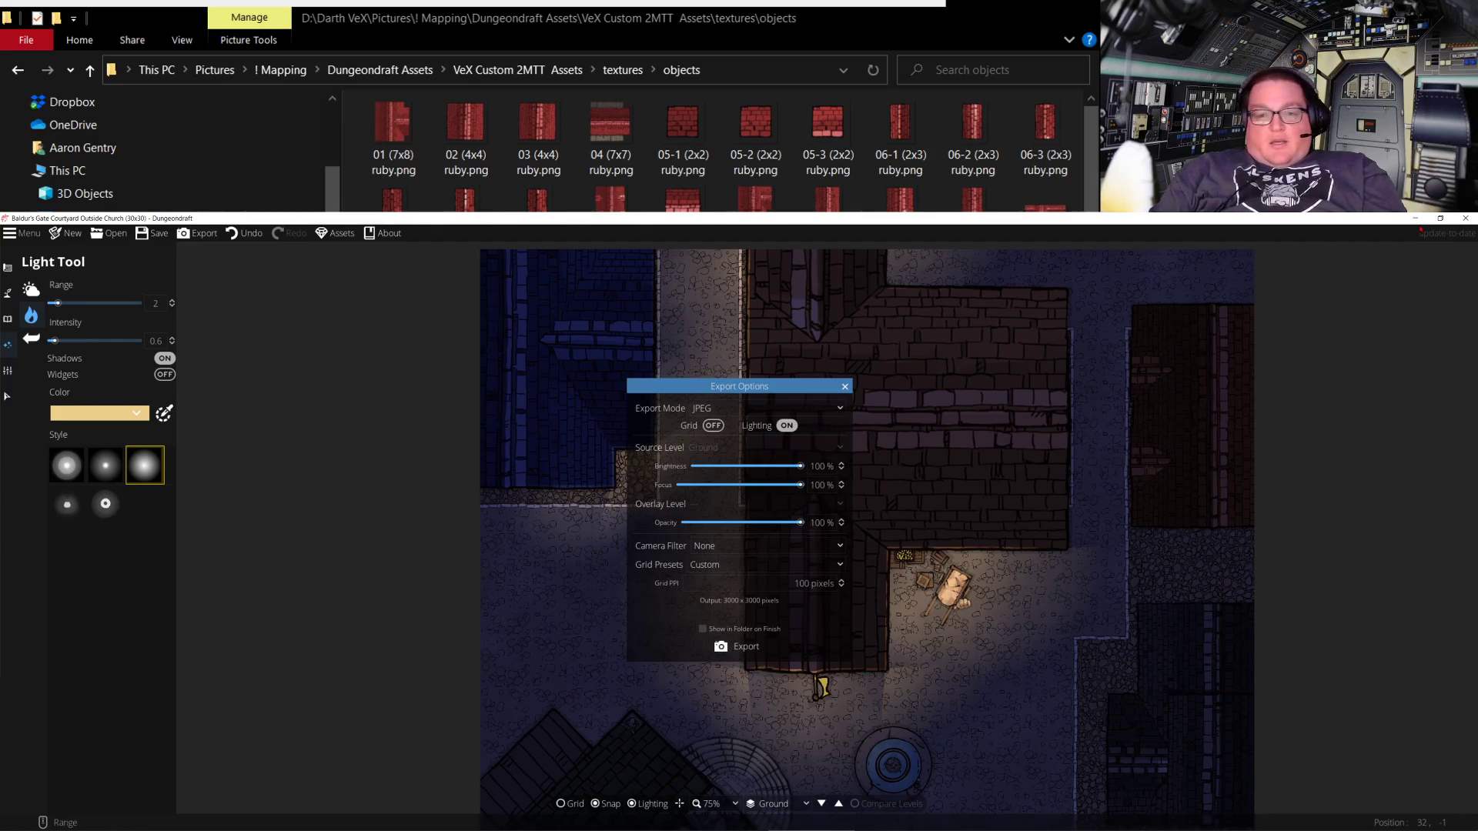
Minimize Dungeondraft, open the 2-Minute Watermarks folder within FG Module Tokens in File Explorer, and switch to Photoshop
click(1419, 220)
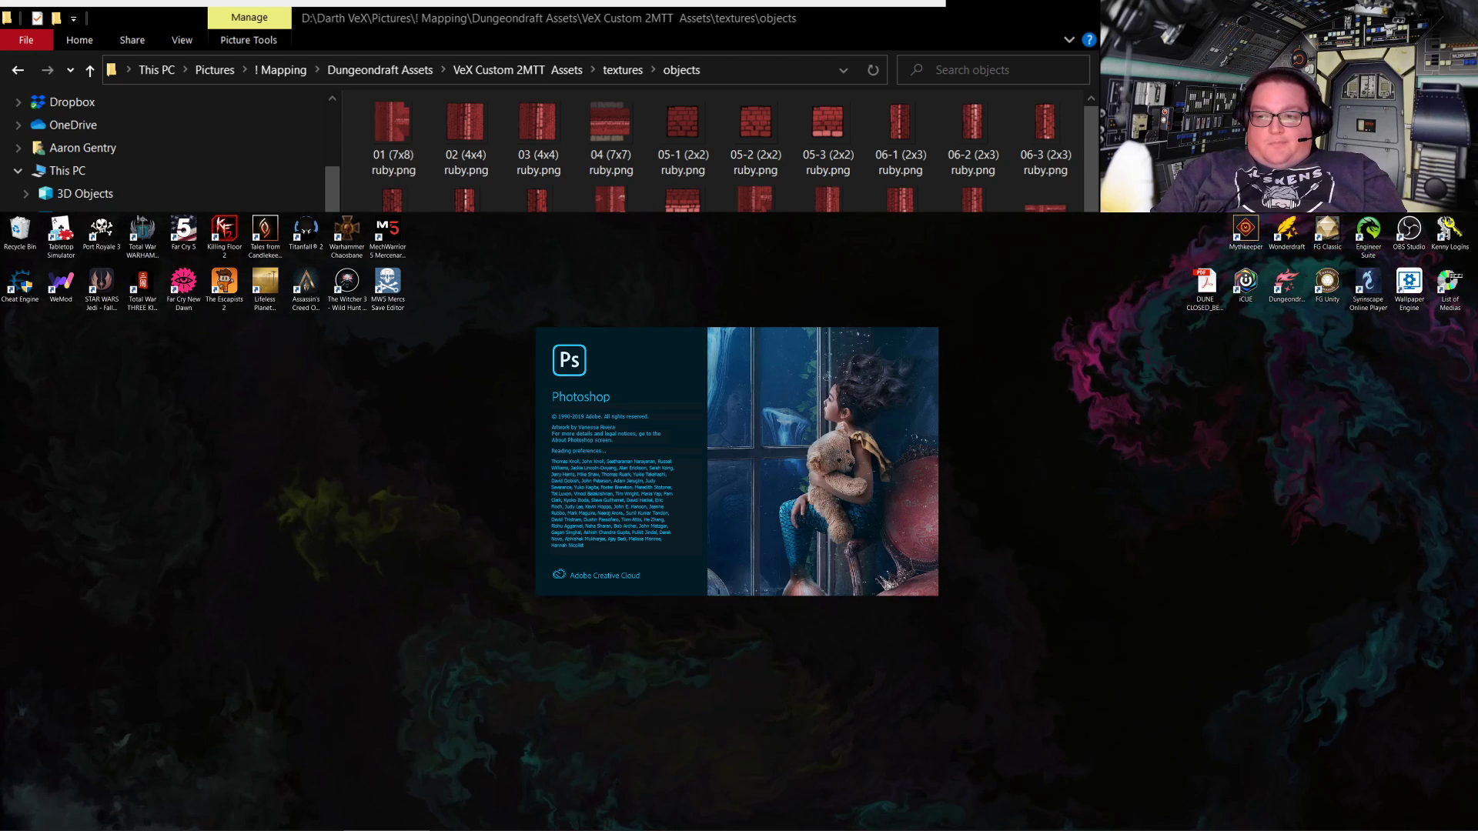
key(alt+Tab)
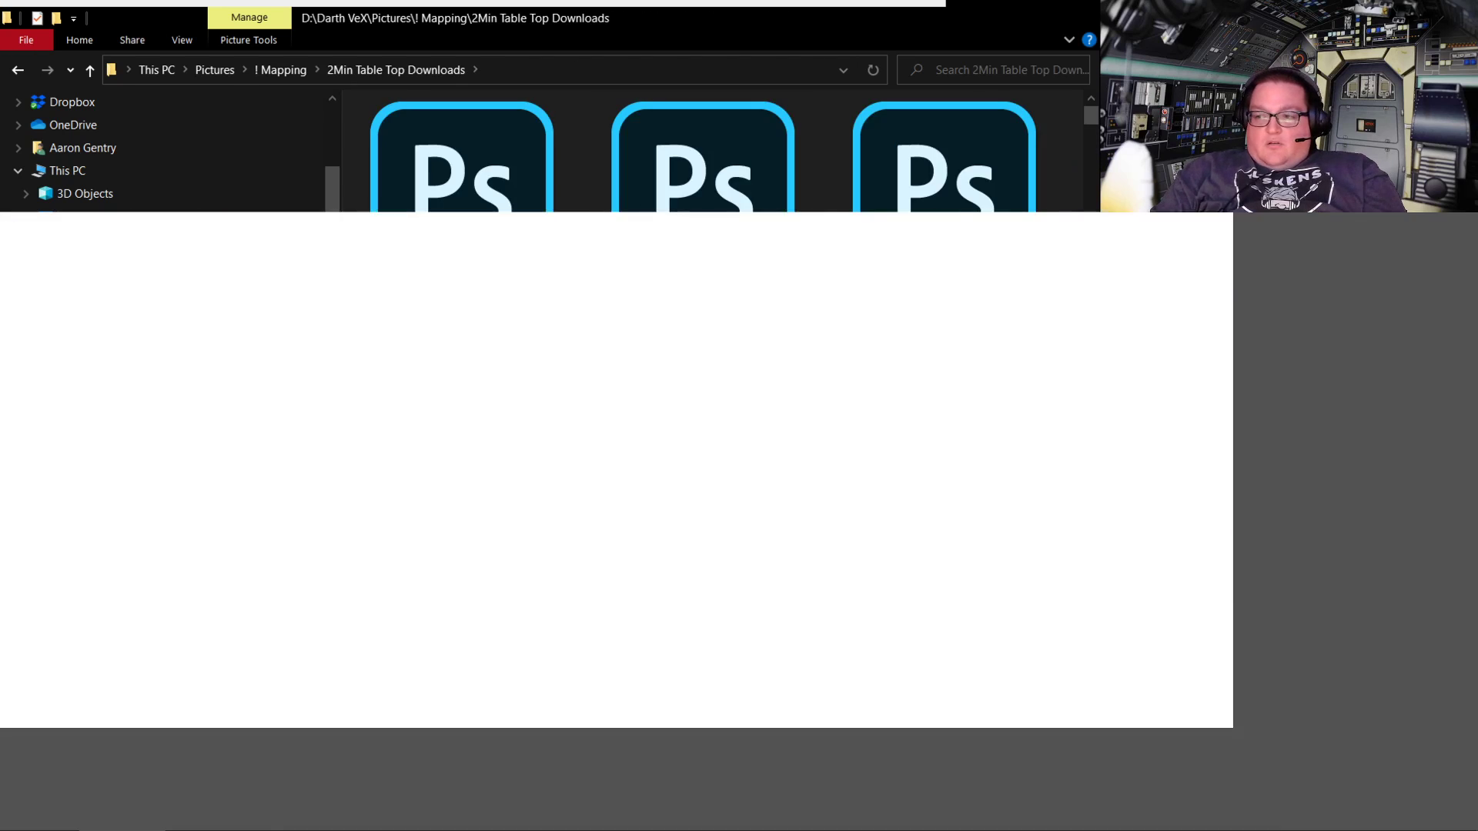
scroll(701, 154, down, 2)
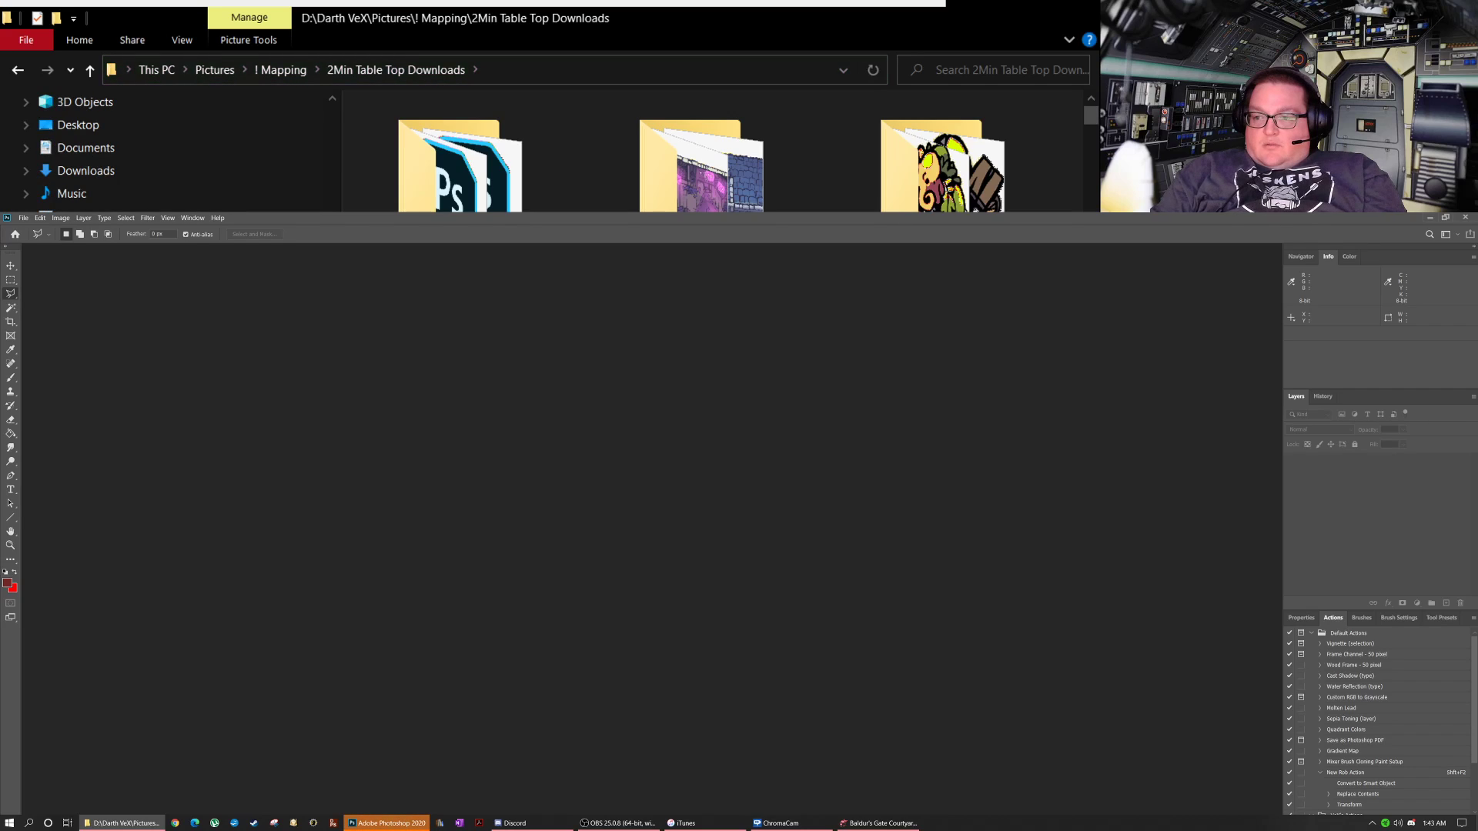
click(77, 208)
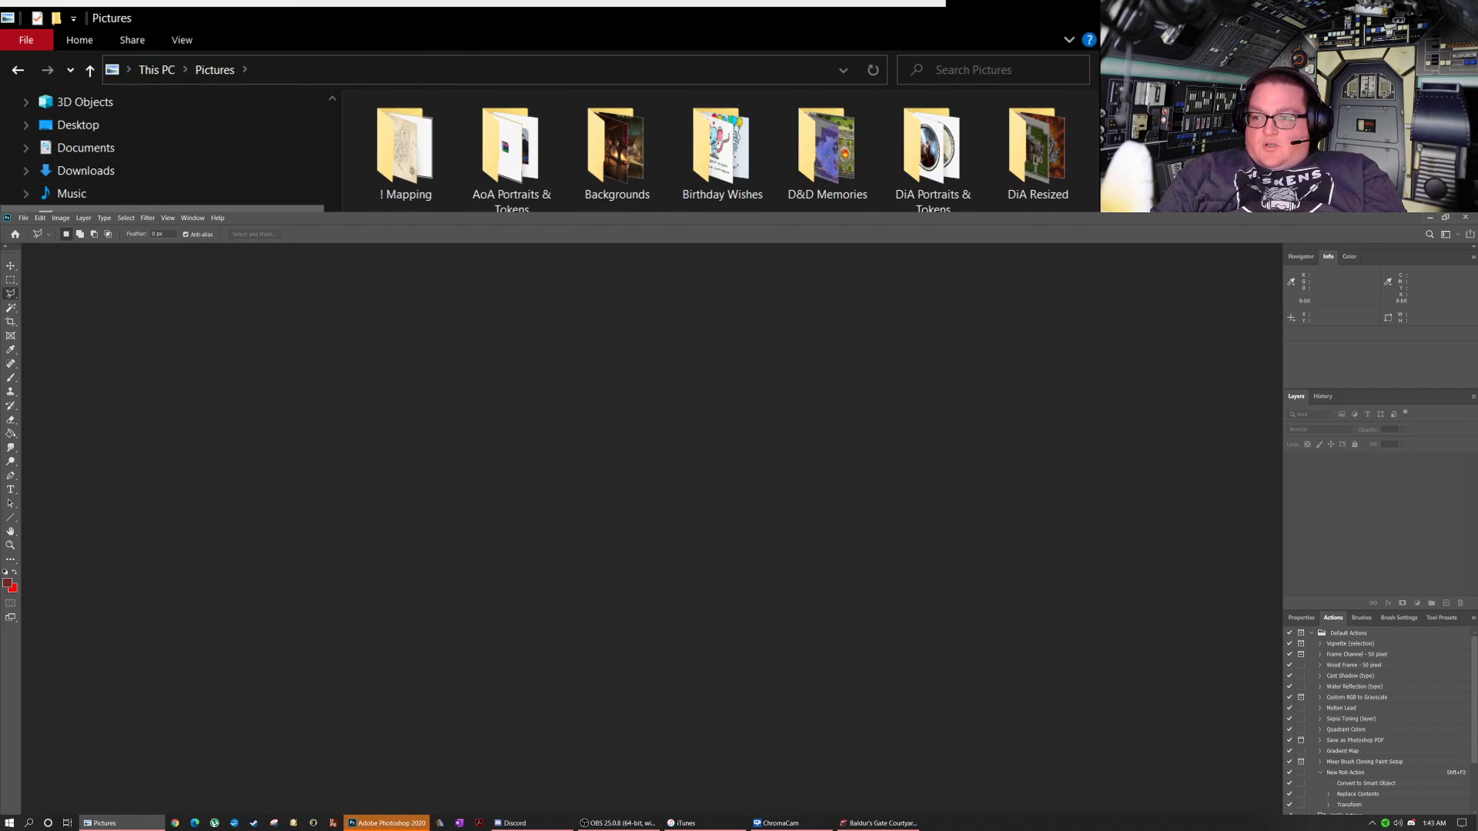
double_click(405, 284)
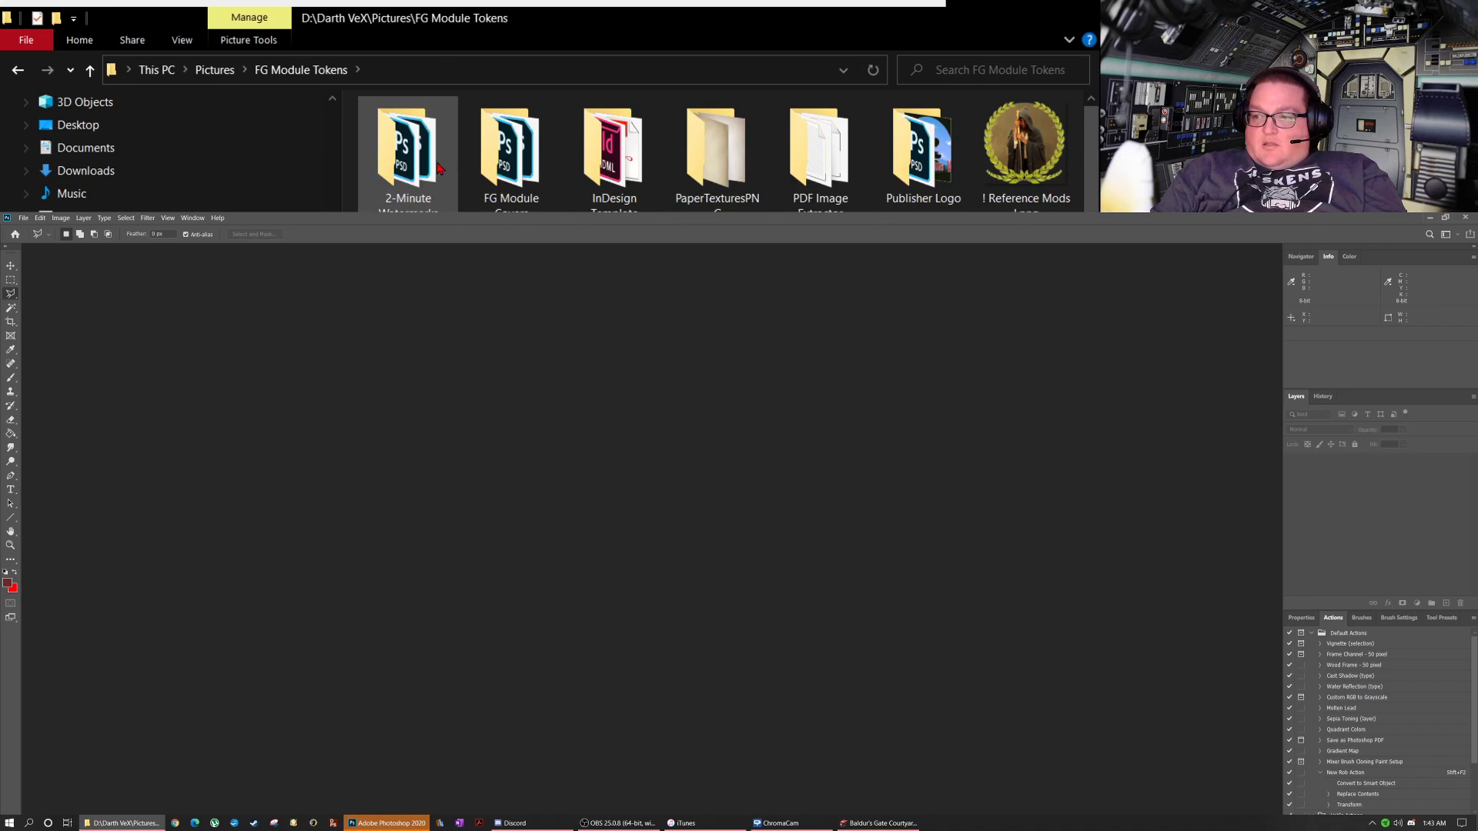
double_click(397, 158)
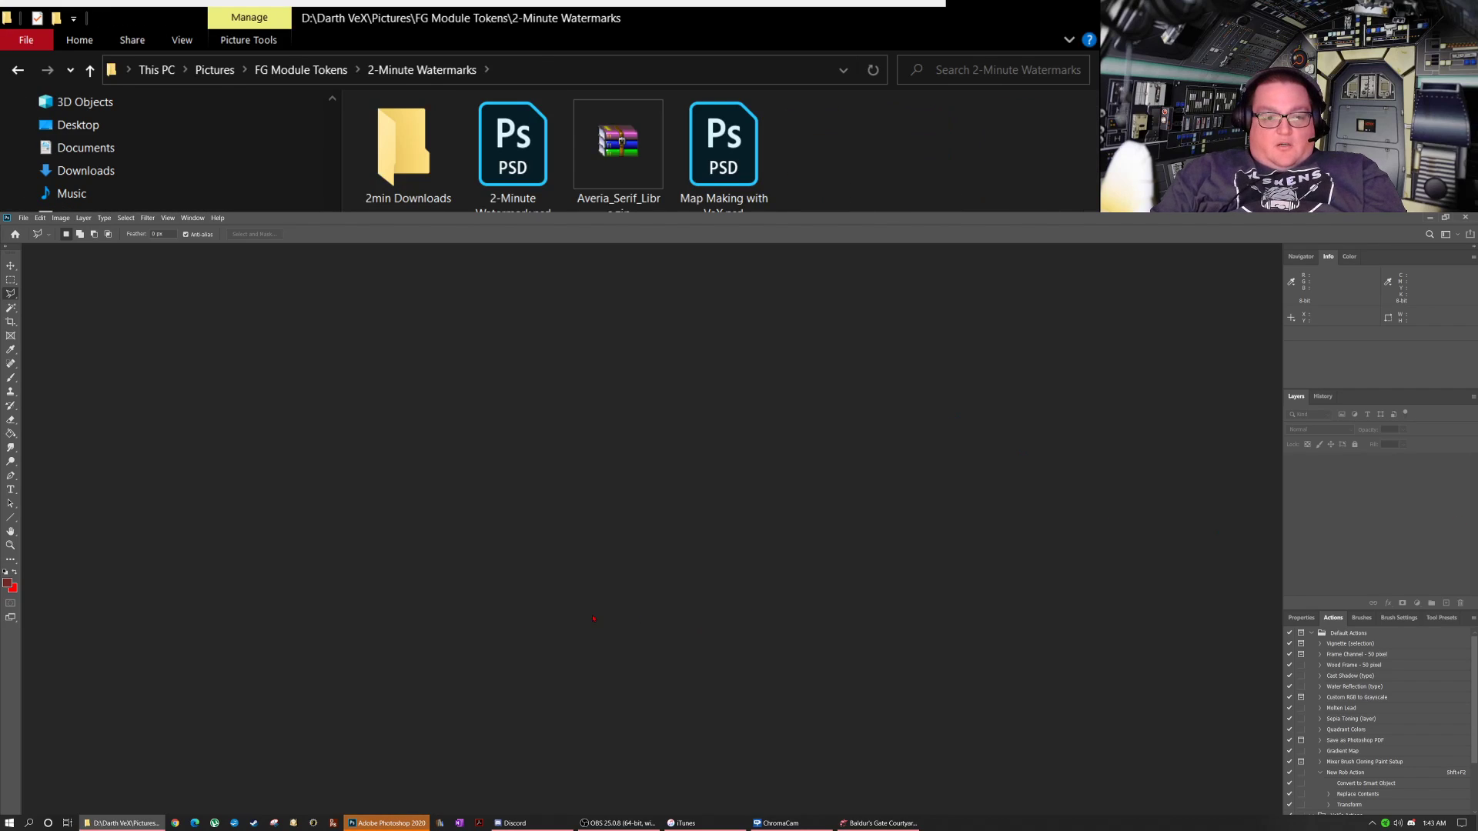
click(389, 824)
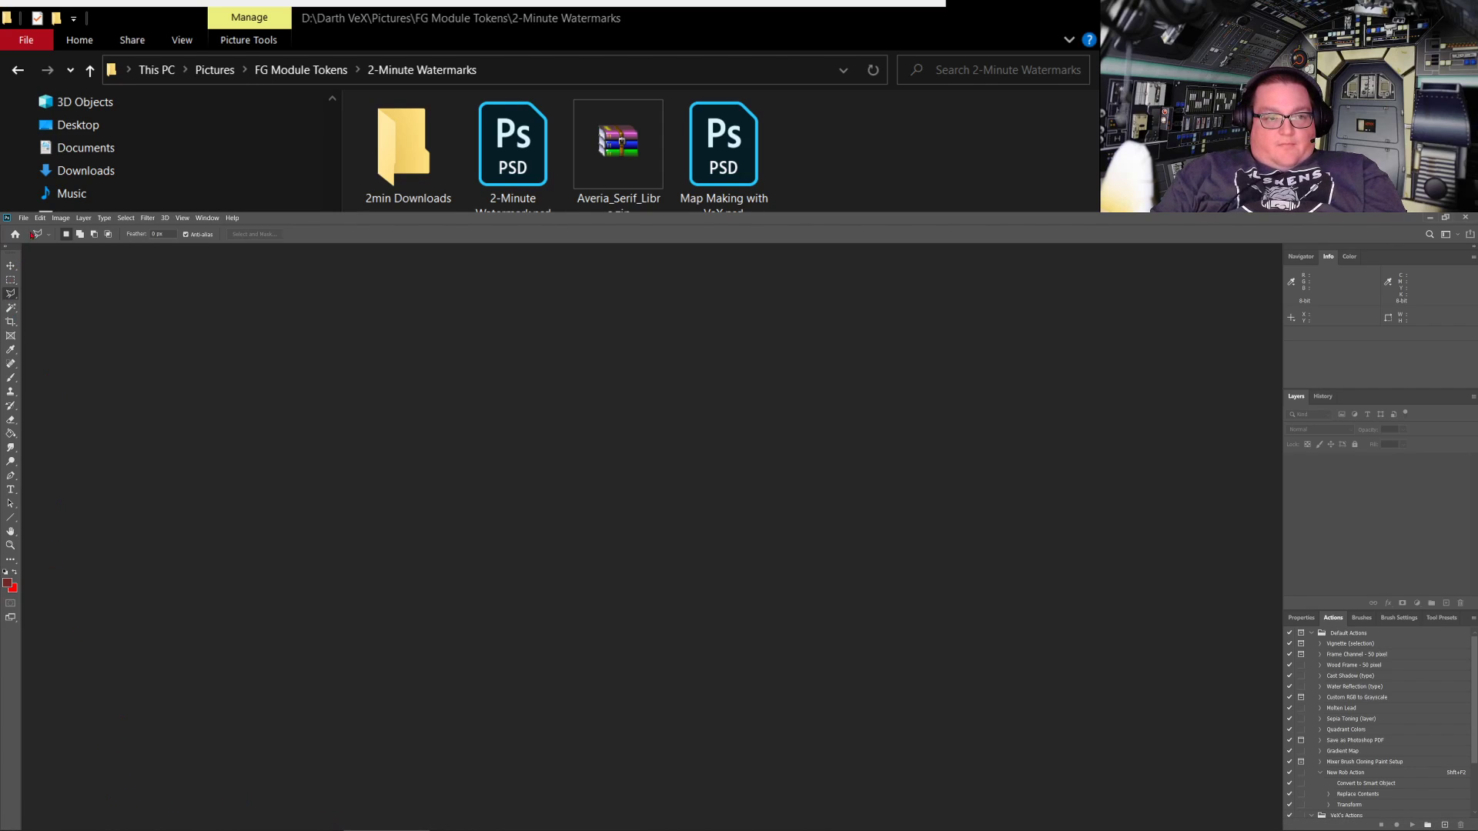
click(24, 219)
click(34, 229)
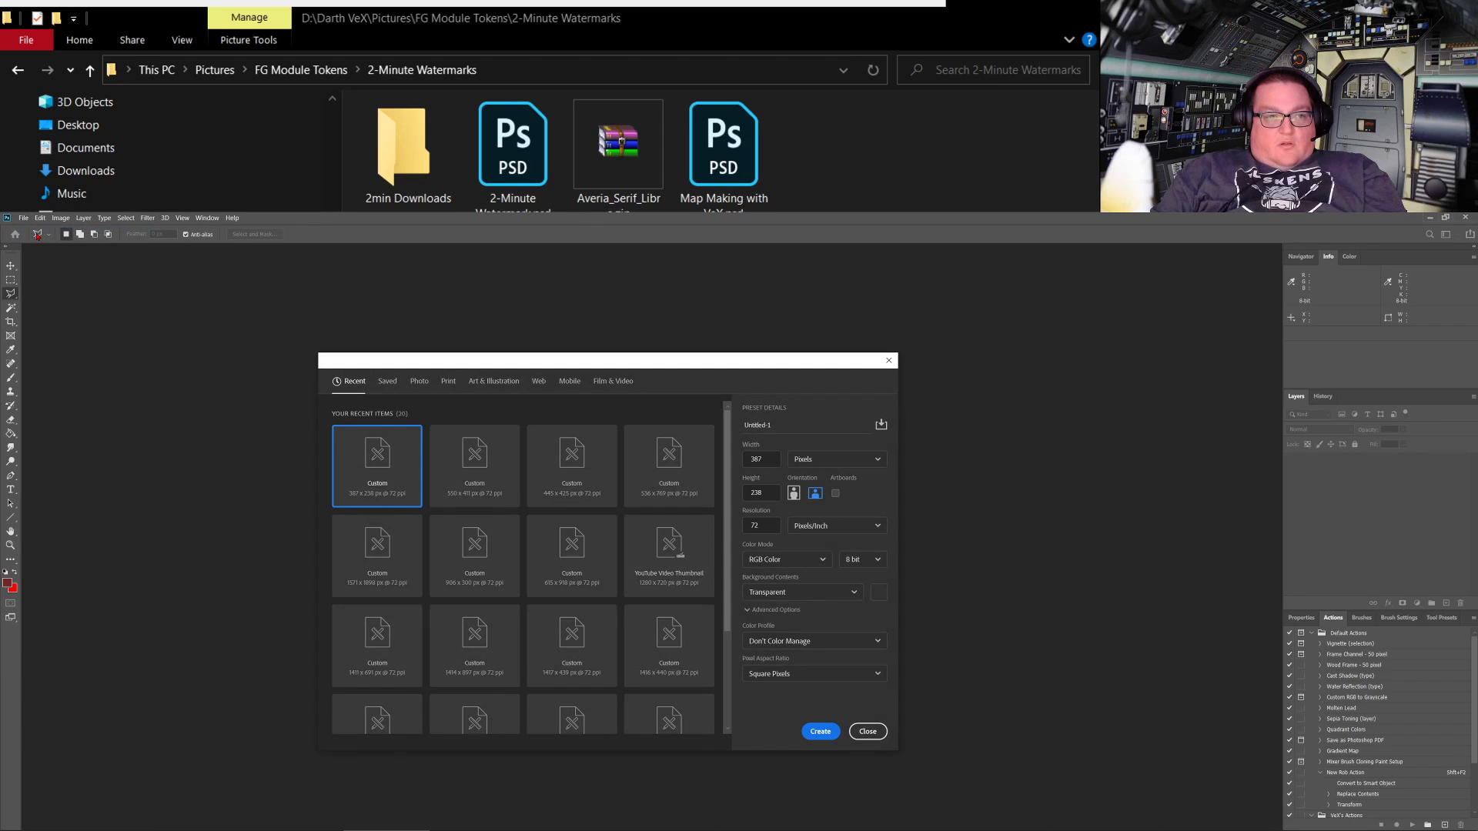
click(867, 731)
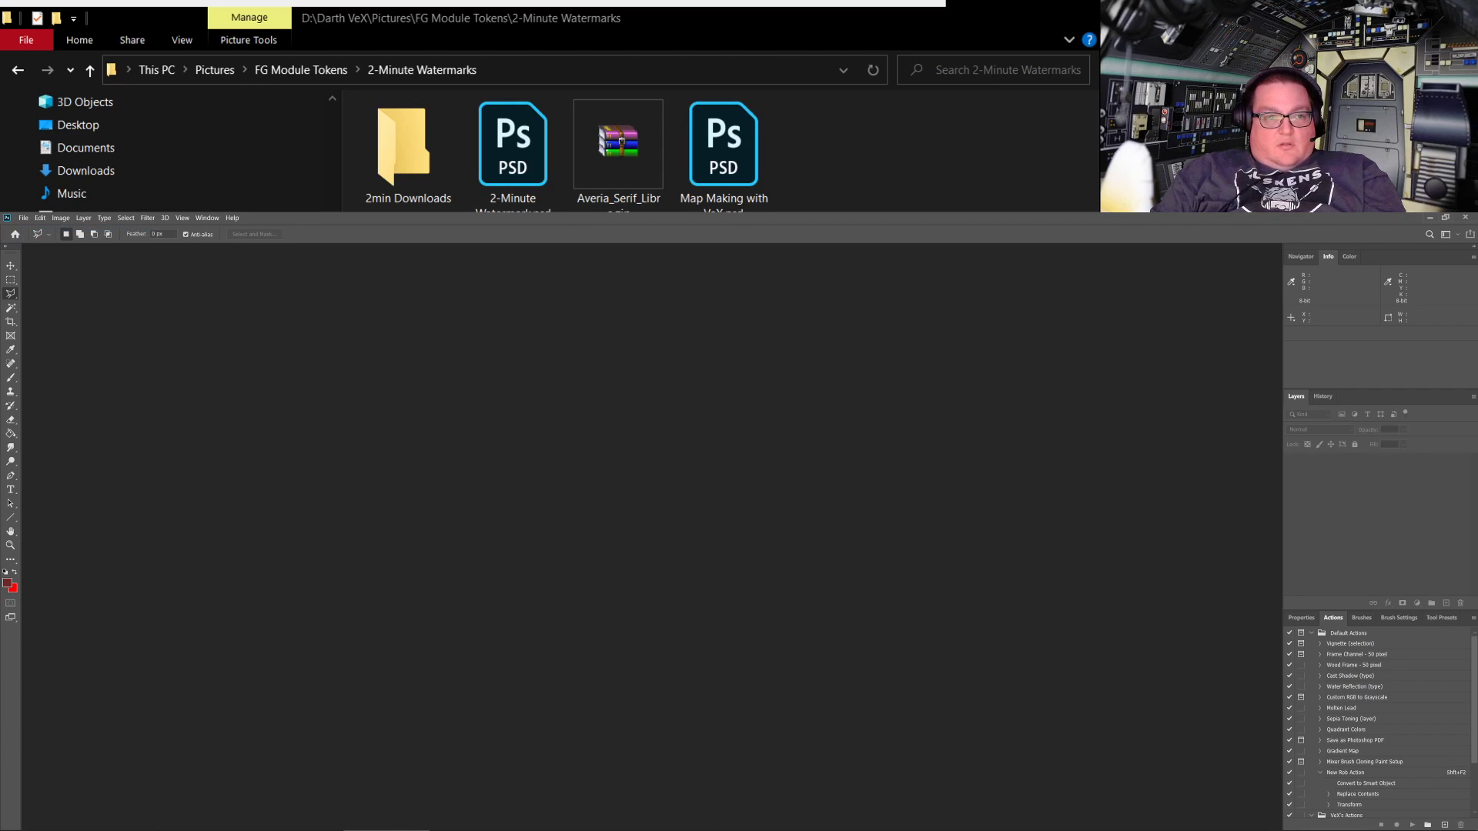
Open both the daytime and NIGHT Courtyard Outside Church (30x30) JPEGs from the Exports folder
click(24, 218)
click(34, 239)
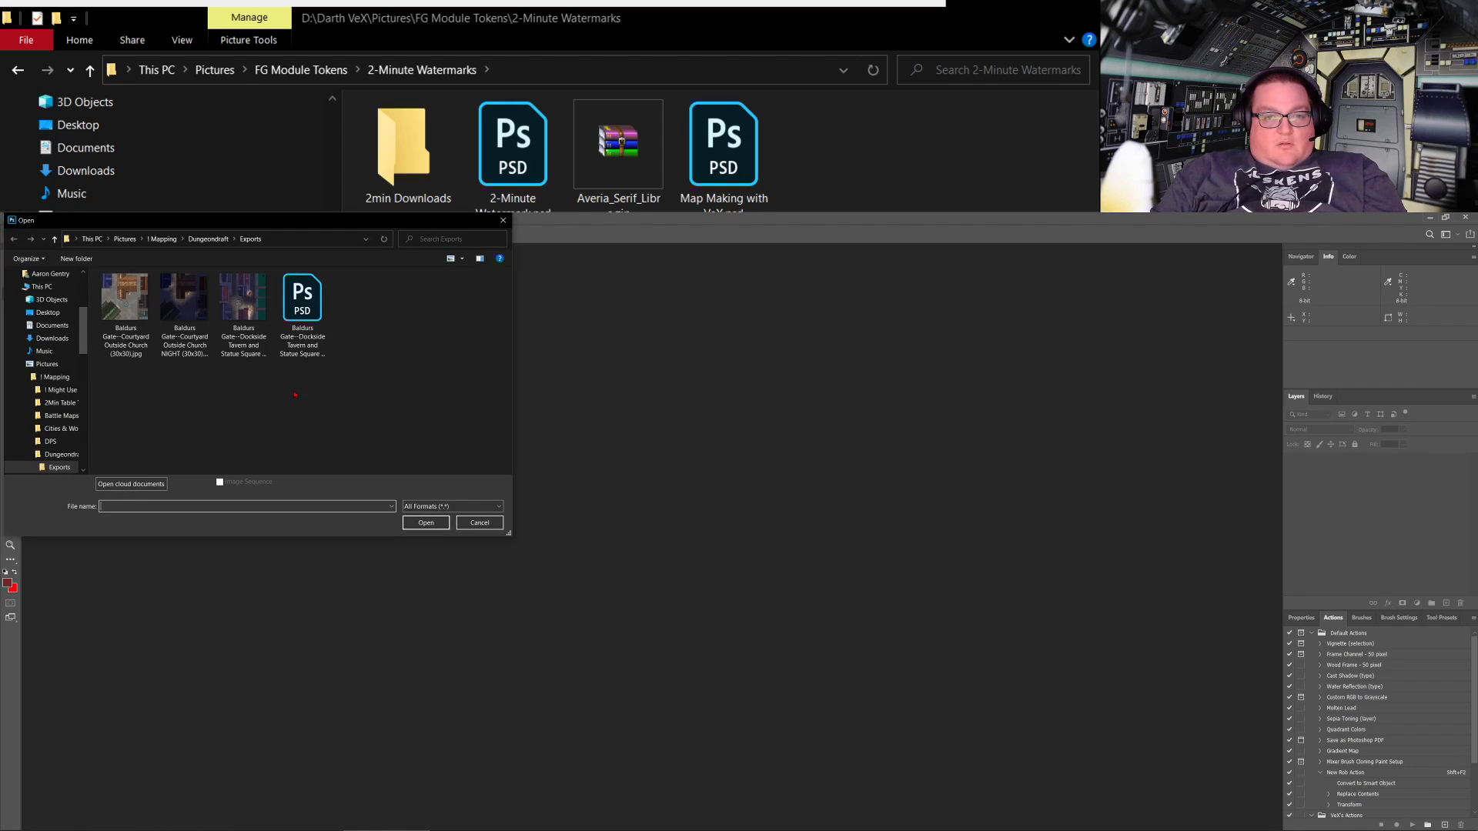
click(125, 302)
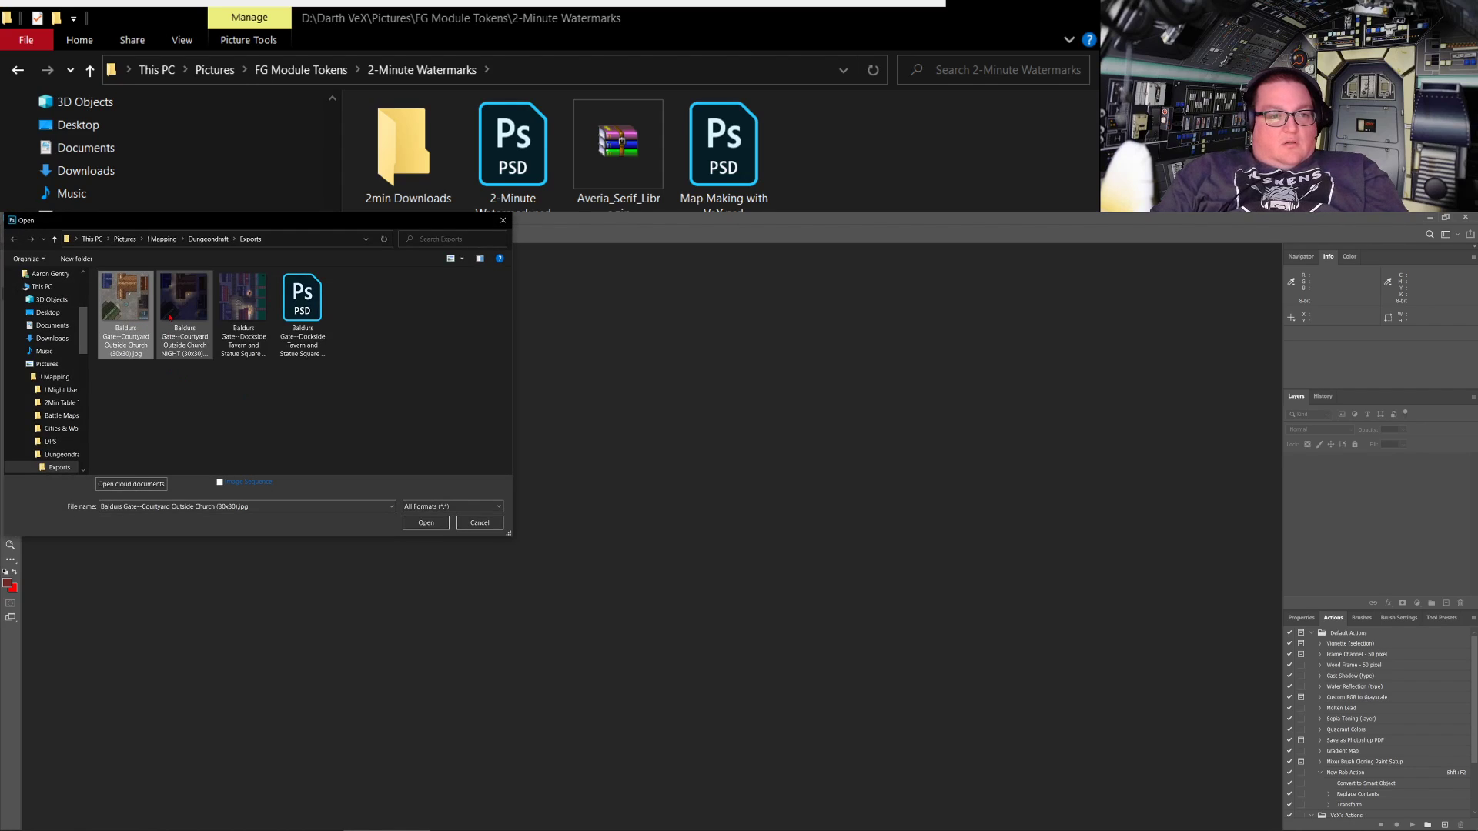
ctrl+click(175, 313)
click(405, 524)
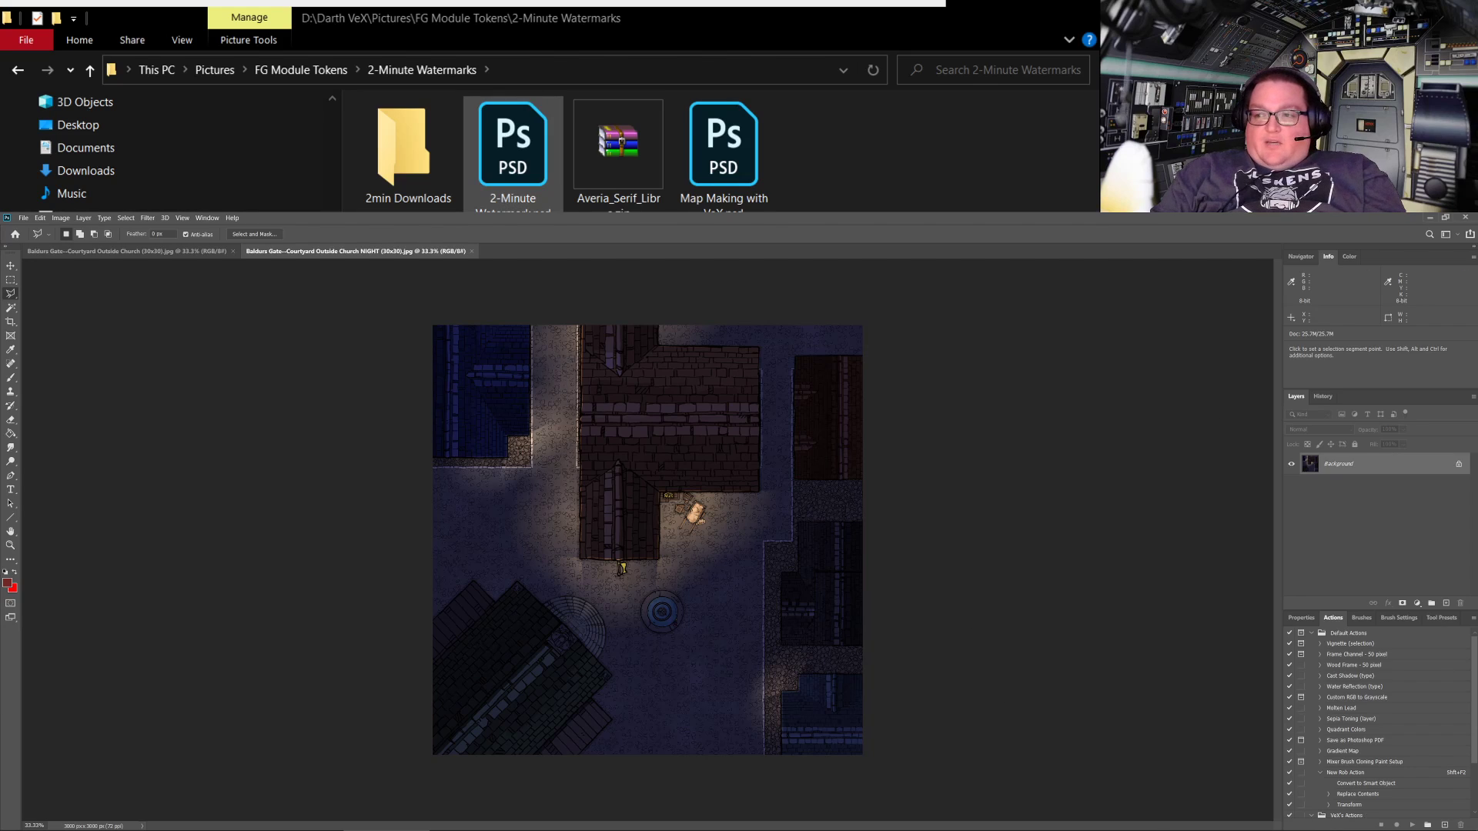
Place the 2-Minute Watermark PSD from the watermarks folder onto the night map as a new layer
drag(513, 146, 772, 604)
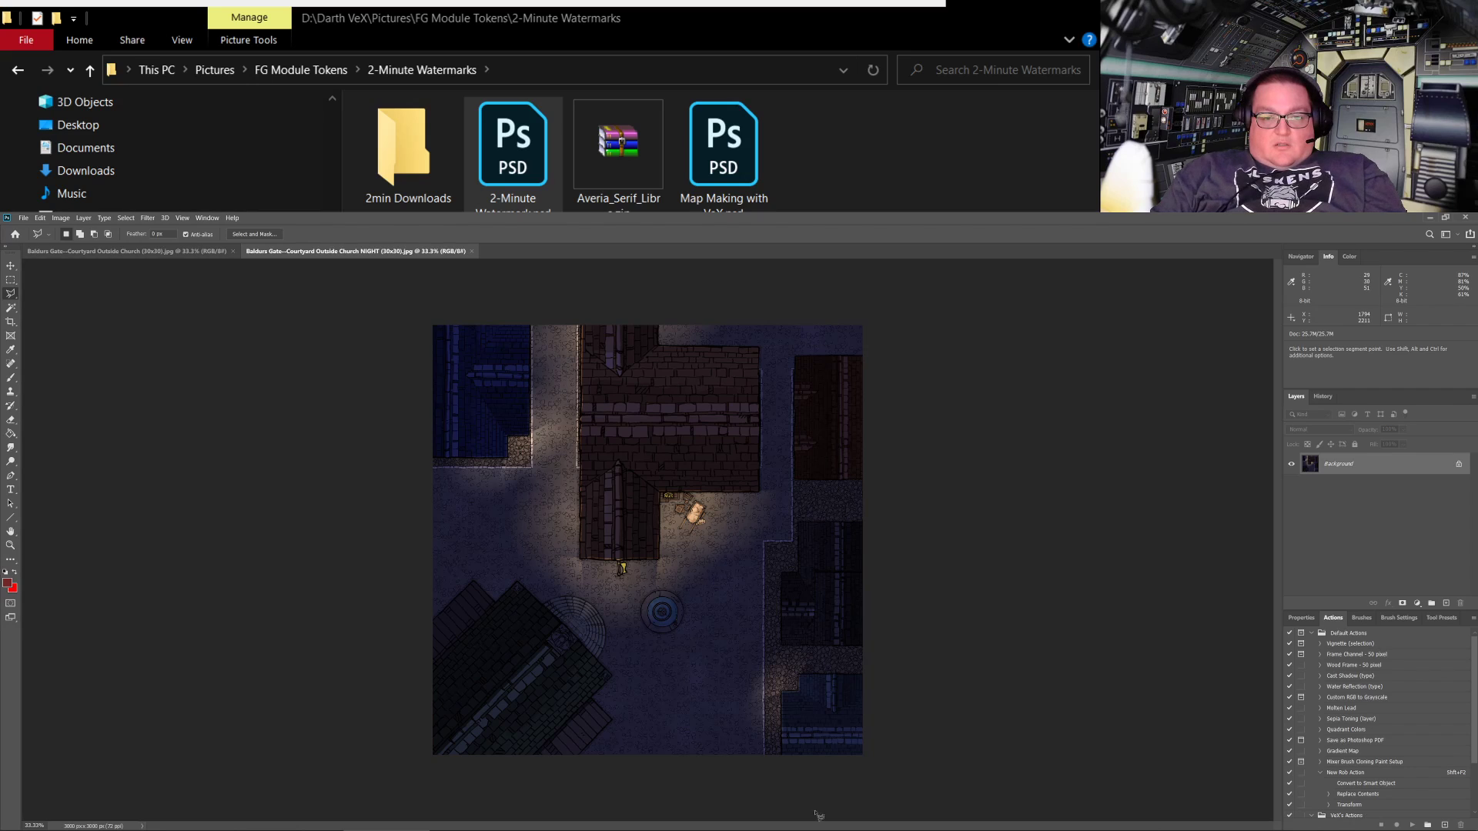
scroll(684, 618, up, 3)
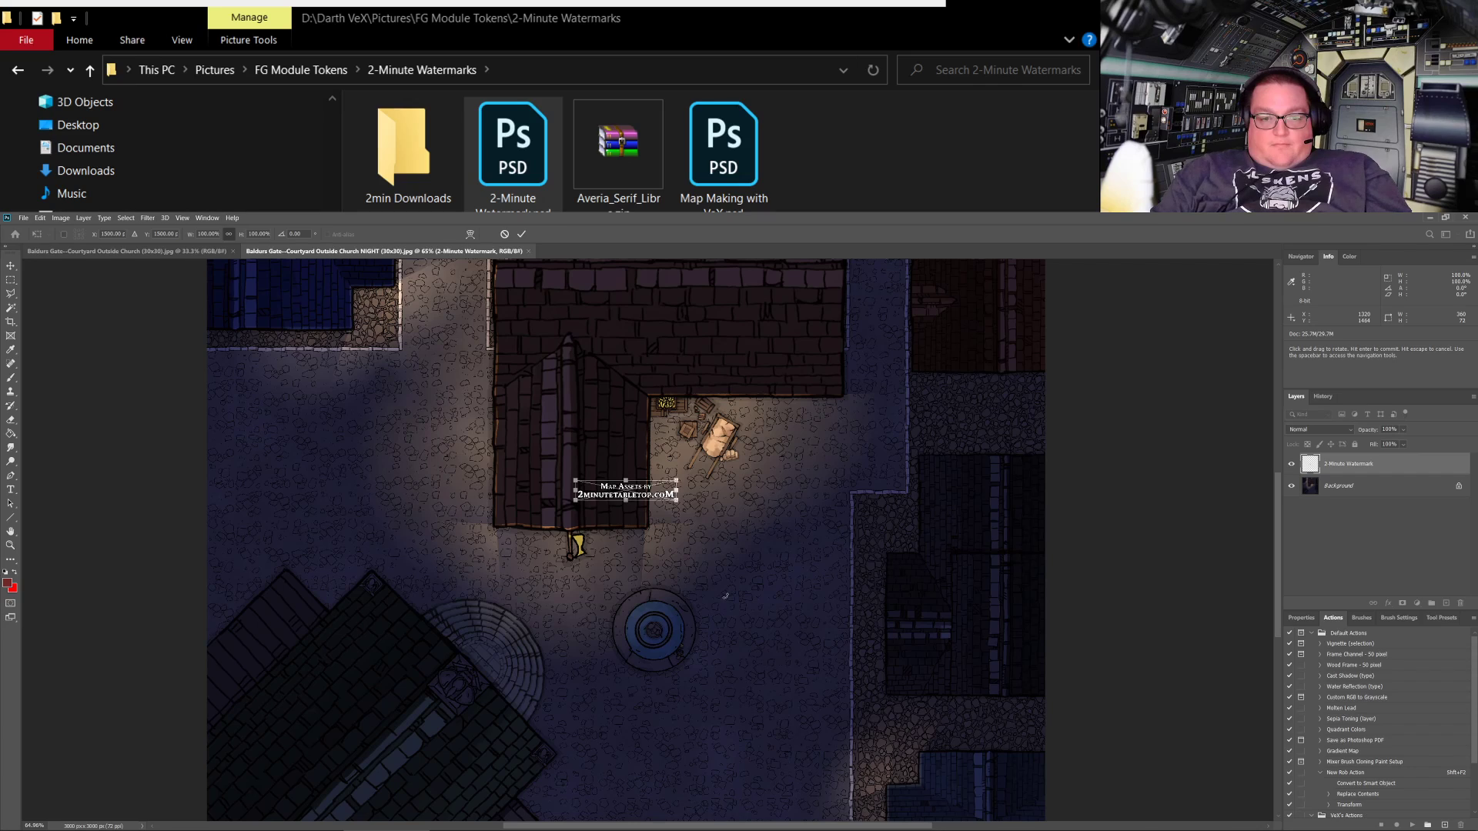
key(Return)
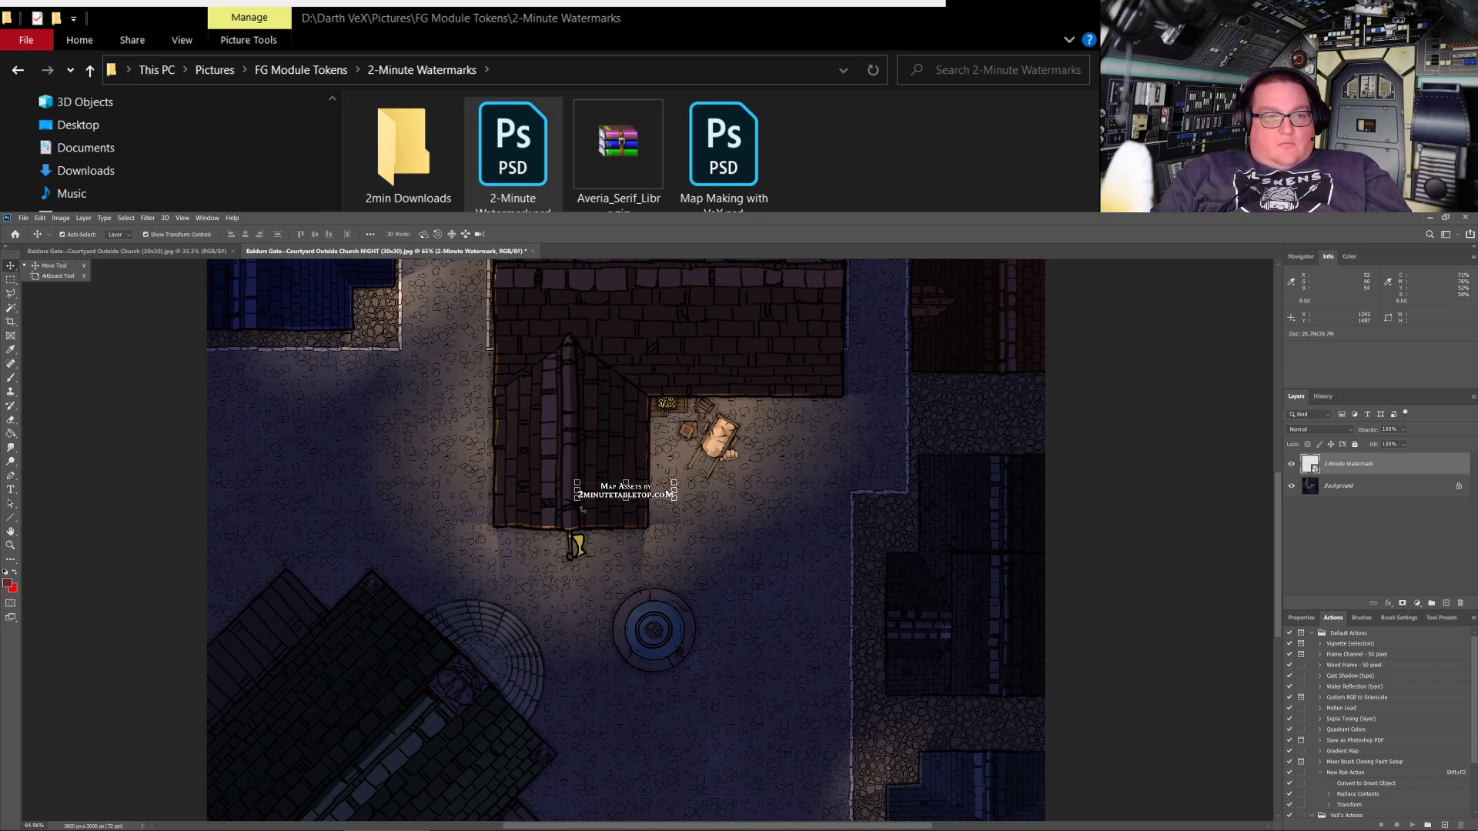
Move the 2minutetabletop.com watermark into the southeast corner of the night map, over the blue-roofed building
click(845, 650)
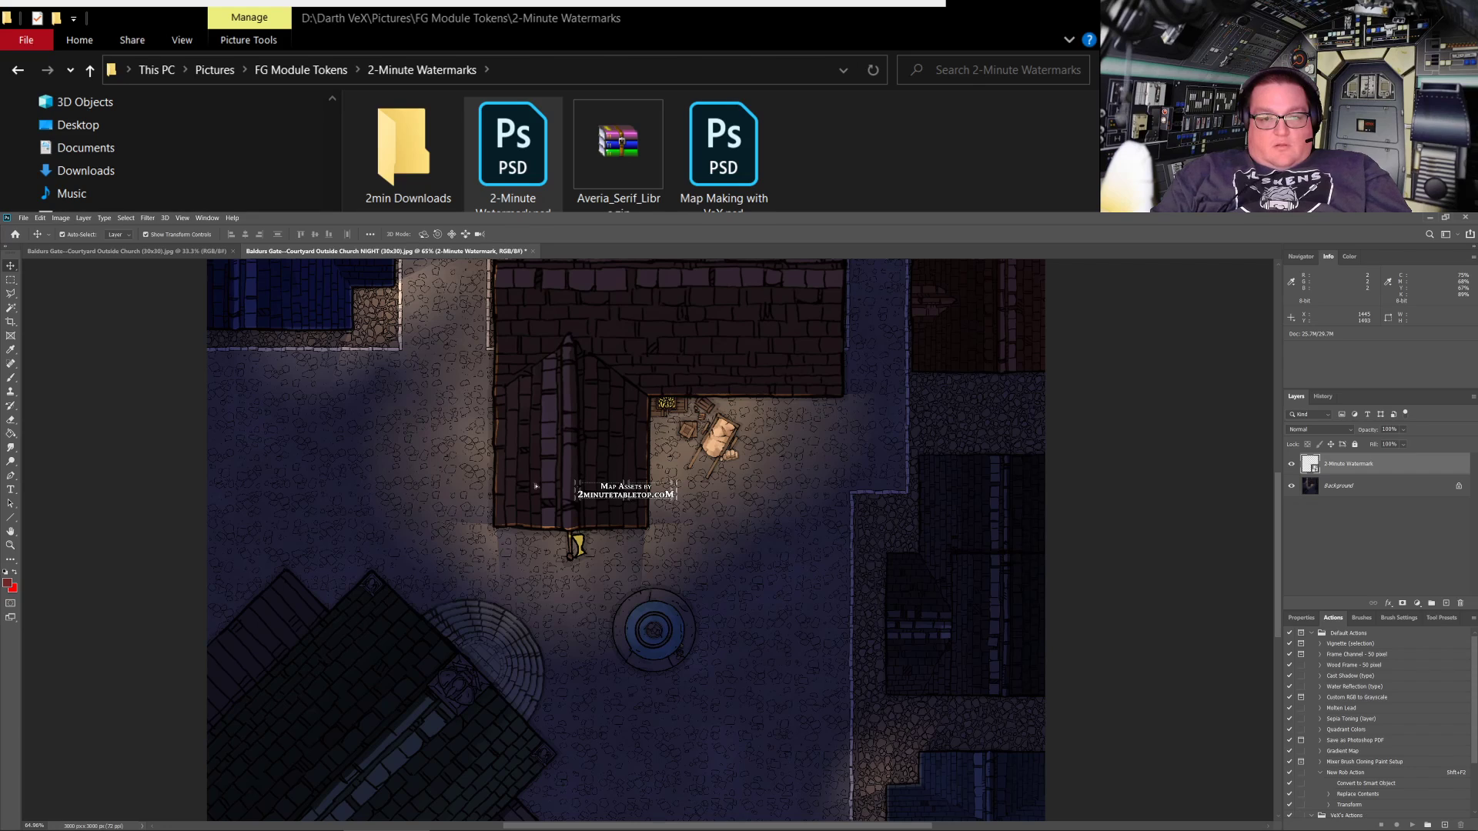
drag(610, 490, 844, 645)
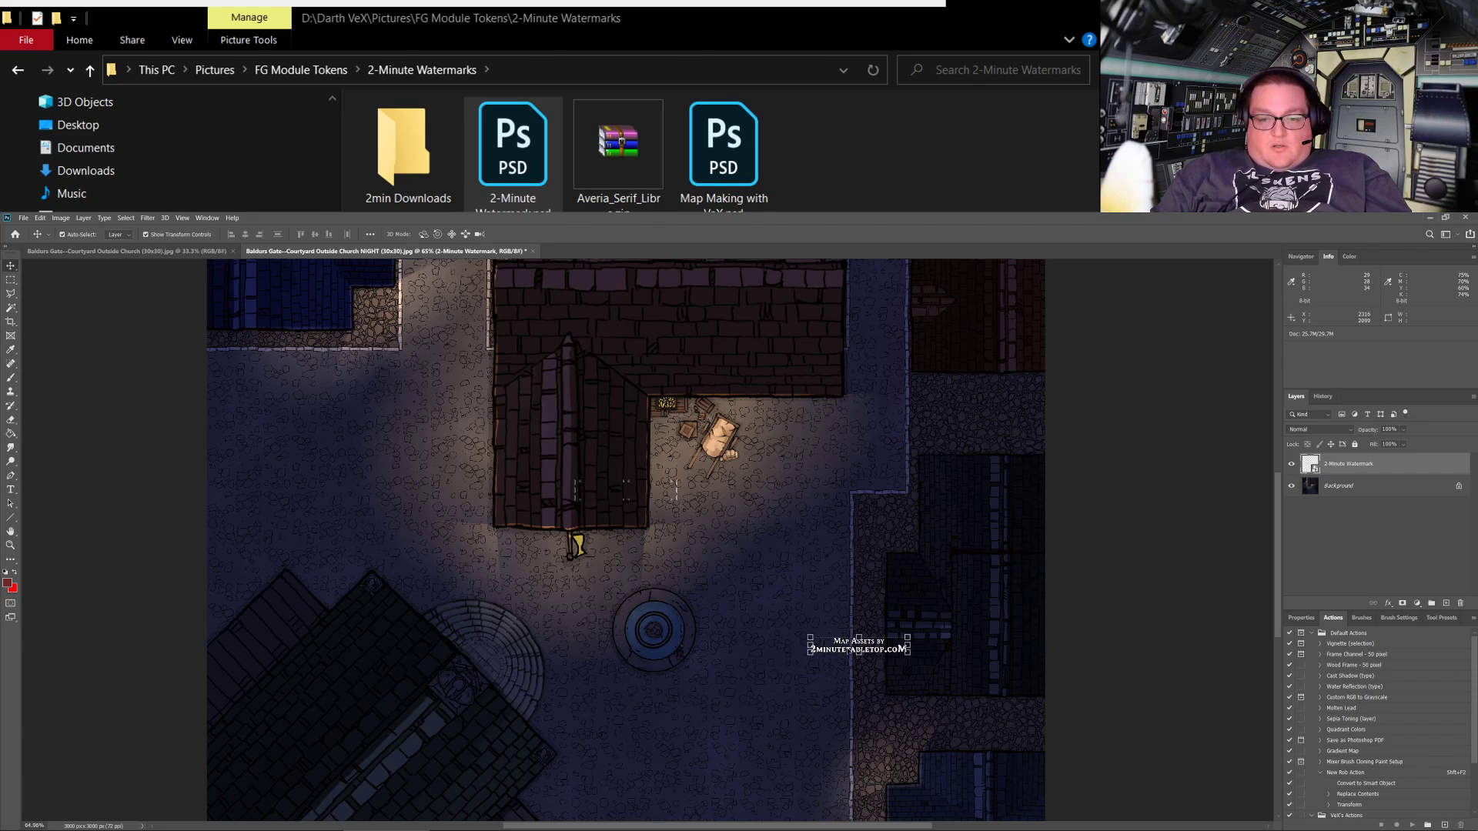
scroll(918, 742, down, 5)
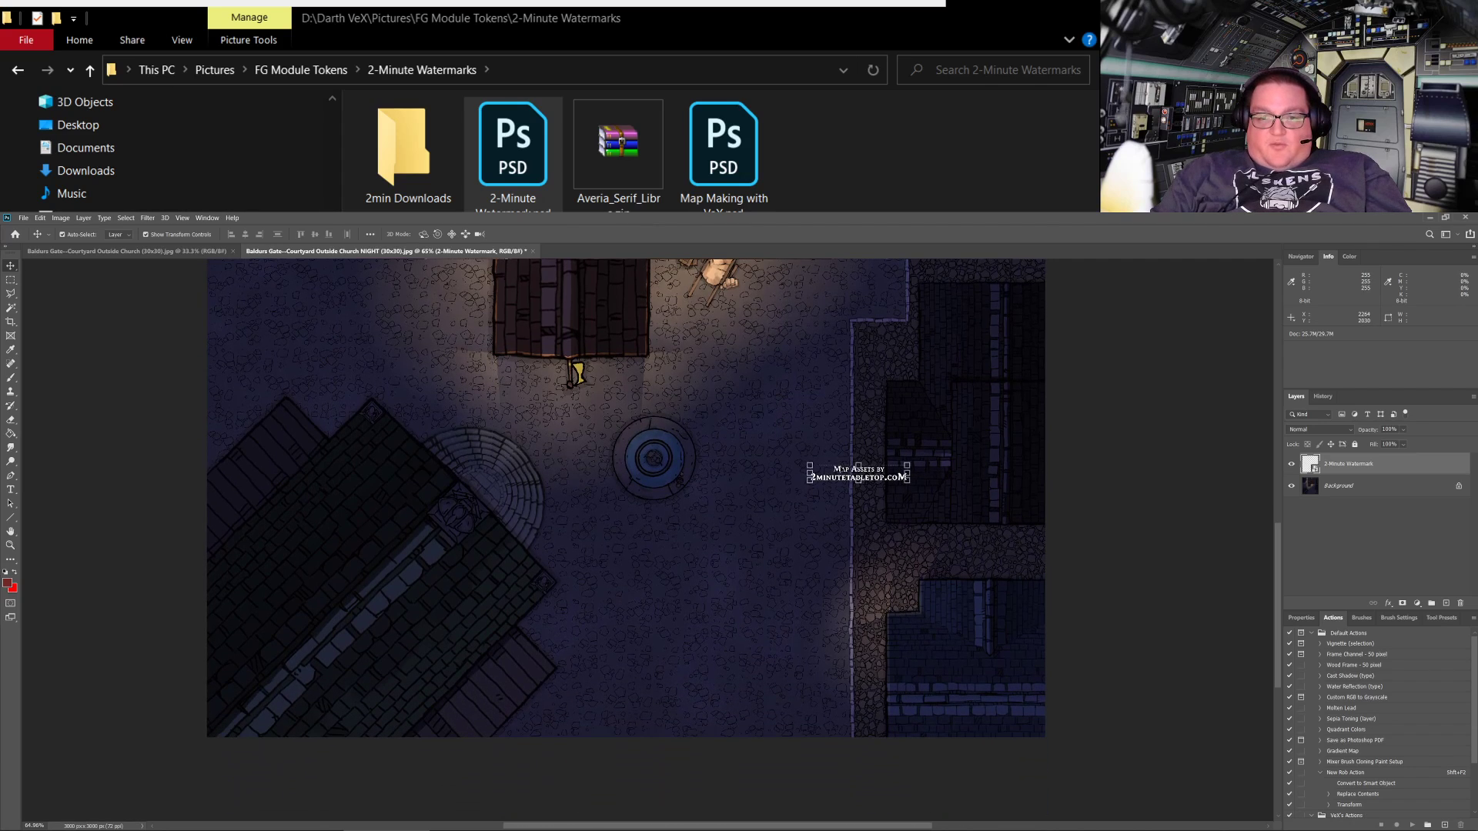
drag(838, 470, 974, 719)
click(873, 589)
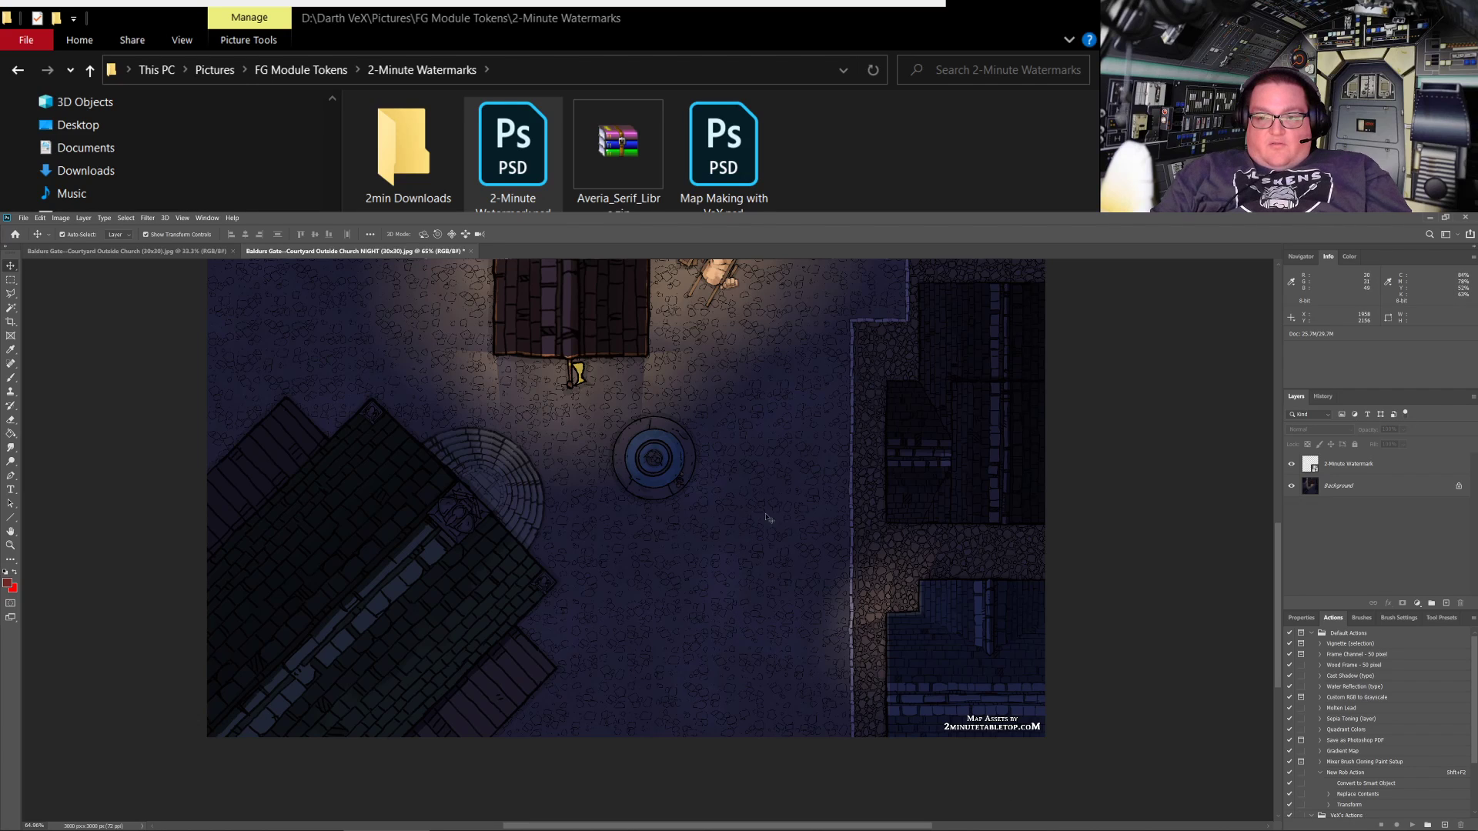
Place the 2-Minute Watermark PSD onto the daytime courtyard map as a new layer
scroll(753, 427, up, 10)
scroll(753, 427, down, 1)
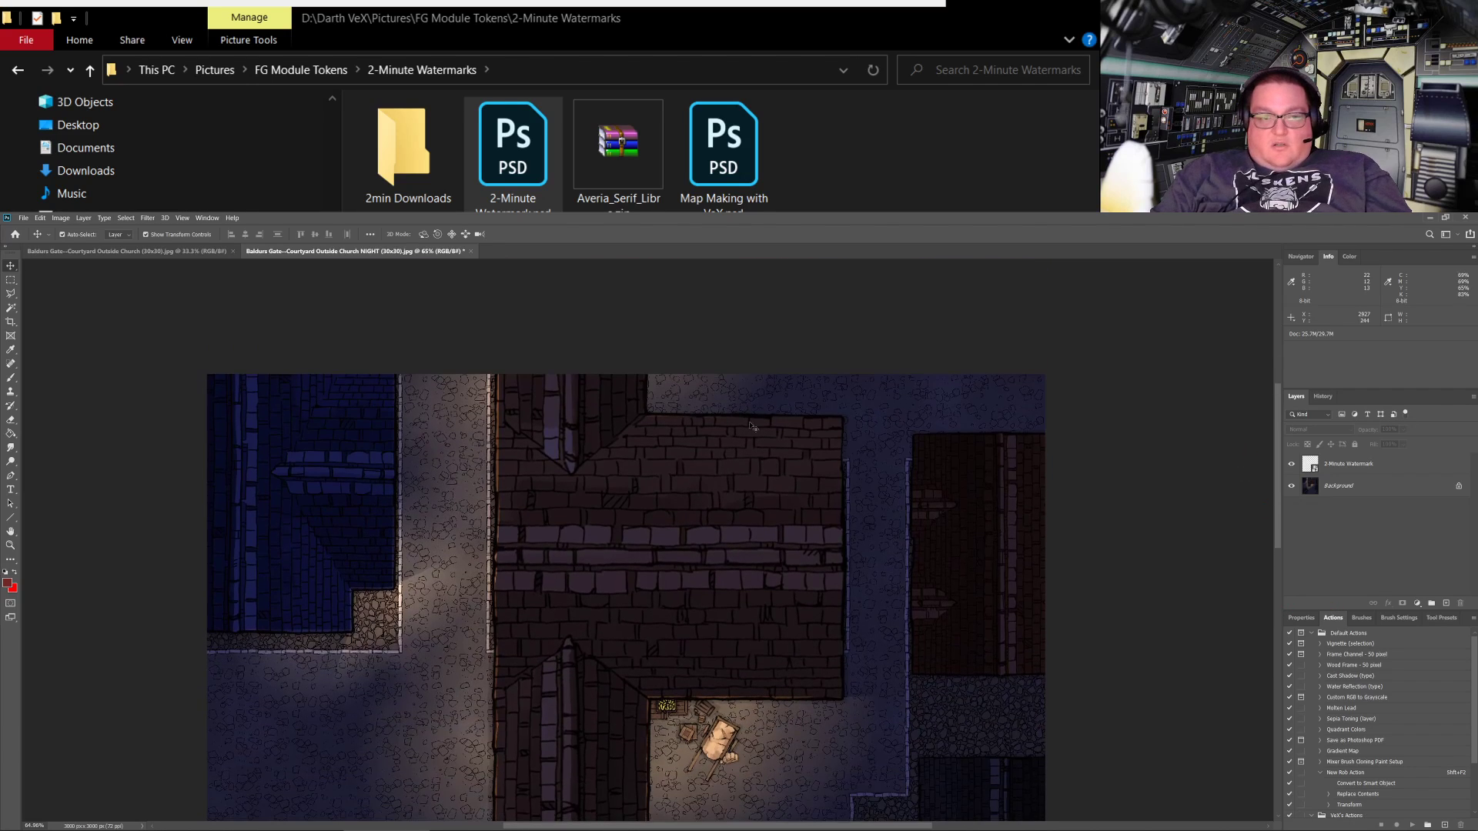
click(154, 251)
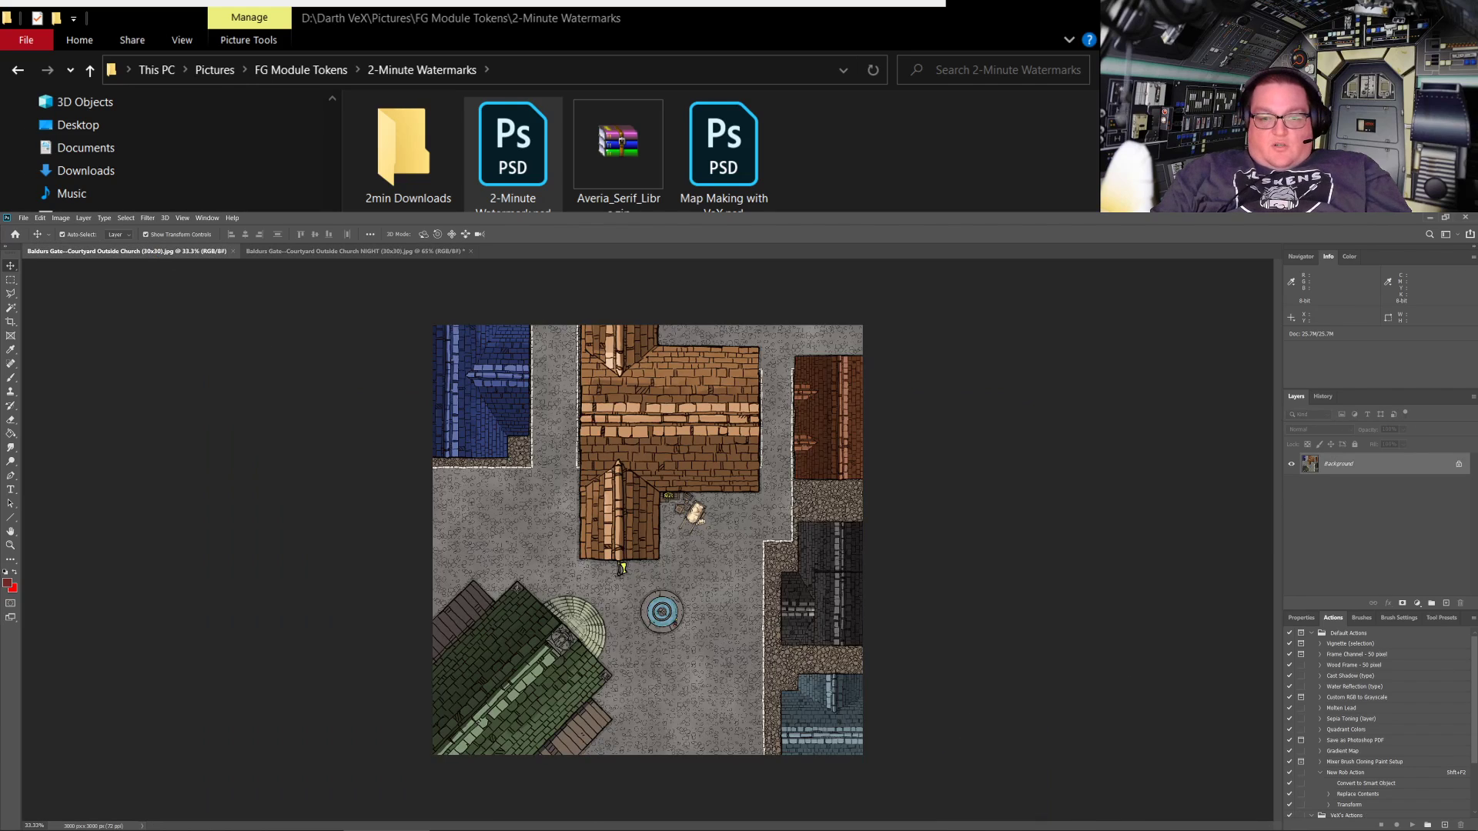
drag(512, 154, 824, 765)
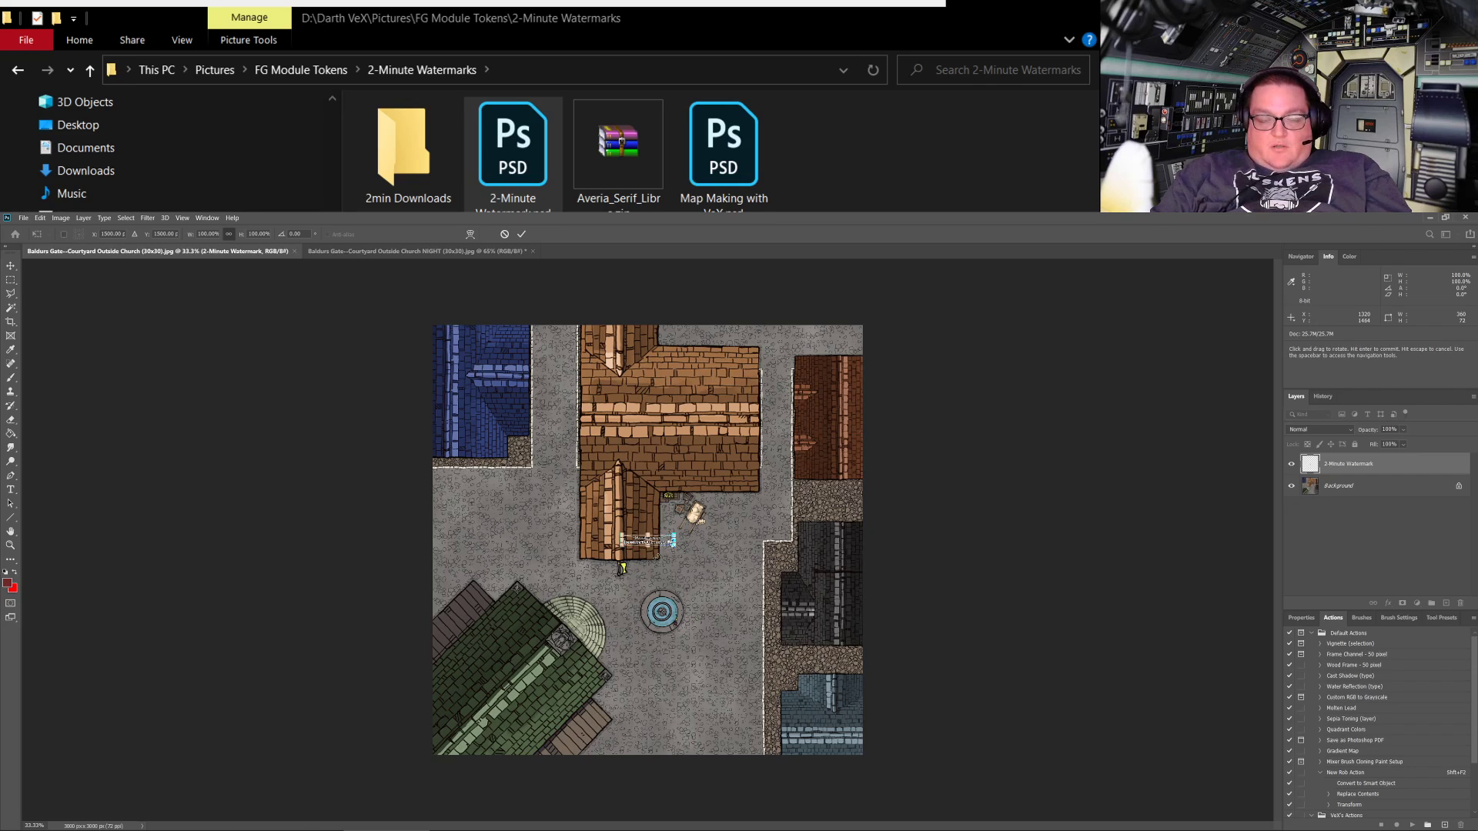
click(521, 234)
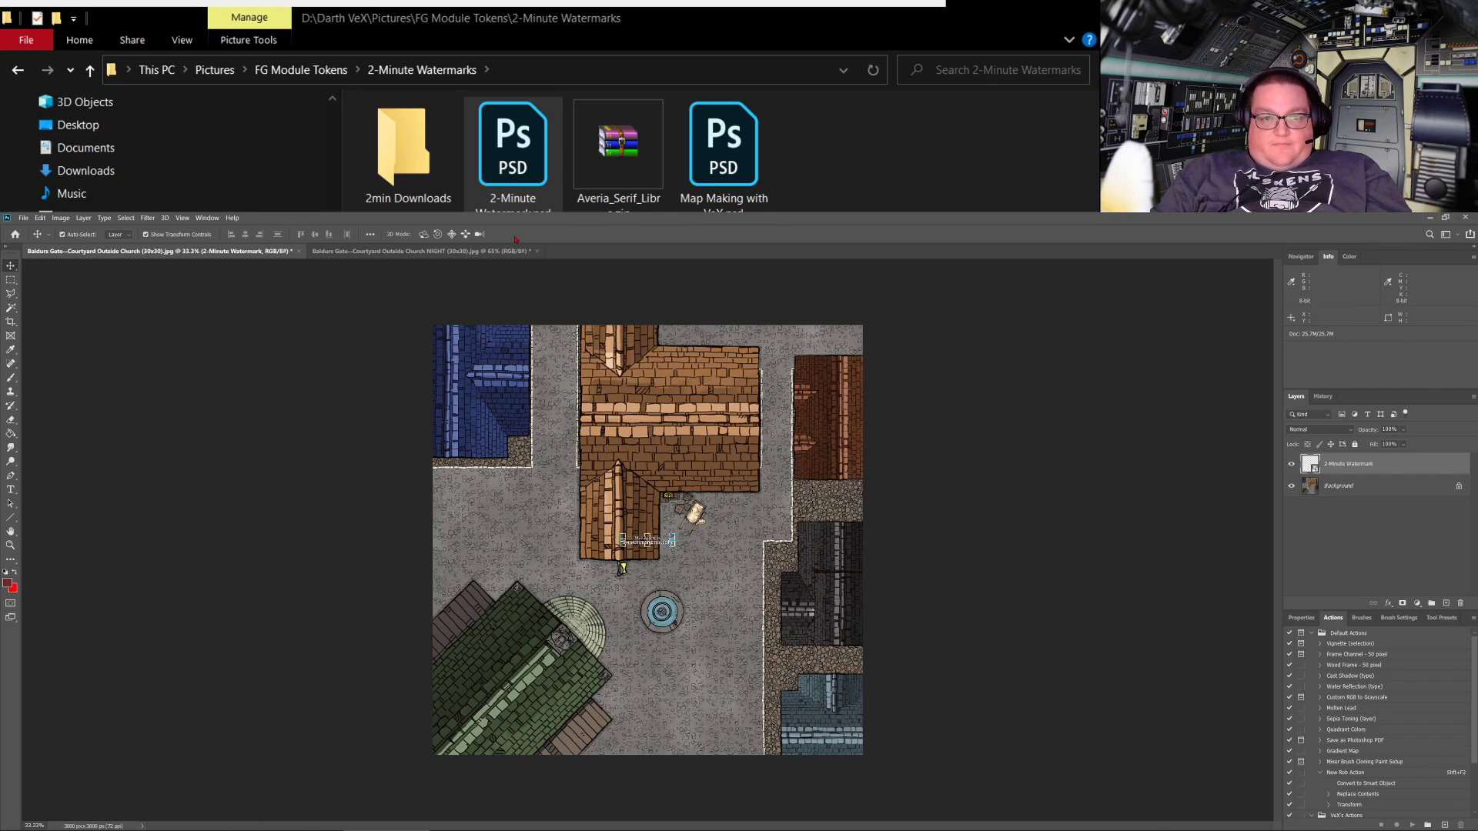
Move the watermark into the southeast corner of the daytime map, at the lower edge of the blue-roofed building
key(ctrl+plus)
scroll(664, 571, up, 3)
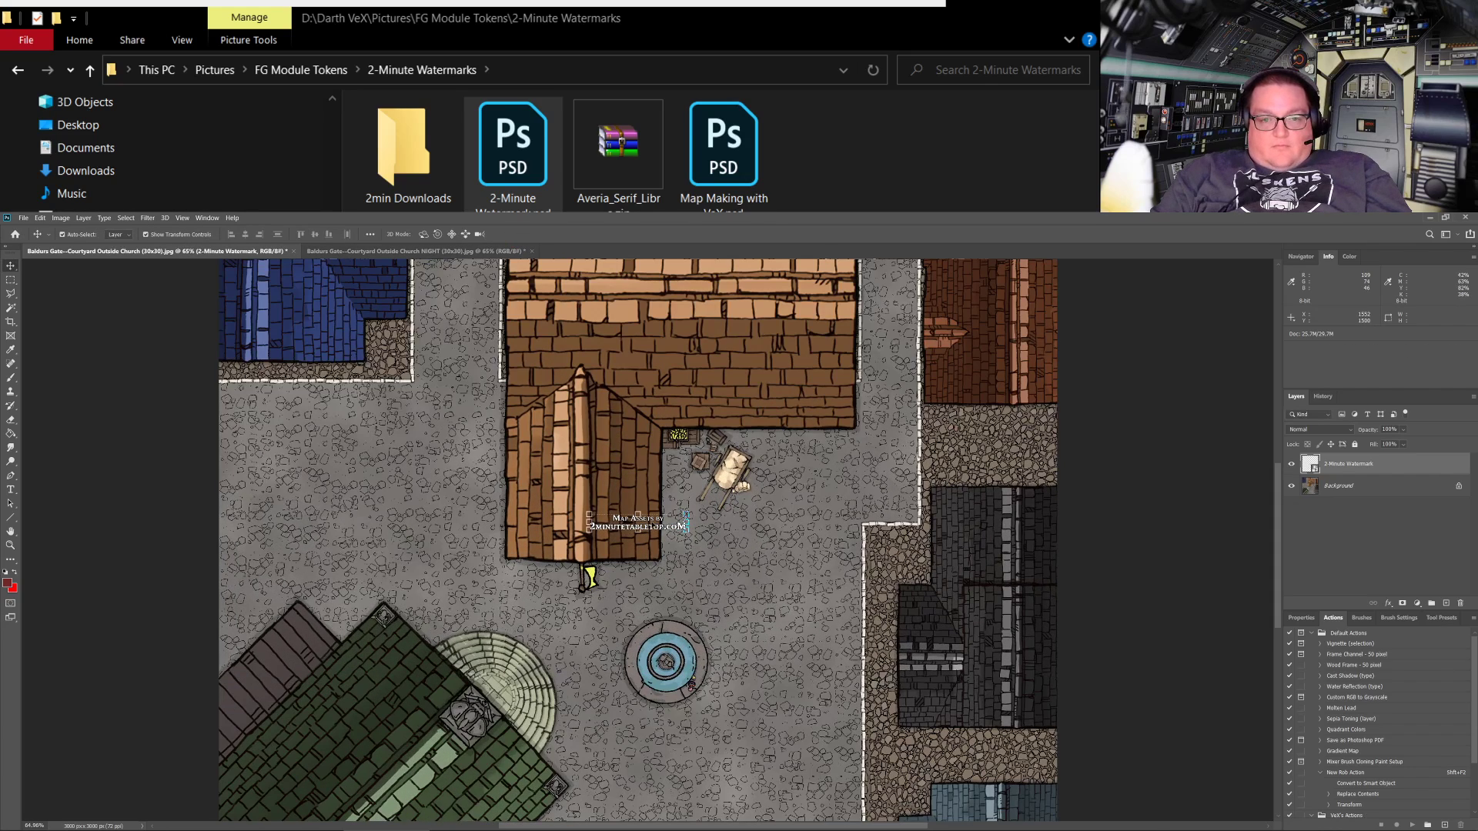
drag(657, 494, 978, 754)
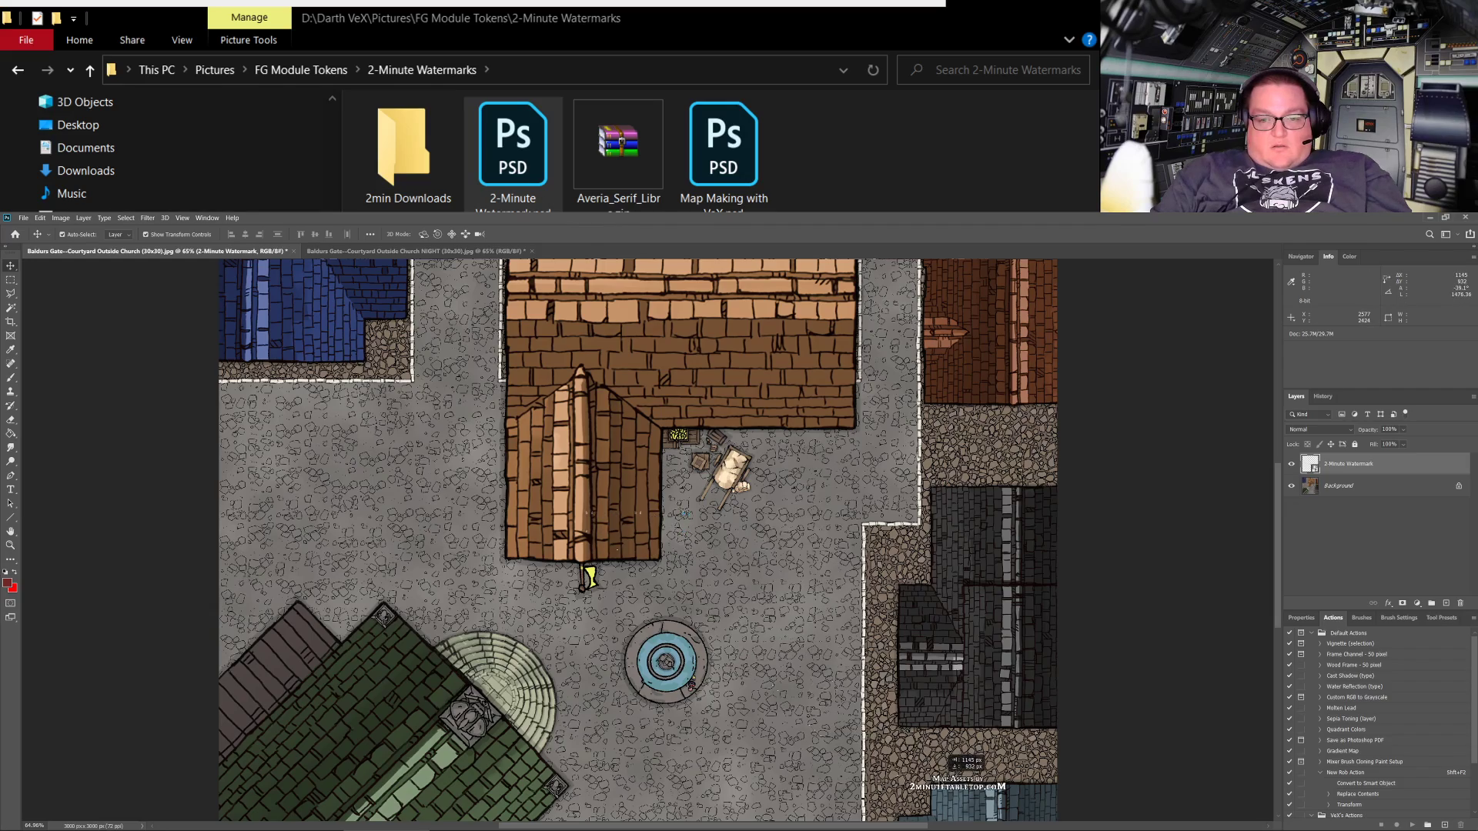
scroll(922, 697, down, 5)
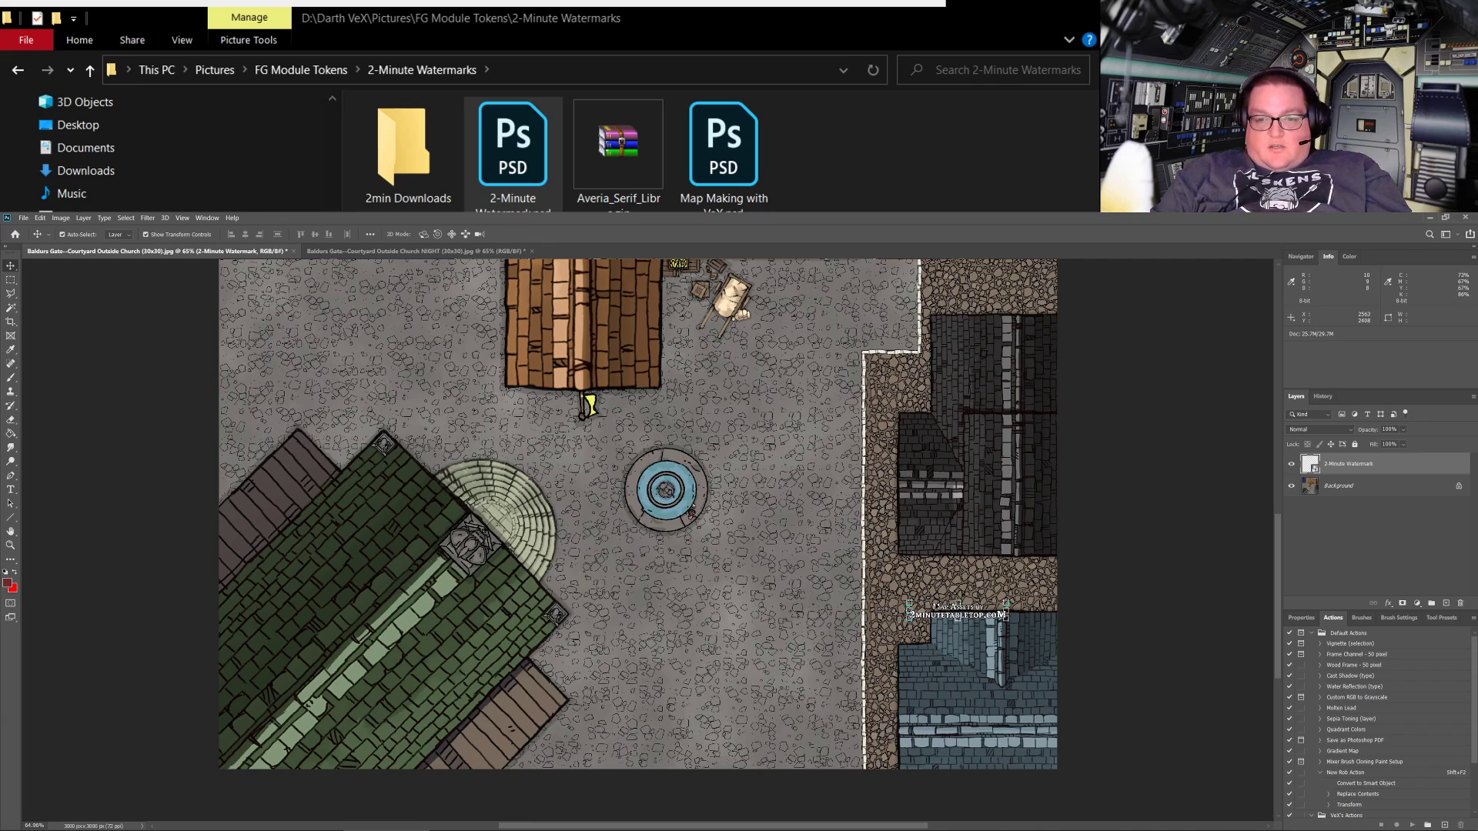
drag(957, 613, 986, 754)
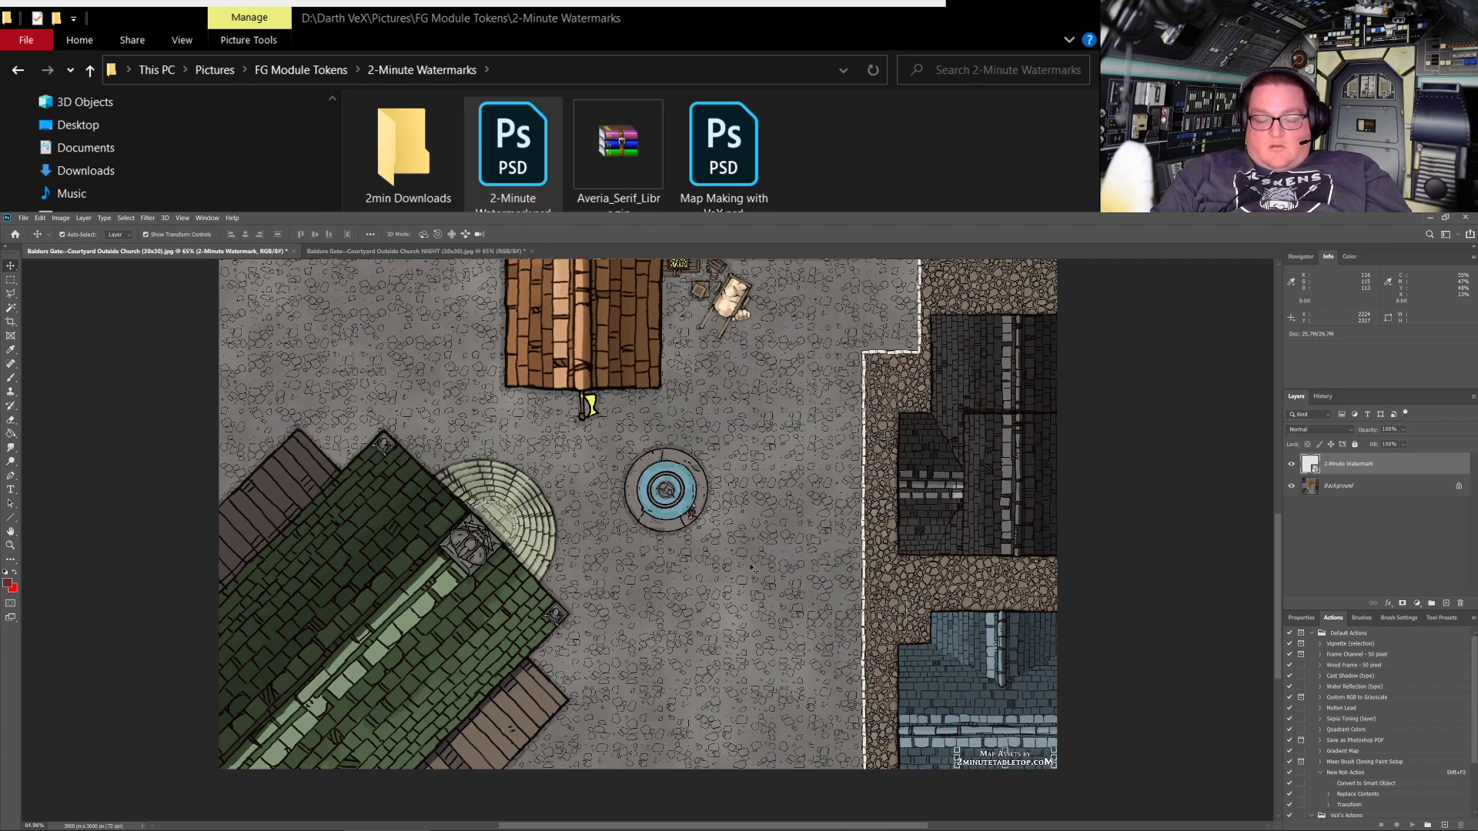
Nudge the watermark on the night map slightly farther into the southeast corner and deselect it
click(415, 251)
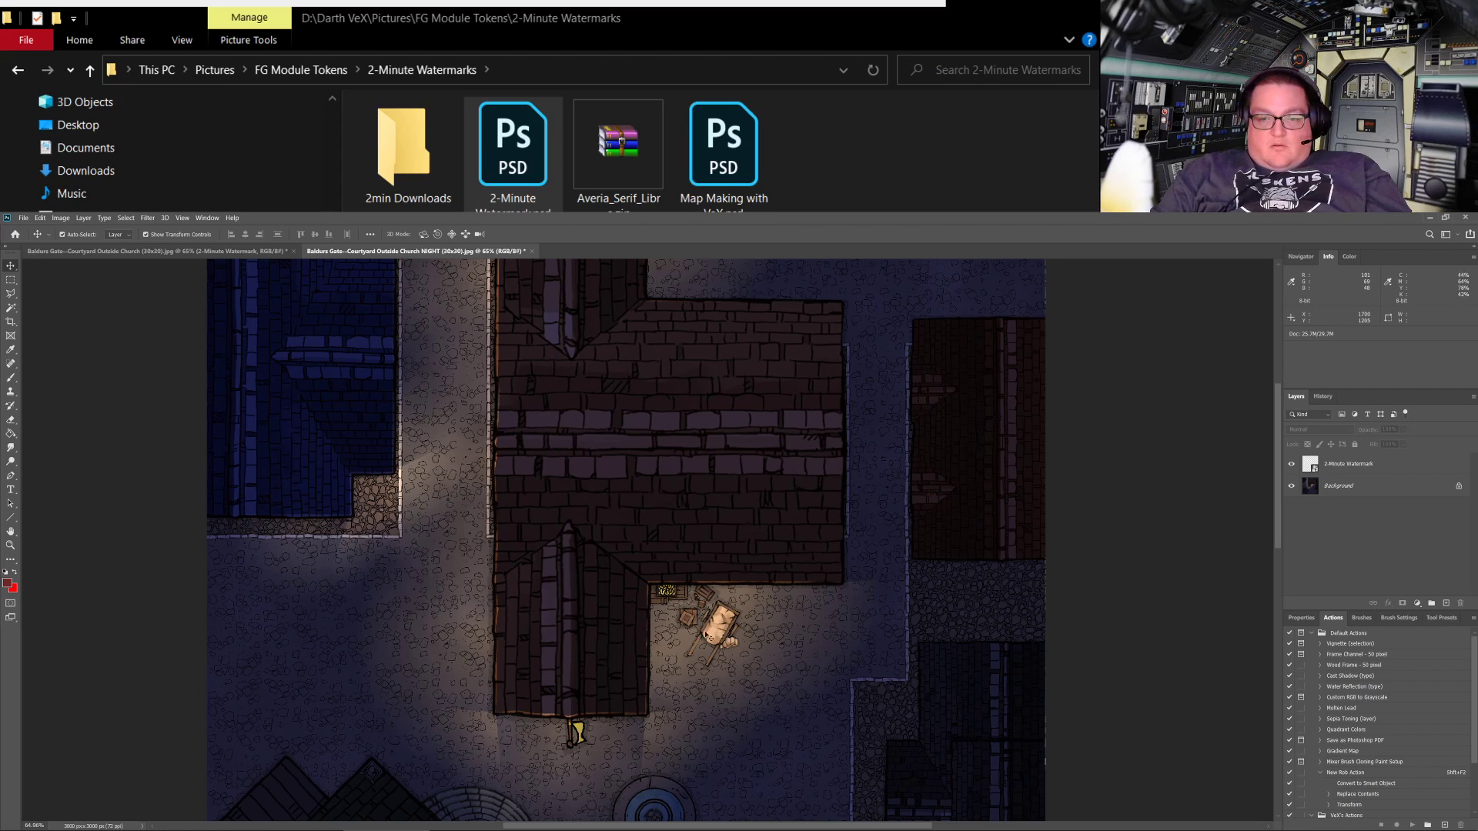
scroll(705, 489, down, 5)
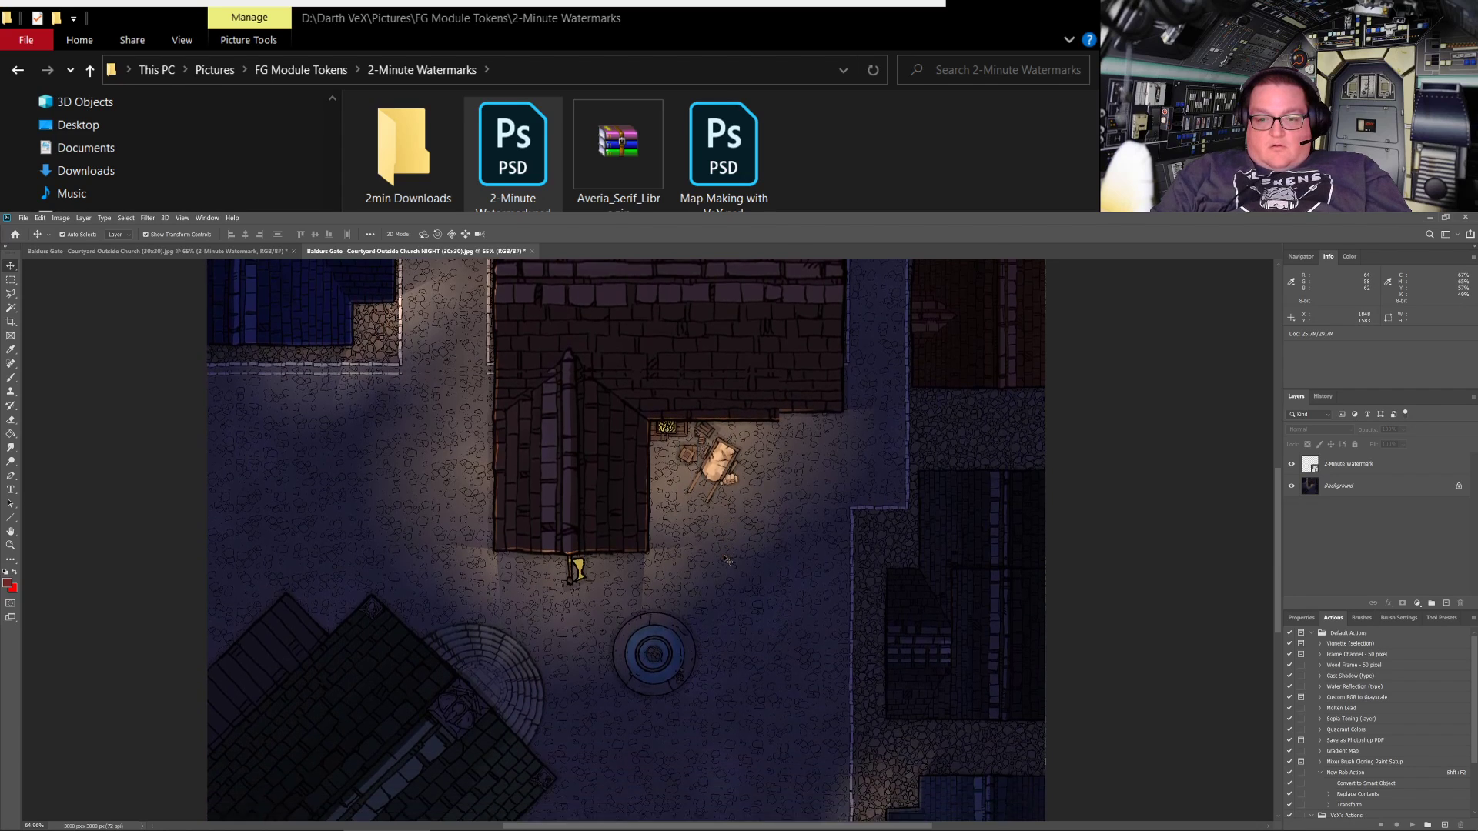
scroll(727, 559, down, 1)
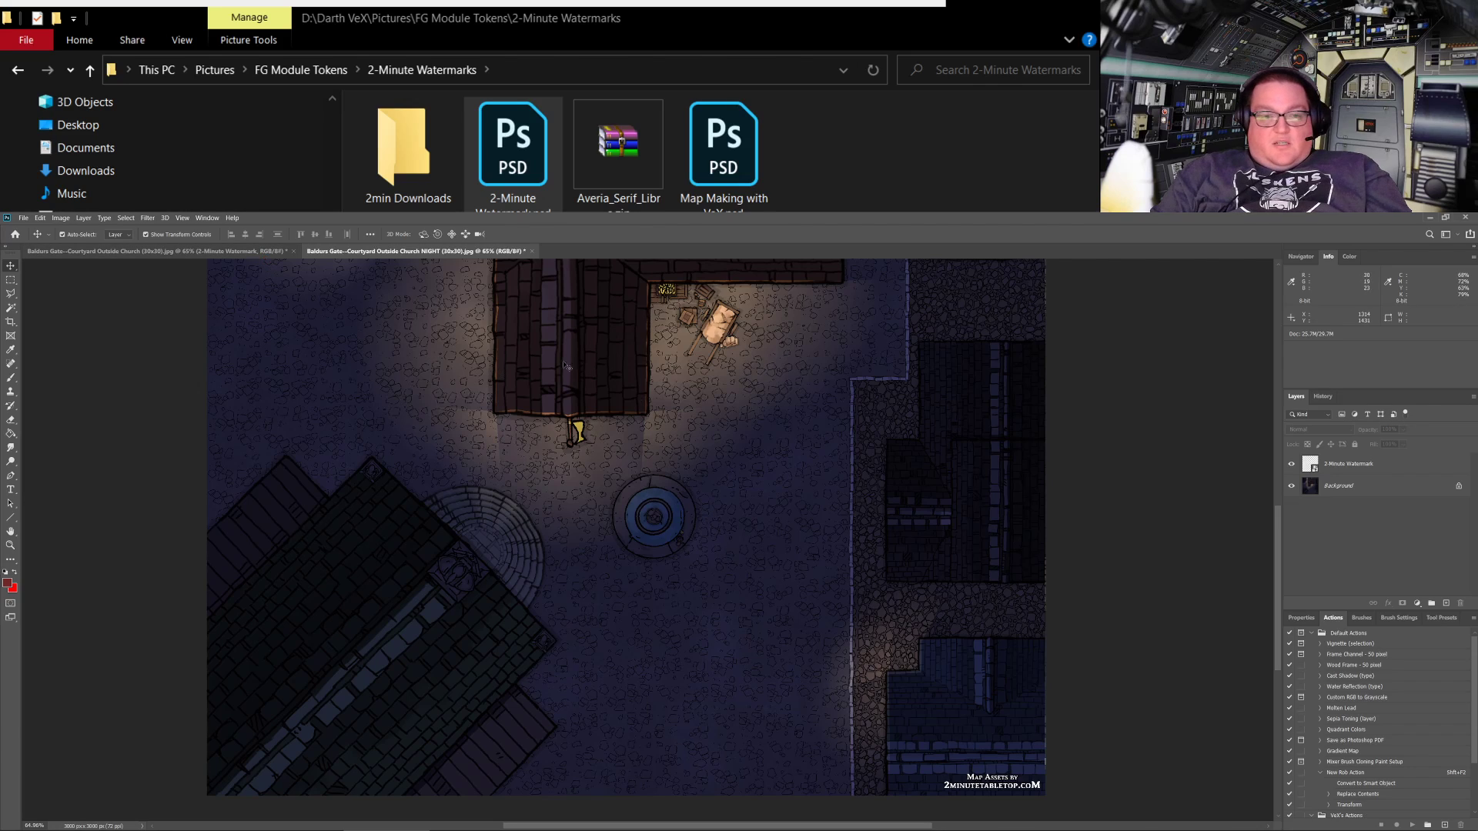
click(1035, 789)
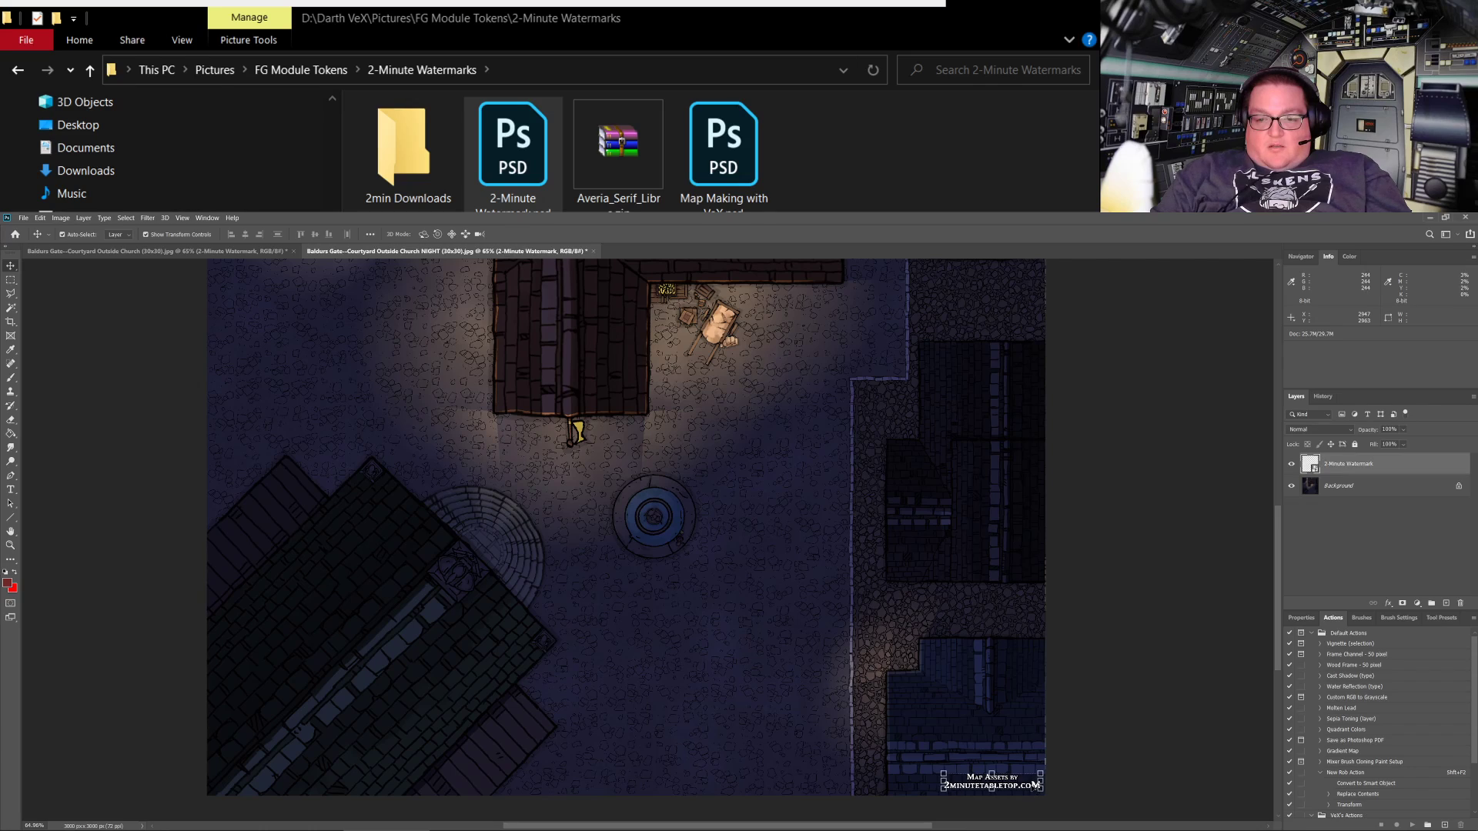
key(shift+F2)
drag(1038, 789, 1039, 793)
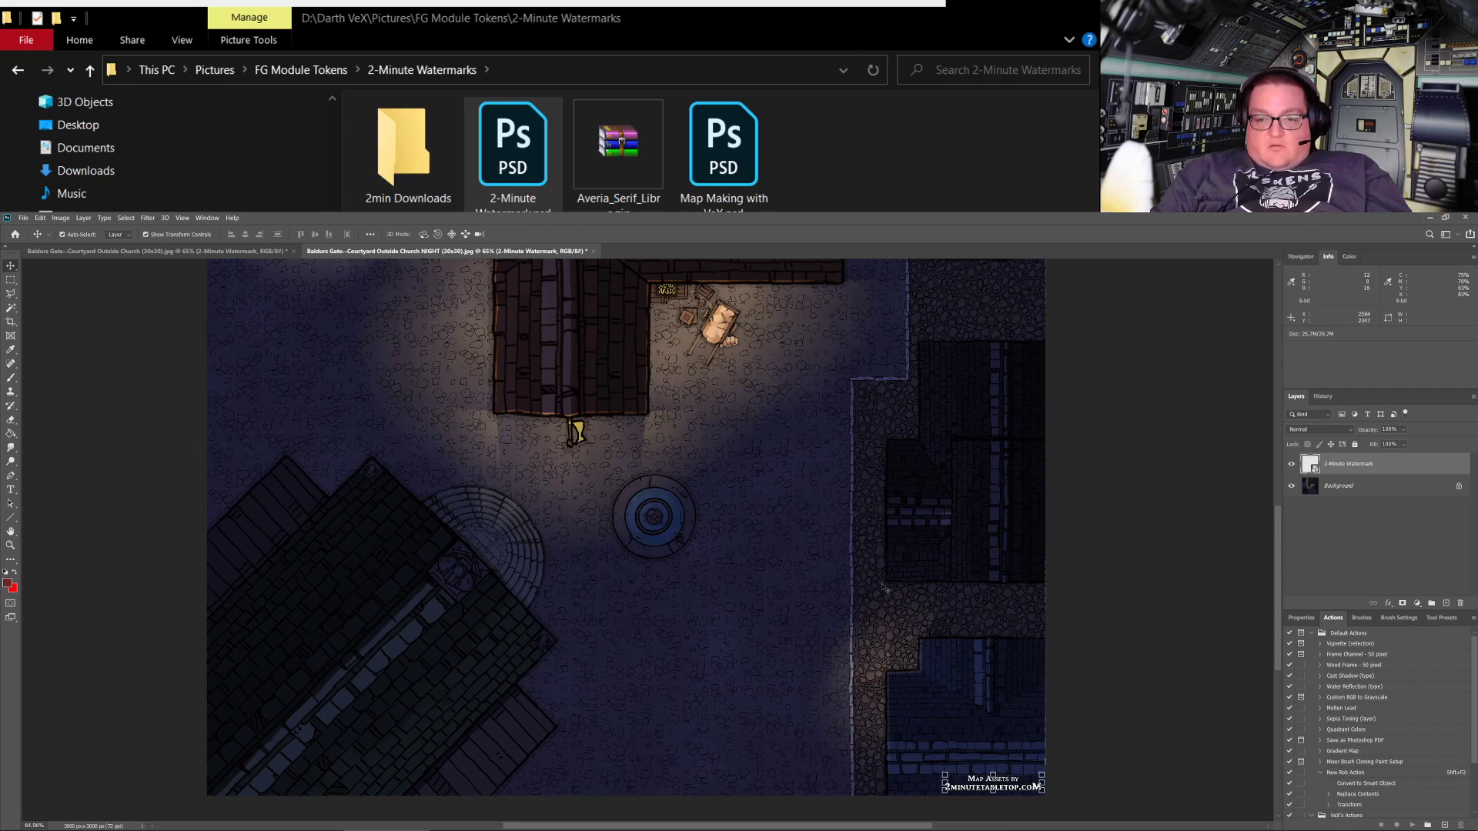
click(569, 521)
scroll(569, 519, down, 1)
scroll(568, 519, down, 2)
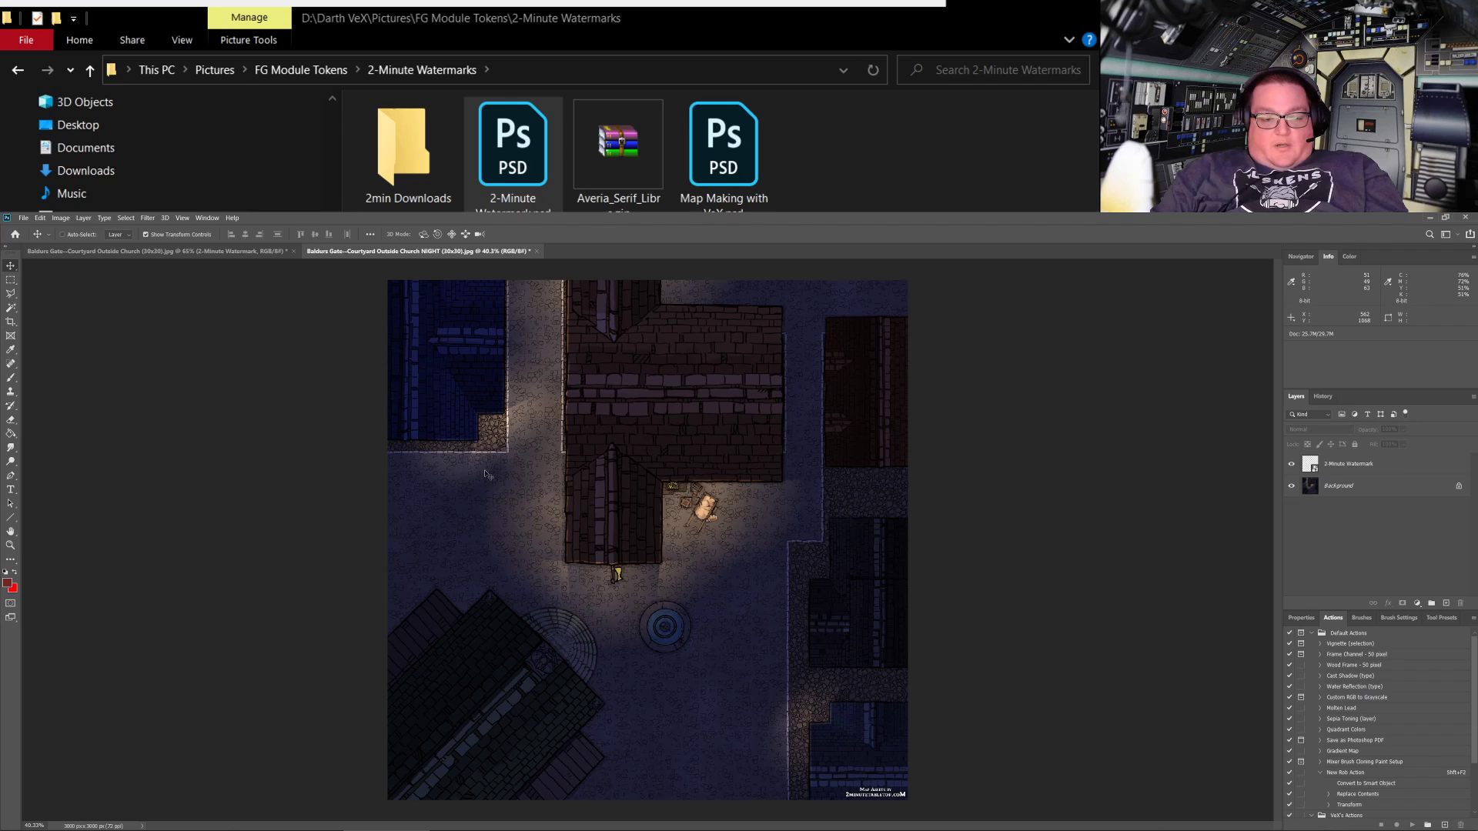
Set up a Save for Web export of the night map with the JPEG High preset at 50 percent size
key(ctrl+alt+shift+s)
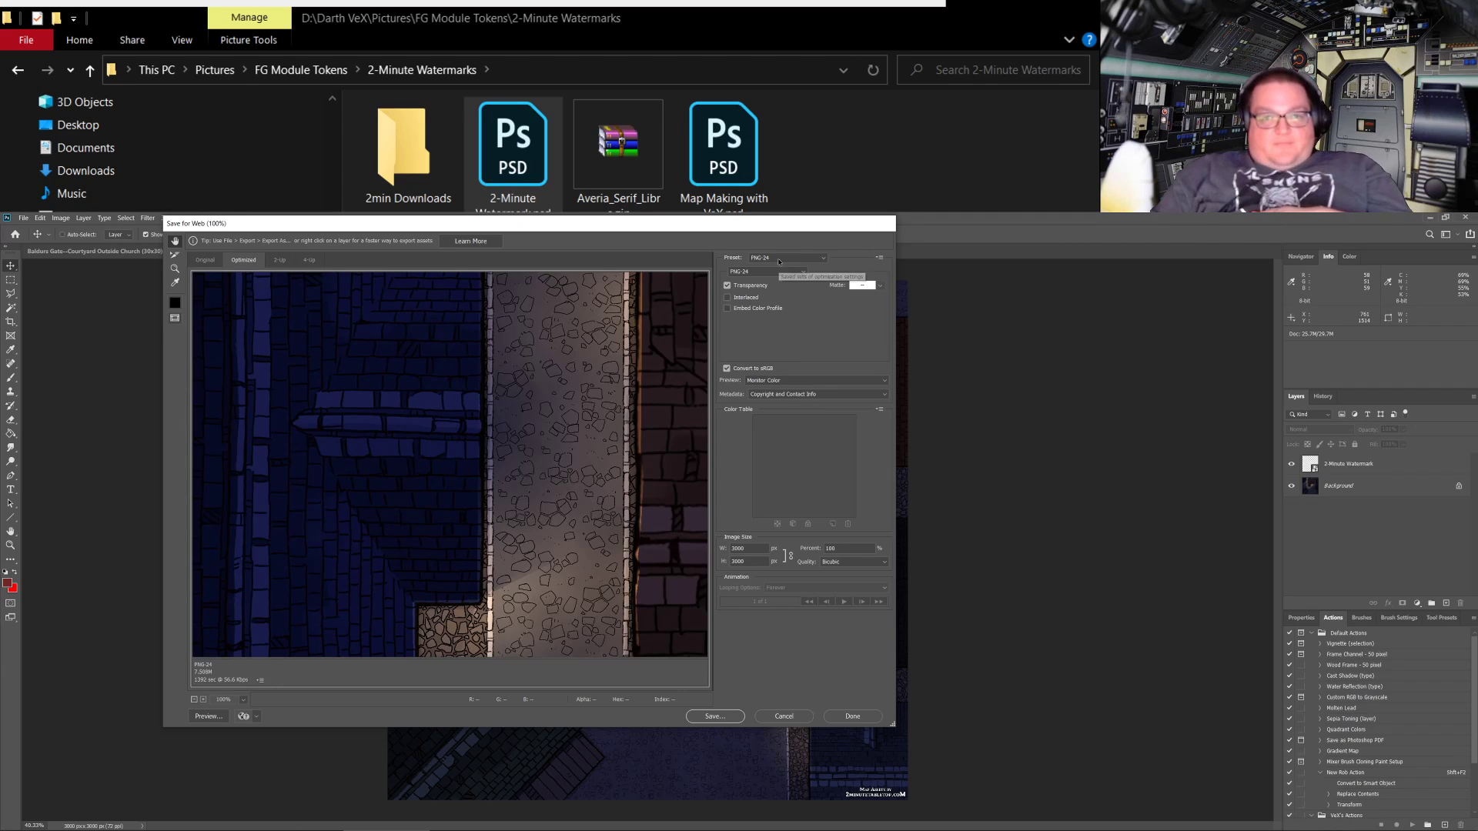
click(779, 260)
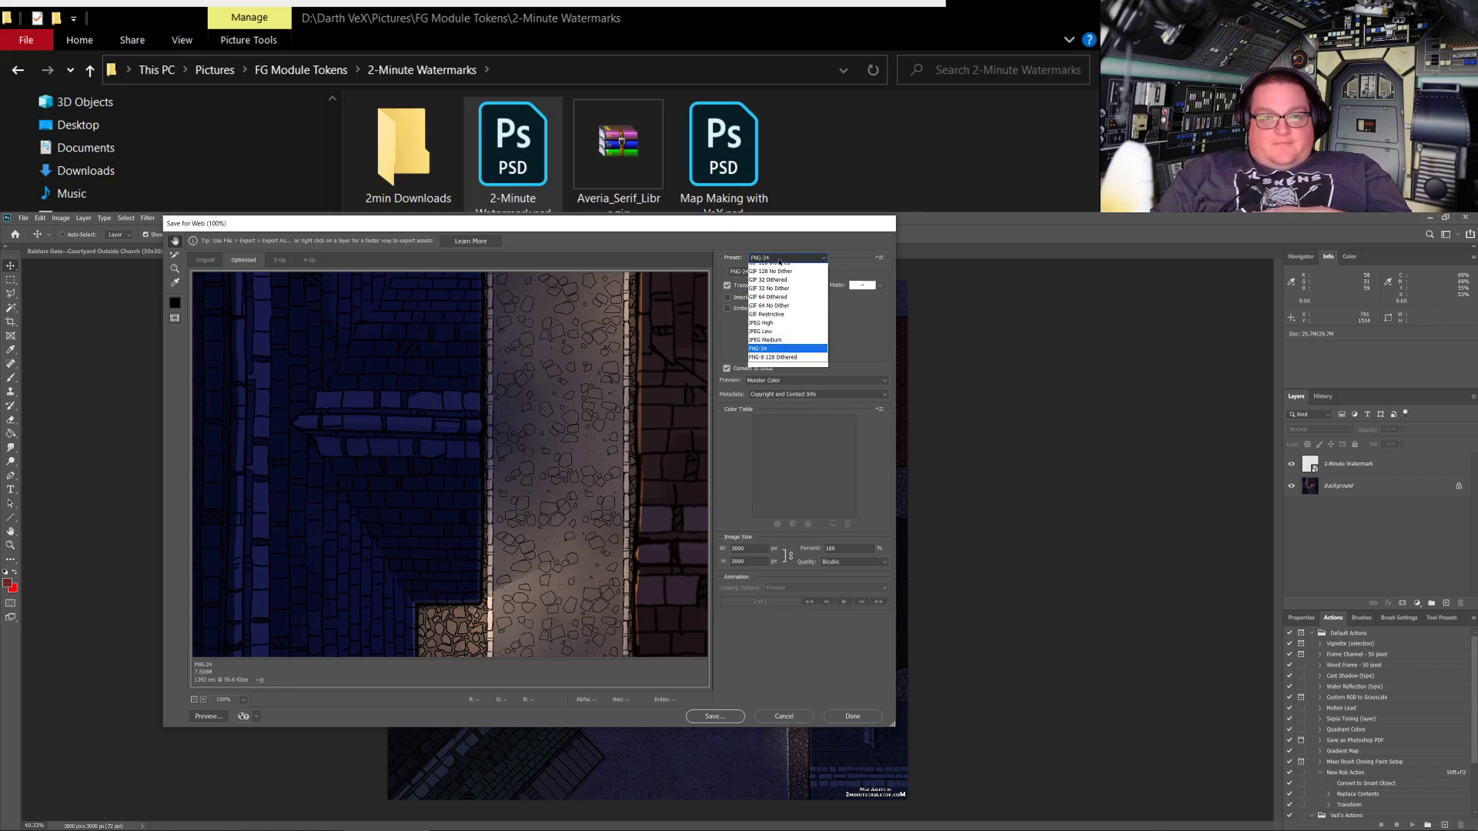
click(770, 328)
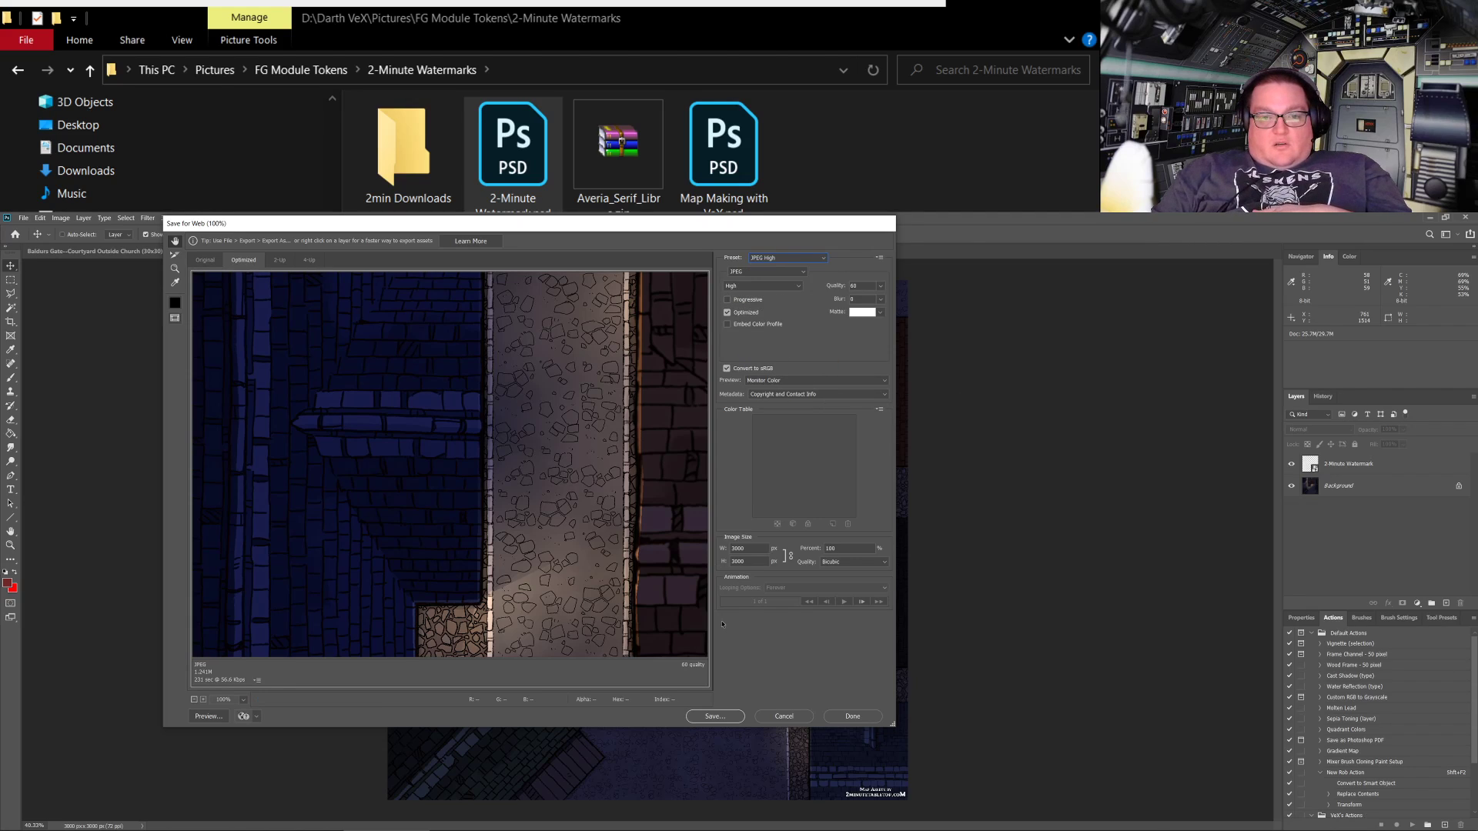
double_click(835, 548)
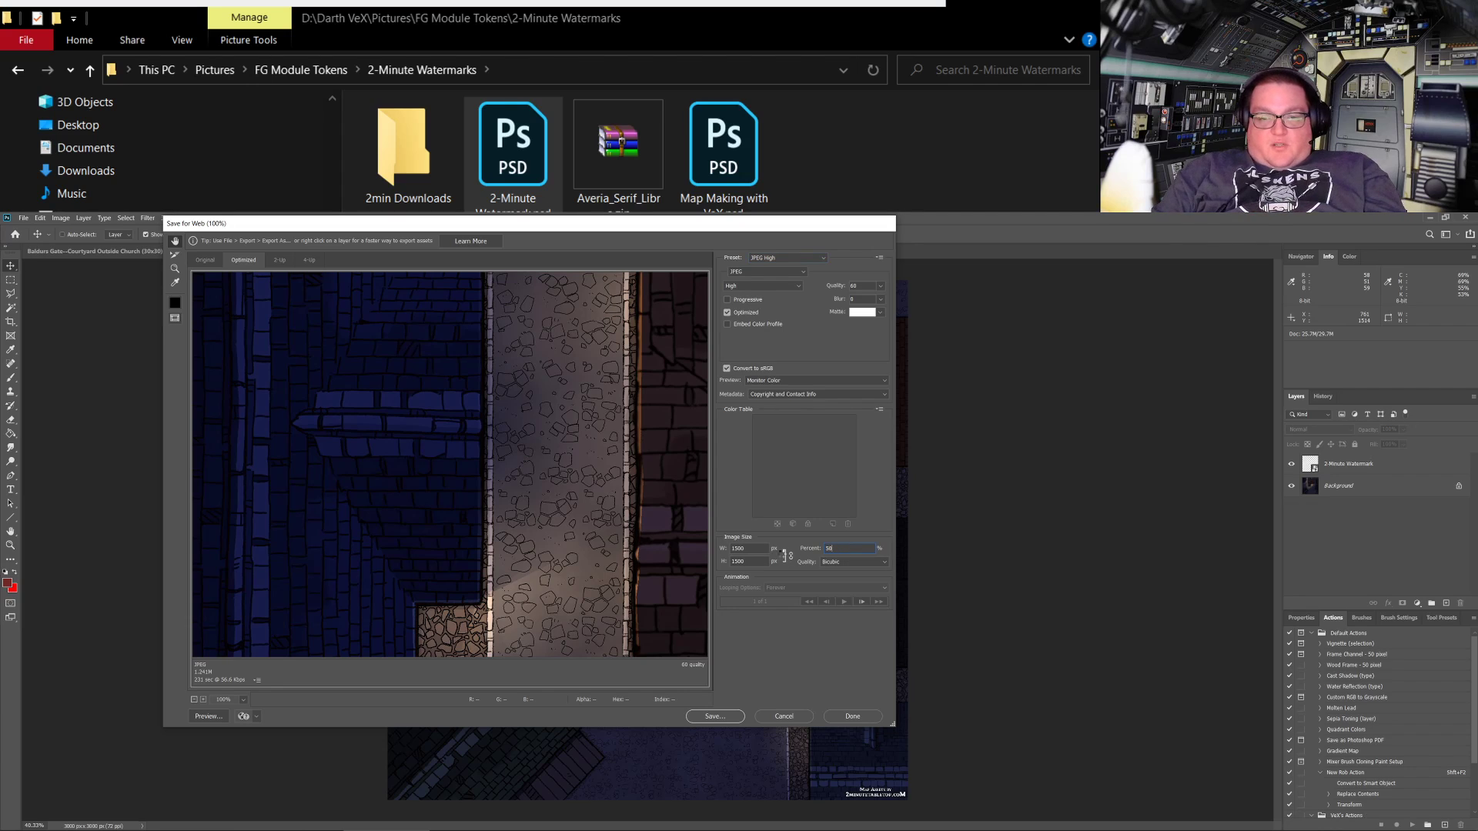
key(Tab)
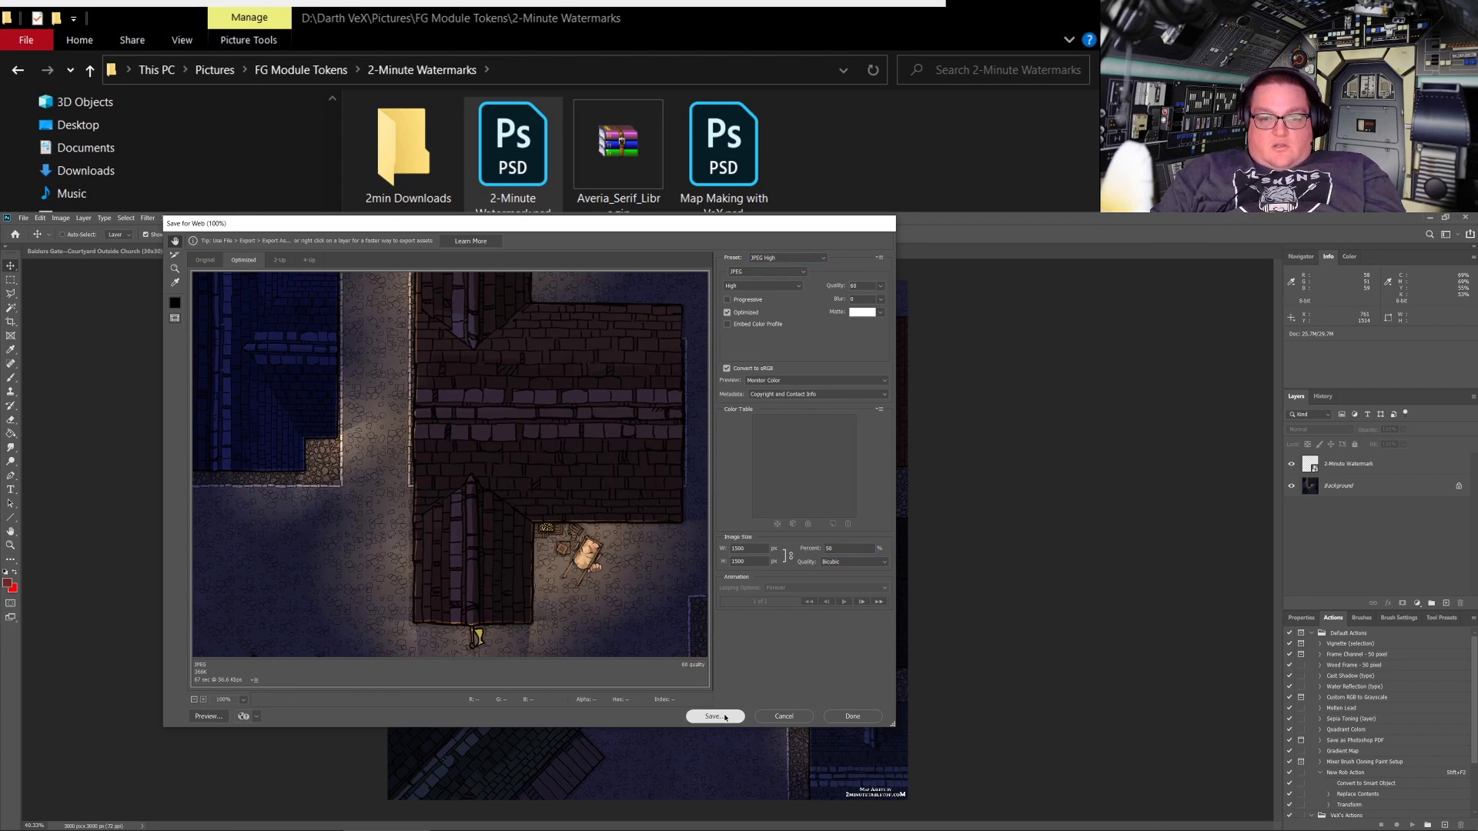
Save the optimized night map JPEG into the Finished folder under Mapping > Dungeondraft, keeping the suggested file name
click(715, 716)
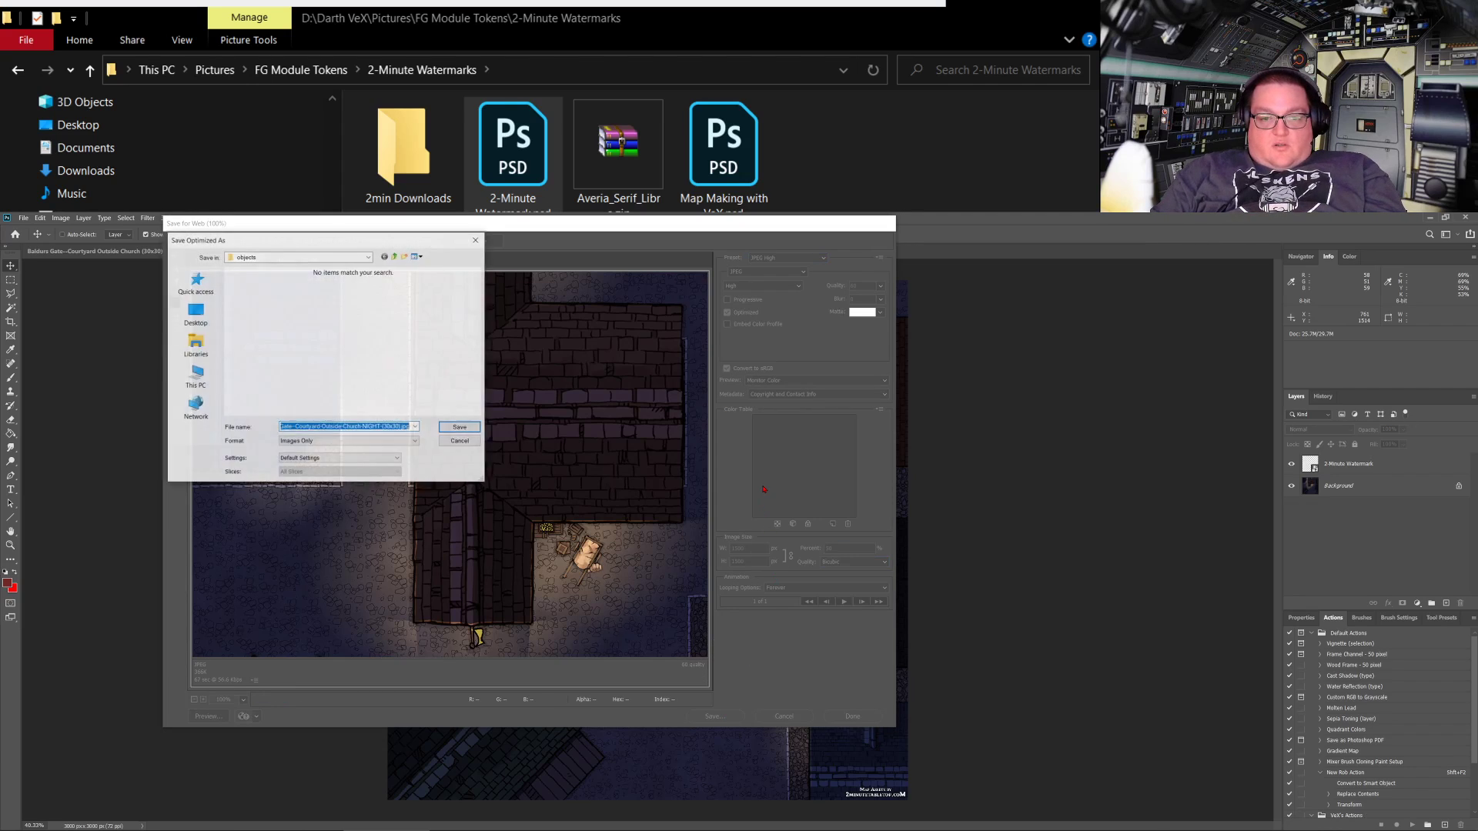
click(369, 256)
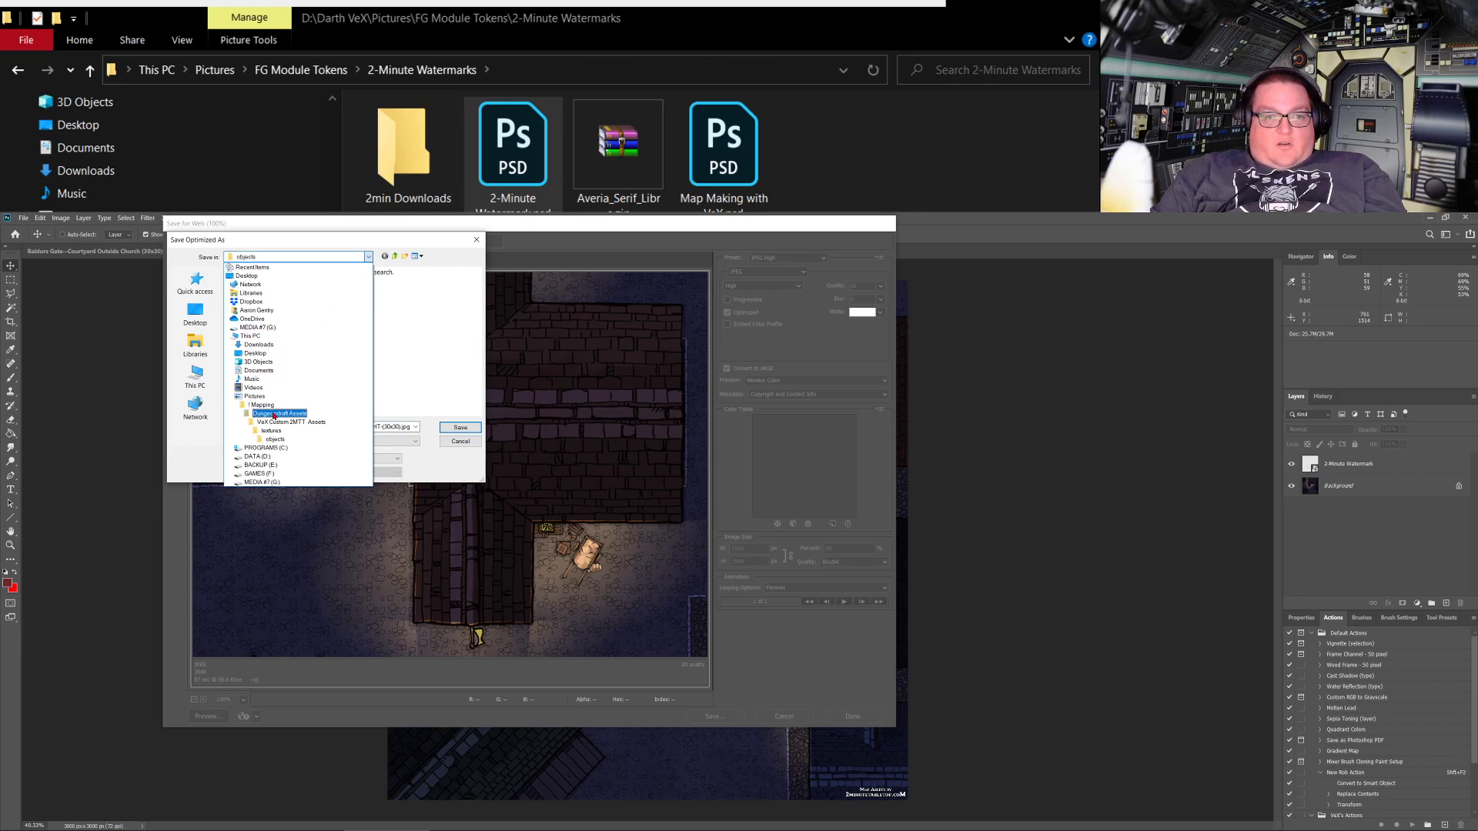
click(262, 405)
scroll(333, 326, down, 1)
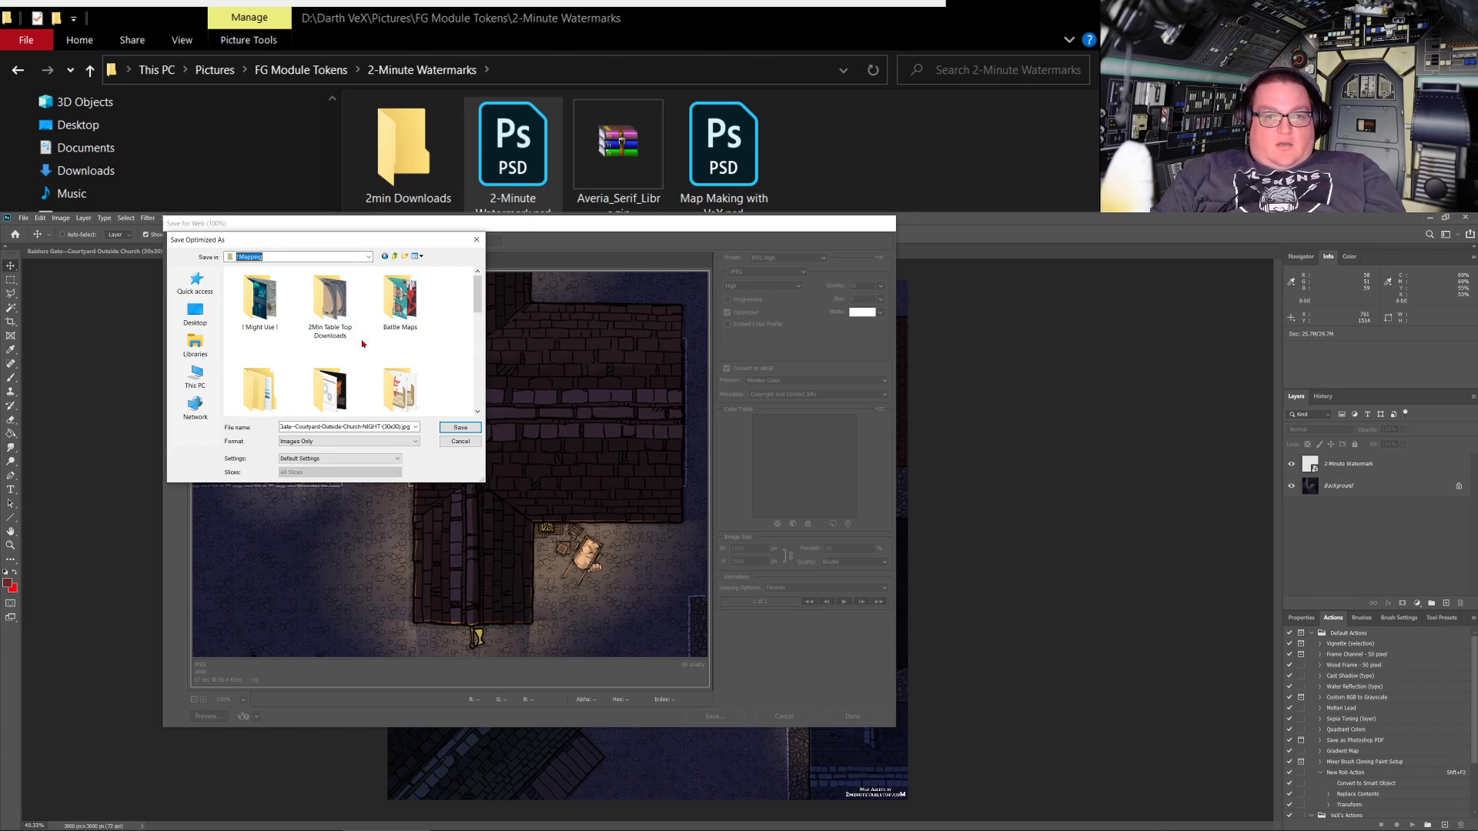
click(395, 304)
double_click(396, 304)
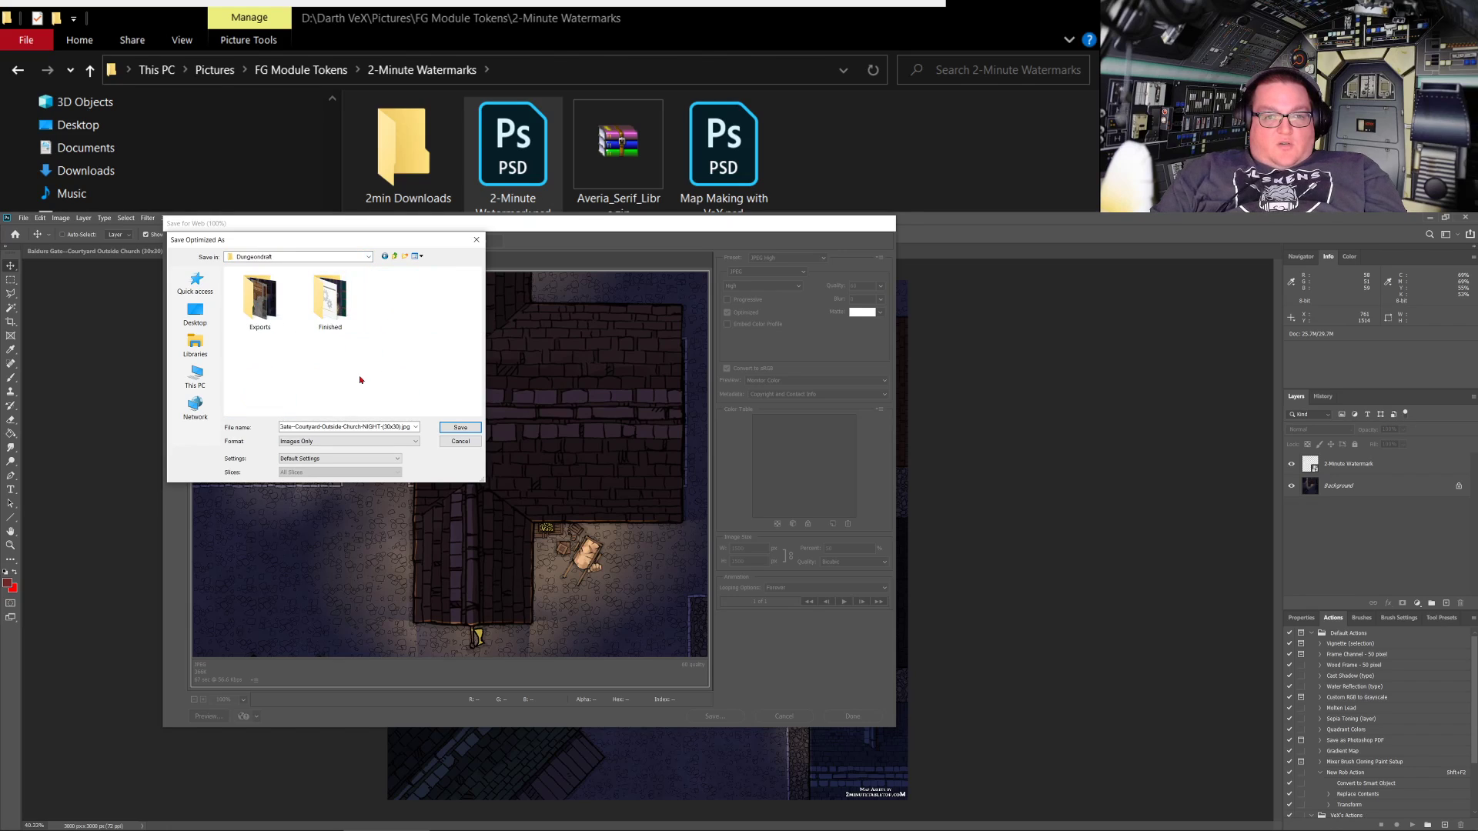
double_click(330, 315)
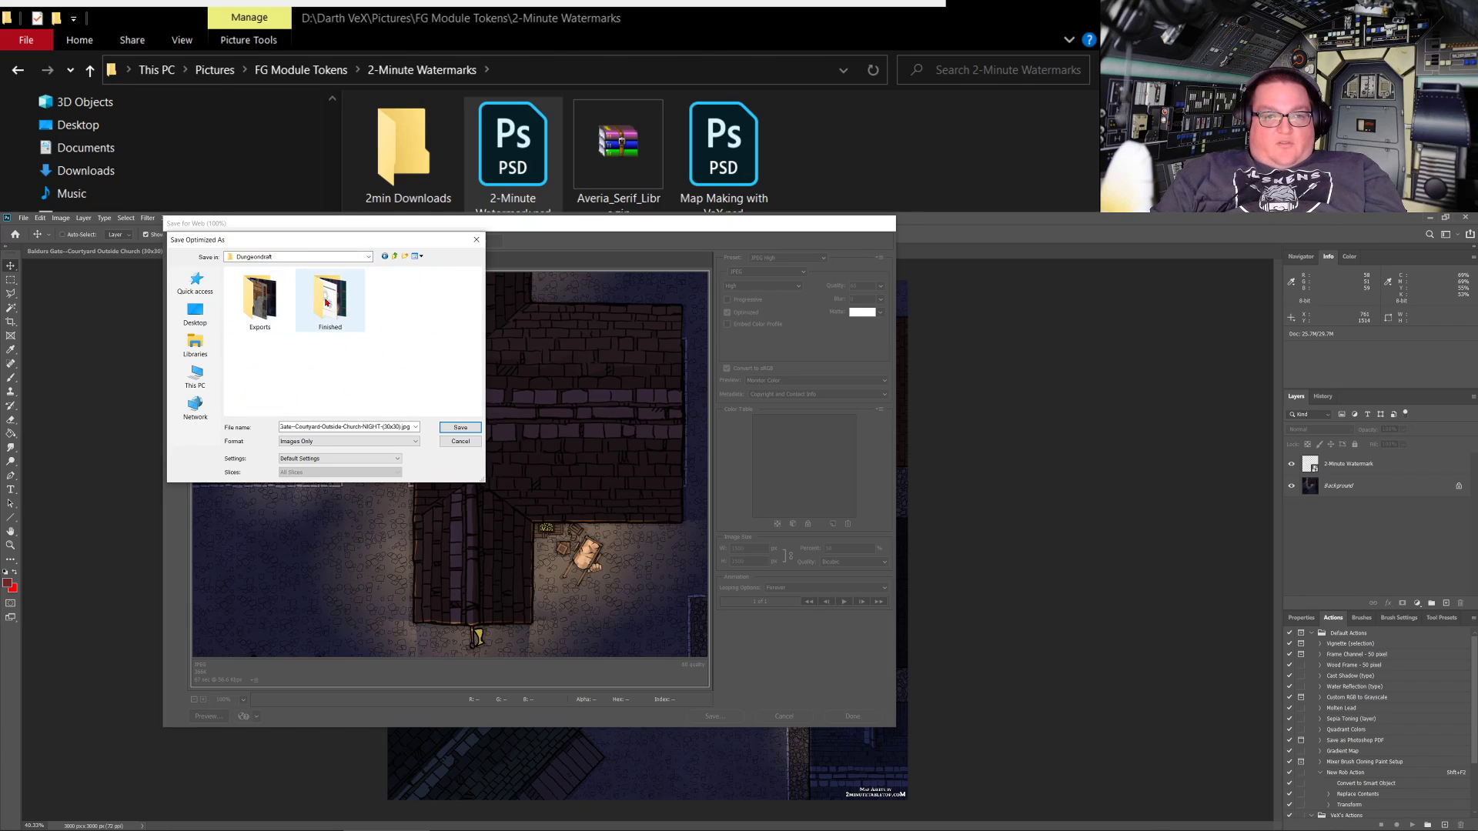
click(456, 428)
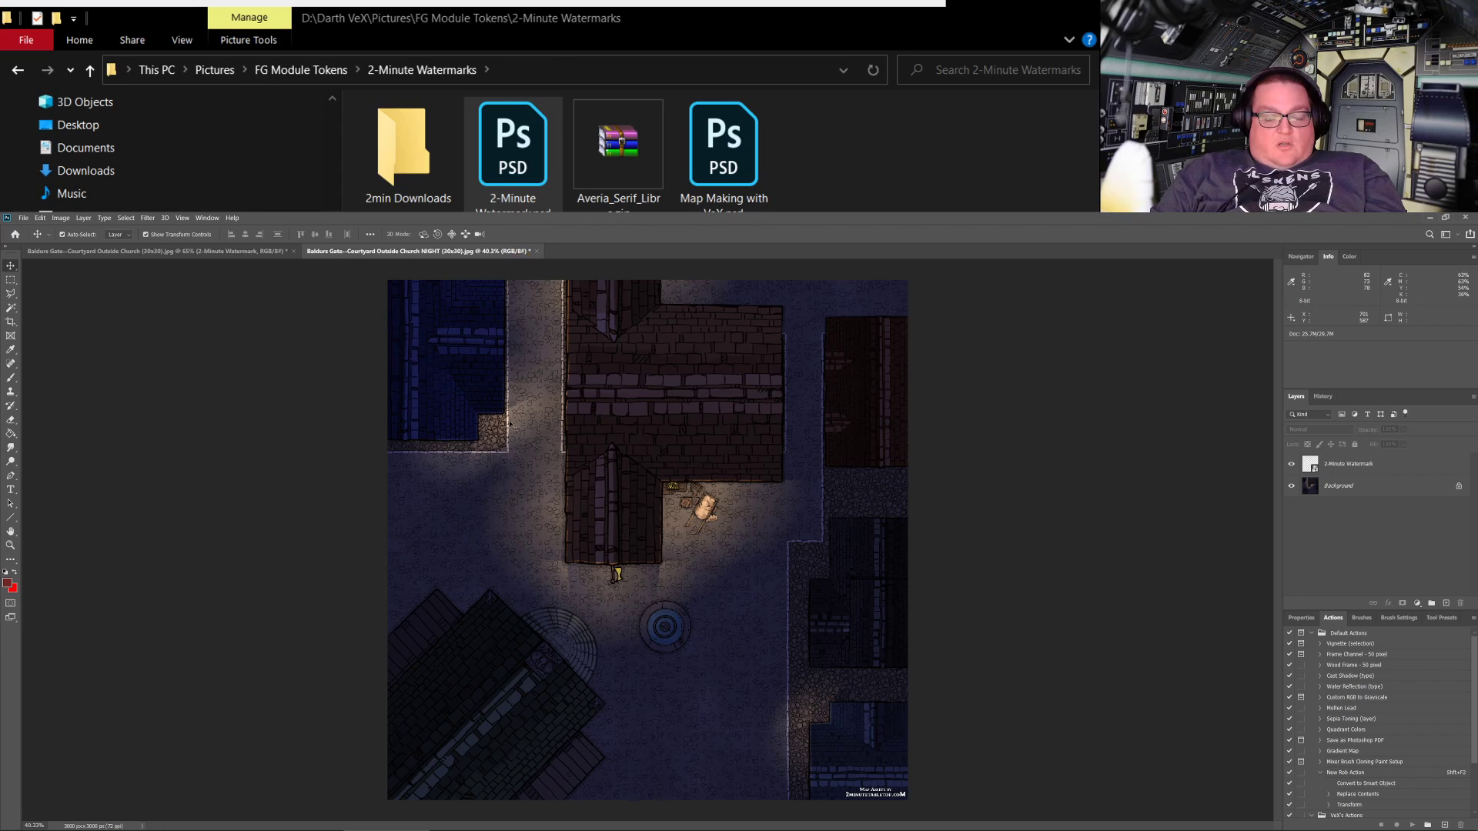
Save the night map as a PSD in the Dungeondraft Exports folder and close the document
key(ctrl+shift+s)
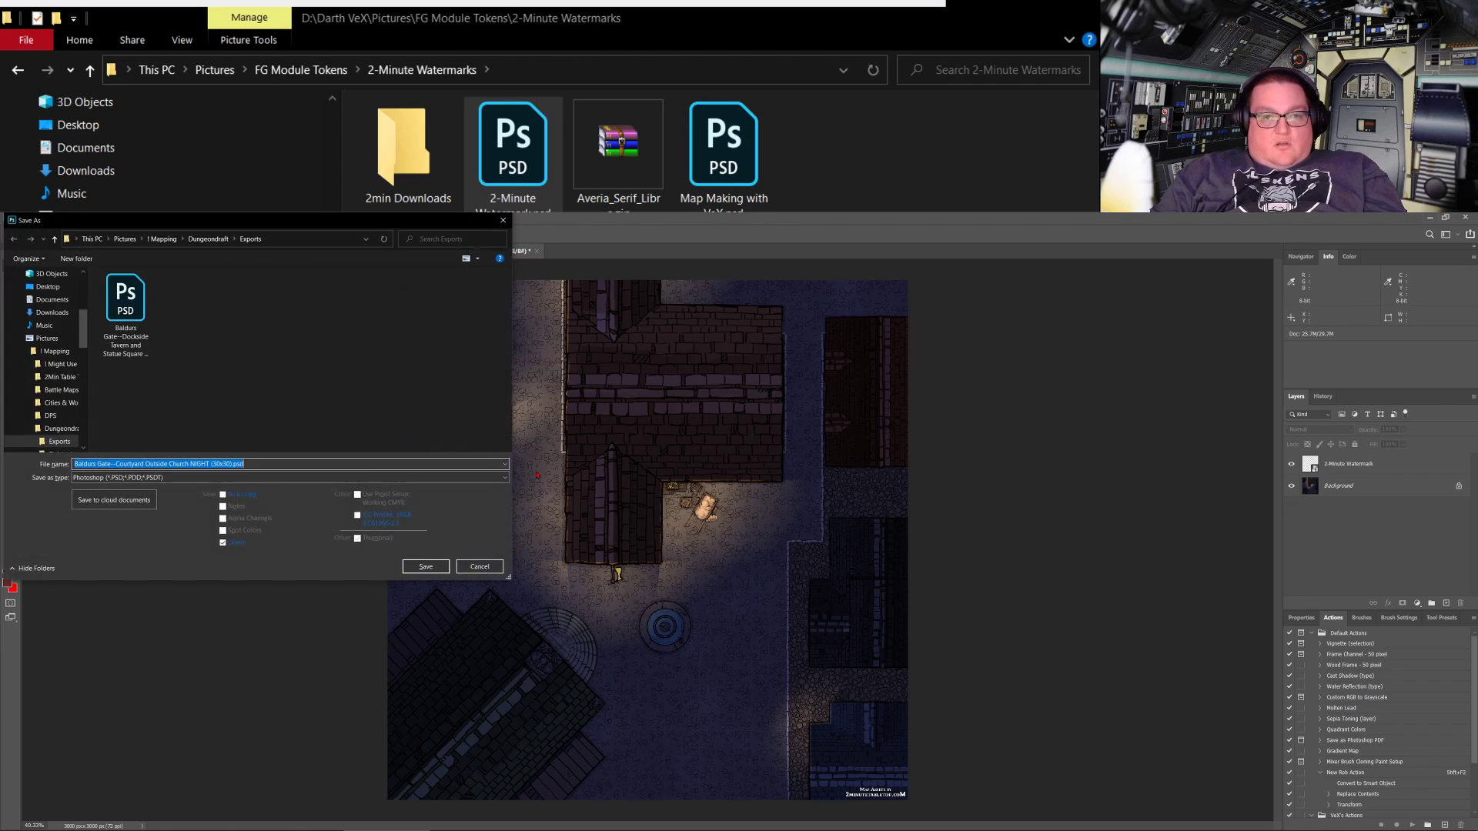
click(425, 566)
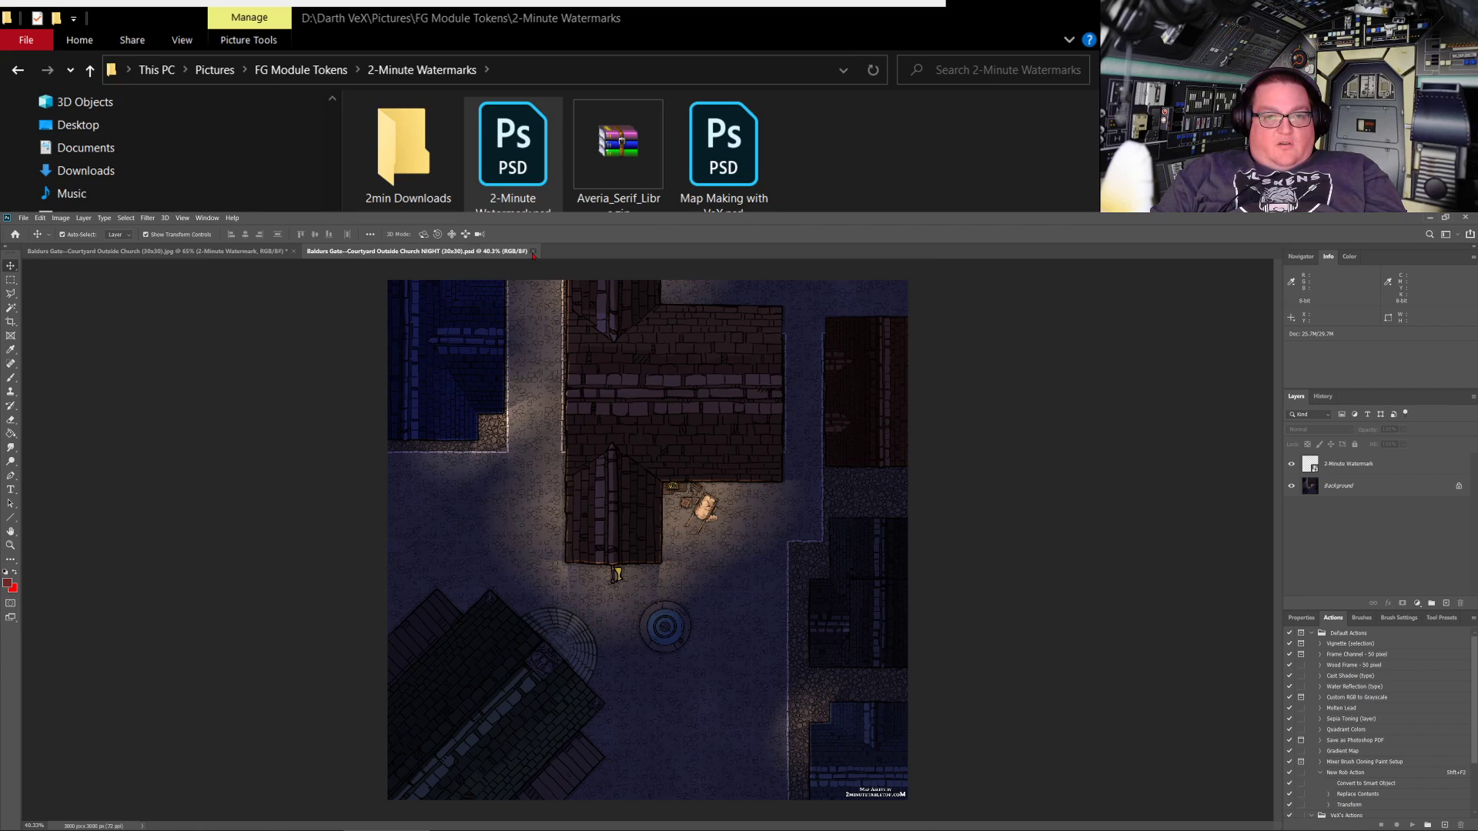
click(533, 252)
key(ctrl)
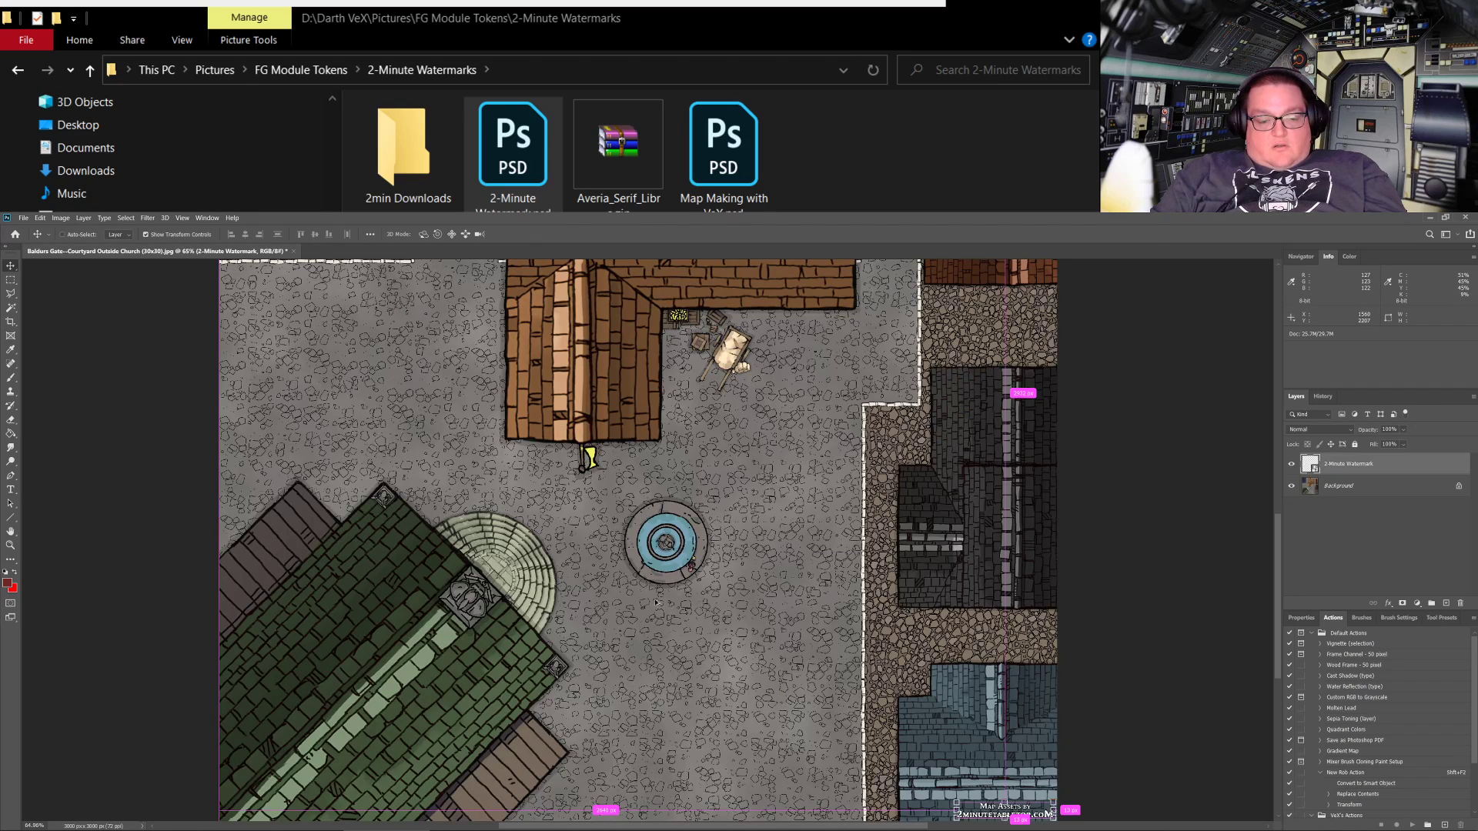
Export the daytime map with Save for Web as a JPEG High at 50 percent size into the Finished folder
key(ctrl+alt+shift+s)
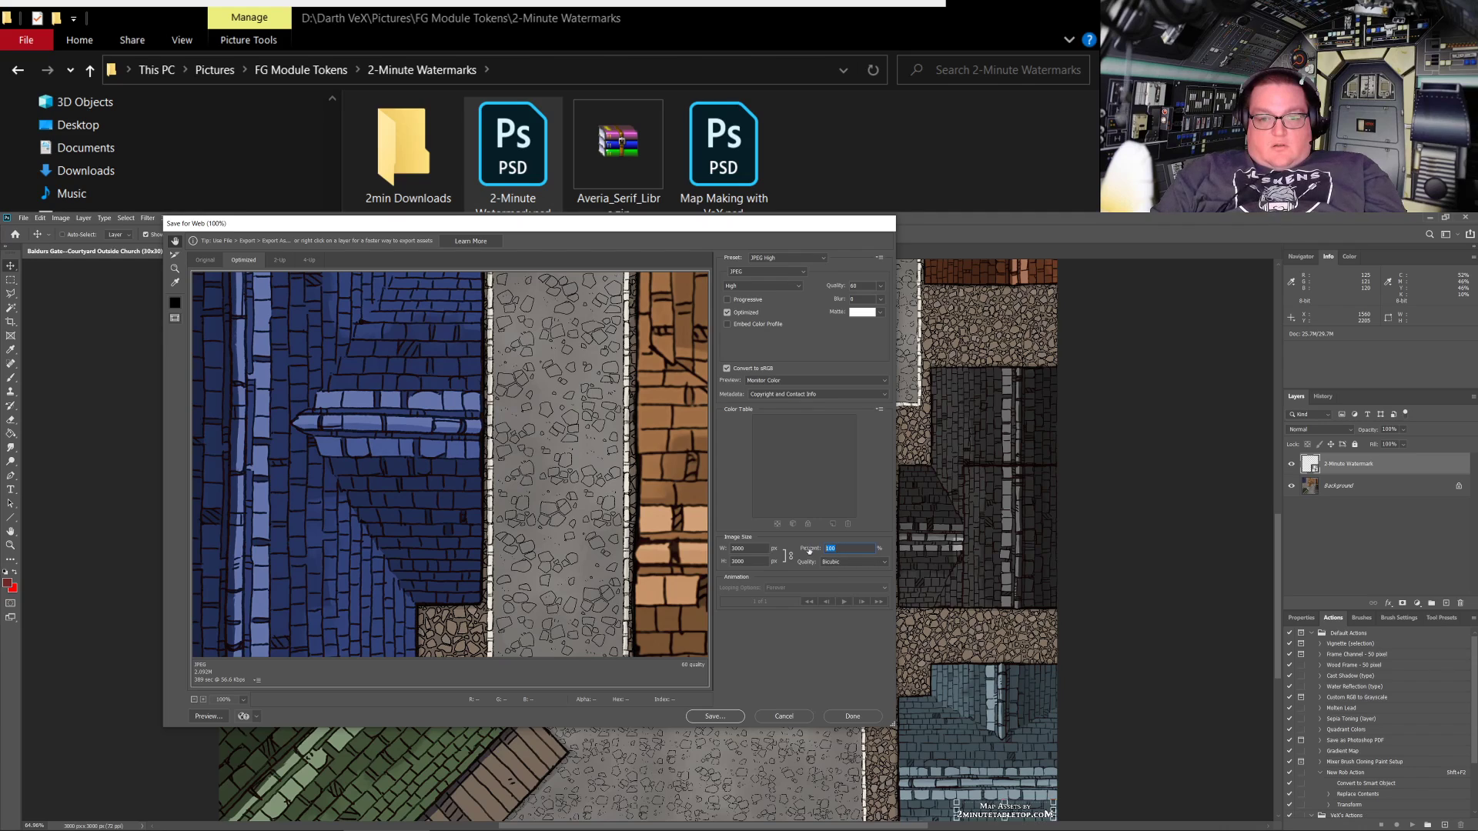
text(50)
key(Tab)
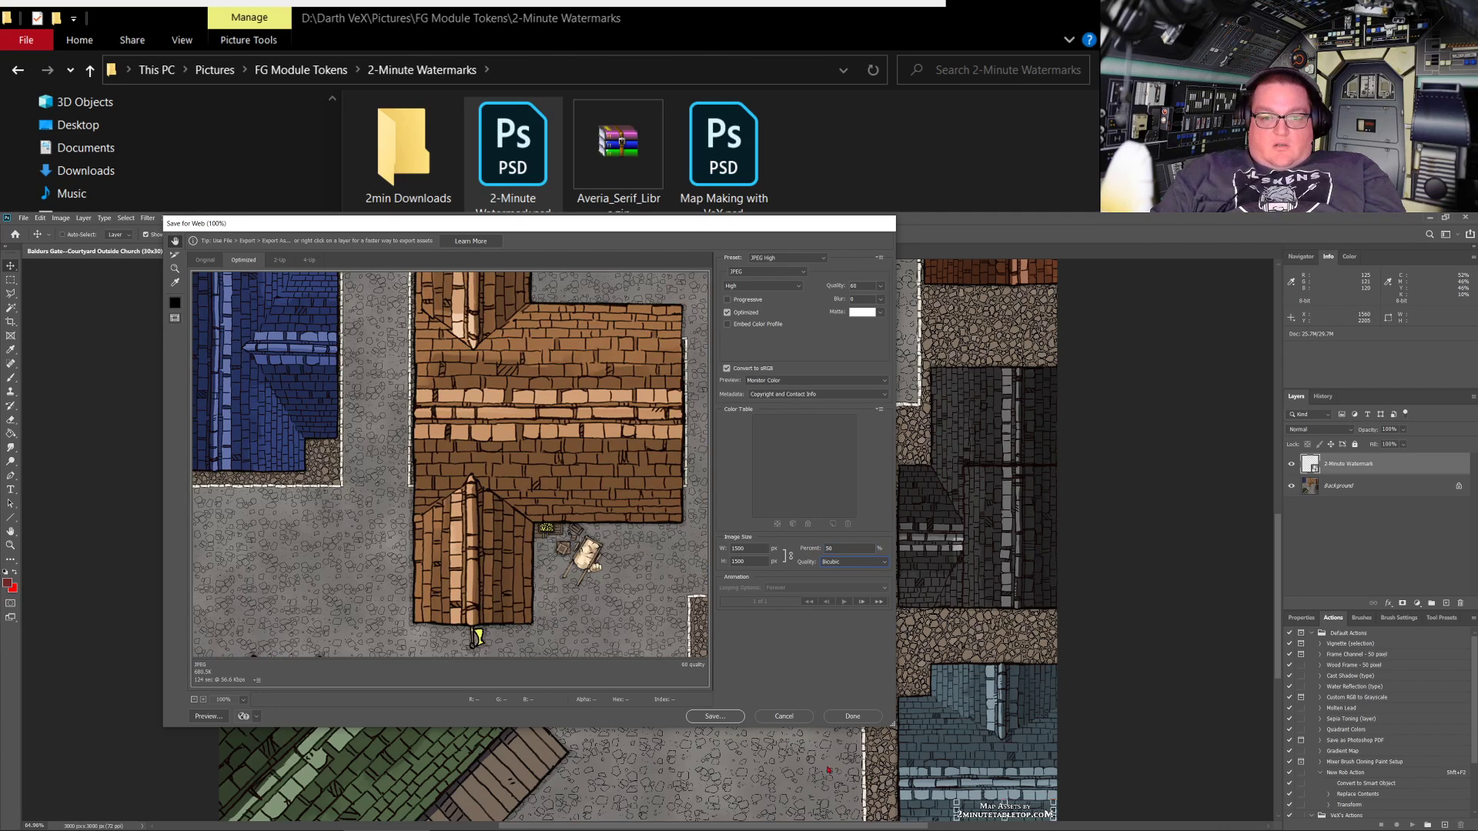
click(714, 716)
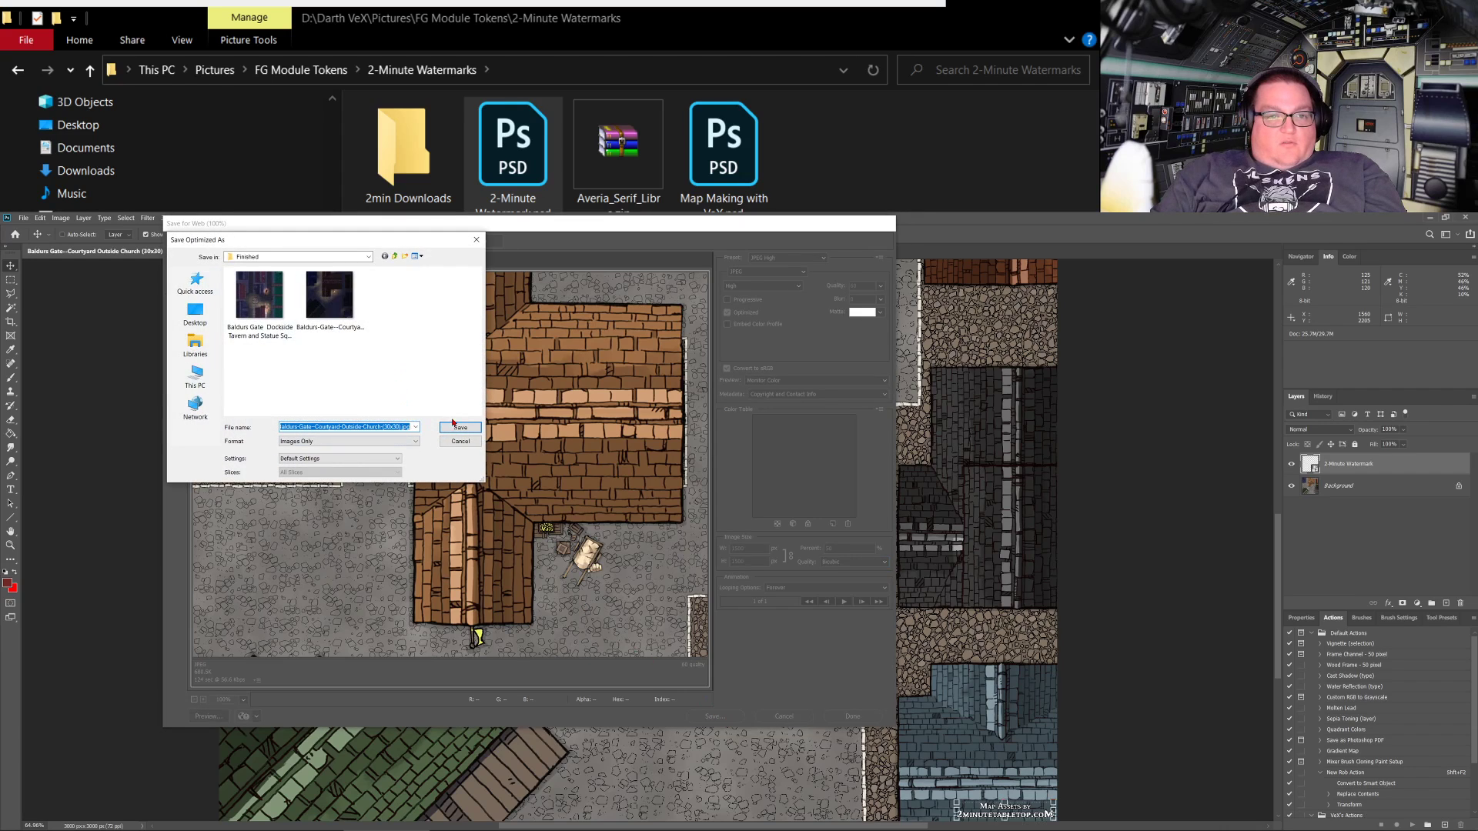
click(454, 425)
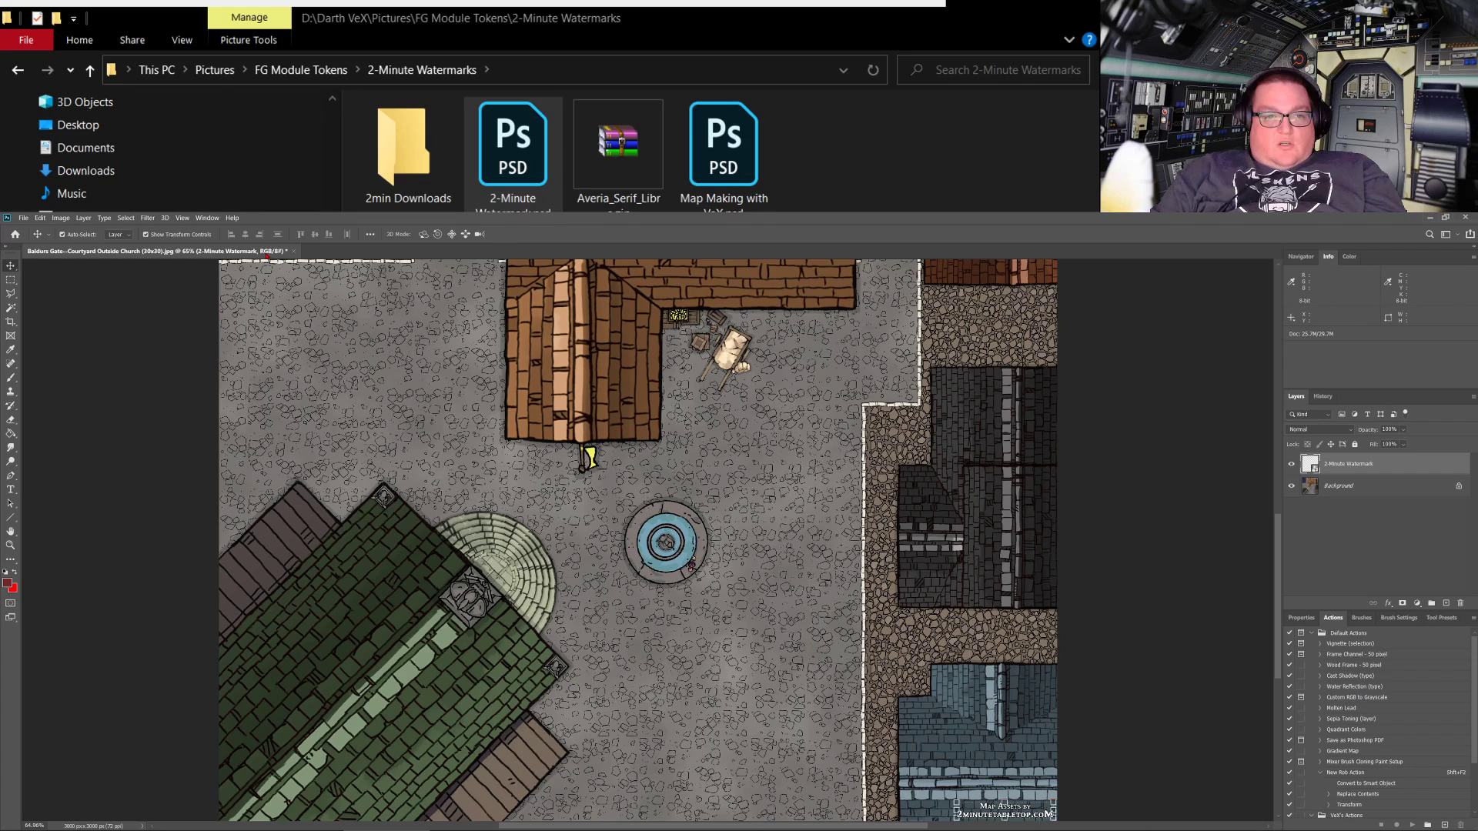
Save the daytime map as a PSD in the Dungeondraft Exports folder and close the document
key(ctrl+shift+s)
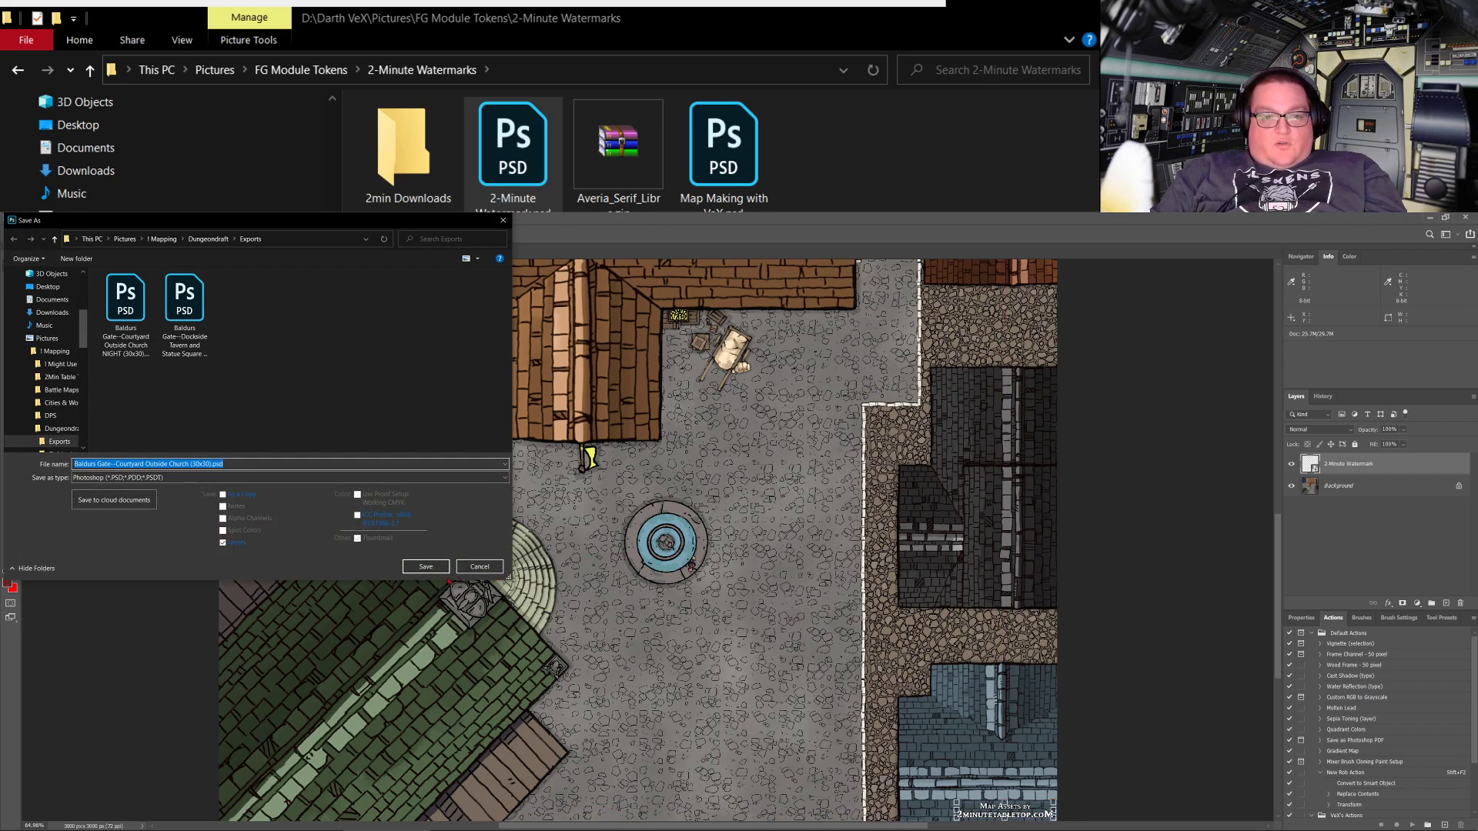
click(425, 567)
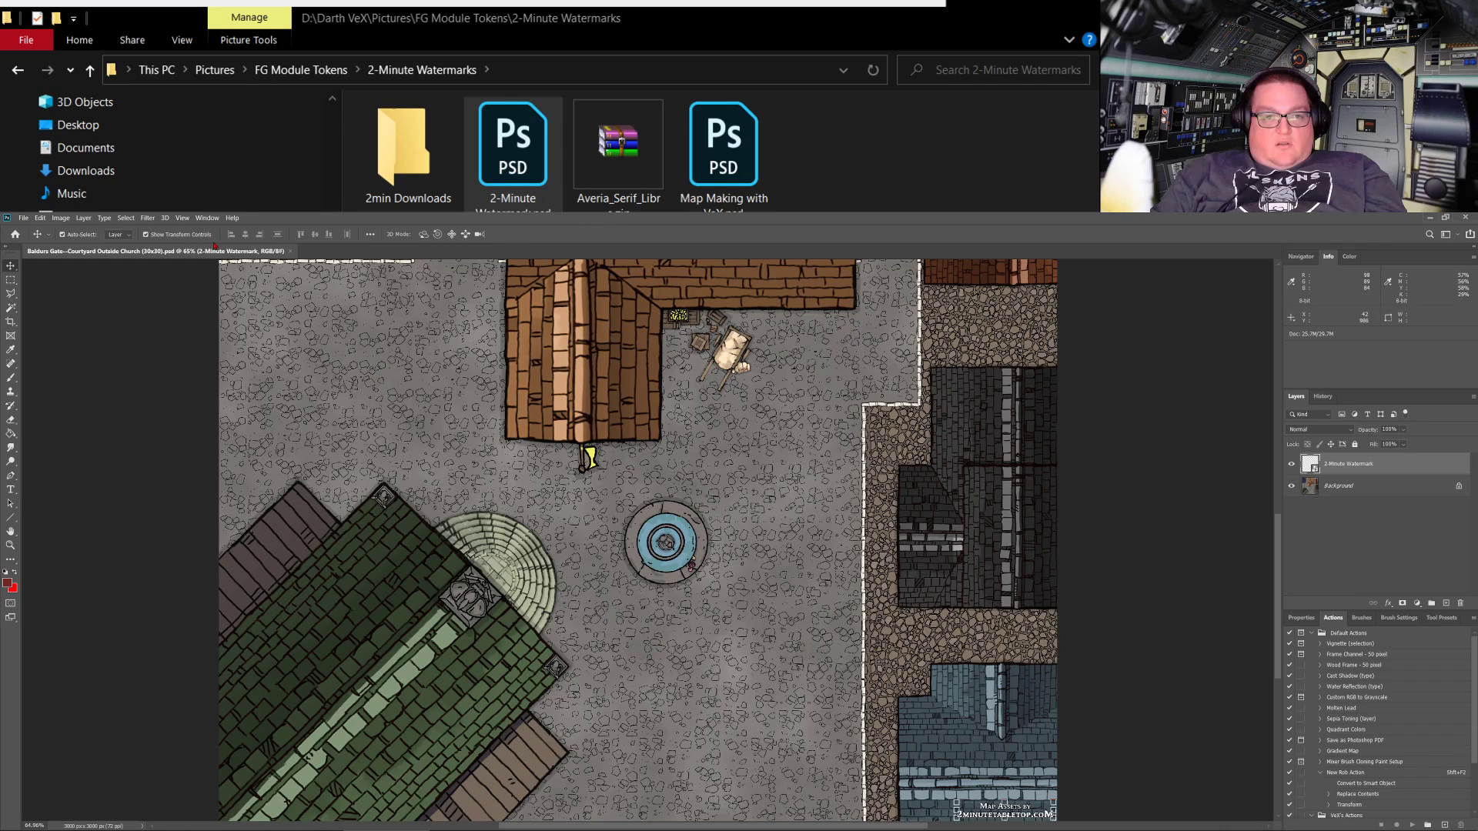
click(290, 251)
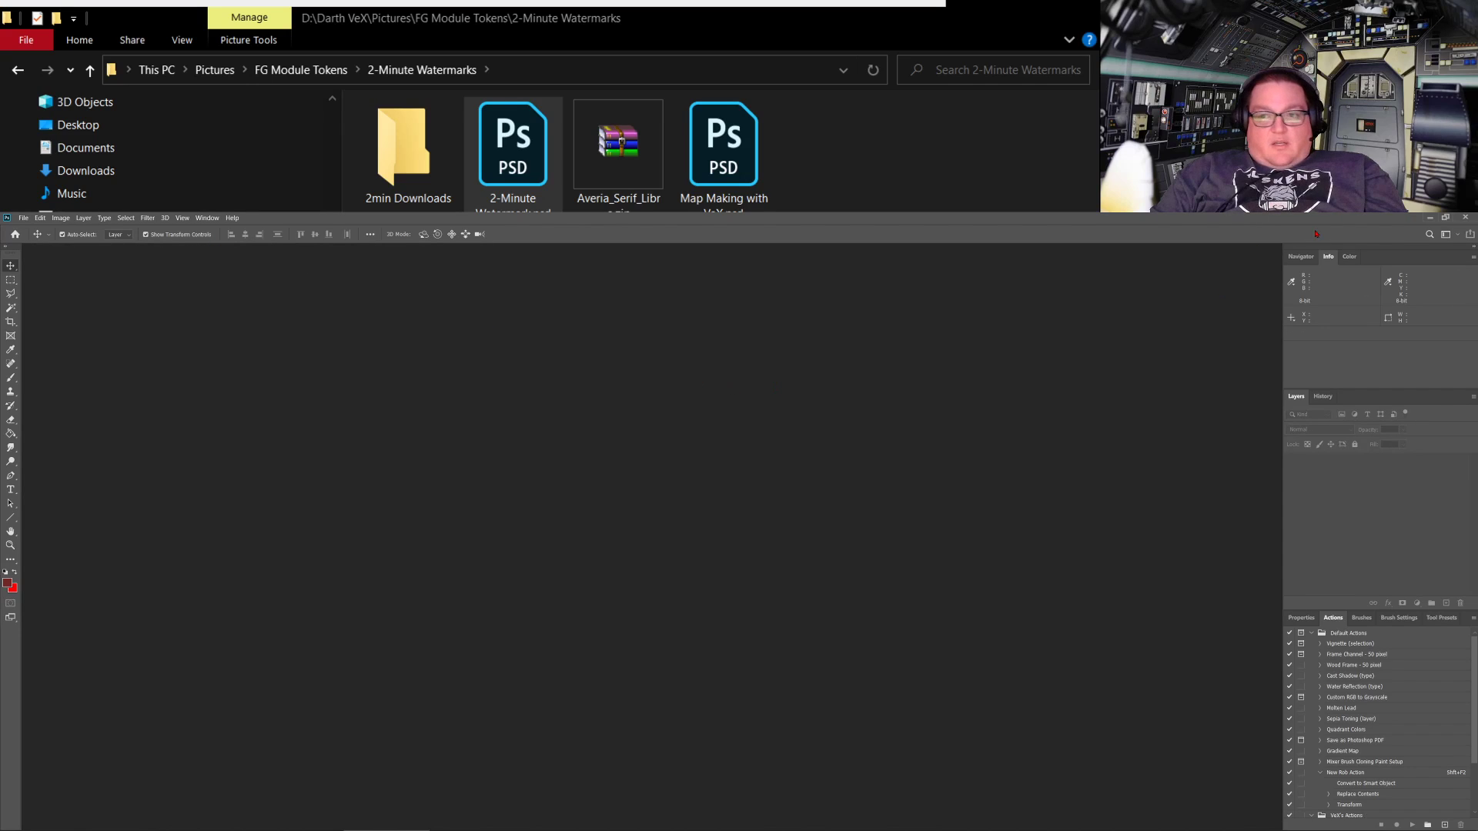
Minimize Photoshop to get back to the desktop
click(1429, 218)
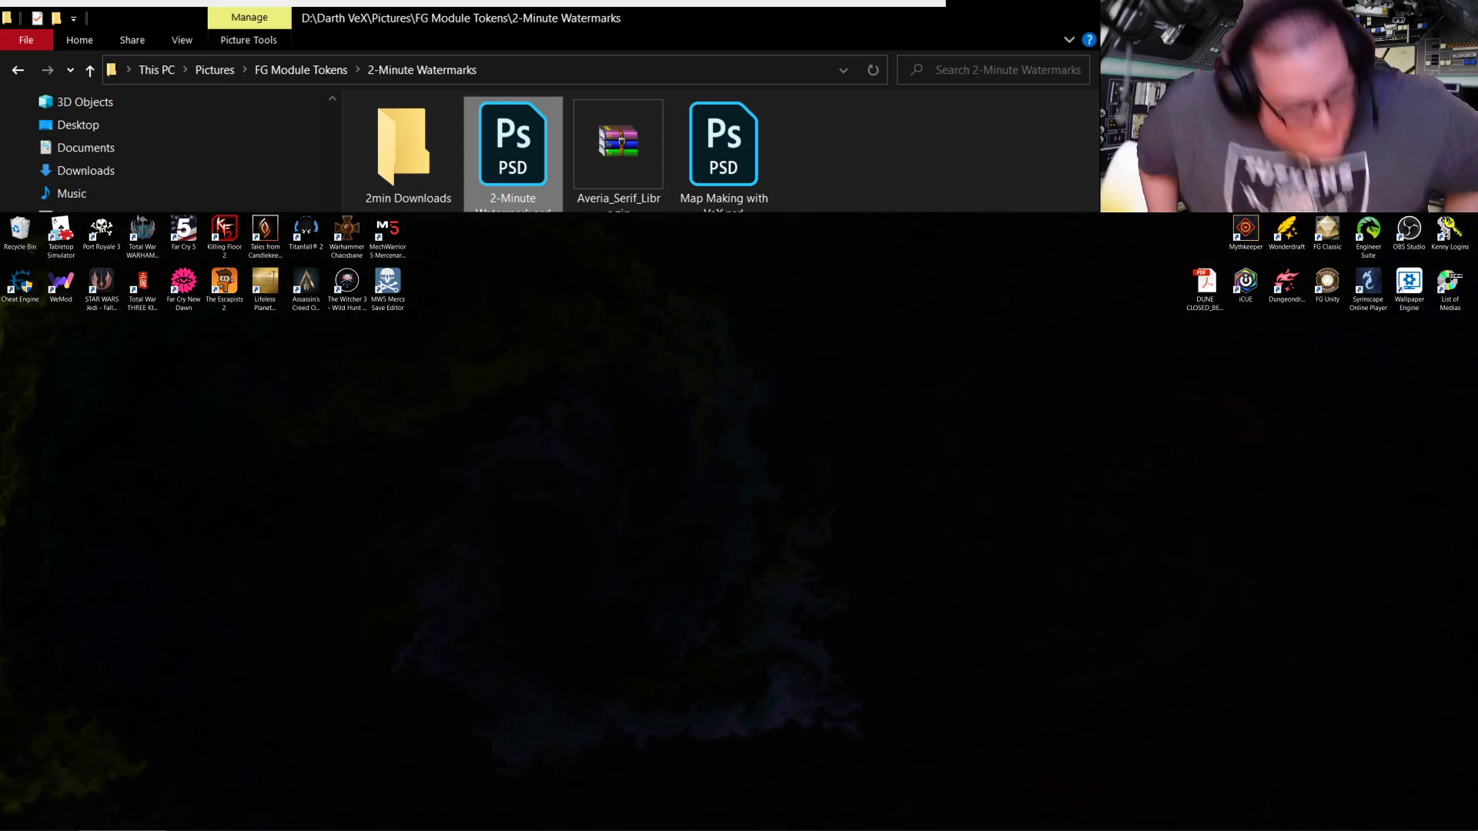
click(1286, 289)
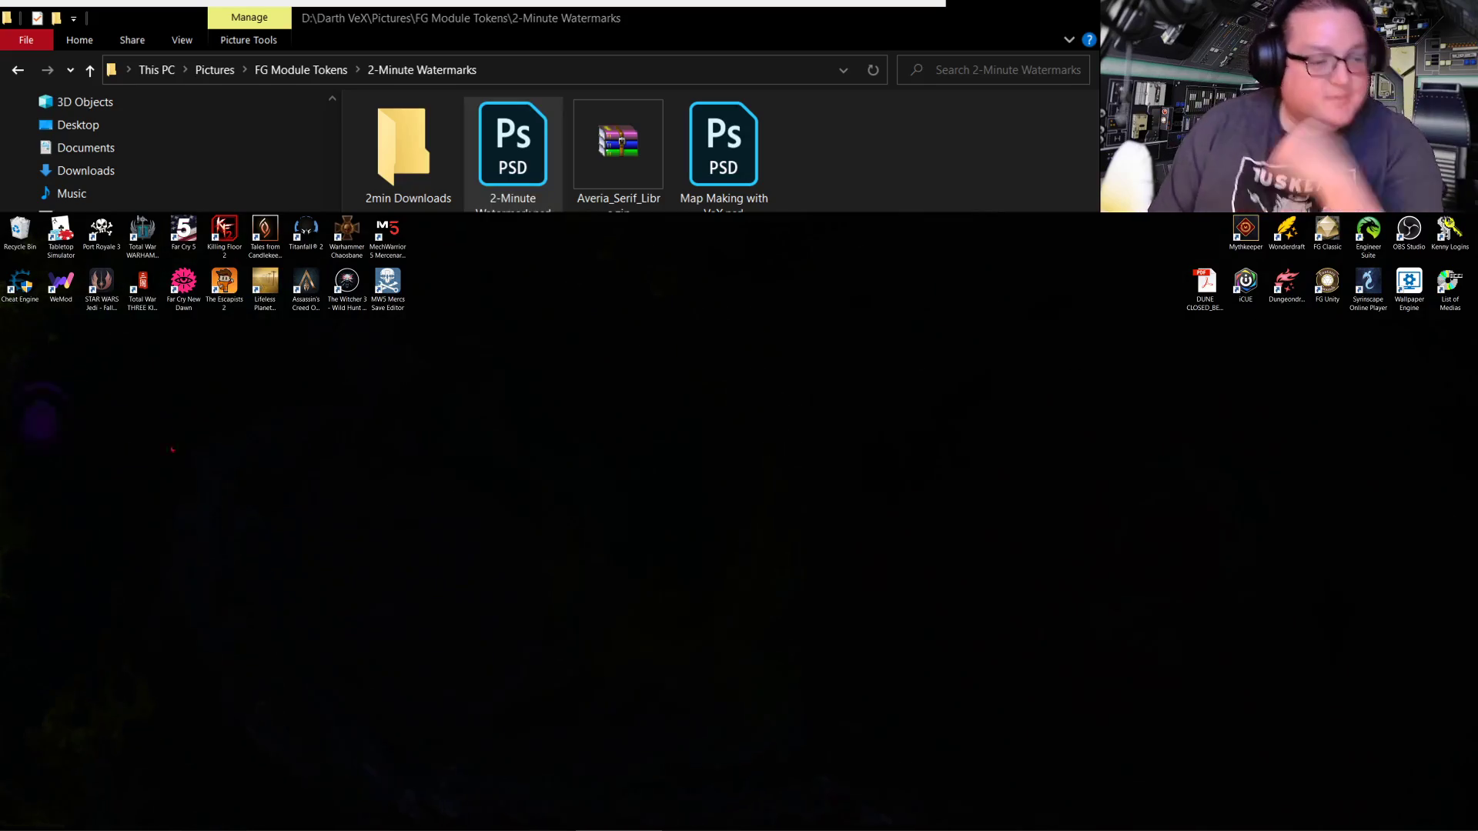